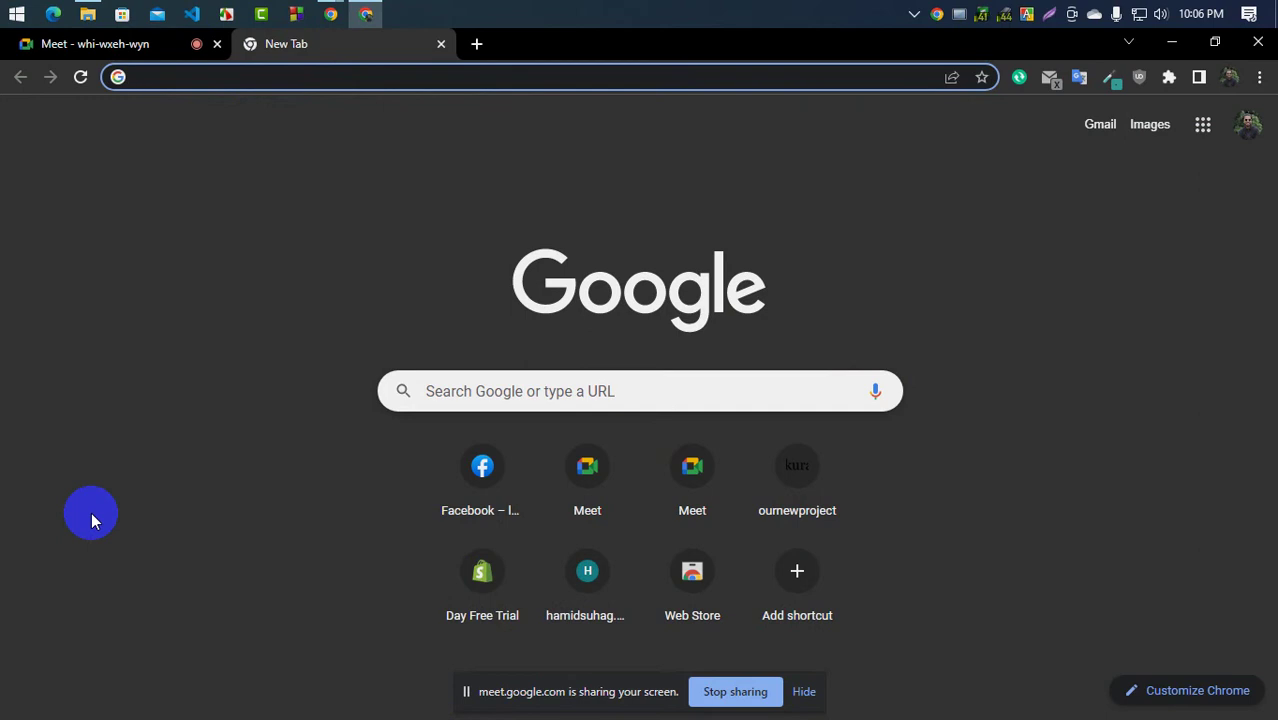
Open the Shopify Partner Program page at shopify.com/partners and log in to the partner dashboard
{"action": "type", "text": "q"}
{"action": "key", "text": "BackSpace"}
{"action": "type", "text": "shopify.com"}
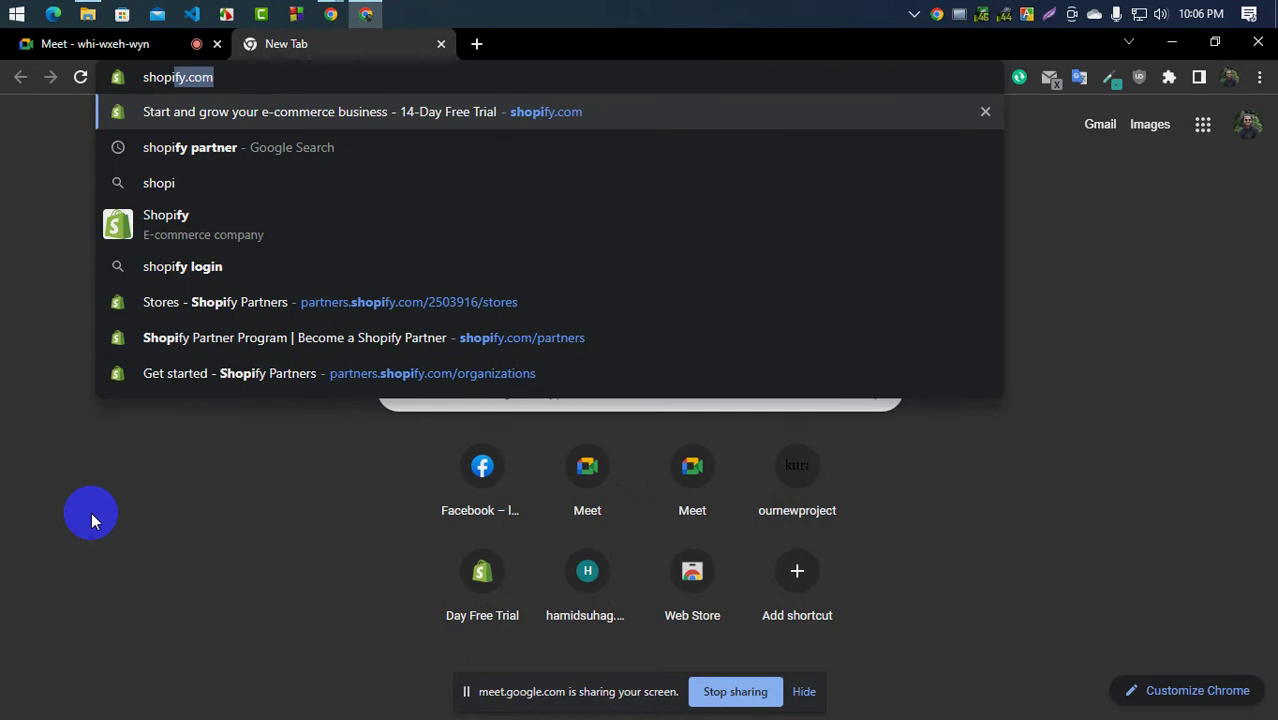
{"action": "key", "text": "Down"}
{"action": "key", "text": "Return"}
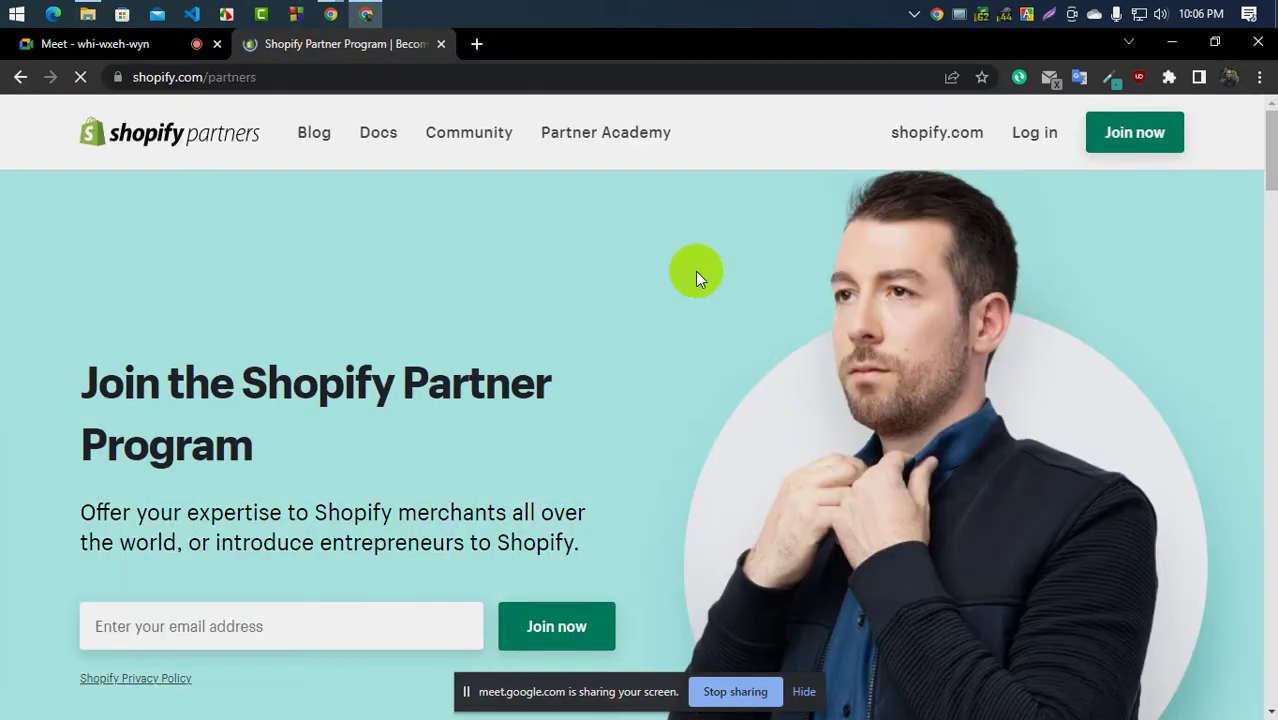
{"action": "left_click", "coordinate": [1036, 137]}
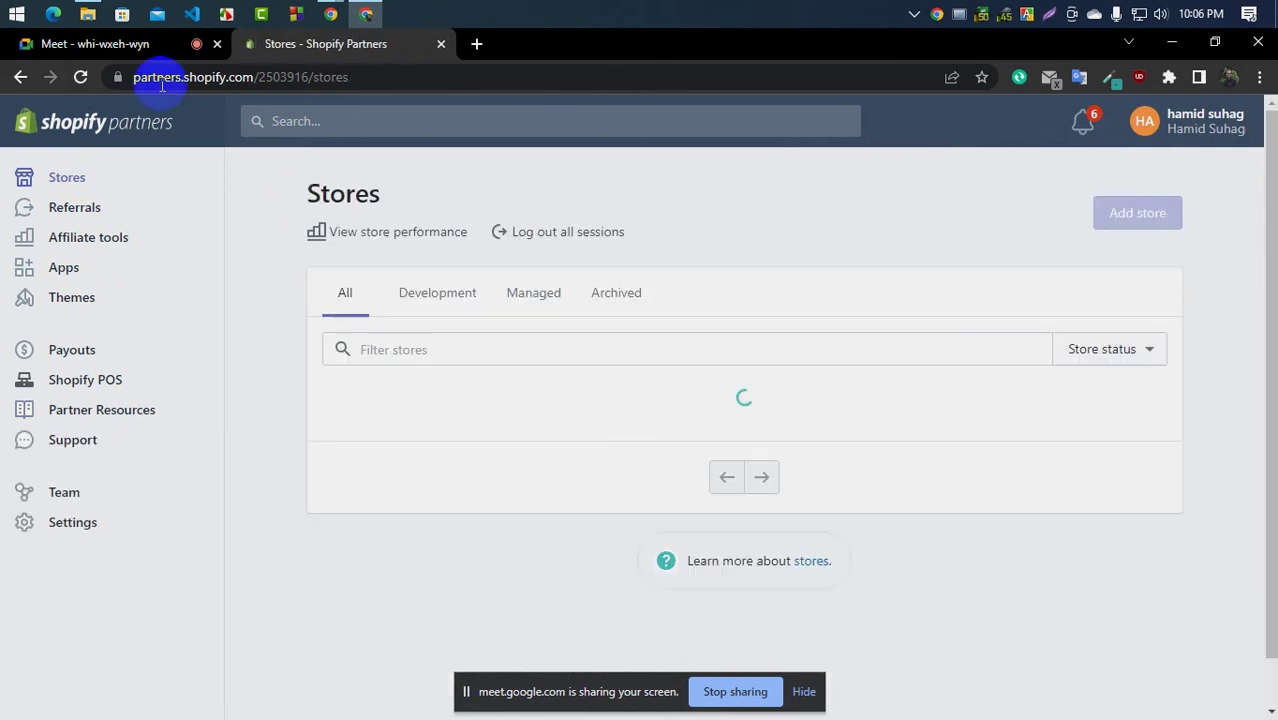
Check the Google Meet call for join requests, and log in to myfristecommercestore2 from the partner Stores list
{"action": "left_click", "coordinate": [170, 43]}
{"action": "left_click", "coordinate": [848, 206]}
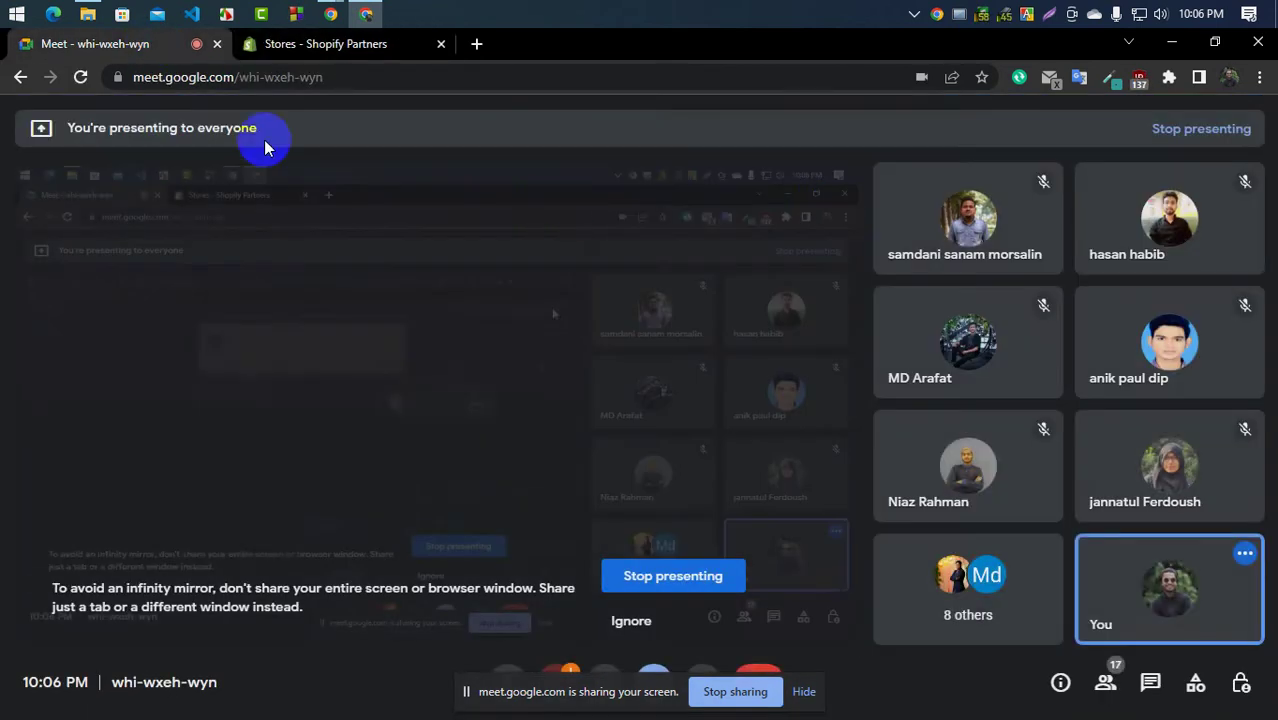
{"action": "left_click", "coordinate": [294, 43]}
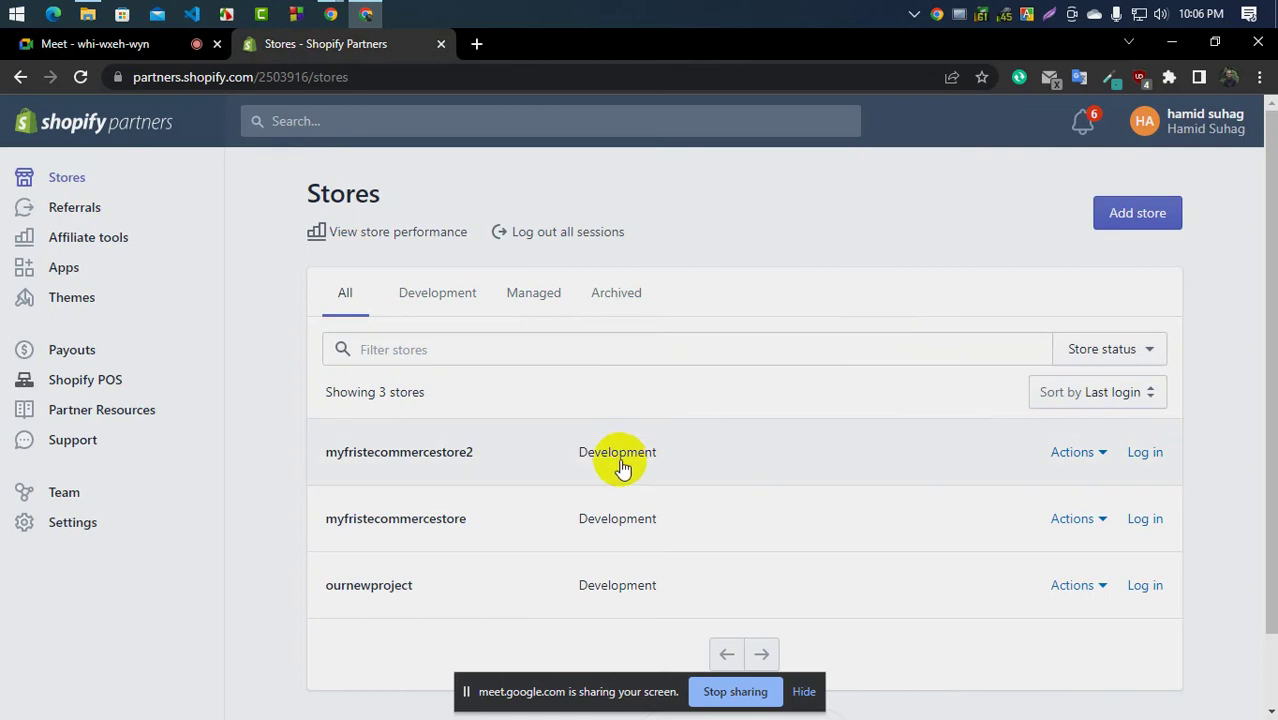
{"action": "left_click", "coordinate": [1143, 451]}
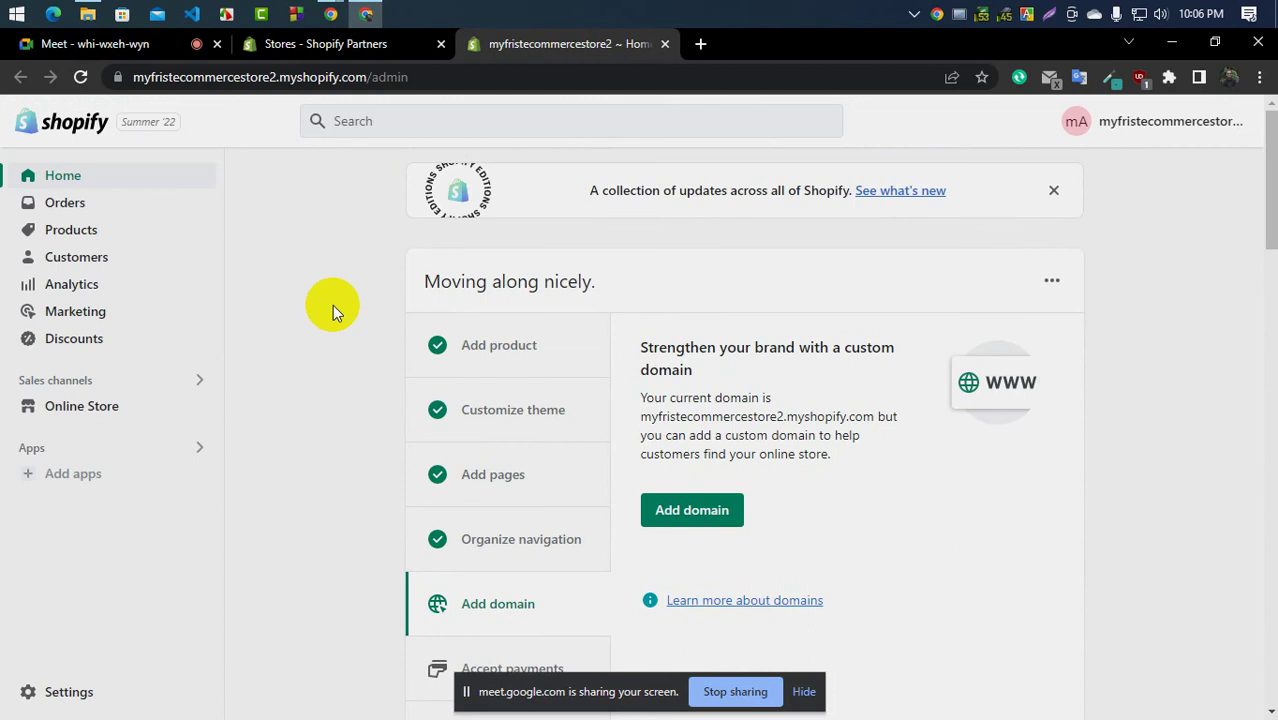
Admit the waiting participant to the Google Meet call, and open the Themes page in the myfristecommercestore2 admin
{"action": "left_click", "coordinate": [86, 44]}
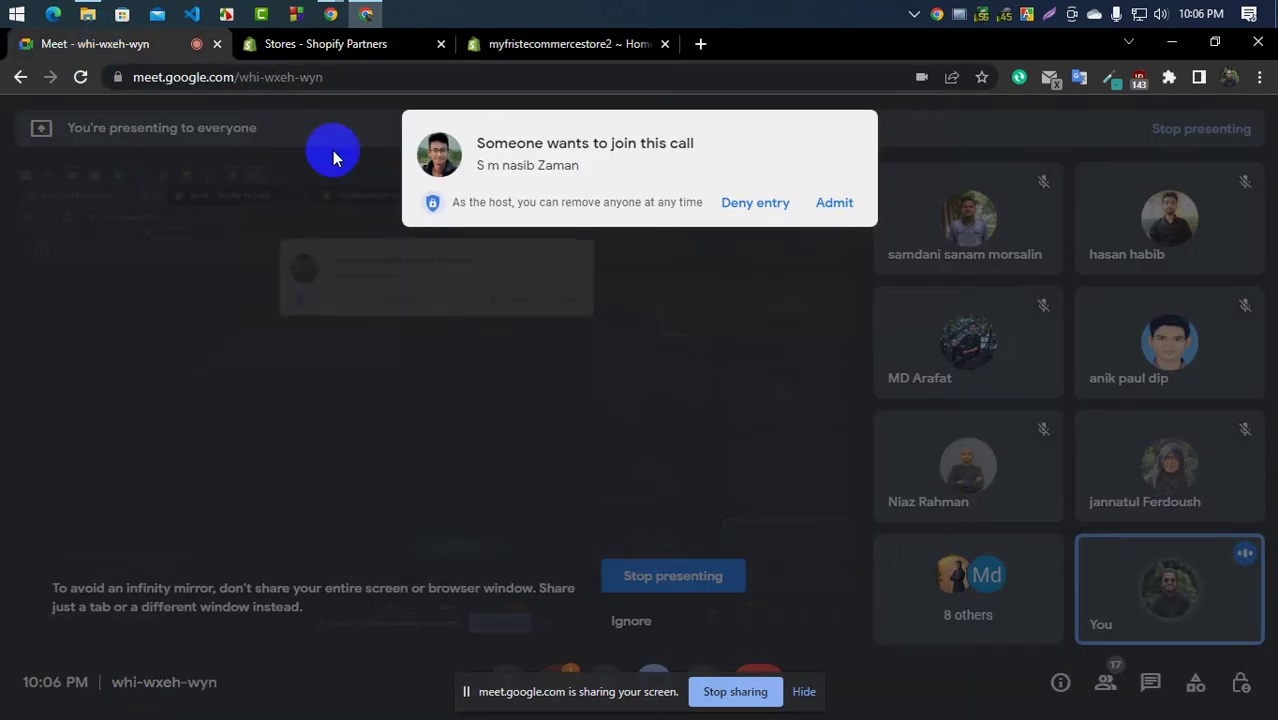
{"action": "left_click", "coordinate": [830, 203]}
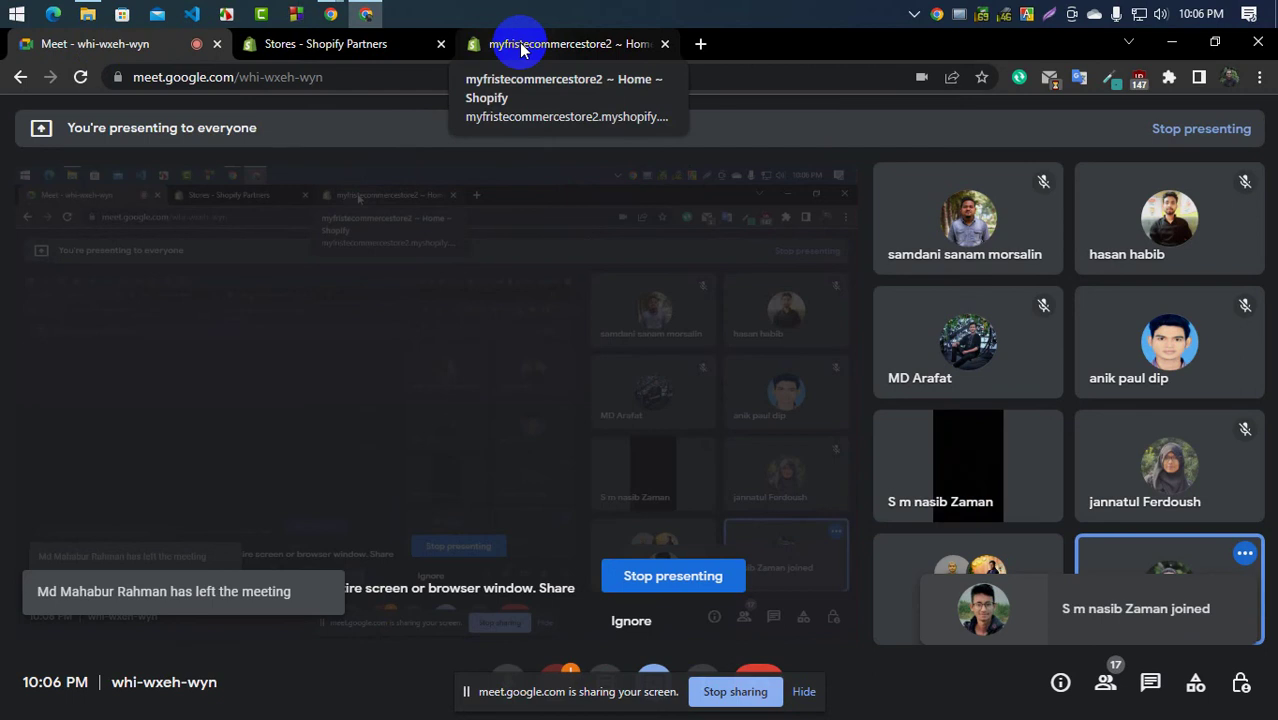
{"action": "left_click", "coordinate": [519, 42]}
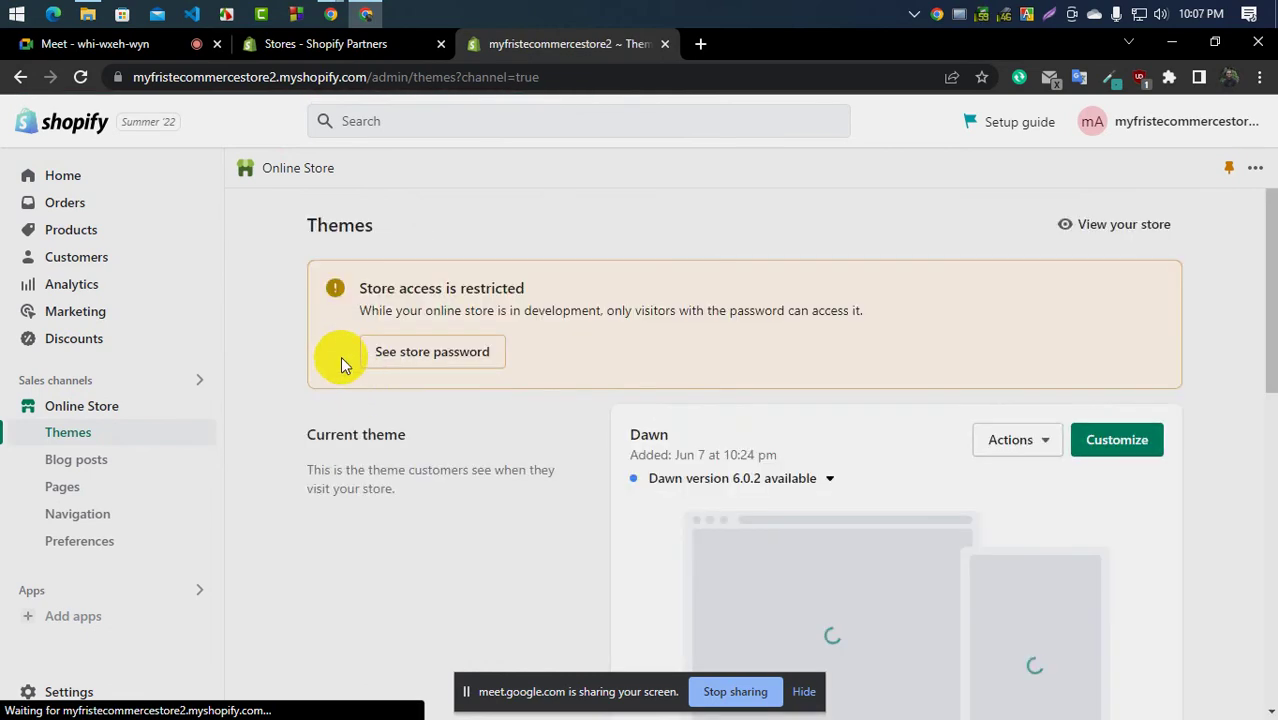
Go down to the theme library, admit the next waiting participant in Google Meet, and return to the Themes page
{"action": "scroll", "coordinate": [798, 386], "scroll_direction": "down", "scroll_amount": 6}
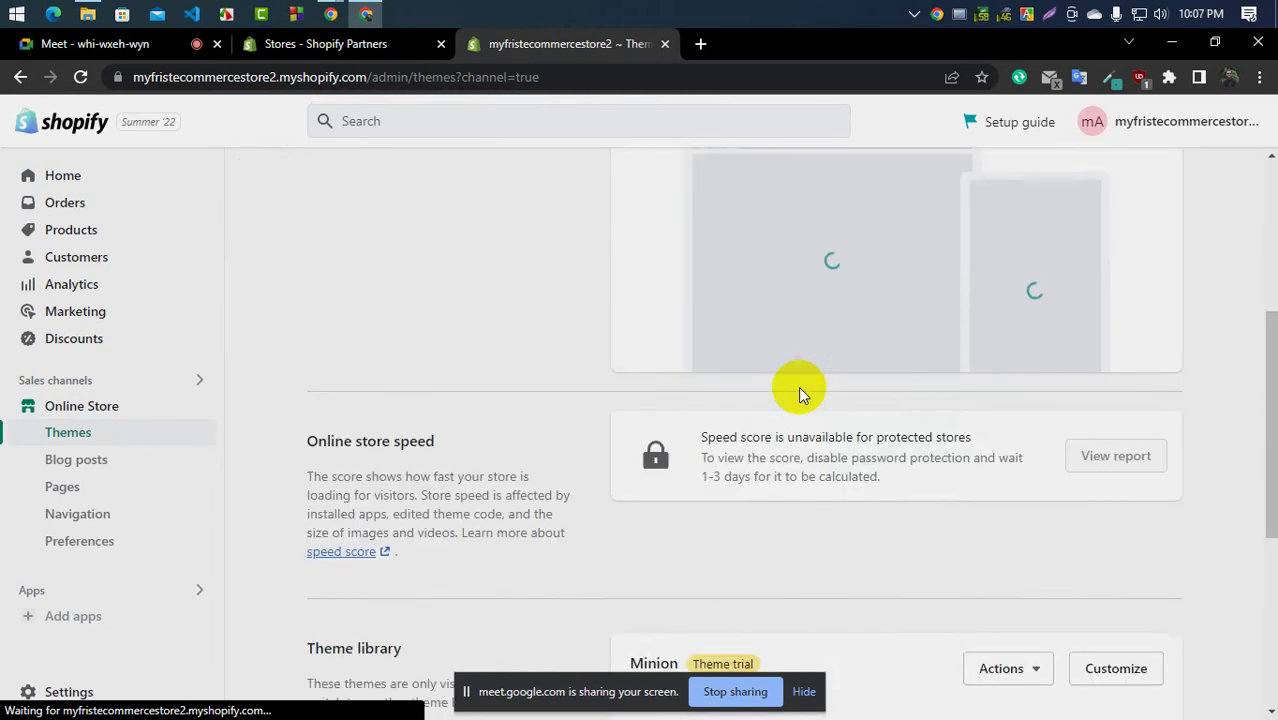
{"action": "left_click", "coordinate": [140, 42]}
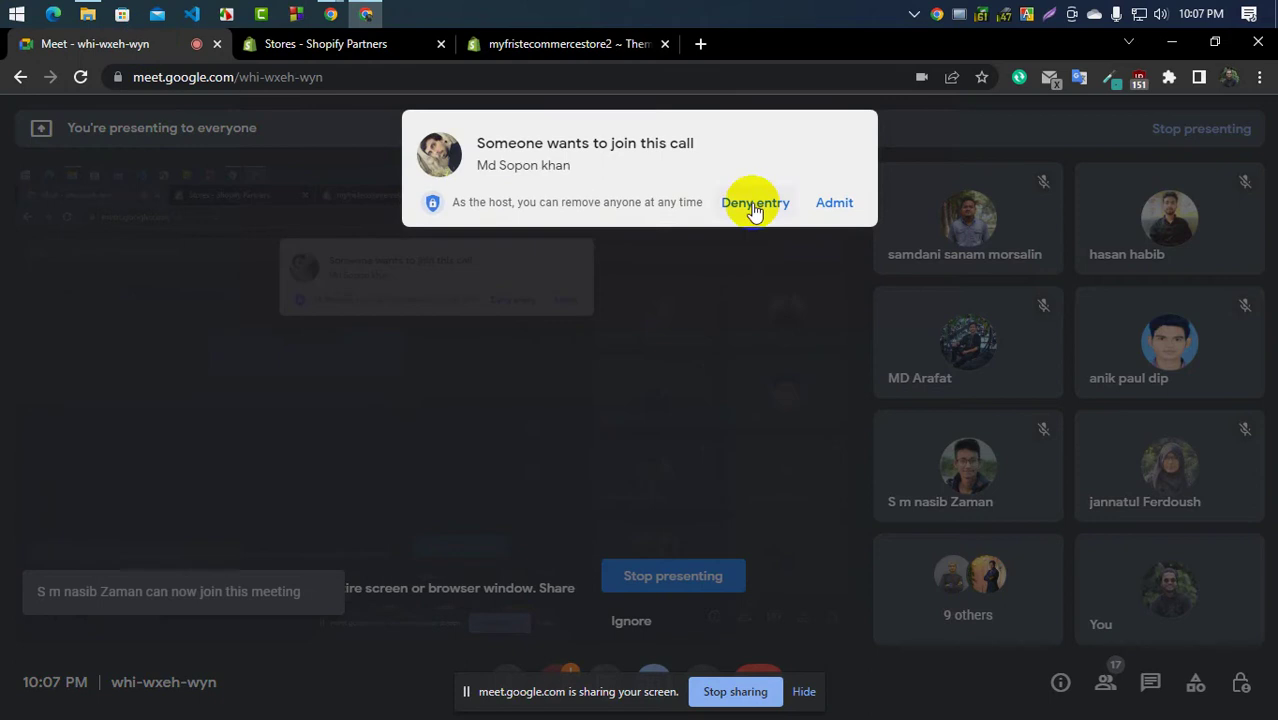
{"action": "left_click", "coordinate": [843, 204]}
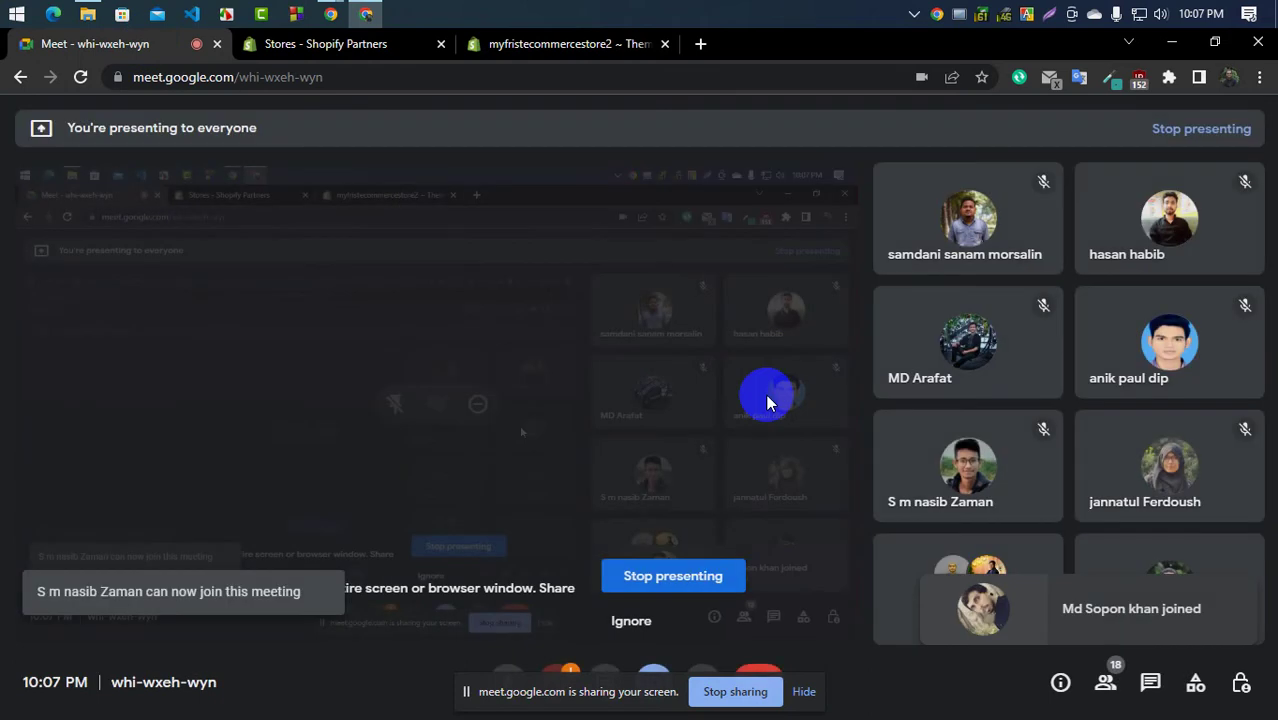
{"action": "left_click", "coordinate": [535, 44]}
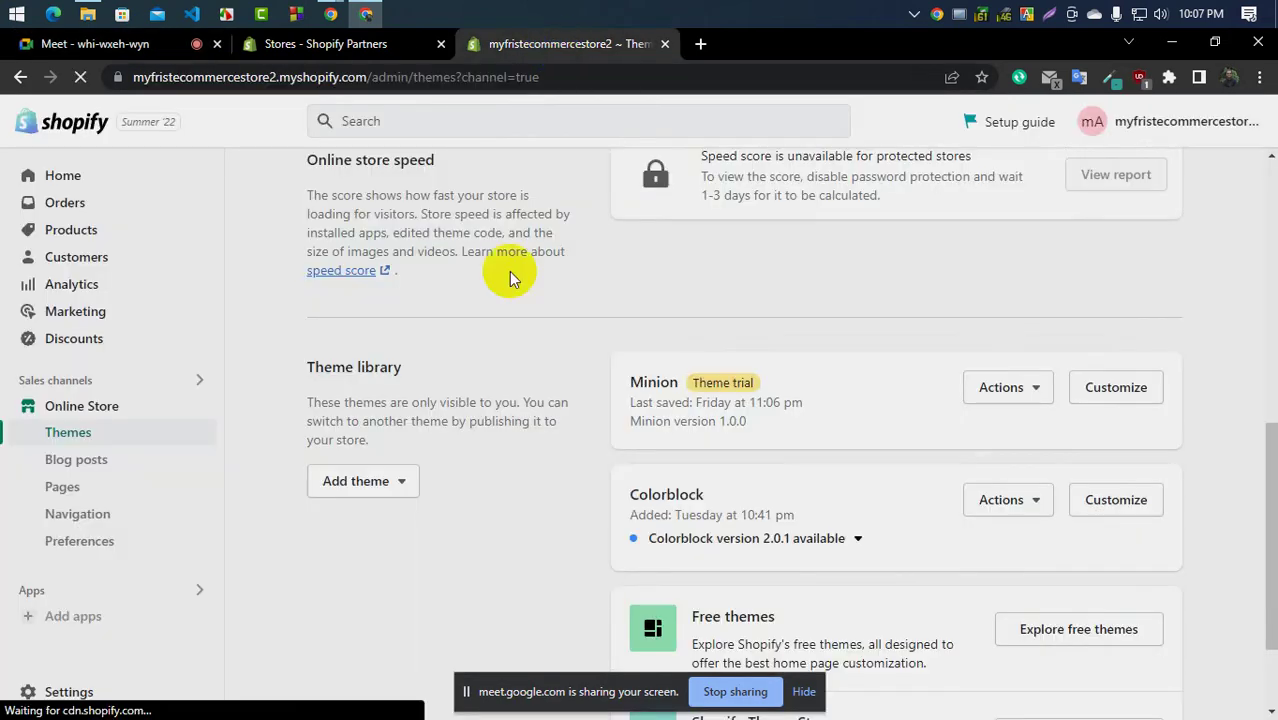
Copy the Minion theme's name from the theme library, search Google for "minion shopify theme" and open its Theme Store page
{"action": "scroll", "coordinate": [741, 509], "scroll_direction": "down", "scroll_amount": 1}
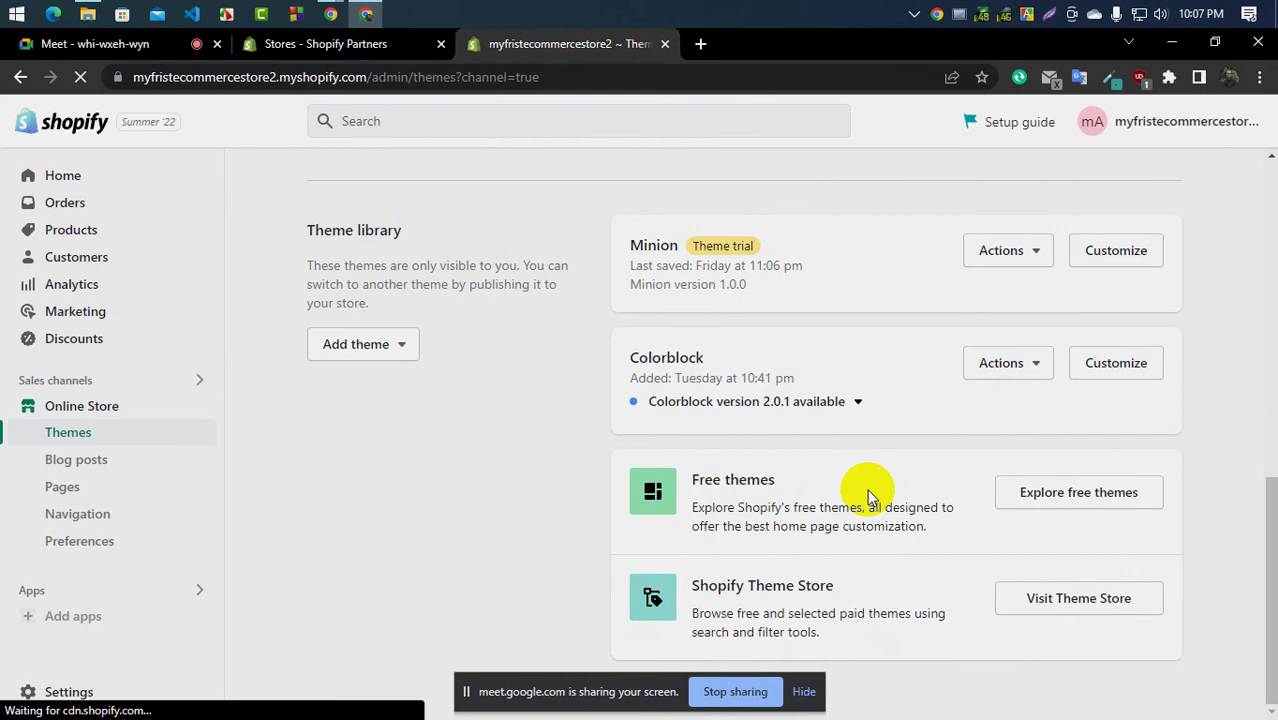
{"action": "right_click", "coordinate": [652, 245]}
{"action": "left_click", "coordinate": [694, 254]}
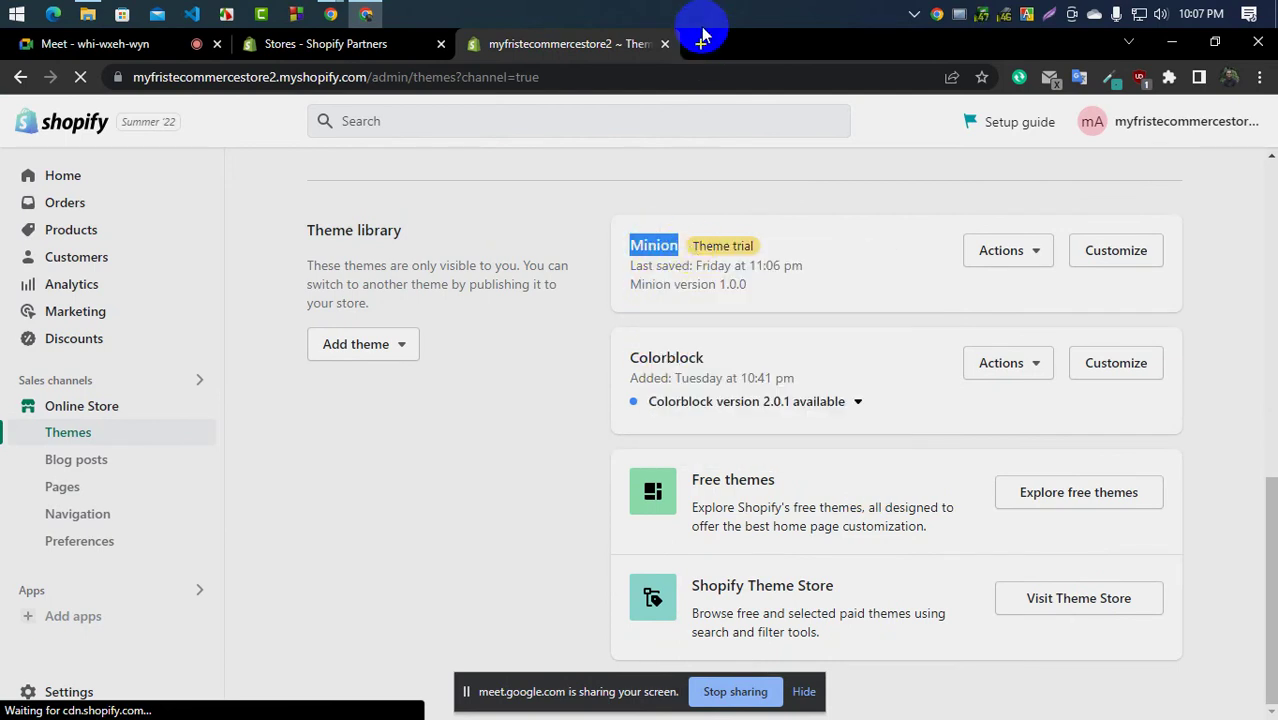
{"action": "left_click", "coordinate": [700, 44]}
{"action": "key", "text": "ctrl+v"}
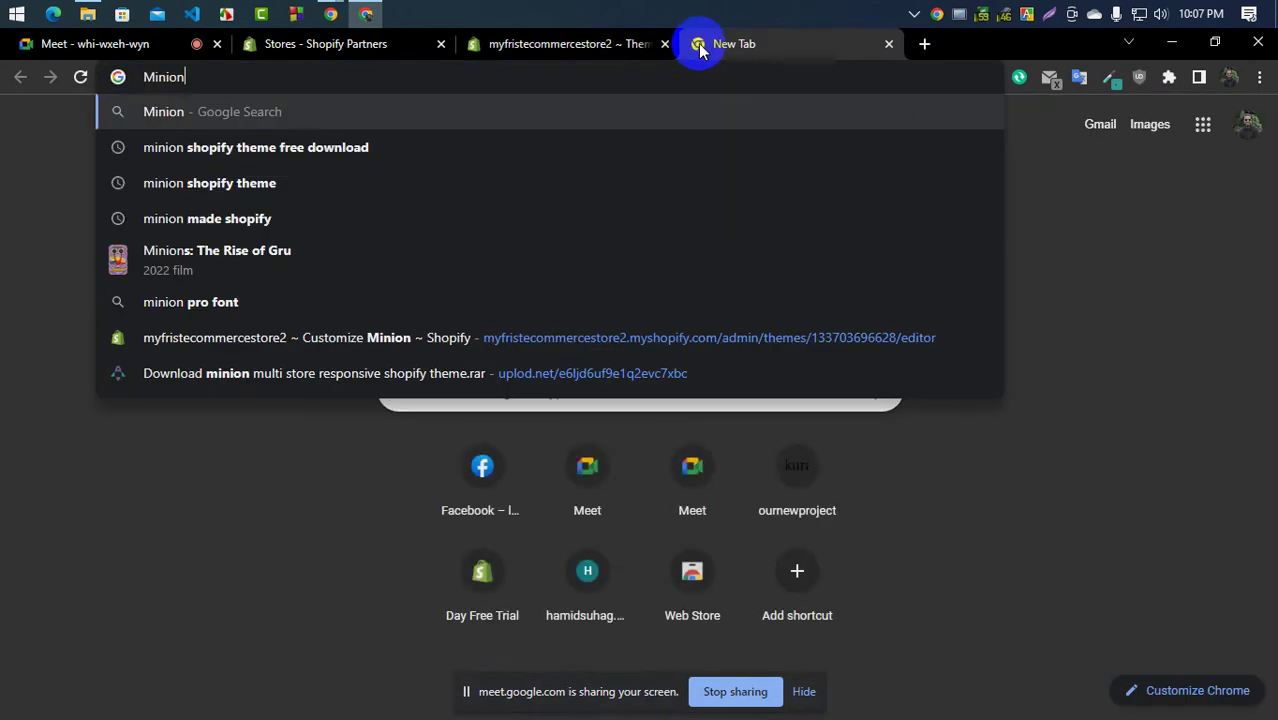
{"action": "left_click", "coordinate": [259, 196]}
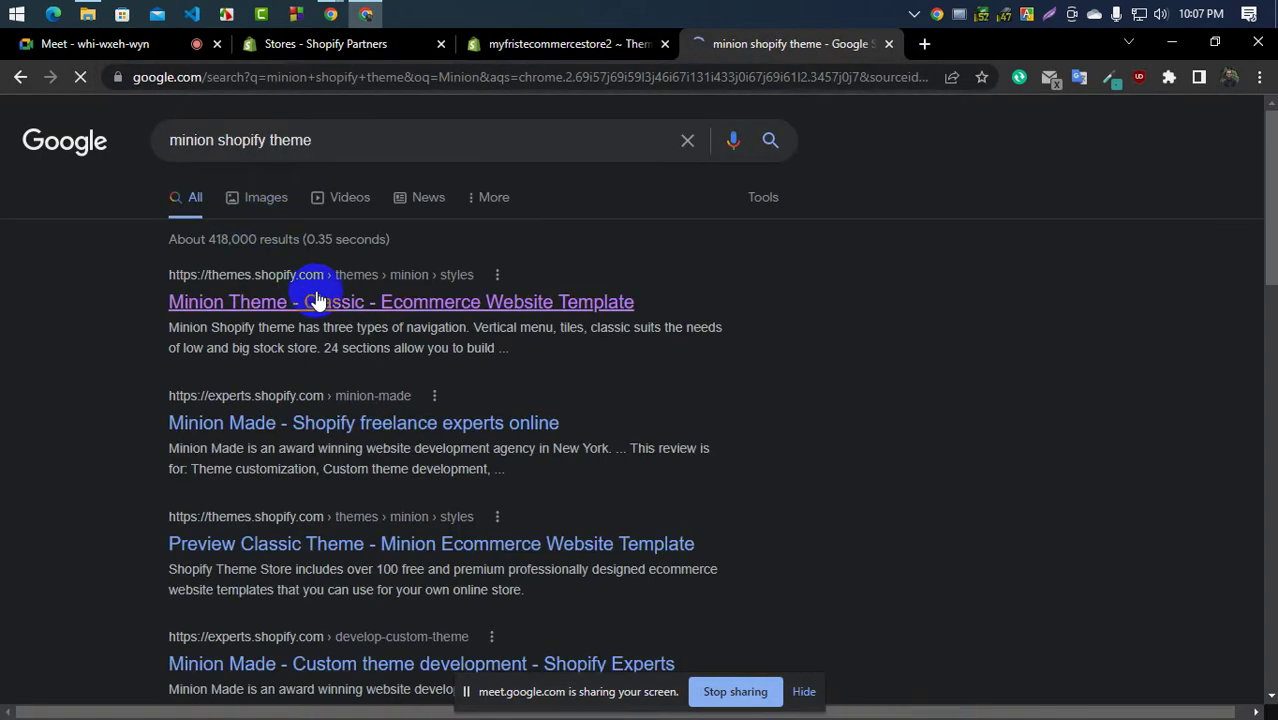
Let the participant asking to join into the Google Meet call, and go back to the Minion theme's store page
{"action": "left_click", "coordinate": [125, 46]}
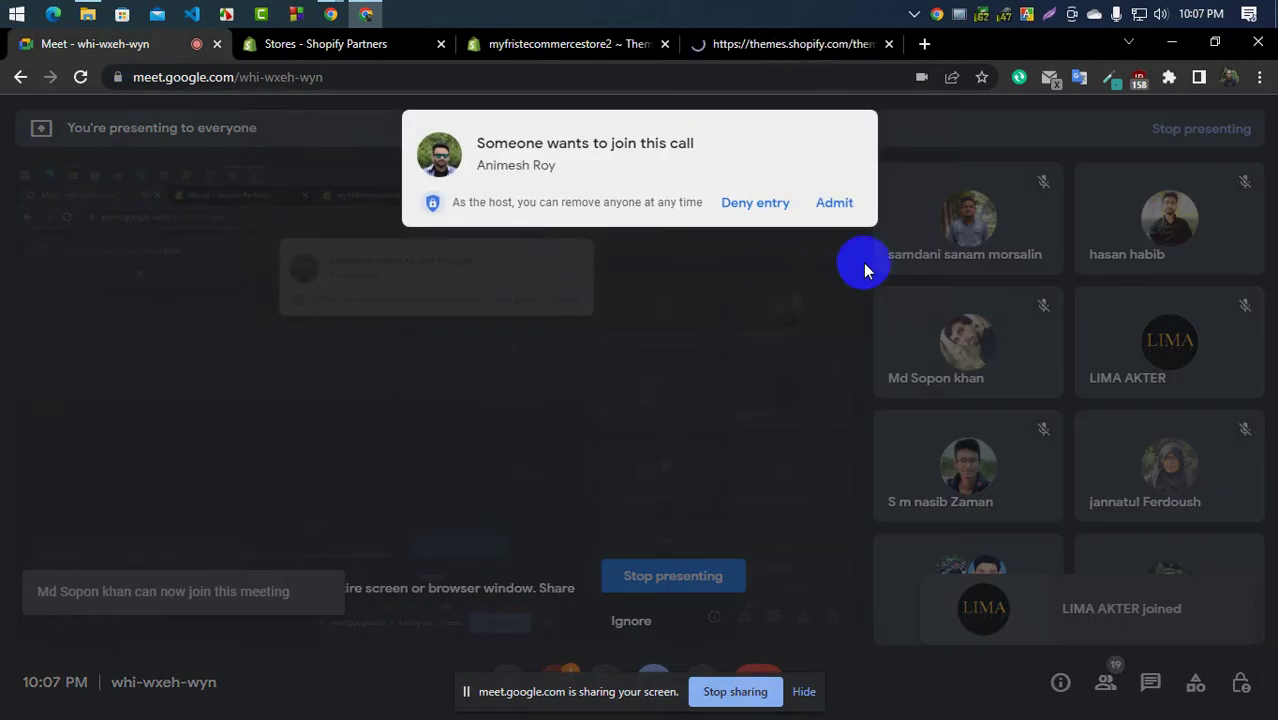
{"action": "left_click", "coordinate": [830, 207]}
{"action": "left_click", "coordinate": [806, 46]}
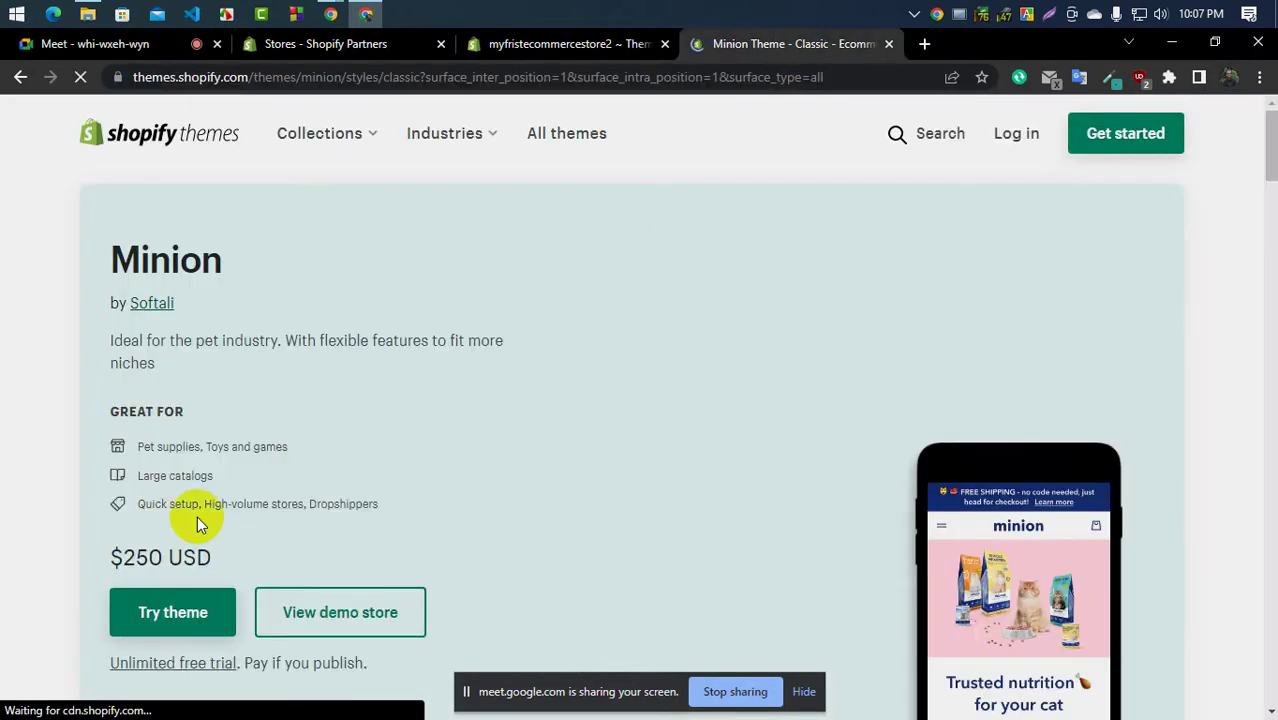
Open the Minion theme's demo store and examine its home page banner, scrolling offer strip and ingredients section
{"action": "scroll", "coordinate": [256, 509], "scroll_direction": "down", "scroll_amount": 3}
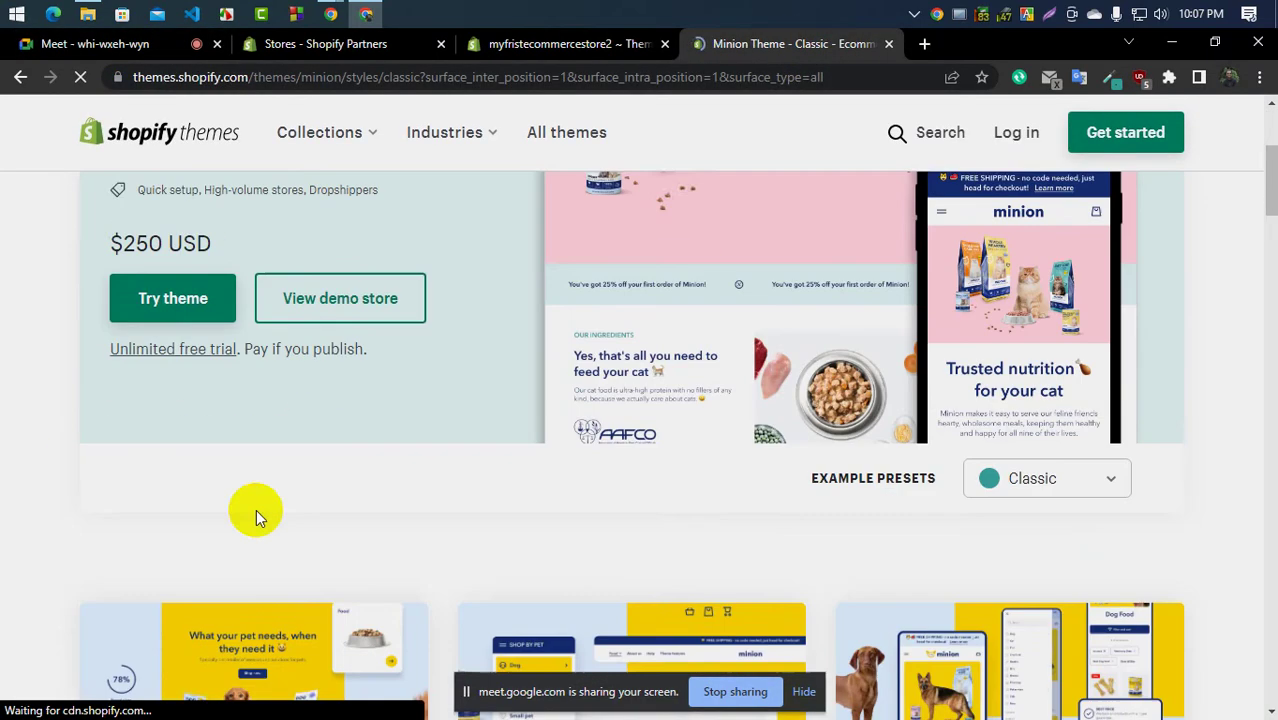
{"action": "left_click", "coordinate": [371, 243]}
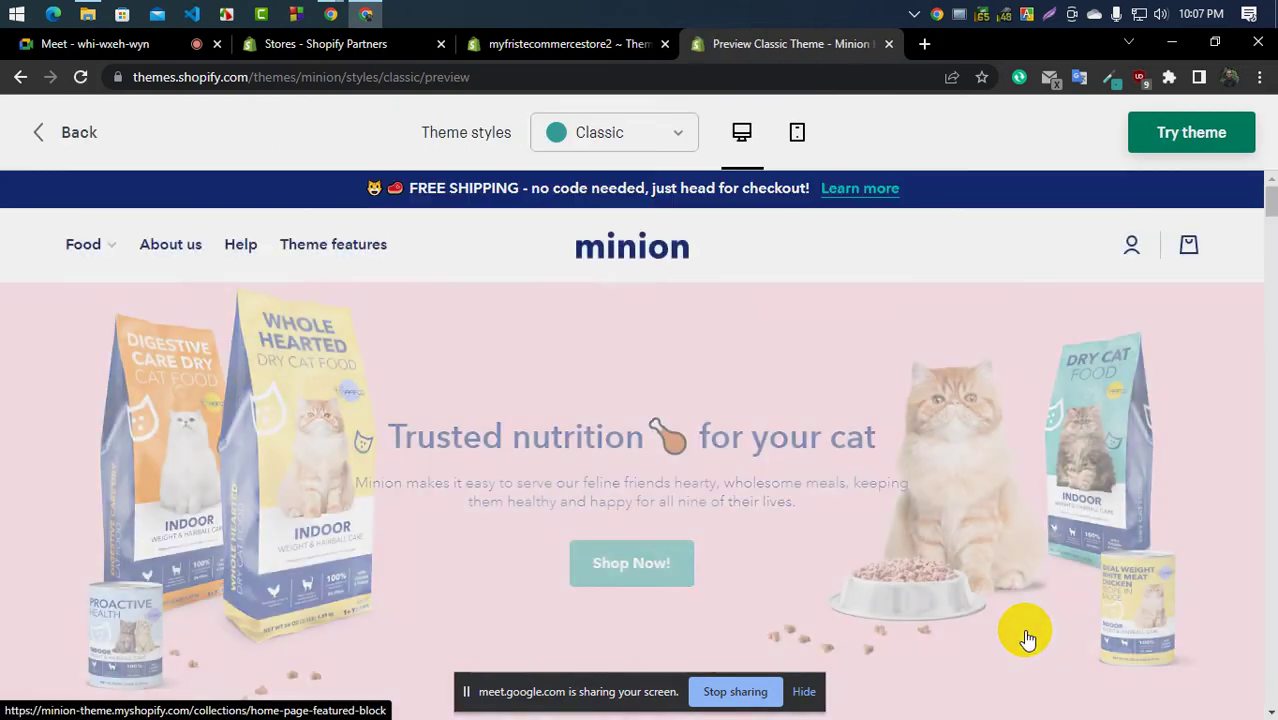
{"action": "scroll", "coordinate": [725, 545], "scroll_direction": "down", "scroll_amount": 3}
{"action": "scroll", "coordinate": [719, 541], "scroll_direction": "down", "scroll_amount": 5}
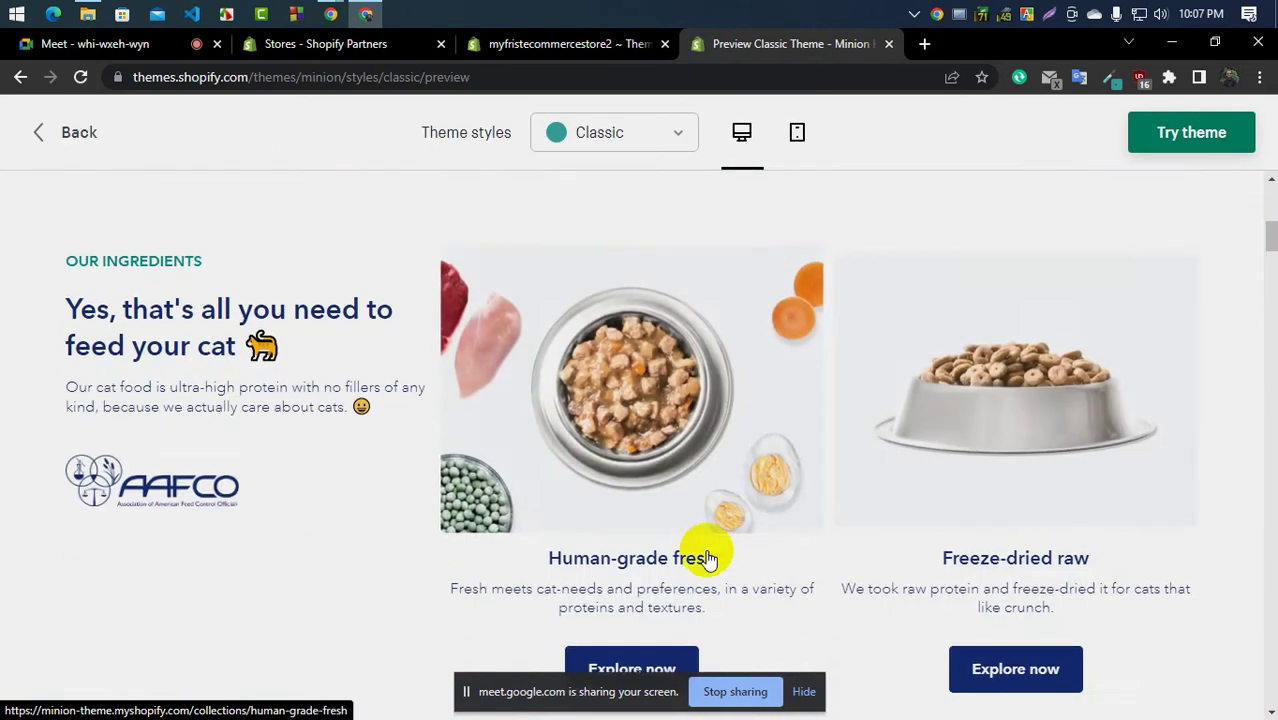
{"action": "scroll", "coordinate": [700, 560], "scroll_direction": "up", "scroll_amount": 5}
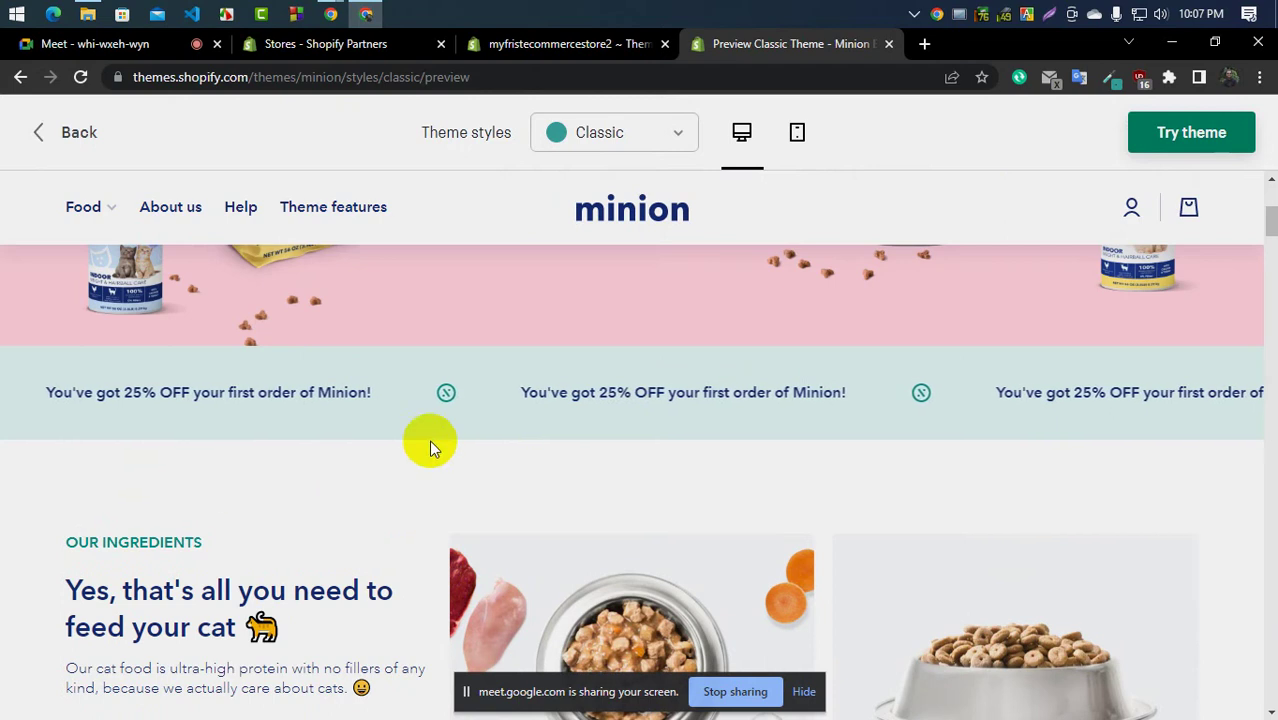
{"action": "triple_click", "coordinate": [174, 392]}
Check the Google Meet call, close the Shopify Partners Stores tab, and return to the store's Themes page
{"action": "left_click", "coordinate": [149, 46]}
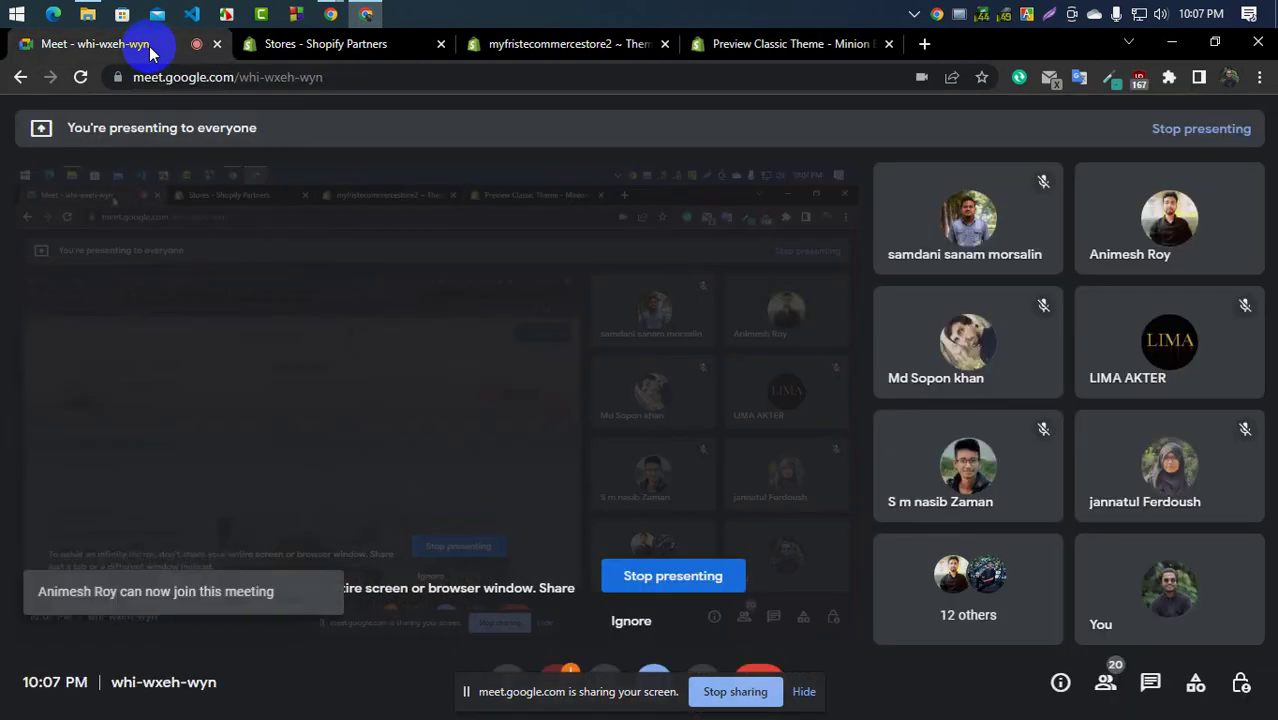
{"action": "left_click", "coordinate": [380, 52]}
{"action": "left_click", "coordinate": [550, 46]}
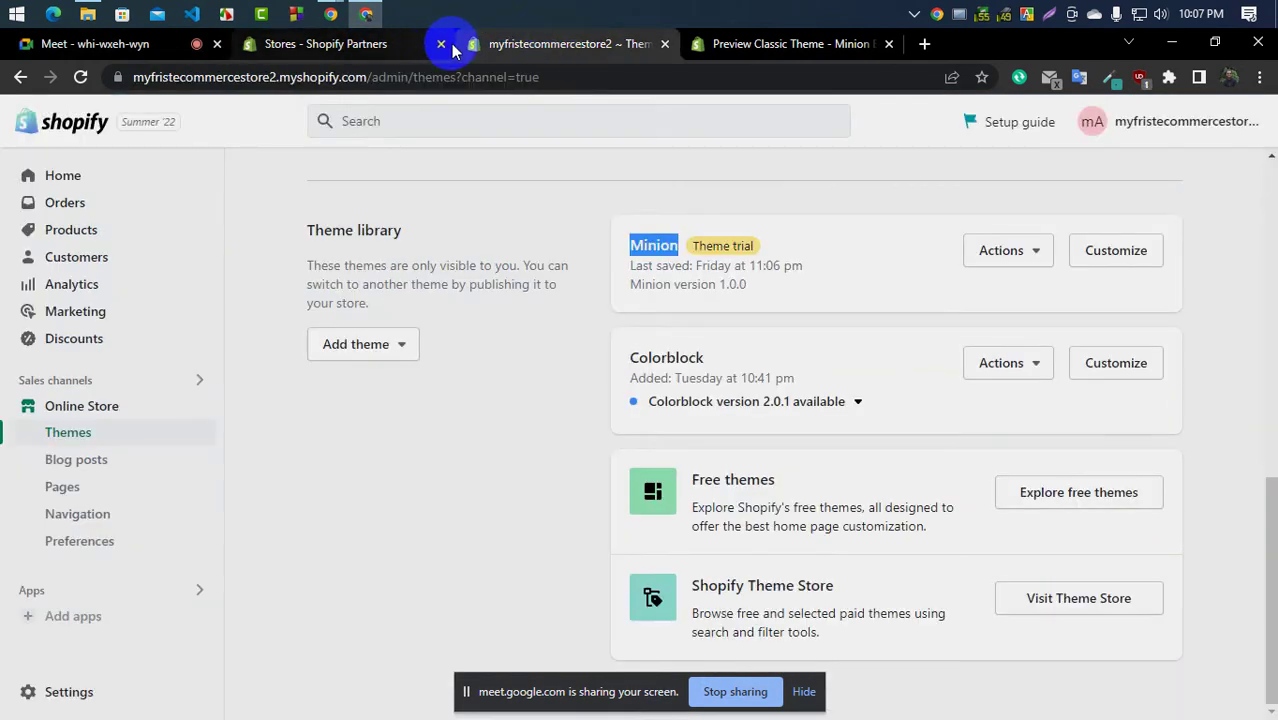
{"action": "left_click", "coordinate": [440, 44]}
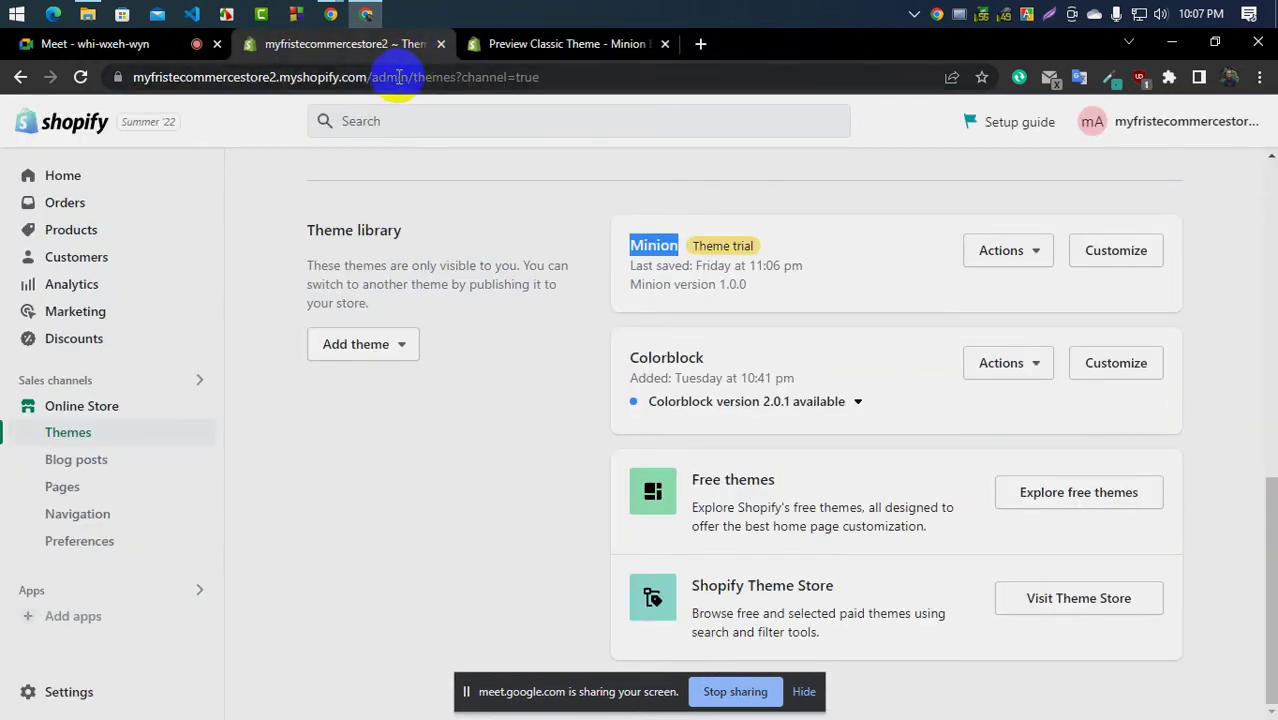
{"action": "left_click", "coordinate": [588, 46]}
{"action": "left_click", "coordinate": [348, 46]}
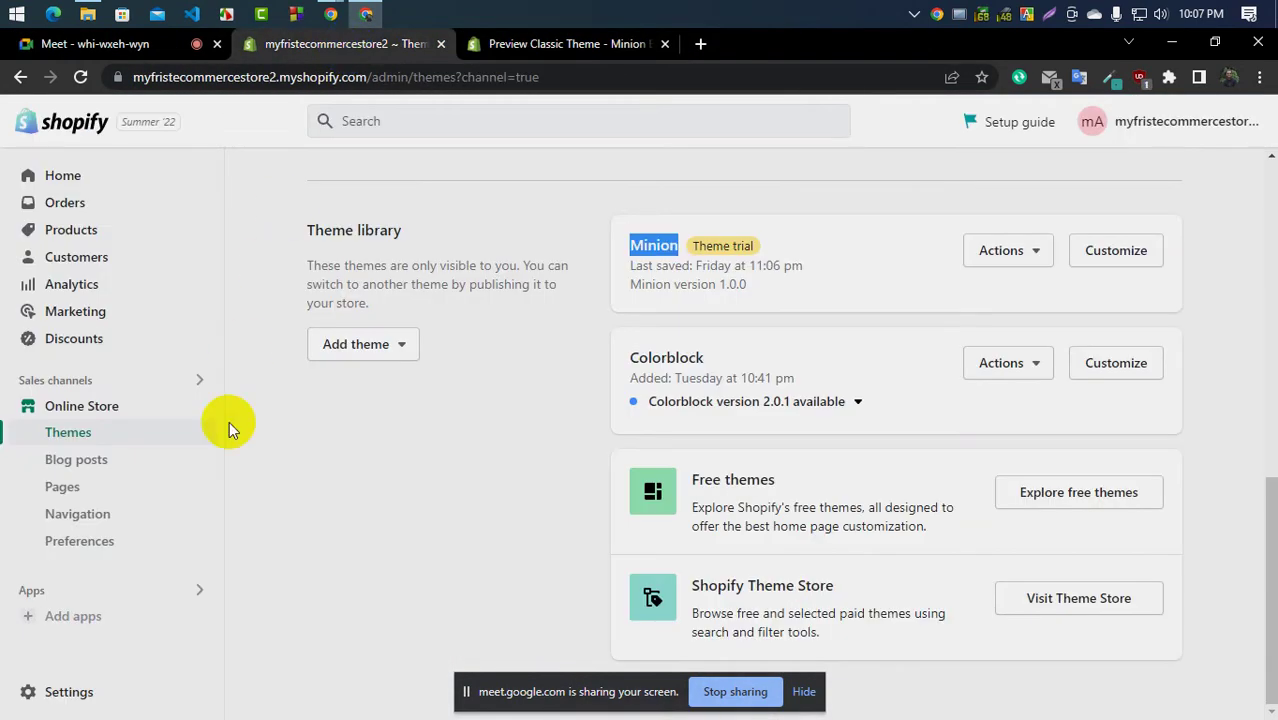
Open the Minion trial theme from the theme library for customization
{"action": "scroll", "coordinate": [545, 385], "scroll_direction": "up", "scroll_amount": 3}
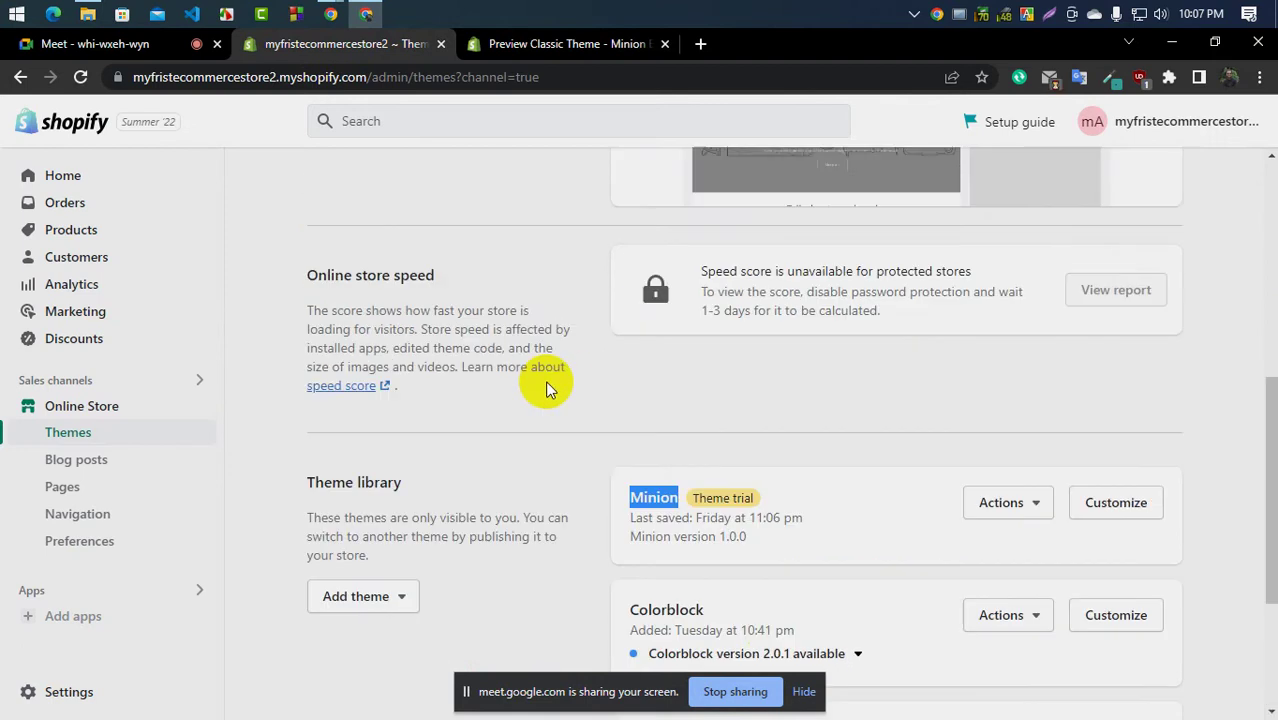
{"action": "scroll", "coordinate": [558, 396], "scroll_direction": "down", "scroll_amount": 1}
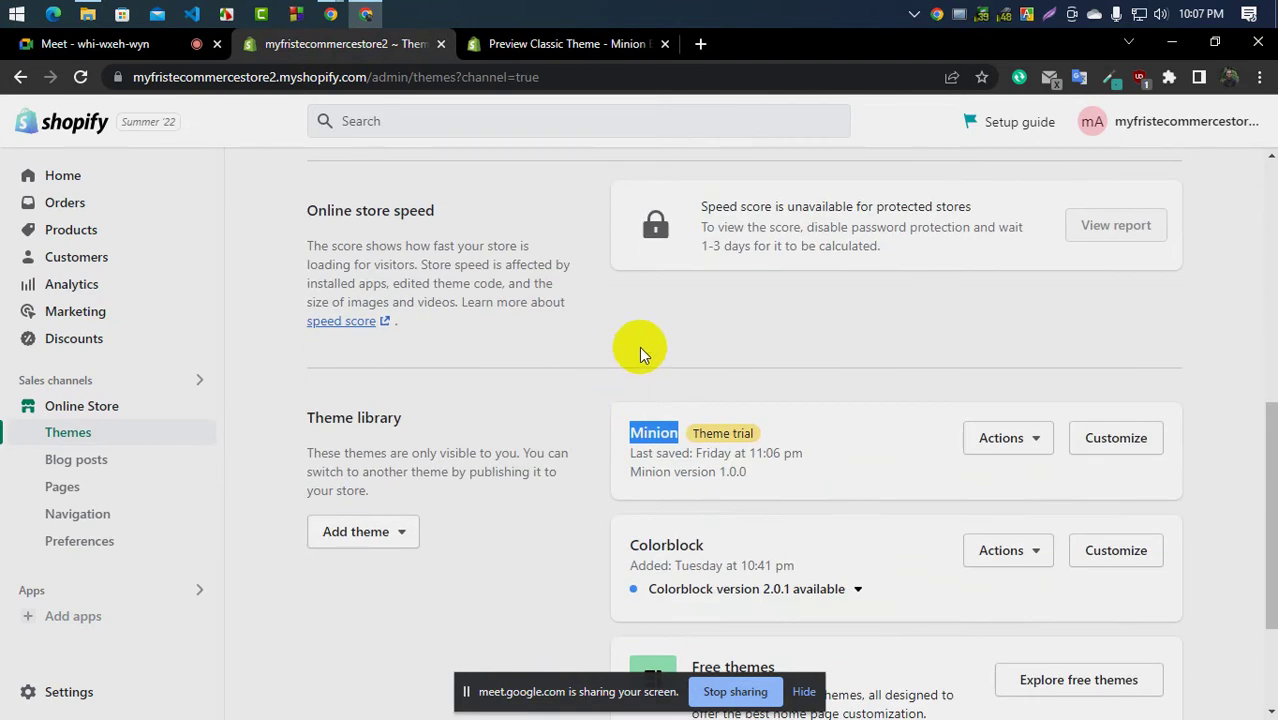
{"action": "left_click", "coordinate": [658, 432]}
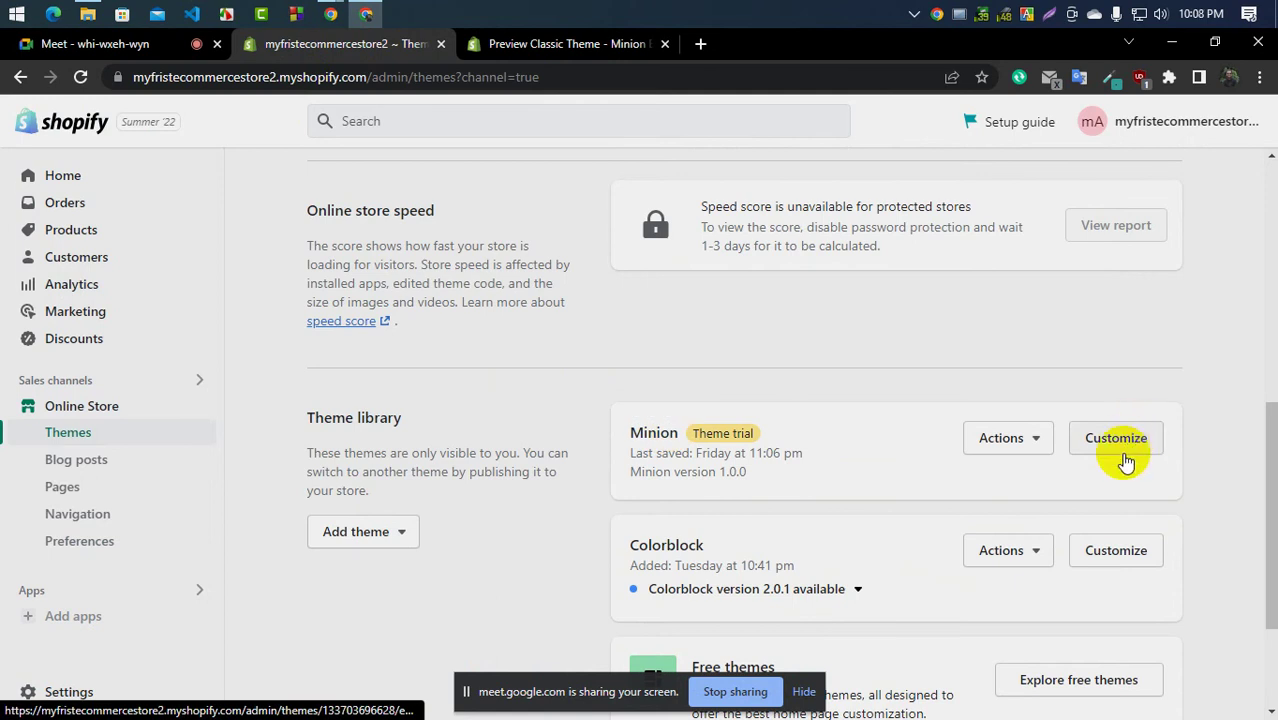
{"action": "left_click", "coordinate": [1122, 444]}
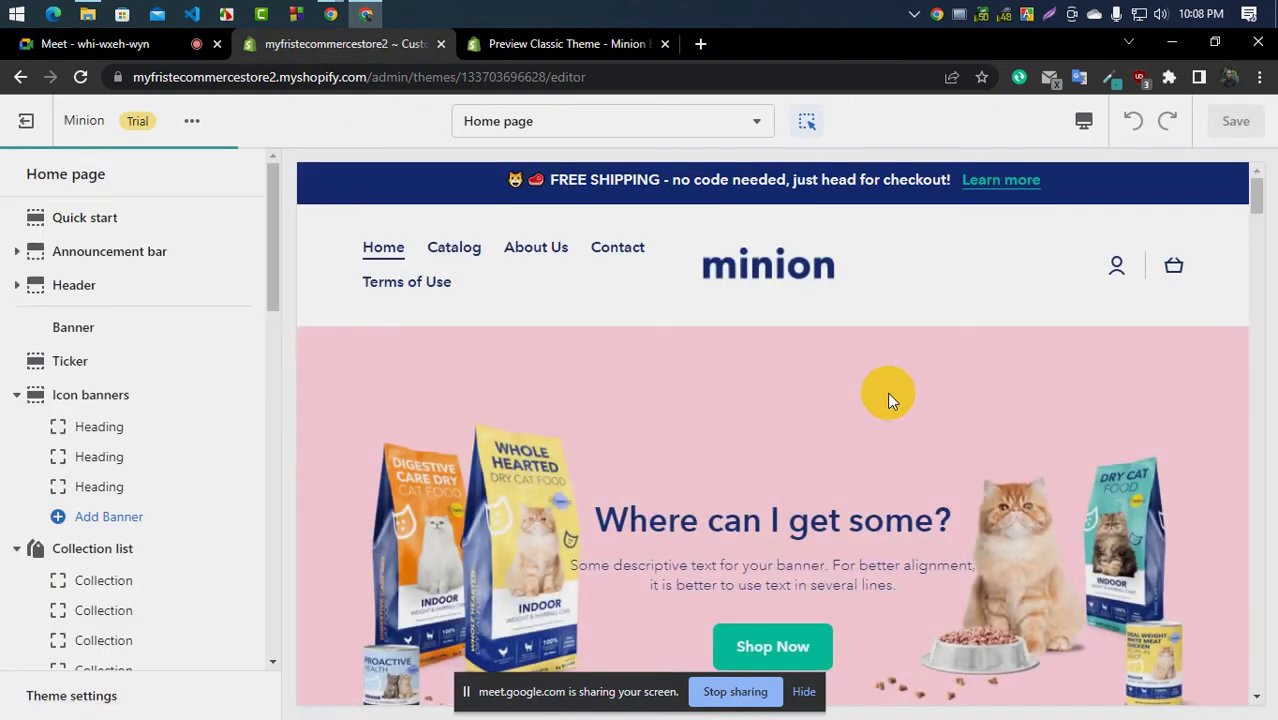
Examine the Minion home page preview from the header and banner down to the announcement ticker and icon banners
{"action": "scroll", "coordinate": [780, 305], "scroll_direction": "down", "scroll_amount": 3}
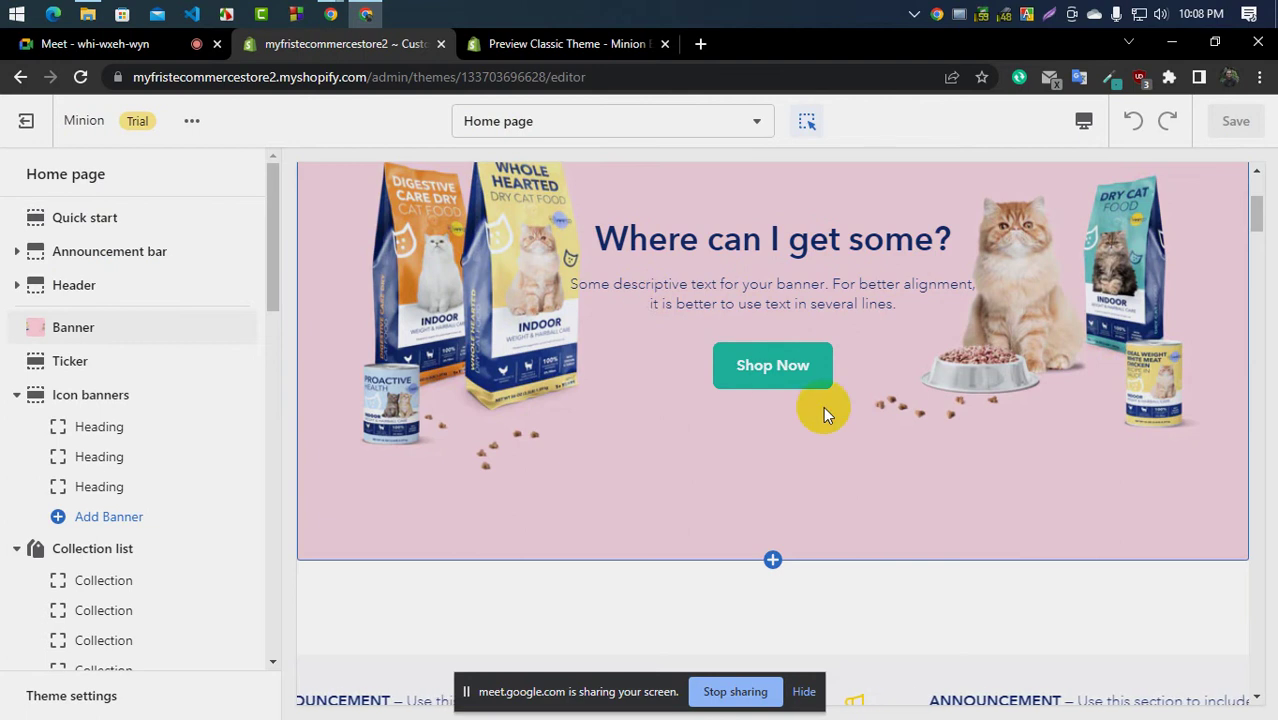
{"action": "scroll", "coordinate": [740, 390], "scroll_direction": "up", "scroll_amount": 3}
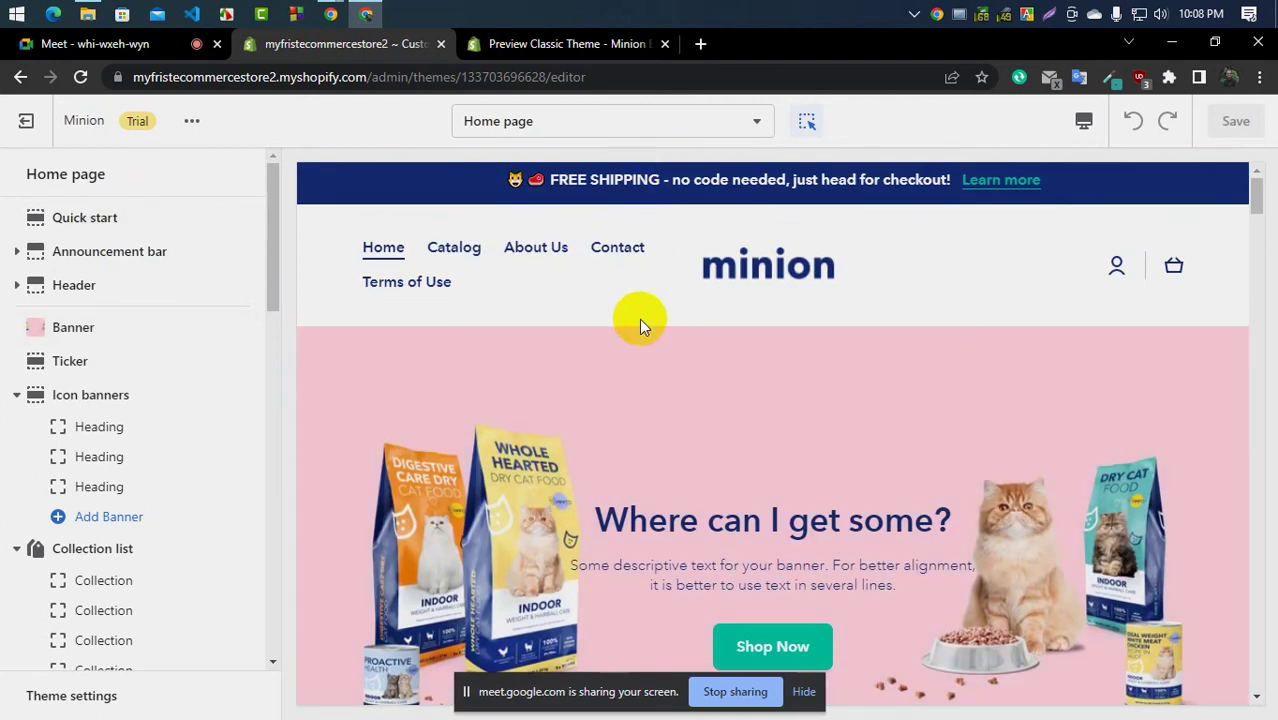
{"action": "scroll", "coordinate": [639, 322], "scroll_direction": "down", "scroll_amount": 3}
{"action": "scroll", "coordinate": [738, 468], "scroll_direction": "up", "scroll_amount": 1}
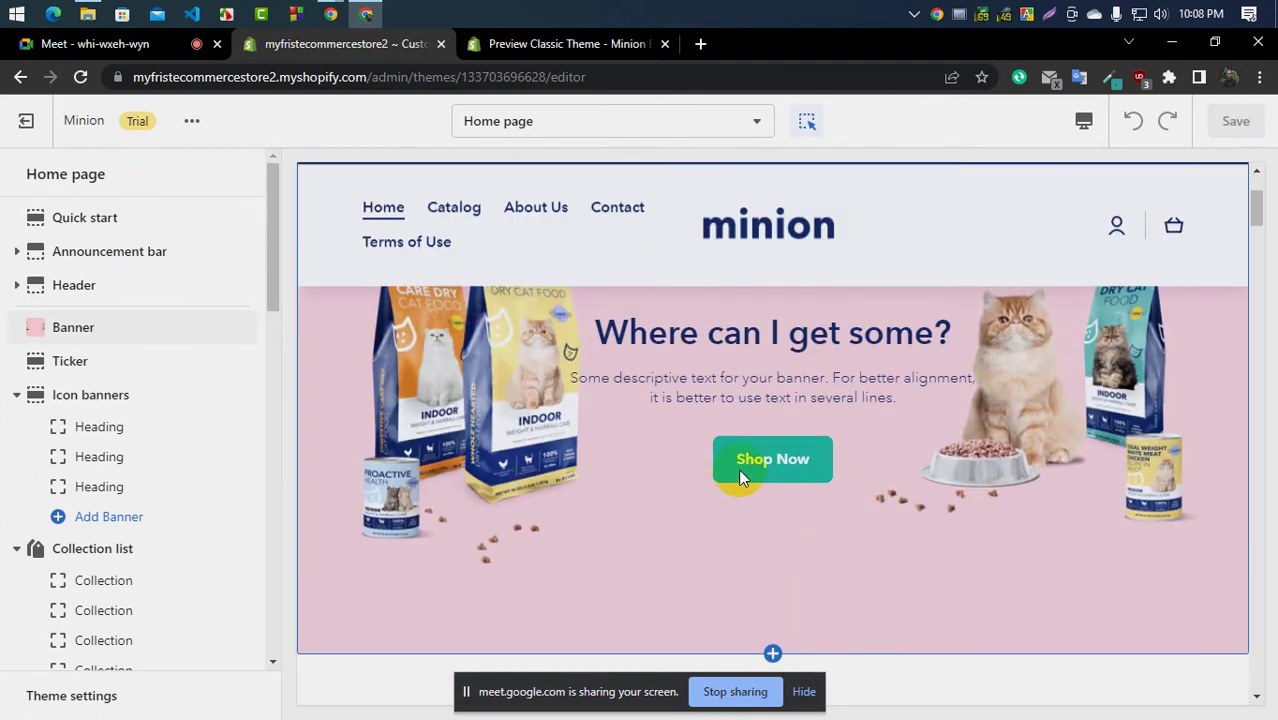
{"action": "scroll", "coordinate": [589, 449], "scroll_direction": "down", "scroll_amount": 4}
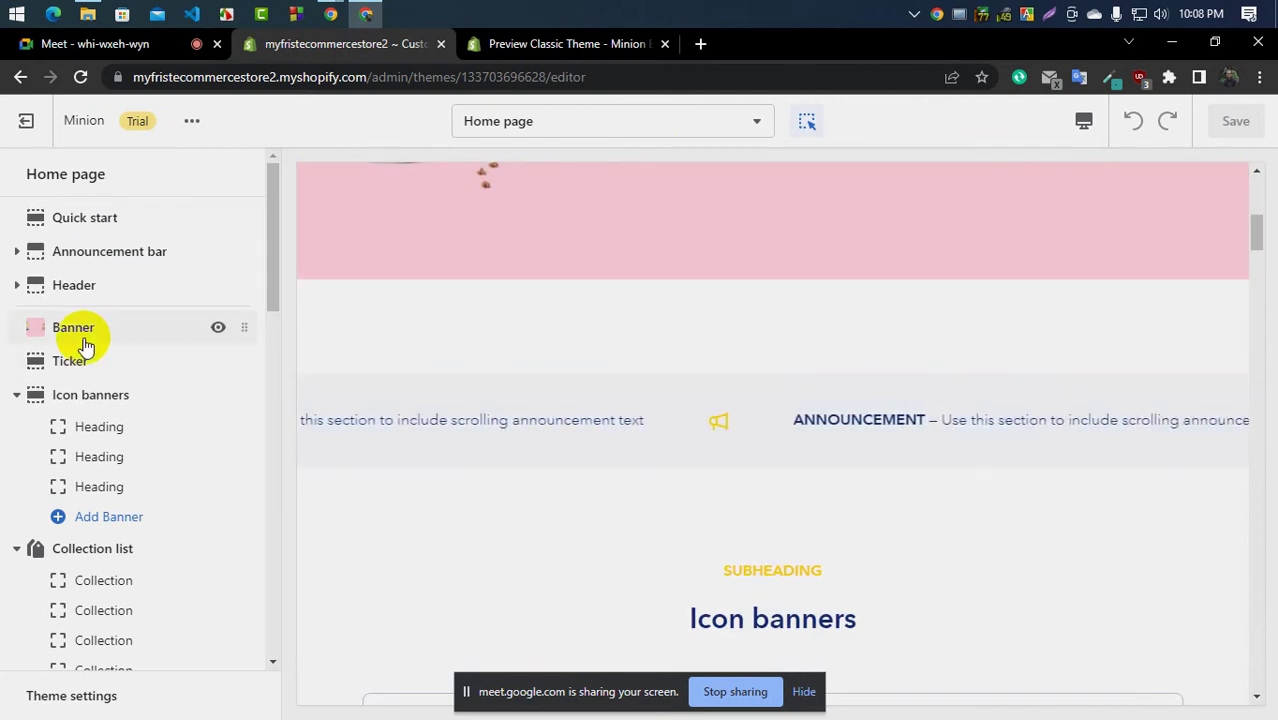
Examine the Banner and Icon banners sections in the home page preview and view the Banner section's layout settings
{"action": "mouse_move", "coordinate": [80, 342]}
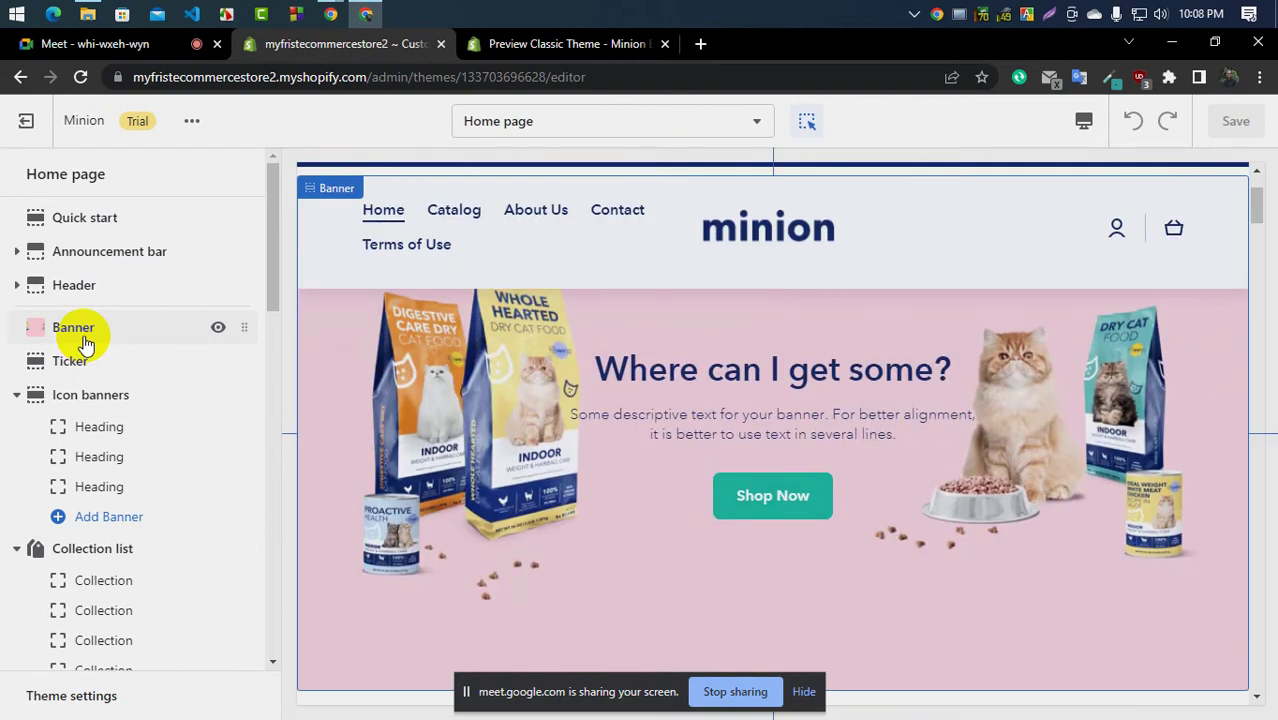
{"action": "scroll", "coordinate": [86, 337], "scroll_direction": "down", "scroll_amount": 1}
{"action": "scroll", "coordinate": [120, 419], "scroll_direction": "up", "scroll_amount": 1}
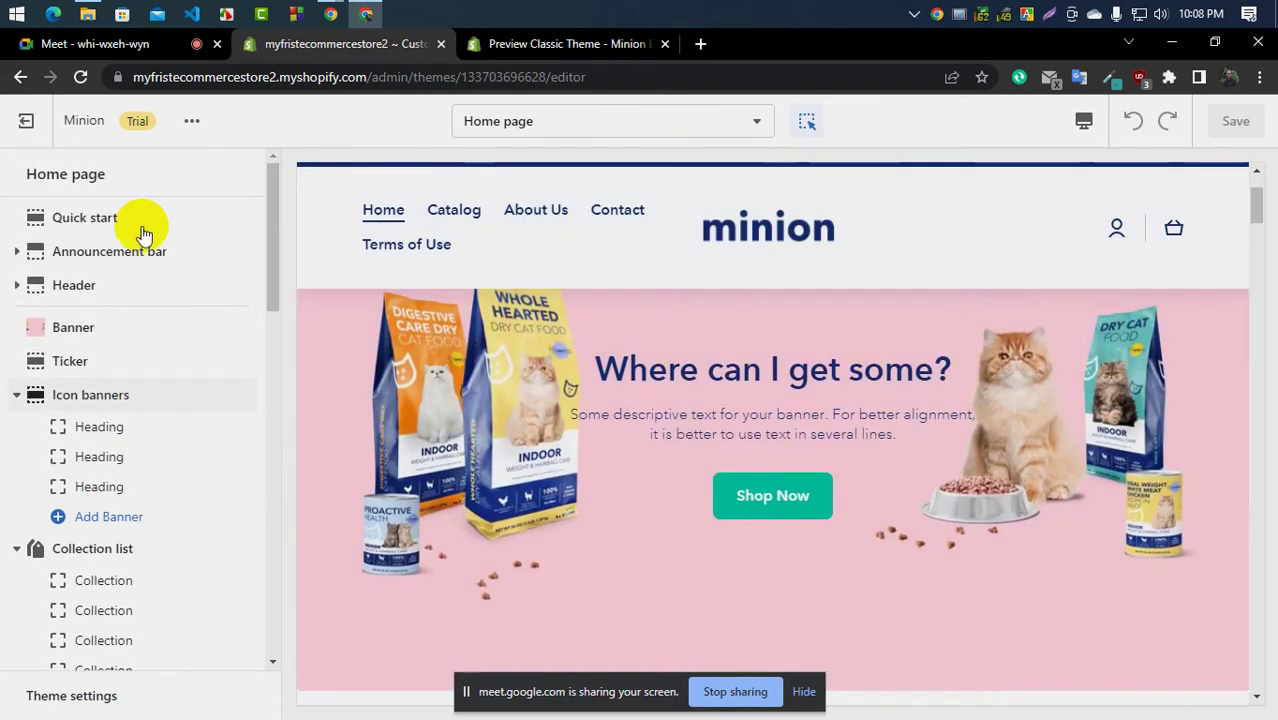
{"action": "mouse_move", "coordinate": [12, 405]}
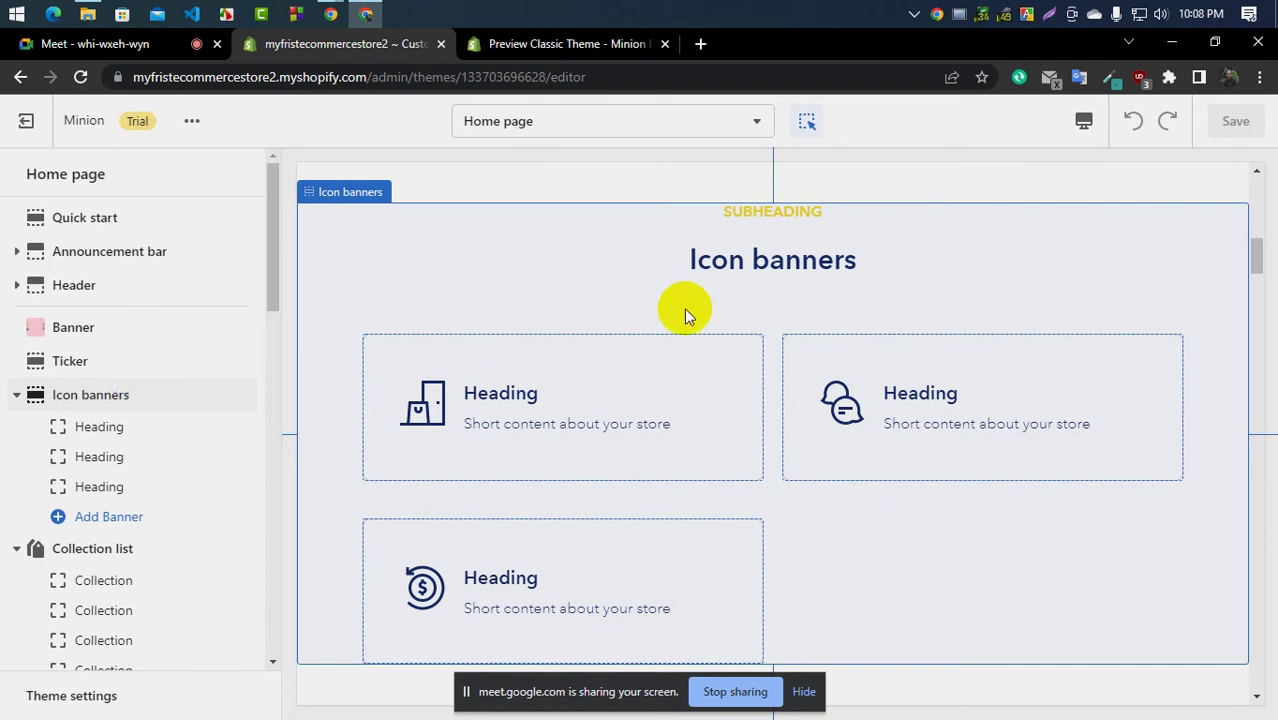
{"action": "scroll", "coordinate": [684, 308], "scroll_direction": "up", "scroll_amount": 3}
{"action": "scroll", "coordinate": [742, 399], "scroll_direction": "up", "scroll_amount": 2}
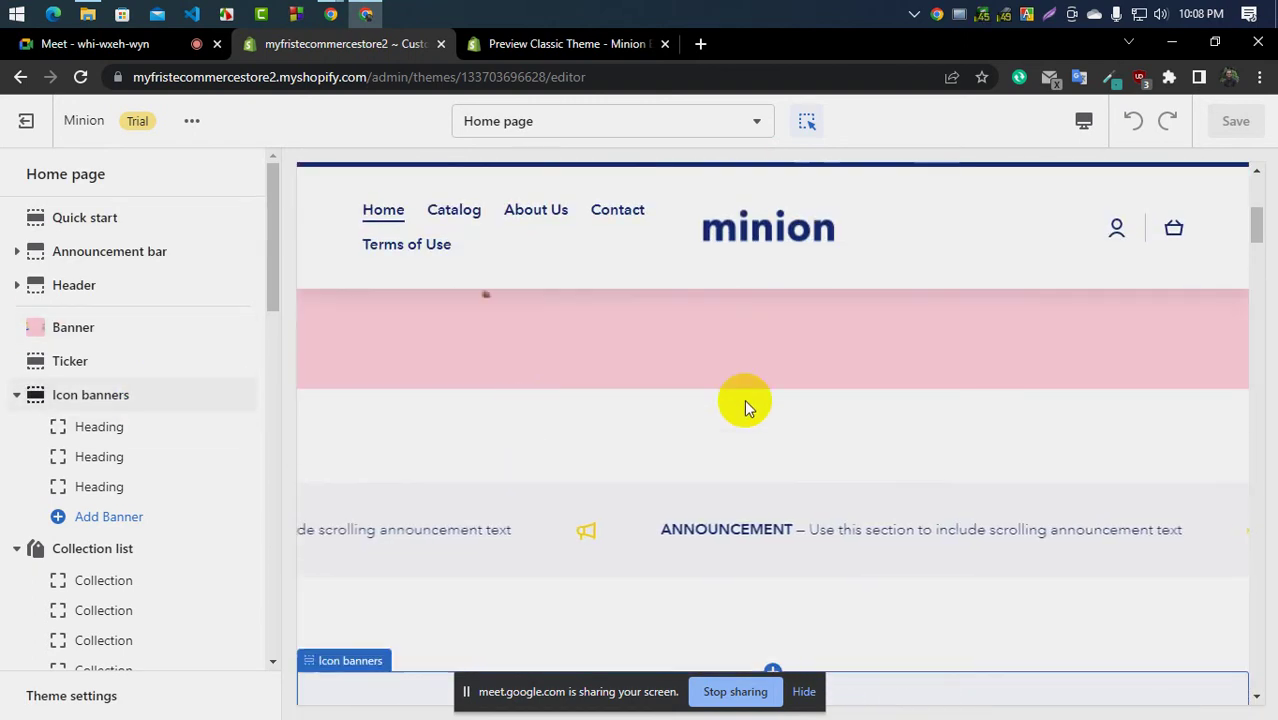
{"action": "left_click", "coordinate": [88, 336]}
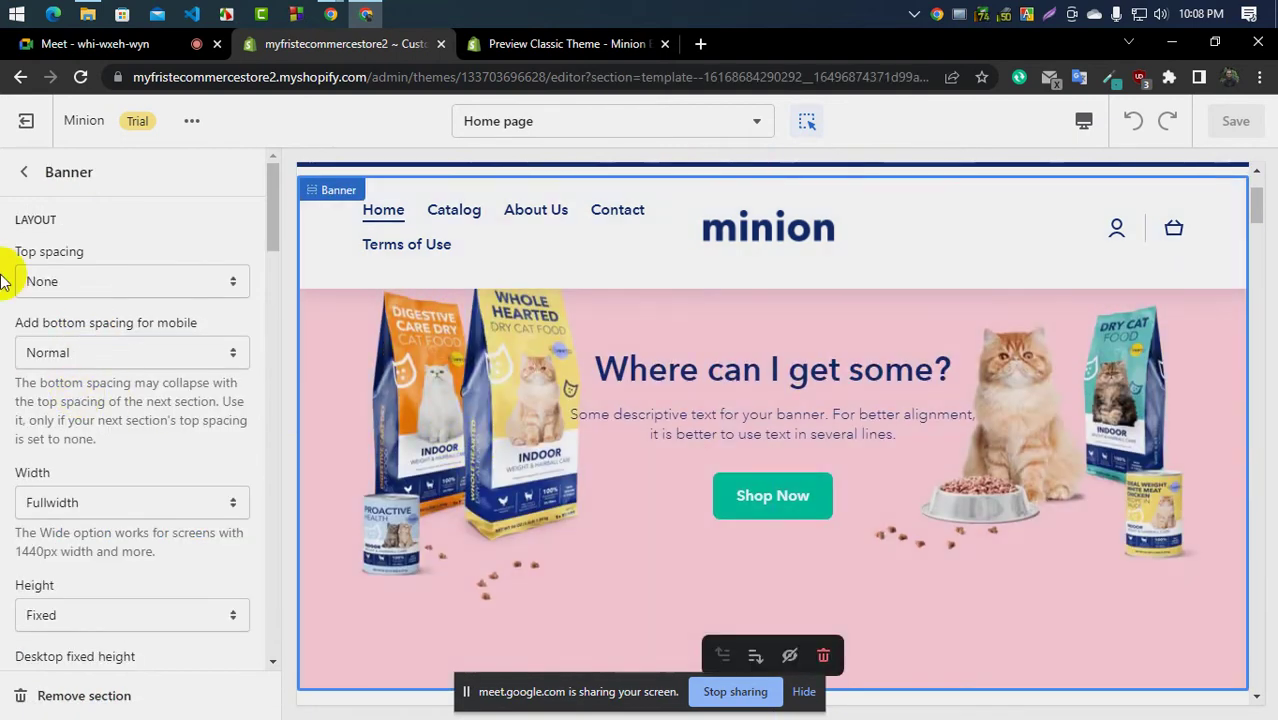
{"action": "left_click", "coordinate": [21, 173]}
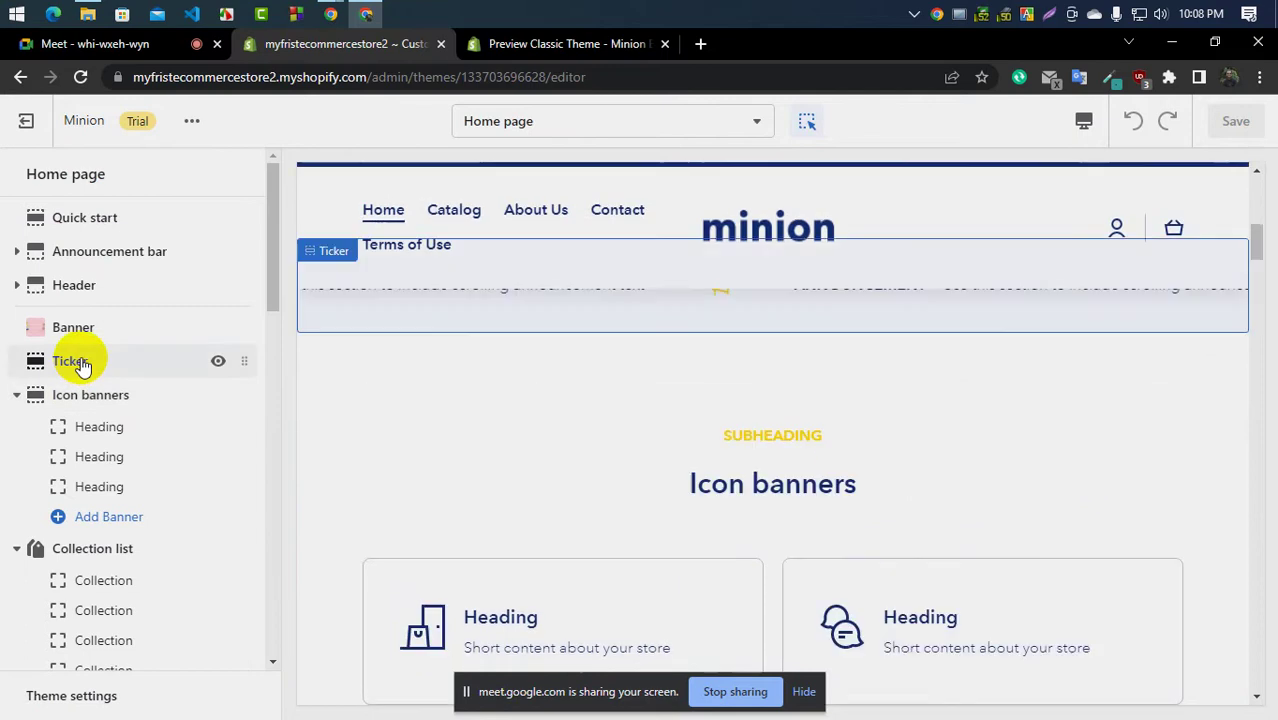
Open the Ticker section and examine its text, icon, color and background settings against the home page preview
{"action": "left_click", "coordinate": [78, 364]}
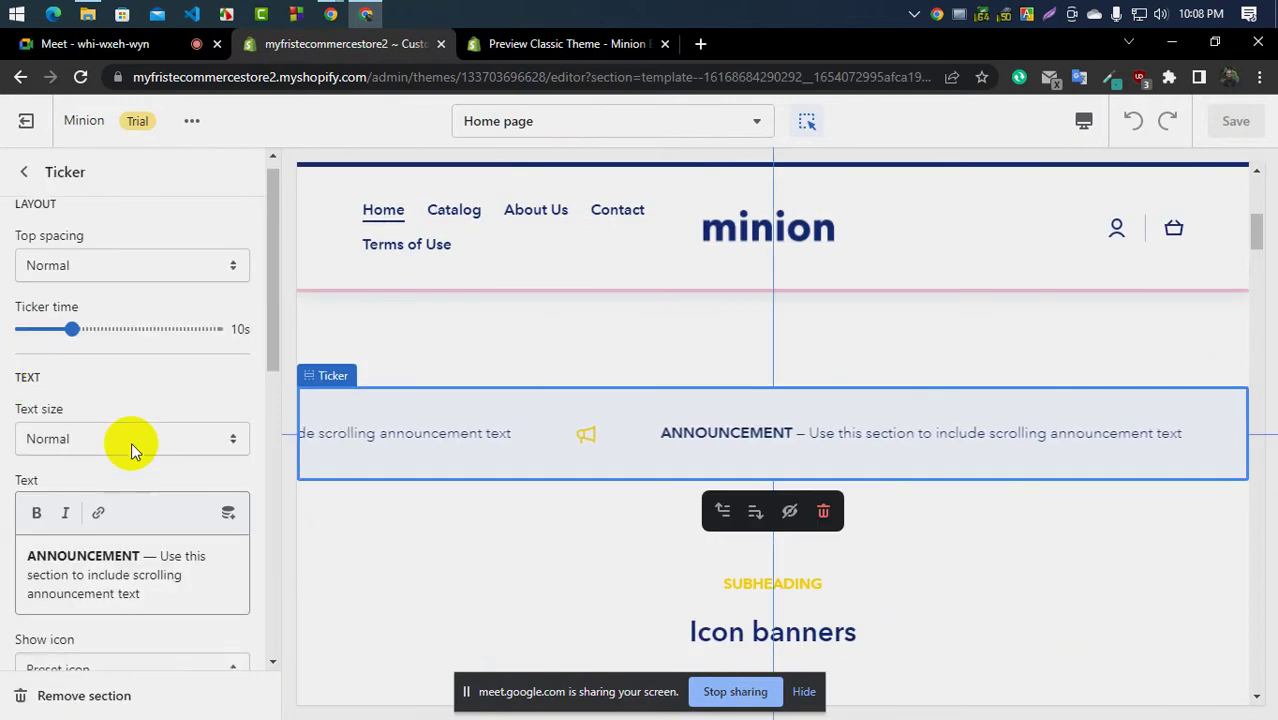
{"action": "scroll", "coordinate": [140, 470], "scroll_direction": "down", "scroll_amount": 3}
{"action": "scroll", "coordinate": [142, 470], "scroll_direction": "down", "scroll_amount": 5}
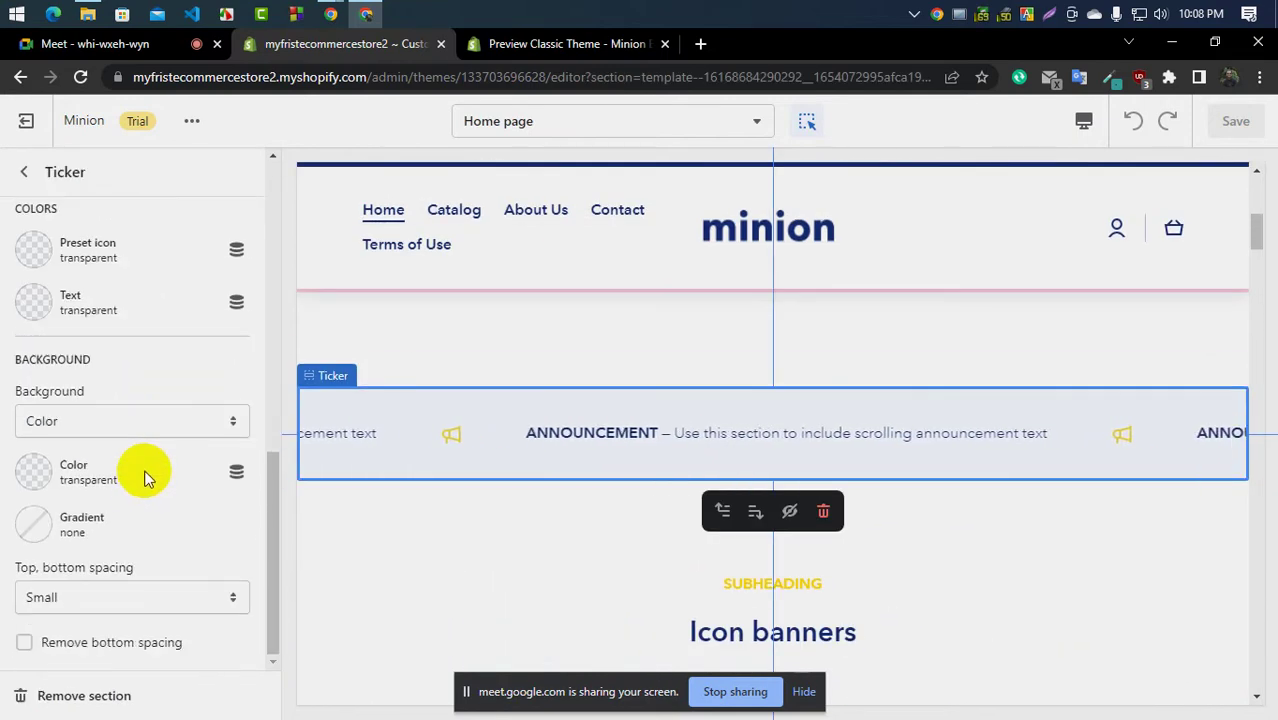
{"action": "scroll", "coordinate": [143, 503], "scroll_direction": "up", "scroll_amount": 5}
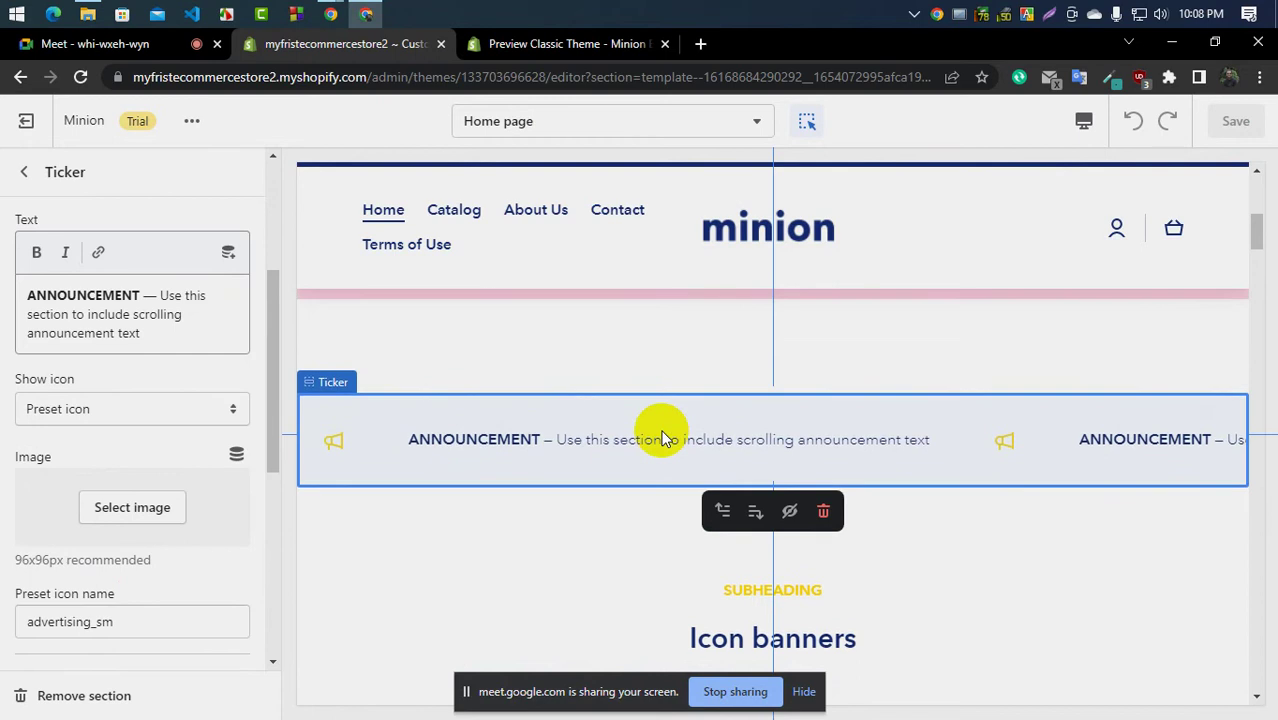
{"action": "scroll", "coordinate": [659, 434], "scroll_direction": "up", "scroll_amount": 2}
{"action": "scroll", "coordinate": [662, 440], "scroll_direction": "up", "scroll_amount": 5}
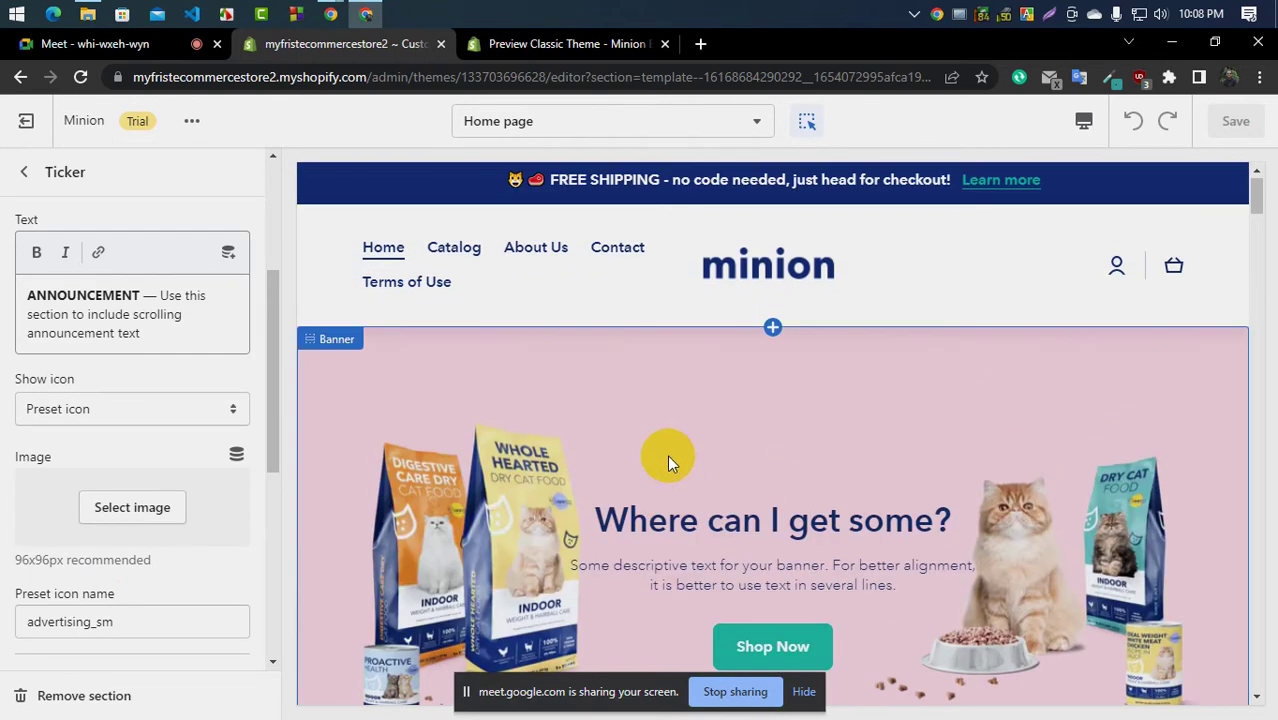
{"action": "scroll", "coordinate": [539, 478], "scroll_direction": "down", "scroll_amount": 4}
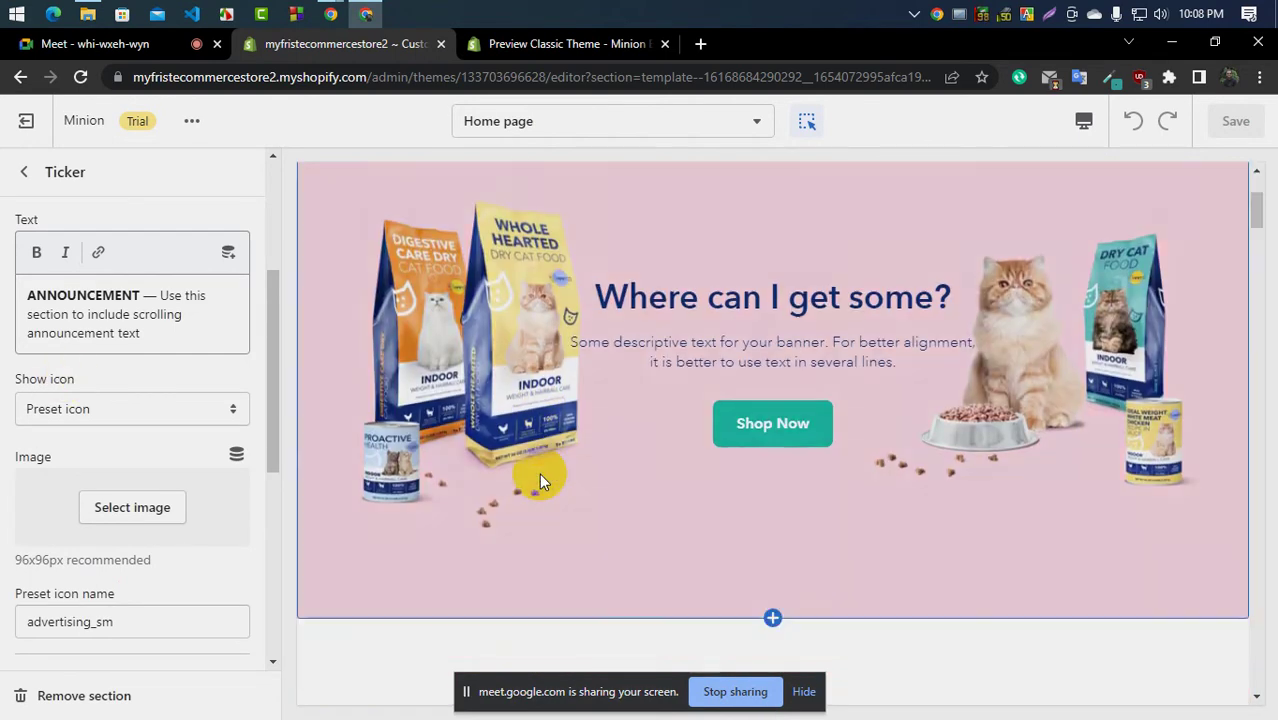
{"action": "scroll", "coordinate": [539, 473], "scroll_direction": "down", "scroll_amount": 1}
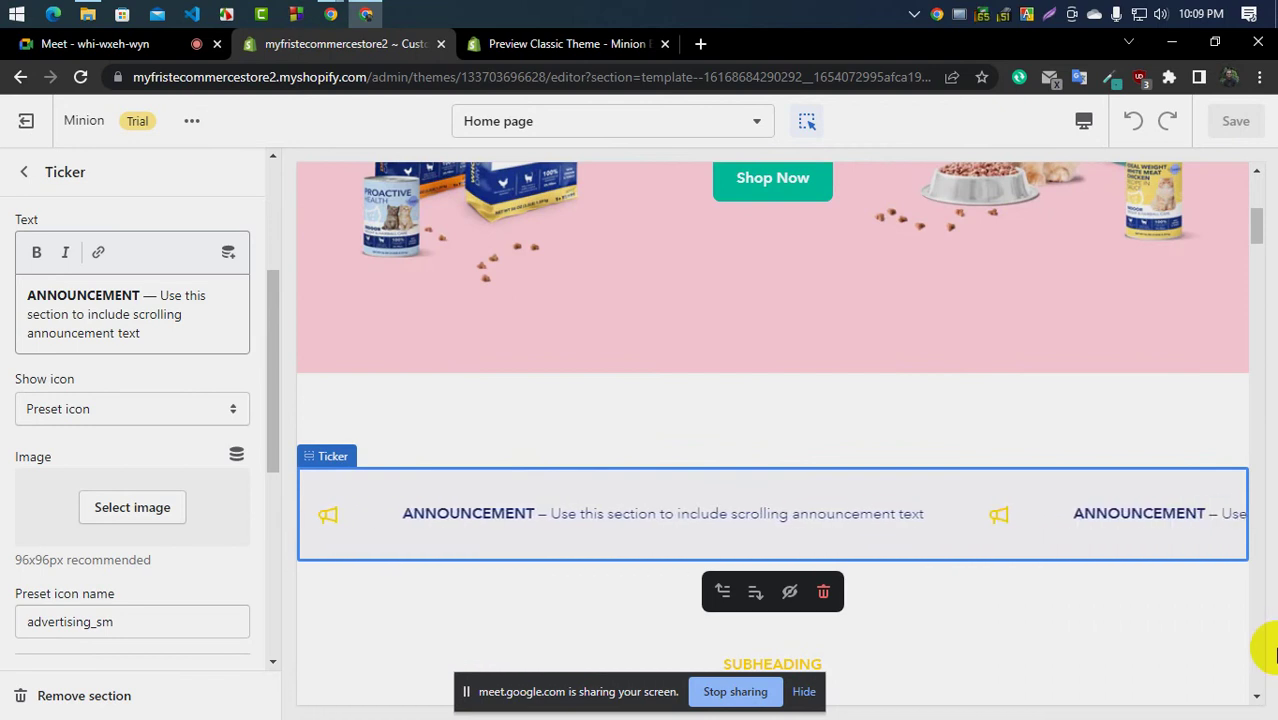
{"action": "scroll", "coordinate": [62, 522], "scroll_direction": "down", "scroll_amount": 2}
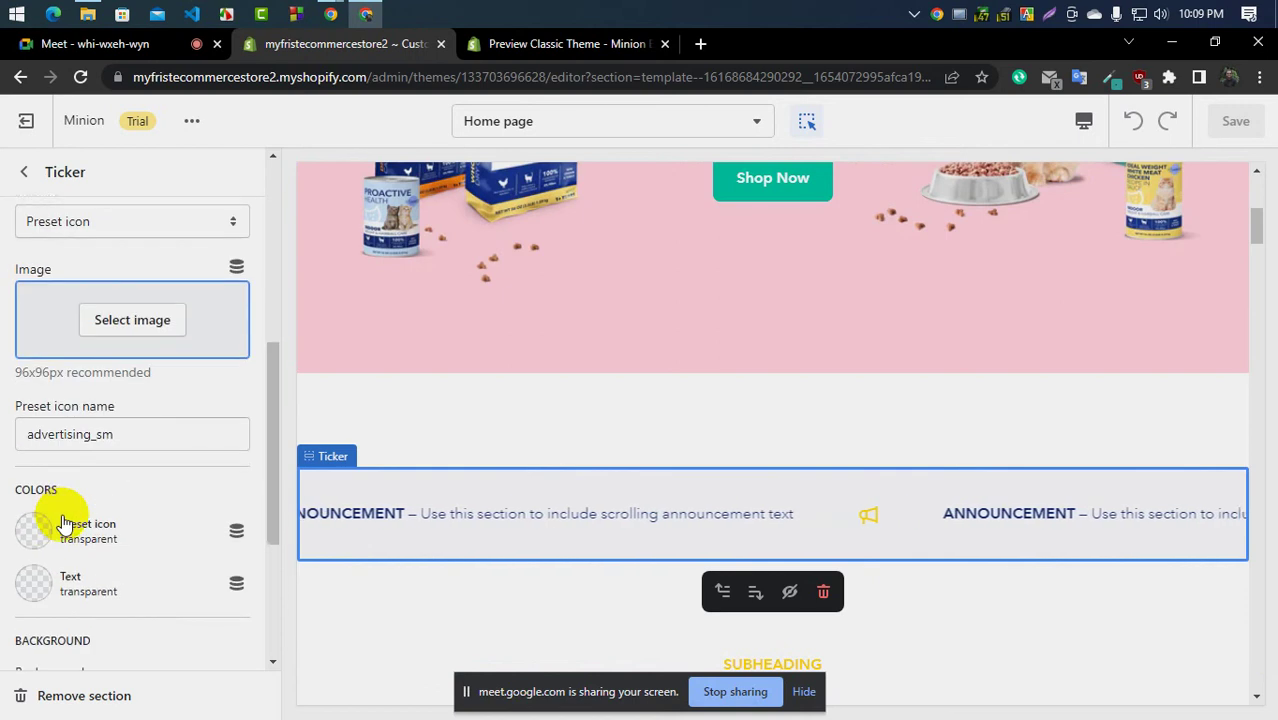
{"action": "scroll", "coordinate": [141, 513], "scroll_direction": "down", "scroll_amount": 3}
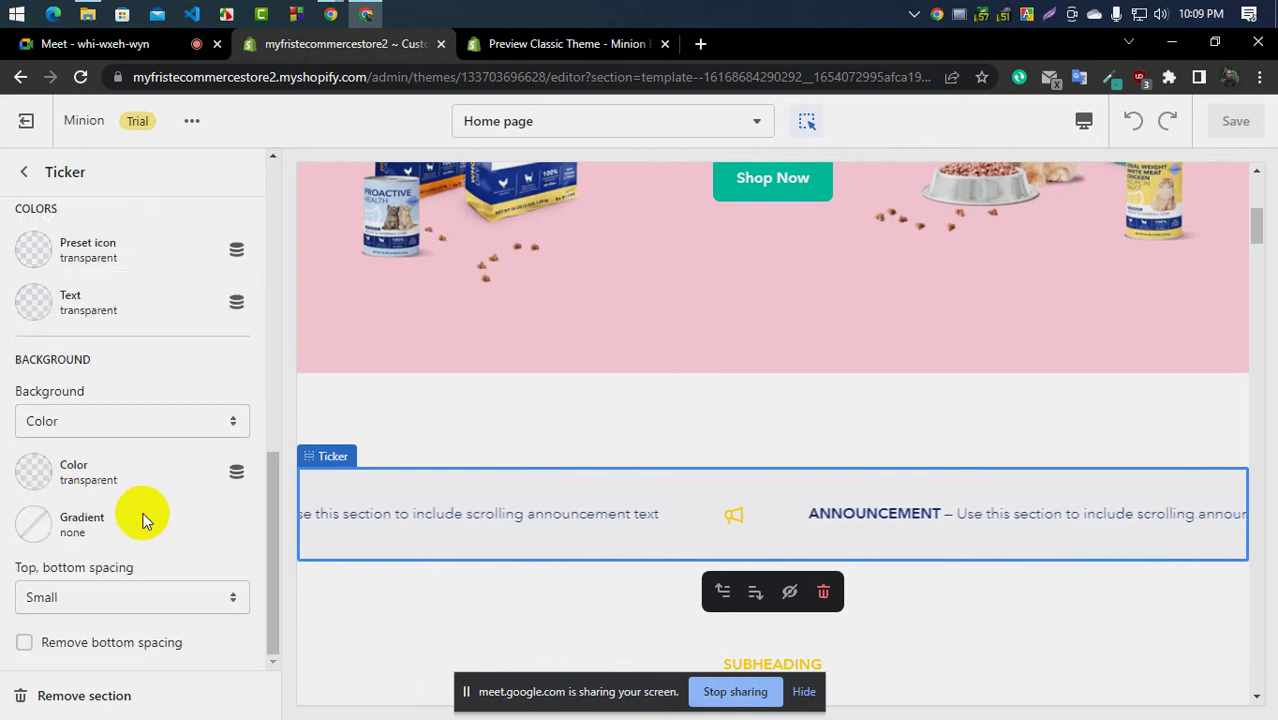
{"action": "scroll", "coordinate": [86, 428], "scroll_direction": "up", "scroll_amount": 5}
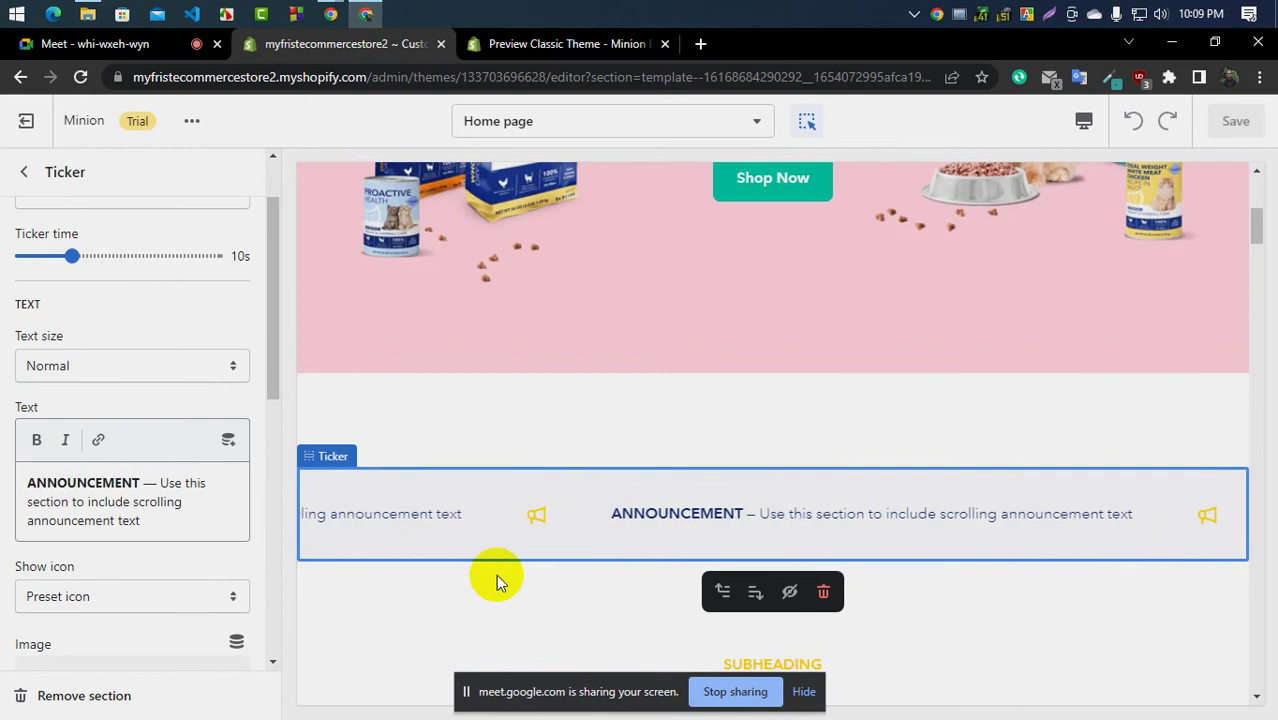
Copy the offer text "You've got 25% OFF your first order of Minion!" from the demo store's scrolling strip and return to the theme editor
{"action": "left_click", "coordinate": [539, 47]}
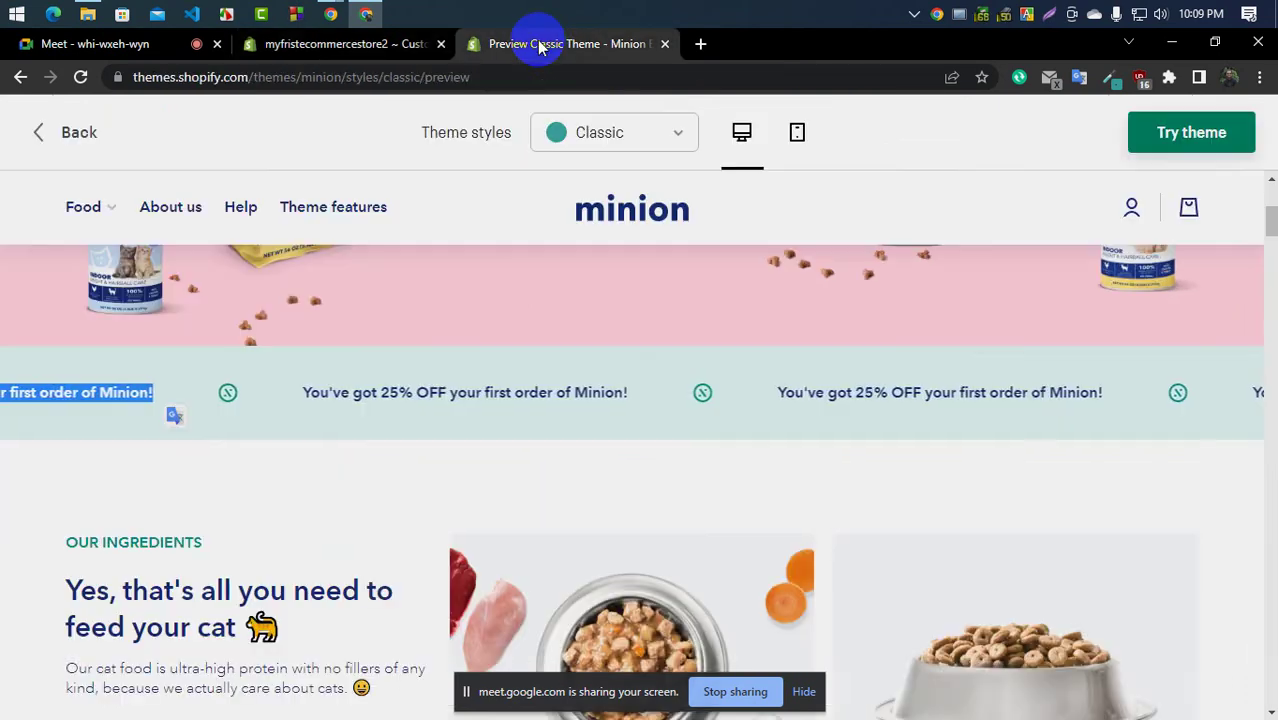
{"action": "triple_click", "coordinate": [397, 393]}
{"action": "right_click", "coordinate": [395, 395]}
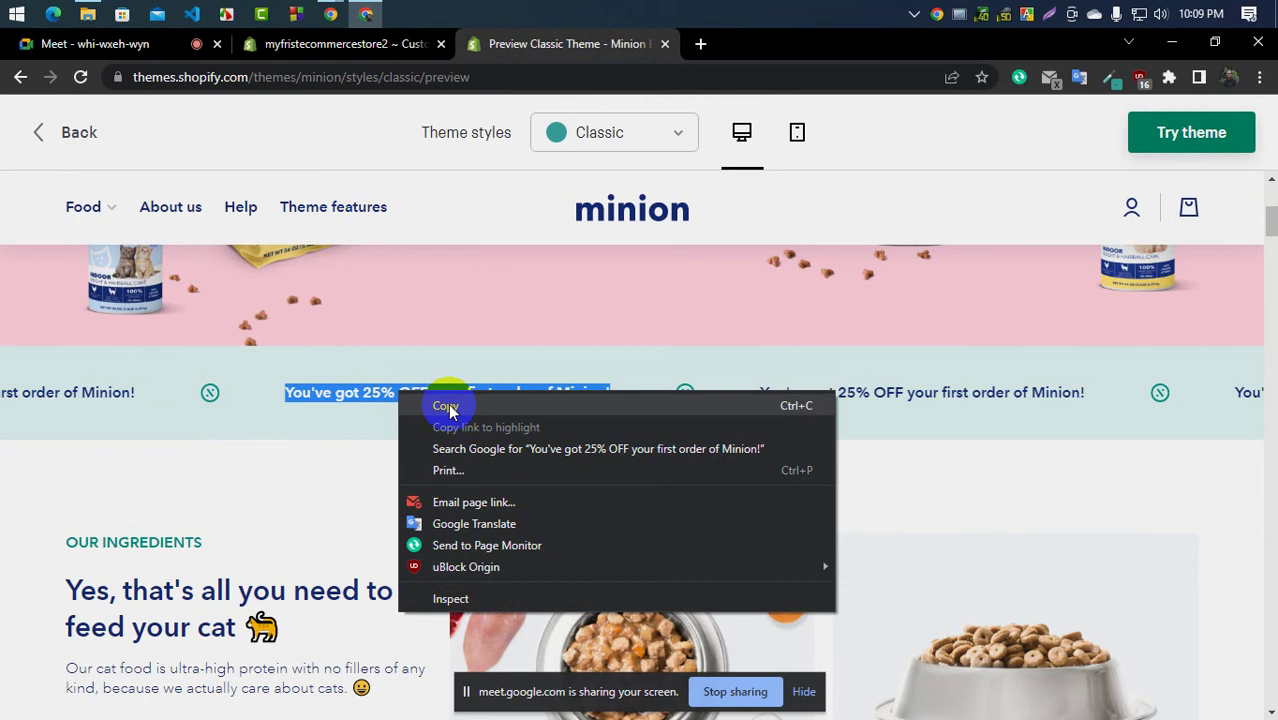
{"action": "left_click", "coordinate": [440, 326]}
{"action": "left_click", "coordinate": [122, 46]}
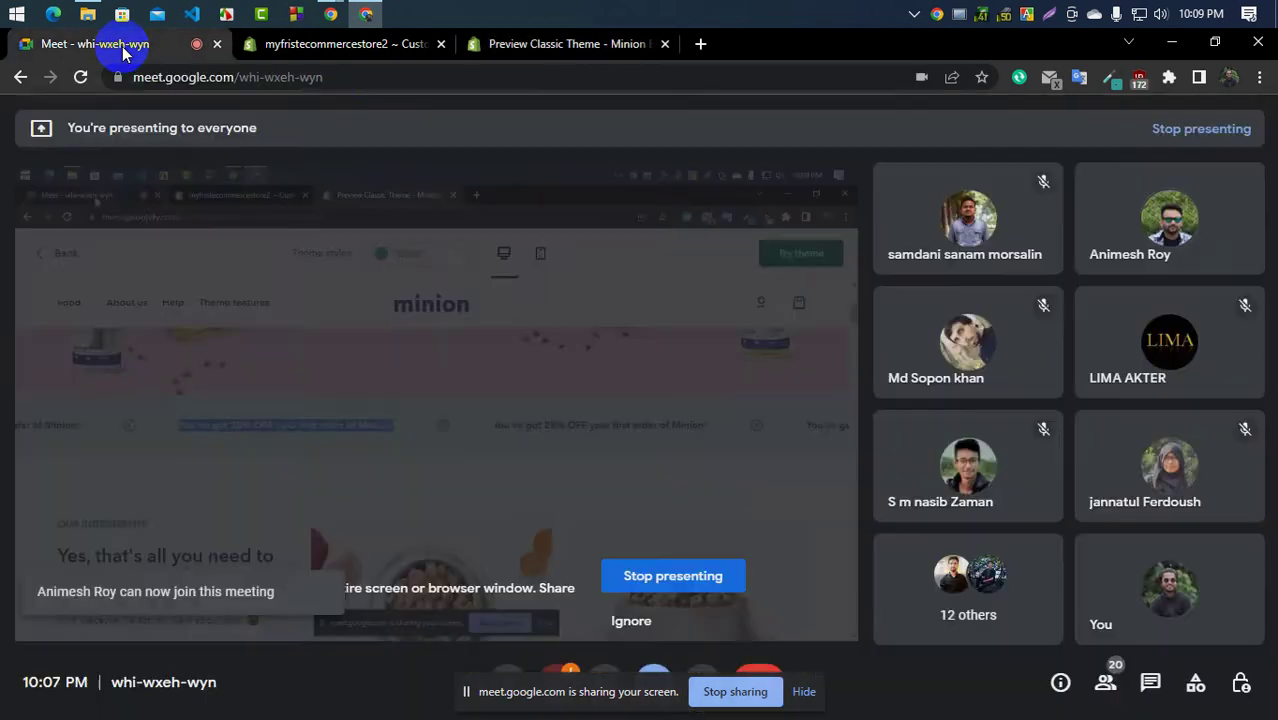
{"action": "left_click", "coordinate": [340, 44]}
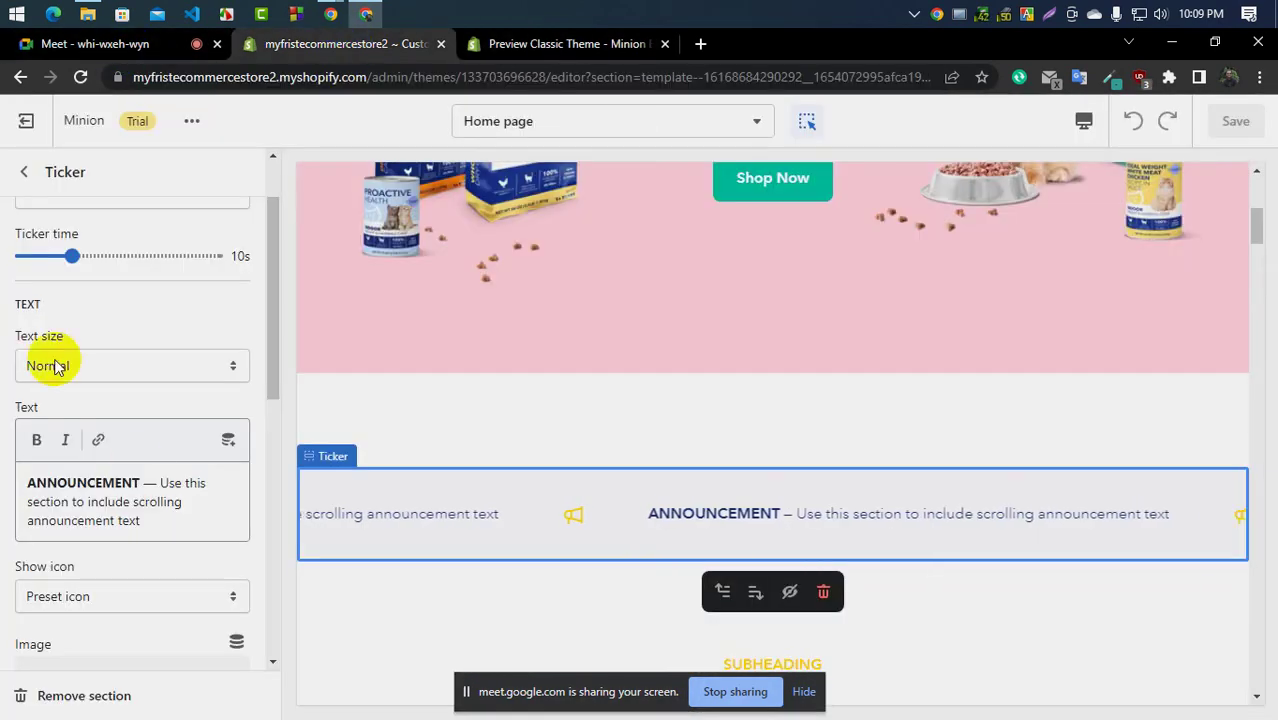
Select the Ticker's announcement text and review the section's Show icon options without changing them
{"action": "left_click", "coordinate": [150, 520]}
{"action": "key", "text": "ctrl+a"}
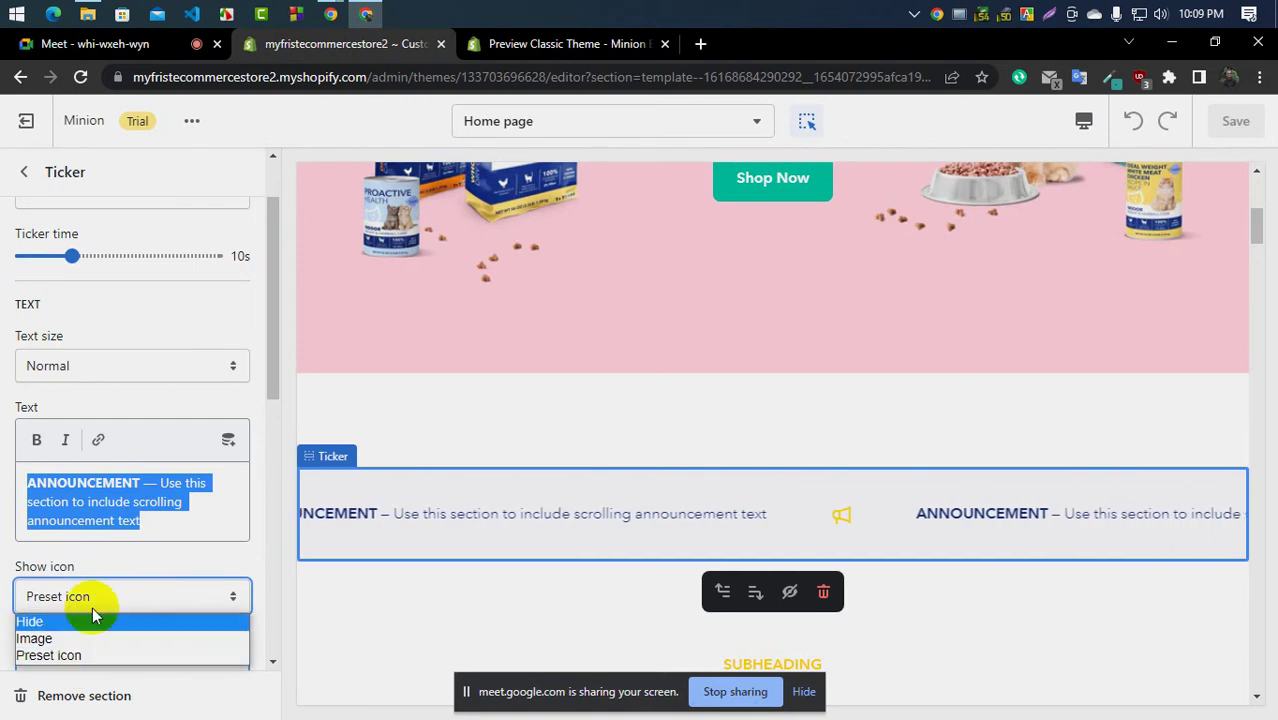
{"action": "left_click", "coordinate": [87, 560]}
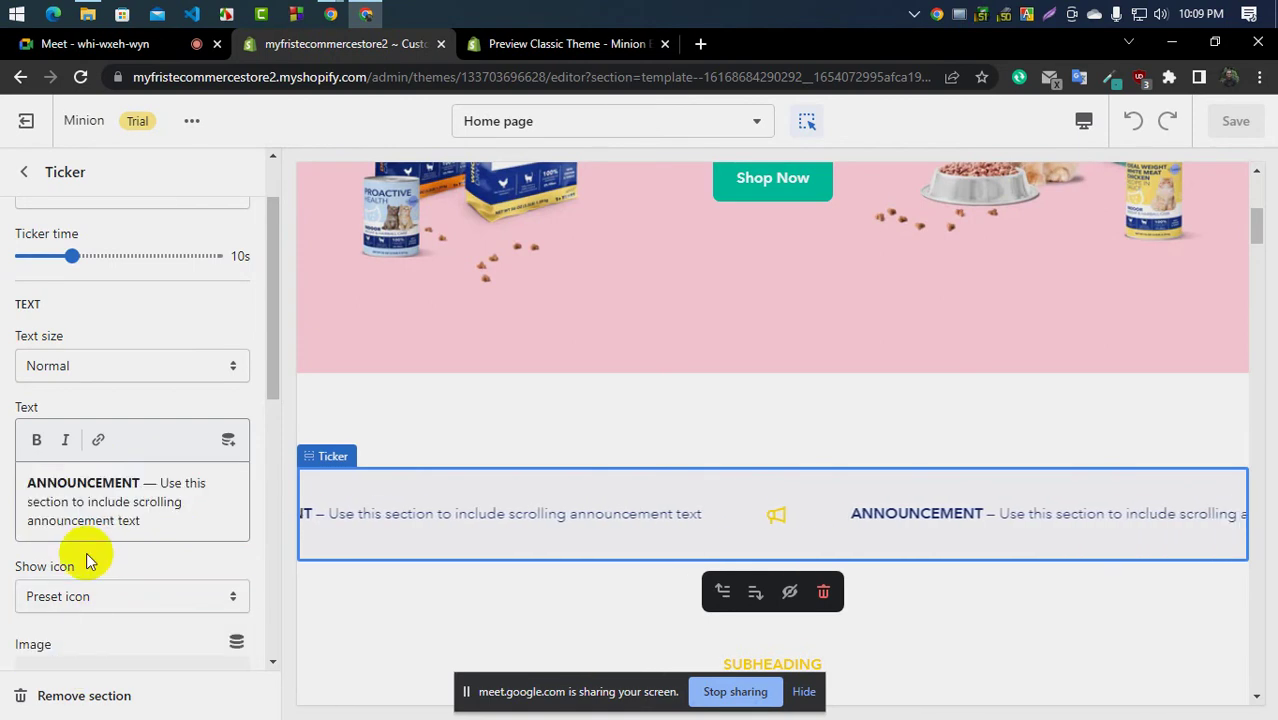
{"action": "left_click", "coordinate": [117, 602]}
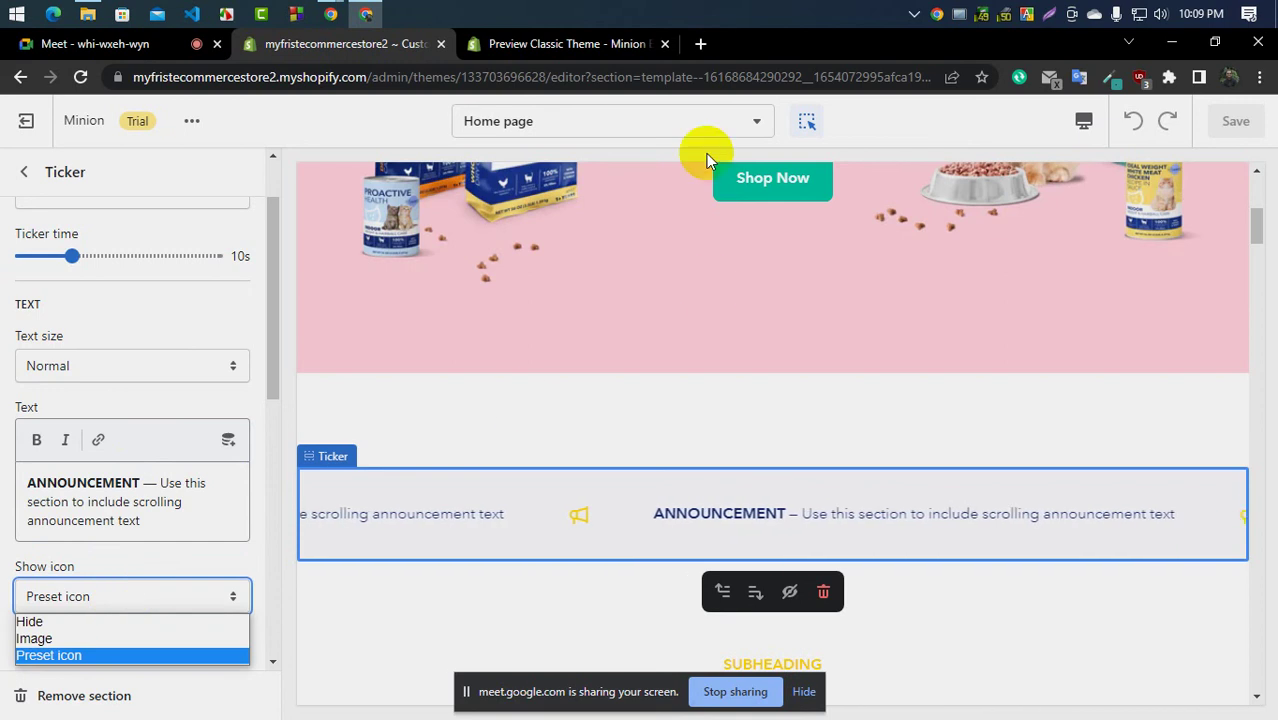
{"action": "left_click", "coordinate": [713, 42]}
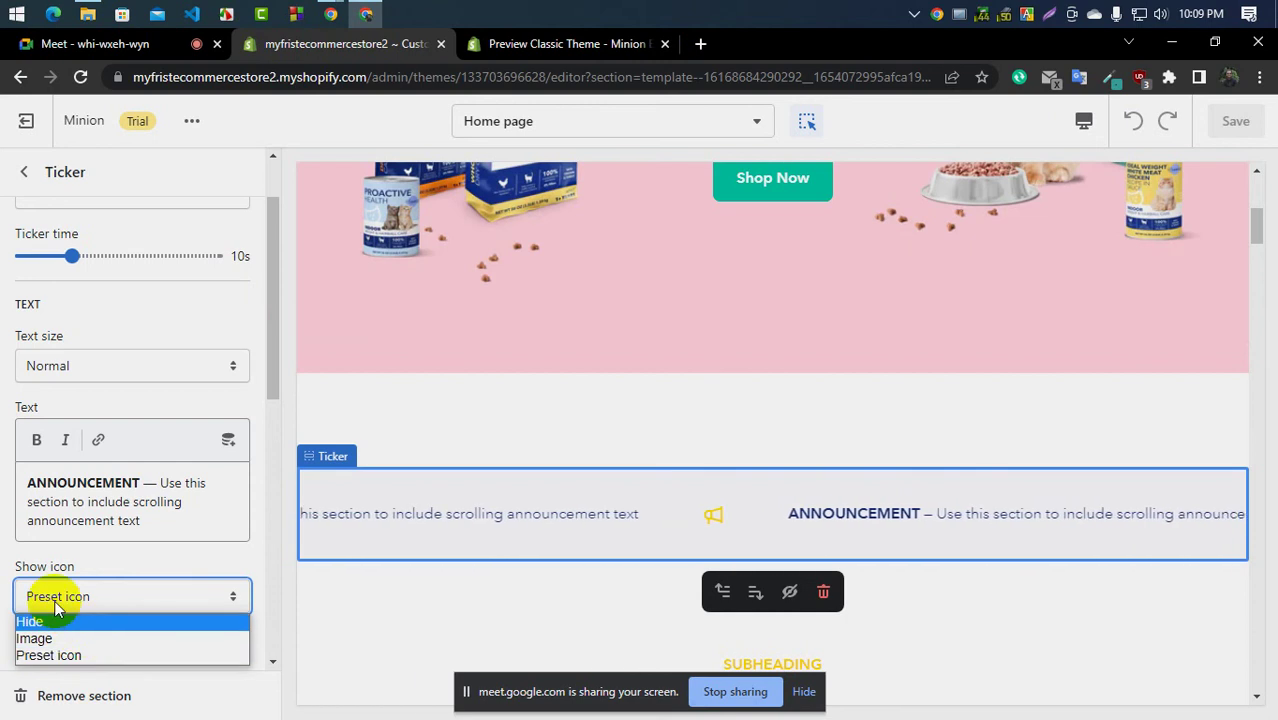
{"action": "left_click", "coordinate": [20, 520]}
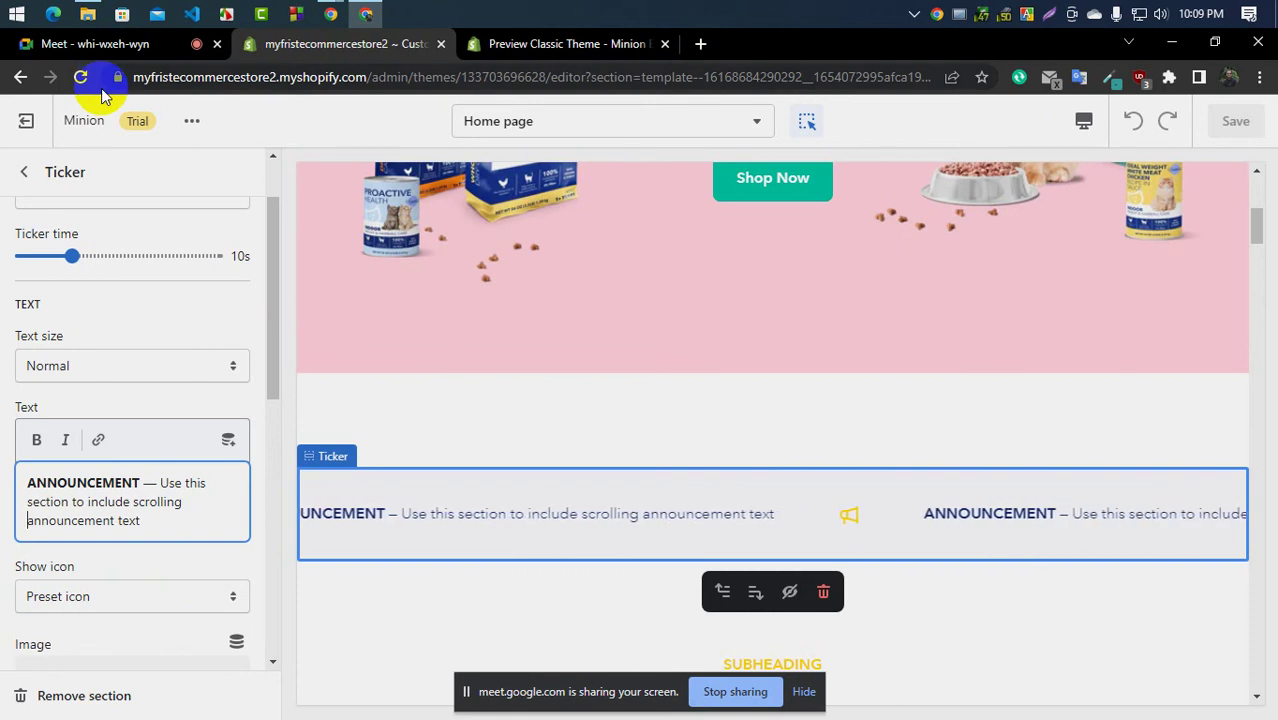
{"action": "scroll", "coordinate": [10, 250], "scroll_direction": "down", "scroll_amount": 1}
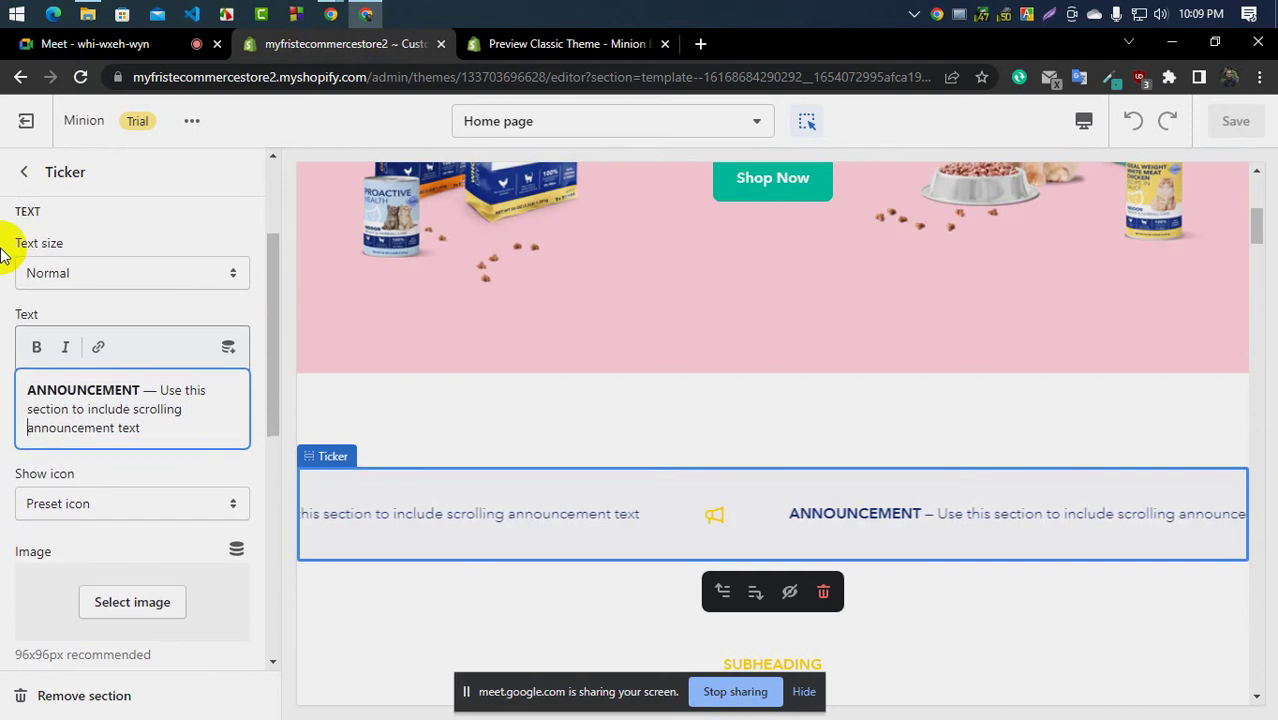
Admit the waiting participant to the Google Meet call and switch to the Minion demo store
{"action": "left_click", "coordinate": [95, 40]}
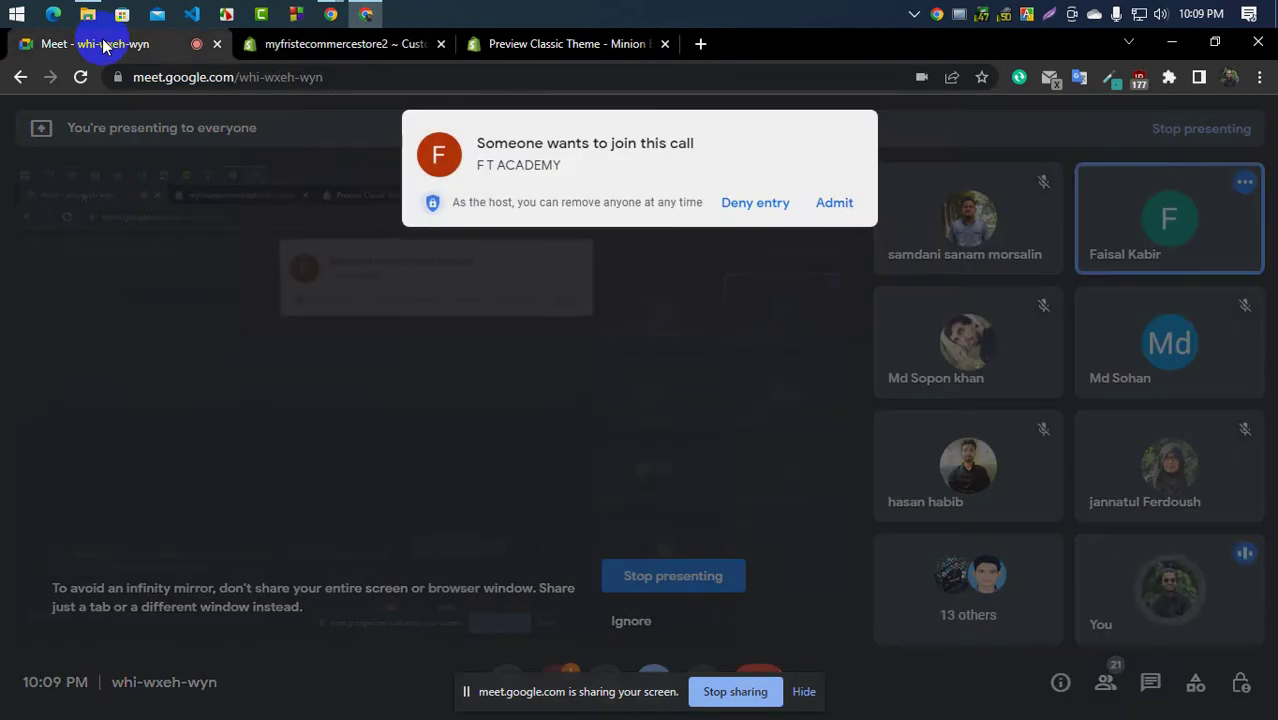
{"action": "left_click", "coordinate": [833, 203]}
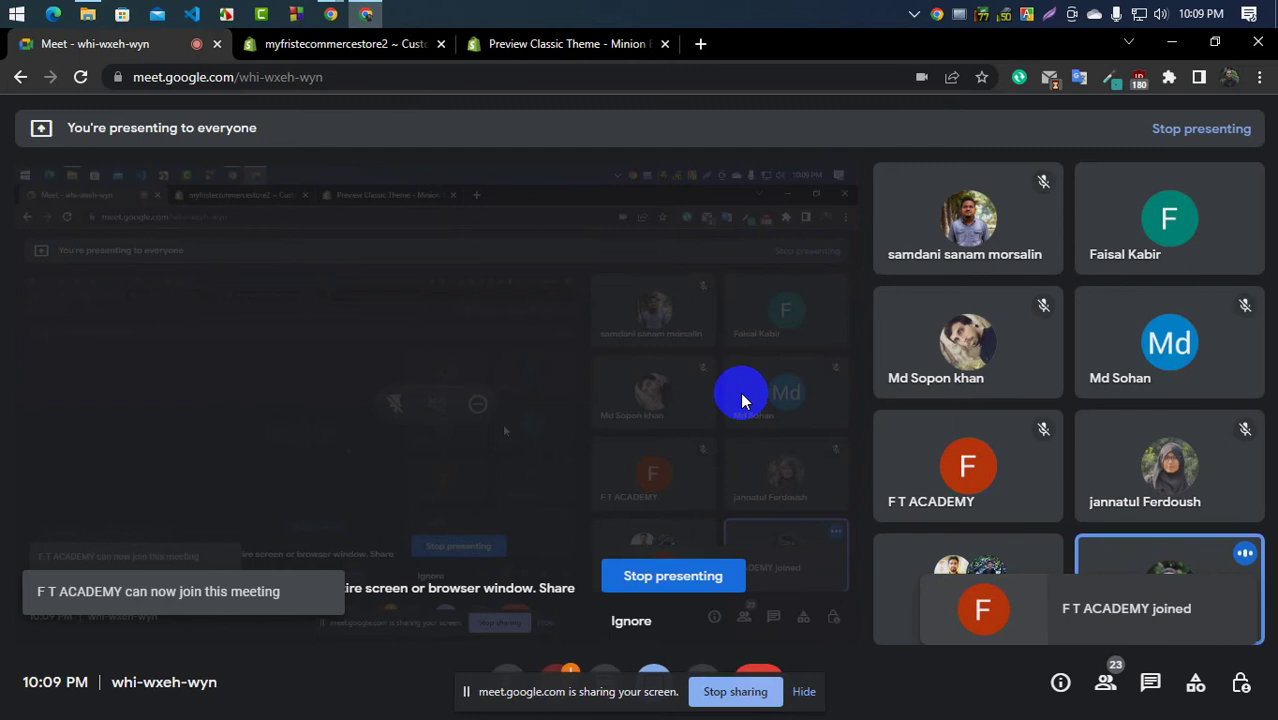
{"action": "left_click", "coordinate": [566, 44]}
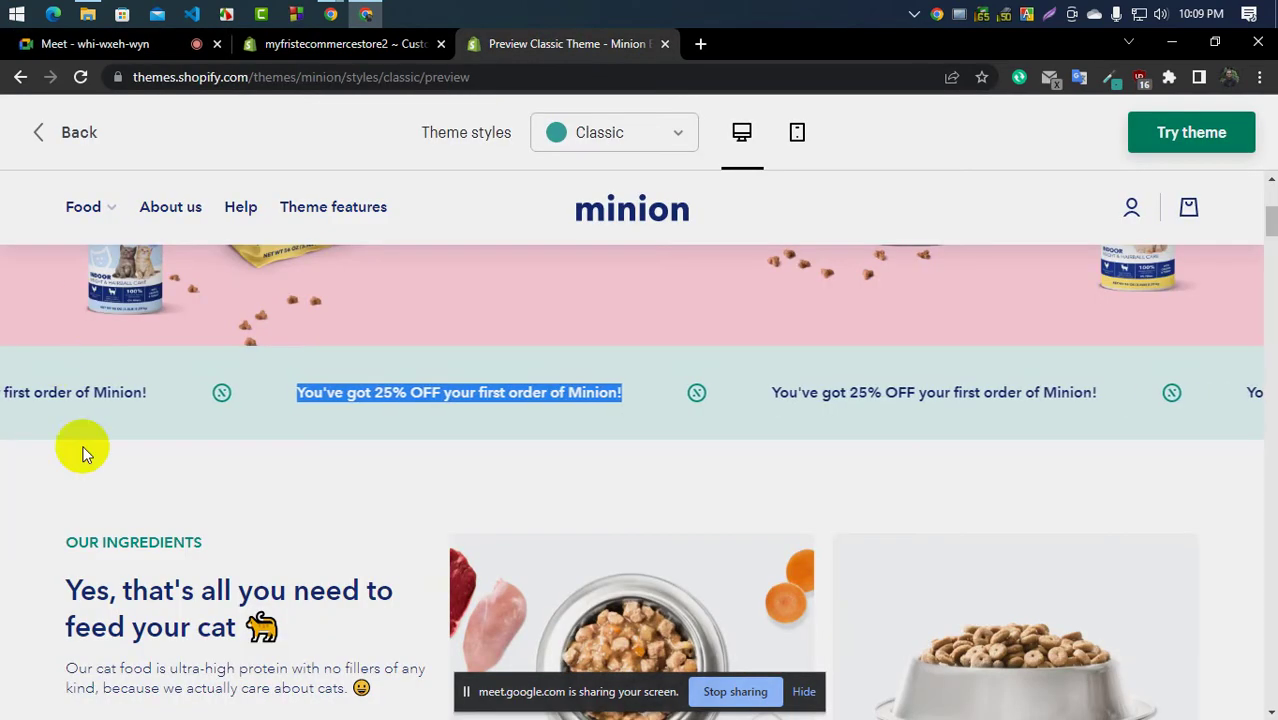
Copy the scrolling strip's 25% OFF offer text again and select the placeholder text in the theme editor's Ticker section
{"action": "right_click", "coordinate": [424, 393]}
{"action": "left_click", "coordinate": [458, 408]}
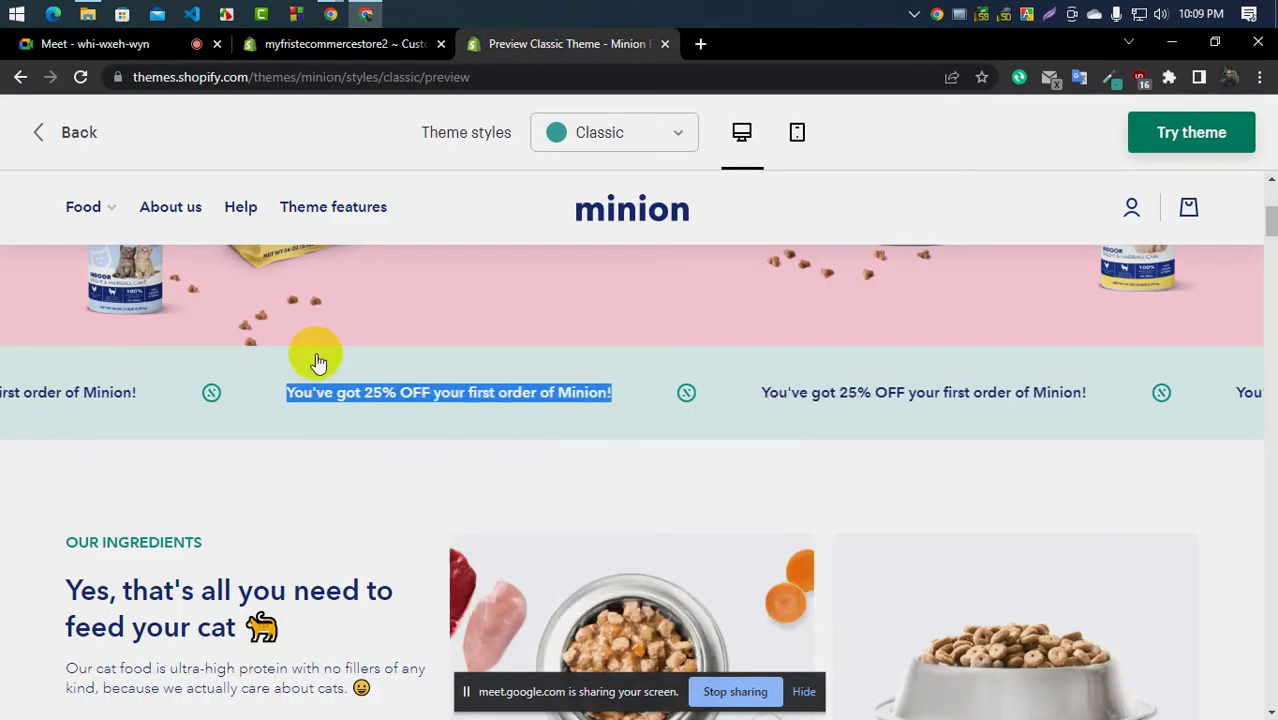
{"action": "left_click", "coordinate": [137, 45]}
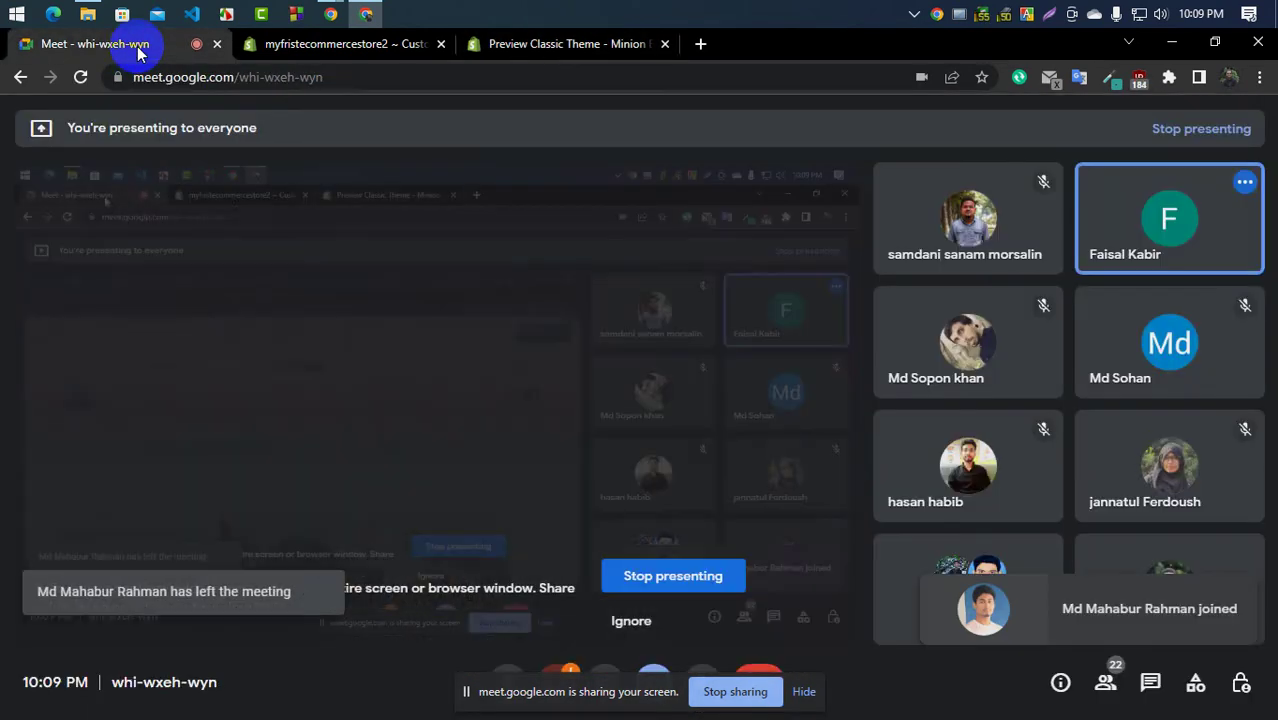
{"action": "left_click", "coordinate": [328, 45]}
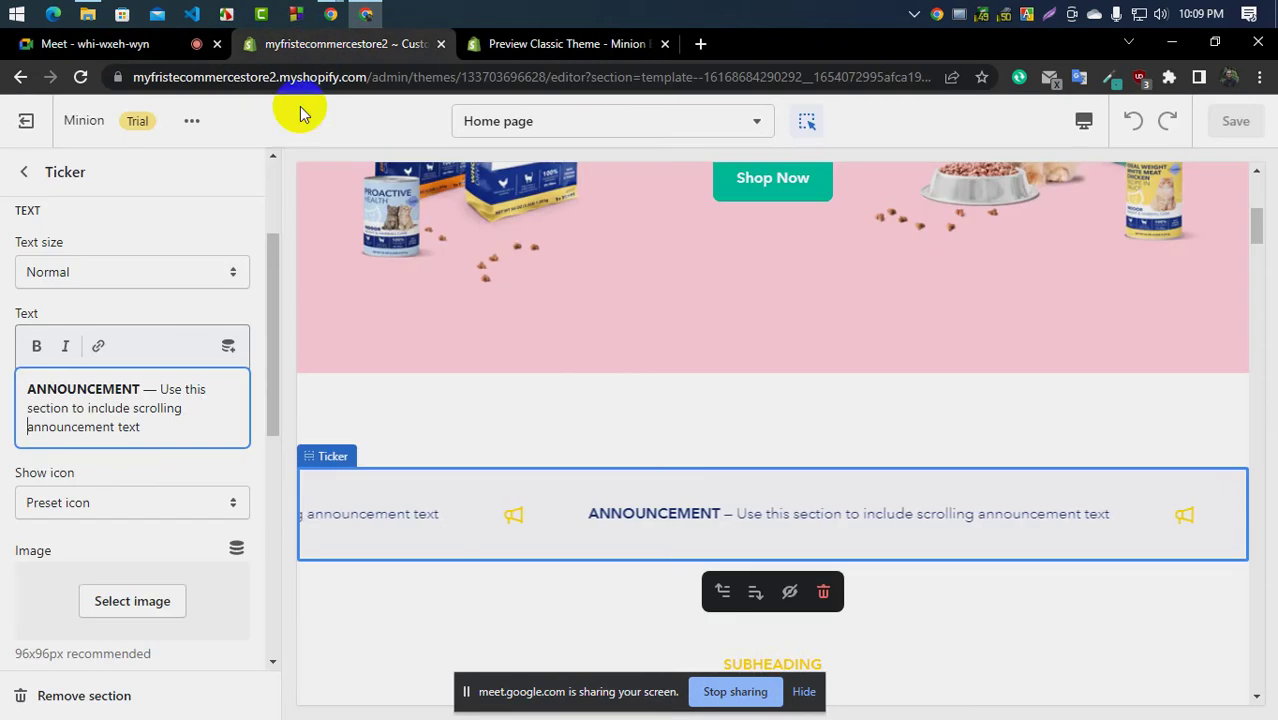
{"action": "left_click", "coordinate": [145, 428]}
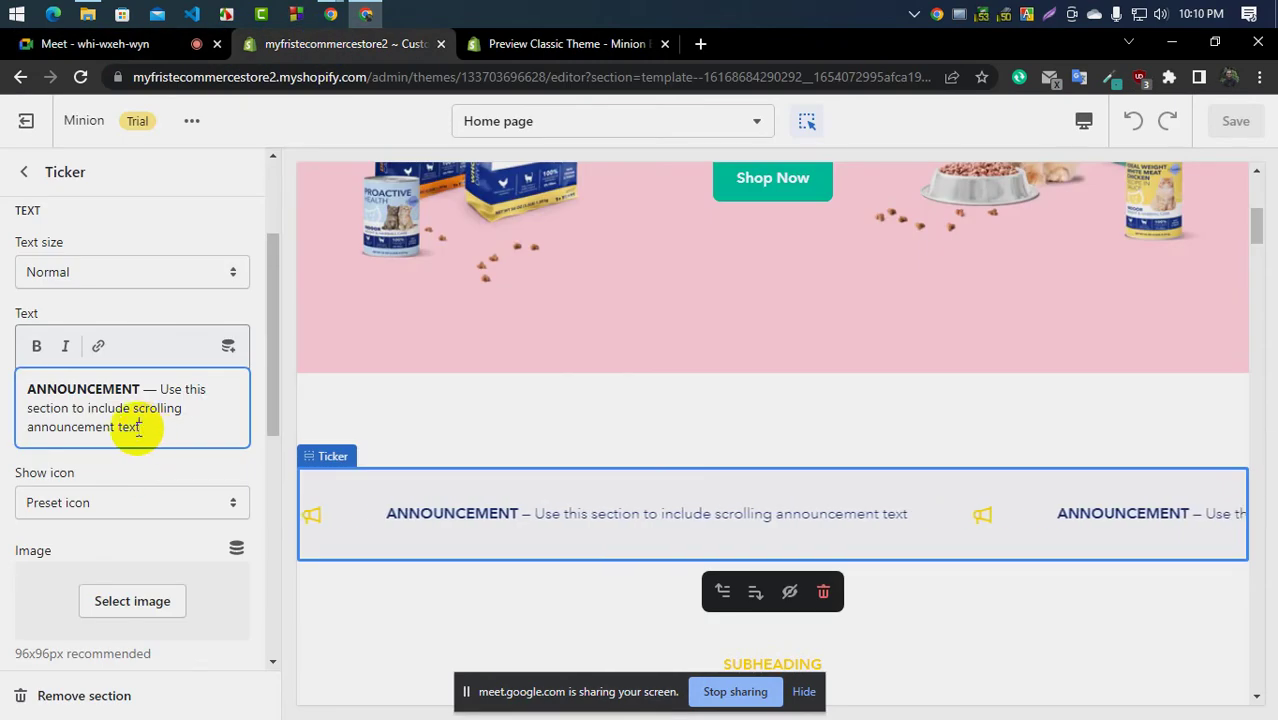
{"action": "left_click_drag", "start_coordinate": [140, 428], "coordinate": [88, 408]}
Let the next waiting participant into the Google Meet call and go back to the Minion demo store
{"action": "left_click", "coordinate": [93, 46]}
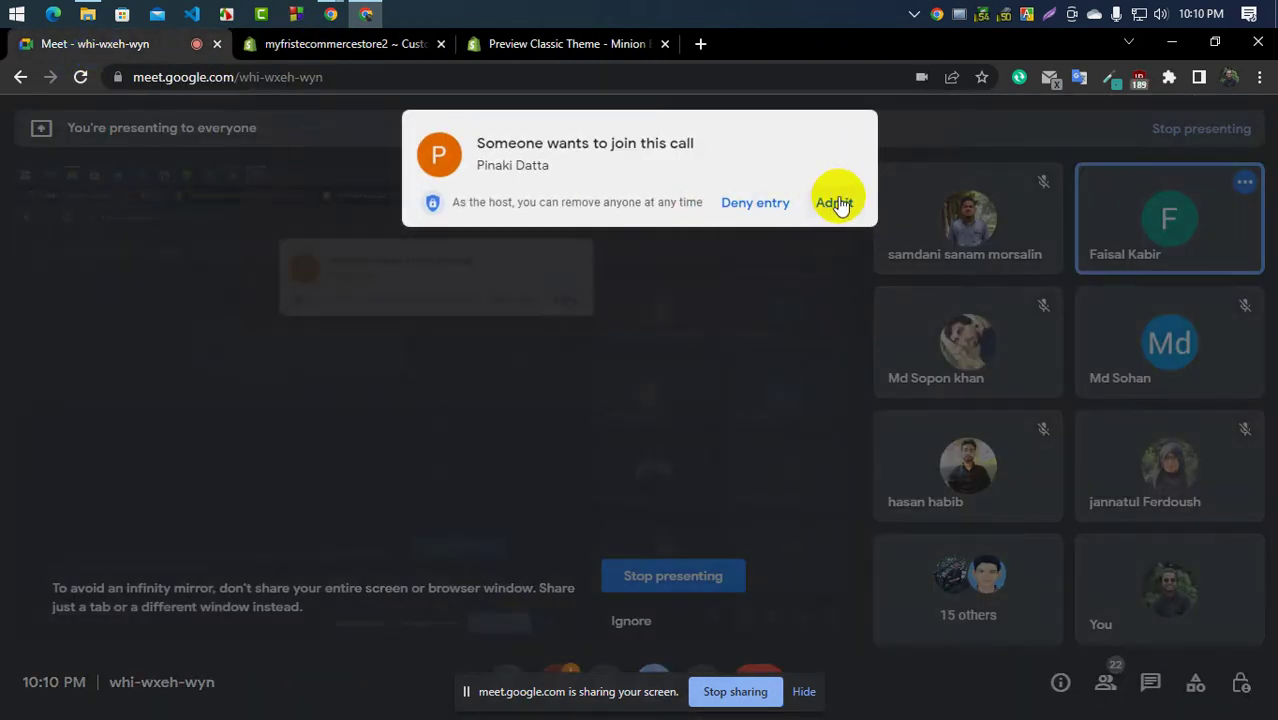
{"action": "left_click", "coordinate": [835, 203]}
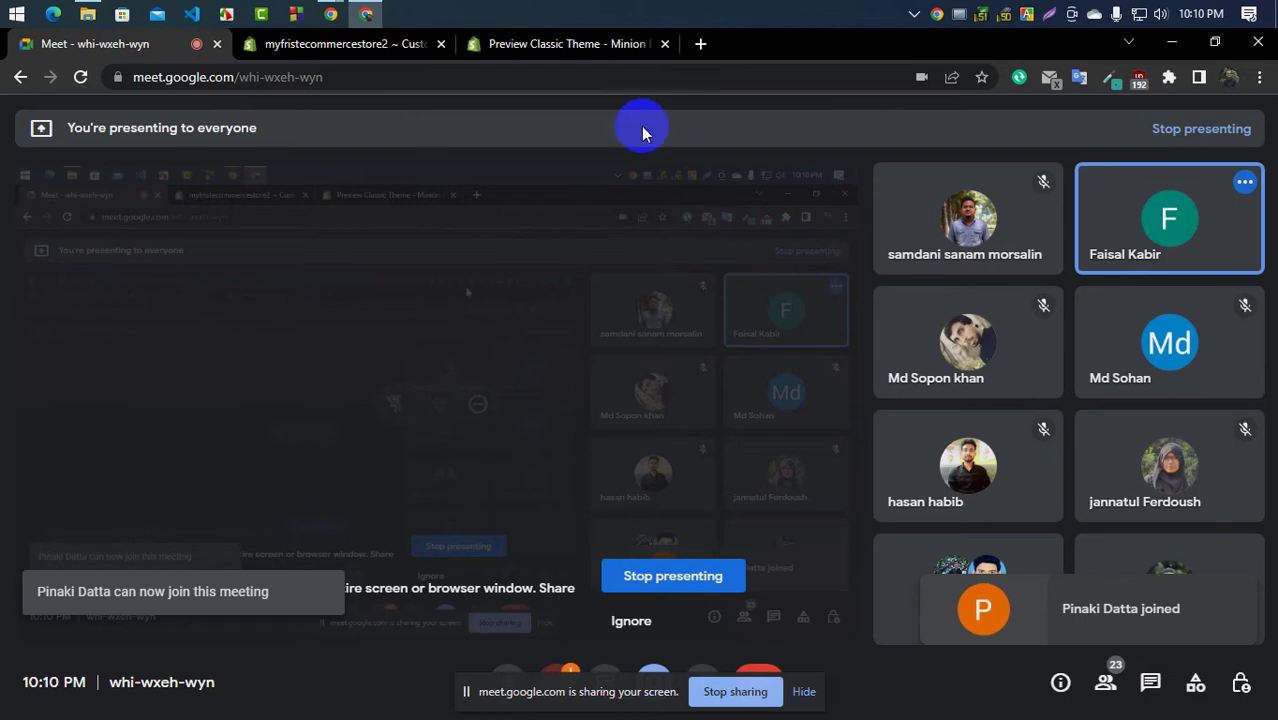
{"action": "left_click", "coordinate": [545, 43]}
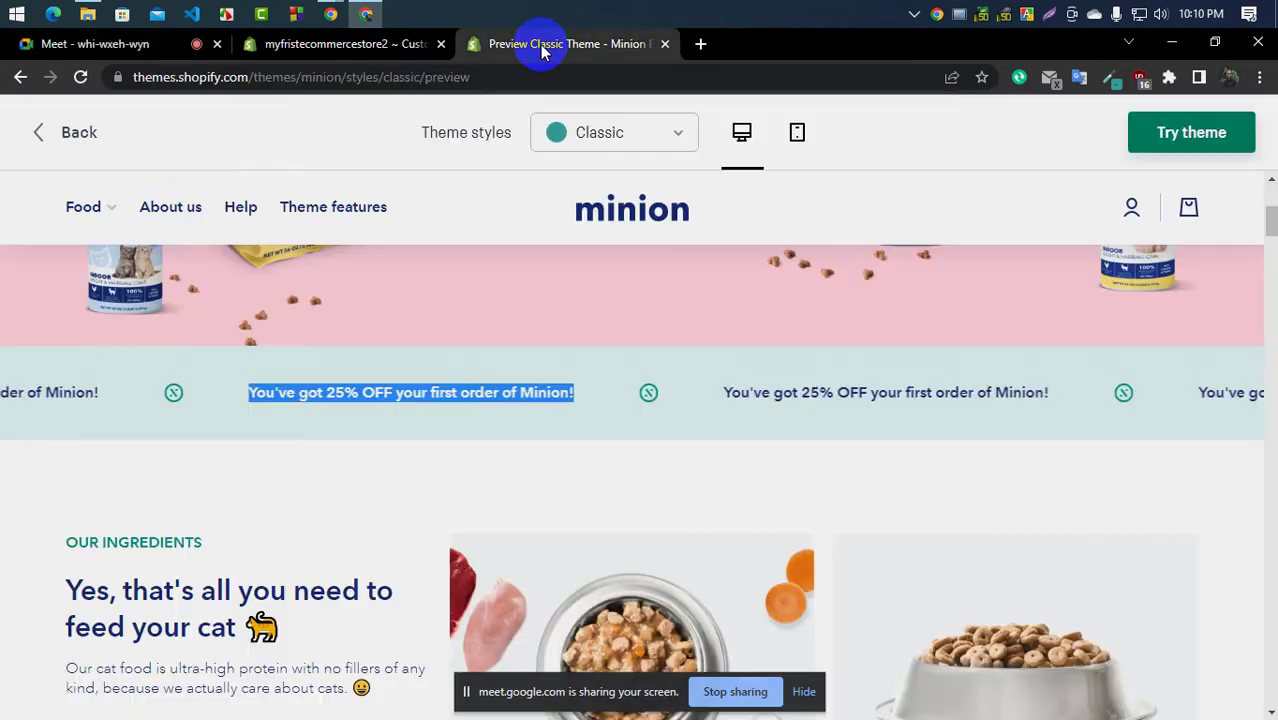
Return to the theme editor and replace the Ticker's placeholder text with "You've got 25% OFF your first order of Minion!"
{"action": "left_click", "coordinate": [276, 48]}
{"action": "left_click", "coordinate": [158, 424]}
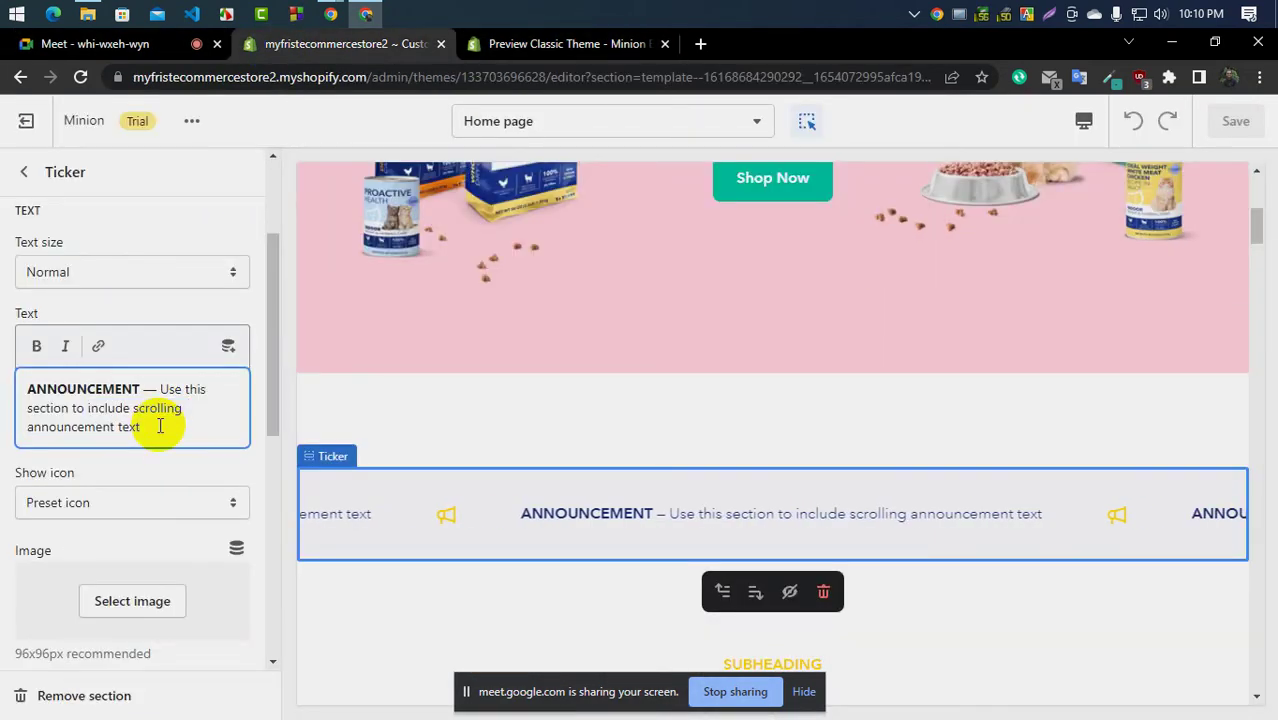
{"action": "key", "text": "ctrl+a"}
{"action": "key", "text": "ctrl+v"}
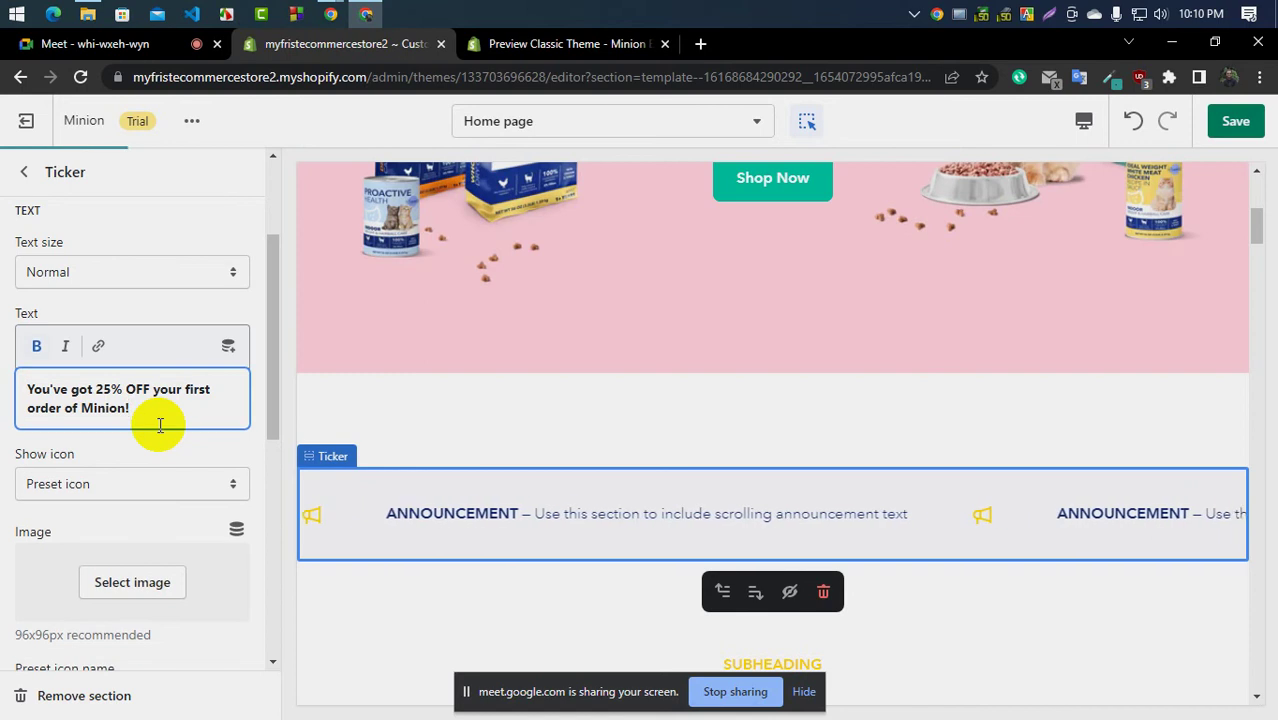
Set the Ticker section's Show icon option to Image
{"action": "scroll", "coordinate": [145, 443], "scroll_direction": "down", "scroll_amount": 2}
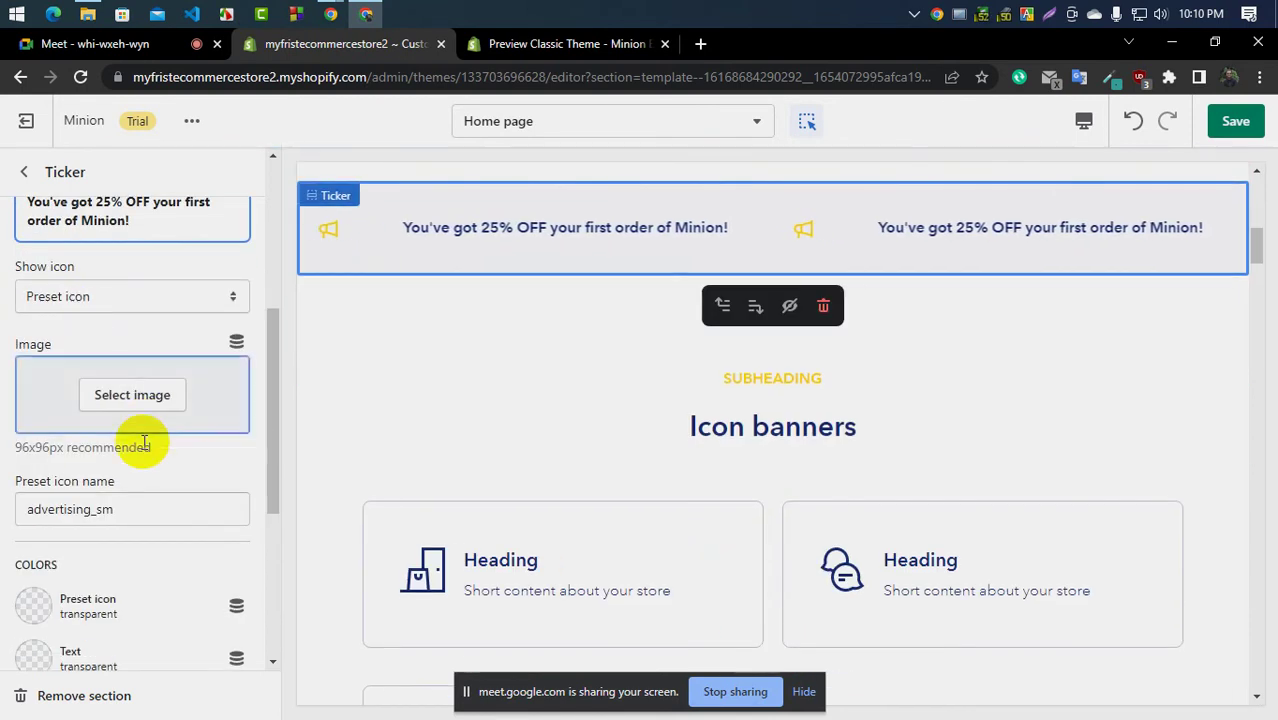
{"action": "left_click", "coordinate": [109, 297]}
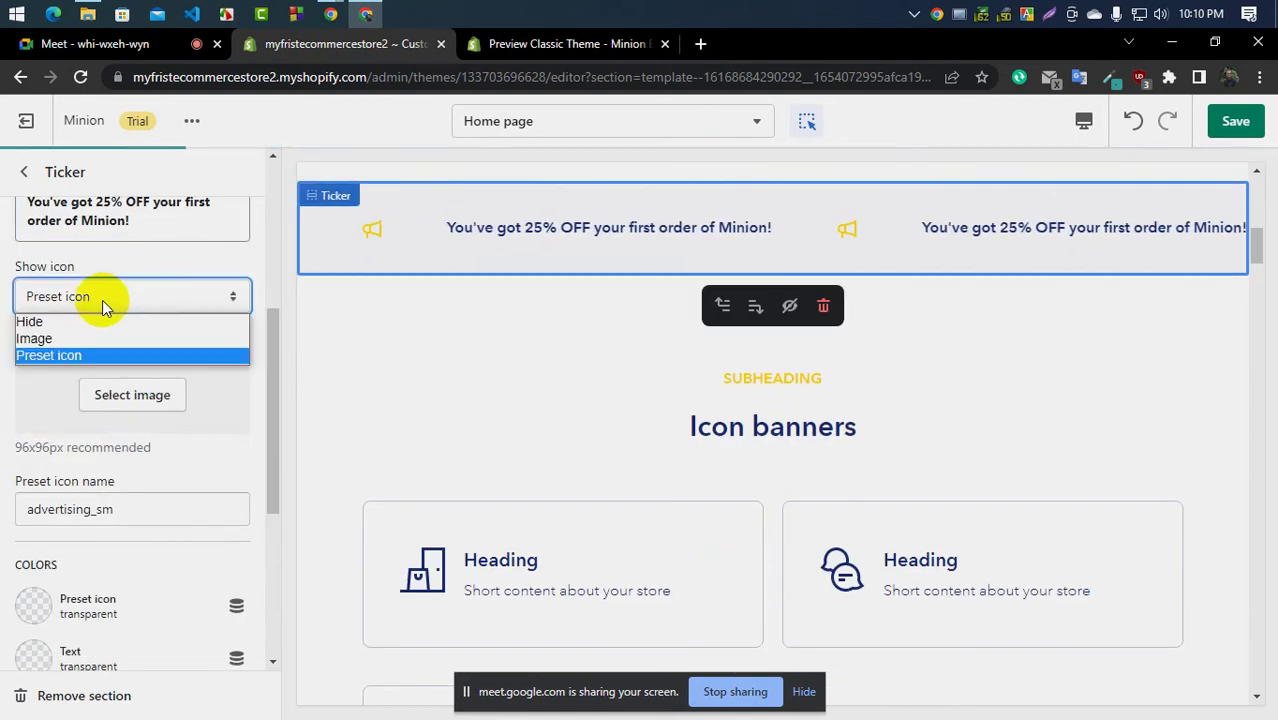
{"action": "left_click", "coordinate": [62, 338]}
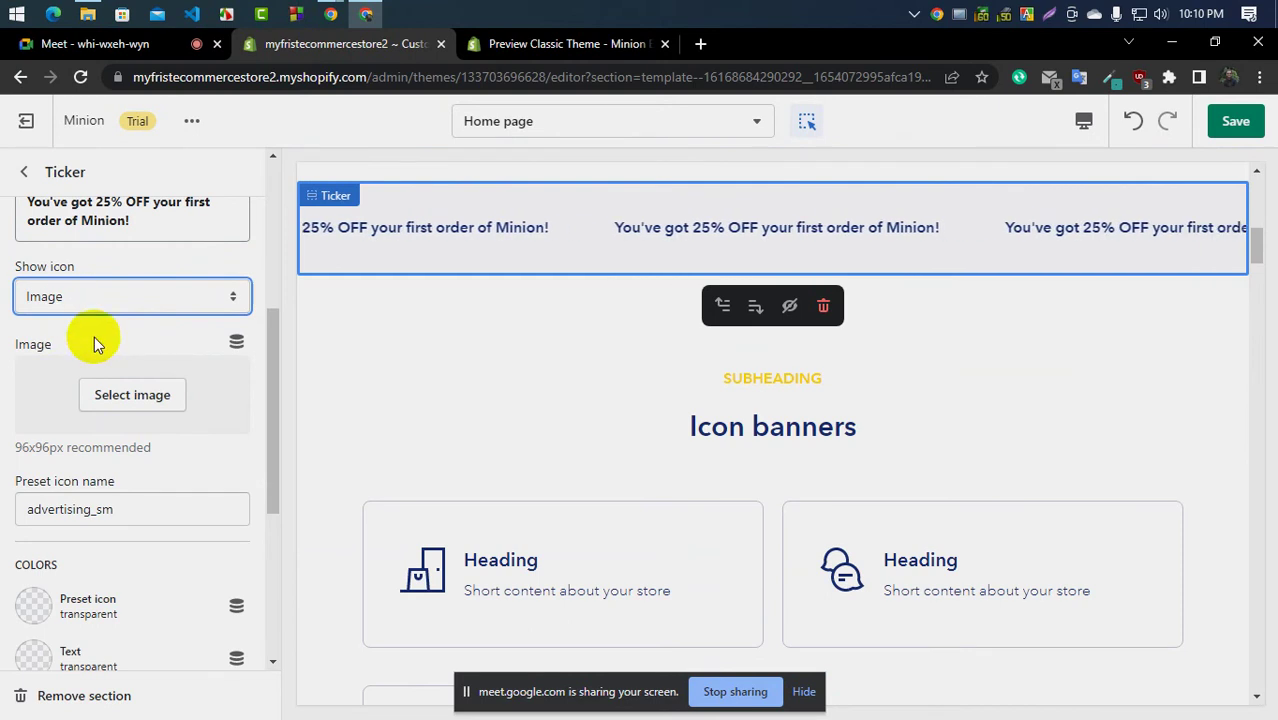
{"action": "left_click", "coordinate": [91, 301]}
{"action": "left_click", "coordinate": [91, 301]}
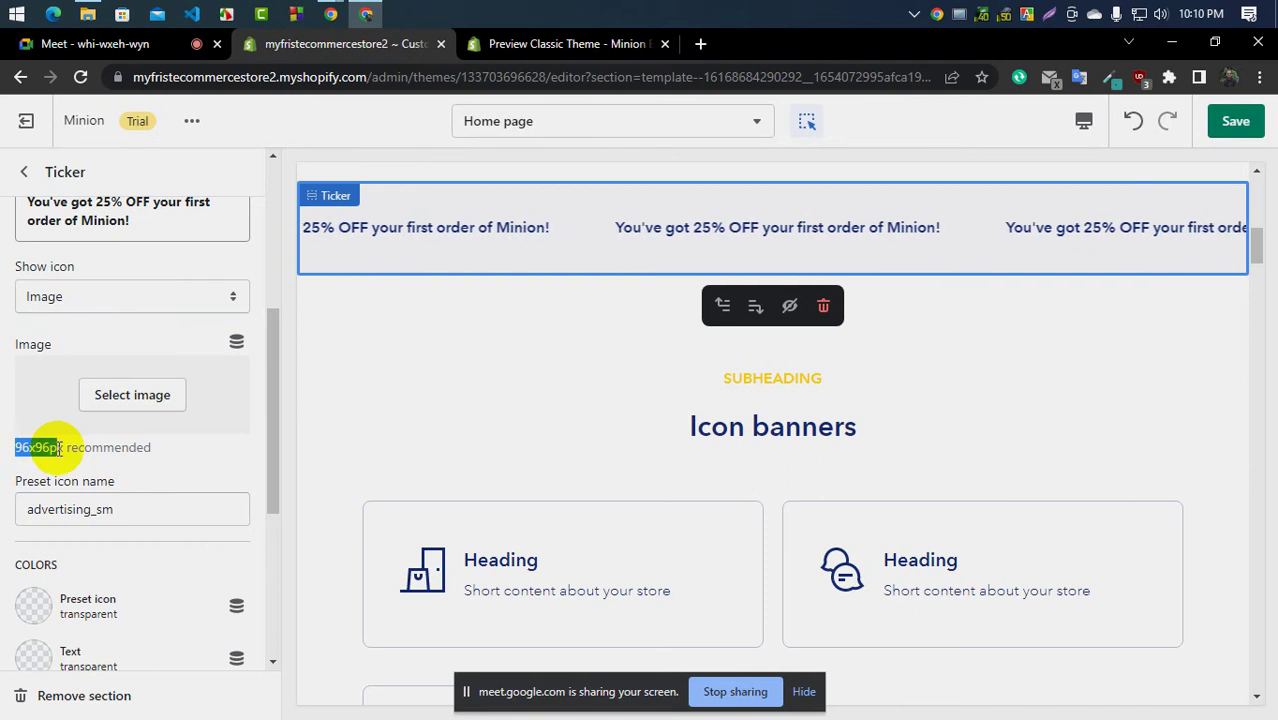
Copy the recommended 96x96px size from the Ticker's image setting and search Google Images for "icon 96x96px" in a new tab
{"action": "right_click", "coordinate": [50, 430]}
{"action": "left_click", "coordinate": [100, 458]}
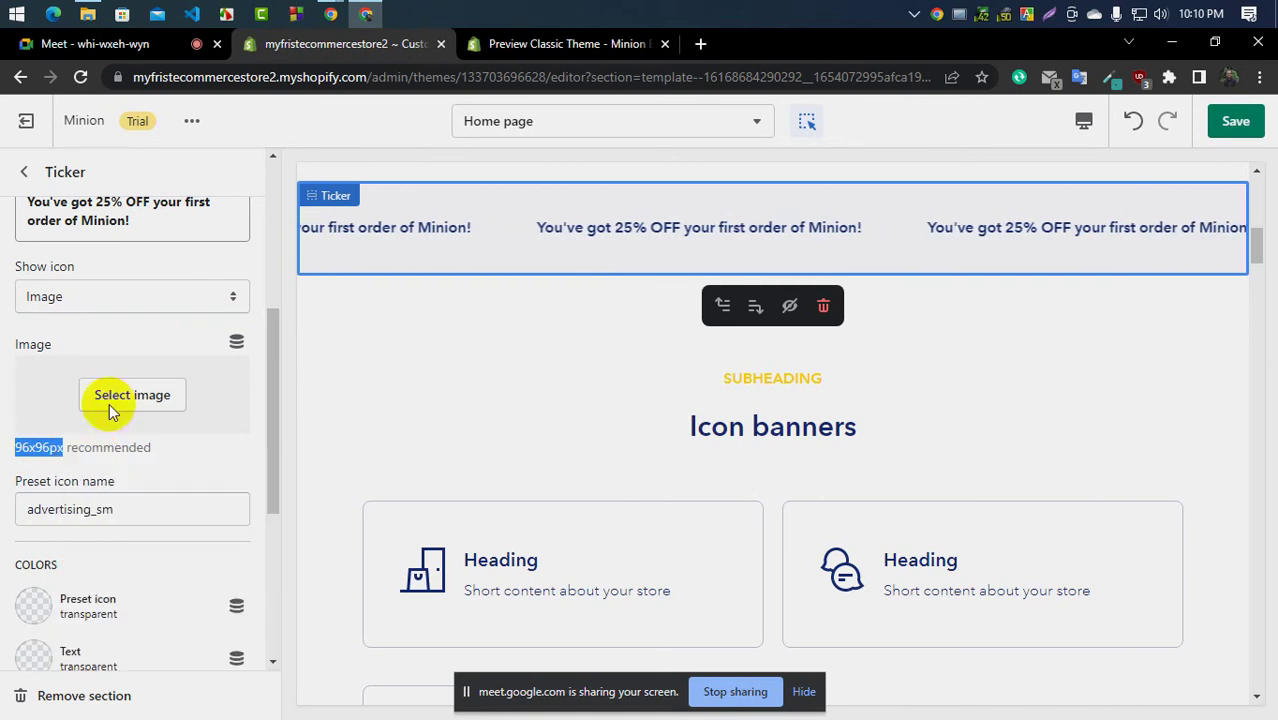
{"action": "left_click", "coordinate": [703, 45]}
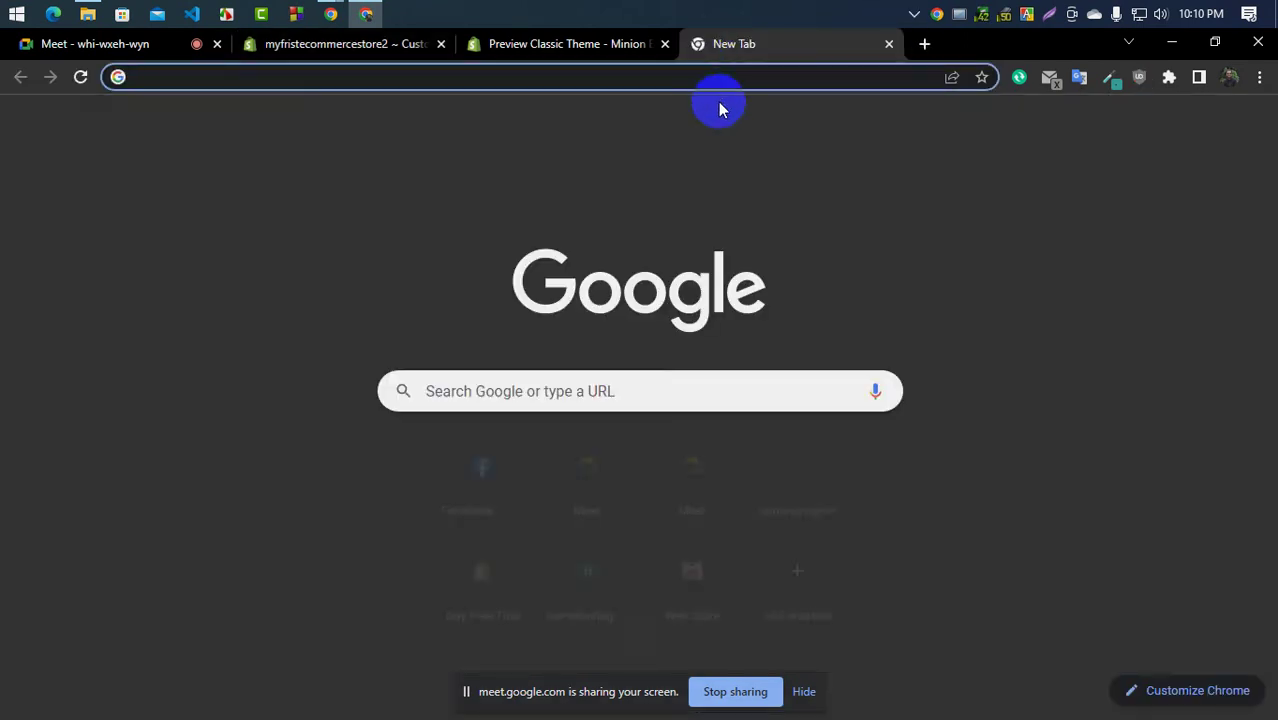
{"action": "type", "text": "in come"}
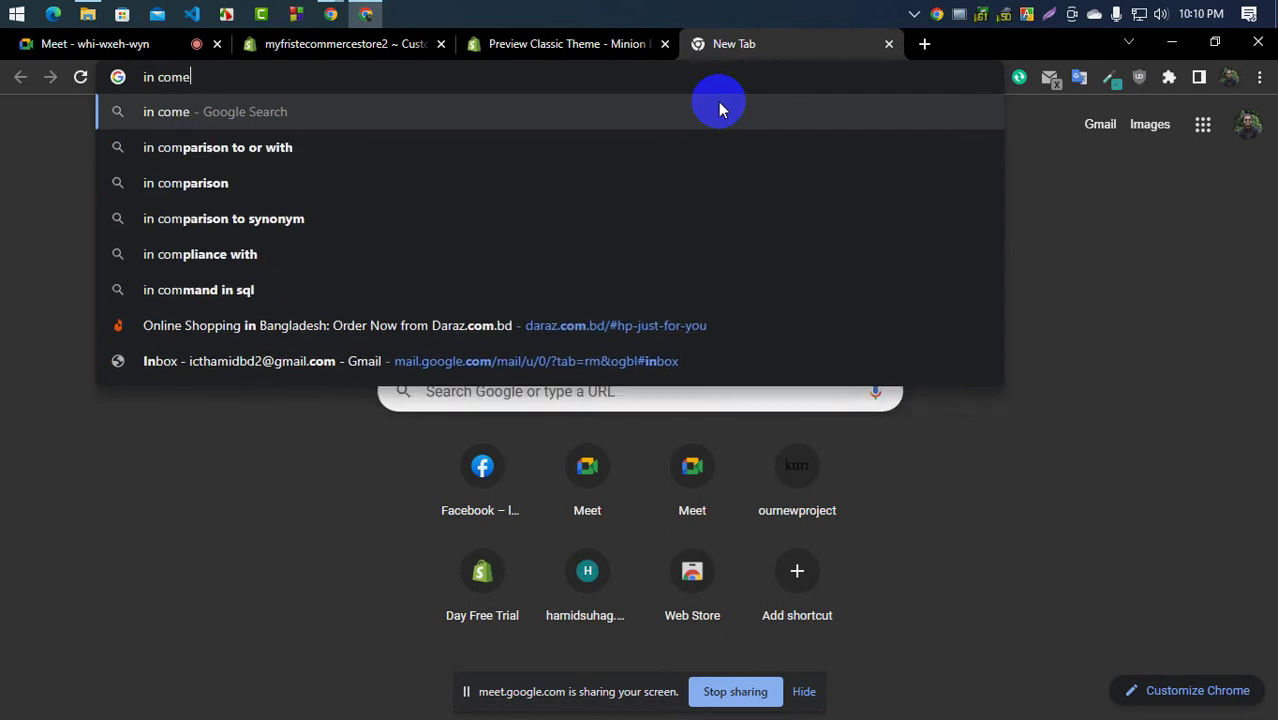
{"action": "key", "text": "BackSpace"}
{"action": "key", "text": "BackSpace"}
{"action": "key", "text": "BackSpace"}
{"action": "key", "text": "BackSpace"}
{"action": "key", "text": "BackSpace"}
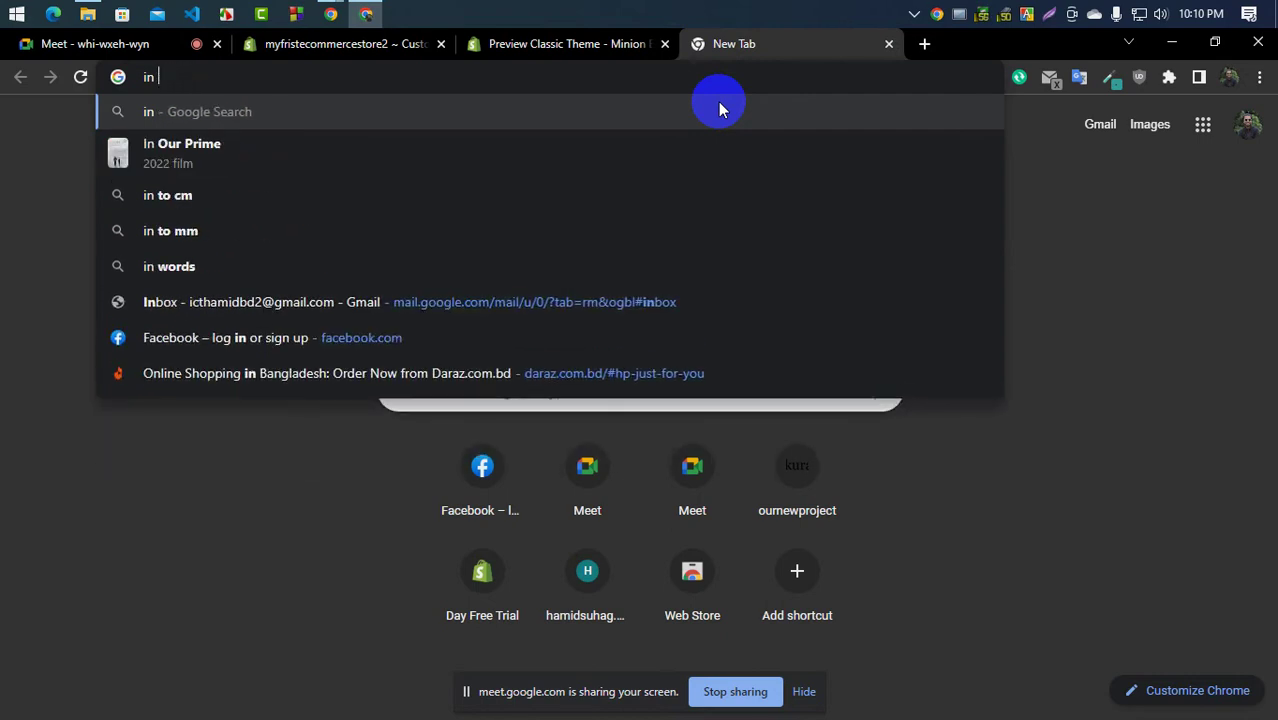
{"action": "key", "text": "BackSpace"}
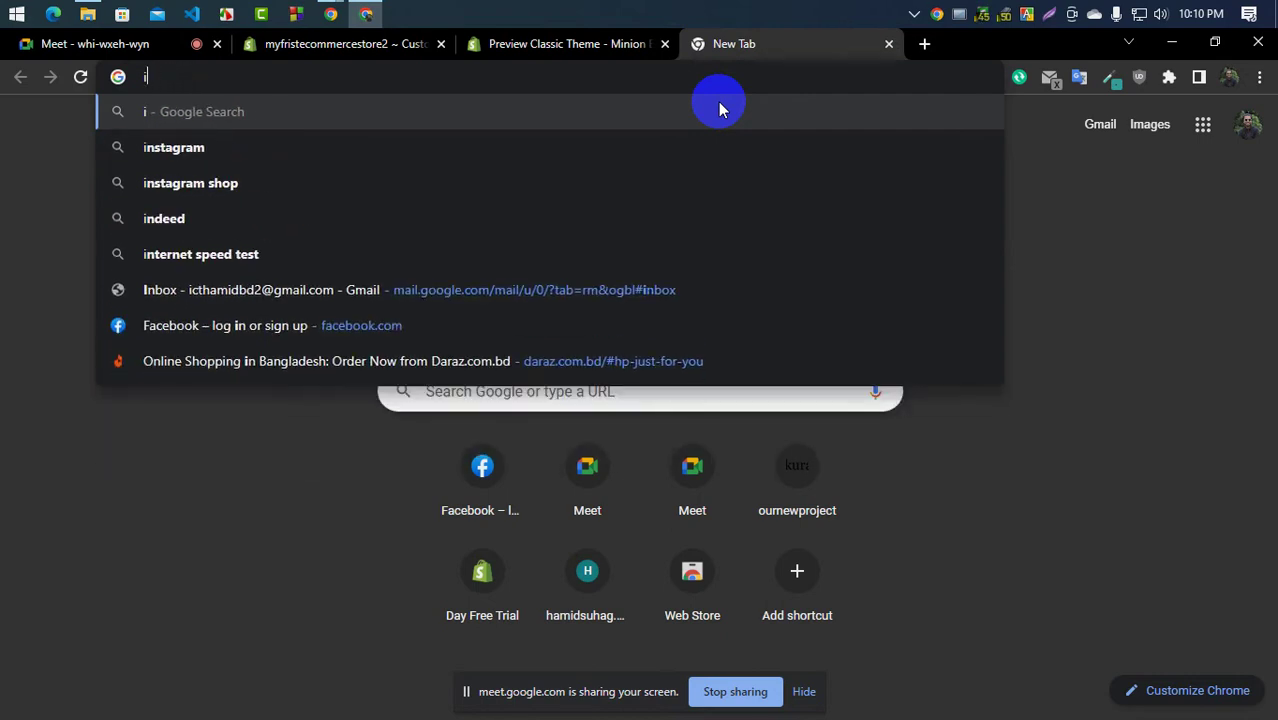
{"action": "type", "text": "con"}
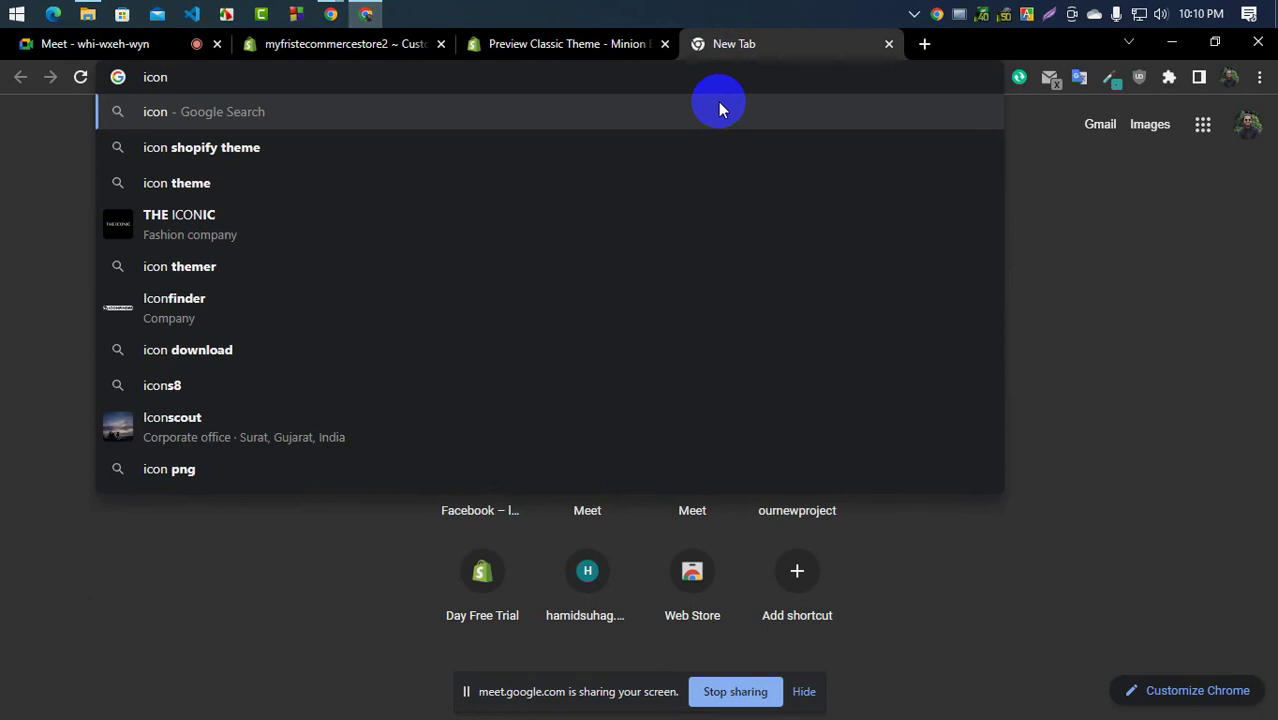
{"action": "type", "text": " 96x96px"}
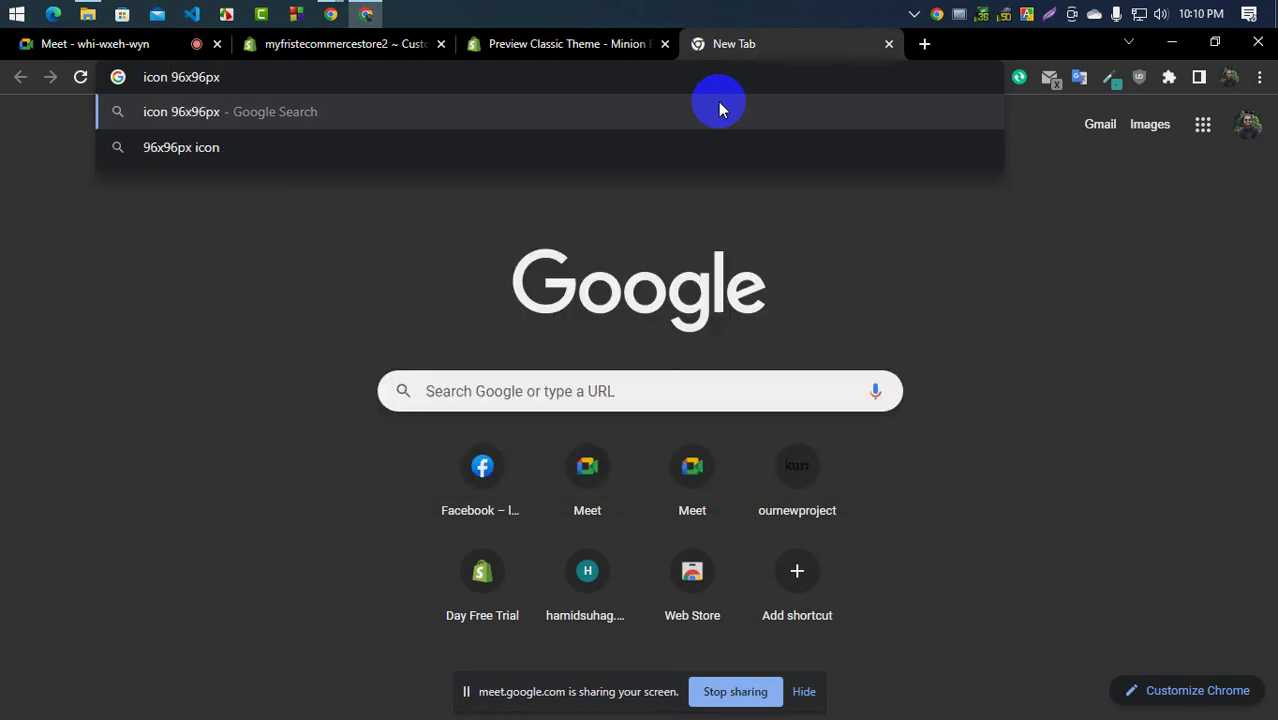
{"action": "left_click", "coordinate": [719, 111]}
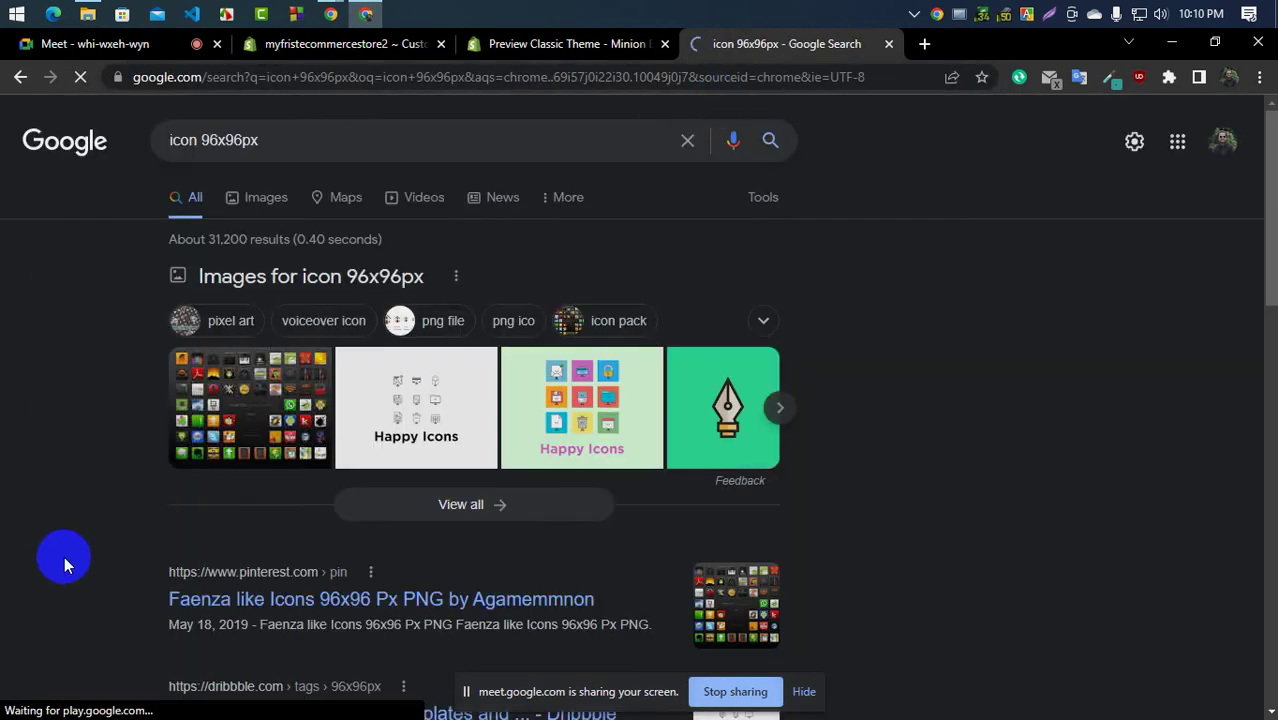
{"action": "left_click", "coordinate": [243, 217]}
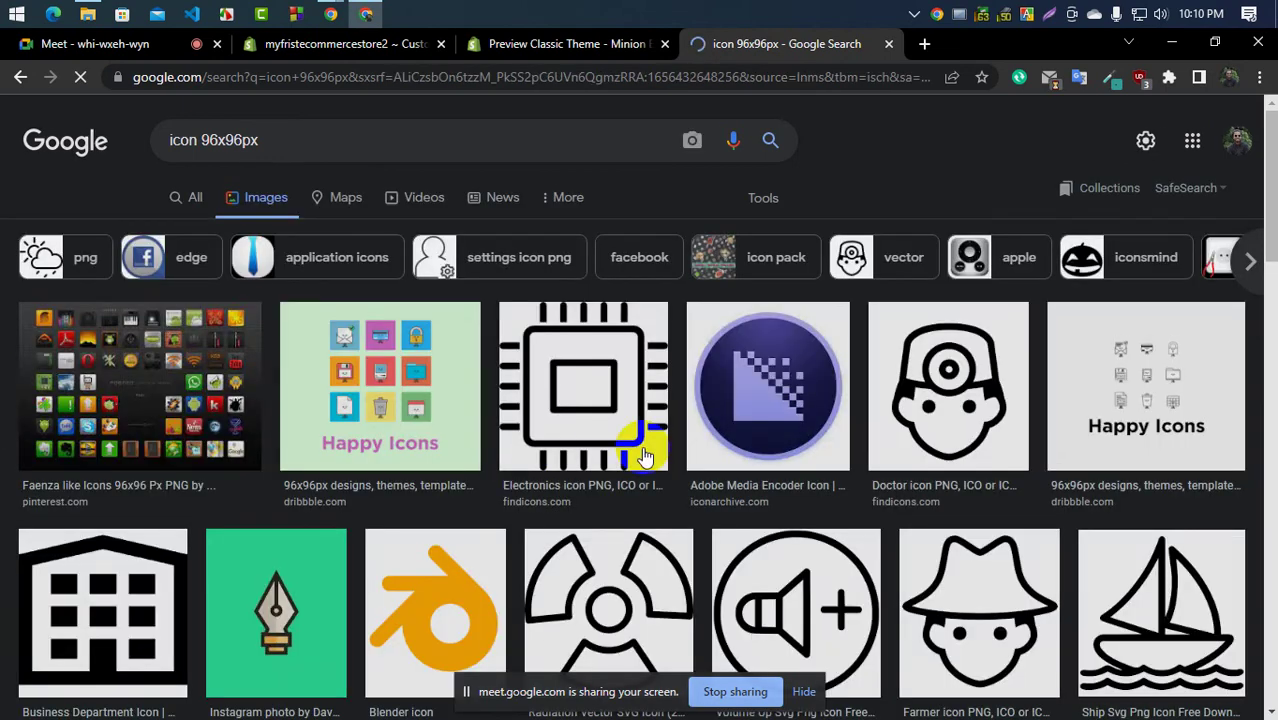
Browse the image results for a suitable icon, previewing the Blender icon with its related images and closing the preview
{"action": "scroll", "coordinate": [645, 457], "scroll_direction": "down", "scroll_amount": 2}
{"action": "left_click", "coordinate": [484, 456]}
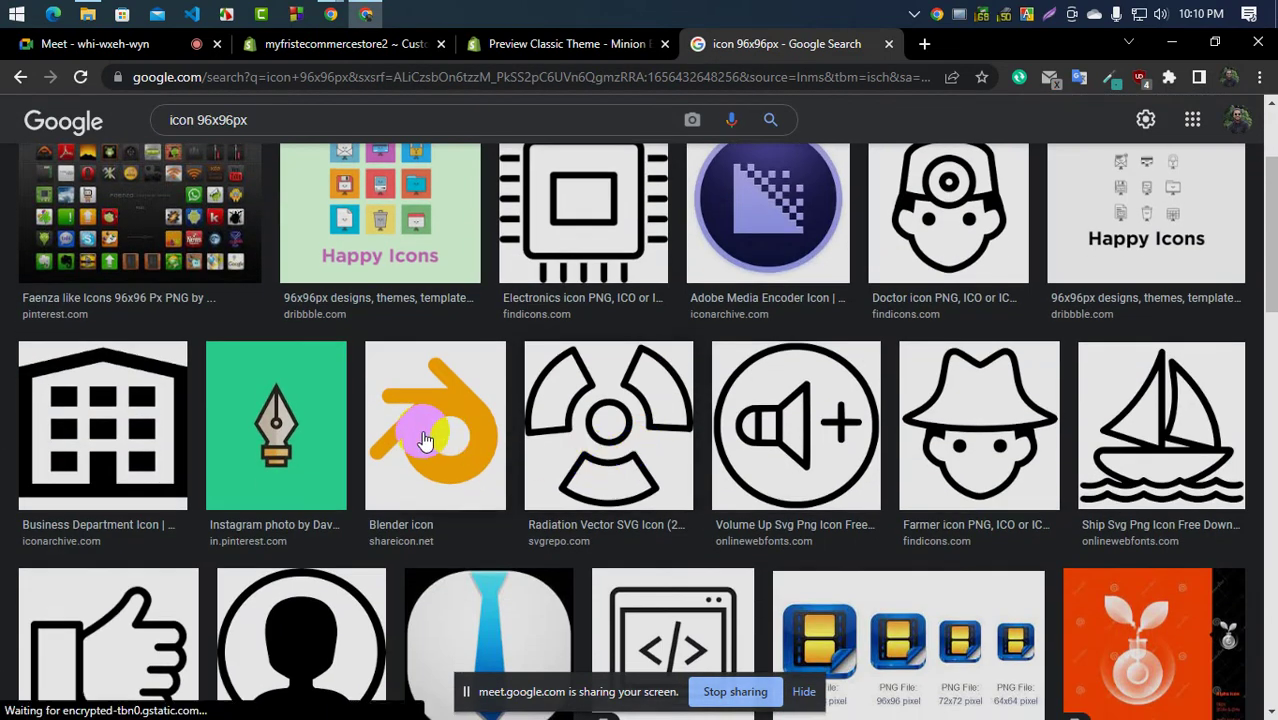
{"action": "scroll", "coordinate": [1008, 500], "scroll_direction": "down", "scroll_amount": 2}
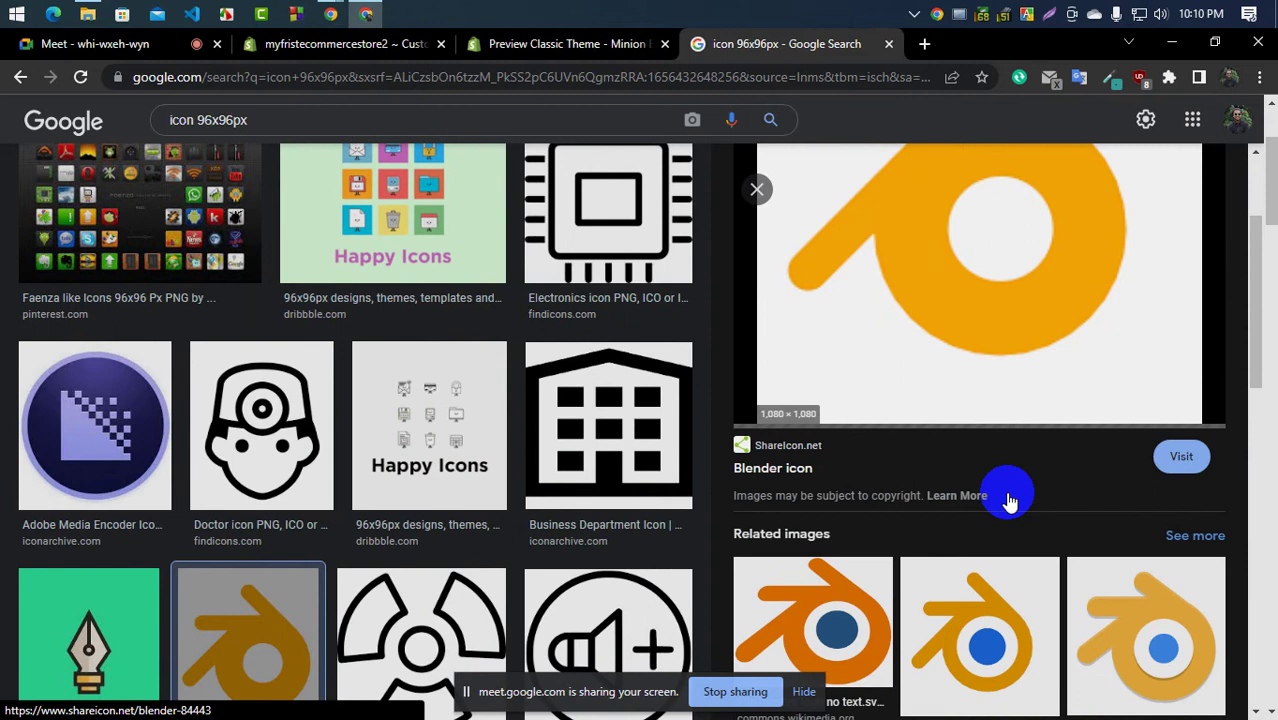
{"action": "scroll", "coordinate": [983, 690], "scroll_direction": "down", "scroll_amount": 3}
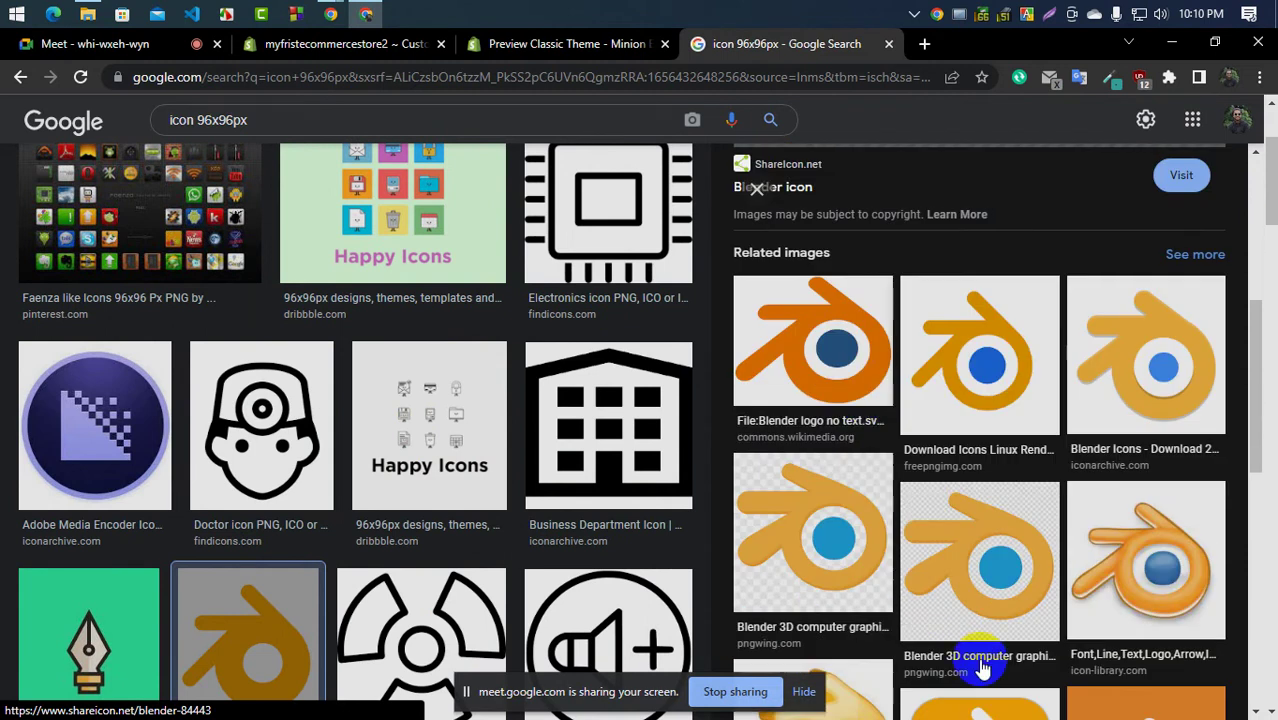
{"action": "scroll", "coordinate": [347, 422], "scroll_direction": "up", "scroll_amount": 2}
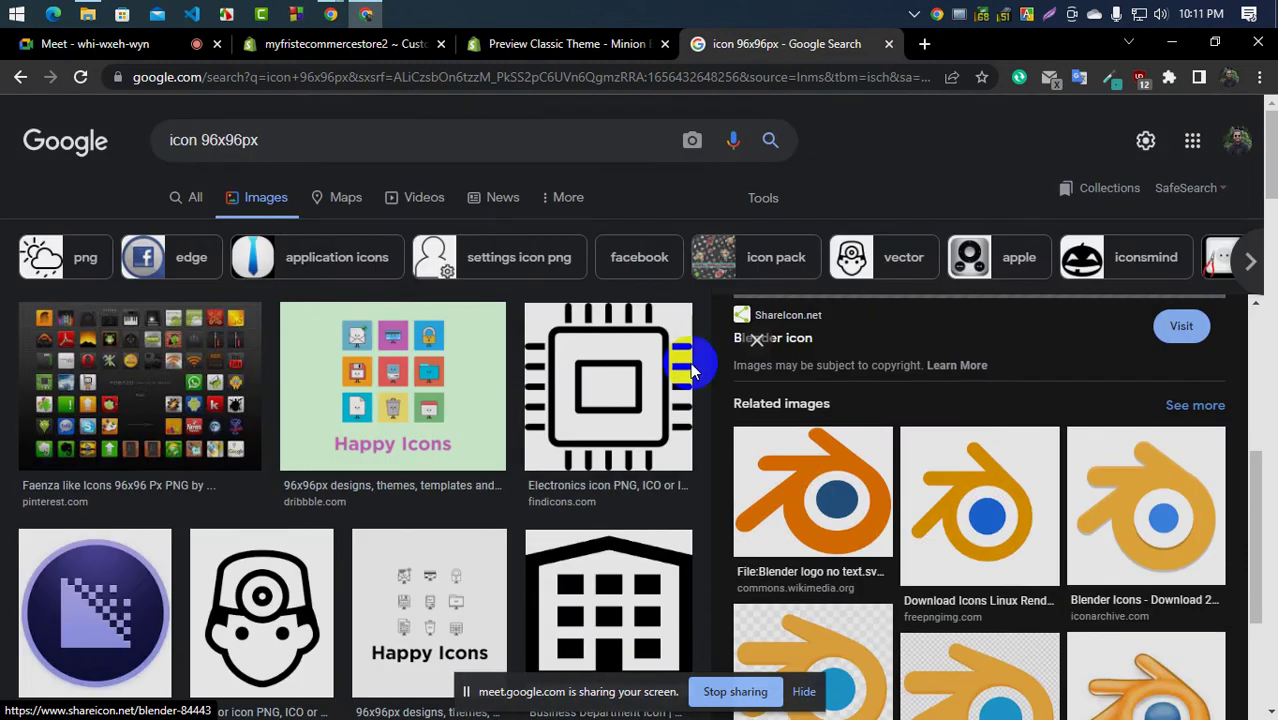
{"action": "left_click", "coordinate": [758, 340]}
{"action": "scroll", "coordinate": [350, 388], "scroll_direction": "down", "scroll_amount": 4}
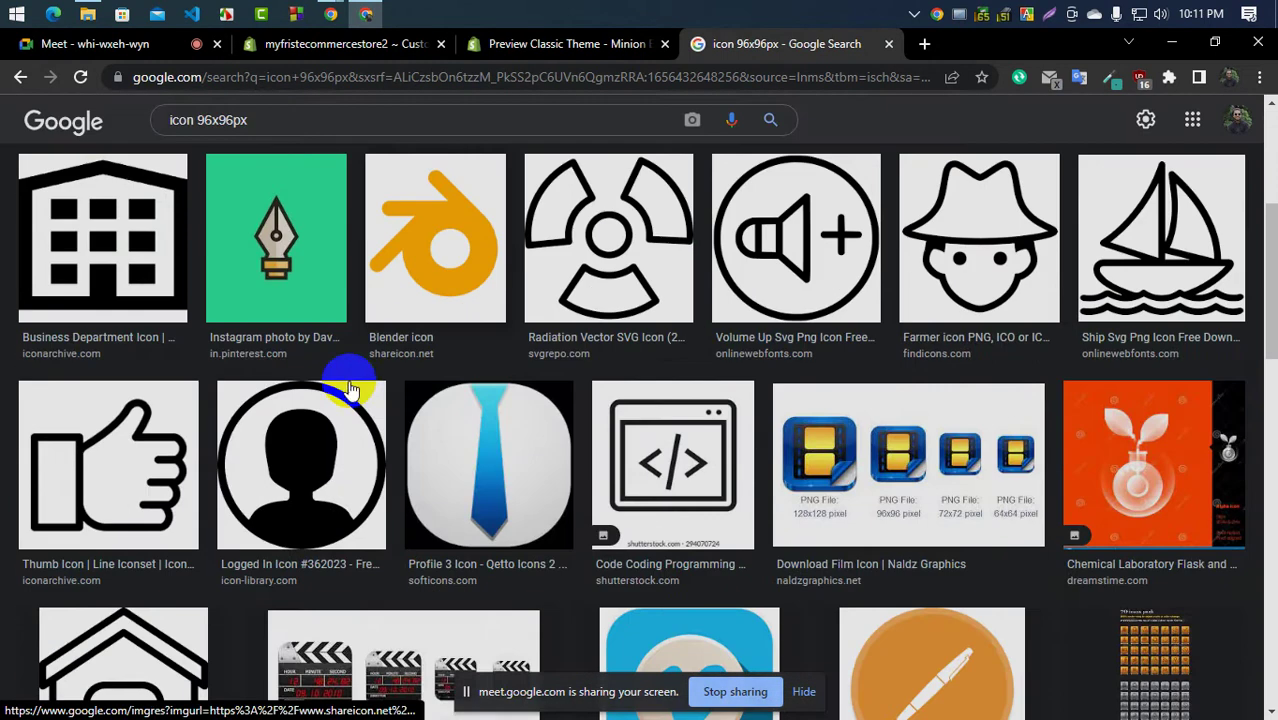
{"action": "scroll", "coordinate": [350, 388], "scroll_direction": "up", "scroll_amount": 4}
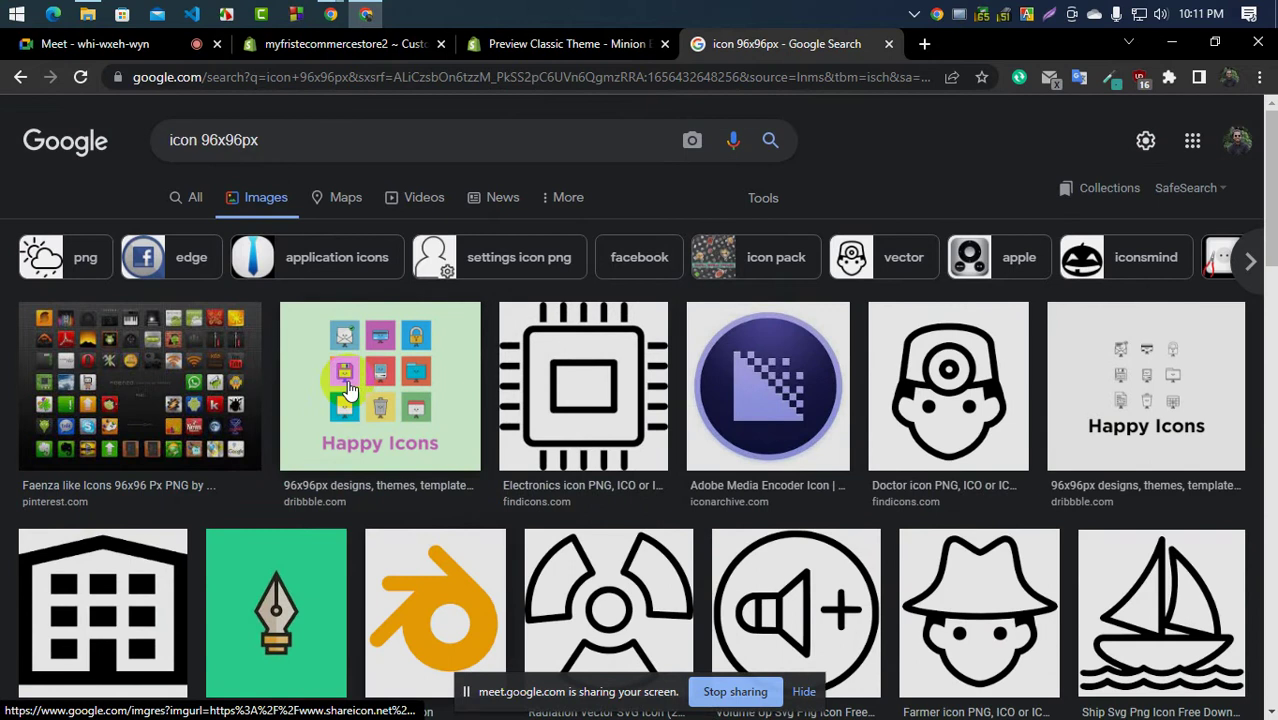
Search Google for "font awesome" in a new tab, then close that tab
{"action": "left_click", "coordinate": [925, 43]}
{"action": "type", "text": "fon"}
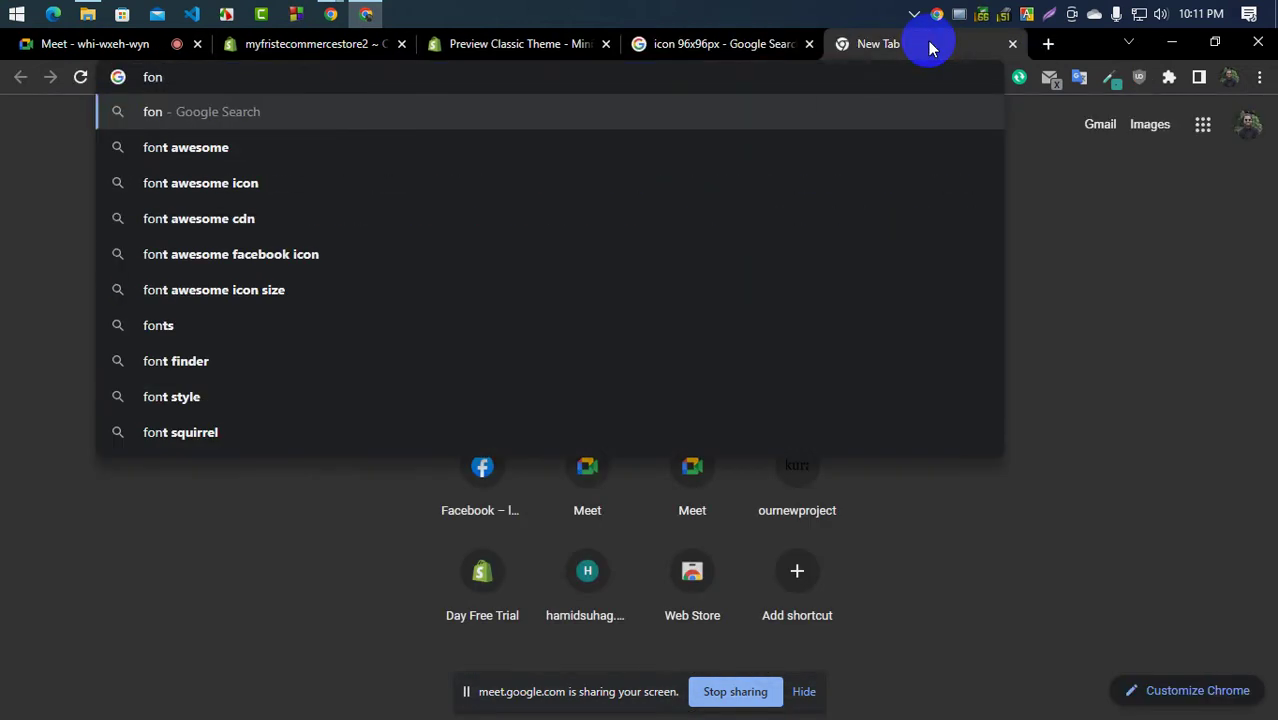
{"action": "left_click", "coordinate": [192, 146]}
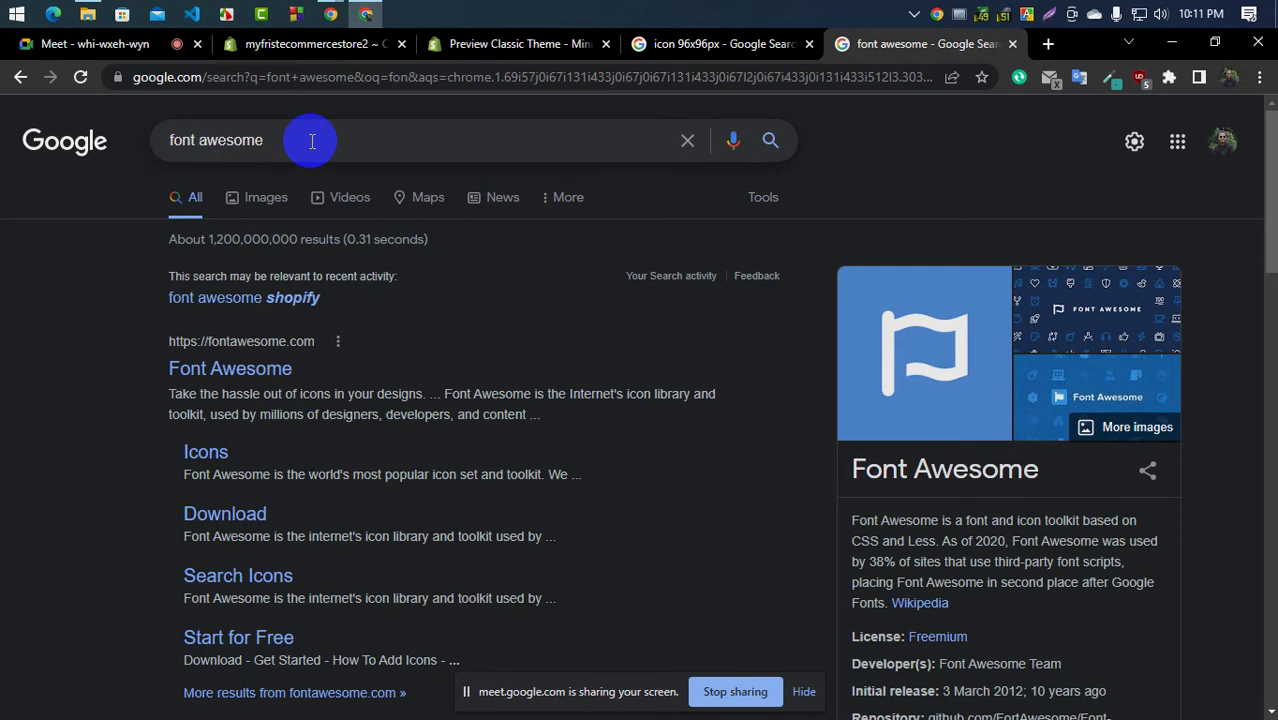
{"action": "left_click", "coordinate": [312, 141]}
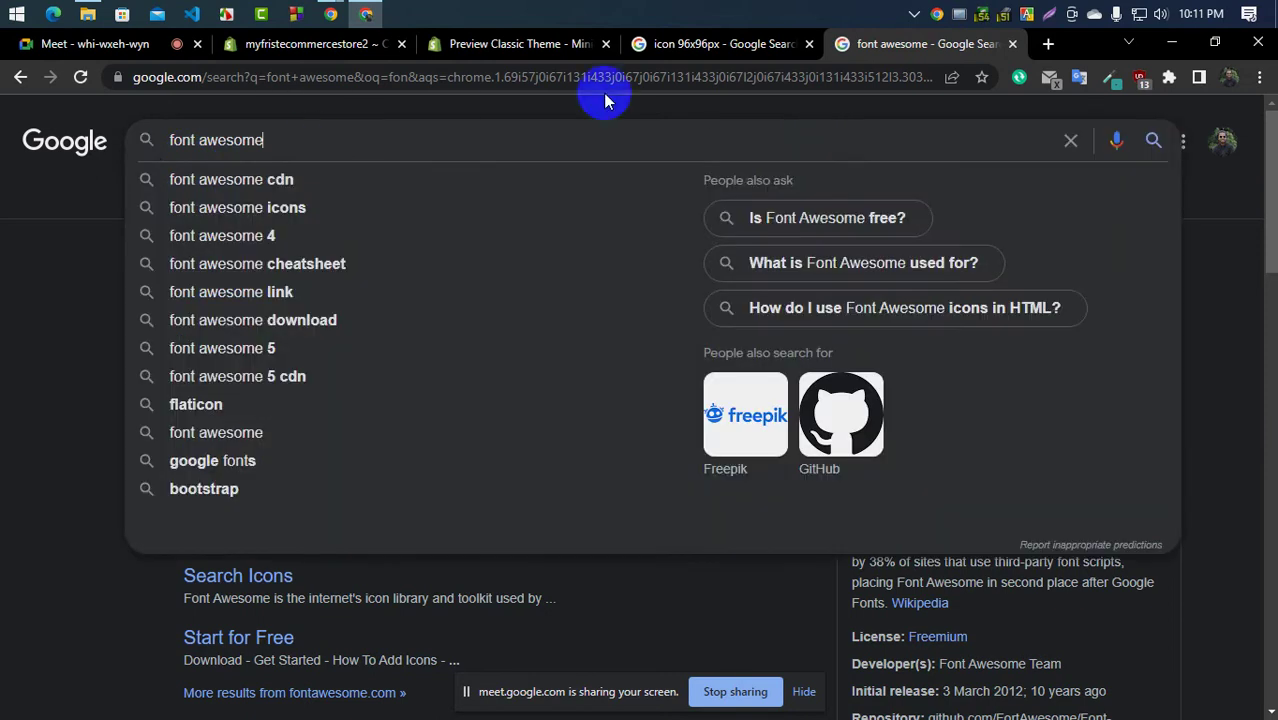
{"action": "left_click", "coordinate": [1011, 44]}
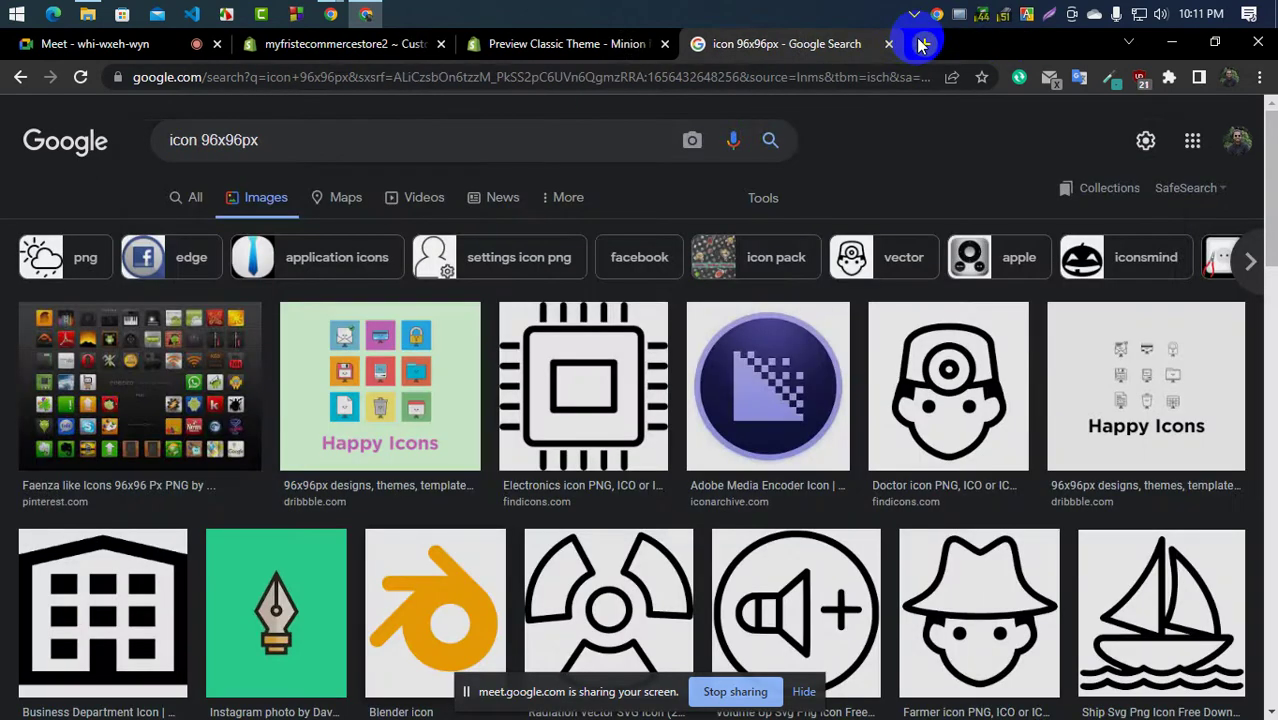
Find Flaticon through a Google search in a new tab, open its site and examine the icon categories on its home page
{"action": "left_click", "coordinate": [922, 44]}
{"action": "type", "text": "falt"}
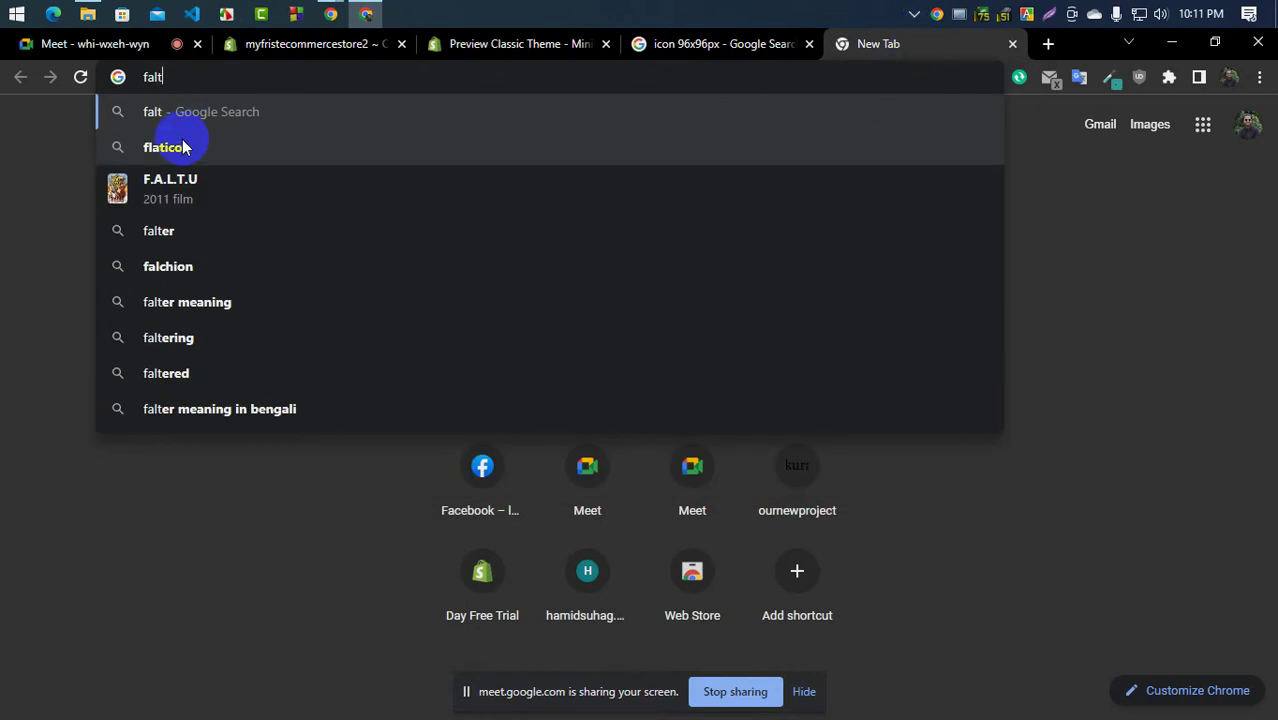
{"action": "left_click", "coordinate": [250, 147]}
{"action": "left_click", "coordinate": [192, 304]}
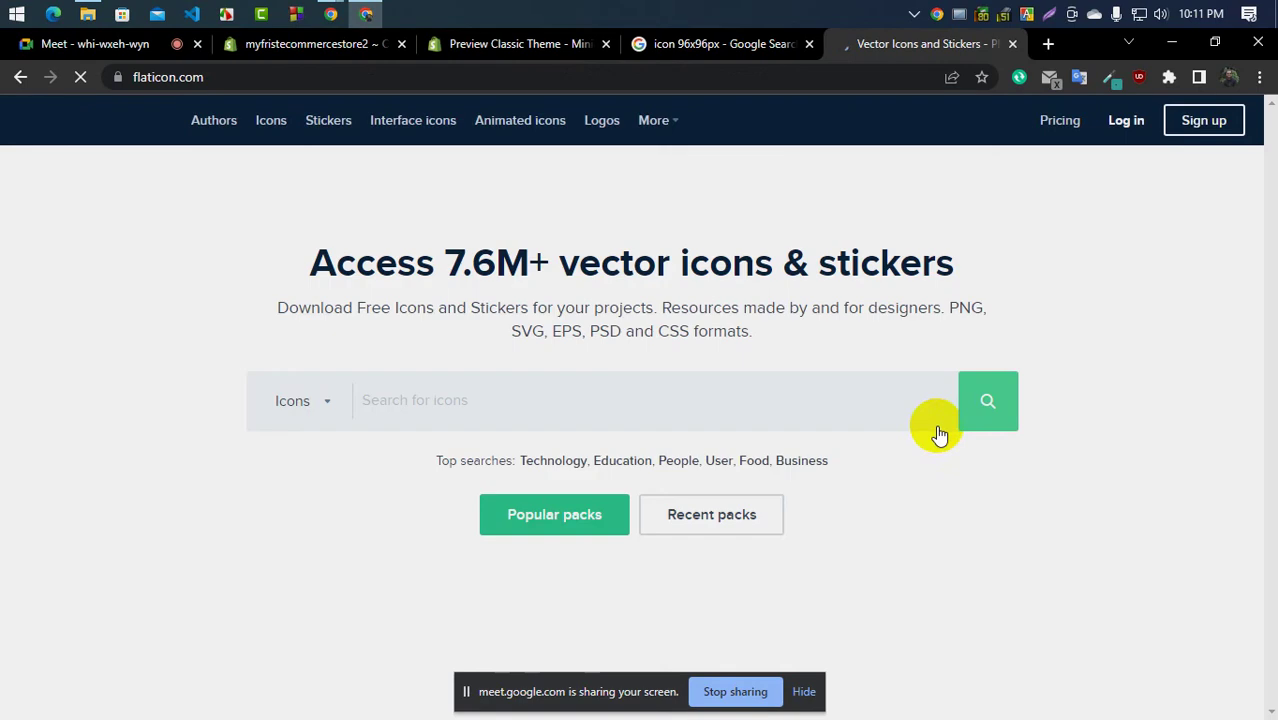
{"action": "scroll", "coordinate": [396, 420], "scroll_direction": "down", "scroll_amount": 4}
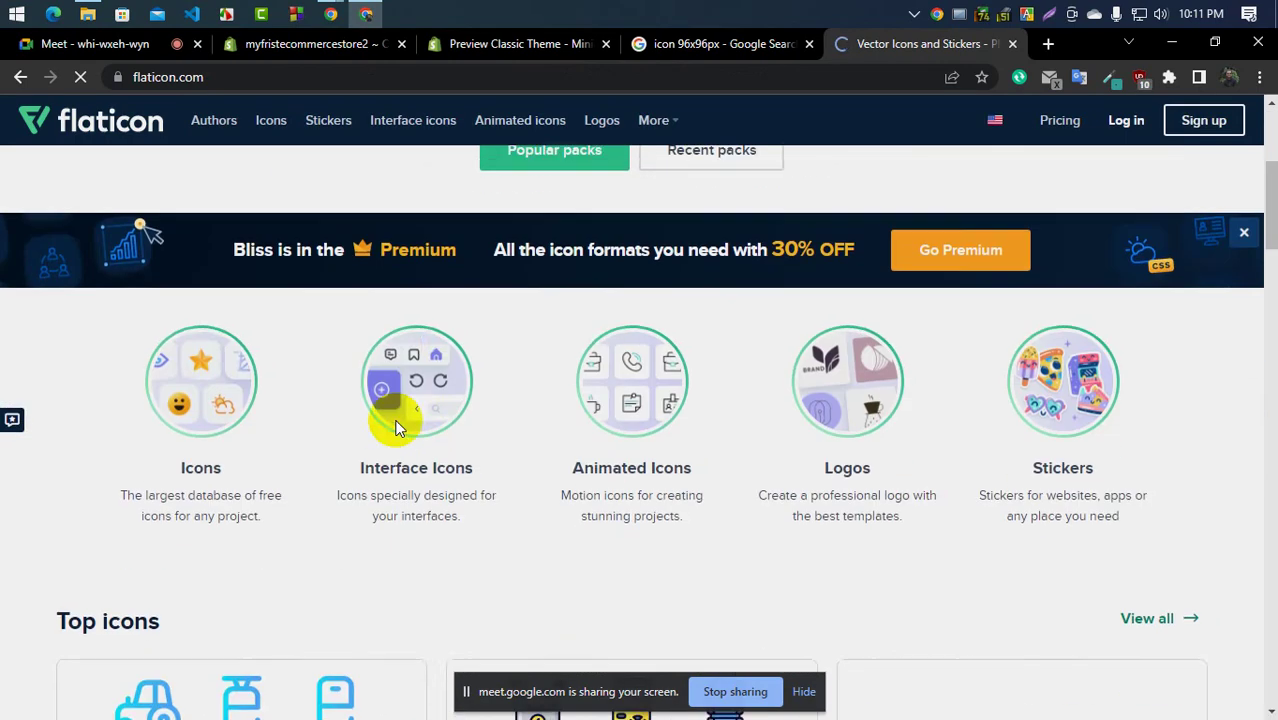
{"action": "scroll", "coordinate": [396, 428], "scroll_direction": "down", "scroll_amount": 4}
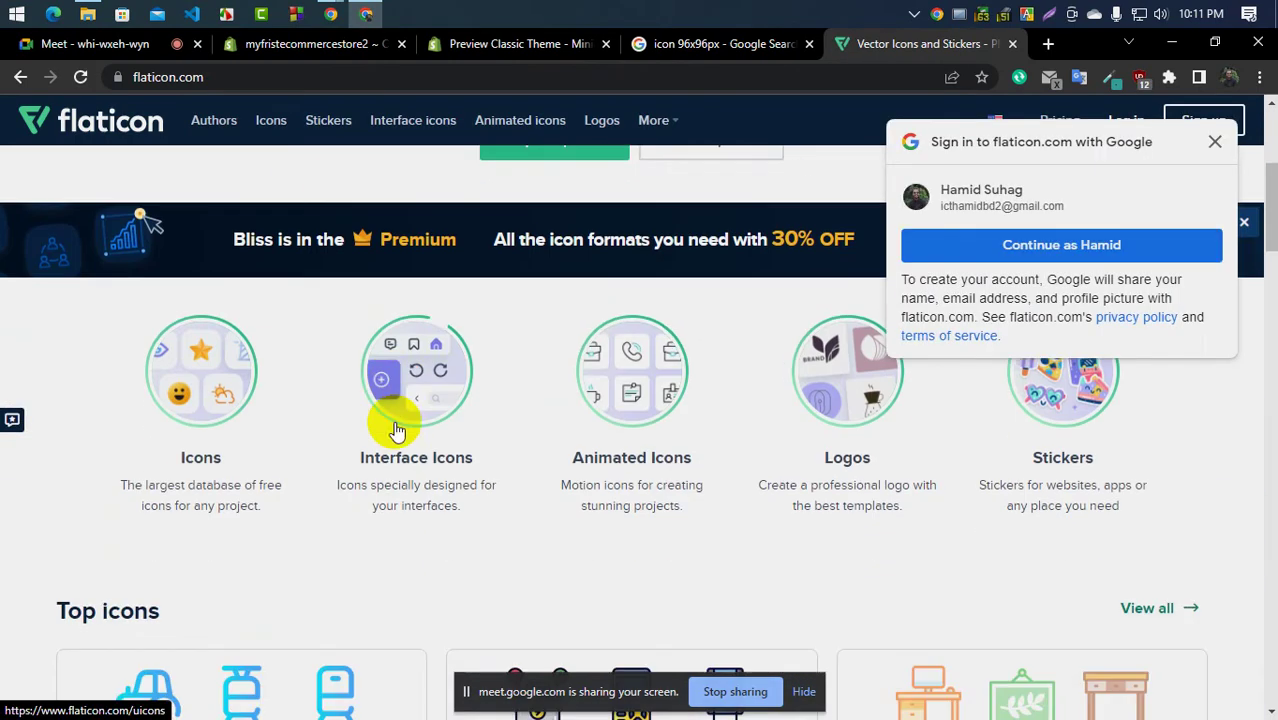
Glance at the Minion demo store's ticker, return to the theme editor and undo the Ticker's icon and text changes
{"action": "left_click", "coordinate": [512, 43]}
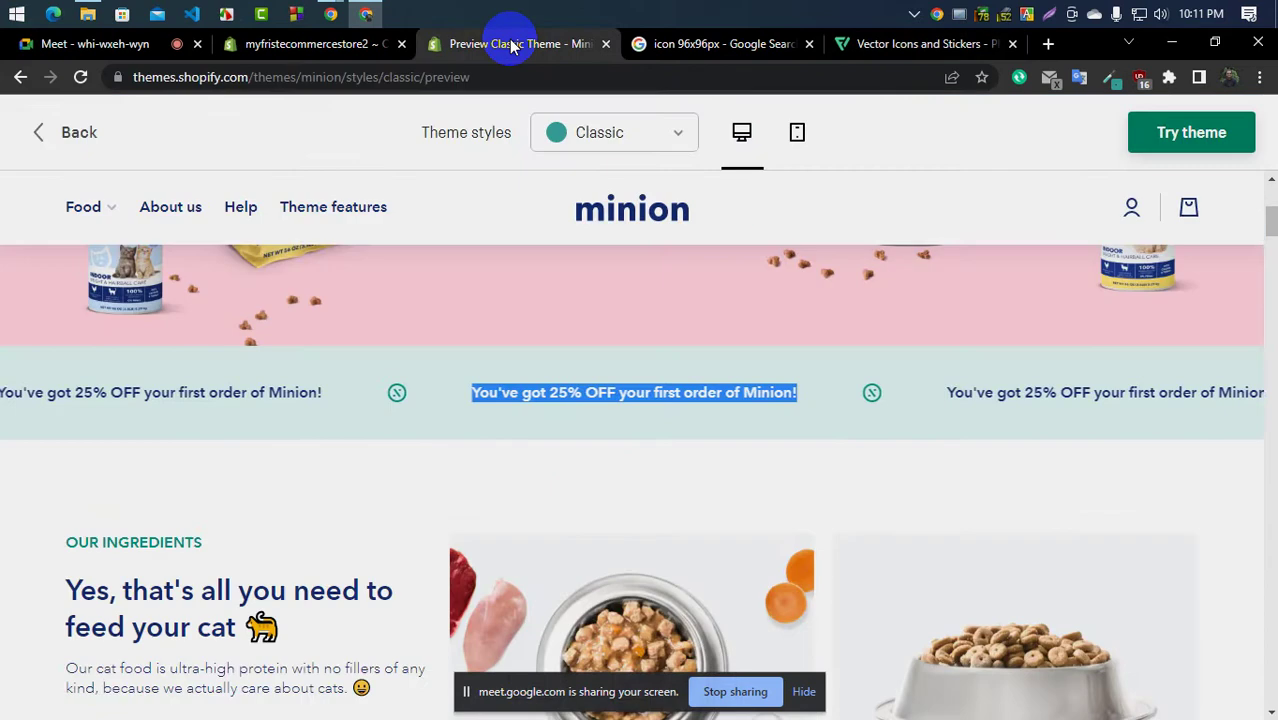
{"action": "left_click", "coordinate": [337, 43]}
{"action": "scroll", "coordinate": [176, 308], "scroll_direction": "up", "scroll_amount": 1}
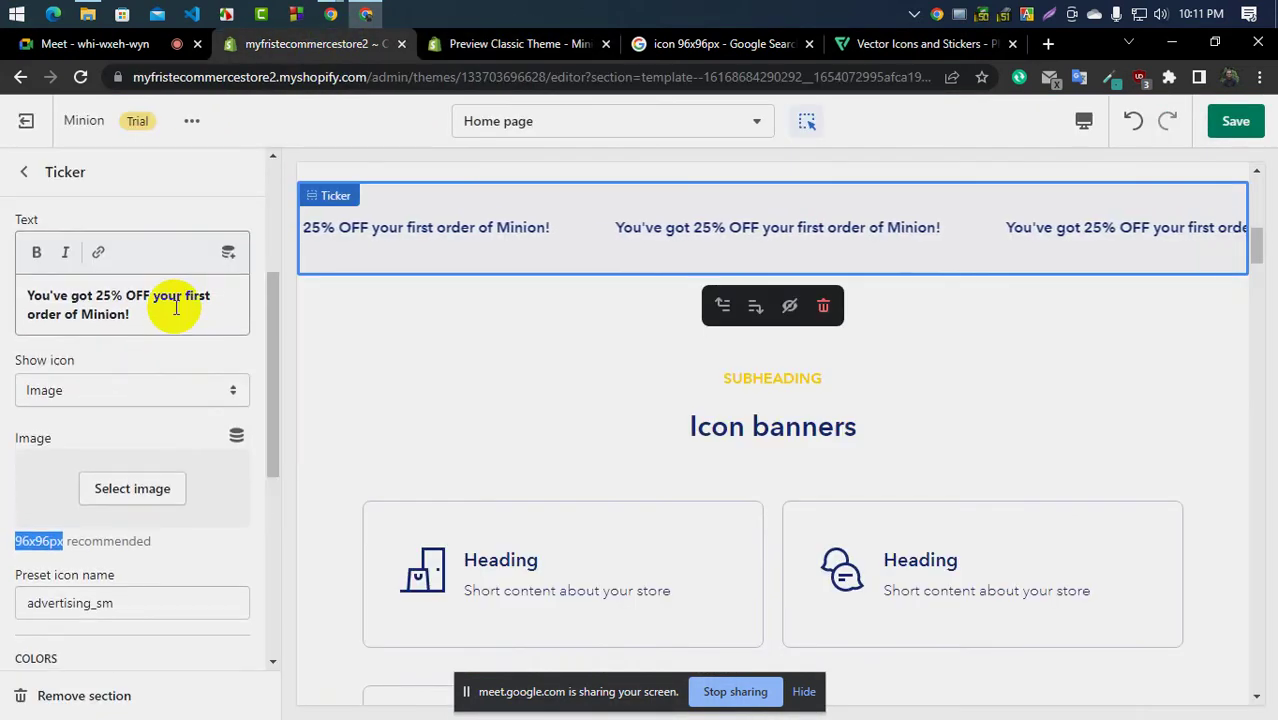
{"action": "key", "text": "ctrl+z"}
{"action": "key", "text": "ctrl+z"}
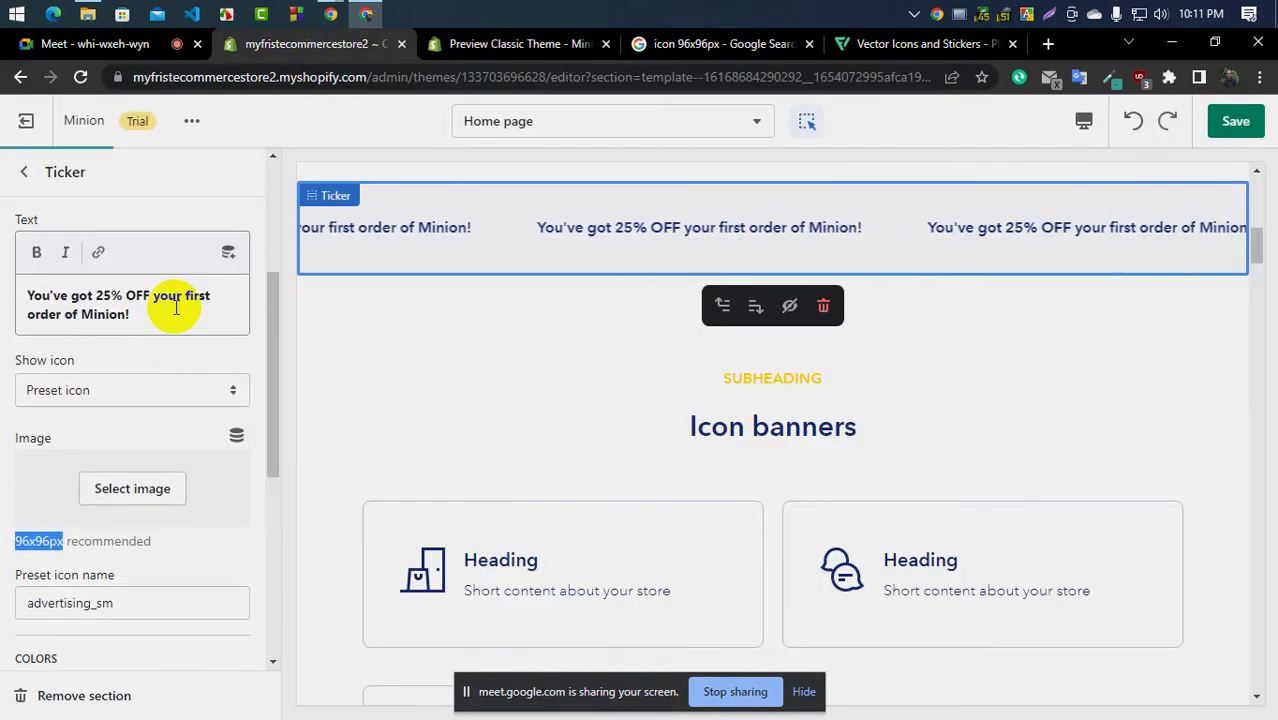
{"action": "left_click", "coordinate": [182, 298]}
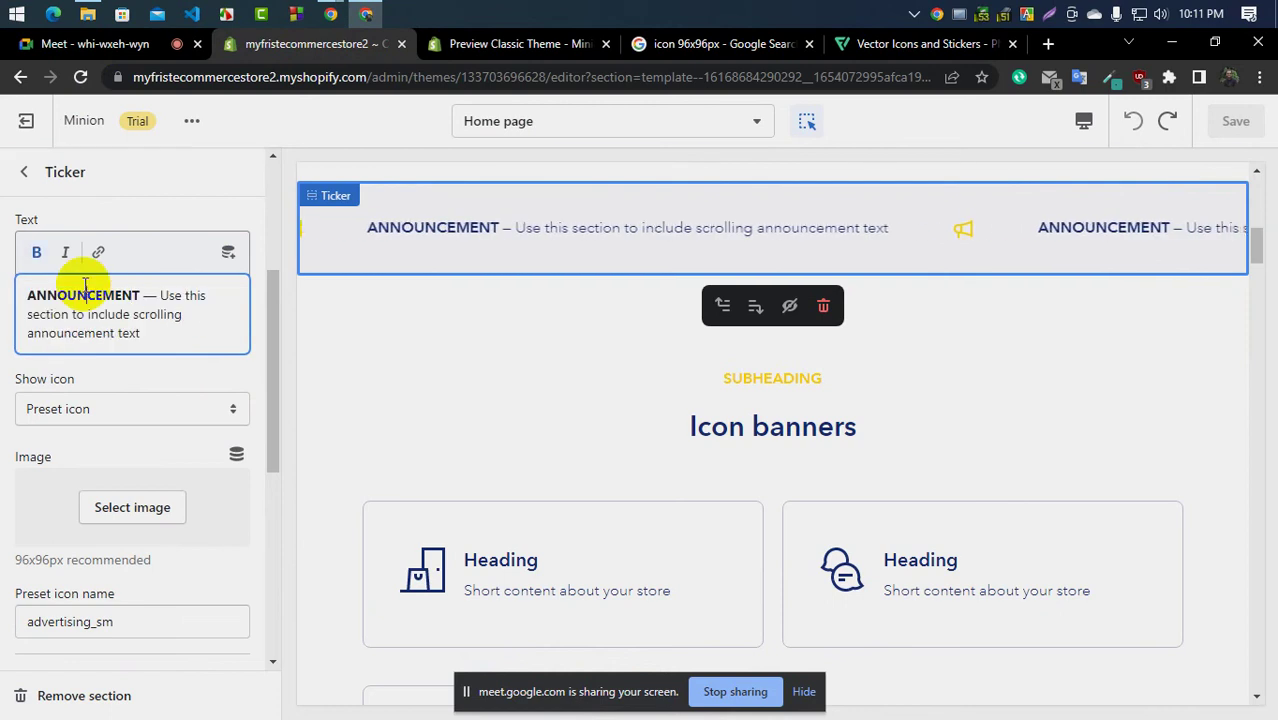
Copy the word ANNOUNCEMENT from the Ticker section's text
{"action": "double_click", "coordinate": [85, 292]}
{"action": "right_click", "coordinate": [85, 292]}
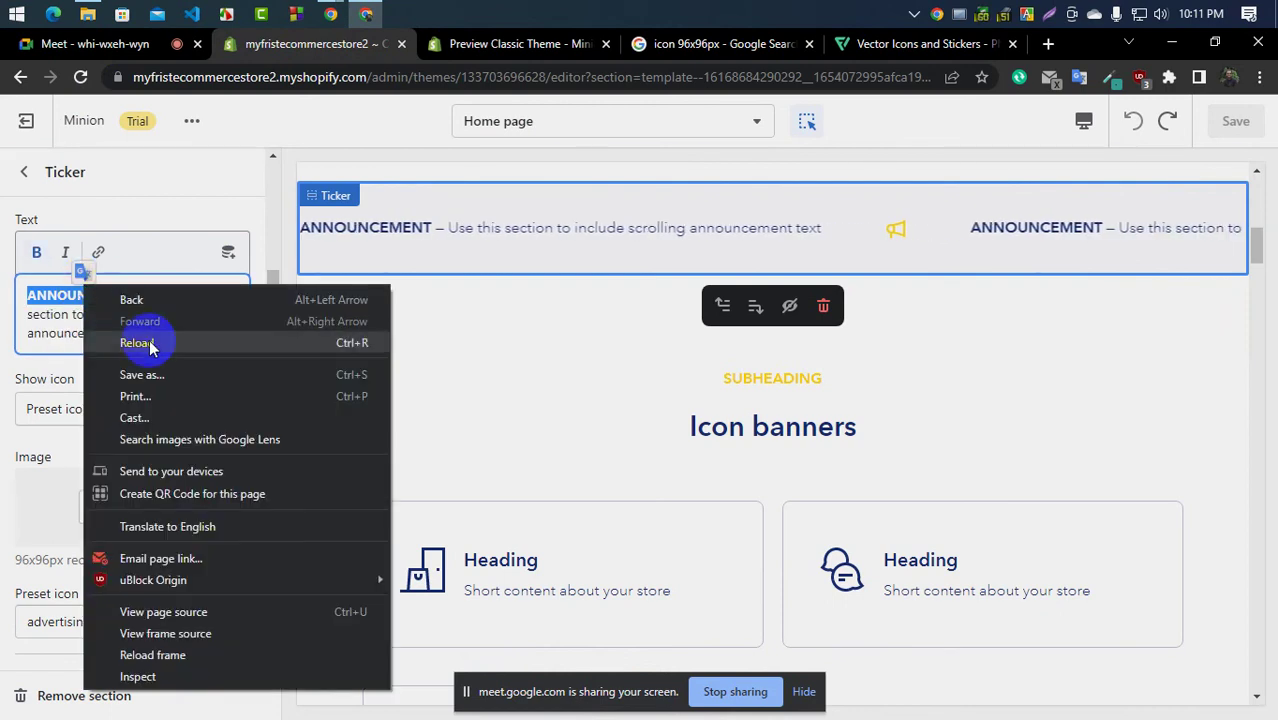
{"action": "left_click", "coordinate": [49, 288]}
{"action": "double_click", "coordinate": [50, 292]}
{"action": "right_click", "coordinate": [58, 299]}
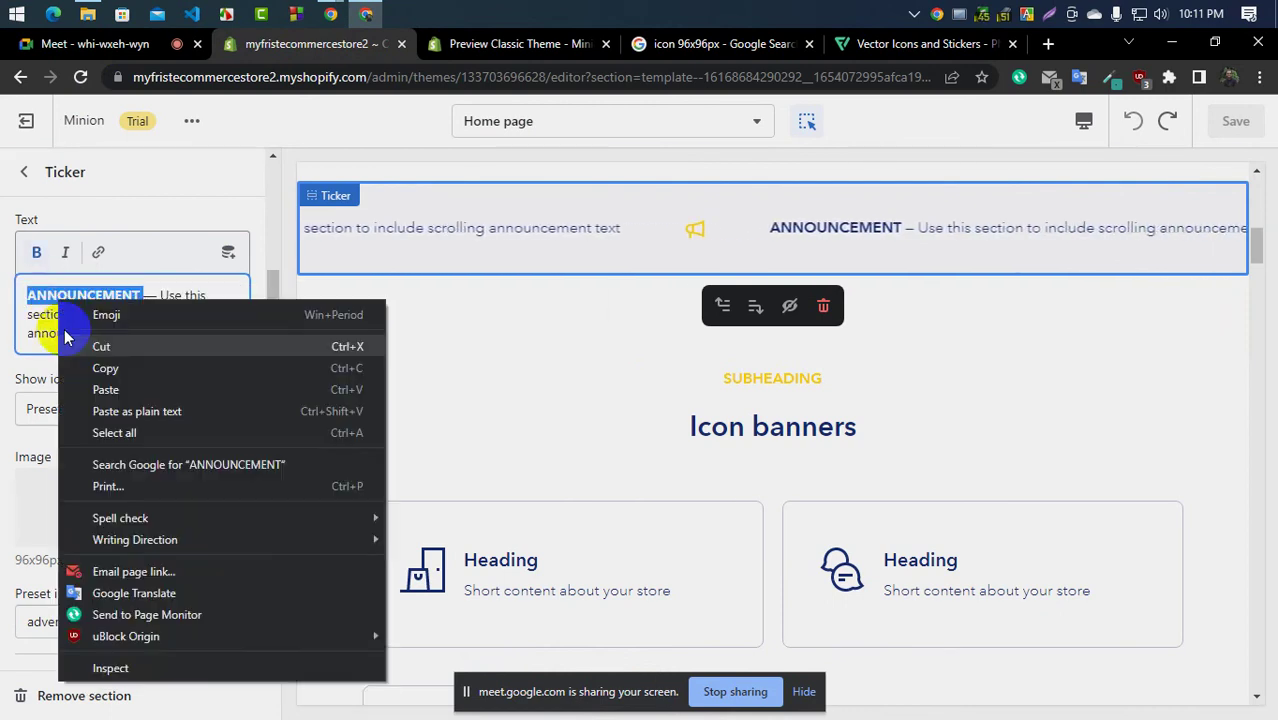
{"action": "left_click", "coordinate": [108, 368]}
Switch to Flaticon and search its icons for the copied word "announcement"
{"action": "left_click", "coordinate": [893, 44]}
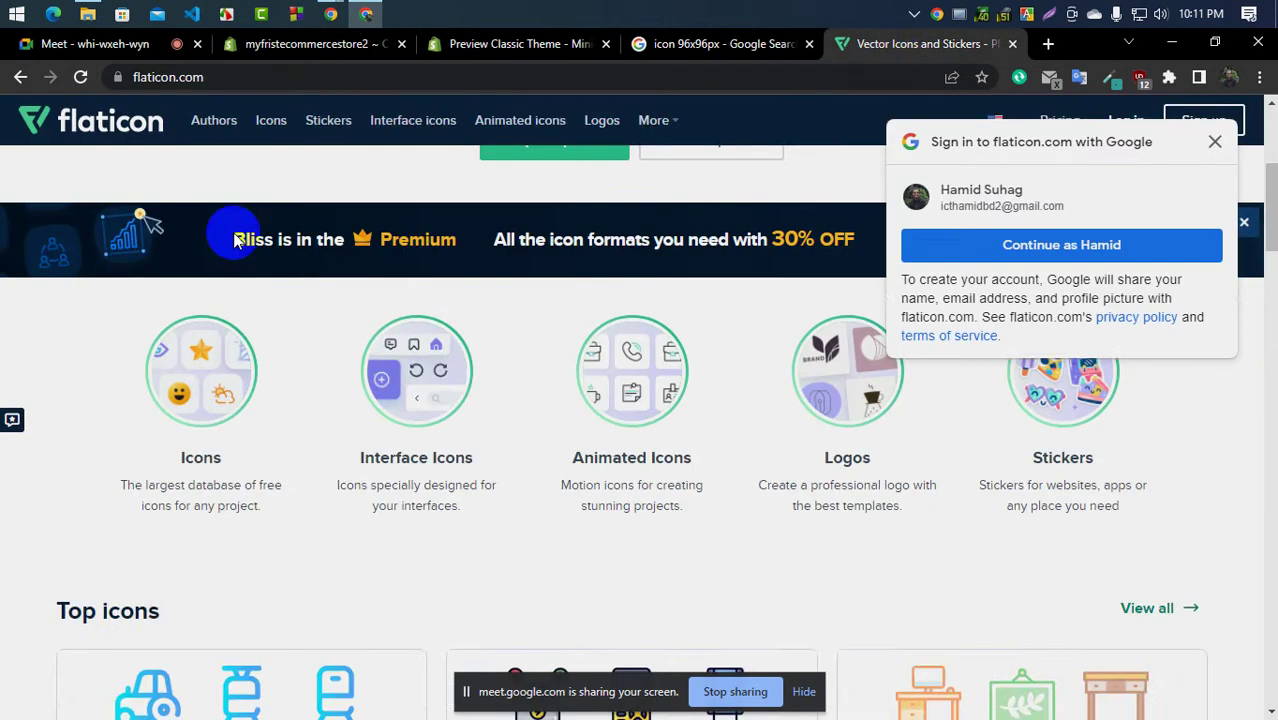
{"action": "scroll", "coordinate": [400, 363], "scroll_direction": "up", "scroll_amount": 1}
{"action": "scroll", "coordinate": [400, 363], "scroll_direction": "up", "scroll_amount": 3}
{"action": "left_click", "coordinate": [485, 400]}
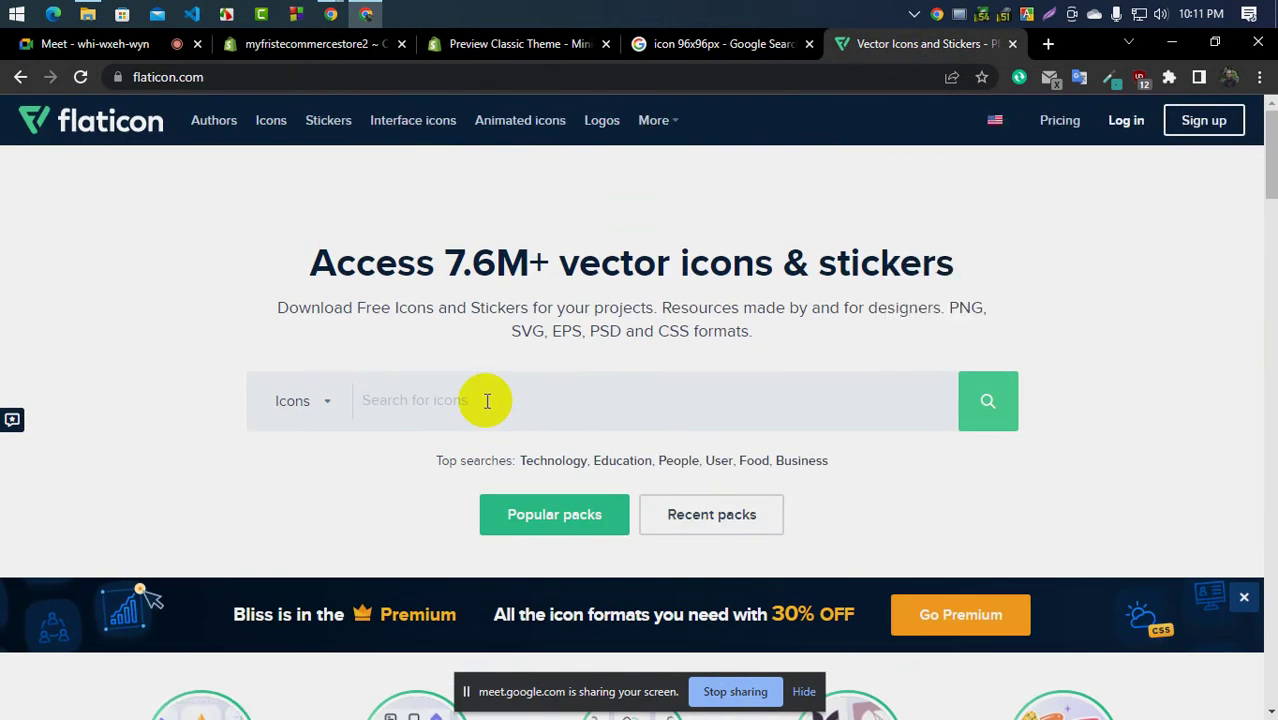
{"action": "key", "text": "ctrl+v"}
{"action": "left_click", "coordinate": [1000, 401]}
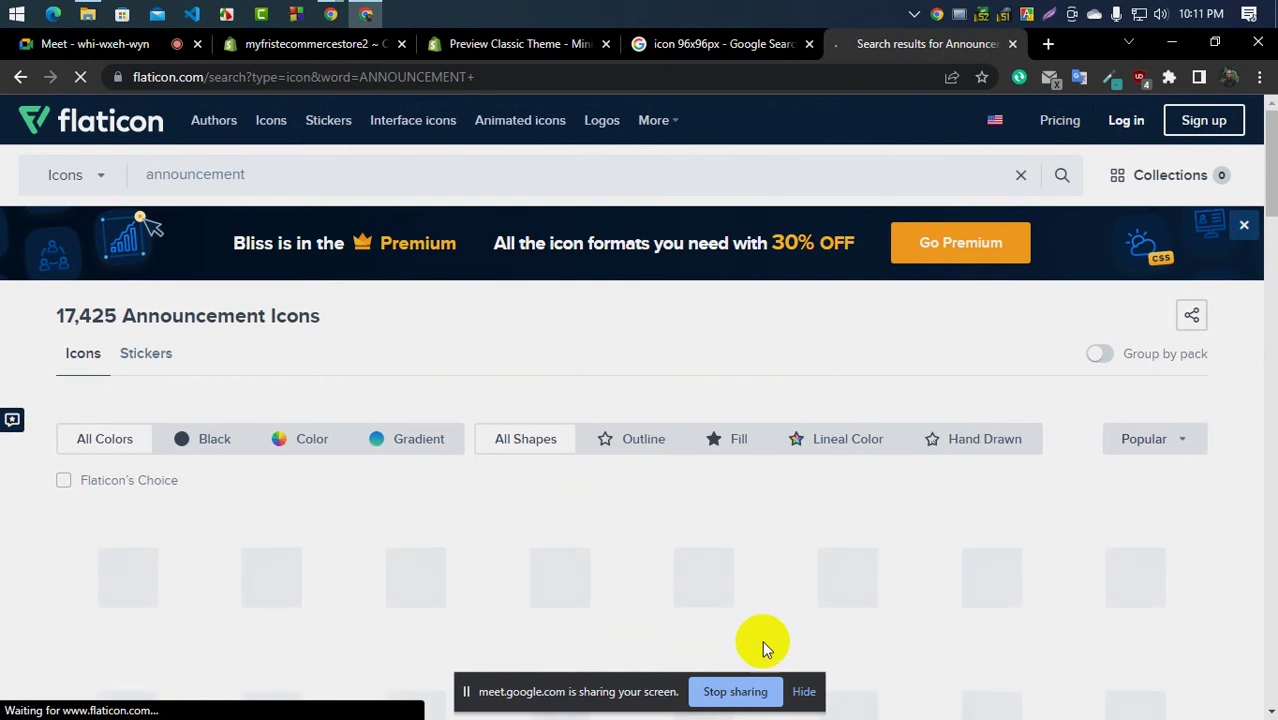
Open the colored megaphone icon with the gray cone from the results and show its PNG size options
{"action": "scroll", "coordinate": [677, 355], "scroll_direction": "down", "scroll_amount": 1}
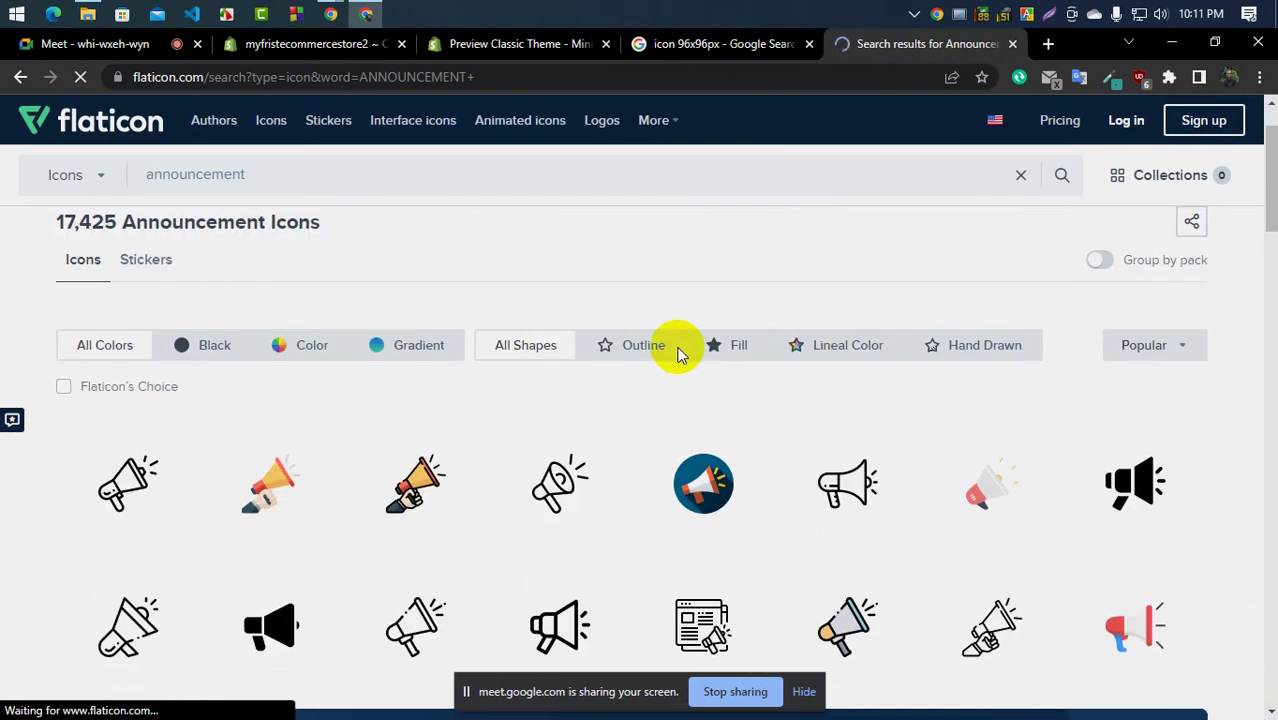
{"action": "scroll", "coordinate": [283, 479], "scroll_direction": "down", "scroll_amount": 1}
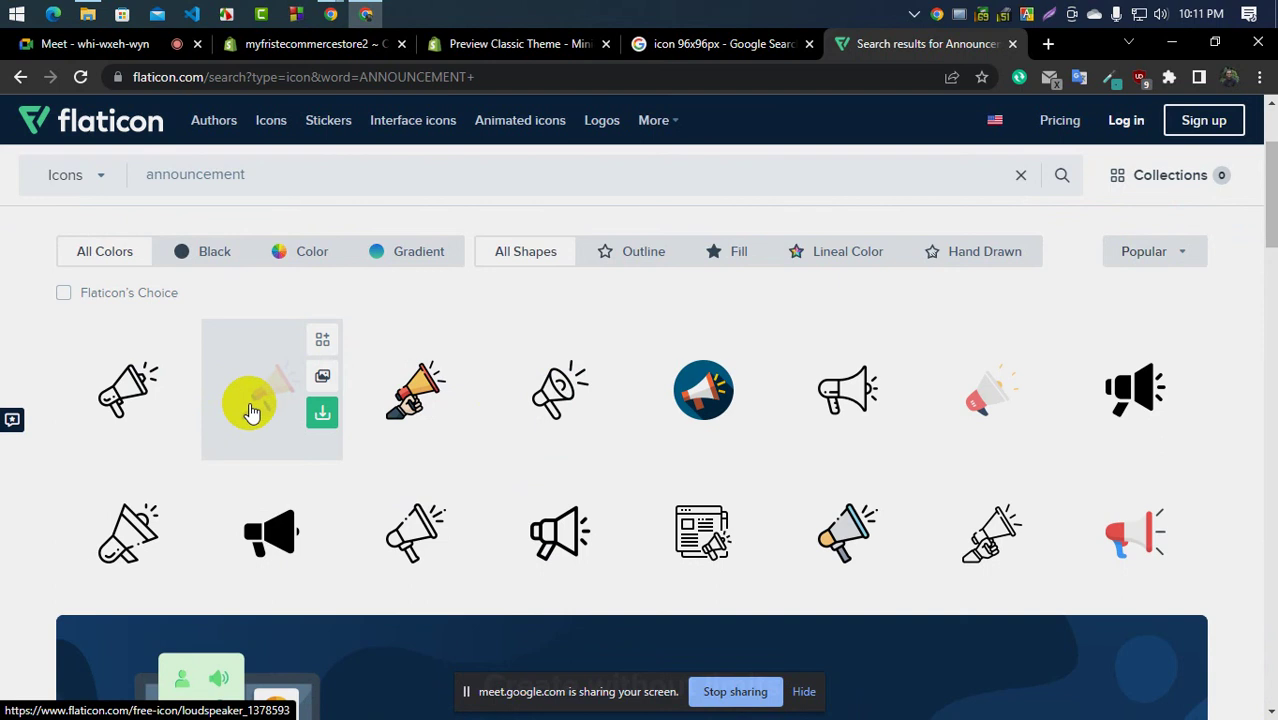
{"action": "left_click", "coordinate": [855, 556]}
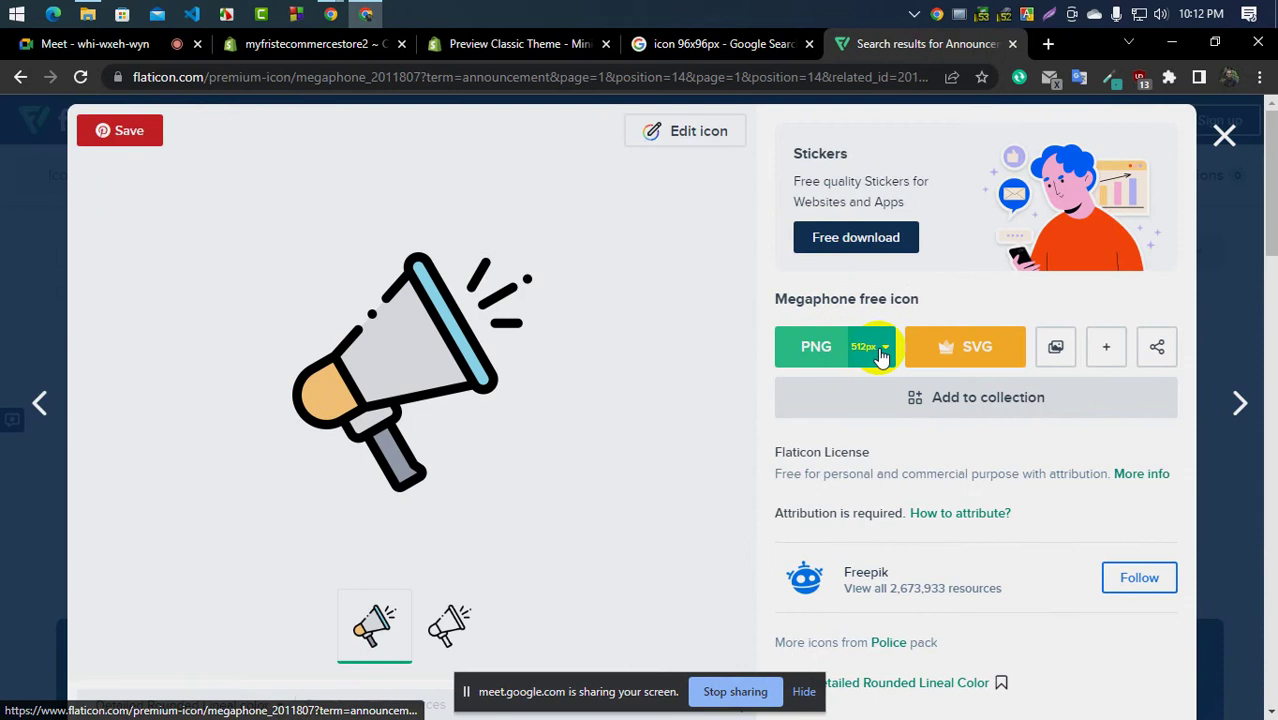
{"action": "left_click", "coordinate": [881, 352]}
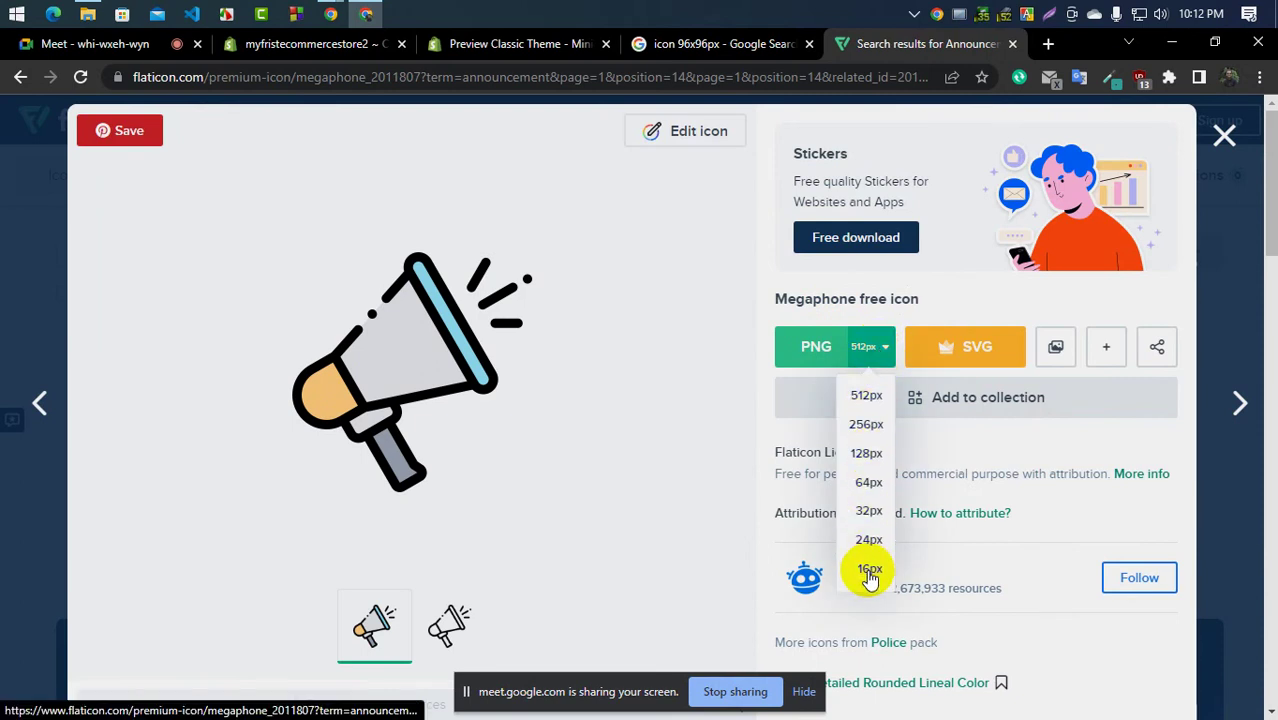
Check the recommended image size in the Ticker settings, then download the megaphone icon from Flaticon as a free 64px PNG
{"action": "left_click", "coordinate": [262, 46]}
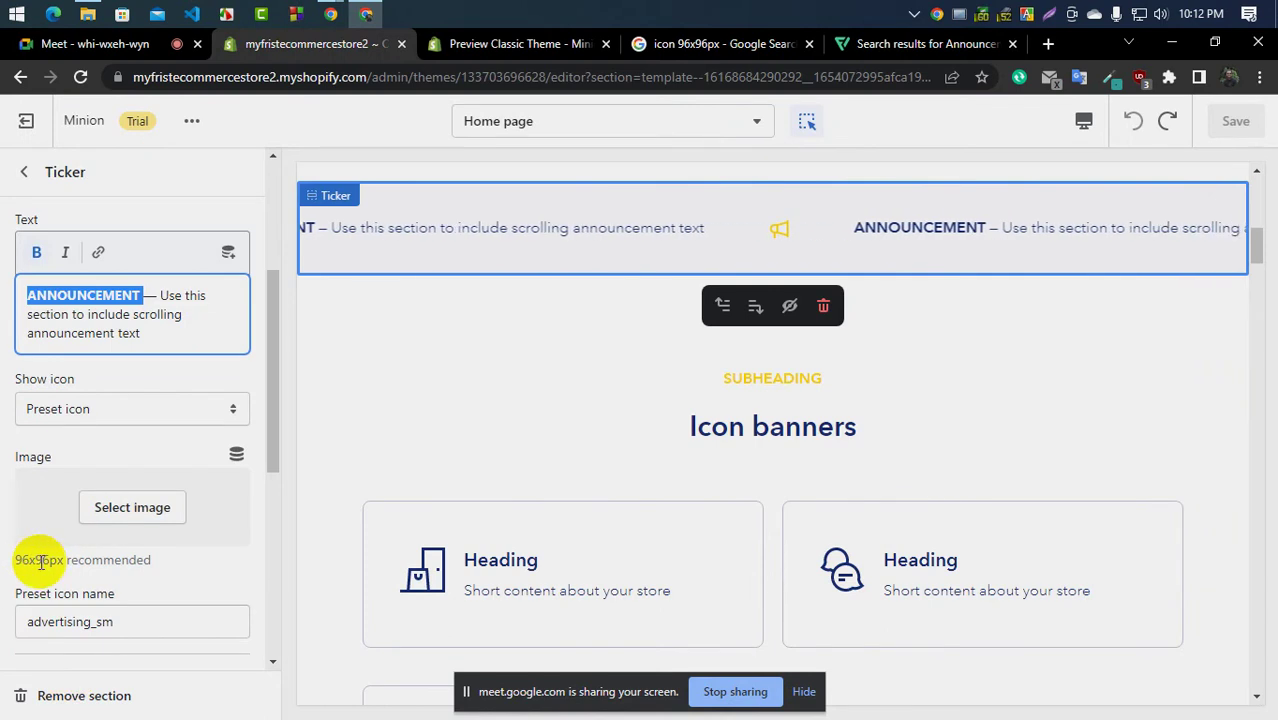
{"action": "left_click", "coordinate": [510, 44]}
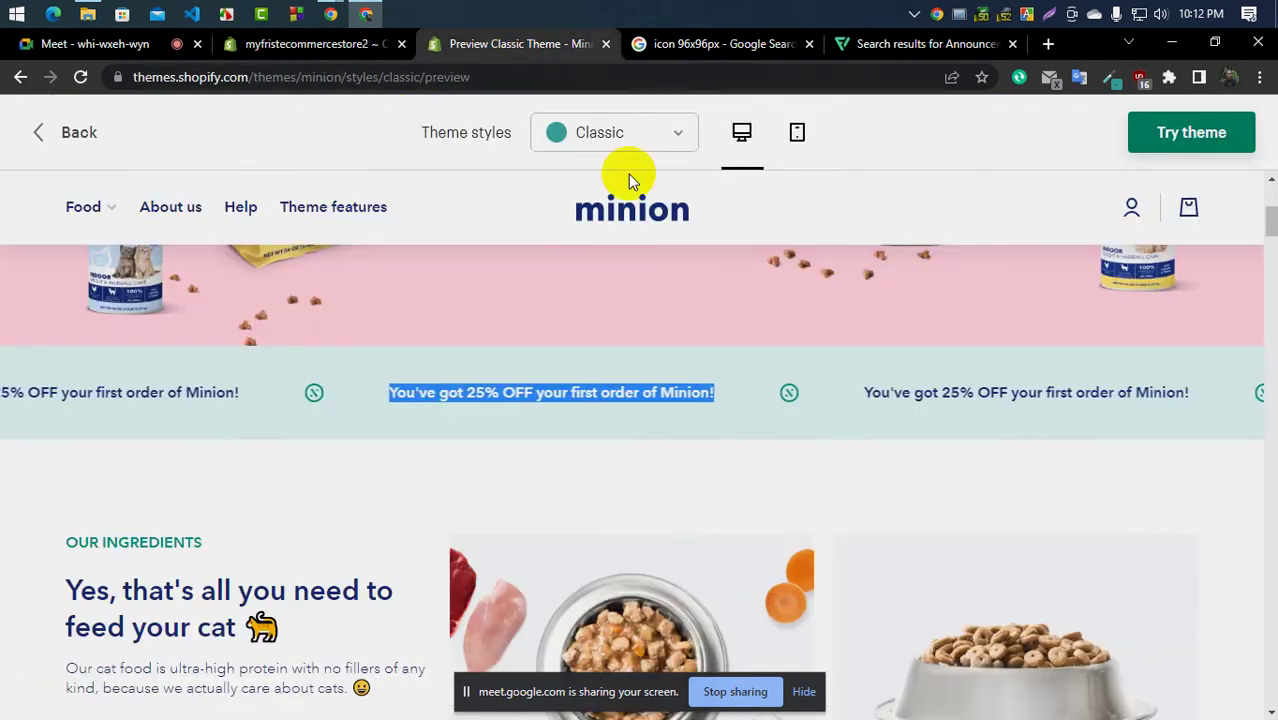
{"action": "left_click", "coordinate": [715, 46]}
{"action": "left_click", "coordinate": [893, 40]}
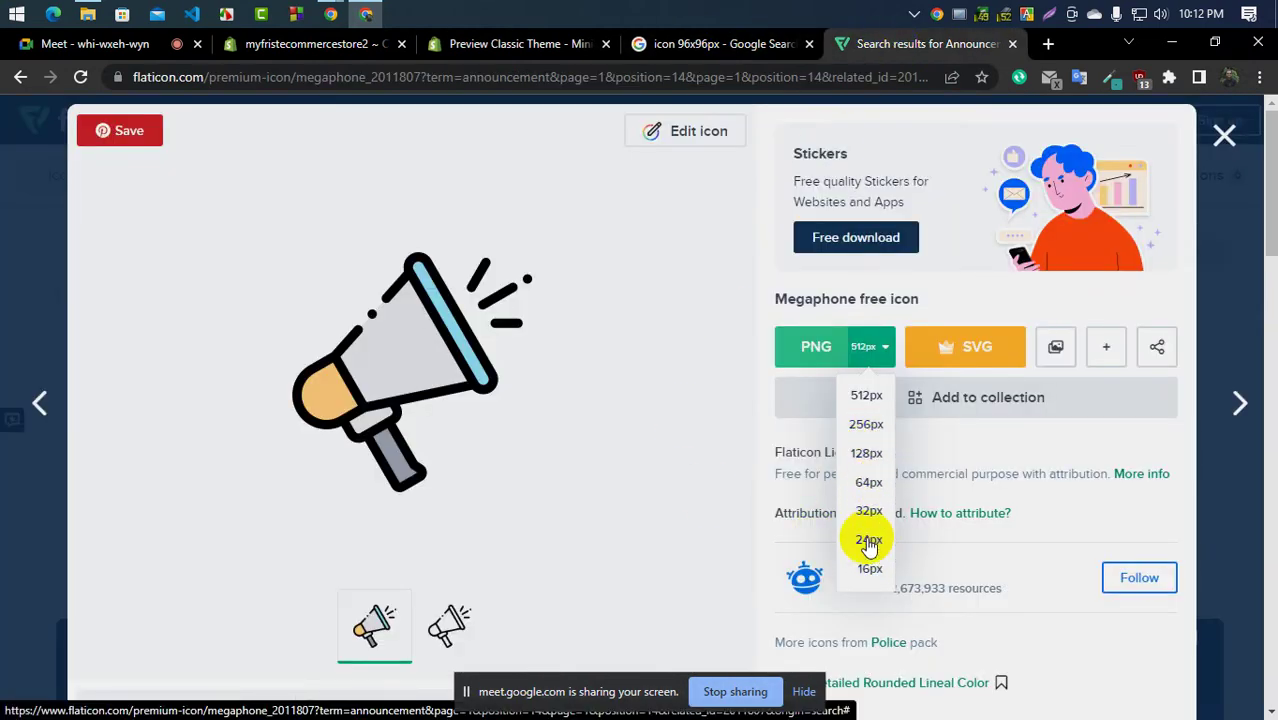
{"action": "left_click", "coordinate": [867, 488]}
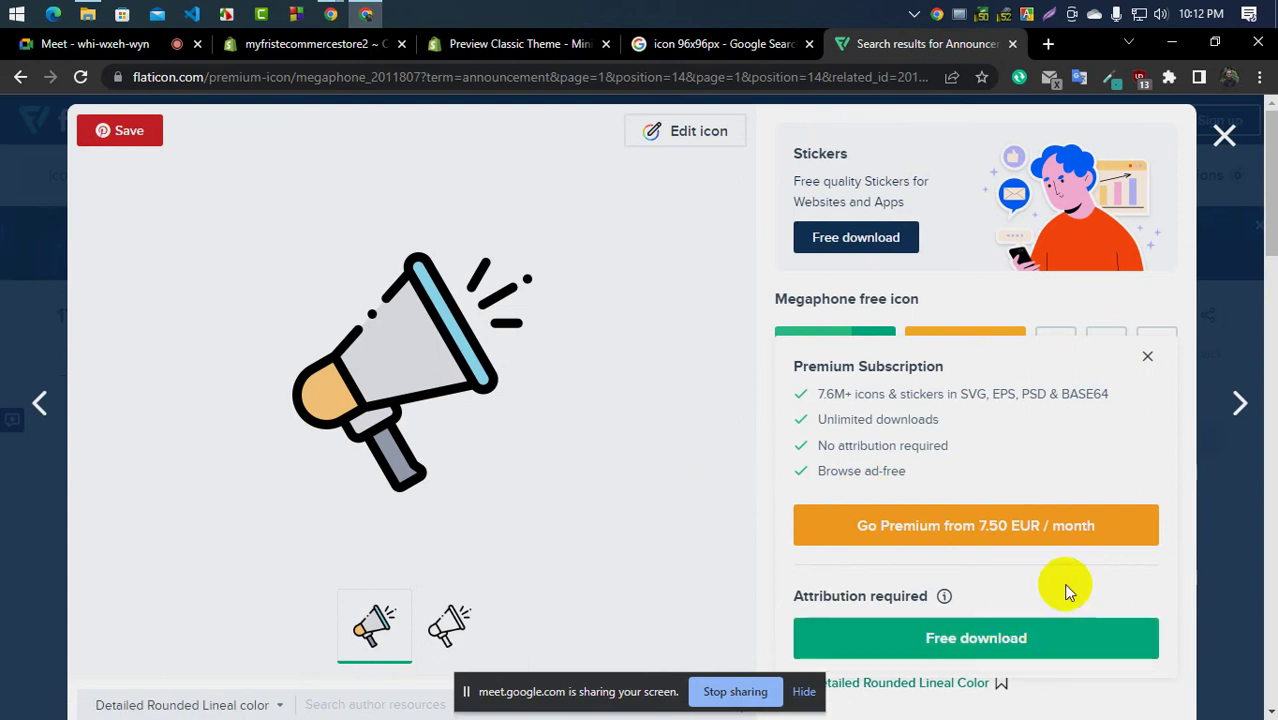
{"action": "left_click", "coordinate": [1066, 636]}
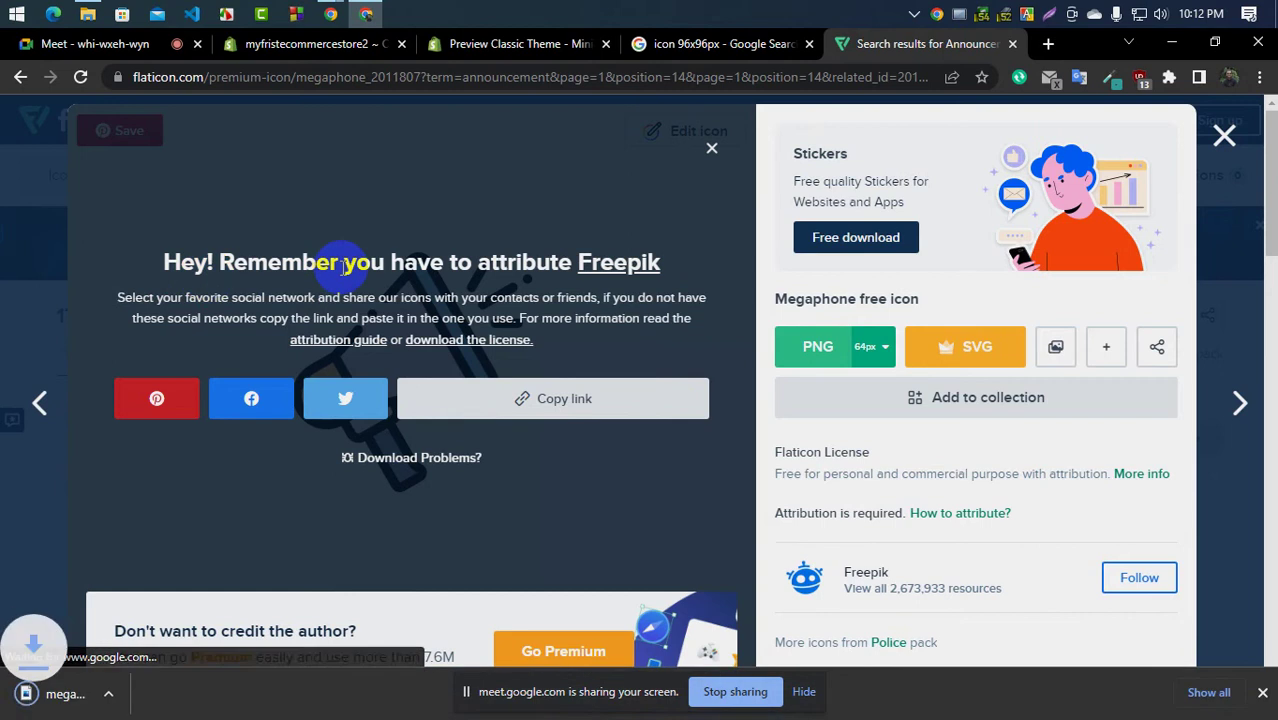
In the theme editor, upload megaphone.png from Downloads as the Ticker's image and set Show icon to Image
{"action": "left_click", "coordinate": [503, 42]}
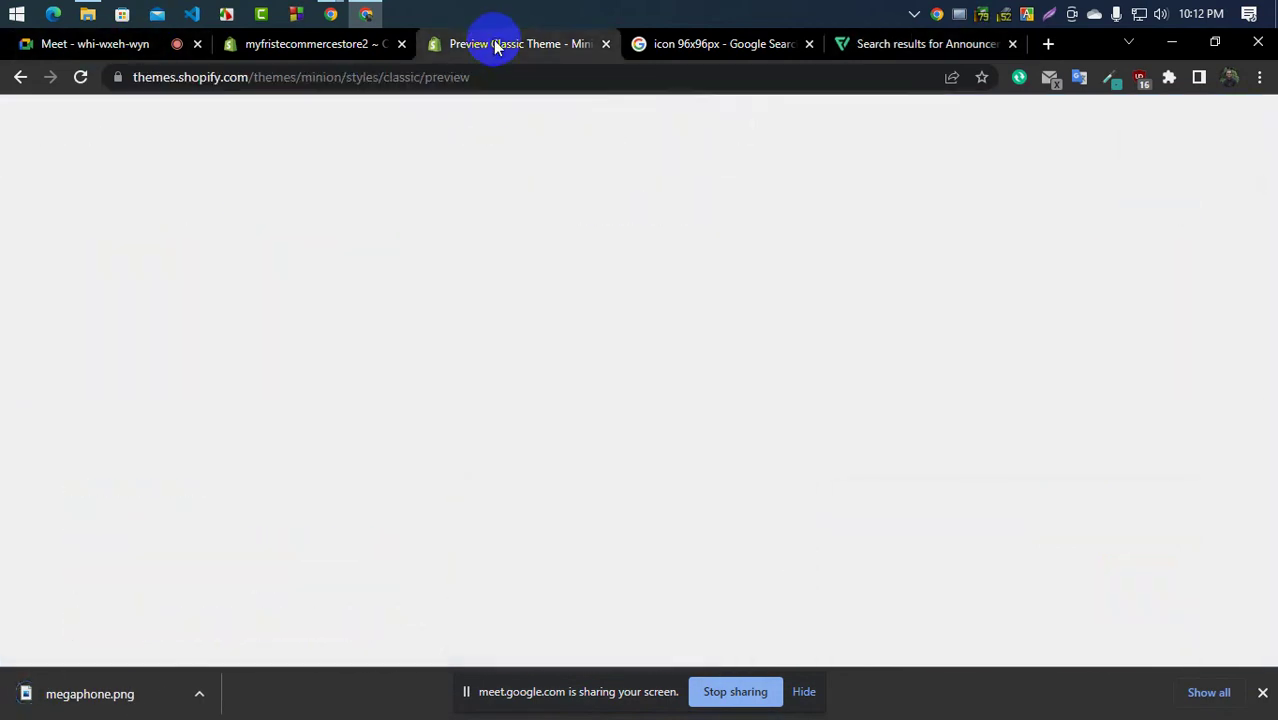
{"action": "left_click", "coordinate": [363, 48]}
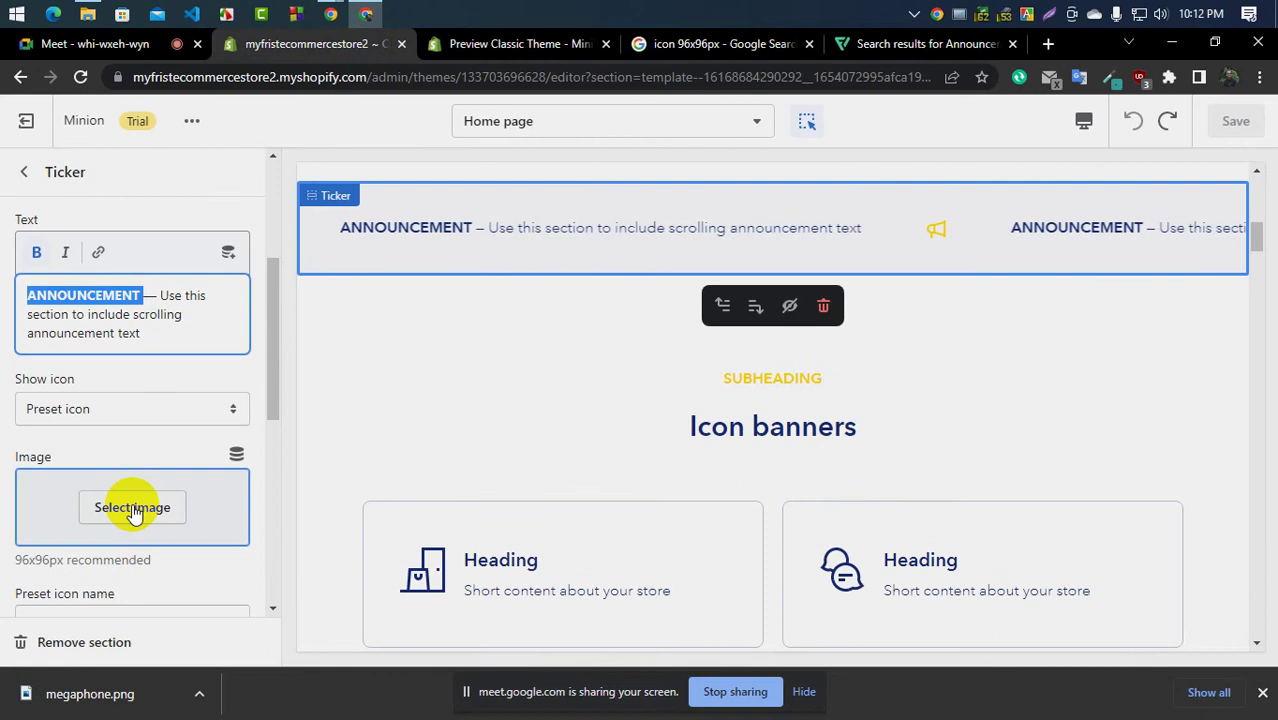
{"action": "left_click", "coordinate": [134, 508]}
{"action": "left_click", "coordinate": [64, 320]}
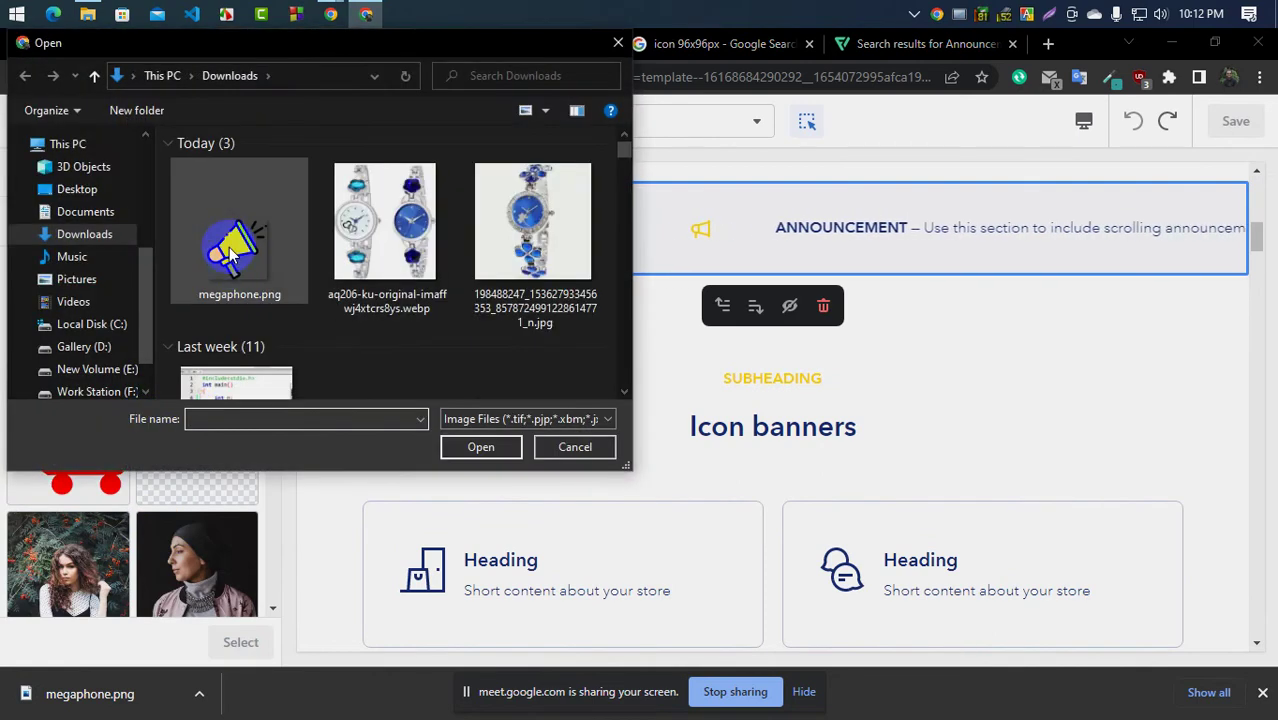
{"action": "left_click", "coordinate": [230, 250]}
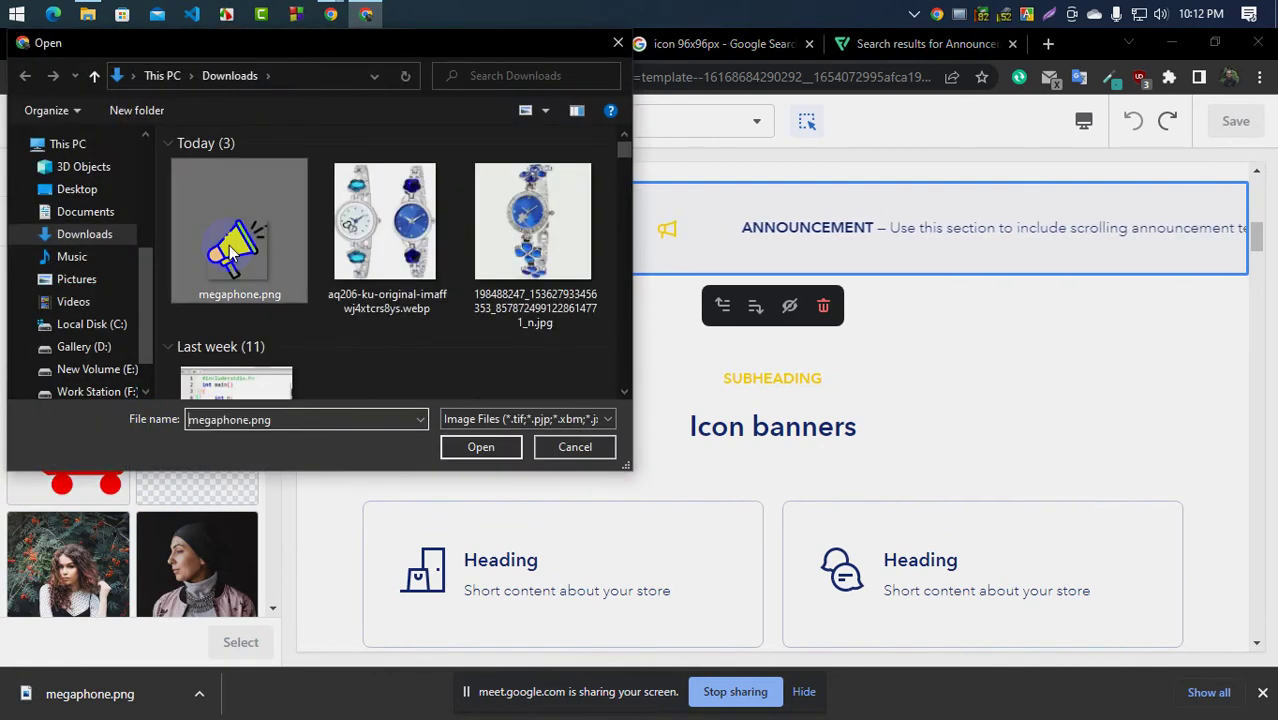
{"action": "left_click", "coordinate": [485, 449]}
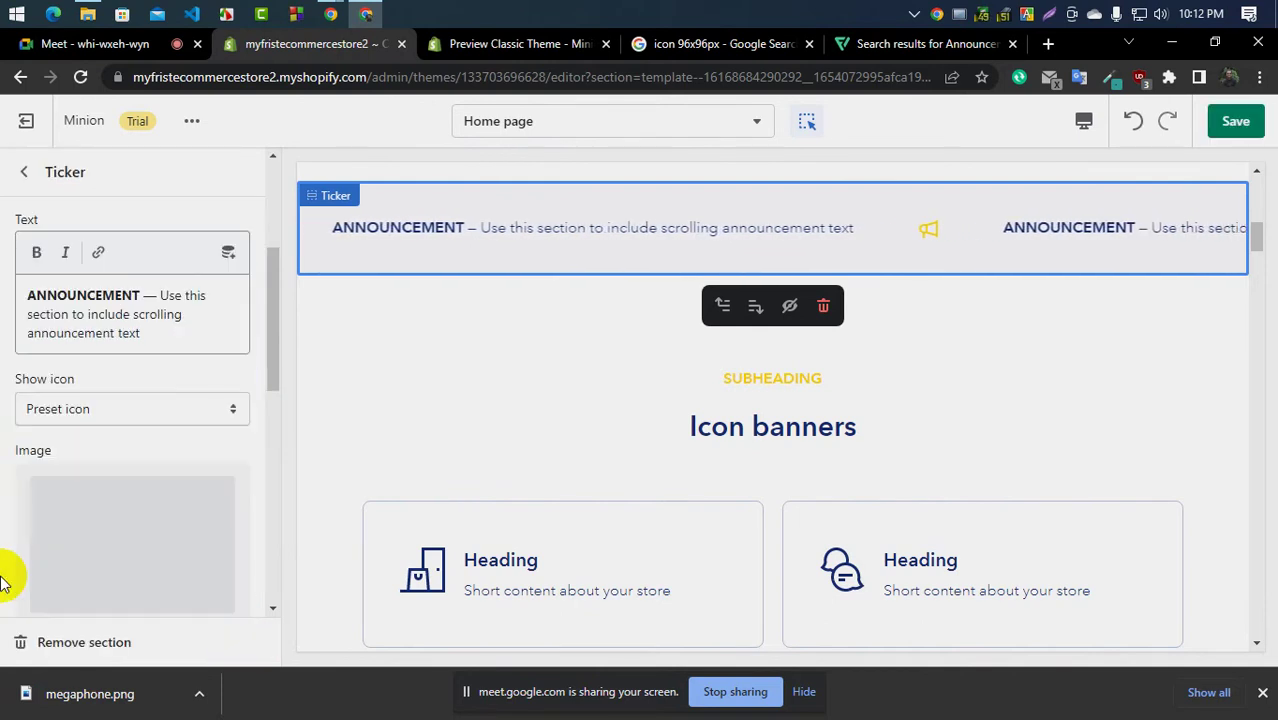
{"action": "left_click", "coordinate": [114, 411]}
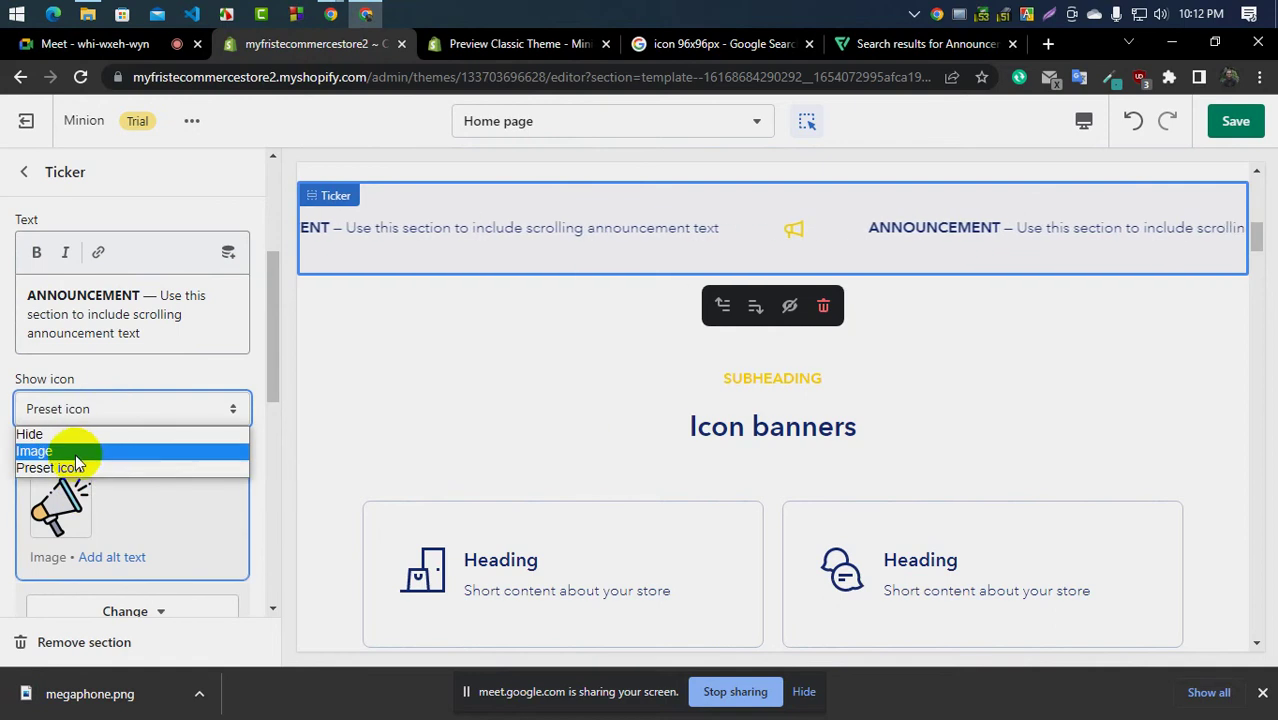
{"action": "left_click", "coordinate": [4, 418]}
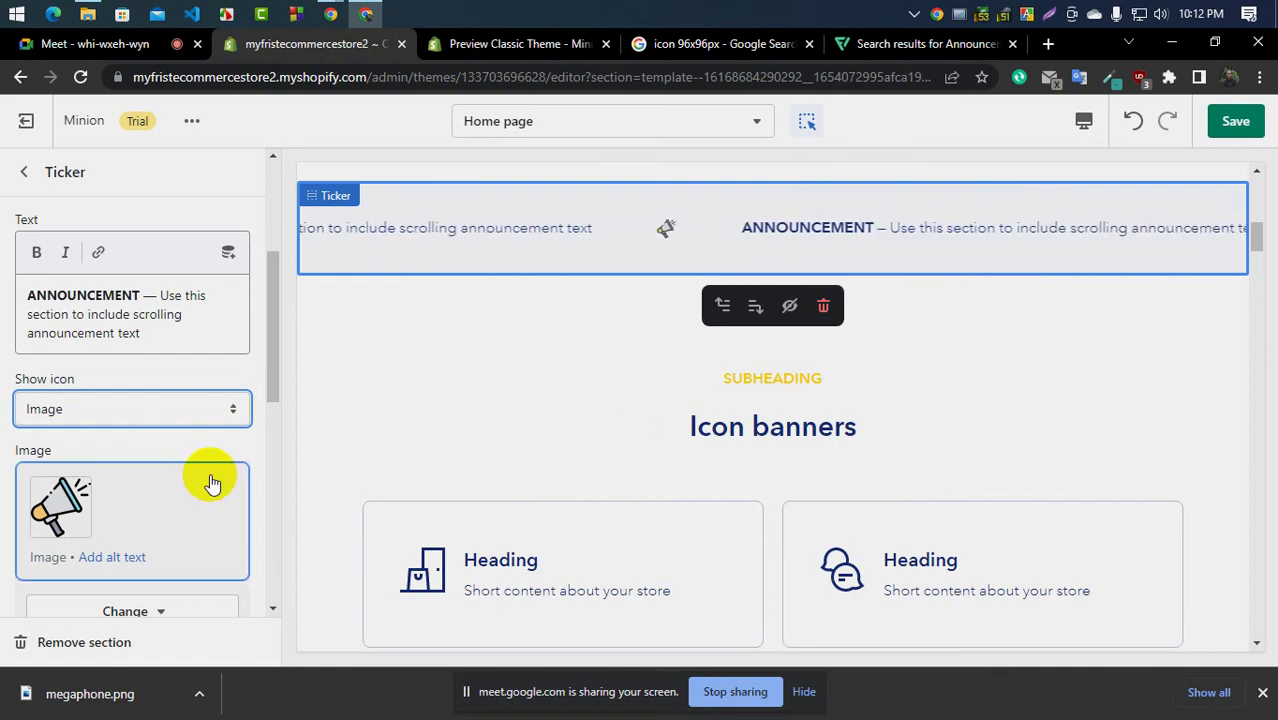
Close the megaphone's details on Flaticon, look over the announcement icons and return to the theme editor past the demo store
{"action": "left_click", "coordinate": [898, 45]}
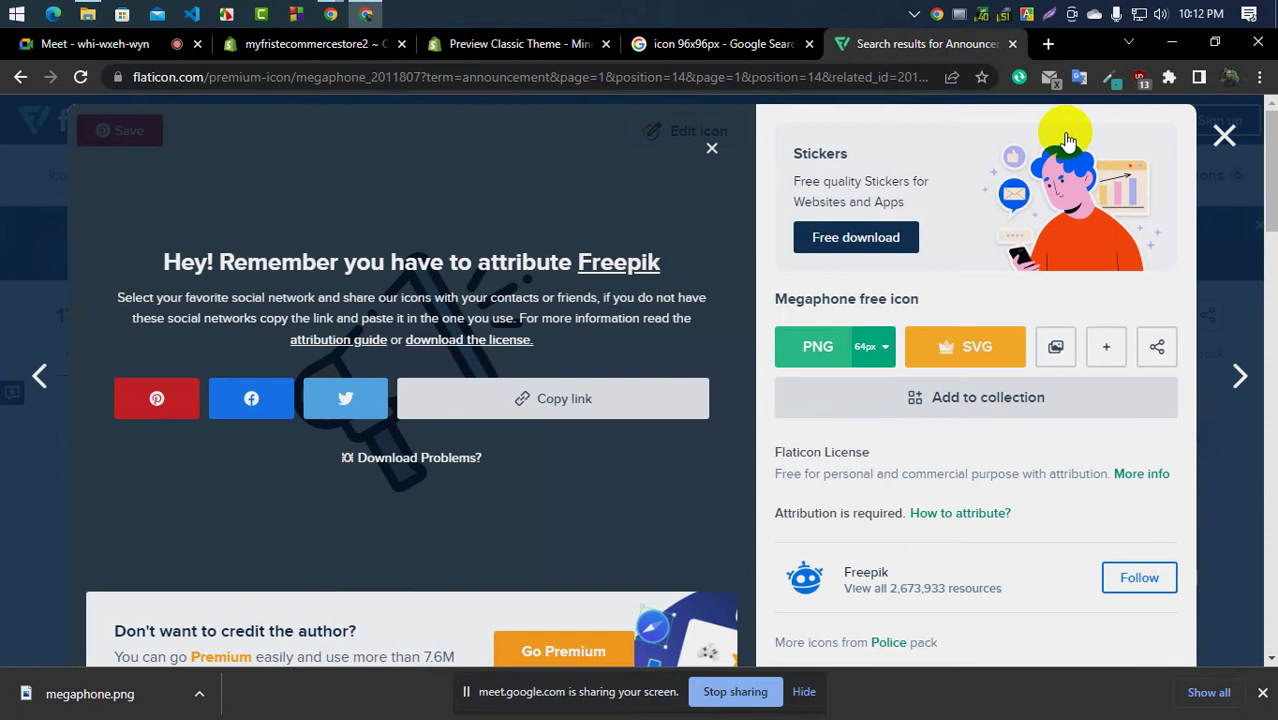
{"action": "left_click", "coordinate": [1222, 140]}
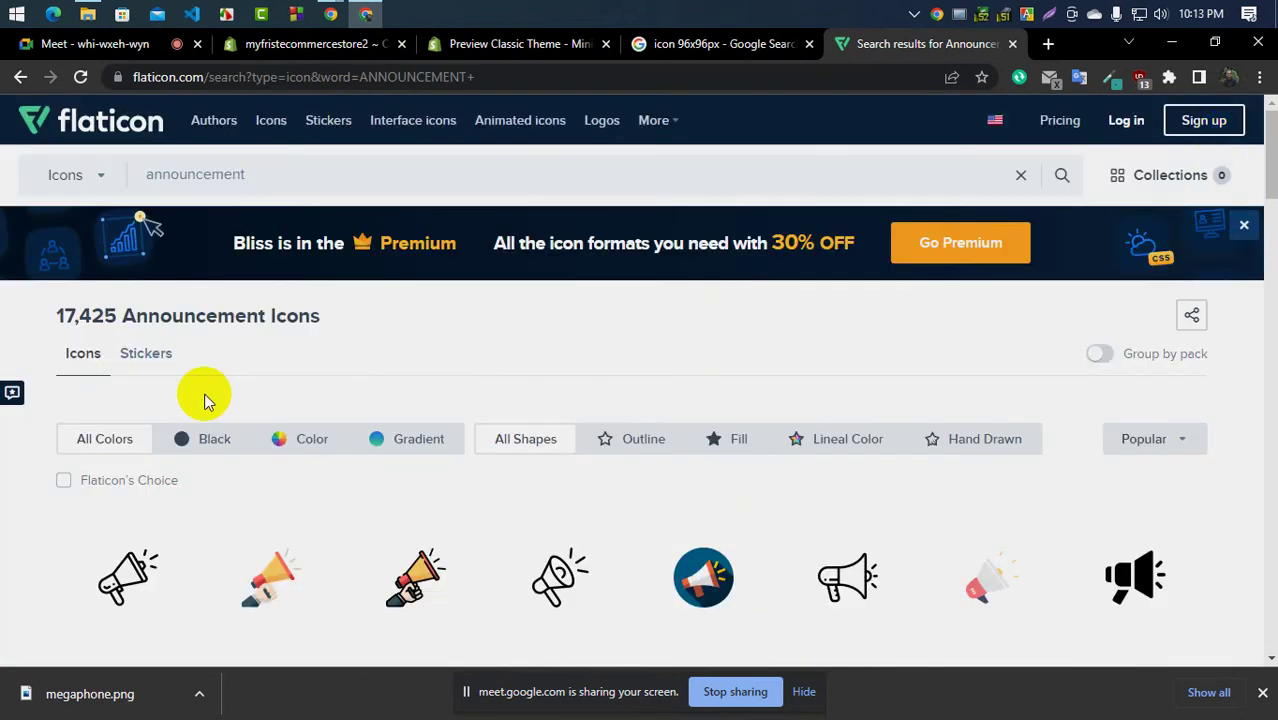
{"action": "scroll", "coordinate": [204, 401], "scroll_direction": "down", "scroll_amount": 2}
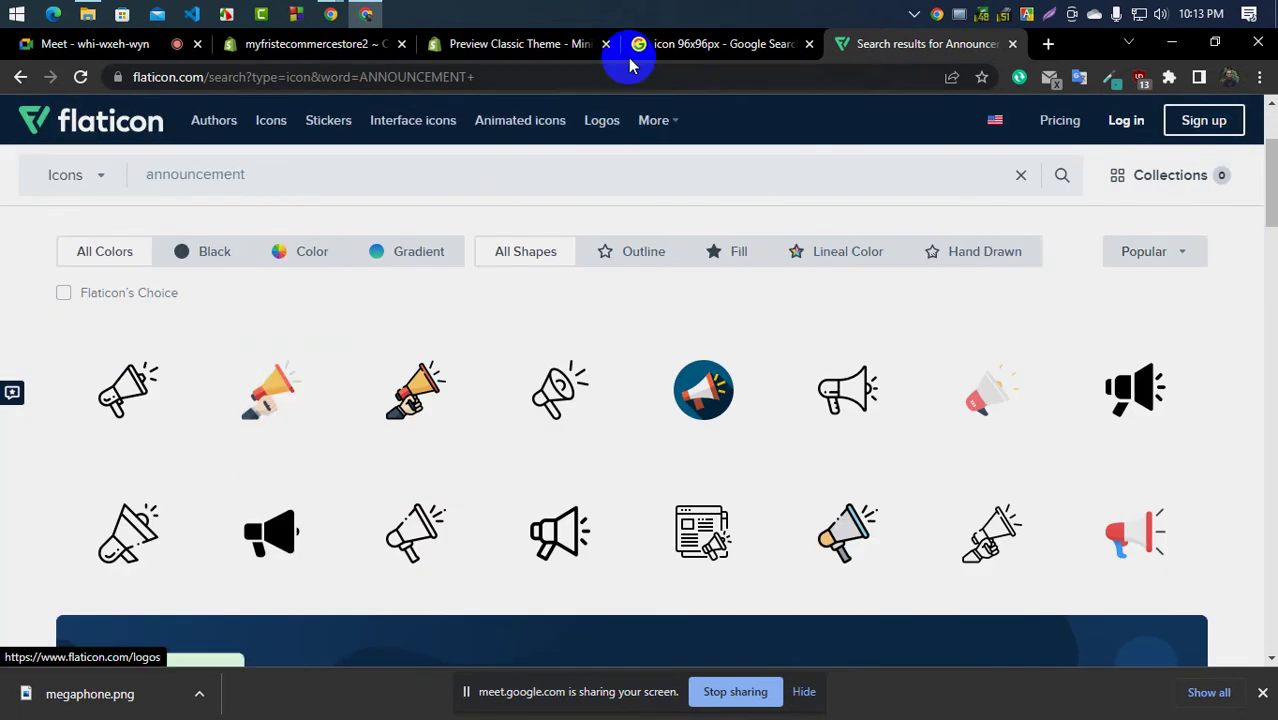
{"action": "left_click", "coordinate": [498, 44]}
{"action": "left_click", "coordinate": [348, 50]}
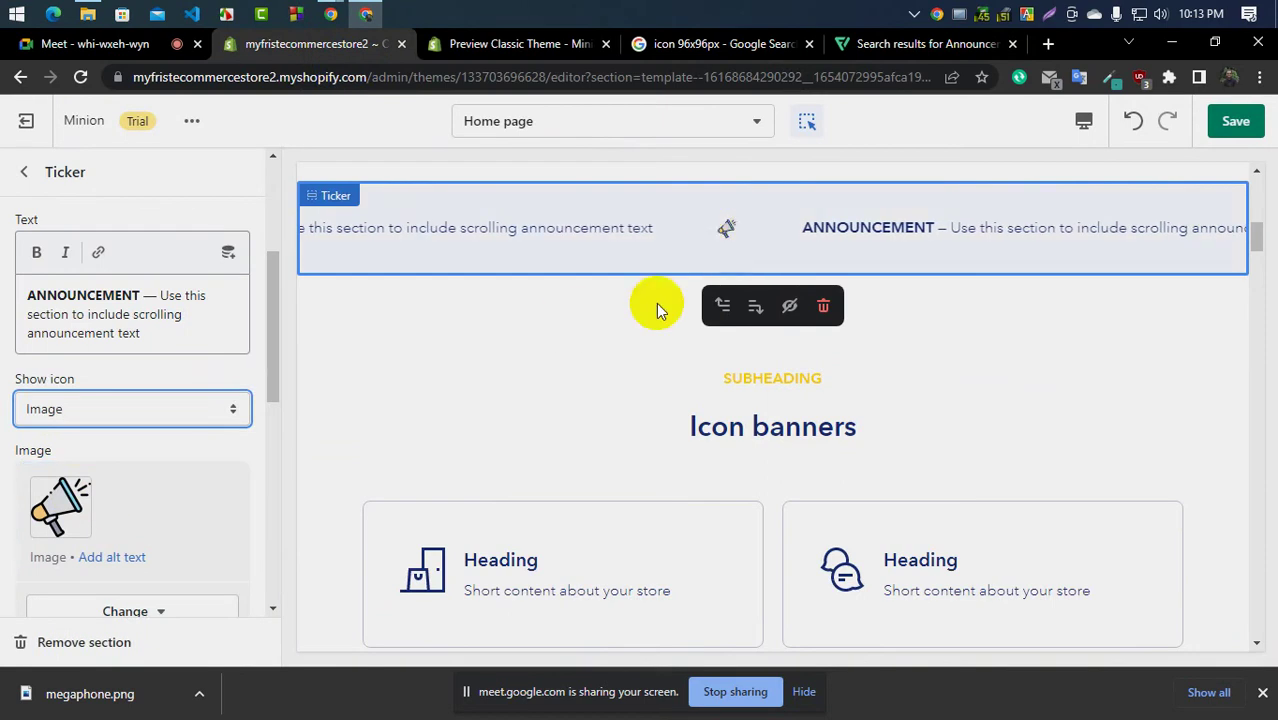
Review the Ticker's color and background settings and save the theme changes
{"action": "scroll", "coordinate": [17, 471], "scroll_direction": "down", "scroll_amount": 4}
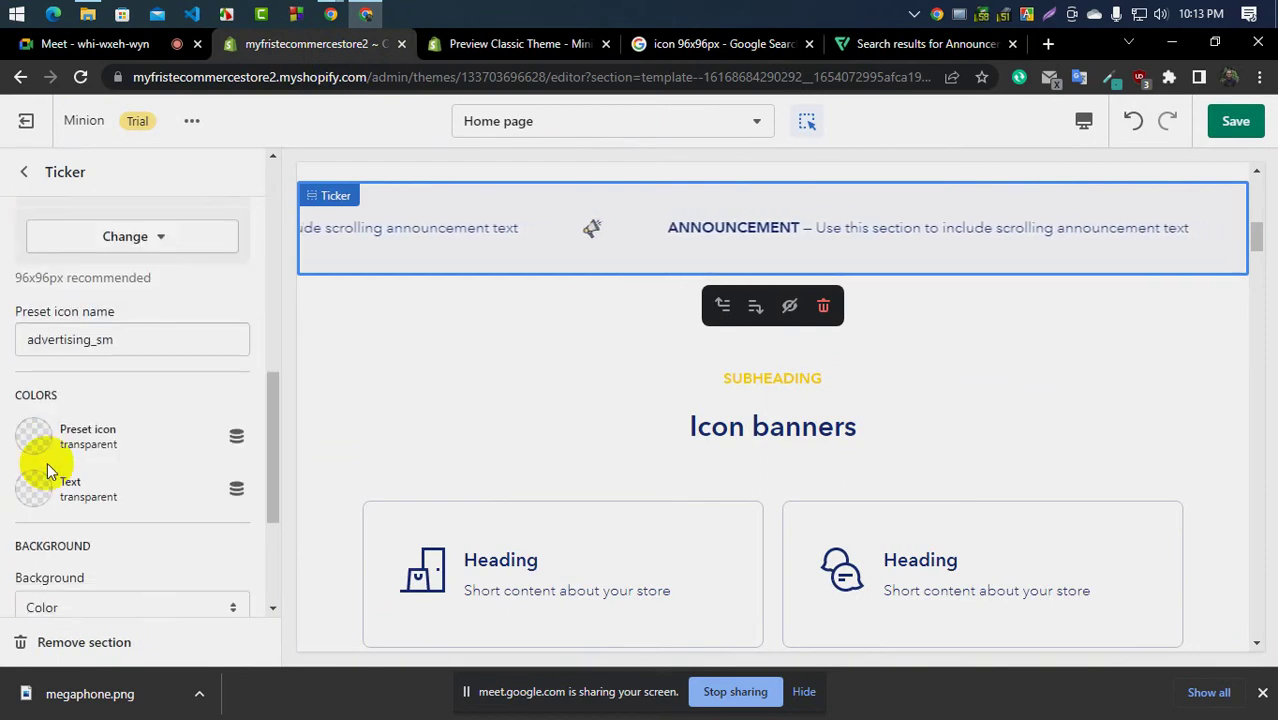
{"action": "scroll", "coordinate": [50, 460], "scroll_direction": "down", "scroll_amount": 1}
{"action": "scroll", "coordinate": [546, 396], "scroll_direction": "up", "scroll_amount": 4}
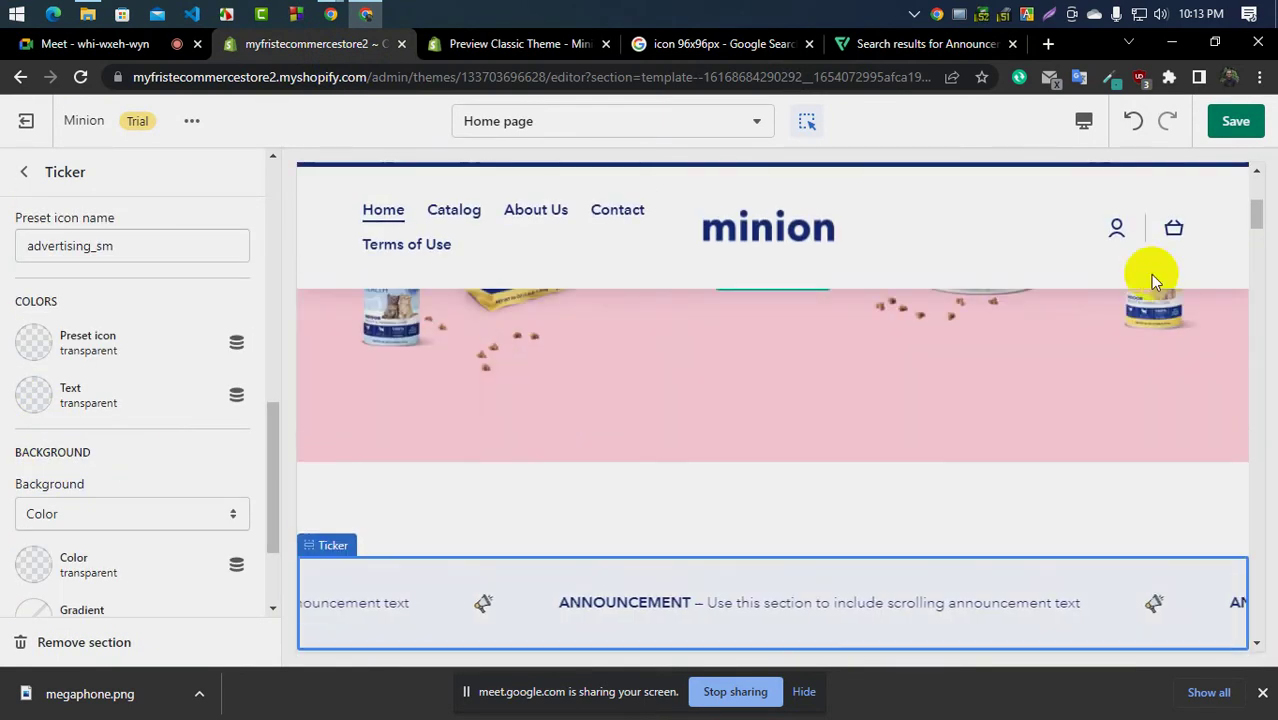
{"action": "left_click", "coordinate": [1235, 121]}
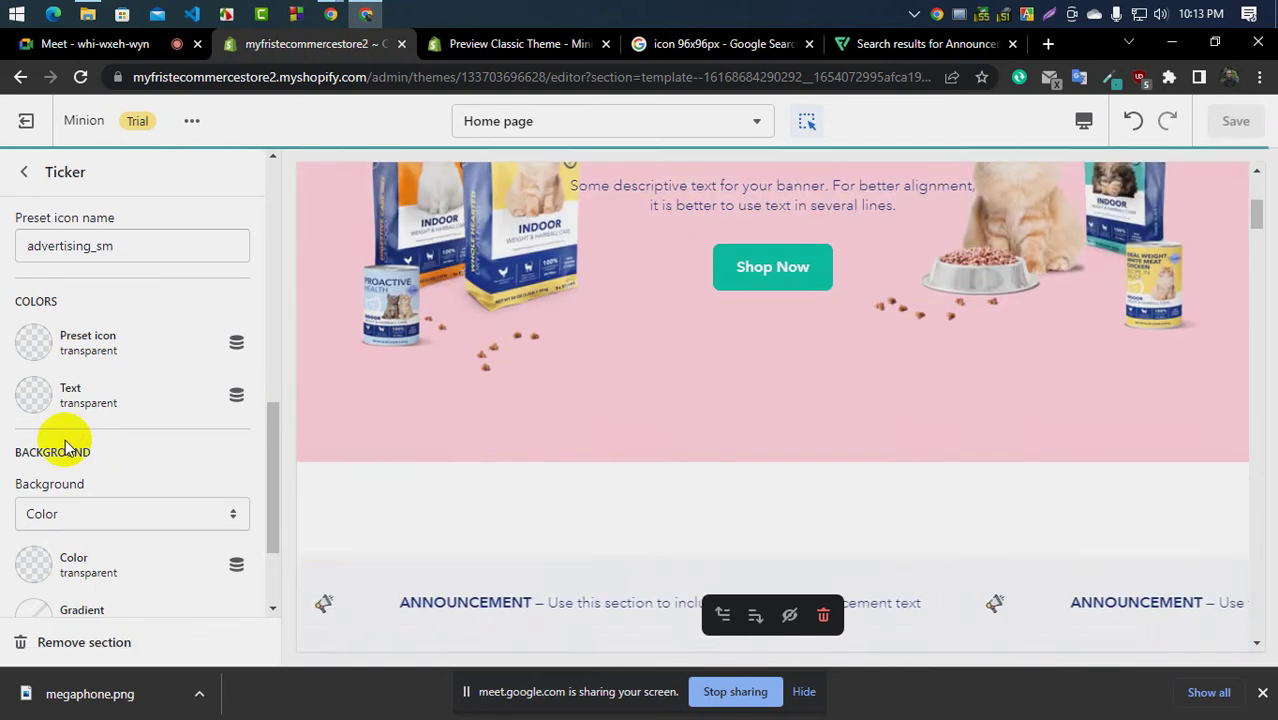
{"action": "scroll", "coordinate": [106, 442], "scroll_direction": "down", "scroll_amount": 1}
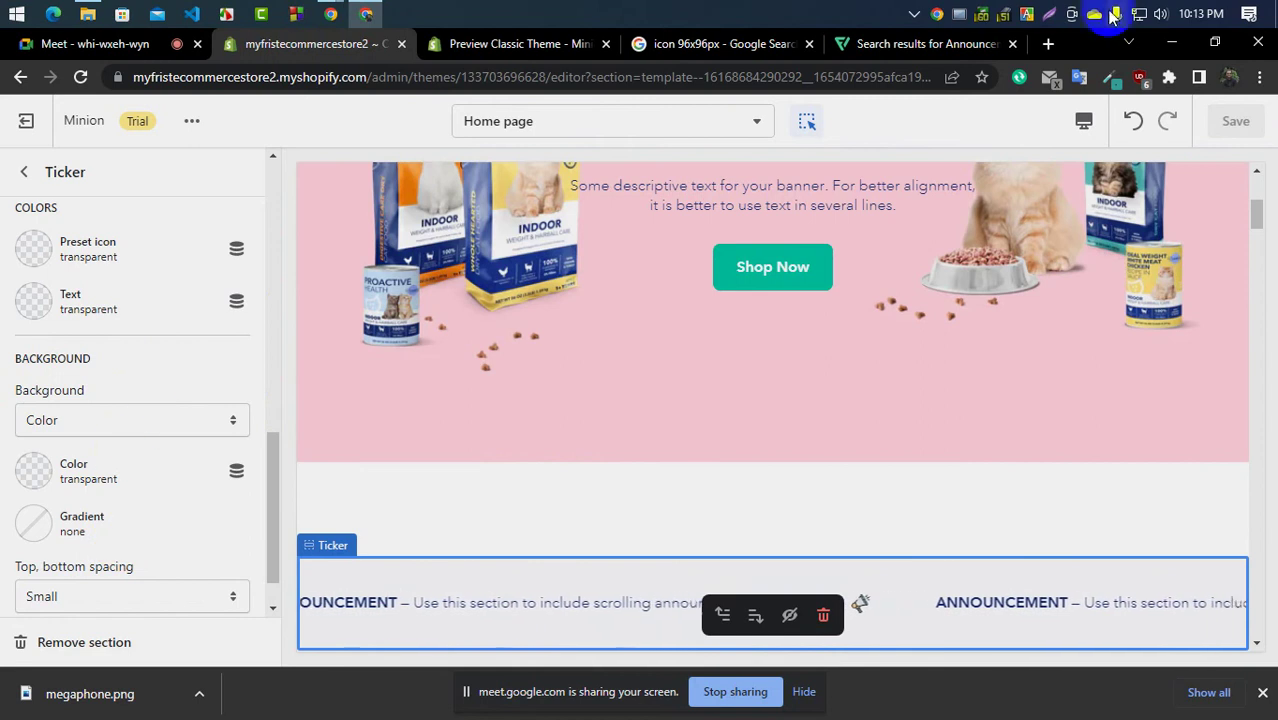
Preview the Loudspeaker icon held by a hand on Flaticon and close its details
{"action": "left_click", "coordinate": [902, 44]}
{"action": "scroll", "coordinate": [522, 465], "scroll_direction": "up", "scroll_amount": 2}
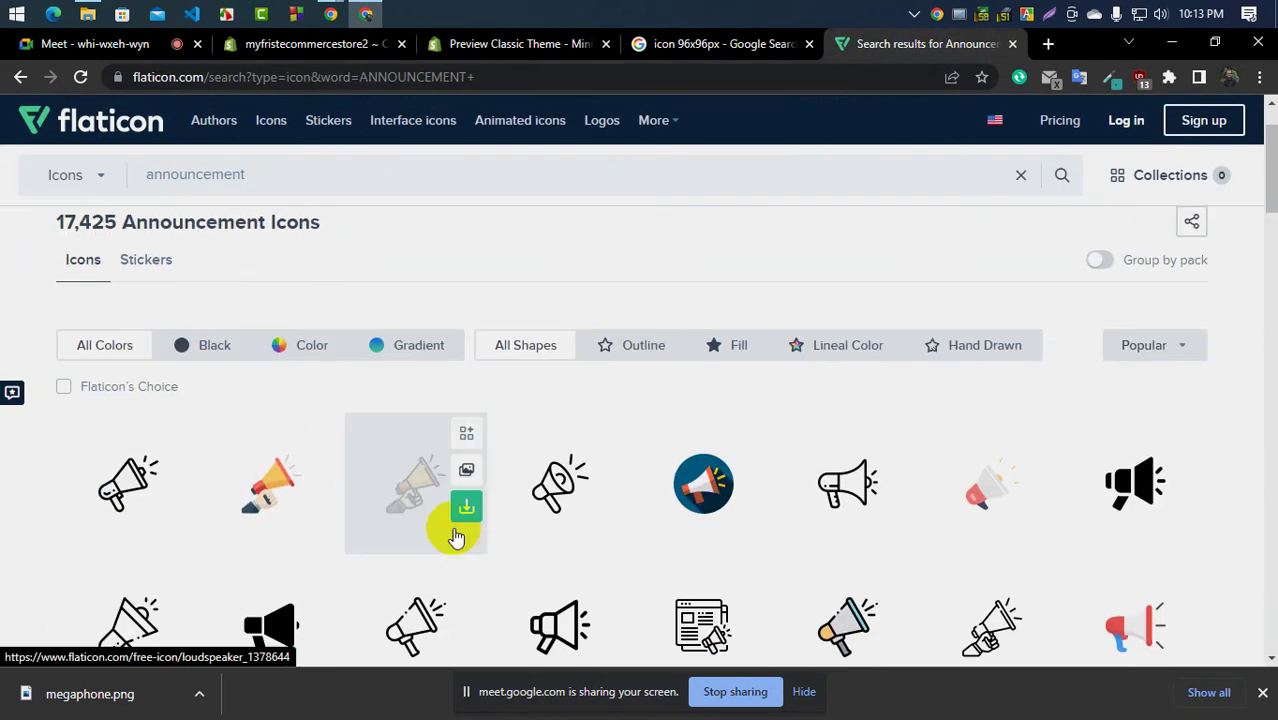
{"action": "left_click", "coordinate": [390, 514]}
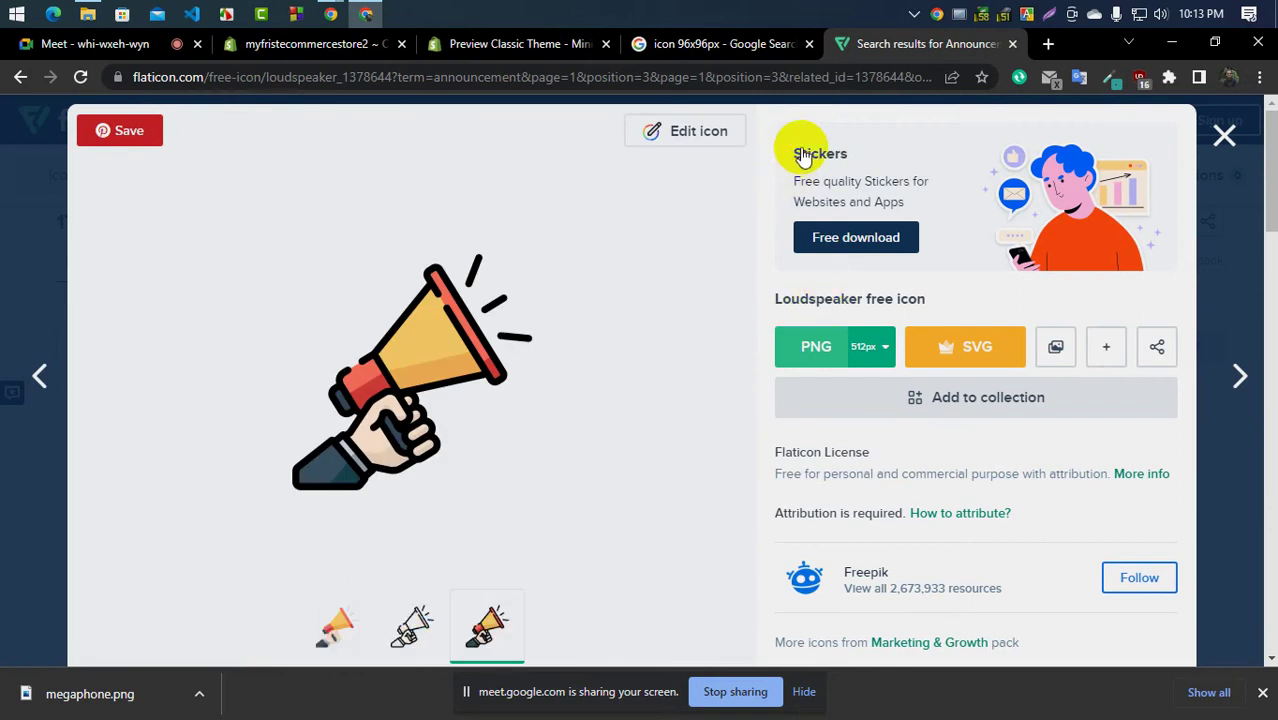
{"action": "left_click_drag", "start_coordinate": [853, 158], "coordinate": [491, 428]}
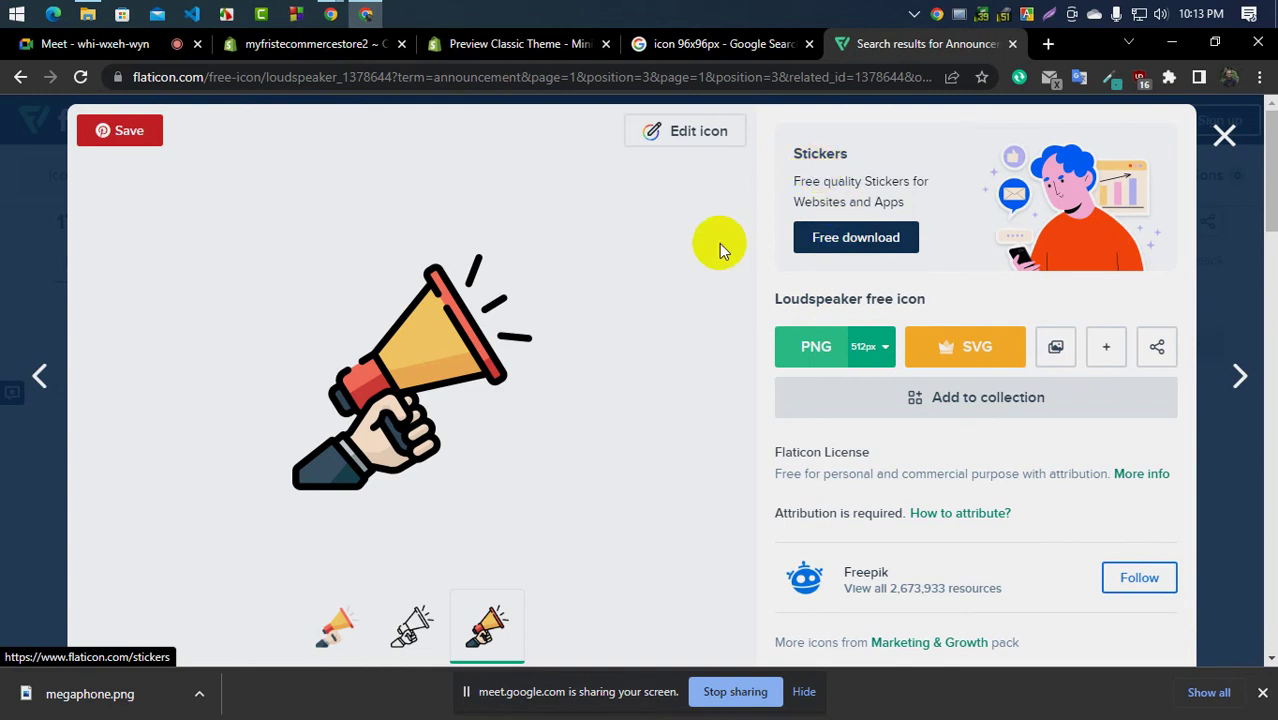
{"action": "left_click", "coordinate": [1226, 138]}
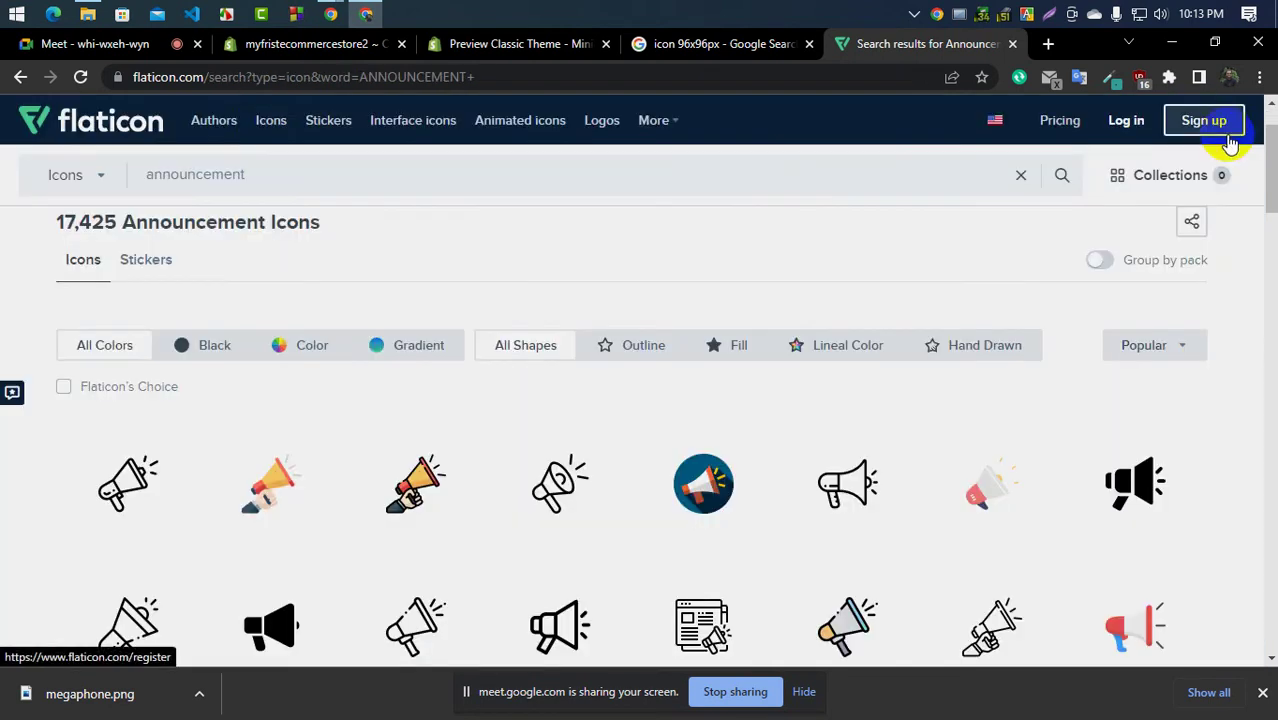
Return to the theme editor and examine the Ticker's image setting and its preview on the home page
{"action": "left_click", "coordinate": [280, 42]}
{"action": "scroll", "coordinate": [100, 350], "scroll_direction": "up", "scroll_amount": 3}
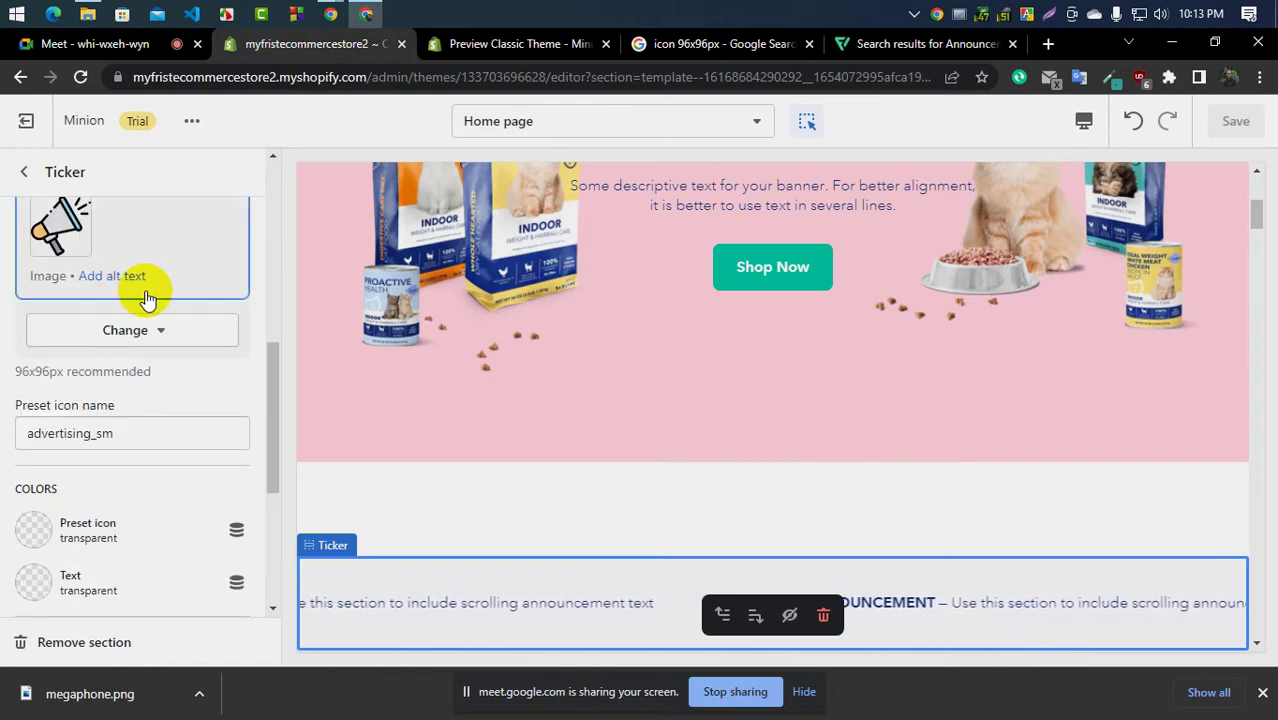
{"action": "left_click", "coordinate": [222, 286]}
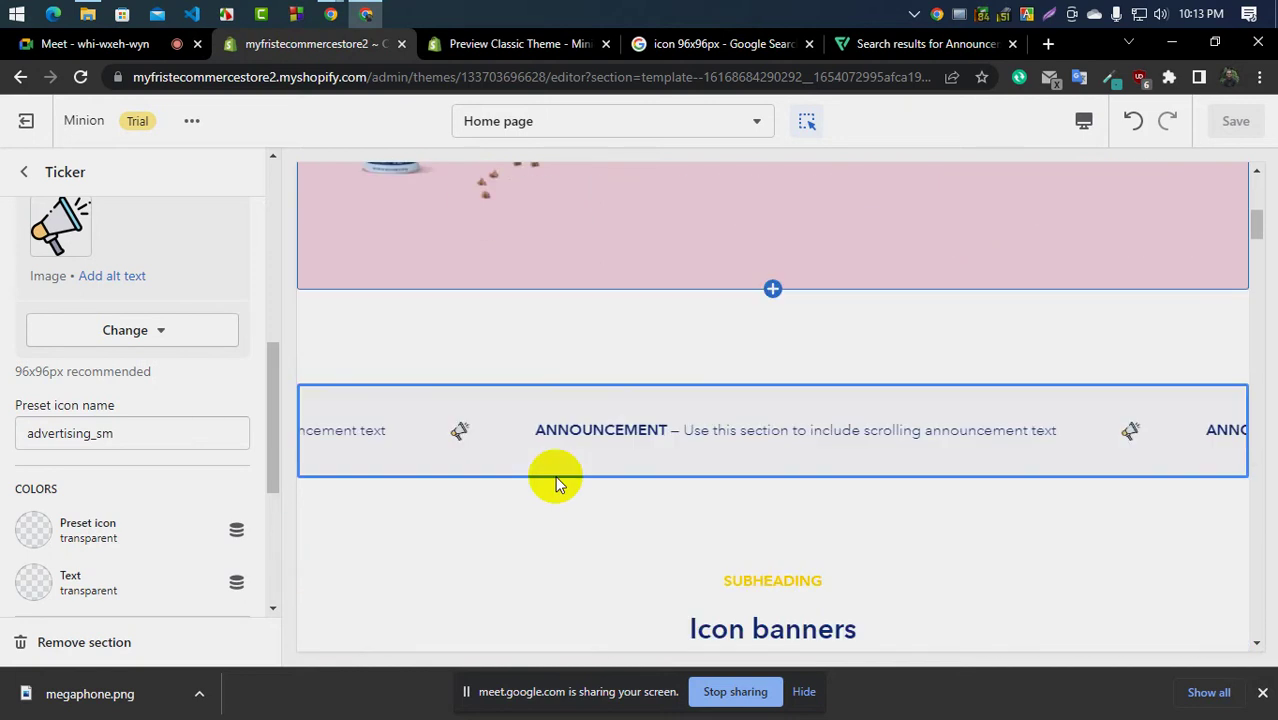
Check the Ticker's text and icon settings in the theme editor against the demo store preview
{"action": "scroll", "coordinate": [8, 251], "scroll_direction": "up", "scroll_amount": 4}
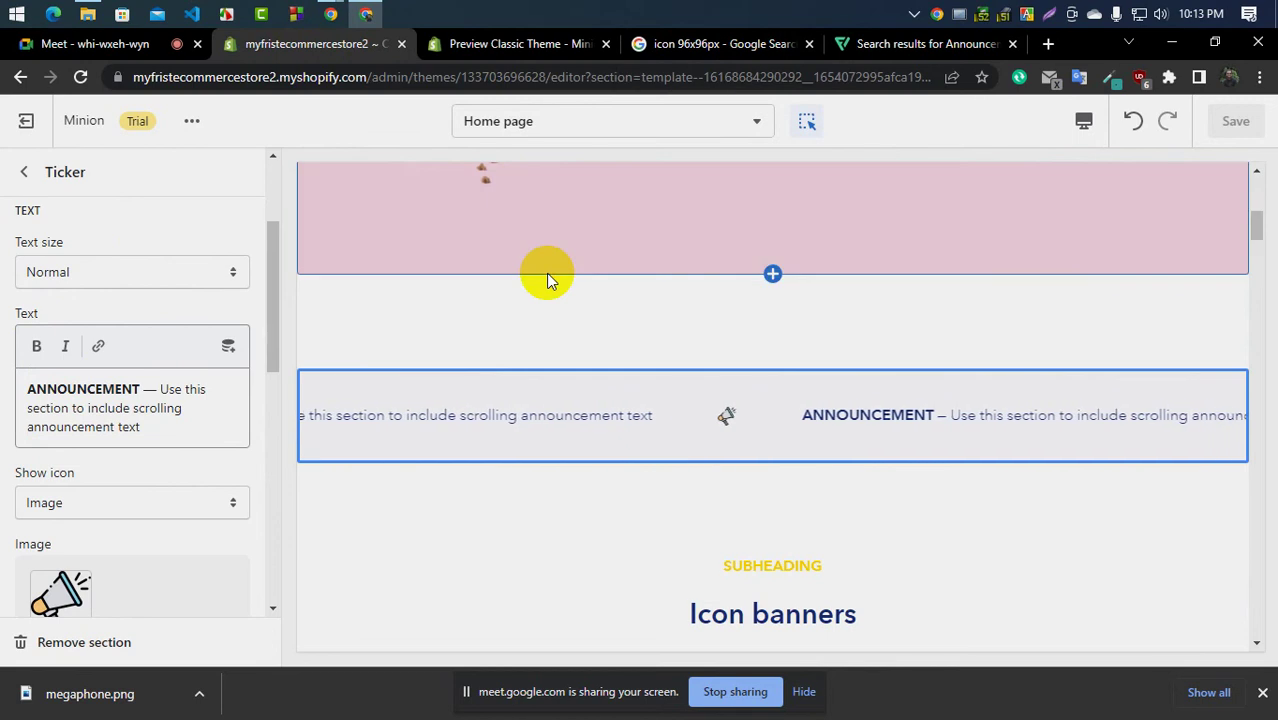
{"action": "left_click", "coordinate": [925, 47]}
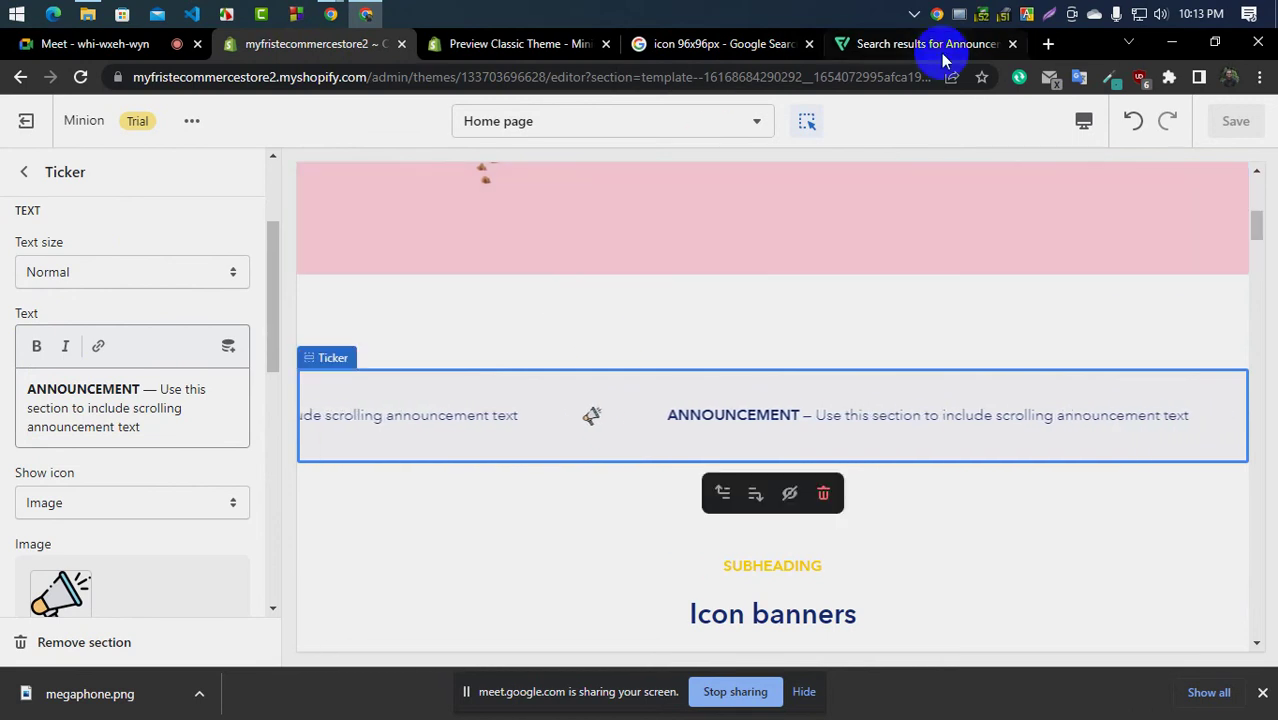
{"action": "left_click", "coordinate": [551, 50]}
{"action": "scroll", "coordinate": [541, 382], "scroll_direction": "up", "scroll_amount": 5}
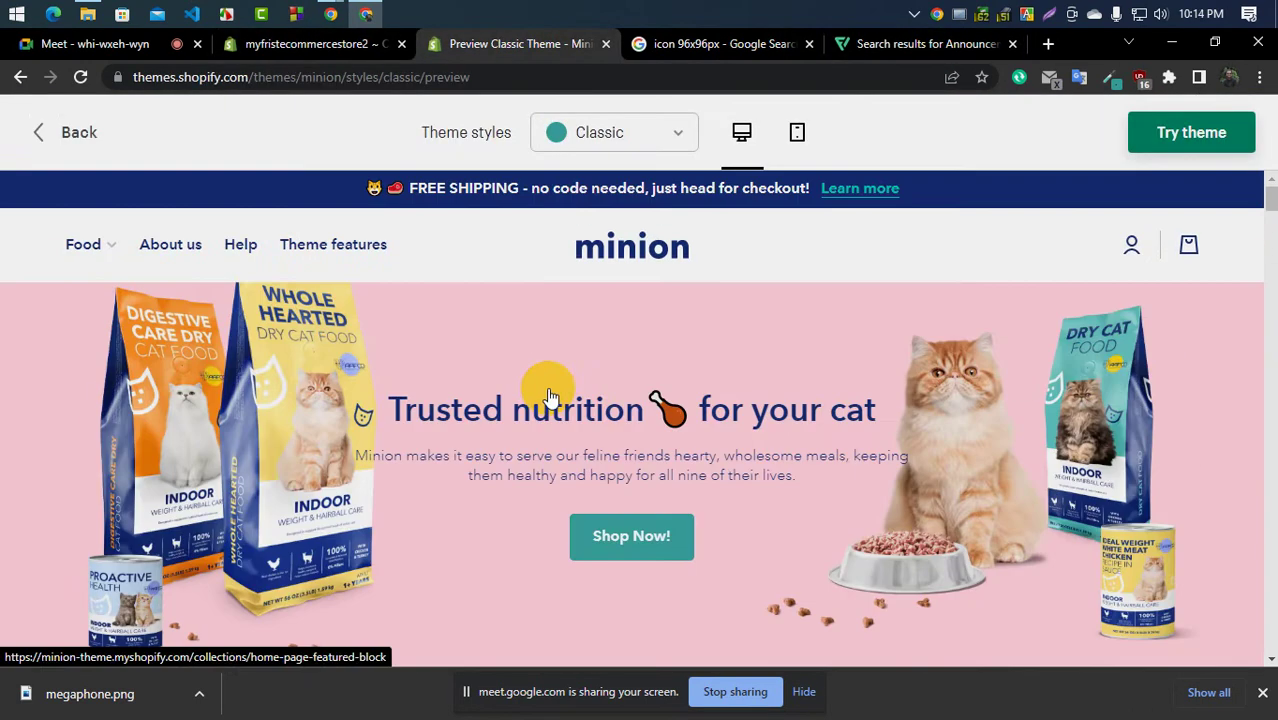
{"action": "left_click", "coordinate": [330, 44]}
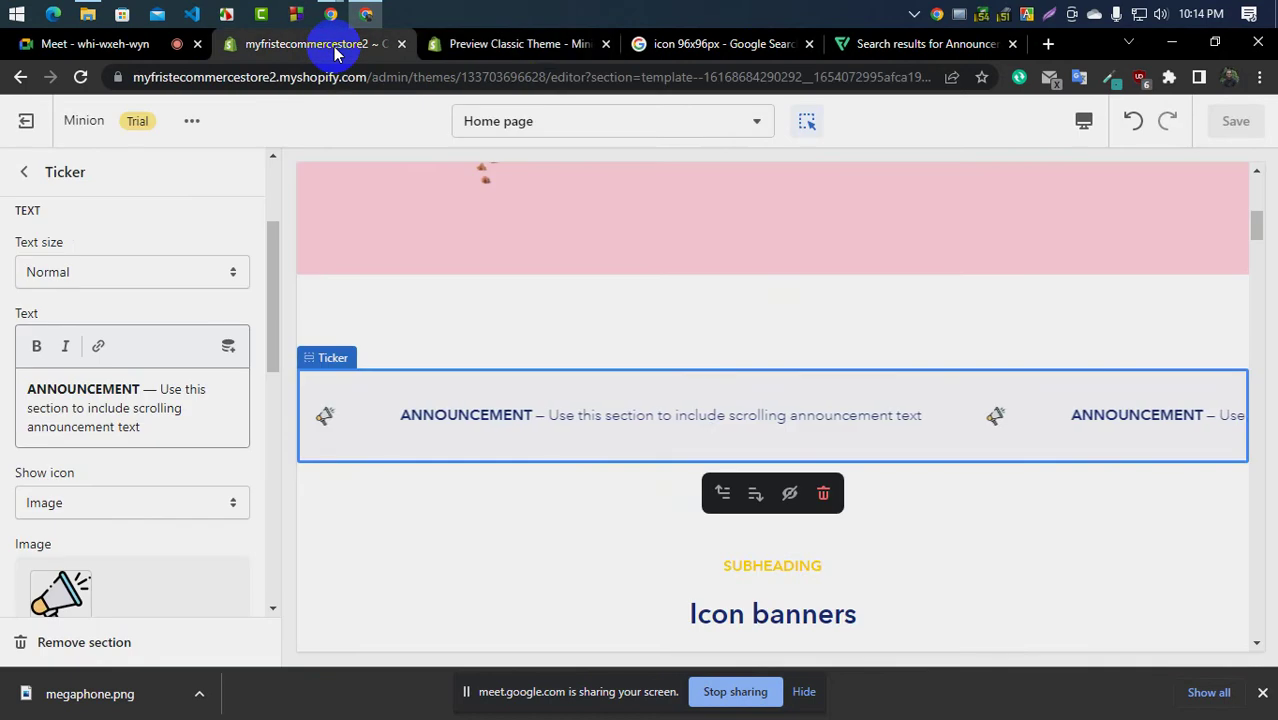
{"action": "left_click", "coordinate": [540, 44]}
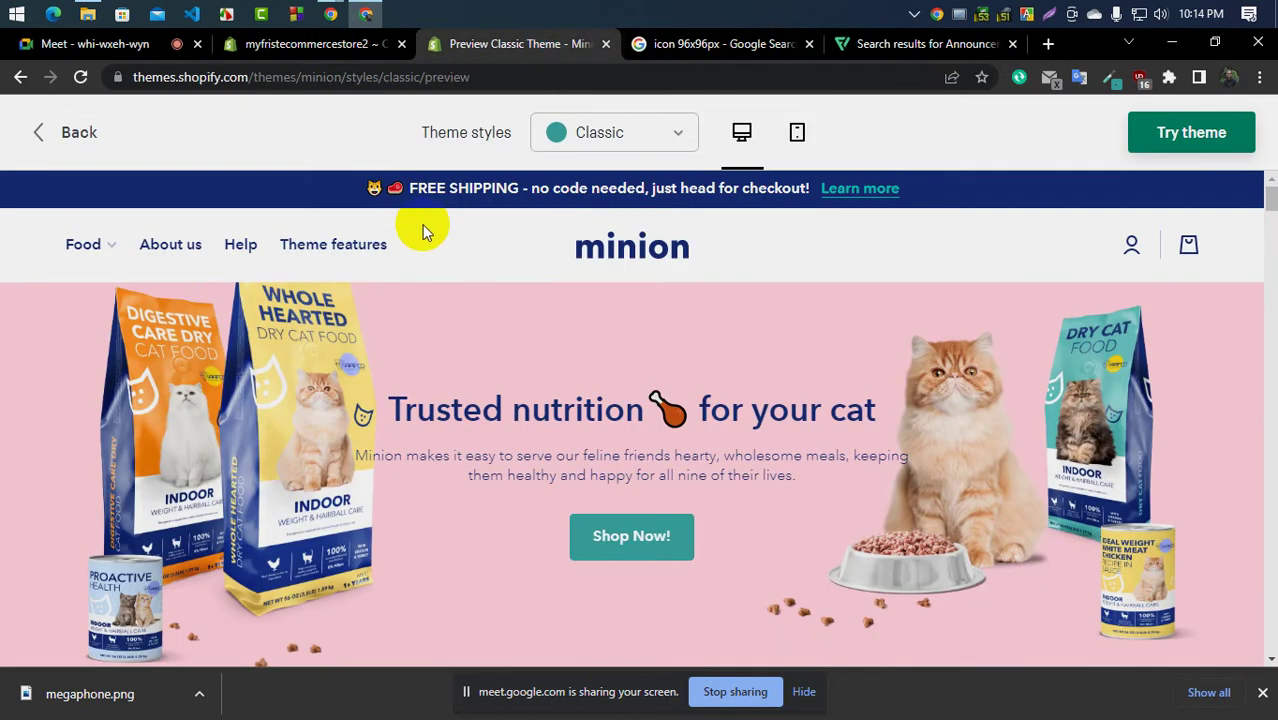
Close the Google image search for 96x96px icons and return to the demo store preview
{"action": "left_click", "coordinate": [688, 42]}
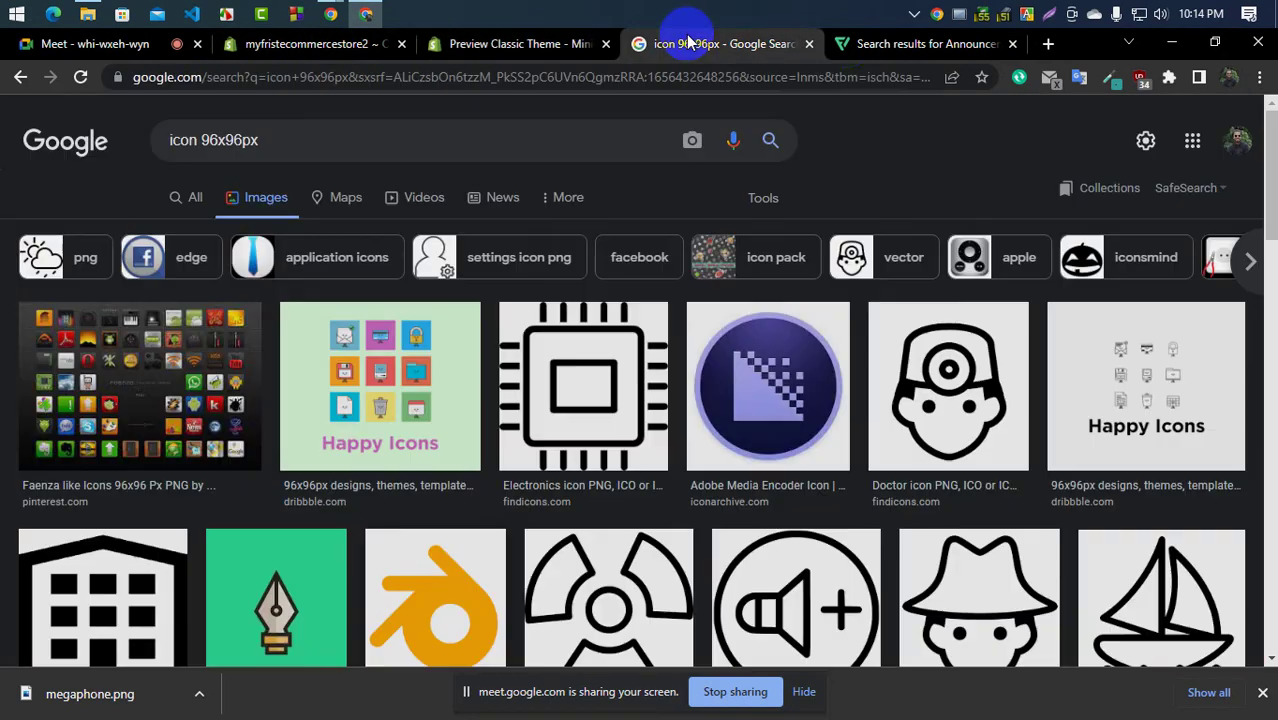
{"action": "left_click", "coordinate": [809, 44]}
{"action": "left_click", "coordinate": [491, 46]}
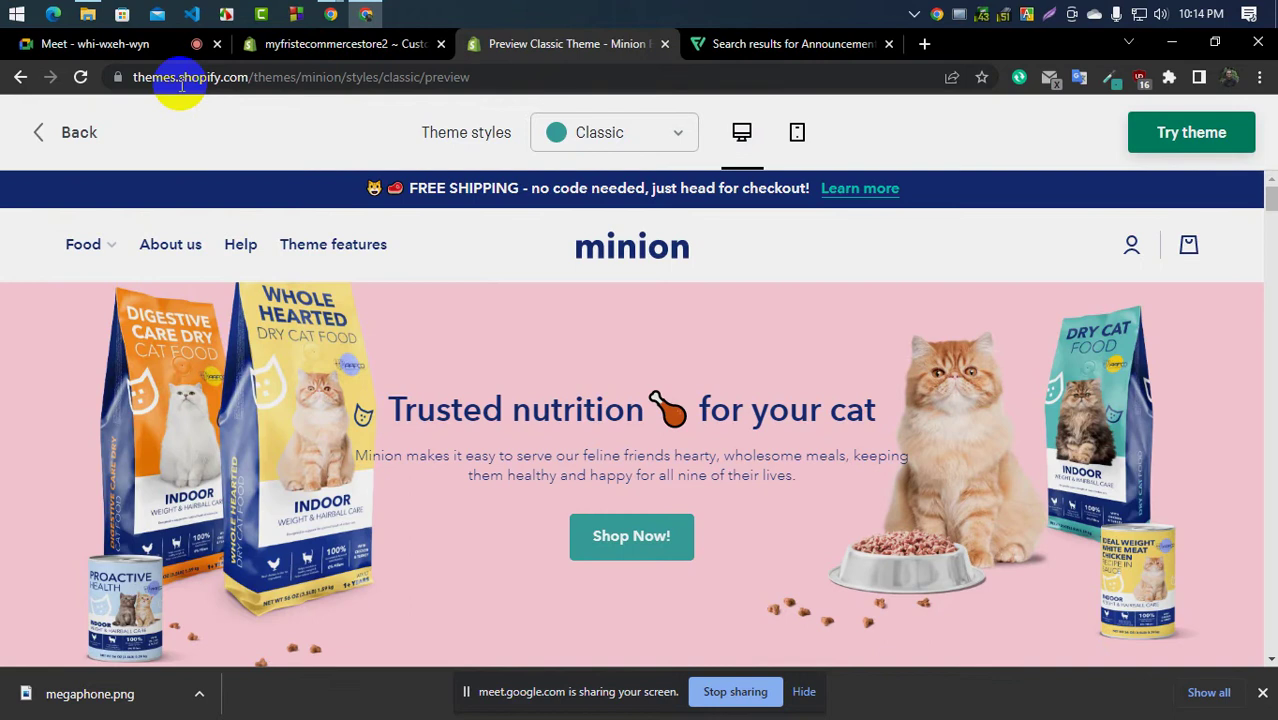
Search Google for "minion documentation" in a new browser tab
{"action": "left_click", "coordinate": [845, 44]}
{"action": "left_click", "coordinate": [924, 44]}
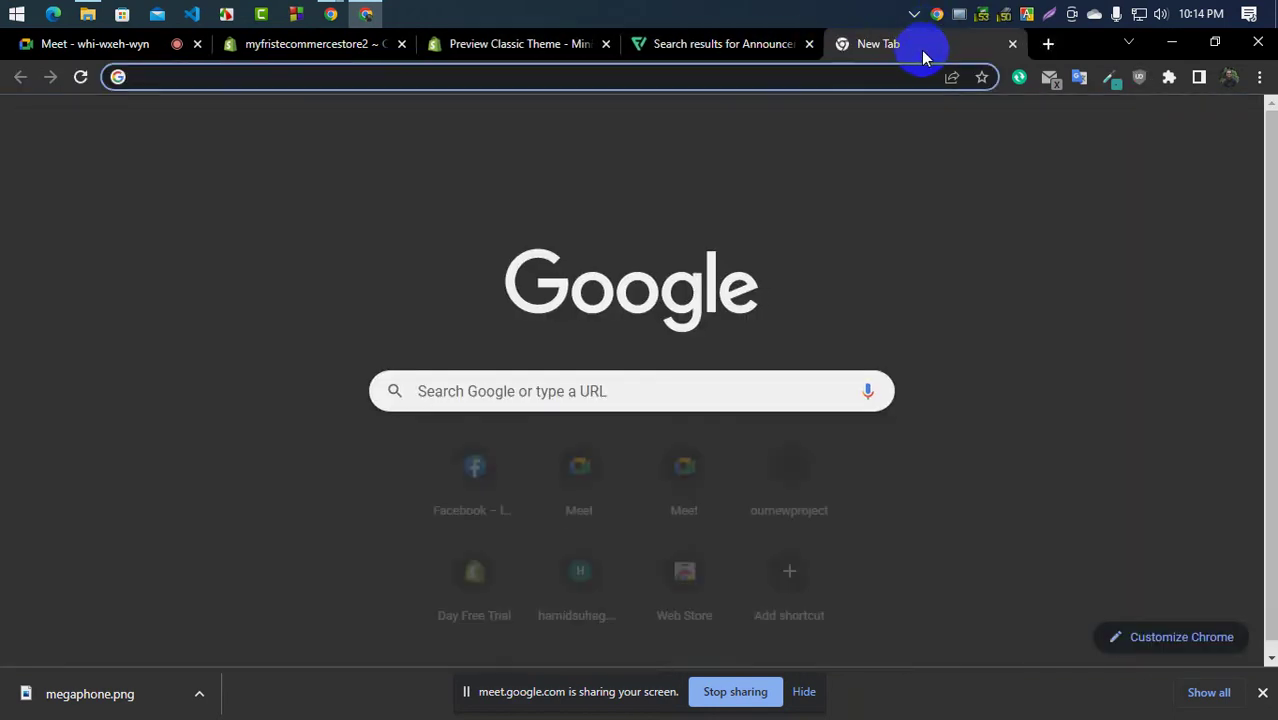
{"action": "left_click", "coordinate": [344, 80]}
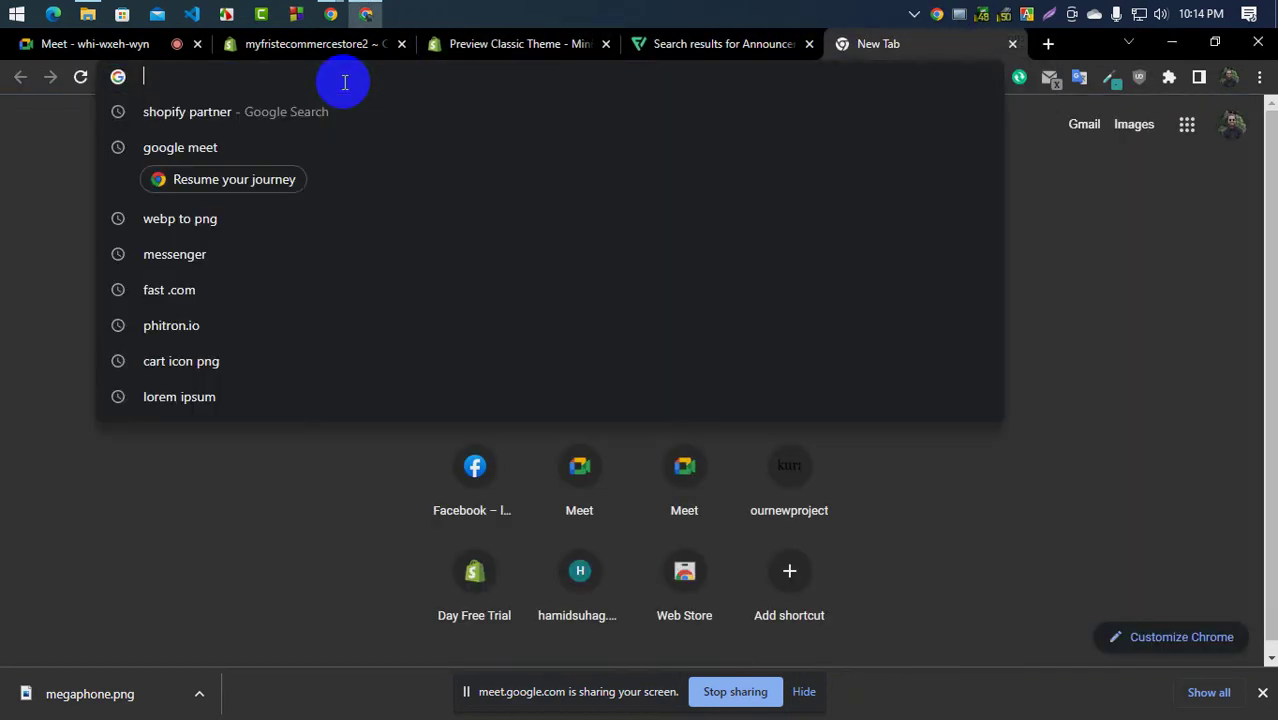
{"action": "key", "text": "super+v"}
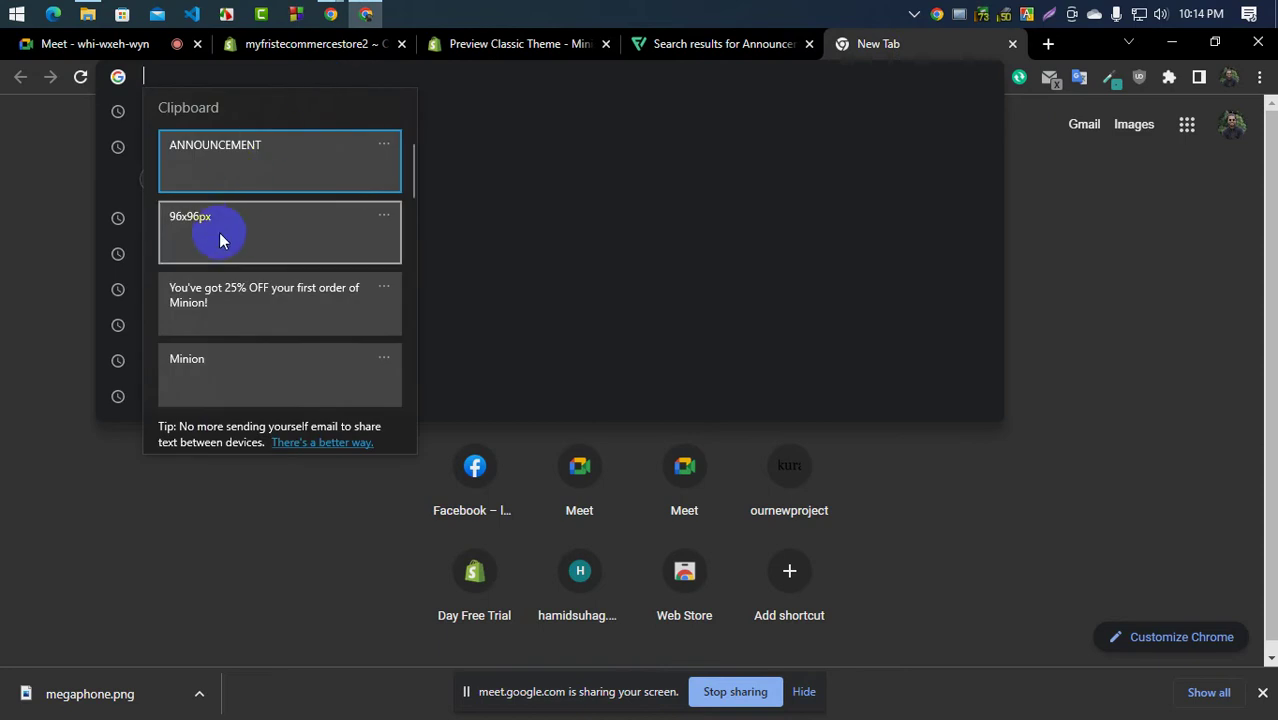
{"action": "left_click", "coordinate": [228, 366]}
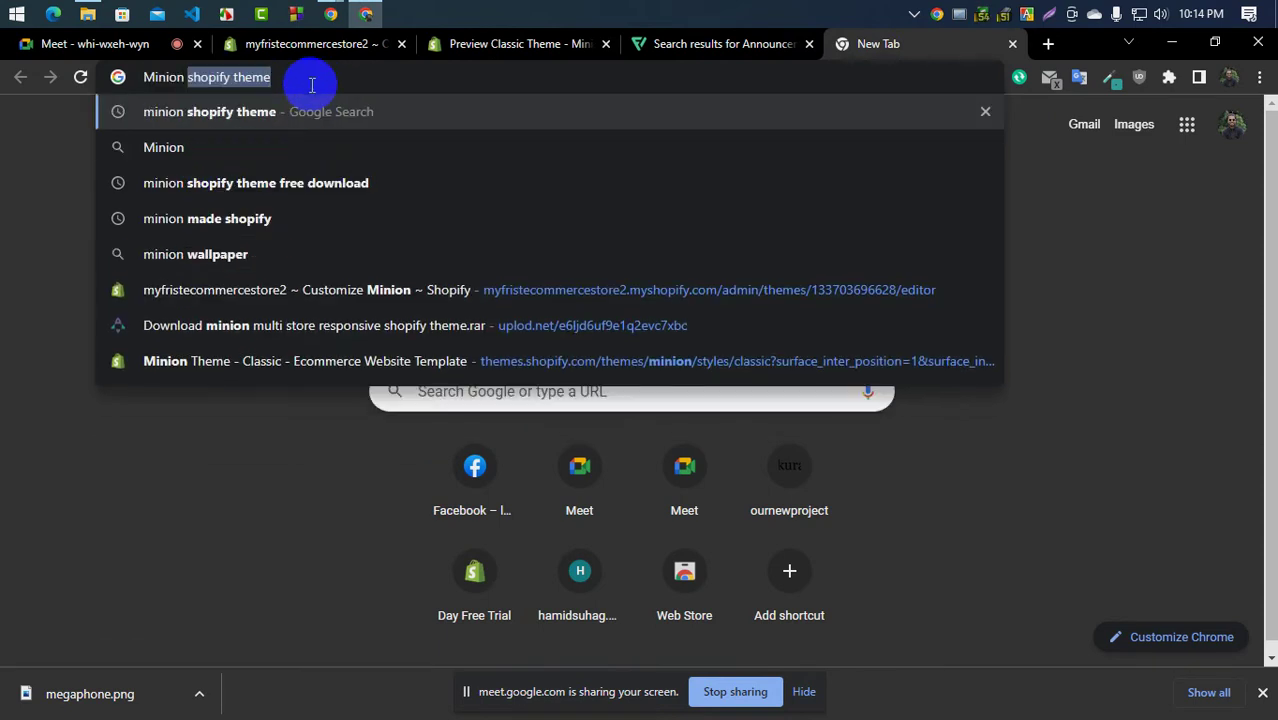
{"action": "type", "text": "do"}
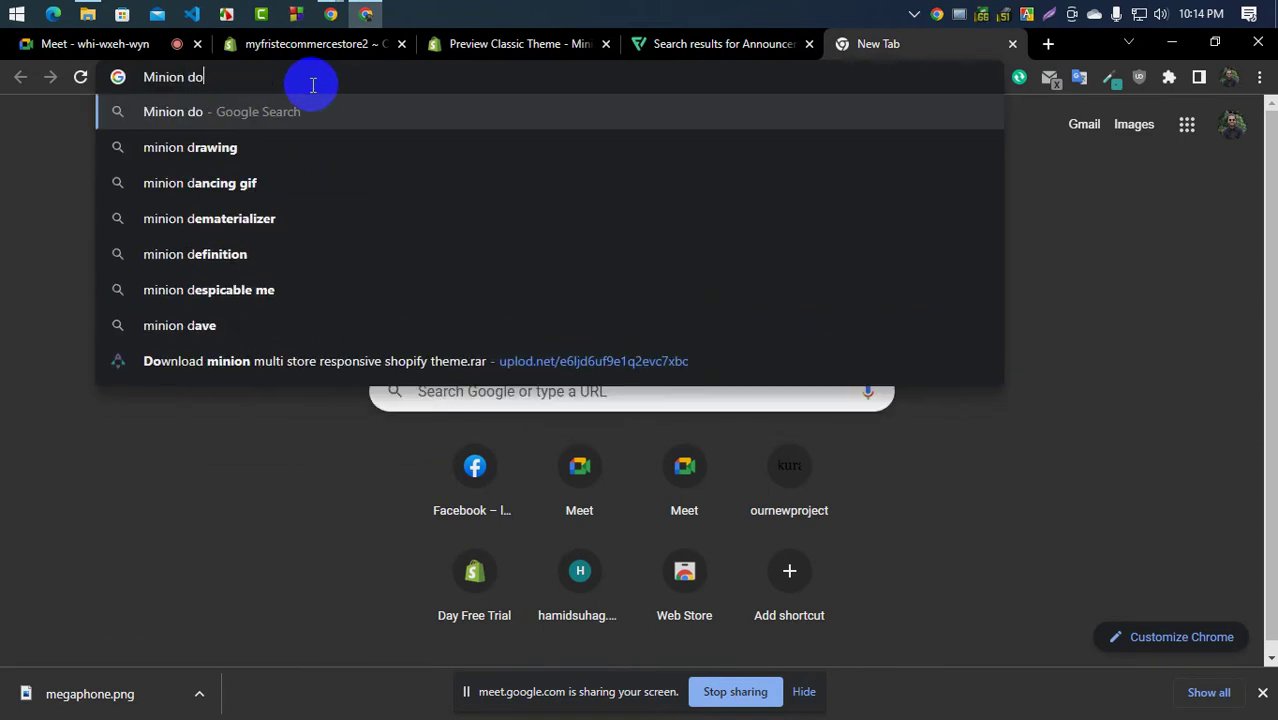
{"action": "type", "text": "cu"}
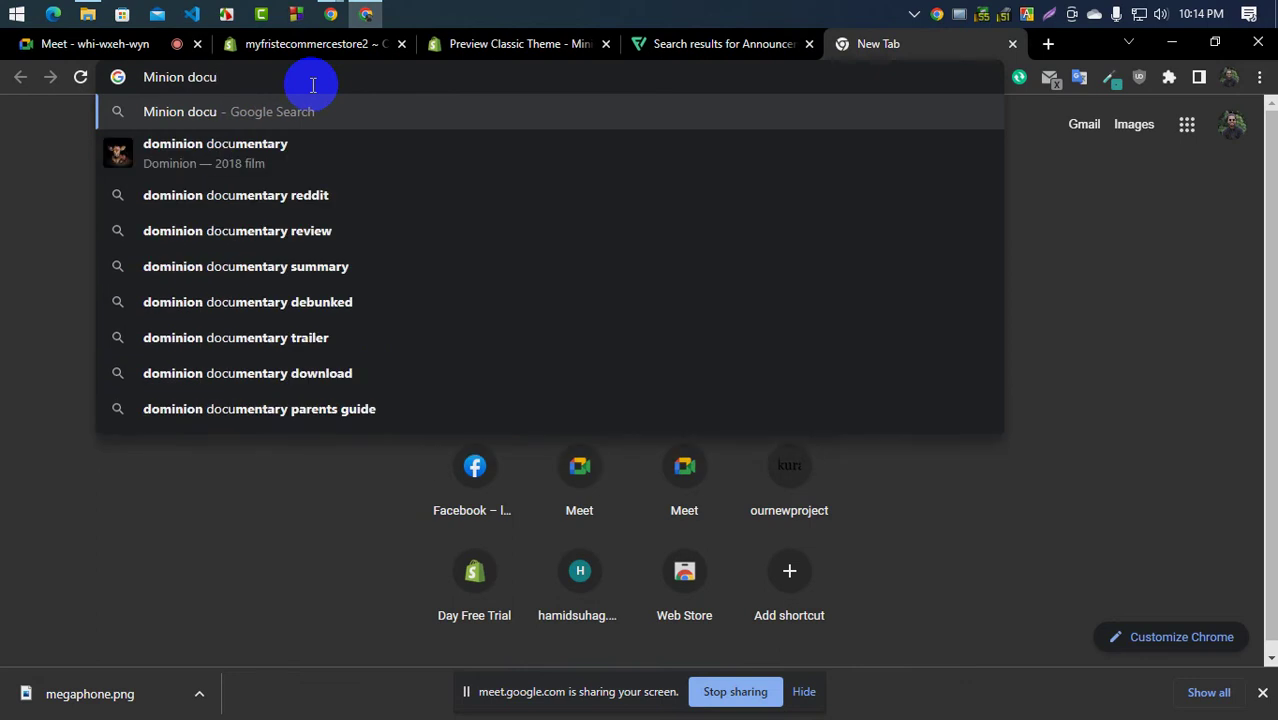
{"action": "type", "text": "me"}
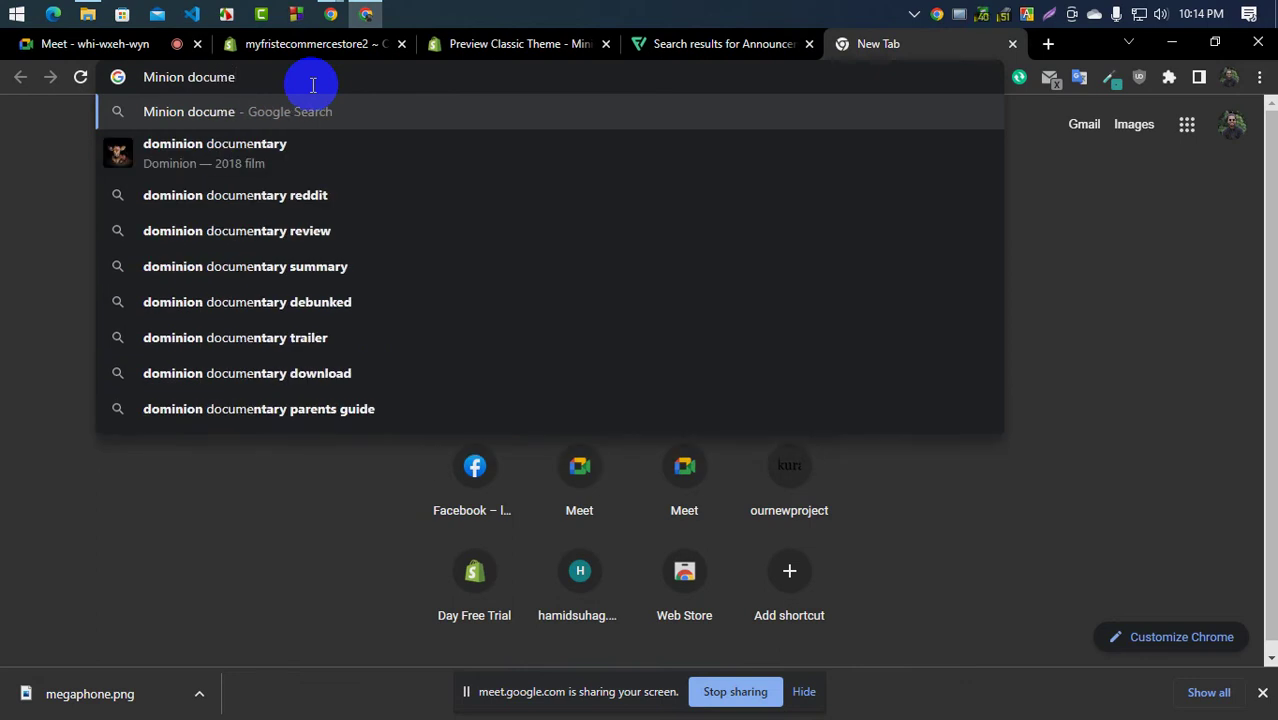
{"action": "type", "text": "tation"}
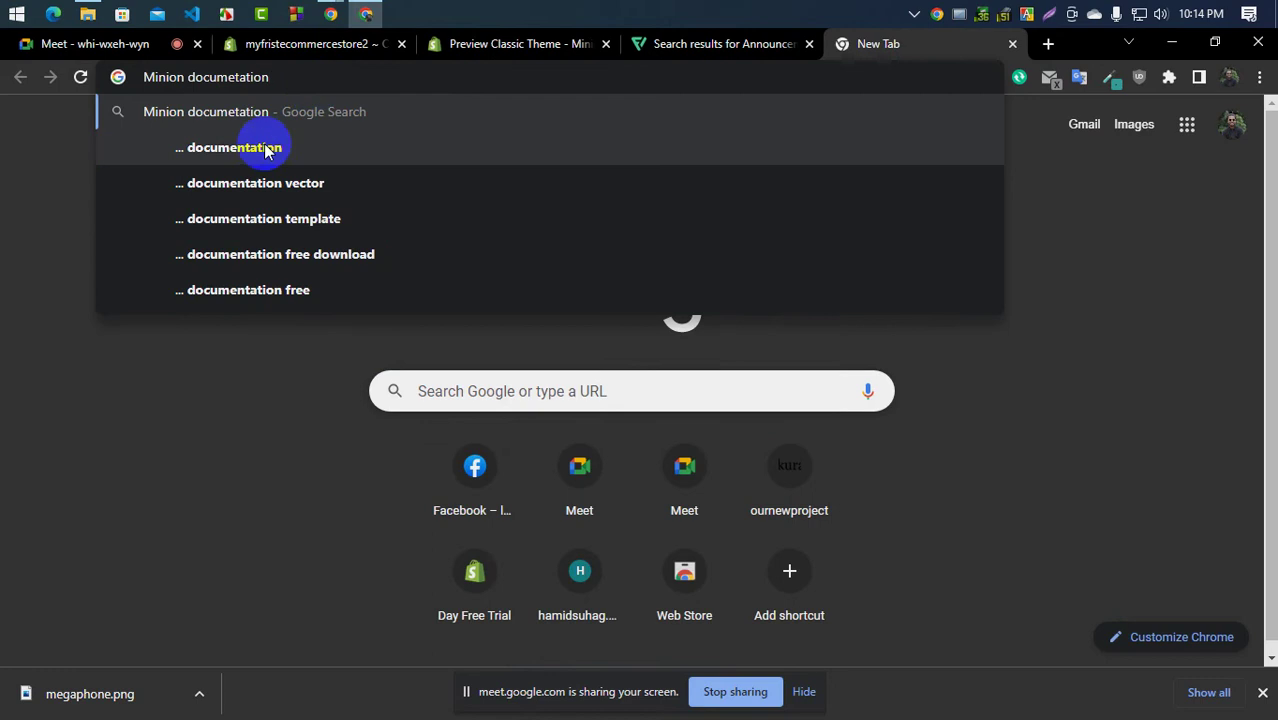
{"action": "left_click", "coordinate": [250, 148]}
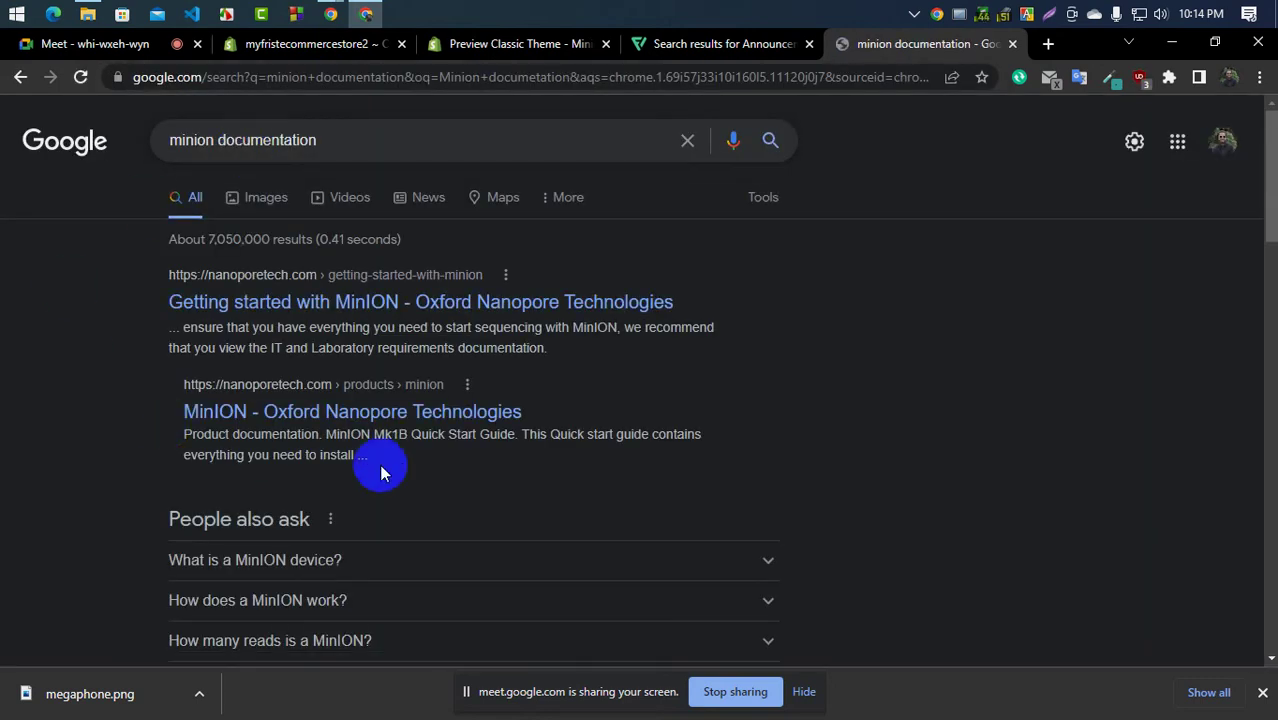
Open the "Getting started with MinION" result in a separate tab, close it and look through the remaining search results for theme documentation
{"action": "right_click", "coordinate": [452, 316]}
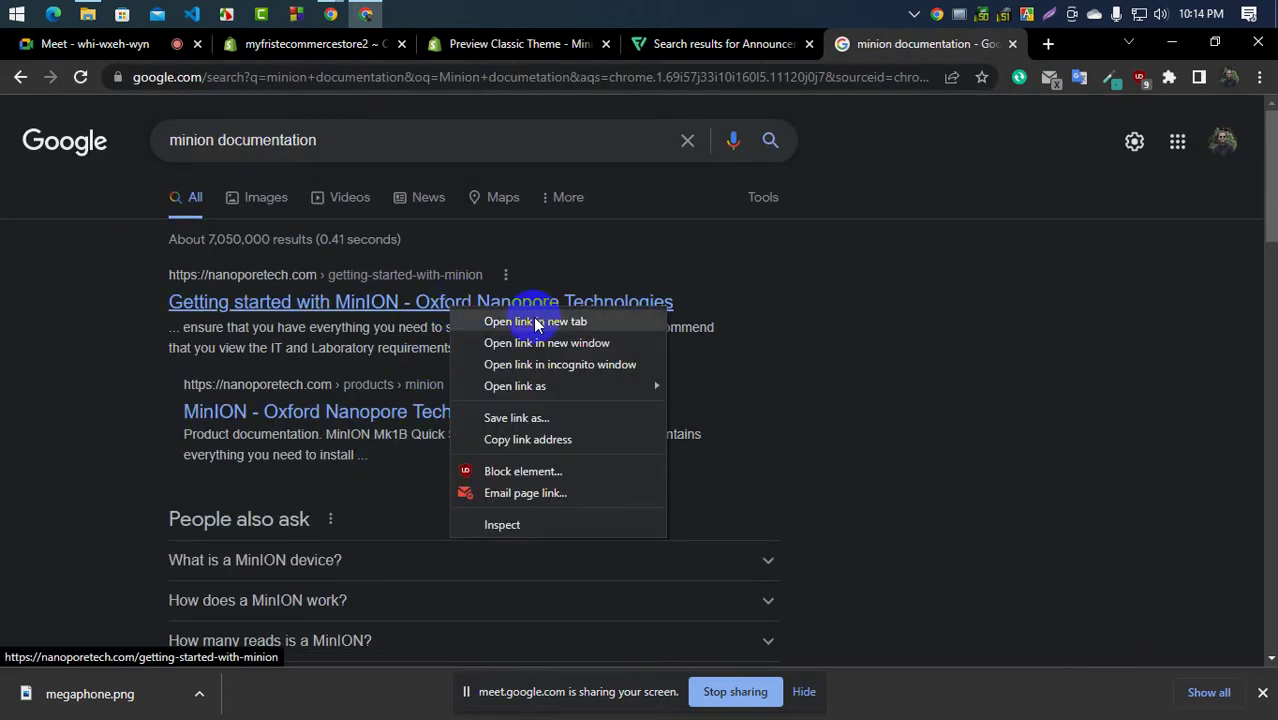
{"action": "left_click", "coordinate": [525, 323]}
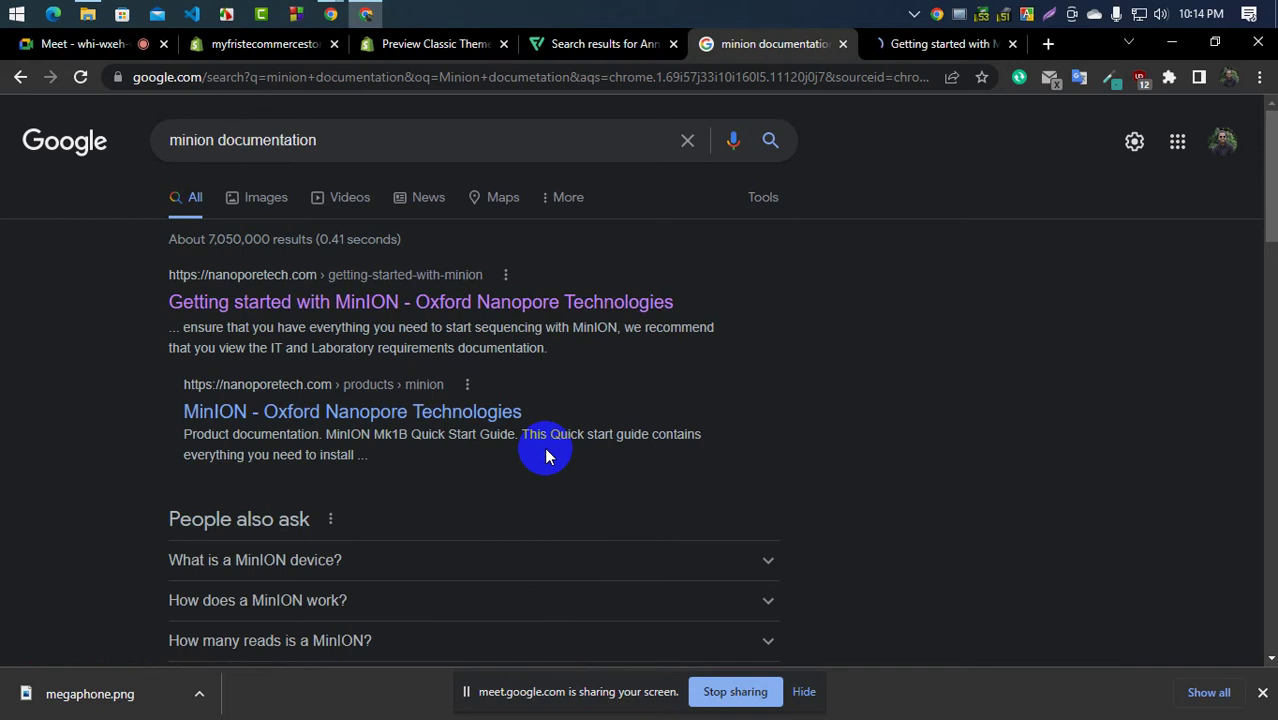
{"action": "scroll", "coordinate": [544, 447], "scroll_direction": "down", "scroll_amount": 2}
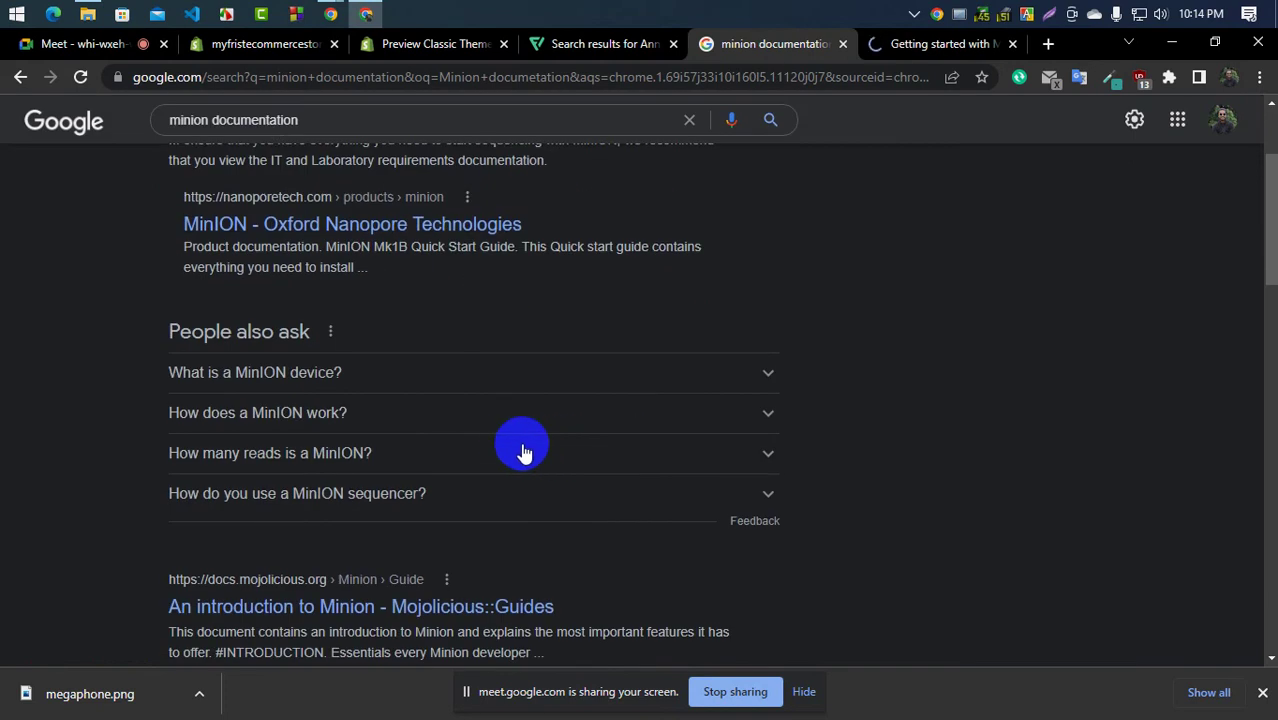
{"action": "left_click", "coordinate": [1013, 45]}
{"action": "scroll", "coordinate": [300, 371], "scroll_direction": "down", "scroll_amount": 3}
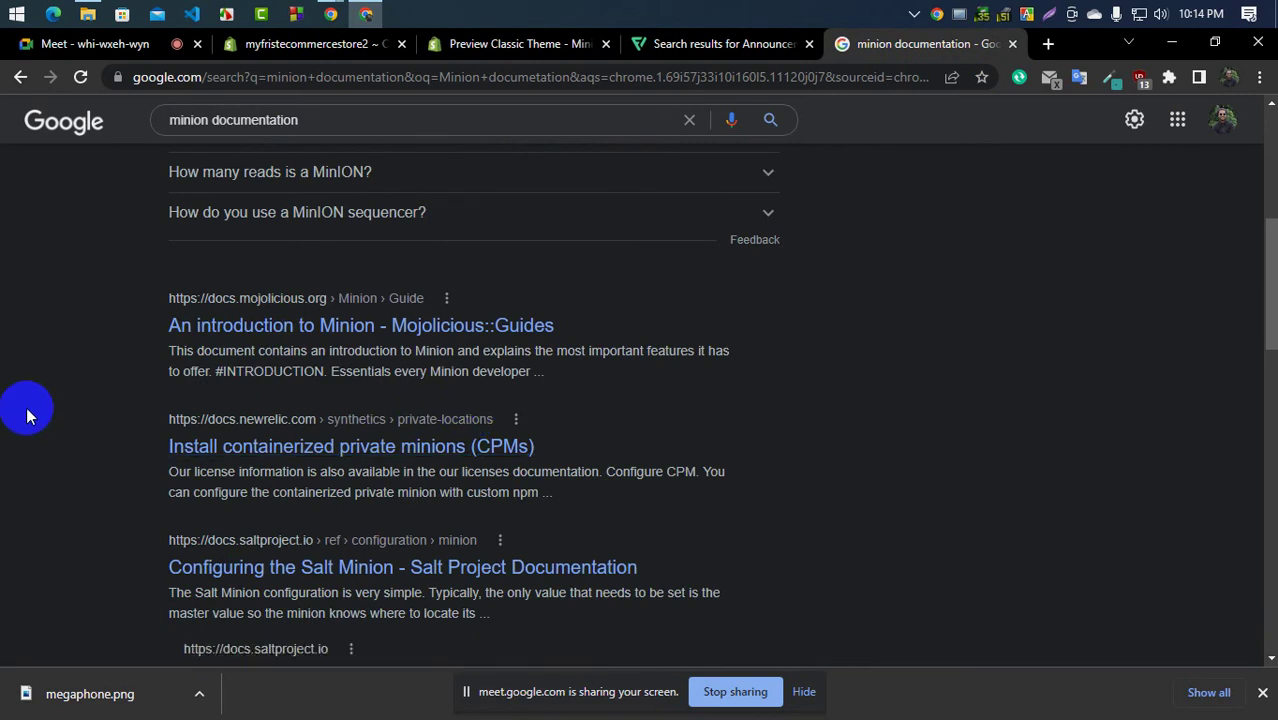
{"action": "scroll", "coordinate": [27, 416], "scroll_direction": "down", "scroll_amount": 6}
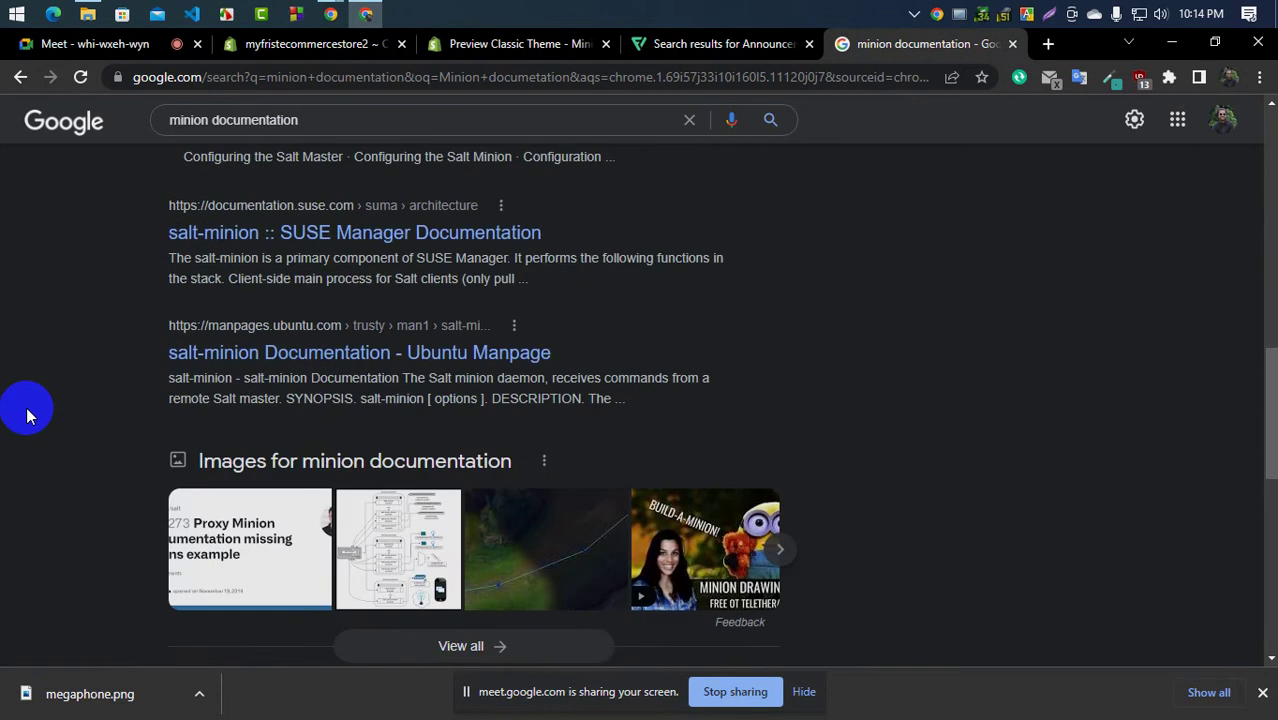
{"action": "scroll", "coordinate": [27, 416], "scroll_direction": "down", "scroll_amount": 7}
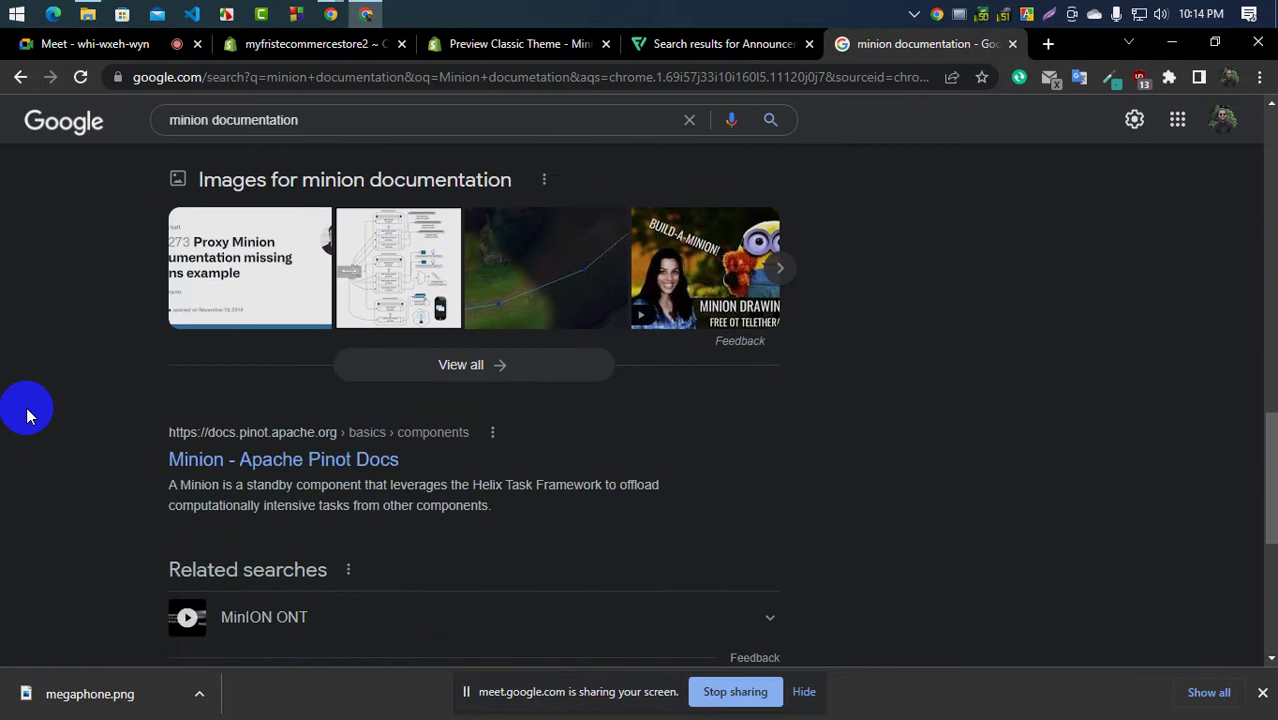
{"action": "scroll", "coordinate": [27, 416], "scroll_direction": "down", "scroll_amount": 1}
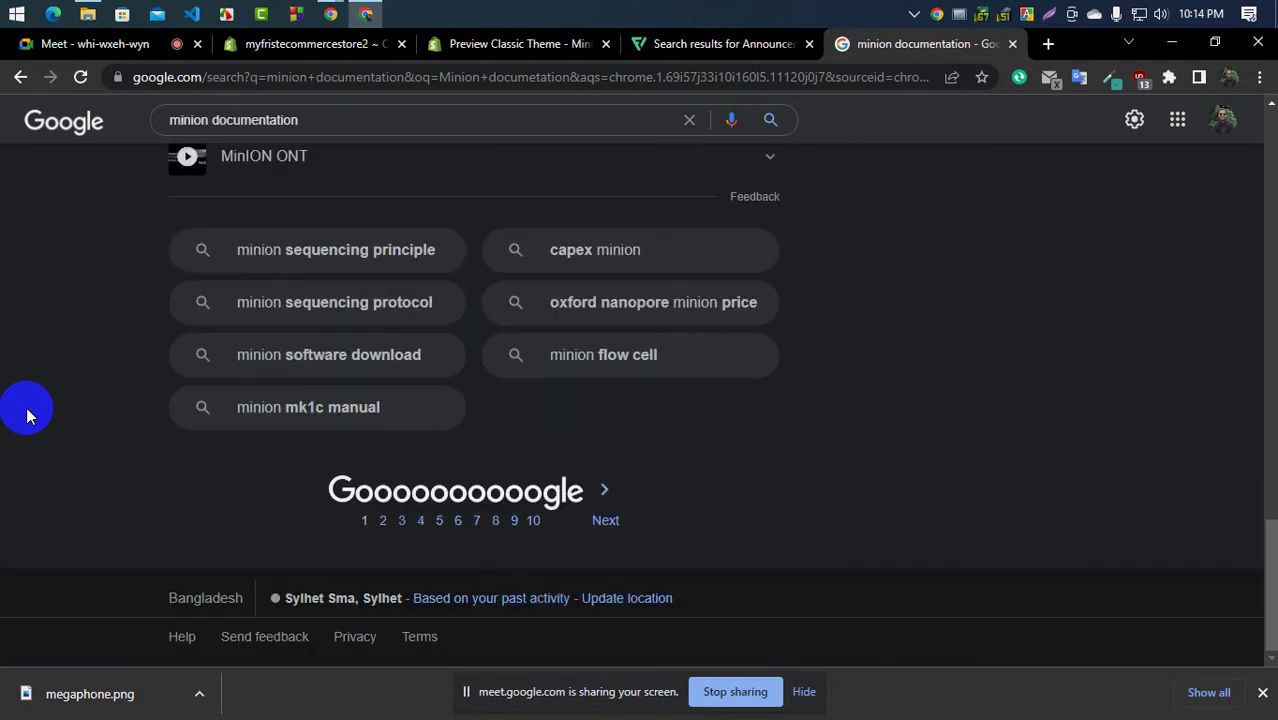
Return to the Minion demo store preview and look through its home page down to the footer links
{"action": "left_click", "coordinate": [703, 46]}
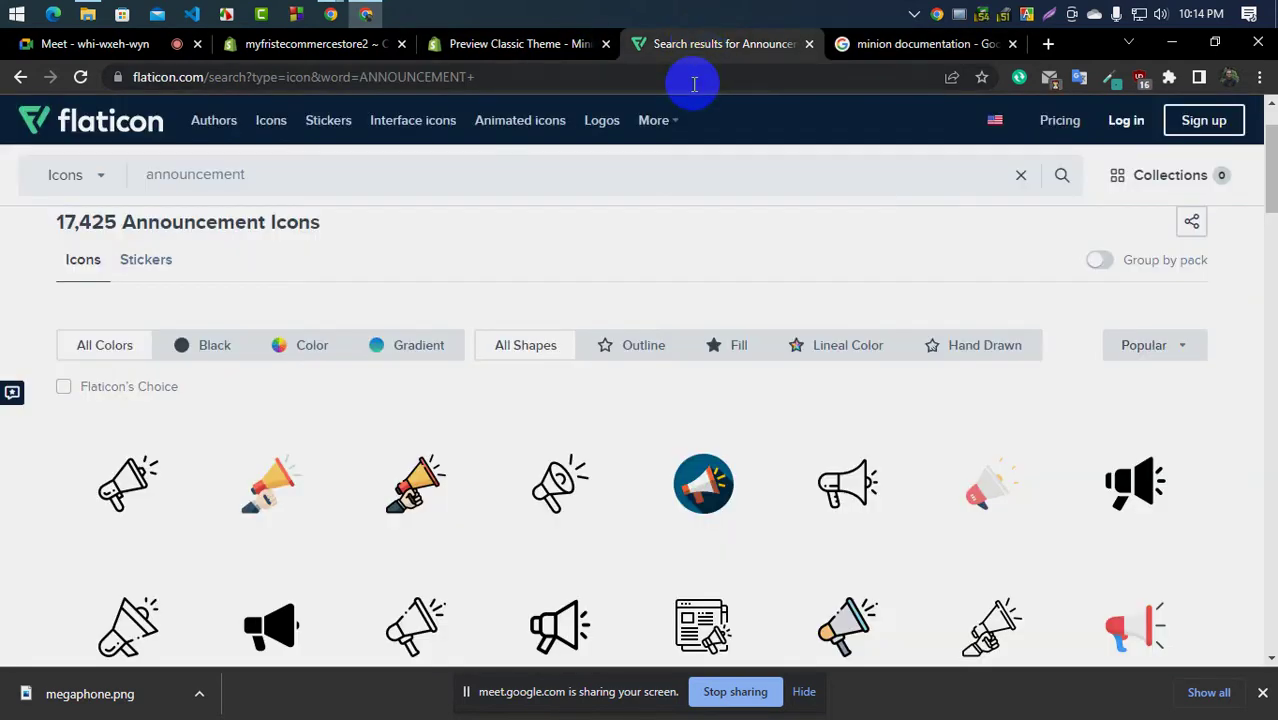
{"action": "left_click", "coordinate": [900, 44]}
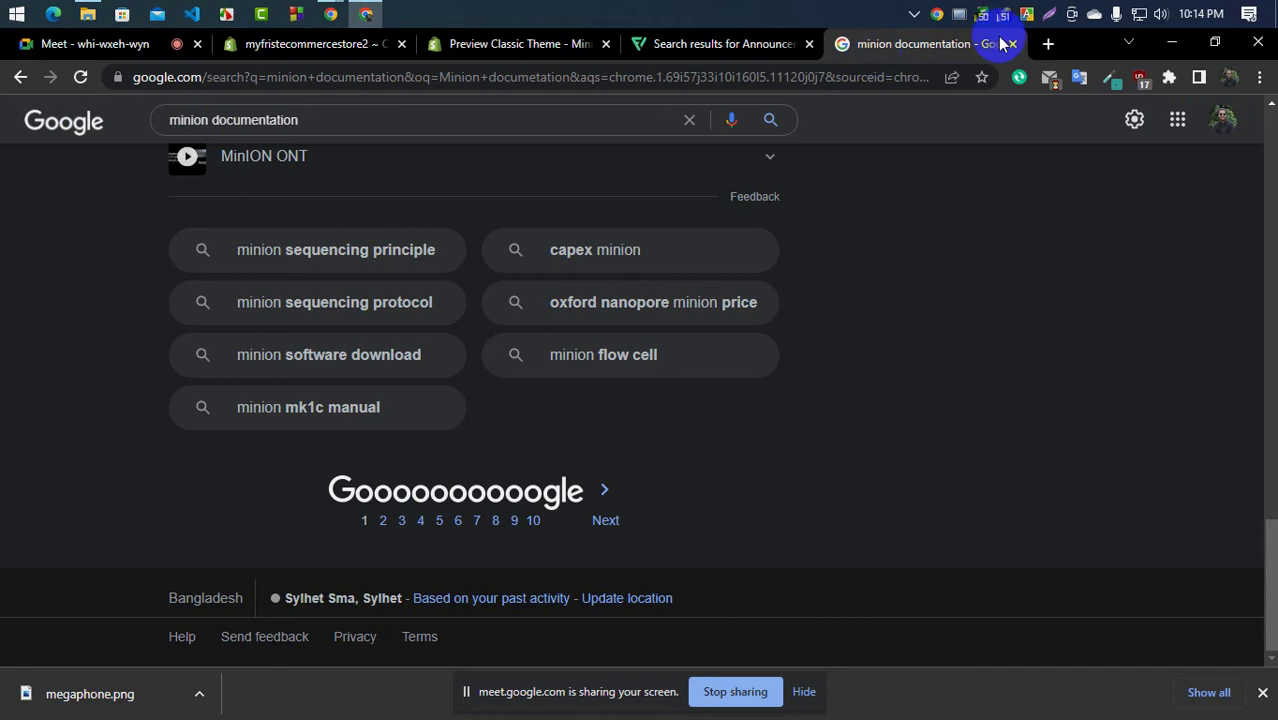
{"action": "left_click", "coordinate": [705, 46]}
{"action": "left_click", "coordinate": [515, 48]}
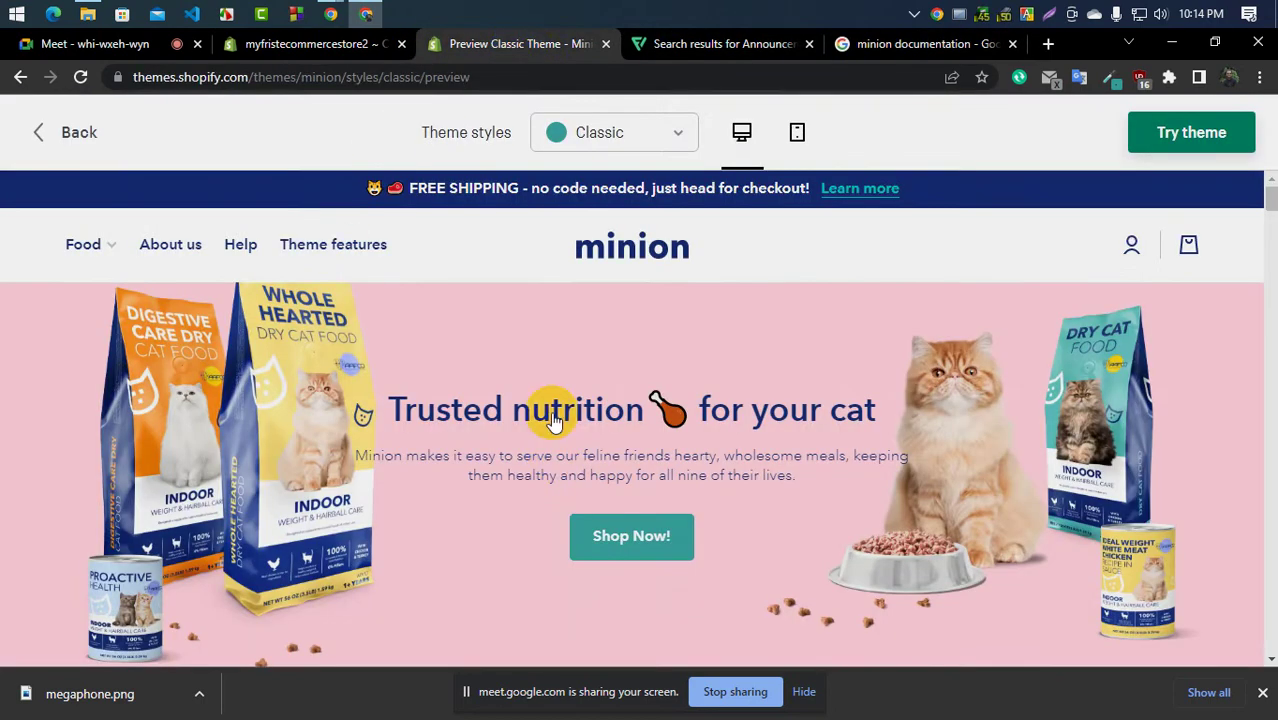
{"action": "scroll", "coordinate": [555, 420], "scroll_direction": "down", "scroll_amount": 5}
{"action": "scroll", "coordinate": [294, 608], "scroll_direction": "down", "scroll_amount": 5}
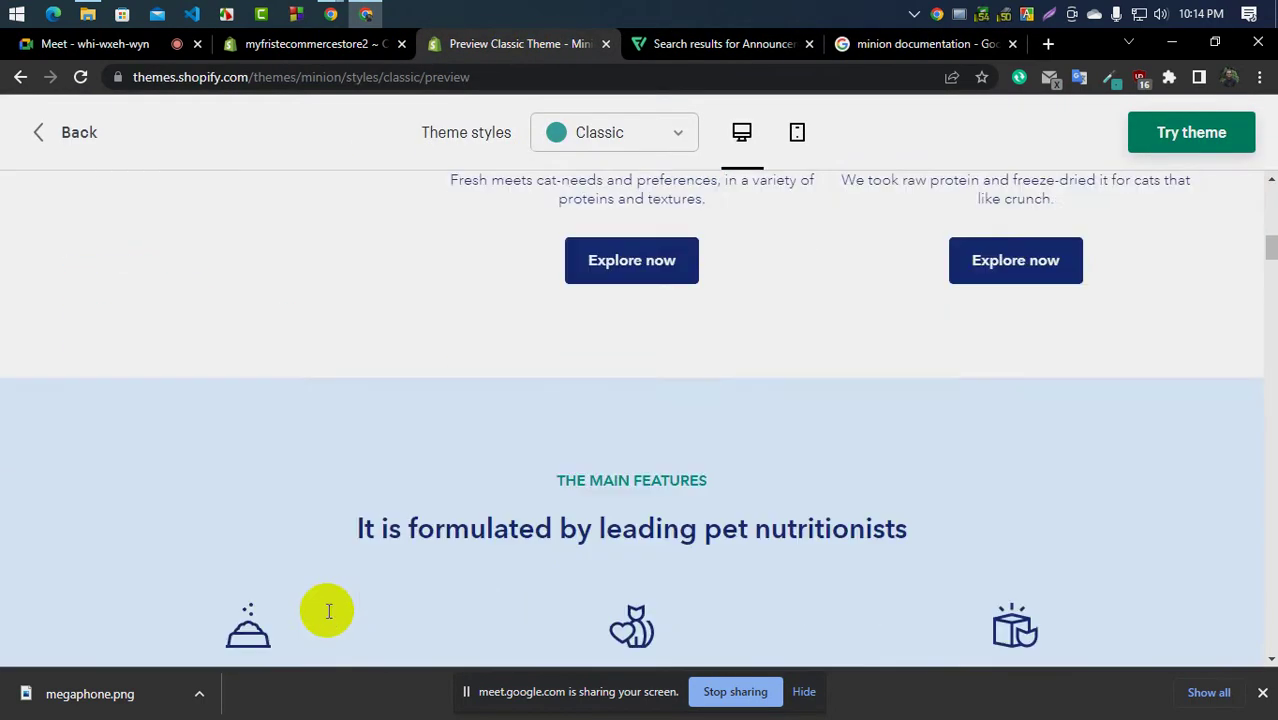
{"action": "scroll", "coordinate": [335, 612], "scroll_direction": "down", "scroll_amount": 10}
{"action": "scroll", "coordinate": [341, 612], "scroll_direction": "down", "scroll_amount": 5}
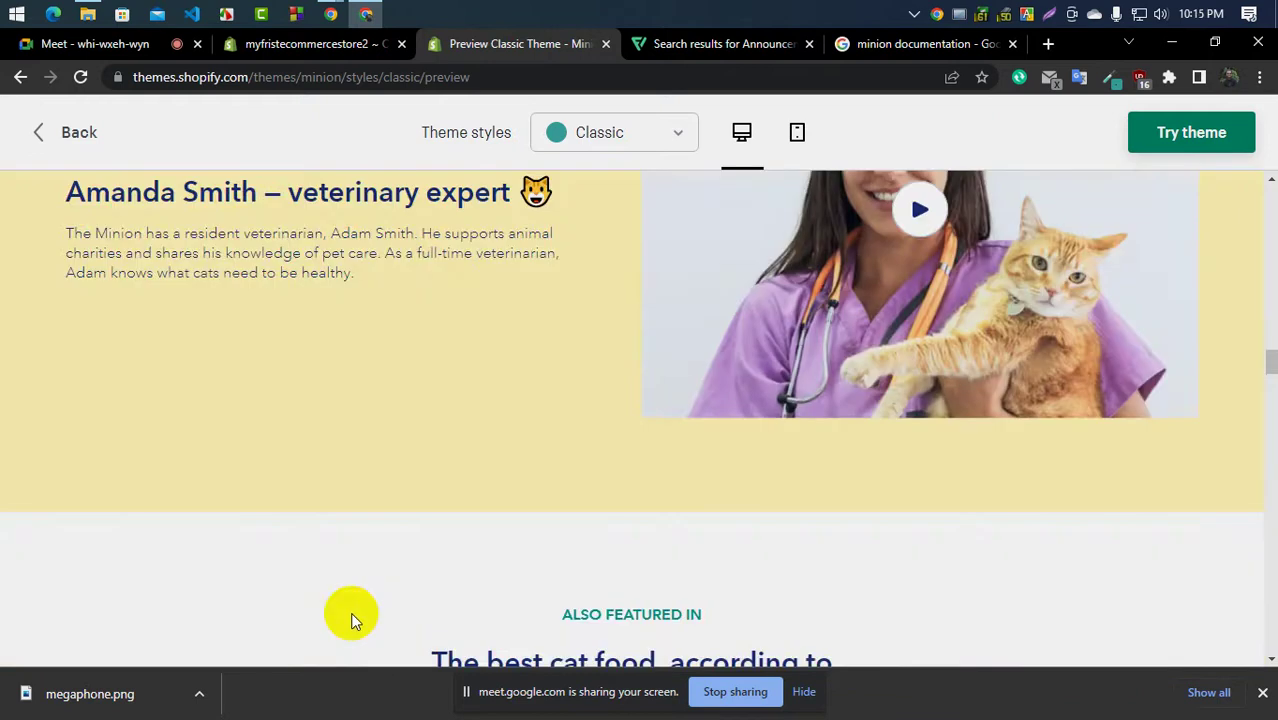
{"action": "scroll", "coordinate": [351, 620], "scroll_direction": "down", "scroll_amount": 15}
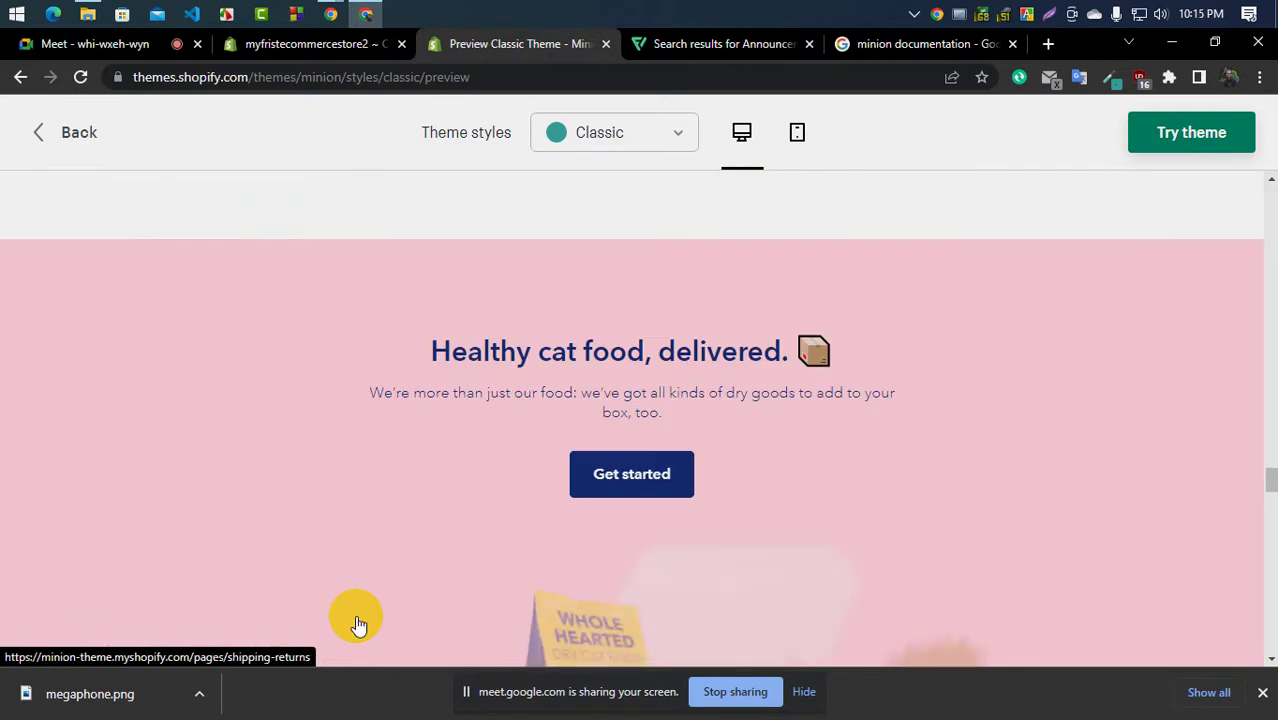
{"action": "scroll", "coordinate": [358, 624], "scroll_direction": "down", "scroll_amount": 15}
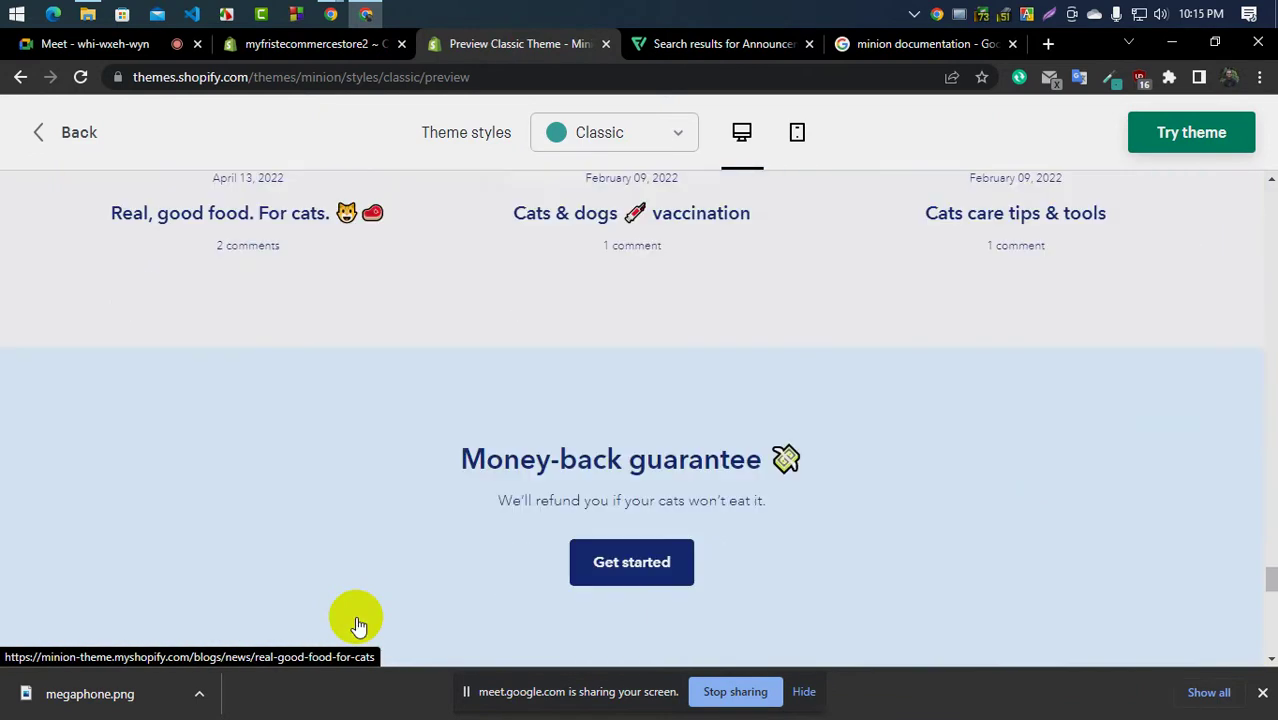
{"action": "scroll", "coordinate": [358, 624], "scroll_direction": "down", "scroll_amount": 10}
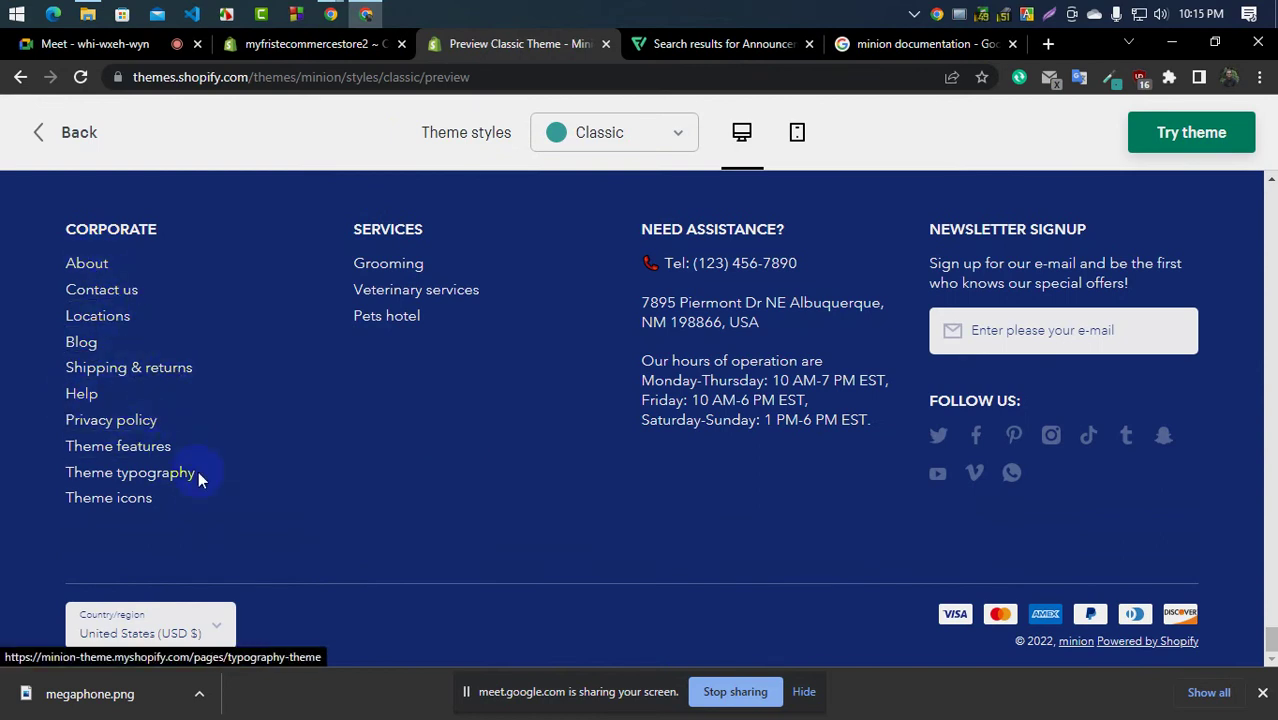
Open the footer's Theme features and Theme icons pages in new tabs and switch to the Theme icons page
{"action": "right_click", "coordinate": [146, 453]}
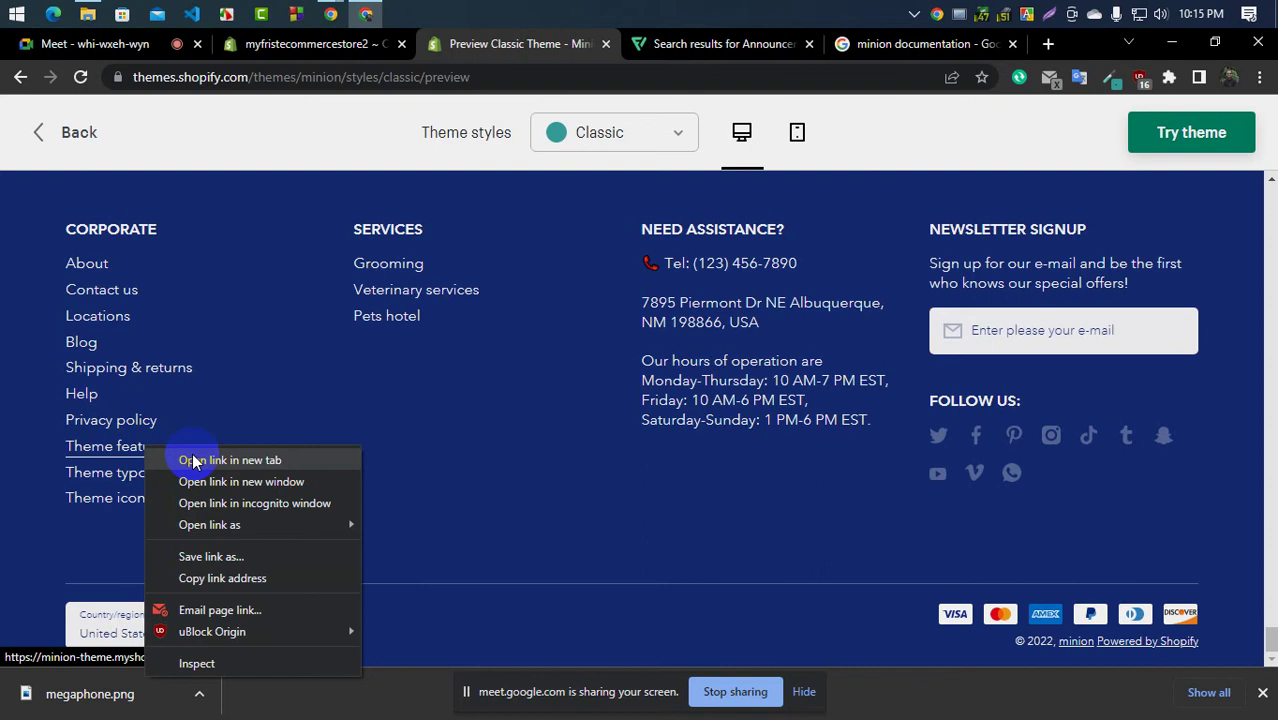
{"action": "left_click", "coordinate": [168, 457]}
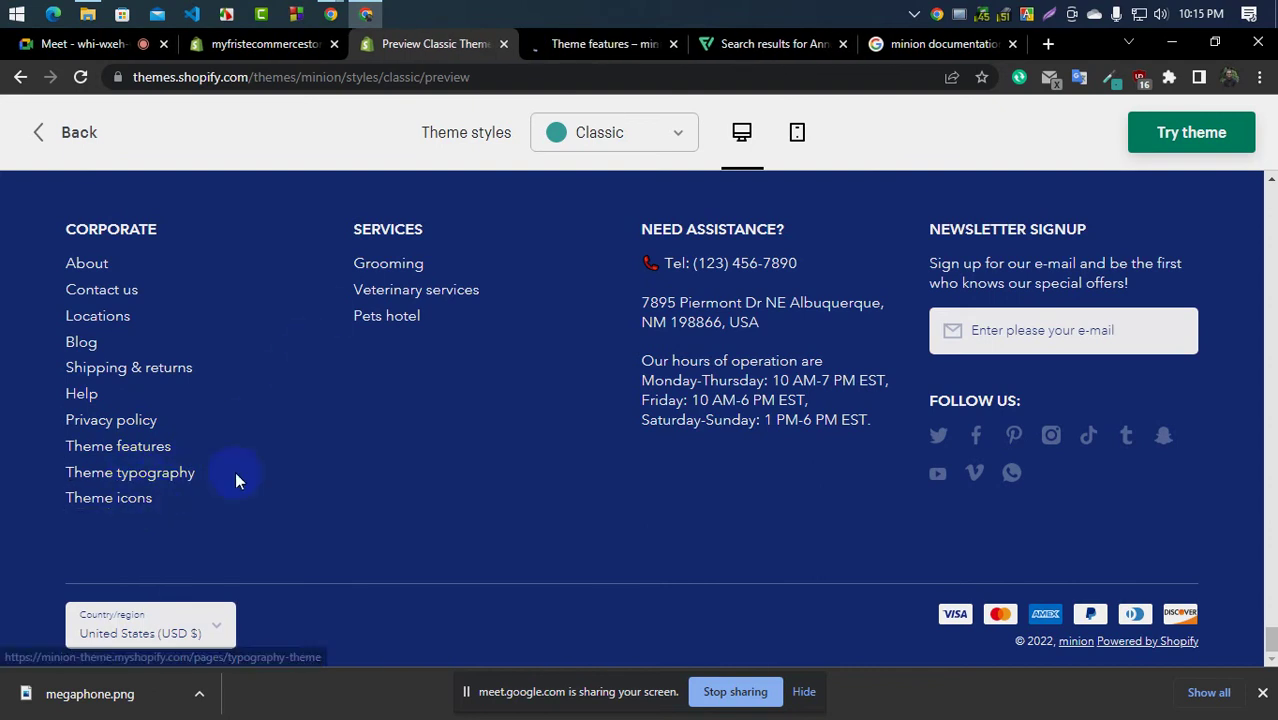
{"action": "right_click", "coordinate": [114, 504]}
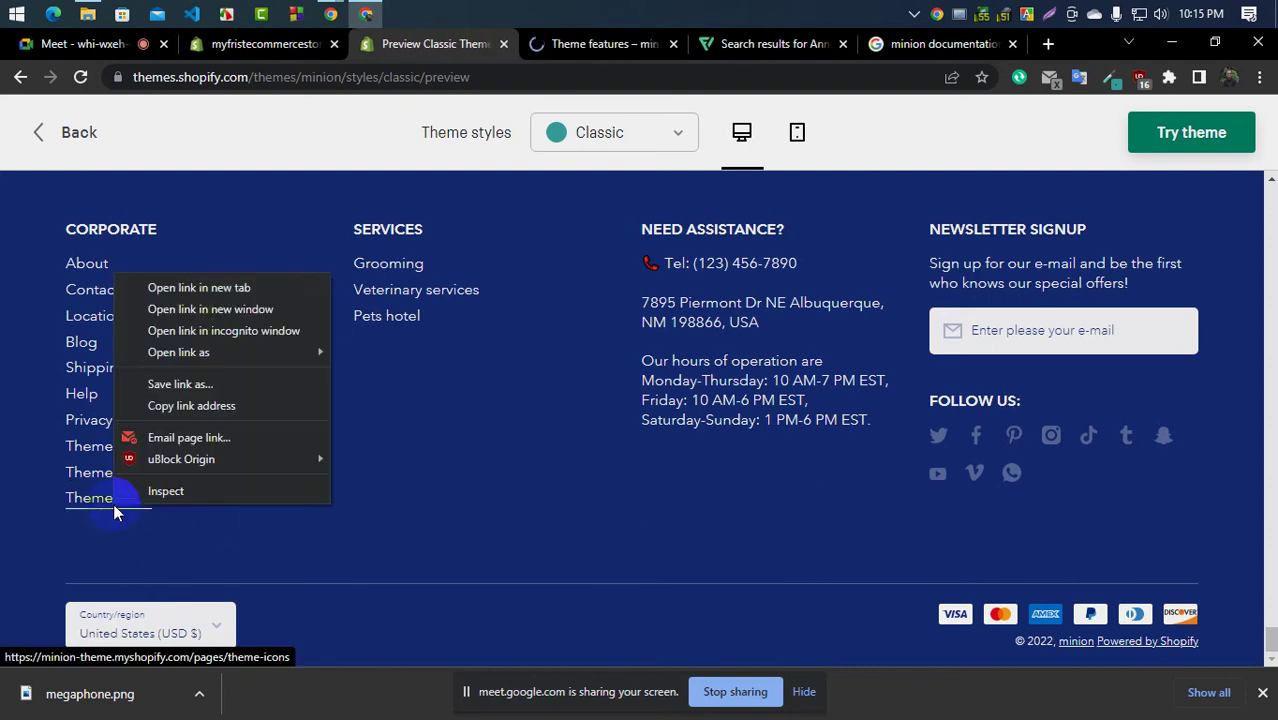
{"action": "left_click", "coordinate": [196, 287]}
{"action": "left_click", "coordinate": [641, 45]}
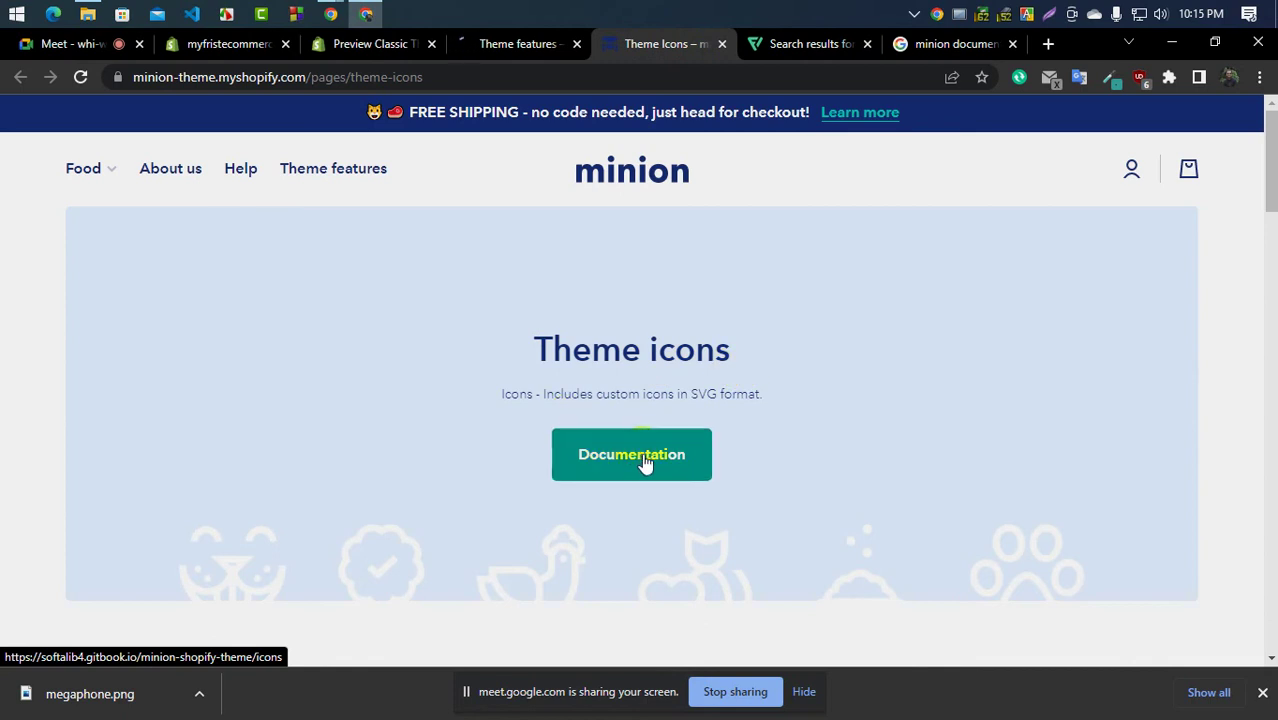
Look through the icon names on the Theme icons page for one suited to the Ticker section
{"action": "scroll", "coordinate": [645, 460], "scroll_direction": "down", "scroll_amount": 4}
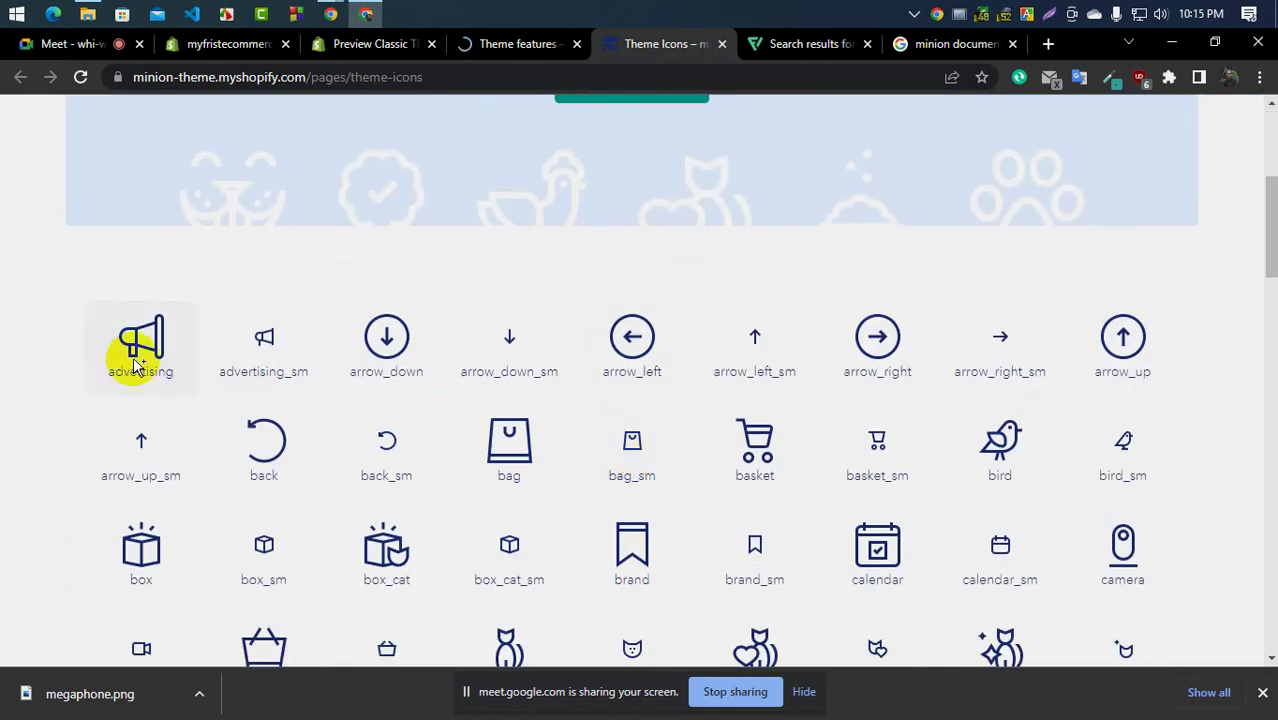
{"action": "scroll", "coordinate": [1061, 471], "scroll_direction": "down", "scroll_amount": 4}
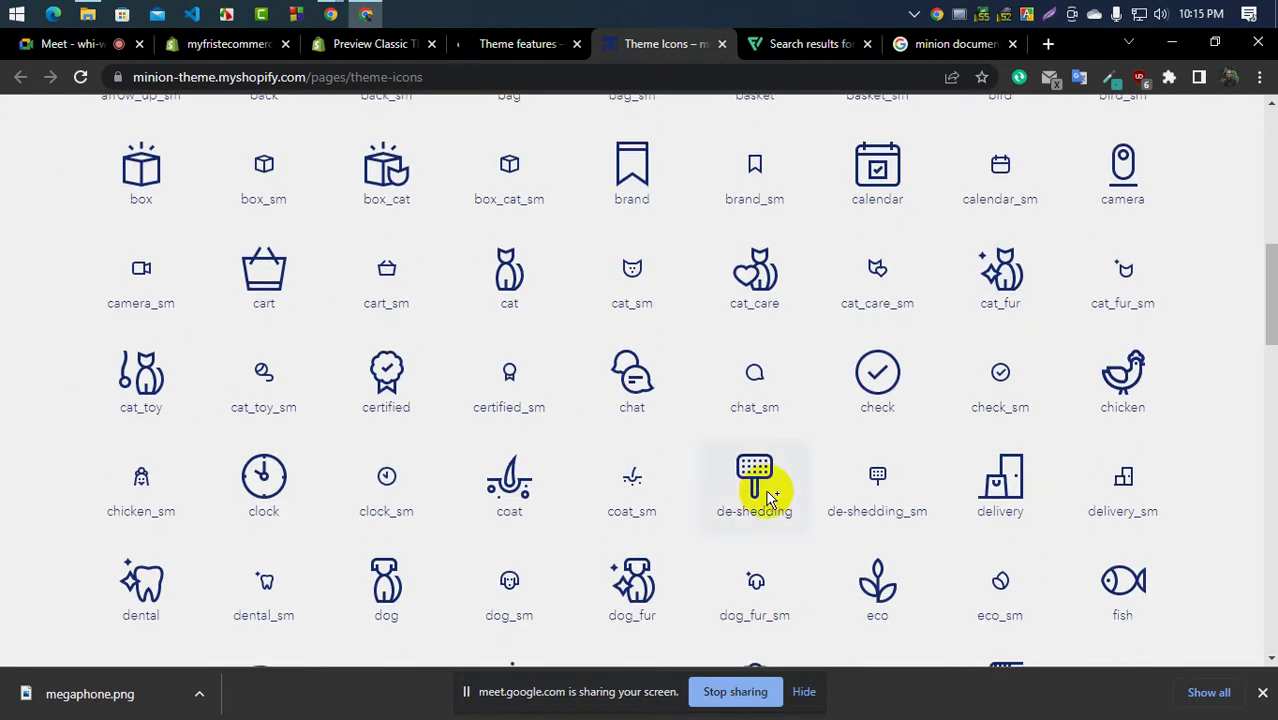
{"action": "scroll", "coordinate": [768, 497], "scroll_direction": "down", "scroll_amount": 20}
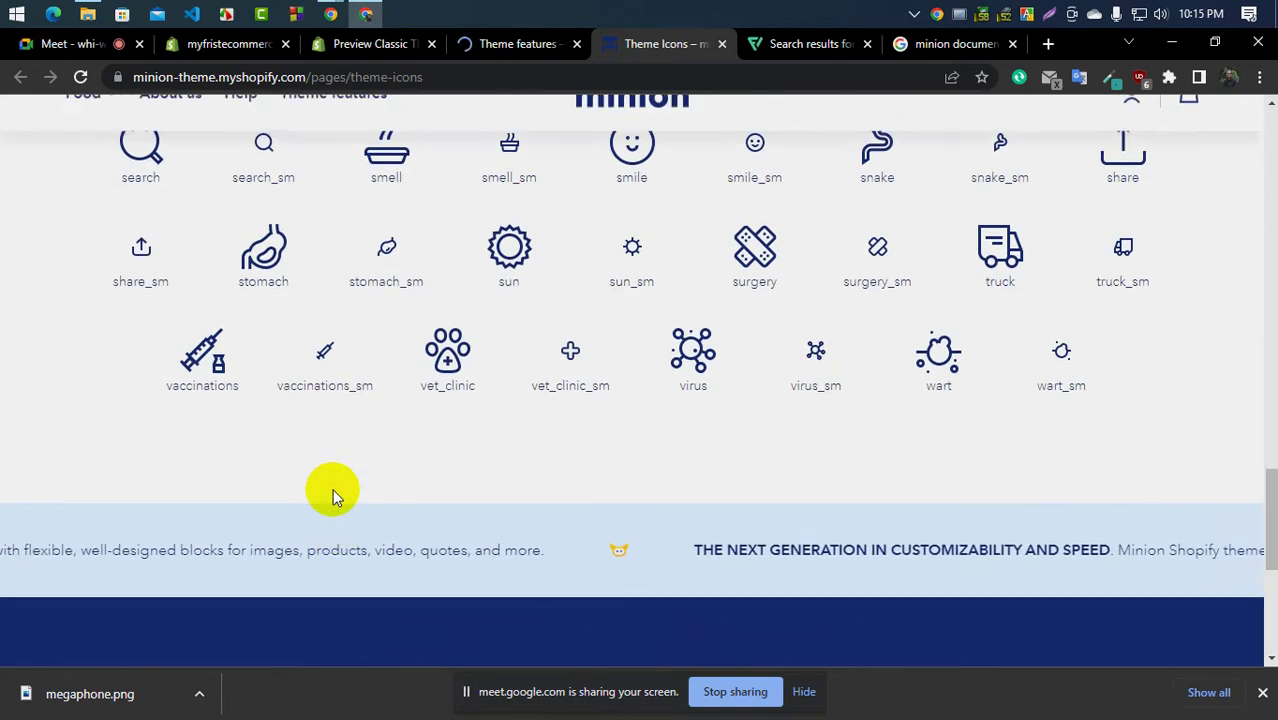
{"action": "scroll", "coordinate": [332, 489], "scroll_direction": "up", "scroll_amount": 20}
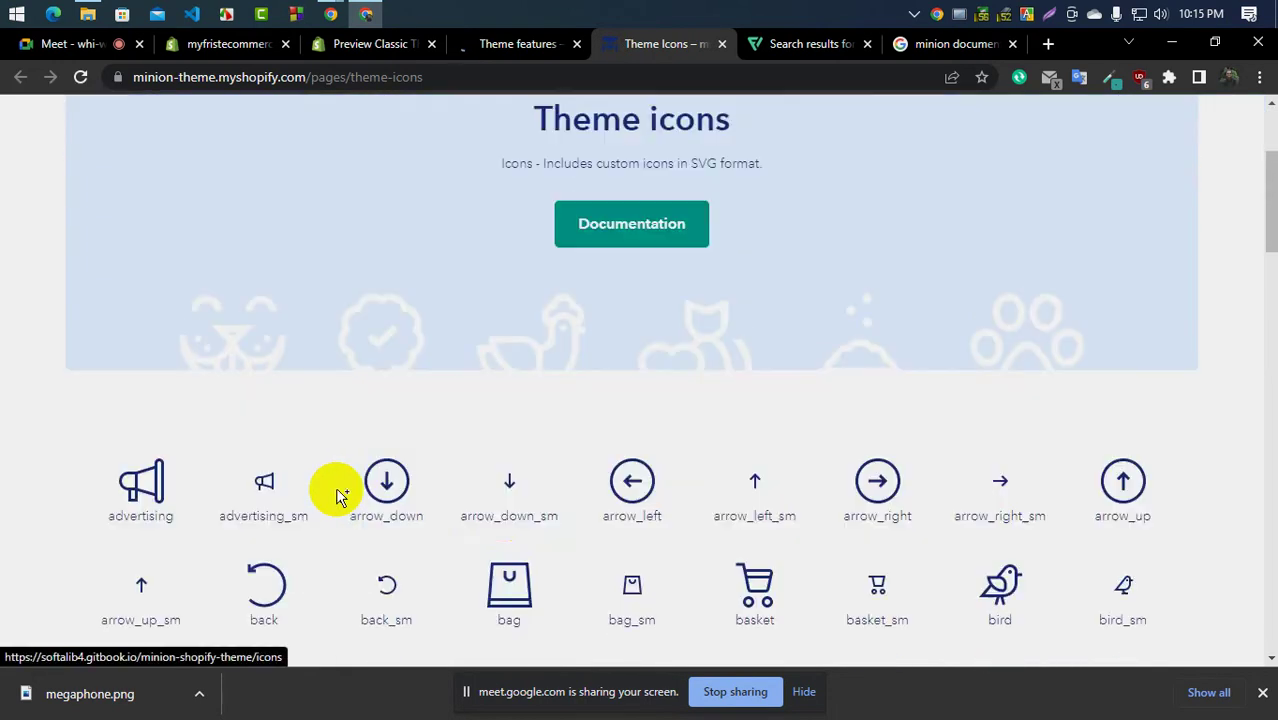
{"action": "scroll", "coordinate": [338, 494], "scroll_direction": "down", "scroll_amount": 2}
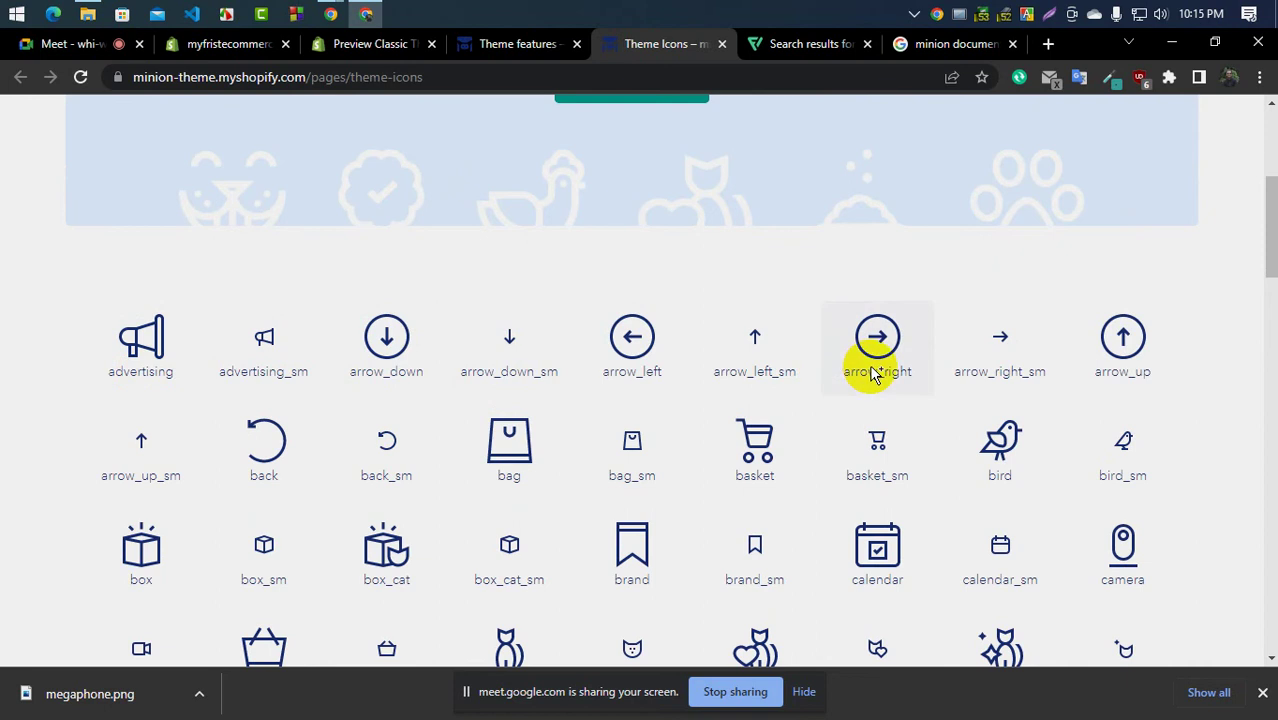
{"action": "scroll", "coordinate": [425, 442], "scroll_direction": "down", "scroll_amount": 20}
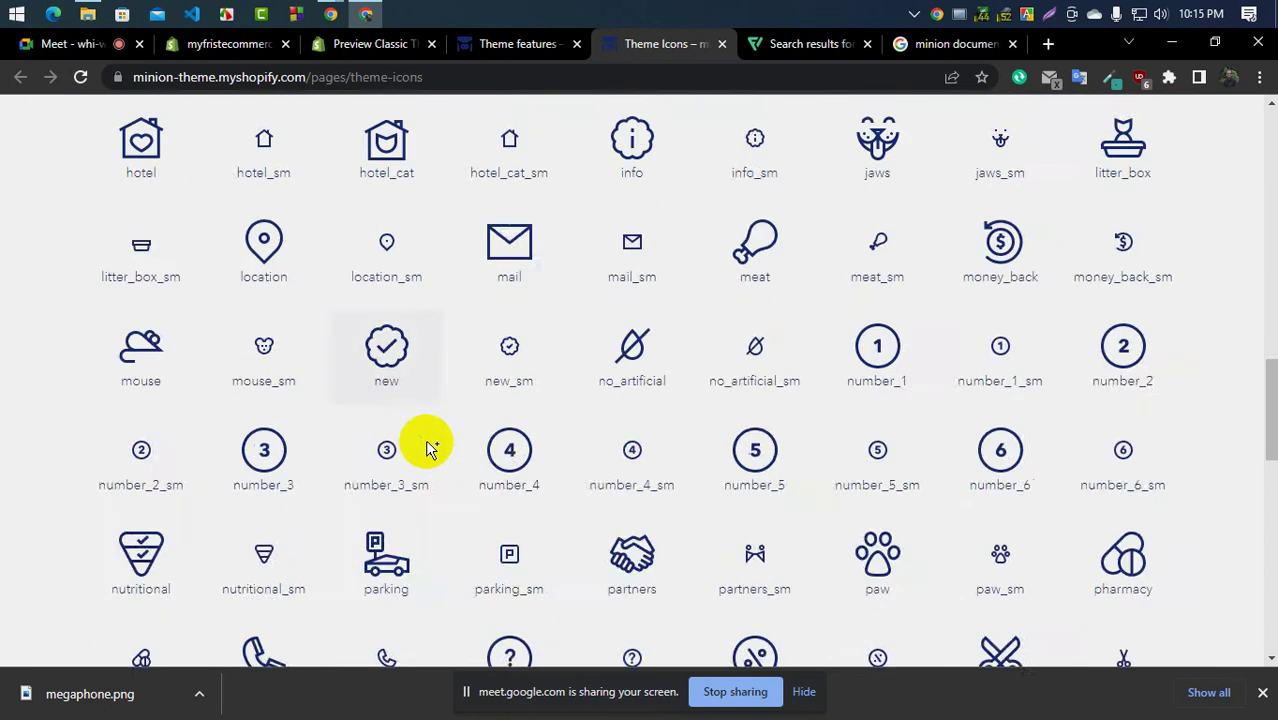
{"action": "scroll", "coordinate": [694, 558], "scroll_direction": "down", "scroll_amount": 4}
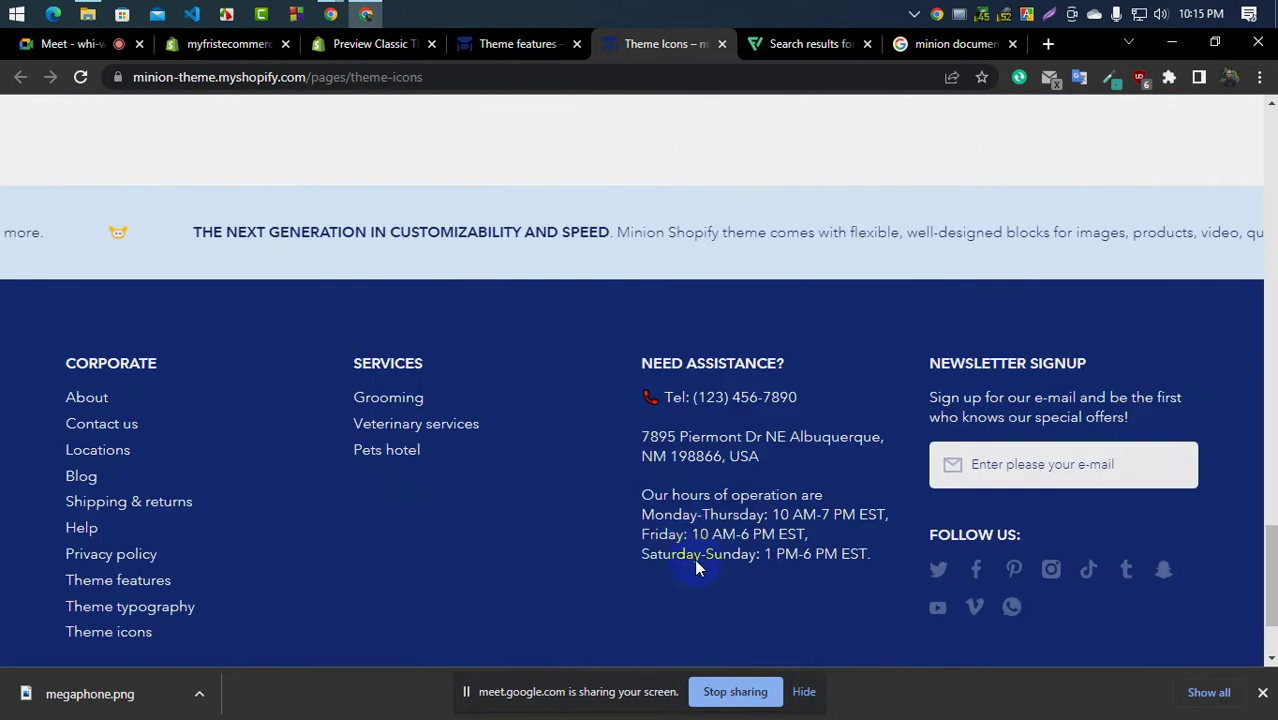
{"action": "scroll", "coordinate": [692, 560], "scroll_direction": "up", "scroll_amount": 4}
{"action": "scroll", "coordinate": [692, 563], "scroll_direction": "up", "scroll_amount": 2}
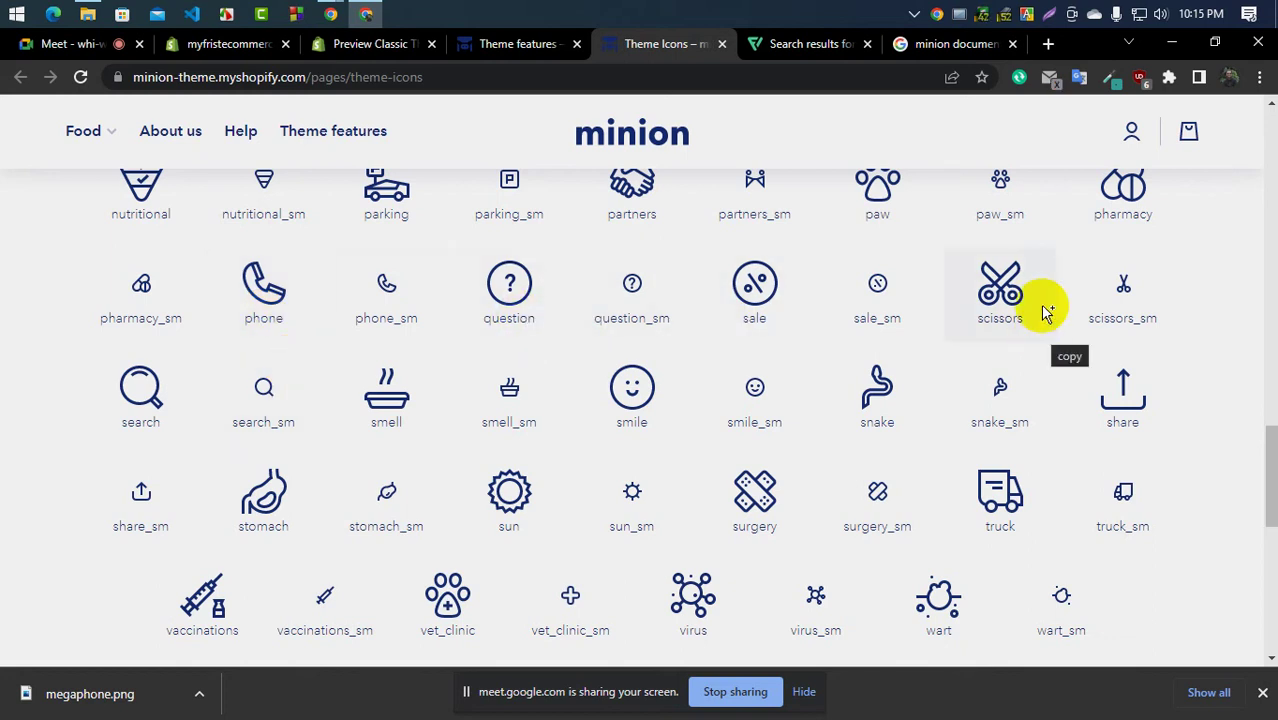
{"action": "scroll", "coordinate": [627, 415], "scroll_direction": "up", "scroll_amount": 5}
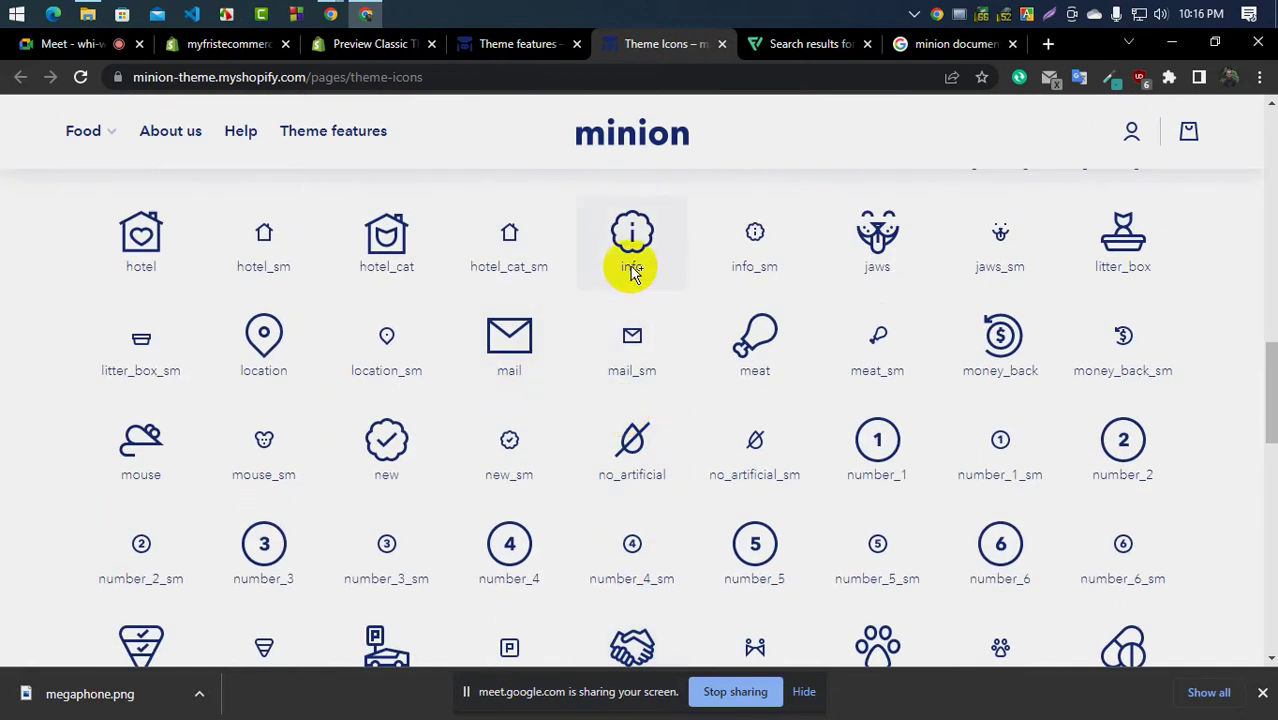
Return to the store's theme editor and set the Ticker section's Show icon option to Preset icon
{"action": "left_click", "coordinate": [271, 46]}
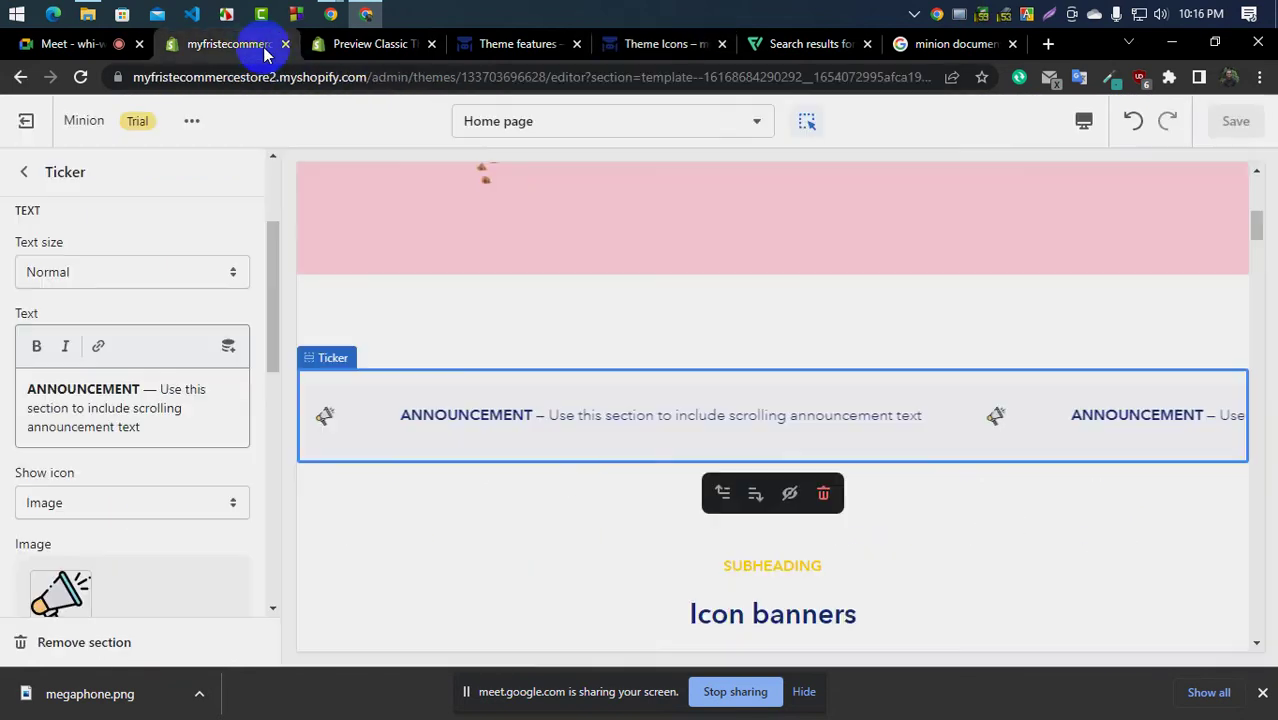
{"action": "left_click", "coordinate": [342, 44]}
{"action": "left_click", "coordinate": [238, 47]}
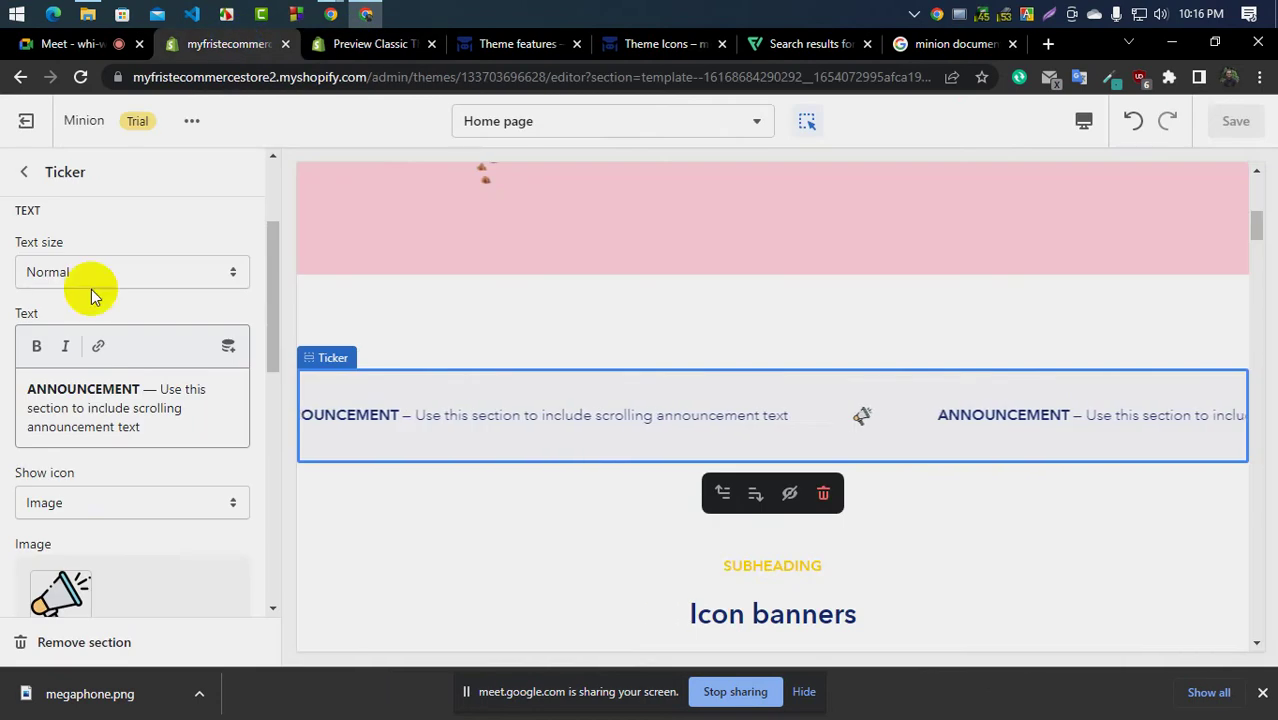
{"action": "left_click", "coordinate": [94, 505]}
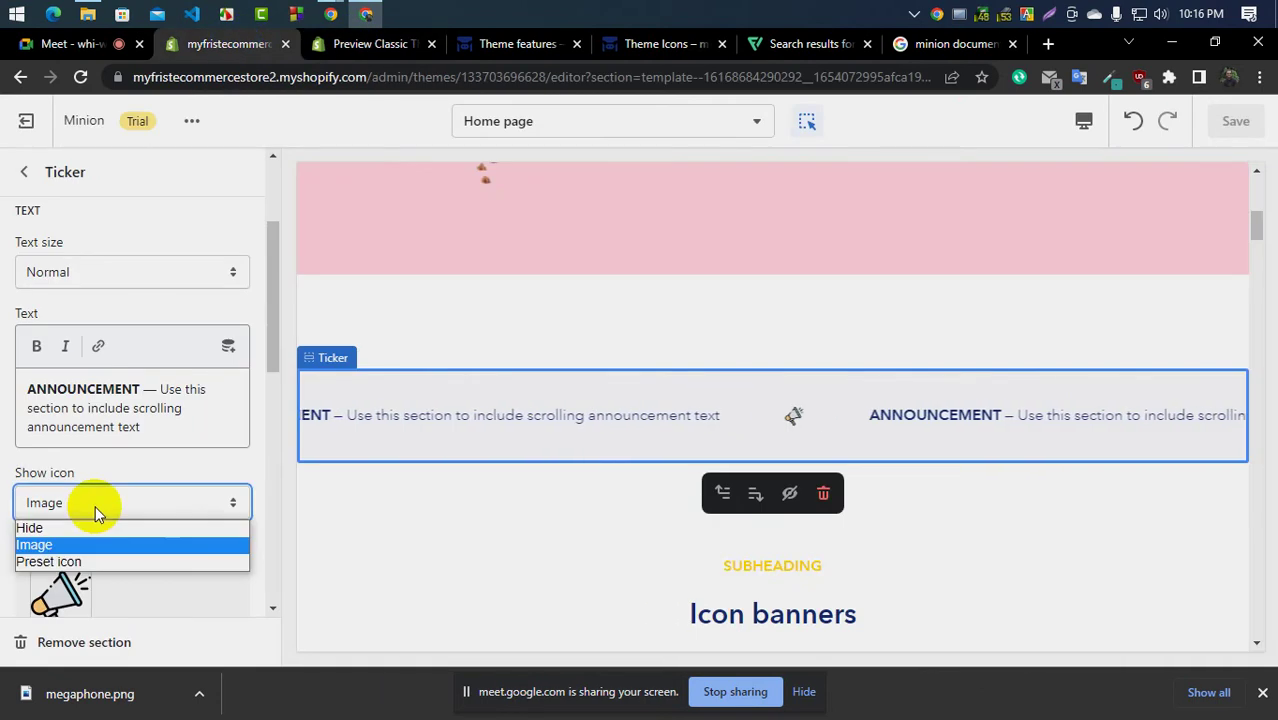
{"action": "left_click", "coordinate": [73, 561]}
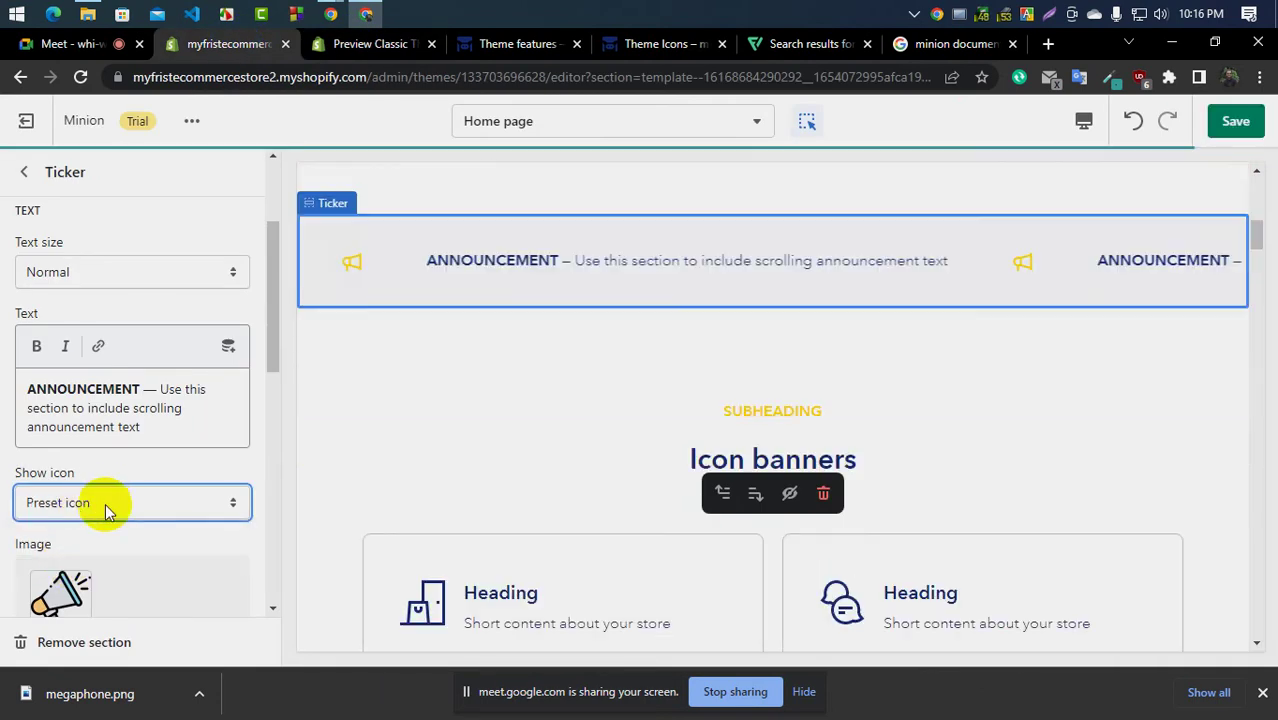
{"action": "left_click", "coordinate": [107, 505]}
{"action": "left_click", "coordinate": [105, 503]}
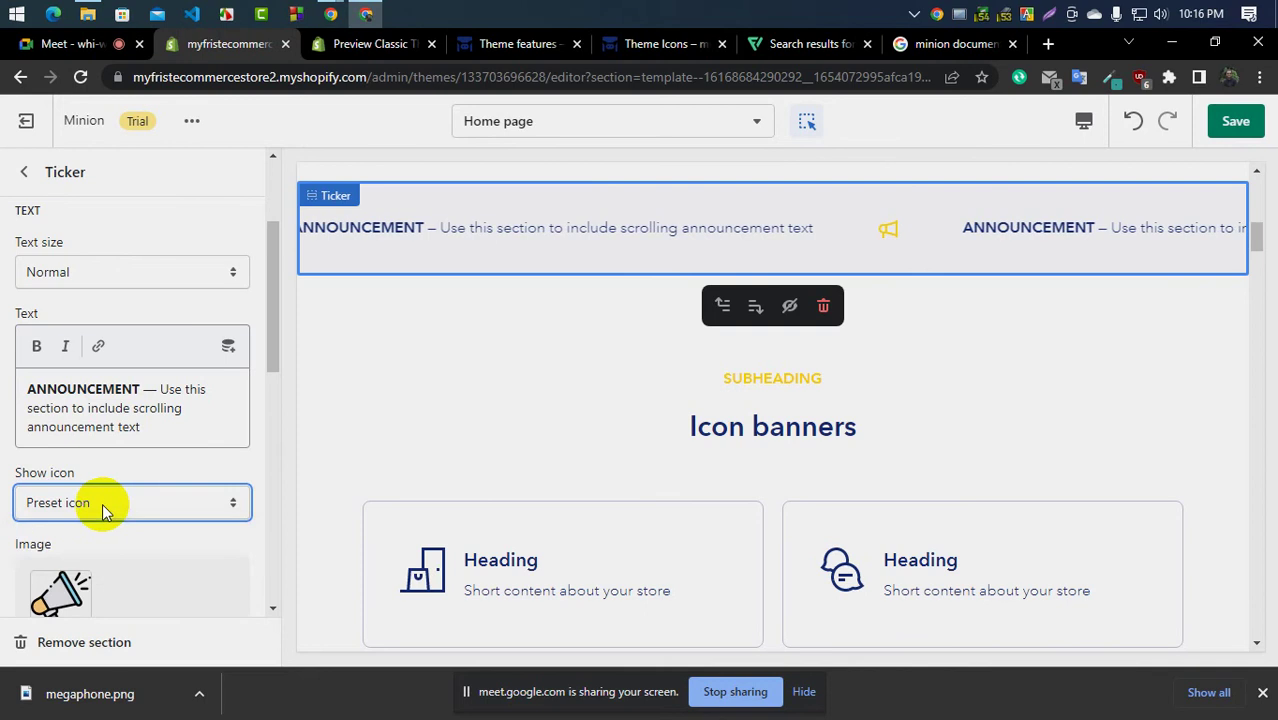
{"action": "left_click", "coordinate": [90, 503]}
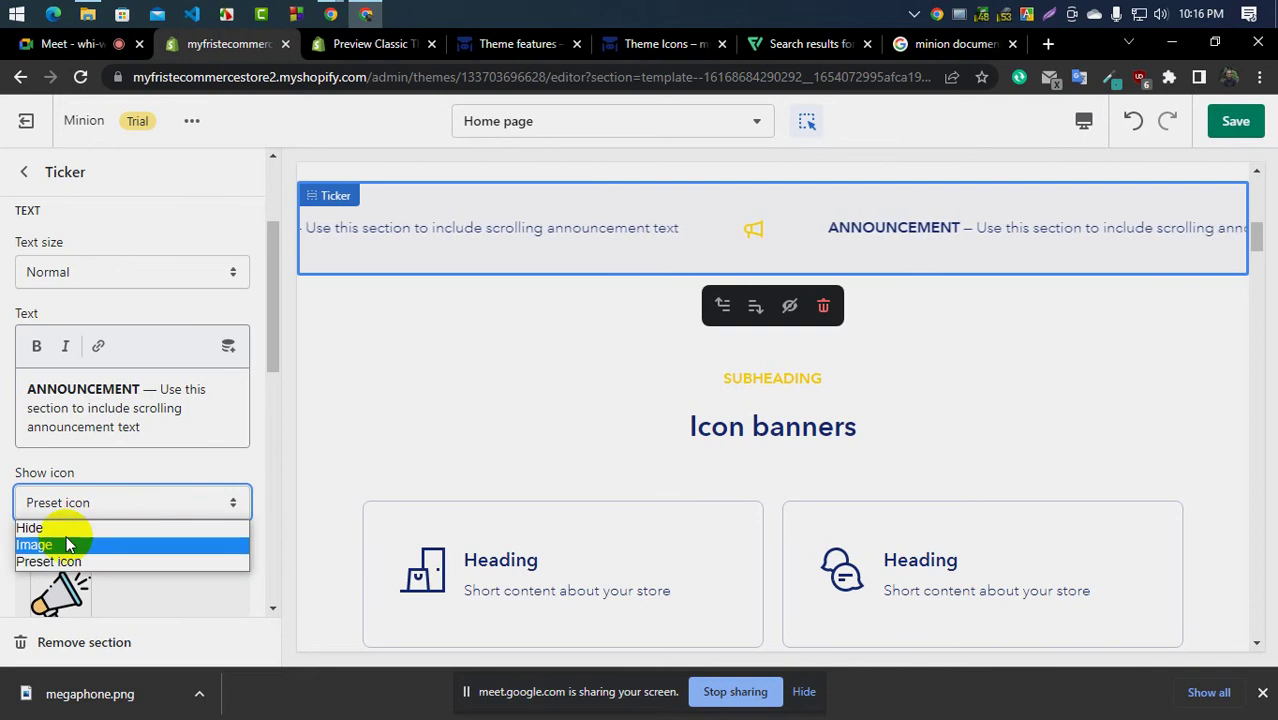
{"action": "left_click", "coordinate": [85, 508]}
Remove the megaphone image from the Ticker section's Image setting
{"action": "scroll", "coordinate": [90, 506], "scroll_direction": "down", "scroll_amount": 2}
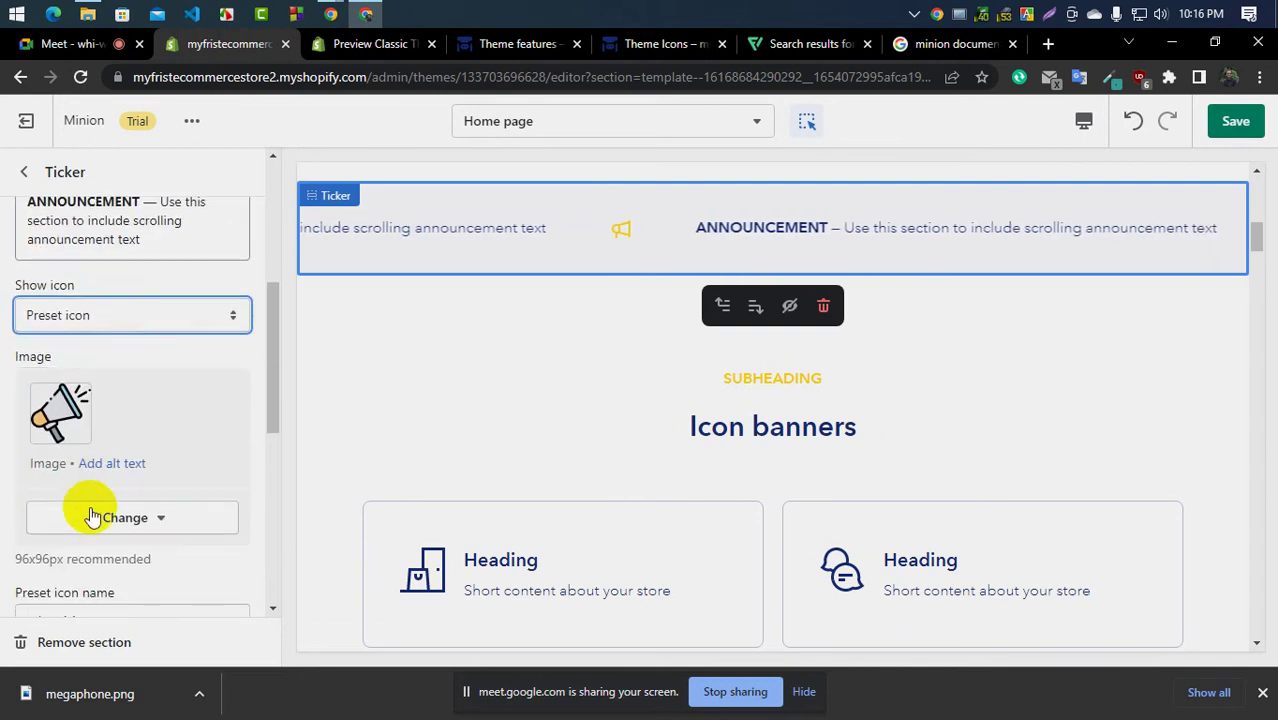
{"action": "left_click", "coordinate": [156, 315]}
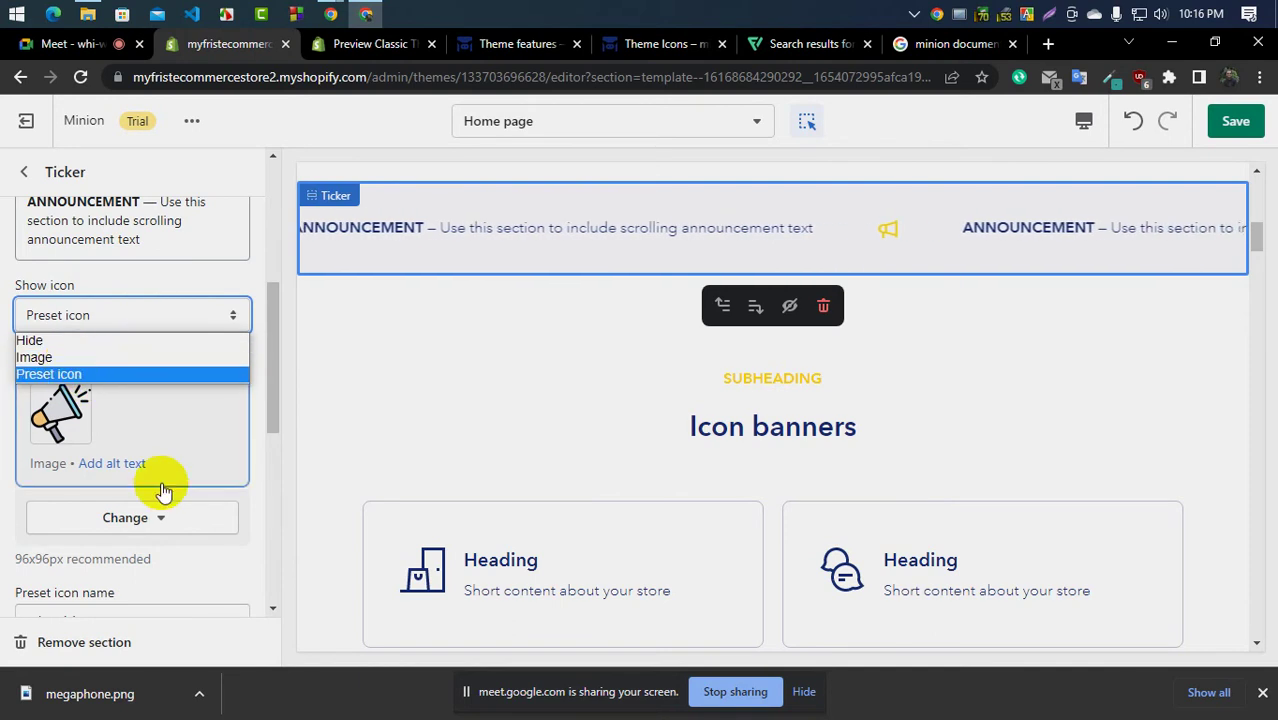
{"action": "left_click", "coordinate": [148, 517]}
{"action": "left_click", "coordinate": [148, 517]}
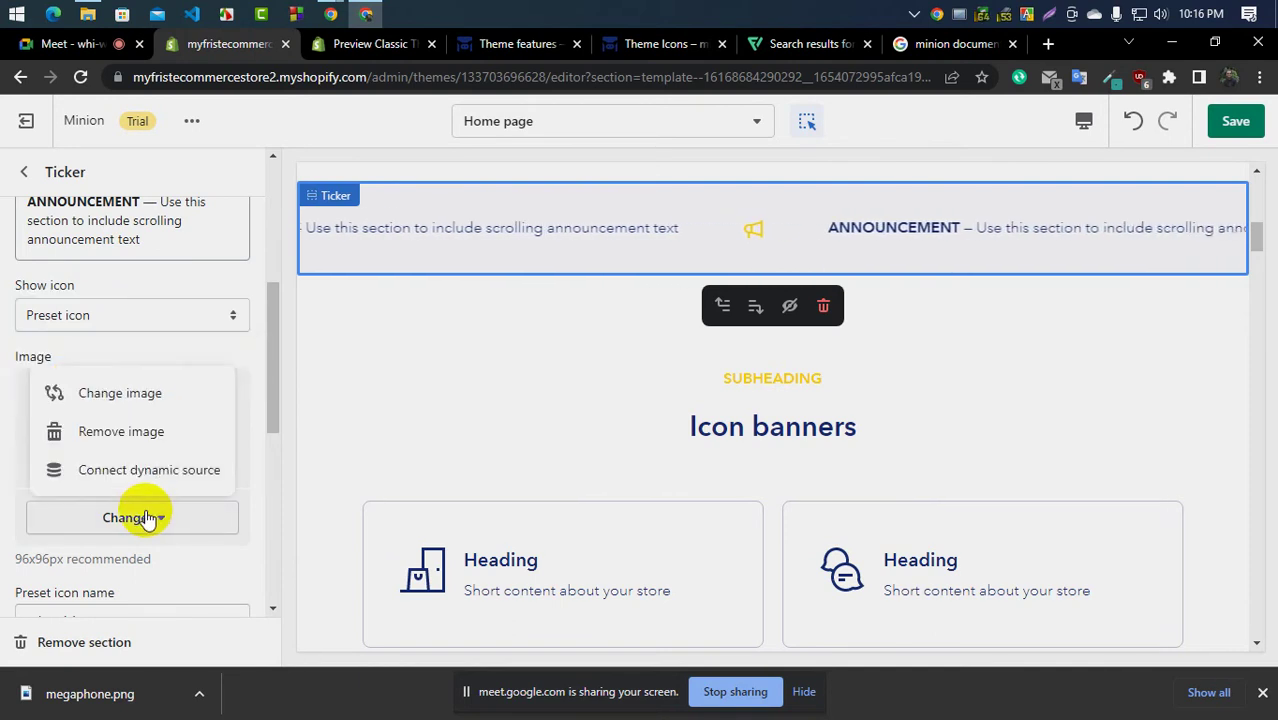
{"action": "left_click", "coordinate": [141, 440]}
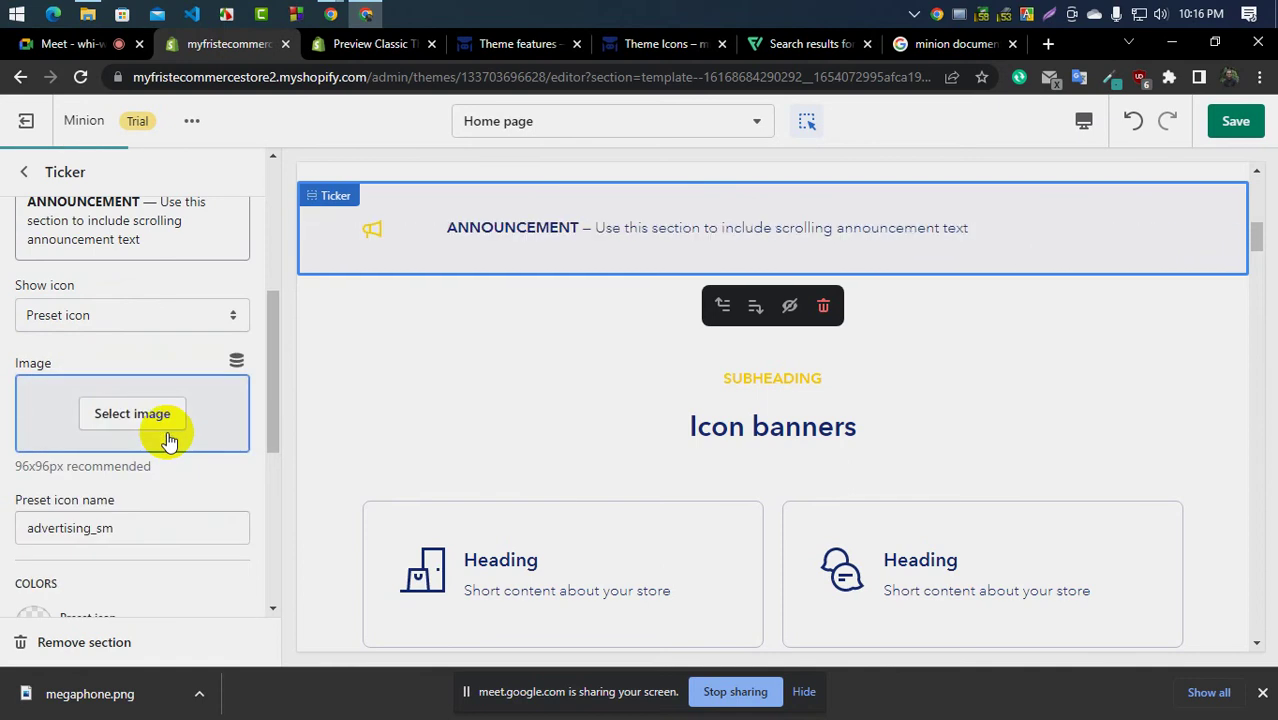
Replace the Ticker section's preset icon name with "info"
{"action": "left_click", "coordinate": [133, 529]}
{"action": "scroll", "coordinate": [117, 530], "scroll_direction": "down", "scroll_amount": 1}
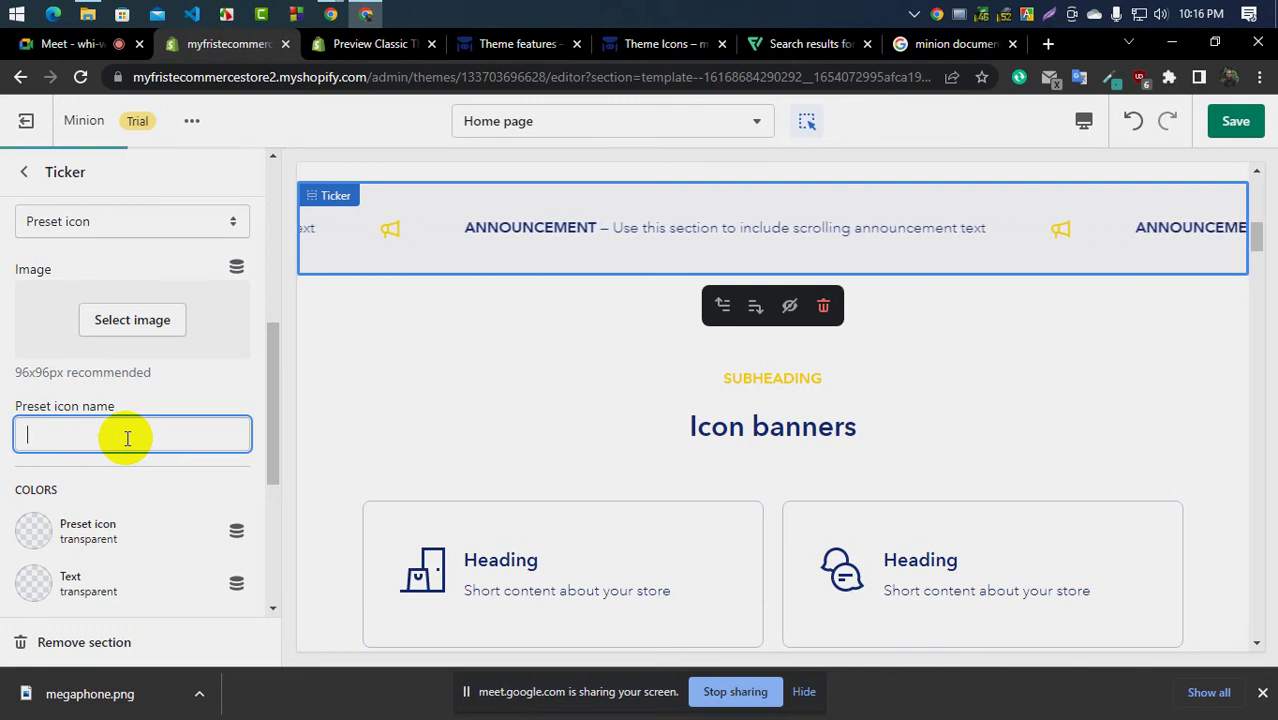
{"action": "type", "text": "info"}
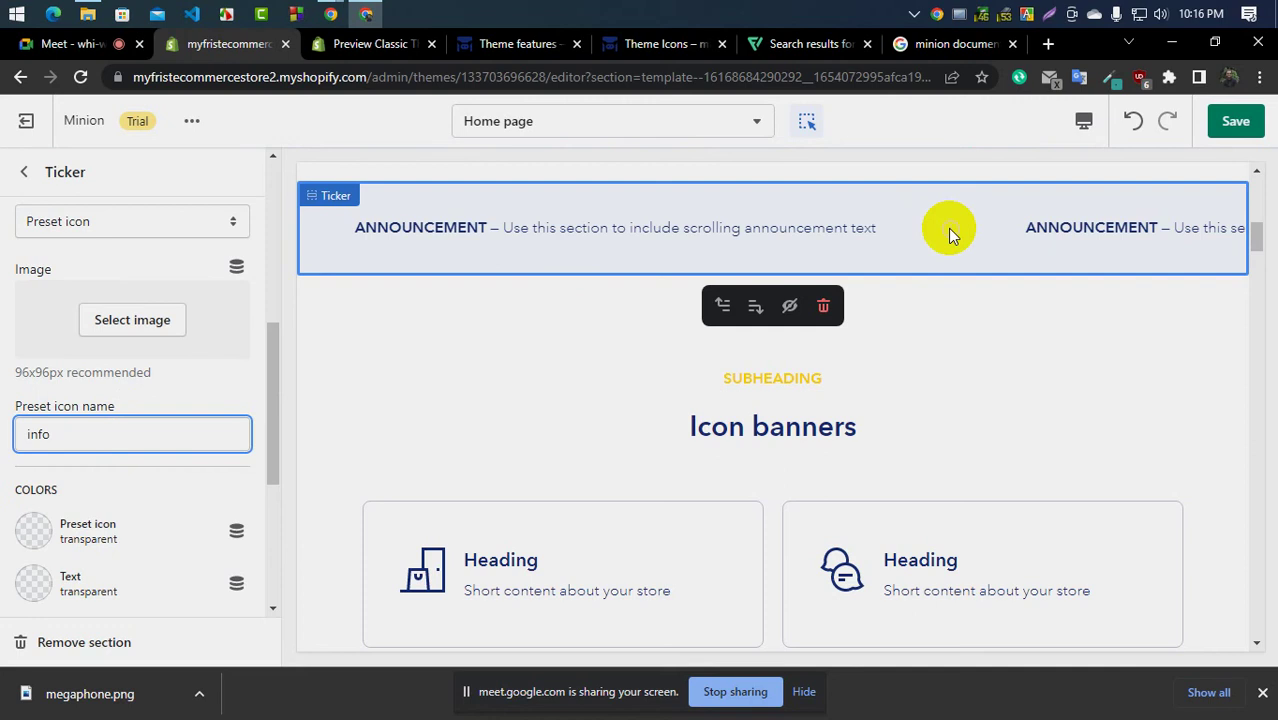
Go back to the Theme icons page and review the full range of available preset icons
{"action": "left_click", "coordinate": [791, 46]}
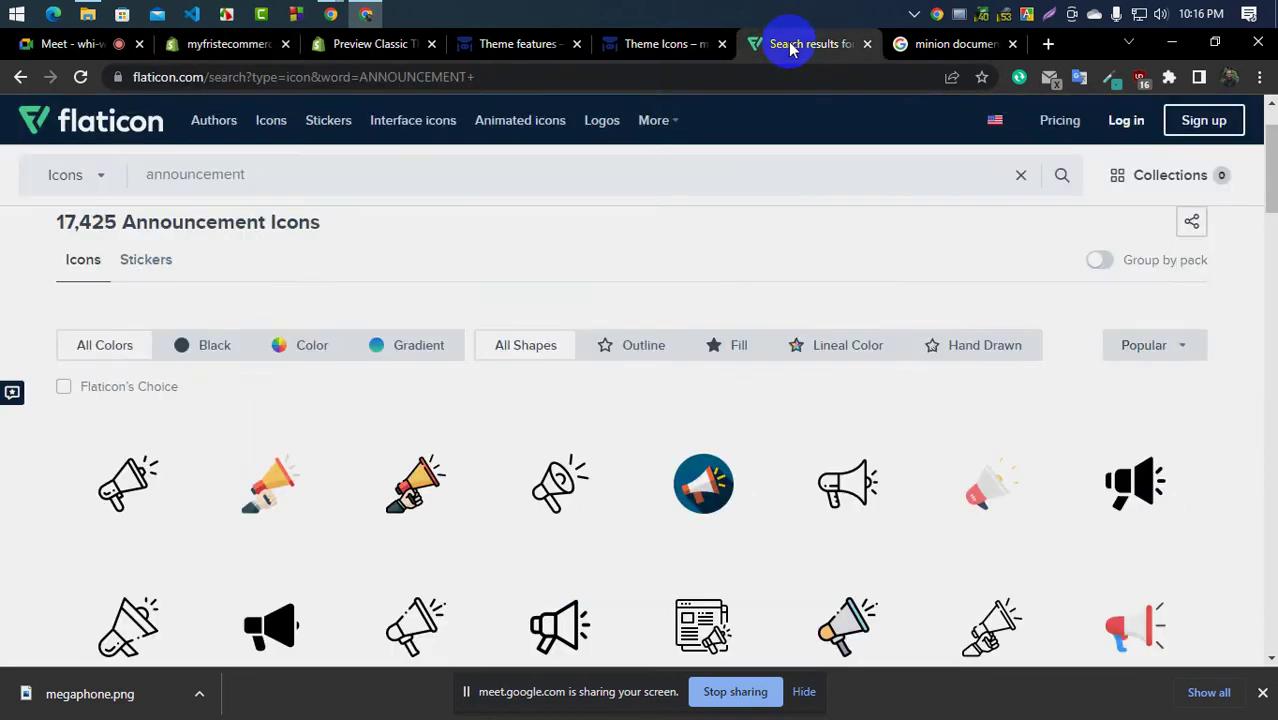
{"action": "left_click", "coordinate": [672, 48]}
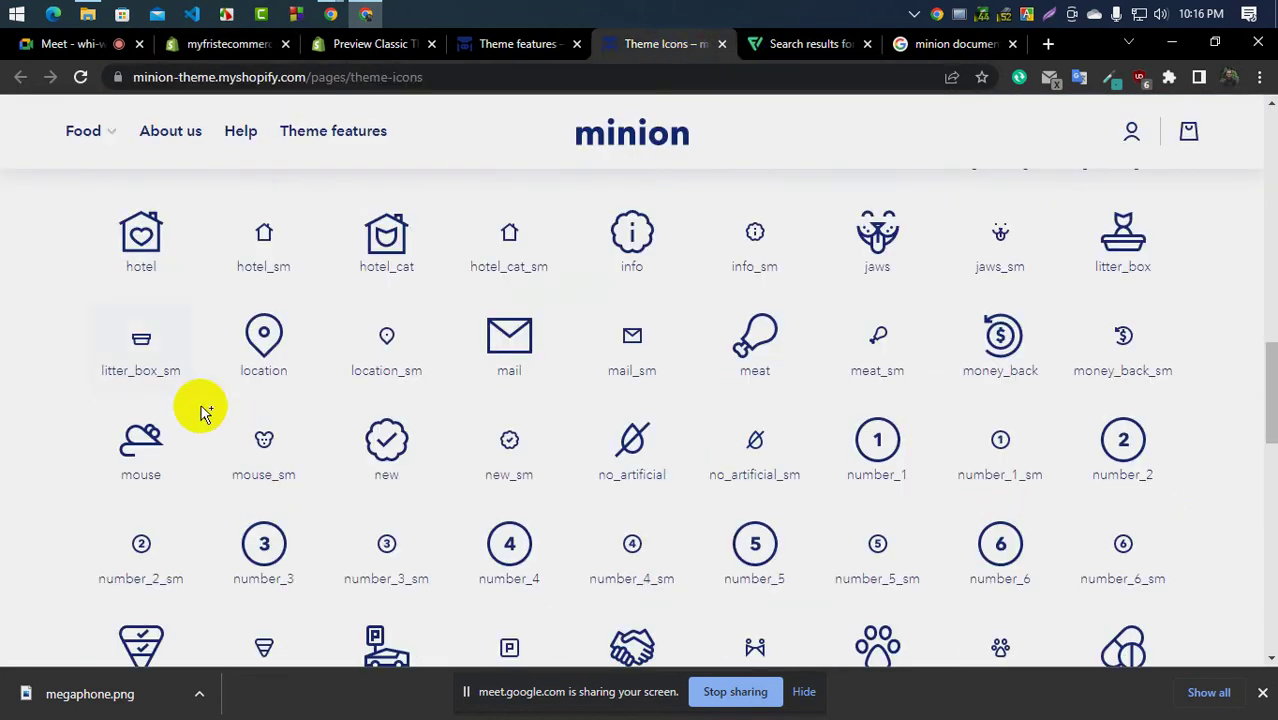
{"action": "scroll", "coordinate": [265, 442], "scroll_direction": "down", "scroll_amount": 15}
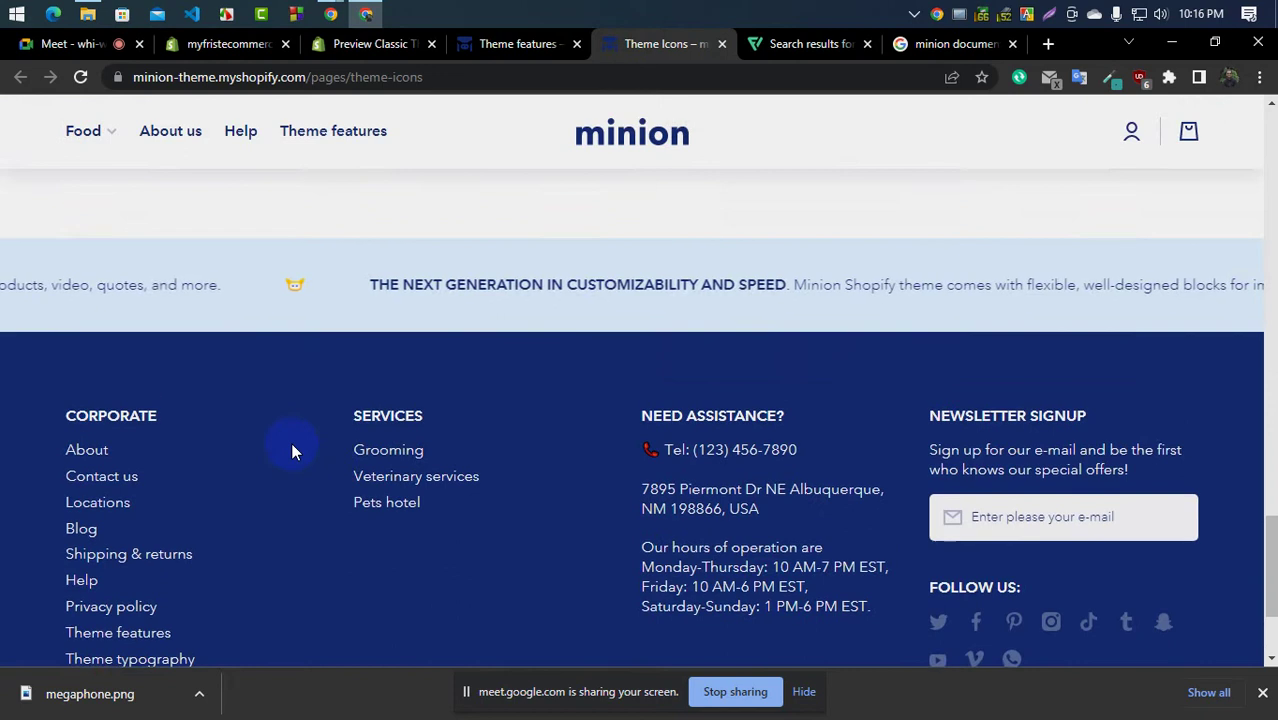
{"action": "scroll", "coordinate": [291, 449], "scroll_direction": "up", "scroll_amount": 15}
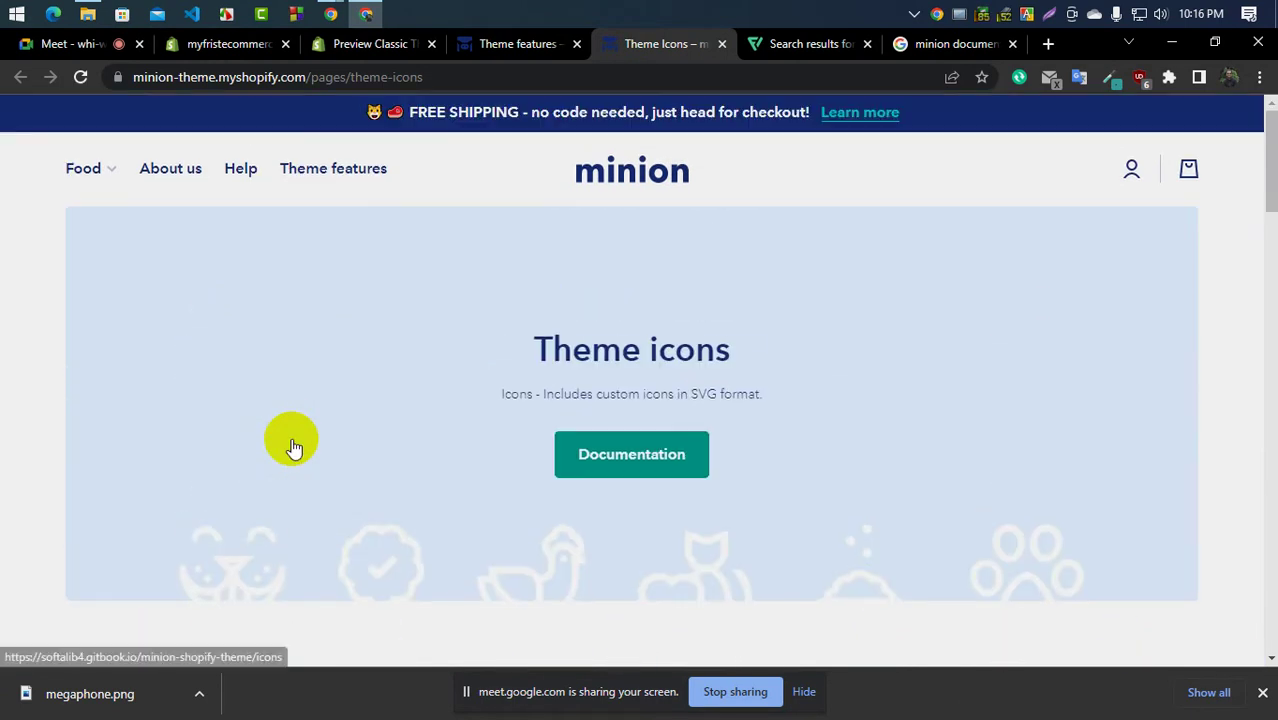
{"action": "scroll", "coordinate": [282, 485], "scroll_direction": "down", "scroll_amount": 5}
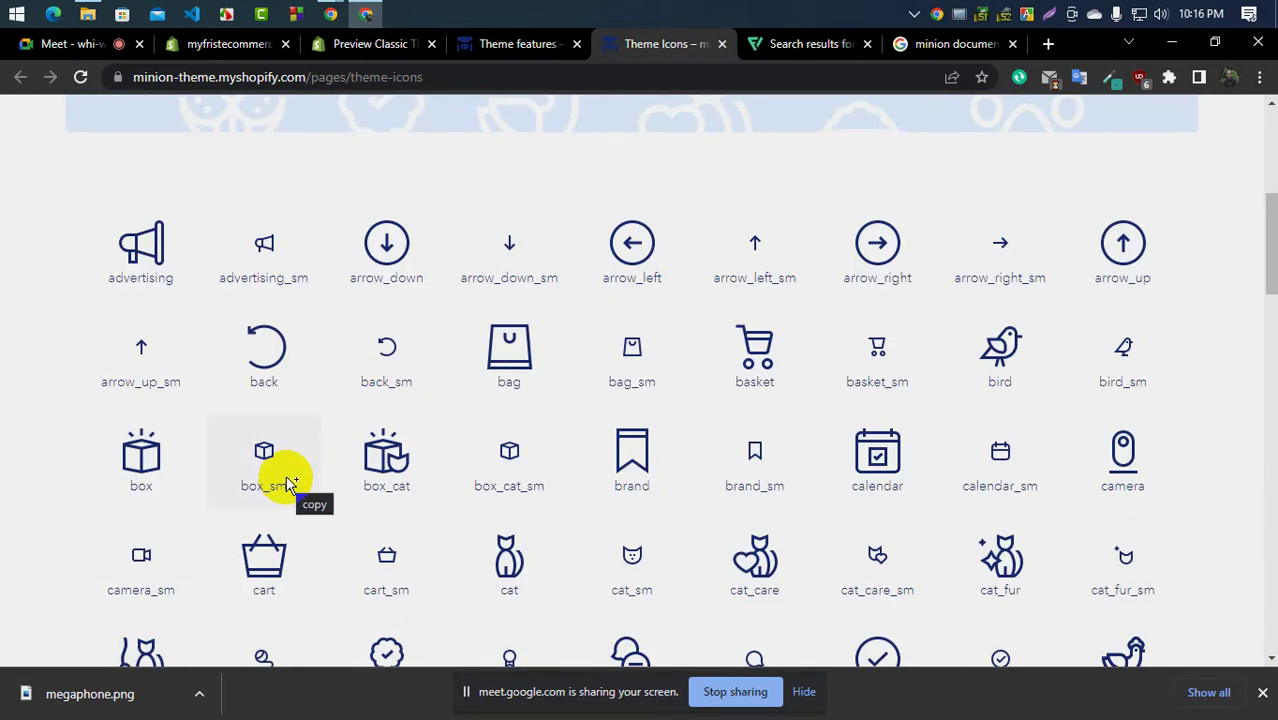
{"action": "scroll", "coordinate": [287, 478], "scroll_direction": "down", "scroll_amount": 12}
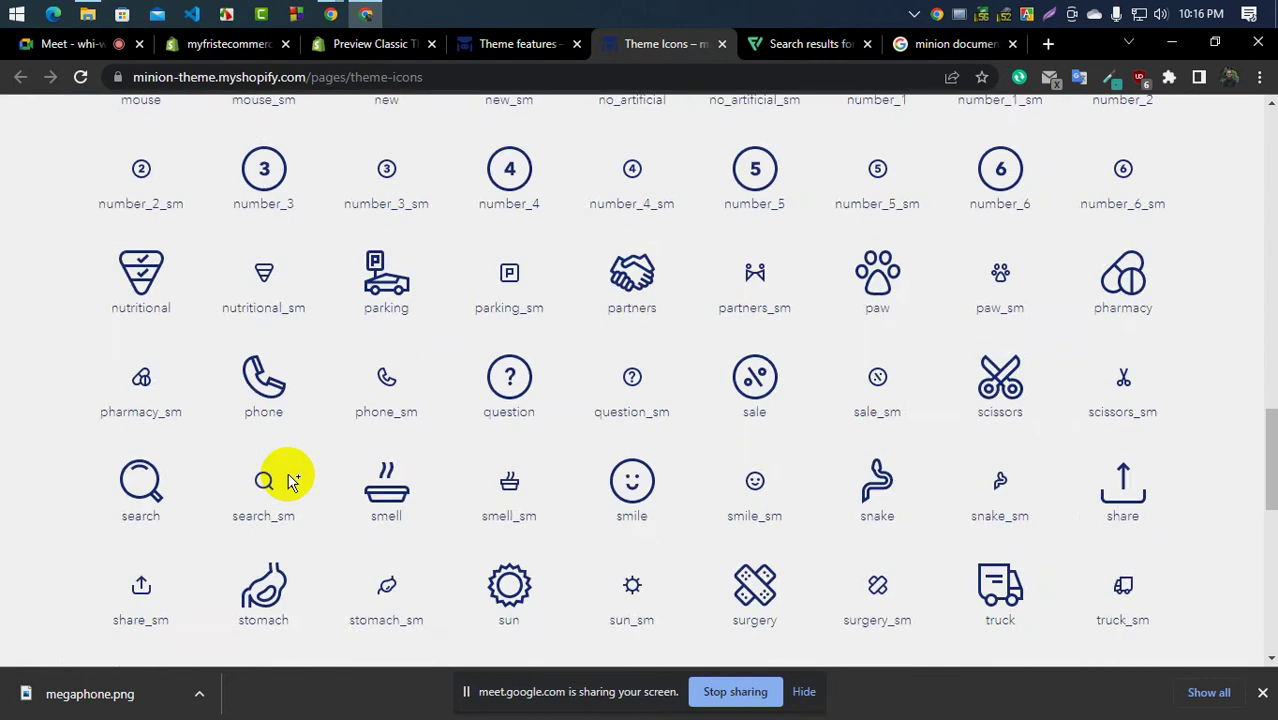
{"action": "scroll", "coordinate": [288, 474], "scroll_direction": "down", "scroll_amount": 10}
Switch to the Theme features page and look through its sections, collection pages and content pages down to the footer
{"action": "left_click", "coordinate": [513, 45]}
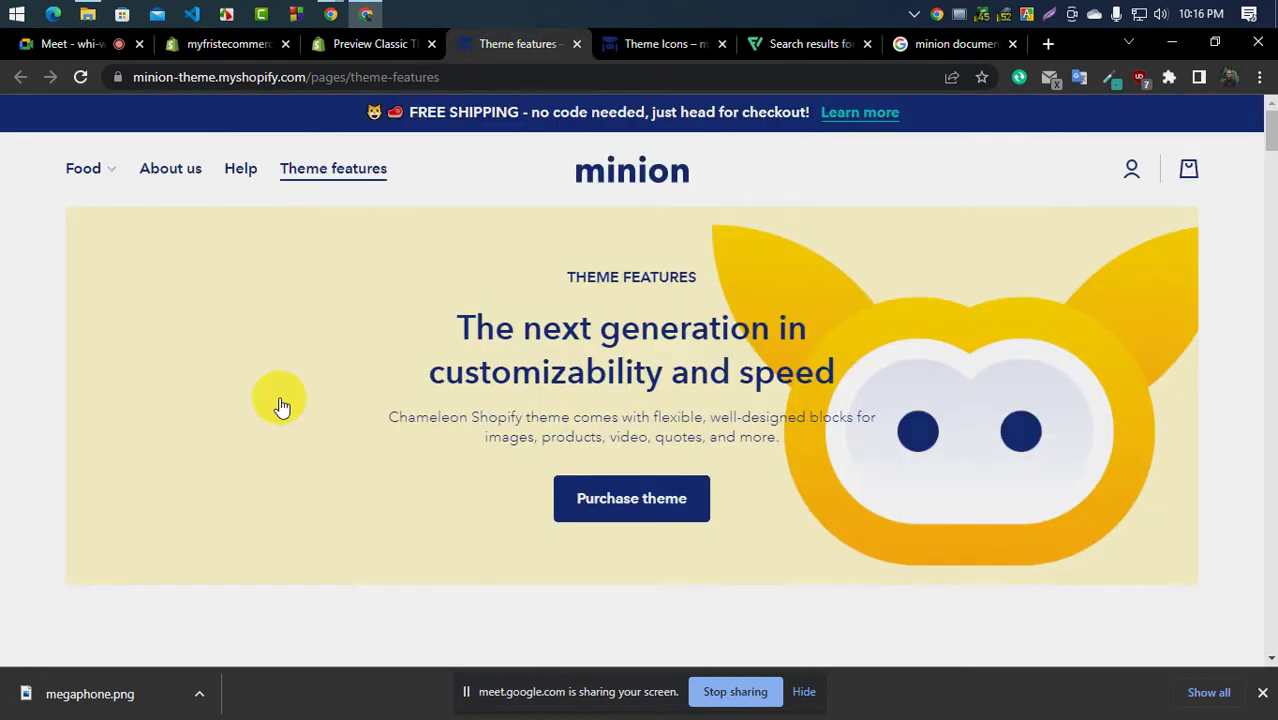
{"action": "scroll", "coordinate": [281, 405], "scroll_direction": "down", "scroll_amount": 20}
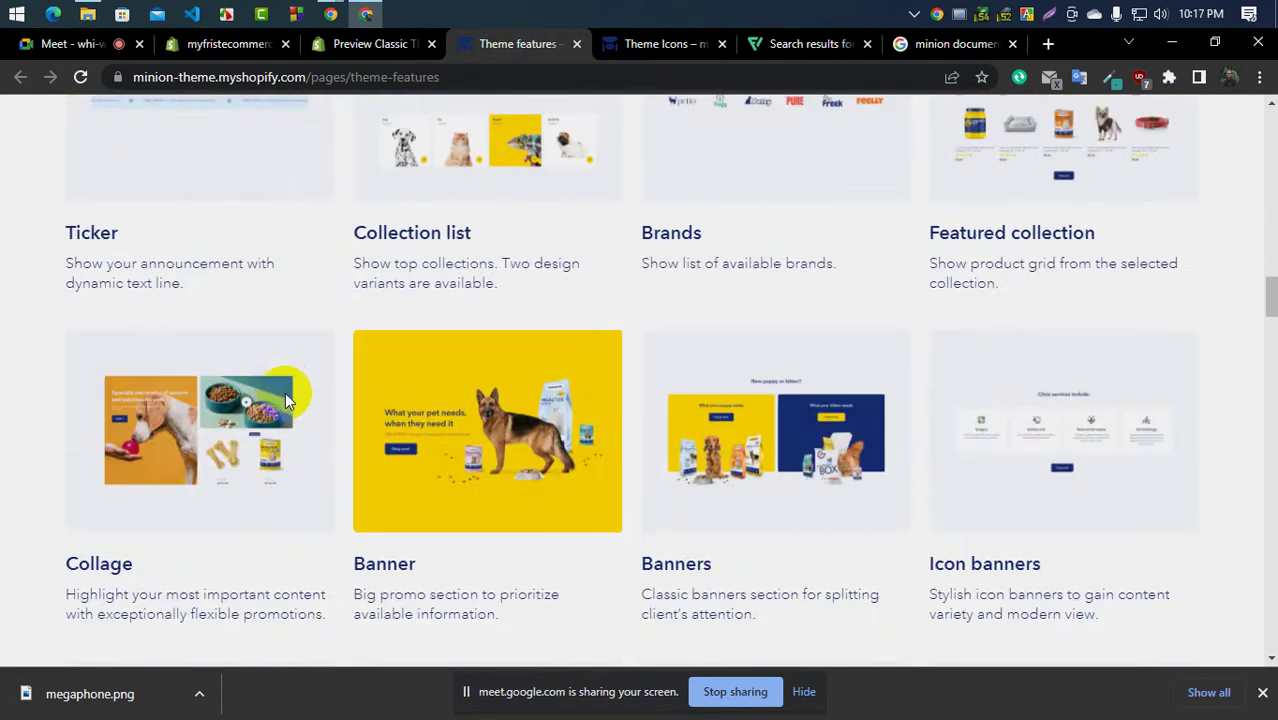
{"action": "scroll", "coordinate": [285, 398], "scroll_direction": "down", "scroll_amount": 8}
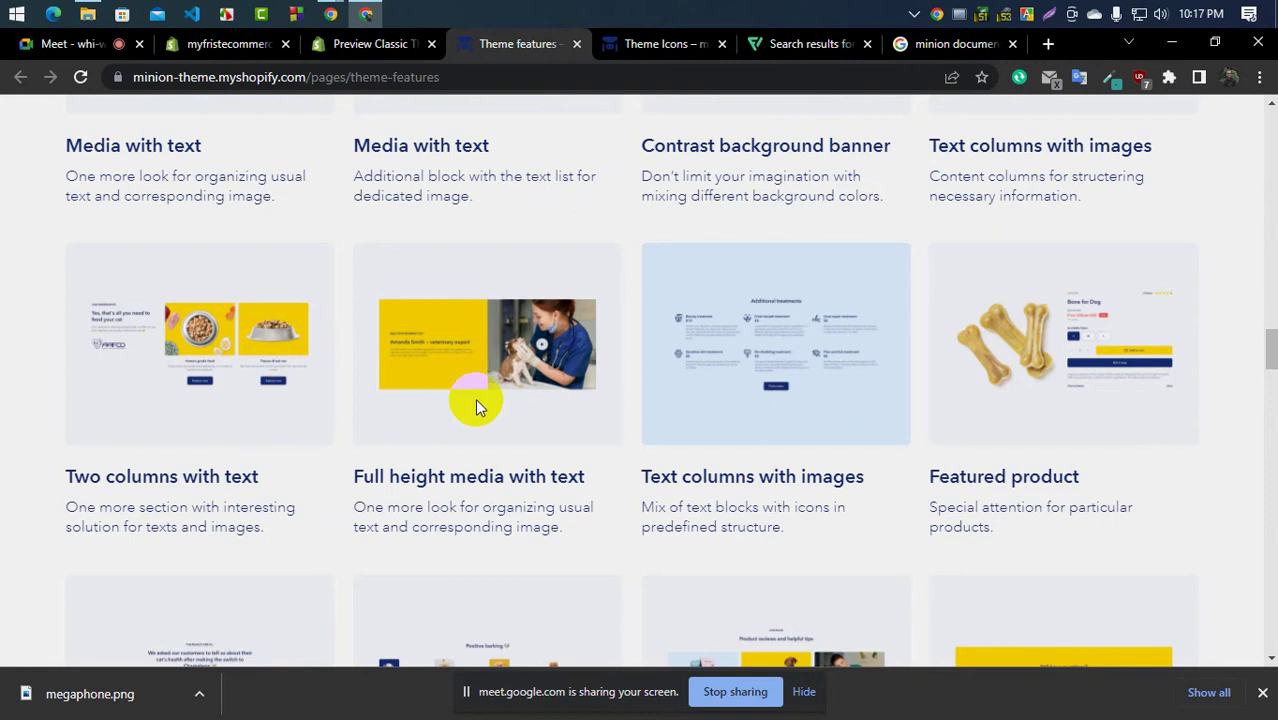
{"action": "scroll", "coordinate": [478, 402], "scroll_direction": "down", "scroll_amount": 10}
{"action": "scroll", "coordinate": [478, 400], "scroll_direction": "down", "scroll_amount": 15}
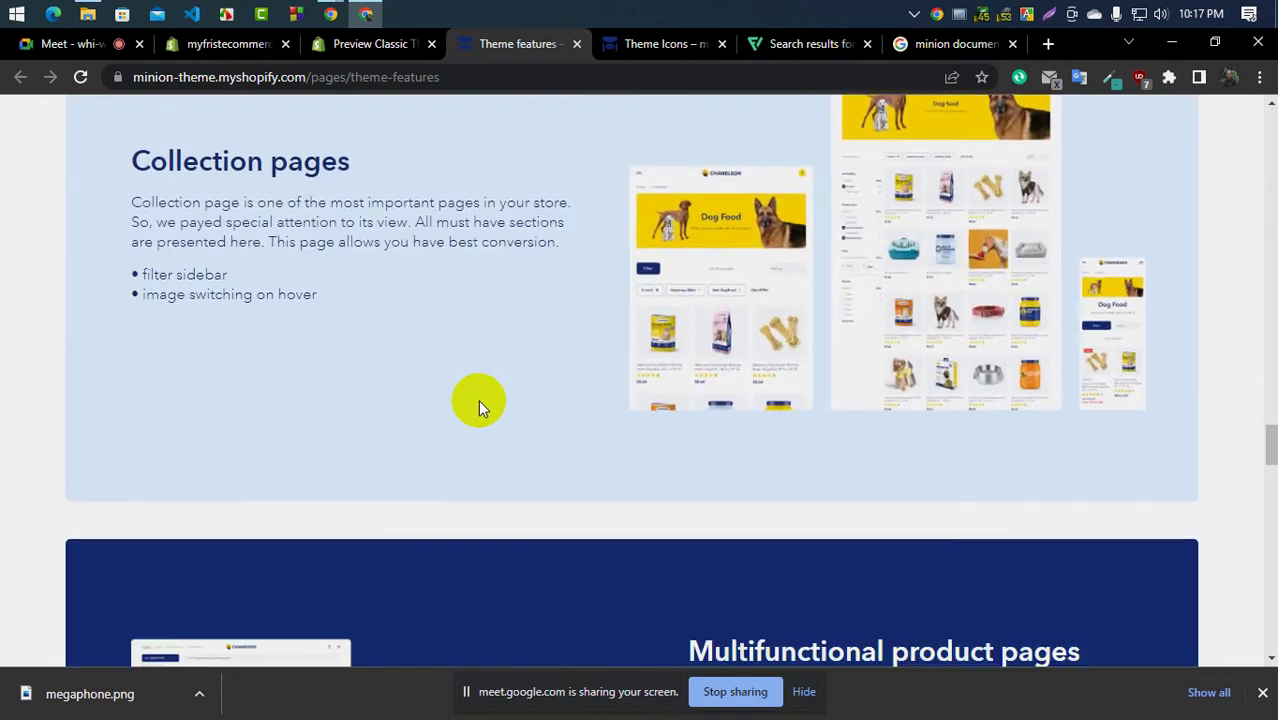
{"action": "scroll", "coordinate": [478, 400], "scroll_direction": "down", "scroll_amount": 15}
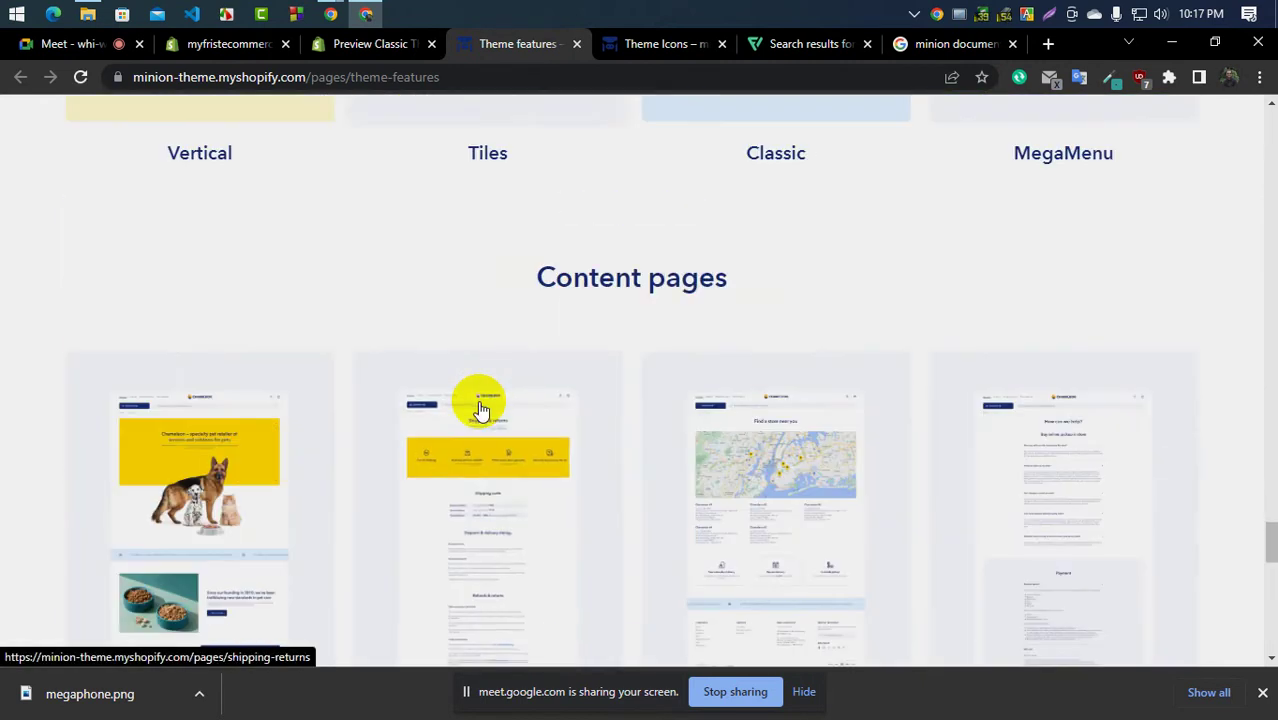
{"action": "scroll", "coordinate": [478, 400], "scroll_direction": "down", "scroll_amount": 2}
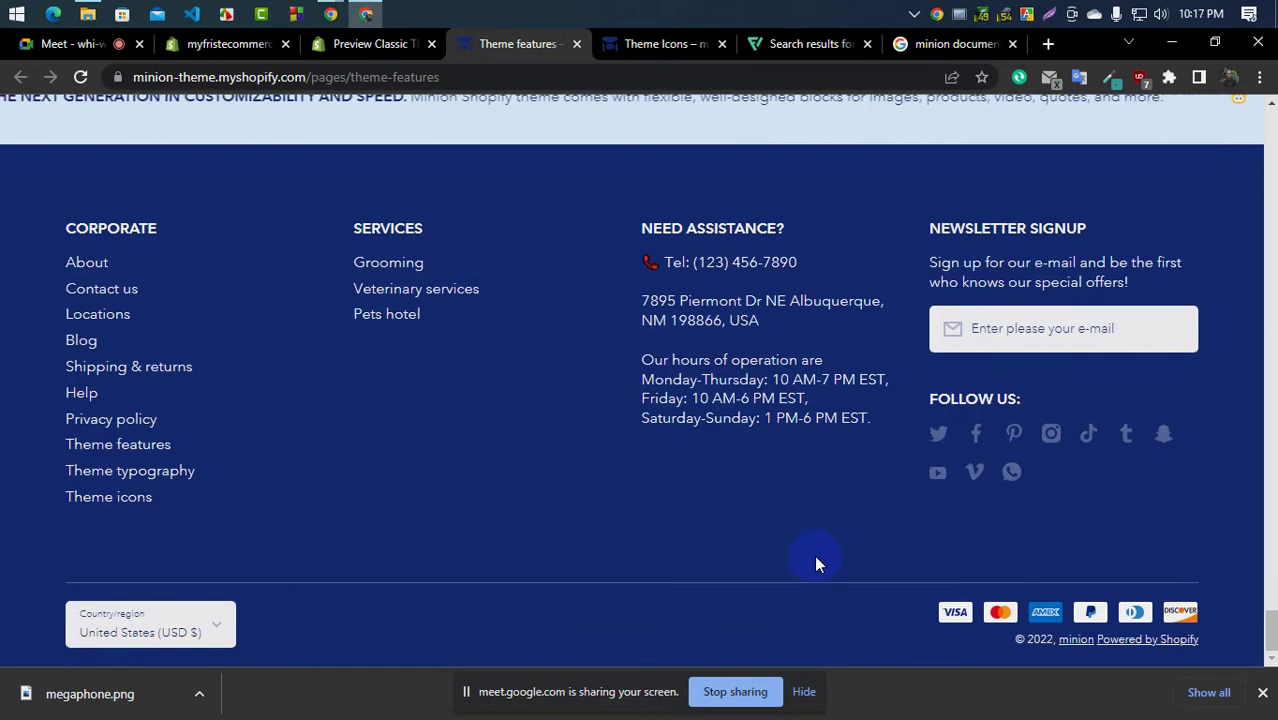
Switch to the Classic demo store preview and go back from it to the Minion theme's listing page
{"action": "left_click", "coordinate": [378, 44]}
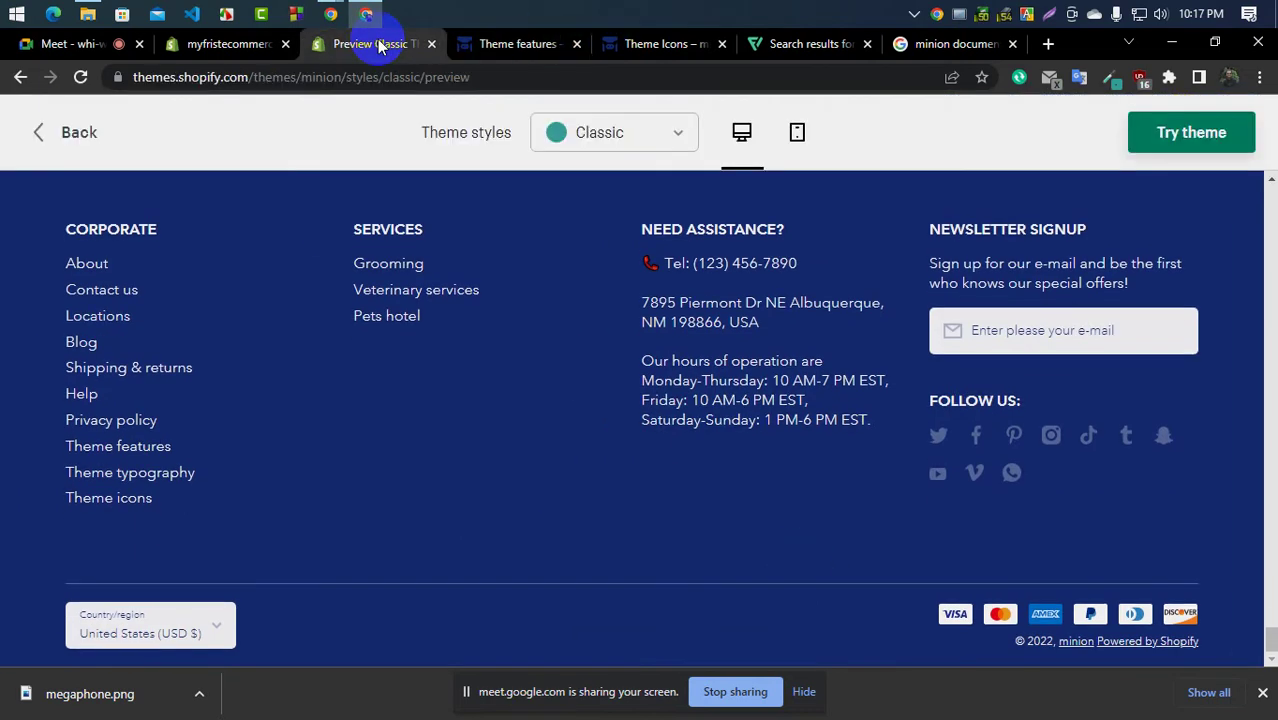
{"action": "scroll", "coordinate": [390, 320], "scroll_direction": "up", "scroll_amount": 20}
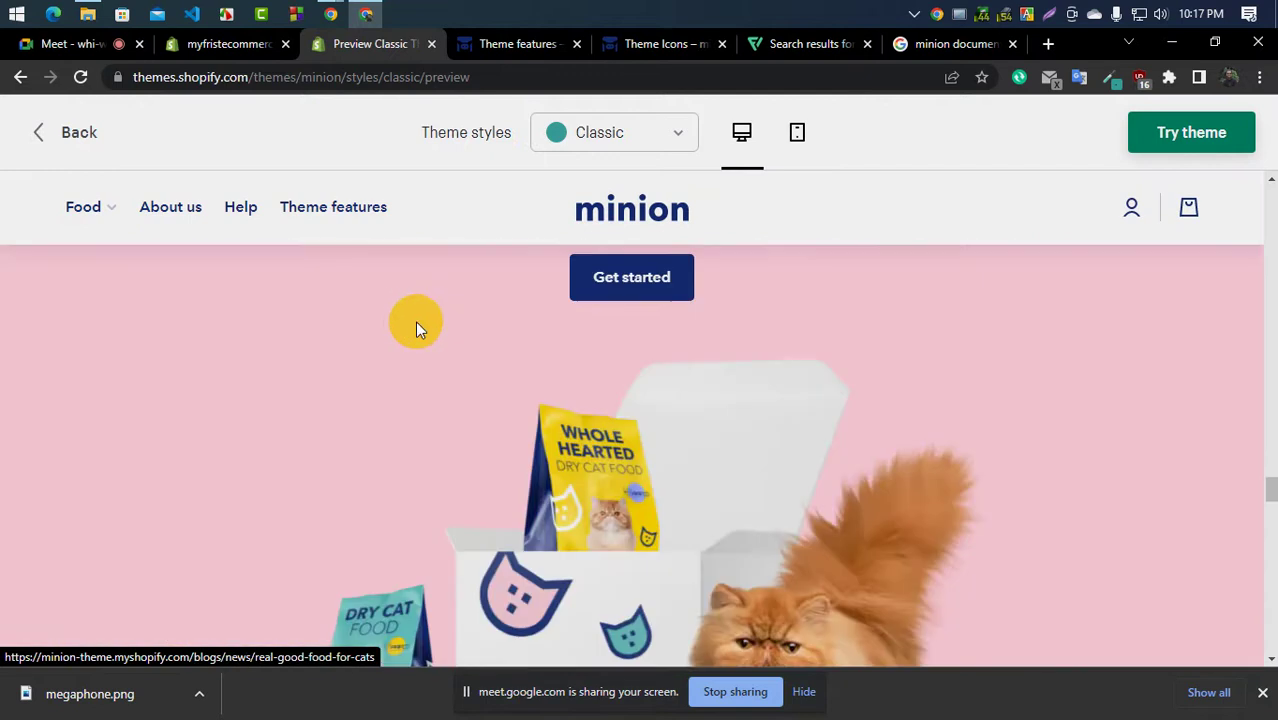
{"action": "scroll", "coordinate": [415, 320], "scroll_direction": "up", "scroll_amount": 3}
{"action": "left_click", "coordinate": [48, 132]}
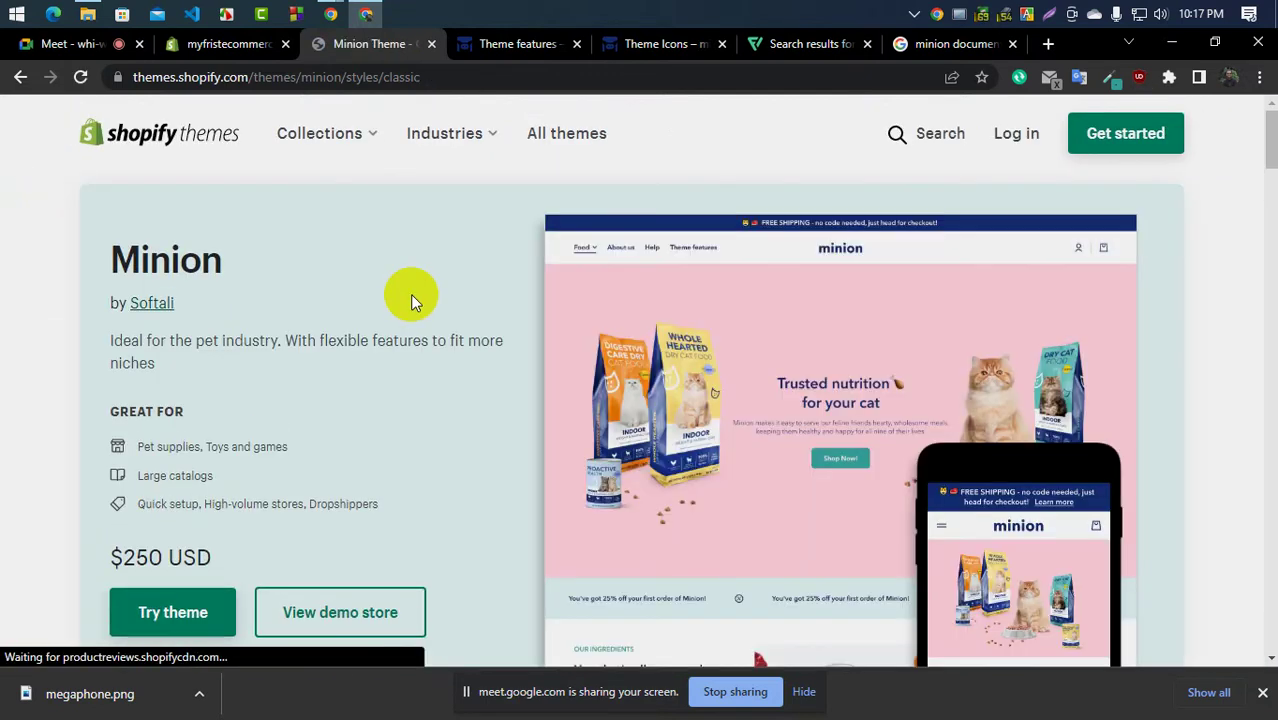
Open the theme's documentation from the listing's Support and documentation section in a new tab and switch to it
{"action": "scroll", "coordinate": [397, 367], "scroll_direction": "down", "scroll_amount": 2}
{"action": "scroll", "coordinate": [410, 410], "scroll_direction": "down", "scroll_amount": 2}
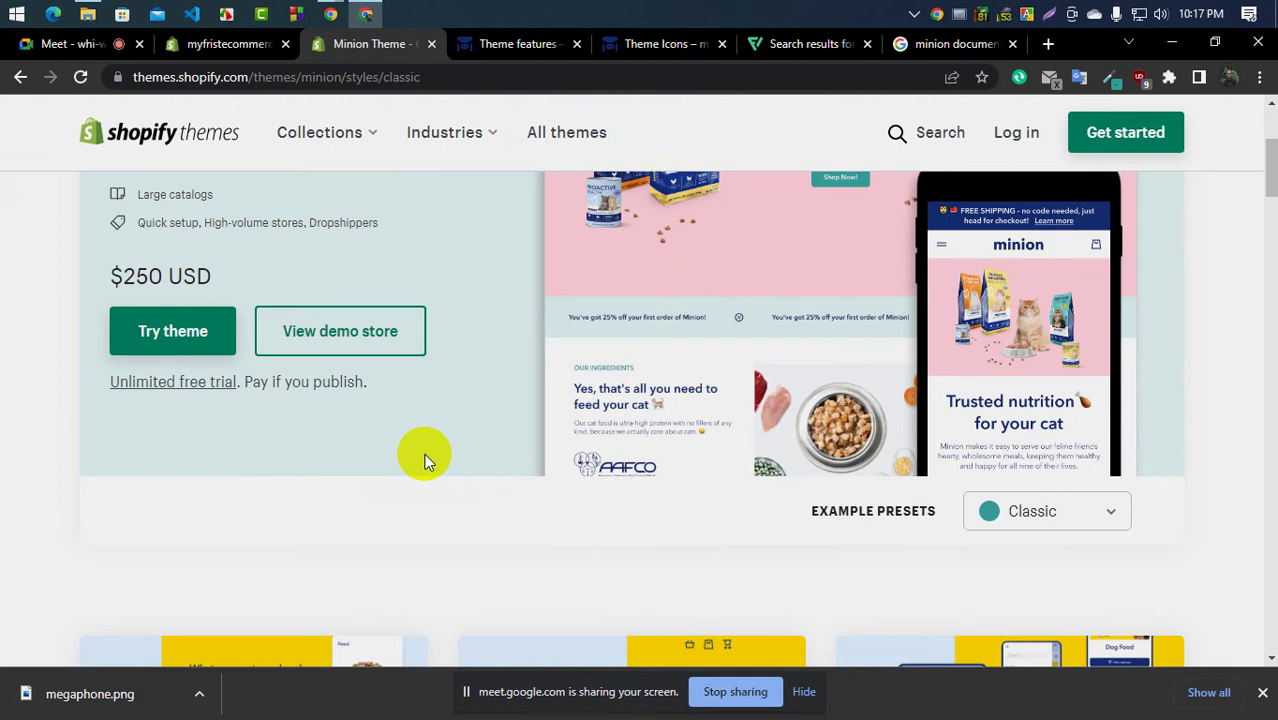
{"action": "scroll", "coordinate": [640, 505], "scroll_direction": "down", "scroll_amount": 5}
{"action": "scroll", "coordinate": [669, 494], "scroll_direction": "down", "scroll_amount": 4}
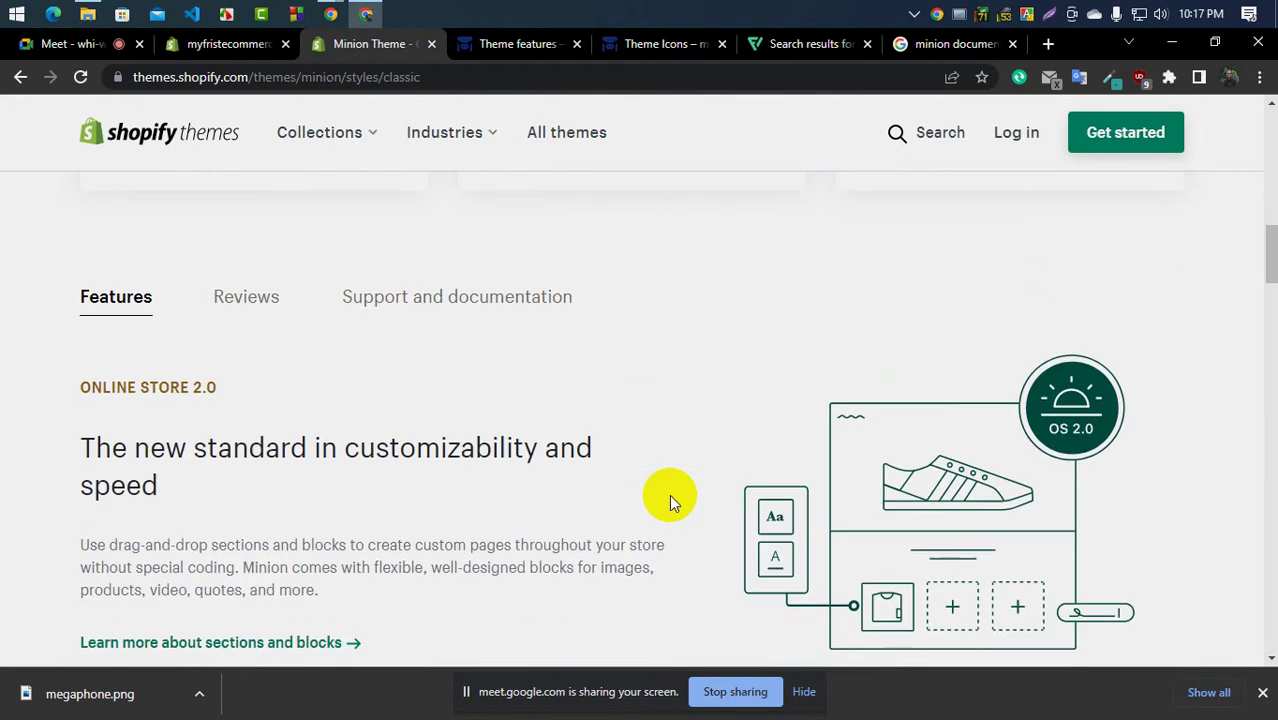
{"action": "left_click", "coordinate": [480, 314]}
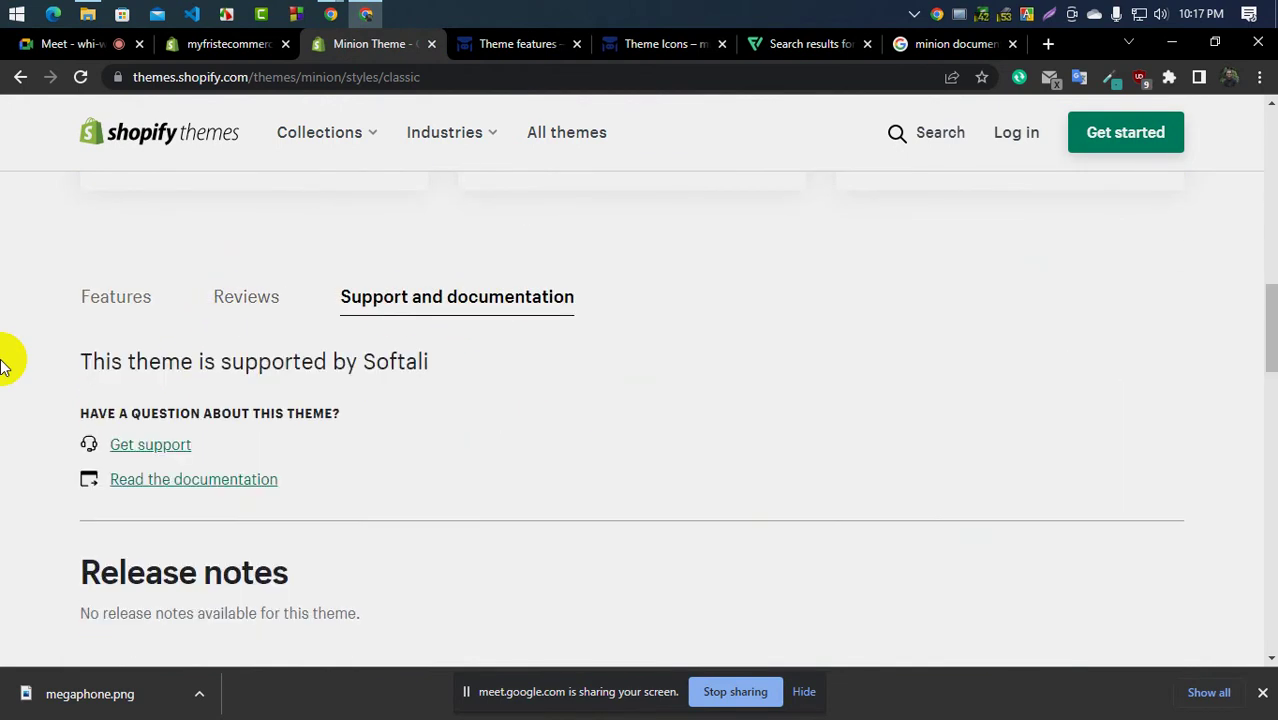
{"action": "scroll", "coordinate": [3, 365], "scroll_direction": "down", "scroll_amount": 1}
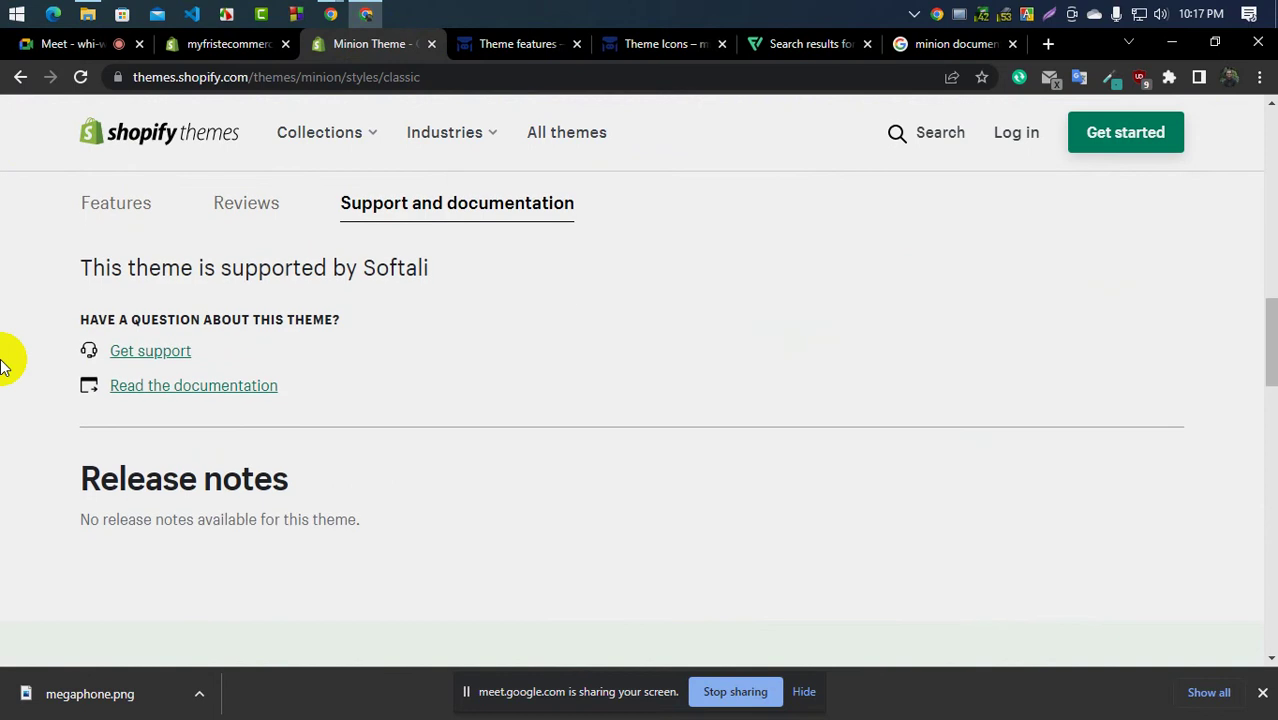
{"action": "right_click", "coordinate": [226, 395]}
{"action": "left_click", "coordinate": [265, 403]}
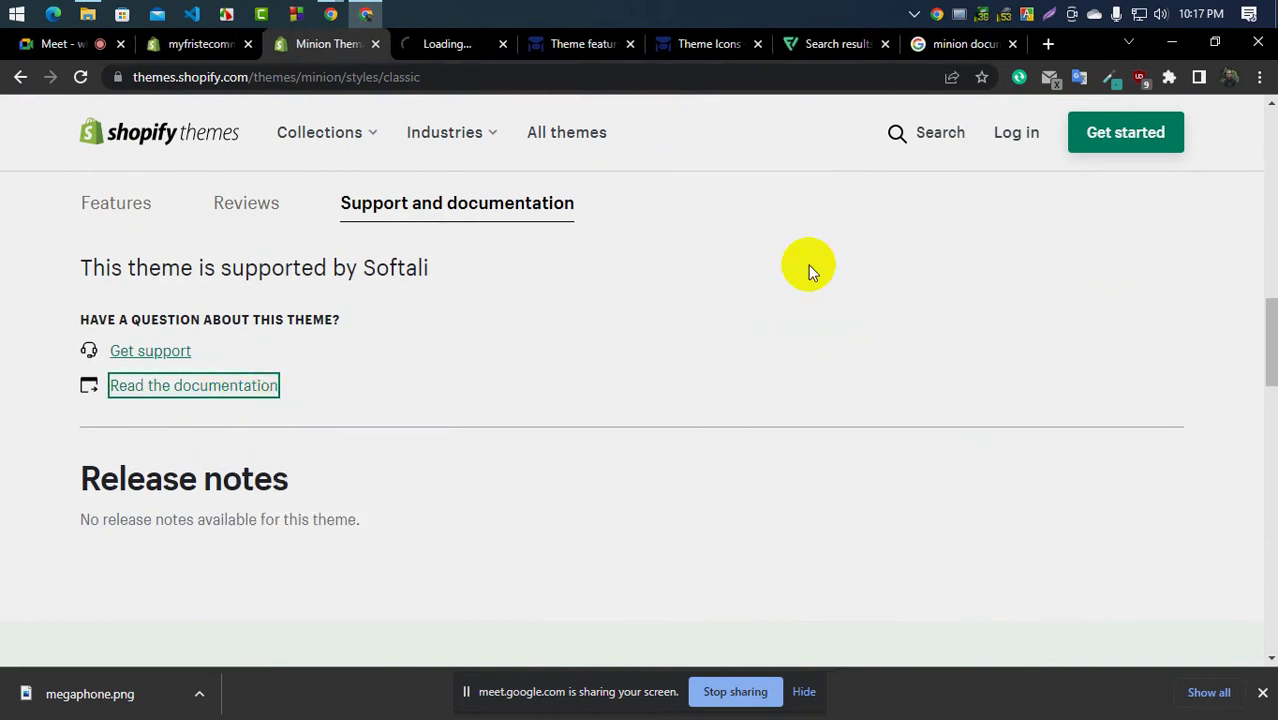
{"action": "left_click", "coordinate": [474, 44]}
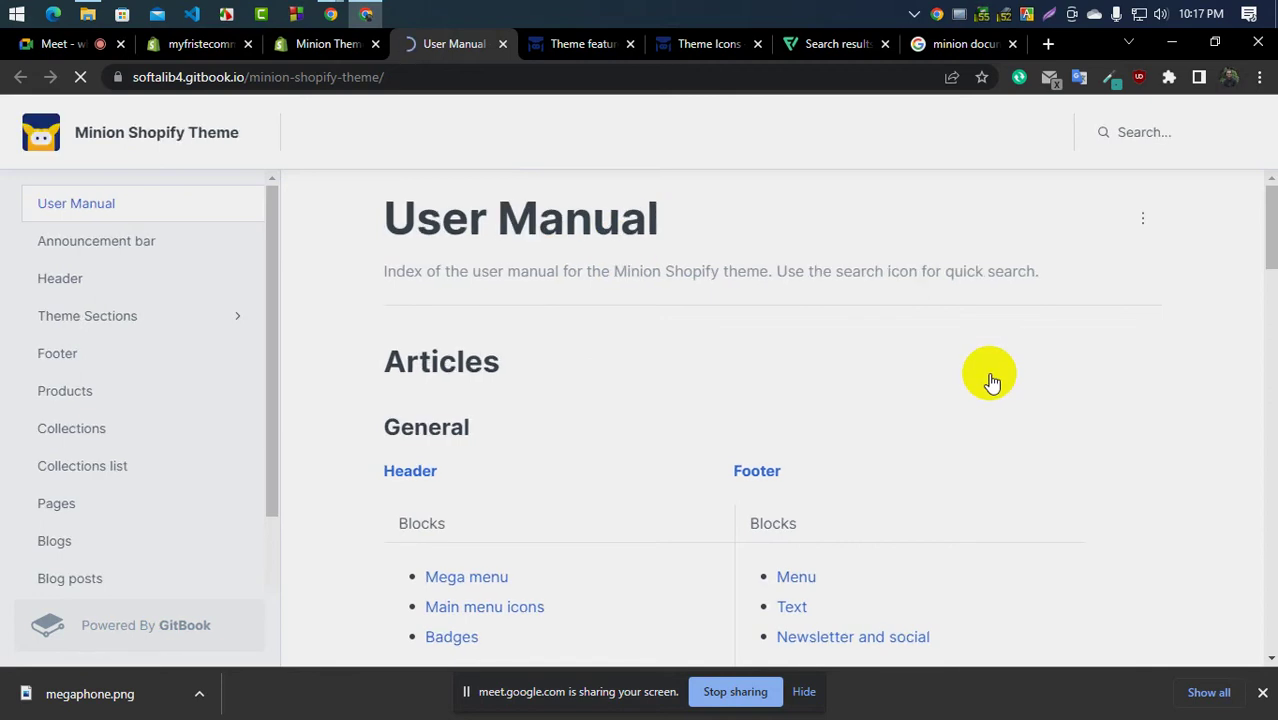
Open the Icons article in the Minion user manual and read its steps for adding theme icons
{"action": "scroll", "coordinate": [526, 399], "scroll_direction": "down", "scroll_amount": 3}
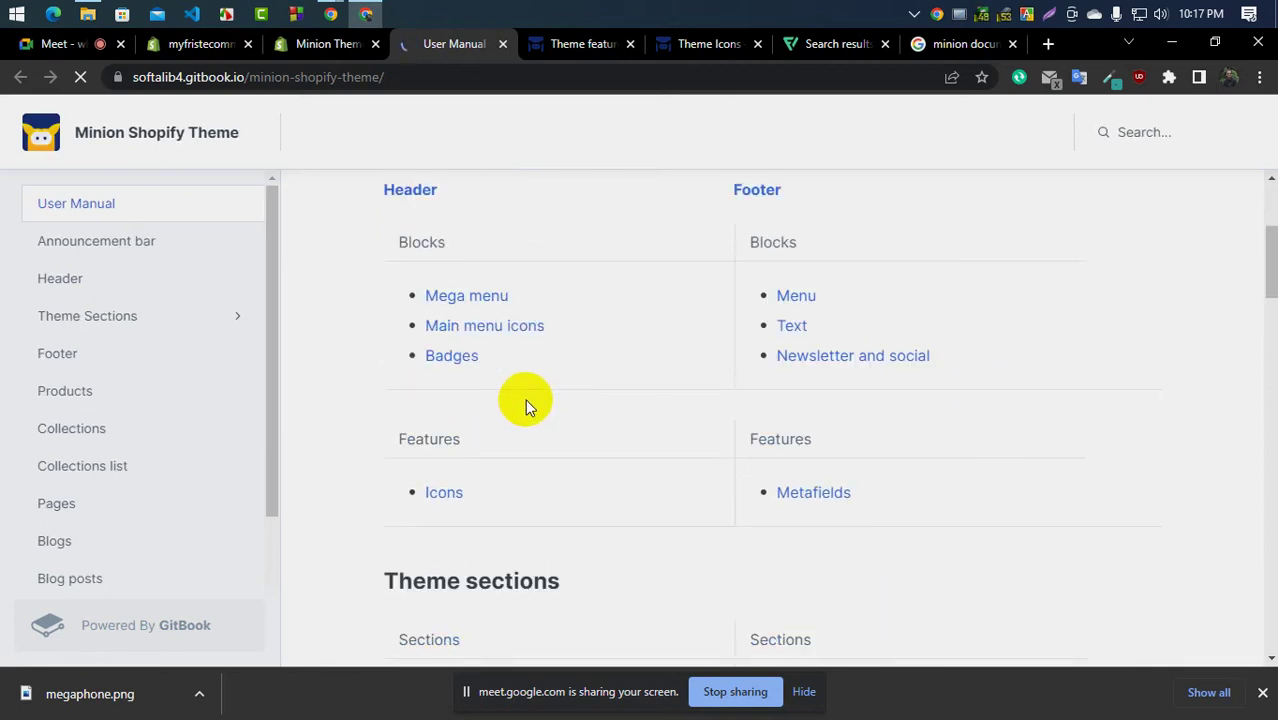
{"action": "scroll", "coordinate": [128, 347], "scroll_direction": "down", "scroll_amount": 2}
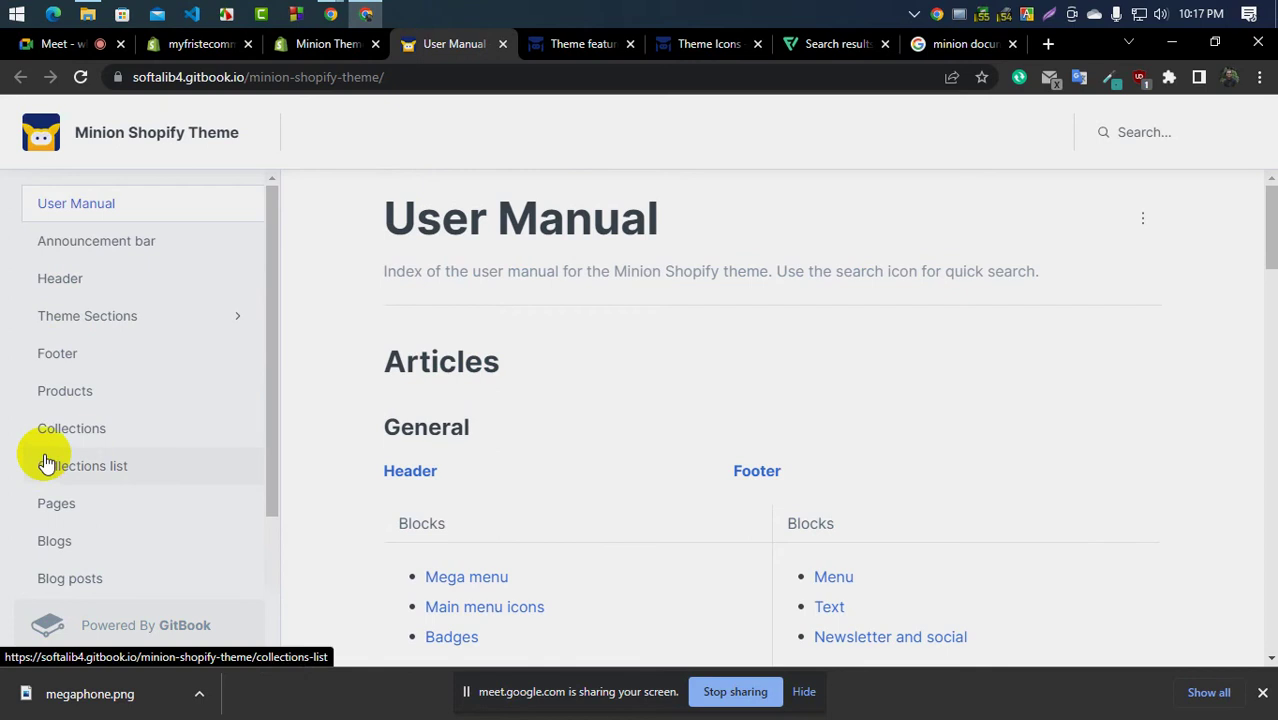
{"action": "scroll", "coordinate": [45, 455], "scroll_direction": "down", "scroll_amount": 2}
{"action": "scroll", "coordinate": [100, 525], "scroll_direction": "down", "scroll_amount": 2}
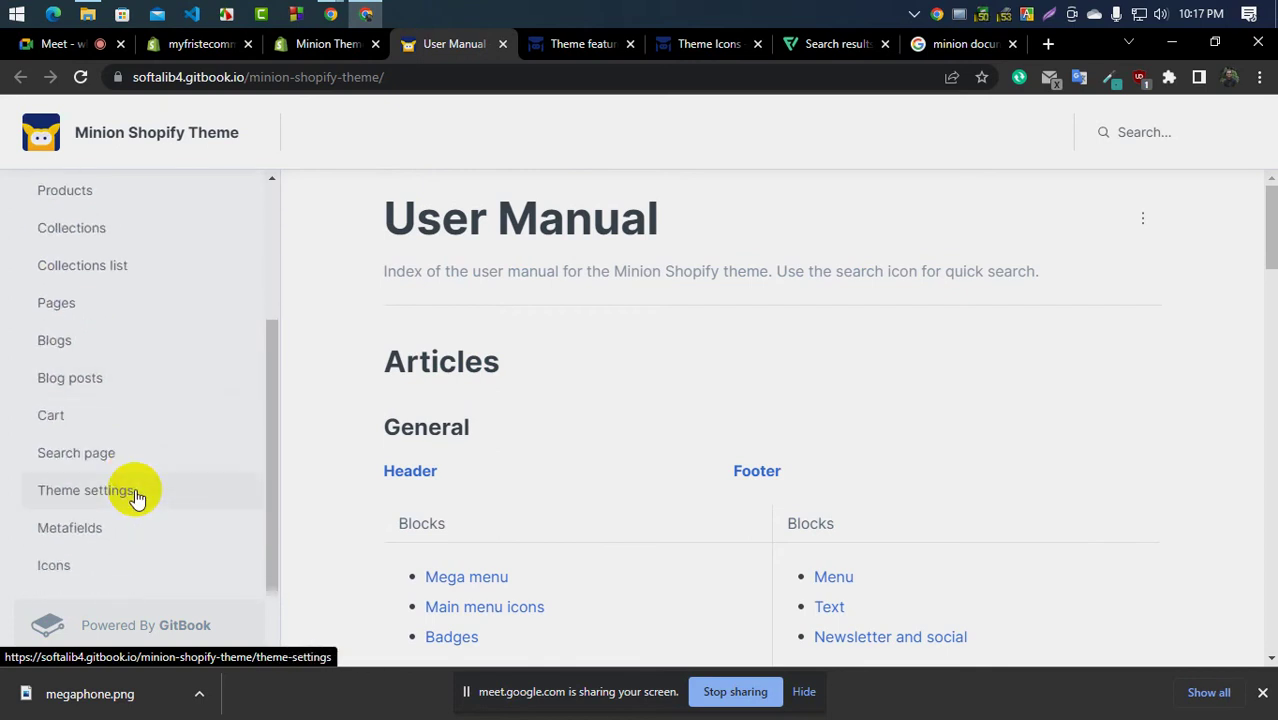
{"action": "left_click", "coordinate": [56, 568]}
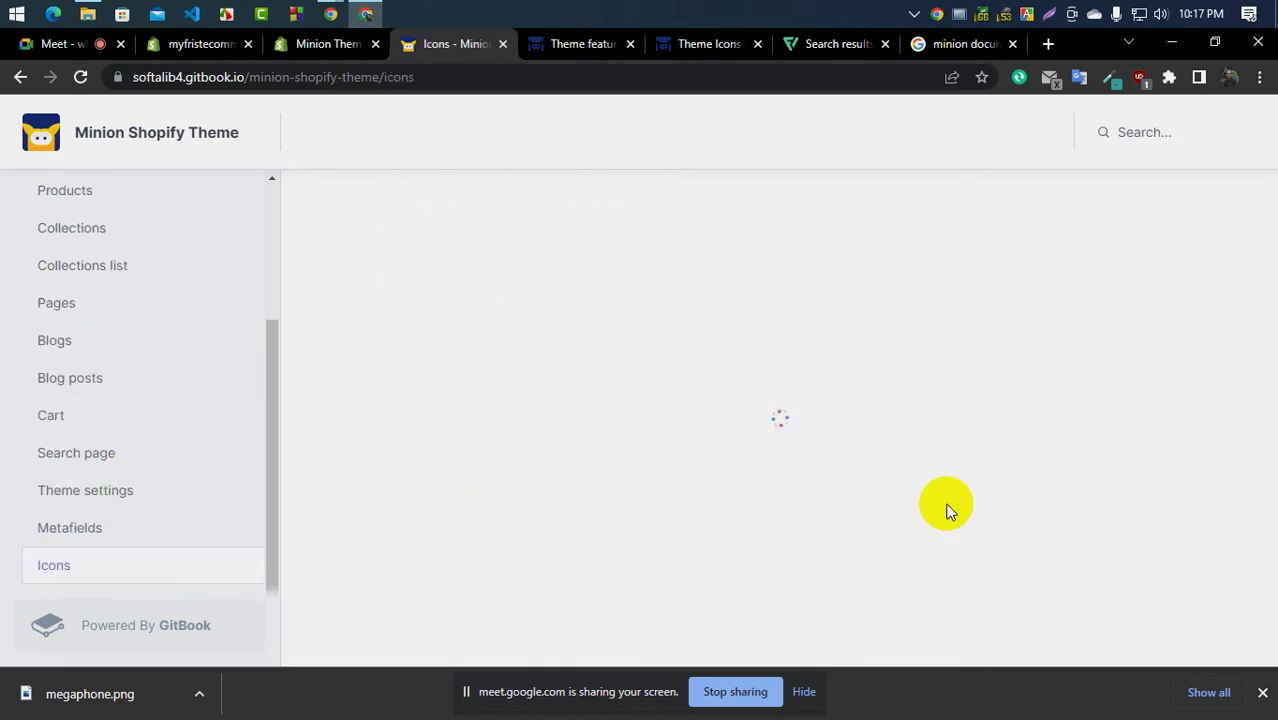
{"action": "scroll", "coordinate": [551, 508], "scroll_direction": "down", "scroll_amount": 6}
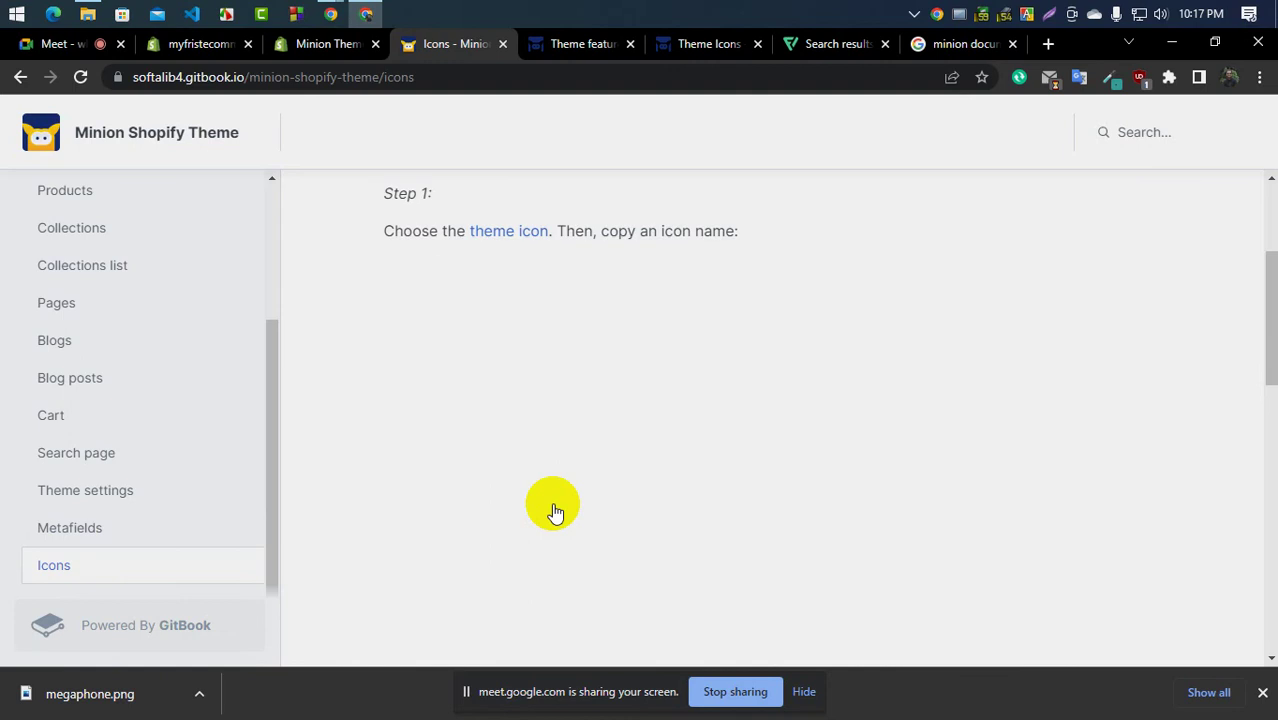
{"action": "scroll", "coordinate": [686, 525], "scroll_direction": "down", "scroll_amount": 2}
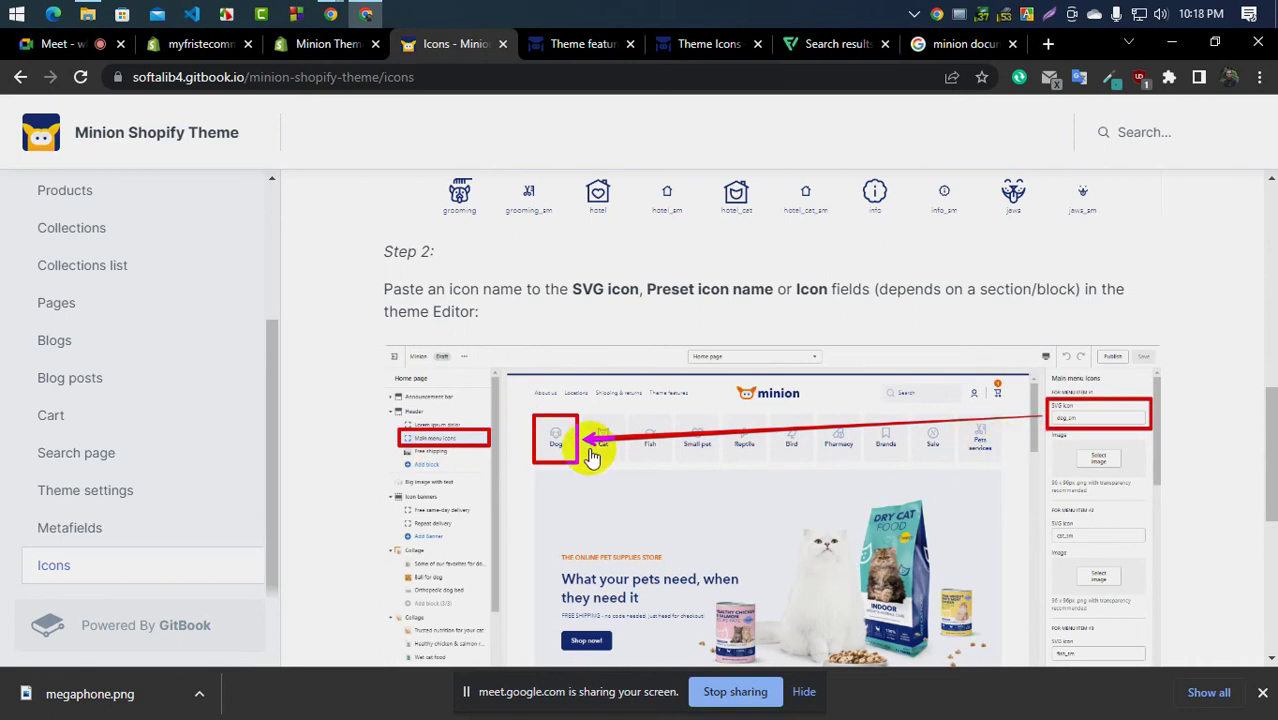
{"action": "scroll", "coordinate": [996, 494], "scroll_direction": "down", "scroll_amount": 3}
{"action": "scroll", "coordinate": [789, 557], "scroll_direction": "down", "scroll_amount": 2}
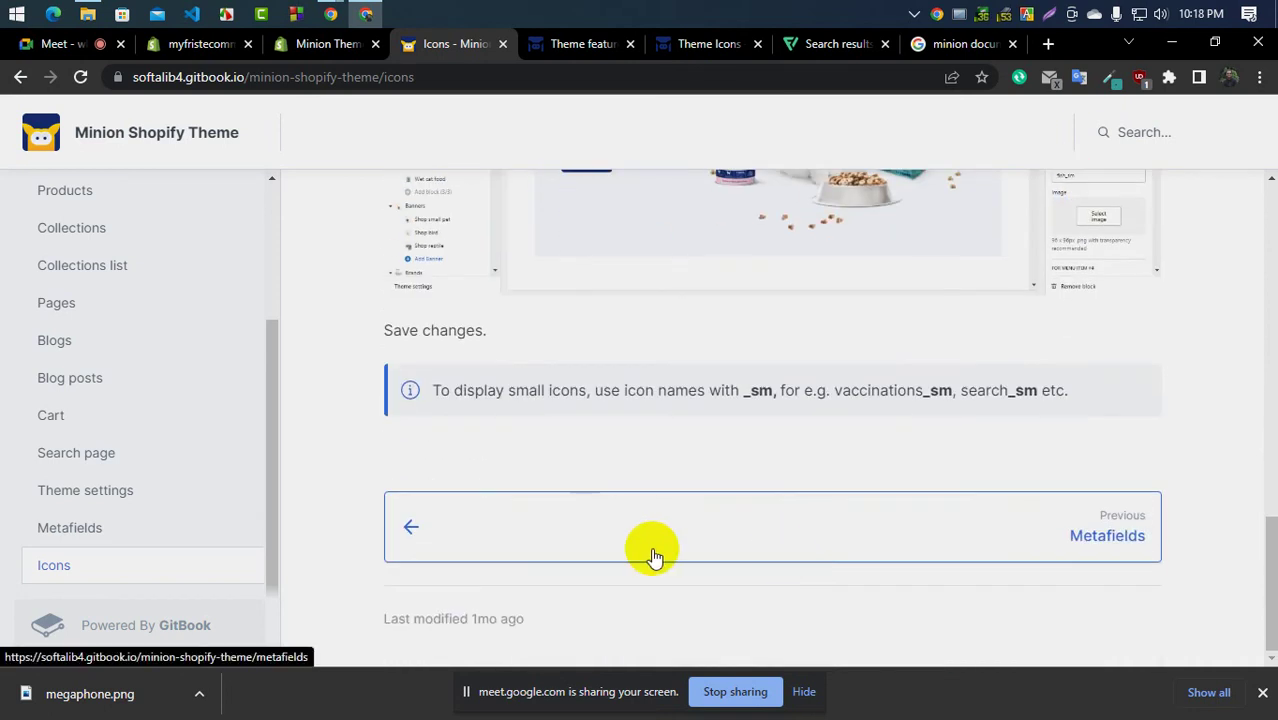
{"action": "scroll", "coordinate": [650, 553], "scroll_direction": "up", "scroll_amount": 15}
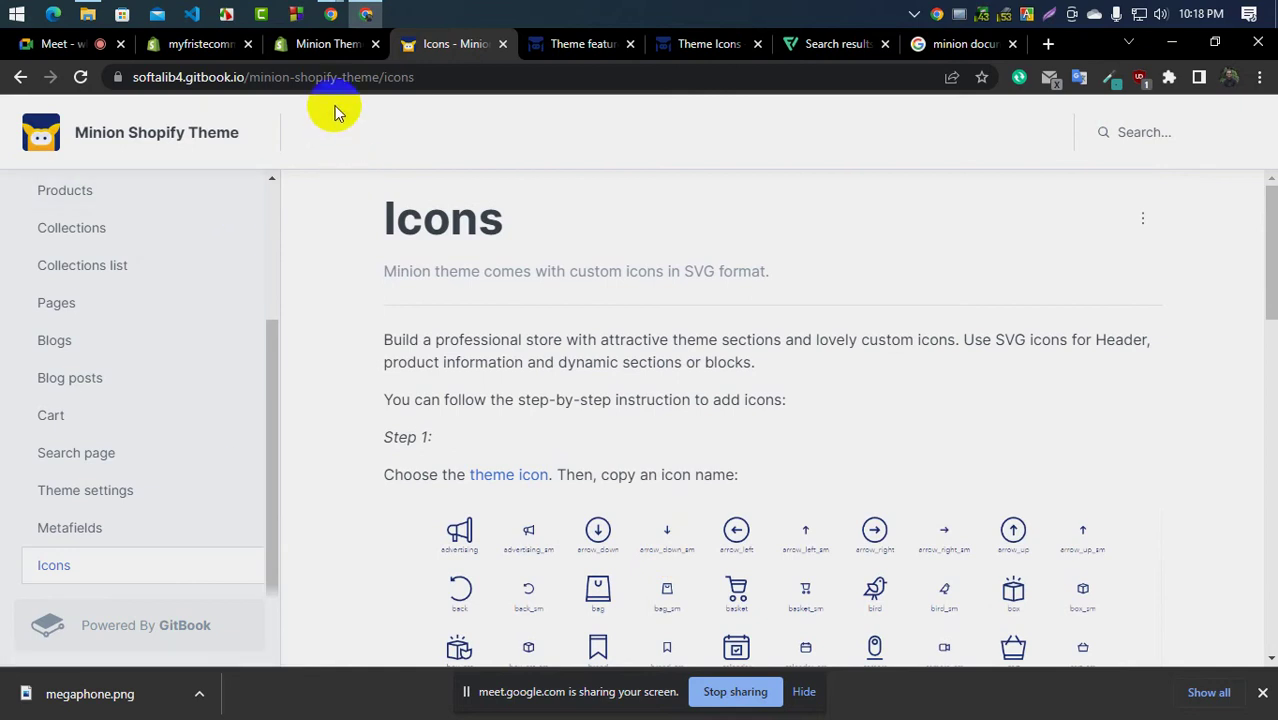
Reopen the demo store from the Minion theme listing and close all browser tabs to the right of it
{"action": "left_click", "coordinate": [334, 58]}
{"action": "left_click", "coordinate": [170, 53]}
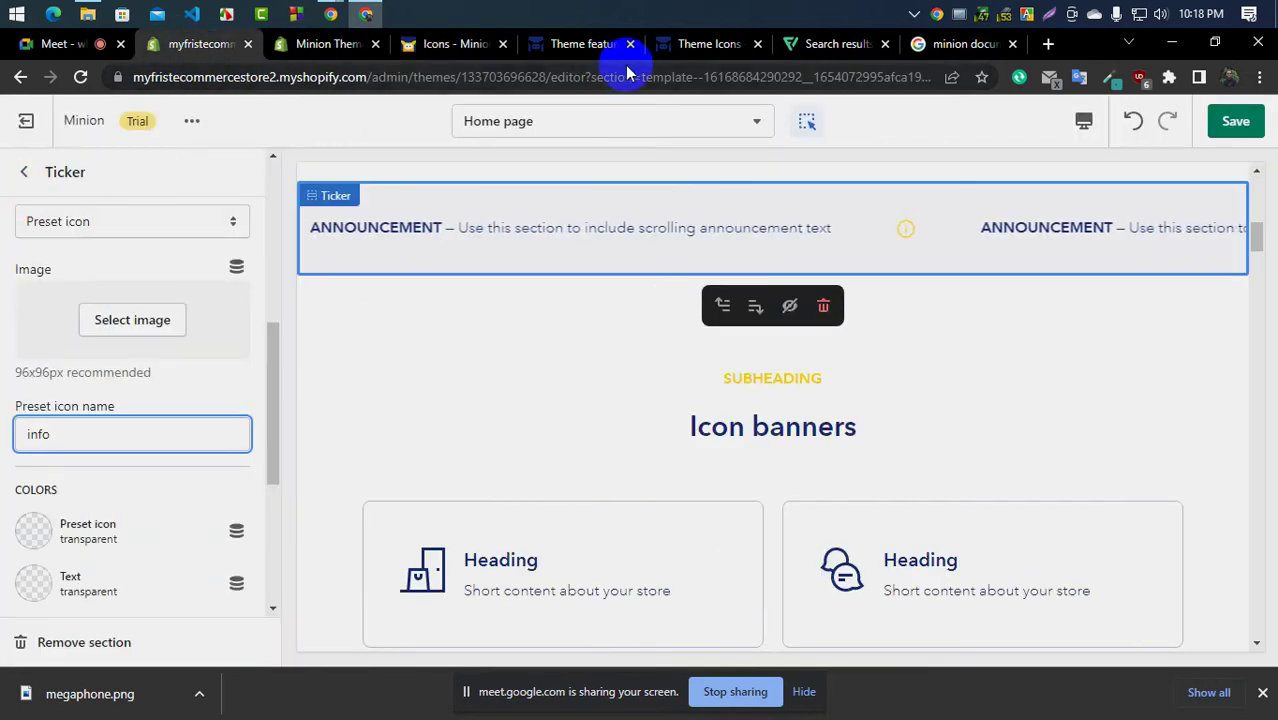
{"action": "left_click", "coordinate": [585, 45]}
{"action": "left_click", "coordinate": [450, 43]}
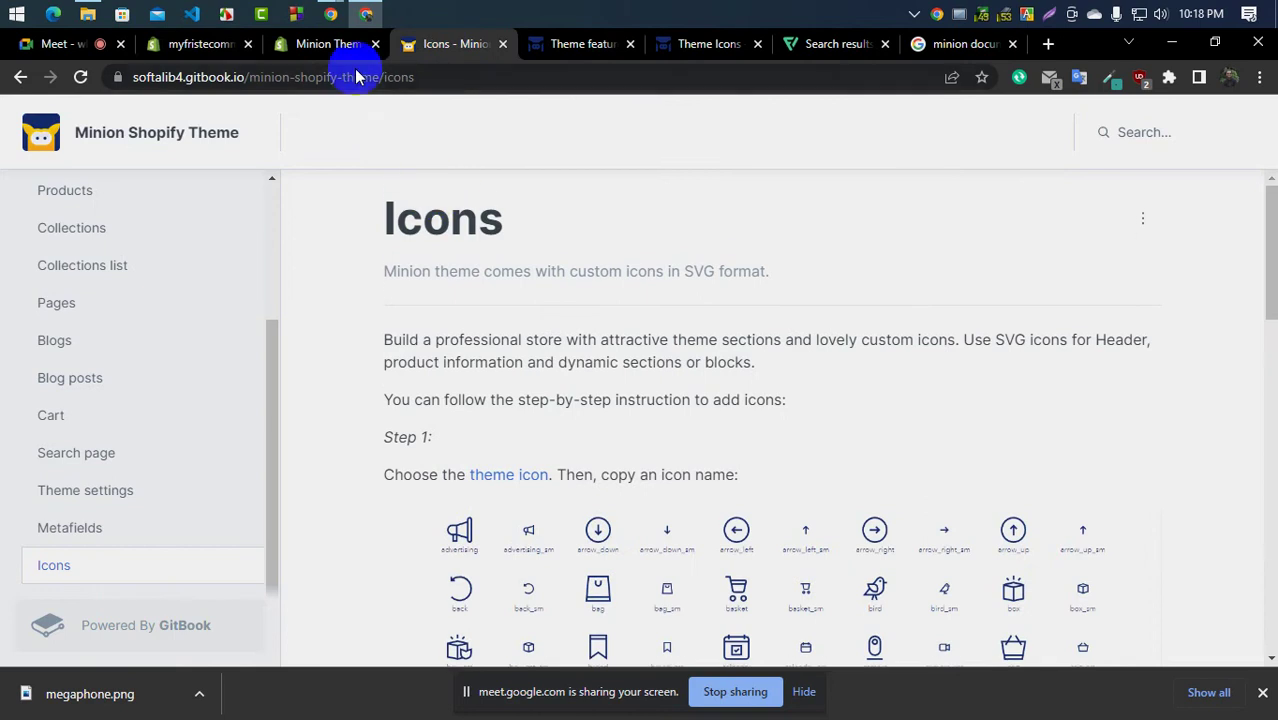
{"action": "left_click", "coordinate": [335, 43]}
{"action": "scroll", "coordinate": [578, 398], "scroll_direction": "up", "scroll_amount": 10}
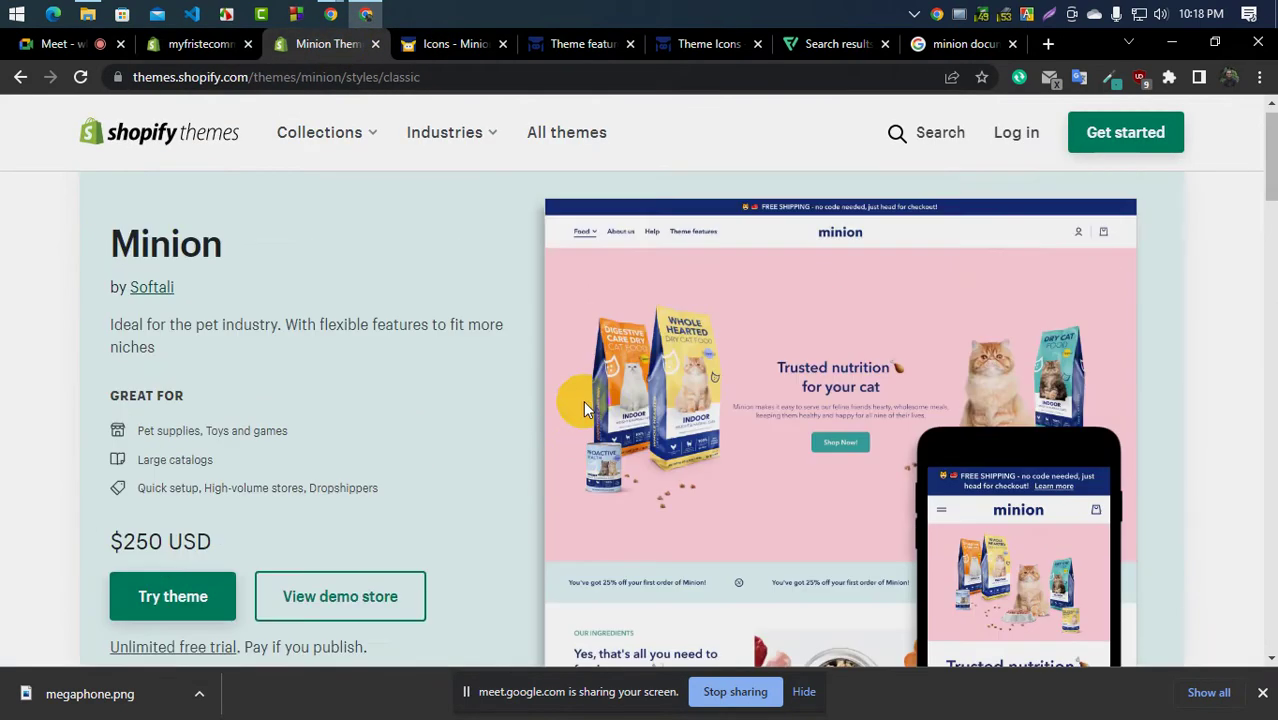
{"action": "scroll", "coordinate": [583, 400], "scroll_direction": "down", "scroll_amount": 1}
{"action": "left_click", "coordinate": [334, 524]}
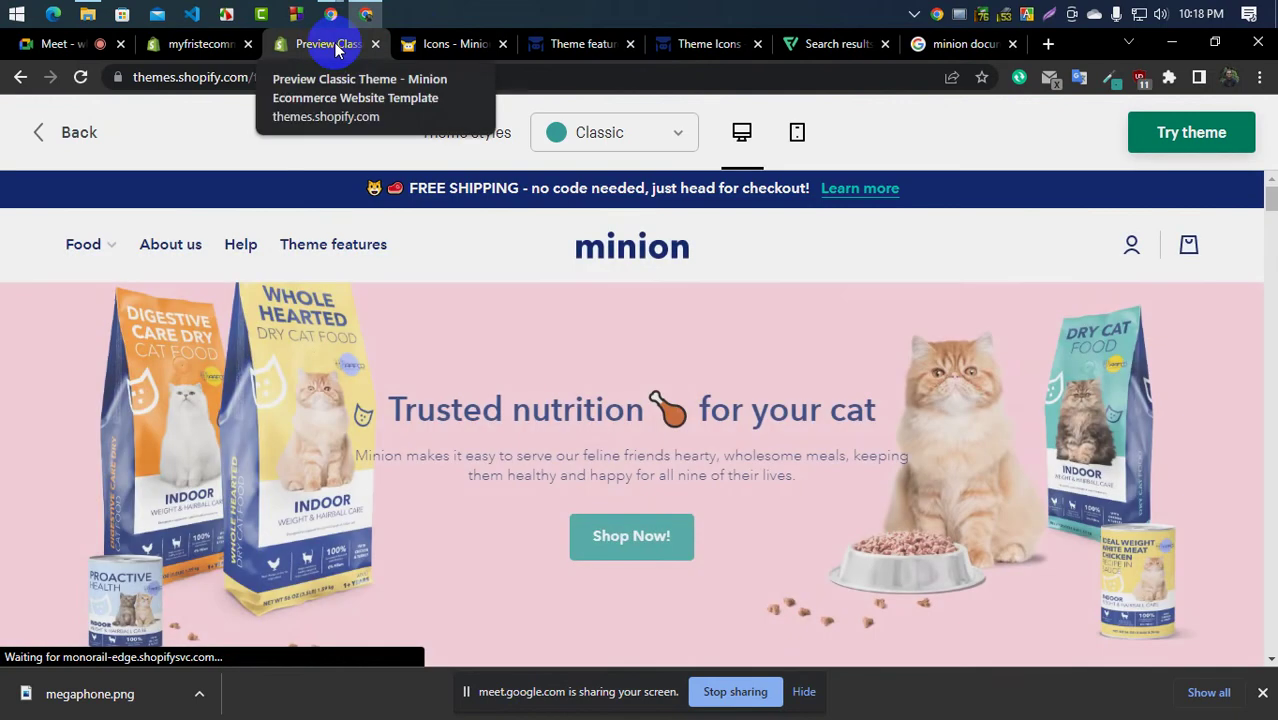
{"action": "right_click", "coordinate": [335, 48]}
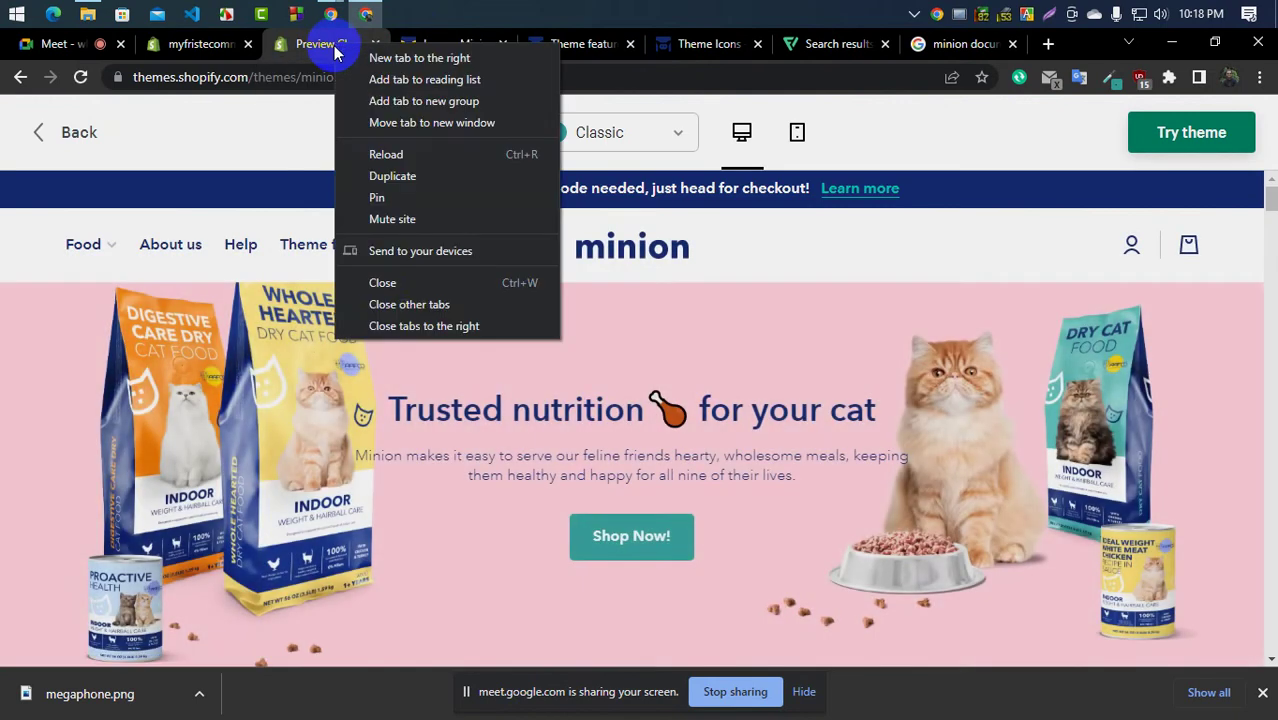
{"action": "left_click", "coordinate": [405, 330]}
Sample the background colour of the demo store's ticker strip with the page color picker
{"action": "scroll", "coordinate": [545, 400], "scroll_direction": "down", "scroll_amount": 8}
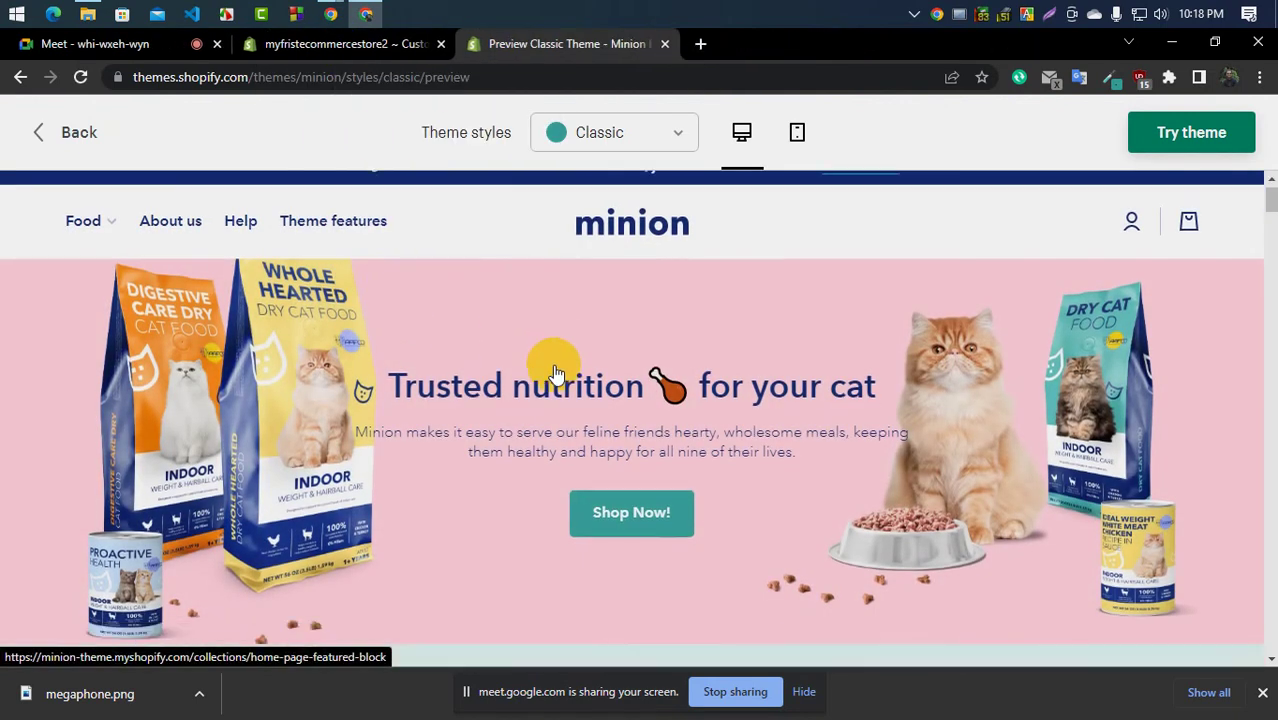
{"action": "scroll", "coordinate": [548, 466], "scroll_direction": "up", "scroll_amount": 5}
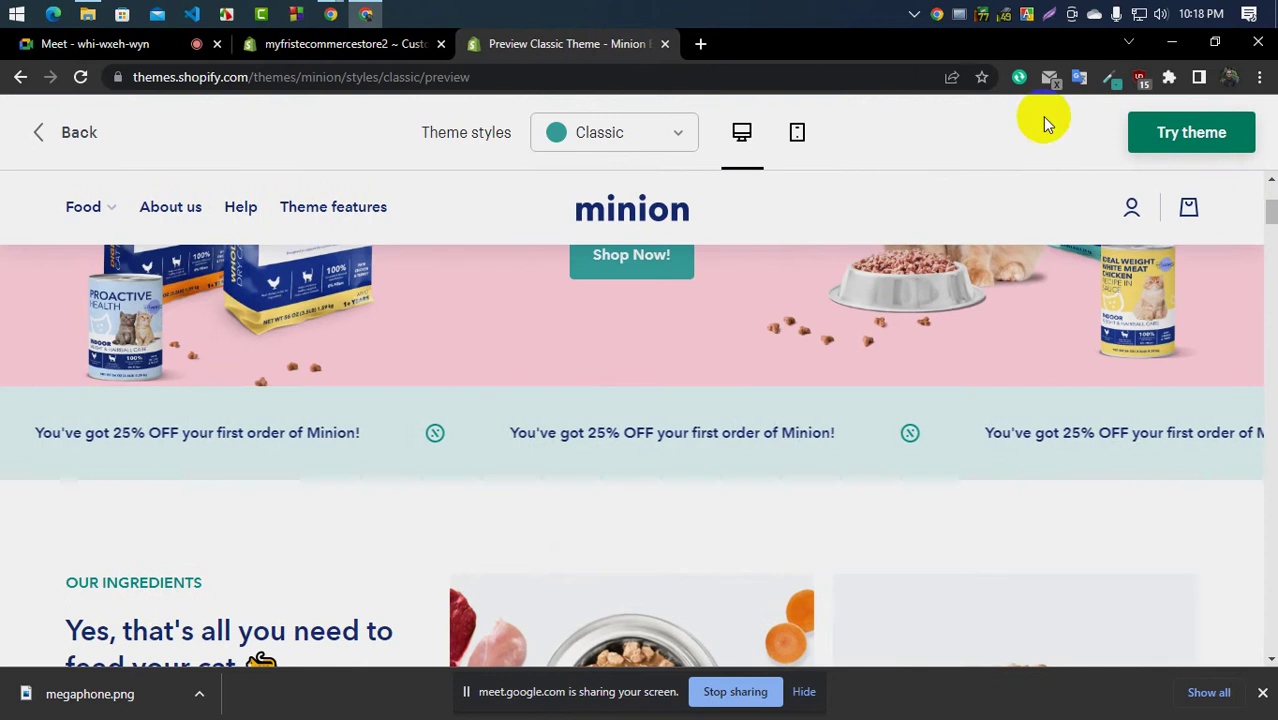
{"action": "left_click", "coordinate": [1110, 80]}
{"action": "left_click", "coordinate": [1078, 106]}
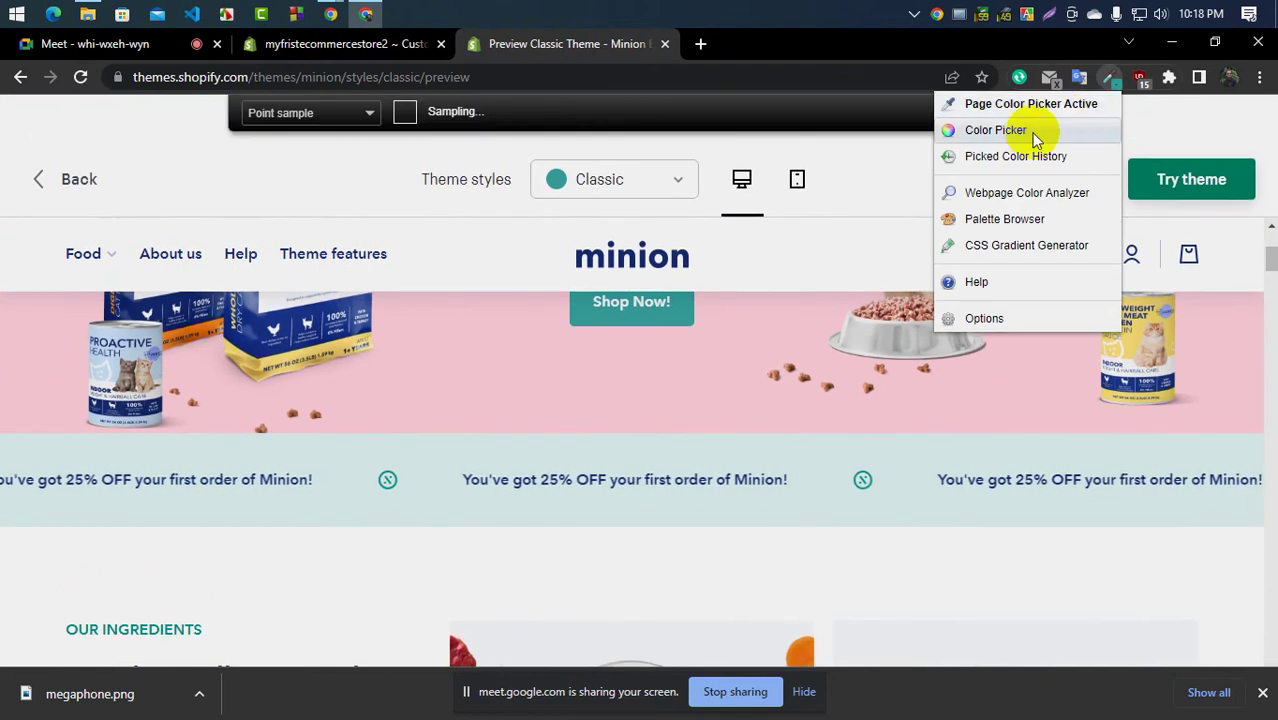
{"action": "left_click", "coordinate": [418, 463]}
In the theme editor, set the Ticker section's background color to the sampled #DDF1F0
{"action": "left_click", "coordinate": [307, 46]}
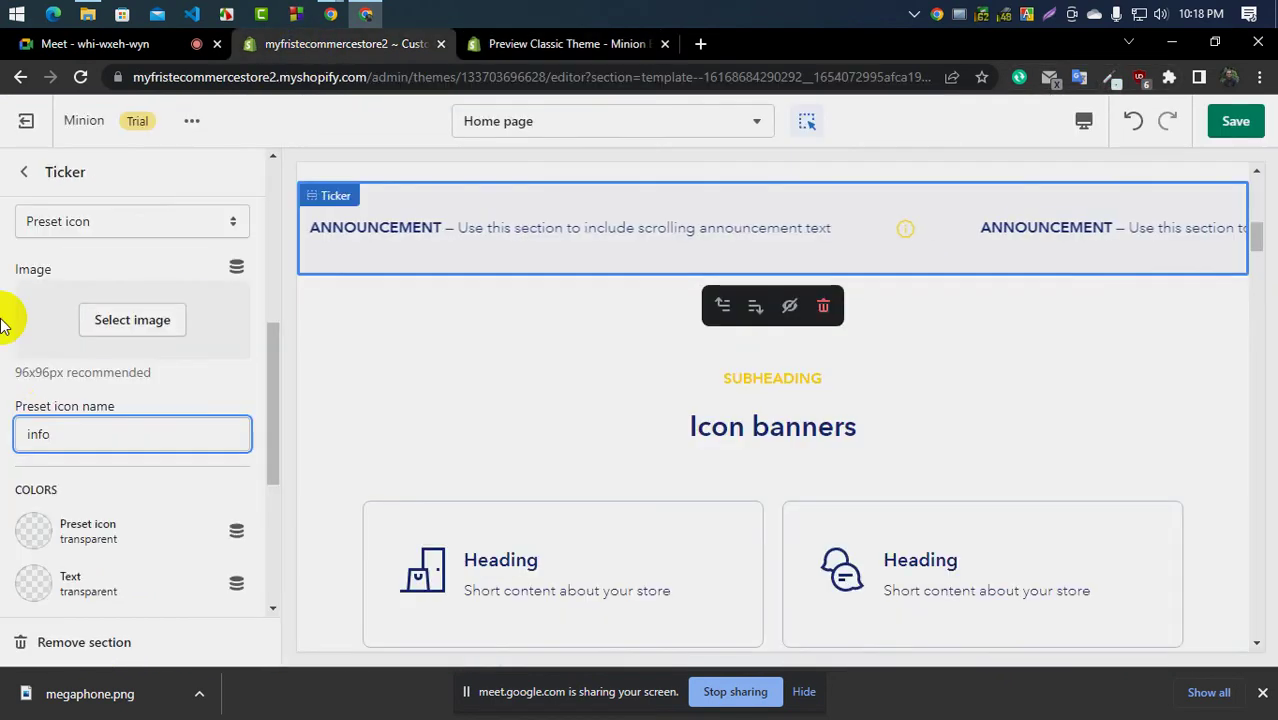
{"action": "scroll", "coordinate": [12, 380], "scroll_direction": "down", "scroll_amount": 2}
{"action": "scroll", "coordinate": [12, 385], "scroll_direction": "down", "scroll_amount": 5}
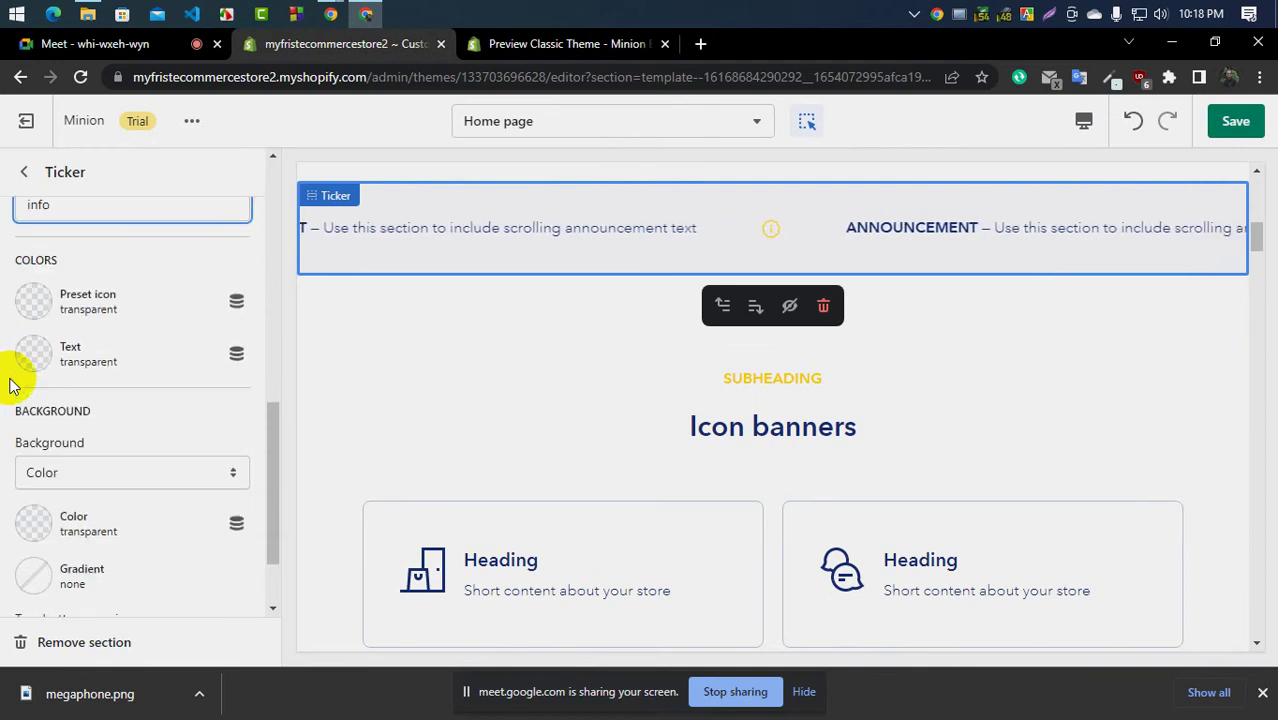
{"action": "left_click", "coordinate": [35, 420]}
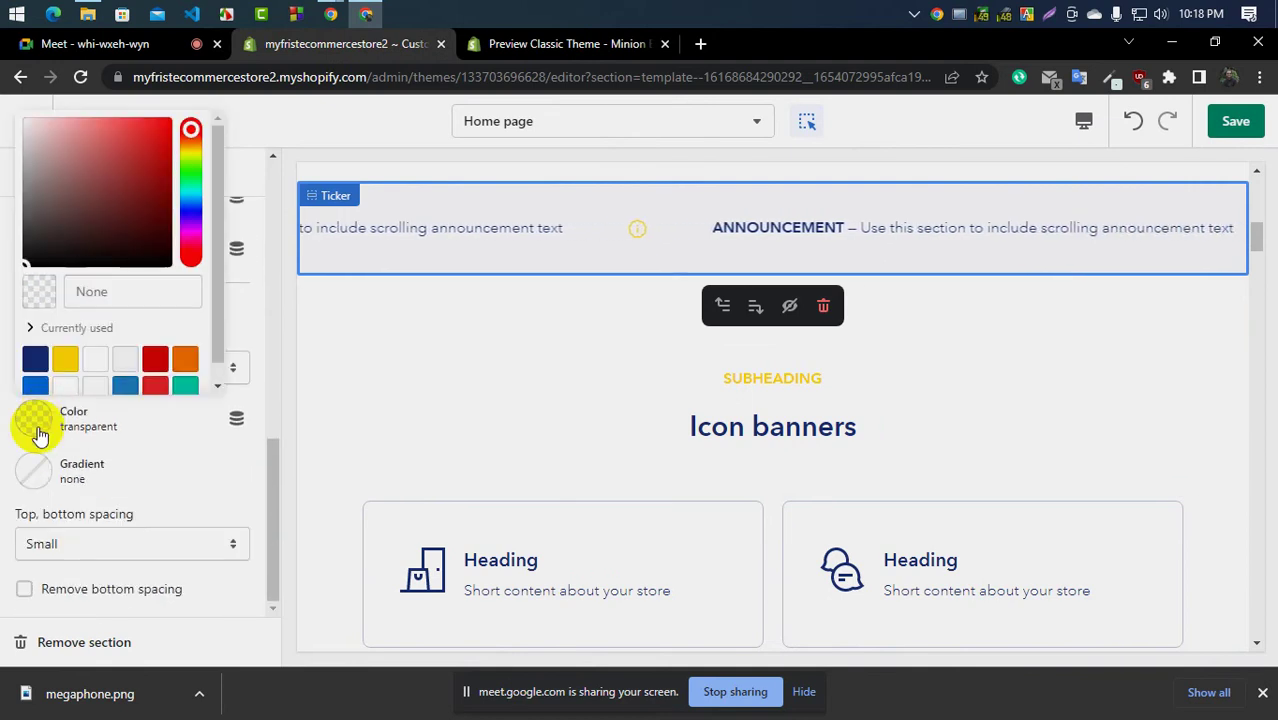
{"action": "left_click", "coordinate": [130, 290]}
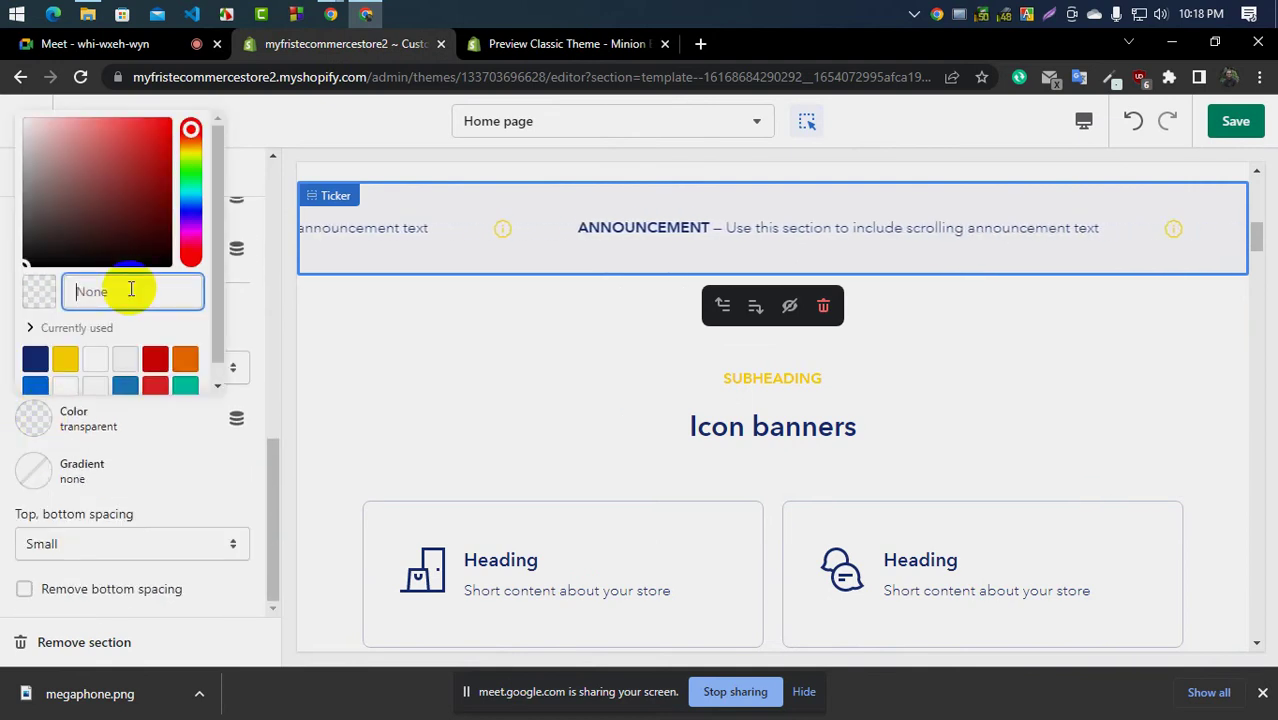
{"action": "key", "text": "ctrl+v"}
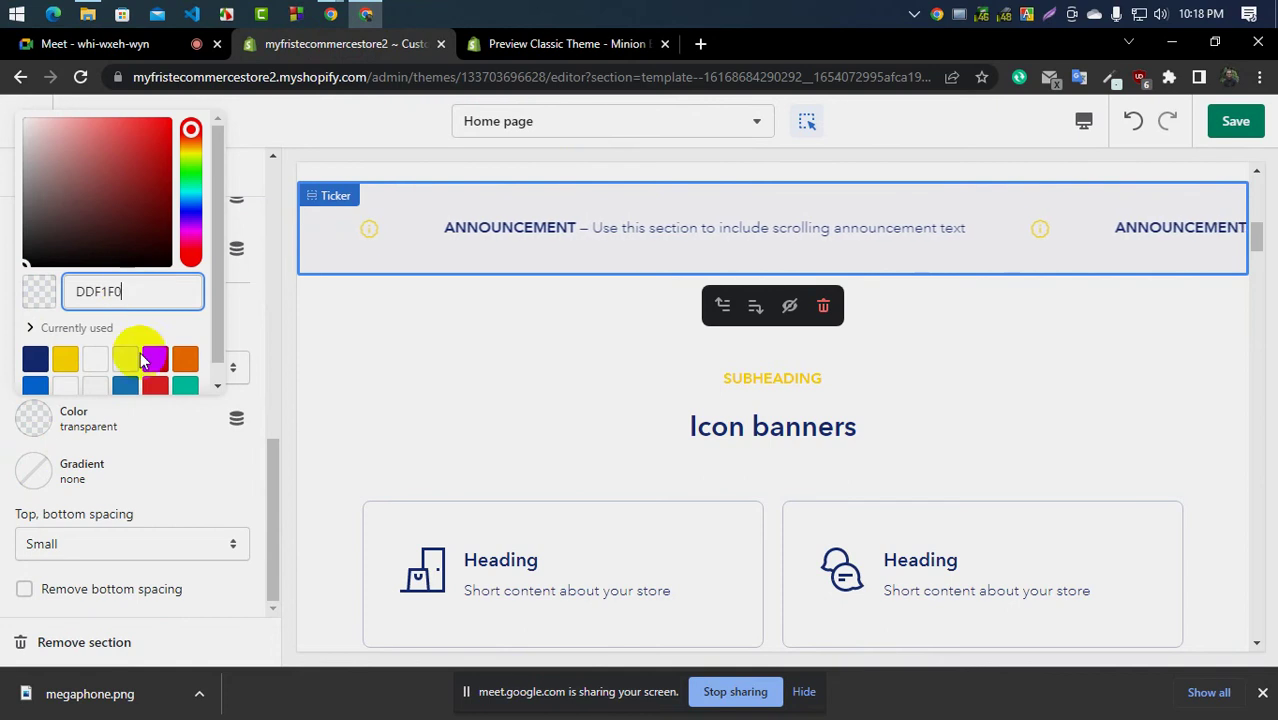
{"action": "left_click", "coordinate": [154, 330]}
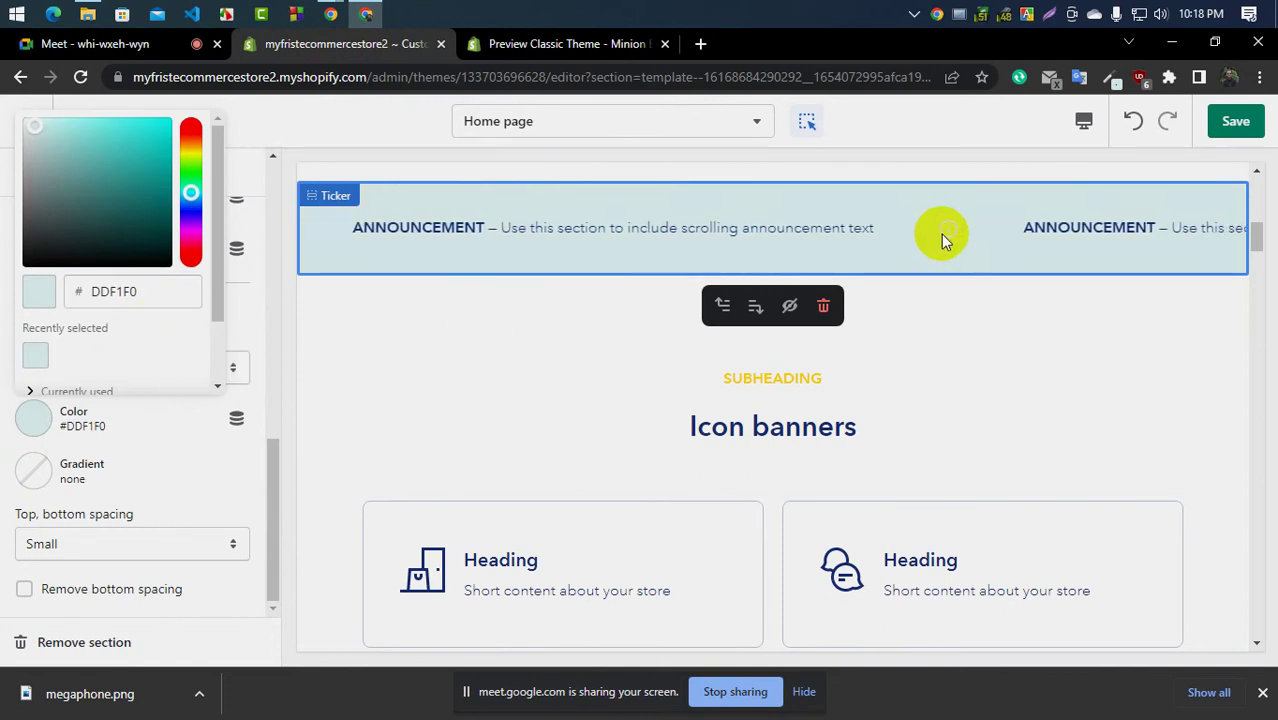
{"action": "left_click", "coordinate": [203, 477]}
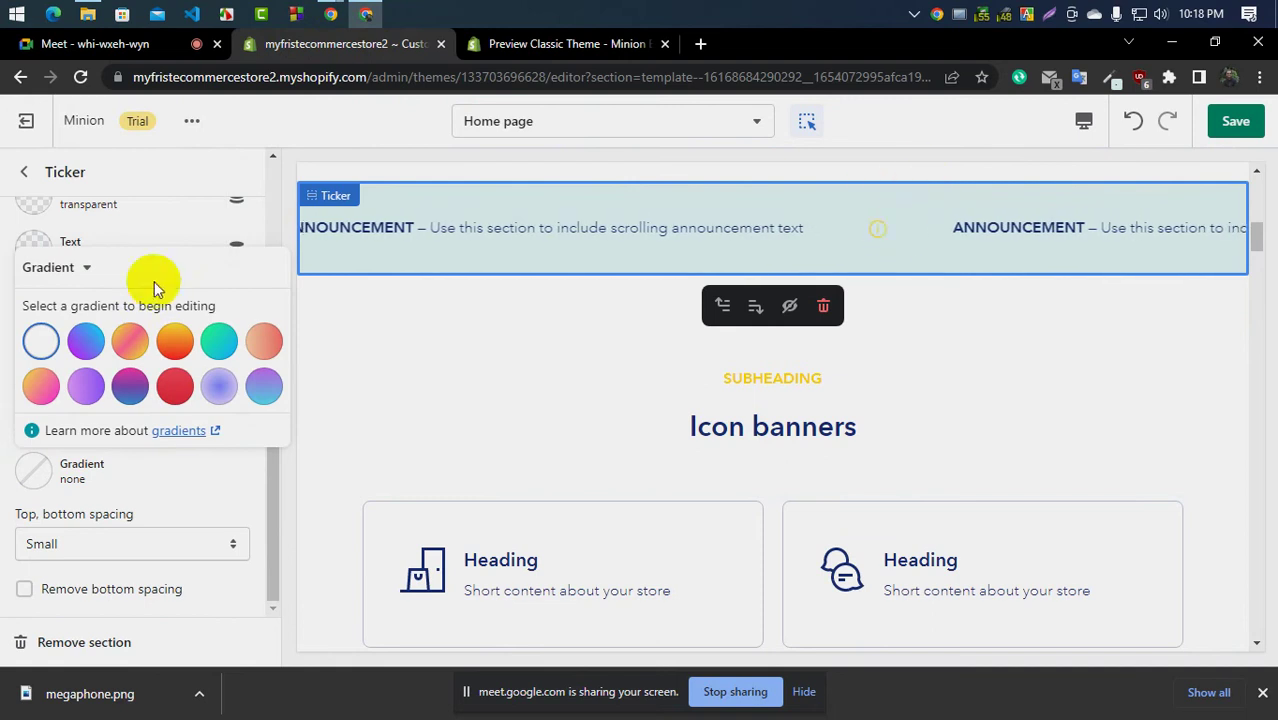
{"action": "left_click", "coordinate": [196, 485]}
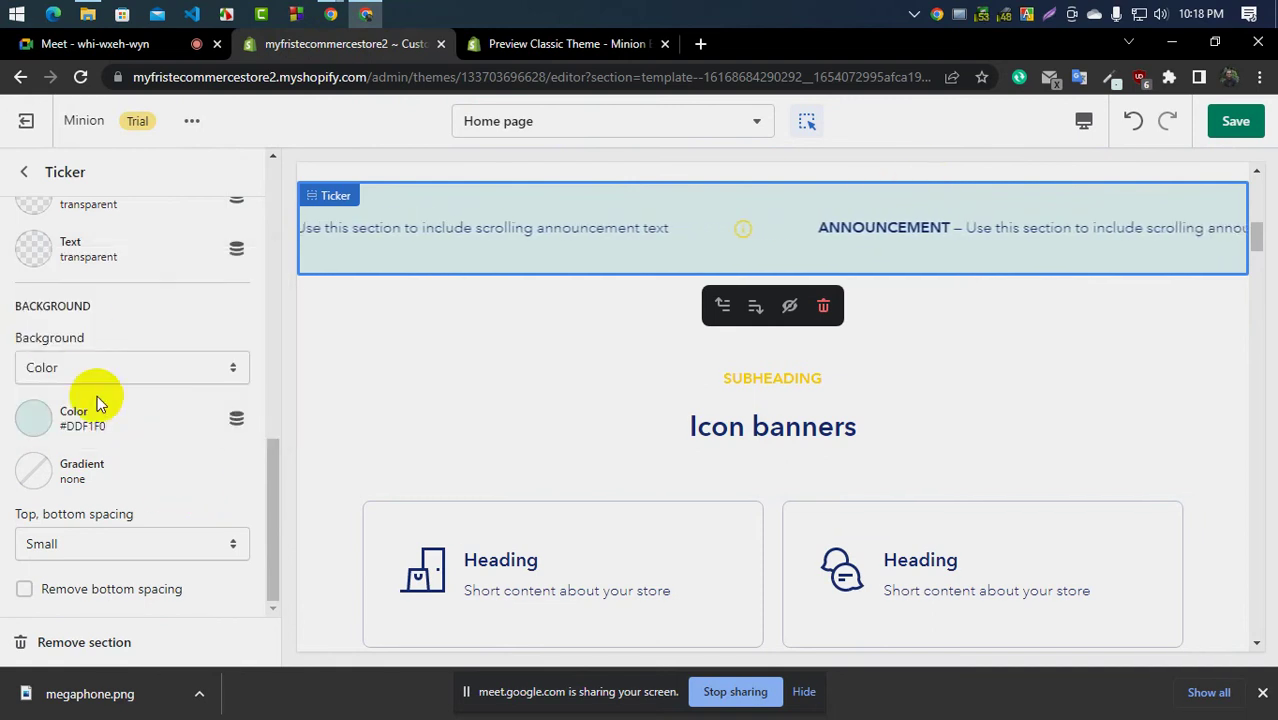
Compare the Ticker section's preset icon settings with the ticker strip and following sections of the demo store
{"action": "scroll", "coordinate": [94, 257], "scroll_direction": "up", "scroll_amount": 3}
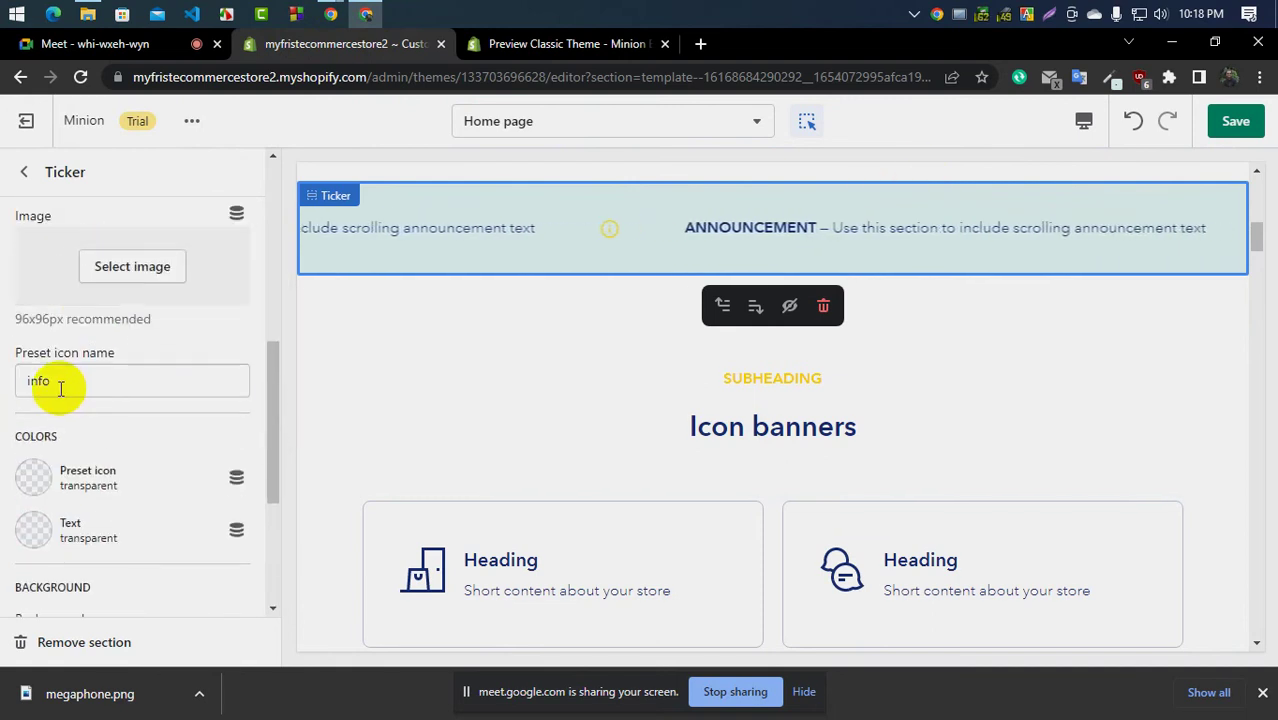
{"action": "left_click", "coordinate": [60, 388]}
{"action": "left_click", "coordinate": [560, 43]}
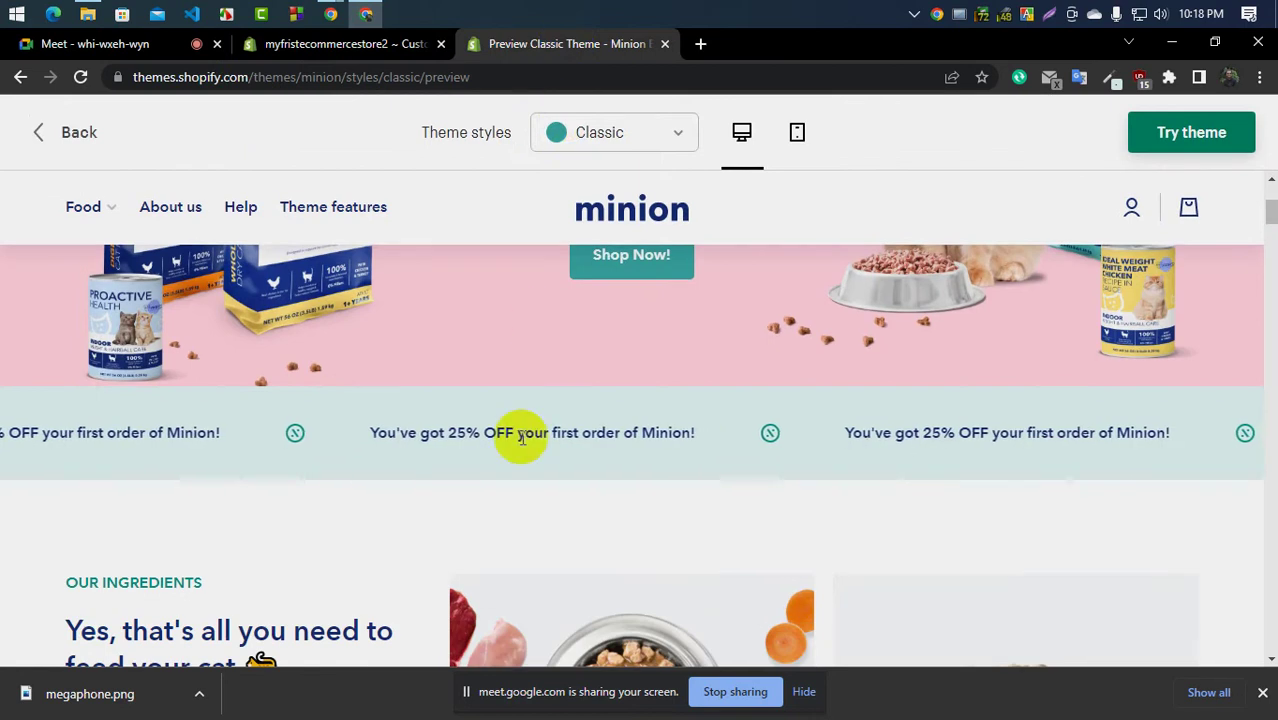
{"action": "left_click", "coordinate": [338, 44]}
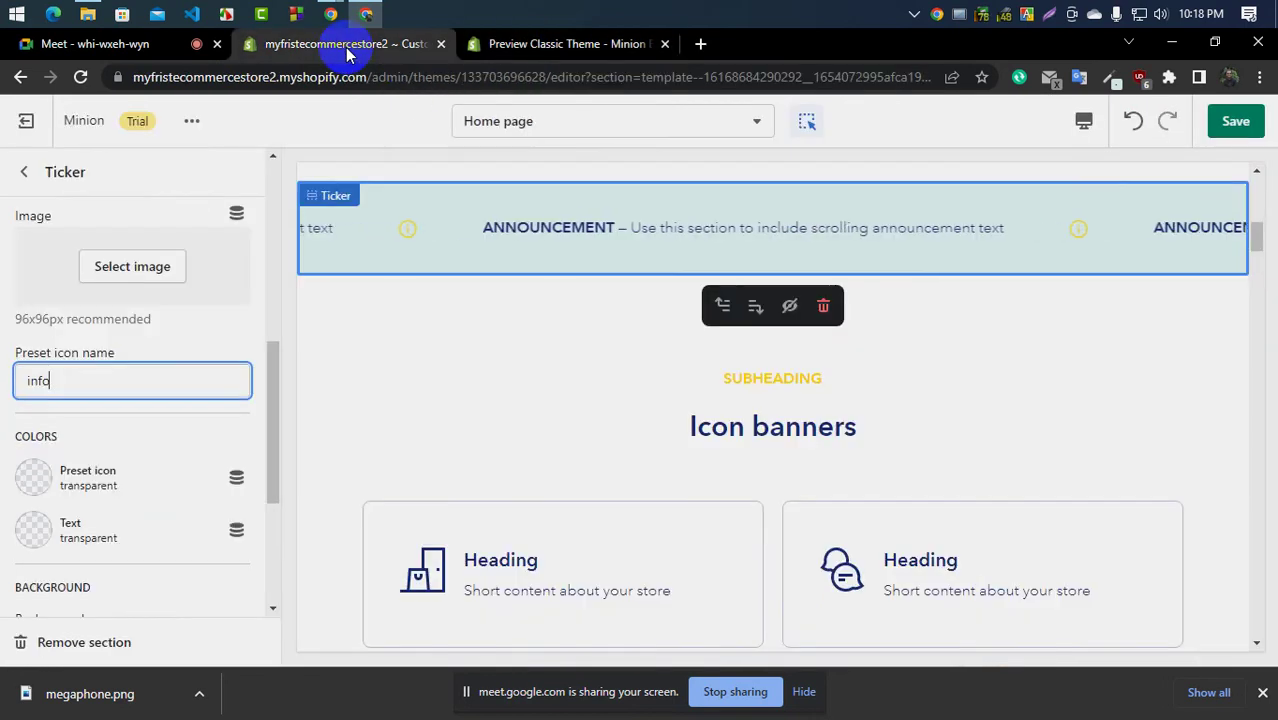
{"action": "left_click", "coordinate": [531, 44]}
{"action": "scroll", "coordinate": [560, 507], "scroll_direction": "down", "scroll_amount": 5}
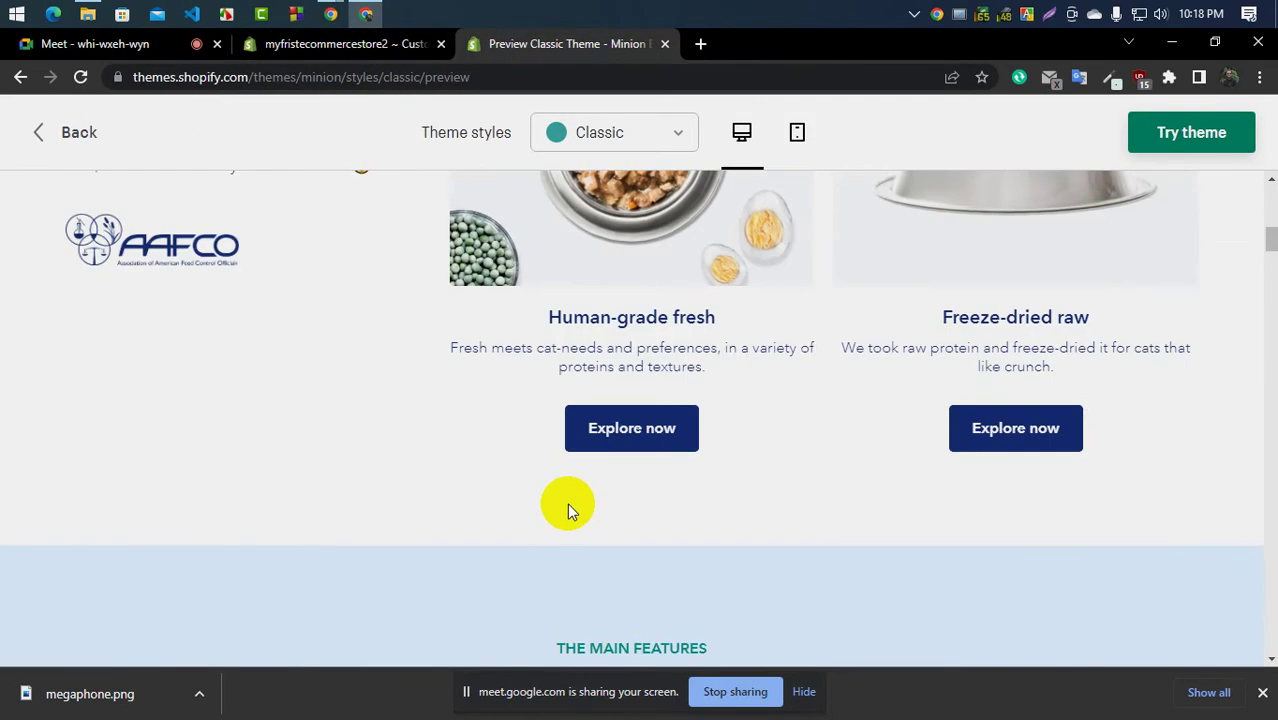
{"action": "scroll", "coordinate": [567, 503], "scroll_direction": "down", "scroll_amount": 5}
{"action": "scroll", "coordinate": [567, 503], "scroll_direction": "up", "scroll_amount": 2}
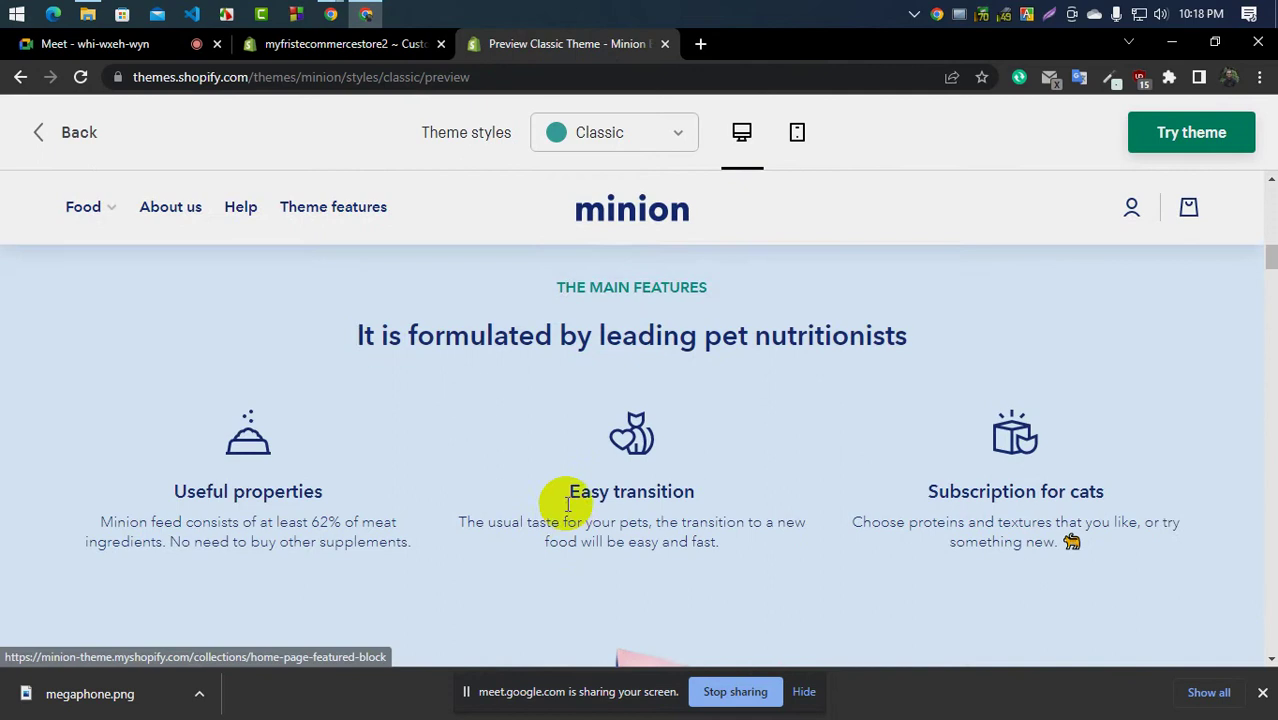
{"action": "scroll", "coordinate": [567, 503], "scroll_direction": "up", "scroll_amount": 3}
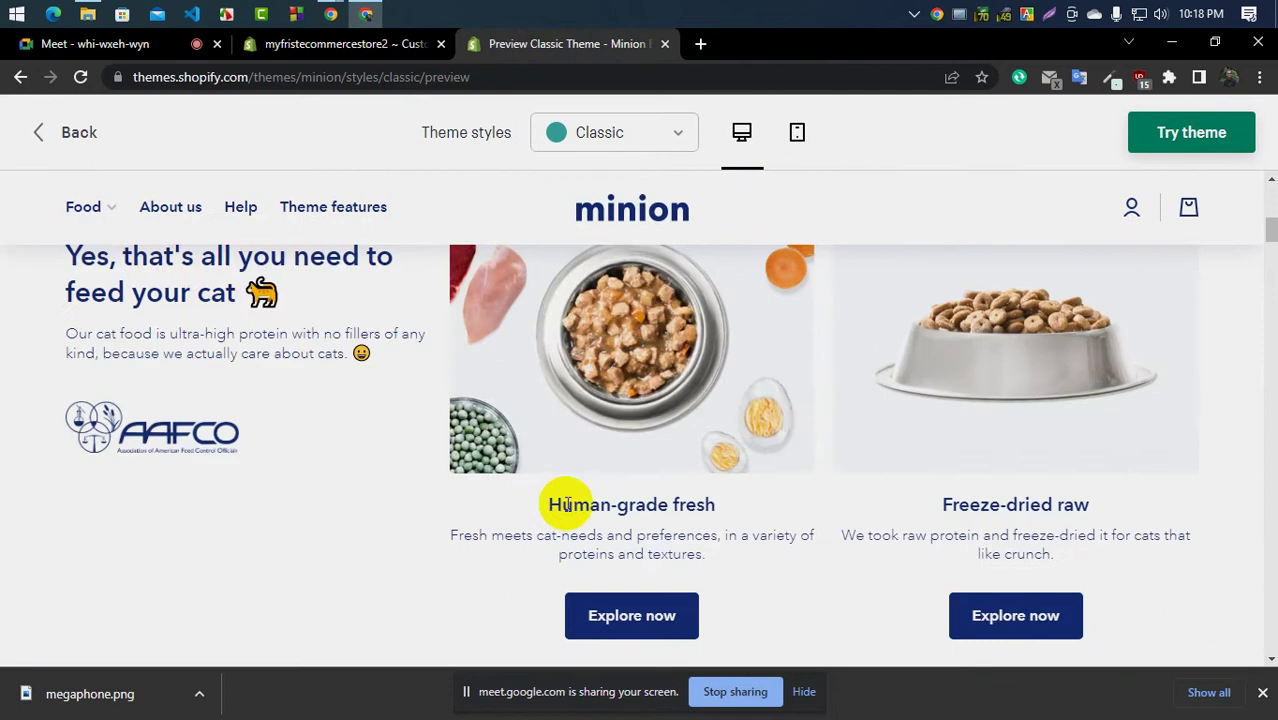
{"action": "left_click", "coordinate": [282, 48]}
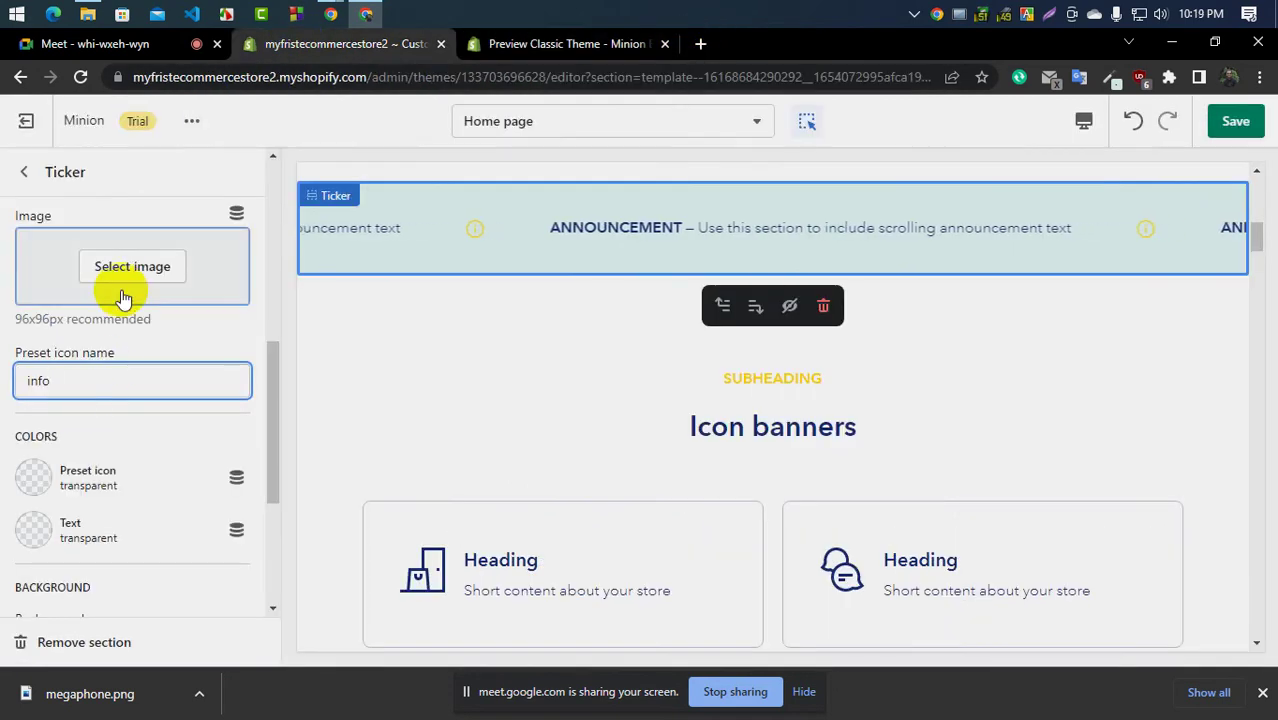
Set the Ticker section's Show icon option to Hide
{"action": "scroll", "coordinate": [120, 297], "scroll_direction": "up", "scroll_amount": 2}
{"action": "left_click", "coordinate": [110, 357]}
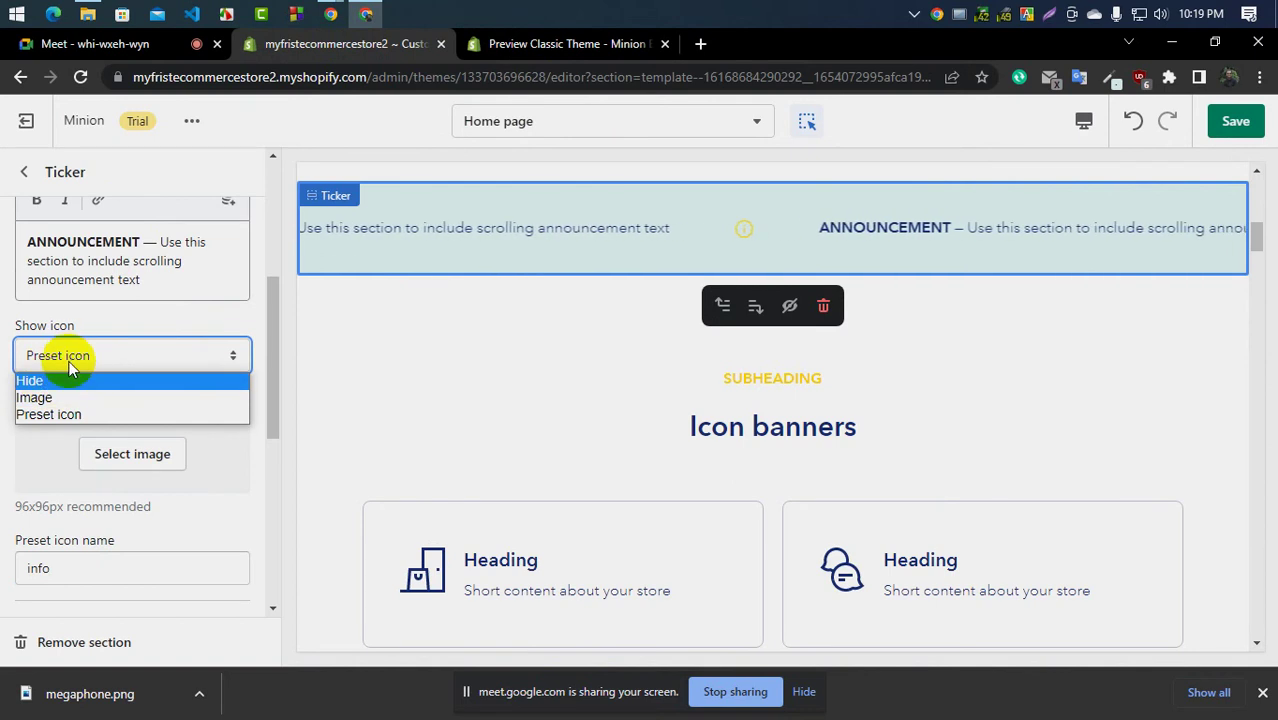
{"action": "left_click", "coordinate": [32, 381]}
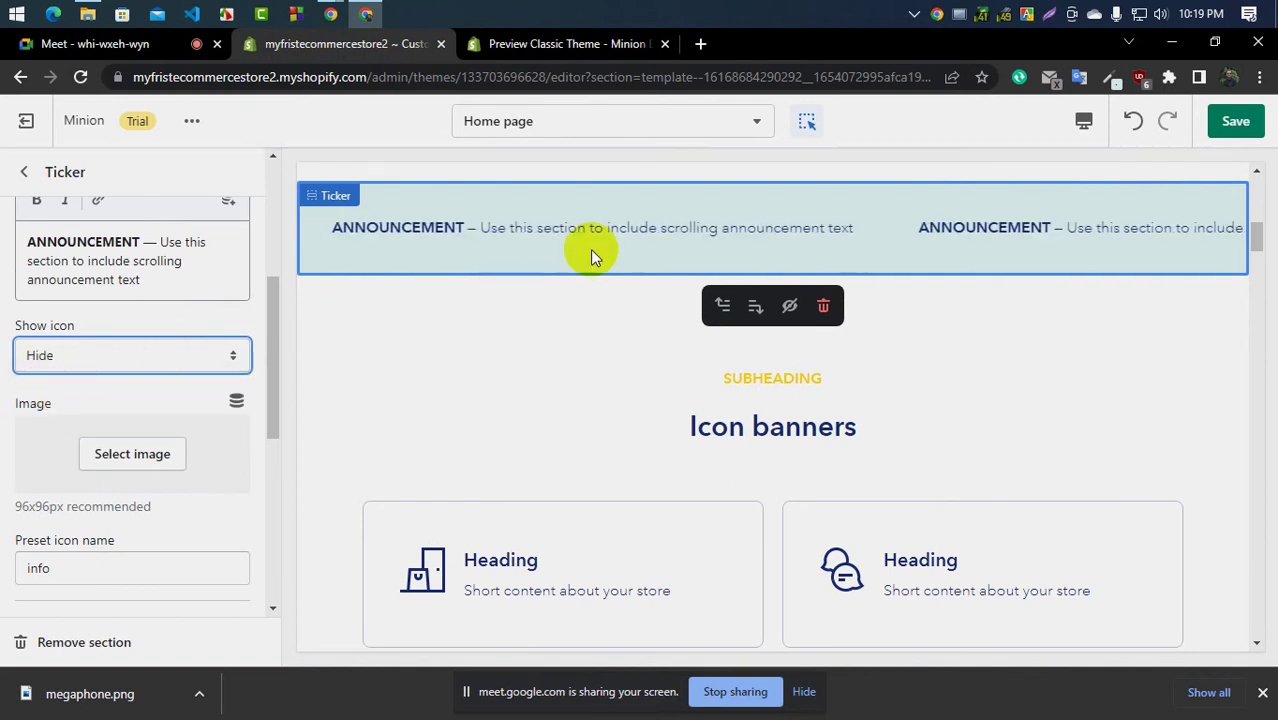
Set the Ticker's Show icon option to Image with the megaphone picture from the image library, and save the theme
{"action": "left_click", "coordinate": [76, 360]}
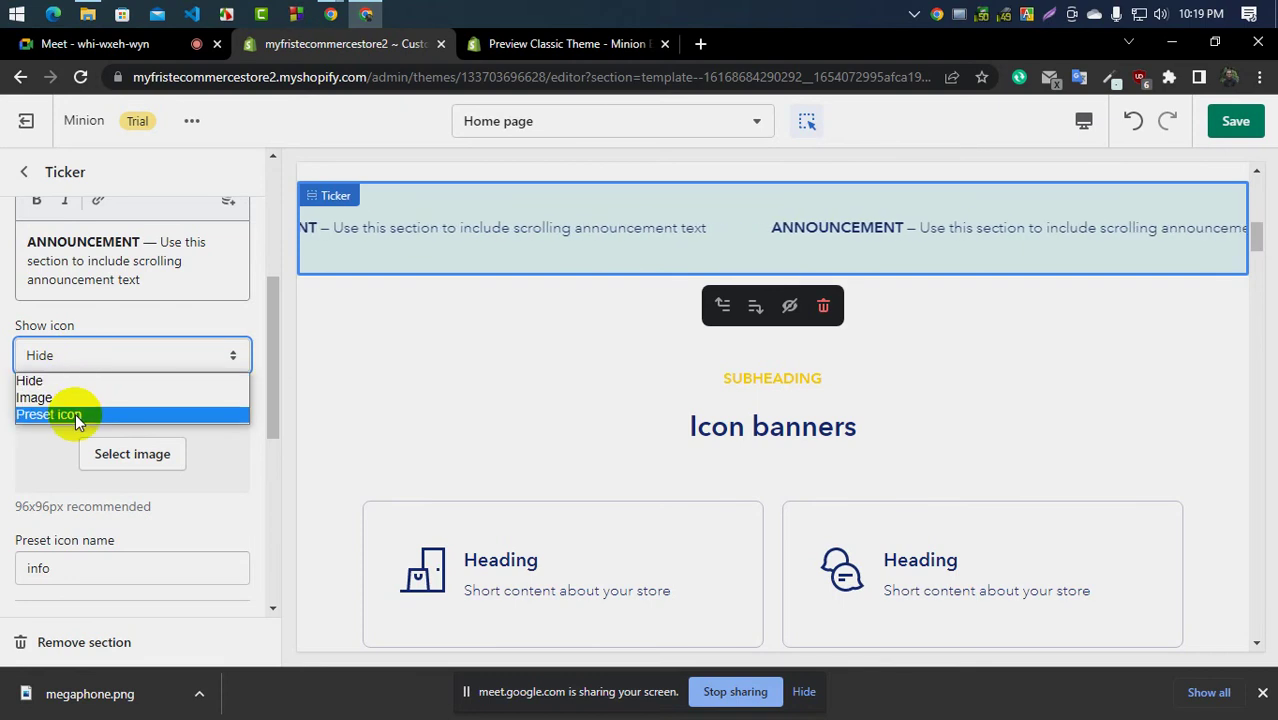
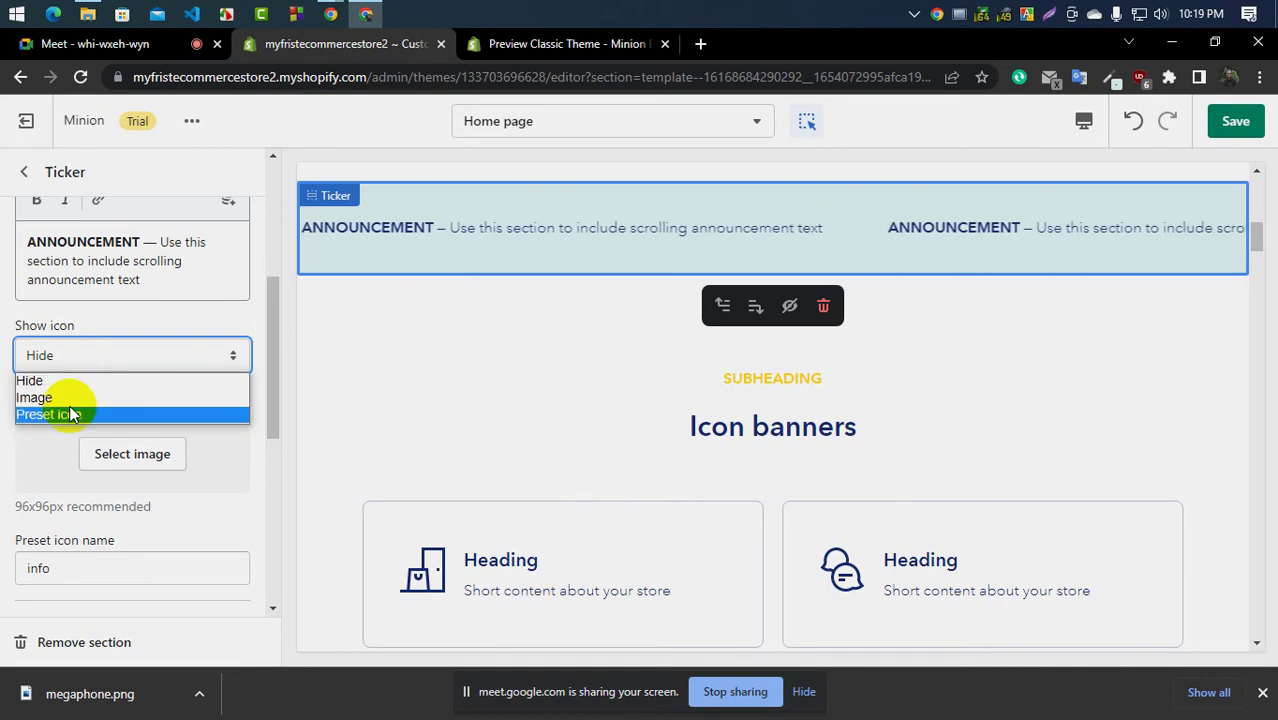
{"action": "left_click", "coordinate": [66, 400]}
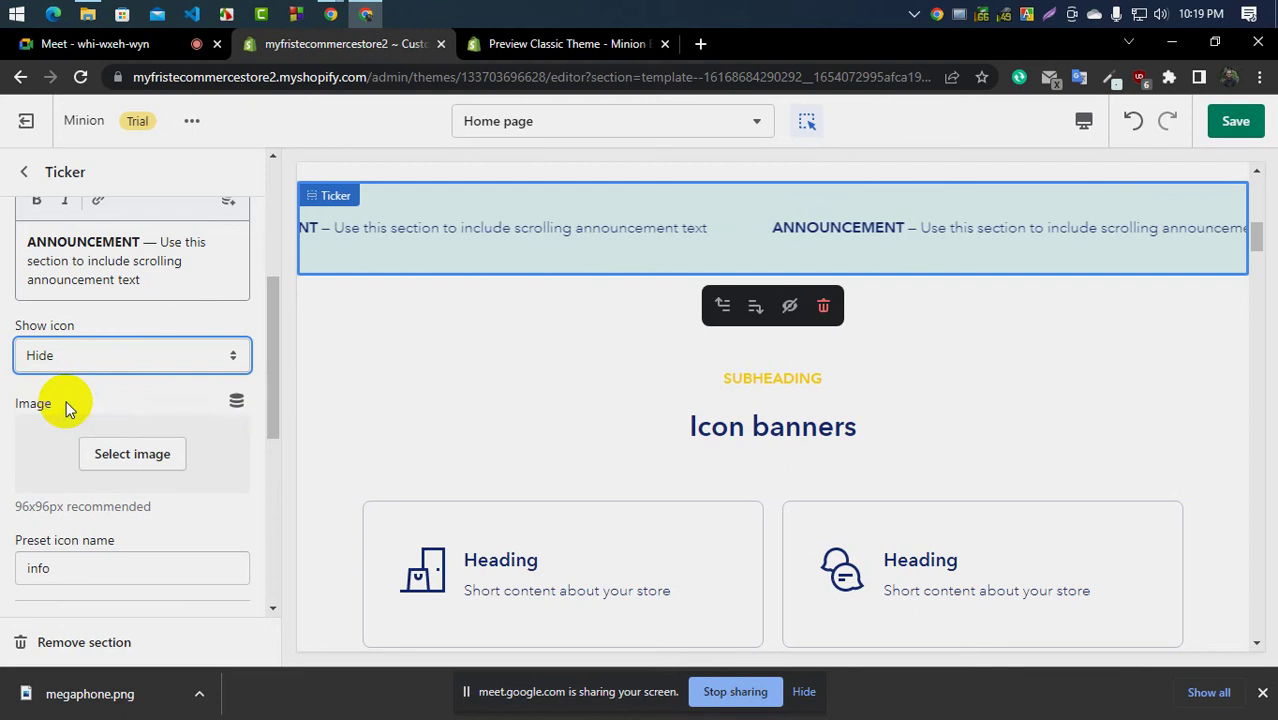
{"action": "left_click", "coordinate": [122, 458]}
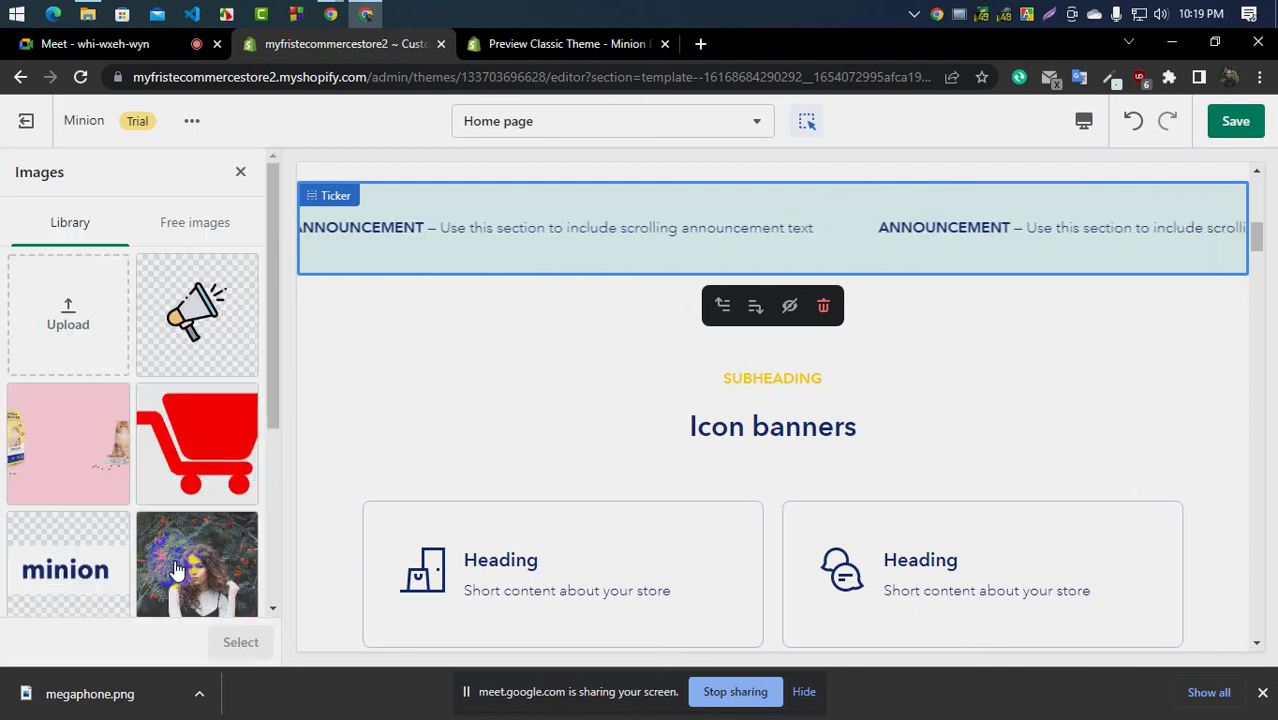
{"action": "left_click", "coordinate": [184, 324]}
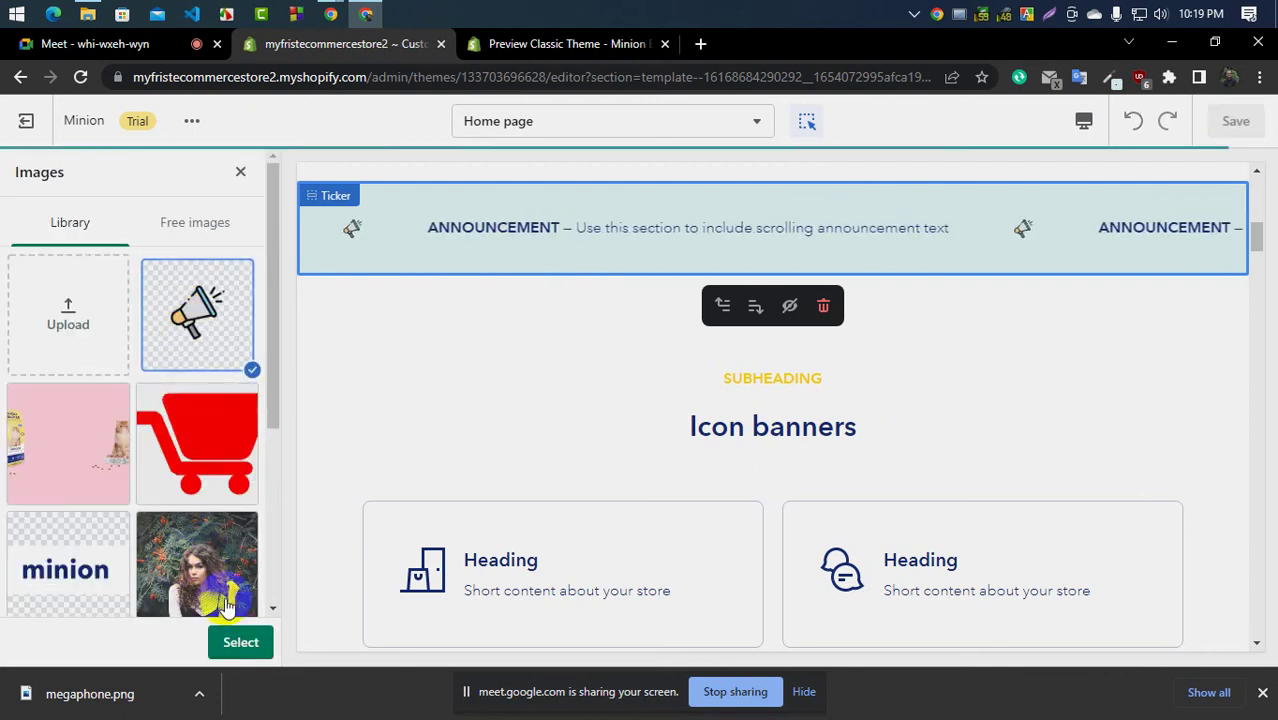
{"action": "left_click", "coordinate": [238, 644]}
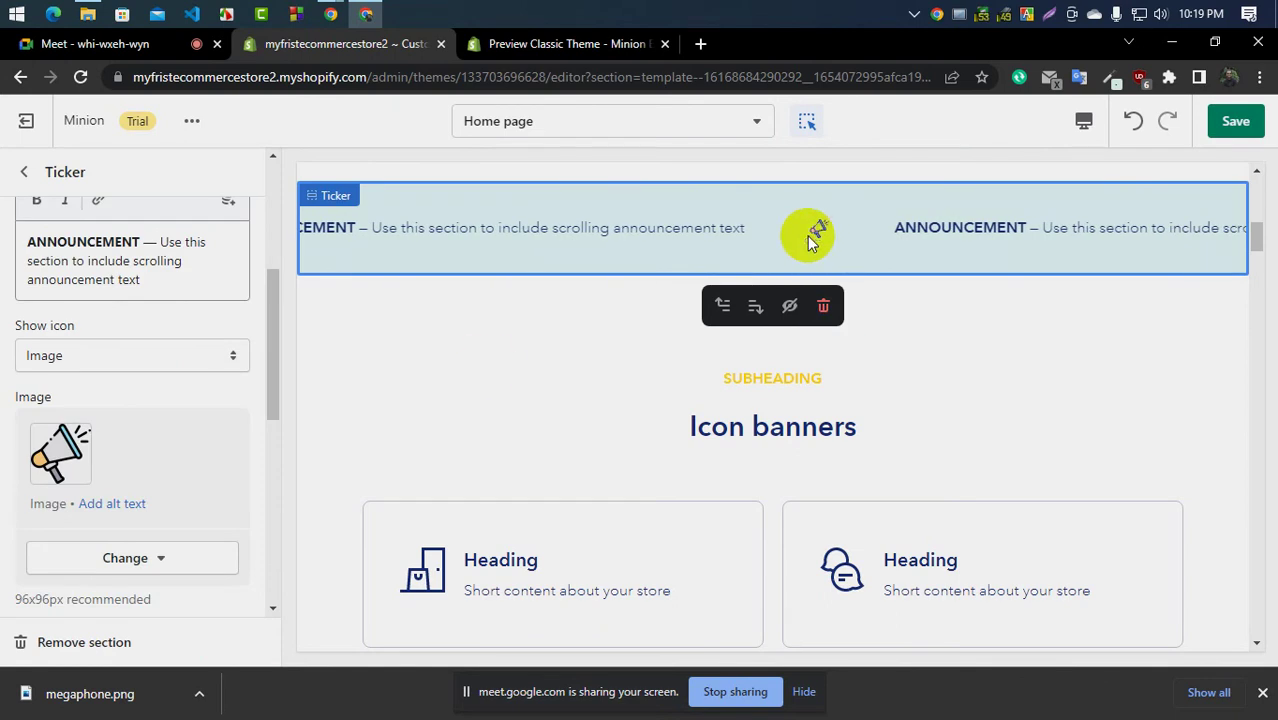
{"action": "scroll", "coordinate": [90, 430], "scroll_direction": "down", "scroll_amount": 7}
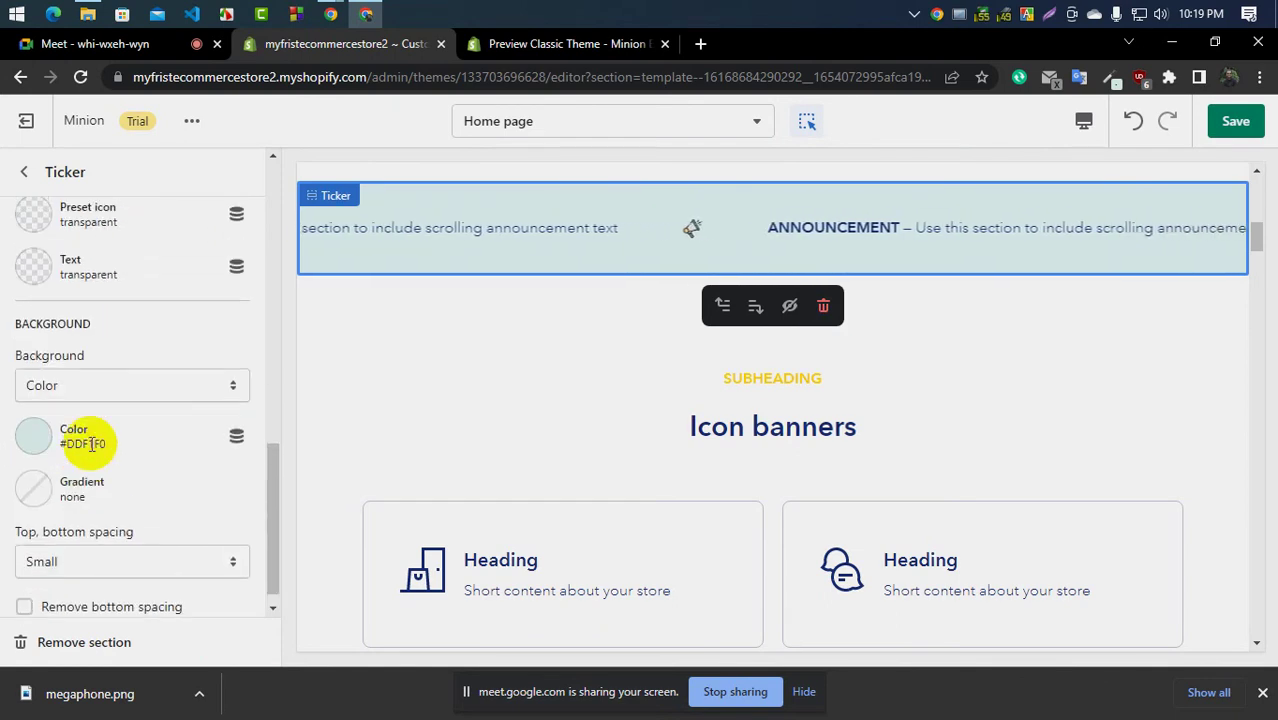
{"action": "left_click", "coordinate": [1230, 120]}
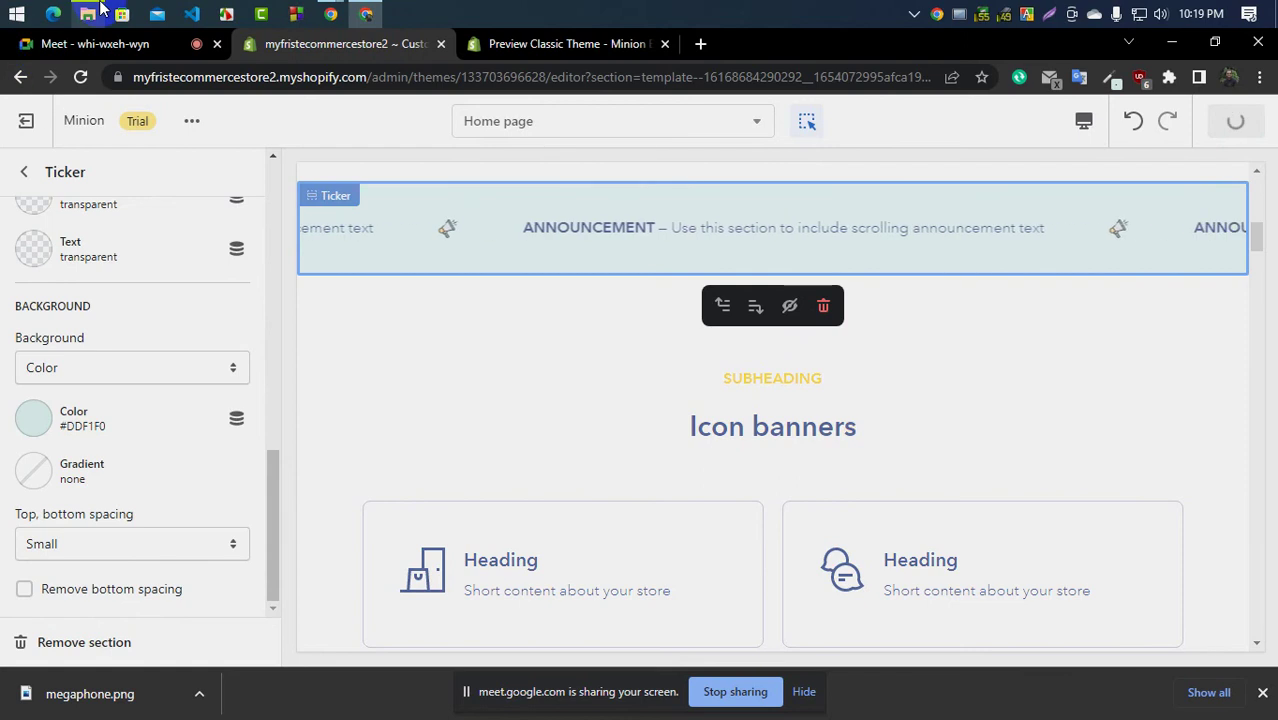
Switch to the Google Meet call and admit the waiting participant
{"action": "left_click", "coordinate": [110, 44]}
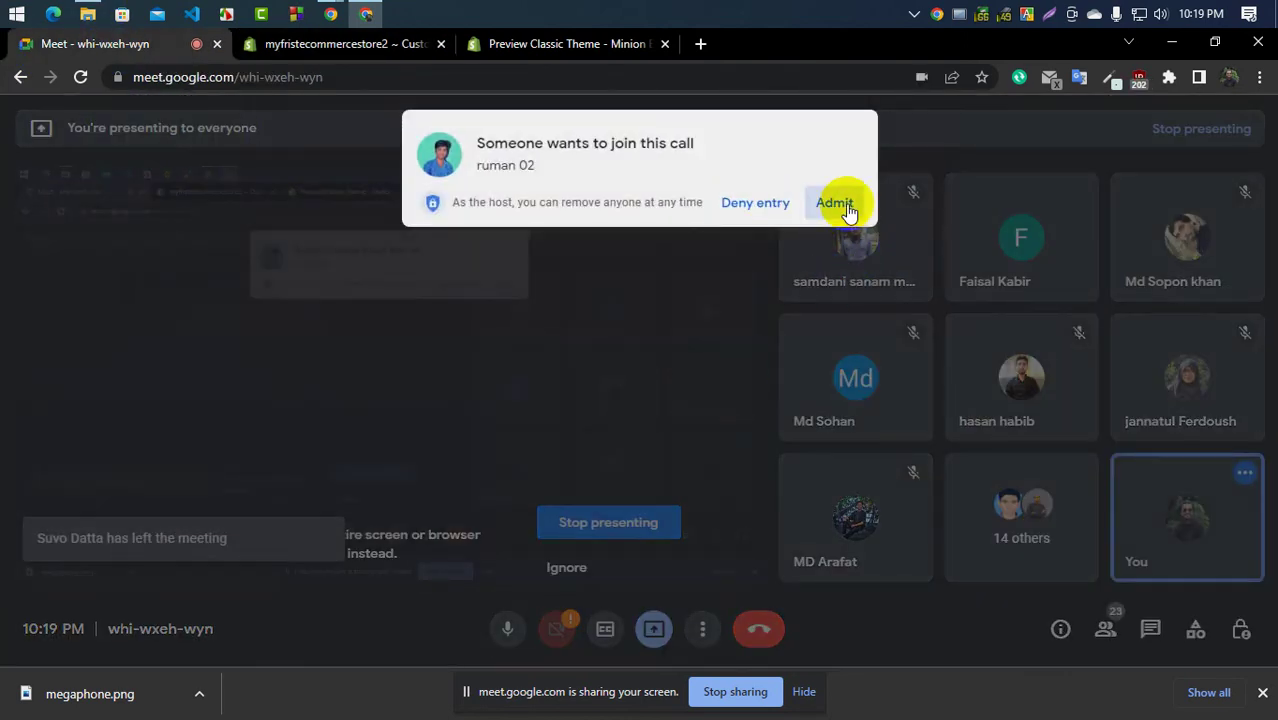
{"action": "left_click", "coordinate": [846, 207]}
Examine the demo store's ticker strip and Our Ingredients section, and check them against the Ticker in the theme editor preview
{"action": "left_click", "coordinate": [556, 48]}
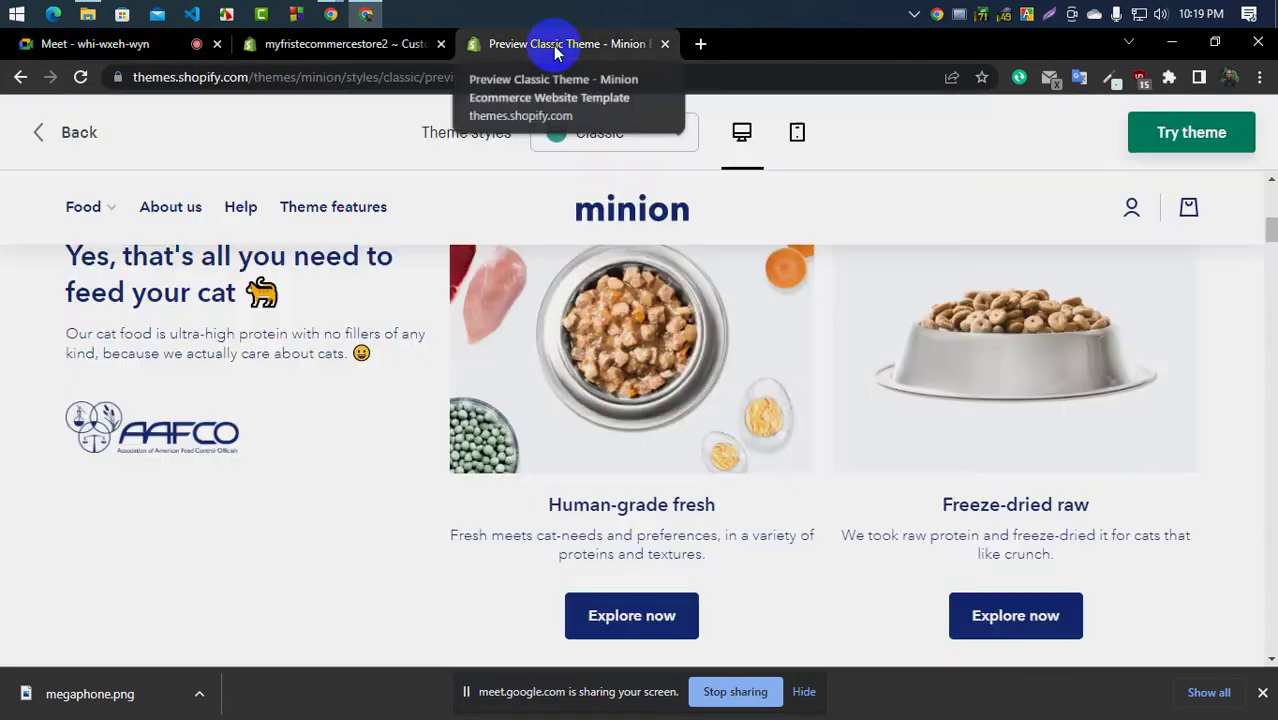
{"action": "scroll", "coordinate": [542, 456], "scroll_direction": "up", "scroll_amount": 5}
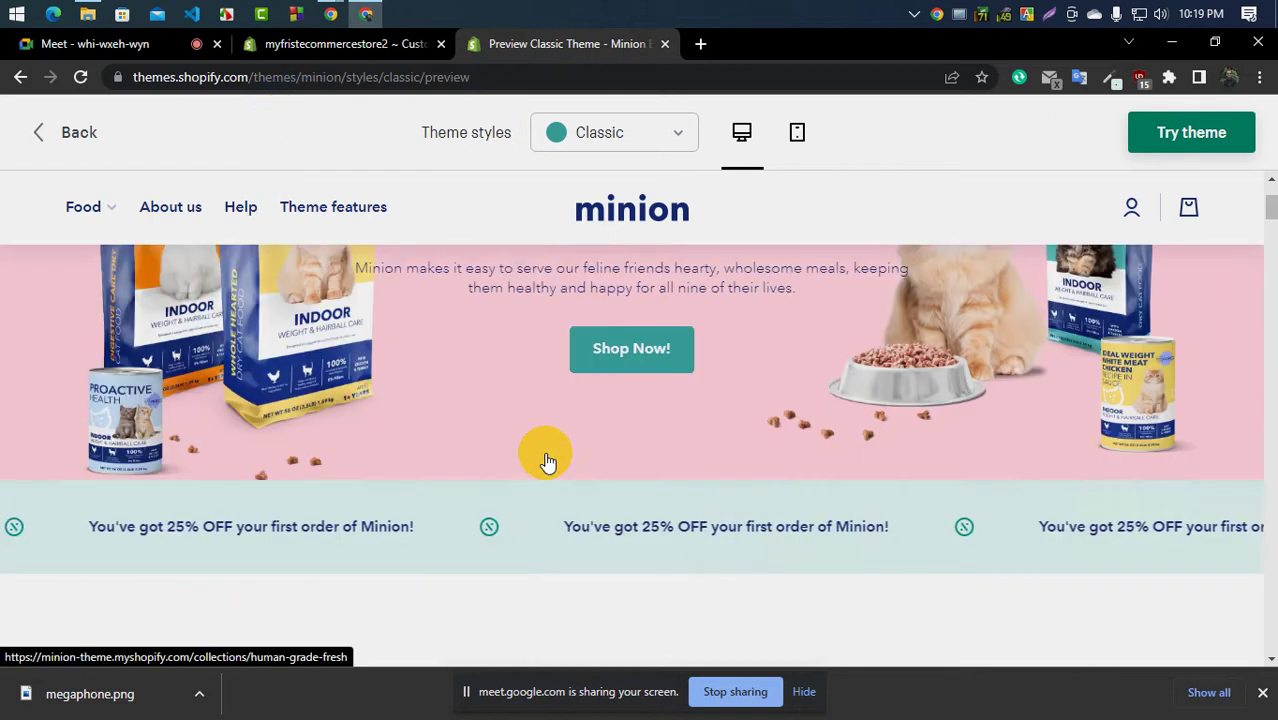
{"action": "scroll", "coordinate": [543, 451], "scroll_direction": "down", "scroll_amount": 7}
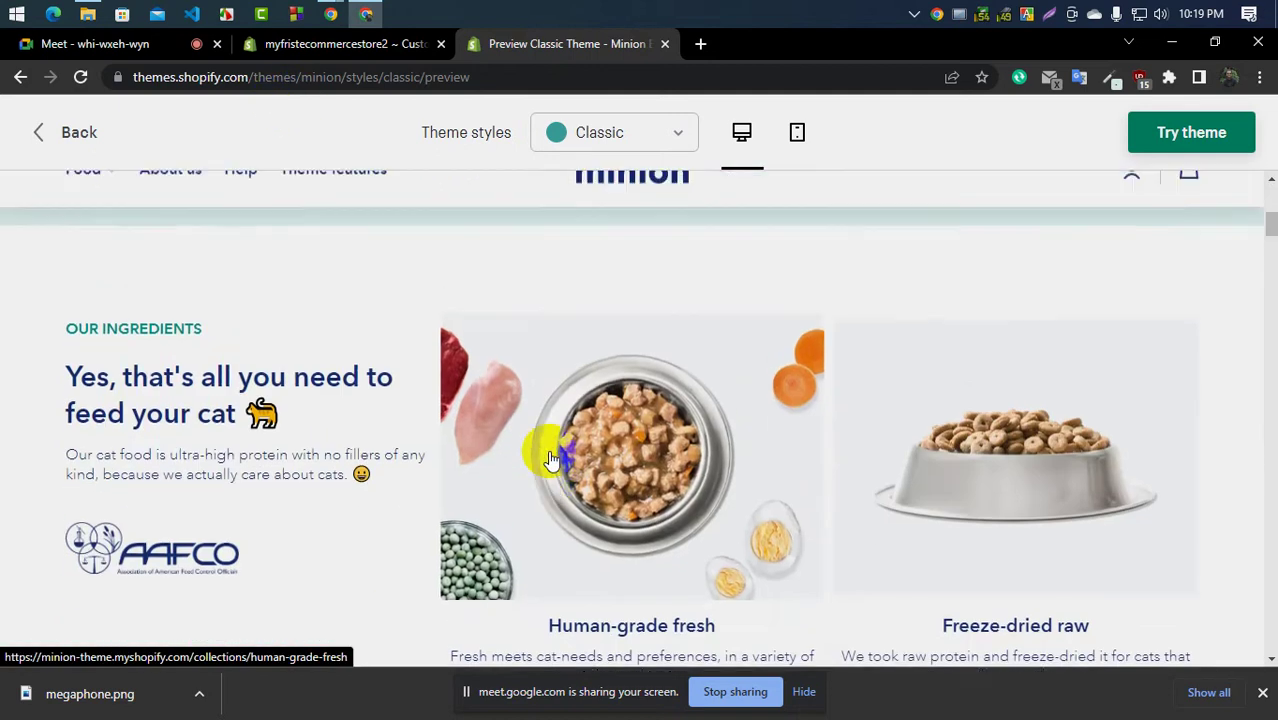
{"action": "scroll", "coordinate": [448, 442], "scroll_direction": "up", "scroll_amount": 3}
{"action": "scroll", "coordinate": [448, 442], "scroll_direction": "down", "scroll_amount": 4}
{"action": "left_click", "coordinate": [340, 44]}
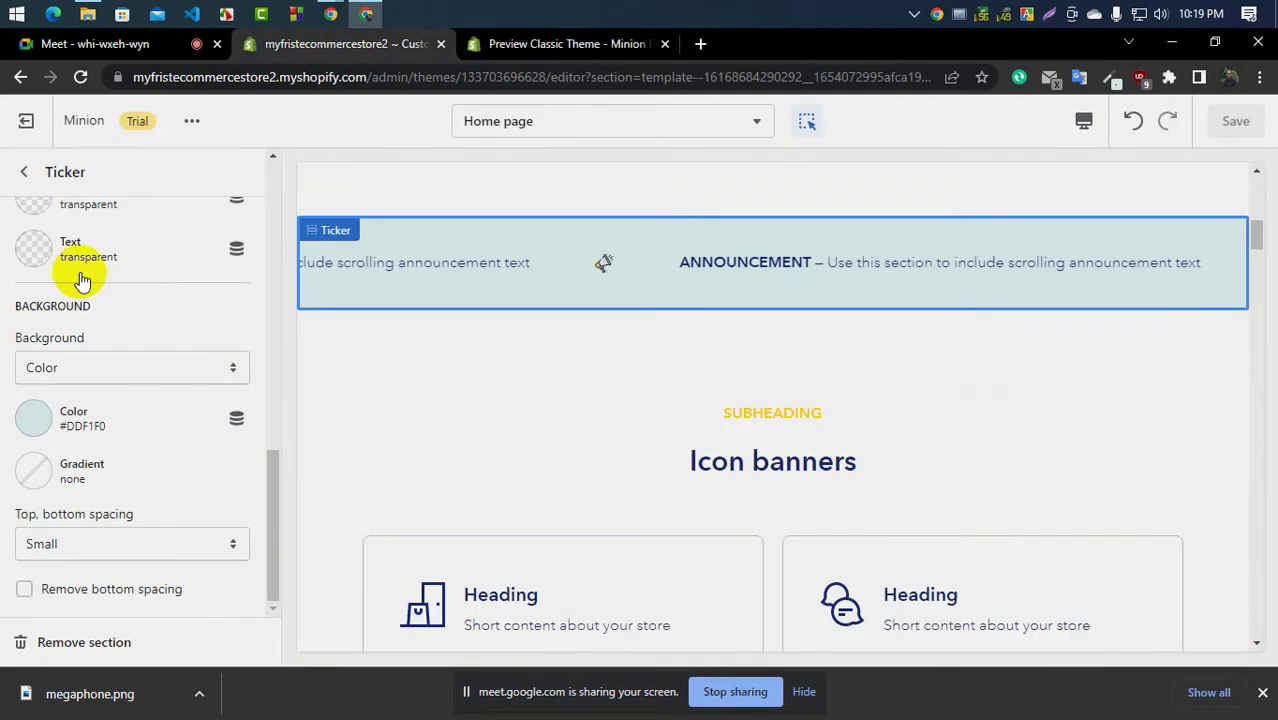
{"action": "scroll", "coordinate": [840, 490], "scroll_direction": "up", "scroll_amount": 2}
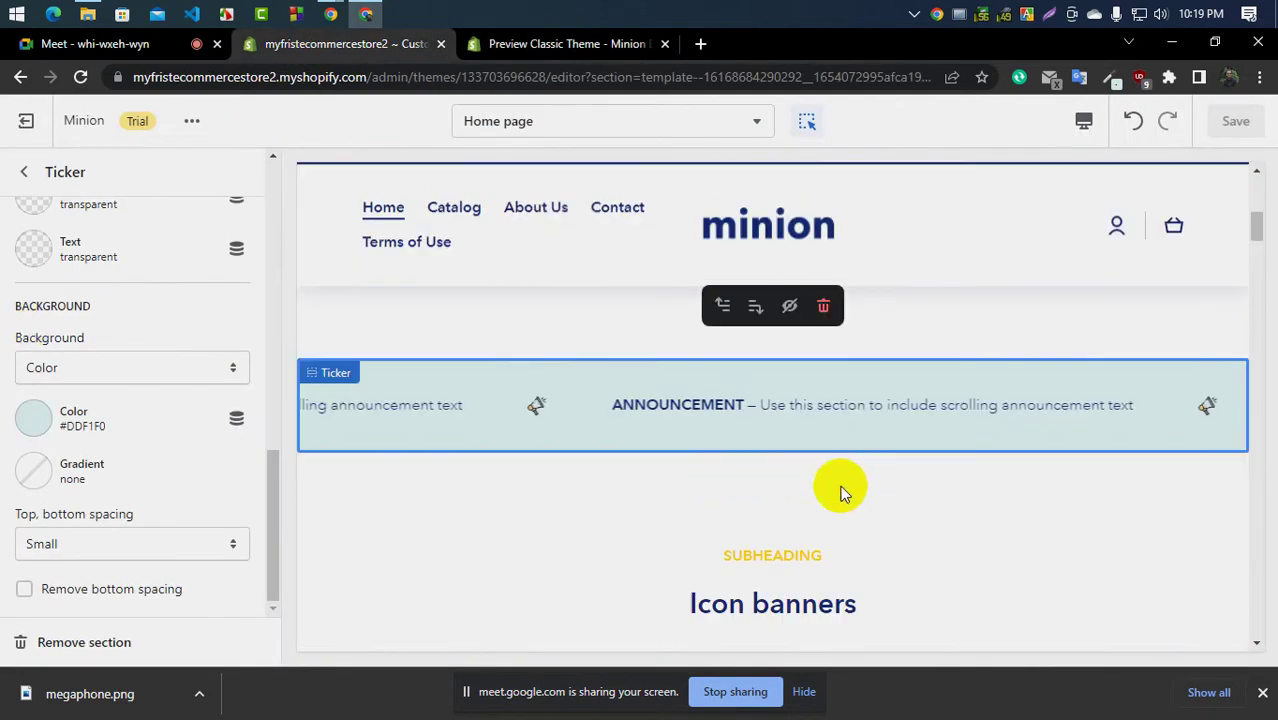
Return to the home page section list and compare the Icon banners section with the demo store's Our Ingredients section
{"action": "left_click", "coordinate": [23, 172]}
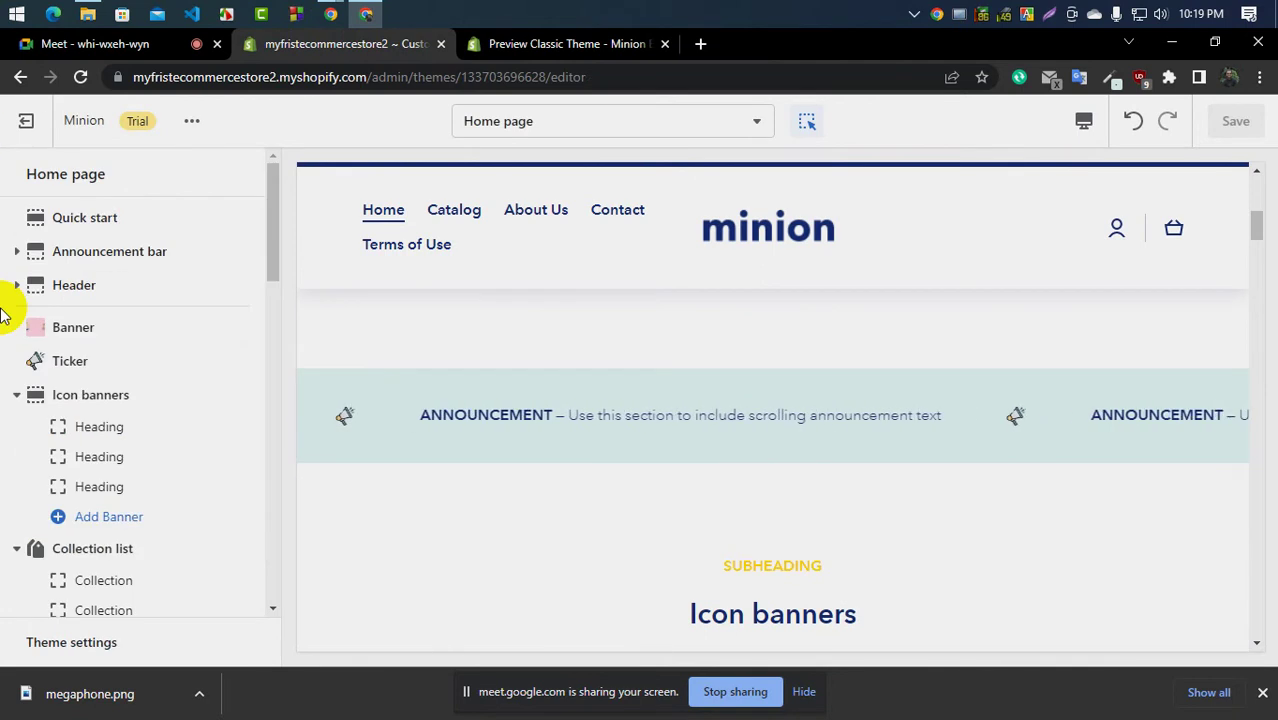
{"action": "left_click", "coordinate": [619, 421]}
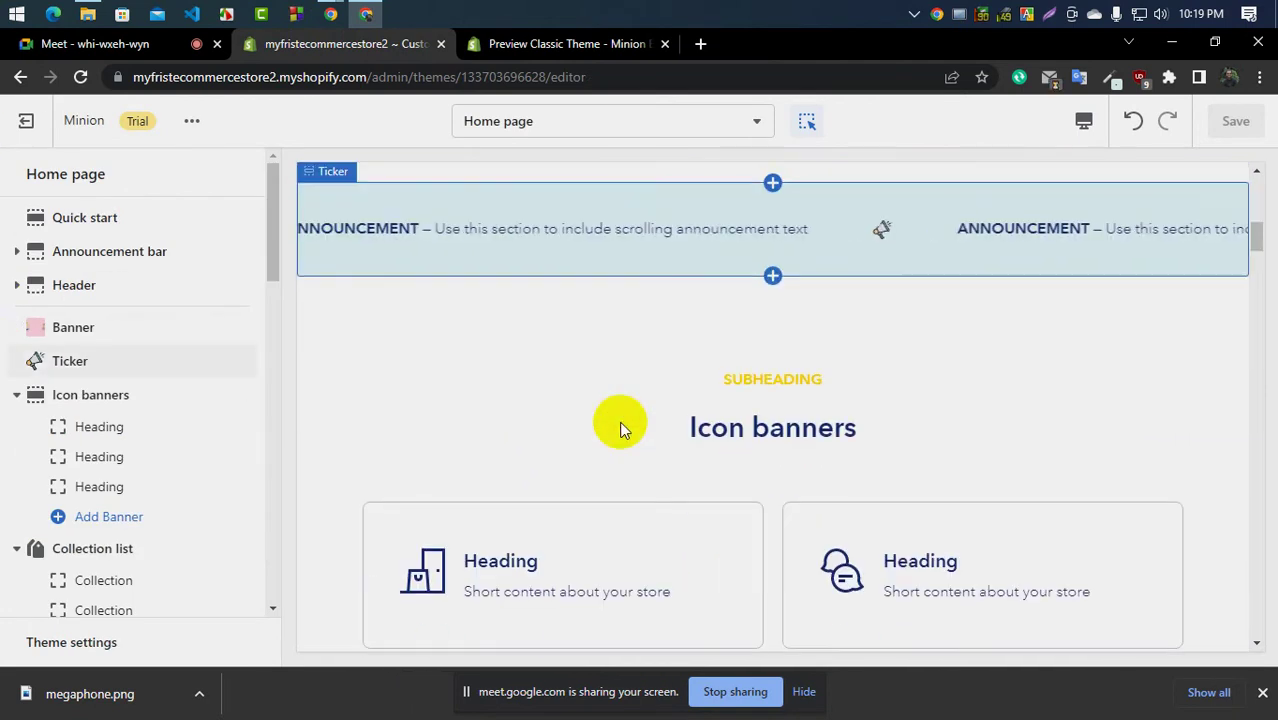
{"action": "scroll", "coordinate": [616, 427], "scroll_direction": "down", "scroll_amount": 2}
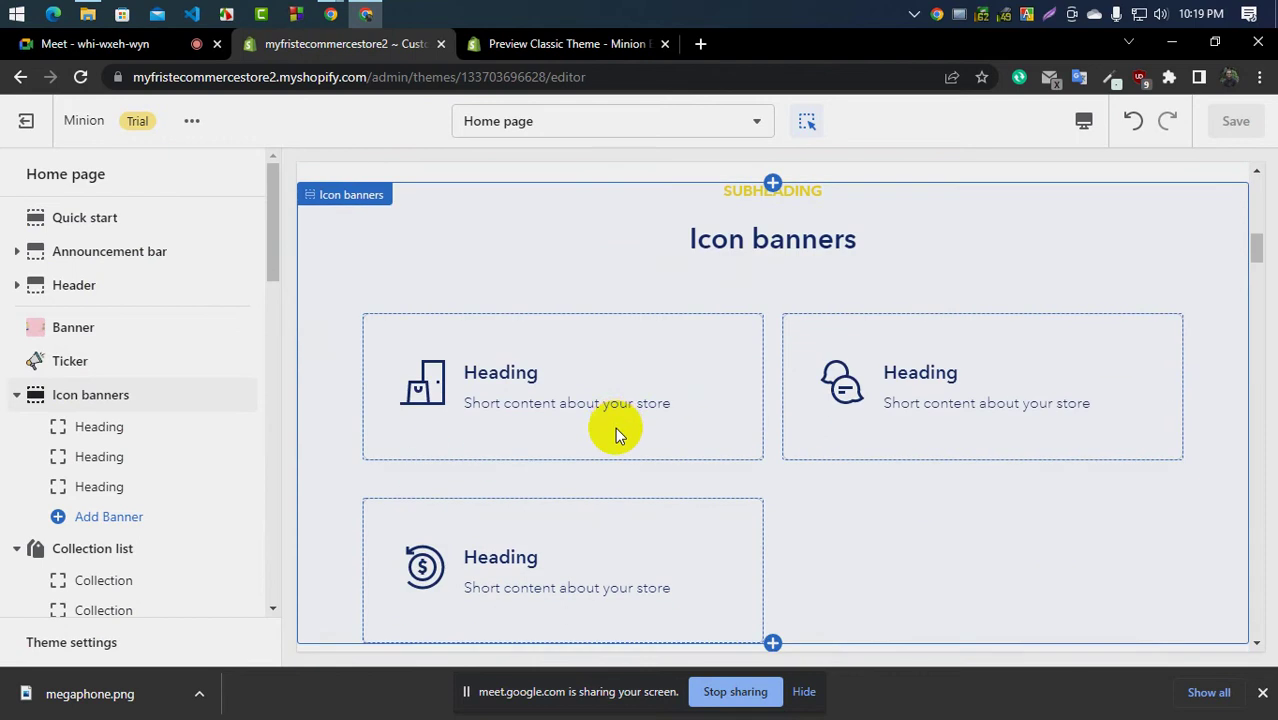
{"action": "scroll", "coordinate": [616, 427], "scroll_direction": "up", "scroll_amount": 3}
{"action": "scroll", "coordinate": [499, 462], "scroll_direction": "down", "scroll_amount": 2}
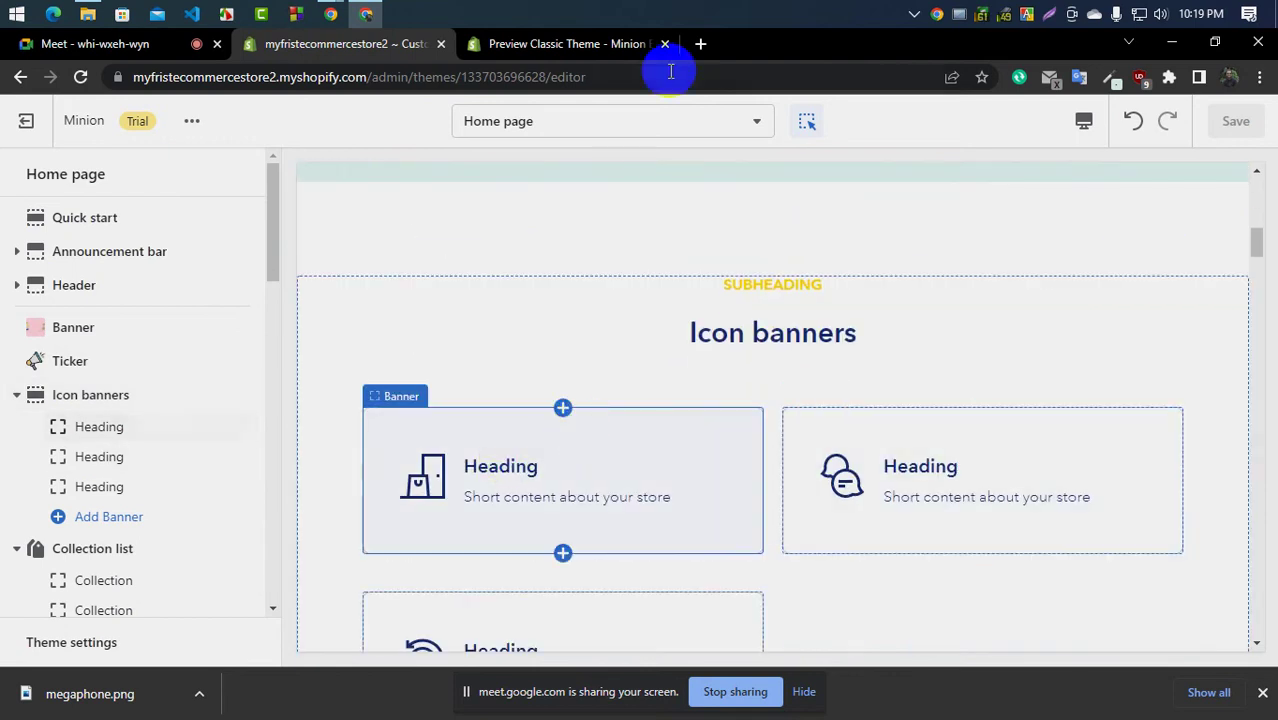
{"action": "left_click", "coordinate": [585, 46]}
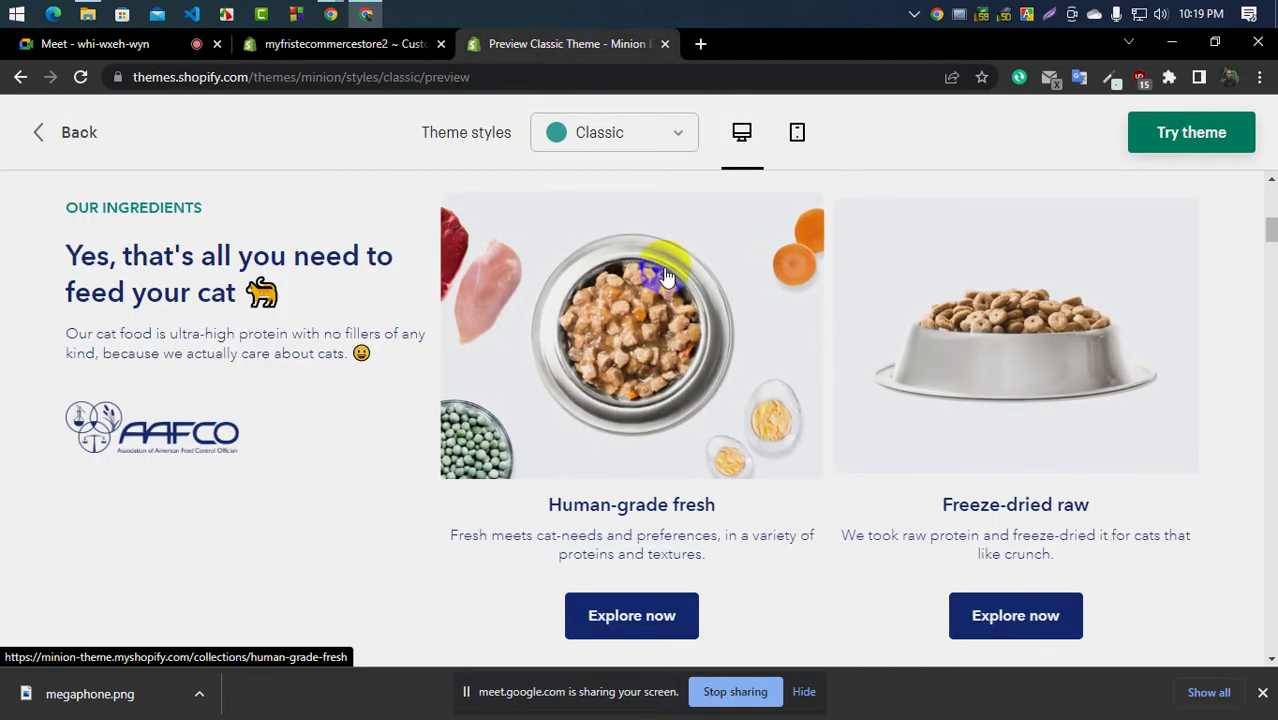
{"action": "scroll", "coordinate": [440, 370], "scroll_direction": "up", "scroll_amount": 2}
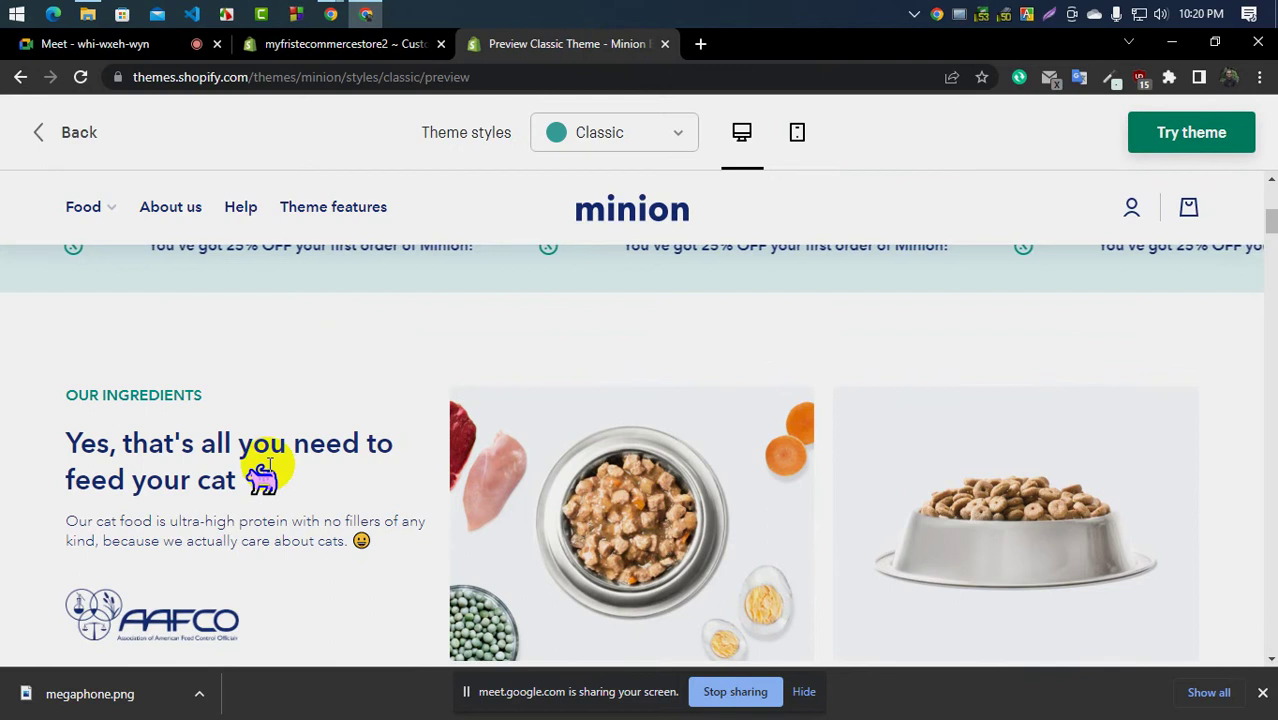
{"action": "scroll", "coordinate": [137, 422], "scroll_direction": "down", "scroll_amount": 1}
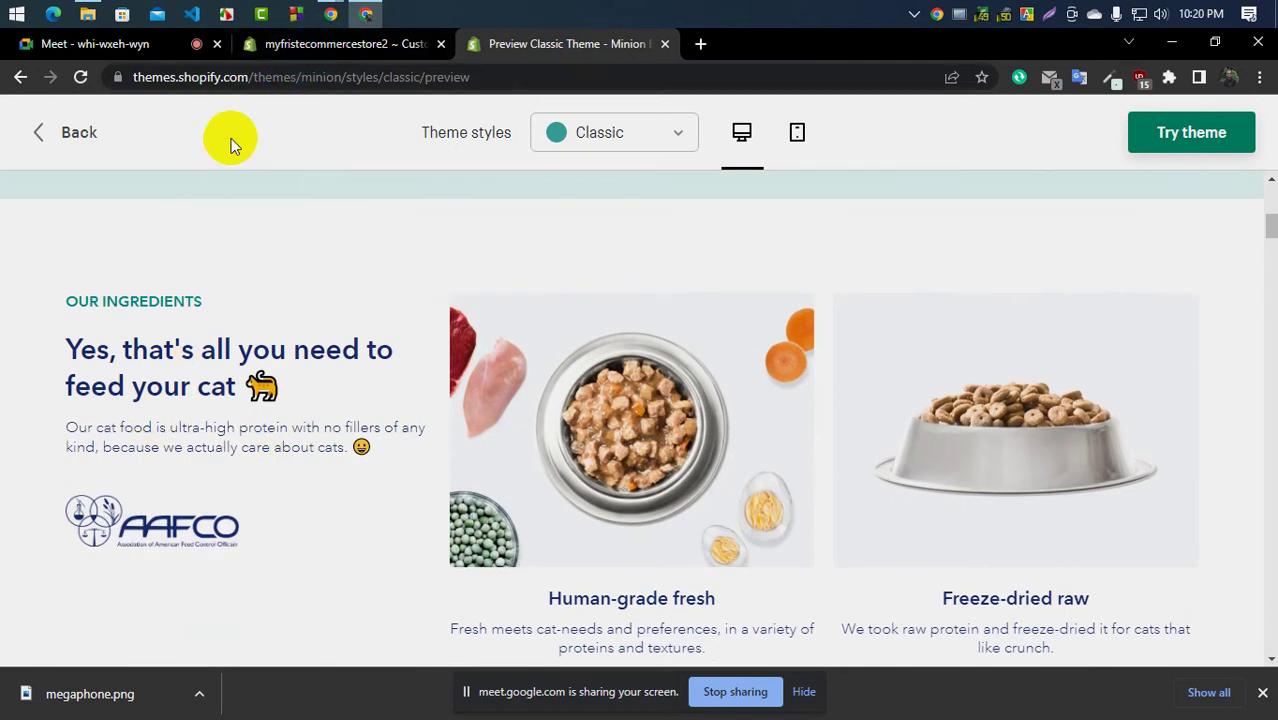
{"action": "left_click", "coordinate": [317, 52]}
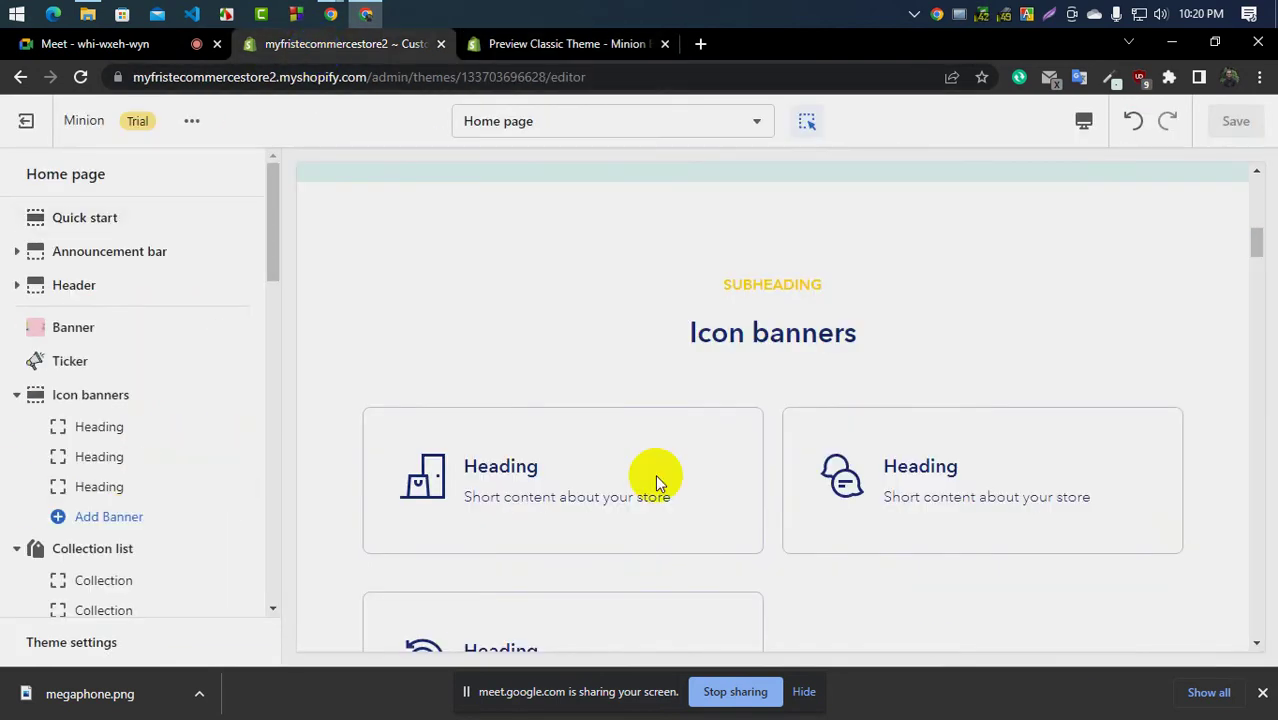
{"action": "scroll", "coordinate": [655, 478], "scroll_direction": "down", "scroll_amount": 4}
{"action": "scroll", "coordinate": [660, 485], "scroll_direction": "up", "scroll_amount": 4}
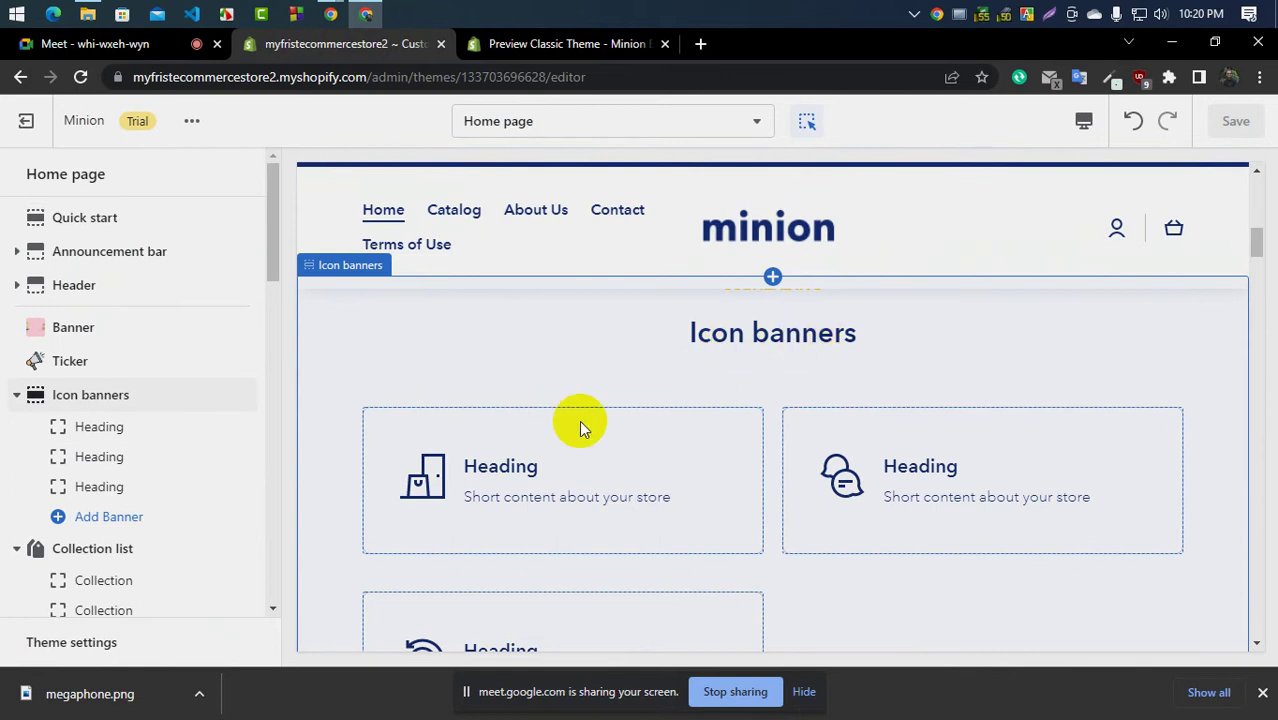
Set the Icon banners section's subheading to "OUR INGREDIENTS", copied from the demo store preview
{"action": "left_click", "coordinate": [88, 397]}
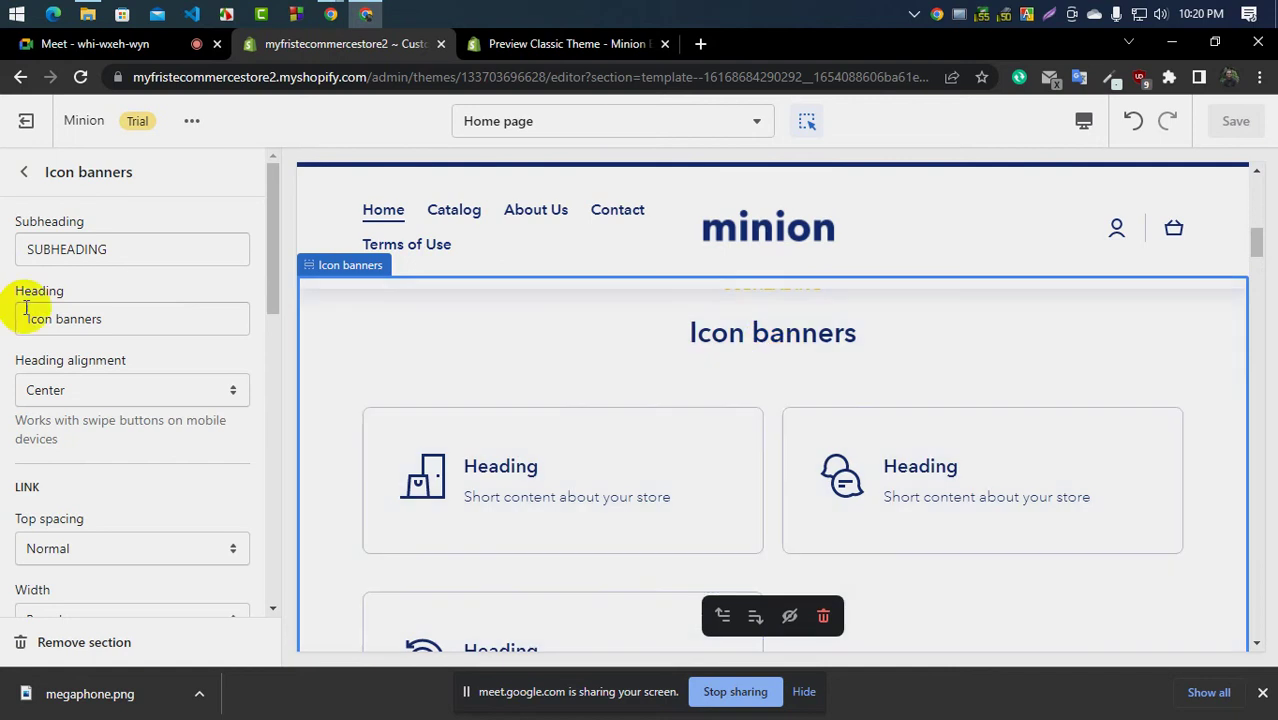
{"action": "left_click", "coordinate": [93, 320]}
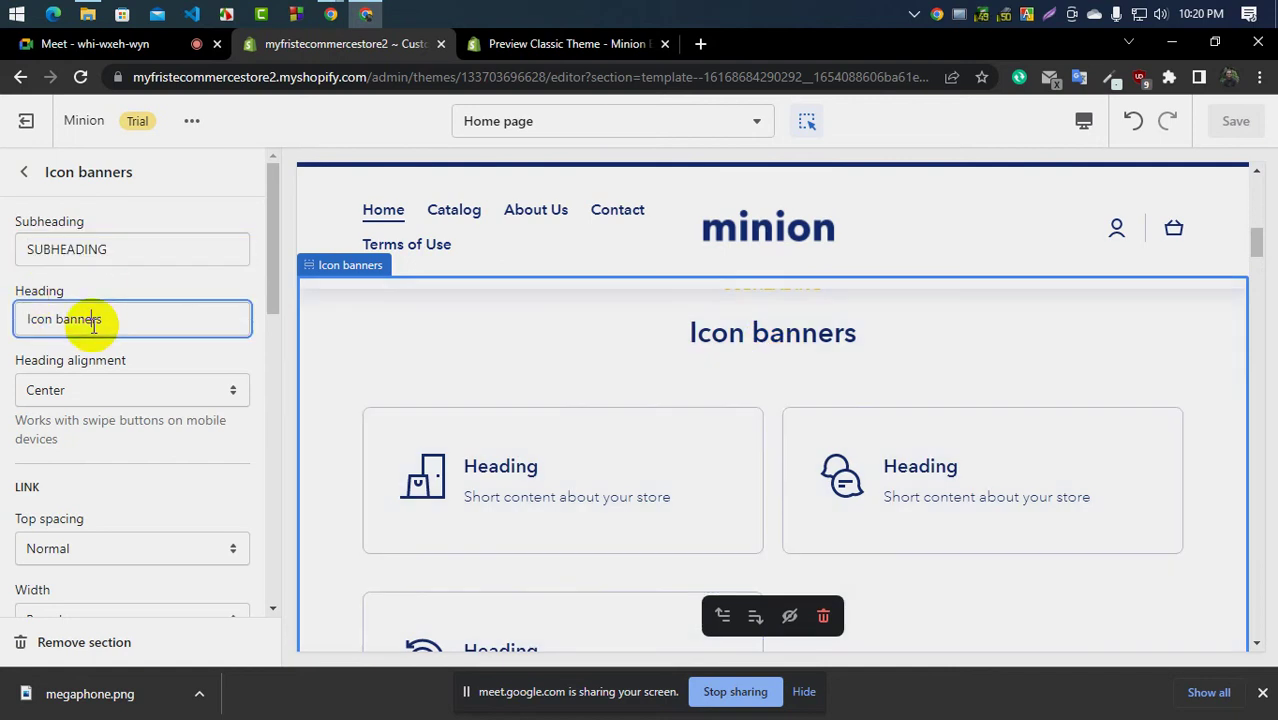
{"action": "double_click", "coordinate": [86, 245]}
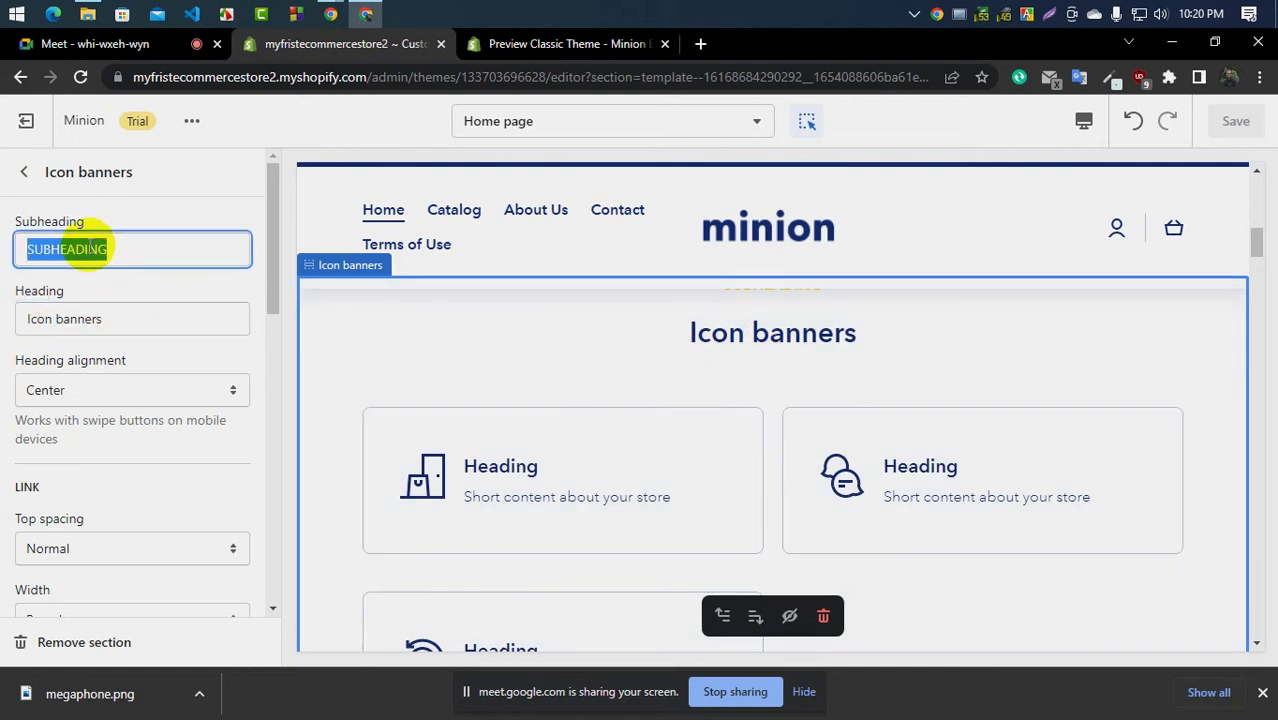
{"action": "left_click", "coordinate": [55, 320]}
{"action": "left_click", "coordinate": [533, 43]}
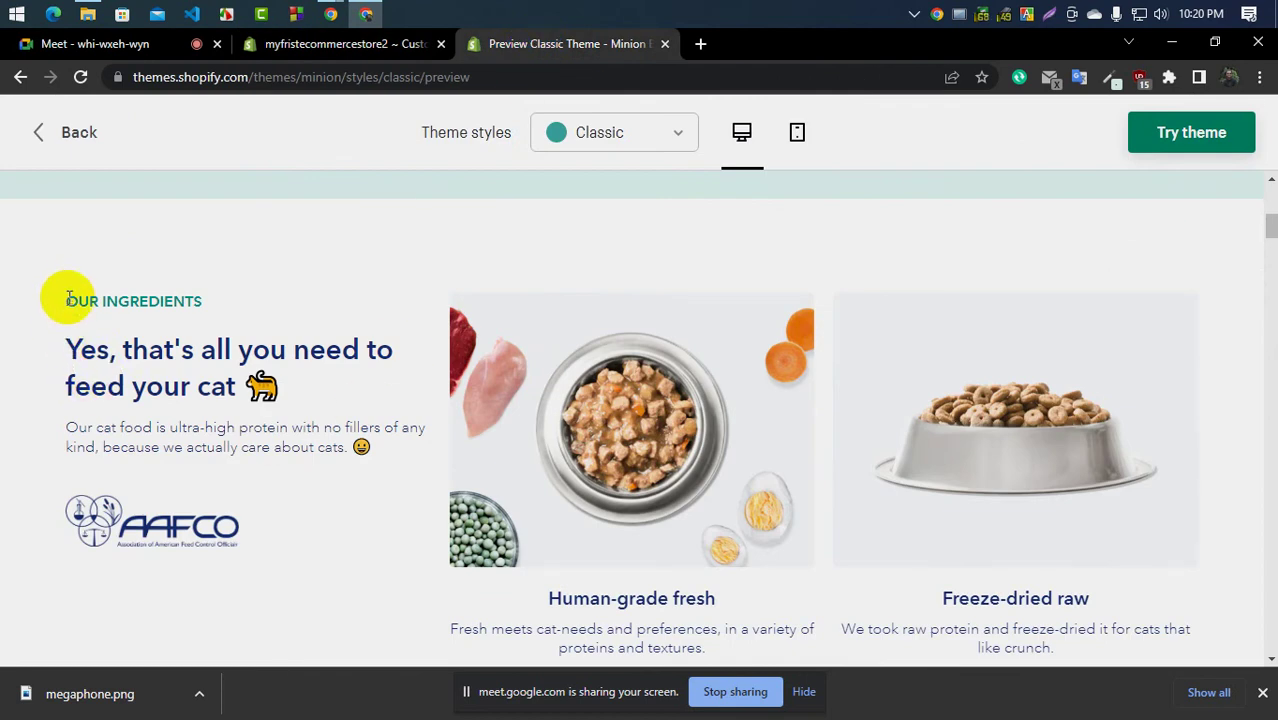
{"action": "left_click_drag", "start_coordinate": [69, 297], "coordinate": [214, 308]}
{"action": "right_click", "coordinate": [181, 308]}
{"action": "left_click", "coordinate": [205, 320]}
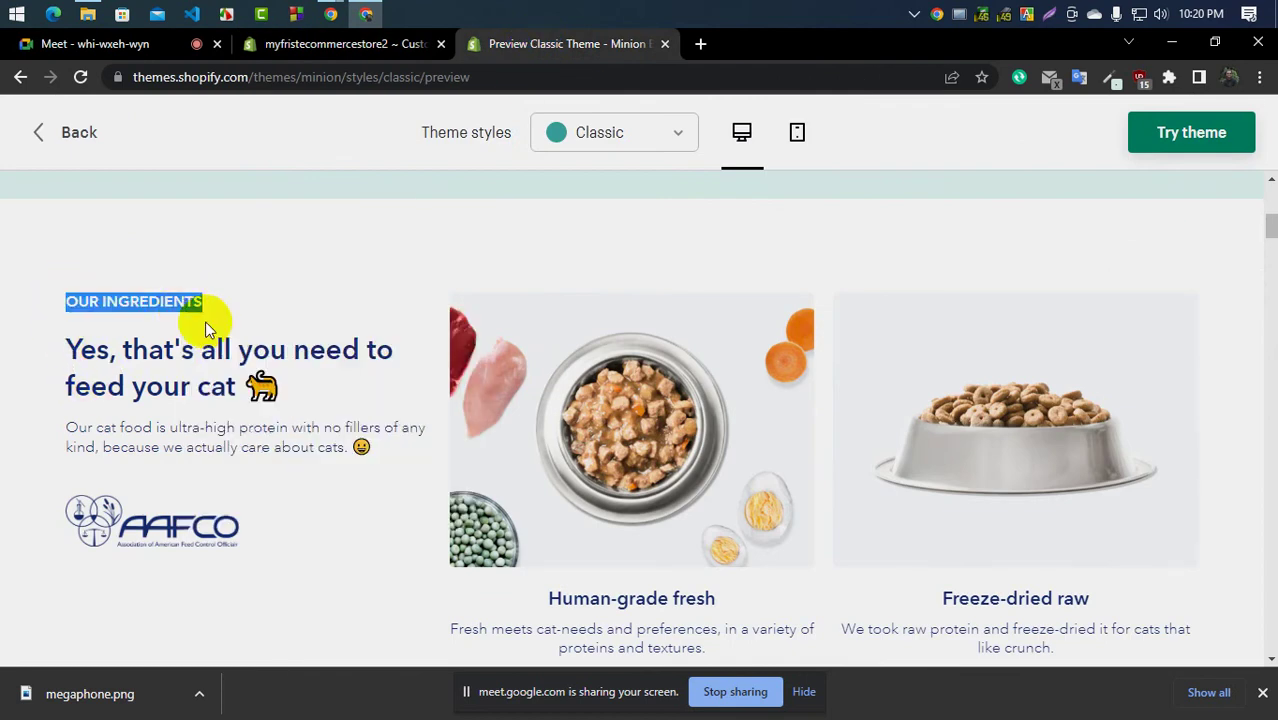
{"action": "left_click", "coordinate": [311, 50]}
{"action": "double_click", "coordinate": [133, 248]}
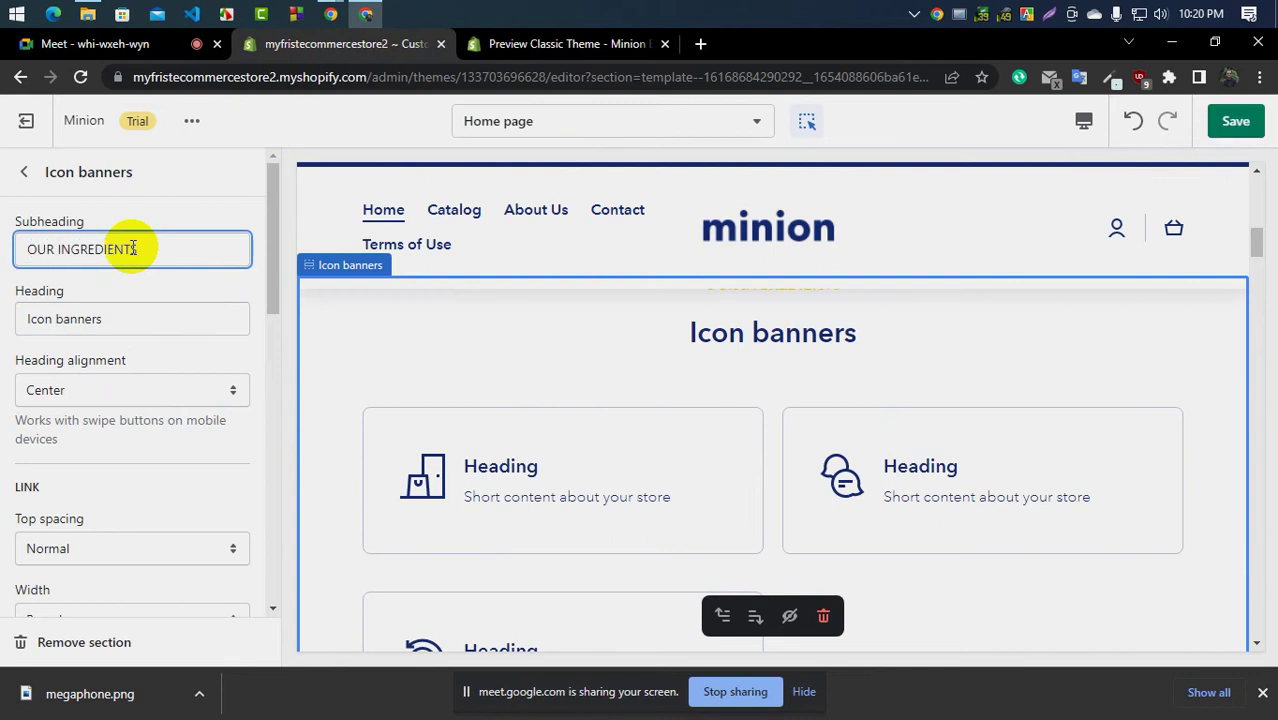
Replace the Icon banners heading with the demo store's "Yes, that's all you need to feed your cat 🐈"
{"action": "left_click", "coordinate": [522, 43]}
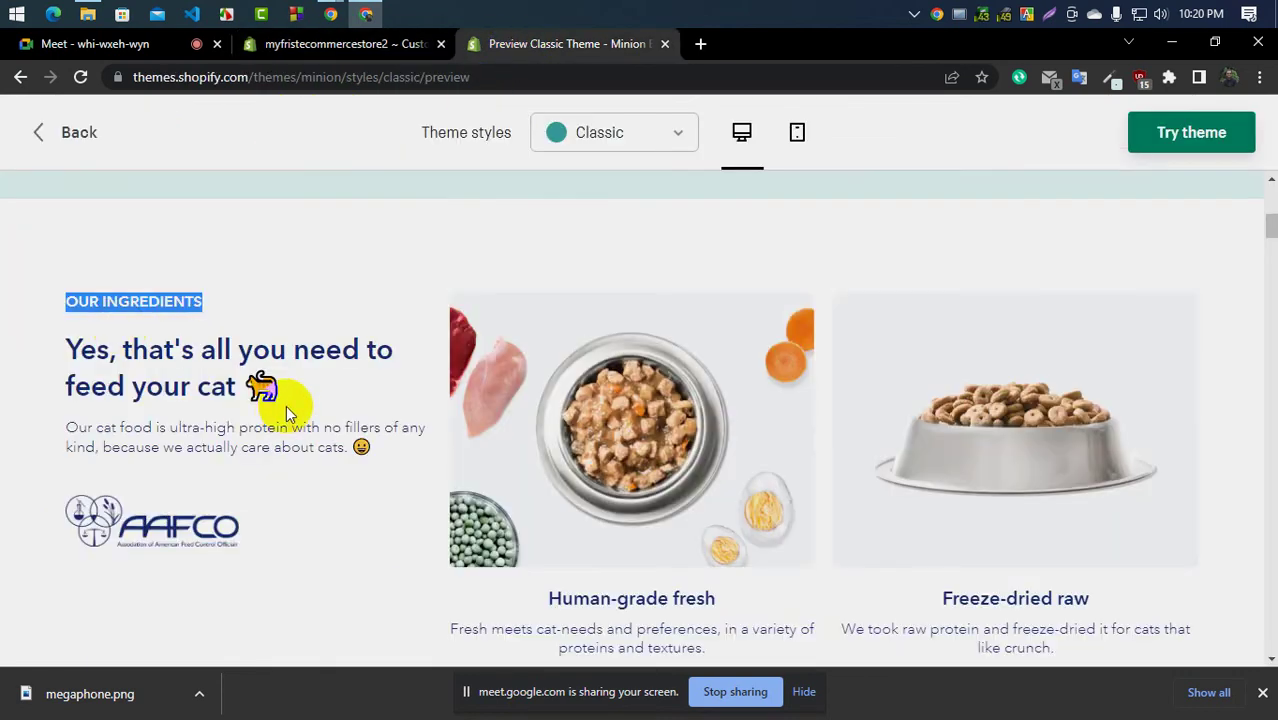
{"action": "left_click_drag", "start_coordinate": [261, 385], "coordinate": [48, 363]}
{"action": "right_click", "coordinate": [104, 362]}
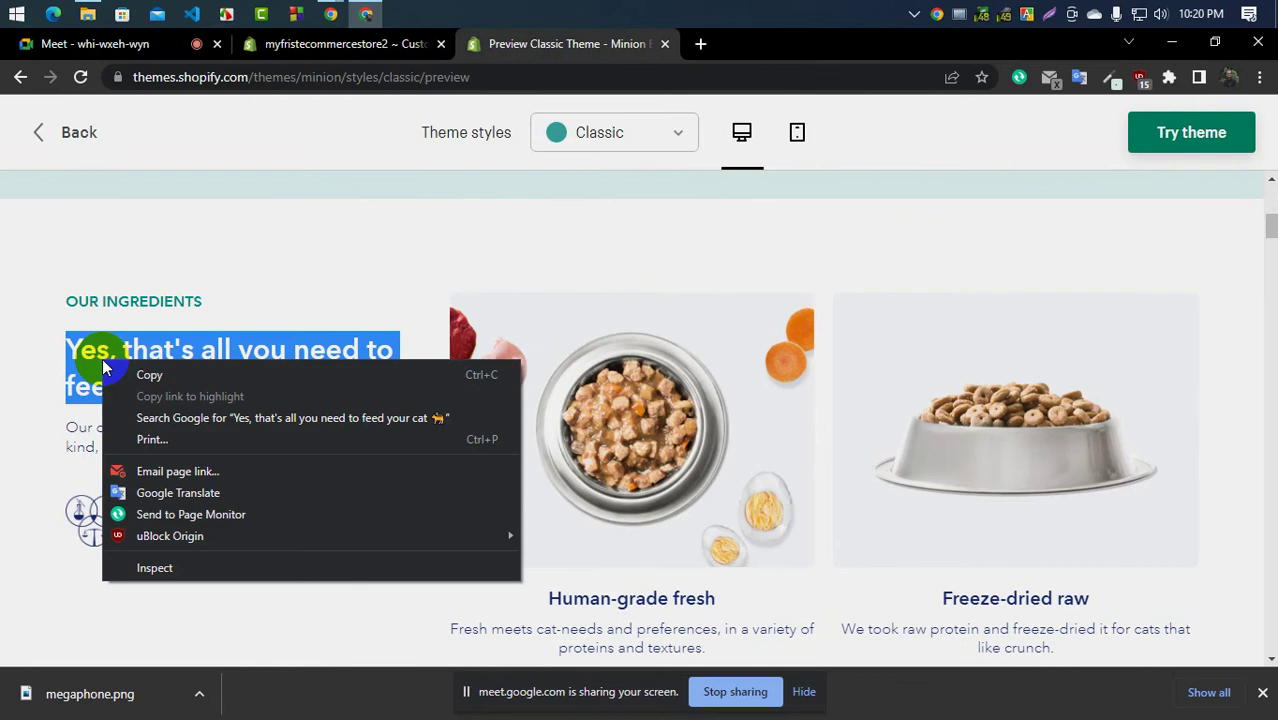
{"action": "left_click", "coordinate": [147, 376]}
{"action": "left_click", "coordinate": [275, 44]}
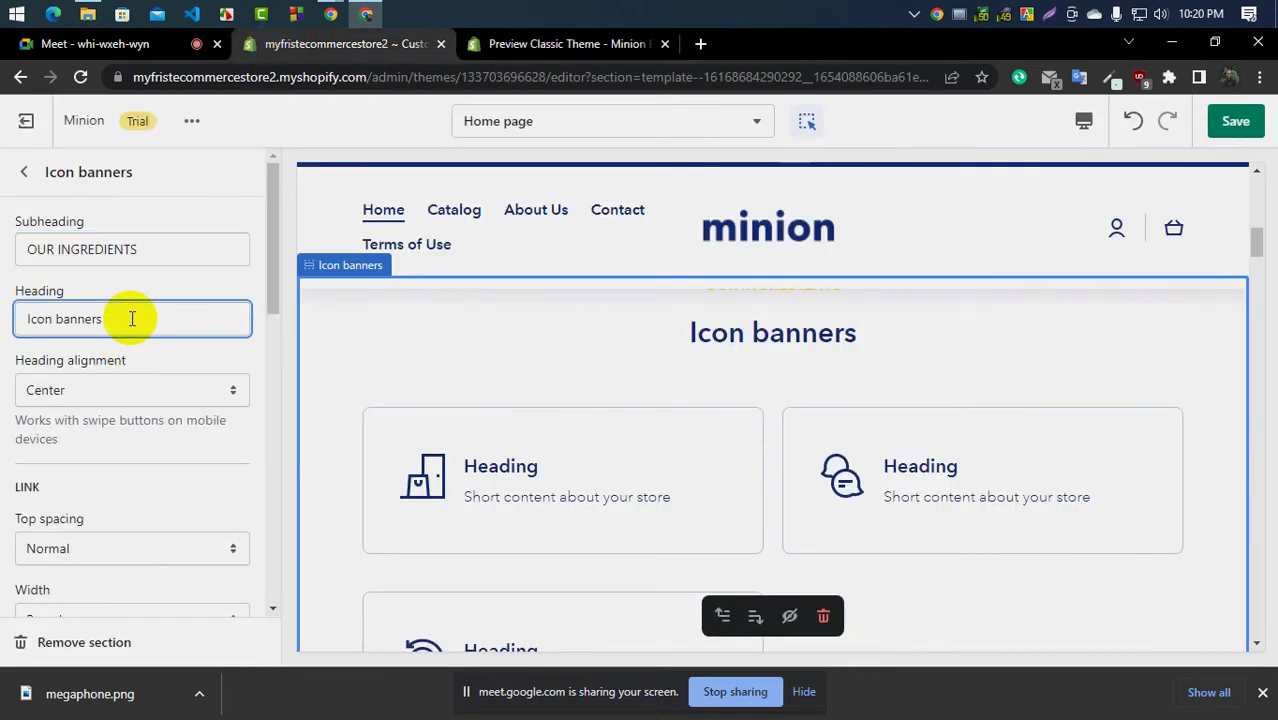
{"action": "key", "text": "ctrl+v"}
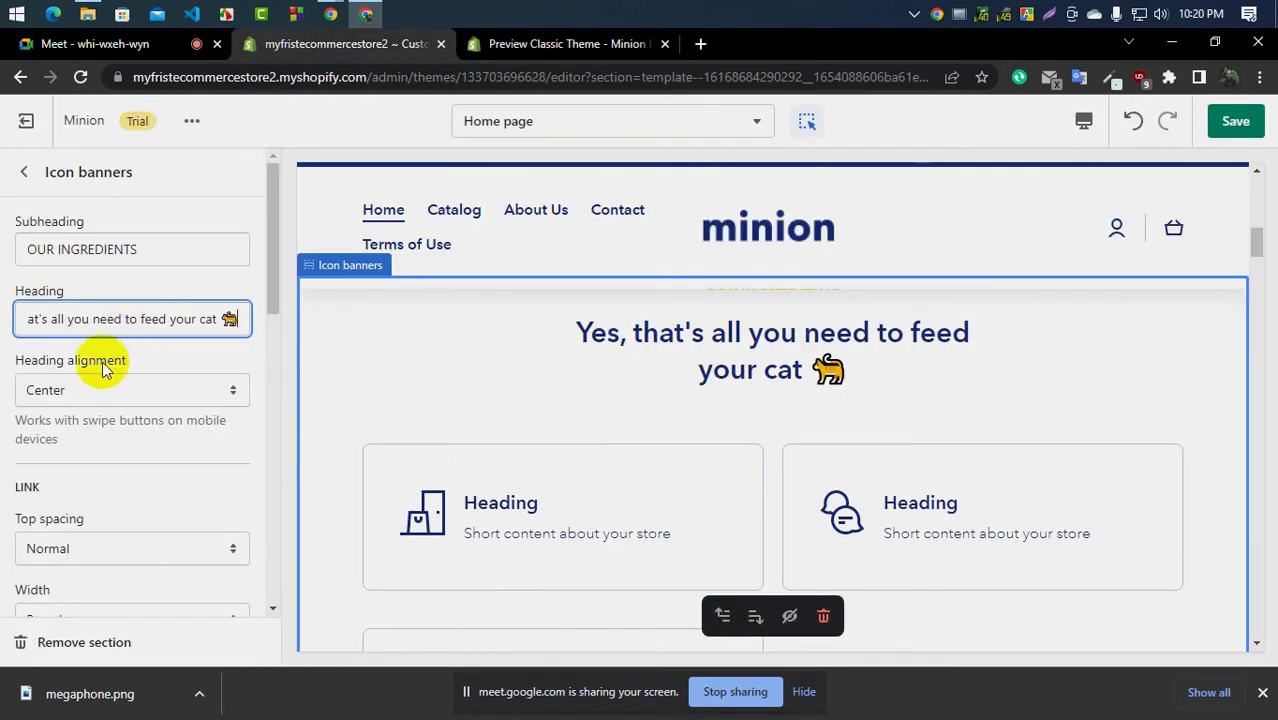
Check the heading placement in the demo store and set the Icon banners heading alignment to Left
{"action": "left_click", "coordinate": [113, 392]}
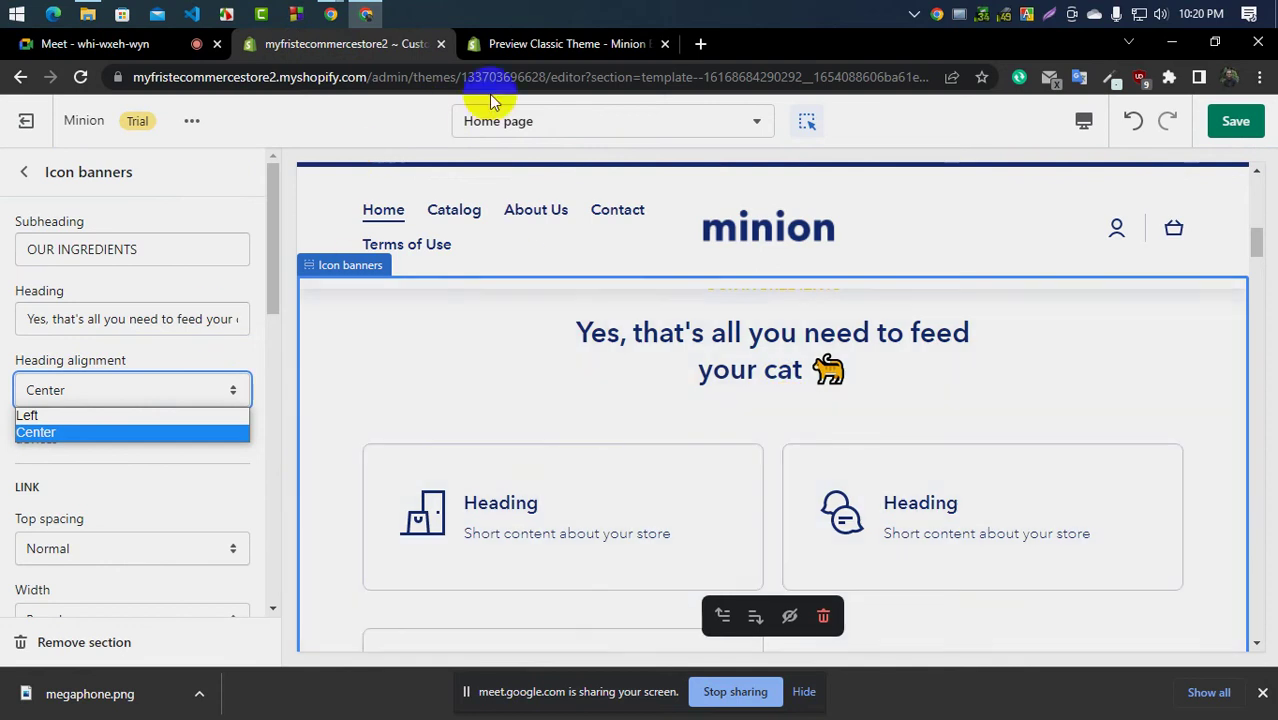
{"action": "left_click", "coordinate": [555, 44]}
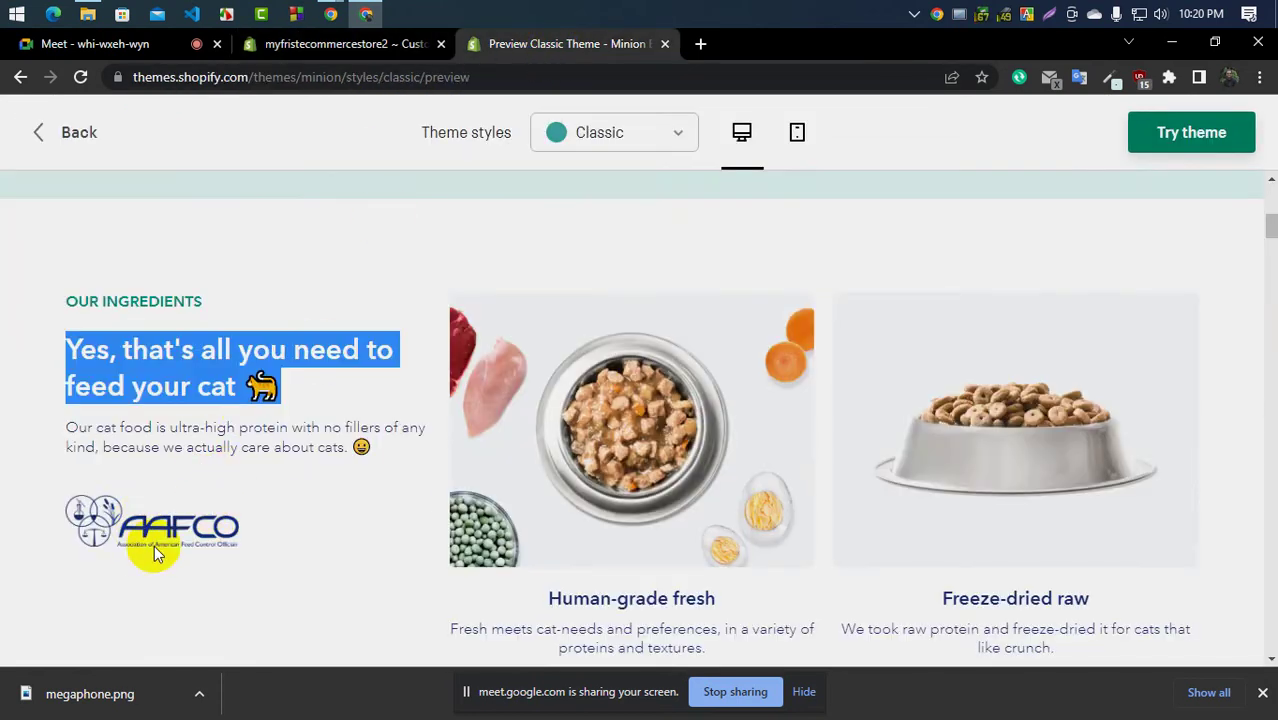
{"action": "left_click", "coordinate": [388, 47]}
{"action": "left_click", "coordinate": [27, 400]}
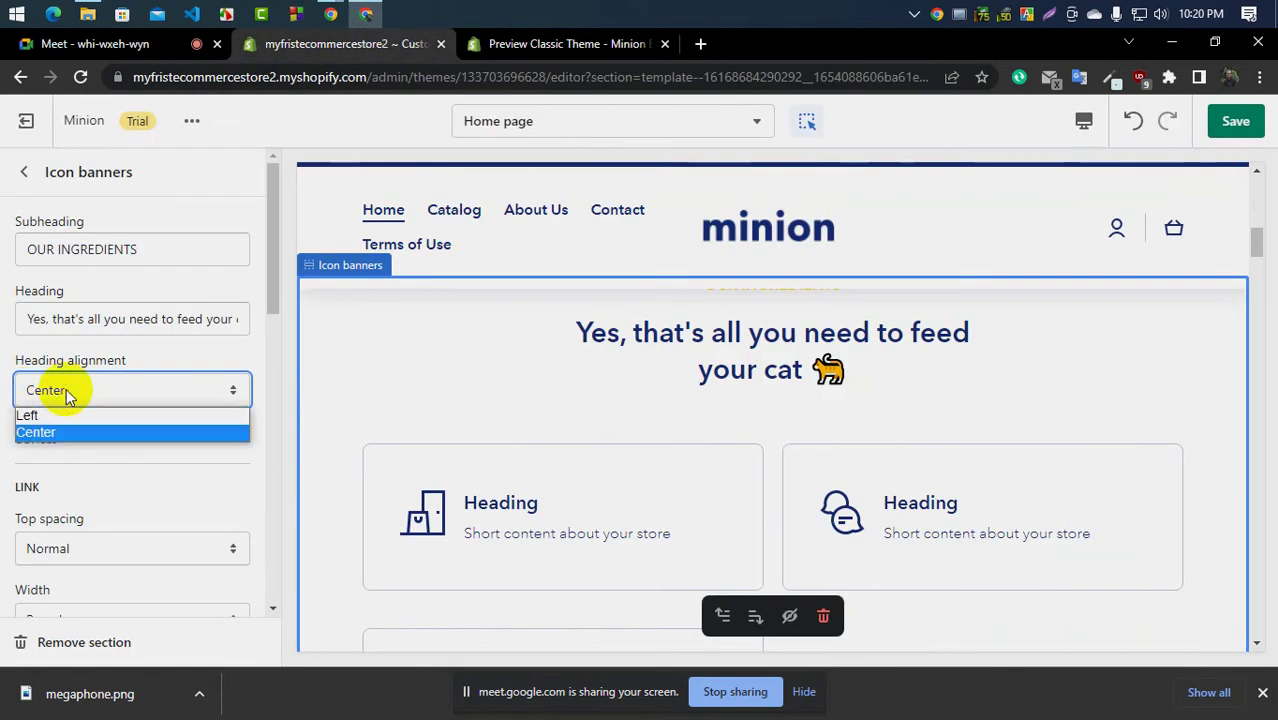
{"action": "left_click", "coordinate": [46, 414]}
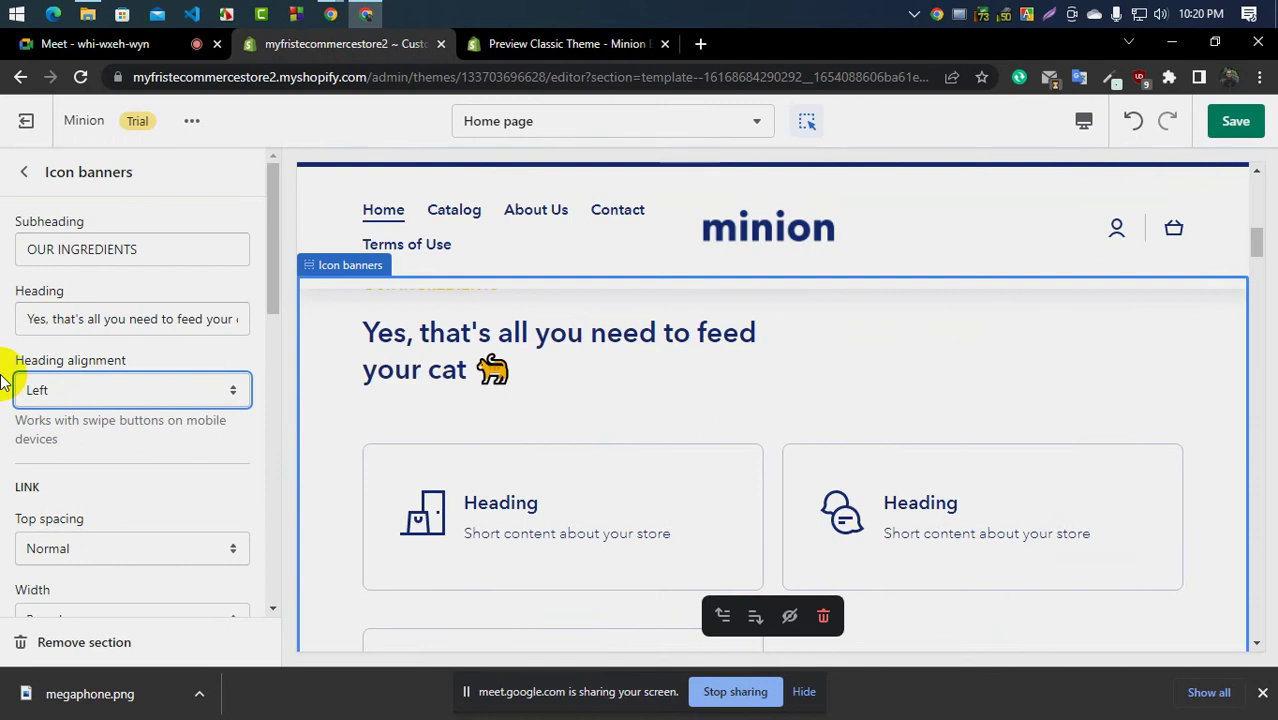
Review the Top spacing and Width options of the Icon banners section and examine its banners in the preview
{"action": "scroll", "coordinate": [5, 377], "scroll_direction": "down", "scroll_amount": 1}
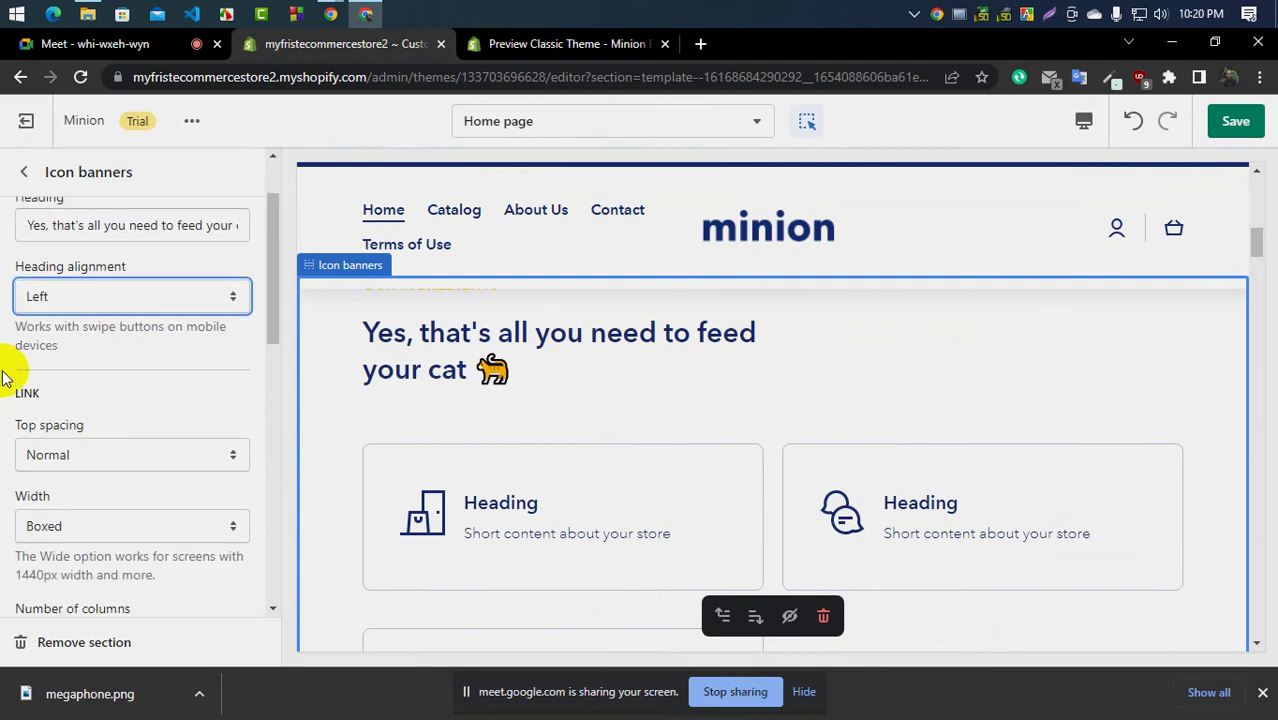
{"action": "scroll", "coordinate": [5, 377], "scroll_direction": "down", "scroll_amount": 1}
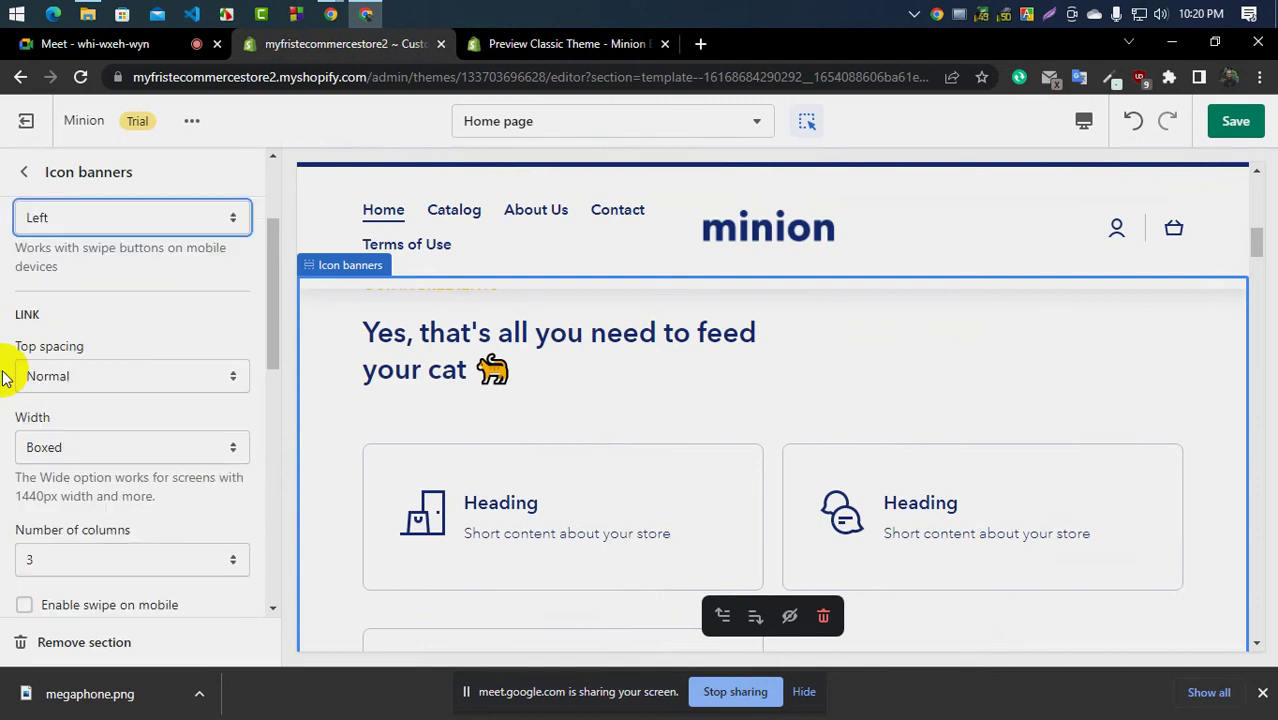
{"action": "left_click", "coordinate": [94, 365]}
{"action": "left_click", "coordinate": [94, 365]}
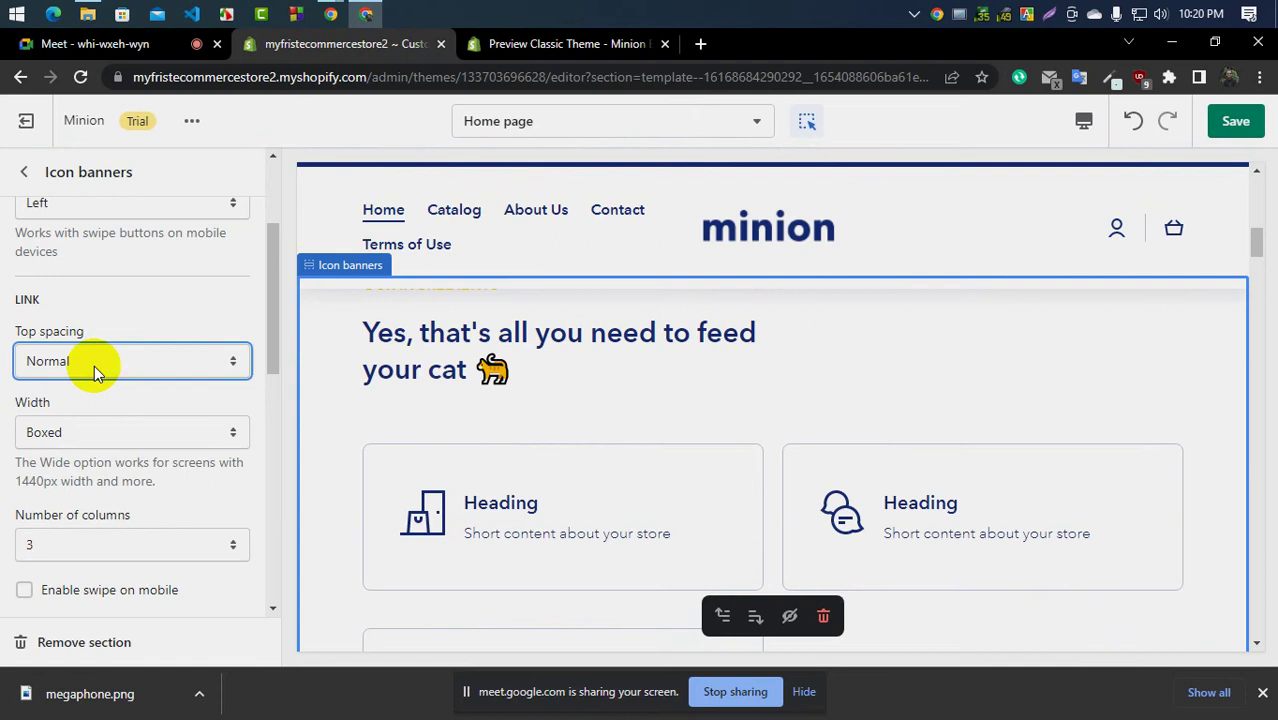
{"action": "left_click", "coordinate": [109, 434]}
{"action": "left_click", "coordinate": [109, 434]}
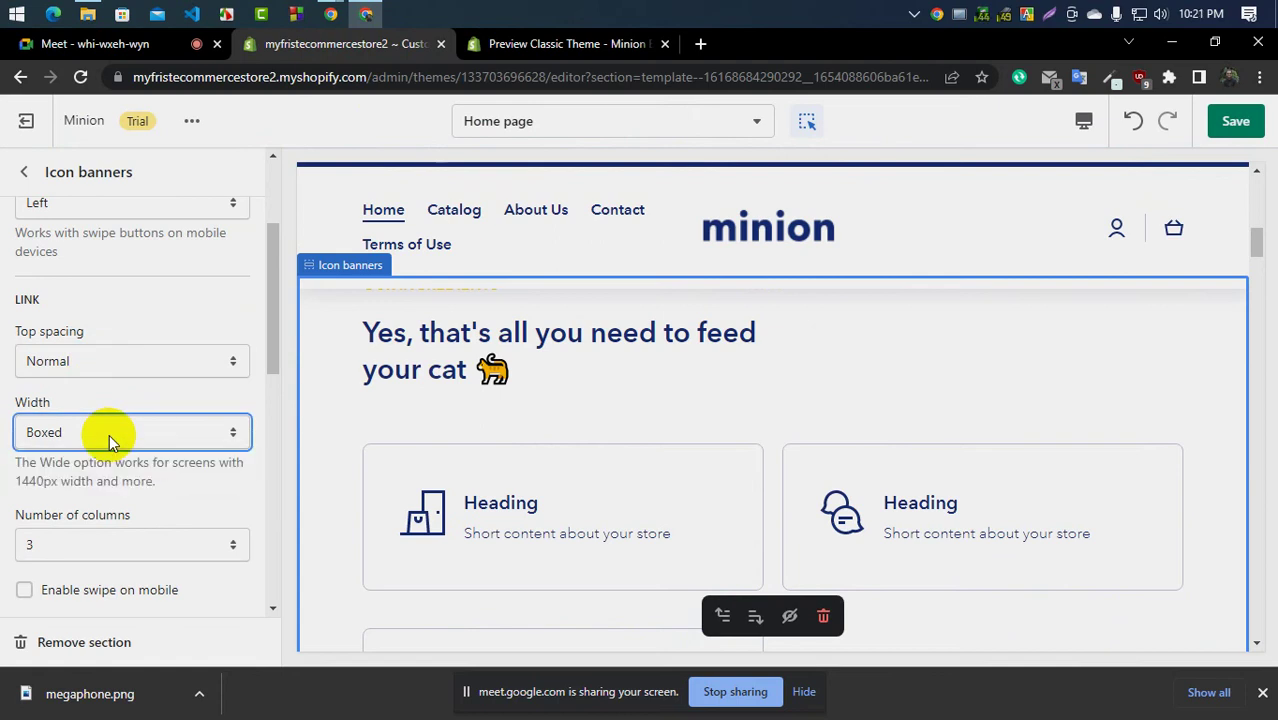
{"action": "scroll", "coordinate": [109, 434], "scroll_direction": "down", "scroll_amount": 1}
{"action": "scroll", "coordinate": [996, 614], "scroll_direction": "down", "scroll_amount": 3}
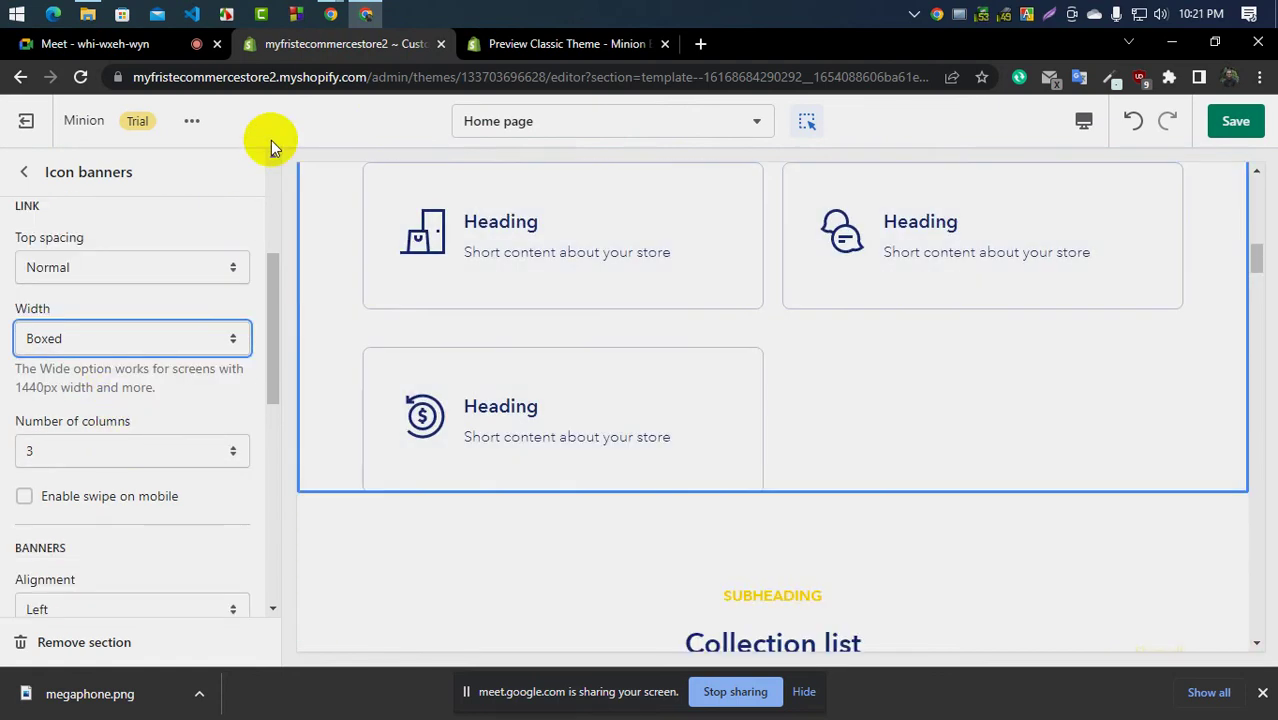
Switch to the Google Meet call, admit the waiting participant, and return to the demo store preview
{"action": "left_click", "coordinate": [86, 43]}
{"action": "left_click", "coordinate": [840, 293]}
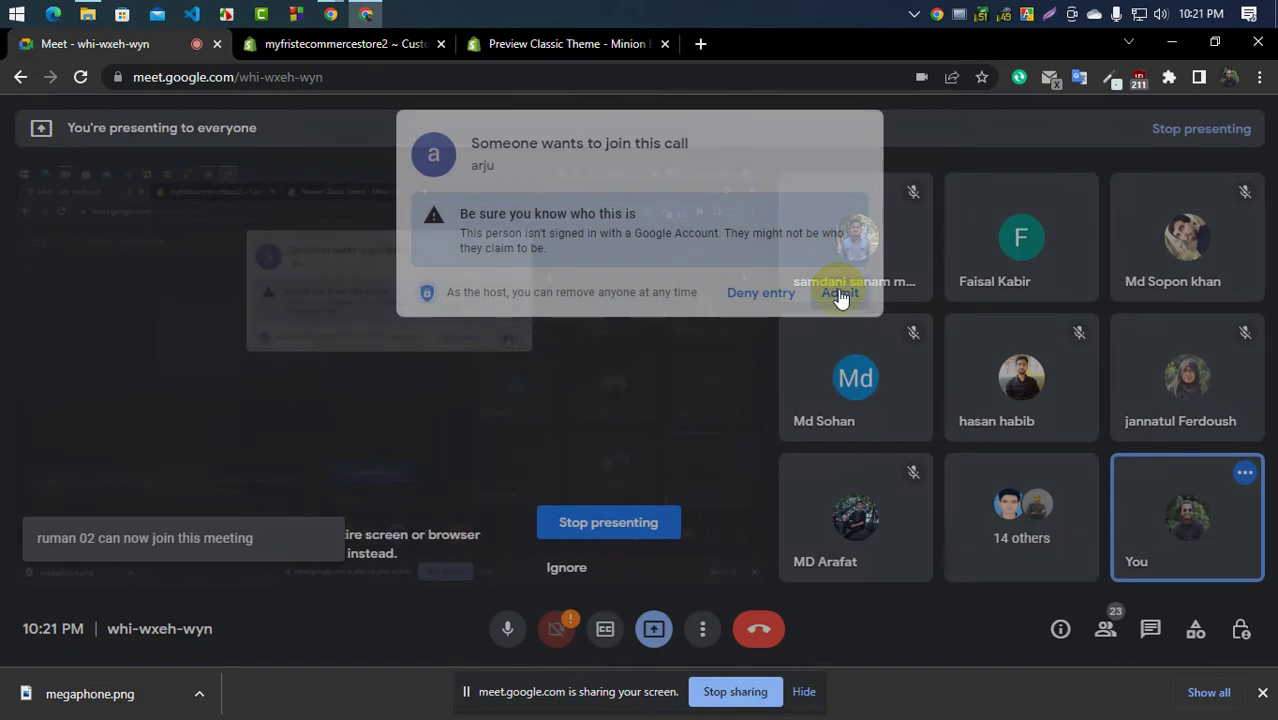
{"action": "left_click", "coordinate": [567, 53]}
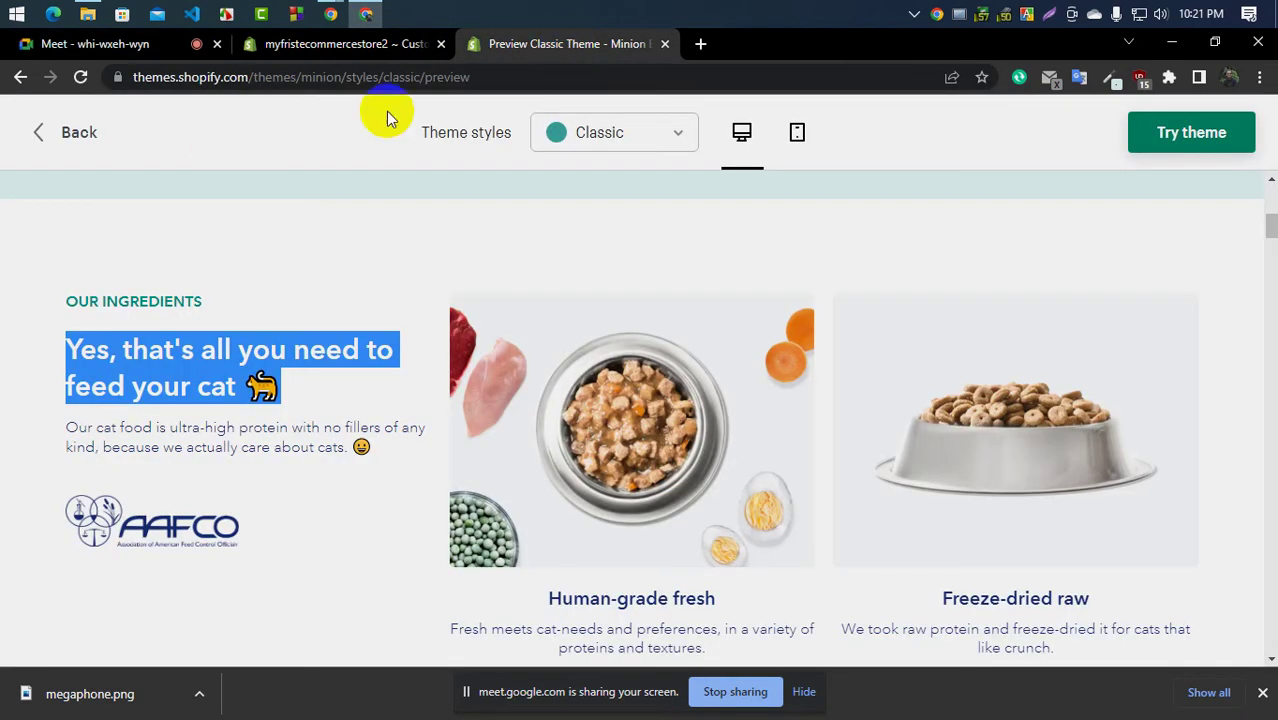
Check the banner layout in the theme editor preview and set the Icon banners' number of columns to 4
{"action": "left_click", "coordinate": [370, 45]}
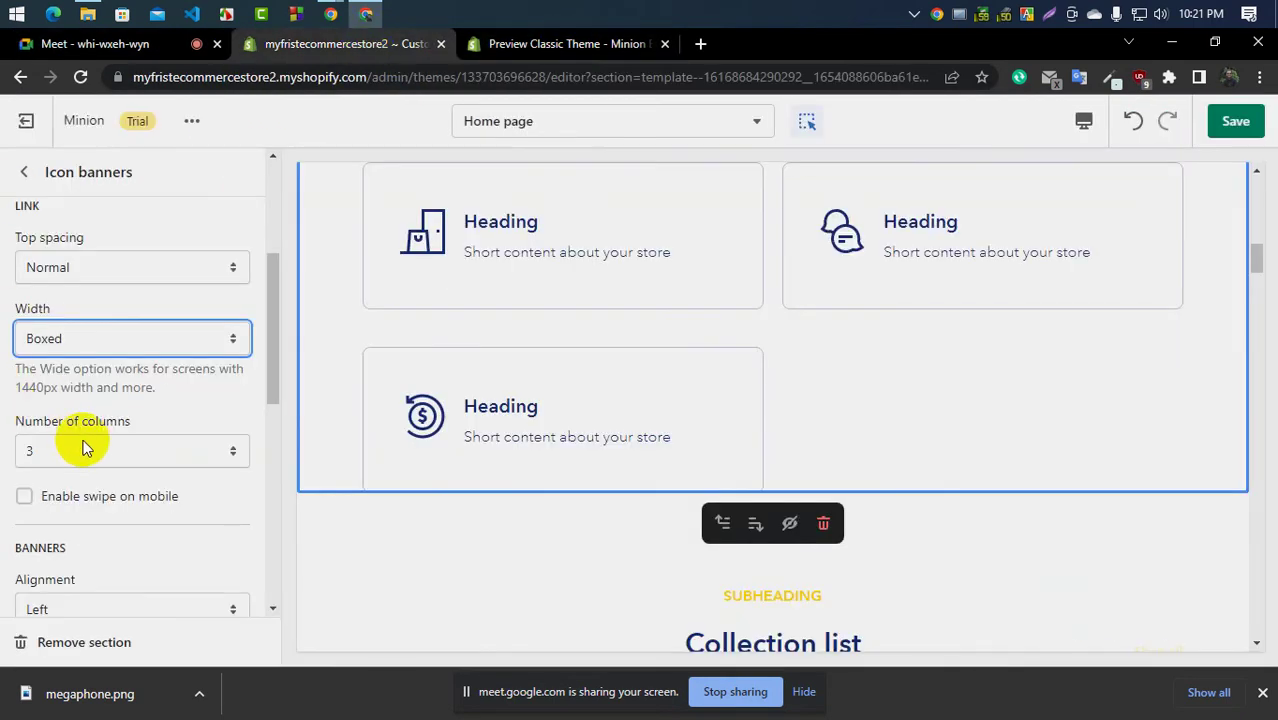
{"action": "scroll", "coordinate": [599, 379], "scroll_direction": "up", "scroll_amount": 3}
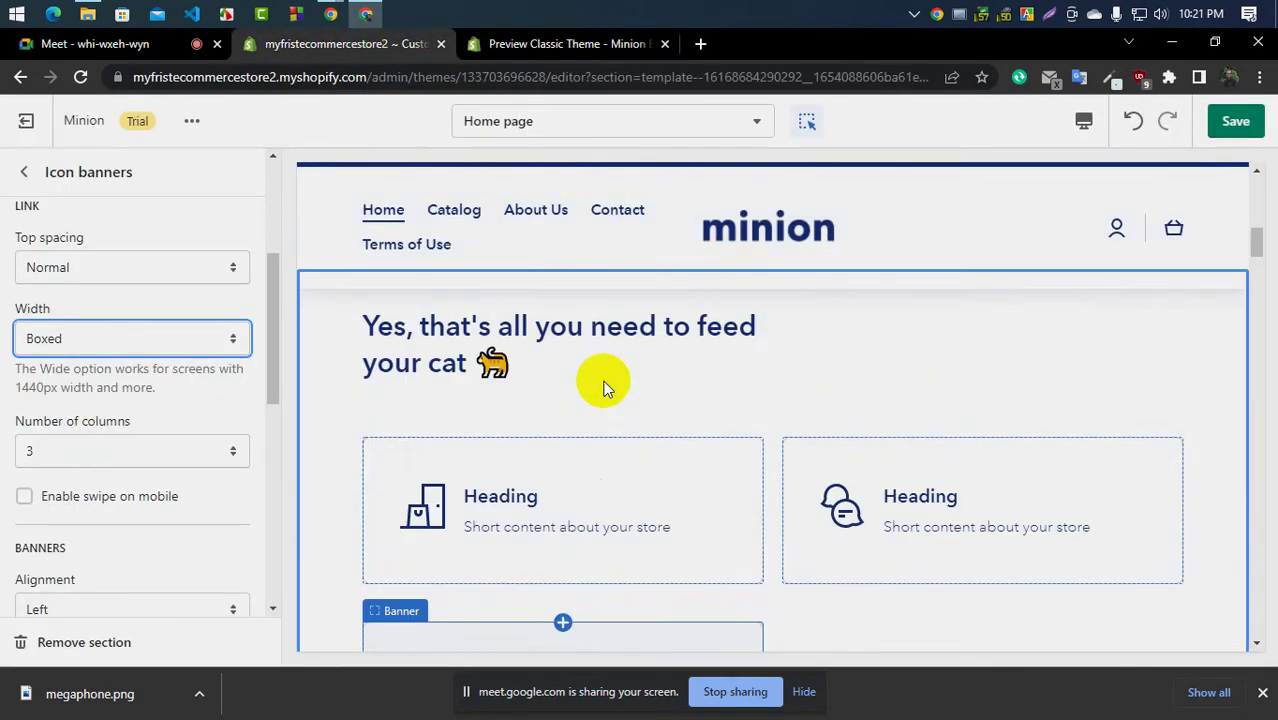
{"action": "scroll", "coordinate": [568, 415], "scroll_direction": "down", "scroll_amount": 1}
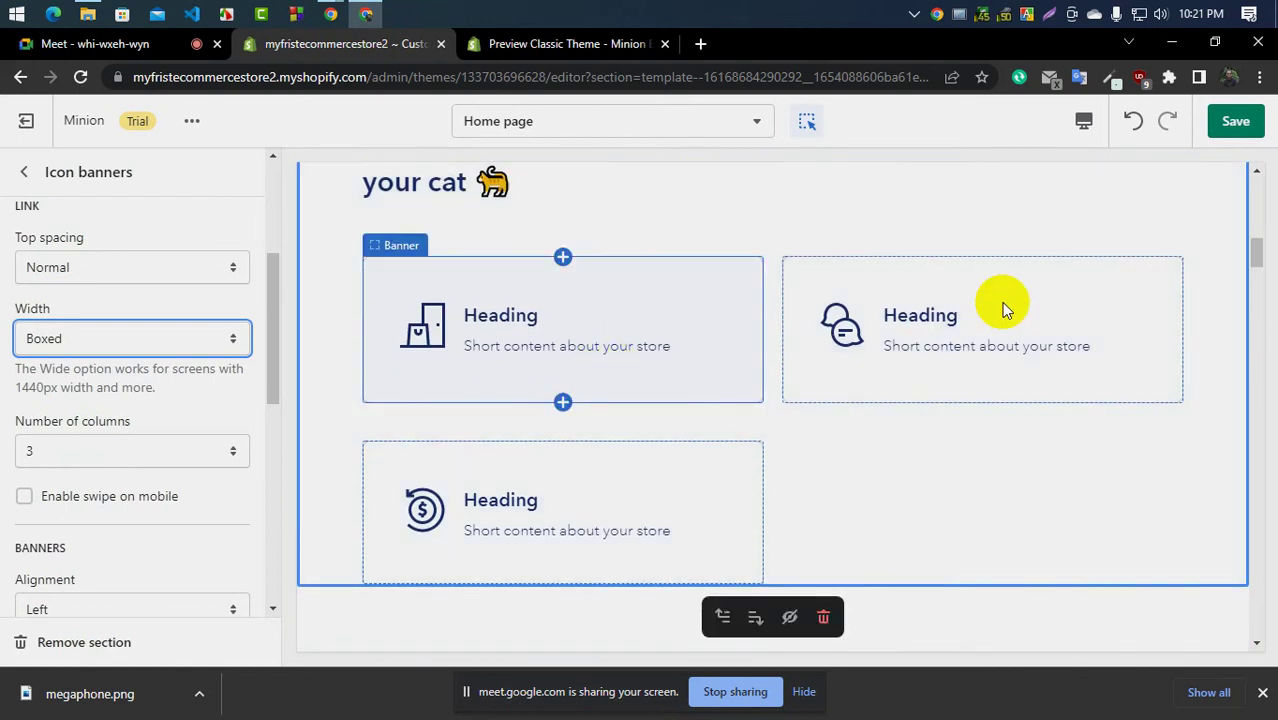
{"action": "left_click", "coordinate": [40, 452]}
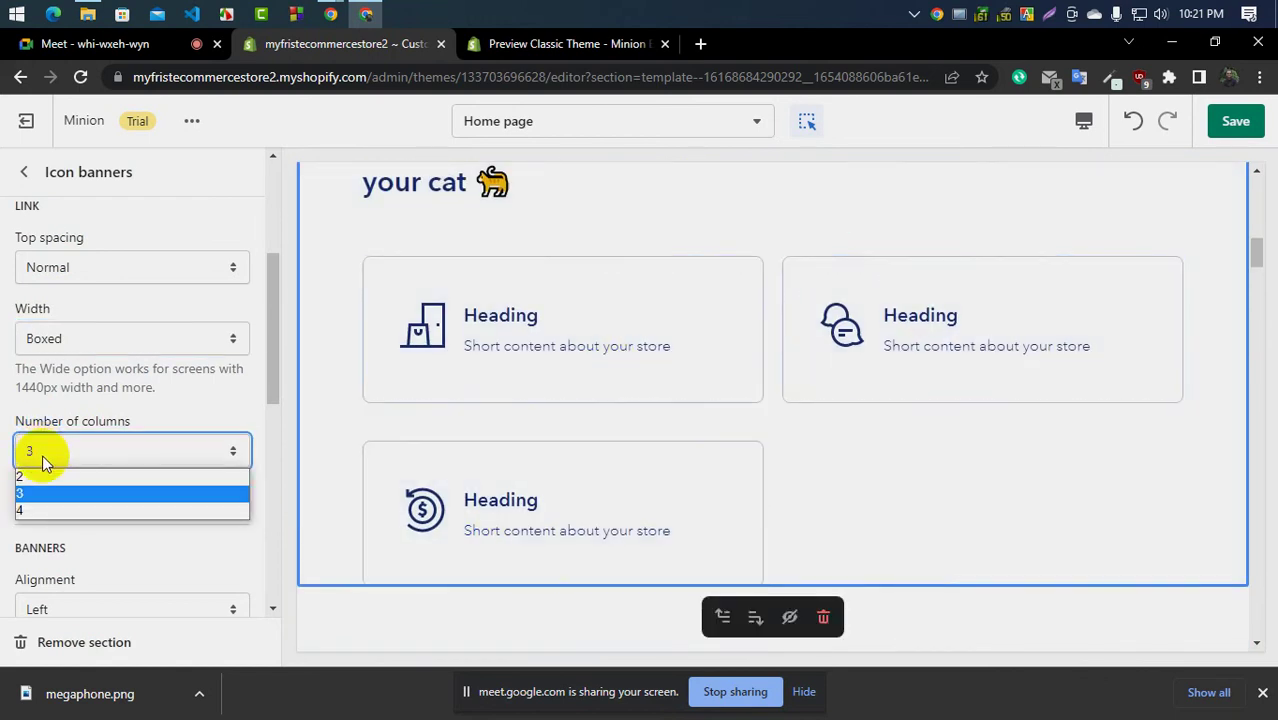
{"action": "left_click", "coordinate": [42, 510]}
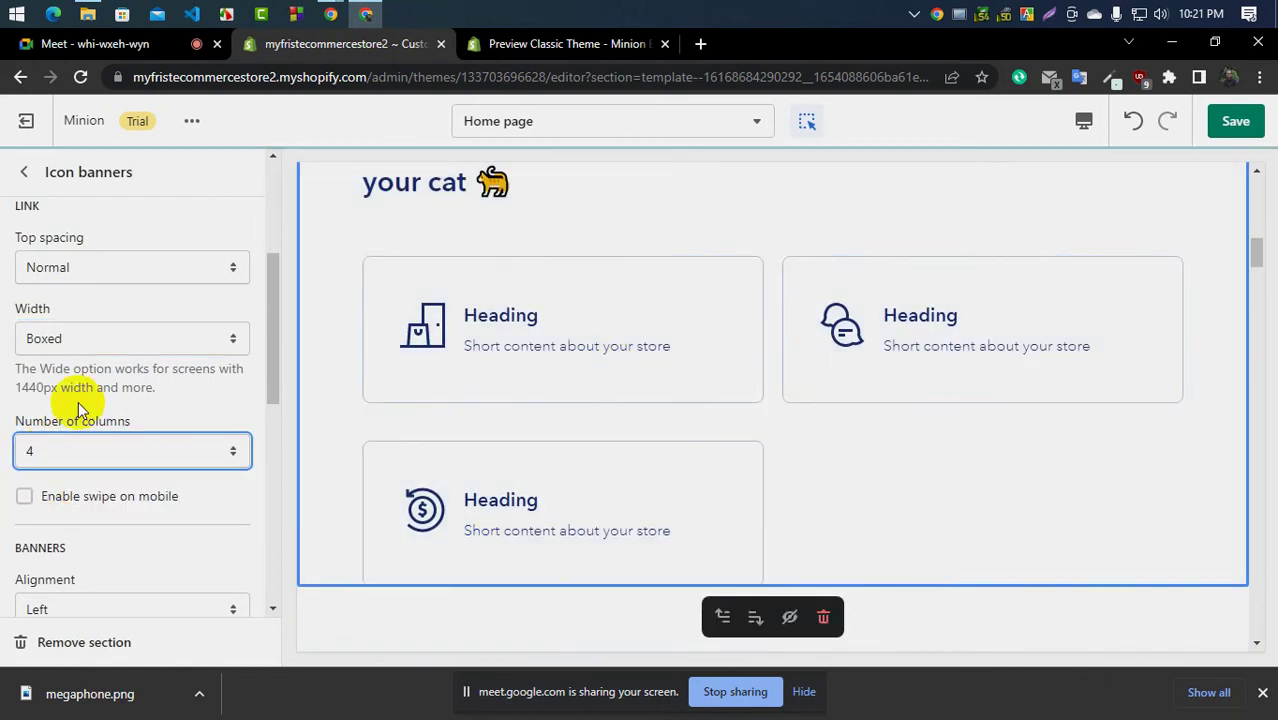
Review the banners' Alignment, Heading size and color settings, keeping the alignment at Left
{"action": "scroll", "coordinate": [79, 405], "scroll_direction": "down", "scroll_amount": 3}
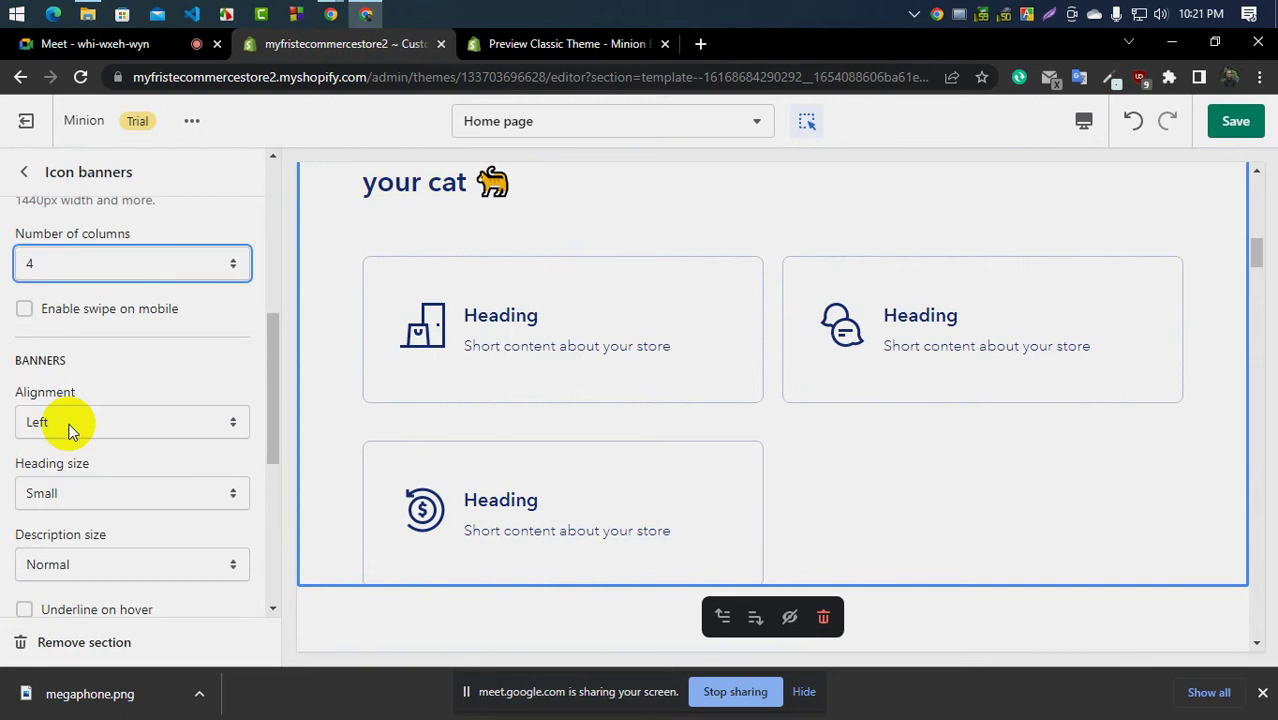
{"action": "left_click", "coordinate": [70, 430]}
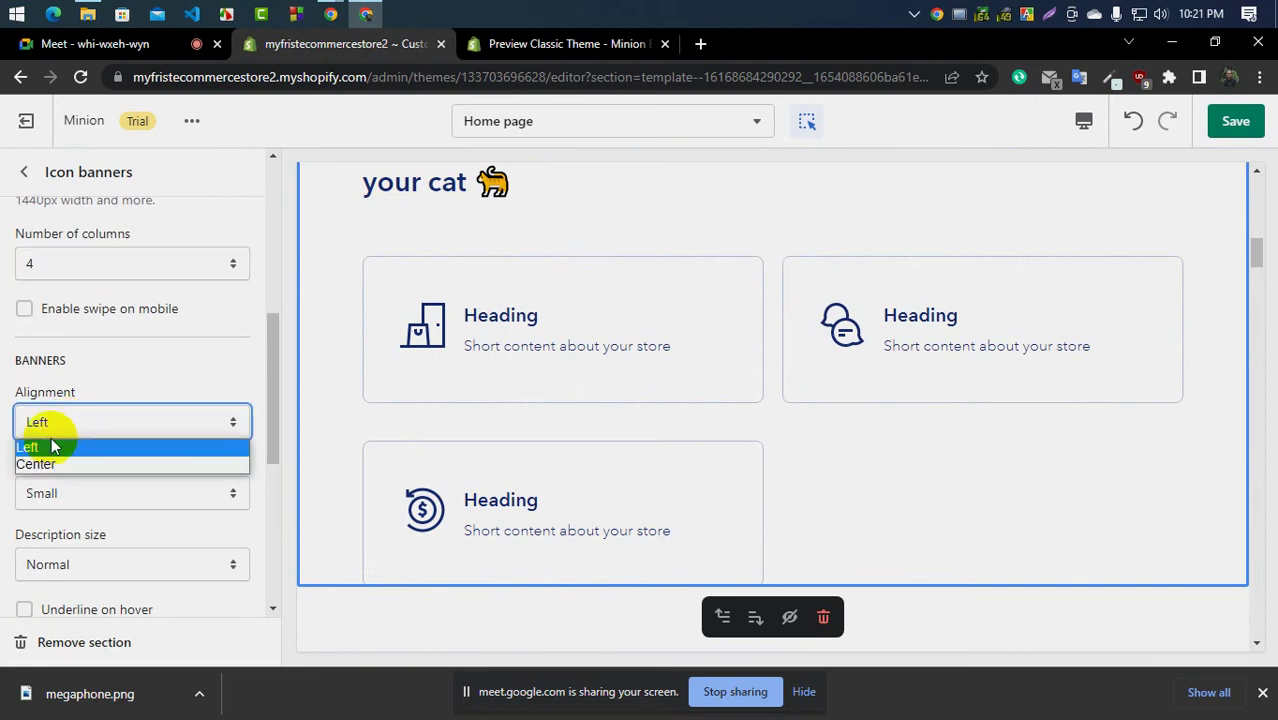
{"action": "left_click", "coordinate": [52, 445]}
{"action": "left_click", "coordinate": [101, 495]}
{"action": "left_click", "coordinate": [101, 495]}
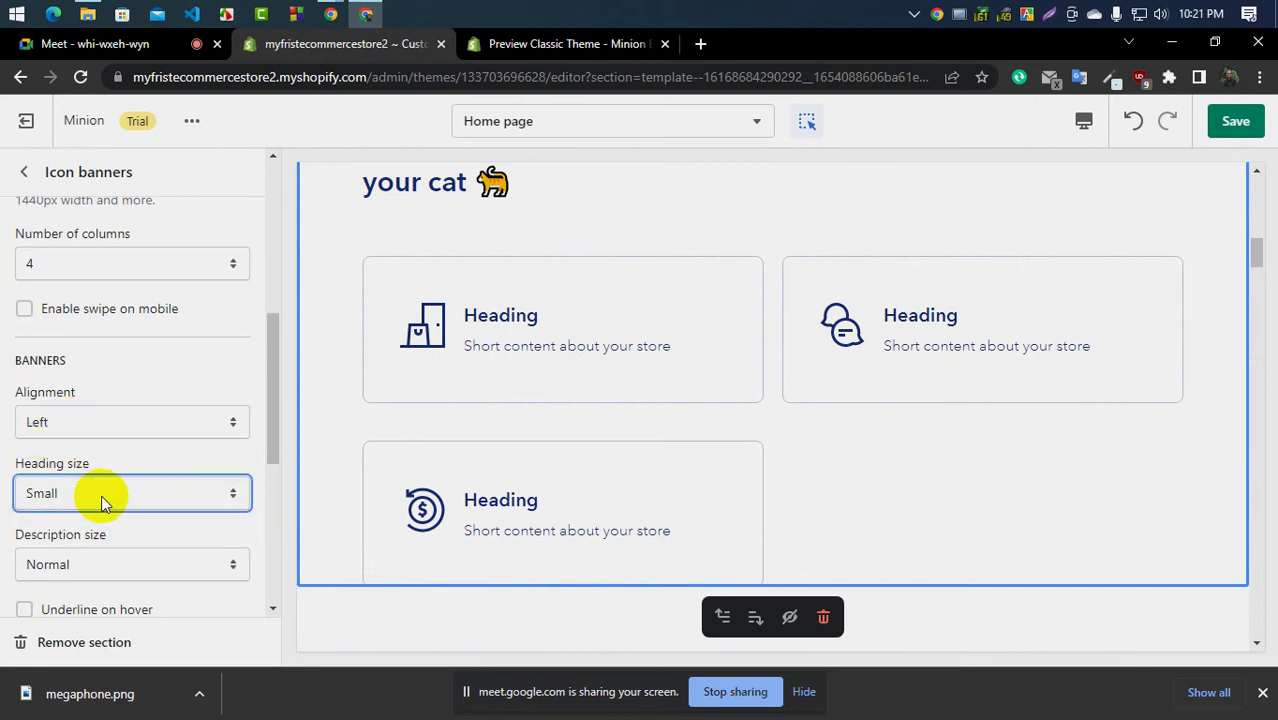
{"action": "scroll", "coordinate": [101, 495], "scroll_direction": "down", "scroll_amount": 5}
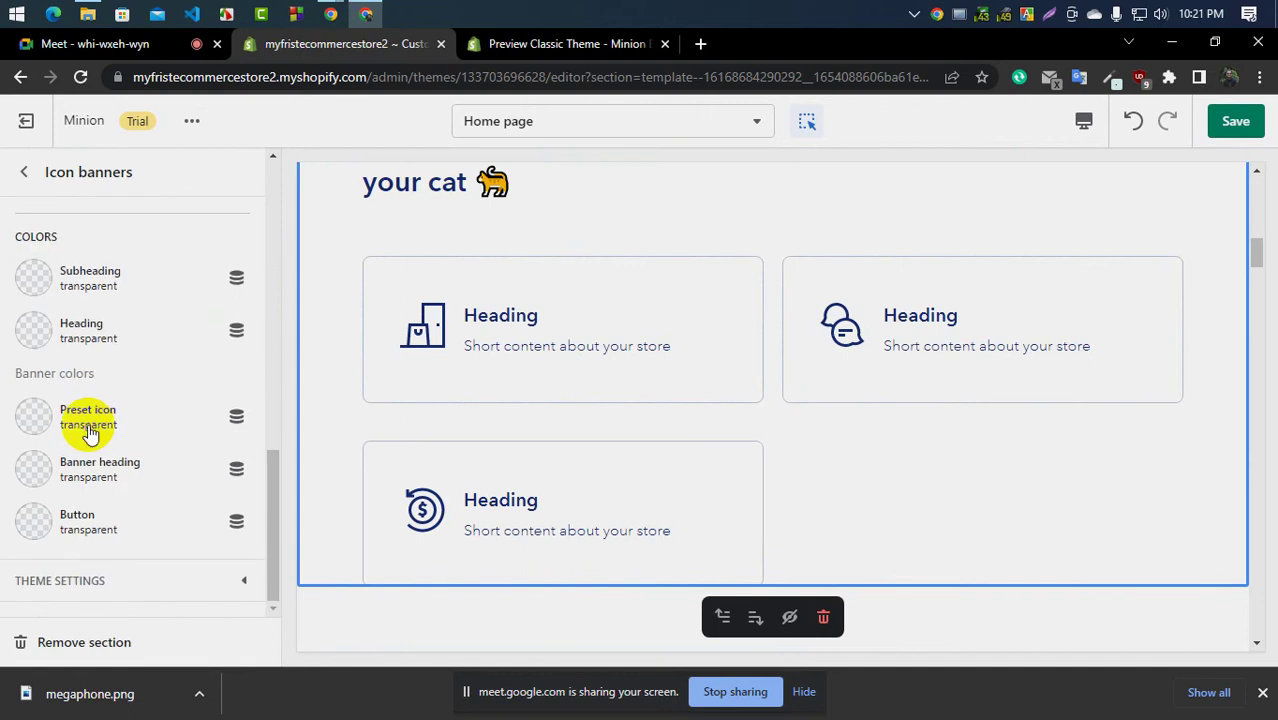
{"action": "scroll", "coordinate": [88, 422], "scroll_direction": "up", "scroll_amount": 10}
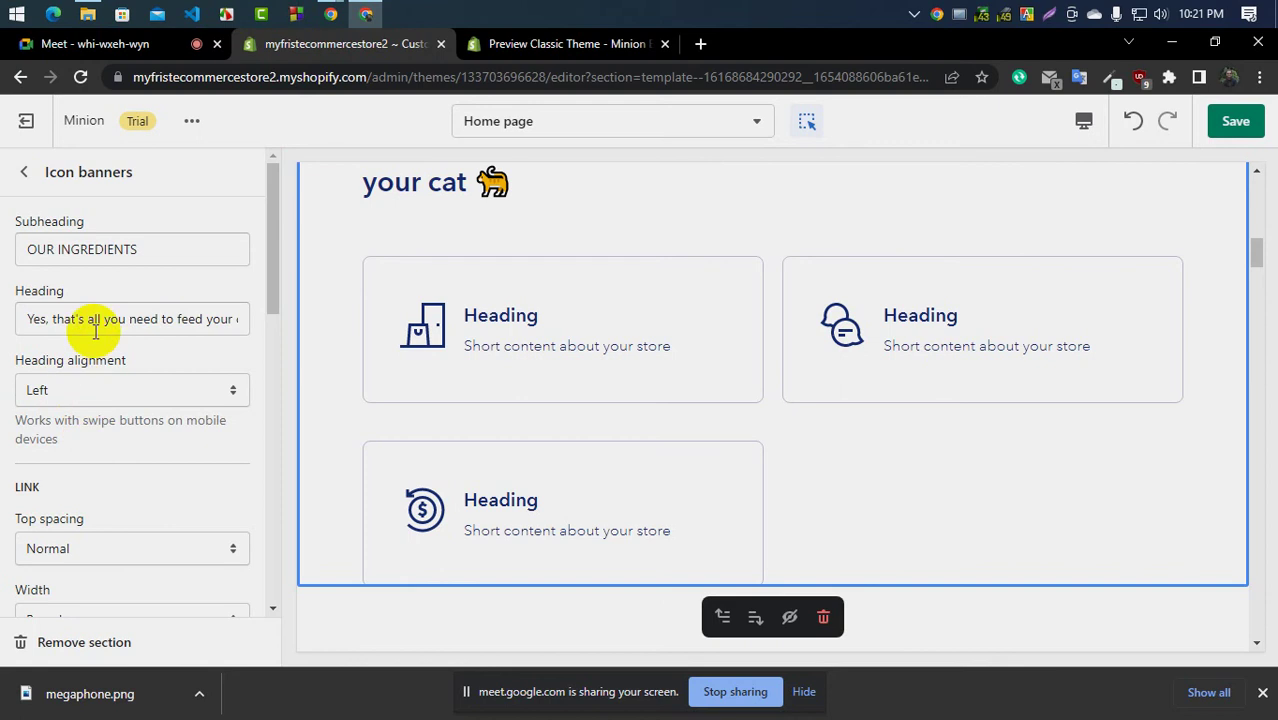
Return to the home page section list and open the settings of the first Heading banner under Icon banners
{"action": "left_click", "coordinate": [23, 175]}
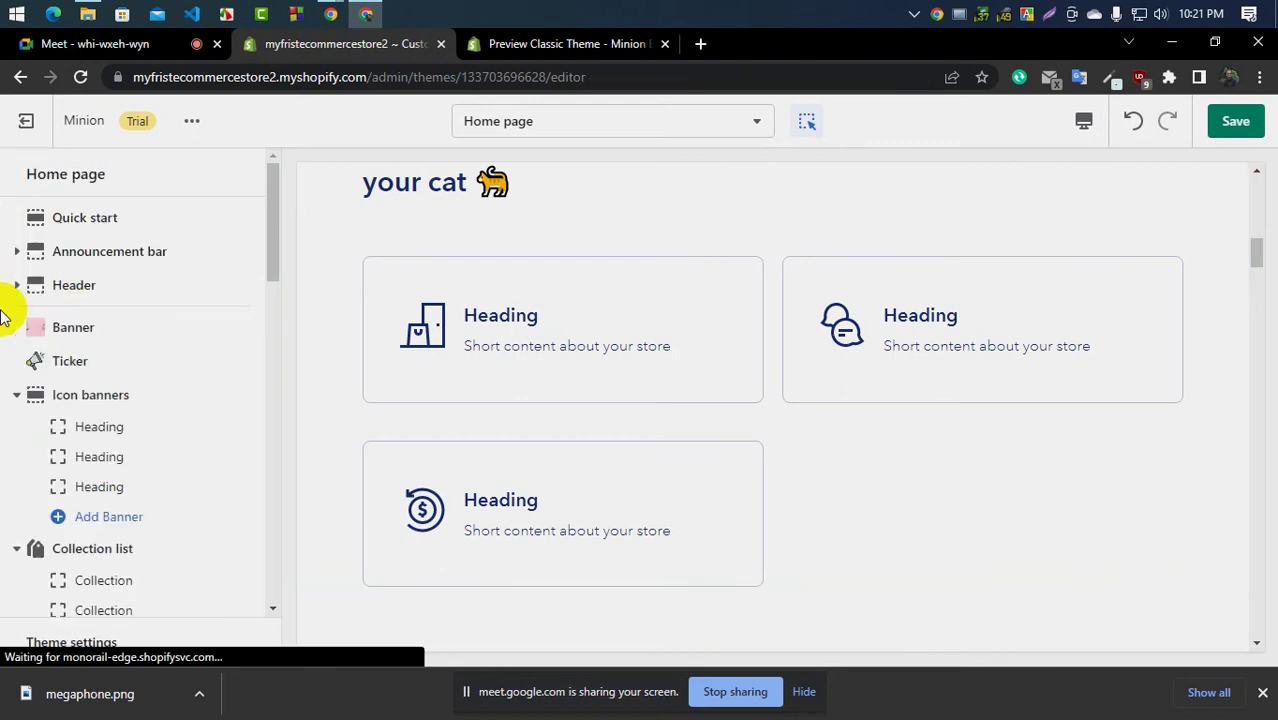
{"action": "mouse_move", "coordinate": [105, 426]}
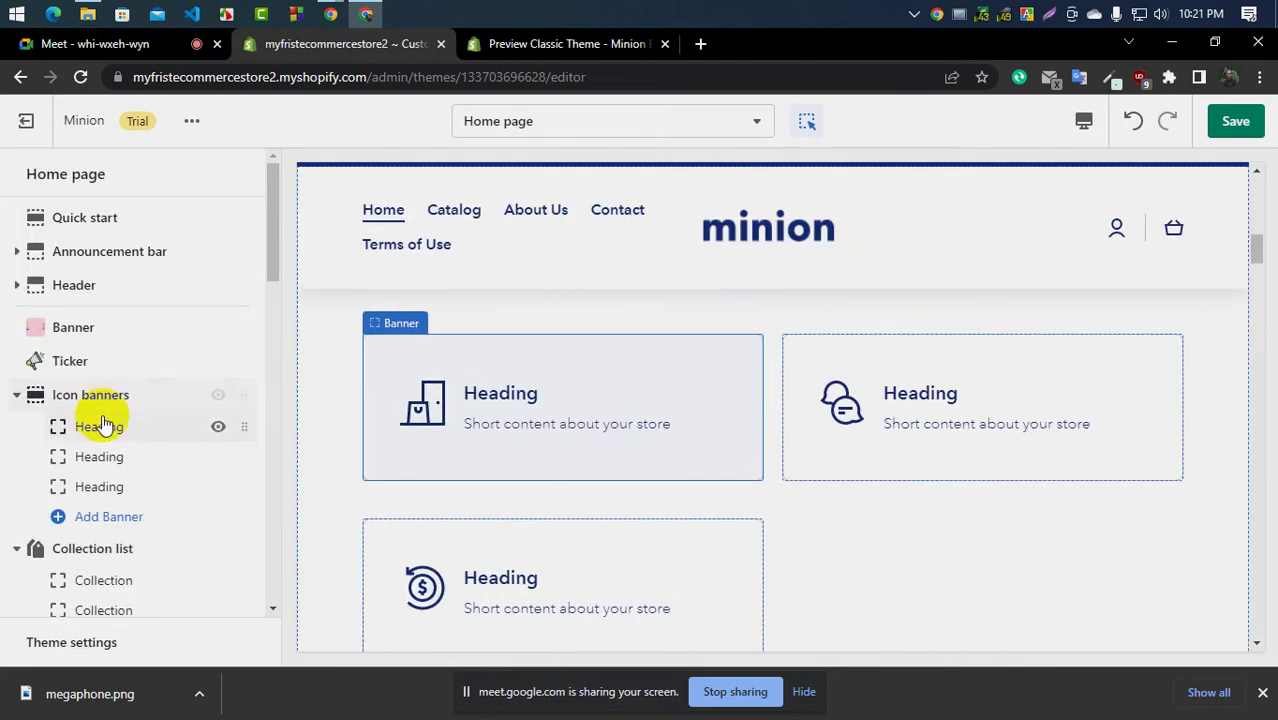
{"action": "left_click", "coordinate": [100, 517]}
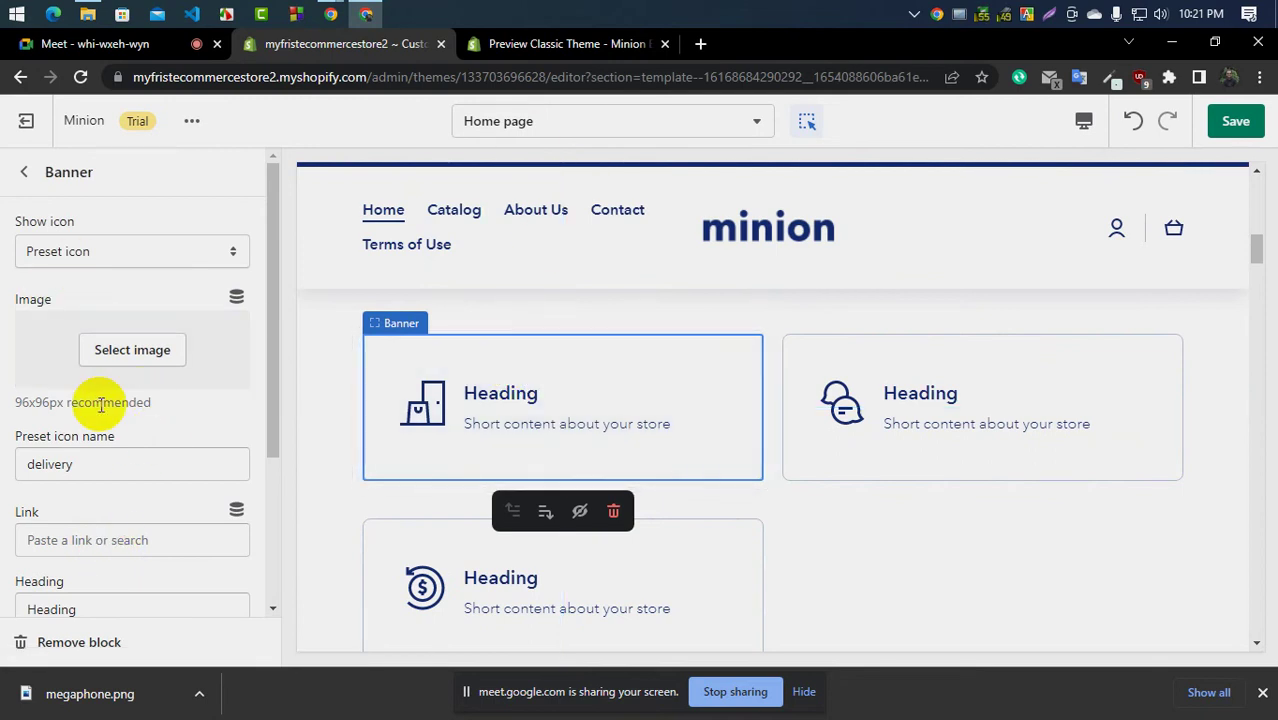
{"action": "scroll", "coordinate": [893, 496], "scroll_direction": "down", "scroll_amount": 5}
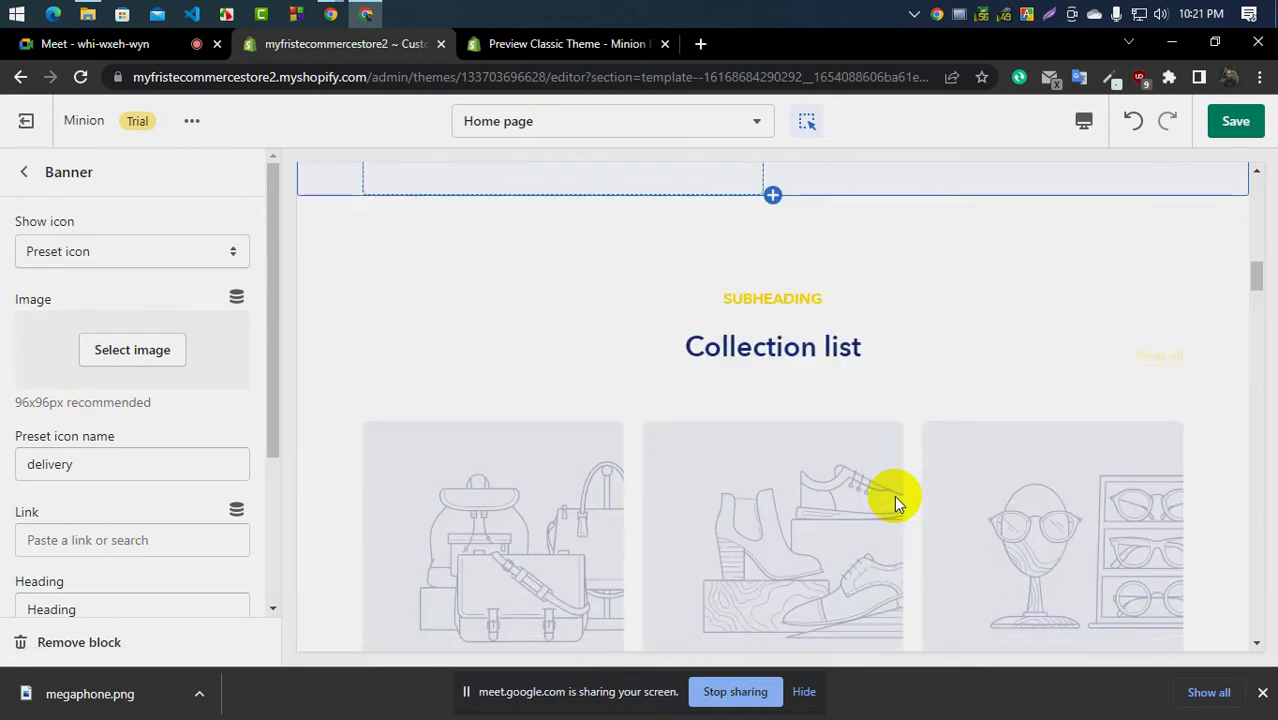
Review the first banner's icon, link, heading and description settings against the banner in the preview
{"action": "scroll", "coordinate": [894, 495], "scroll_direction": "down", "scroll_amount": 2}
{"action": "scroll", "coordinate": [894, 495], "scroll_direction": "up", "scroll_amount": 3}
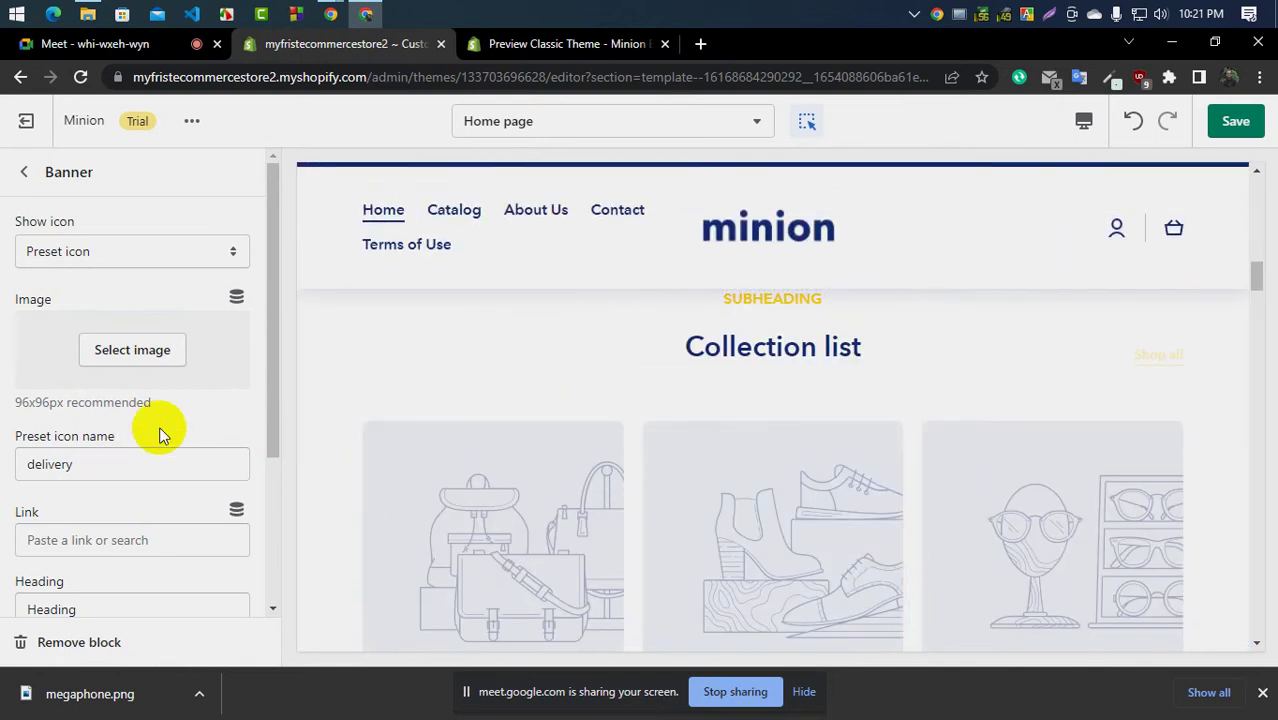
{"action": "left_click", "coordinate": [119, 471]}
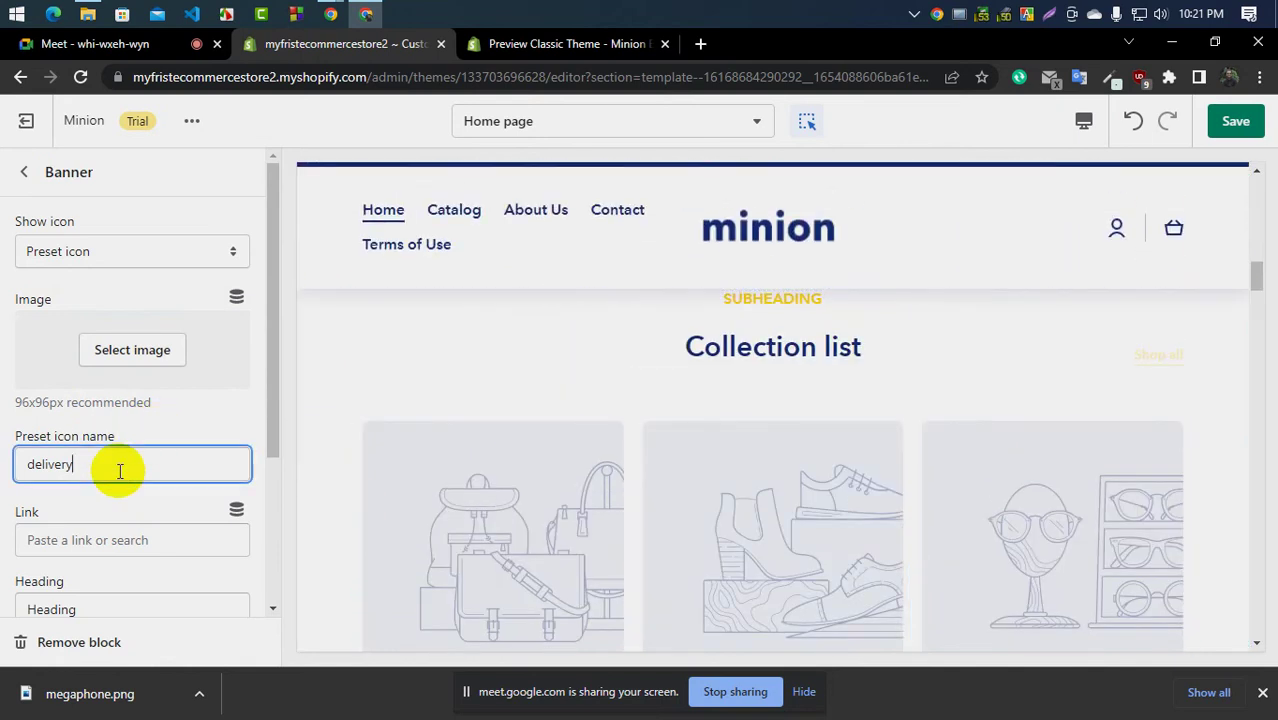
{"action": "scroll", "coordinate": [828, 462], "scroll_direction": "up", "scroll_amount": 5}
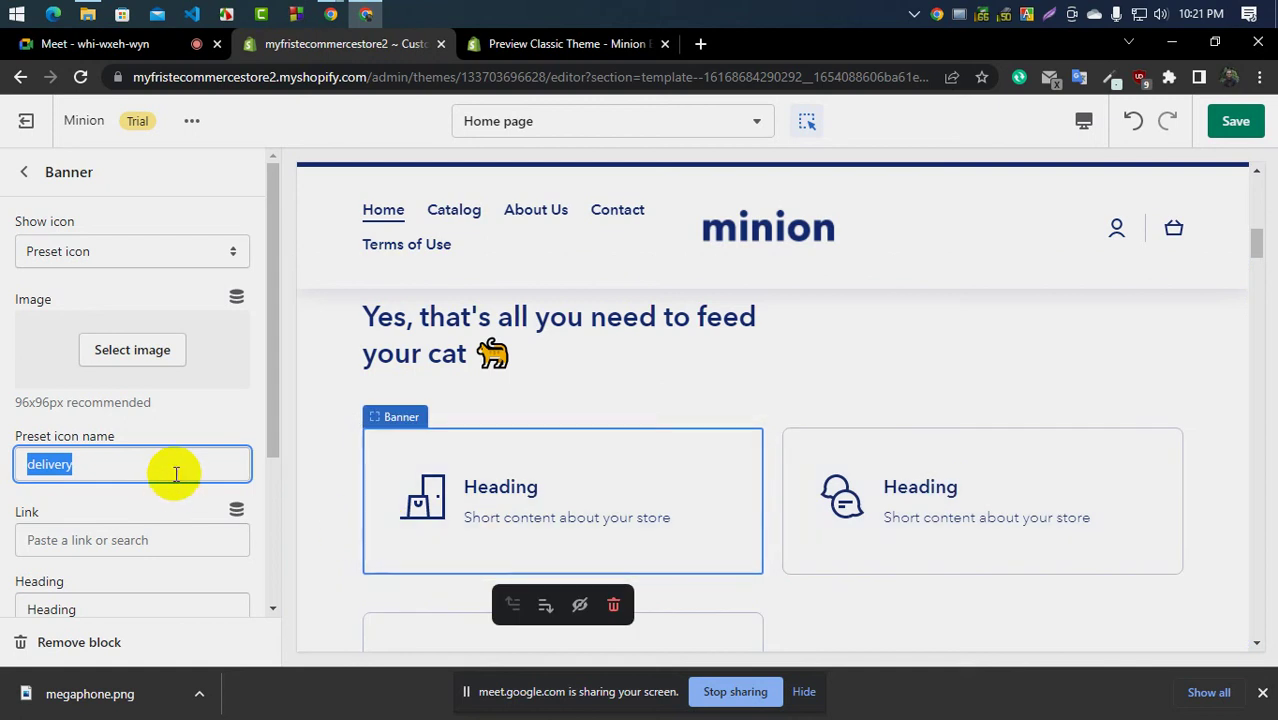
{"action": "scroll", "coordinate": [176, 474], "scroll_direction": "down", "scroll_amount": 1}
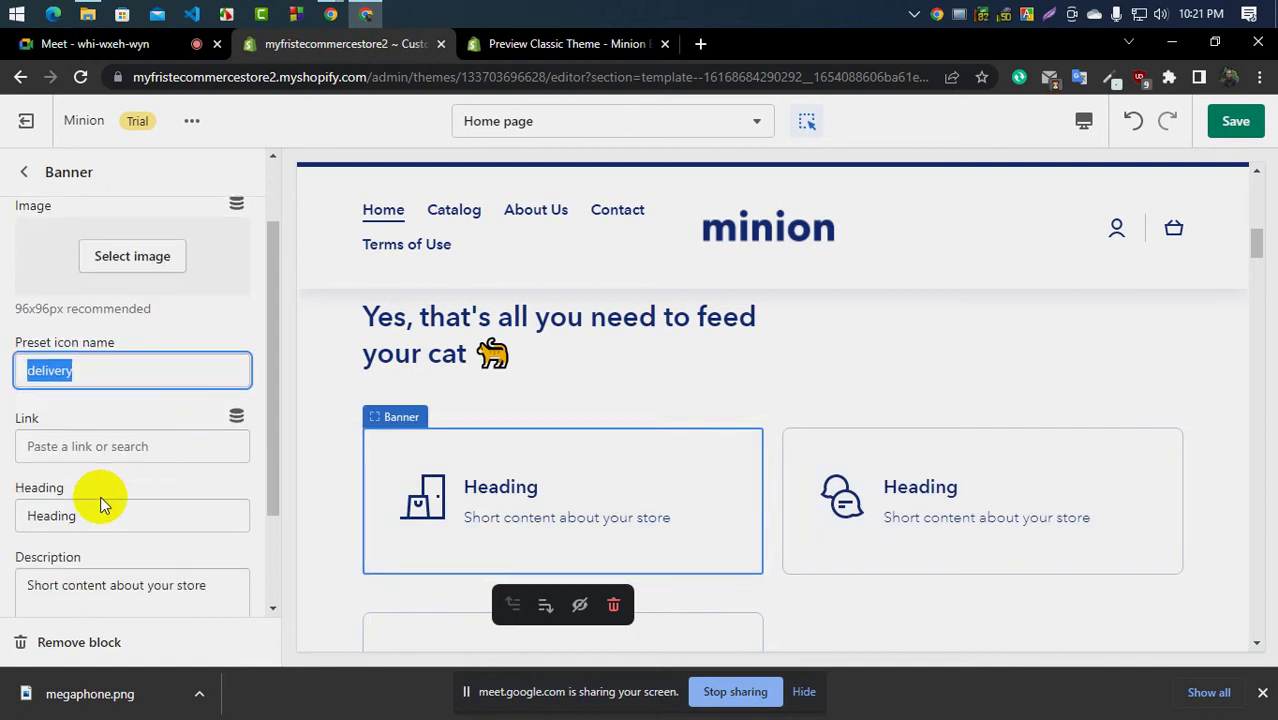
{"action": "scroll", "coordinate": [100, 496], "scroll_direction": "down", "scroll_amount": 2}
Switch to the demo store preview and examine the images, titles and descriptions in the Our Ingredients section
{"action": "left_click", "coordinate": [585, 43]}
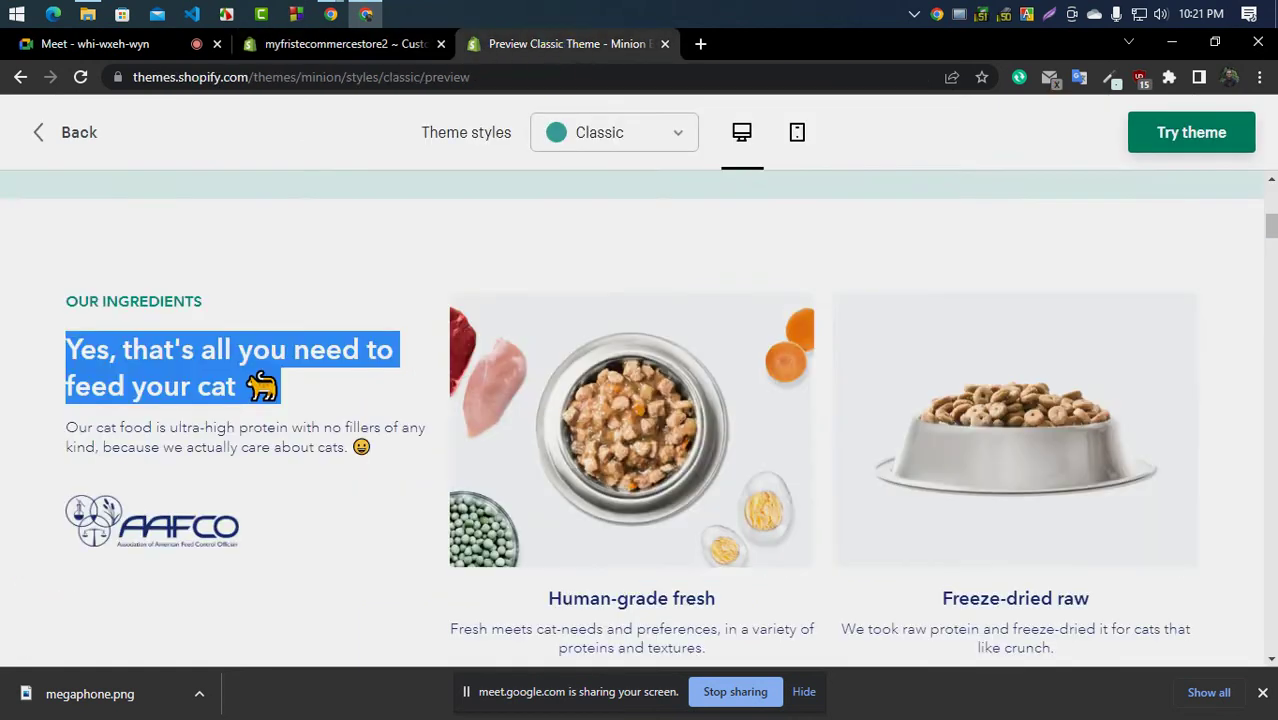
{"action": "scroll", "coordinate": [539, 320], "scroll_direction": "down", "scroll_amount": 2}
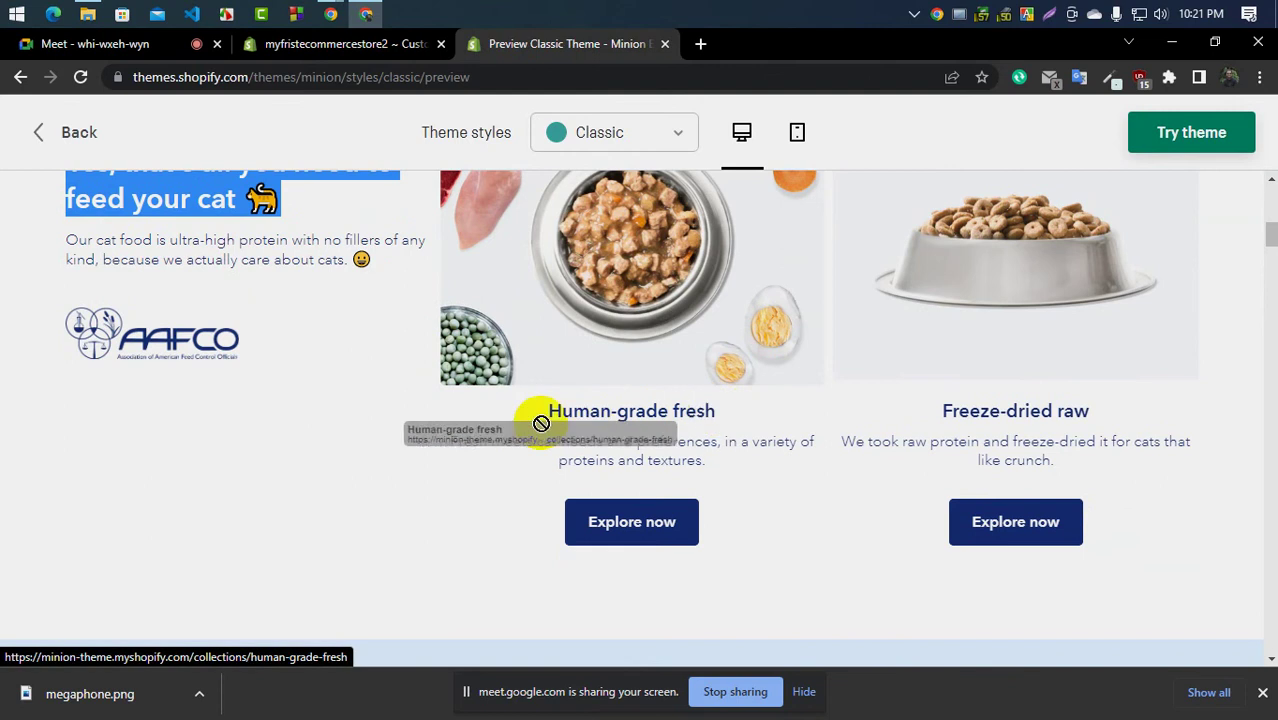
{"action": "left_click_drag", "start_coordinate": [540, 423], "coordinate": [608, 422]}
{"action": "scroll", "coordinate": [675, 427], "scroll_direction": "down", "scroll_amount": 4}
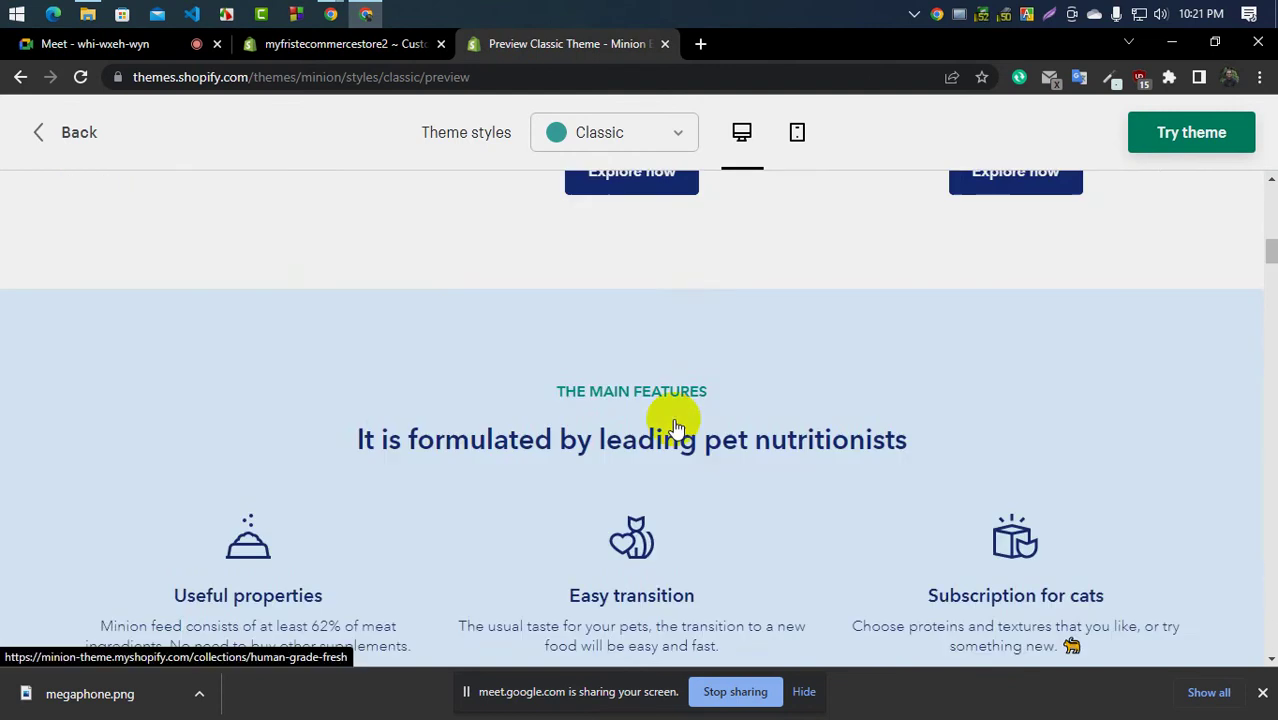
{"action": "scroll", "coordinate": [457, 457], "scroll_direction": "up", "scroll_amount": 4}
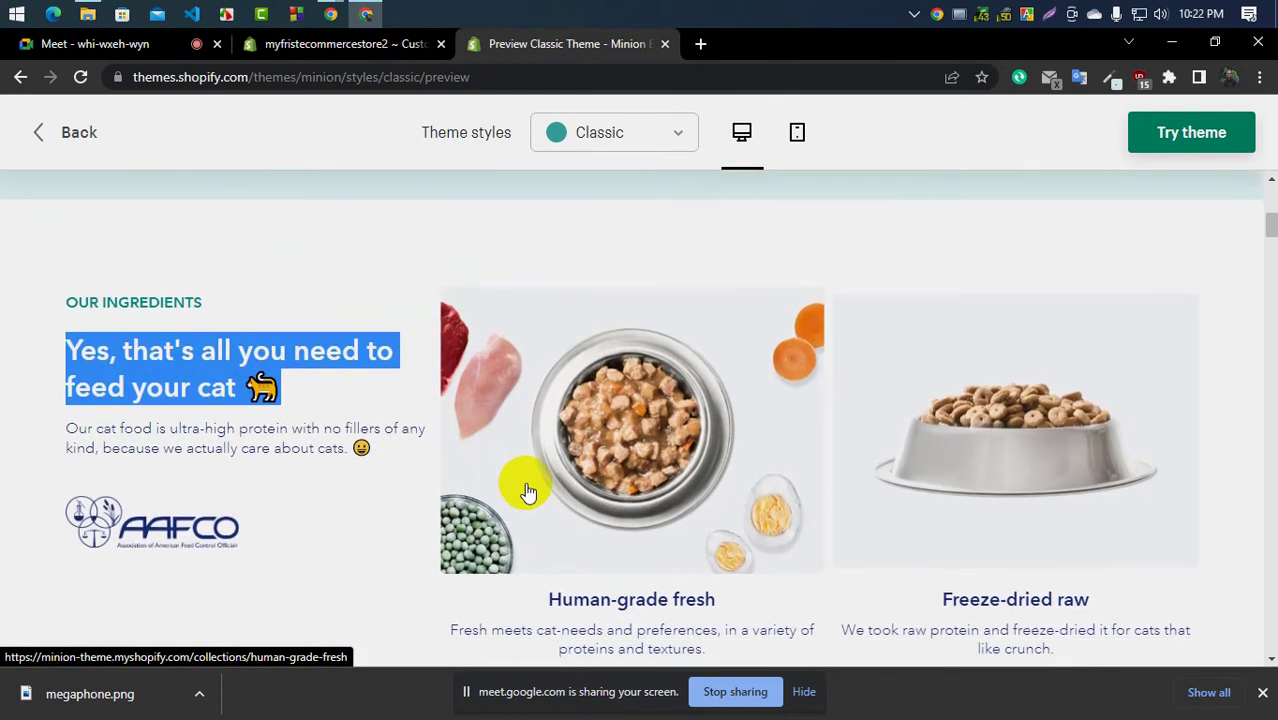
{"action": "scroll", "coordinate": [528, 492], "scroll_direction": "down", "scroll_amount": 2}
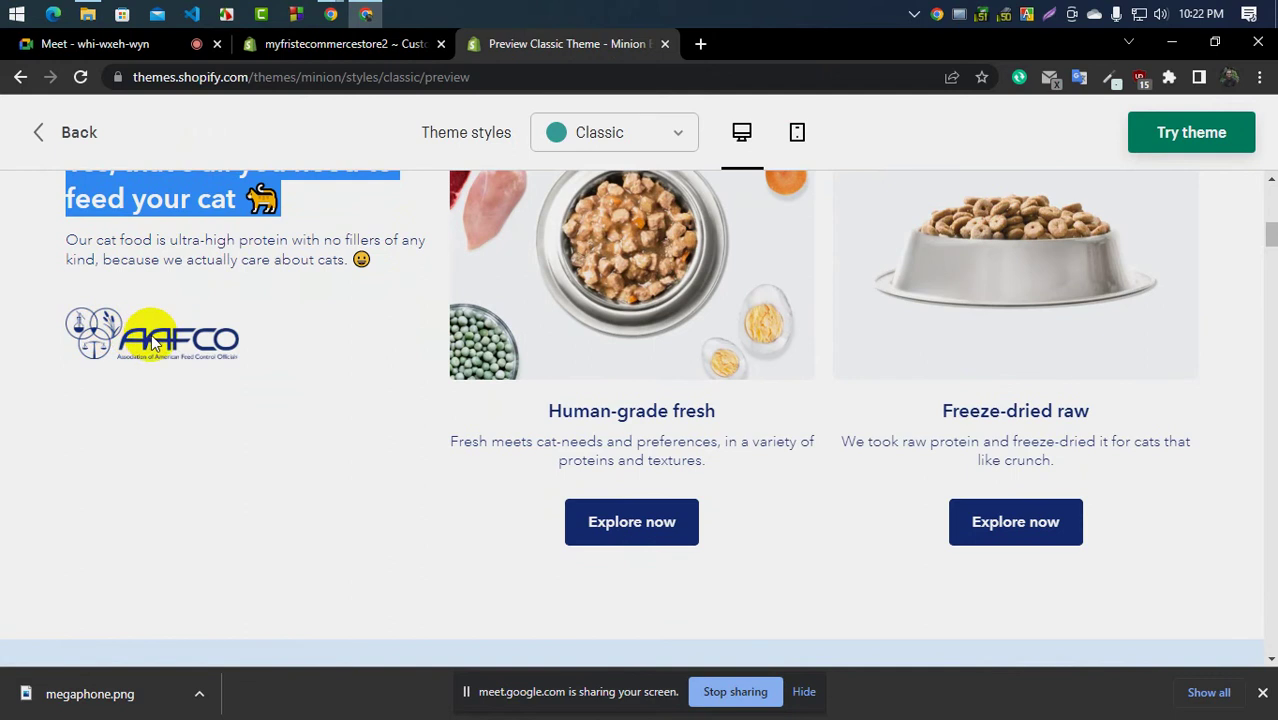
Open the Human-grade fresh collection in the demo store and copy its title
{"action": "right_click", "coordinate": [643, 414]}
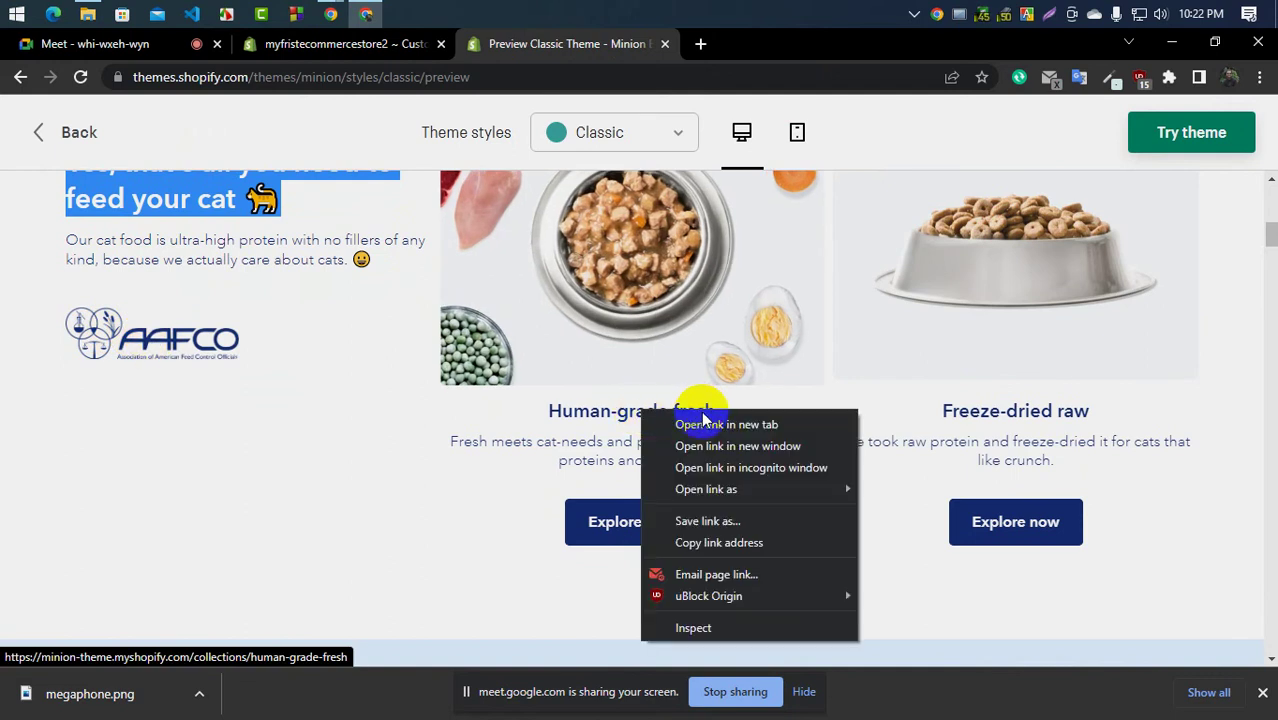
{"action": "left_click", "coordinate": [650, 411]}
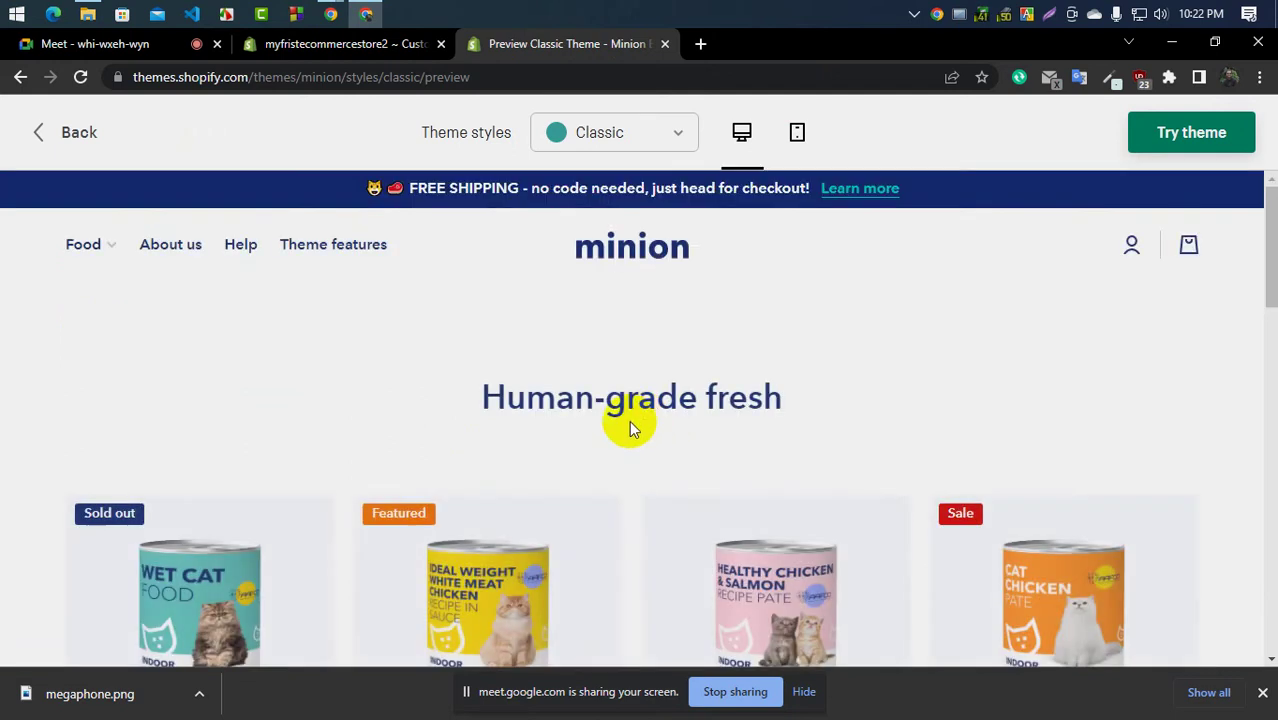
{"action": "scroll", "coordinate": [629, 420], "scroll_direction": "down", "scroll_amount": 3}
{"action": "scroll", "coordinate": [629, 420], "scroll_direction": "up", "scroll_amount": 2}
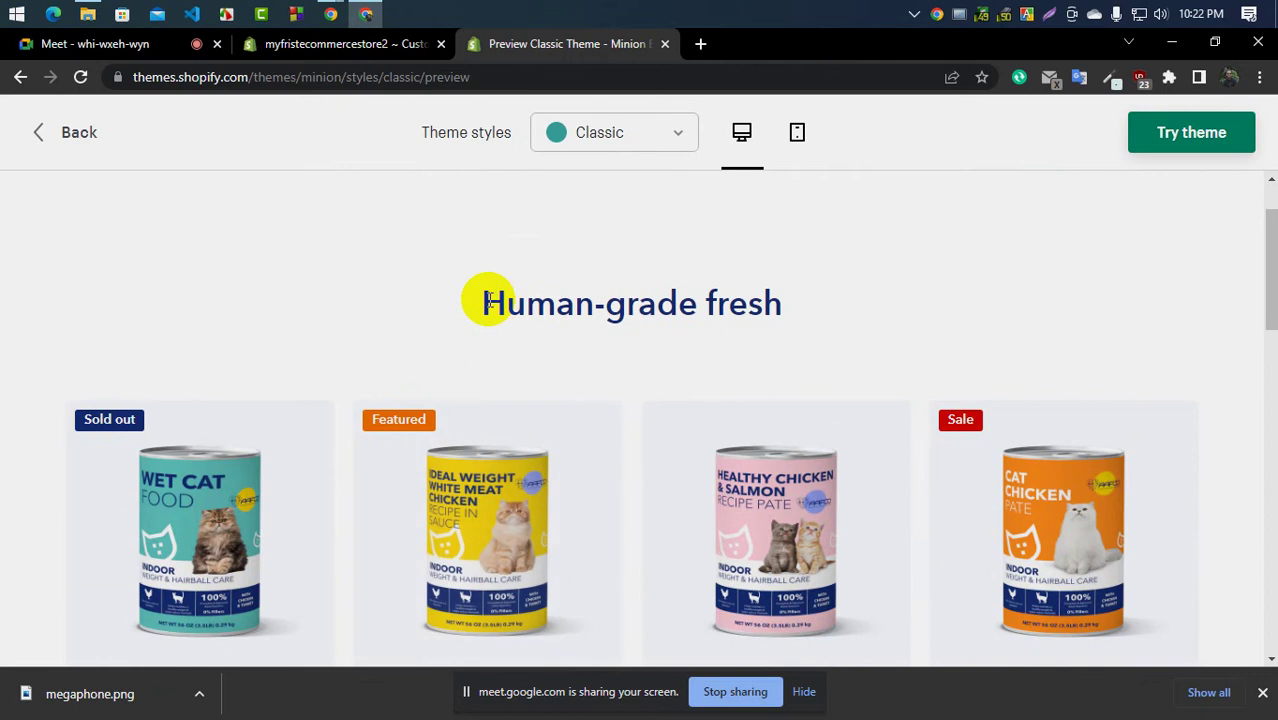
{"action": "left_click_drag", "start_coordinate": [487, 300], "coordinate": [901, 297]}
{"action": "right_click", "coordinate": [768, 312]}
{"action": "left_click", "coordinate": [812, 331]}
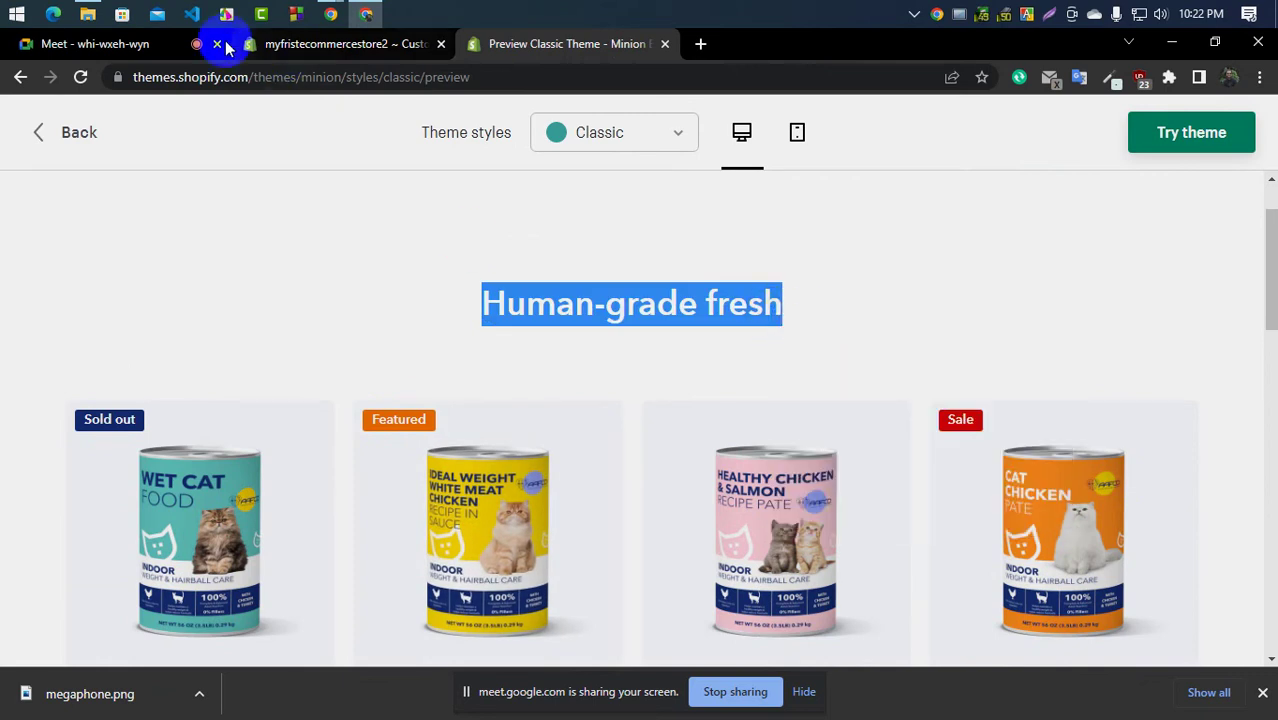
Return to the theme editor and set the first banner's heading to "Human-grade fresh"
{"action": "left_click", "coordinate": [137, 43]}
{"action": "left_click", "coordinate": [370, 52]}
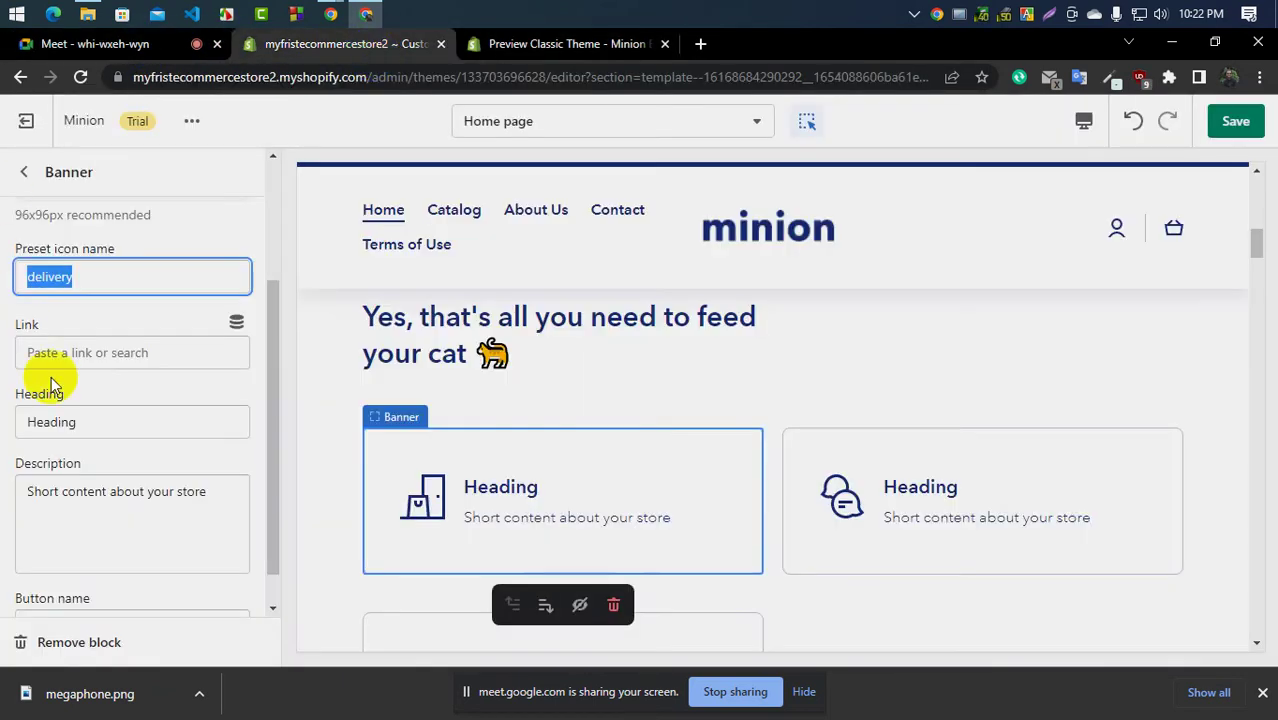
{"action": "scroll", "coordinate": [94, 295], "scroll_direction": "up", "scroll_amount": 2}
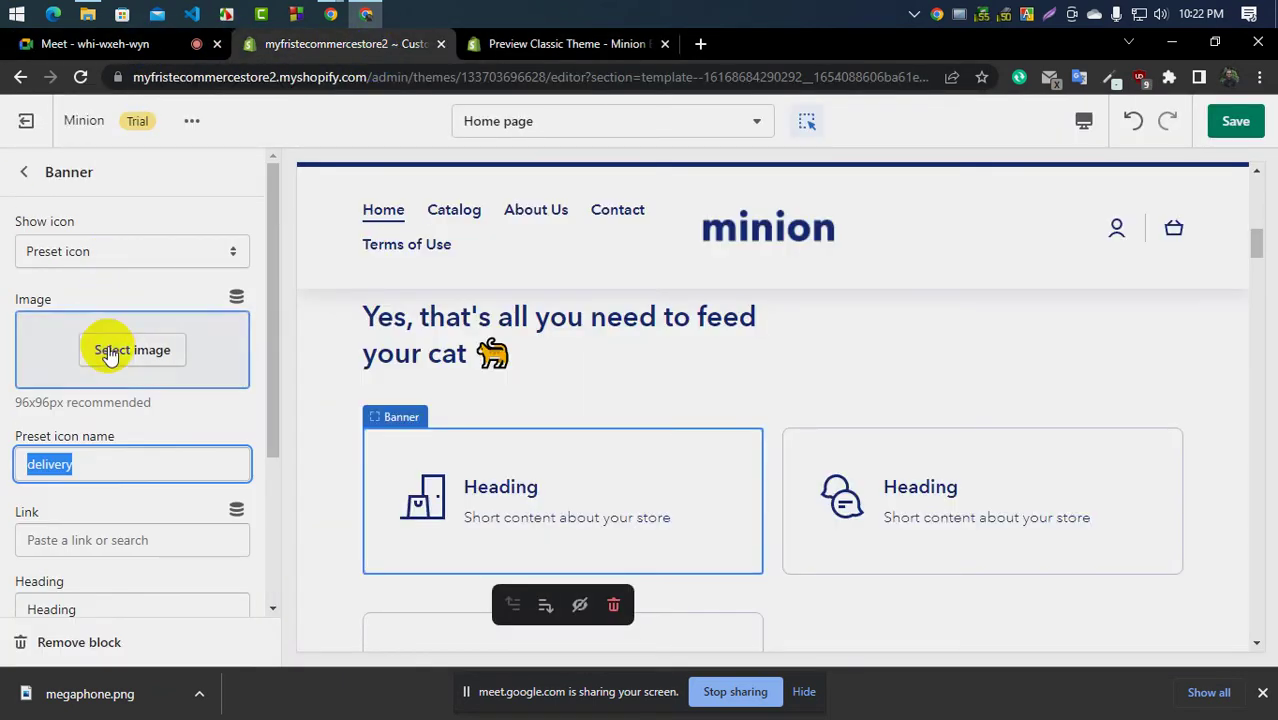
{"action": "scroll", "coordinate": [90, 370], "scroll_direction": "down", "scroll_amount": 3}
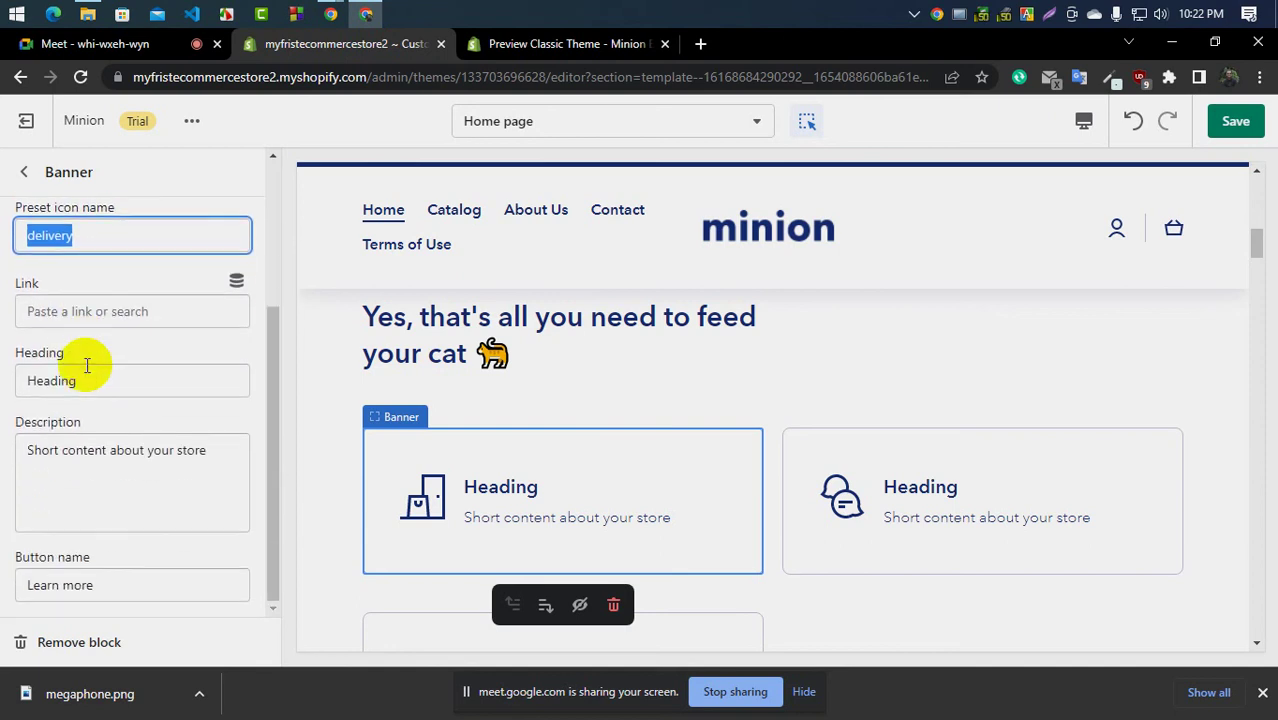
{"action": "double_click", "coordinate": [92, 381]}
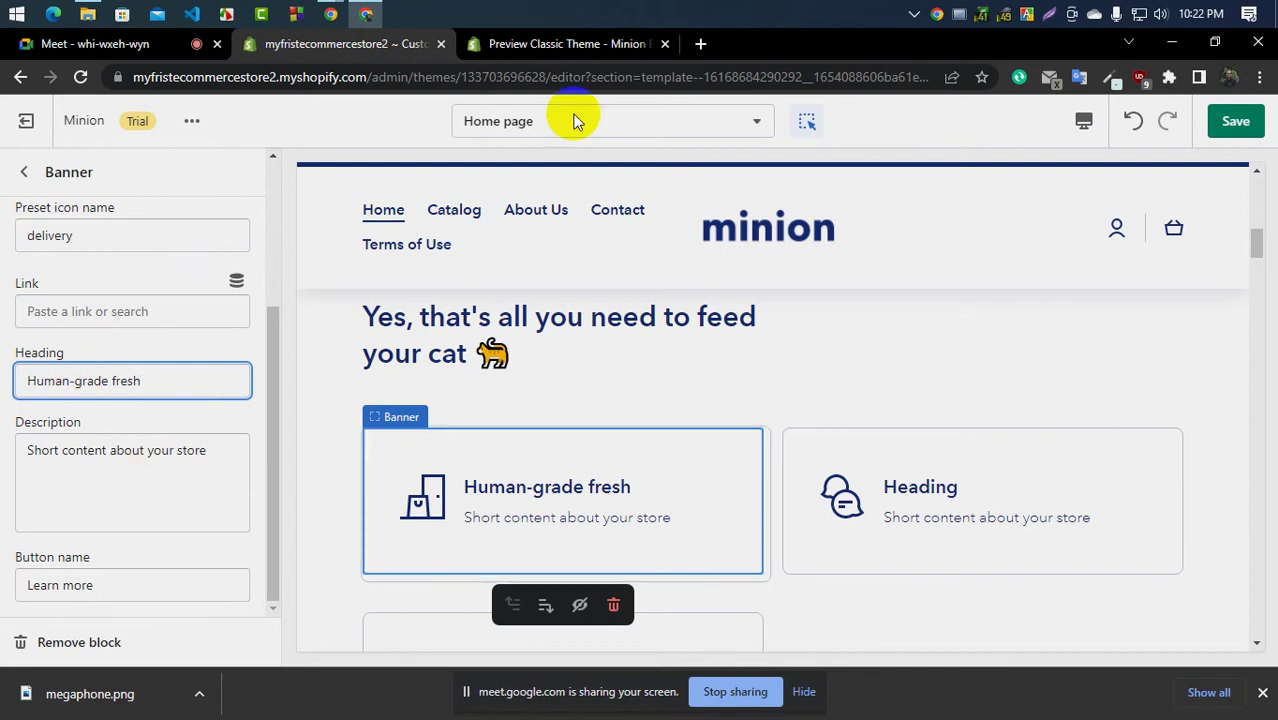
Go back to the Minion theme page and reopen the demo store's home page
{"action": "left_click", "coordinate": [567, 43]}
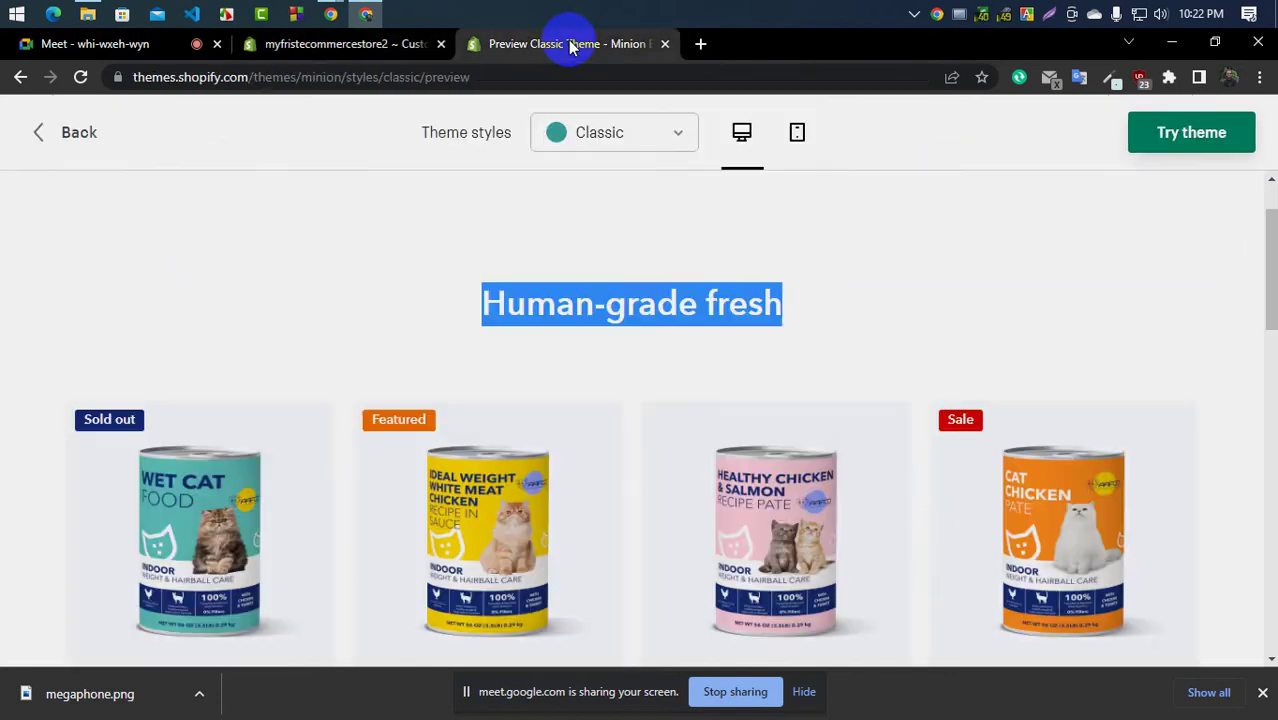
{"action": "left_click", "coordinate": [37, 134]}
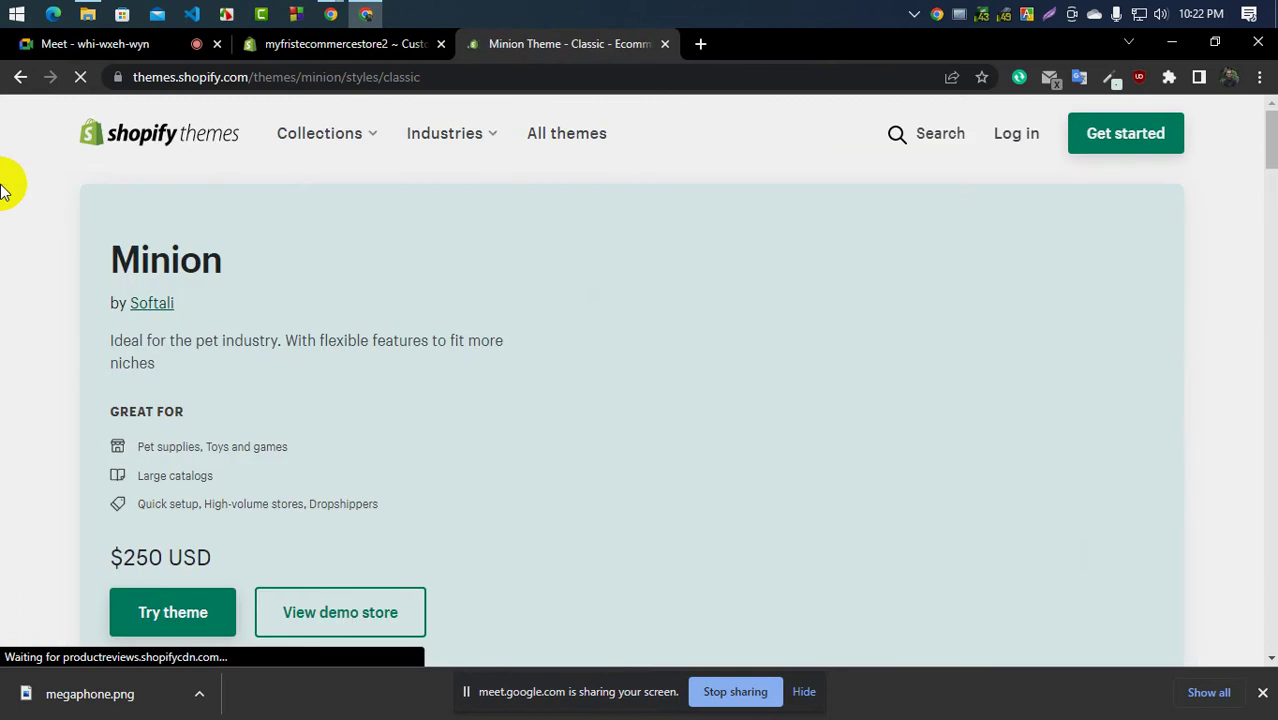
{"action": "scroll", "coordinate": [322, 442], "scroll_direction": "down", "scroll_amount": 3}
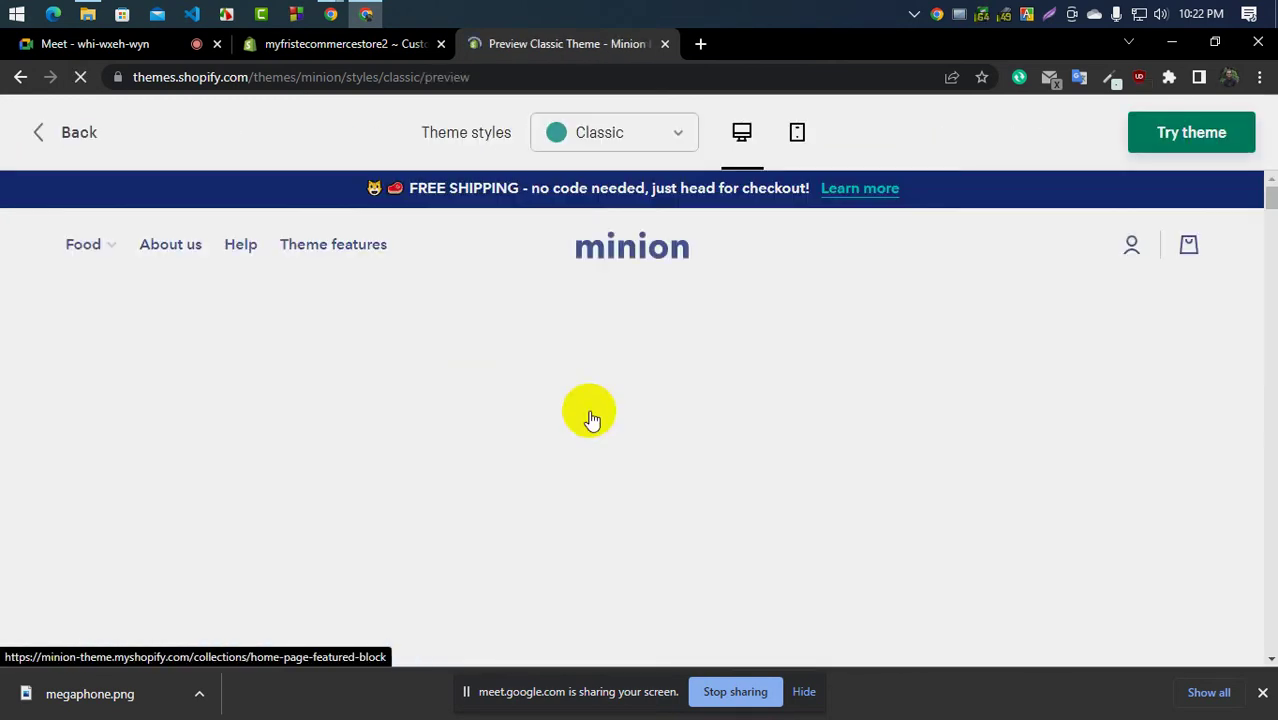
{"action": "scroll", "coordinate": [590, 416], "scroll_direction": "down", "scroll_amount": 10}
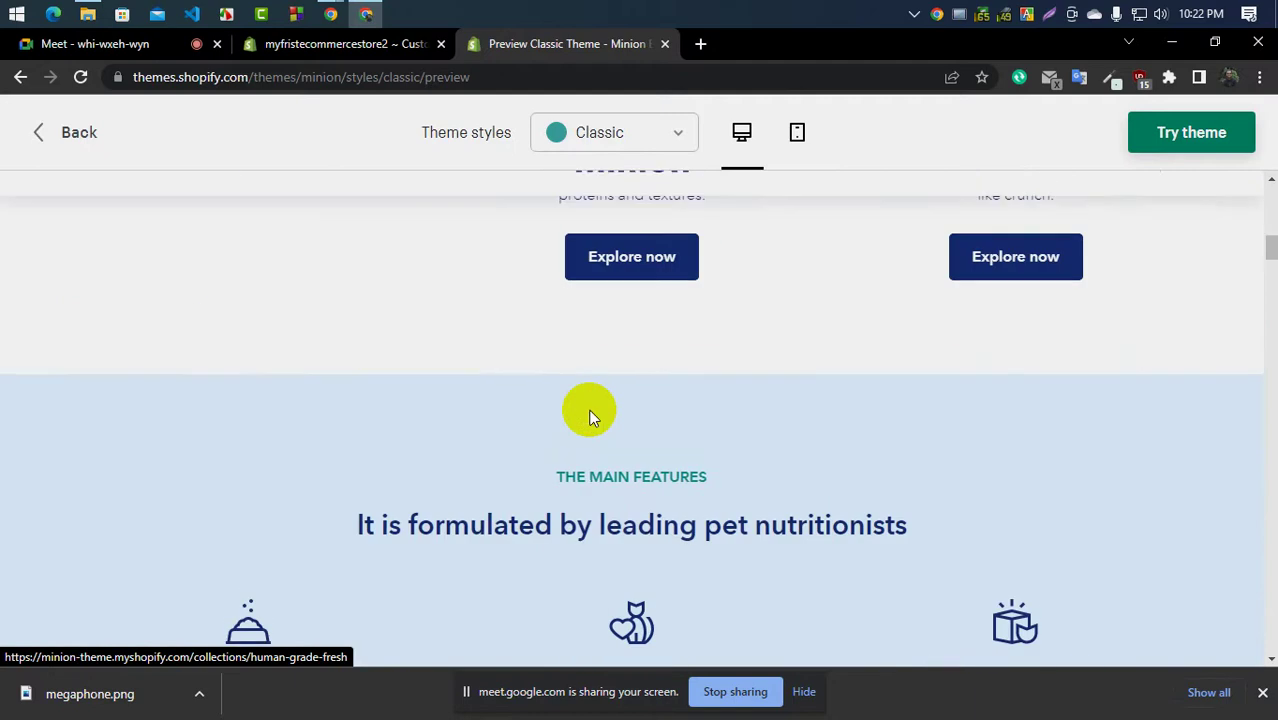
Save the Human-grade fresh bowl image from the Our Ingredients section as a WEBP file in Downloads
{"action": "scroll", "coordinate": [590, 414], "scroll_direction": "up", "scroll_amount": 3}
{"action": "scroll", "coordinate": [615, 355], "scroll_direction": "up", "scroll_amount": 2}
{"action": "right_click", "coordinate": [605, 408]}
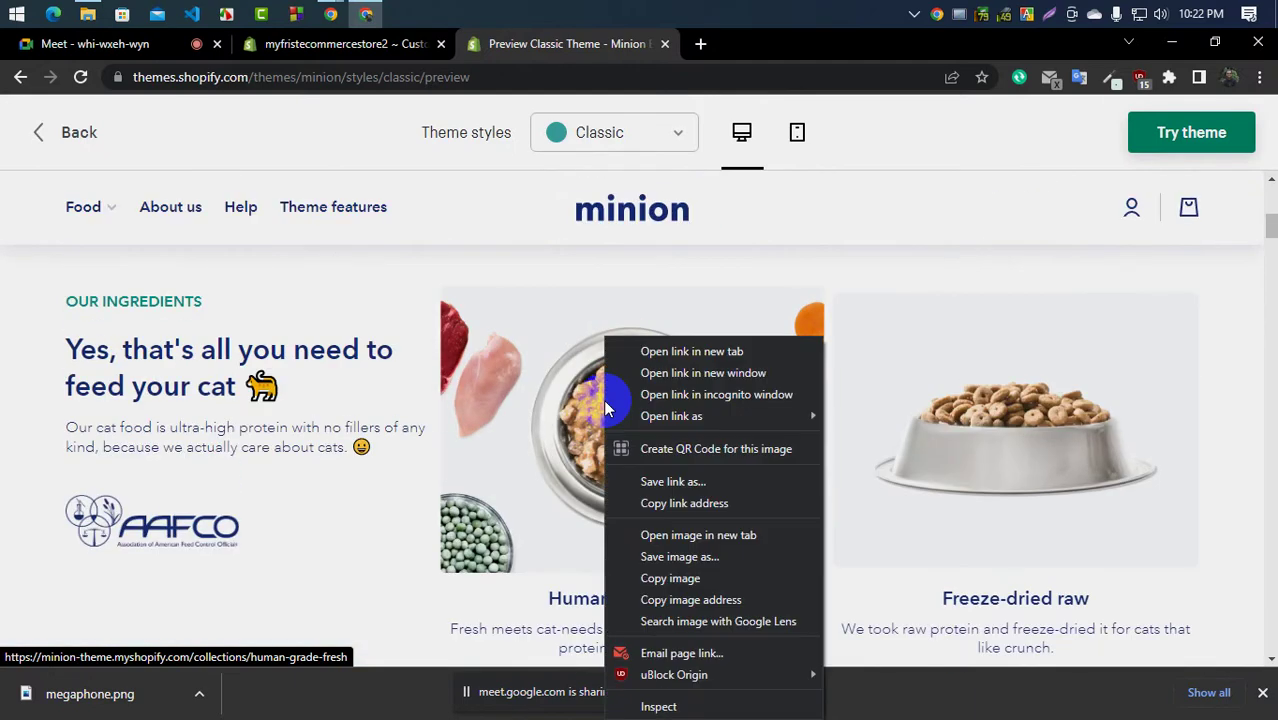
{"action": "left_click", "coordinate": [668, 577]}
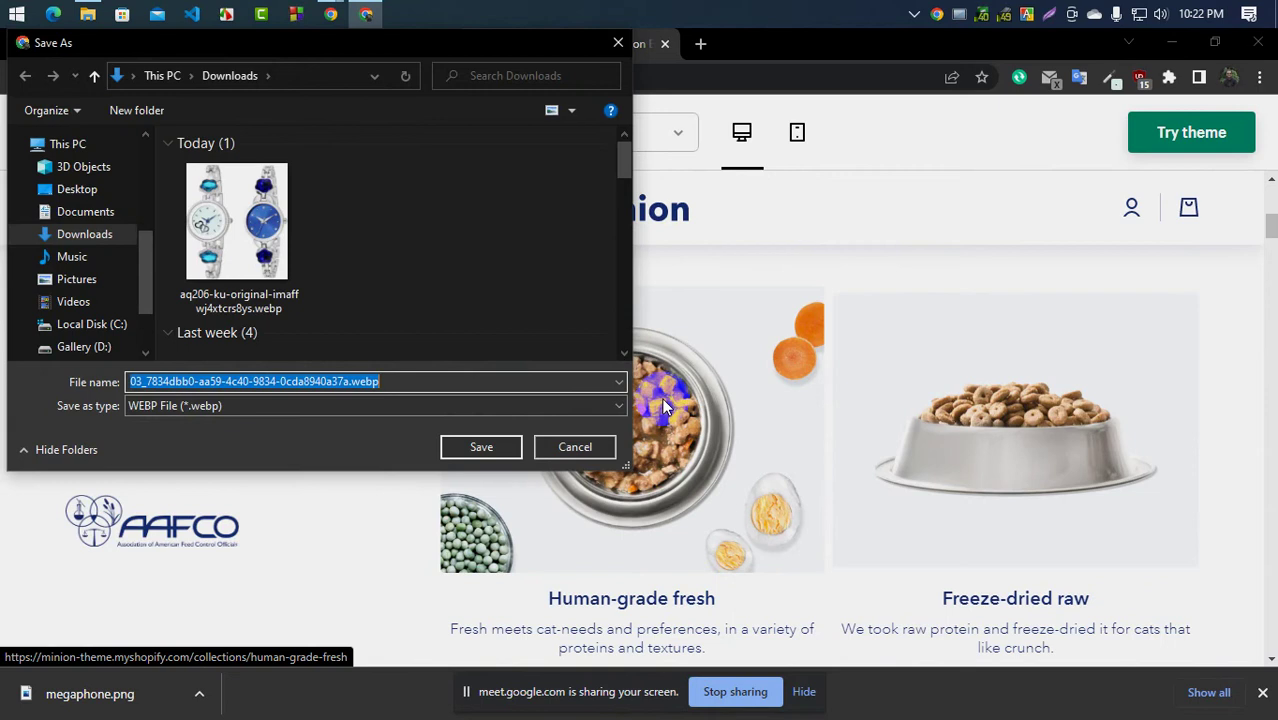
{"action": "left_click", "coordinate": [481, 448]}
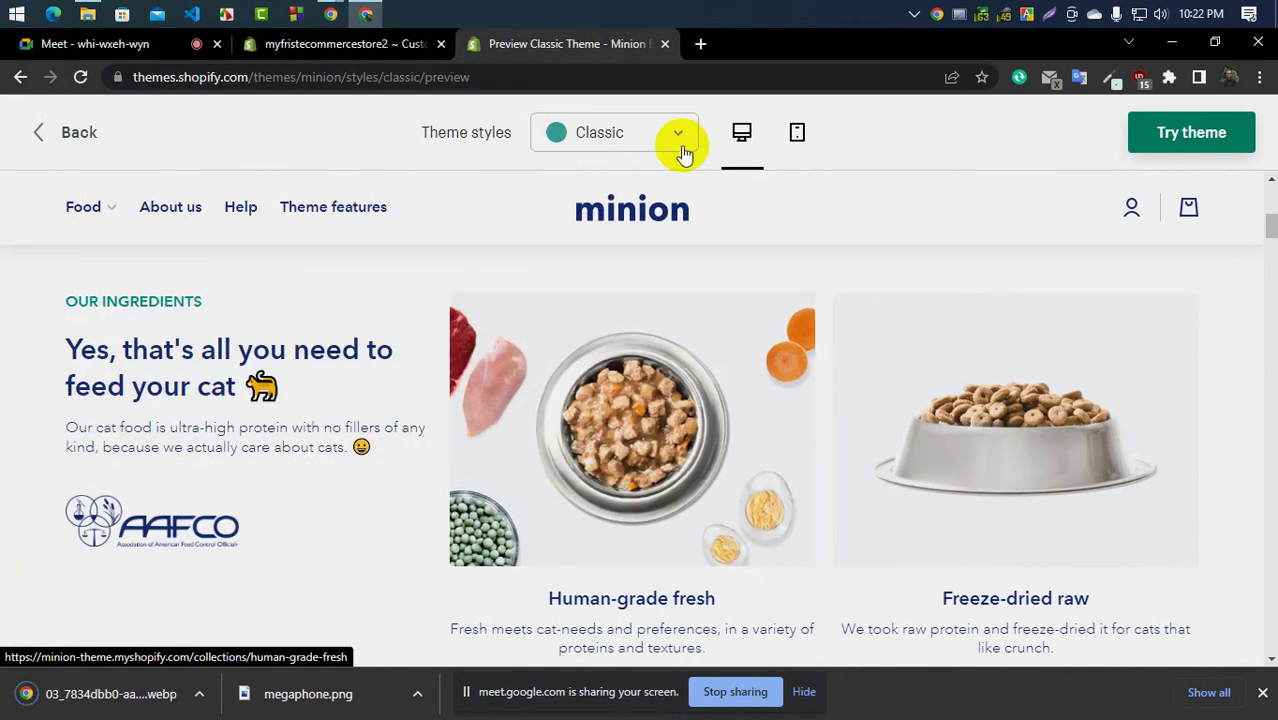
Search Google for "webp to png" in a new tab and open Ezgif's Online WebP to PNG converter
{"action": "left_click", "coordinate": [700, 44]}
{"action": "type", "text": "web"}
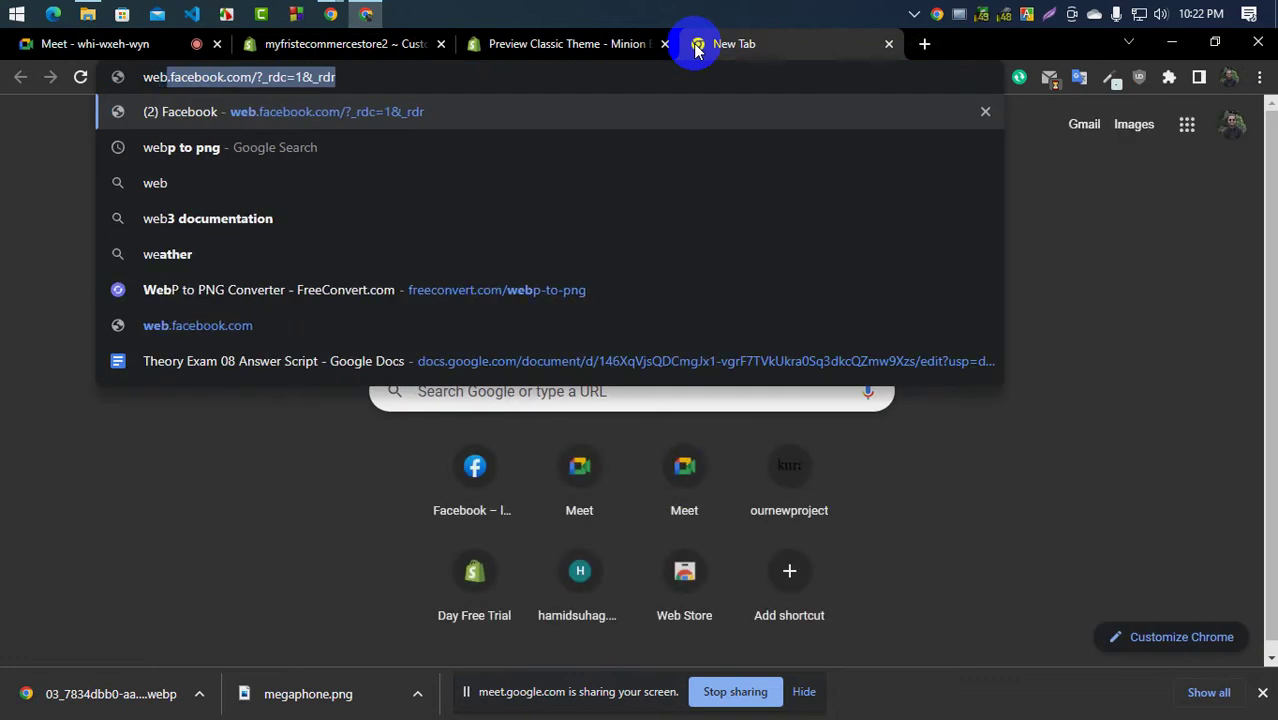
{"action": "left_click", "coordinate": [183, 186]}
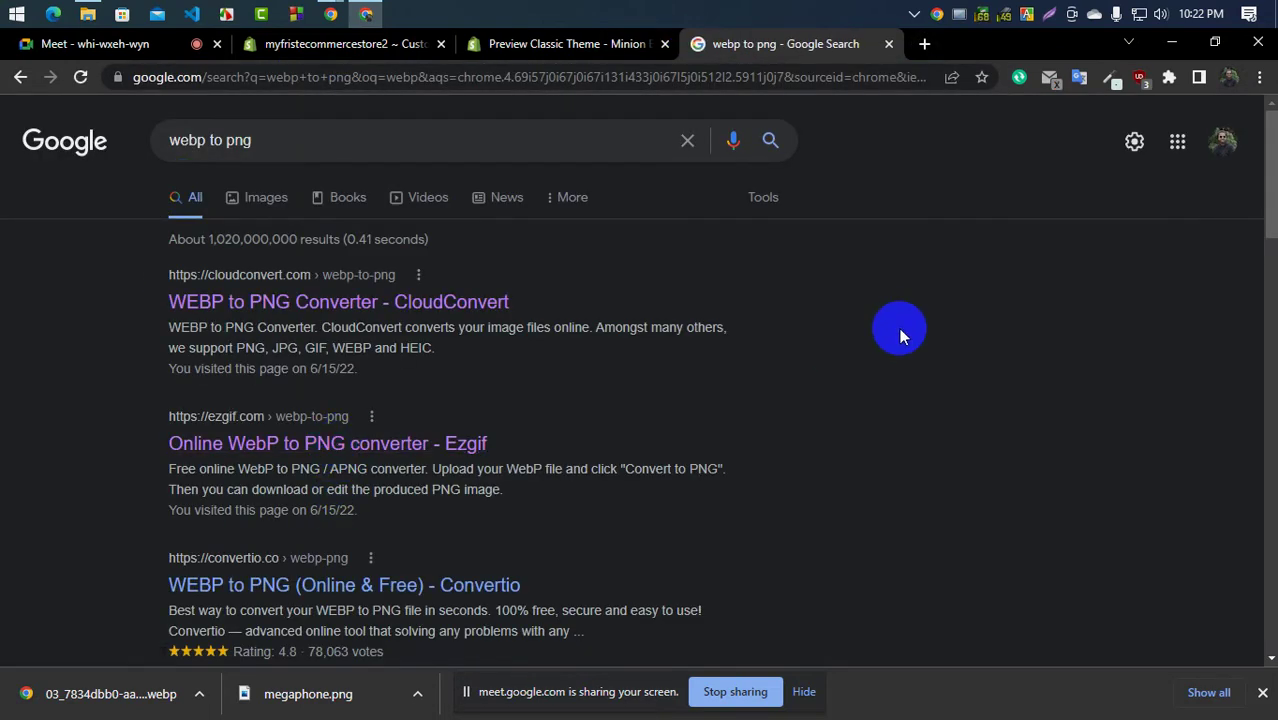
{"action": "left_click", "coordinate": [425, 445]}
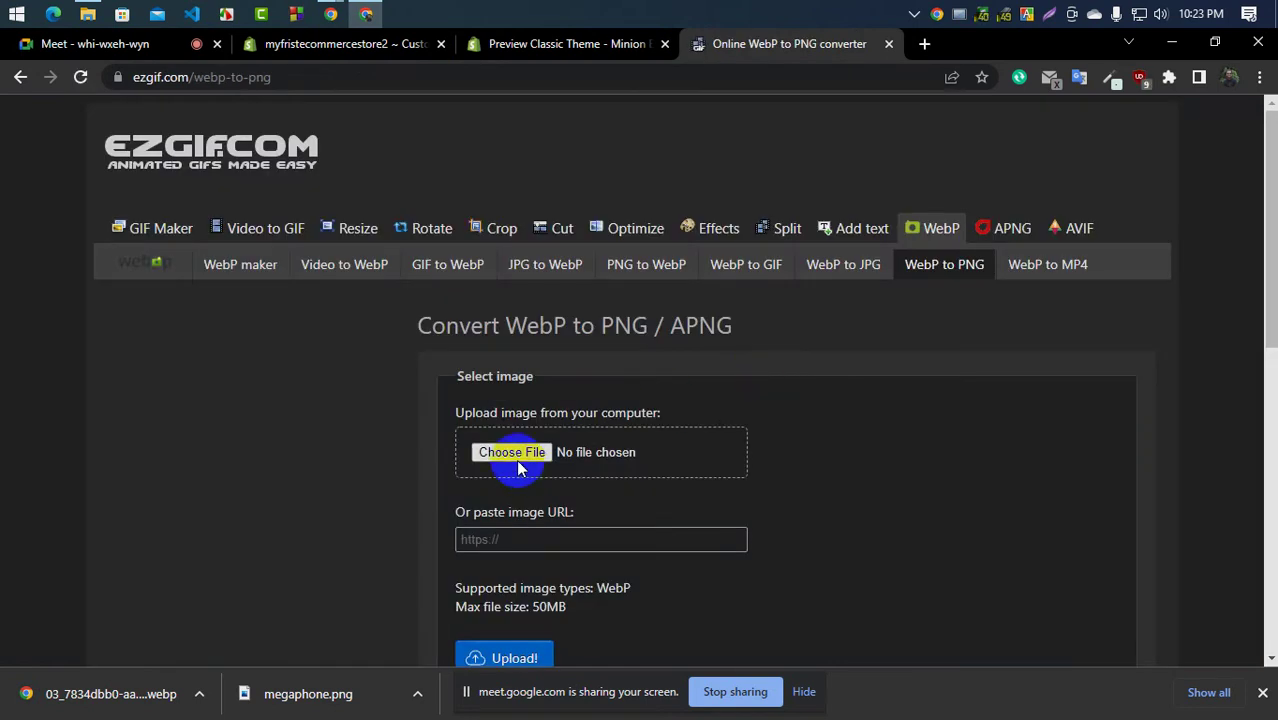
Upload the saved file 03_7834dbb0-aa59-4c40-9834-0cda8940a37a.webp from Downloads to the converter
{"action": "scroll", "coordinate": [518, 468], "scroll_direction": "down", "scroll_amount": 2}
{"action": "left_click", "coordinate": [560, 274]}
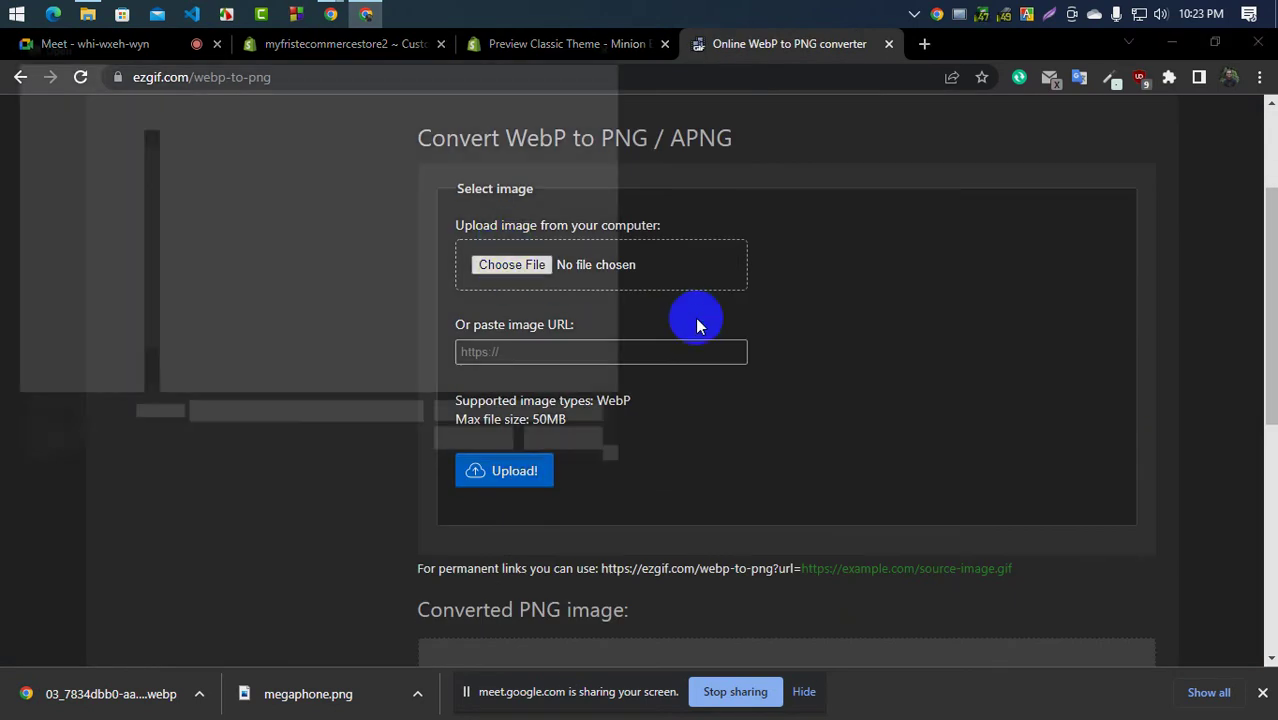
{"action": "left_click", "coordinate": [240, 250]}
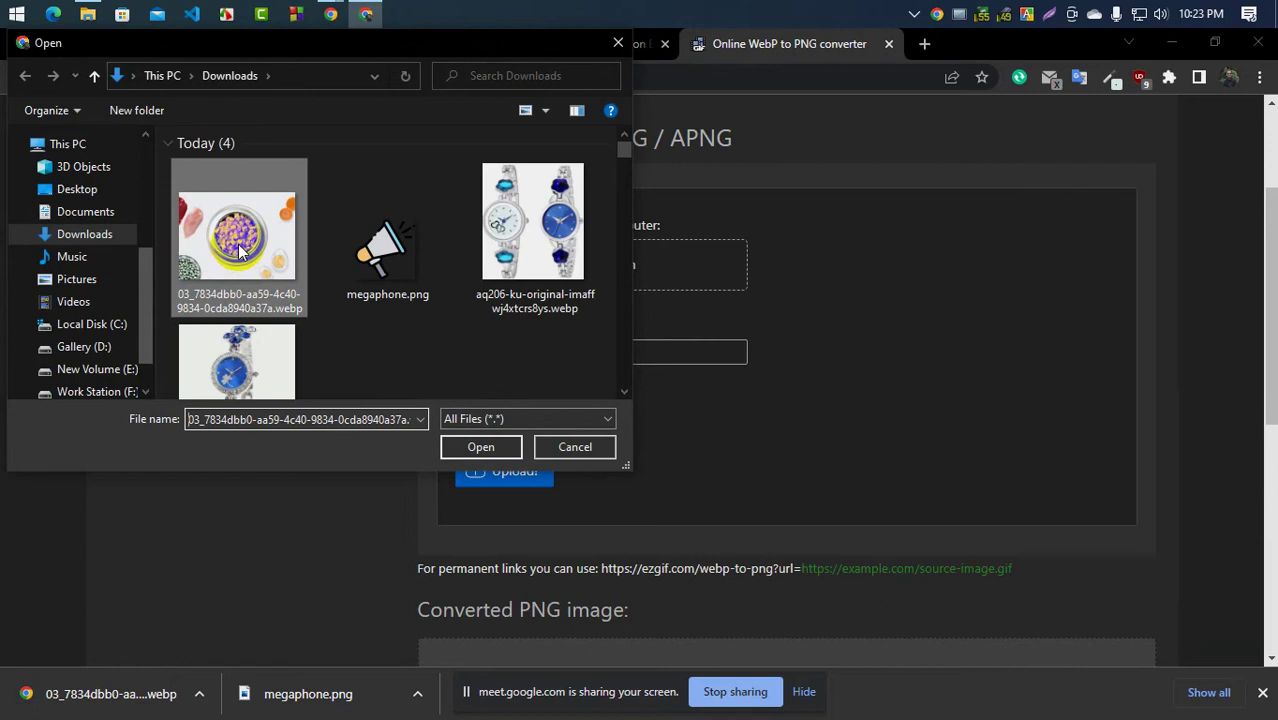
{"action": "left_click", "coordinate": [479, 447]}
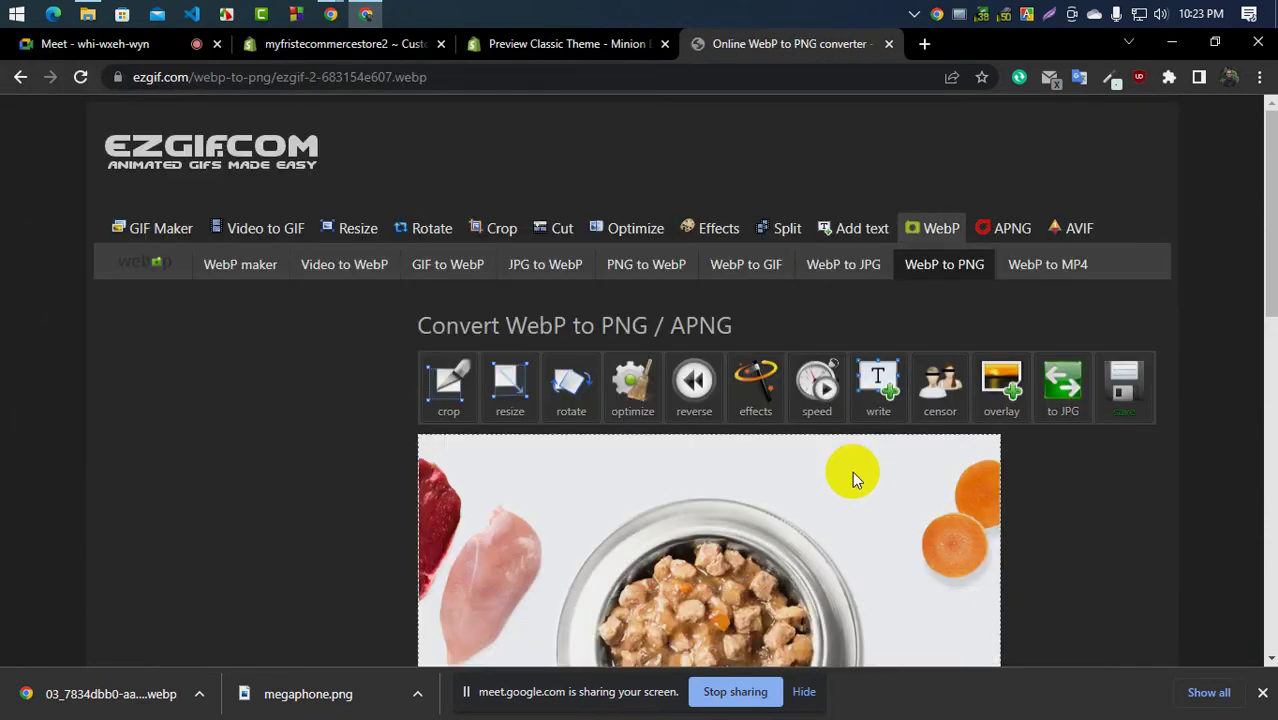
Convert the uploaded WebP bowl image to PNG
{"action": "scroll", "coordinate": [663, 485], "scroll_direction": "down", "scroll_amount": 2}
{"action": "scroll", "coordinate": [912, 461], "scroll_direction": "down", "scroll_amount": 6}
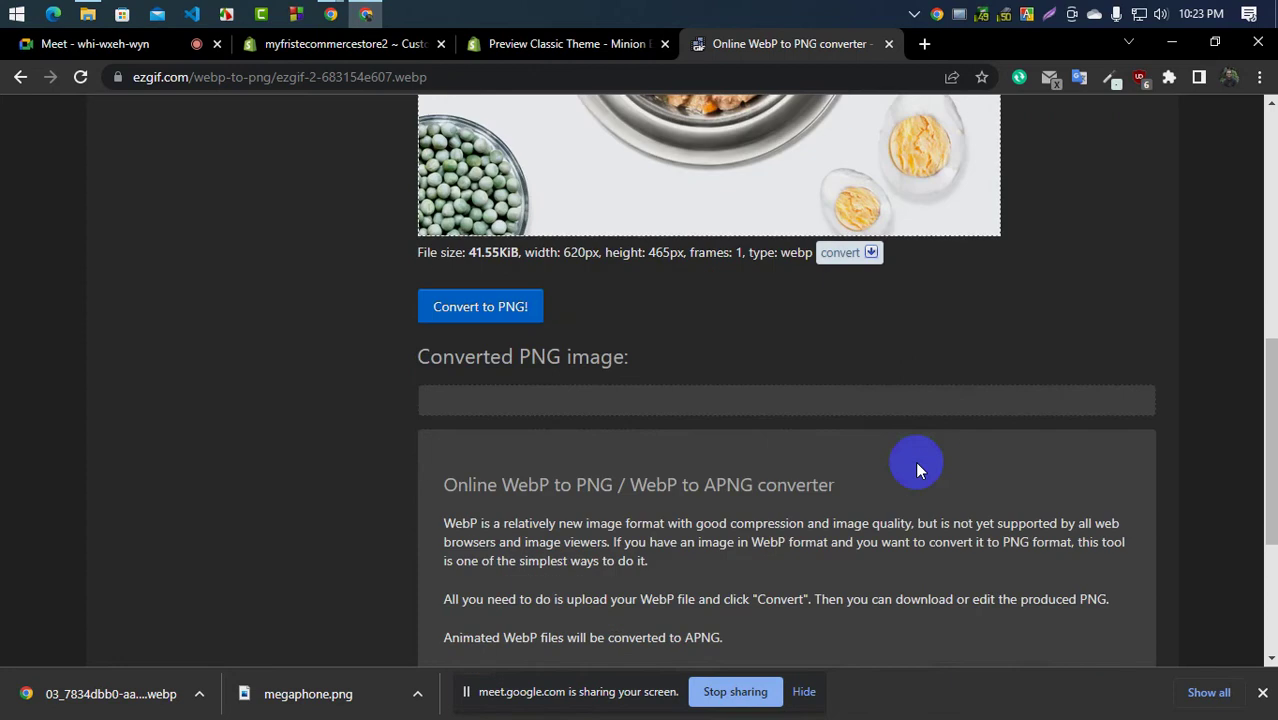
{"action": "left_click", "coordinate": [840, 139]}
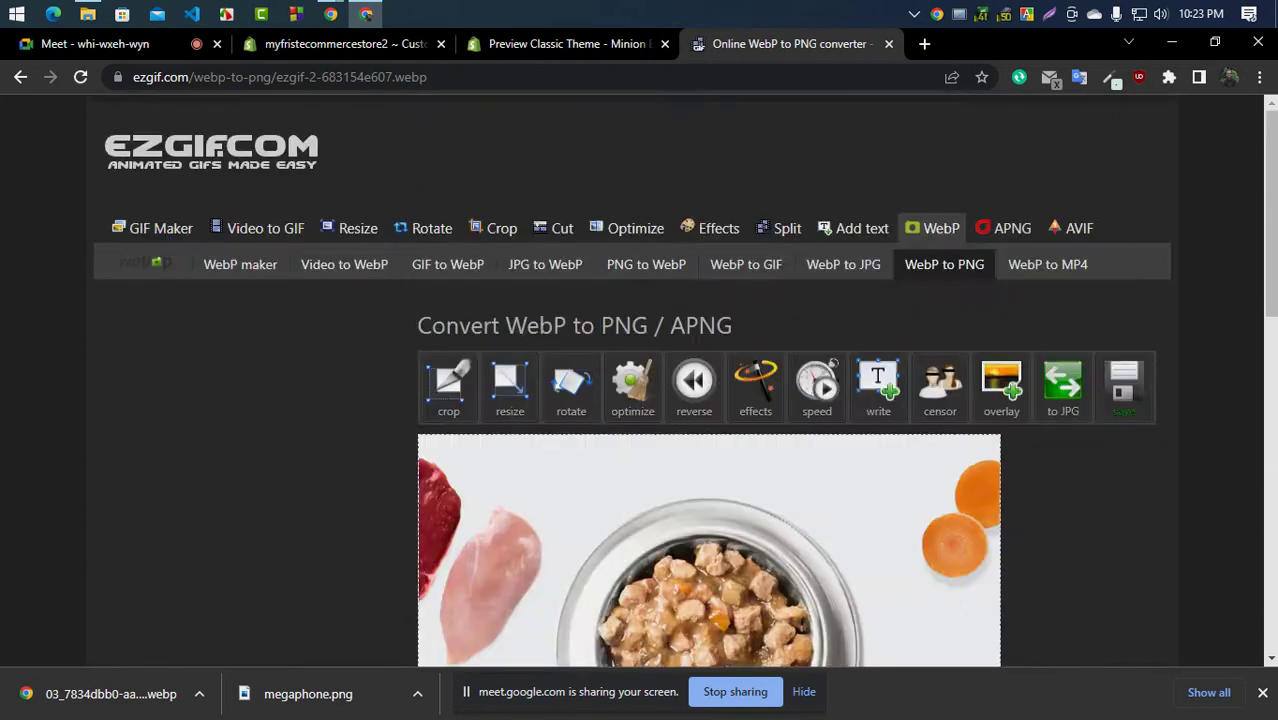
{"action": "scroll", "coordinate": [947, 383], "scroll_direction": "down", "scroll_amount": 7}
Send the converted PNG bowl image to Ezgif's PNG to JPG converter
{"action": "scroll", "coordinate": [950, 386], "scroll_direction": "up", "scroll_amount": 3}
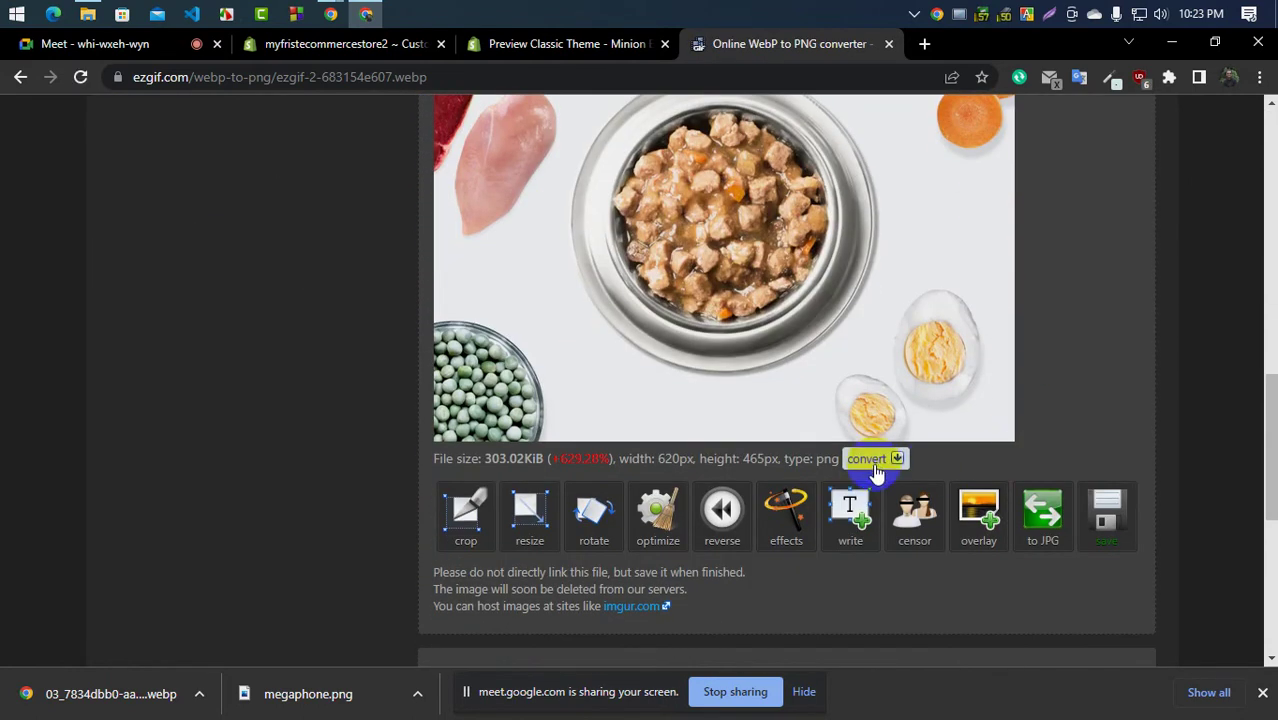
{"action": "left_click", "coordinate": [880, 458]}
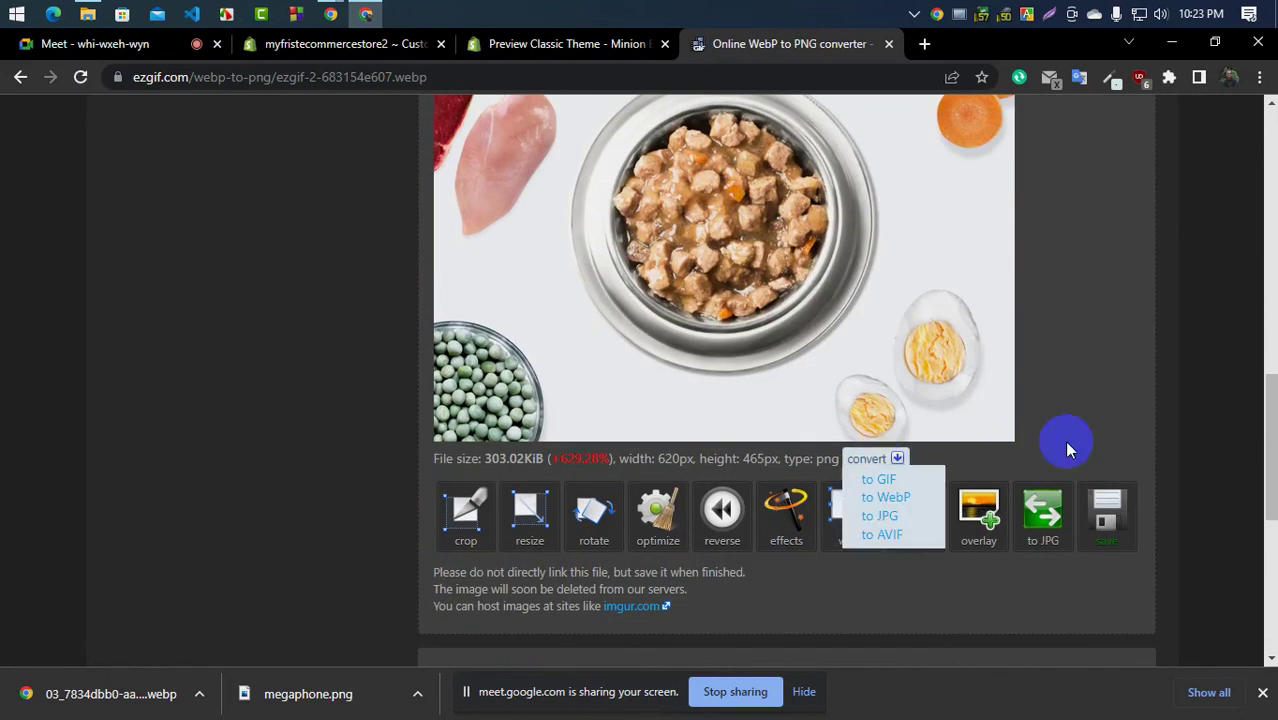
{"action": "left_click", "coordinate": [891, 518]}
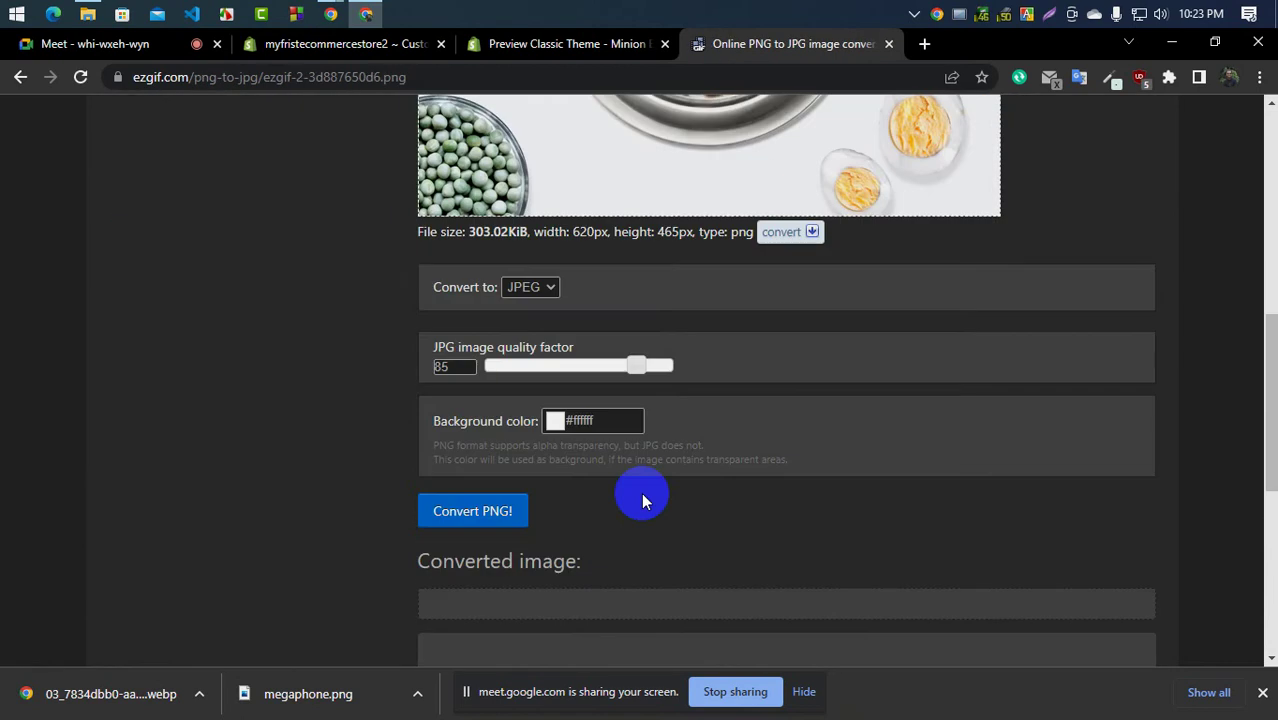
Convert the PNG bowl image to JPEG, keeping quality factor 85 and background color #ffffff
{"action": "scroll", "coordinate": [680, 450], "scroll_direction": "up", "scroll_amount": 1}
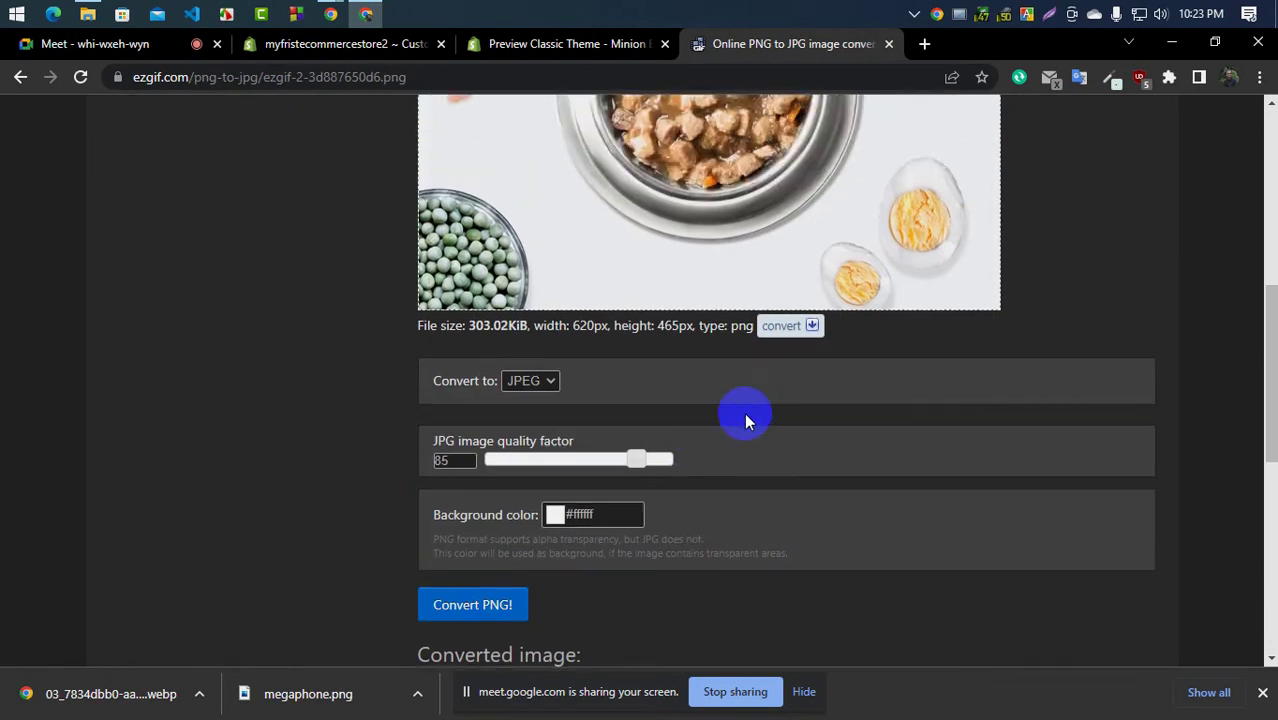
{"action": "scroll", "coordinate": [745, 420], "scroll_direction": "down", "scroll_amount": 5}
{"action": "scroll", "coordinate": [545, 488], "scroll_direction": "up", "scroll_amount": 7}
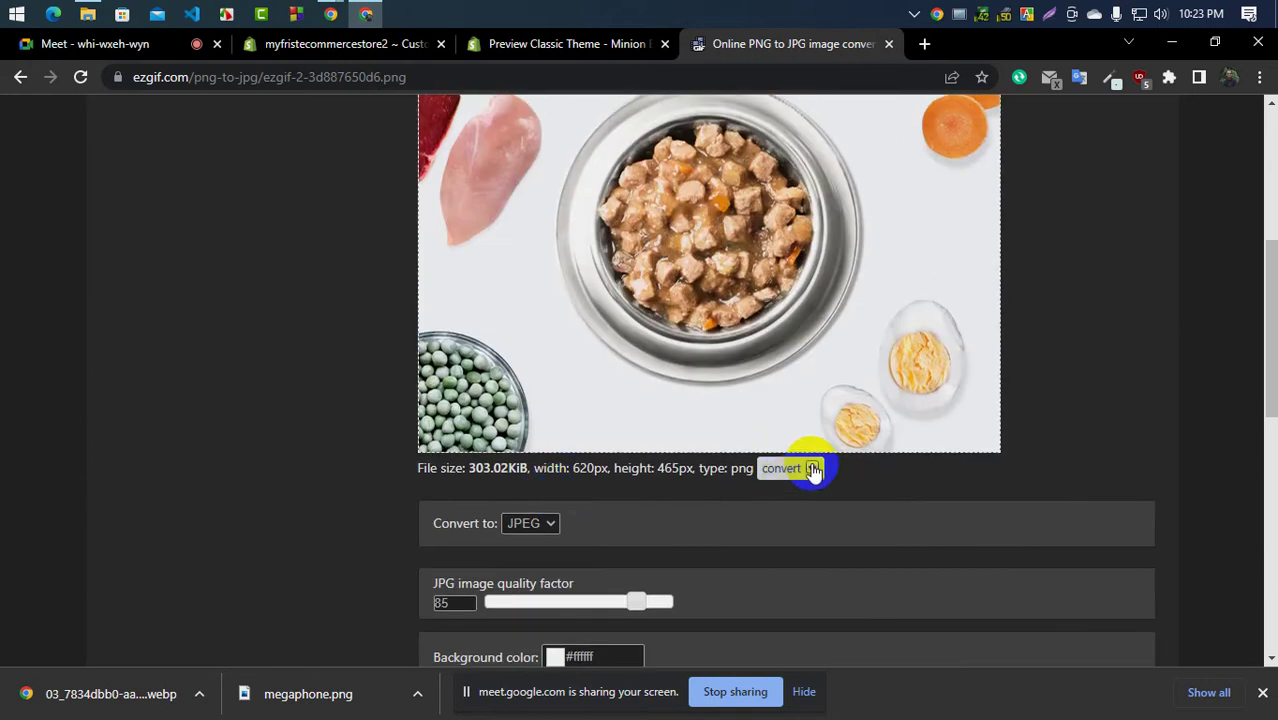
{"action": "left_click", "coordinate": [813, 469]}
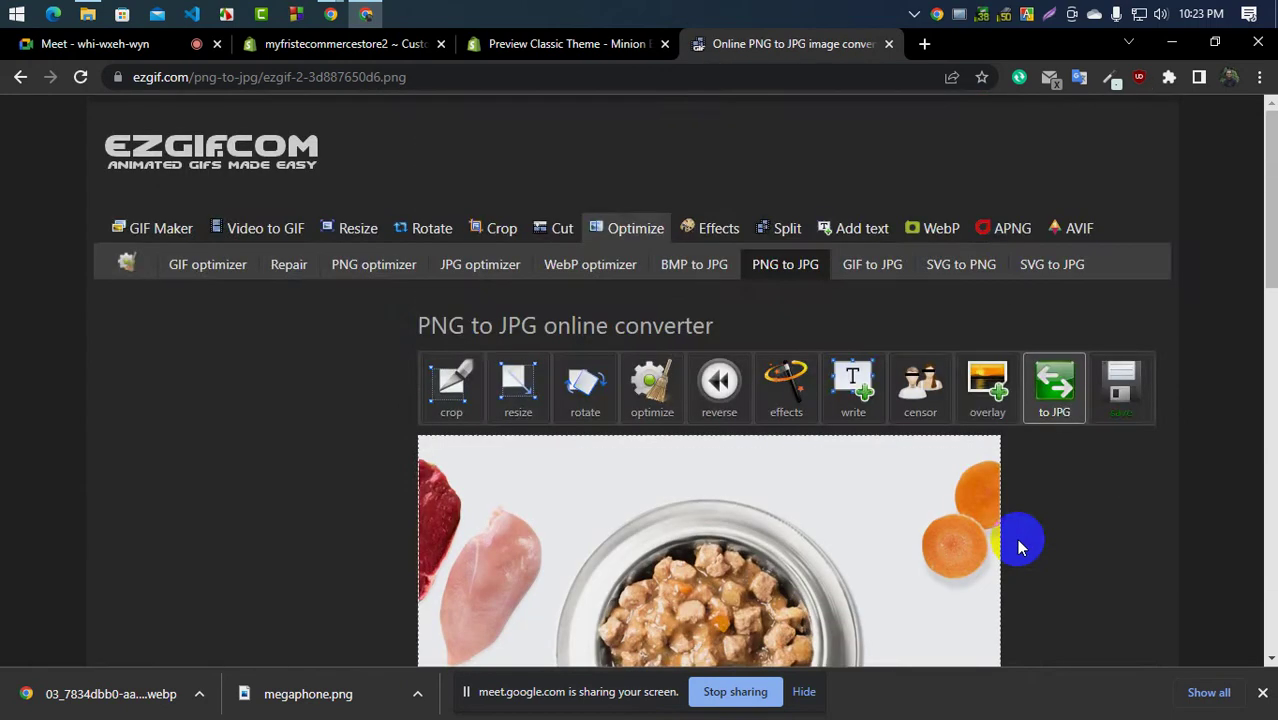
{"action": "scroll", "coordinate": [516, 479], "scroll_direction": "down", "scroll_amount": 3}
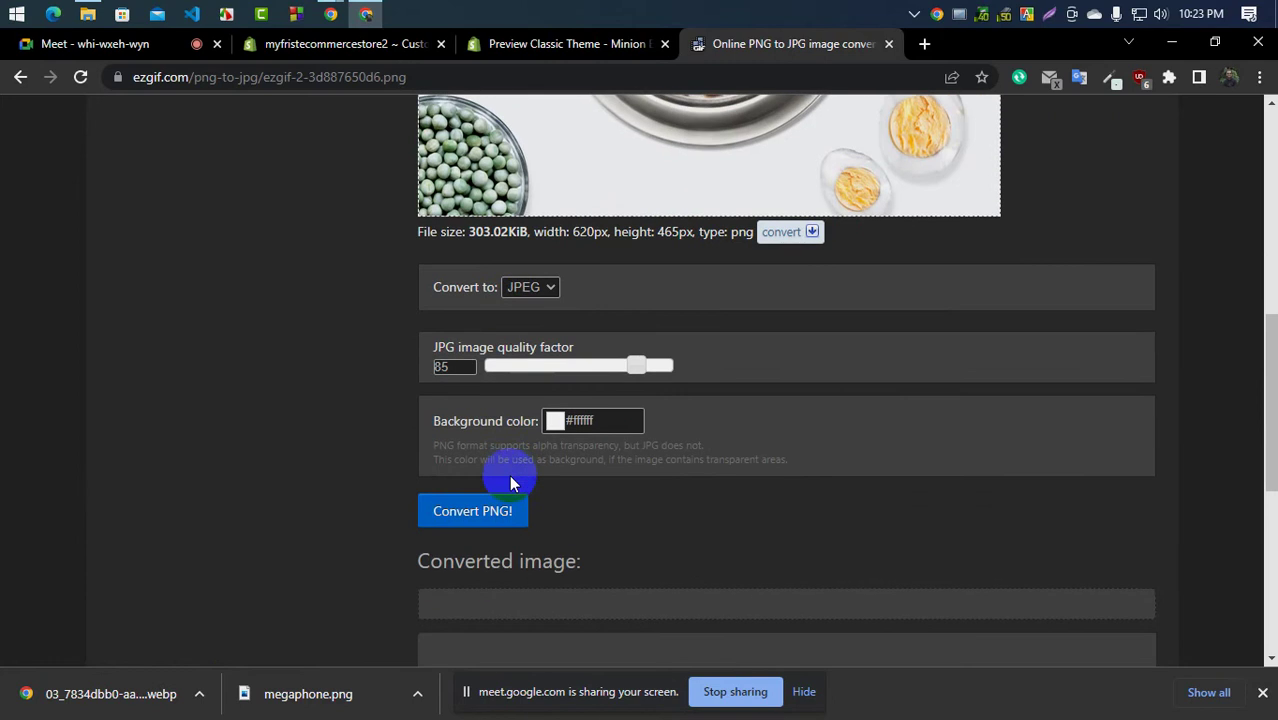
{"action": "left_click", "coordinate": [531, 288]}
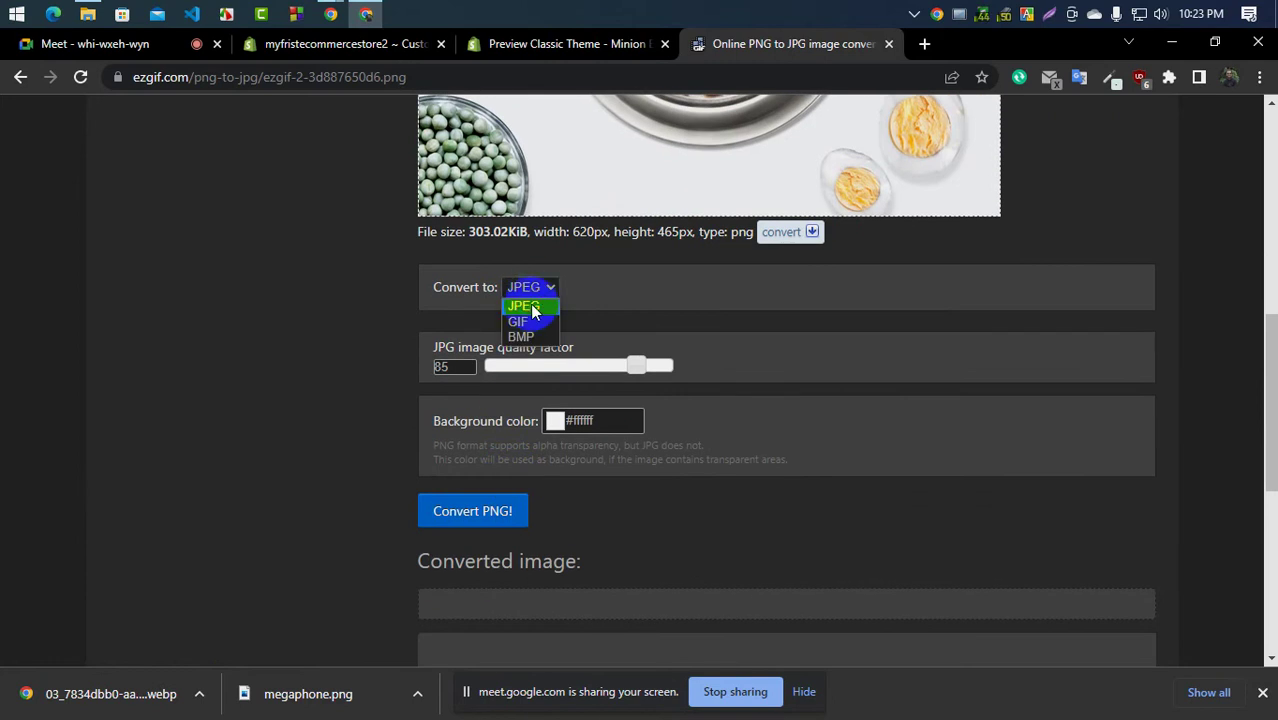
{"action": "left_click", "coordinate": [490, 522]}
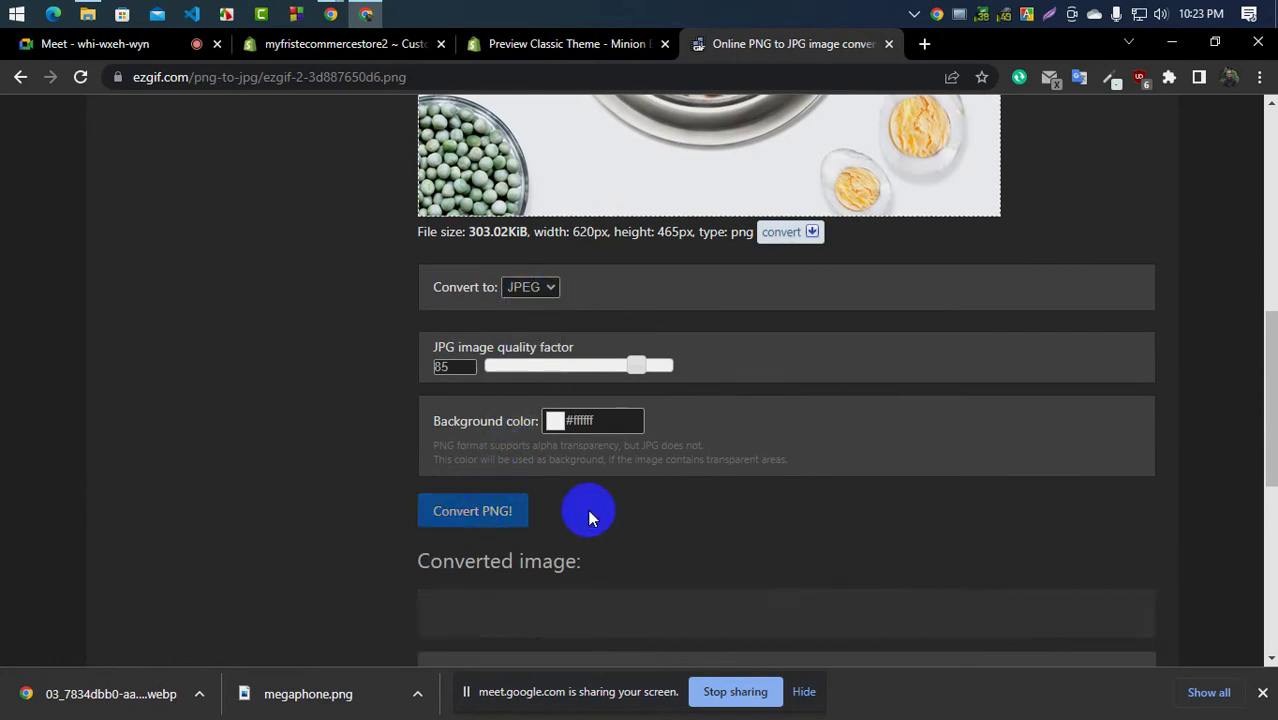
{"action": "scroll", "coordinate": [864, 511], "scroll_direction": "down", "scroll_amount": 5}
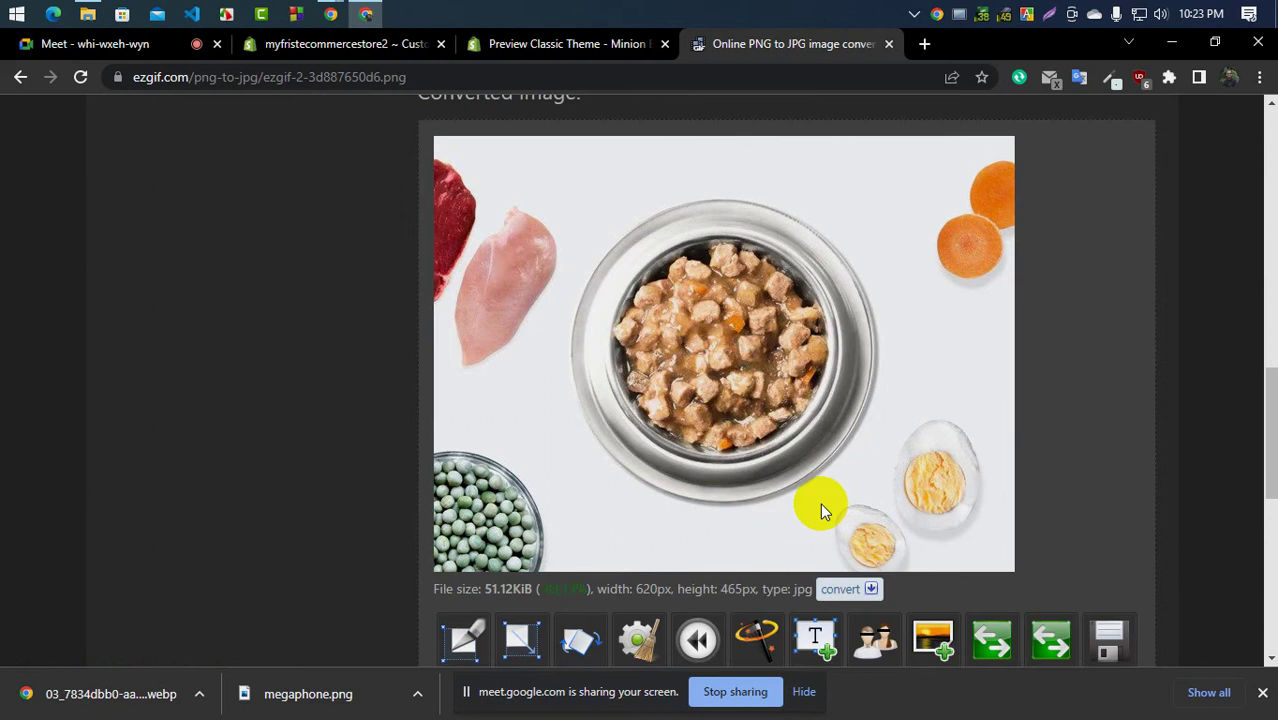
Save the converted bowl image as ezgif-2-68dd92c1ab.jpg in Downloads
{"action": "scroll", "coordinate": [822, 508], "scroll_direction": "down", "scroll_amount": 3}
{"action": "scroll", "coordinate": [820, 505], "scroll_direction": "up", "scroll_amount": 3}
{"action": "right_click", "coordinate": [735, 337]}
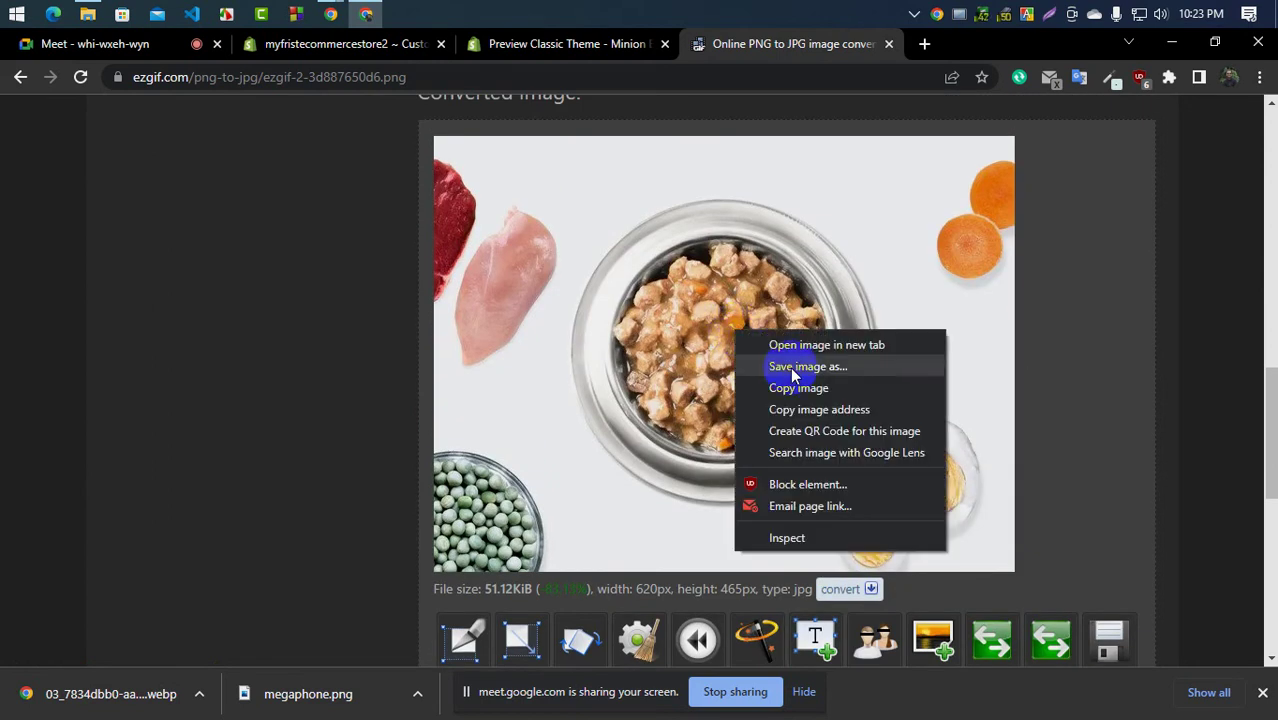
{"action": "left_click", "coordinate": [792, 367]}
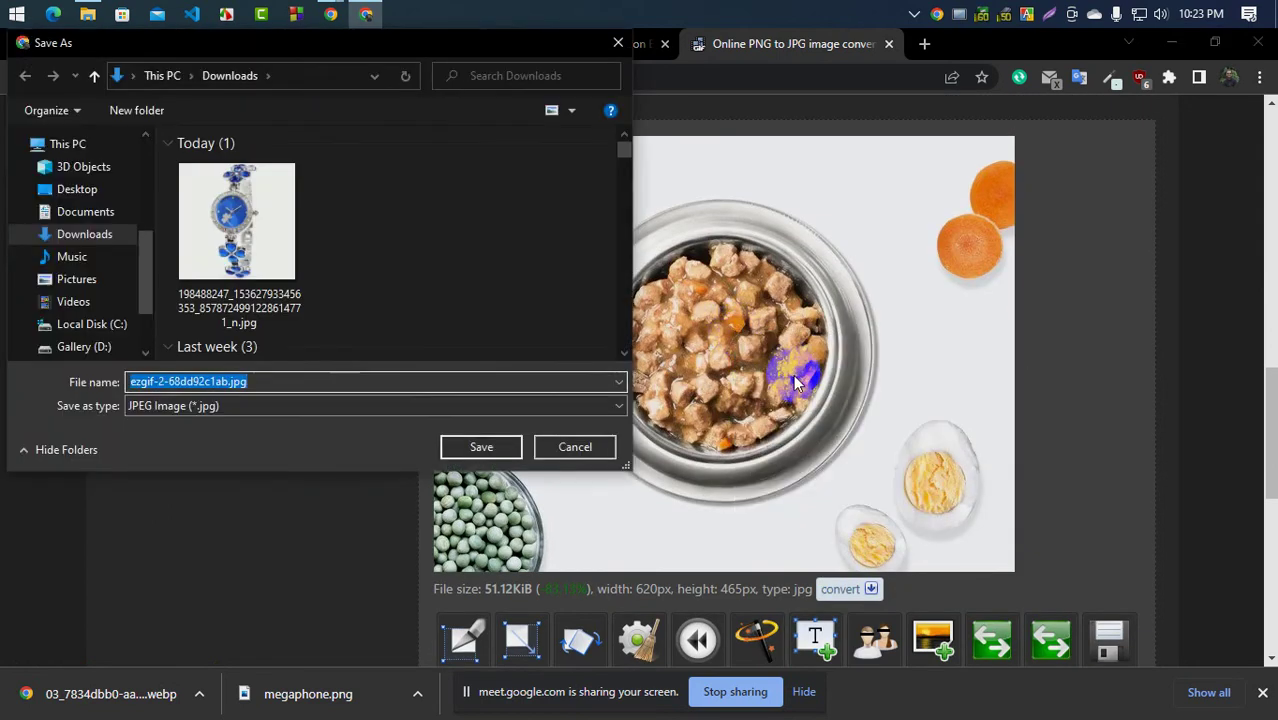
{"action": "left_click", "coordinate": [481, 447]}
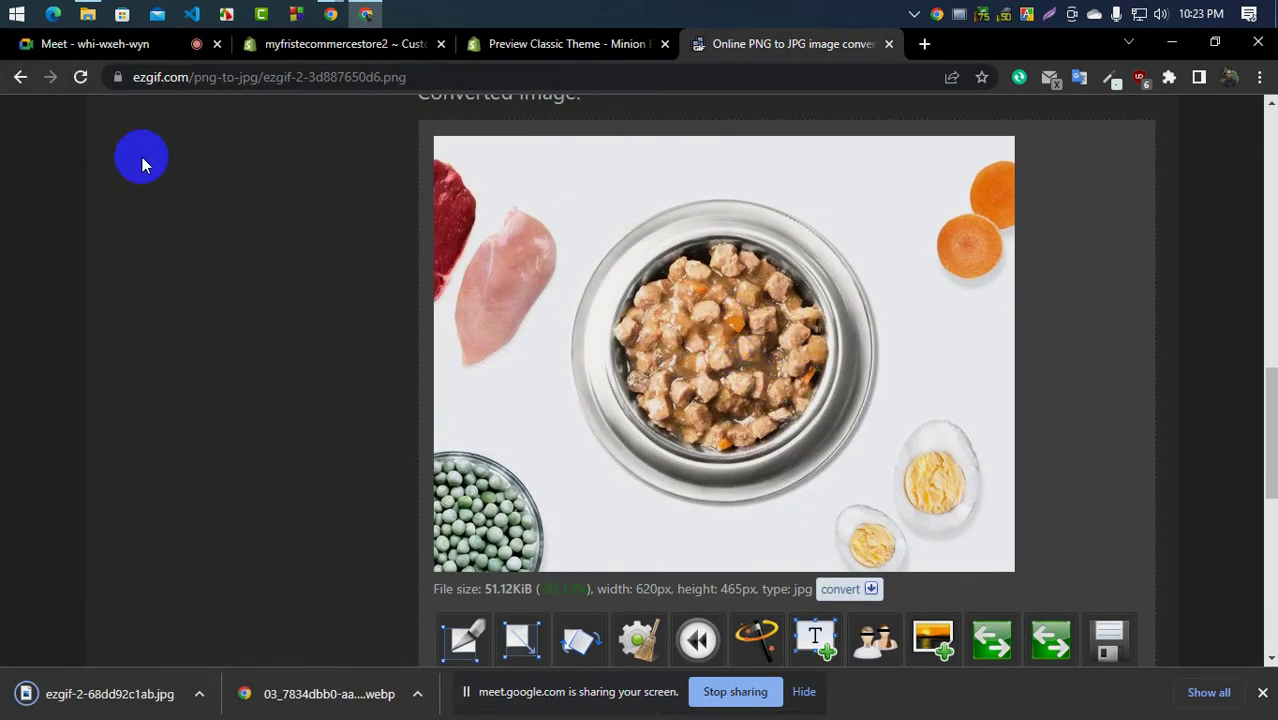
Switch to the Shopify theme editor, upload ezgif-2-68dd92c1ab.jpg from Downloads and assign it as the Human-grade fresh banner's image
{"action": "left_click", "coordinate": [302, 47]}
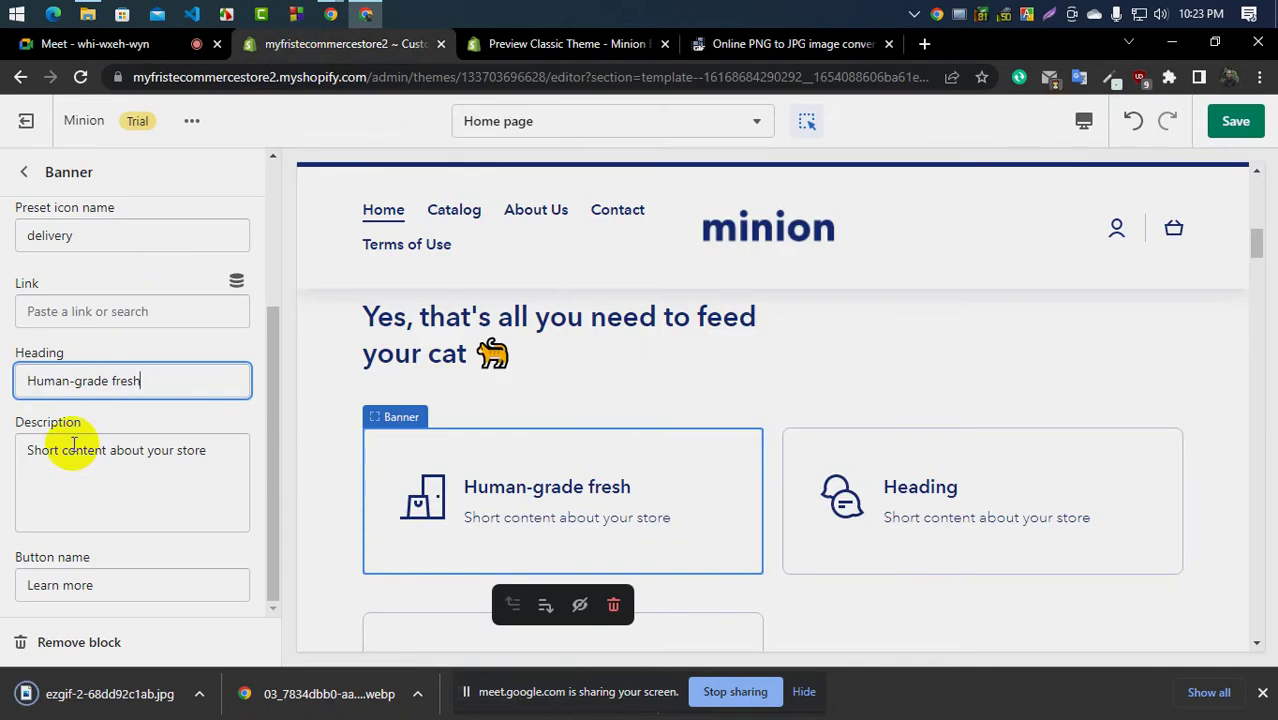
{"action": "scroll", "coordinate": [72, 444], "scroll_direction": "up", "scroll_amount": 3}
{"action": "left_click", "coordinate": [95, 348]}
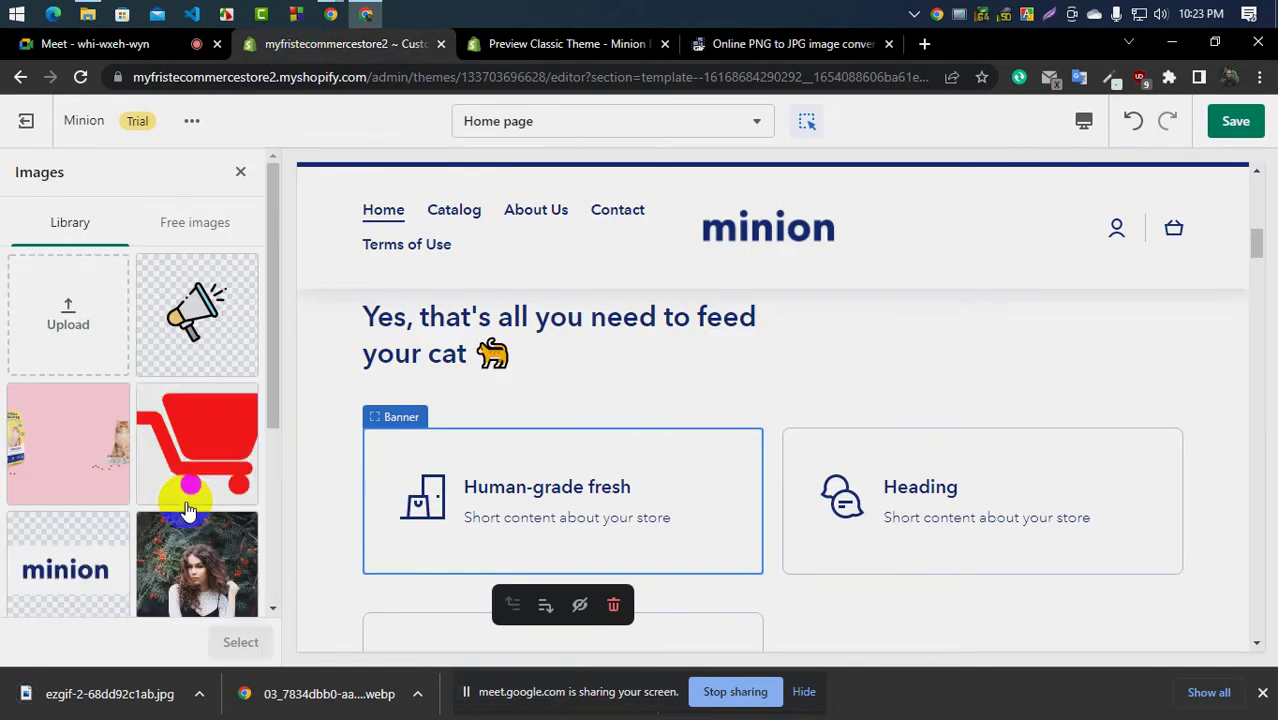
{"action": "left_click", "coordinate": [80, 326]}
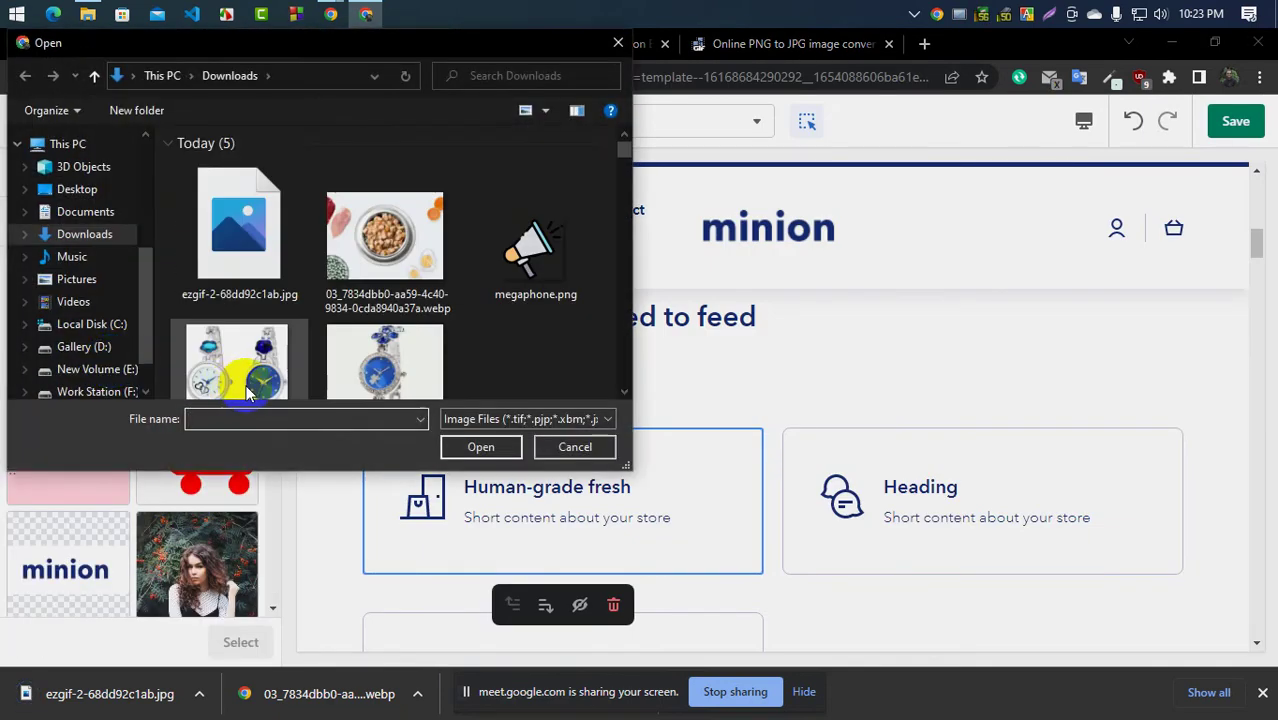
{"action": "left_click", "coordinate": [240, 248]}
{"action": "left_click", "coordinate": [478, 447]}
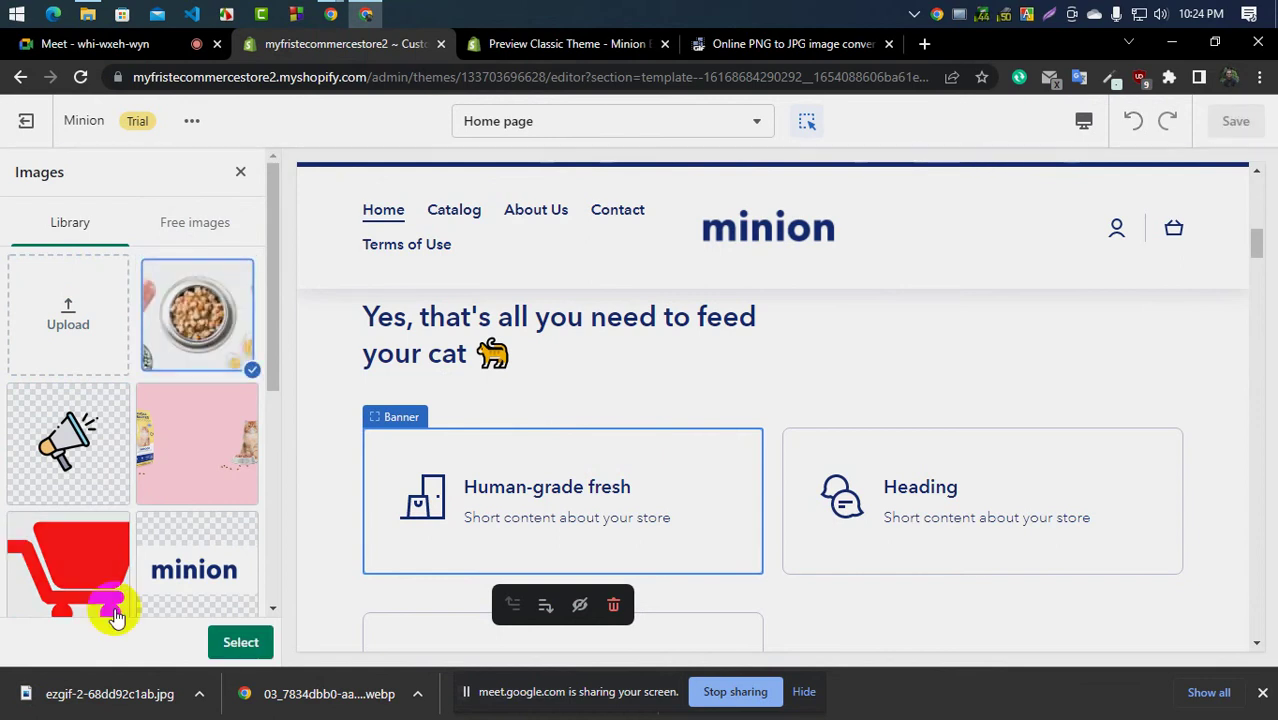
{"action": "left_click", "coordinate": [238, 643]}
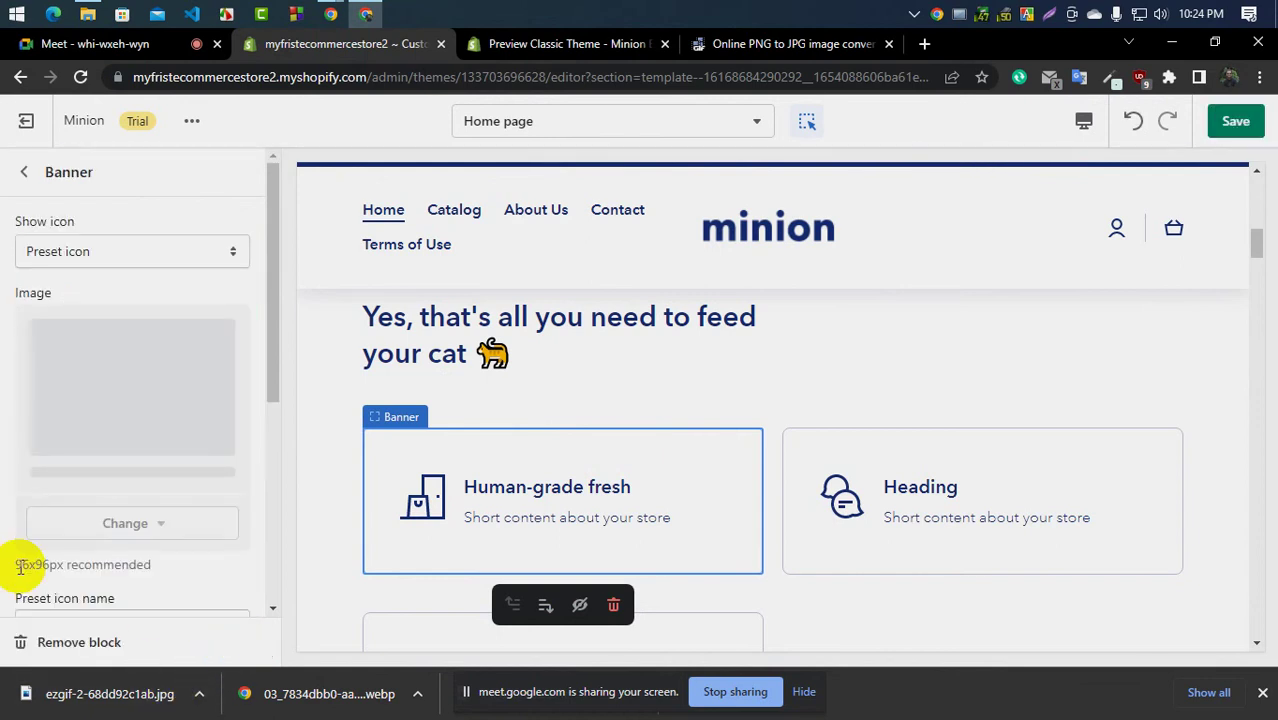
Look over the home page preview from the icon banners down to the blog posts, and return to the icon banners
{"action": "scroll", "coordinate": [801, 440], "scroll_direction": "down", "scroll_amount": 10}
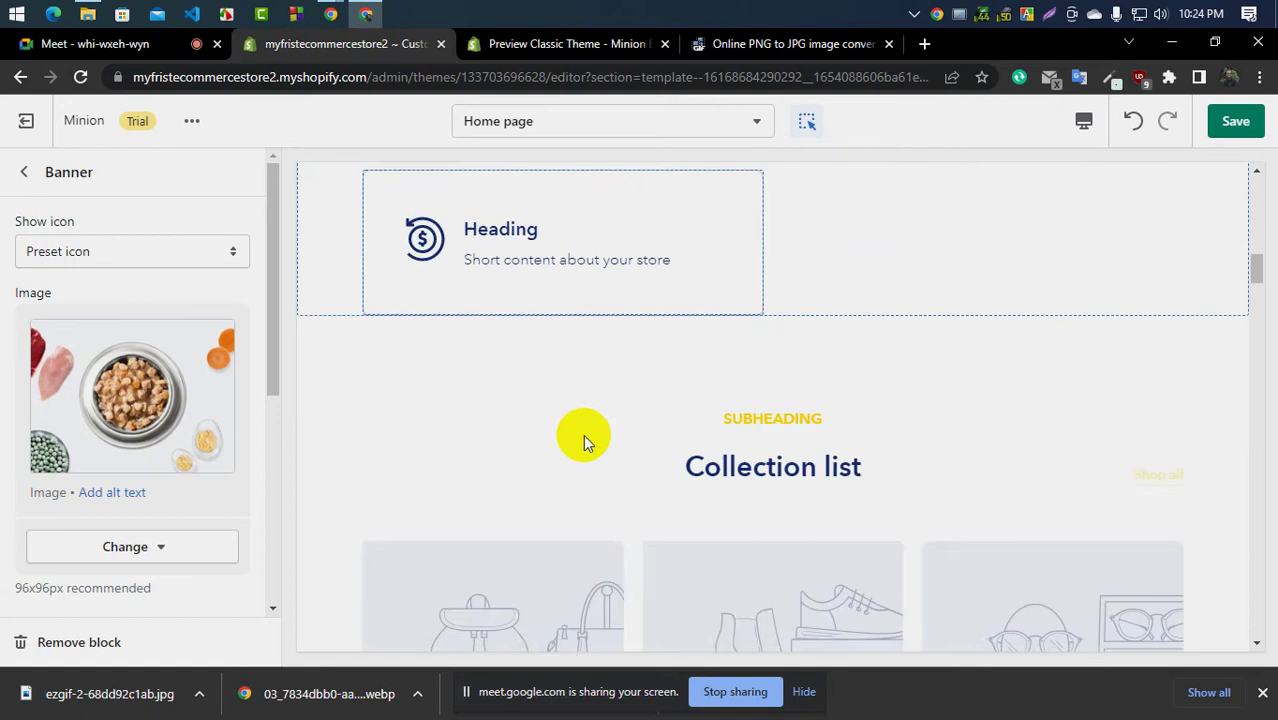
{"action": "scroll", "coordinate": [720, 460], "scroll_direction": "down", "scroll_amount": 8}
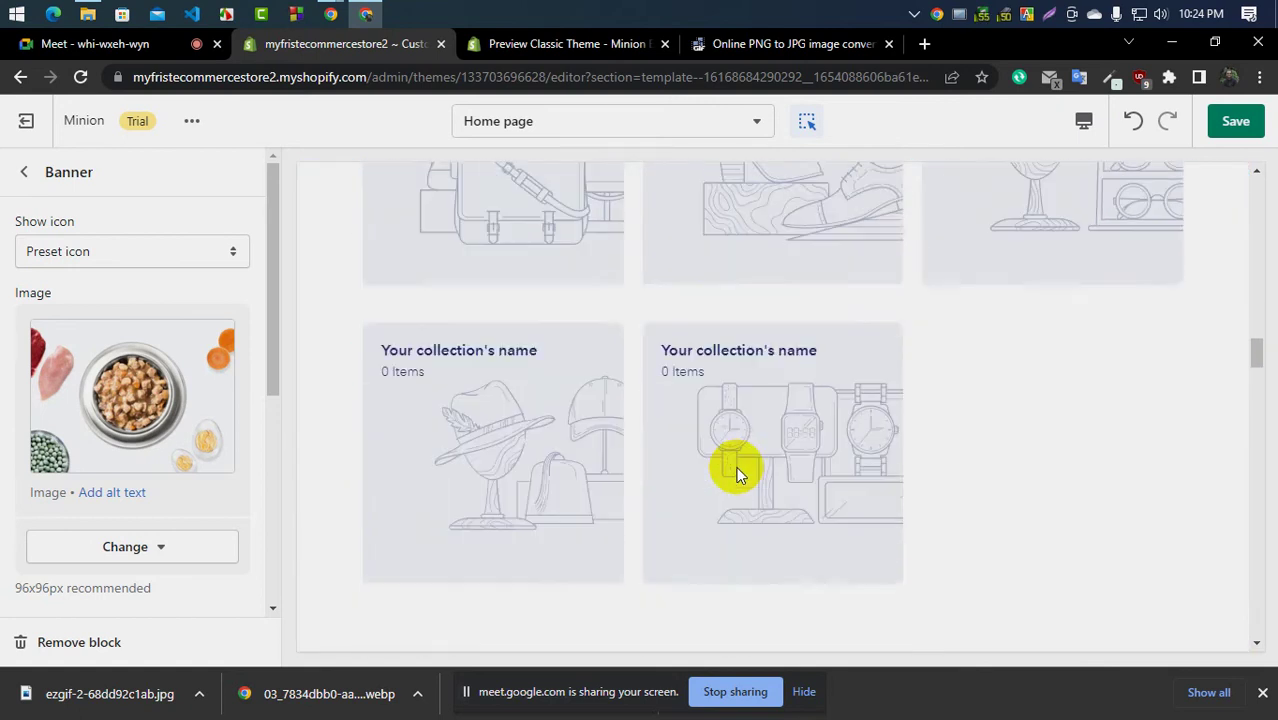
{"action": "scroll", "coordinate": [740, 477], "scroll_direction": "down", "scroll_amount": 10}
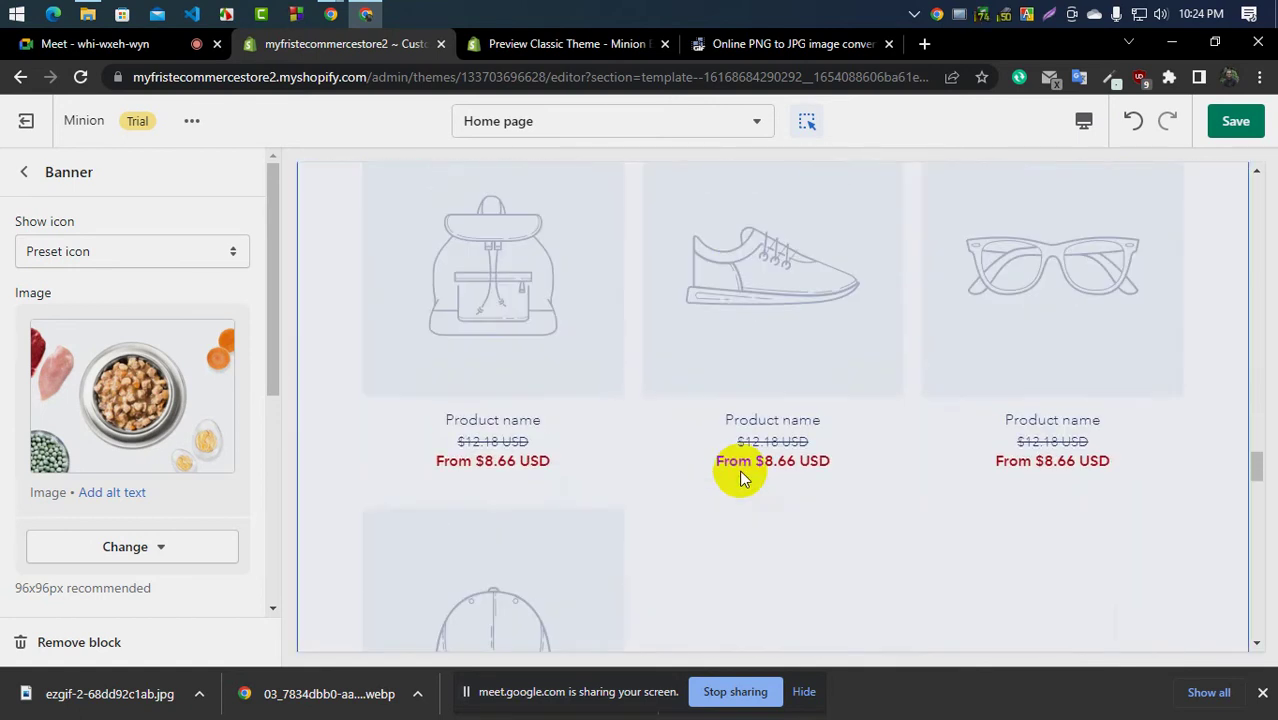
{"action": "scroll", "coordinate": [740, 477], "scroll_direction": "down", "scroll_amount": 10}
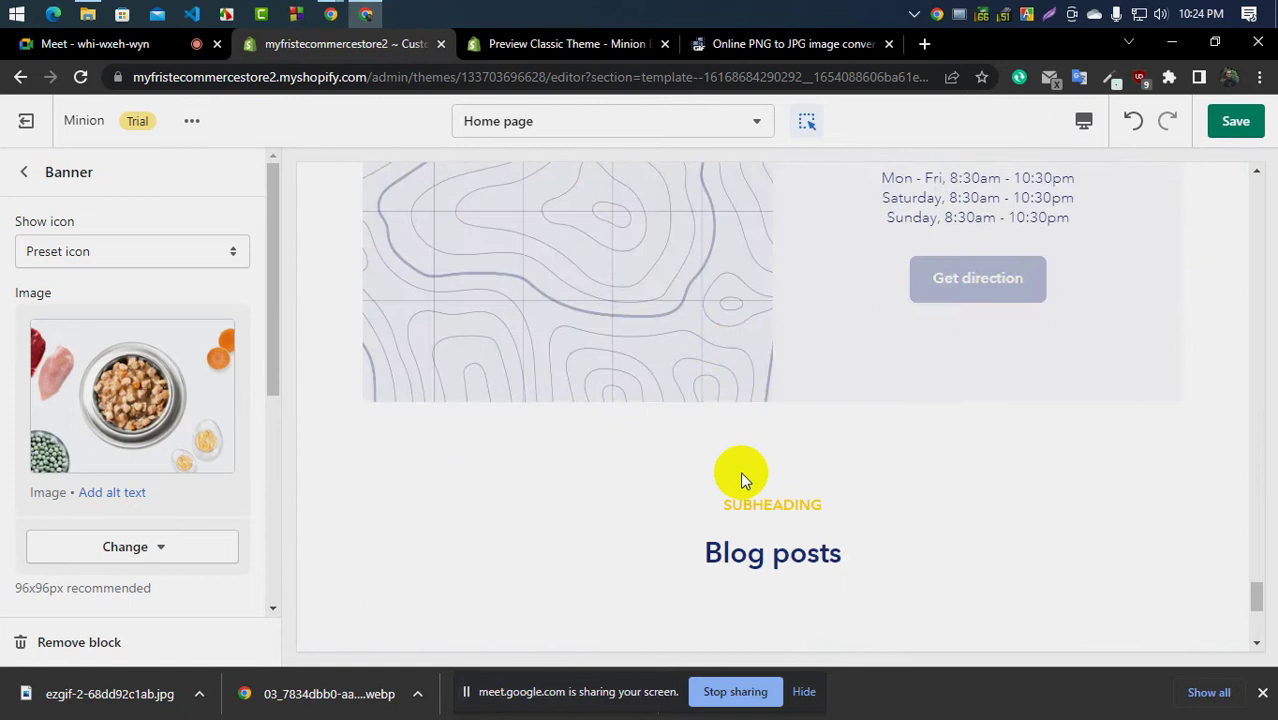
{"action": "scroll", "coordinate": [740, 471], "scroll_direction": "up", "scroll_amount": 2}
{"action": "scroll", "coordinate": [1000, 500], "scroll_direction": "up", "scroll_amount": 3}
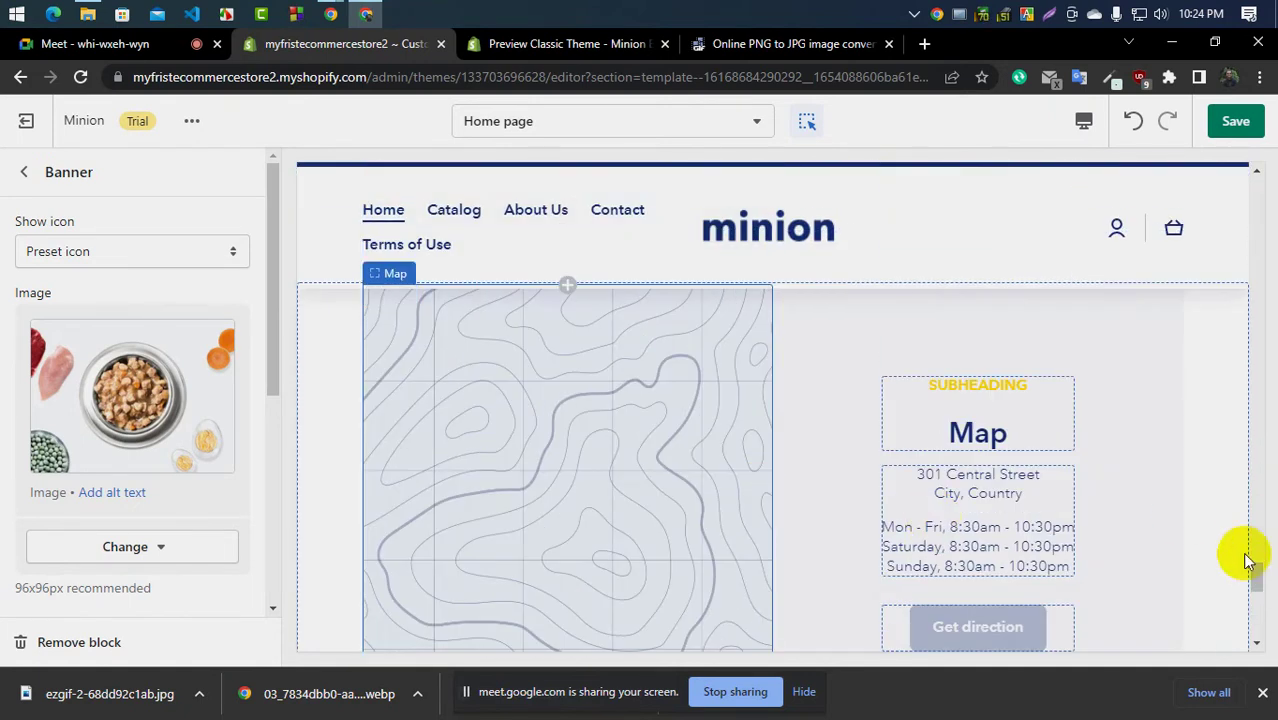
{"action": "left_click_drag", "start_coordinate": [1255, 571], "coordinate": [1258, 8]}
{"action": "scroll", "coordinate": [645, 480], "scroll_direction": "down", "scroll_amount": 12}
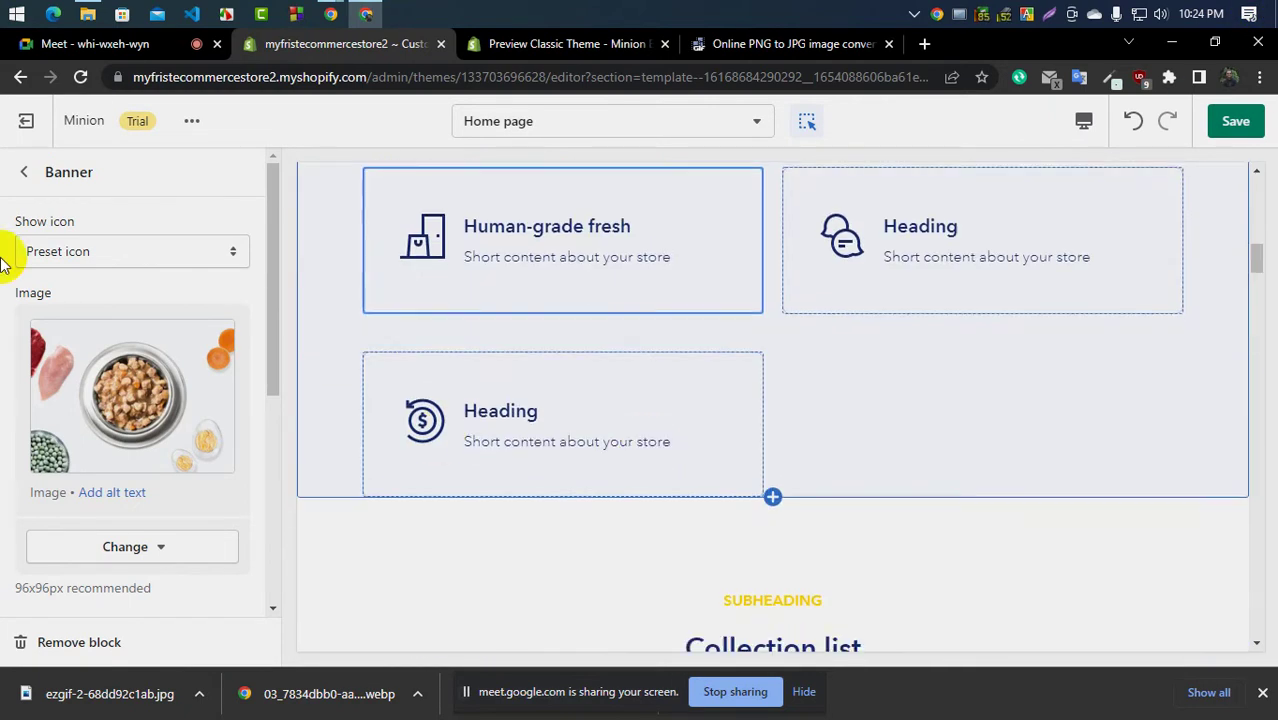
Reopen the Human-grade fresh banner under Icon banners and set its Show icon option to Image
{"action": "left_click", "coordinate": [24, 172]}
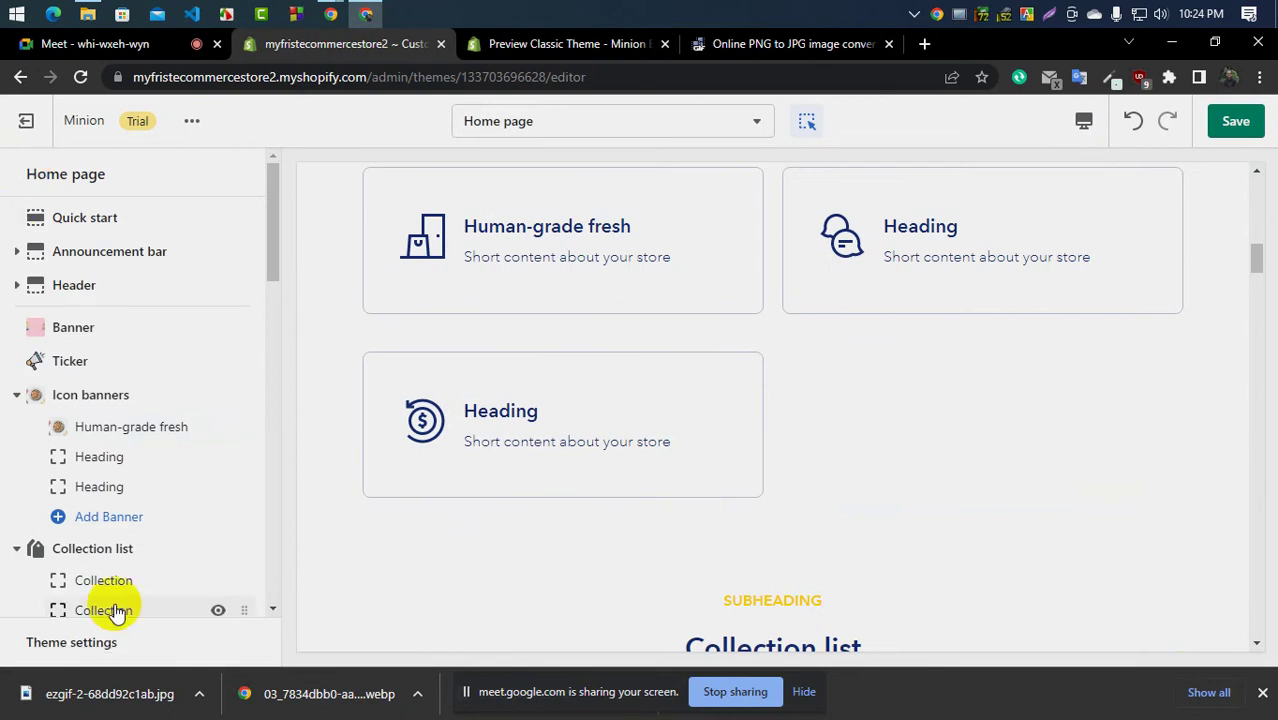
{"action": "scroll", "coordinate": [484, 557], "scroll_direction": "up", "scroll_amount": 7}
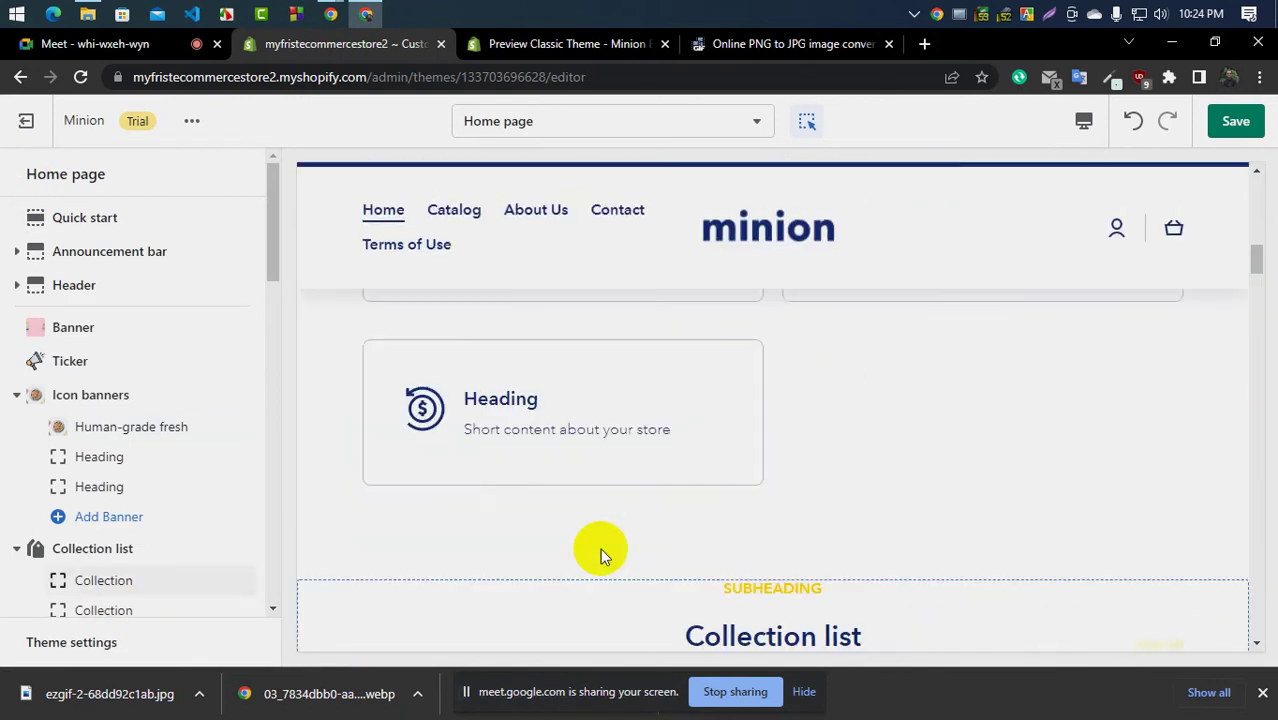
{"action": "scroll", "coordinate": [599, 548], "scroll_direction": "down", "scroll_amount": 1}
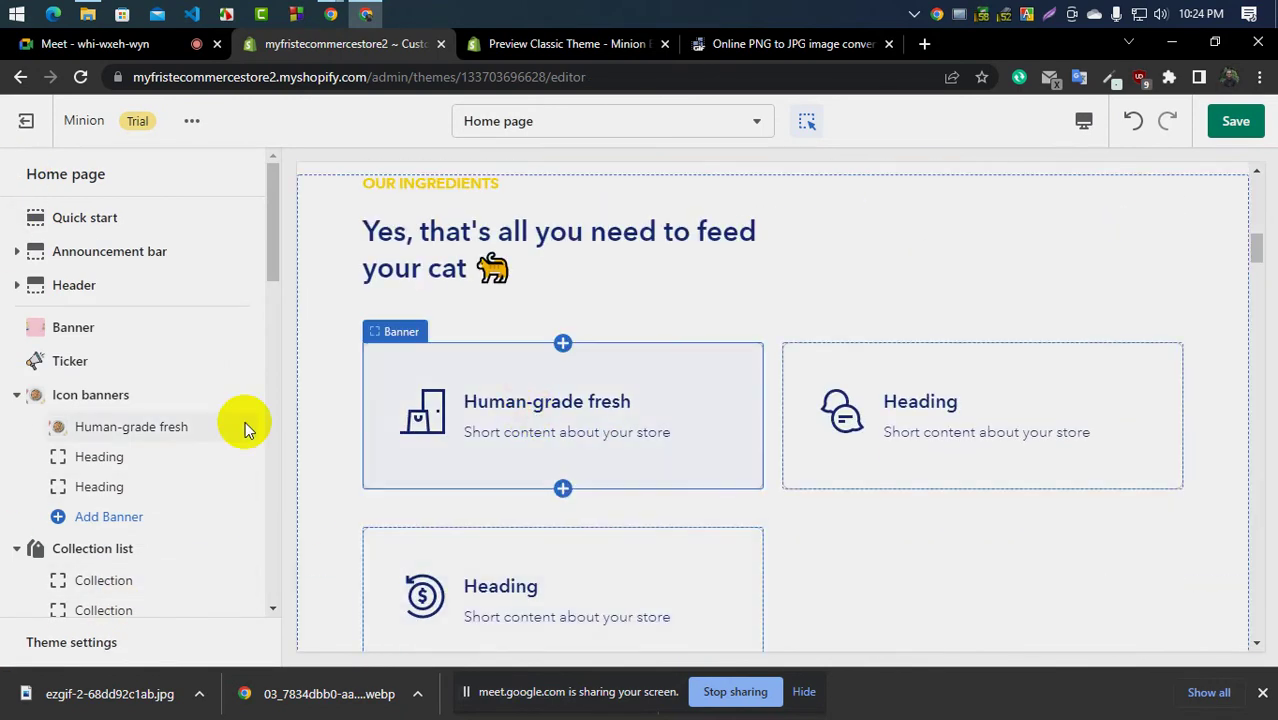
{"action": "left_click", "coordinate": [133, 436]}
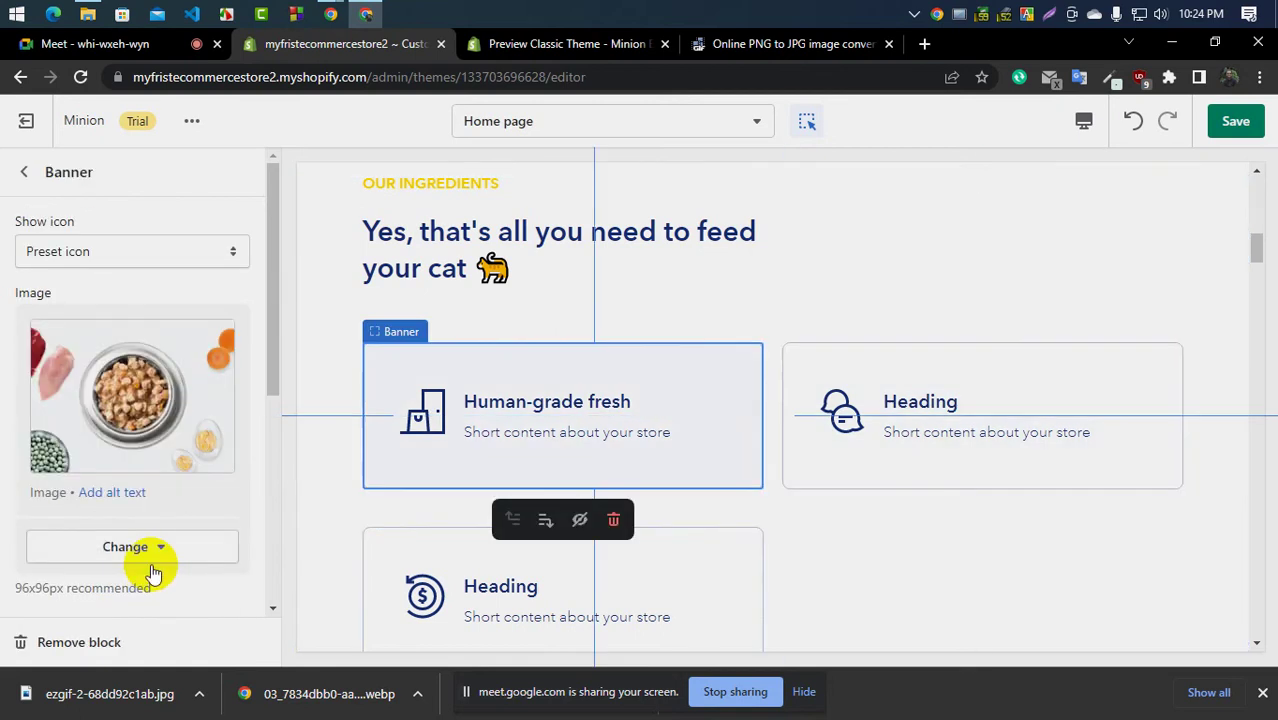
{"action": "left_click", "coordinate": [115, 253]}
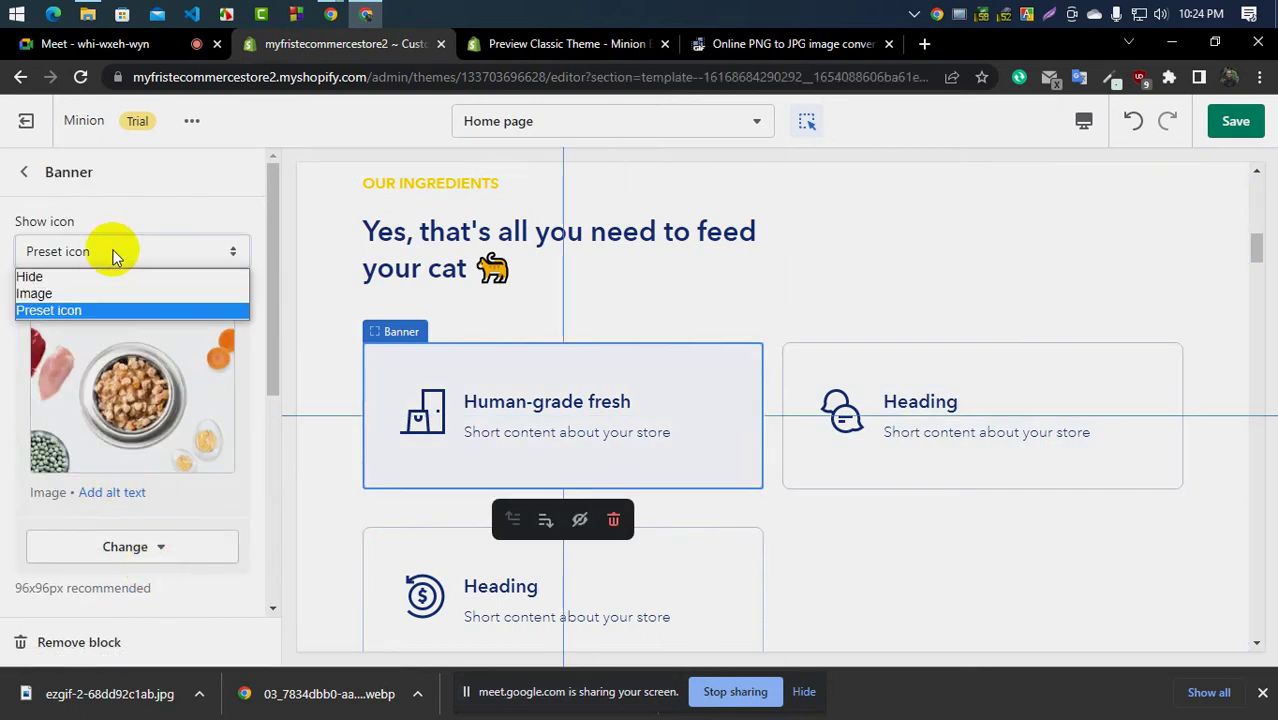
{"action": "left_click", "coordinate": [60, 293]}
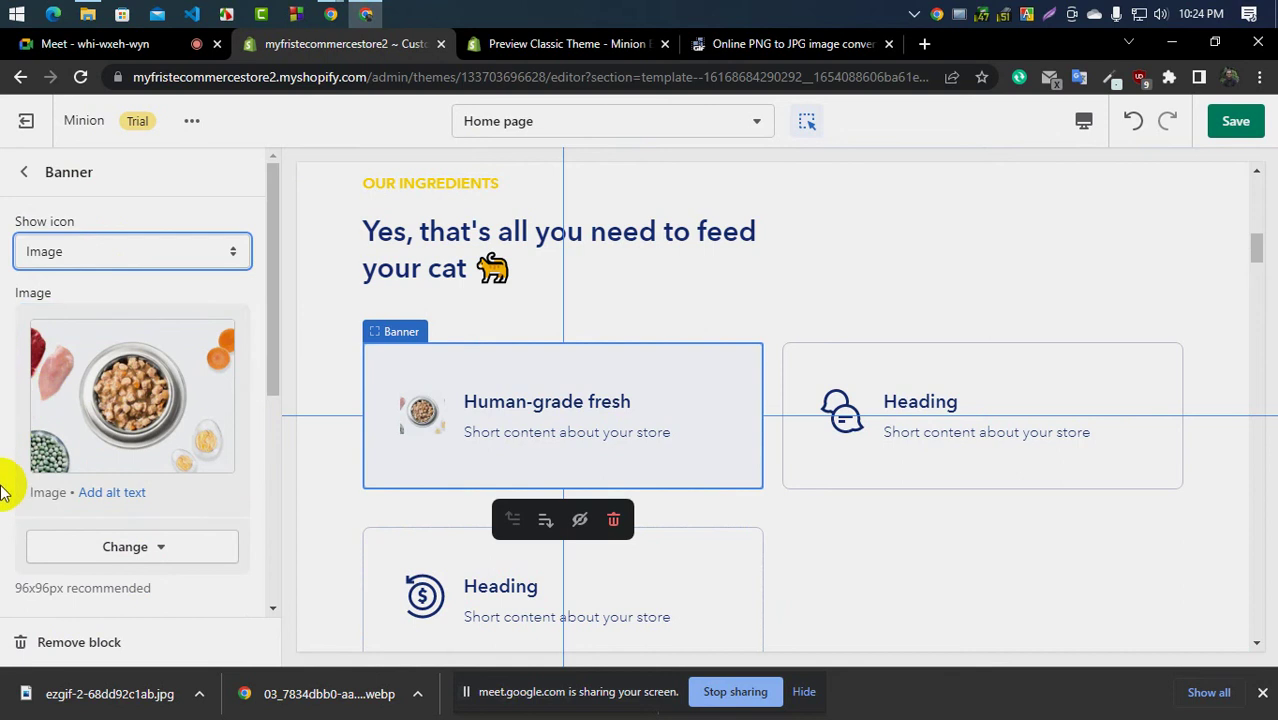
Review the Human-grade fresh banner's settings from preset icon name to button name, along with the icon banners in the preview
{"action": "scroll", "coordinate": [70, 460], "scroll_direction": "down", "scroll_amount": 2}
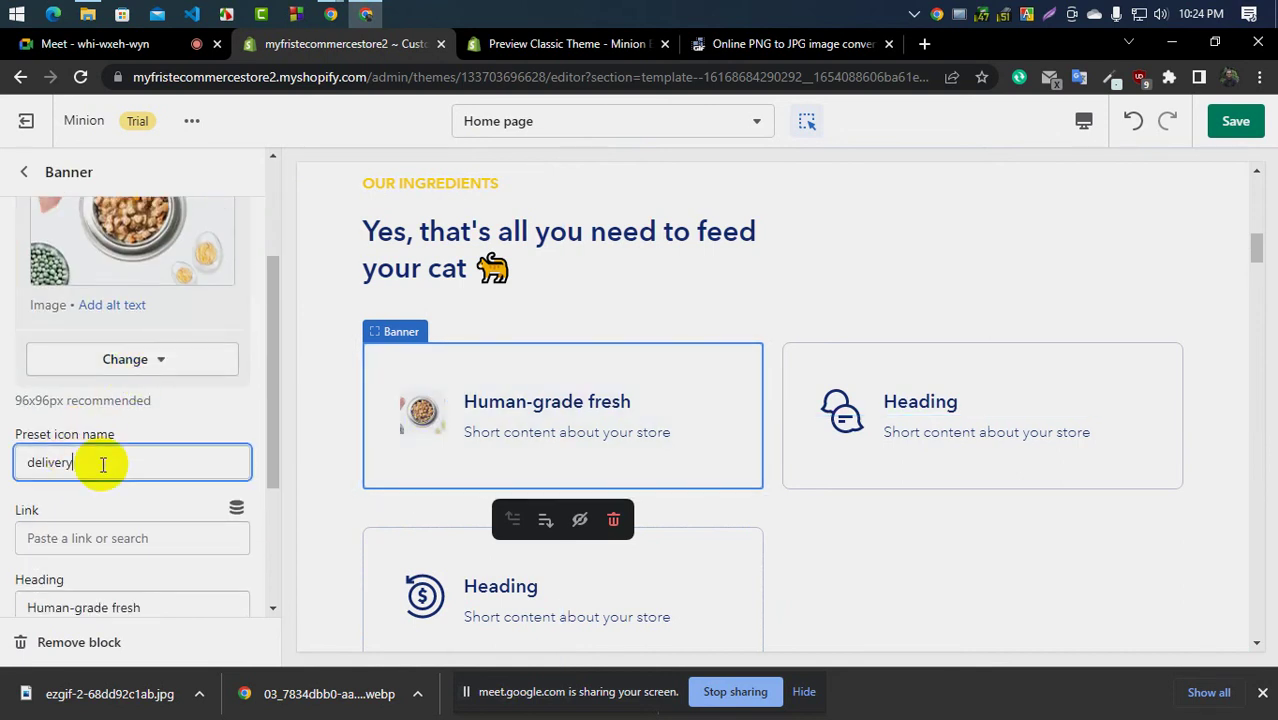
{"action": "scroll", "coordinate": [103, 464], "scroll_direction": "down", "scroll_amount": 1}
{"action": "left_click", "coordinate": [110, 406]}
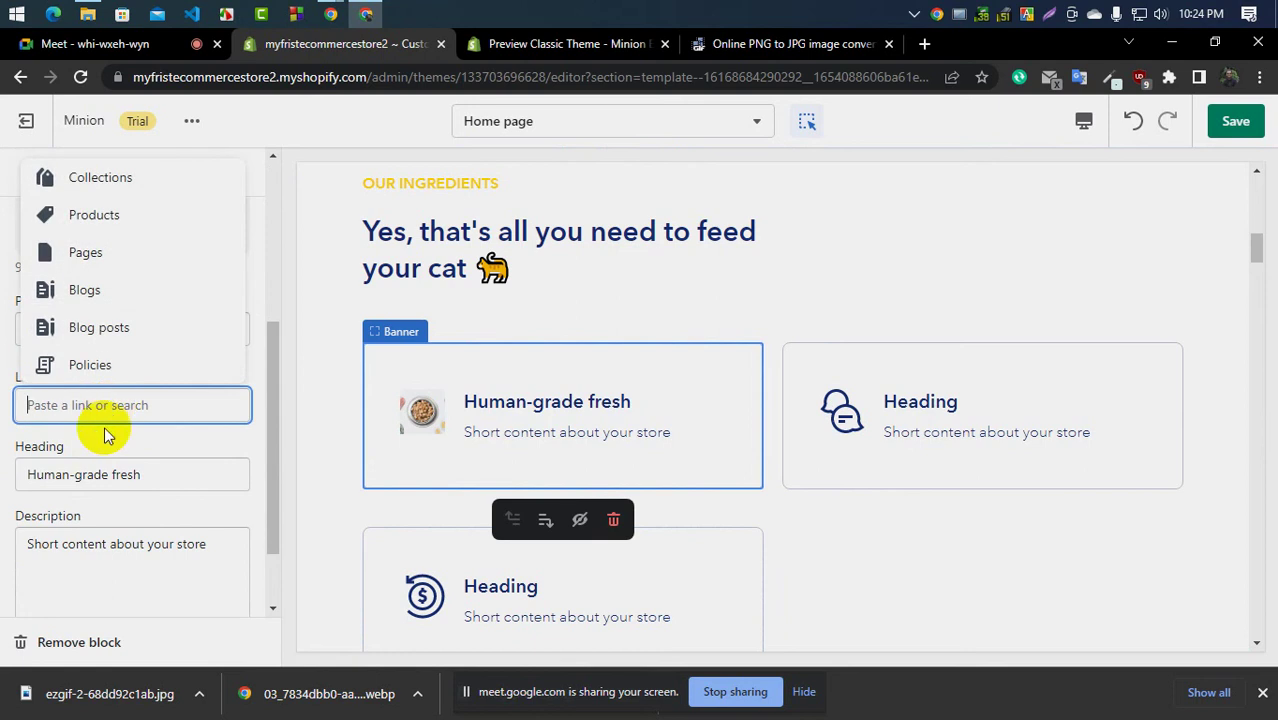
{"action": "left_click", "coordinate": [146, 481]}
{"action": "scroll", "coordinate": [128, 524], "scroll_direction": "down", "scroll_amount": 1}
{"action": "left_click", "coordinate": [128, 461]}
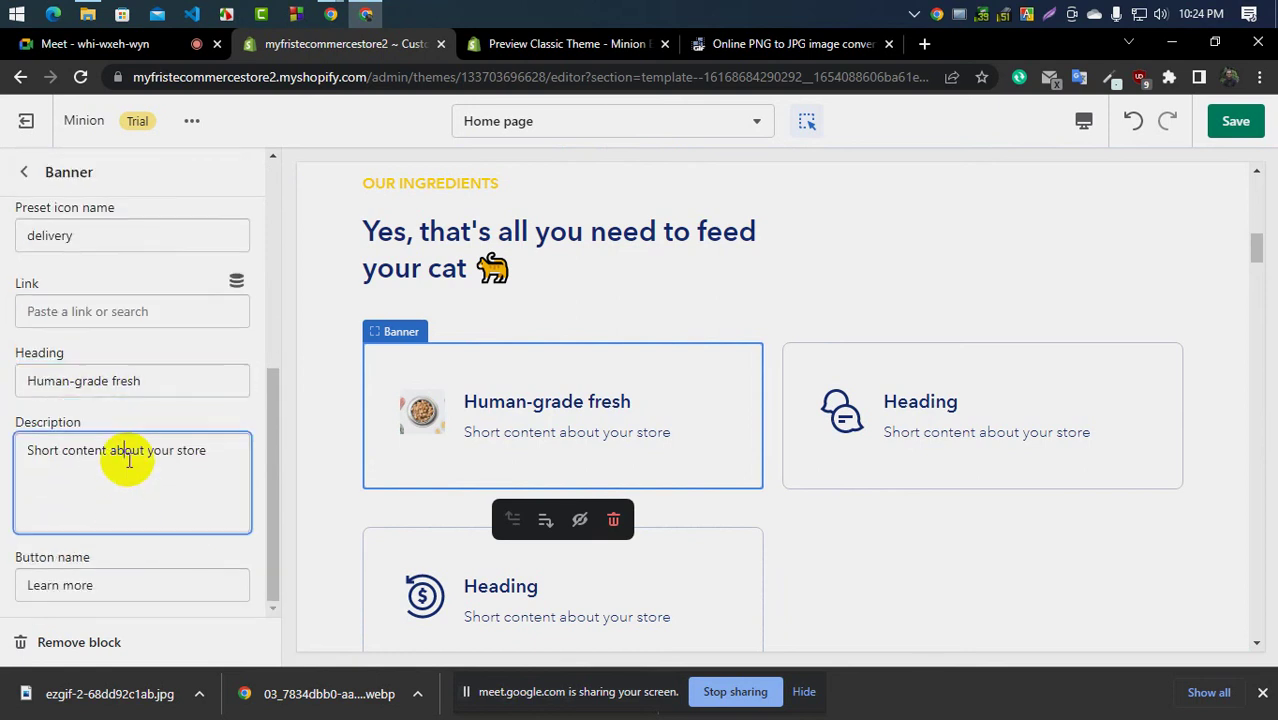
{"action": "scroll", "coordinate": [815, 402], "scroll_direction": "down", "scroll_amount": 2}
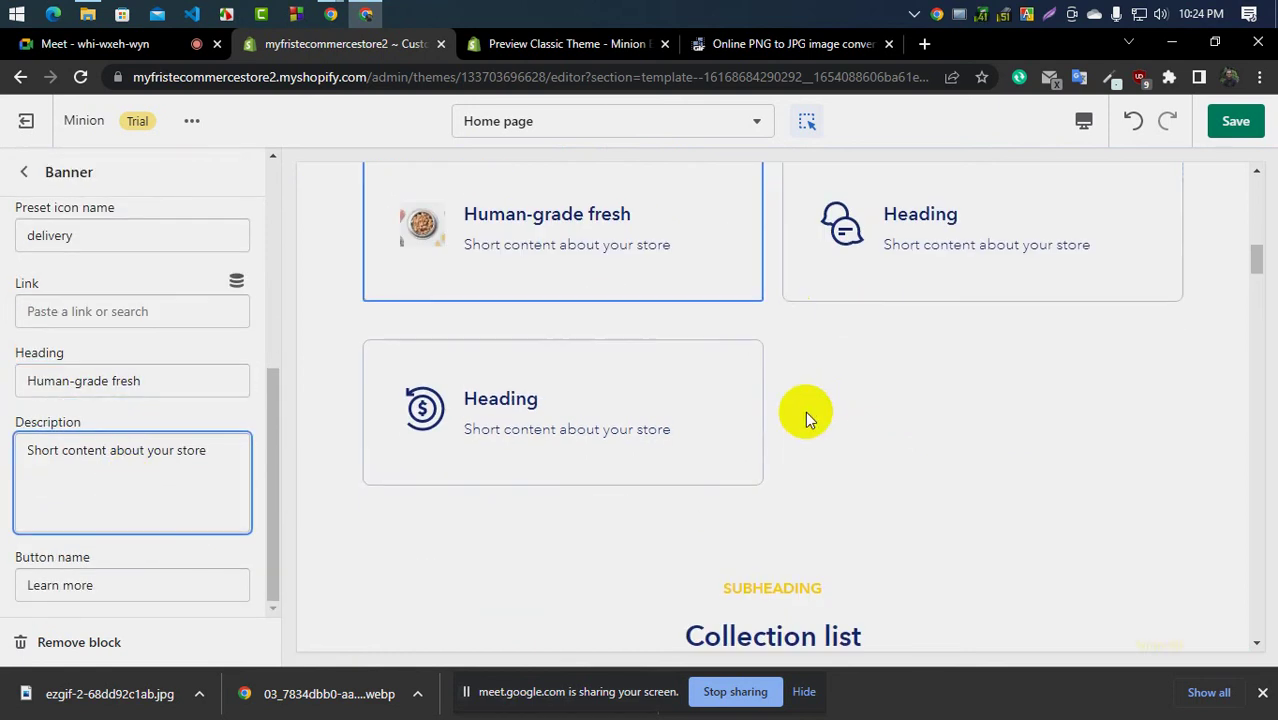
{"action": "scroll", "coordinate": [337, 463], "scroll_direction": "down", "scroll_amount": 1}
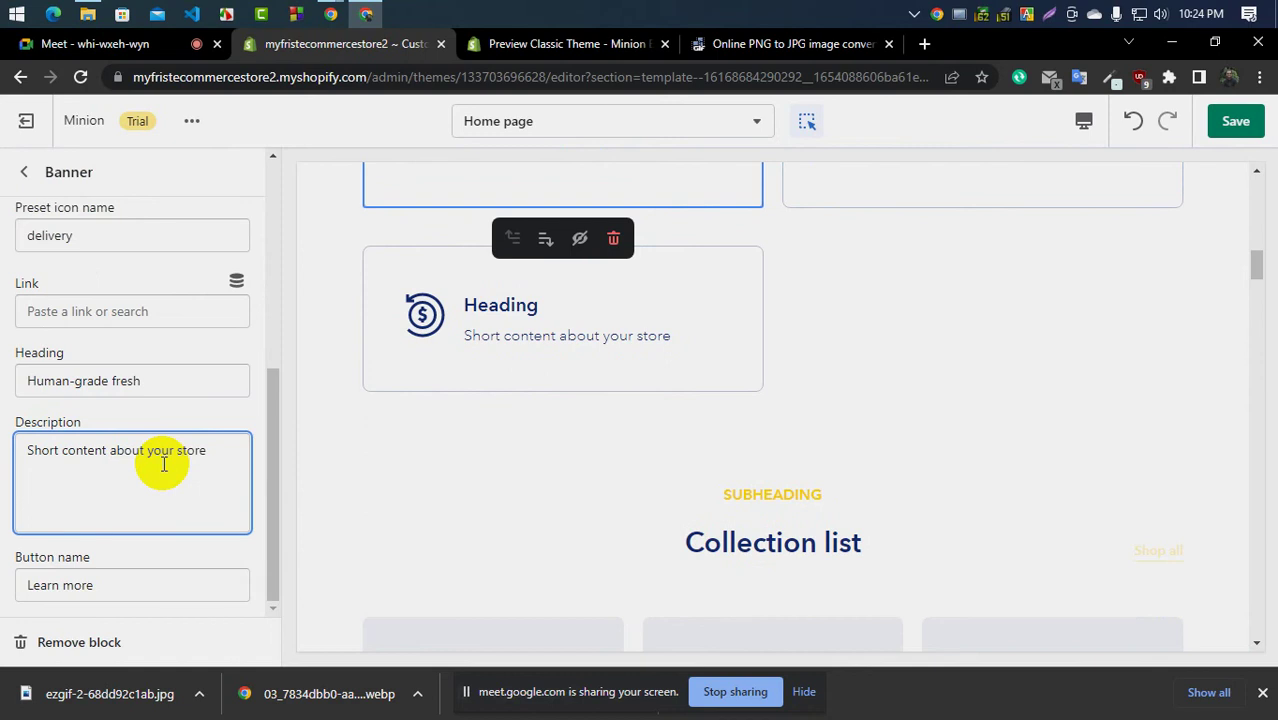
{"action": "scroll", "coordinate": [145, 504], "scroll_direction": "up", "scroll_amount": 5}
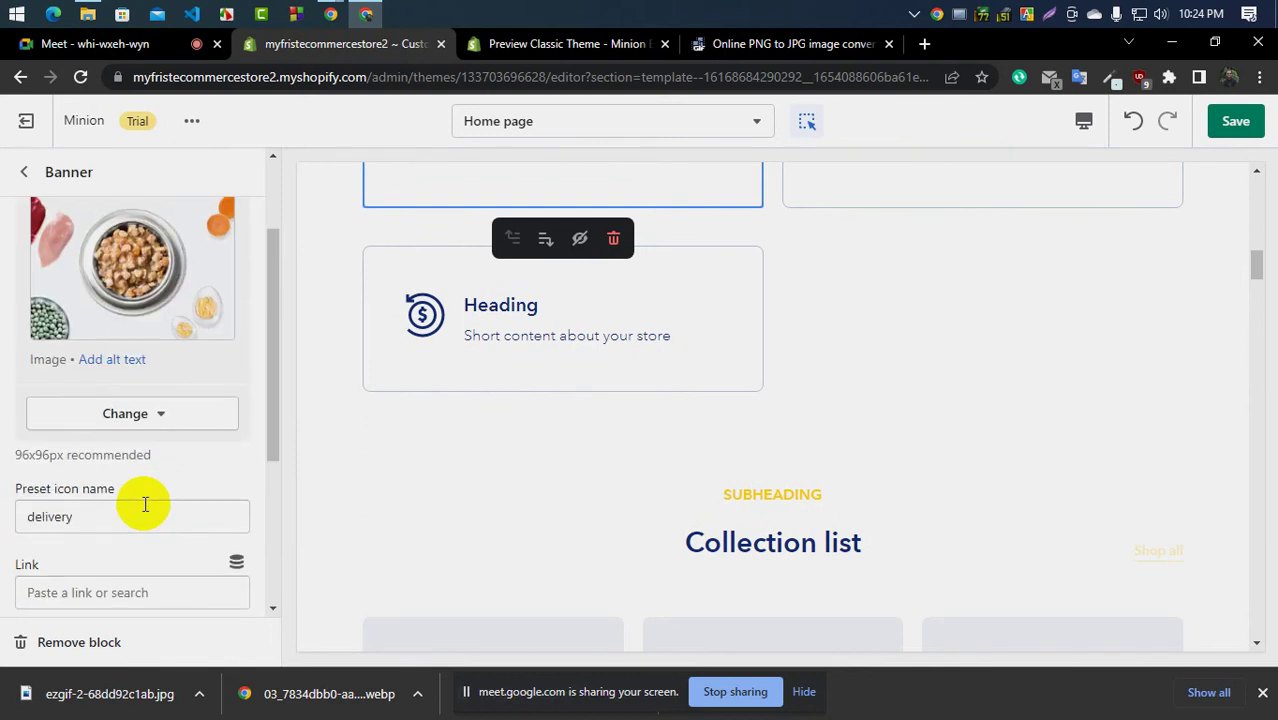
Compare the Minion demo preview's Human-grade fresh and Freeze-dried raw banners with the icon banners in the Shopify theme editor
{"action": "left_click", "coordinate": [747, 44]}
{"action": "left_click", "coordinate": [598, 44]}
{"action": "scroll", "coordinate": [699, 522], "scroll_direction": "down", "scroll_amount": 2}
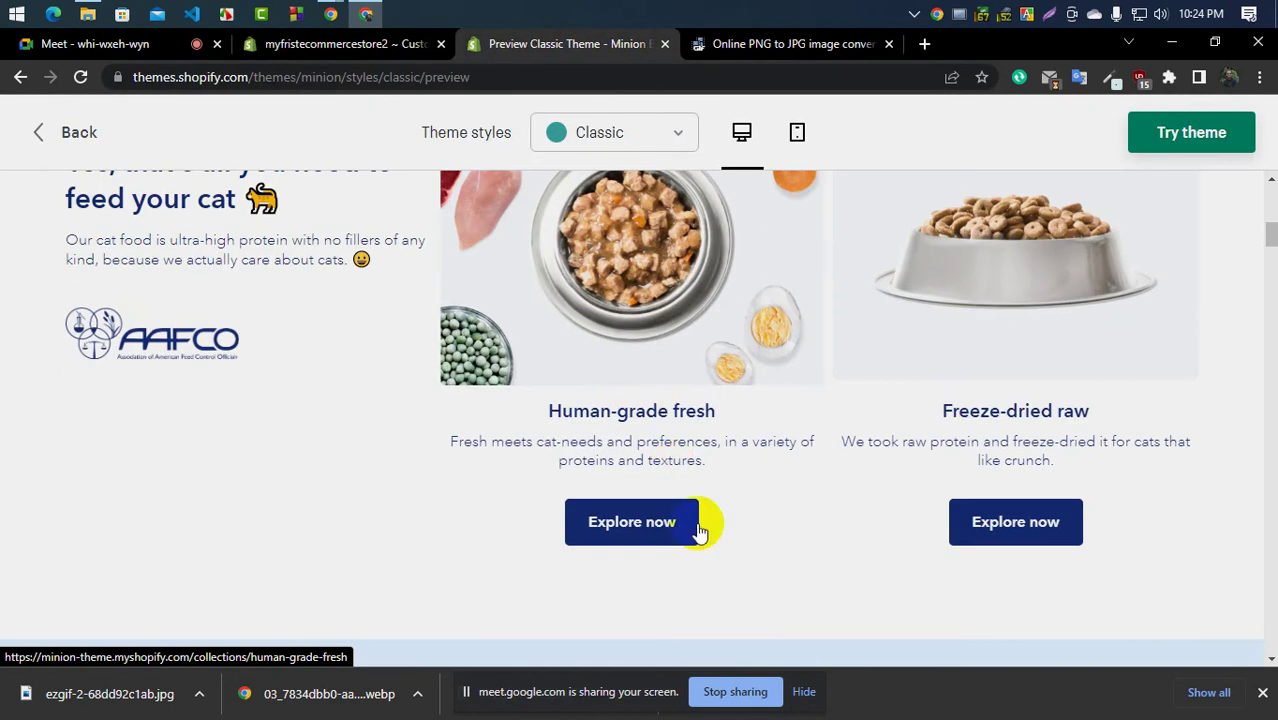
{"action": "scroll", "coordinate": [334, 391], "scroll_direction": "up", "scroll_amount": 3}
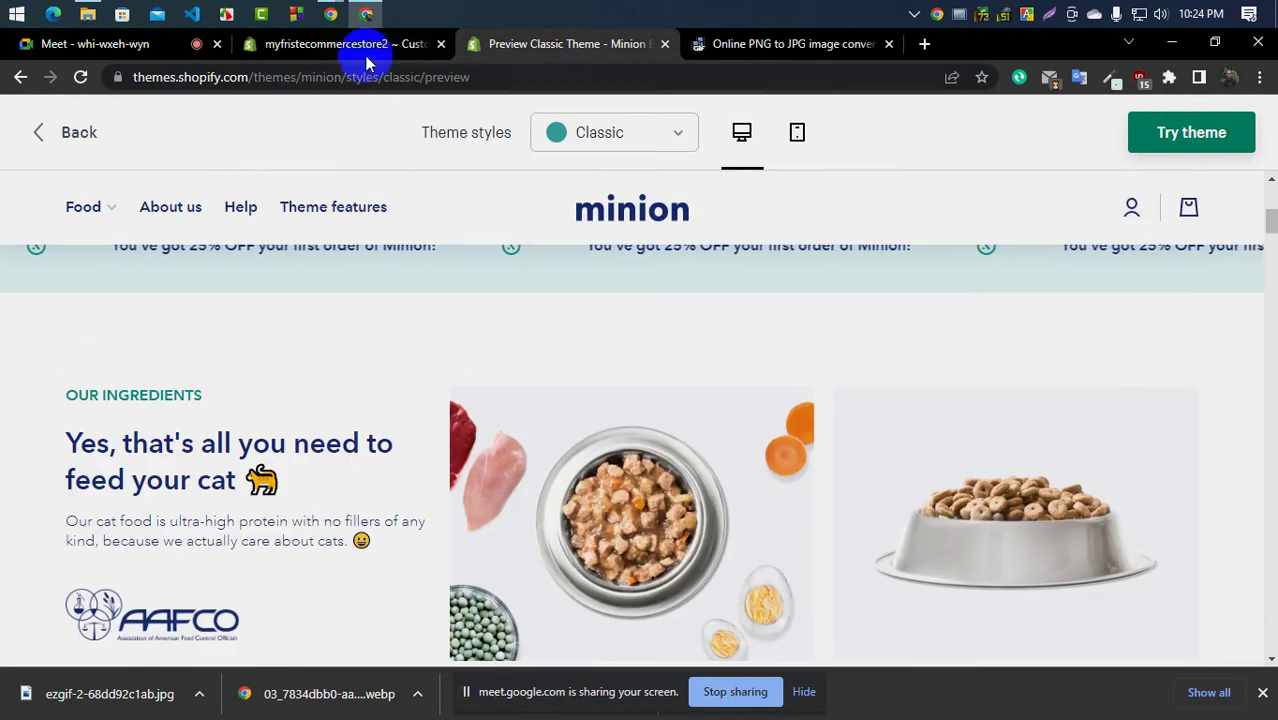
{"action": "left_click", "coordinate": [345, 44]}
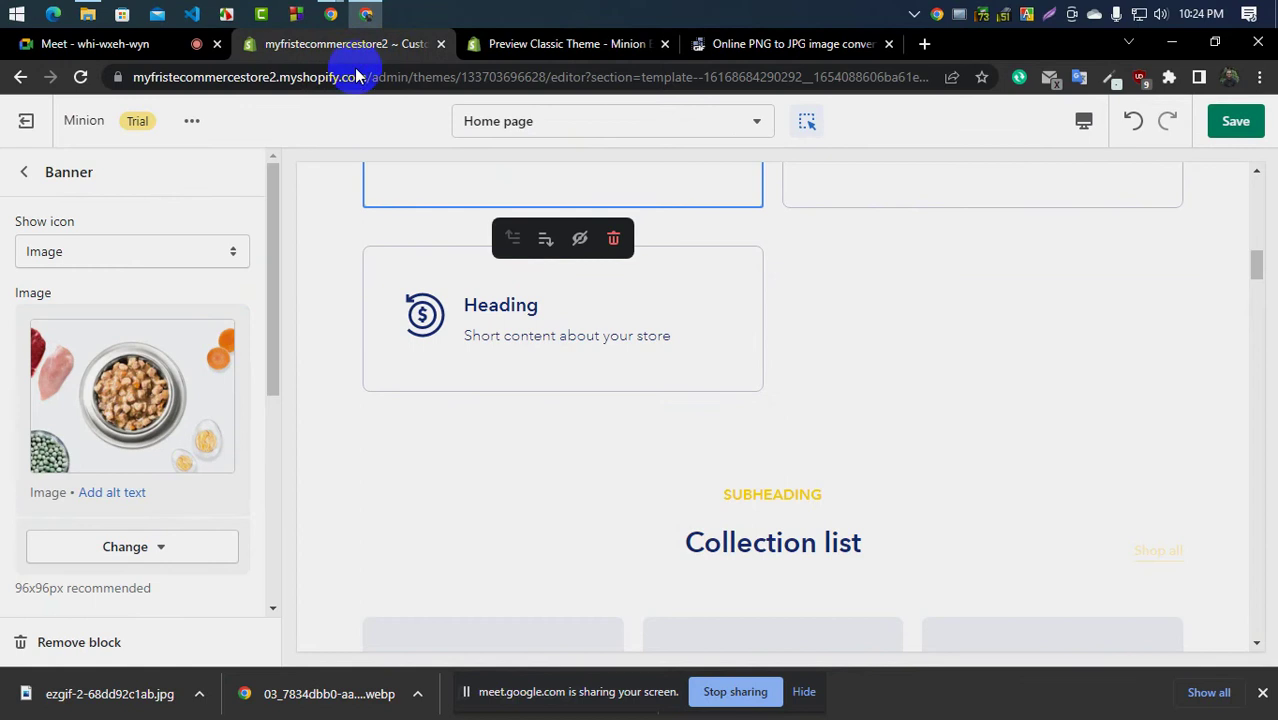
{"action": "left_click", "coordinate": [24, 171]}
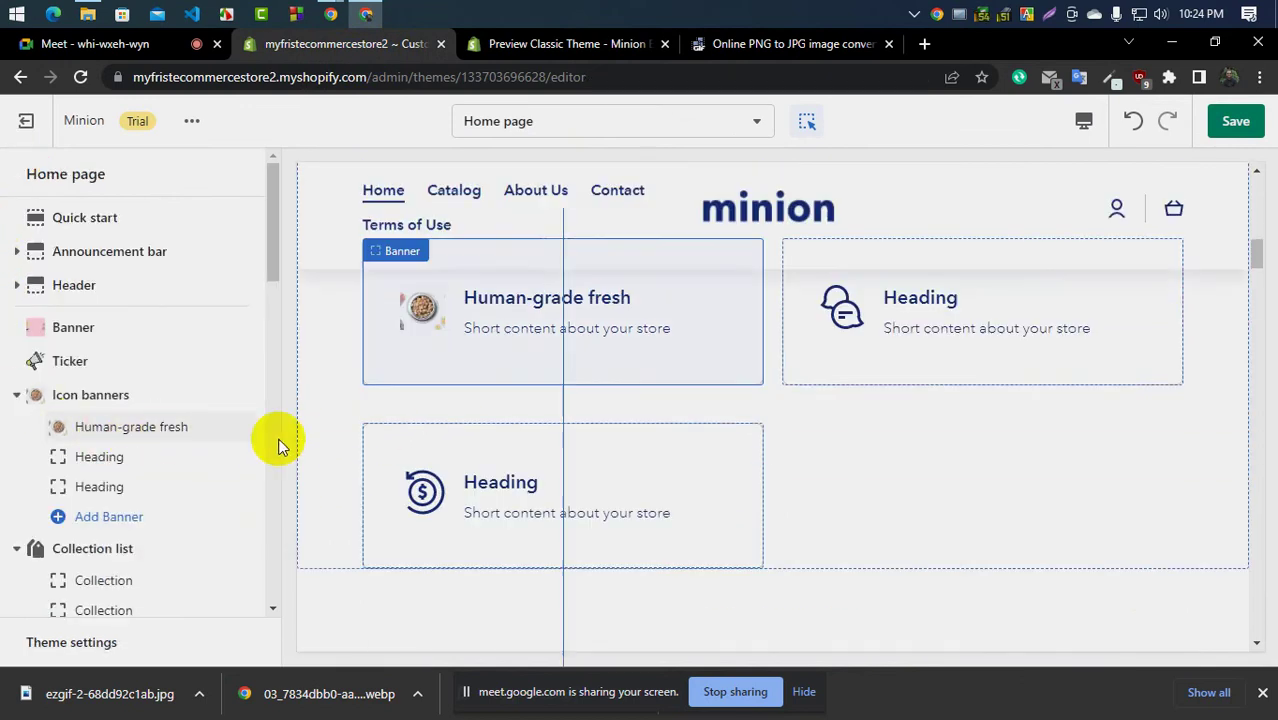
{"action": "left_click", "coordinate": [733, 46]}
{"action": "left_click", "coordinate": [530, 44]}
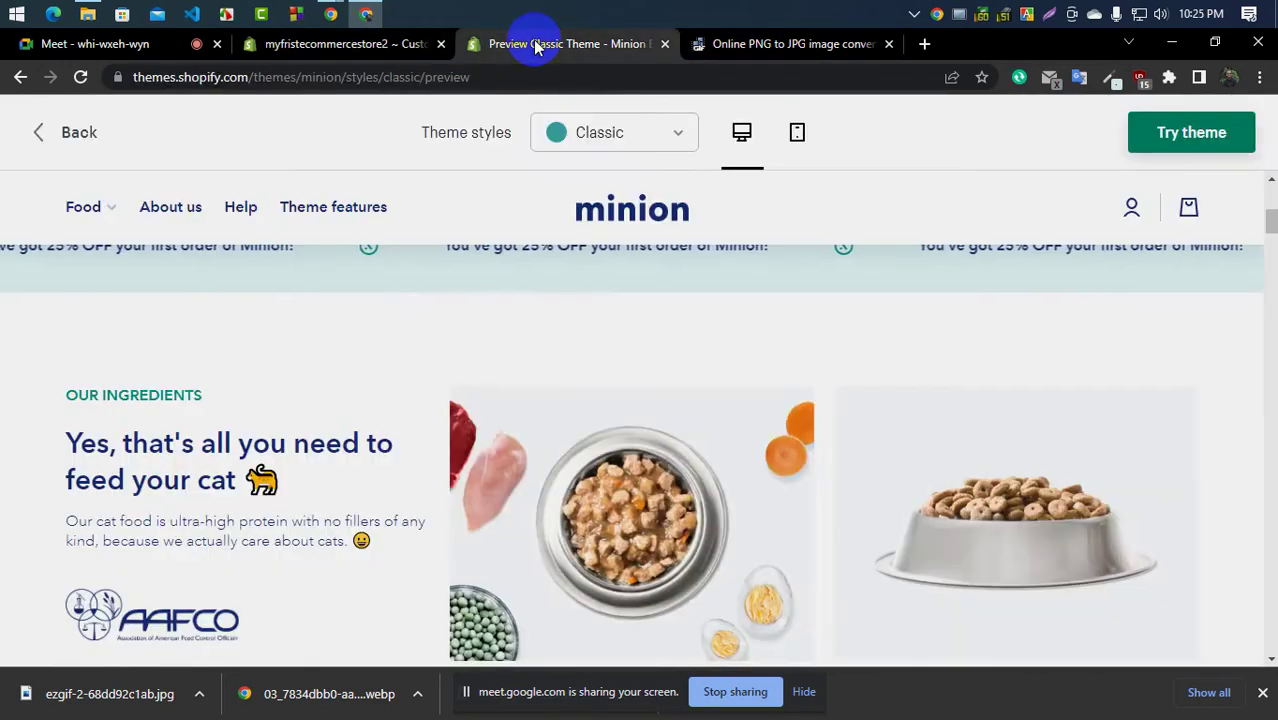
{"action": "scroll", "coordinate": [643, 457], "scroll_direction": "down", "scroll_amount": 3}
{"action": "scroll", "coordinate": [942, 428], "scroll_direction": "down", "scroll_amount": 1}
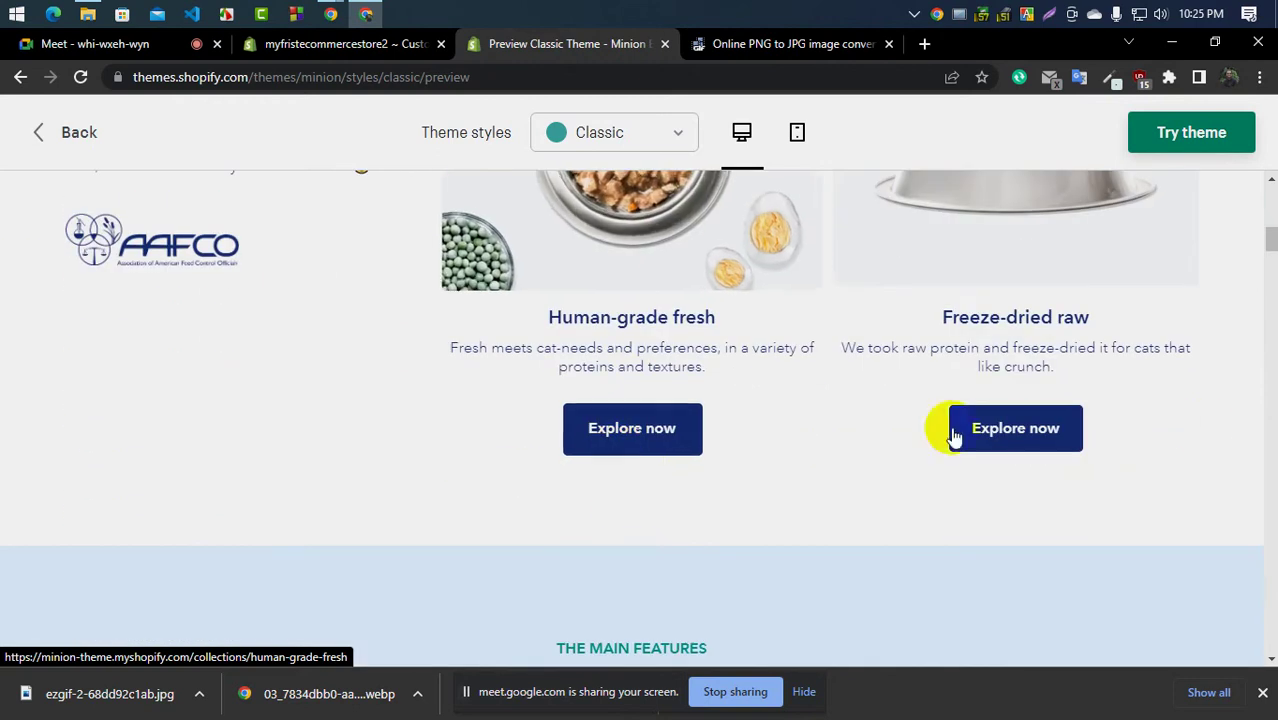
{"action": "scroll", "coordinate": [222, 240], "scroll_direction": "up", "scroll_amount": 2}
{"action": "left_click", "coordinate": [352, 45]}
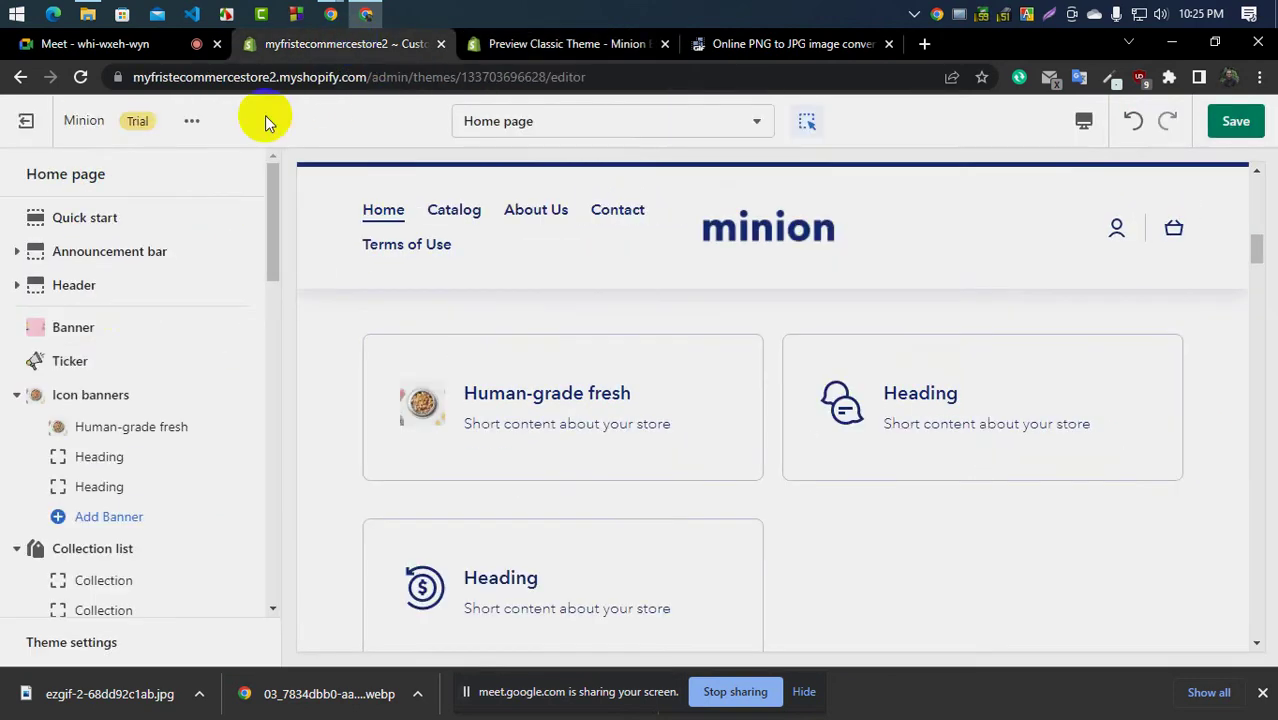
Reopen the Human-grade fresh banner and link it to the 2pcs set Simple Open Ring product
{"action": "left_click", "coordinate": [99, 438]}
{"action": "scroll", "coordinate": [85, 430], "scroll_direction": "down", "scroll_amount": 3}
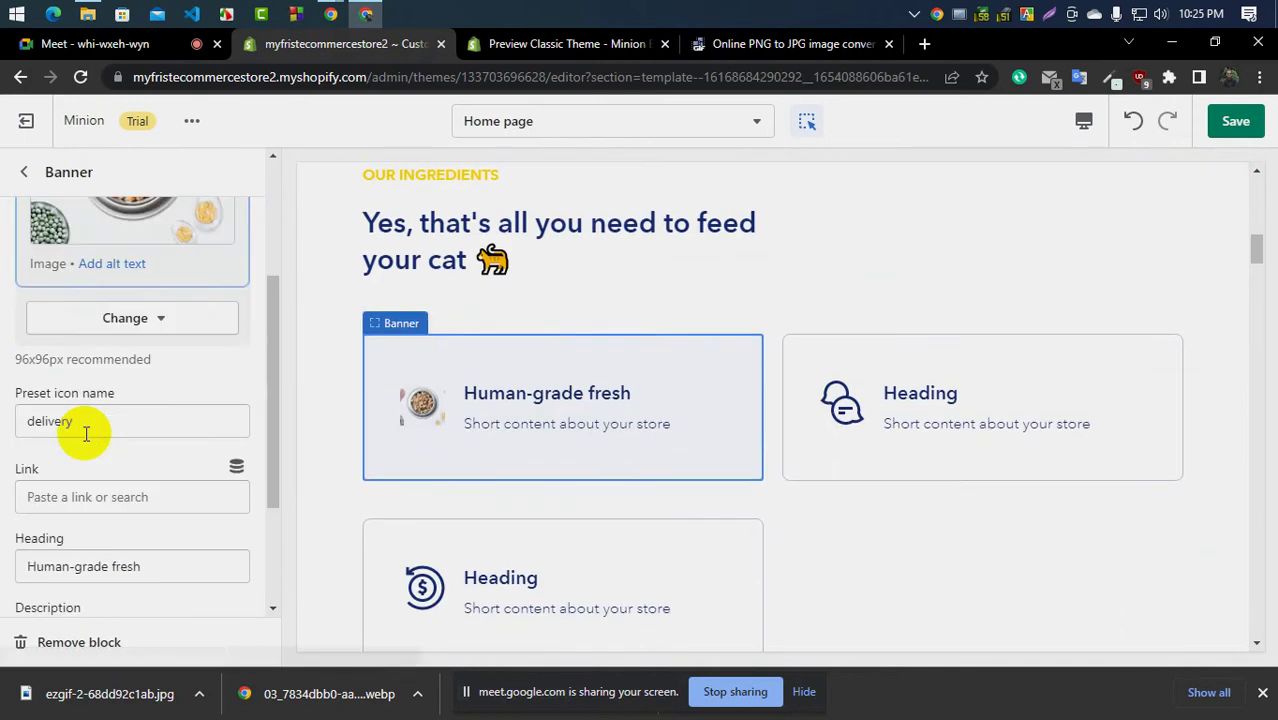
{"action": "scroll", "coordinate": [99, 459], "scroll_direction": "down", "scroll_amount": 3}
{"action": "left_click", "coordinate": [97, 311]}
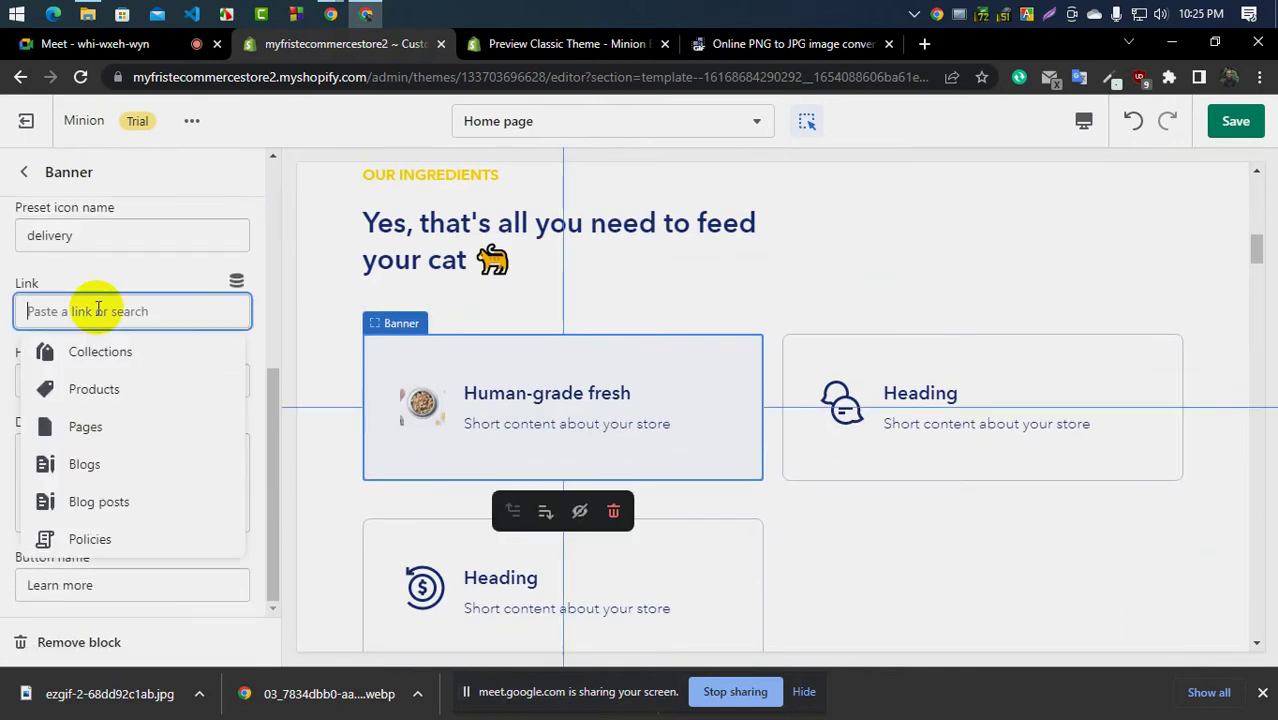
{"action": "left_click", "coordinate": [88, 426]}
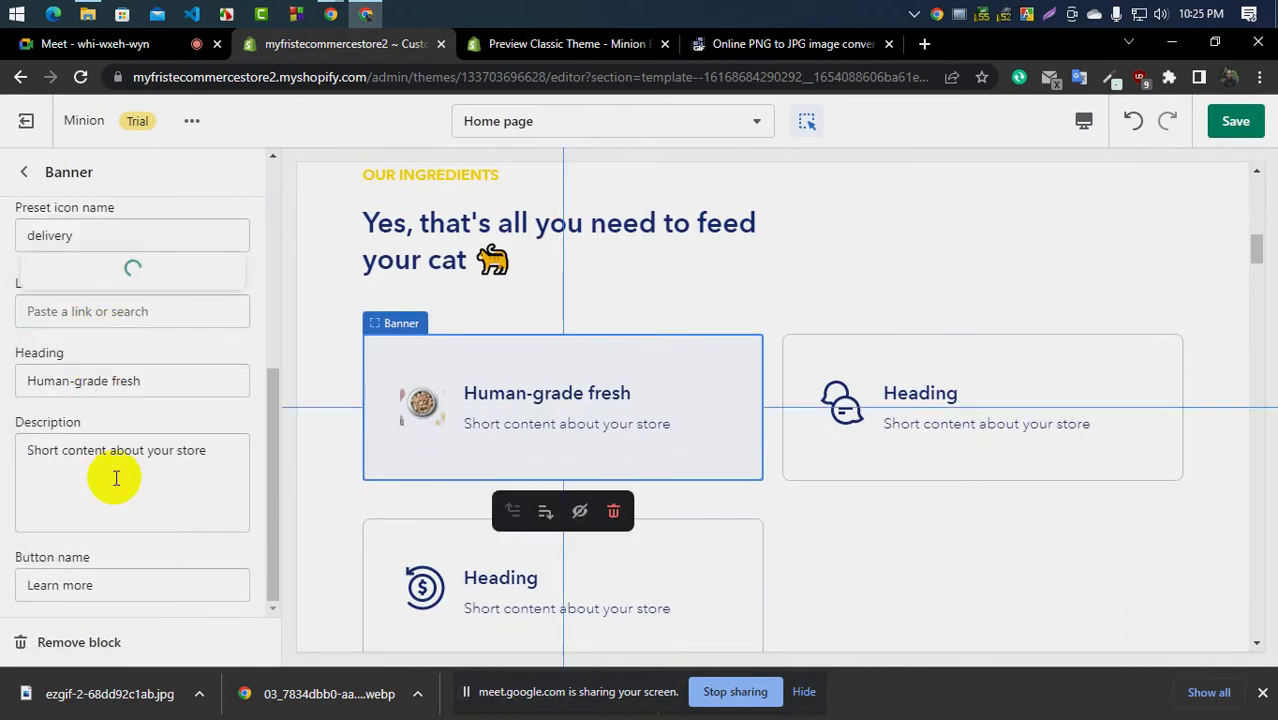
{"action": "left_click", "coordinate": [100, 235]}
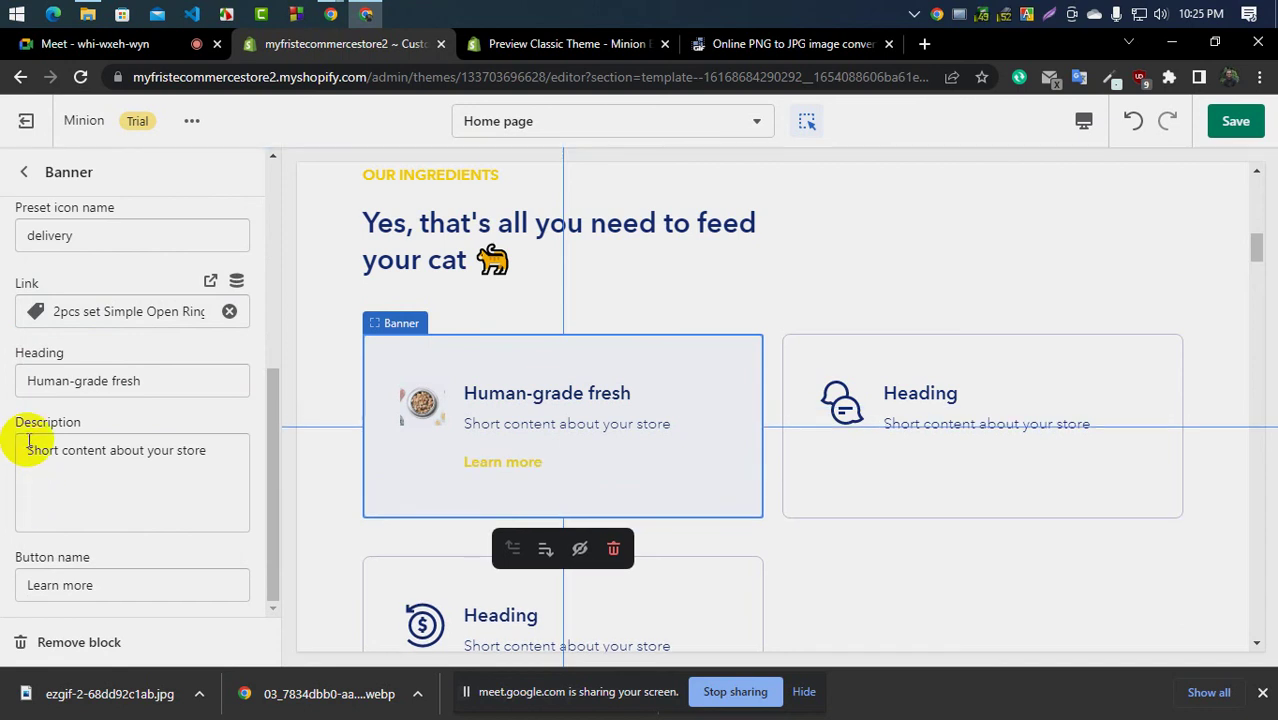
Check the Human-grade fresh banner's button name and Show icon choices without changing them, and return to the home page section list
{"action": "left_click", "coordinate": [104, 588]}
{"action": "scroll", "coordinate": [102, 445], "scroll_direction": "up", "scroll_amount": 4}
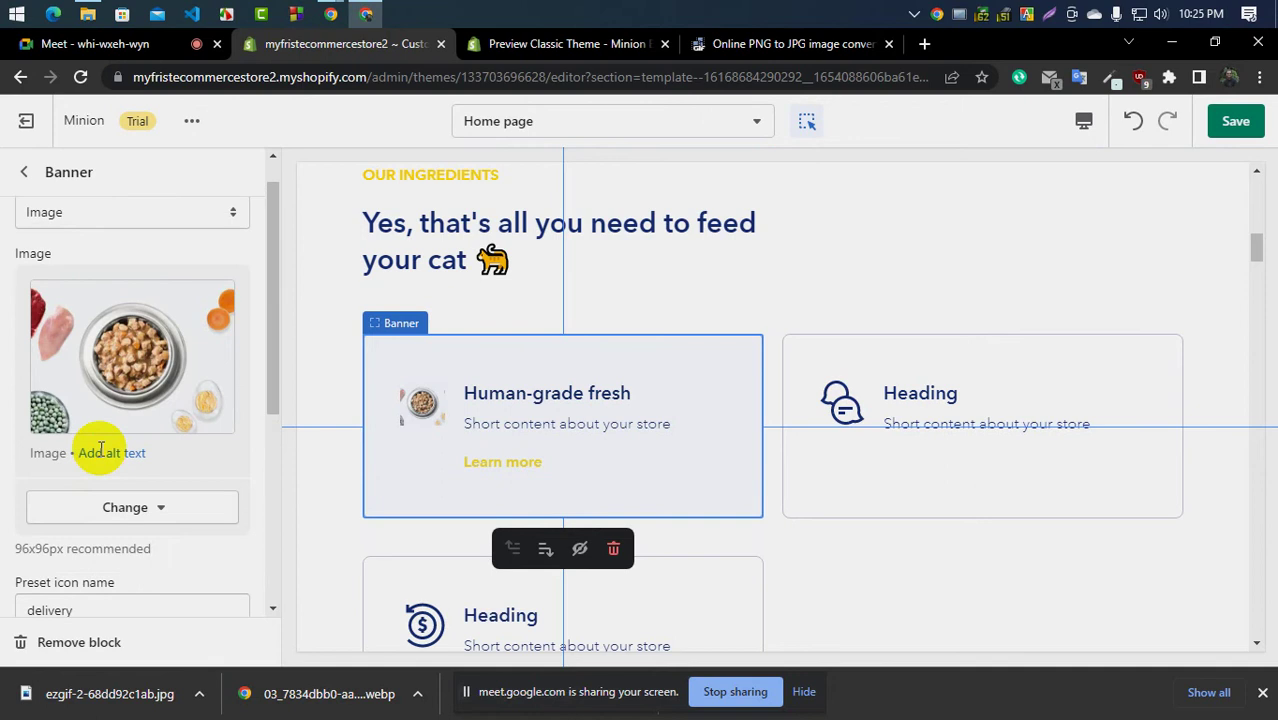
{"action": "scroll", "coordinate": [100, 455], "scroll_direction": "up", "scroll_amount": 1}
{"action": "left_click", "coordinate": [114, 252]}
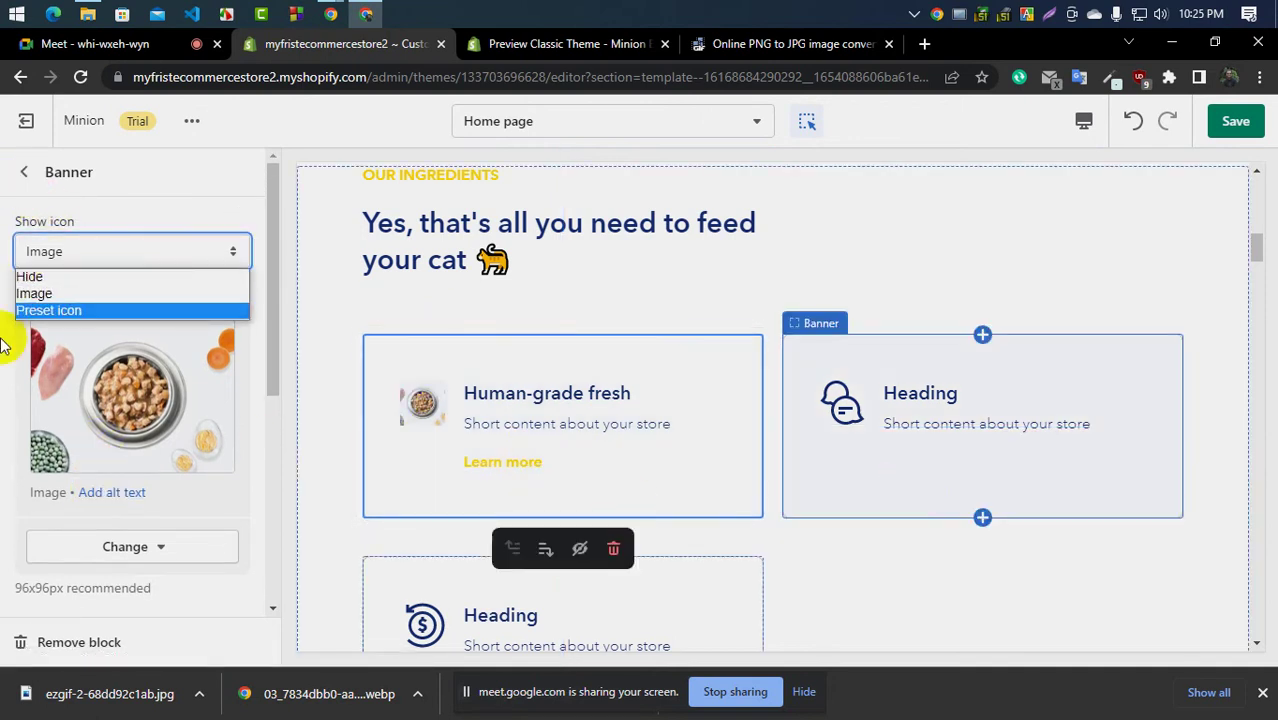
{"action": "left_click", "coordinate": [5, 252]}
{"action": "key", "text": "Escape"}
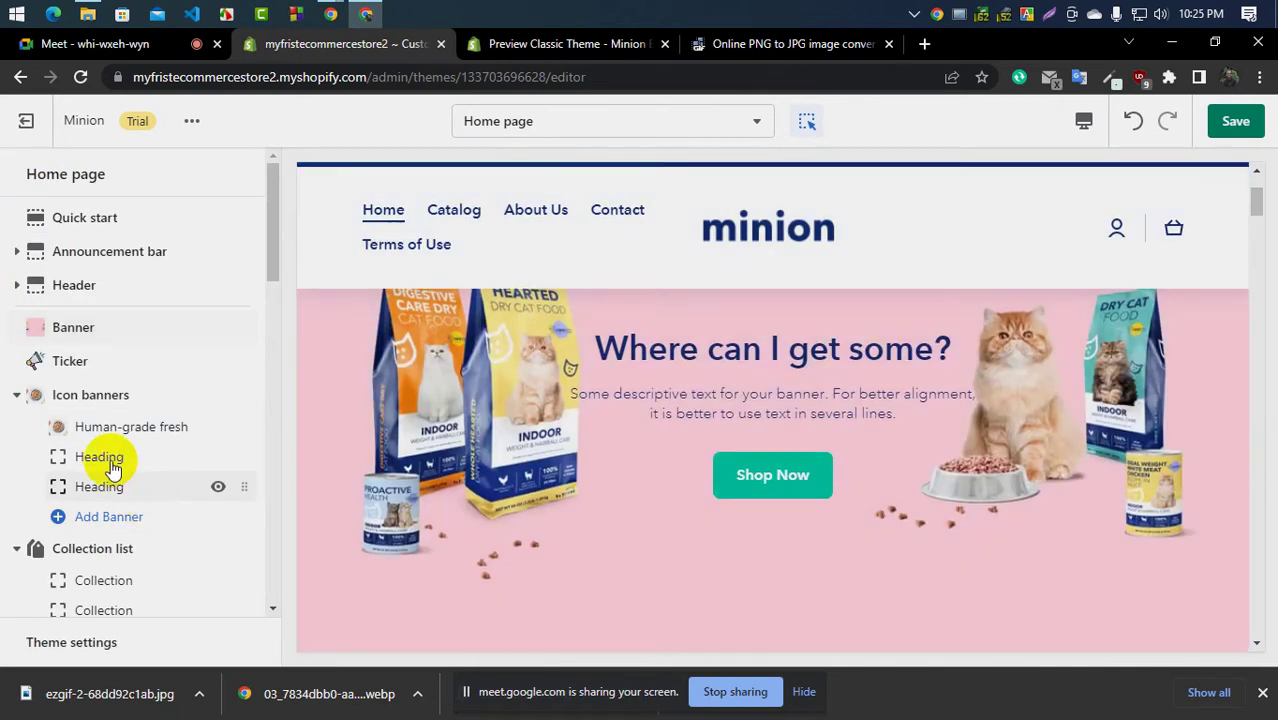
Compare the home page's Icon banners section with the matching ingredients section in the Minion demo store
{"action": "mouse_move", "coordinate": [112, 470]}
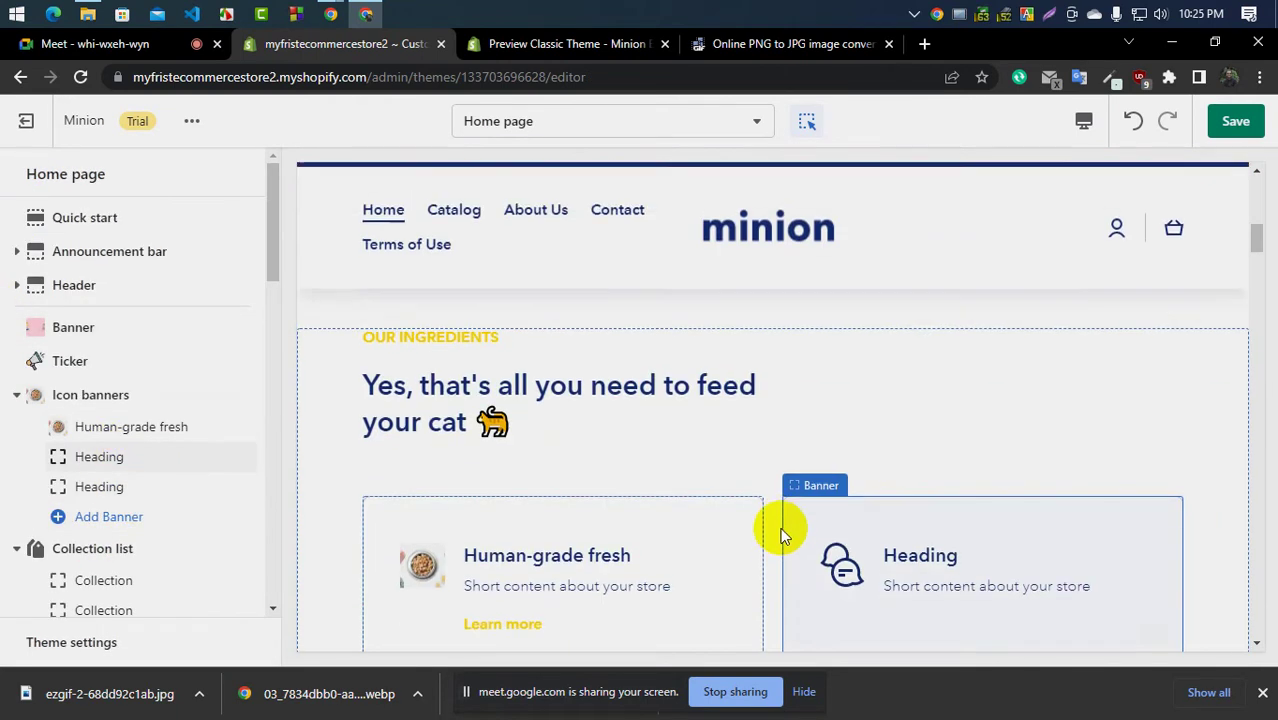
{"action": "scroll", "coordinate": [636, 524], "scroll_direction": "down", "scroll_amount": 3}
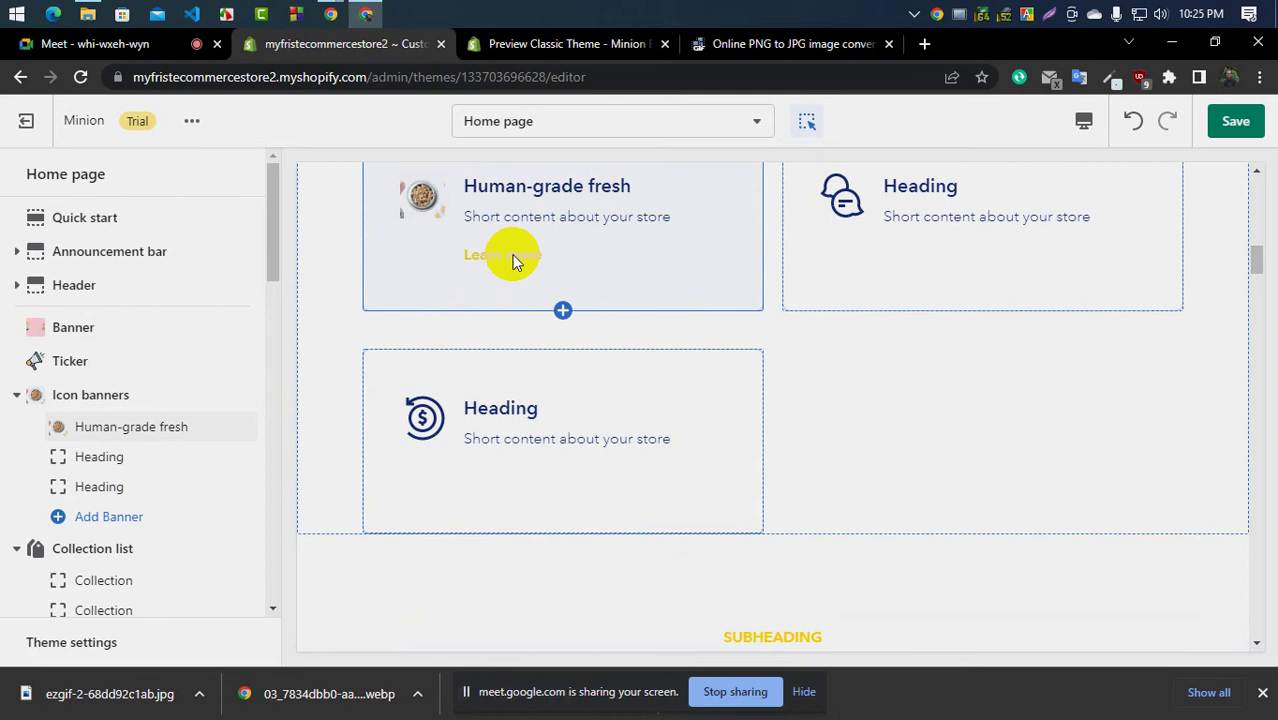
{"action": "left_click", "coordinate": [576, 42]}
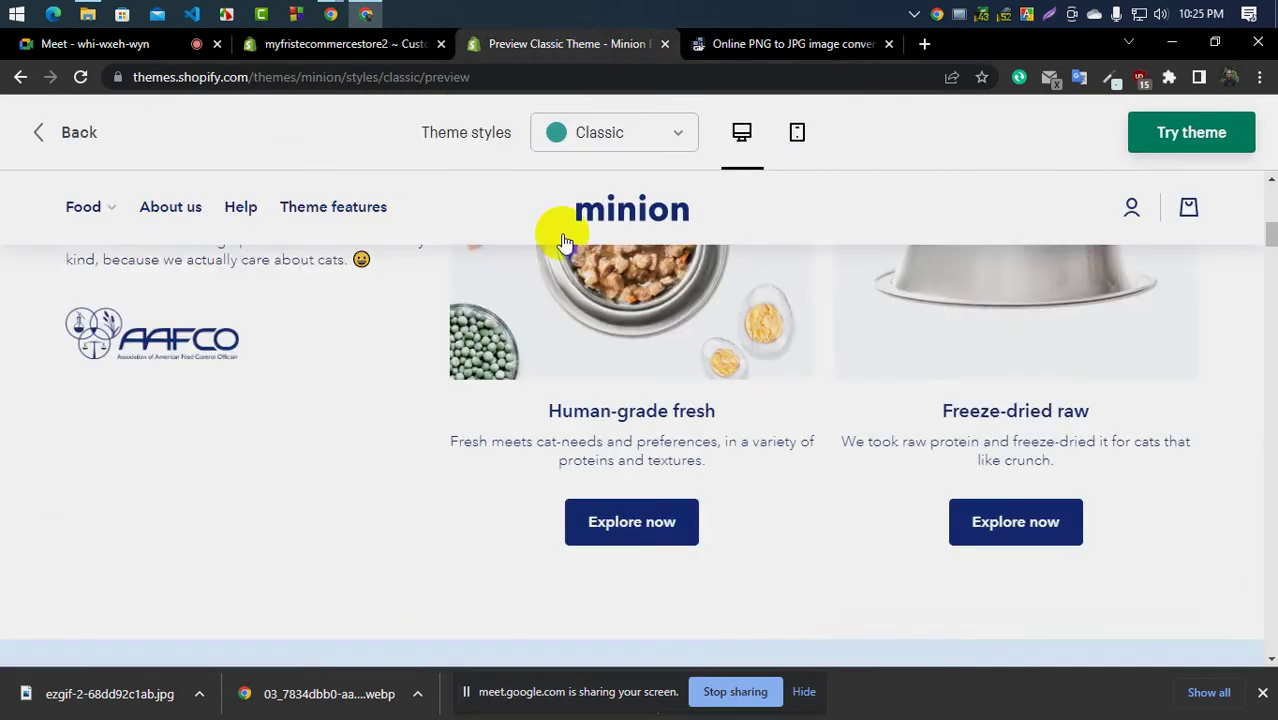
{"action": "scroll", "coordinate": [257, 385], "scroll_direction": "down", "scroll_amount": 2}
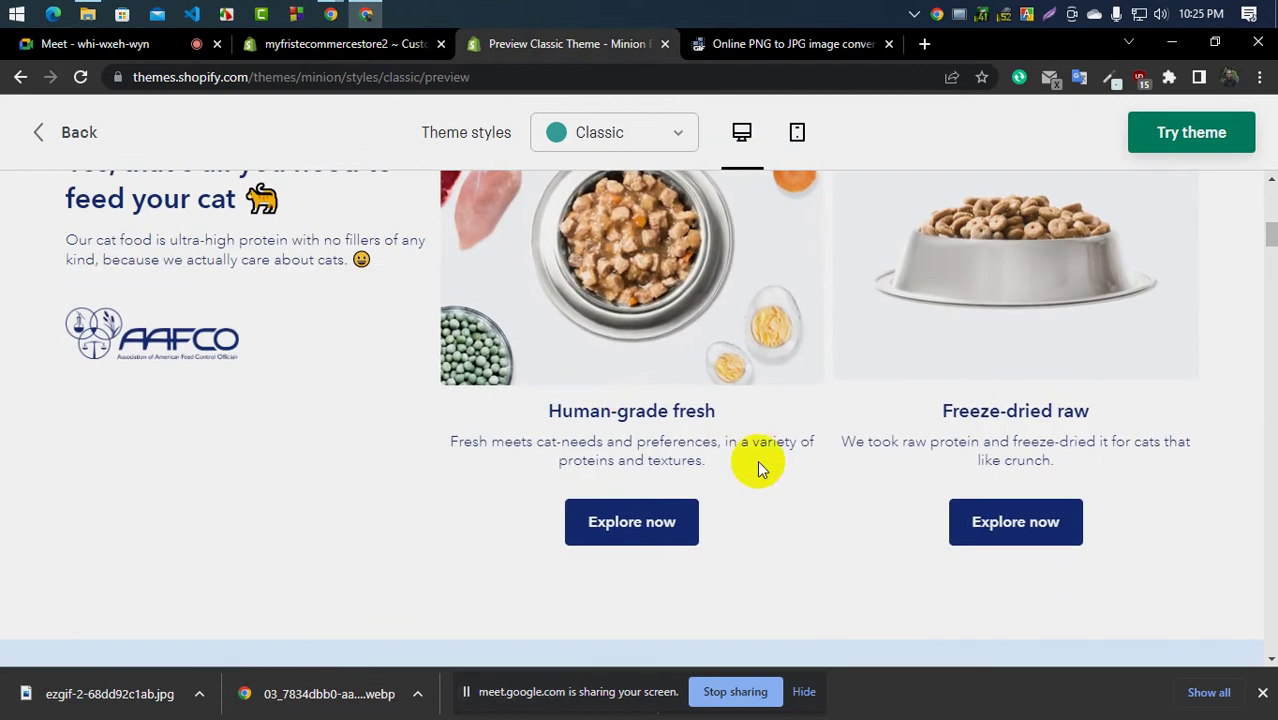
{"action": "scroll", "coordinate": [639, 291], "scroll_direction": "down", "scroll_amount": 5}
{"action": "scroll", "coordinate": [605, 277], "scroll_direction": "up", "scroll_amount": 4}
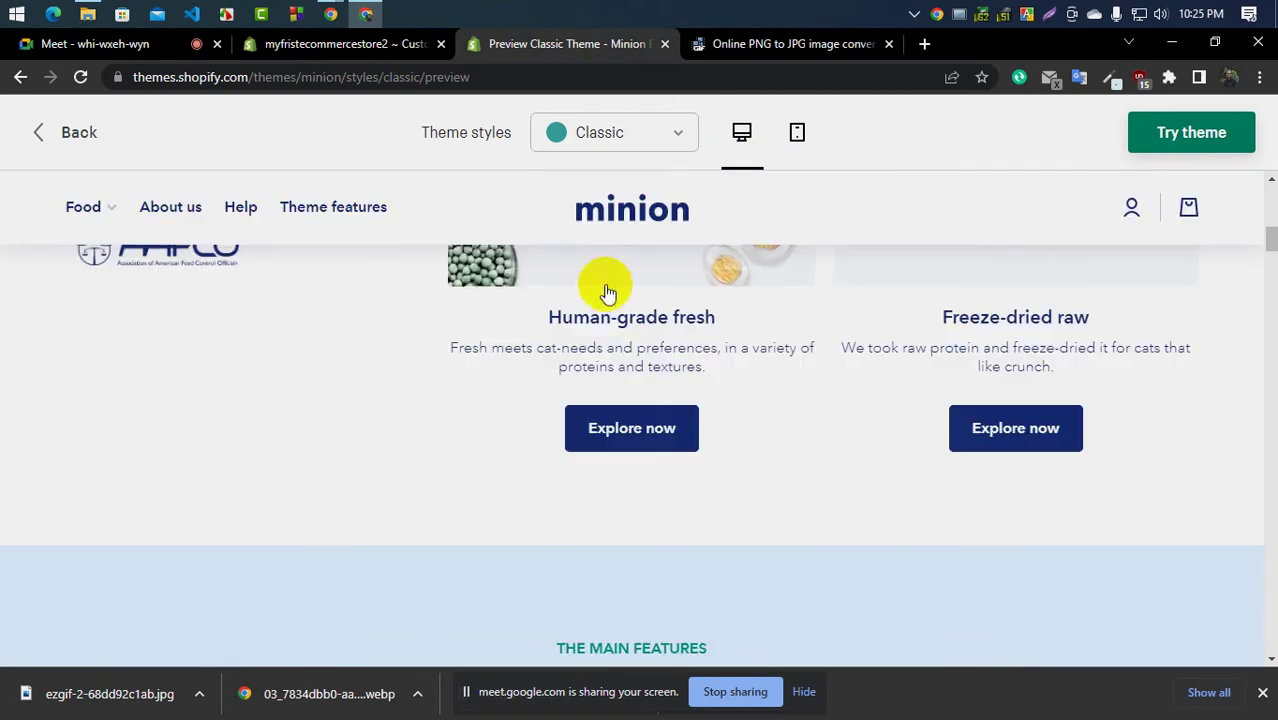
{"action": "left_click", "coordinate": [360, 50]}
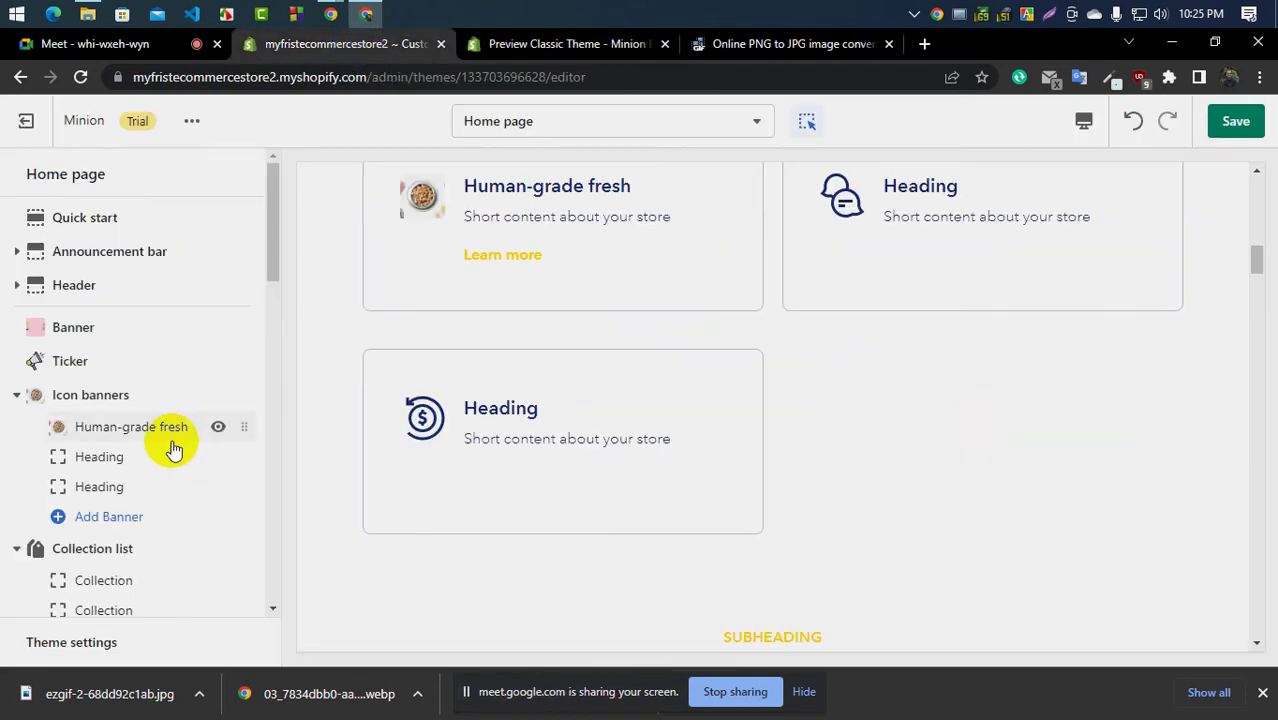
Open the second icon banner's settings in the theme editor, and open the Freeze-dried raw collection in the demo store
{"action": "left_click", "coordinate": [110, 460]}
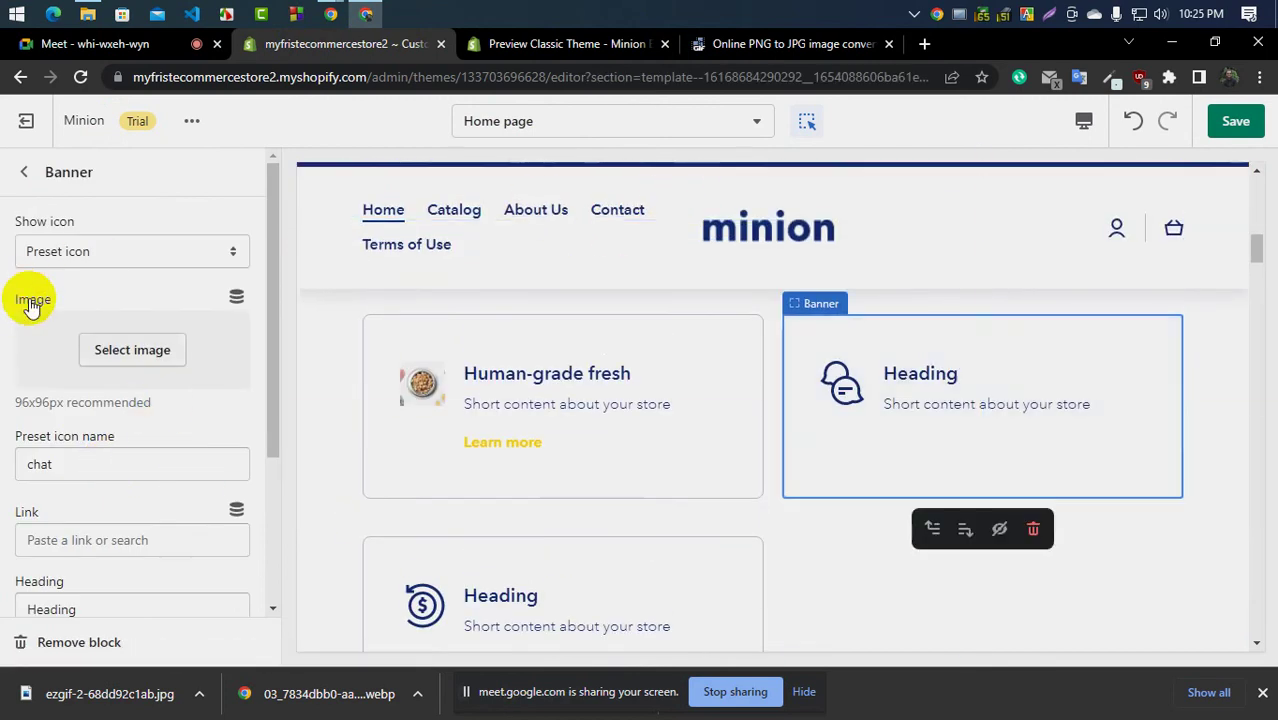
{"action": "left_click", "coordinate": [743, 55]}
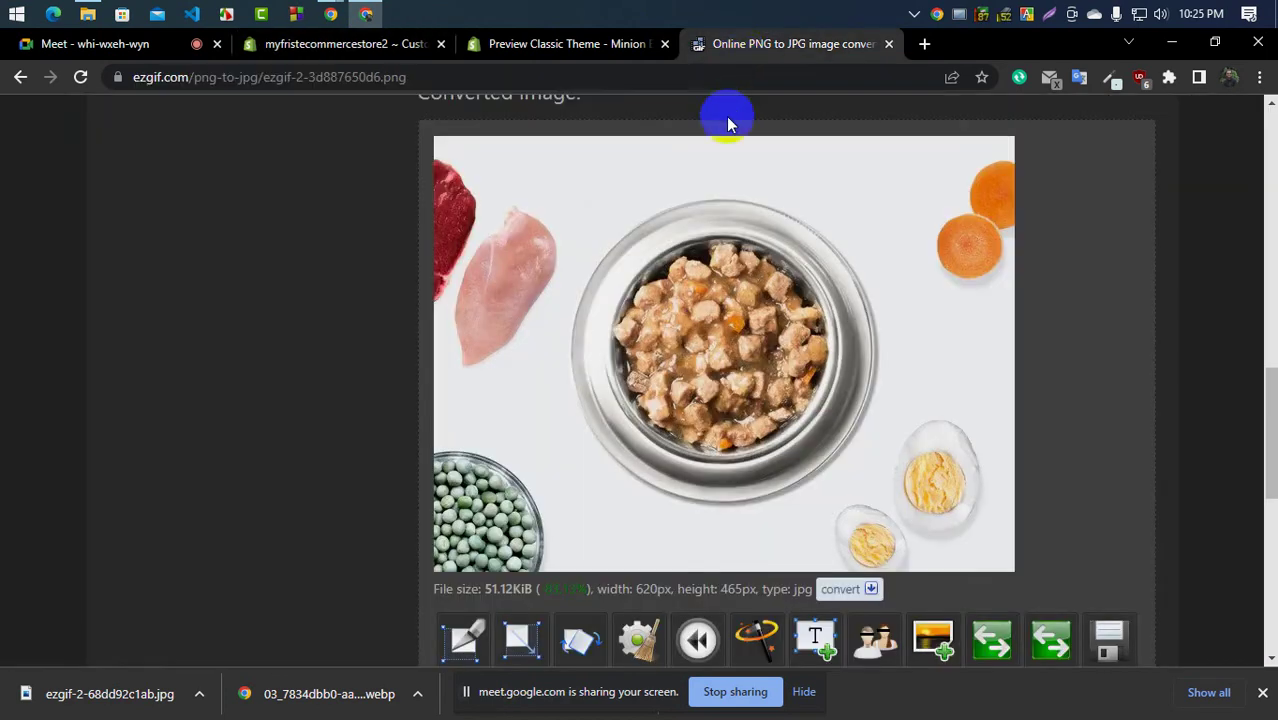
{"action": "left_click", "coordinate": [610, 50]}
{"action": "scroll", "coordinate": [1018, 456], "scroll_direction": "up", "scroll_amount": 1}
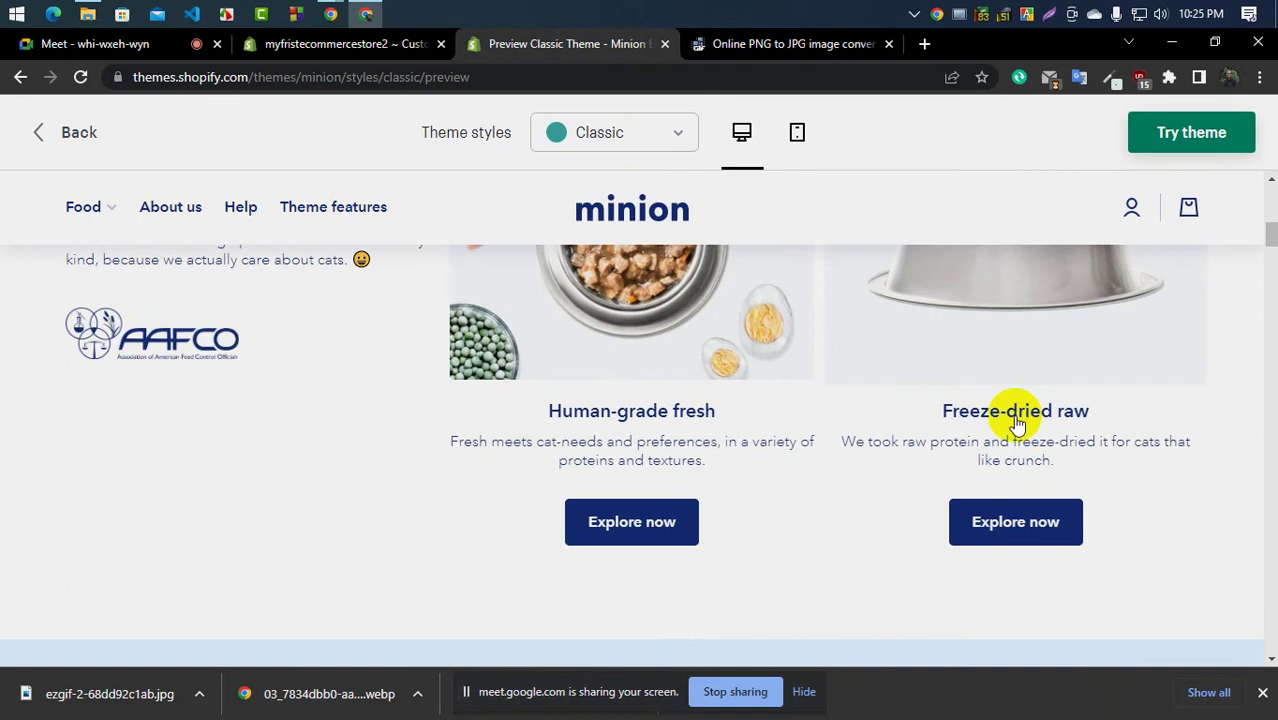
{"action": "left_click", "coordinate": [1018, 424]}
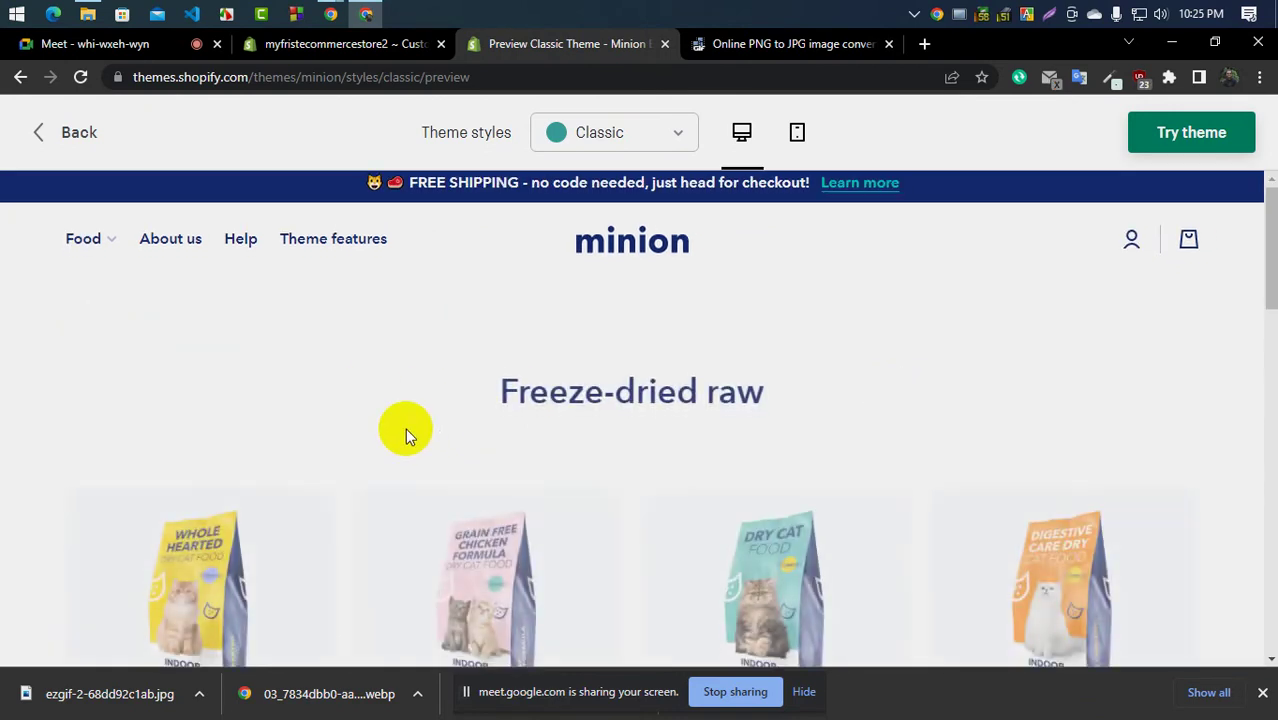
{"action": "scroll", "coordinate": [405, 430], "scroll_direction": "down", "scroll_amount": 7}
{"action": "scroll", "coordinate": [407, 432], "scroll_direction": "up", "scroll_amount": 5}
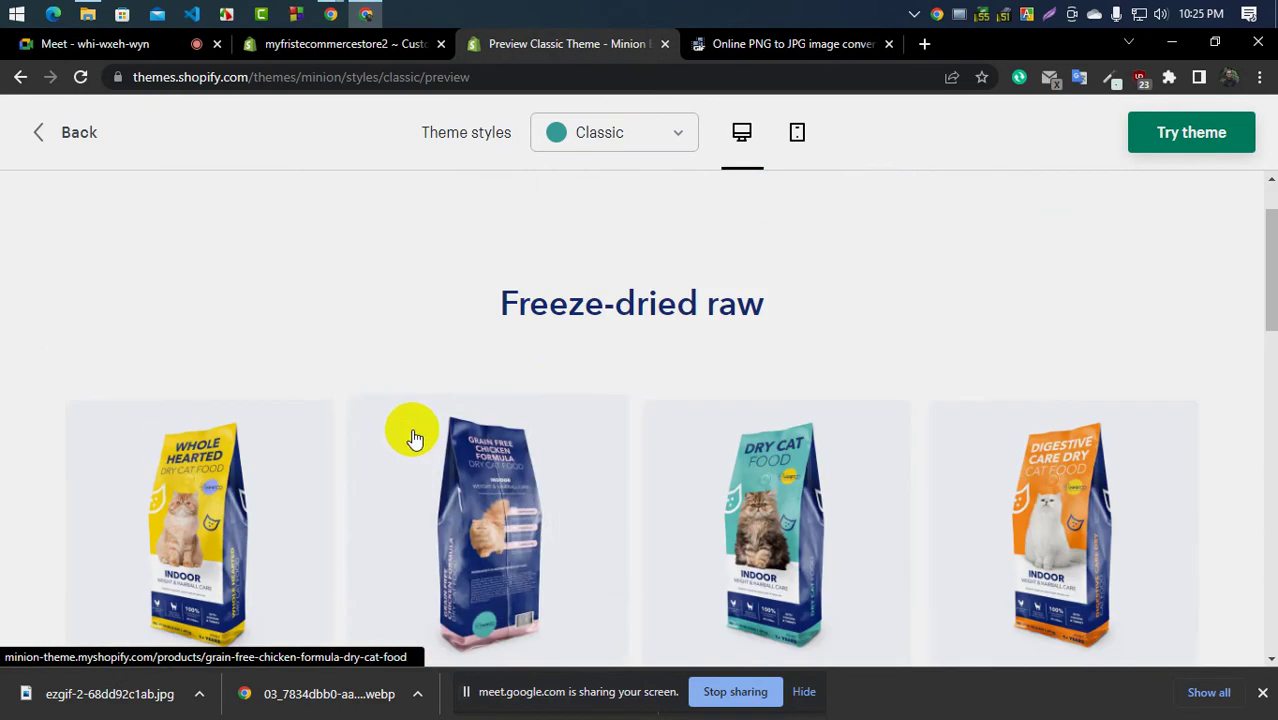
Copy the collection title "Freeze-dried raw" from the demo store and use it as the second icon banner's heading
{"action": "left_click_drag", "start_coordinate": [502, 292], "coordinate": [872, 308]}
{"action": "right_click", "coordinate": [685, 297]}
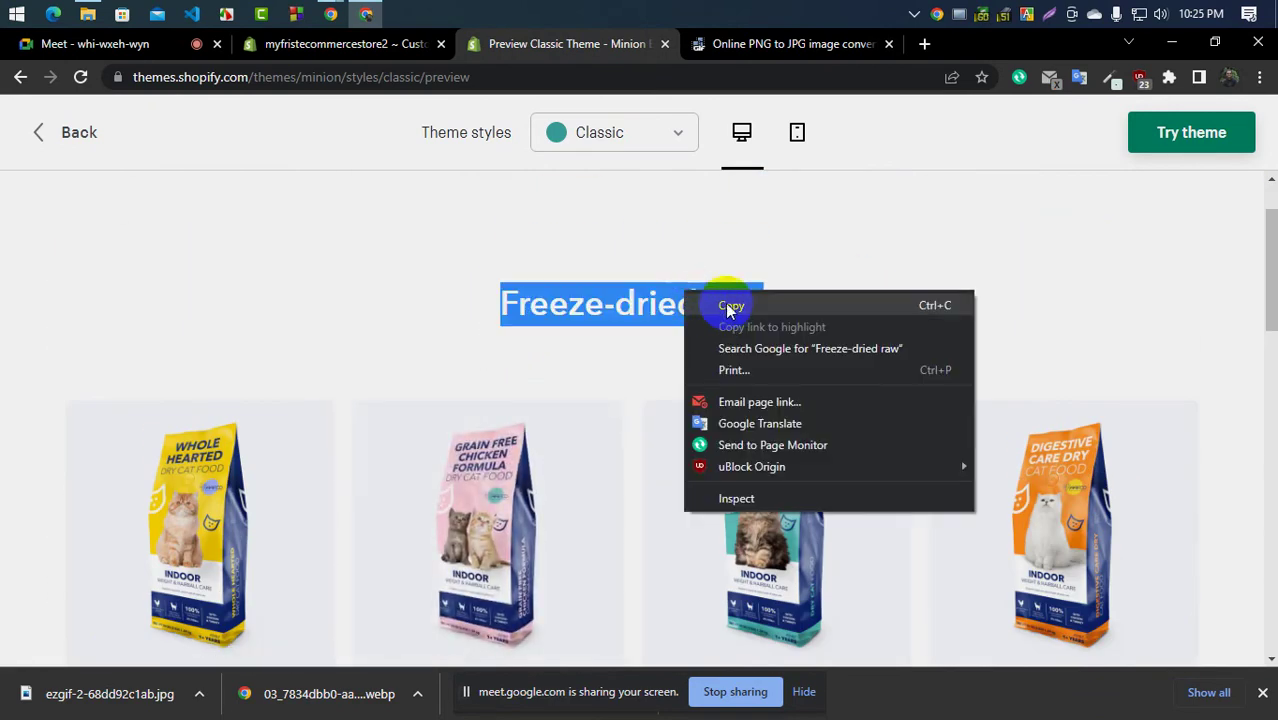
{"action": "left_click", "coordinate": [731, 306]}
{"action": "left_click", "coordinate": [387, 47]}
{"action": "left_click", "coordinate": [111, 358]}
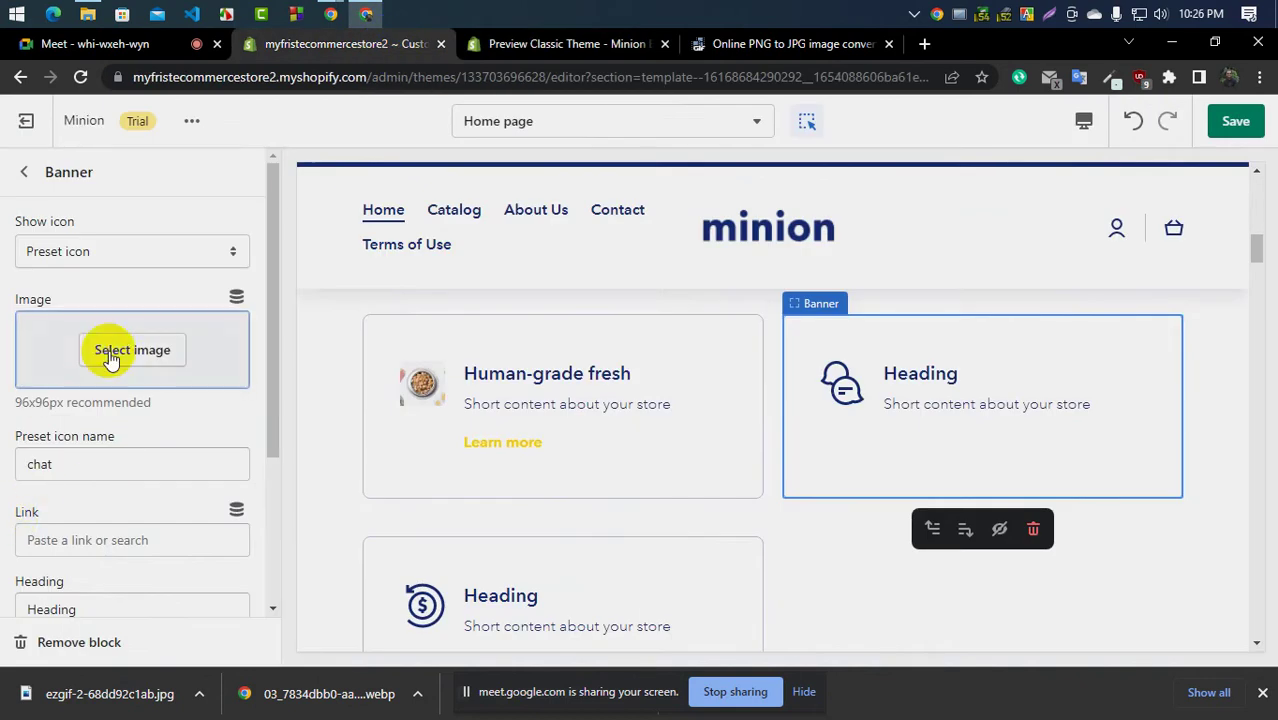
{"action": "scroll", "coordinate": [89, 473], "scroll_direction": "down", "scroll_amount": 2}
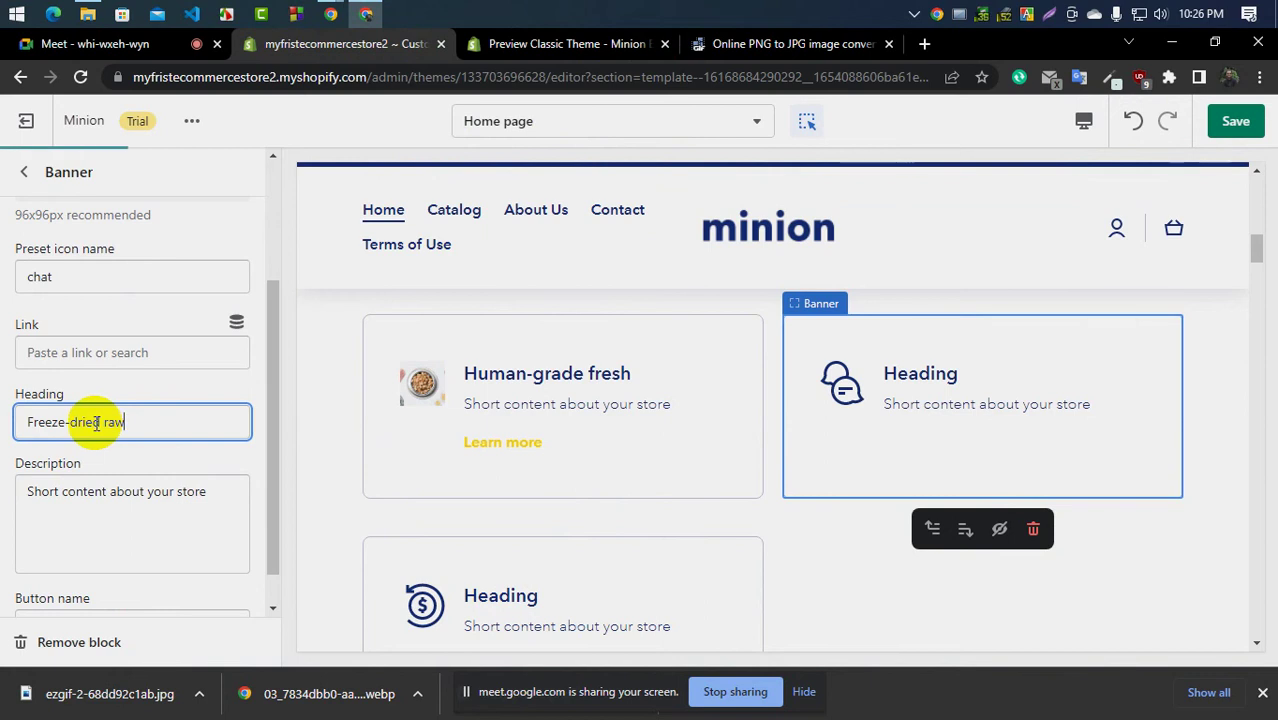
{"action": "scroll", "coordinate": [458, 535], "scroll_direction": "down", "scroll_amount": 3}
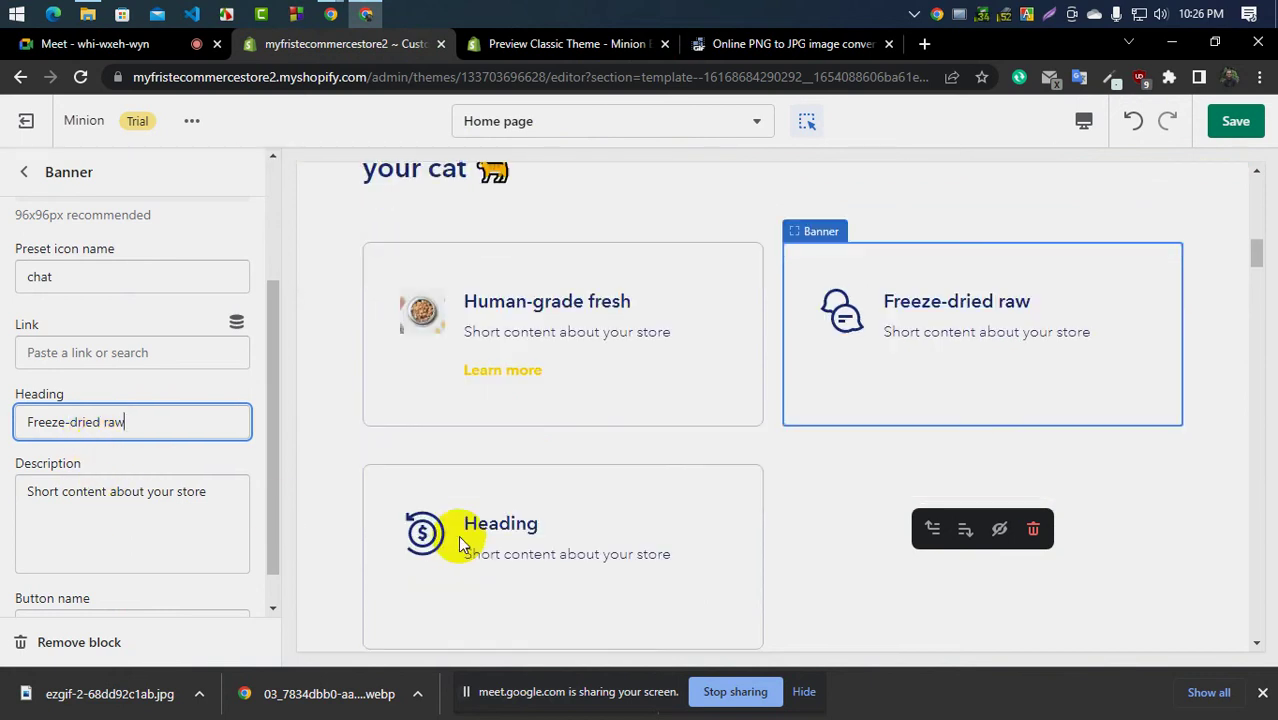
{"action": "scroll", "coordinate": [348, 526], "scroll_direction": "up", "scroll_amount": 3}
Close the browser tab with the online PNG to JPG image converter
{"action": "left_click", "coordinate": [505, 40]}
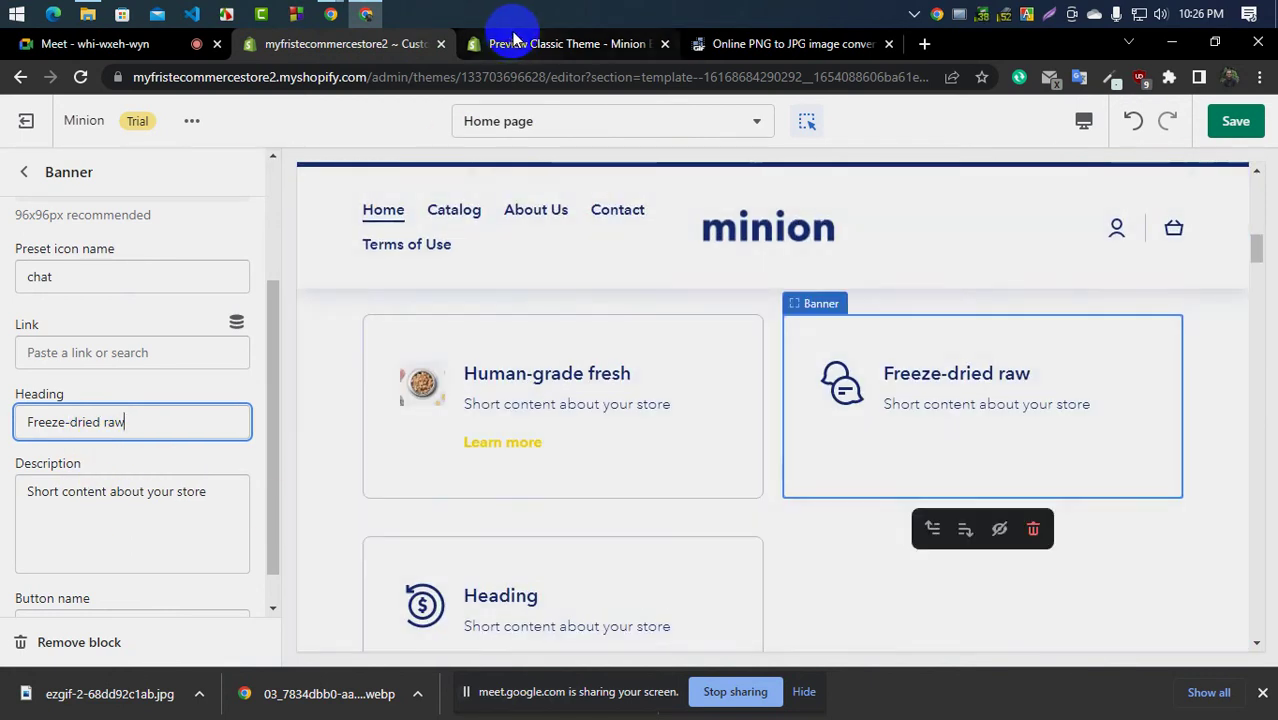
{"action": "left_click", "coordinate": [752, 38]}
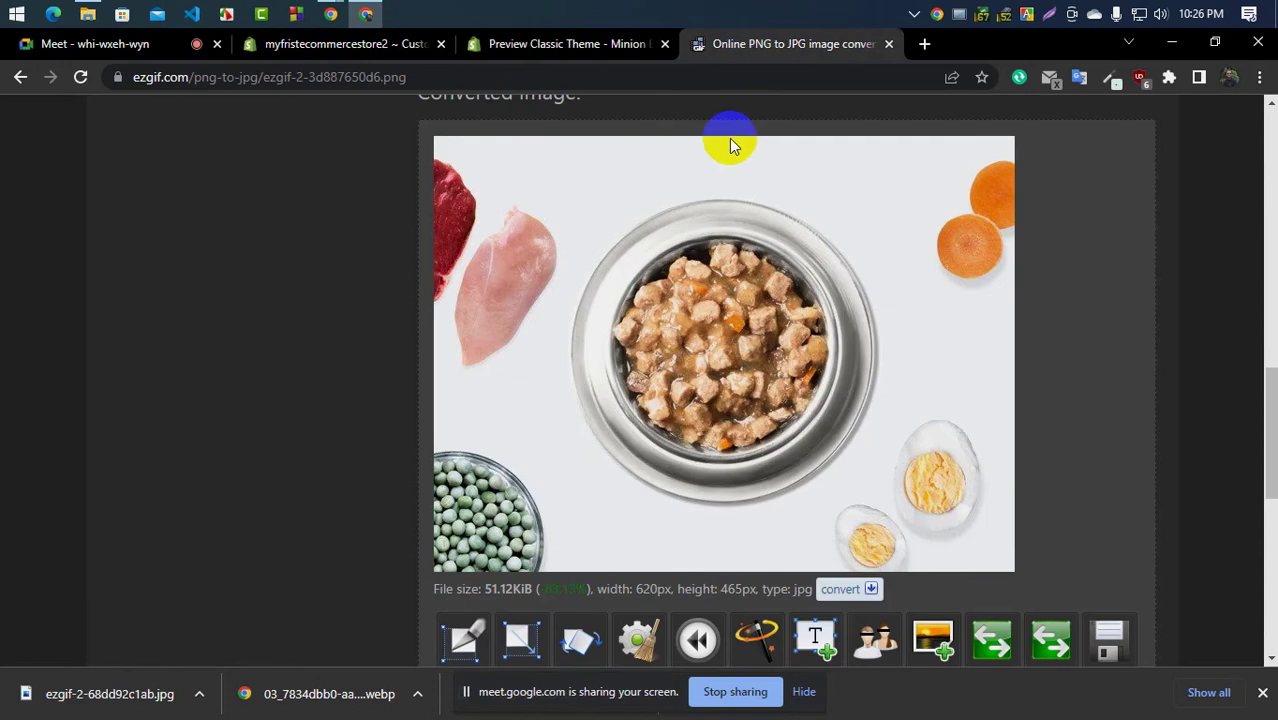
{"action": "left_click", "coordinate": [889, 44]}
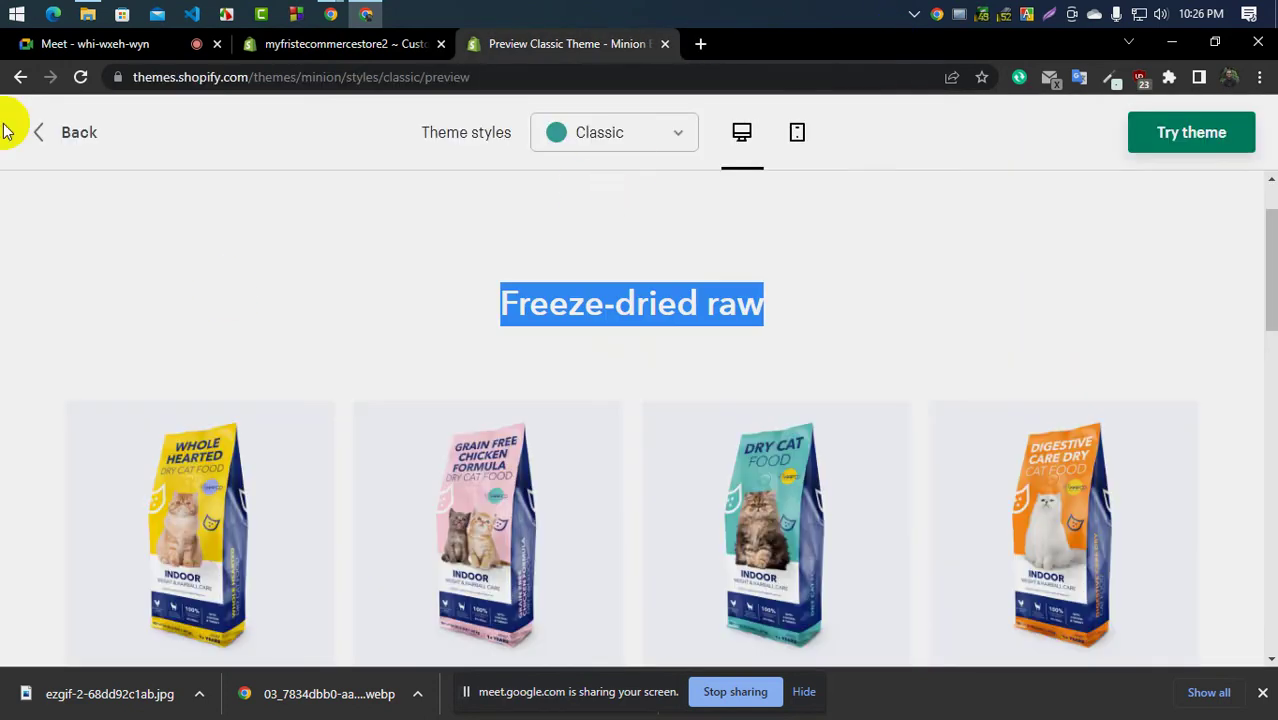
Reopen the Minion demo store's home page and view its sections down to the main features
{"action": "left_click", "coordinate": [40, 130]}
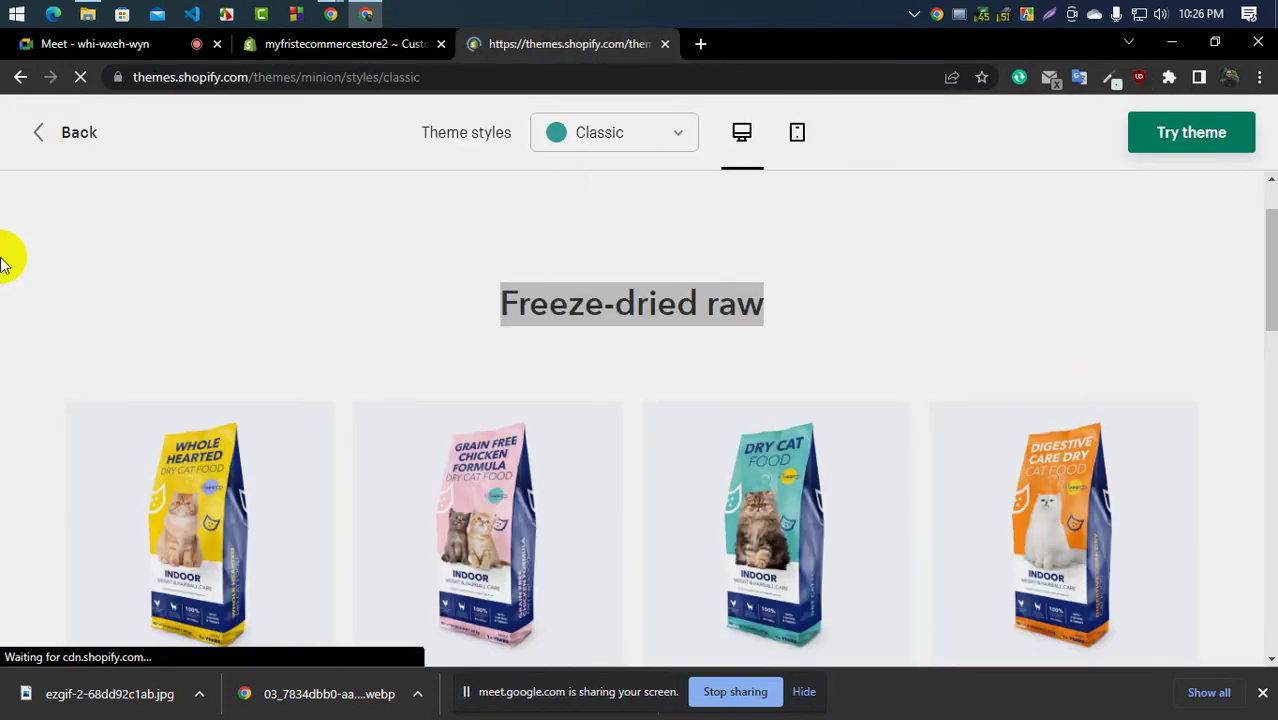
{"action": "scroll", "coordinate": [480, 530], "scroll_direction": "down", "scroll_amount": 1}
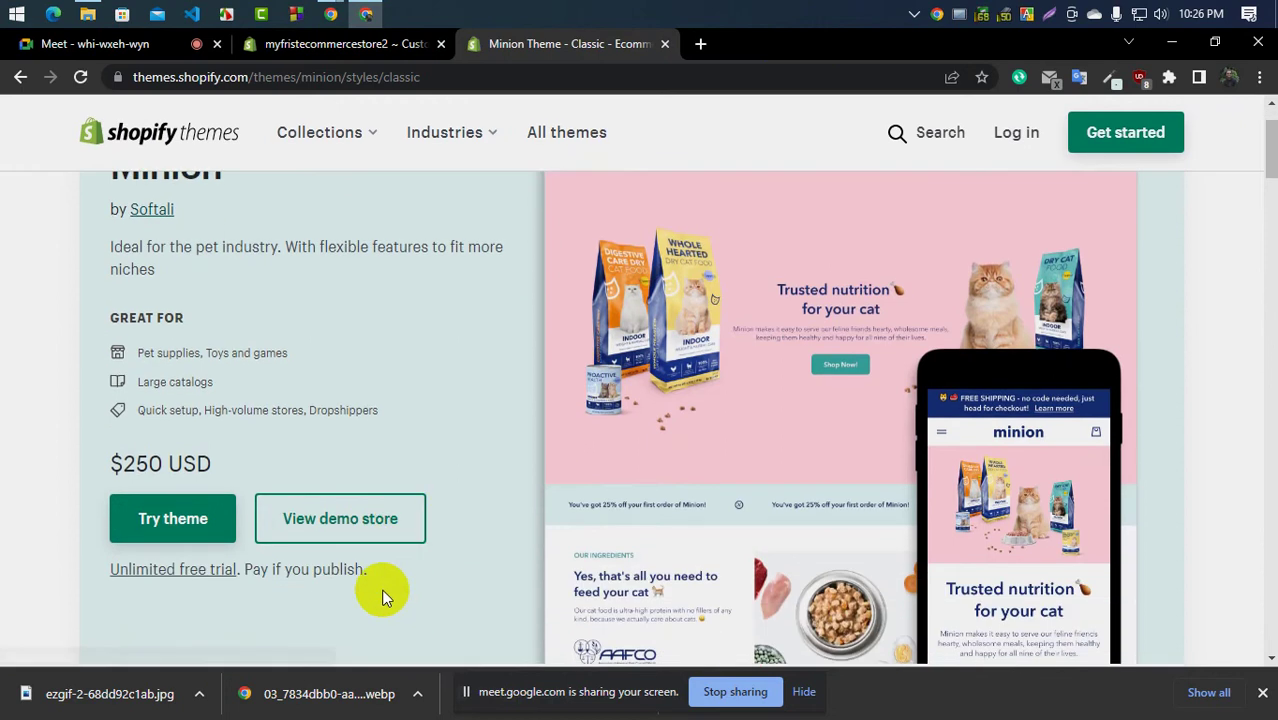
{"action": "left_click", "coordinate": [372, 528]}
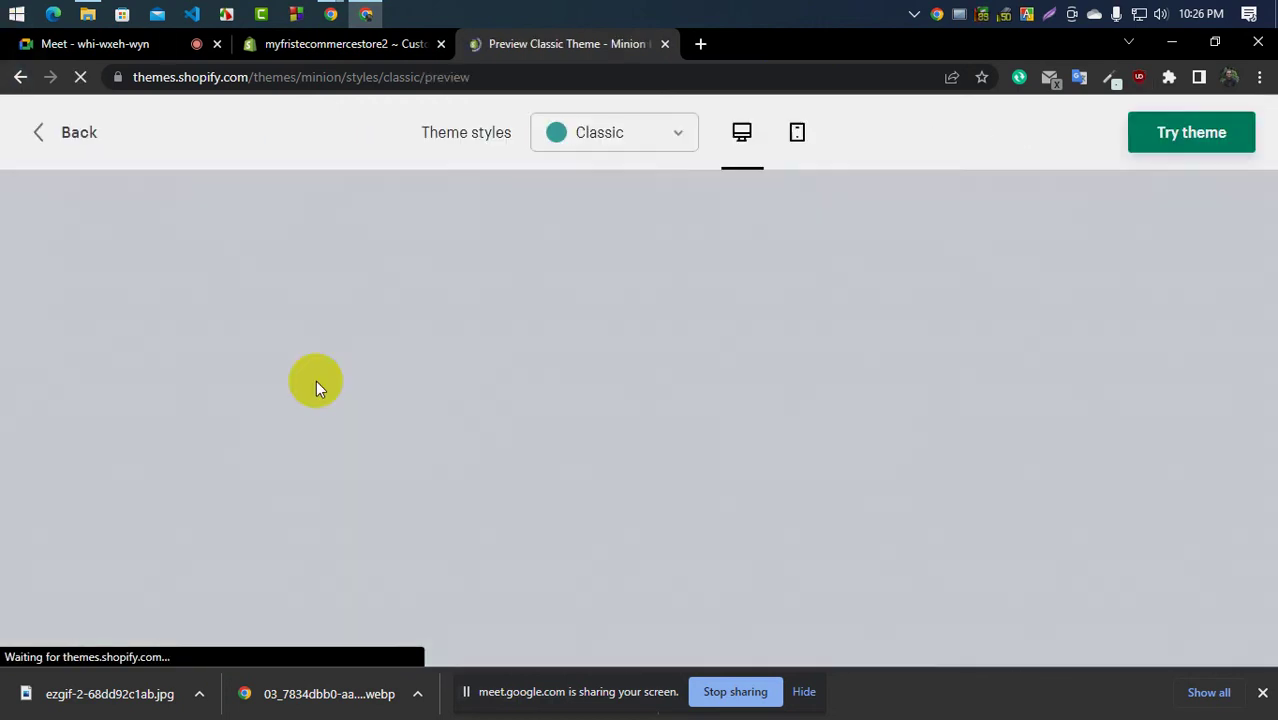
{"action": "scroll", "coordinate": [466, 385], "scroll_direction": "down", "scroll_amount": 8}
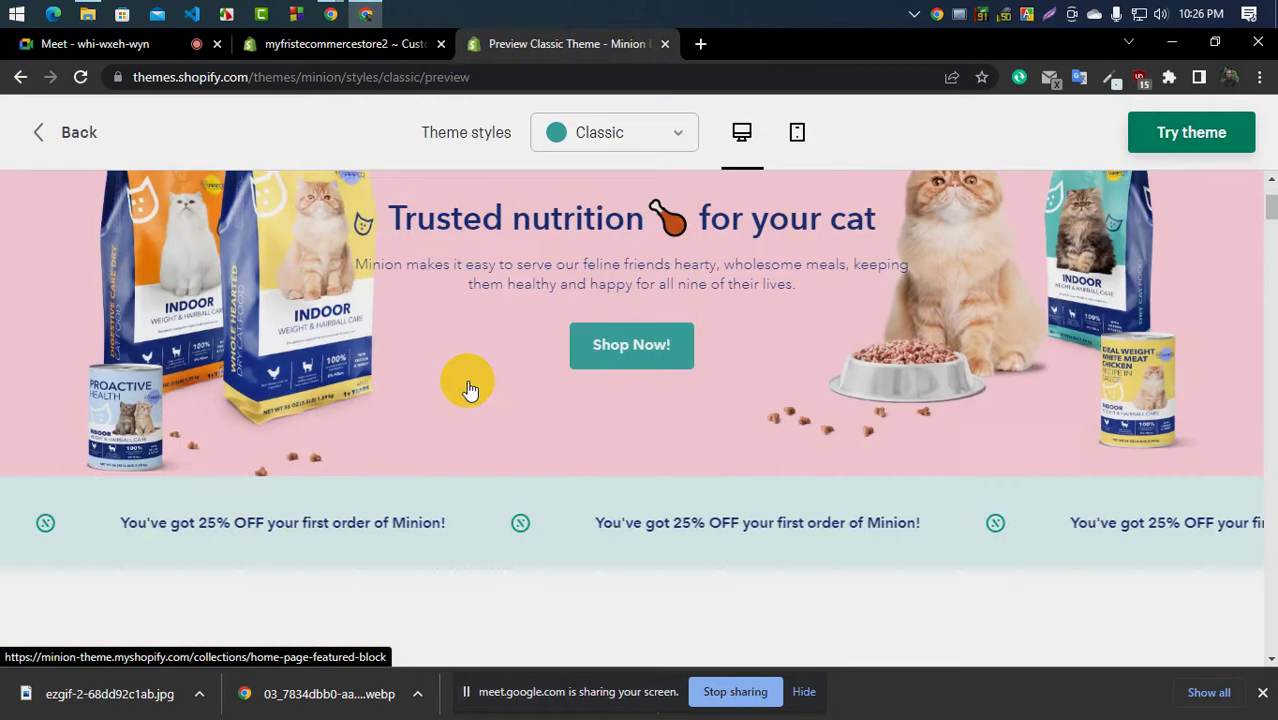
{"action": "scroll", "coordinate": [539, 416], "scroll_direction": "down", "scroll_amount": 3}
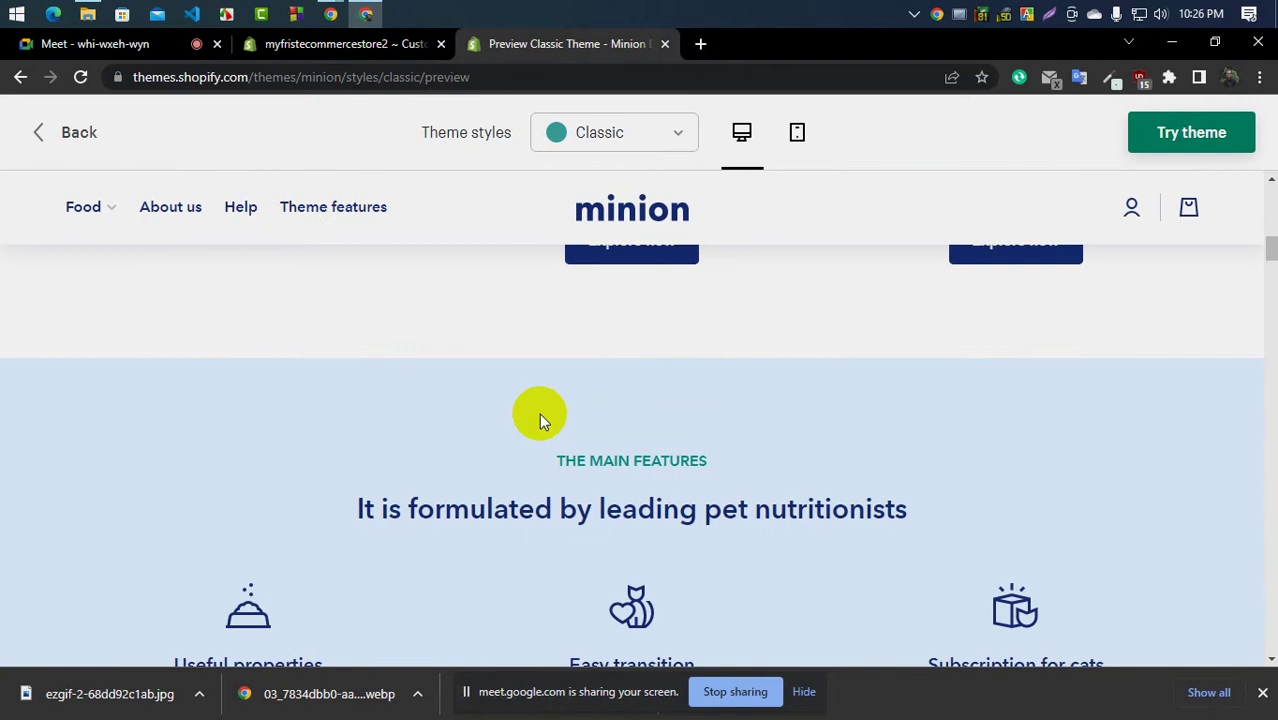
Return from the banner's settings to the home page section list and look through it down to the Brands section
{"action": "left_click", "coordinate": [340, 44]}
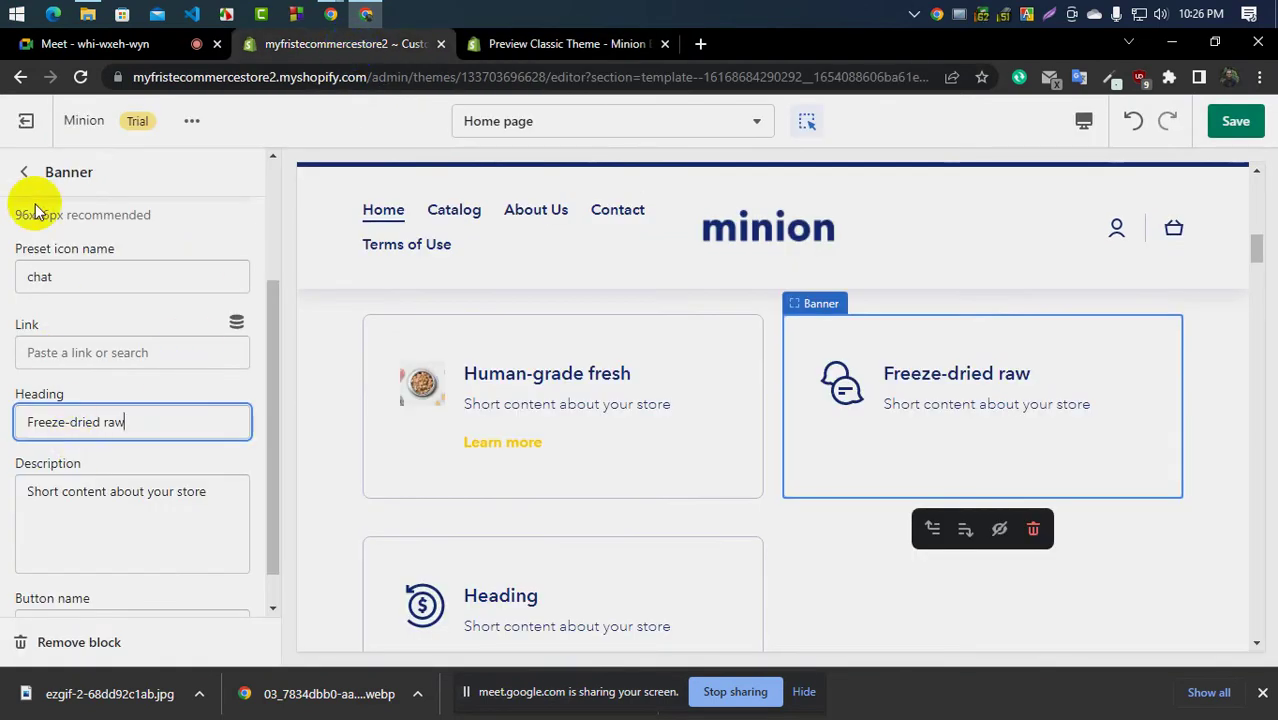
{"action": "left_click", "coordinate": [30, 174]}
{"action": "scroll", "coordinate": [243, 408], "scroll_direction": "down", "scroll_amount": 2}
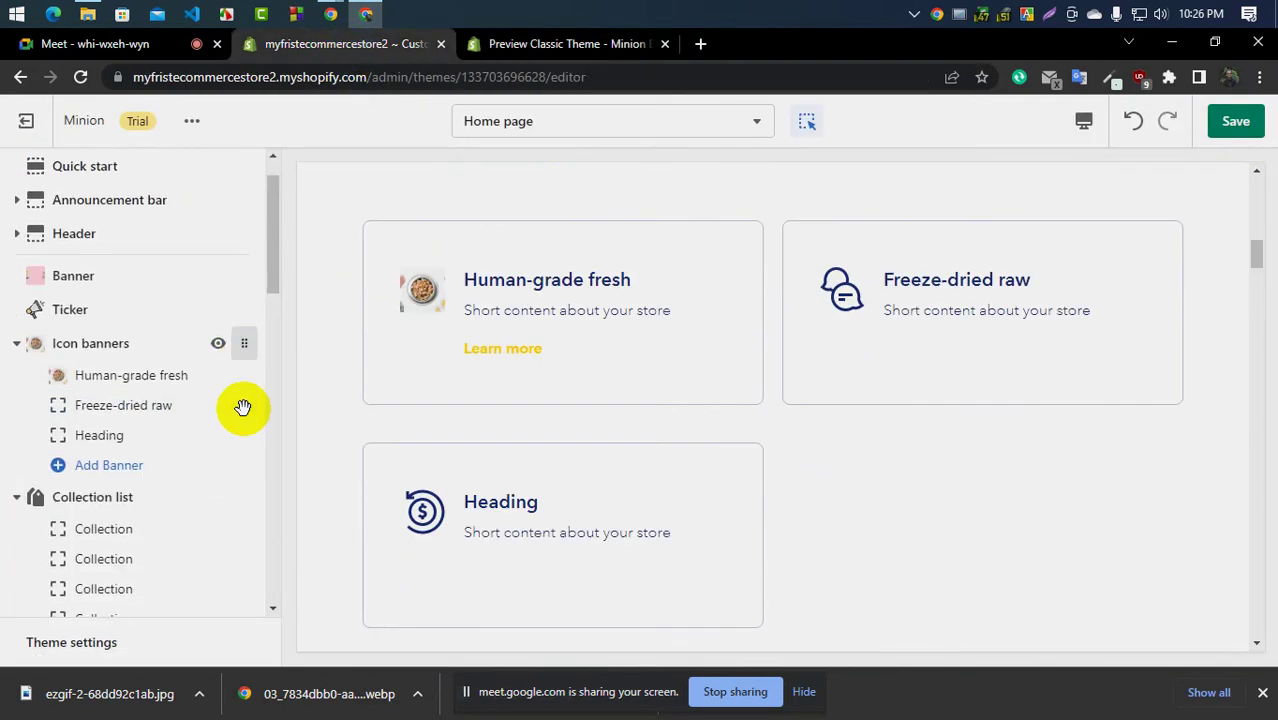
{"action": "scroll", "coordinate": [277, 448], "scroll_direction": "down", "scroll_amount": 3}
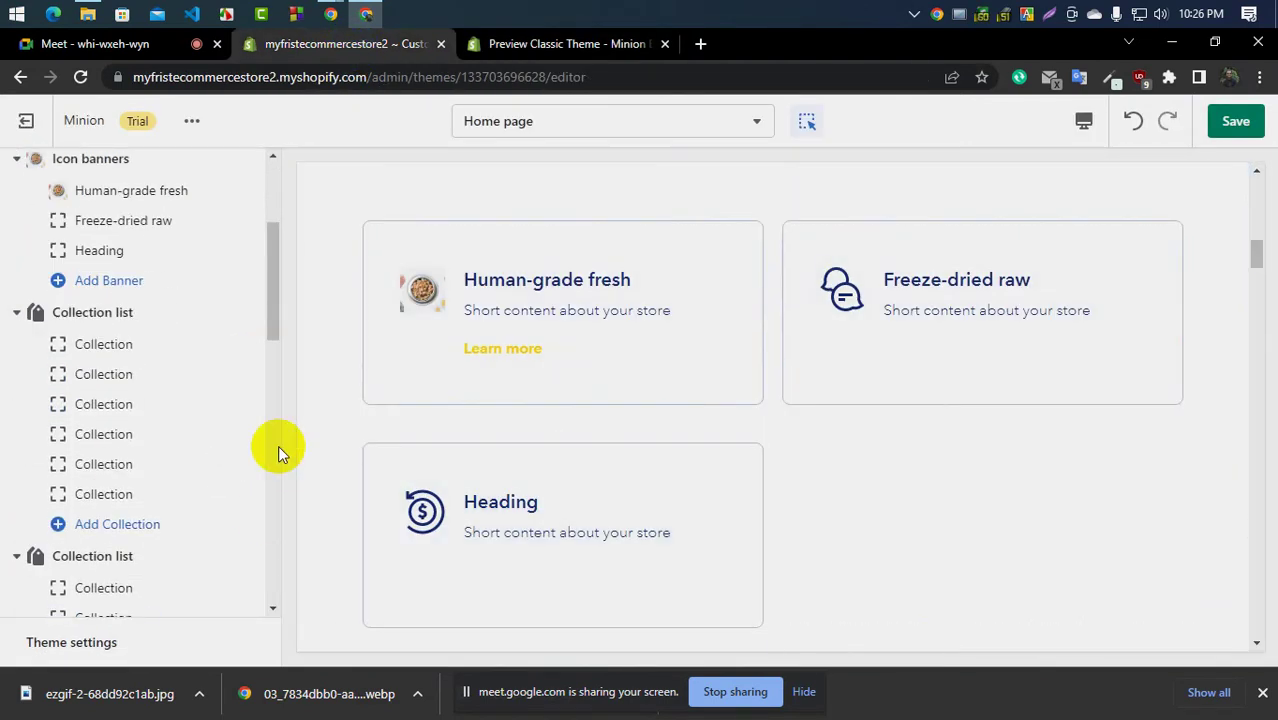
{"action": "scroll", "coordinate": [165, 443], "scroll_direction": "down", "scroll_amount": 10}
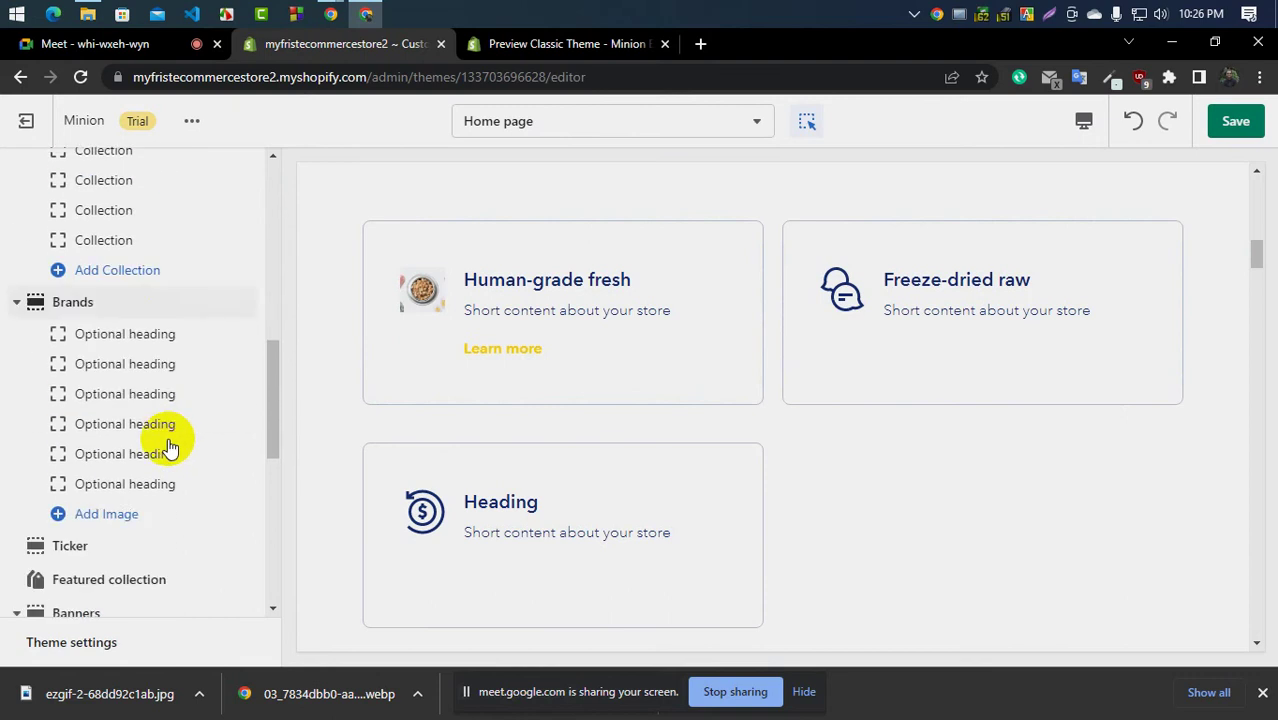
Switch to Google Meet to admit the waiting participant, and return to the theme editor
{"action": "left_click", "coordinate": [163, 44]}
{"action": "left_click", "coordinate": [750, 204]}
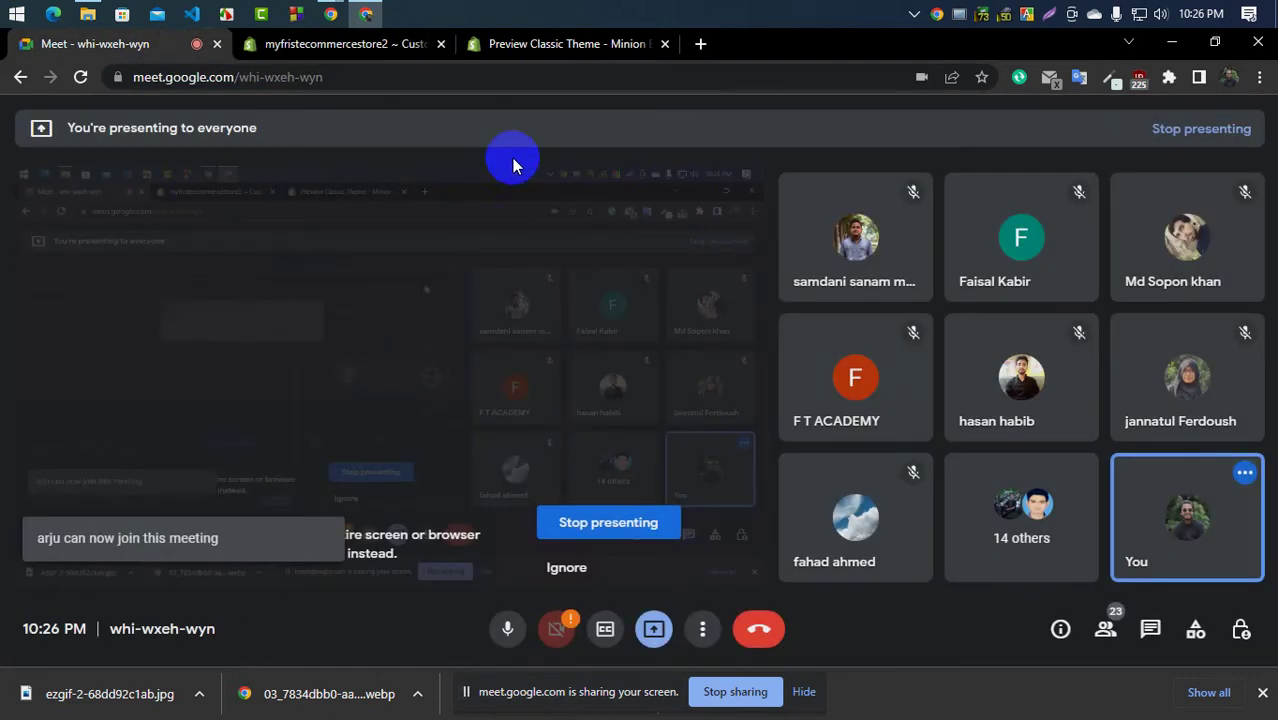
{"action": "left_click", "coordinate": [357, 46]}
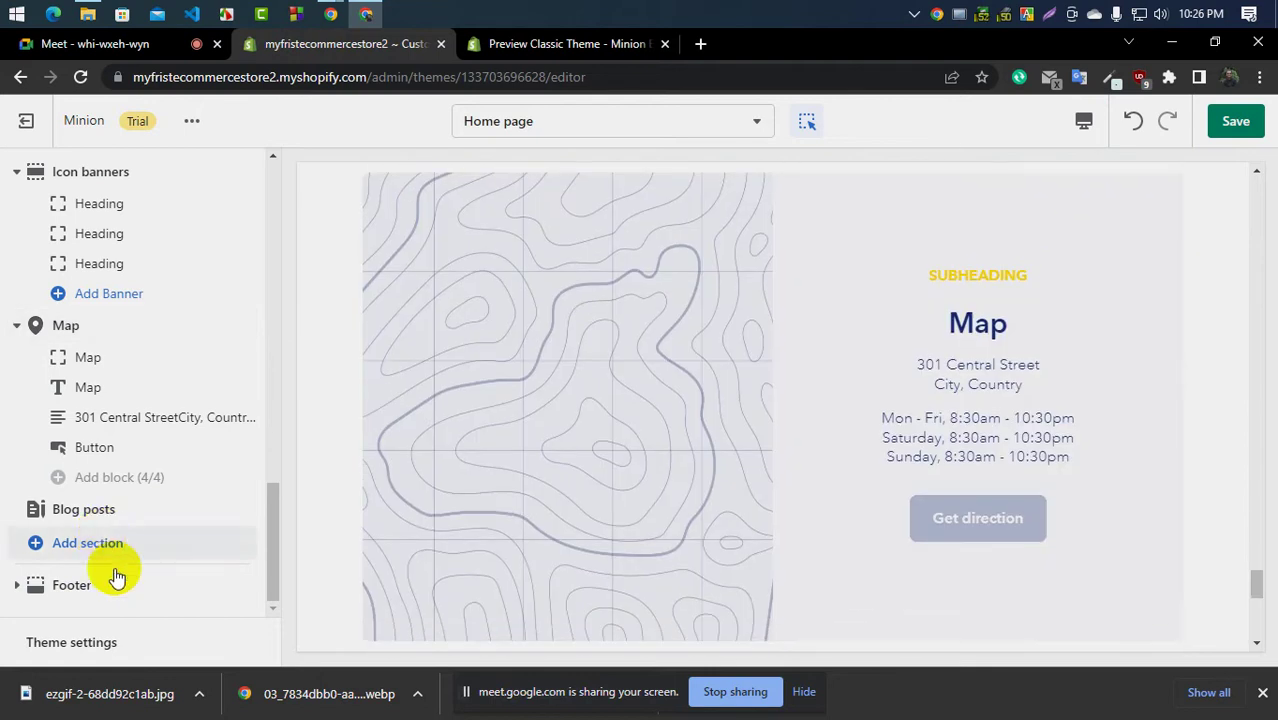
Look through the theme sections that can be added to the home page, expanding the list to show more of them
{"action": "left_click", "coordinate": [114, 566]}
{"action": "scroll", "coordinate": [134, 221], "scroll_direction": "down", "scroll_amount": 1}
{"action": "scroll", "coordinate": [106, 244], "scroll_direction": "up", "scroll_amount": 1}
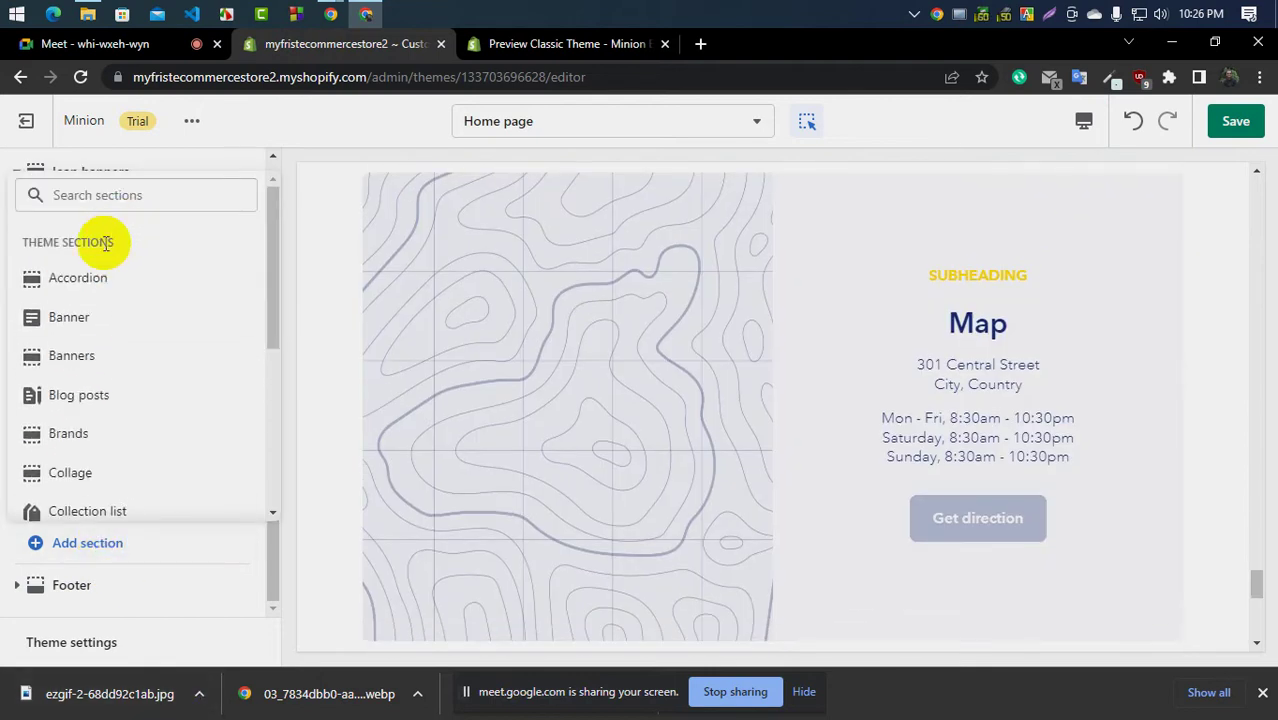
{"action": "scroll", "coordinate": [90, 325], "scroll_direction": "down", "scroll_amount": 1}
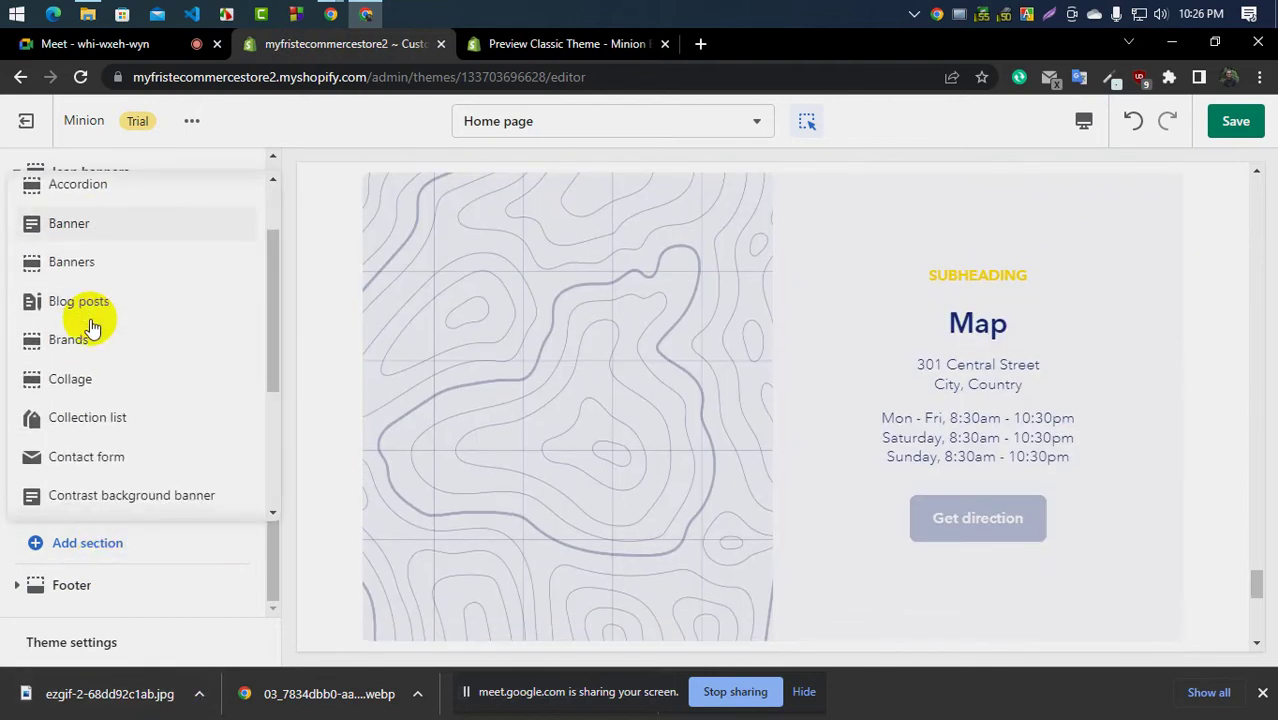
{"action": "scroll", "coordinate": [70, 468], "scroll_direction": "down", "scroll_amount": 2}
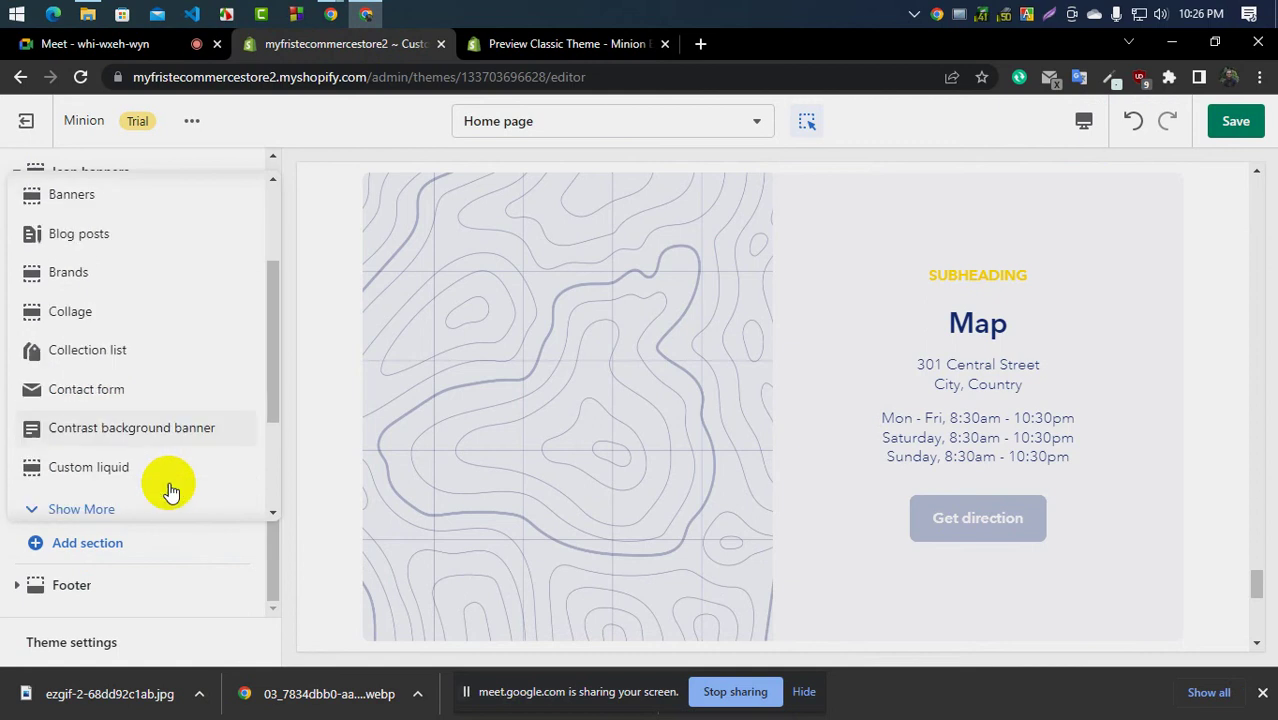
{"action": "left_click", "coordinate": [98, 390]}
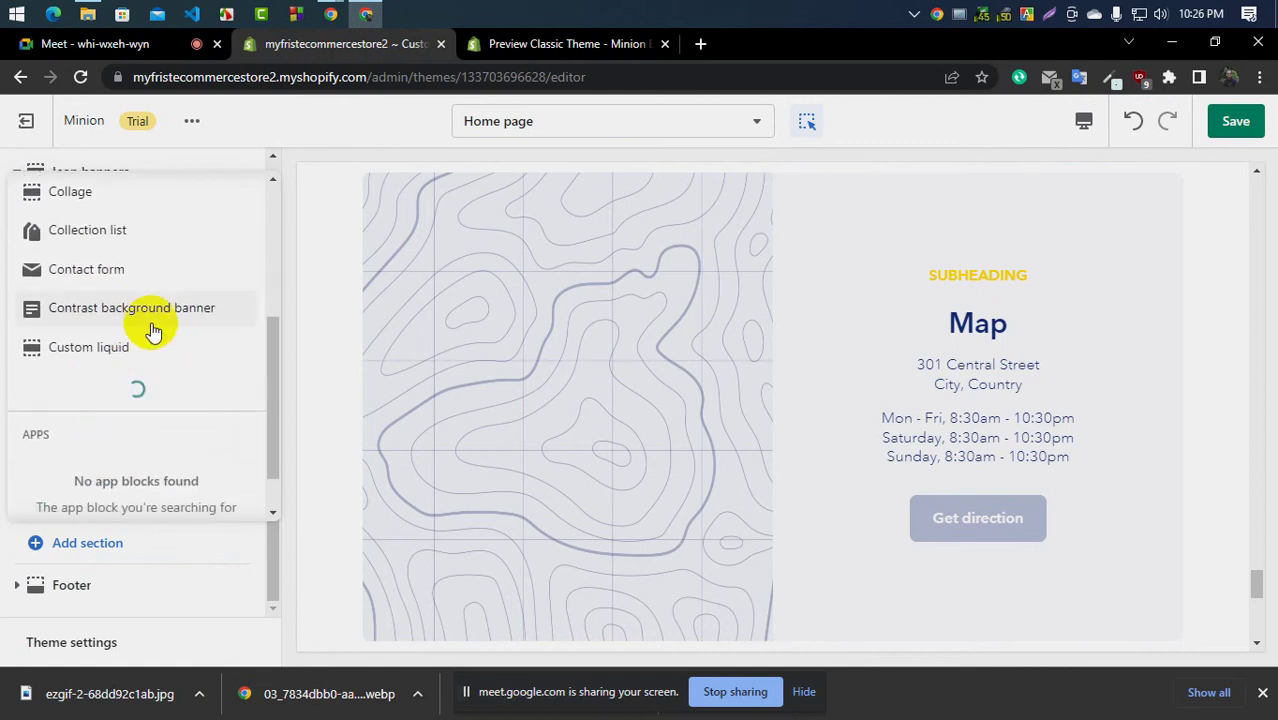
{"action": "scroll", "coordinate": [148, 350], "scroll_direction": "down", "scroll_amount": 4}
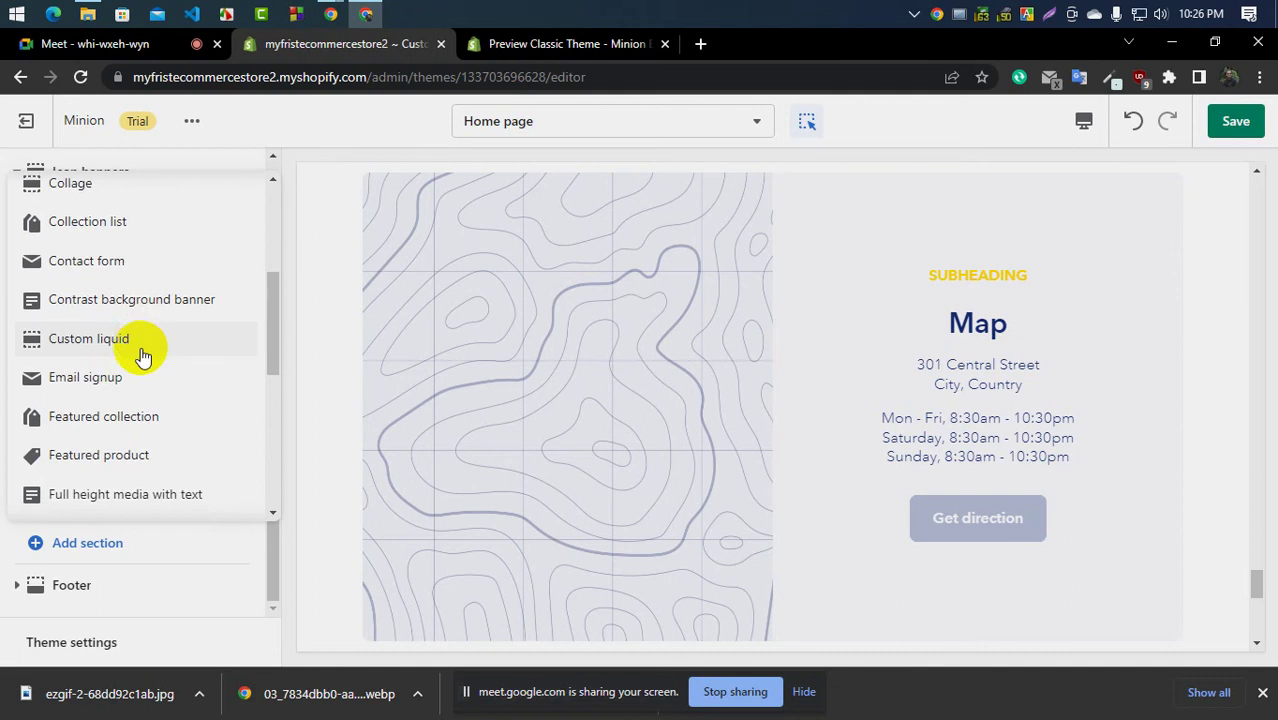
{"action": "scroll", "coordinate": [140, 350], "scroll_direction": "up", "scroll_amount": 3}
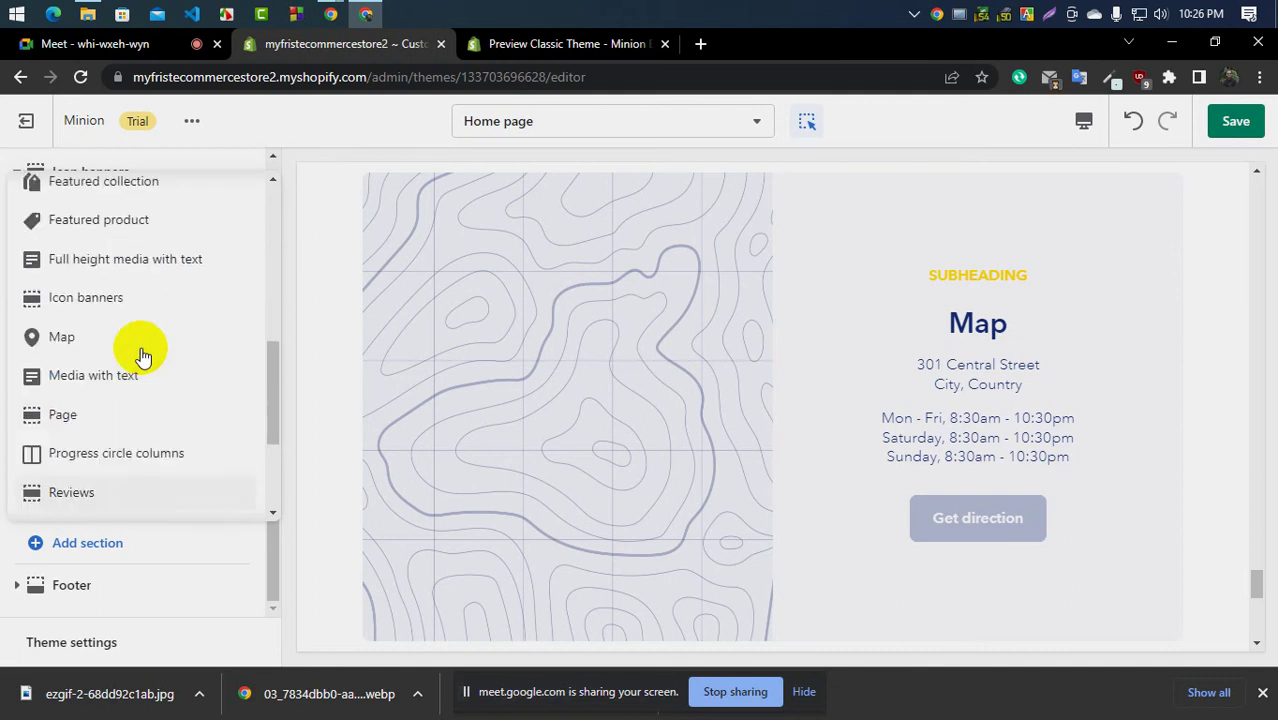
{"action": "scroll", "coordinate": [137, 370], "scroll_direction": "down", "scroll_amount": 1}
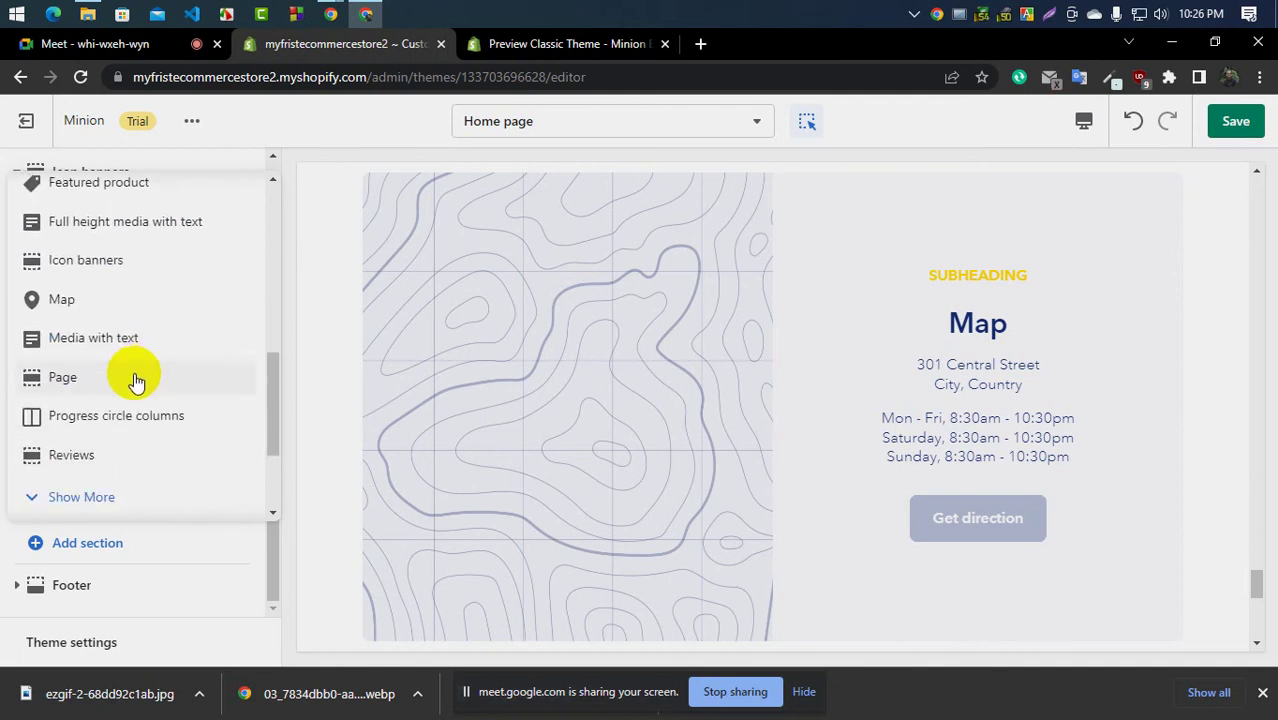
{"action": "scroll", "coordinate": [137, 381], "scroll_direction": "down", "scroll_amount": 2}
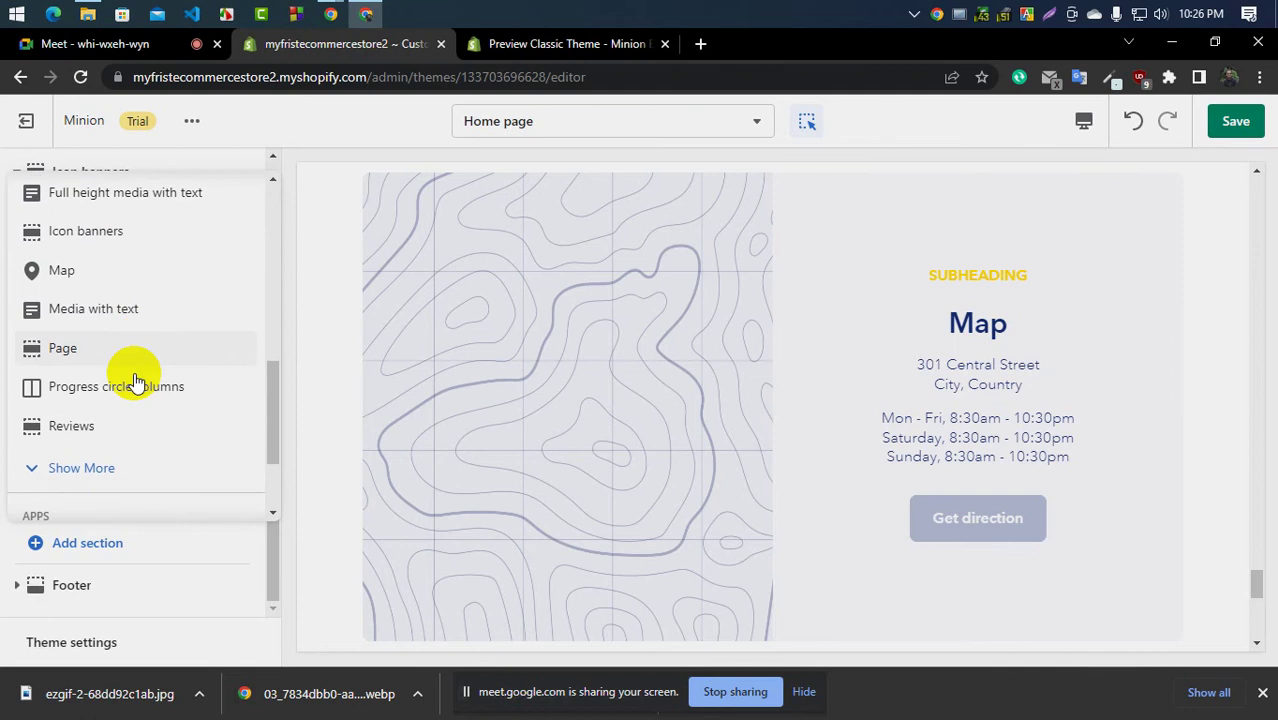
Switch to Google Meet to check the call, glance at the Minion demo store, and return to the theme editor
{"action": "left_click", "coordinate": [172, 44]}
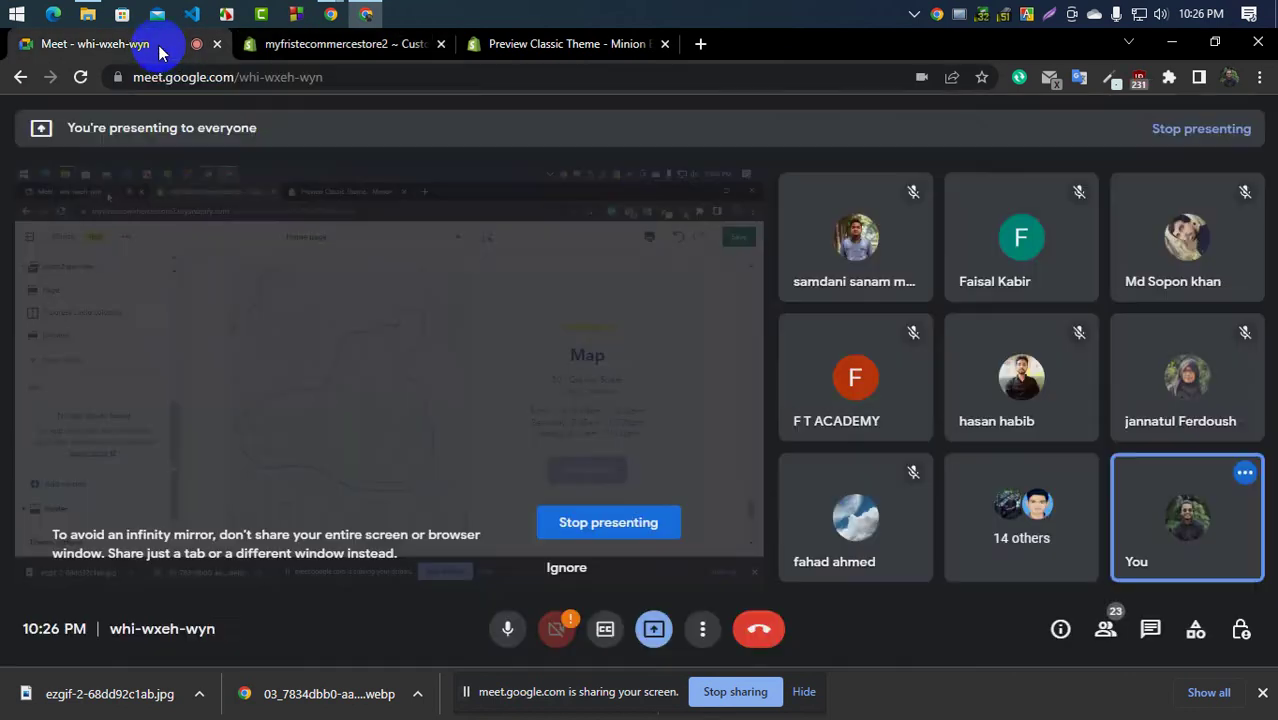
{"action": "left_click", "coordinate": [818, 204]}
{"action": "left_click", "coordinate": [571, 44]}
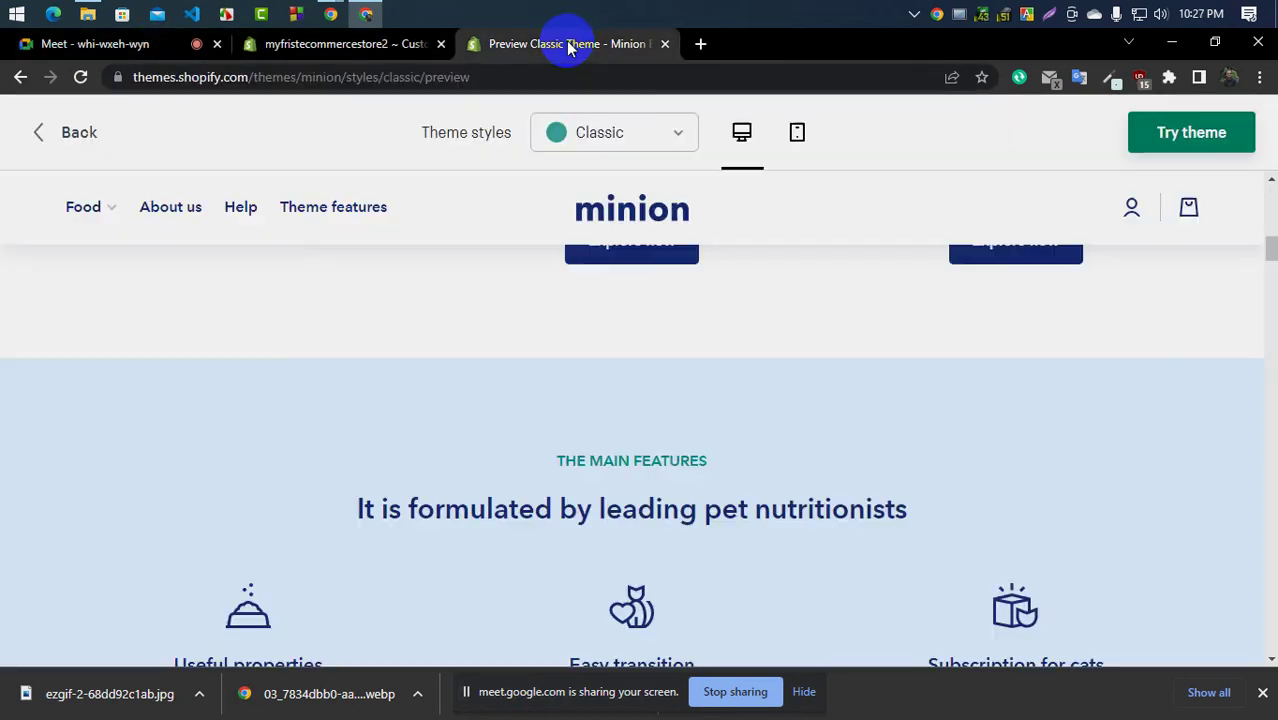
{"action": "left_click", "coordinate": [300, 48]}
Close the list of addable sections and open the settings of the Icon banners section below the Ticker
{"action": "scroll", "coordinate": [86, 385], "scroll_direction": "up", "scroll_amount": 10}
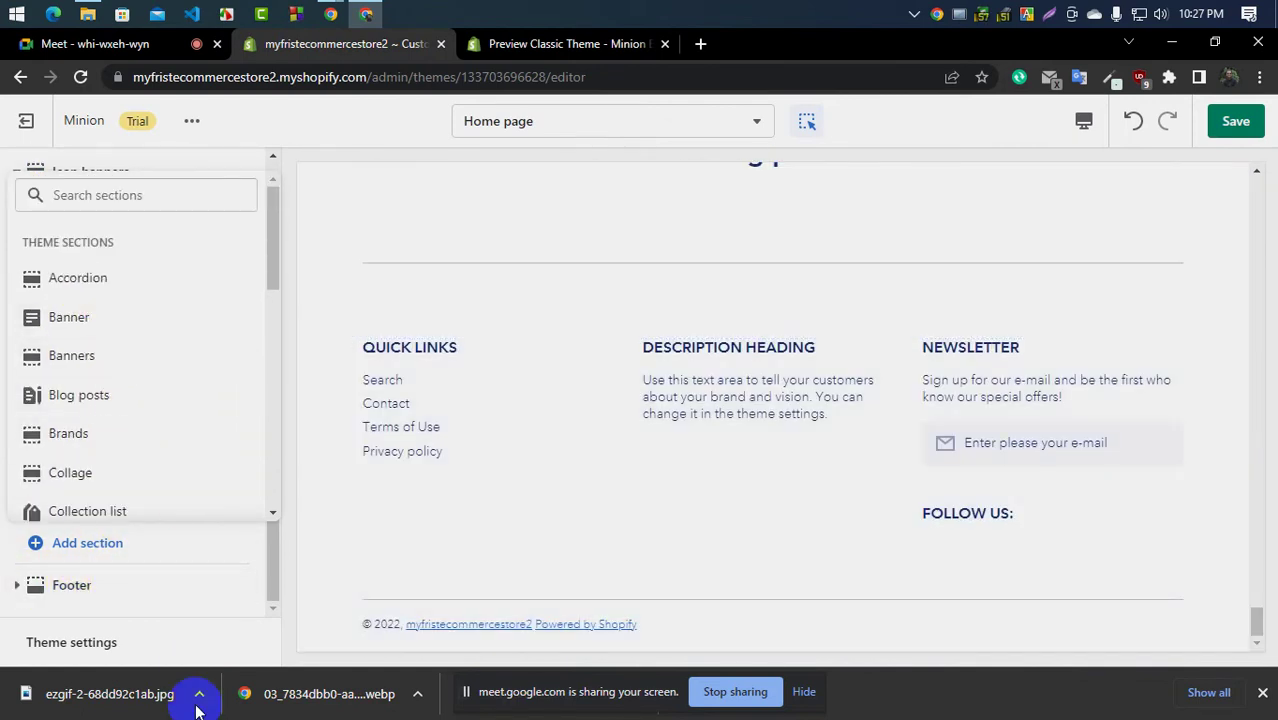
{"action": "left_click", "coordinate": [203, 628]}
{"action": "scroll", "coordinate": [100, 420], "scroll_direction": "up", "scroll_amount": 5}
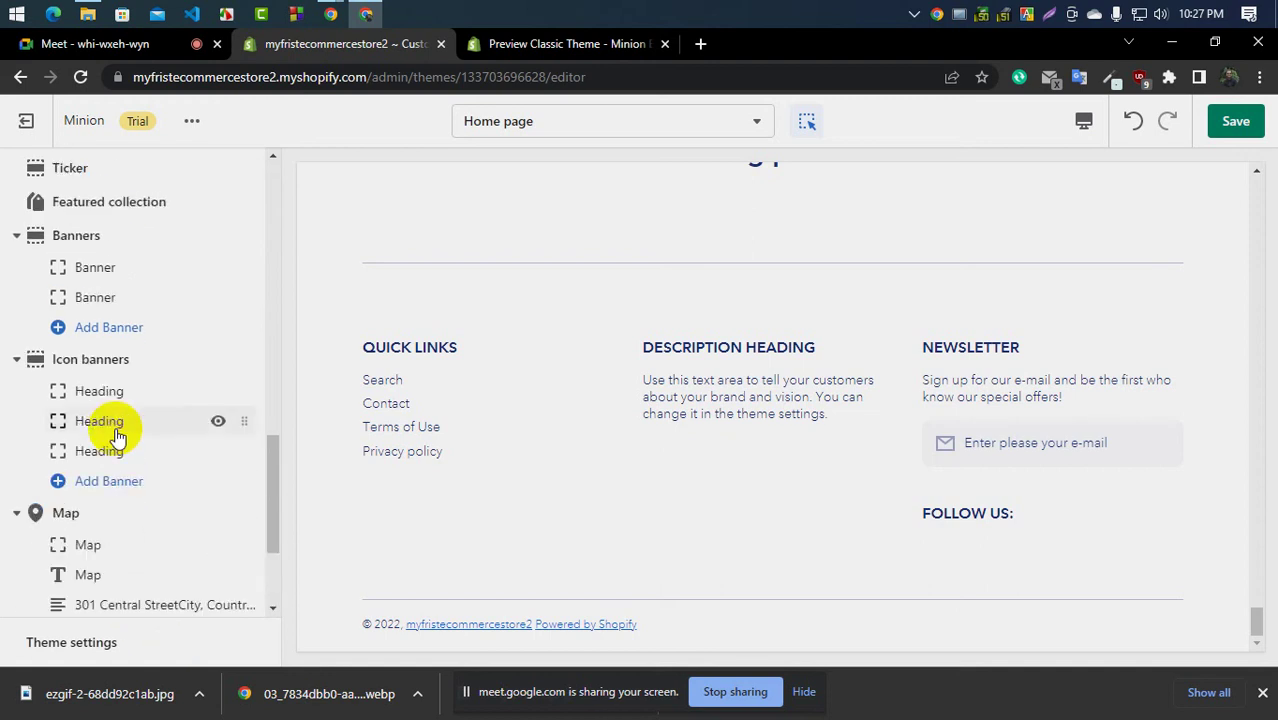
{"action": "scroll", "coordinate": [116, 420], "scroll_direction": "up", "scroll_amount": 10}
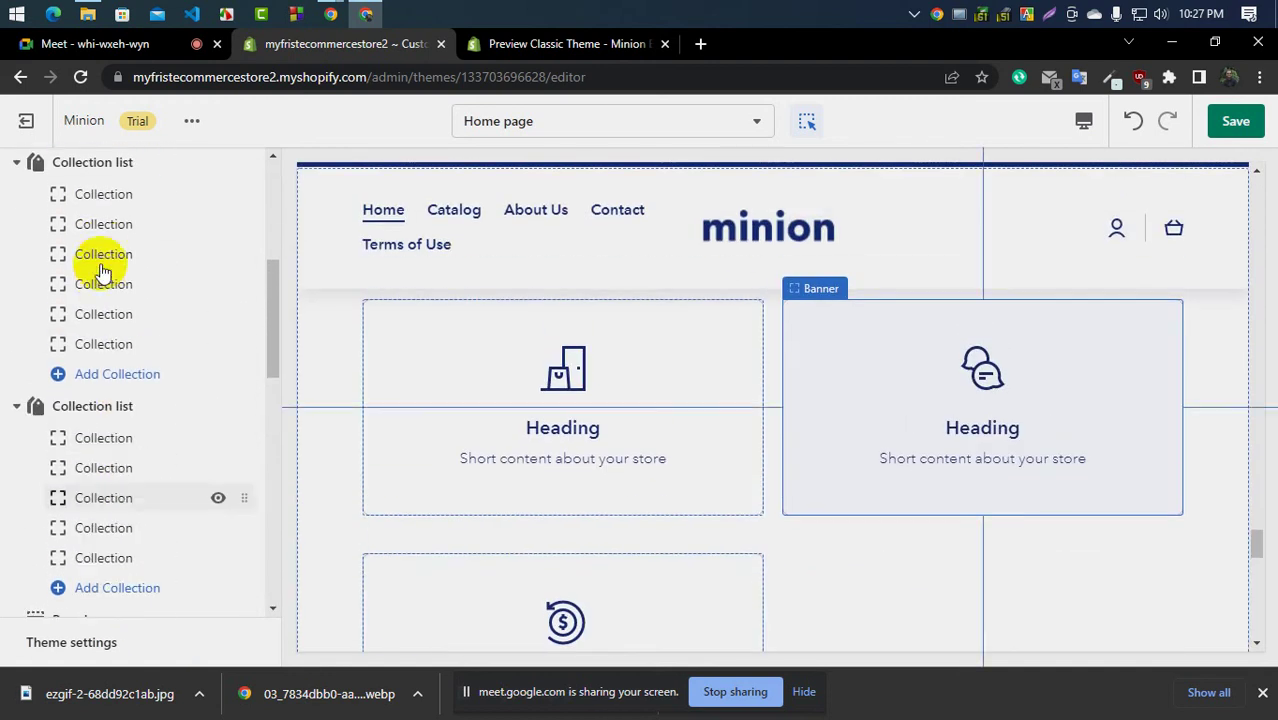
{"action": "scroll", "coordinate": [97, 300], "scroll_direction": "up", "scroll_amount": 4}
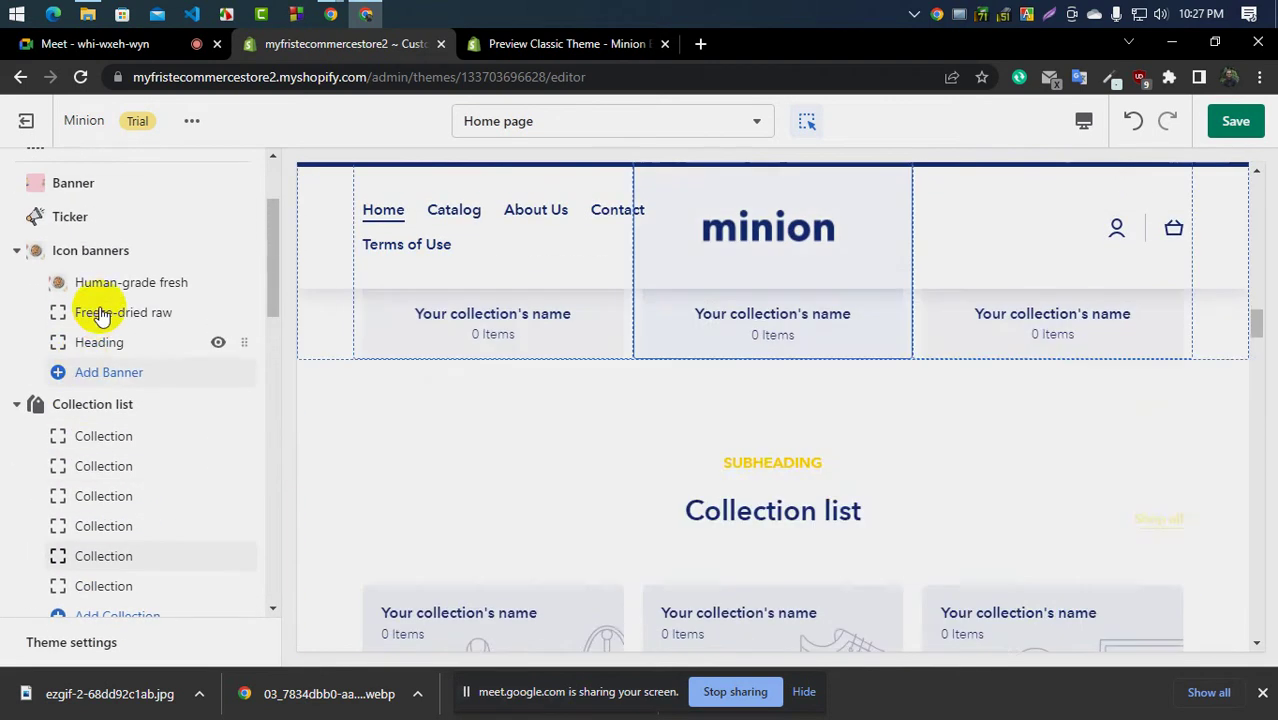
{"action": "left_click", "coordinate": [101, 313]}
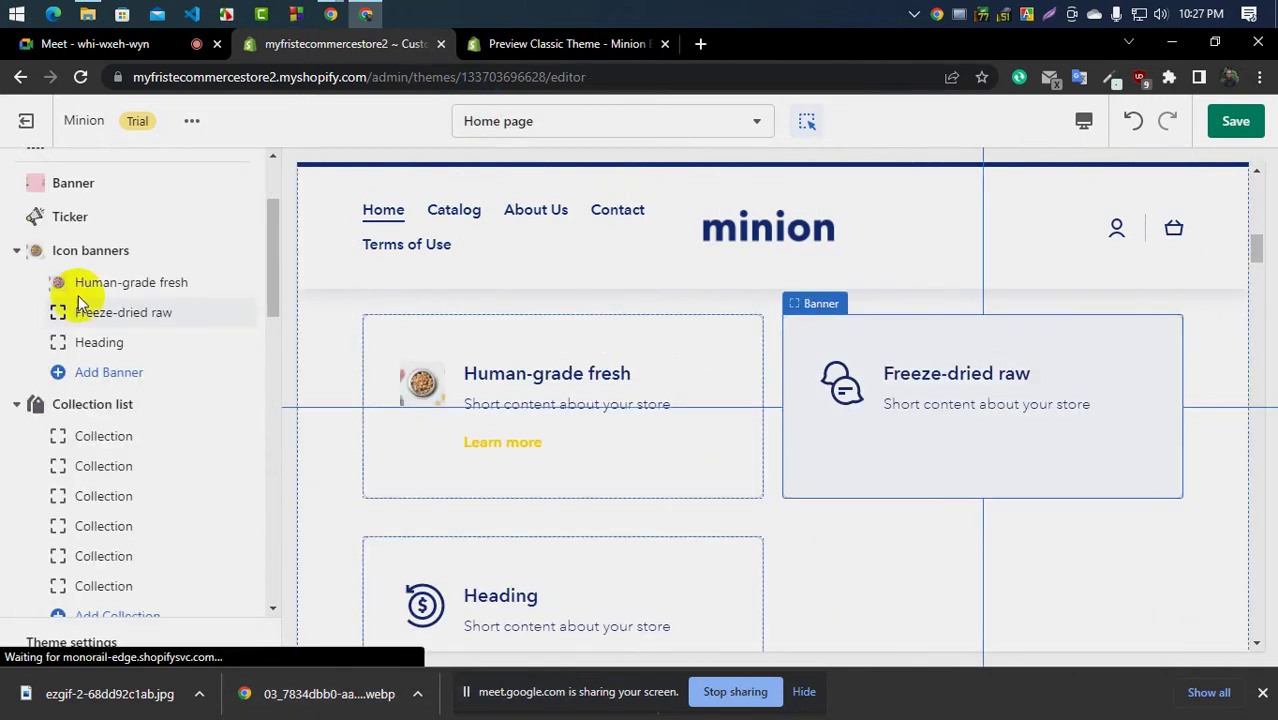
{"action": "left_click", "coordinate": [94, 255]}
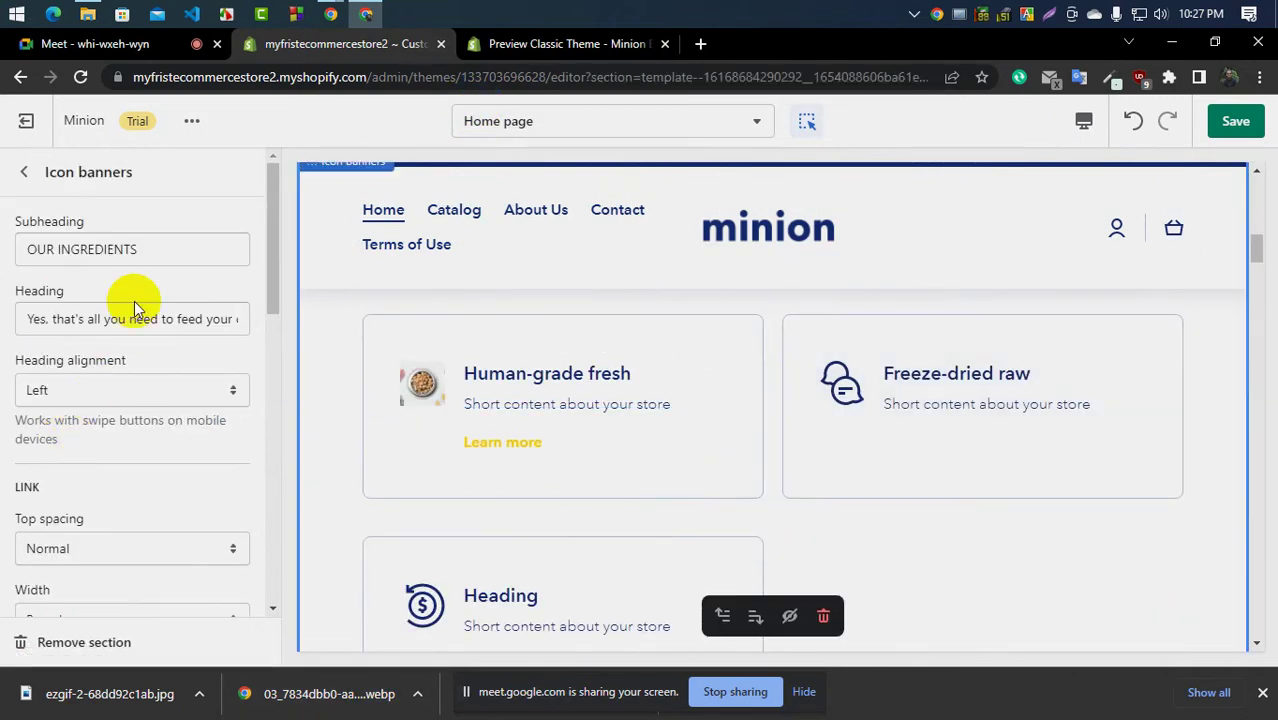
Set the Icon banners section's width to Wide and its number of columns to 3
{"action": "scroll", "coordinate": [105, 365], "scroll_direction": "down", "scroll_amount": 1}
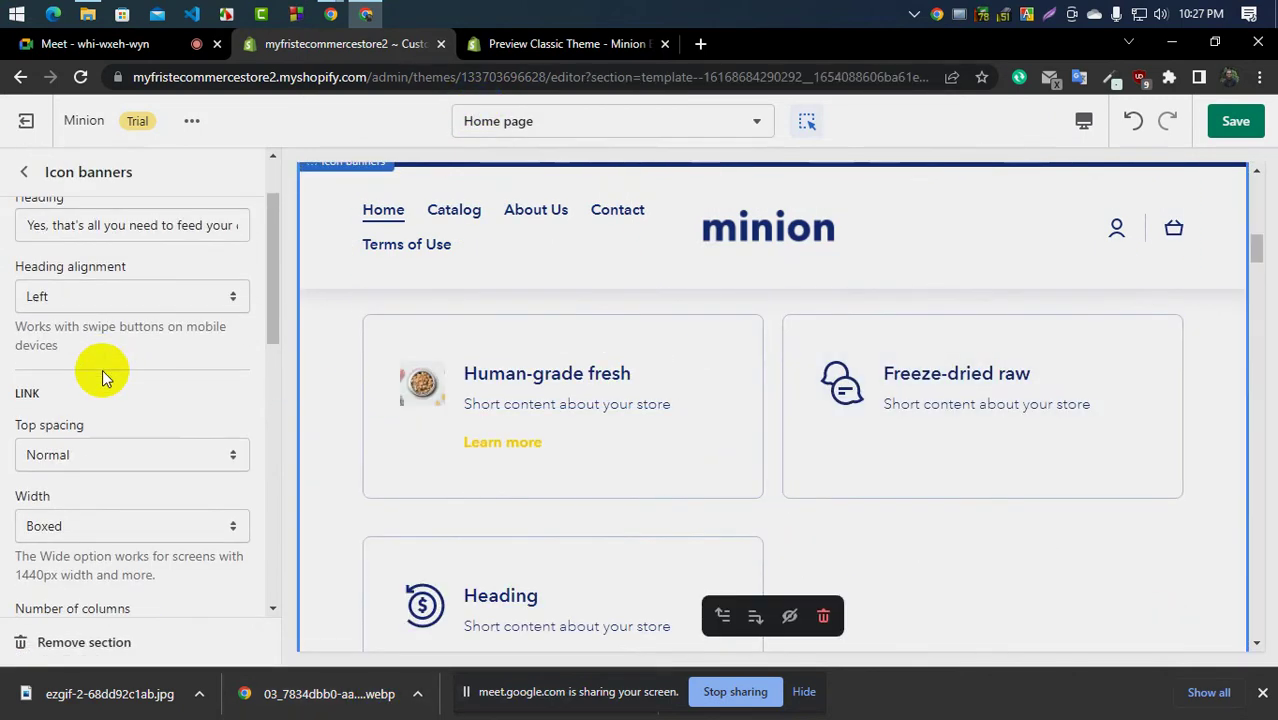
{"action": "left_click", "coordinate": [102, 459]}
{"action": "left_click", "coordinate": [102, 458]}
{"action": "left_click", "coordinate": [96, 536]}
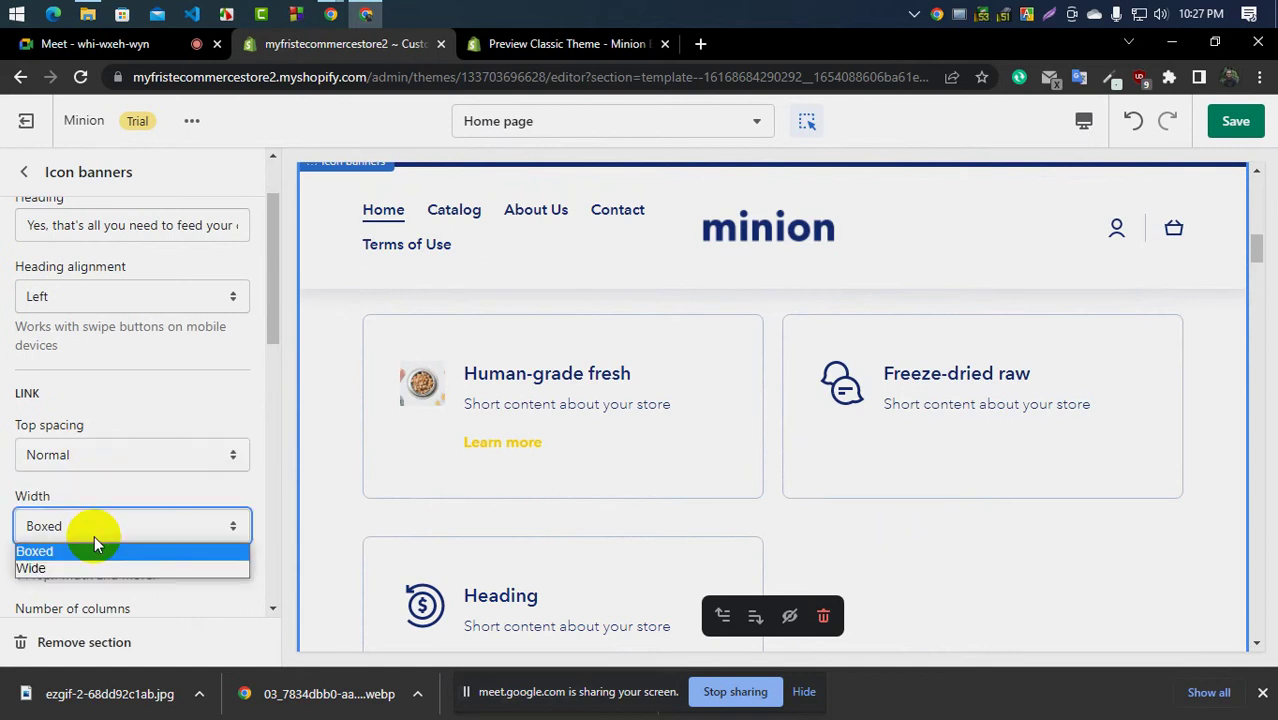
{"action": "left_click", "coordinate": [86, 566]}
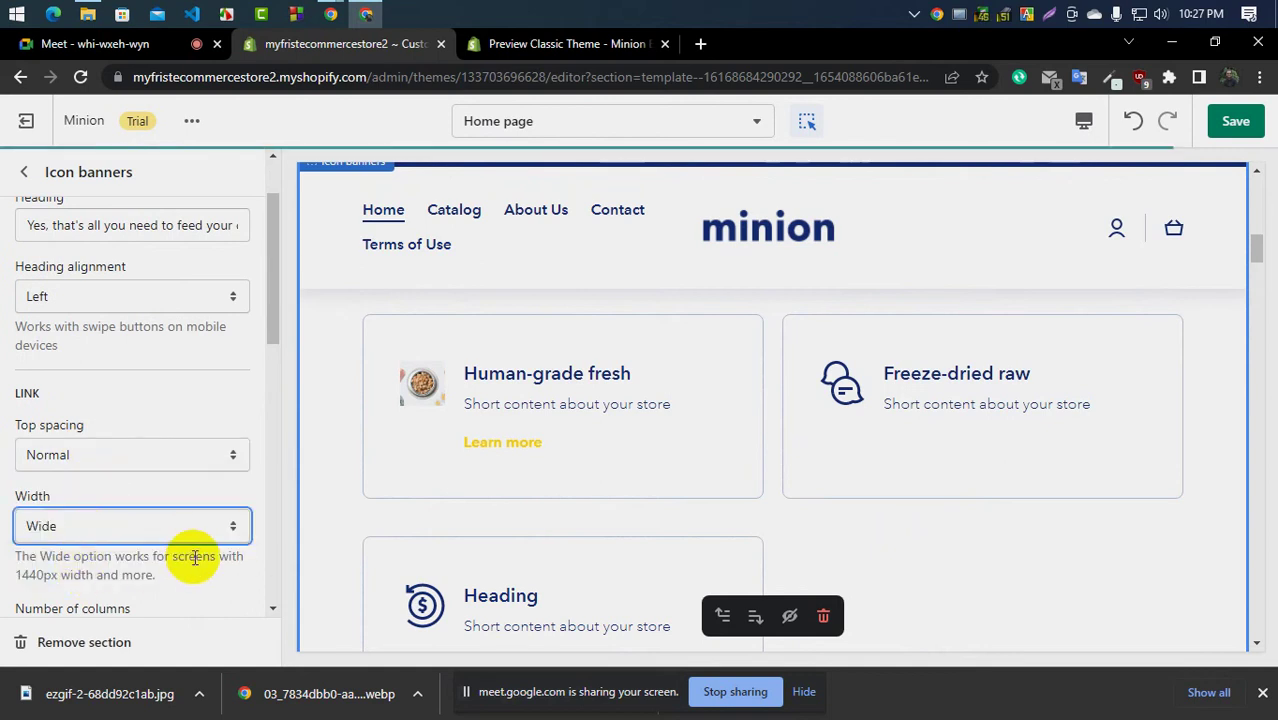
{"action": "scroll", "coordinate": [114, 494], "scroll_direction": "down", "scroll_amount": 2}
{"action": "left_click", "coordinate": [111, 451]}
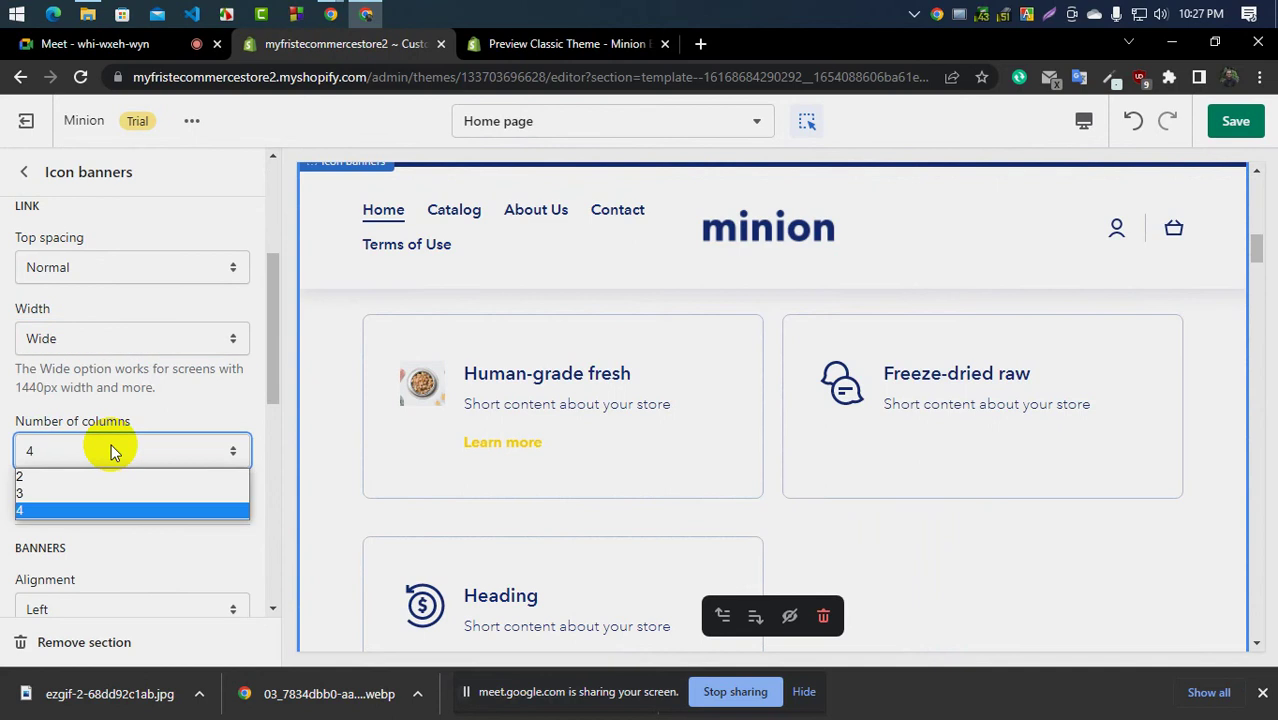
{"action": "left_click", "coordinate": [63, 493]}
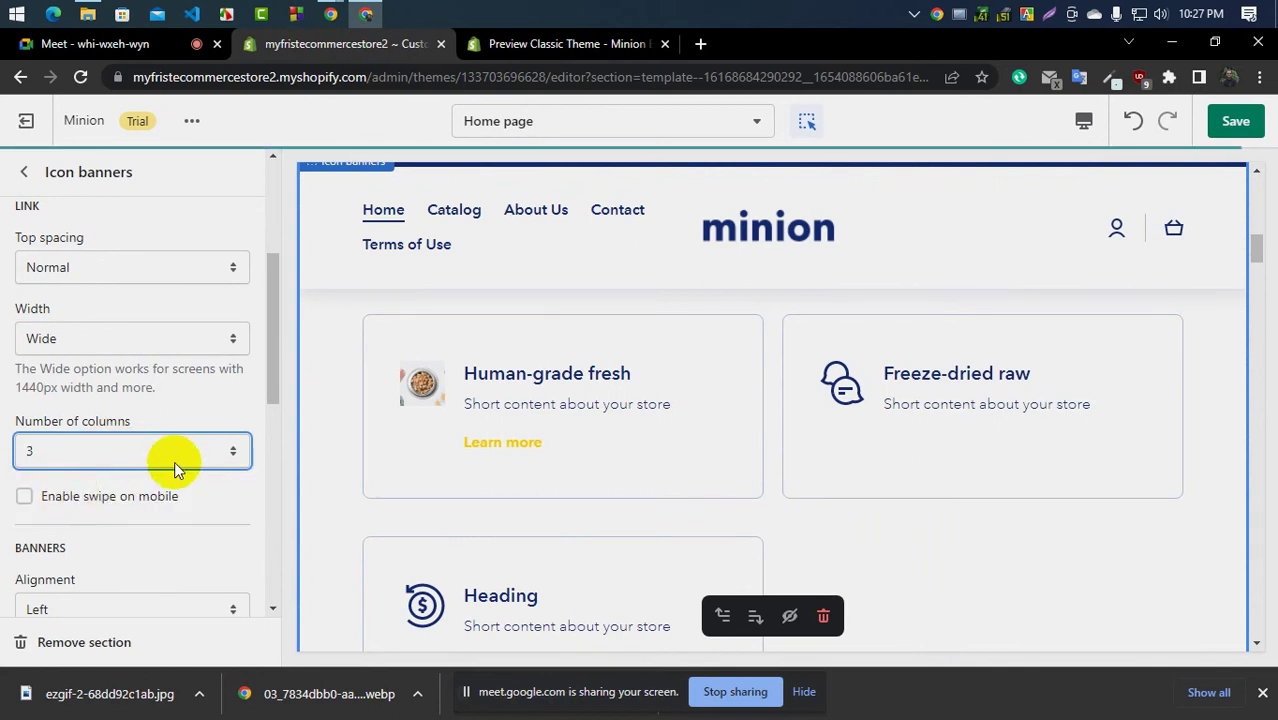
Try the Center alignment for the icon banners and set it back to Left
{"action": "scroll", "coordinate": [174, 461], "scroll_direction": "down", "scroll_amount": 2}
{"action": "left_click", "coordinate": [91, 418]}
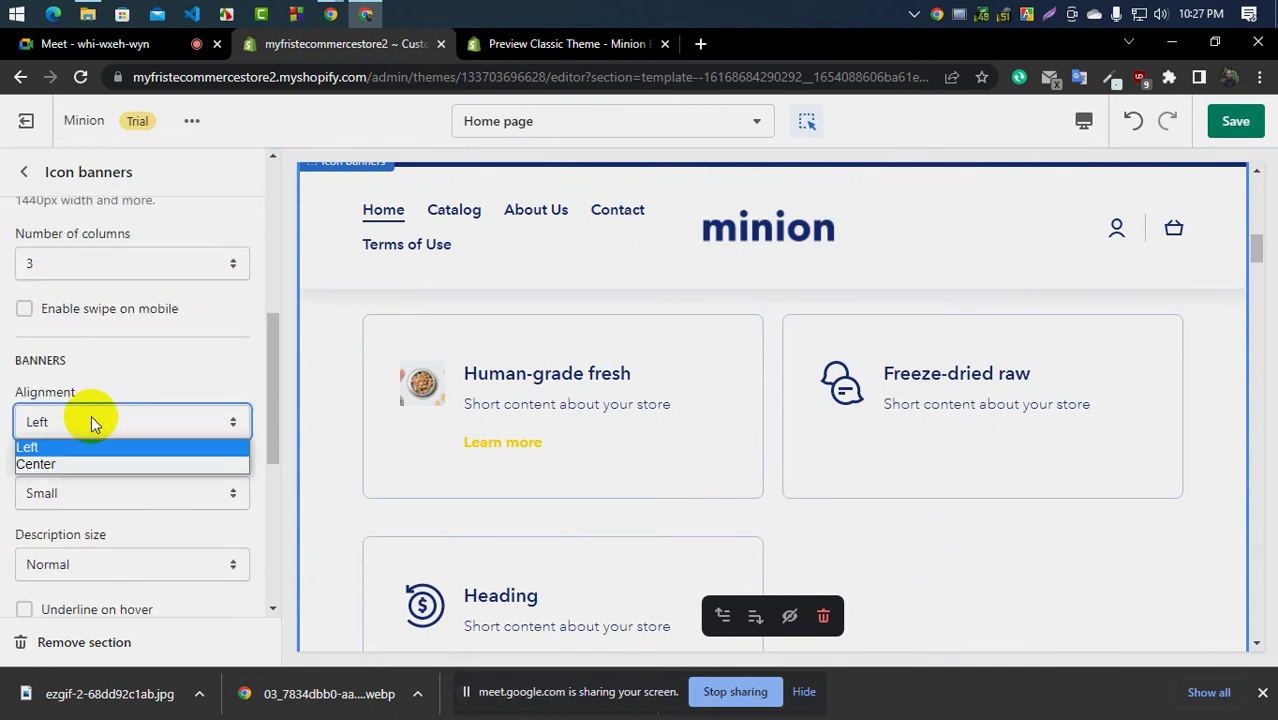
{"action": "left_click", "coordinate": [80, 464]}
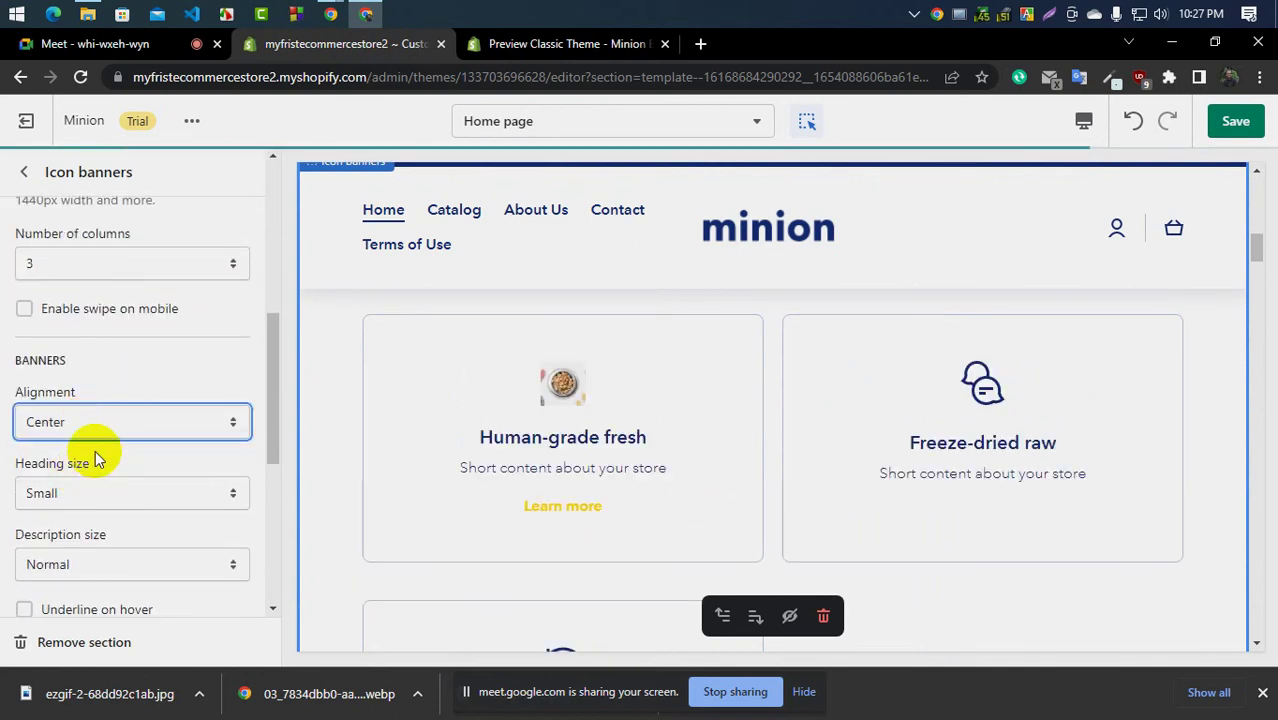
{"action": "scroll", "coordinate": [660, 400], "scroll_direction": "down", "scroll_amount": 2}
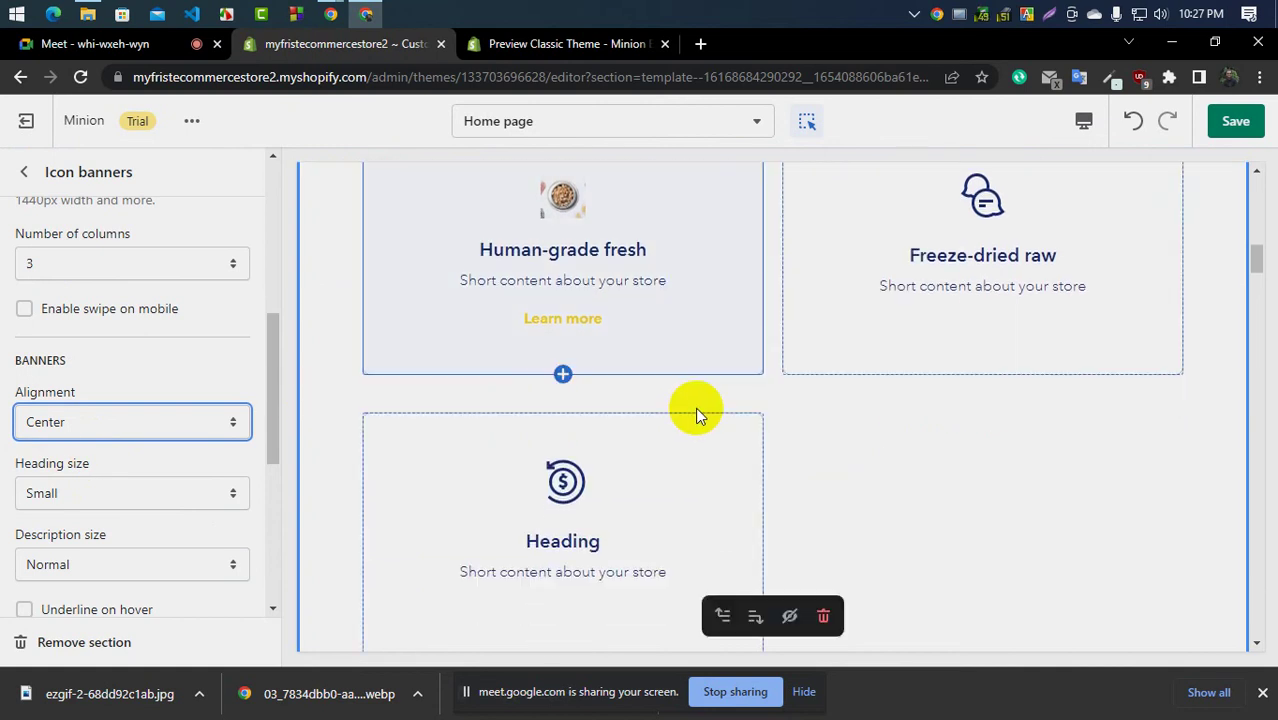
{"action": "left_click", "coordinate": [150, 423]}
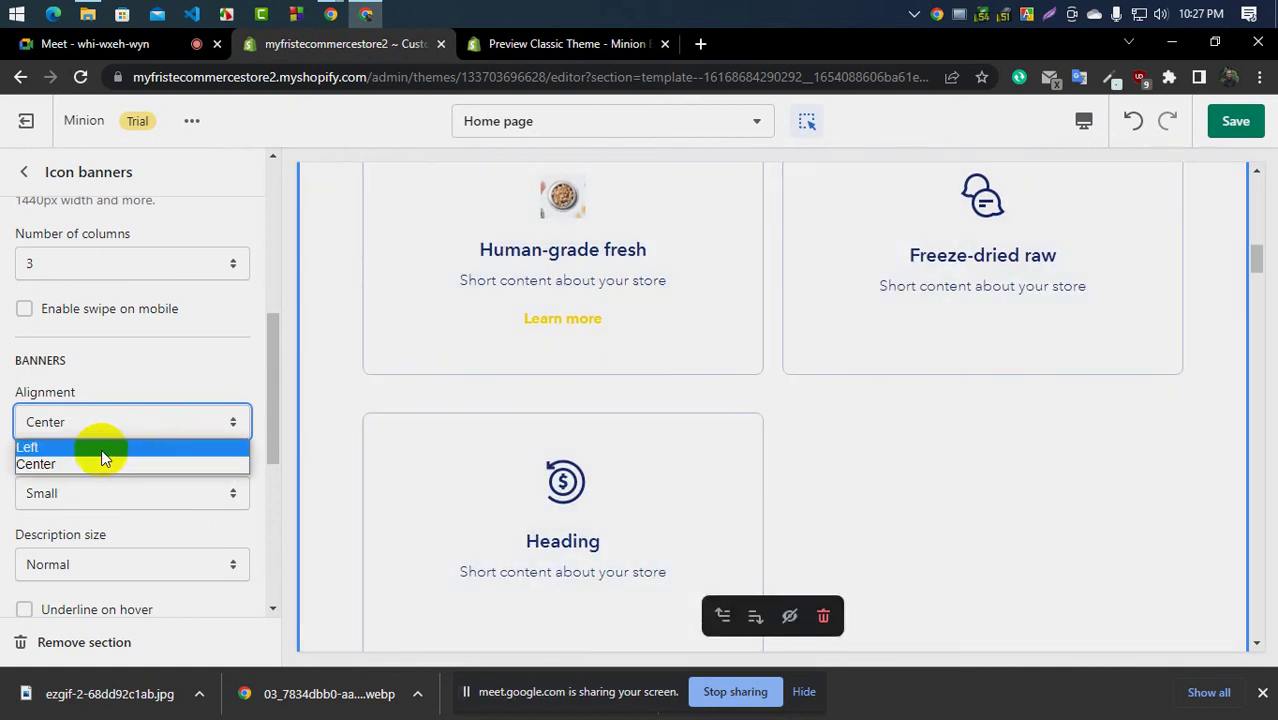
{"action": "left_click", "coordinate": [101, 450]}
Set the icon banners' heading size to Normal, enable underline on hover, and return to the section list
{"action": "left_click", "coordinate": [129, 491]}
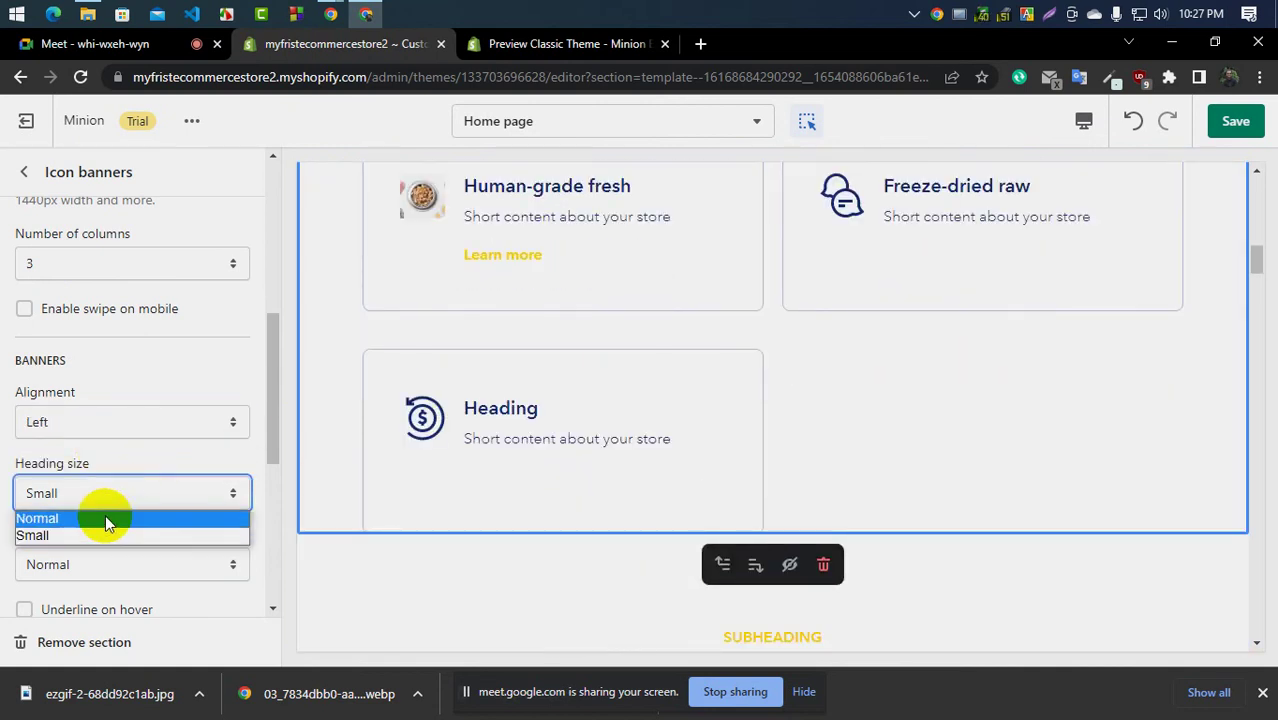
{"action": "left_click", "coordinate": [108, 519]}
{"action": "scroll", "coordinate": [104, 510], "scroll_direction": "down", "scroll_amount": 2}
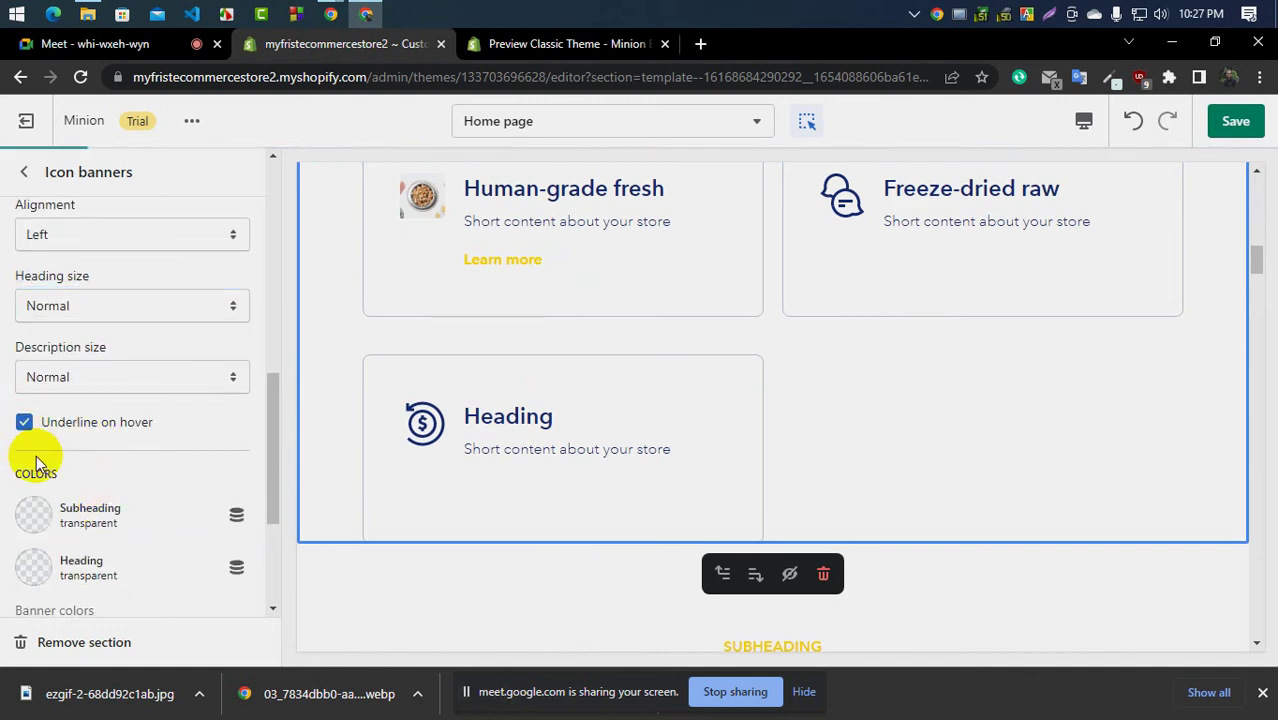
{"action": "scroll", "coordinate": [60, 462], "scroll_direction": "down", "scroll_amount": 3}
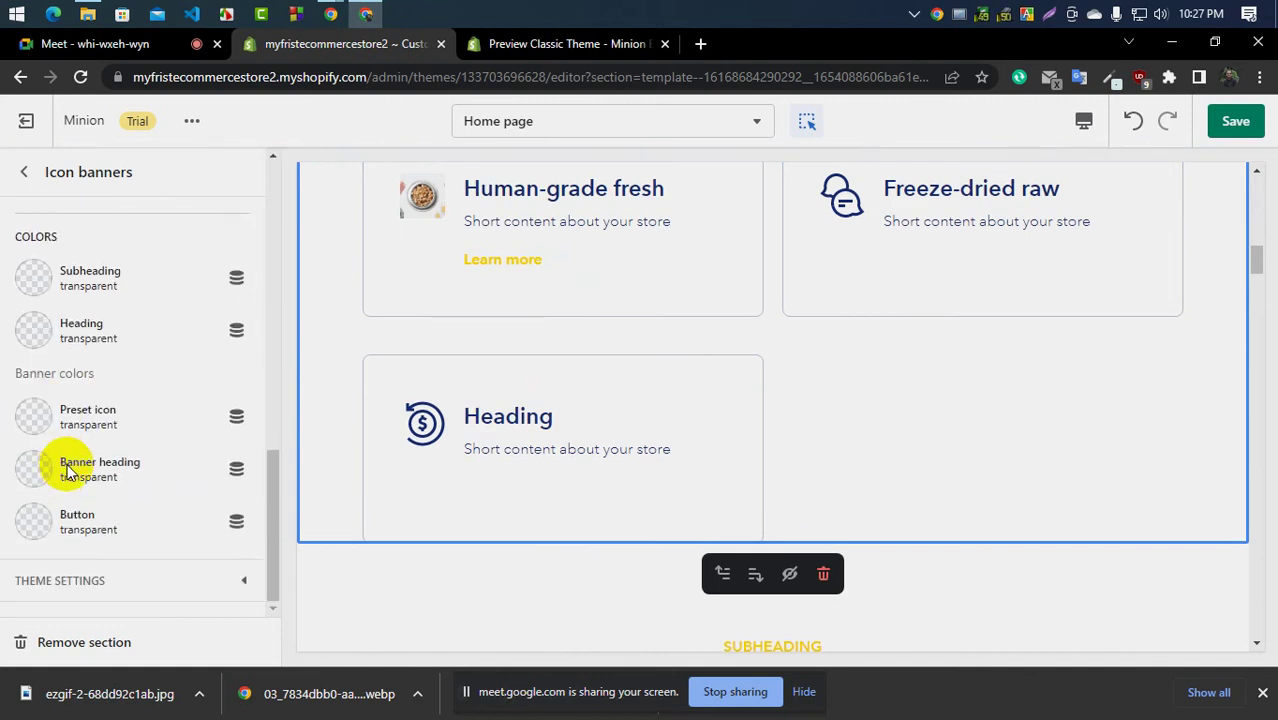
{"action": "scroll", "coordinate": [69, 465], "scroll_direction": "up", "scroll_amount": 12}
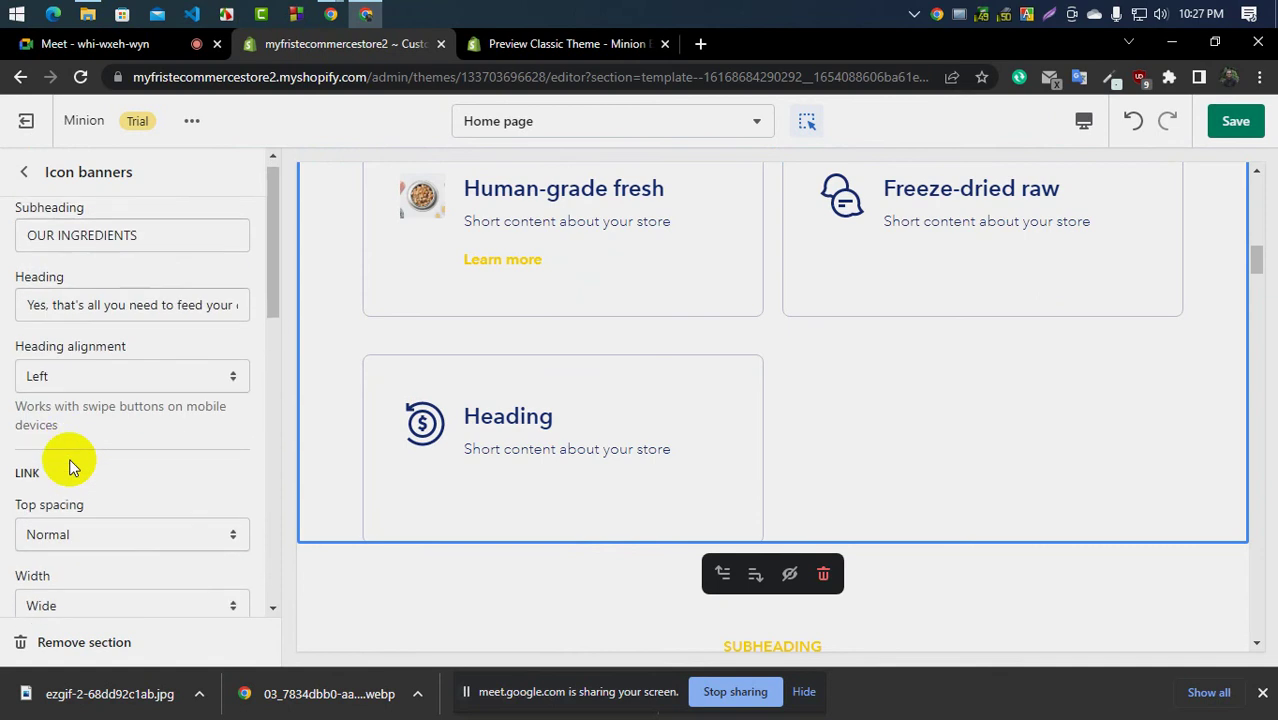
{"action": "left_click", "coordinate": [20, 173]}
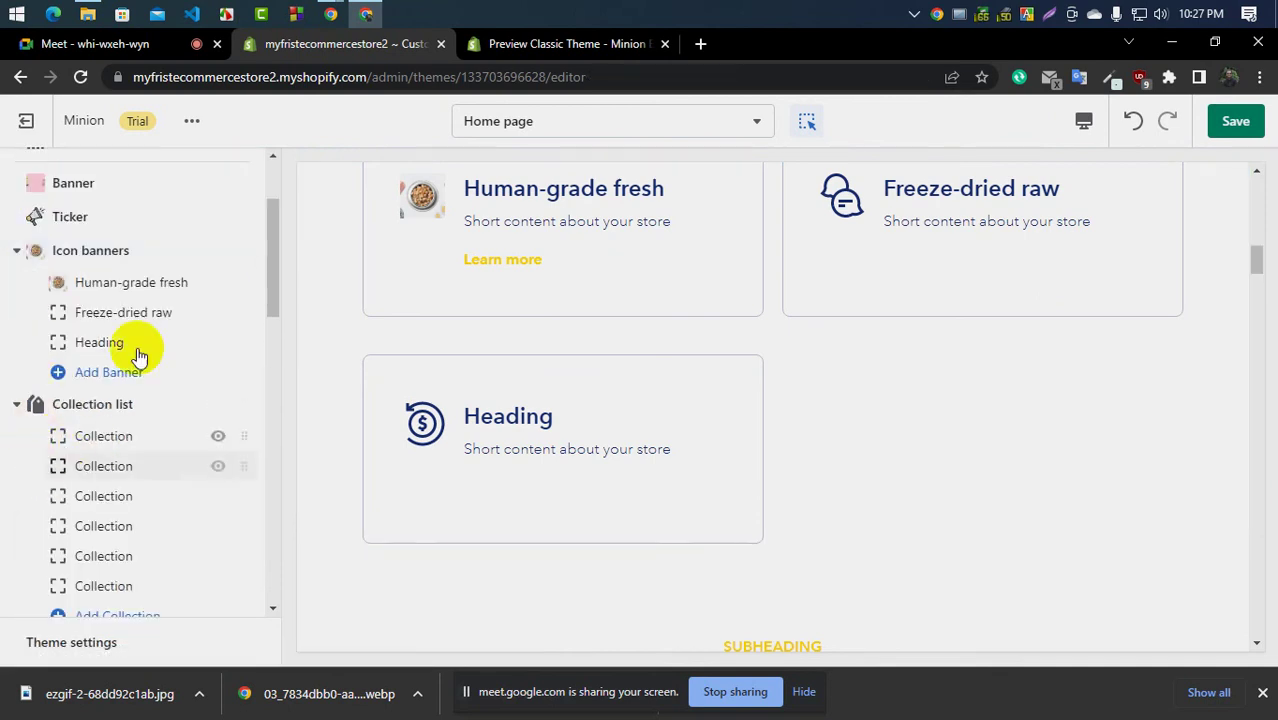
Open the Freeze-dried raw banner's settings and examine the Our Ingredients section in the Minion demo store
{"action": "left_click", "coordinate": [128, 312]}
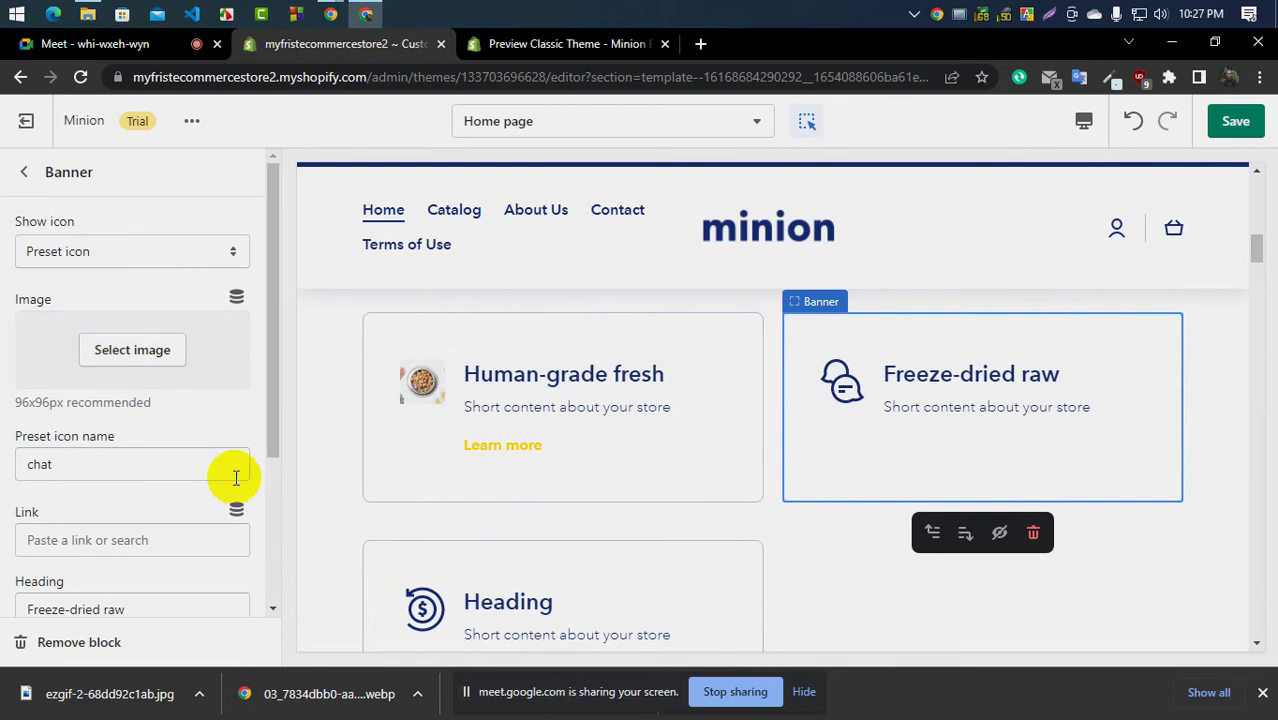
{"action": "left_click", "coordinate": [566, 42]}
{"action": "scroll", "coordinate": [561, 430], "scroll_direction": "down", "scroll_amount": 3}
{"action": "scroll", "coordinate": [522, 542], "scroll_direction": "up", "scroll_amount": 3}
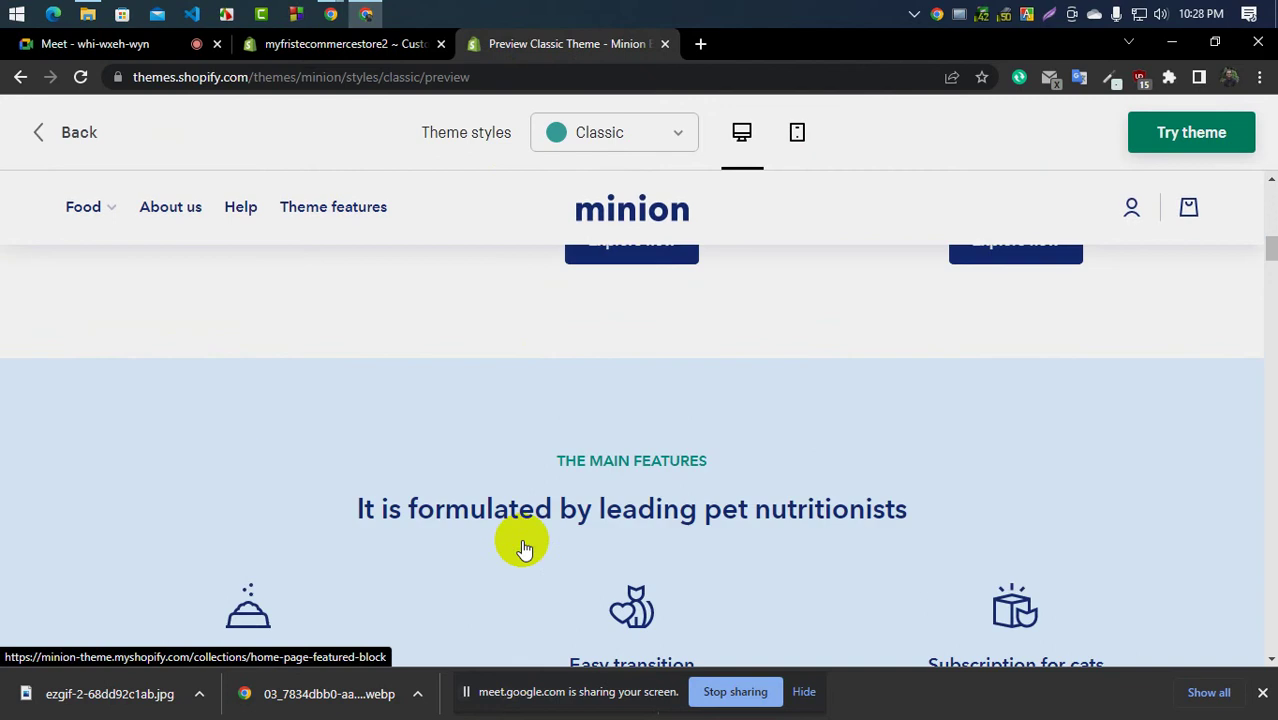
{"action": "scroll", "coordinate": [522, 538], "scroll_direction": "down", "scroll_amount": 1}
{"action": "scroll", "coordinate": [523, 539], "scroll_direction": "up", "scroll_amount": 5}
{"action": "scroll", "coordinate": [521, 537], "scroll_direction": "up", "scroll_amount": 1}
{"action": "scroll", "coordinate": [391, 466], "scroll_direction": "down", "scroll_amount": 2}
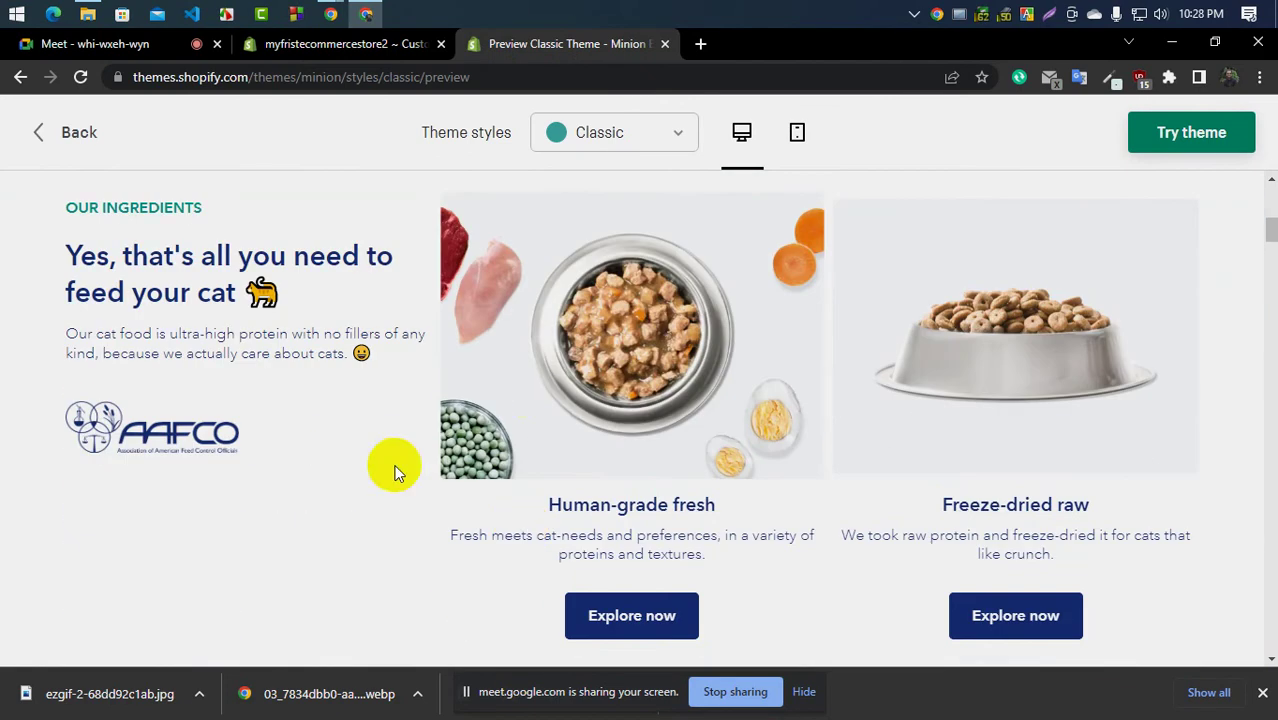
{"action": "scroll", "coordinate": [797, 457], "scroll_direction": "down", "scroll_amount": 3}
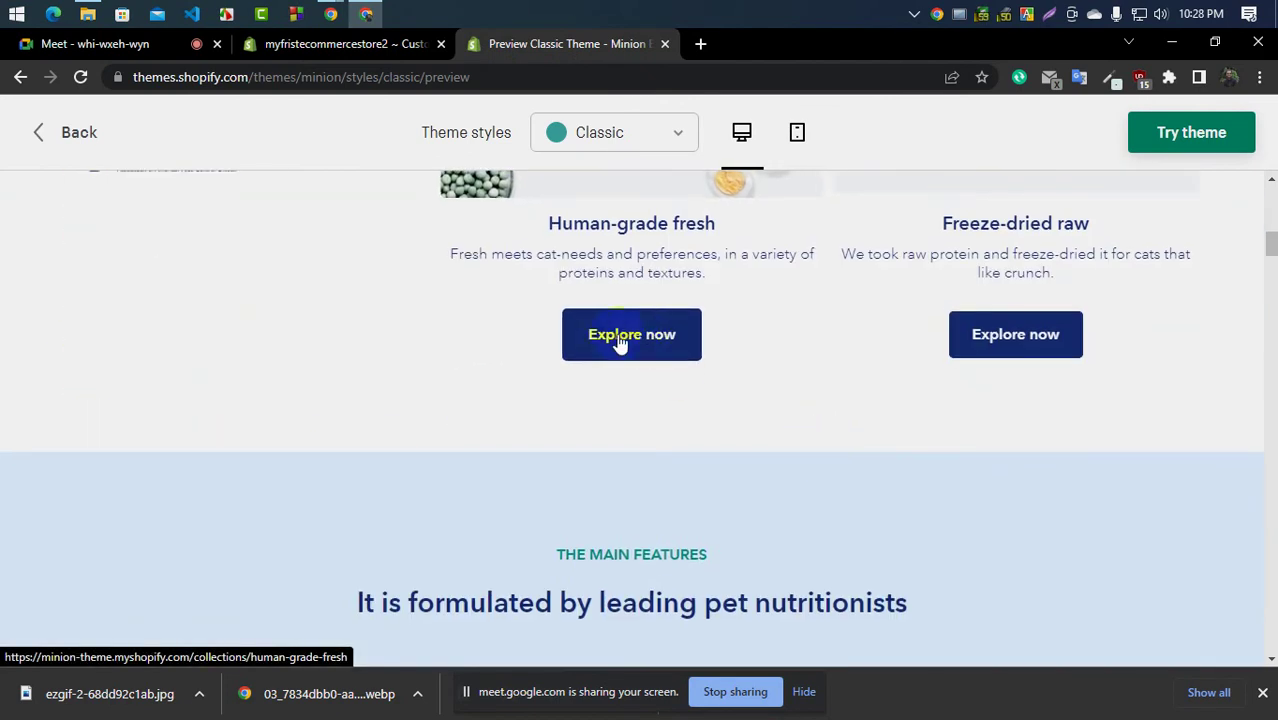
{"action": "scroll", "coordinate": [768, 375], "scroll_direction": "down", "scroll_amount": 1}
{"action": "scroll", "coordinate": [528, 456], "scroll_direction": "up", "scroll_amount": 4}
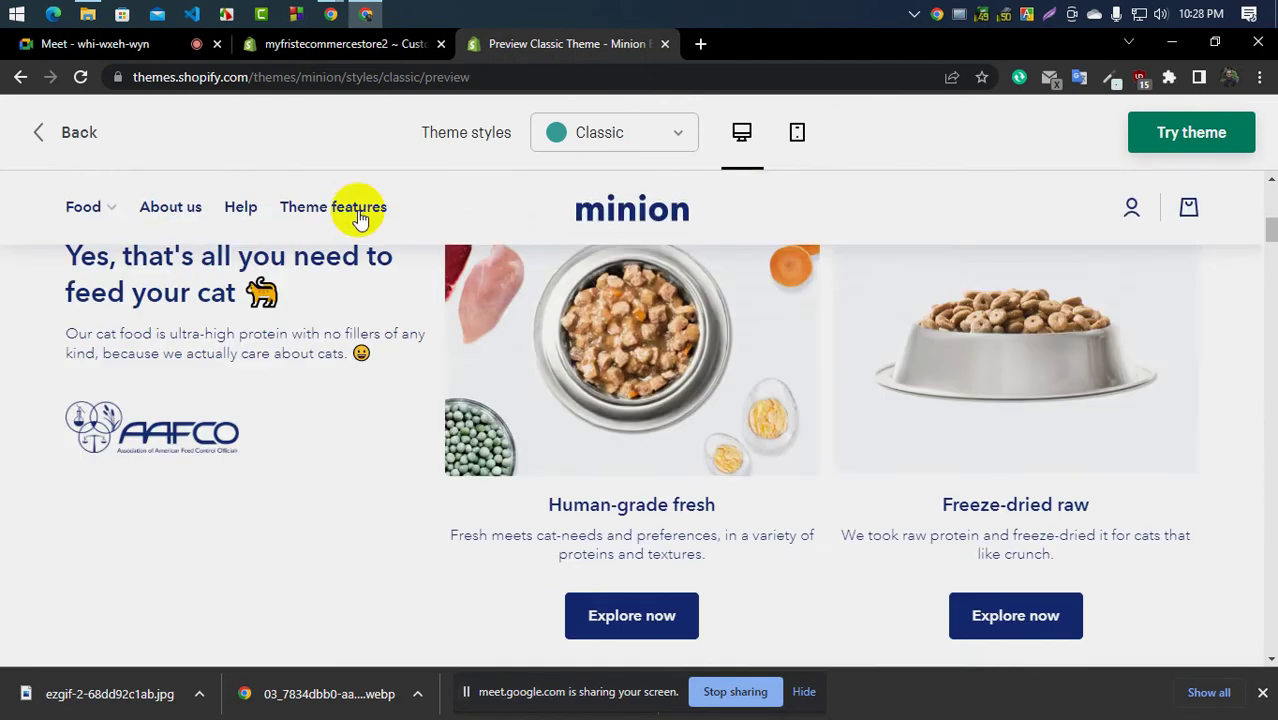
Compare the Freeze-dried raw banner with the Minion demo store and set its button name to Buy Now
{"action": "left_click", "coordinate": [300, 43]}
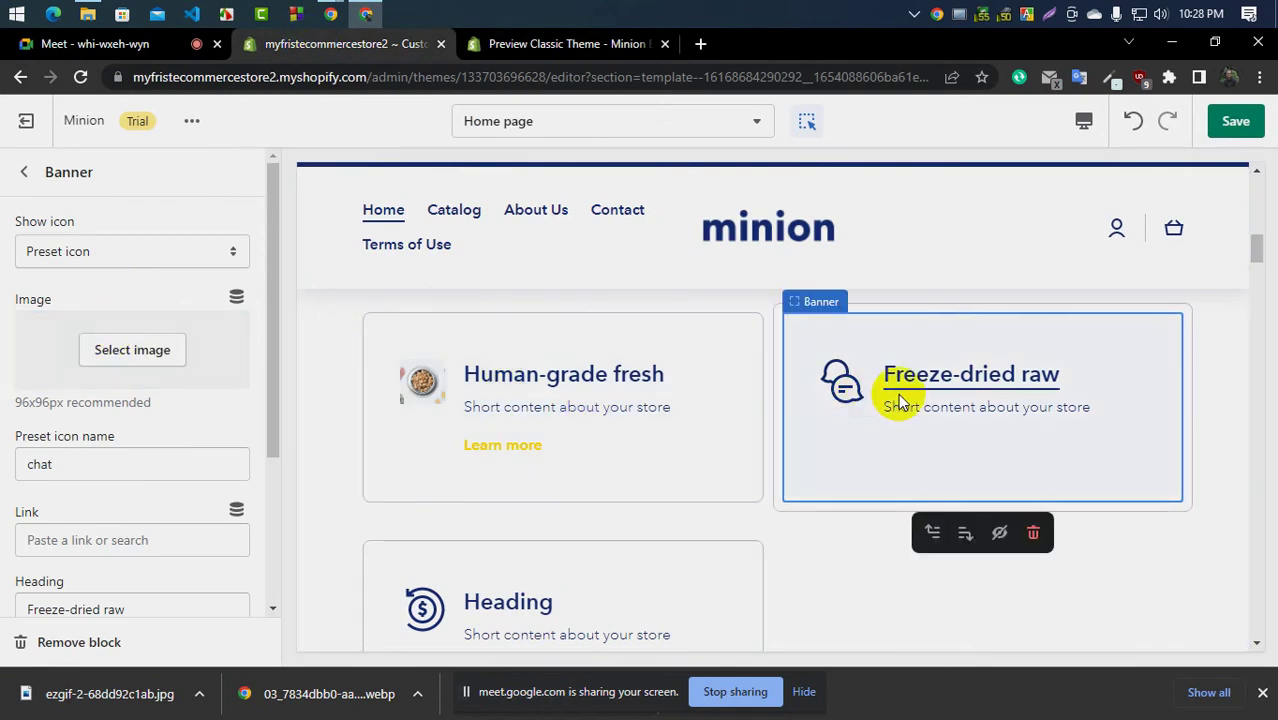
{"action": "left_click", "coordinate": [548, 46]}
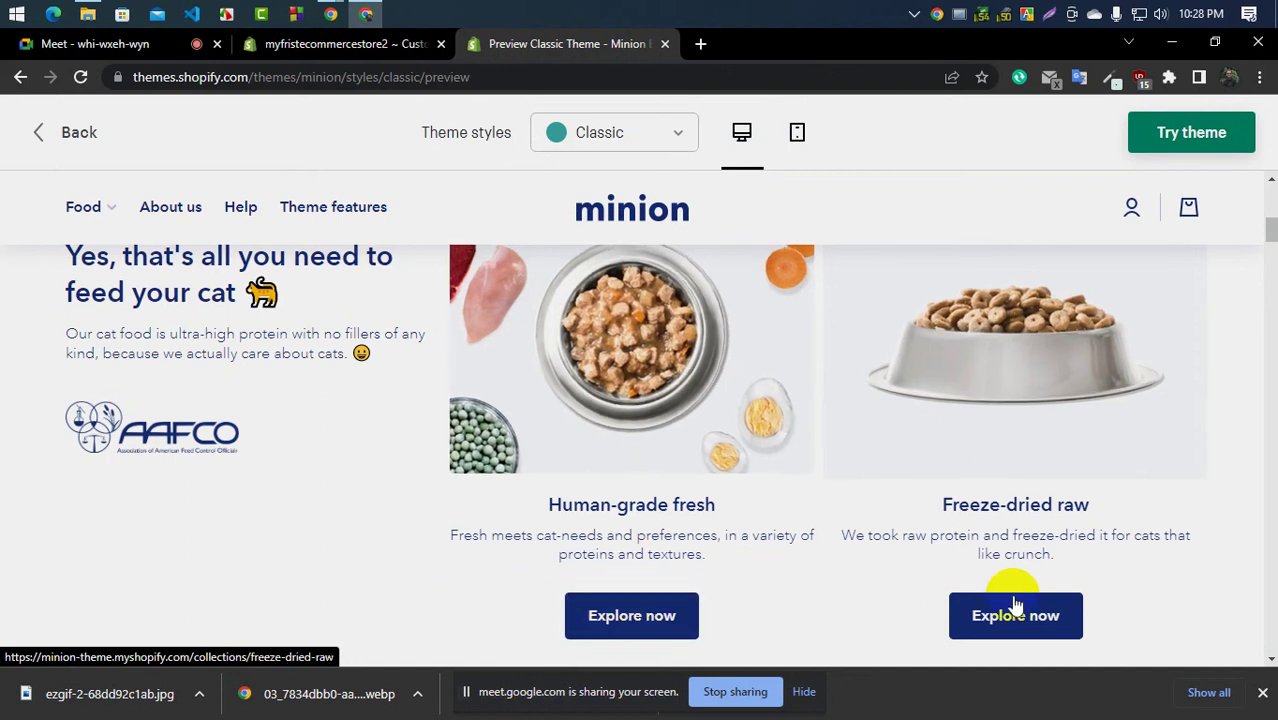
{"action": "left_click", "coordinate": [305, 42]}
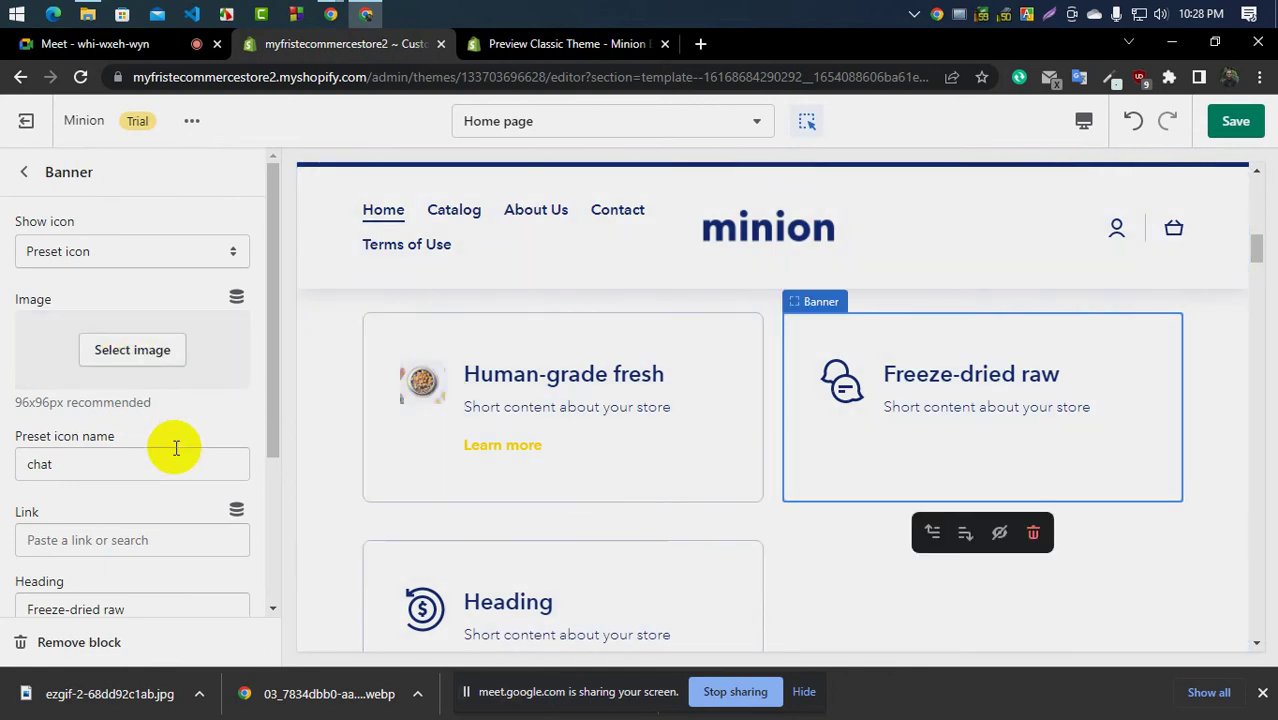
{"action": "left_click", "coordinate": [97, 477]}
{"action": "left_click", "coordinate": [108, 545]}
{"action": "scroll", "coordinate": [108, 541], "scroll_direction": "down", "scroll_amount": 2}
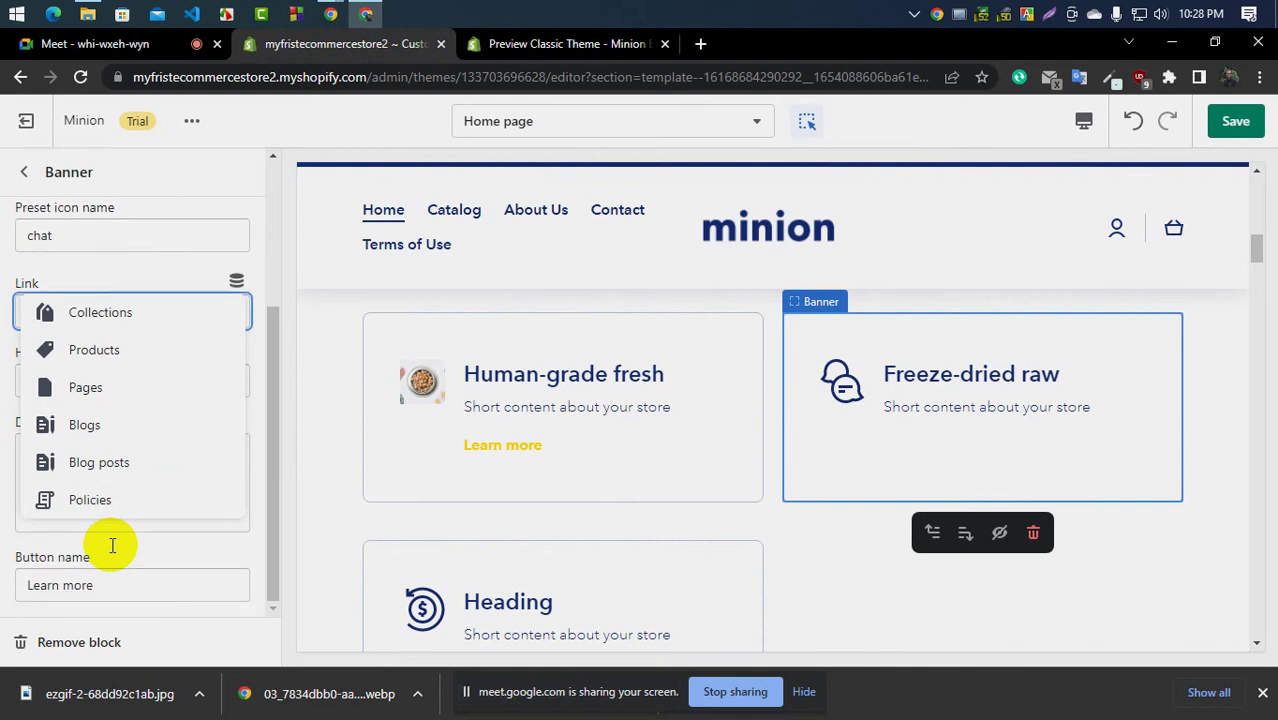
{"action": "left_click", "coordinate": [165, 585]}
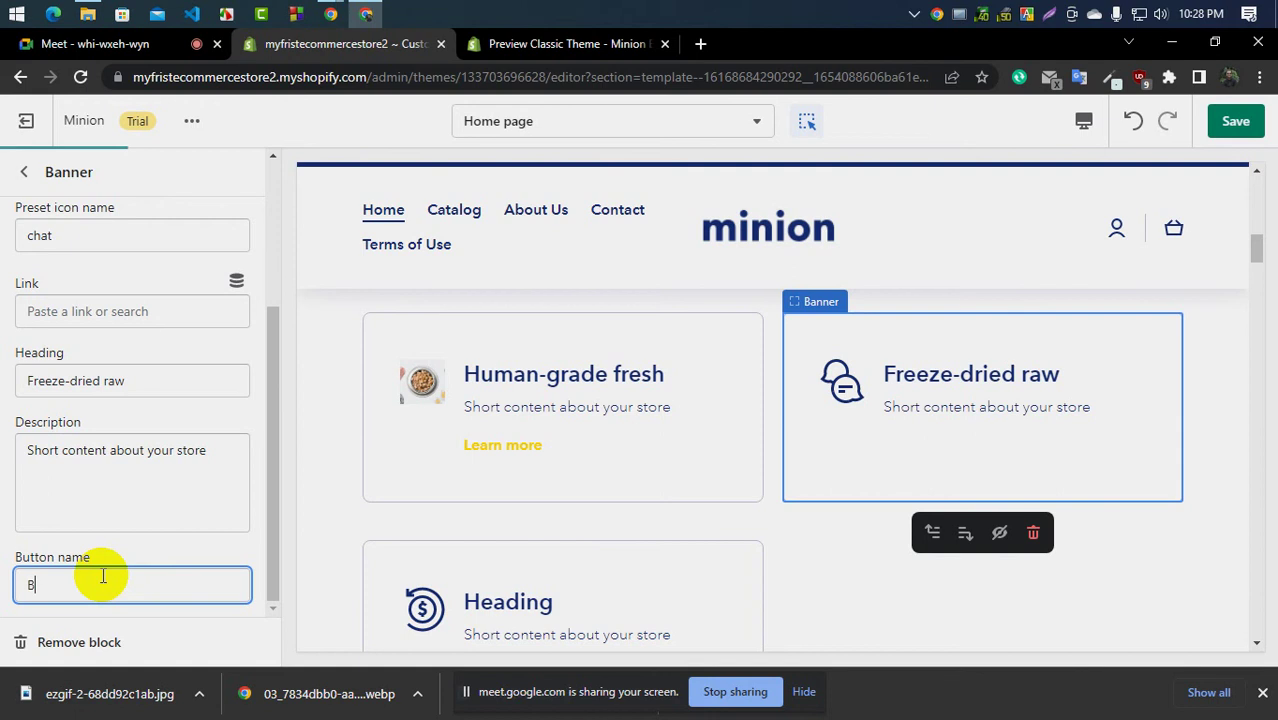
{"action": "type", "text": "Buy Now"}
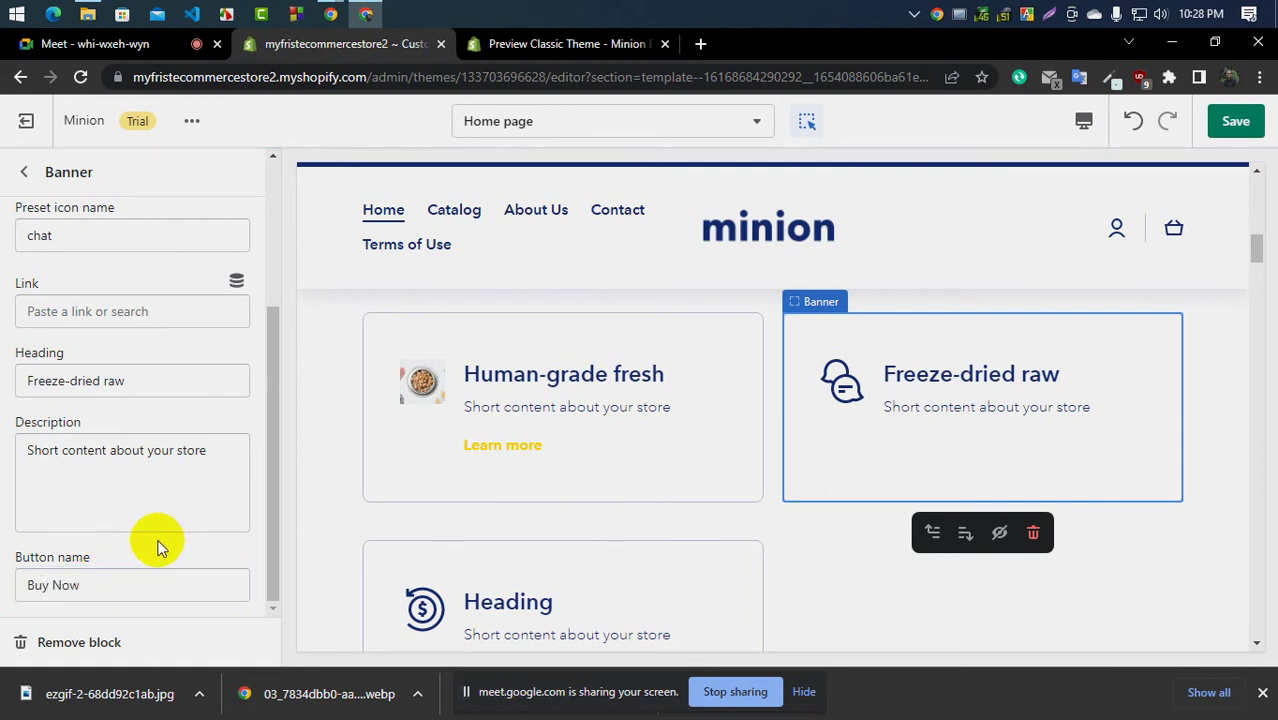
{"action": "scroll", "coordinate": [102, 556], "scroll_direction": "up", "scroll_amount": 3}
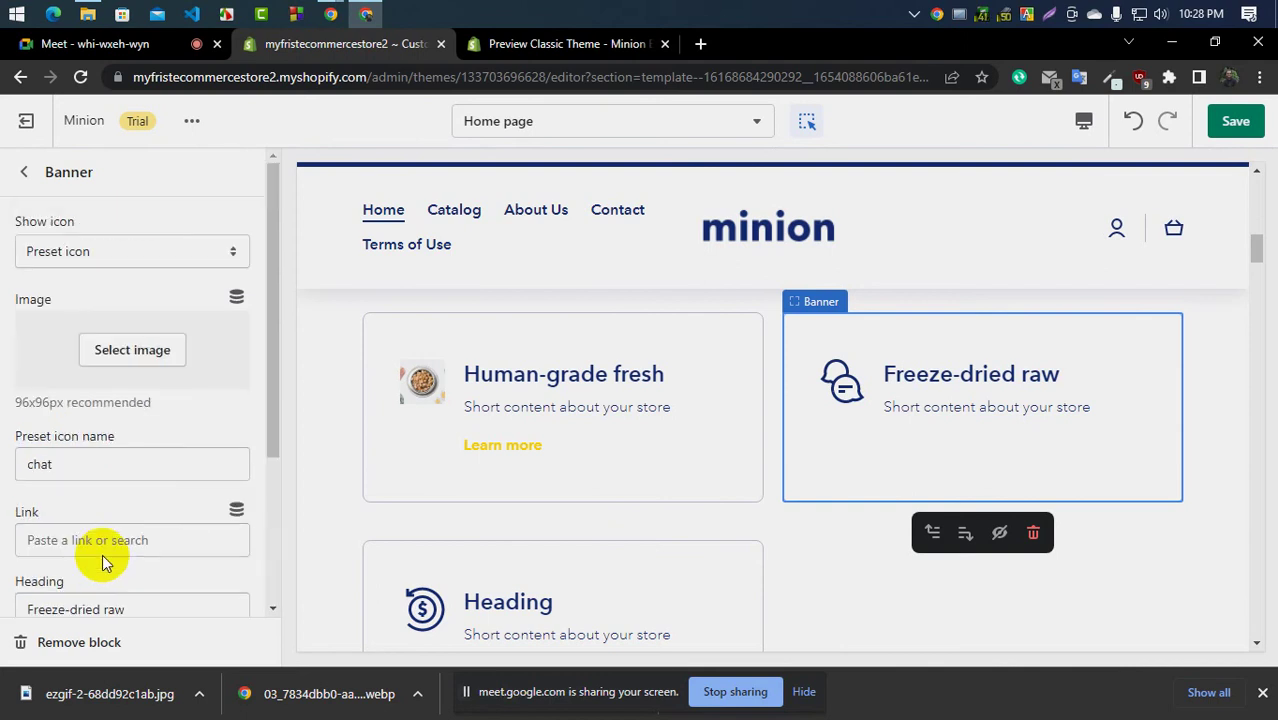
Link the Freeze-dried raw banner to the 2pcs set Simple Open Rings product and return to the section list
{"action": "left_click", "coordinate": [17, 170]}
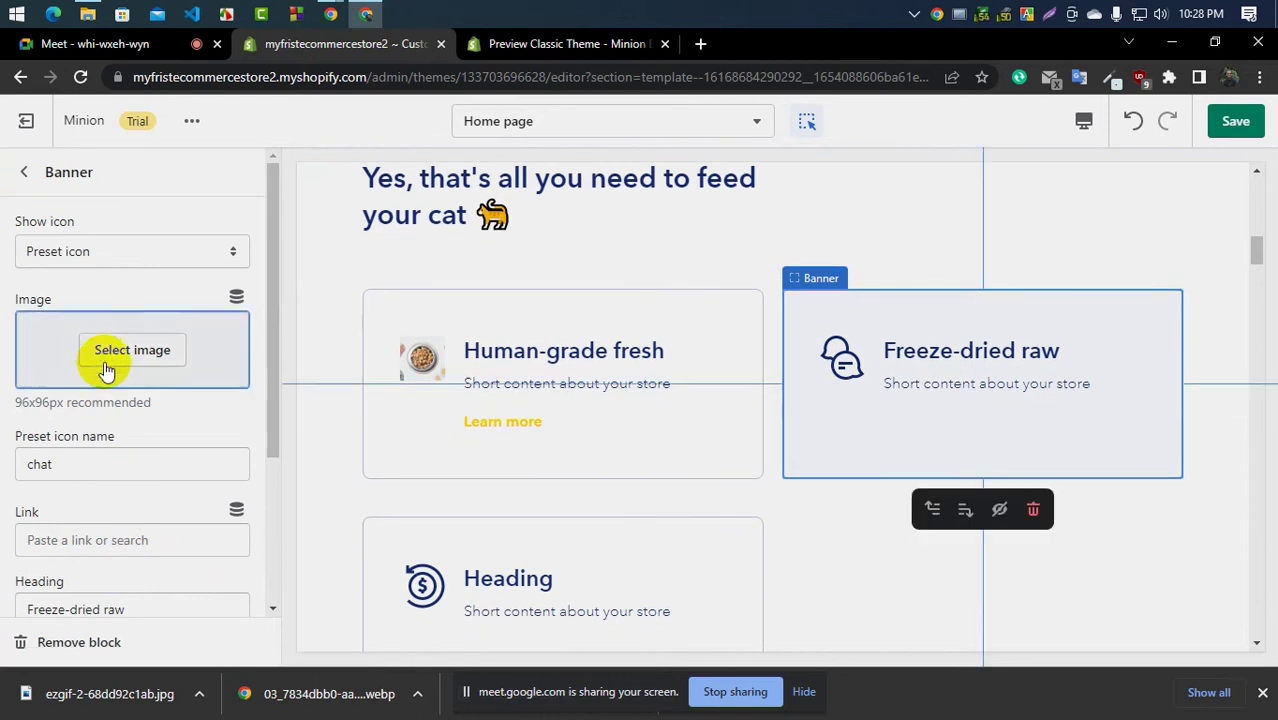
{"action": "scroll", "coordinate": [106, 365], "scroll_direction": "down", "scroll_amount": 2}
{"action": "scroll", "coordinate": [587, 470], "scroll_direction": "down", "scroll_amount": 3}
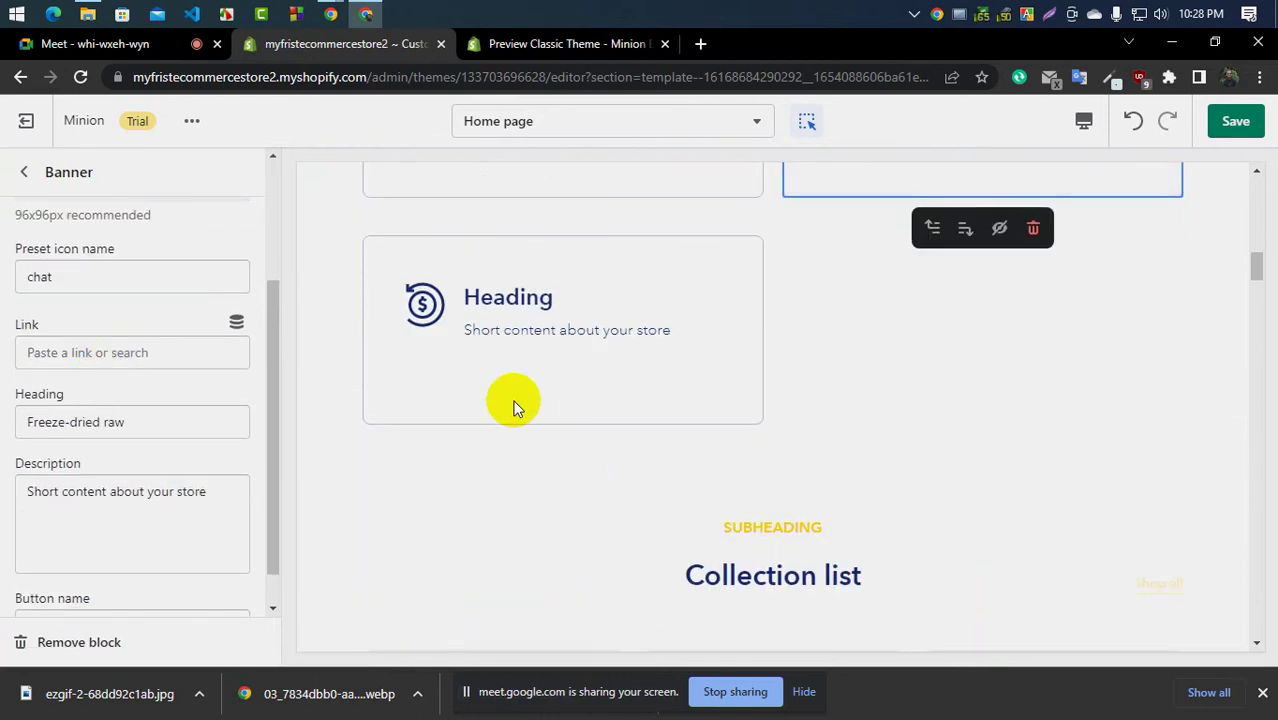
{"action": "scroll", "coordinate": [337, 414], "scroll_direction": "up", "scroll_amount": 1}
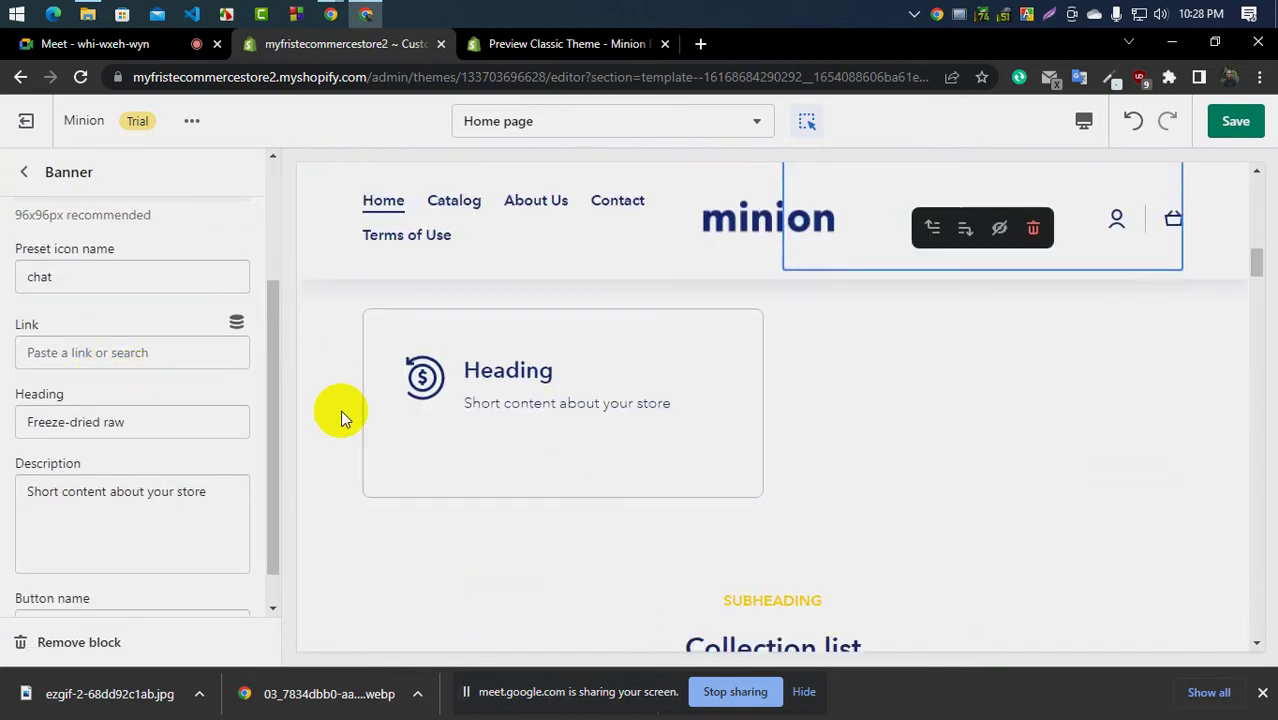
{"action": "left_click", "coordinate": [73, 356]}
{"action": "scroll", "coordinate": [570, 418], "scroll_direction": "up", "scroll_amount": 3}
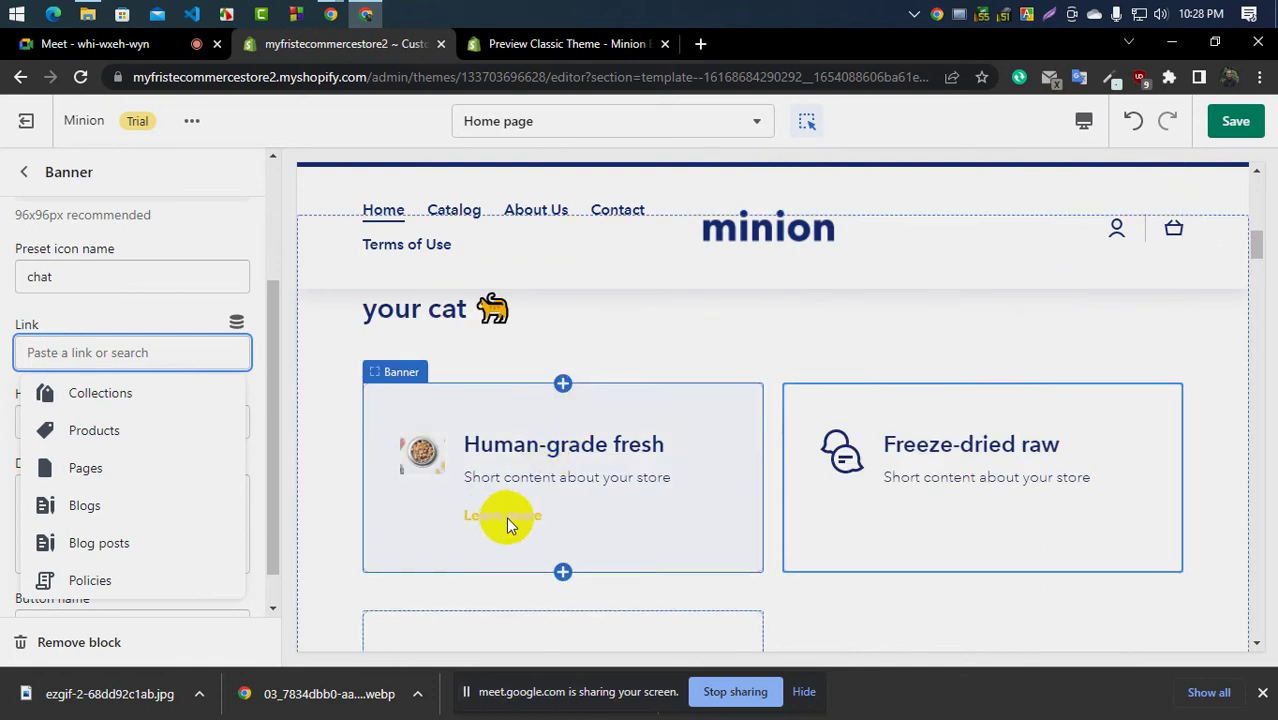
{"action": "left_click", "coordinate": [96, 432]}
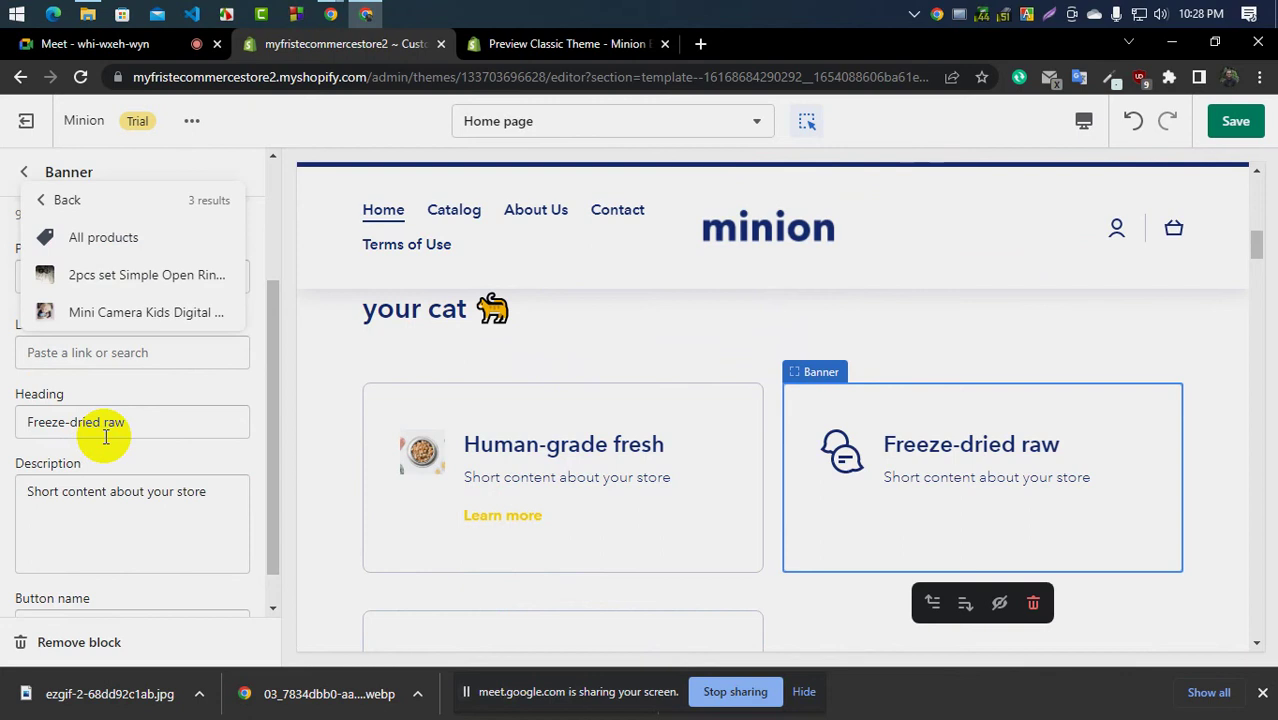
{"action": "left_click", "coordinate": [105, 274]}
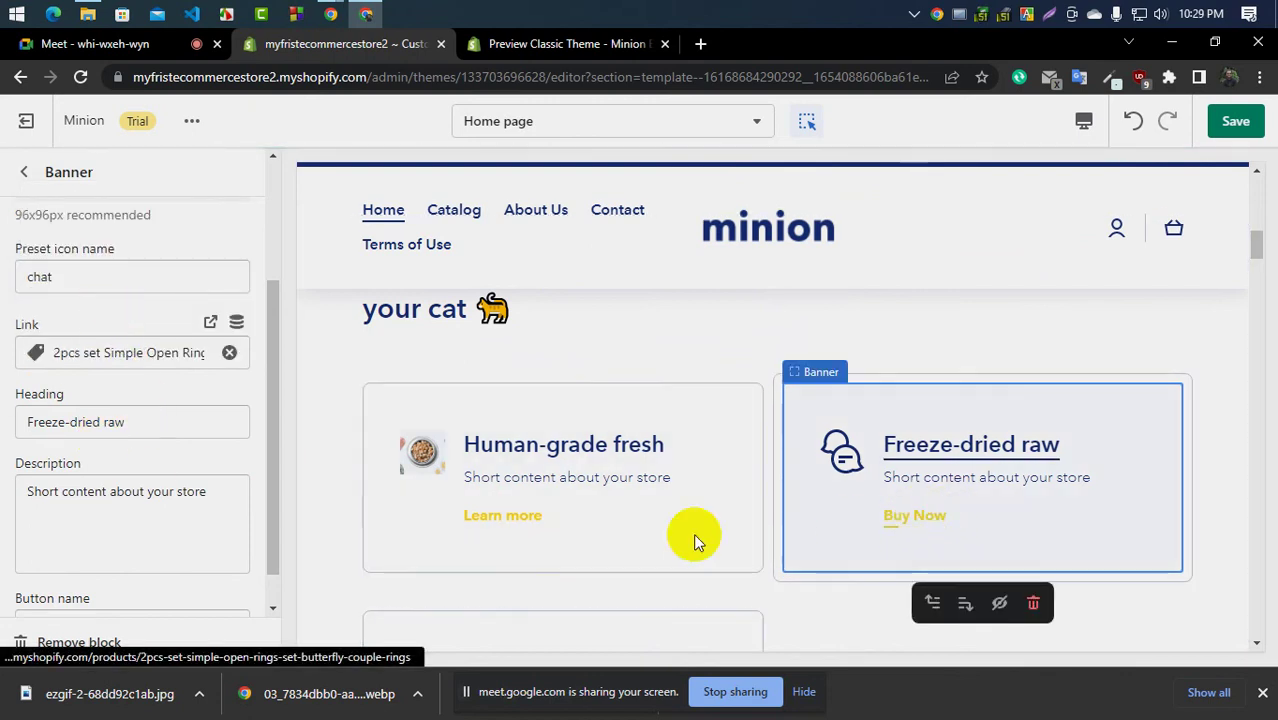
{"action": "left_click", "coordinate": [25, 172]}
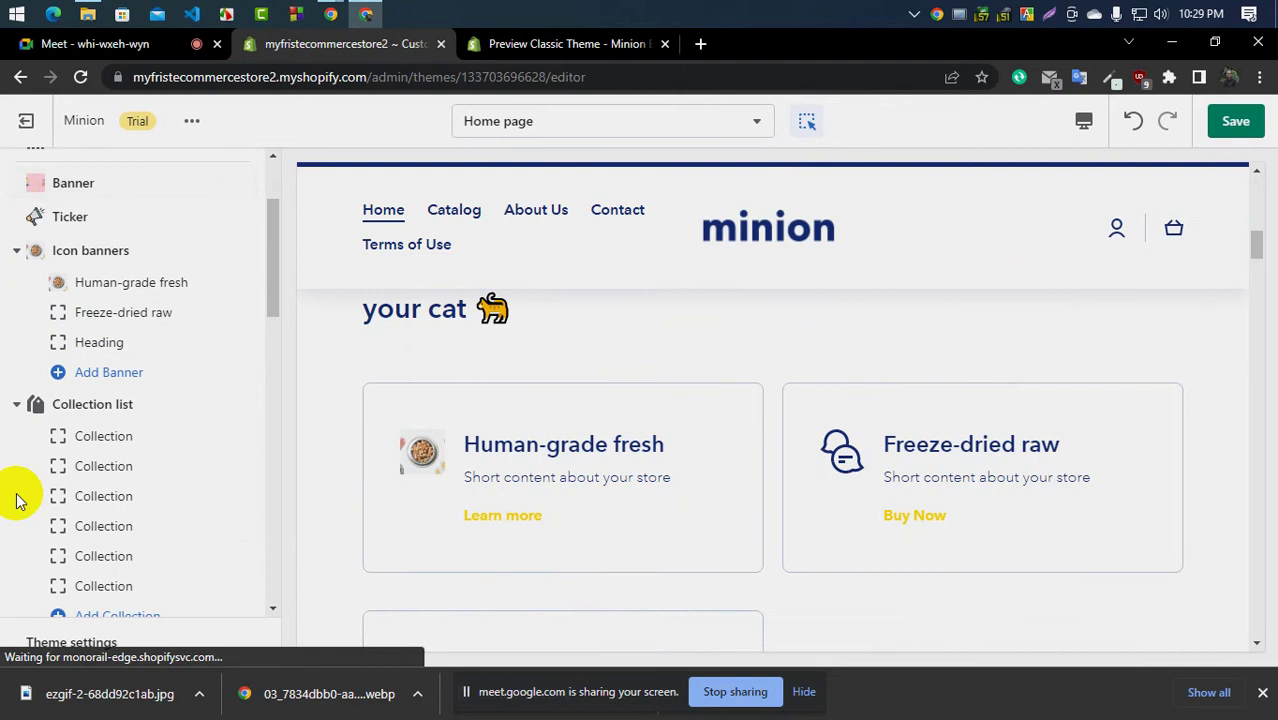
Link the third icon banner, Heading, to the 2pcs set Simple Open Rings product and set its button name to Buy Now
{"action": "left_click", "coordinate": [99, 342]}
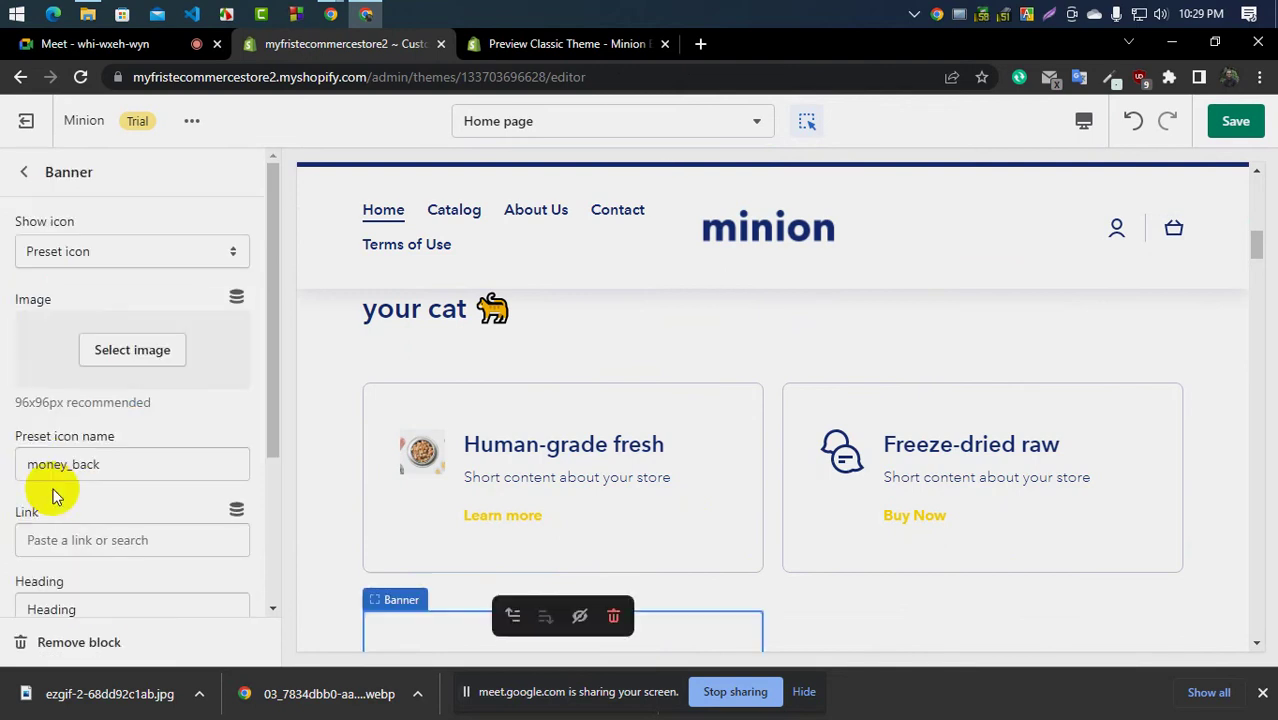
{"action": "scroll", "coordinate": [105, 400], "scroll_direction": "down", "scroll_amount": 1}
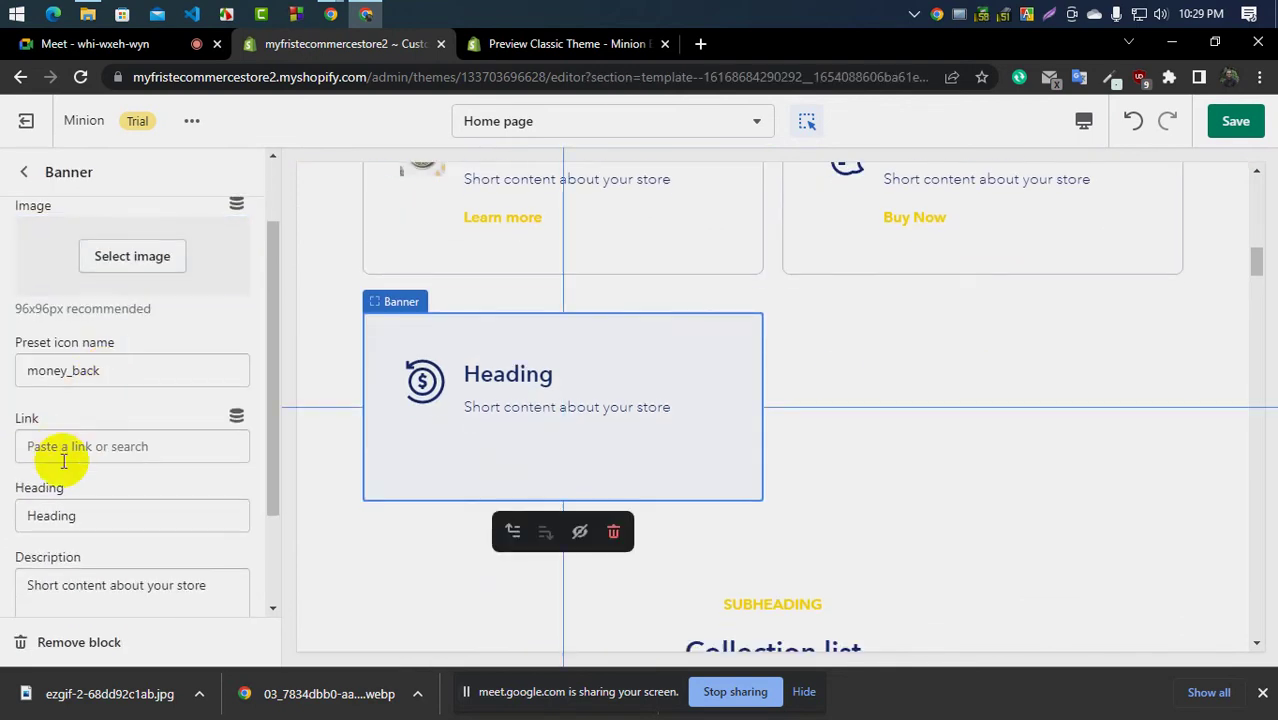
{"action": "scroll", "coordinate": [63, 461], "scroll_direction": "down", "scroll_amount": 1}
{"action": "left_click", "coordinate": [95, 353]}
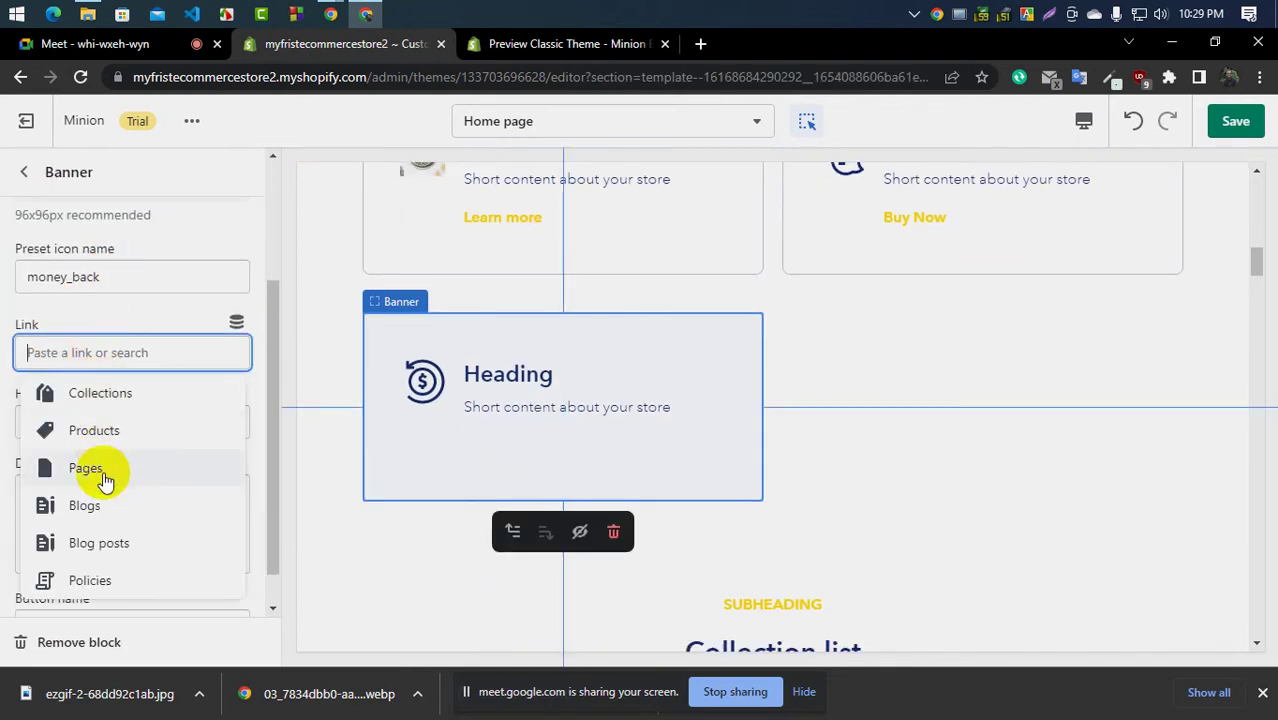
{"action": "left_click", "coordinate": [96, 430]}
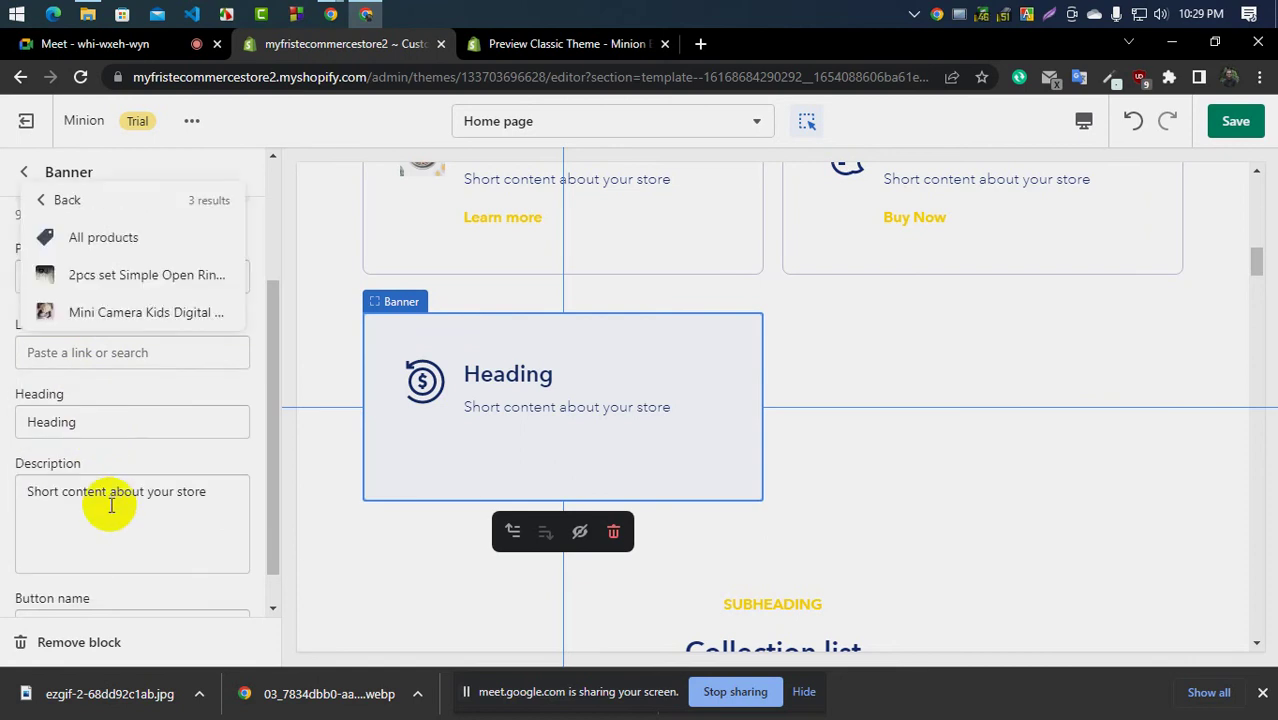
{"action": "left_click", "coordinate": [152, 276]}
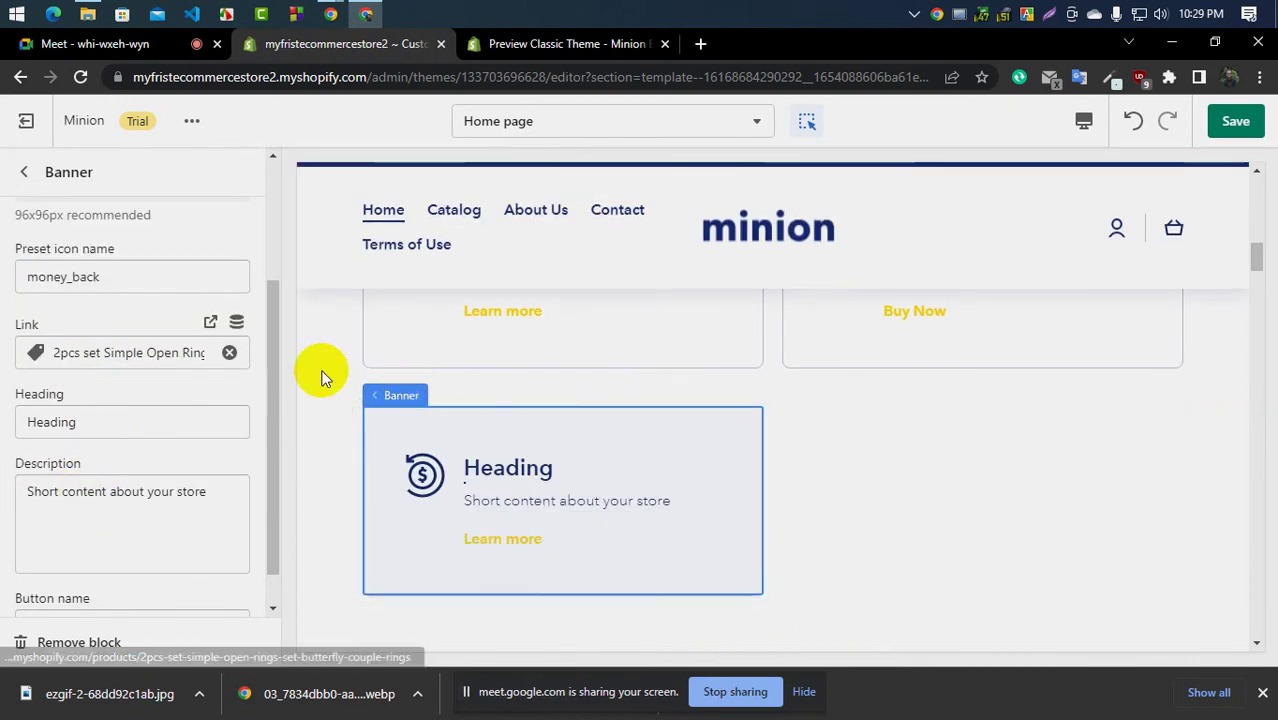
{"action": "scroll", "coordinate": [91, 424], "scroll_direction": "down", "scroll_amount": 1}
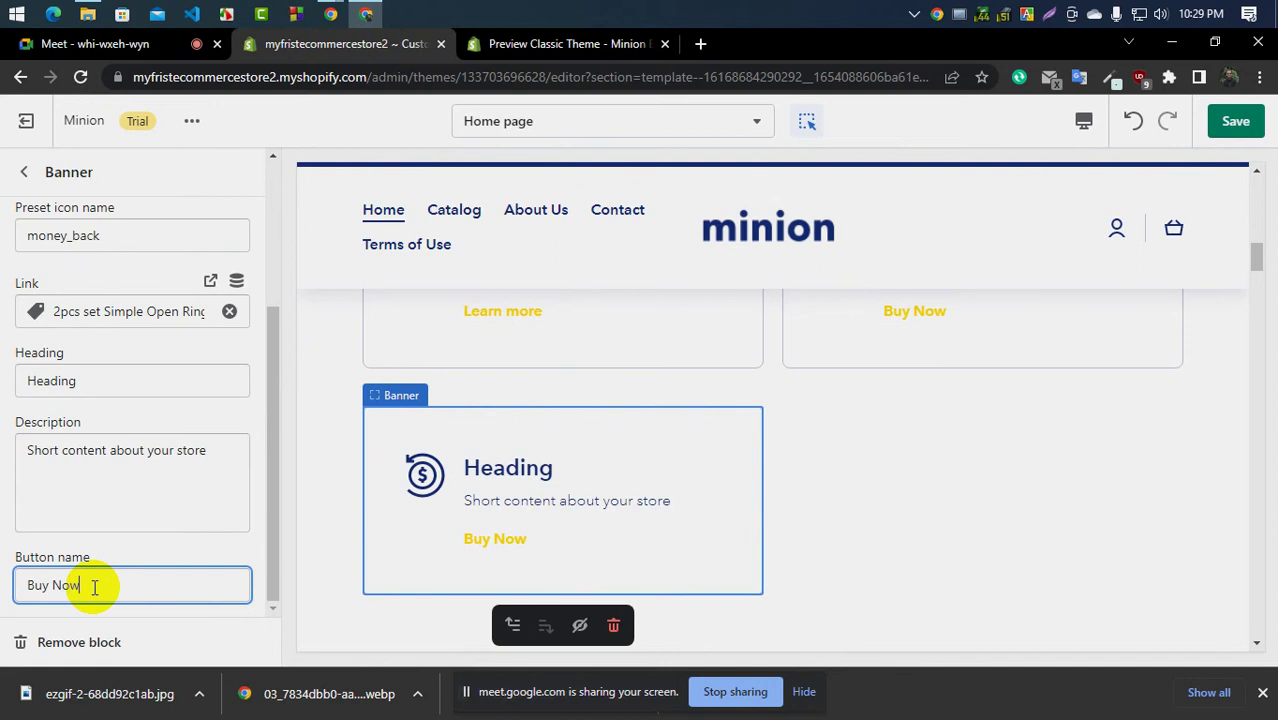
{"action": "left_click", "coordinate": [20, 512]}
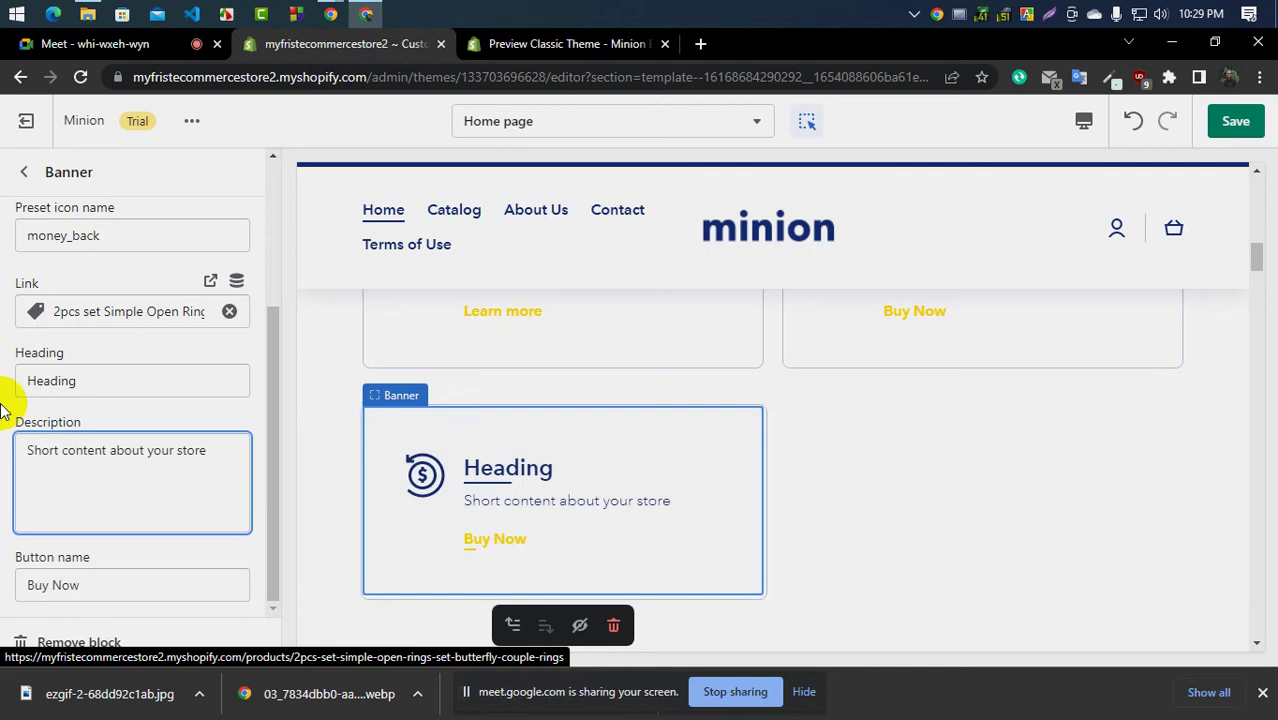
Examine the Heading banner's link types, Show icon options and preset icon name, and return to the section list
{"action": "left_click", "coordinate": [104, 311]}
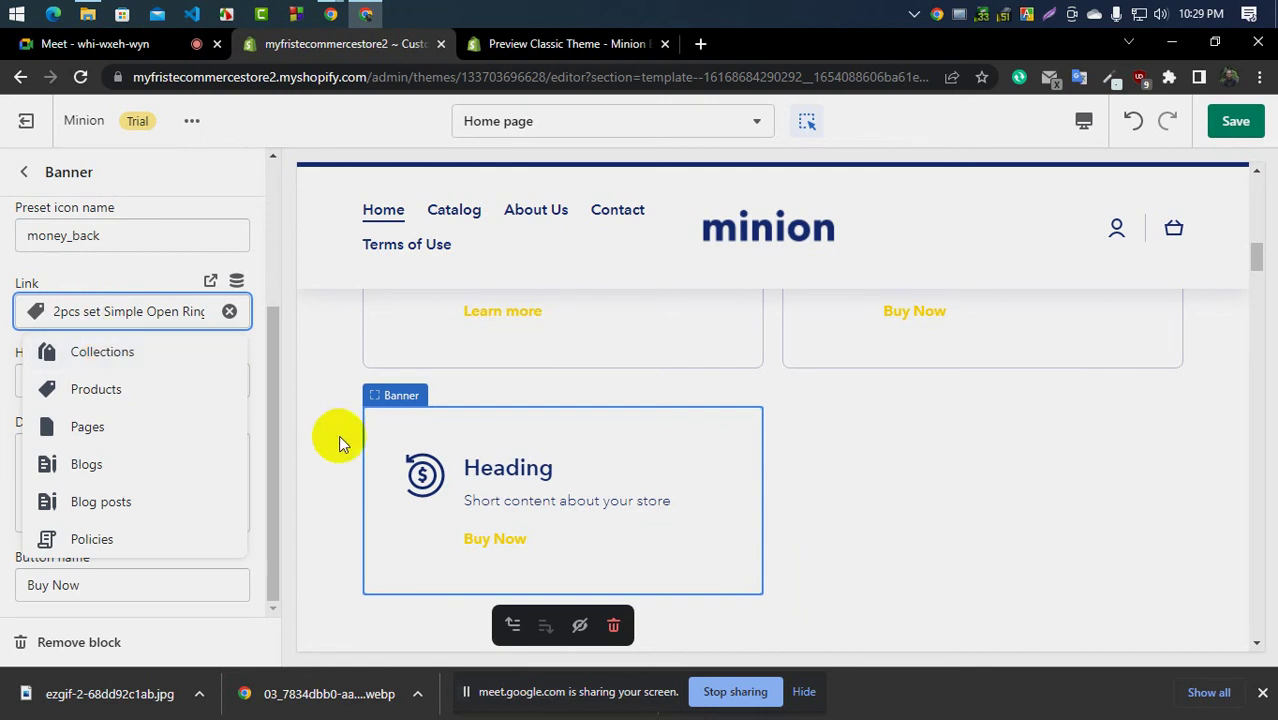
{"action": "left_click", "coordinate": [3, 370]}
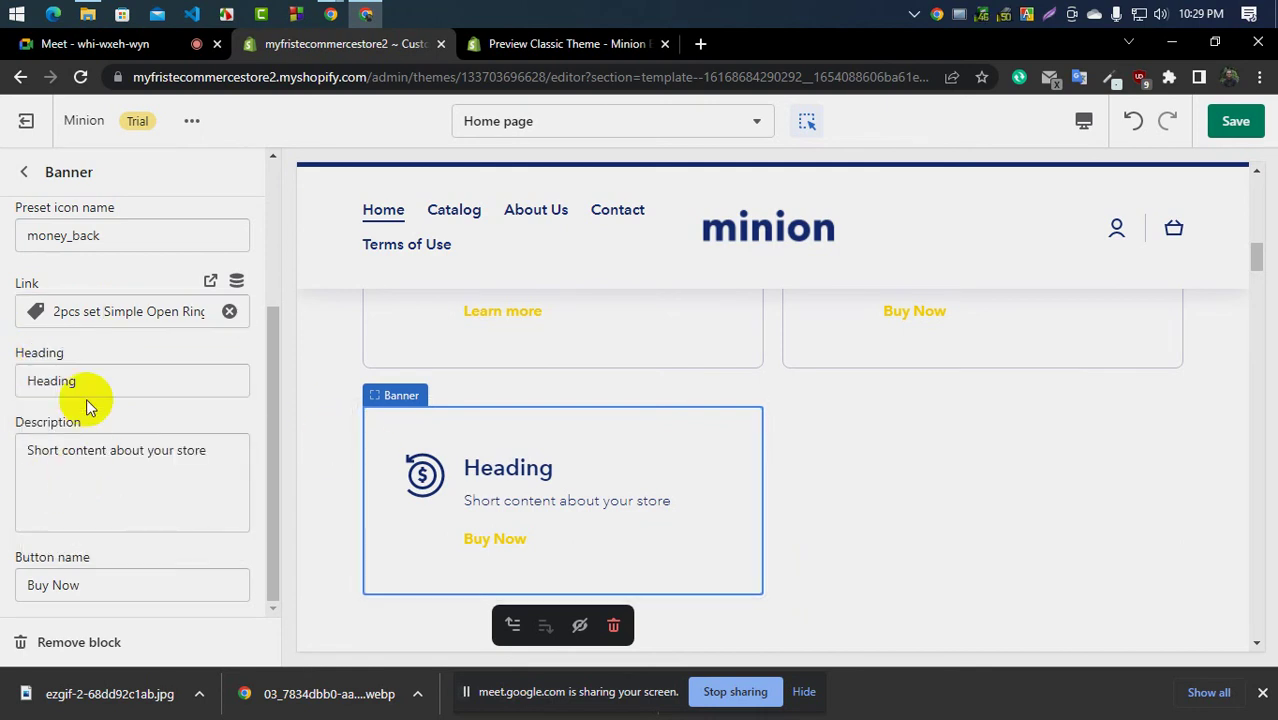
{"action": "scroll", "coordinate": [91, 357], "scroll_direction": "up", "scroll_amount": 2}
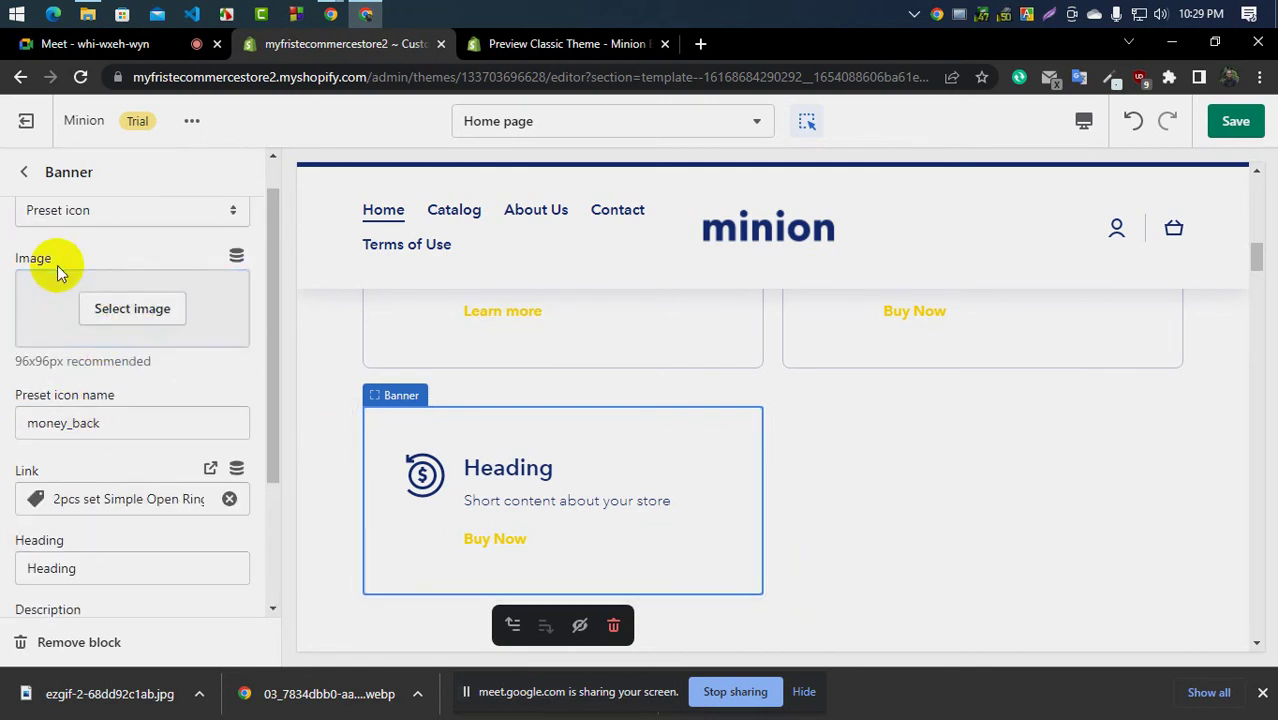
{"action": "scroll", "coordinate": [57, 265], "scroll_direction": "up", "scroll_amount": 1}
{"action": "left_click", "coordinate": [93, 255]}
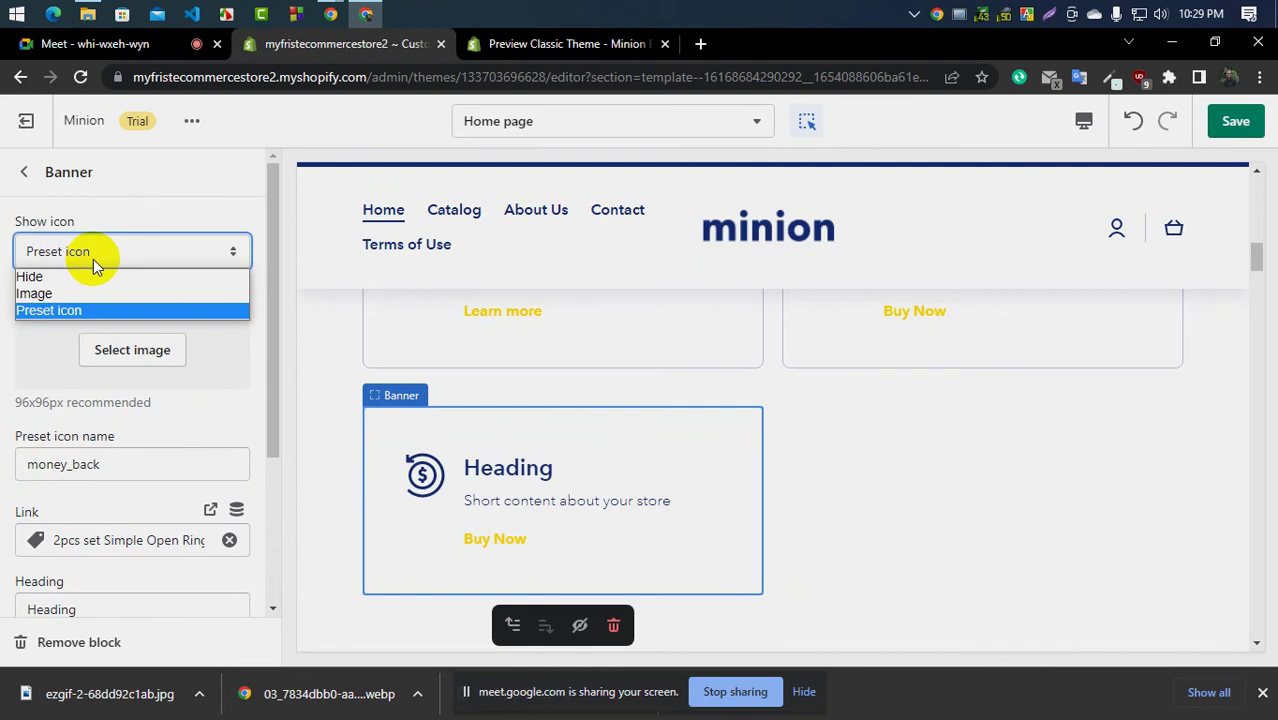
{"action": "left_click", "coordinate": [3, 323]}
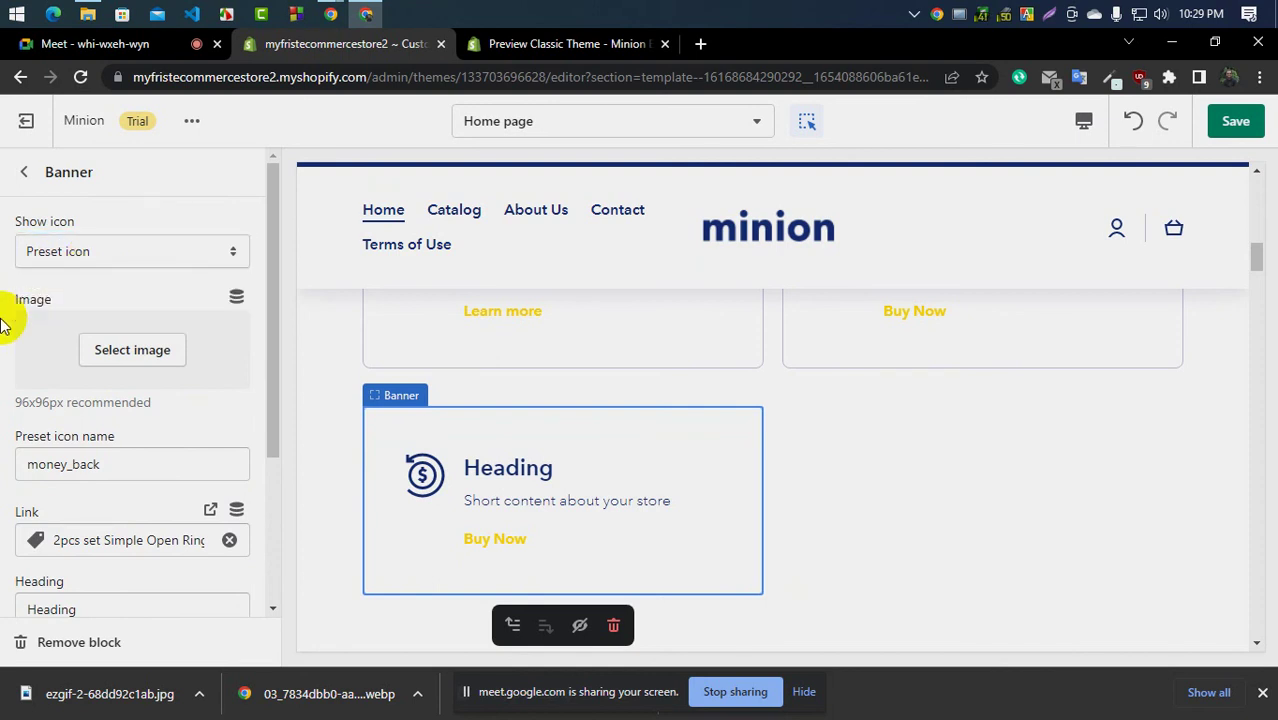
{"action": "left_click", "coordinate": [63, 256]}
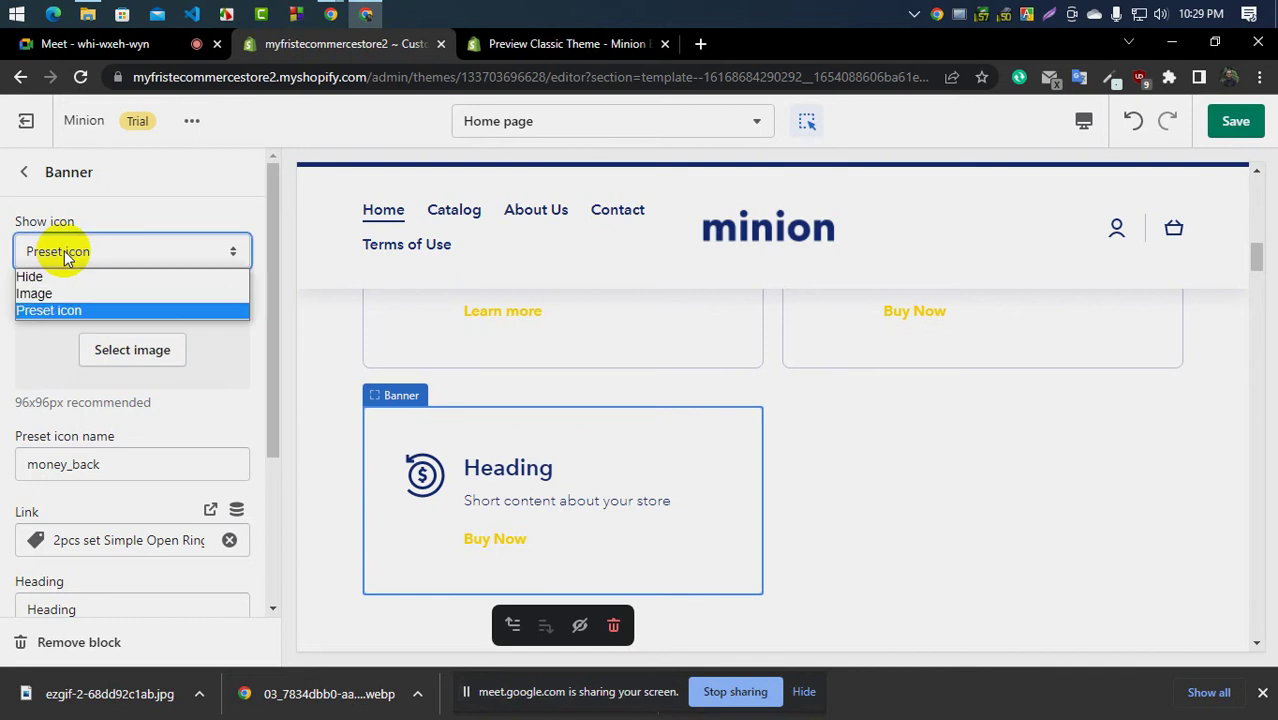
{"action": "left_click", "coordinate": [64, 256]}
{"action": "left_click", "coordinate": [93, 463]}
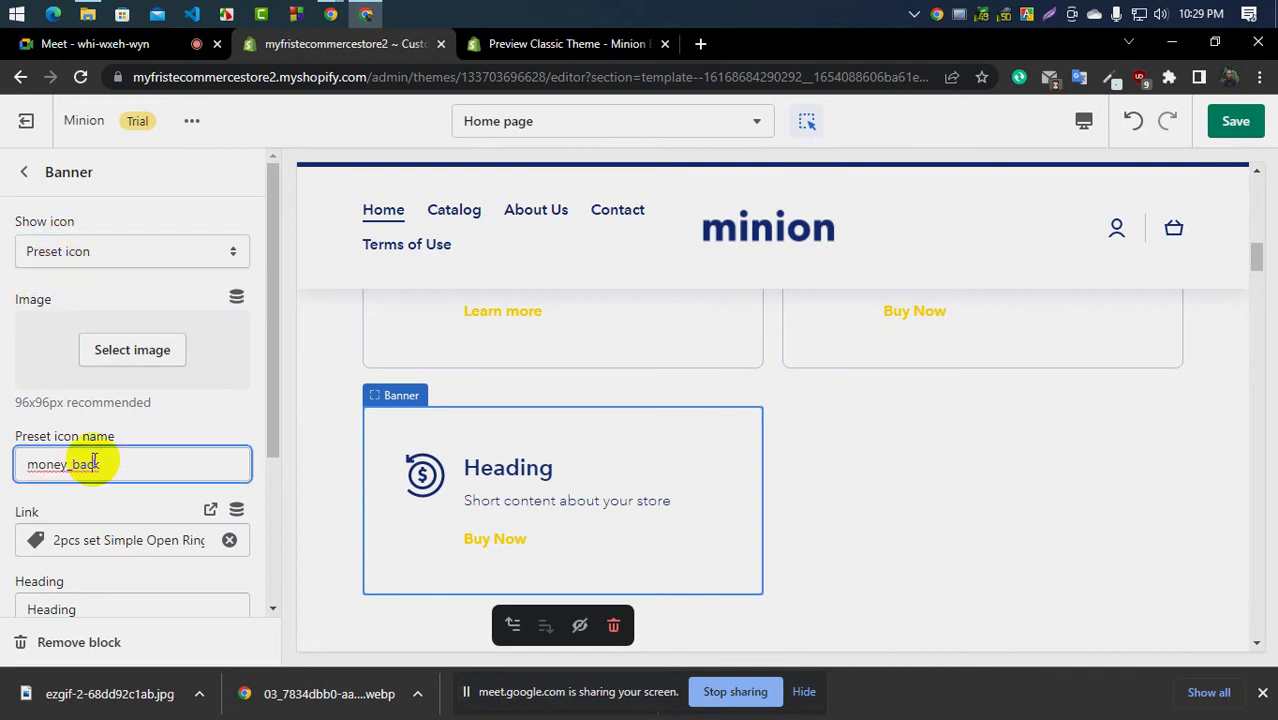
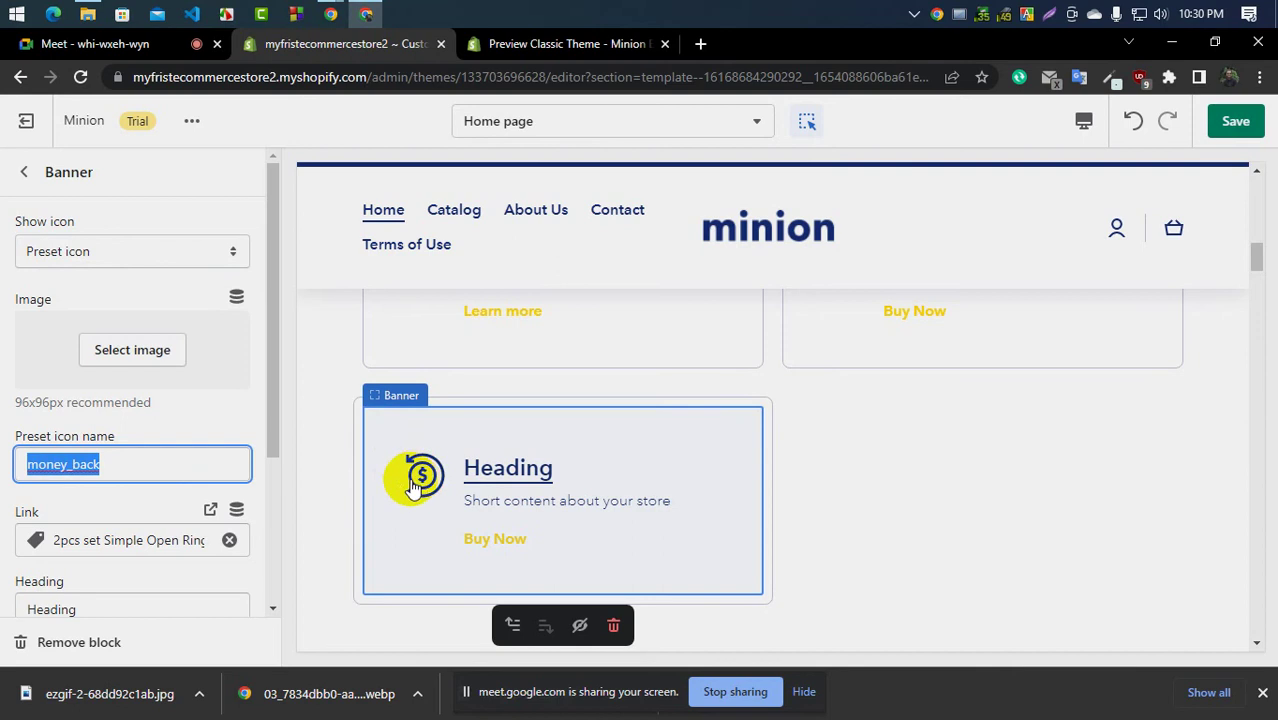
{"action": "scroll", "coordinate": [3, 480], "scroll_direction": "down", "scroll_amount": 2}
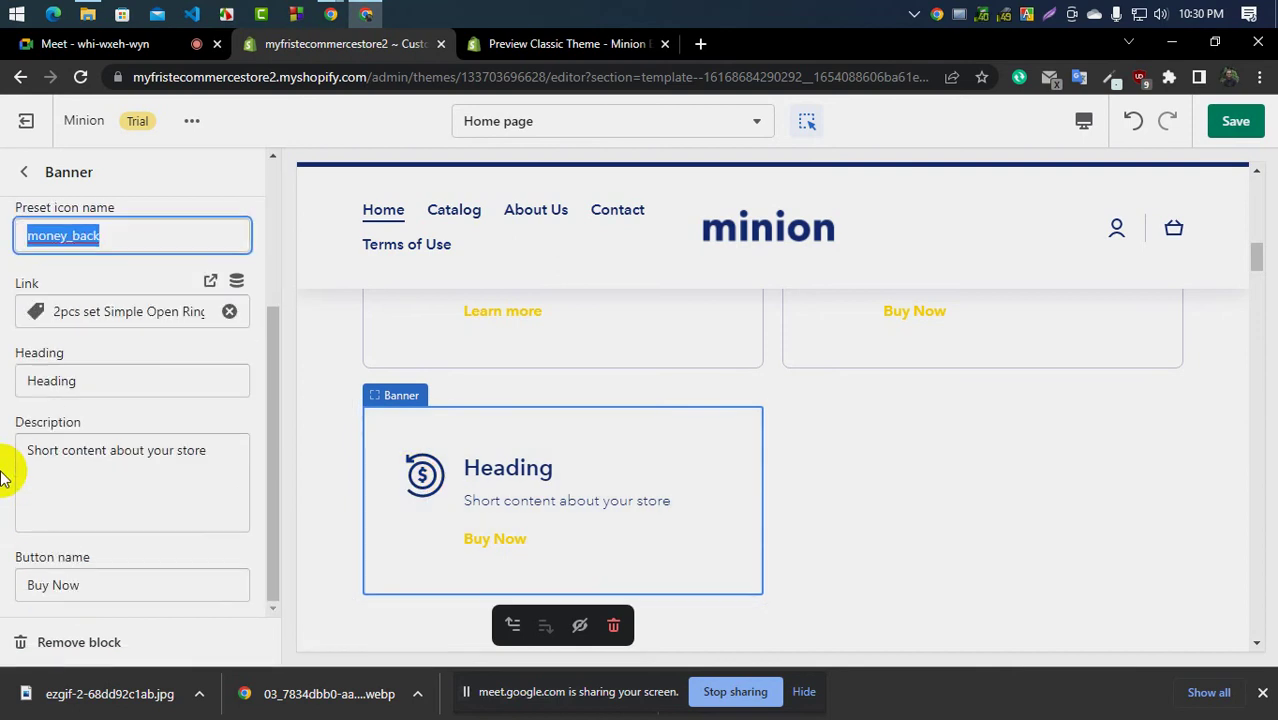
{"action": "scroll", "coordinate": [14, 255], "scroll_direction": "up", "scroll_amount": 2}
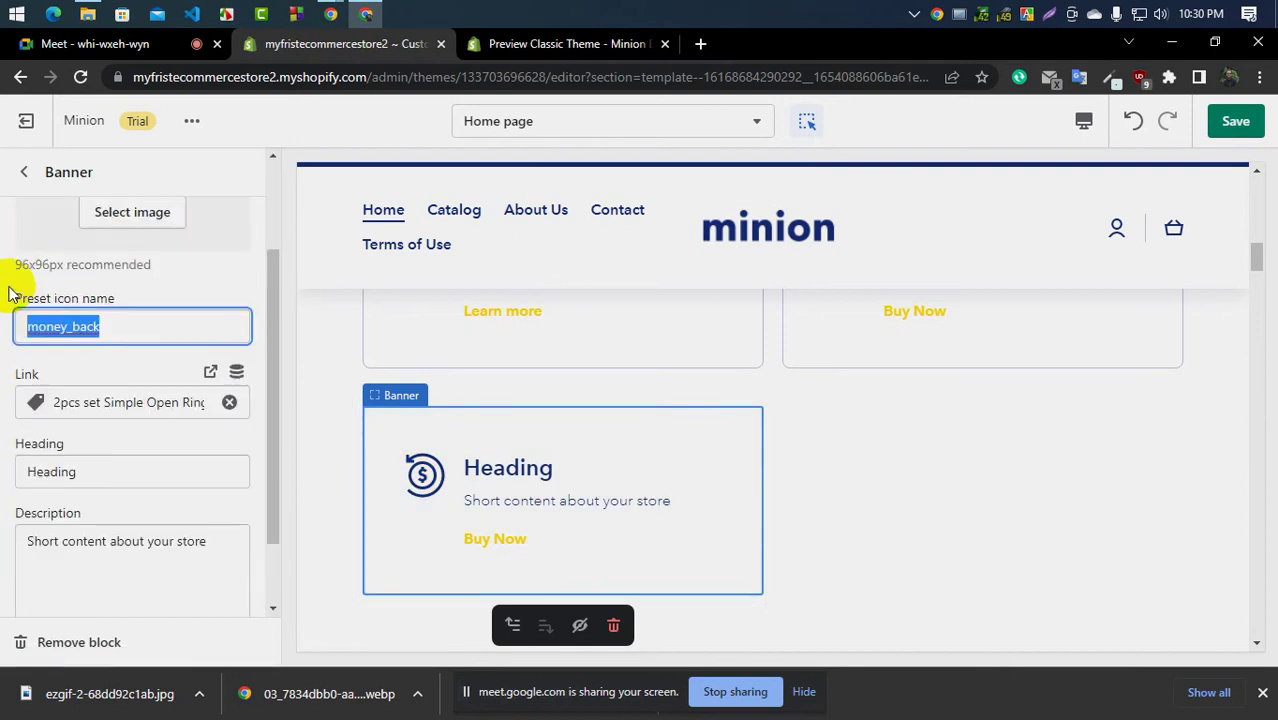
{"action": "left_click", "coordinate": [28, 176]}
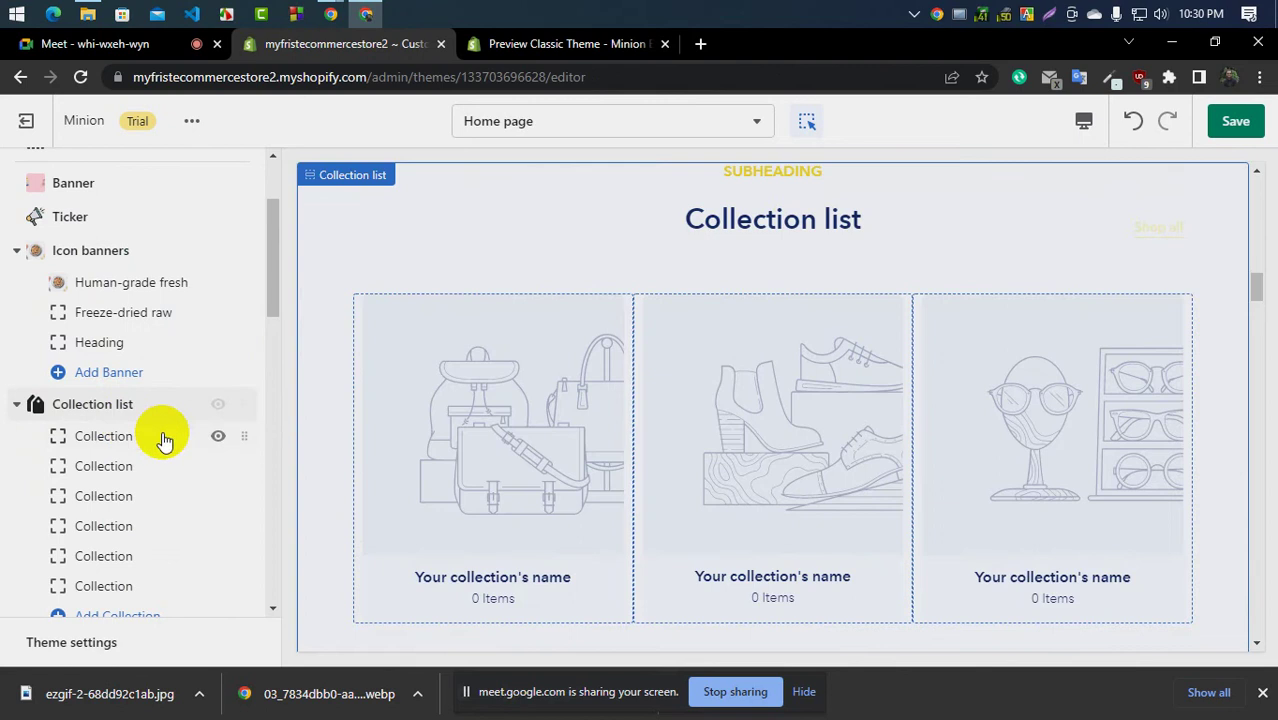
Examine the section following the Human-grade fresh and Freeze-dried raw banners in the Minion demo store, and return to the theme editor
{"action": "scroll", "coordinate": [513, 456], "scroll_direction": "up", "scroll_amount": 3}
{"action": "left_click", "coordinate": [545, 45]}
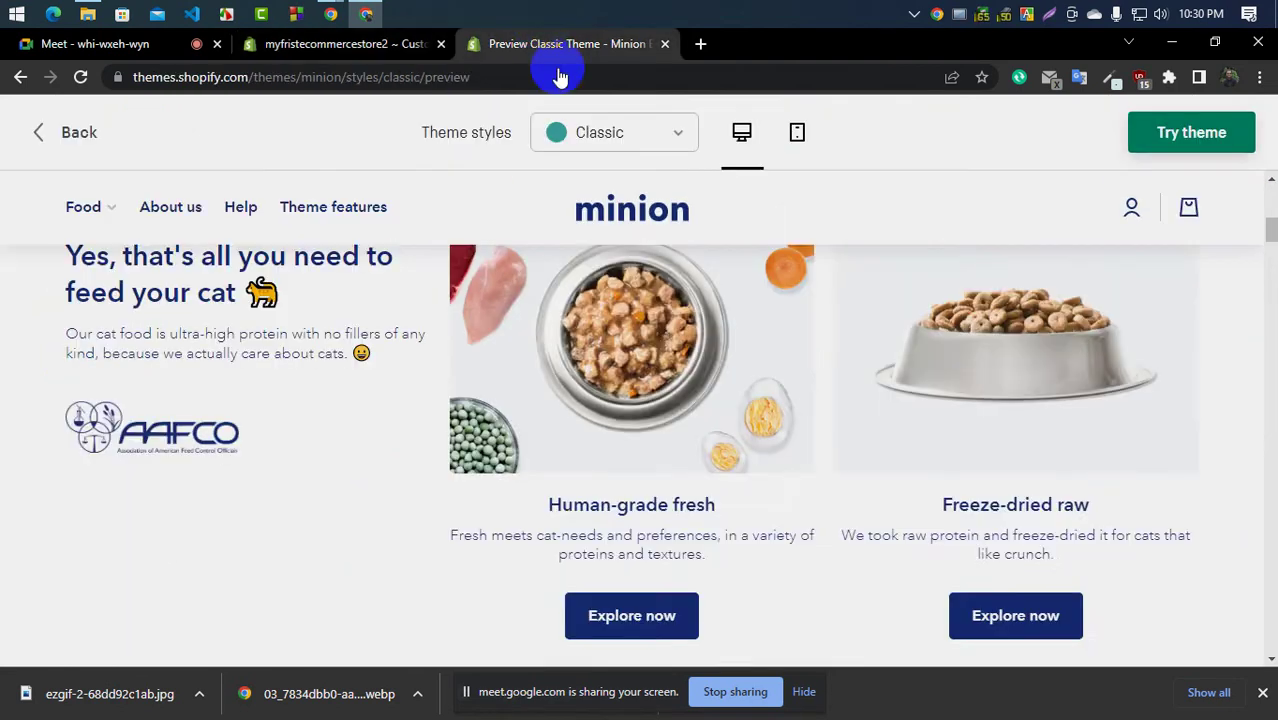
{"action": "scroll", "coordinate": [571, 471], "scroll_direction": "up", "scroll_amount": 1}
{"action": "scroll", "coordinate": [580, 468], "scroll_direction": "down", "scroll_amount": 4}
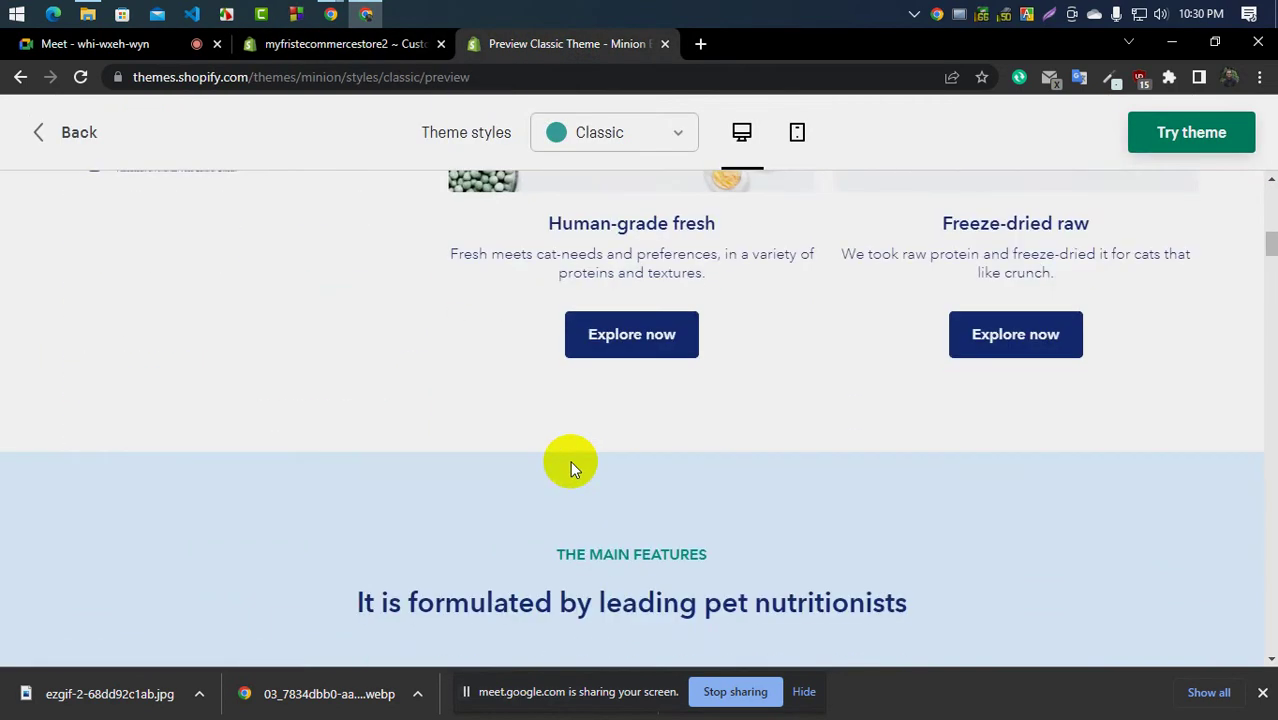
{"action": "left_click", "coordinate": [340, 45]}
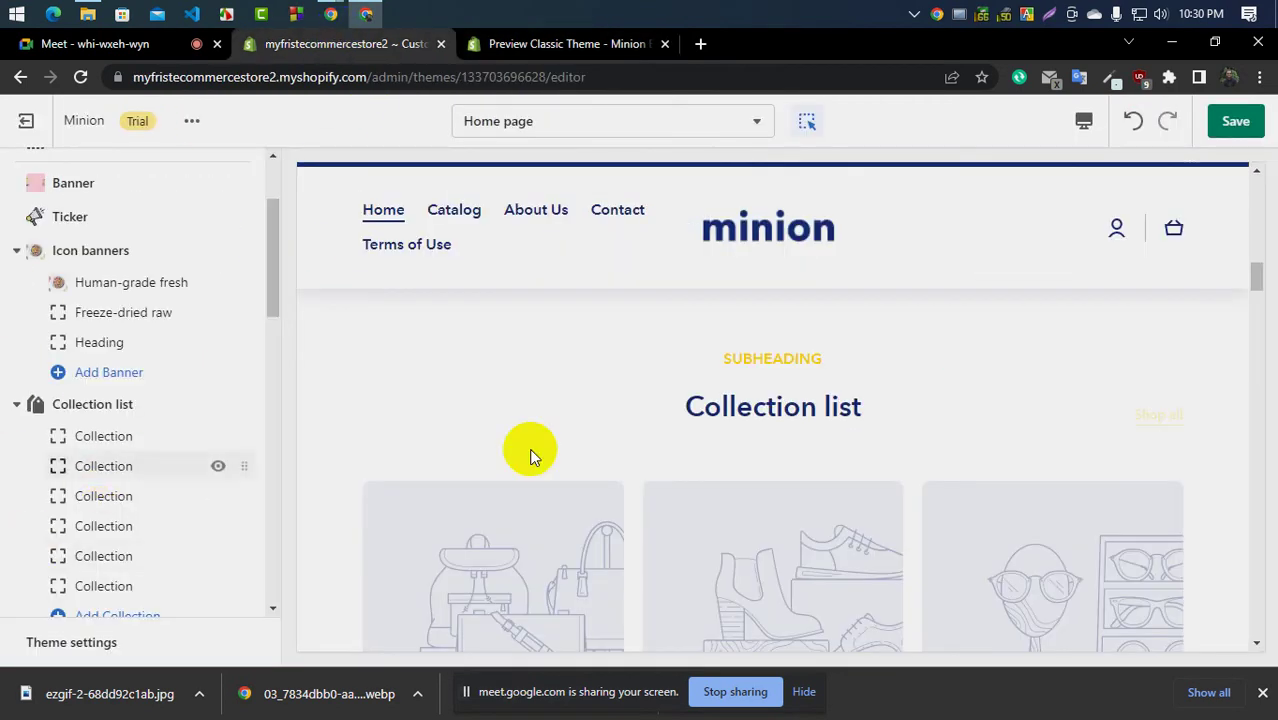
Compare the Collection list placeholders with the Minion demo store's sections from The Main Features down to Our Products
{"action": "scroll", "coordinate": [633, 471], "scroll_direction": "down", "scroll_amount": 4}
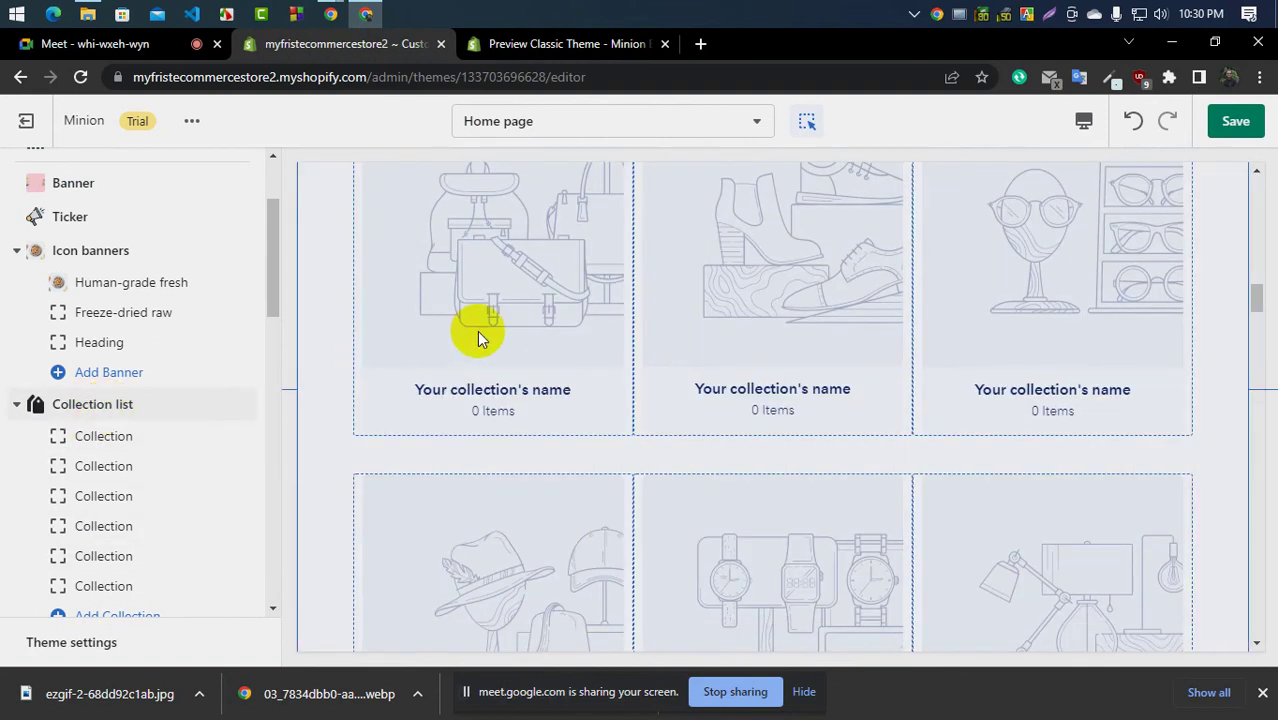
{"action": "left_click", "coordinate": [528, 45]}
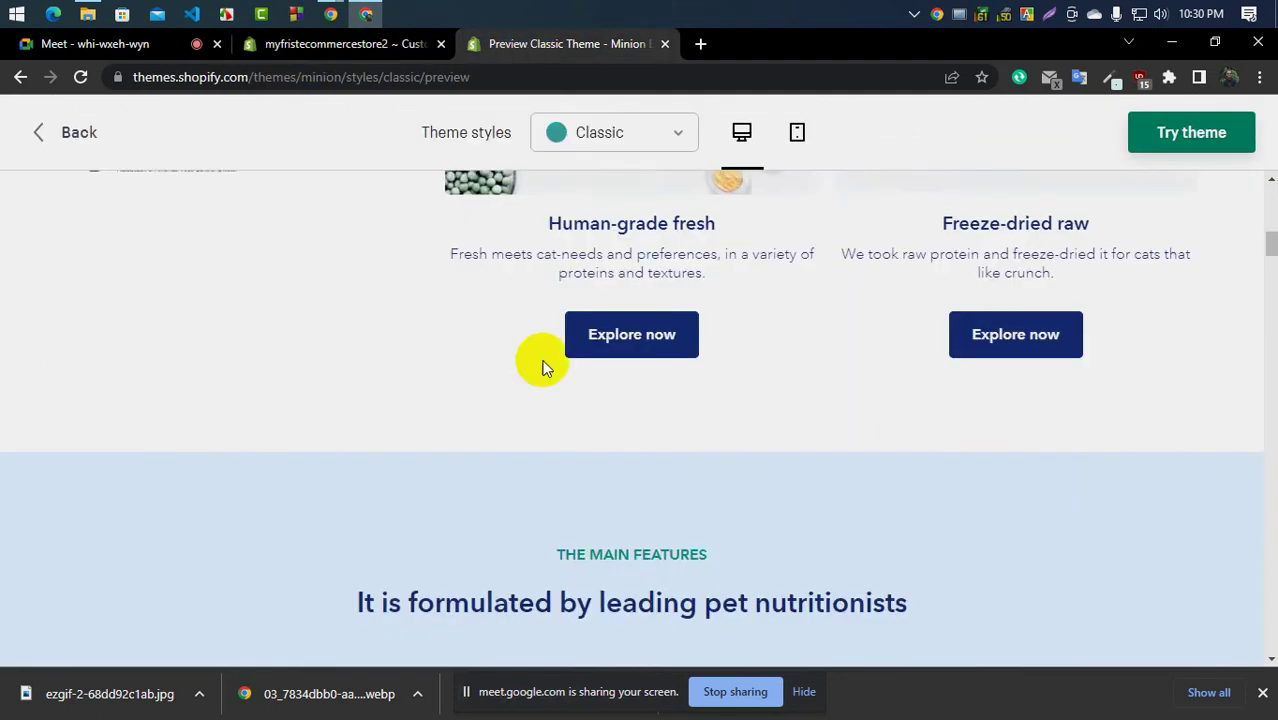
{"action": "scroll", "coordinate": [545, 375], "scroll_direction": "up", "scroll_amount": 3}
{"action": "scroll", "coordinate": [538, 402], "scroll_direction": "down", "scroll_amount": 6}
{"action": "scroll", "coordinate": [538, 410], "scroll_direction": "down", "scroll_amount": 15}
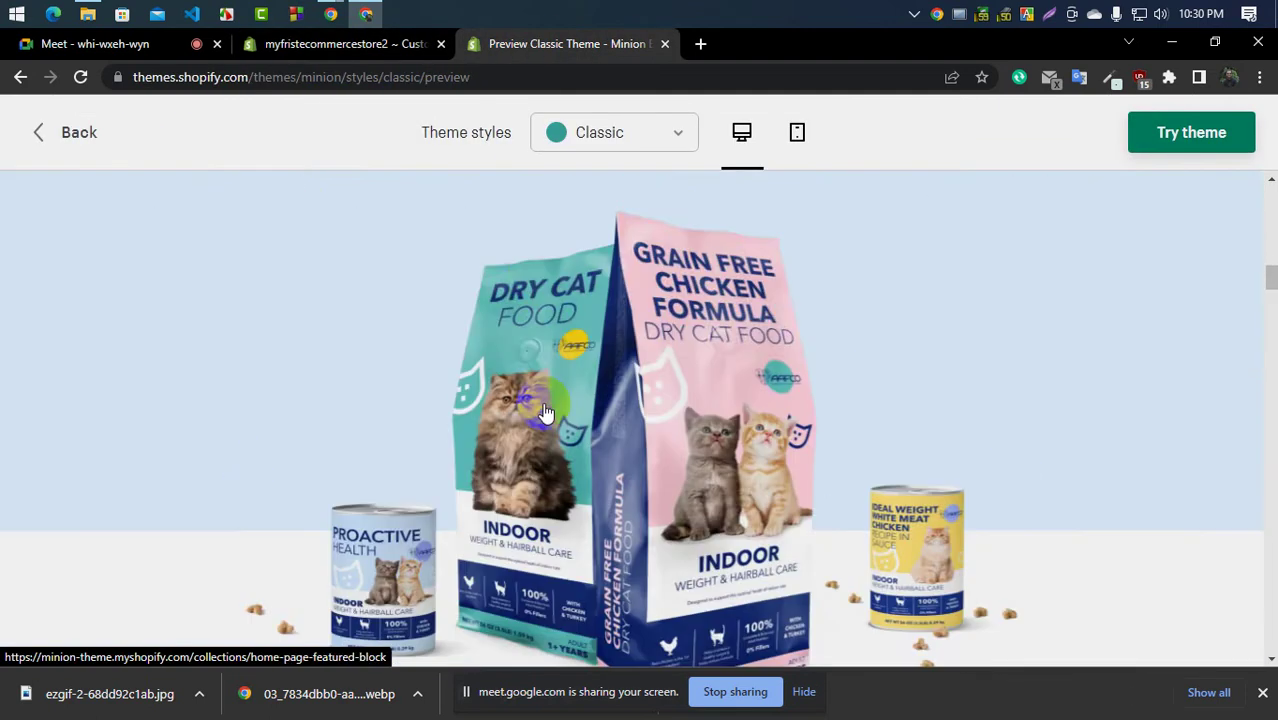
{"action": "scroll", "coordinate": [512, 478], "scroll_direction": "up", "scroll_amount": 4}
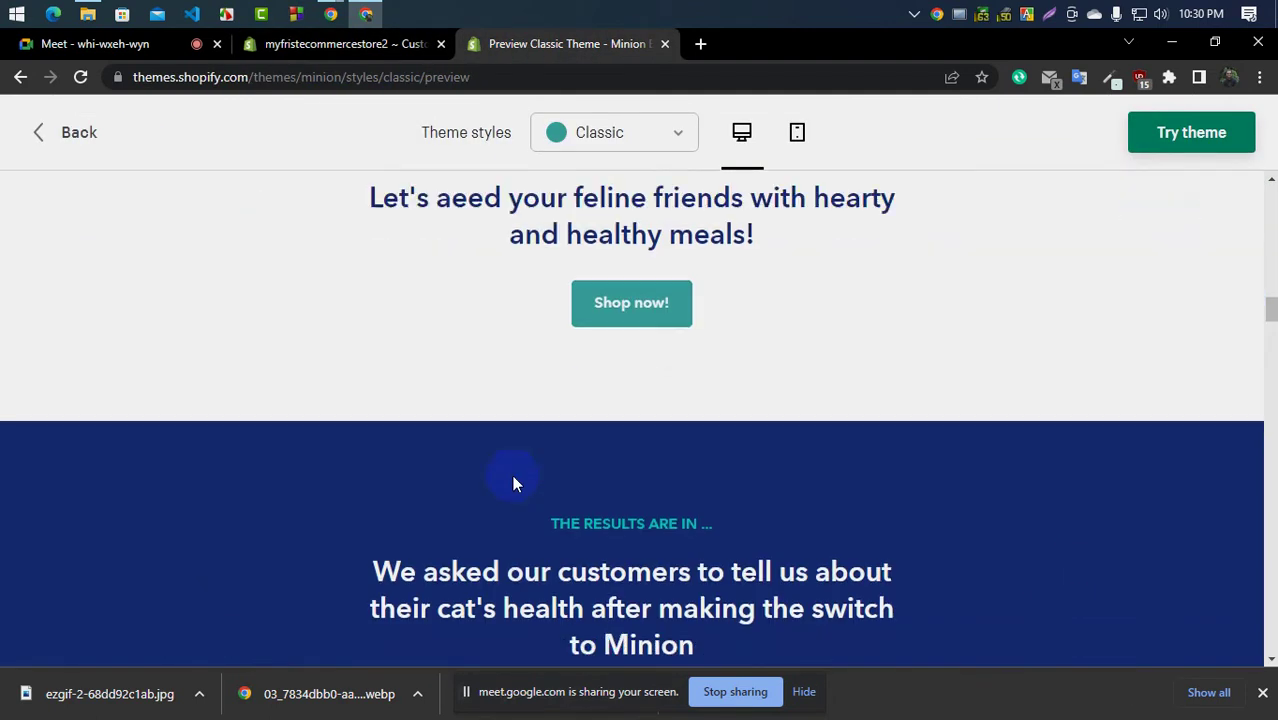
{"action": "scroll", "coordinate": [512, 478], "scroll_direction": "down", "scroll_amount": 10}
{"action": "scroll", "coordinate": [515, 480], "scroll_direction": "down", "scroll_amount": 3}
{"action": "scroll", "coordinate": [515, 484], "scroll_direction": "up", "scroll_amount": 5}
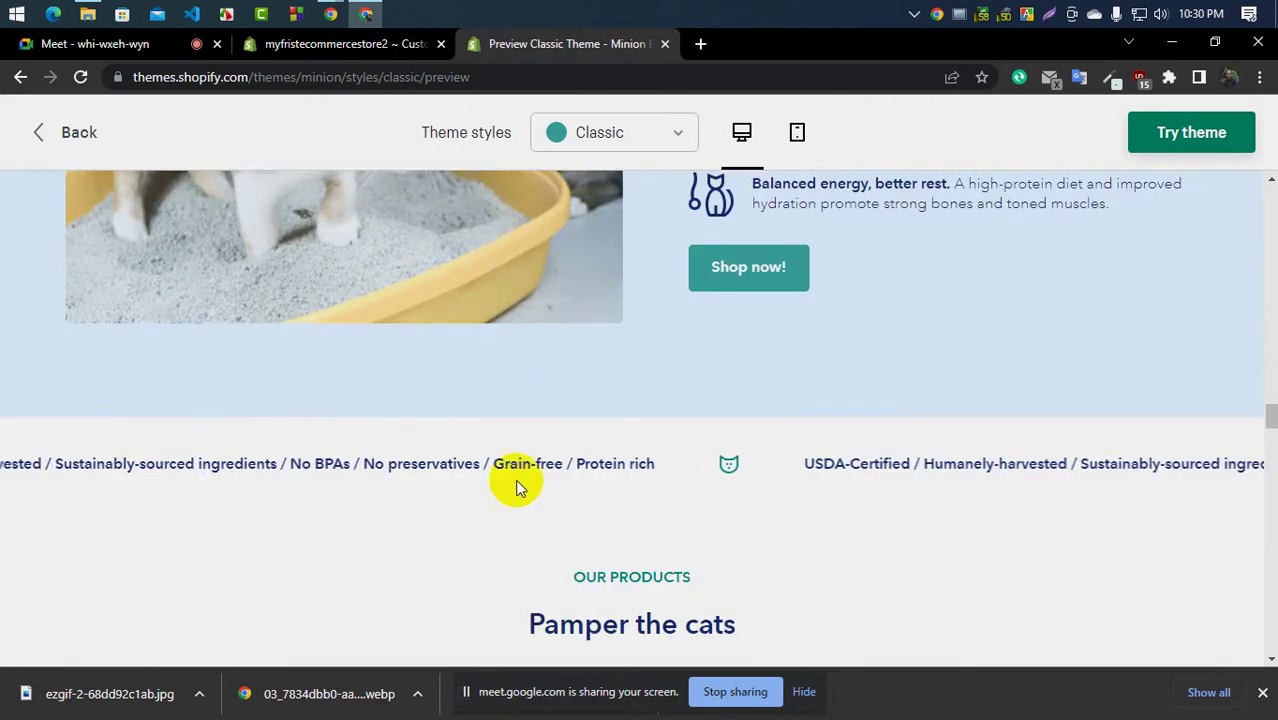
{"action": "scroll", "coordinate": [491, 526], "scroll_direction": "down", "scroll_amount": 8}
{"action": "scroll", "coordinate": [492, 522], "scroll_direction": "up", "scroll_amount": 10}
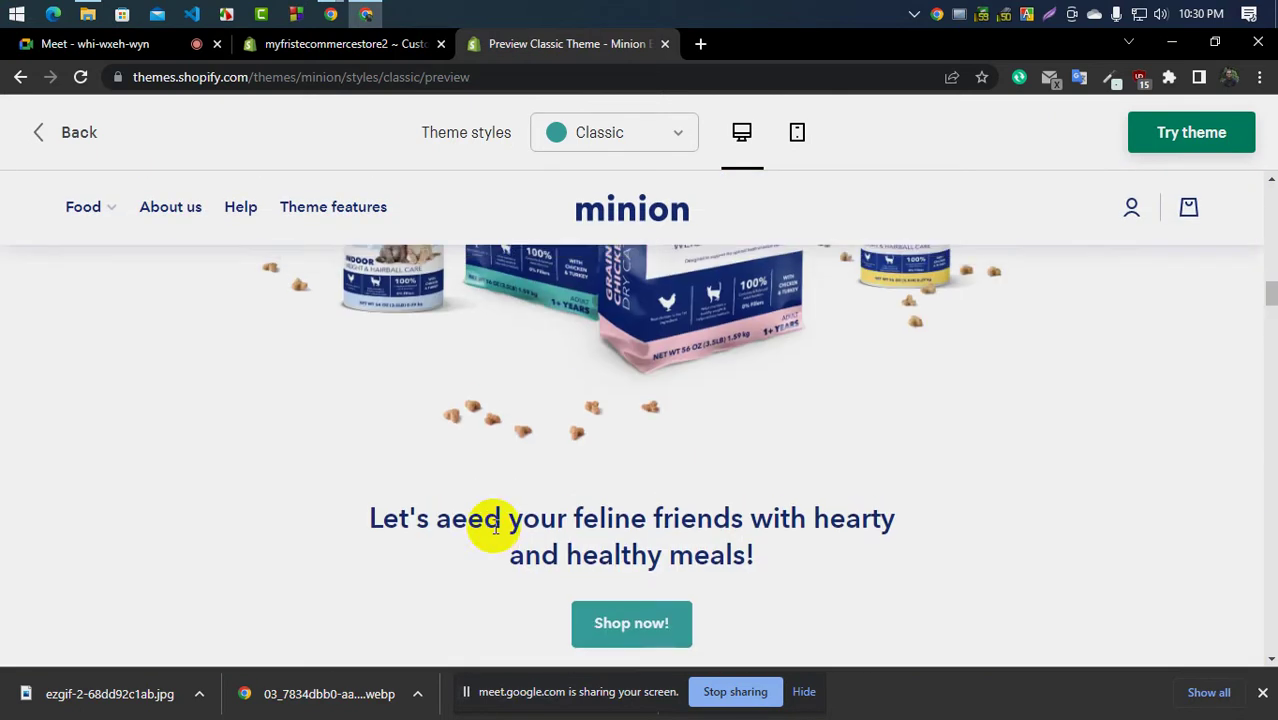
{"action": "scroll", "coordinate": [493, 528], "scroll_direction": "down", "scroll_amount": 5}
{"action": "scroll", "coordinate": [502, 537], "scroll_direction": "up", "scroll_amount": 4}
{"action": "scroll", "coordinate": [507, 538], "scroll_direction": "down", "scroll_amount": 4}
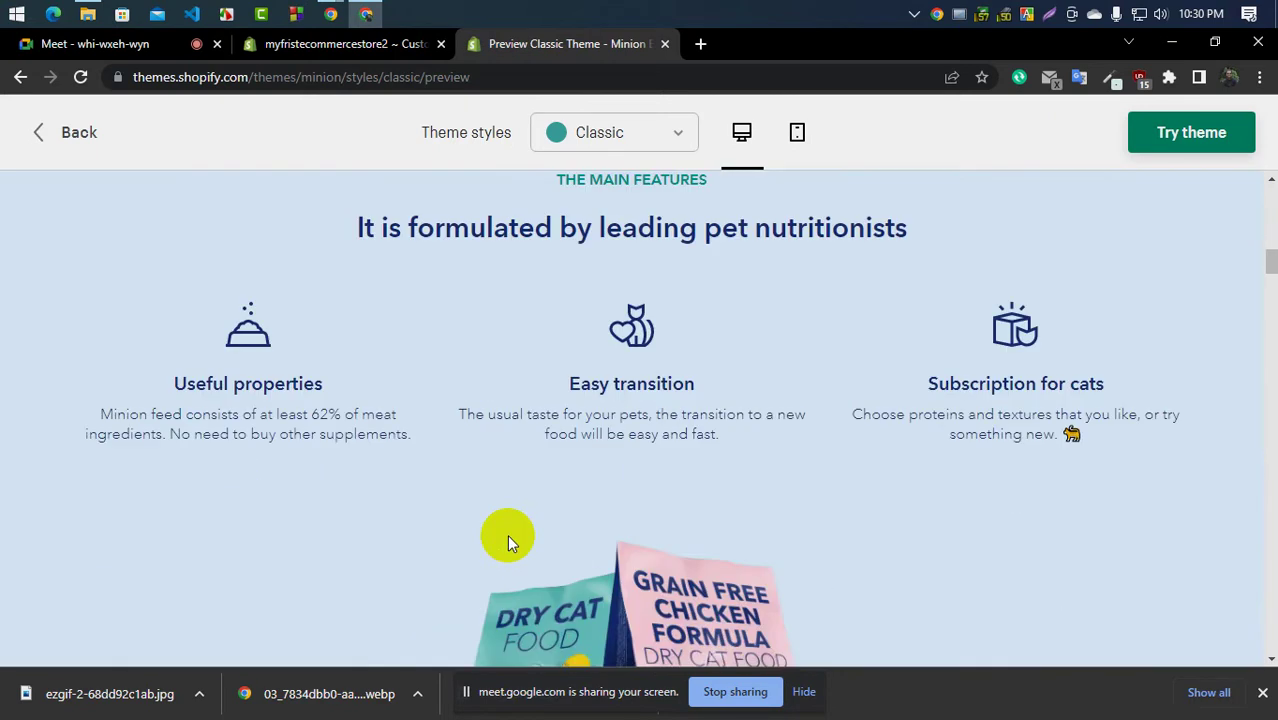
{"action": "scroll", "coordinate": [480, 330], "scroll_direction": "up", "scroll_amount": 1}
{"action": "left_click_drag", "start_coordinate": [352, 318], "coordinate": [826, 318]}
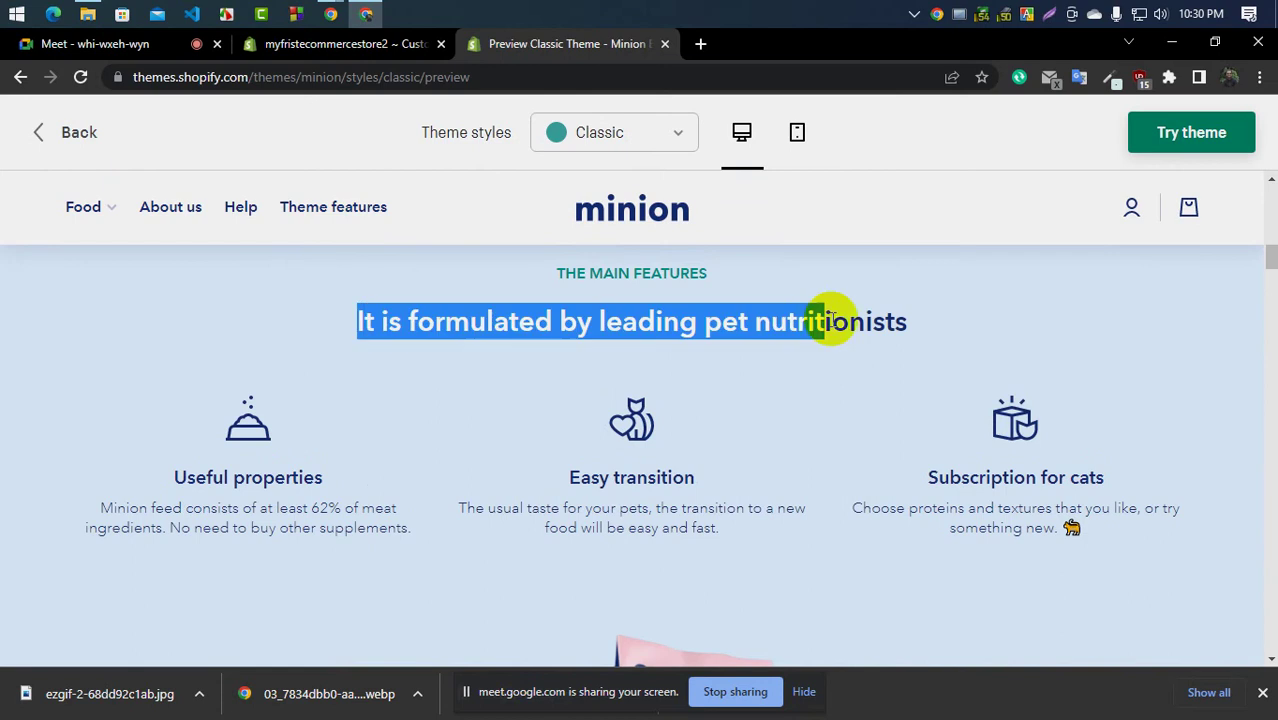
Examine the Collection list and Brands sections in the theme editor against the upper part of the Minion demo page
{"action": "left_click", "coordinate": [300, 43]}
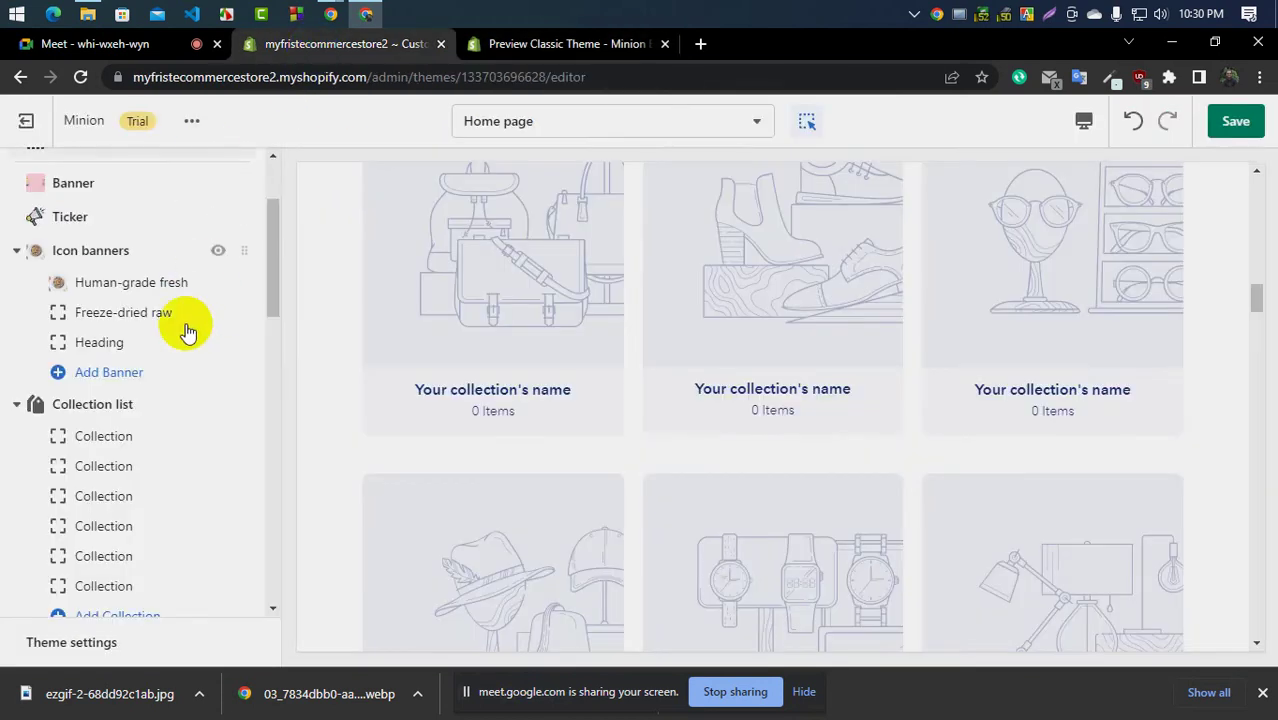
{"action": "scroll", "coordinate": [697, 400], "scroll_direction": "down", "scroll_amount": 3}
{"action": "scroll", "coordinate": [699, 400], "scroll_direction": "down", "scroll_amount": 10}
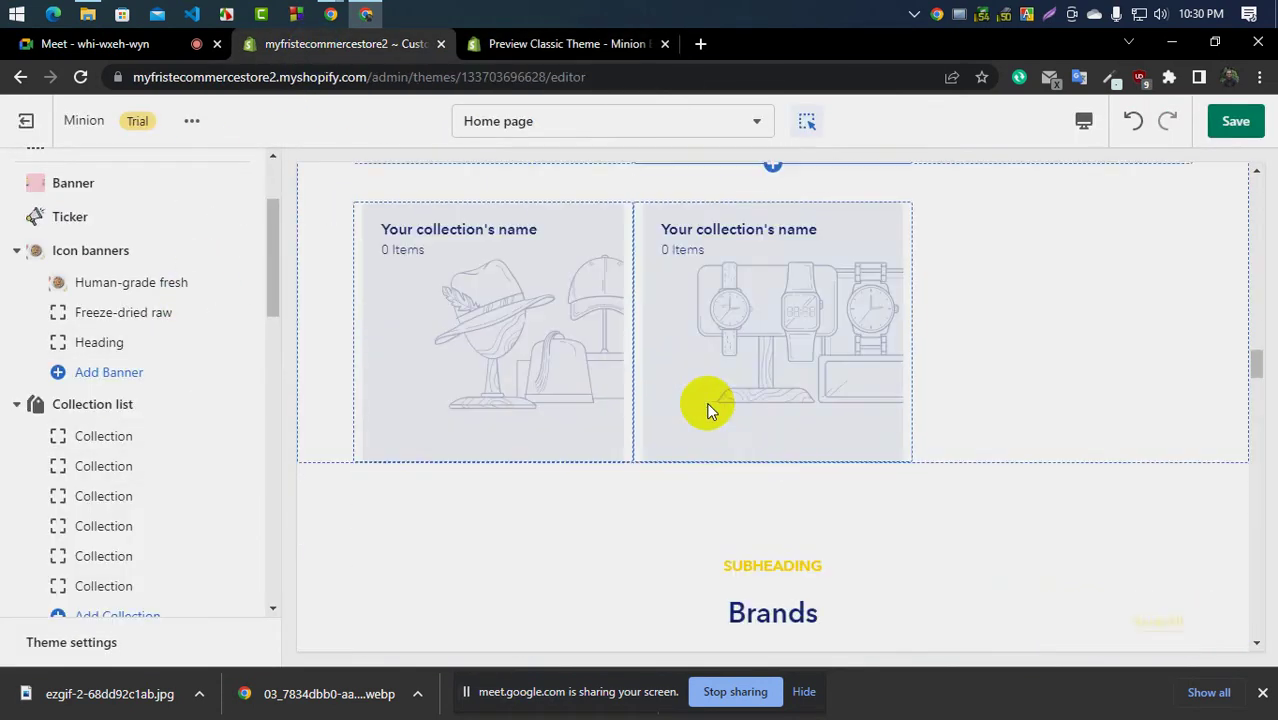
{"action": "left_click", "coordinate": [580, 44]}
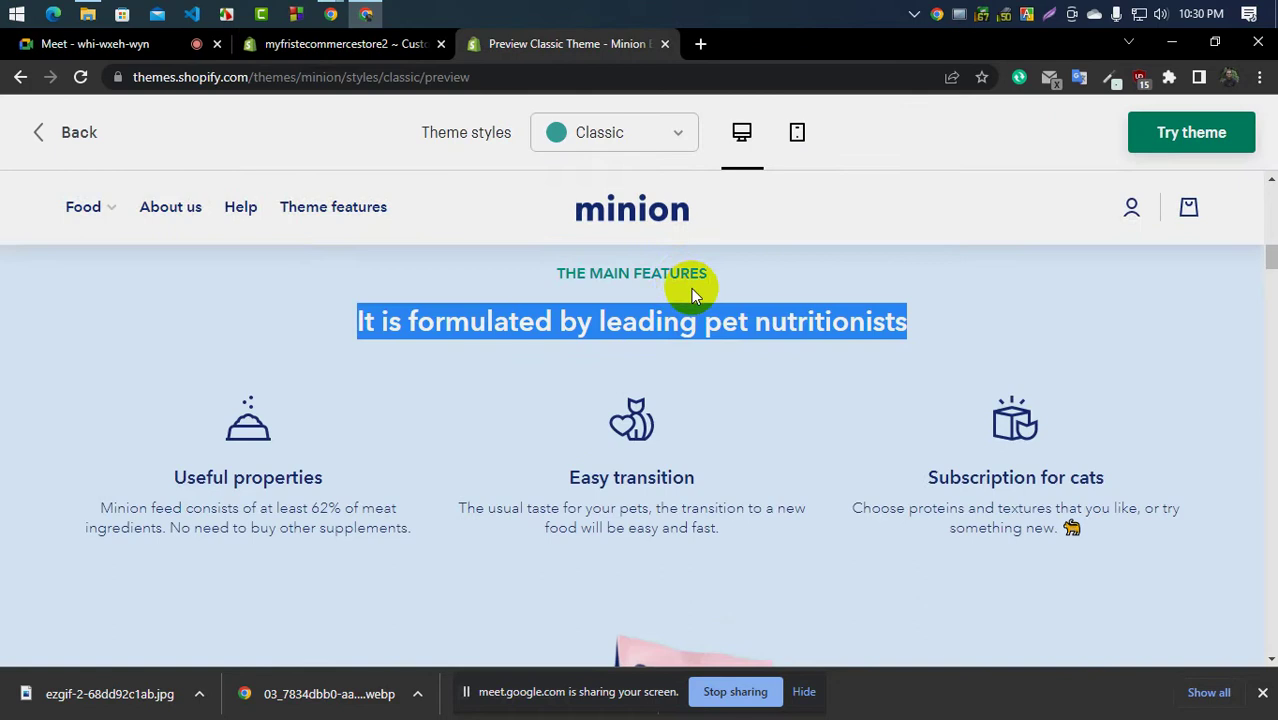
{"action": "scroll", "coordinate": [691, 288], "scroll_direction": "down", "scroll_amount": 2}
{"action": "scroll", "coordinate": [700, 300], "scroll_direction": "up", "scroll_amount": 5}
{"action": "scroll", "coordinate": [705, 305], "scroll_direction": "up", "scroll_amount": 10}
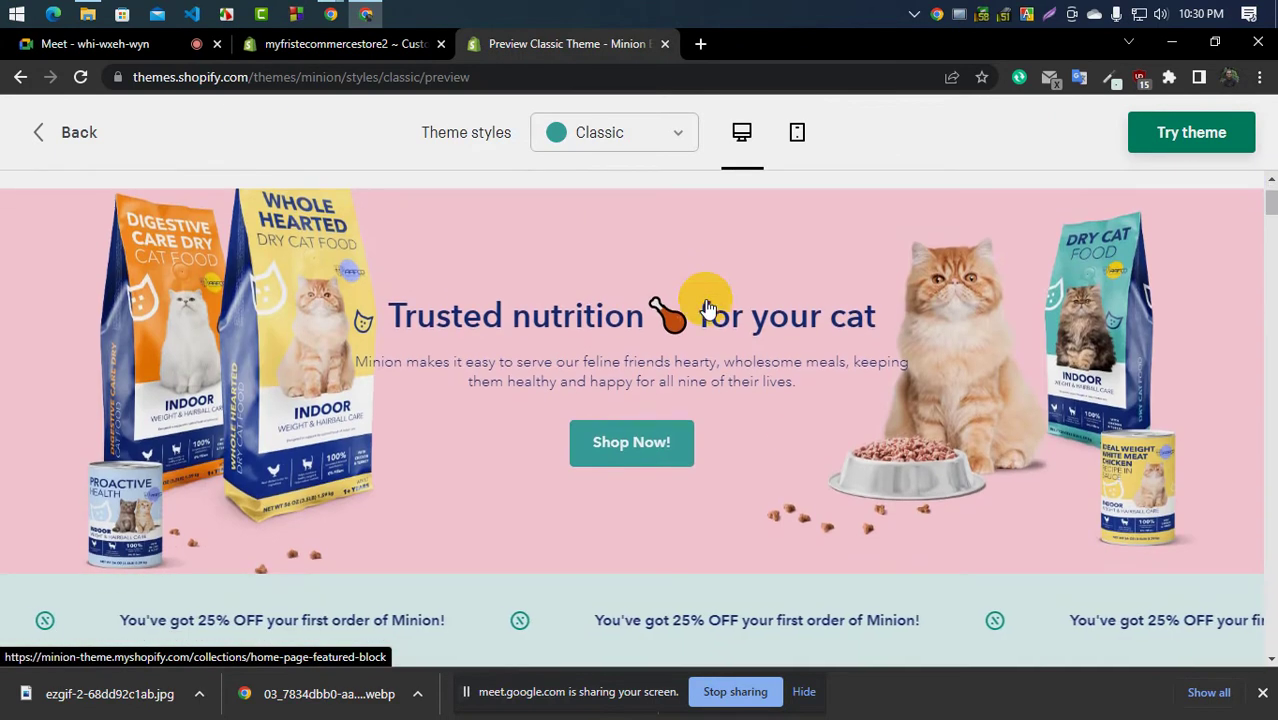
{"action": "left_click", "coordinate": [308, 43]}
{"action": "scroll", "coordinate": [770, 385], "scroll_direction": "up", "scroll_amount": 5}
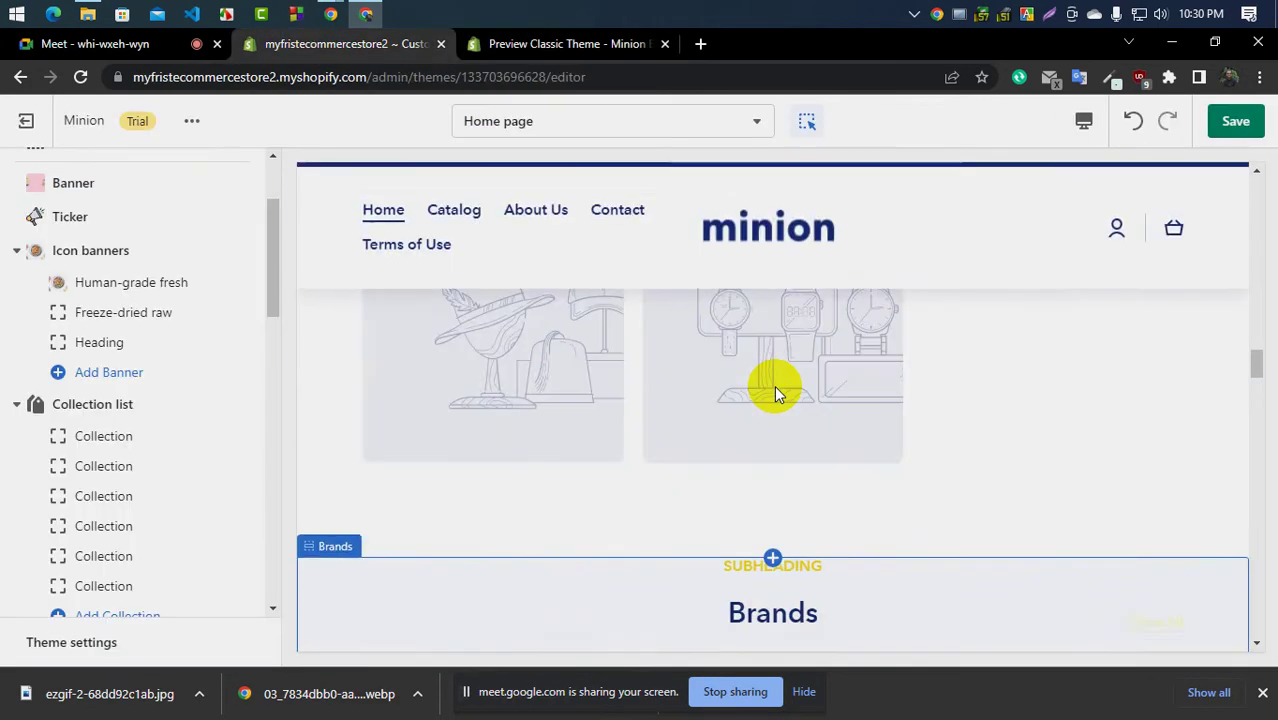
{"action": "scroll", "coordinate": [775, 480], "scroll_direction": "up", "scroll_amount": 2}
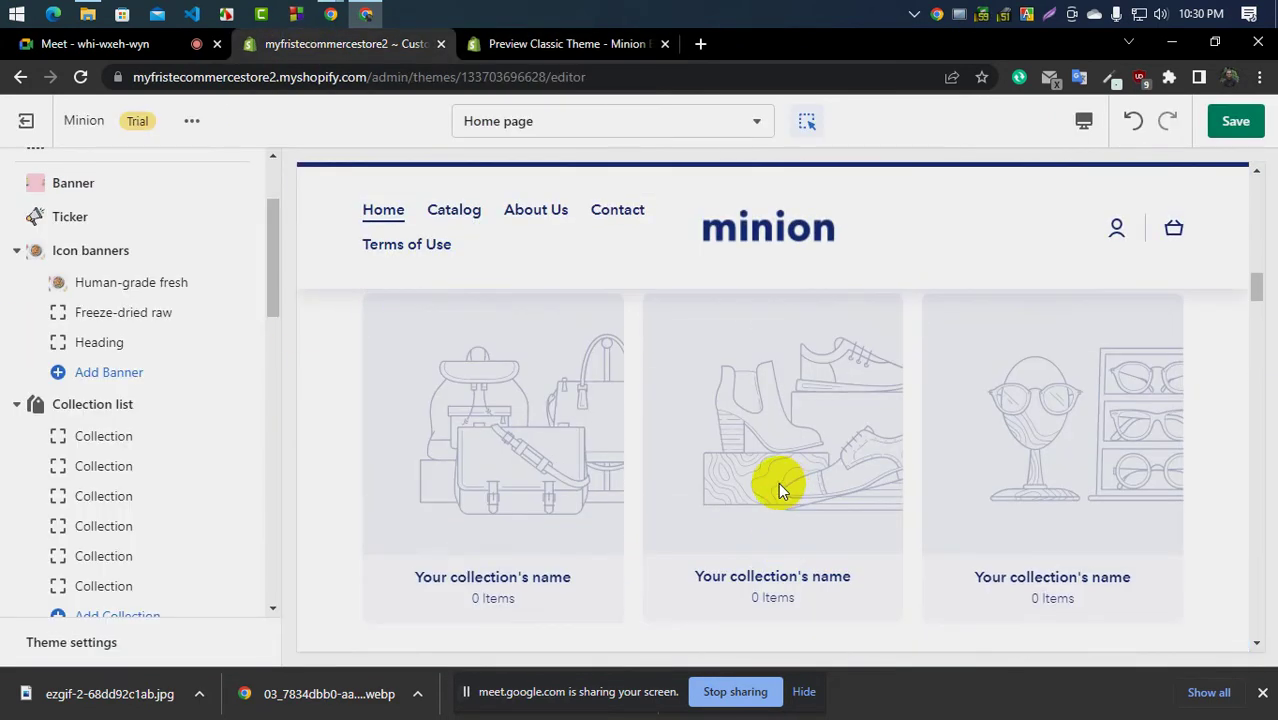
{"action": "scroll", "coordinate": [775, 480], "scroll_direction": "down", "scroll_amount": 3}
{"action": "scroll", "coordinate": [767, 495], "scroll_direction": "down", "scroll_amount": 1}
Examine the demo store's main features, cat food banner and customer results sections, and return to the Collection list in the theme editor
{"action": "left_click", "coordinate": [562, 44]}
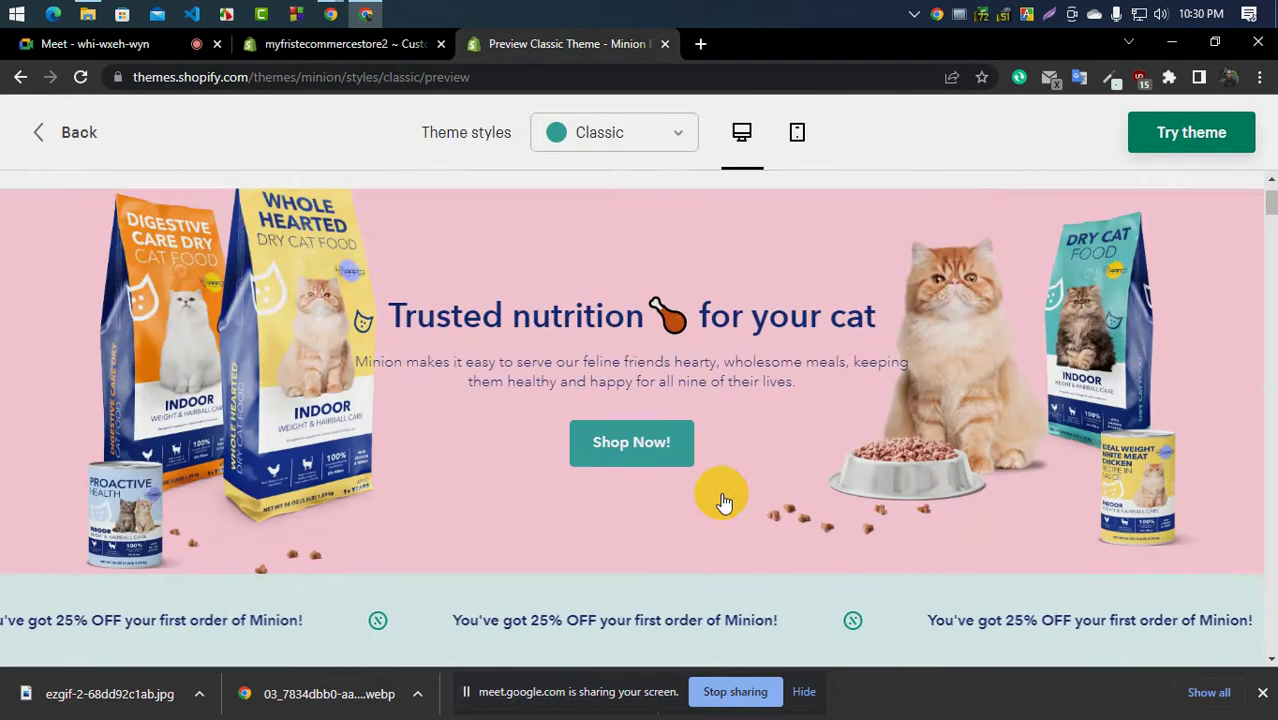
{"action": "scroll", "coordinate": [724, 495], "scroll_direction": "down", "scroll_amount": 6}
{"action": "scroll", "coordinate": [726, 492], "scroll_direction": "down", "scroll_amount": 5}
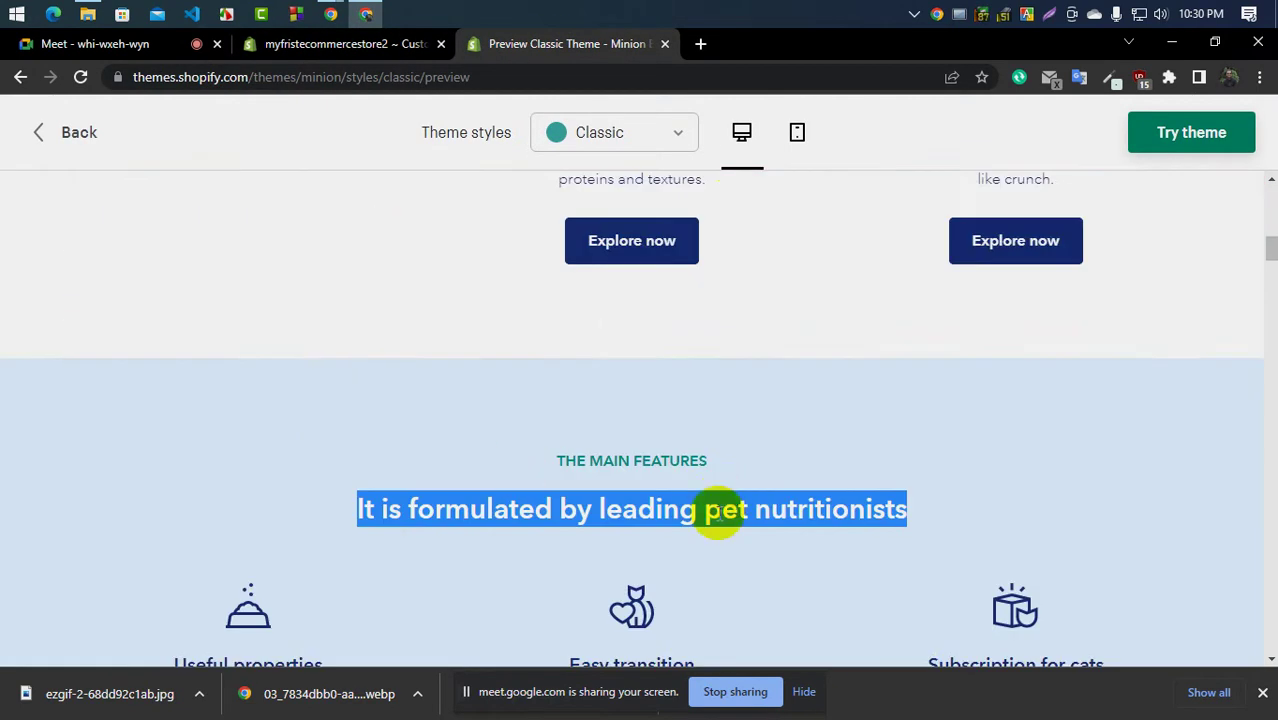
{"action": "scroll", "coordinate": [700, 420], "scroll_direction": "down", "scroll_amount": 2}
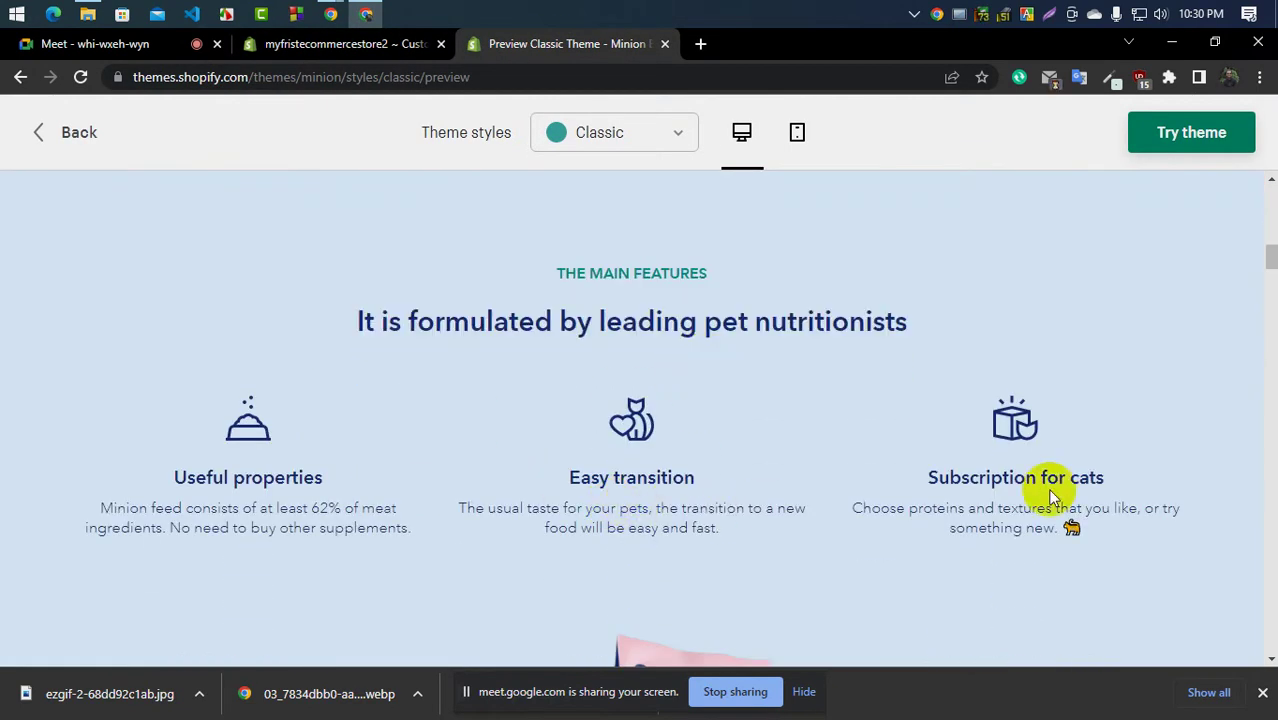
{"action": "scroll", "coordinate": [830, 536], "scroll_direction": "down", "scroll_amount": 6}
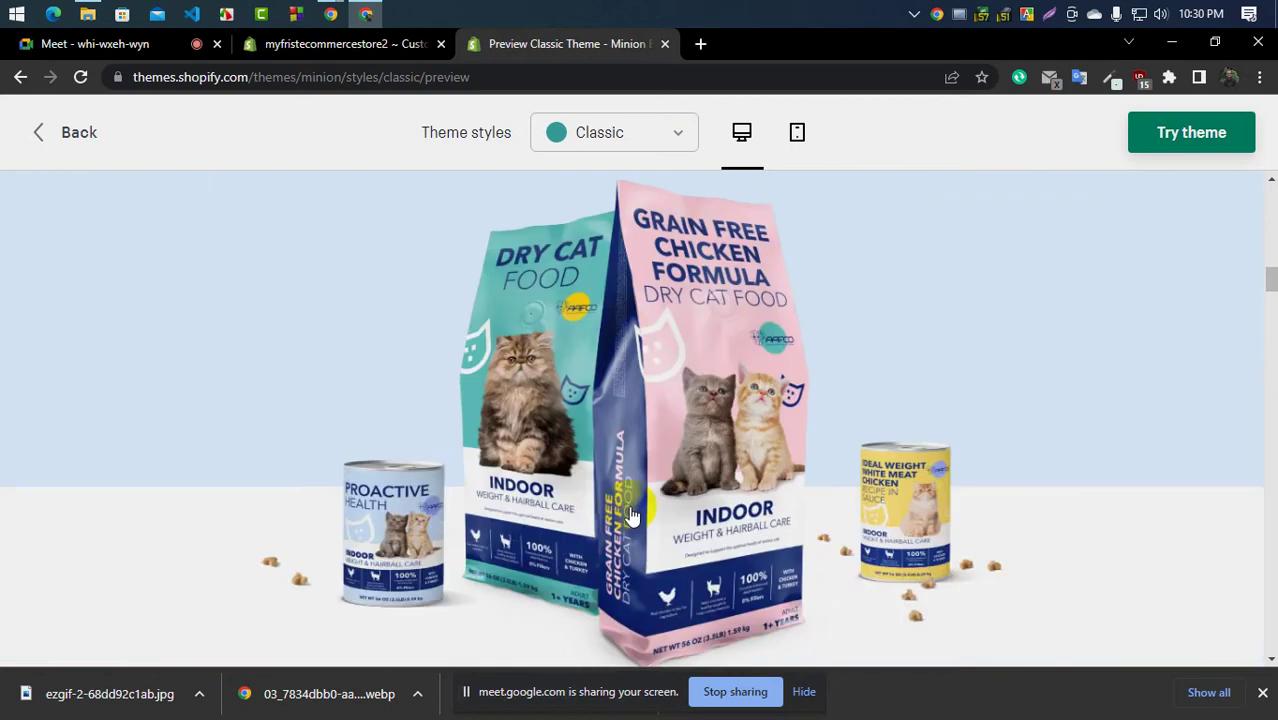
{"action": "scroll", "coordinate": [616, 400], "scroll_direction": "down", "scroll_amount": 2}
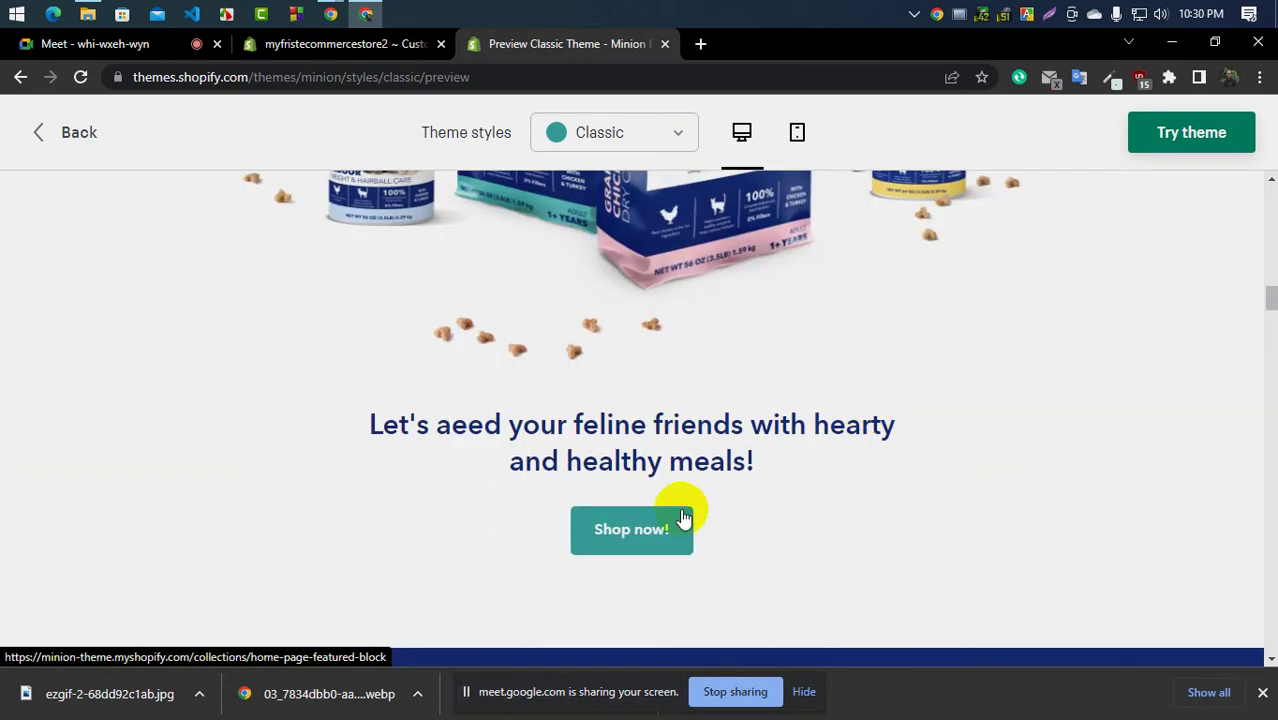
{"action": "scroll", "coordinate": [680, 524], "scroll_direction": "down", "scroll_amount": 7}
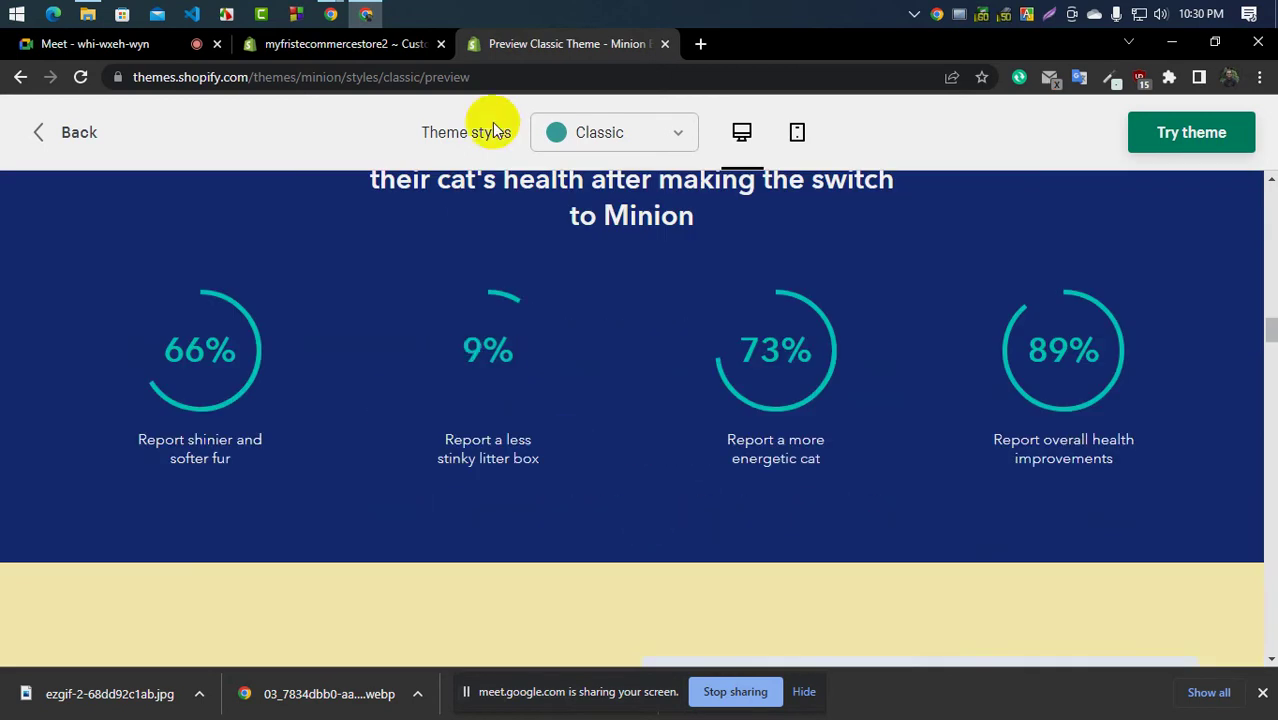
{"action": "left_click", "coordinate": [365, 45]}
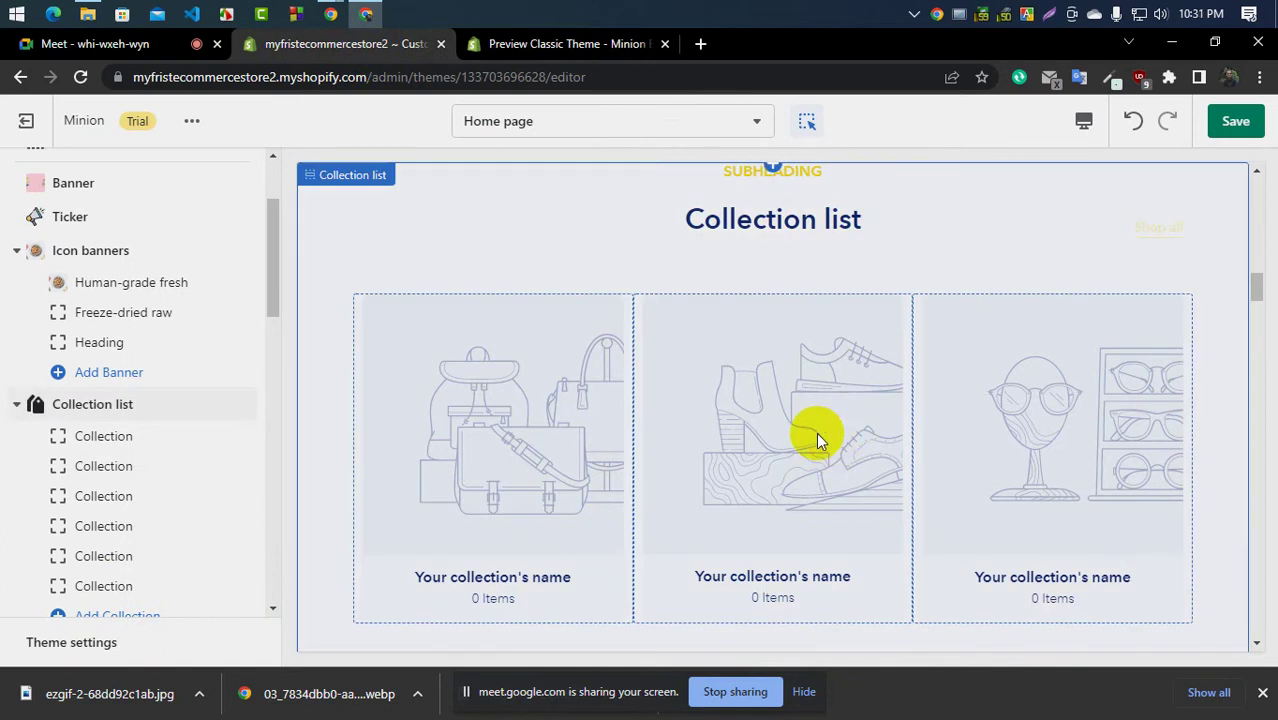
{"action": "scroll", "coordinate": [743, 291], "scroll_direction": "up", "scroll_amount": 2}
{"action": "scroll", "coordinate": [743, 291], "scroll_direction": "up", "scroll_amount": 2}
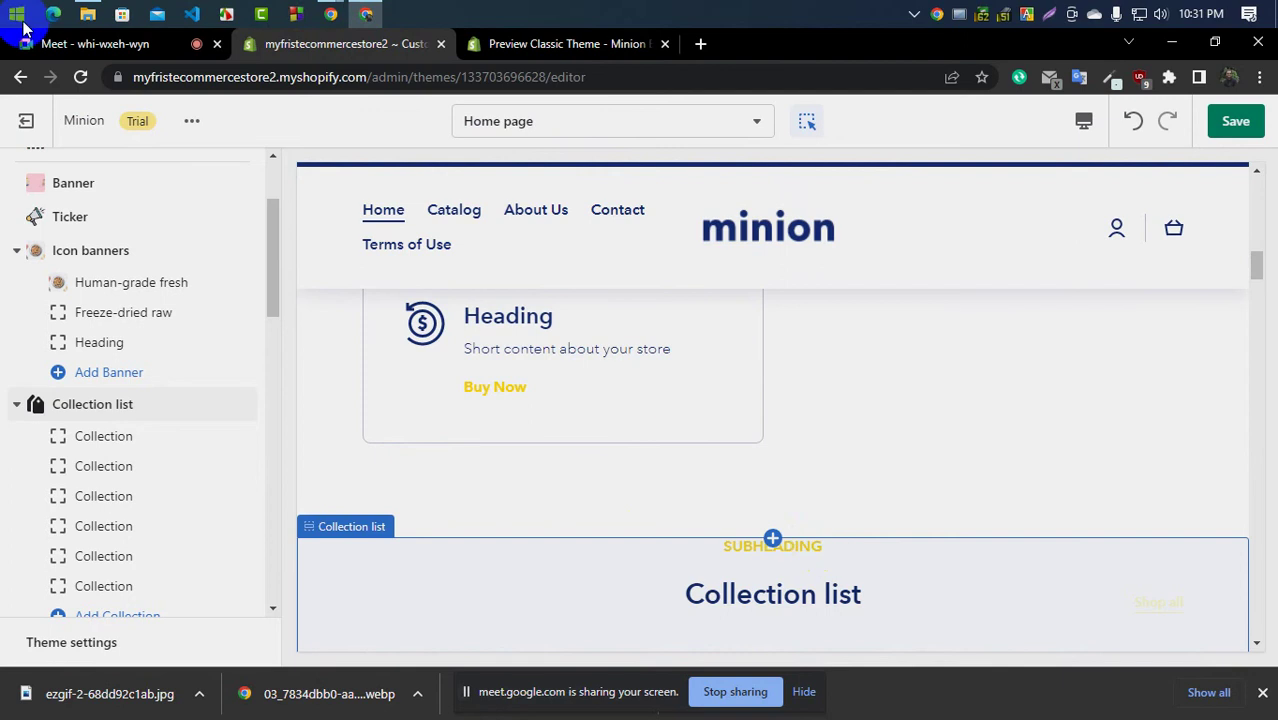
Review the home page's section list down to the Map, Blog posts and Footer sections, checking it against the demo store
{"action": "left_click", "coordinate": [502, 44]}
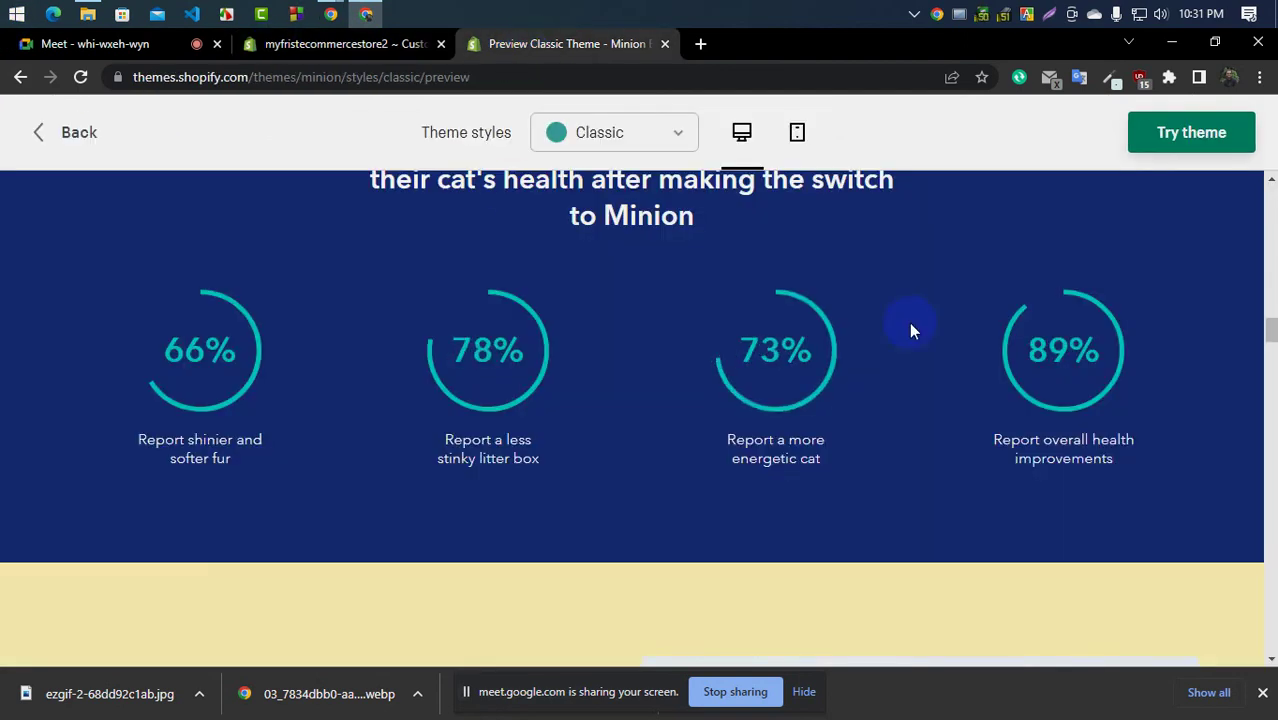
{"action": "left_click", "coordinate": [272, 43]}
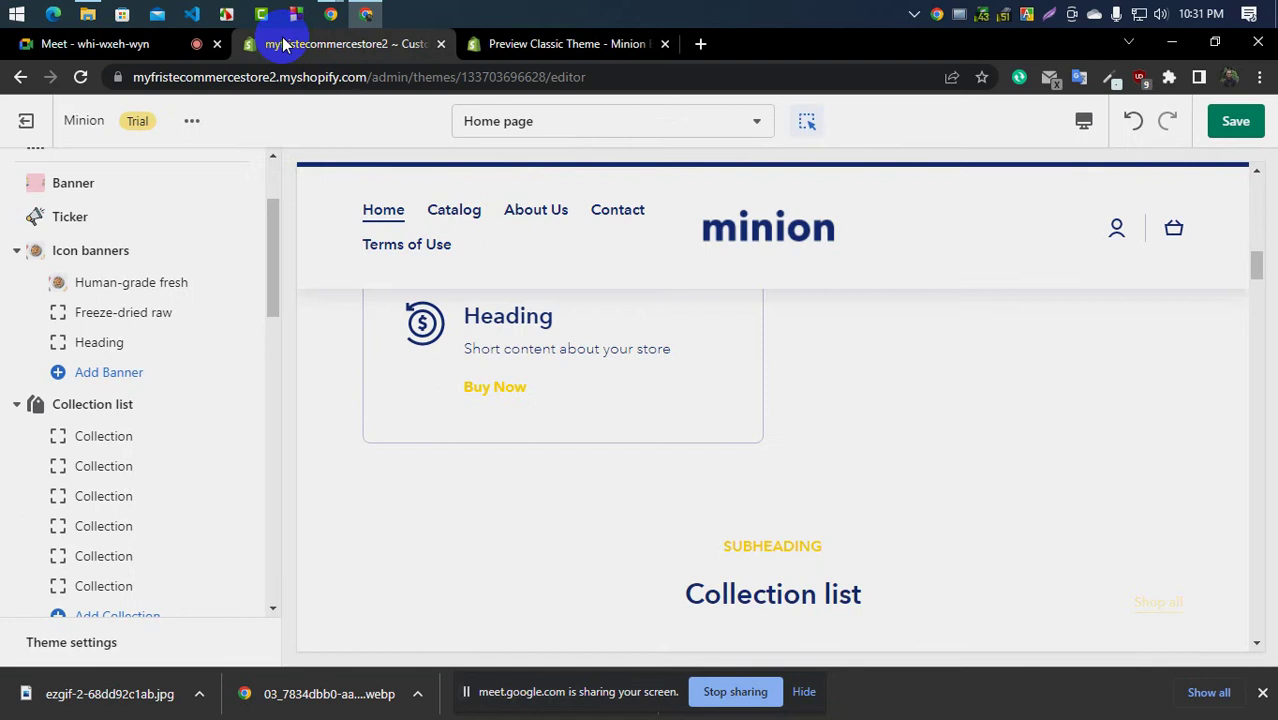
{"action": "scroll", "coordinate": [82, 398], "scroll_direction": "down", "scroll_amount": 8}
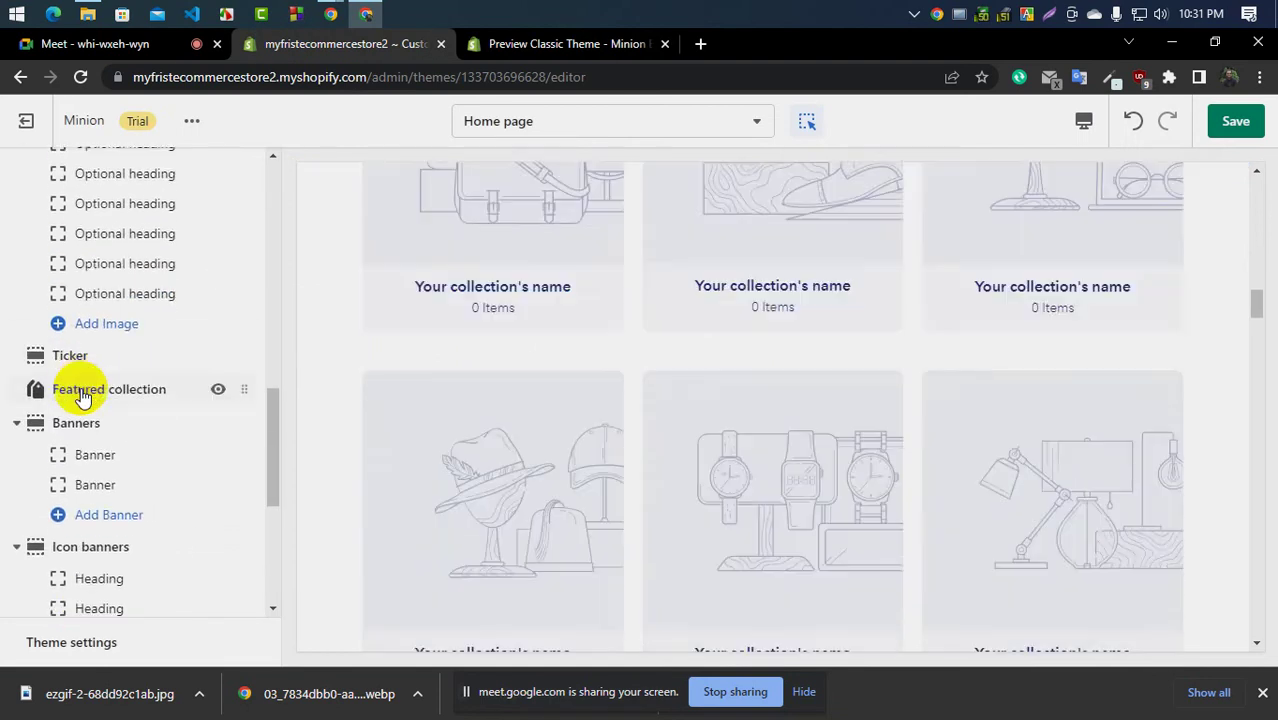
{"action": "scroll", "coordinate": [194, 467], "scroll_direction": "down", "scroll_amount": 4}
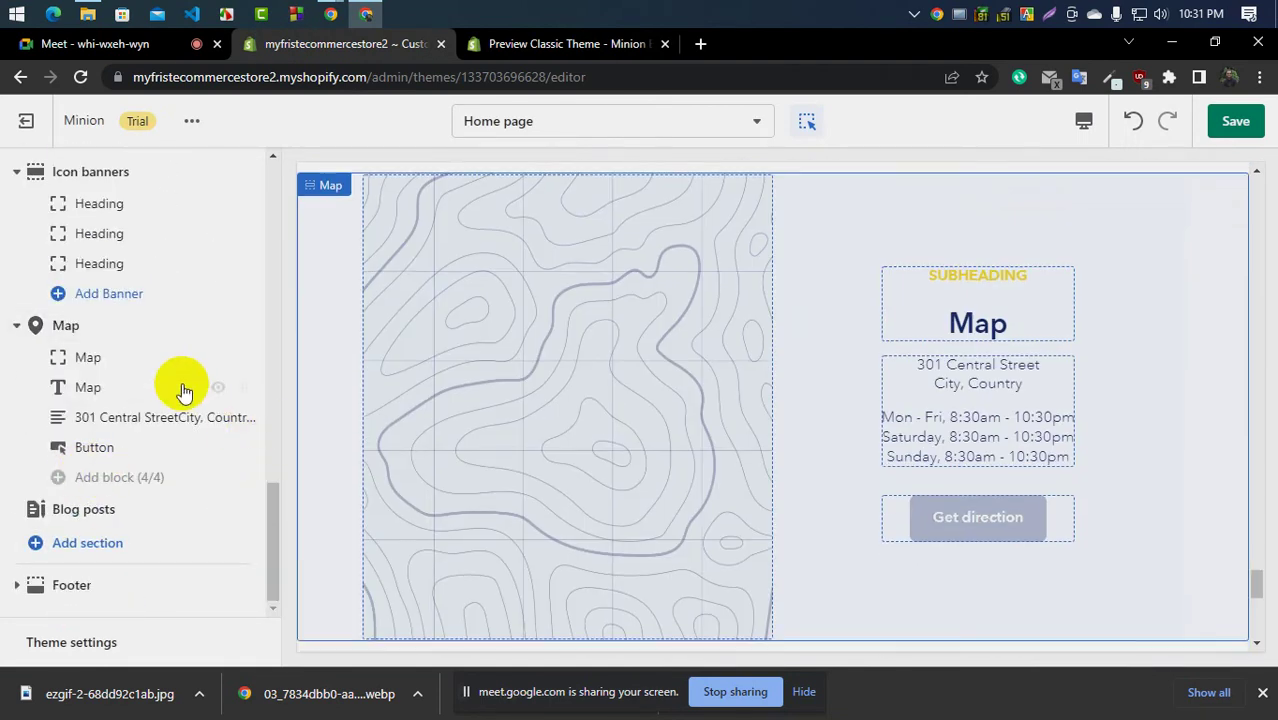
{"action": "scroll", "coordinate": [183, 390], "scroll_direction": "up", "scroll_amount": 5}
{"action": "scroll", "coordinate": [180, 385], "scroll_direction": "up", "scroll_amount": 3}
{"action": "left_click", "coordinate": [557, 46]}
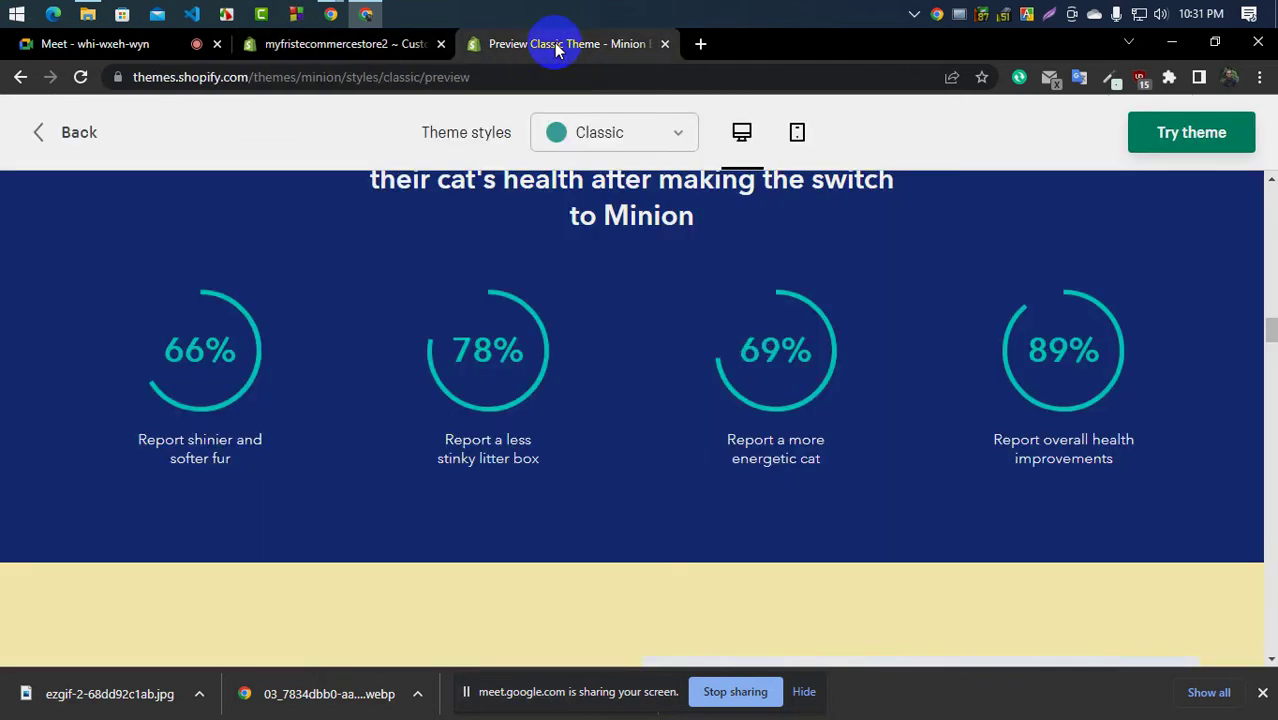
{"action": "left_click", "coordinate": [300, 46]}
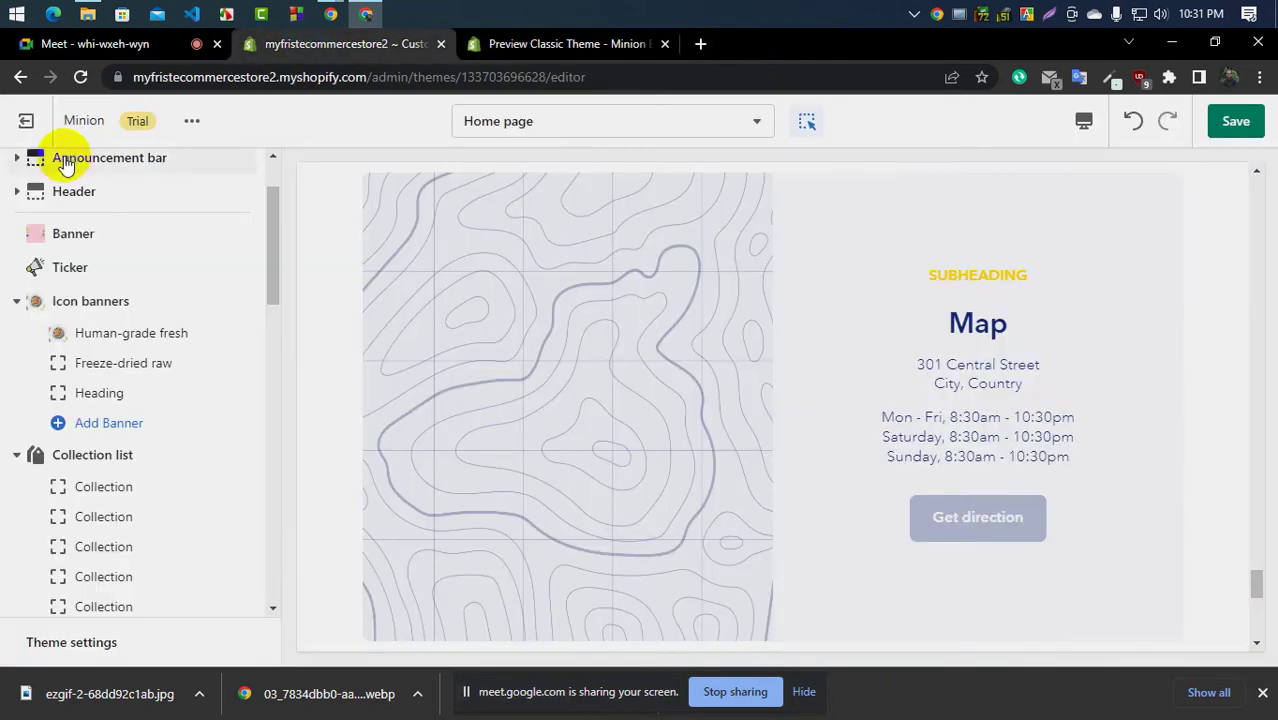
{"action": "scroll", "coordinate": [105, 236], "scroll_direction": "up", "scroll_amount": 2}
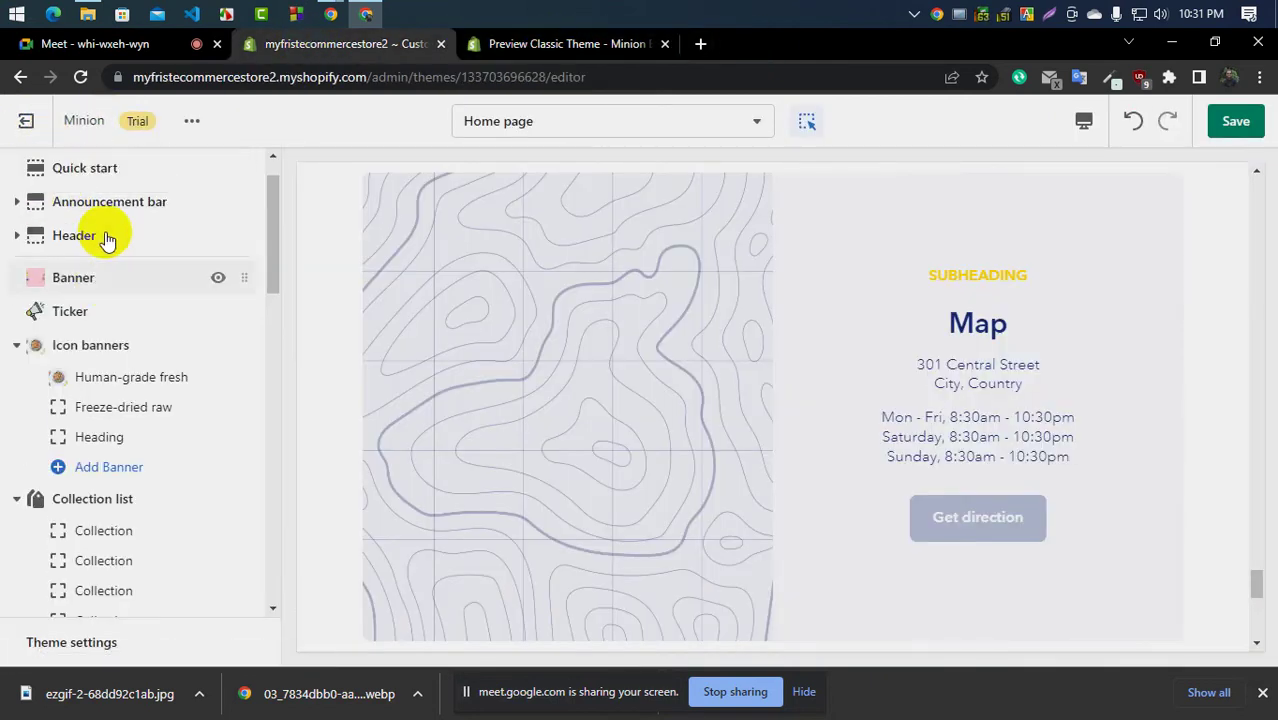
Open the Shopify admin in a new tab beside the theme editor and open the T-Shirts collection for editing
{"action": "right_click", "coordinate": [30, 121]}
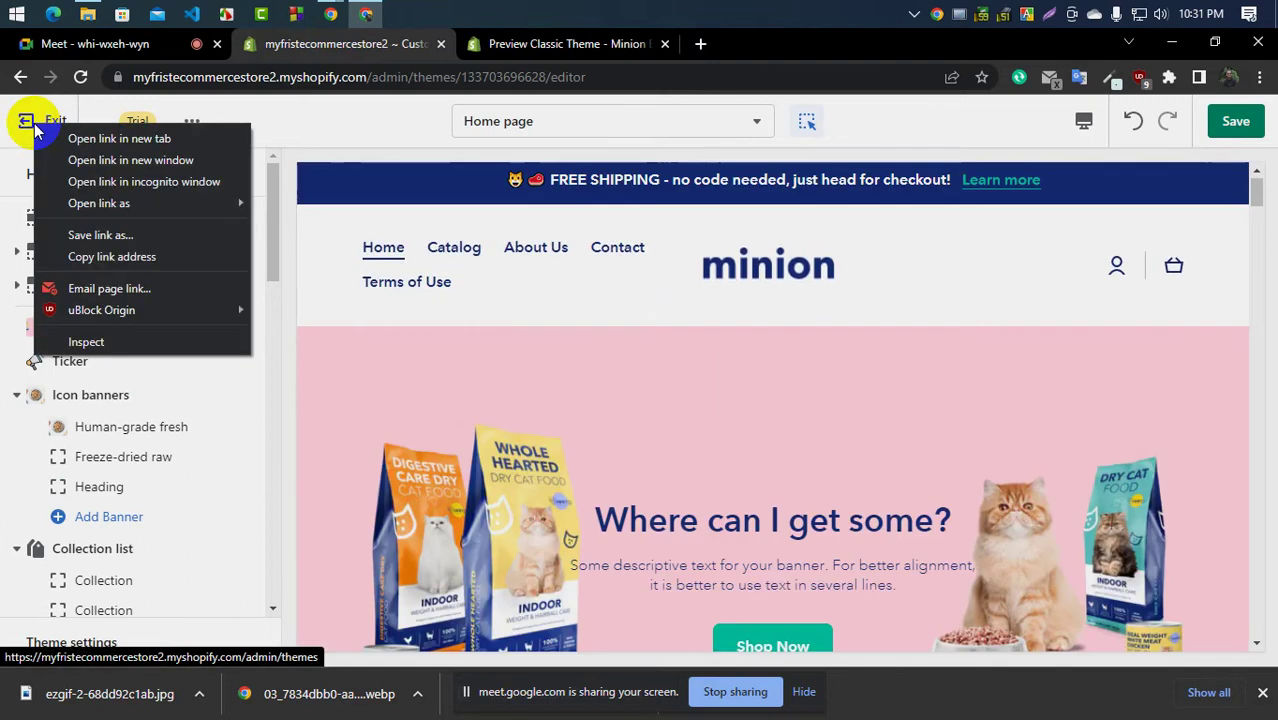
{"action": "left_click", "coordinate": [88, 140]}
{"action": "left_click_drag", "start_coordinate": [565, 46], "coordinate": [312, 52]}
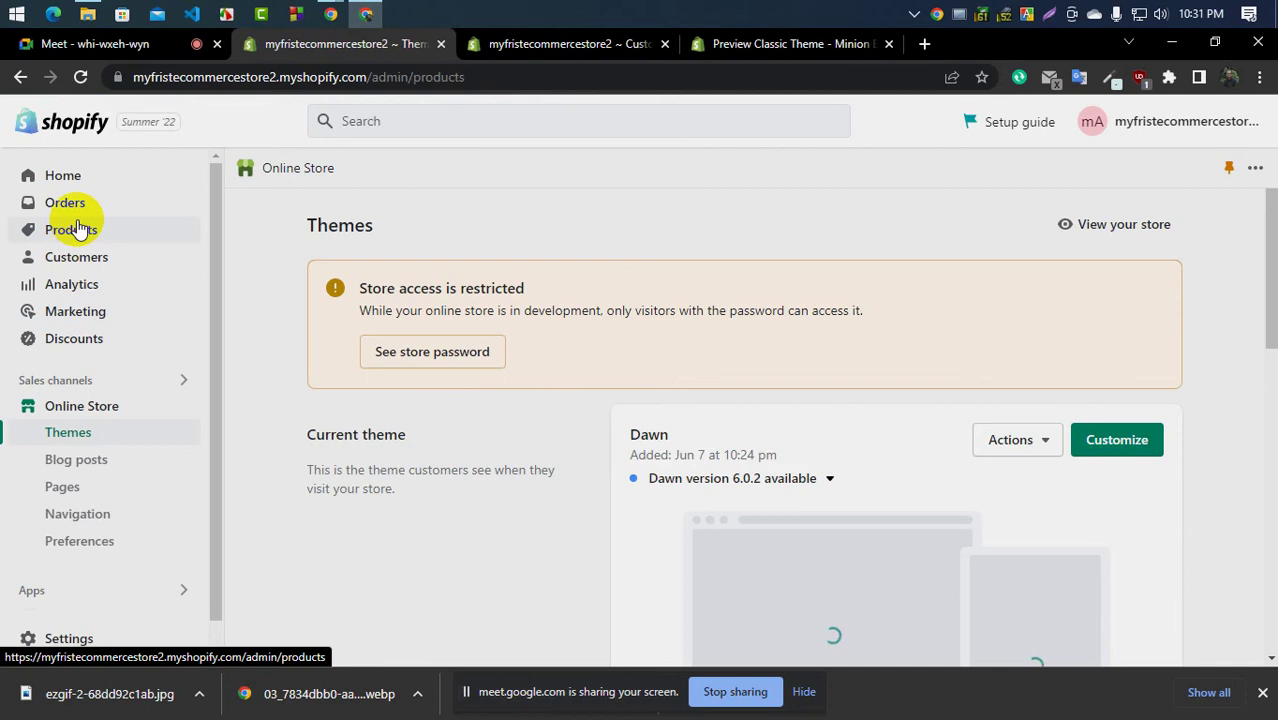
{"action": "left_click", "coordinate": [70, 229]}
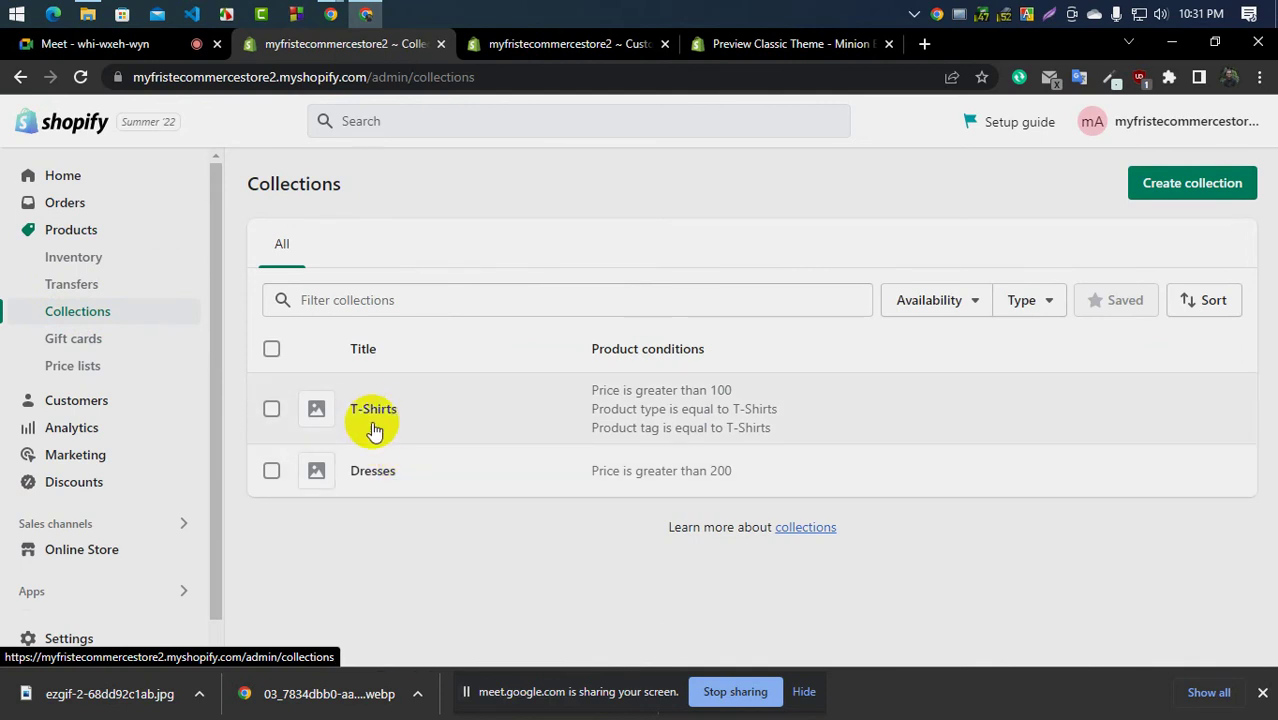
{"action": "left_click", "coordinate": [373, 412]}
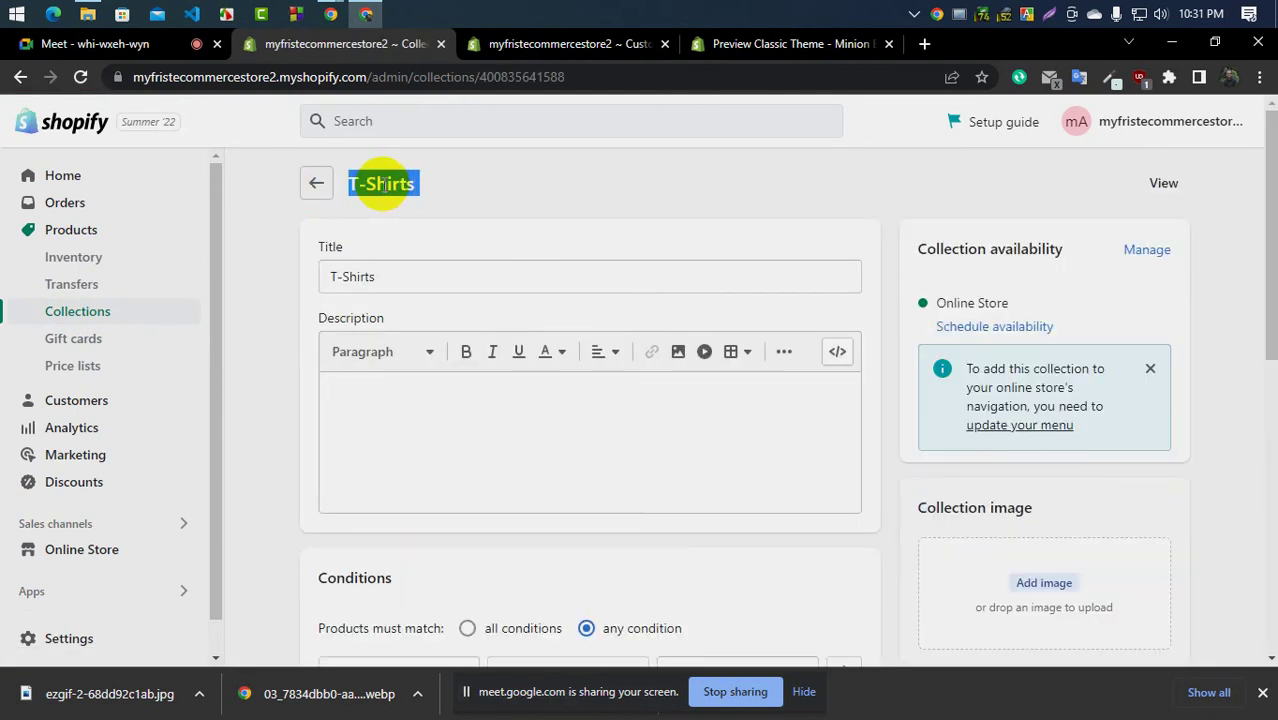
Copy the T-Shirts collection title and search Google for it in a new tab
{"action": "right_click", "coordinate": [381, 186]}
{"action": "left_click", "coordinate": [428, 199]}
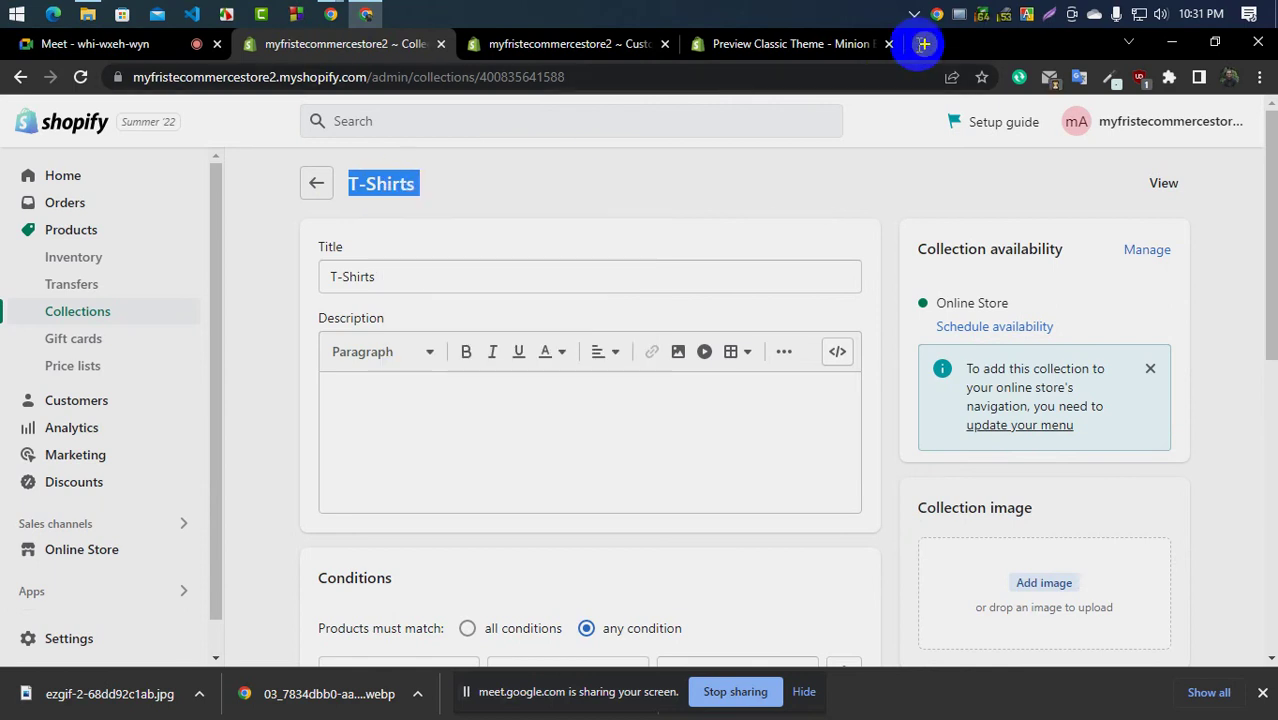
{"action": "left_click", "coordinate": [923, 44]}
{"action": "key", "text": "ctrl+v"}
{"action": "key", "text": "Return"}
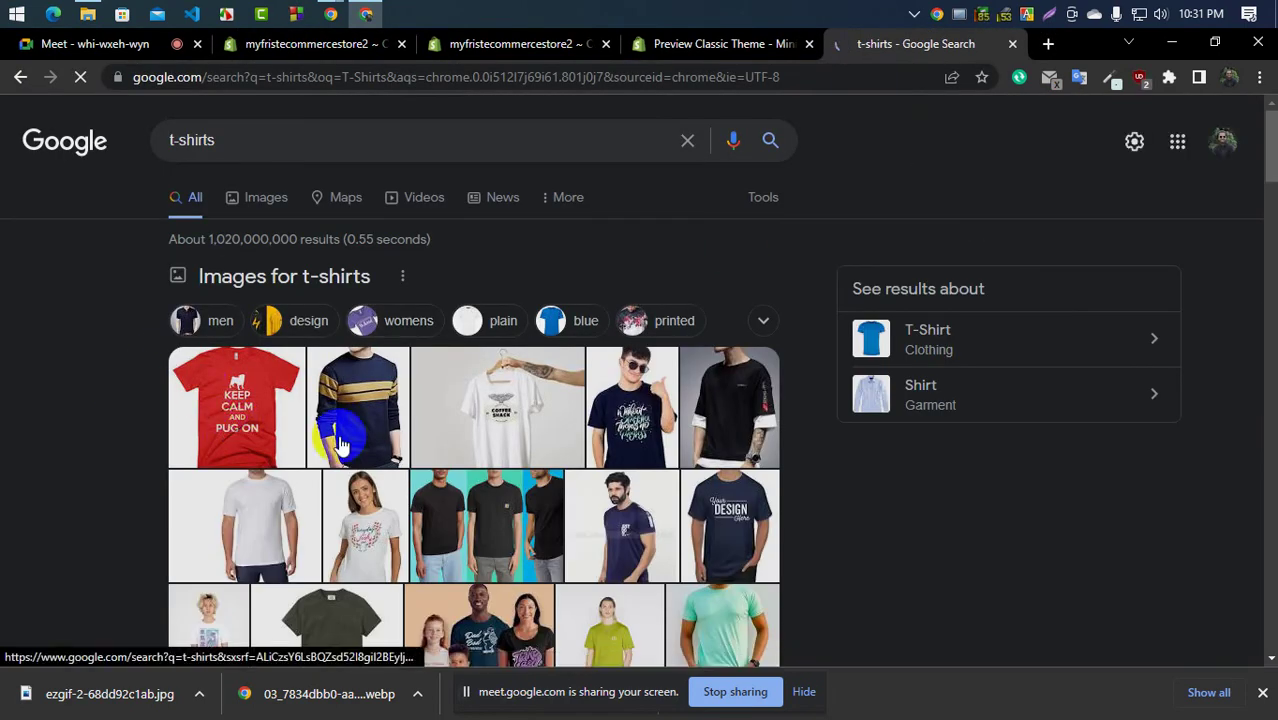
Open the Google image results for t-shirts and preview the navy custom T-shirt from Designhill
{"action": "left_click", "coordinate": [634, 422]}
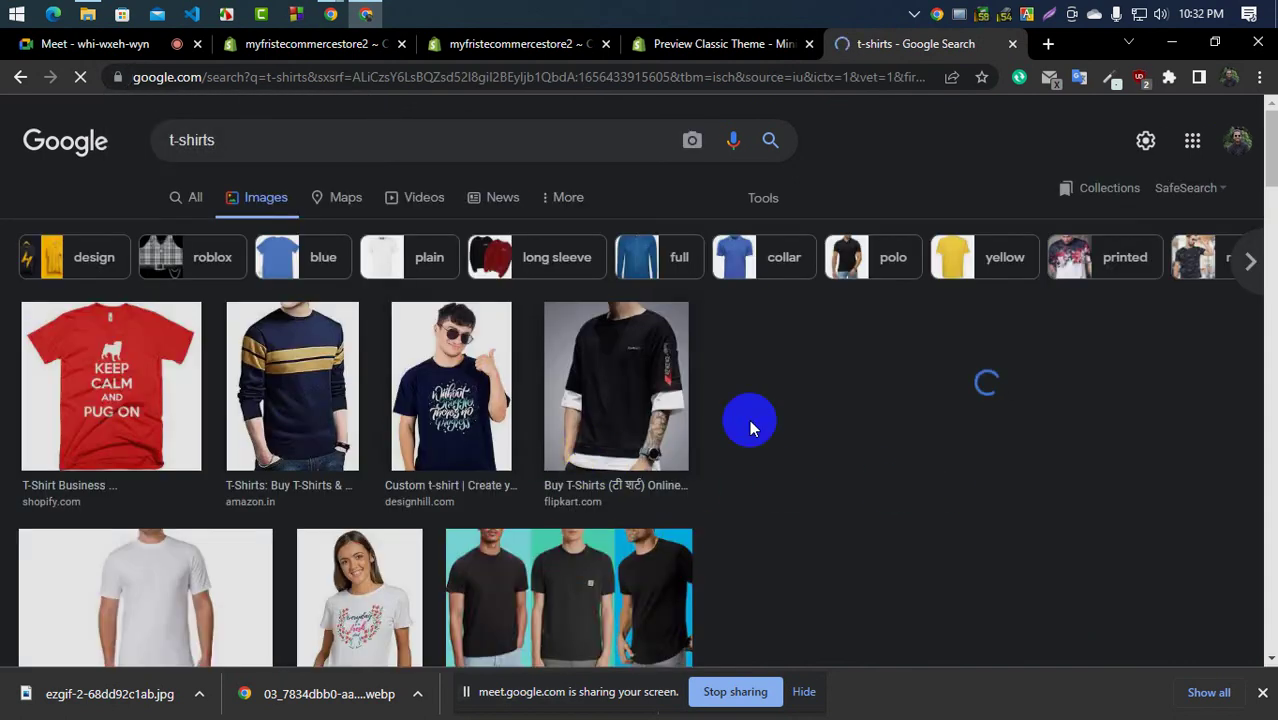
{"action": "scroll", "coordinate": [1081, 559], "scroll_direction": "down", "scroll_amount": 2}
{"action": "left_click", "coordinate": [451, 235]}
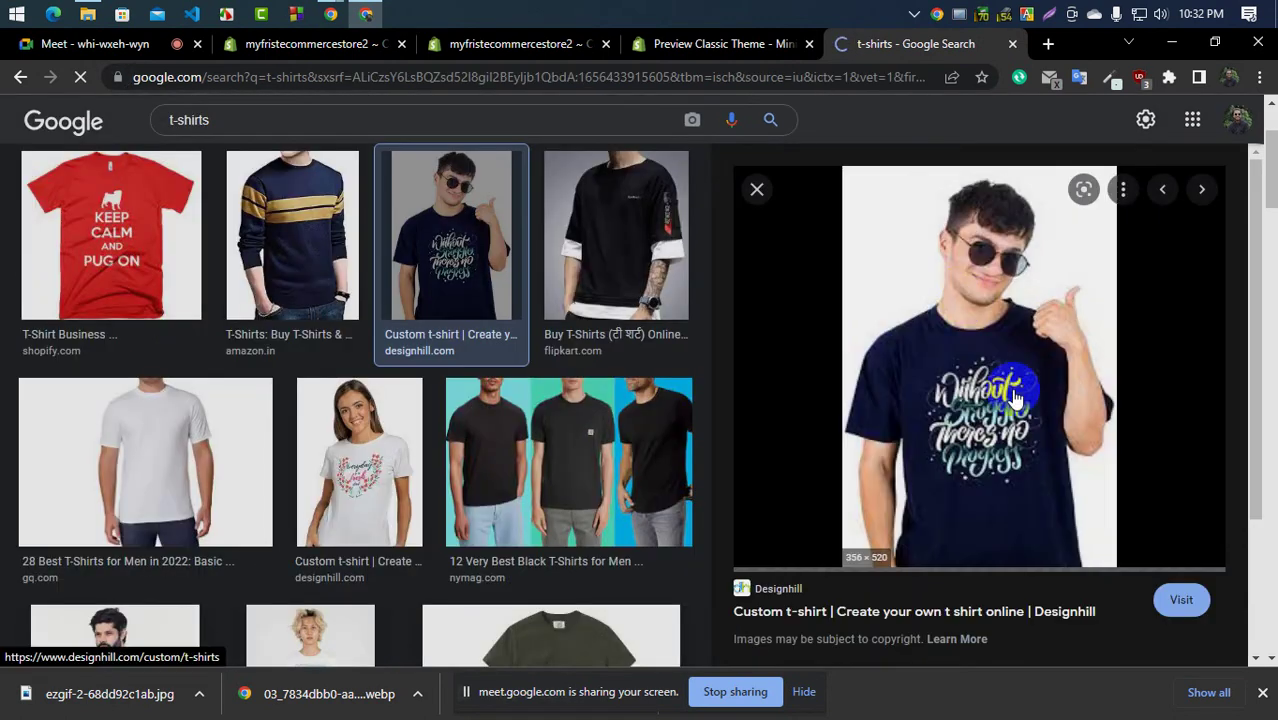
{"action": "right_click", "coordinate": [959, 292]}
{"action": "left_click", "coordinate": [985, 476]}
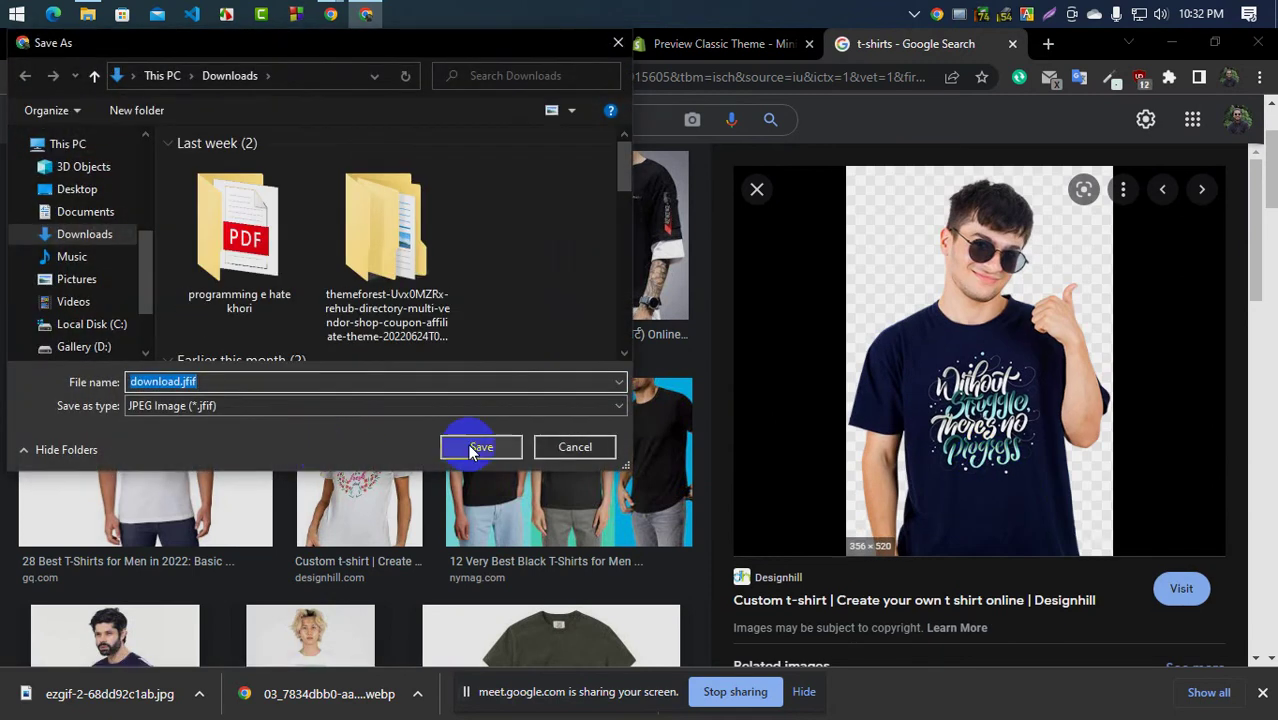
{"action": "left_click", "coordinate": [572, 447]}
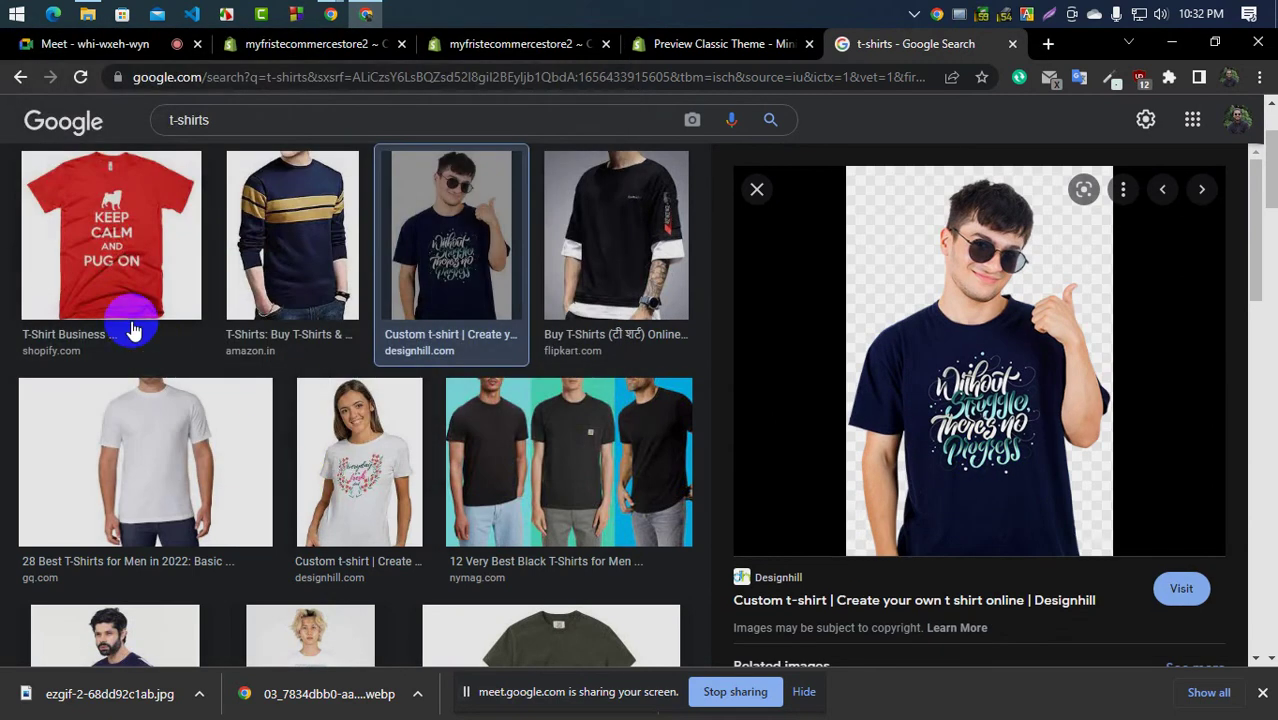
{"action": "left_click", "coordinate": [119, 265]}
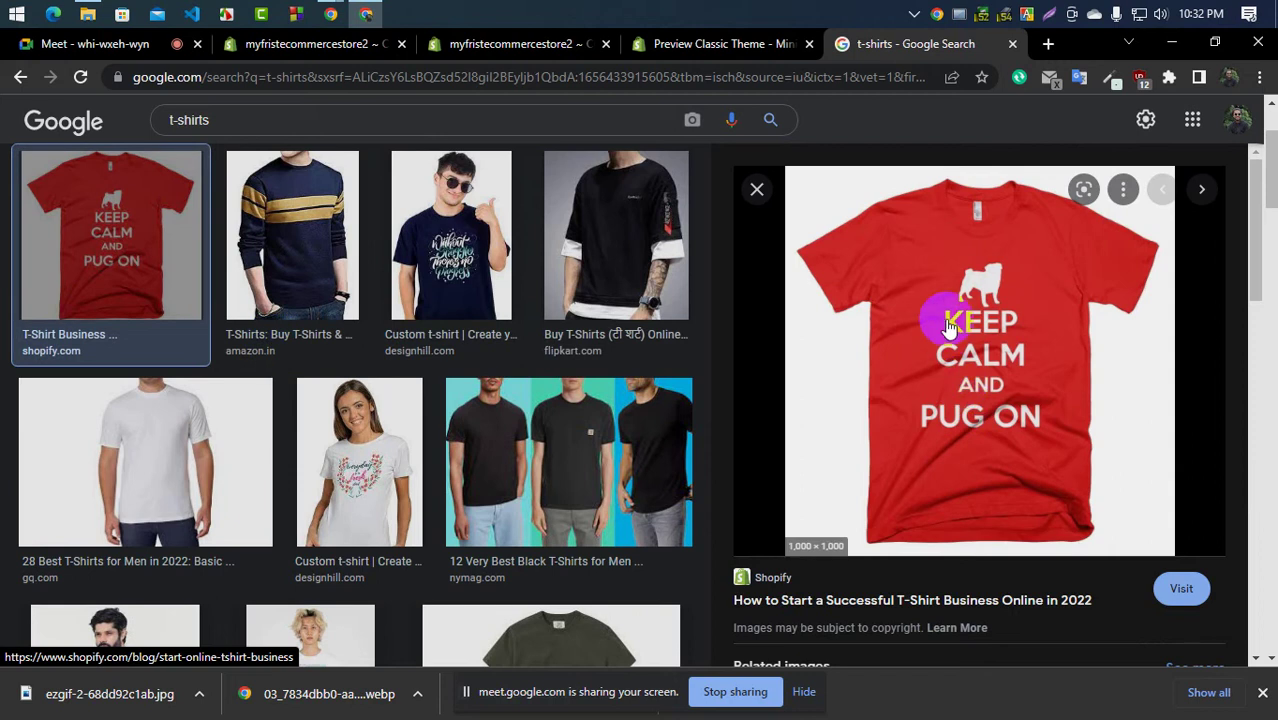
{"action": "right_click", "coordinate": [946, 323]}
{"action": "left_click", "coordinate": [1067, 533]}
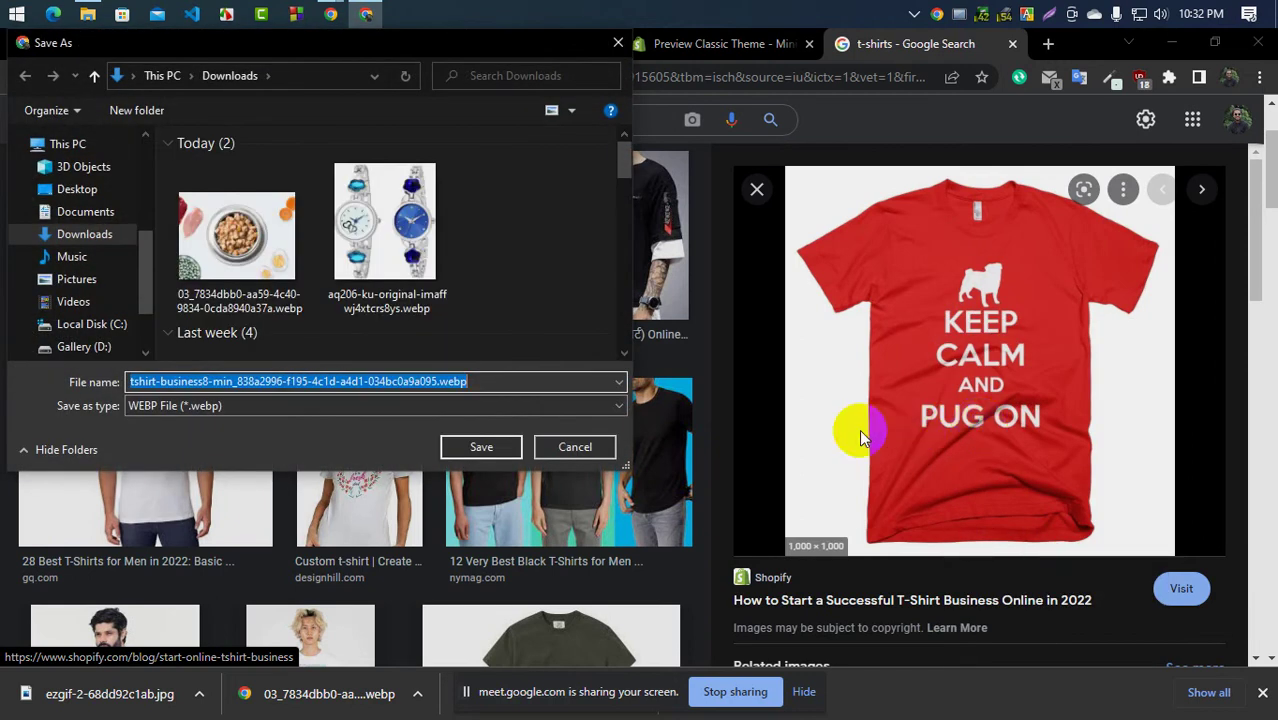
{"action": "left_click", "coordinate": [575, 447]}
{"action": "scroll", "coordinate": [417, 491], "scroll_direction": "down", "scroll_amount": 2}
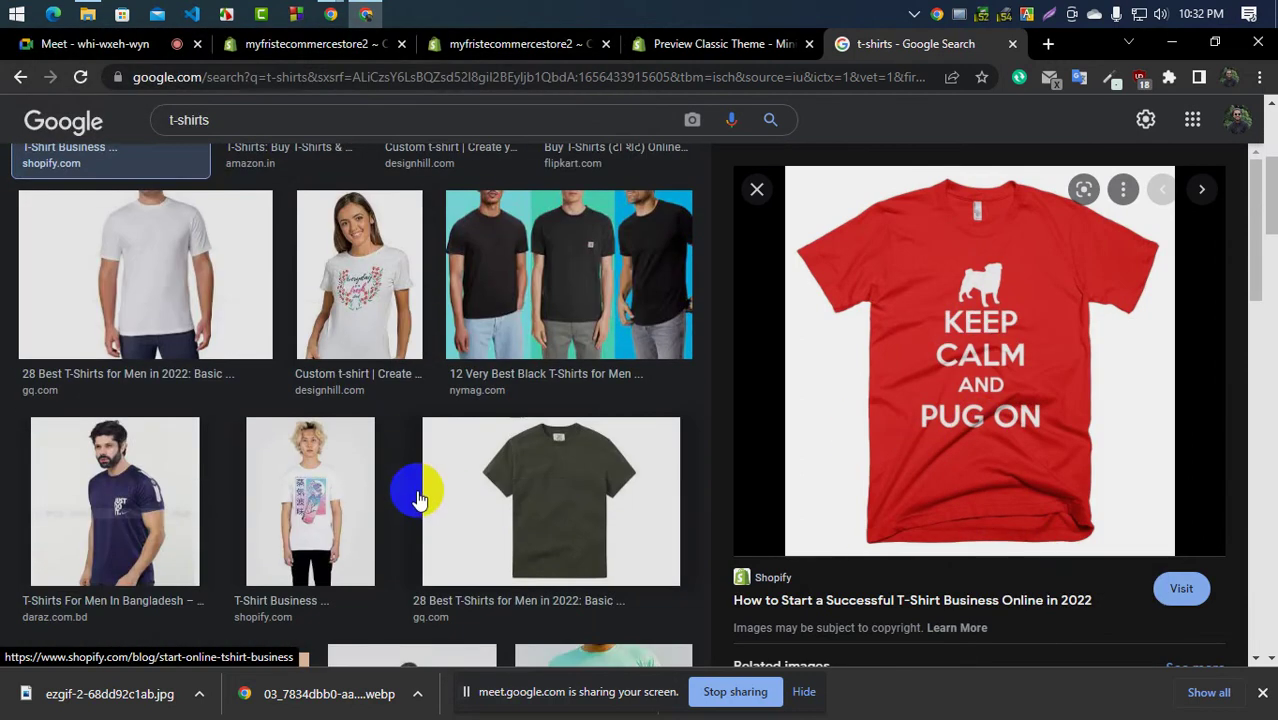
{"action": "left_click", "coordinate": [188, 505]}
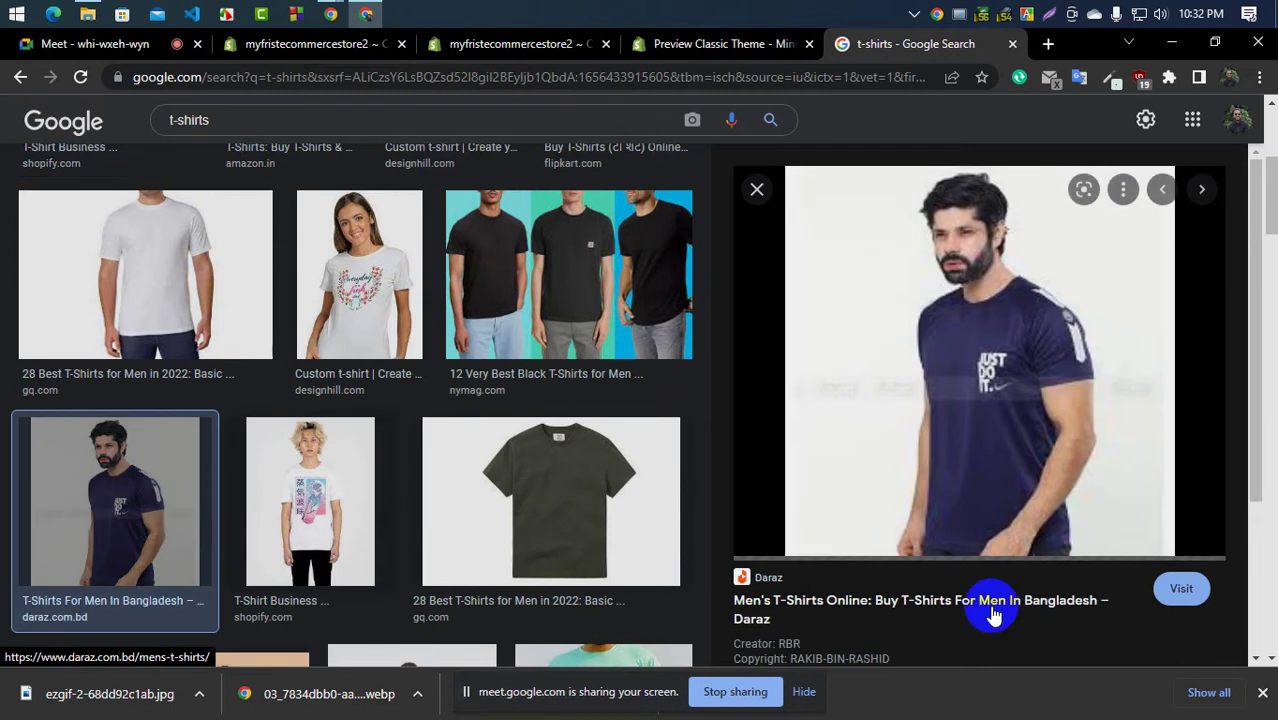
{"action": "right_click", "coordinate": [948, 360]}
{"action": "left_click", "coordinate": [1008, 538]}
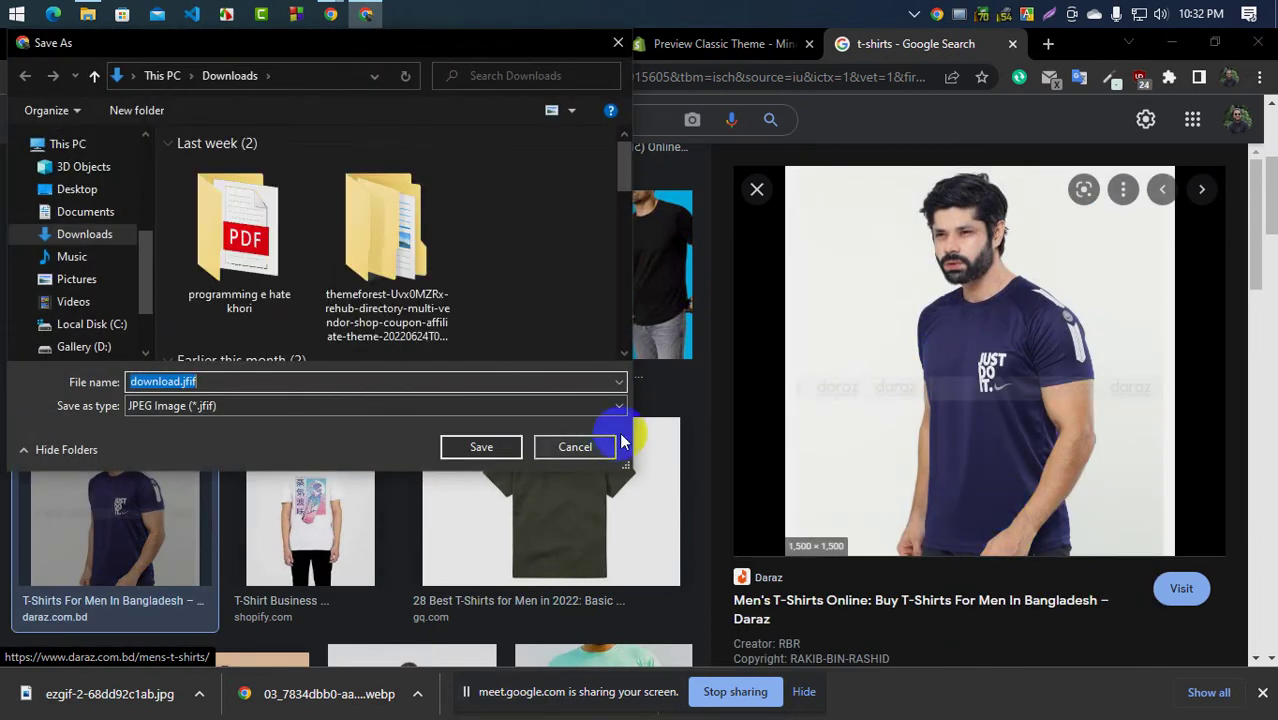
{"action": "left_click", "coordinate": [575, 447]}
Save the Made-in-China image of the black LOGO T-shirt with coloured shirts behind it to the Downloads folder
{"action": "scroll", "coordinate": [371, 522], "scroll_direction": "down", "scroll_amount": 5}
{"action": "left_click", "coordinate": [208, 478]}
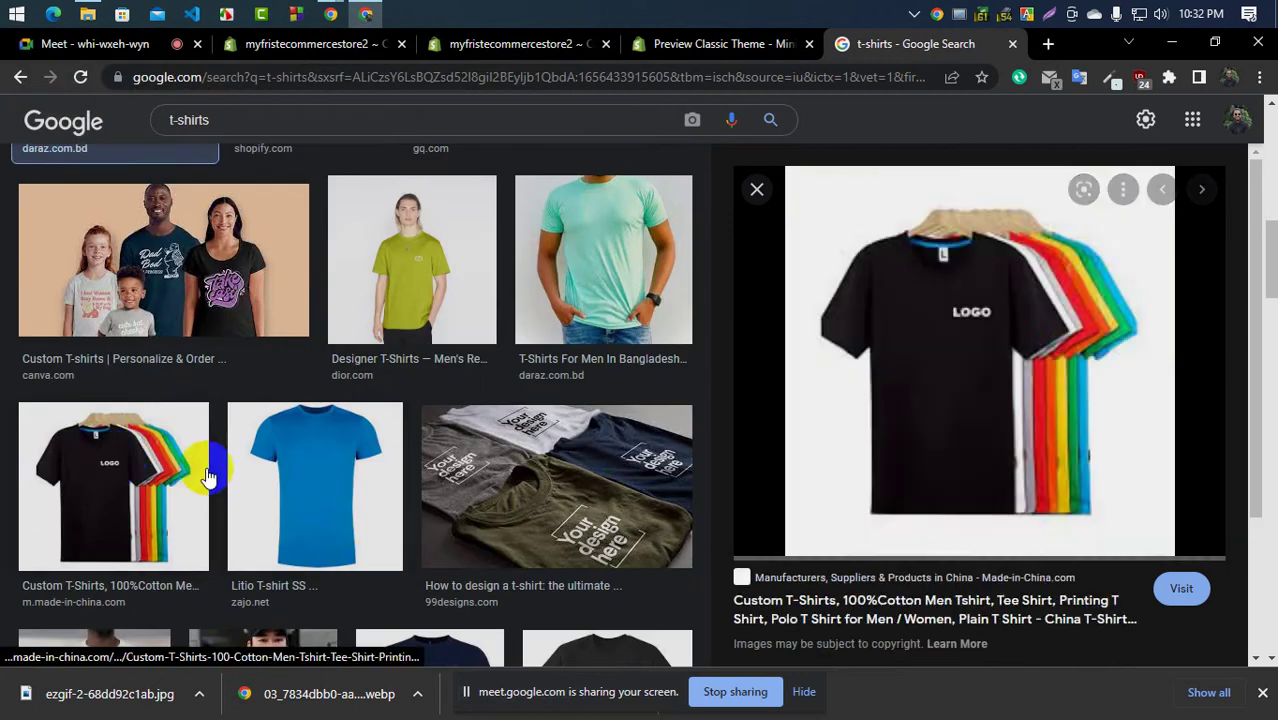
{"action": "right_click", "coordinate": [894, 322]}
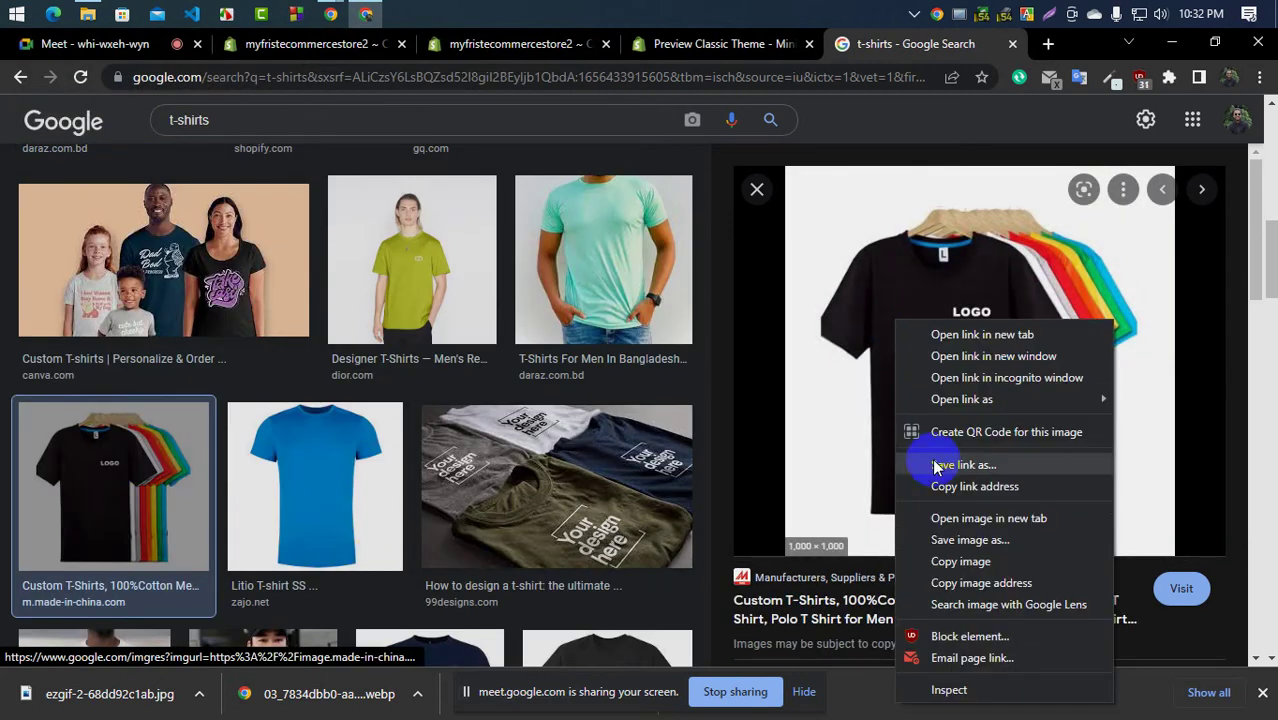
{"action": "left_click", "coordinate": [960, 542]}
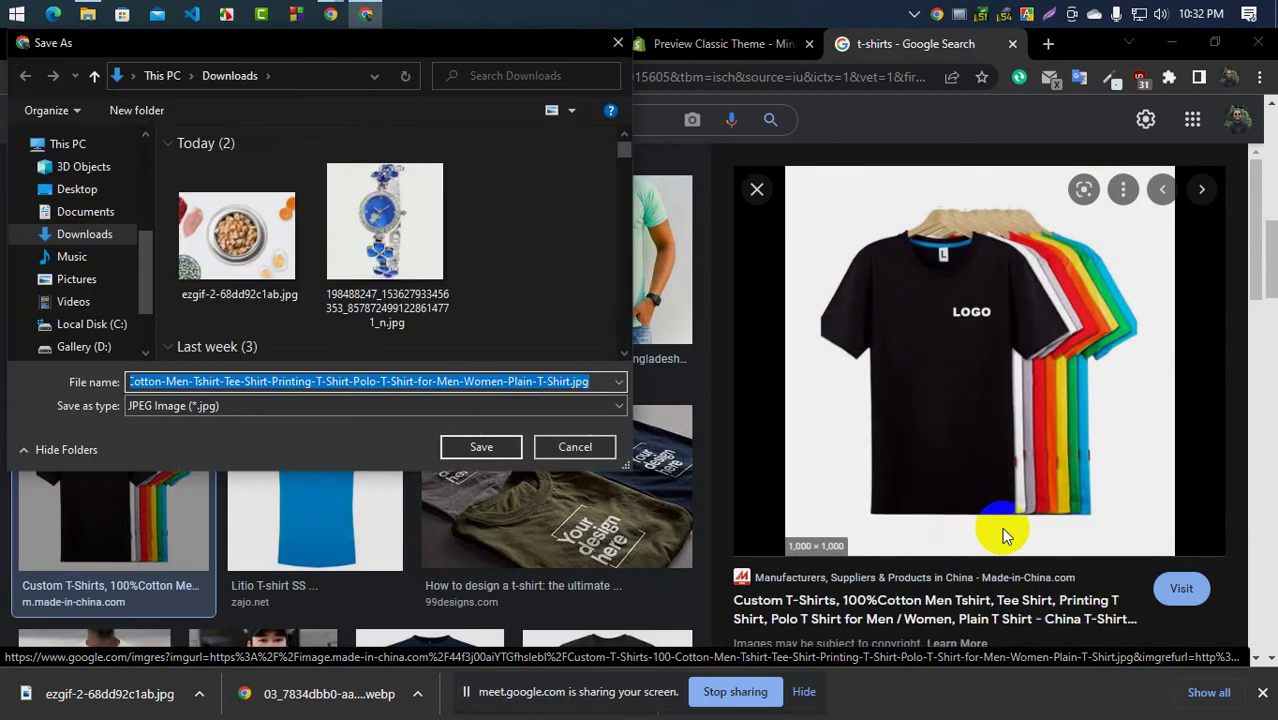
{"action": "left_click", "coordinate": [478, 447]}
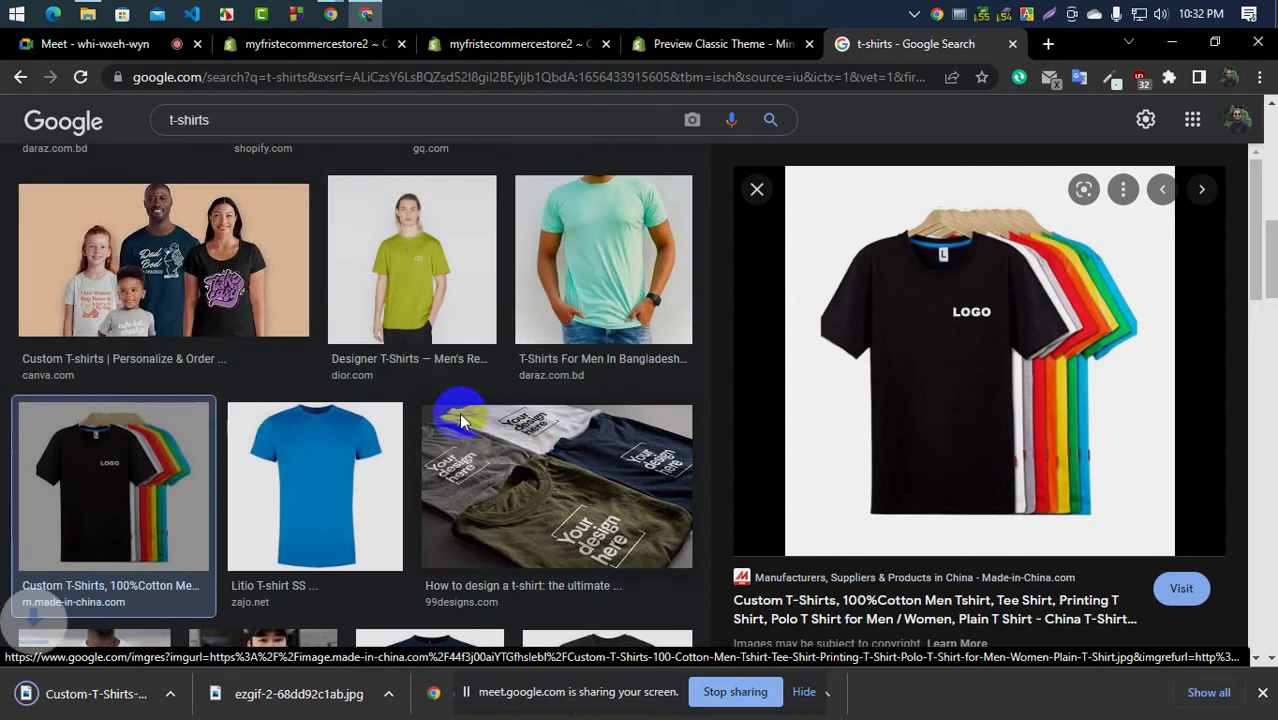
Switch to the Google Meet call, deny the pending join request and return to the theme editor
{"action": "left_click", "coordinate": [235, 45]}
{"action": "left_click", "coordinate": [485, 43]}
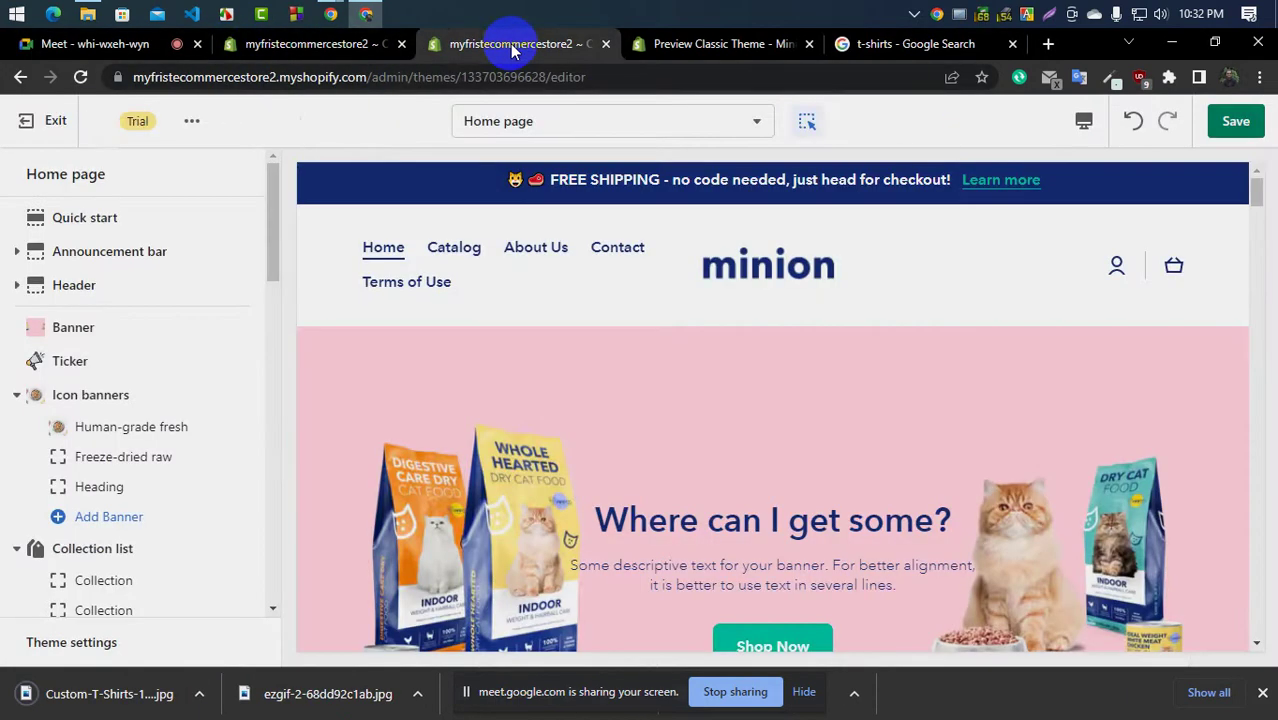
{"action": "left_click", "coordinate": [43, 44]}
{"action": "left_click", "coordinate": [839, 292]}
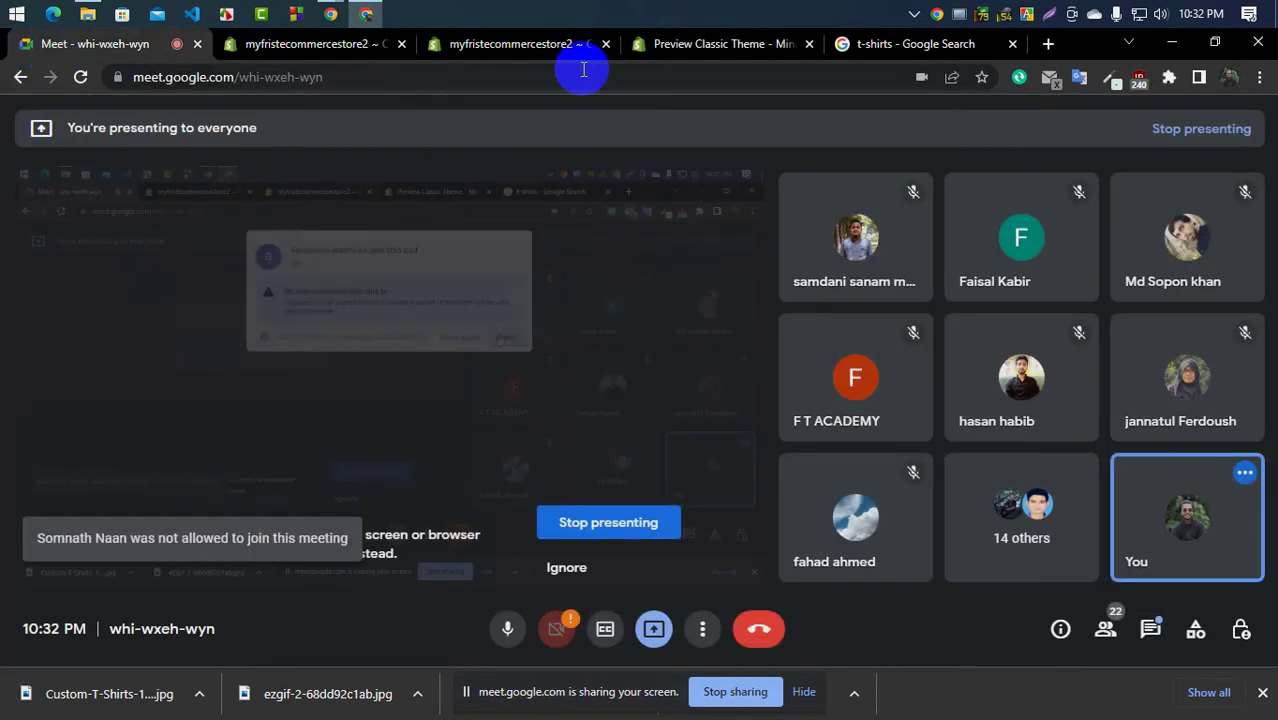
{"action": "left_click", "coordinate": [538, 47]}
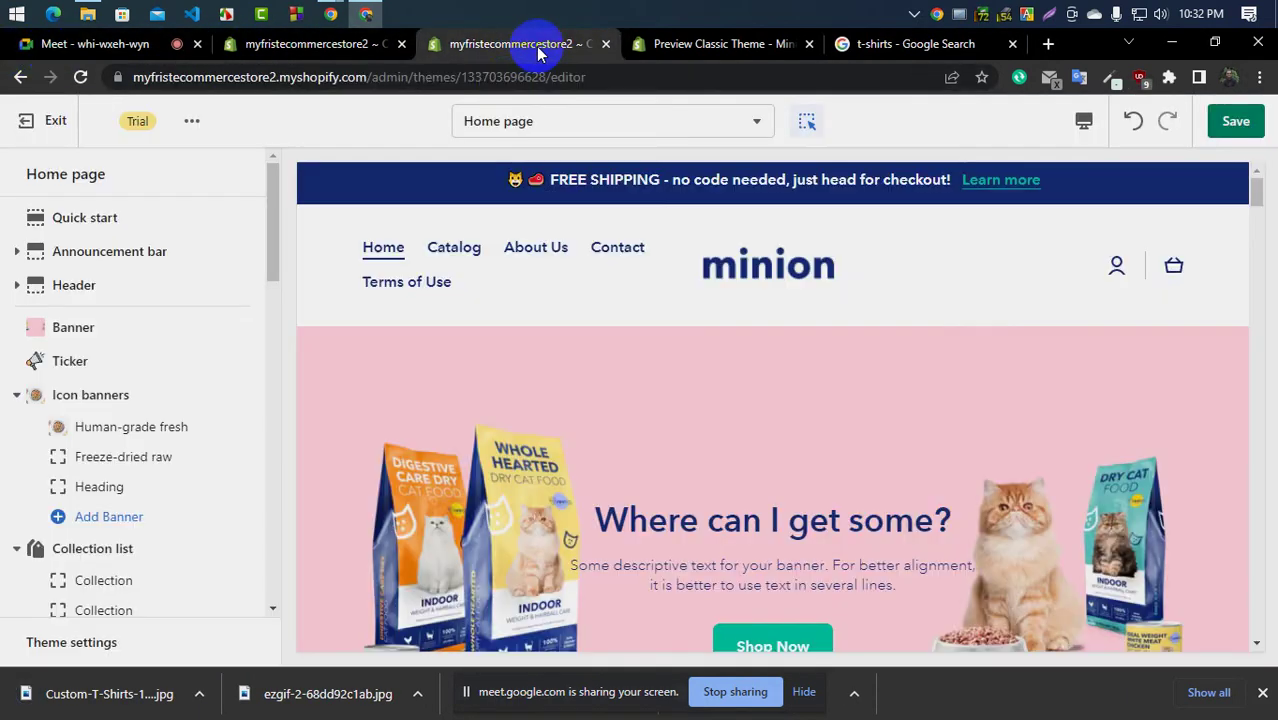
Review the T-Shirts collection's image area and conditions, and check the Collection list section in the theme editor's home page preview
{"action": "left_click", "coordinate": [384, 48]}
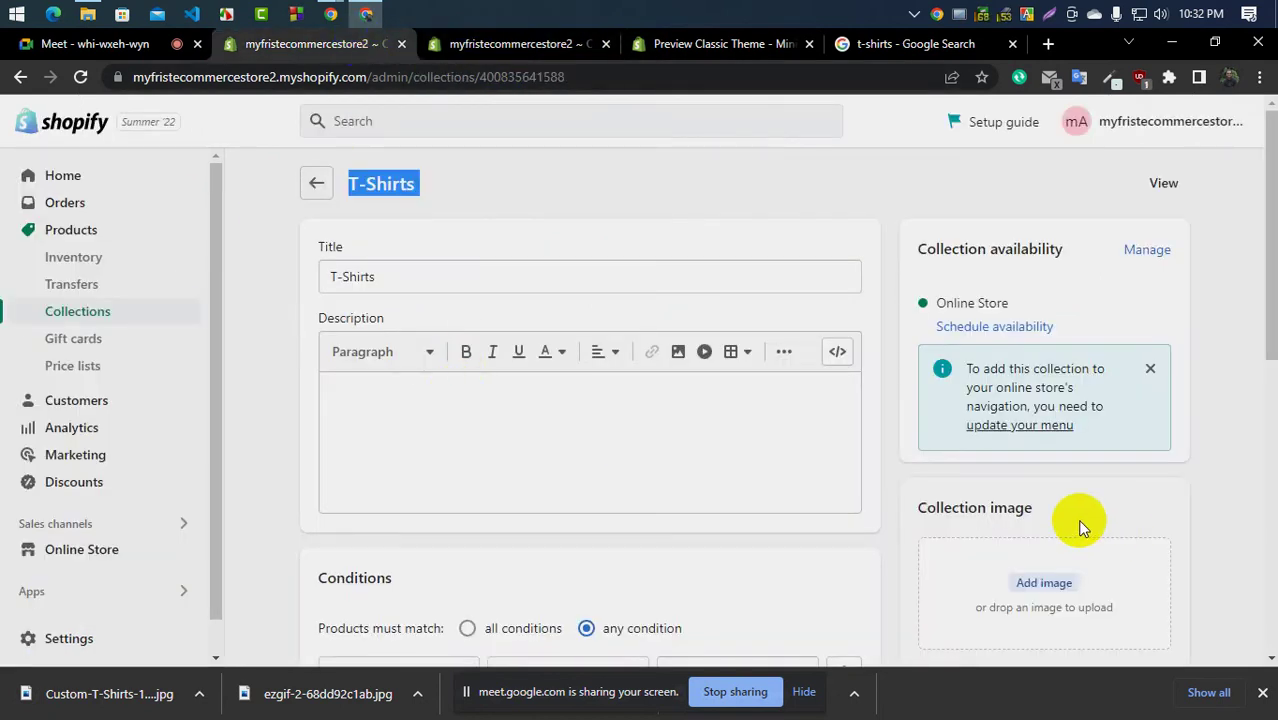
{"action": "scroll", "coordinate": [685, 522], "scroll_direction": "down", "scroll_amount": 3}
{"action": "scroll", "coordinate": [700, 510], "scroll_direction": "up", "scroll_amount": 3}
{"action": "scroll", "coordinate": [1032, 505], "scroll_direction": "down", "scroll_amount": 4}
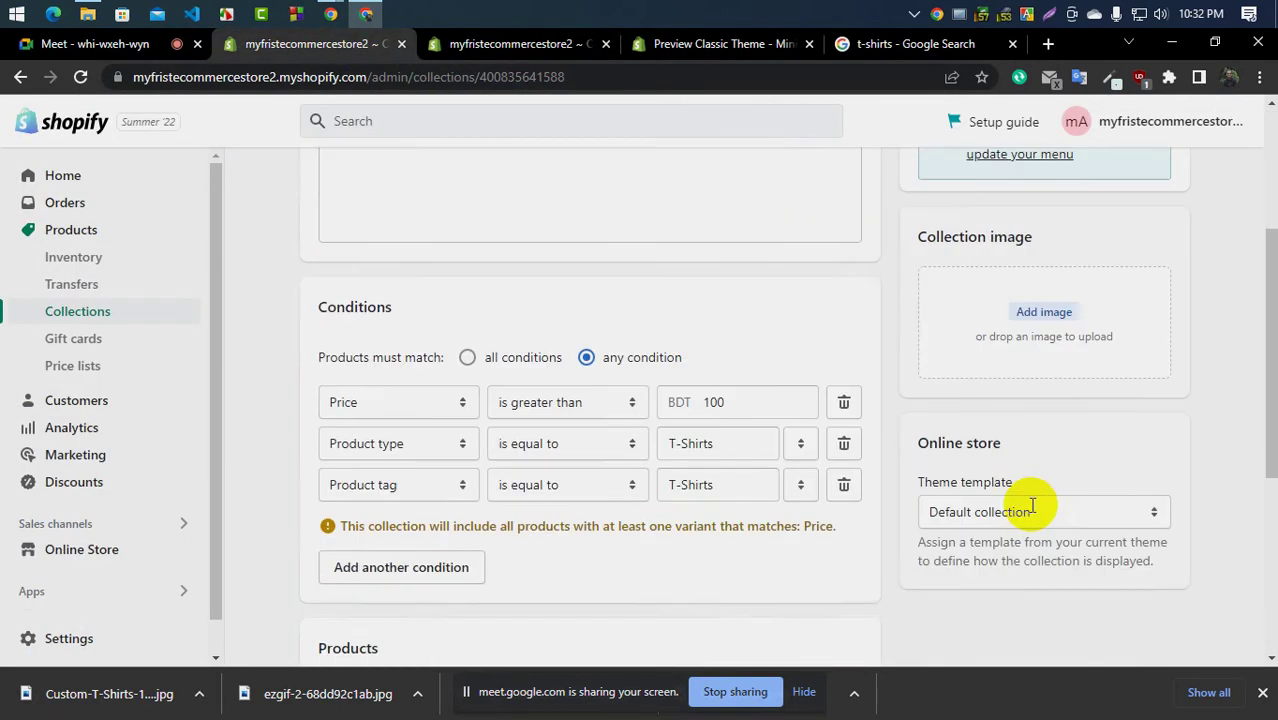
{"action": "scroll", "coordinate": [1032, 505], "scroll_direction": "down", "scroll_amount": 1}
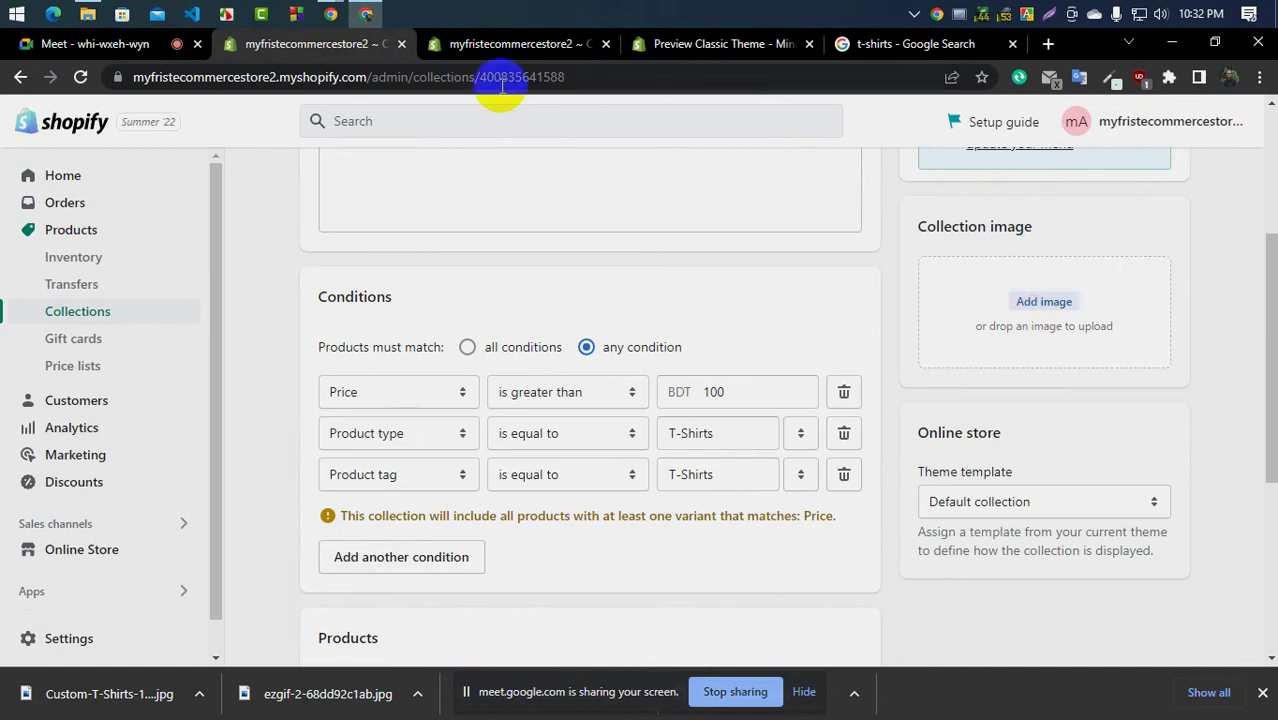
{"action": "left_click", "coordinate": [500, 45]}
{"action": "scroll", "coordinate": [626, 537], "scroll_direction": "down", "scroll_amount": 15}
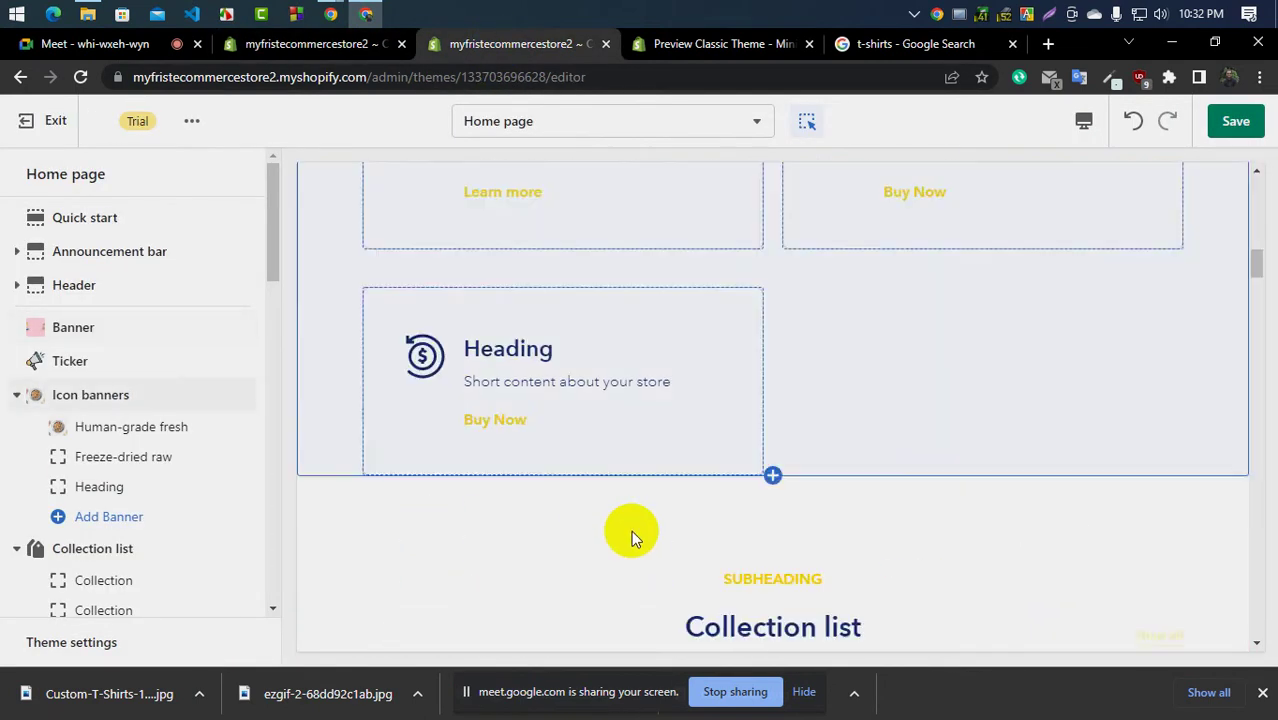
{"action": "scroll", "coordinate": [700, 450], "scroll_direction": "down", "scroll_amount": 3}
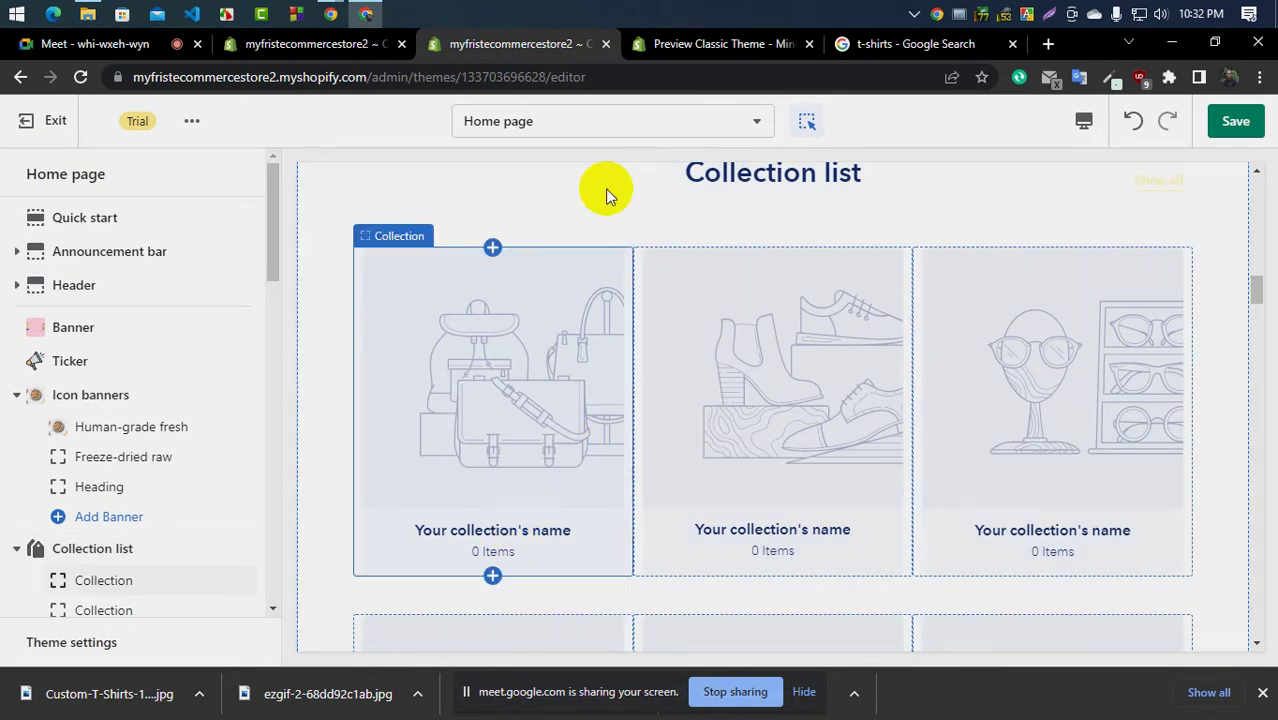
Upload the downloaded Custom-T-Shirts image as the T-Shirts collection image and save the collection
{"action": "left_click", "coordinate": [327, 46]}
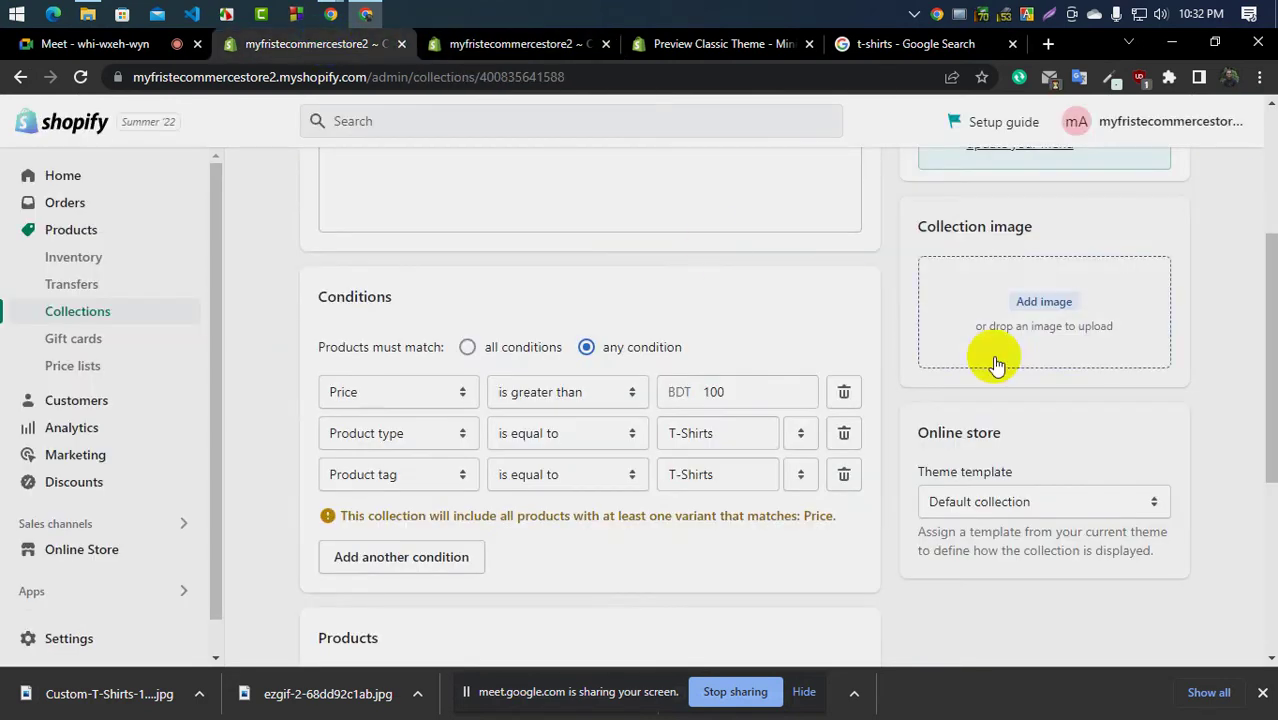
{"action": "left_click", "coordinate": [1055, 306]}
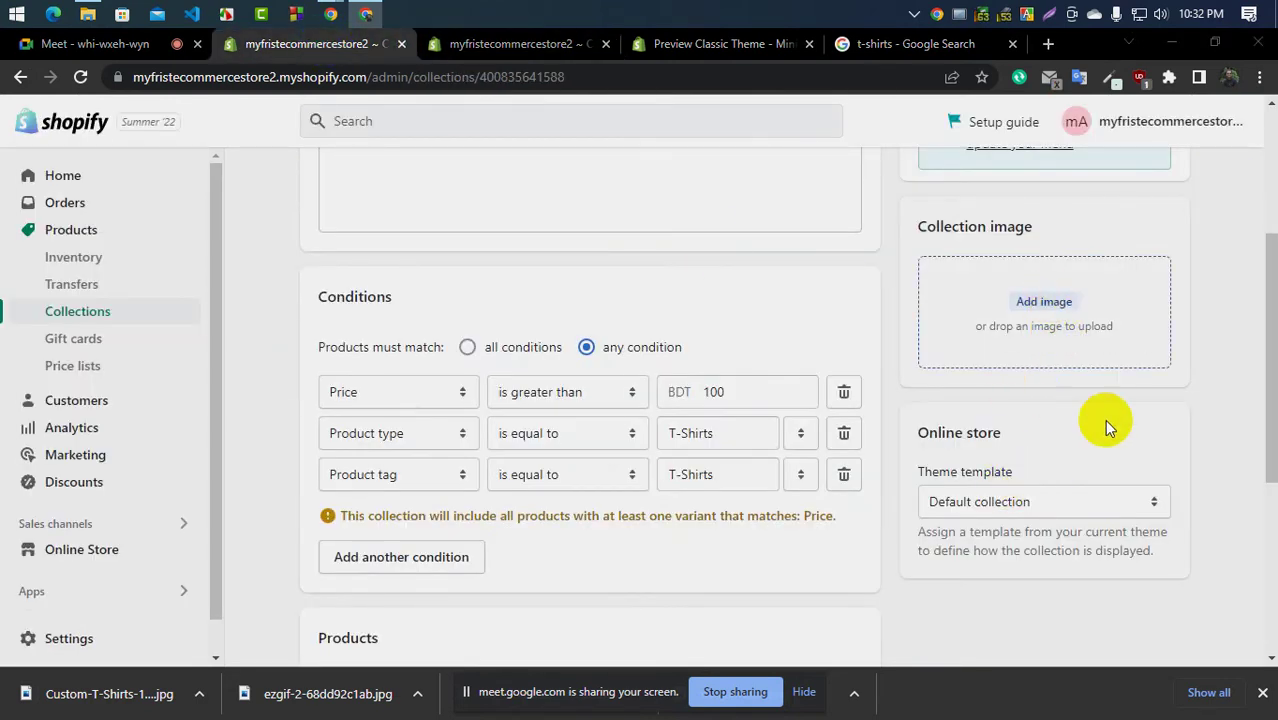
{"action": "left_click", "coordinate": [237, 237]}
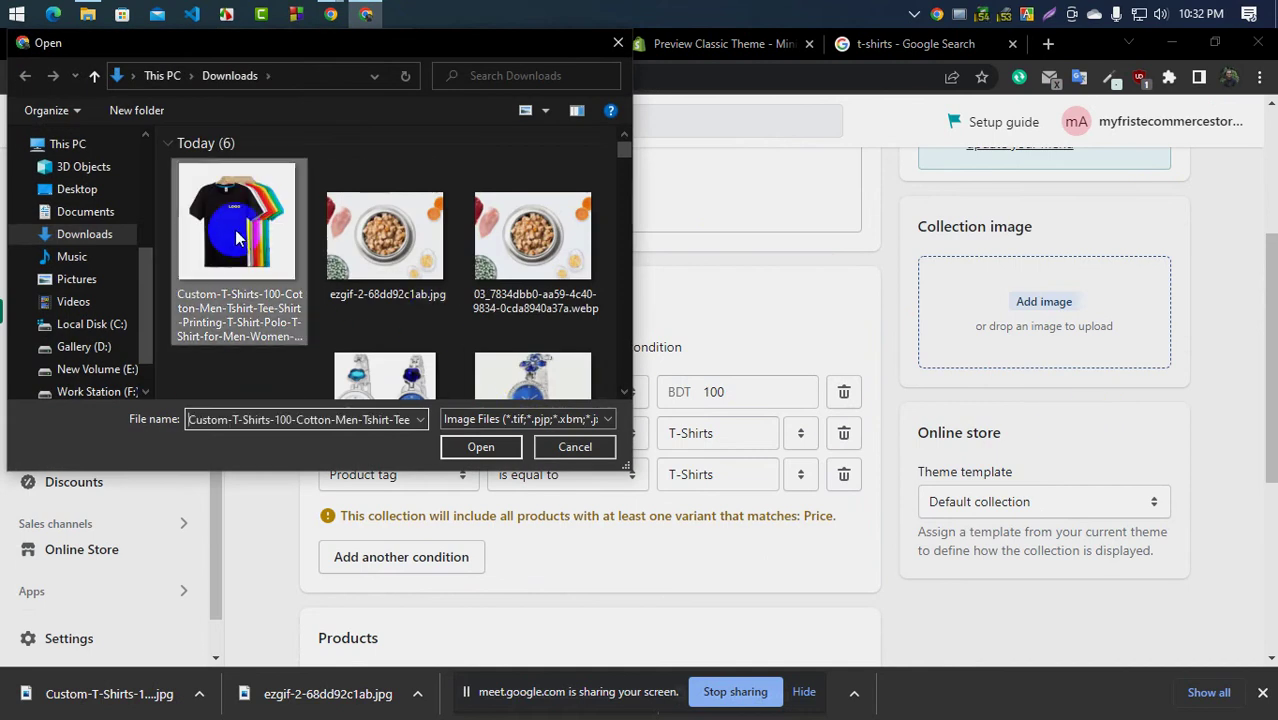
{"action": "left_click", "coordinate": [479, 446]}
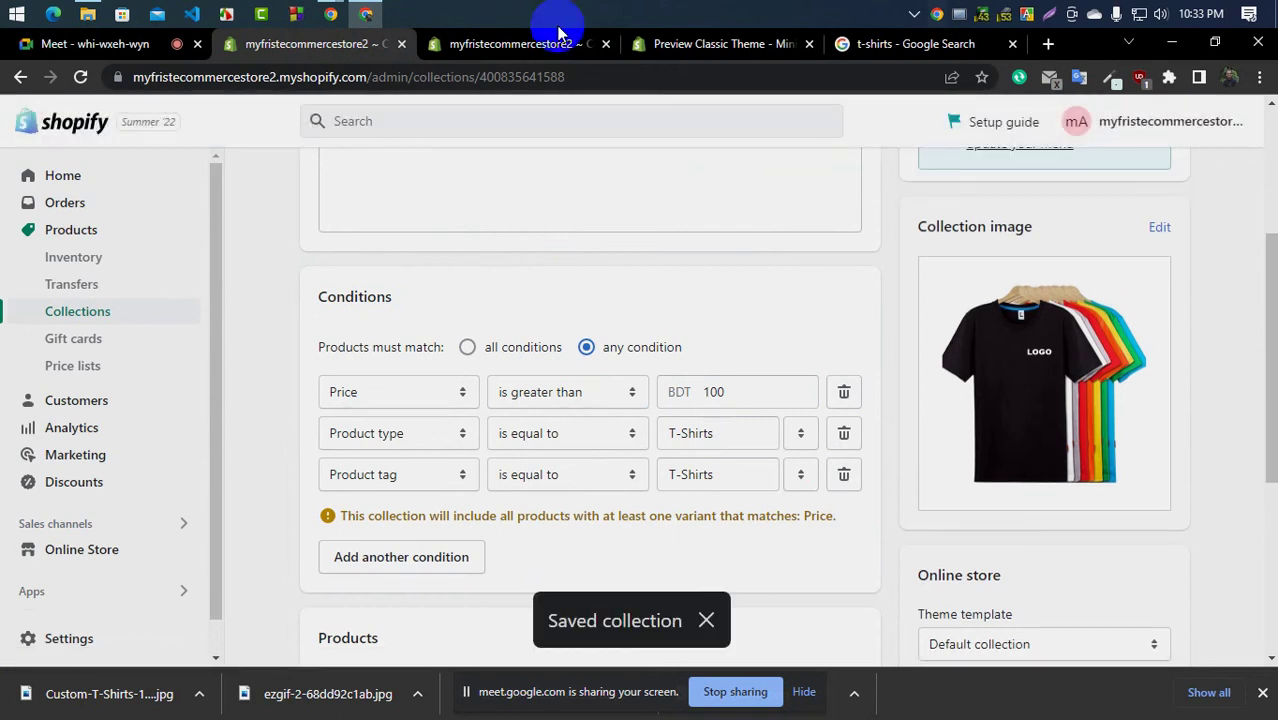
Open the Dresses collection from the Collections list and copy its title
{"action": "left_click", "coordinate": [106, 316]}
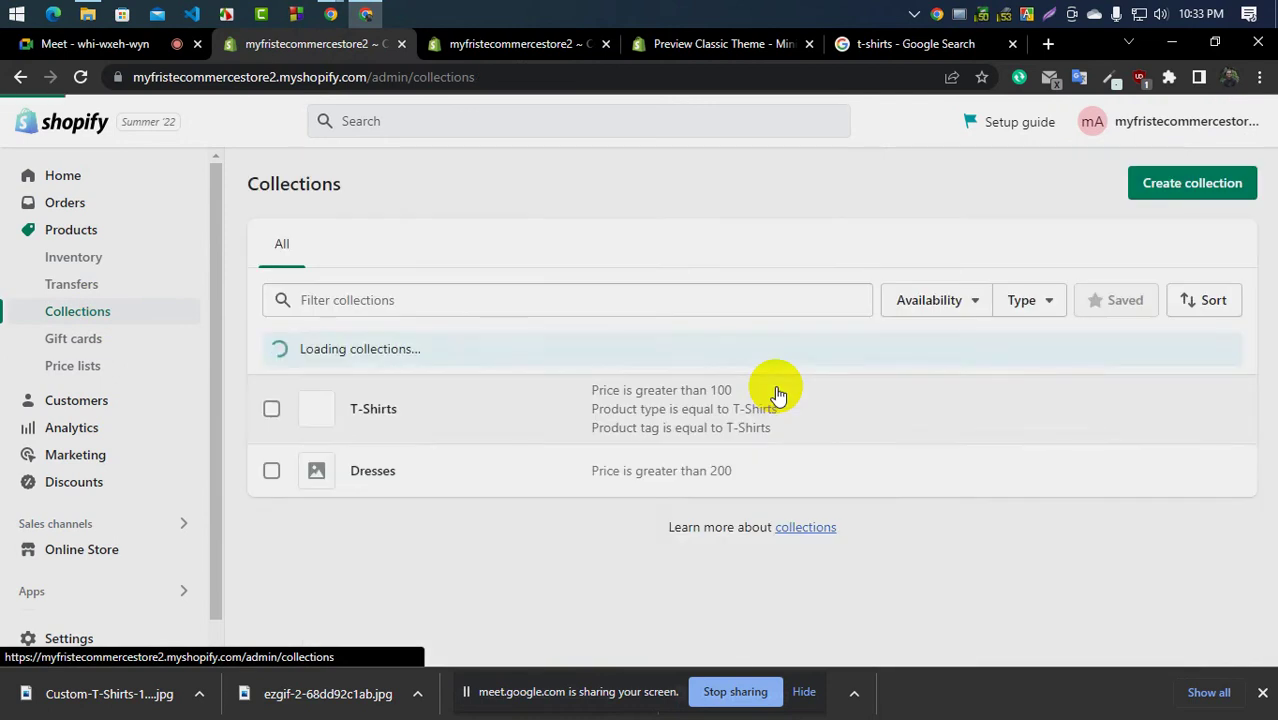
{"action": "left_click", "coordinate": [372, 472]}
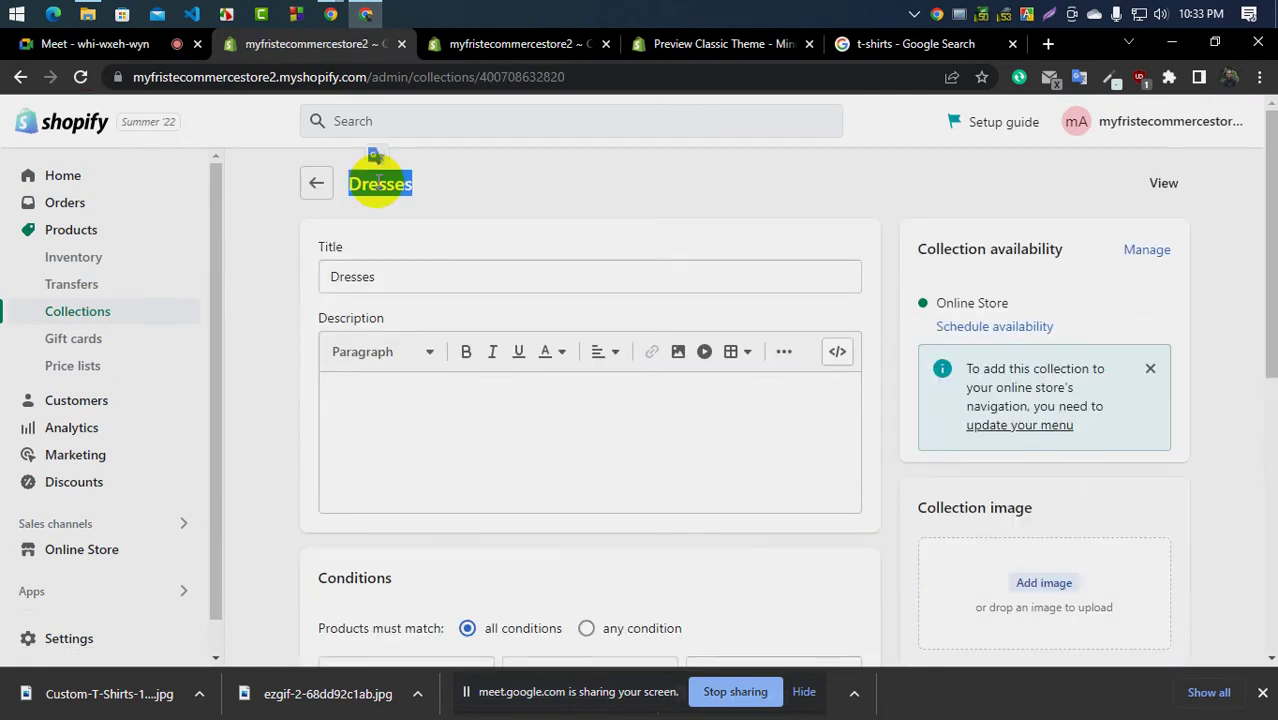
{"action": "right_click", "coordinate": [378, 182]}
{"action": "left_click", "coordinate": [395, 192]}
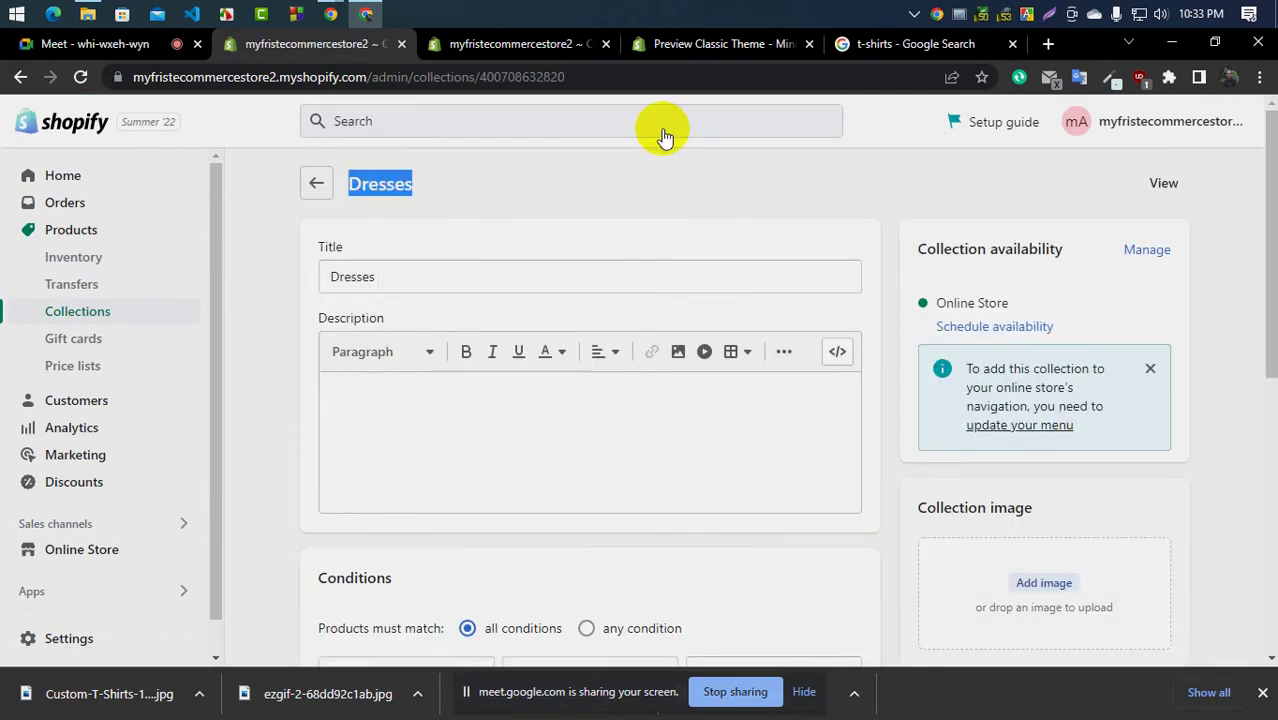
Replace the t-shirts search tab with a new Google search for Dresses and open its image results
{"action": "left_click", "coordinate": [1012, 44]}
{"action": "left_click", "coordinate": [927, 43]}
{"action": "key", "text": "ctrl+v"}
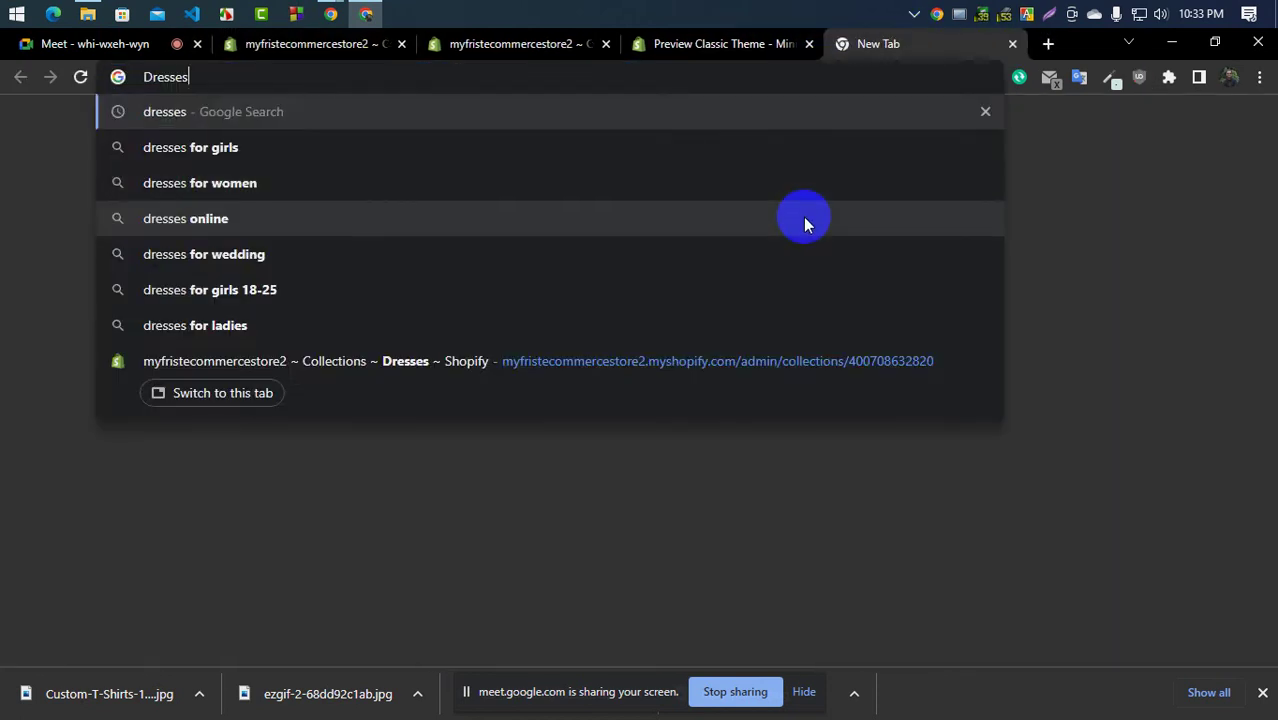
{"action": "key", "text": "Return"}
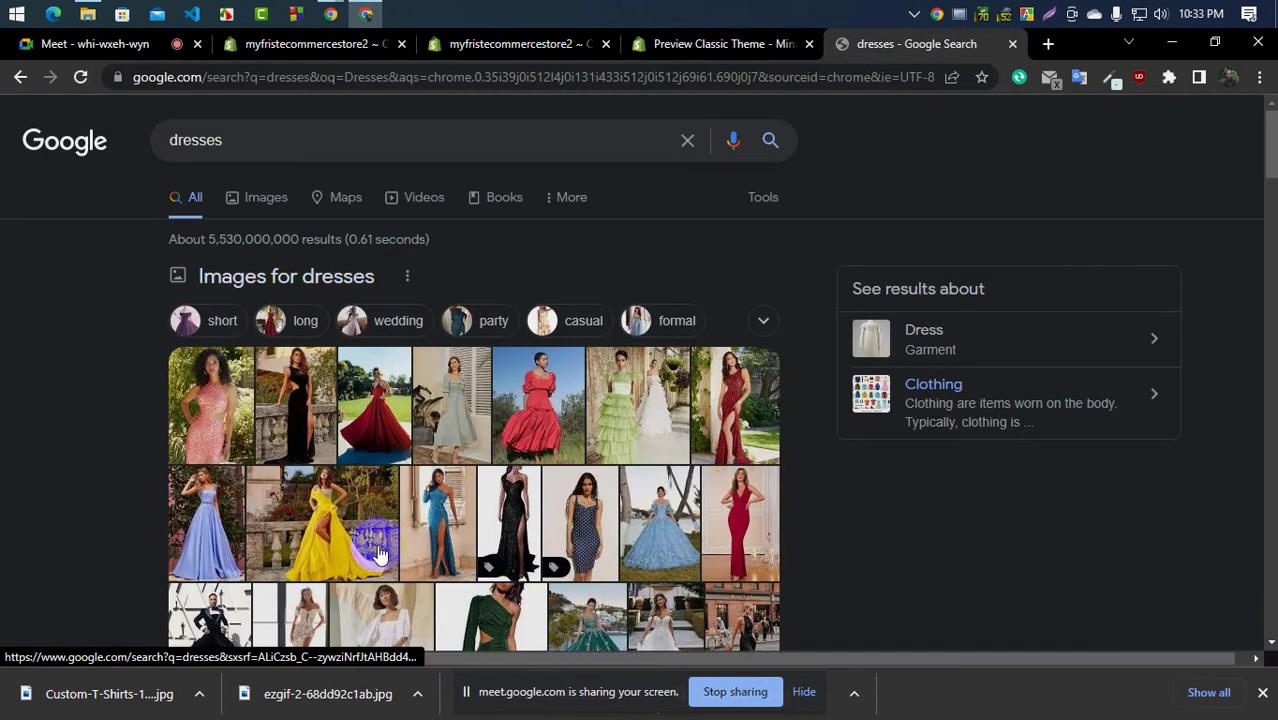
{"action": "left_click", "coordinate": [409, 558]}
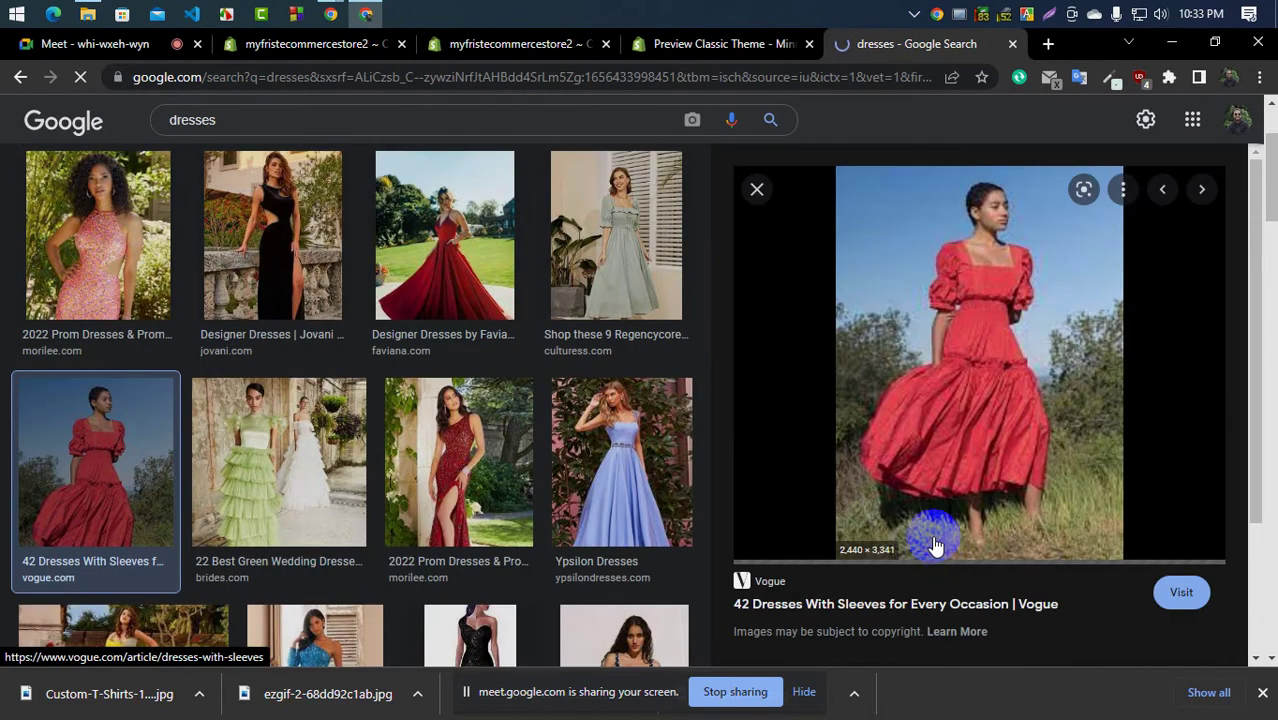
{"action": "right_click", "coordinate": [958, 272]}
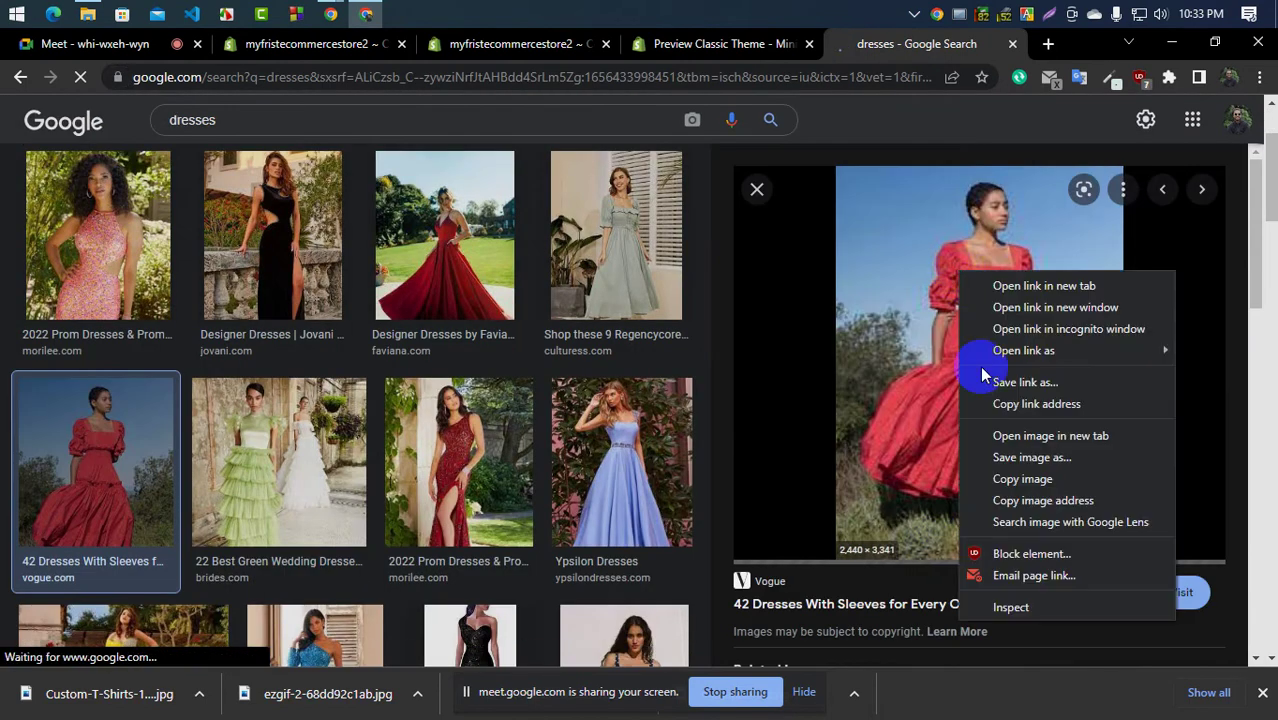
{"action": "left_click", "coordinate": [990, 445]}
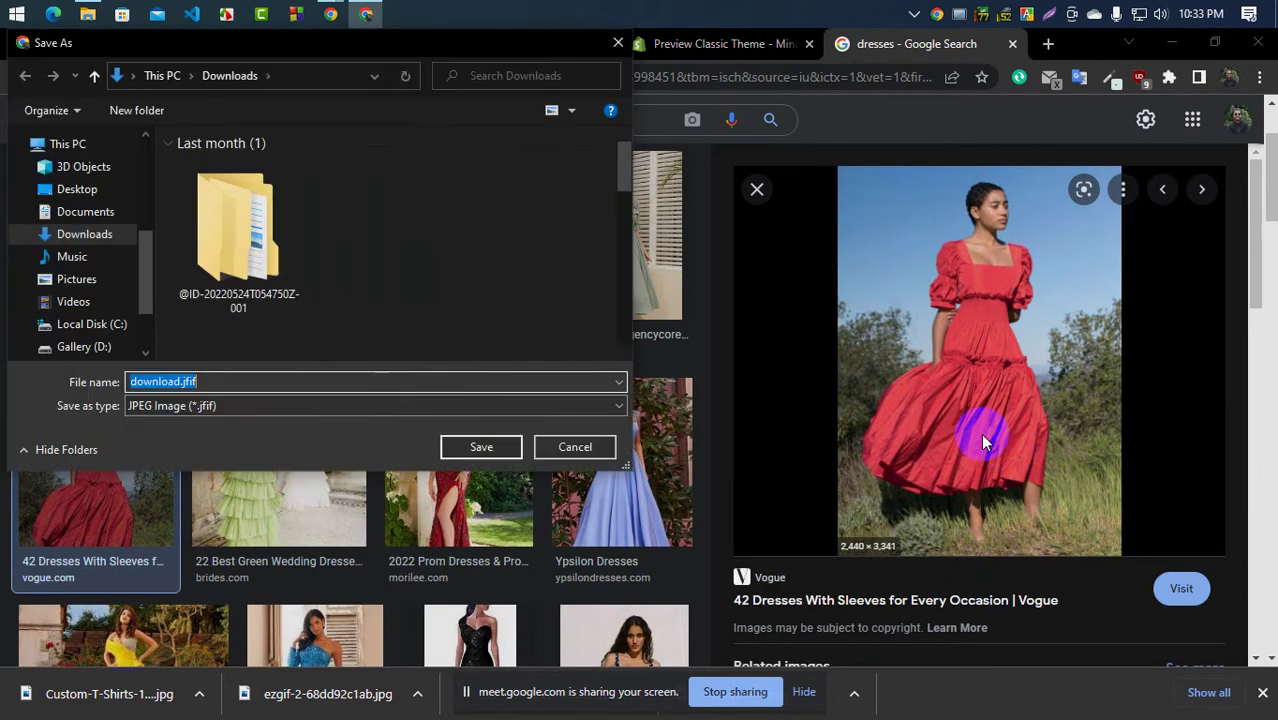
{"action": "left_click", "coordinate": [573, 455]}
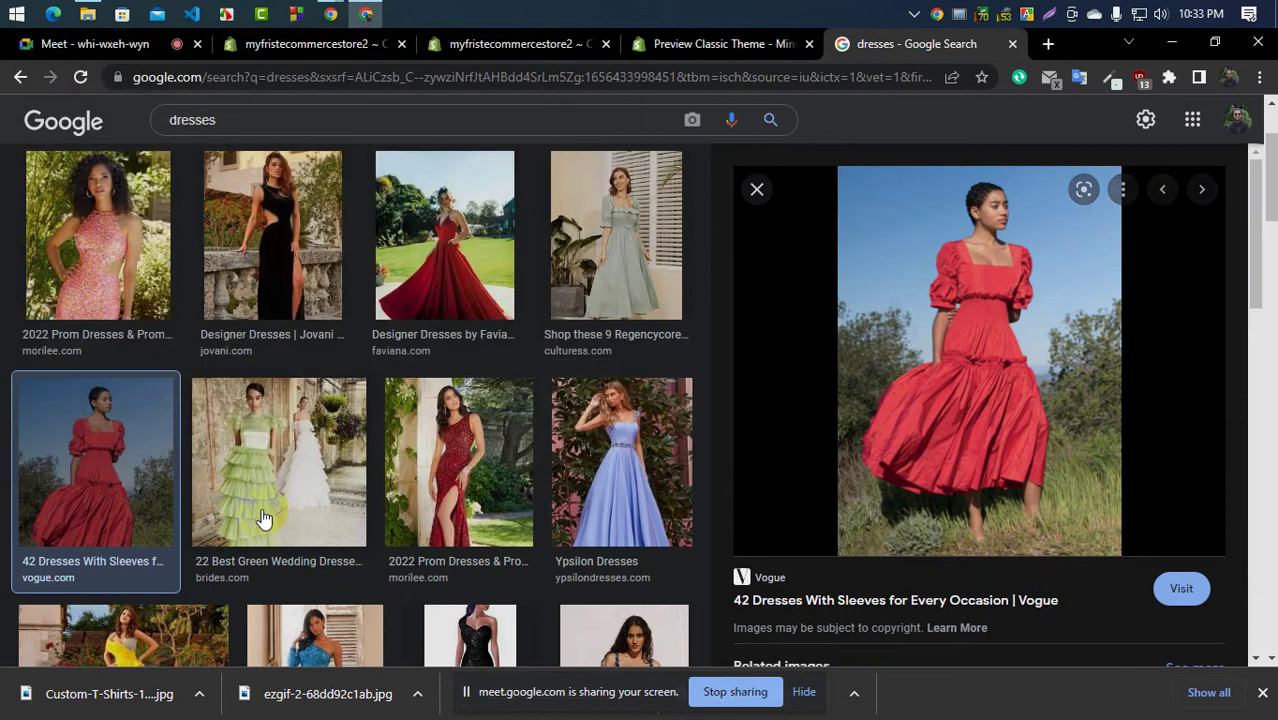
Browse the dress image results and save the L'Officiel USA black tuxedo gown picture to the Downloads folder
{"action": "left_click", "coordinate": [262, 522]}
{"action": "right_click", "coordinate": [968, 308]}
{"action": "left_click", "coordinate": [1036, 540]}
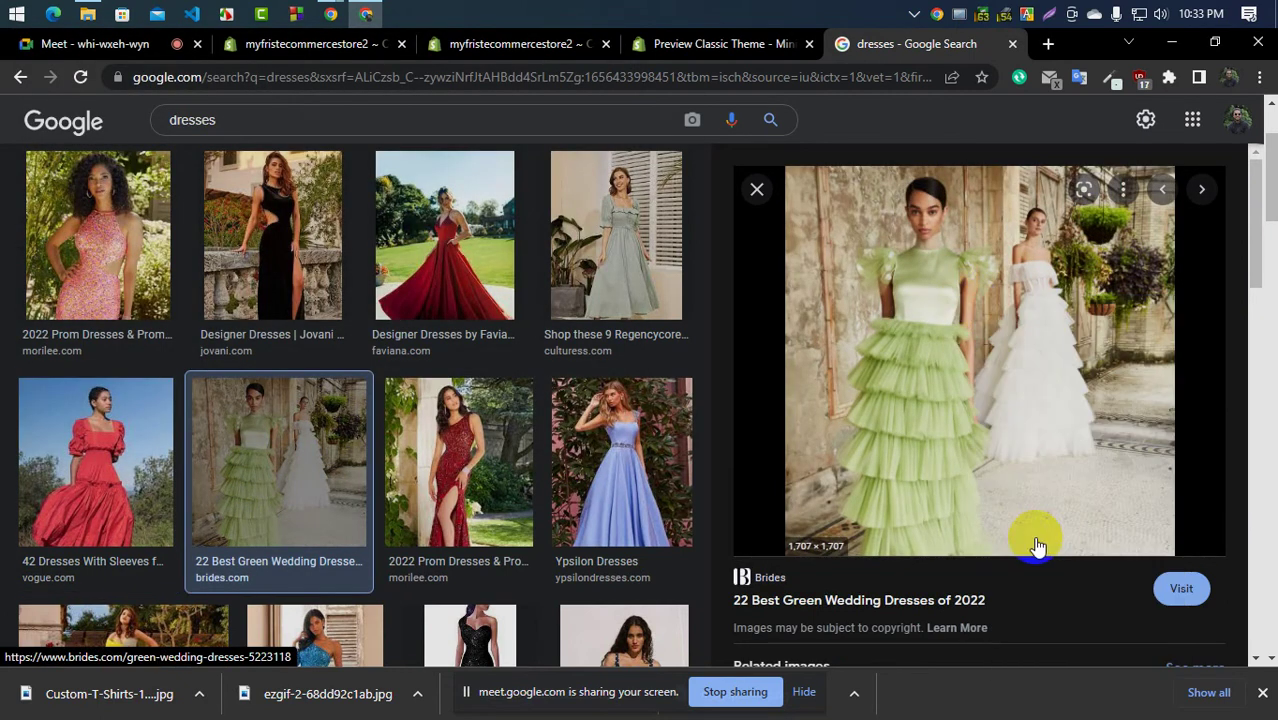
{"action": "scroll", "coordinate": [362, 474], "scroll_direction": "down", "scroll_amount": 4}
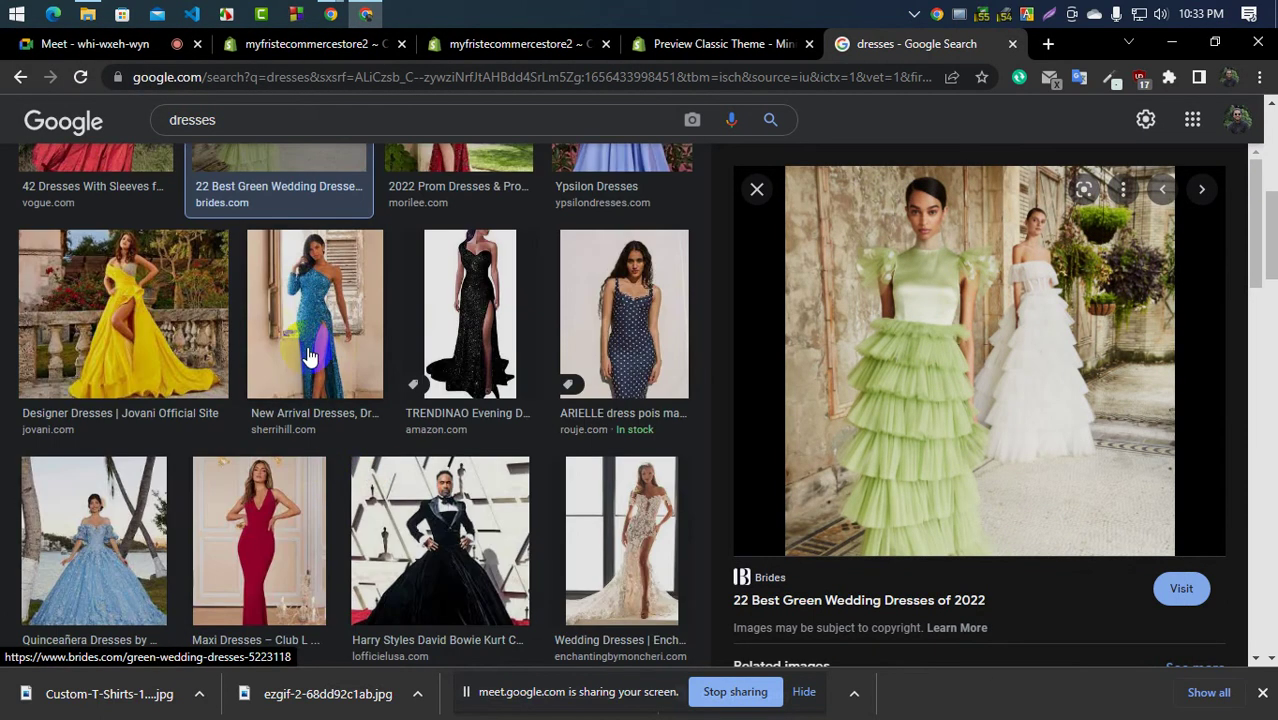
{"action": "left_click", "coordinate": [310, 356]}
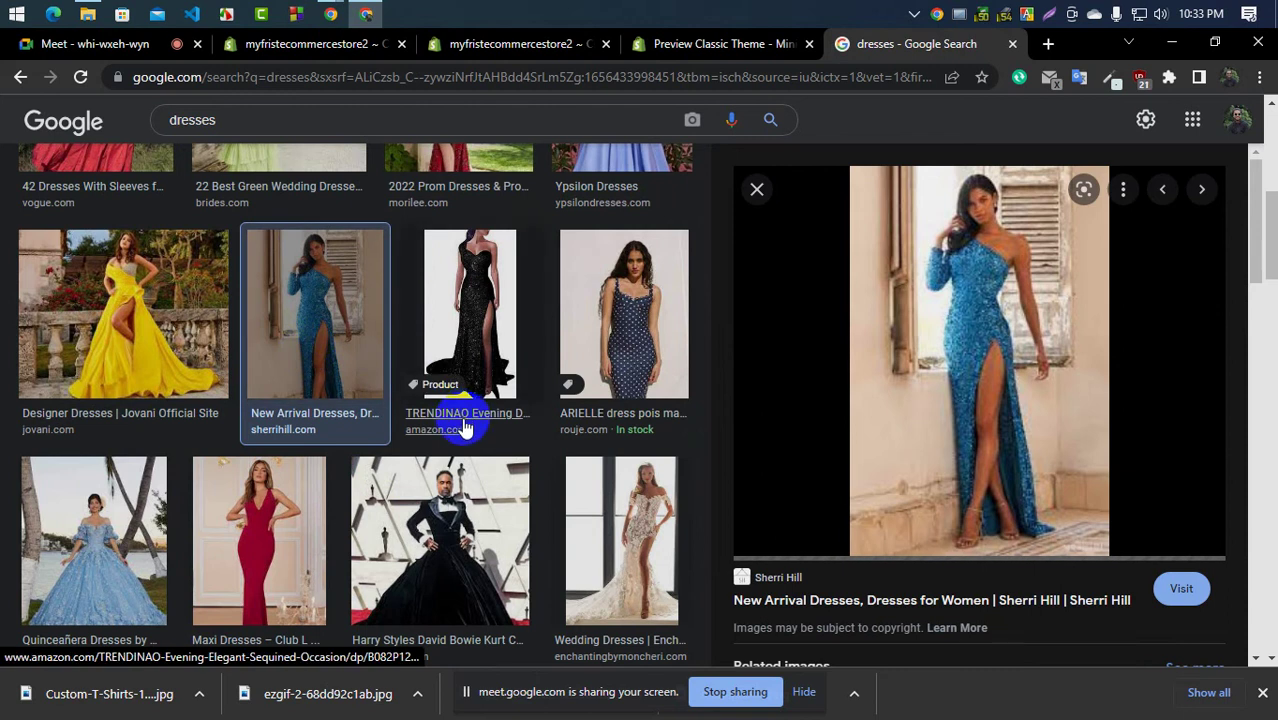
{"action": "left_click", "coordinate": [493, 575]}
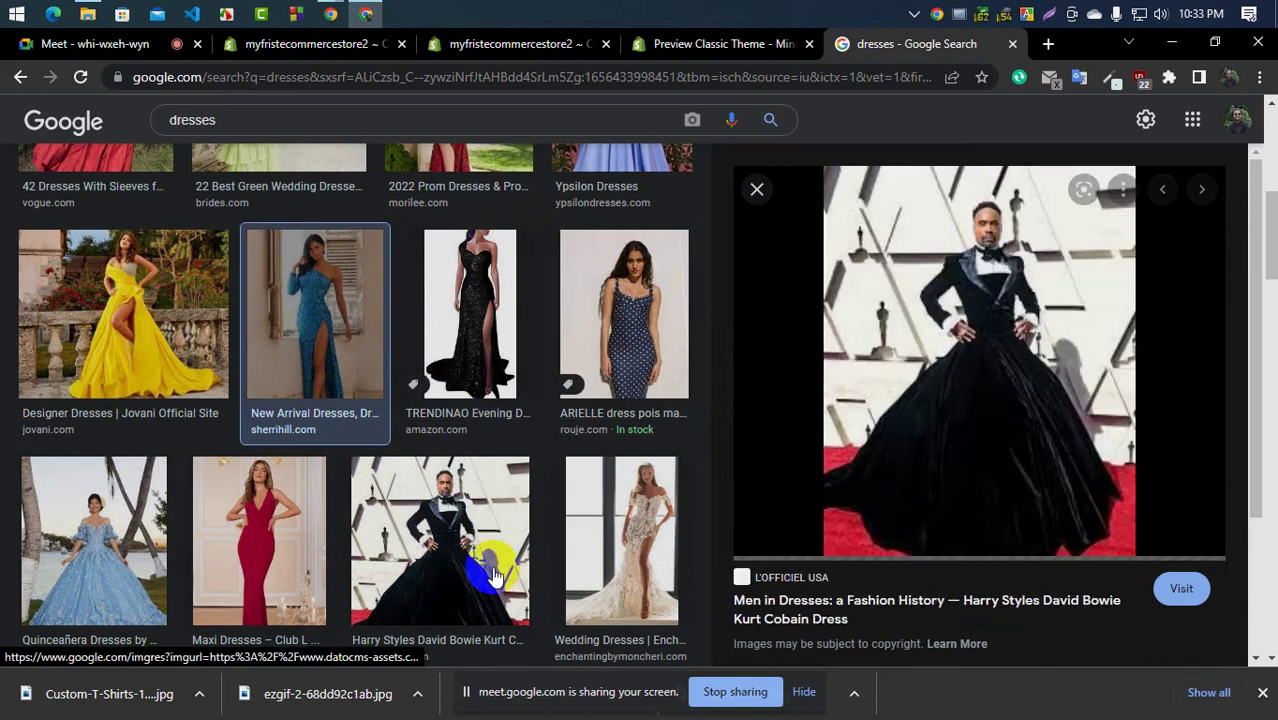
{"action": "right_click", "coordinate": [976, 543]}
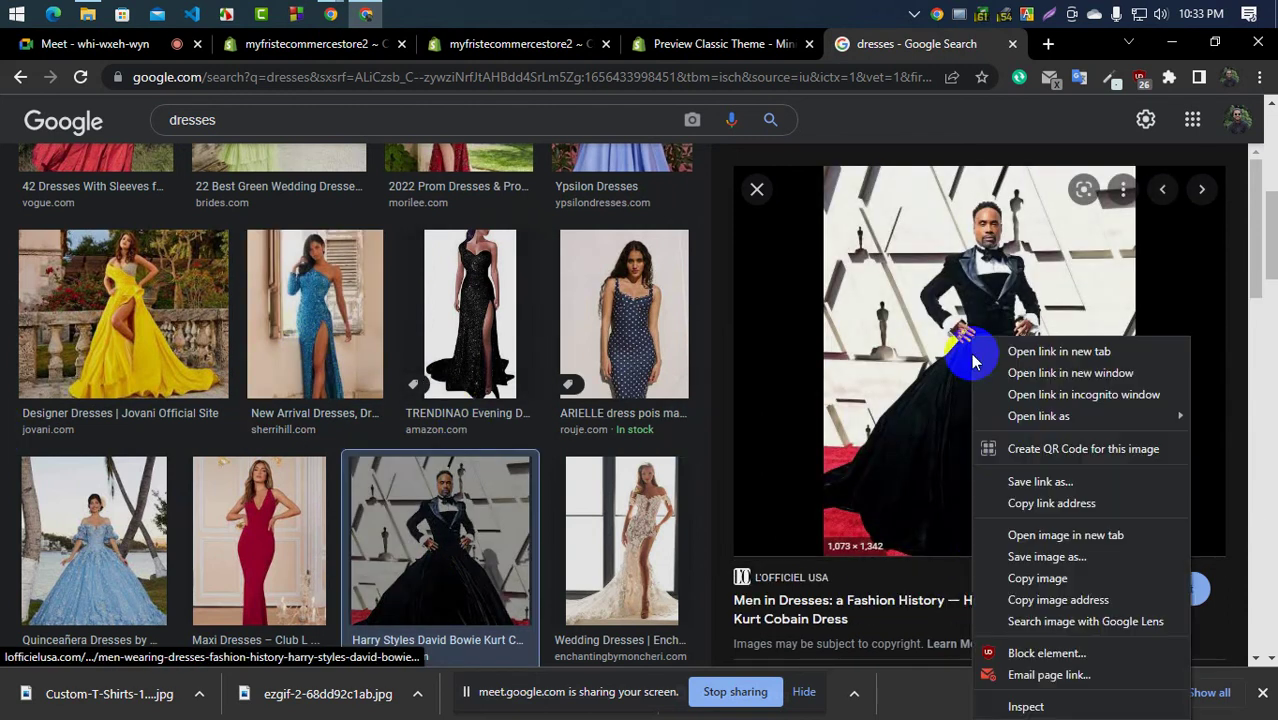
{"action": "left_click", "coordinate": [1040, 558]}
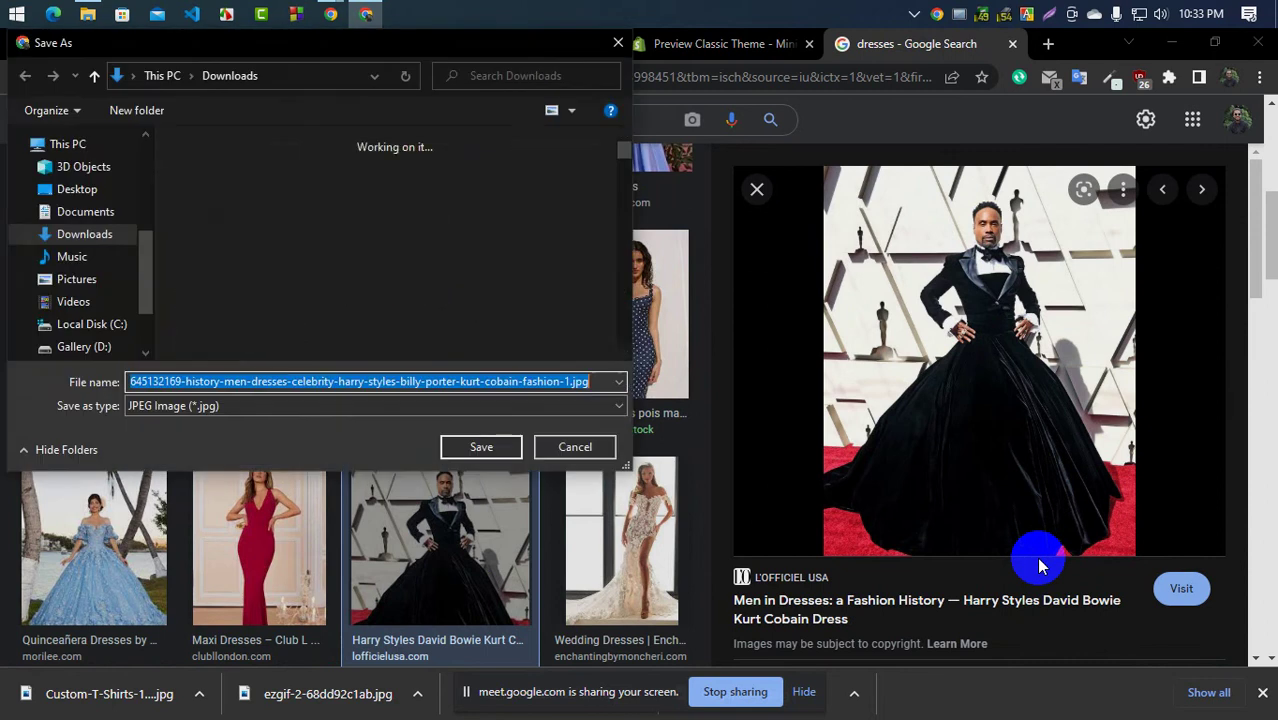
{"action": "left_click", "coordinate": [484, 447]}
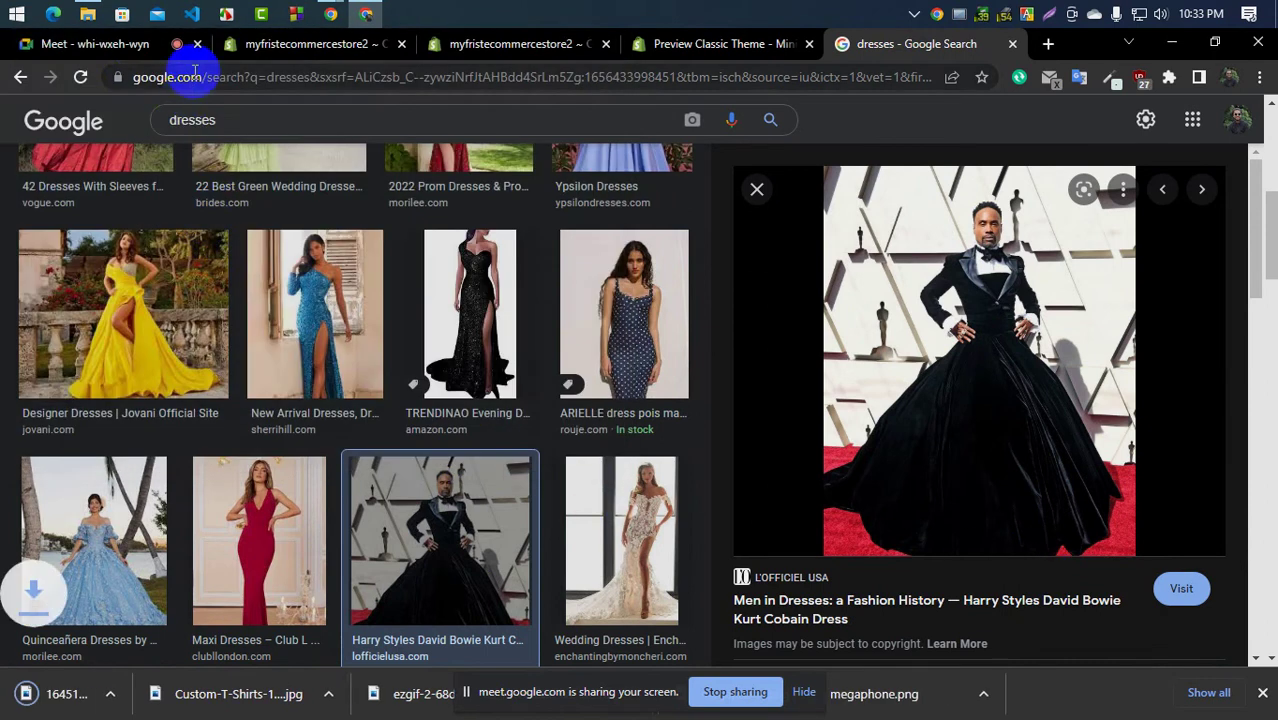
{"action": "left_click", "coordinate": [100, 44]}
{"action": "left_click", "coordinate": [300, 44]}
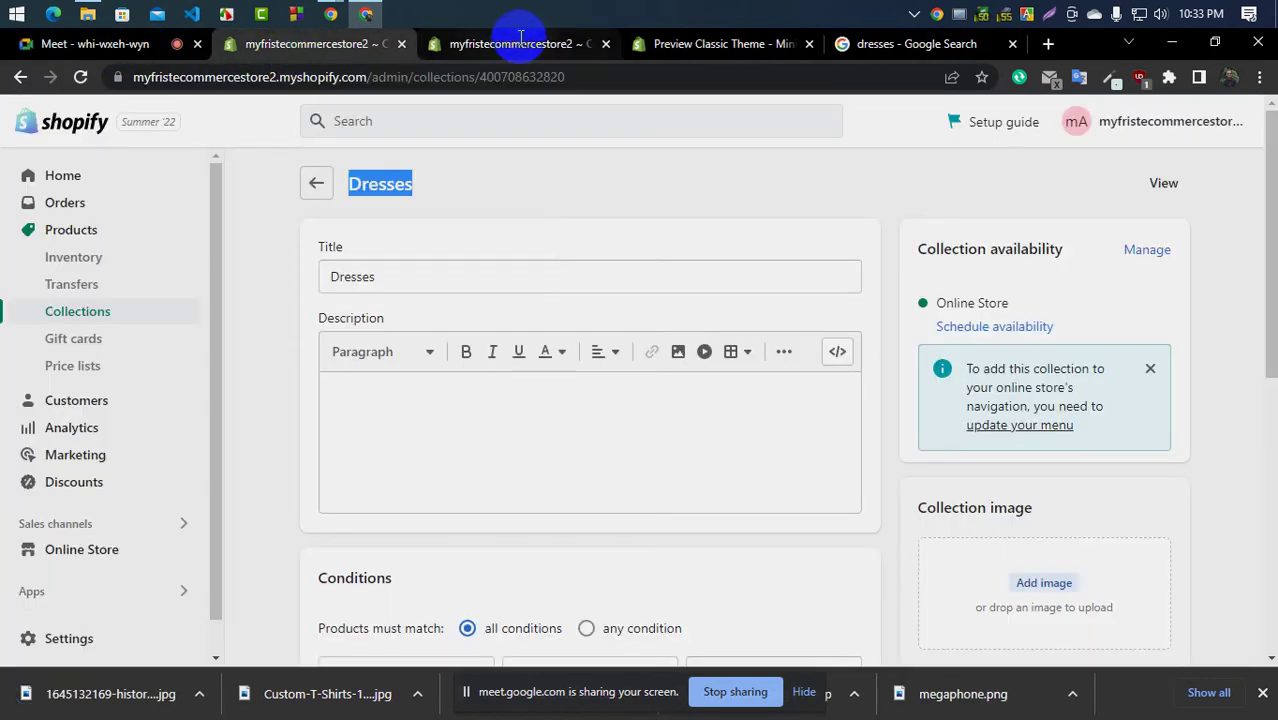
{"action": "scroll", "coordinate": [1027, 562], "scroll_direction": "down", "scroll_amount": 2}
{"action": "left_click", "coordinate": [1045, 393]}
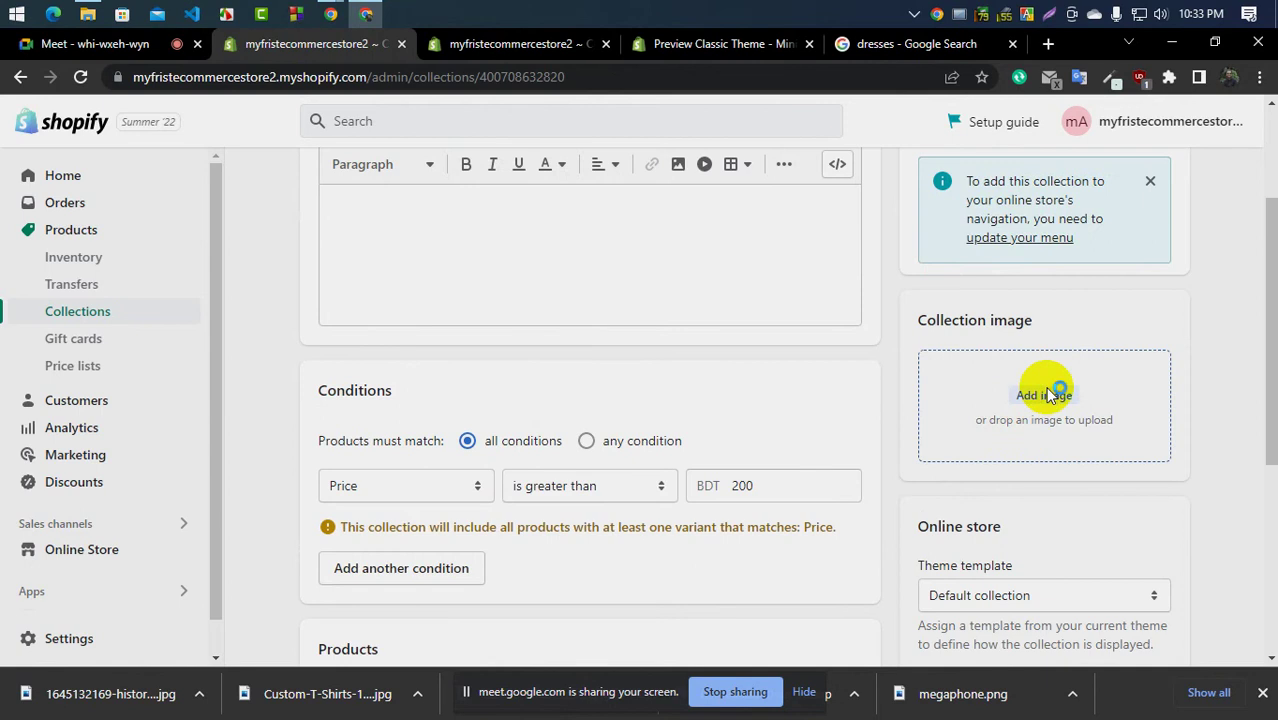
{"action": "left_click", "coordinate": [230, 264]}
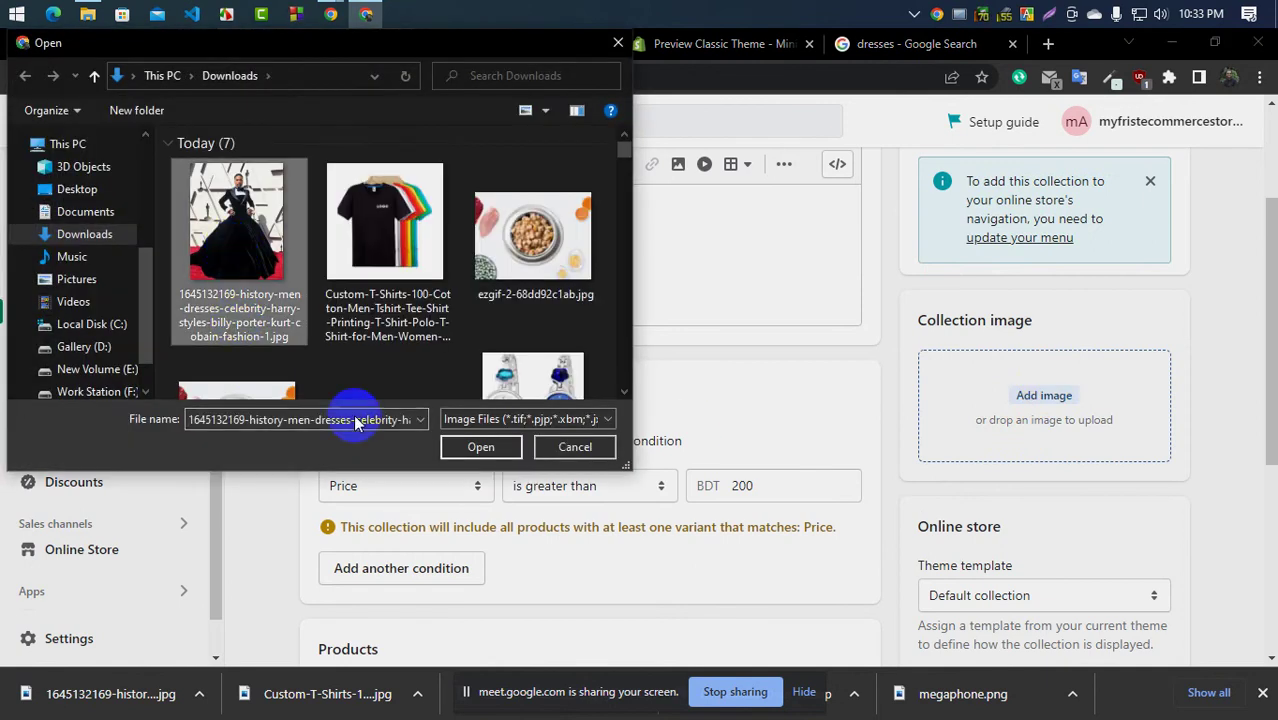
{"action": "left_click", "coordinate": [479, 447]}
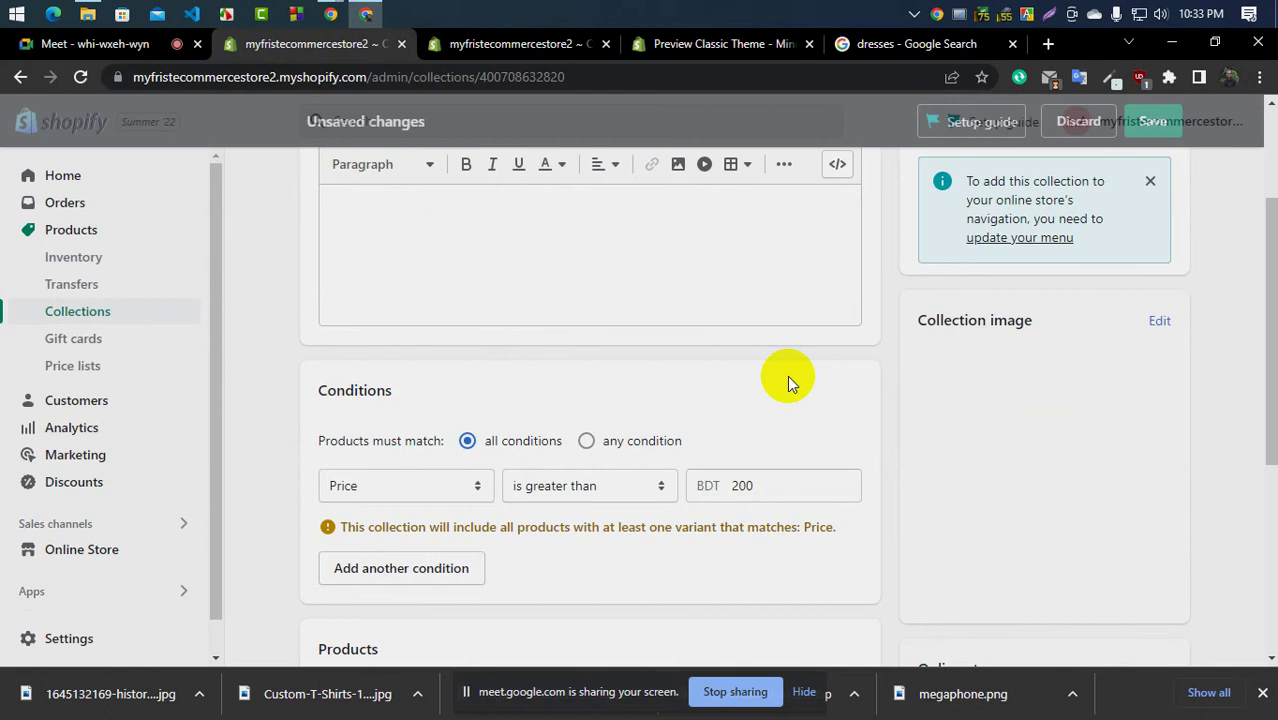
{"action": "left_click", "coordinate": [1128, 138]}
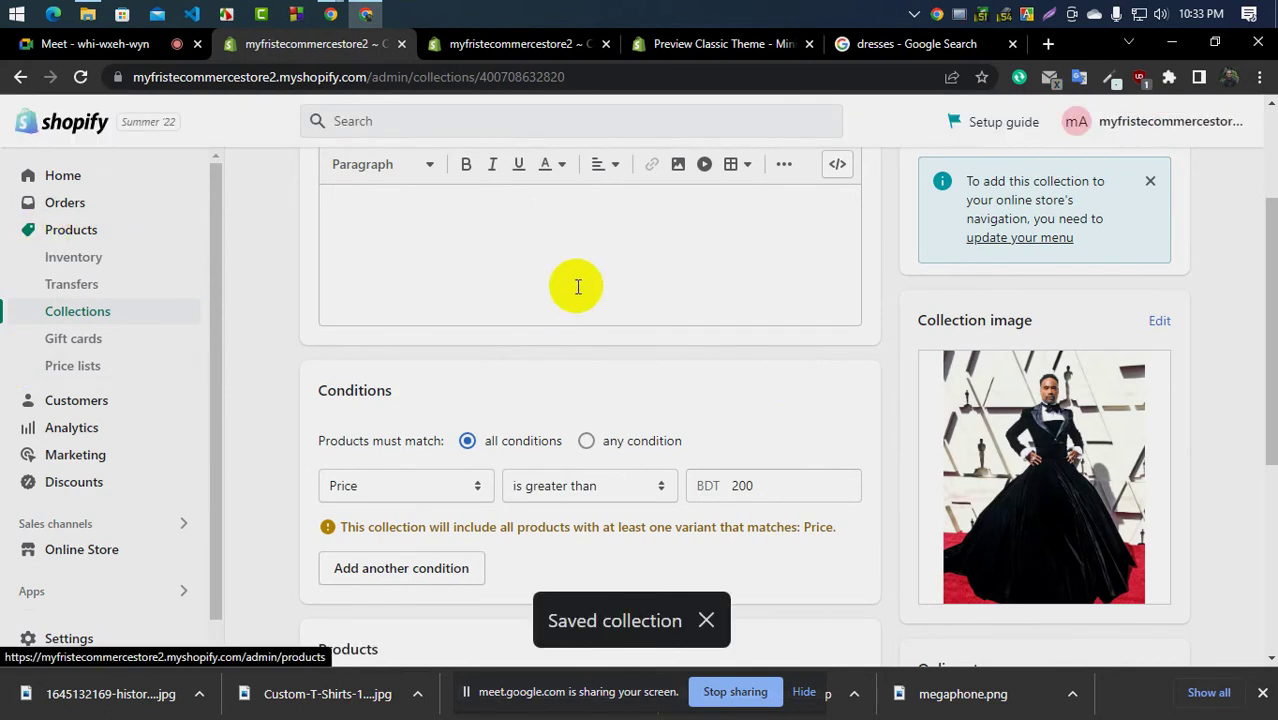
{"action": "scroll", "coordinate": [578, 287], "scroll_direction": "up", "scroll_amount": 5}
Review the home page's Collection list section in the theme editor, checking its subheading, heading, link and layout settings against the preview
{"action": "left_click", "coordinate": [476, 46]}
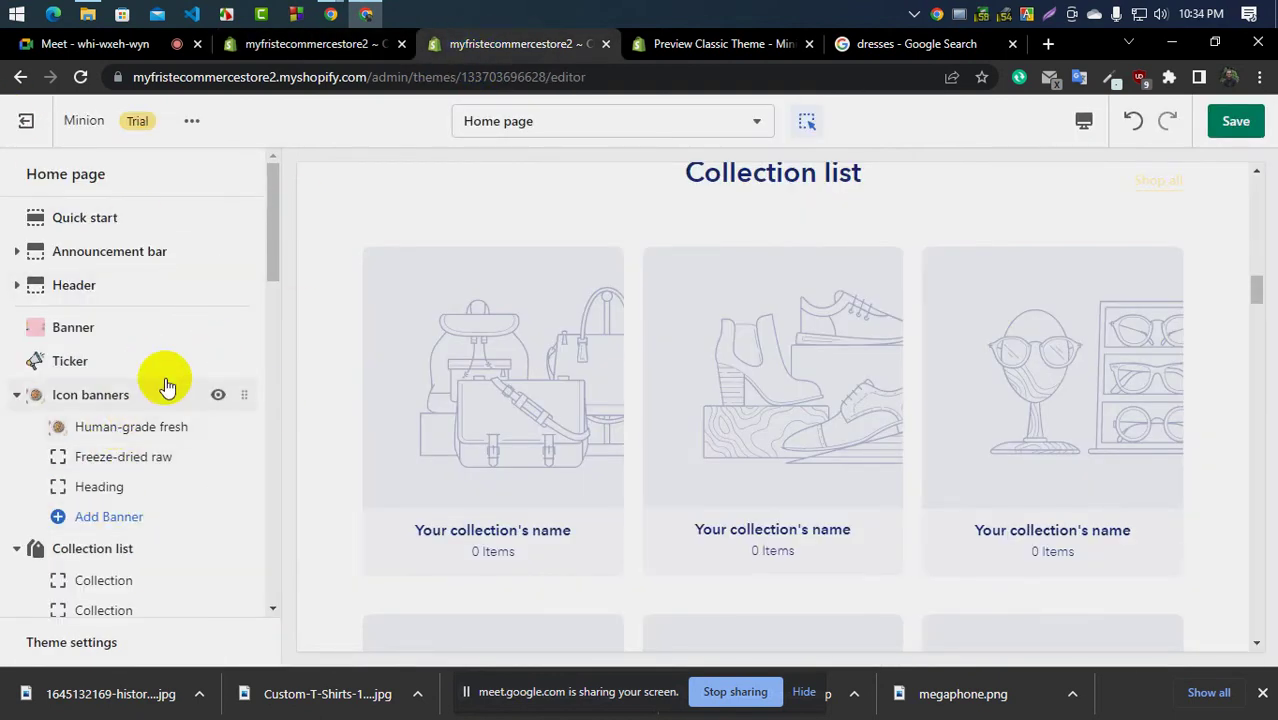
{"action": "left_click", "coordinate": [92, 548]}
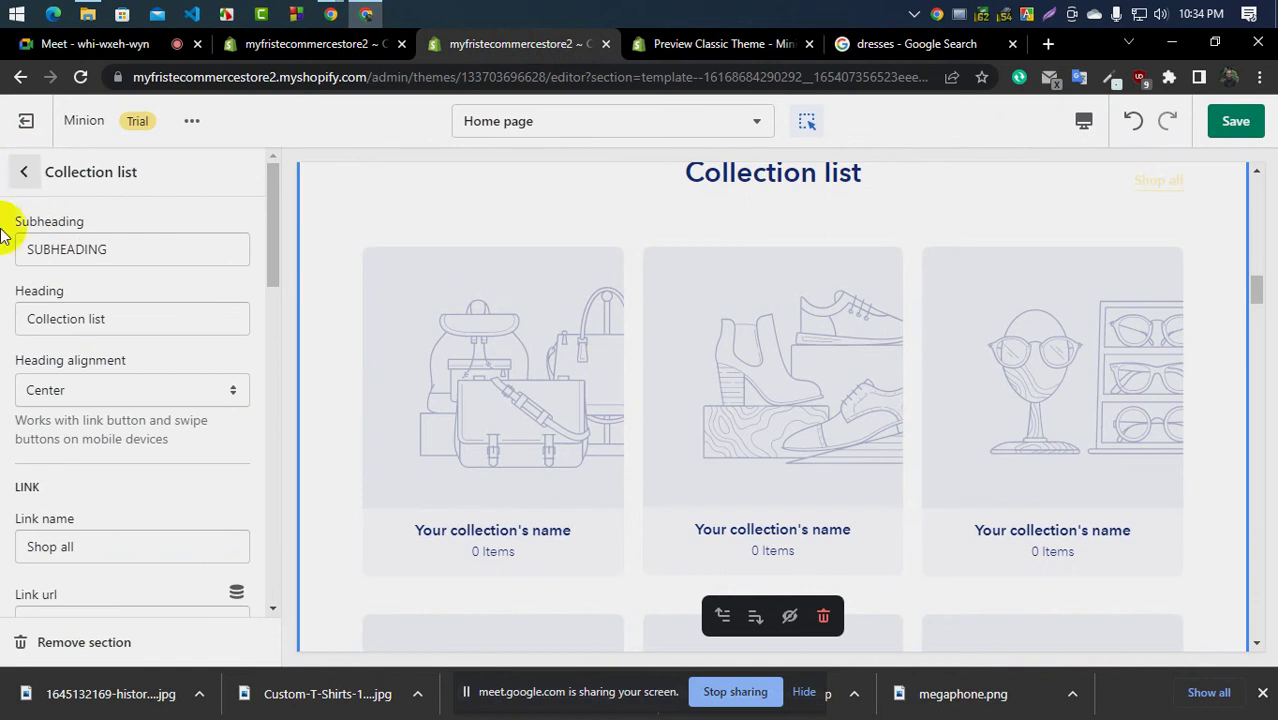
{"action": "left_click", "coordinate": [24, 171]}
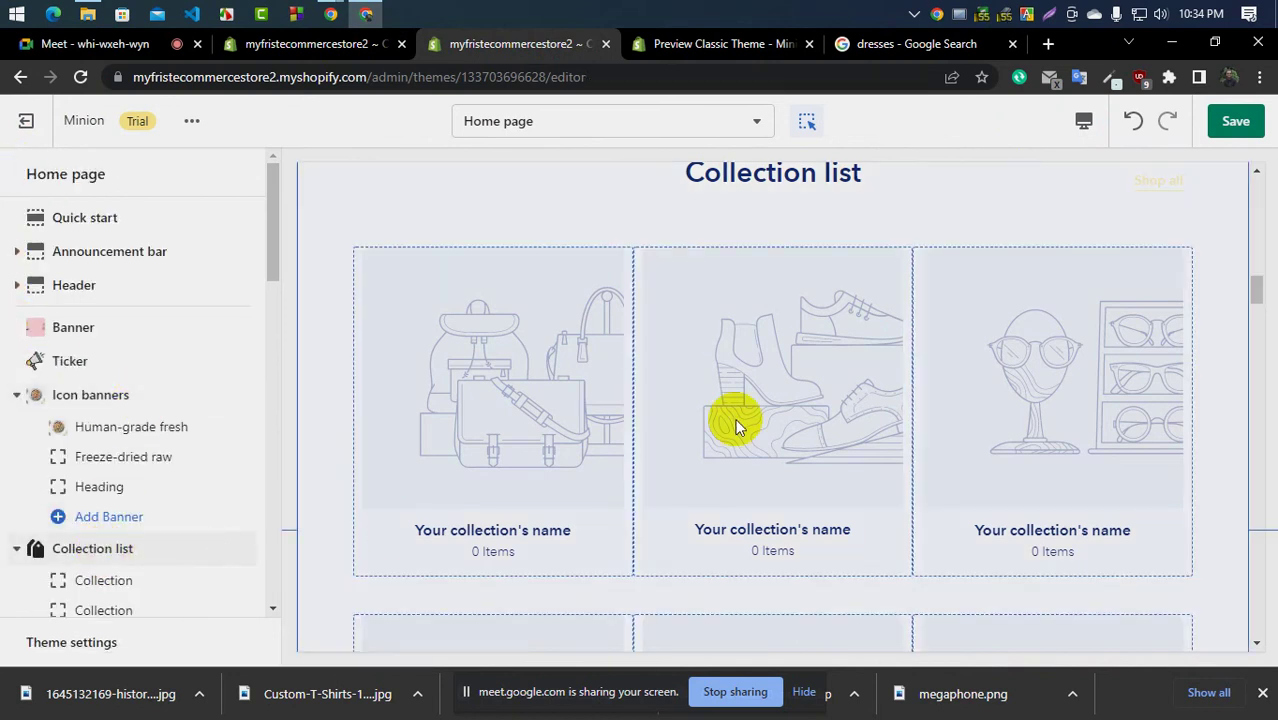
{"action": "scroll", "coordinate": [750, 410], "scroll_direction": "up", "scroll_amount": 2}
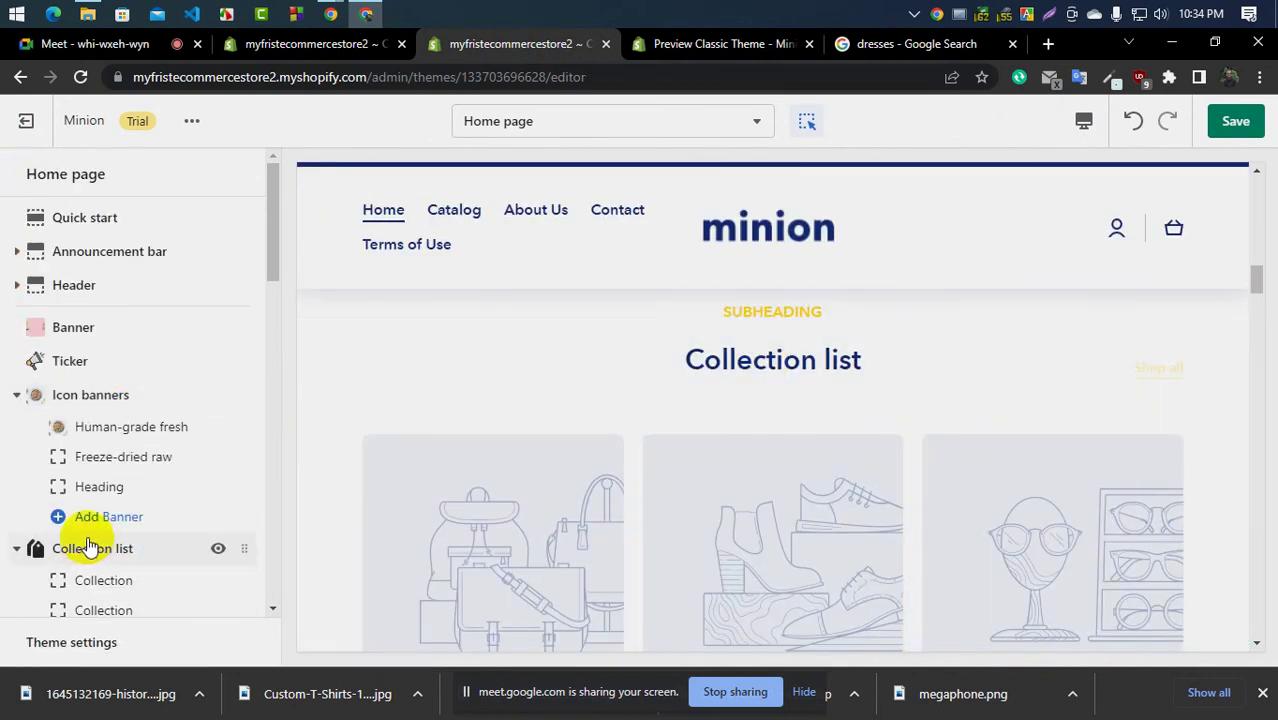
{"action": "scroll", "coordinate": [95, 500], "scroll_direction": "down", "scroll_amount": 2}
{"action": "left_click", "coordinate": [118, 358]}
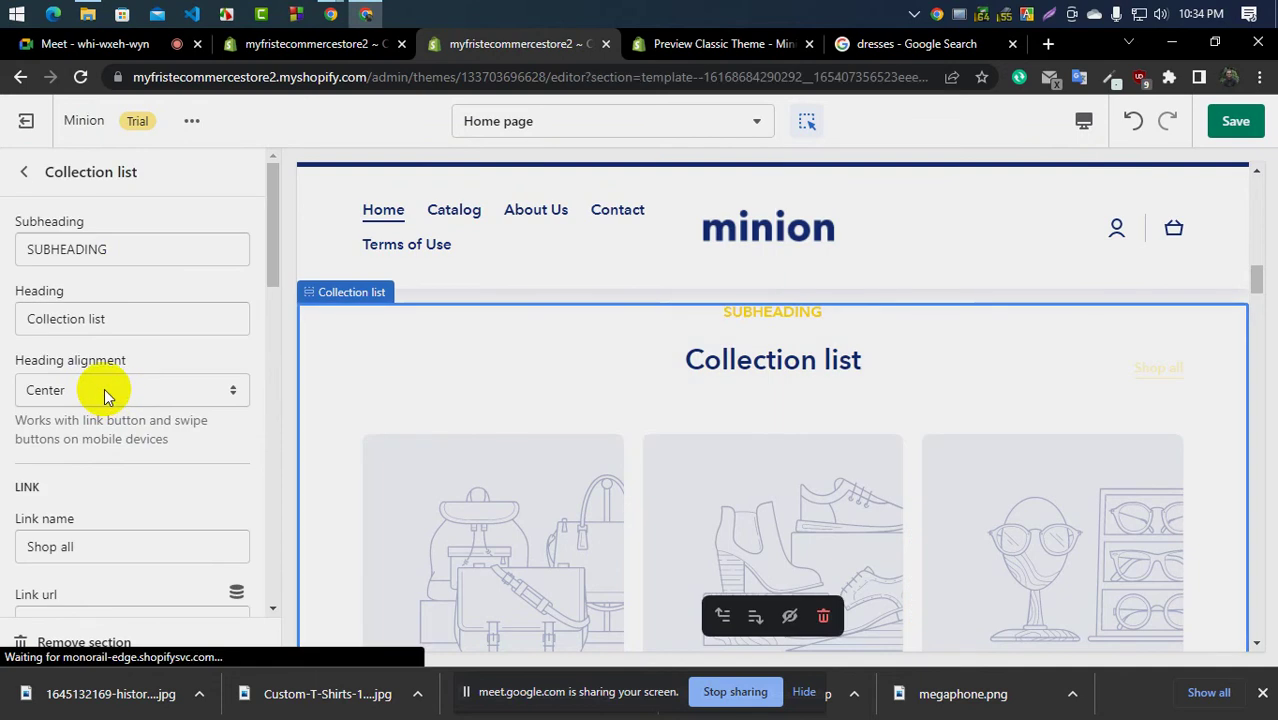
{"action": "double_click", "coordinate": [62, 252]}
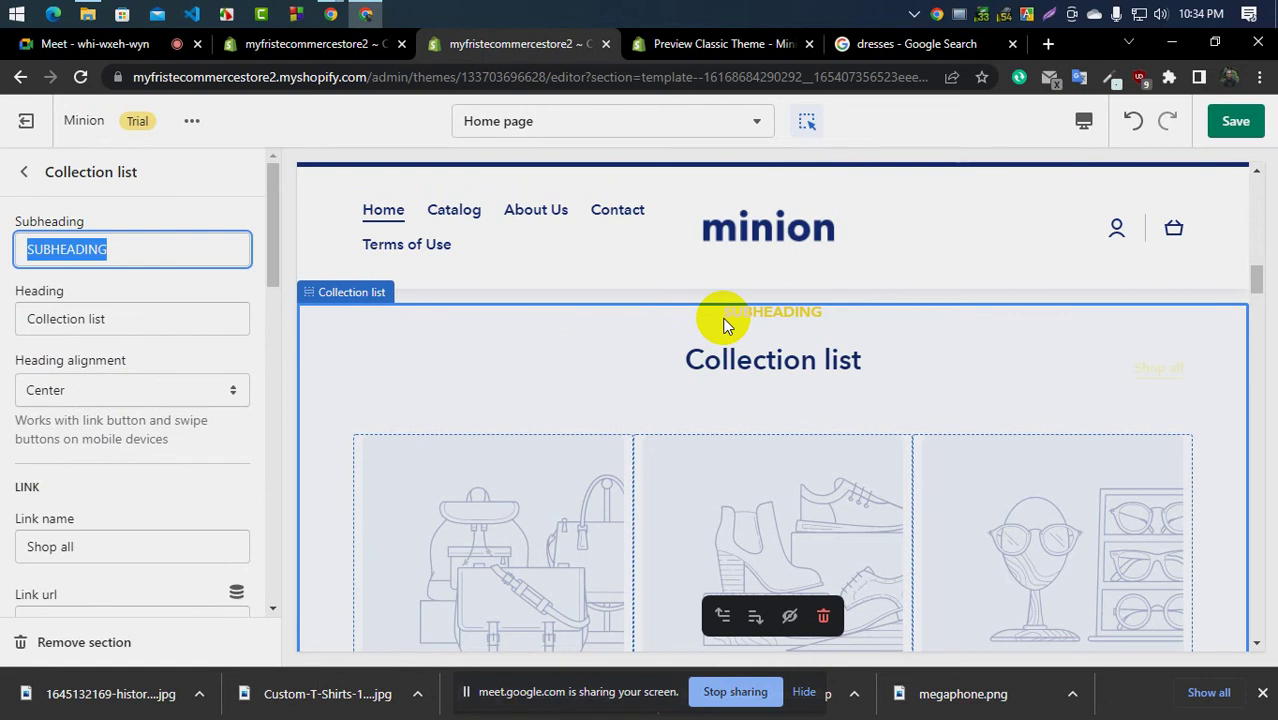
{"action": "double_click", "coordinate": [62, 318]}
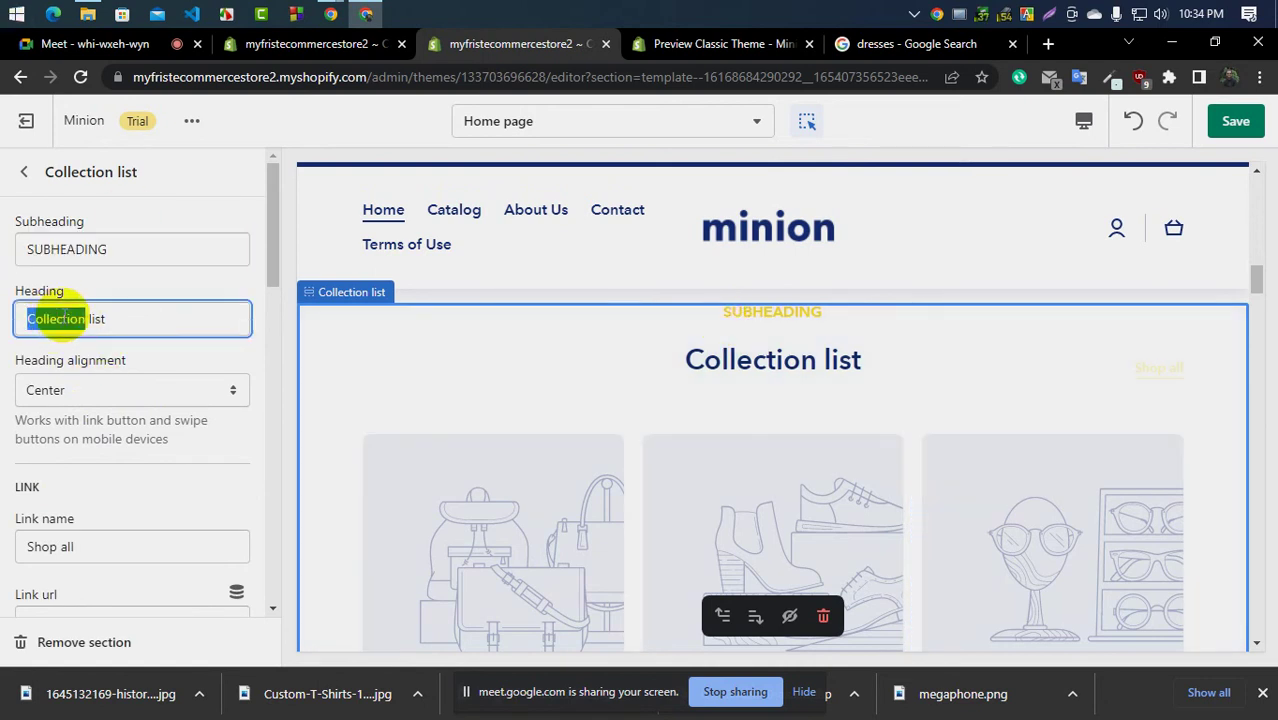
{"action": "left_click", "coordinate": [783, 365]}
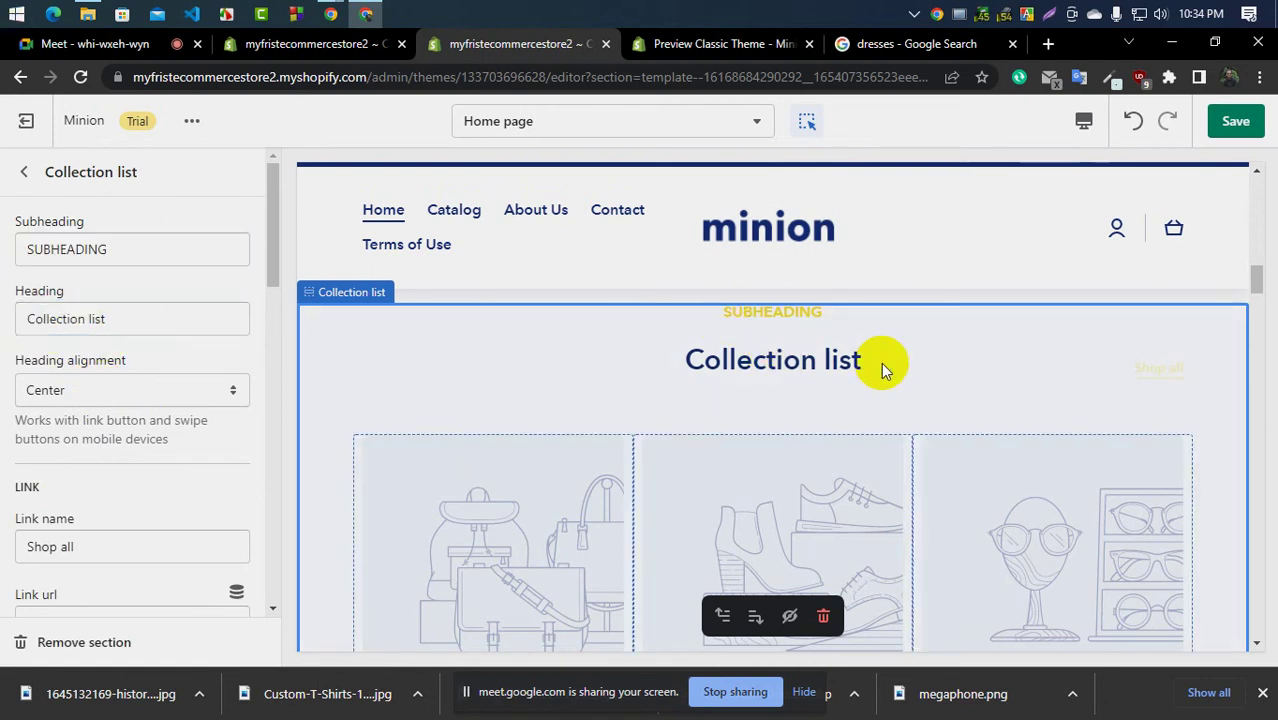
{"action": "scroll", "coordinate": [75, 430], "scroll_direction": "down", "scroll_amount": 2}
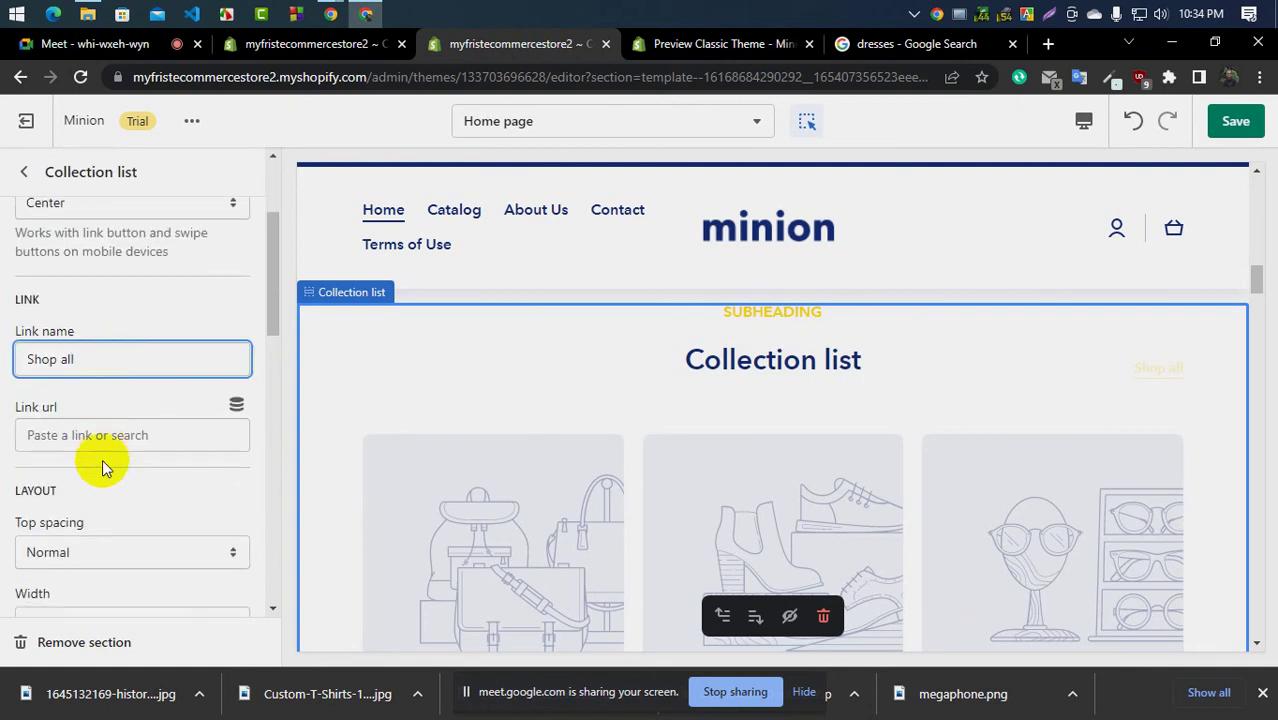
{"action": "scroll", "coordinate": [124, 435], "scroll_direction": "down", "scroll_amount": 1}
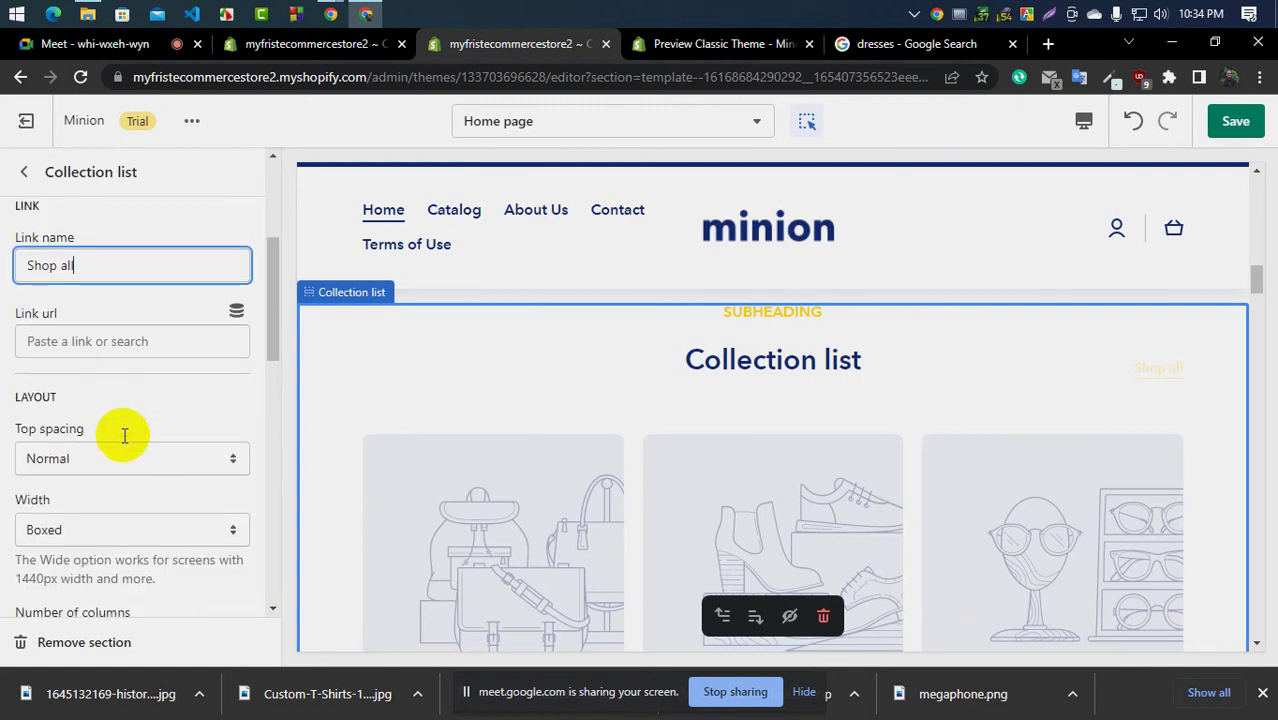
{"action": "left_click", "coordinate": [91, 341]}
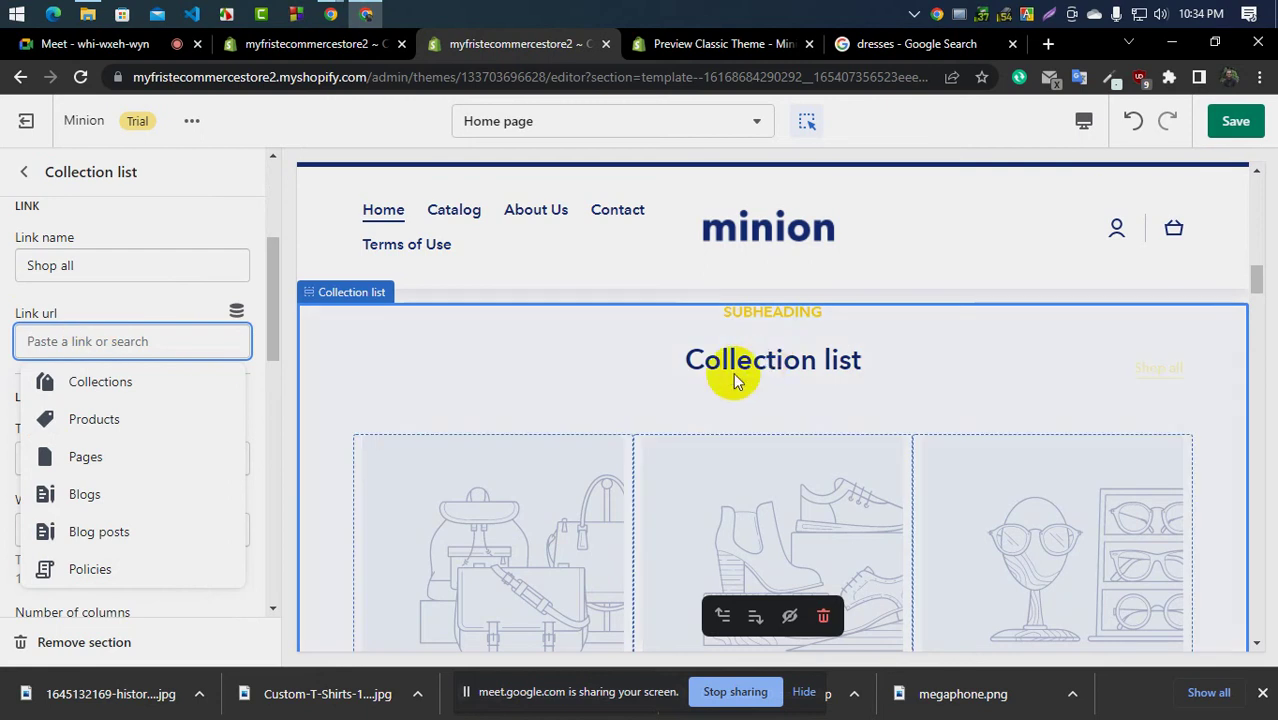
{"action": "left_click", "coordinate": [24, 172]}
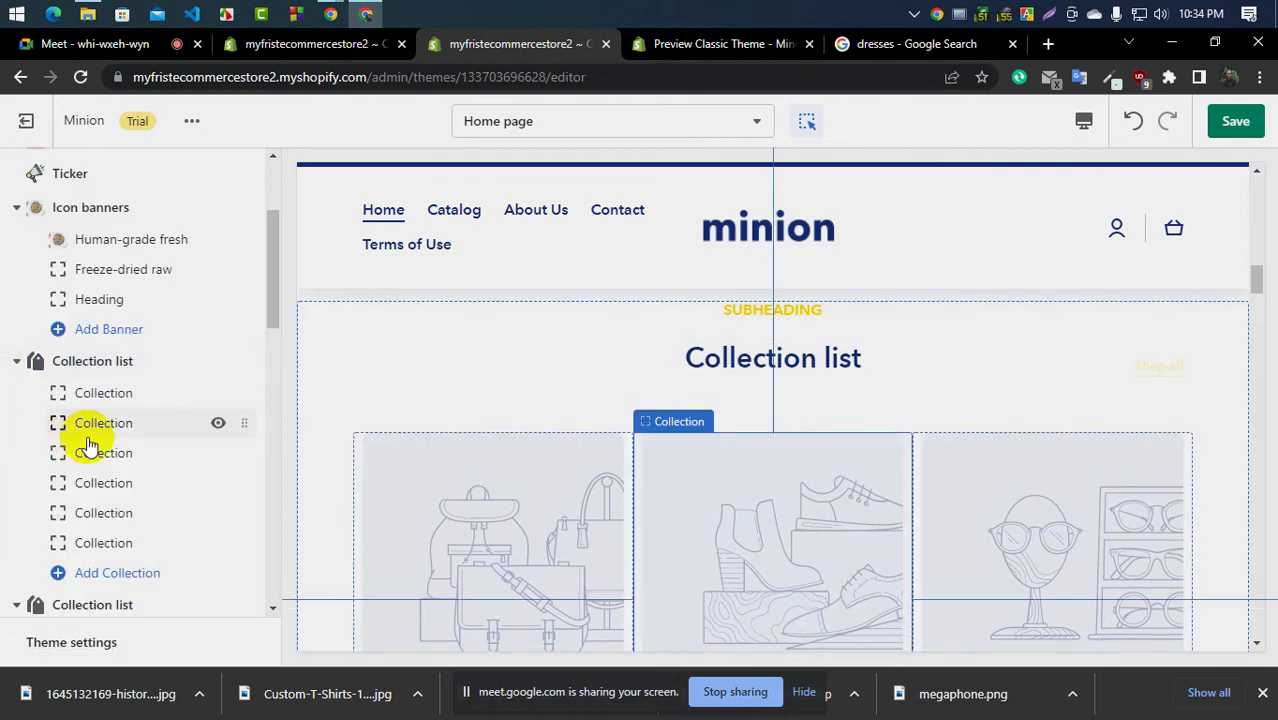
Assign the Dresses collection to the first Collection block of the Collection list section and save the theme
{"action": "left_click", "coordinate": [101, 396]}
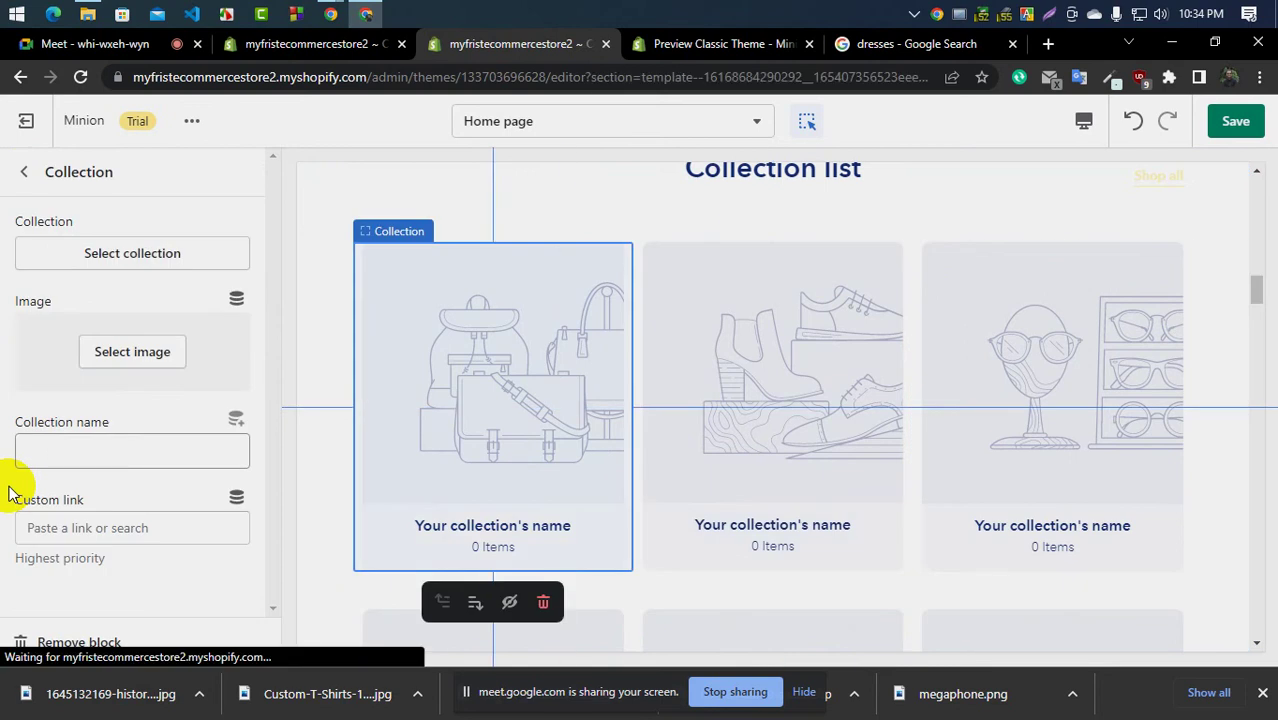
{"action": "left_click", "coordinate": [113, 262]}
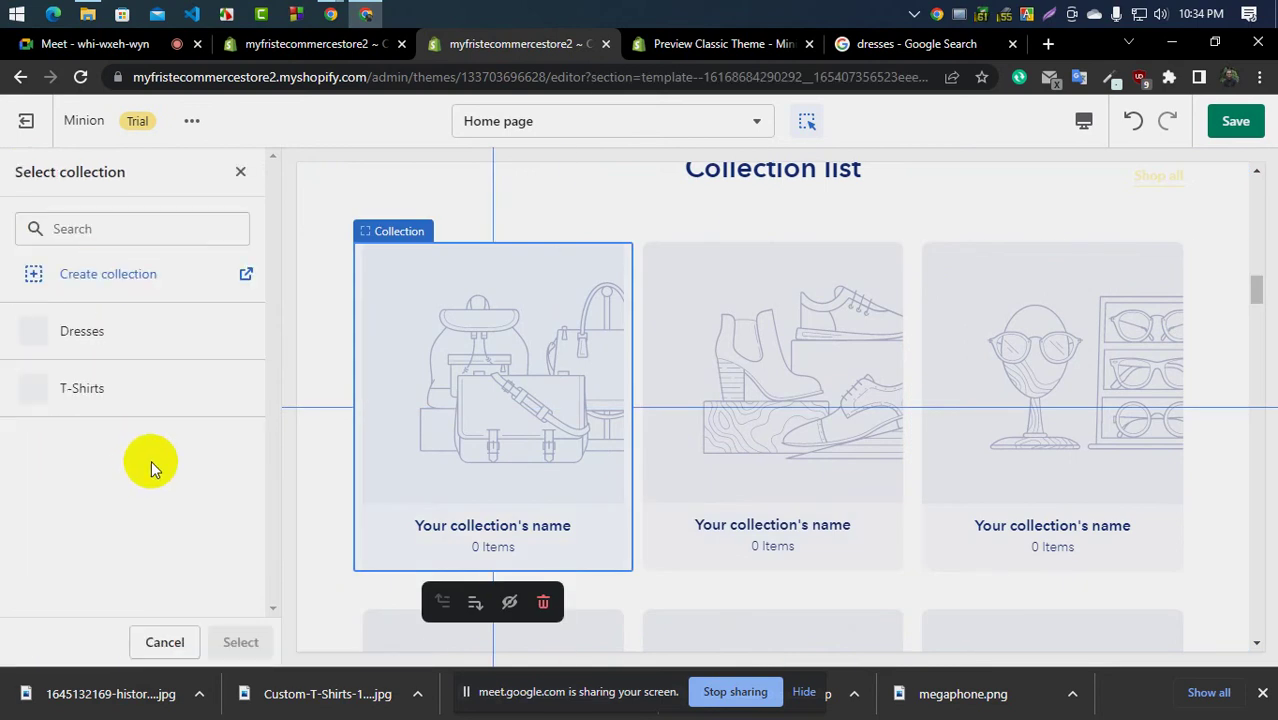
{"action": "left_click", "coordinate": [106, 331]}
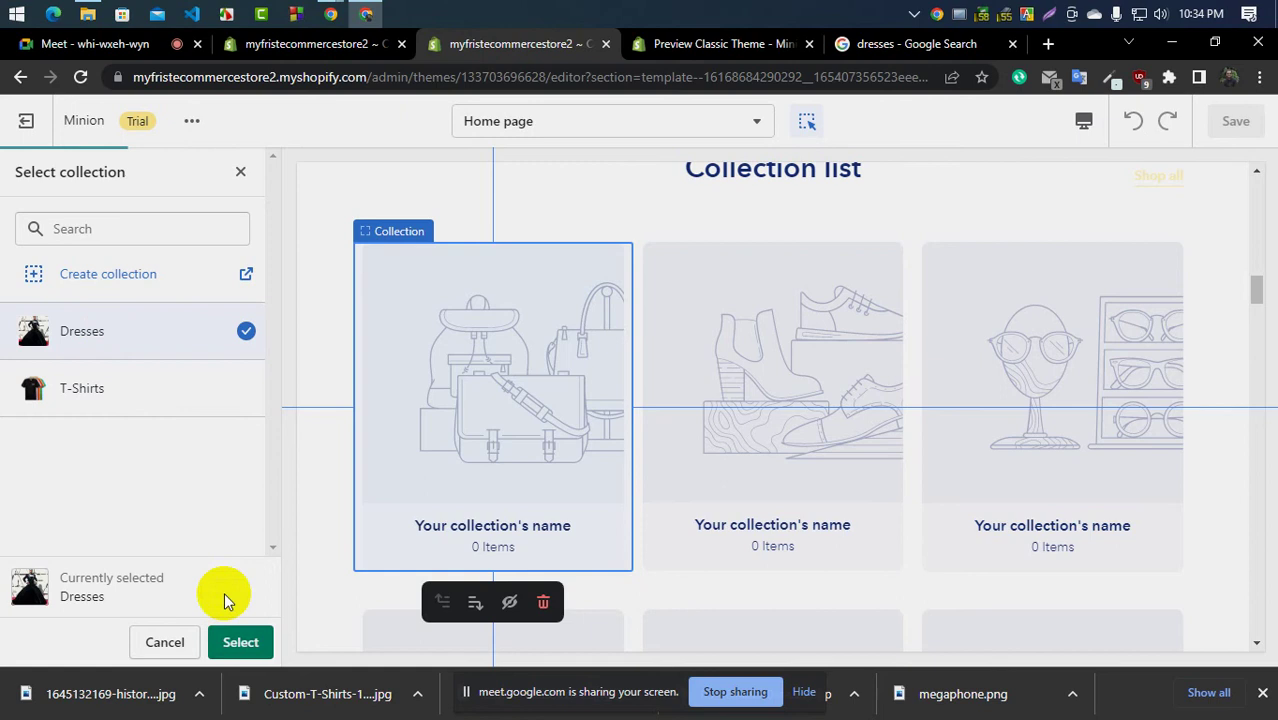
{"action": "left_click", "coordinate": [240, 642]}
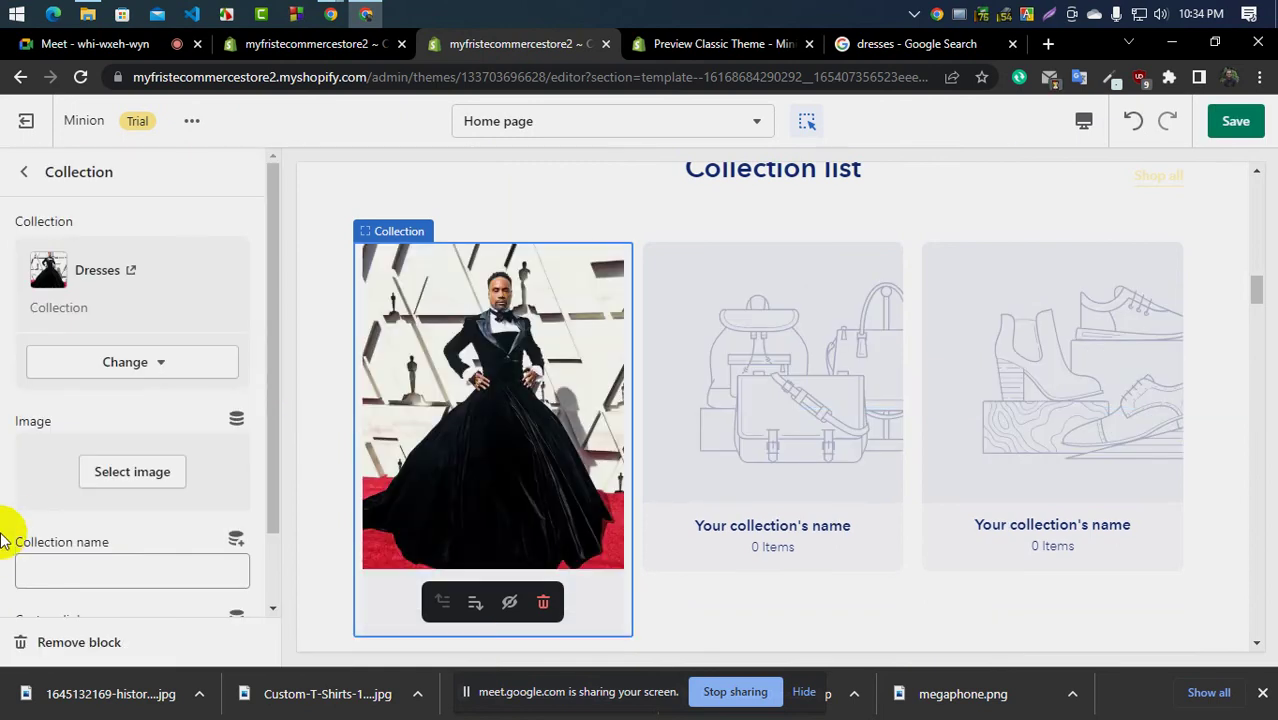
{"action": "scroll", "coordinate": [456, 457], "scroll_direction": "down", "scroll_amount": 2}
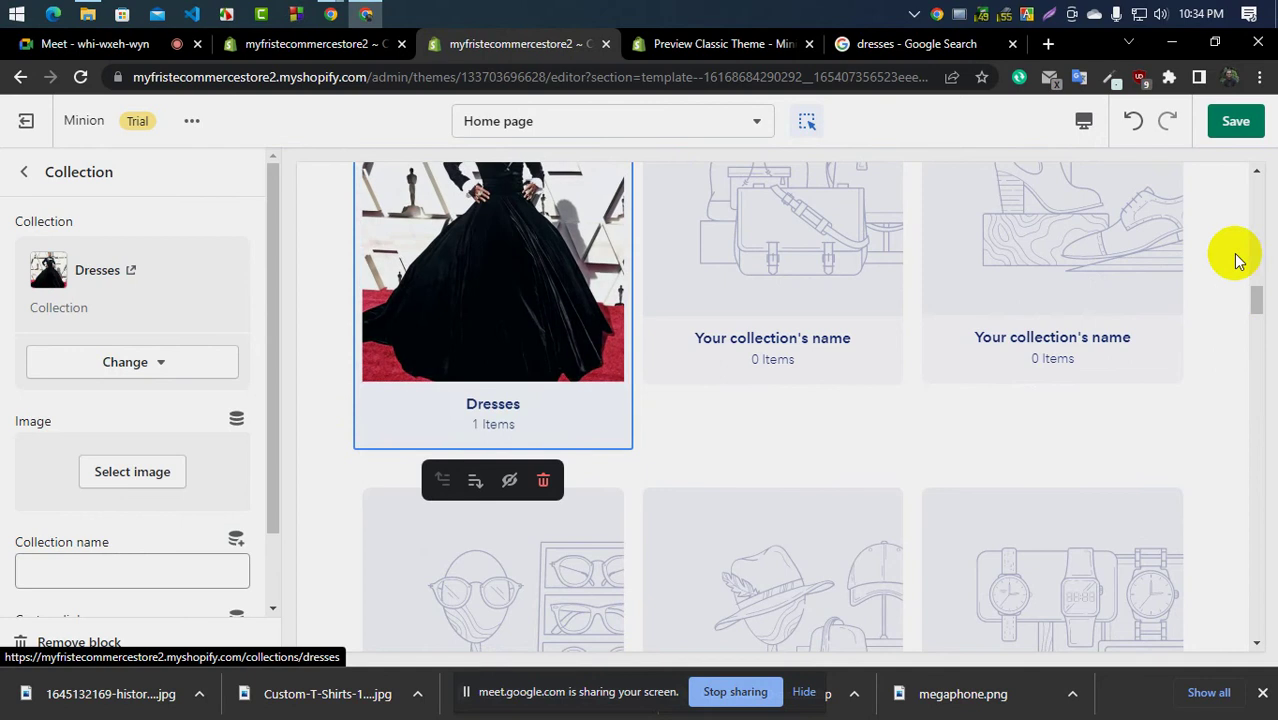
{"action": "left_click", "coordinate": [1245, 126]}
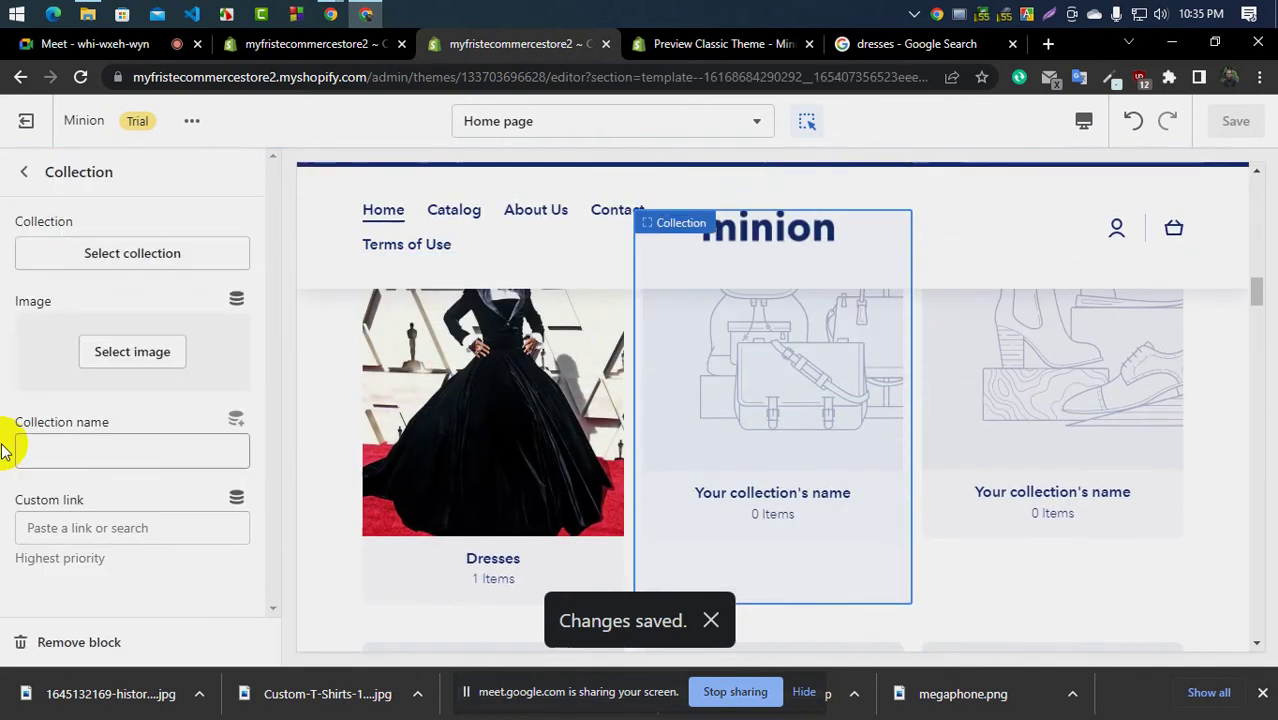
Assign the T-Shirts collection to the second Collection block and check the Collection list section in the preview
{"action": "left_click", "coordinate": [119, 255]}
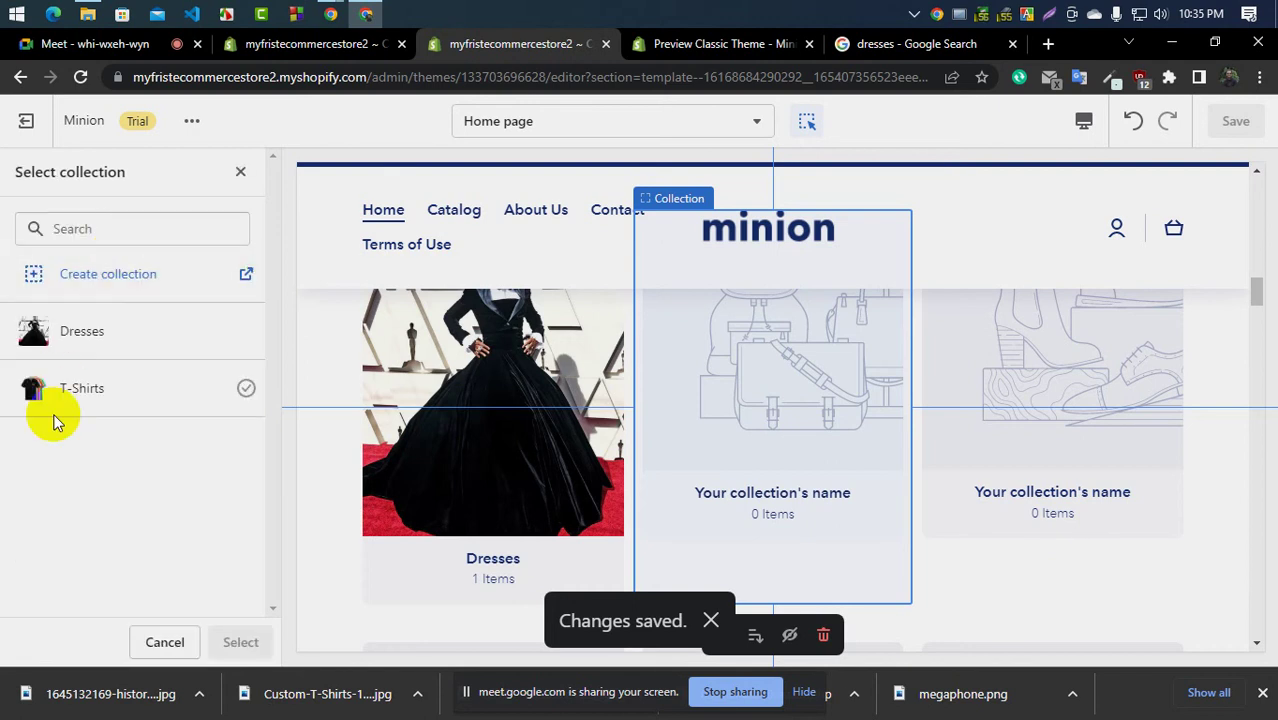
{"action": "left_click", "coordinate": [75, 395]}
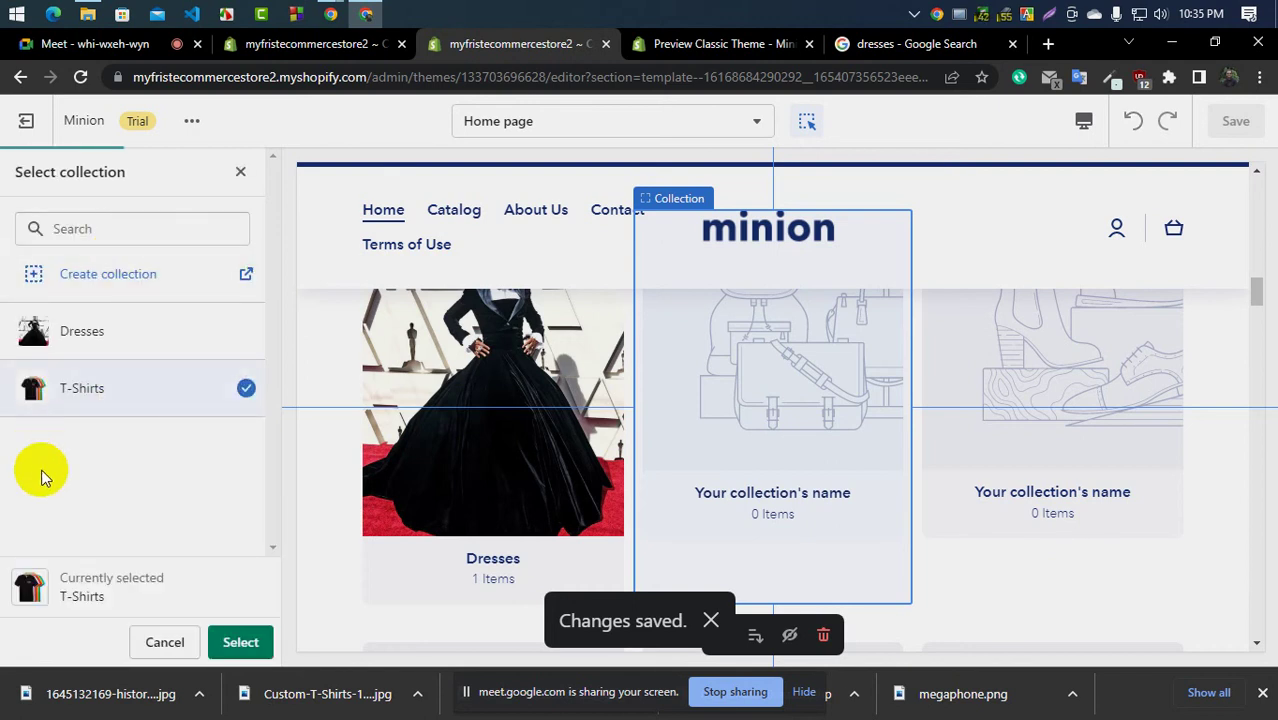
{"action": "left_click", "coordinate": [240, 642]}
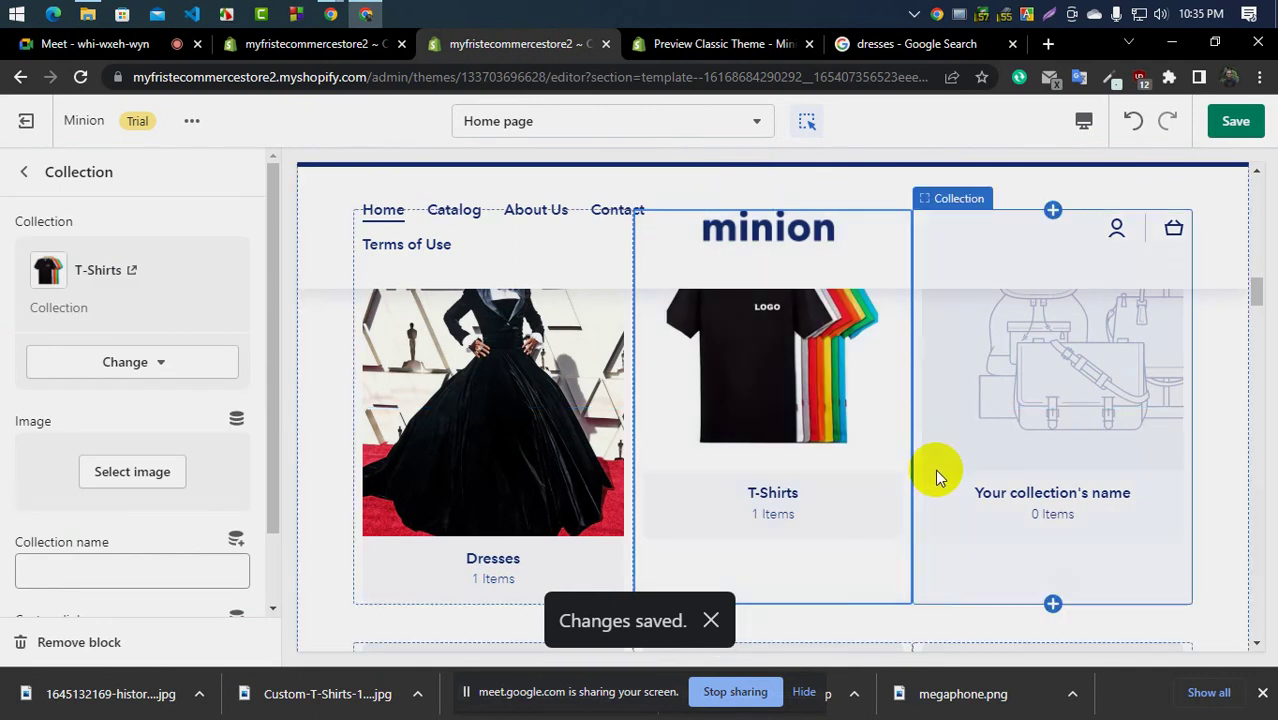
{"action": "scroll", "coordinate": [998, 563], "scroll_direction": "down", "scroll_amount": 2}
{"action": "scroll", "coordinate": [460, 540], "scroll_direction": "down", "scroll_amount": 3}
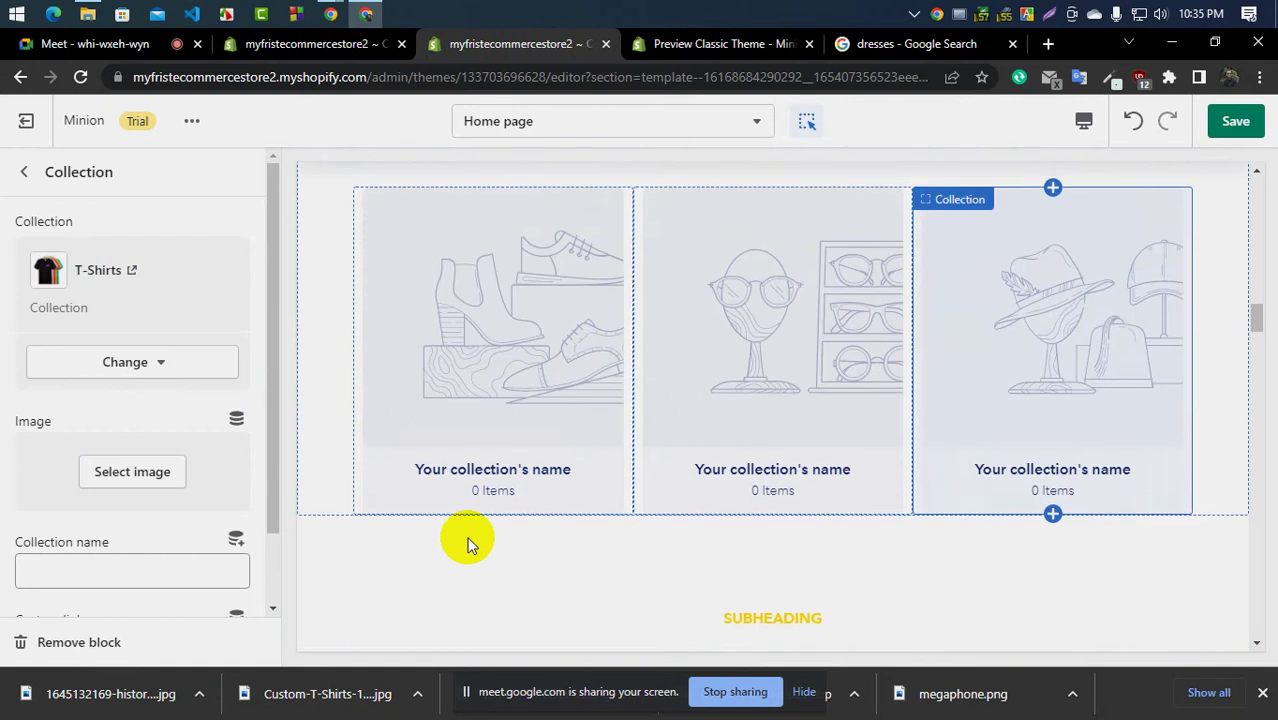
{"action": "scroll", "coordinate": [510, 545], "scroll_direction": "up", "scroll_amount": 6}
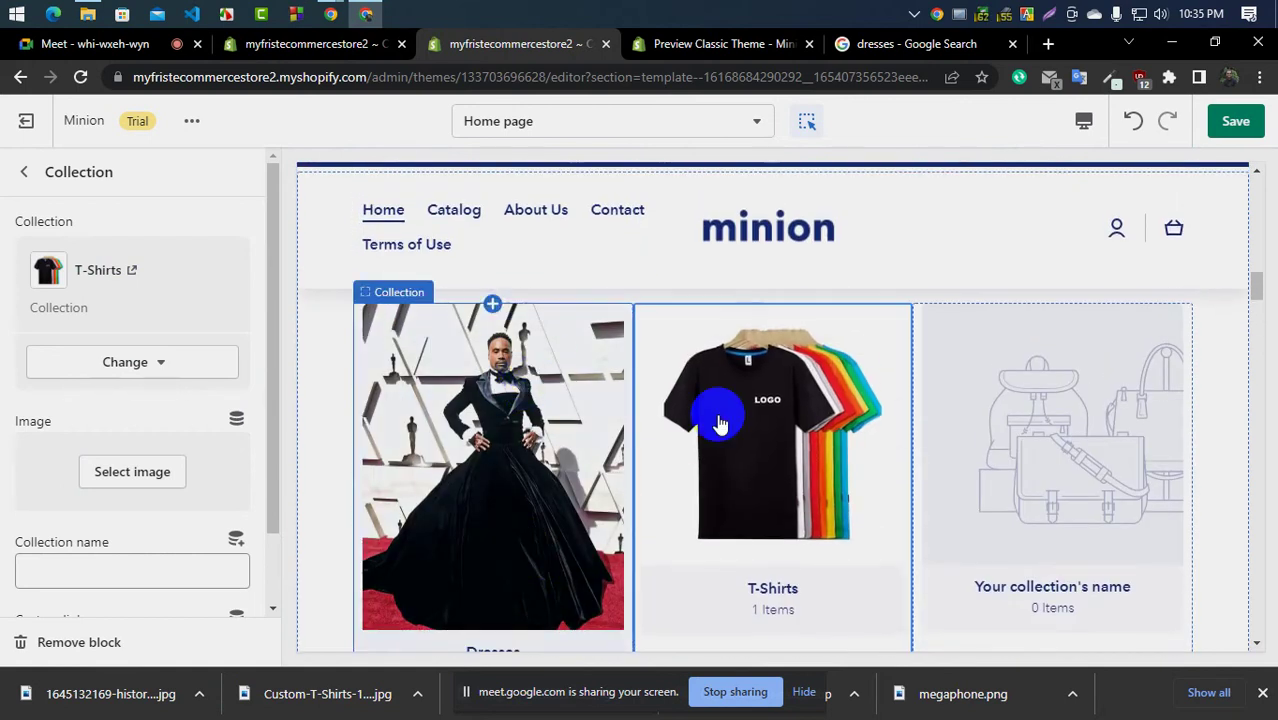
Compare the Dresses and T-Shirts blocks in the home page preview with the store's Collections list in the admin
{"action": "scroll", "coordinate": [533, 490], "scroll_direction": "down", "scroll_amount": 2}
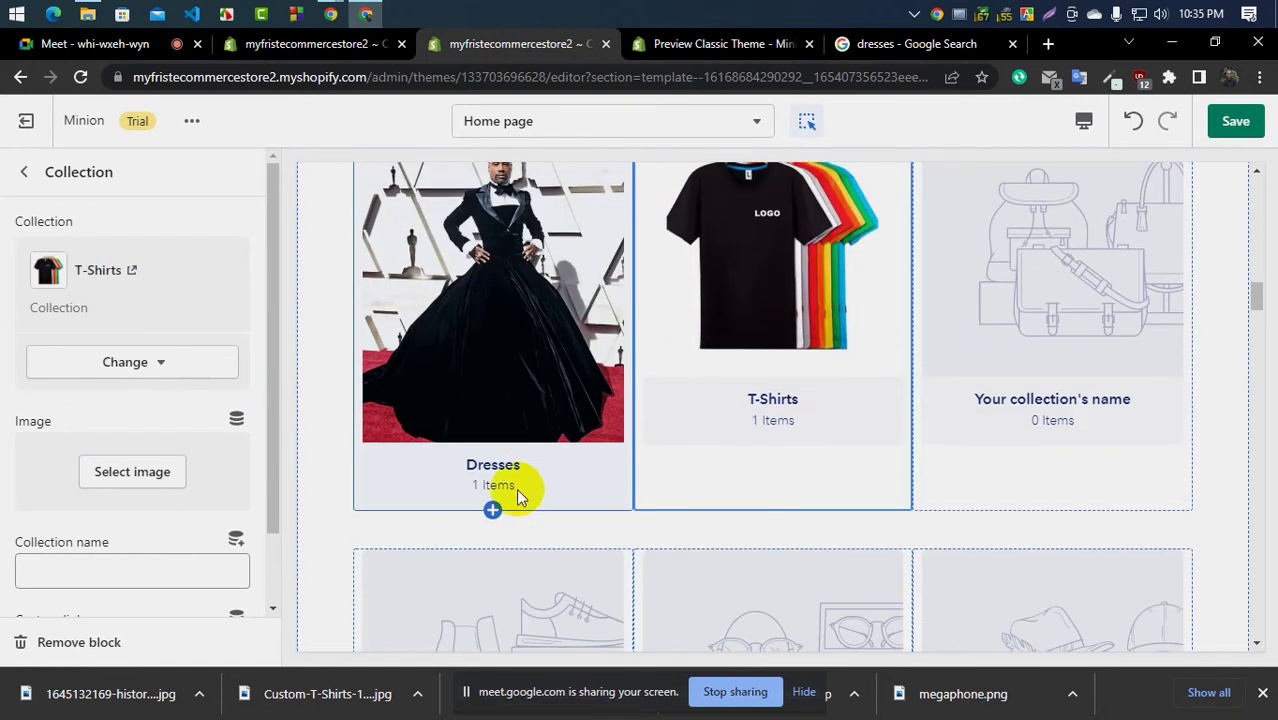
{"action": "left_click", "coordinate": [736, 318]}
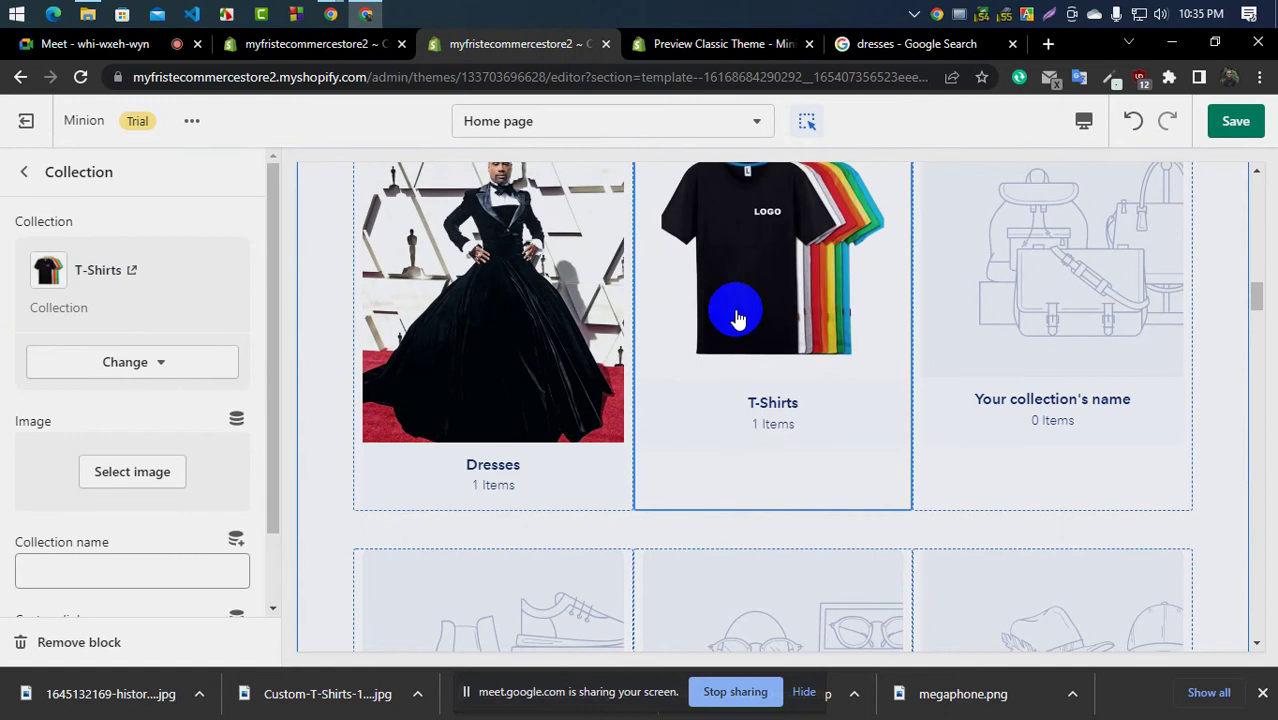
{"action": "left_click", "coordinate": [783, 294]}
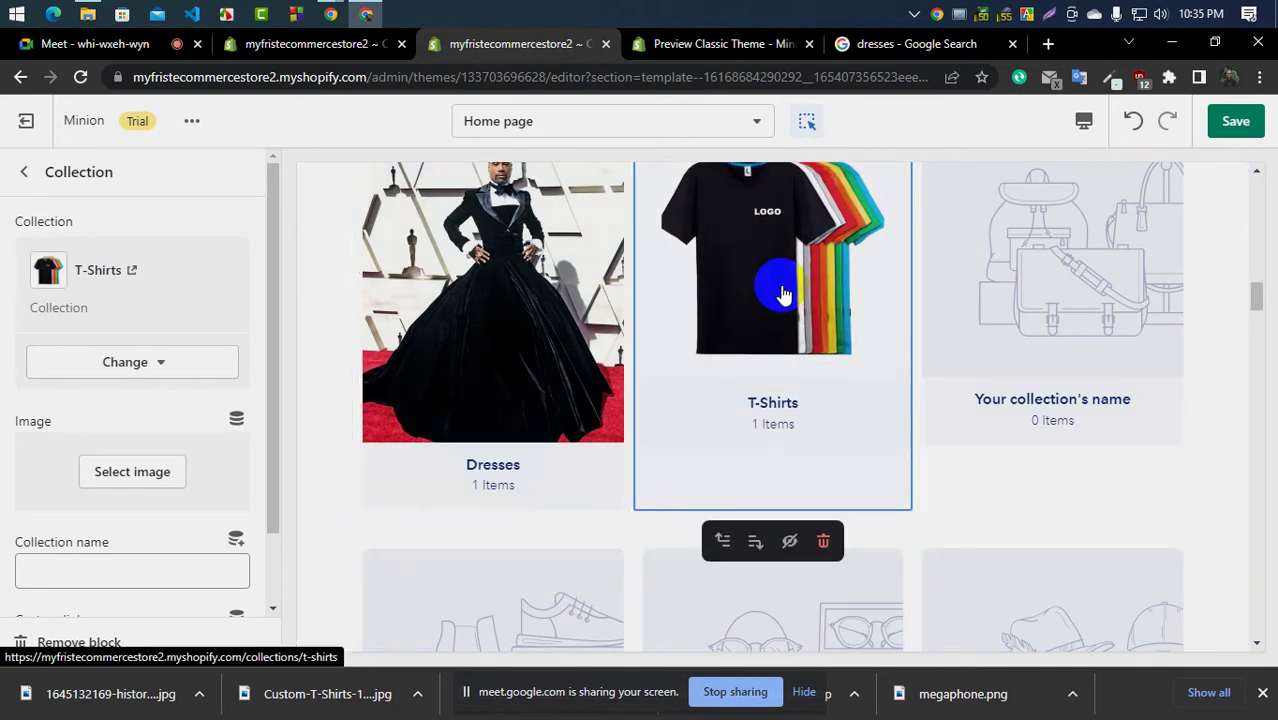
{"action": "scroll", "coordinate": [663, 373], "scroll_direction": "up", "scroll_amount": 2}
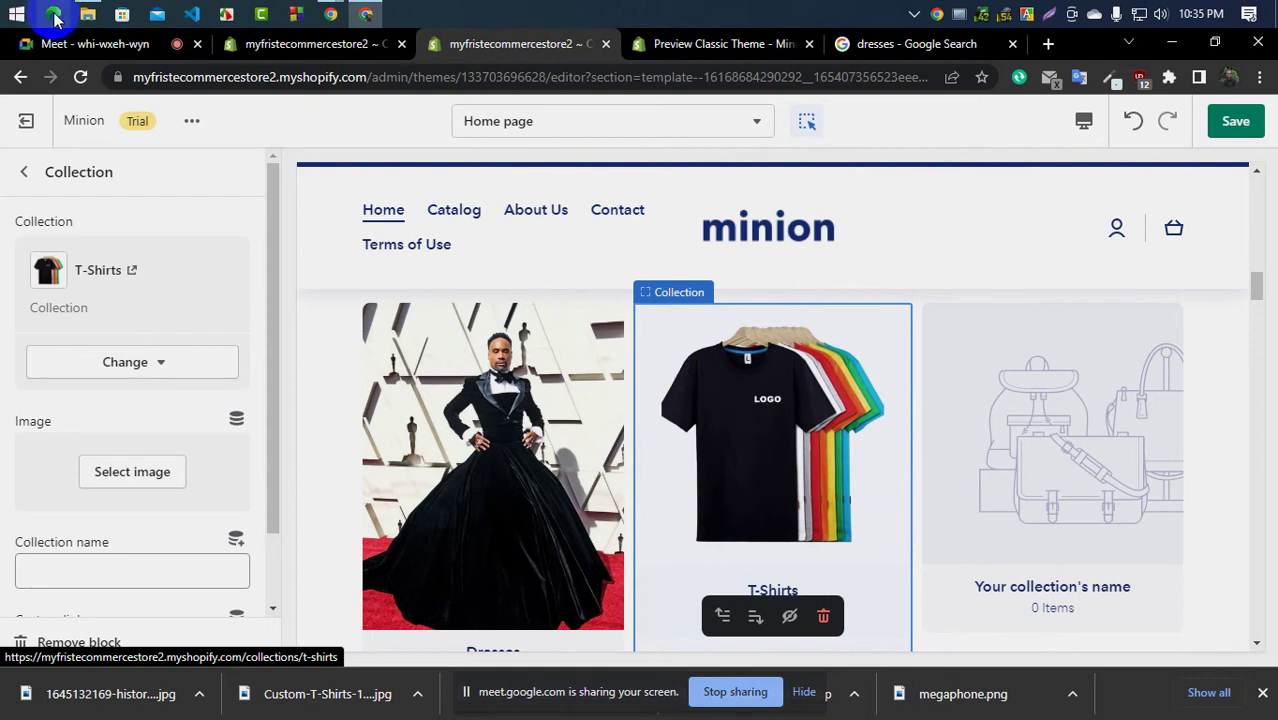
{"action": "left_click", "coordinate": [330, 46]}
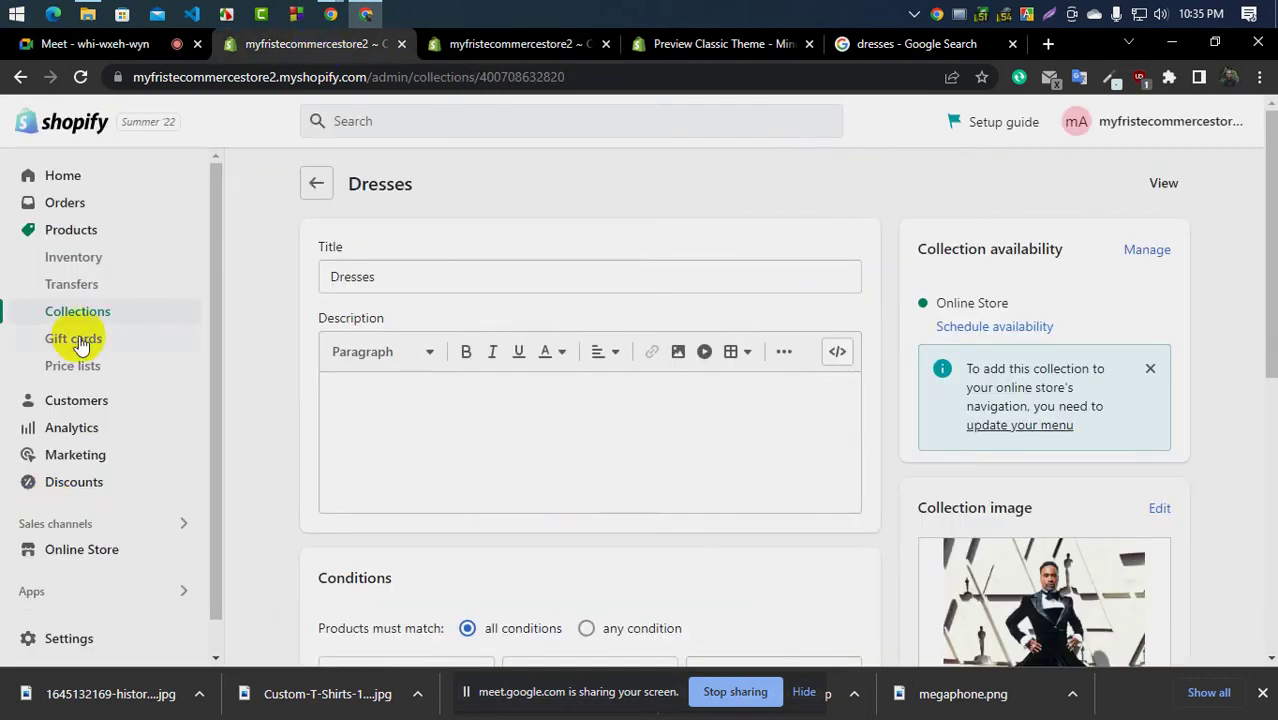
{"action": "left_click", "coordinate": [100, 311]}
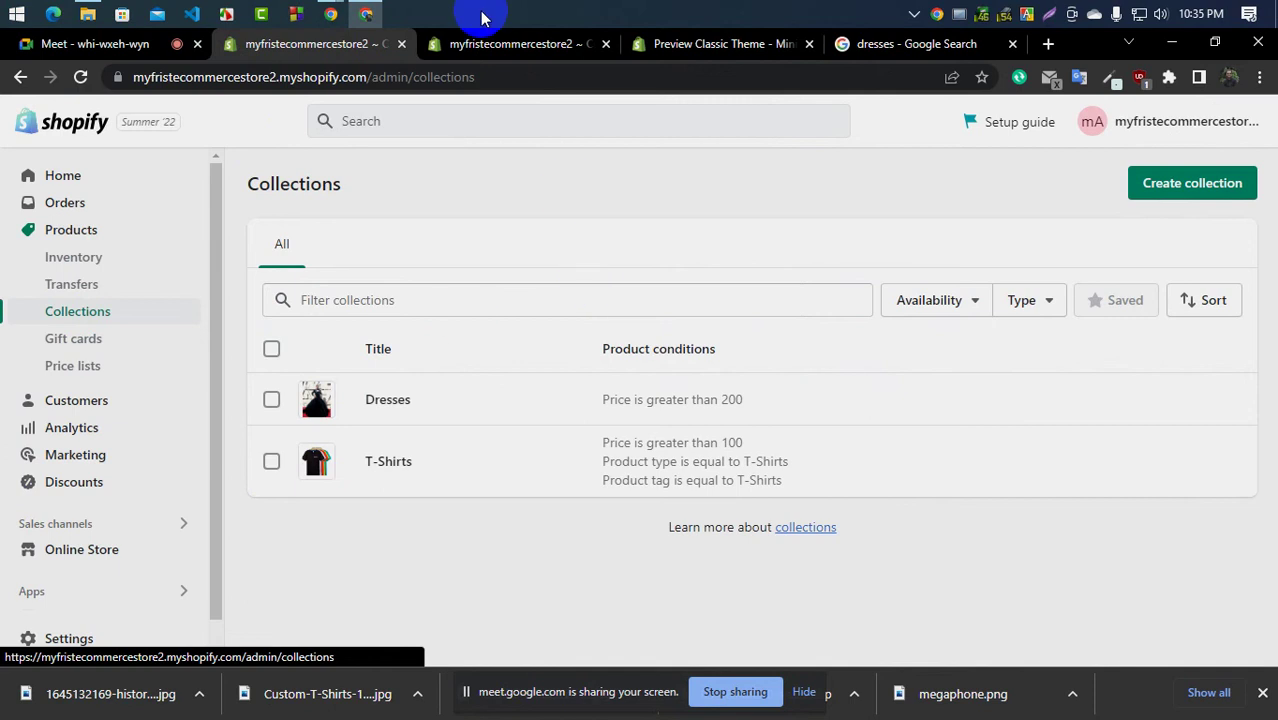
{"action": "left_click", "coordinate": [490, 44]}
Examine the T-Shirts block's image, collection name and custom link options in the Collection list section
{"action": "scroll", "coordinate": [712, 510], "scroll_direction": "down", "scroll_amount": 2}
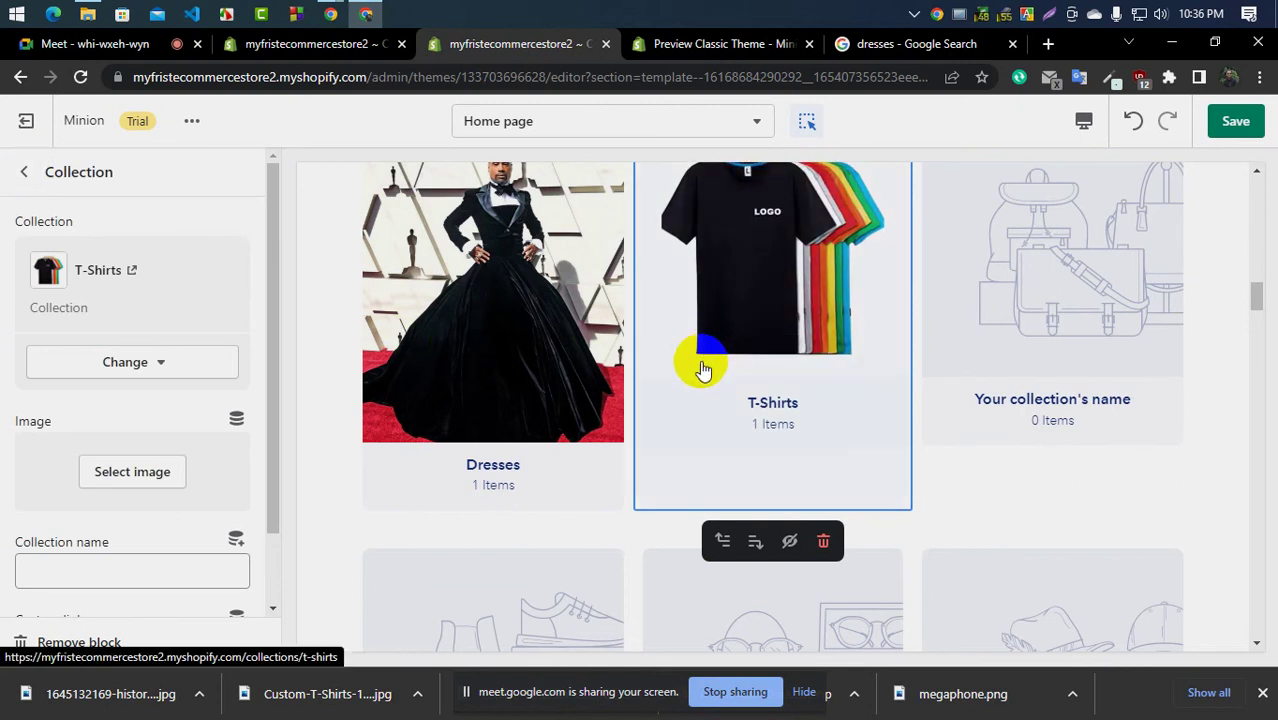
{"action": "scroll", "coordinate": [70, 338], "scroll_direction": "down", "scroll_amount": 2}
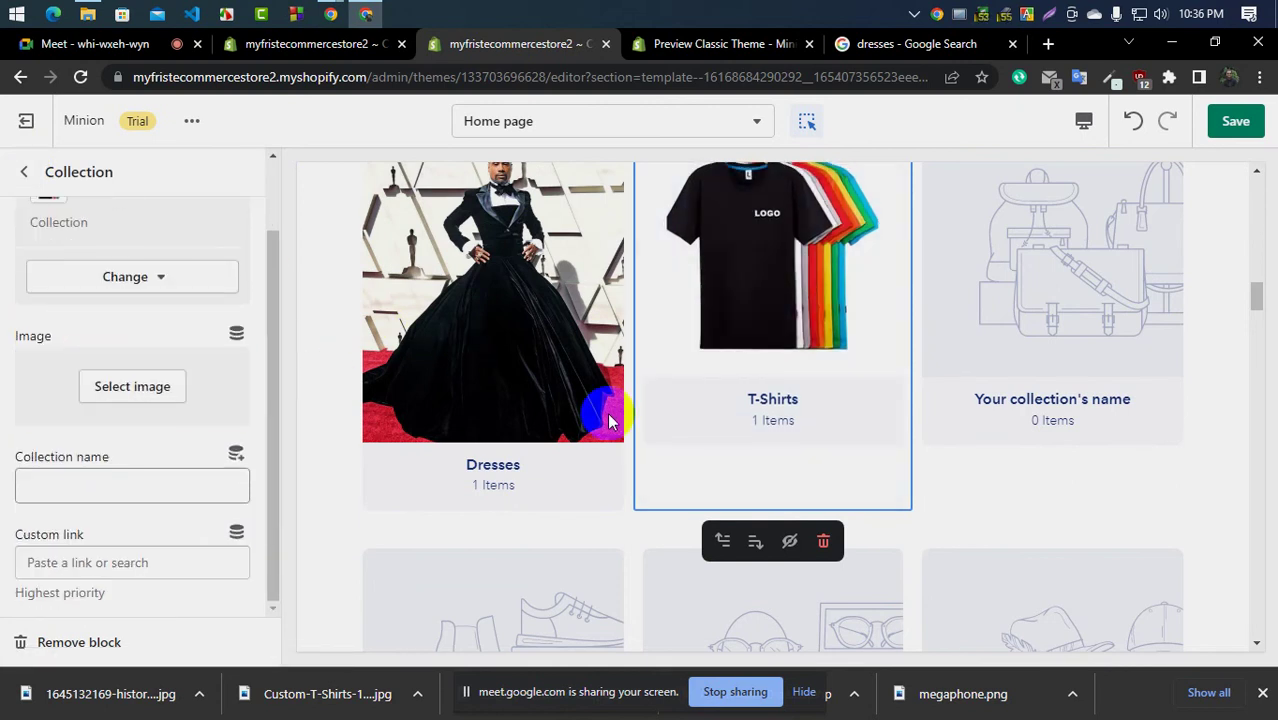
{"action": "scroll", "coordinate": [150, 480], "scroll_direction": "up", "scroll_amount": 2}
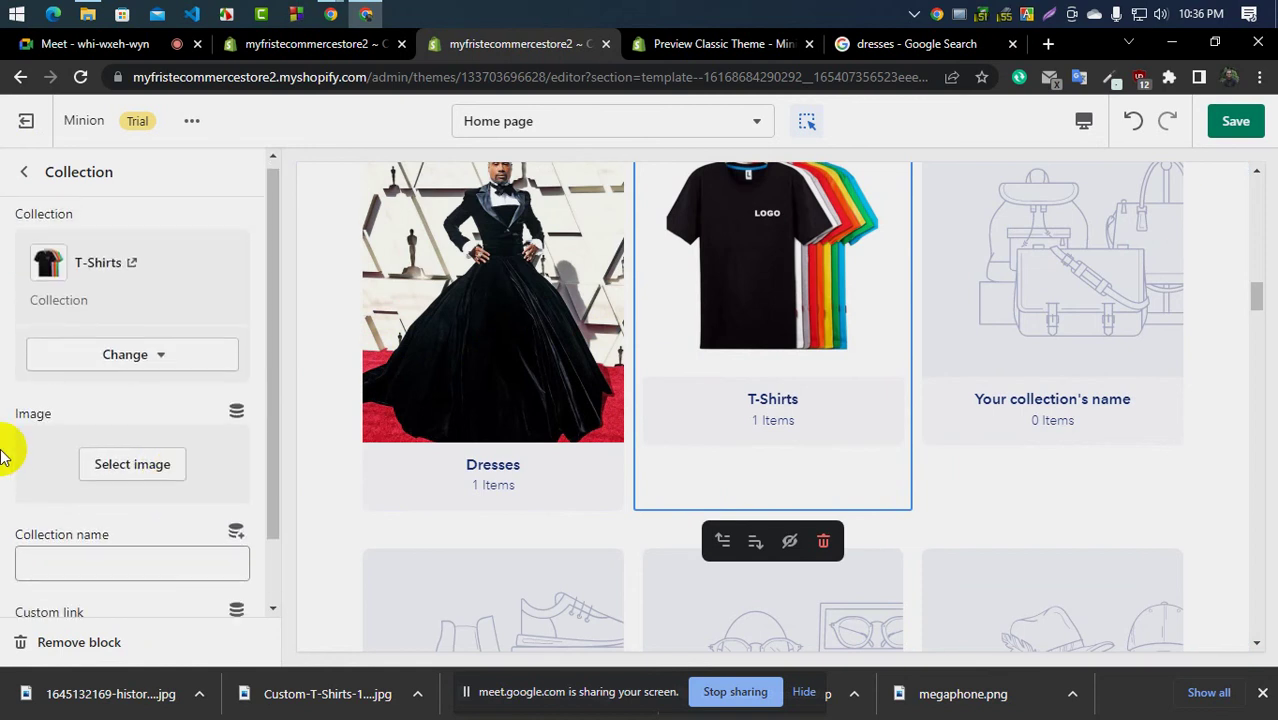
{"action": "scroll", "coordinate": [137, 482], "scroll_direction": "down", "scroll_amount": 2}
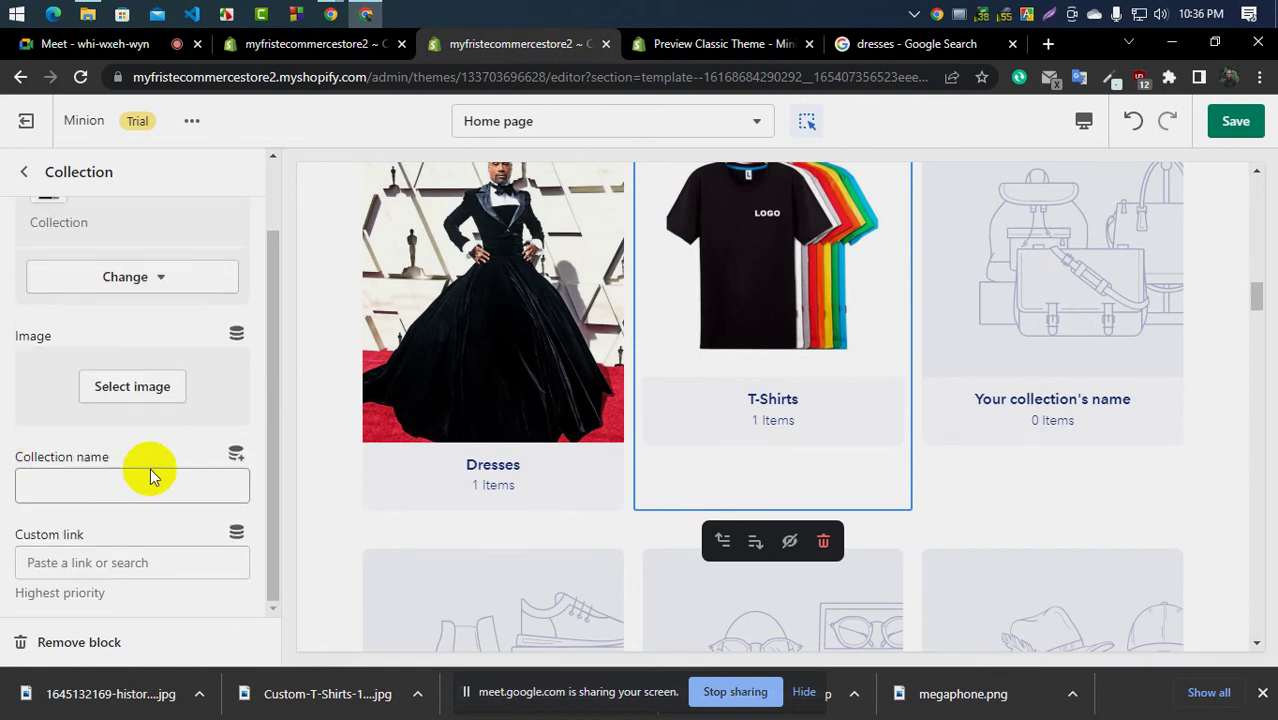
{"action": "left_click", "coordinate": [88, 555]}
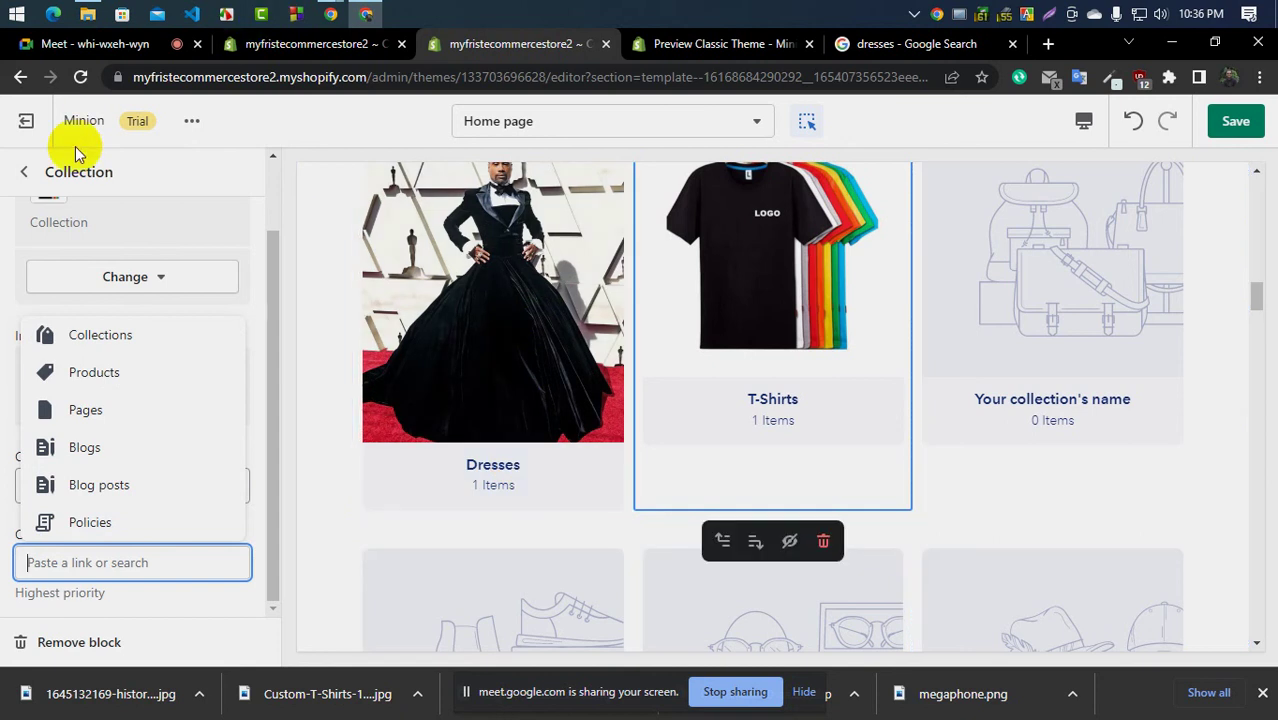
{"action": "left_click", "coordinate": [53, 263]}
{"action": "scroll", "coordinate": [89, 347], "scroll_direction": "up", "scroll_amount": 1}
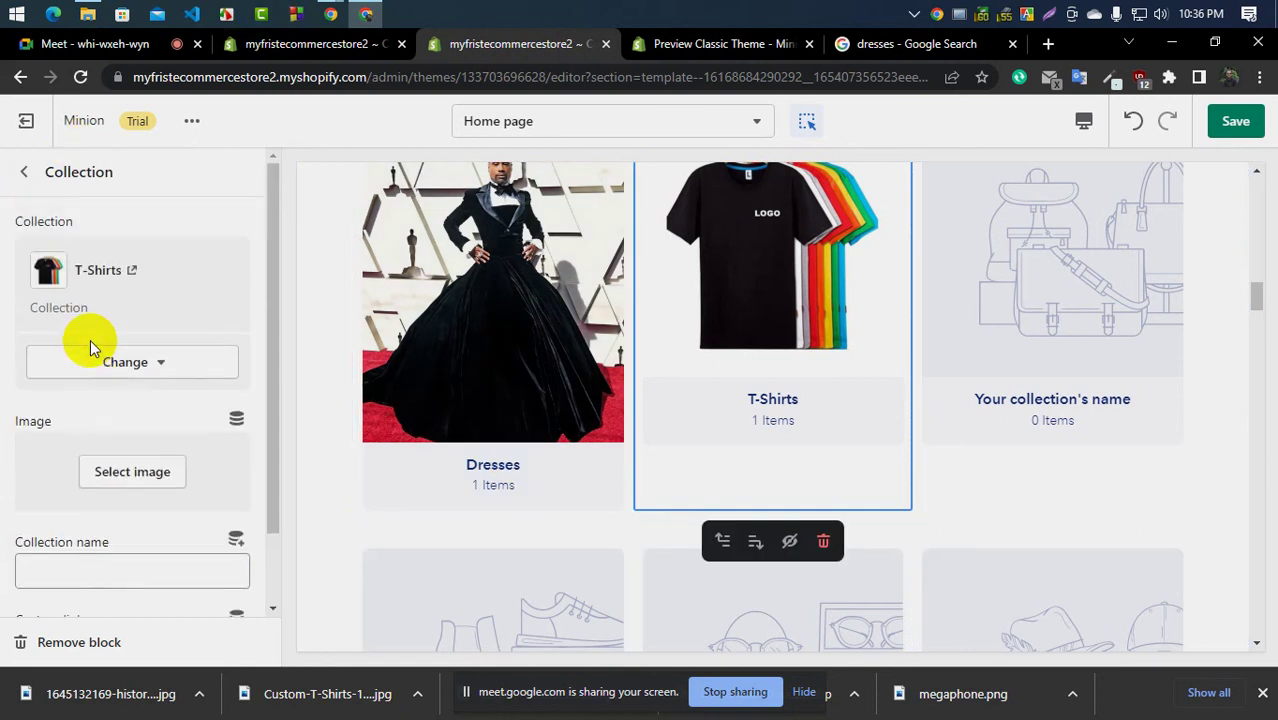
{"action": "left_click", "coordinate": [24, 178]}
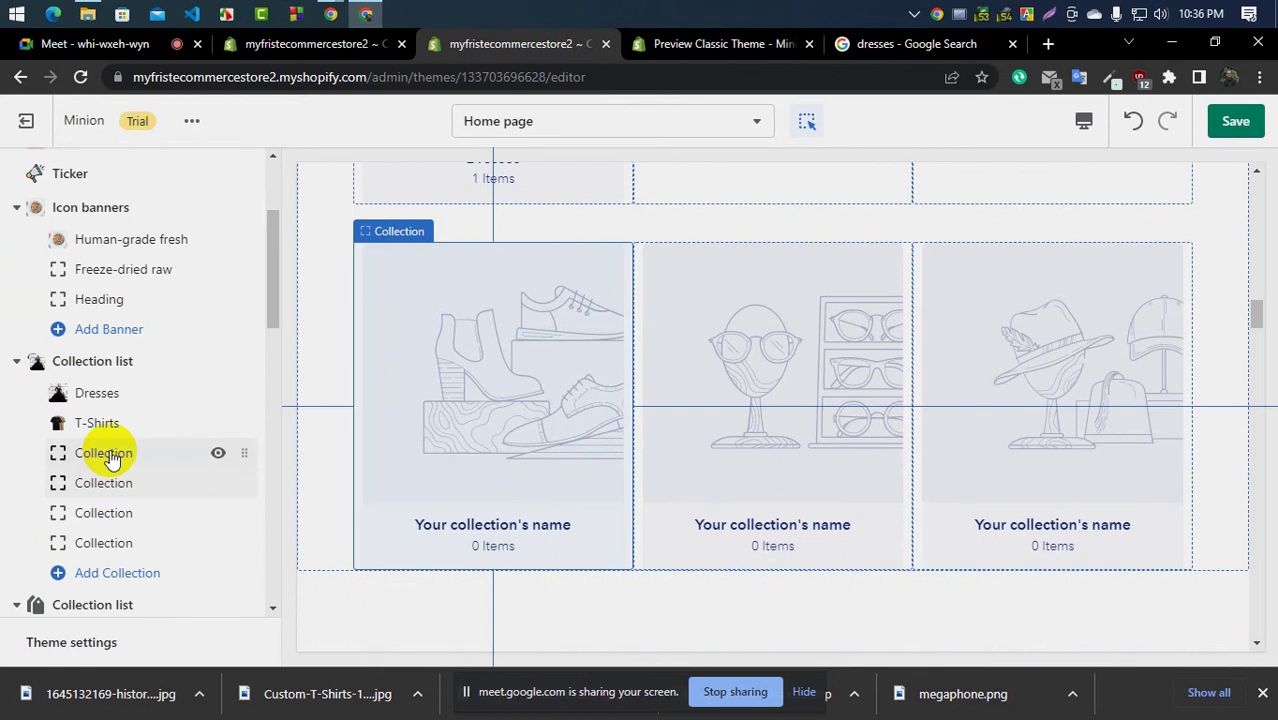
Assign the Dresses collection to the third Collection block of the Collection list section
{"action": "left_click", "coordinate": [104, 455]}
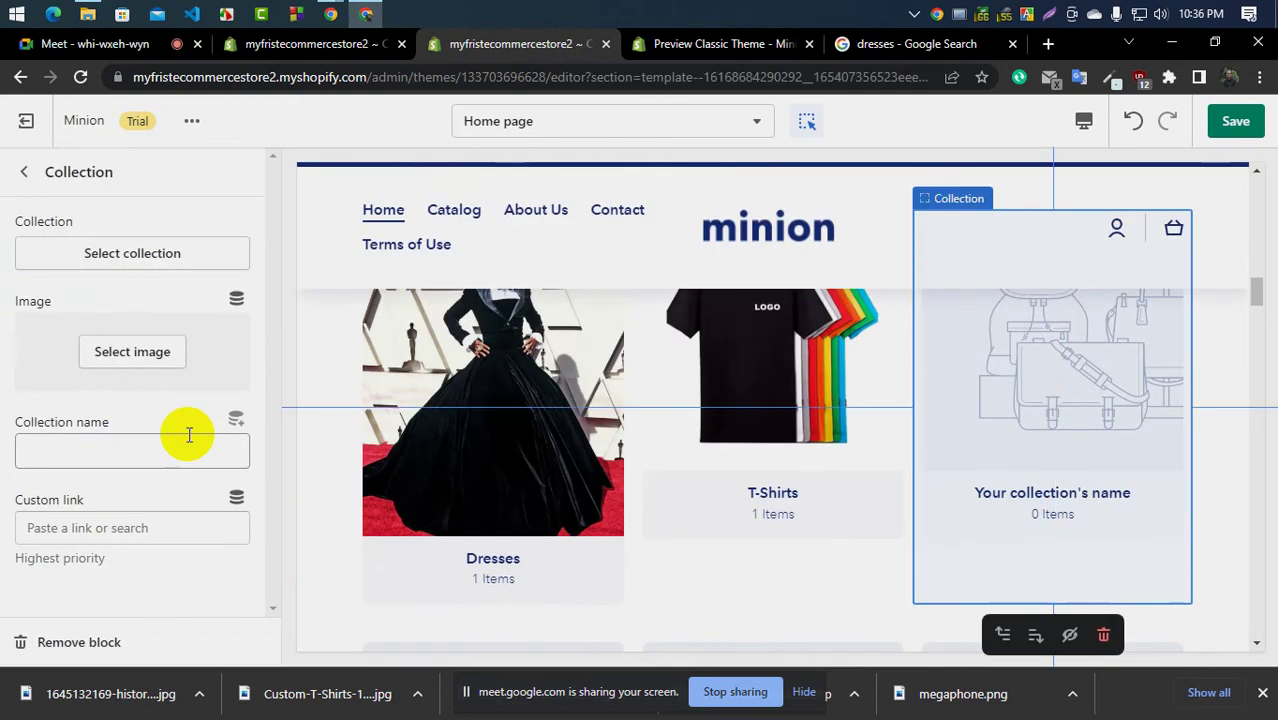
{"action": "left_click", "coordinate": [447, 383]}
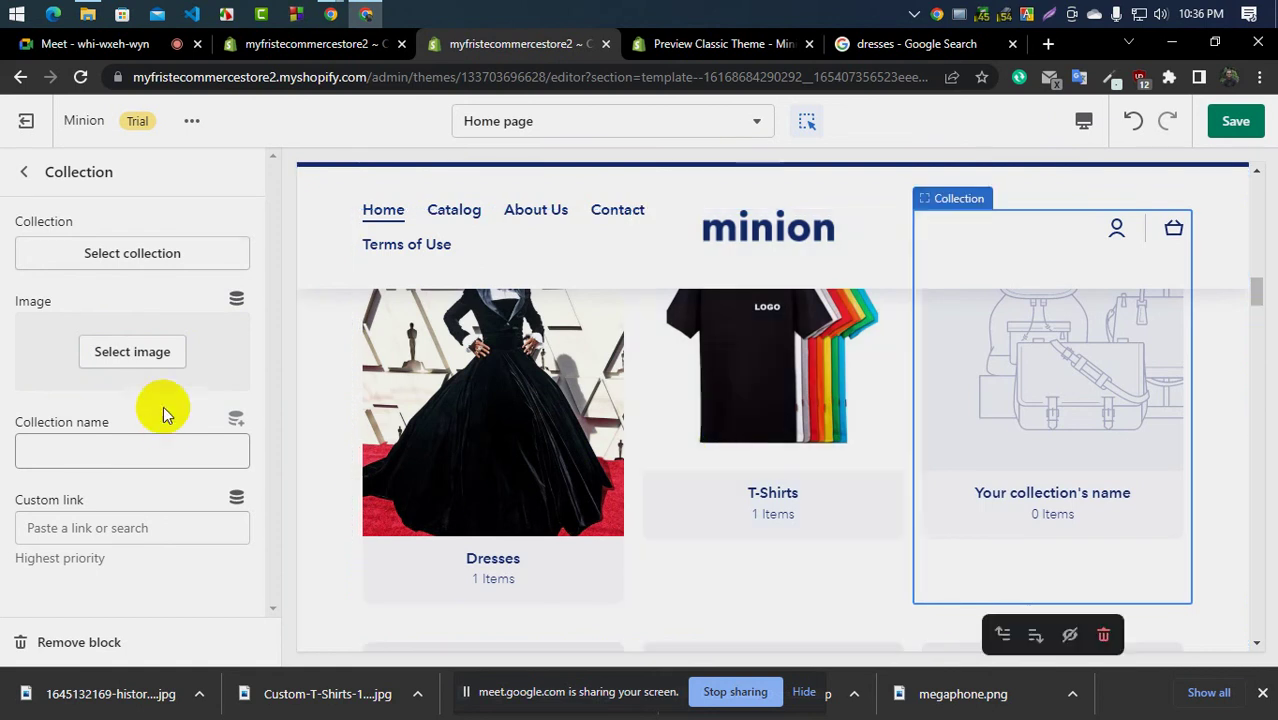
{"action": "left_click", "coordinate": [134, 252]}
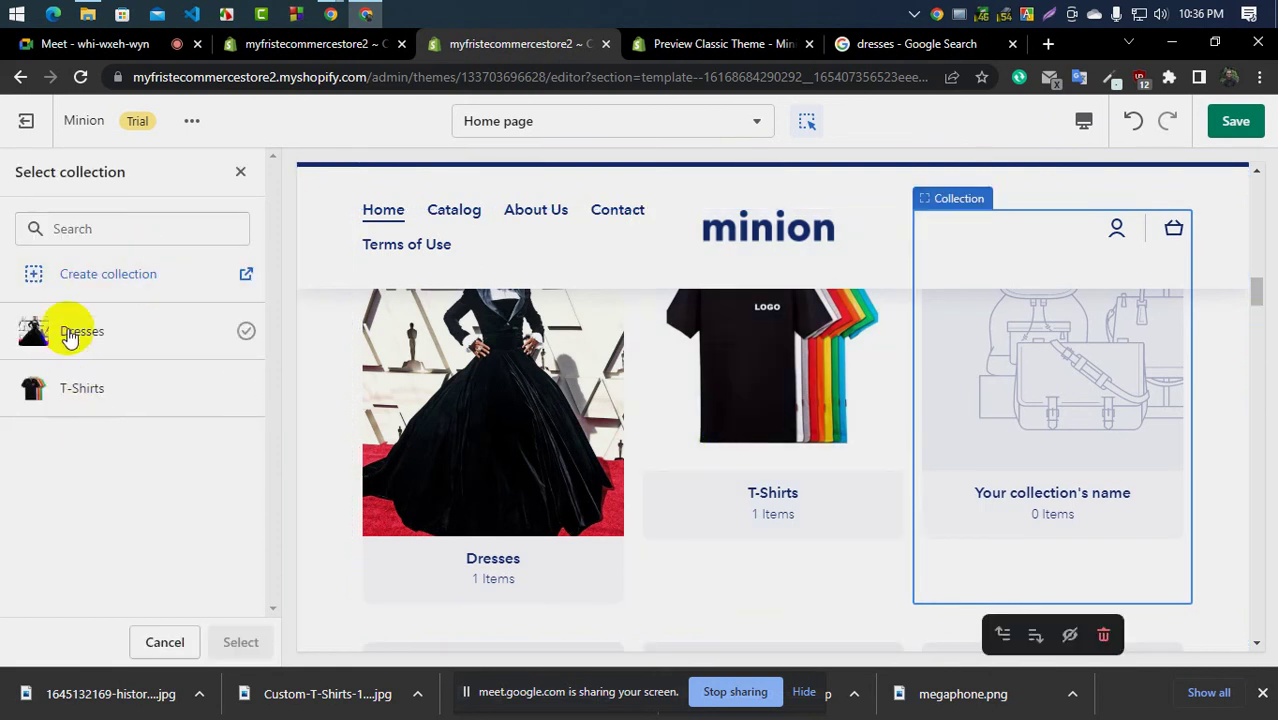
{"action": "left_click", "coordinate": [70, 337]}
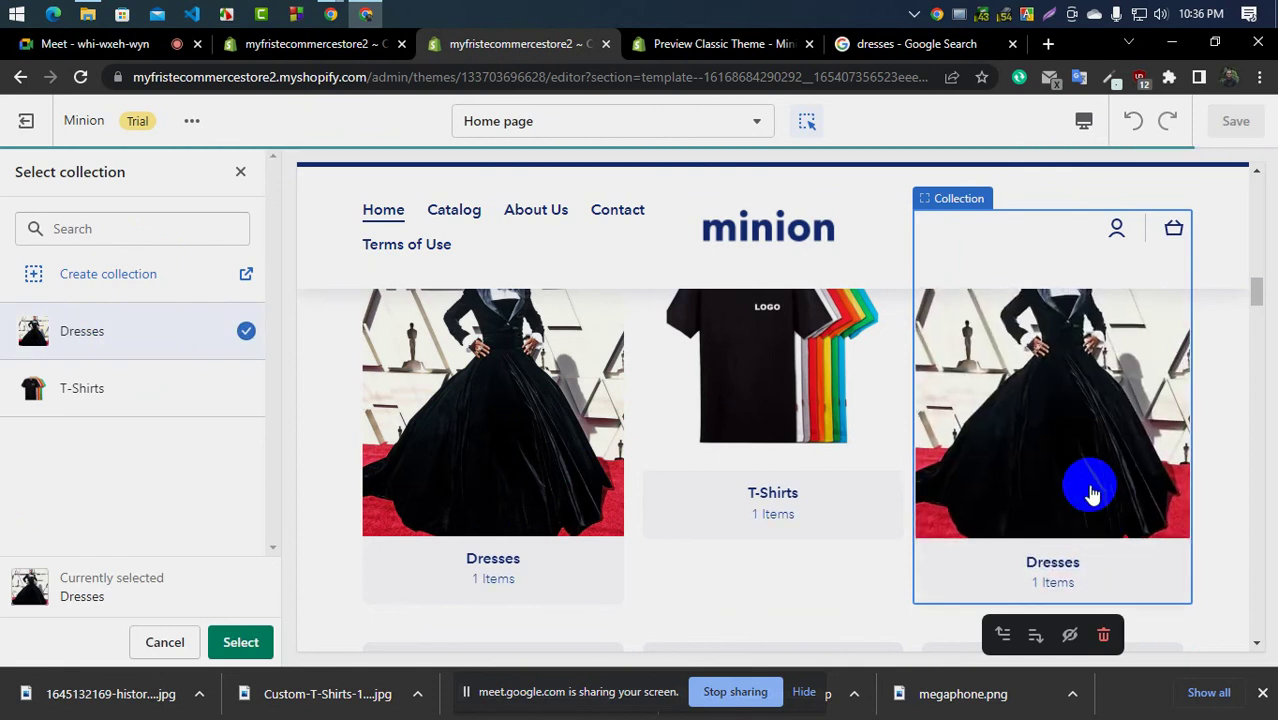
{"action": "left_click", "coordinate": [240, 642]}
{"action": "left_click", "coordinate": [24, 171]}
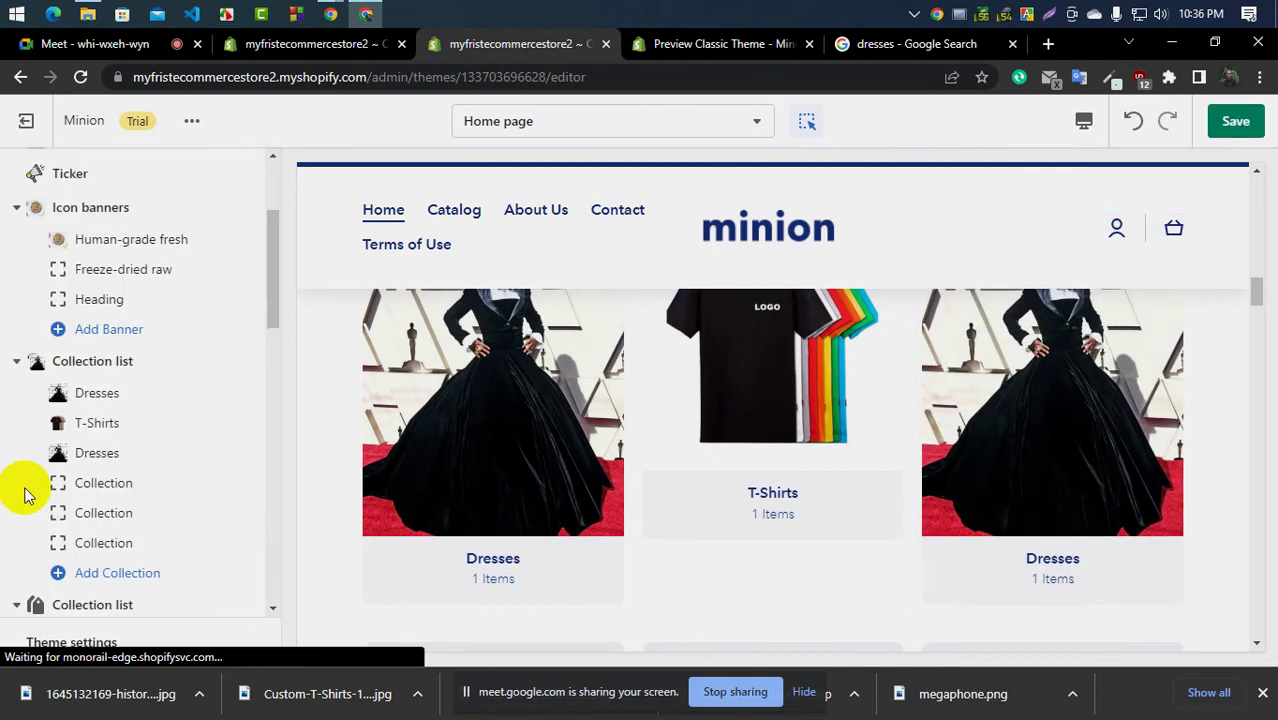
Assign the T-Shirts collection to the fourth Collection block of the Collection list section
{"action": "left_click", "coordinate": [105, 483]}
{"action": "left_click", "coordinate": [130, 362]}
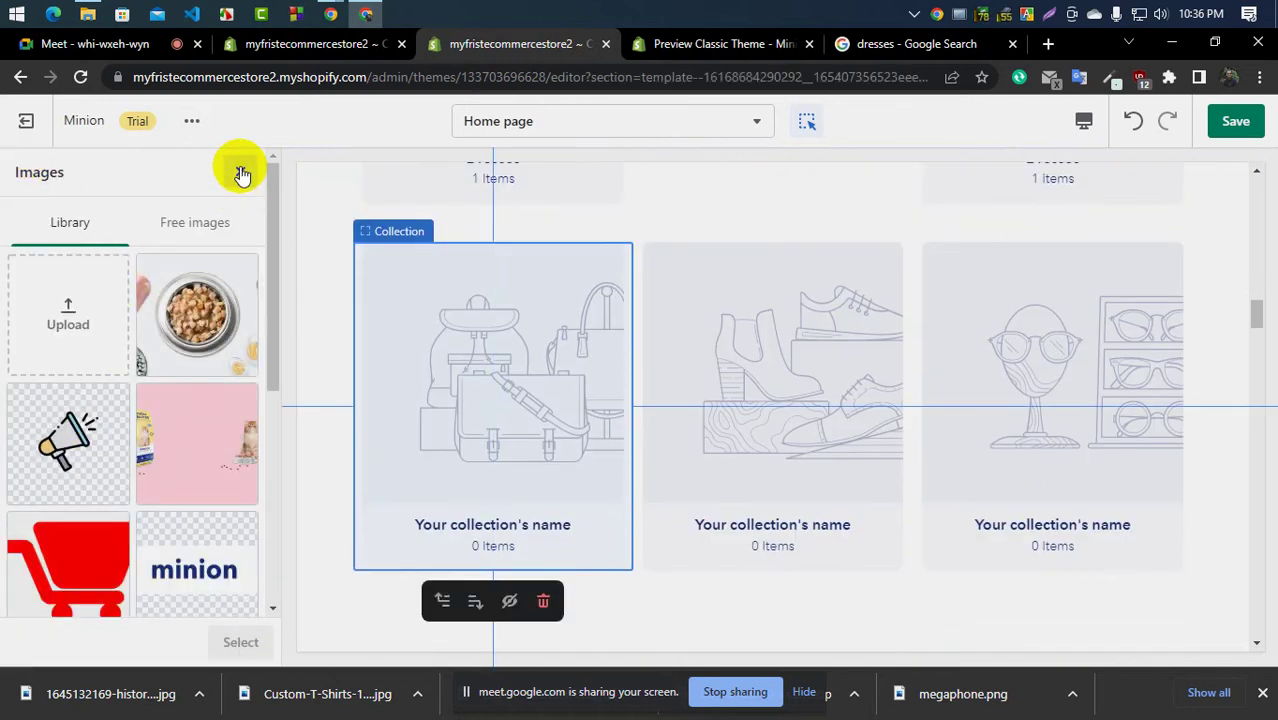
{"action": "left_click", "coordinate": [241, 172]}
{"action": "left_click", "coordinate": [141, 255]}
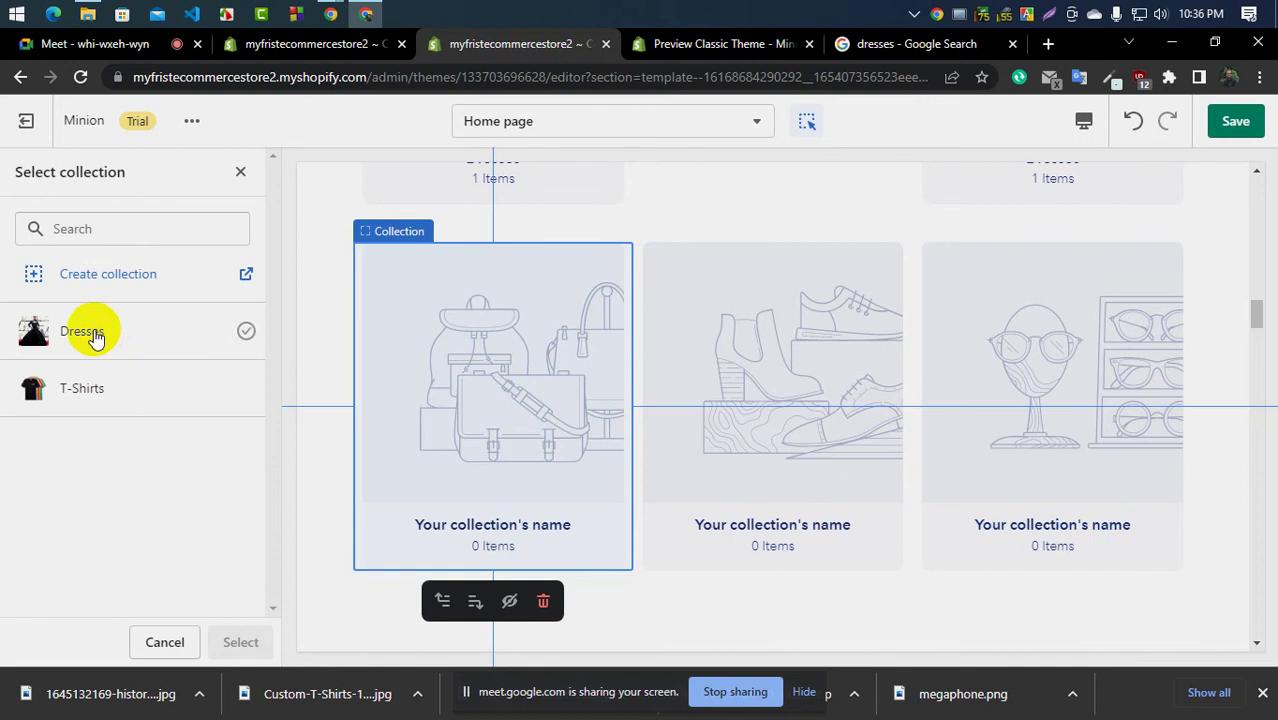
{"action": "left_click_drag", "start_coordinate": [96, 389], "coordinate": [248, 578]}
{"action": "left_click", "coordinate": [122, 400]}
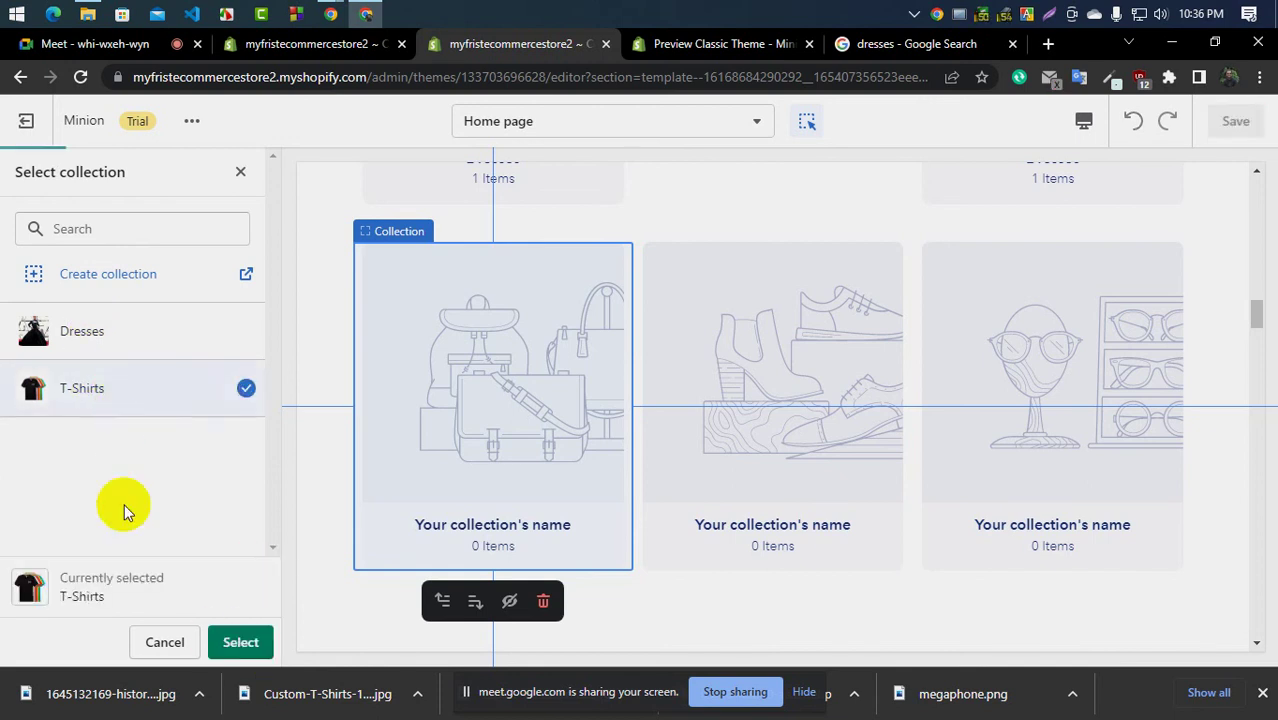
{"action": "left_click", "coordinate": [246, 630]}
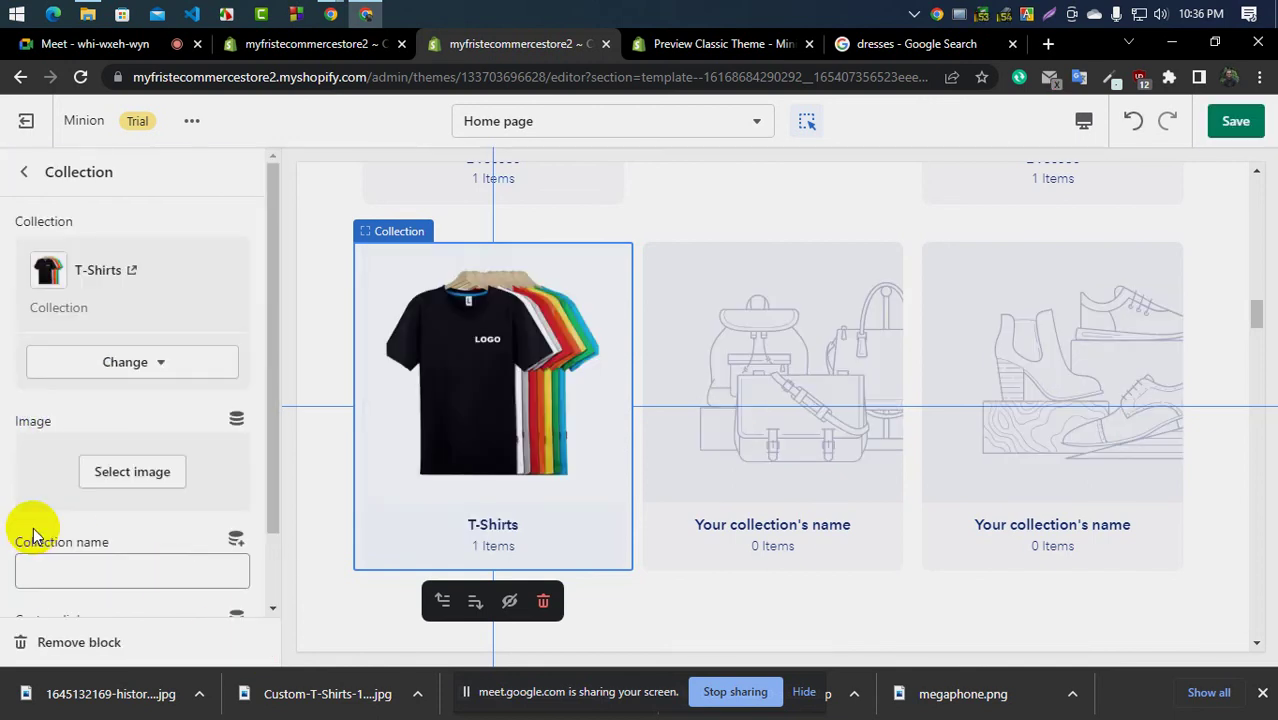
{"action": "left_click", "coordinate": [18, 178]}
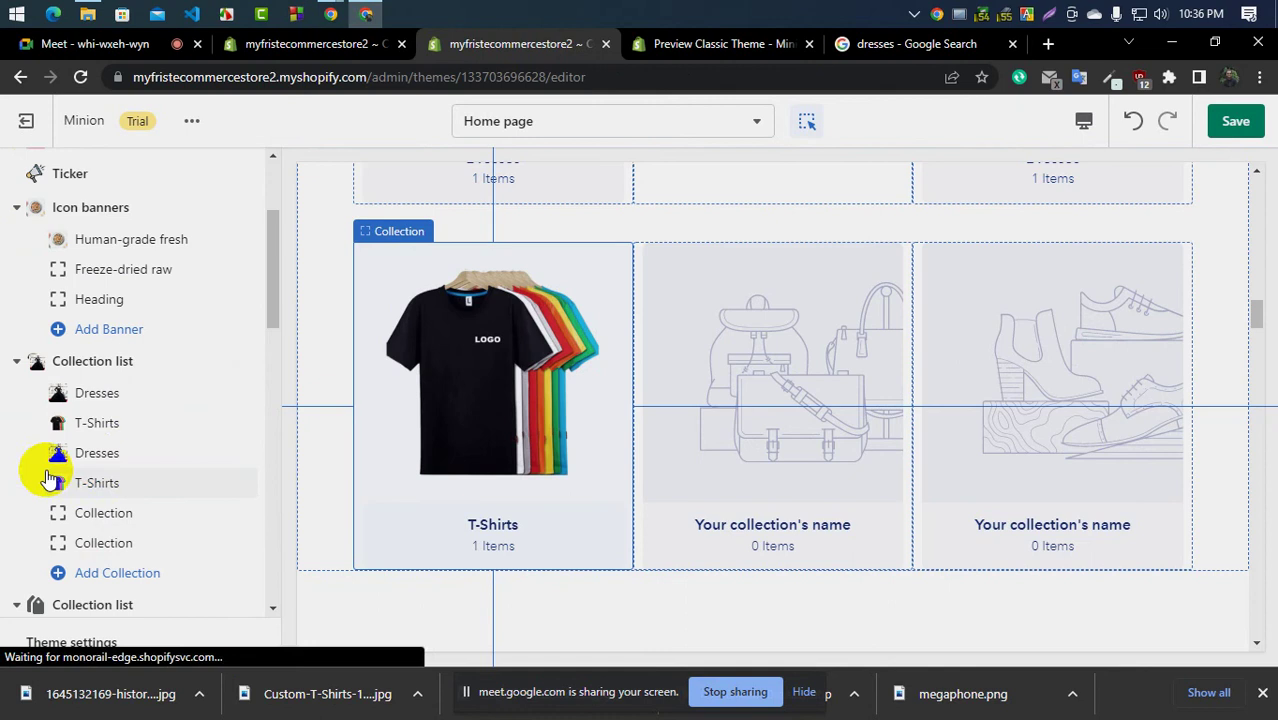
Assign the Dresses collection to the fifth Collection block of the Collection list section
{"action": "left_click", "coordinate": [103, 516]}
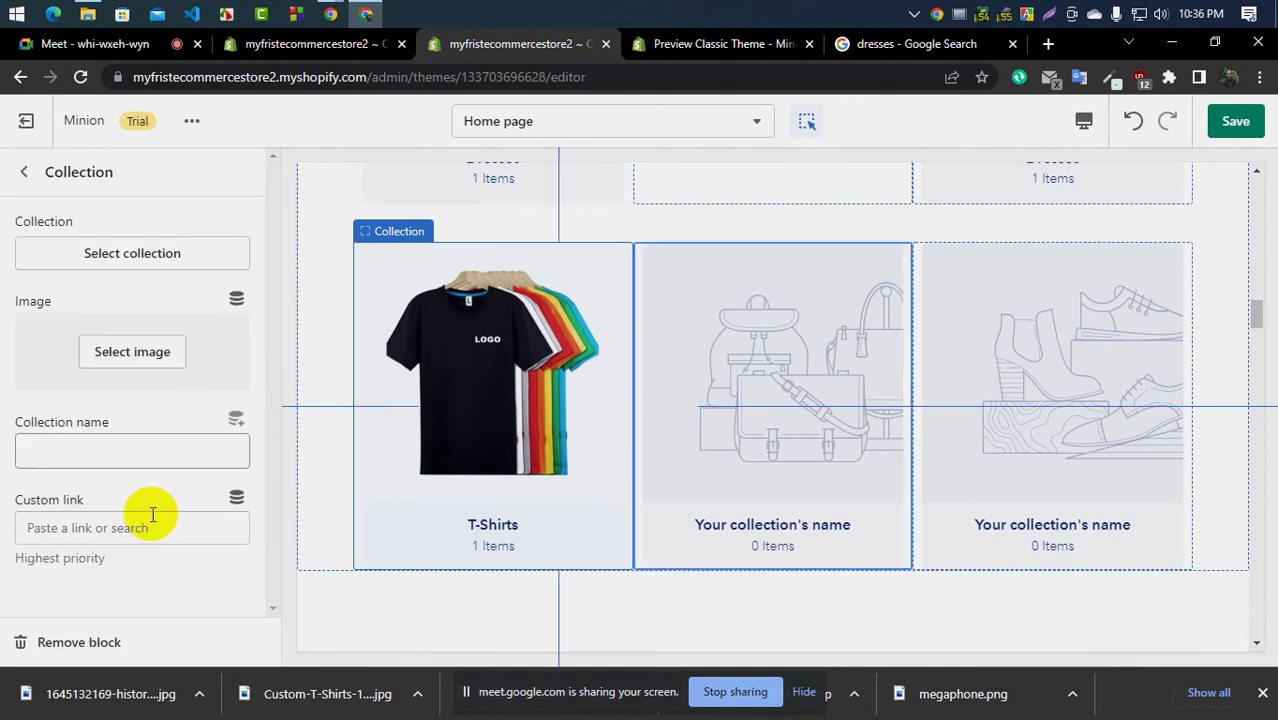
{"action": "left_click", "coordinate": [115, 248]}
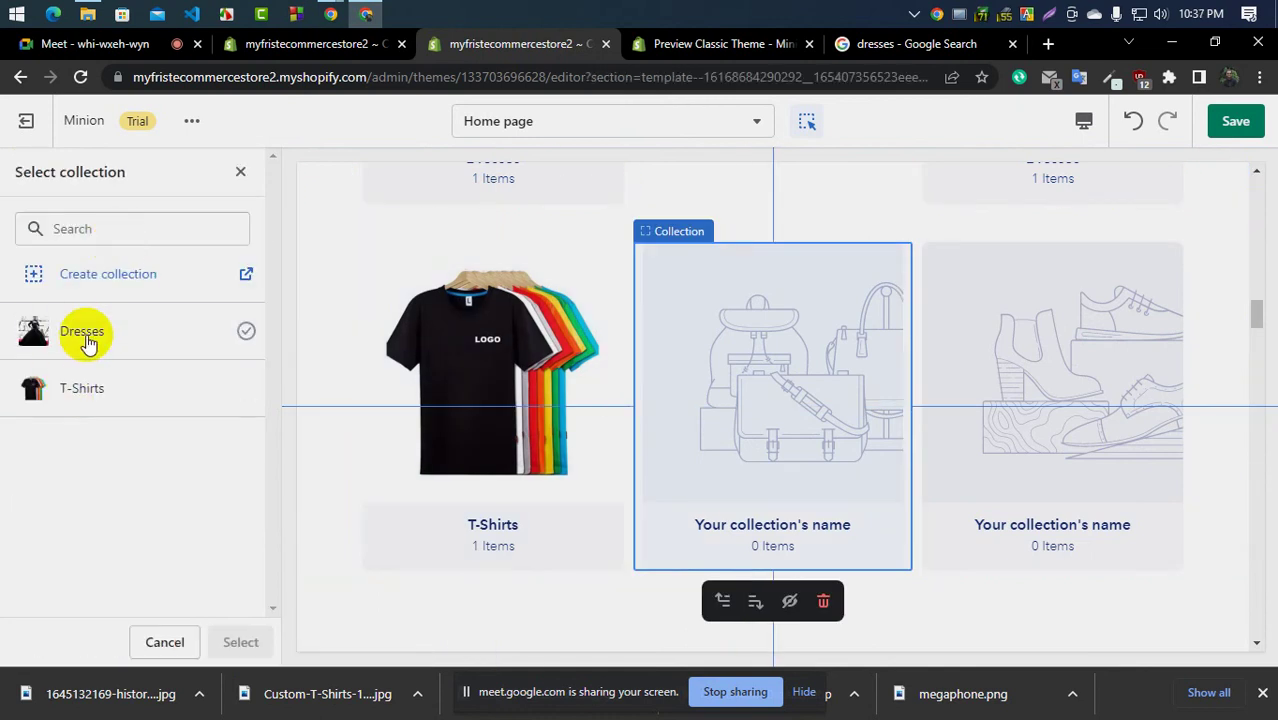
{"action": "left_click", "coordinate": [86, 336]}
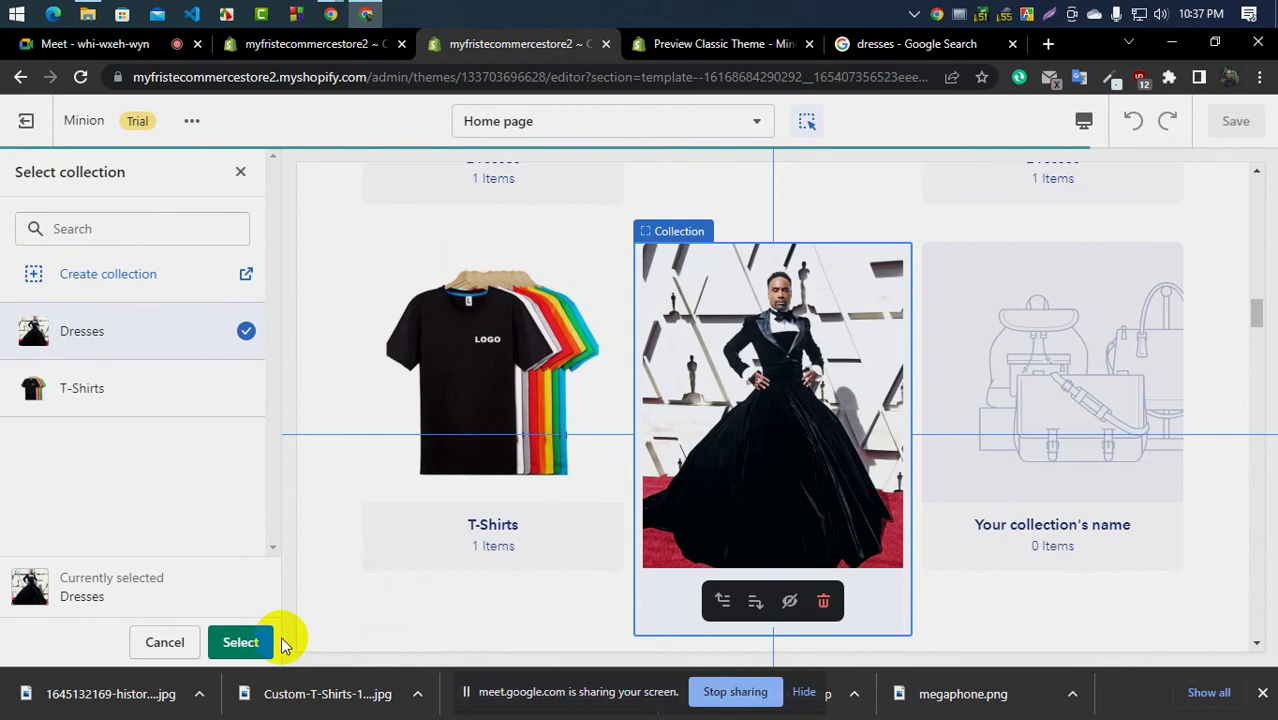
{"action": "left_click", "coordinate": [242, 641]}
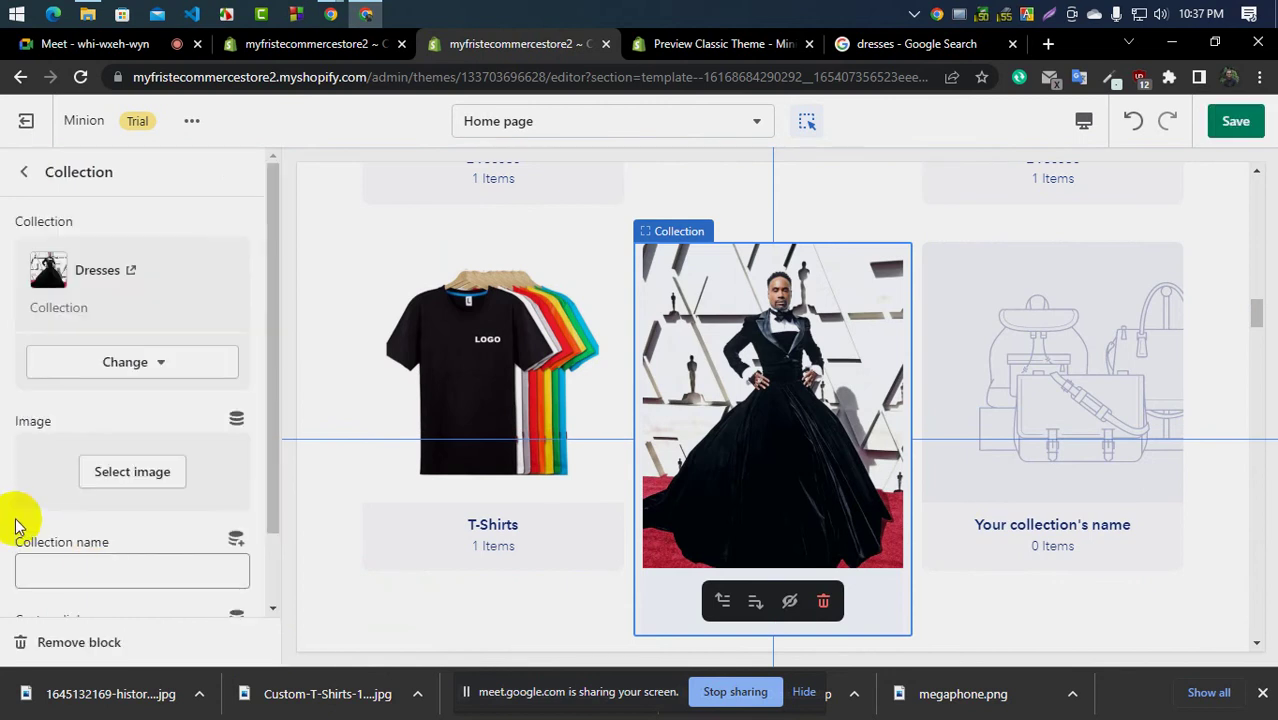
{"action": "left_click", "coordinate": [30, 165]}
Assign the T-Shirts collection to the sixth Collection block and check both rows of collections in the preview
{"action": "left_click", "coordinate": [84, 544]}
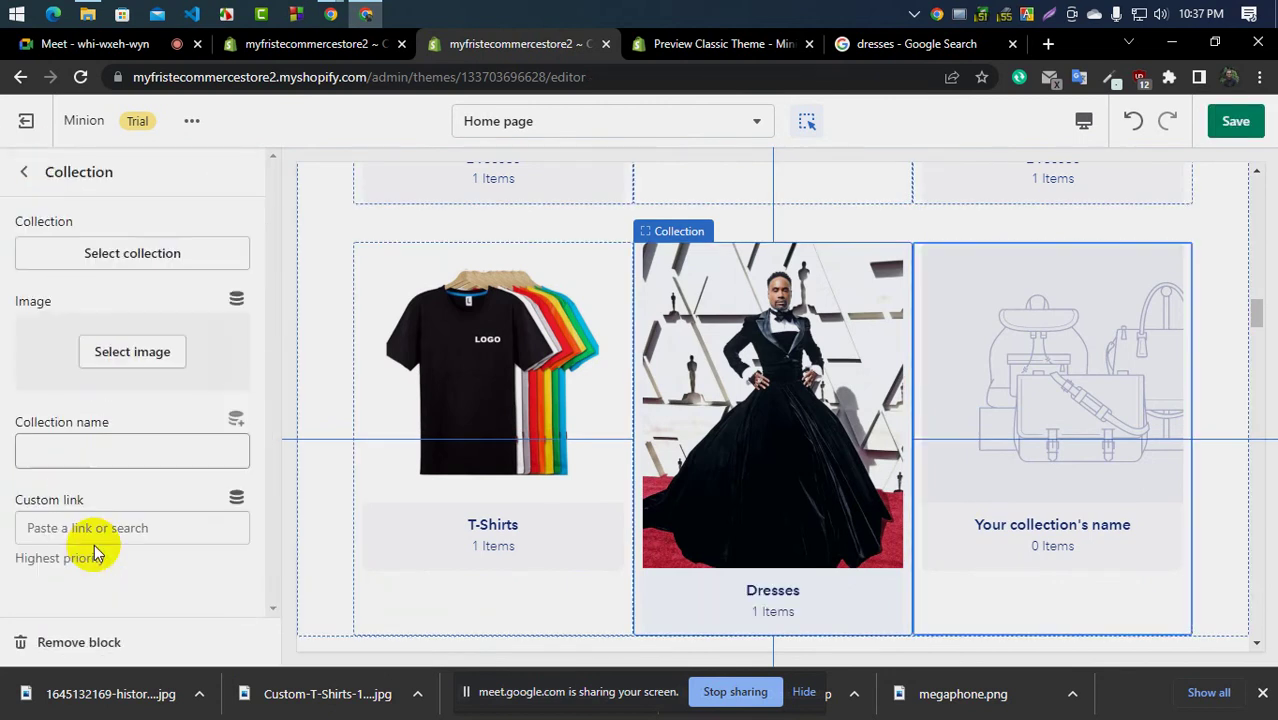
{"action": "left_click", "coordinate": [122, 256]}
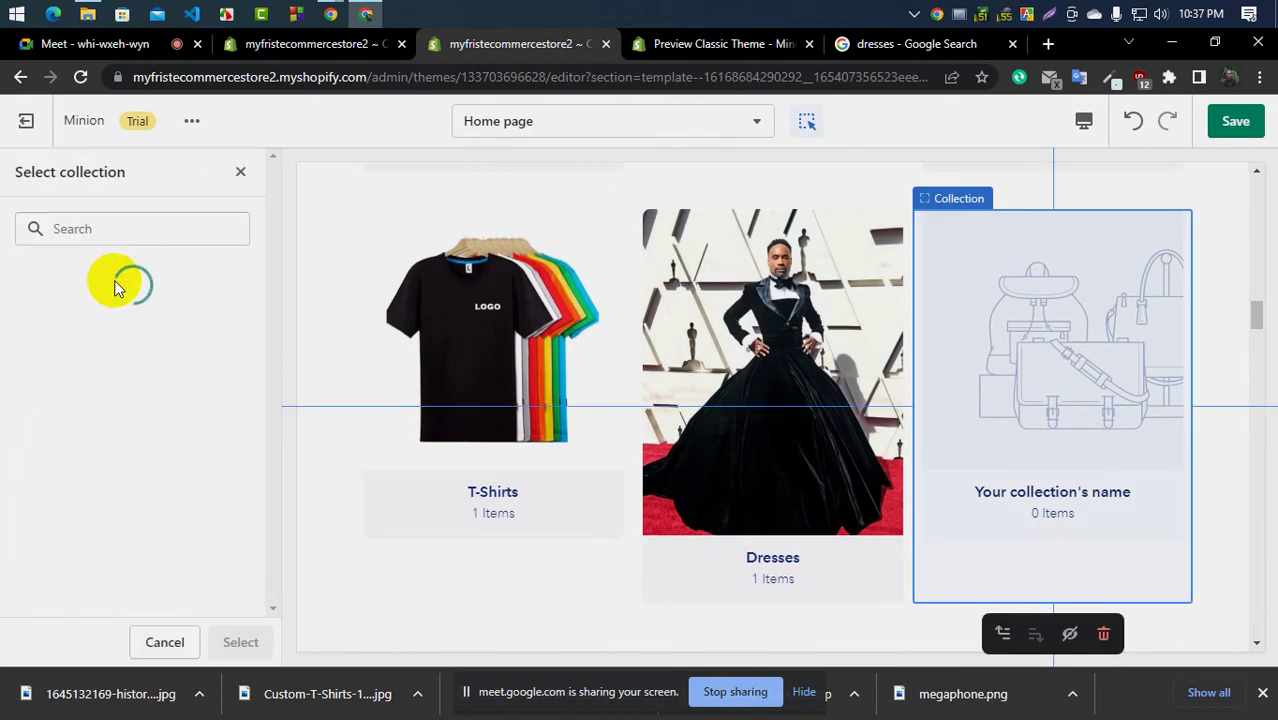
{"action": "left_click", "coordinate": [110, 400]}
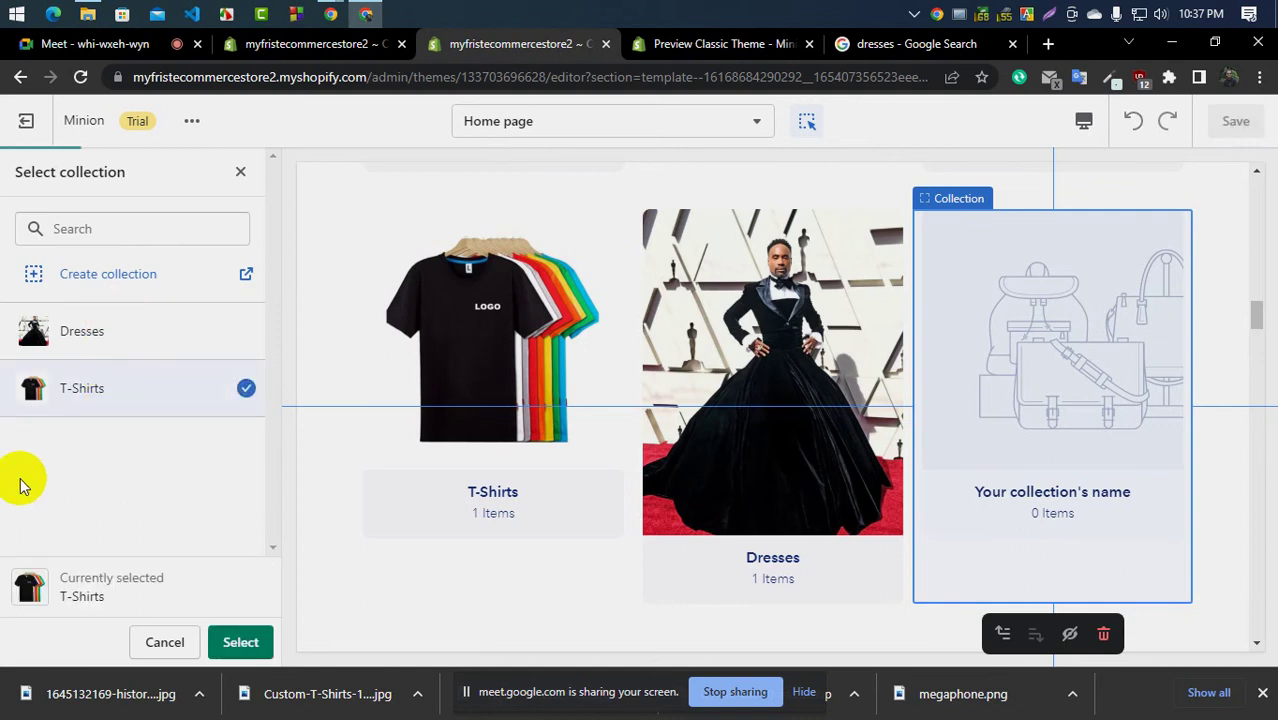
{"action": "left_click", "coordinate": [240, 642]}
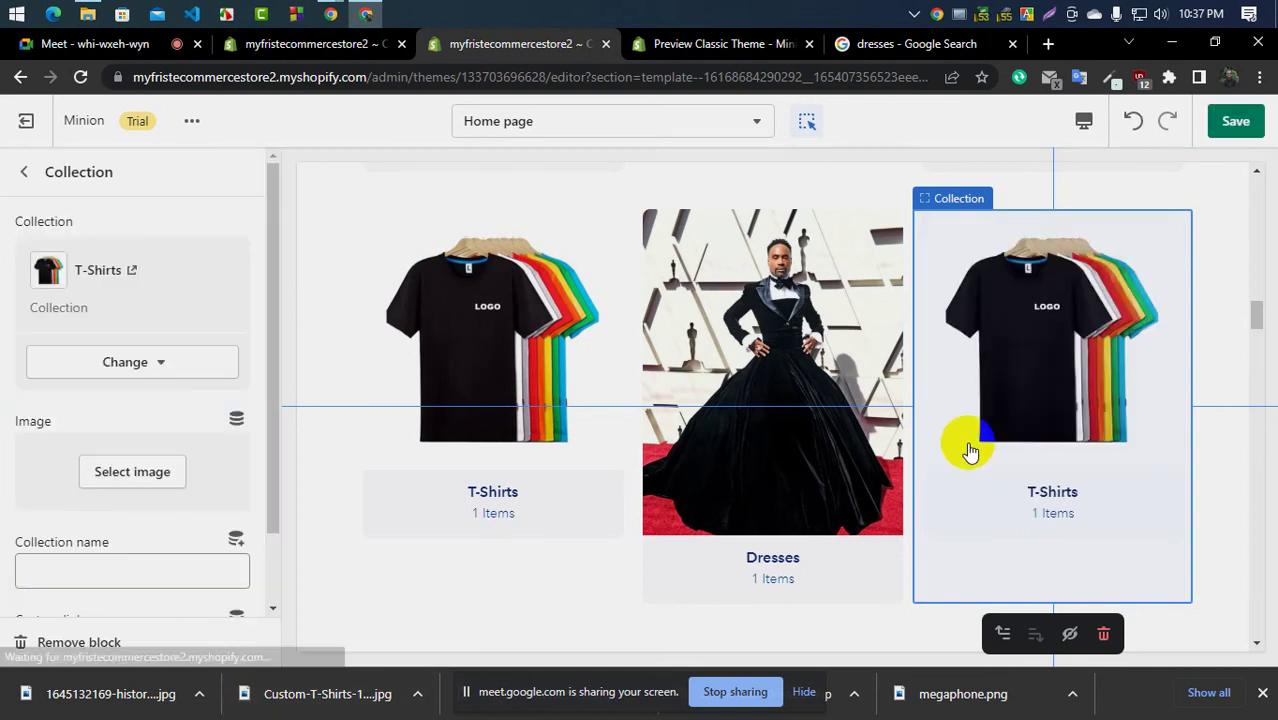
{"action": "scroll", "coordinate": [964, 449], "scroll_direction": "up", "scroll_amount": 3}
{"action": "scroll", "coordinate": [646, 467], "scroll_direction": "down", "scroll_amount": 3}
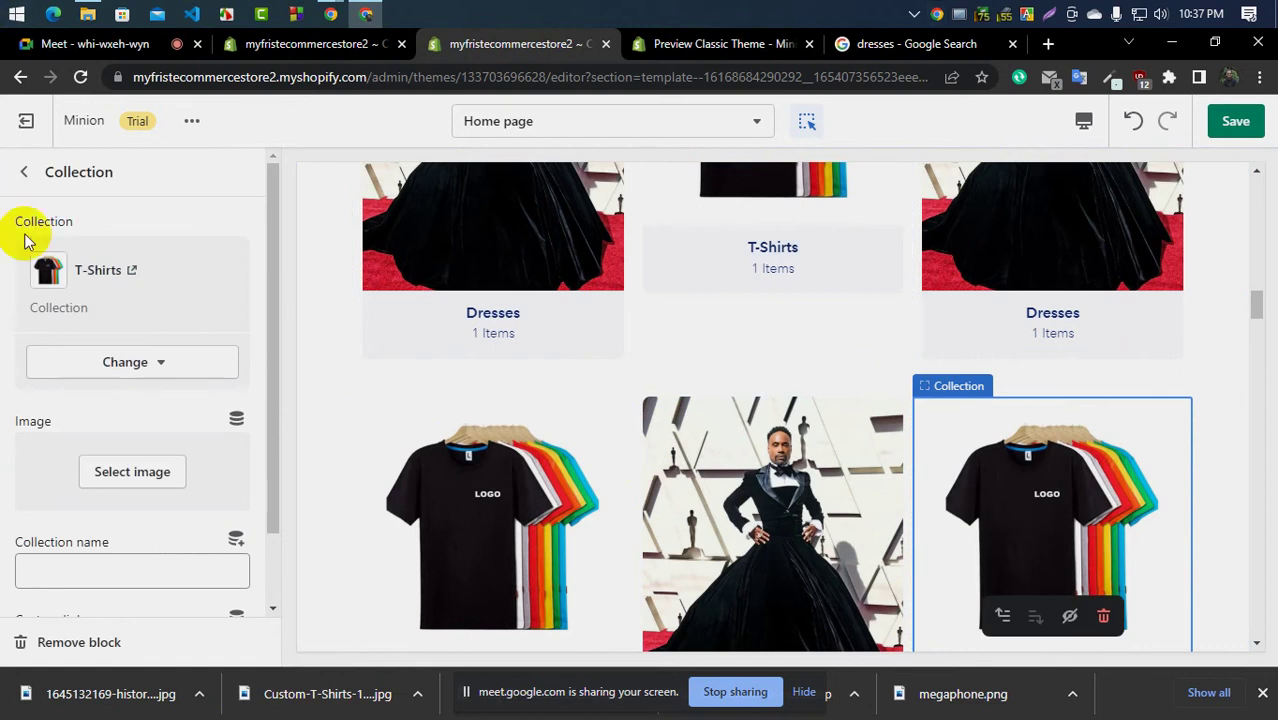
{"action": "scroll", "coordinate": [653, 594], "scroll_direction": "up", "scroll_amount": 2}
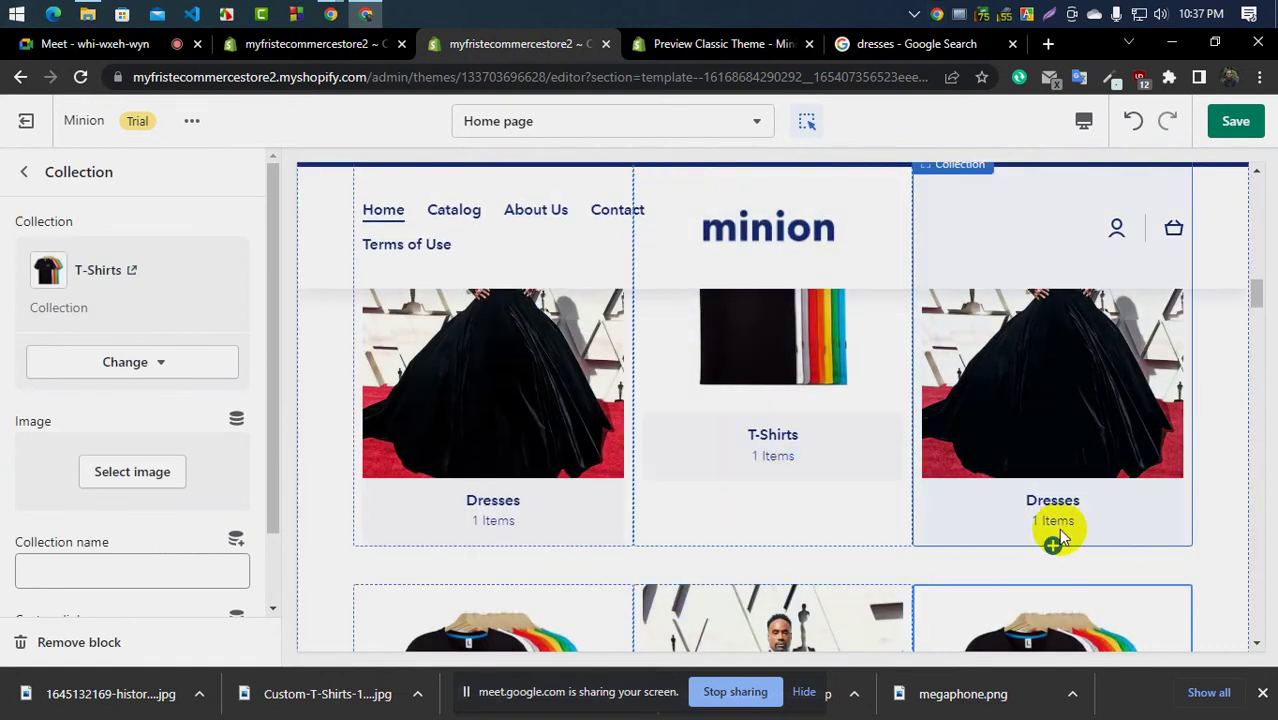
{"action": "scroll", "coordinate": [850, 534], "scroll_direction": "up", "scroll_amount": 2}
{"action": "scroll", "coordinate": [773, 533], "scroll_direction": "down", "scroll_amount": 4}
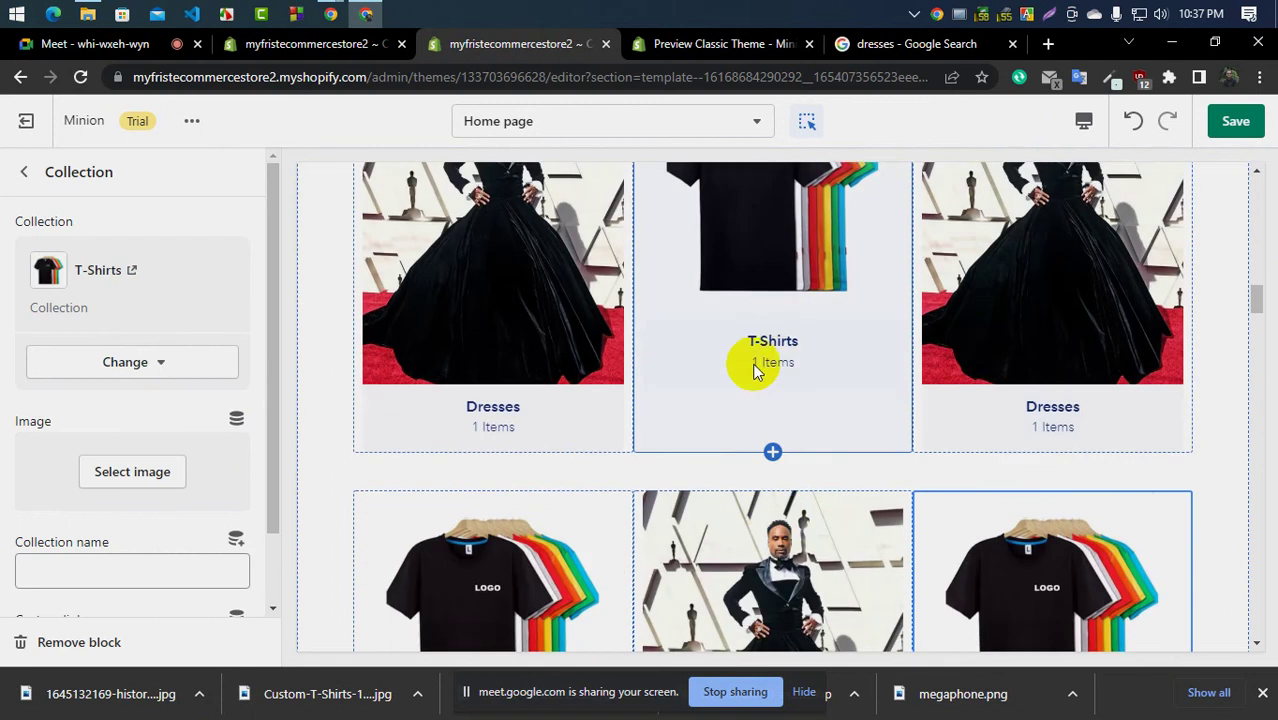
{"action": "scroll", "coordinate": [755, 370], "scroll_direction": "down", "scroll_amount": 3}
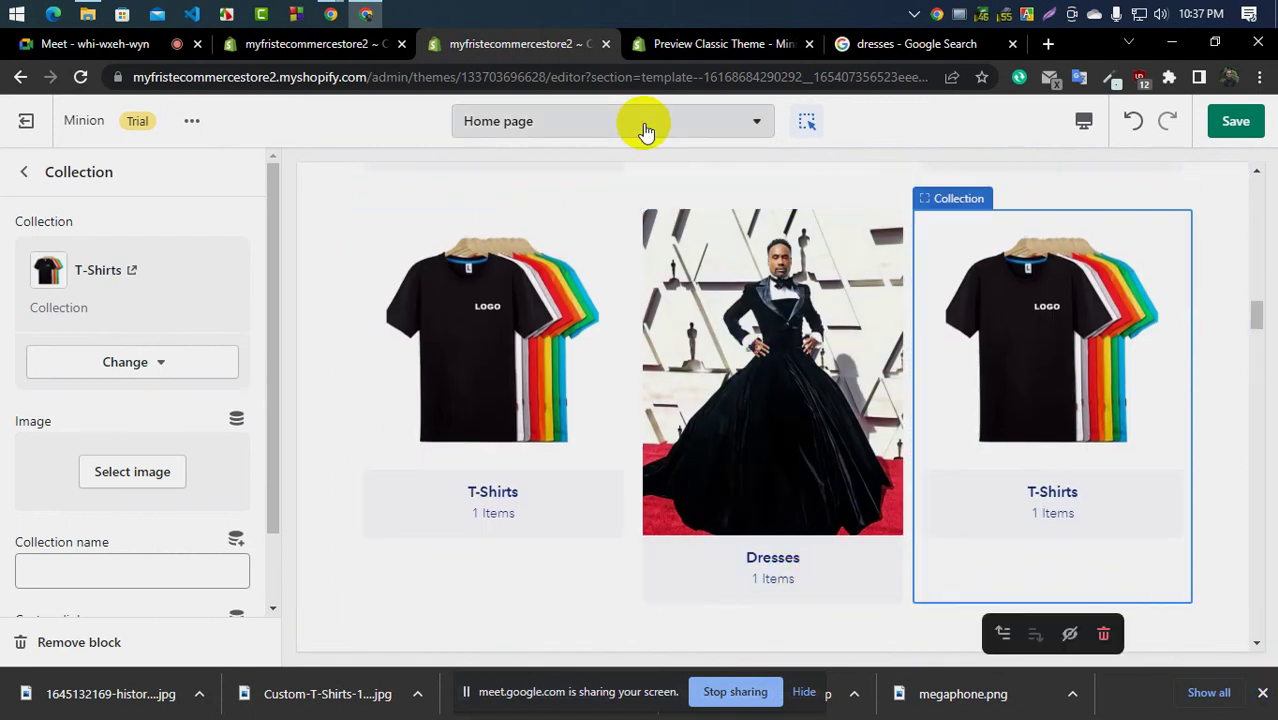
Save the home page changes and return to the section list
{"action": "left_click", "coordinate": [1236, 125]}
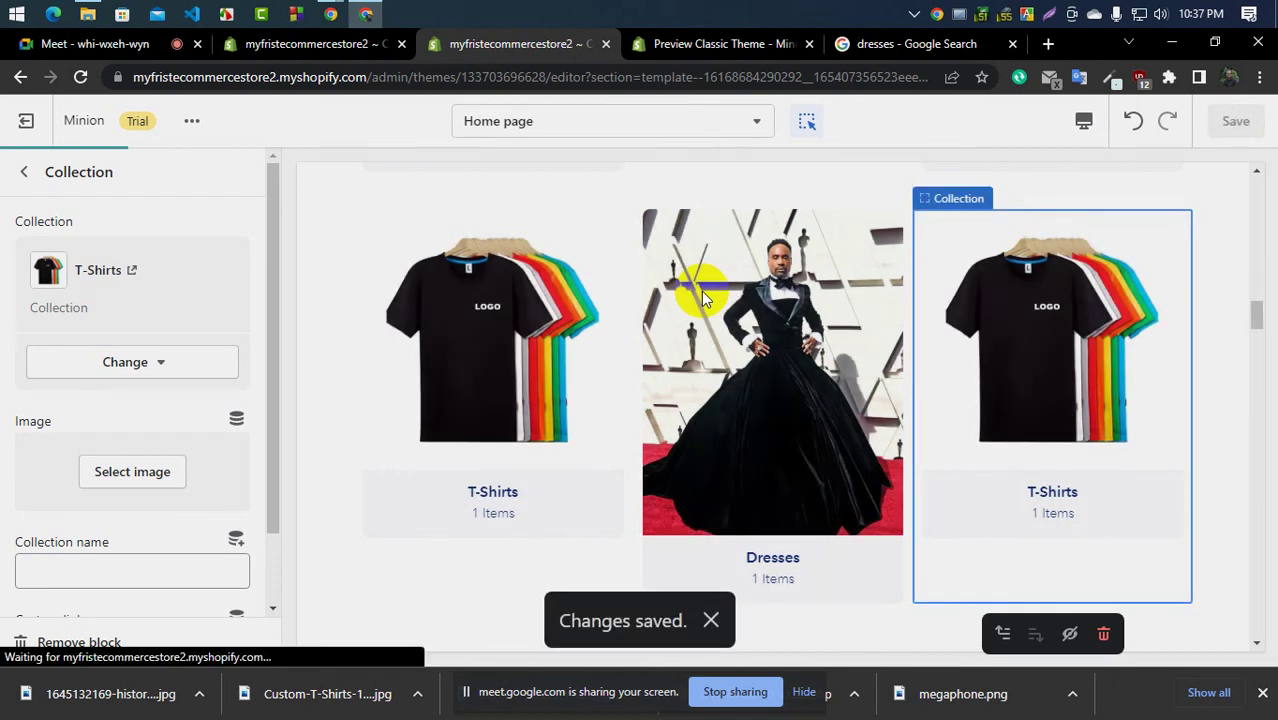
{"action": "left_click", "coordinate": [785, 412]}
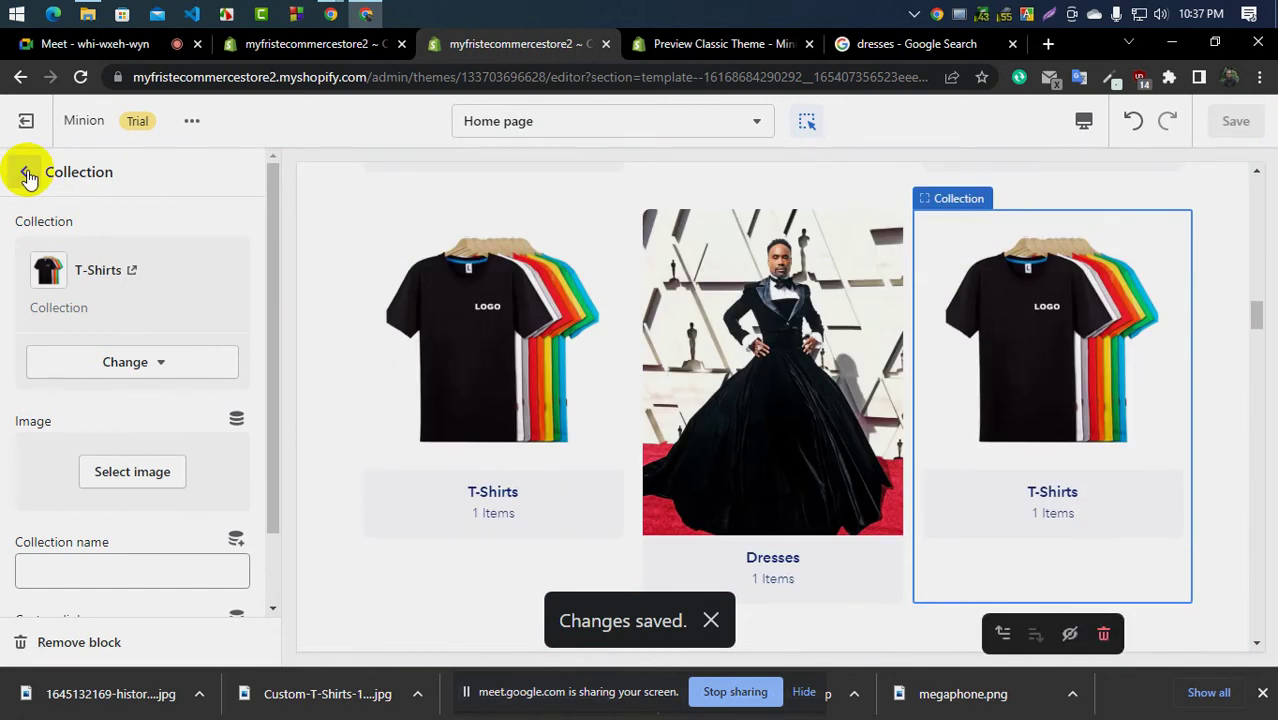
{"action": "left_click", "coordinate": [24, 171]}
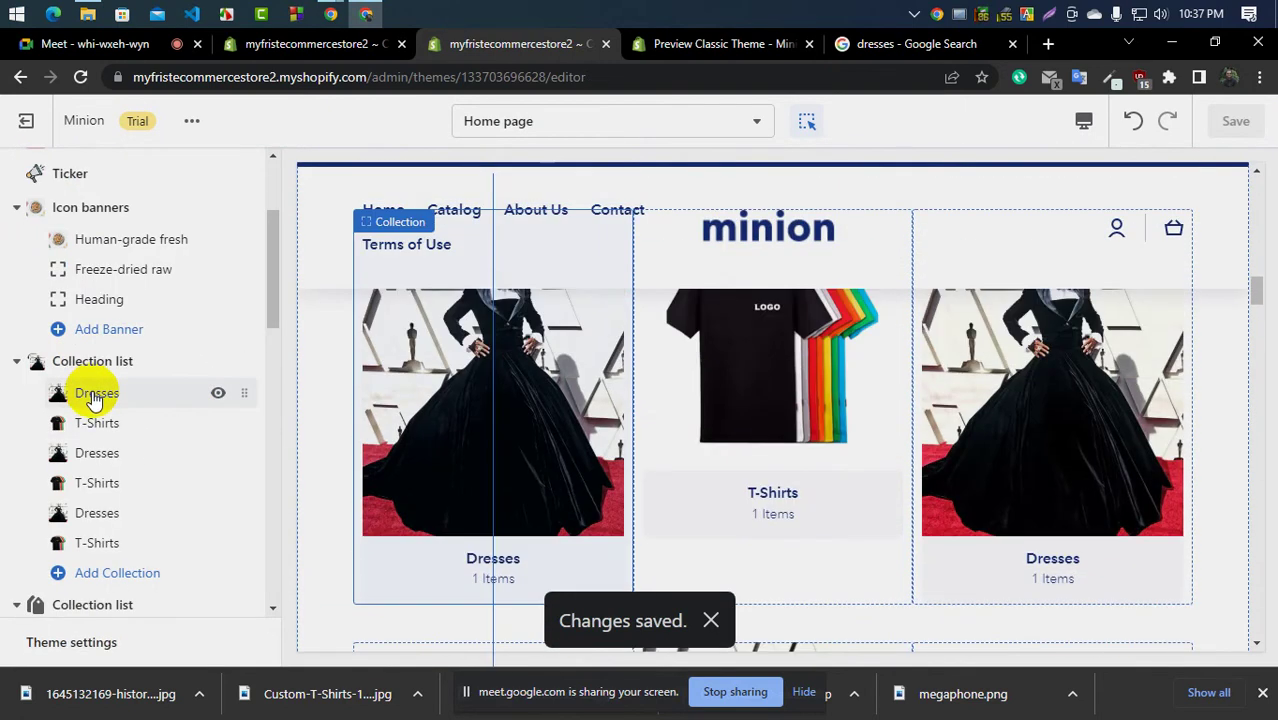
Change the second Collection block of the Collection list section from T-Shirts to the Dresses collection
{"action": "left_click", "coordinate": [95, 396]}
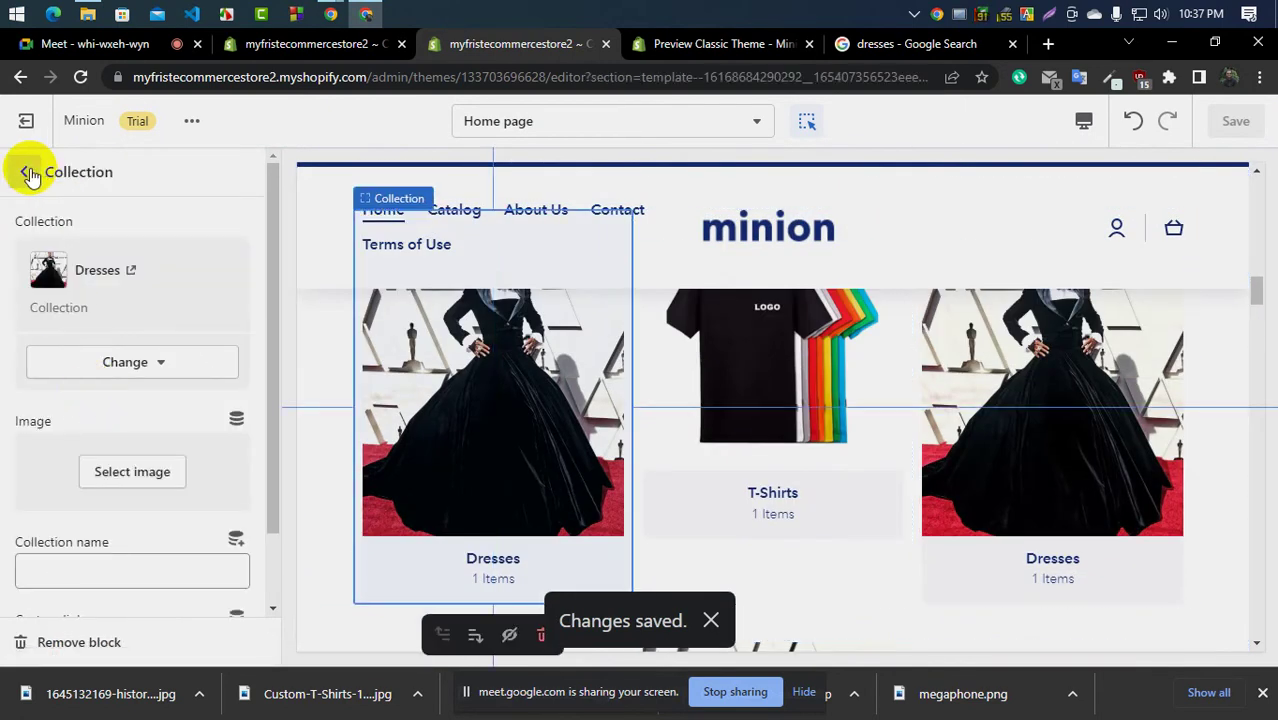
{"action": "left_click", "coordinate": [27, 173]}
{"action": "left_click", "coordinate": [105, 424]}
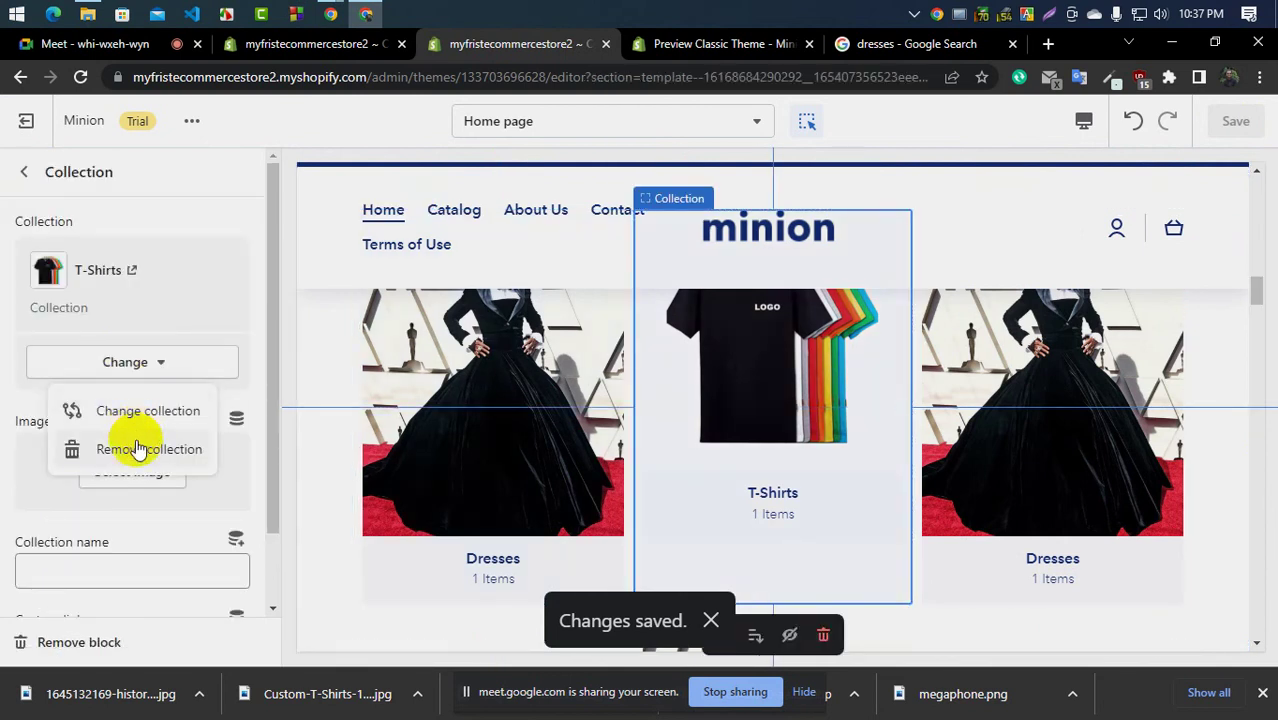
{"action": "left_click", "coordinate": [142, 410]}
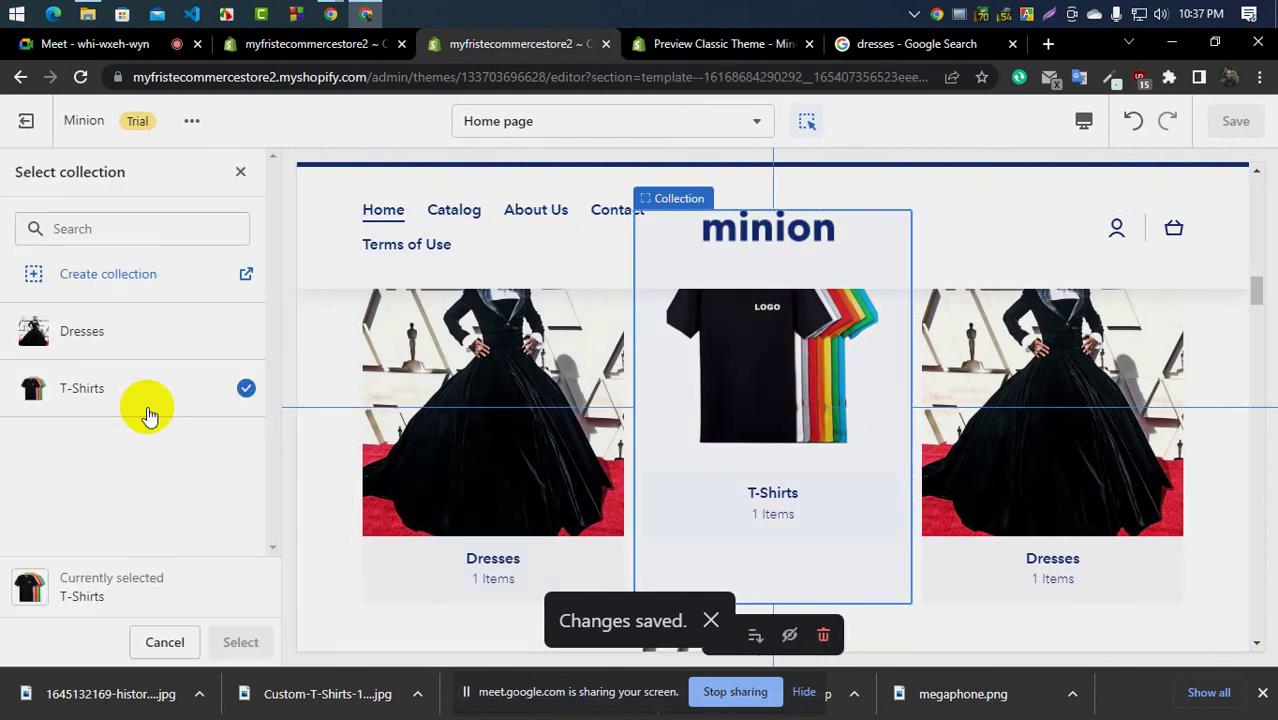
{"action": "left_click", "coordinate": [95, 331]}
{"action": "left_click", "coordinate": [240, 643]}
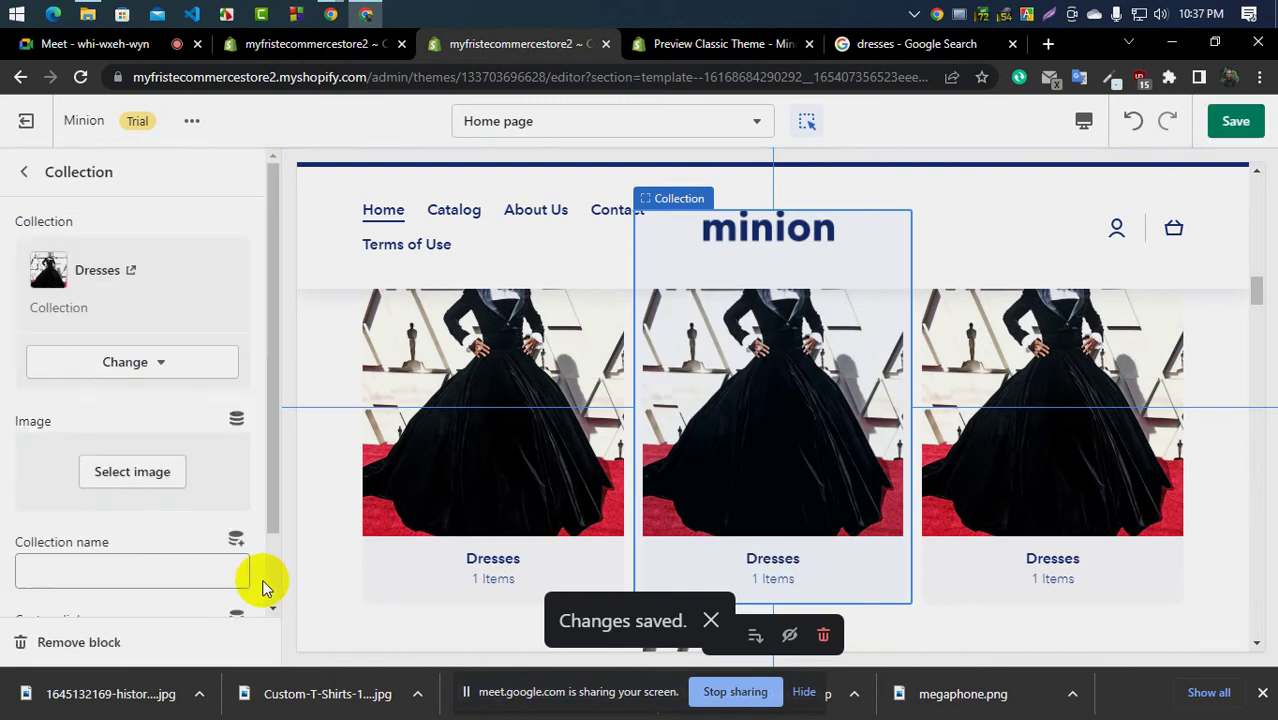
{"action": "key", "text": "Escape"}
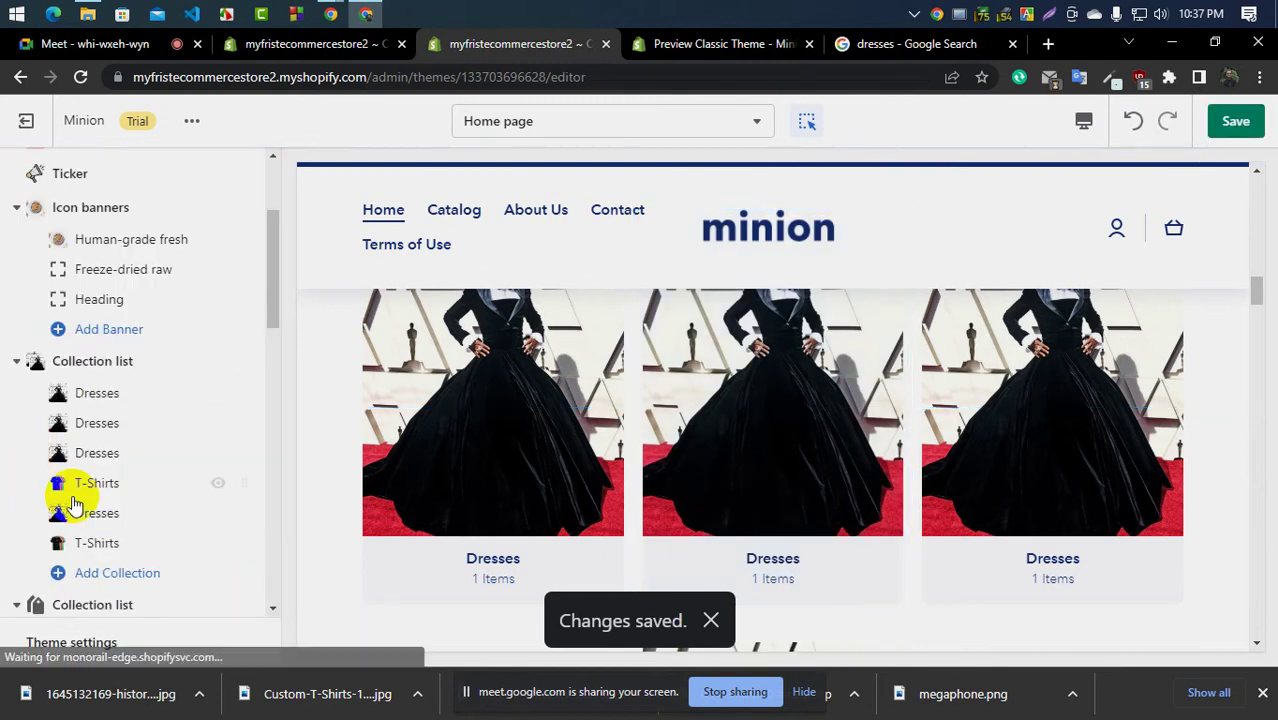
Change the fourth Collection block of the Collection list section to the Dresses collection
{"action": "left_click", "coordinate": [96, 483]}
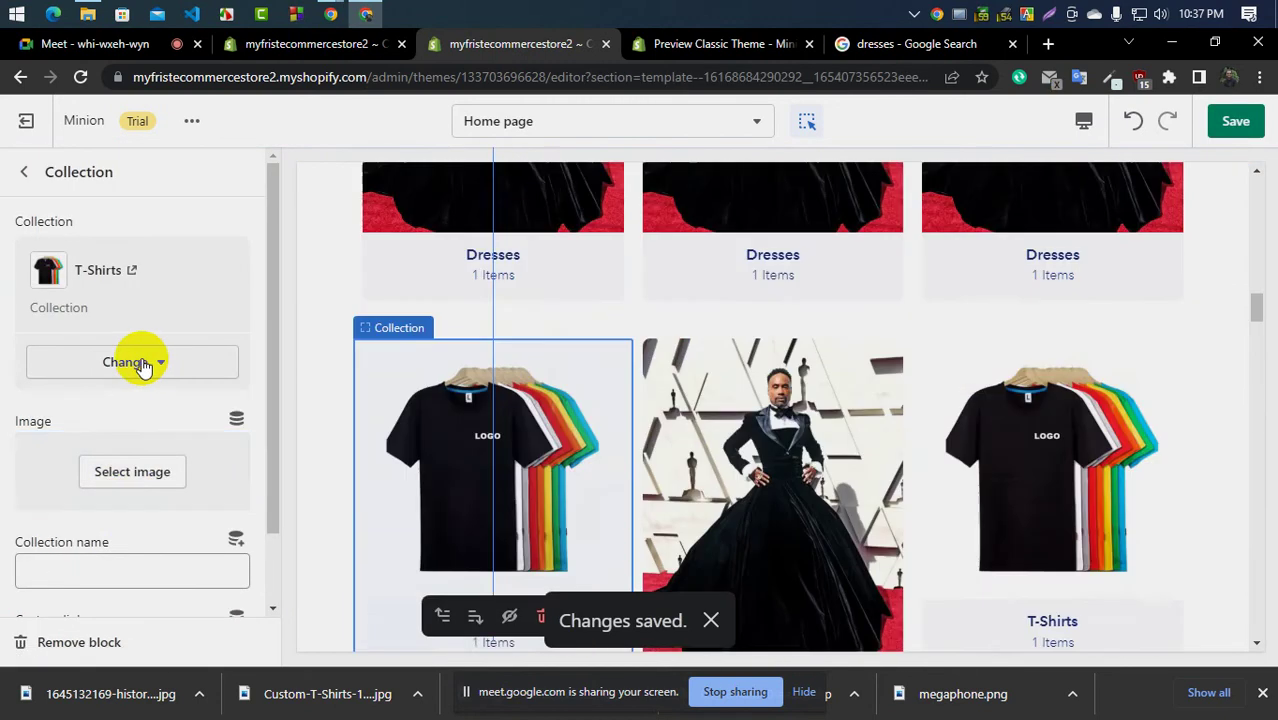
{"action": "left_click", "coordinate": [139, 364]}
{"action": "left_click", "coordinate": [135, 413]}
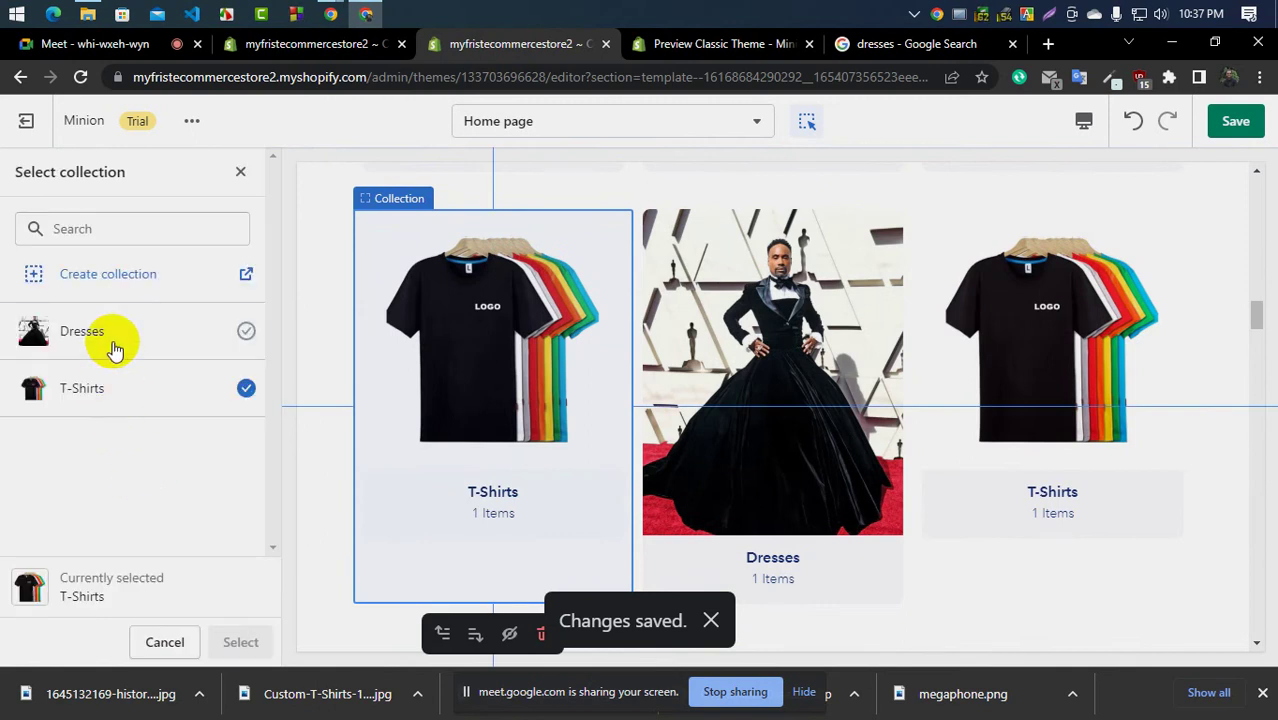
{"action": "left_click", "coordinate": [140, 332]}
{"action": "left_click", "coordinate": [240, 642]}
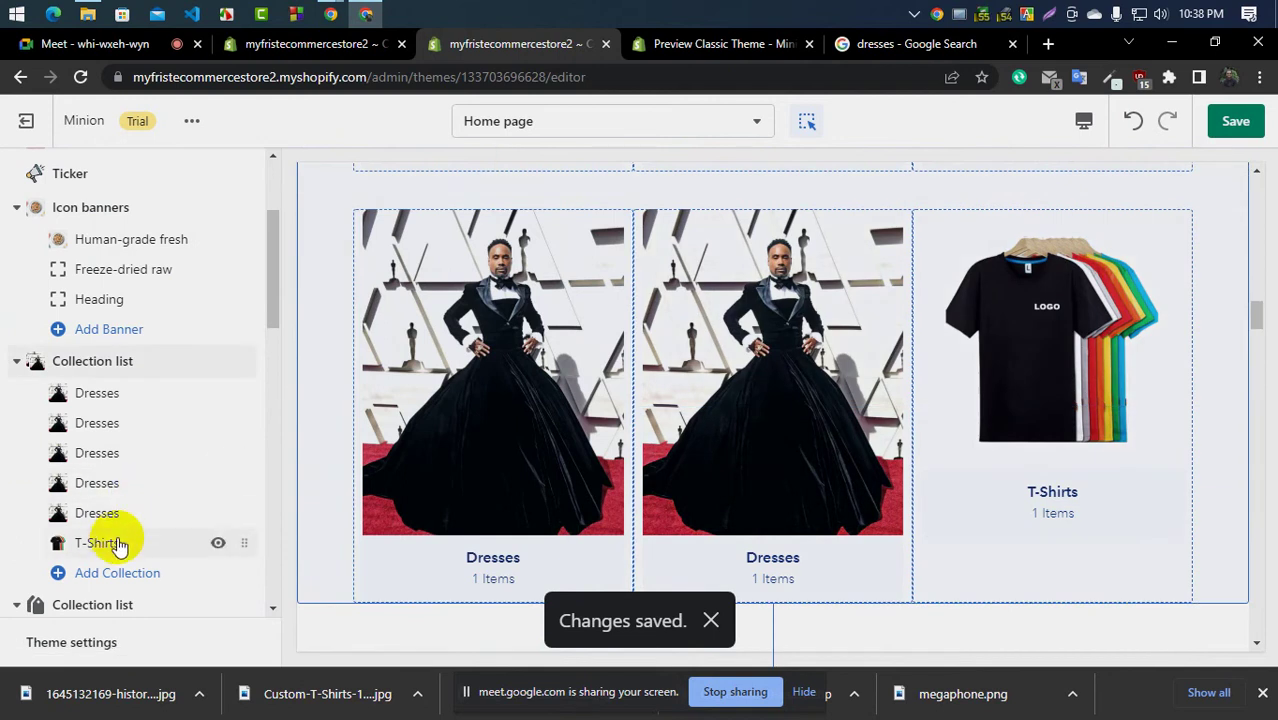
Change the sixth Collection block of the Collection list section to the Dresses collection and save the home page
{"action": "left_click", "coordinate": [106, 541]}
{"action": "left_click", "coordinate": [124, 361]}
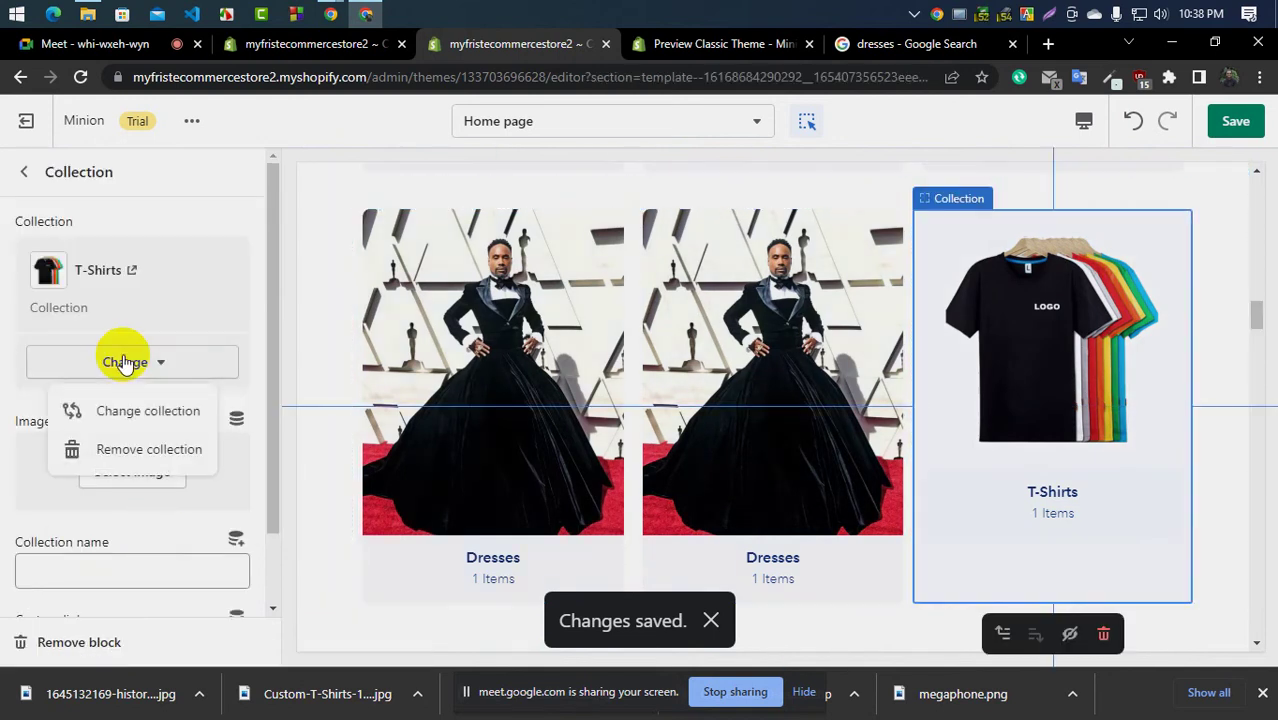
{"action": "left_click", "coordinate": [125, 420]}
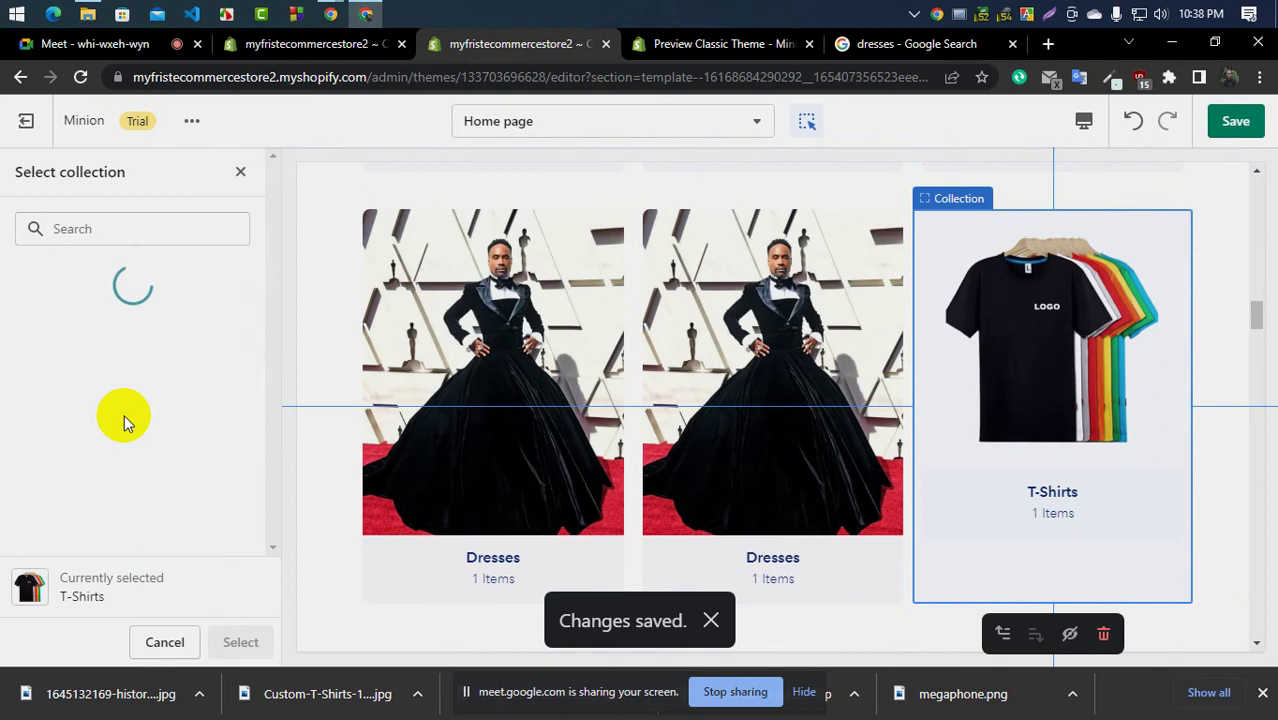
{"action": "left_click", "coordinate": [96, 345]}
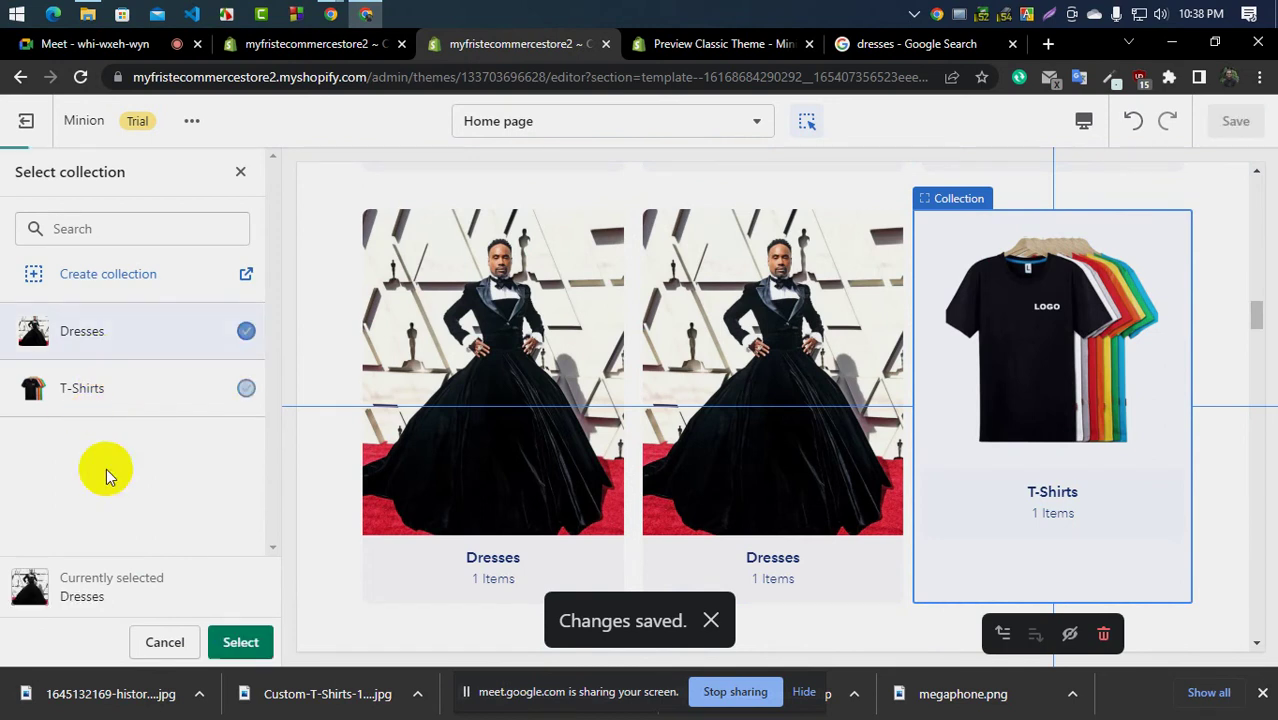
{"action": "left_click", "coordinate": [240, 642]}
{"action": "left_click", "coordinate": [1250, 140]}
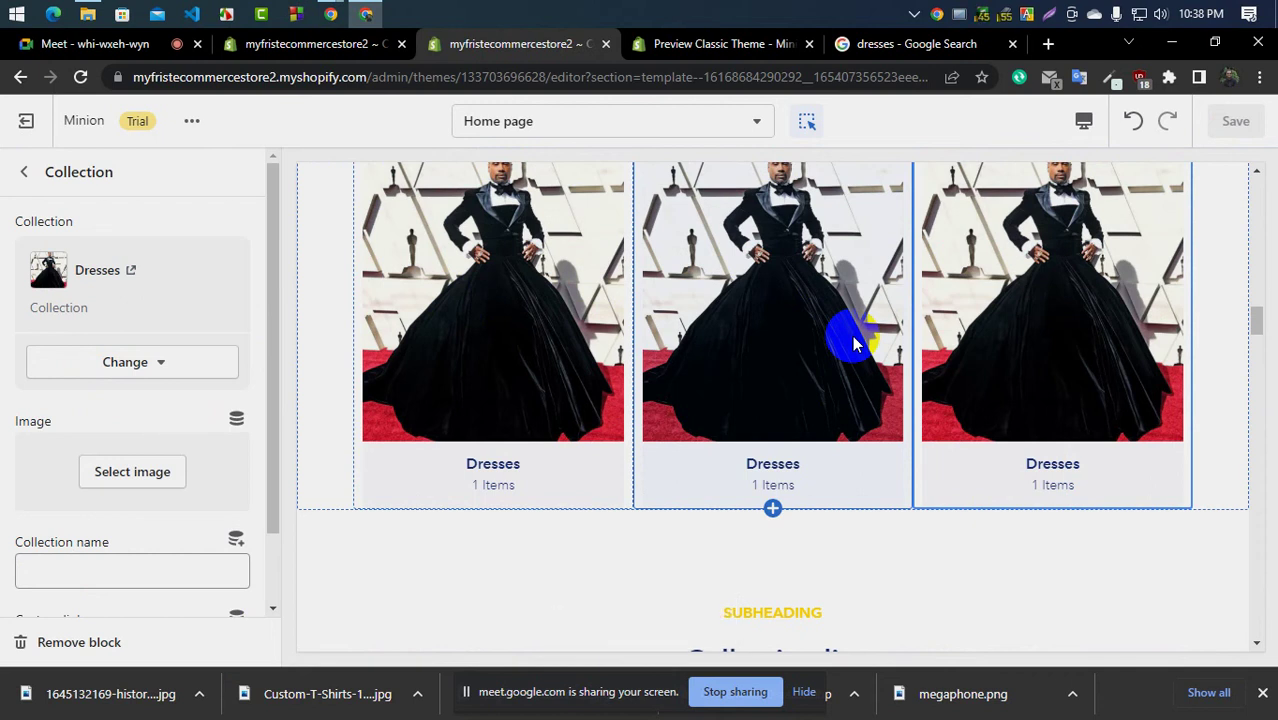
{"action": "left_click", "coordinate": [758, 374]}
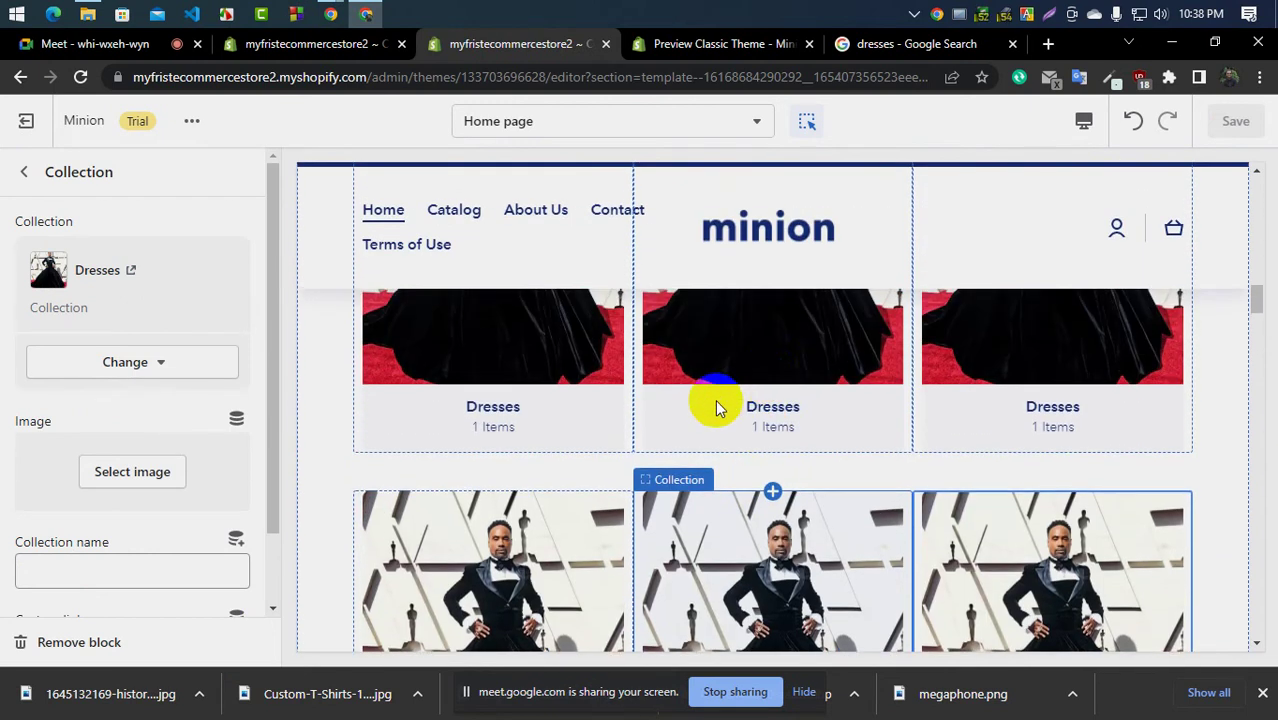
Open a store preview of the Minion trial theme from the Online Store theme library and dismiss the browser's downloads bar
{"action": "left_click", "coordinate": [310, 44]}
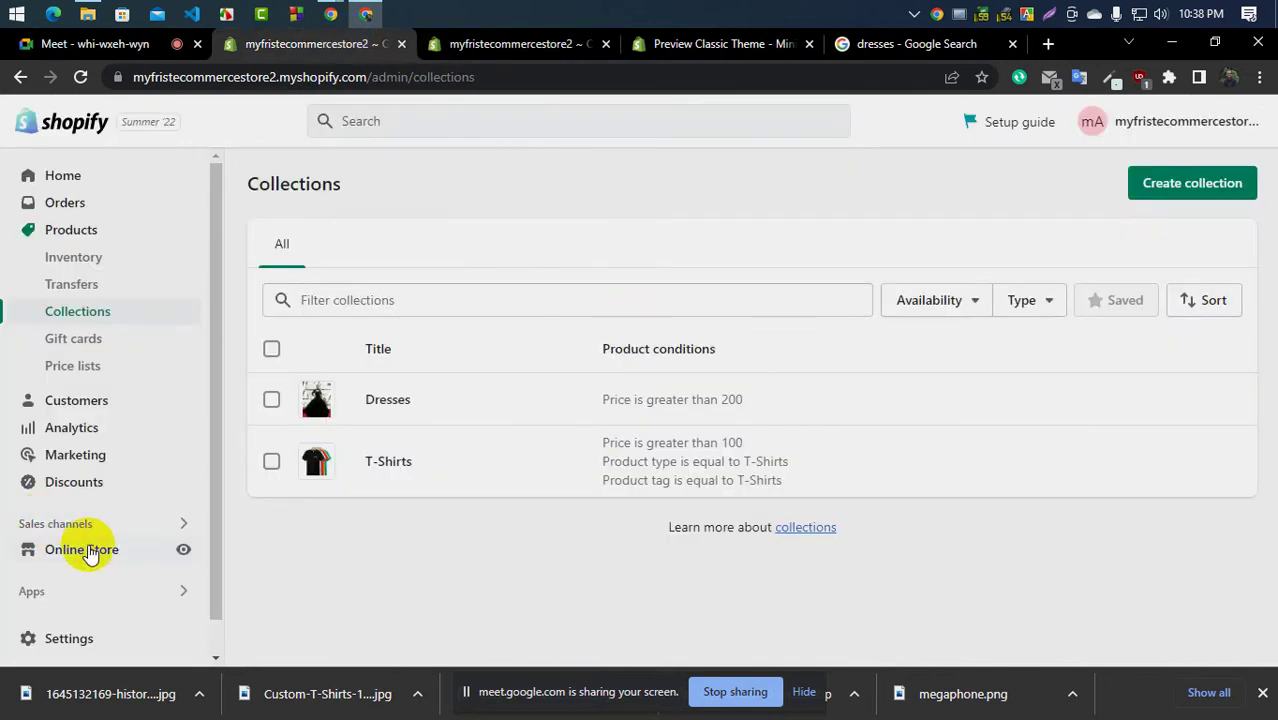
{"action": "left_click", "coordinate": [132, 550]}
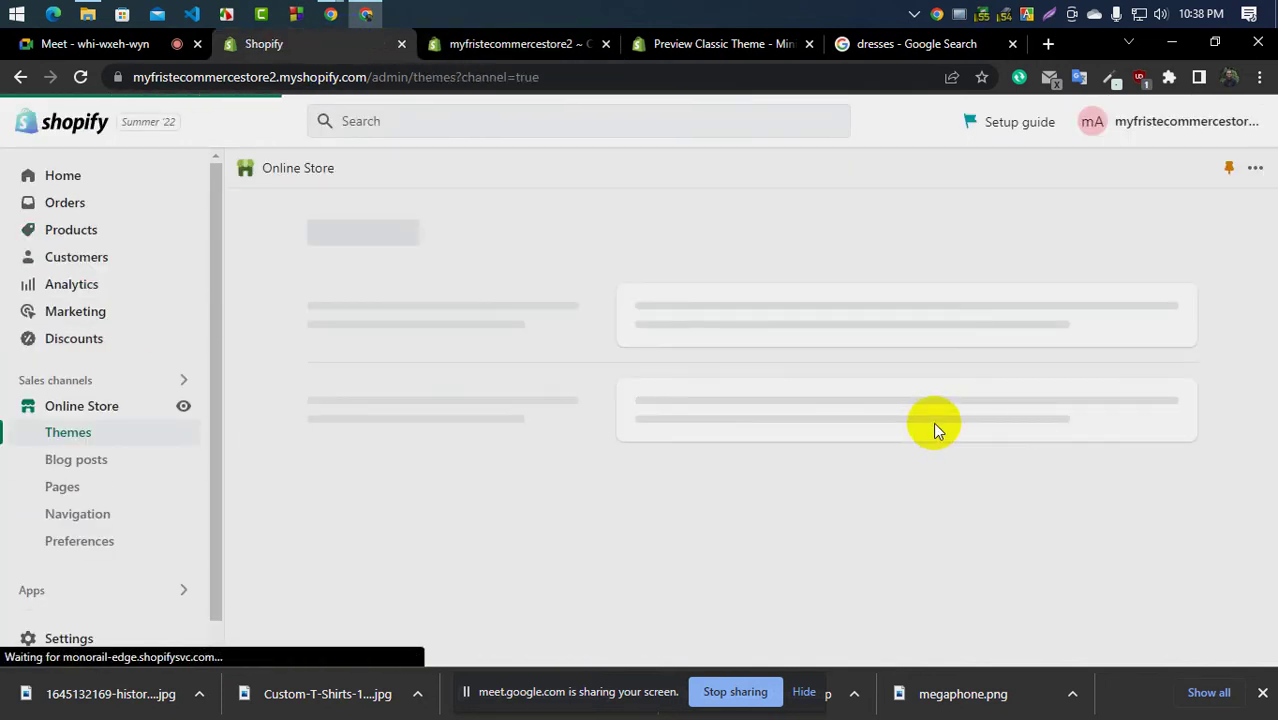
{"action": "scroll", "coordinate": [930, 440], "scroll_direction": "down", "scroll_amount": 3}
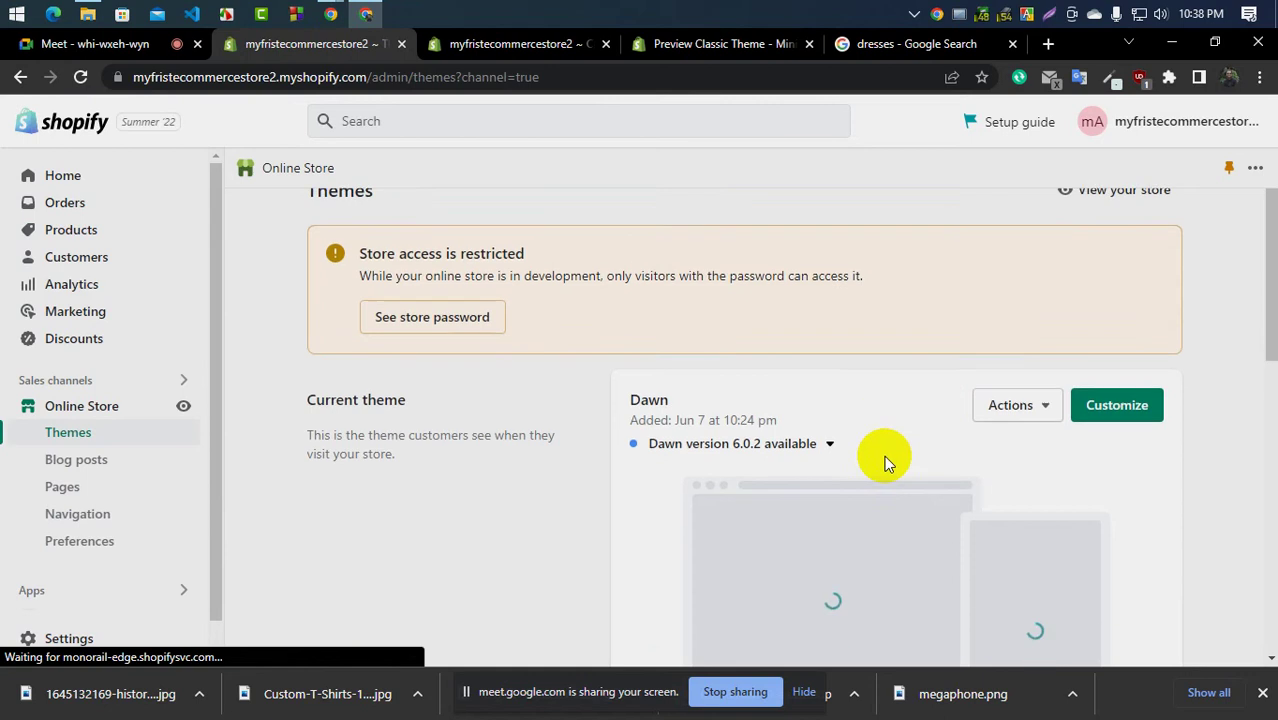
{"action": "scroll", "coordinate": [1052, 470], "scroll_direction": "down", "scroll_amount": 3}
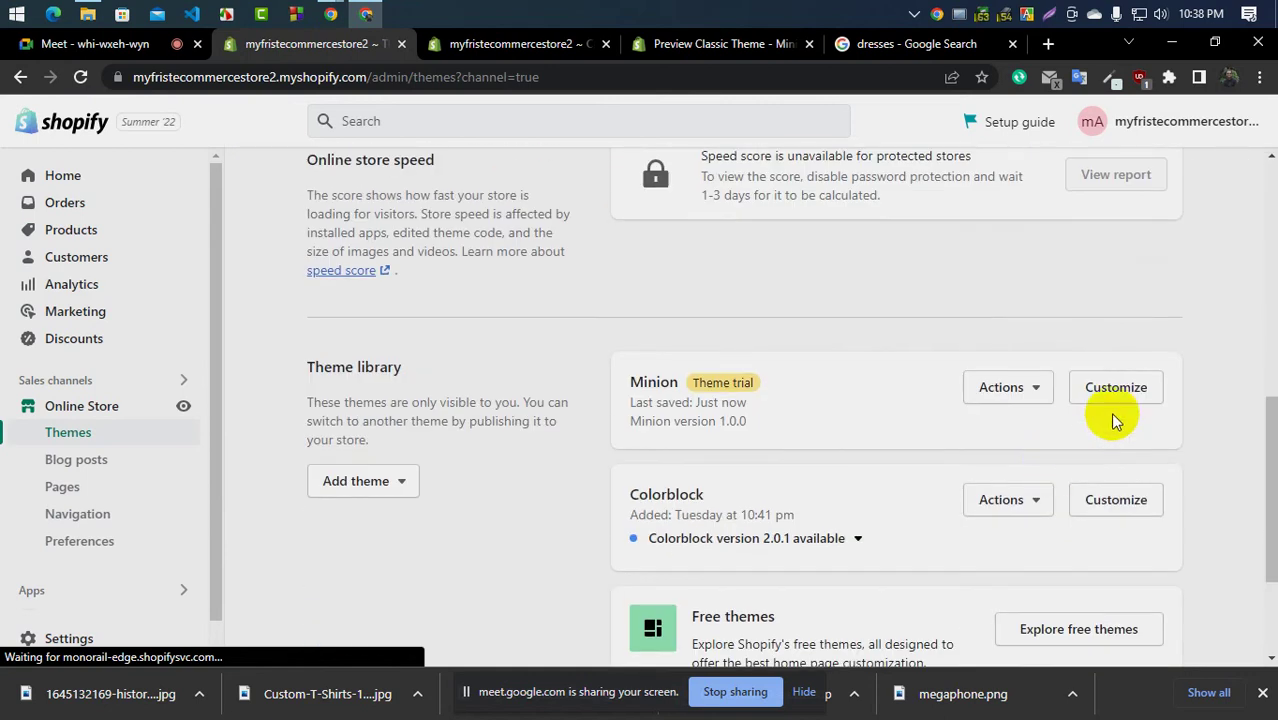
{"action": "left_click", "coordinate": [1012, 390]}
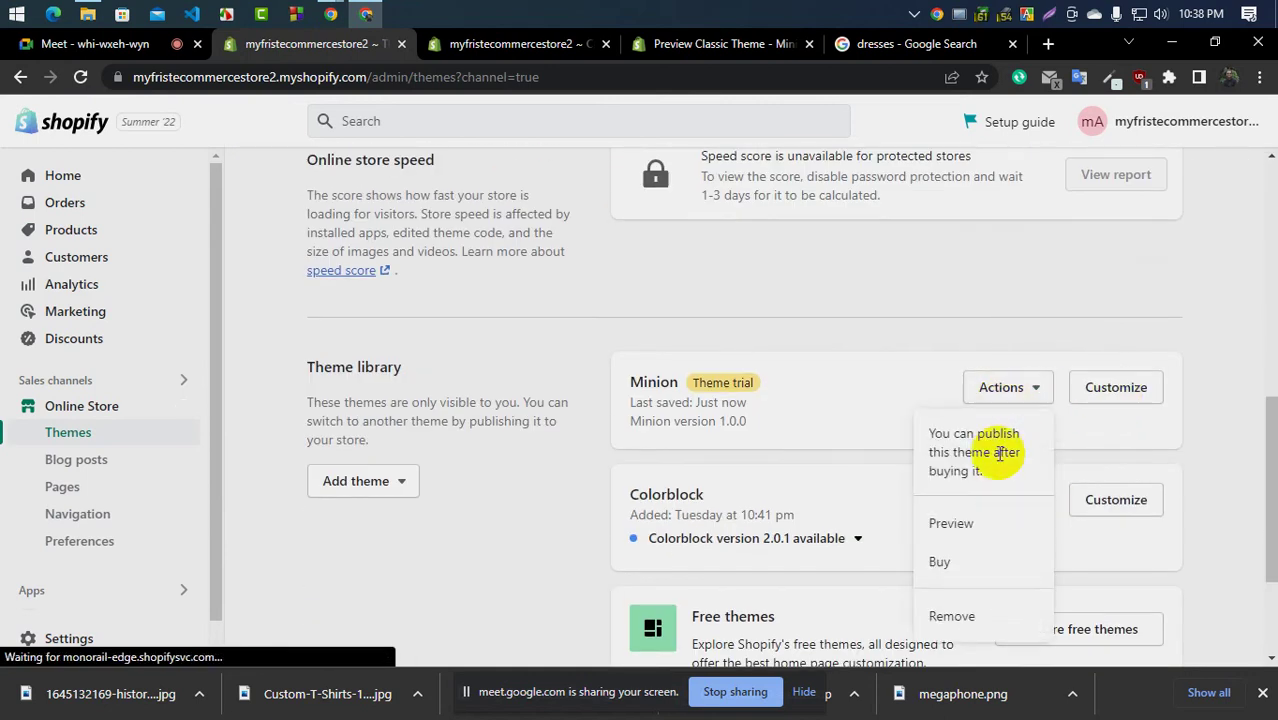
{"action": "left_click", "coordinate": [952, 526]}
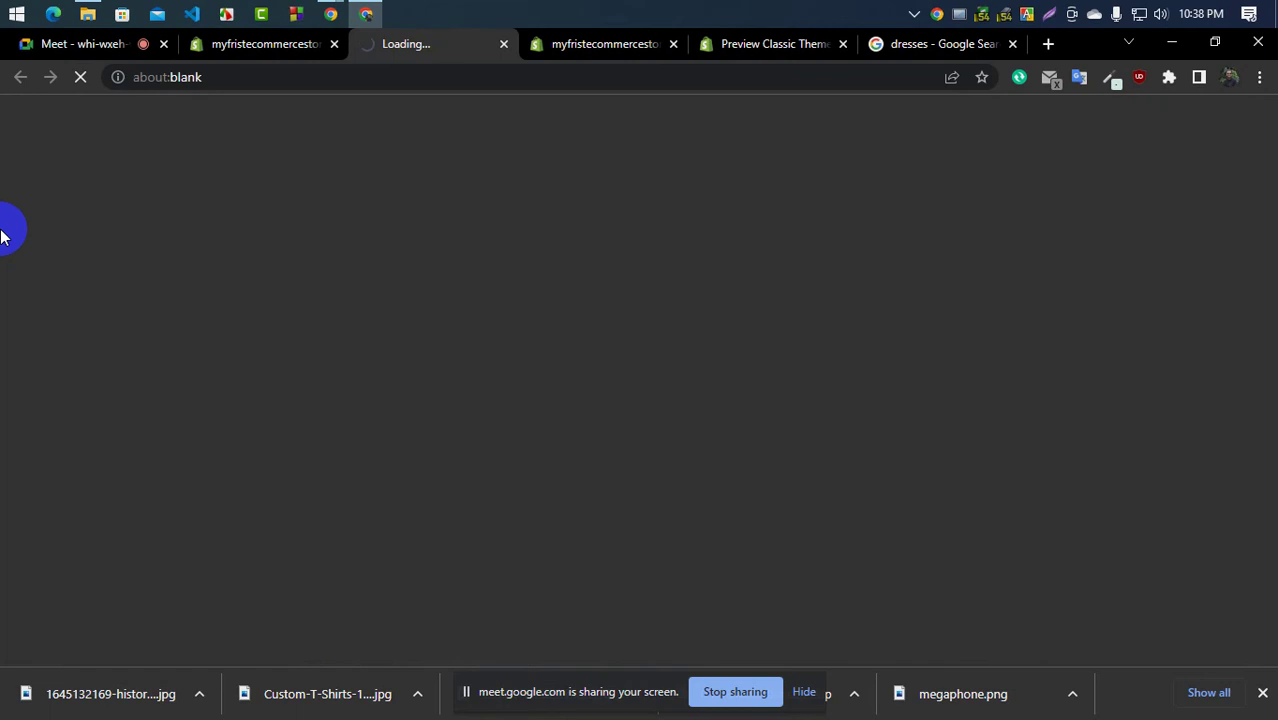
{"action": "left_click", "coordinate": [1263, 694]}
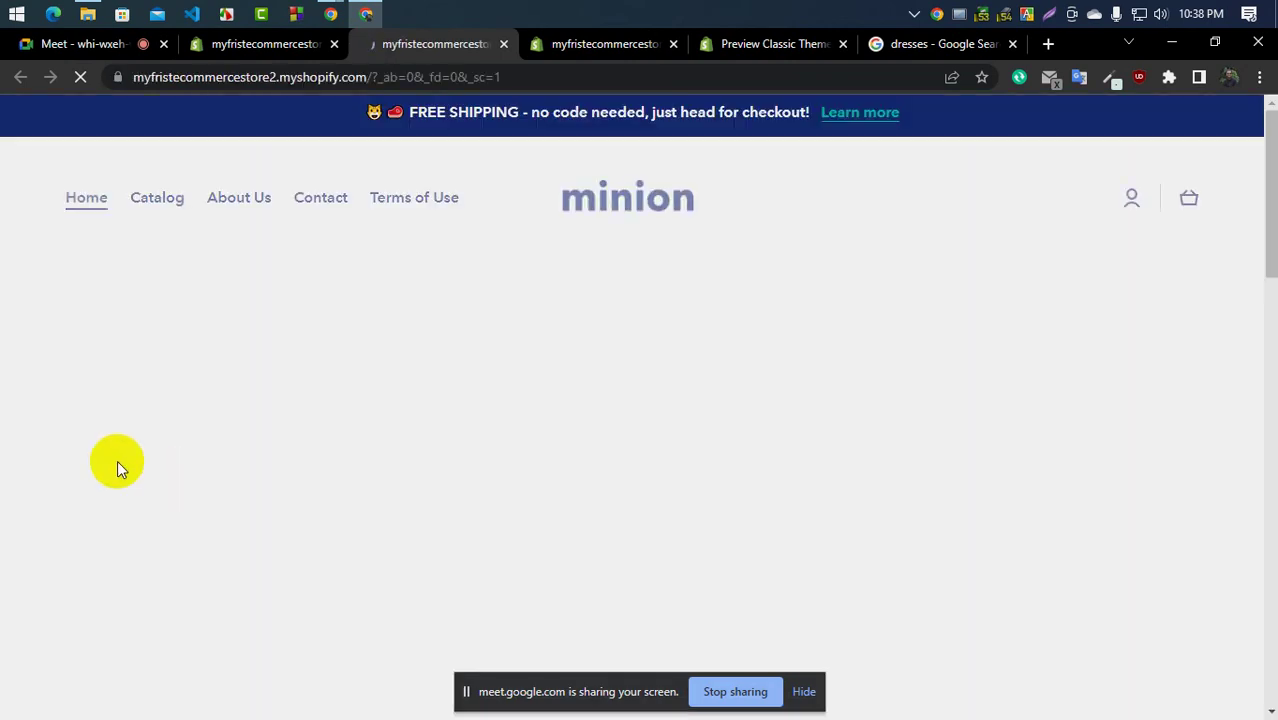
Examine how the Collection list section's six blocks are laid out in the store preview
{"action": "scroll", "coordinate": [146, 468], "scroll_direction": "down", "scroll_amount": 10}
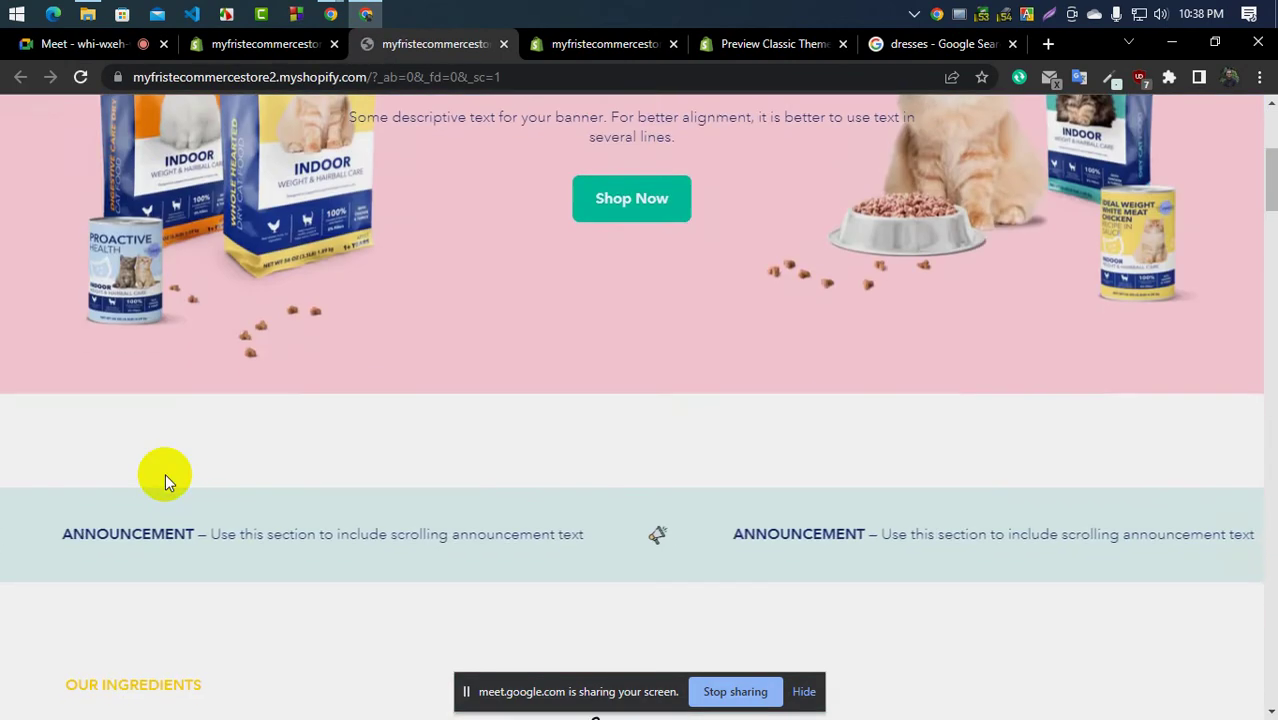
{"action": "scroll", "coordinate": [168, 478], "scroll_direction": "down", "scroll_amount": 4}
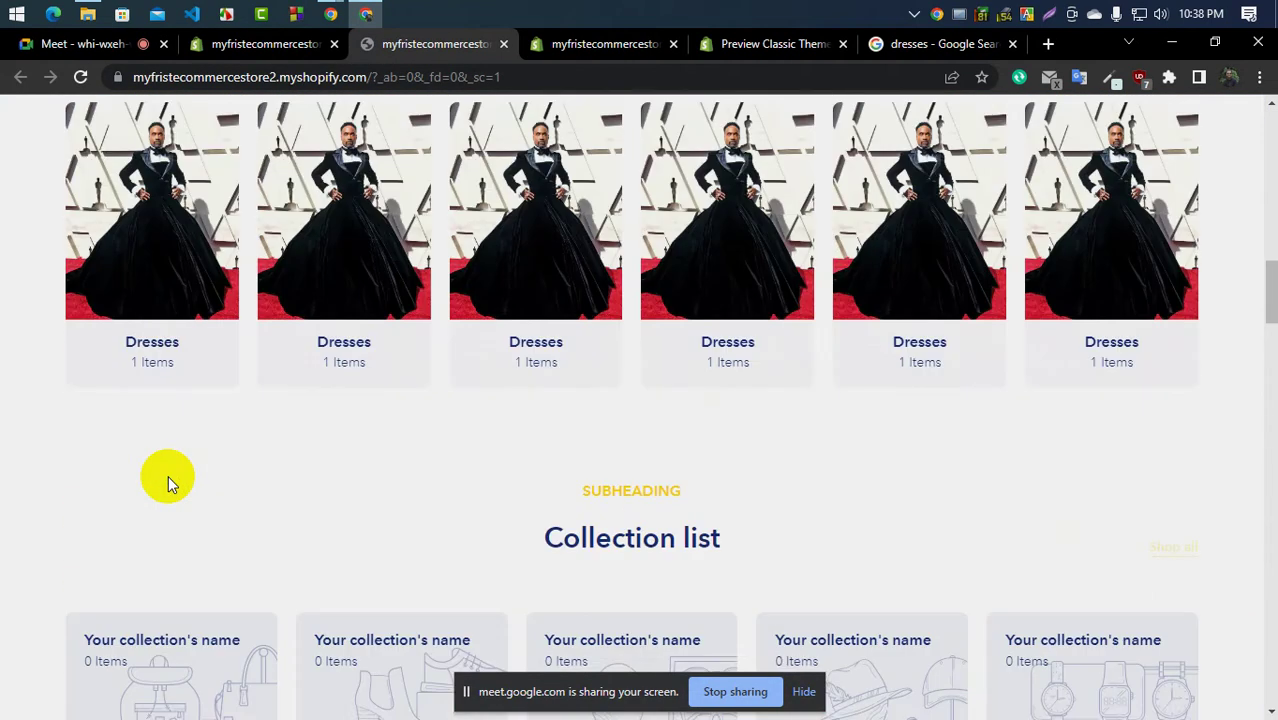
{"action": "scroll", "coordinate": [171, 485], "scroll_direction": "up", "scroll_amount": 2}
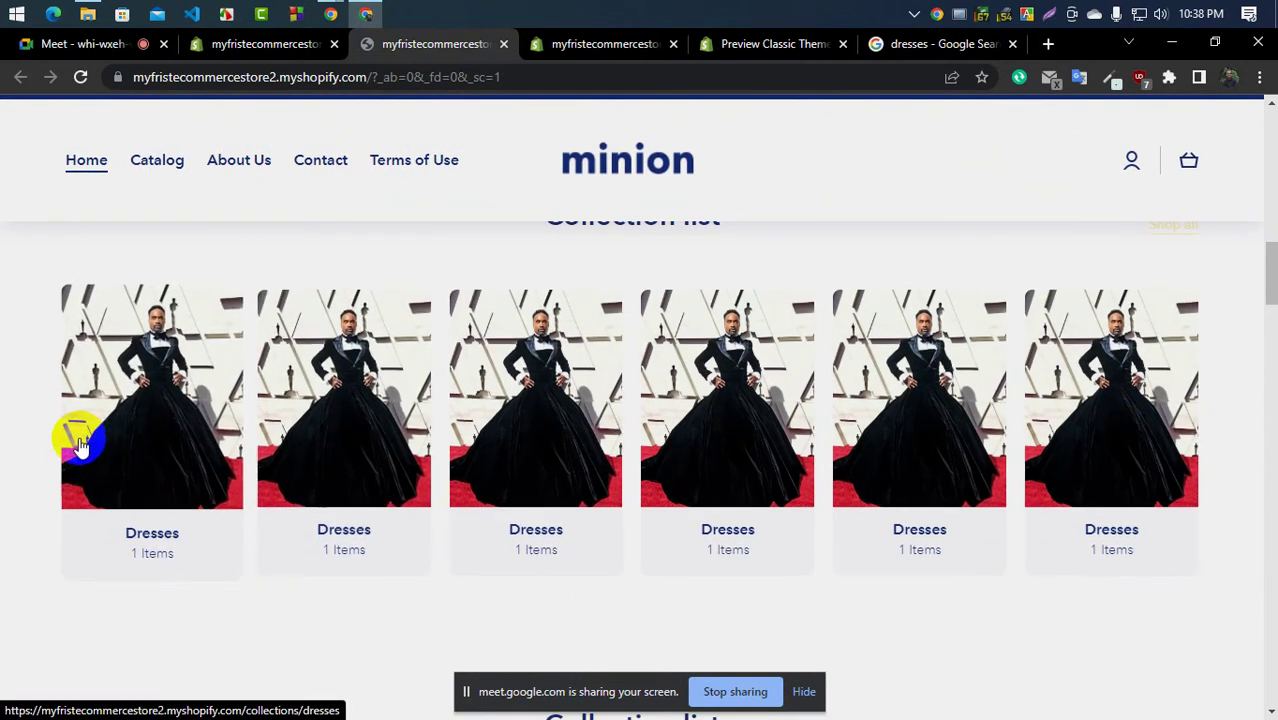
{"action": "scroll", "coordinate": [15, 518], "scroll_direction": "up", "scroll_amount": 1}
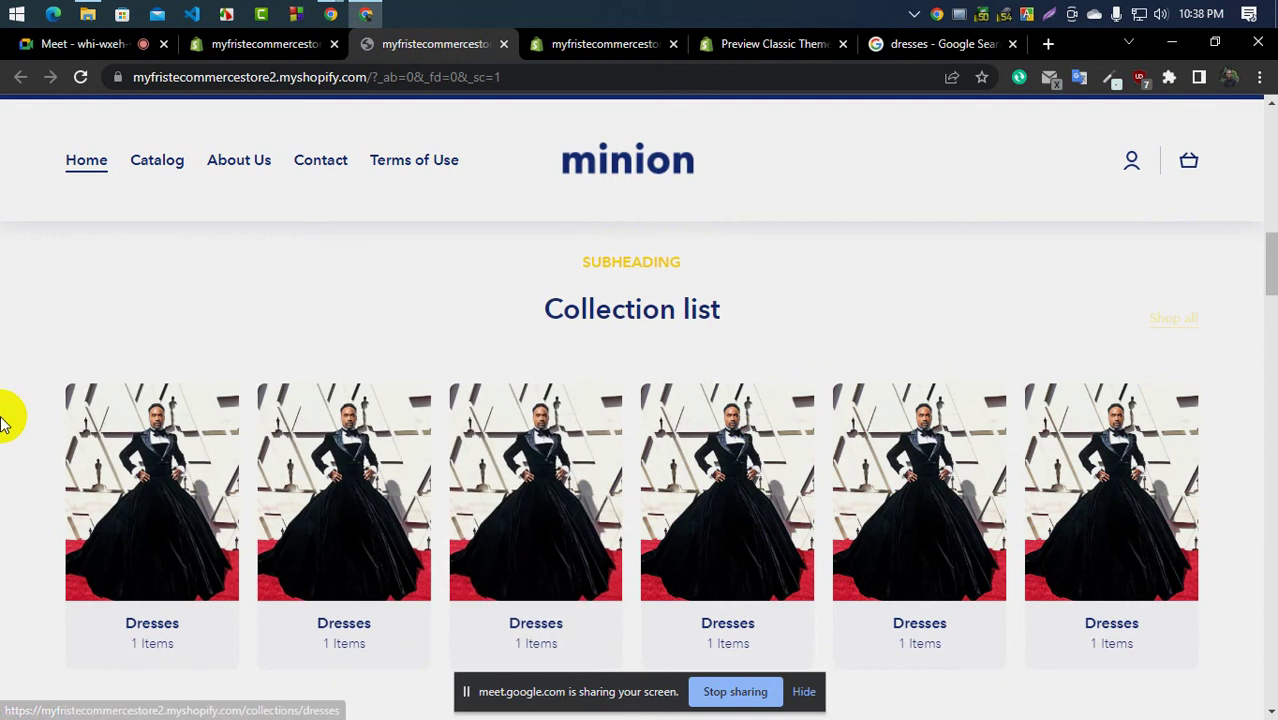
{"action": "scroll", "coordinate": [620, 525], "scroll_direction": "down", "scroll_amount": 1}
{"action": "scroll", "coordinate": [620, 525], "scroll_direction": "down", "scroll_amount": 2}
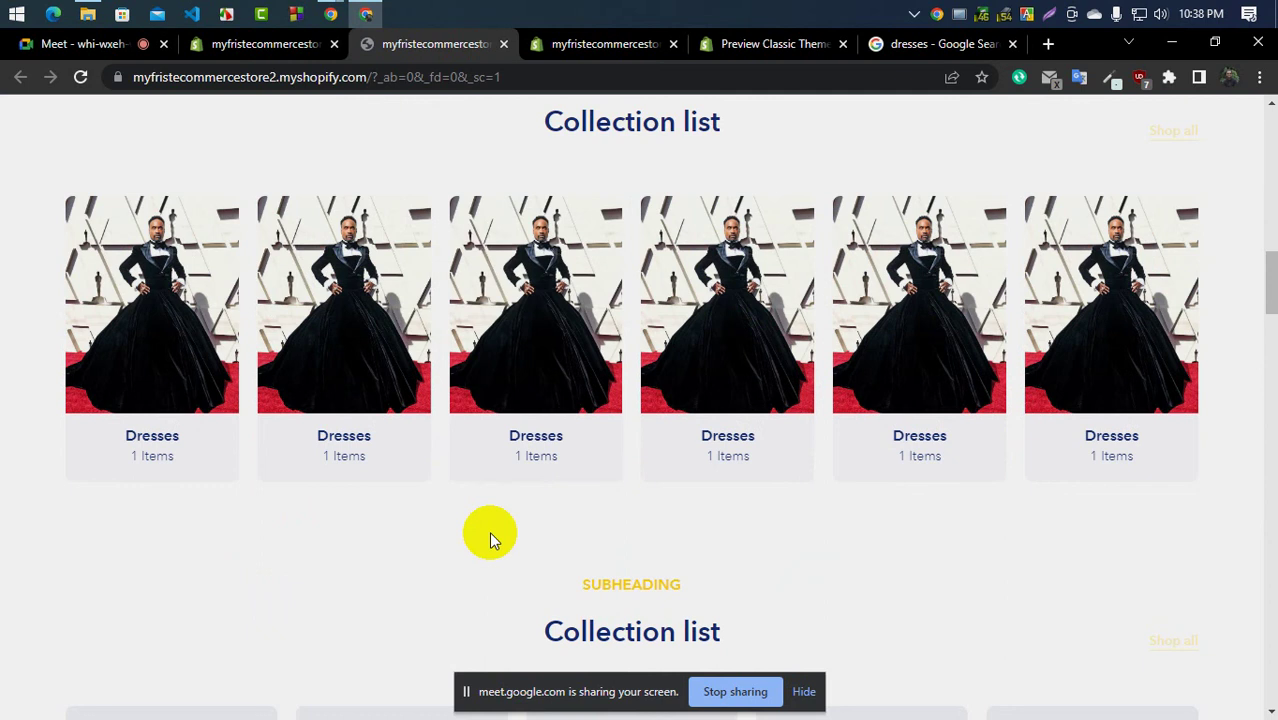
{"action": "left_click", "coordinate": [285, 42]}
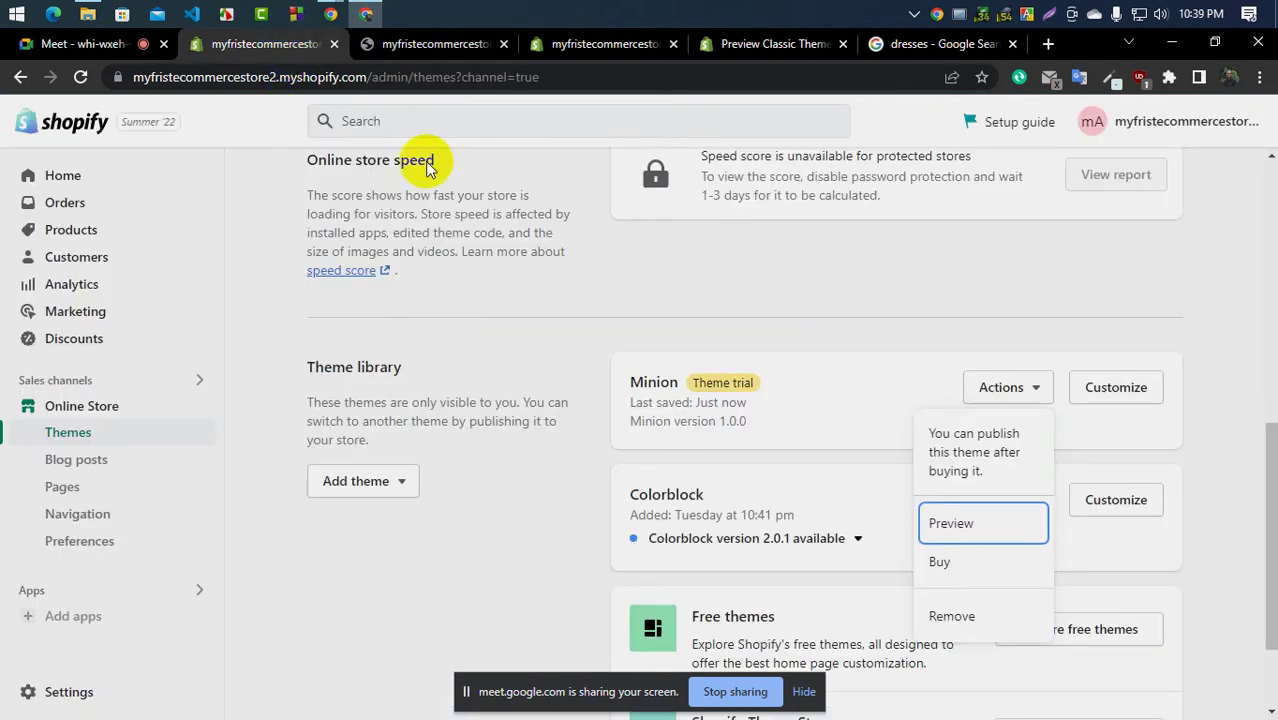
{"action": "left_click", "coordinate": [424, 45]}
{"action": "left_click", "coordinate": [308, 46]}
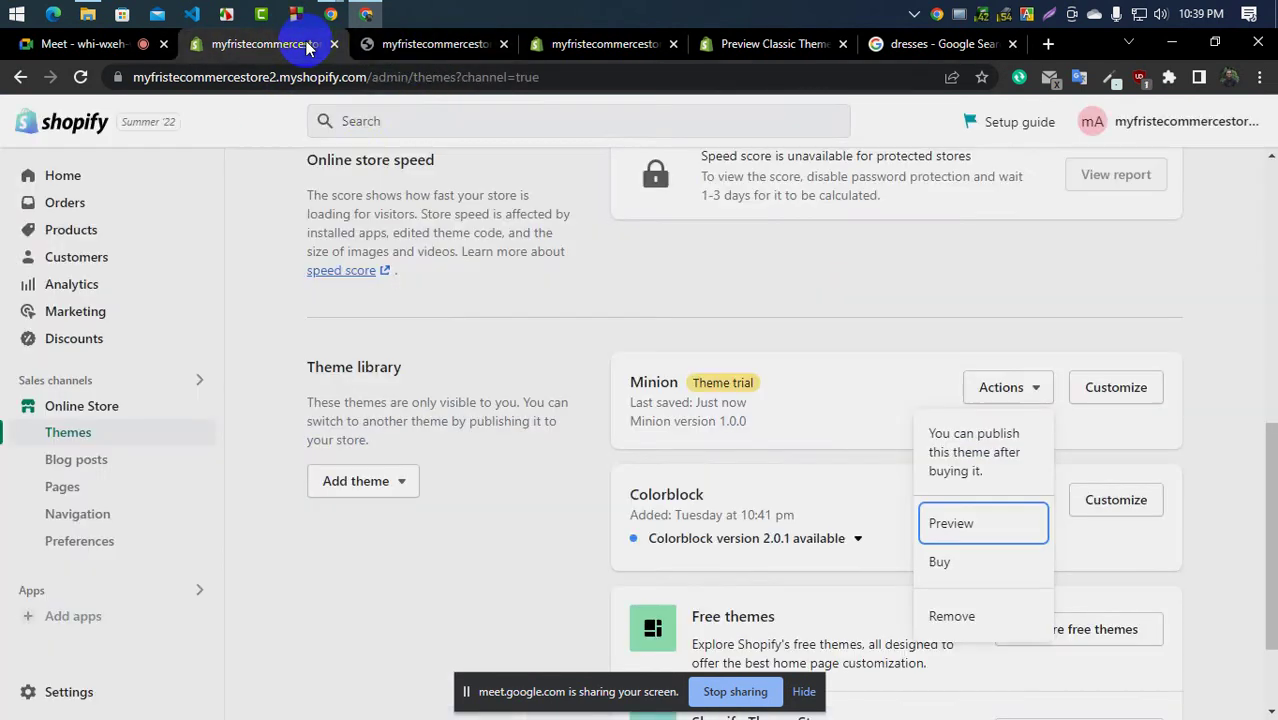
{"action": "left_click", "coordinate": [460, 44]}
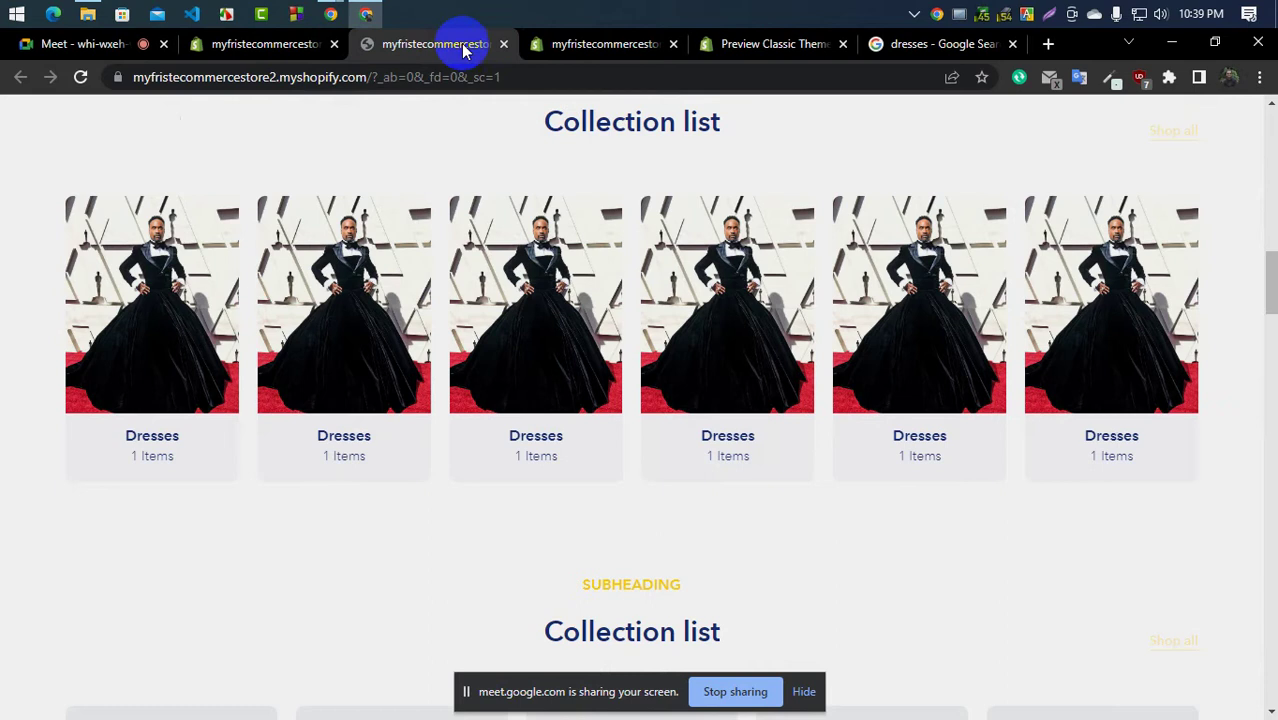
Return to the theme editor and open the layout settings of the first Collection list section
{"action": "left_click", "coordinate": [588, 43]}
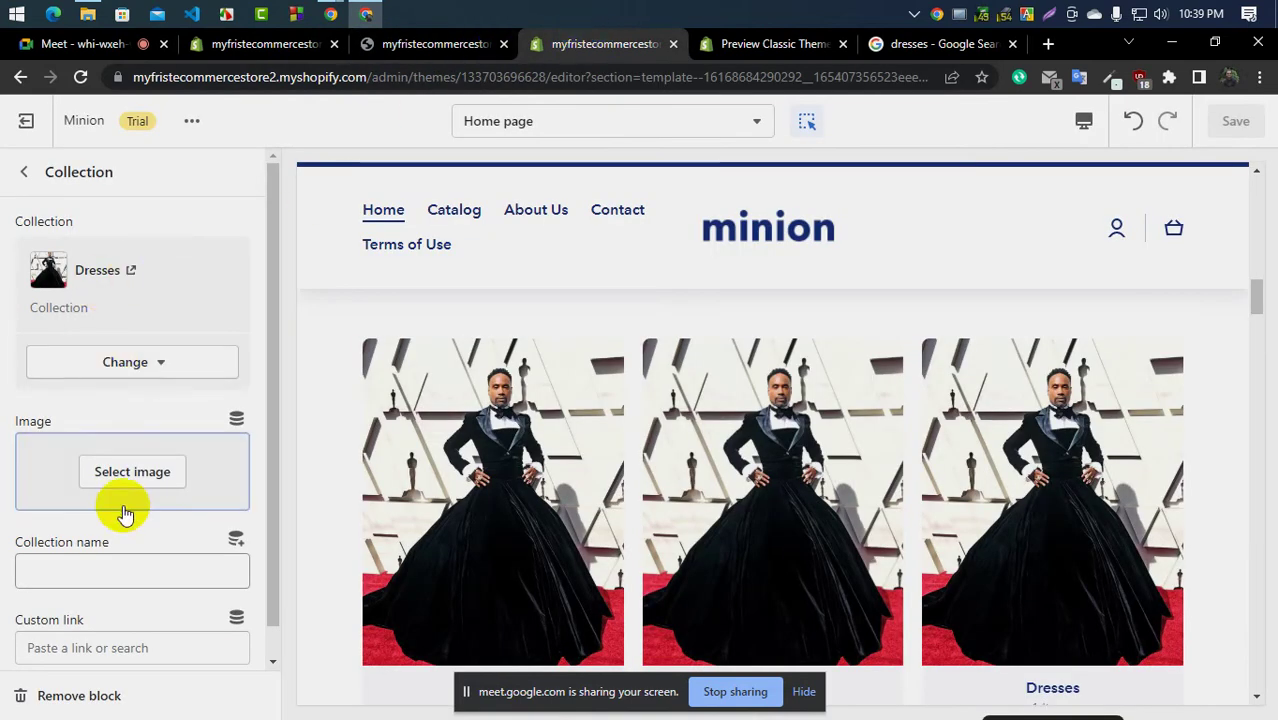
{"action": "left_click", "coordinate": [21, 172]}
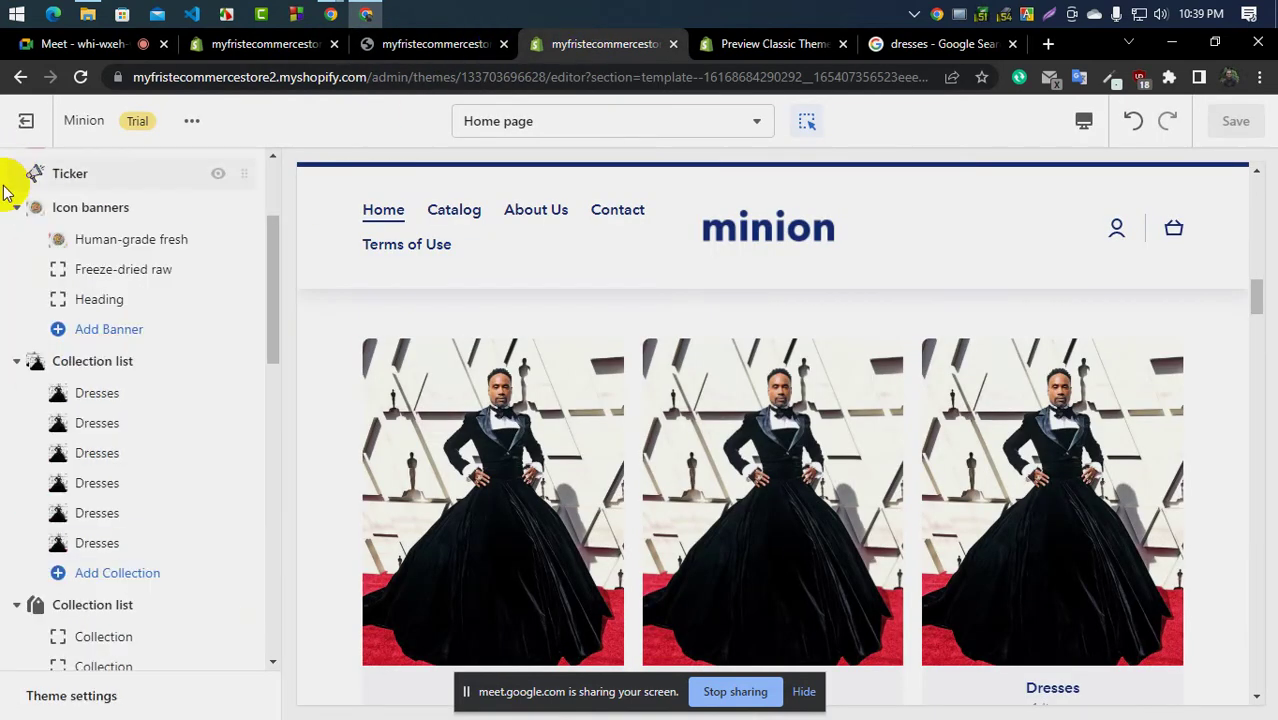
{"action": "left_click", "coordinate": [94, 360]}
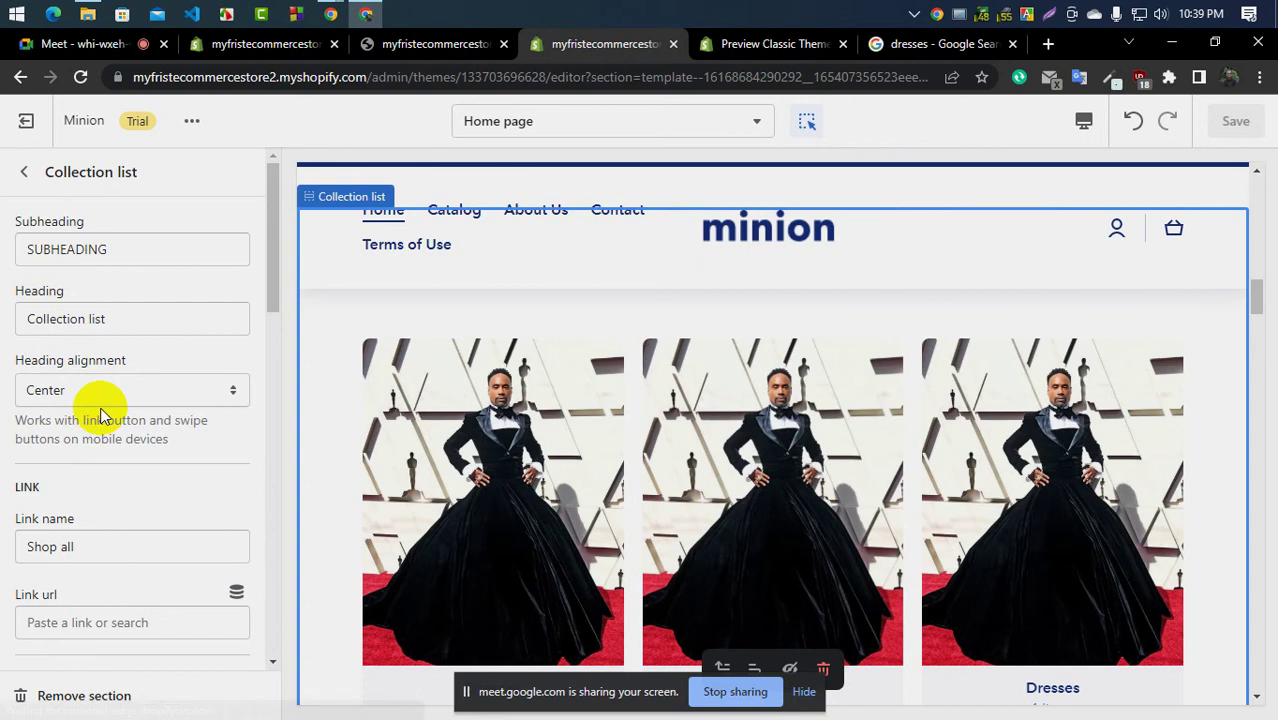
{"action": "scroll", "coordinate": [108, 328], "scroll_direction": "down", "scroll_amount": 3}
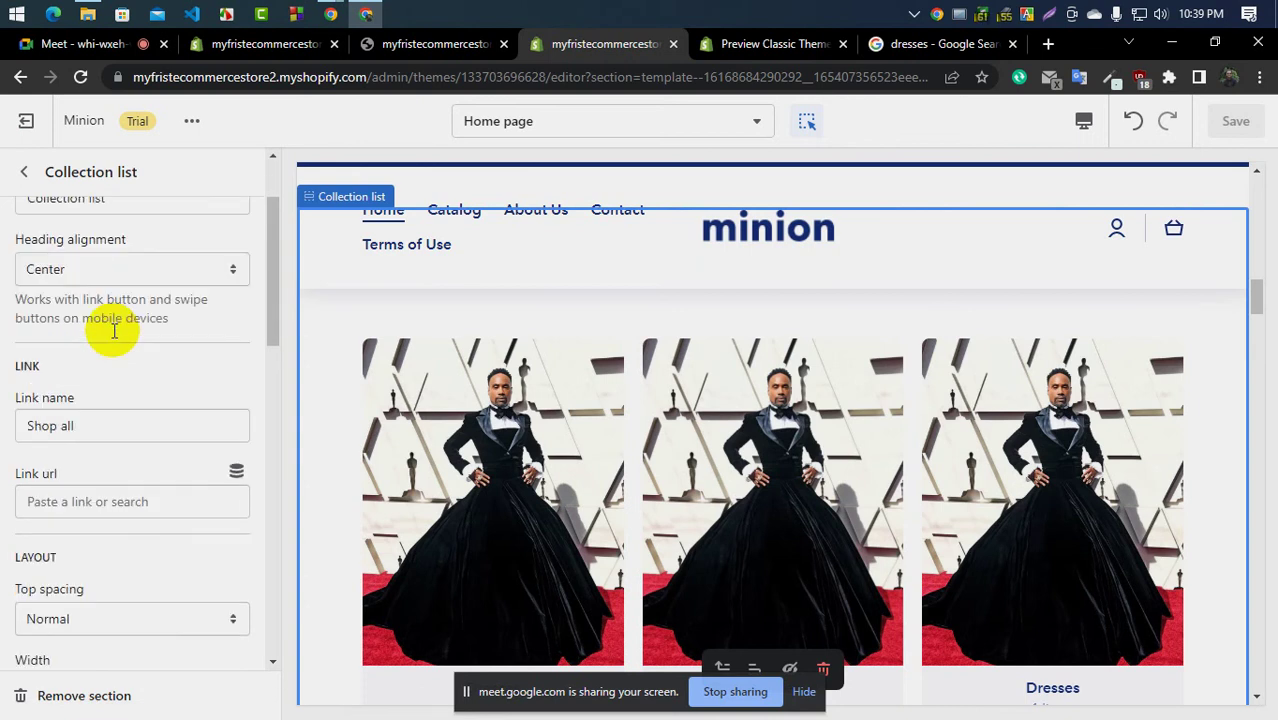
{"action": "scroll", "coordinate": [110, 330], "scroll_direction": "down", "scroll_amount": 2}
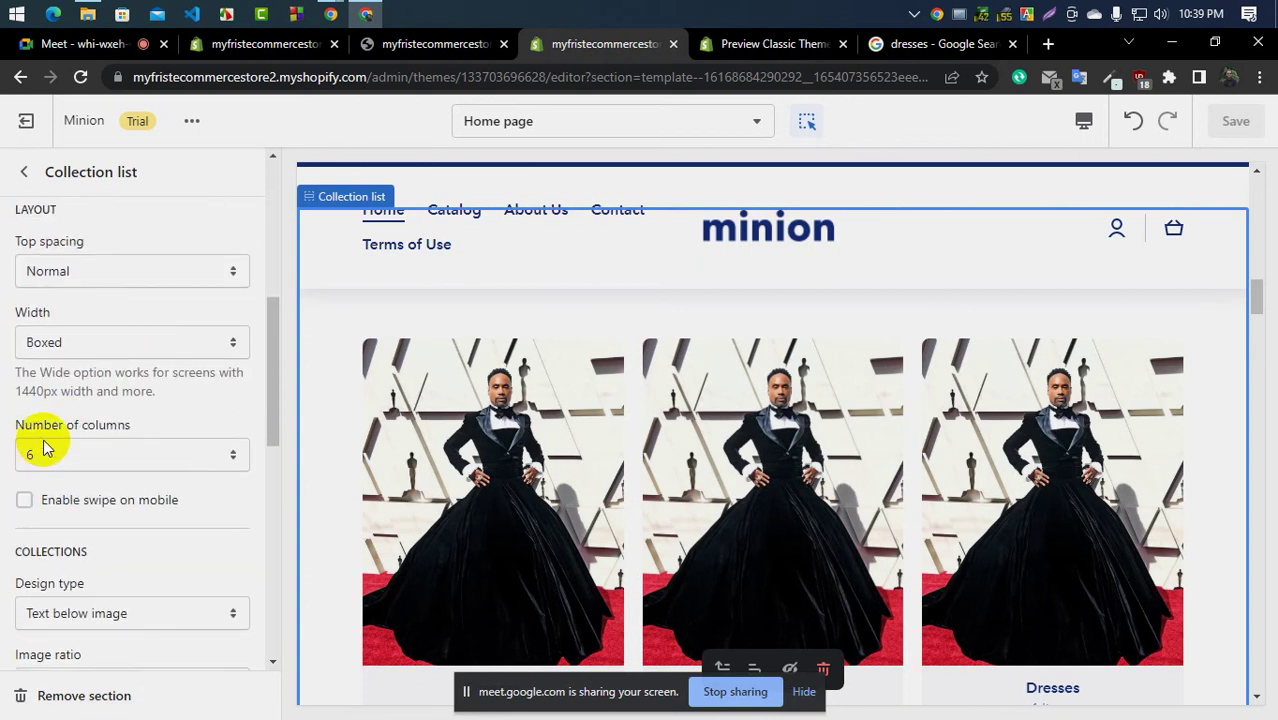
Set the Collection list section's number of columns to 3 and save the home page
{"action": "left_click", "coordinate": [38, 457]}
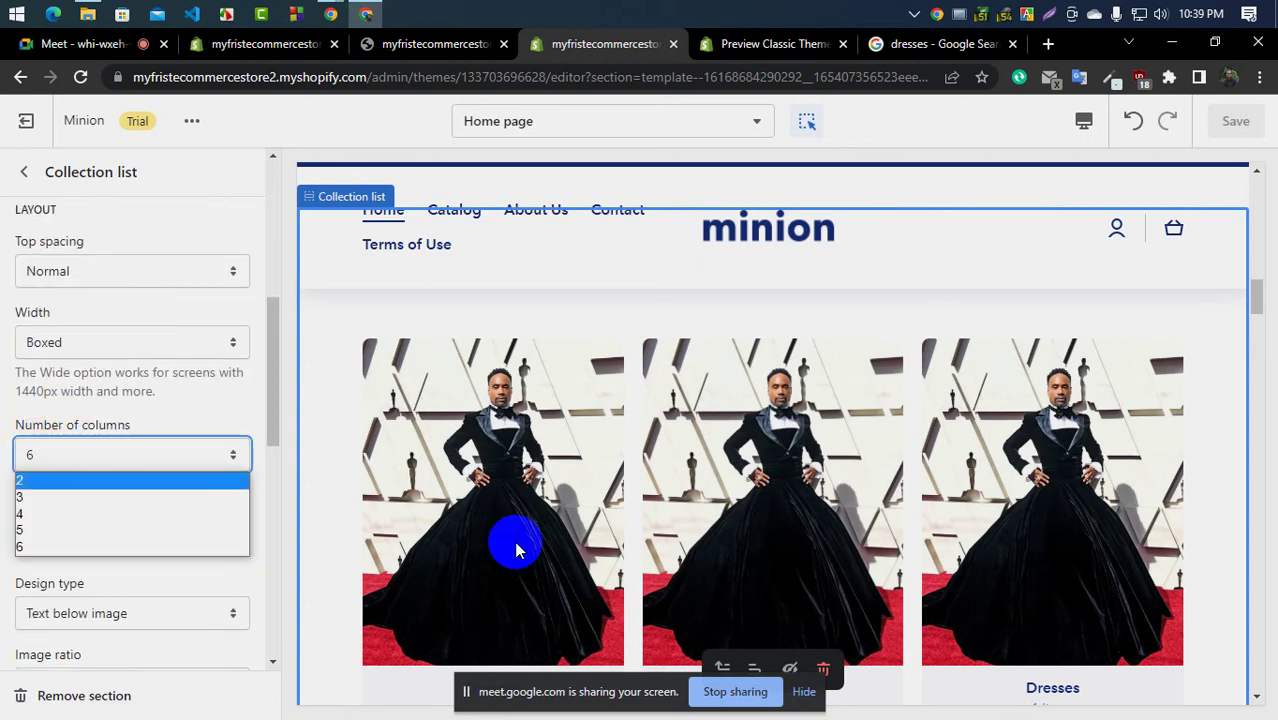
{"action": "left_click", "coordinate": [776, 568]}
{"action": "left_click", "coordinate": [83, 458]}
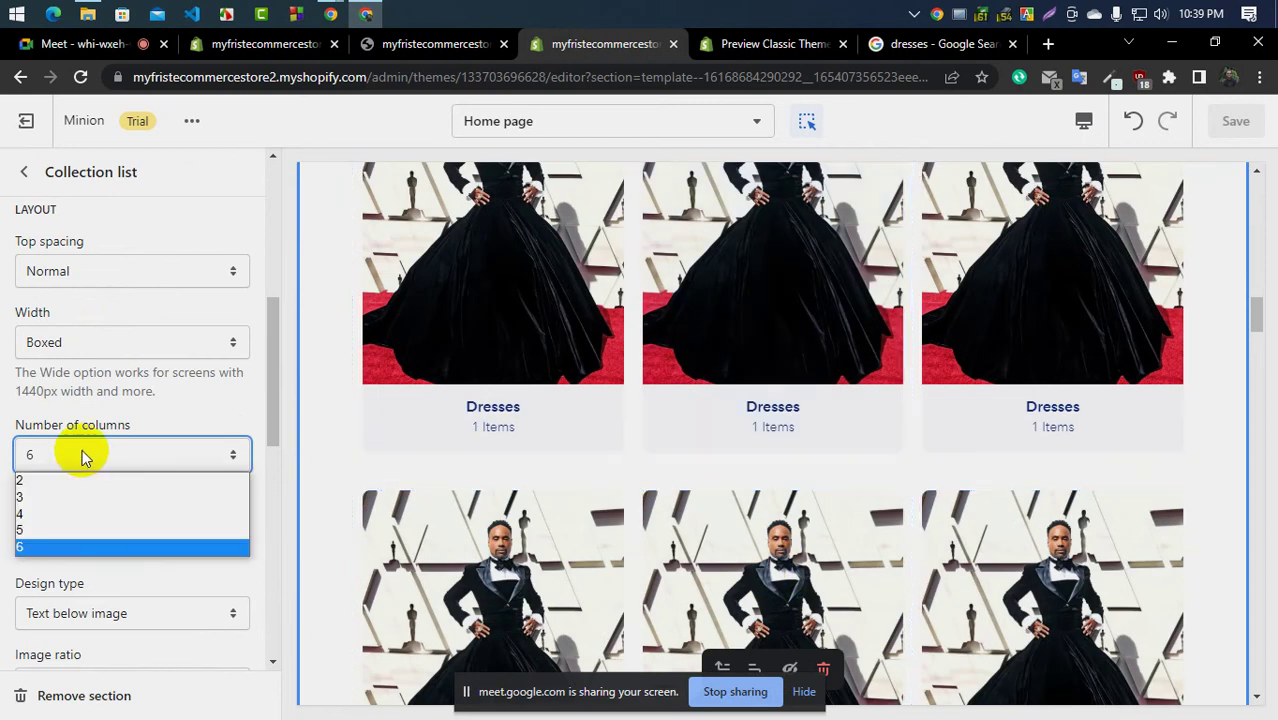
{"action": "left_click", "coordinate": [48, 497]}
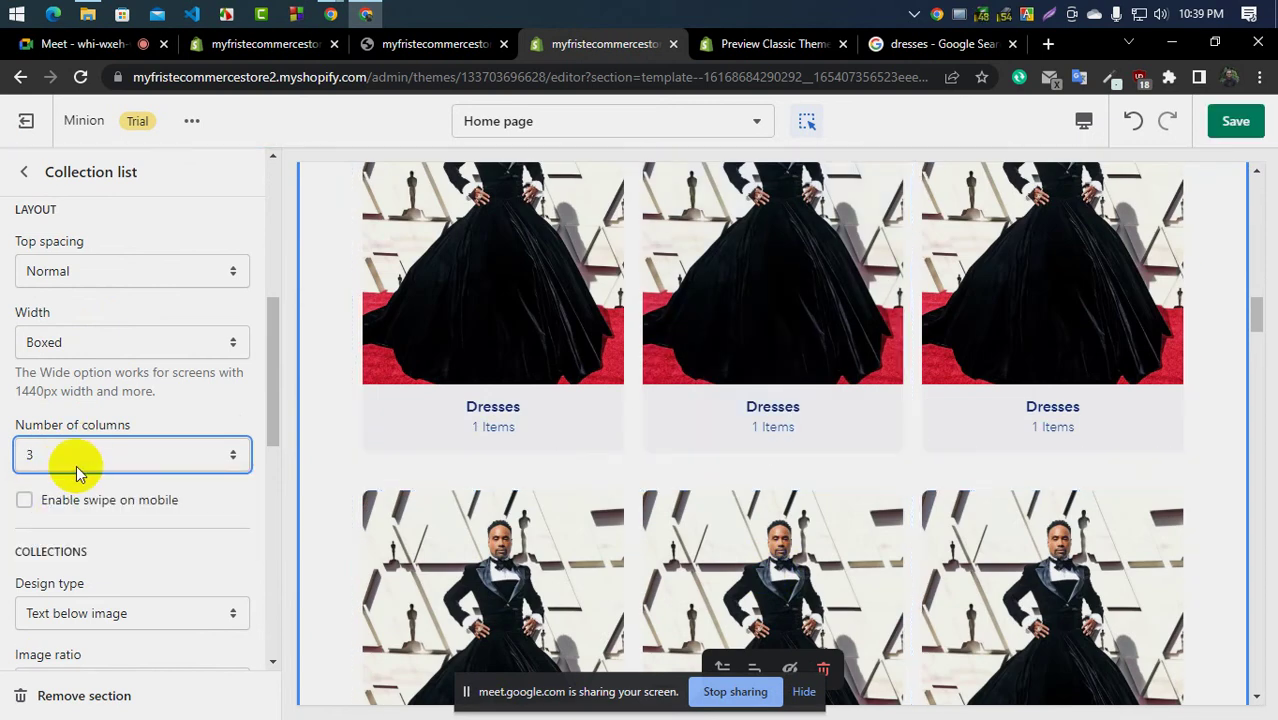
{"action": "left_click", "coordinate": [1236, 121]}
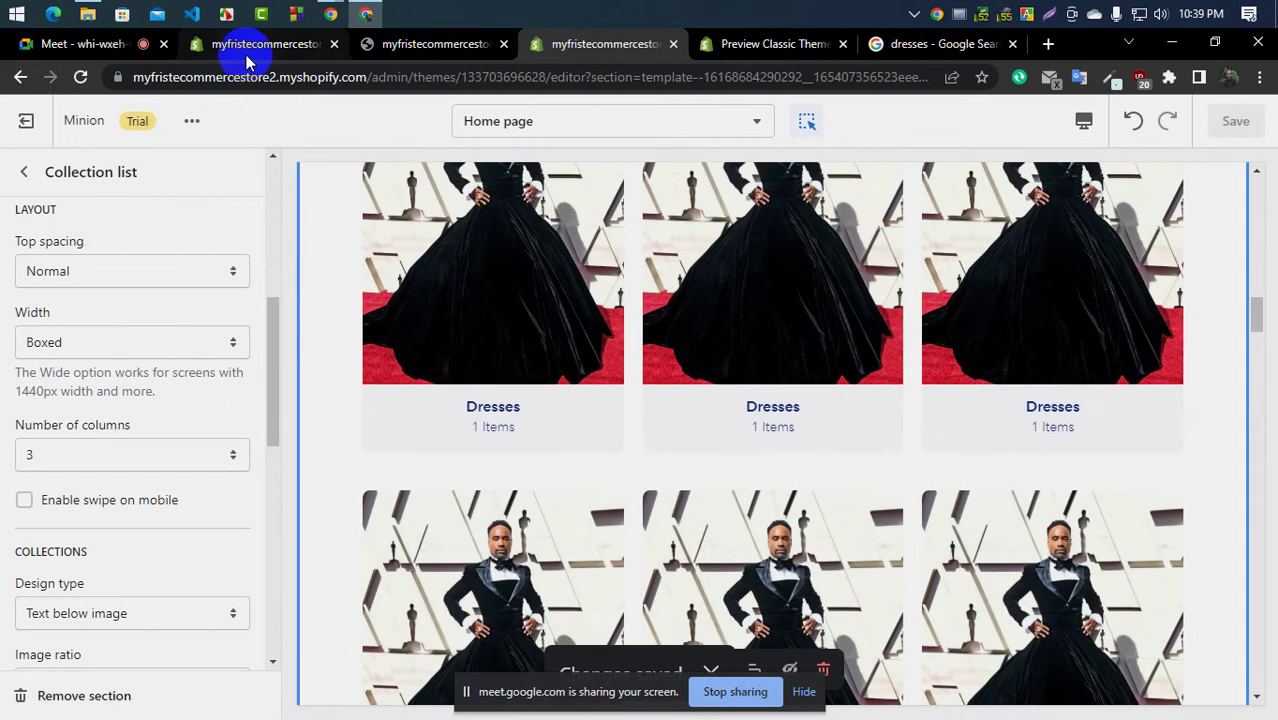
Reload the store preview and check how the Collection list section's collections are arranged in three columns
{"action": "left_click", "coordinate": [250, 50]}
{"action": "left_click", "coordinate": [410, 44]}
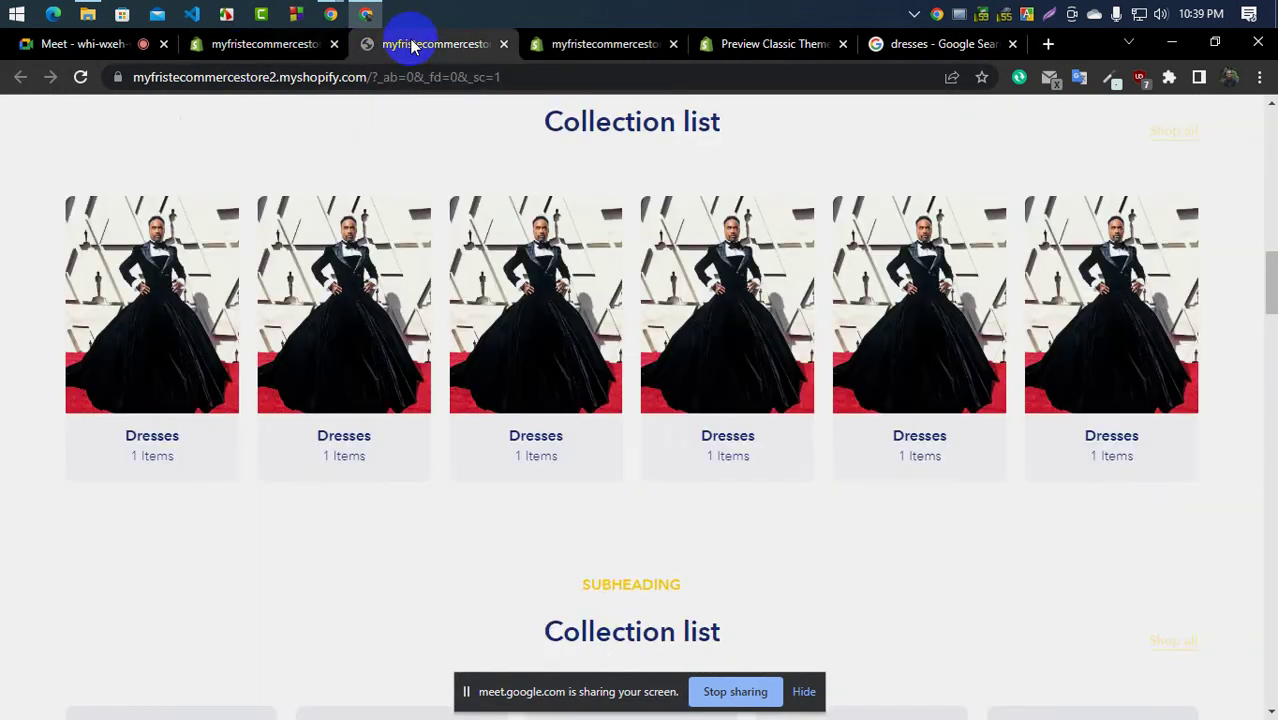
{"action": "left_click", "coordinate": [84, 77]}
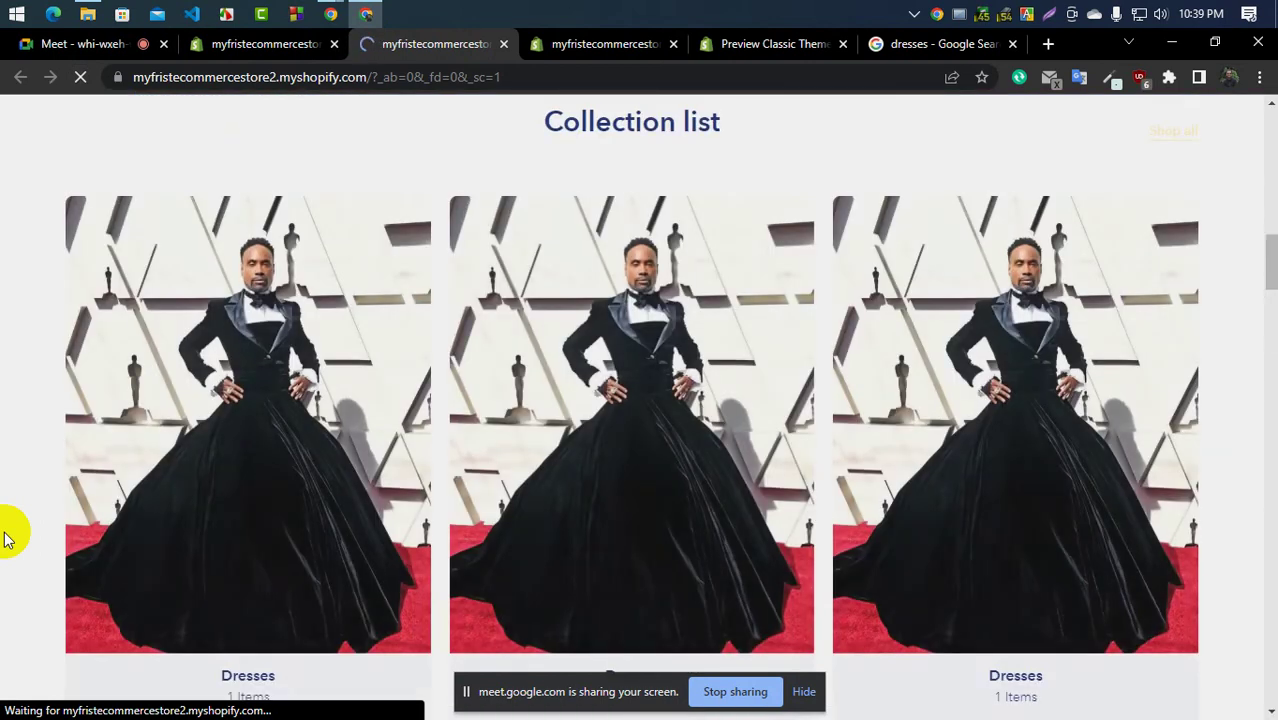
{"action": "scroll", "coordinate": [172, 532], "scroll_direction": "down", "scroll_amount": 8}
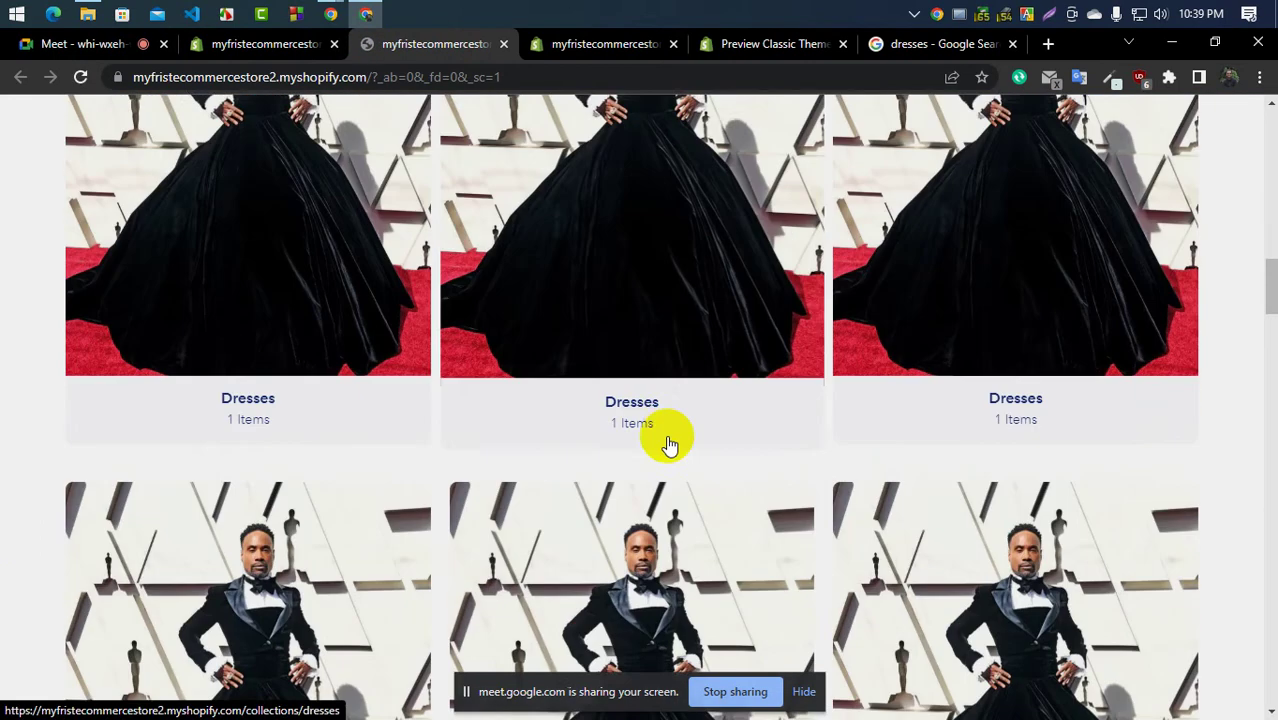
{"action": "scroll", "coordinate": [822, 471], "scroll_direction": "down", "scroll_amount": 2}
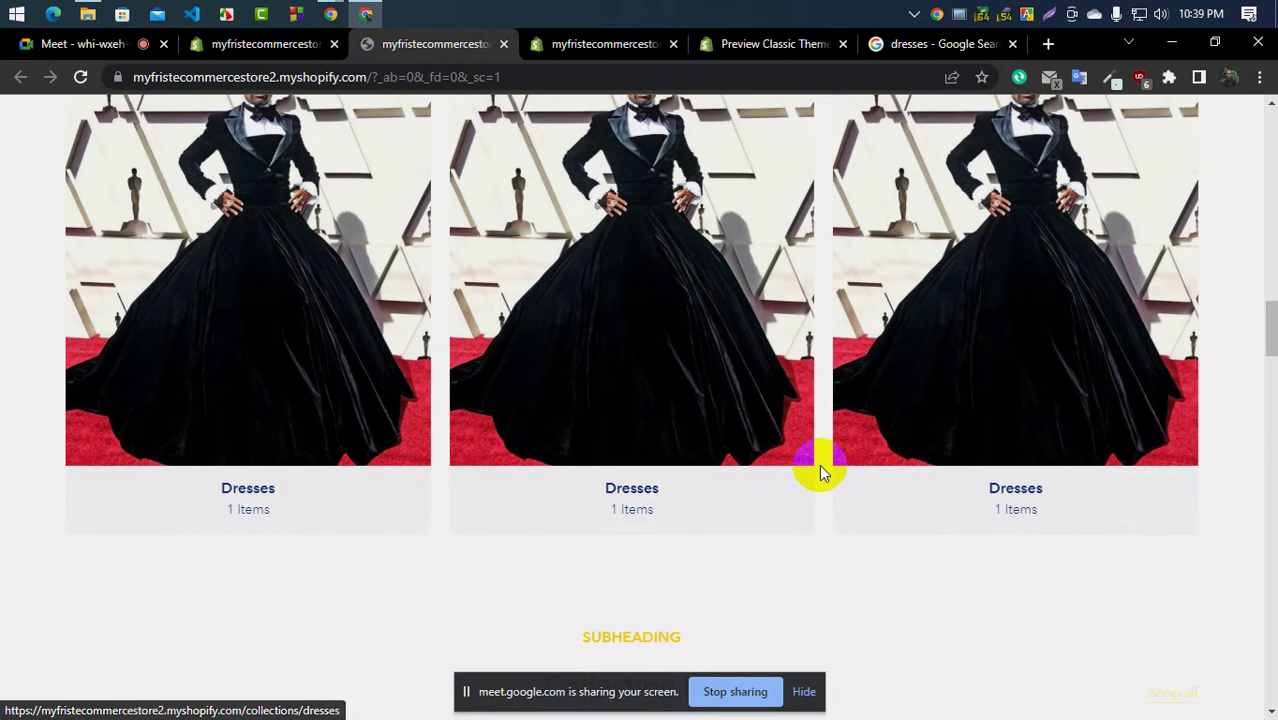
Back in the theme editor, set the Collection list section's number of columns to 4 and save the home page
{"action": "left_click", "coordinate": [252, 44]}
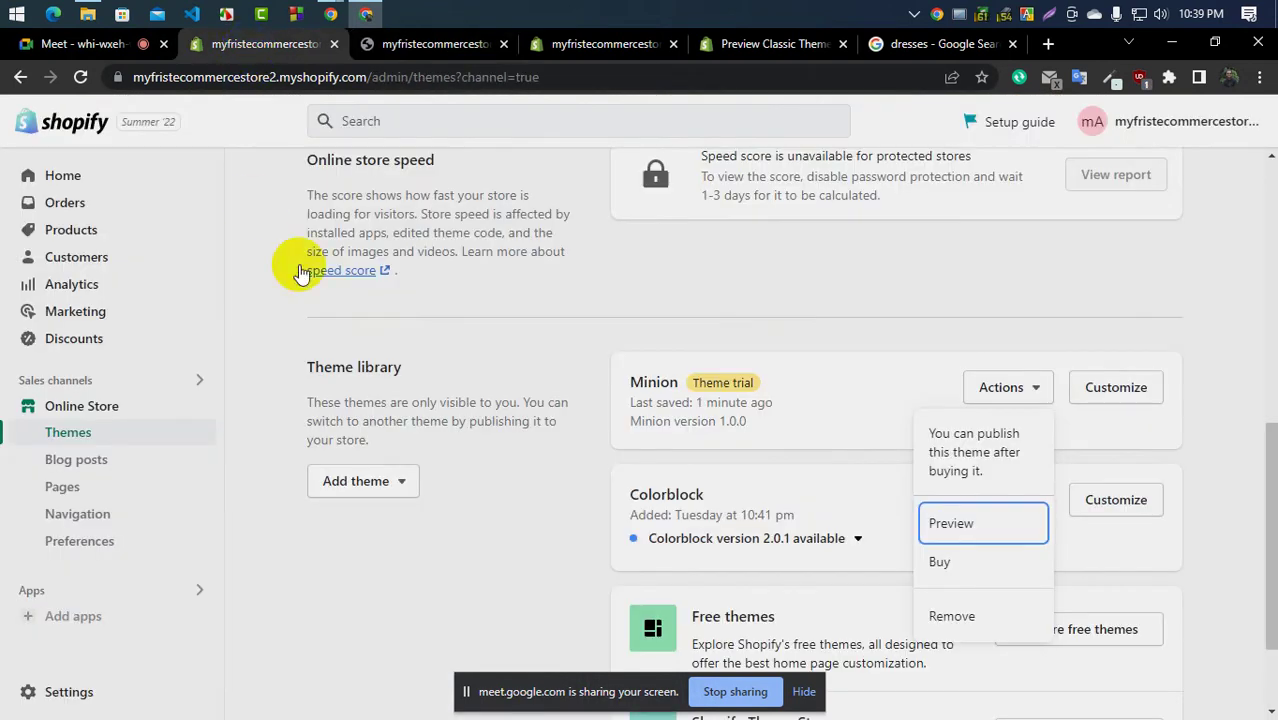
{"action": "left_click", "coordinate": [578, 46]}
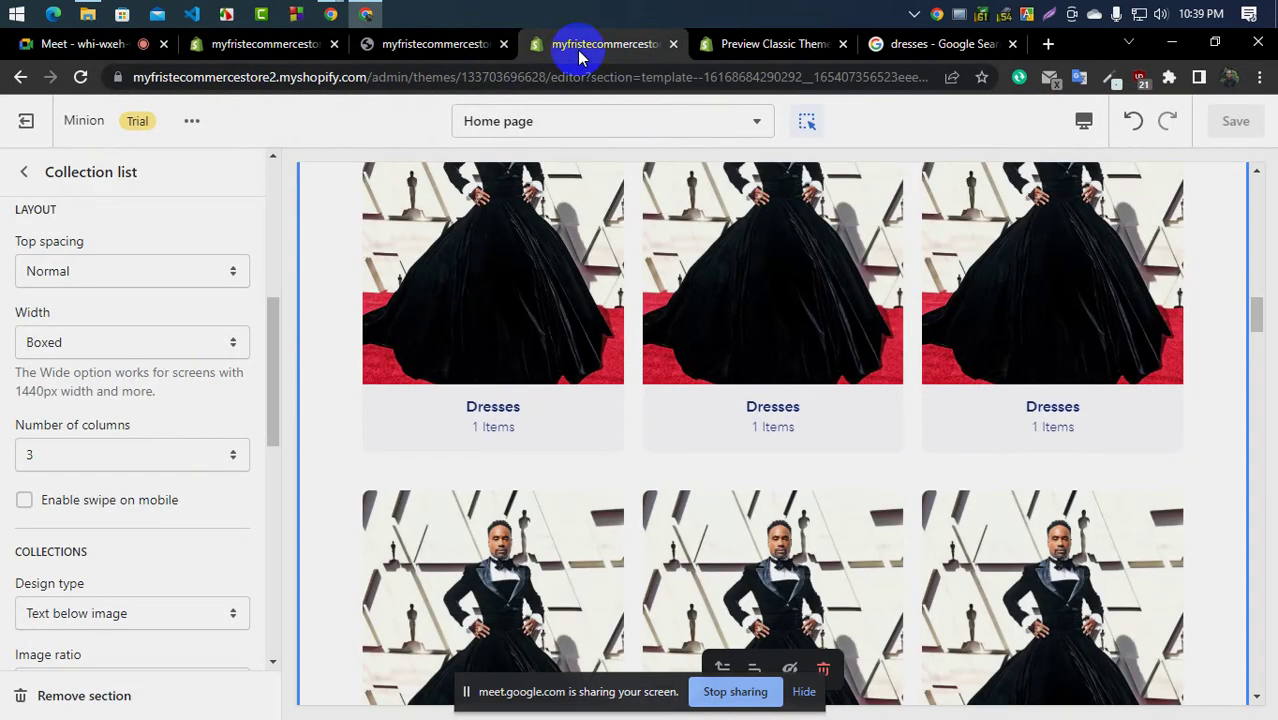
{"action": "left_click", "coordinate": [108, 462]}
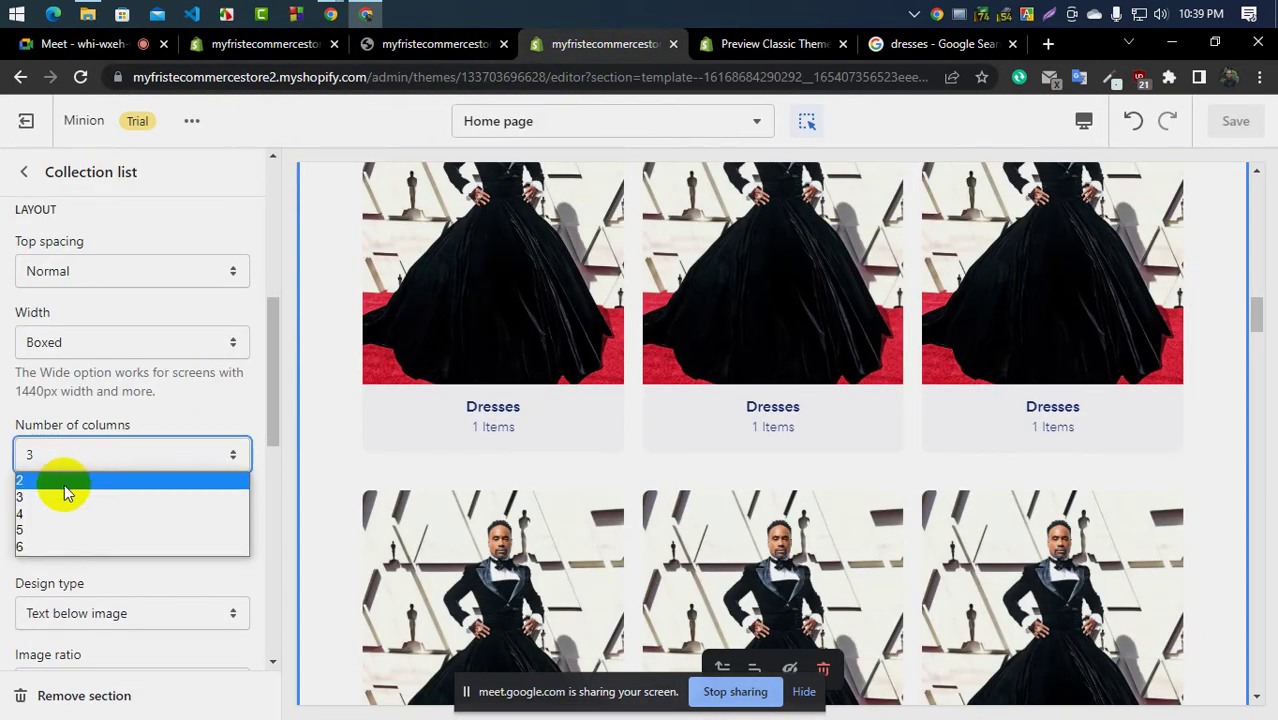
{"action": "left_click", "coordinate": [530, 415]}
{"action": "key", "text": "Down"}
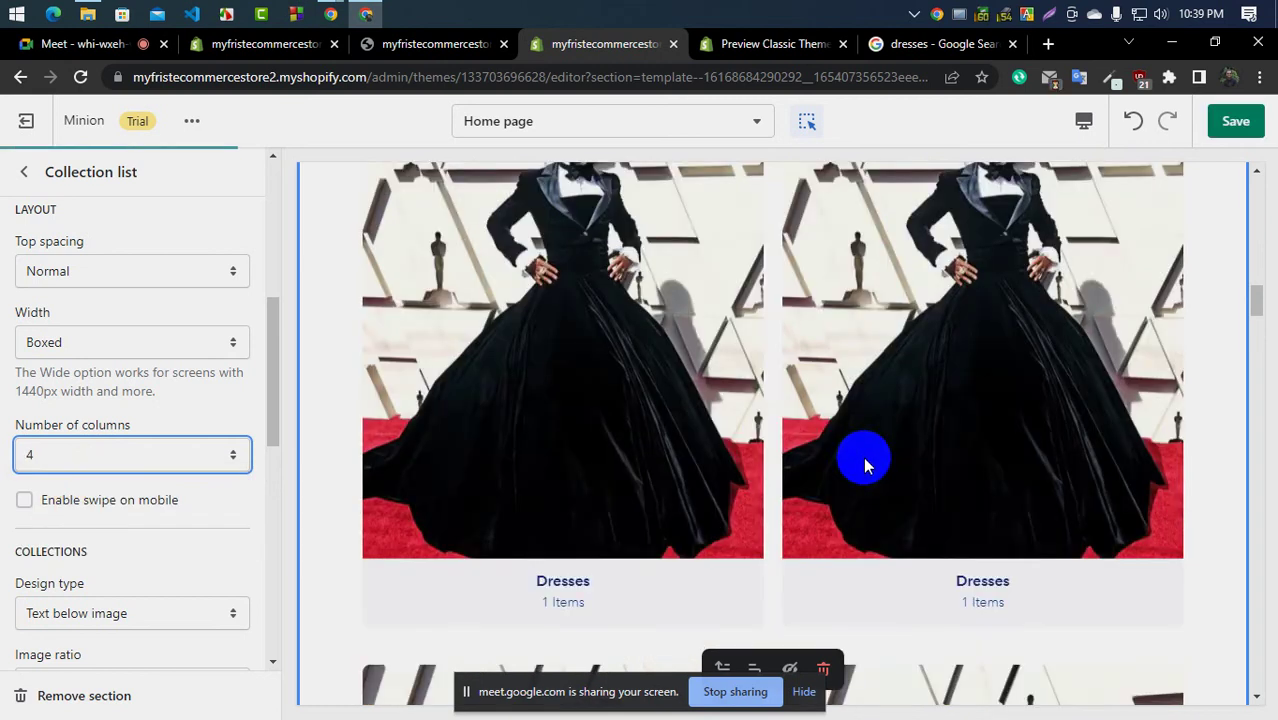
{"action": "left_click", "coordinate": [1210, 124]}
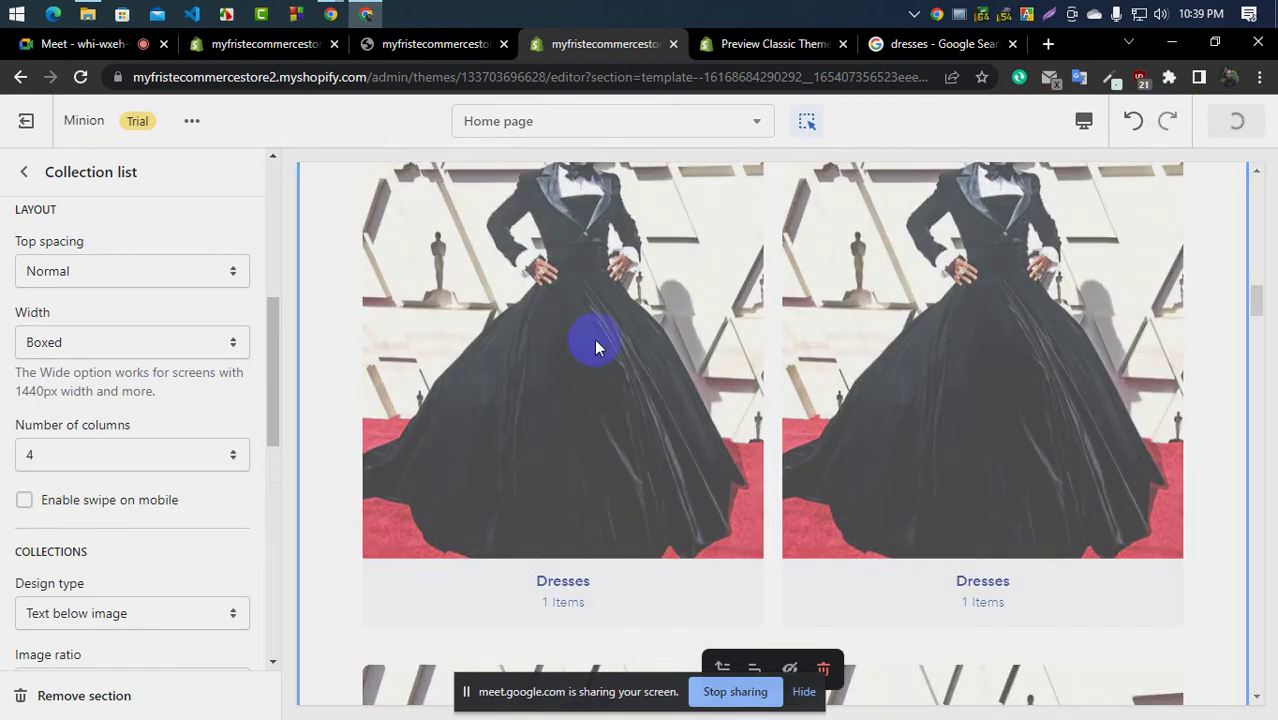
Set the Collection list section's image ratio to Square (1:1) and save the home page
{"action": "scroll", "coordinate": [130, 323], "scroll_direction": "down", "scroll_amount": 1}
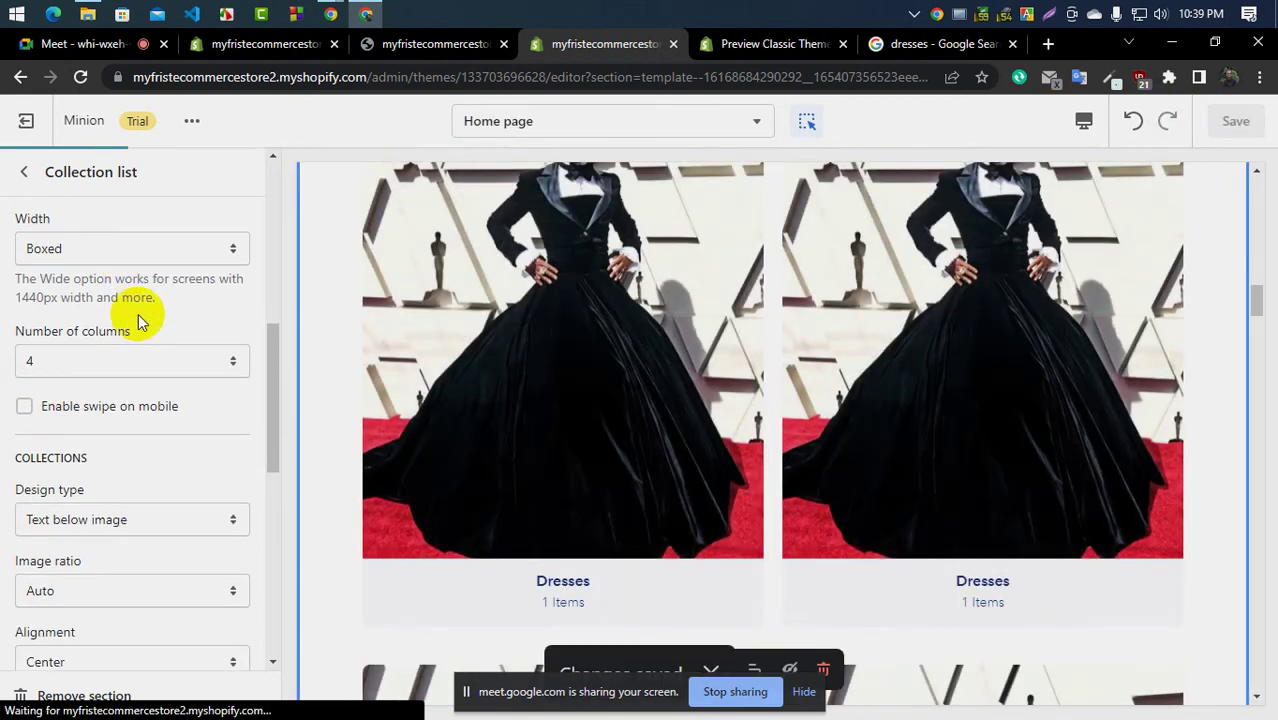
{"action": "scroll", "coordinate": [136, 320], "scroll_direction": "down", "scroll_amount": 2}
{"action": "scroll", "coordinate": [136, 314], "scroll_direction": "down", "scroll_amount": 1}
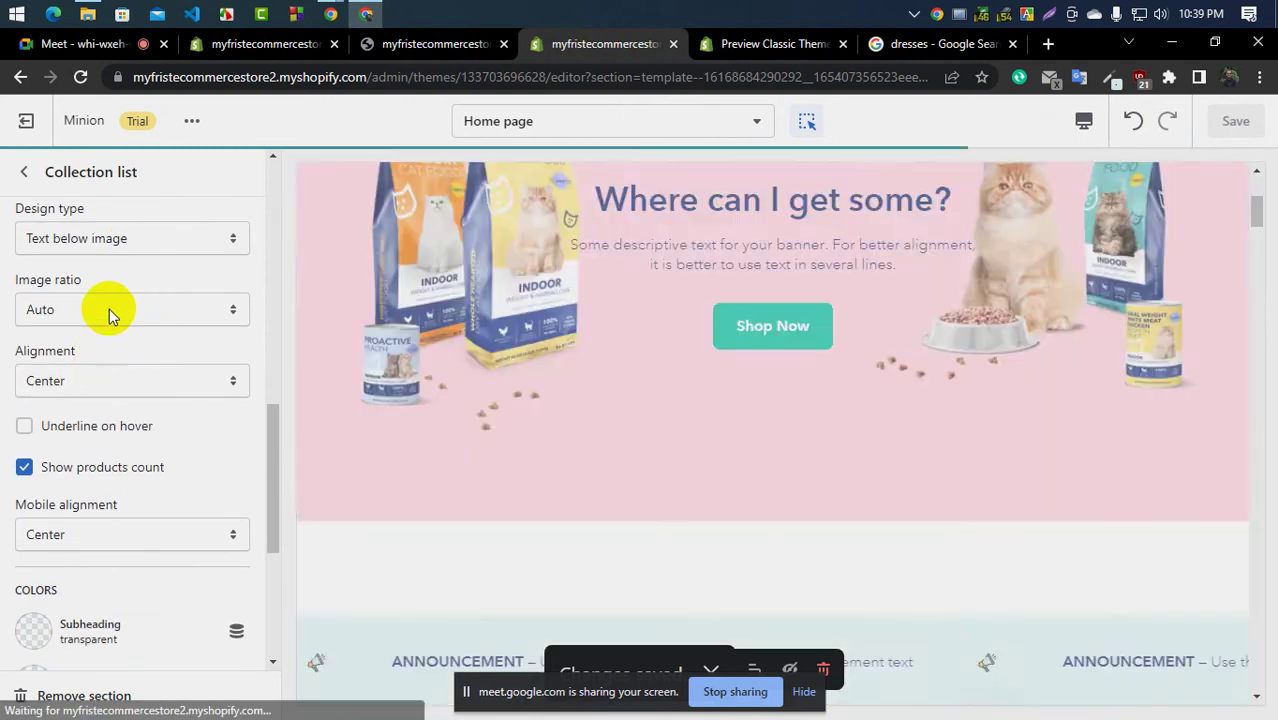
{"action": "left_click", "coordinate": [109, 309]}
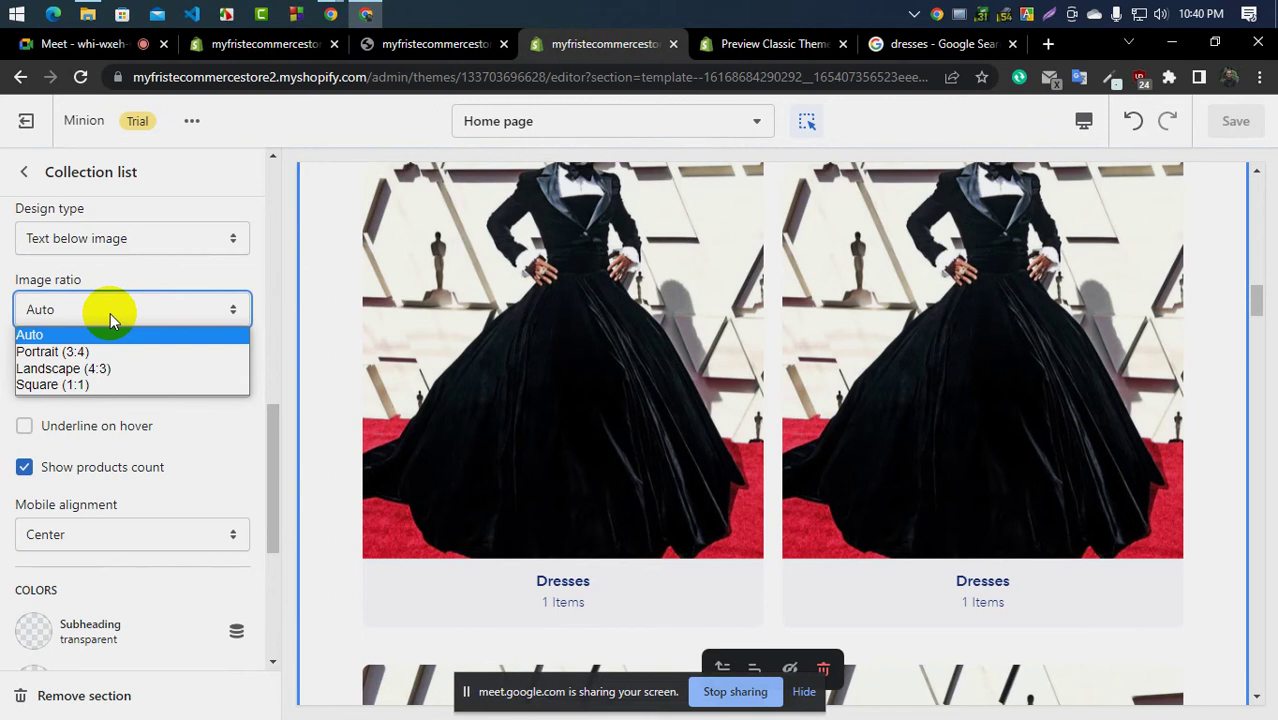
{"action": "left_click", "coordinate": [91, 386]}
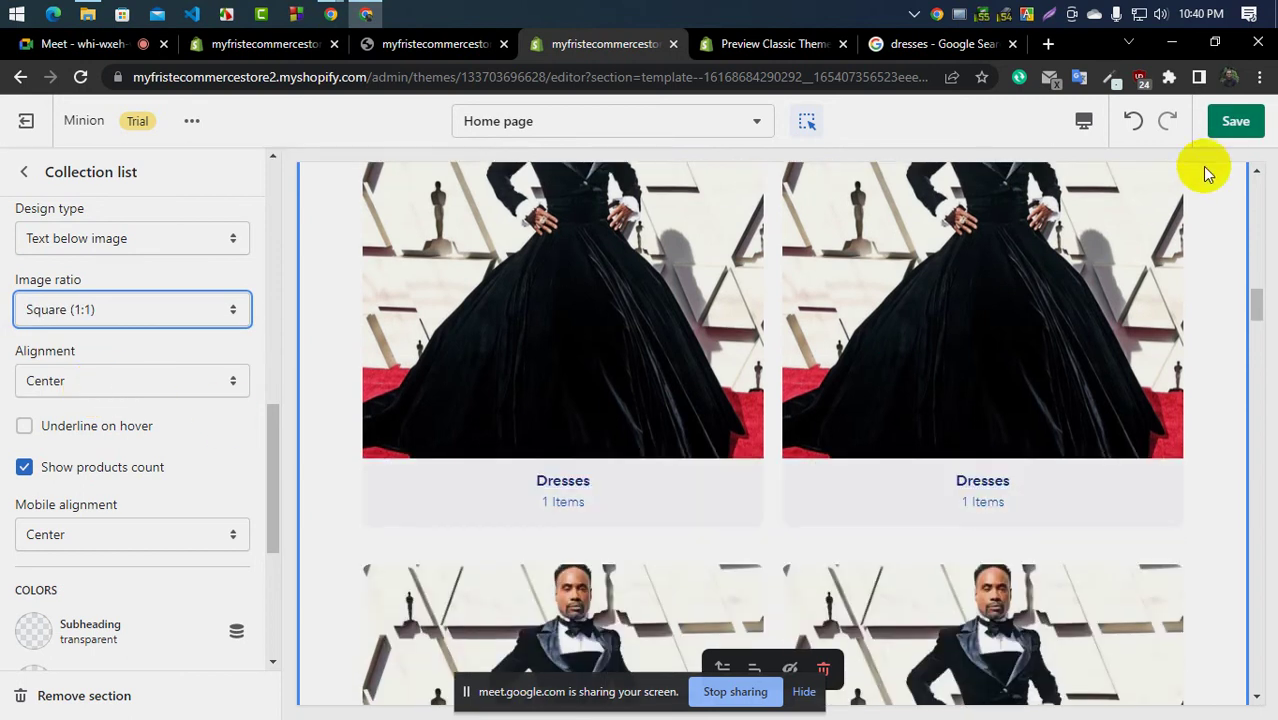
{"action": "left_click", "coordinate": [1230, 122]}
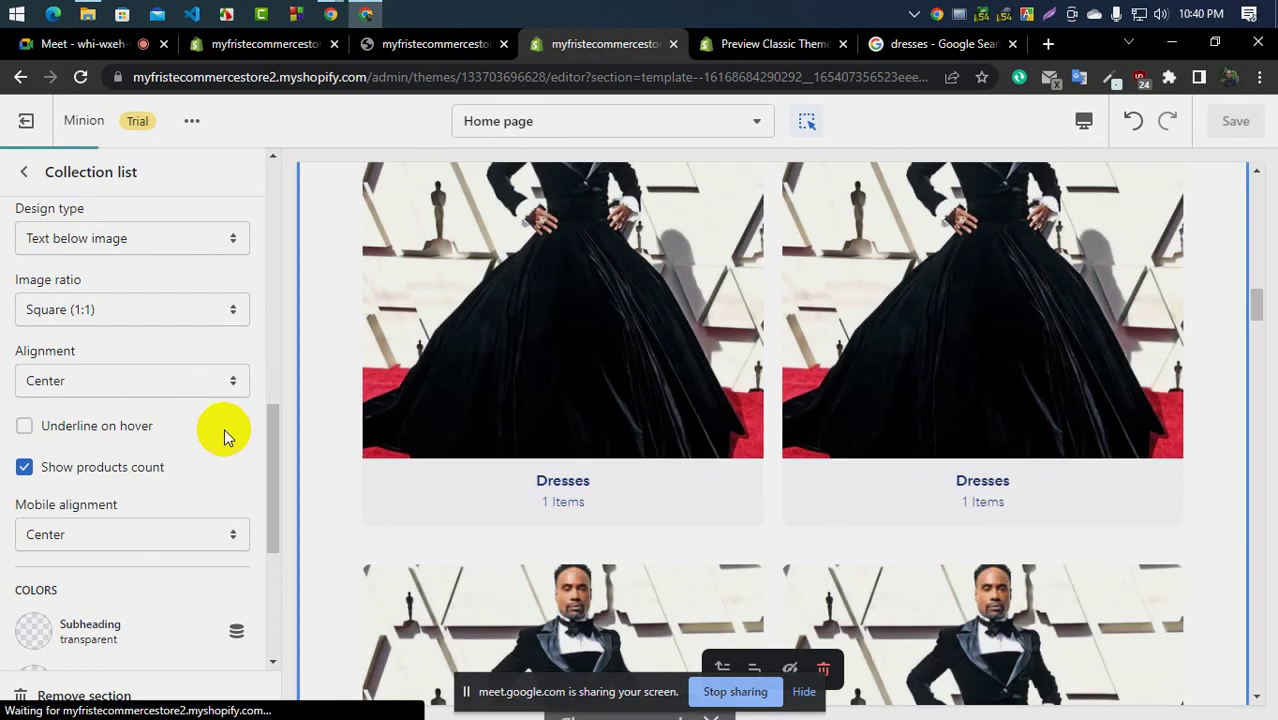
Change the second Collection block of the Collection list section to the T-Shirts collection and save the home page
{"action": "scroll", "coordinate": [125, 425], "scroll_direction": "up", "scroll_amount": 5}
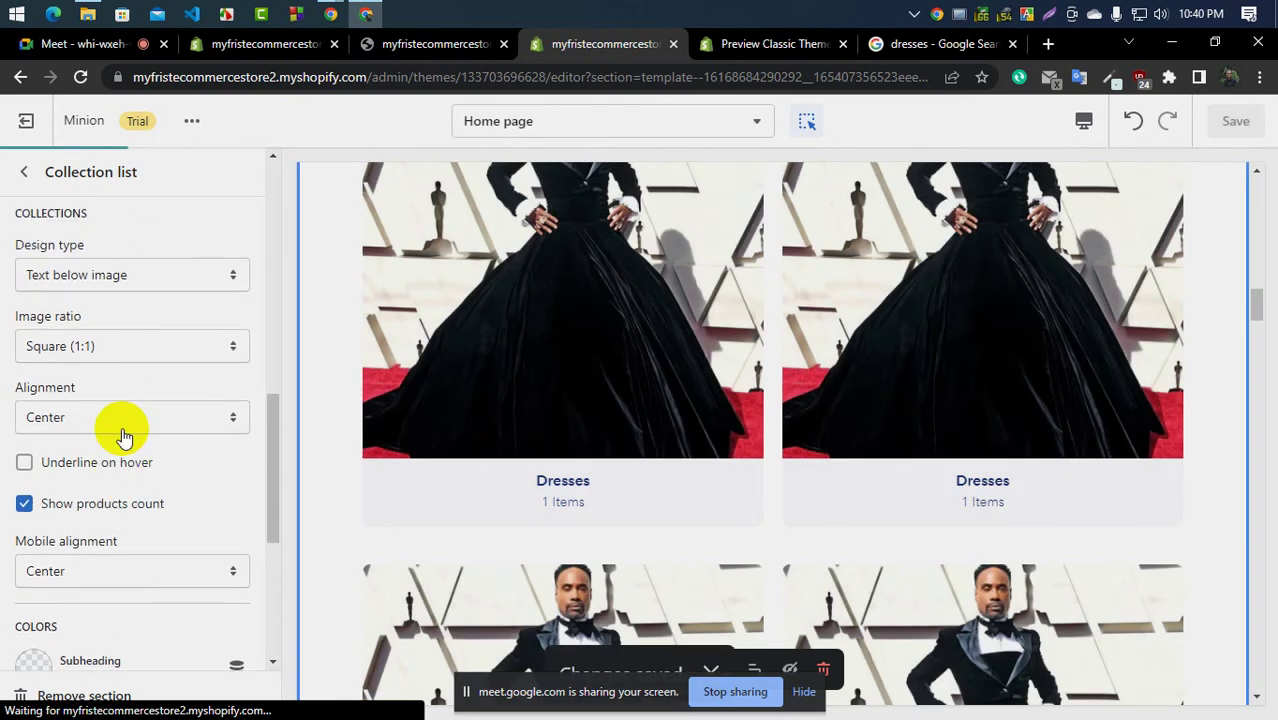
{"action": "left_click", "coordinate": [24, 174]}
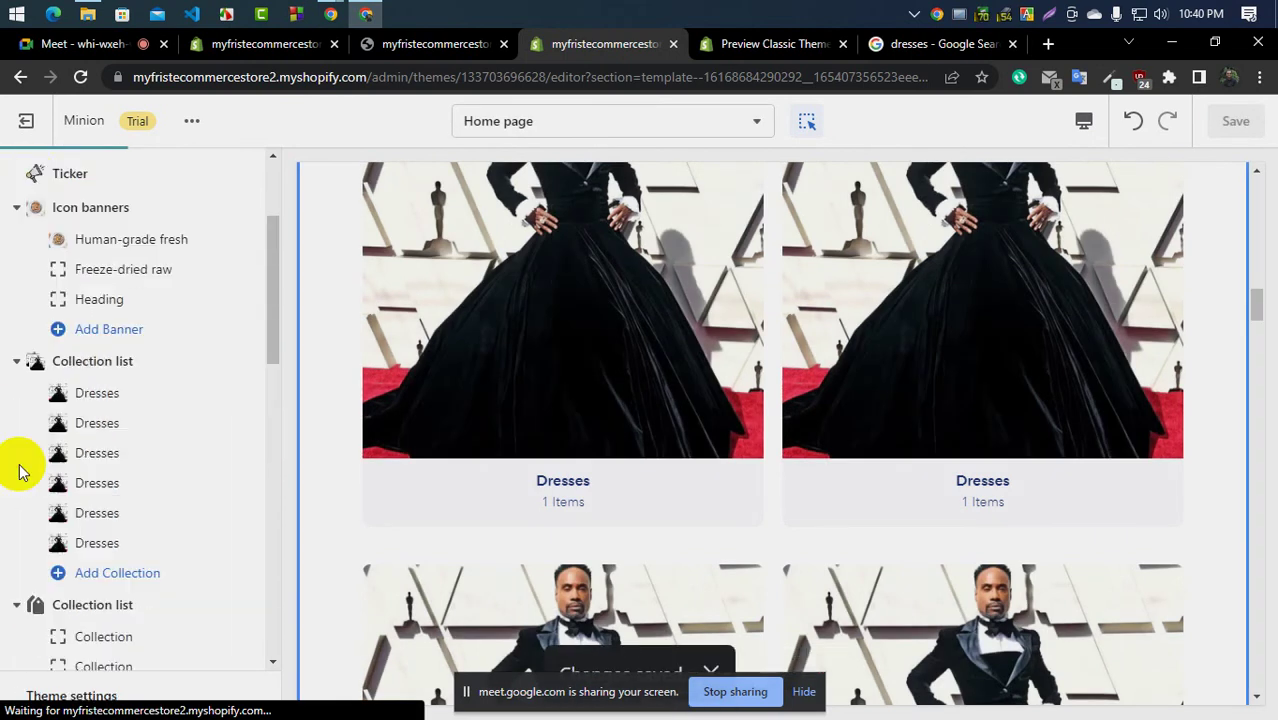
{"action": "left_click", "coordinate": [97, 424]}
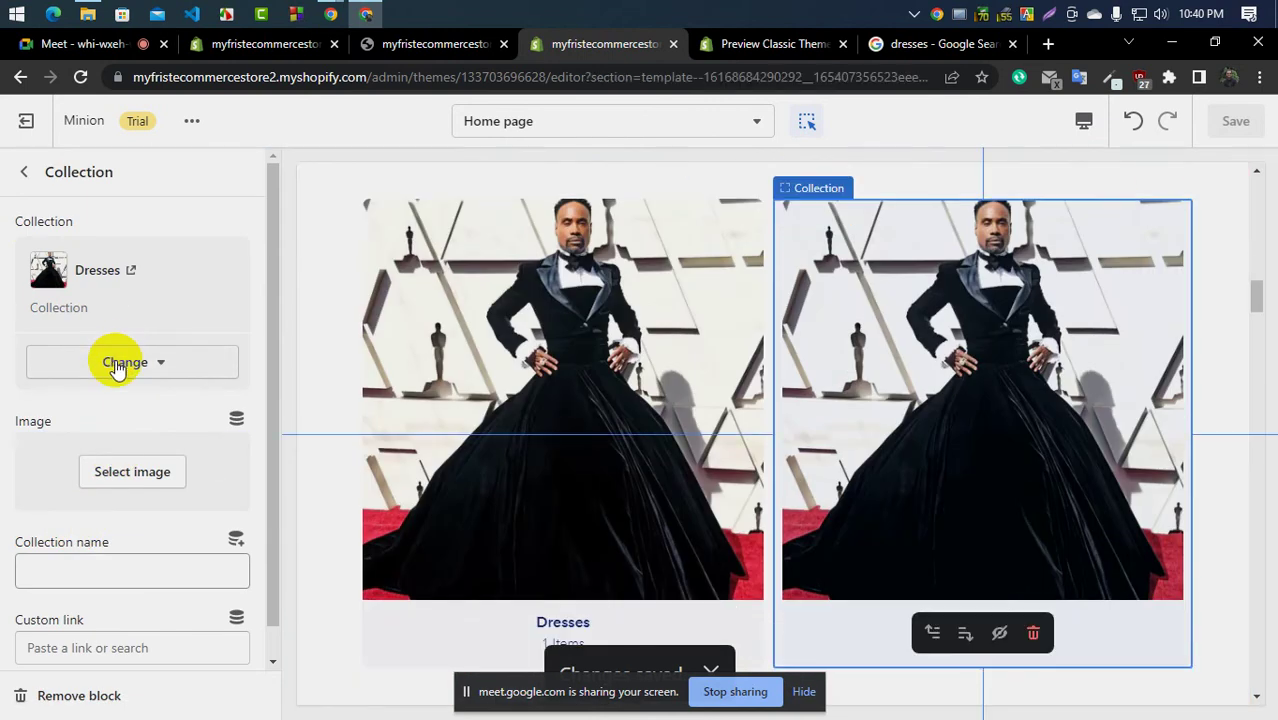
{"action": "left_click", "coordinate": [116, 367]}
{"action": "left_click", "coordinate": [80, 408]}
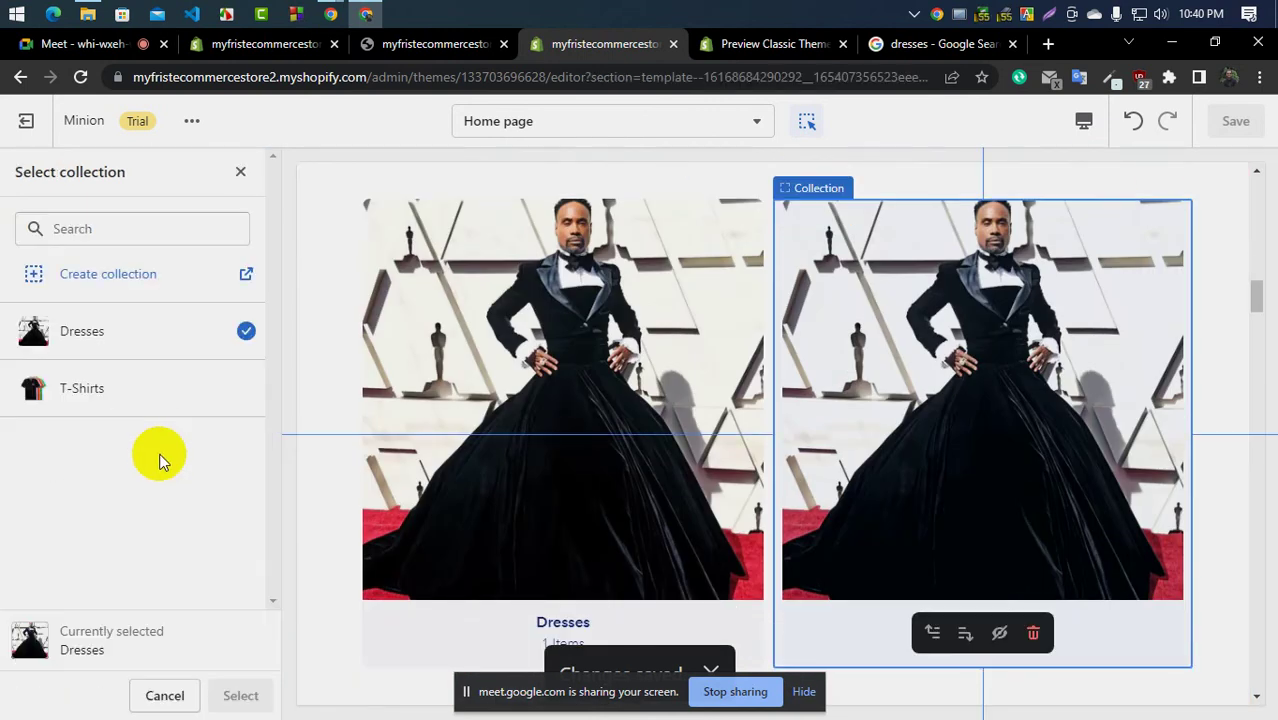
{"action": "left_click", "coordinate": [105, 405]}
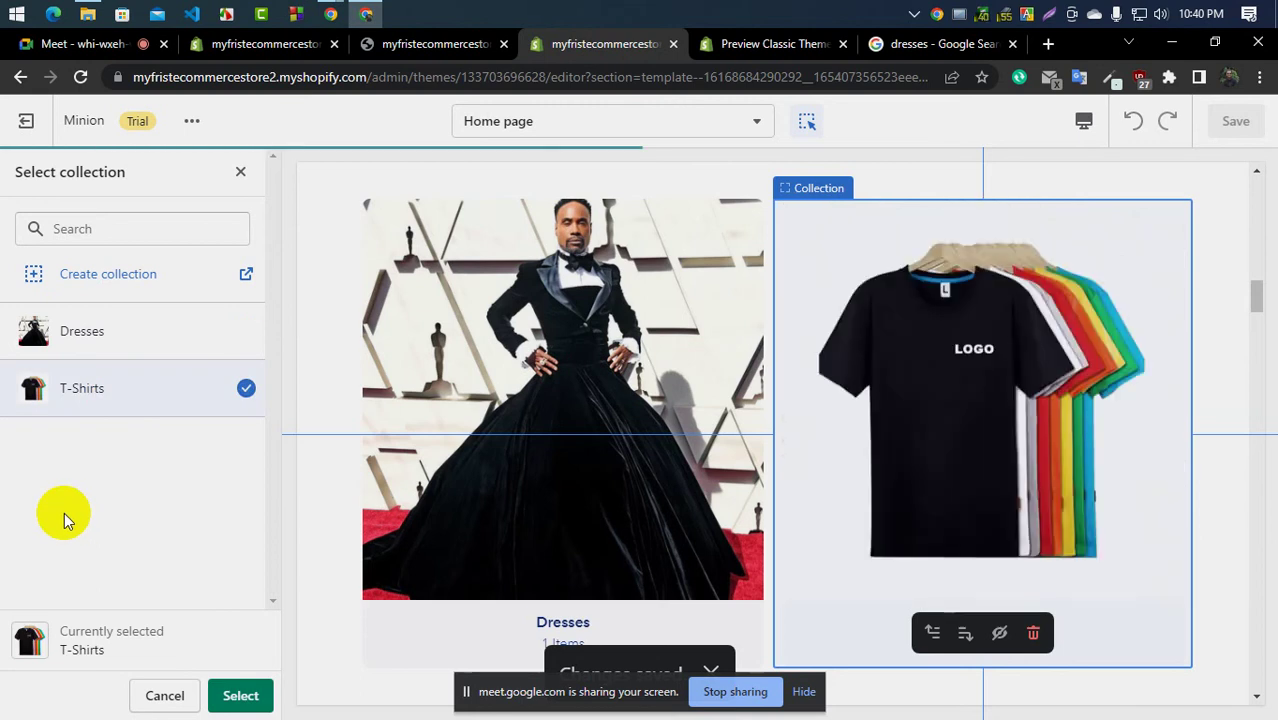
{"action": "scroll", "coordinate": [442, 491], "scroll_direction": "down", "scroll_amount": 2}
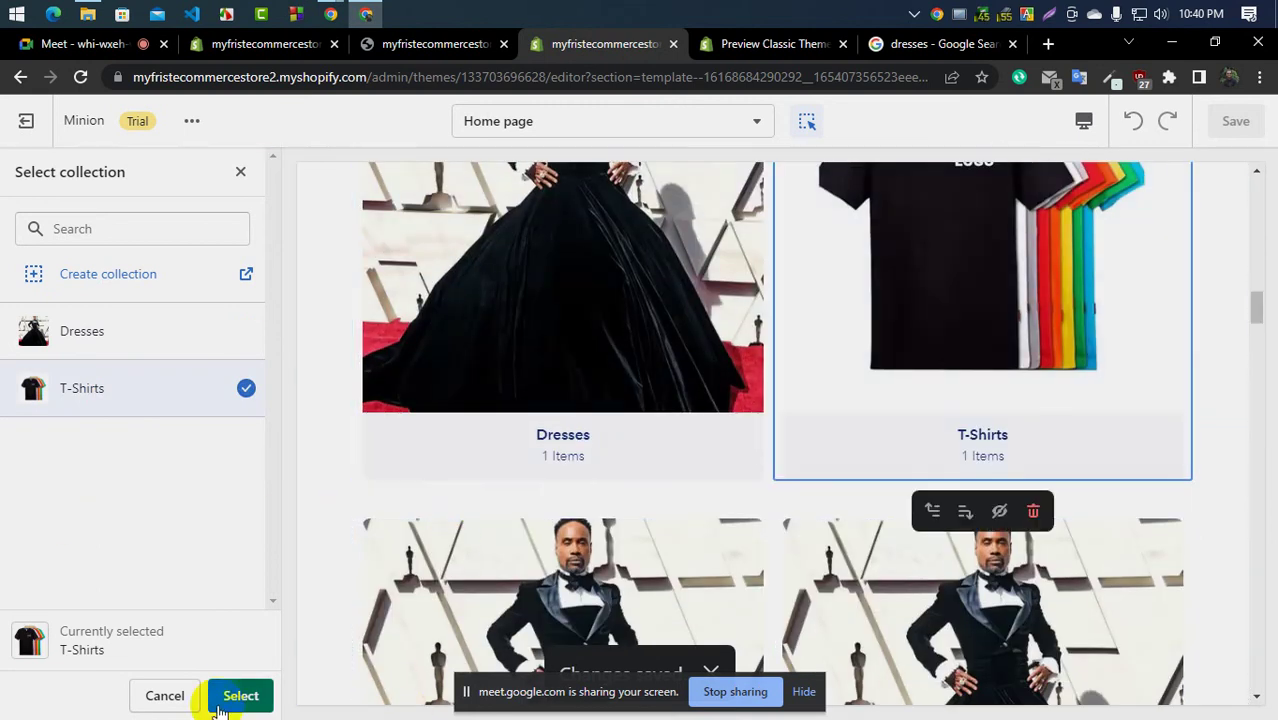
{"action": "left_click", "coordinate": [240, 696]}
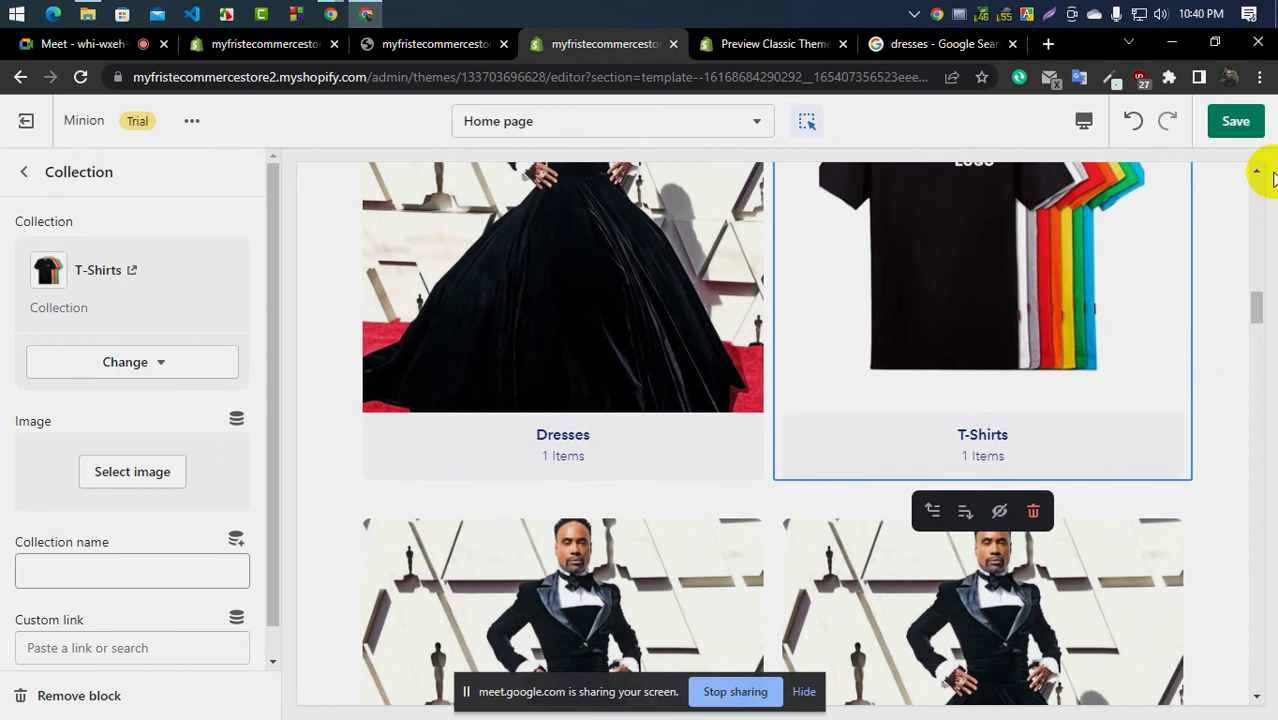
{"action": "left_click", "coordinate": [1235, 120]}
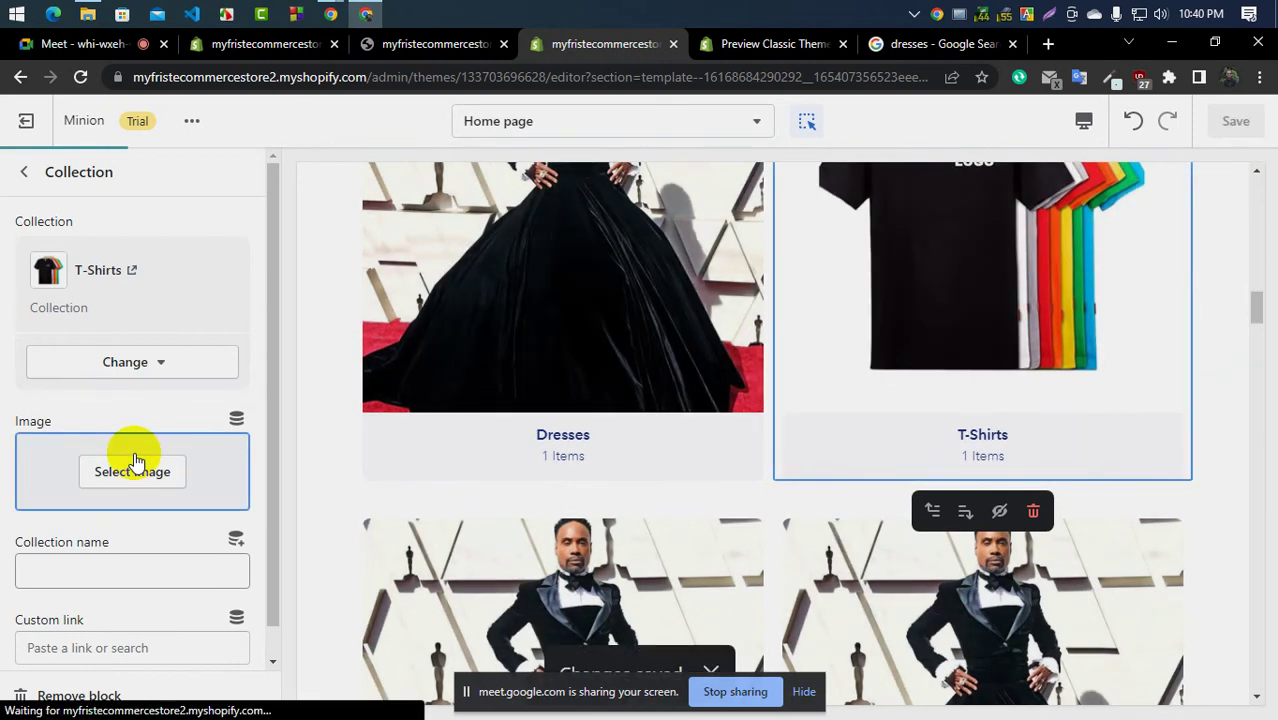
Reload the store preview and check the Collection list section's four-column layout with the T-Shirts collection in second place
{"action": "left_click", "coordinate": [400, 44]}
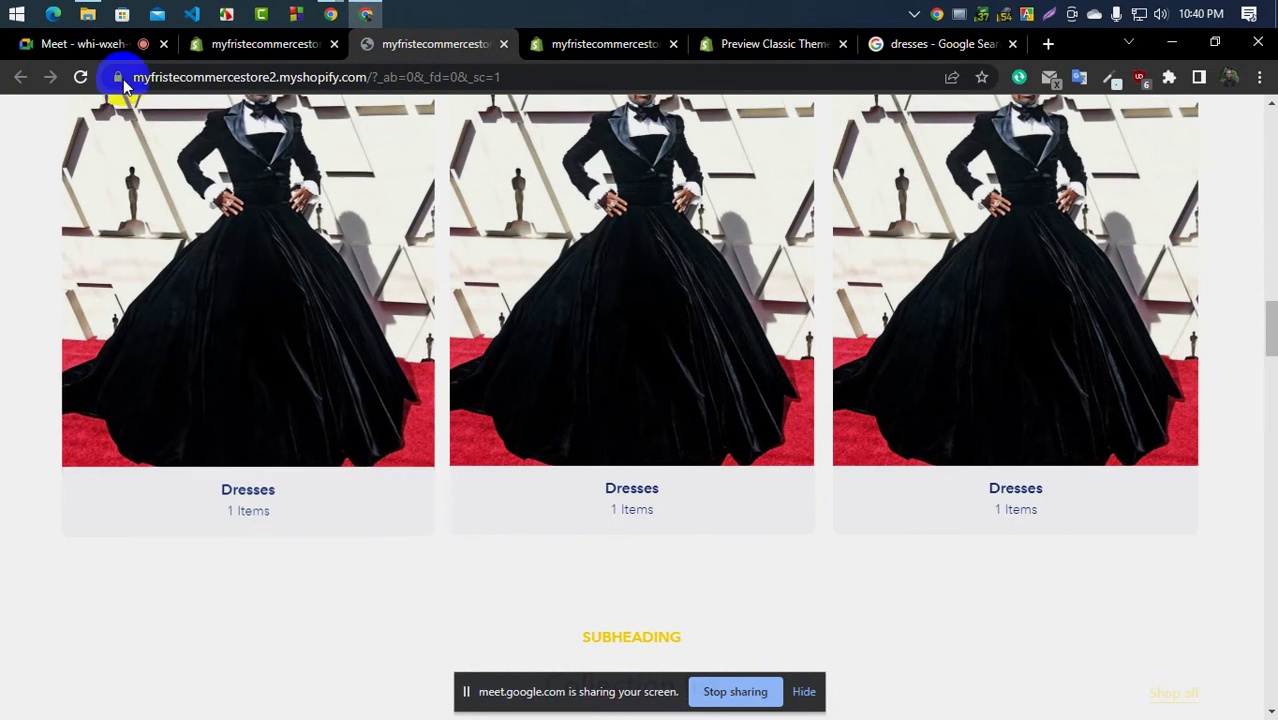
{"action": "left_click", "coordinate": [80, 77]}
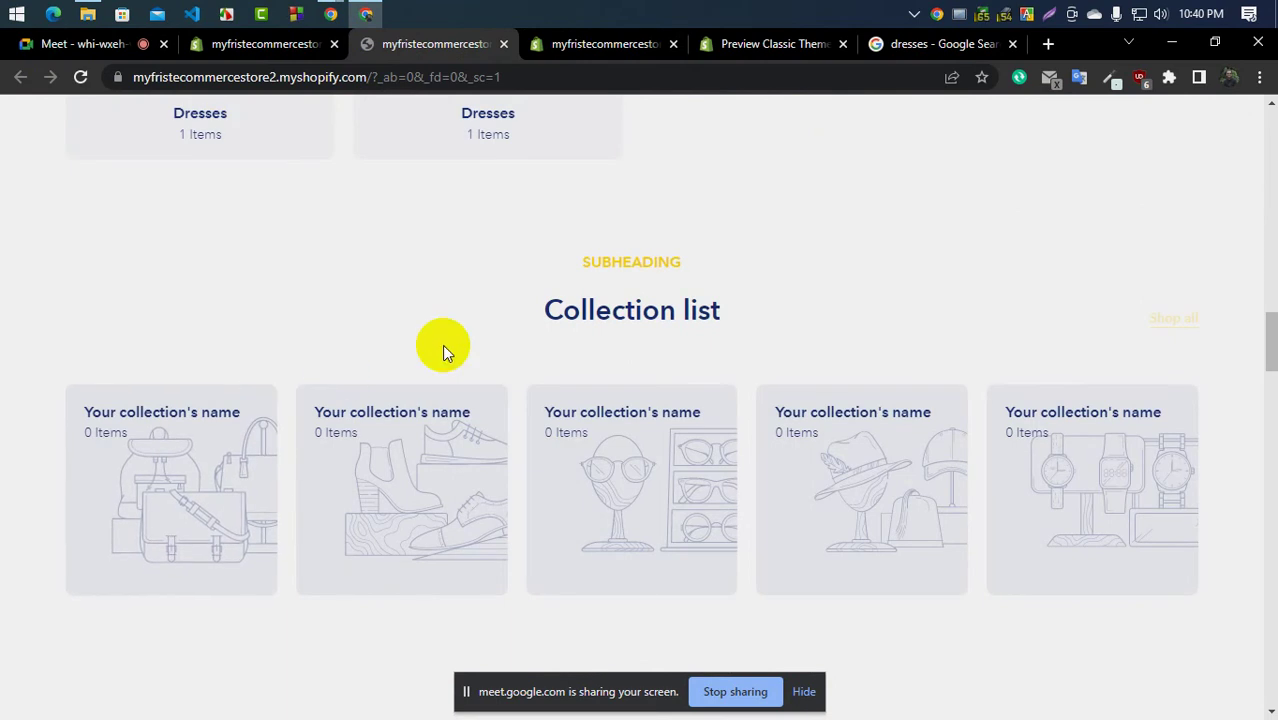
{"action": "scroll", "coordinate": [442, 344], "scroll_direction": "down", "scroll_amount": 4}
{"action": "scroll", "coordinate": [442, 350], "scroll_direction": "up", "scroll_amount": 8}
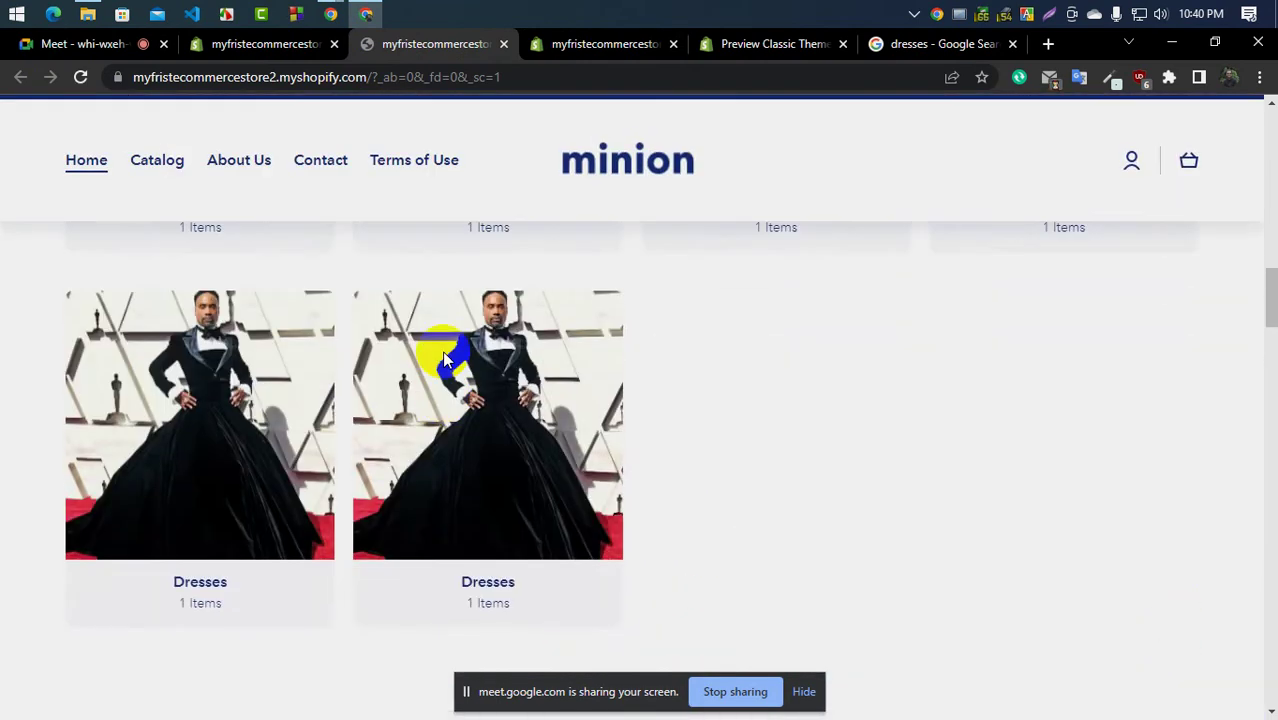
{"action": "scroll", "coordinate": [460, 378], "scroll_direction": "up", "scroll_amount": 3}
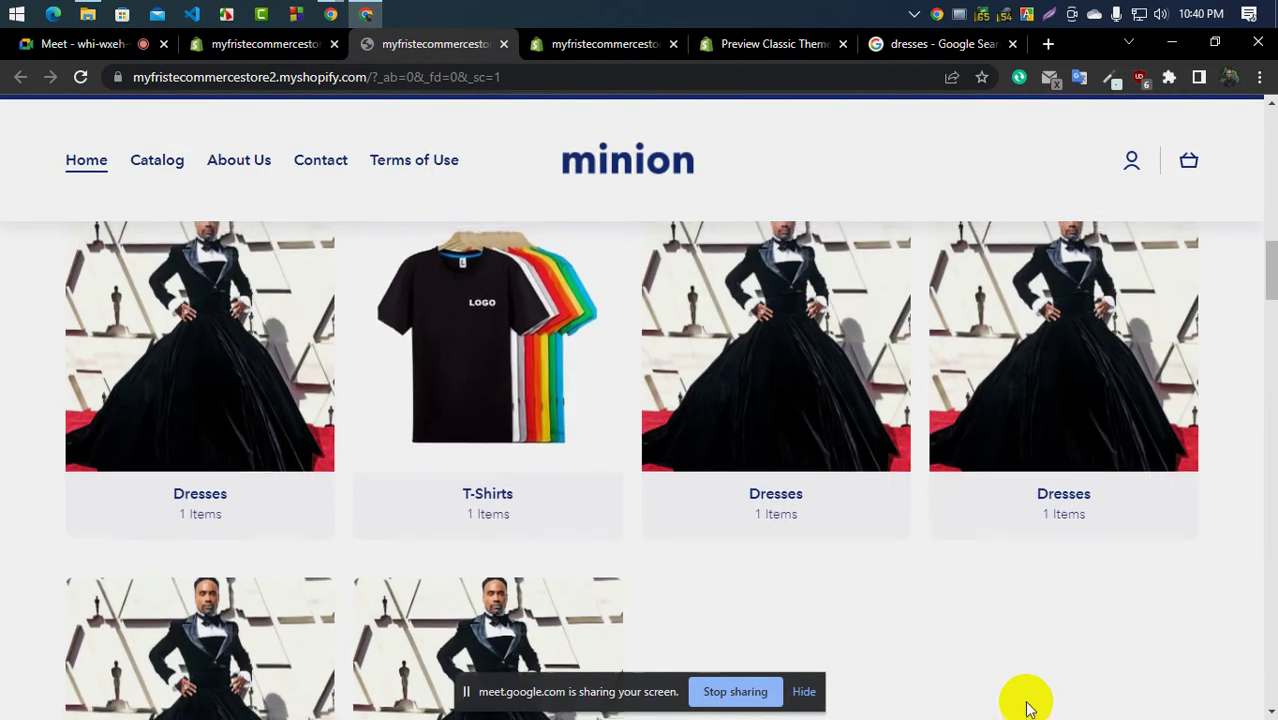
Examine the T-Shirts card and the second row of collections in the store preview
{"action": "scroll", "coordinate": [1025, 707], "scroll_direction": "up", "scroll_amount": 1}
{"action": "left_click", "coordinate": [483, 458]}
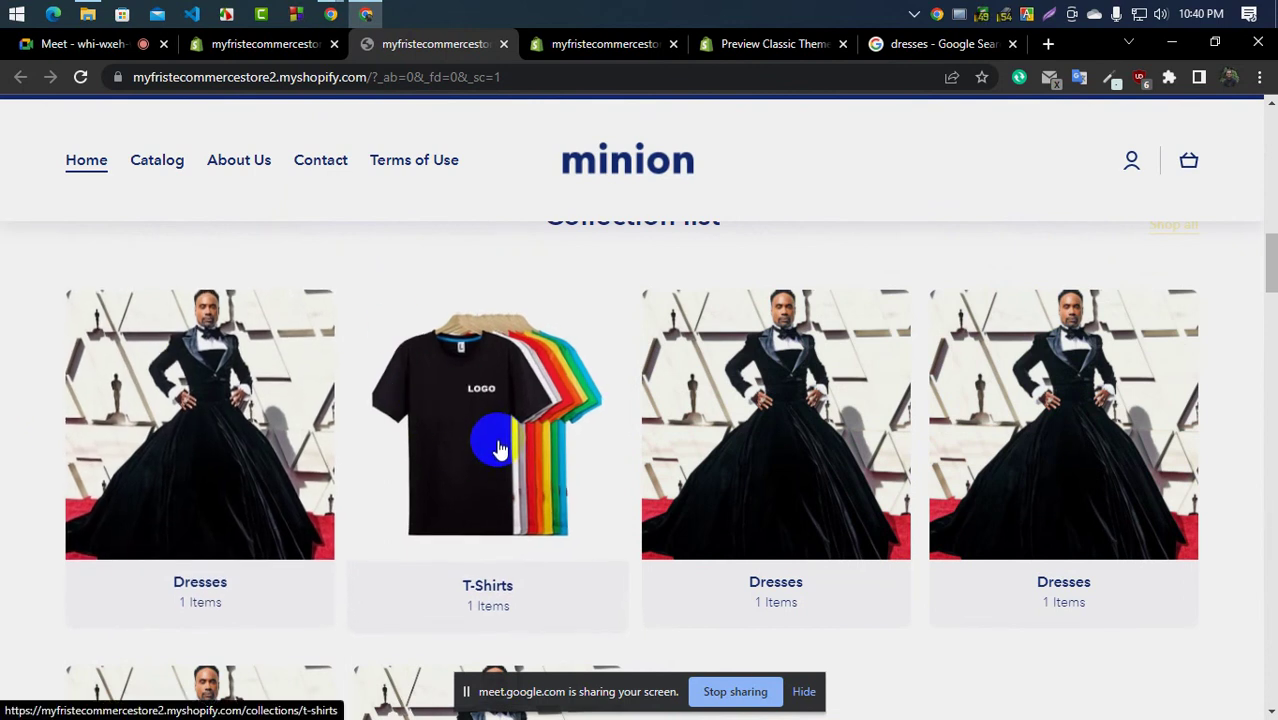
{"action": "scroll", "coordinate": [1218, 548], "scroll_direction": "down", "scroll_amount": 2}
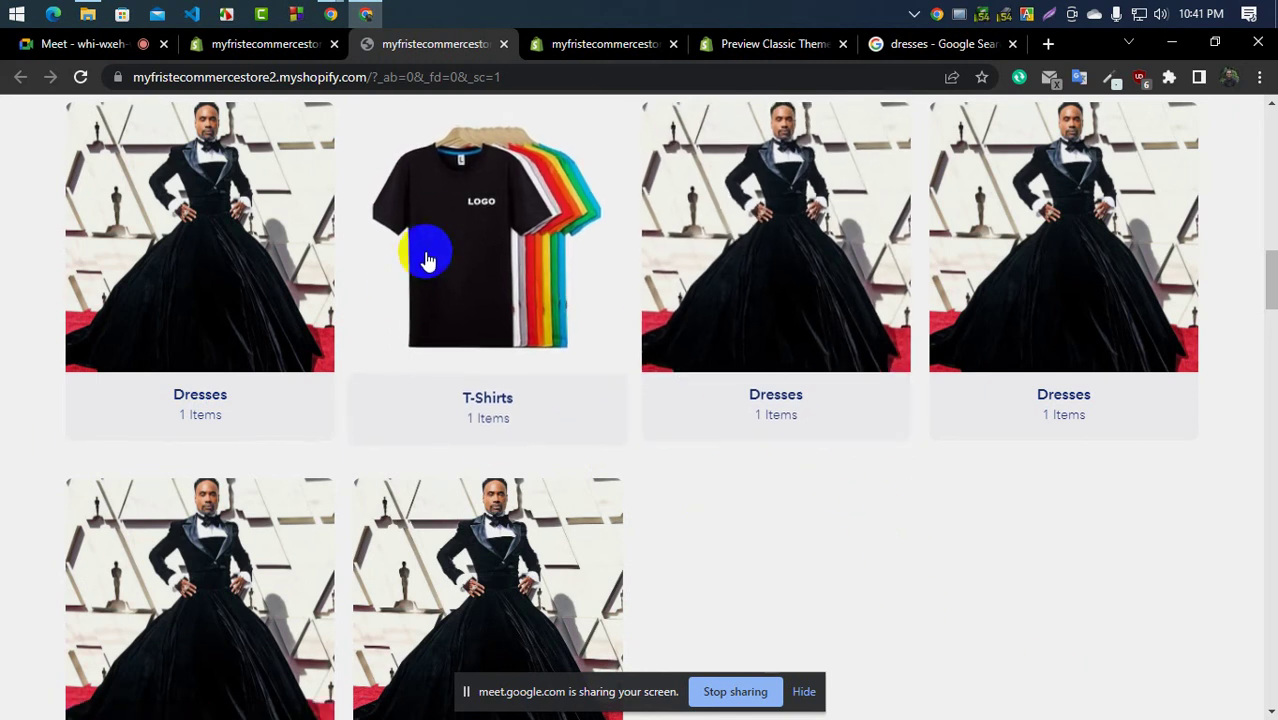
Return to the theme editor and open the settings of the Collection list section containing the T-Shirts collection
{"action": "left_click", "coordinate": [255, 44]}
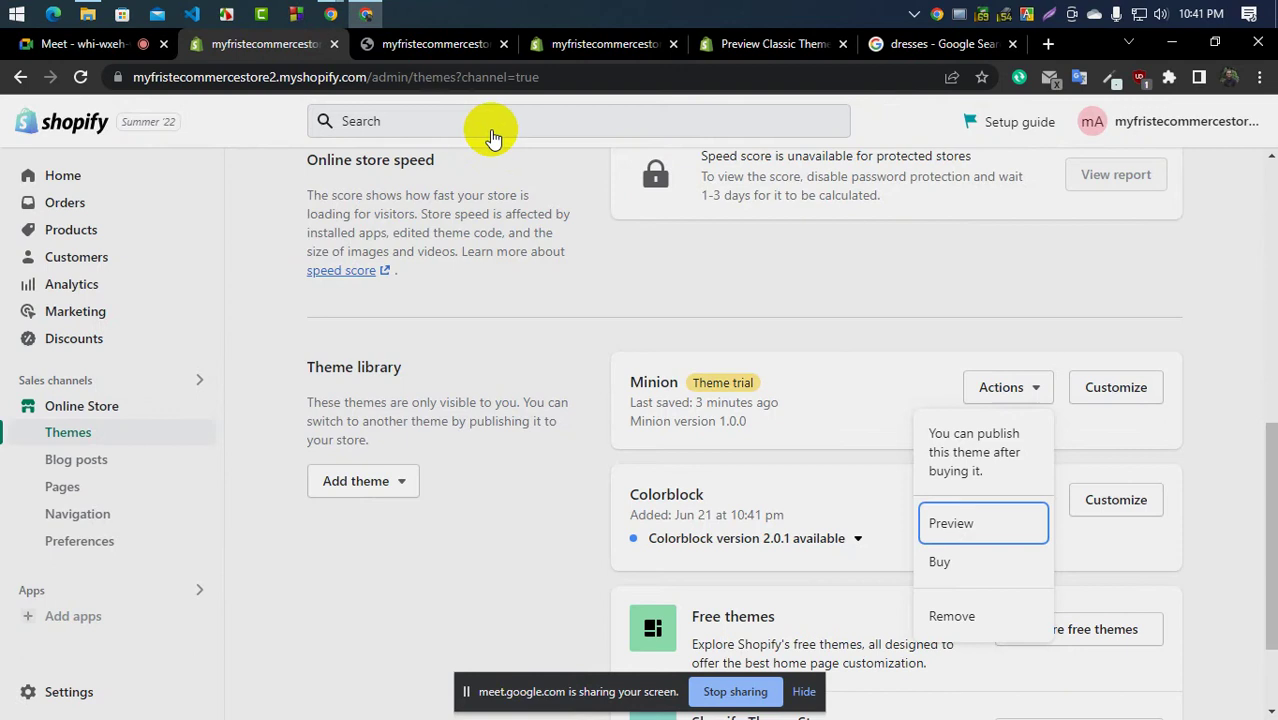
{"action": "left_click", "coordinate": [450, 46]}
{"action": "left_click", "coordinate": [571, 46]}
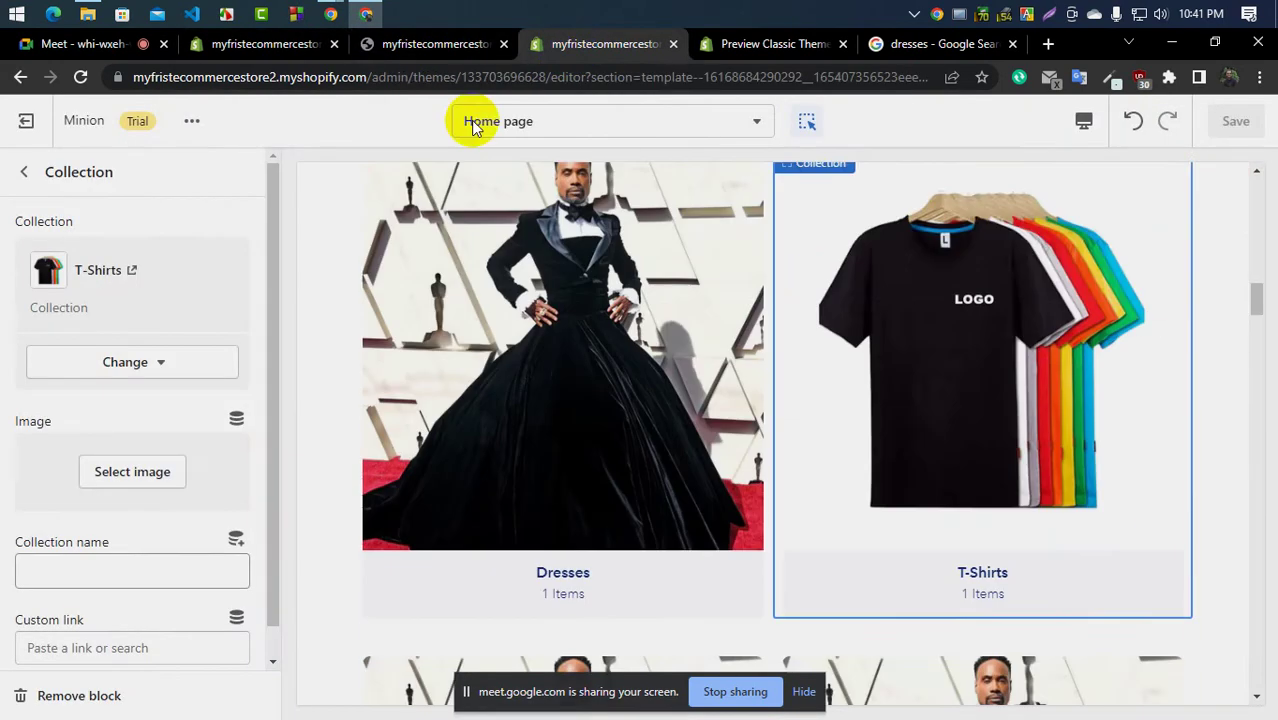
{"action": "left_click", "coordinate": [25, 172]}
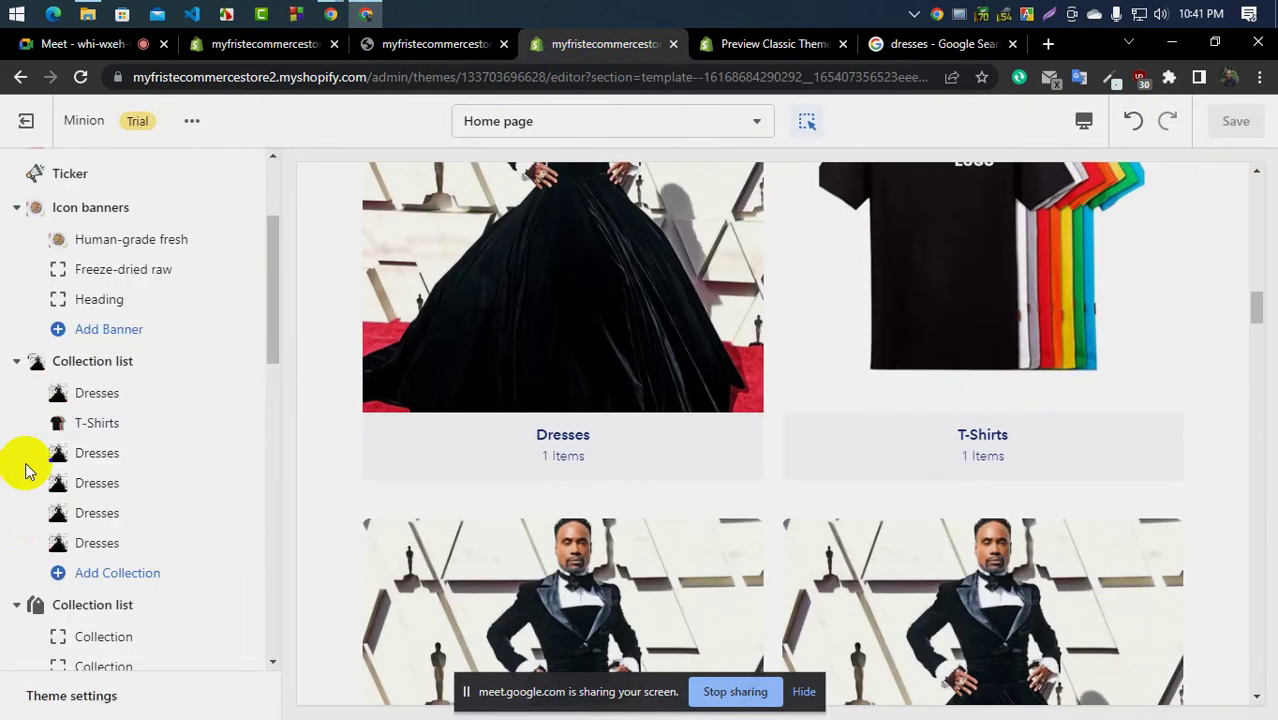
{"action": "left_click", "coordinate": [87, 359]}
{"action": "scroll", "coordinate": [85, 379], "scroll_direction": "down", "scroll_amount": 5}
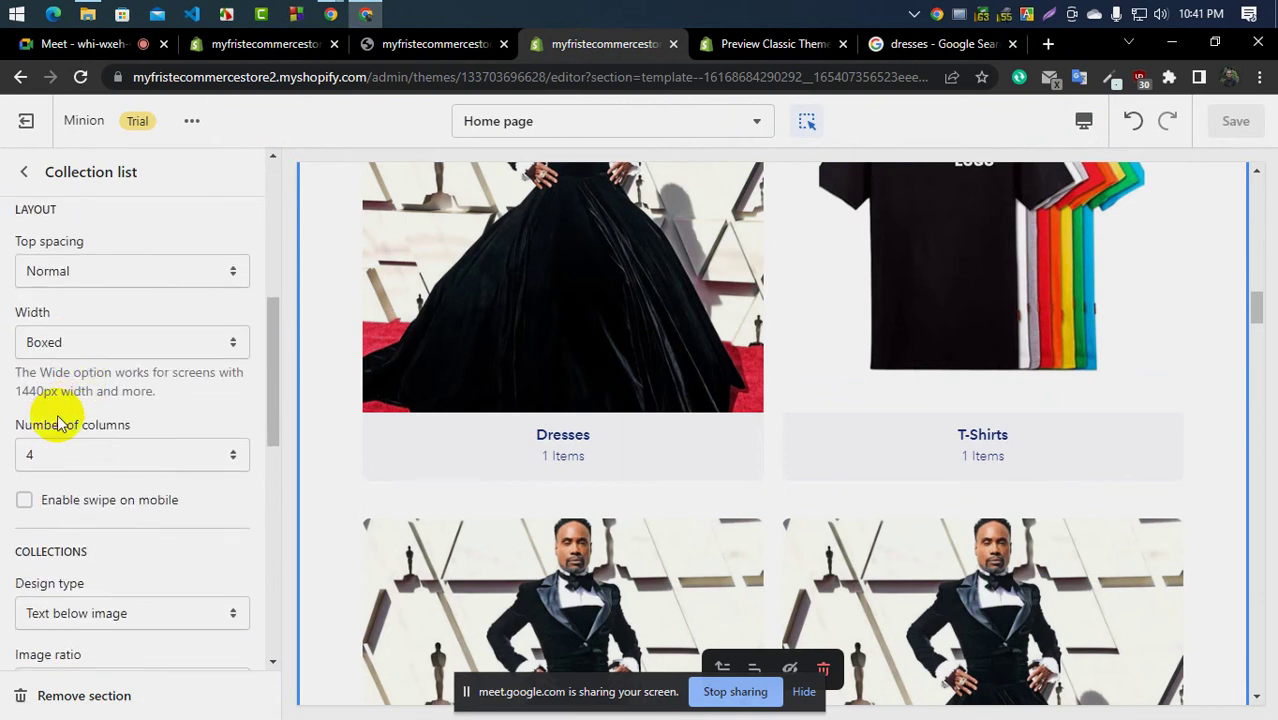
{"action": "scroll", "coordinate": [57, 424], "scroll_direction": "down", "scroll_amount": 5}
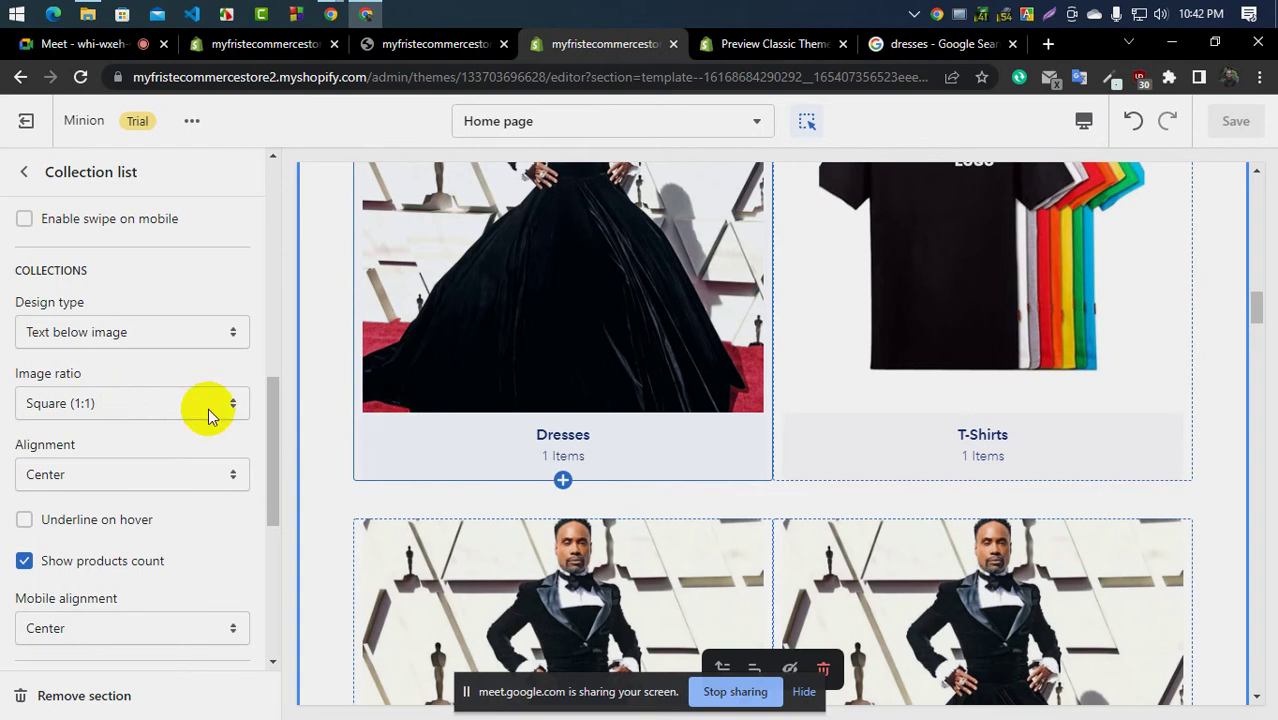
Review the Collection list section's image ratio options and its alignment, products count and color settings
{"action": "left_click", "coordinate": [162, 405]}
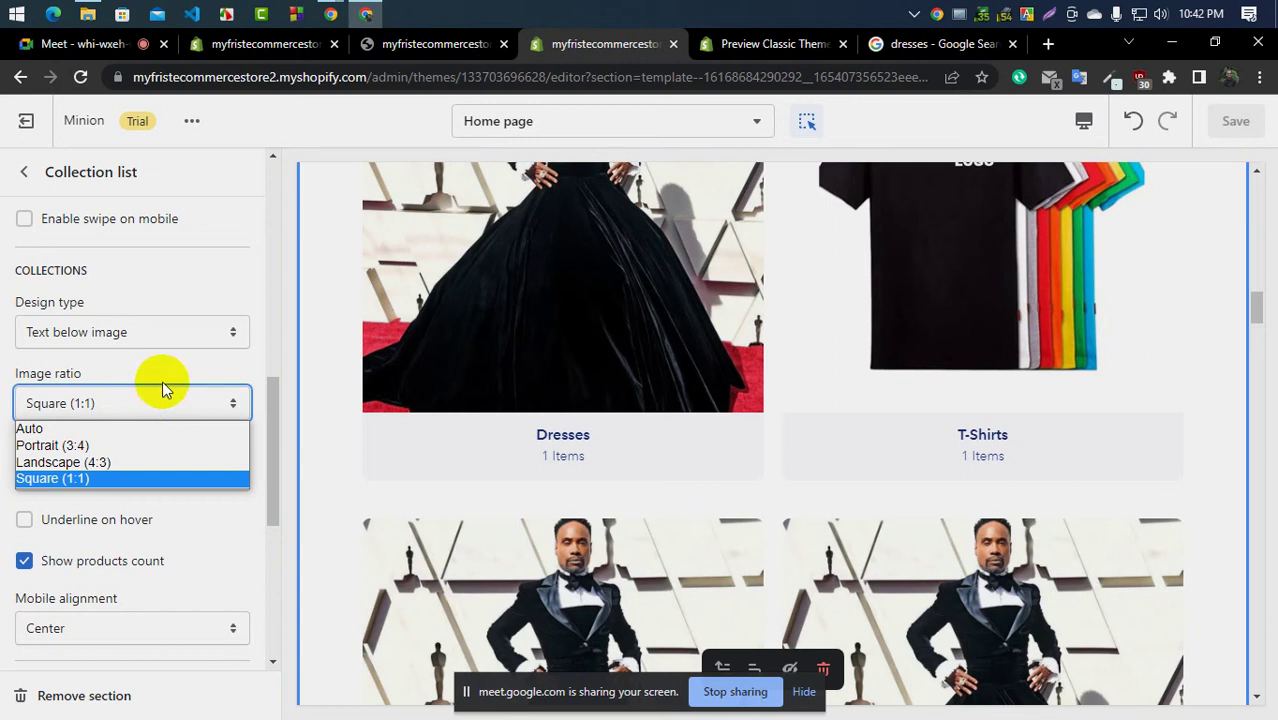
{"action": "left_click", "coordinate": [257, 356]}
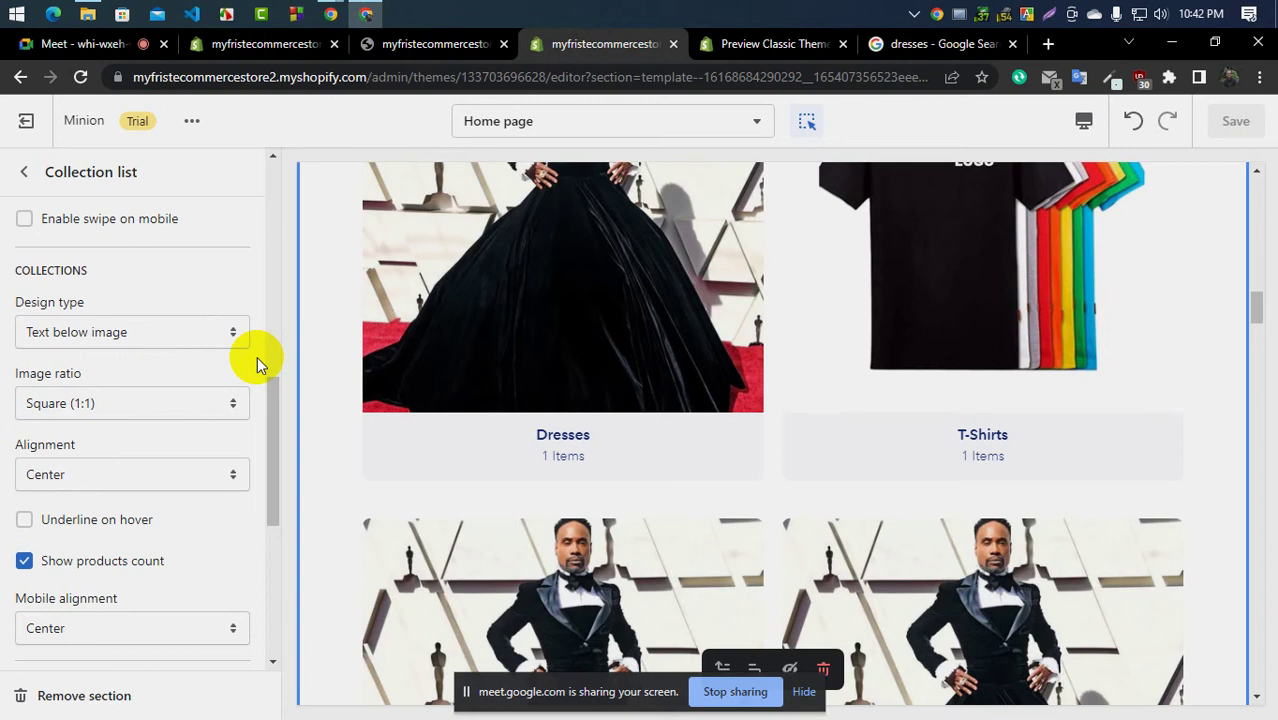
{"action": "scroll", "coordinate": [240, 364], "scroll_direction": "down", "scroll_amount": 2}
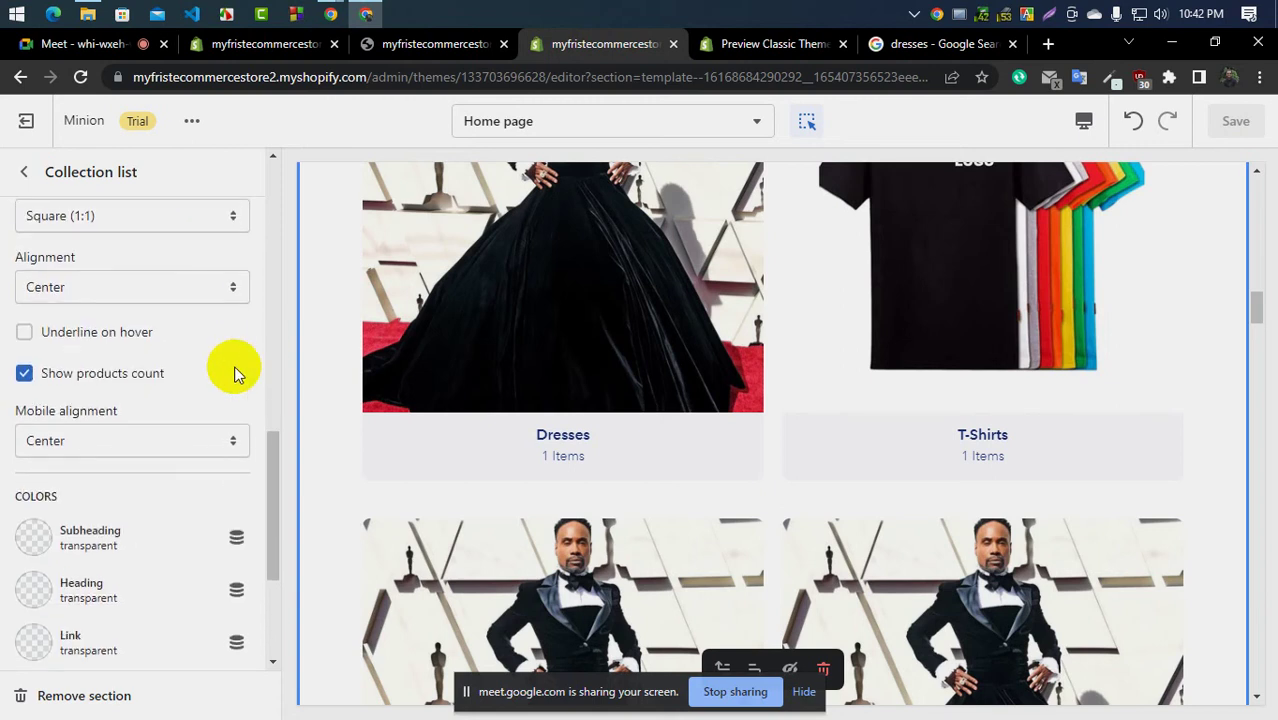
{"action": "scroll", "coordinate": [148, 357], "scroll_direction": "up", "scroll_amount": 2}
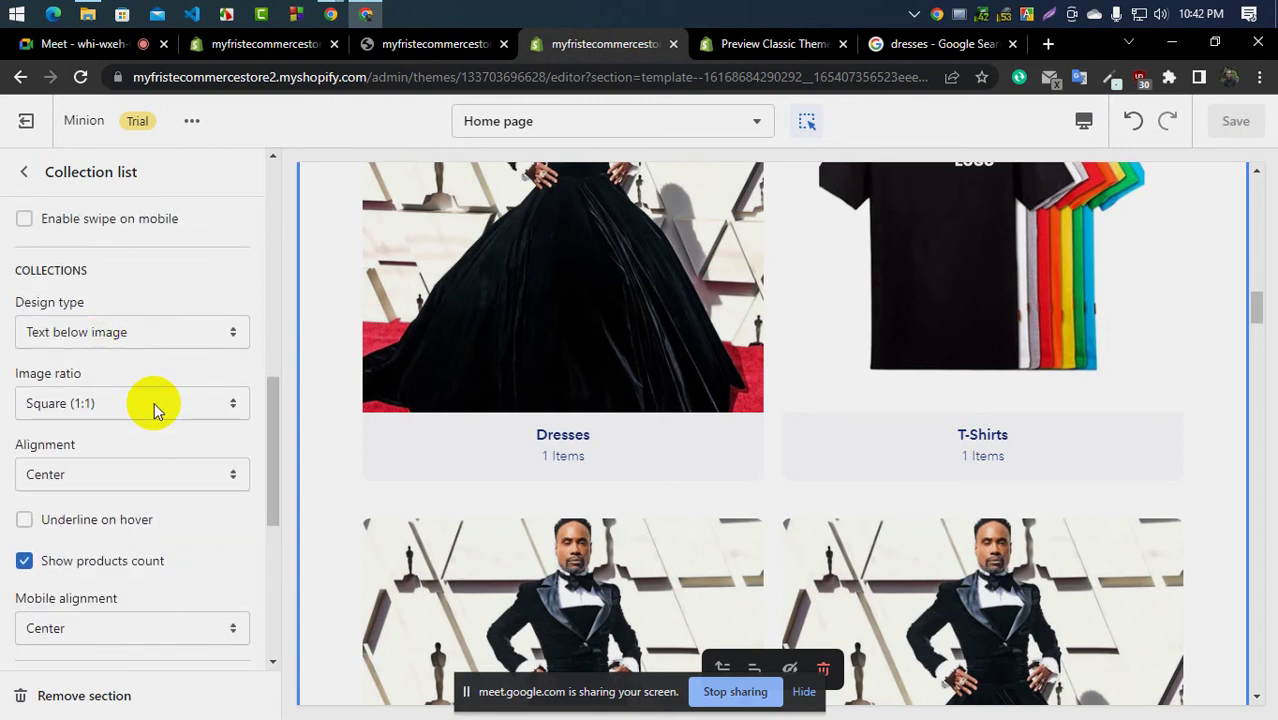
{"action": "scroll", "coordinate": [154, 402], "scroll_direction": "down", "scroll_amount": 1}
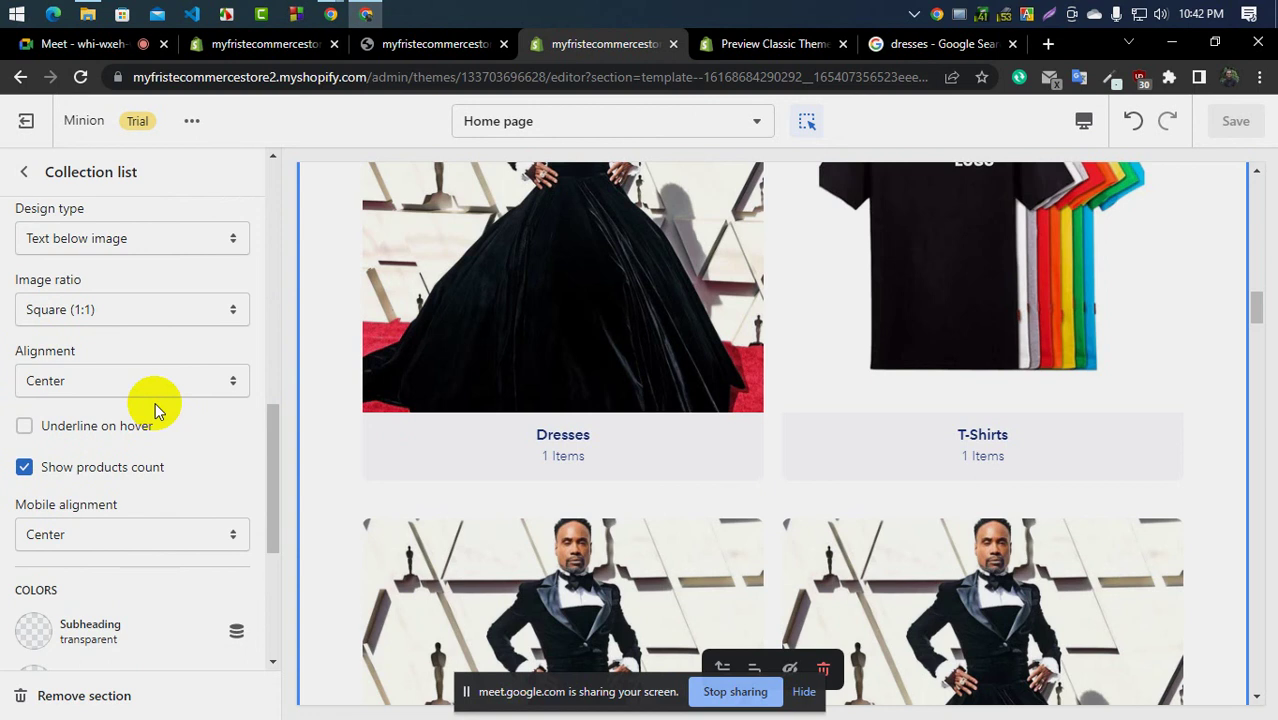
{"action": "scroll", "coordinate": [146, 418], "scroll_direction": "down", "scroll_amount": 2}
{"action": "scroll", "coordinate": [146, 418], "scroll_direction": "down", "scroll_amount": 2}
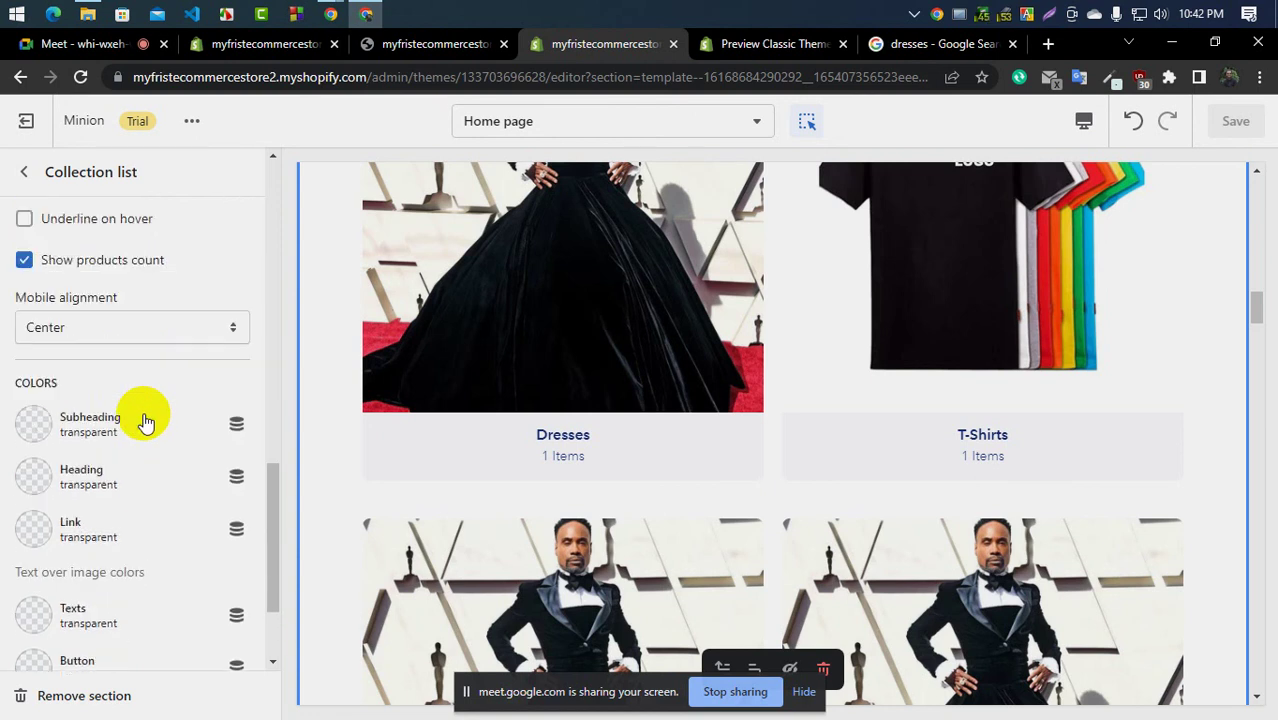
{"action": "scroll", "coordinate": [736, 522], "scroll_direction": "down", "scroll_amount": 4}
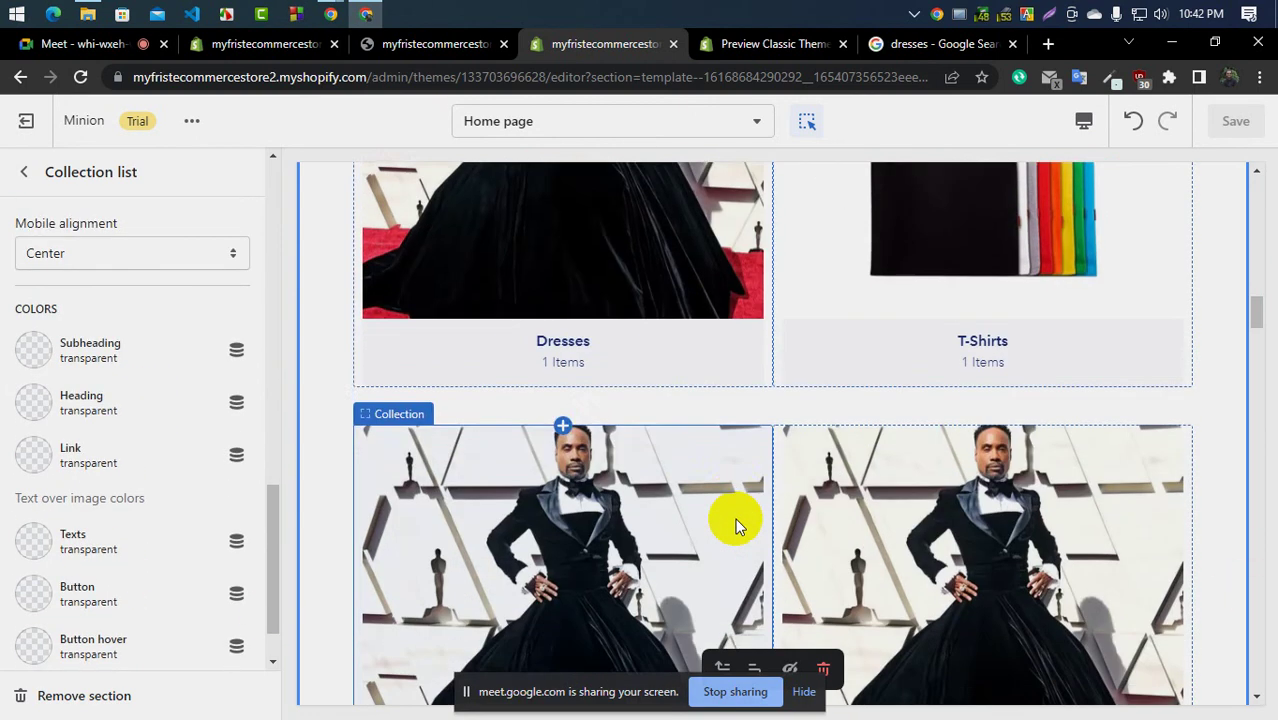
Set the Collection list section's subheading color to #DC2C2C and its heading color to #E63434
{"action": "scroll", "coordinate": [757, 537], "scroll_direction": "up", "scroll_amount": 8}
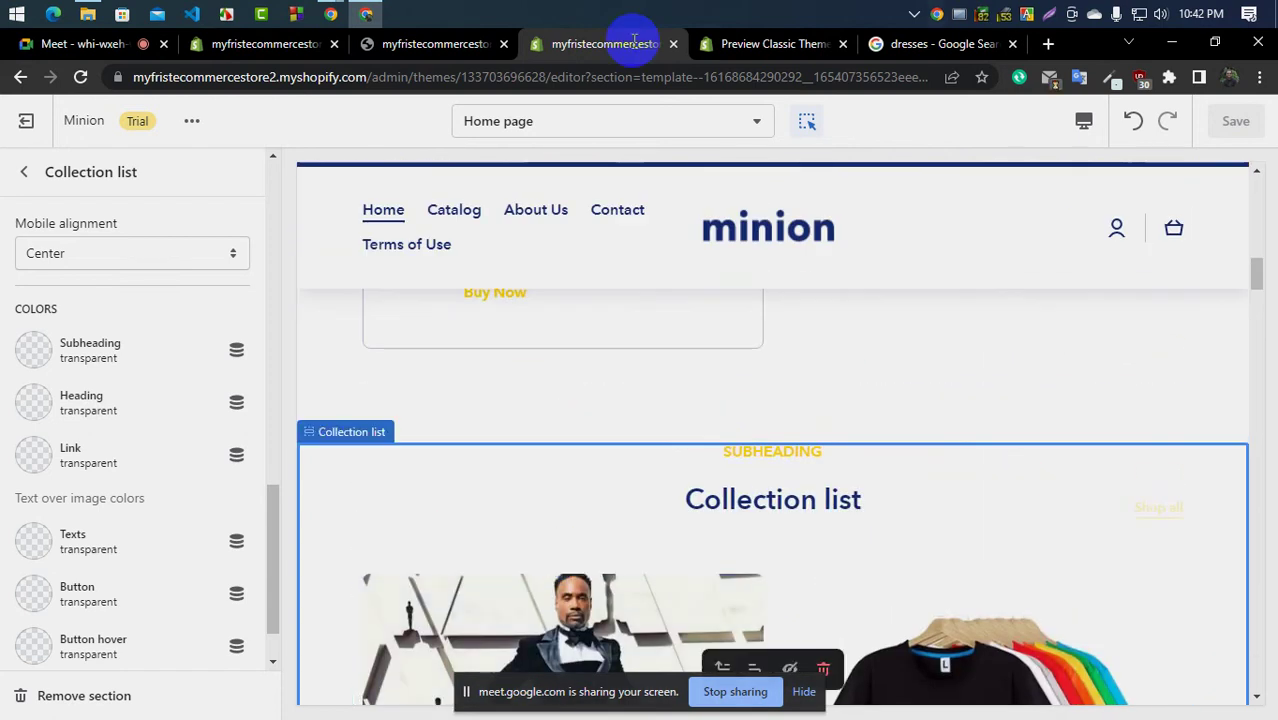
{"action": "scroll", "coordinate": [702, 455], "scroll_direction": "up", "scroll_amount": 2}
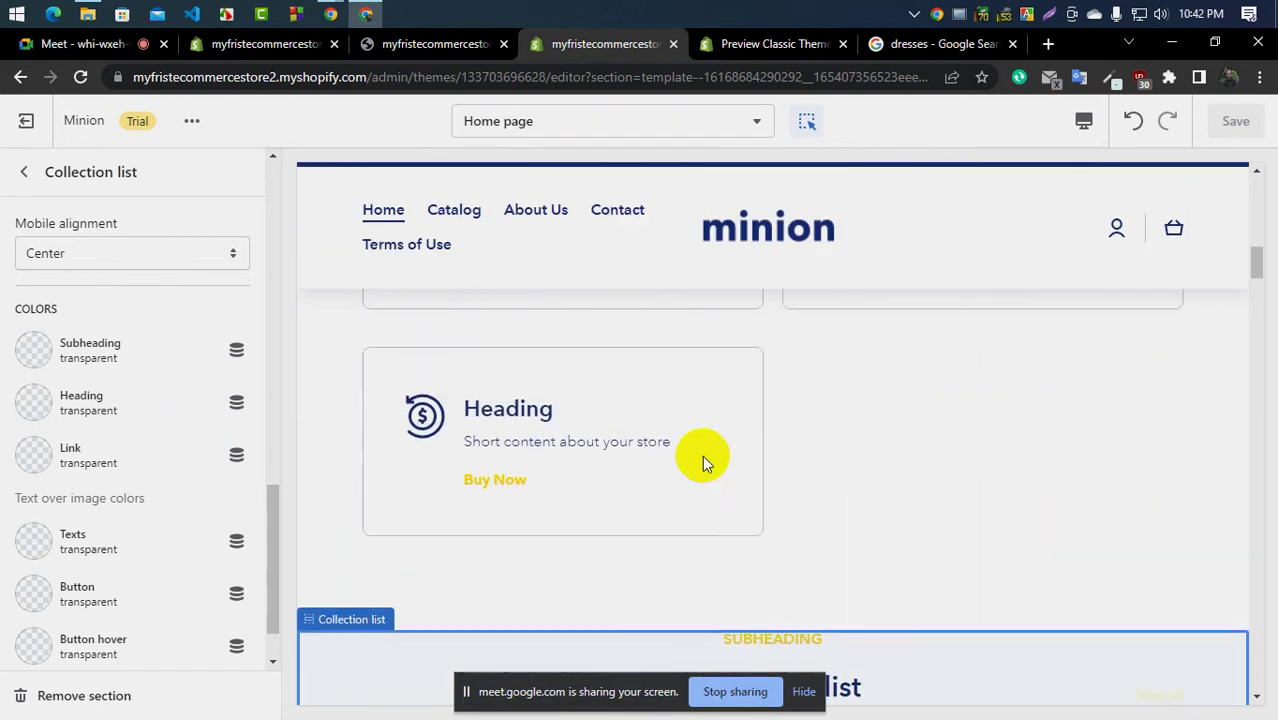
{"action": "scroll", "coordinate": [702, 455], "scroll_direction": "down", "scroll_amount": 2}
{"action": "left_click", "coordinate": [35, 352]}
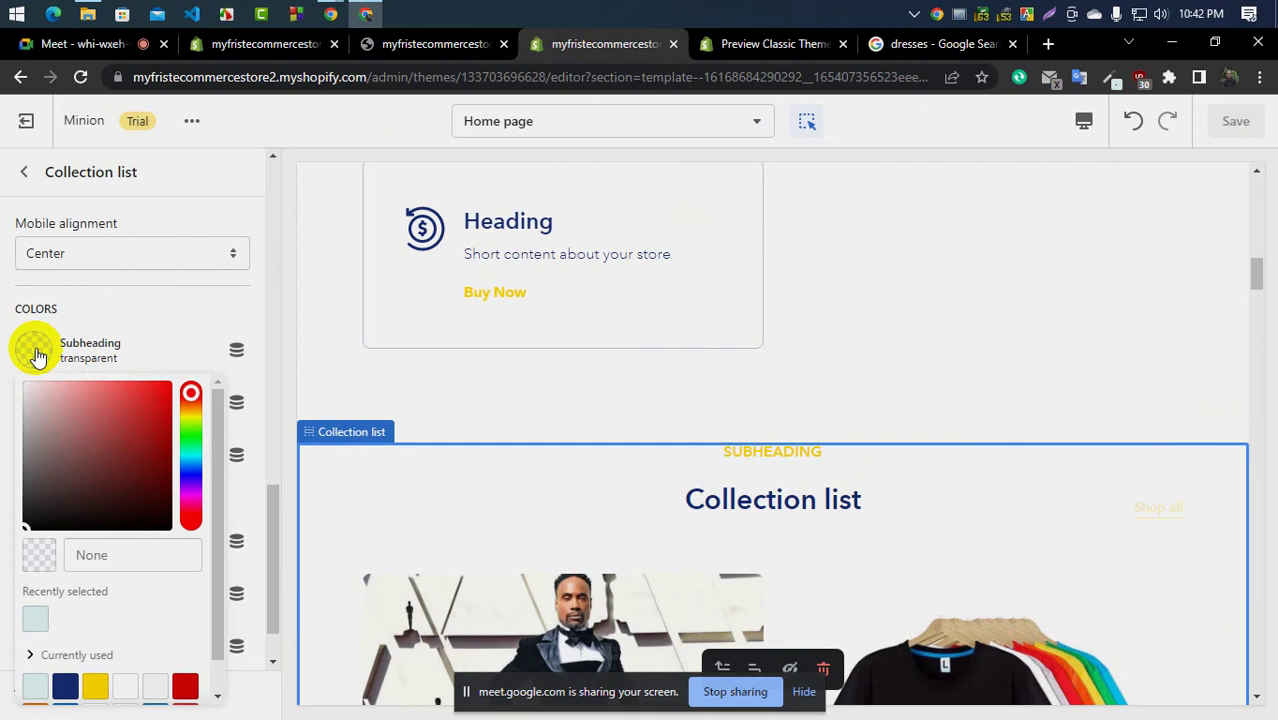
{"action": "left_click", "coordinate": [143, 405]}
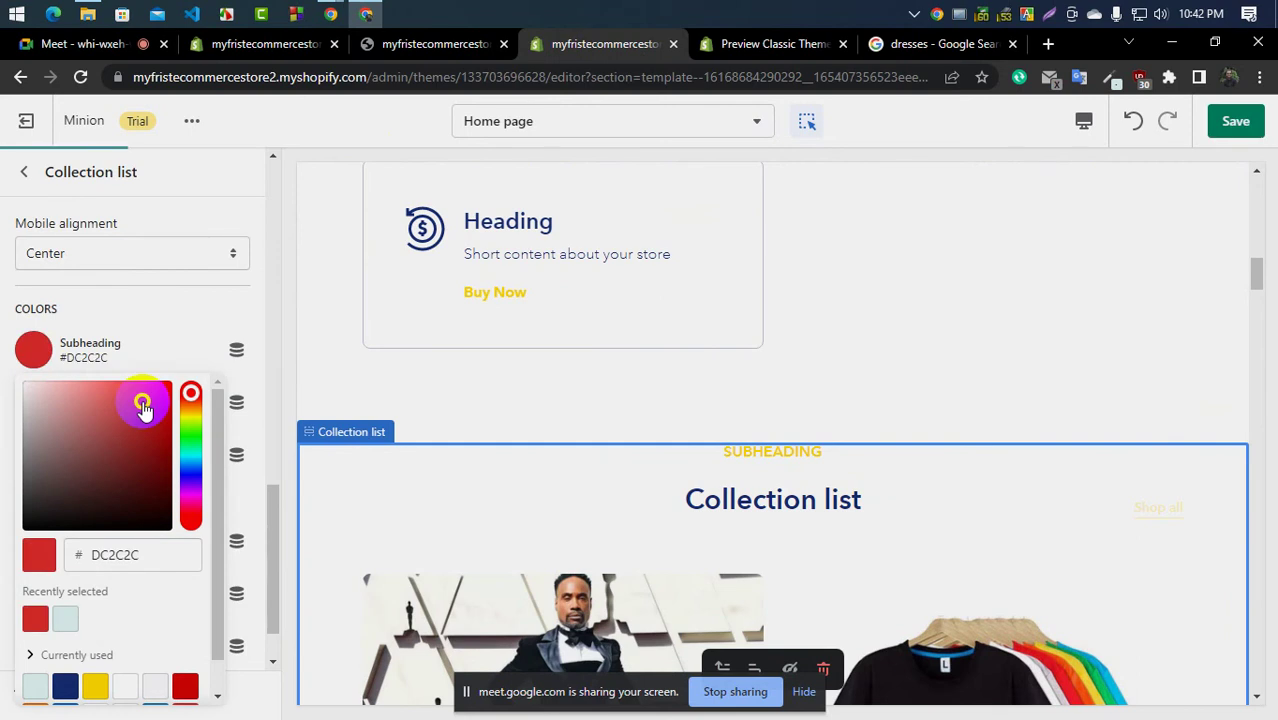
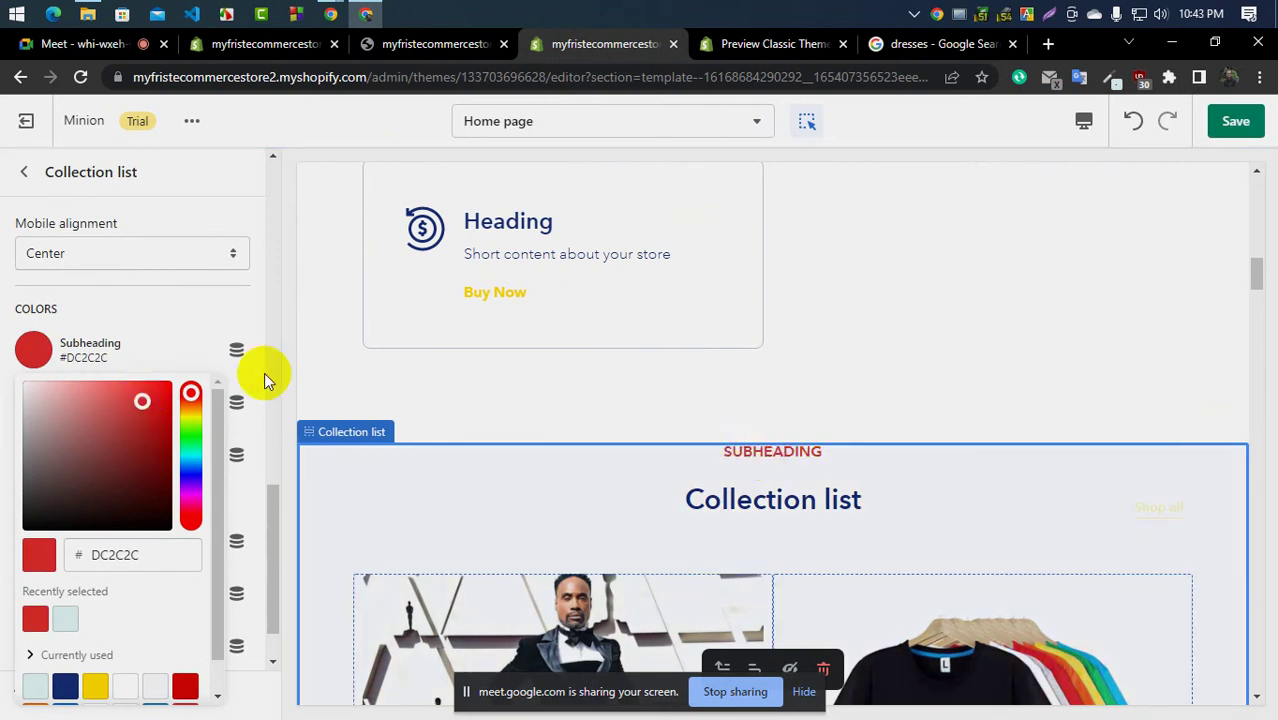
{"action": "left_click", "coordinate": [162, 319]}
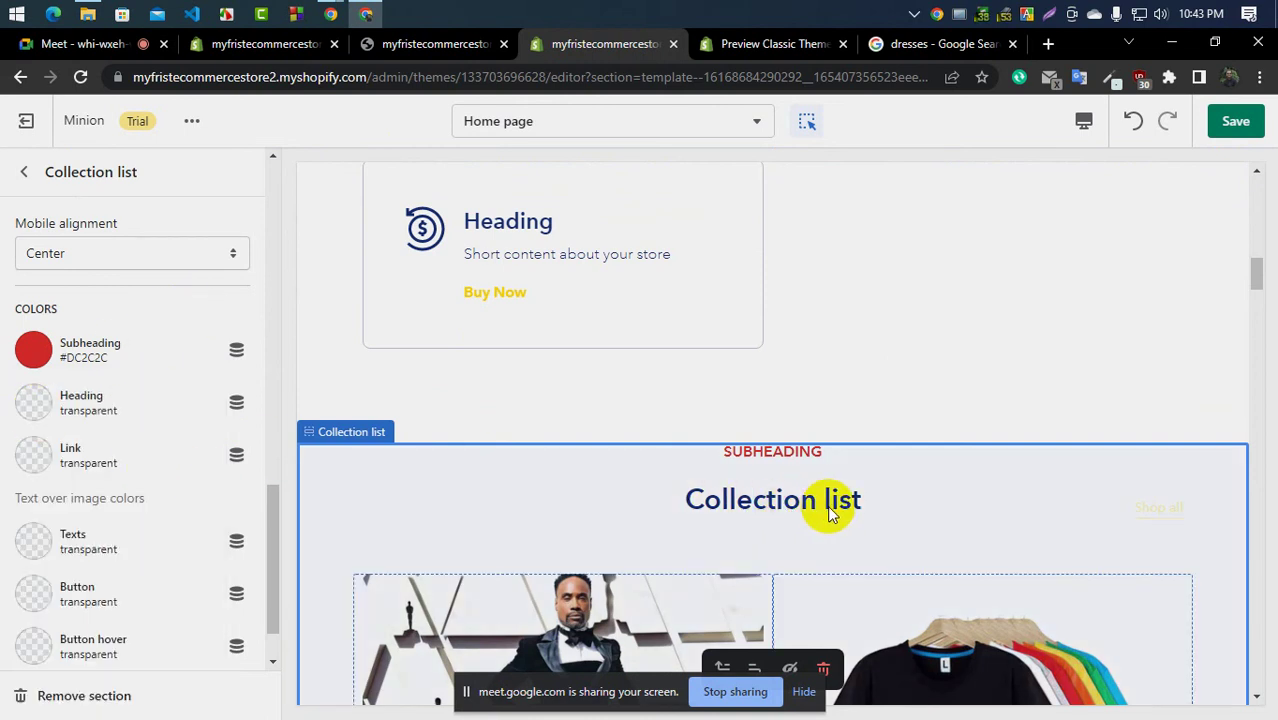
{"action": "left_click", "coordinate": [32, 402]}
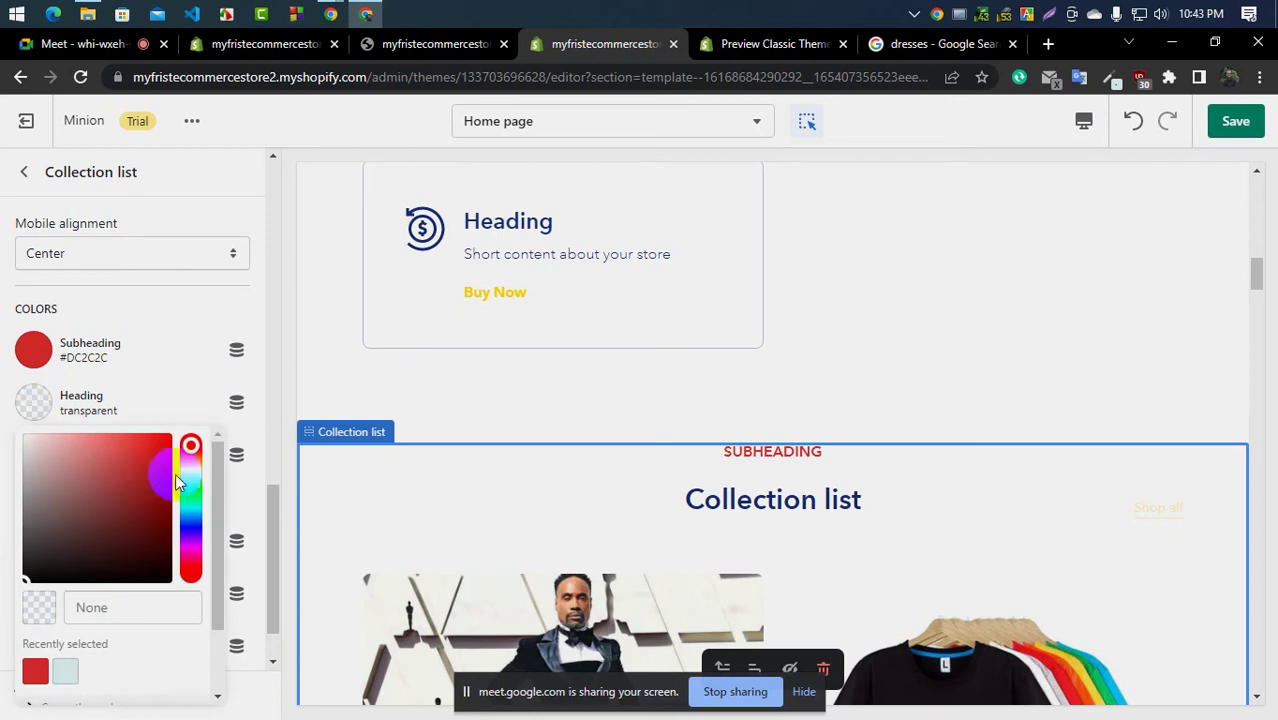
{"action": "left_click", "coordinate": [139, 450]}
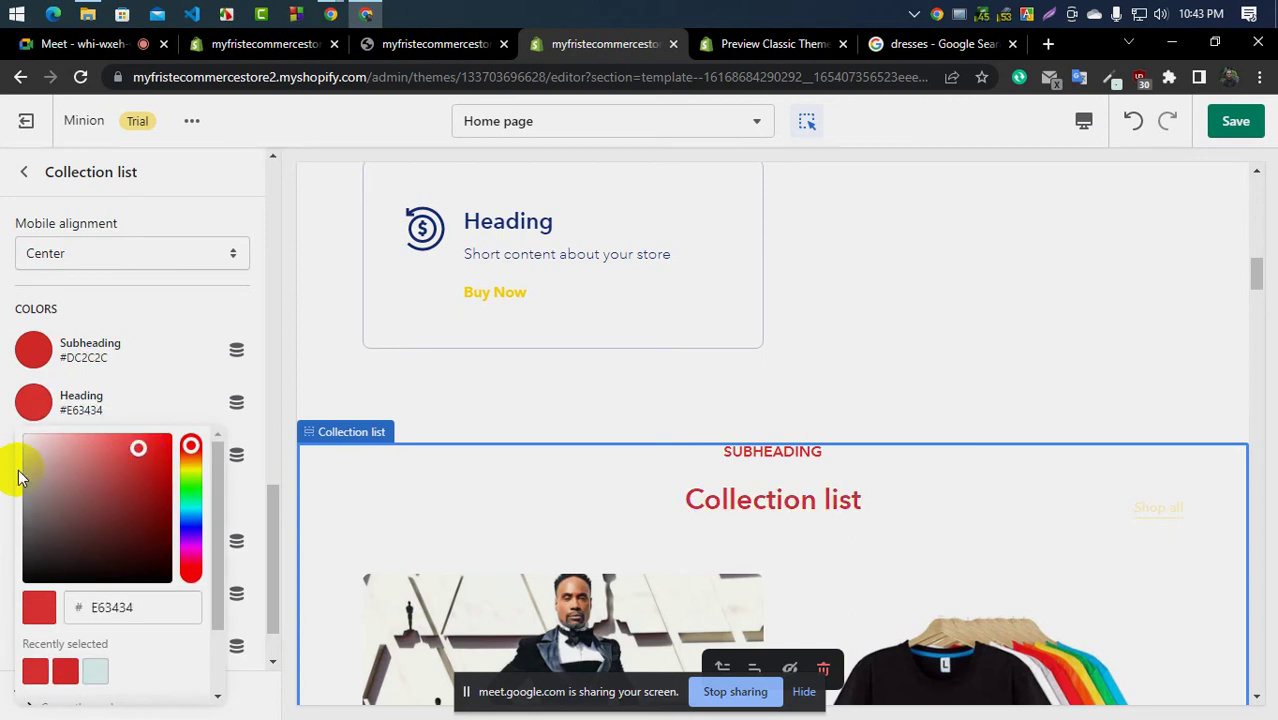
Sample the navy #142C73 from the announcement bar with the color picker extension and apply it to the Collection list's subheading
{"action": "scroll", "coordinate": [711, 374], "scroll_direction": "up", "scroll_amount": 15}
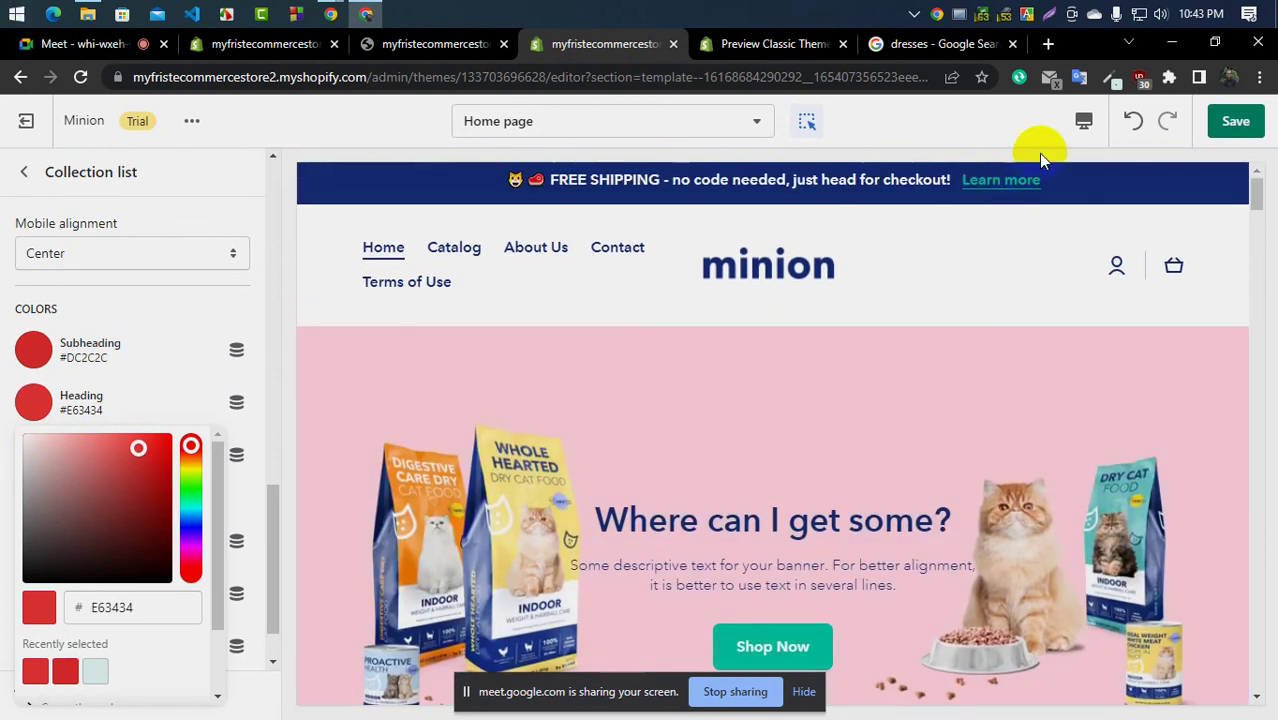
{"action": "left_click", "coordinate": [1108, 82]}
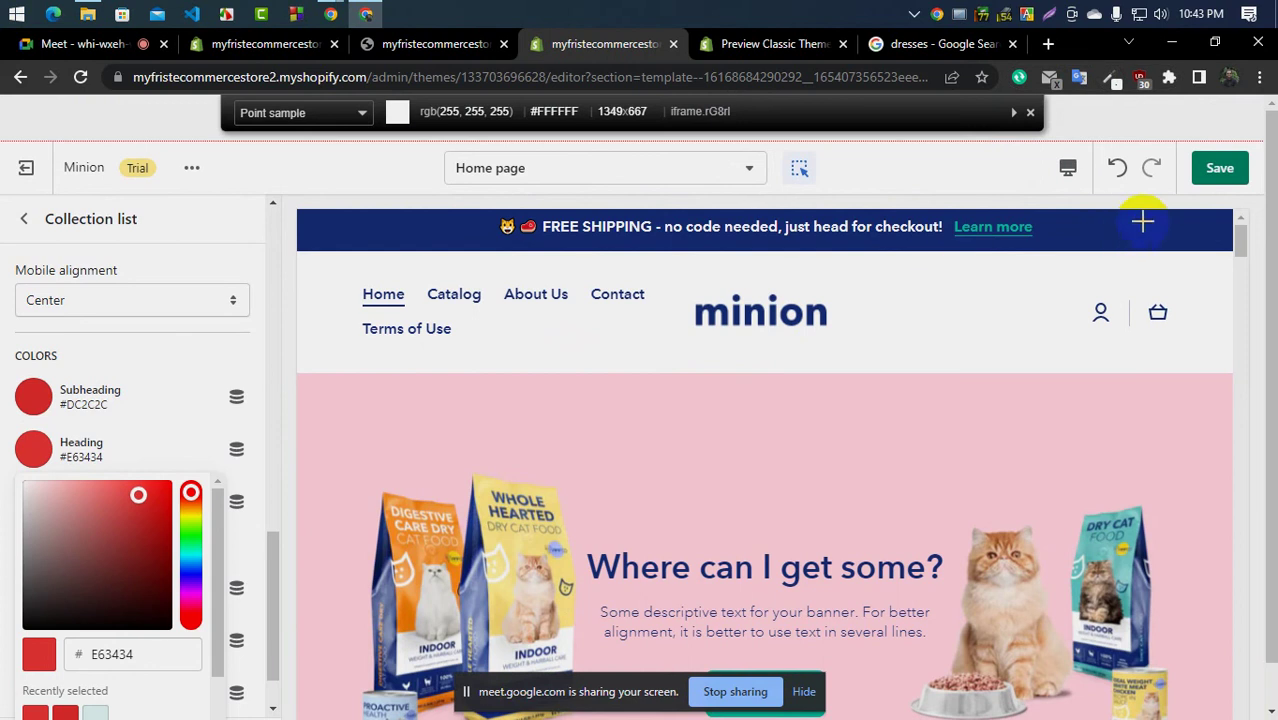
{"action": "left_click", "coordinate": [1130, 227]}
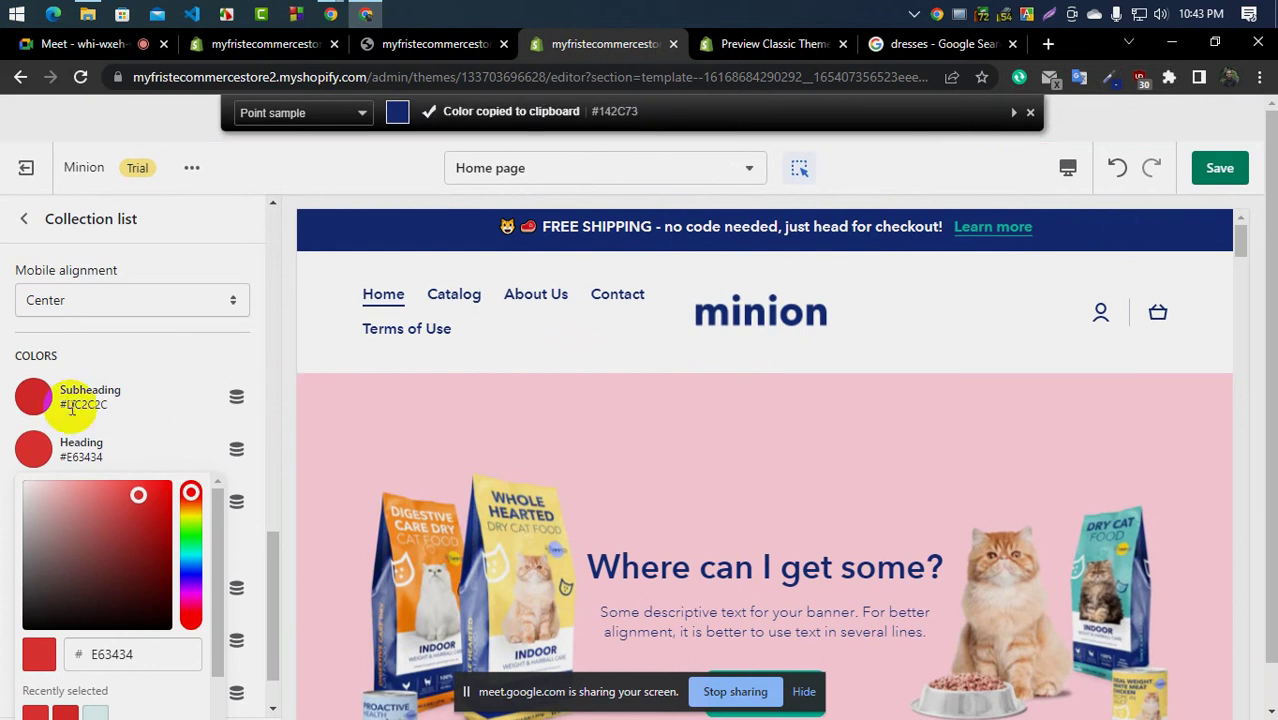
{"action": "left_click", "coordinate": [30, 393]}
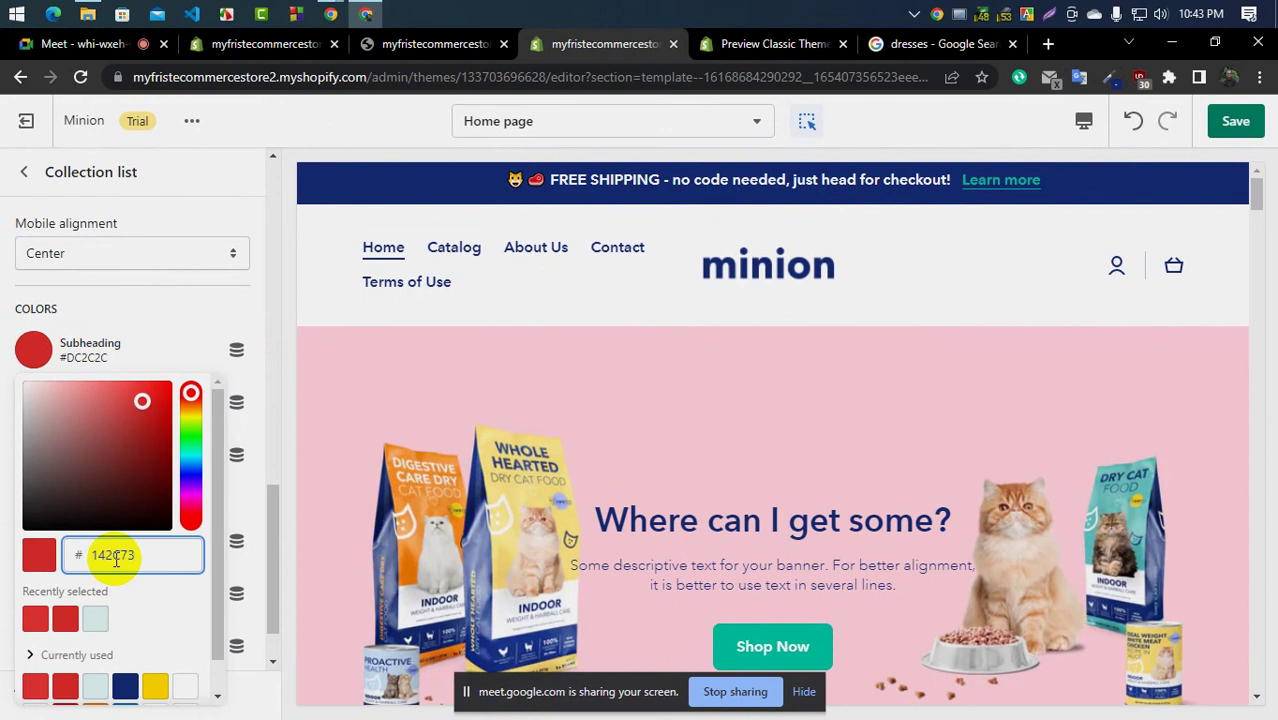
{"action": "left_click", "coordinate": [152, 316]}
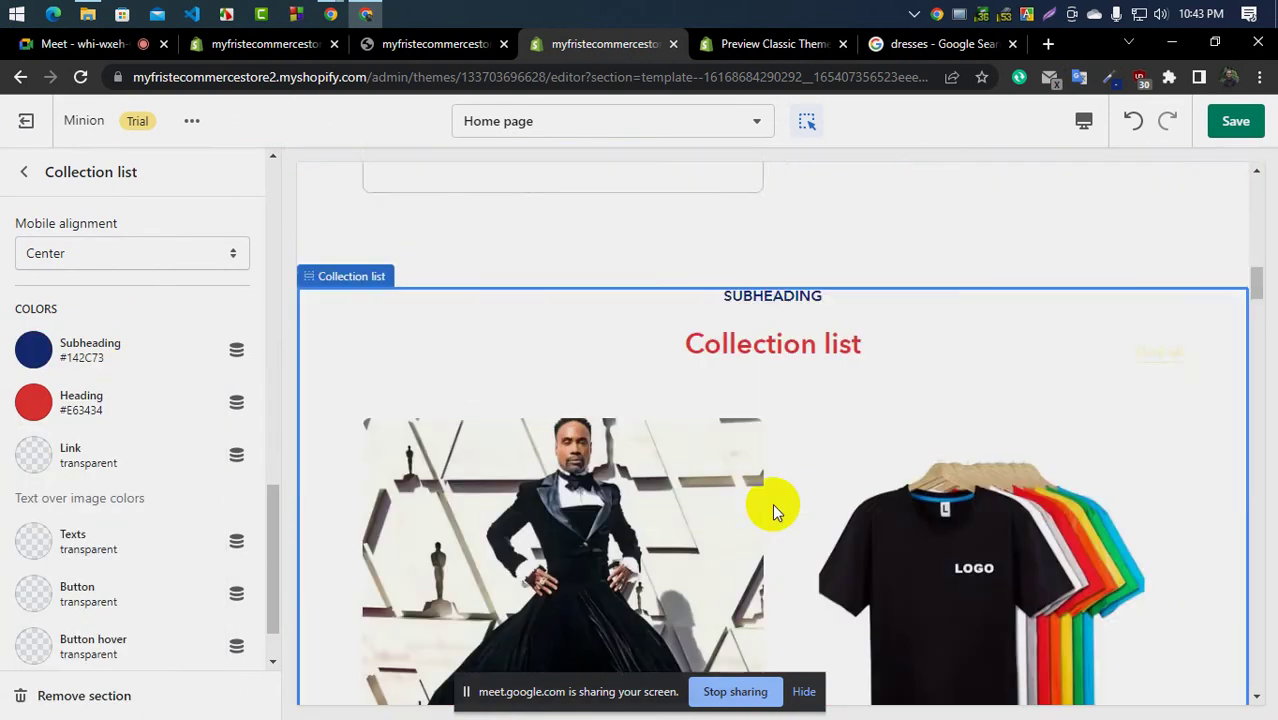
Set the Collection list section's heading color to the recently used navy #142C73
{"action": "left_click", "coordinate": [34, 402]}
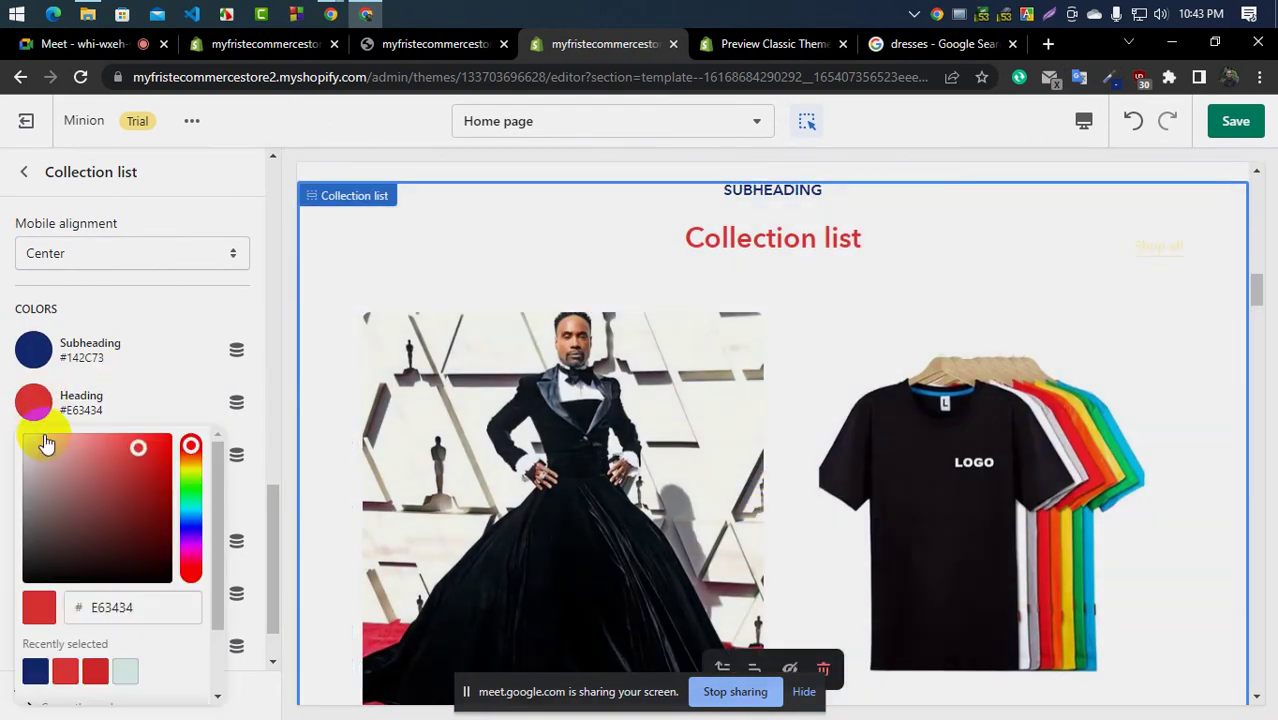
{"action": "left_click", "coordinate": [35, 674]}
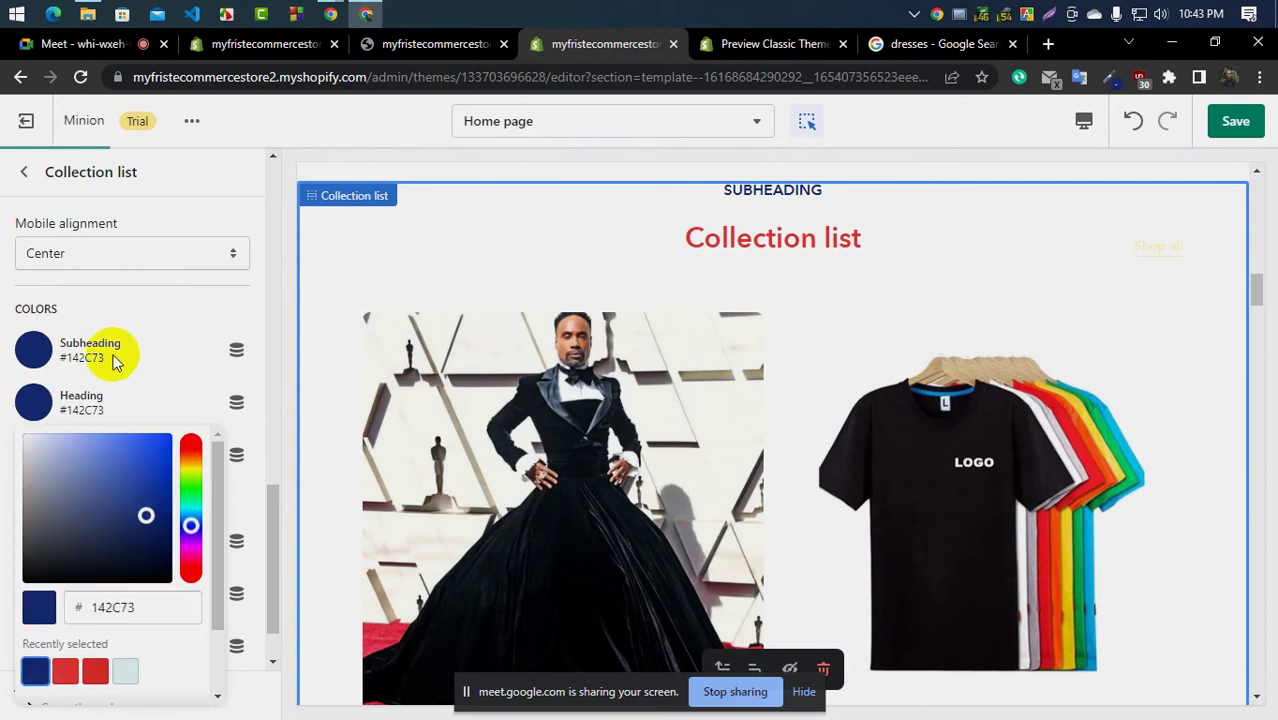
{"action": "left_click", "coordinate": [156, 309]}
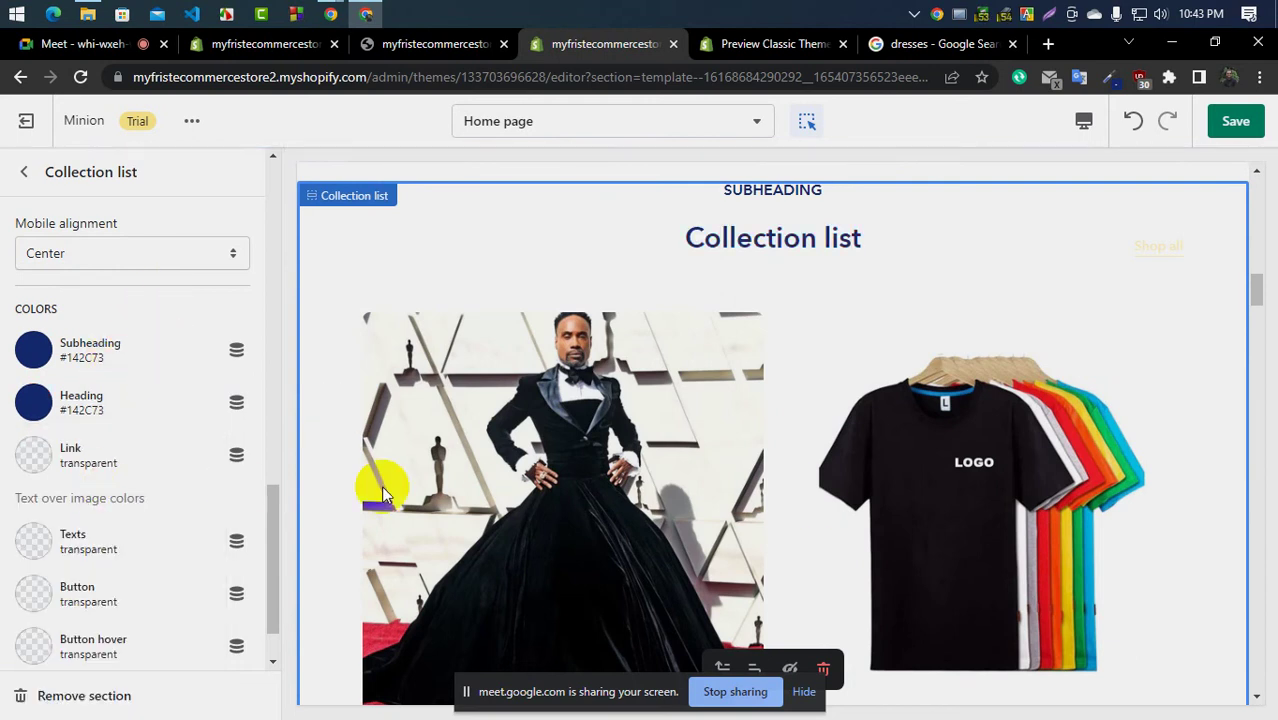
Examine the collection cards in the editor's preview and the section's text-over-image color settings
{"action": "scroll", "coordinate": [381, 485], "scroll_direction": "down", "scroll_amount": 5}
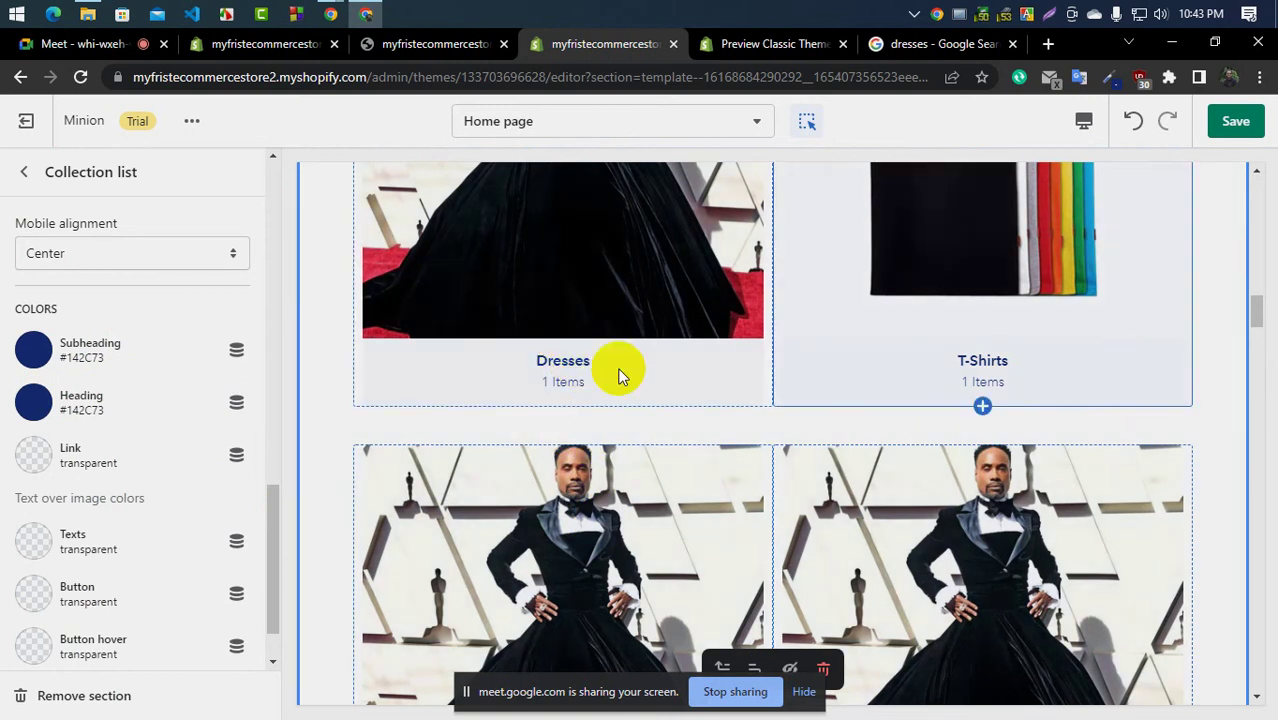
{"action": "left_click", "coordinate": [613, 321]}
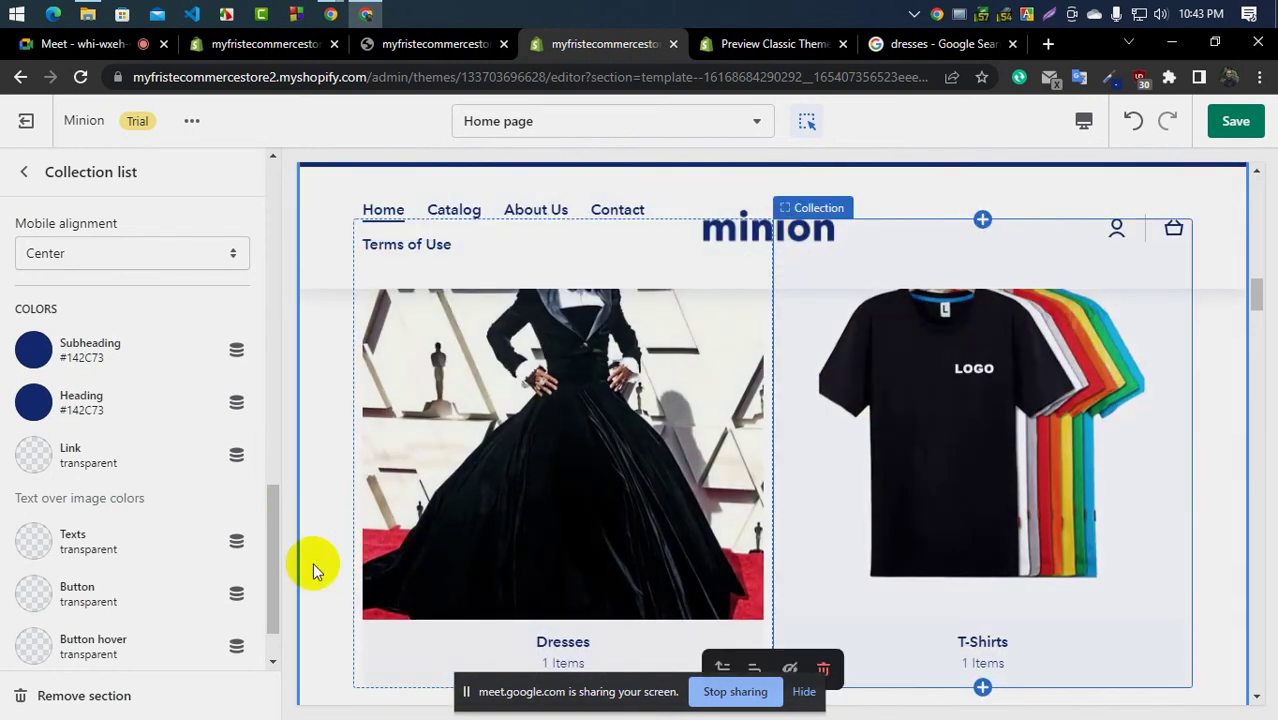
{"action": "scroll", "coordinate": [550, 551], "scroll_direction": "down", "scroll_amount": 4}
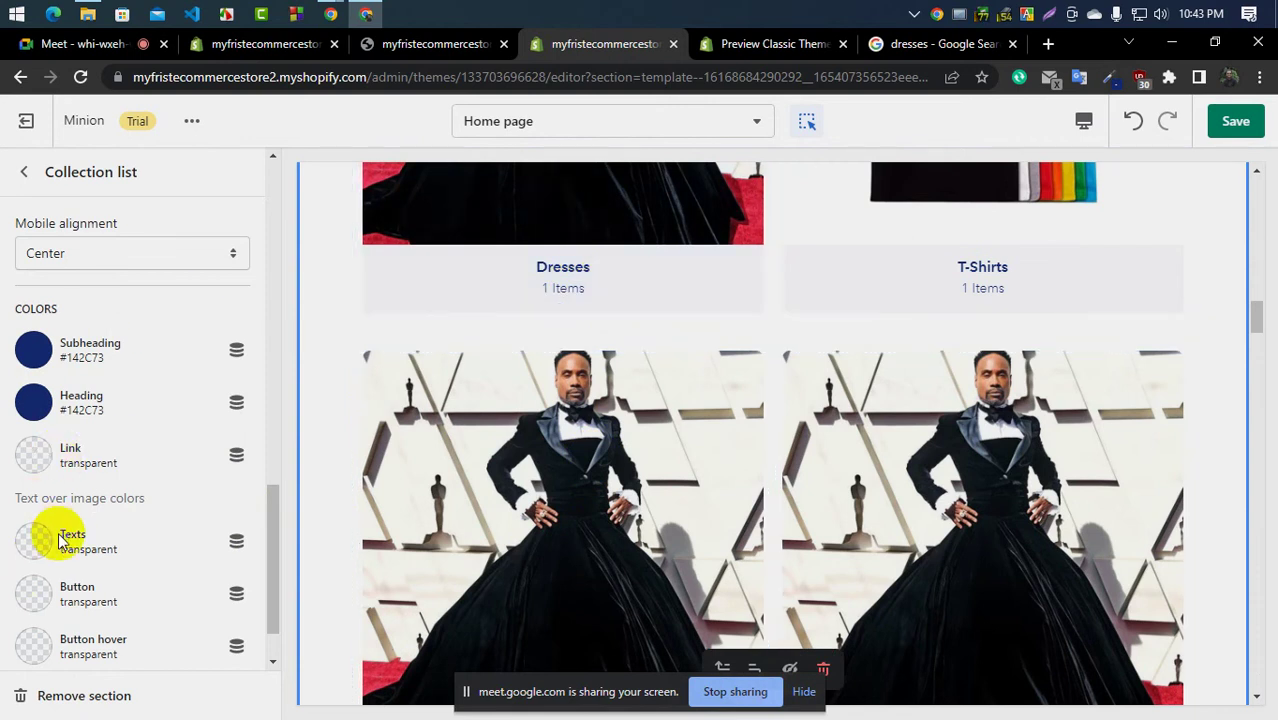
{"action": "scroll", "coordinate": [134, 492], "scroll_direction": "down", "scroll_amount": 1}
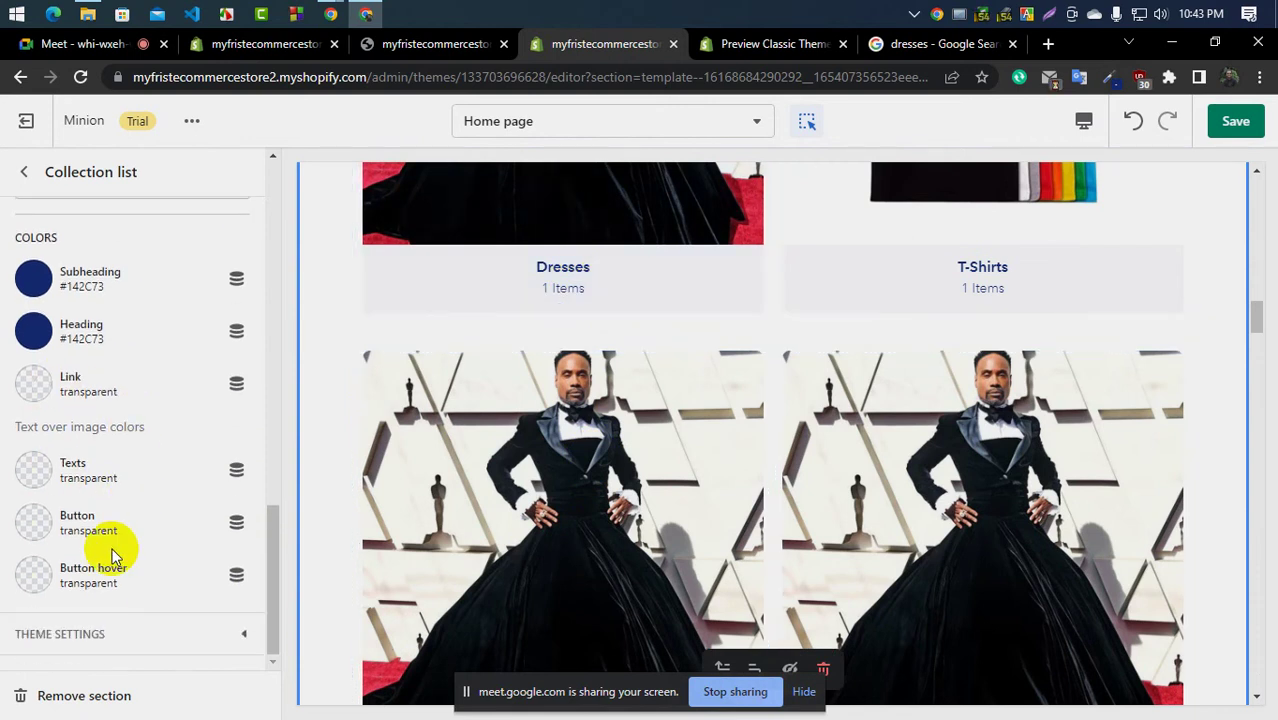
{"action": "scroll", "coordinate": [740, 527], "scroll_direction": "up", "scroll_amount": 1}
{"action": "scroll", "coordinate": [707, 551], "scroll_direction": "down", "scroll_amount": 3}
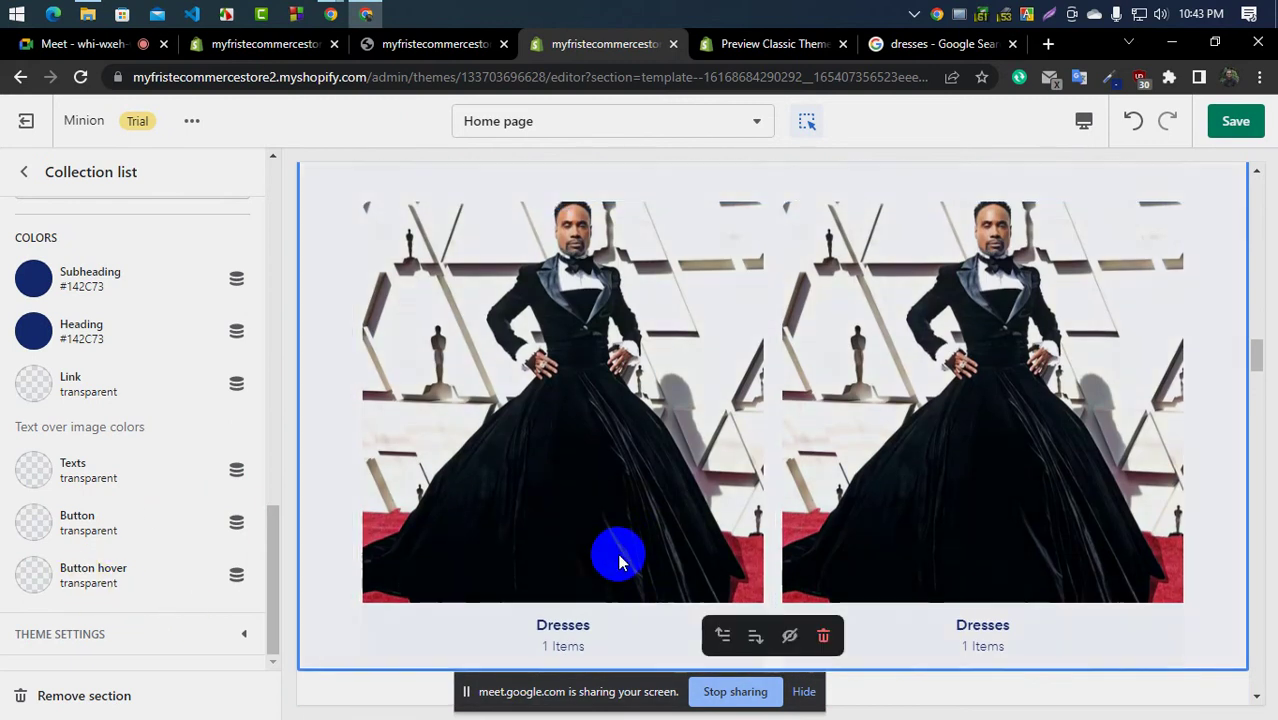
Review the Collection list section's cards and heading in the editor preview and save the theme changes
{"action": "scroll", "coordinate": [619, 556], "scroll_direction": "down", "scroll_amount": 5}
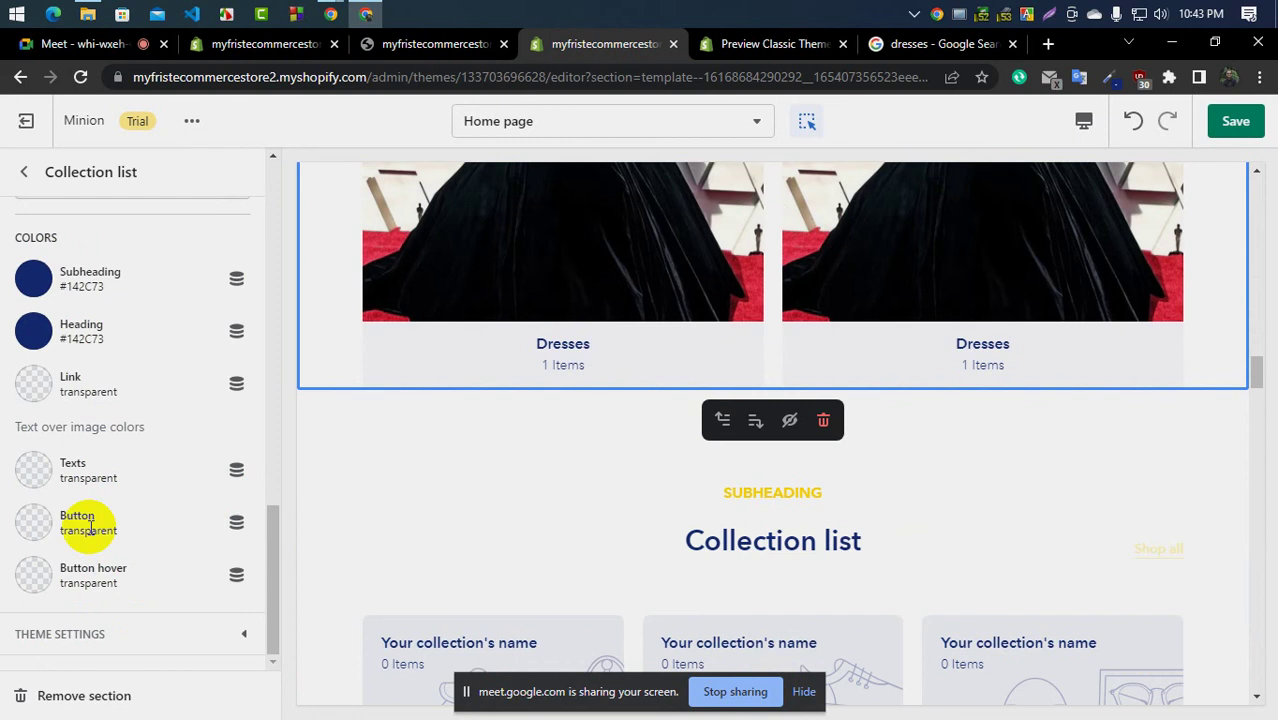
{"action": "scroll", "coordinate": [172, 445], "scroll_direction": "up", "scroll_amount": 10}
{"action": "scroll", "coordinate": [556, 479], "scroll_direction": "up", "scroll_amount": 5}
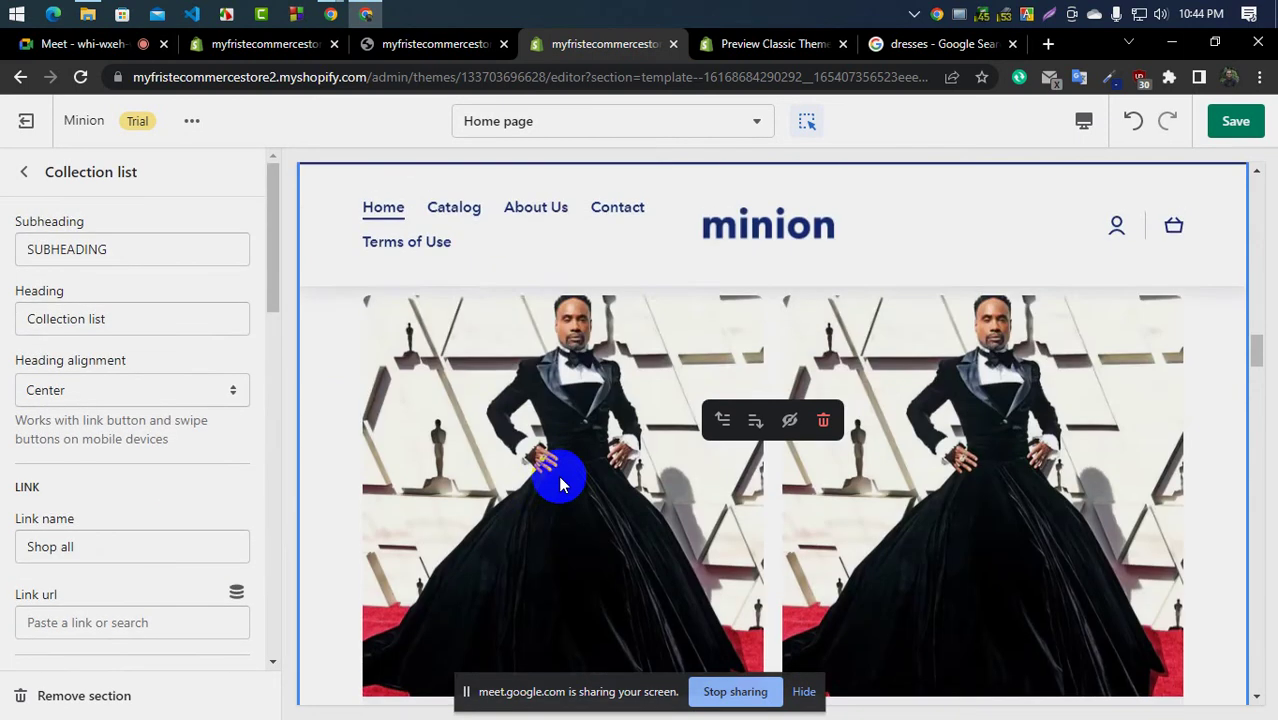
{"action": "scroll", "coordinate": [560, 478], "scroll_direction": "down", "scroll_amount": 2}
{"action": "scroll", "coordinate": [562, 475], "scroll_direction": "down", "scroll_amount": 5}
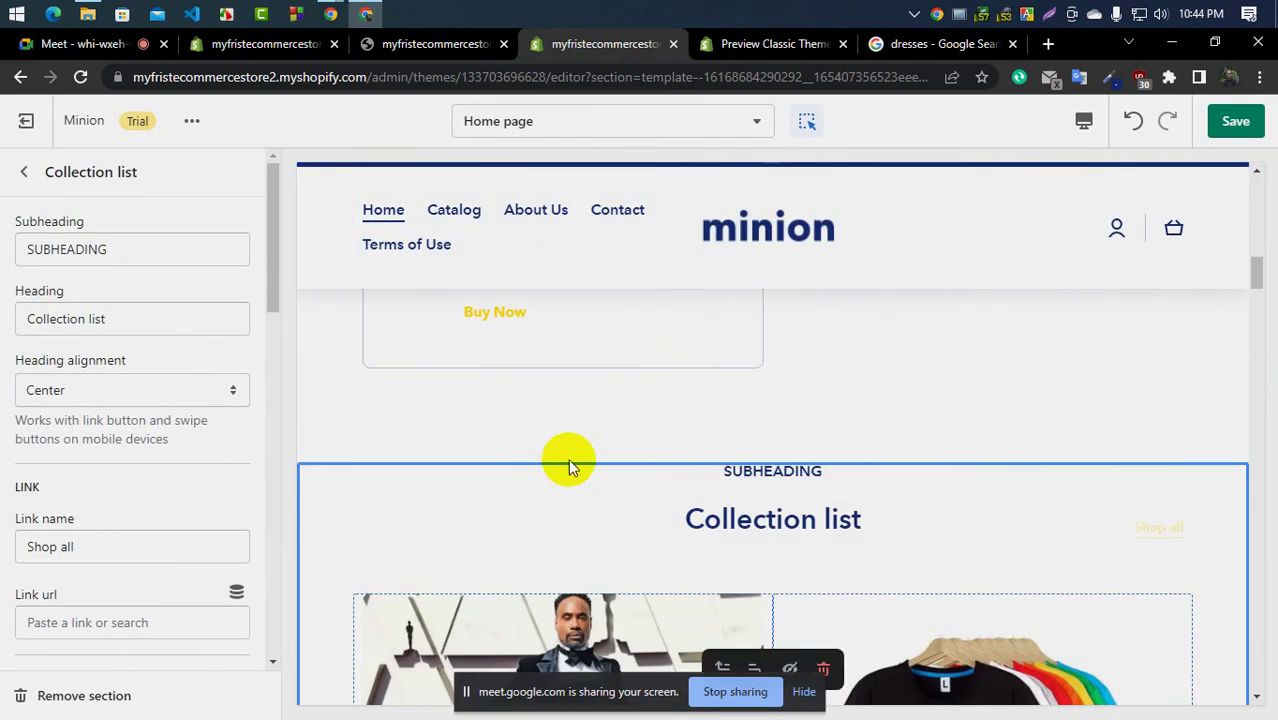
{"action": "scroll", "coordinate": [652, 507], "scroll_direction": "down", "scroll_amount": 4}
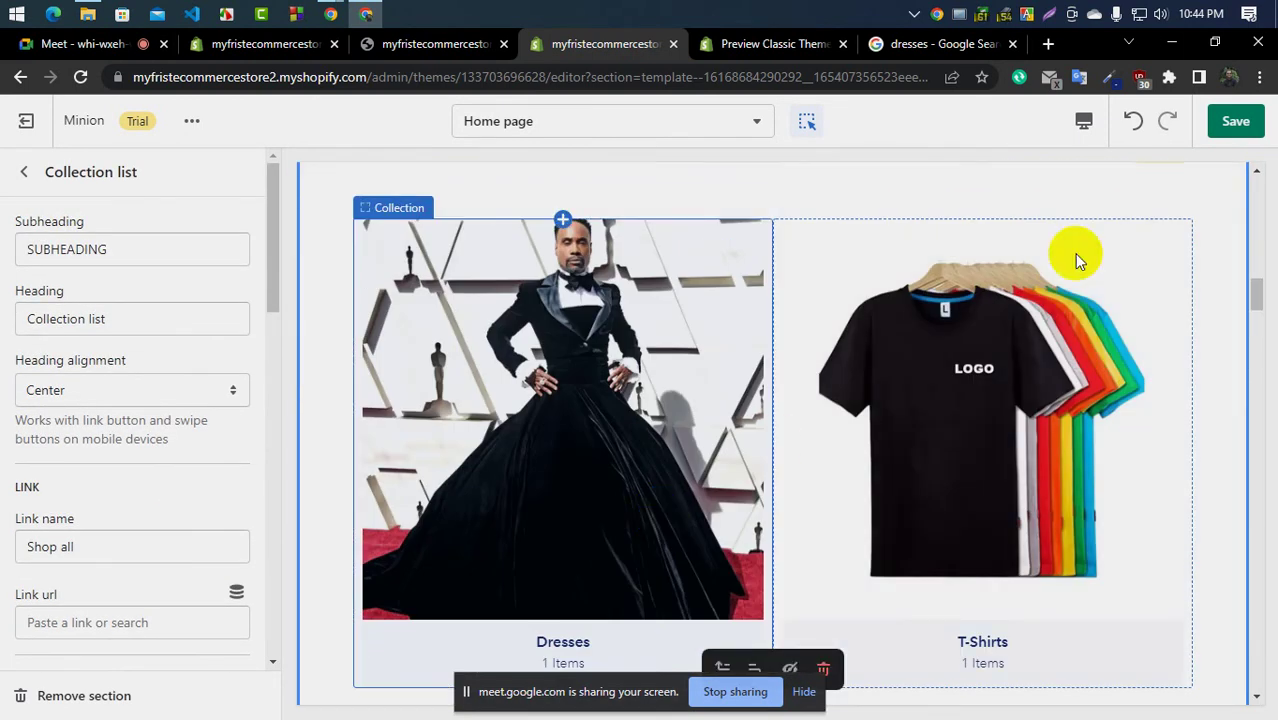
{"action": "left_click", "coordinate": [1236, 122]}
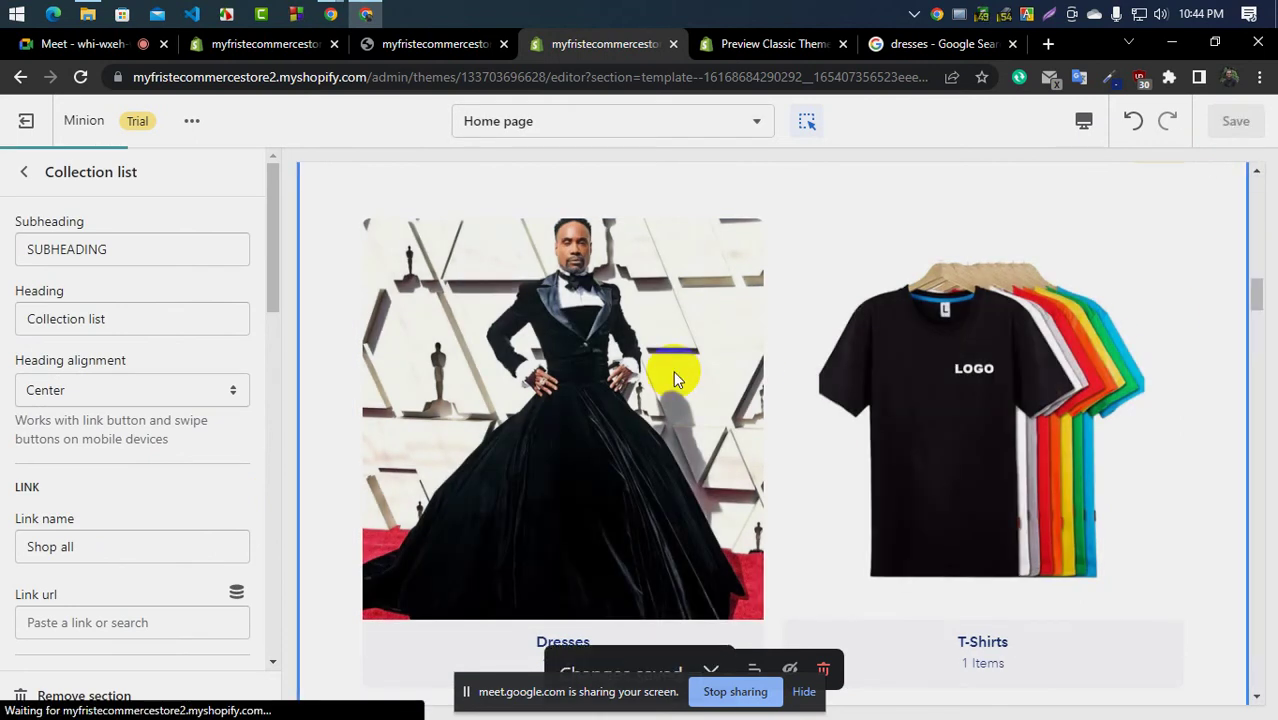
Compare the Classic theme demo's ingredients section with the icon banners and Collection list on the live storefront
{"action": "left_click", "coordinate": [764, 45]}
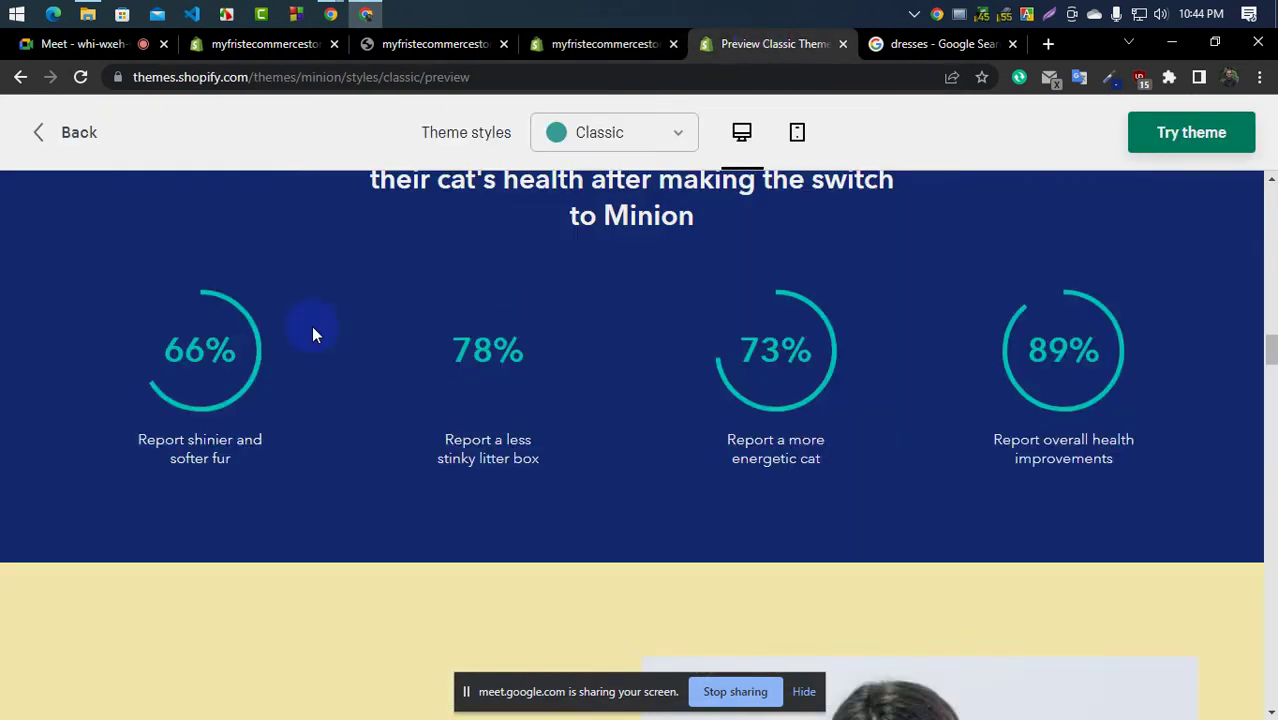
{"action": "scroll", "coordinate": [127, 443], "scroll_direction": "up", "scroll_amount": 15}
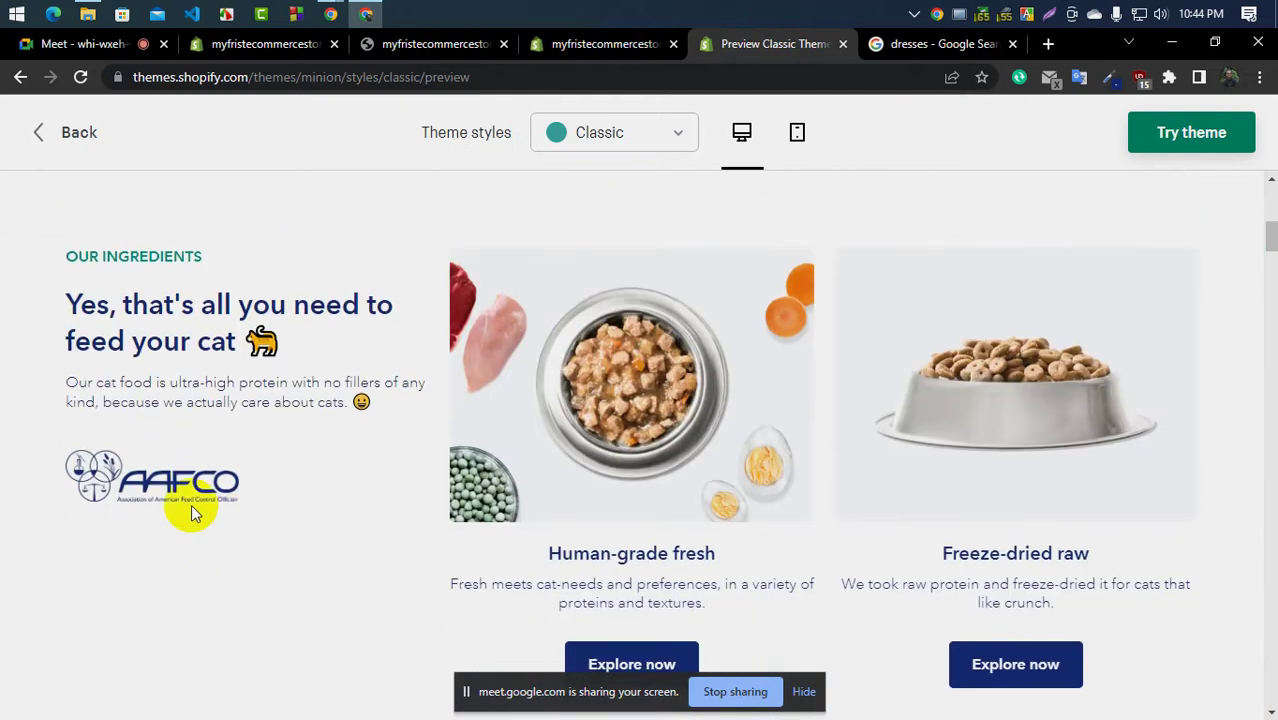
{"action": "scroll", "coordinate": [434, 565], "scroll_direction": "up", "scroll_amount": 6}
{"action": "scroll", "coordinate": [514, 536], "scroll_direction": "down", "scroll_amount": 5}
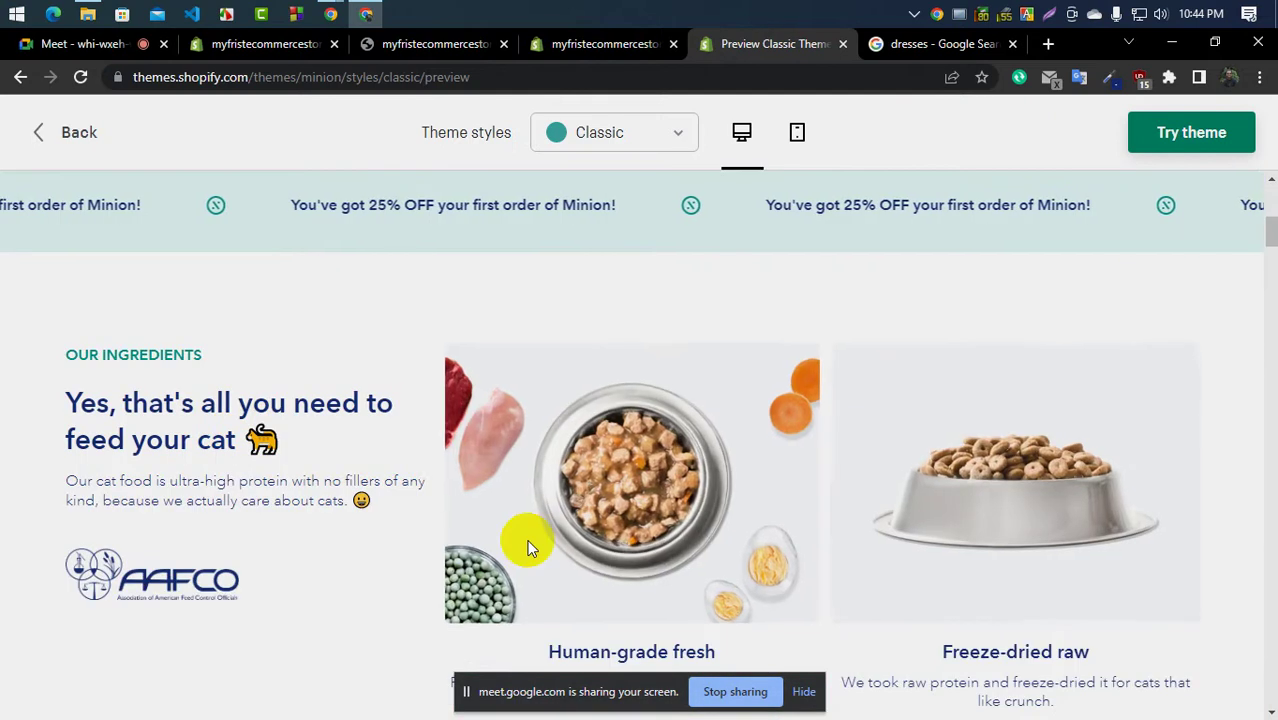
{"action": "scroll", "coordinate": [455, 490], "scroll_direction": "down", "scroll_amount": 3}
{"action": "left_click", "coordinate": [440, 42]}
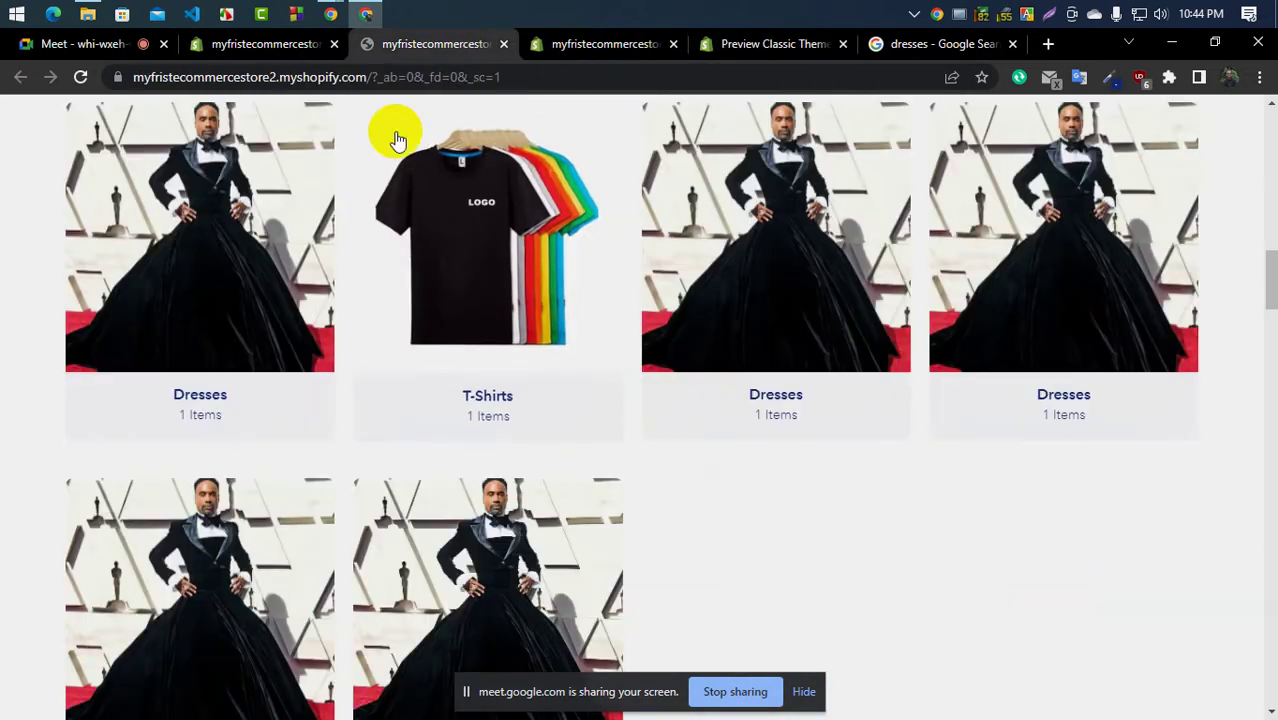
{"action": "scroll", "coordinate": [348, 357], "scroll_direction": "up", "scroll_amount": 5}
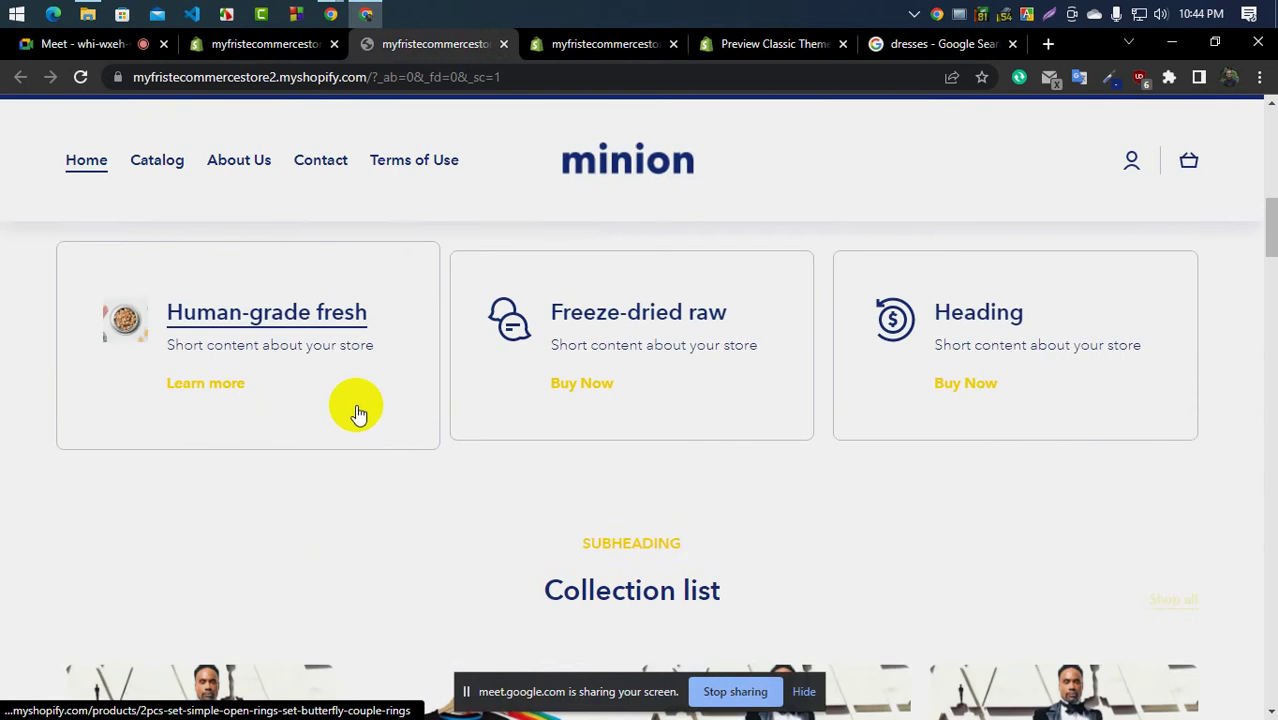
{"action": "scroll", "coordinate": [358, 412], "scroll_direction": "down", "scroll_amount": 4}
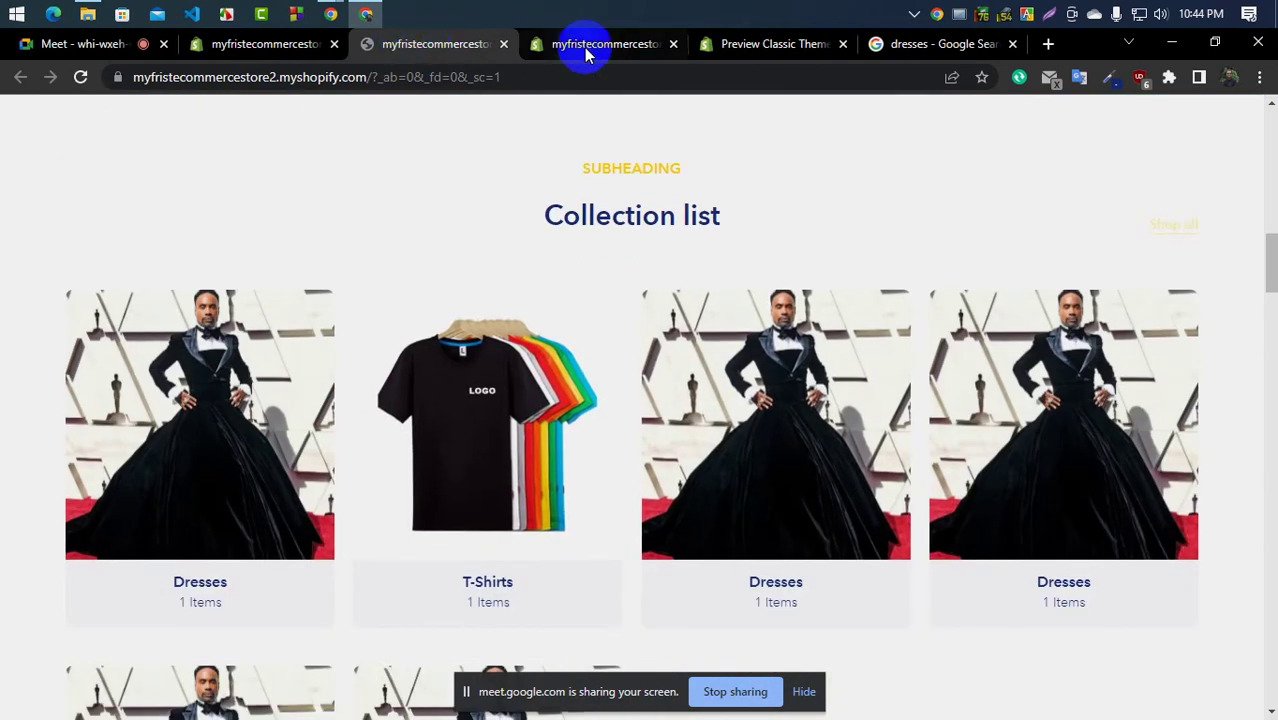
Examine the Classic demo's home page from the header through the survey results section, comparing it with the collection cards in the theme editor
{"action": "left_click", "coordinate": [730, 43]}
{"action": "scroll", "coordinate": [378, 465], "scroll_direction": "up", "scroll_amount": 3}
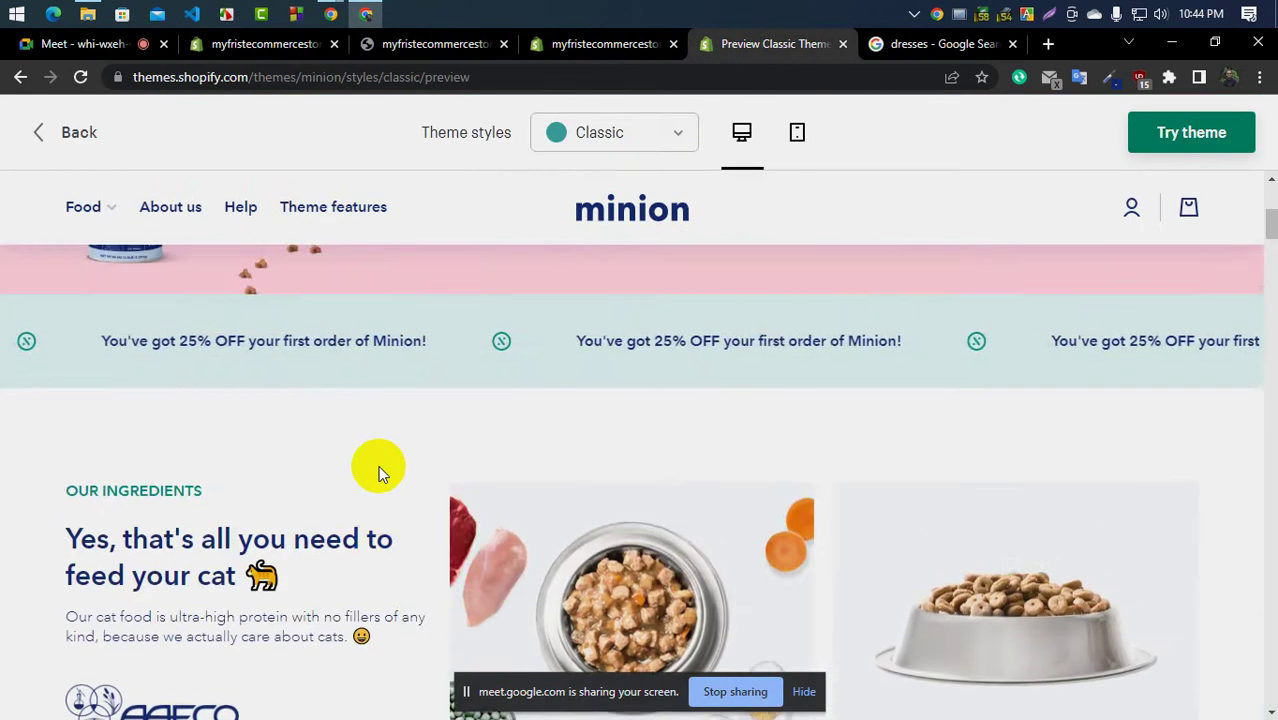
{"action": "scroll", "coordinate": [378, 465], "scroll_direction": "up", "scroll_amount": 5}
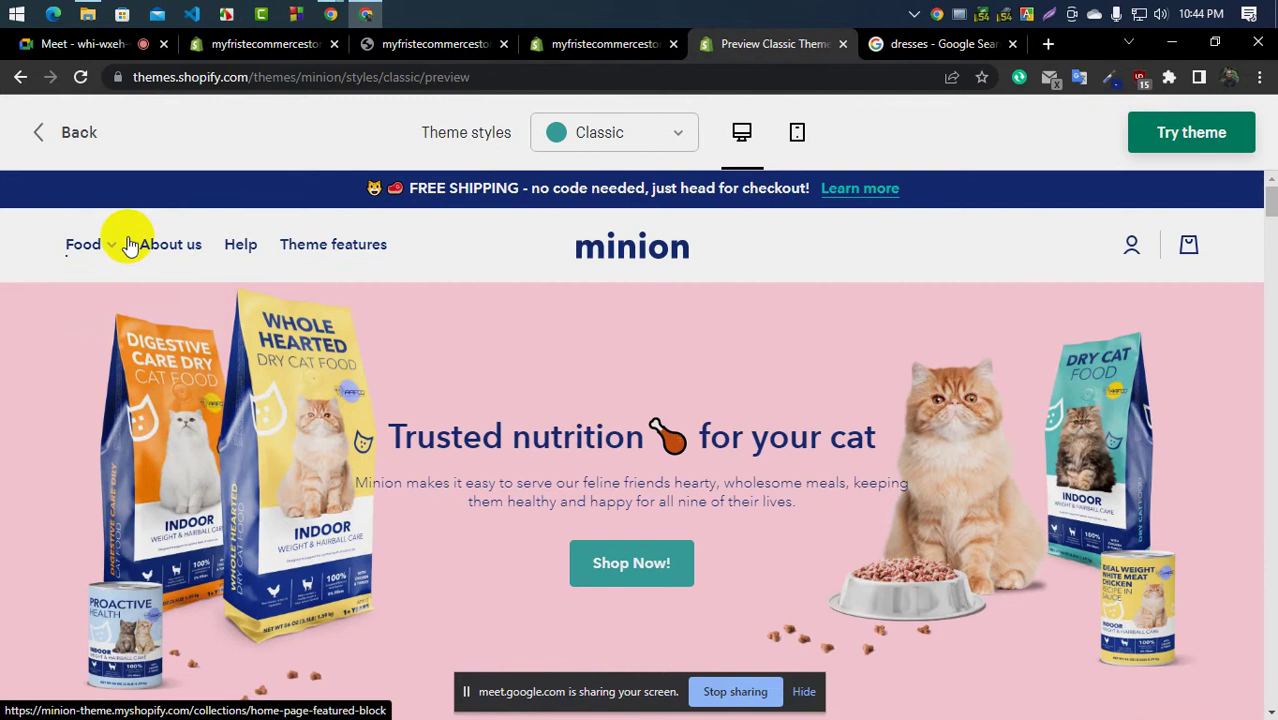
{"action": "scroll", "coordinate": [838, 541], "scroll_direction": "down", "scroll_amount": 12}
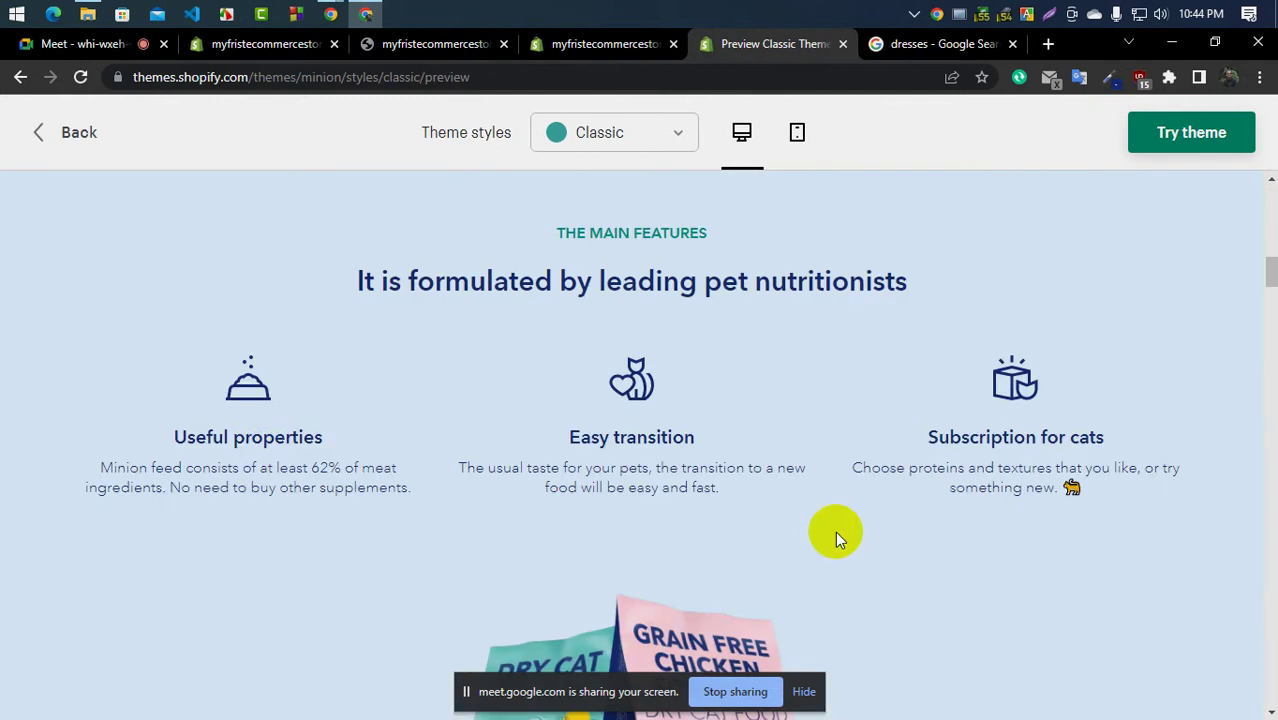
{"action": "scroll", "coordinate": [442, 414], "scroll_direction": "down", "scroll_amount": 8}
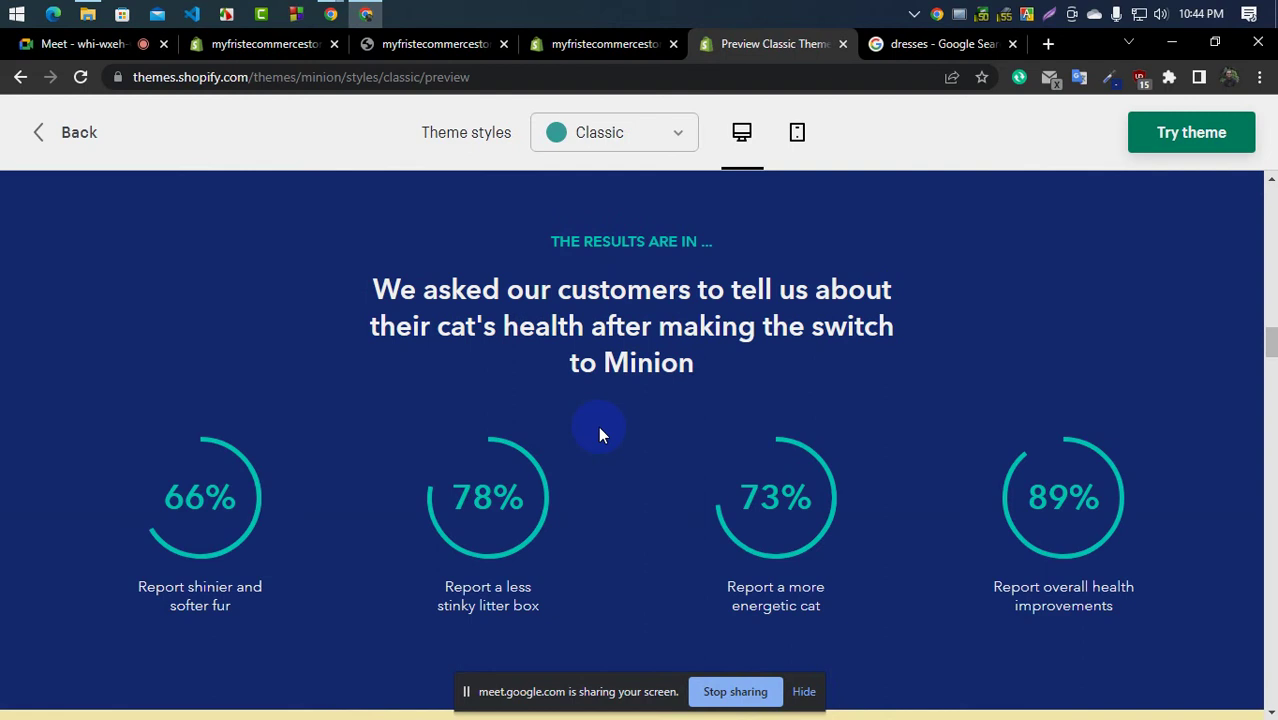
{"action": "left_click", "coordinate": [575, 43]}
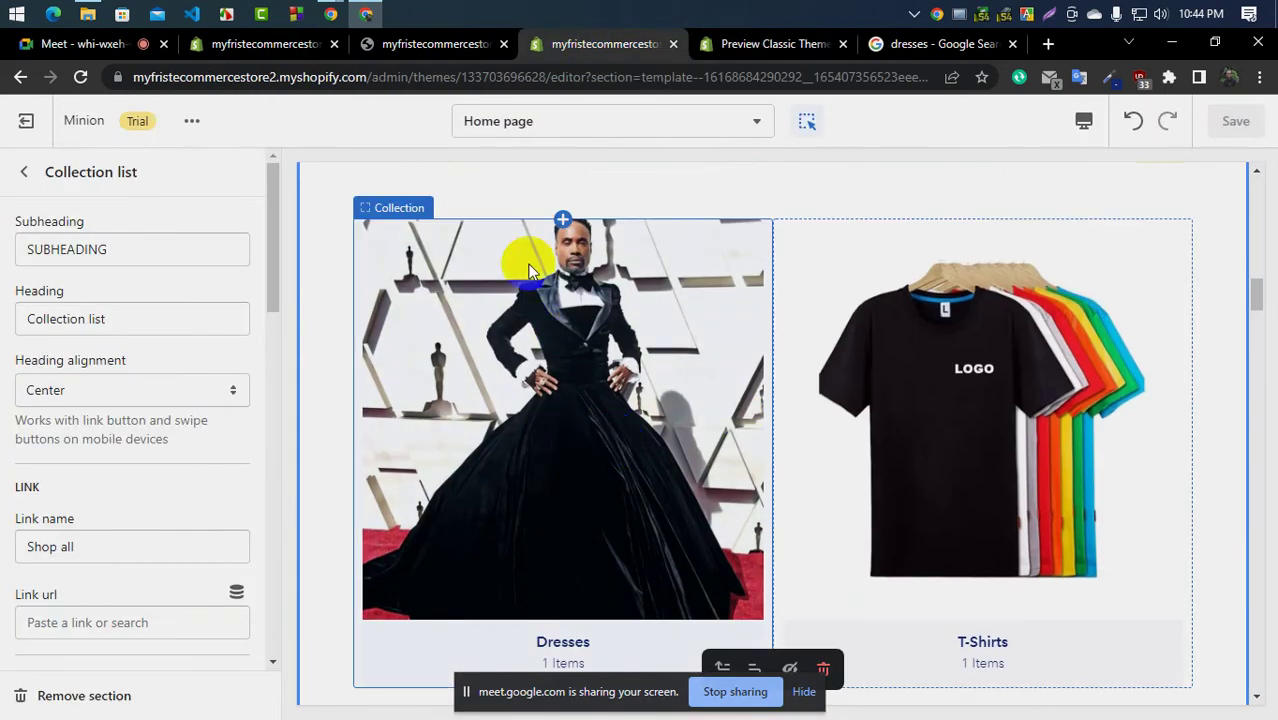
{"action": "scroll", "coordinate": [736, 542], "scroll_direction": "down", "scroll_amount": 2}
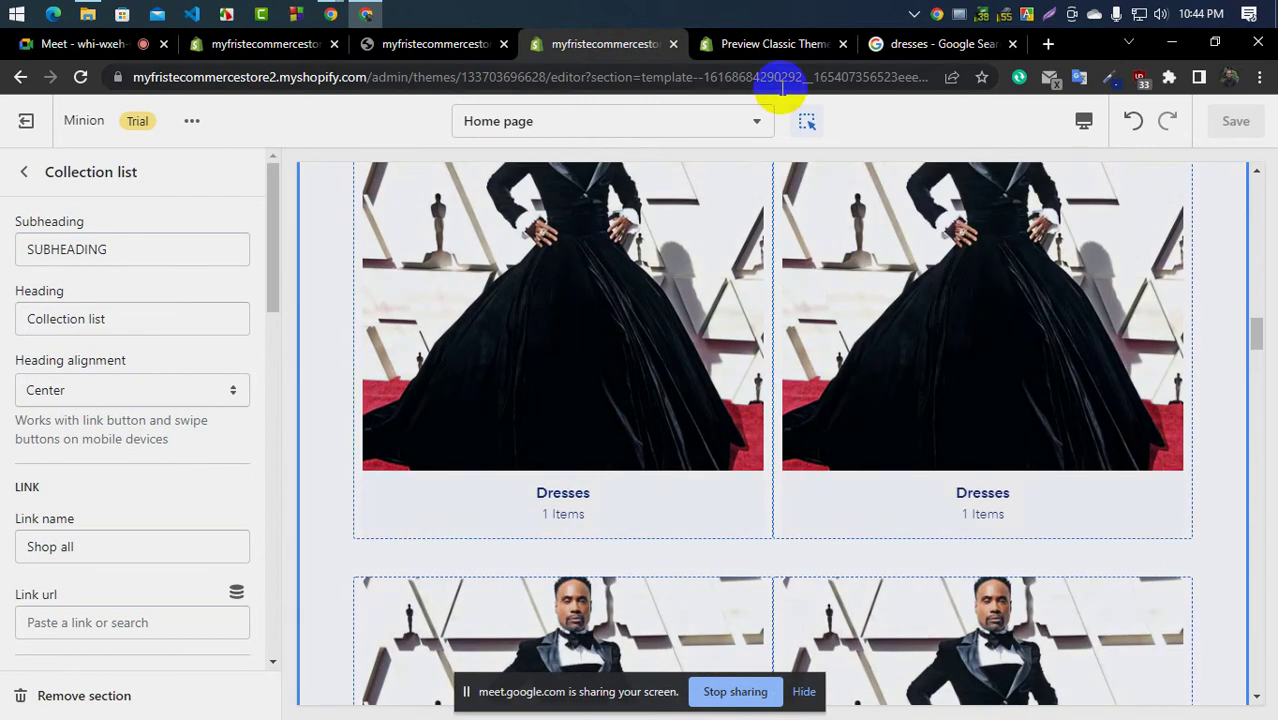
{"action": "left_click", "coordinate": [776, 44]}
{"action": "scroll", "coordinate": [337, 551], "scroll_direction": "up", "scroll_amount": 20}
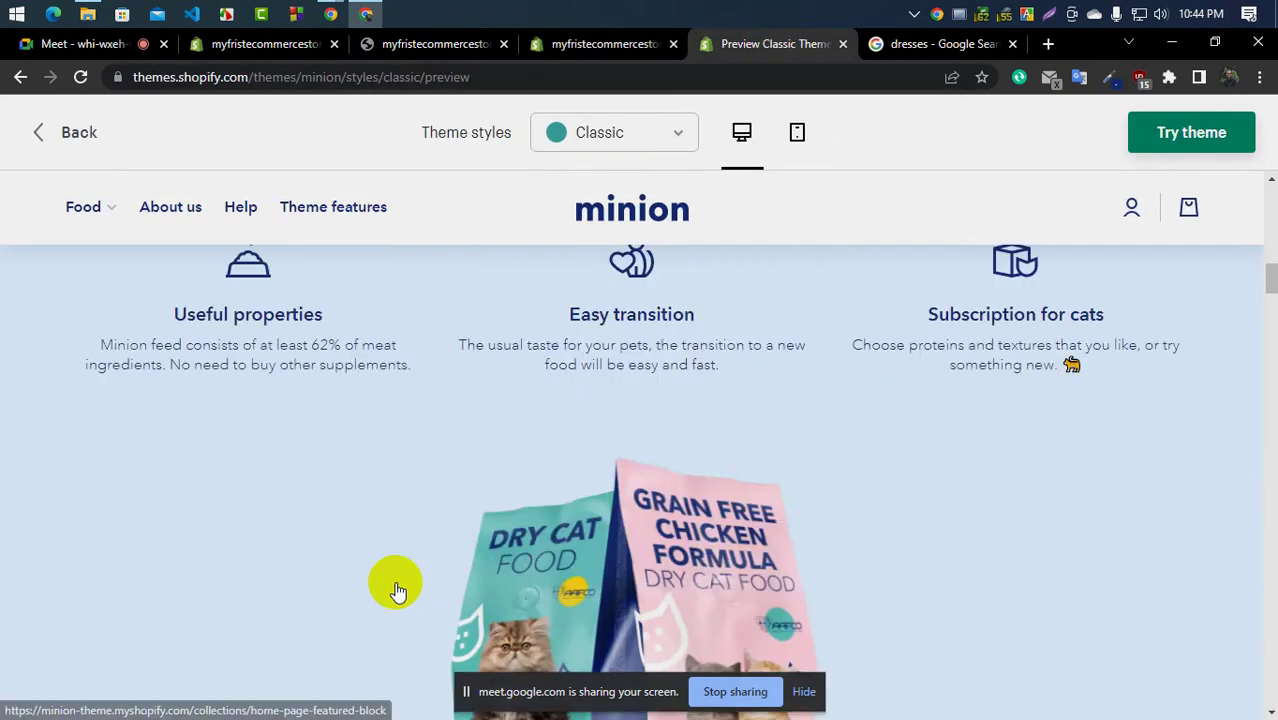
{"action": "scroll", "coordinate": [428, 591], "scroll_direction": "down", "scroll_amount": 10}
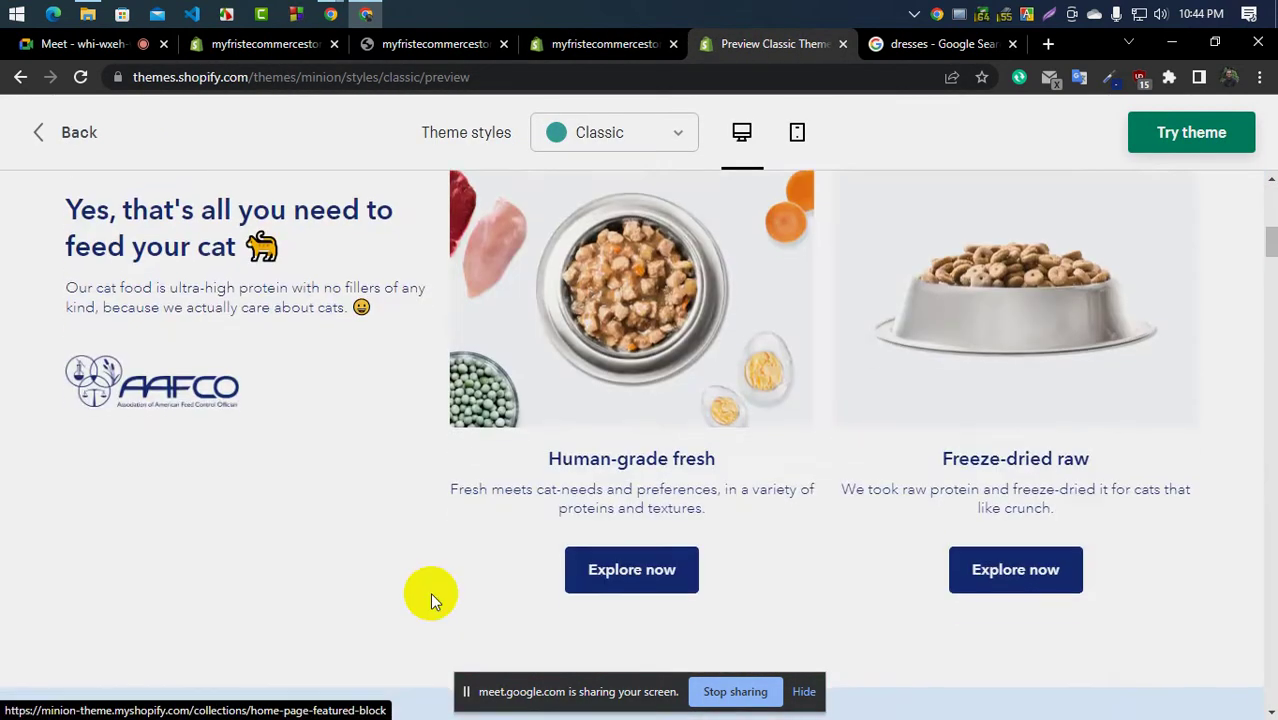
Return to the theme editor and leave the Collection list settings for the home page's section list
{"action": "left_click", "coordinate": [594, 60]}
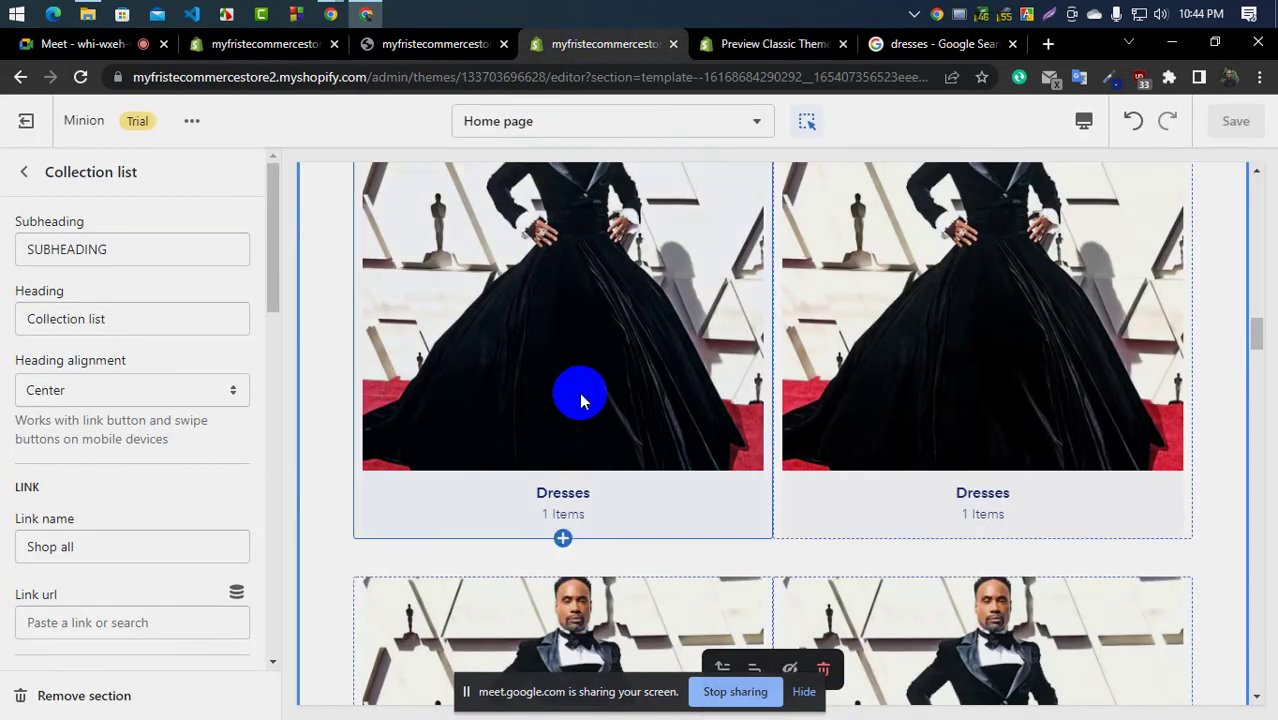
{"action": "scroll", "coordinate": [581, 400], "scroll_direction": "down", "scroll_amount": 7}
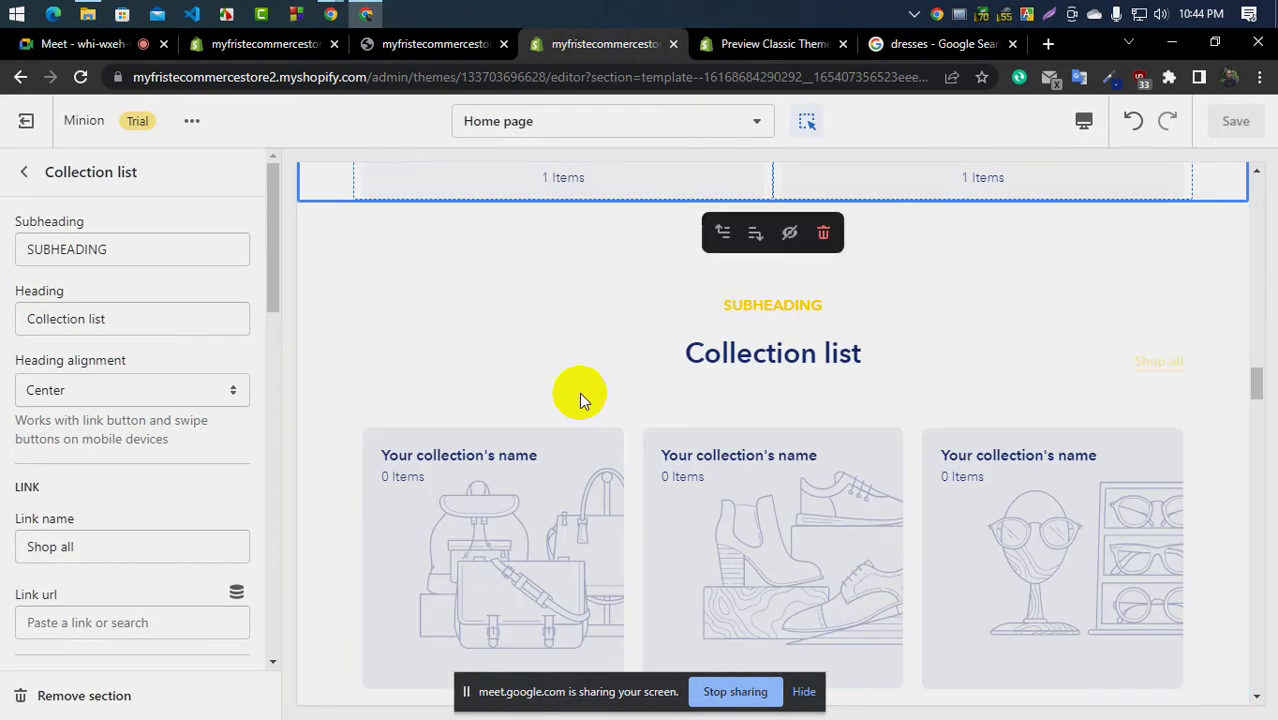
{"action": "scroll", "coordinate": [62, 425], "scroll_direction": "down", "scroll_amount": 1}
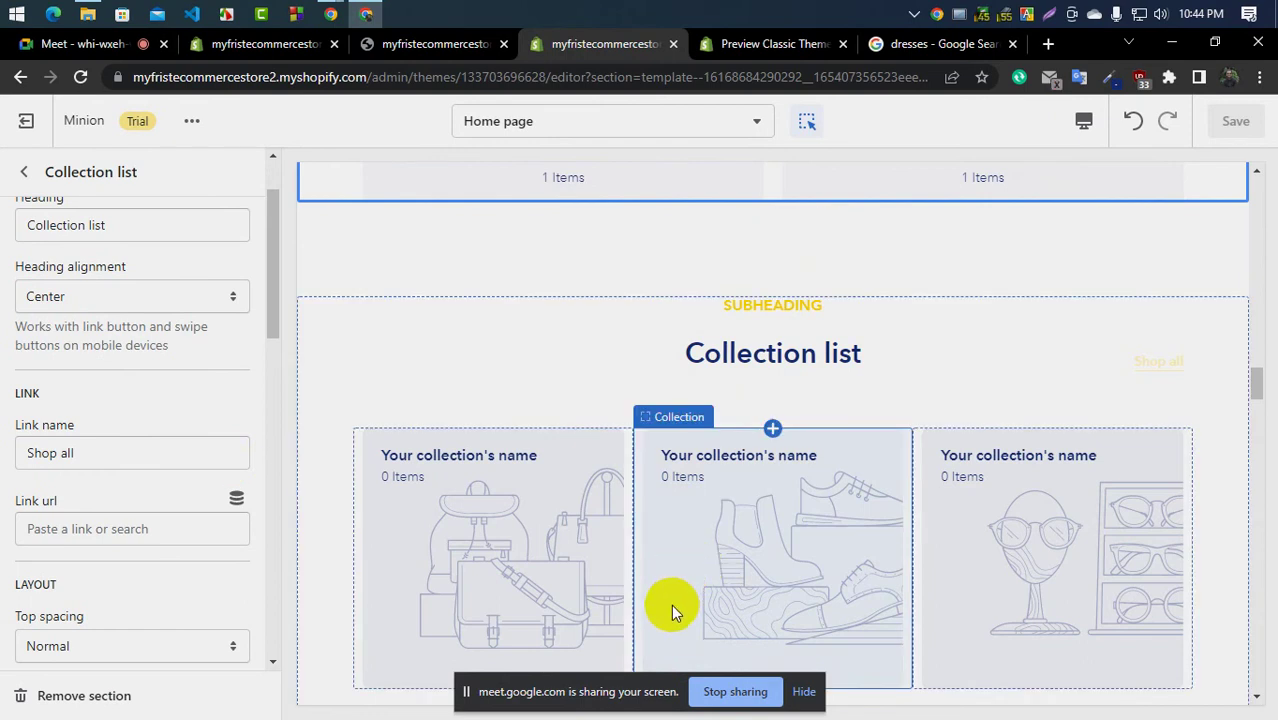
{"action": "scroll", "coordinate": [78, 555], "scroll_direction": "down", "scroll_amount": 5}
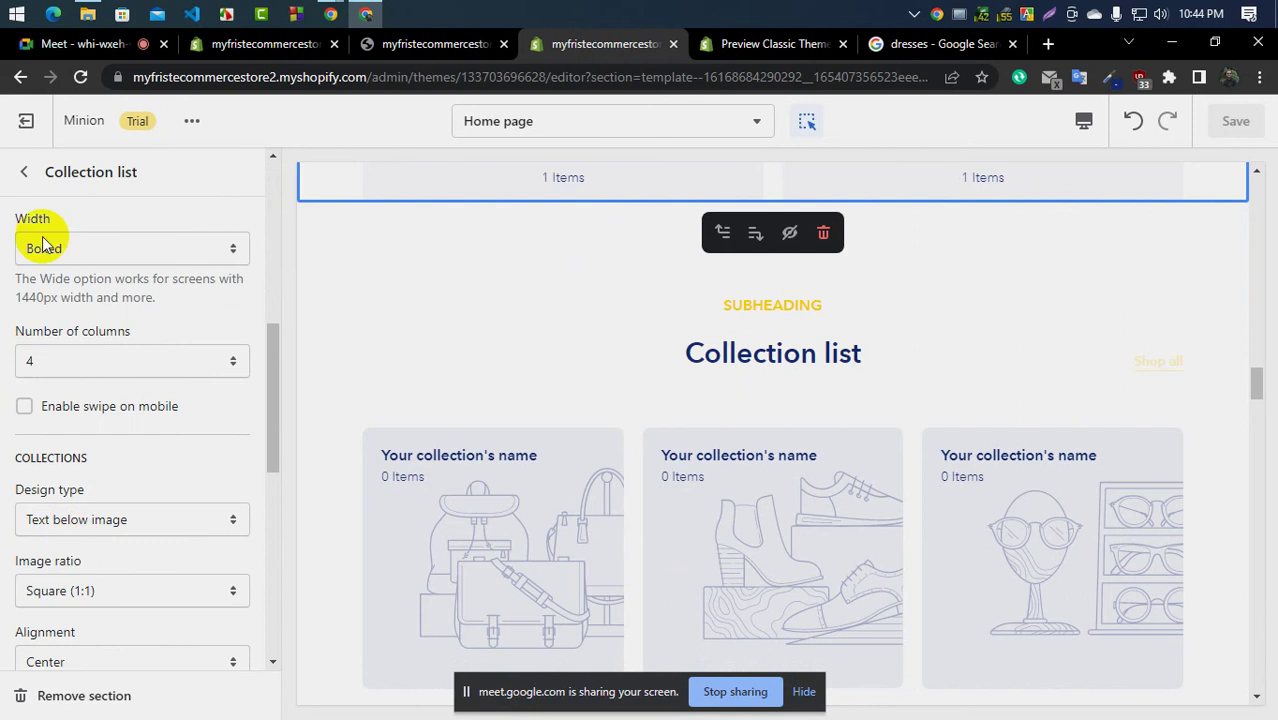
{"action": "left_click", "coordinate": [27, 172]}
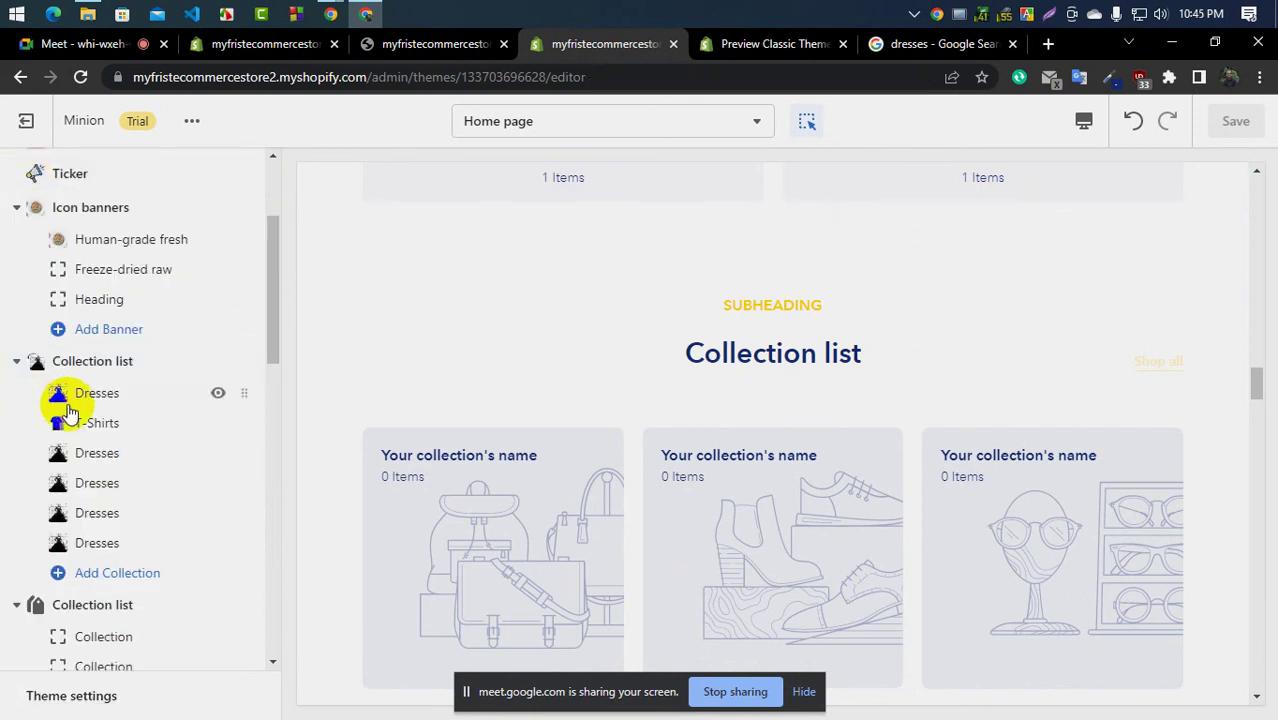
Examine the home page's section list and its preview up to the header, and open the list of page templates
{"action": "scroll", "coordinate": [63, 405], "scroll_direction": "down", "scroll_amount": 4}
{"action": "scroll", "coordinate": [65, 414], "scroll_direction": "down", "scroll_amount": 4}
{"action": "scroll", "coordinate": [170, 310], "scroll_direction": "up", "scroll_amount": 3}
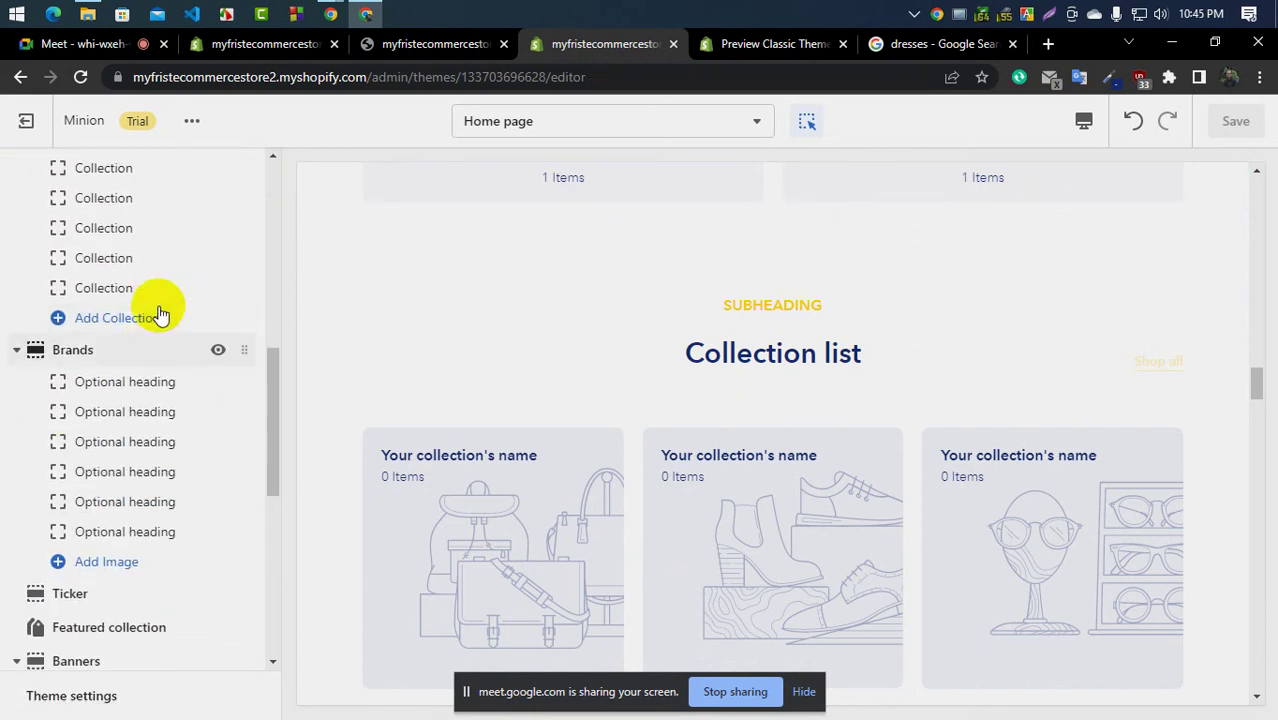
{"action": "scroll", "coordinate": [108, 351], "scroll_direction": "up", "scroll_amount": 3}
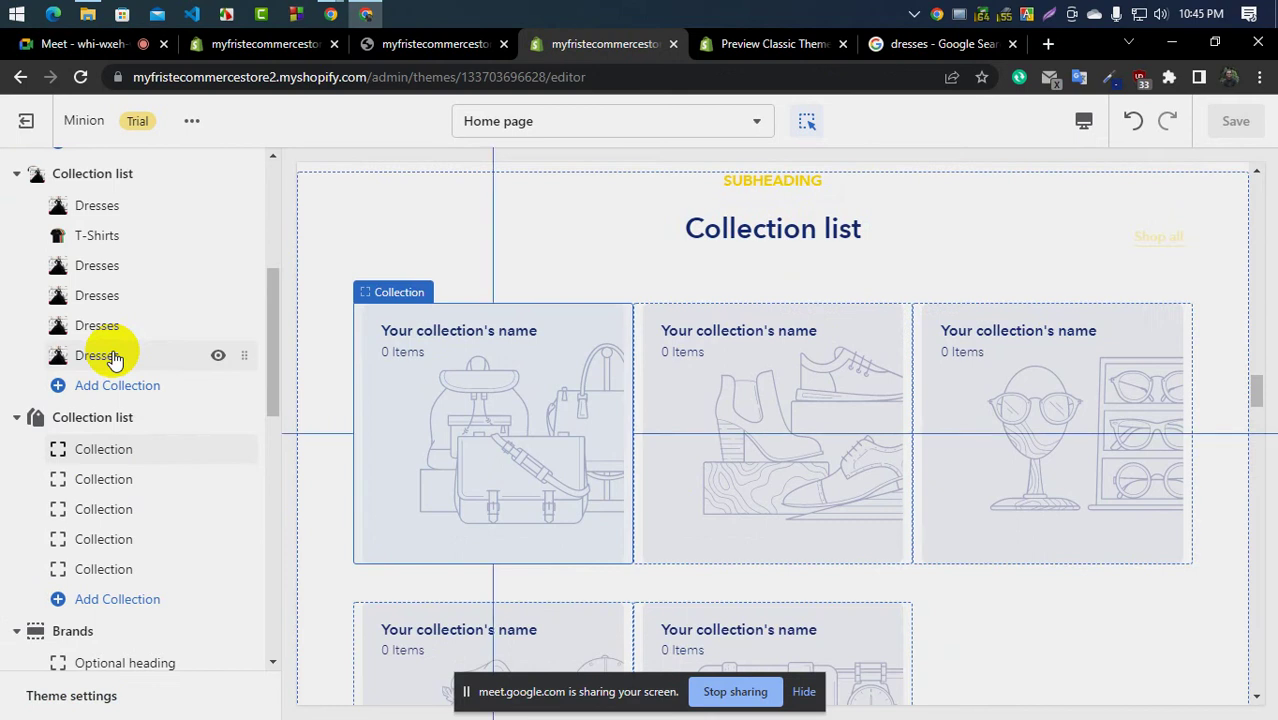
{"action": "scroll", "coordinate": [613, 457], "scroll_direction": "up", "scroll_amount": 3}
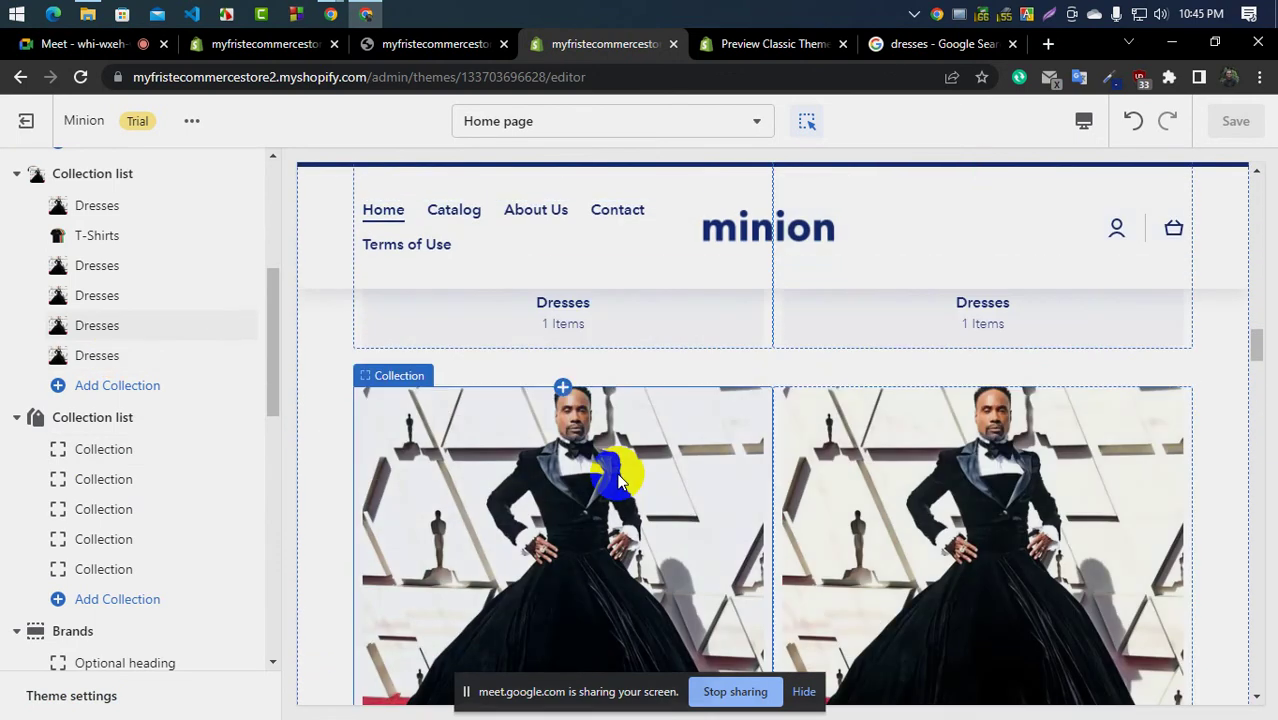
{"action": "scroll", "coordinate": [617, 481], "scroll_direction": "up", "scroll_amount": 10}
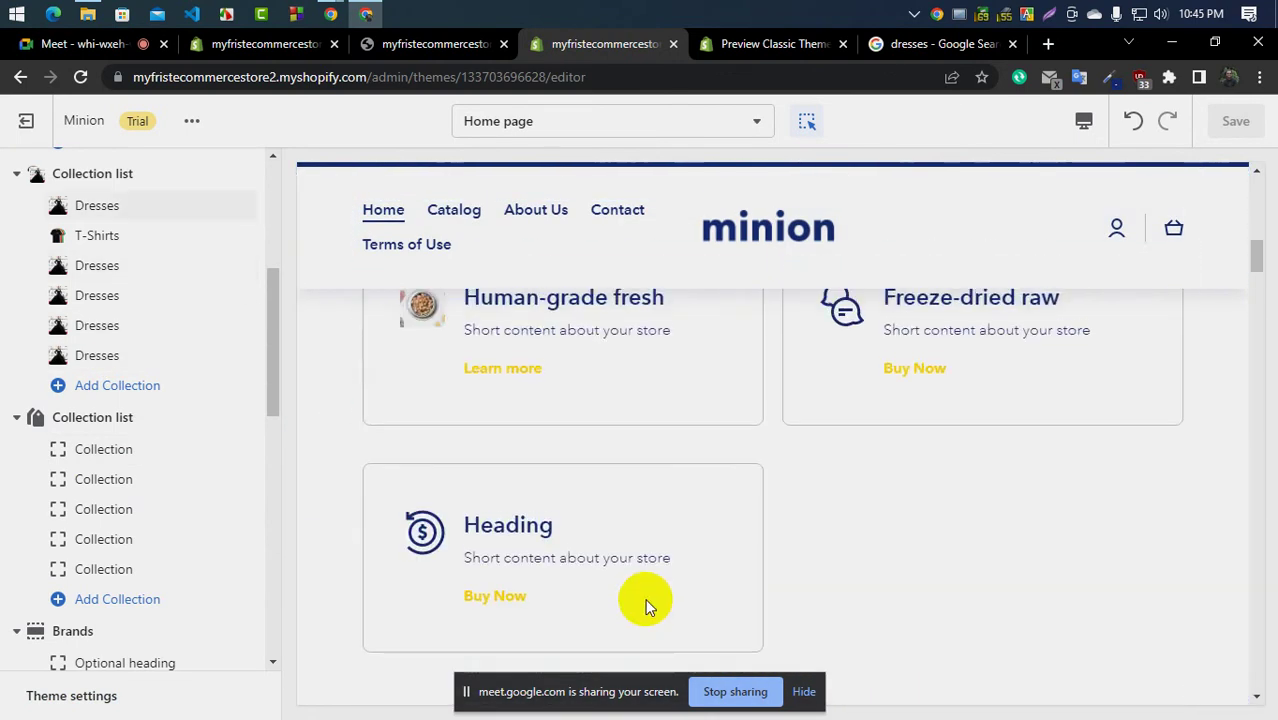
{"action": "scroll", "coordinate": [646, 598], "scroll_direction": "up", "scroll_amount": 1}
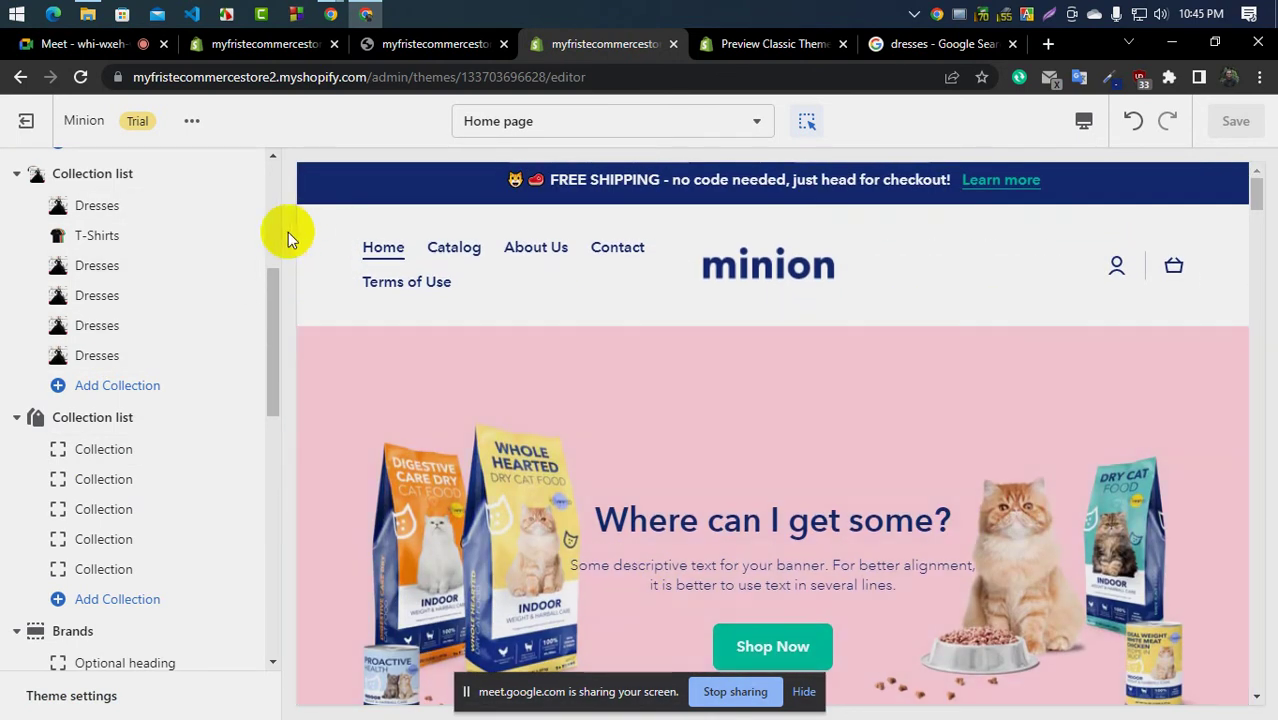
{"action": "left_click", "coordinate": [527, 121]}
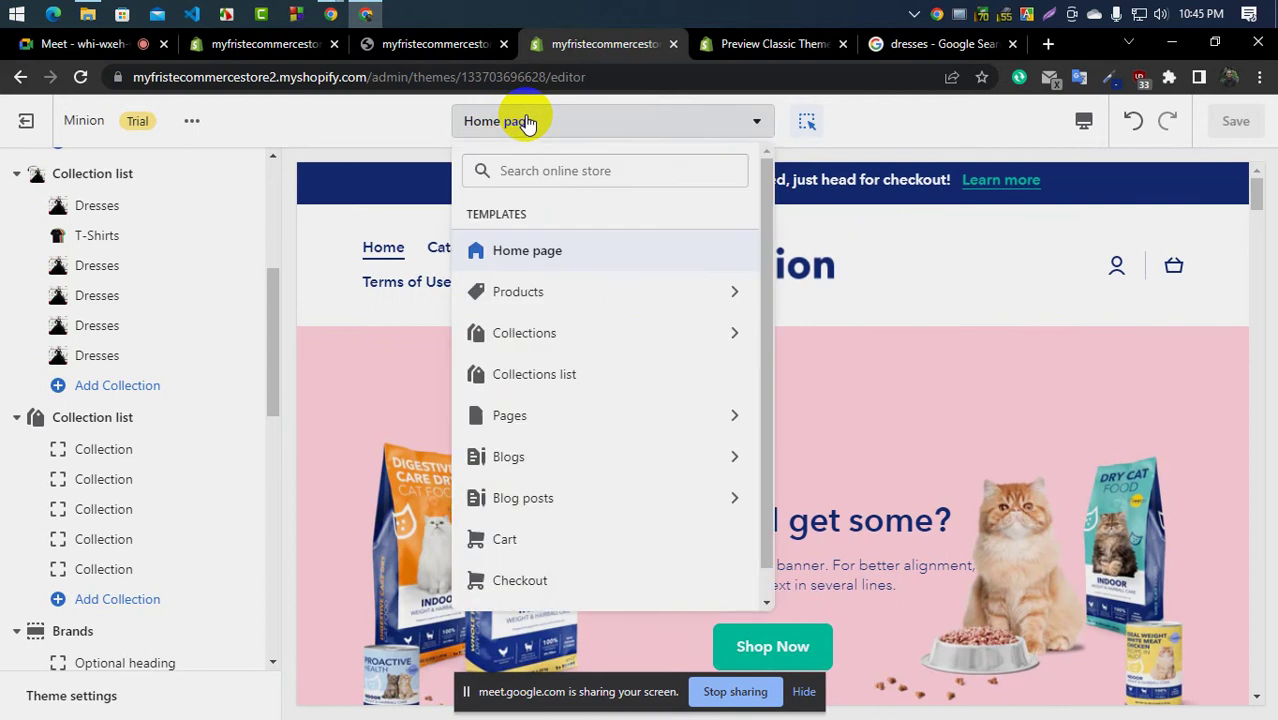
Review the Minion theme demo's header and banner in the Classic style, and preview the Tiles and Vertical styles
{"action": "left_click", "coordinate": [765, 43]}
{"action": "scroll", "coordinate": [420, 308], "scroll_direction": "up", "scroll_amount": 10}
{"action": "scroll", "coordinate": [424, 311], "scroll_direction": "down", "scroll_amount": 10}
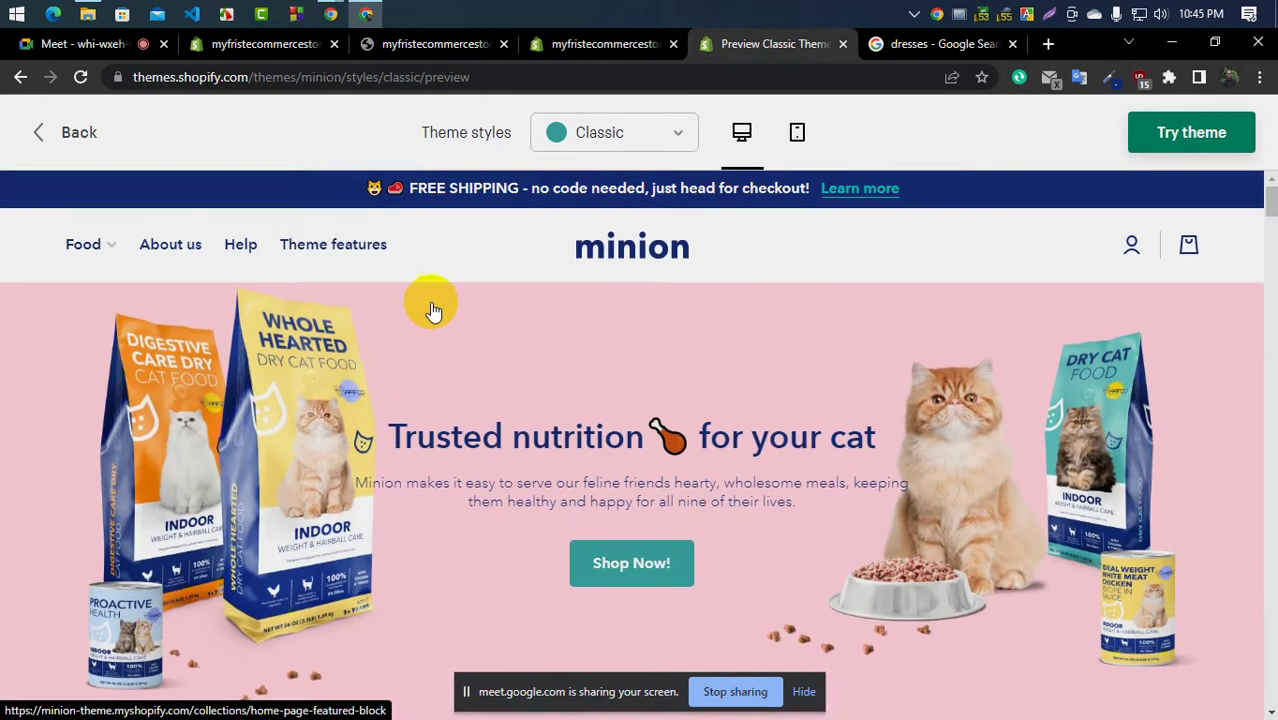
{"action": "scroll", "coordinate": [438, 312], "scroll_direction": "up", "scroll_amount": 10}
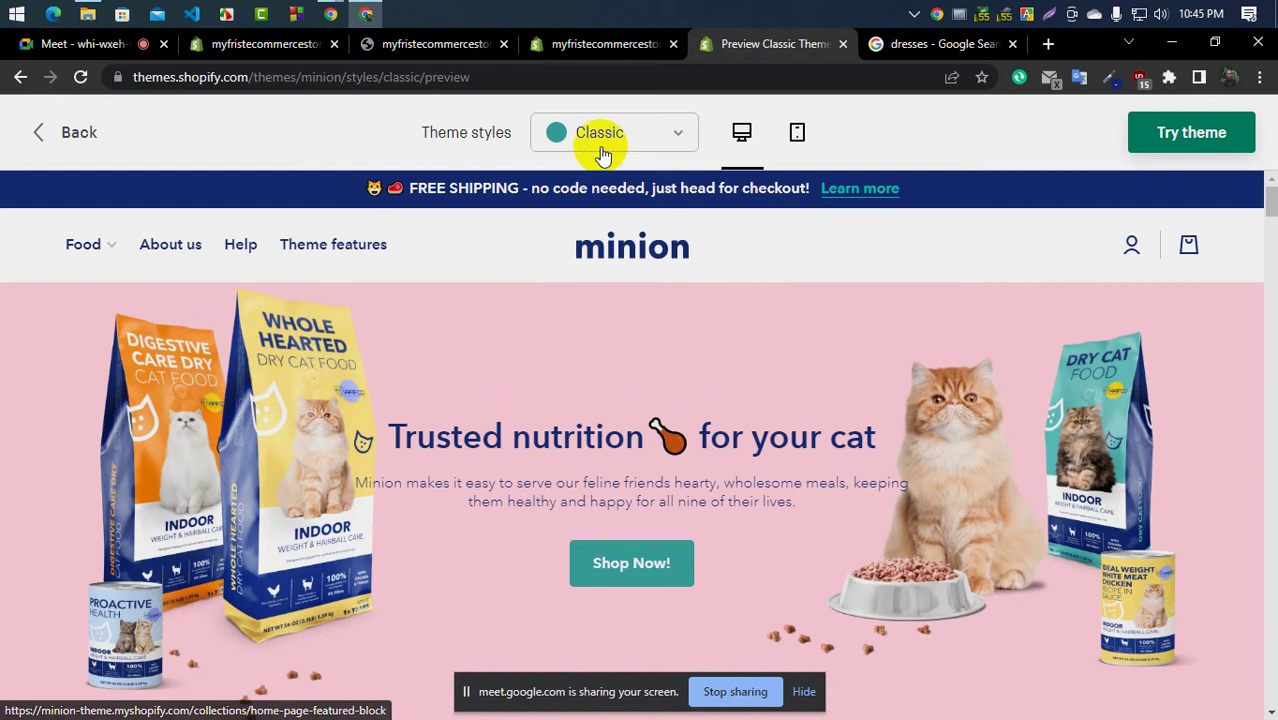
{"action": "left_click", "coordinate": [605, 132]}
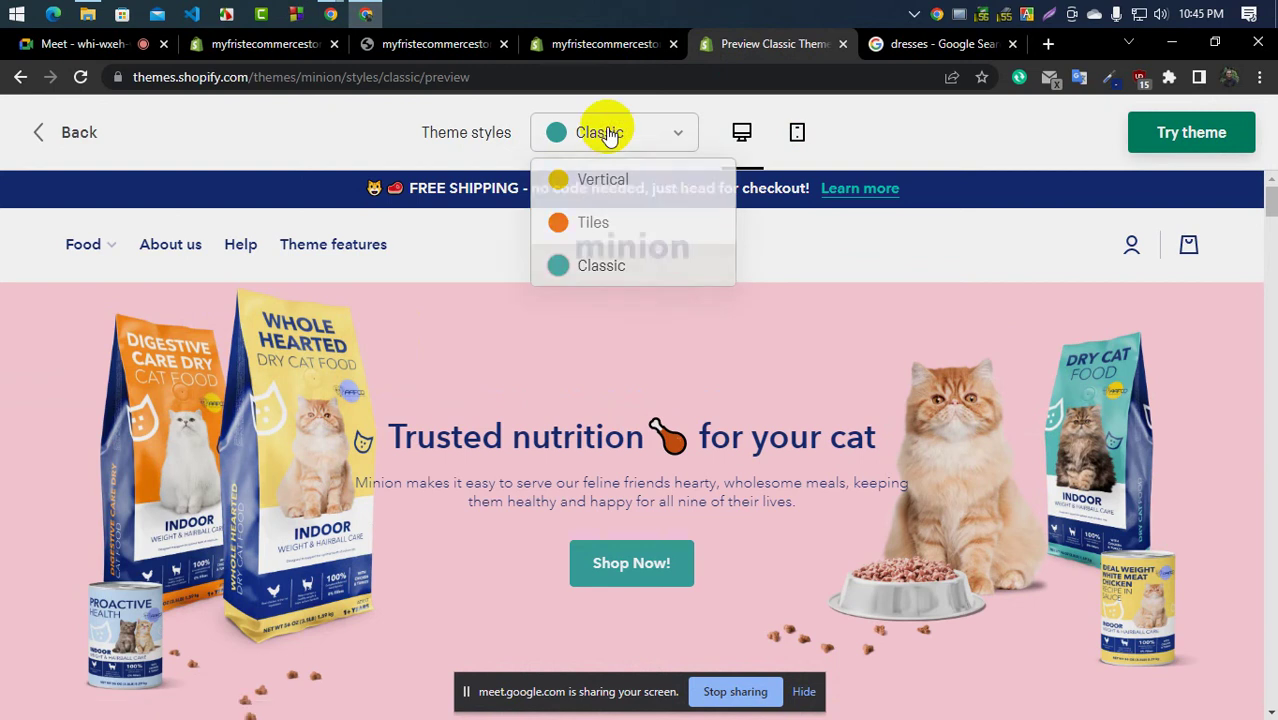
{"action": "left_click", "coordinate": [592, 222]}
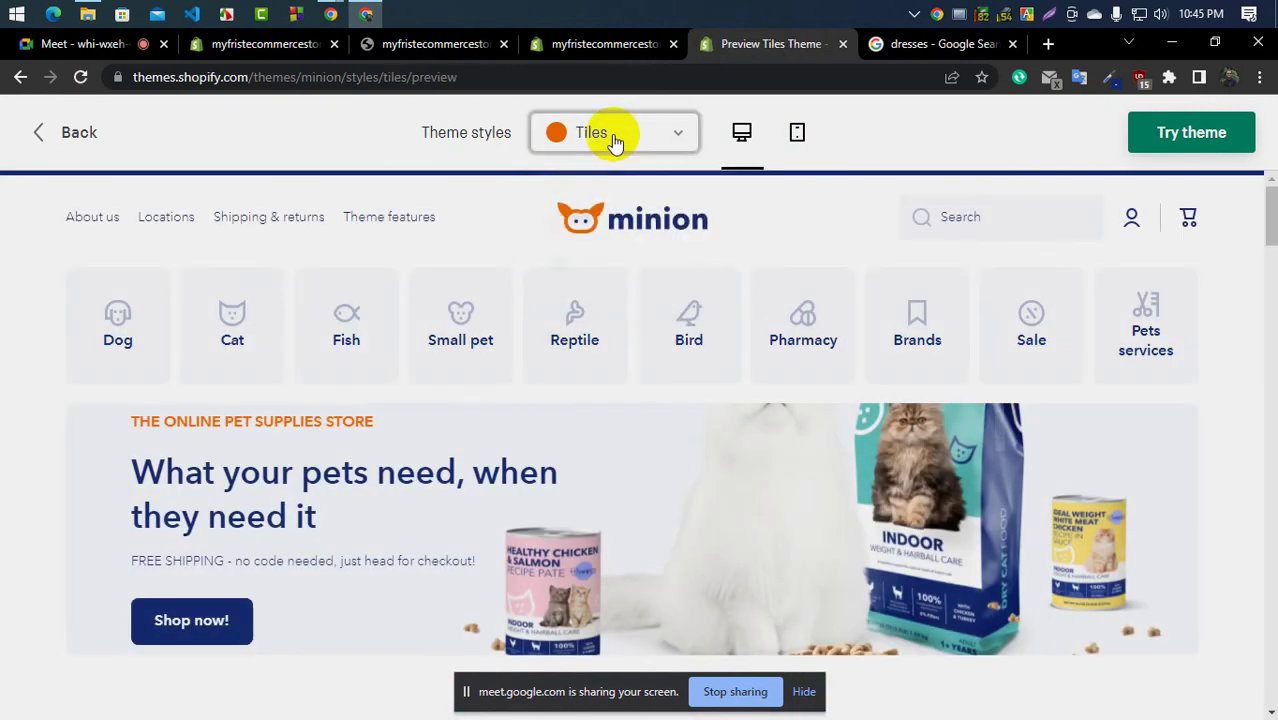
{"action": "left_click", "coordinate": [607, 134]}
{"action": "left_click", "coordinate": [601, 178]}
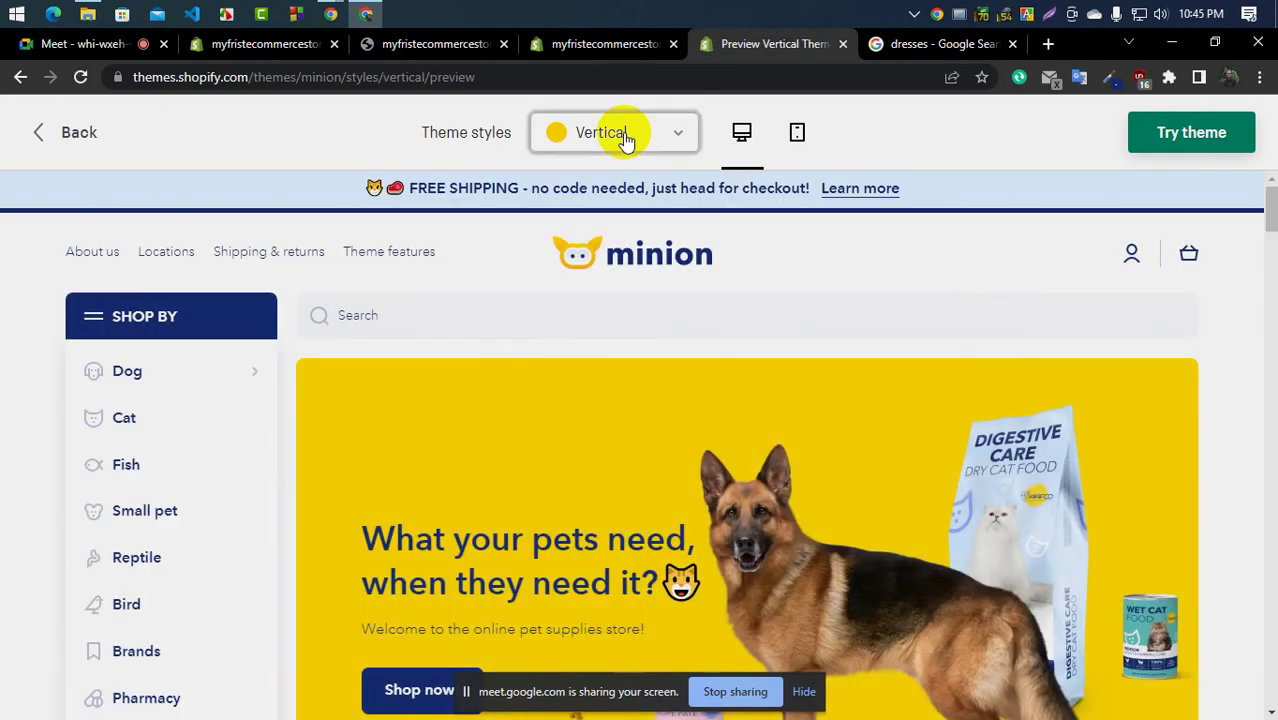
Preview the Minion demo's Classic style and compare it with the theme editor and the storefront's collection list, ending on the admin's Themes page
{"action": "left_click", "coordinate": [622, 136]}
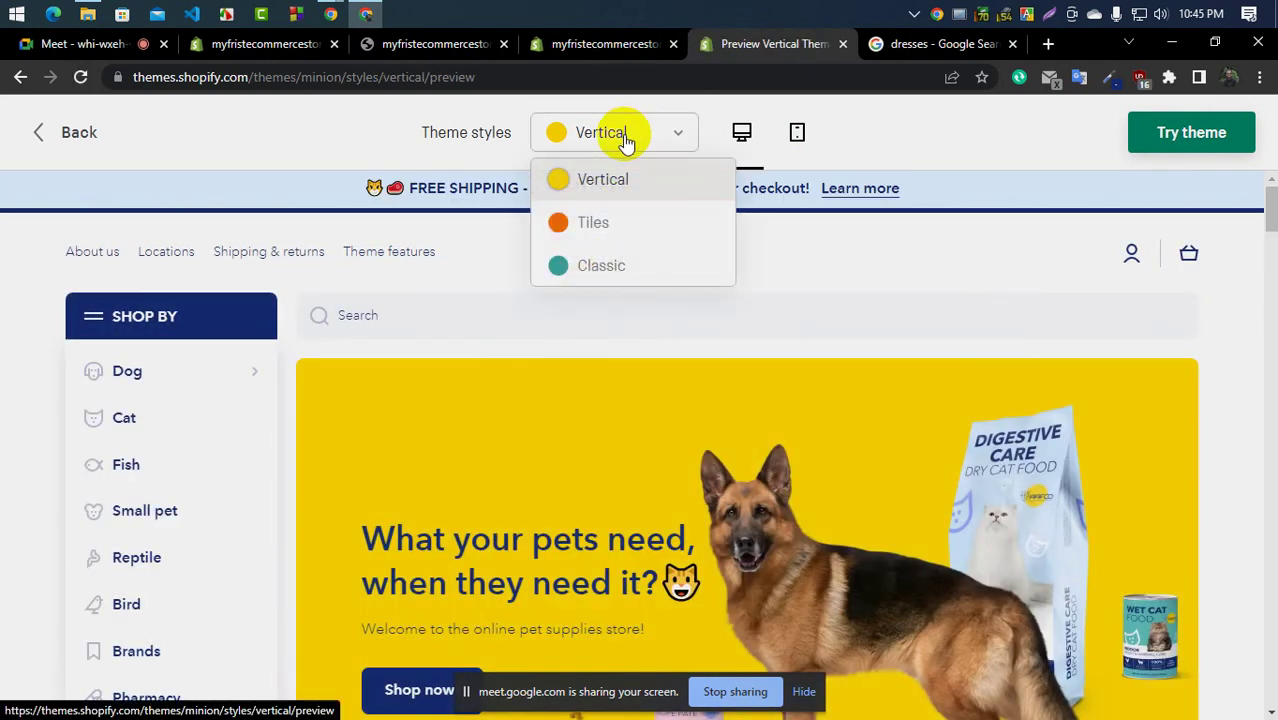
{"action": "left_click", "coordinate": [592, 268]}
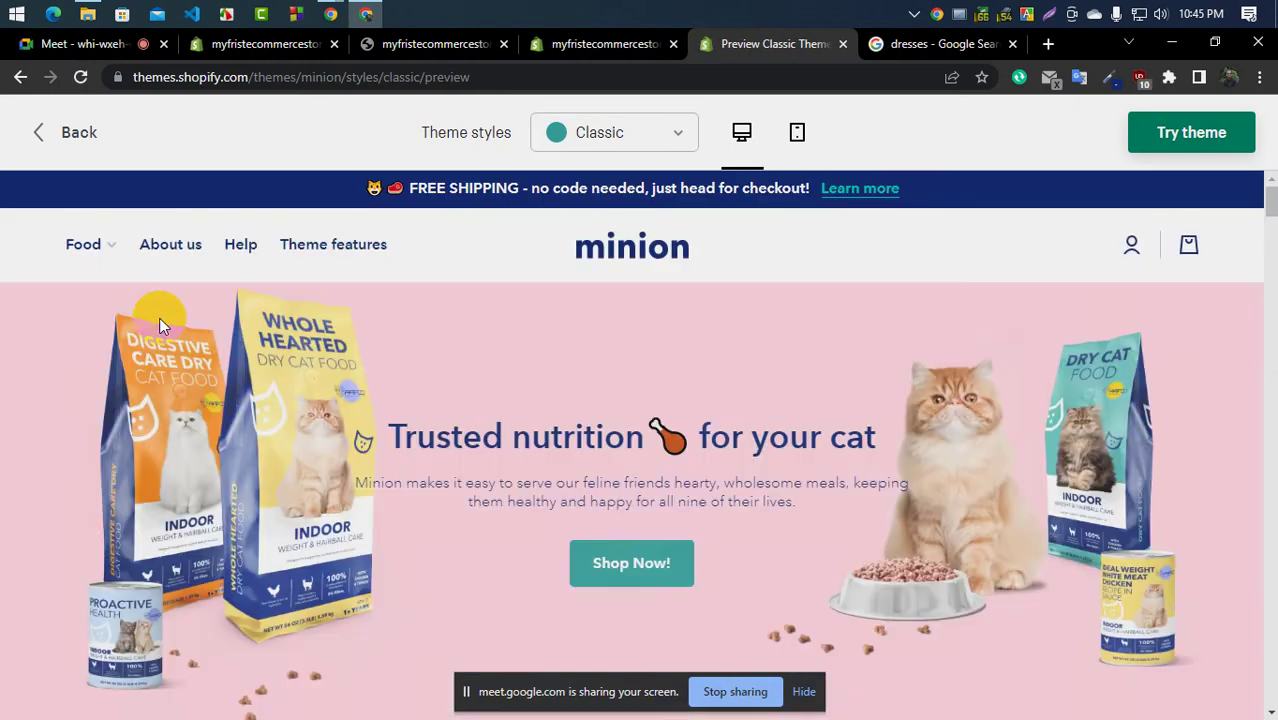
{"action": "left_click", "coordinate": [536, 44]}
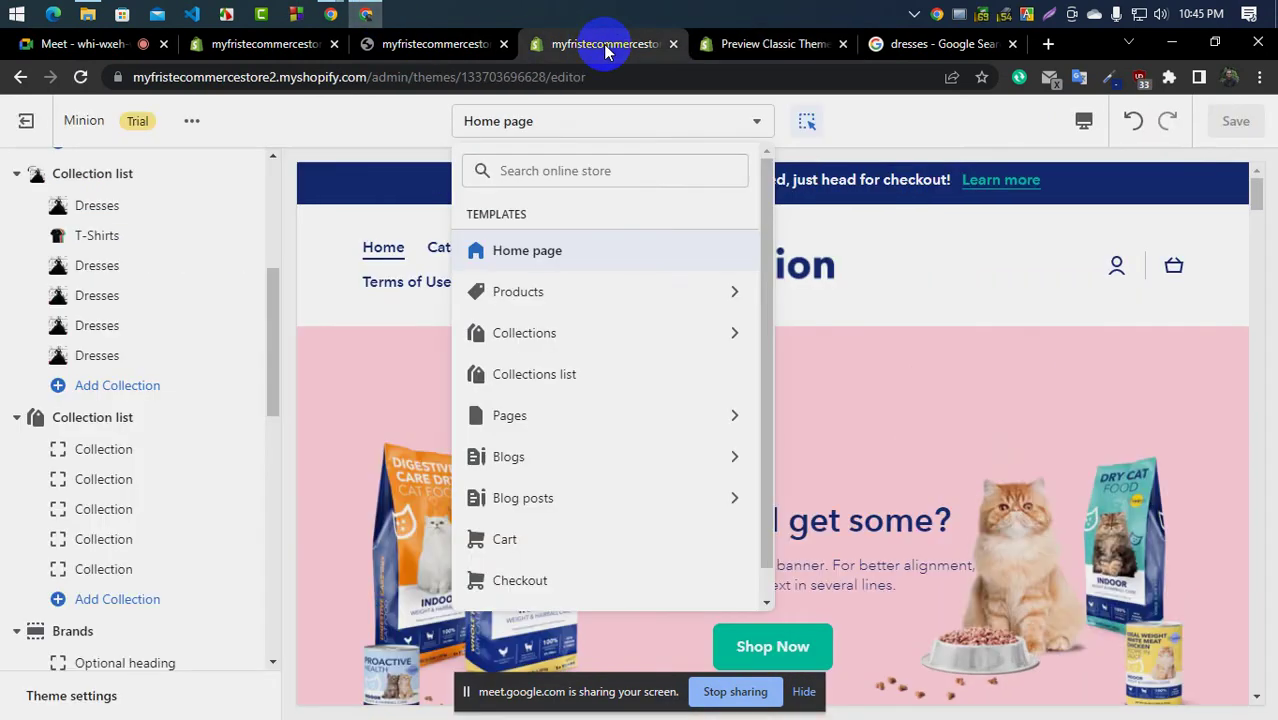
{"action": "left_click", "coordinate": [733, 50]}
{"action": "left_click", "coordinate": [455, 52]}
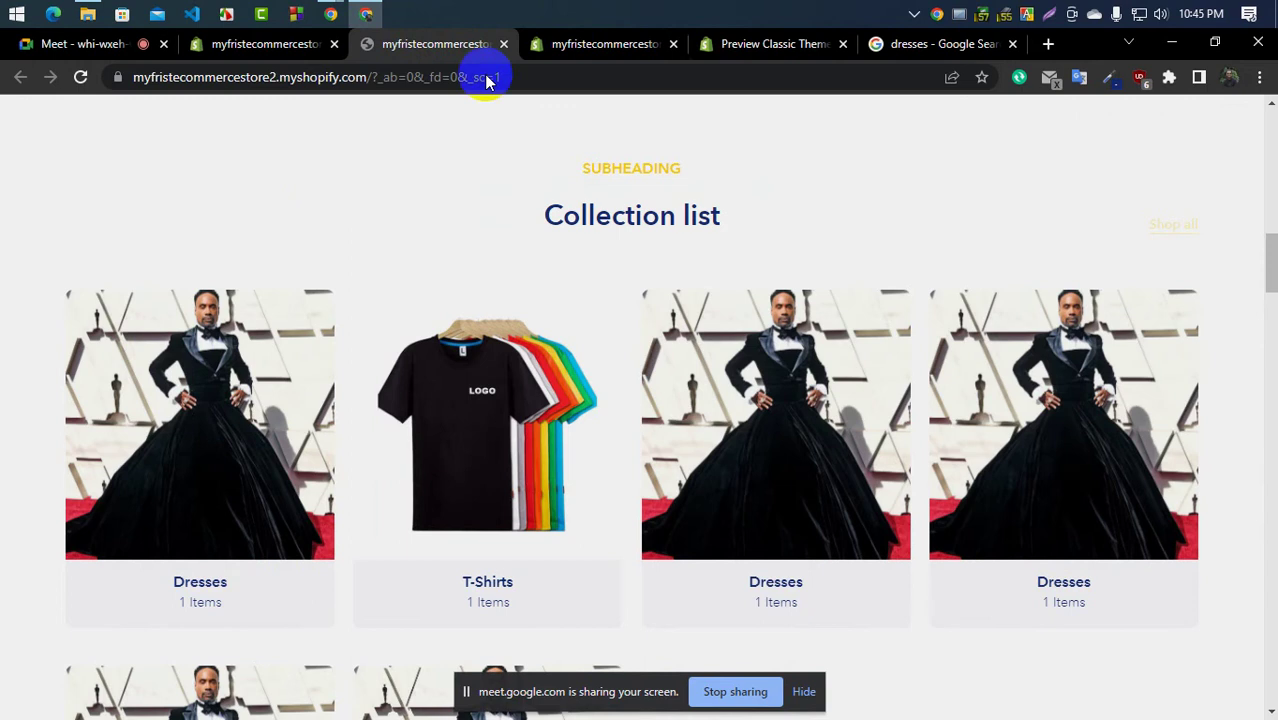
{"action": "left_click", "coordinate": [573, 50]}
{"action": "left_click", "coordinate": [257, 46]}
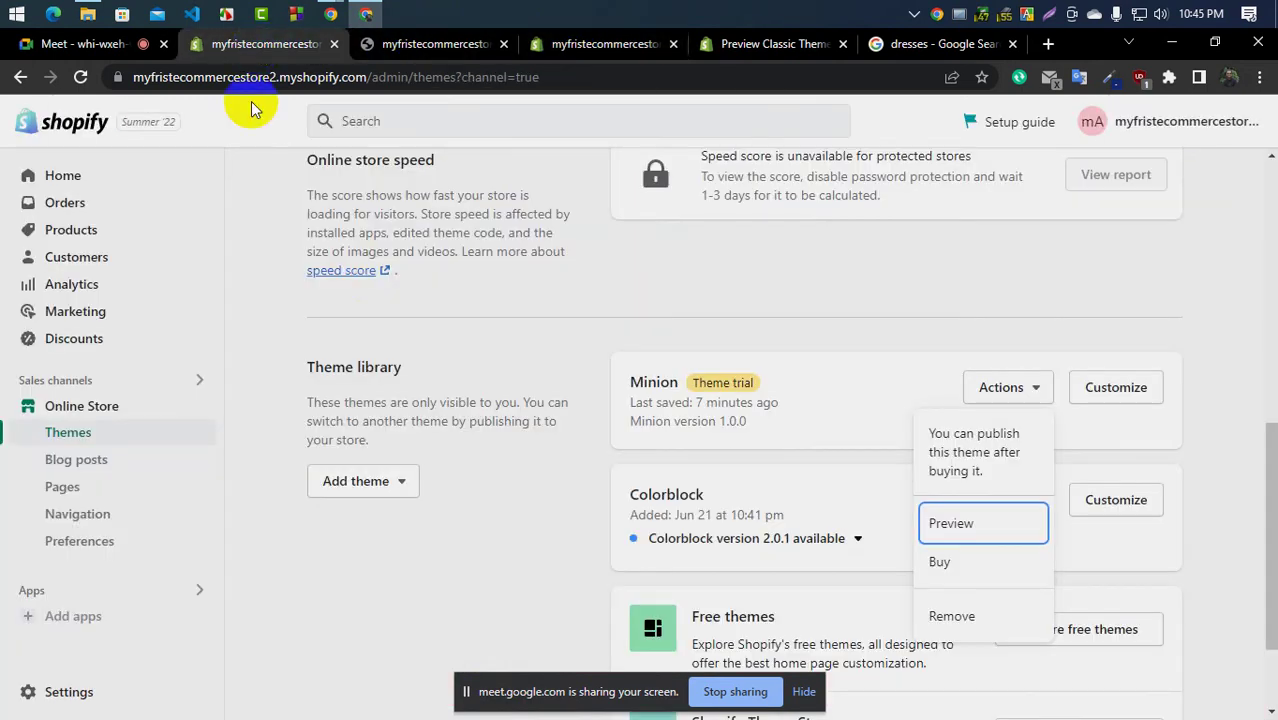
Reload the Classic style in the Minion theme demo and check it against the home page in the theme editor
{"action": "left_click", "coordinate": [775, 47]}
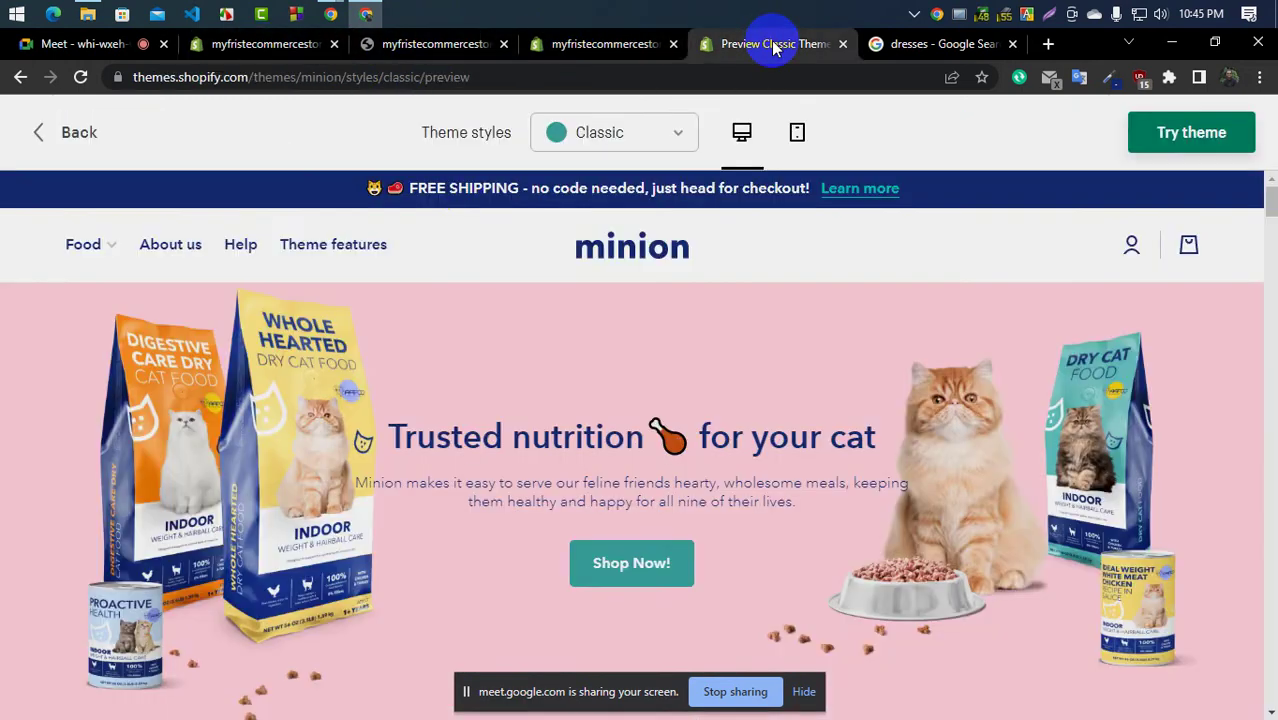
{"action": "left_click", "coordinate": [598, 132]}
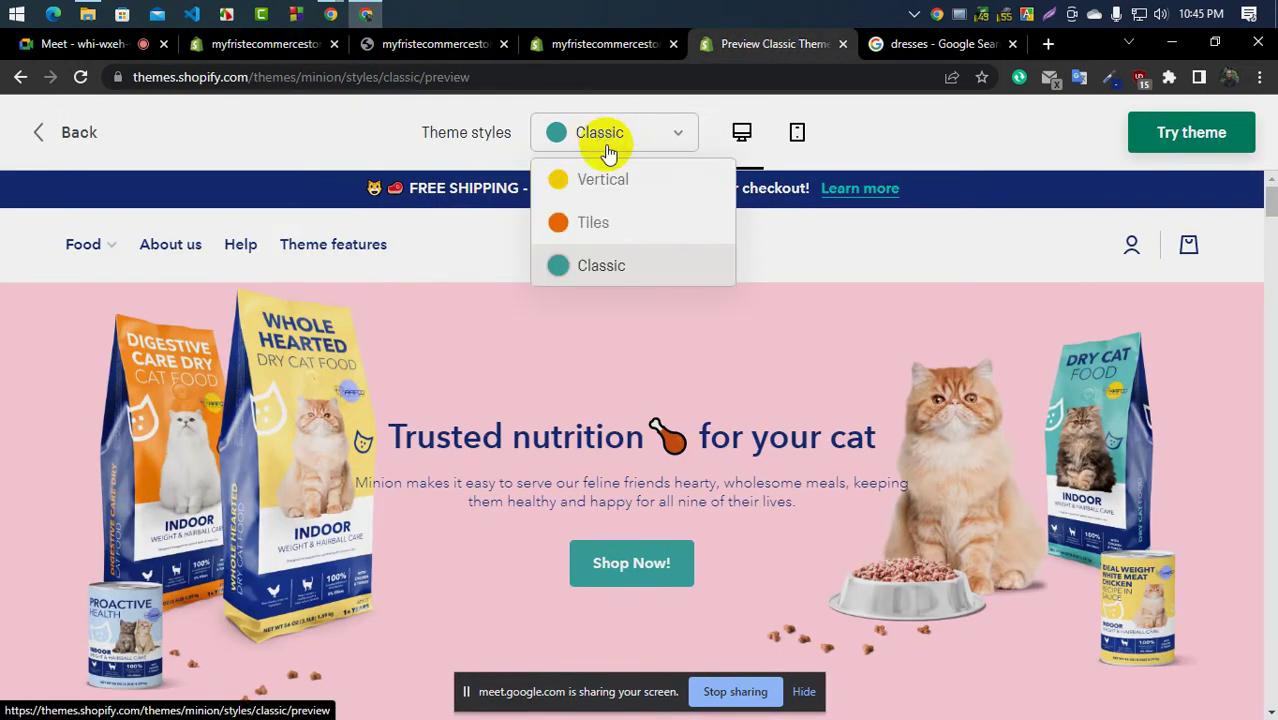
{"action": "left_click", "coordinate": [558, 265]}
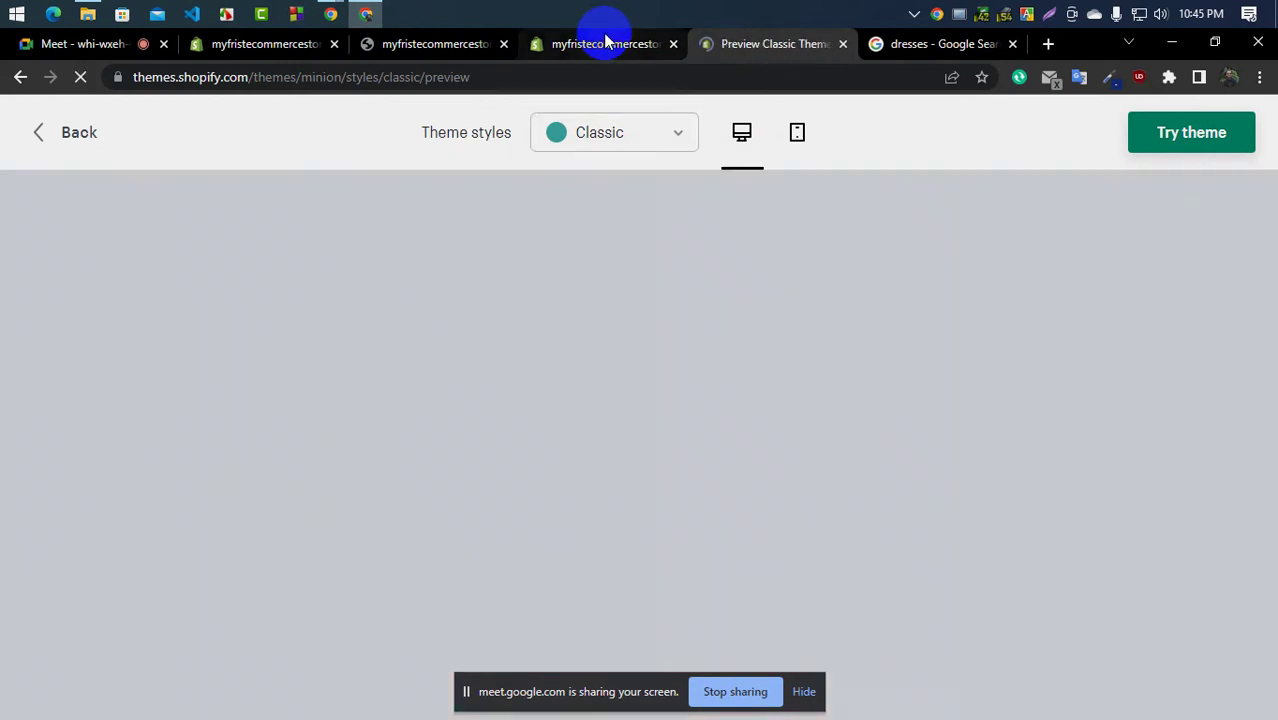
{"action": "left_click", "coordinate": [603, 44]}
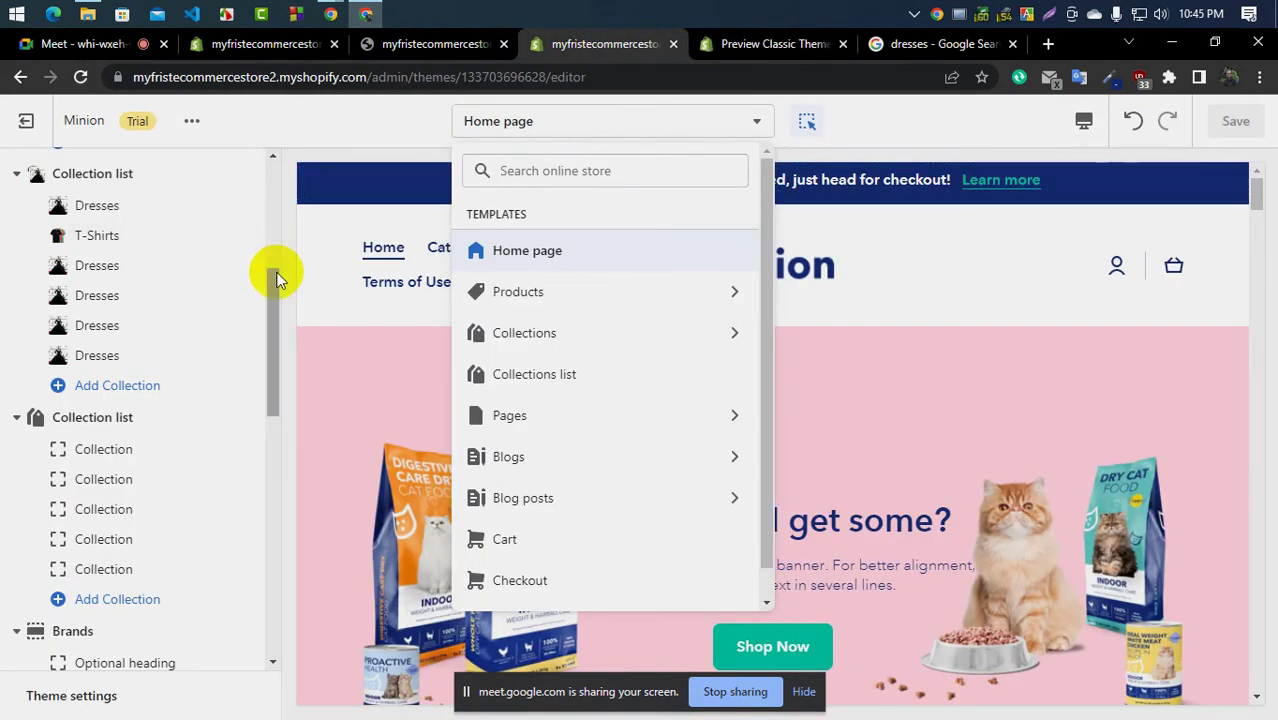
{"action": "left_click", "coordinate": [619, 124]}
{"action": "left_click", "coordinate": [762, 46]}
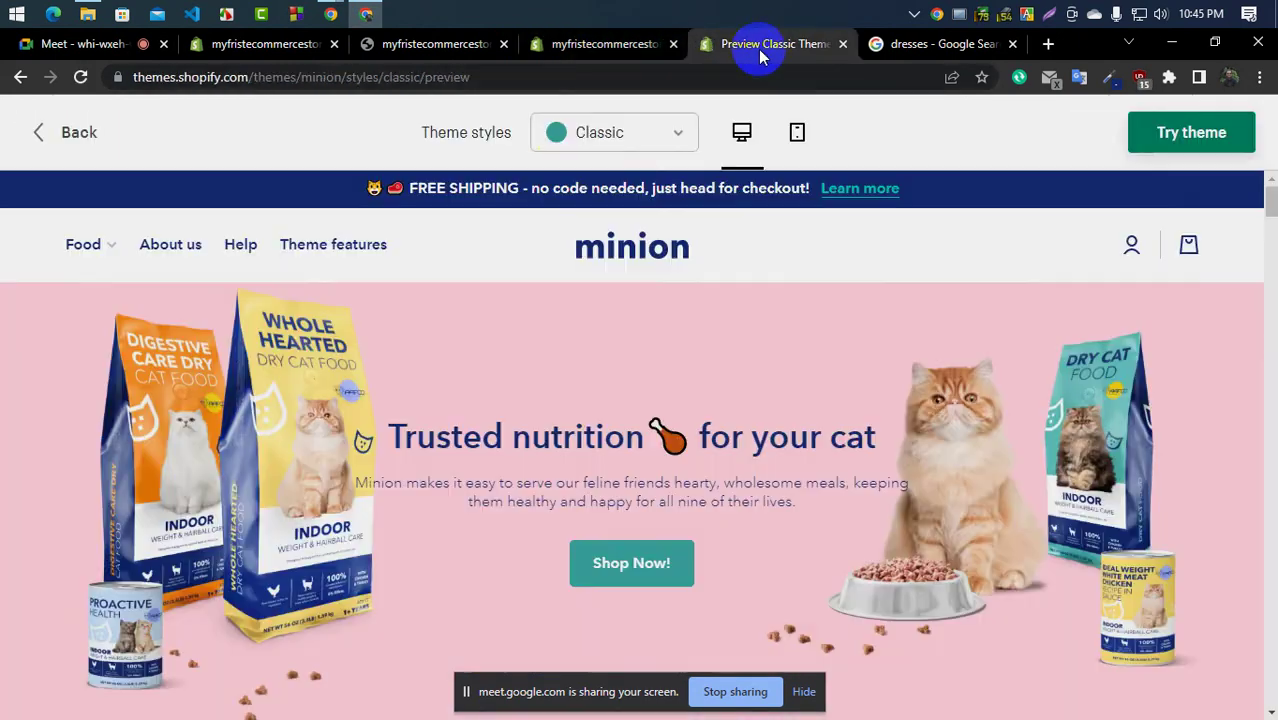
Preview the Minion demo's Vertical style and review its home page down to the Explore by pet section
{"action": "left_click", "coordinate": [608, 130]}
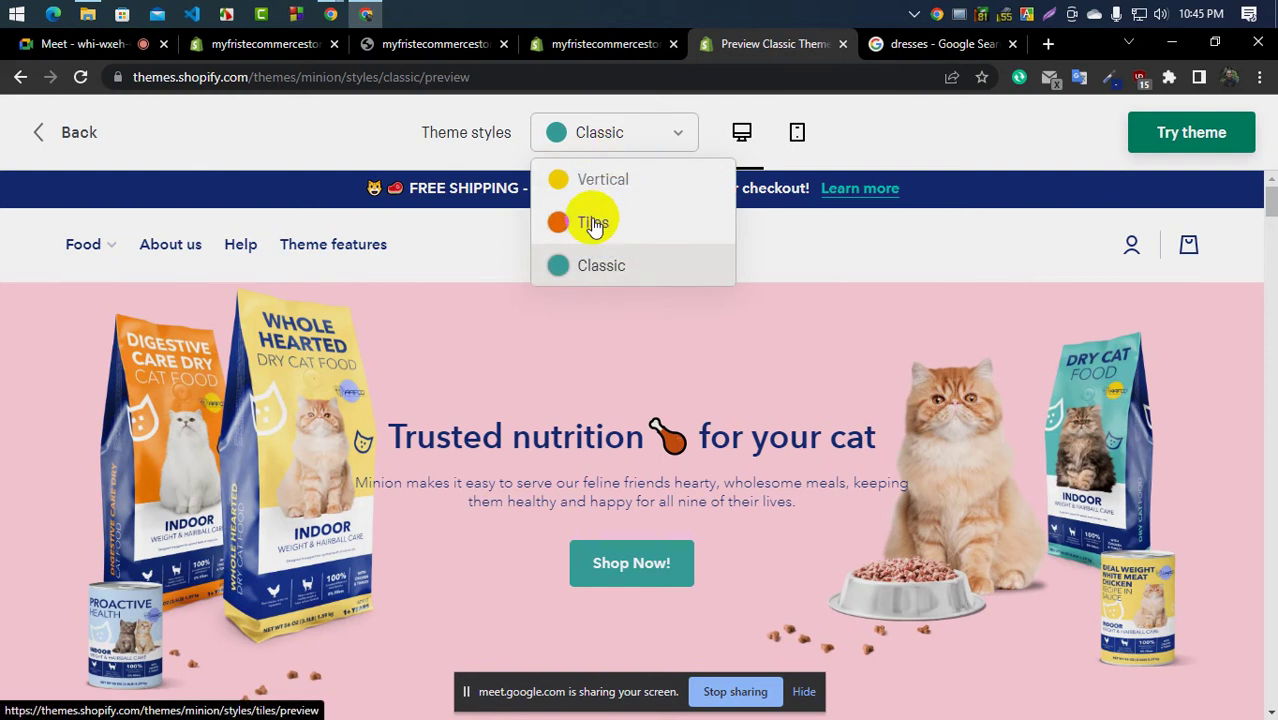
{"action": "left_click", "coordinate": [604, 182]}
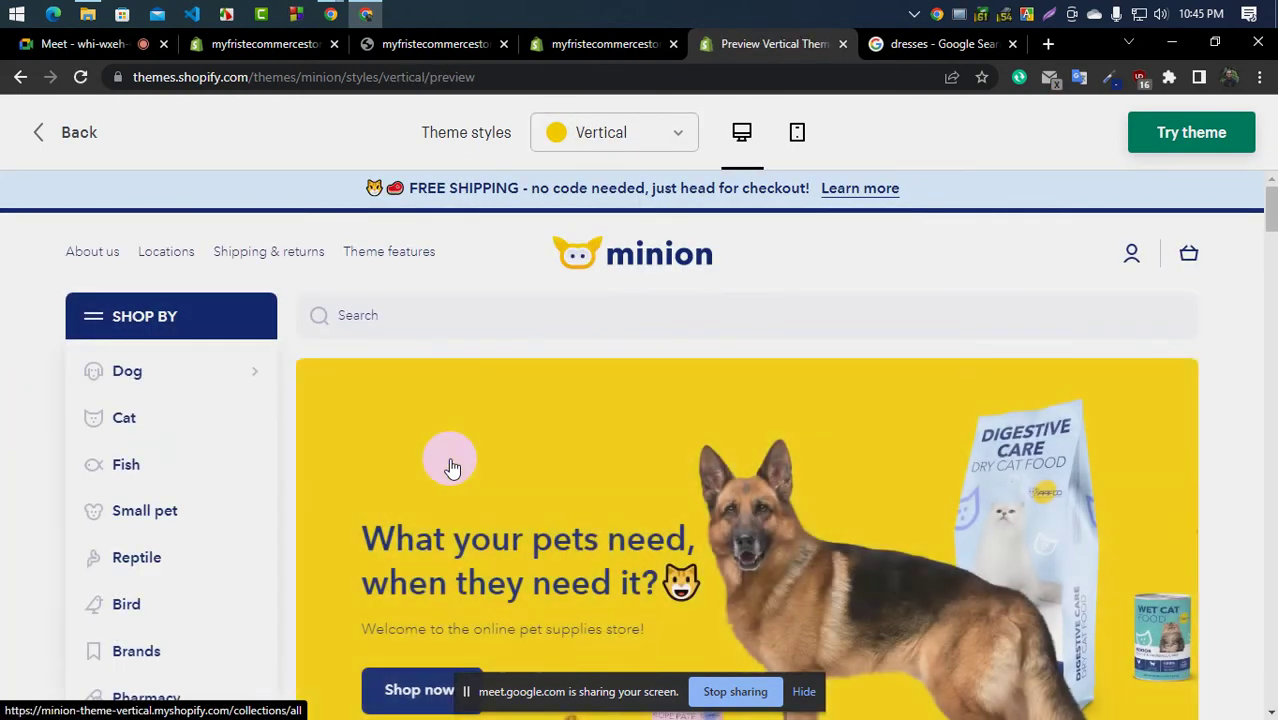
{"action": "scroll", "coordinate": [448, 458], "scroll_direction": "down", "scroll_amount": 10}
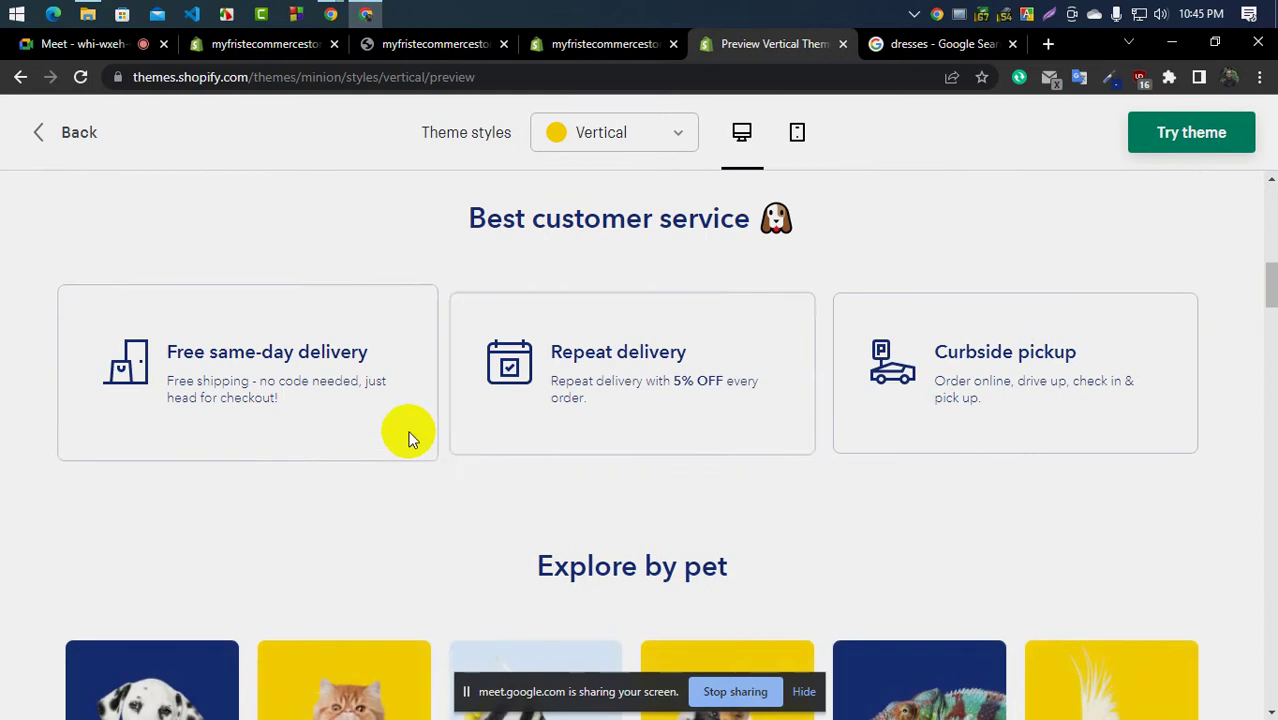
Copy the "Best customer service" heading with its dog emoji from the Minion Vertical theme preview
{"action": "scroll", "coordinate": [405, 434], "scroll_direction": "down", "scroll_amount": 4}
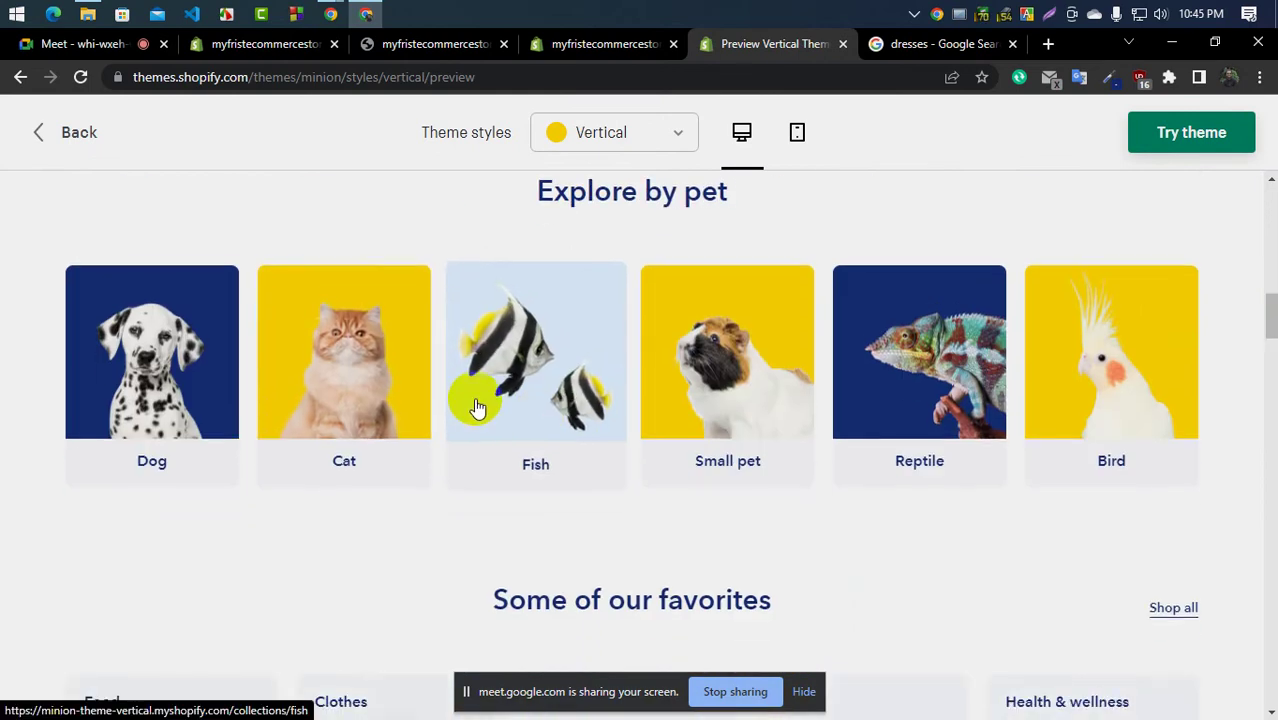
{"action": "scroll", "coordinate": [153, 405], "scroll_direction": "up", "scroll_amount": 4}
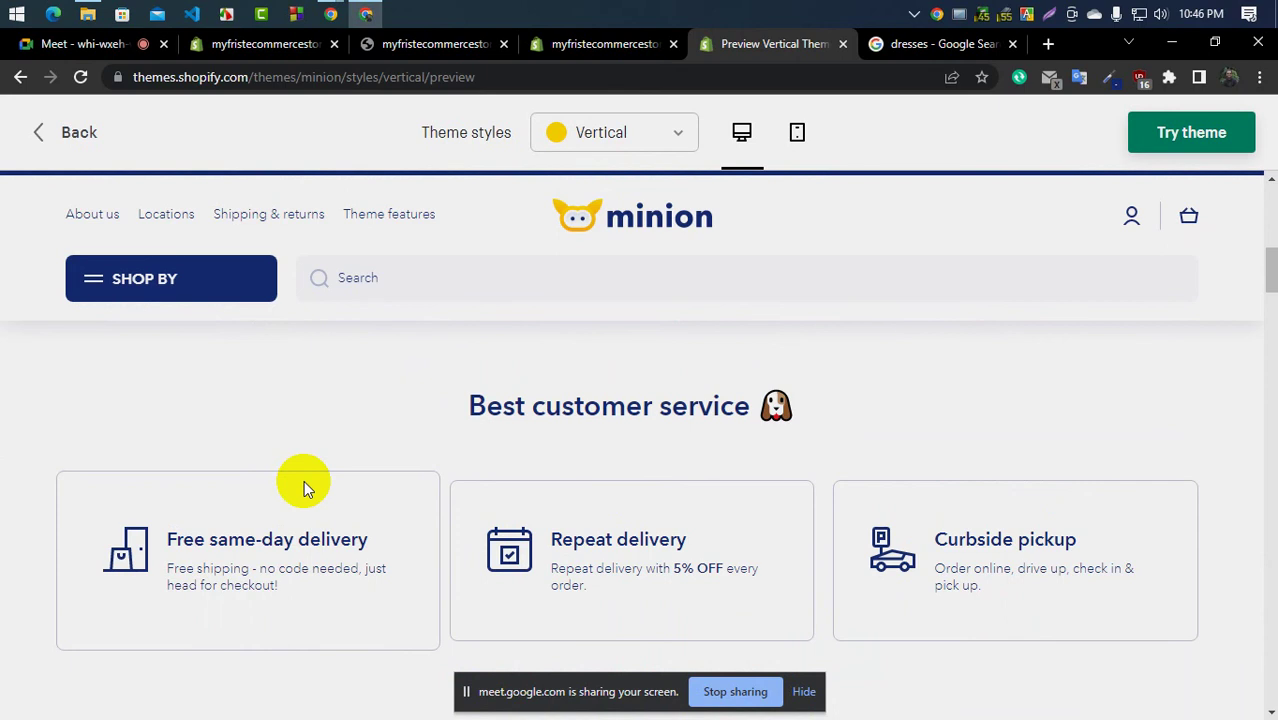
{"action": "scroll", "coordinate": [511, 500], "scroll_direction": "down", "scroll_amount": 1}
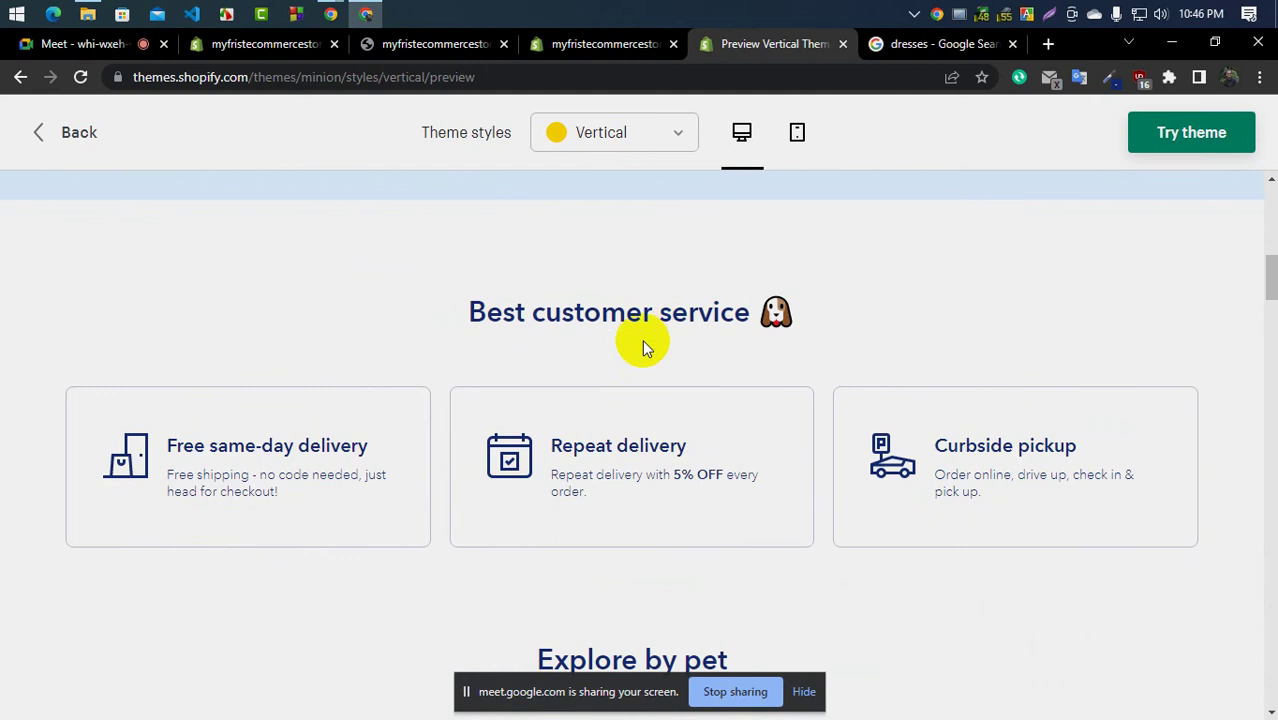
{"action": "scroll", "coordinate": [478, 312], "scroll_direction": "up", "scroll_amount": 1}
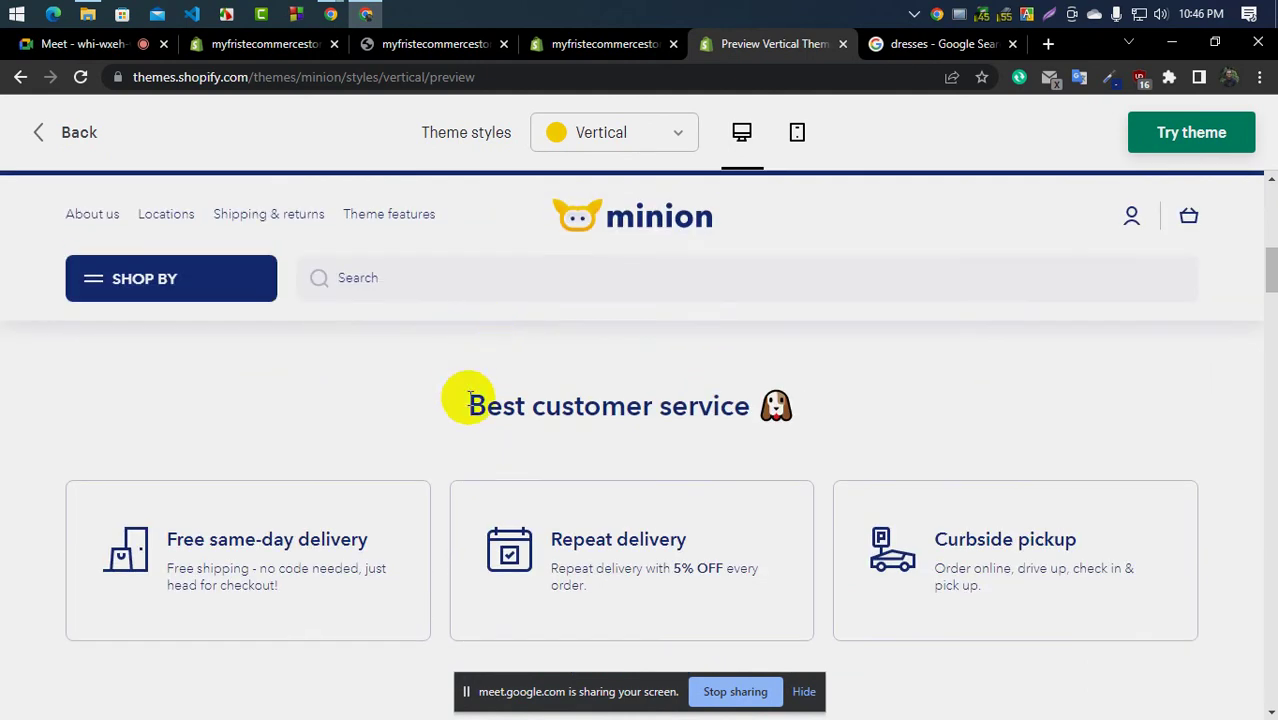
{"action": "left_click_drag", "start_coordinate": [468, 400], "coordinate": [856, 408]}
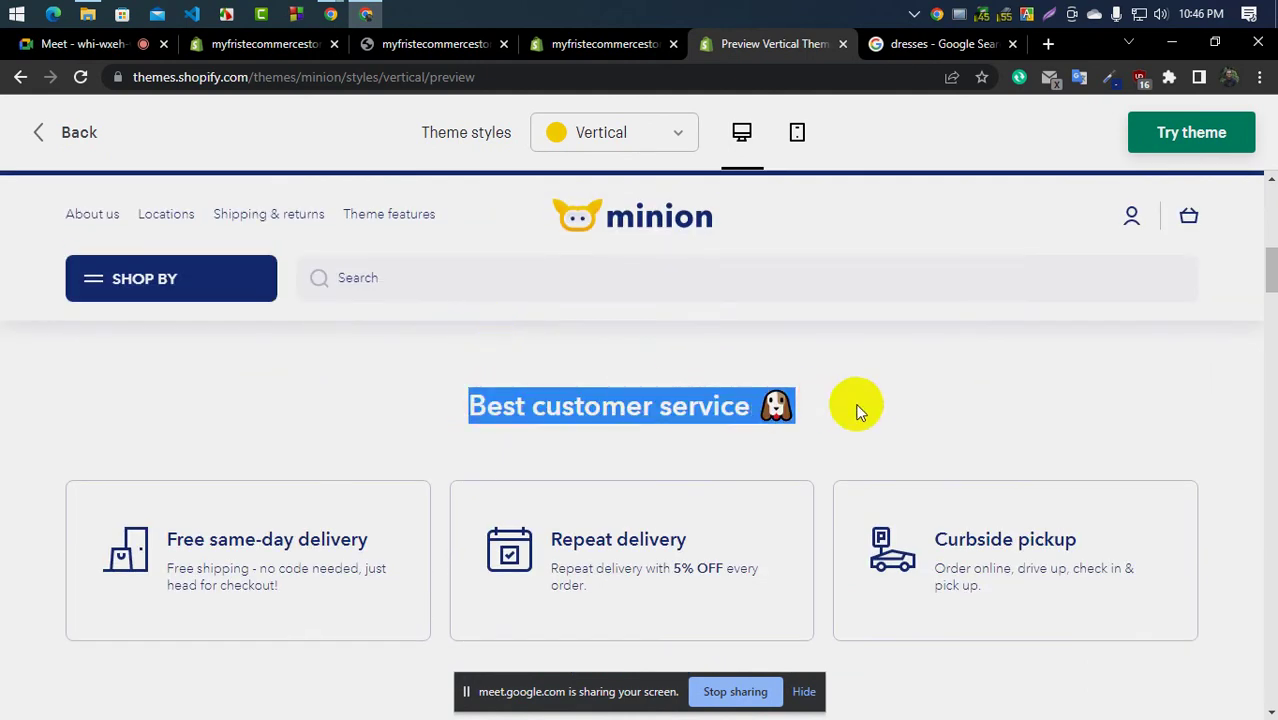
{"action": "right_click", "coordinate": [650, 410]}
{"action": "left_click", "coordinate": [714, 438]}
Switch to the store's theme editor and open the settings of the home page's Icon banners section
{"action": "left_click", "coordinate": [613, 46]}
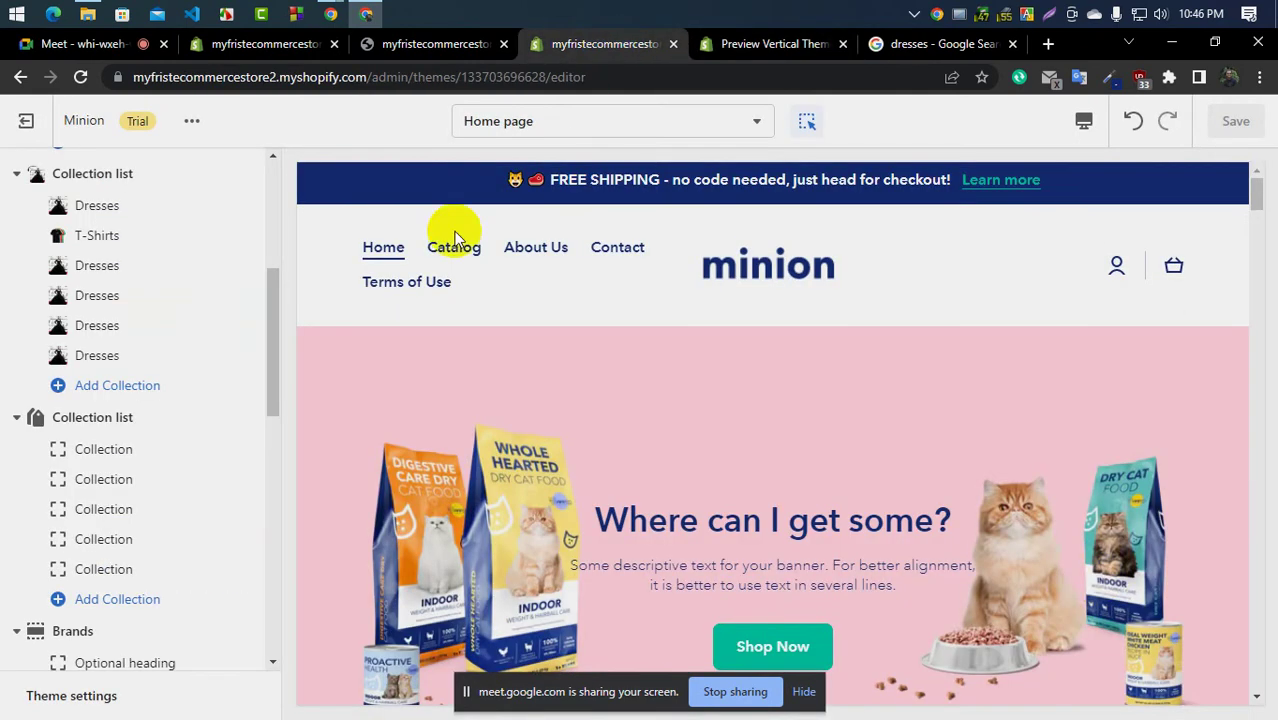
{"action": "scroll", "coordinate": [1095, 578], "scroll_direction": "down", "scroll_amount": 8}
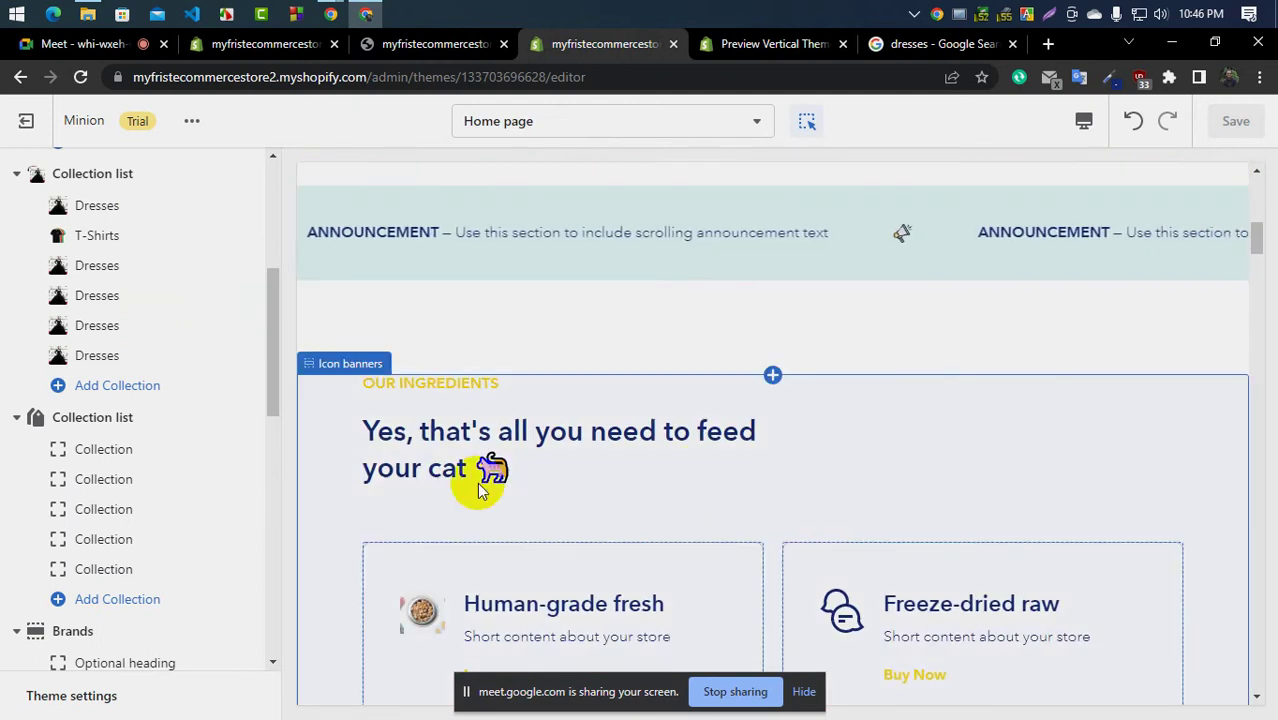
{"action": "scroll", "coordinate": [115, 370], "scroll_direction": "up", "scroll_amount": 5}
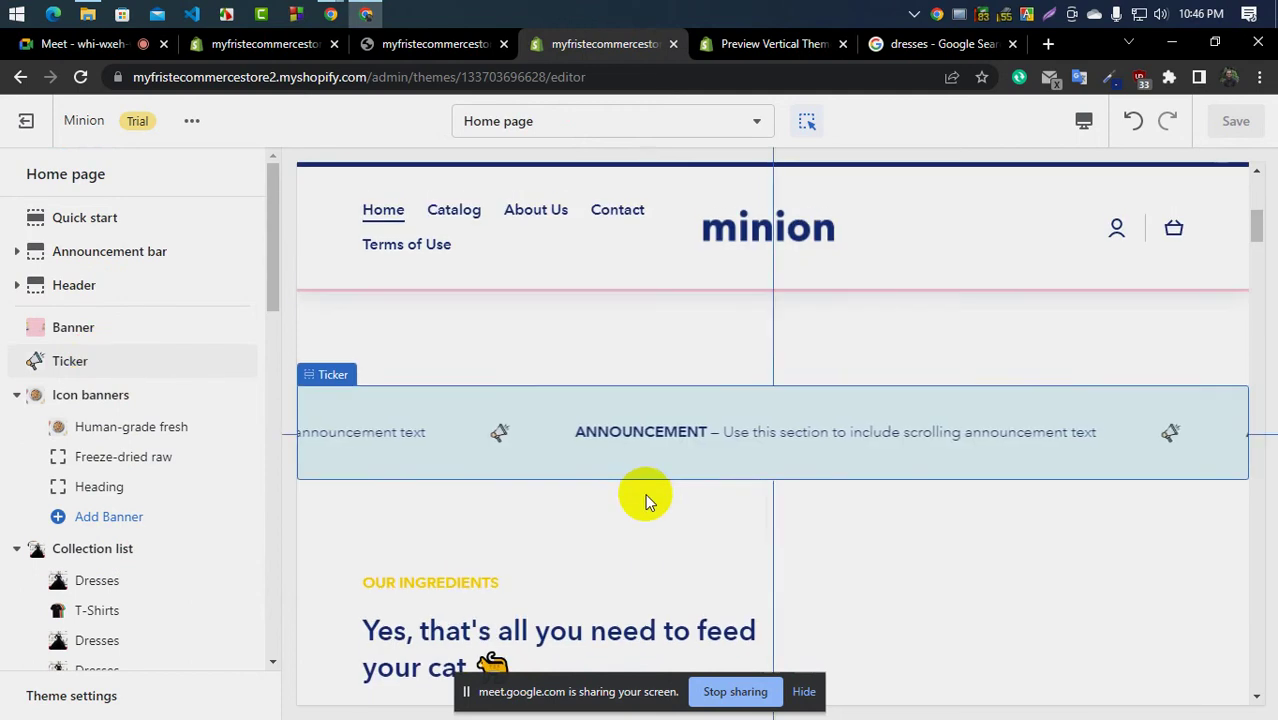
{"action": "left_click", "coordinate": [113, 405]}
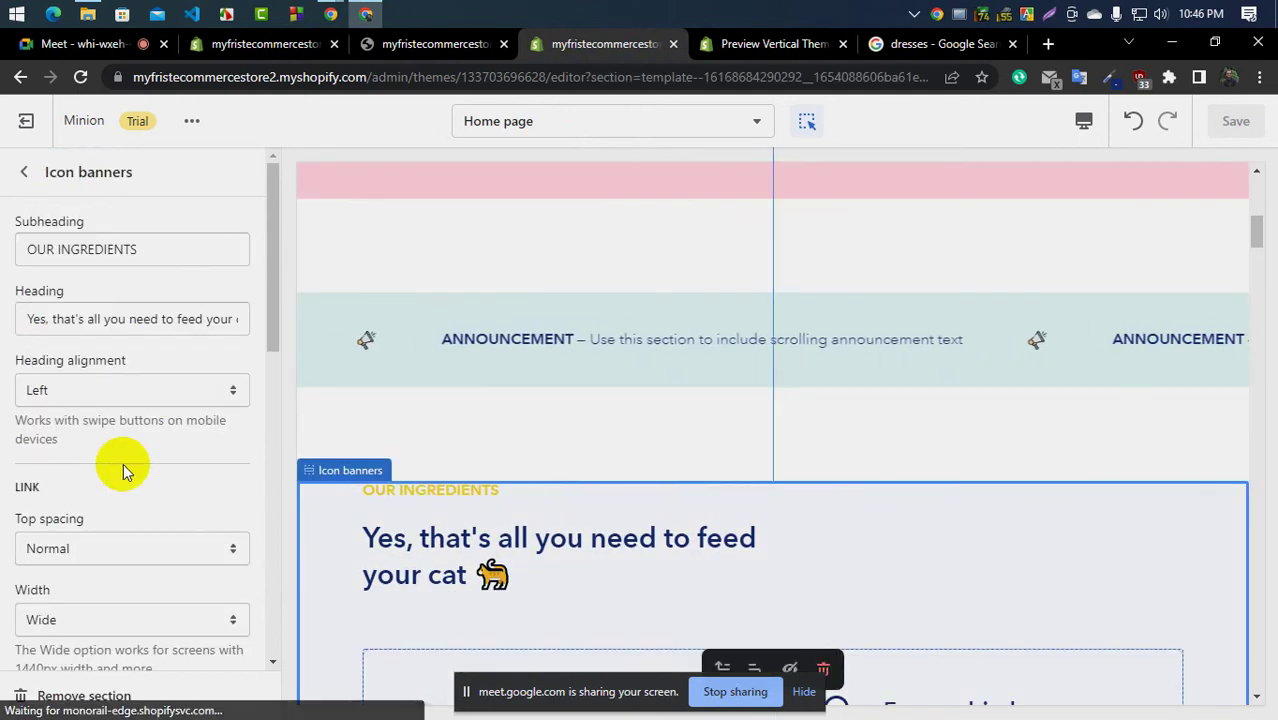
{"action": "scroll", "coordinate": [806, 435], "scroll_direction": "down", "scroll_amount": 2}
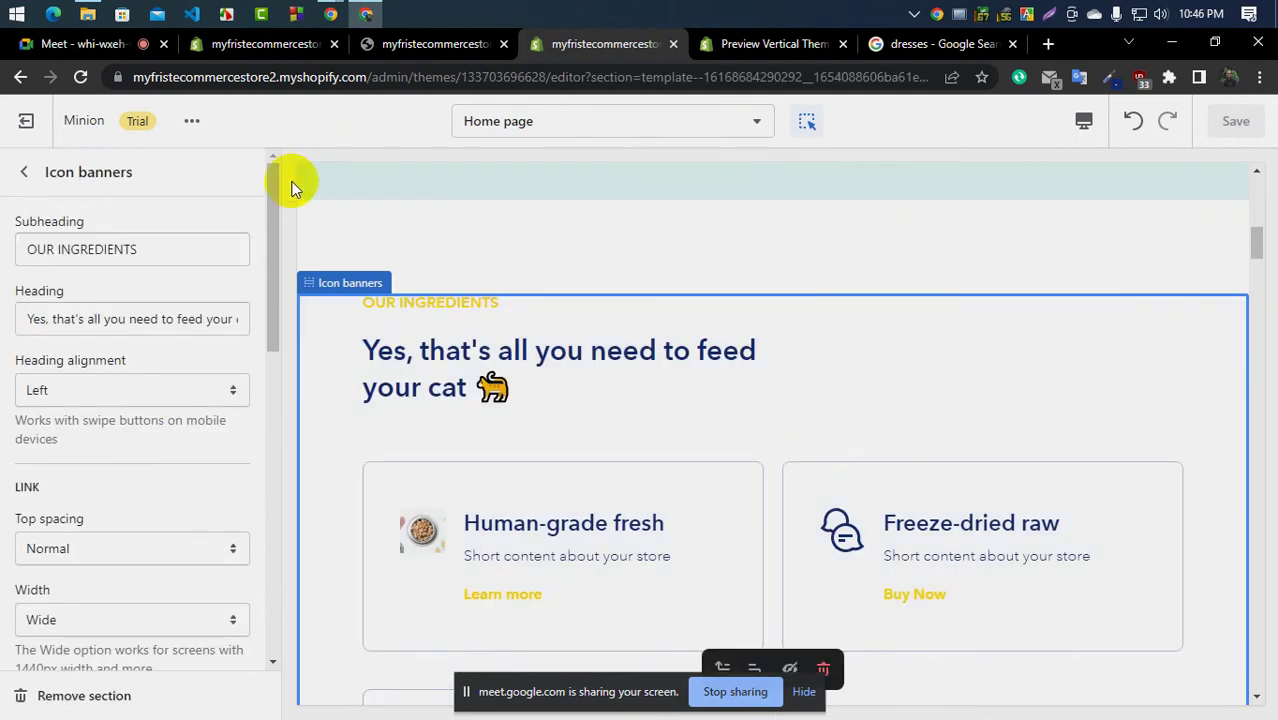
Replace the Icon banners subheading with the copied "Best customer service" text and dog emoji
{"action": "left_click", "coordinate": [790, 45]}
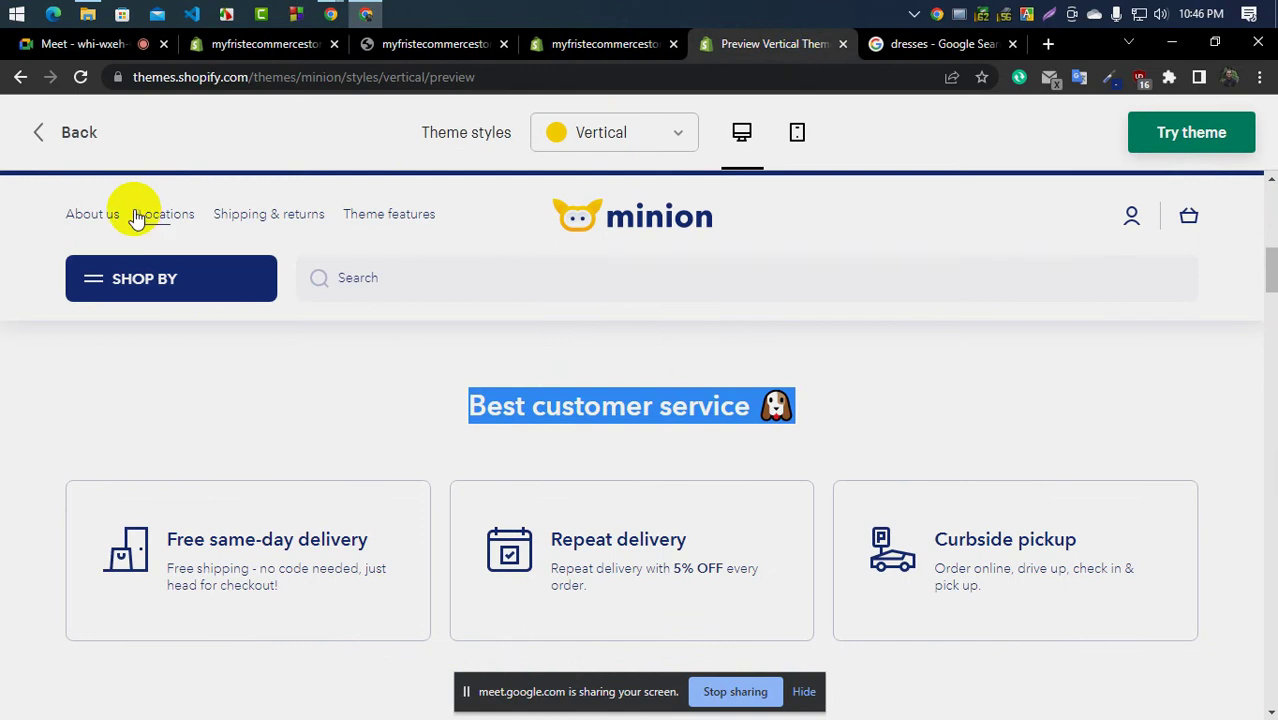
{"action": "left_click", "coordinate": [410, 44]}
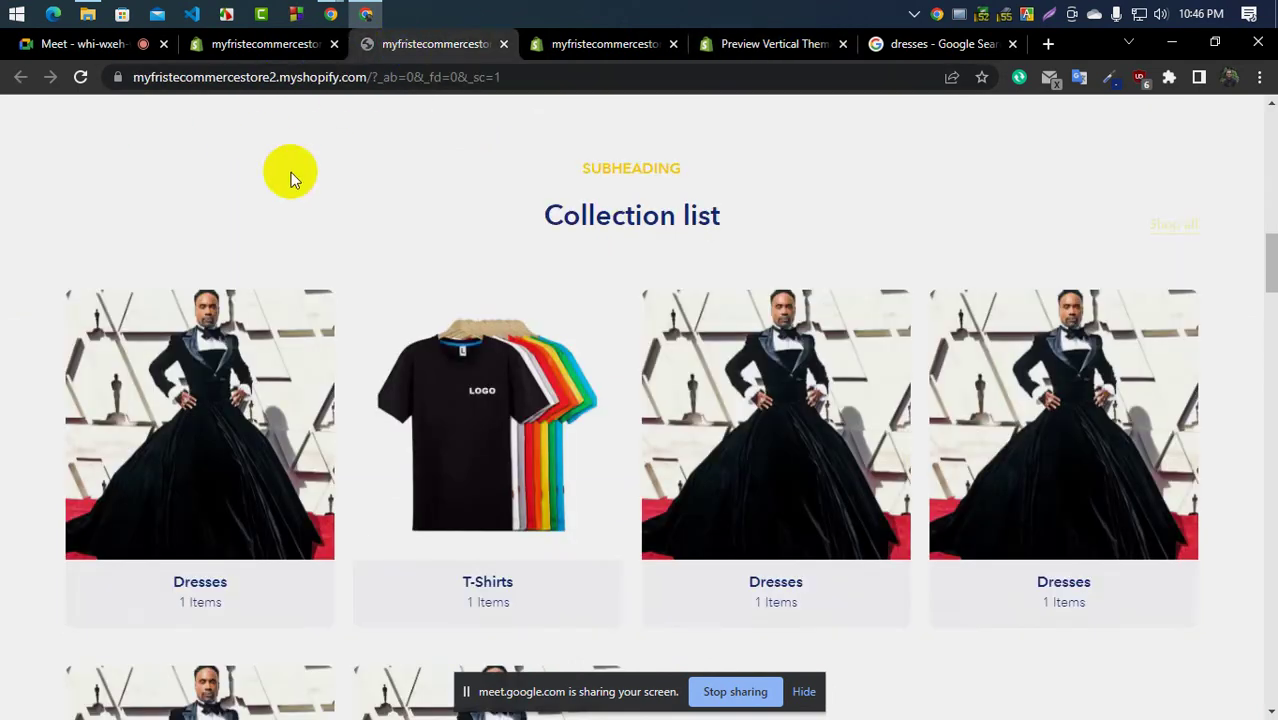
{"action": "left_click", "coordinate": [288, 46]}
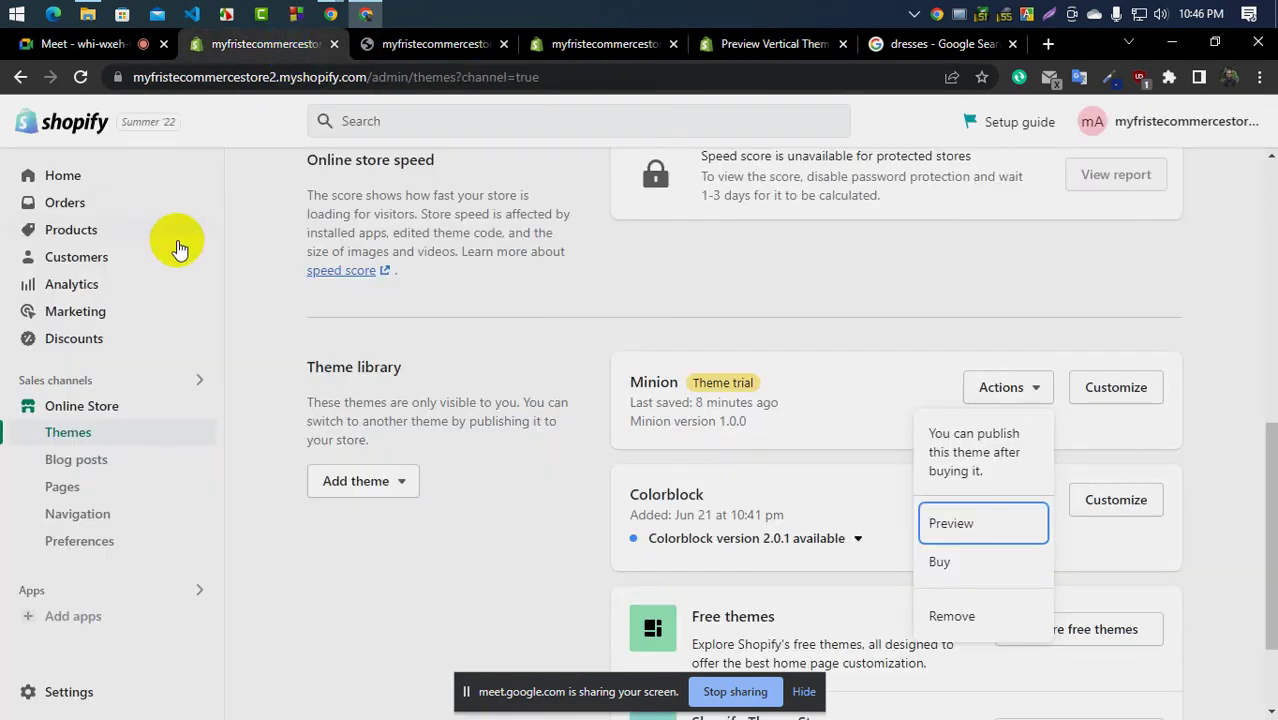
{"action": "left_click", "coordinate": [456, 42]}
{"action": "left_click", "coordinate": [604, 47]}
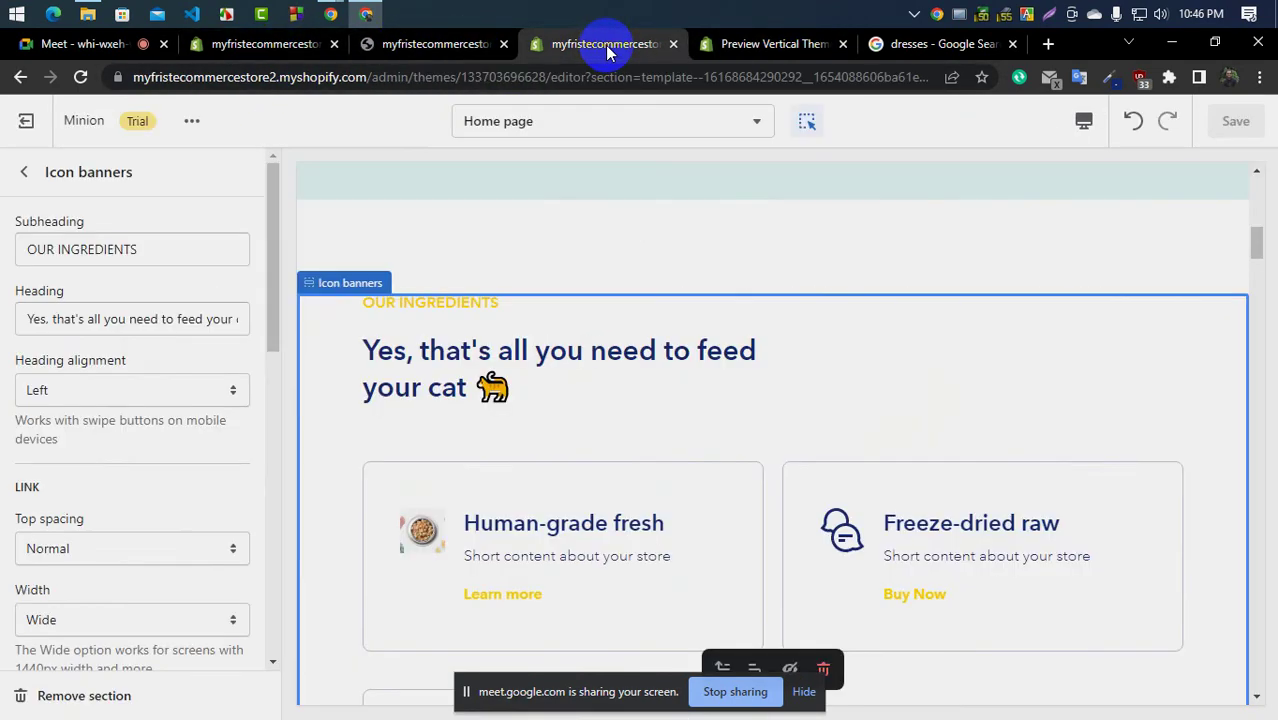
{"action": "triple_click", "coordinate": [126, 249]}
{"action": "key", "text": "ctrl+v"}
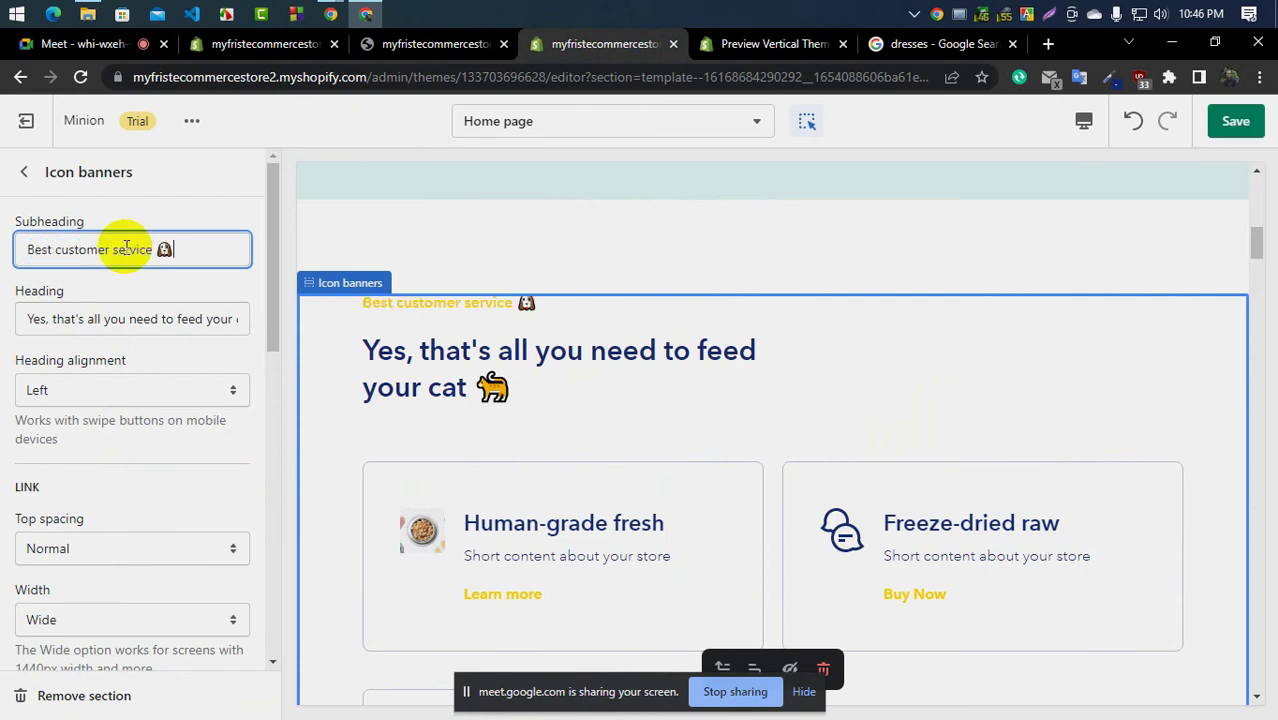
Set the Icon banners heading alignment to Center and compare the section with the theme preview
{"action": "left_click", "coordinate": [62, 390]}
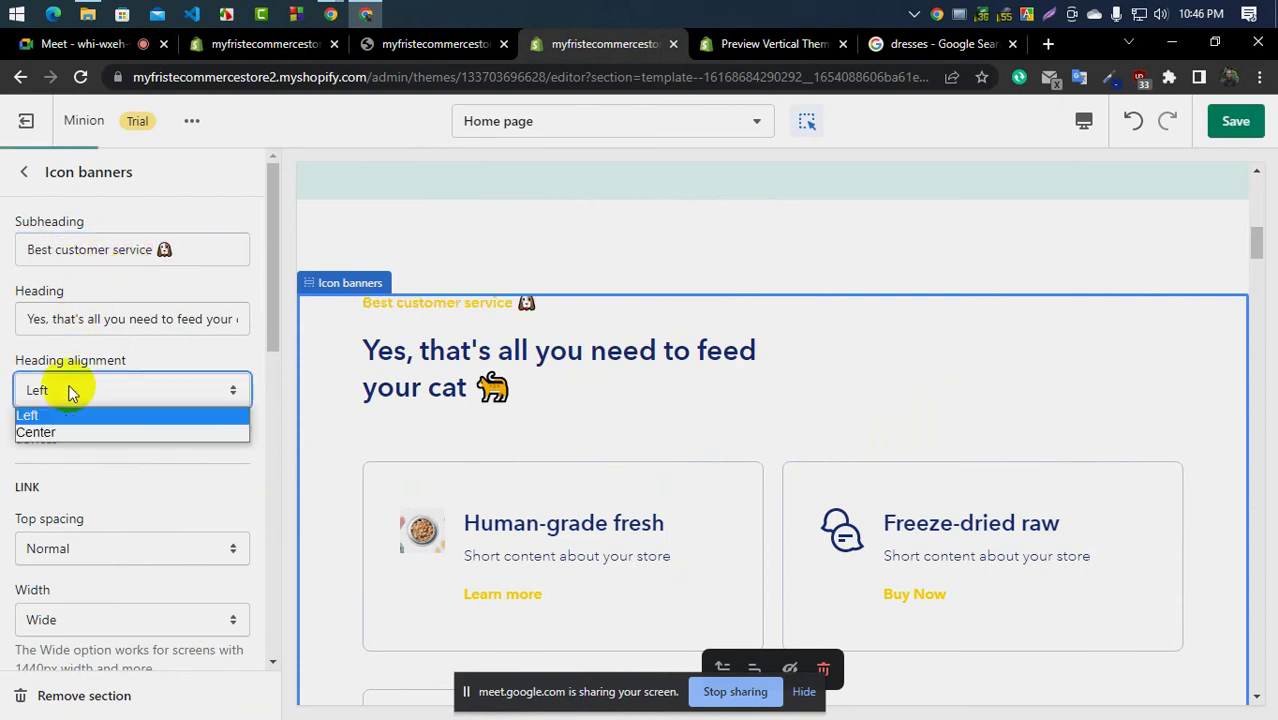
{"action": "left_click", "coordinate": [60, 433]}
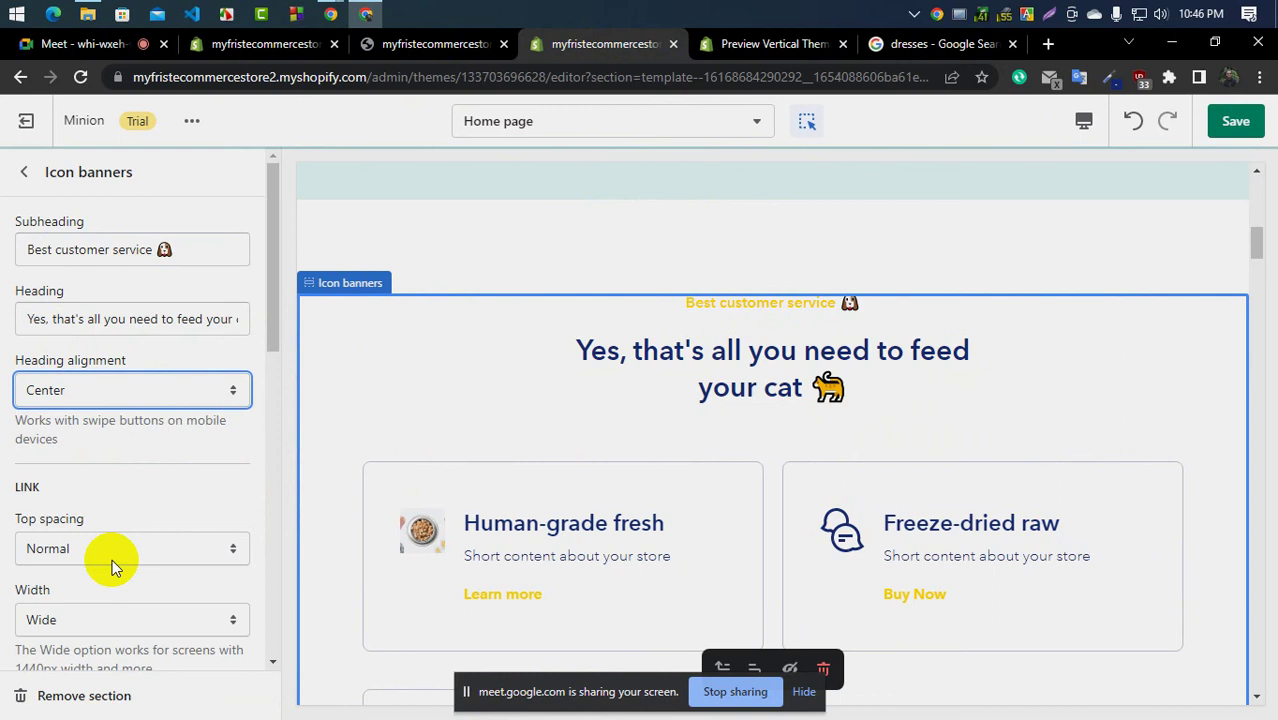
{"action": "left_click", "coordinate": [830, 50]}
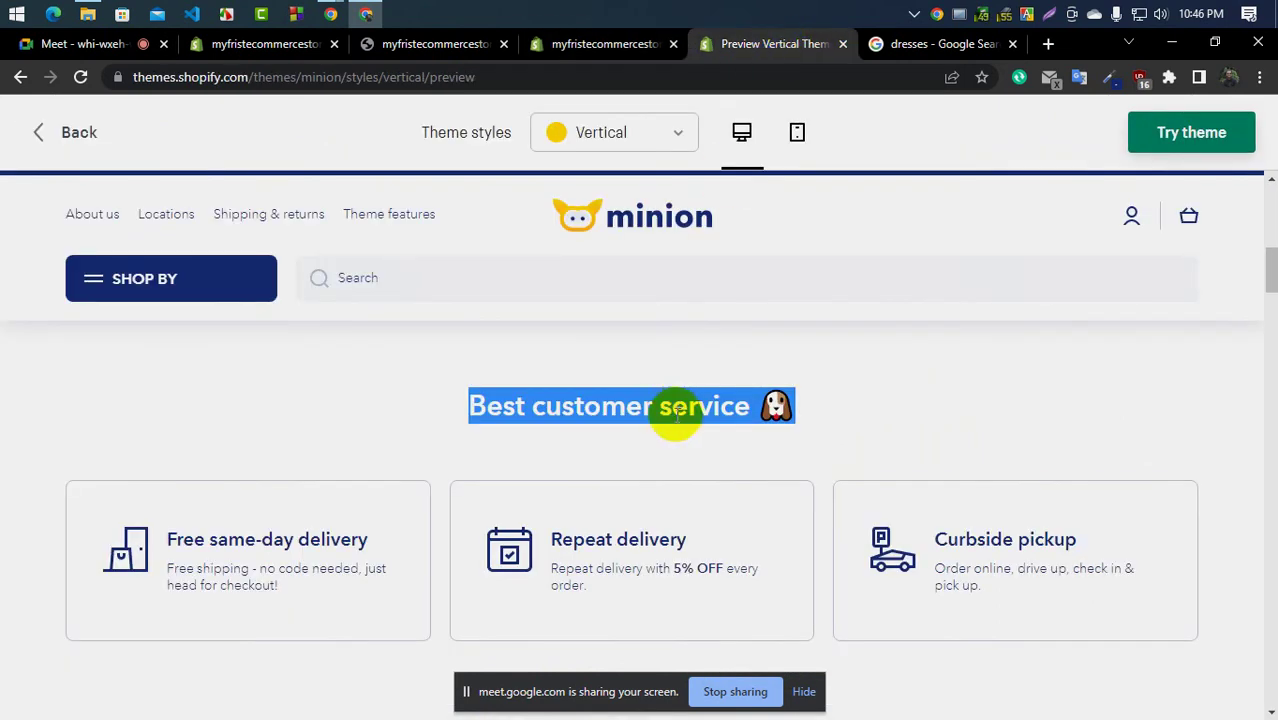
{"action": "scroll", "coordinate": [721, 377], "scroll_direction": "down", "scroll_amount": 2}
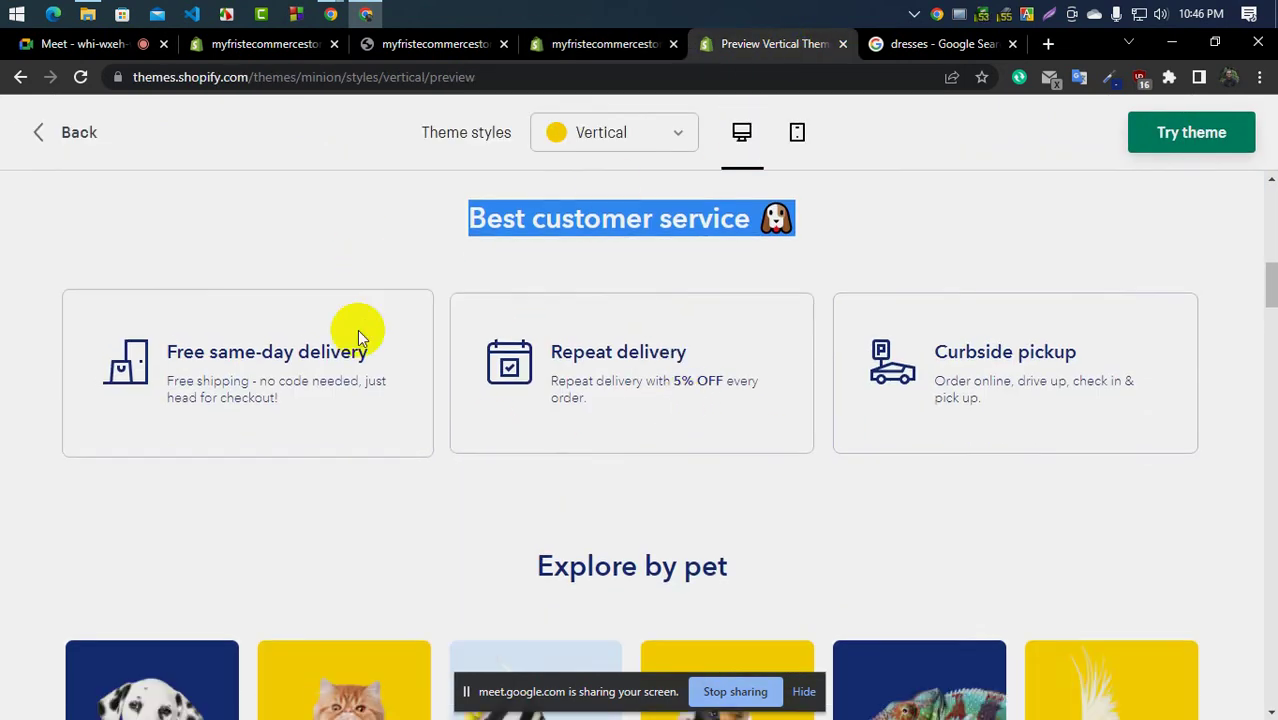
{"action": "left_click", "coordinate": [631, 43]}
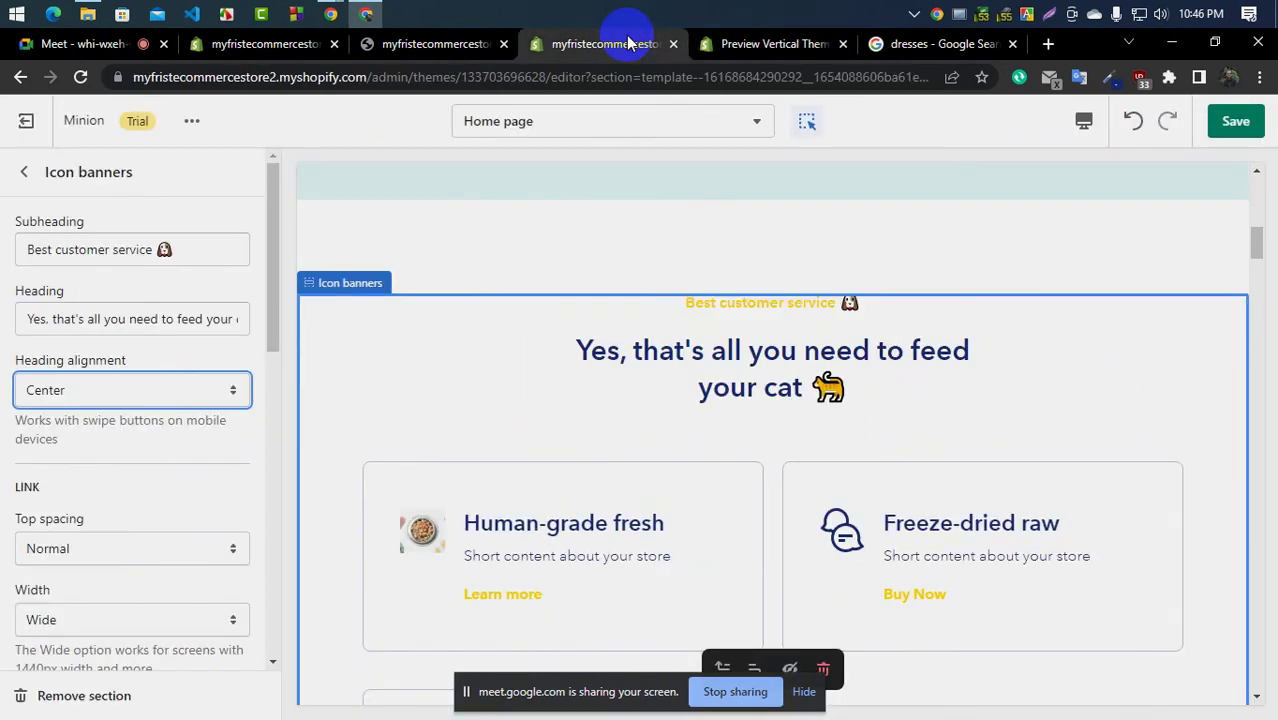
Move the "Best customer service" text with dog emoji from the subheading into the heading, replacing the cat-feeding heading
{"action": "triple_click", "coordinate": [140, 318]}
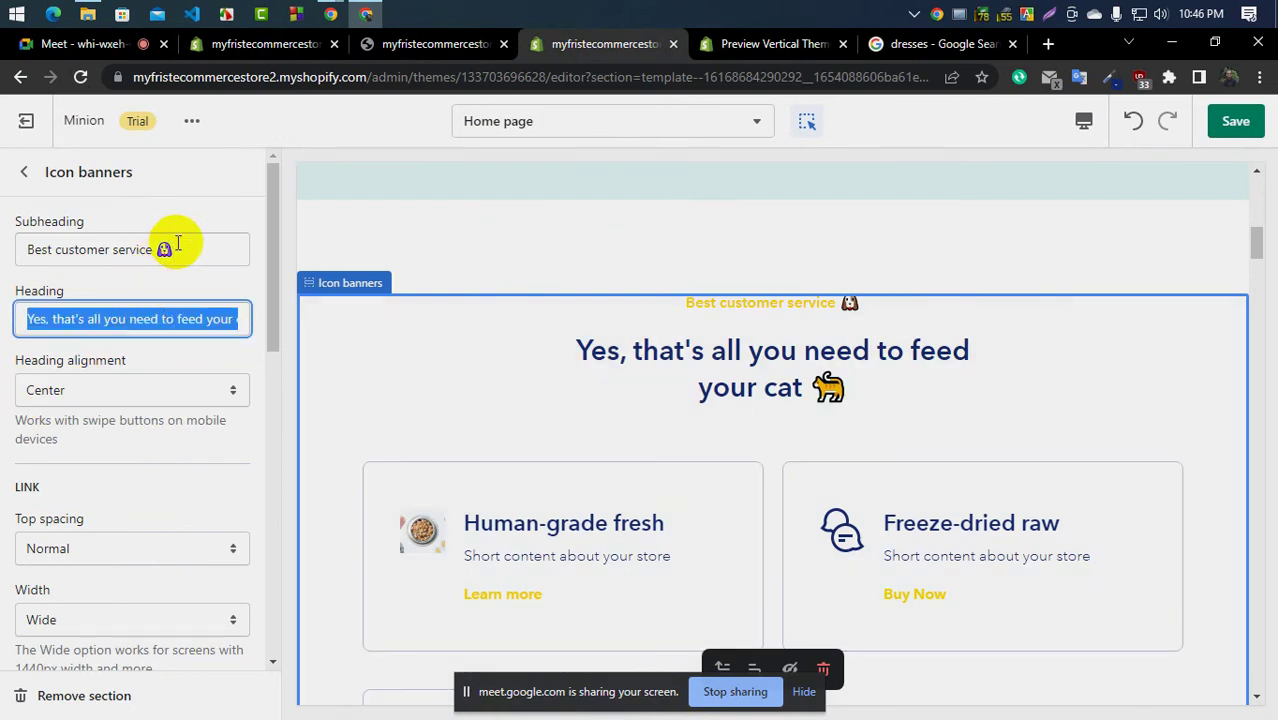
{"action": "left_click_drag", "start_coordinate": [175, 249], "coordinate": [44, 247]}
{"action": "right_click", "coordinate": [44, 247]}
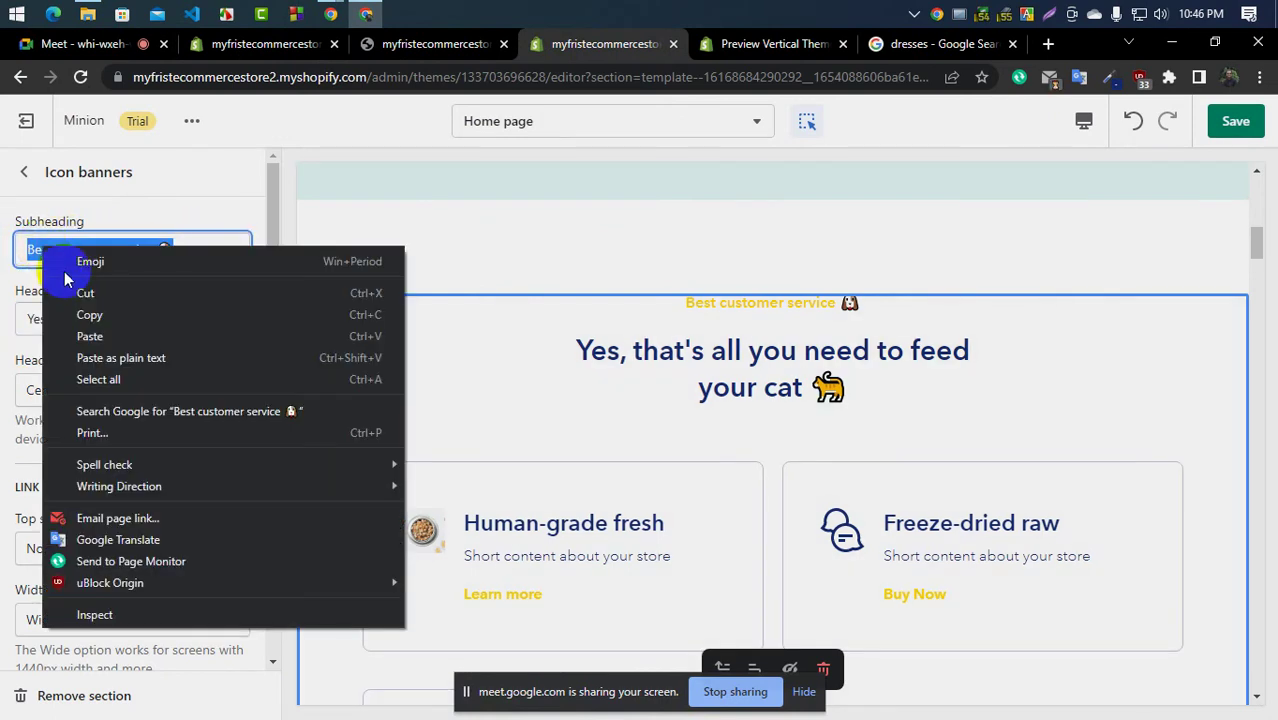
{"action": "left_click", "coordinate": [86, 287]}
{"action": "left_click", "coordinate": [90, 318]}
{"action": "triple_click", "coordinate": [90, 318]}
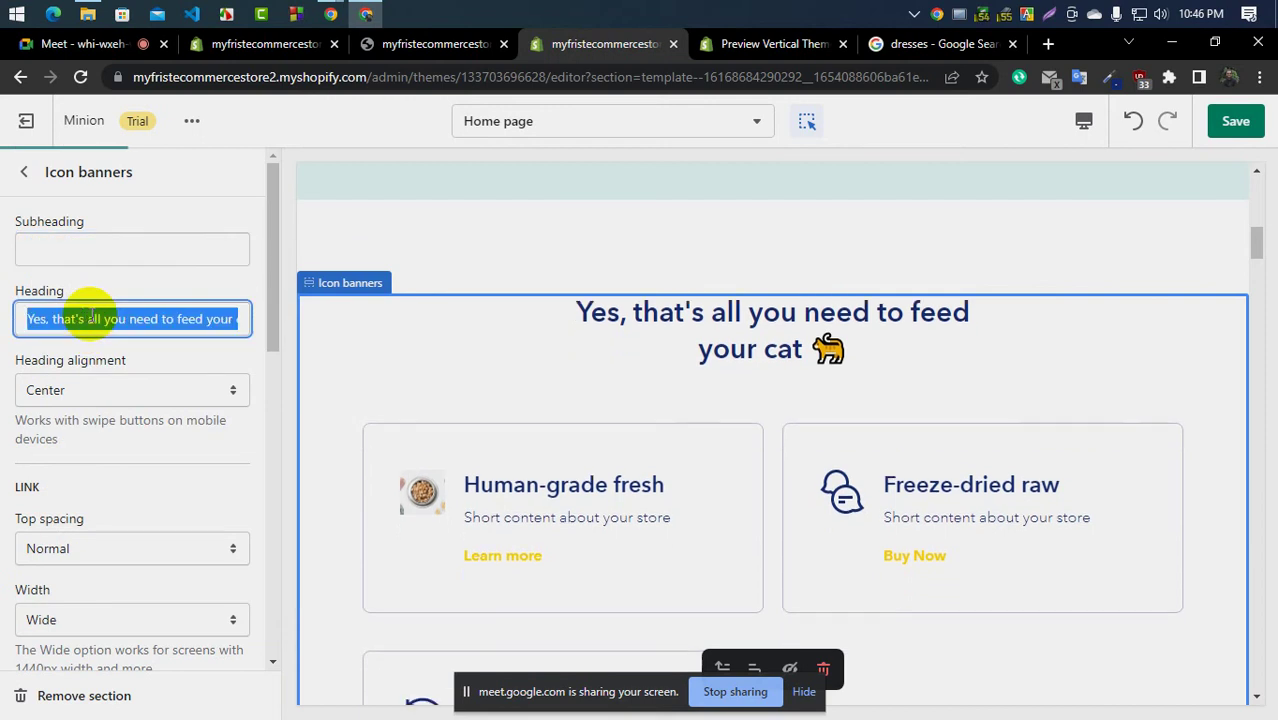
{"action": "key", "text": "ctrl+v"}
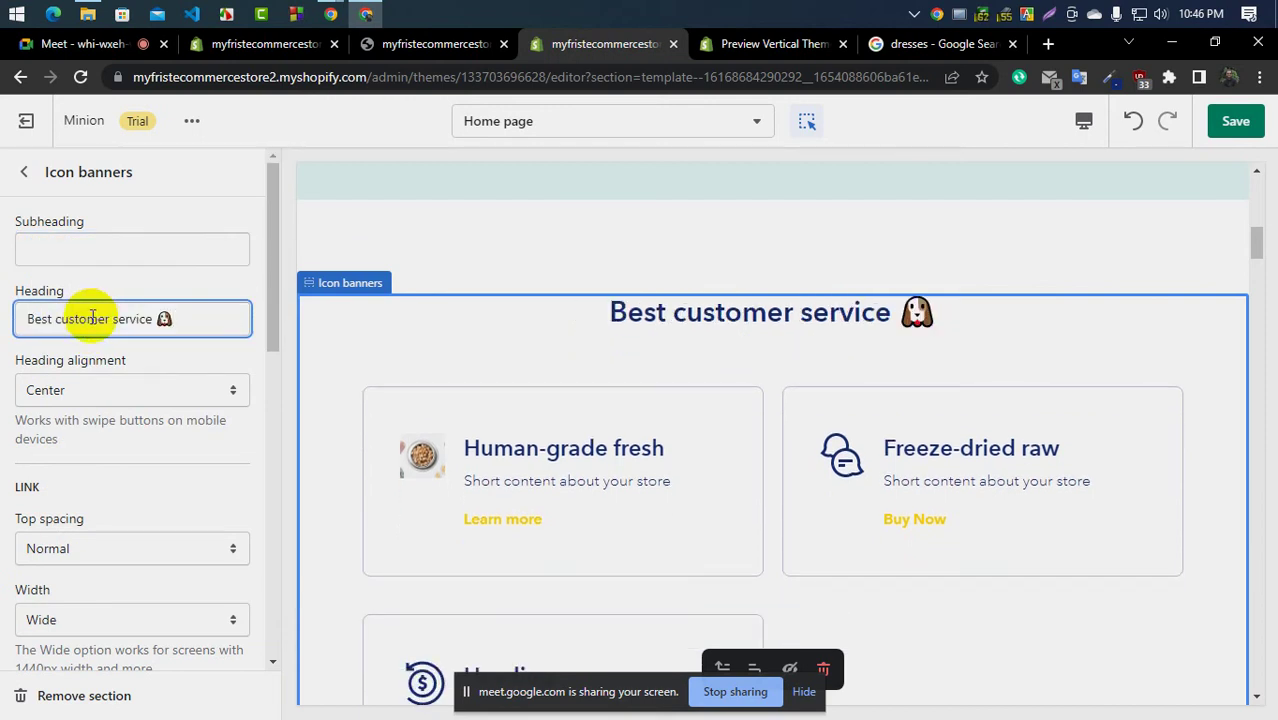
Check the icon banner cards and keep the section's heading alignment at Center
{"action": "scroll", "coordinate": [330, 455], "scroll_direction": "down", "scroll_amount": 2}
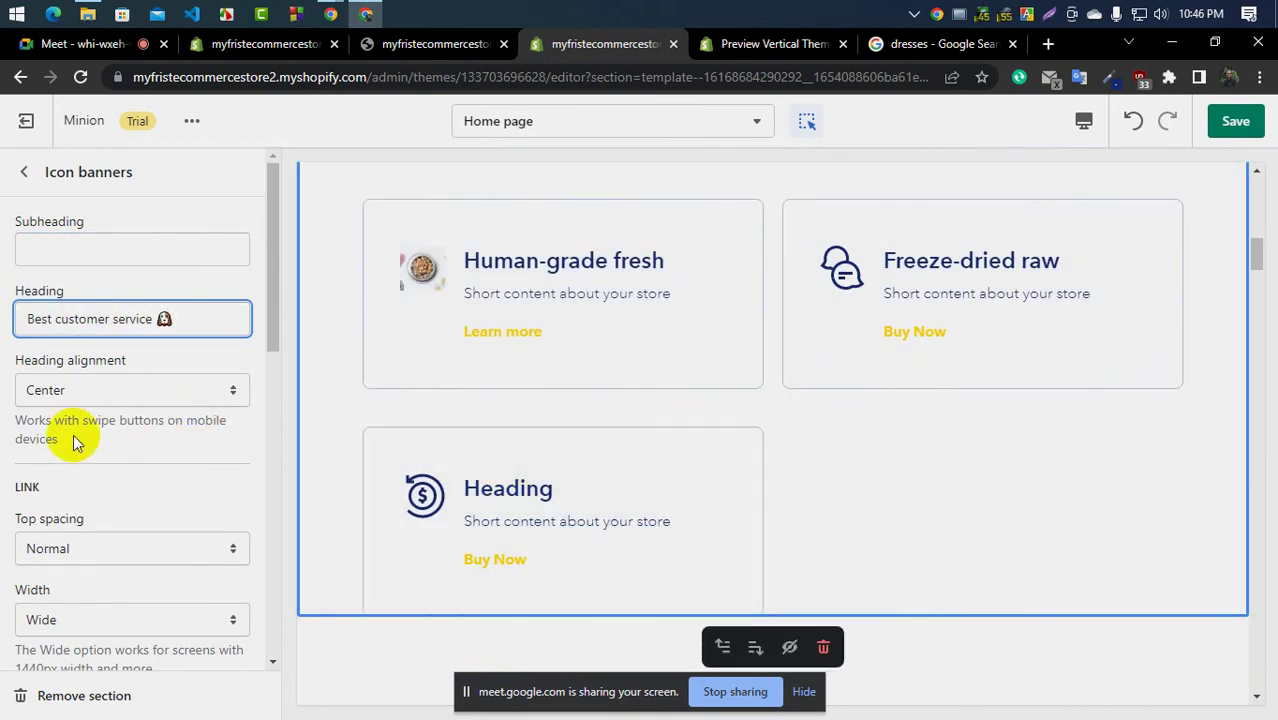
{"action": "left_click", "coordinate": [94, 389]}
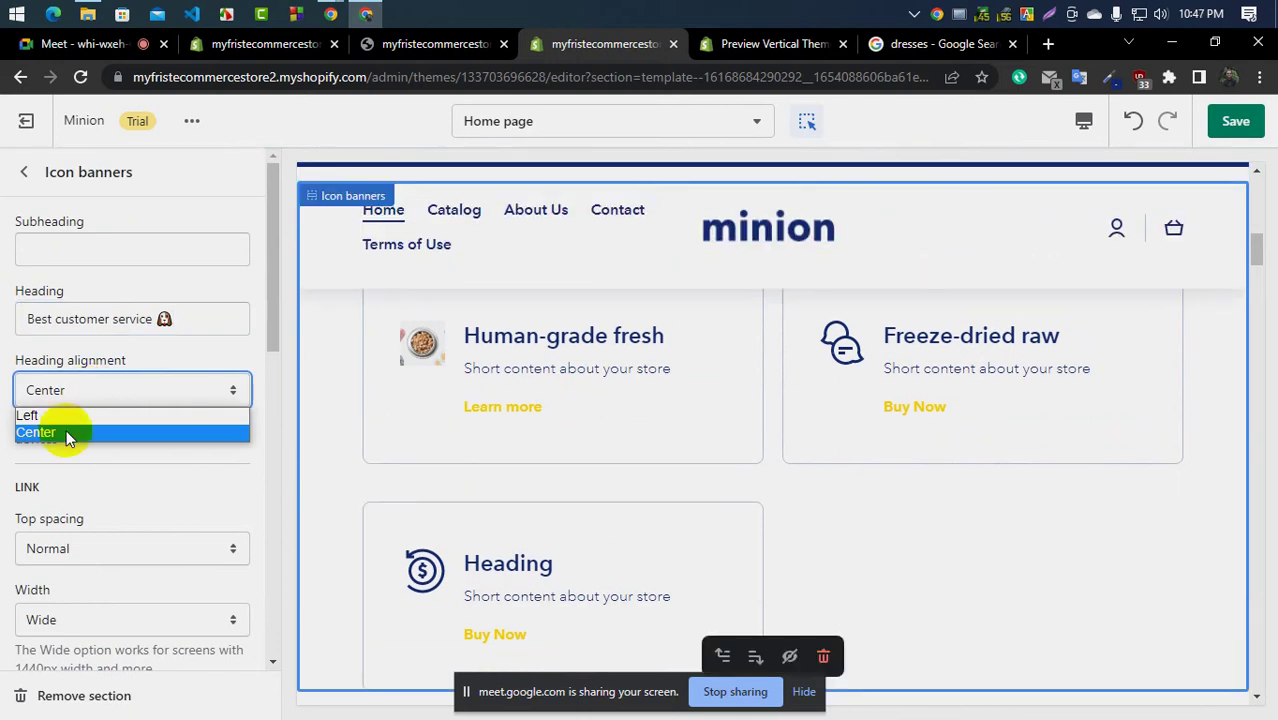
{"action": "left_click", "coordinate": [64, 432]}
Keep the number of icon banner columns at 3 after checking the theme preview, and save the home page changes
{"action": "scroll", "coordinate": [110, 452], "scroll_direction": "down", "scroll_amount": 2}
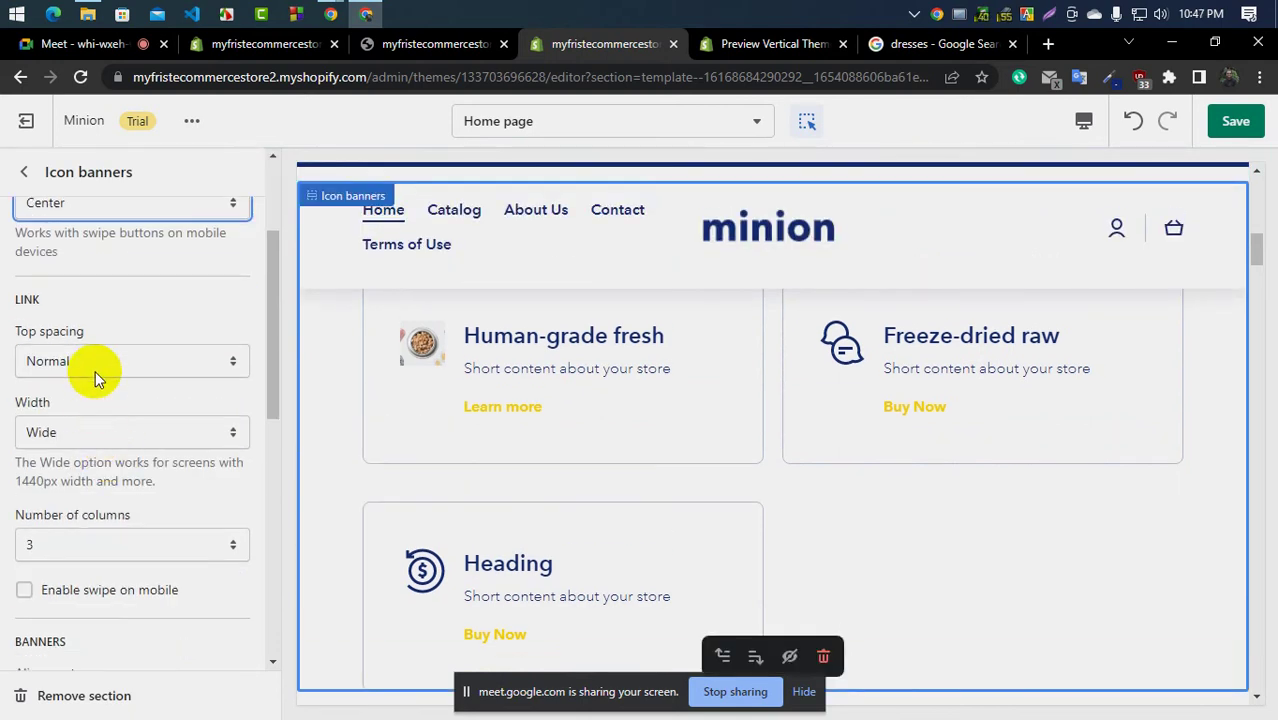
{"action": "scroll", "coordinate": [94, 370], "scroll_direction": "down", "scroll_amount": 1}
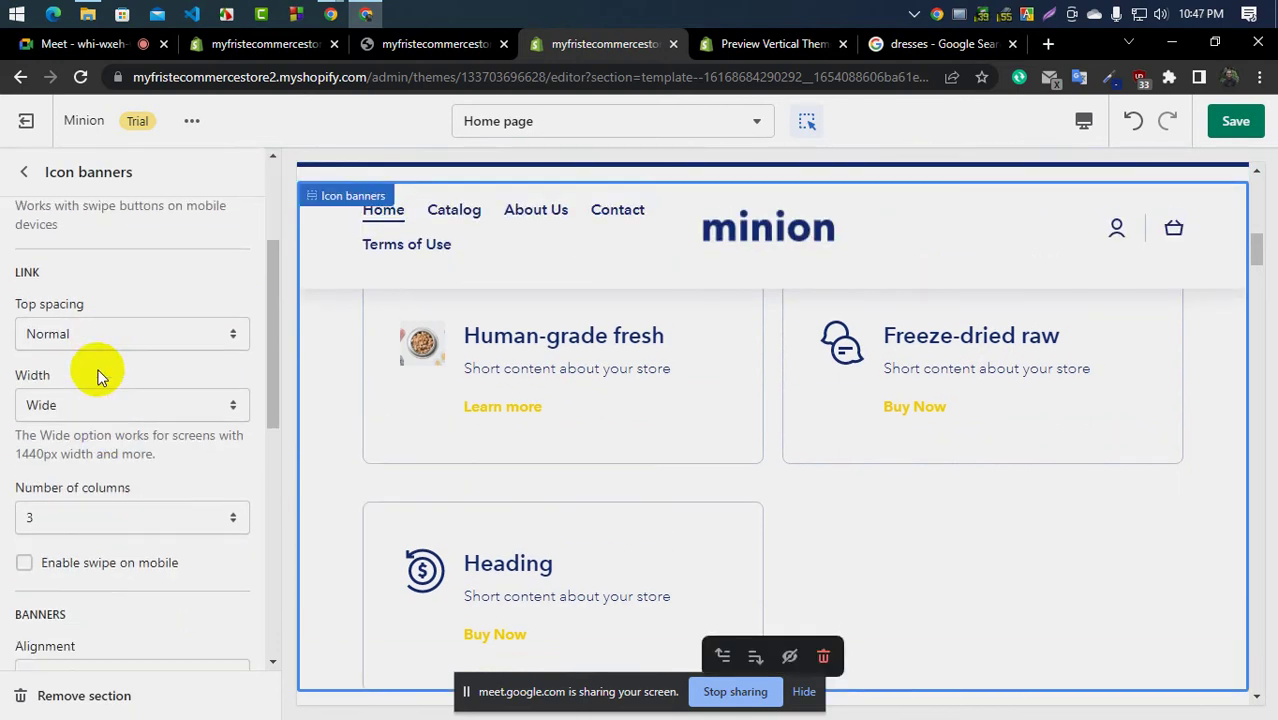
{"action": "left_click", "coordinate": [752, 43]}
{"action": "left_click", "coordinate": [612, 46]}
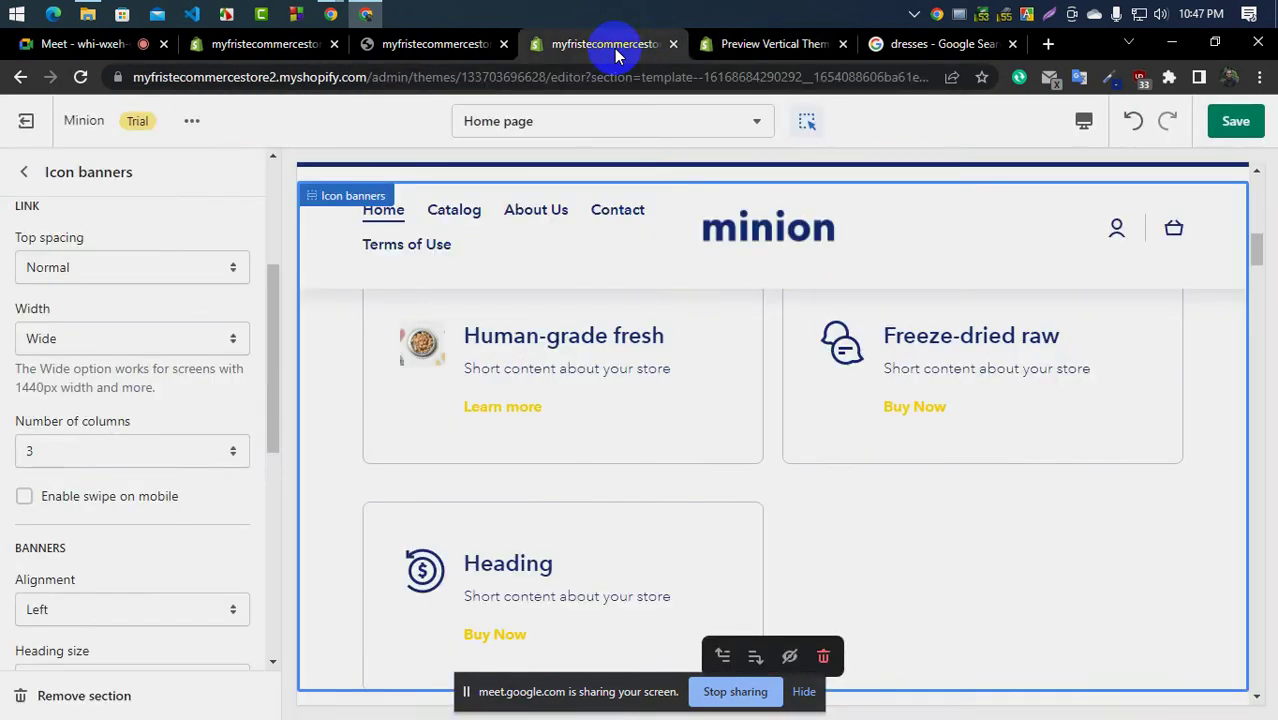
{"action": "left_click", "coordinate": [98, 455]}
{"action": "left_click", "coordinate": [98, 458]}
{"action": "scroll", "coordinate": [121, 555], "scroll_direction": "down", "scroll_amount": 2}
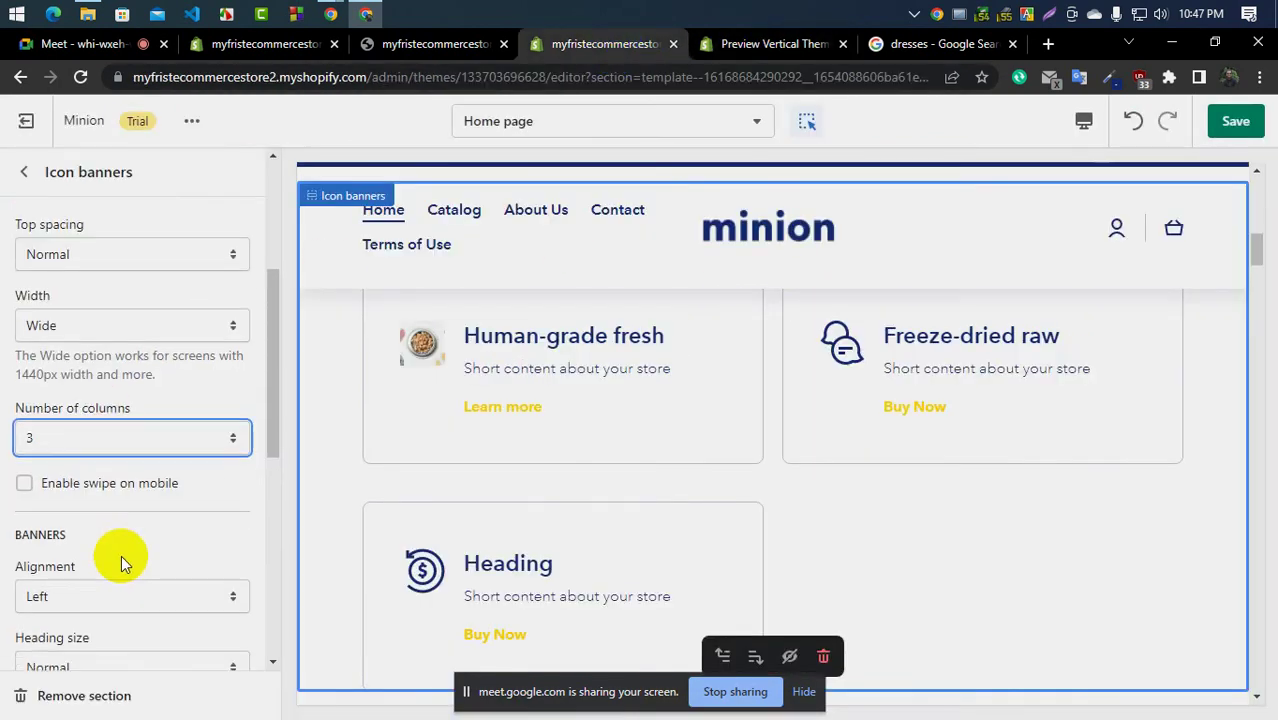
{"action": "left_click", "coordinate": [1236, 121]}
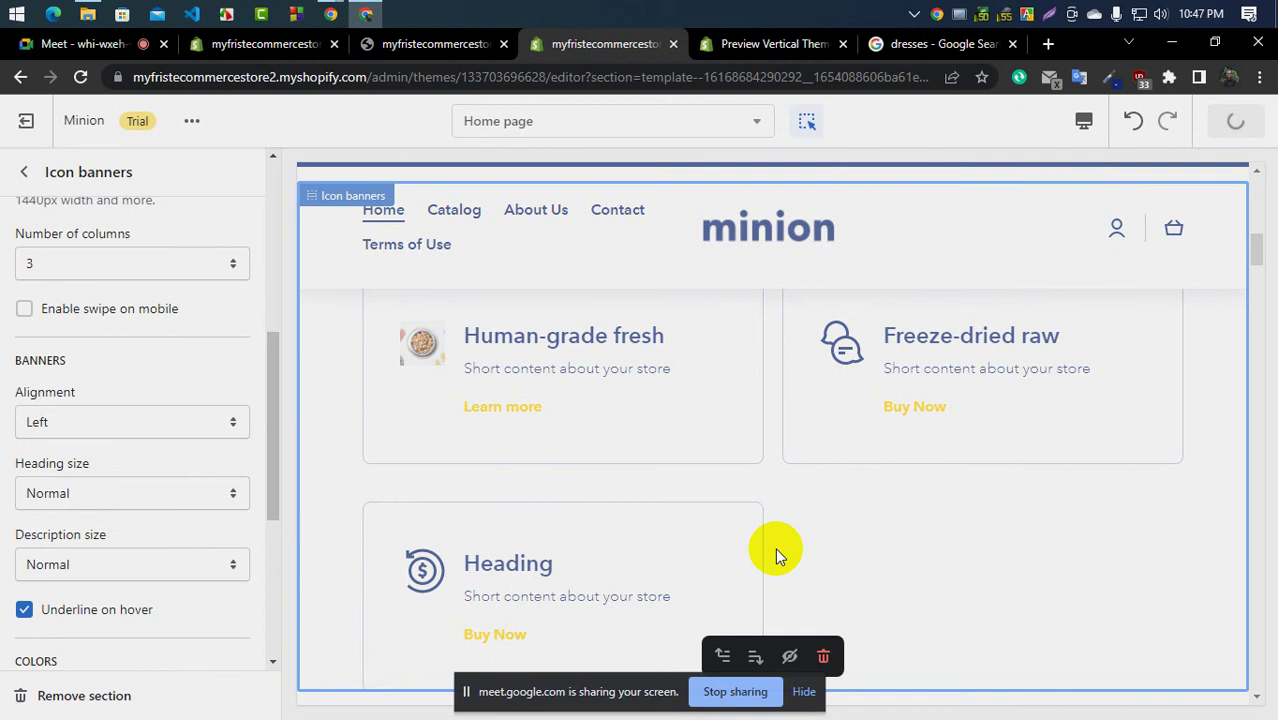
Compare the "Best customer service" cards in the Vertical theme preview with the store's Icon banners section
{"action": "left_click", "coordinate": [752, 43]}
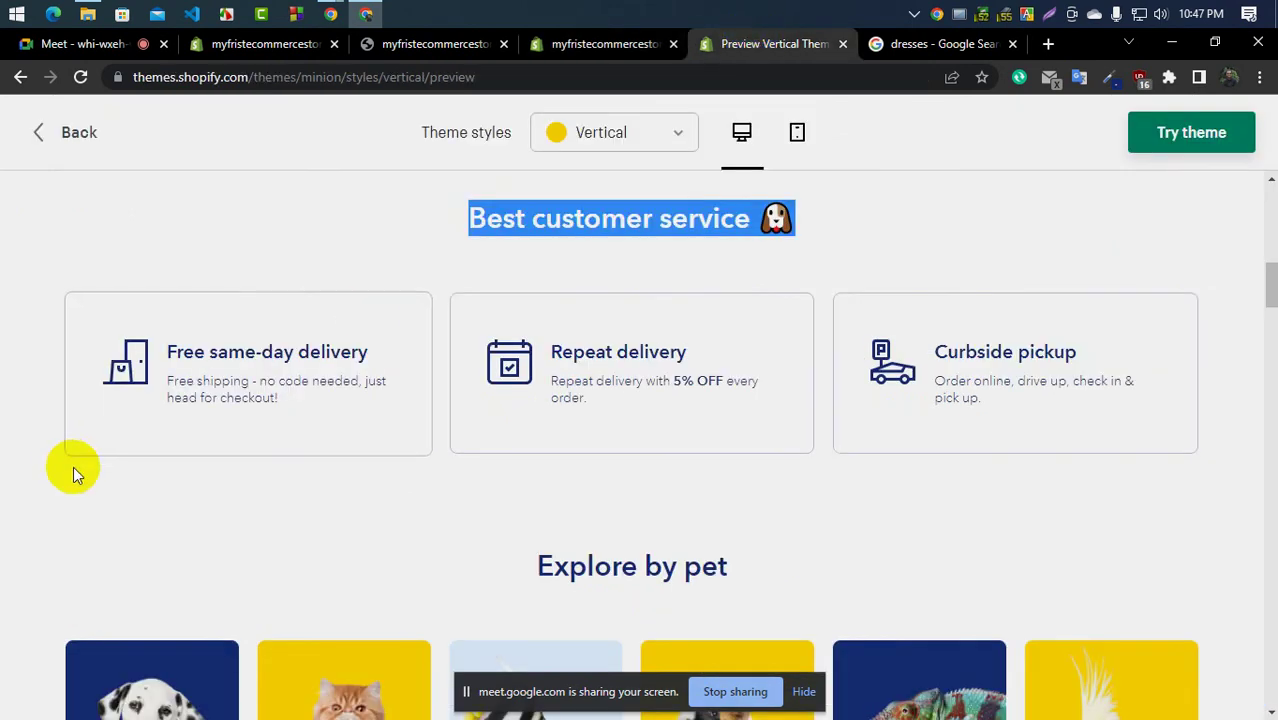
{"action": "scroll", "coordinate": [402, 488], "scroll_direction": "up", "scroll_amount": 2}
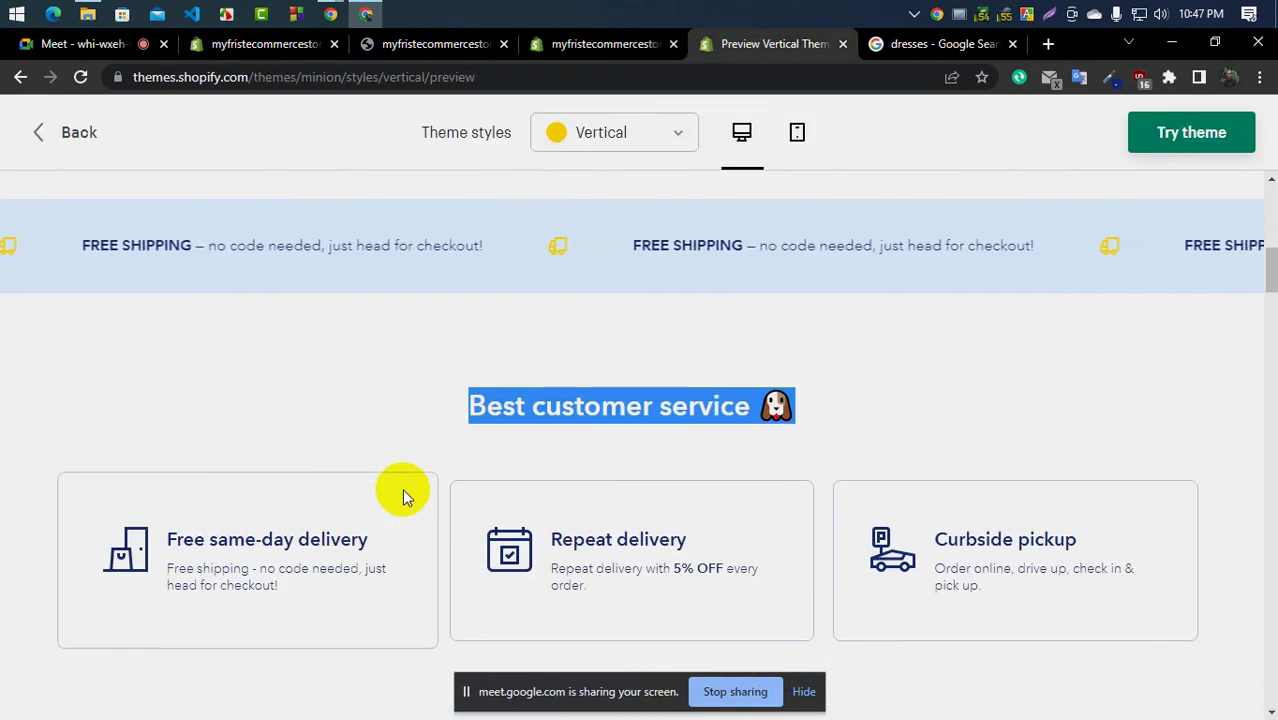
{"action": "scroll", "coordinate": [402, 490], "scroll_direction": "down", "scroll_amount": 1}
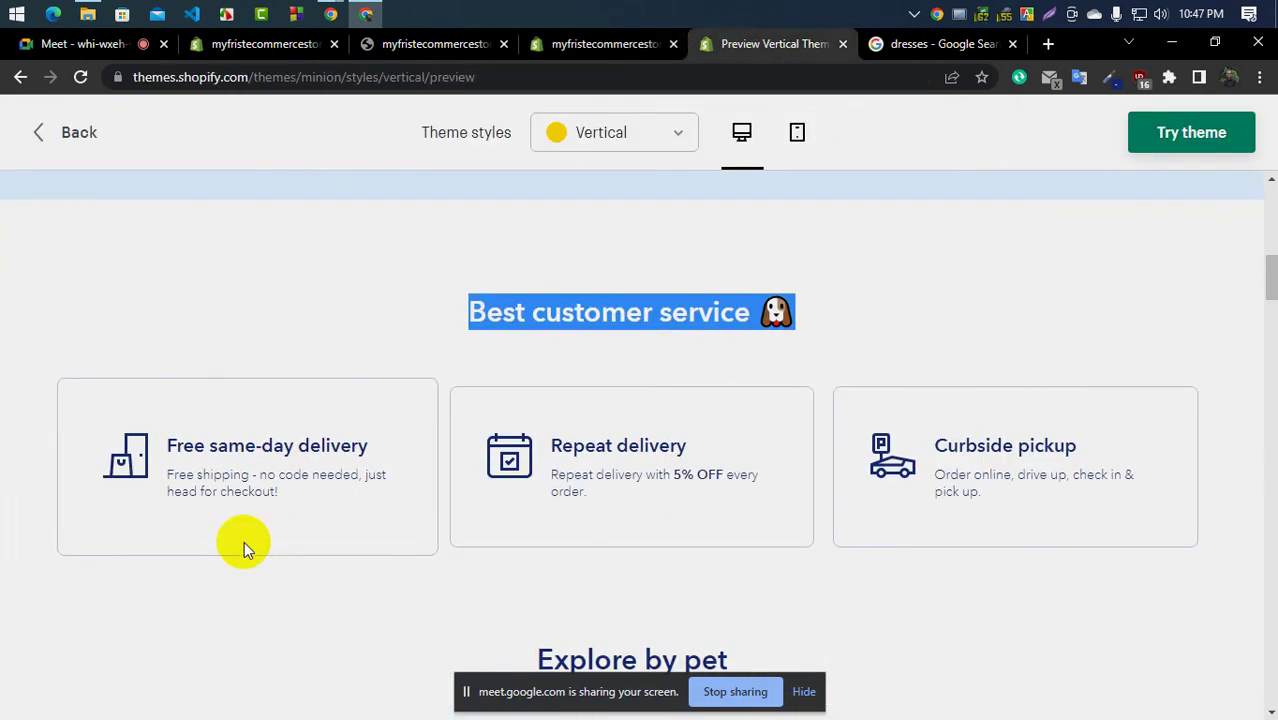
Switch the preview to the Classic style, reopen its demo store from the Minion theme page, and examine its home page sections
{"action": "left_click", "coordinate": [612, 138]}
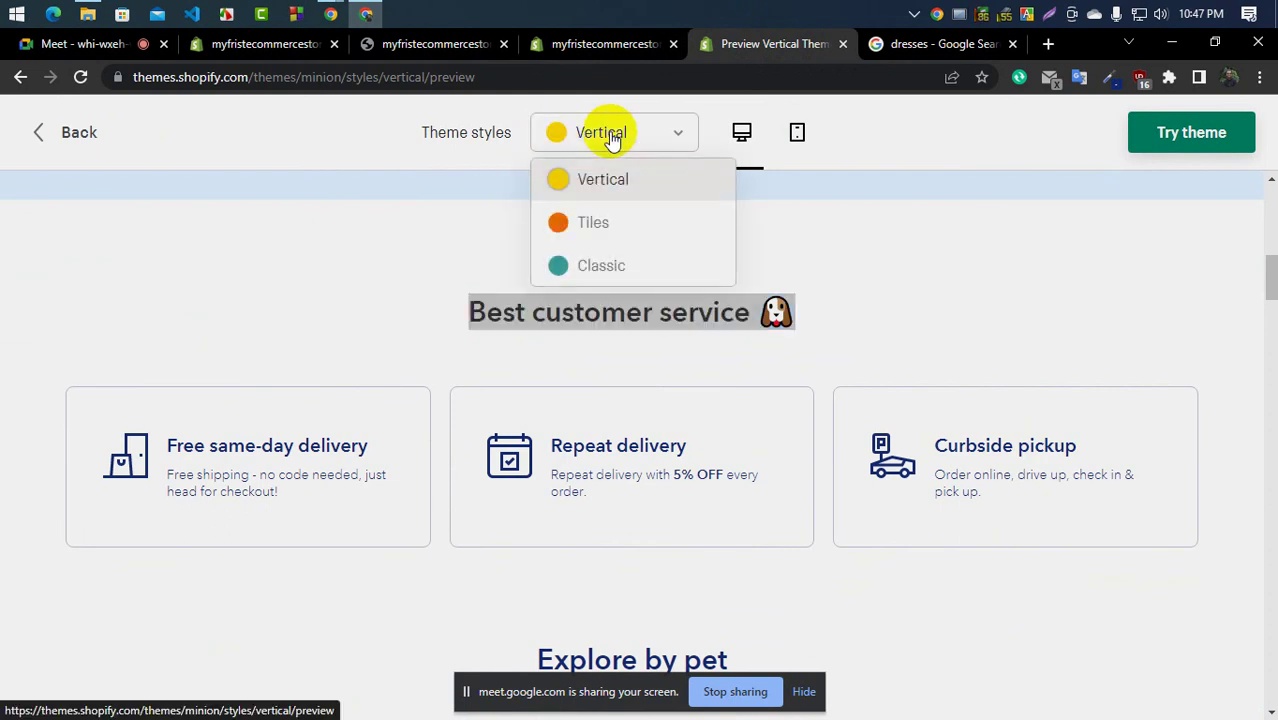
{"action": "left_click", "coordinate": [598, 265]}
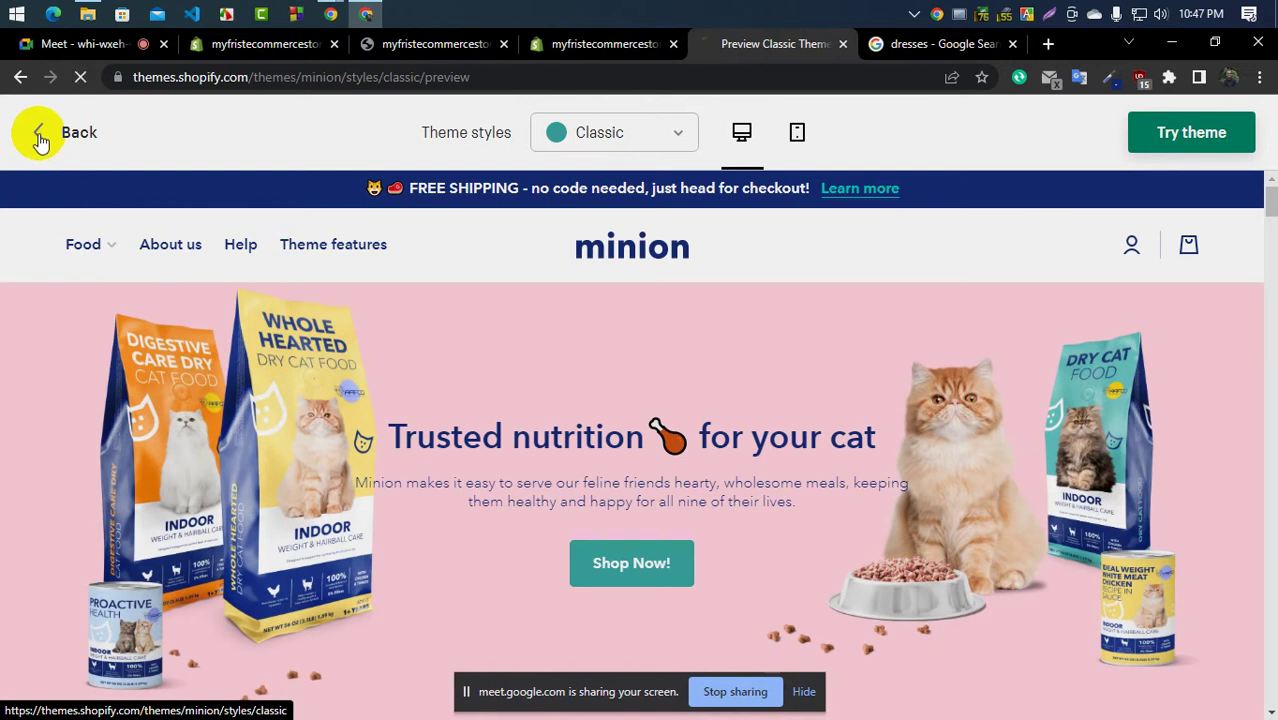
{"action": "left_click", "coordinate": [40, 138]}
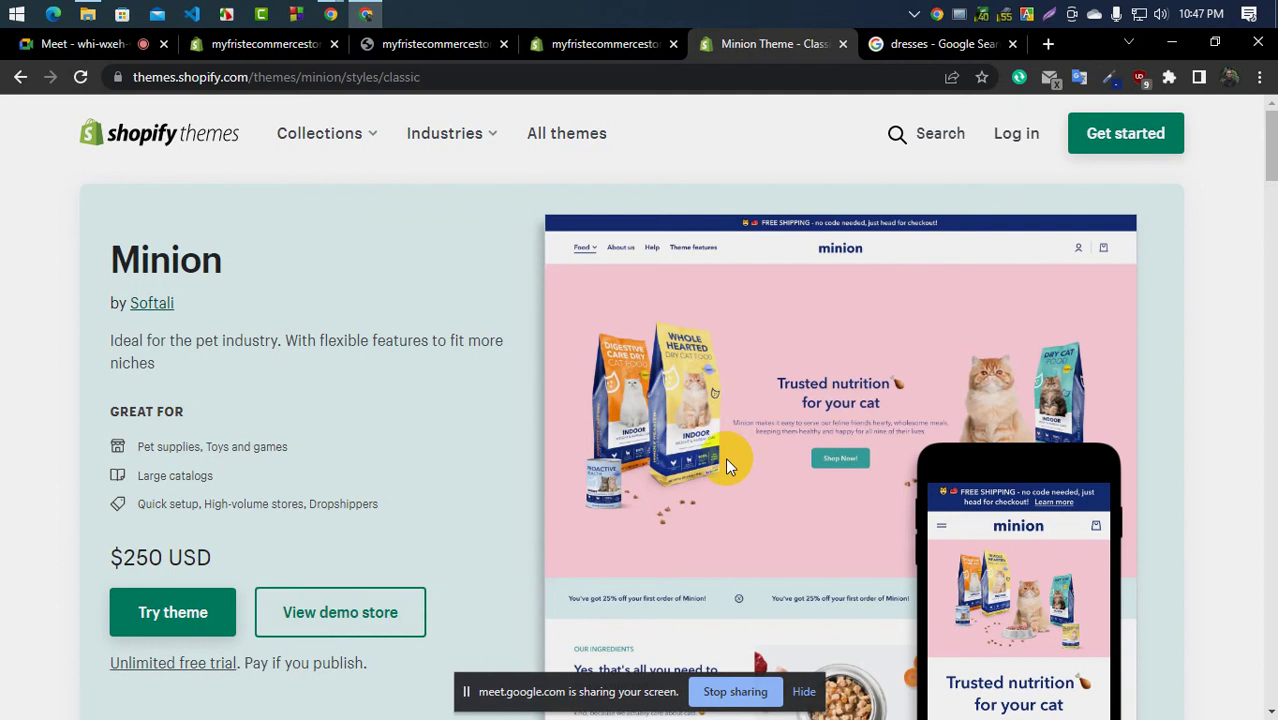
{"action": "scroll", "coordinate": [718, 459], "scroll_direction": "down", "scroll_amount": 1}
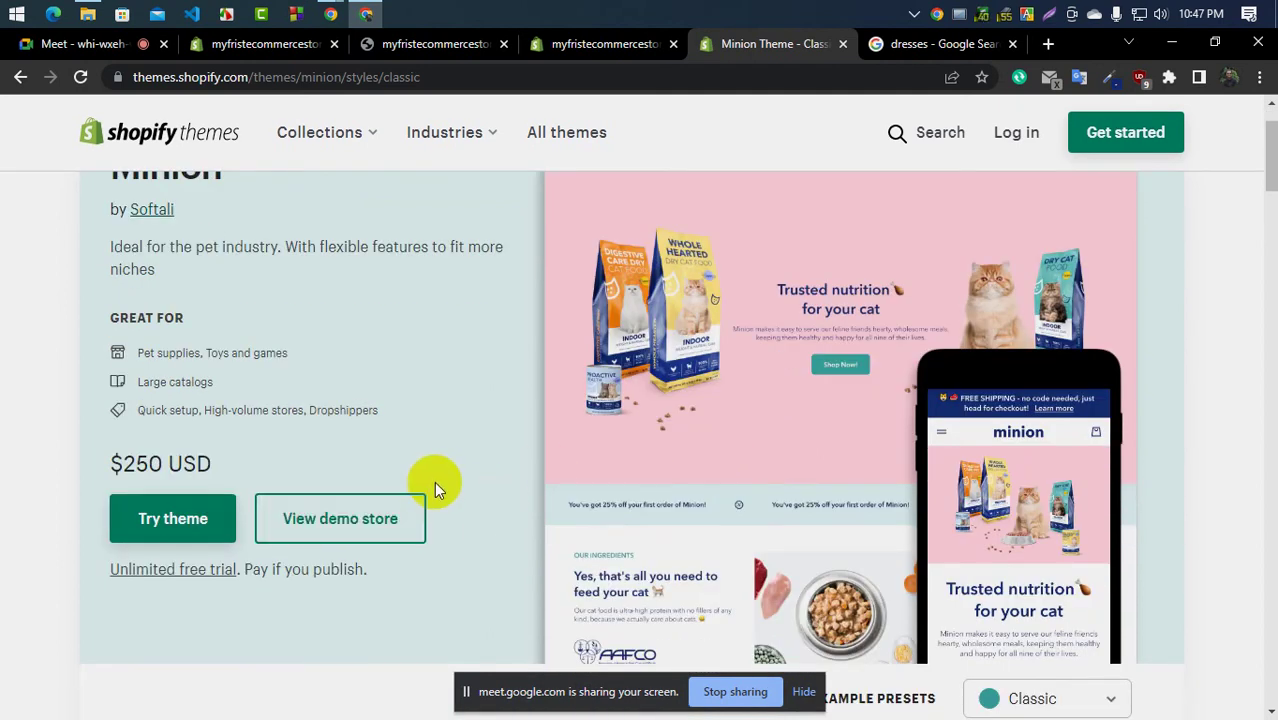
{"action": "left_click", "coordinate": [352, 536]}
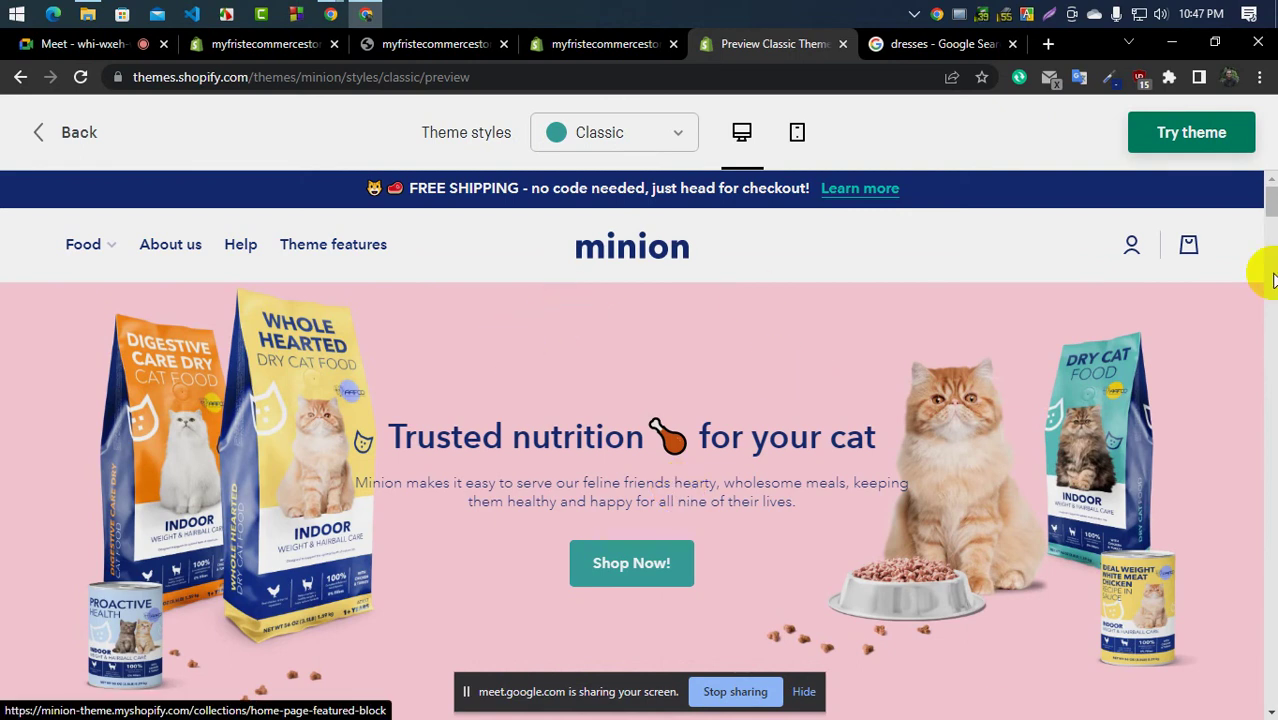
{"action": "scroll", "coordinate": [358, 712], "scroll_direction": "down", "scroll_amount": 7}
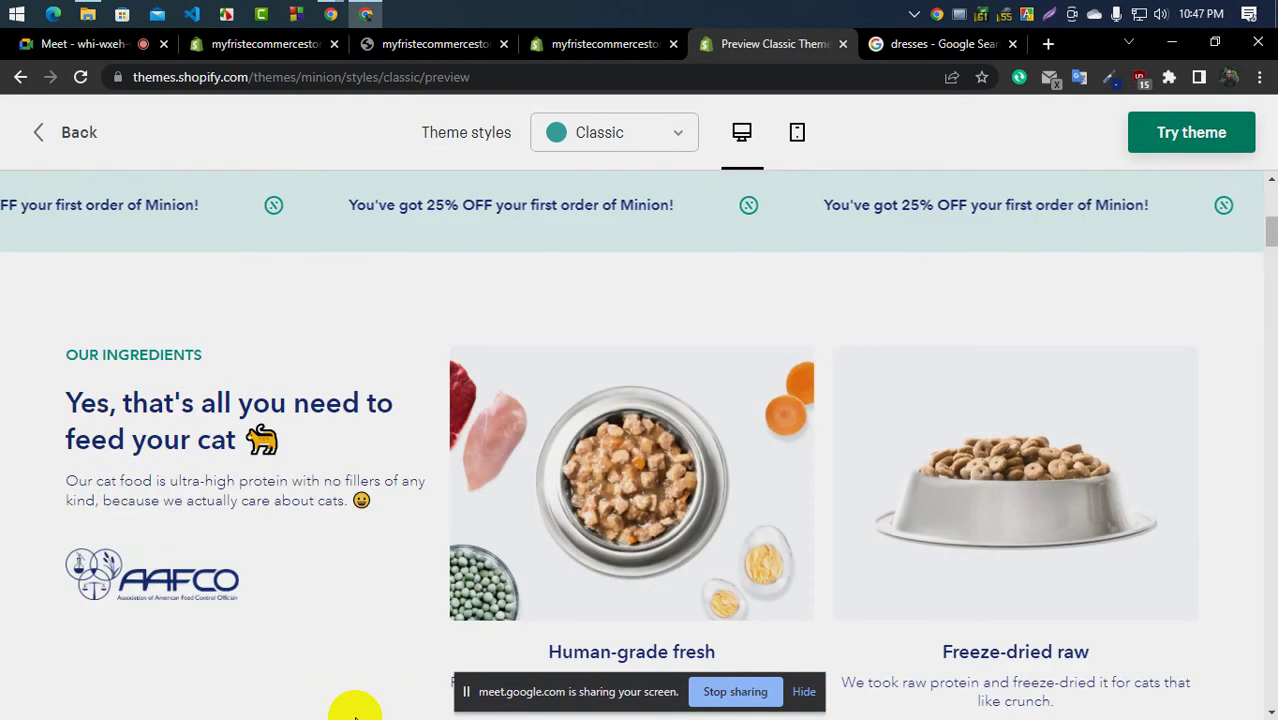
{"action": "scroll", "coordinate": [358, 705], "scroll_direction": "down", "scroll_amount": 4}
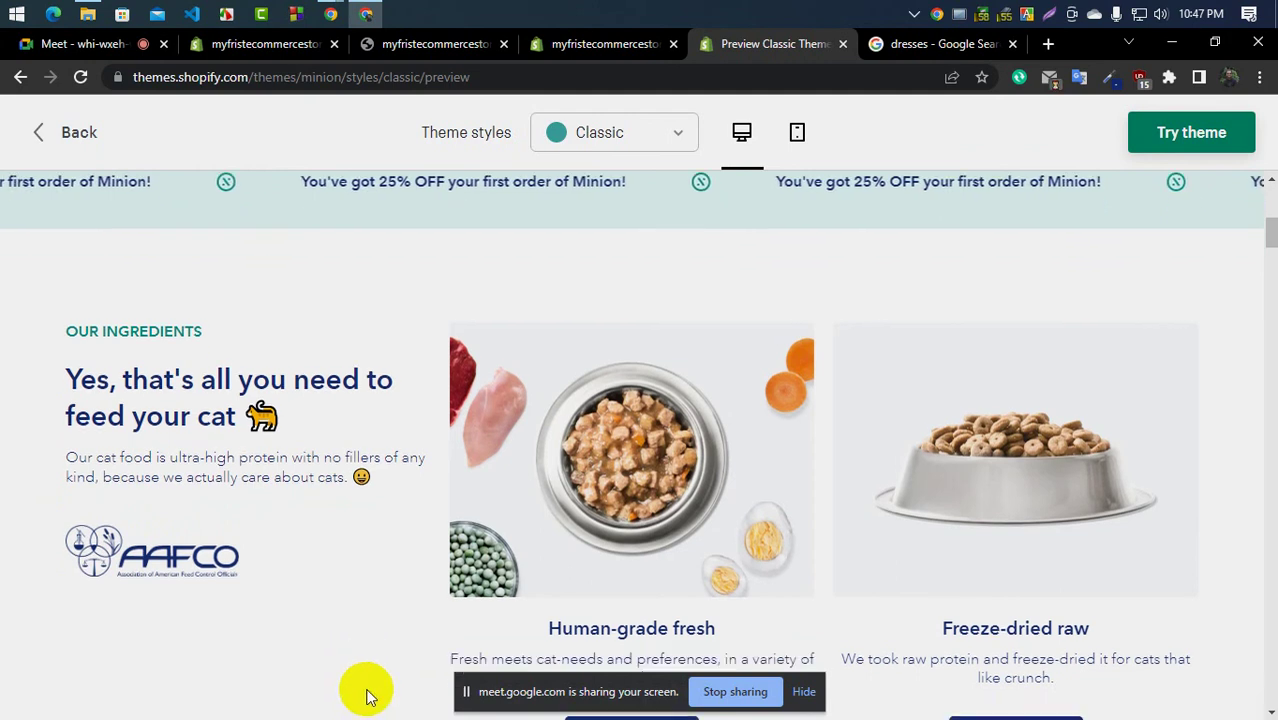
{"action": "scroll", "coordinate": [813, 322], "scroll_direction": "up", "scroll_amount": 10}
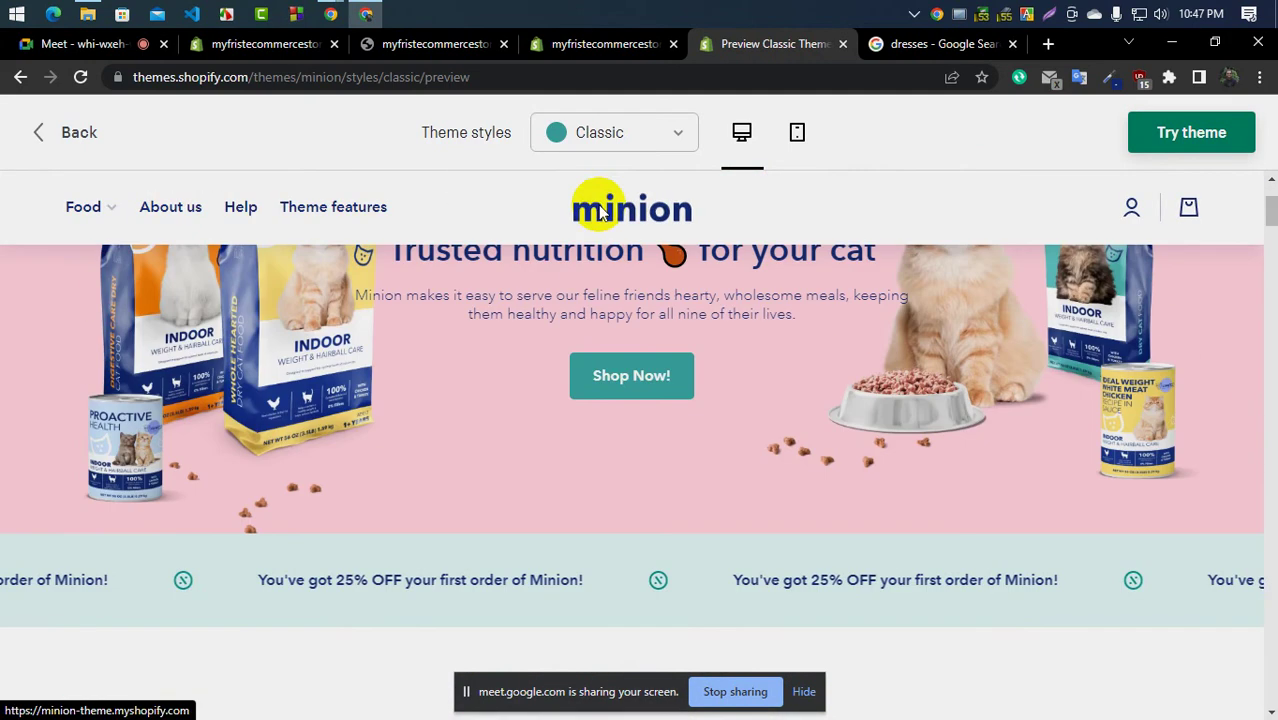
Switch the theme preview back to the Vertical style and view its home page down to the "Explore by pet" section
{"action": "left_click", "coordinate": [612, 134]}
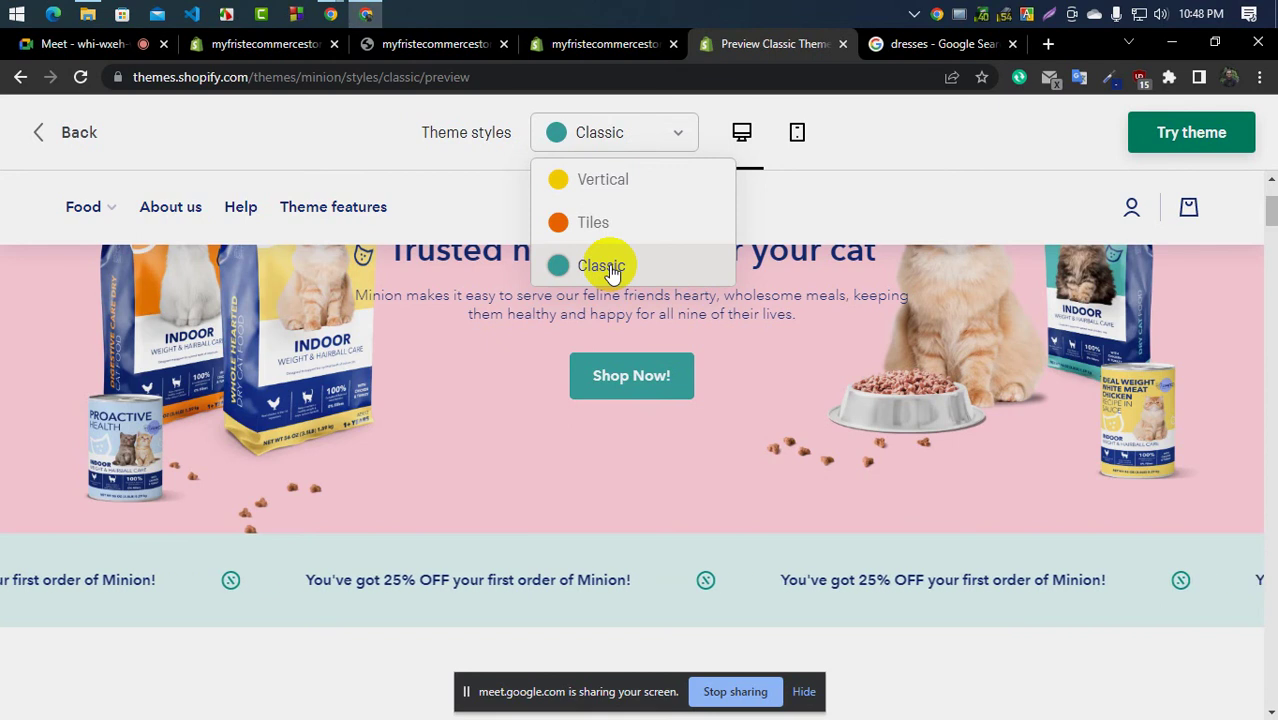
{"action": "left_click", "coordinate": [608, 181]}
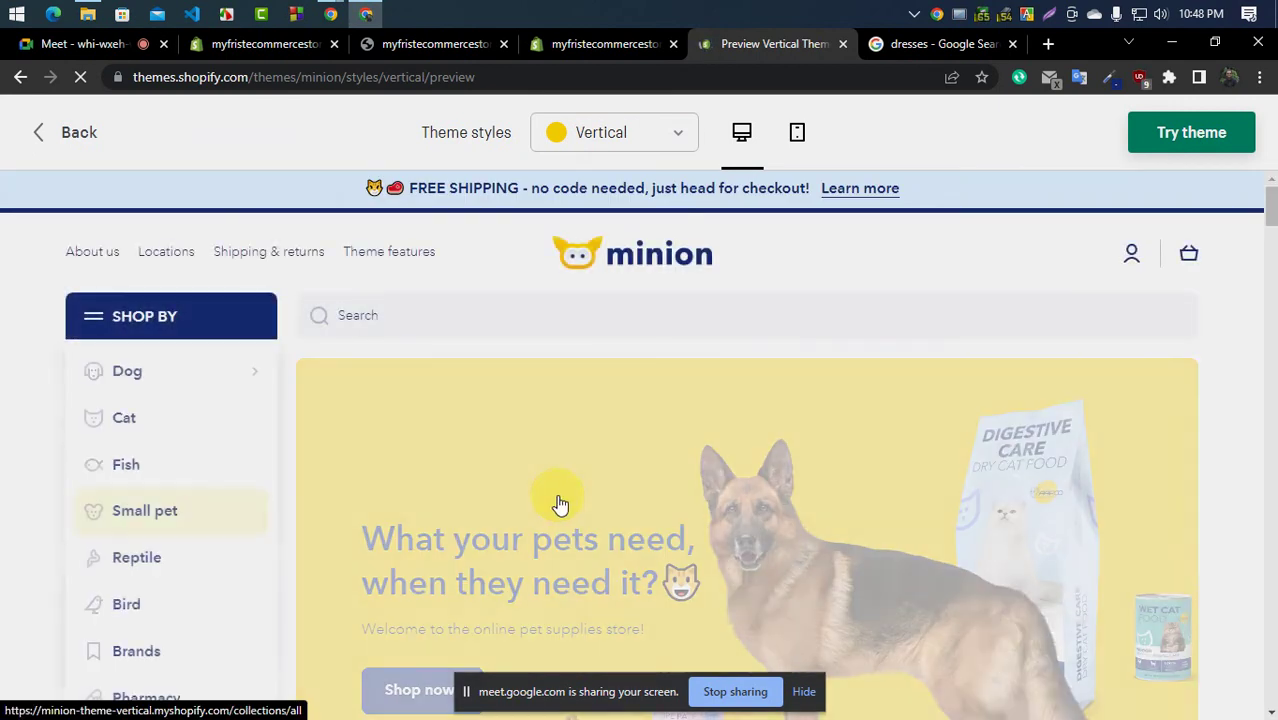
{"action": "scroll", "coordinate": [560, 503], "scroll_direction": "down", "scroll_amount": 10}
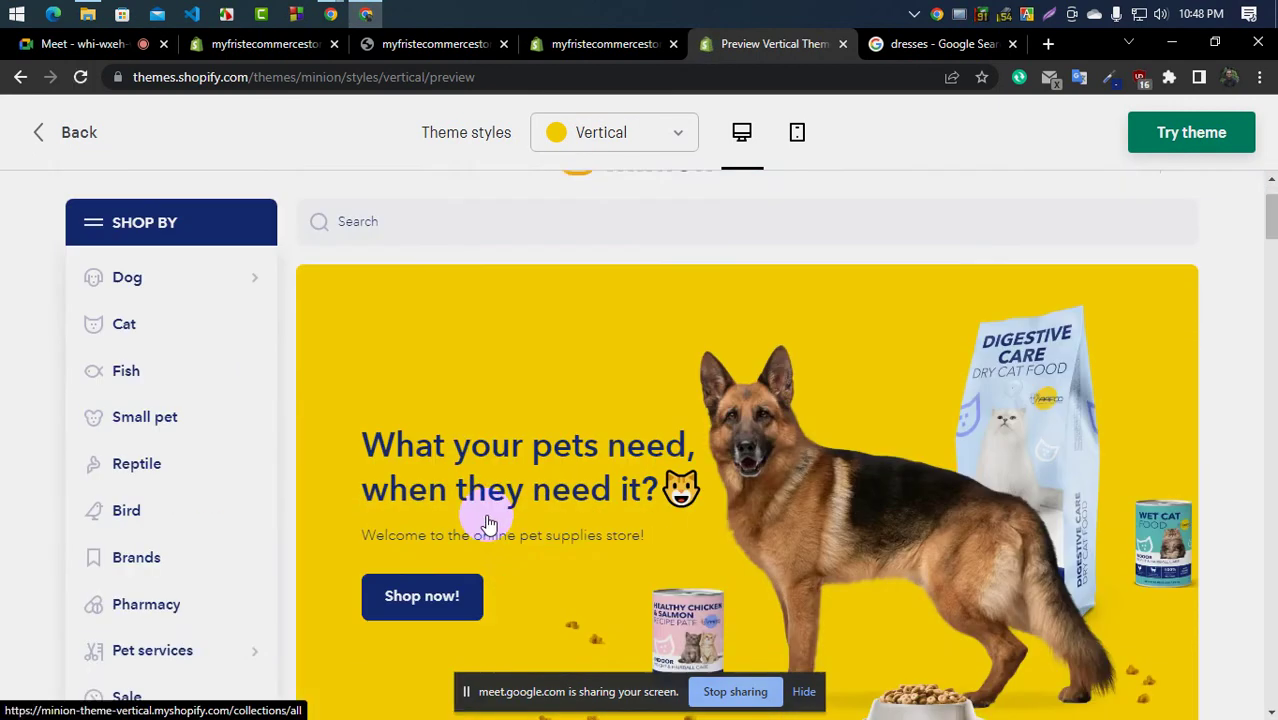
{"action": "scroll", "coordinate": [483, 522], "scroll_direction": "down", "scroll_amount": 4}
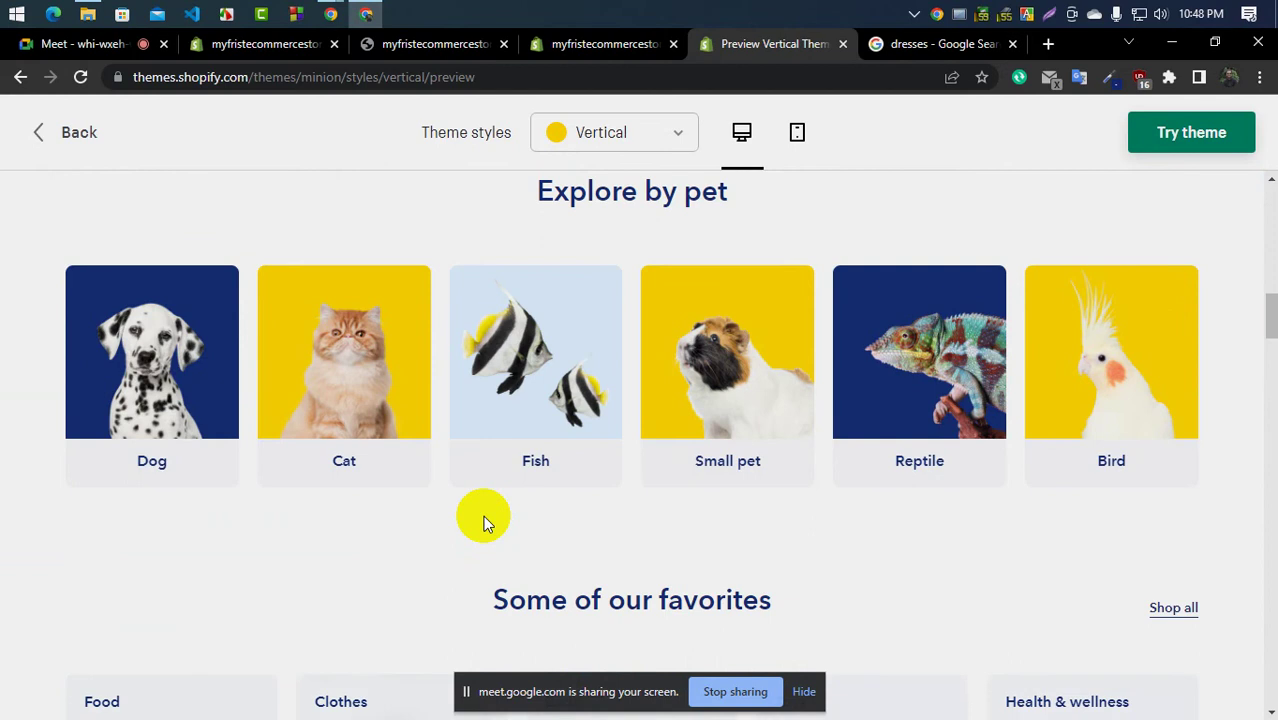
Admit the waiting participant in the Google Meet call and return to the Vertical theme preview
{"action": "left_click", "coordinate": [50, 43]}
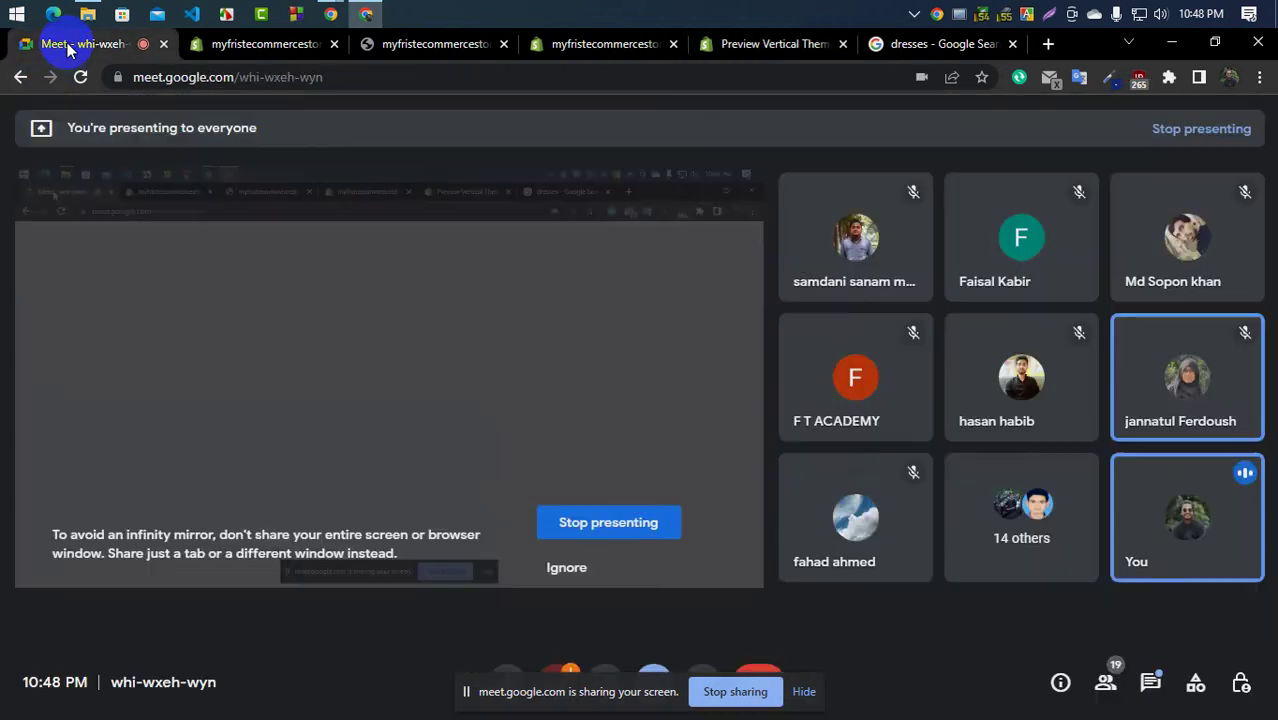
{"action": "left_click", "coordinate": [830, 202]}
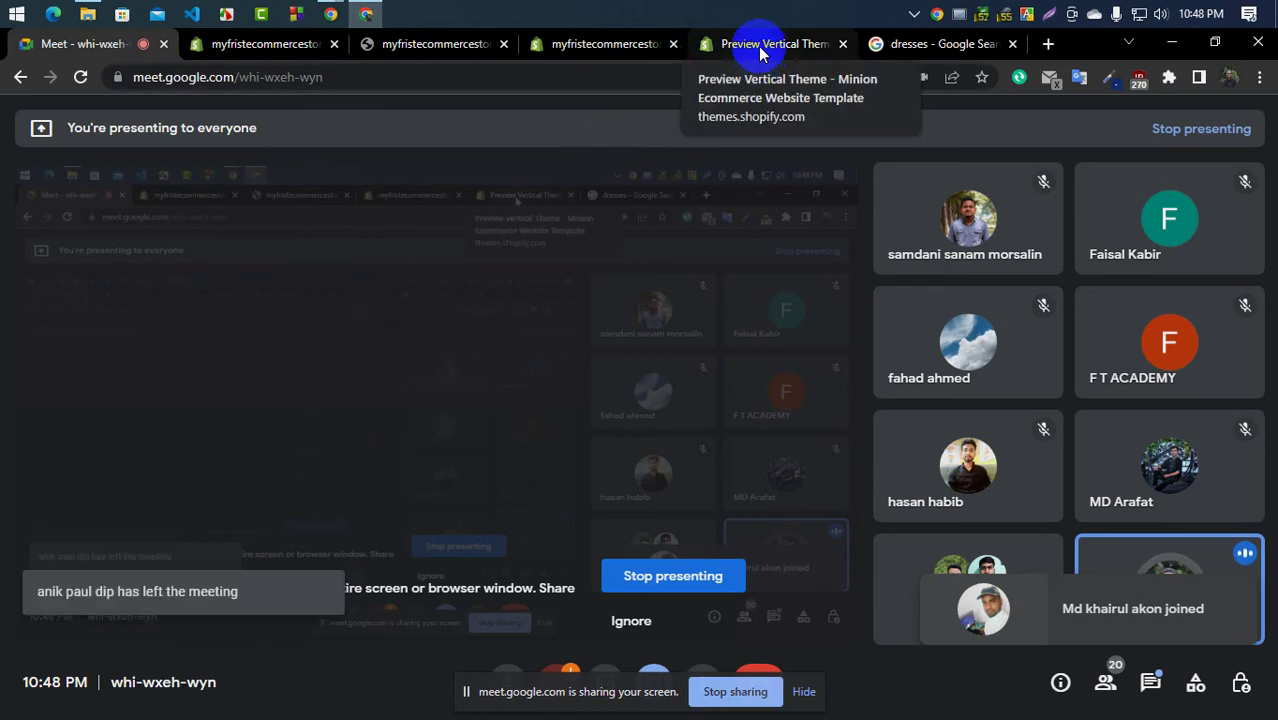
{"action": "left_click", "coordinate": [759, 47]}
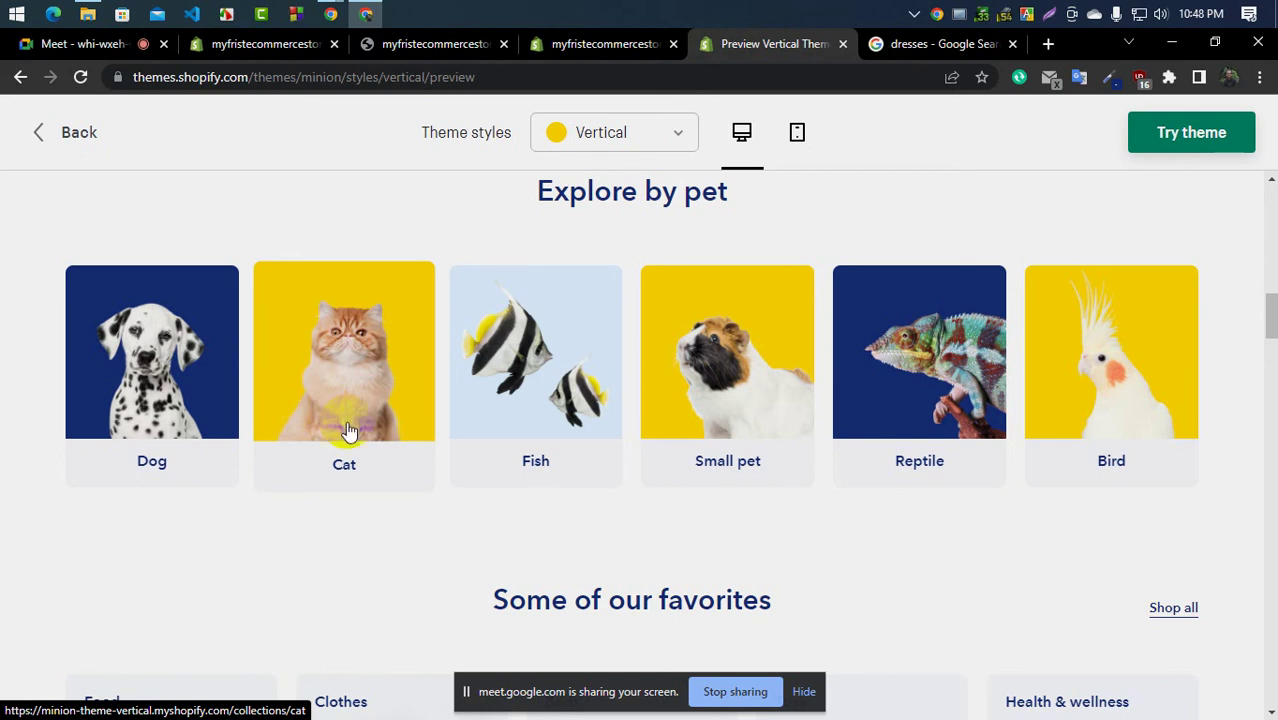
Review the hero banner and the "Best customer service" cards in the Vertical preview, highlighting the "Free same-day delivery" title
{"action": "scroll", "coordinate": [345, 430], "scroll_direction": "up", "scroll_amount": 7}
{"action": "scroll", "coordinate": [396, 459], "scroll_direction": "up", "scroll_amount": 3}
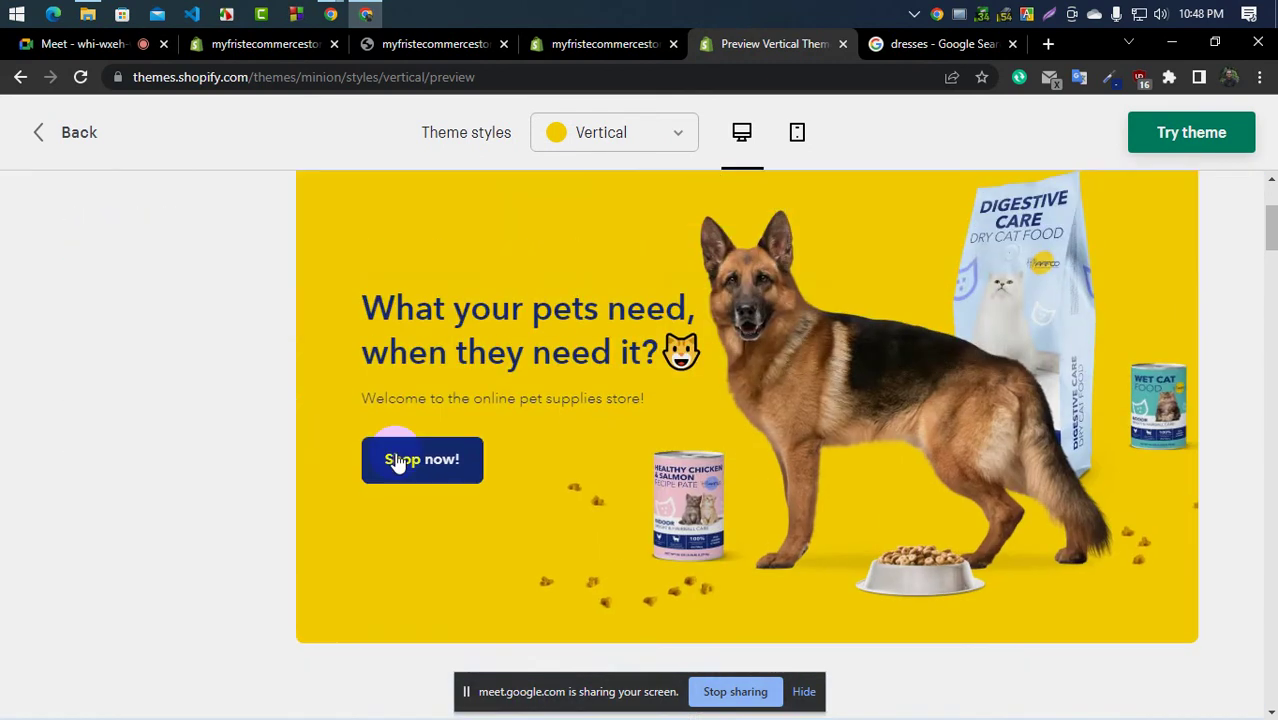
{"action": "scroll", "coordinate": [328, 487], "scroll_direction": "down", "scroll_amount": 7}
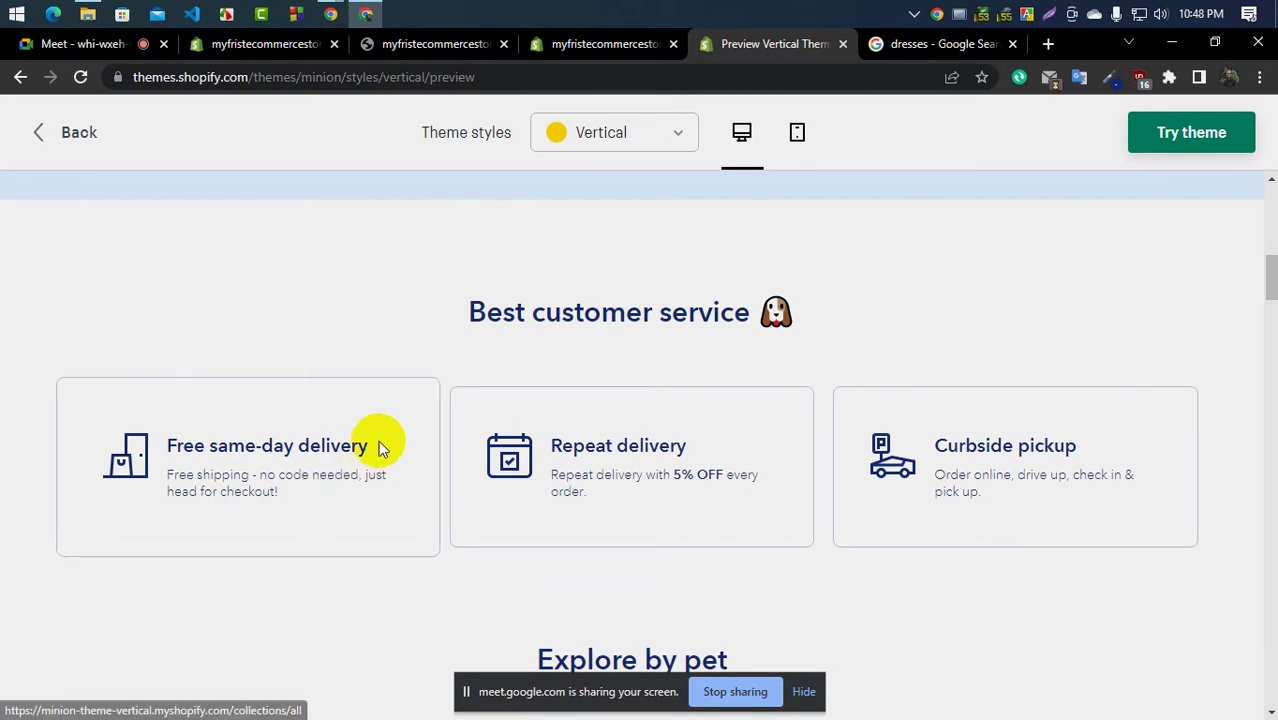
{"action": "triple_click", "coordinate": [294, 452]}
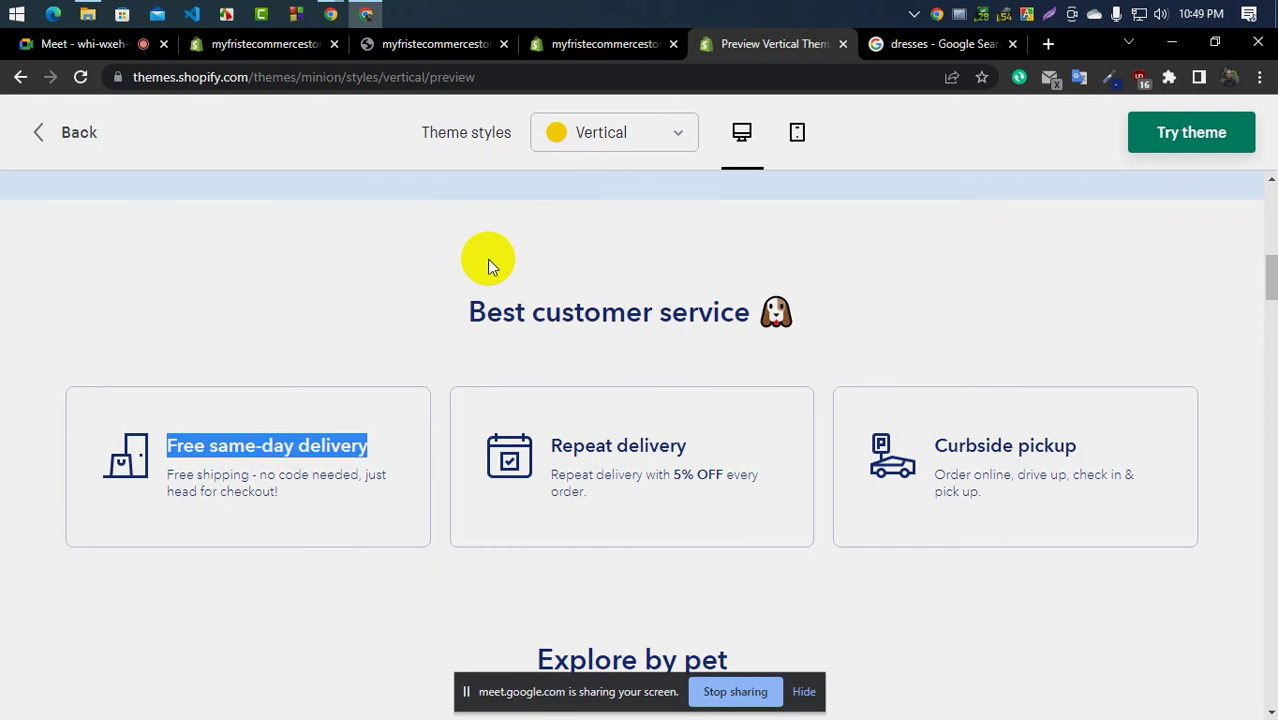
{"action": "left_click", "coordinate": [634, 137]}
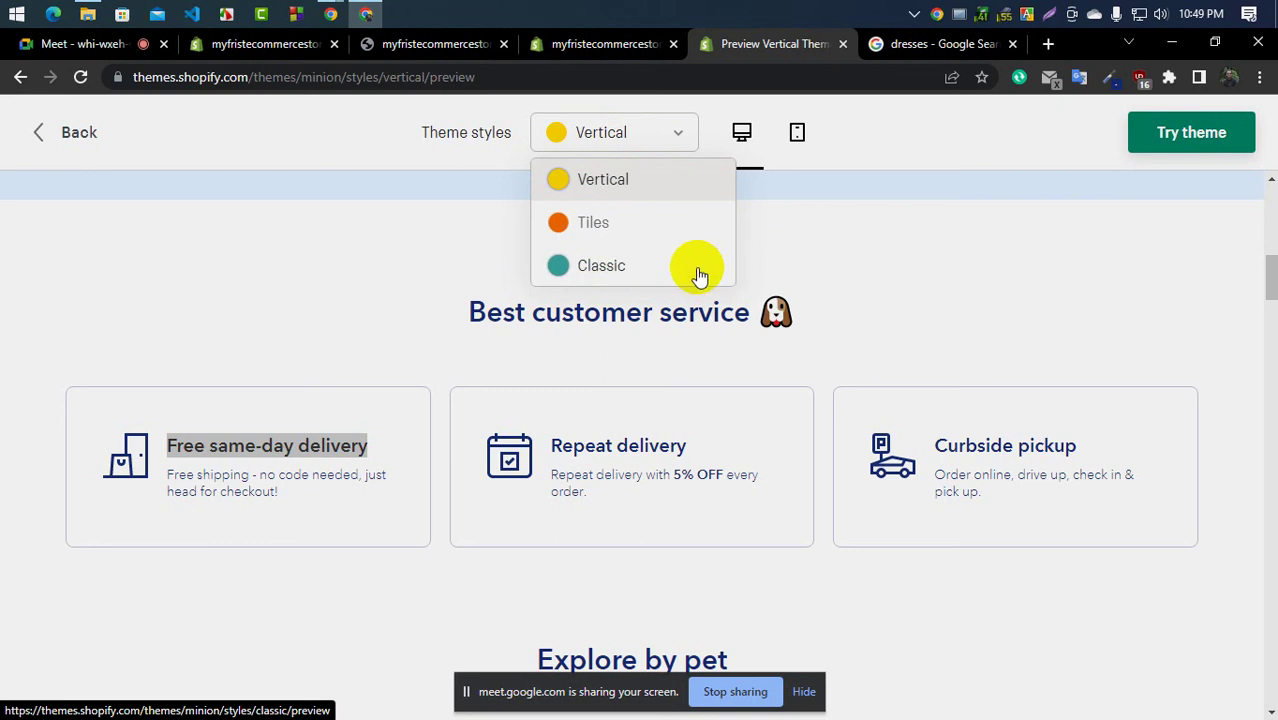
{"action": "left_click", "coordinate": [802, 243]}
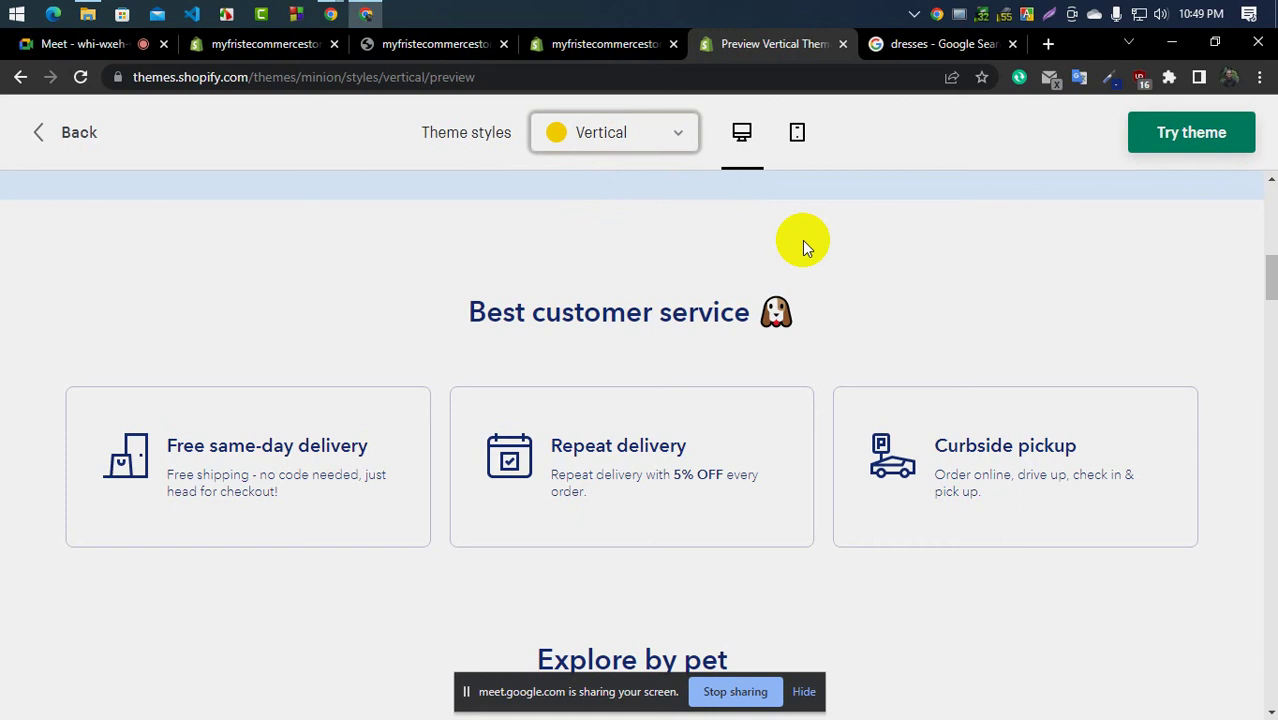
{"action": "left_click", "coordinate": [628, 136]}
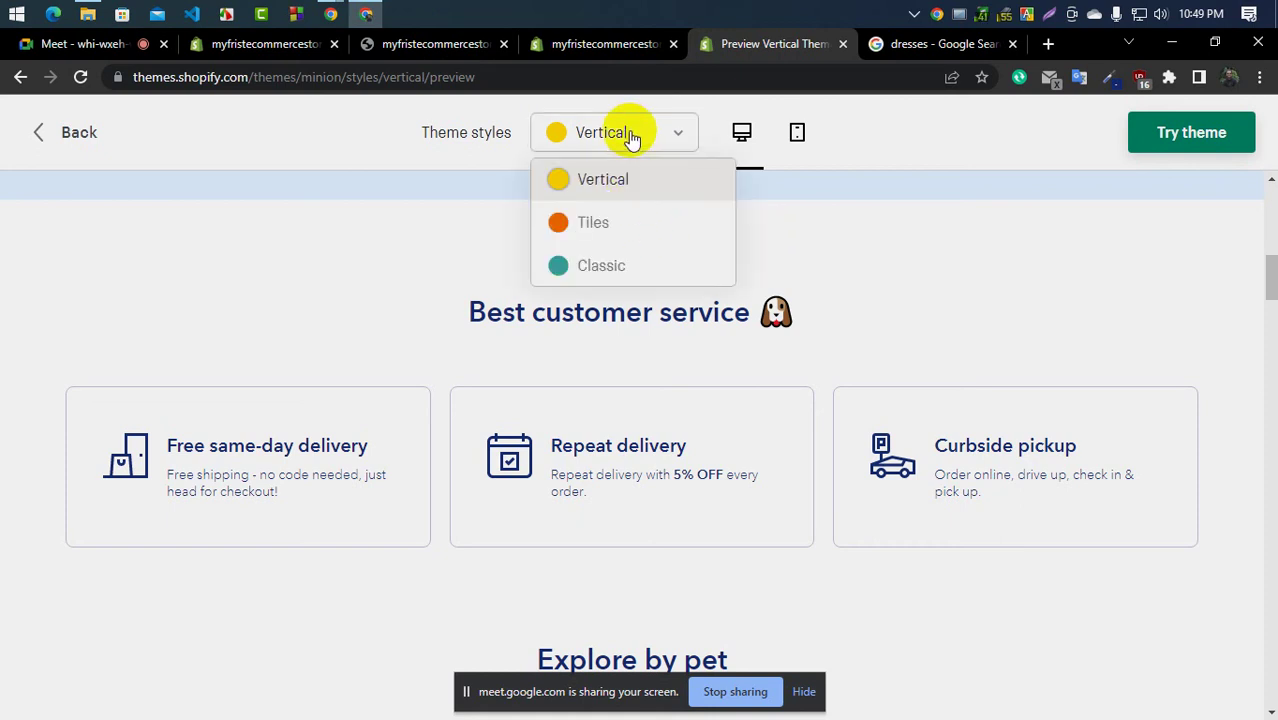
{"action": "left_click", "coordinate": [997, 277]}
{"action": "scroll", "coordinate": [274, 300], "scroll_direction": "up", "scroll_amount": 5}
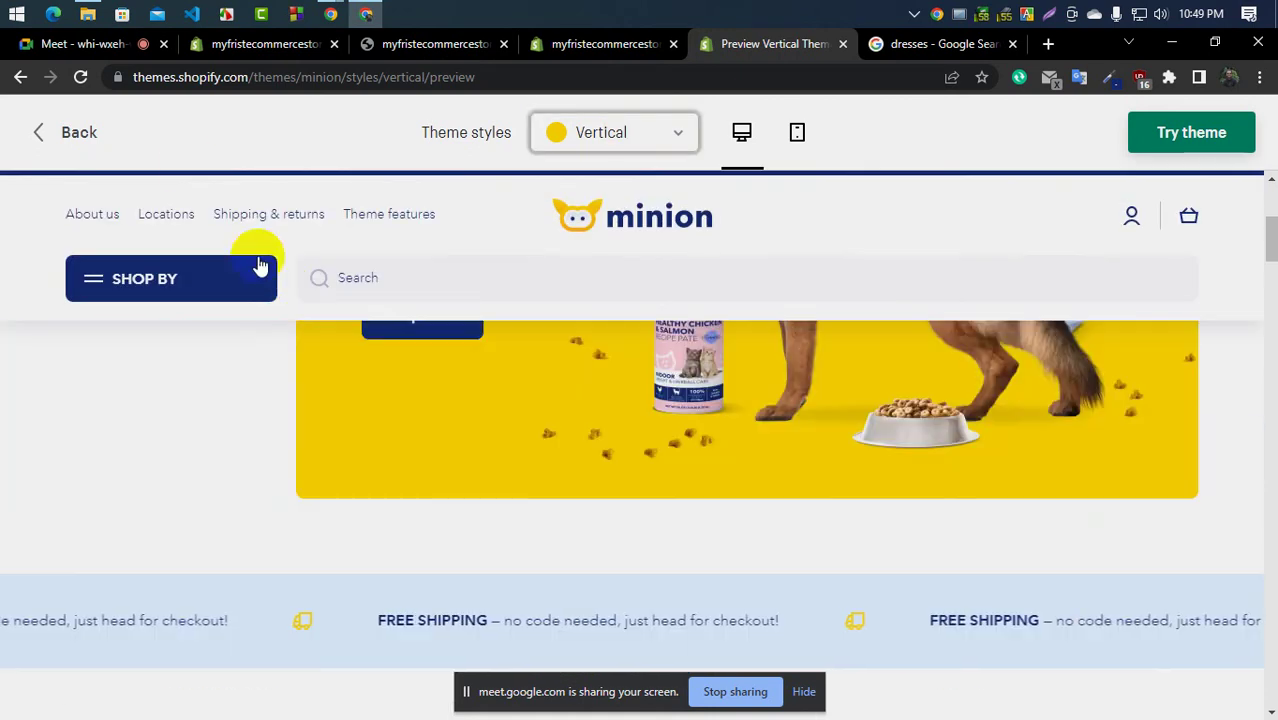
Switch to Google Meet to admit the waiting participant, and return to the Icon banners section in the theme editor
{"action": "left_click", "coordinate": [120, 45]}
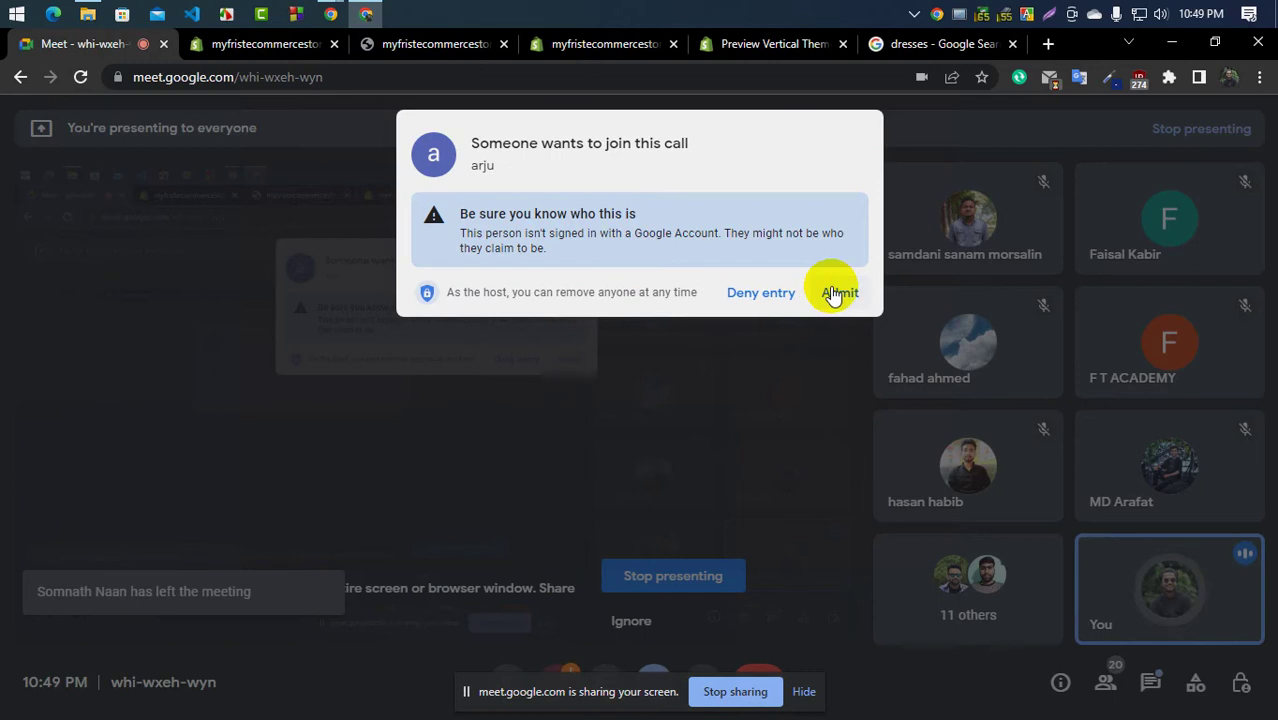
{"action": "left_click", "coordinate": [836, 293]}
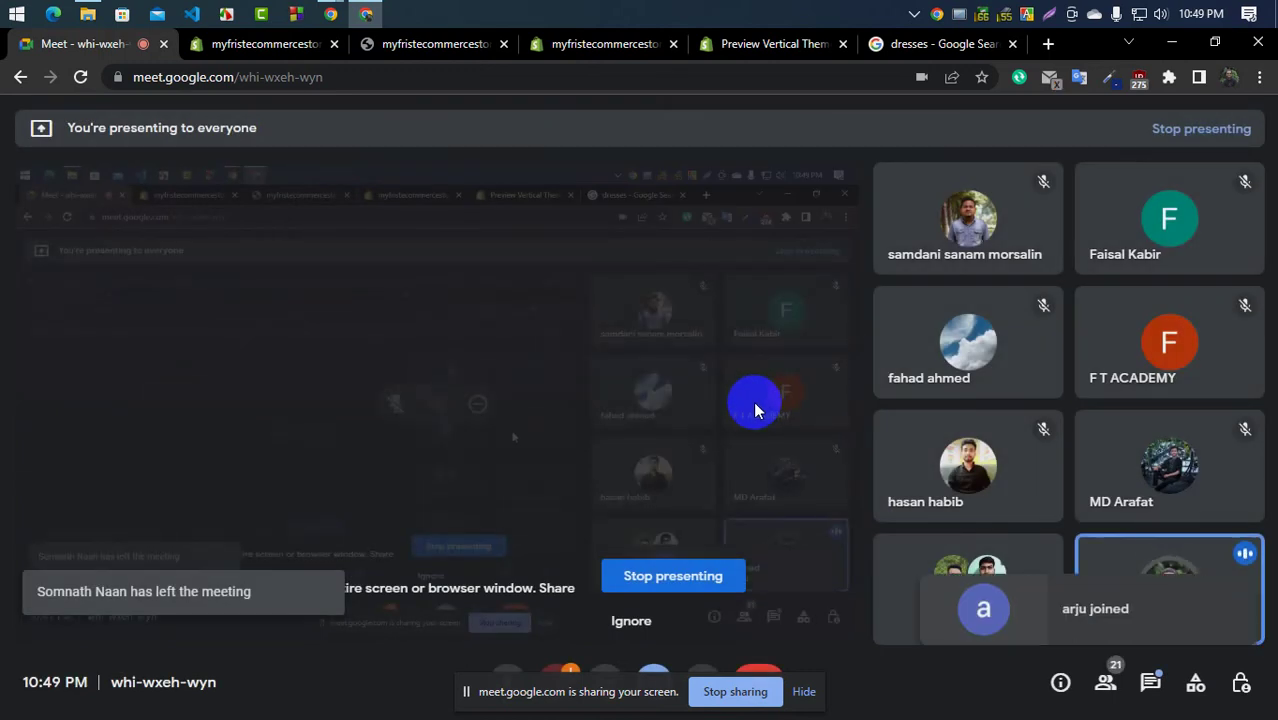
{"action": "left_click", "coordinate": [612, 45]}
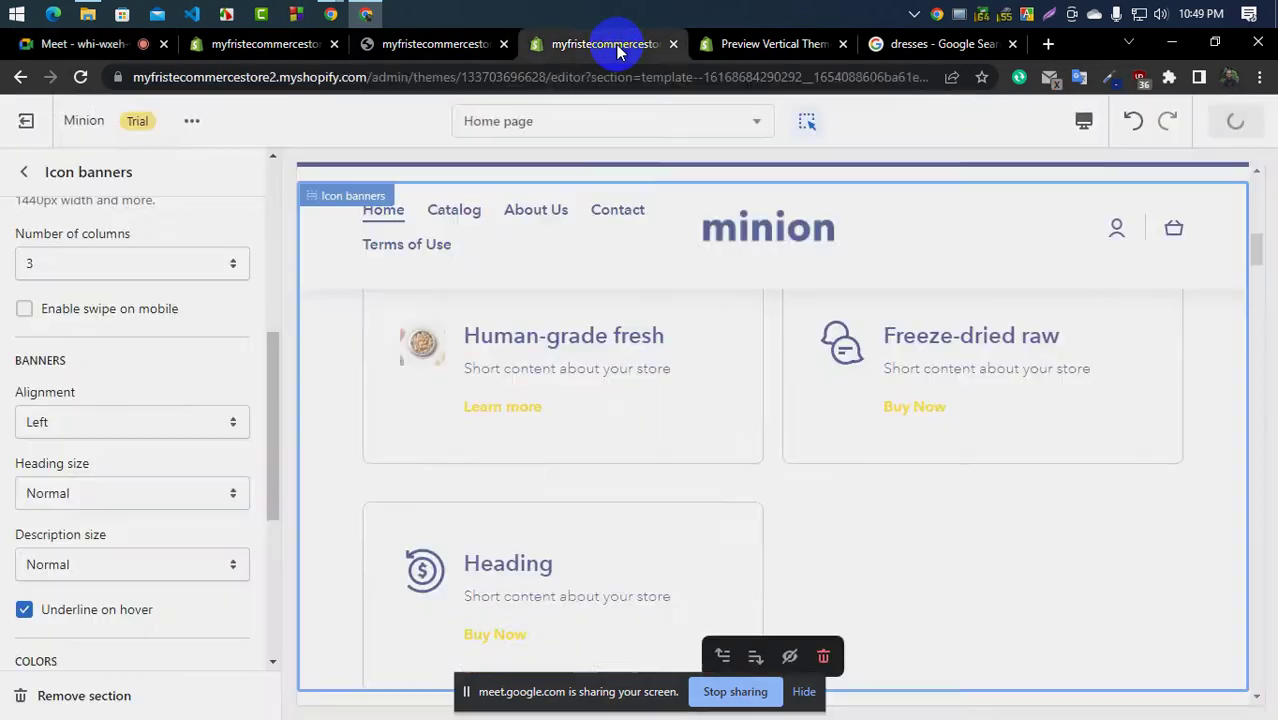
{"action": "left_click", "coordinate": [430, 45]}
{"action": "left_click", "coordinate": [222, 44]}
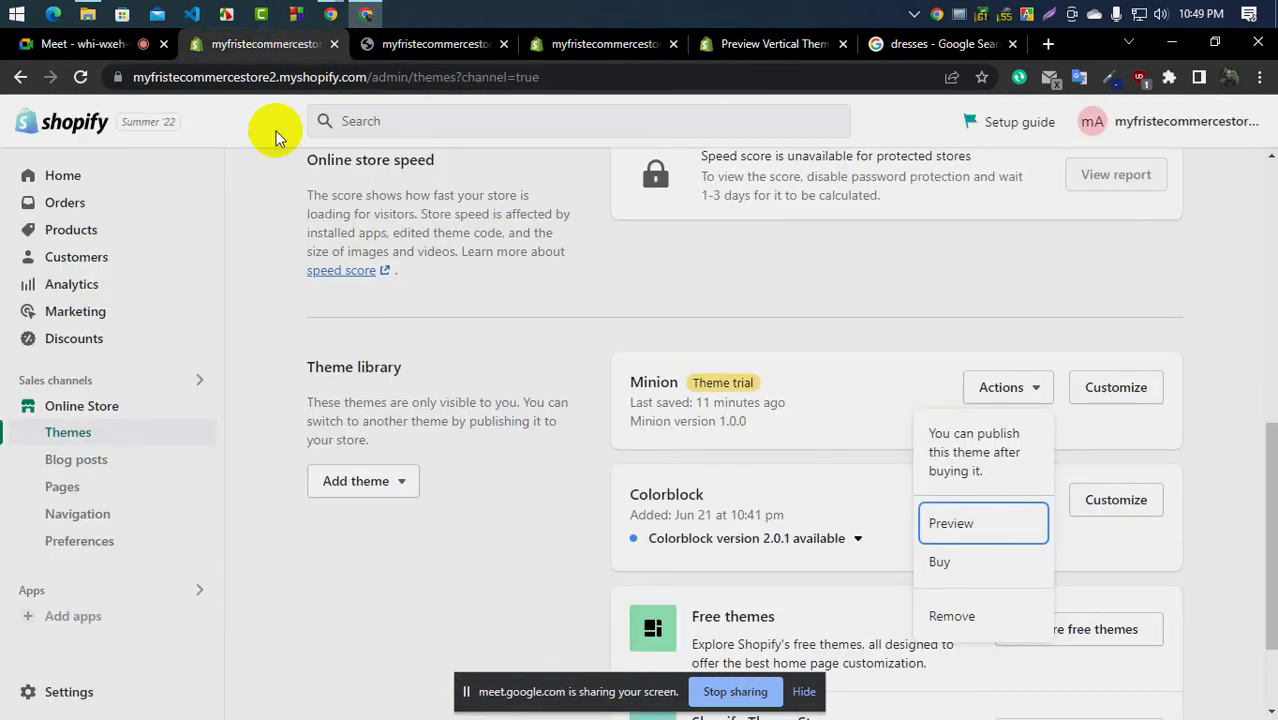
{"action": "left_click", "coordinate": [430, 48]}
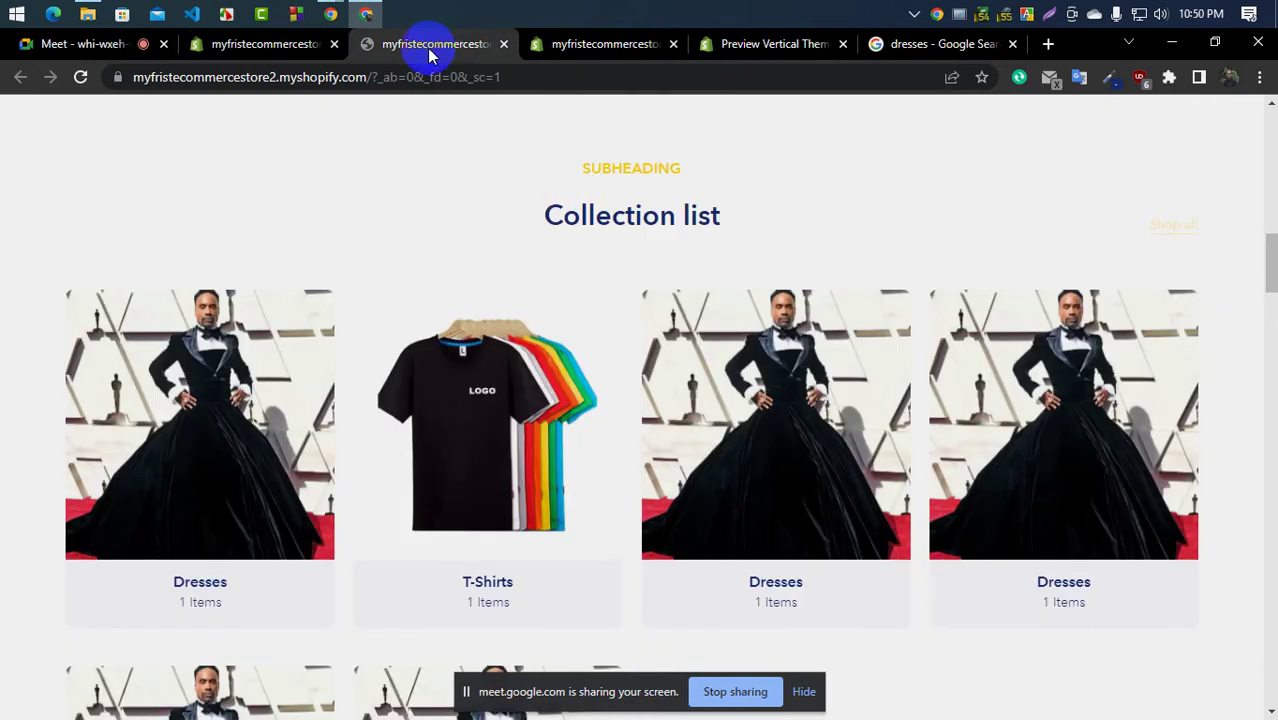
{"action": "left_click", "coordinate": [612, 45]}
{"action": "scroll", "coordinate": [640, 345], "scroll_direction": "up", "scroll_amount": 1}
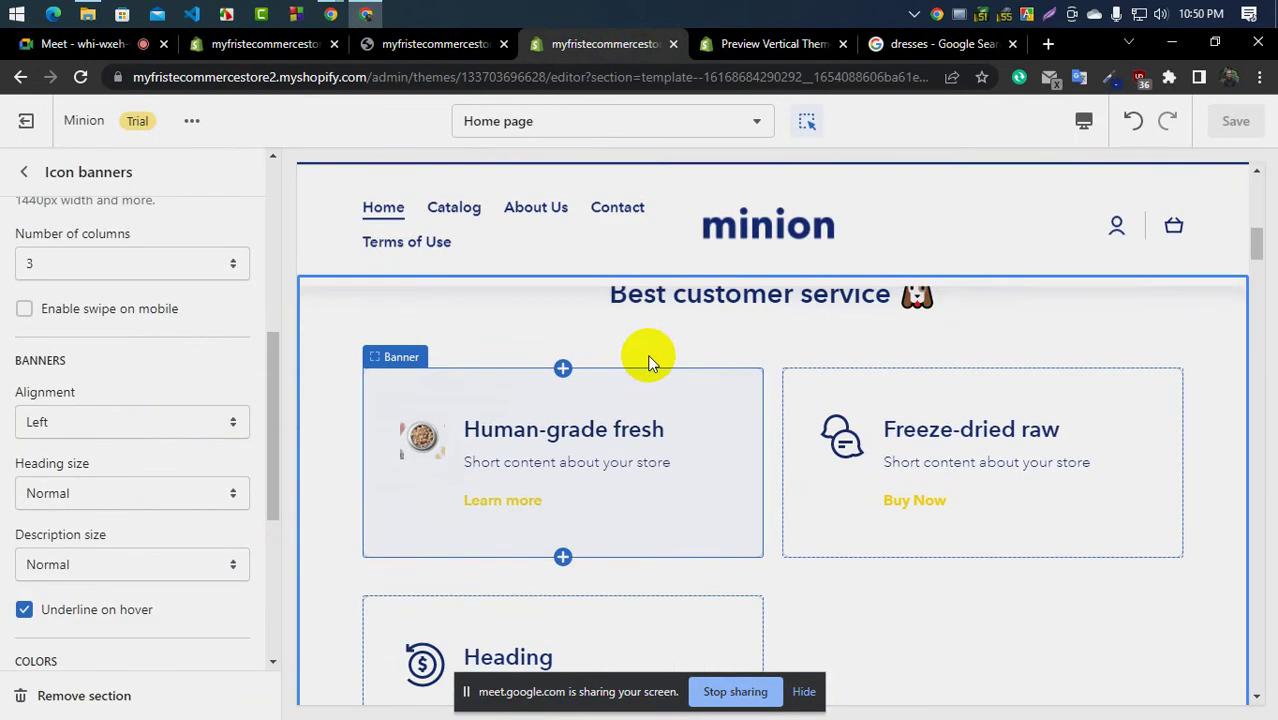
Copy the "Free same-day delivery" title from the first "Best customer service" card in the Vertical theme preview
{"action": "left_click", "coordinate": [747, 45]}
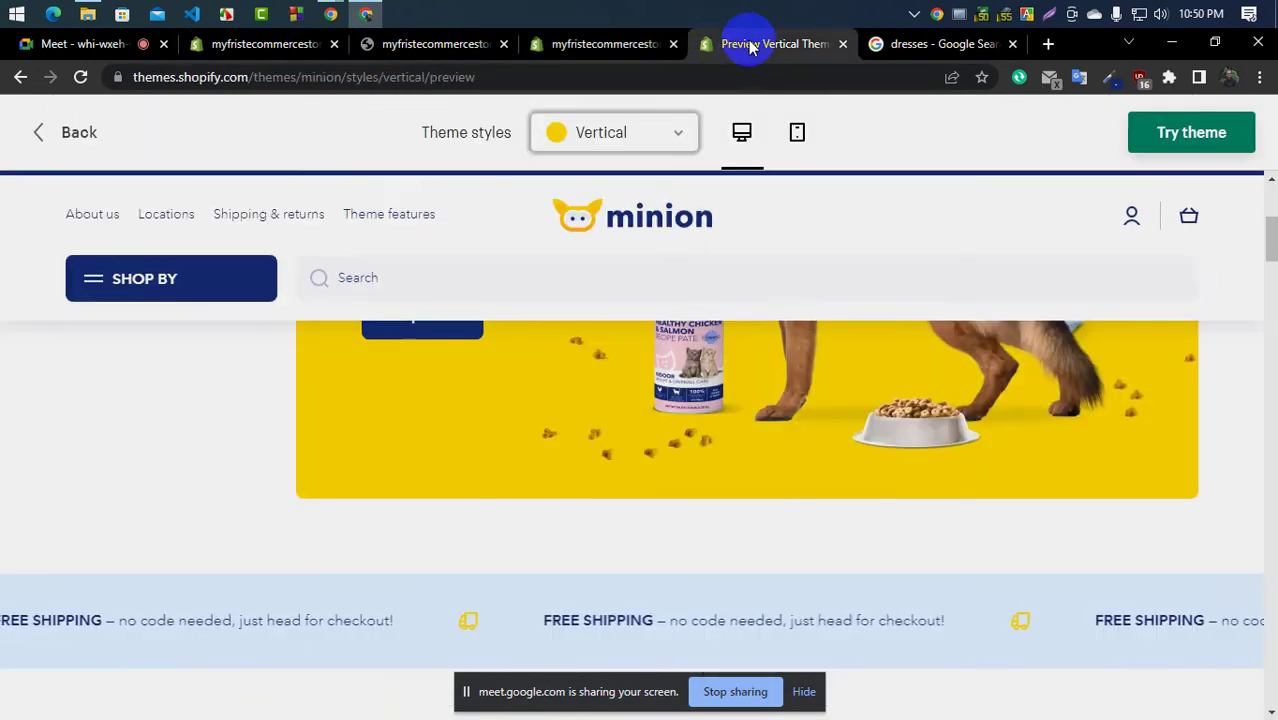
{"action": "scroll", "coordinate": [699, 469], "scroll_direction": "up", "scroll_amount": 2}
{"action": "scroll", "coordinate": [697, 471], "scroll_direction": "down", "scroll_amount": 4}
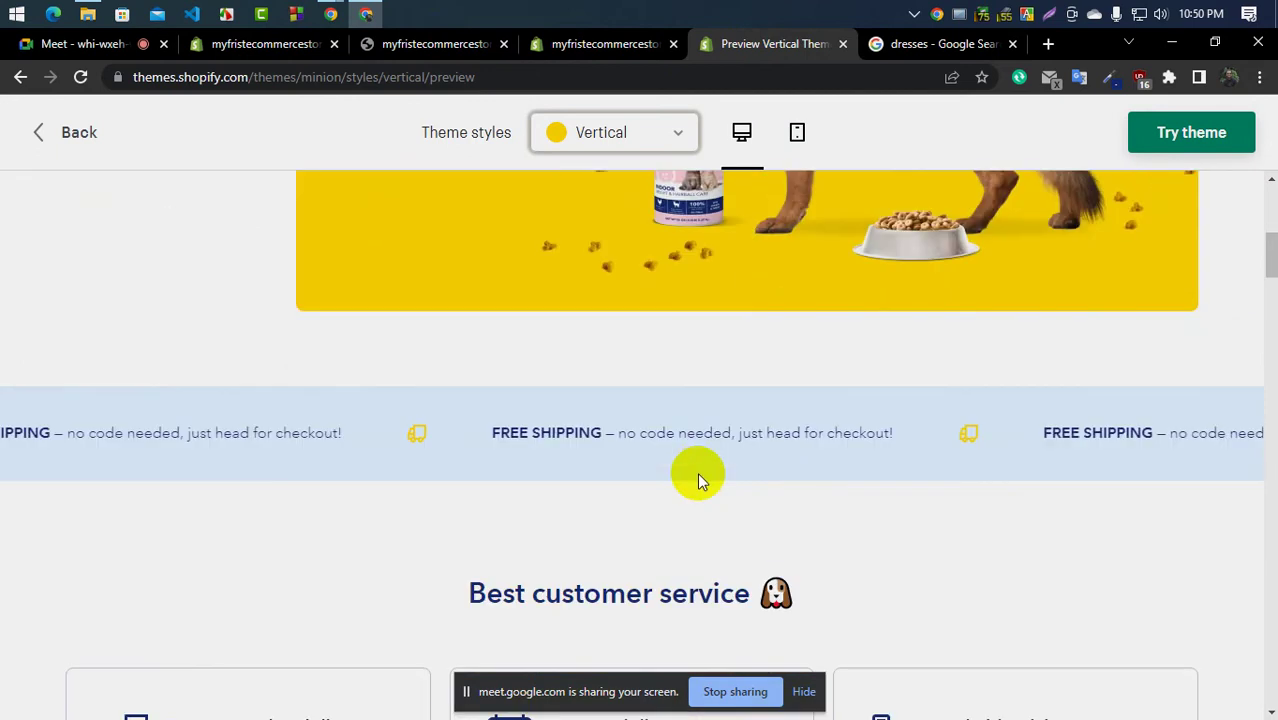
{"action": "scroll", "coordinate": [697, 472], "scroll_direction": "down", "scroll_amount": 4}
{"action": "scroll", "coordinate": [699, 474], "scroll_direction": "down", "scroll_amount": 1}
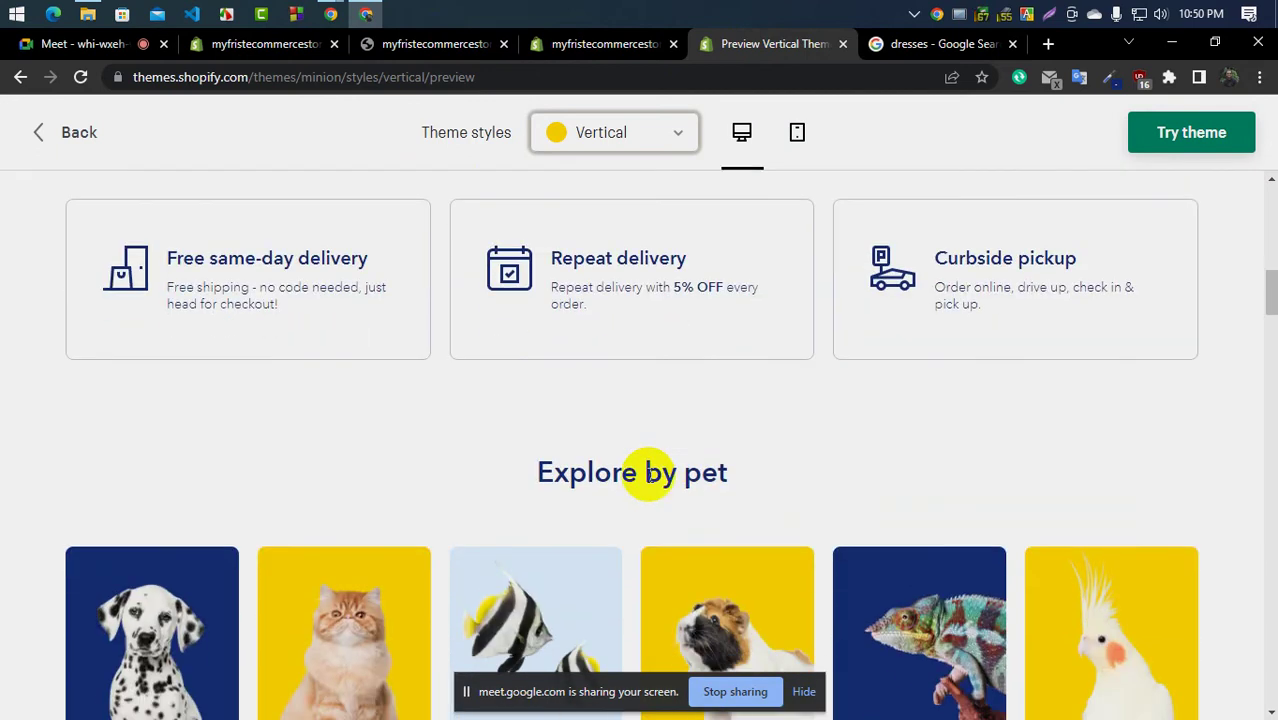
{"action": "triple_click", "coordinate": [230, 268]}
{"action": "right_click", "coordinate": [252, 266]}
{"action": "left_click", "coordinate": [251, 252]}
{"action": "triple_click", "coordinate": [250, 260]}
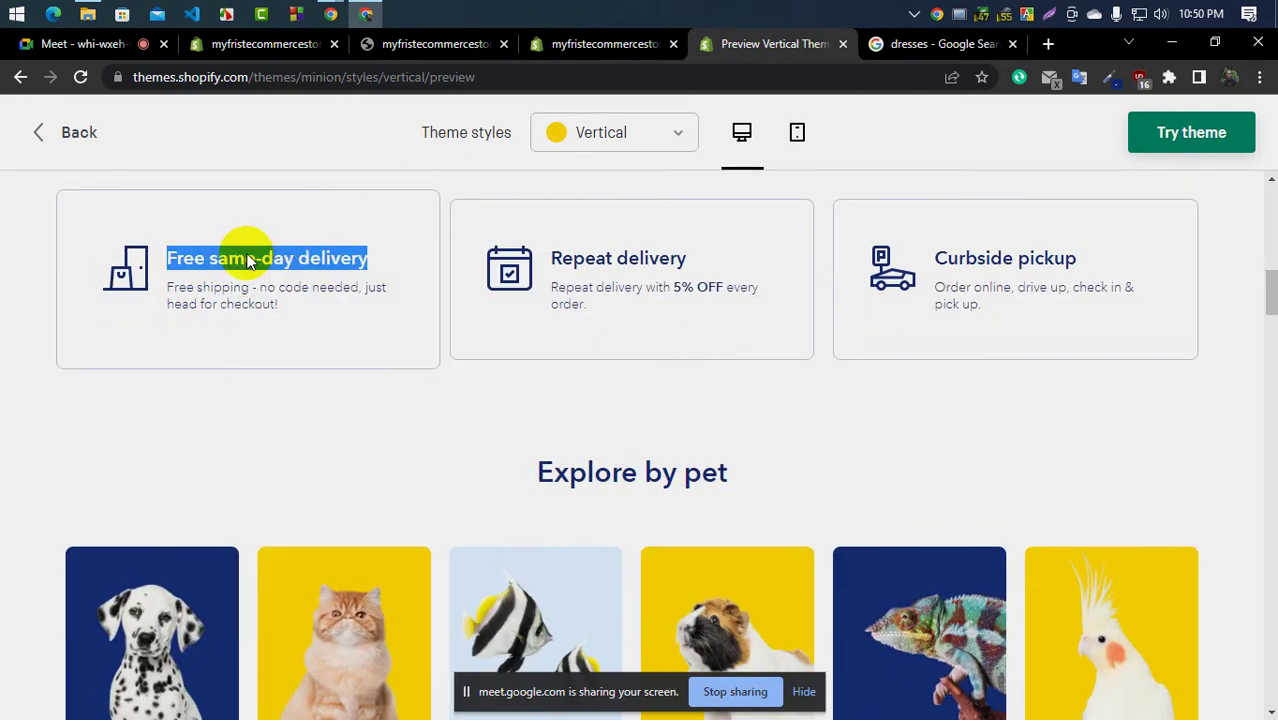
{"action": "right_click", "coordinate": [250, 260]}
{"action": "left_click", "coordinate": [250, 260]}
{"action": "triple_click", "coordinate": [250, 260]}
Return to the theme editor and leave the Icon banners settings for the home page's section list
{"action": "left_click", "coordinate": [448, 36]}
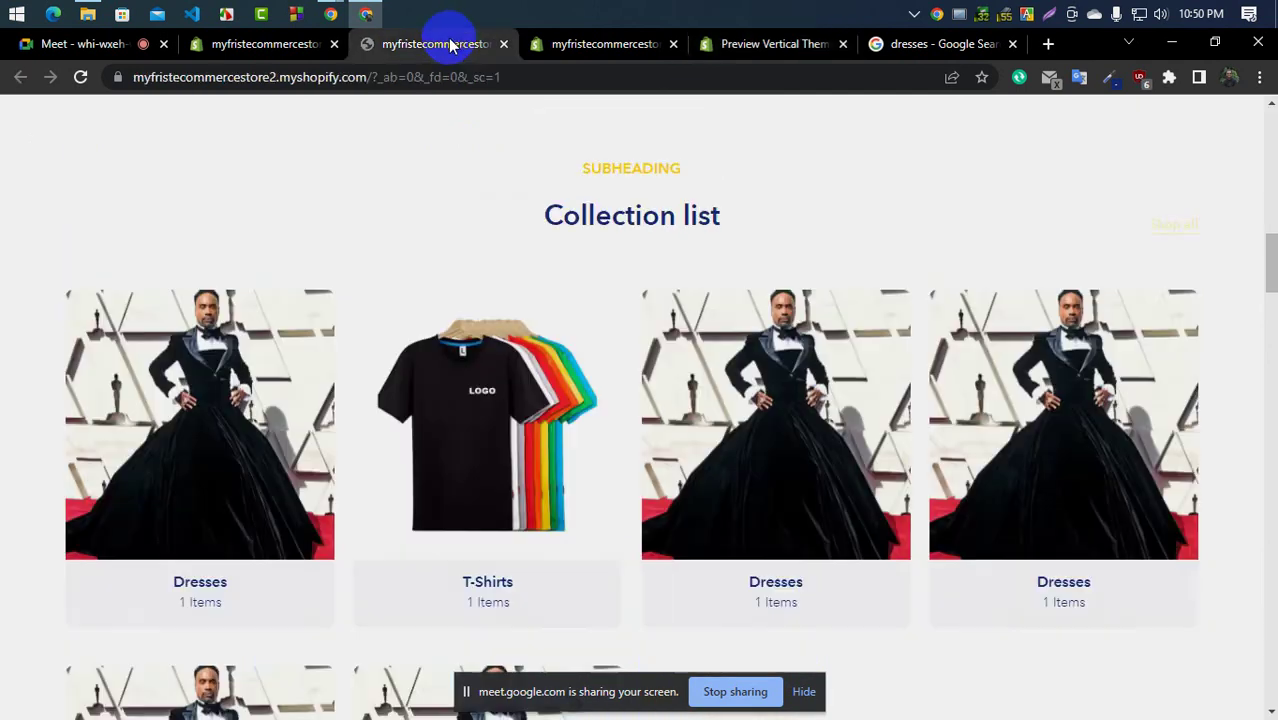
{"action": "left_click", "coordinate": [283, 50]}
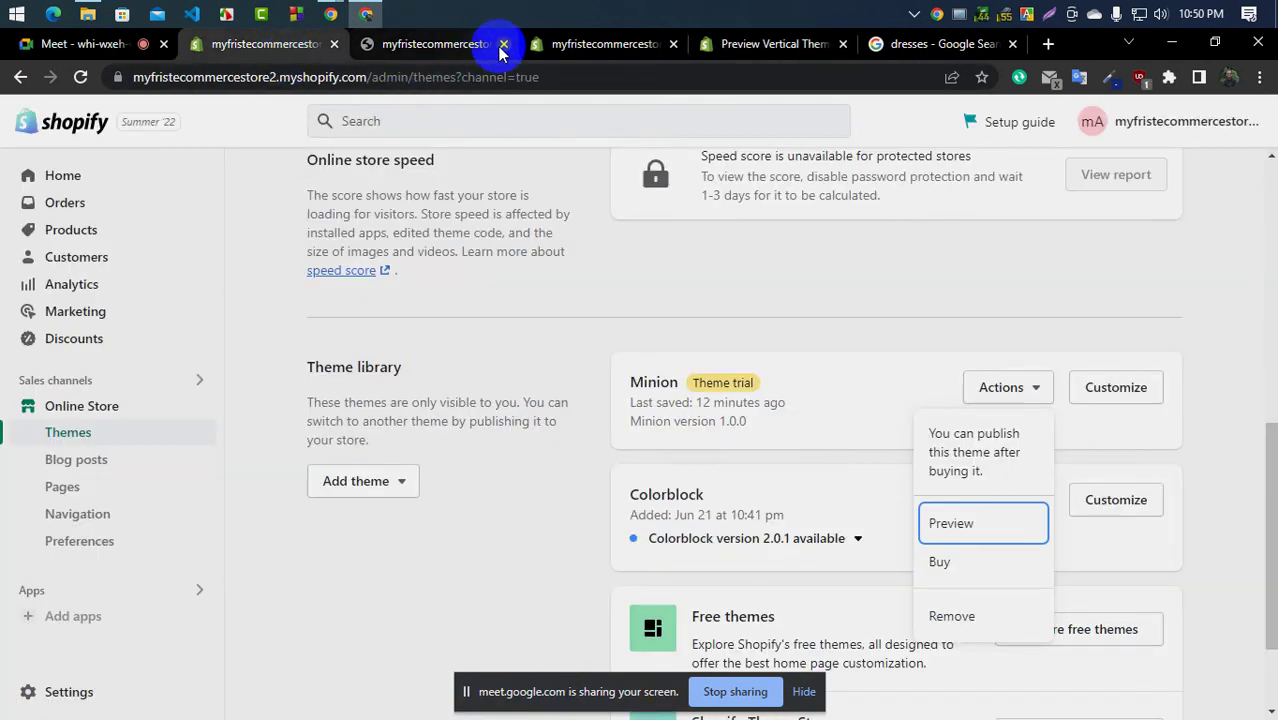
{"action": "left_click", "coordinate": [458, 46]}
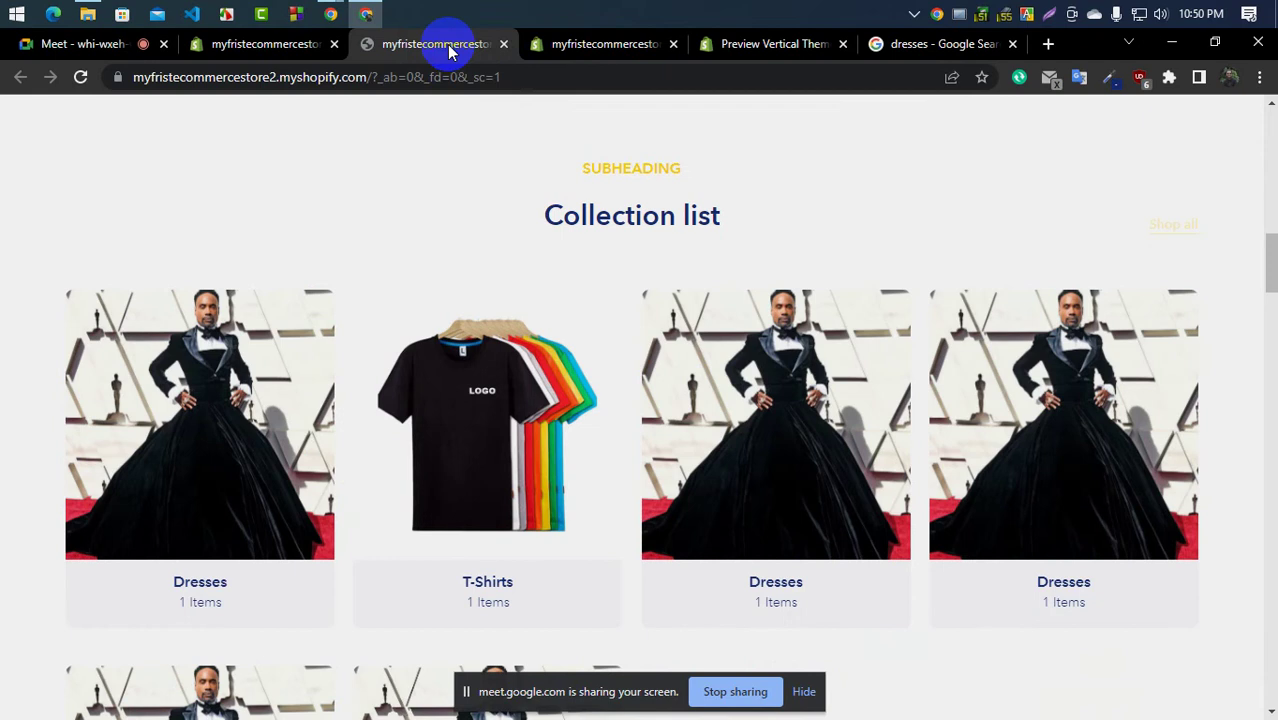
{"action": "left_click", "coordinate": [580, 46]}
{"action": "scroll", "coordinate": [80, 400], "scroll_direction": "up", "scroll_amount": 5}
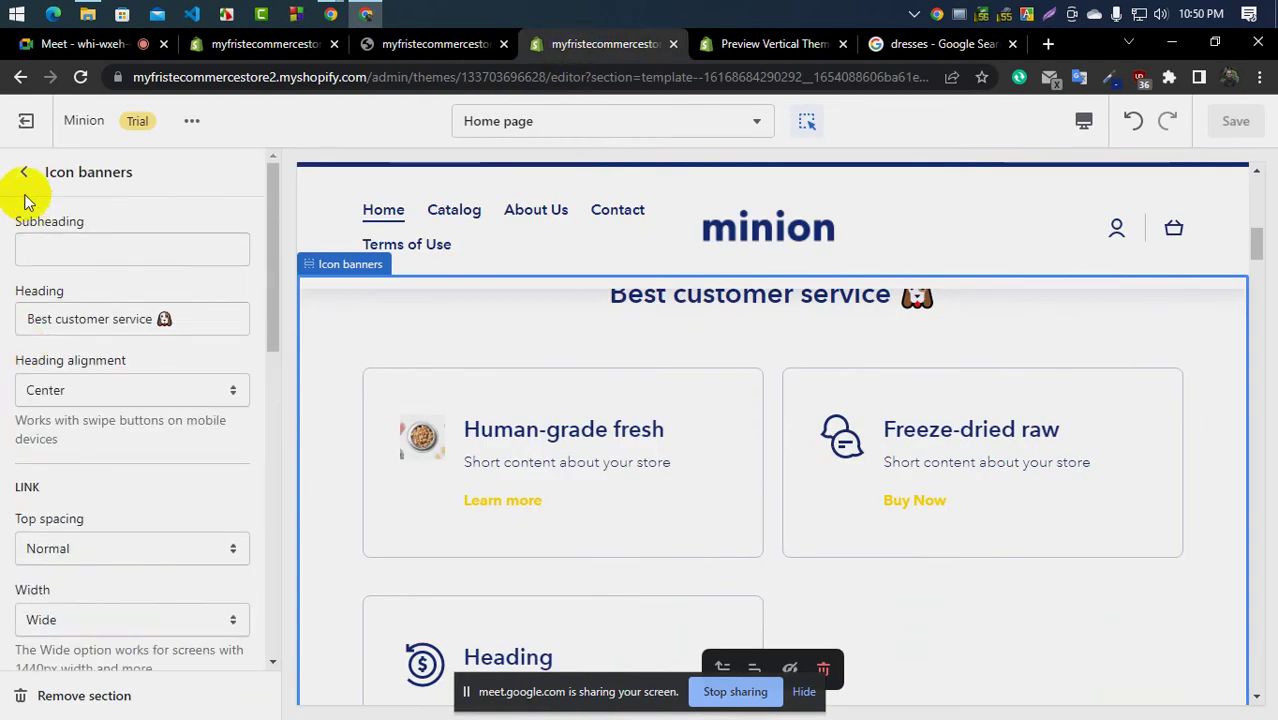
{"action": "scroll", "coordinate": [542, 422], "scroll_direction": "up", "scroll_amount": 2}
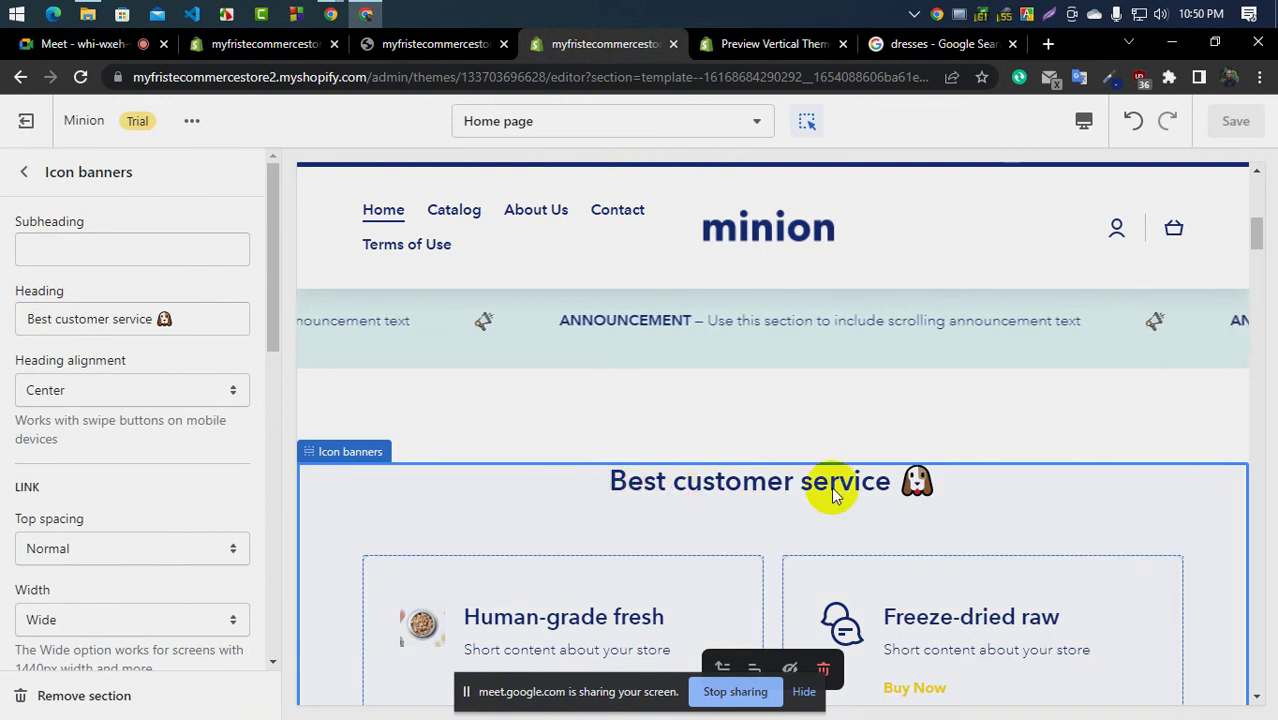
{"action": "left_click", "coordinate": [24, 172]}
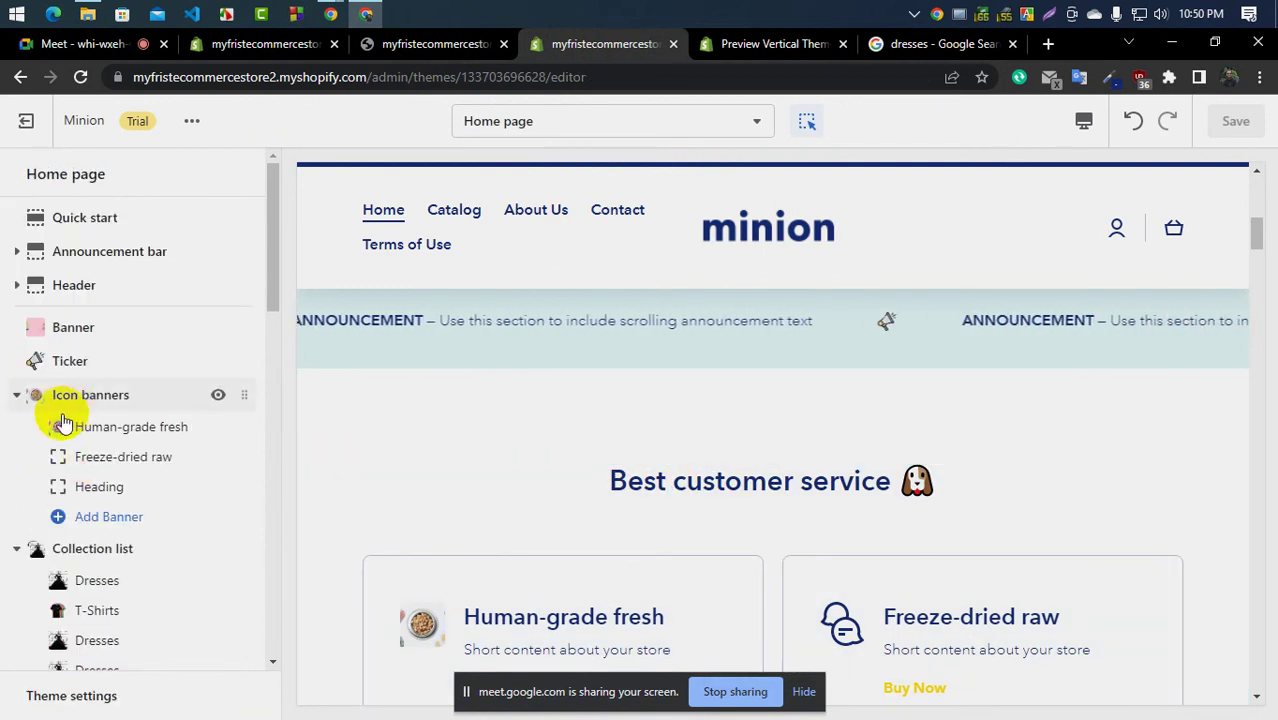
Set the "Human-grade fresh" banner to show a preset icon and change its heading to "Free same-day delivery"
{"action": "left_click", "coordinate": [118, 430]}
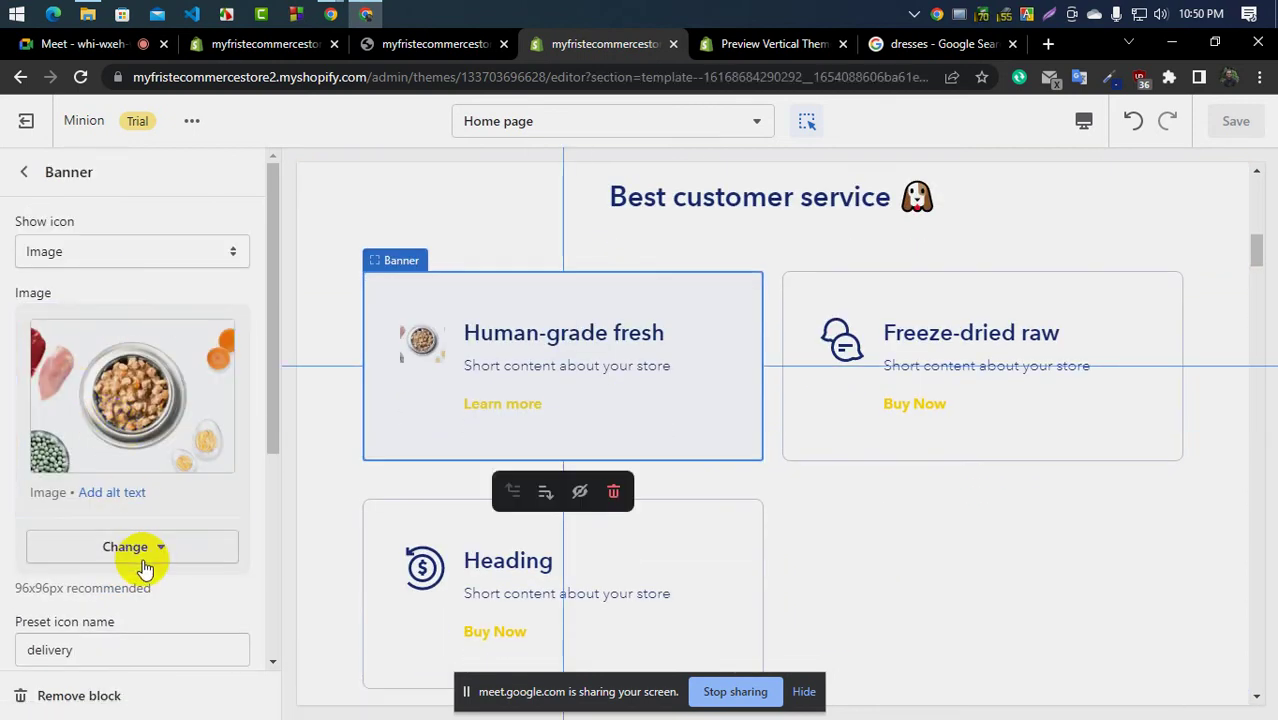
{"action": "left_click", "coordinate": [85, 254]}
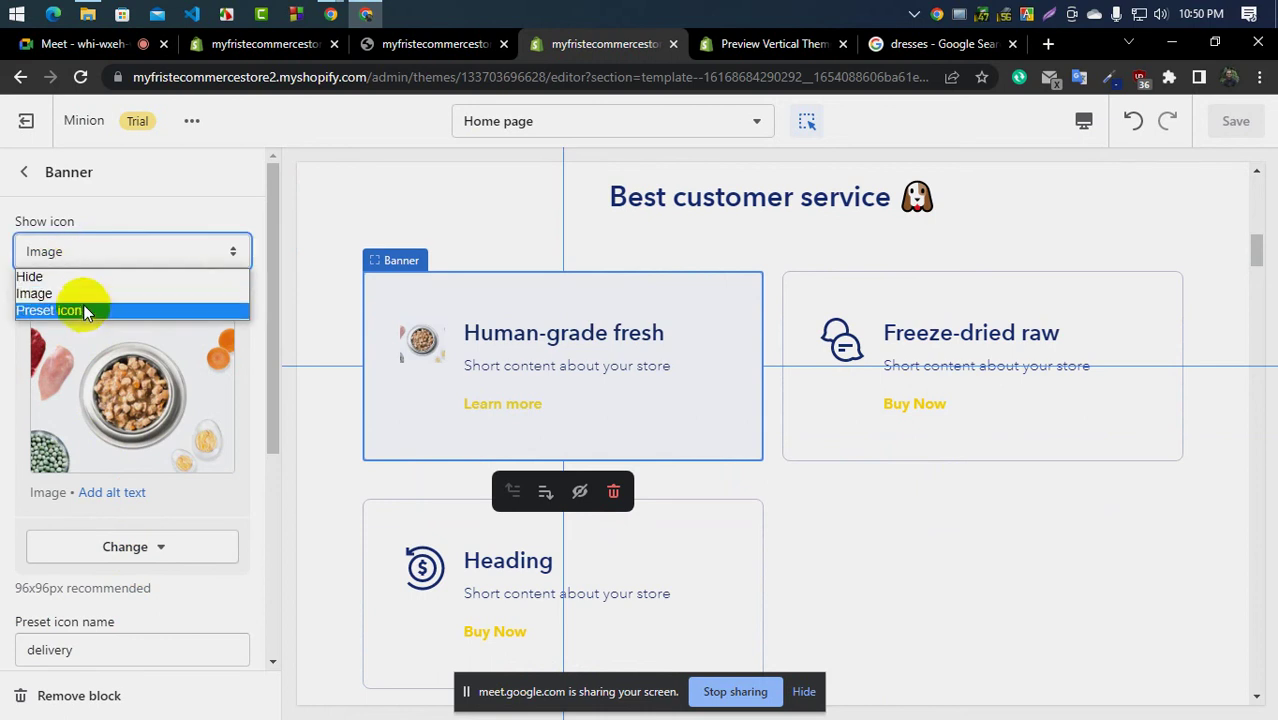
{"action": "left_click", "coordinate": [3, 355]}
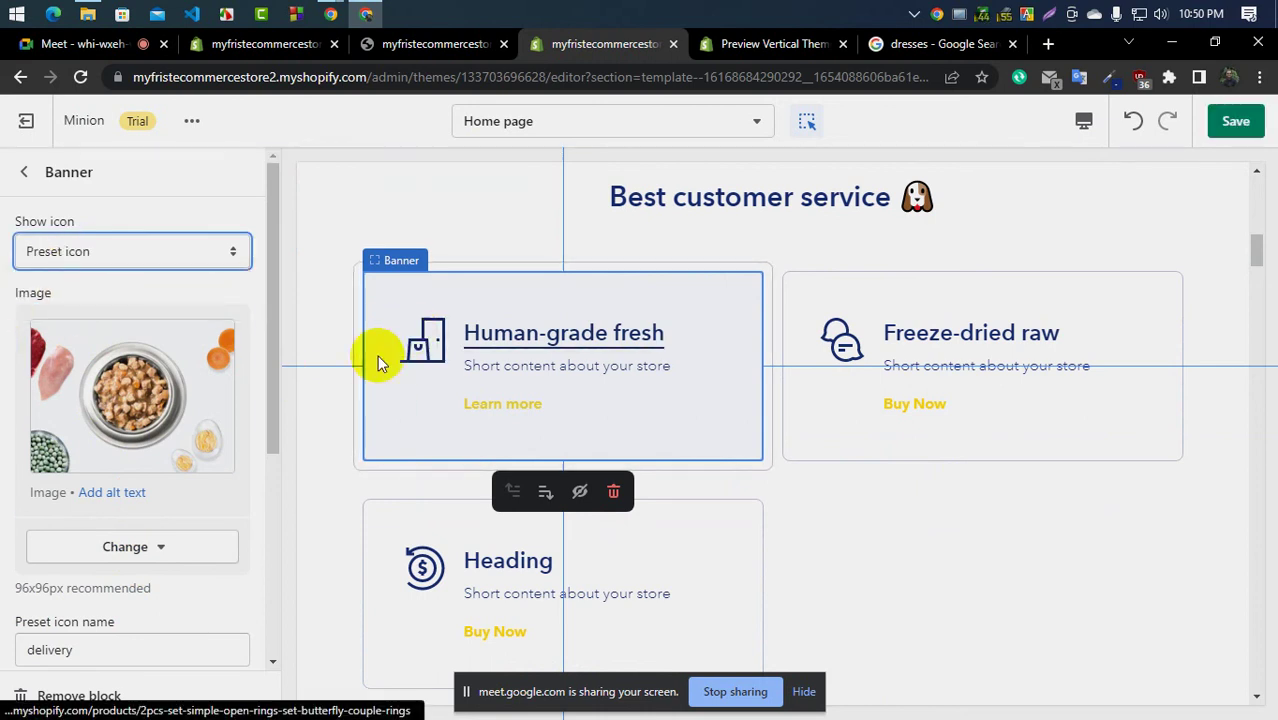
{"action": "scroll", "coordinate": [165, 553], "scroll_direction": "down", "scroll_amount": 3}
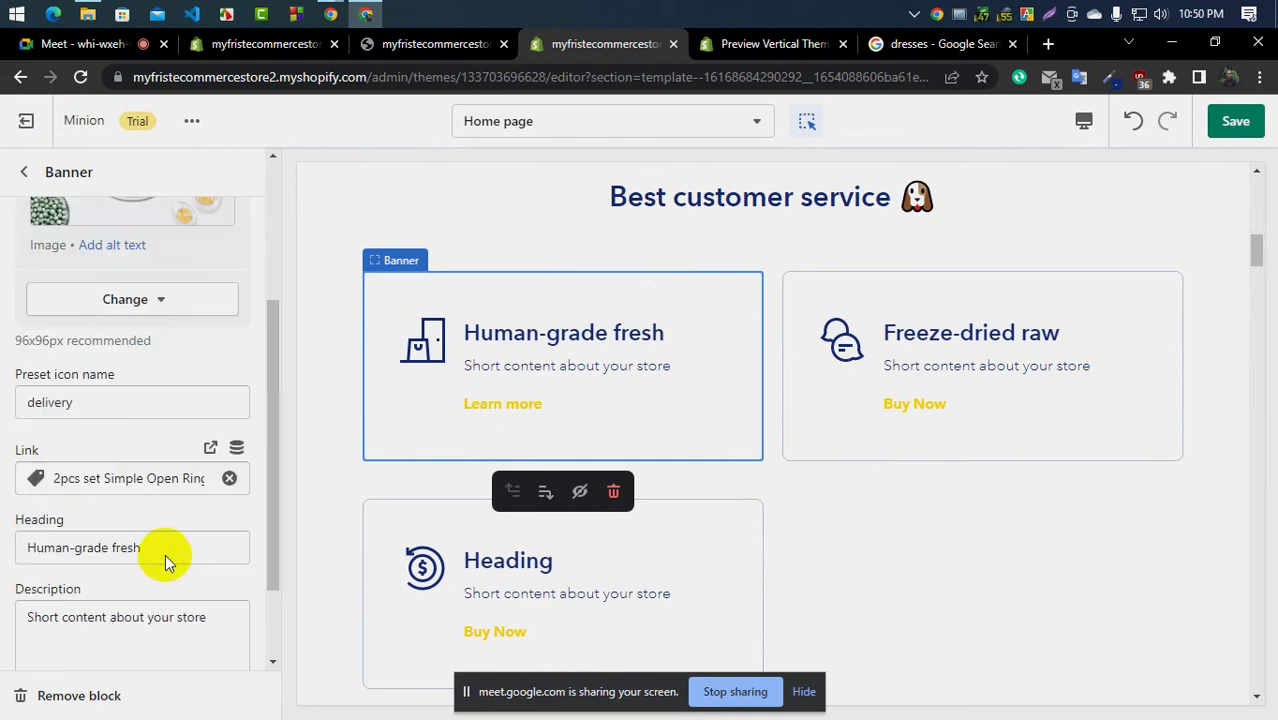
{"action": "triple_click", "coordinate": [92, 513]}
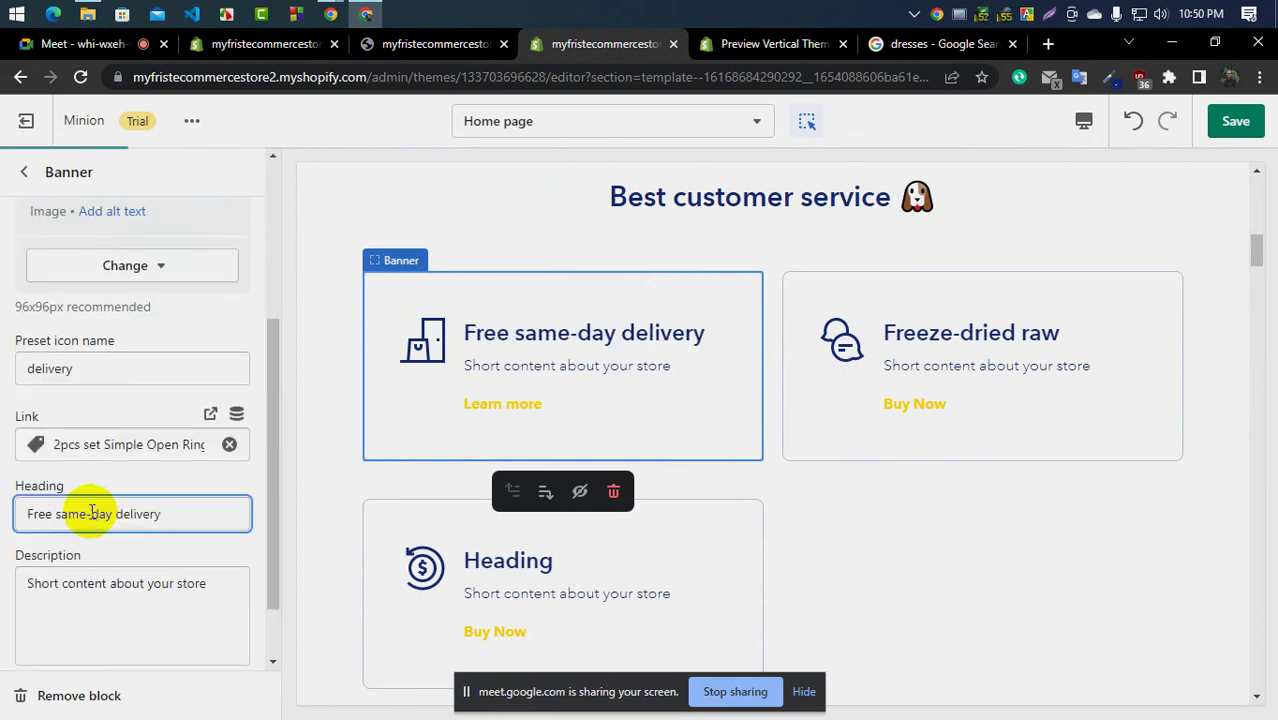
Inspect the "Free same-day delivery" card in the Vertical preview with the developer tools and expand its icon markup
{"action": "left_click", "coordinate": [765, 44]}
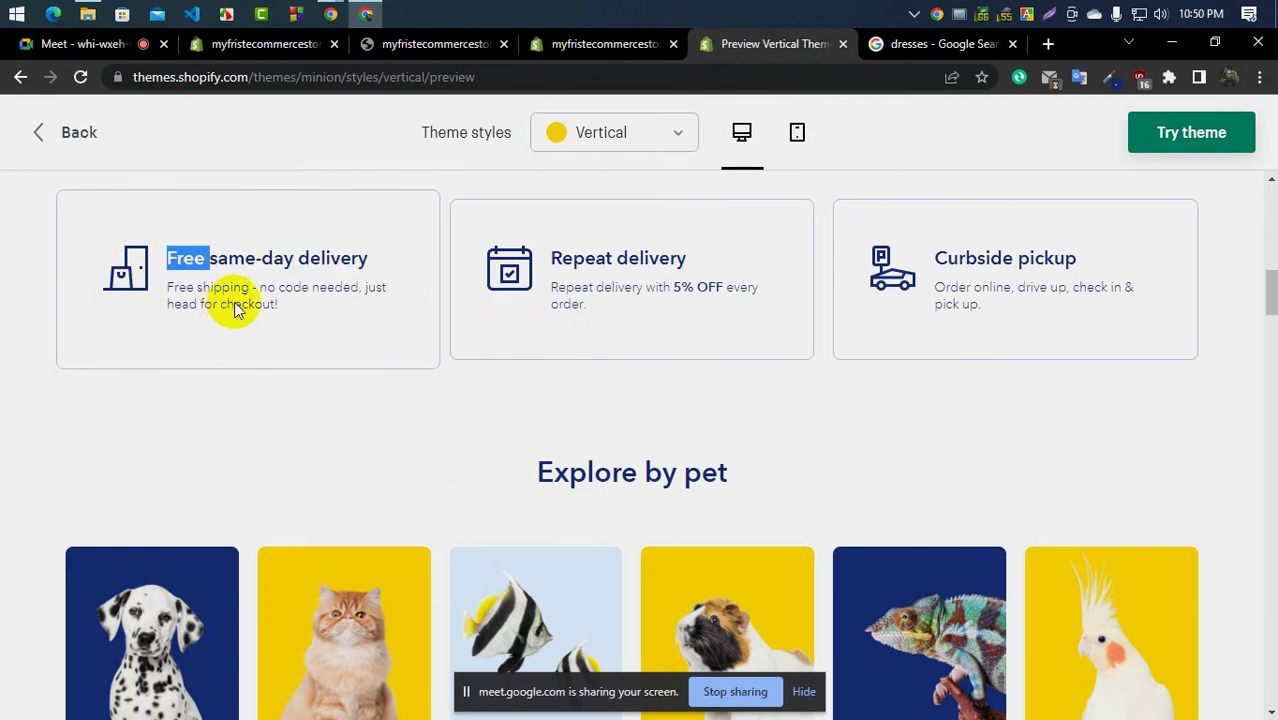
{"action": "left_click", "coordinate": [278, 314]}
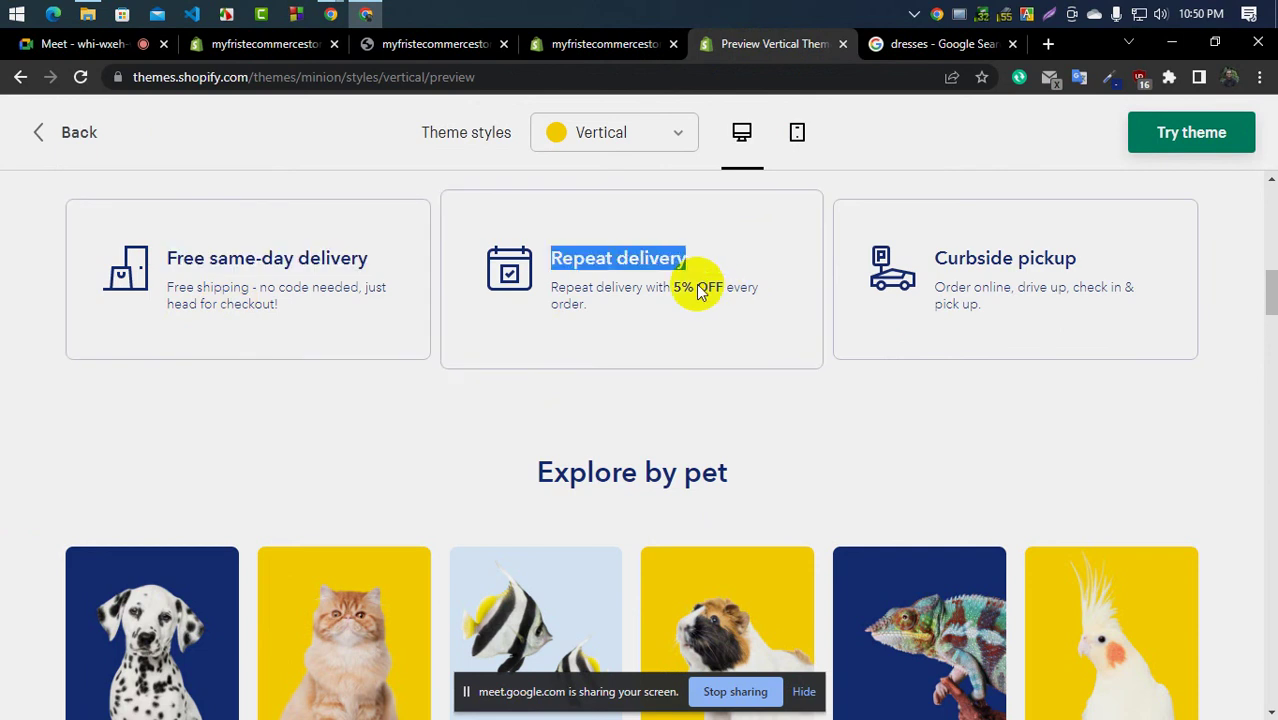
{"action": "right_click", "coordinate": [241, 305]}
{"action": "left_click", "coordinate": [334, 676]}
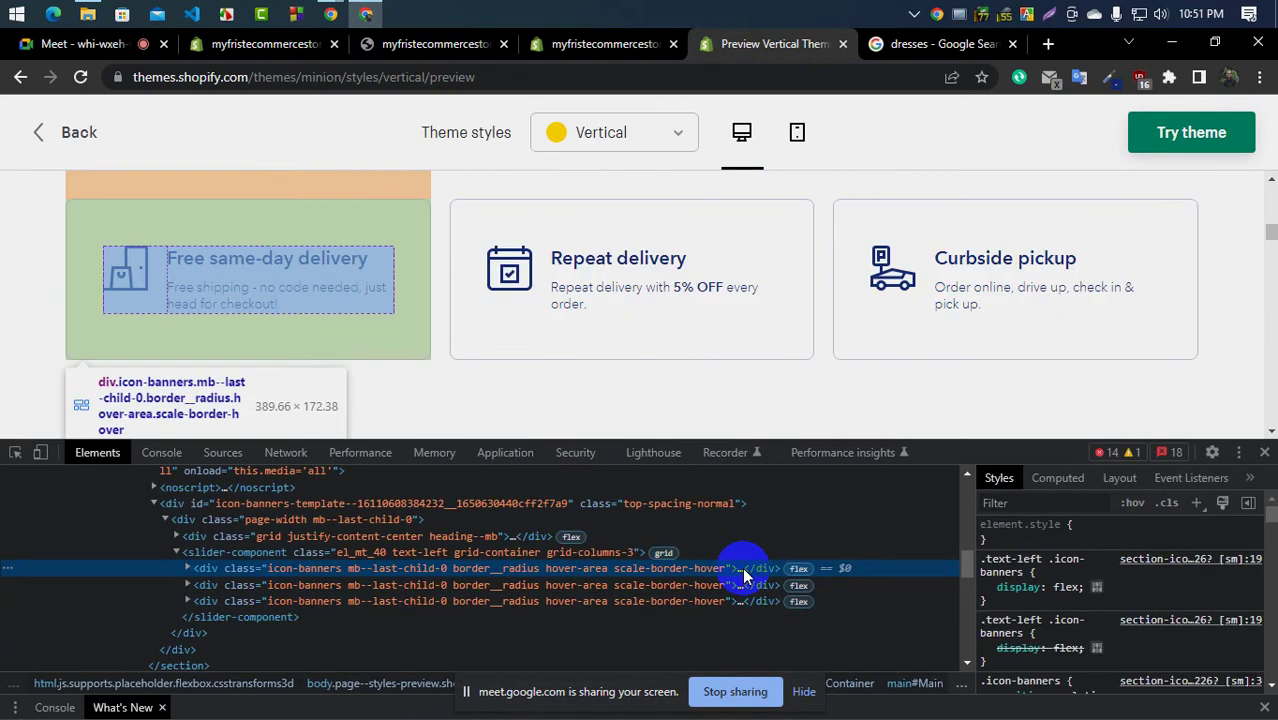
{"action": "left_click", "coordinate": [741, 569]}
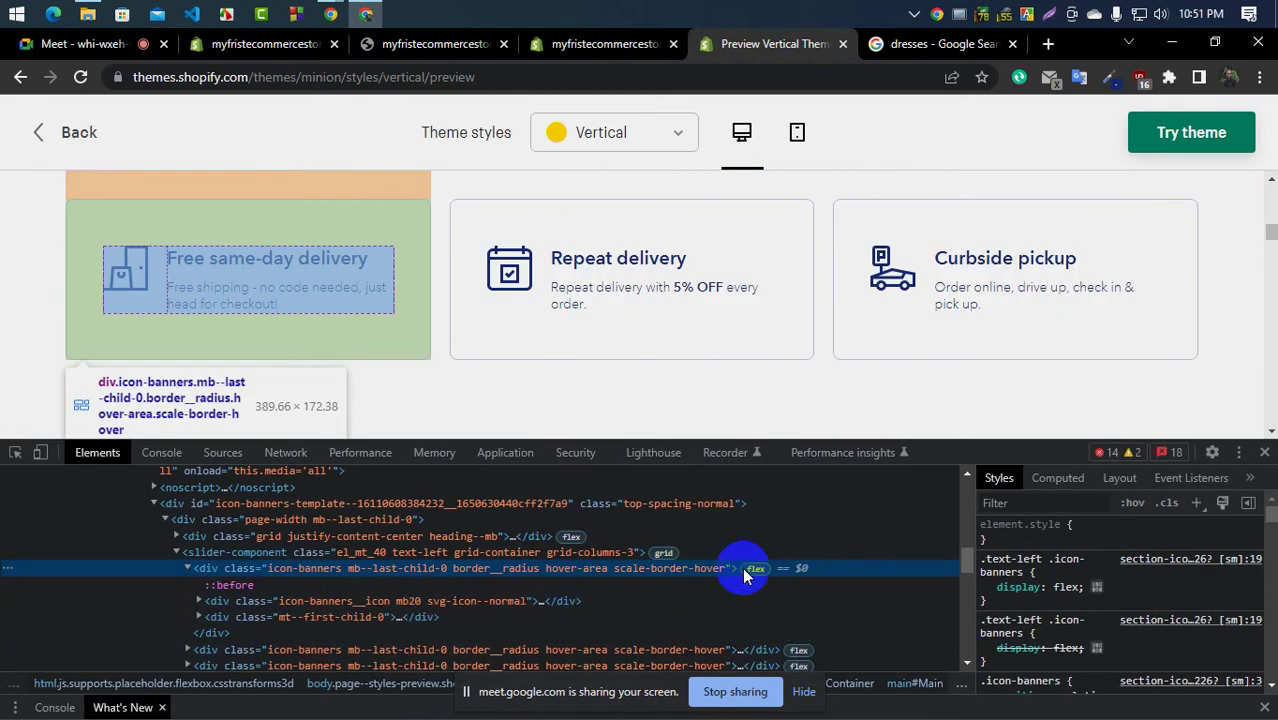
{"action": "left_click", "coordinate": [536, 603]}
{"action": "left_click", "coordinate": [541, 601]}
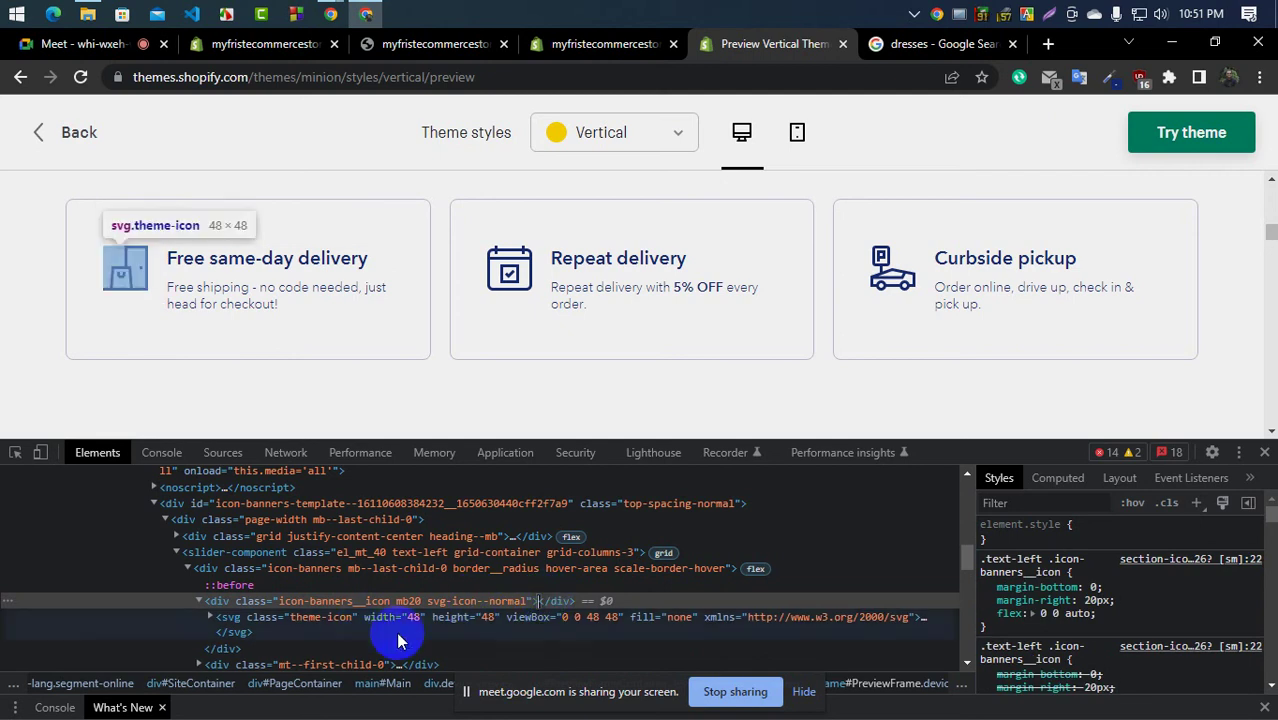
Pick the "Free same-day delivery" card with the element inspector and expand the container holding its heading and description
{"action": "left_click", "coordinate": [16, 455]}
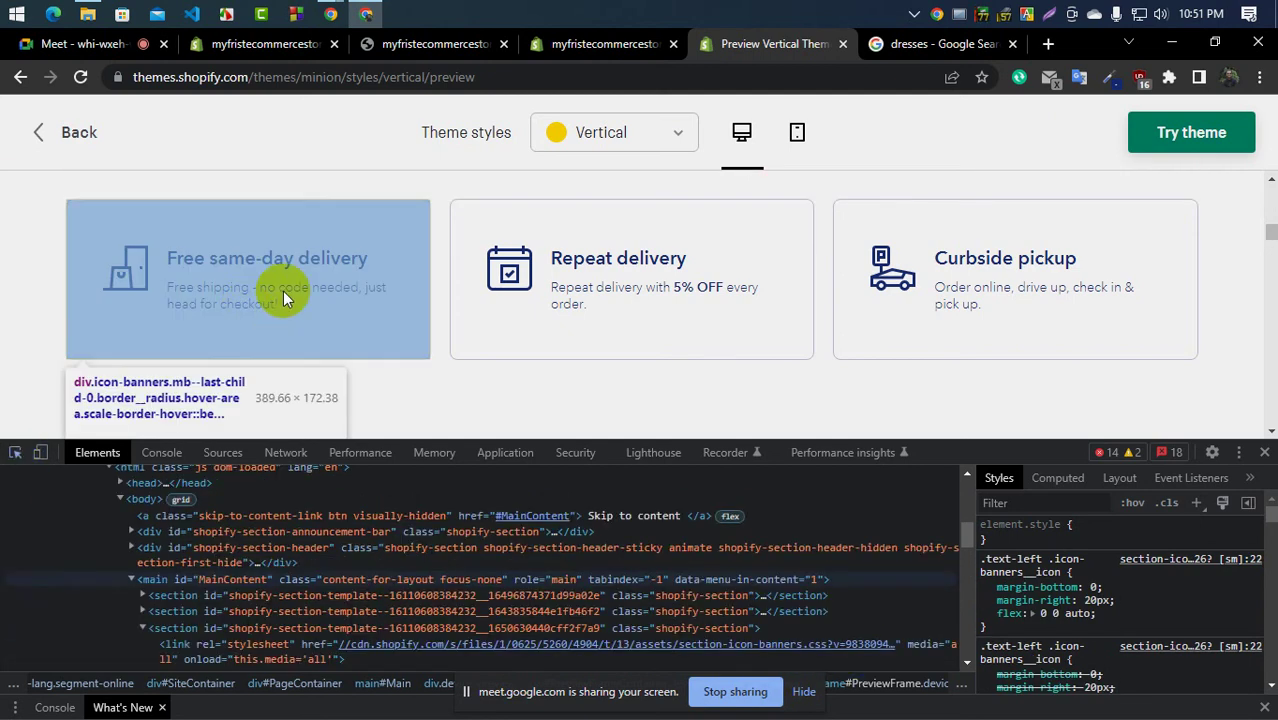
{"action": "left_click", "coordinate": [247, 301]}
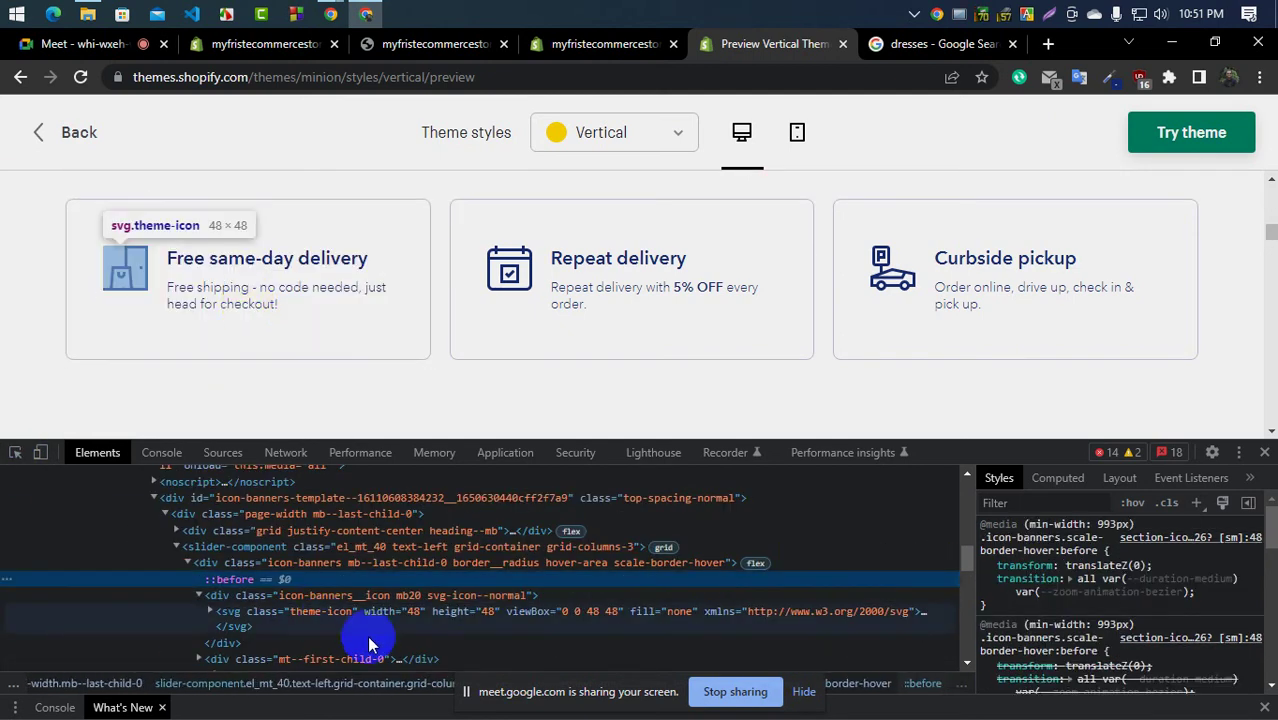
{"action": "scroll", "coordinate": [510, 640], "scroll_direction": "down", "scroll_amount": 2}
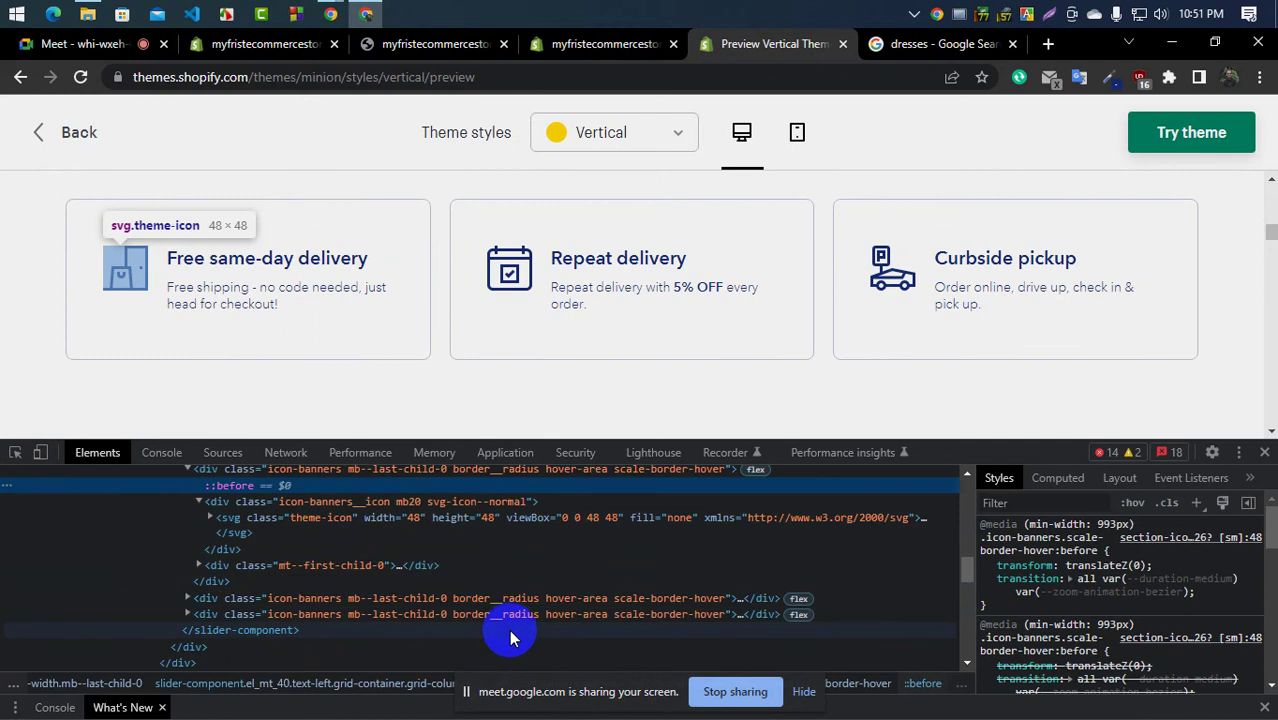
{"action": "left_click", "coordinate": [399, 566]}
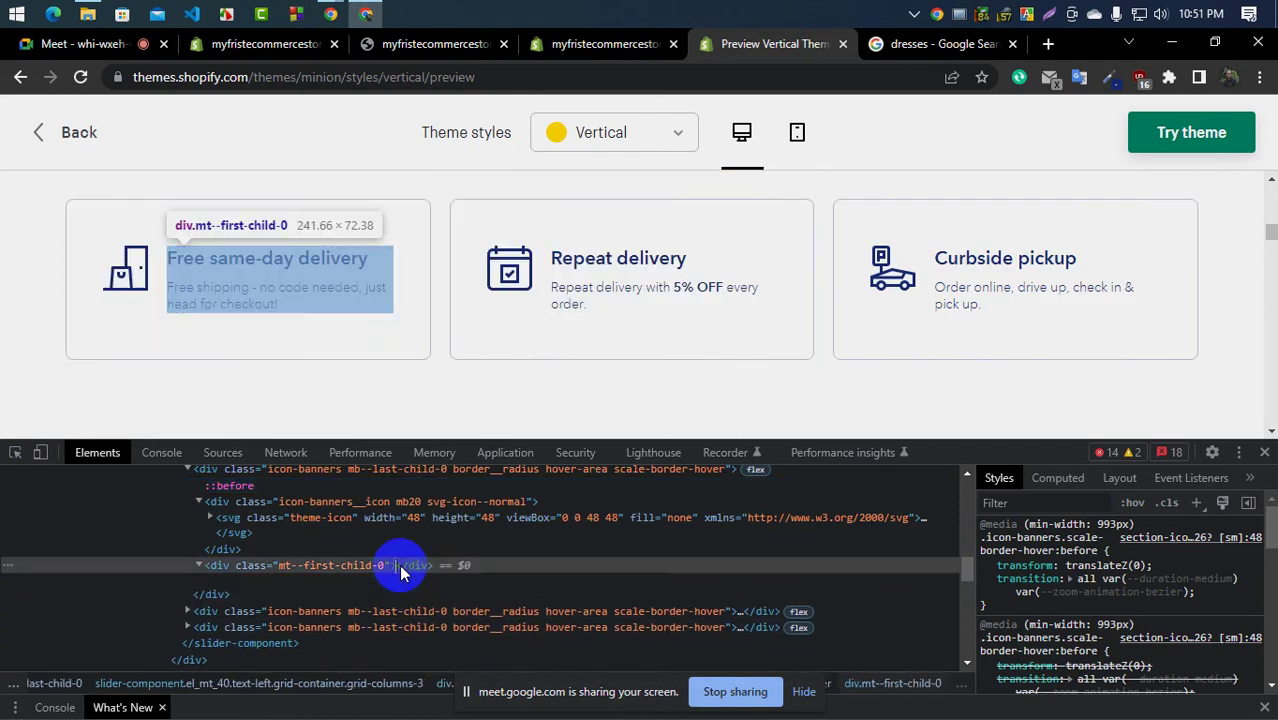
{"action": "left_click", "coordinate": [737, 610]}
{"action": "scroll", "coordinate": [737, 610], "scroll_direction": "down", "scroll_amount": 2}
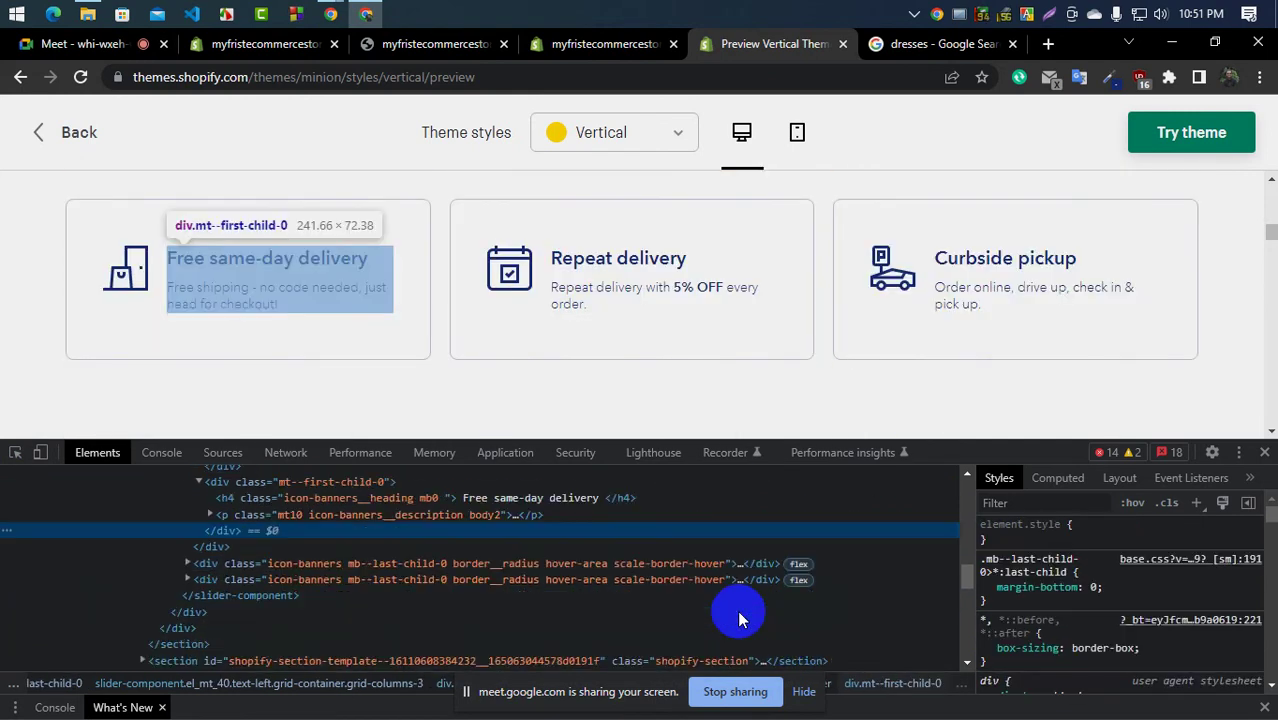
Examine the markup of the "Repeat delivery" card, expanding its icon element
{"action": "left_click", "coordinate": [737, 554]}
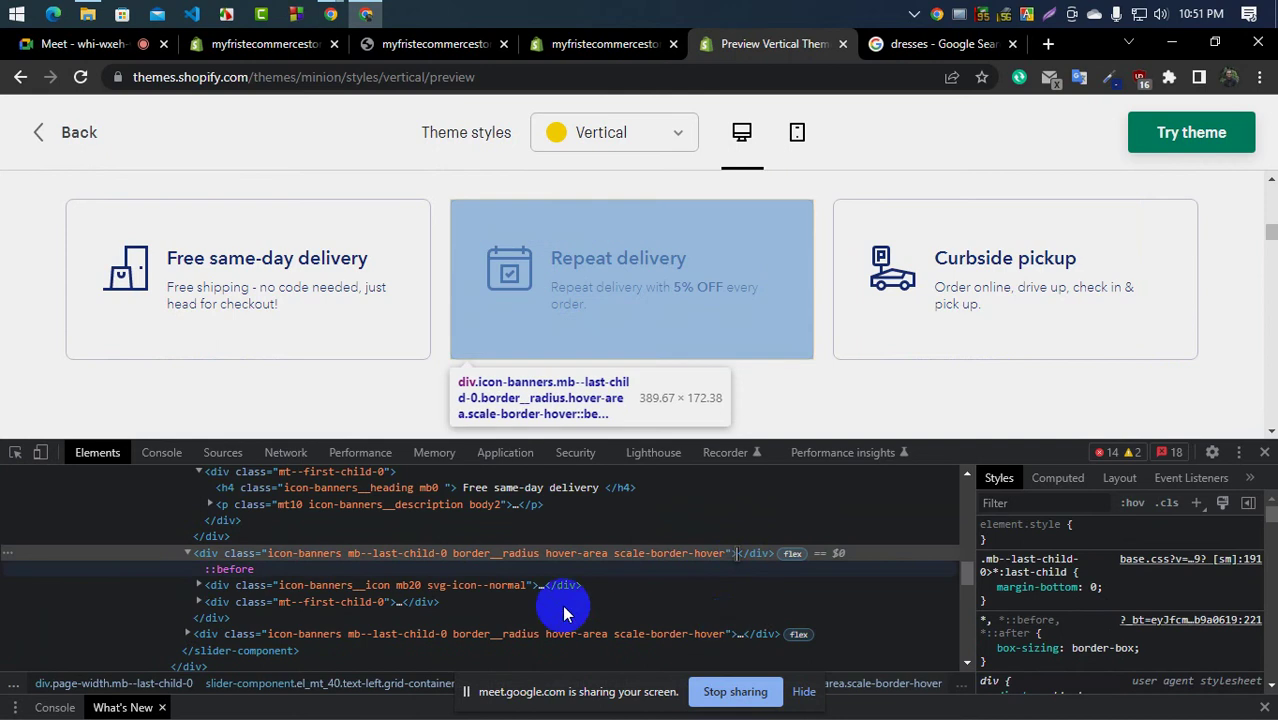
{"action": "left_click", "coordinate": [536, 592]}
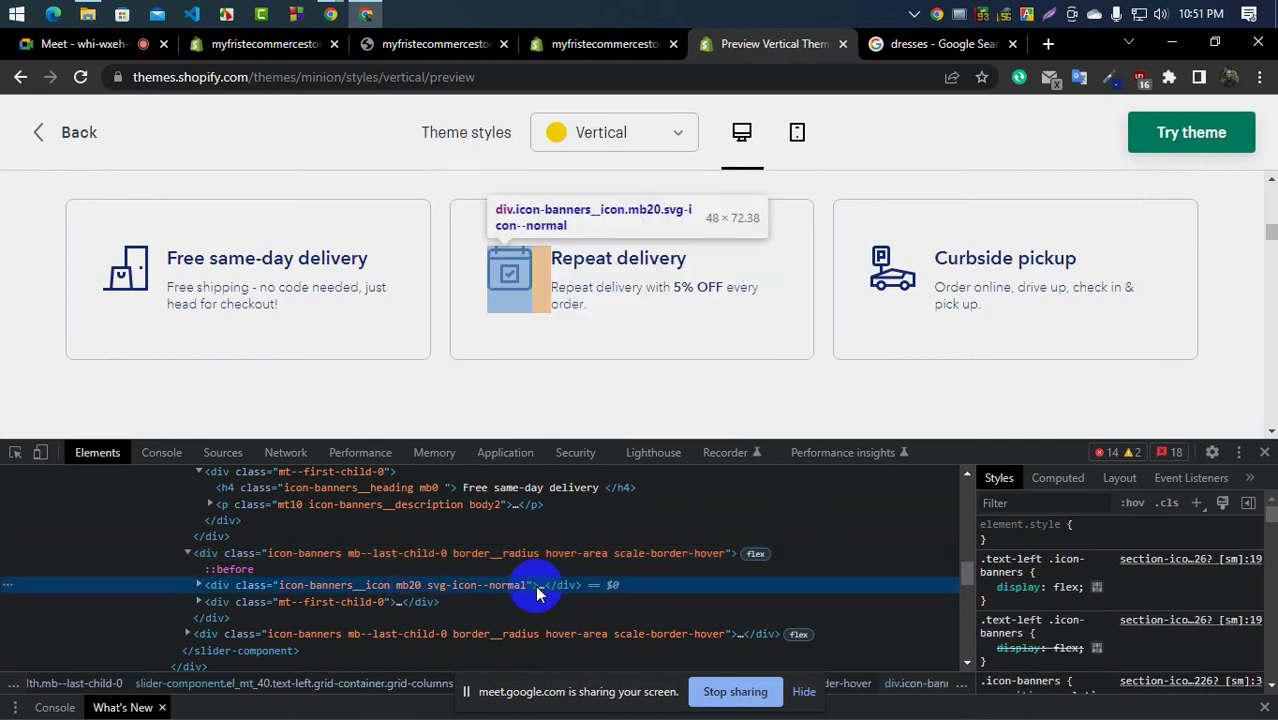
{"action": "left_click", "coordinate": [540, 588]}
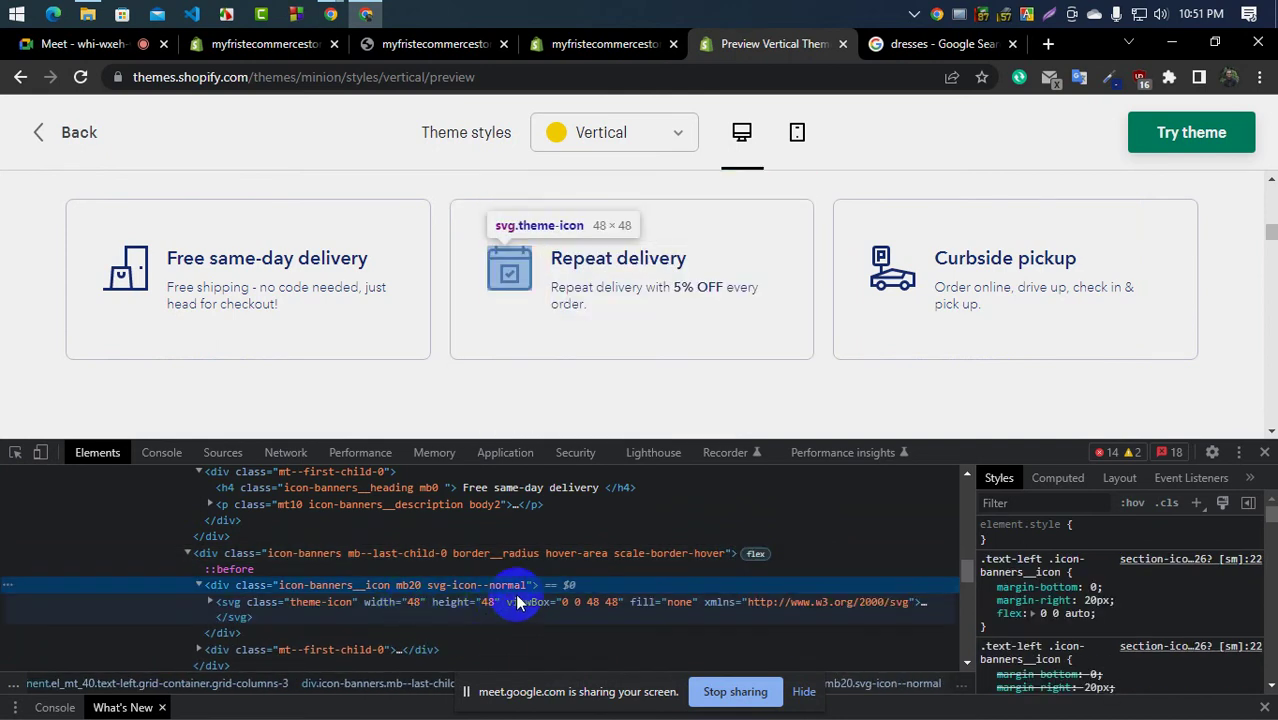
{"action": "key", "text": "Left"}
{"action": "key", "text": "Left"}
{"action": "key", "text": "Left"}
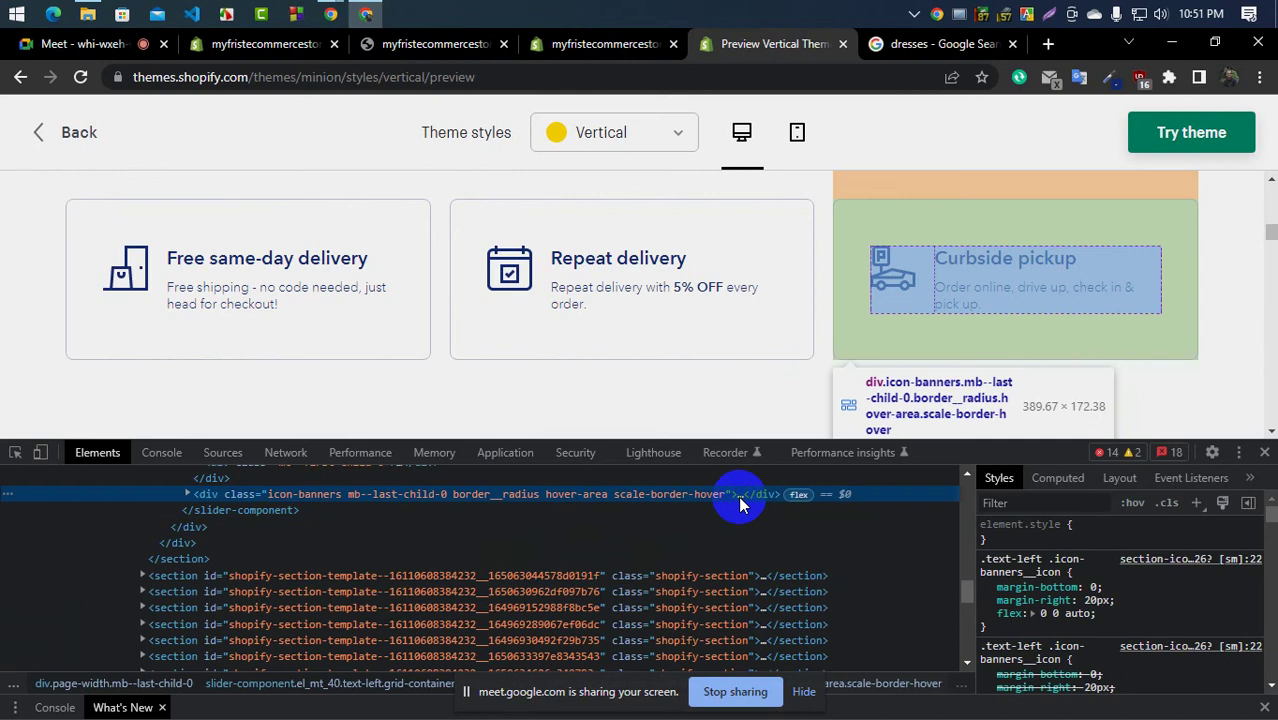
Expand the "Curbside pickup" card's markup and examine its icon element
{"action": "key", "text": "Right"}
{"action": "left_click", "coordinate": [541, 528]}
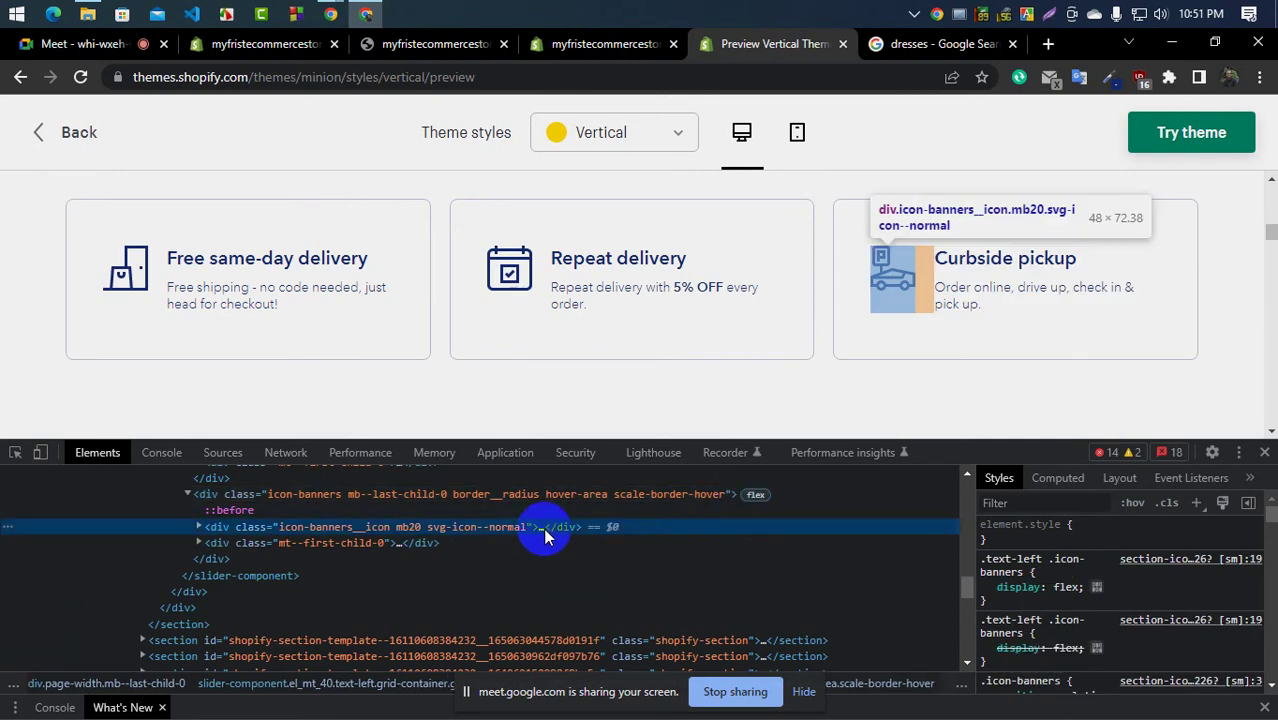
{"action": "key", "text": "Right"}
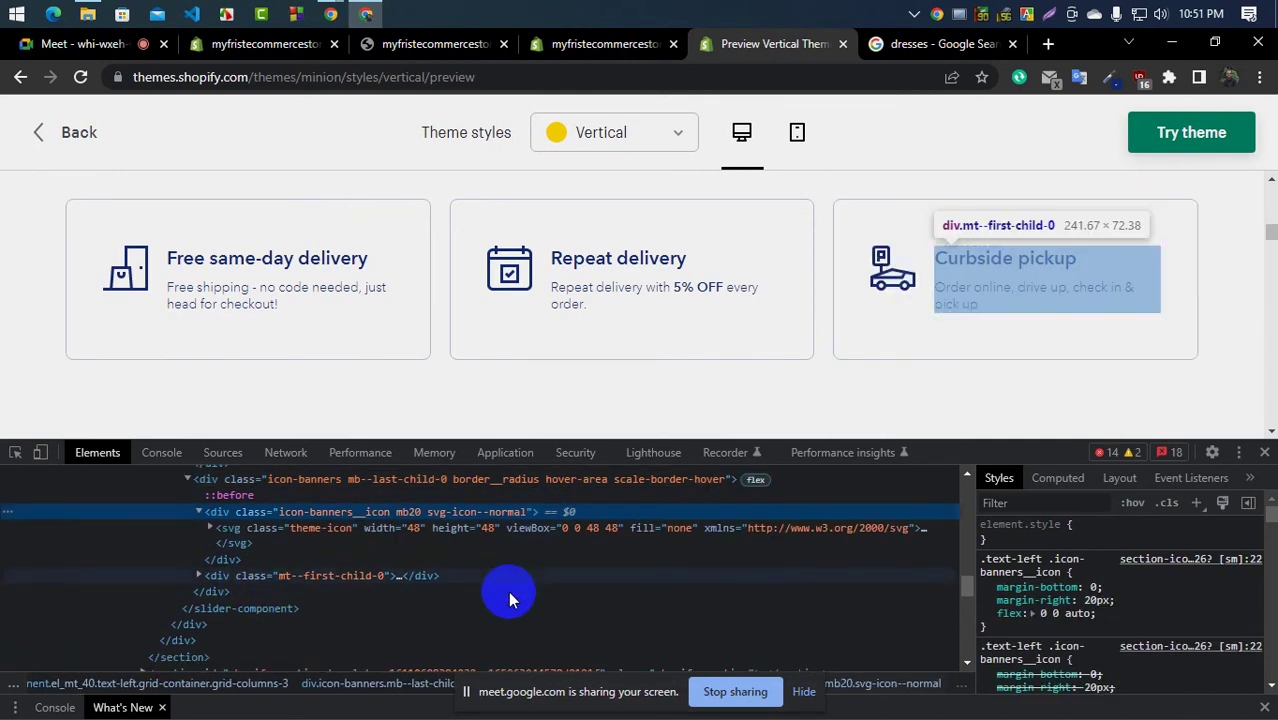
{"action": "scroll", "coordinate": [509, 598], "scroll_direction": "down", "scroll_amount": 4}
{"action": "scroll", "coordinate": [480, 548], "scroll_direction": "up", "scroll_amount": 4}
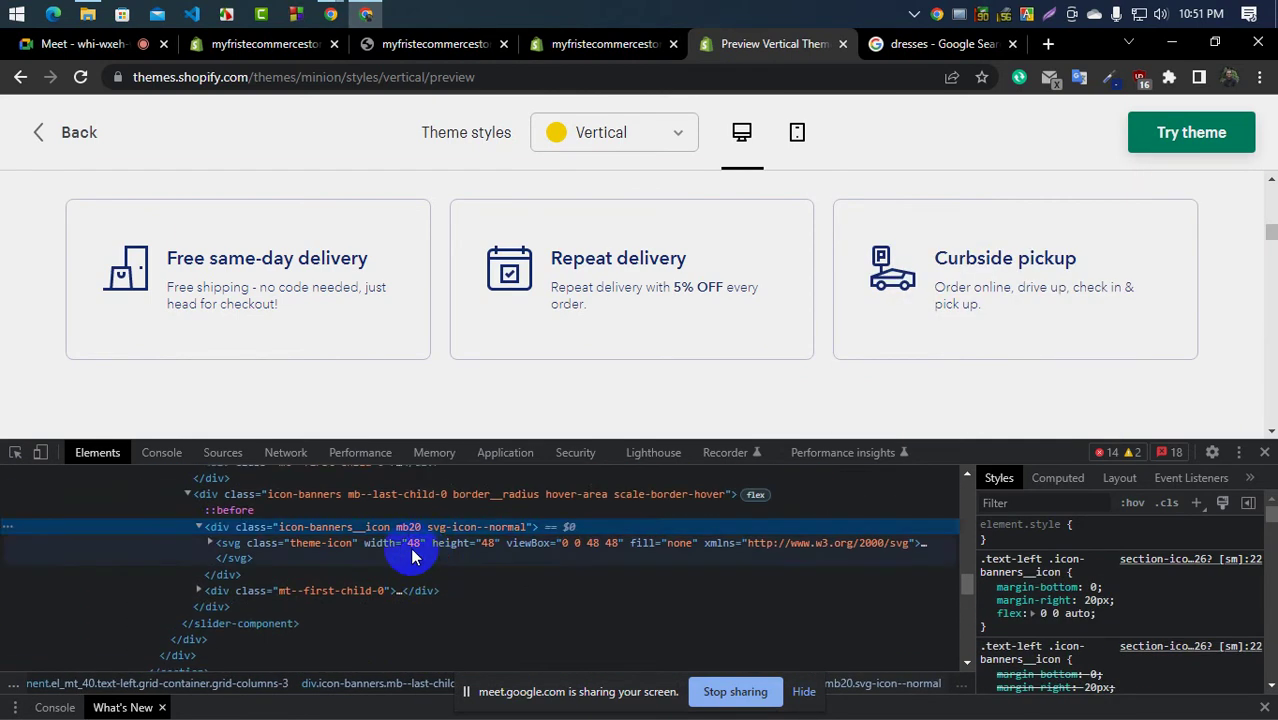
Copy the description "Free shipping - no code needed, just head for checkout!" from the "Free same-day delivery" card's markup
{"action": "scroll", "coordinate": [415, 557], "scroll_direction": "up", "scroll_amount": 10}
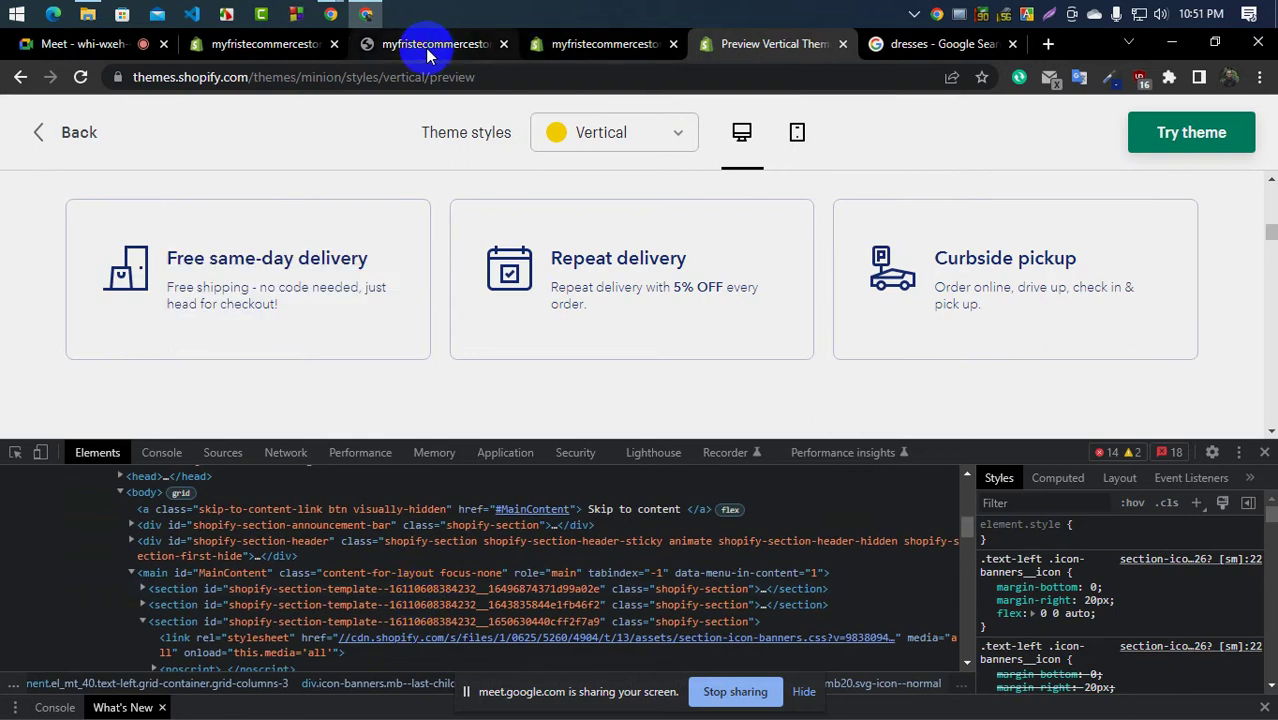
{"action": "scroll", "coordinate": [642, 548], "scroll_direction": "down", "scroll_amount": 10}
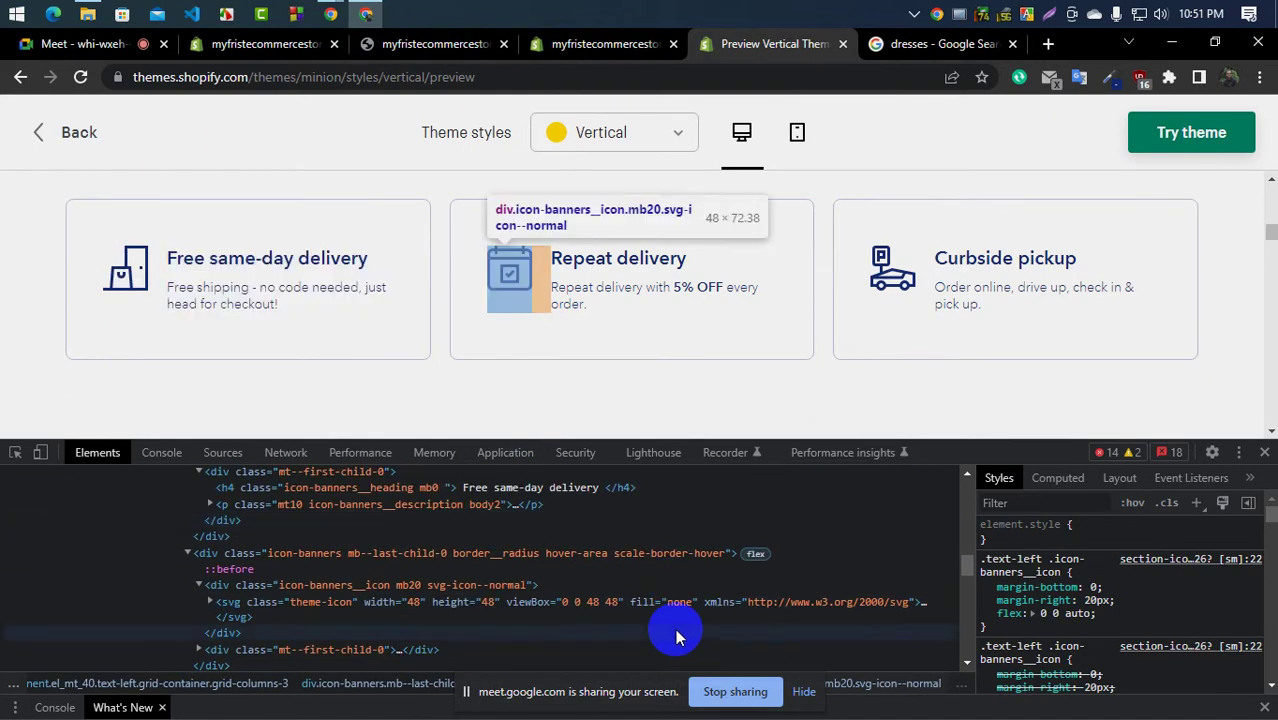
{"action": "left_click", "coordinate": [519, 505]}
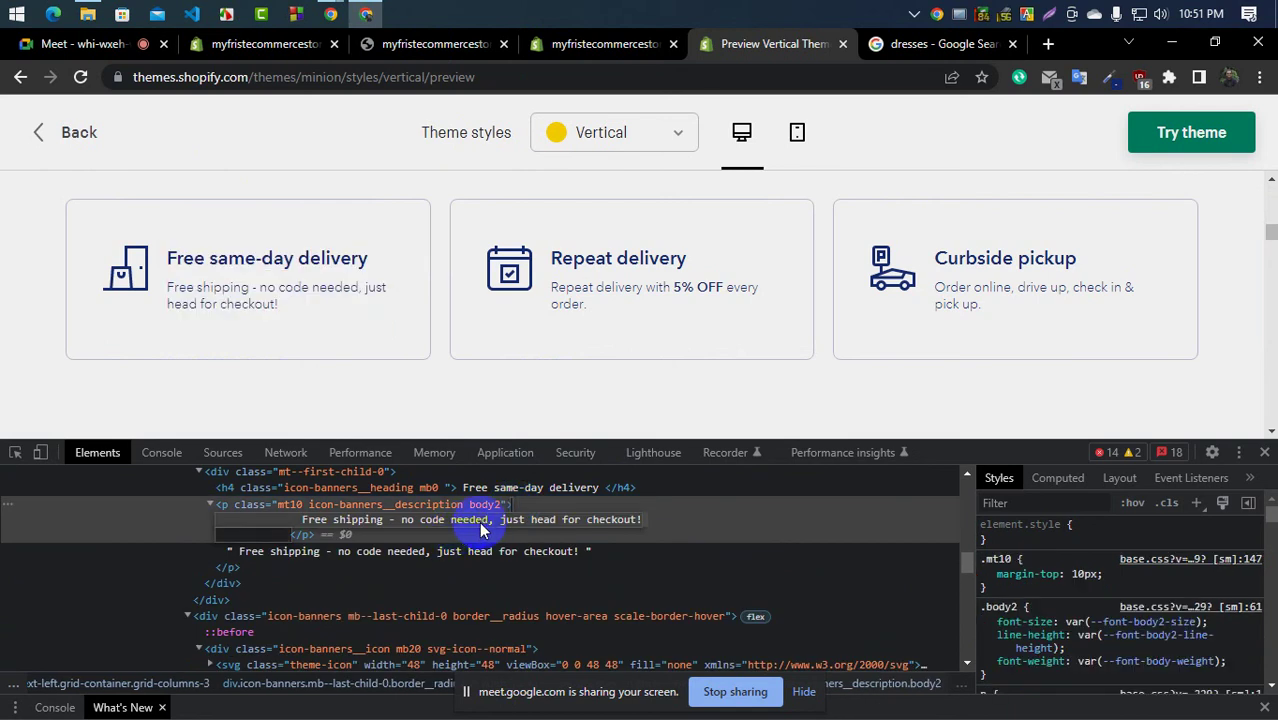
{"action": "right_click", "coordinate": [480, 530]}
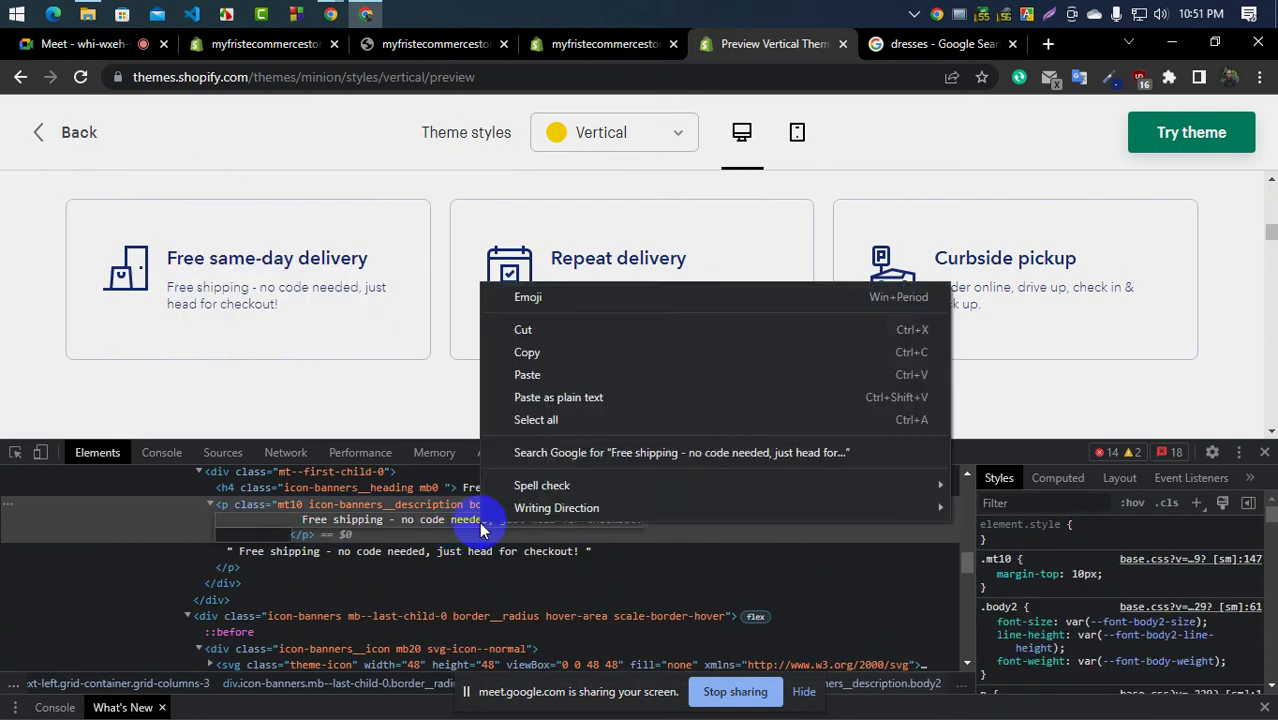
{"action": "left_click", "coordinate": [548, 348]}
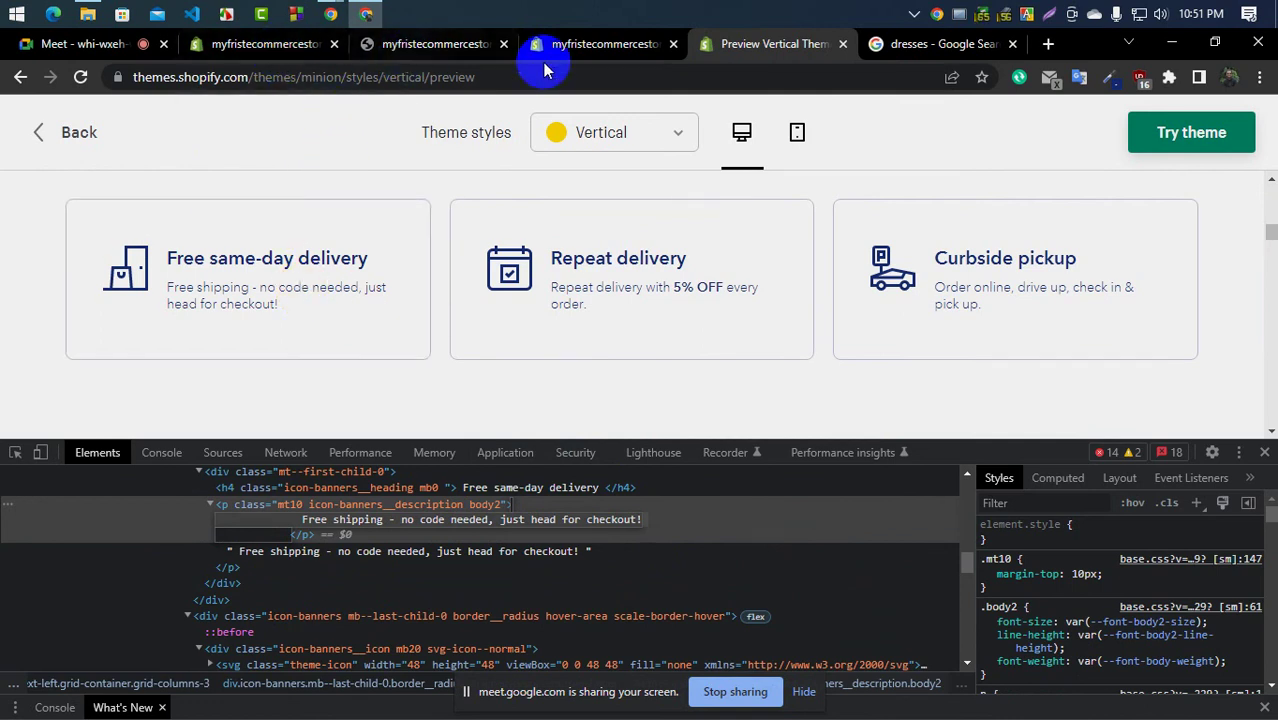
In the theme editor, replace the "Free same-day delivery" banner's description with "Free shipping - no code needed, just head for checkout!"
{"action": "left_click", "coordinate": [583, 50]}
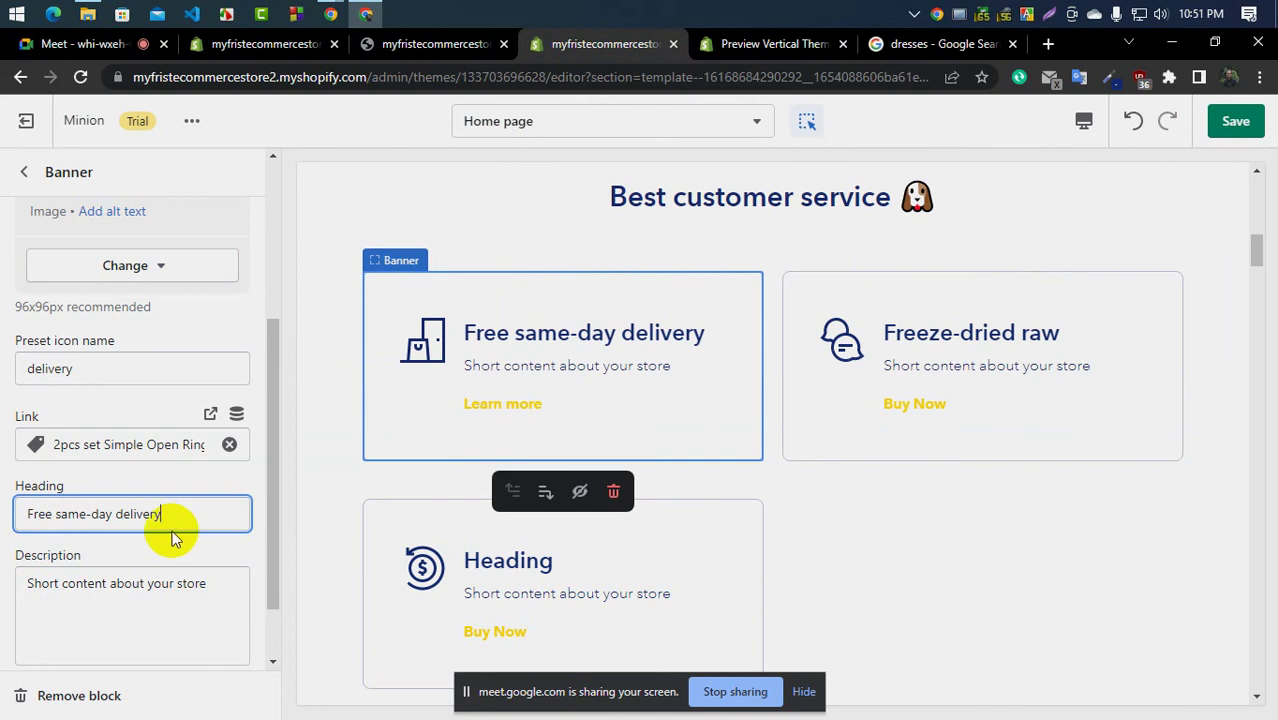
{"action": "double_click", "coordinate": [140, 590]}
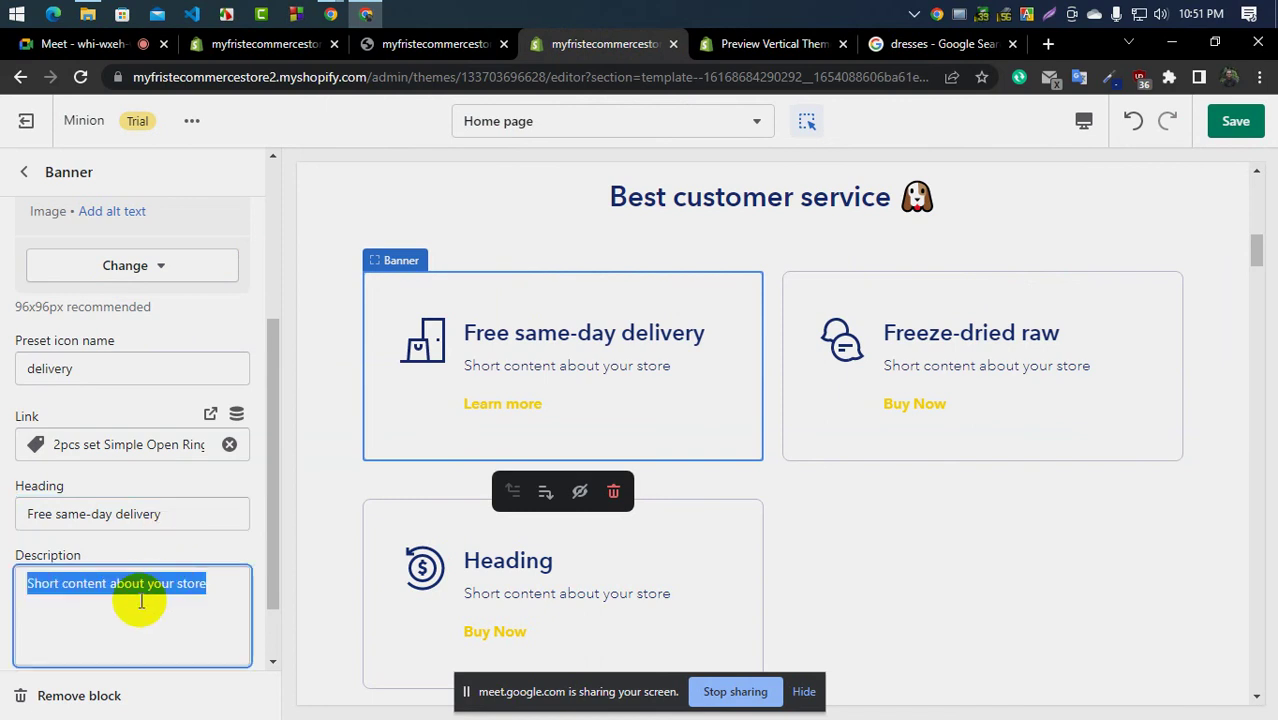
{"action": "key", "text": "ctrl+v"}
{"action": "left_click", "coordinate": [464, 45]}
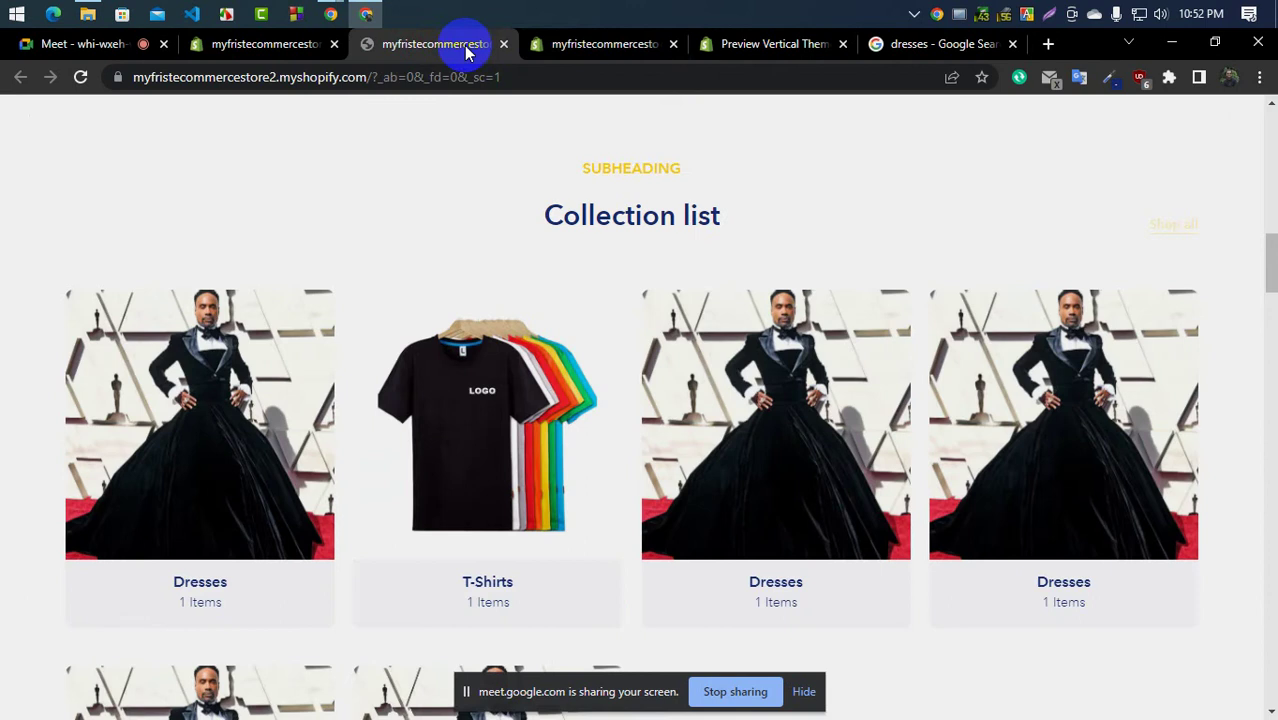
{"action": "left_click", "coordinate": [625, 55]}
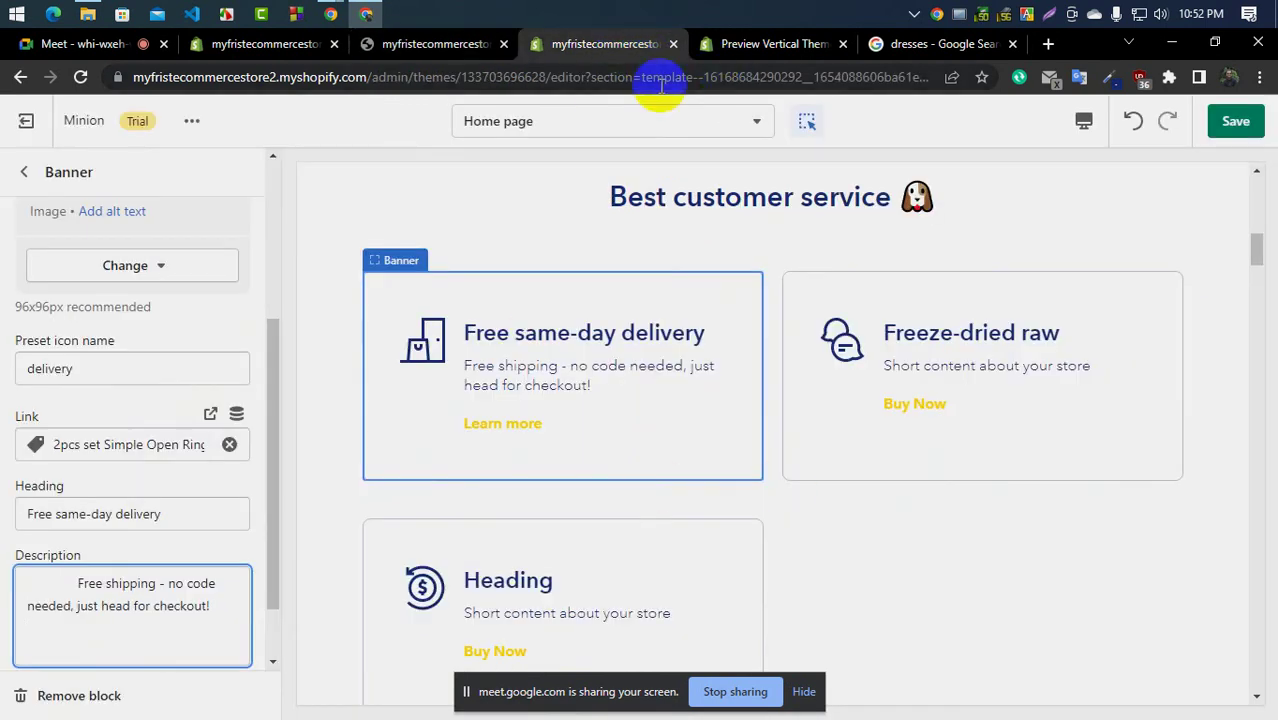
Reopen the developer tools on the Vertical preview's "Free same-day delivery" card and expand its icon markup down to the SVG paths
{"action": "left_click", "coordinate": [712, 44]}
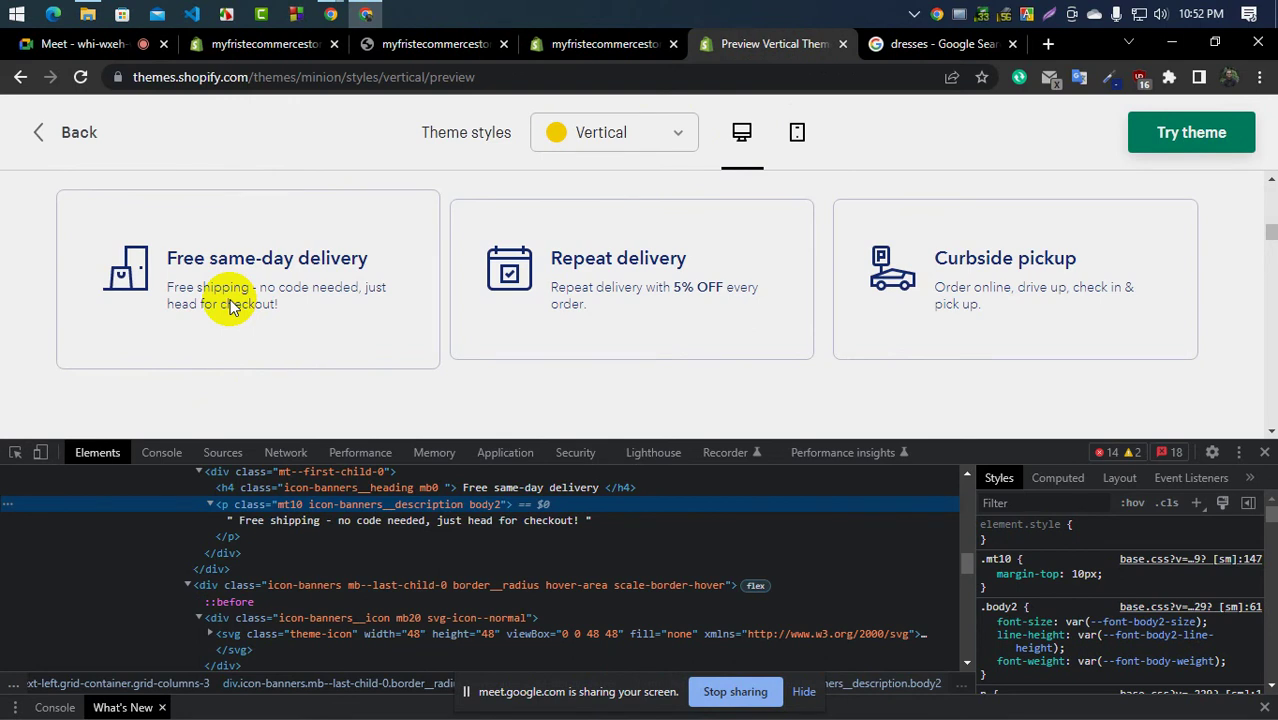
{"action": "left_click", "coordinate": [1264, 452]}
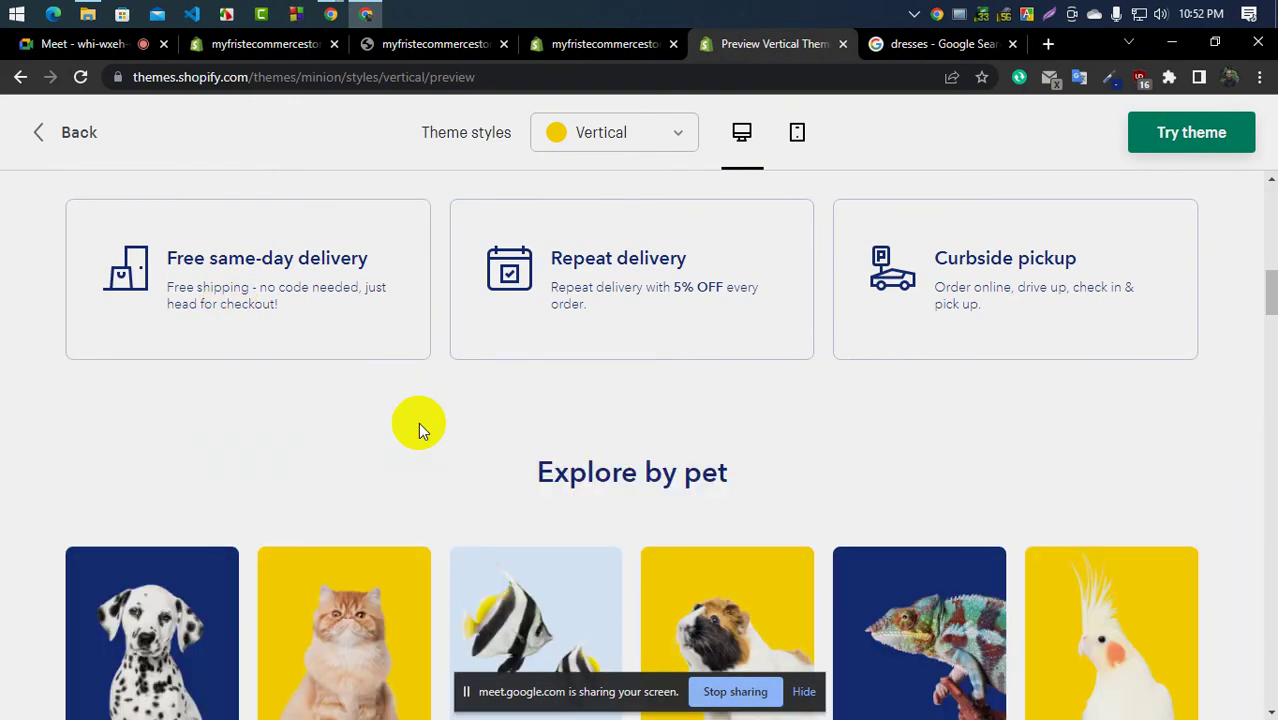
{"action": "right_click", "coordinate": [229, 302]}
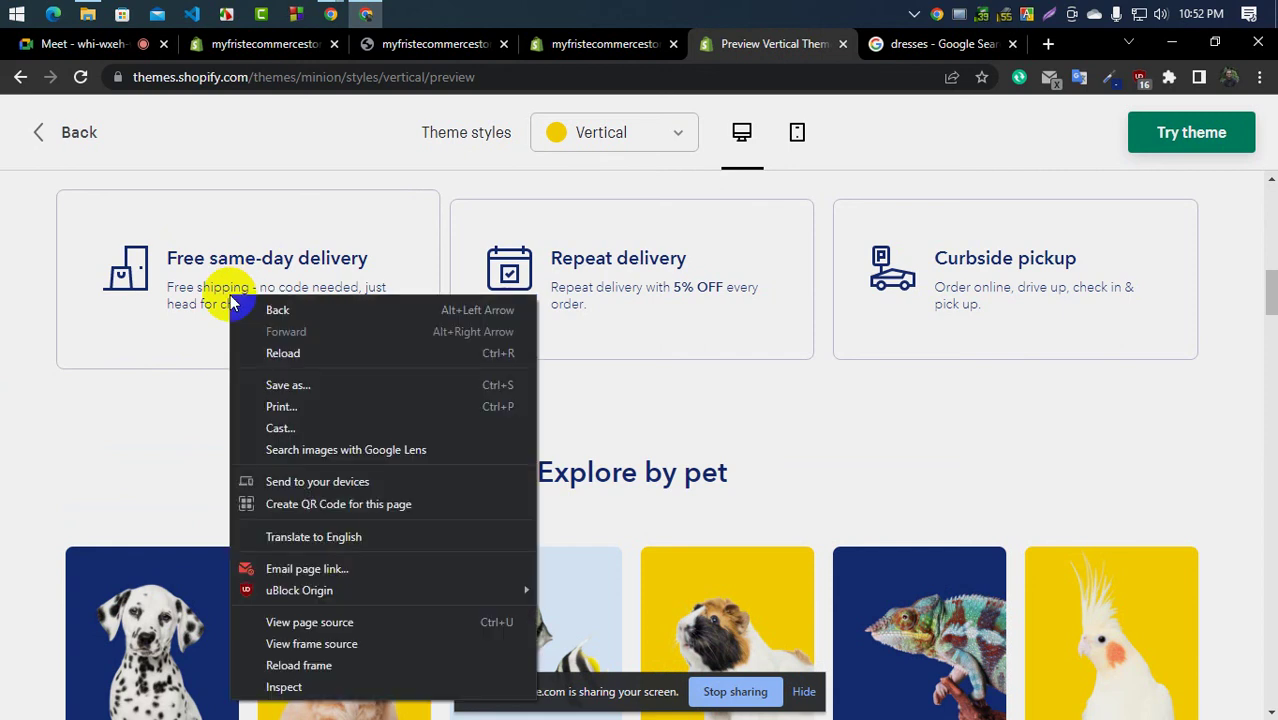
{"action": "left_click", "coordinate": [283, 687]}
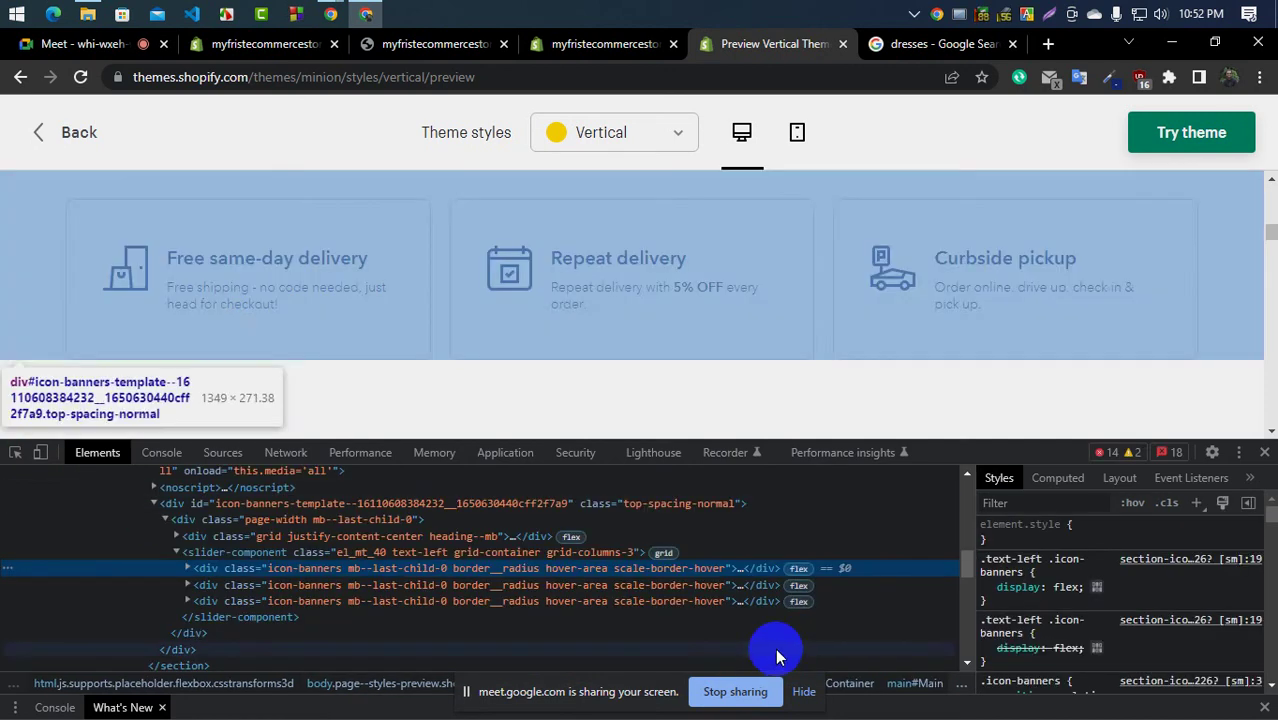
{"action": "left_click", "coordinate": [740, 570]}
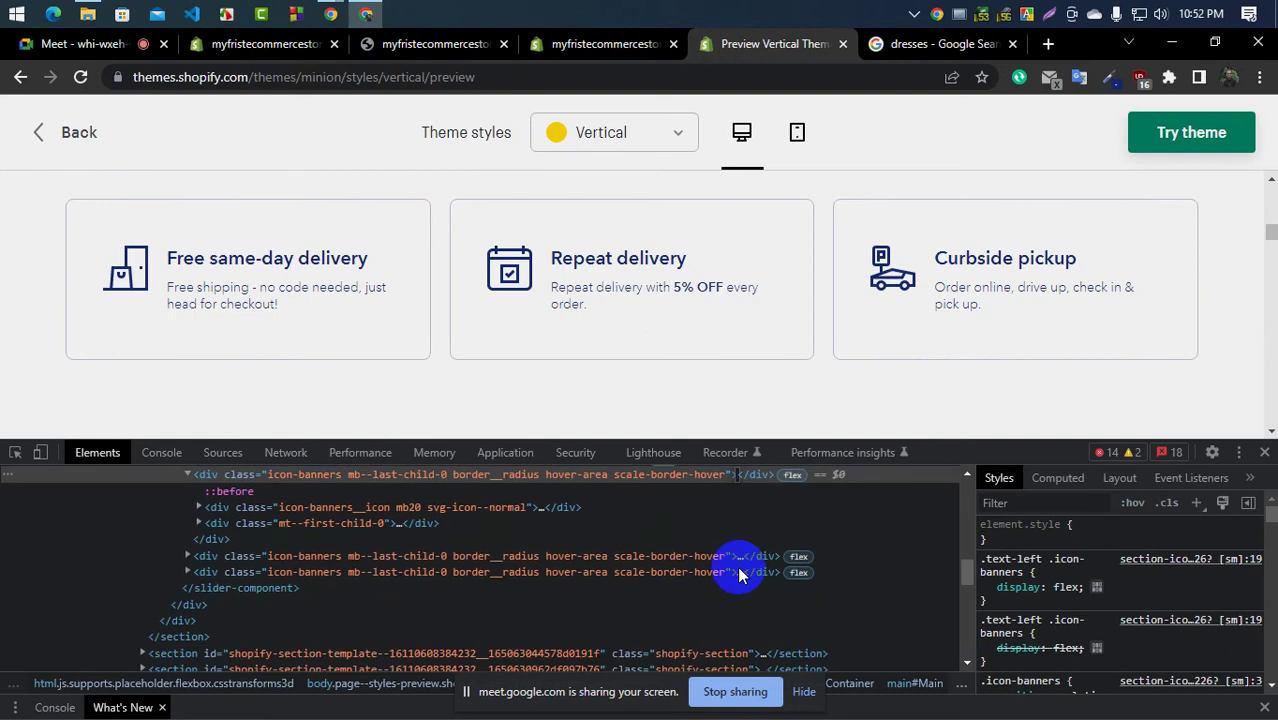
{"action": "left_click", "coordinate": [542, 510]}
{"action": "left_click", "coordinate": [542, 510]}
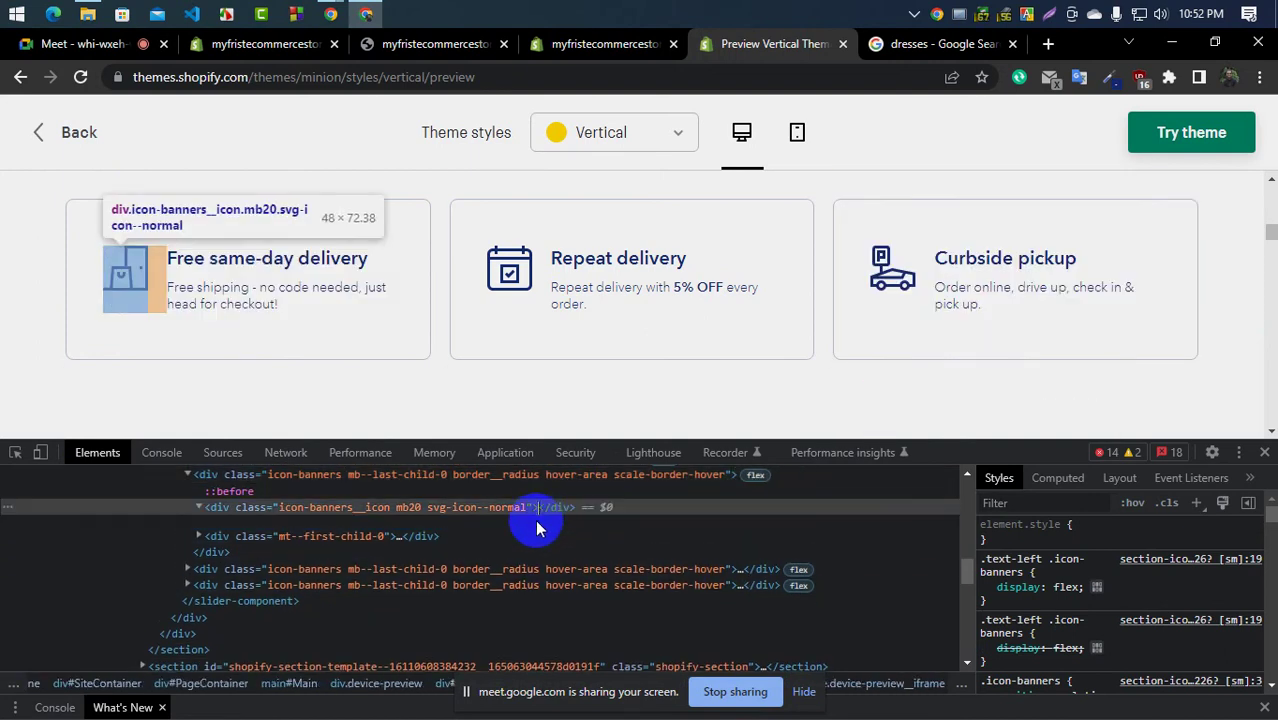
{"action": "left_click", "coordinate": [400, 537]}
{"action": "key", "text": "Right"}
{"action": "key", "text": "Right"}
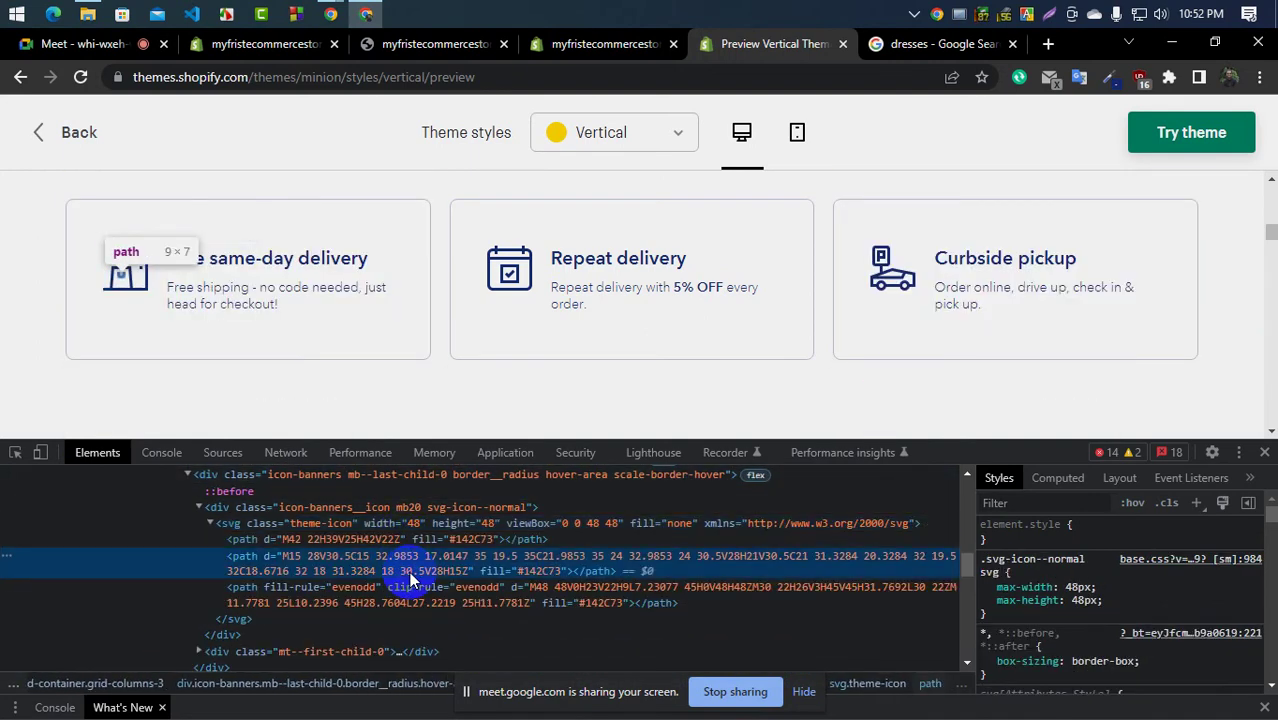
Expand the card's text container, examine its description paragraph and close the developer tools
{"action": "scroll", "coordinate": [516, 607], "scroll_direction": "down", "scroll_amount": 3}
{"action": "scroll", "coordinate": [400, 490], "scroll_direction": "up", "scroll_amount": 2}
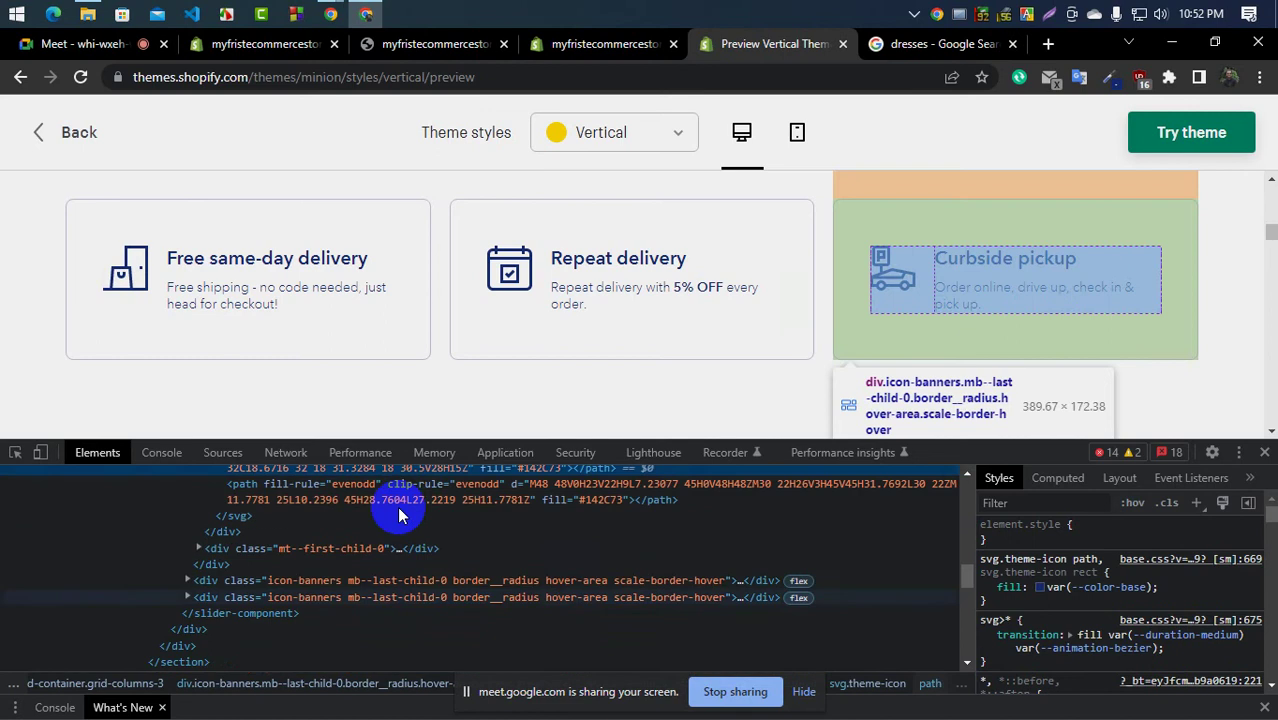
{"action": "left_click", "coordinate": [398, 558]}
{"action": "key", "text": "Right"}
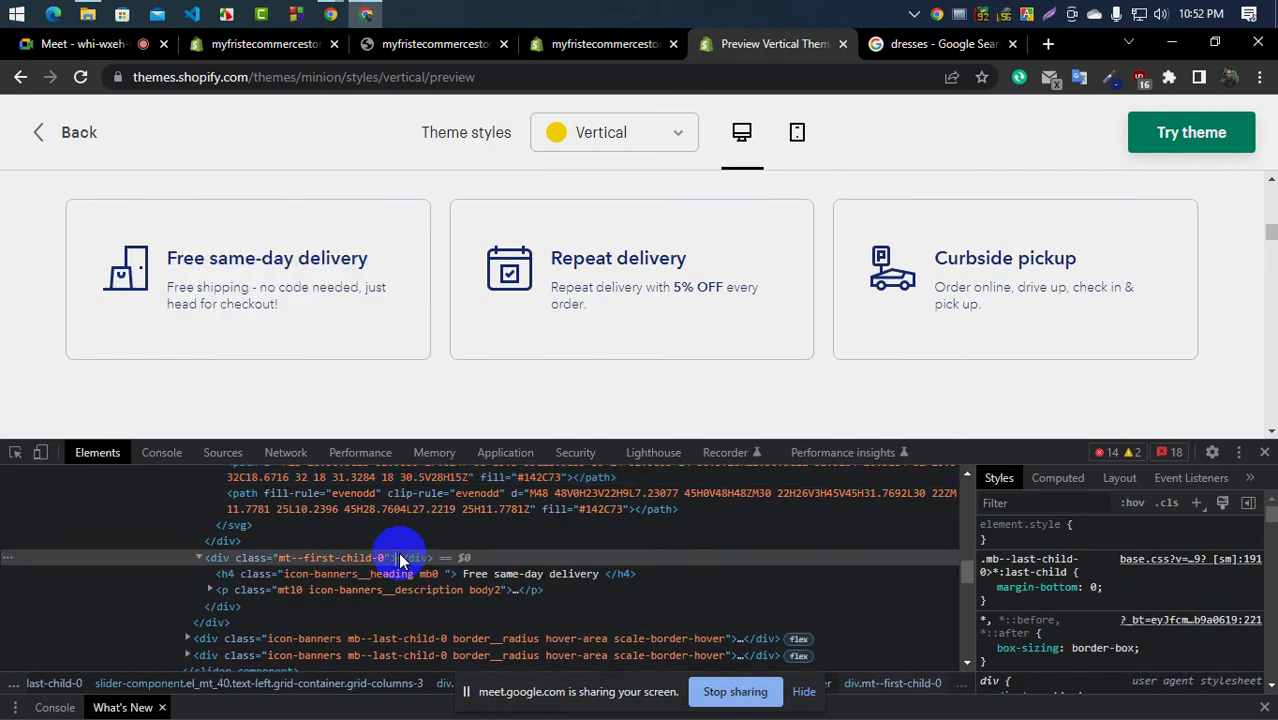
{"action": "double_click", "coordinate": [512, 590]}
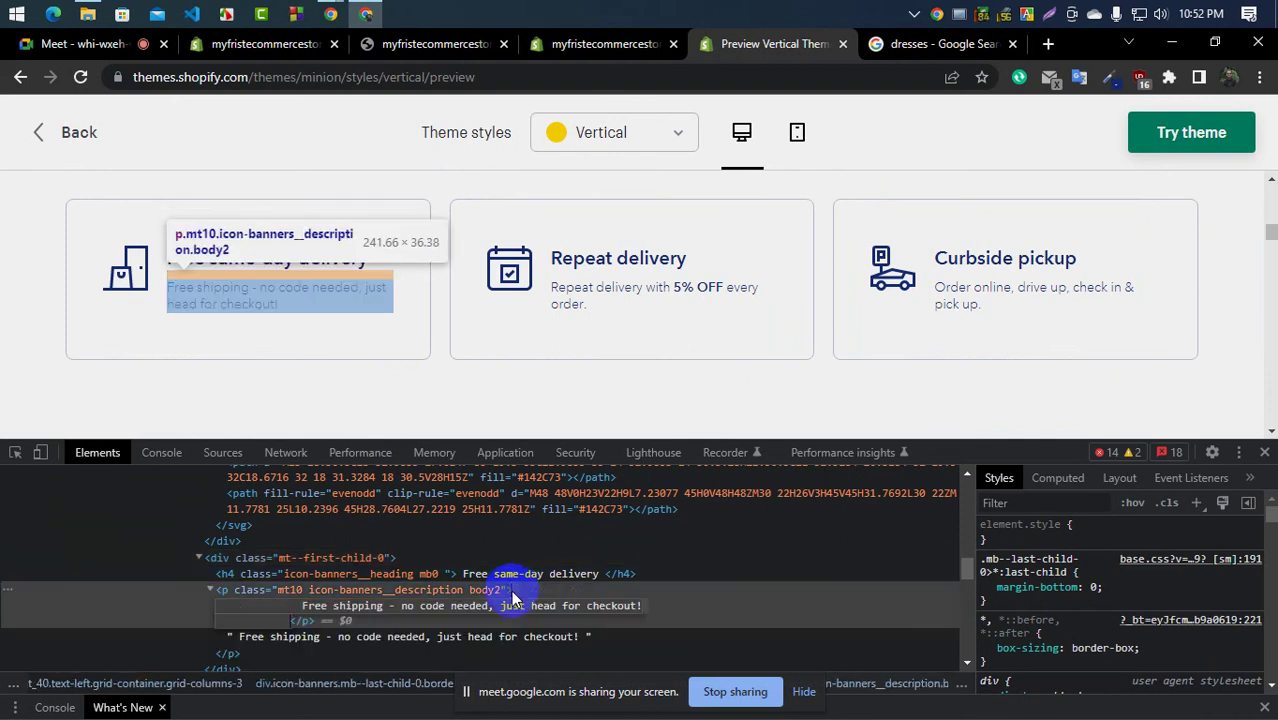
{"action": "double_click", "coordinate": [490, 608]}
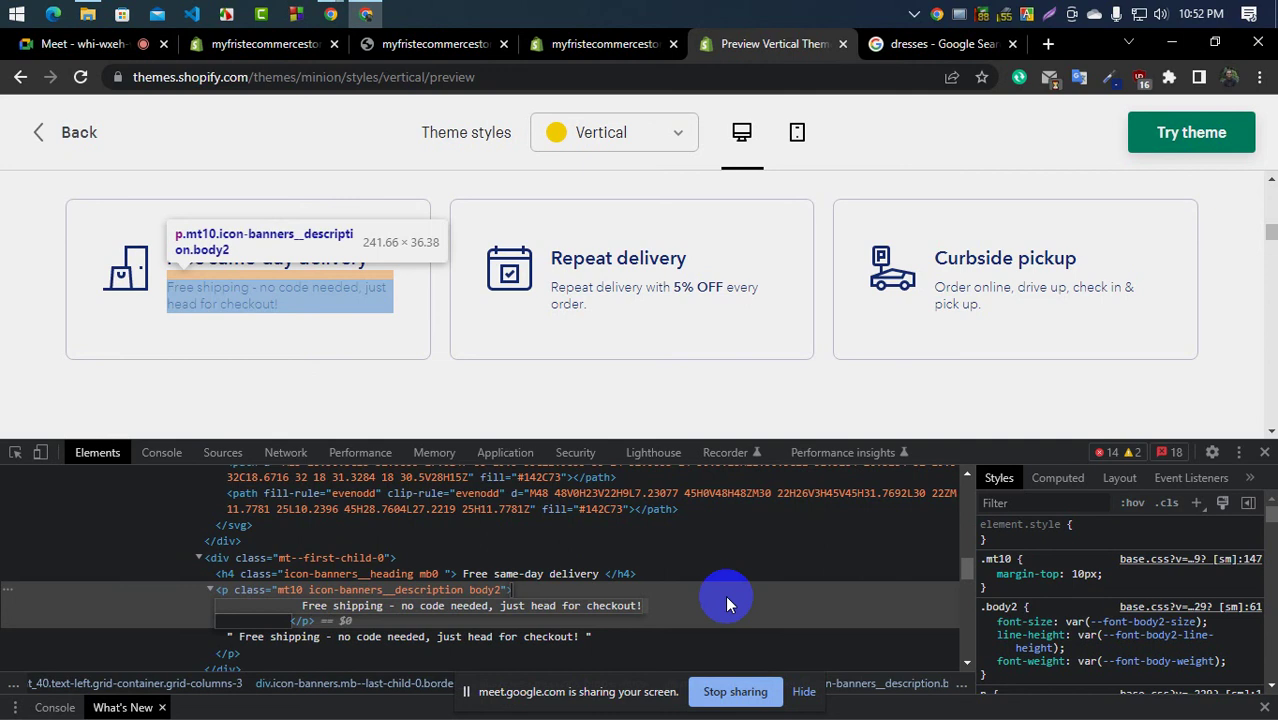
{"action": "left_click", "coordinate": [1265, 453]}
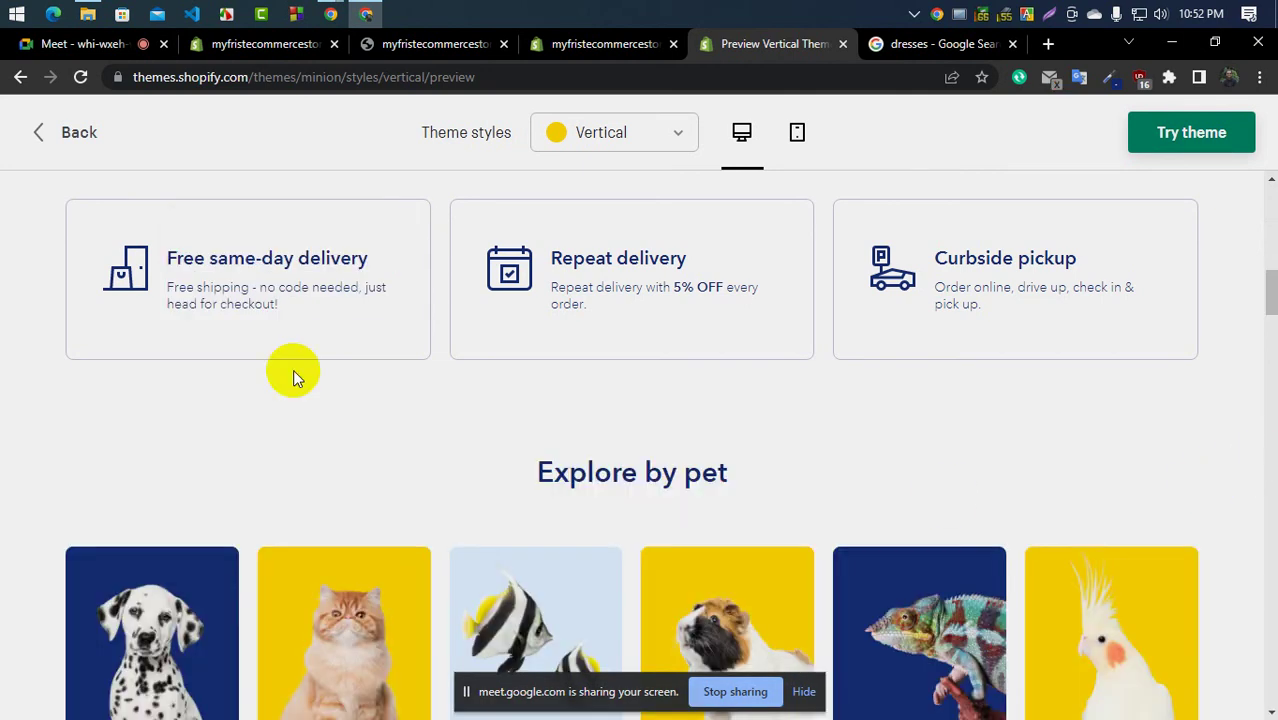
Compare the "Free same-day delivery" banner with the Vertical preview and clear its button name in the theme editor
{"action": "left_click", "coordinate": [565, 45]}
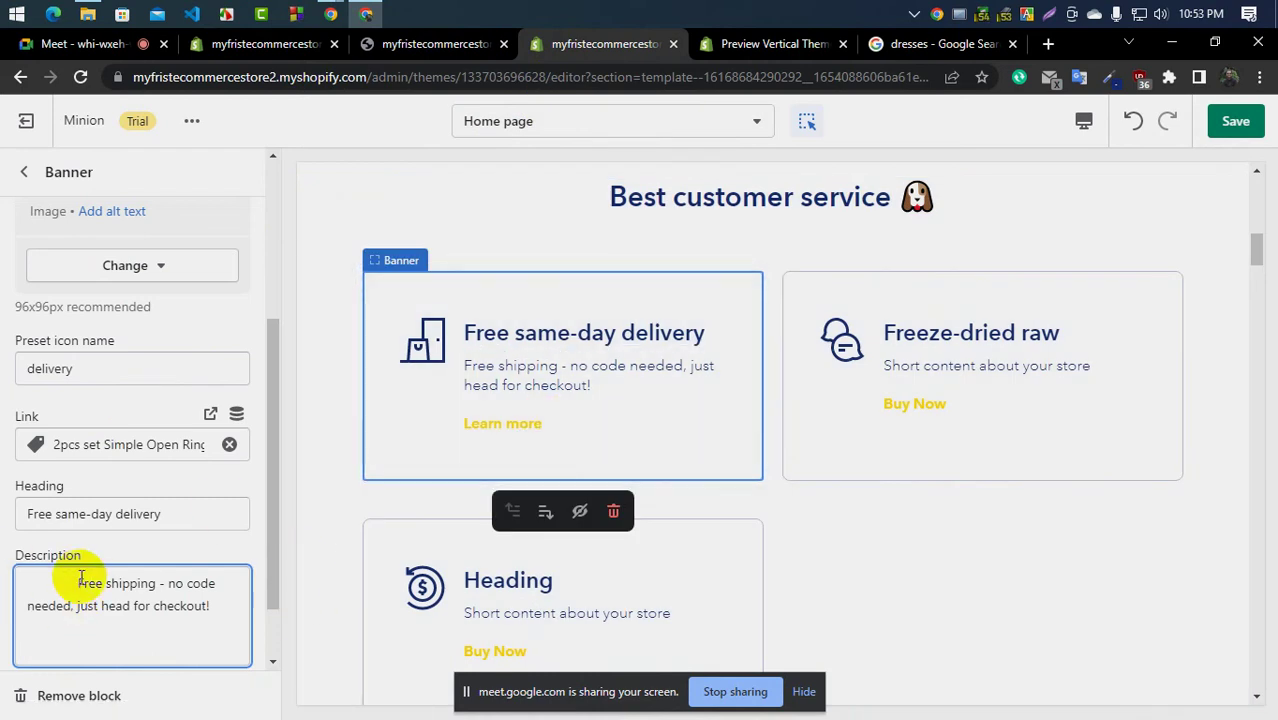
{"action": "scroll", "coordinate": [82, 565], "scroll_direction": "down", "scroll_amount": 1}
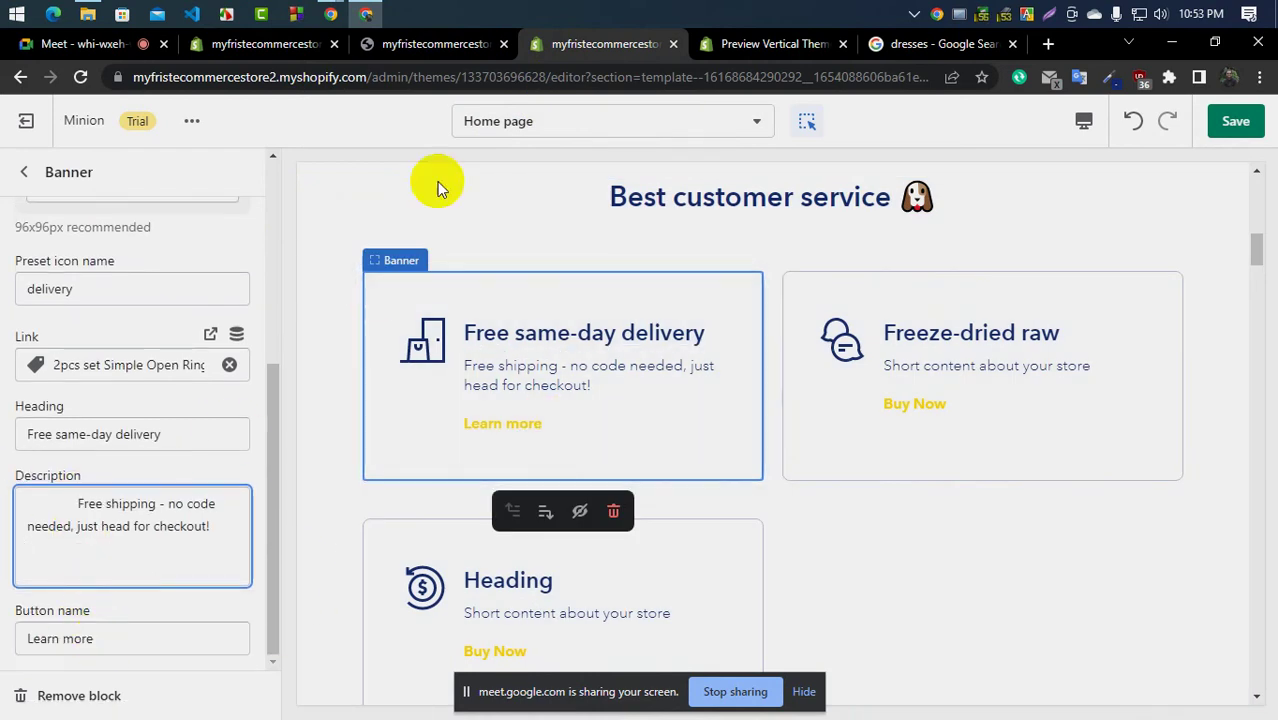
{"action": "left_click", "coordinate": [738, 45]}
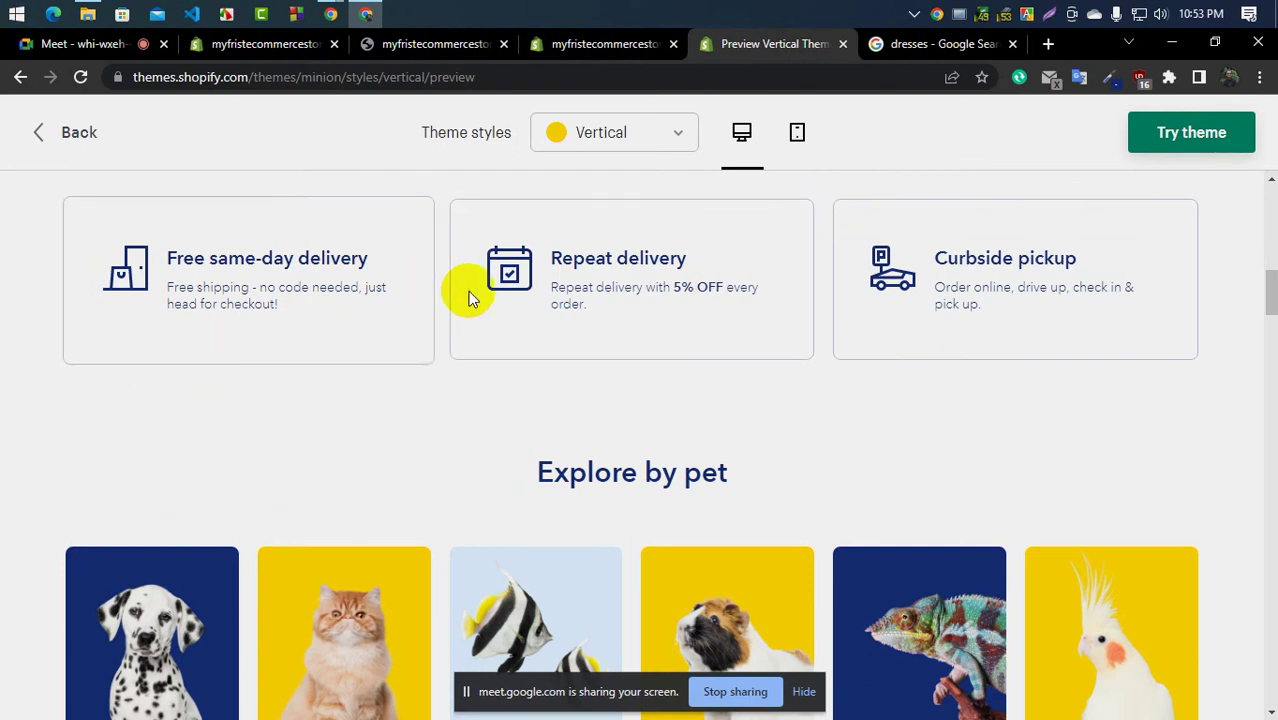
{"action": "left_click", "coordinate": [592, 44]}
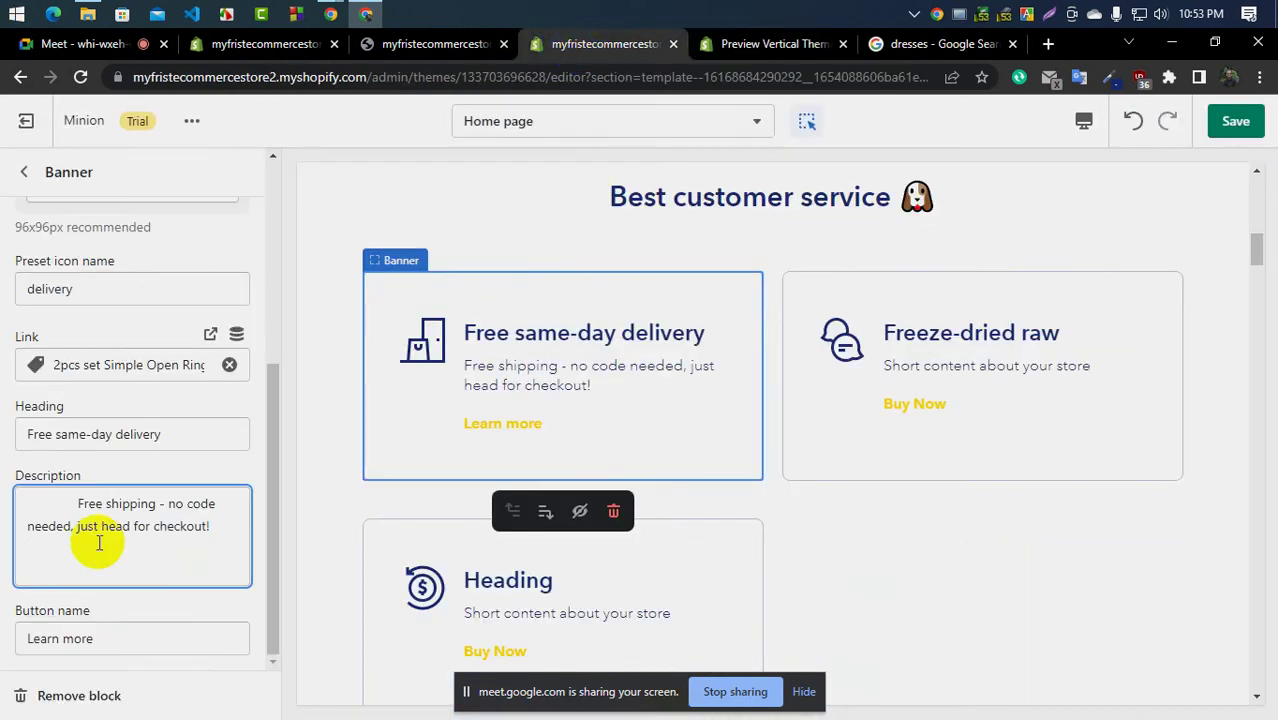
{"action": "left_click", "coordinate": [141, 627]}
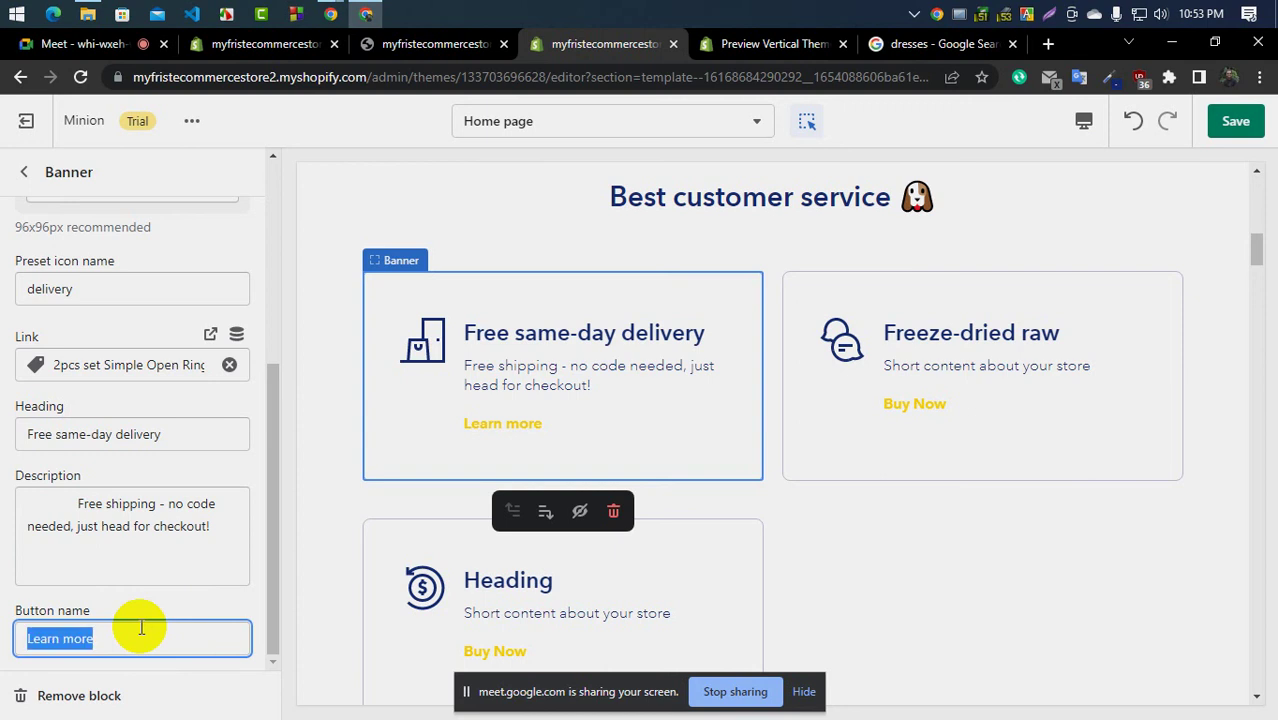
{"action": "key", "text": "BackSpace"}
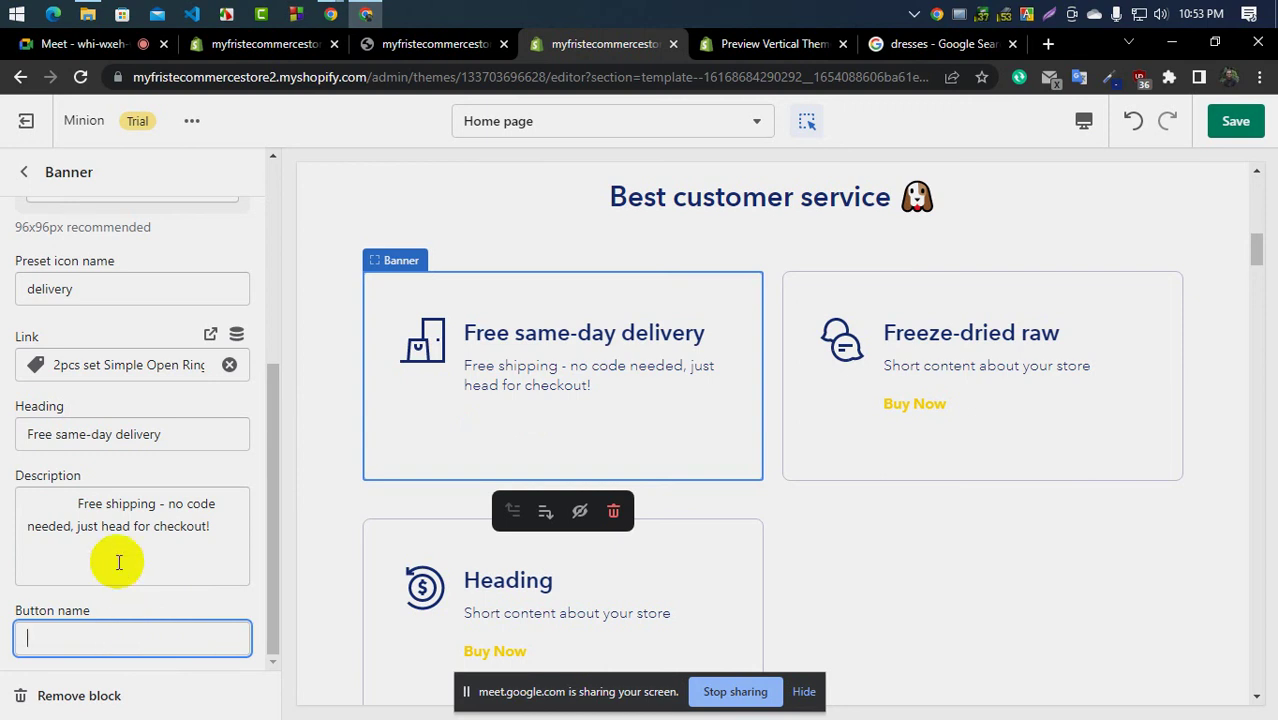
{"action": "triple_click", "coordinate": [104, 505]}
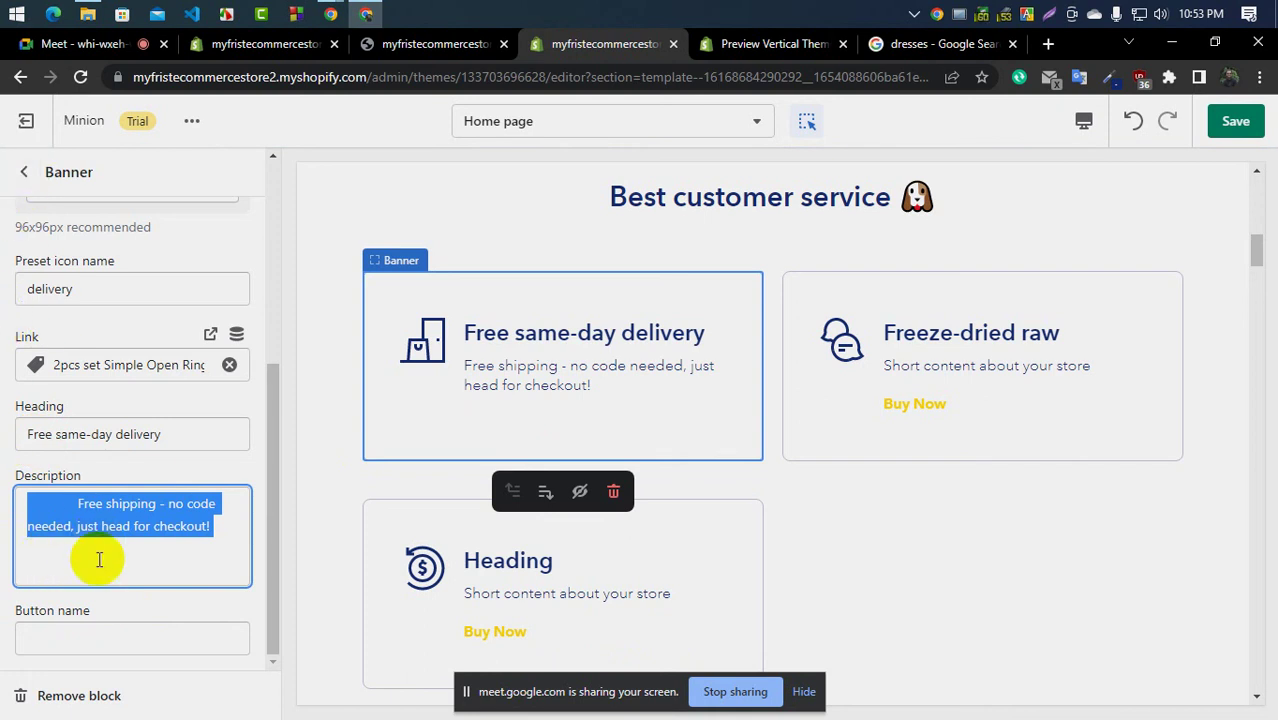
{"action": "left_click", "coordinate": [100, 641]}
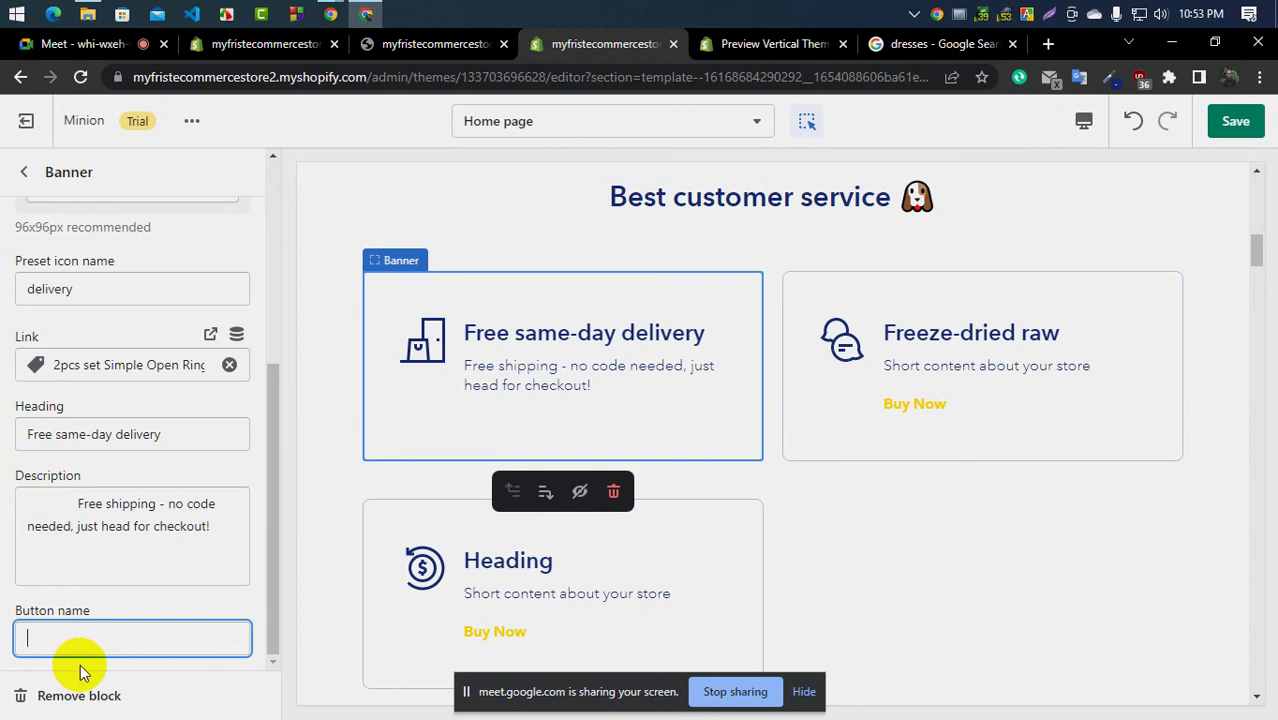
{"action": "type", "text": "by"}
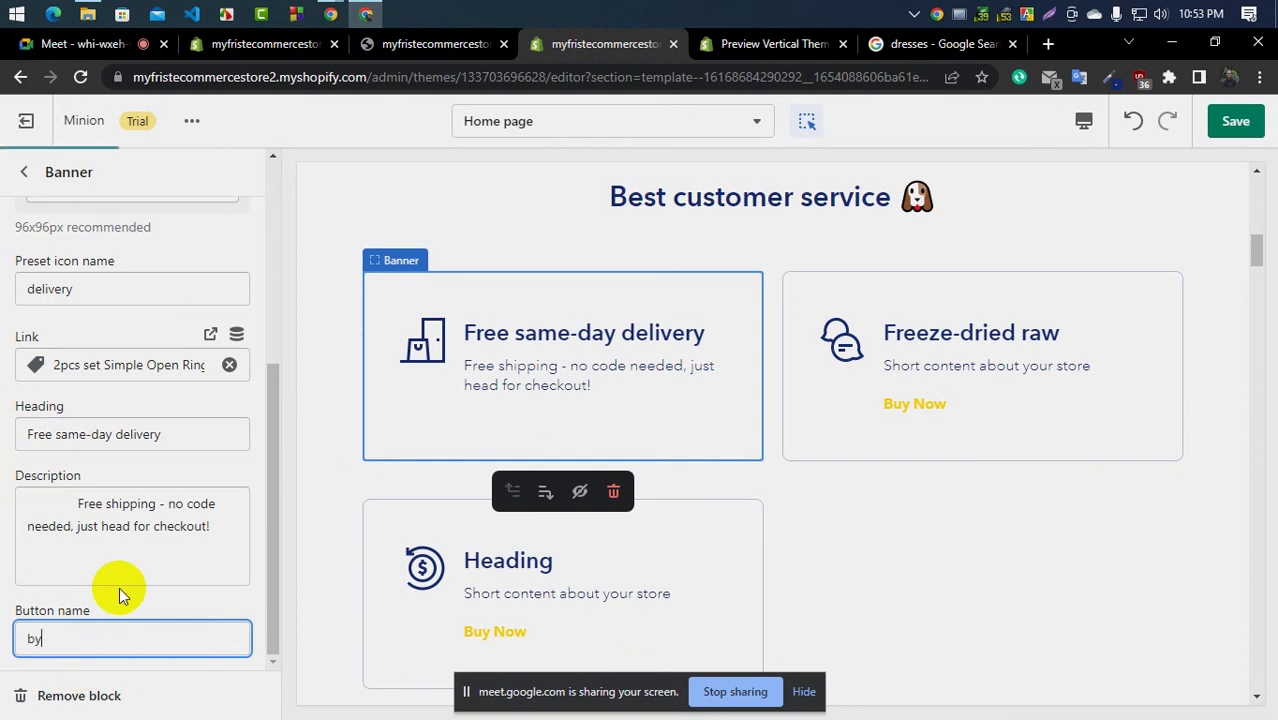
{"action": "type", "text": "s"}
{"action": "key", "text": "BackSpace"}
{"action": "key", "text": "BackSpace"}
{"action": "key", "text": "BackSpace"}
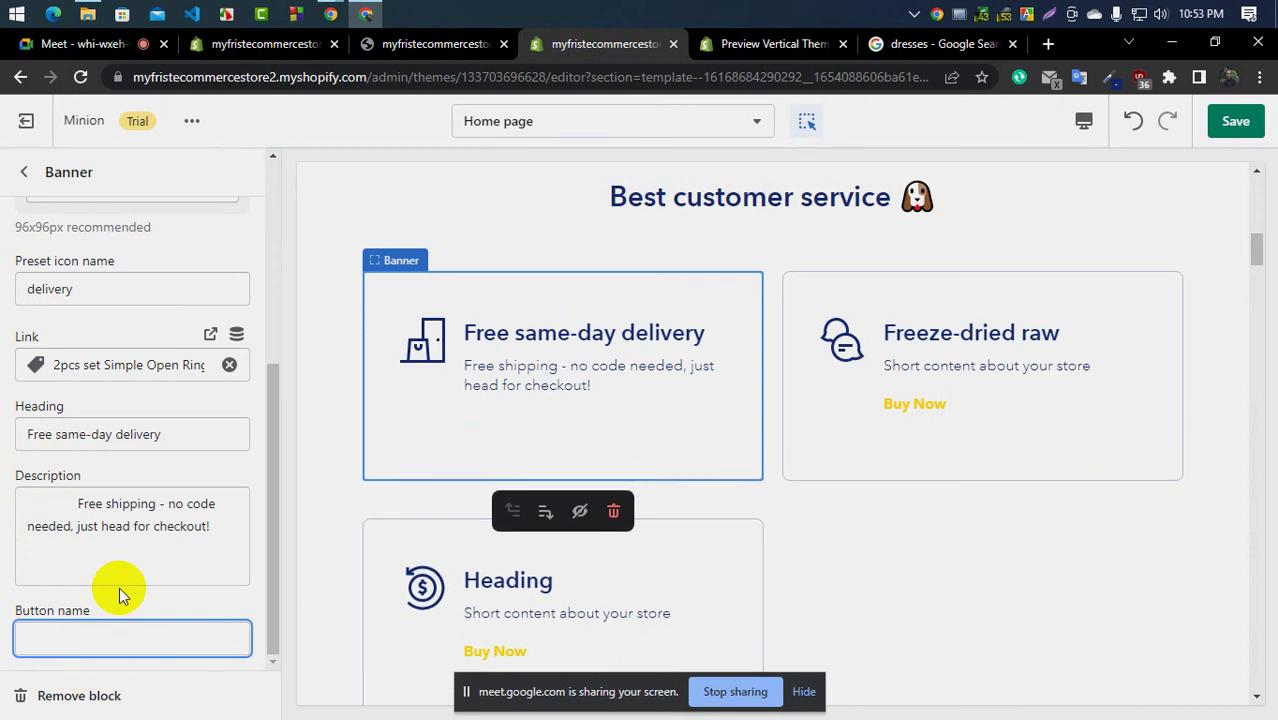
{"action": "type", "text": "Buy Now"}
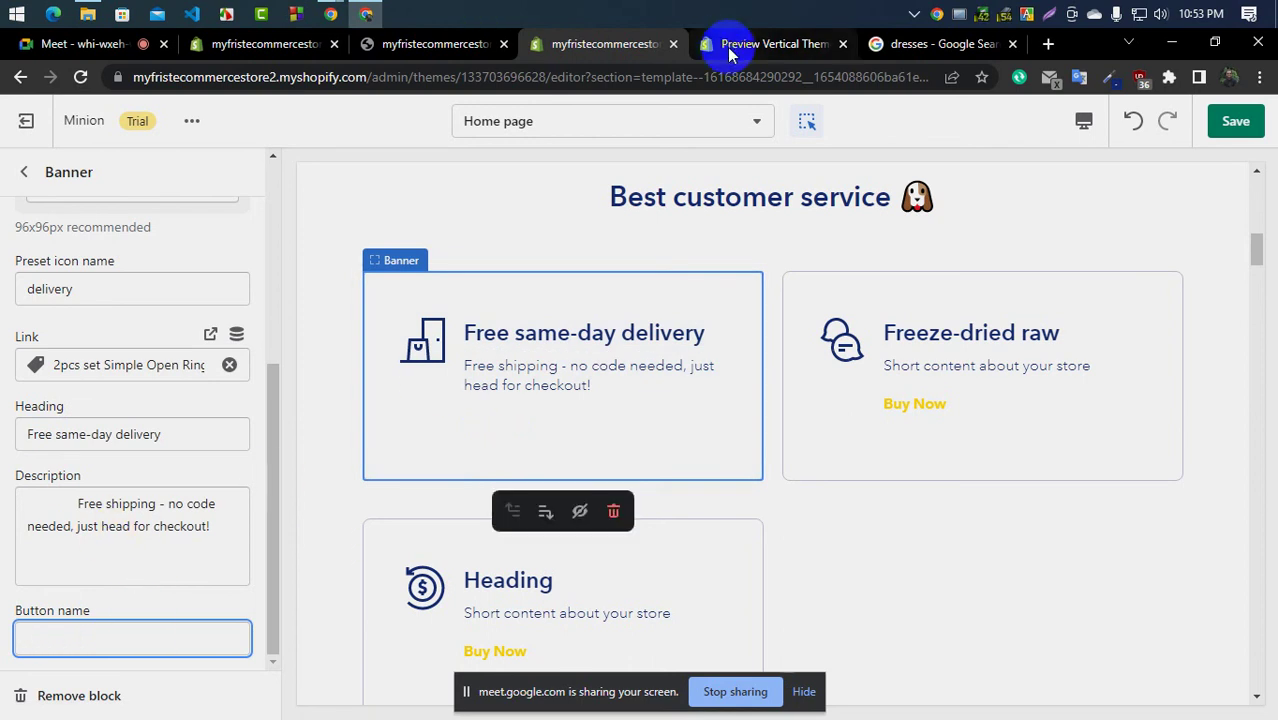
Open the "Freeze-dried raw" banner's settings and check the matching "Repeat delivery" card in the Vertical preview
{"action": "left_click", "coordinate": [768, 46]}
{"action": "left_click", "coordinate": [562, 44]}
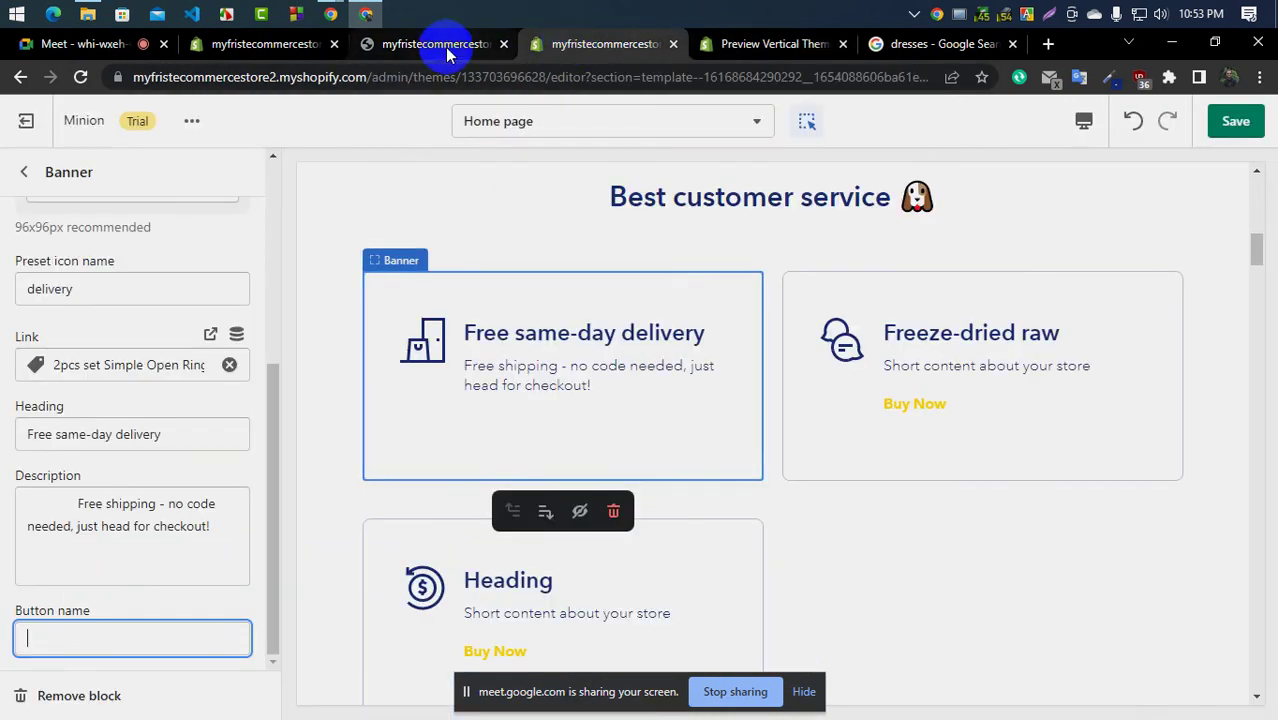
{"action": "left_click", "coordinate": [480, 46]}
{"action": "left_click", "coordinate": [565, 46]}
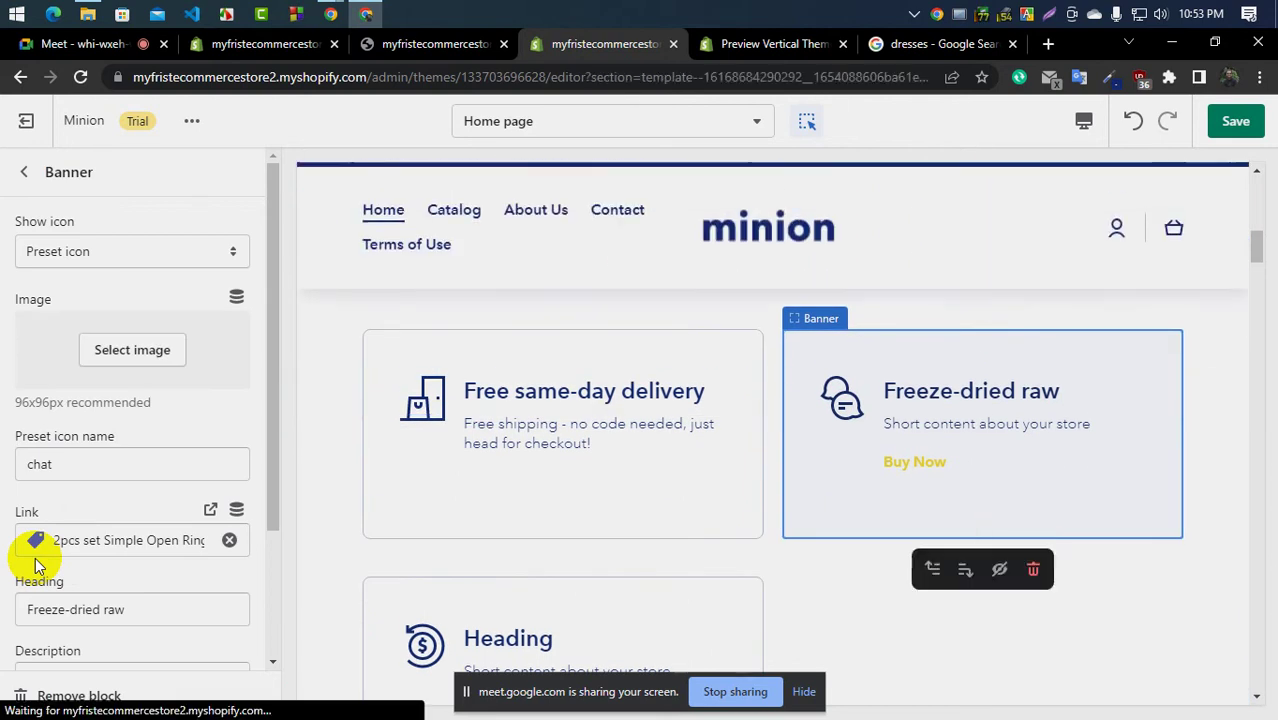
{"action": "left_click", "coordinate": [754, 46]}
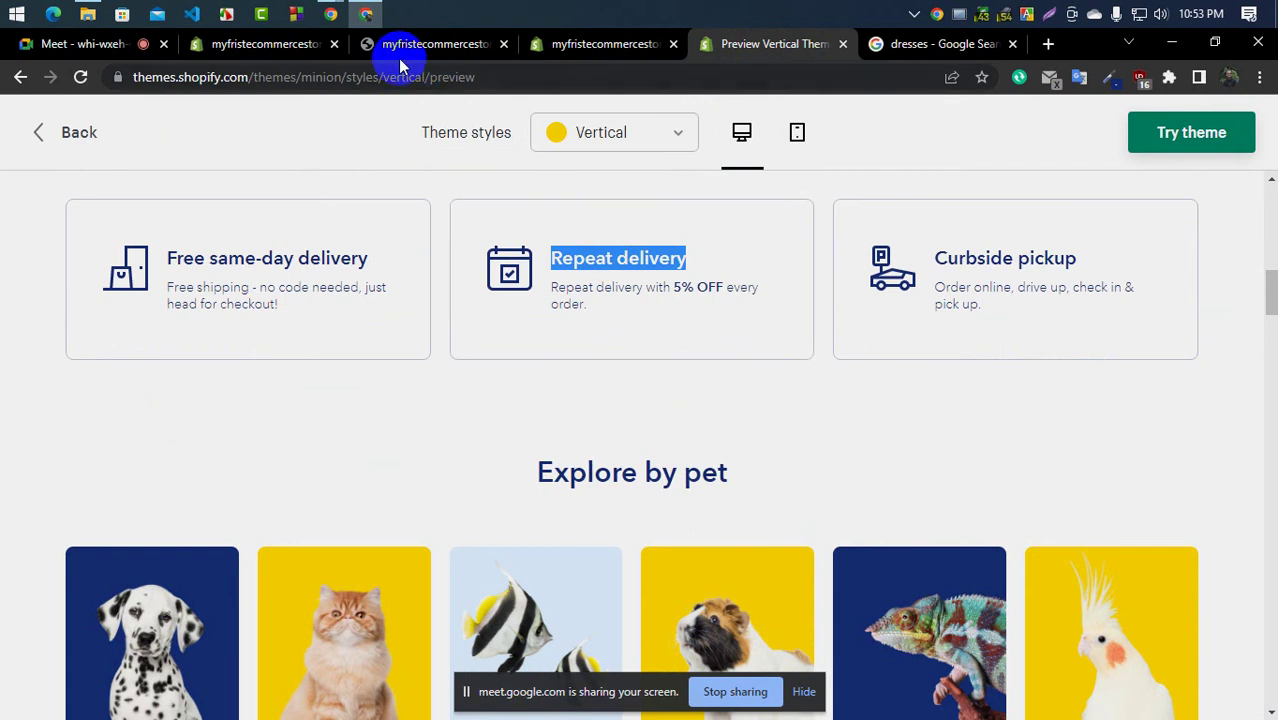
{"action": "left_click", "coordinate": [632, 46]}
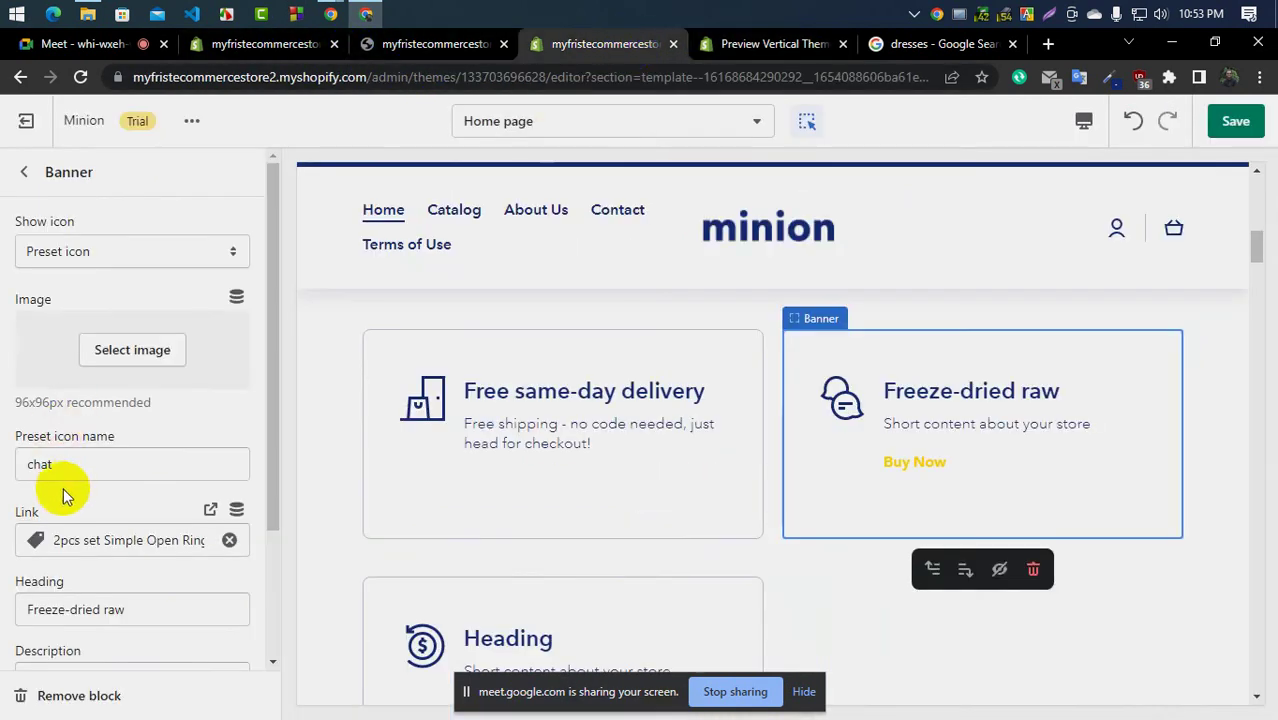
Replace the "Freeze-dried raw" banner's heading with the copied text "Free shipping - no code needed, just head for checkout!"
{"action": "scroll", "coordinate": [71, 472], "scroll_direction": "down", "scroll_amount": 2}
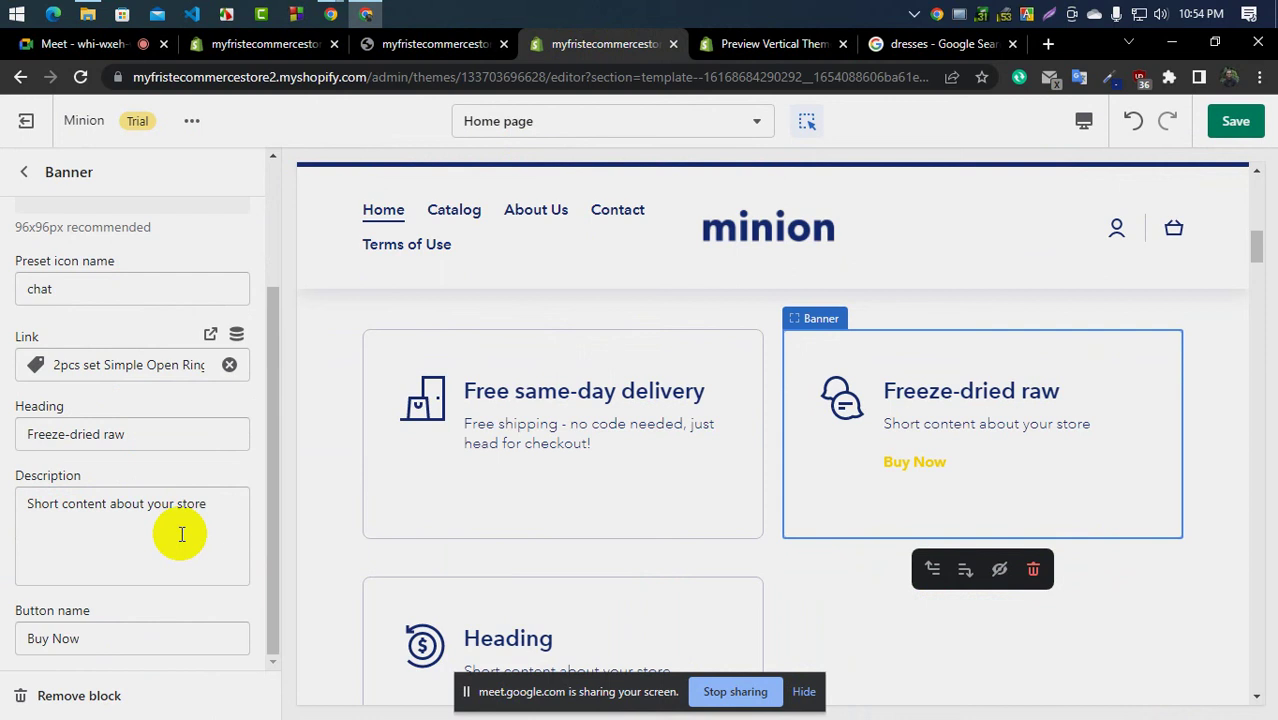
{"action": "double_click", "coordinate": [104, 430]}
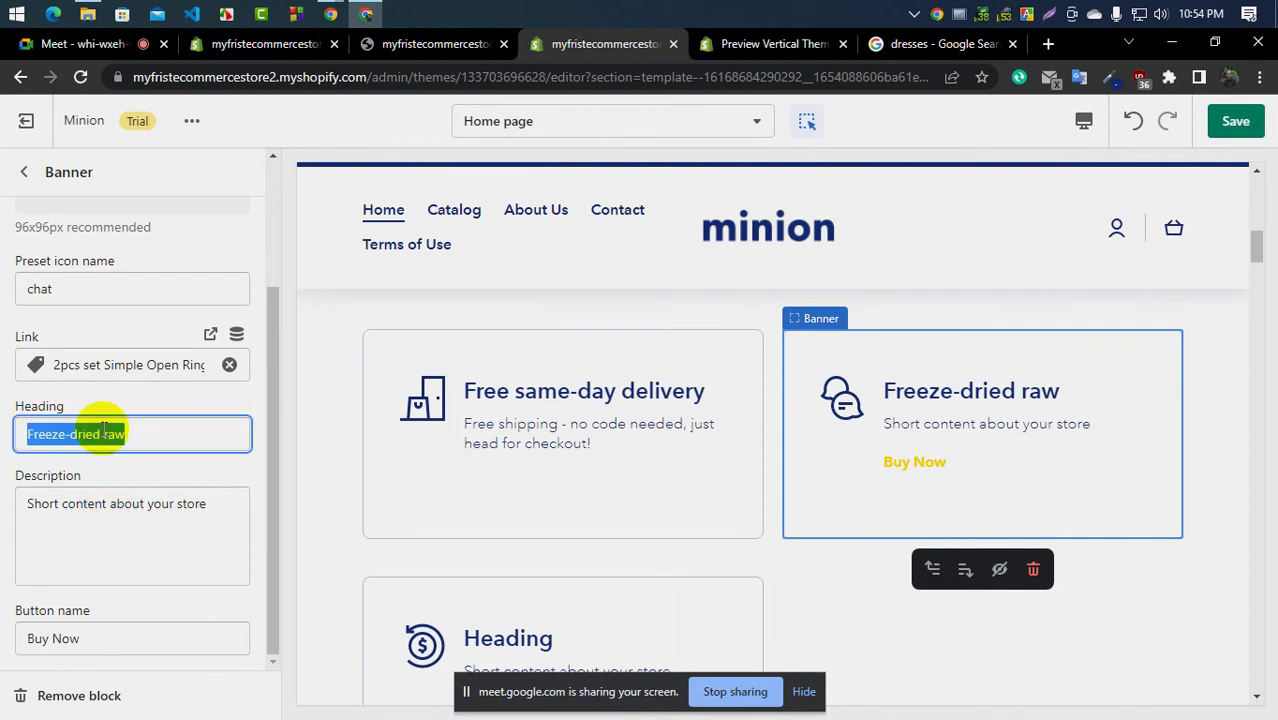
{"action": "key", "text": "ctrl+v"}
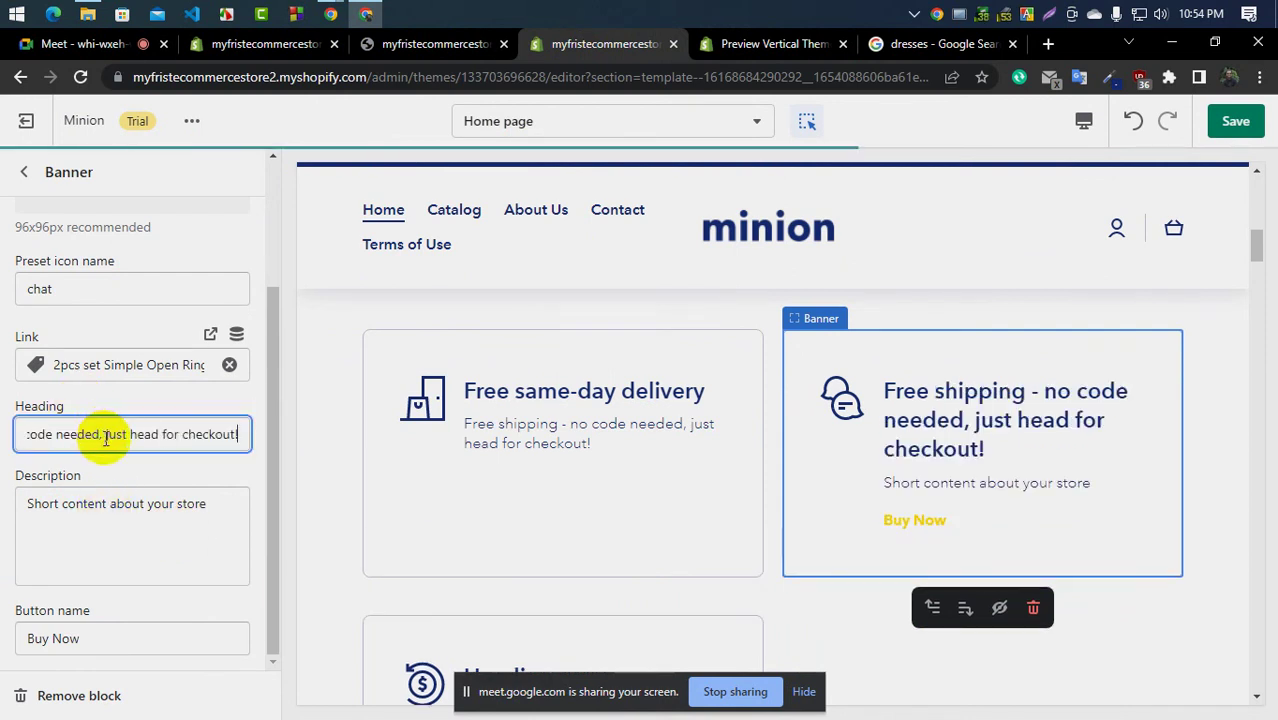
Copy the heading "Repeat delivery" from the Vertical preview and set it as the second icon banner's heading in the theme editor
{"action": "left_click", "coordinate": [785, 43]}
{"action": "right_click", "coordinate": [630, 258]}
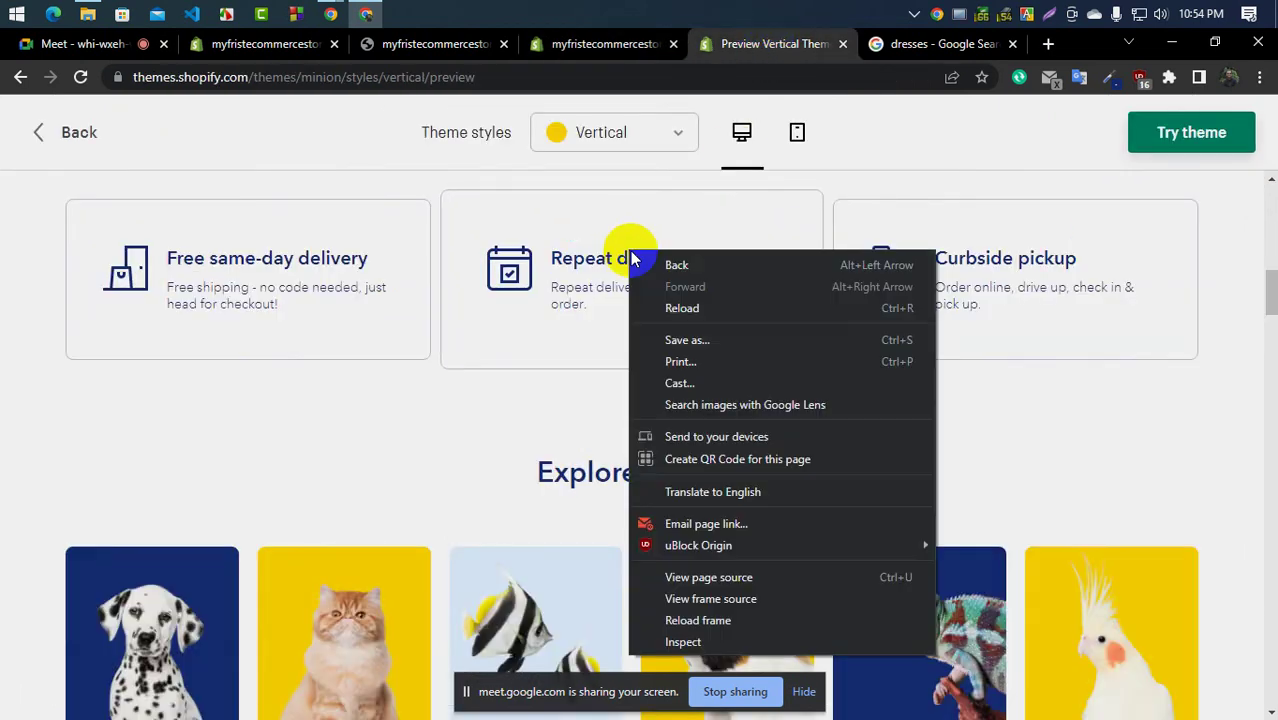
{"action": "triple_click", "coordinate": [603, 250]}
{"action": "key", "text": "ctrl+c"}
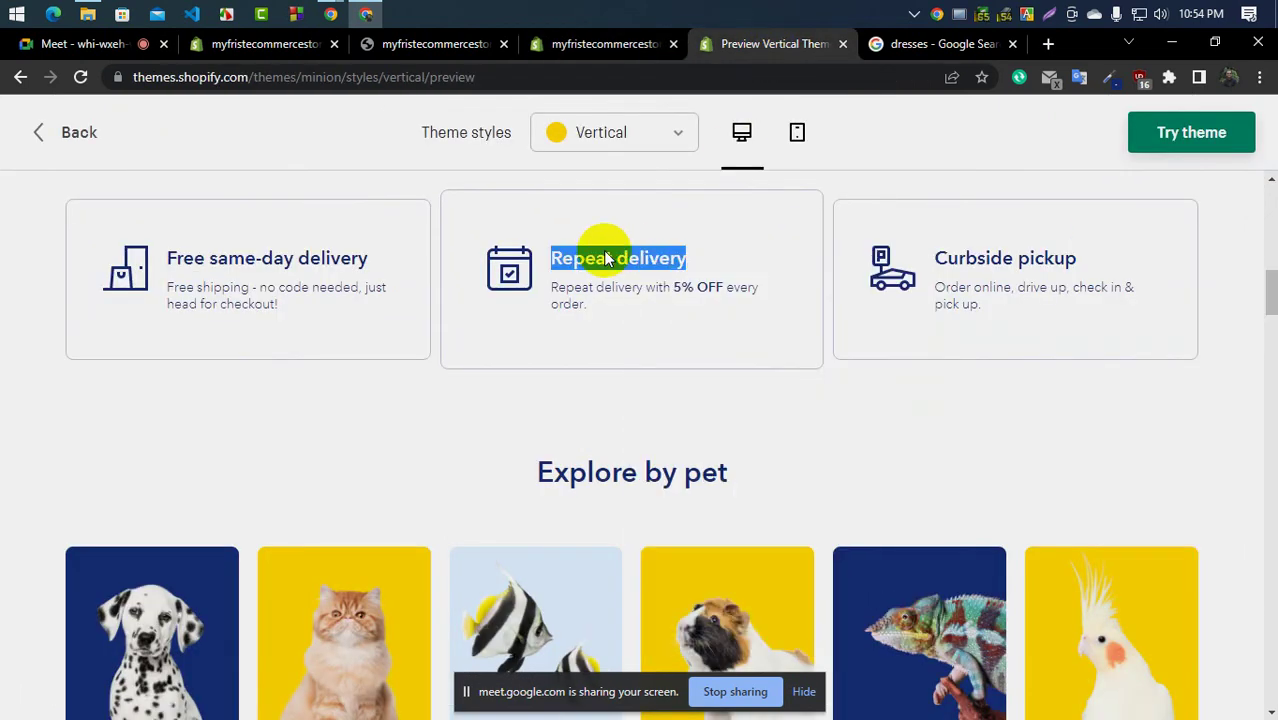
{"action": "left_click", "coordinate": [285, 44]}
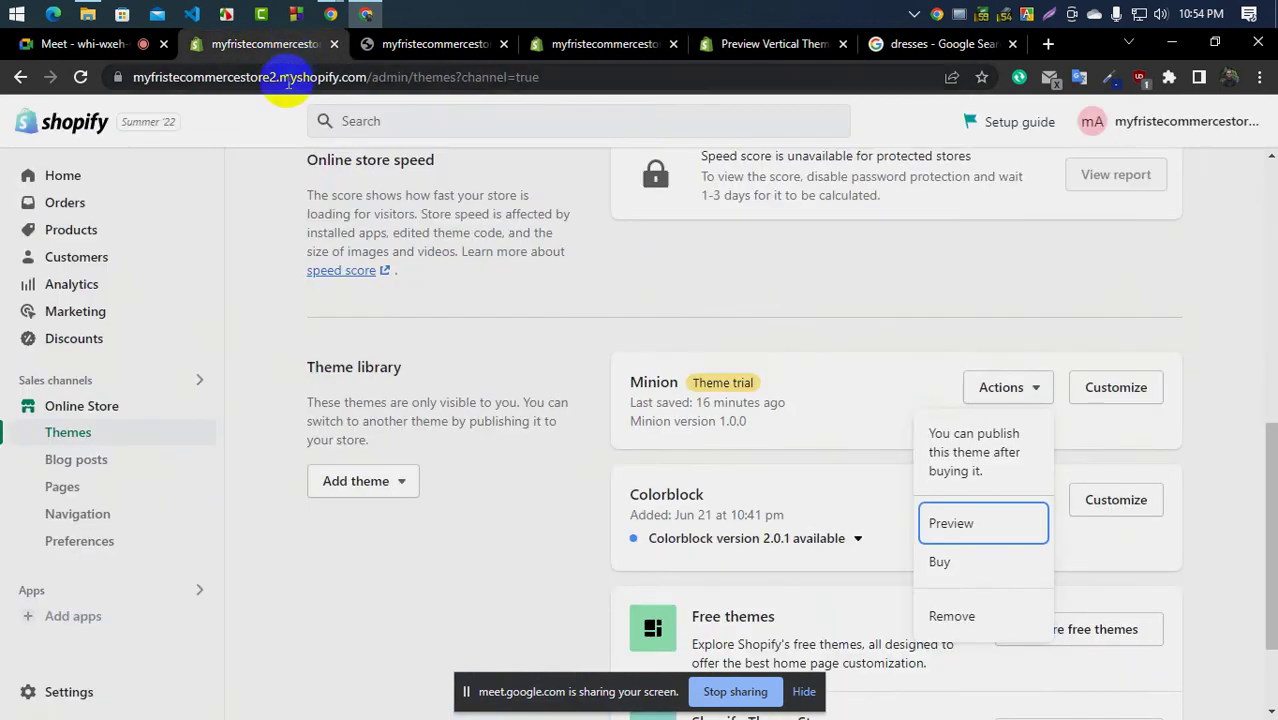
{"action": "left_click", "coordinate": [418, 43]}
{"action": "left_click", "coordinate": [570, 44]}
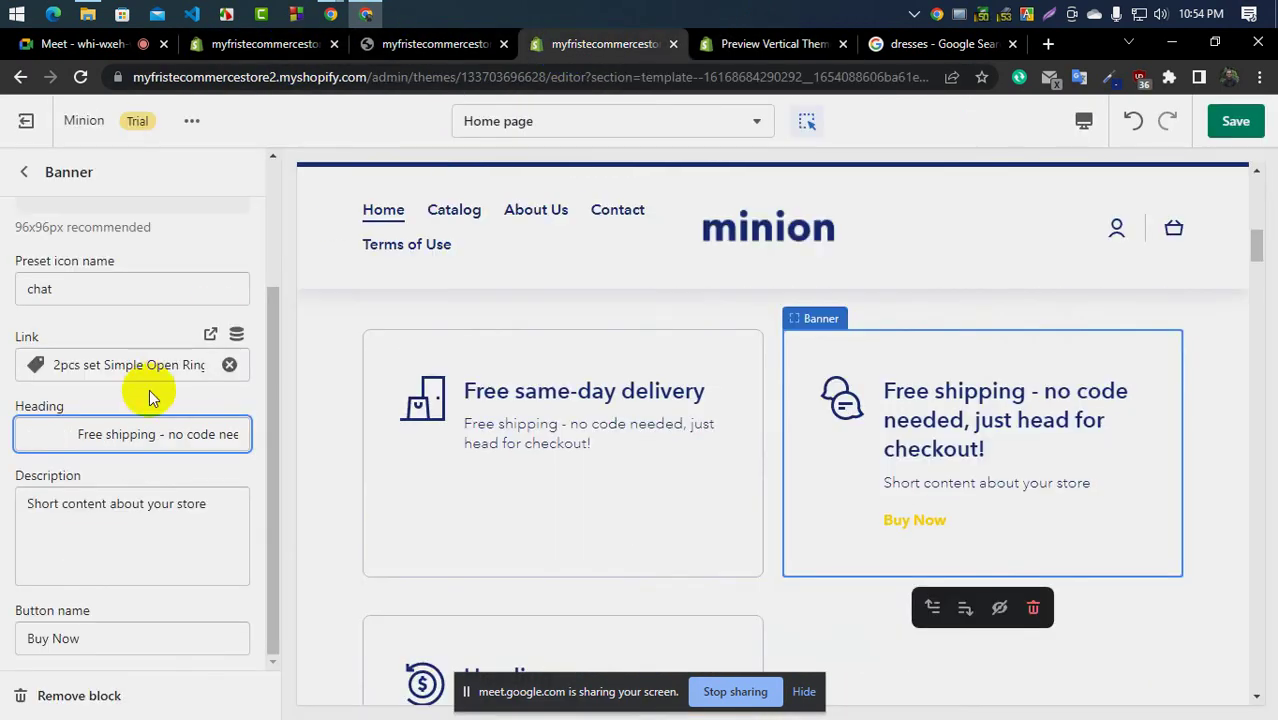
{"action": "triple_click", "coordinate": [145, 434]}
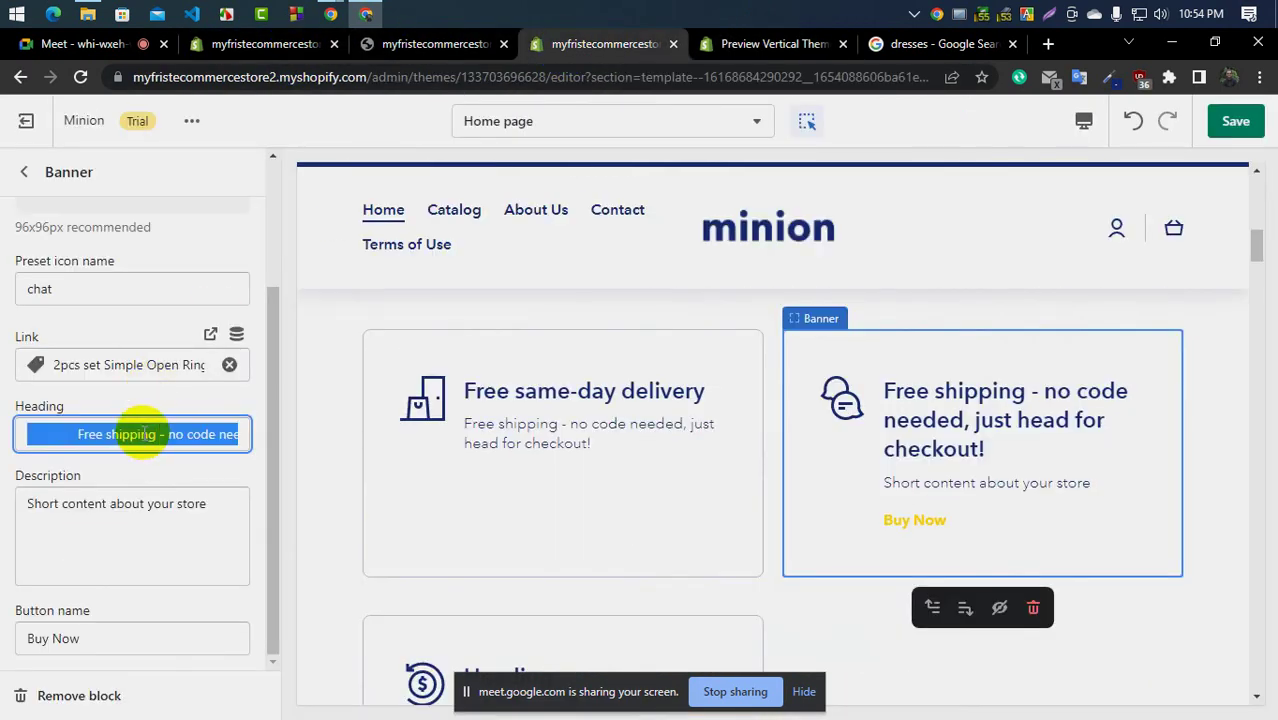
{"action": "key", "text": "ctrl+v"}
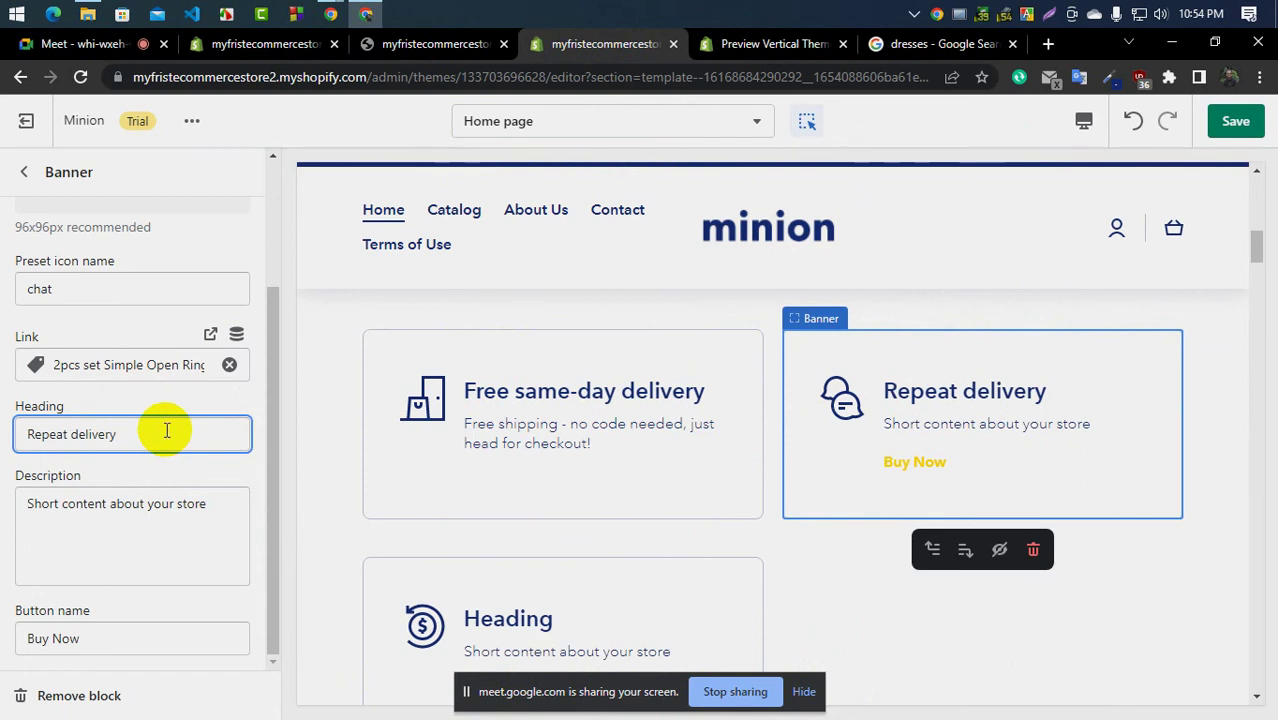
Set the "Repeat delivery" banner's description to "Free shipping - no code needed, just head for checkout!" and clear its button name
{"action": "triple_click", "coordinate": [104, 504]}
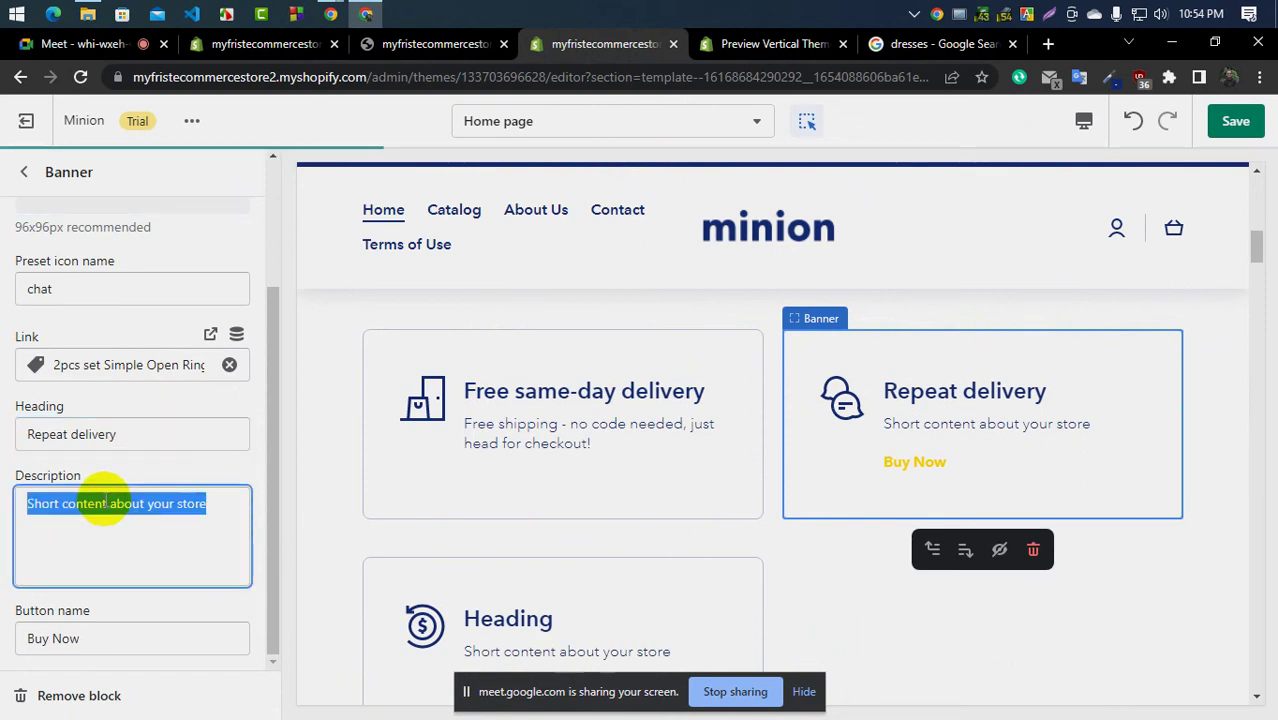
{"action": "key", "text": "super+v"}
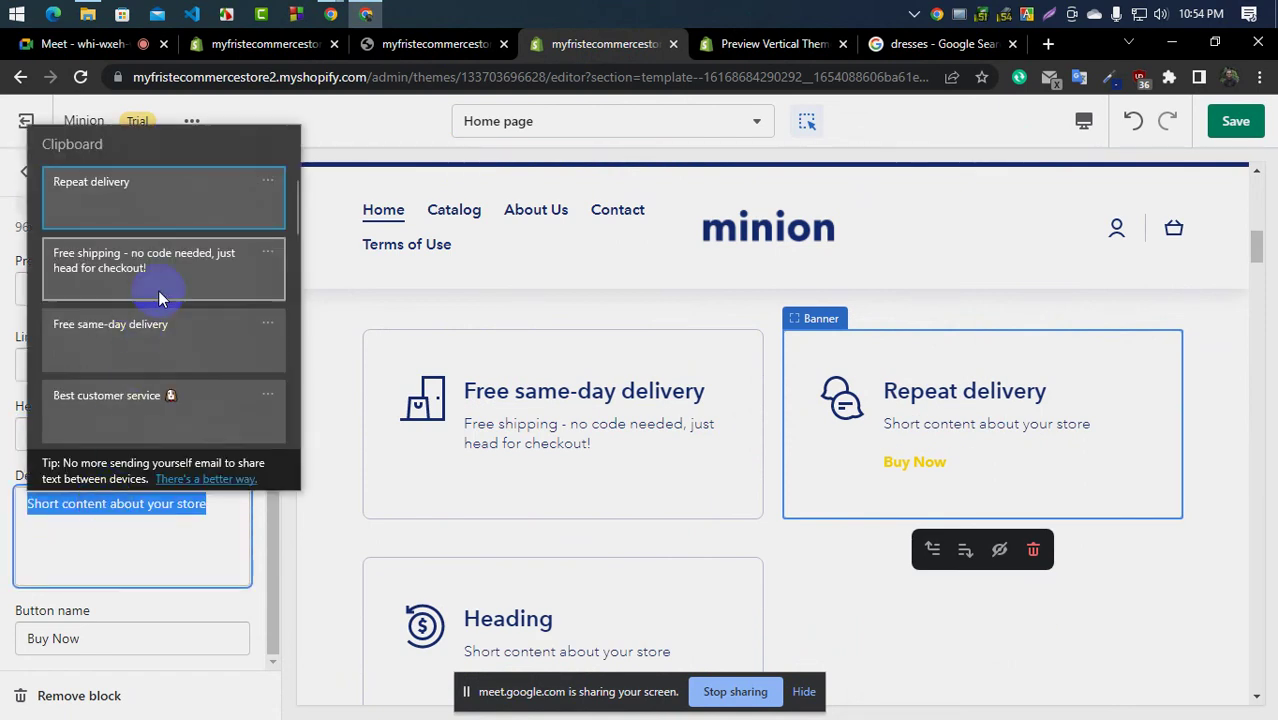
{"action": "left_click", "coordinate": [165, 277]}
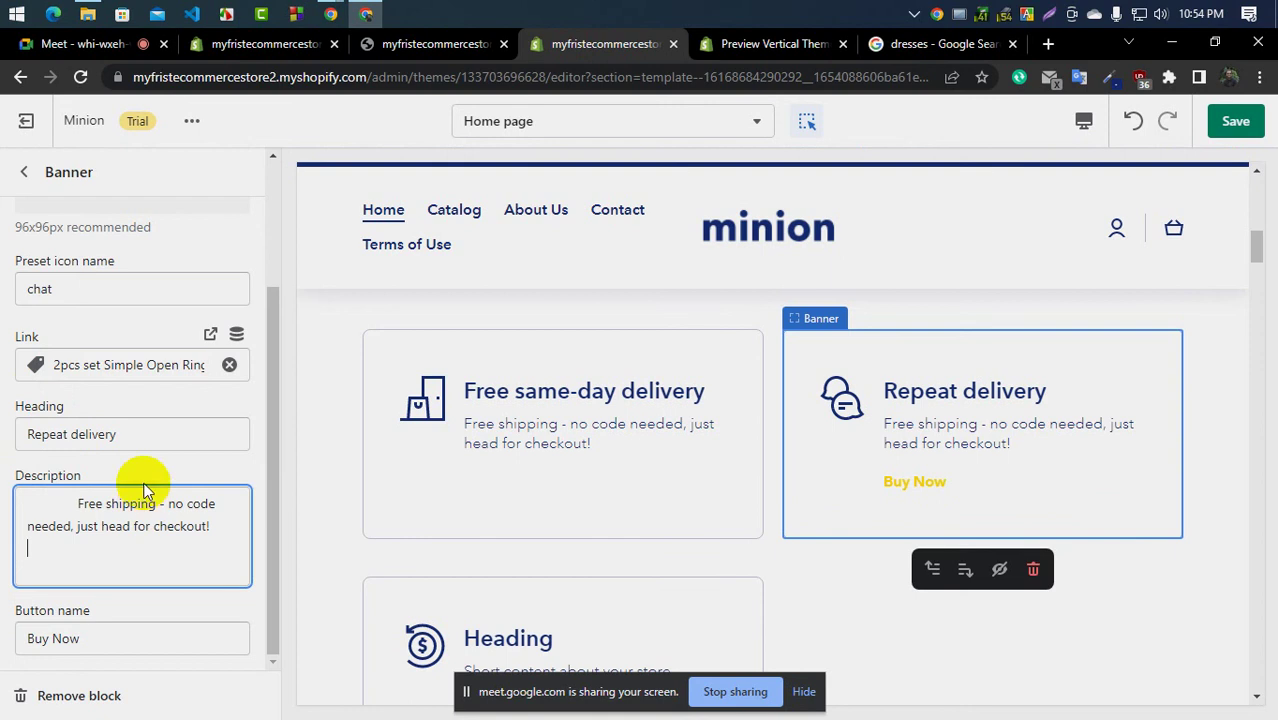
{"action": "left_click", "coordinate": [110, 635]}
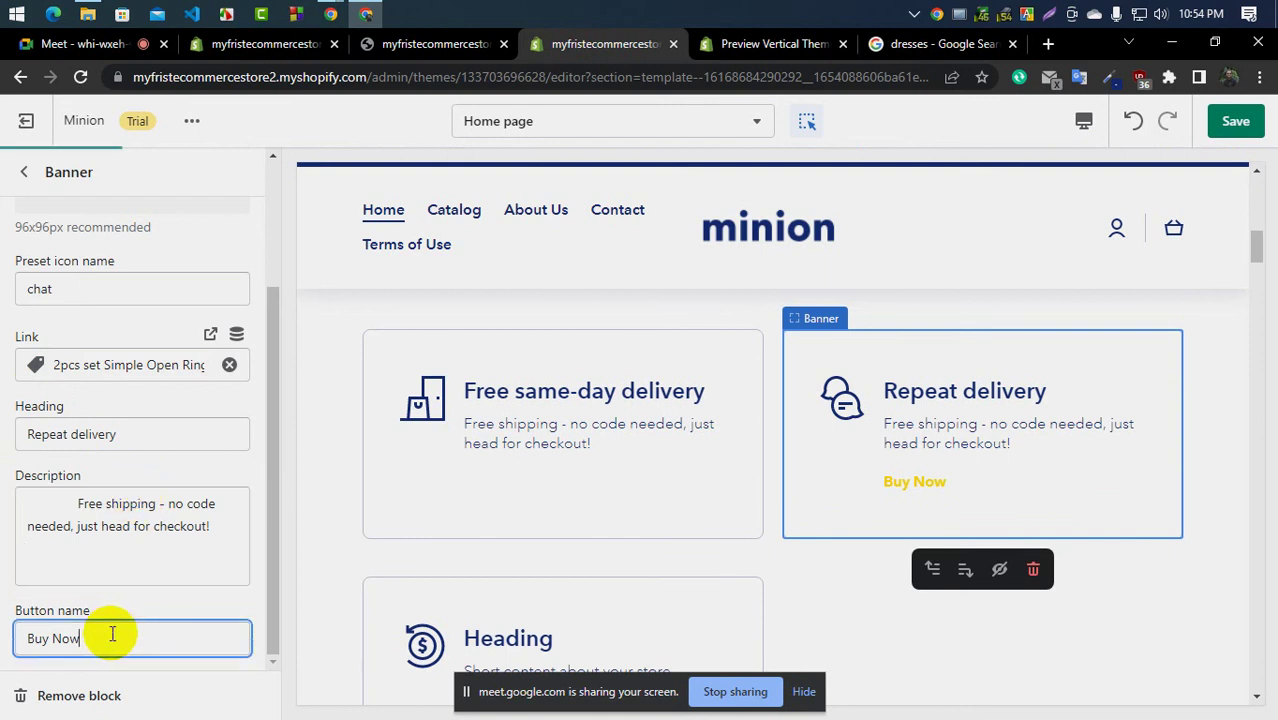
{"action": "key", "text": "BackSpace"}
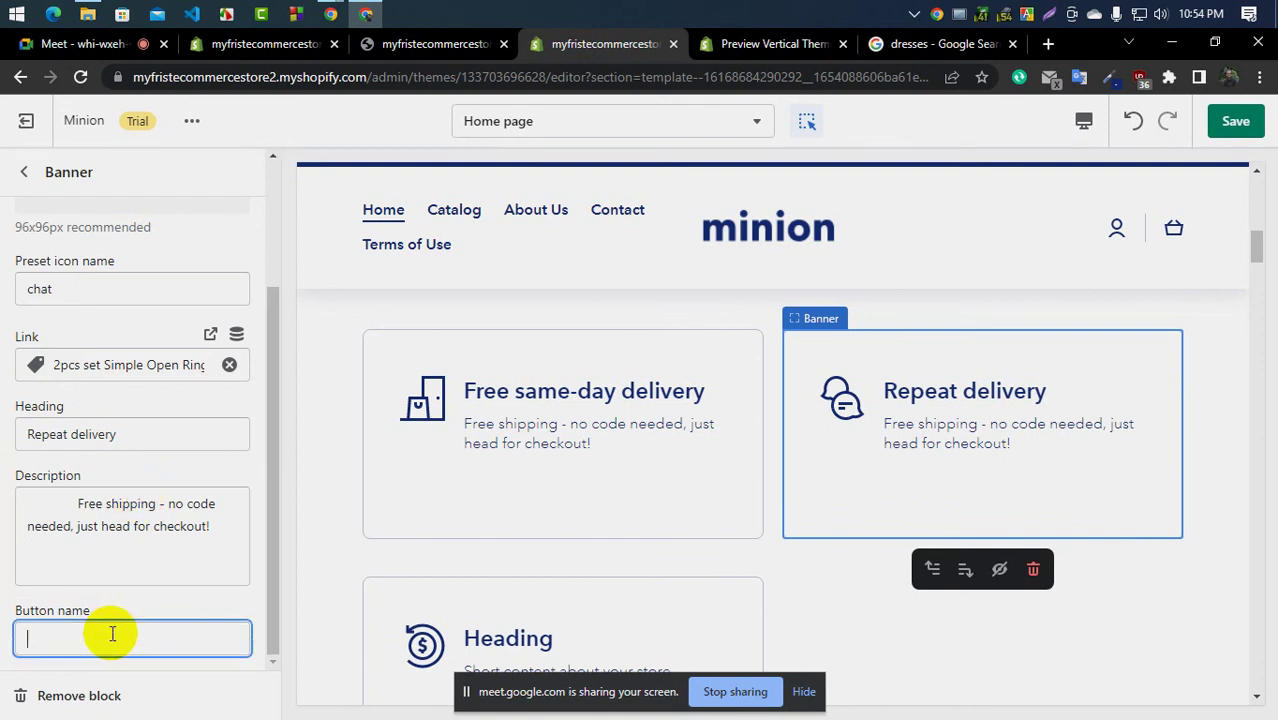
Open the "Free same-day delivery" banner from the Icon banners section and remove its image
{"action": "left_click", "coordinate": [24, 172]}
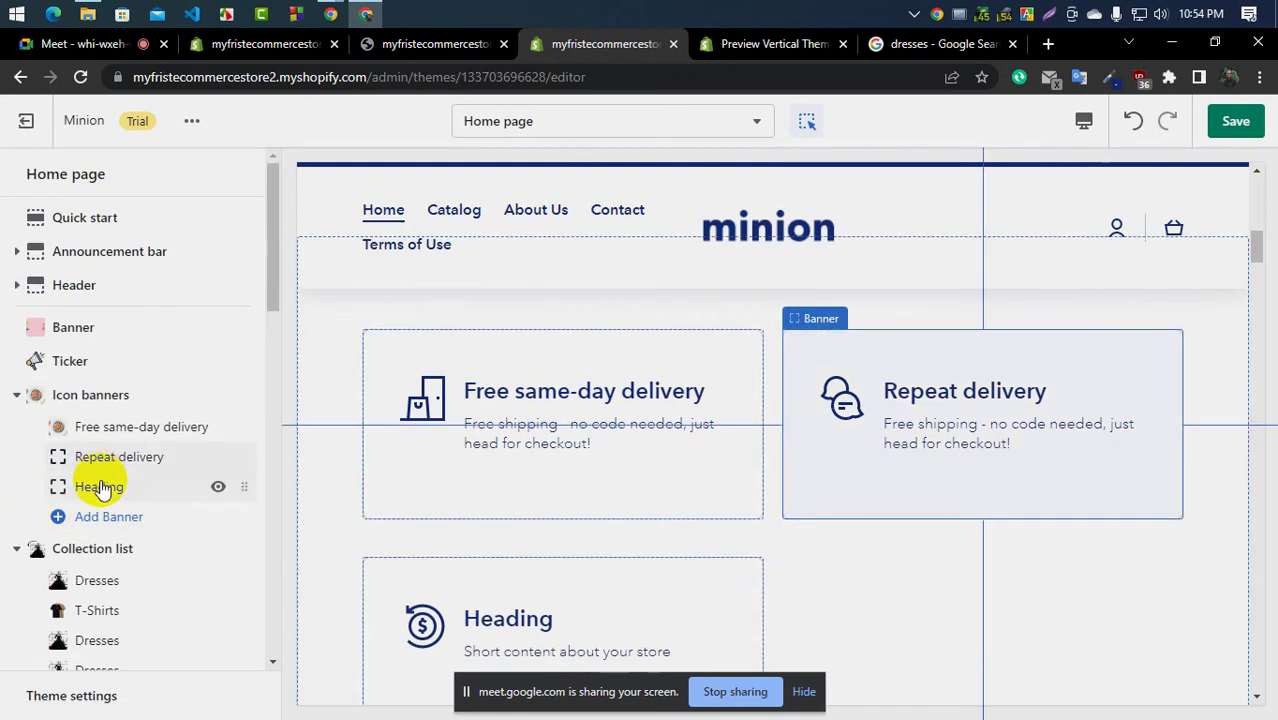
{"action": "left_click", "coordinate": [84, 427]}
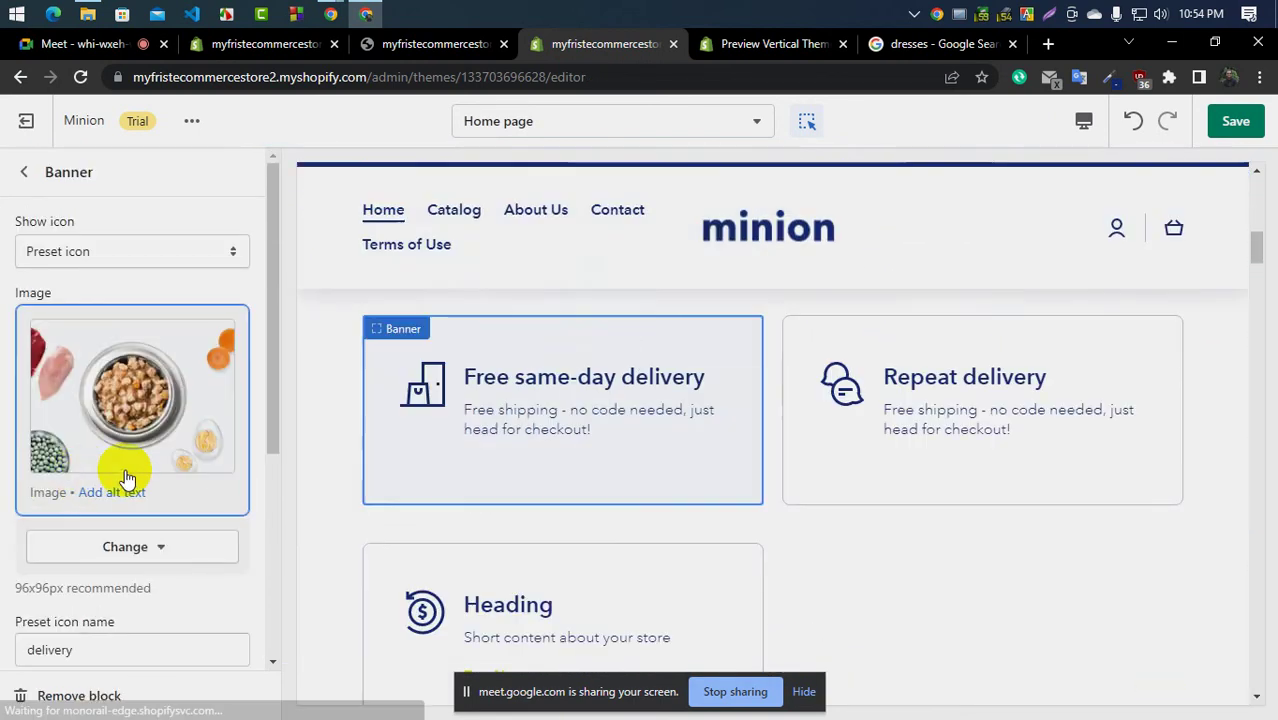
{"action": "left_click", "coordinate": [141, 545]}
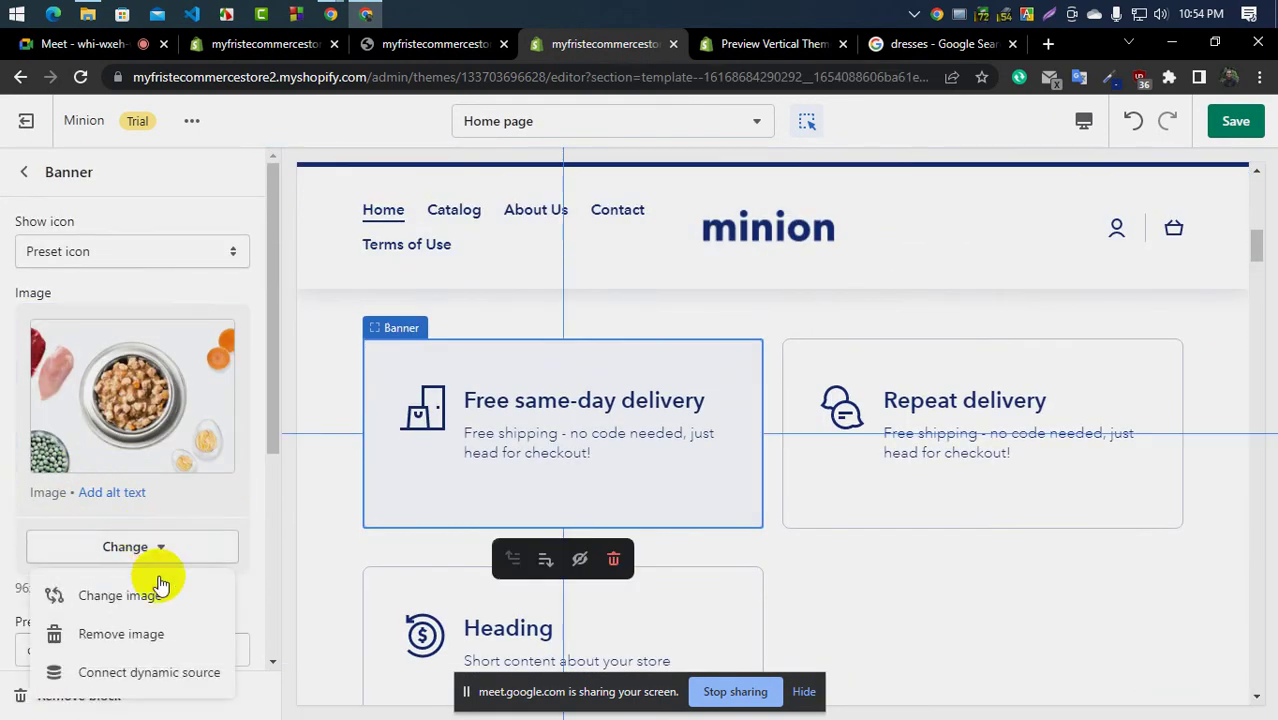
{"action": "left_click", "coordinate": [121, 634]}
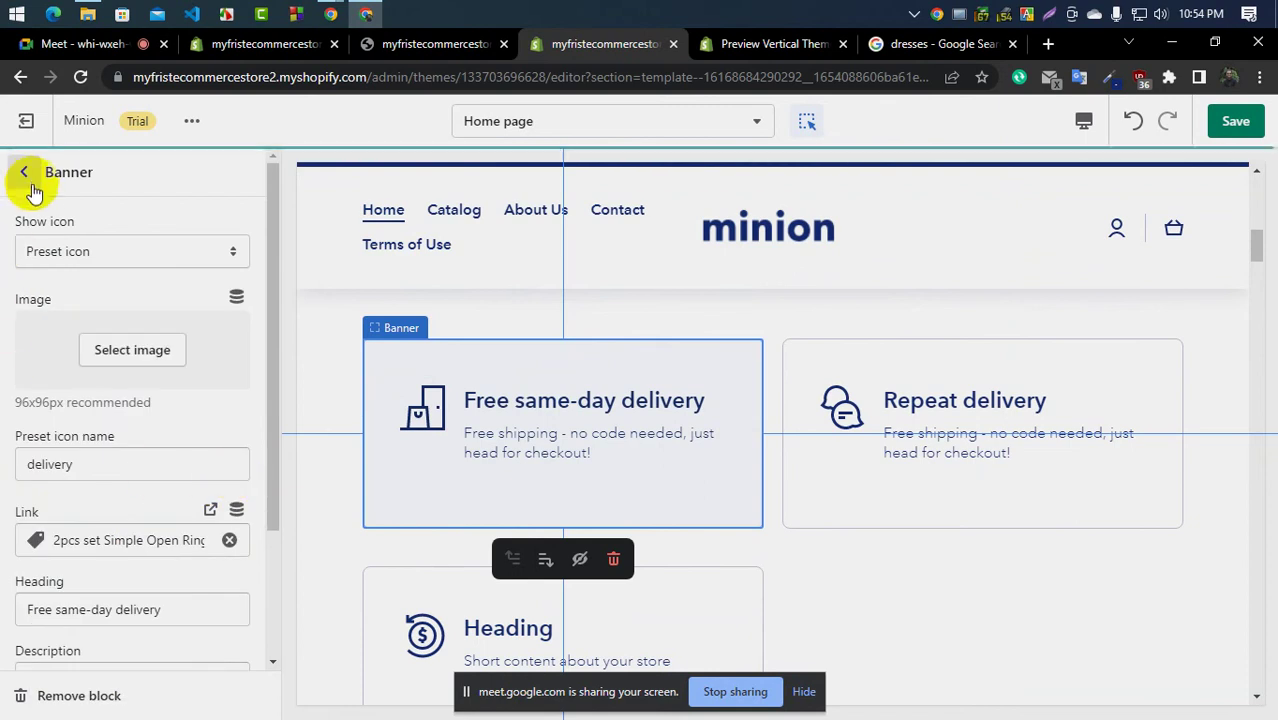
Set the third icon banner's heading to "Curbside pickup", copied from the Vertical preview, and save the theme
{"action": "left_click", "coordinate": [134, 488]}
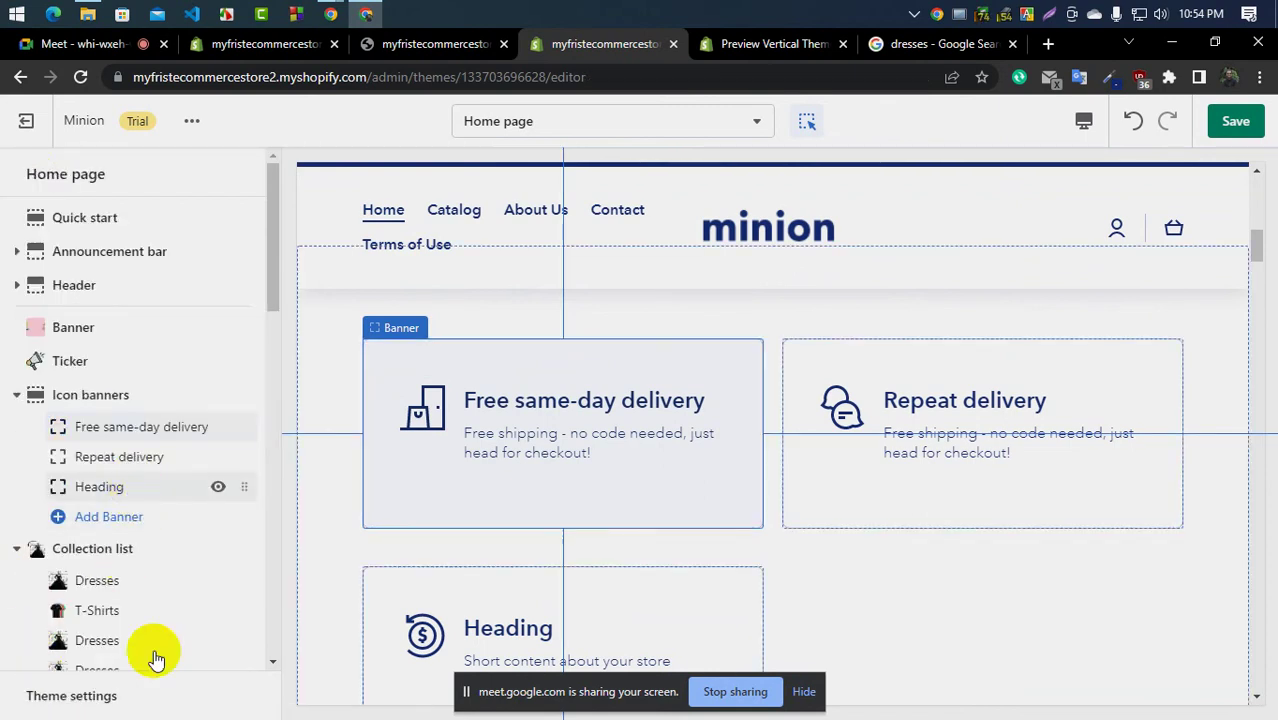
{"action": "left_click", "coordinate": [730, 44]}
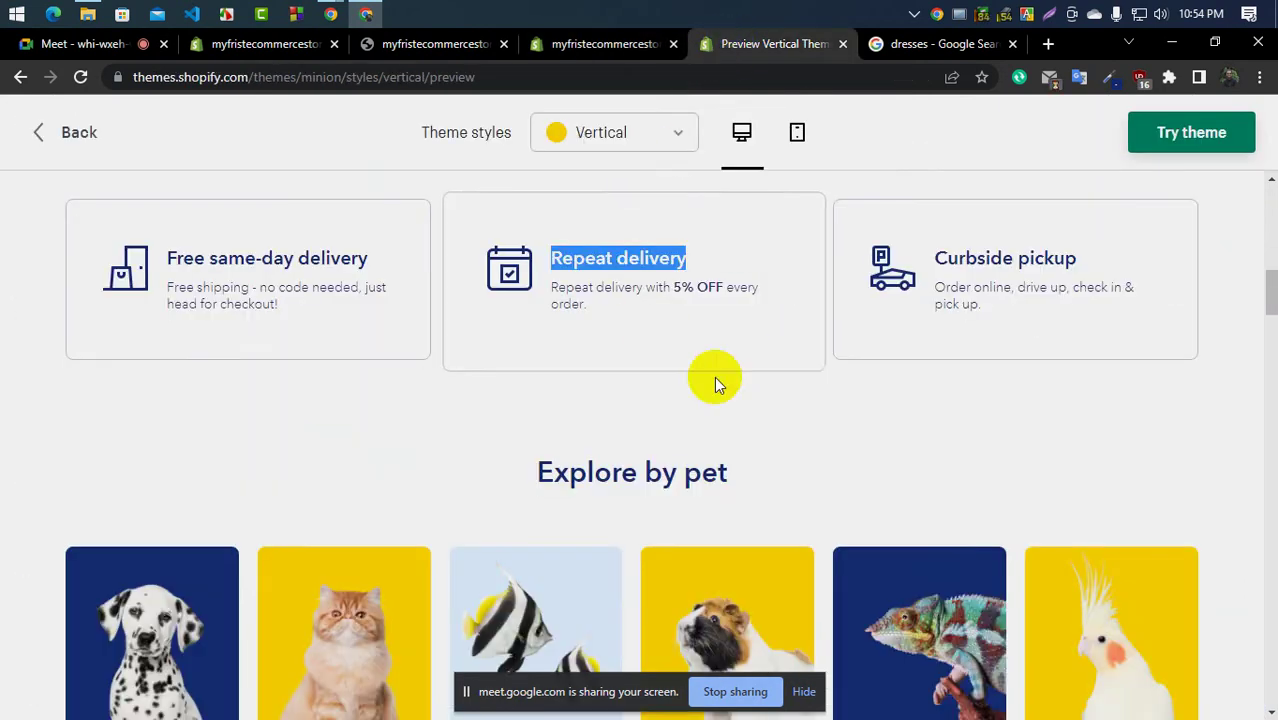
{"action": "double_click", "coordinate": [995, 258]}
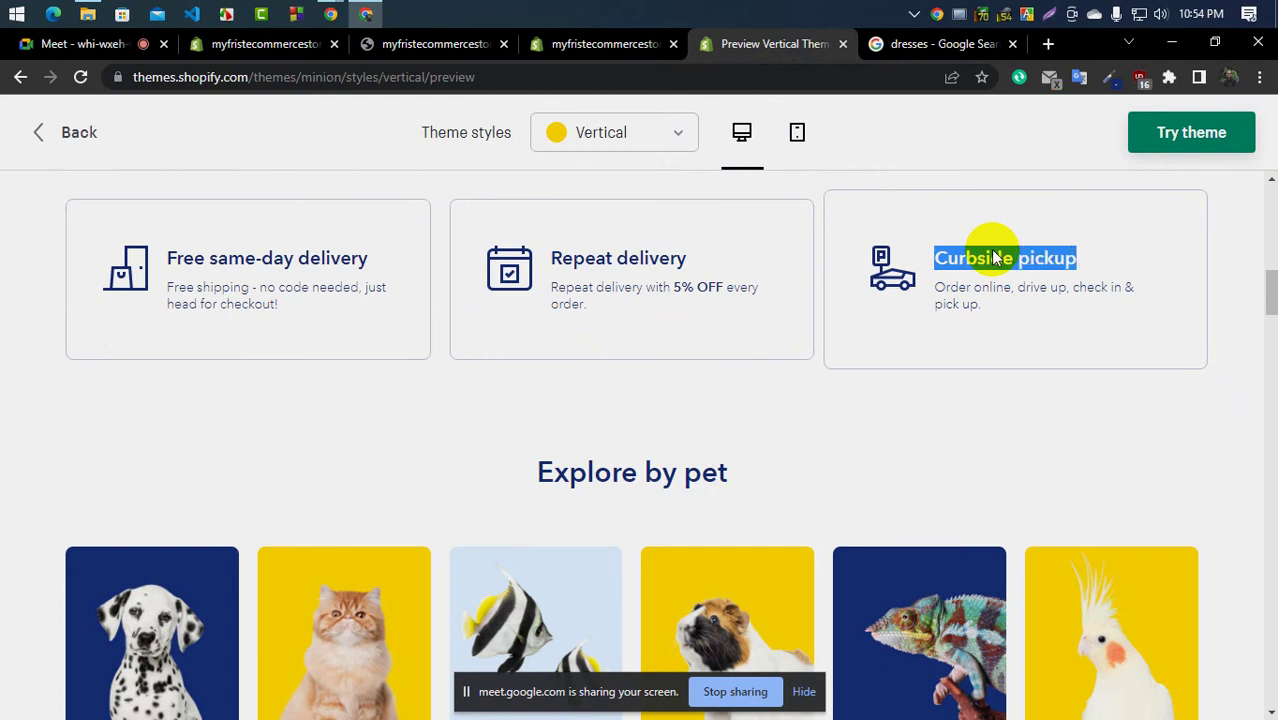
{"action": "left_click", "coordinate": [265, 44]}
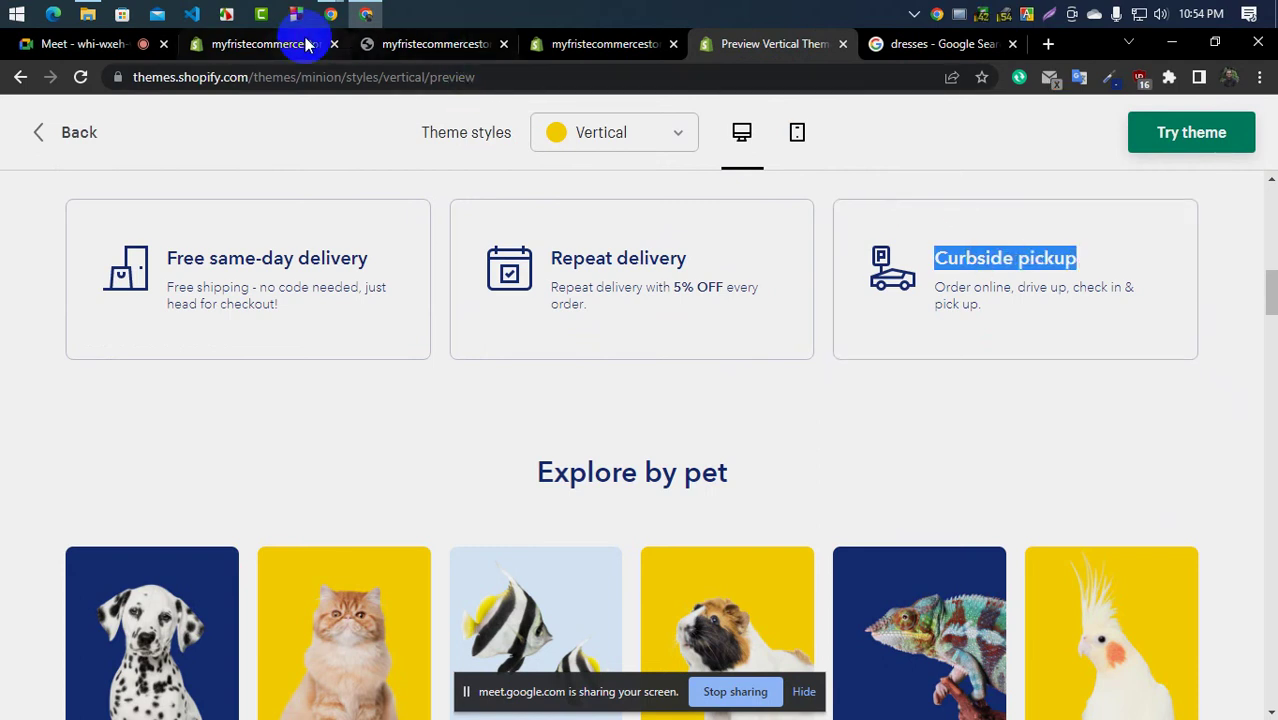
{"action": "left_click", "coordinate": [430, 44]}
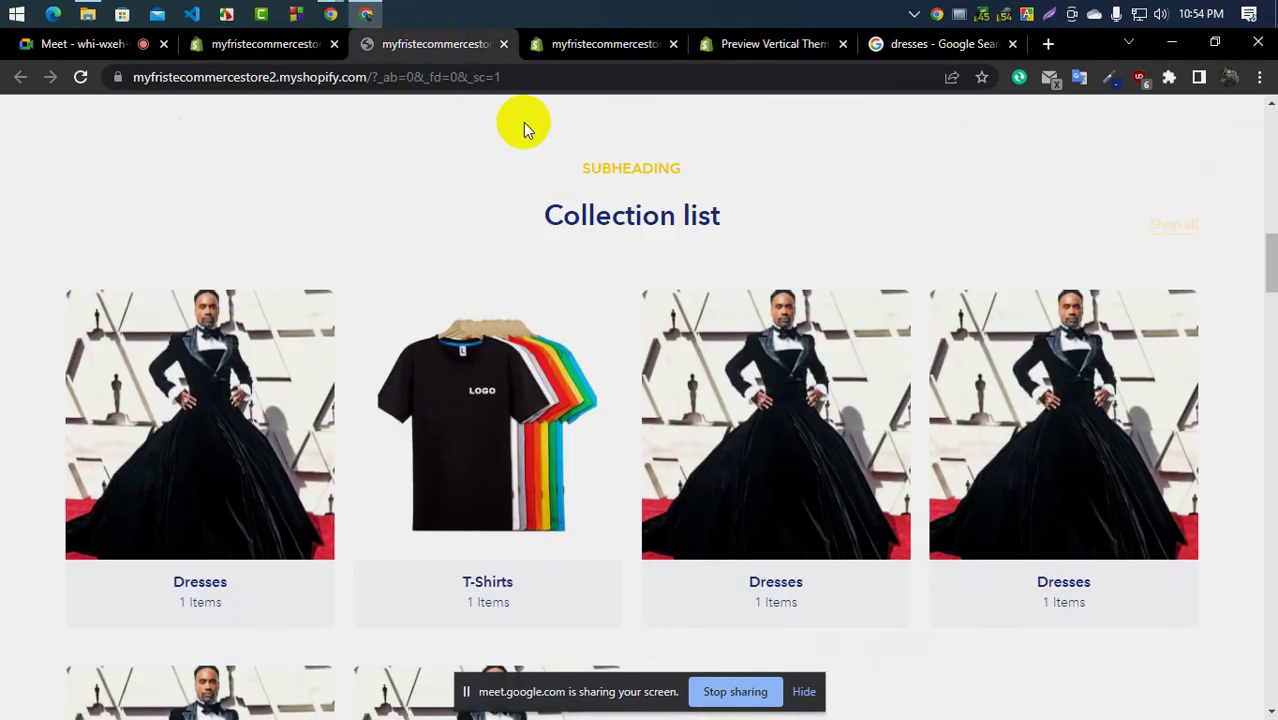
{"action": "left_click", "coordinate": [575, 46]}
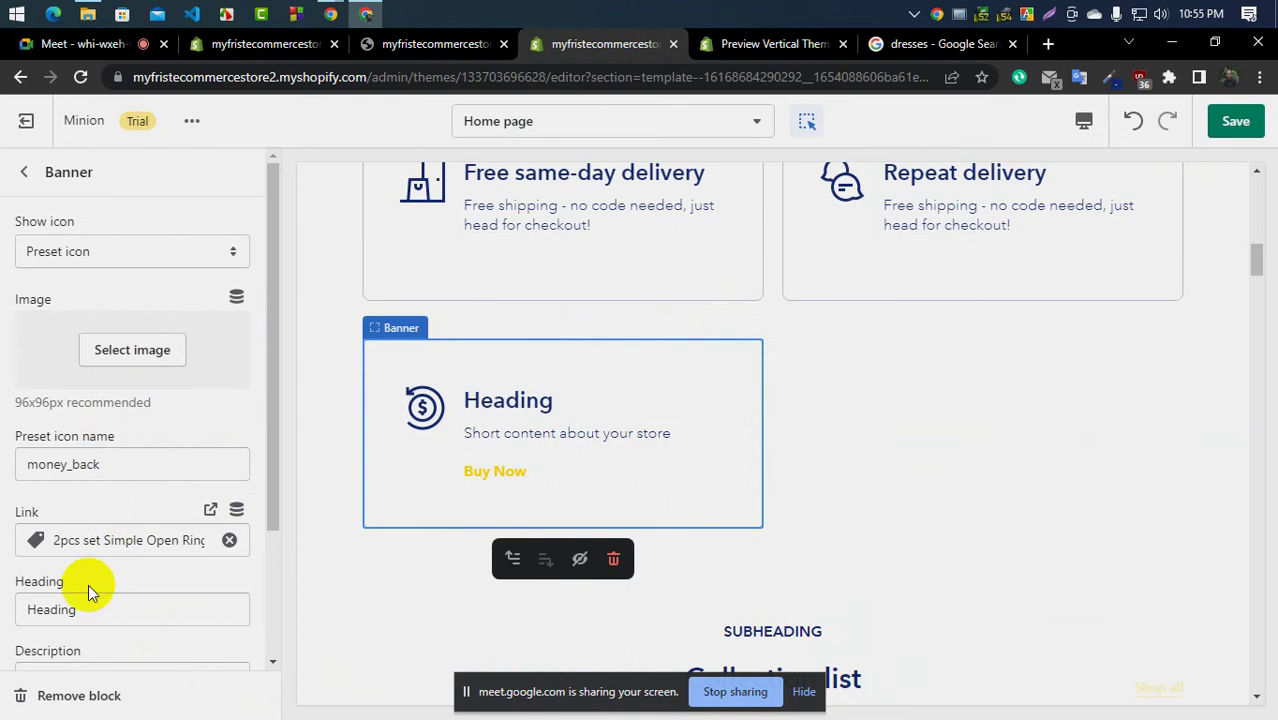
{"action": "scroll", "coordinate": [97, 604], "scroll_direction": "down", "scroll_amount": 2}
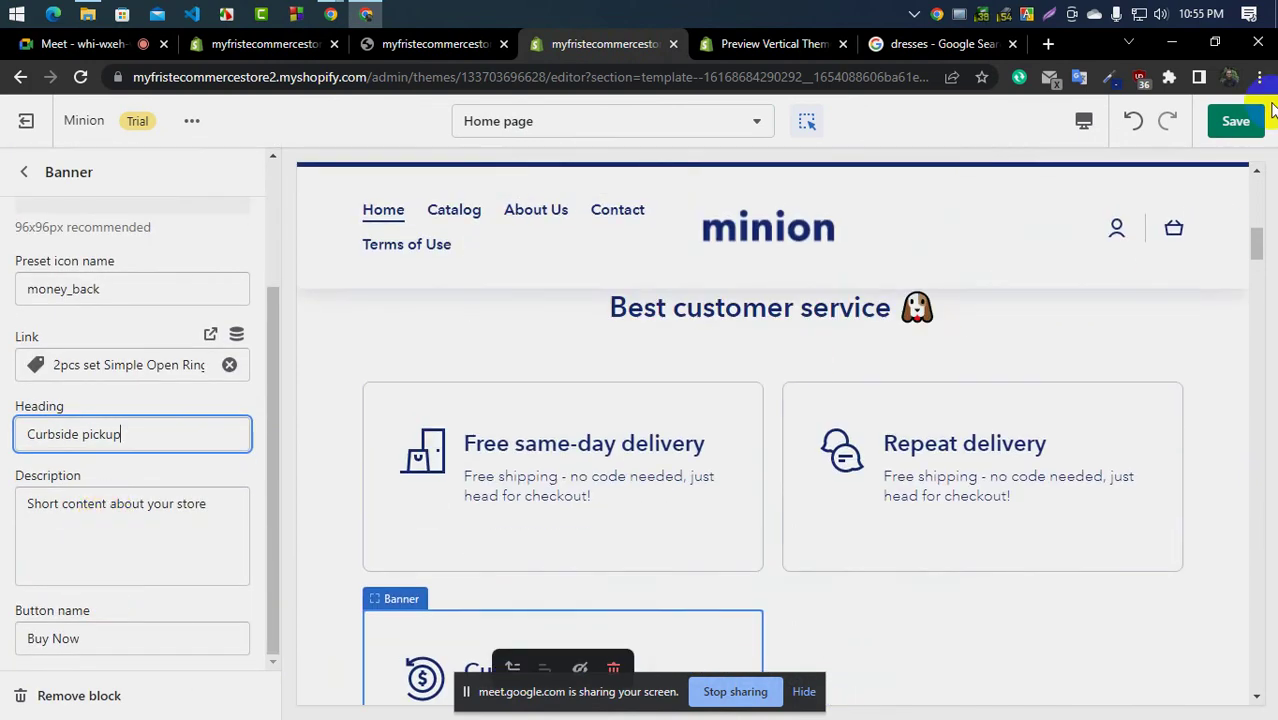
{"action": "left_click", "coordinate": [1236, 121]}
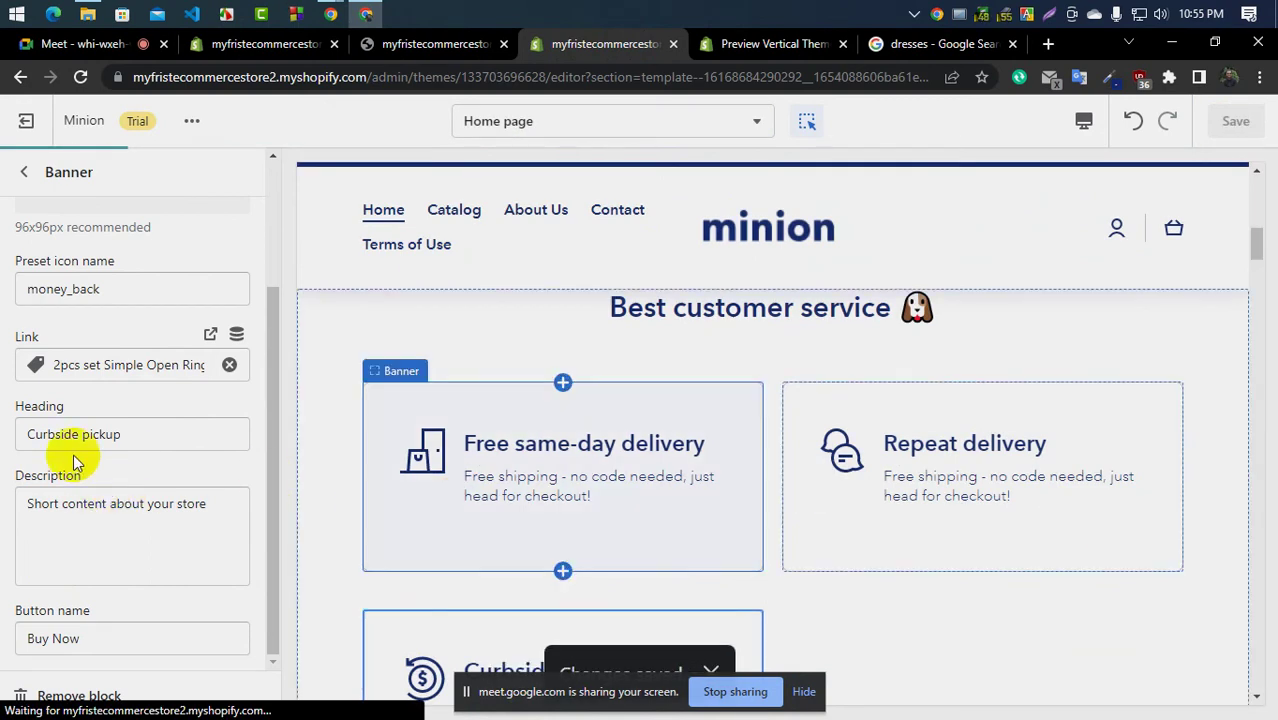
Check the "Curbside pickup" banner's preset icon name, then search Google for "flaticon" and open the Flaticon website
{"action": "scroll", "coordinate": [73, 454], "scroll_direction": "up", "scroll_amount": 2}
{"action": "double_click", "coordinate": [85, 388]}
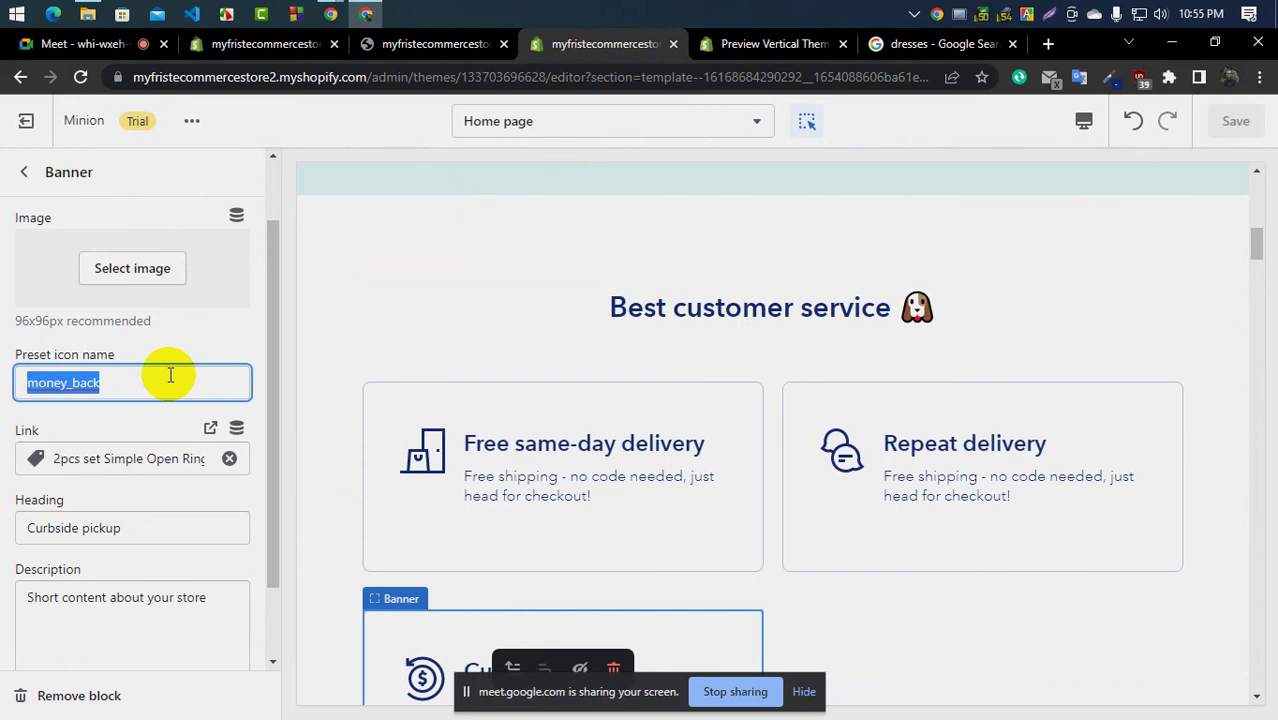
{"action": "left_click", "coordinate": [1046, 44]}
{"action": "type", "text": "f"}
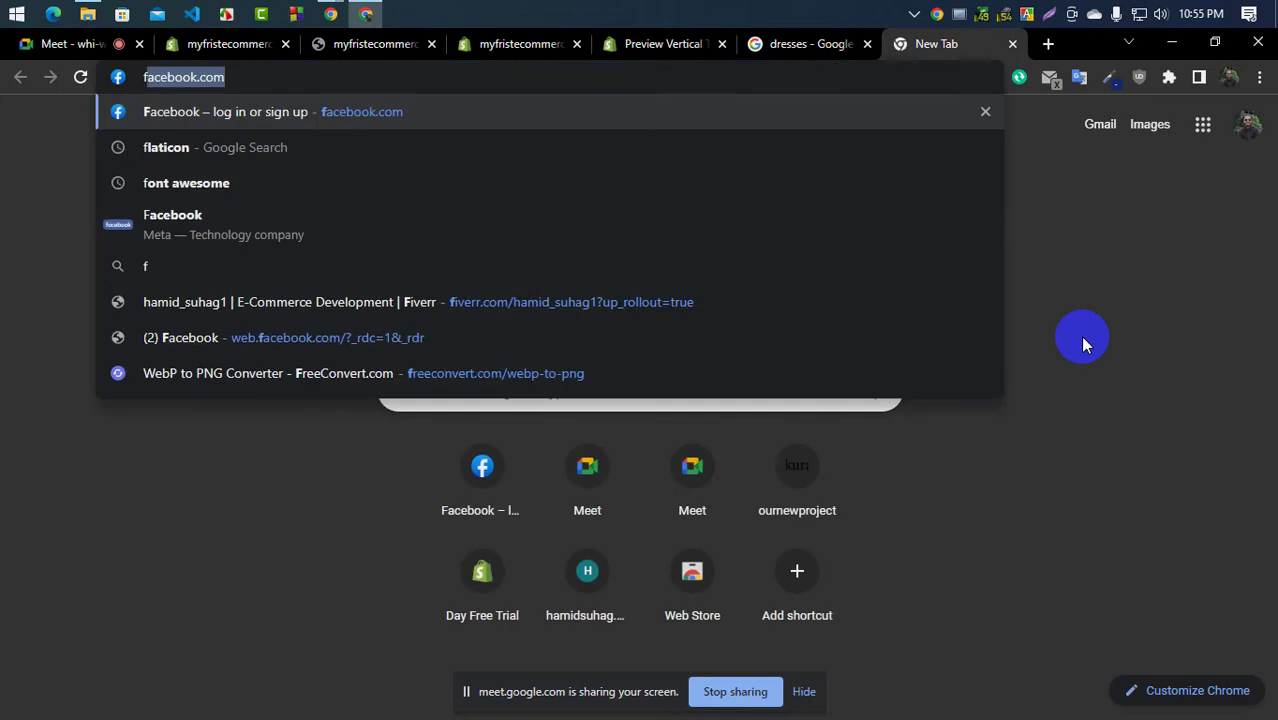
{"action": "type", "text": "l"}
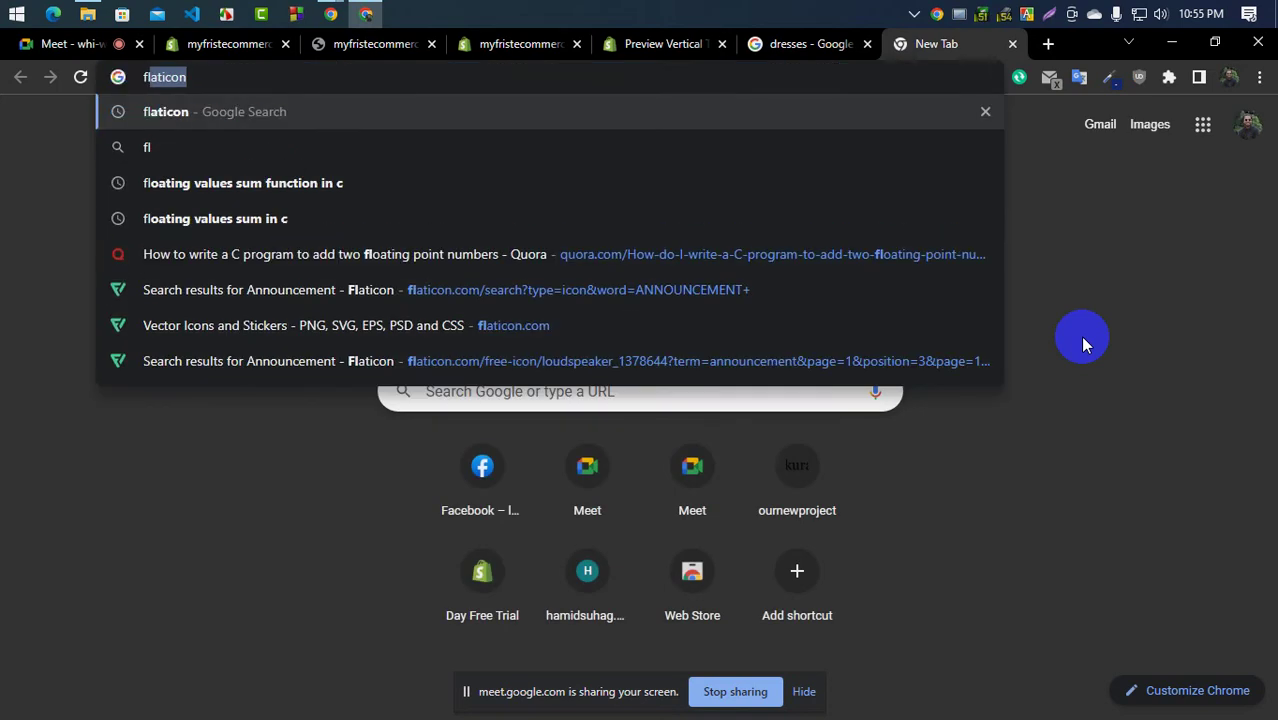
{"action": "key", "text": "Return"}
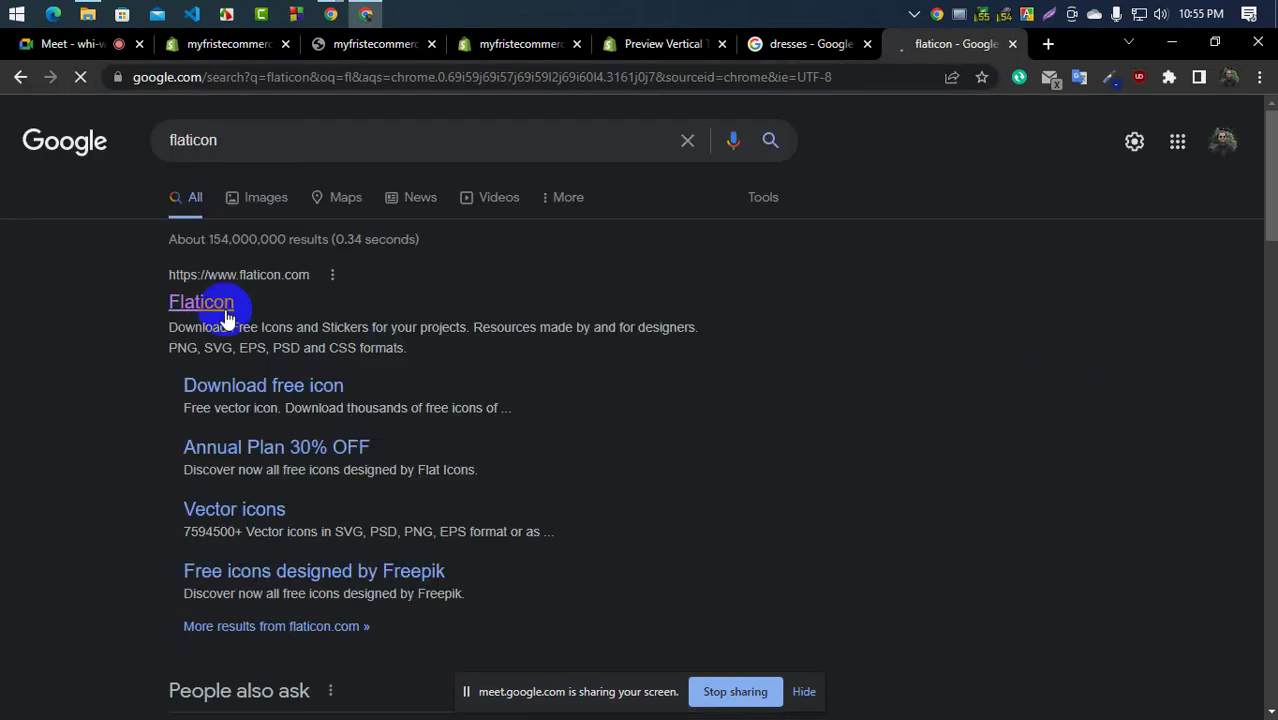
{"action": "left_click", "coordinate": [226, 312]}
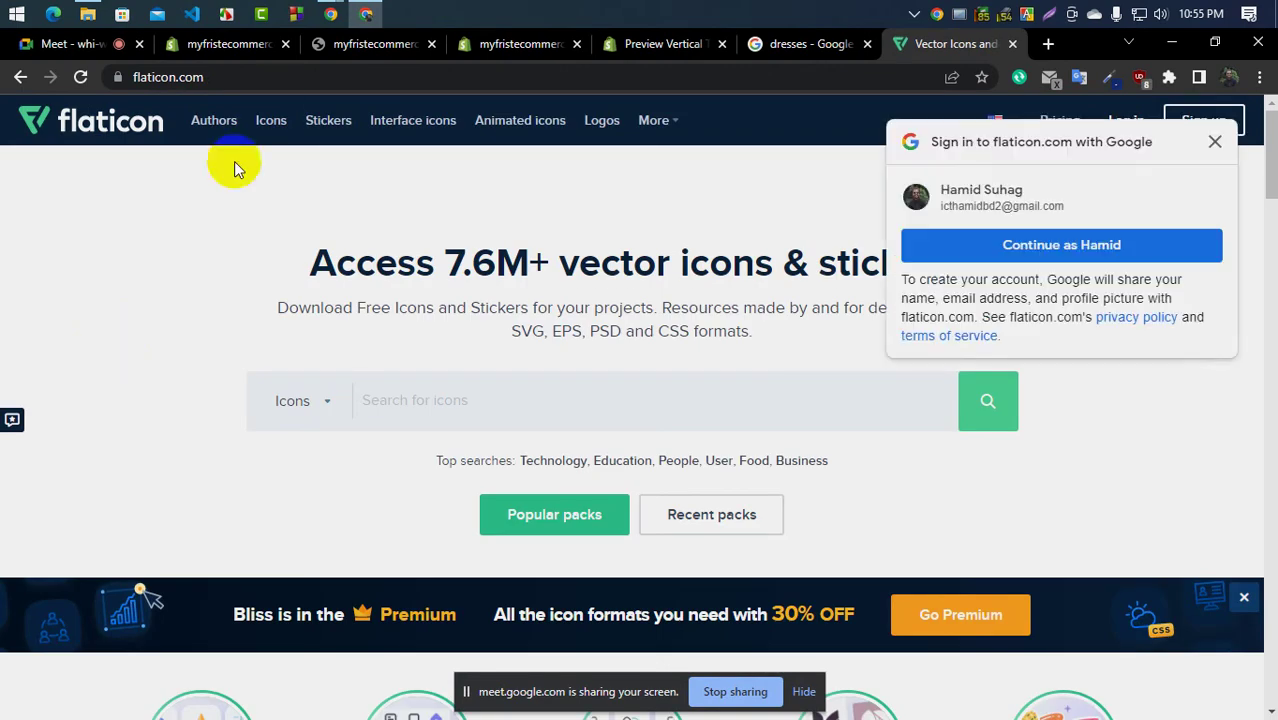
Browse Flaticon's icons page, dismissing the Google sign-in prompt, and open the WhatsApp icon collection
{"action": "left_click", "coordinate": [271, 121]}
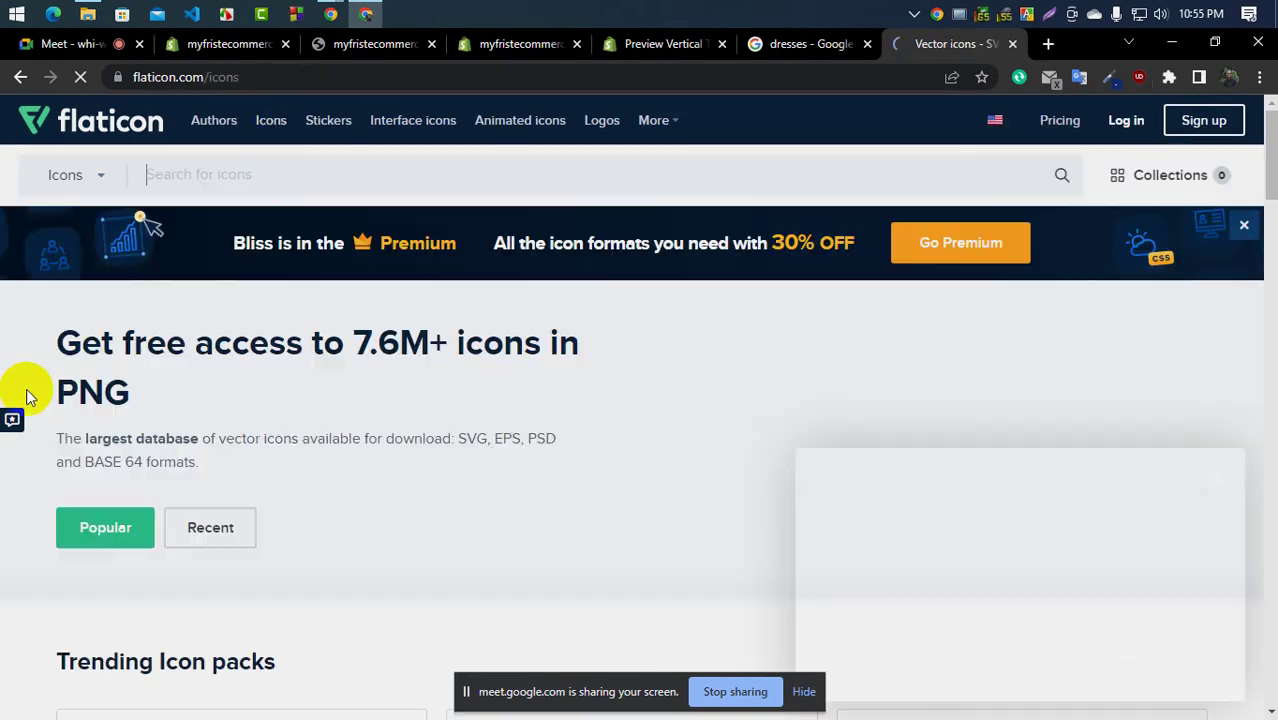
{"action": "scroll", "coordinate": [562, 480], "scroll_direction": "down", "scroll_amount": 5}
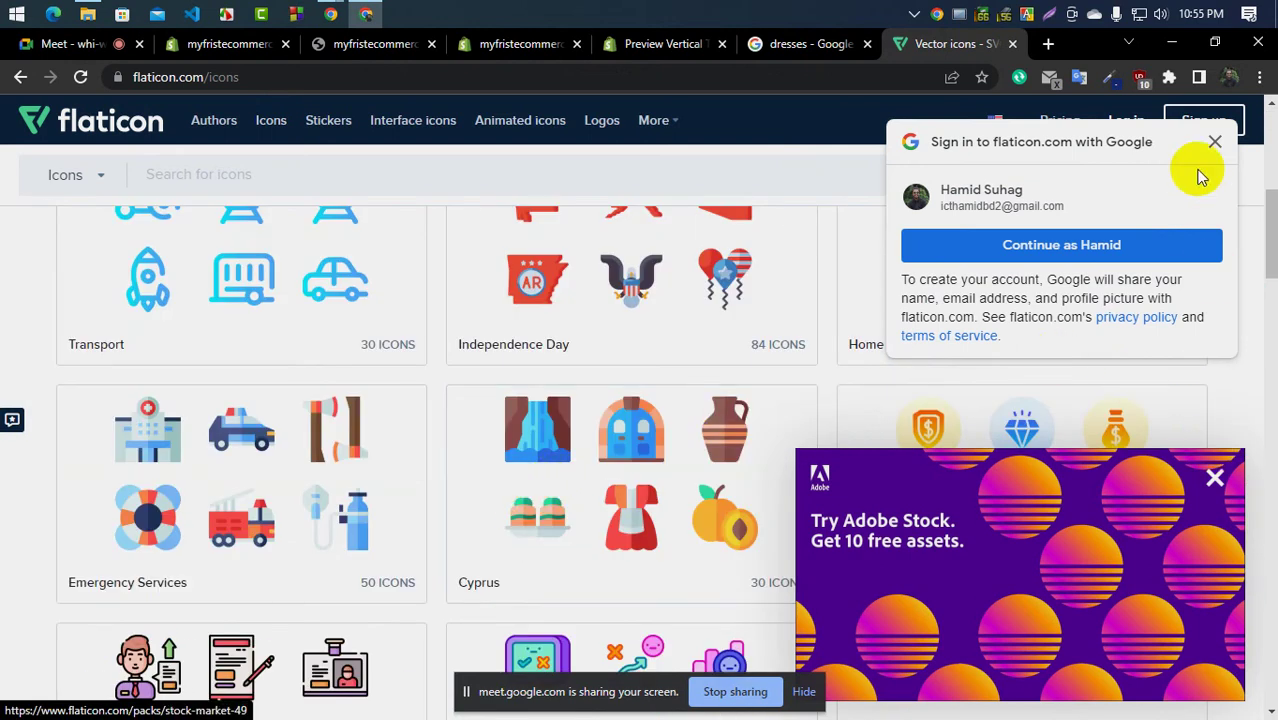
{"action": "left_click", "coordinate": [1214, 141]}
{"action": "scroll", "coordinate": [253, 540], "scroll_direction": "down", "scroll_amount": 5}
{"action": "scroll", "coordinate": [542, 590], "scroll_direction": "down", "scroll_amount": 10}
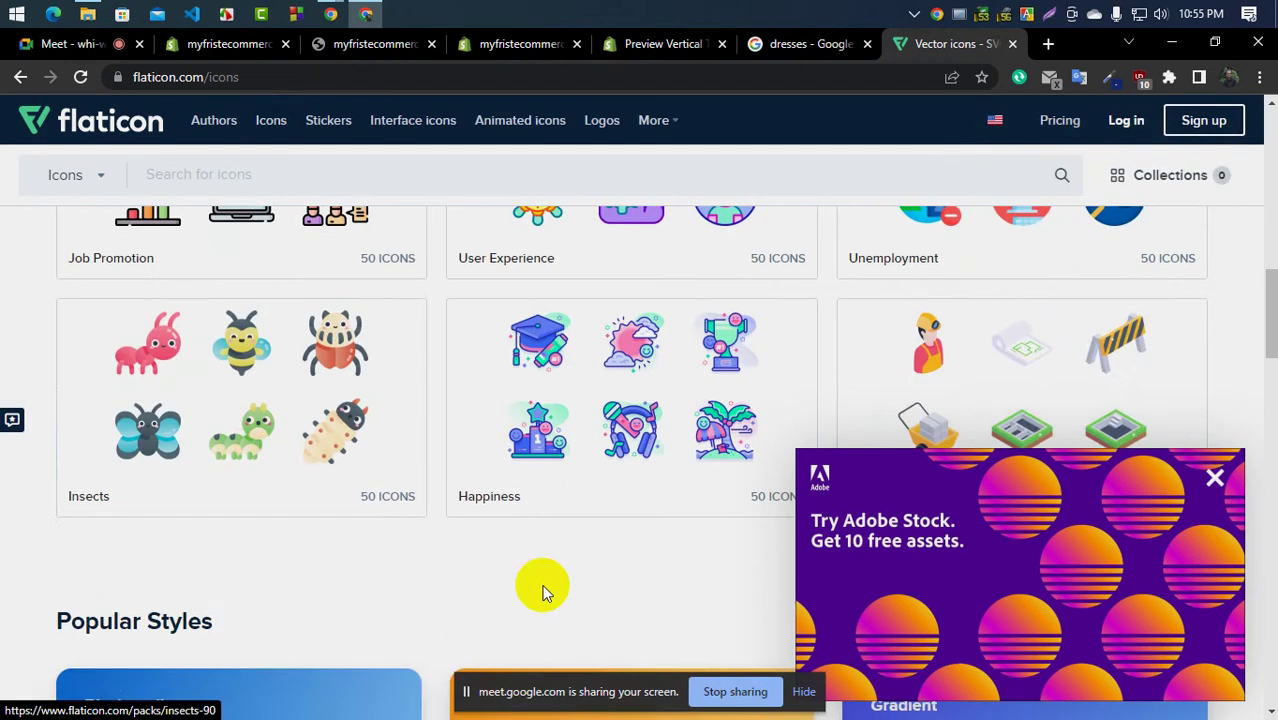
{"action": "scroll", "coordinate": [450, 598], "scroll_direction": "down", "scroll_amount": 5}
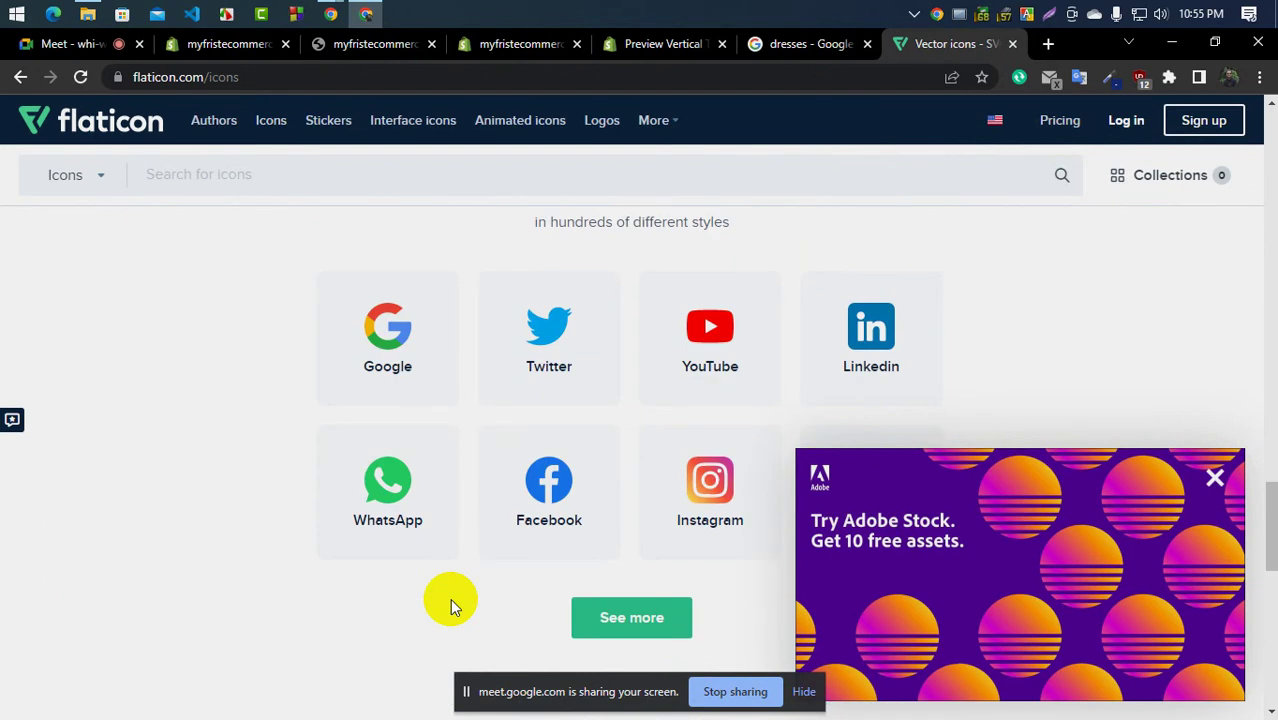
{"action": "left_click", "coordinate": [360, 474]}
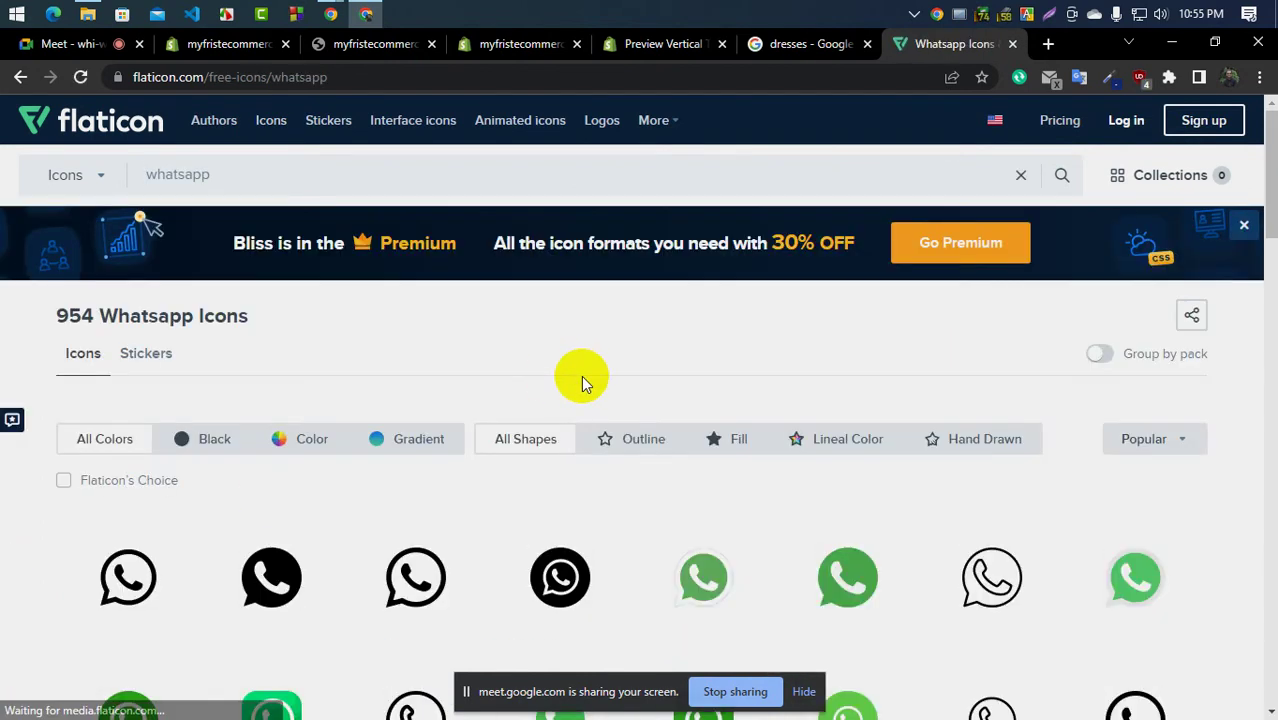
Choose the solid green WhatsApp icon by Smashicons and download it free as a 64px PNG
{"action": "scroll", "coordinate": [581, 380], "scroll_direction": "down", "scroll_amount": 4}
{"action": "scroll", "coordinate": [816, 566], "scroll_direction": "down", "scroll_amount": 5}
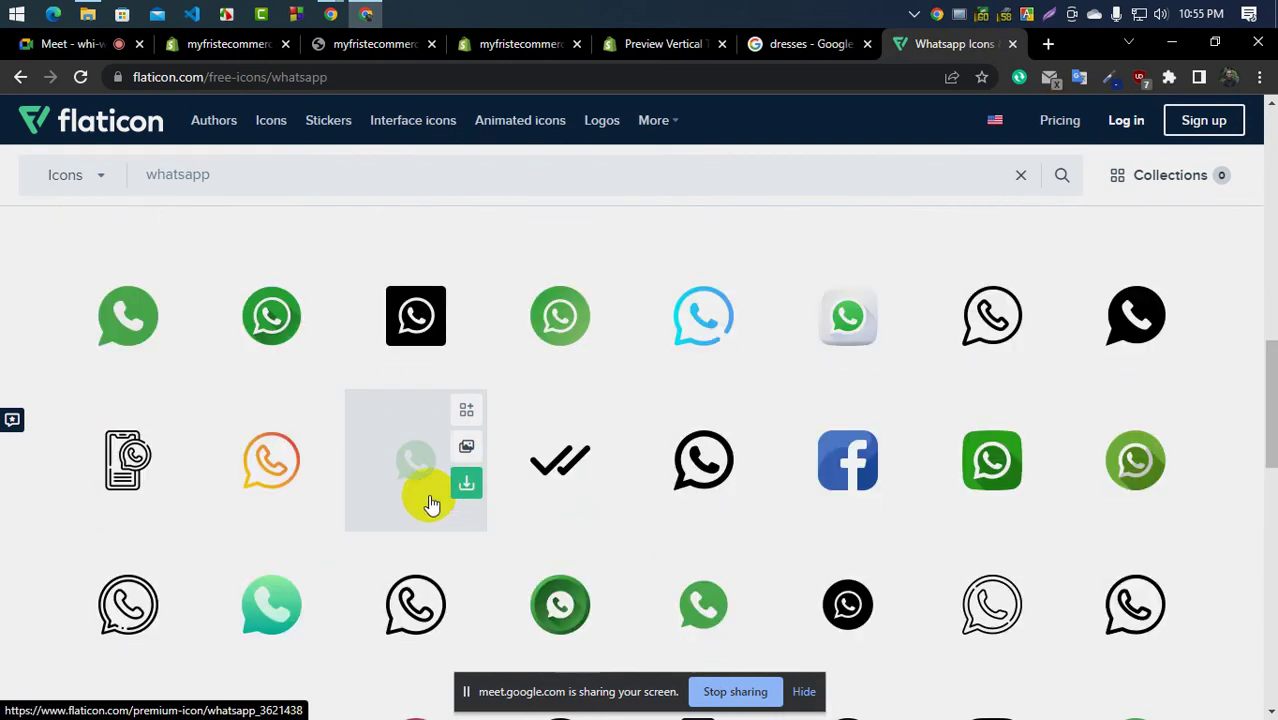
{"action": "scroll", "coordinate": [485, 485], "scroll_direction": "down", "scroll_amount": 10}
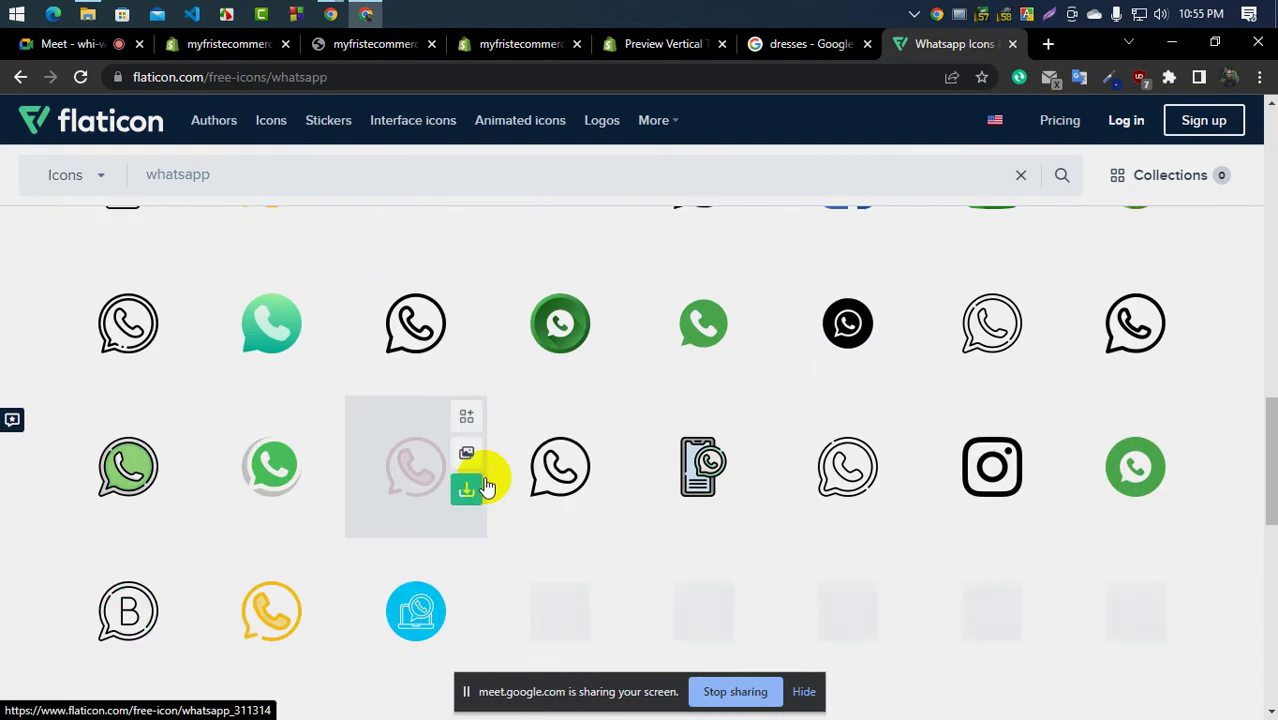
{"action": "scroll", "coordinate": [280, 482], "scroll_direction": "up", "scroll_amount": 15}
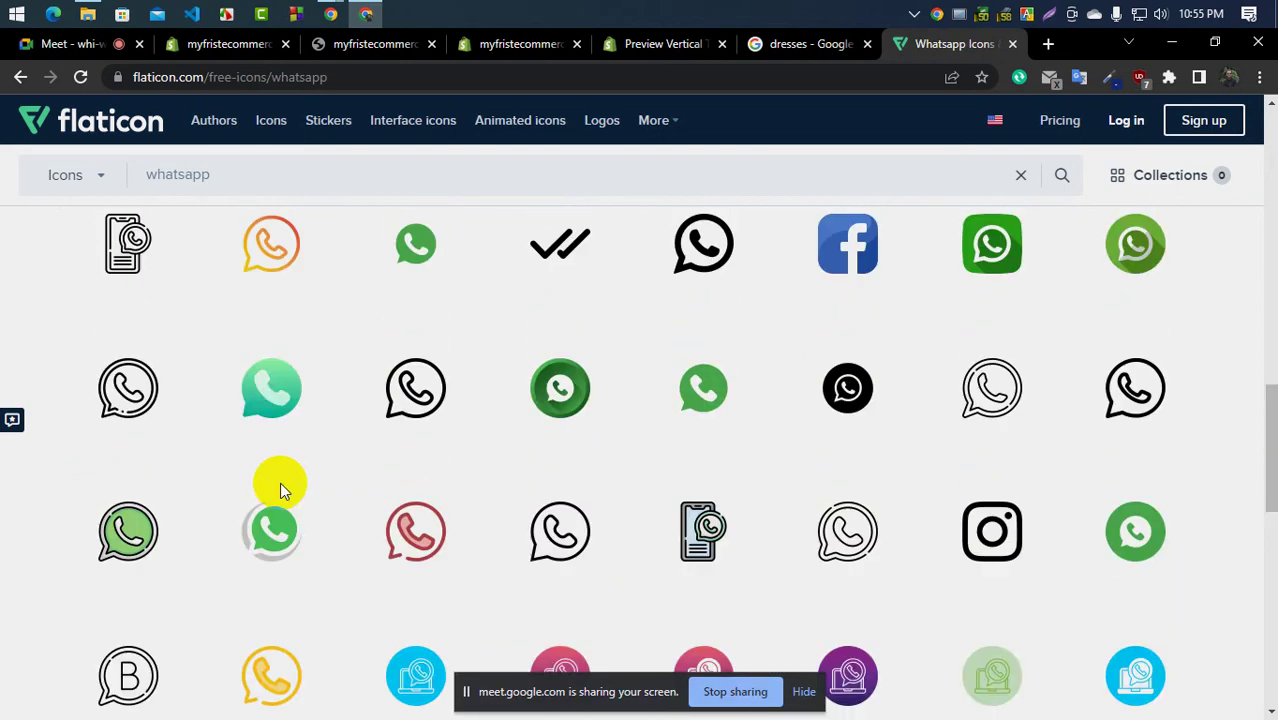
{"action": "scroll", "coordinate": [288, 492], "scroll_direction": "down", "scroll_amount": 2}
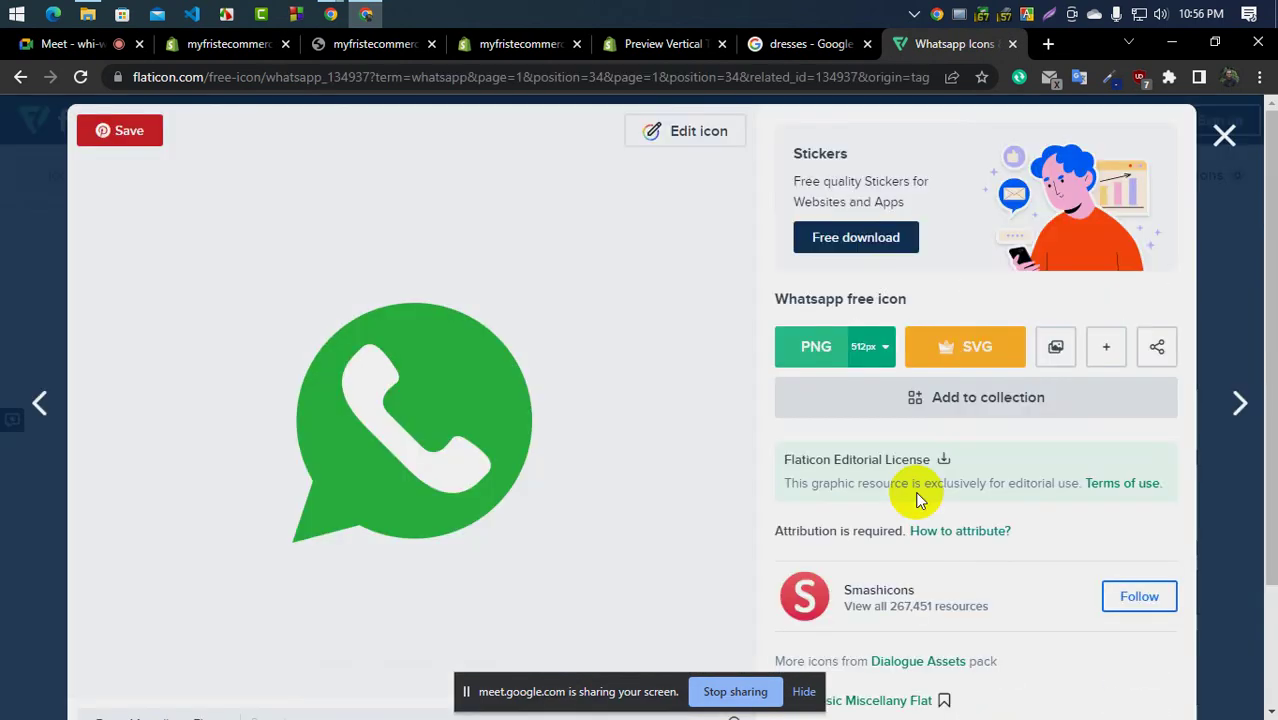
{"action": "left_click", "coordinate": [865, 352]}
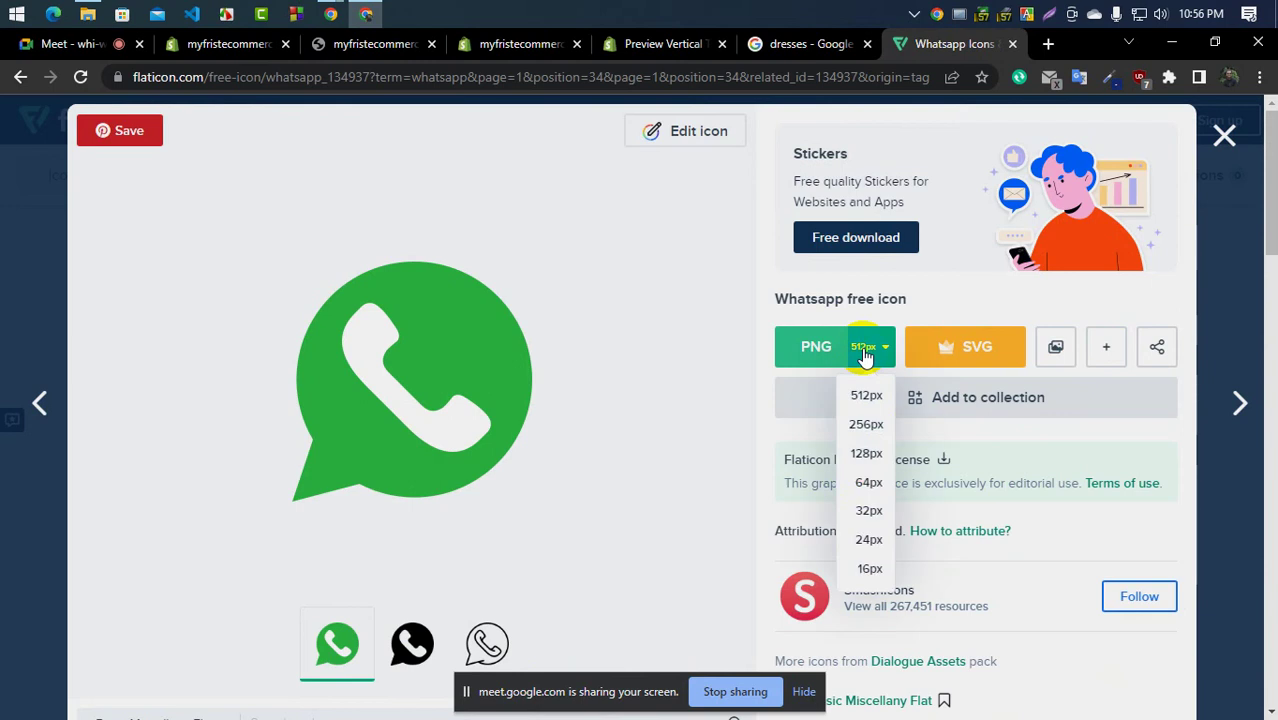
{"action": "left_click", "coordinate": [869, 484]}
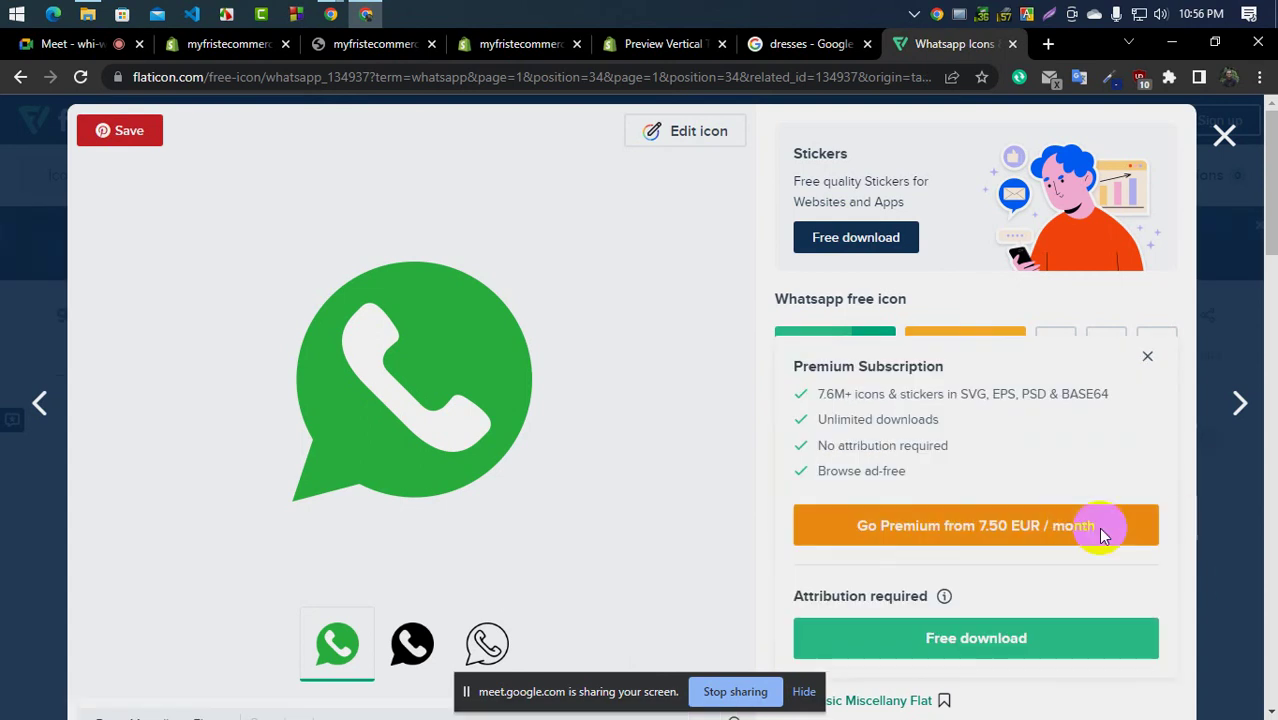
{"action": "left_click", "coordinate": [942, 624]}
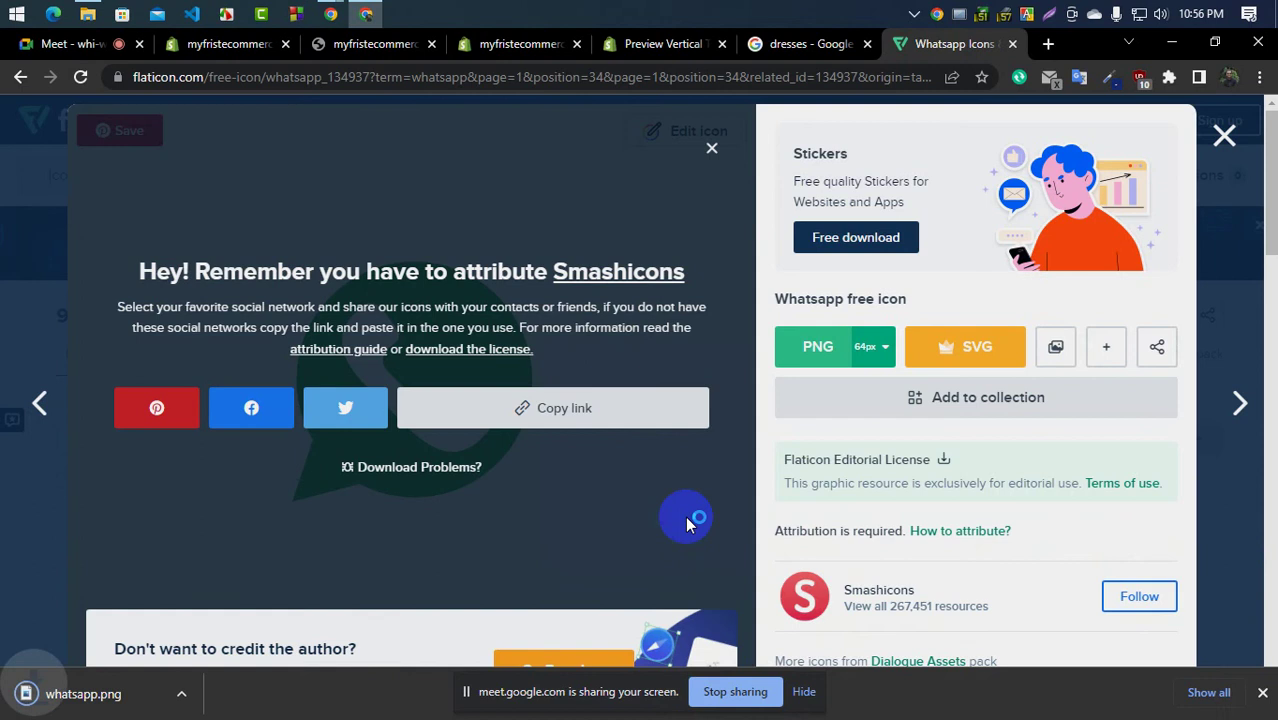
In the theme editor, set the "Curbside pickup" banner's icon type to Image and upload whatsapp.png from Downloads as its image
{"action": "left_click", "coordinate": [505, 44]}
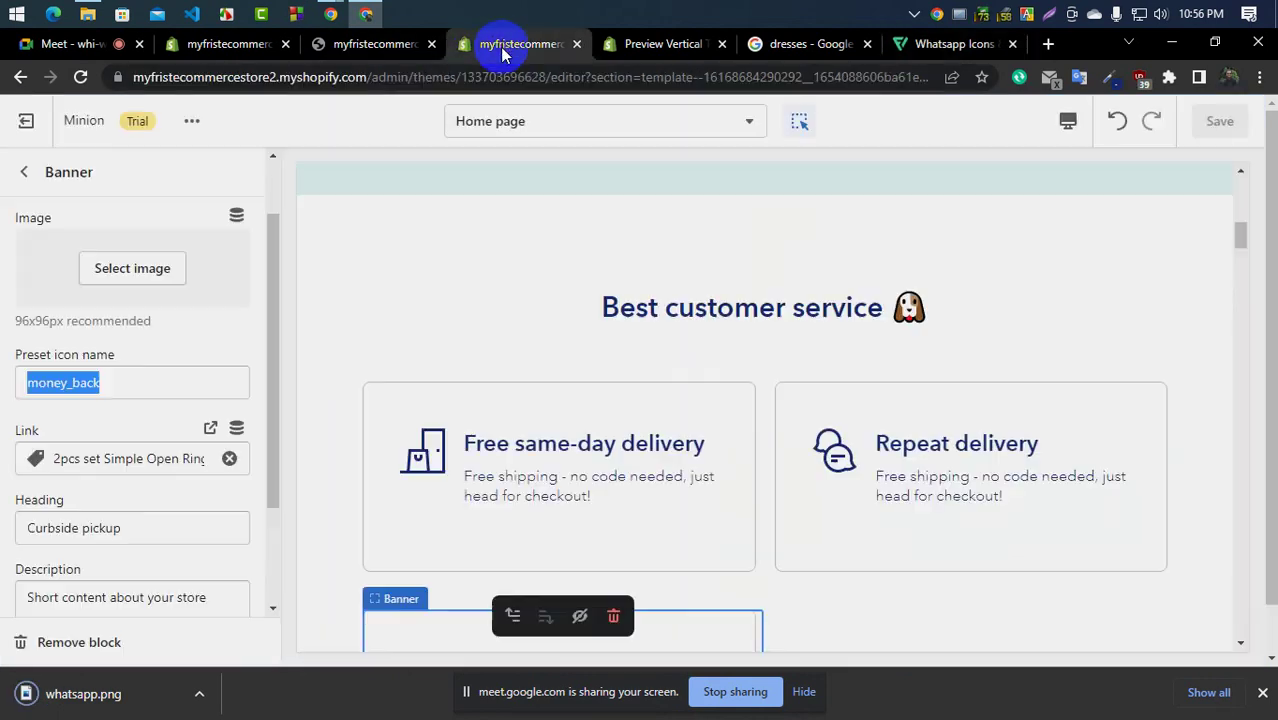
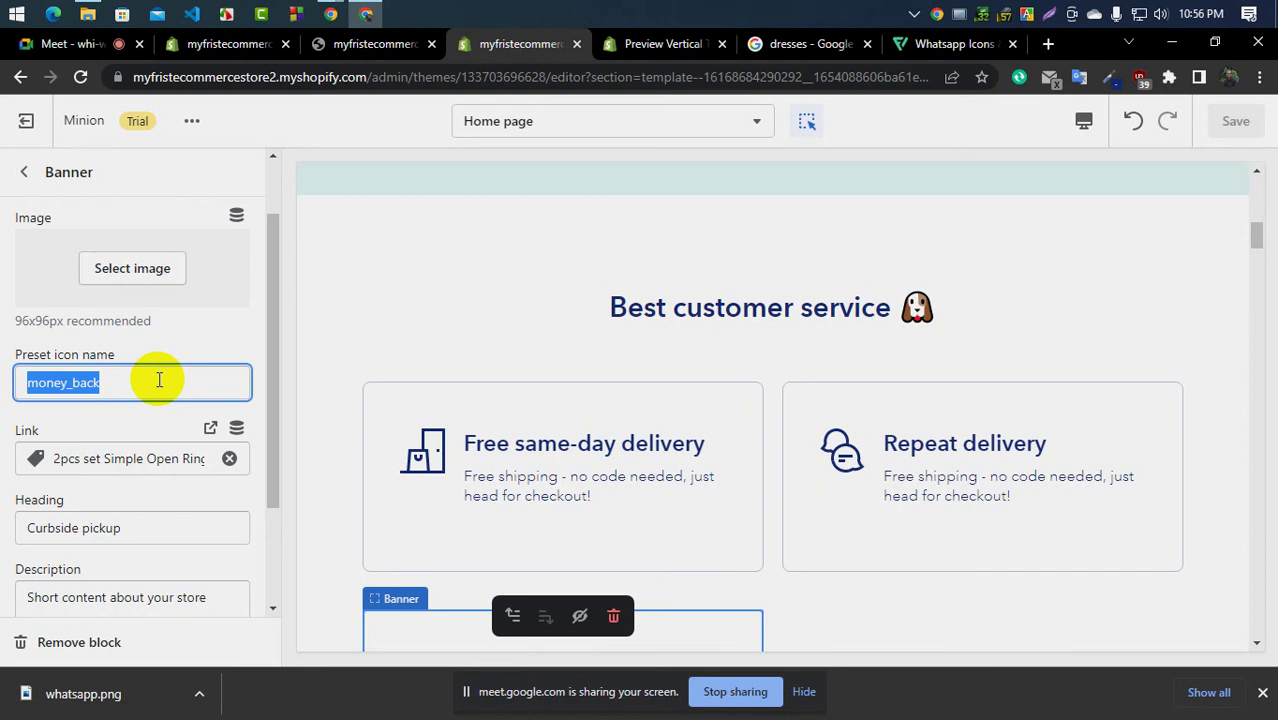
{"action": "scroll", "coordinate": [159, 380], "scroll_direction": "up", "scroll_amount": 1}
{"action": "left_click", "coordinate": [94, 251]}
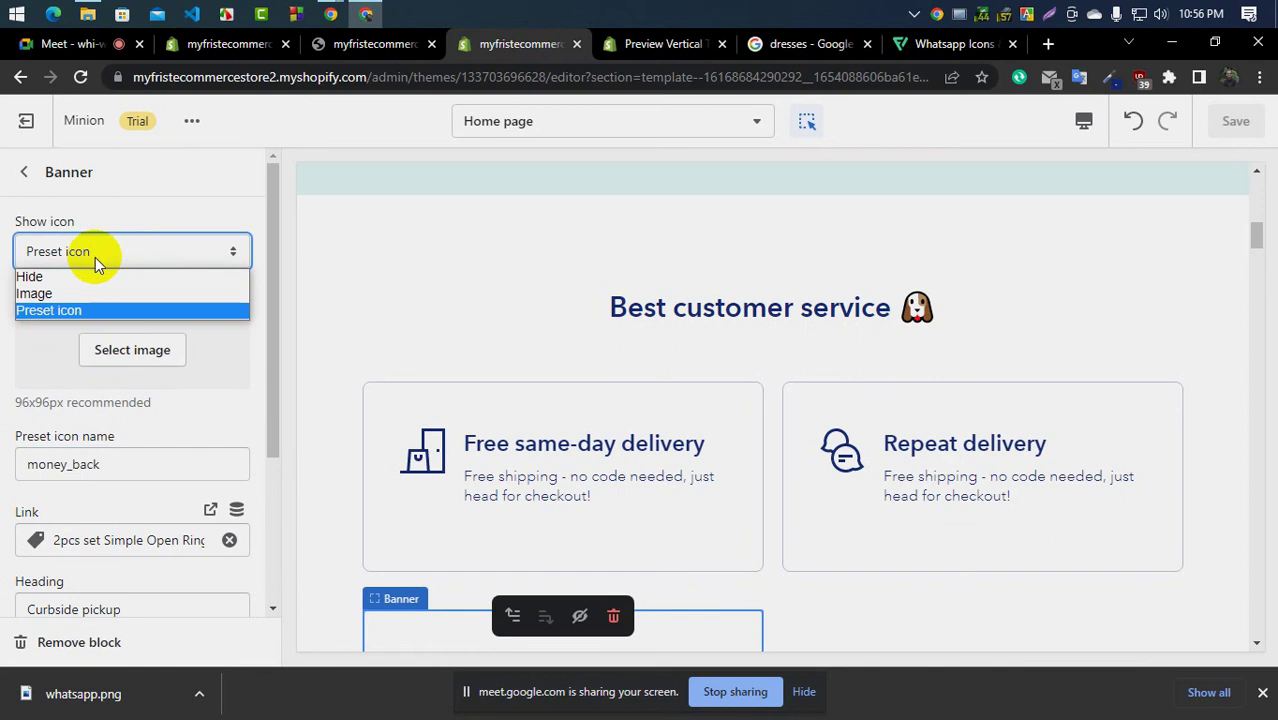
{"action": "left_click", "coordinate": [70, 293]}
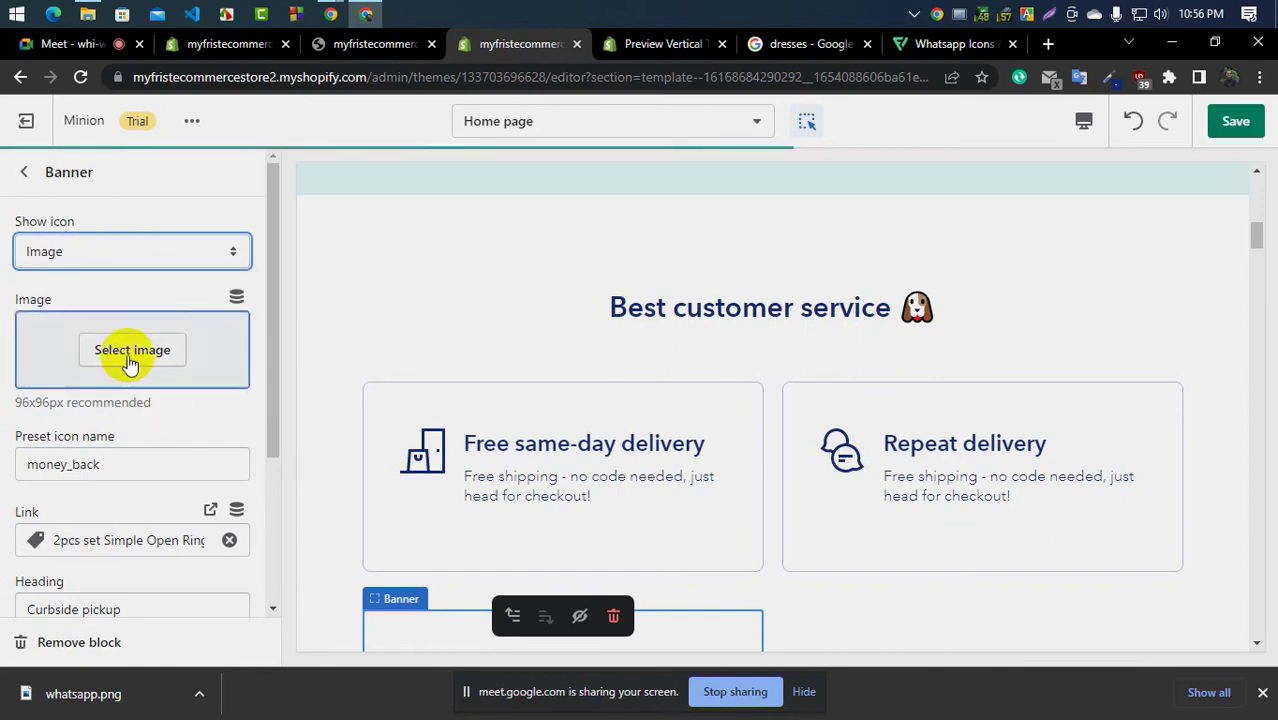
{"action": "left_click", "coordinate": [131, 358]}
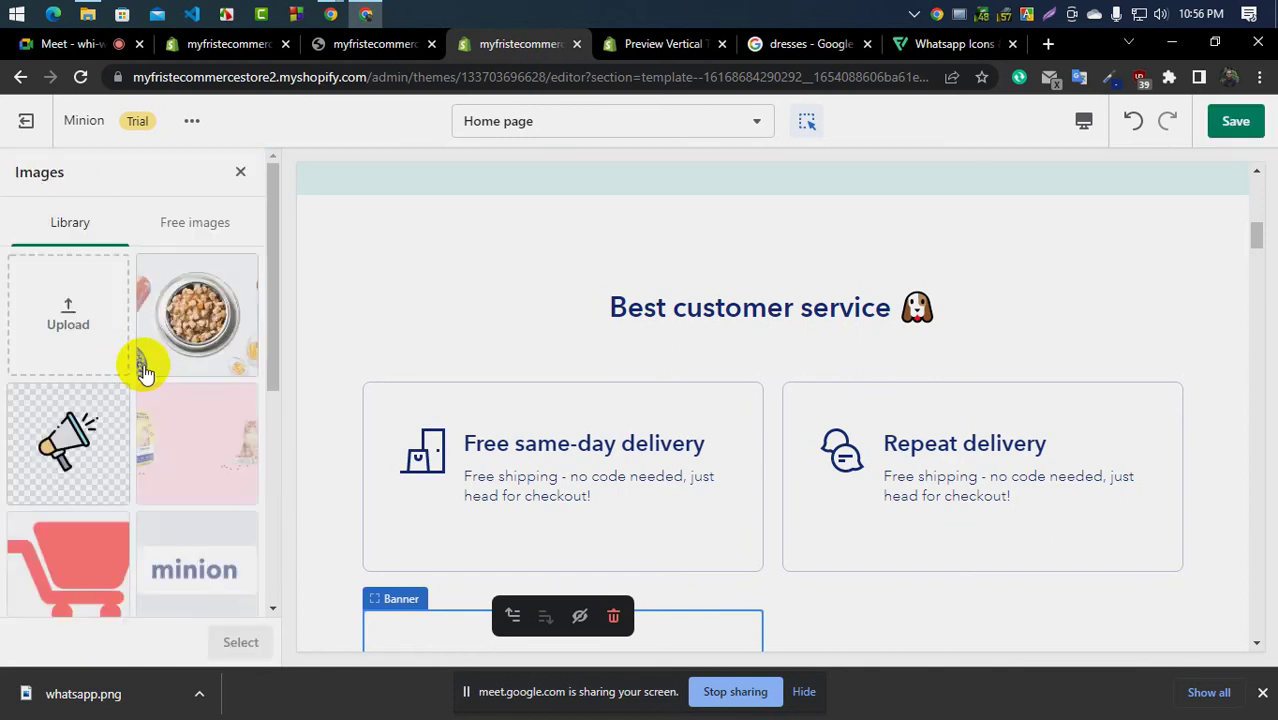
{"action": "left_click", "coordinate": [57, 338]}
{"action": "left_click", "coordinate": [244, 270]}
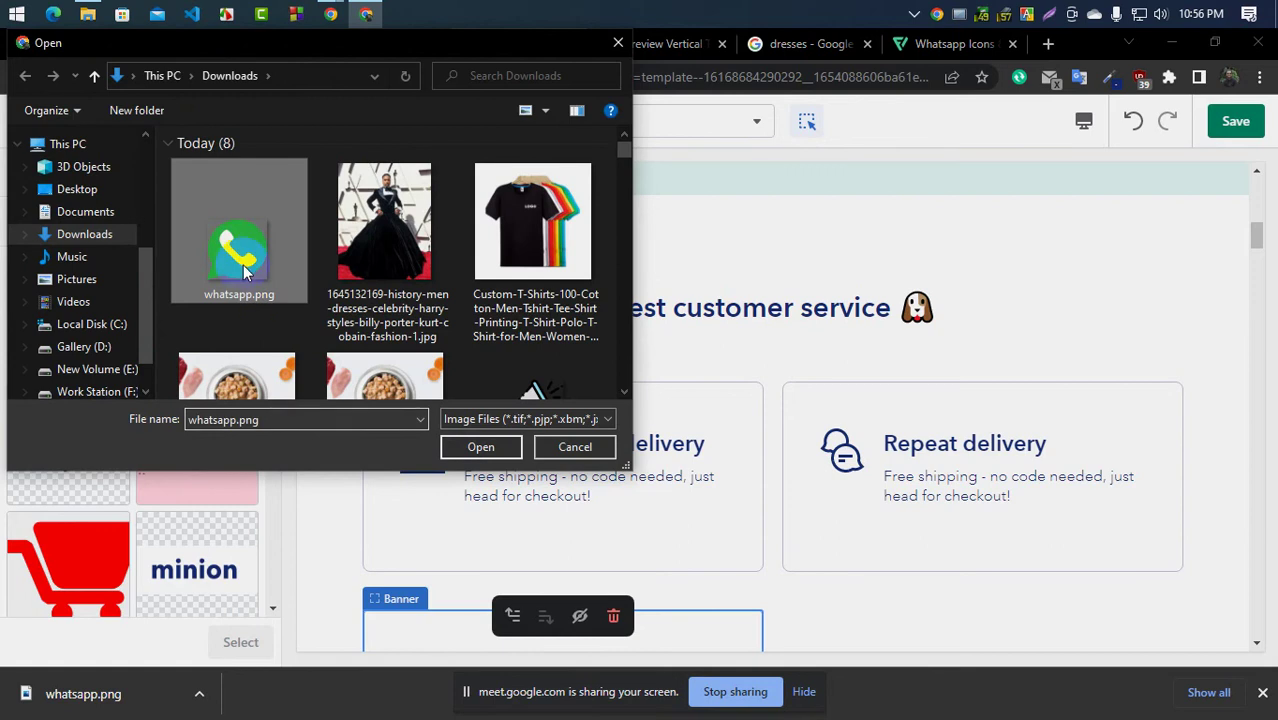
{"action": "left_click", "coordinate": [460, 447]}
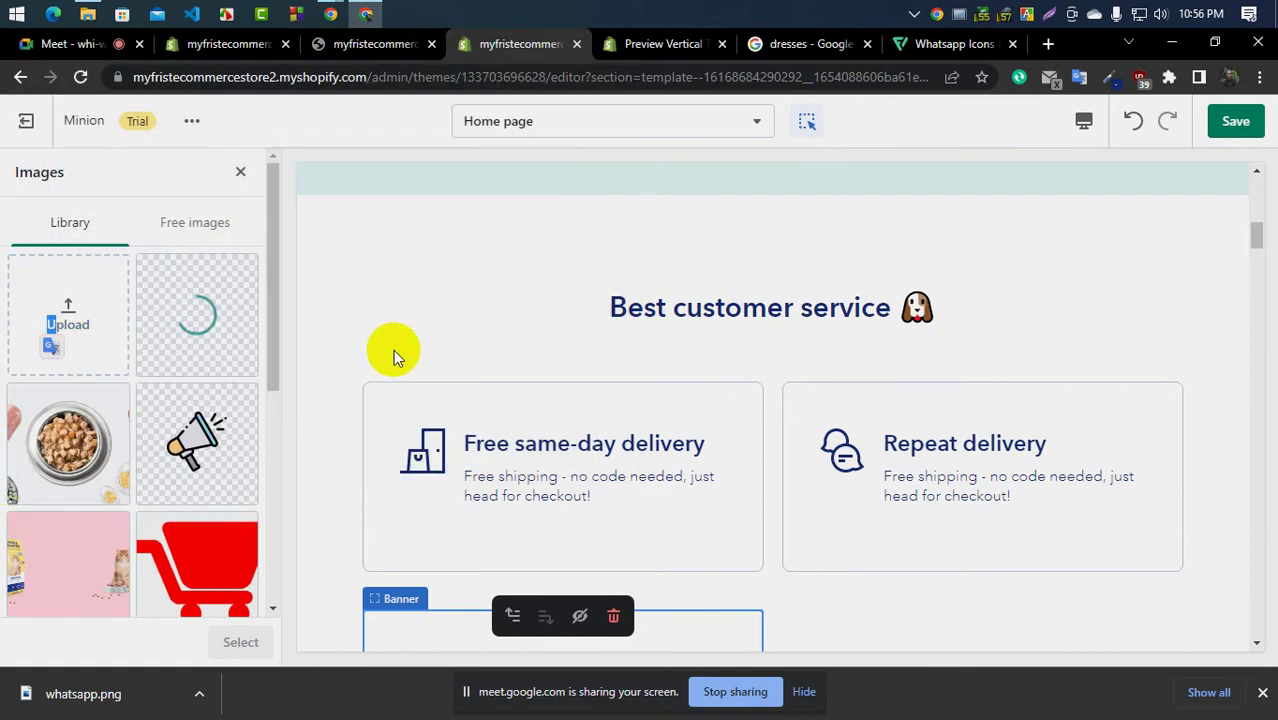
{"action": "left_click", "coordinate": [246, 374]}
Clear the "Curbside pickup" banner's button name and save the theme
{"action": "scroll", "coordinate": [524, 411], "scroll_direction": "down", "scroll_amount": 3}
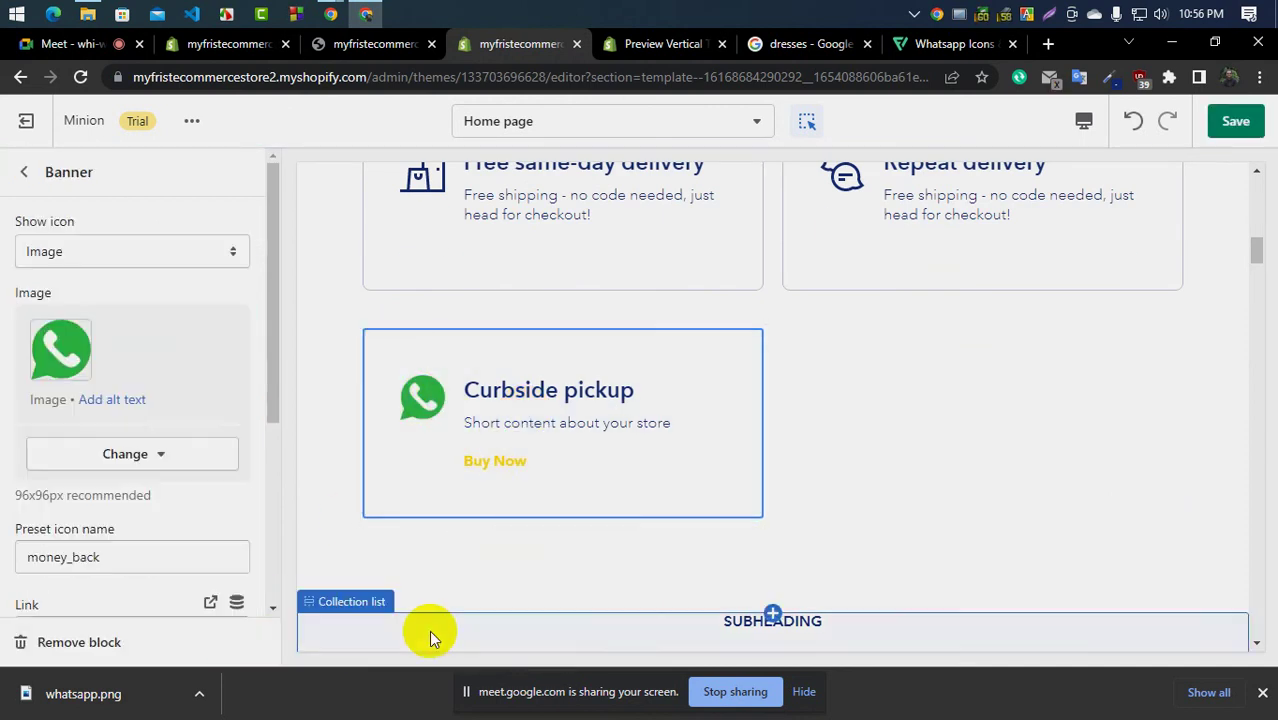
{"action": "scroll", "coordinate": [57, 393], "scroll_direction": "down", "scroll_amount": 4}
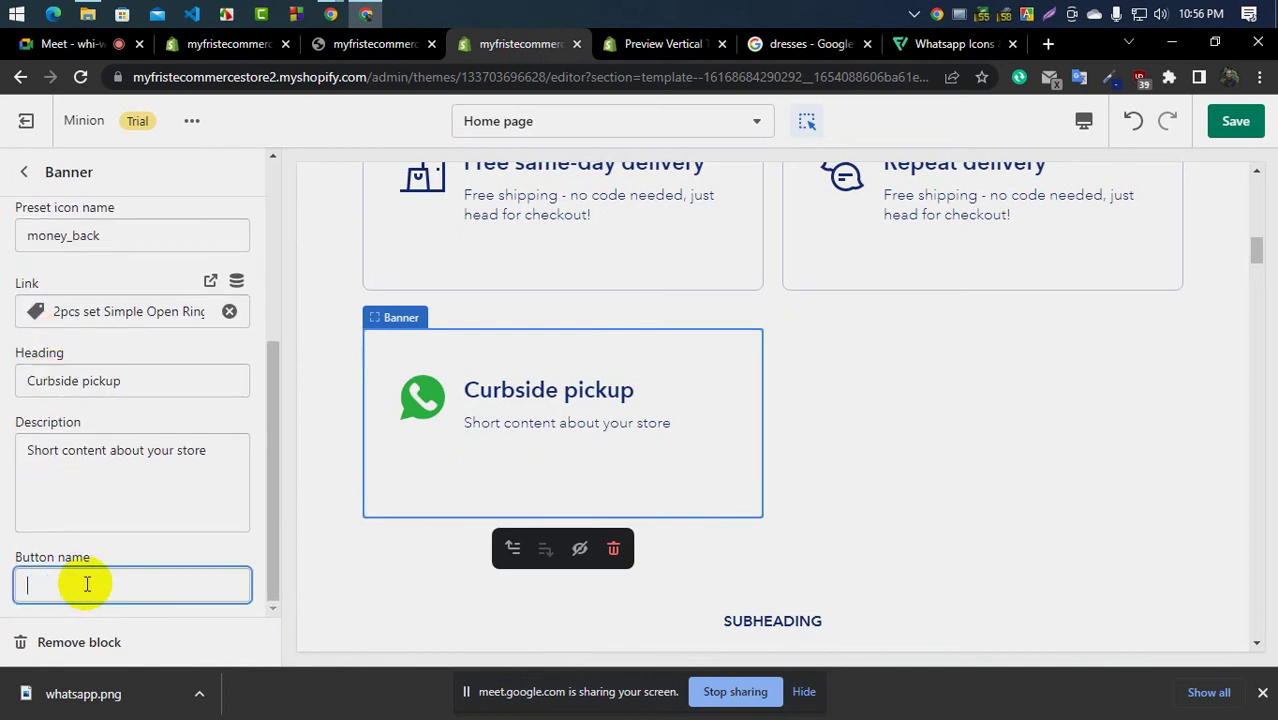
{"action": "left_click", "coordinate": [1238, 122]}
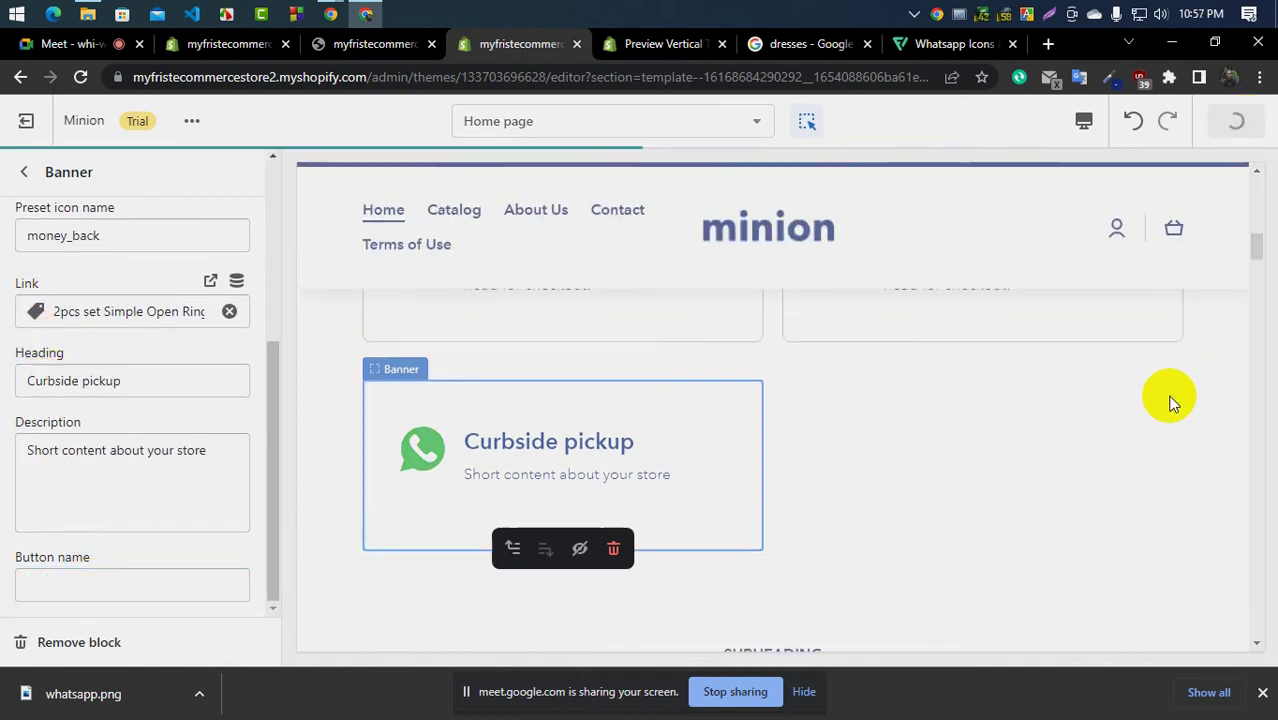
{"action": "scroll", "coordinate": [708, 360], "scroll_direction": "down", "scroll_amount": 5}
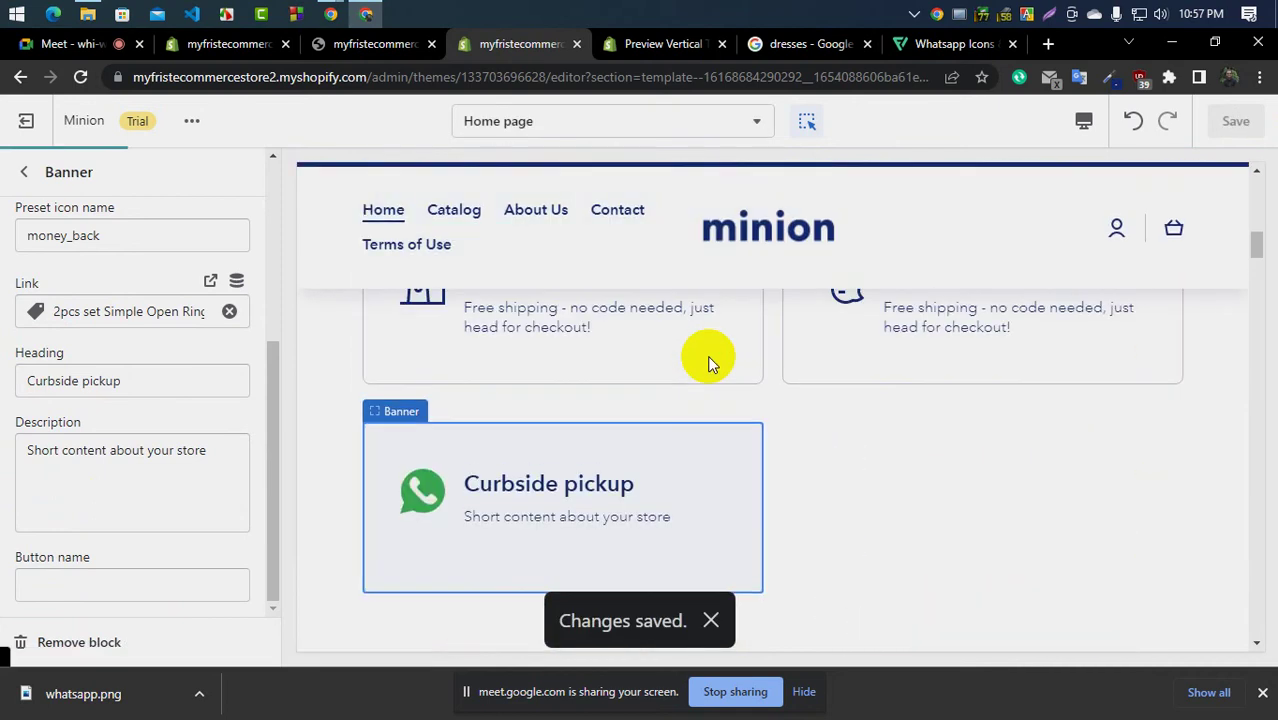
{"action": "scroll", "coordinate": [707, 357], "scroll_direction": "up", "scroll_amount": 5}
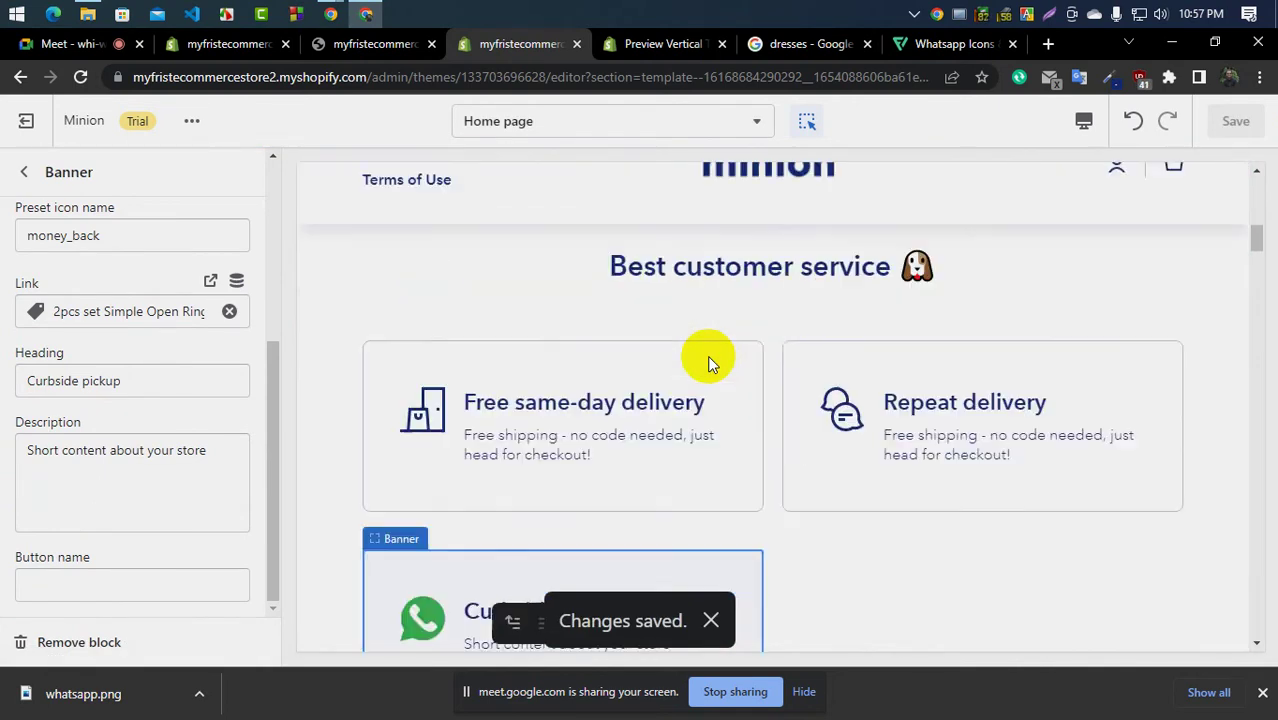
Preview the Minion theme from the Shopify admin's theme library and check its icon banner cards and Collection list section
{"action": "left_click", "coordinate": [229, 45]}
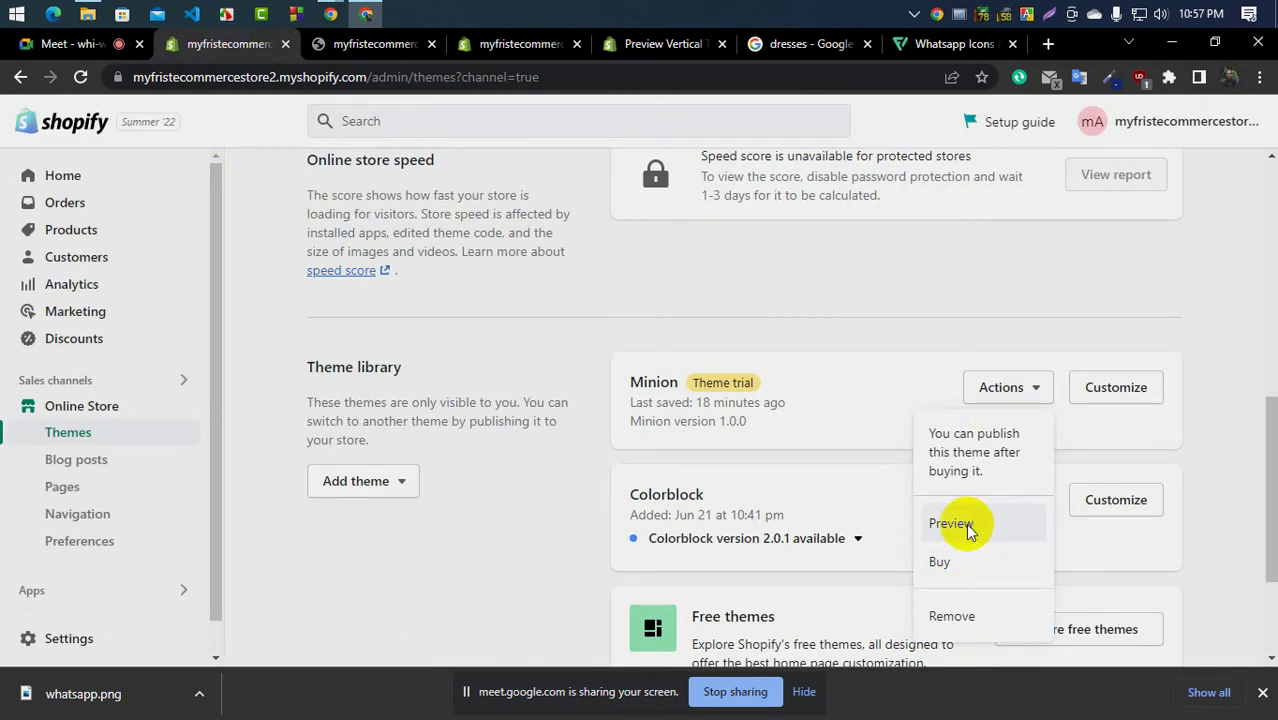
{"action": "left_click", "coordinate": [970, 543]}
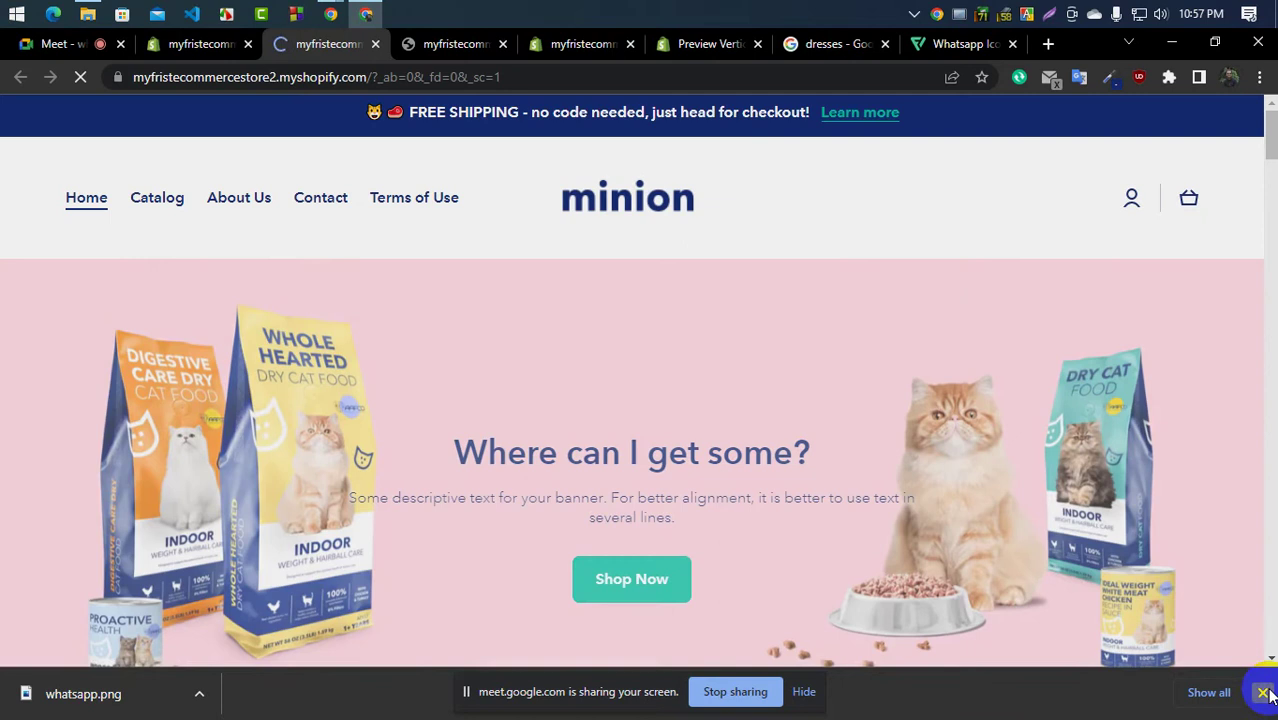
{"action": "left_click", "coordinate": [1263, 693]}
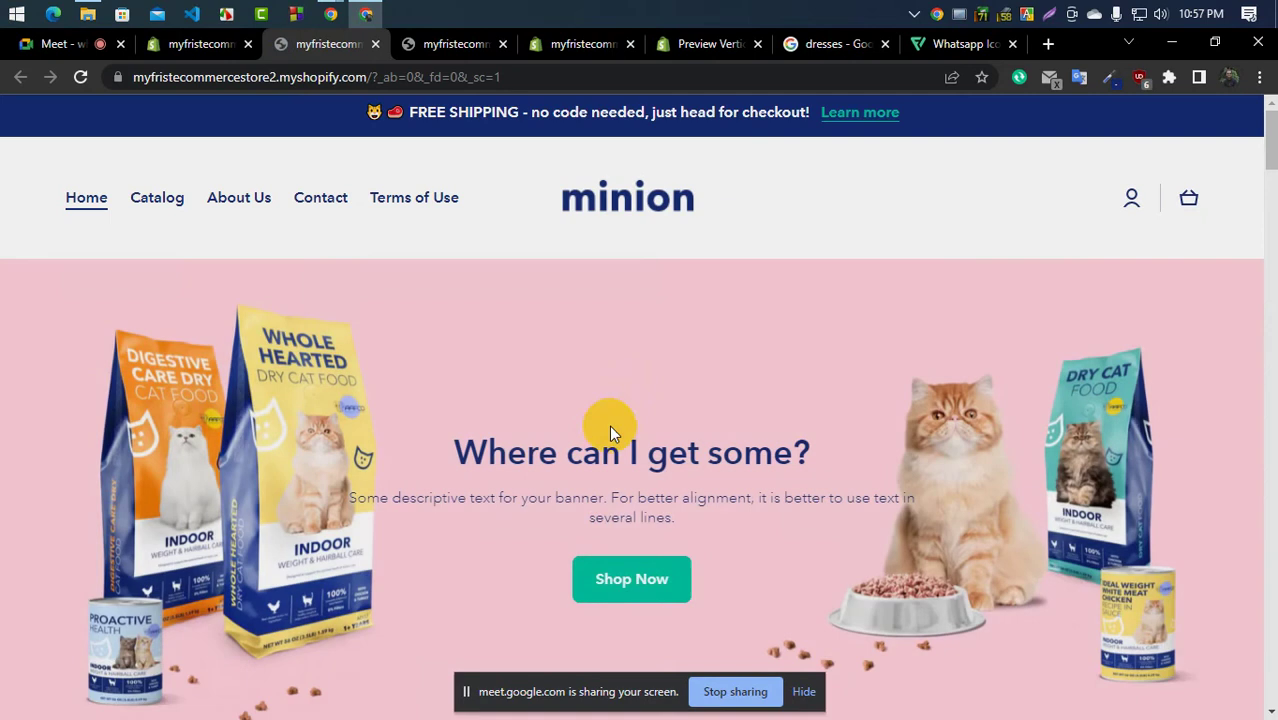
{"action": "scroll", "coordinate": [609, 425], "scroll_direction": "down", "scroll_amount": 8}
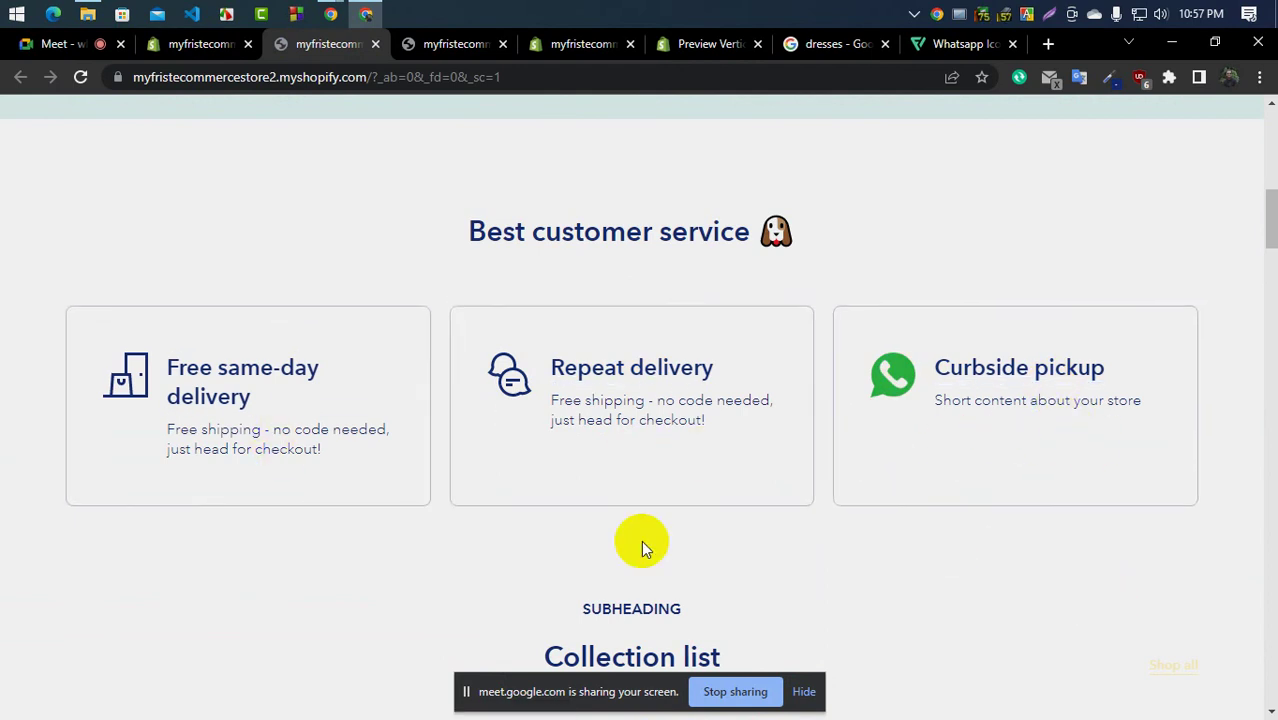
{"action": "scroll", "coordinate": [585, 305], "scroll_direction": "up", "scroll_amount": 4}
{"action": "scroll", "coordinate": [430, 390], "scroll_direction": "down", "scroll_amount": 3}
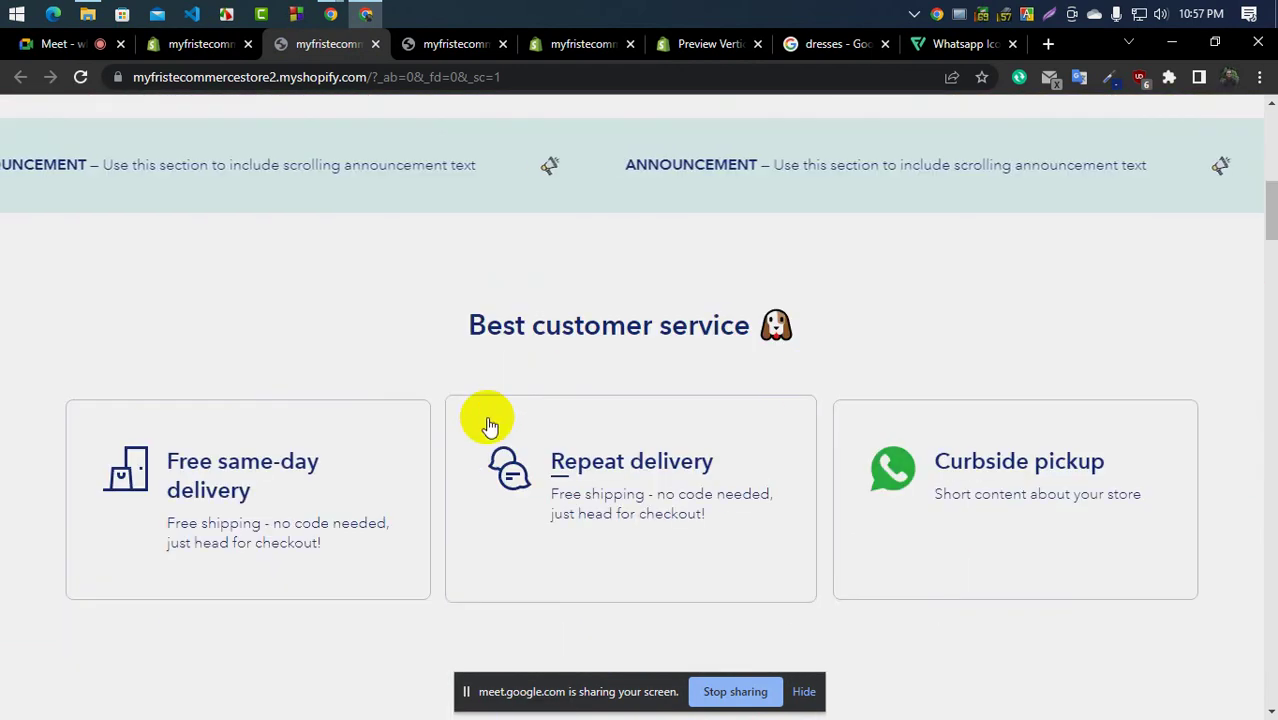
{"action": "scroll", "coordinate": [456, 380], "scroll_direction": "down", "scroll_amount": 3}
{"action": "scroll", "coordinate": [616, 357], "scroll_direction": "up", "scroll_amount": 1}
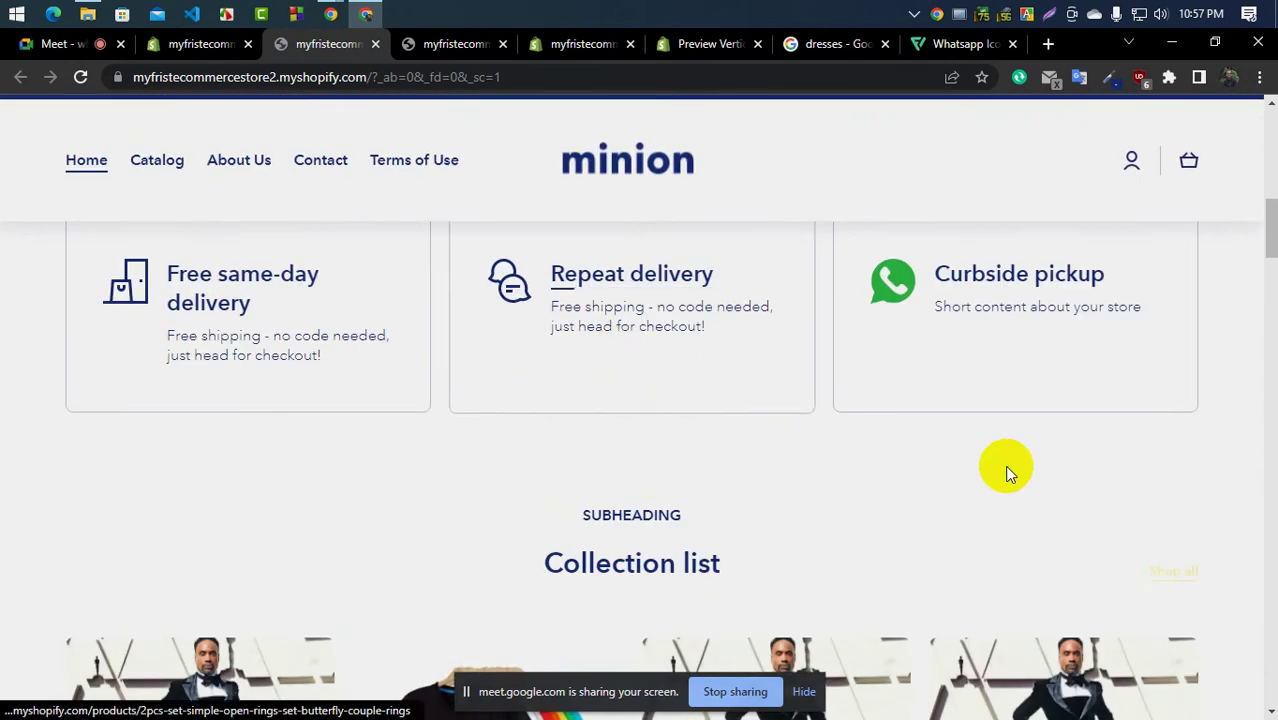
{"action": "scroll", "coordinate": [628, 374], "scroll_direction": "down", "scroll_amount": 3}
{"action": "scroll", "coordinate": [517, 453], "scroll_direction": "down", "scroll_amount": 2}
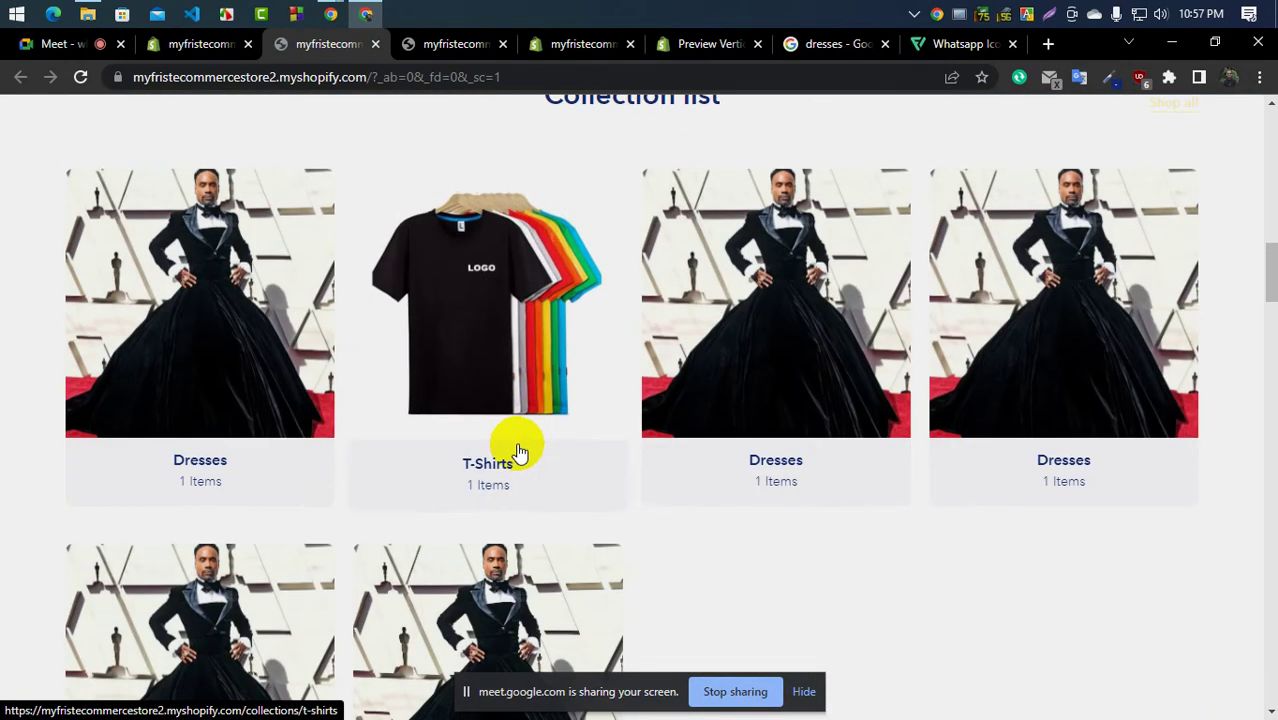
{"action": "scroll", "coordinate": [619, 422], "scroll_direction": "down", "scroll_amount": 4}
{"action": "scroll", "coordinate": [720, 410], "scroll_direction": "up", "scroll_amount": 3}
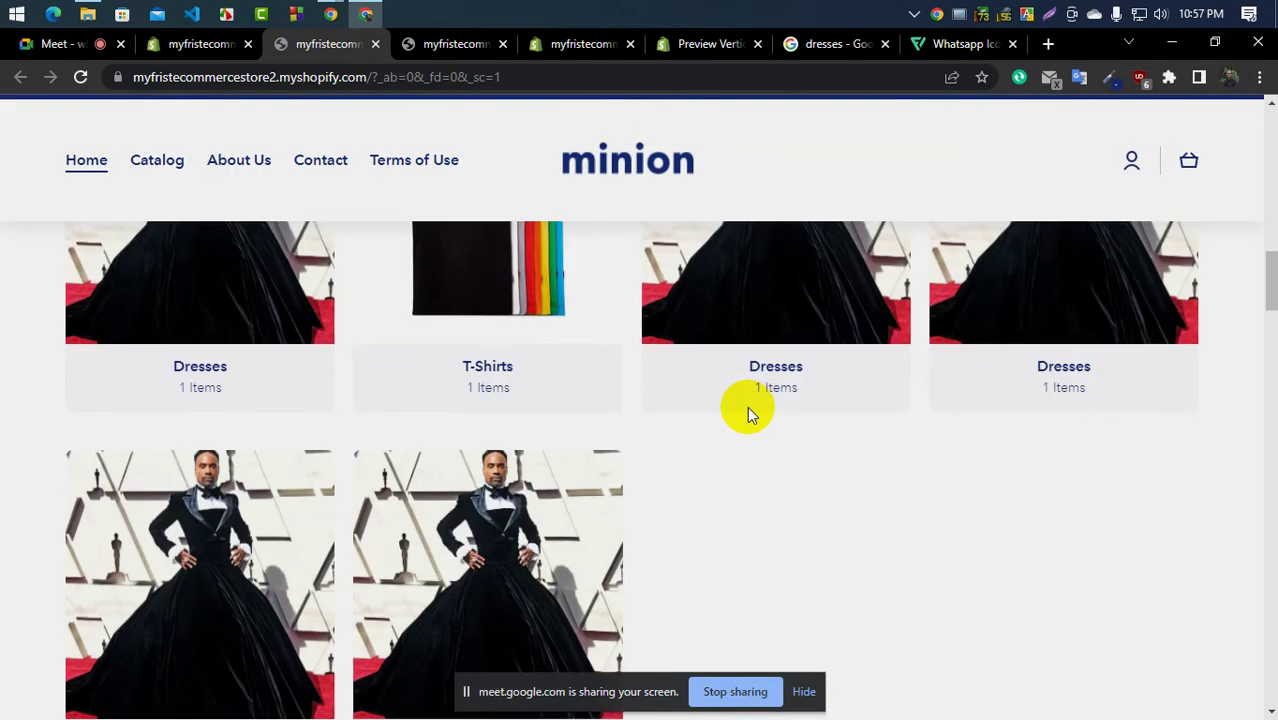
{"action": "scroll", "coordinate": [750, 412], "scroll_direction": "up", "scroll_amount": 2}
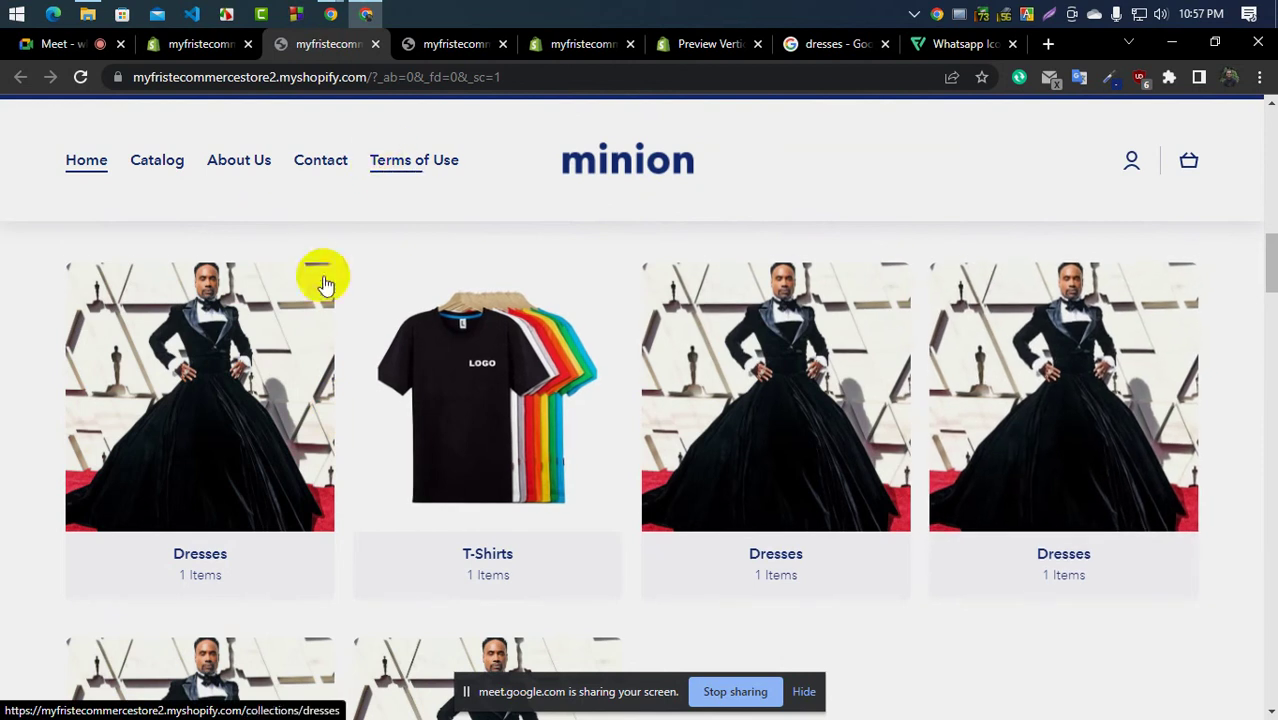
Open the store's Collections page in the Shopify admin to review the existing collections
{"action": "left_click", "coordinate": [200, 43]}
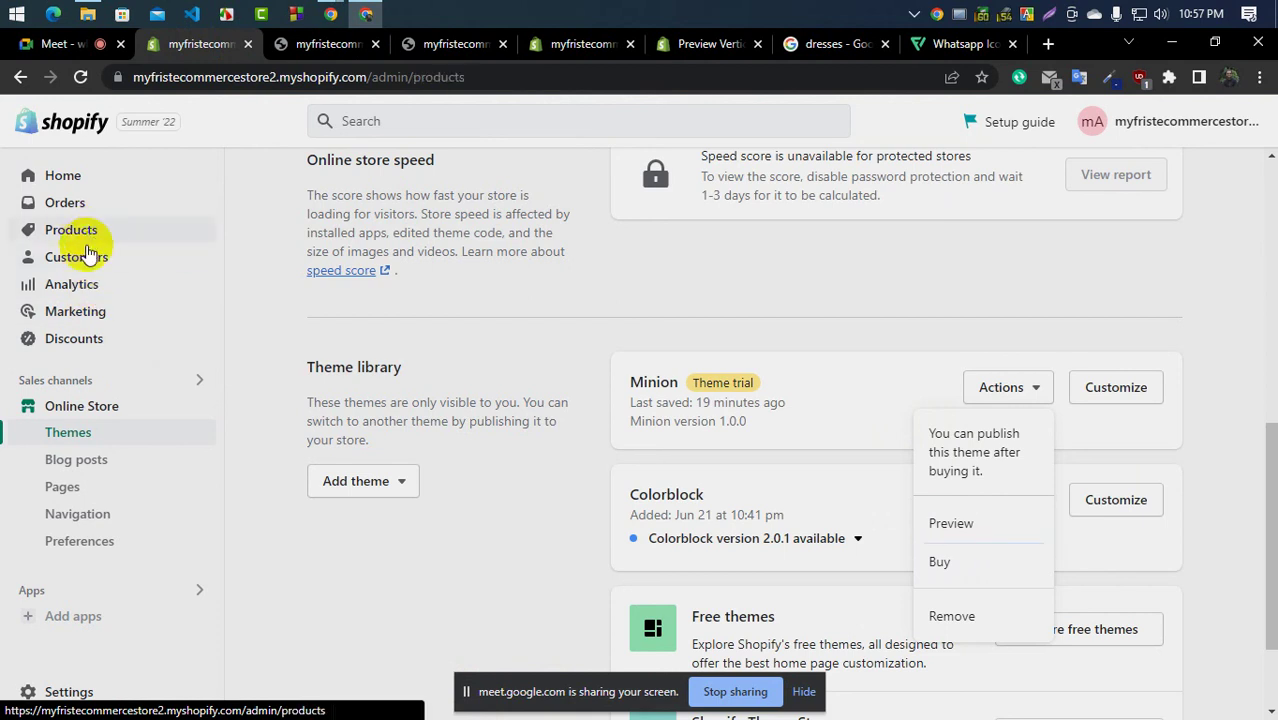
{"action": "left_click", "coordinate": [75, 233]}
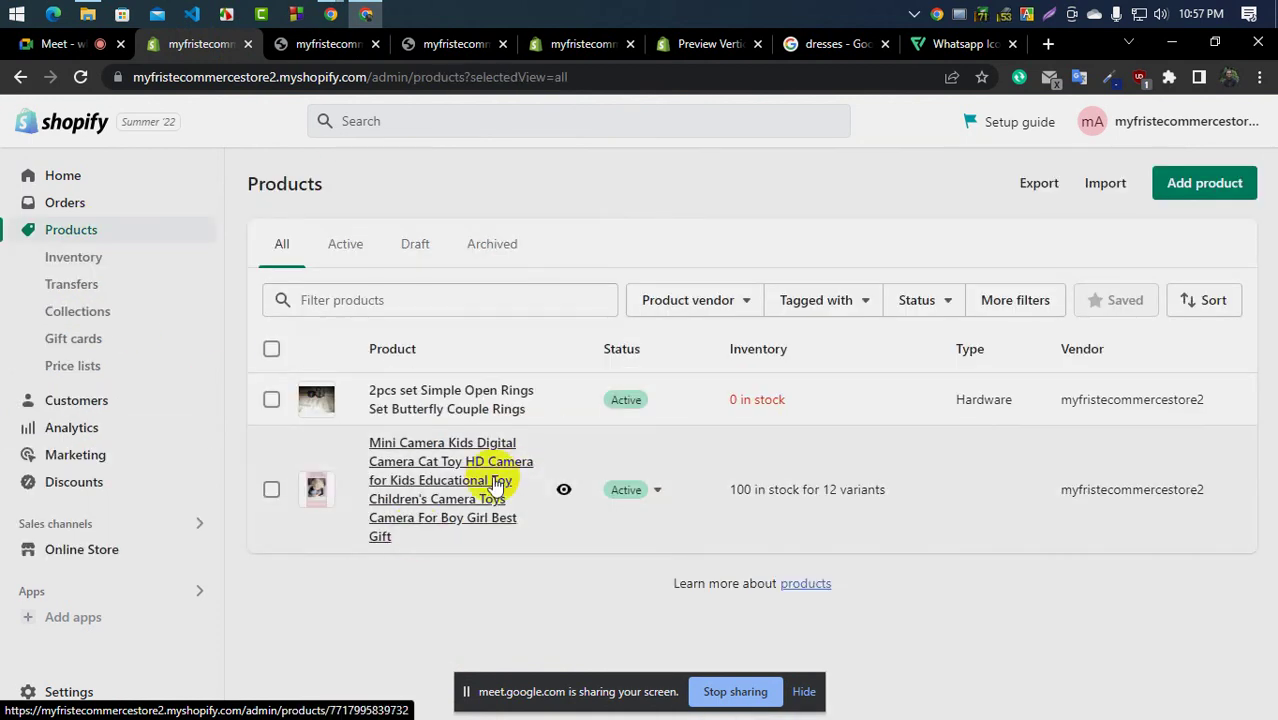
{"action": "left_click", "coordinate": [105, 316]}
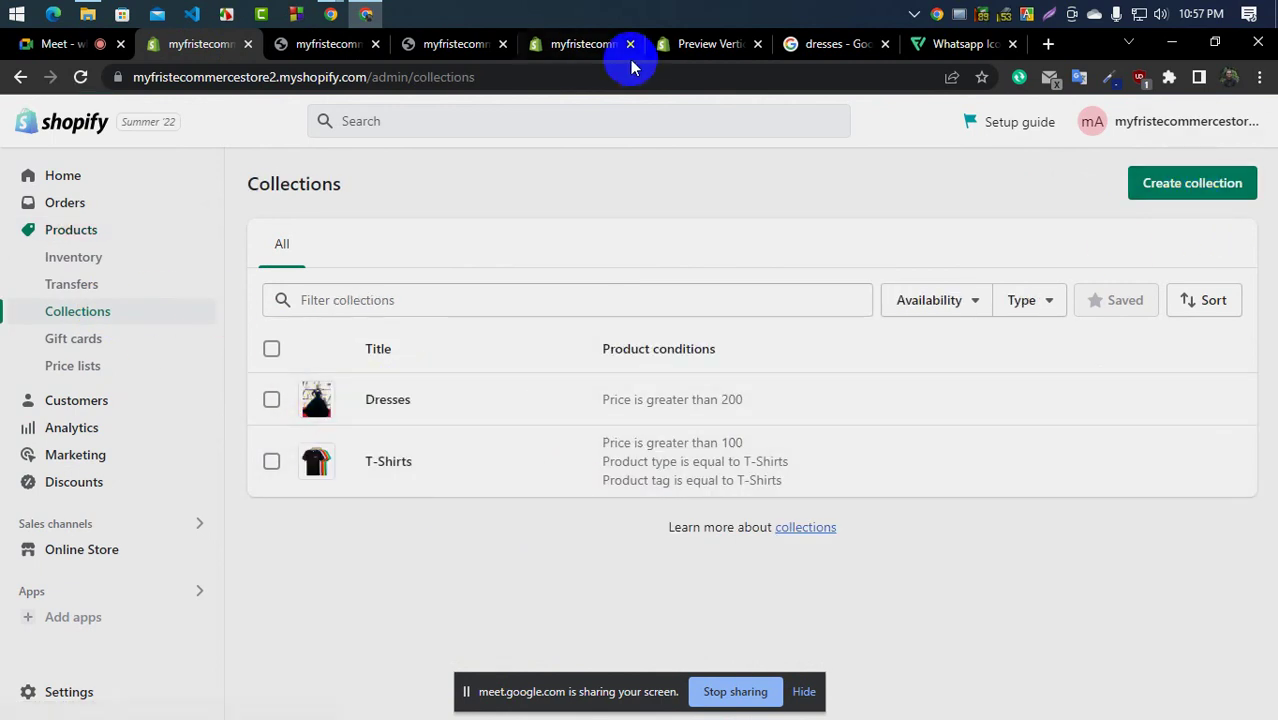
Return to the Minion theme editor and open the settings of the Collection list section that follows Icon banners
{"action": "left_click", "coordinate": [598, 47]}
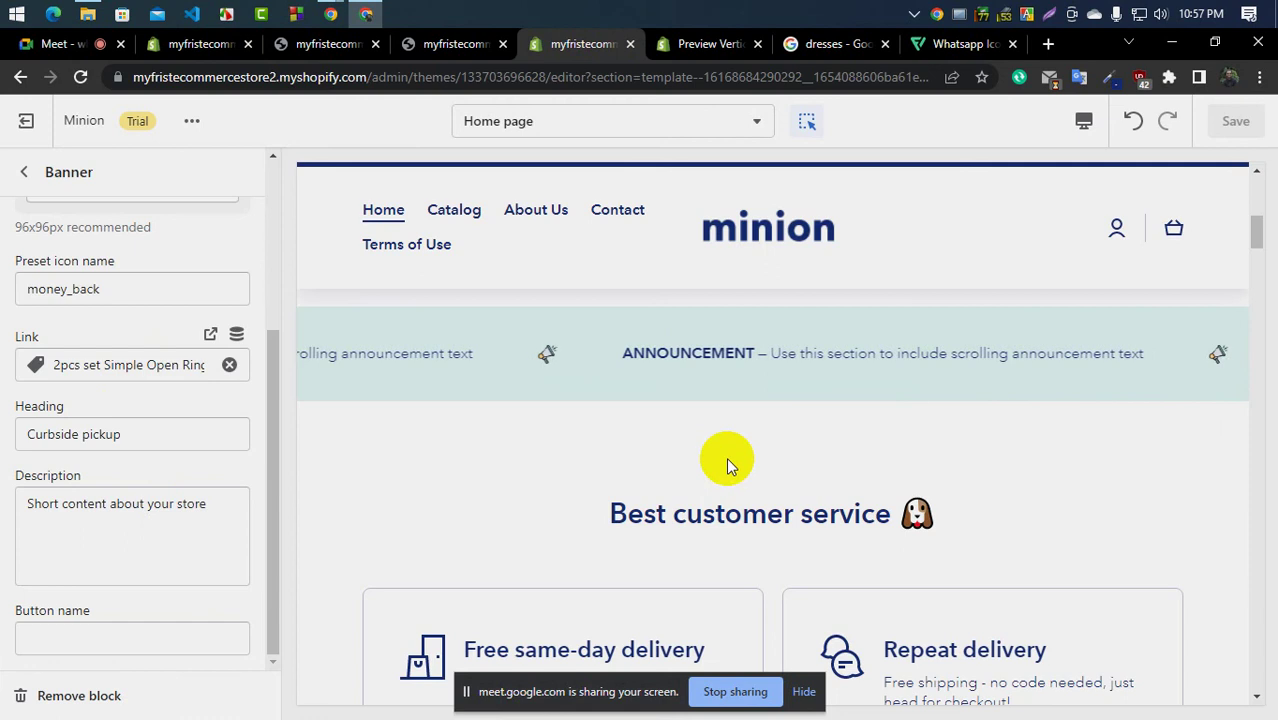
{"action": "scroll", "coordinate": [729, 462], "scroll_direction": "down", "scroll_amount": 6}
{"action": "scroll", "coordinate": [731, 468], "scroll_direction": "down", "scroll_amount": 4}
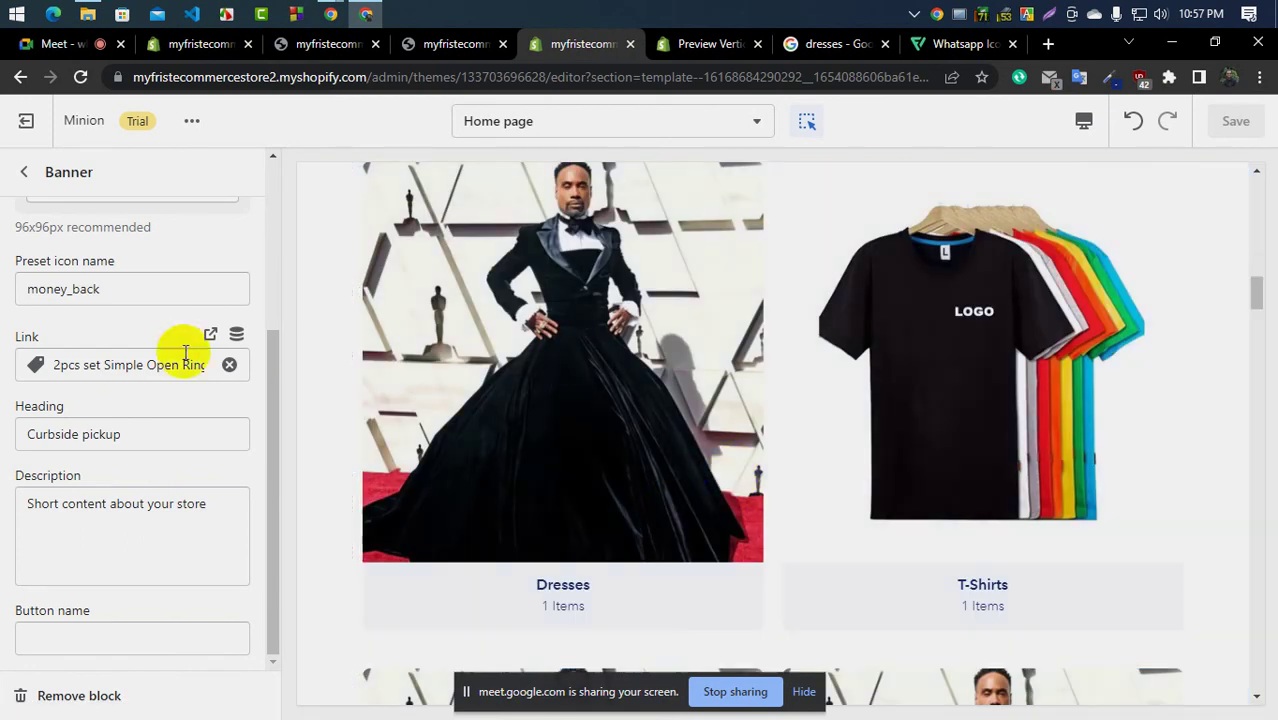
{"action": "left_click", "coordinate": [22, 172]}
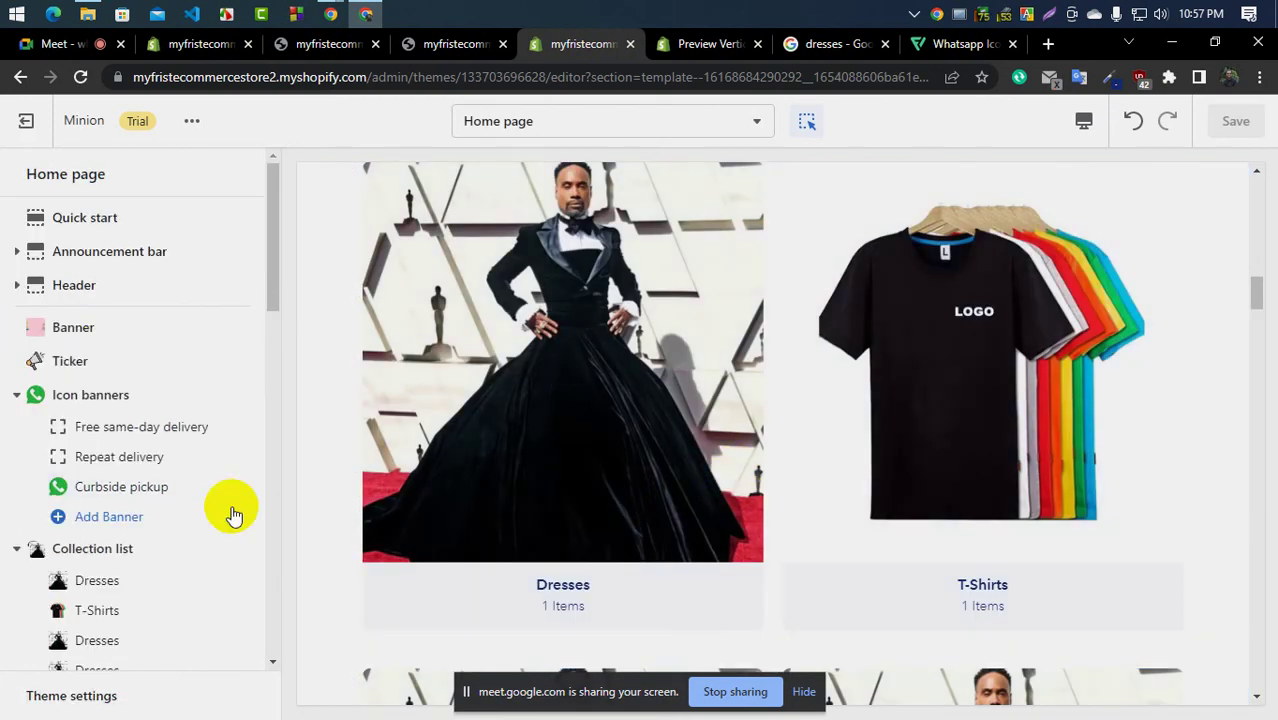
{"action": "scroll", "coordinate": [80, 365], "scroll_direction": "down", "scroll_amount": 2}
{"action": "left_click", "coordinate": [96, 375]}
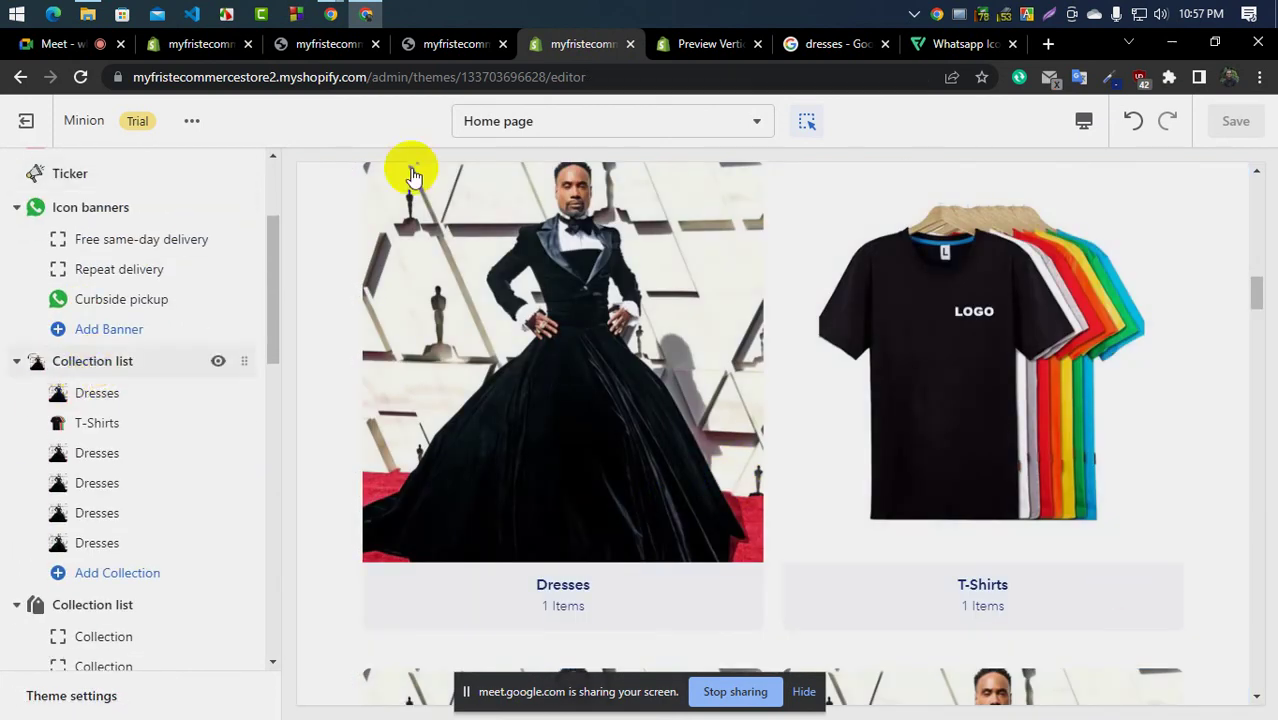
Switch to the Vertical style demo and examine its "Explore by pet" heading and collection cards
{"action": "left_click", "coordinate": [705, 43]}
{"action": "scroll", "coordinate": [673, 381], "scroll_direction": "down", "scroll_amount": 2}
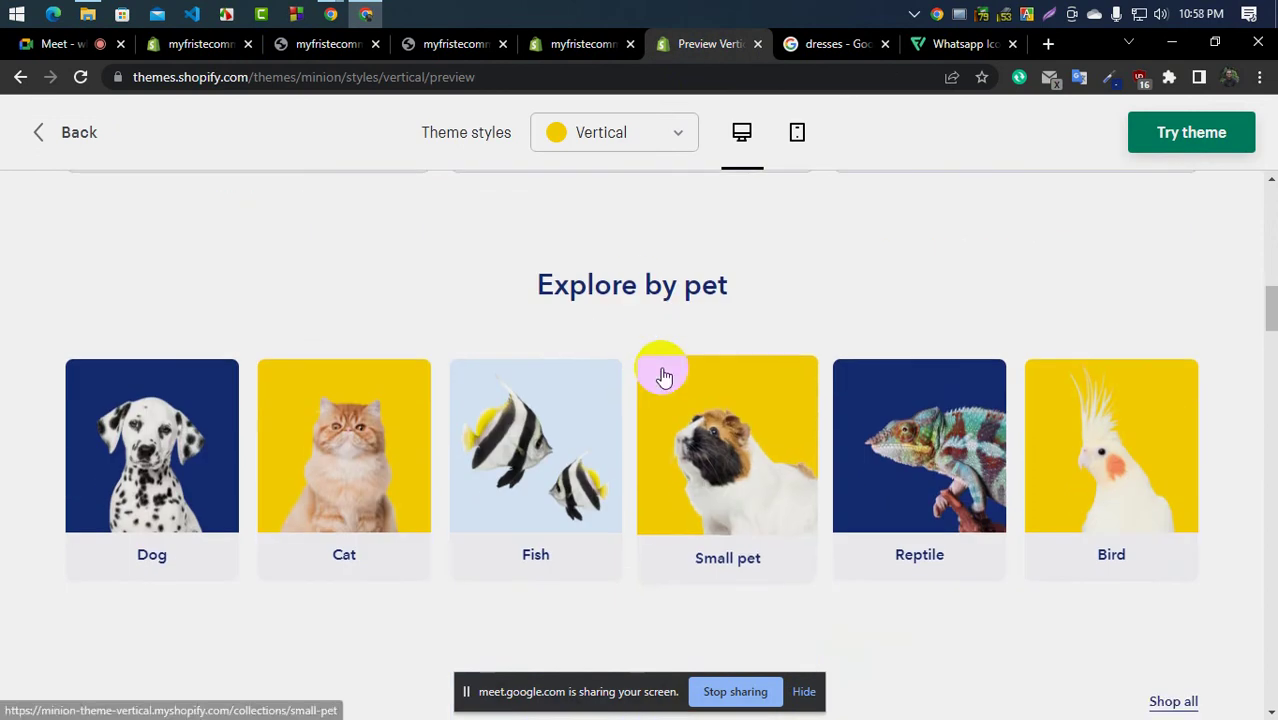
{"action": "triple_click", "coordinate": [632, 285]}
{"action": "right_click", "coordinate": [632, 288]}
{"action": "left_click", "coordinate": [688, 300]}
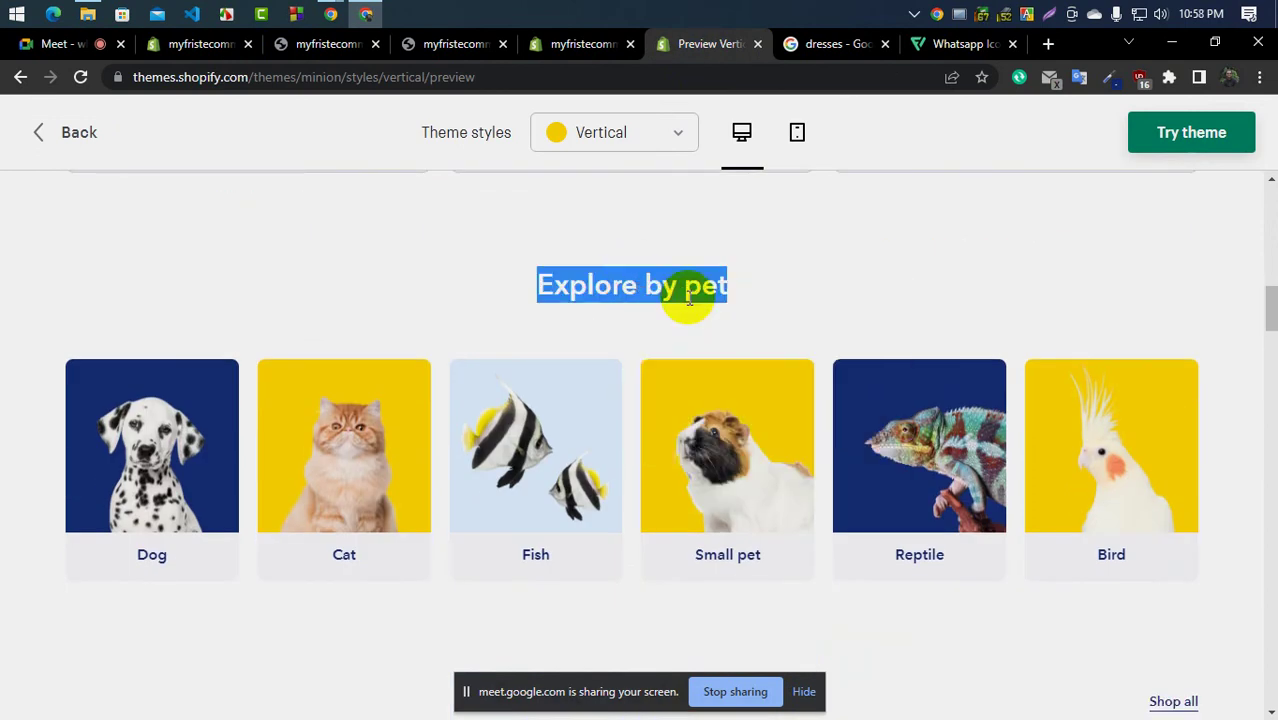
{"action": "scroll", "coordinate": [663, 350], "scroll_direction": "down", "scroll_amount": 1}
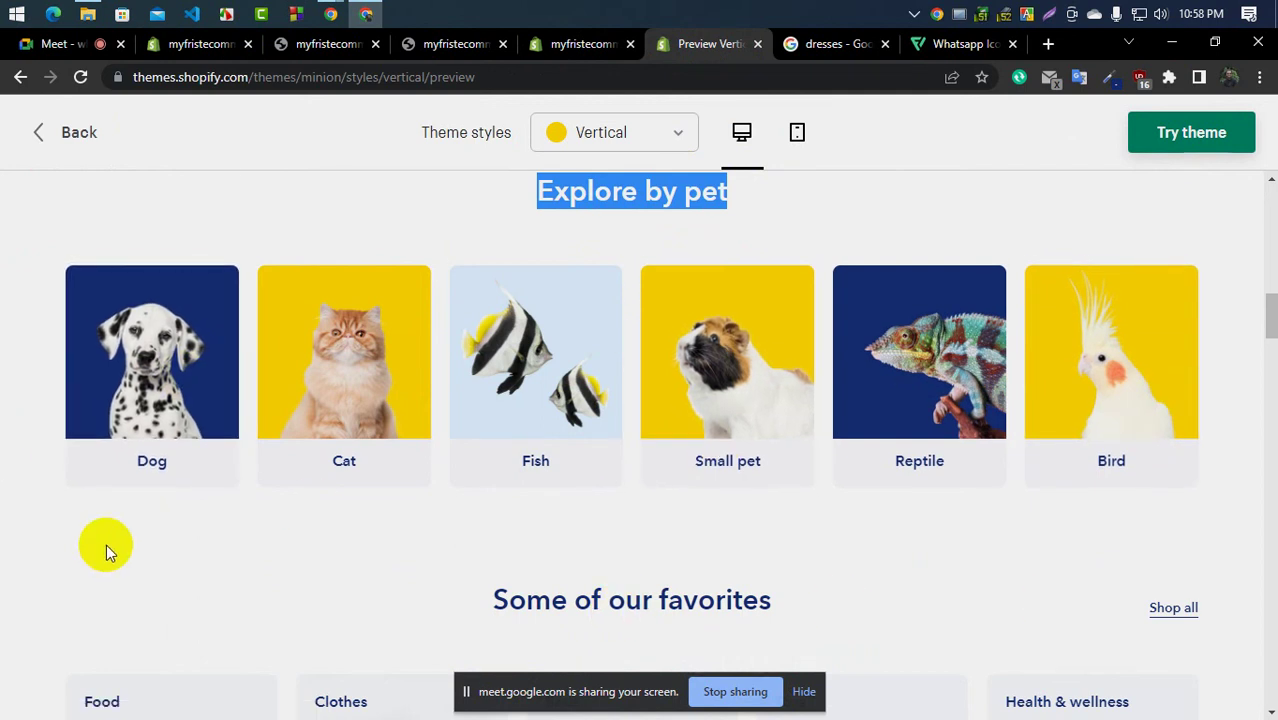
{"action": "scroll", "coordinate": [106, 544], "scroll_direction": "down", "scroll_amount": 4}
{"action": "scroll", "coordinate": [106, 544], "scroll_direction": "up", "scroll_amount": 5}
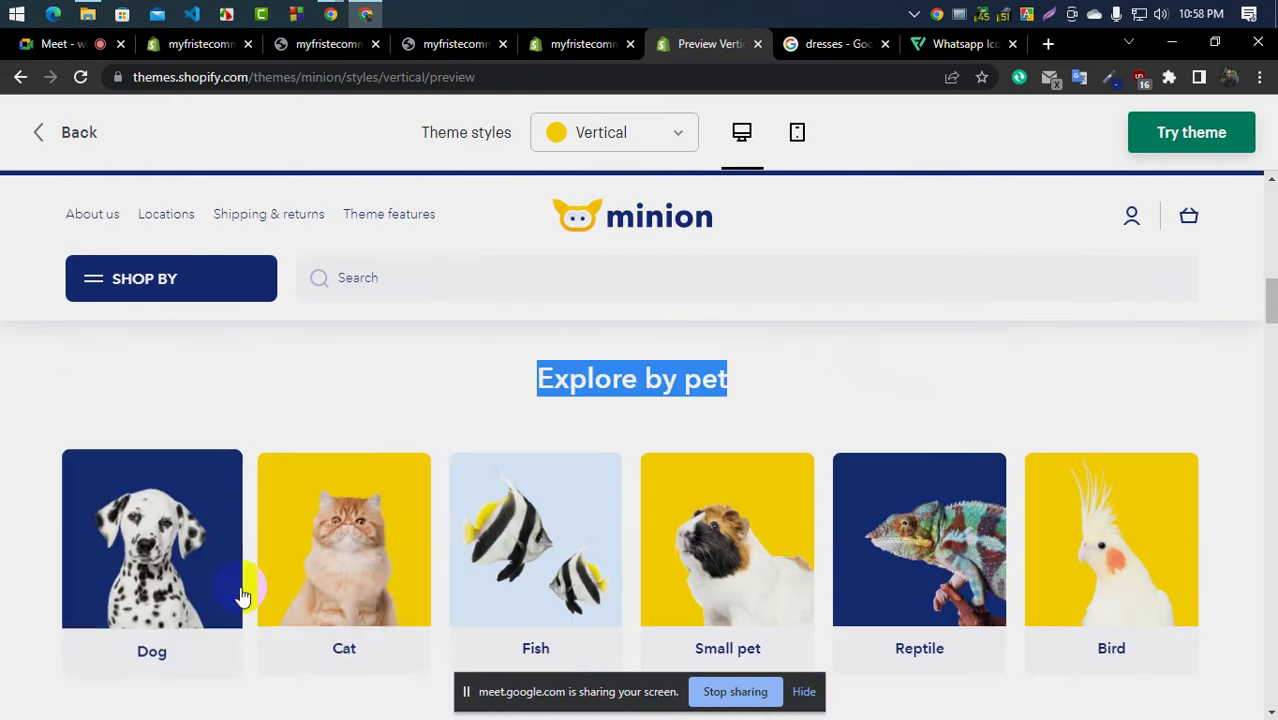
{"action": "scroll", "coordinate": [699, 466], "scroll_direction": "down", "scroll_amount": 1}
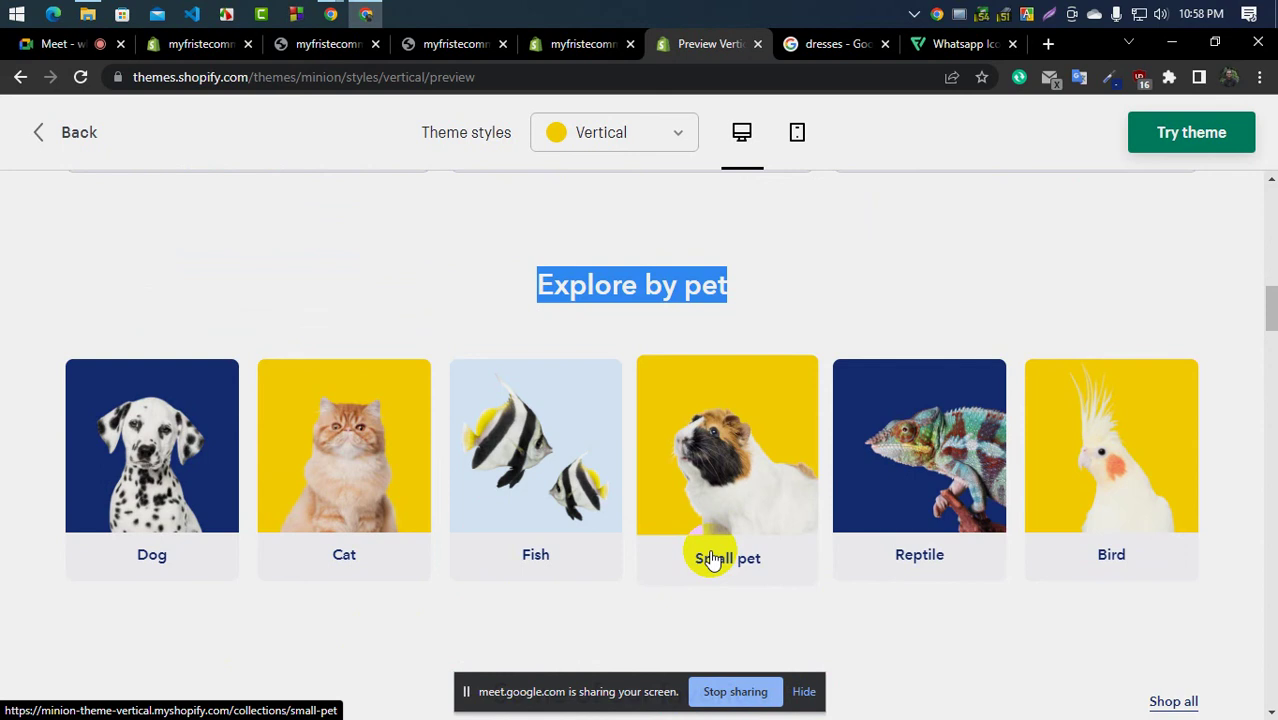
{"action": "scroll", "coordinate": [712, 560], "scroll_direction": "up", "scroll_amount": 1}
{"action": "scroll", "coordinate": [100, 500], "scroll_direction": "down", "scroll_amount": 2}
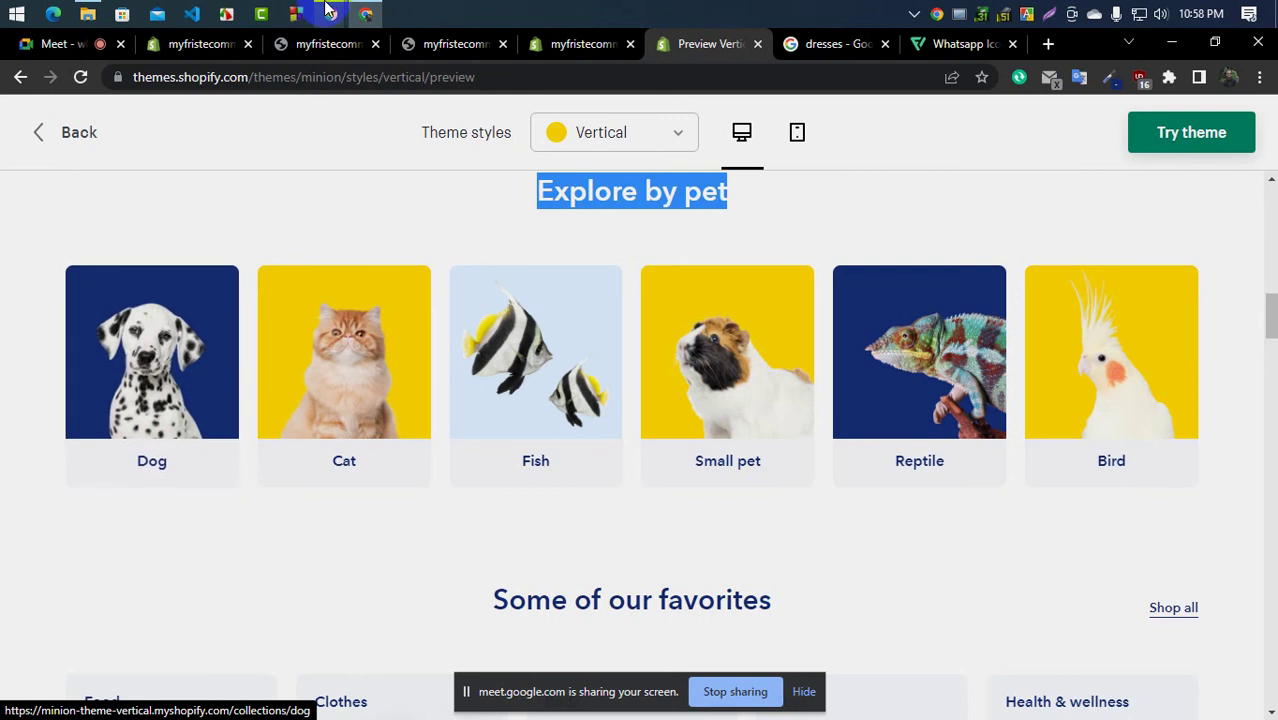
{"action": "left_click", "coordinate": [574, 46]}
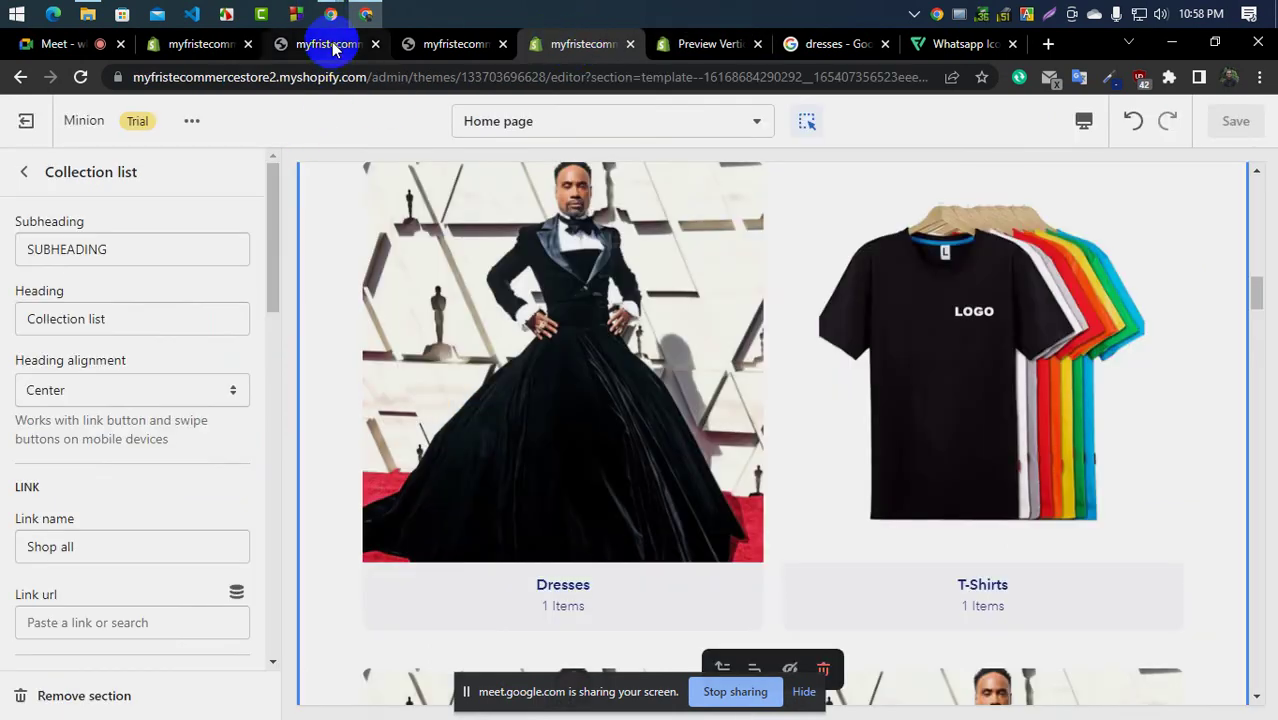
{"action": "left_click", "coordinate": [333, 48]}
{"action": "left_click", "coordinate": [553, 44]}
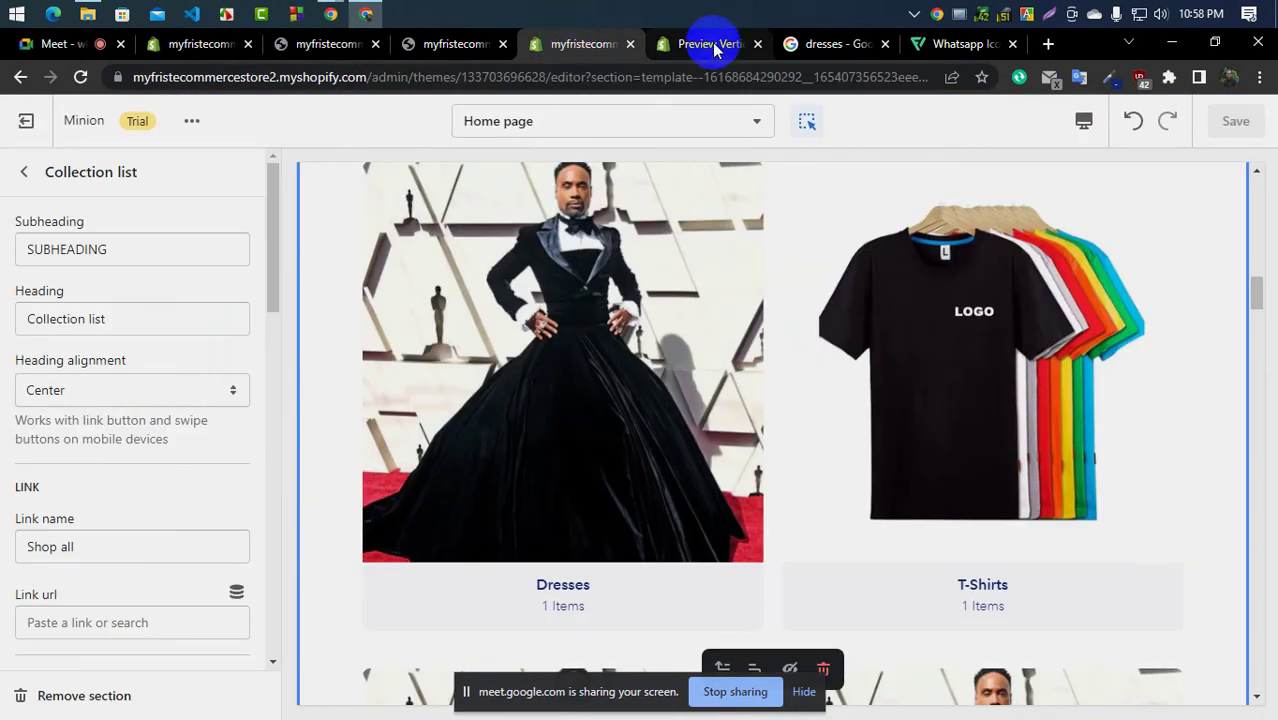
{"action": "left_click", "coordinate": [714, 46]}
{"action": "left_click", "coordinate": [580, 44]}
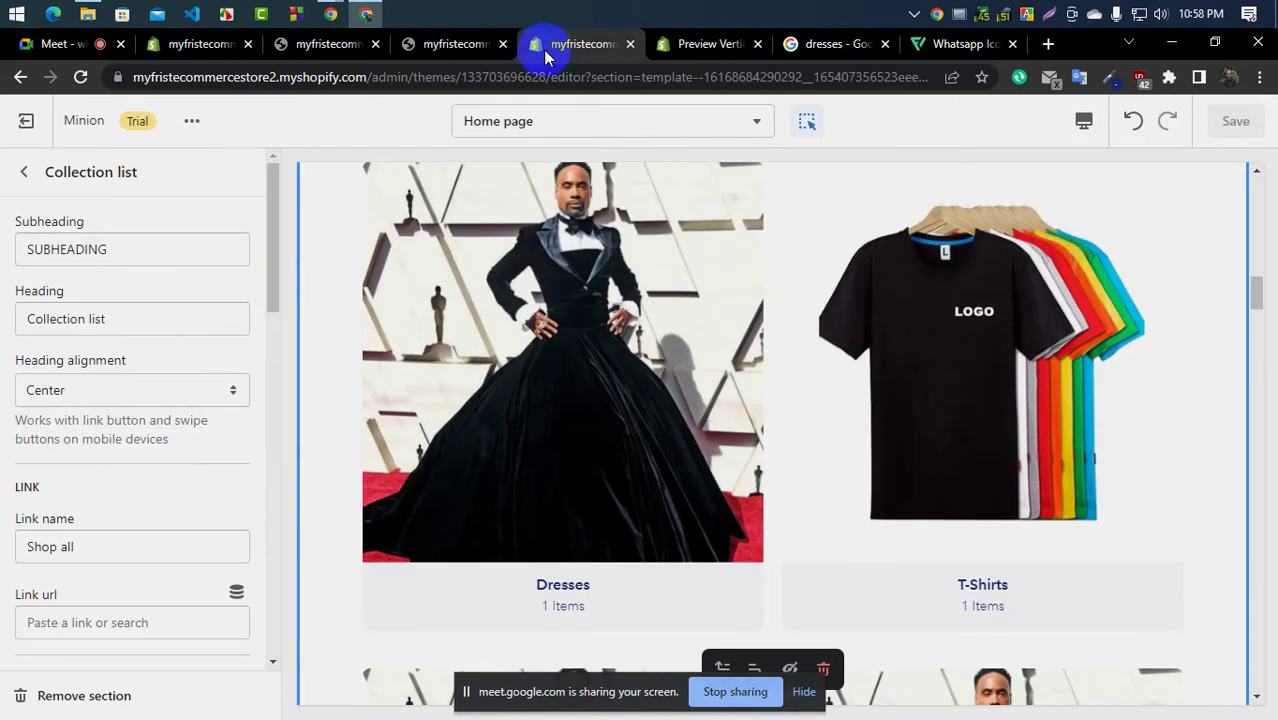
Copy the "Explore by pet" heading text from the Vertical style demo
{"action": "left_click", "coordinate": [692, 44]}
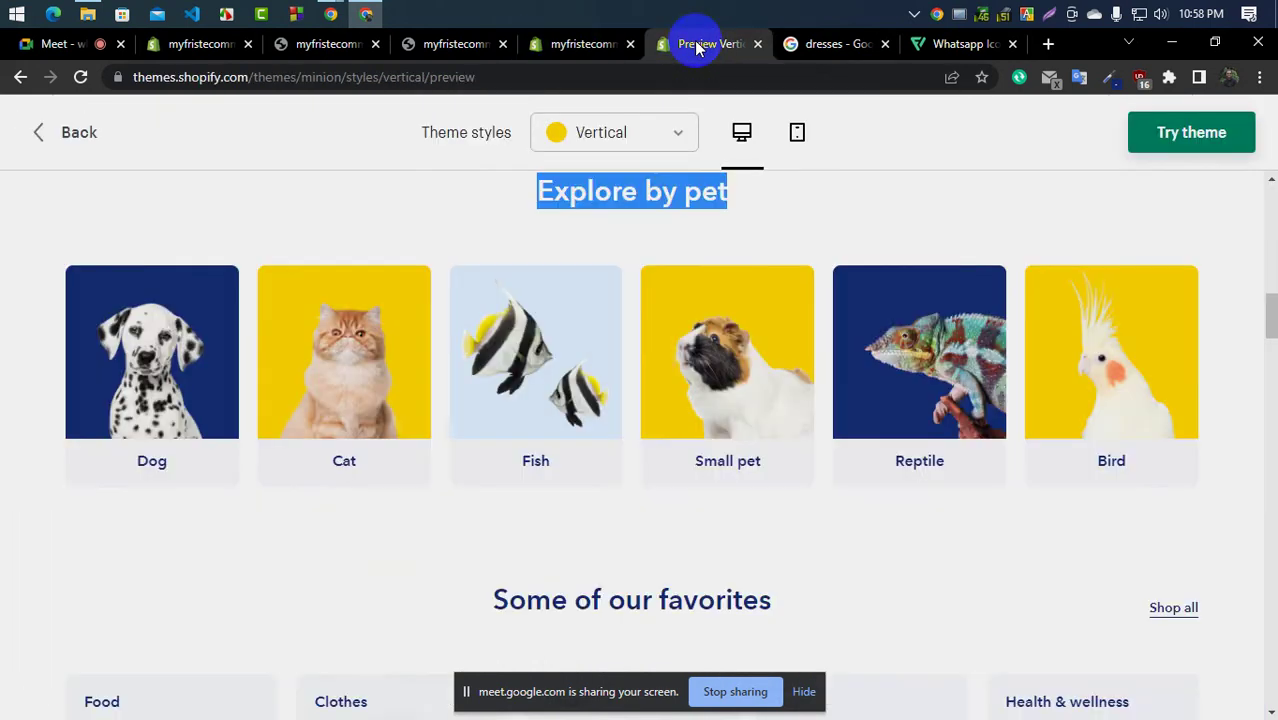
{"action": "right_click", "coordinate": [660, 203]}
{"action": "left_click", "coordinate": [684, 212]}
{"action": "scroll", "coordinate": [633, 260], "scroll_direction": "up", "scroll_amount": 4}
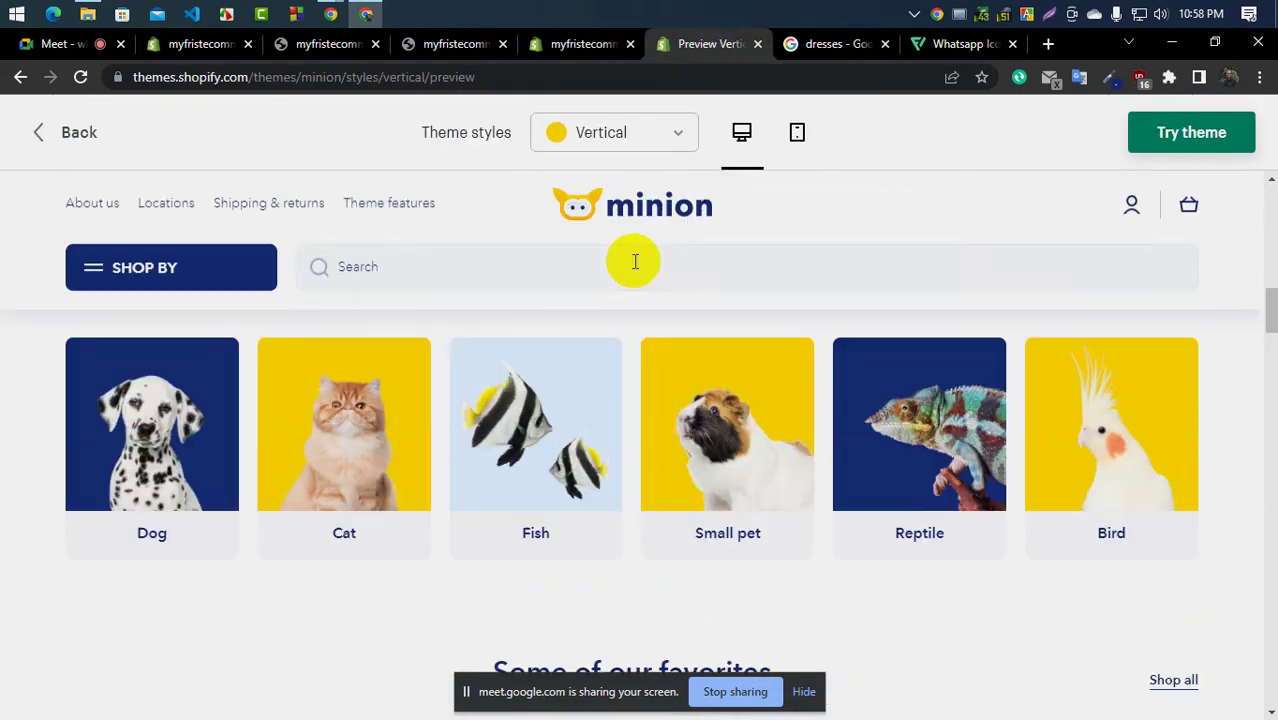
{"action": "right_click", "coordinate": [612, 578]}
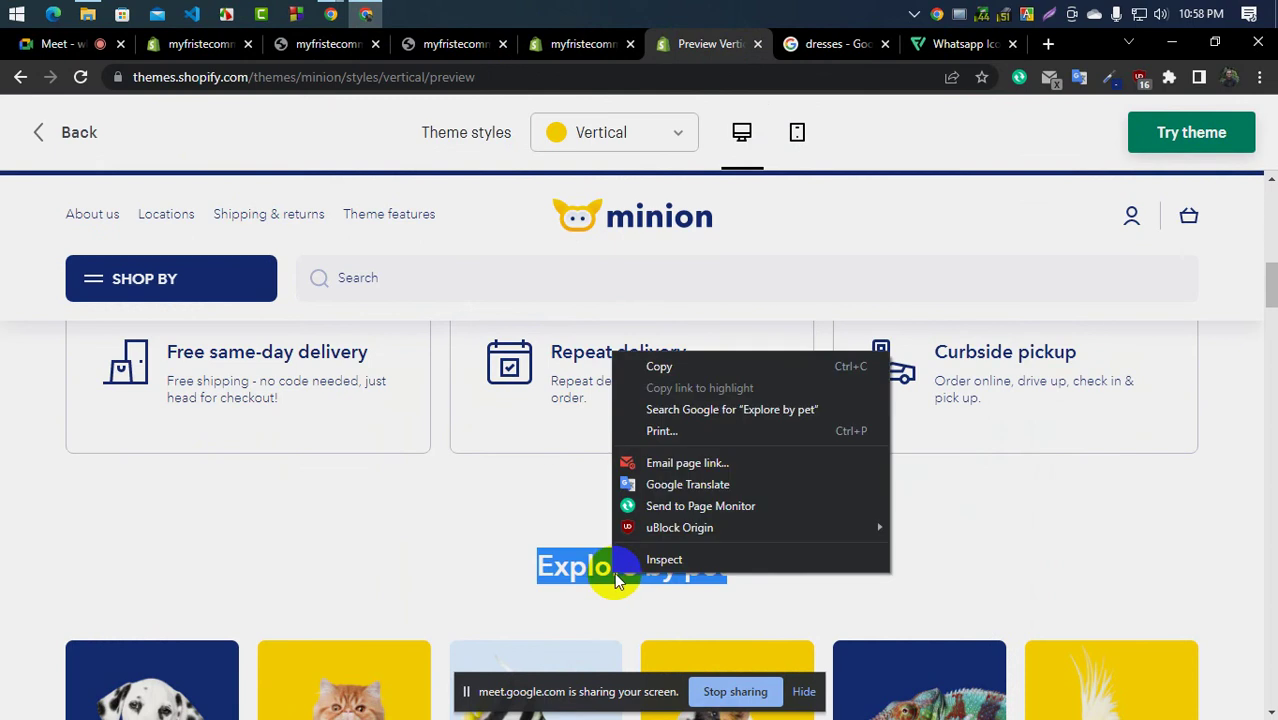
{"action": "left_click", "coordinate": [650, 365]}
In the theme editor, clear the Collection list section's subheading and set its heading to "Explore by pet"
{"action": "left_click", "coordinate": [336, 44]}
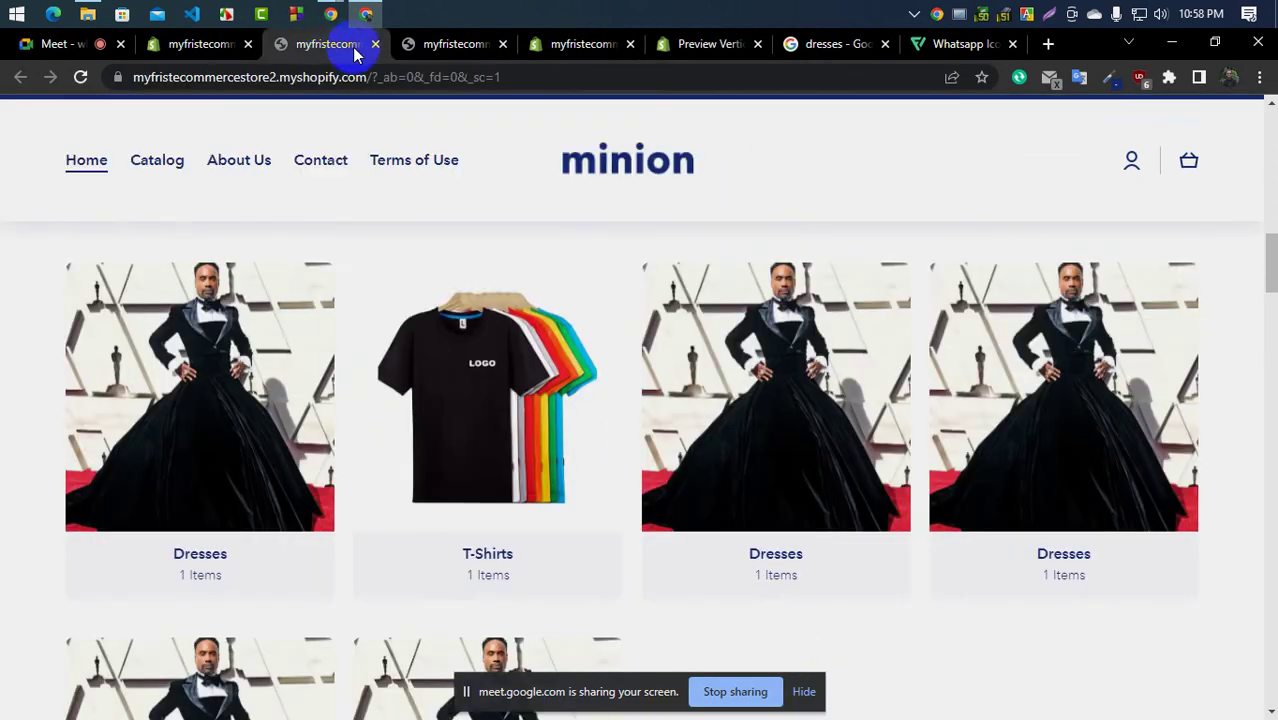
{"action": "left_click", "coordinate": [445, 42]}
{"action": "left_click", "coordinate": [532, 40]}
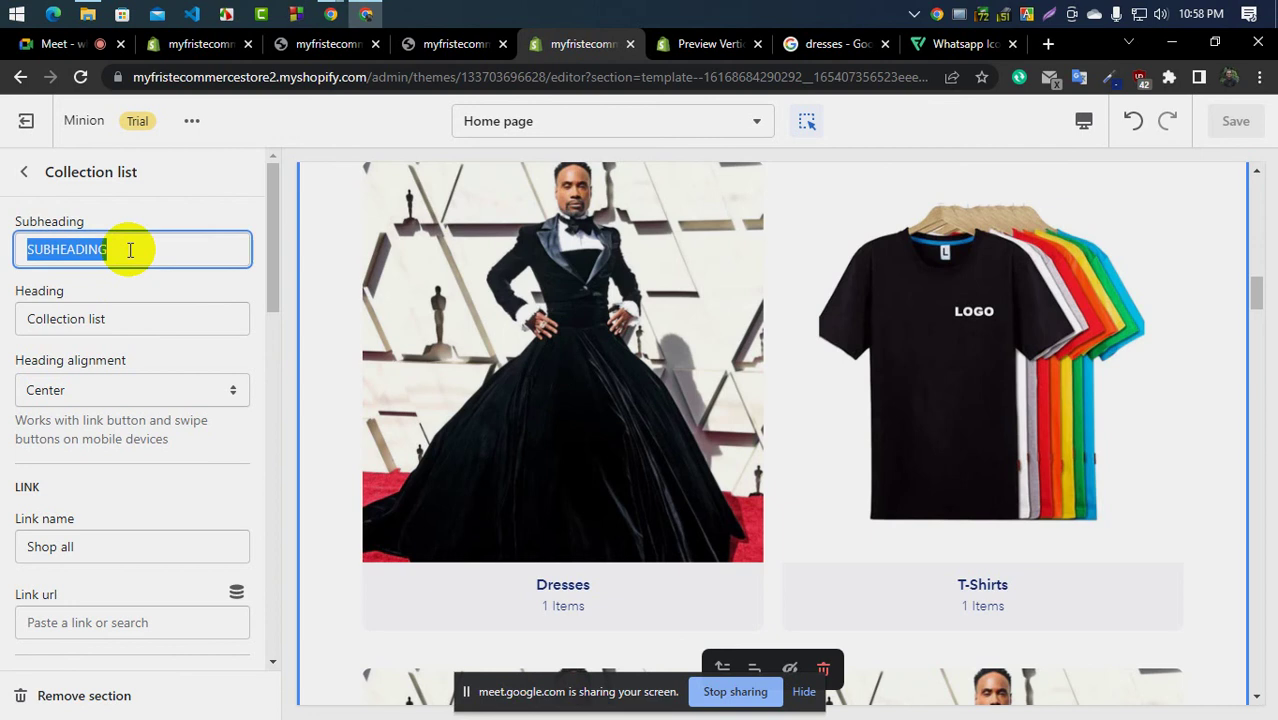
{"action": "key", "text": "BackSpace"}
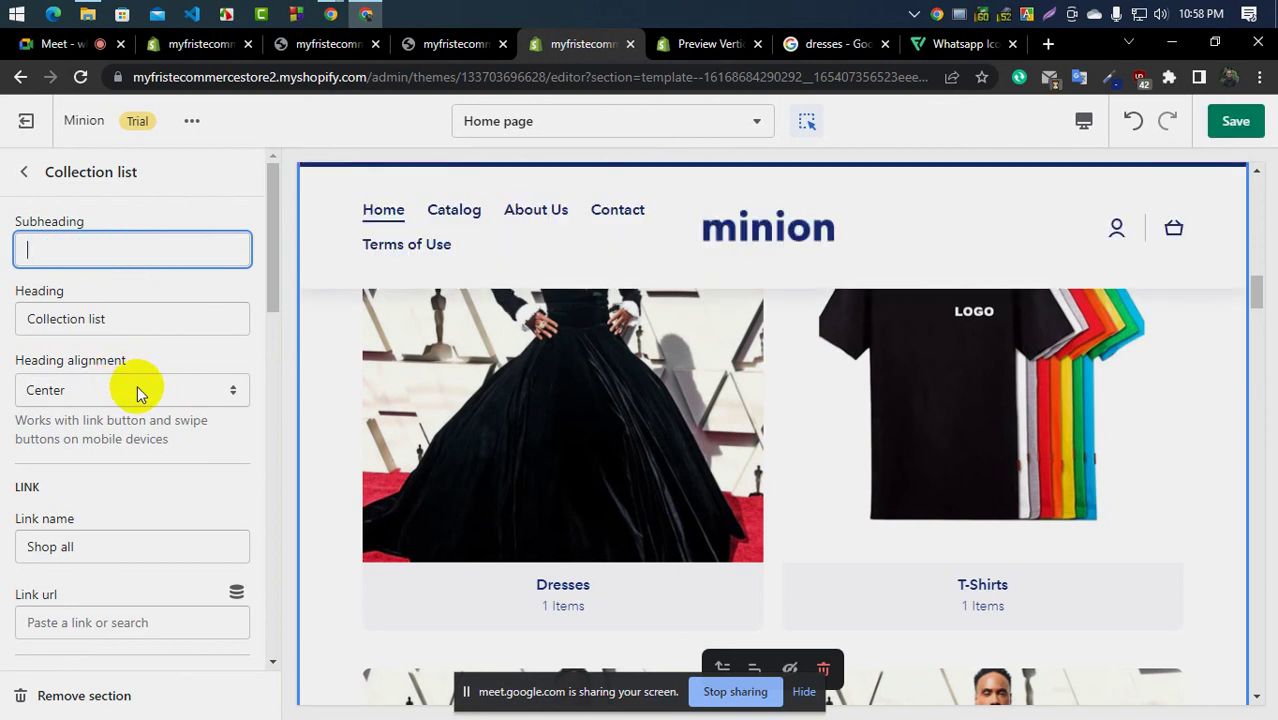
{"action": "left_click", "coordinate": [106, 320]}
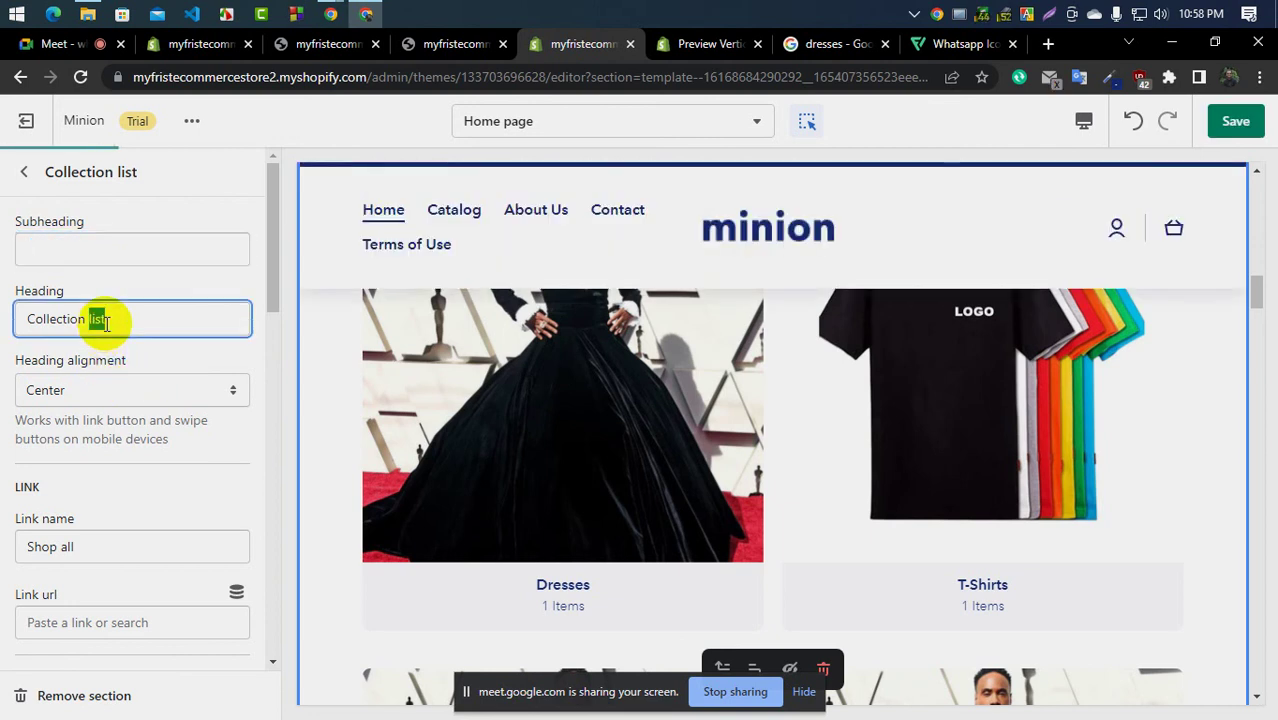
{"action": "key", "text": "ctrl+a"}
{"action": "type", "text": "Explore by pet"}
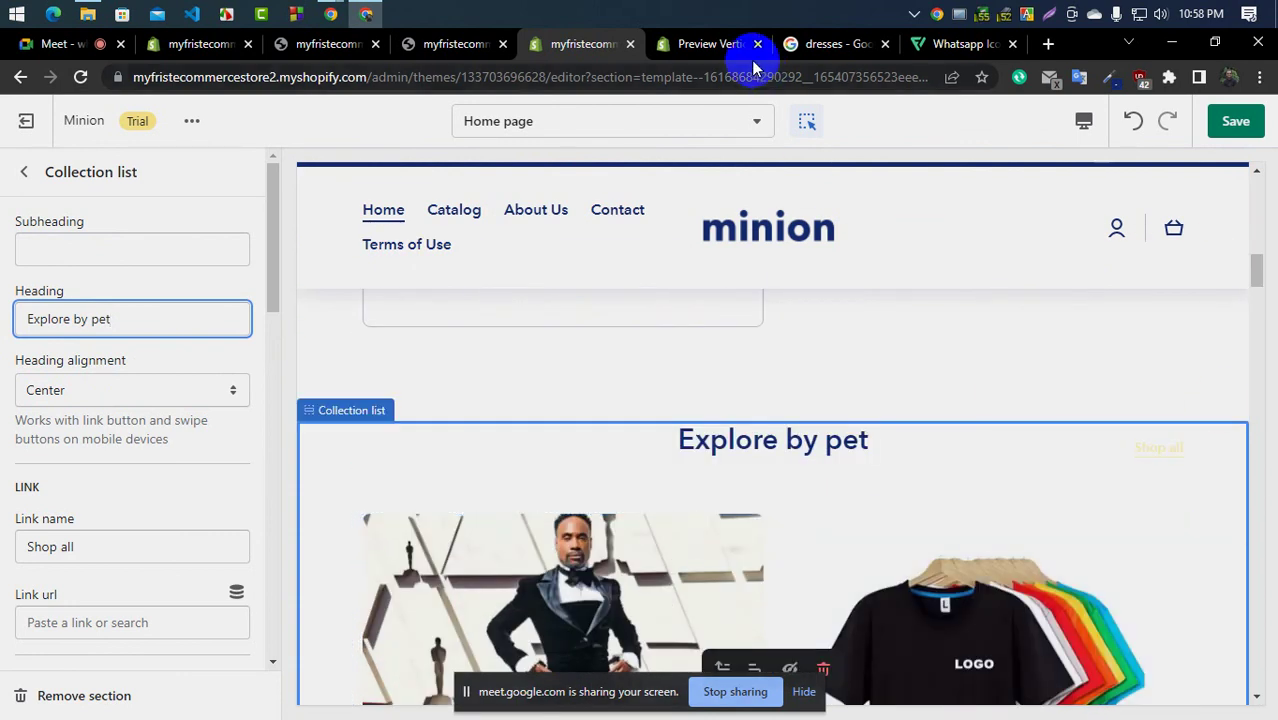
Open the demo's Dog collection in a separate tab and examine its banner, filters and product listing
{"action": "left_click", "coordinate": [716, 46]}
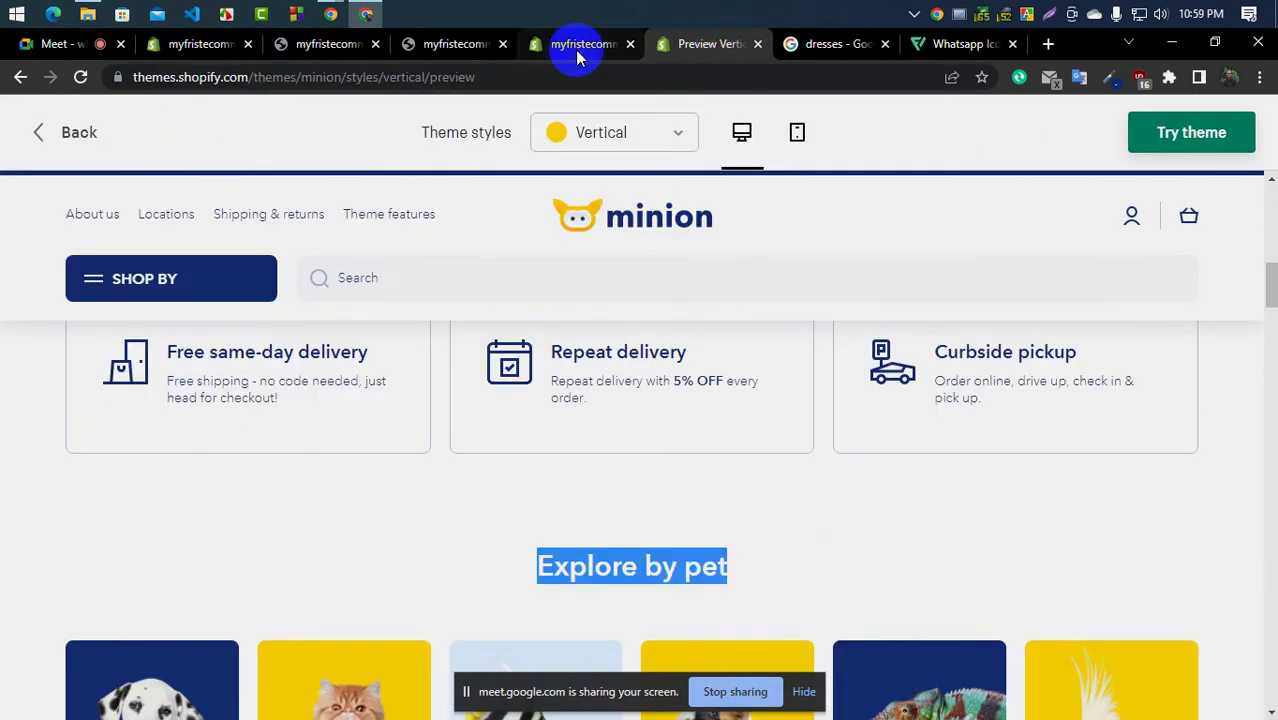
{"action": "scroll", "coordinate": [548, 502], "scroll_direction": "down", "scroll_amount": 3}
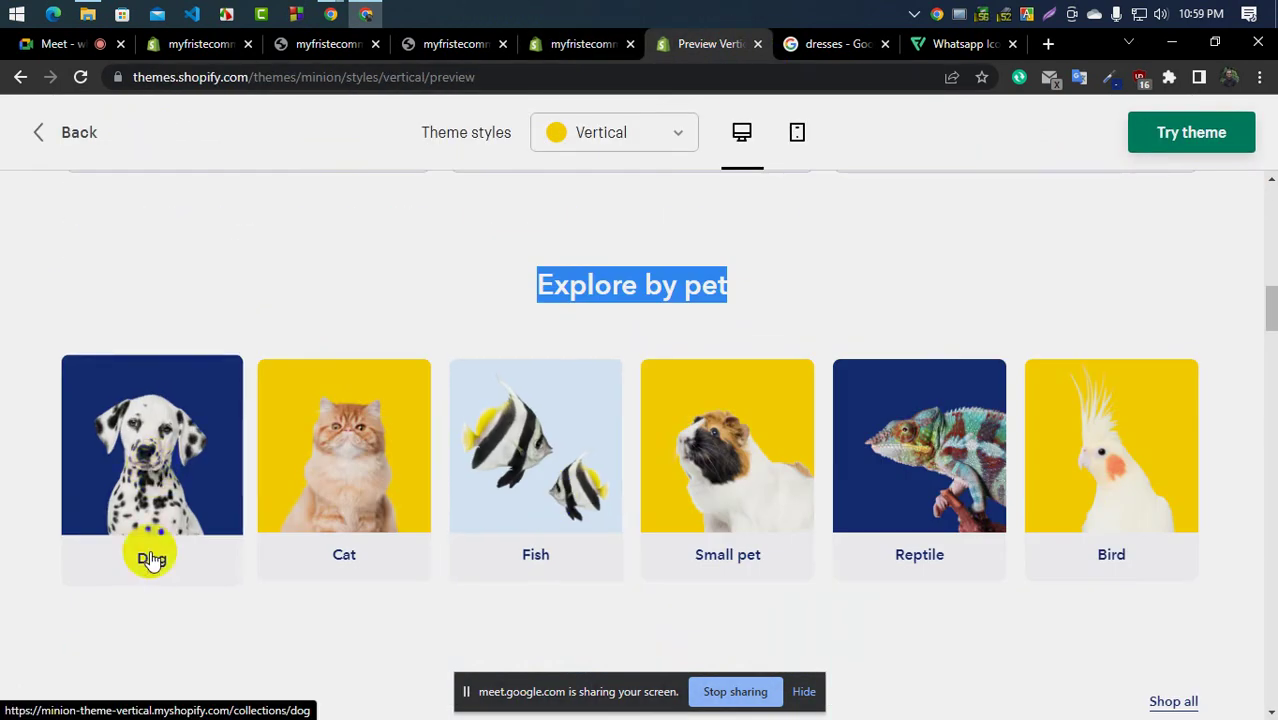
{"action": "right_click", "coordinate": [151, 560]}
{"action": "left_click", "coordinate": [194, 334]}
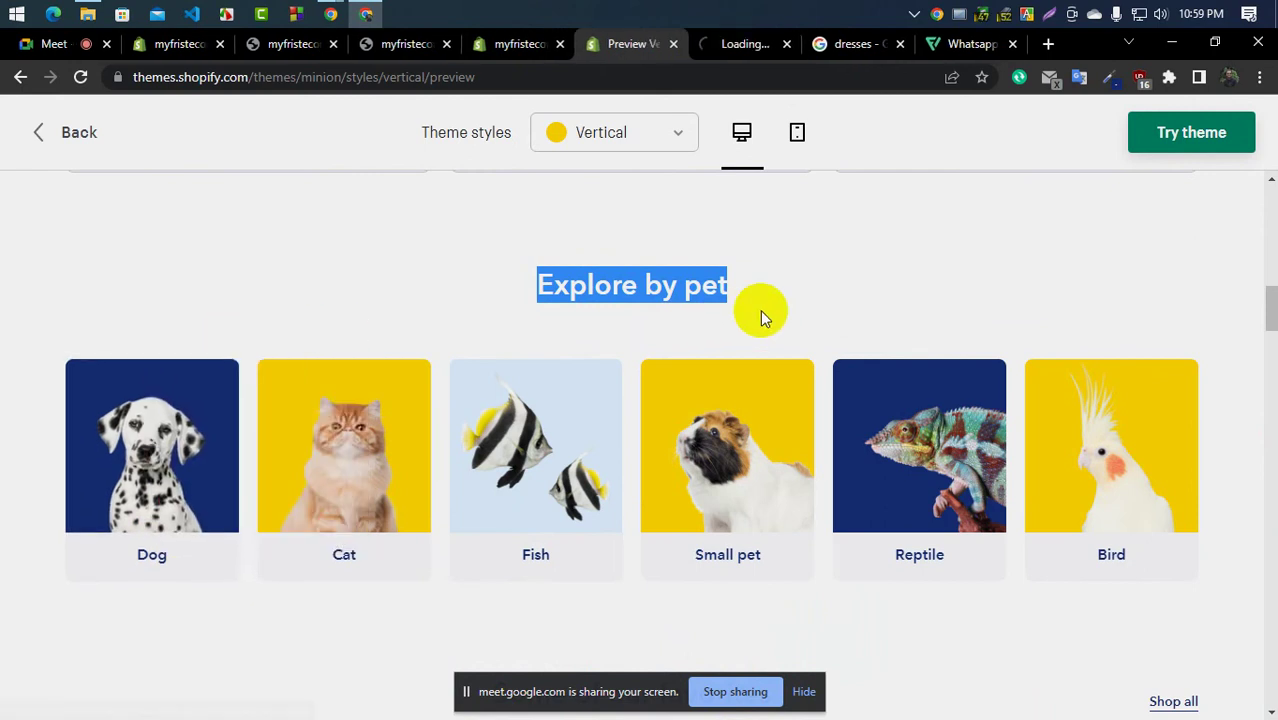
{"action": "left_click", "coordinate": [735, 44]}
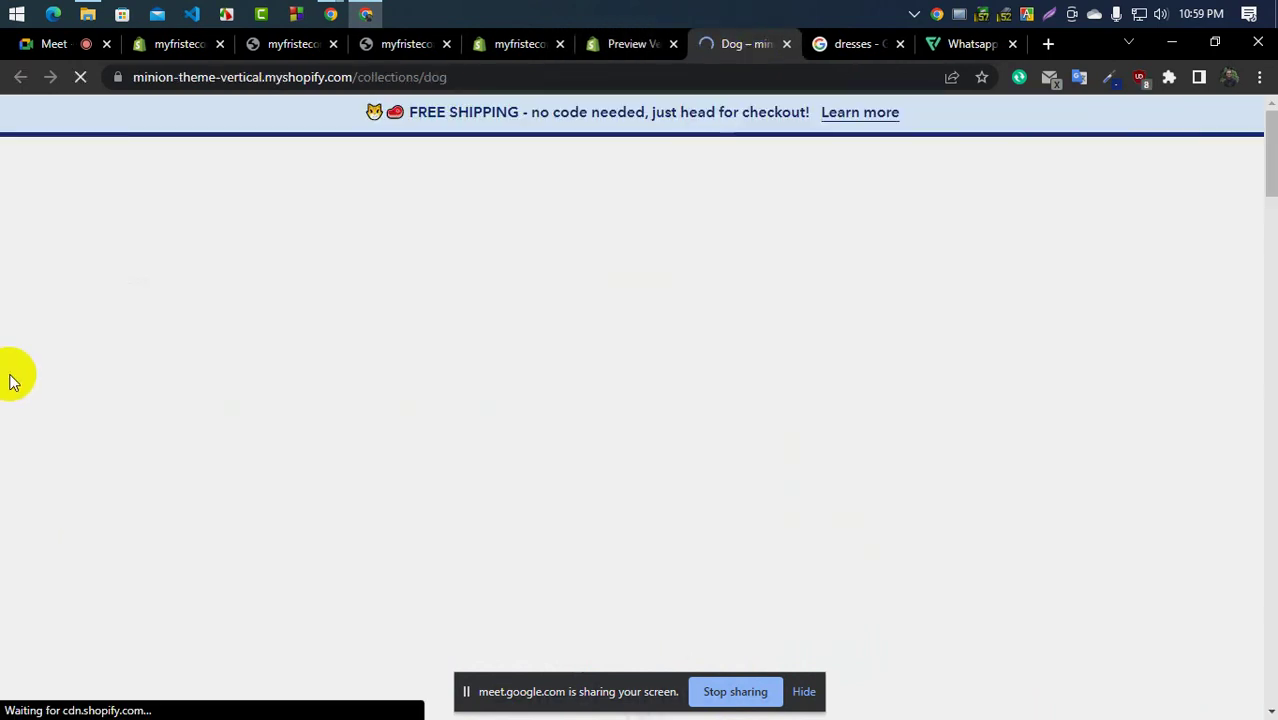
{"action": "scroll", "coordinate": [665, 399], "scroll_direction": "down", "scroll_amount": 3}
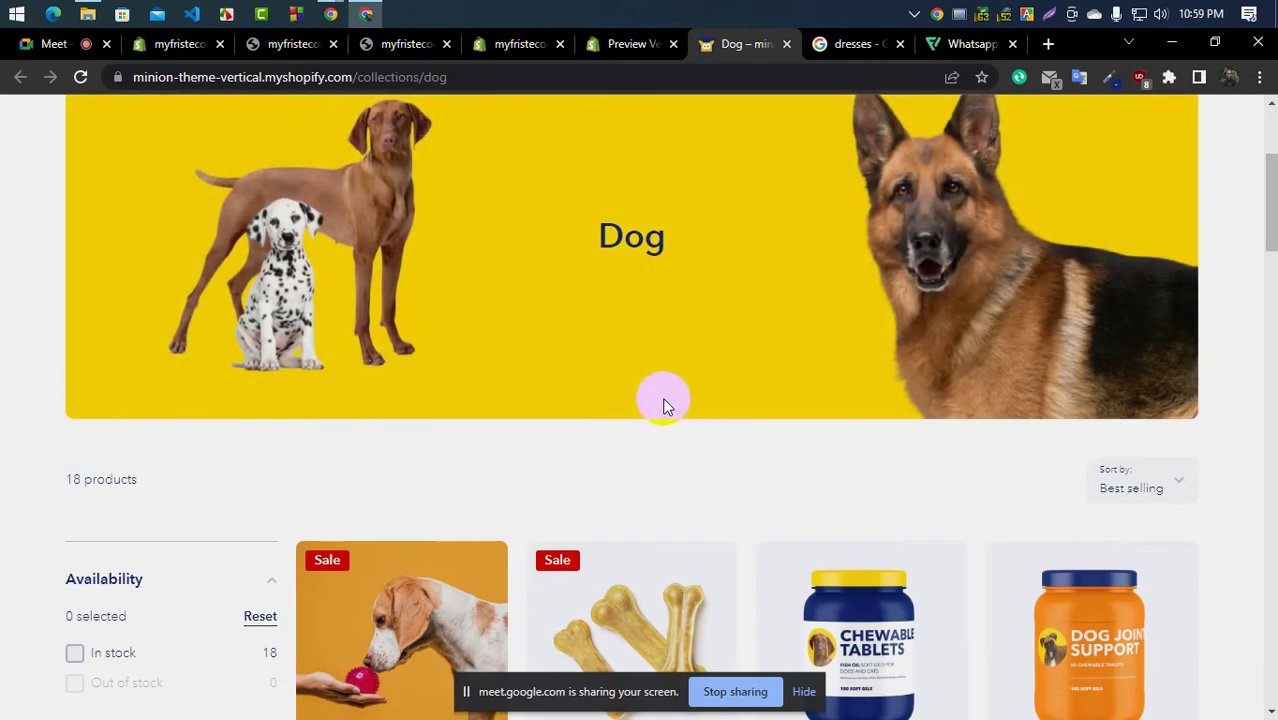
{"action": "scroll", "coordinate": [662, 405], "scroll_direction": "down", "scroll_amount": 4}
{"action": "scroll", "coordinate": [656, 400], "scroll_direction": "up", "scroll_amount": 3}
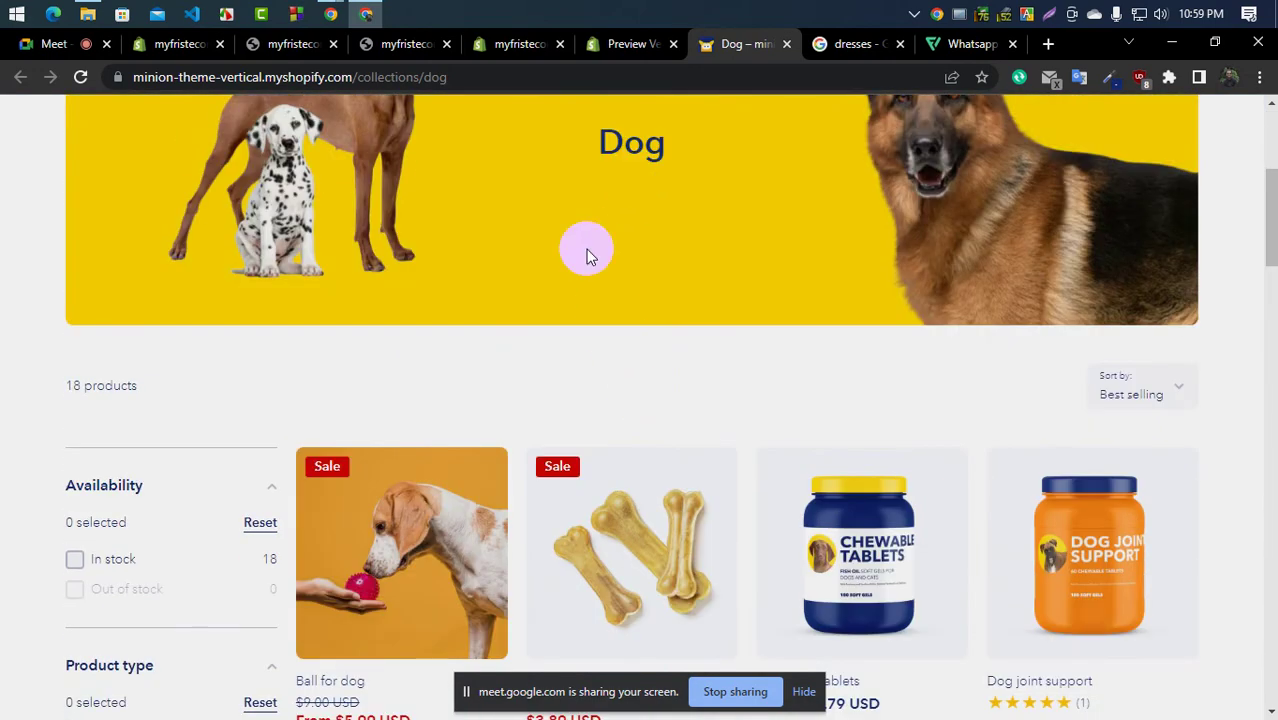
{"action": "scroll", "coordinate": [713, 277], "scroll_direction": "up", "scroll_amount": 3}
{"action": "scroll", "coordinate": [822, 379], "scroll_direction": "down", "scroll_amount": 3}
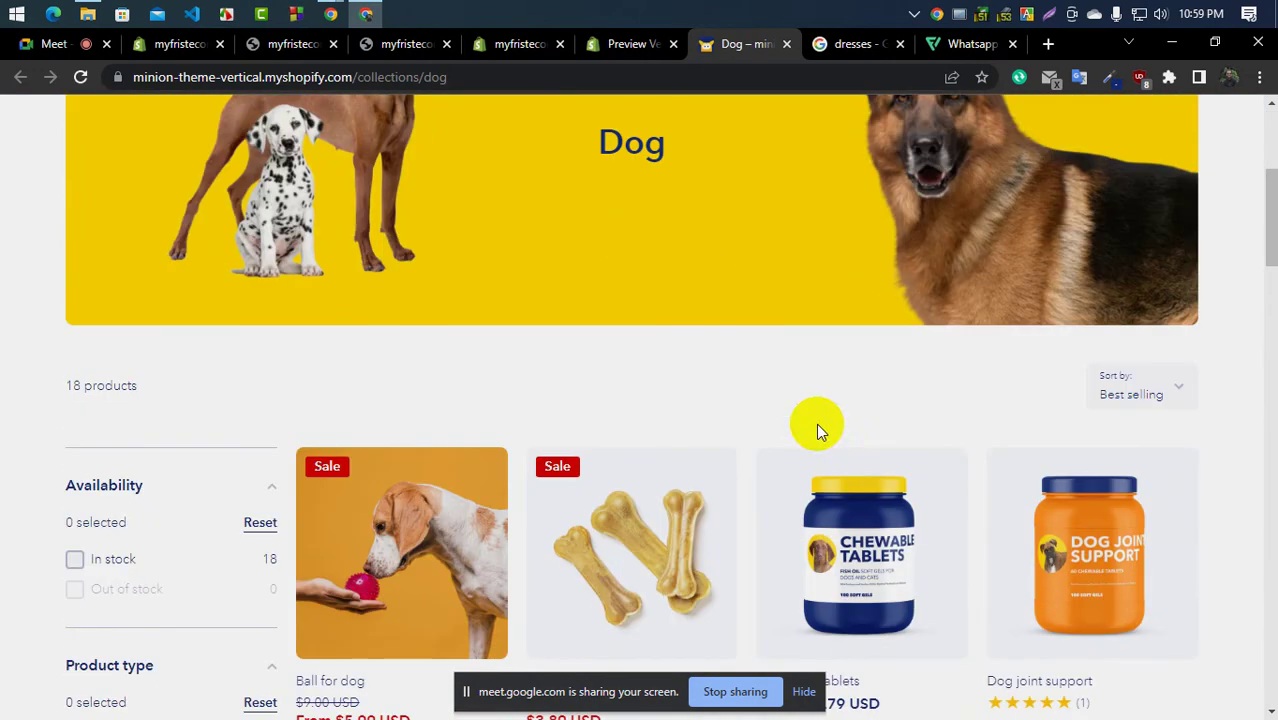
Return to the Vertical style demo and download the Dog card's image as home-001.webp
{"action": "left_click", "coordinate": [625, 44]}
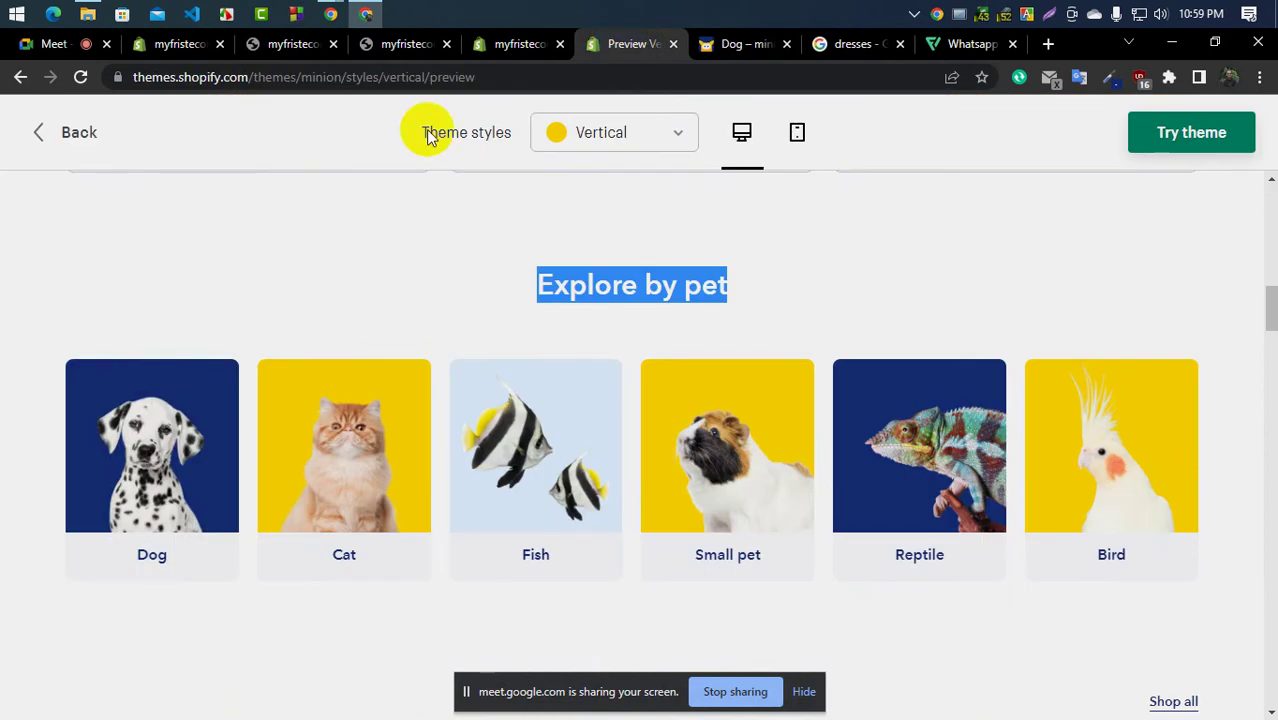
{"action": "right_click", "coordinate": [127, 437]}
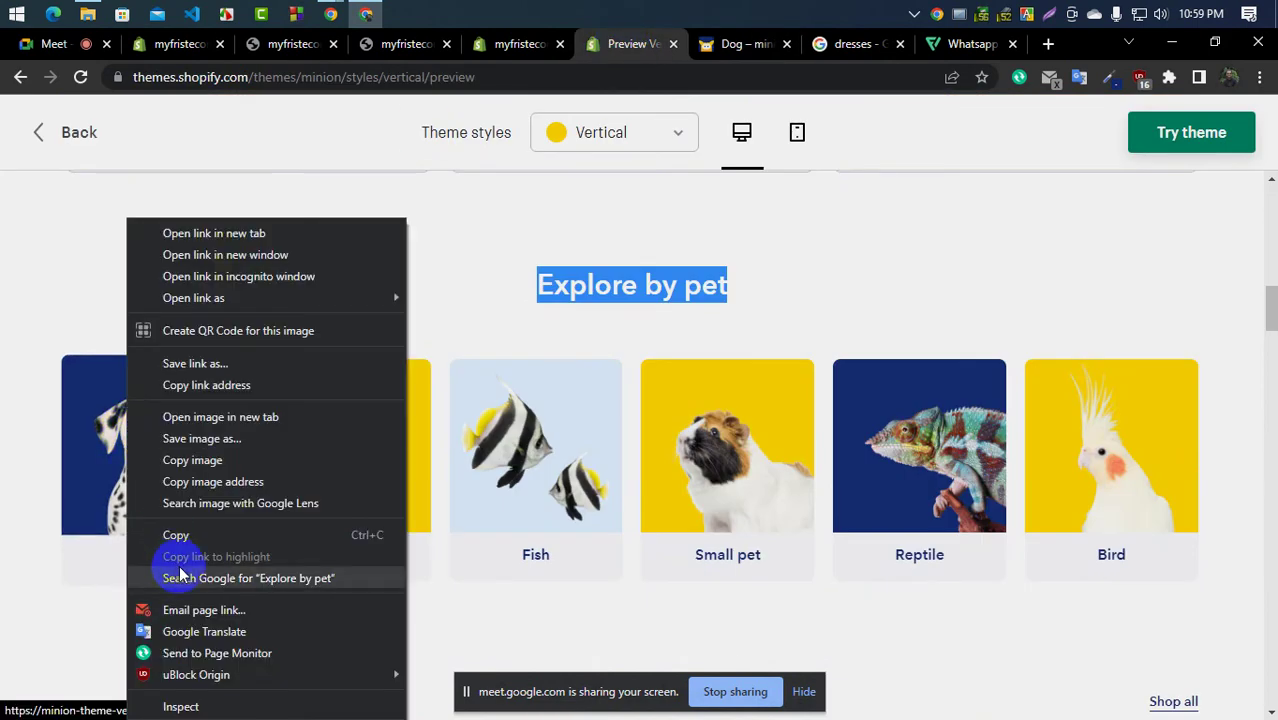
{"action": "left_click", "coordinate": [195, 456]}
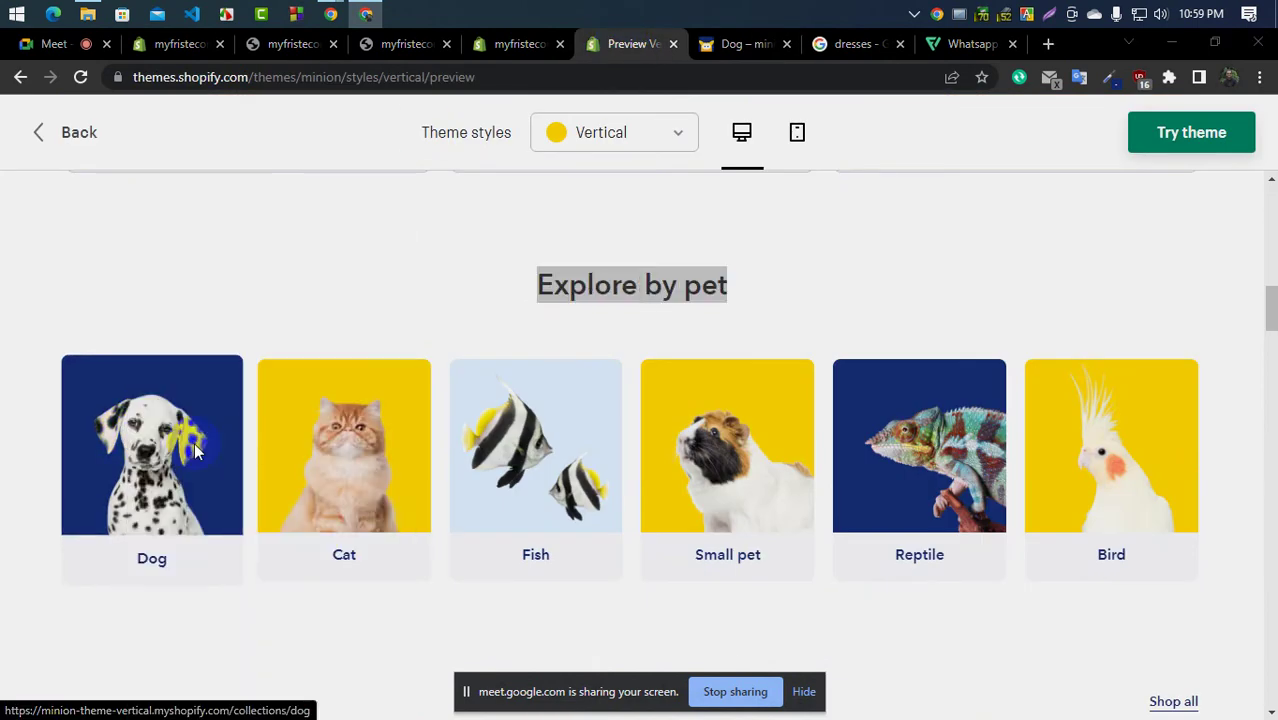
{"action": "left_click", "coordinate": [478, 448]}
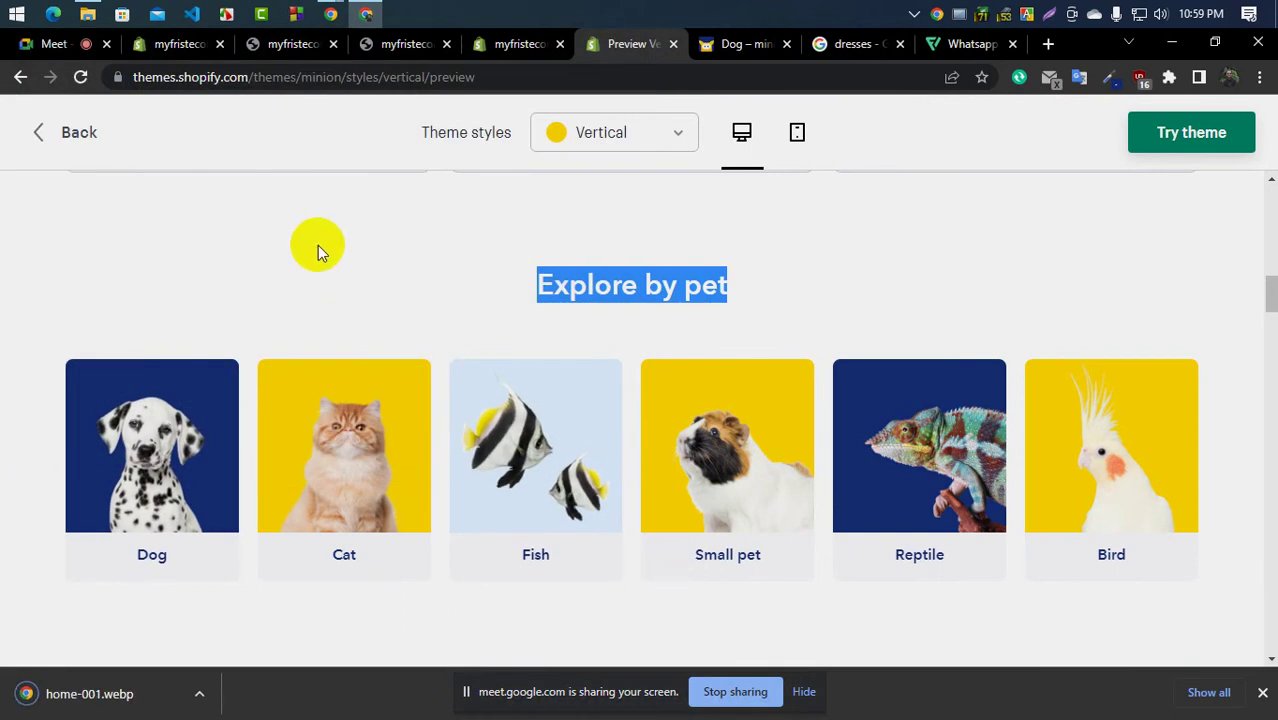
Start a new collection in the store admin and title it "Dog"
{"action": "left_click", "coordinate": [174, 50]}
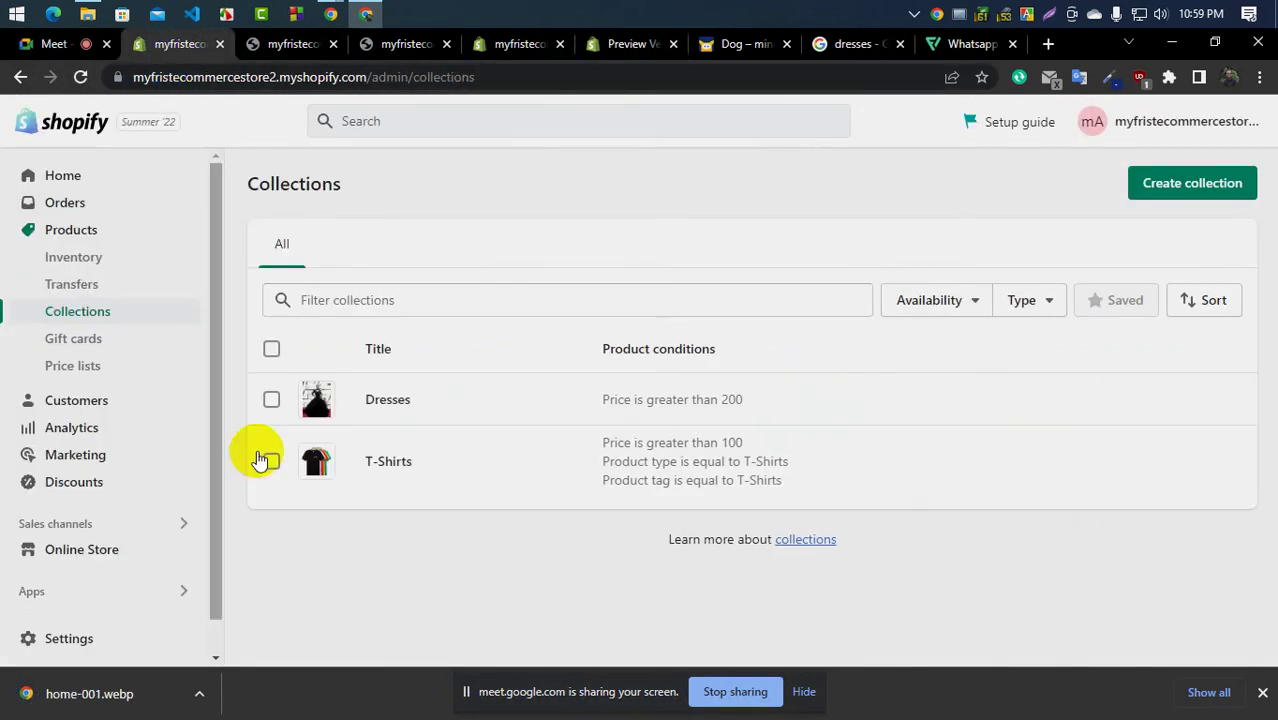
{"action": "left_click", "coordinate": [1211, 201]}
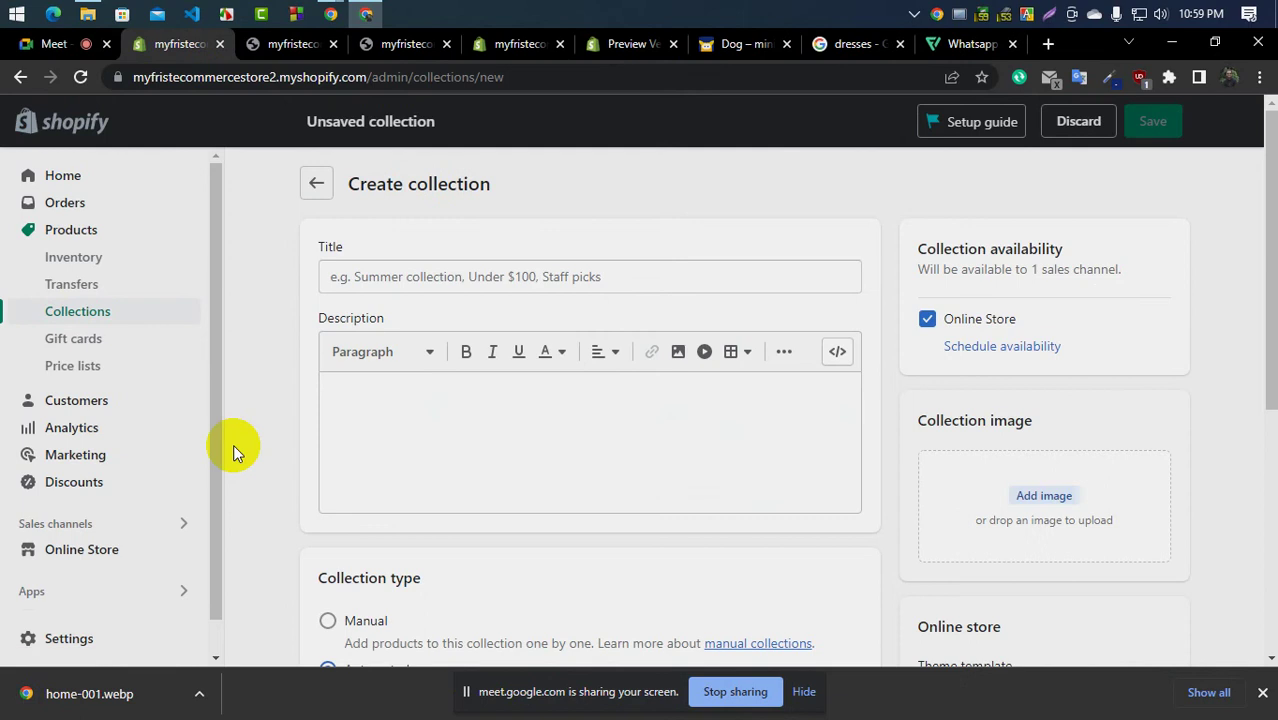
{"action": "left_click", "coordinate": [436, 272]}
{"action": "type", "text": "Dog"}
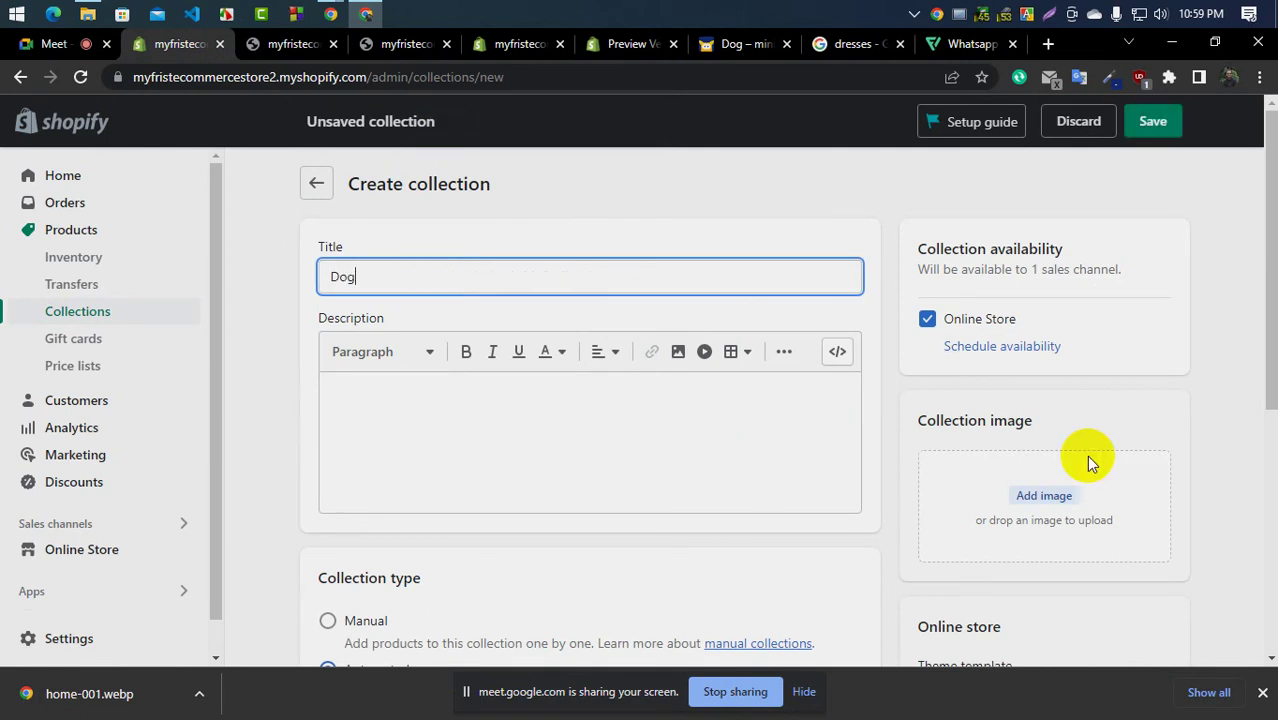
Upload home-001.webp from the Downloads folder as the Dog collection's image
{"action": "scroll", "coordinate": [1088, 460], "scroll_direction": "down", "scroll_amount": 3}
{"action": "scroll", "coordinate": [1006, 304], "scroll_direction": "up", "scroll_amount": 1}
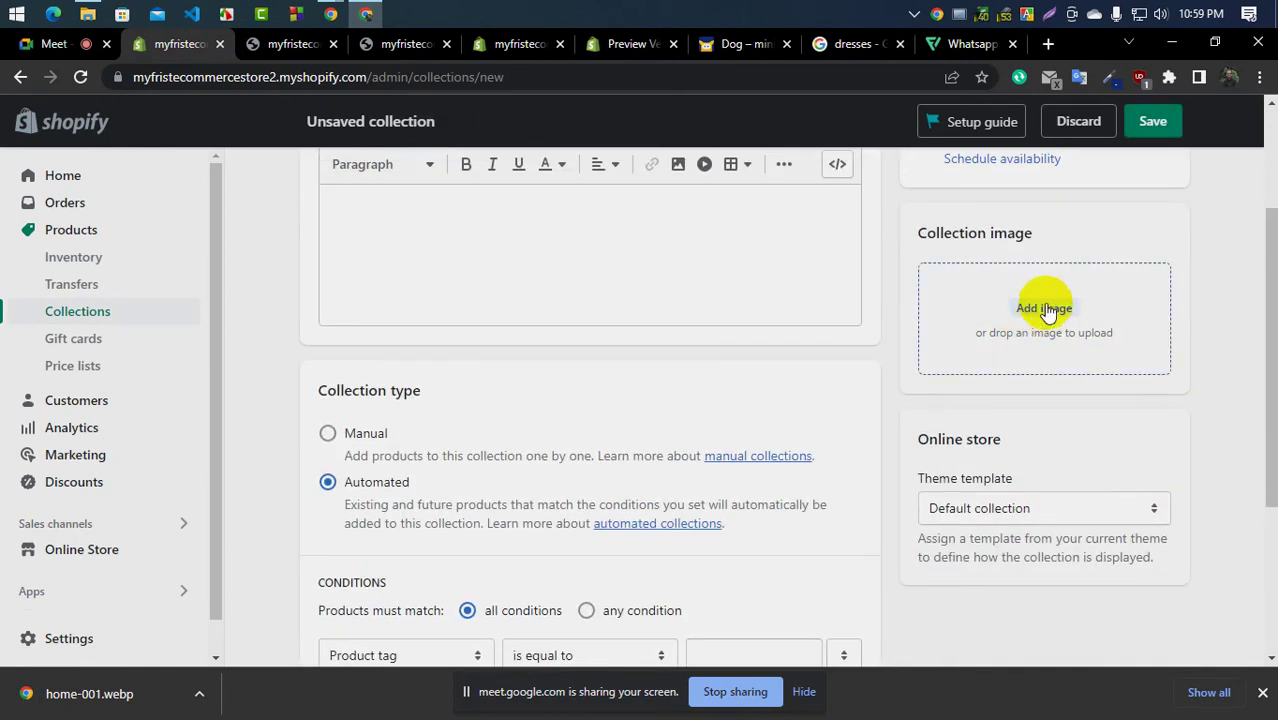
{"action": "left_click", "coordinate": [1041, 308]}
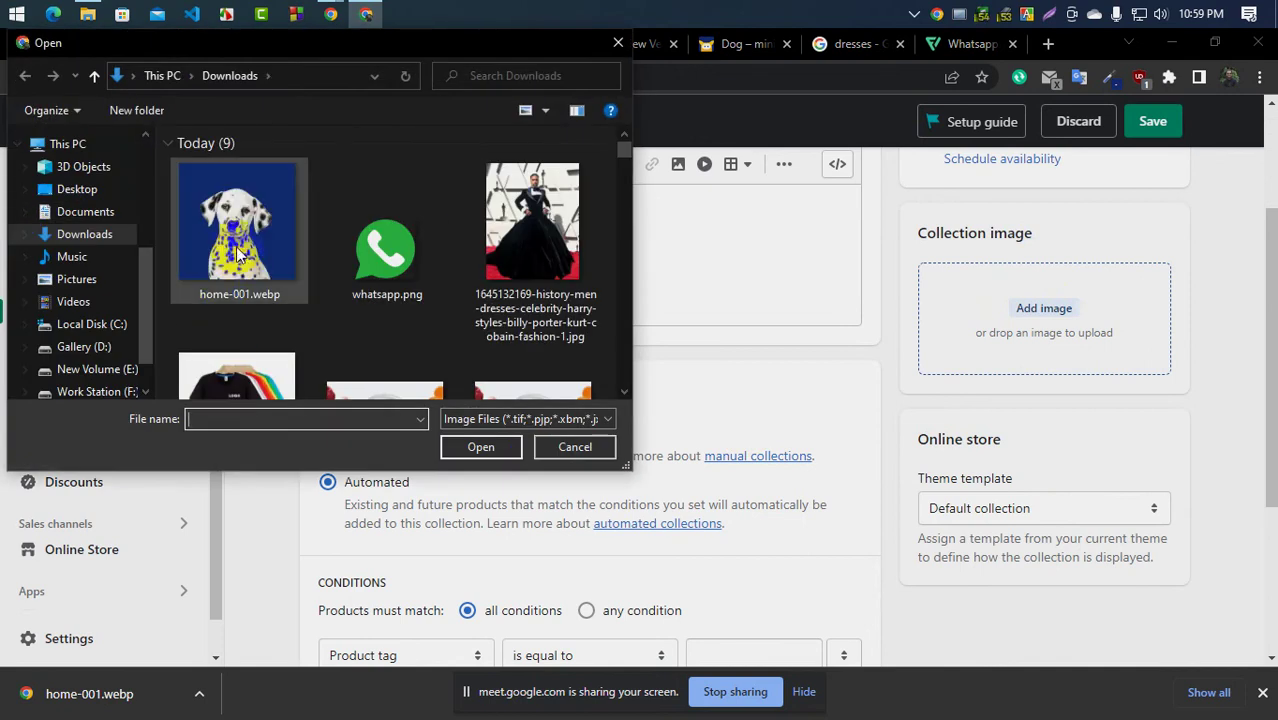
{"action": "left_click", "coordinate": [236, 246]}
{"action": "left_click", "coordinate": [479, 449]}
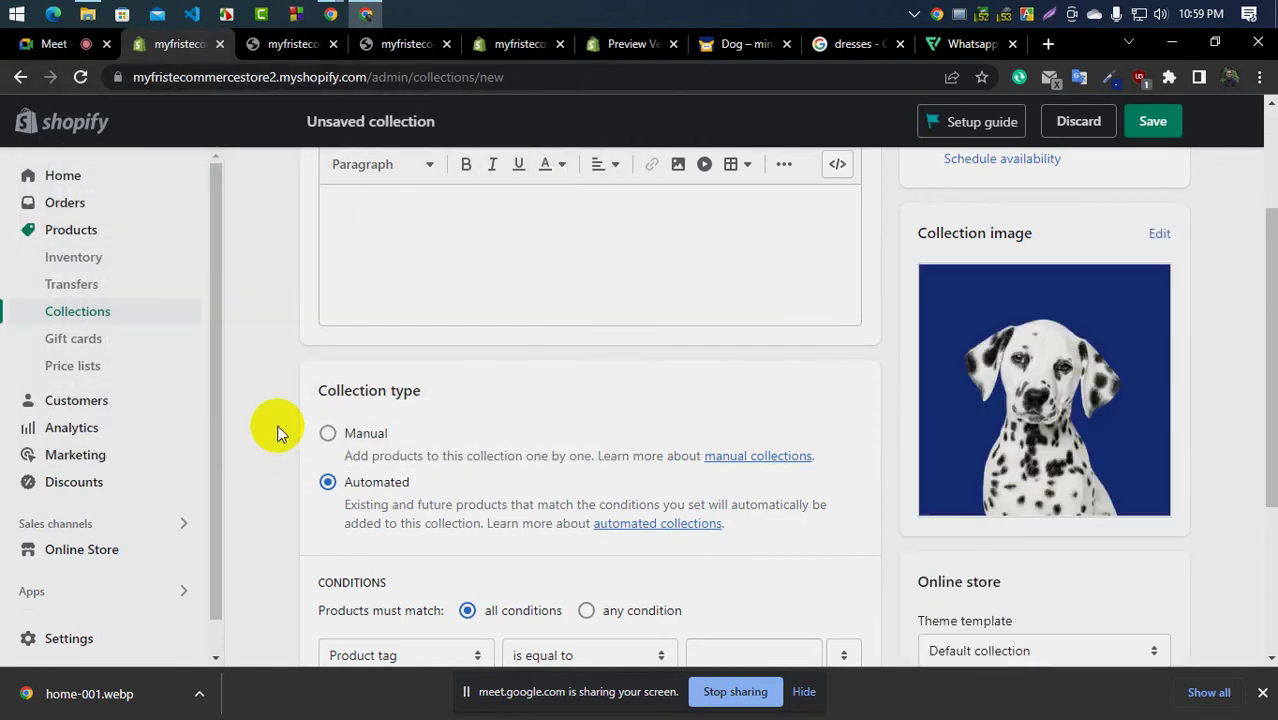
Set the Dog collection's type to Manual and save the collection
{"action": "left_click", "coordinate": [1174, 124]}
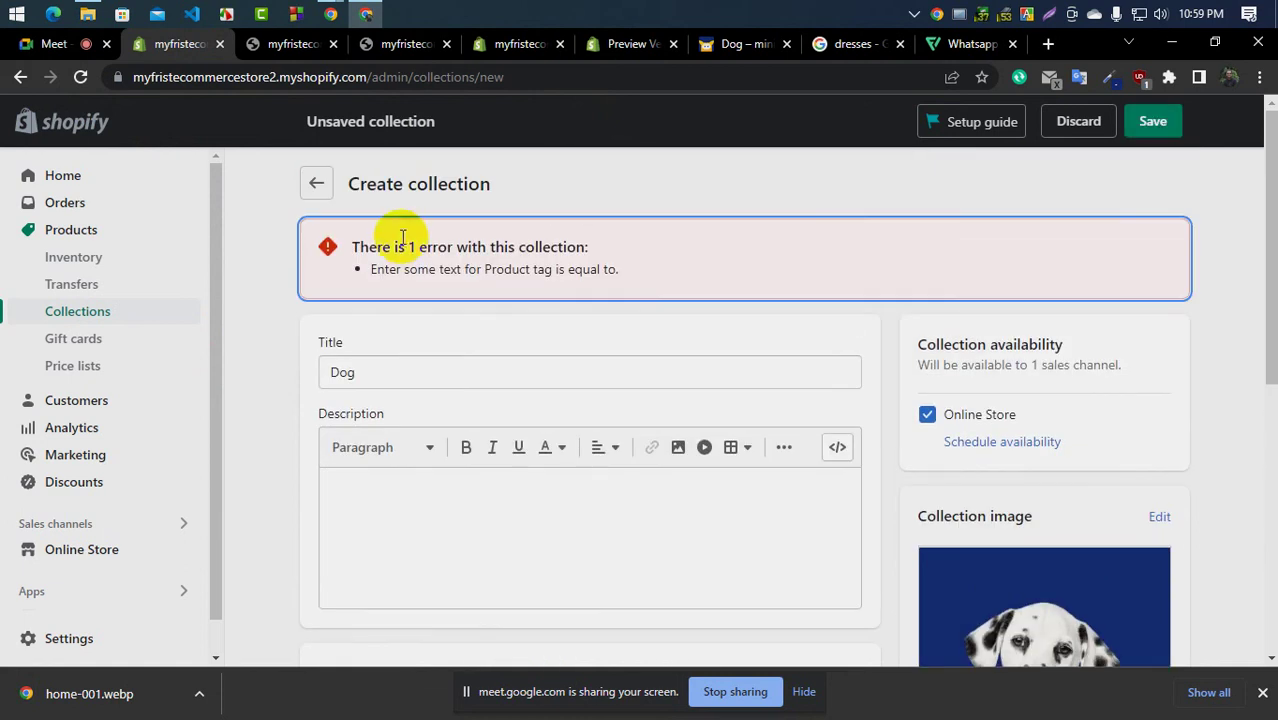
{"action": "scroll", "coordinate": [334, 320], "scroll_direction": "down", "scroll_amount": 2}
{"action": "scroll", "coordinate": [645, 428], "scroll_direction": "down", "scroll_amount": 3}
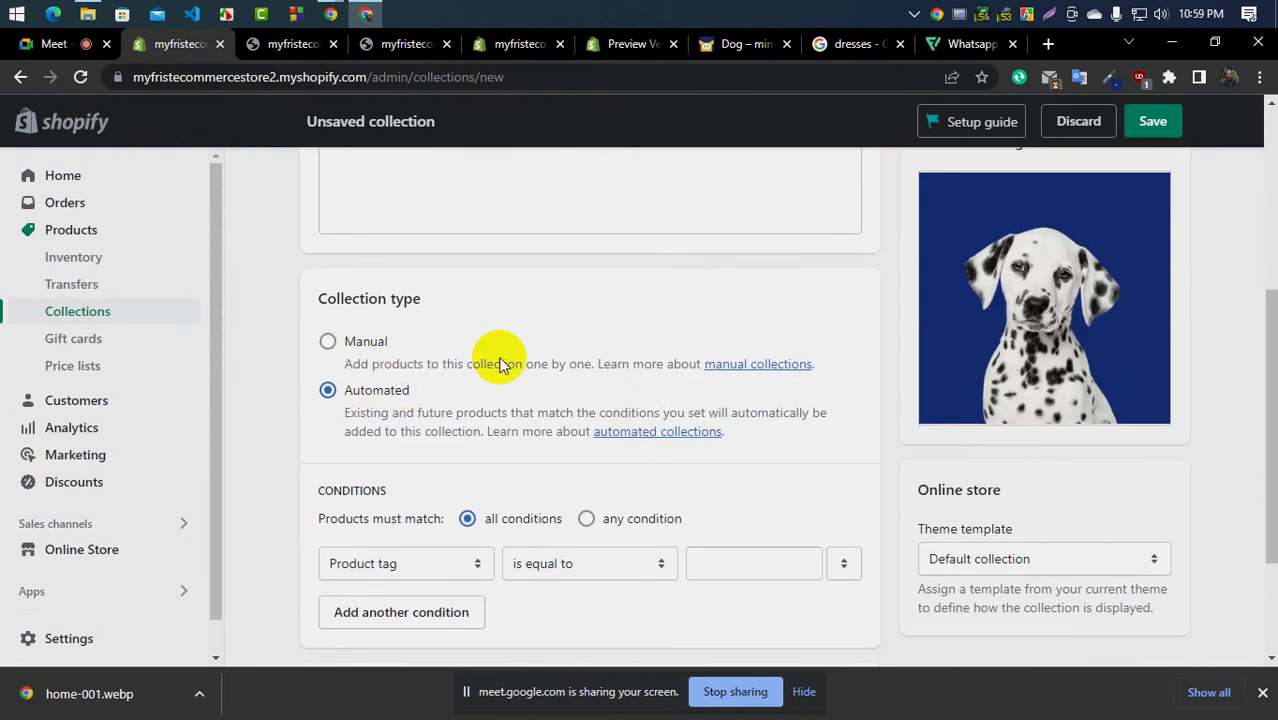
{"action": "scroll", "coordinate": [575, 466], "scroll_direction": "down", "scroll_amount": 2}
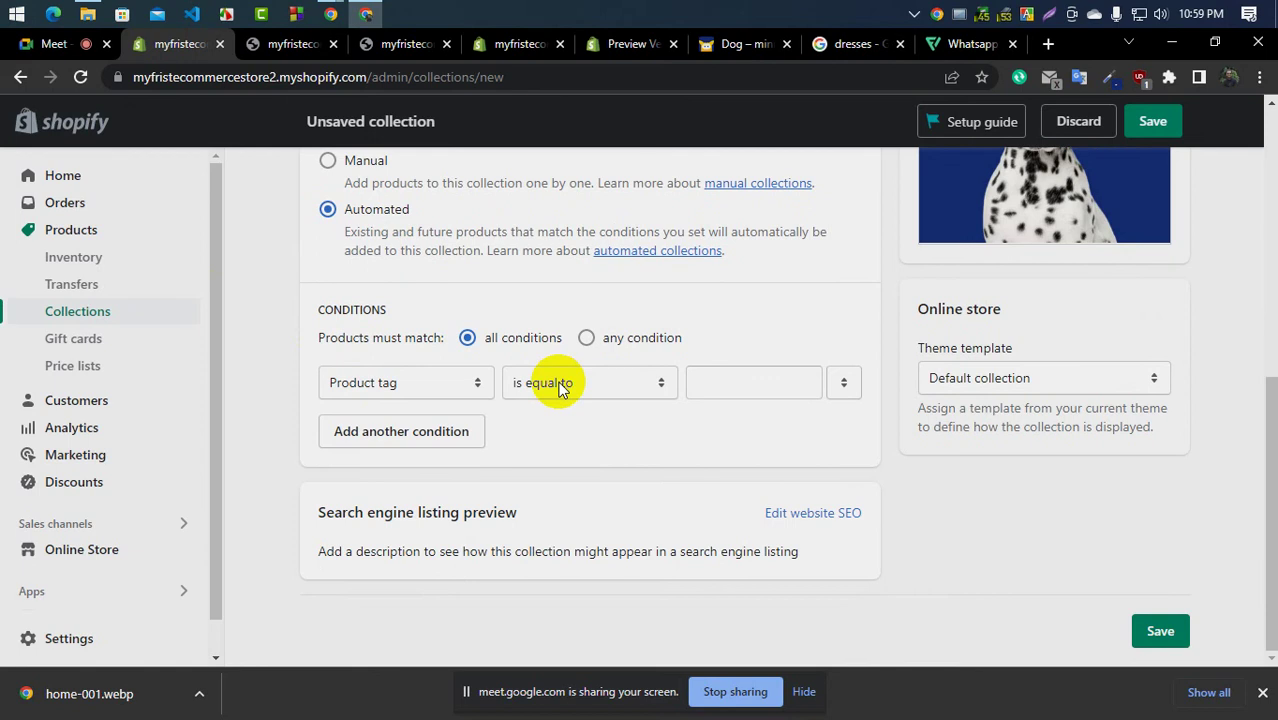
{"action": "scroll", "coordinate": [560, 389], "scroll_direction": "up", "scroll_amount": 2}
{"action": "left_click", "coordinate": [327, 349]}
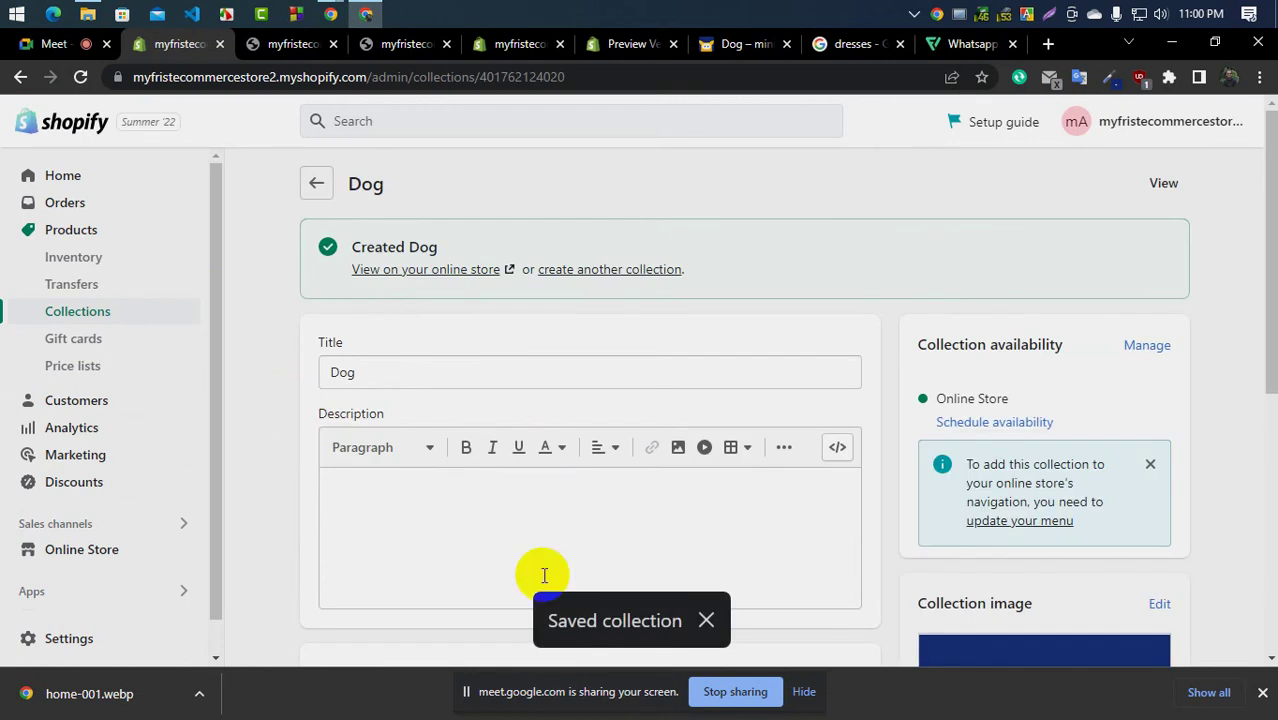
{"action": "scroll", "coordinate": [562, 568], "scroll_direction": "down", "scroll_amount": 3}
{"action": "scroll", "coordinate": [1023, 387], "scroll_direction": "down", "scroll_amount": 2}
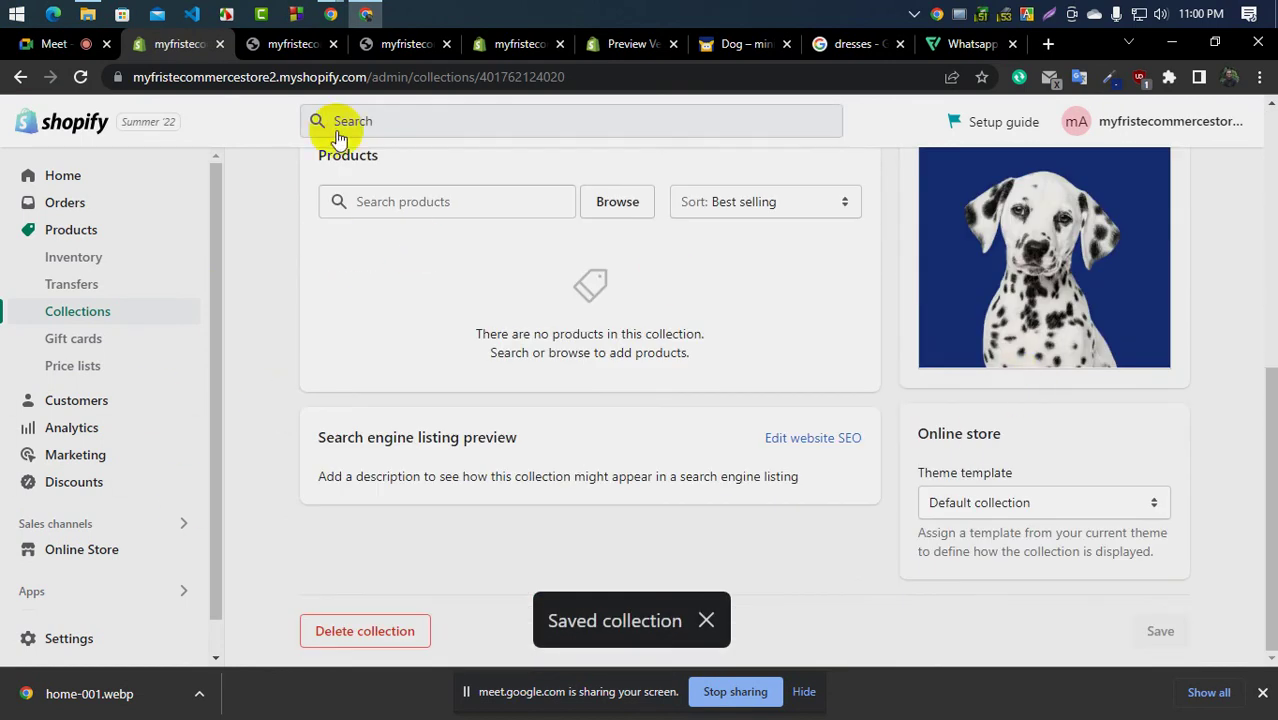
In the theme editor, assign the Dog collection to the first block of the "Explore by pet" Collection list and save the theme
{"action": "left_click", "coordinate": [277, 43]}
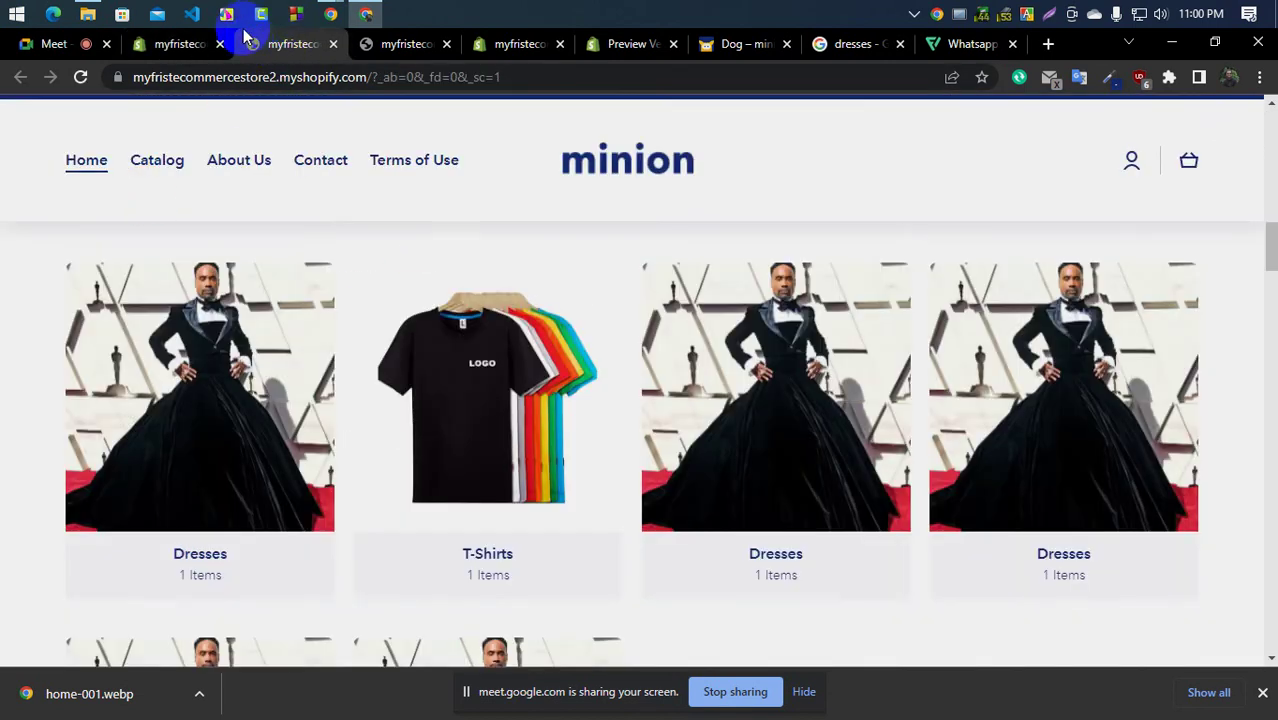
{"action": "left_click", "coordinate": [380, 43]}
{"action": "left_click", "coordinate": [505, 43]}
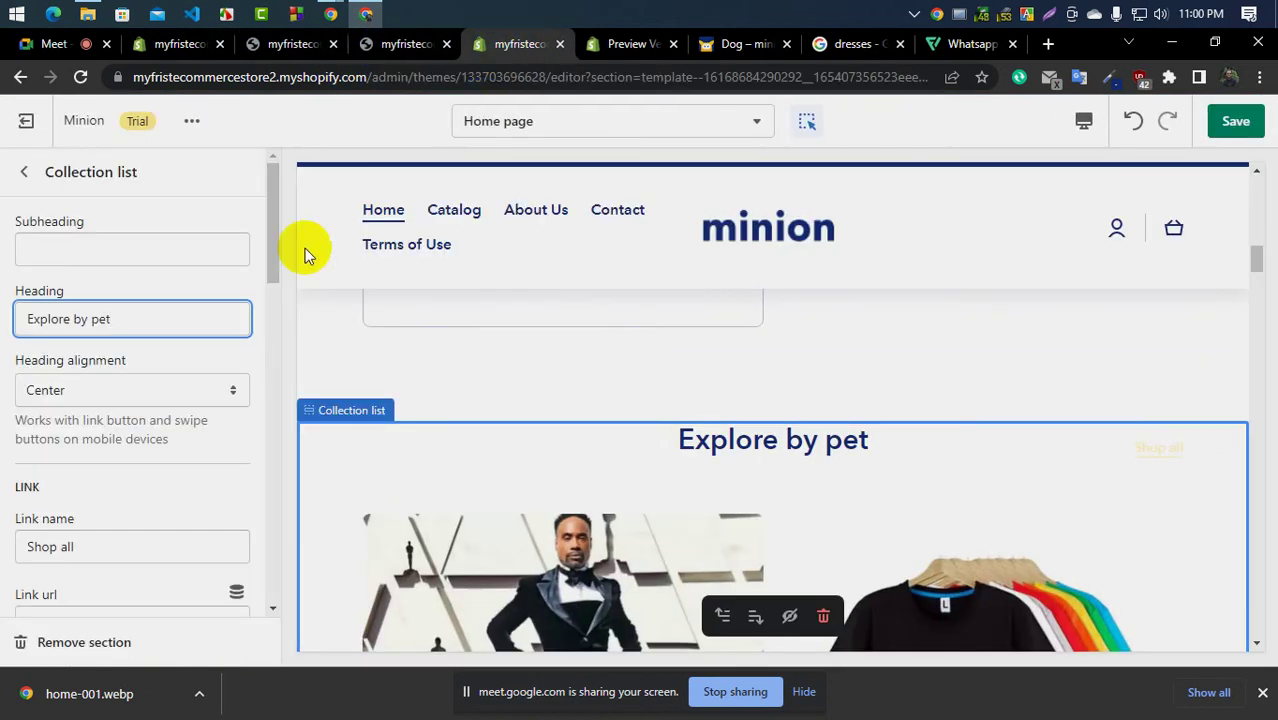
{"action": "left_click", "coordinate": [23, 172]}
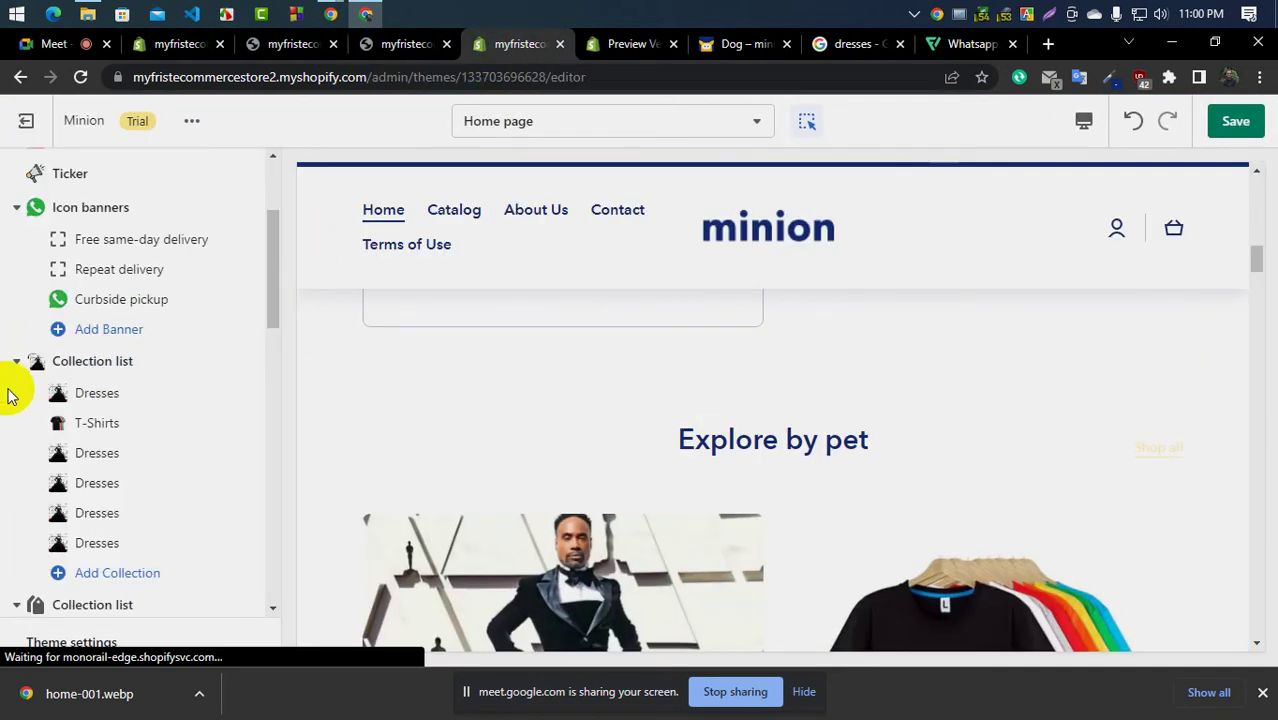
{"action": "left_click", "coordinate": [87, 396]}
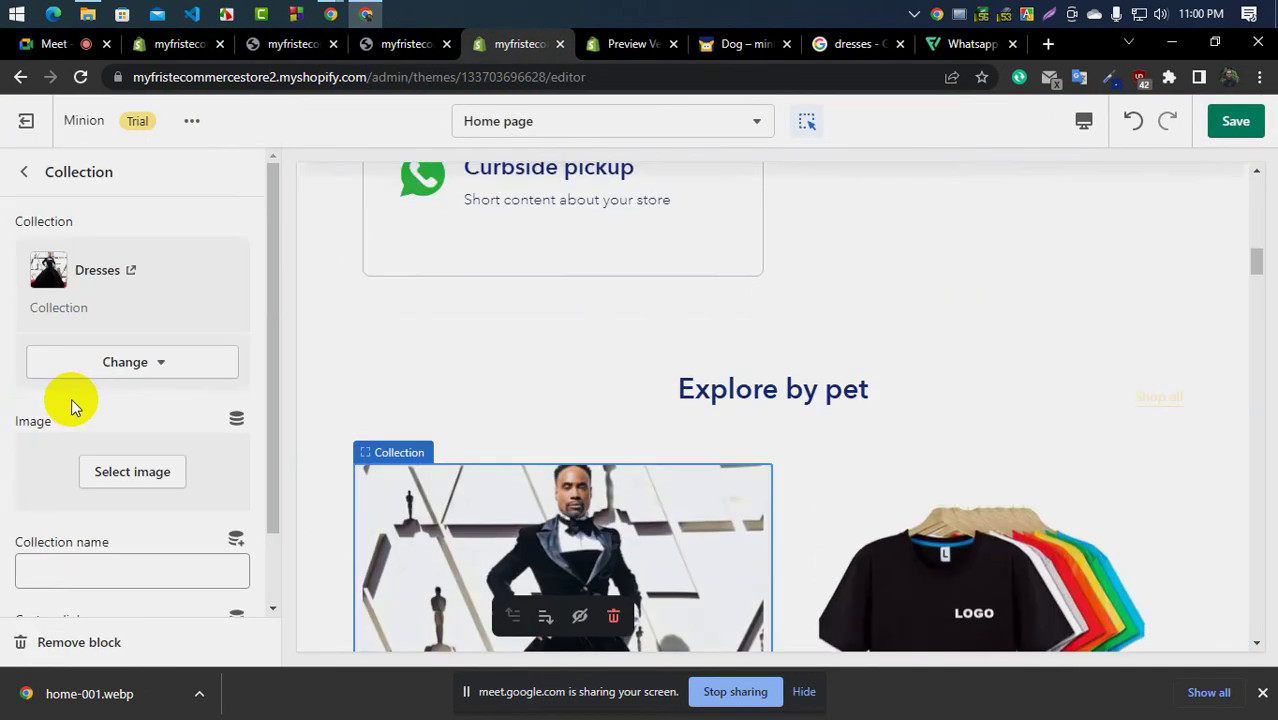
{"action": "left_click", "coordinate": [114, 362]}
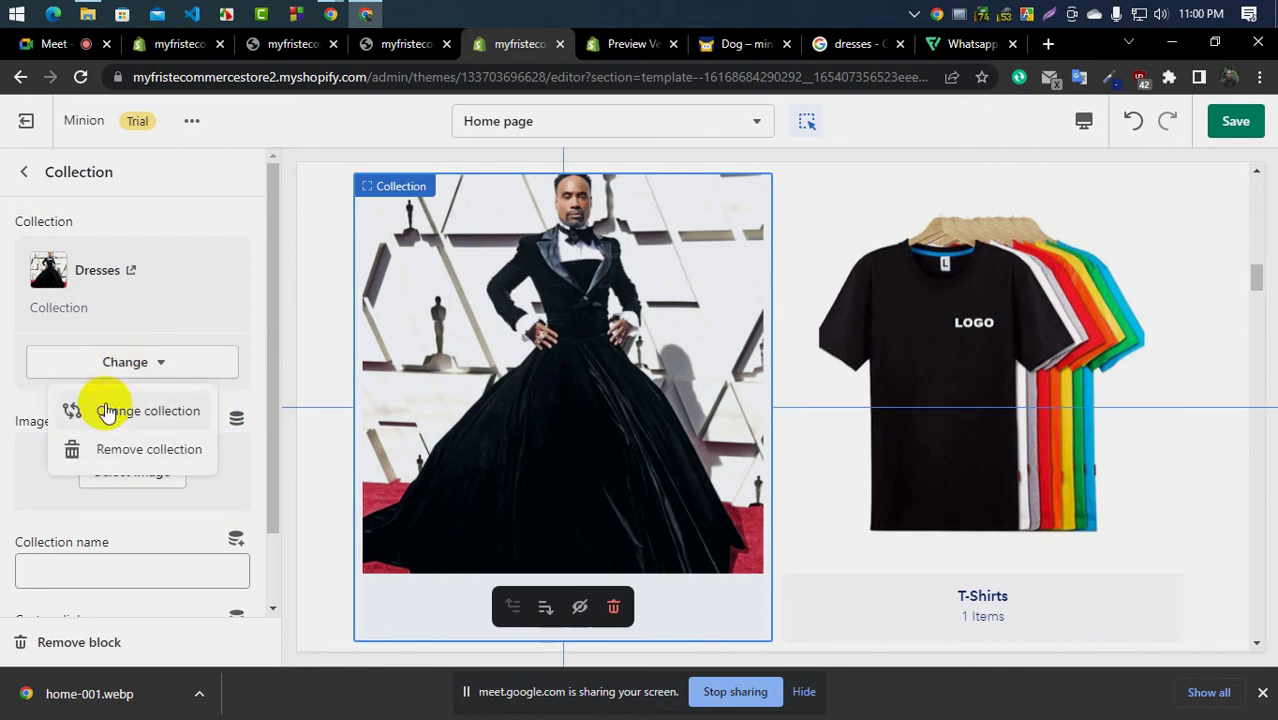
{"action": "left_click", "coordinate": [130, 416]}
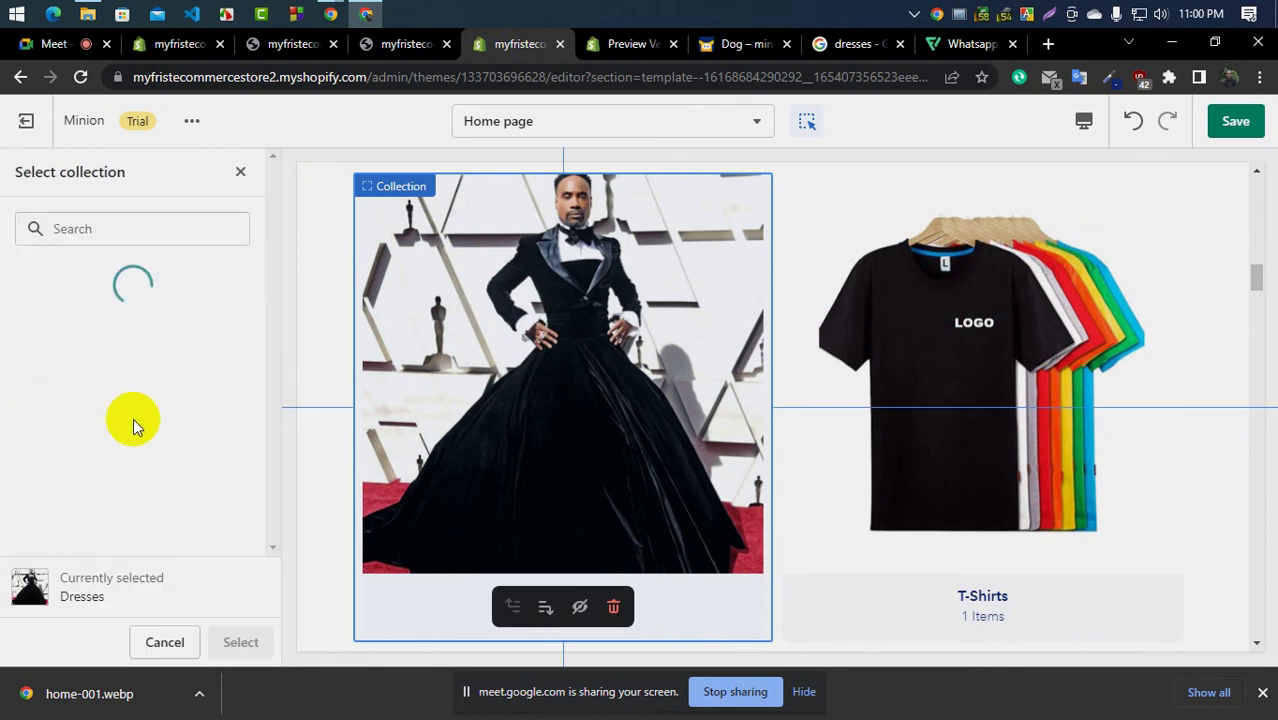
{"action": "left_click", "coordinate": [88, 345]}
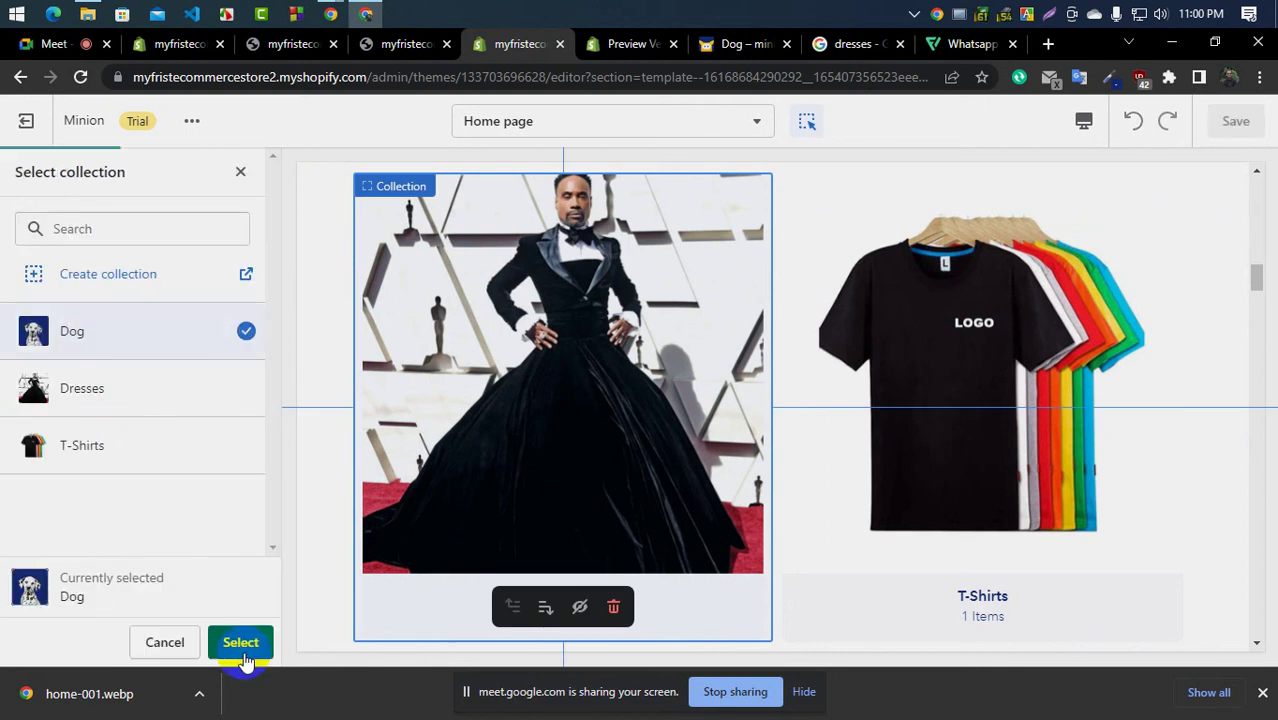
{"action": "left_click", "coordinate": [240, 642]}
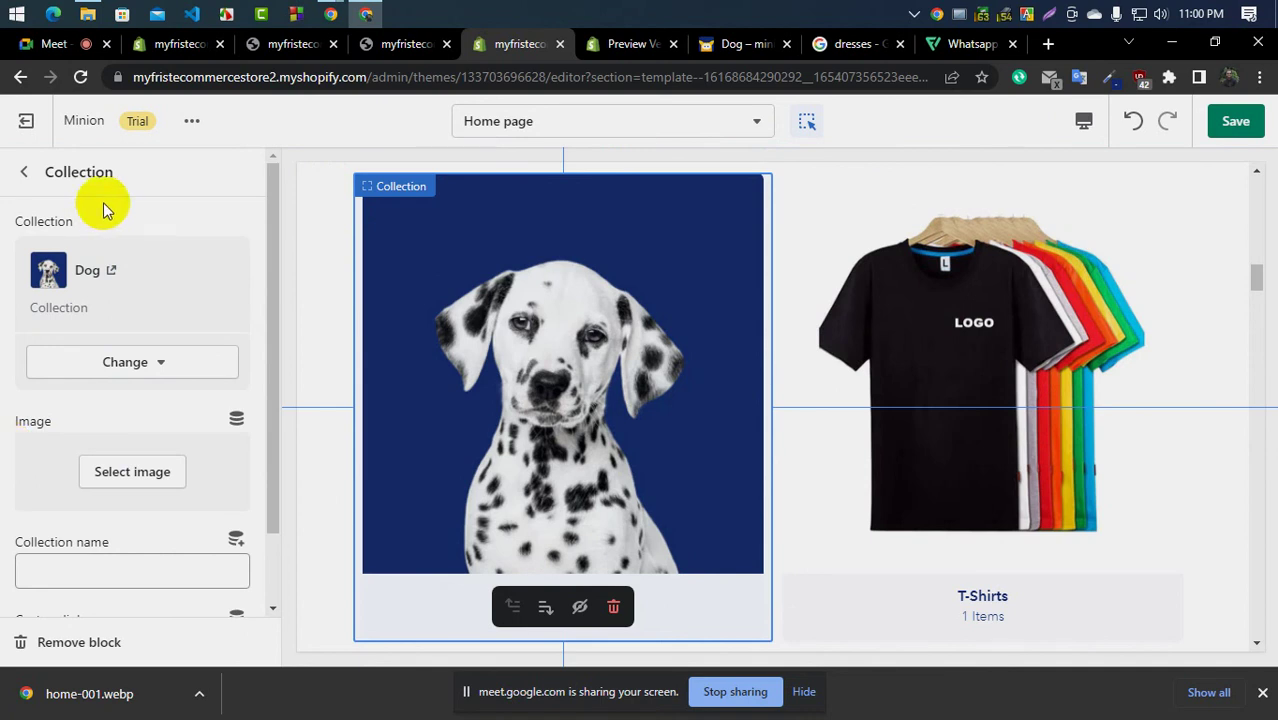
{"action": "left_click", "coordinate": [1212, 112]}
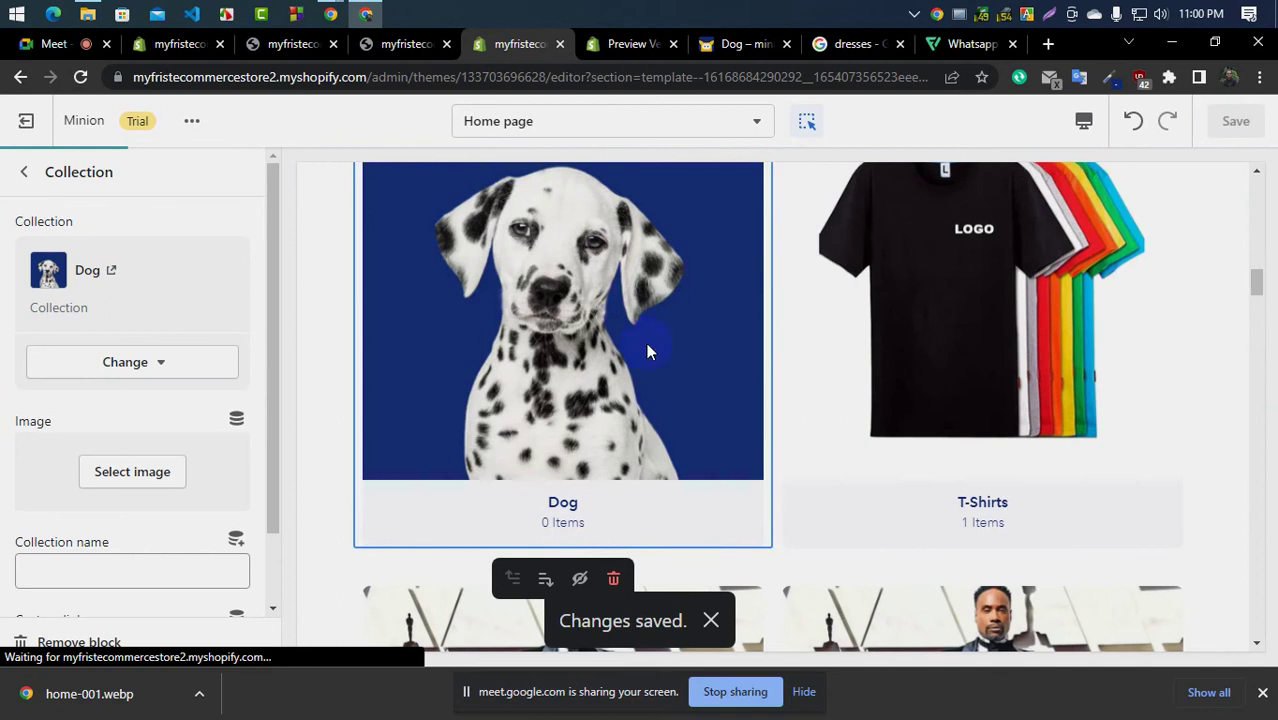
Return to the Dog collection in the admin and browse the products available for it, without adding any
{"action": "left_click", "coordinate": [178, 50]}
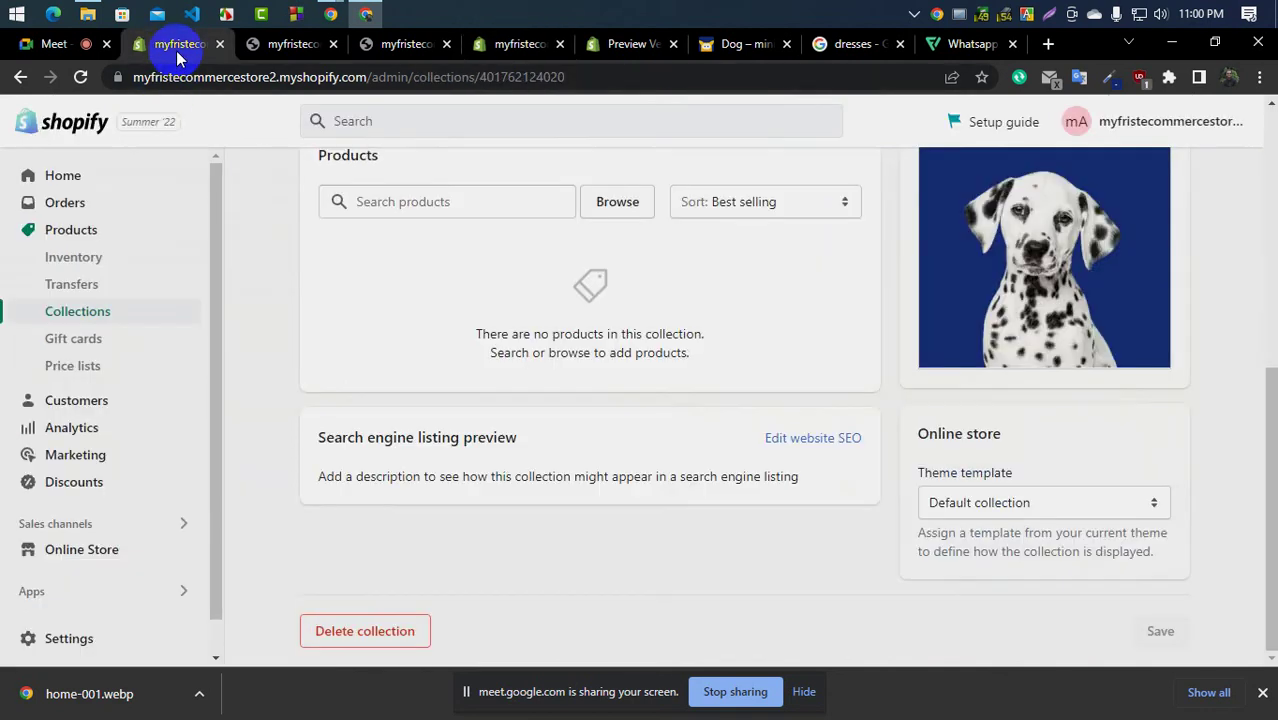
{"action": "left_click", "coordinate": [287, 46]}
{"action": "left_click", "coordinate": [636, 46]}
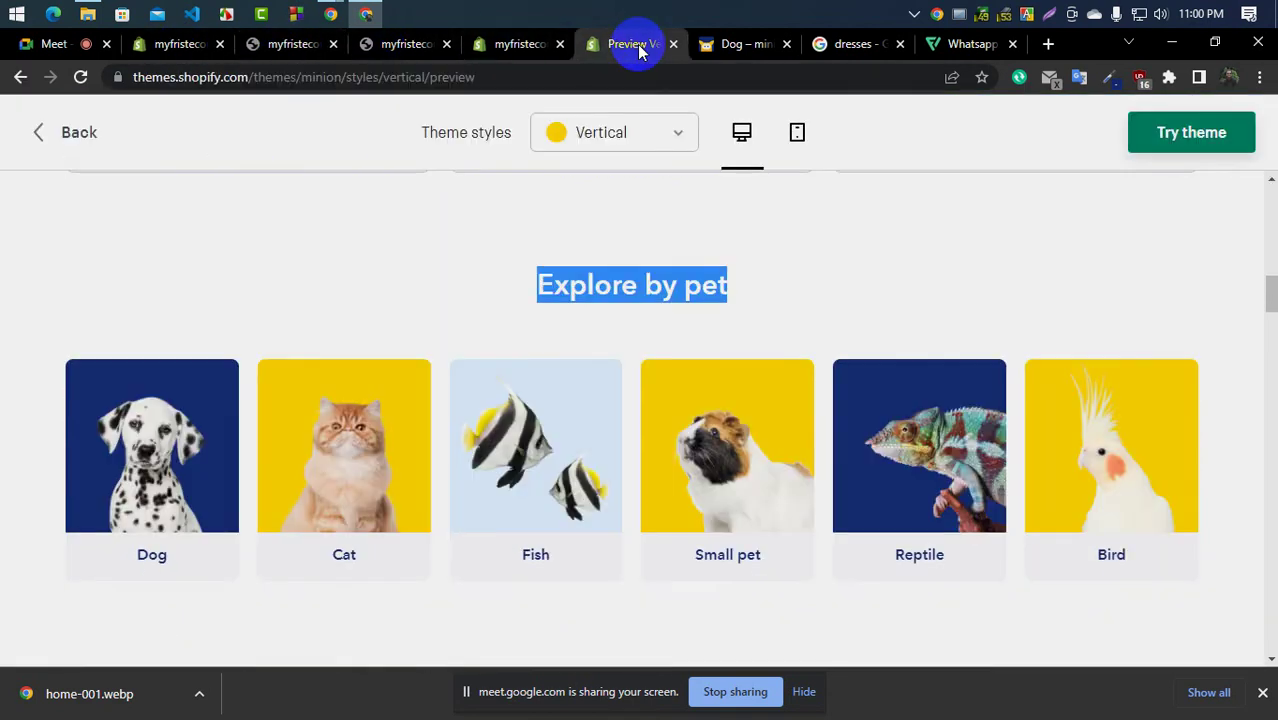
{"action": "left_click", "coordinate": [372, 46]}
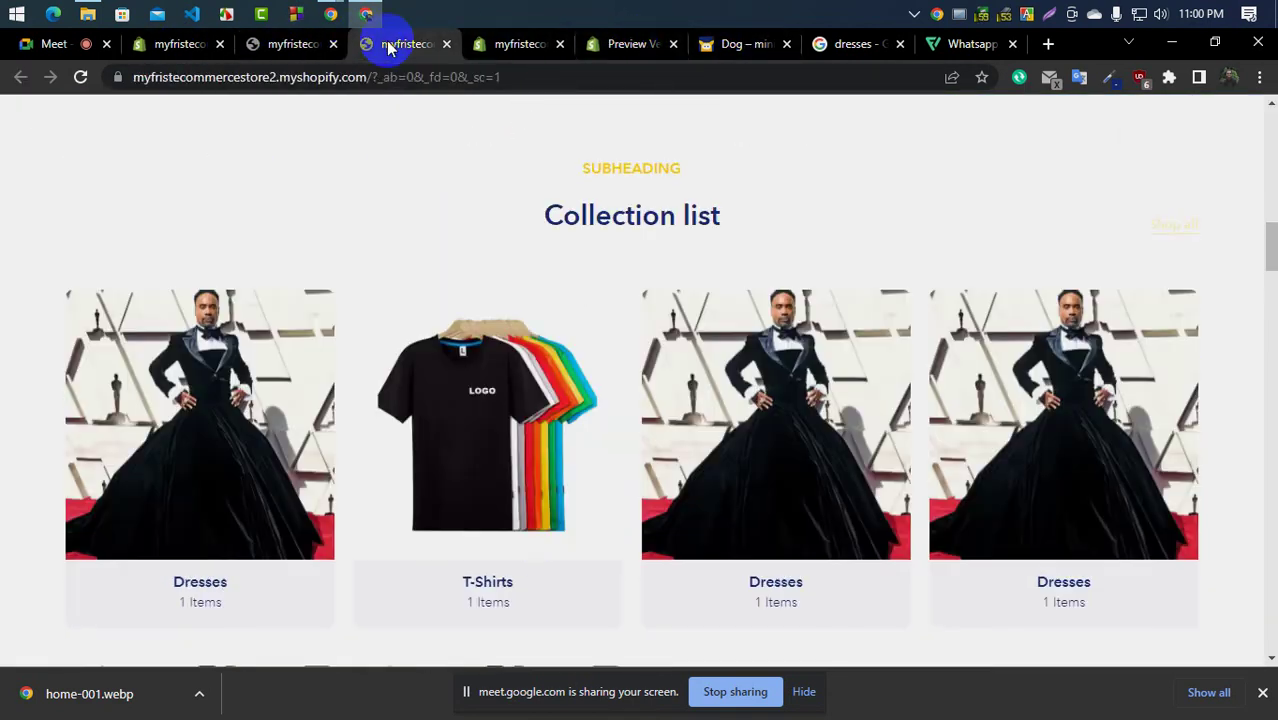
{"action": "left_click", "coordinate": [180, 44]}
{"action": "scroll", "coordinate": [571, 394], "scroll_direction": "up", "scroll_amount": 3}
{"action": "scroll", "coordinate": [542, 380], "scroll_direction": "down", "scroll_amount": 3}
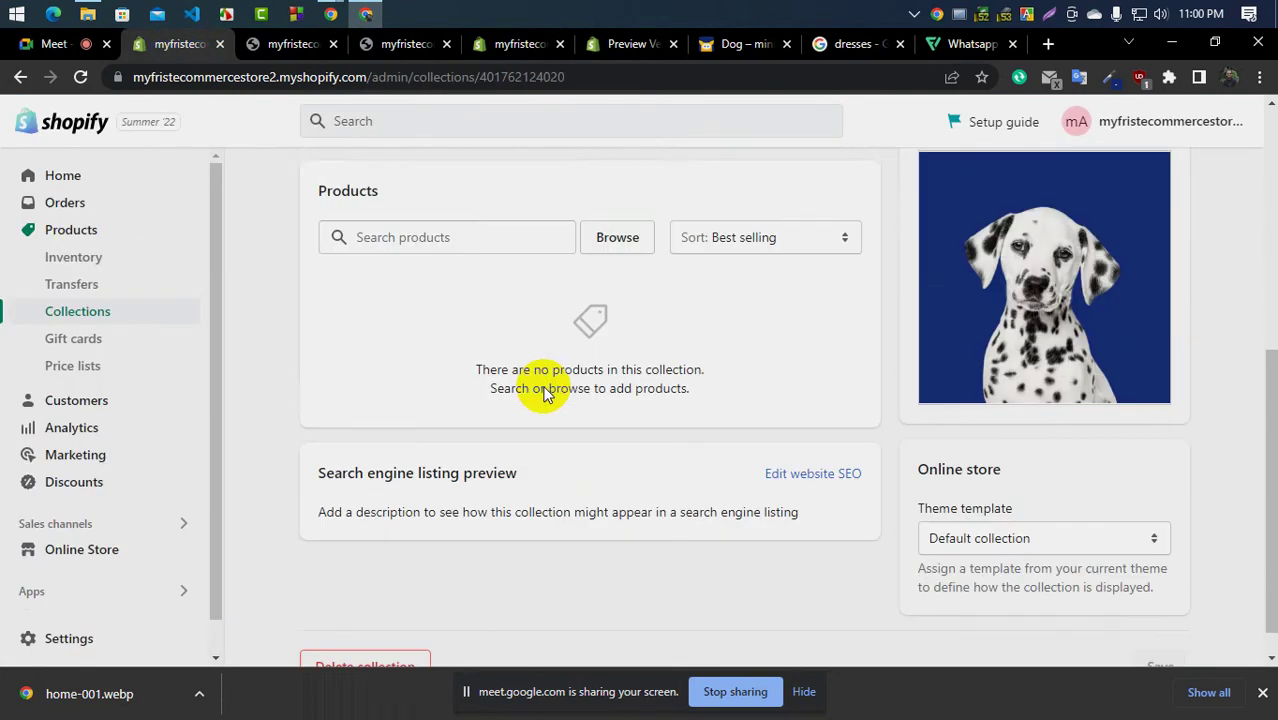
{"action": "left_click", "coordinate": [466, 203]}
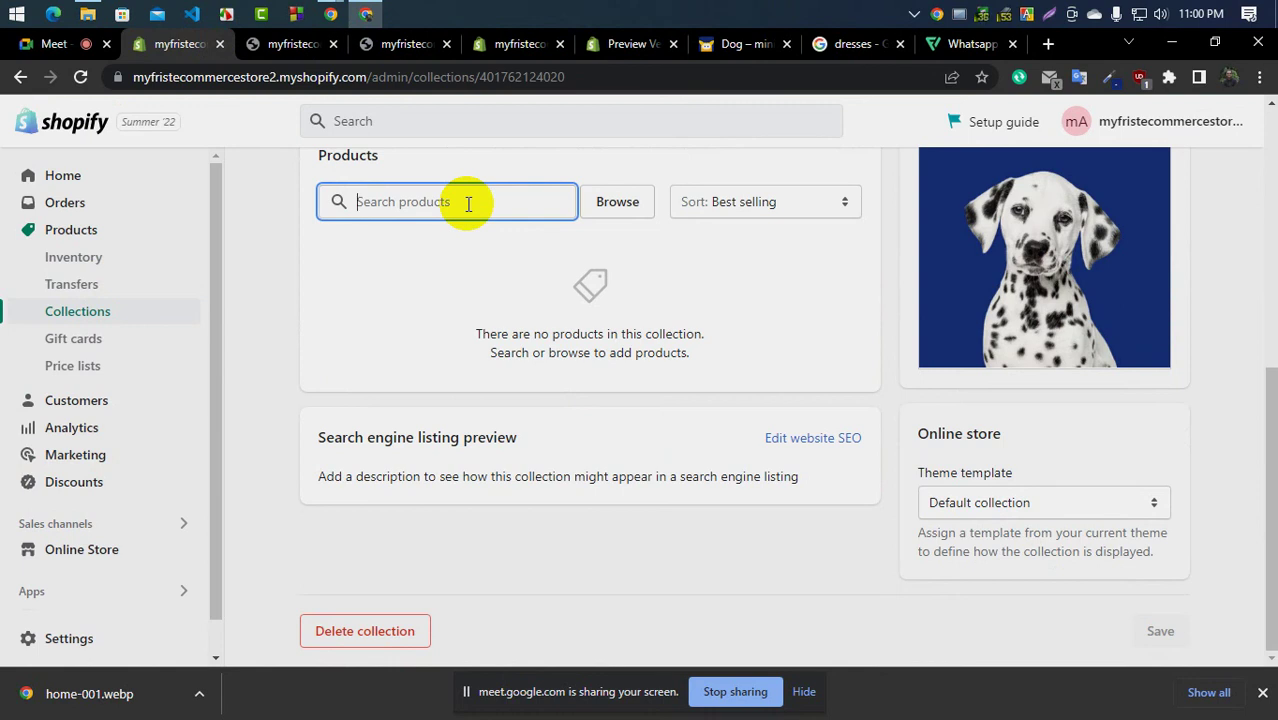
{"action": "left_click", "coordinate": [617, 204]}
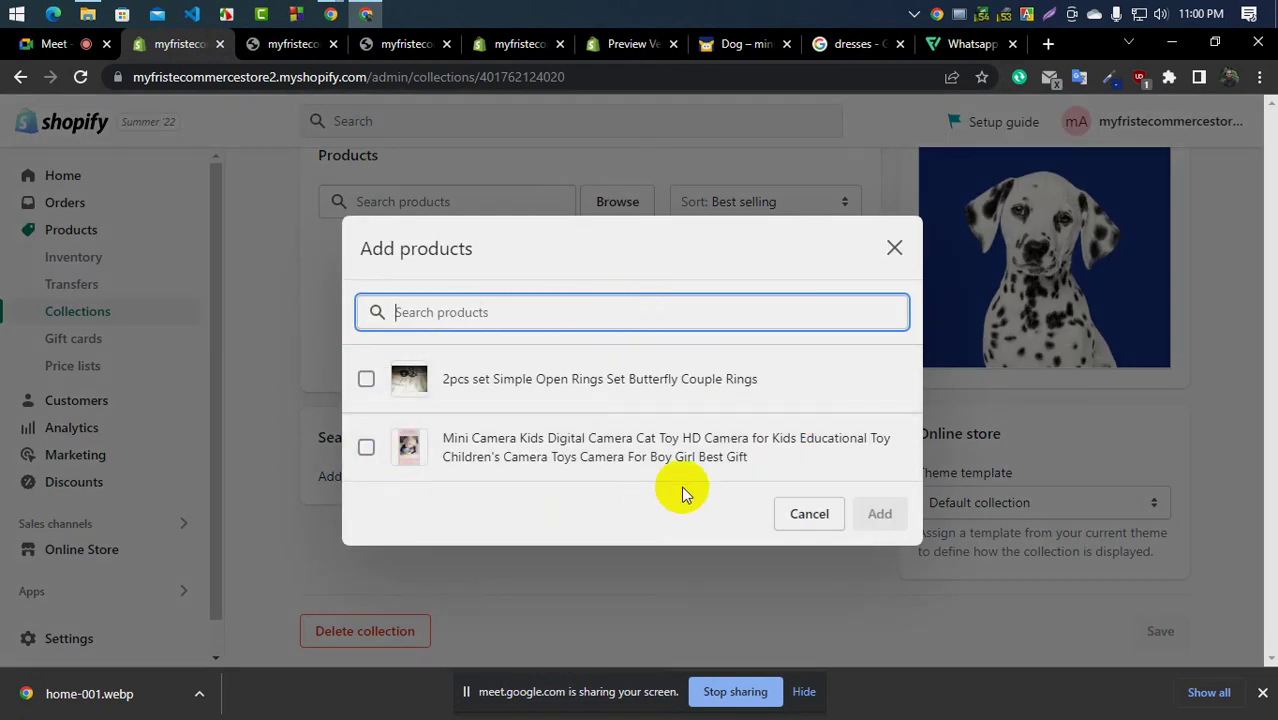
{"action": "left_click", "coordinate": [1206, 392]}
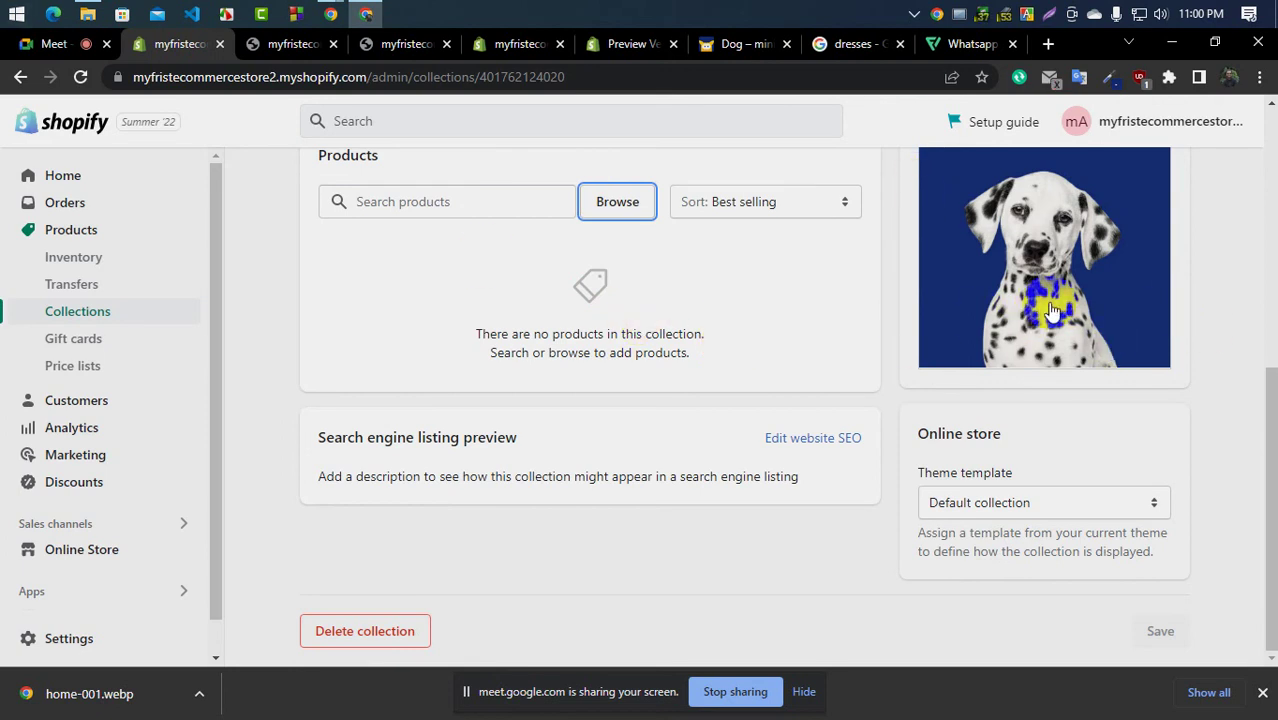
{"action": "scroll", "coordinate": [709, 400], "scroll_direction": "up", "scroll_amount": 5}
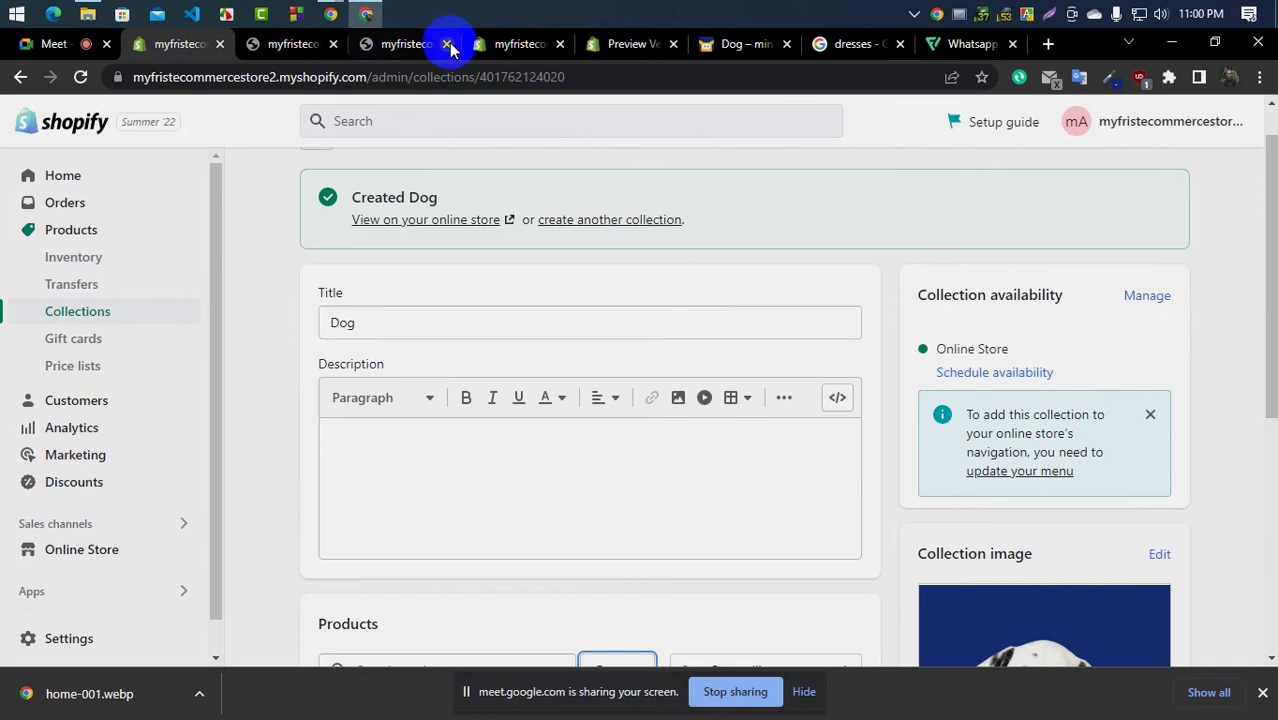
Reload the live storefront home page and examine the cards and layout of its collection list
{"action": "left_click", "coordinate": [517, 46]}
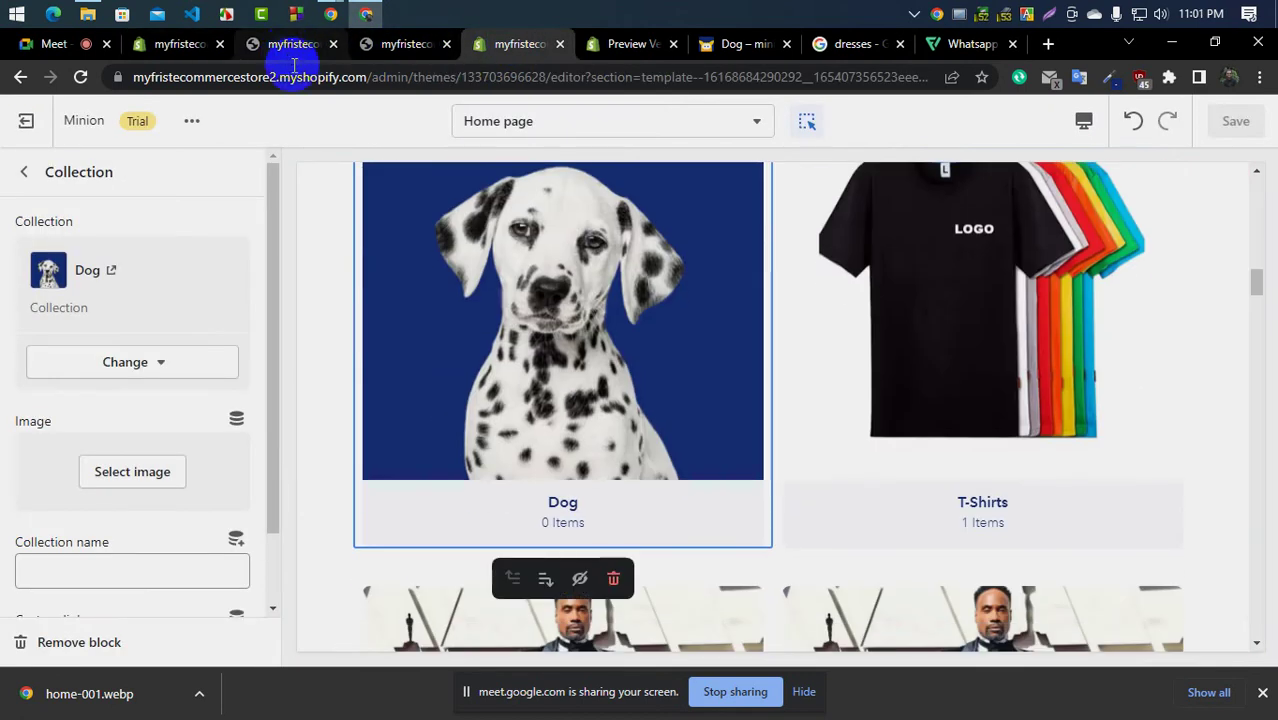
{"action": "left_click", "coordinate": [405, 44]}
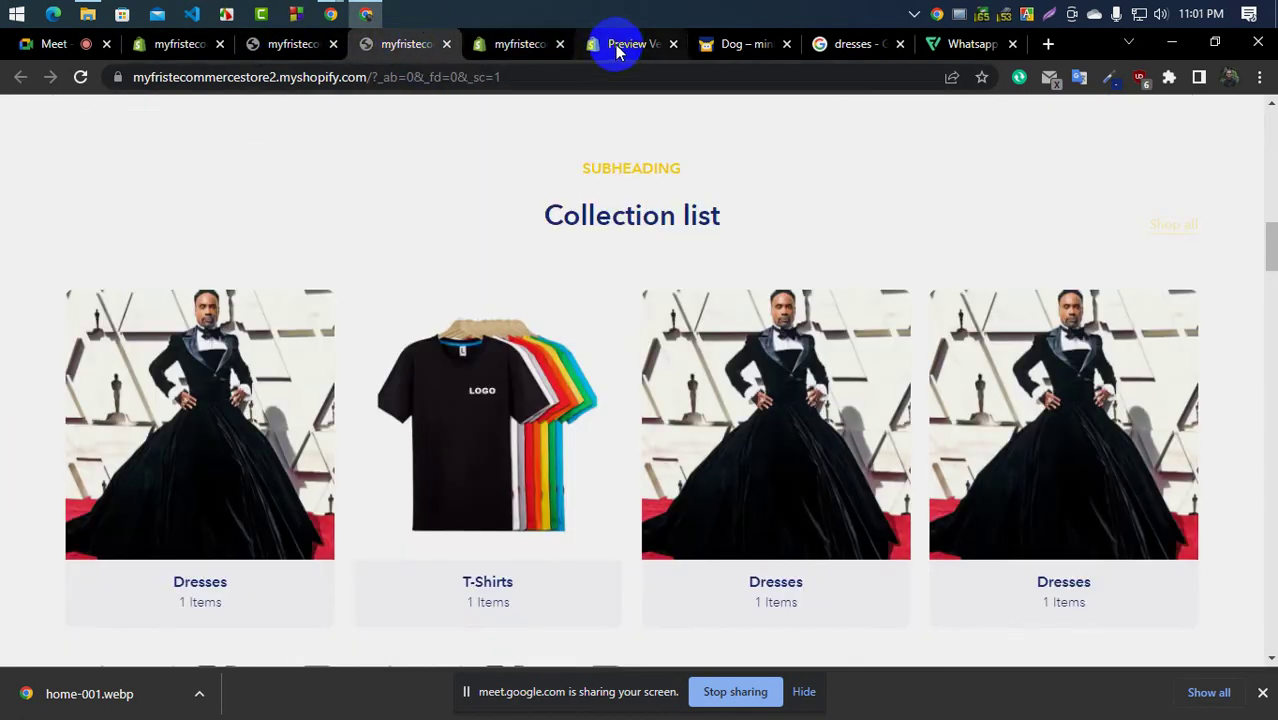
{"action": "left_click", "coordinate": [280, 47]}
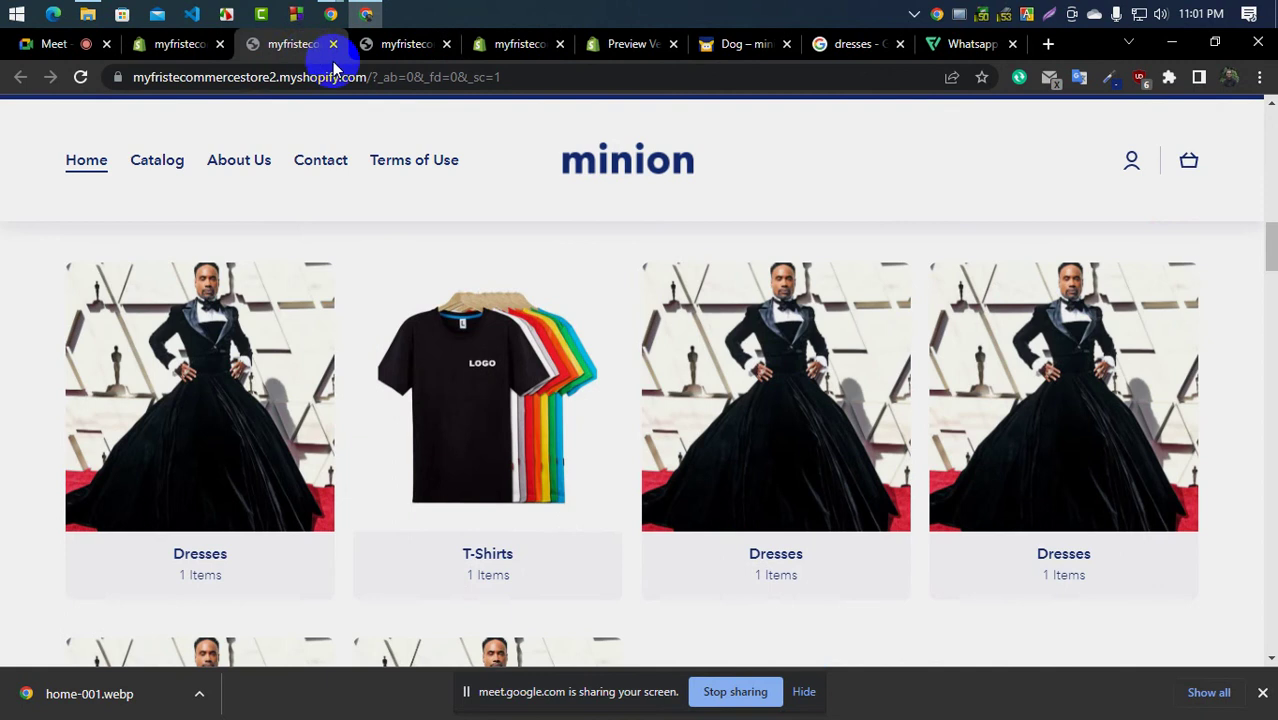
{"action": "left_click", "coordinate": [81, 77]}
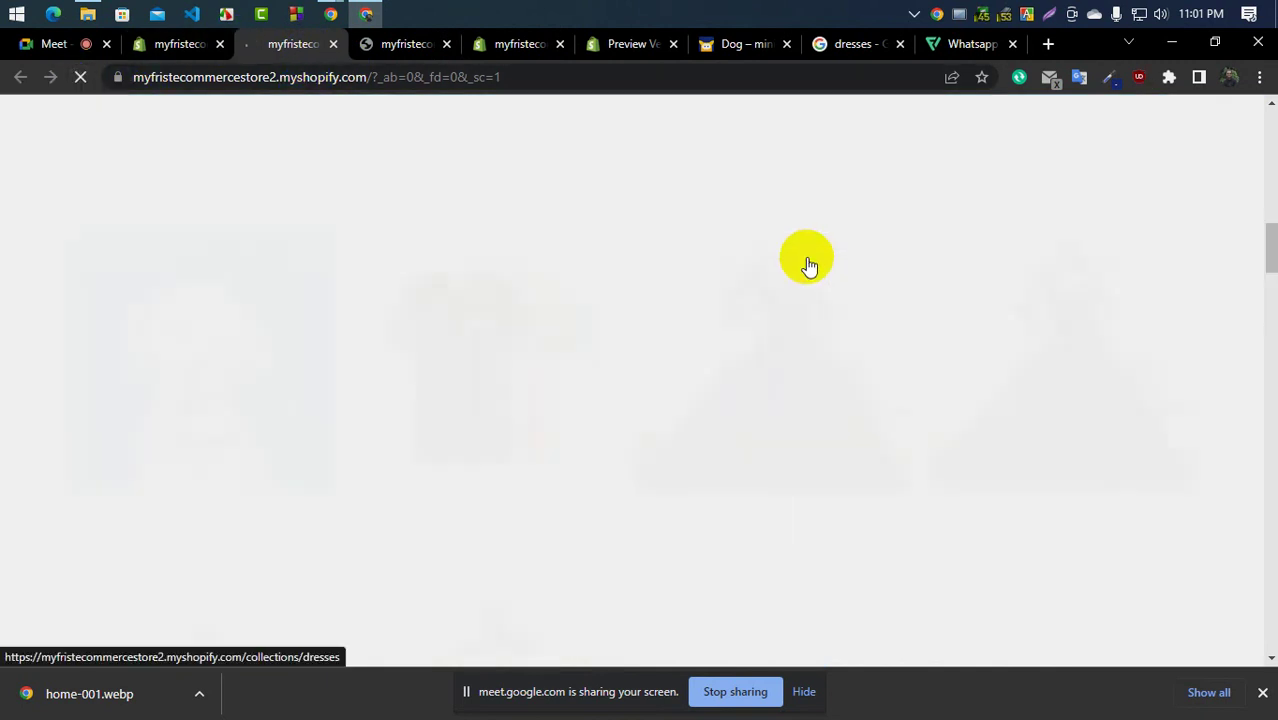
{"action": "scroll", "coordinate": [806, 282], "scroll_direction": "down", "scroll_amount": 3}
{"action": "scroll", "coordinate": [806, 285], "scroll_direction": "up", "scroll_amount": 3}
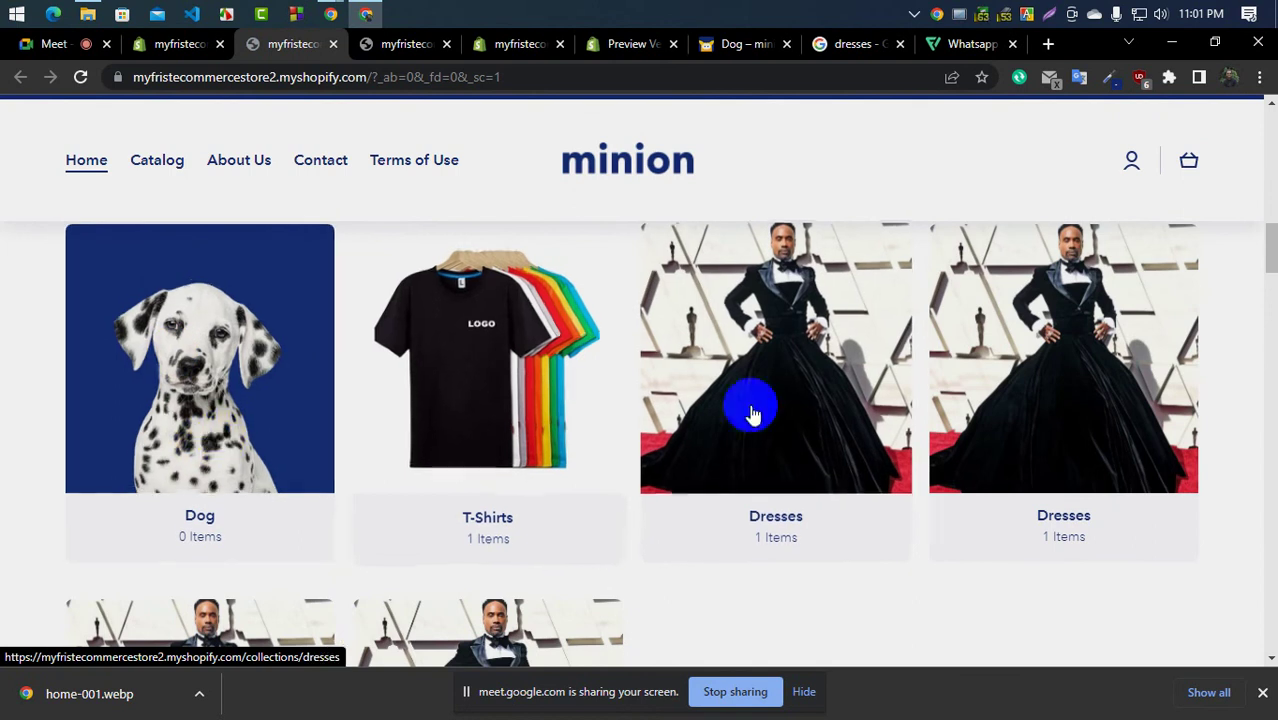
{"action": "scroll", "coordinate": [787, 448], "scroll_direction": "down", "scroll_amount": 3}
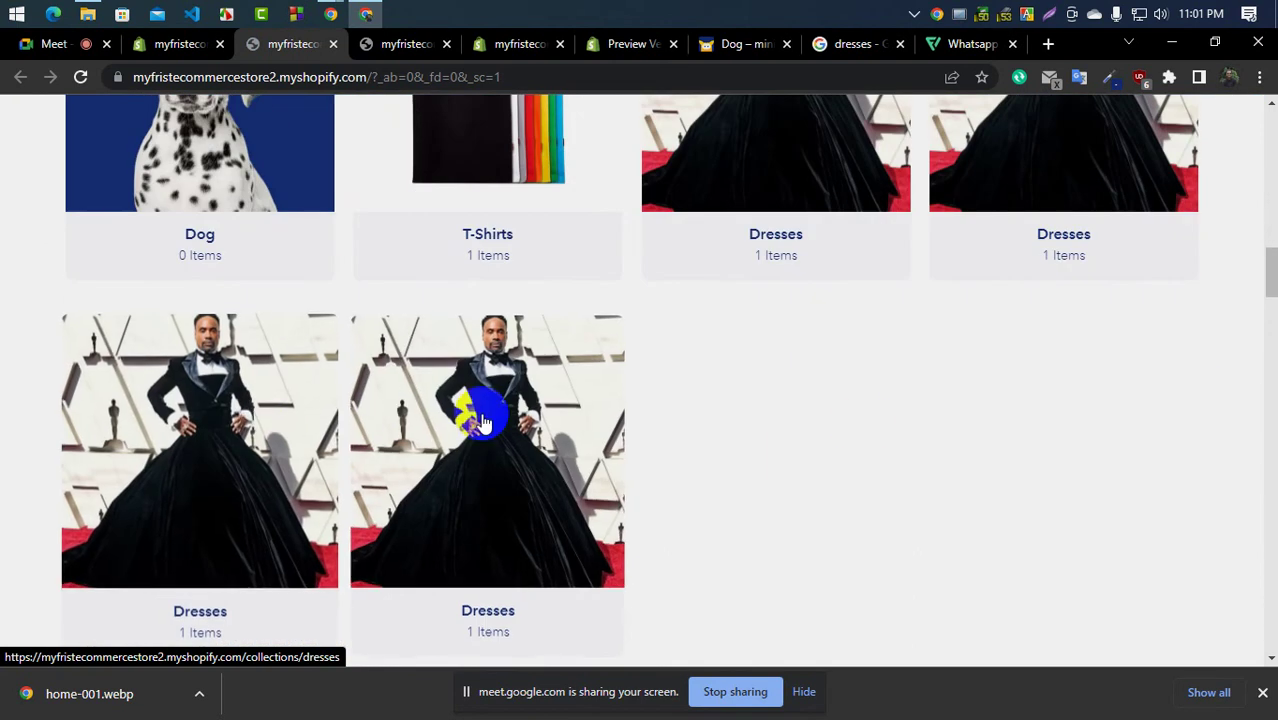
{"action": "scroll", "coordinate": [542, 465], "scroll_direction": "down", "scroll_amount": 1}
{"action": "scroll", "coordinate": [622, 452], "scroll_direction": "up", "scroll_amount": 4}
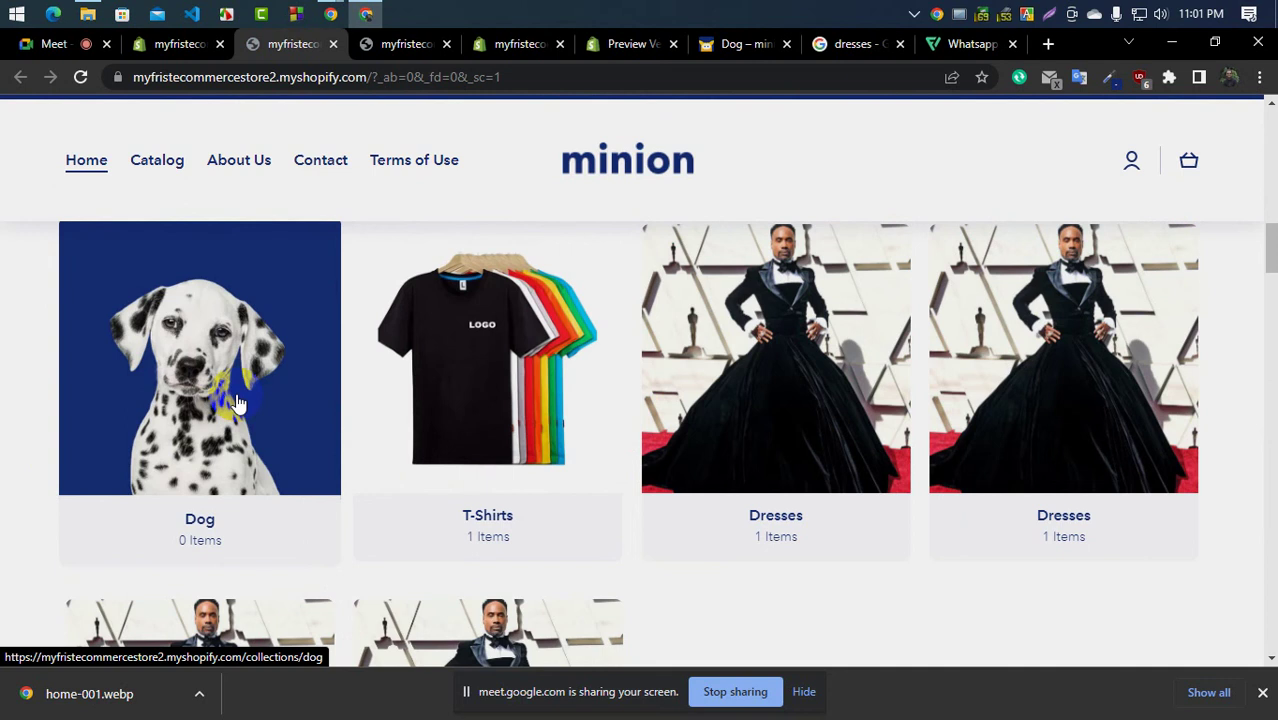
Download the Cat card's image from the "Explore by pet" section of the Vertical demo as home-002.webp
{"action": "scroll", "coordinate": [927, 543], "scroll_direction": "down", "scroll_amount": 4}
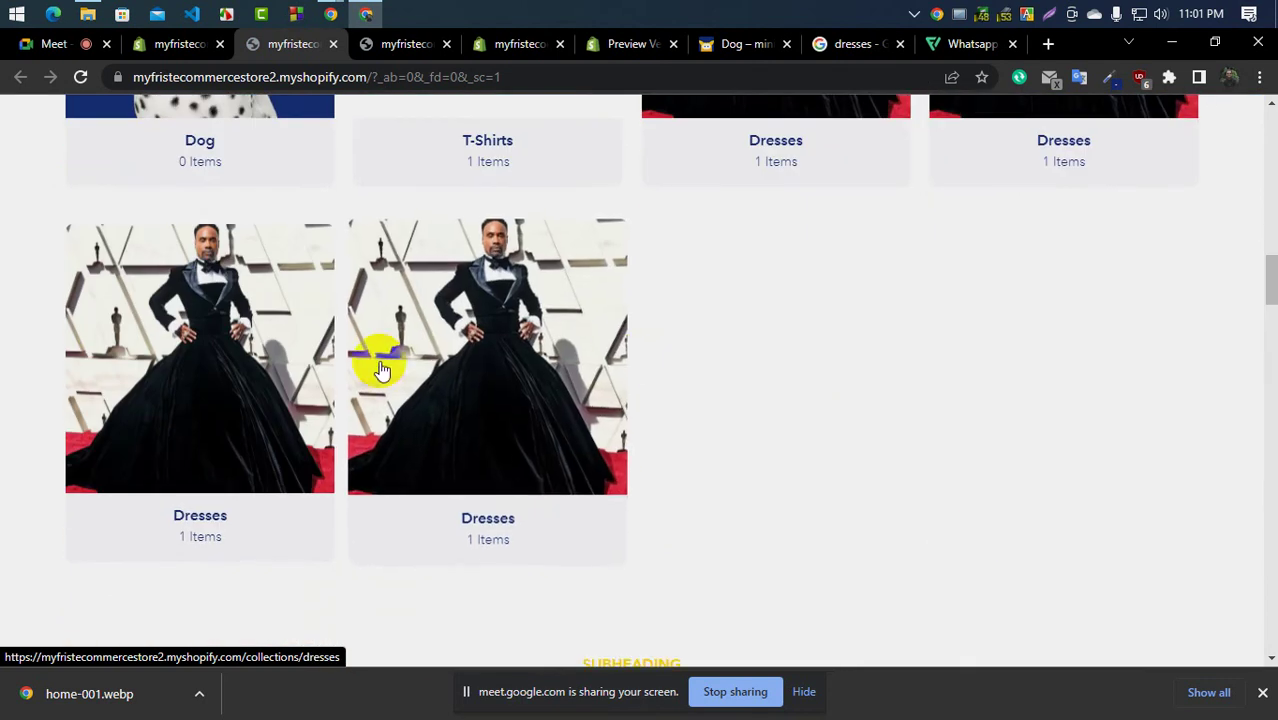
{"action": "left_click", "coordinate": [757, 47]}
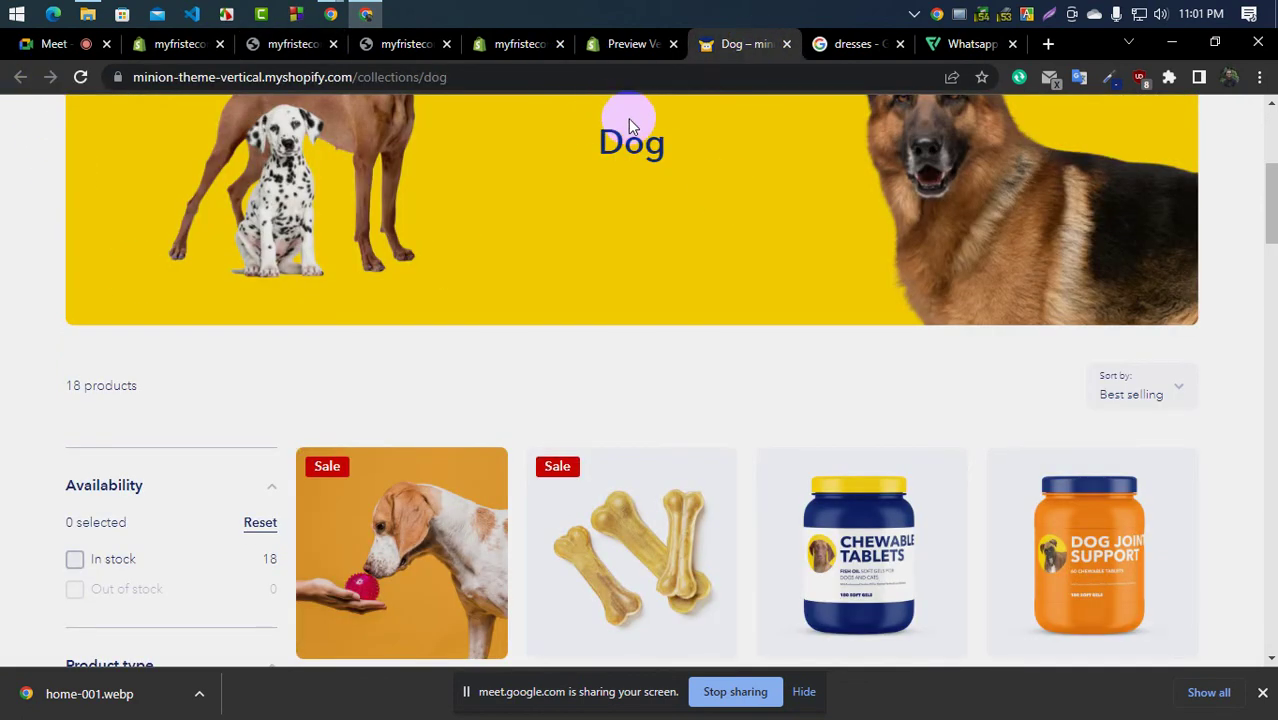
{"action": "left_click", "coordinate": [642, 43]}
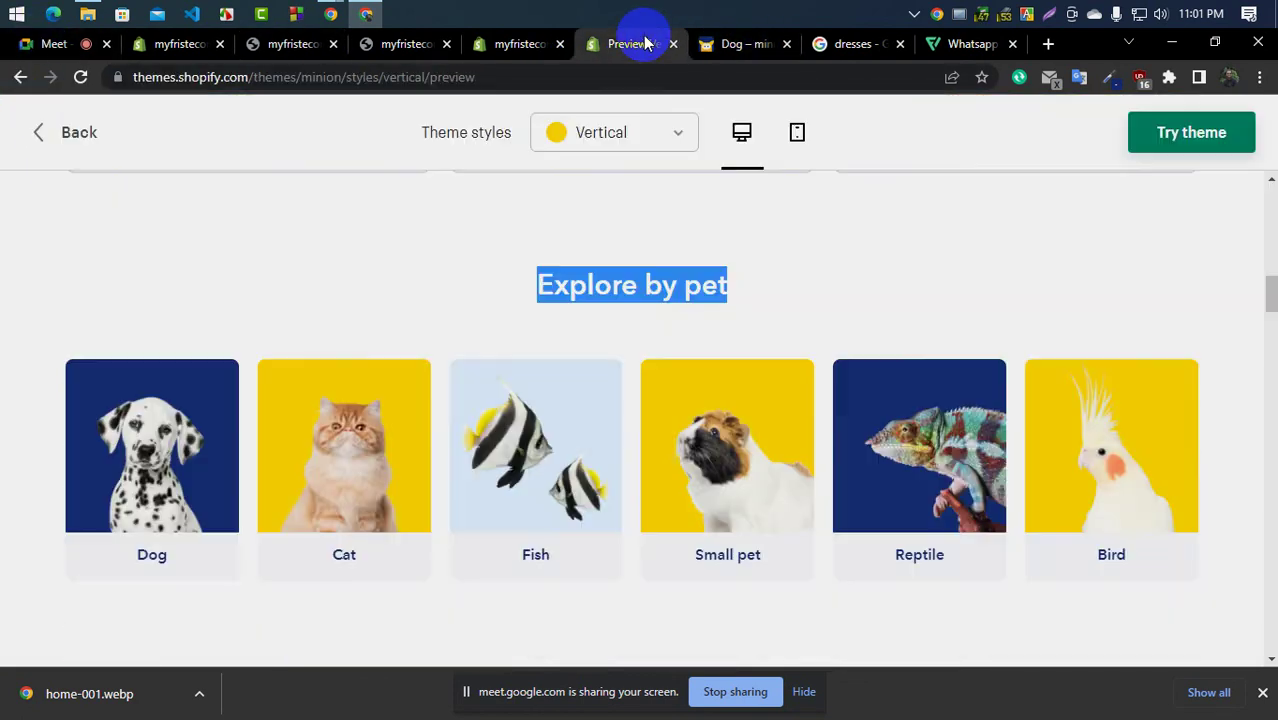
{"action": "right_click", "coordinate": [340, 436]}
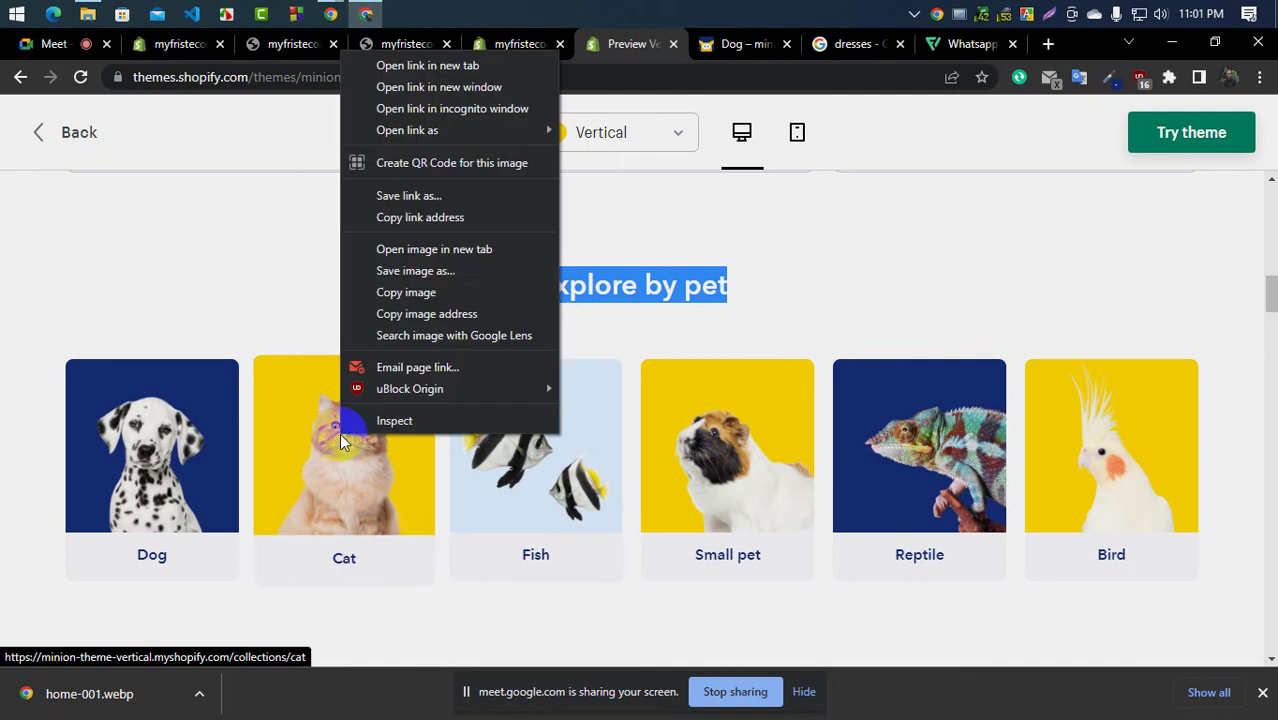
{"action": "left_click", "coordinate": [416, 271]}
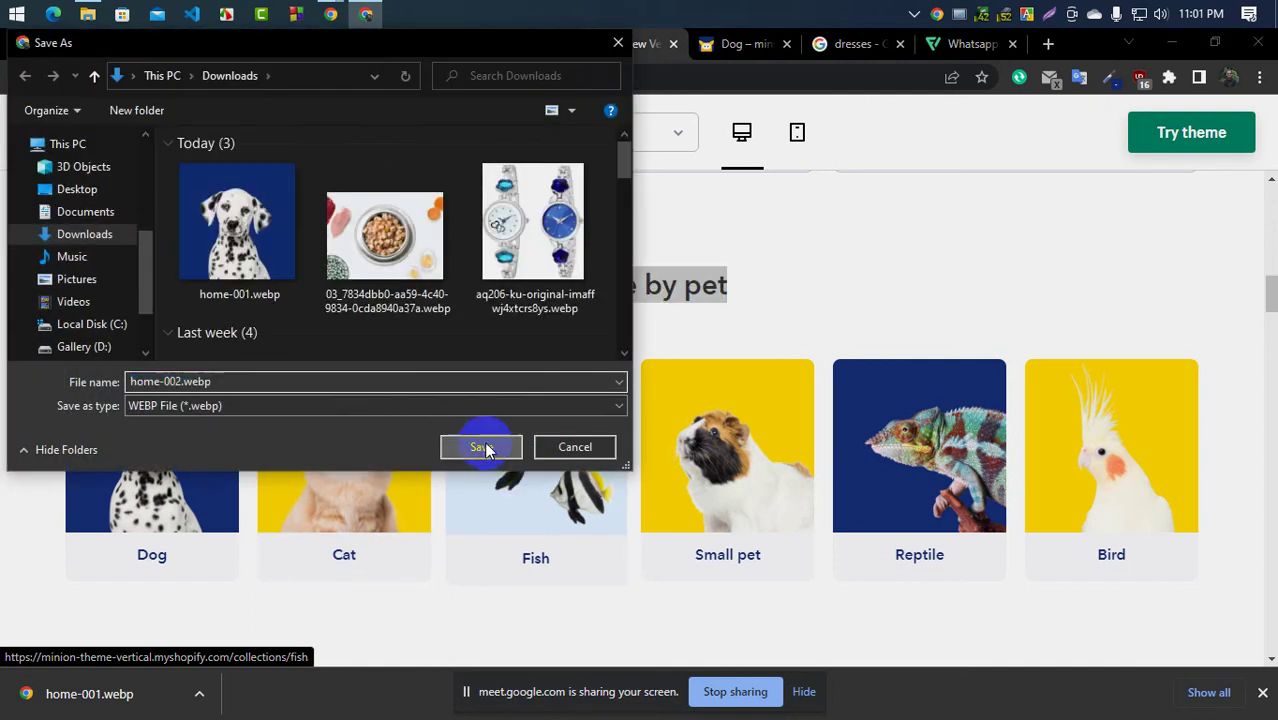
{"action": "left_click", "coordinate": [481, 447]}
Start another collection in the store admin and title it "Cat"
{"action": "left_click", "coordinate": [405, 46]}
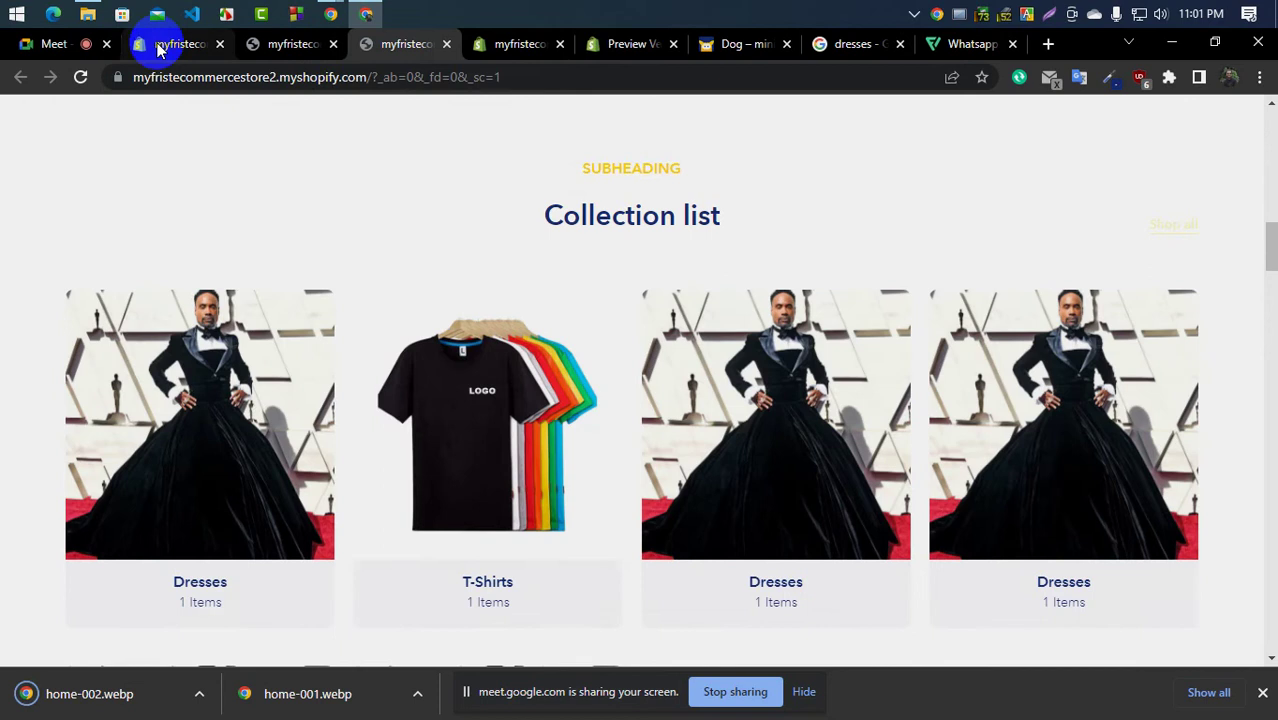
{"action": "left_click", "coordinate": [157, 50]}
{"action": "scroll", "coordinate": [700, 350], "scroll_direction": "up", "scroll_amount": 1}
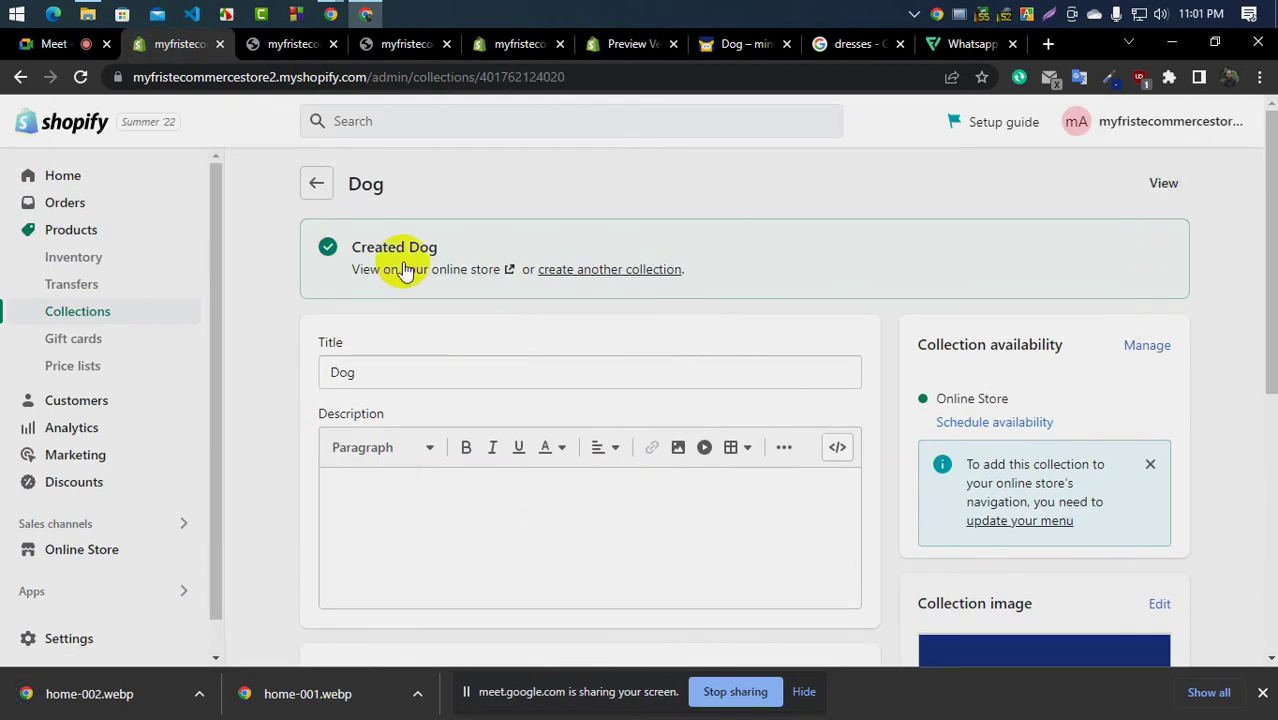
{"action": "left_click", "coordinate": [620, 270]}
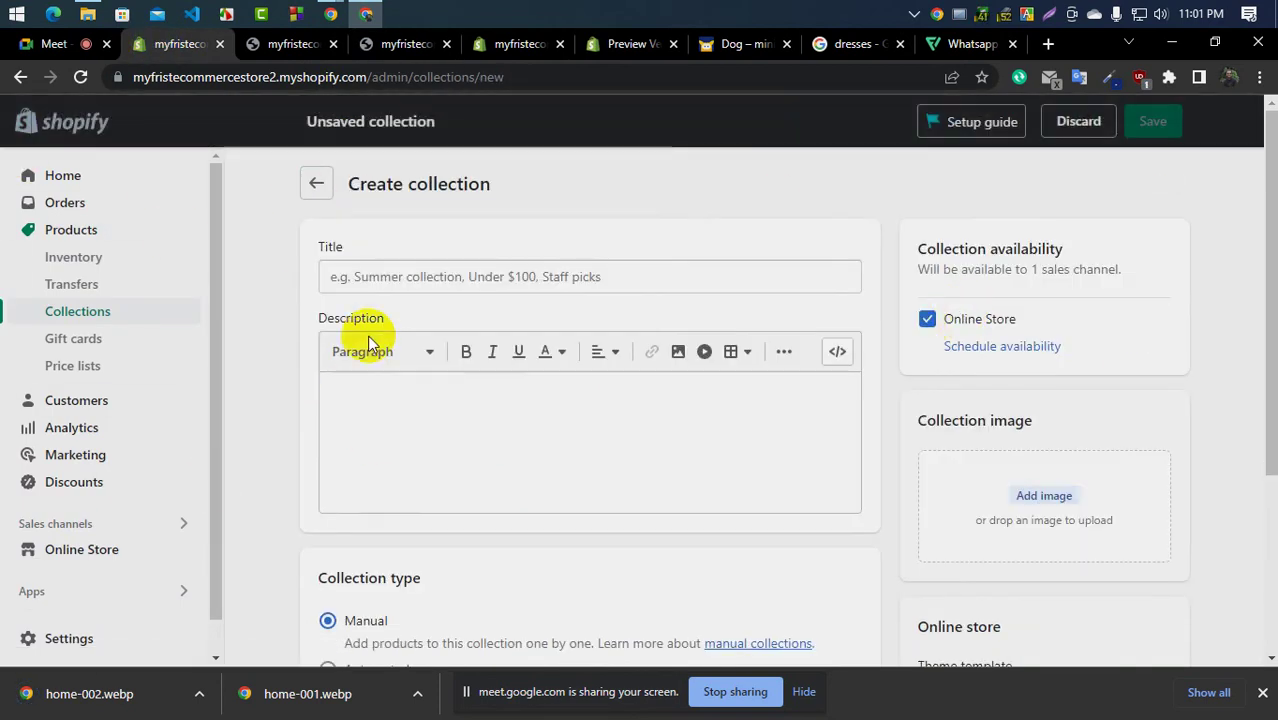
{"action": "left_click", "coordinate": [392, 275]}
{"action": "type", "text": "Cat"}
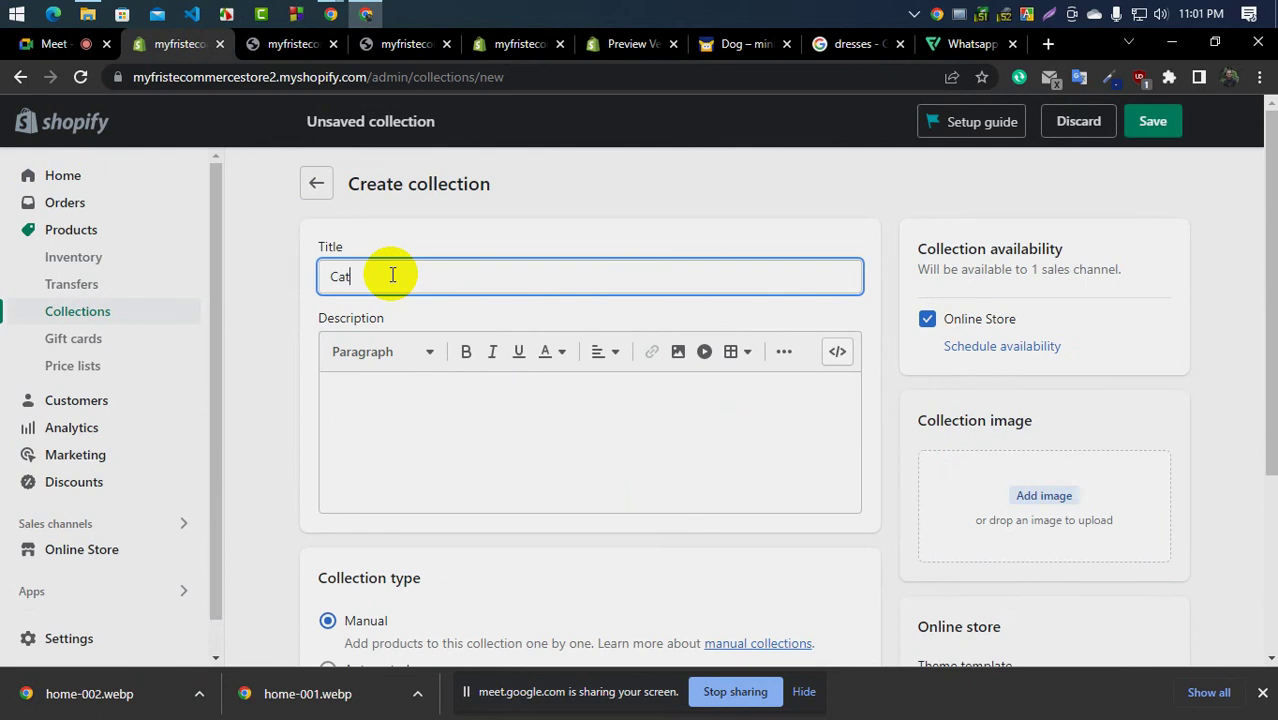
Upload home-002.webp as the Cat collection's image and save the collection
{"action": "scroll", "coordinate": [1044, 458], "scroll_direction": "down", "scroll_amount": 1}
{"action": "left_click", "coordinate": [1046, 403]}
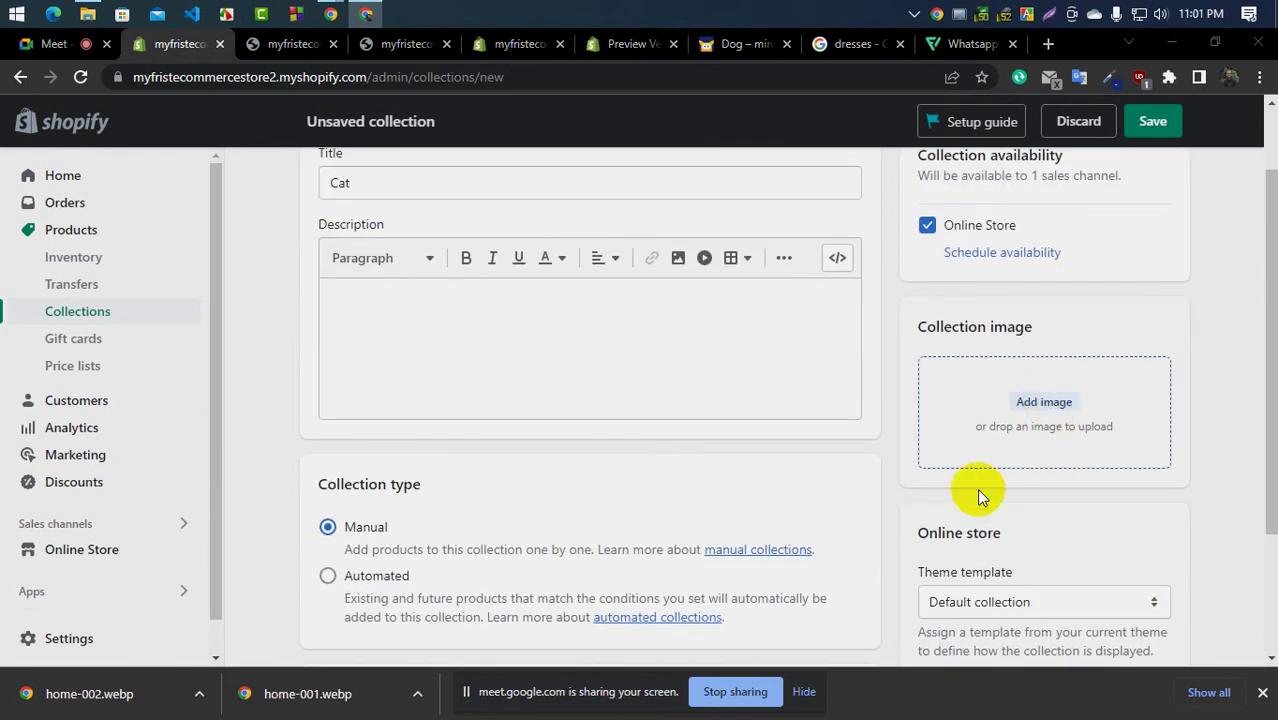
{"action": "left_click", "coordinate": [235, 253]}
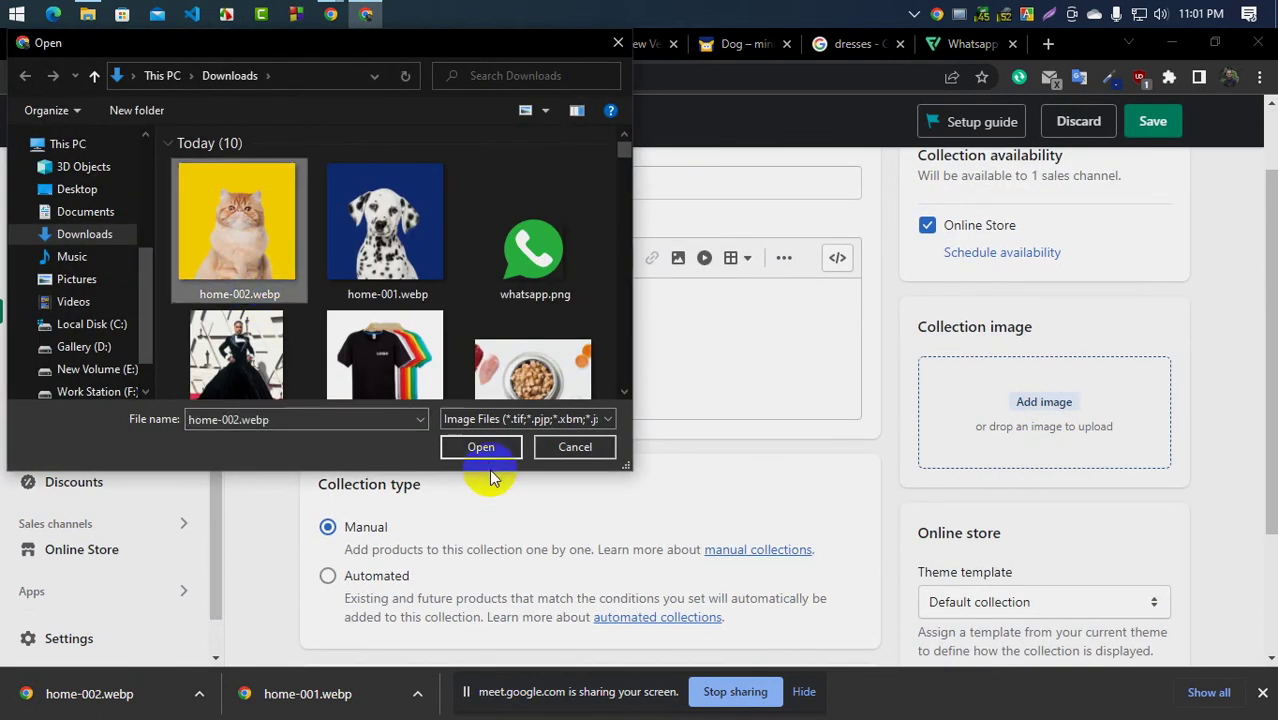
{"action": "left_click", "coordinate": [483, 446]}
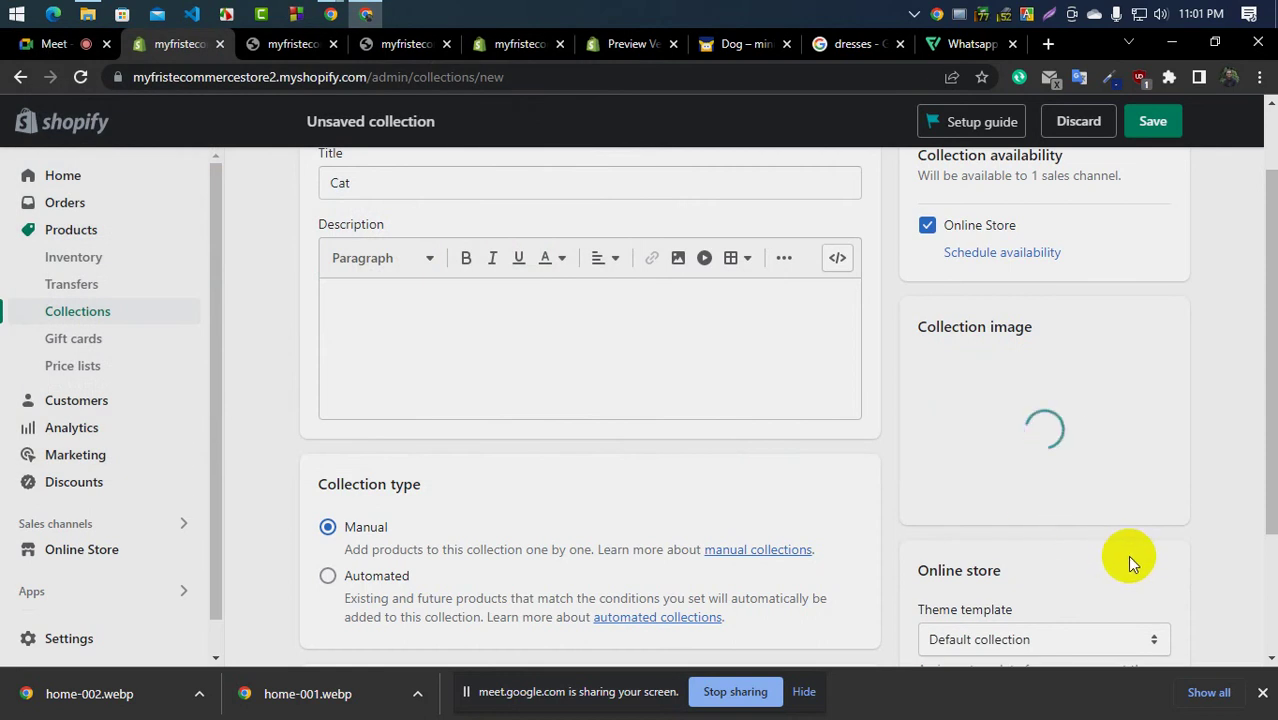
{"action": "left_click", "coordinate": [1151, 121]}
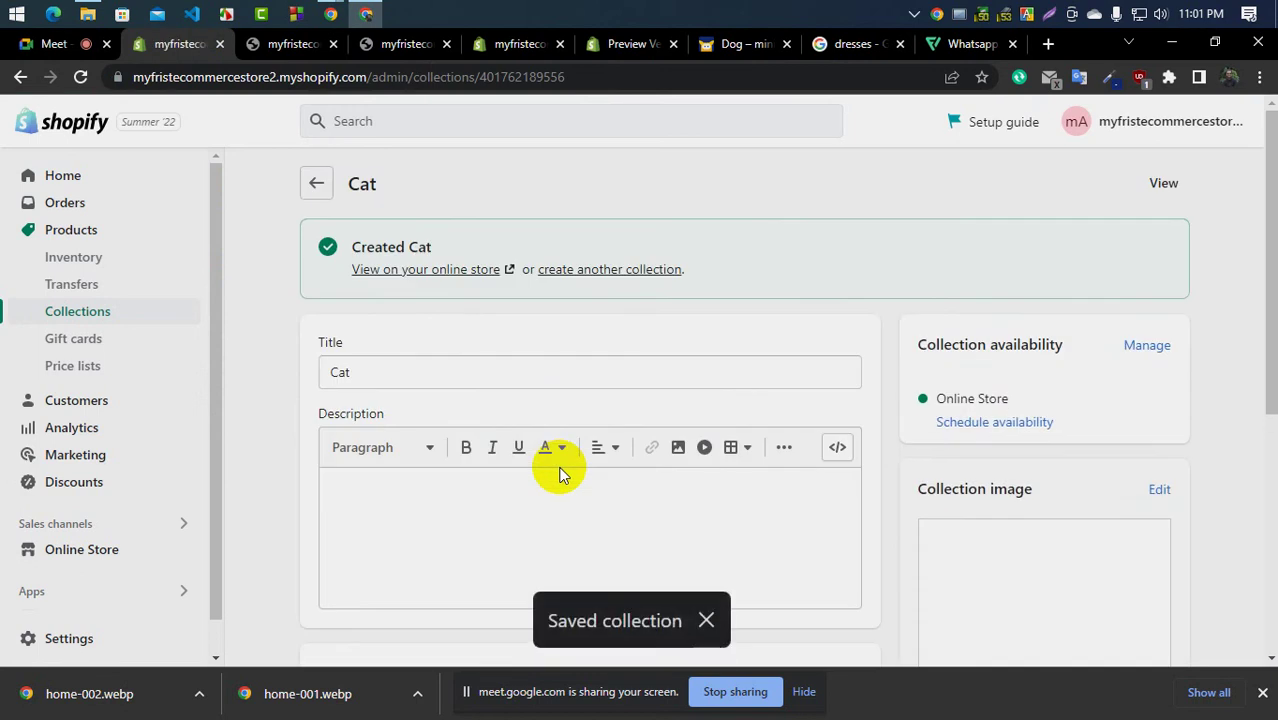
{"action": "scroll", "coordinate": [560, 472], "scroll_direction": "down", "scroll_amount": 5}
{"action": "scroll", "coordinate": [560, 472], "scroll_direction": "down", "scroll_amount": 1}
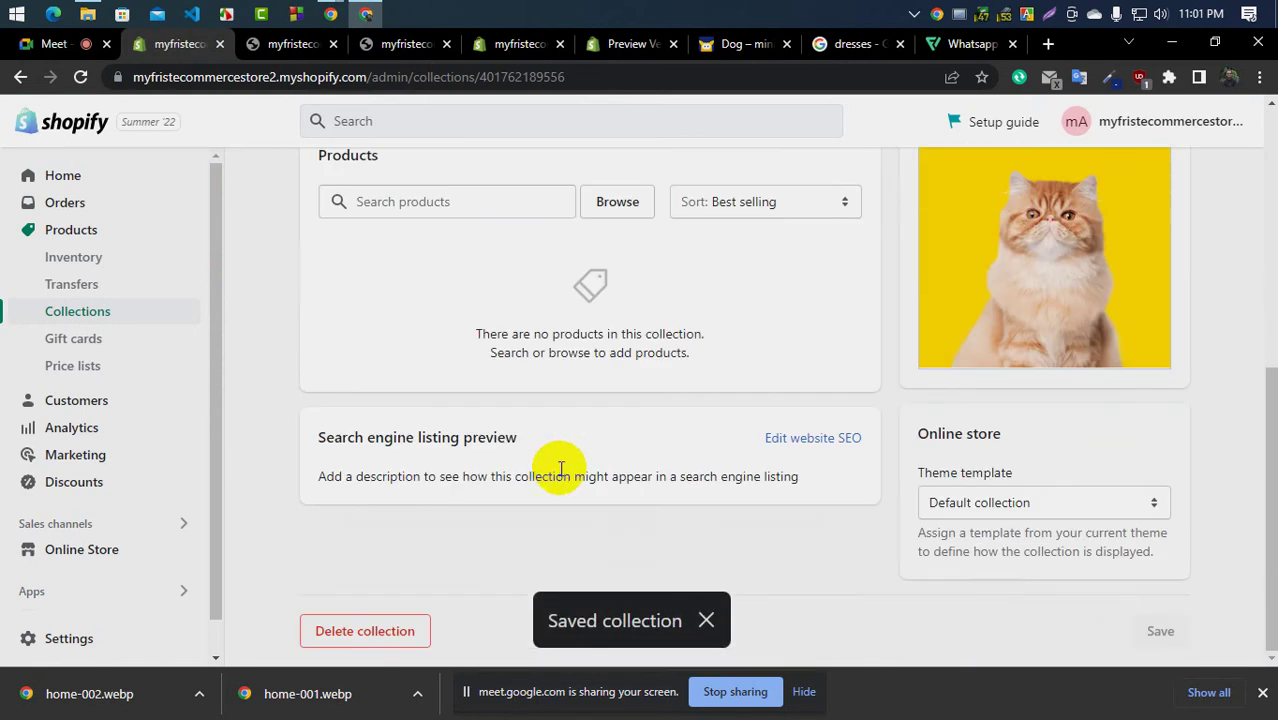
{"action": "scroll", "coordinate": [562, 465], "scroll_direction": "up", "scroll_amount": 3}
In the theme editor, assign the Cat collection to the third block of the "Explore by pet" Collection list and save the theme
{"action": "left_click", "coordinate": [505, 45]}
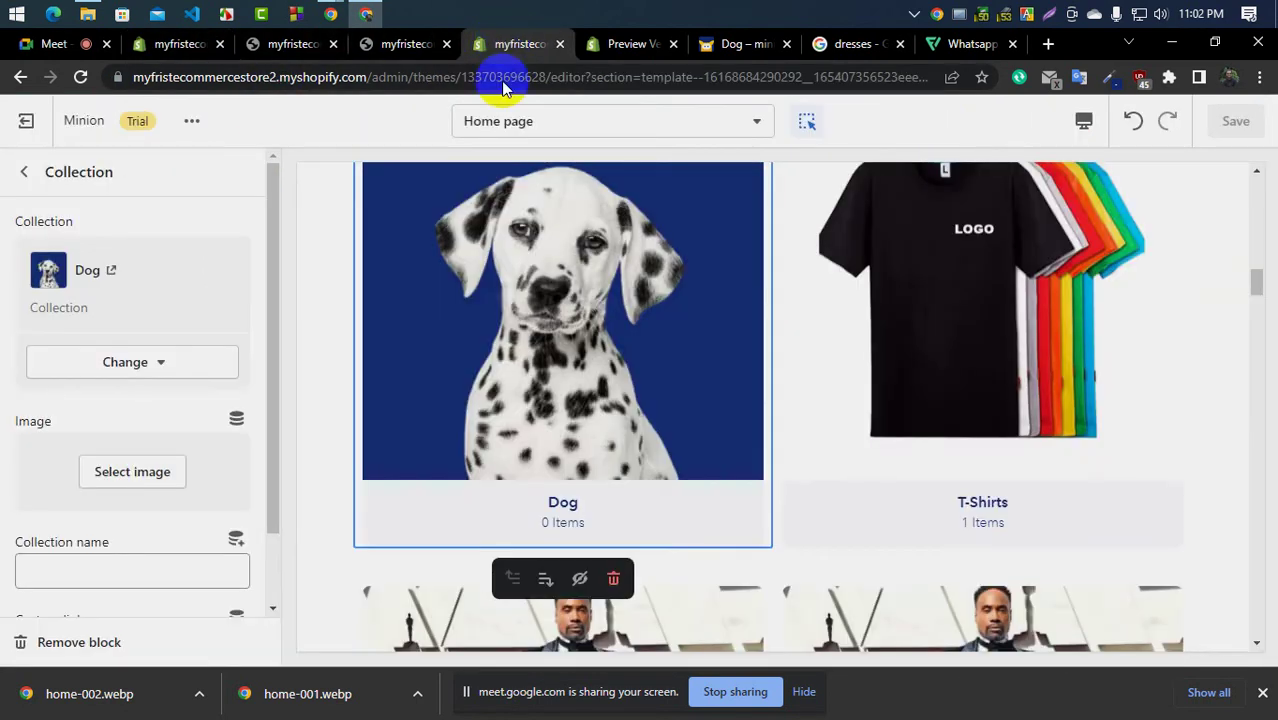
{"action": "left_click", "coordinate": [30, 171]}
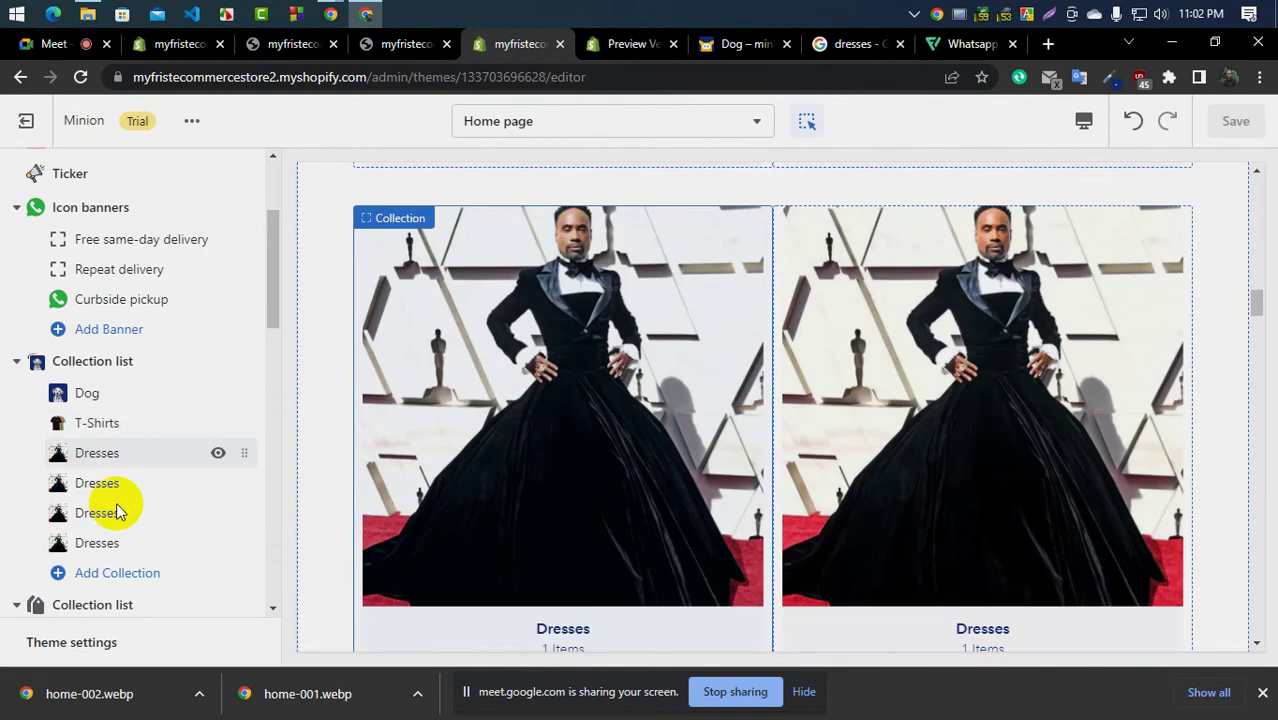
{"action": "left_click", "coordinate": [116, 510]}
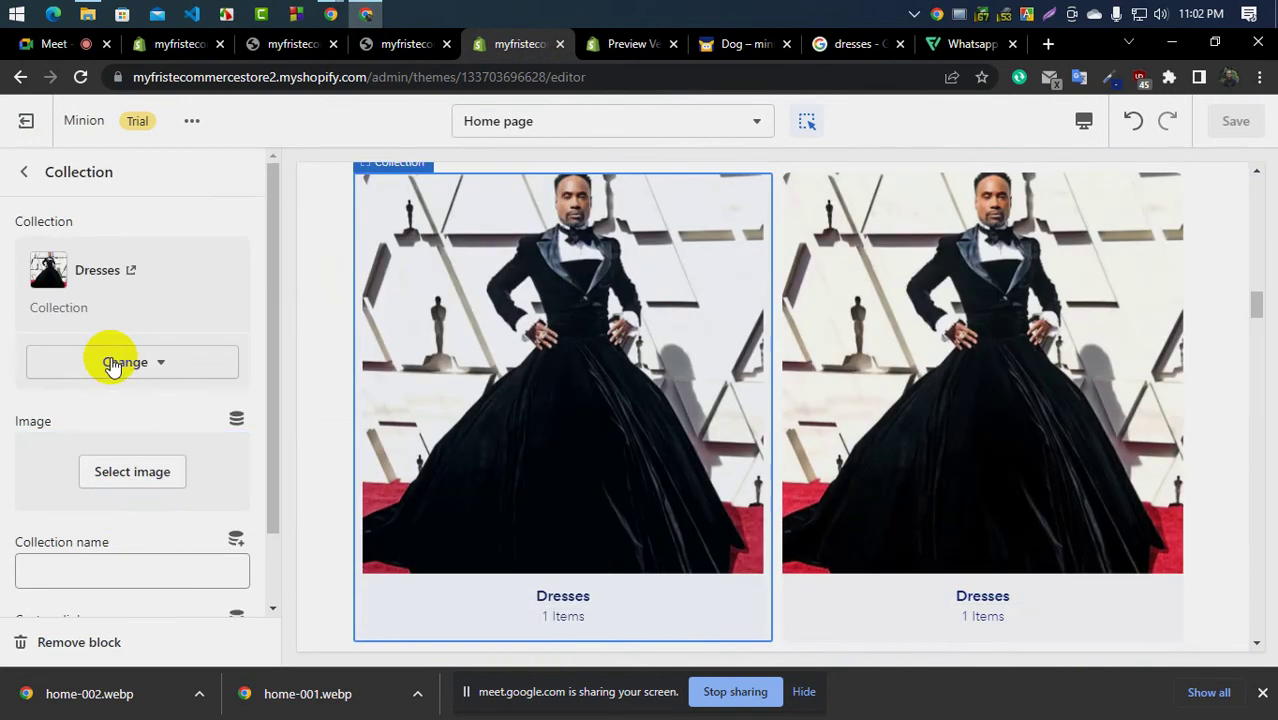
{"action": "left_click", "coordinate": [112, 361]}
{"action": "left_click", "coordinate": [135, 425]}
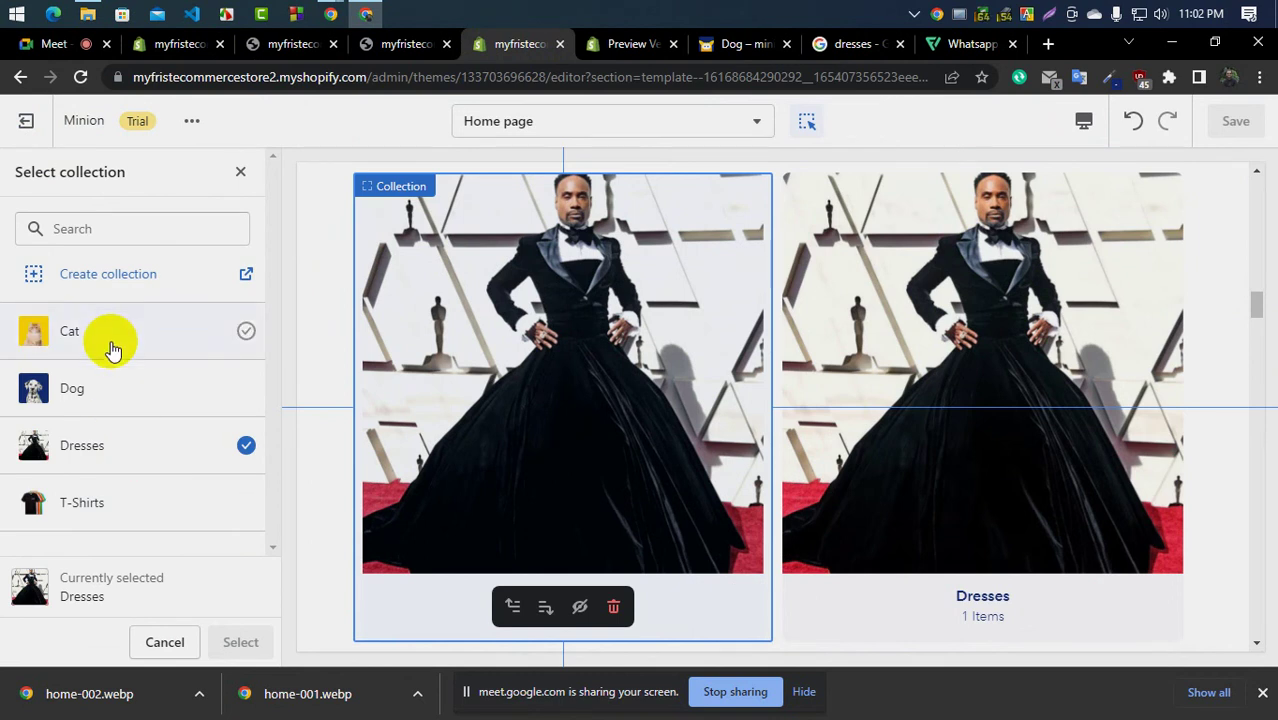
{"action": "left_click", "coordinate": [112, 345]}
{"action": "left_click", "coordinate": [238, 640]}
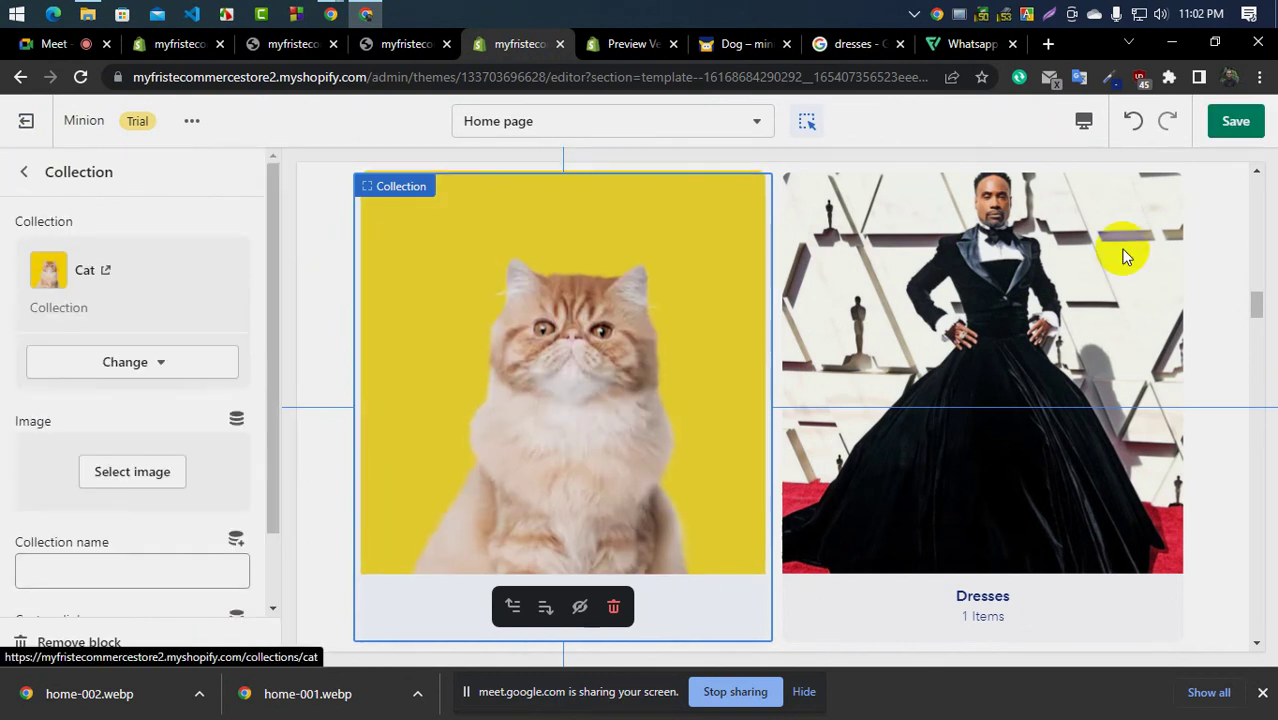
{"action": "left_click", "coordinate": [1254, 114]}
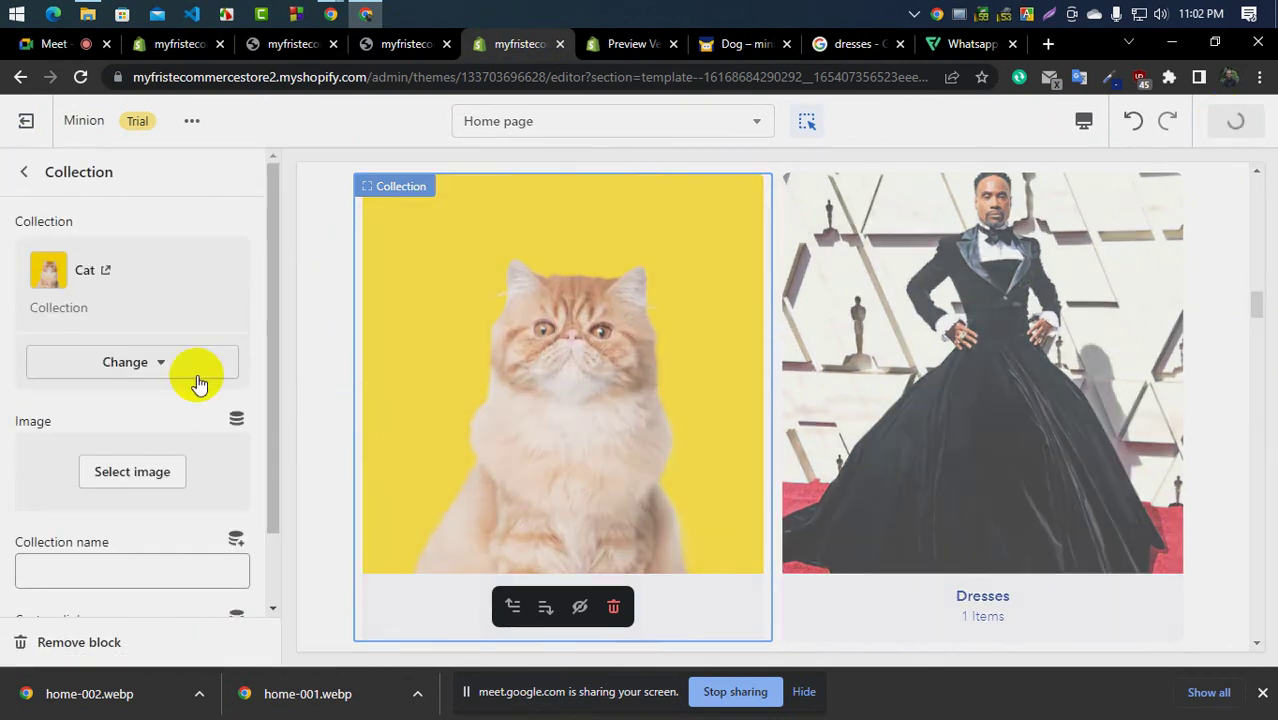
Reload the live storefront home page and compare its collection cards with the demo's "Explore by pet" row
{"action": "left_click", "coordinate": [290, 44]}
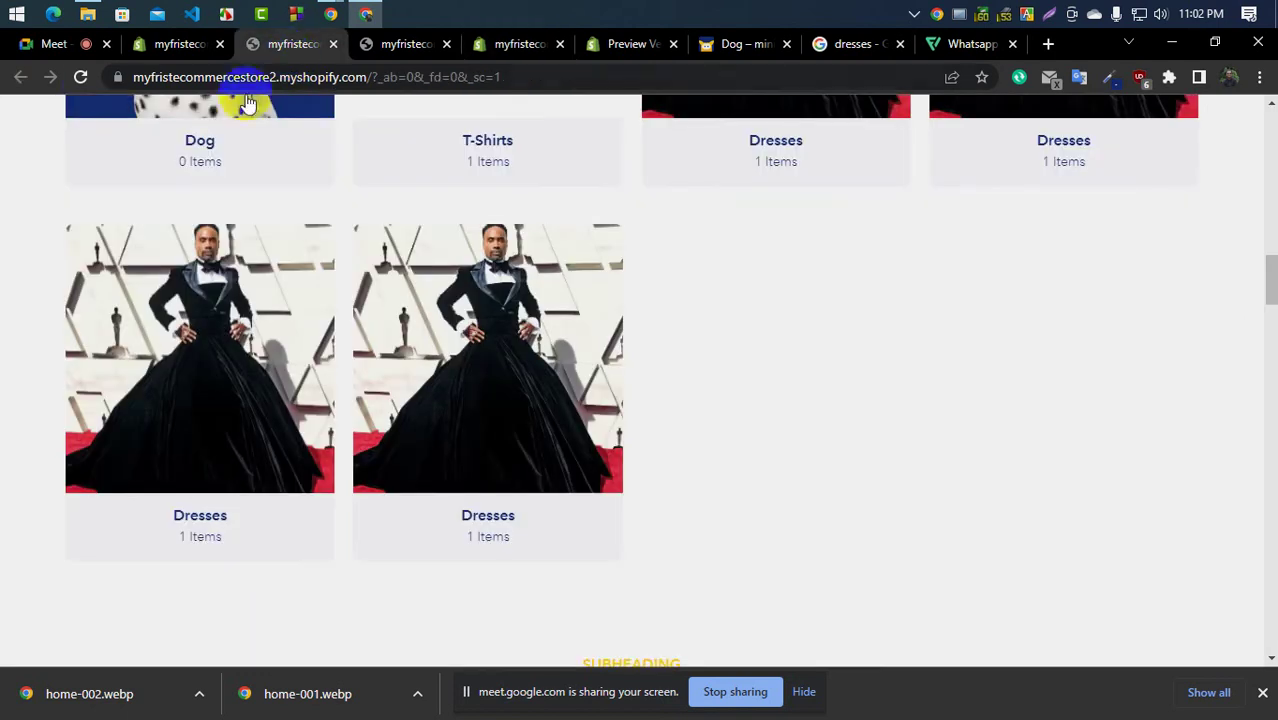
{"action": "left_click", "coordinate": [80, 77]}
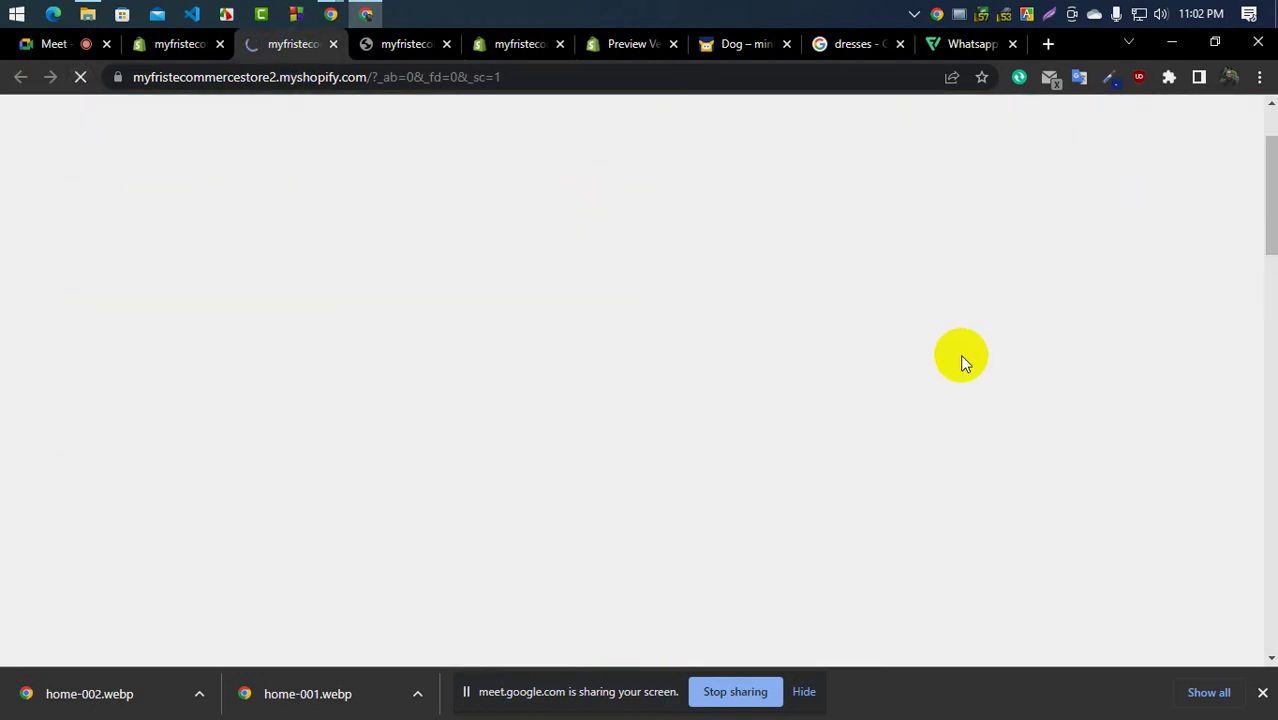
{"action": "scroll", "coordinate": [889, 410], "scroll_direction": "up", "scroll_amount": 3}
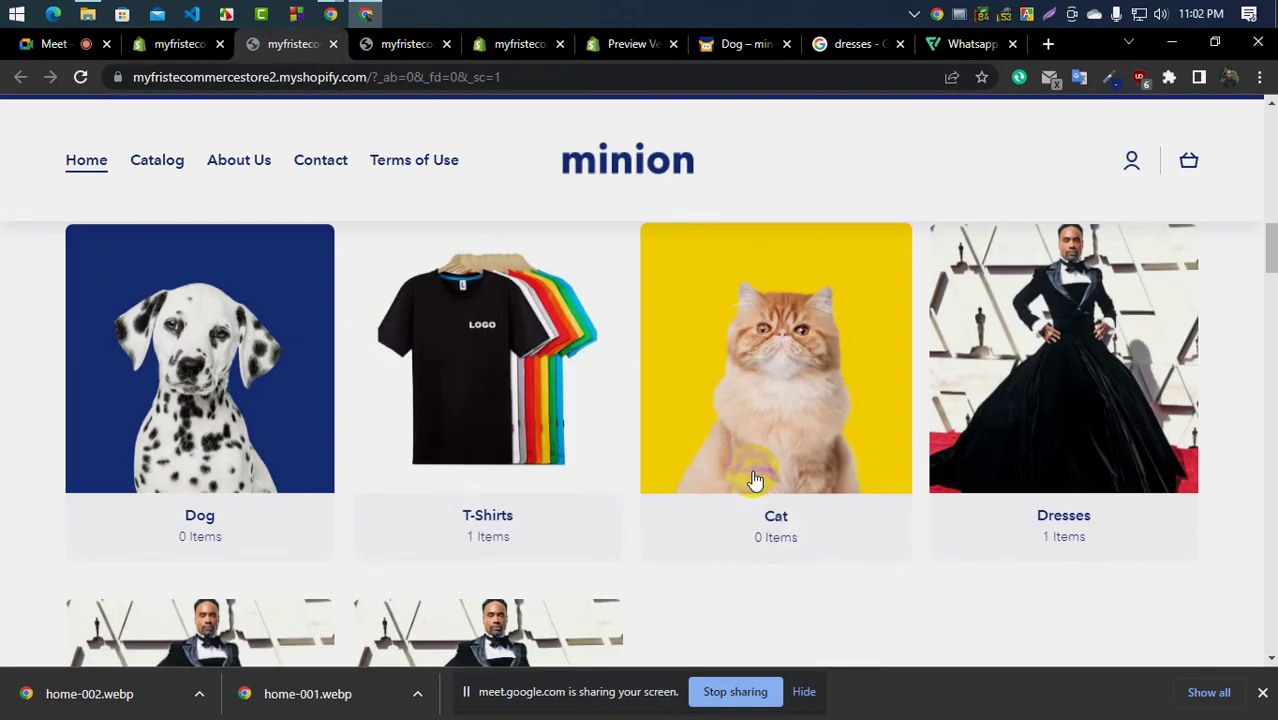
{"action": "left_click", "coordinate": [612, 44]}
{"action": "scroll", "coordinate": [1115, 578], "scroll_direction": "down", "scroll_amount": 1}
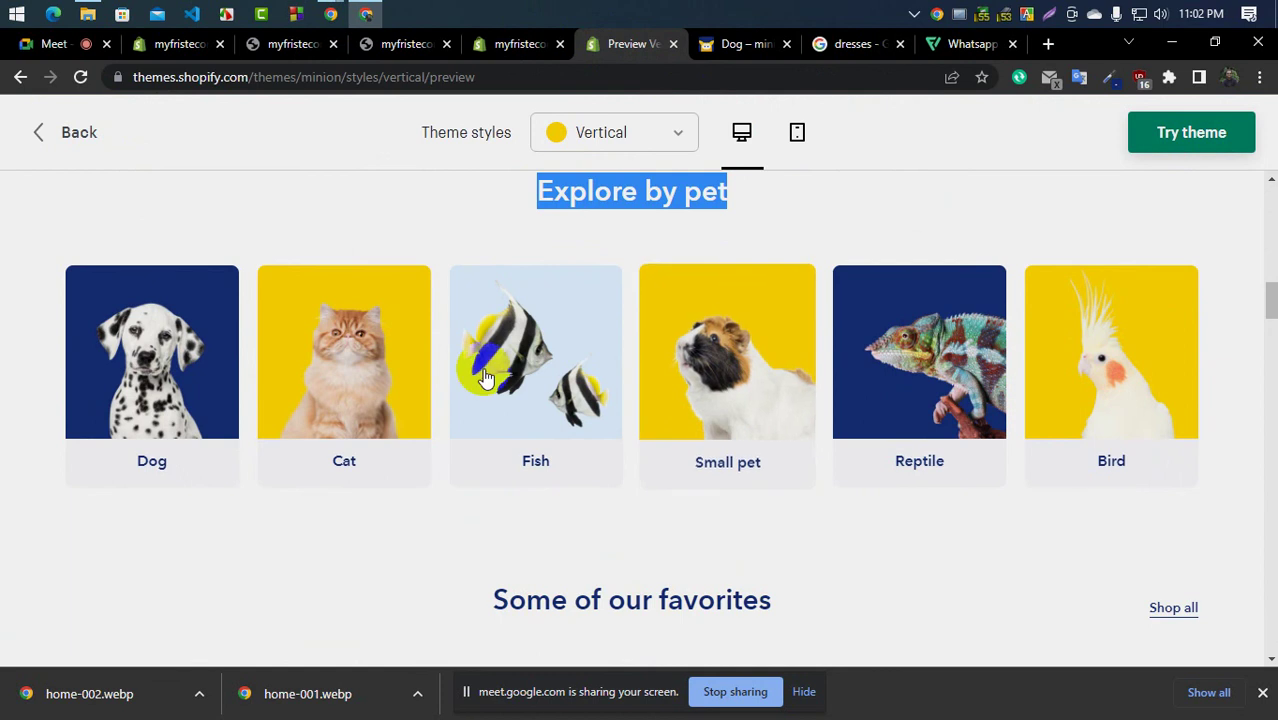
In the theme editor, set the "Explore by pet" Collection list's number of columns to 6 and save the theme
{"action": "left_click", "coordinate": [180, 44]}
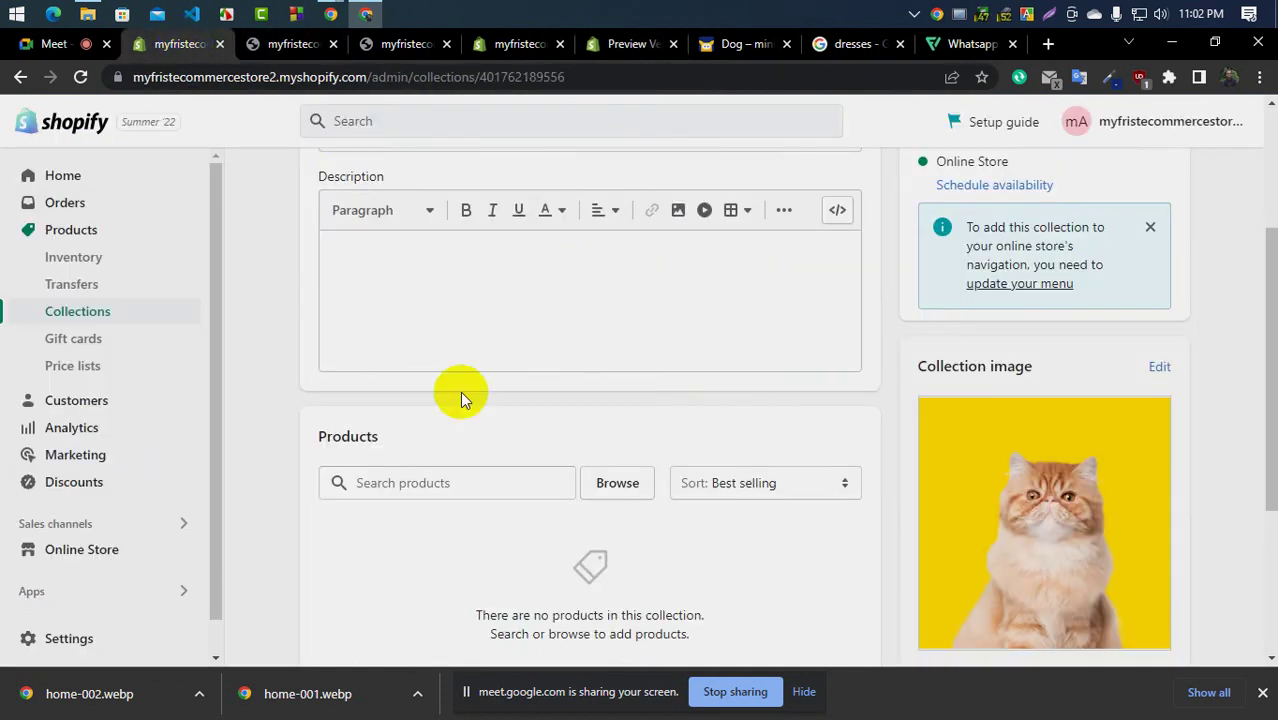
{"action": "left_click", "coordinate": [510, 45]}
{"action": "scroll", "coordinate": [75, 427], "scroll_direction": "down", "scroll_amount": 1}
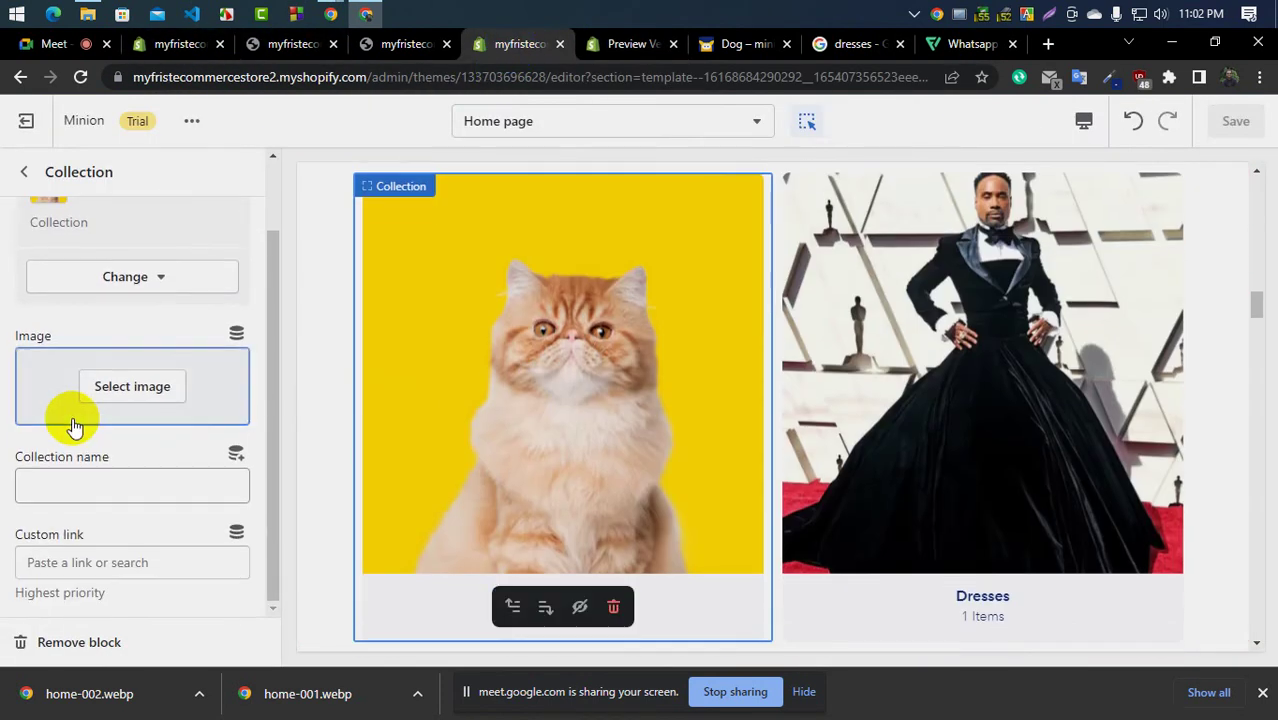
{"action": "left_click", "coordinate": [20, 172]}
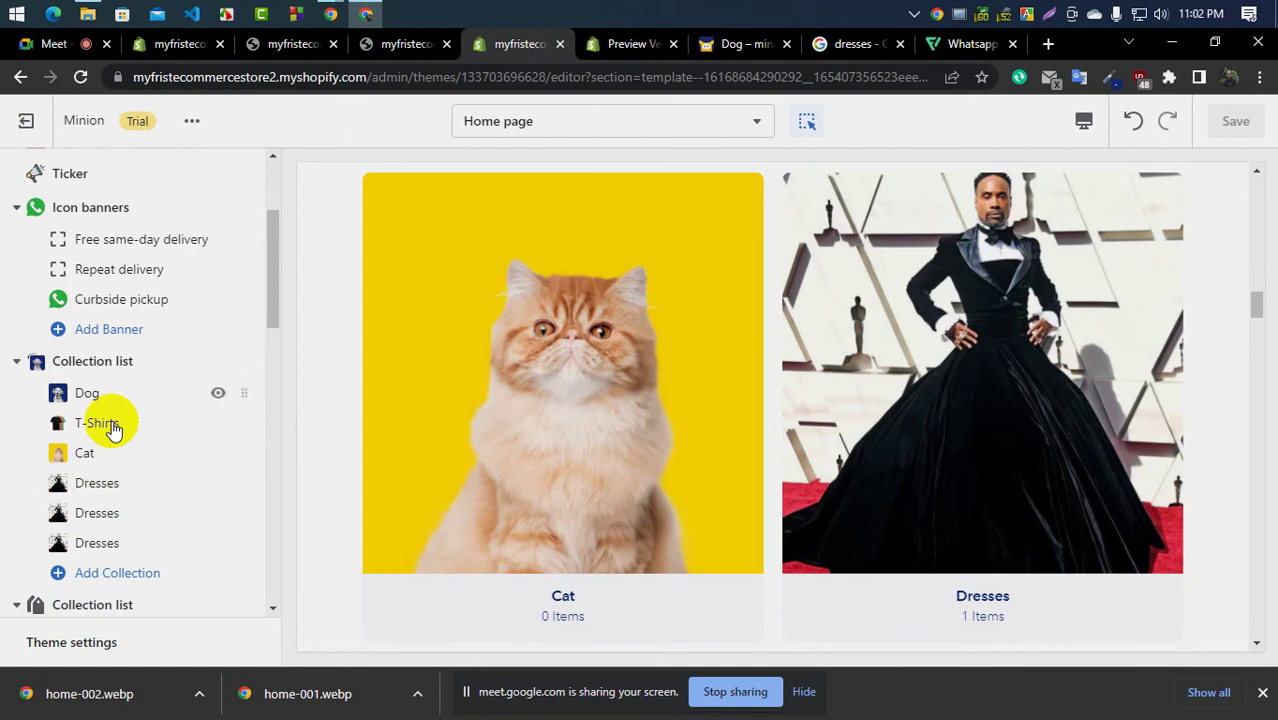
{"action": "left_click", "coordinate": [115, 360]}
{"action": "scroll", "coordinate": [114, 357], "scroll_direction": "down", "scroll_amount": 5}
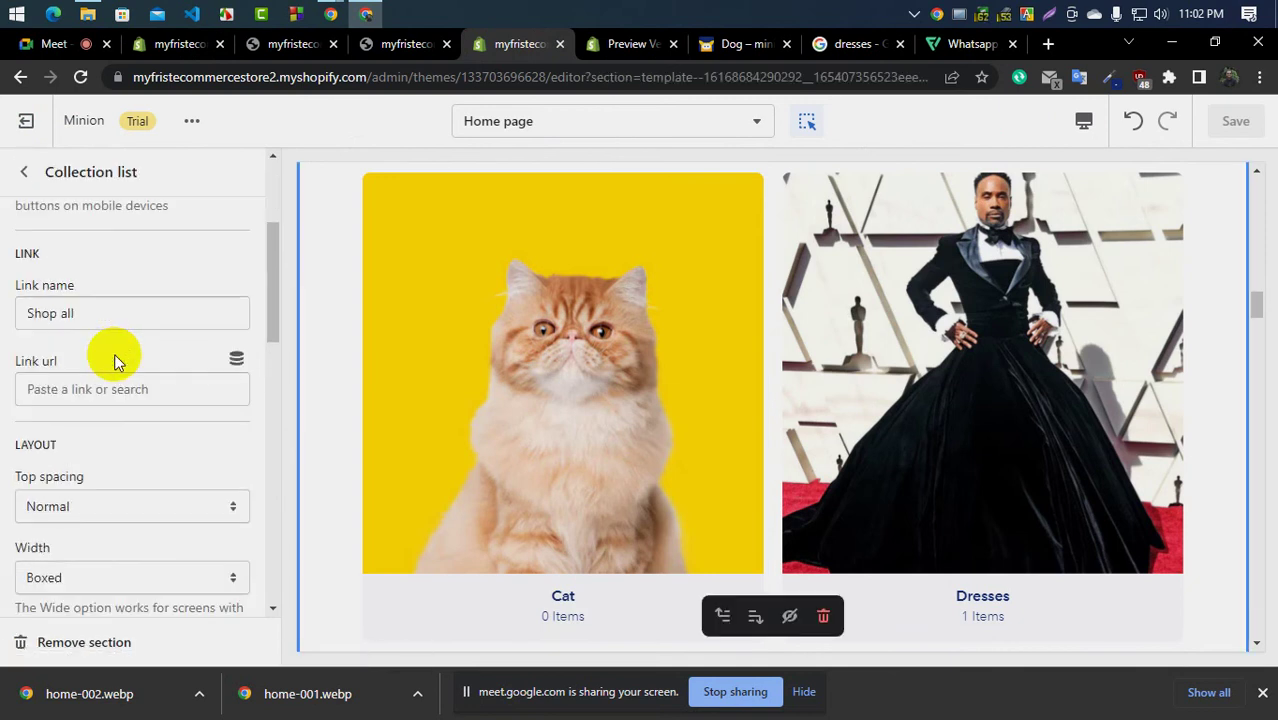
{"action": "left_click", "coordinate": [72, 455]}
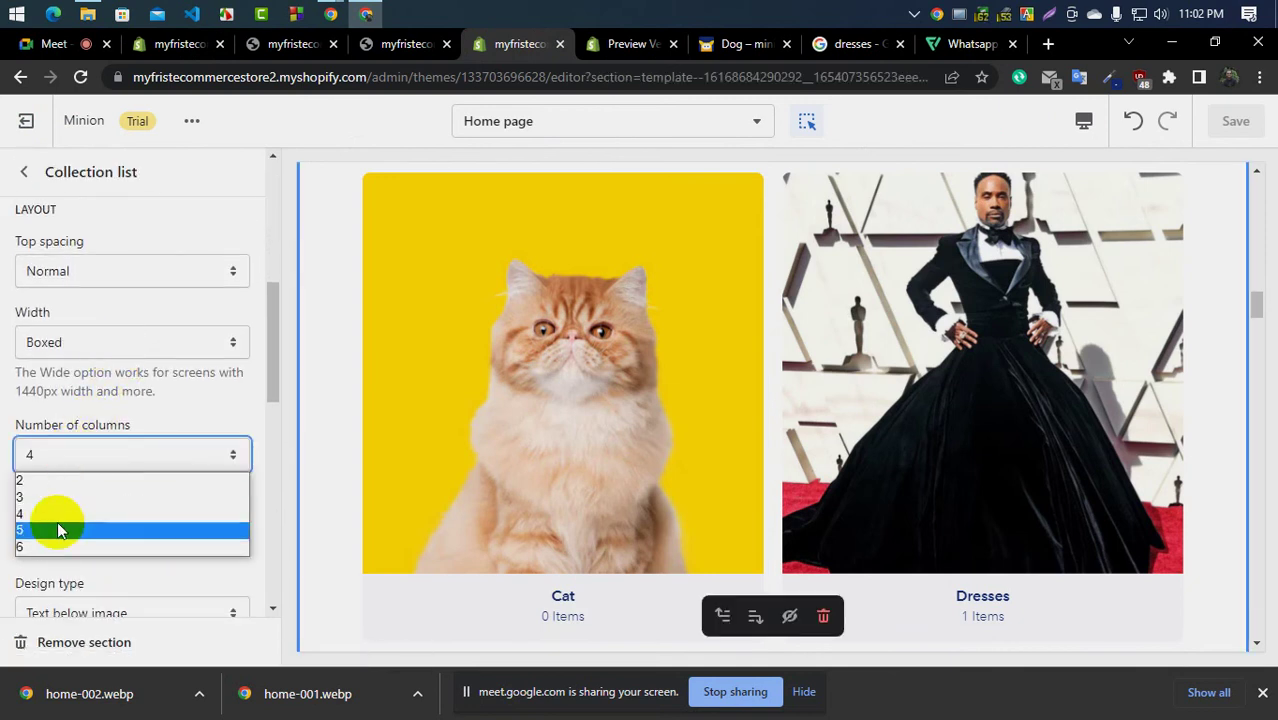
{"action": "left_click", "coordinate": [57, 543]}
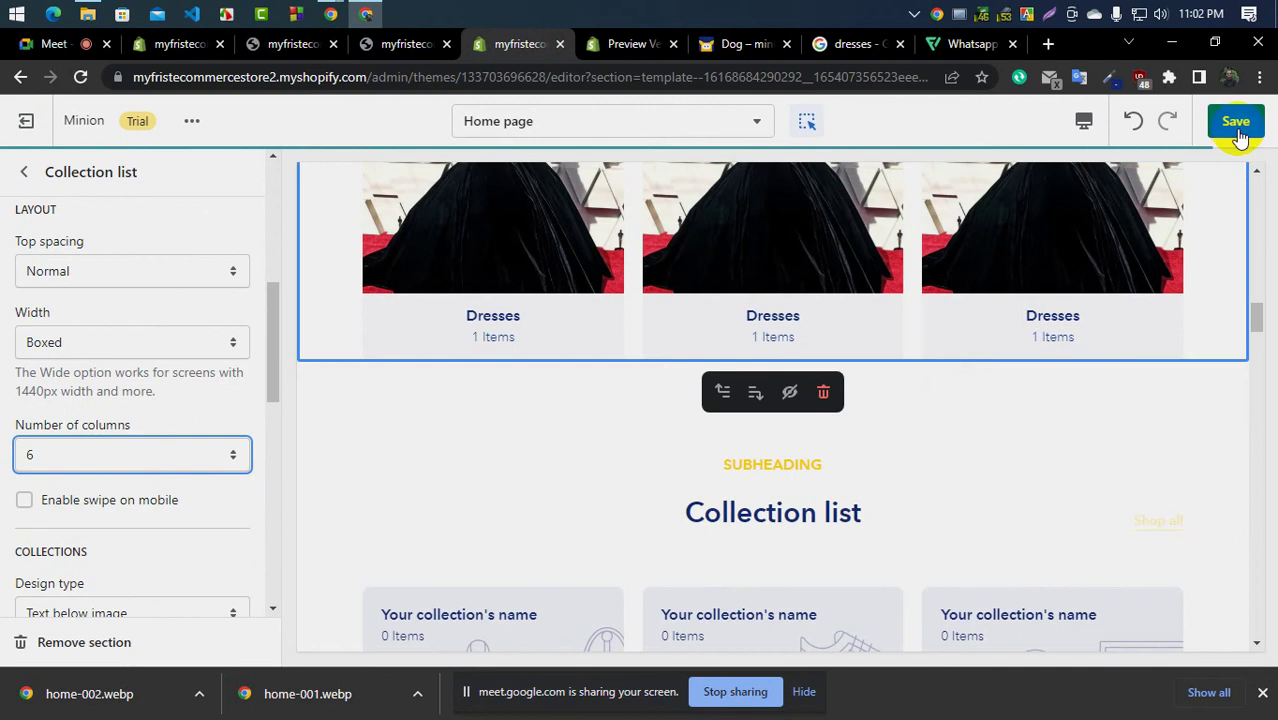
{"action": "left_click", "coordinate": [1236, 121]}
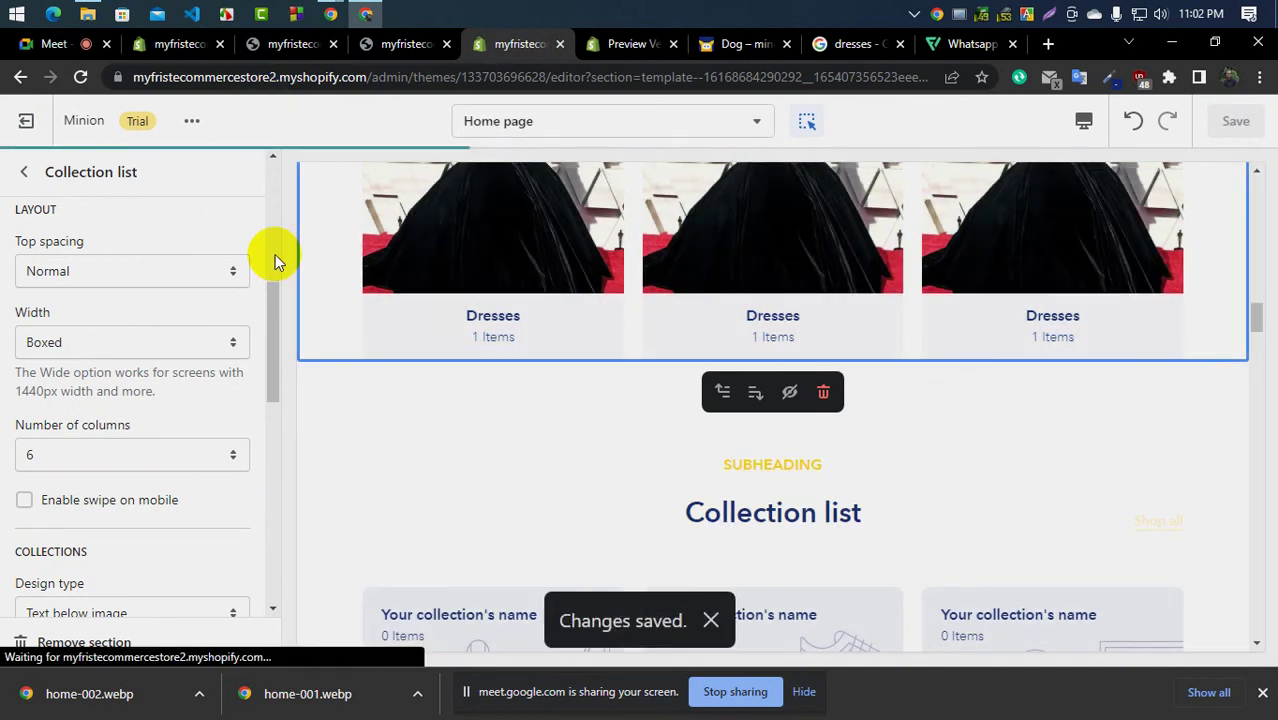
Reload the live storefront home page and examine the column layout of the "Explore by pet" section
{"action": "left_click", "coordinate": [287, 45]}
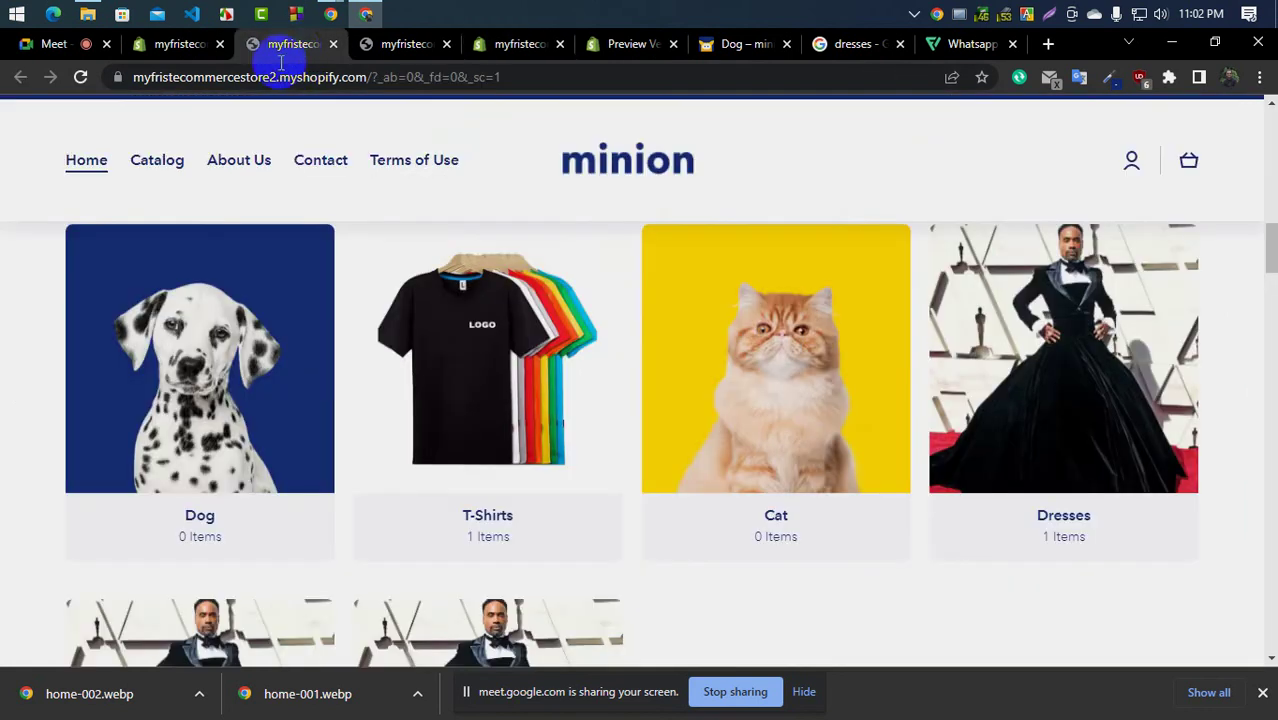
{"action": "left_click", "coordinate": [82, 77]}
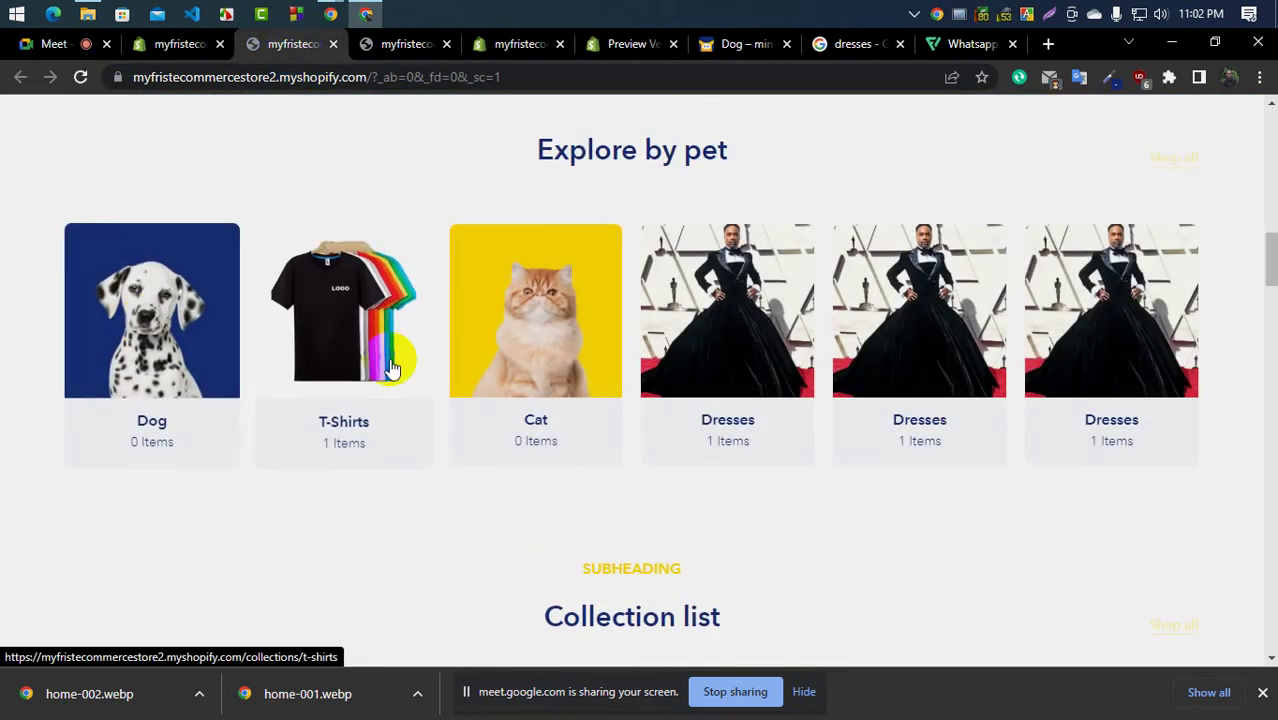
{"action": "scroll", "coordinate": [571, 423], "scroll_direction": "up", "scroll_amount": 3}
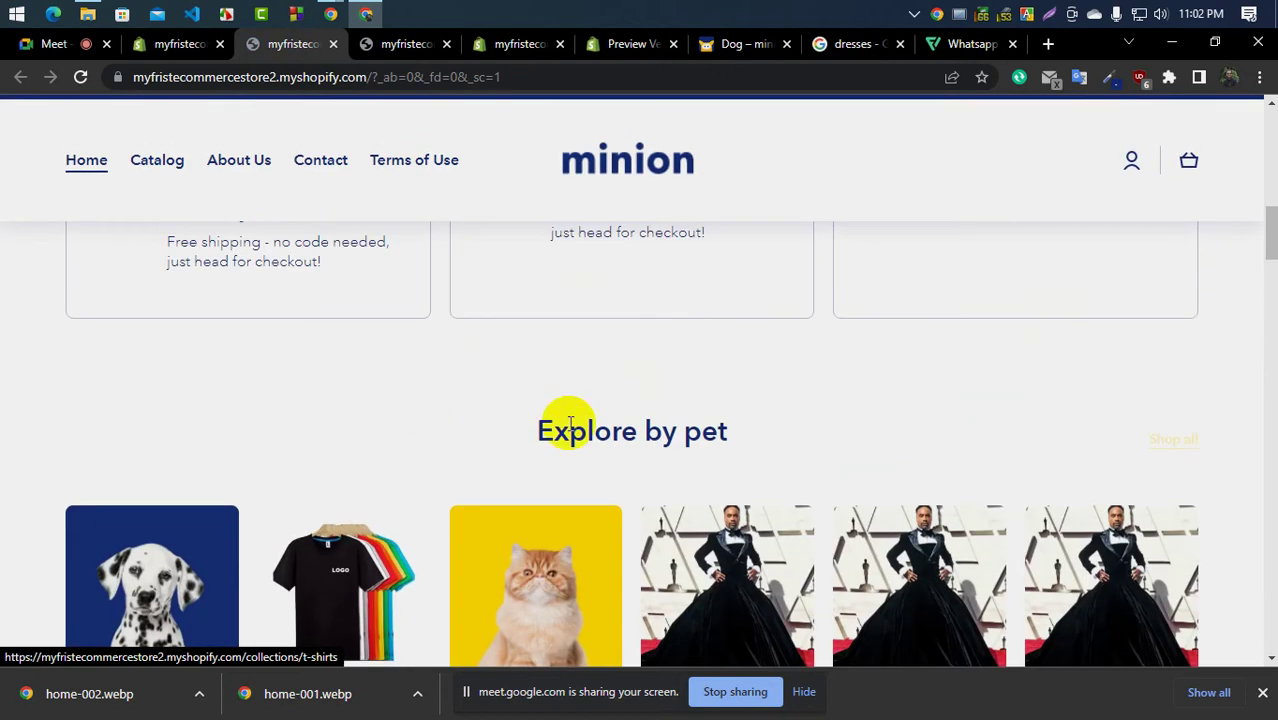
{"action": "scroll", "coordinate": [600, 442], "scroll_direction": "down", "scroll_amount": 2}
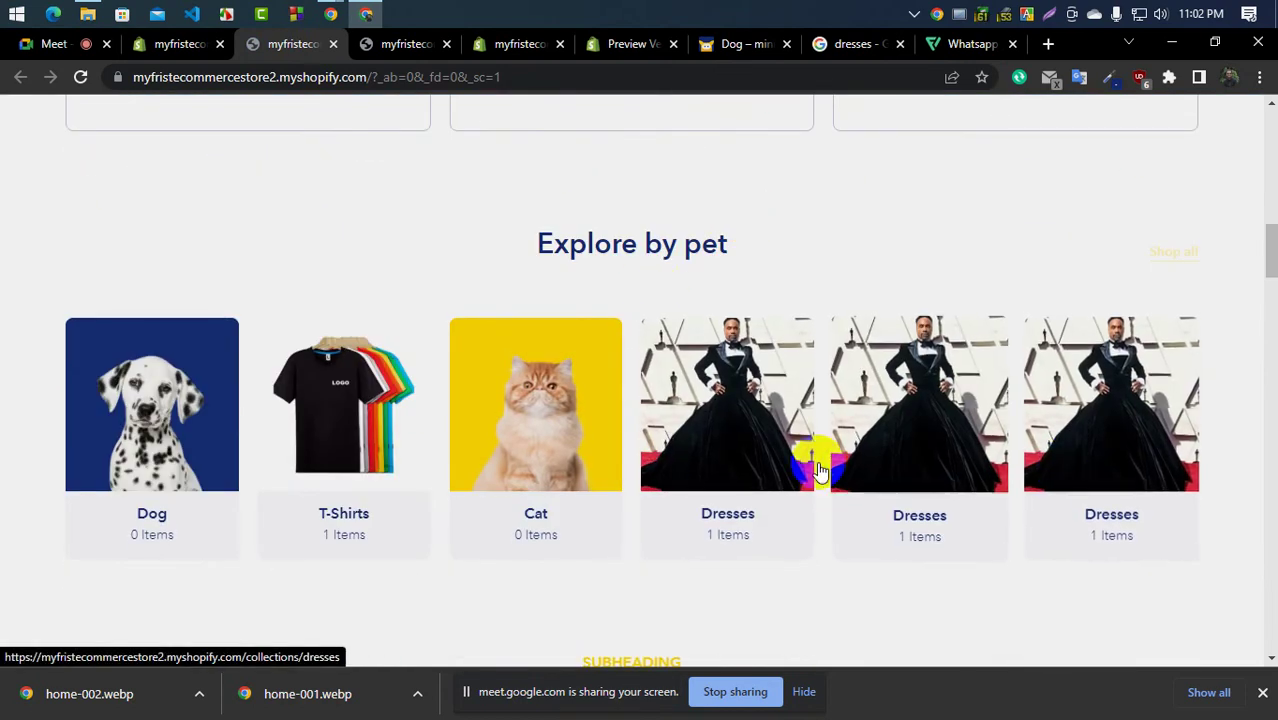
Compare the storefront's Collection list section below "Explore by pet" with the matching section of the Vertical demo
{"action": "scroll", "coordinate": [800, 466], "scroll_direction": "down", "scroll_amount": 3}
{"action": "scroll", "coordinate": [640, 460], "scroll_direction": "up", "scroll_amount": 1}
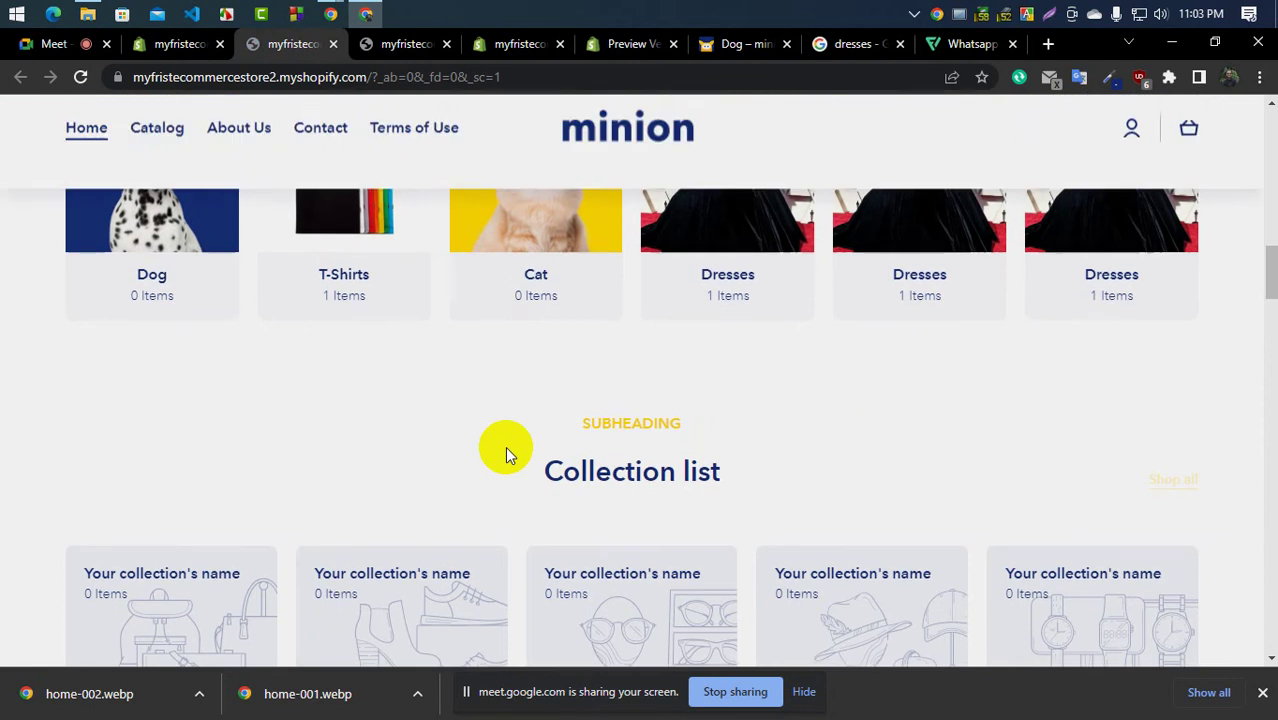
{"action": "scroll", "coordinate": [509, 444], "scroll_direction": "up", "scroll_amount": 1}
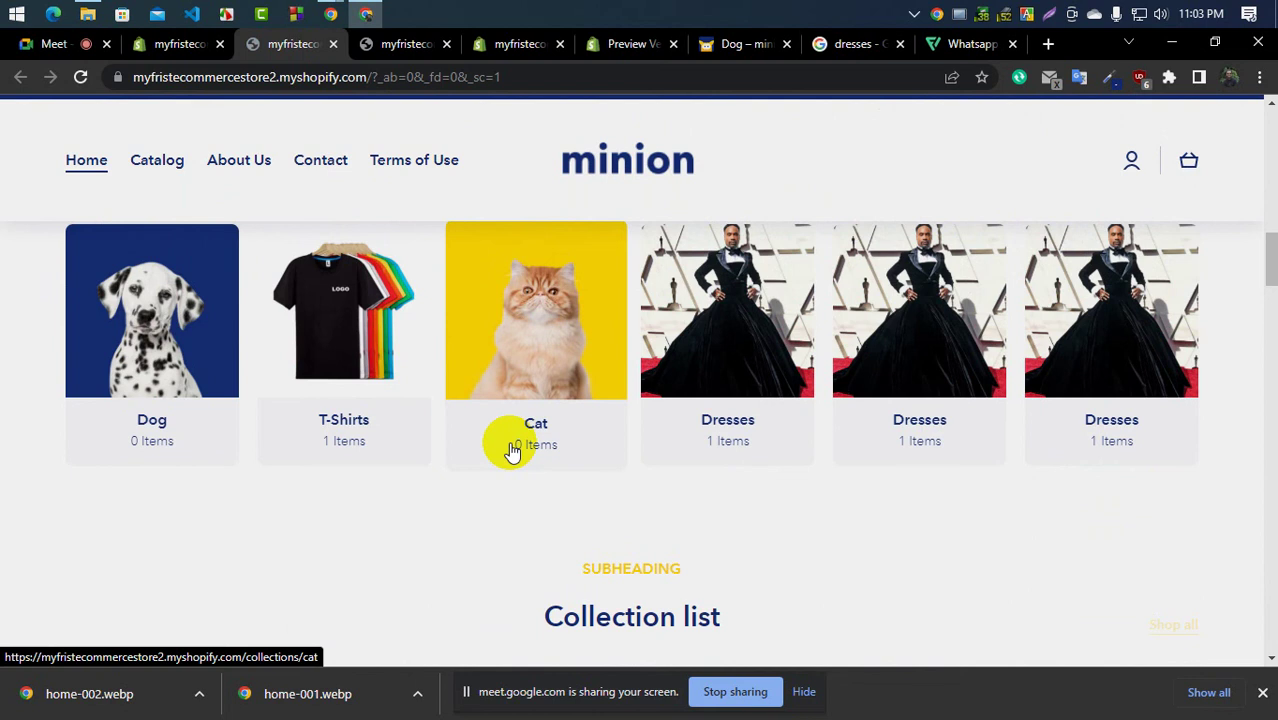
{"action": "scroll", "coordinate": [511, 452], "scroll_direction": "down", "scroll_amount": 4}
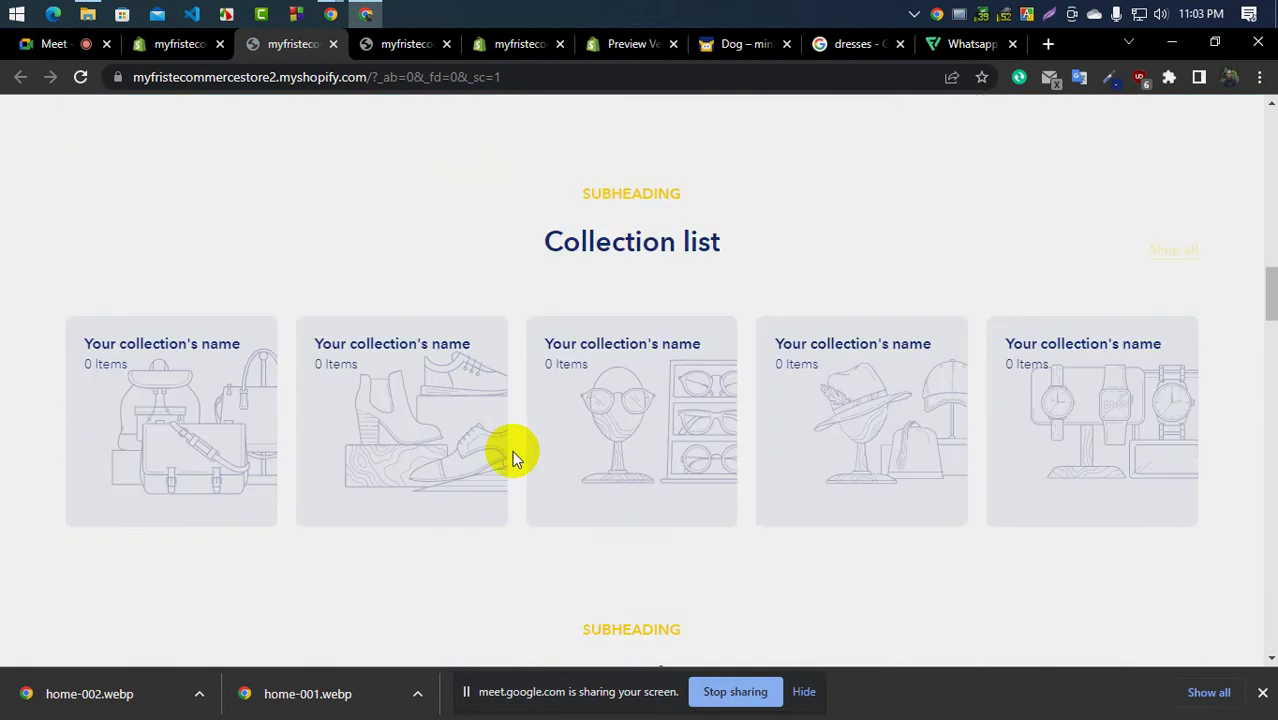
{"action": "scroll", "coordinate": [545, 202], "scroll_direction": "down", "scroll_amount": 1}
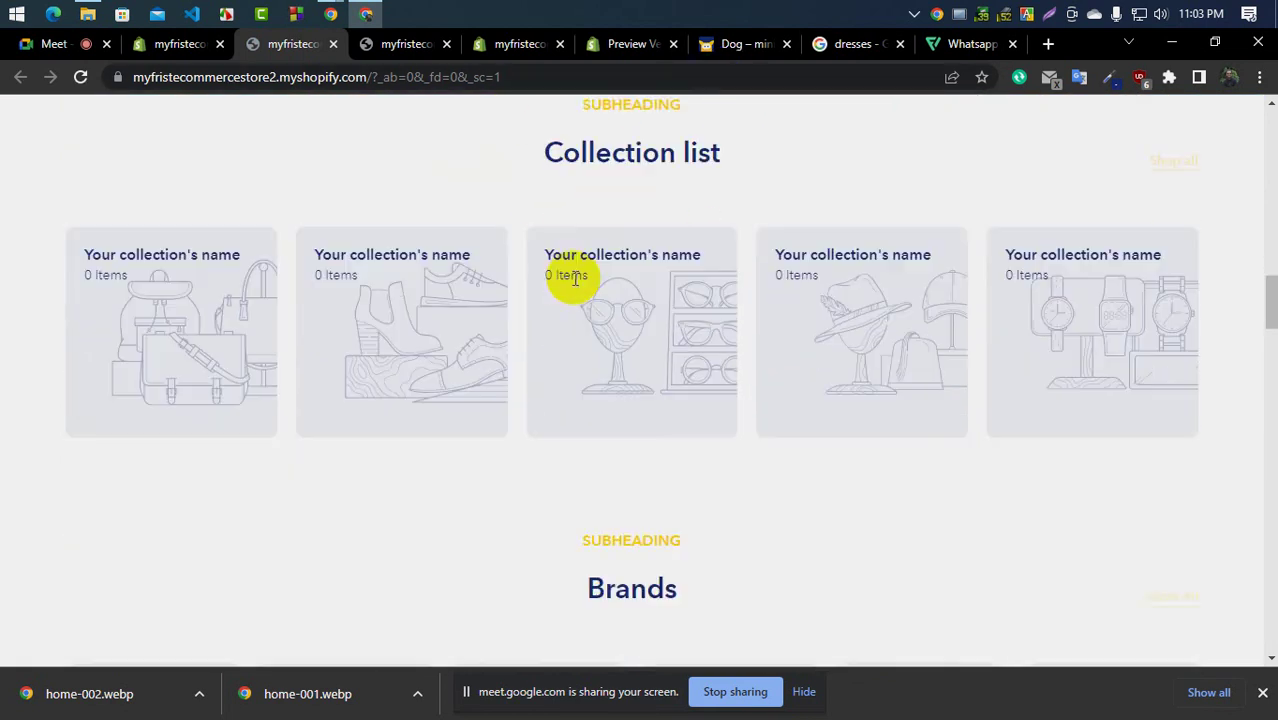
{"action": "left_click", "coordinate": [630, 42]}
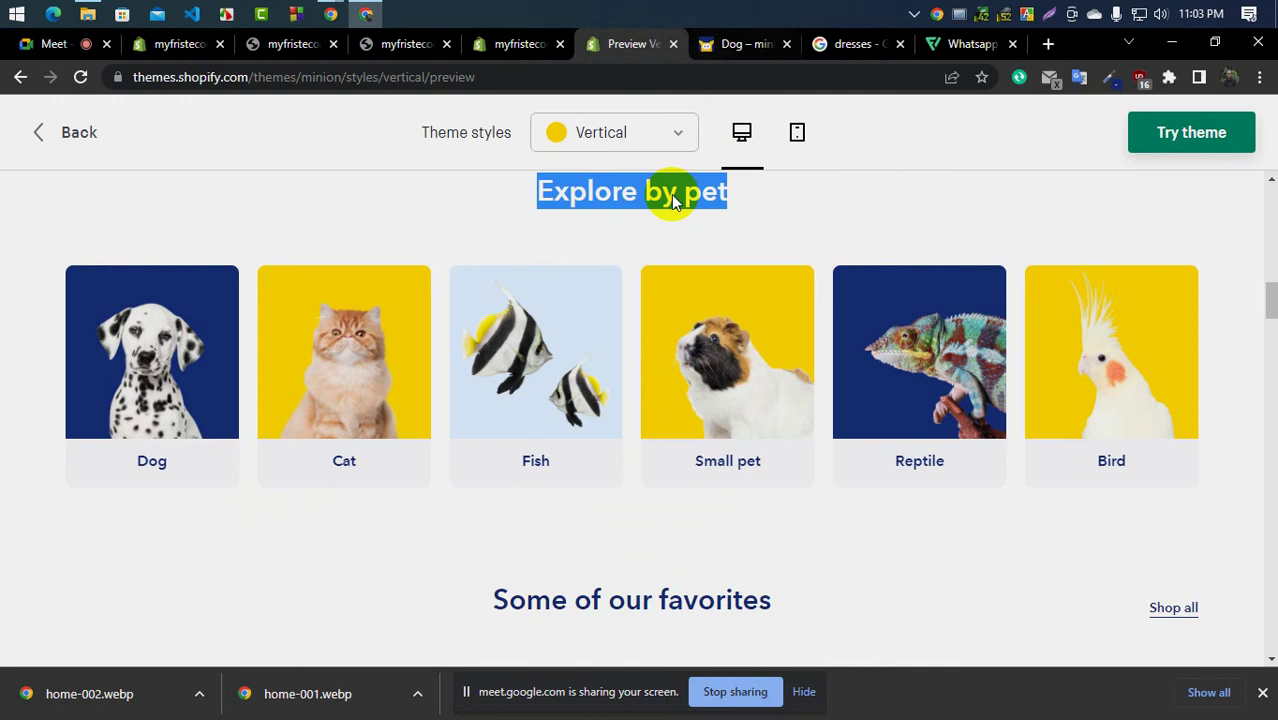
{"action": "scroll", "coordinate": [602, 379], "scroll_direction": "down", "scroll_amount": 1}
{"action": "scroll", "coordinate": [622, 385], "scroll_direction": "down", "scroll_amount": 3}
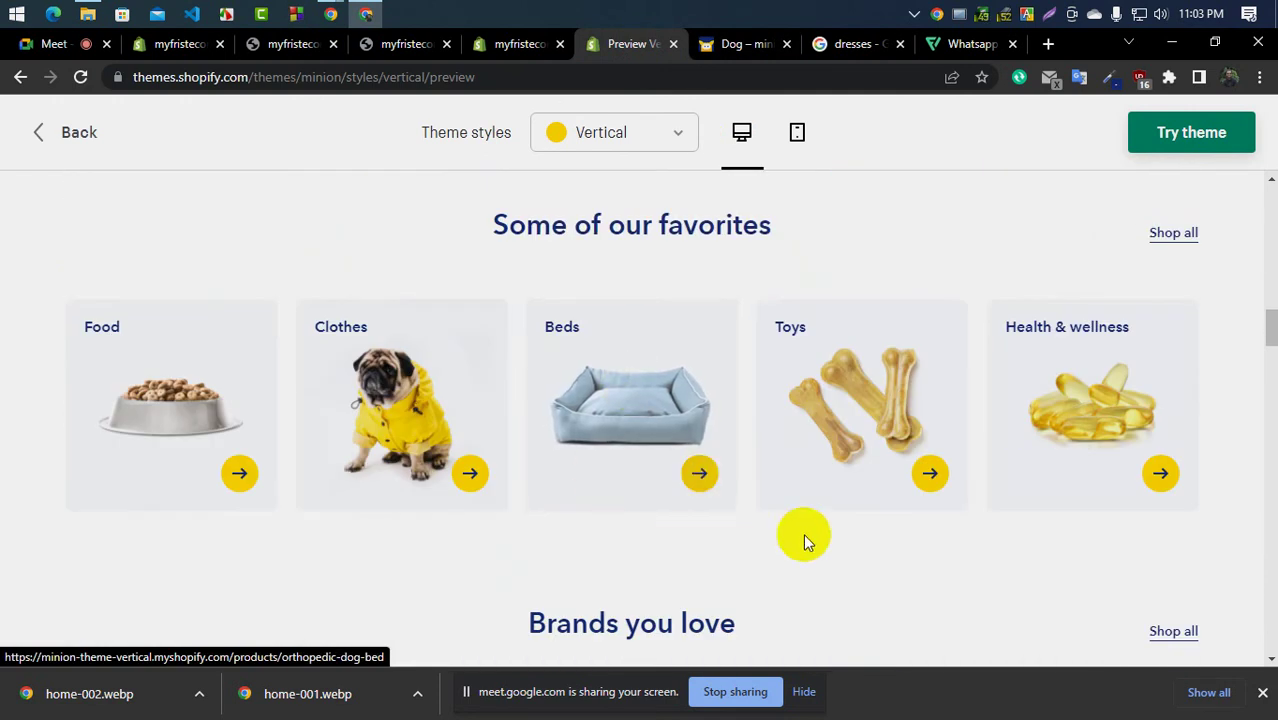
{"action": "scroll", "coordinate": [448, 428], "scroll_direction": "up", "scroll_amount": 4}
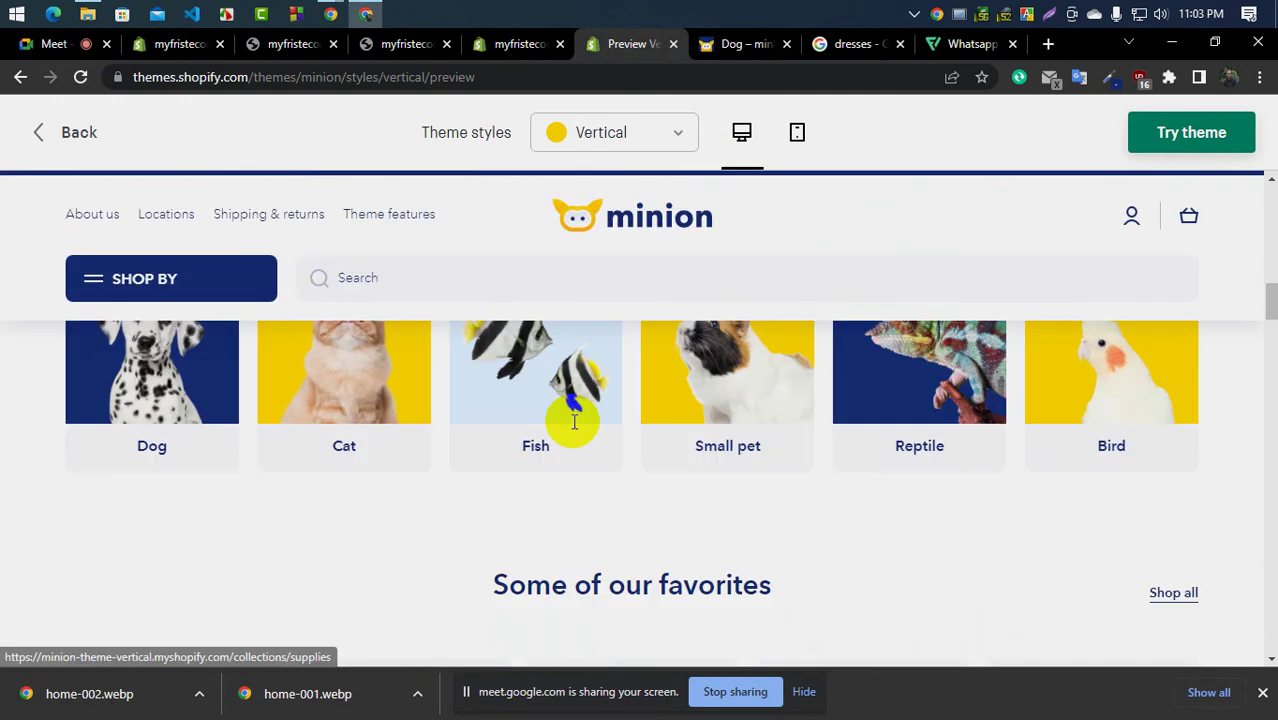
{"action": "scroll", "coordinate": [820, 437], "scroll_direction": "down", "scroll_amount": 3}
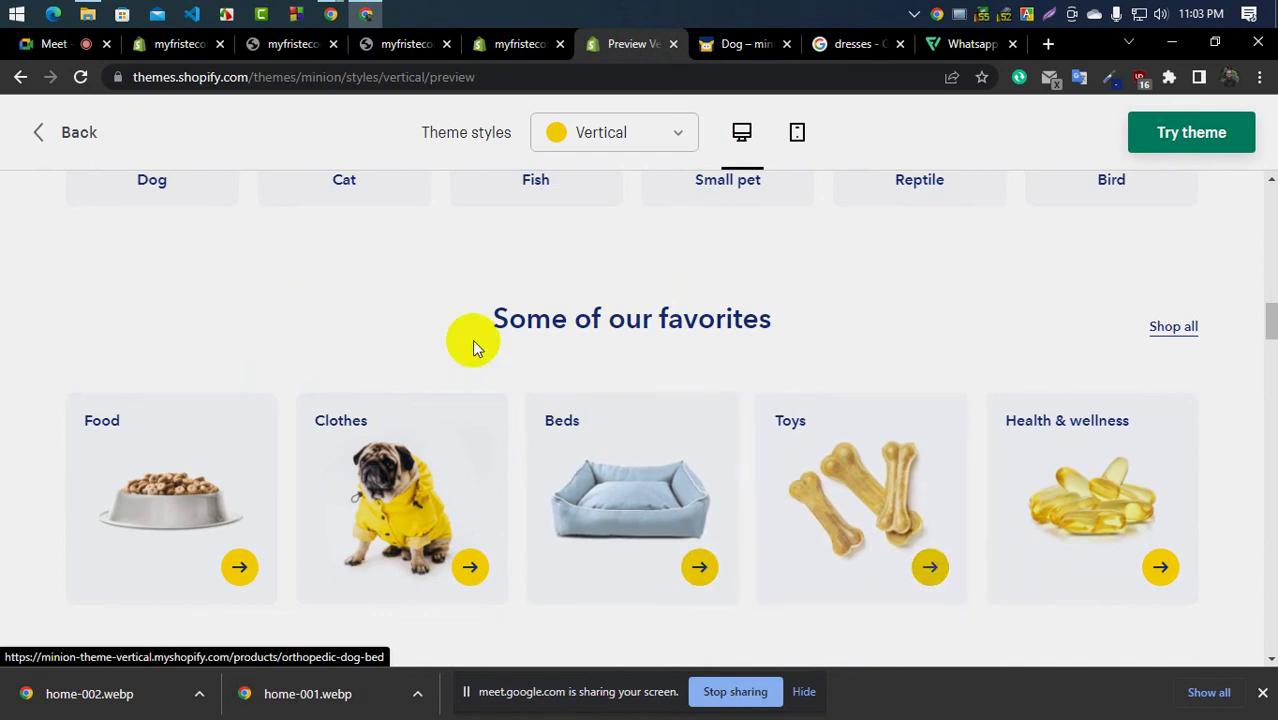
Copy the "Some of our favorites" heading from the Vertical demo preview
{"action": "triple_click", "coordinate": [628, 320]}
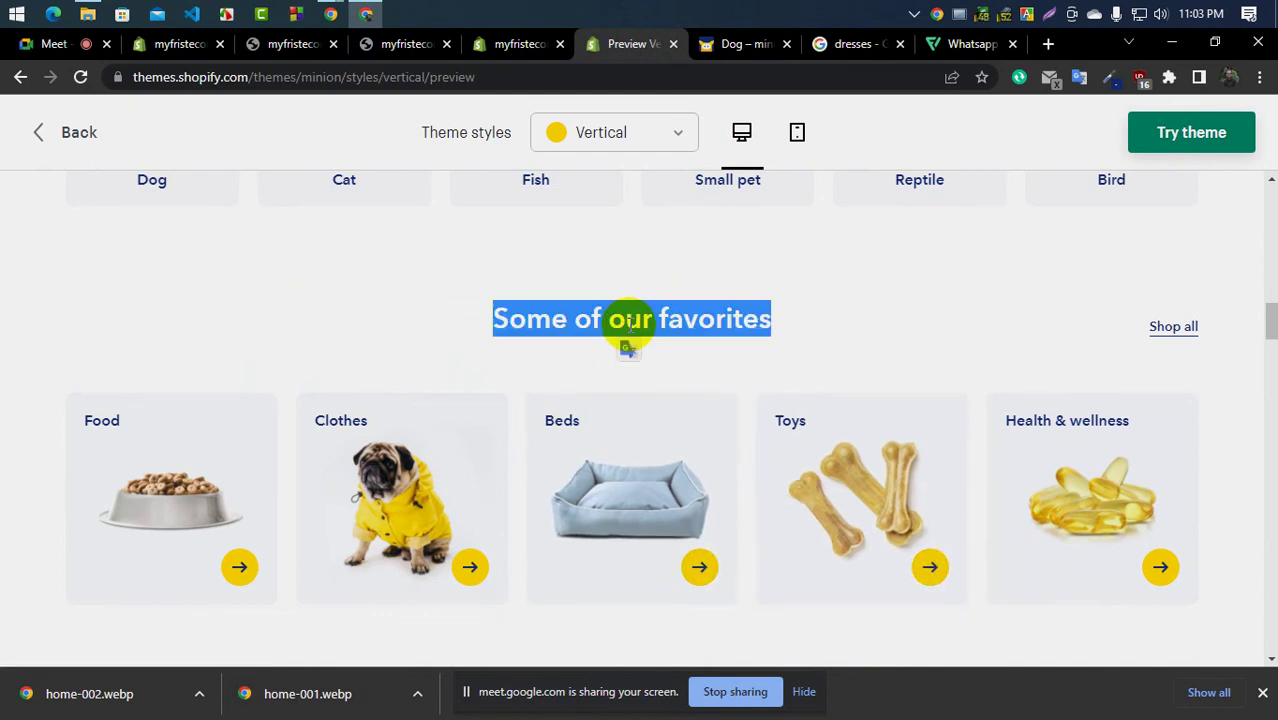
{"action": "right_click", "coordinate": [620, 314]}
{"action": "left_click", "coordinate": [650, 338]}
{"action": "scroll", "coordinate": [450, 418], "scroll_direction": "down", "scroll_amount": 2}
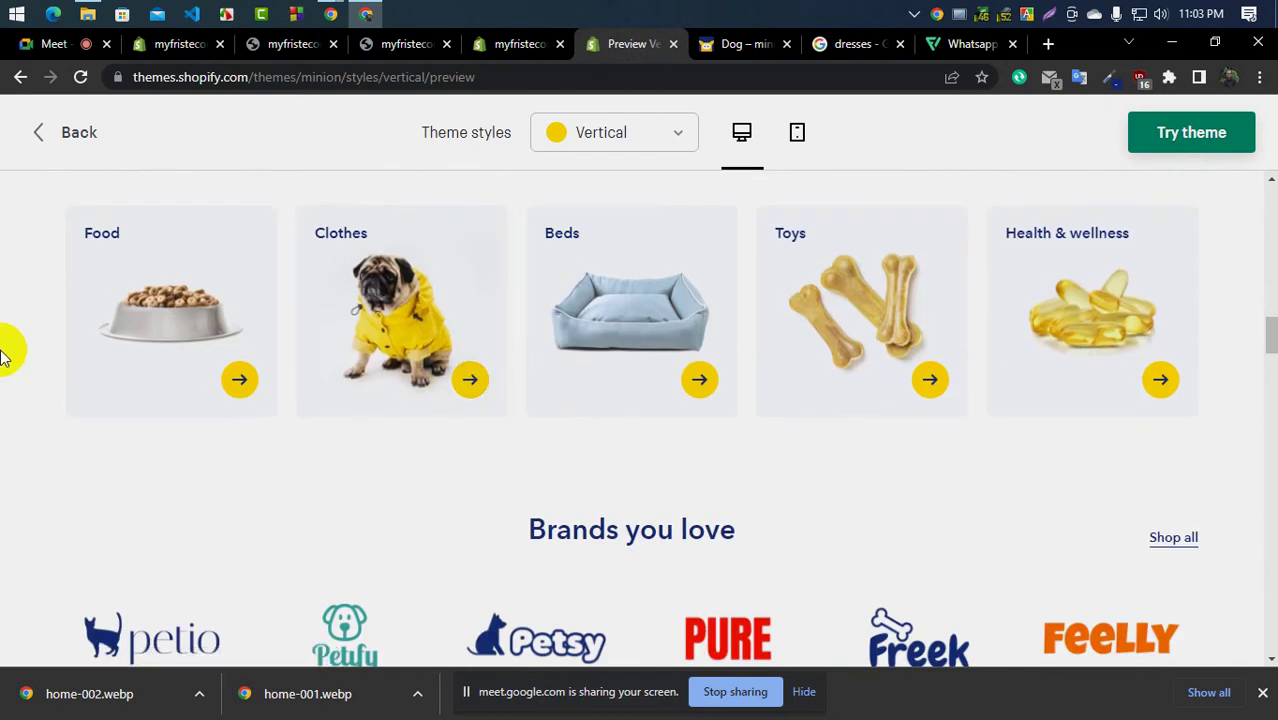
Switch to the theme editor and locate the second Collection list section in the section list and the page preview
{"action": "left_click", "coordinate": [406, 50]}
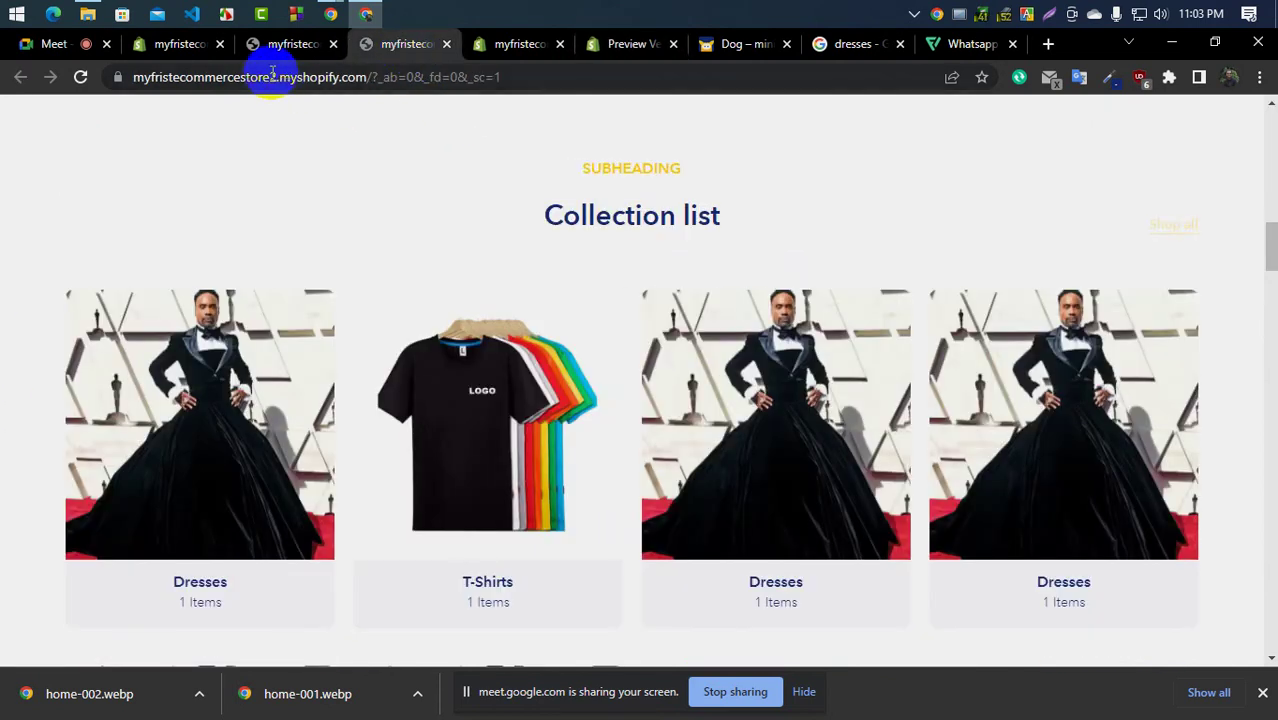
{"action": "left_click", "coordinate": [176, 46]}
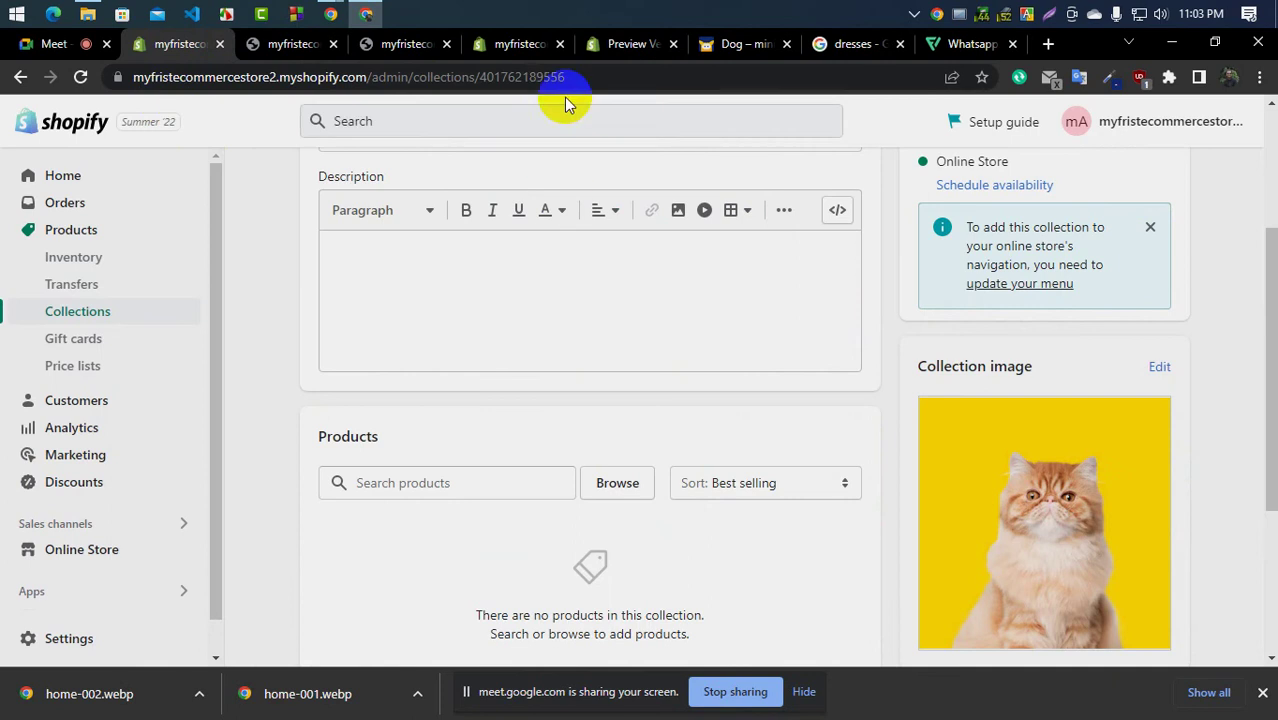
{"action": "left_click", "coordinate": [522, 46]}
{"action": "left_click", "coordinate": [596, 44]}
{"action": "left_click", "coordinate": [527, 47]}
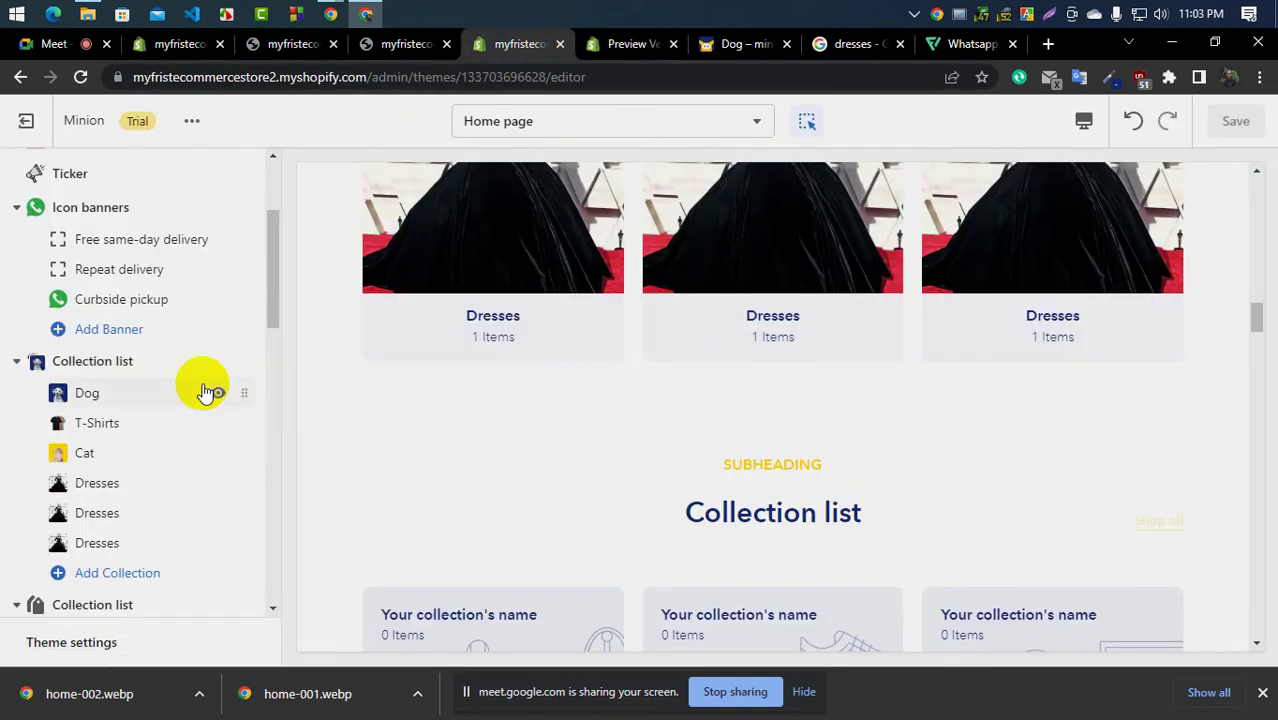
{"action": "left_click", "coordinate": [200, 392]}
{"action": "scroll", "coordinate": [137, 420], "scroll_direction": "down", "scroll_amount": 2}
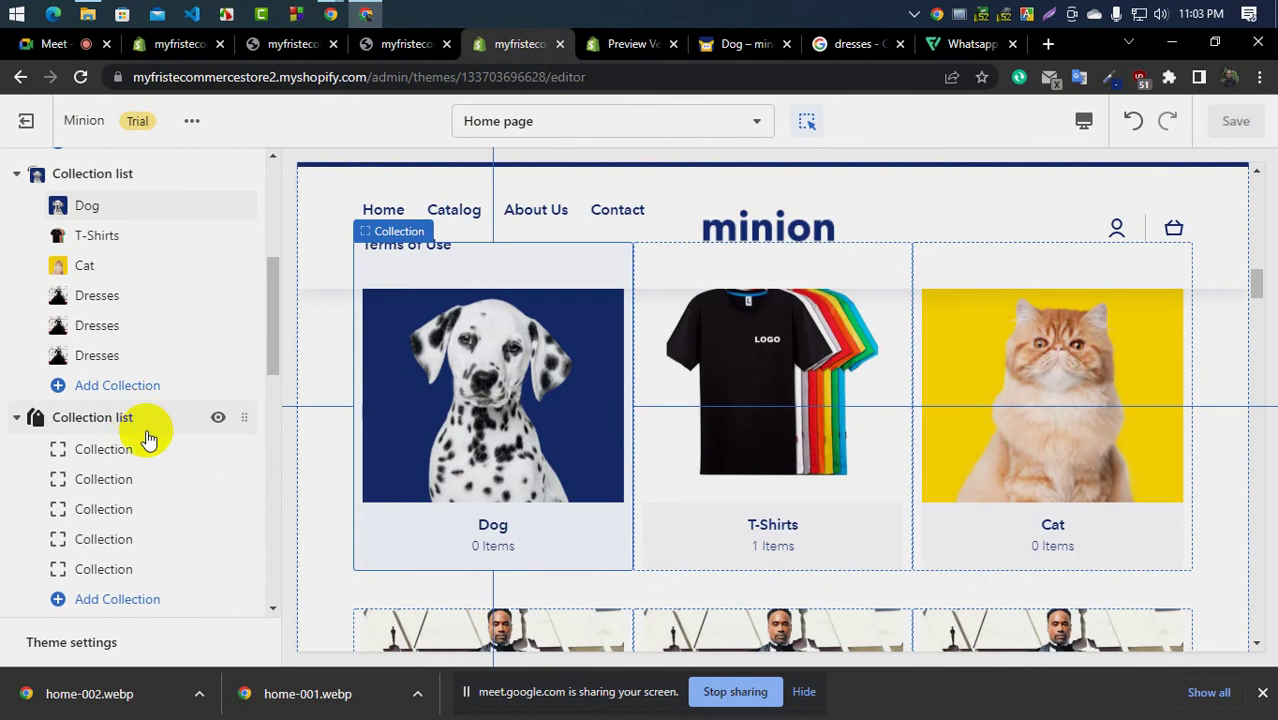
{"action": "scroll", "coordinate": [80, 390], "scroll_direction": "up", "scroll_amount": 1}
{"action": "scroll", "coordinate": [94, 350], "scroll_direction": "up", "scroll_amount": 1}
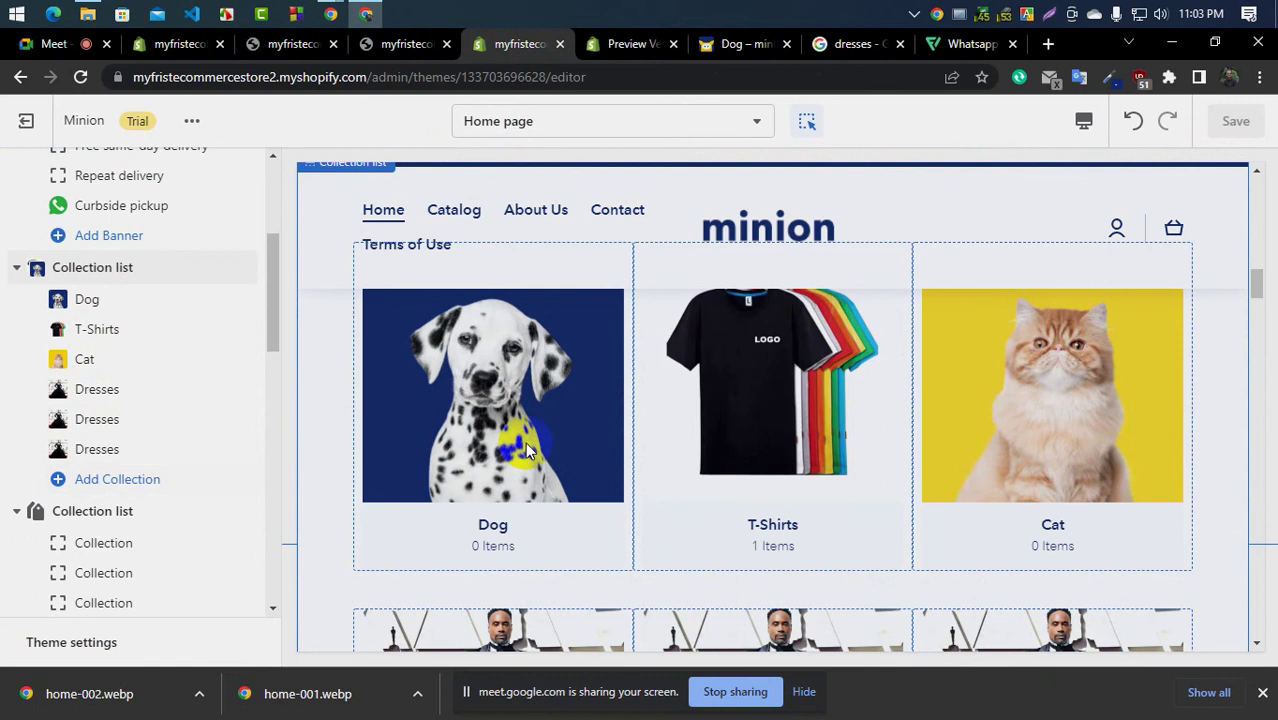
{"action": "scroll", "coordinate": [662, 437], "scroll_direction": "down", "scroll_amount": 1}
{"action": "scroll", "coordinate": [705, 462], "scroll_direction": "down", "scroll_amount": 1}
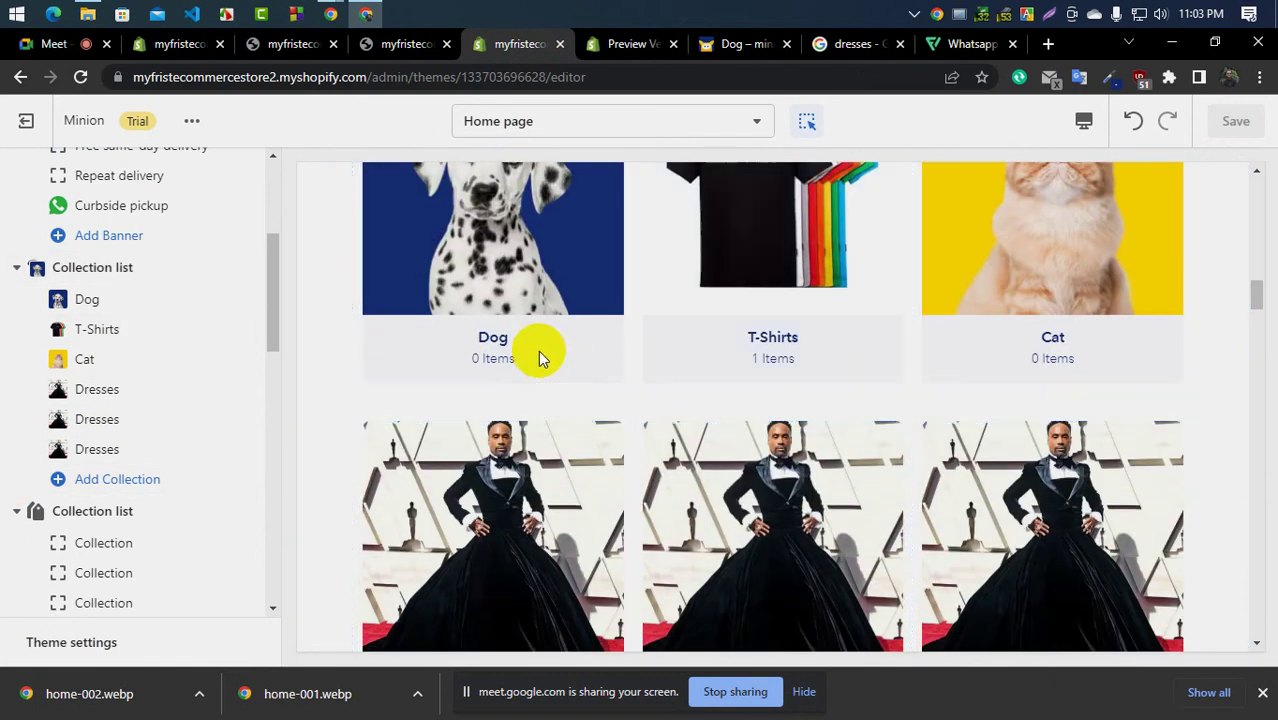
{"action": "scroll", "coordinate": [508, 456], "scroll_direction": "down", "scroll_amount": 4}
{"action": "scroll", "coordinate": [521, 467], "scroll_direction": "down", "scroll_amount": 2}
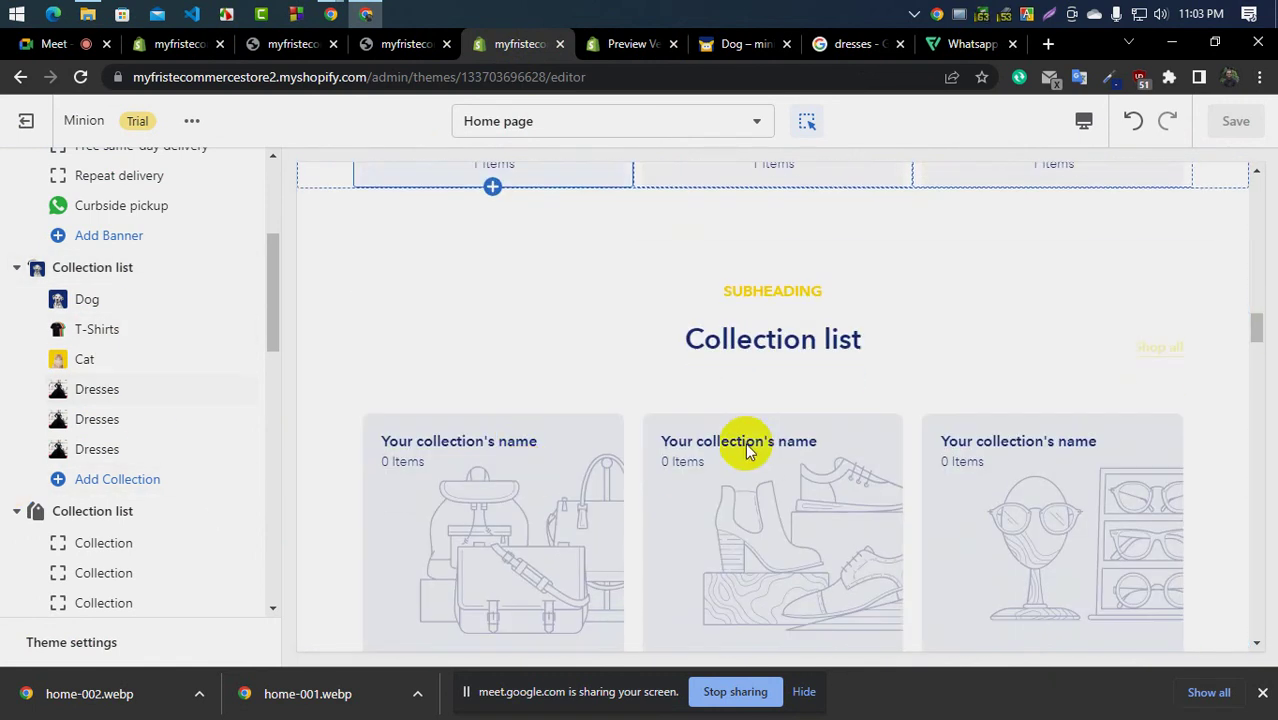
{"action": "scroll", "coordinate": [942, 495], "scroll_direction": "down", "scroll_amount": 3}
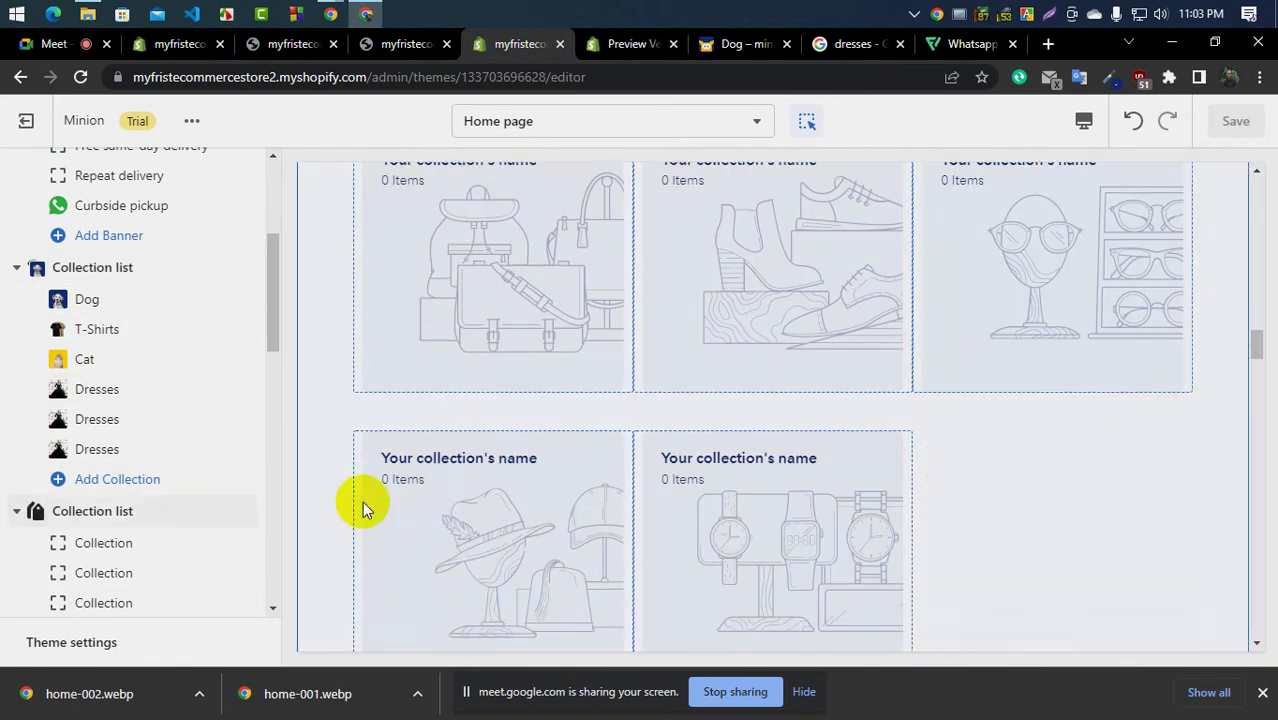
Clear the second Collection list's subheading and replace its heading with "Some of our favorites"
{"action": "left_click", "coordinate": [122, 511]}
{"action": "scroll", "coordinate": [94, 462], "scroll_direction": "down", "scroll_amount": 3}
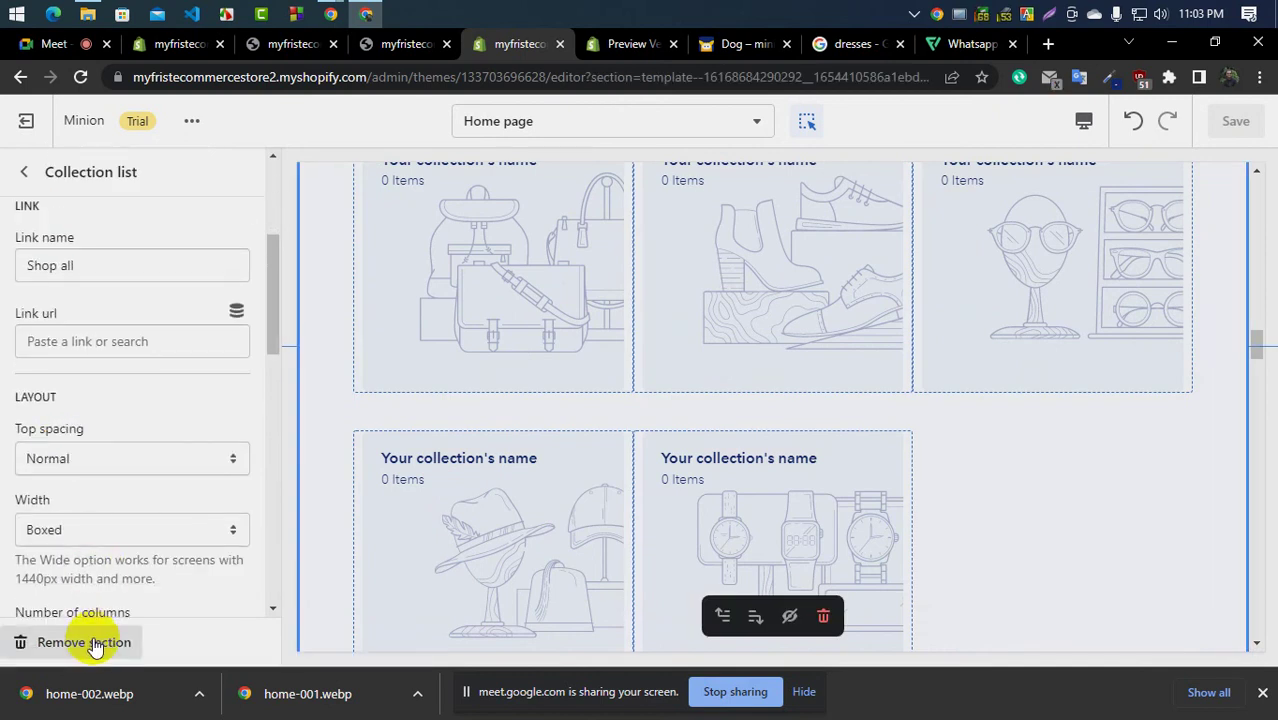
{"action": "scroll", "coordinate": [178, 371], "scroll_direction": "up", "scroll_amount": 3}
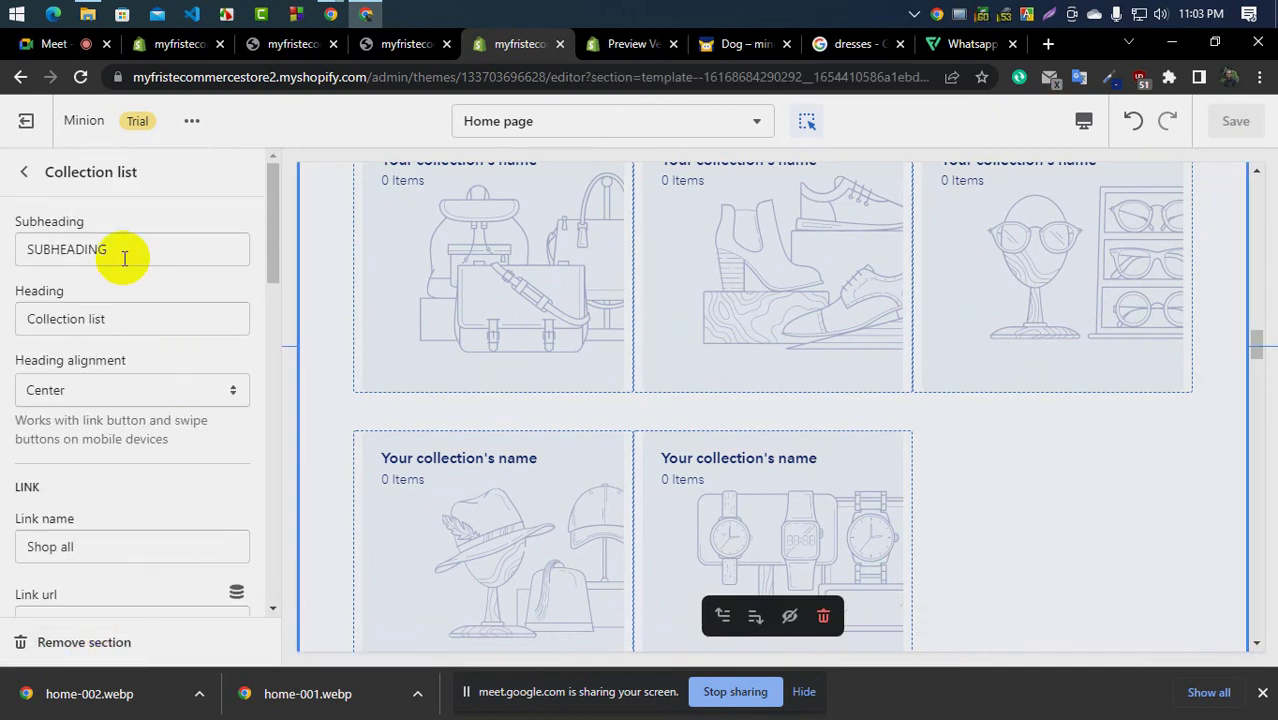
{"action": "left_click", "coordinate": [124, 258]}
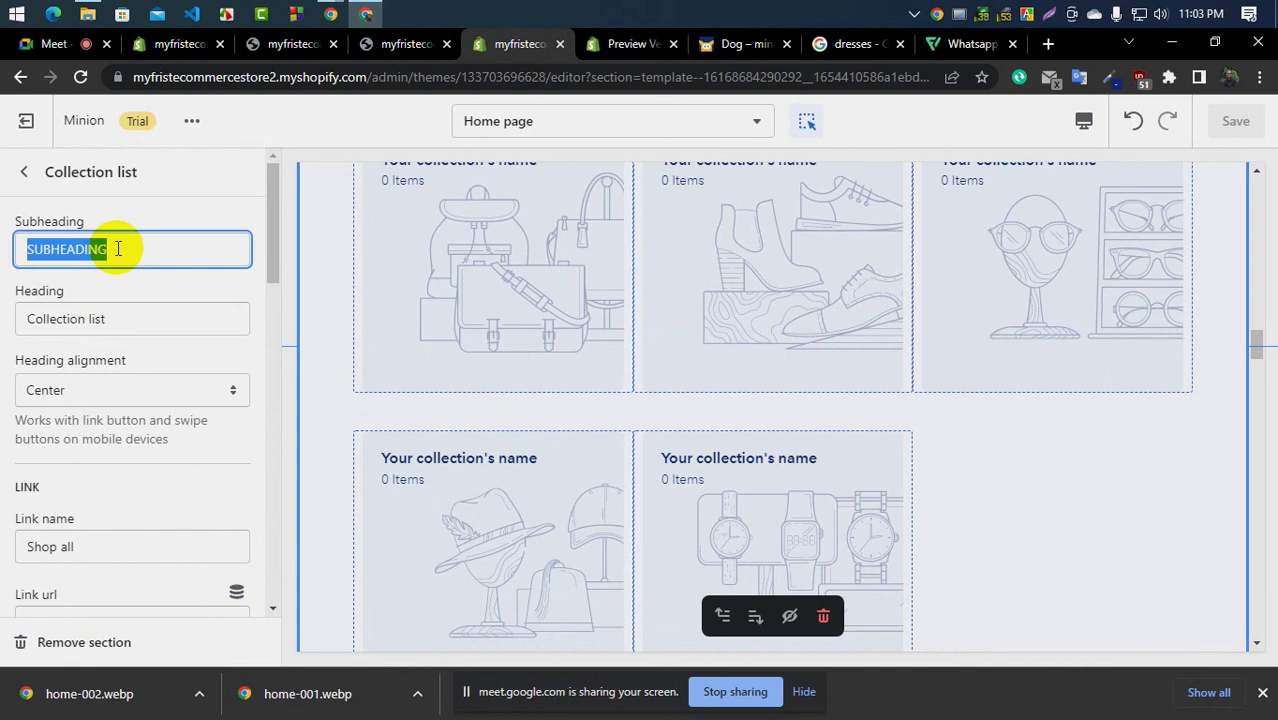
{"action": "key", "text": "BackSpace"}
{"action": "double_click", "coordinate": [126, 318]}
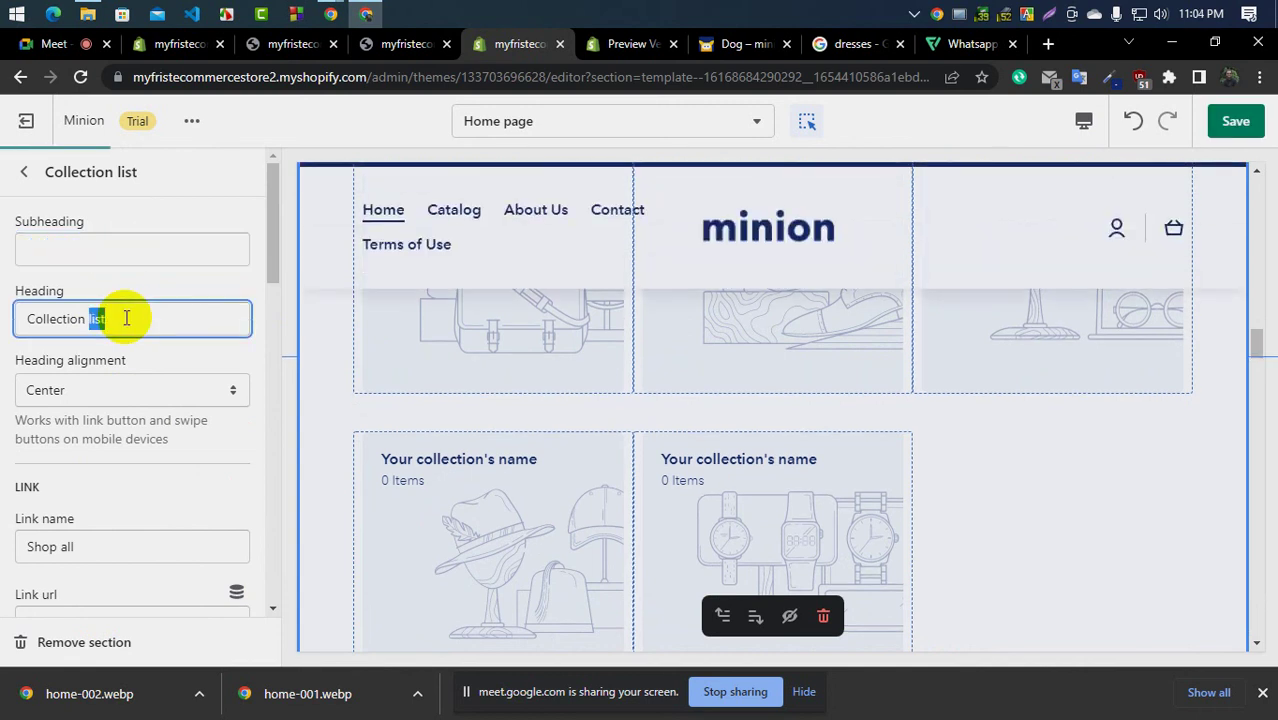
{"action": "key", "text": "ctrl+v"}
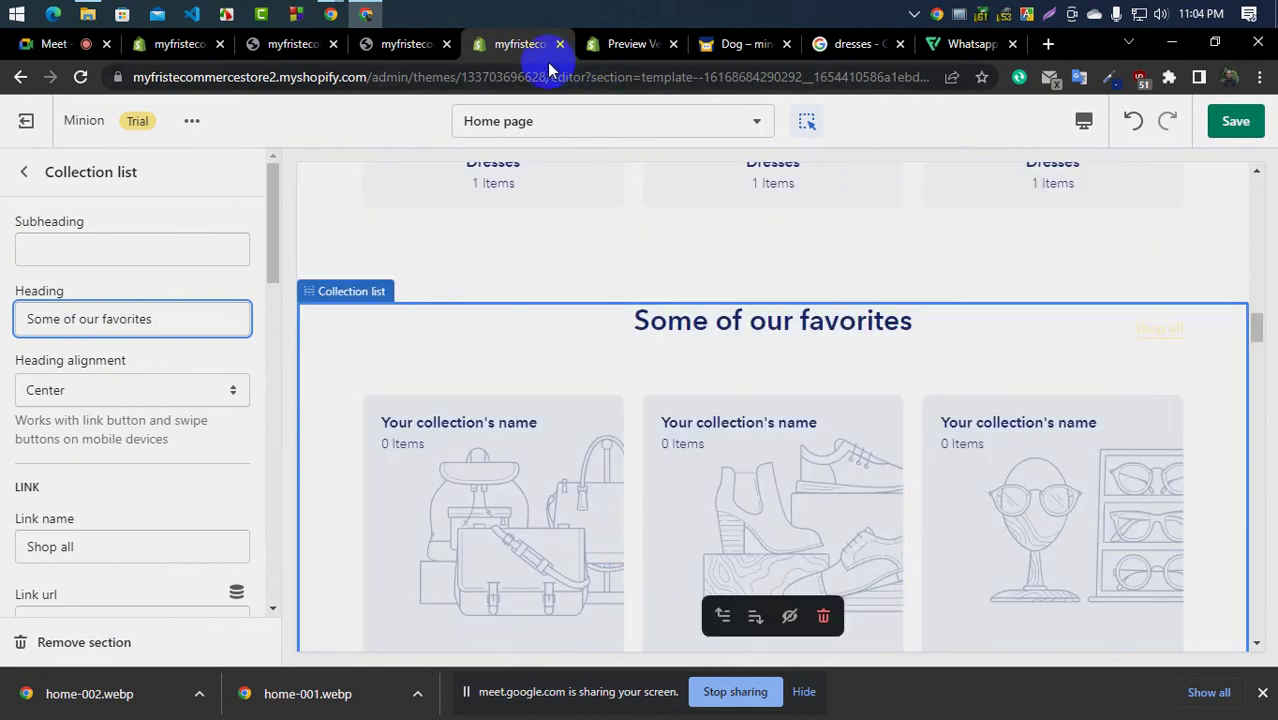
Check the demo's favorites row, then set the "Some of our favorites" Collection list's number of columns to 6
{"action": "left_click", "coordinate": [621, 38]}
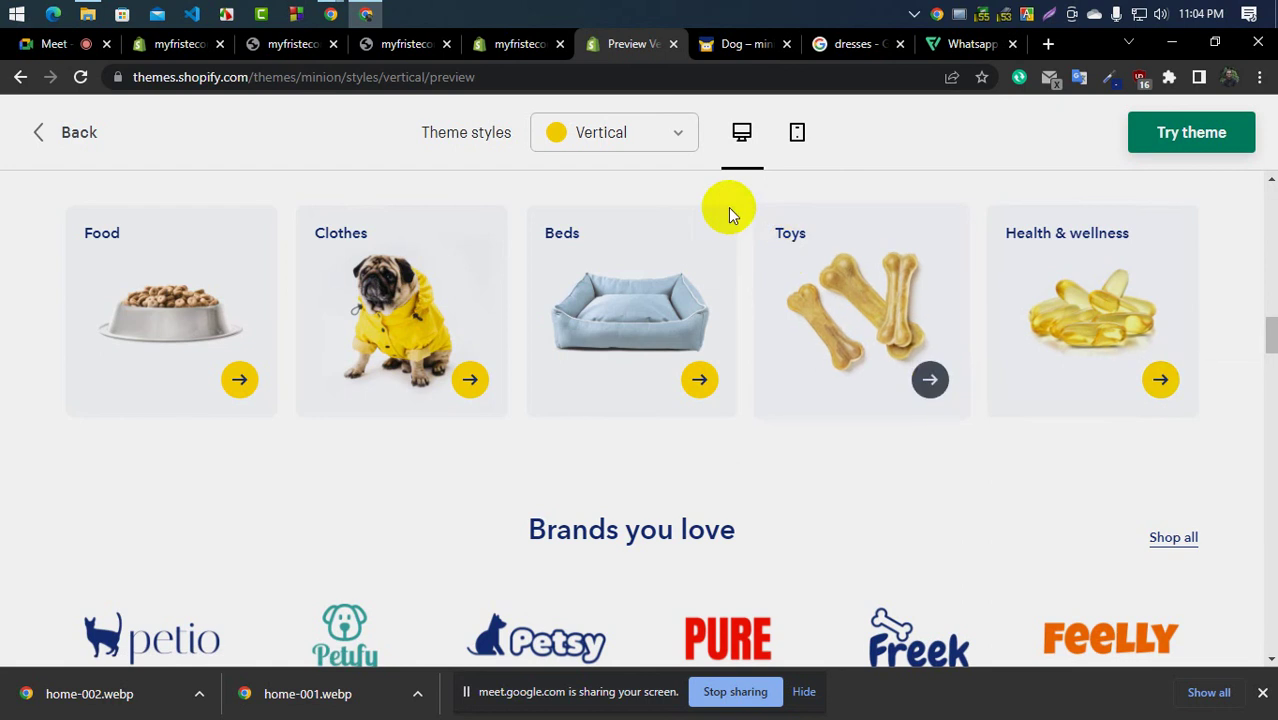
{"action": "left_click", "coordinate": [525, 44]}
{"action": "scroll", "coordinate": [88, 520], "scroll_direction": "down", "scroll_amount": 6}
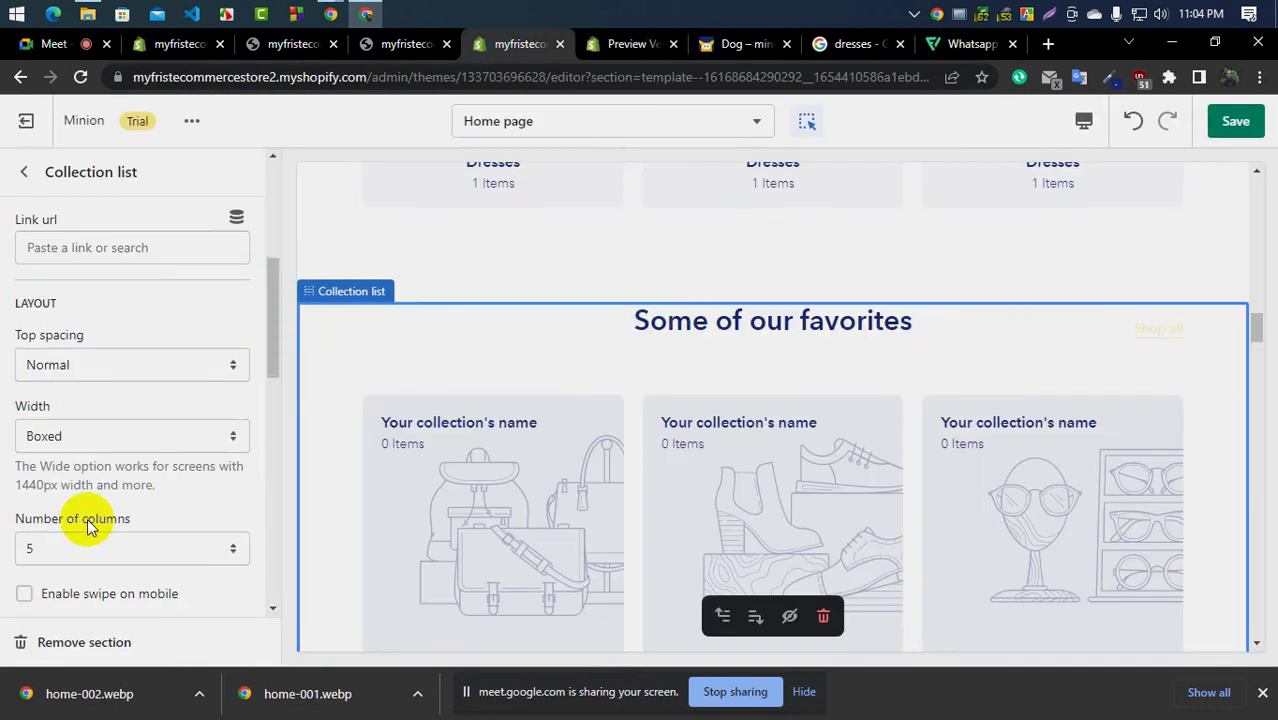
{"action": "left_click", "coordinate": [77, 370]}
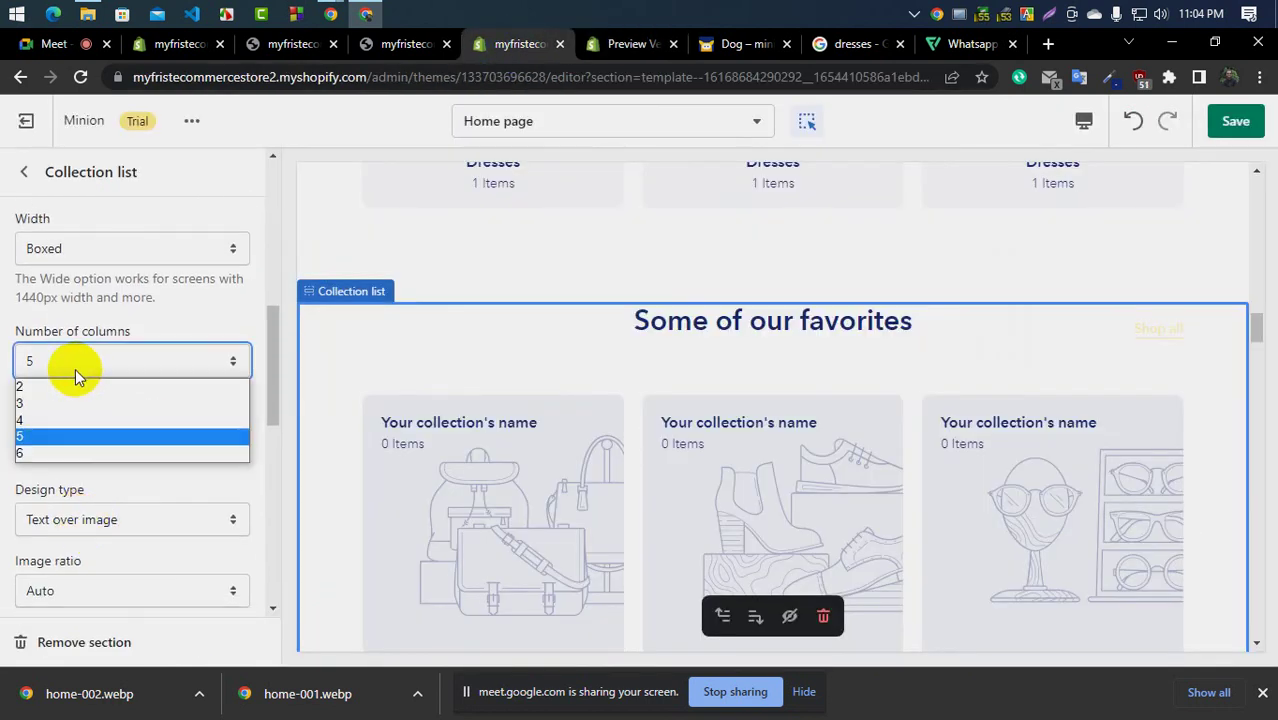
{"action": "left_click", "coordinate": [54, 447]}
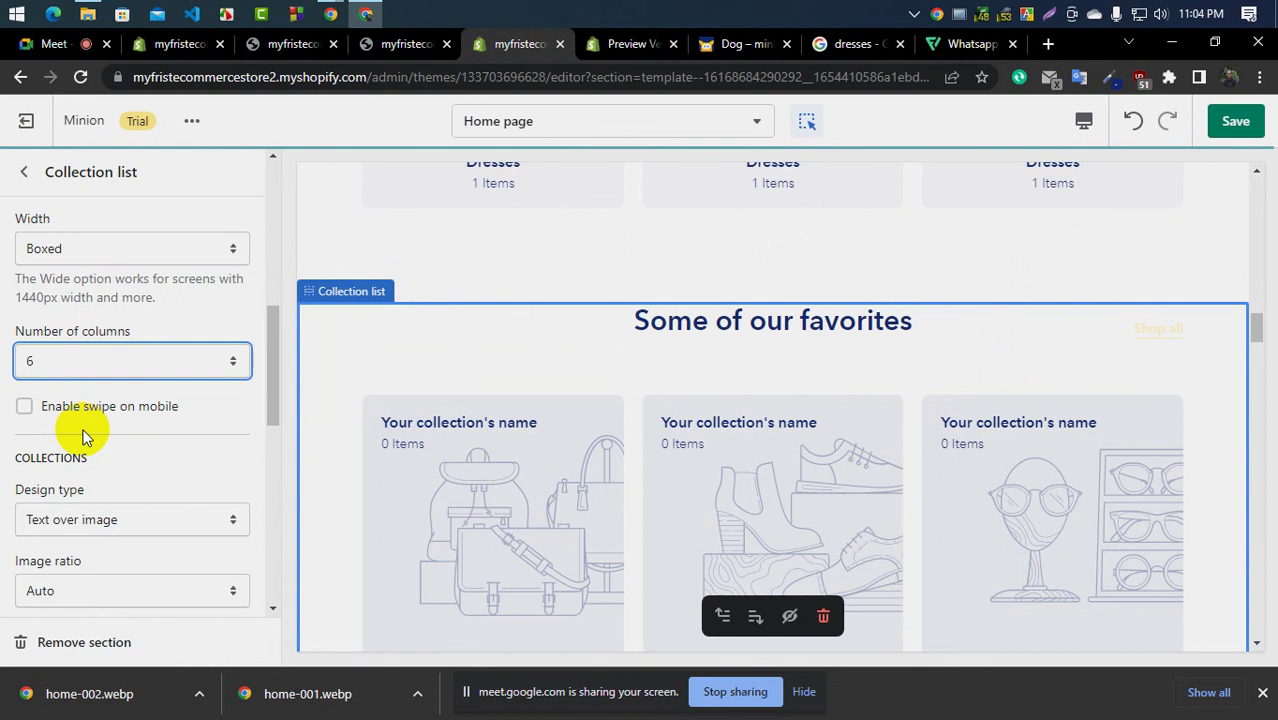
Set the image ratio of the "Some of our favorites" Collection list to Square (1:1) and save the theme
{"action": "scroll", "coordinate": [40, 435], "scroll_direction": "down", "scroll_amount": 2}
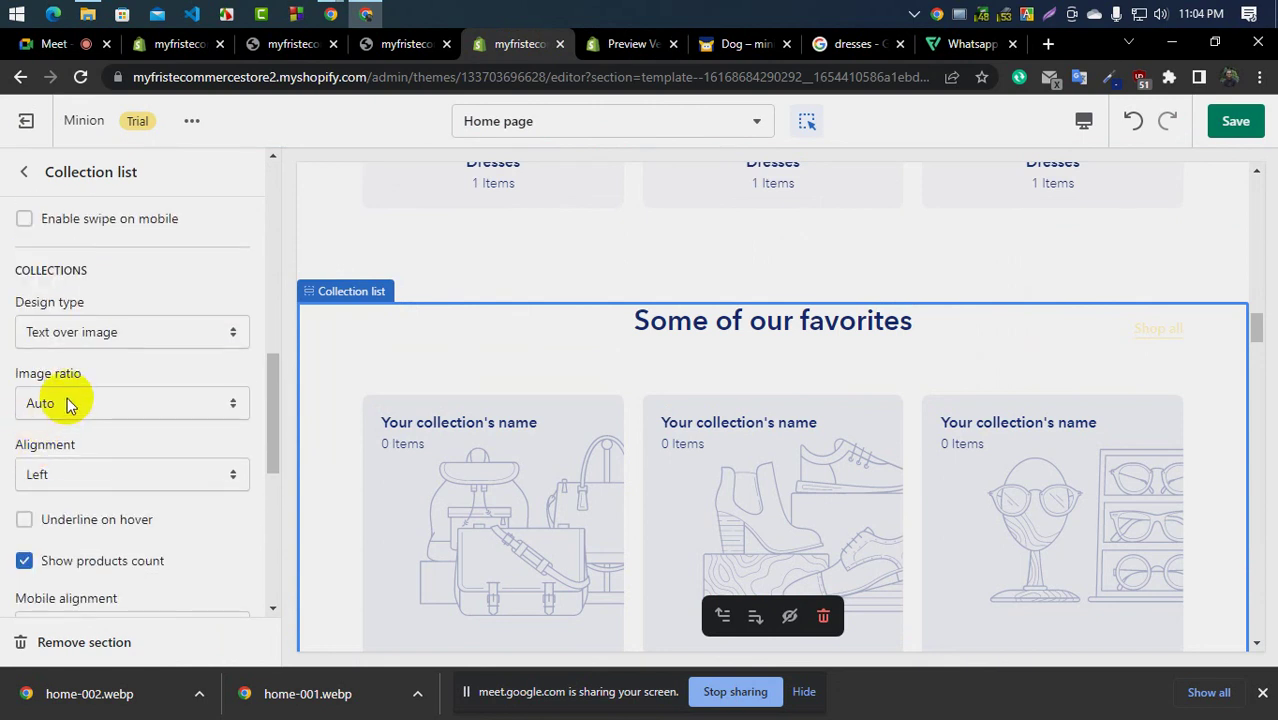
{"action": "left_click", "coordinate": [68, 403]}
{"action": "left_click", "coordinate": [70, 477]}
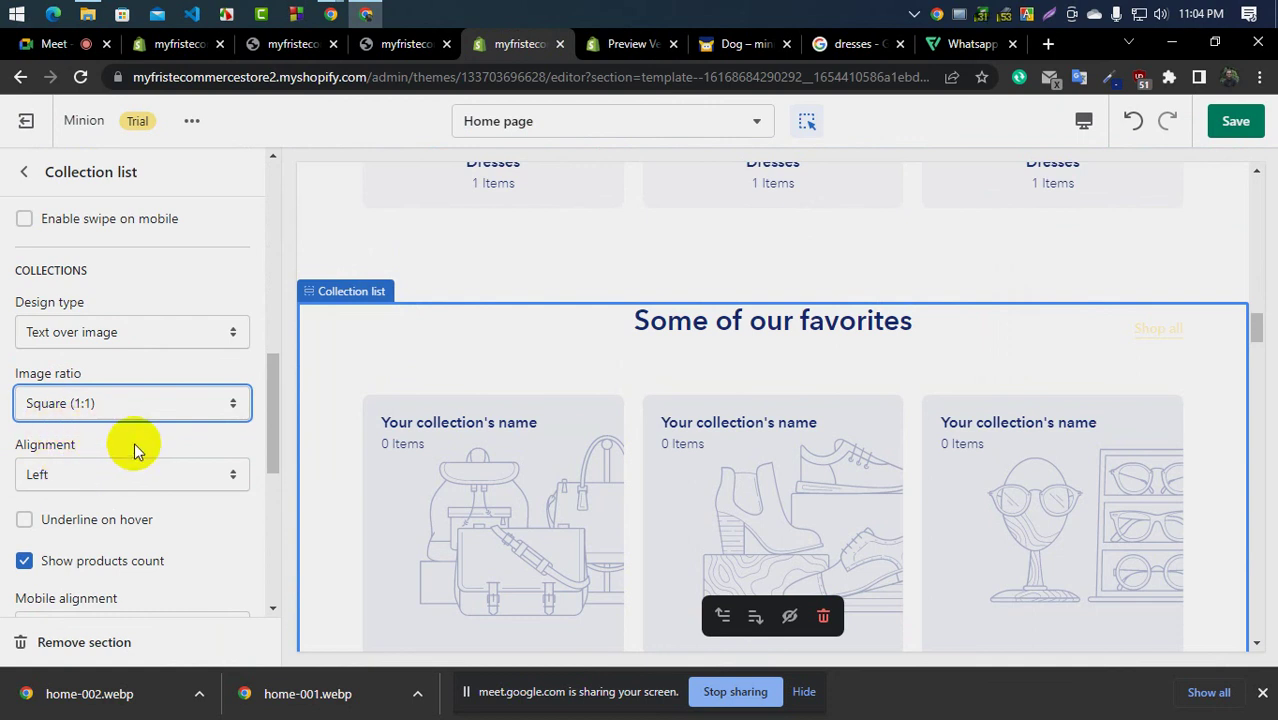
{"action": "scroll", "coordinate": [134, 442], "scroll_direction": "down", "scroll_amount": 3}
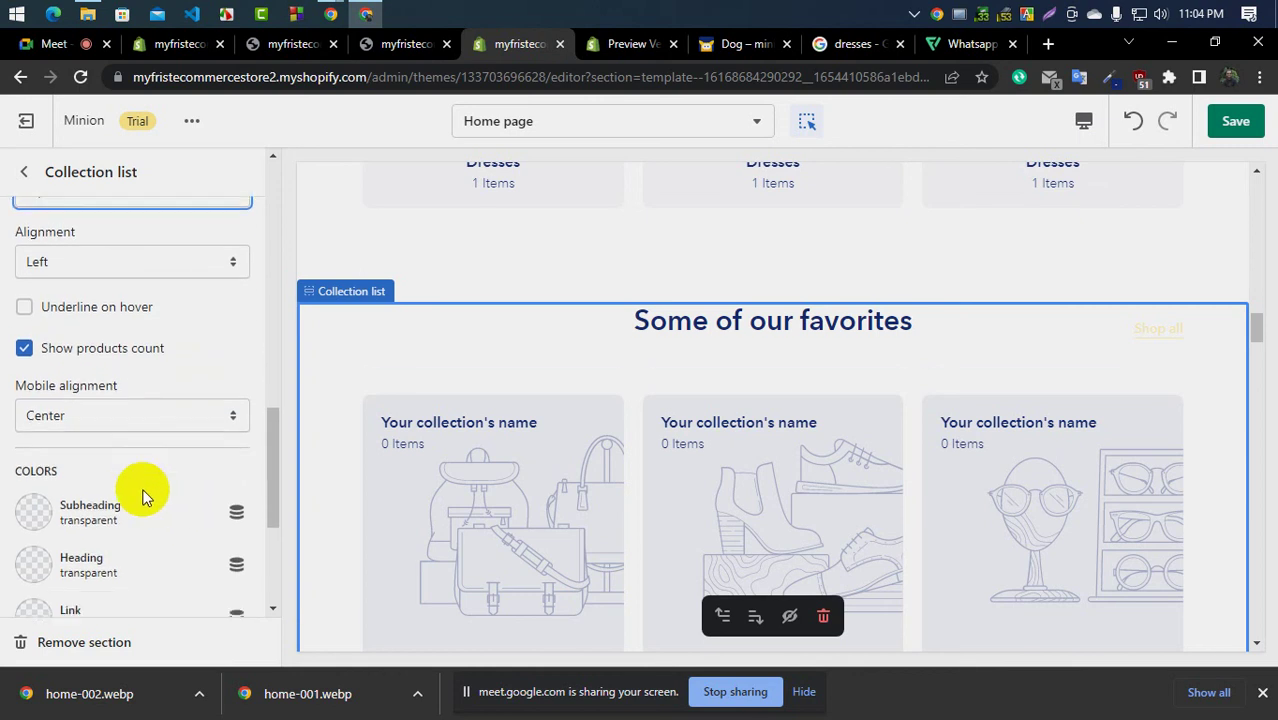
{"action": "scroll", "coordinate": [142, 490], "scroll_direction": "down", "scroll_amount": 3}
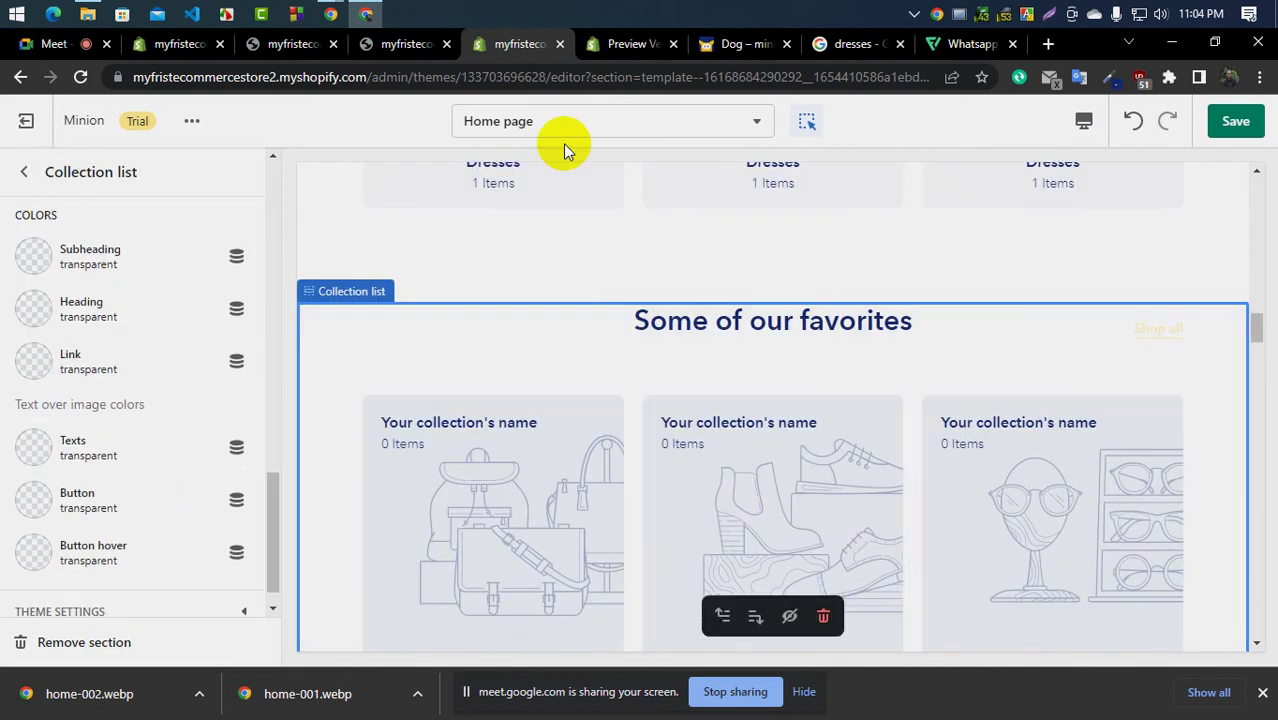
{"action": "left_click", "coordinate": [1236, 122]}
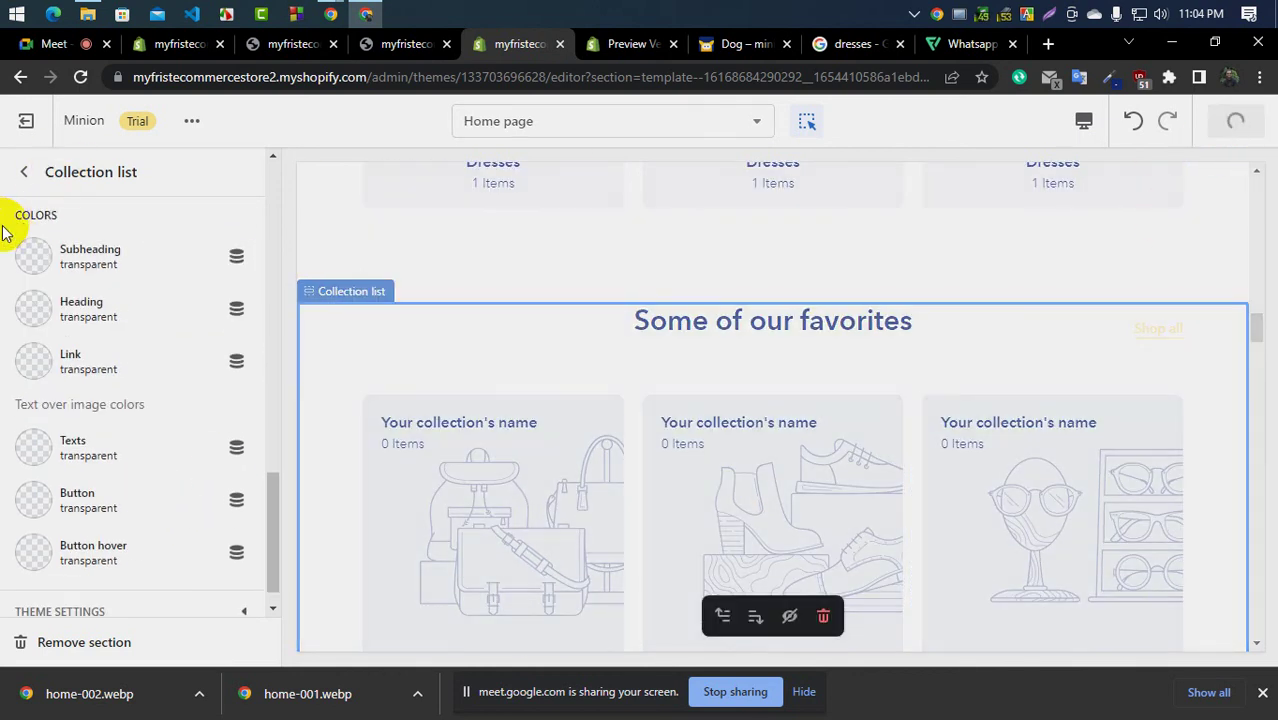
Return to the home page's section list and locate the Collection blocks of the "Some of our favorites" Collection list
{"action": "scroll", "coordinate": [148, 320], "scroll_direction": "up", "scroll_amount": 5}
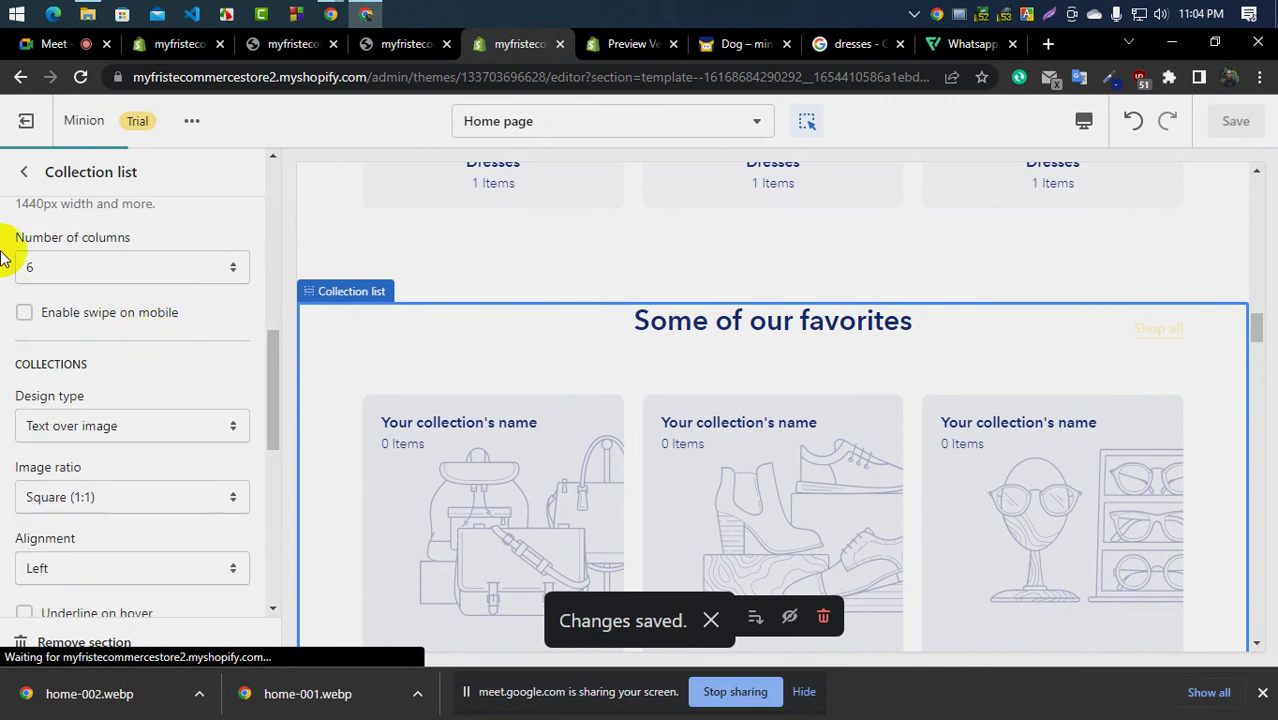
{"action": "scroll", "coordinate": [3, 258], "scroll_direction": "up", "scroll_amount": 2}
{"action": "left_click", "coordinate": [24, 172]}
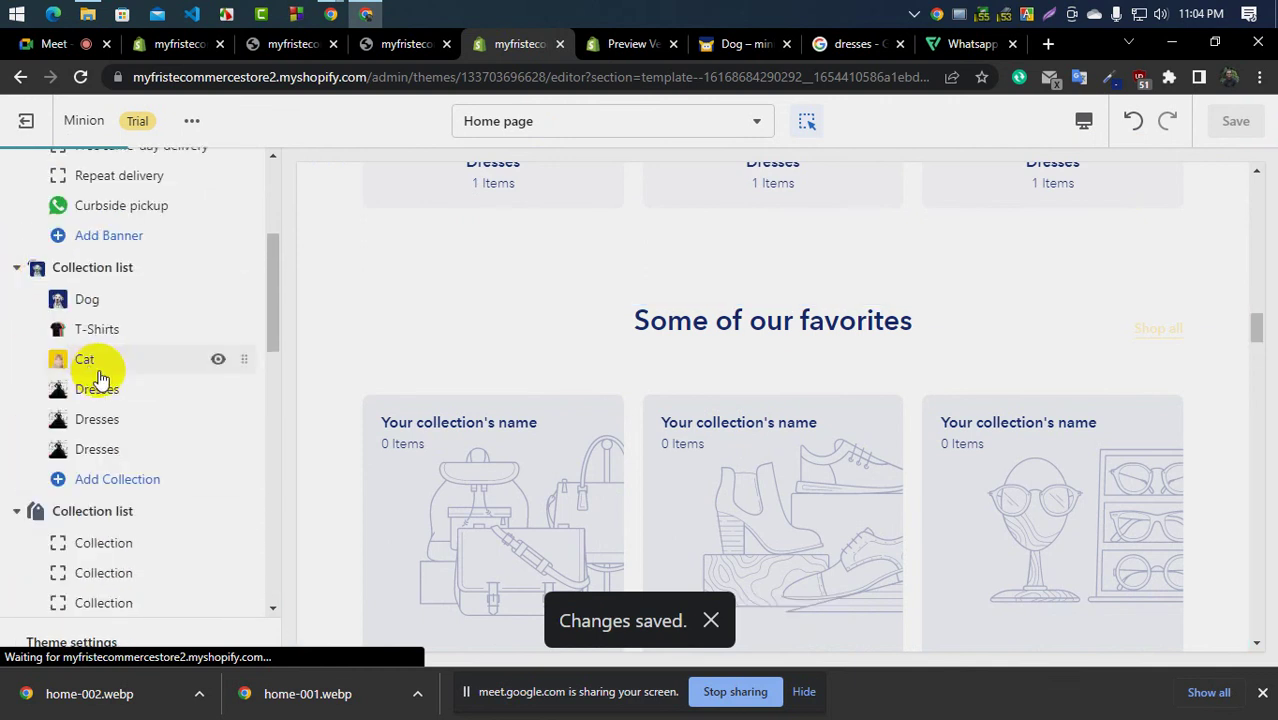
{"action": "scroll", "coordinate": [104, 408], "scroll_direction": "down", "scroll_amount": 1}
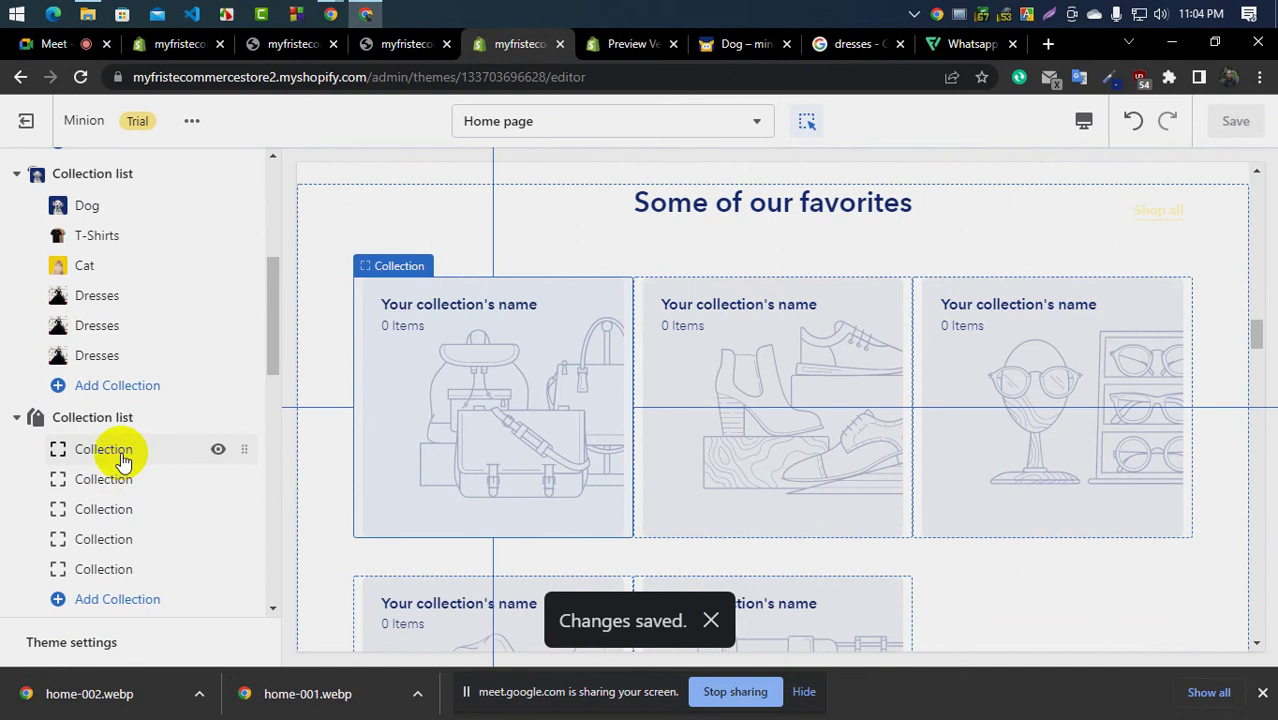
Switch to the Vertical theme demo and save the Food tile's image to Downloads as home-011.webp
{"action": "left_click", "coordinate": [750, 50]}
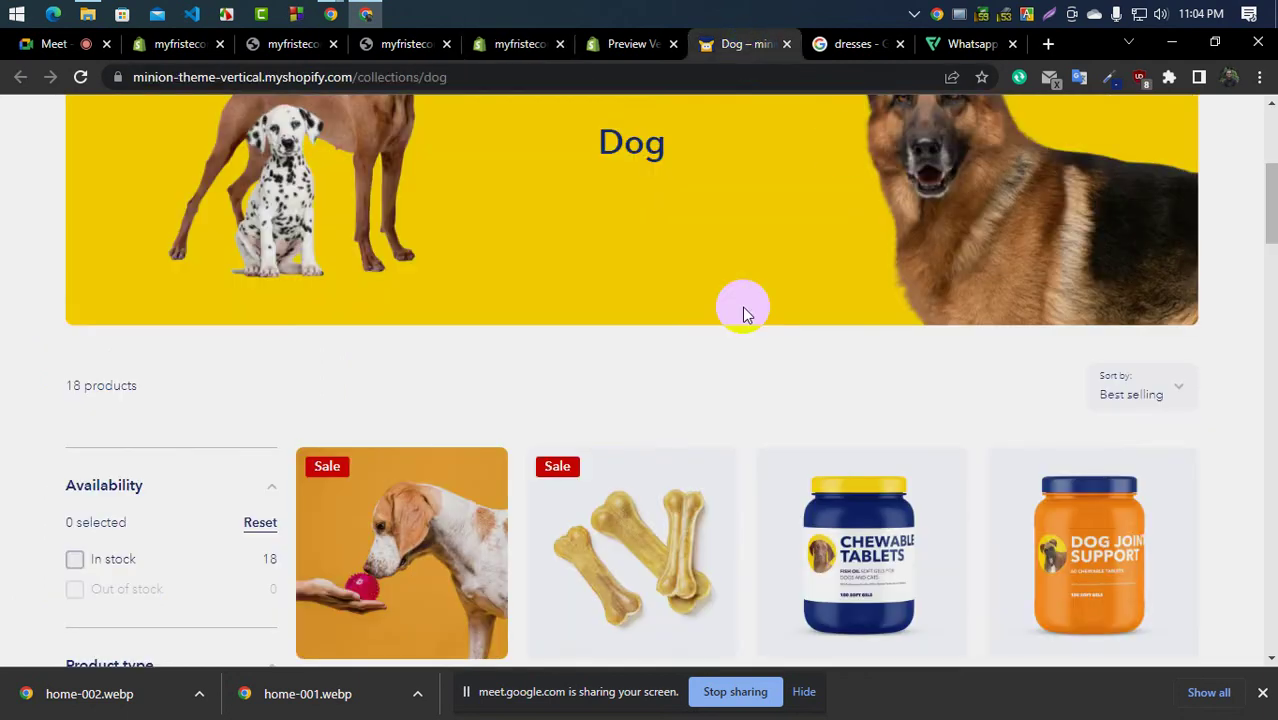
{"action": "scroll", "coordinate": [742, 307], "scroll_direction": "down", "scroll_amount": 3}
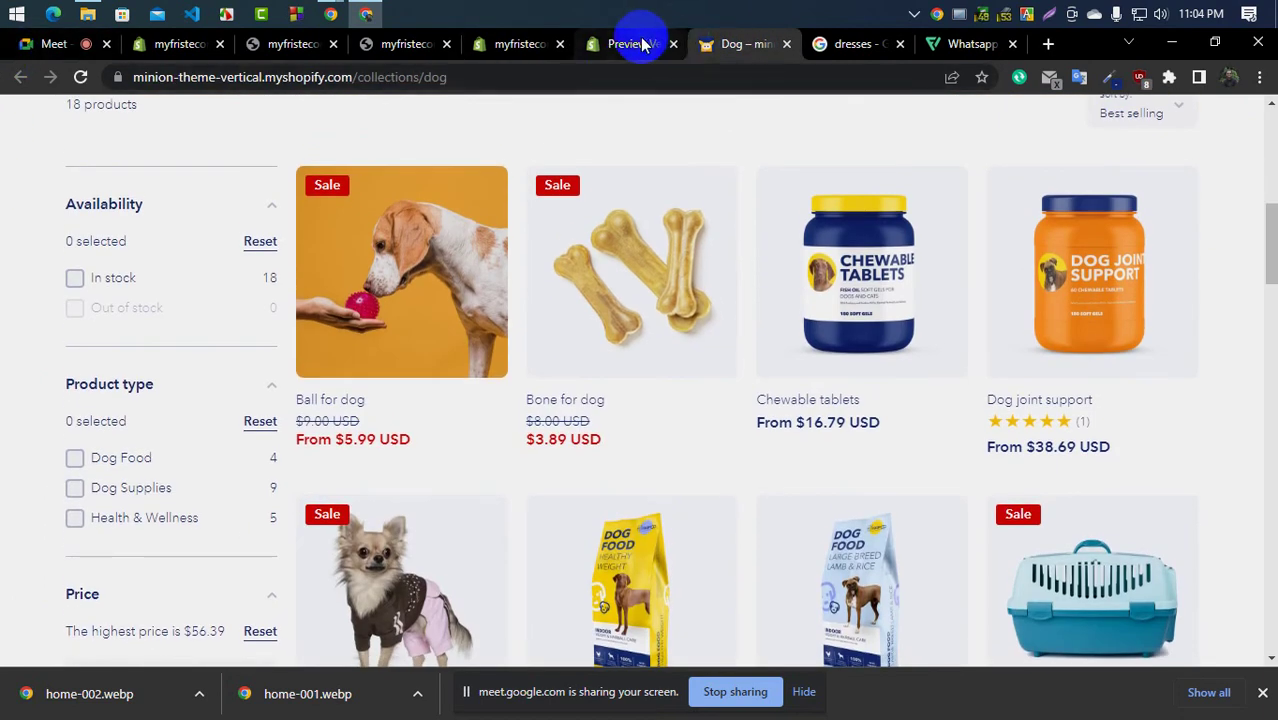
{"action": "left_click", "coordinate": [642, 44]}
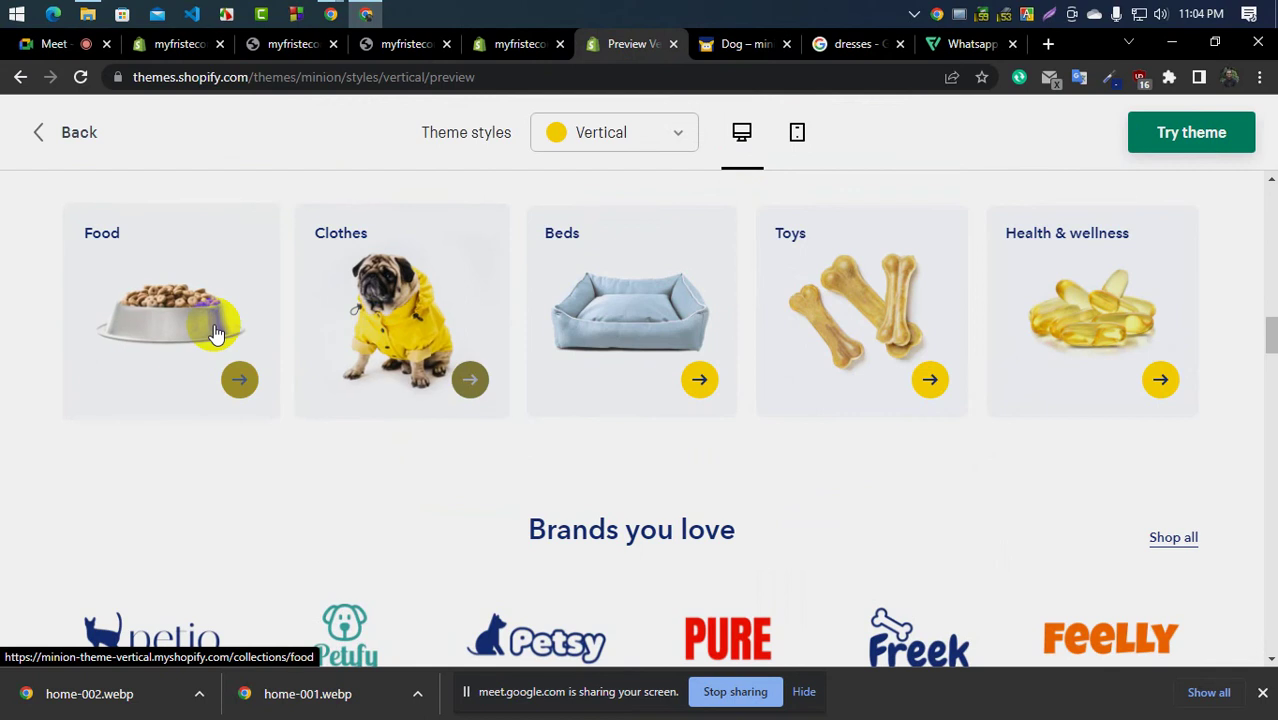
{"action": "right_click", "coordinate": [128, 309]}
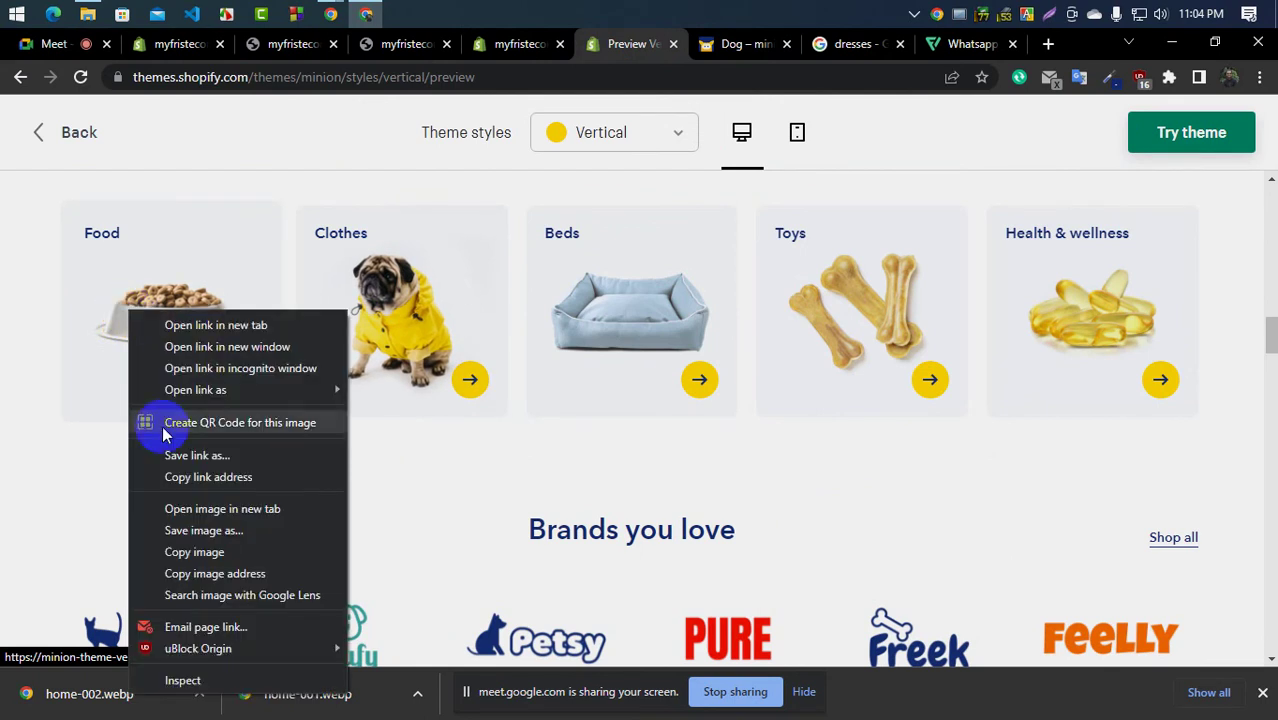
{"action": "left_click", "coordinate": [358, 551]}
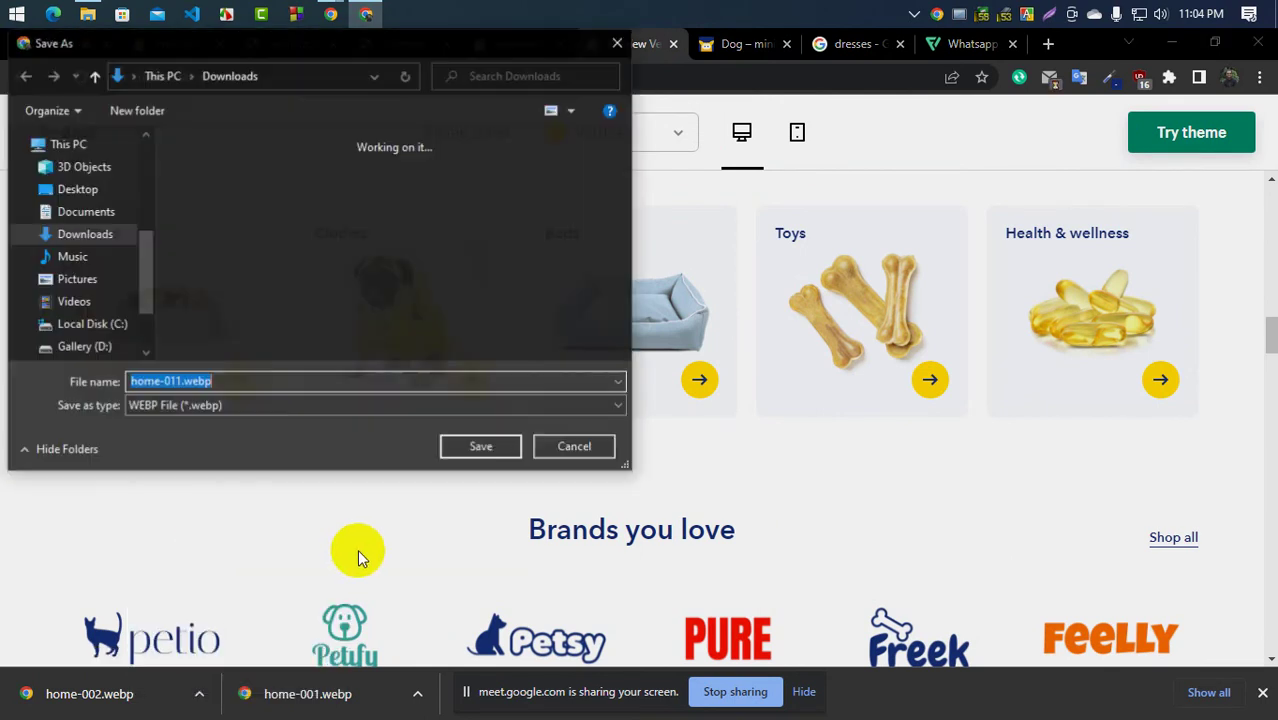
{"action": "left_click", "coordinate": [481, 446]}
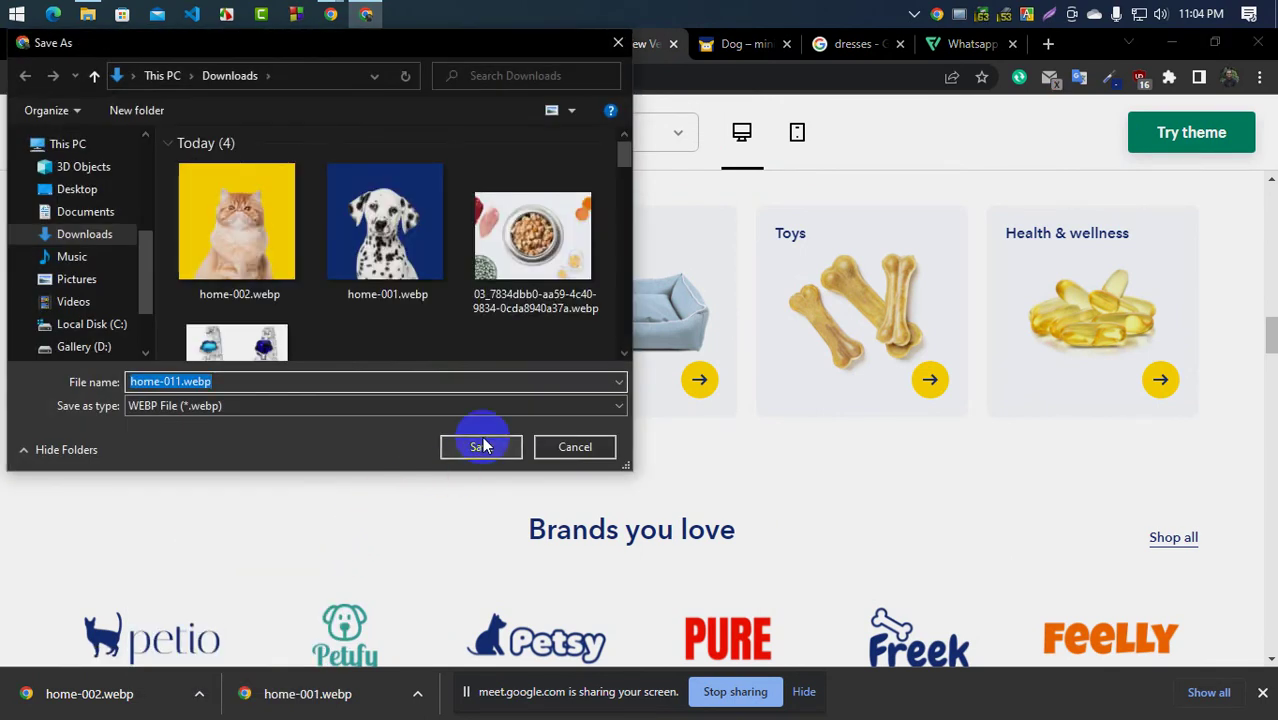
Create and save a manual collection titled "Food" in the store admin with home-011.webp as its image
{"action": "left_click", "coordinate": [503, 45]}
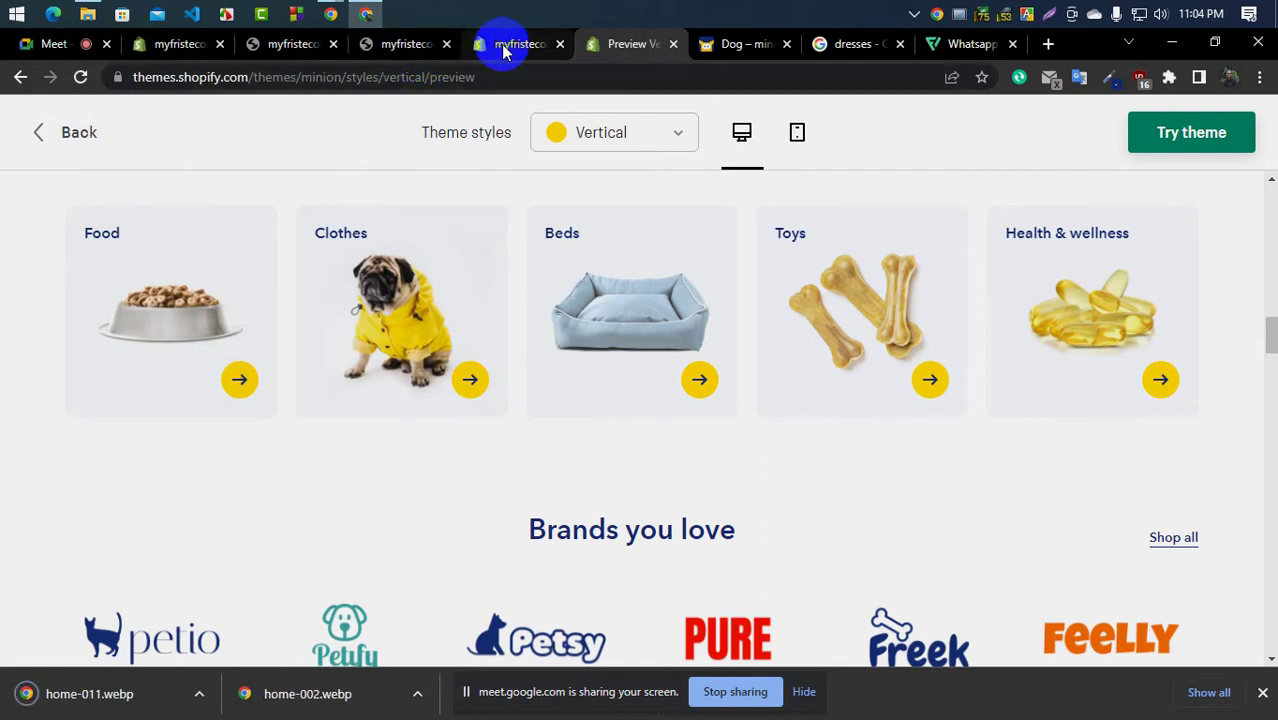
{"action": "left_click", "coordinate": [163, 45]}
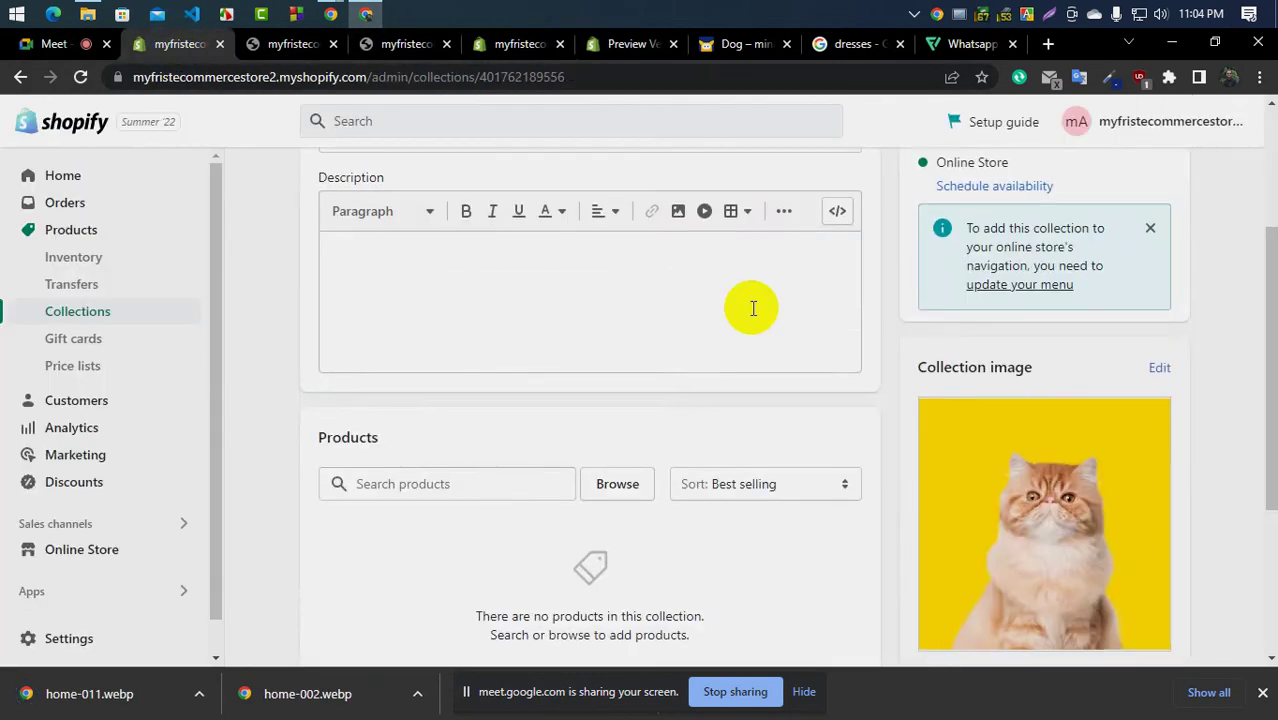
{"action": "left_click", "coordinate": [600, 272]}
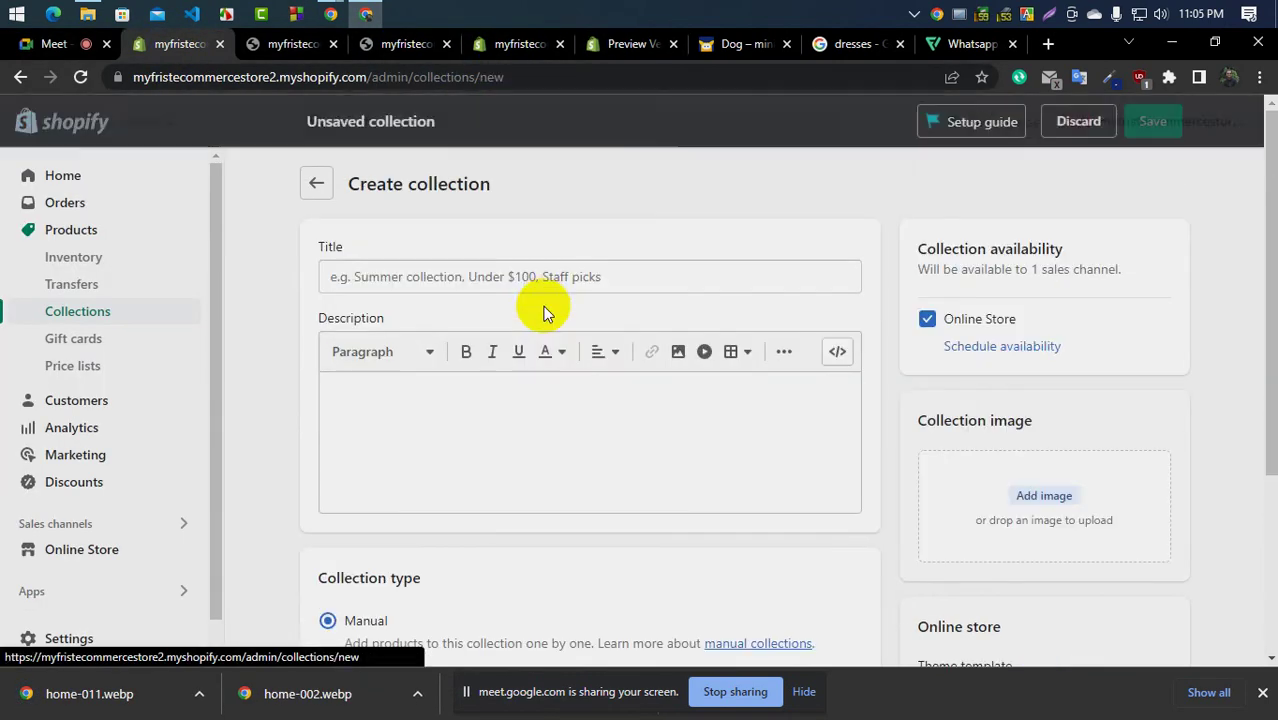
{"action": "left_click", "coordinate": [432, 276]}
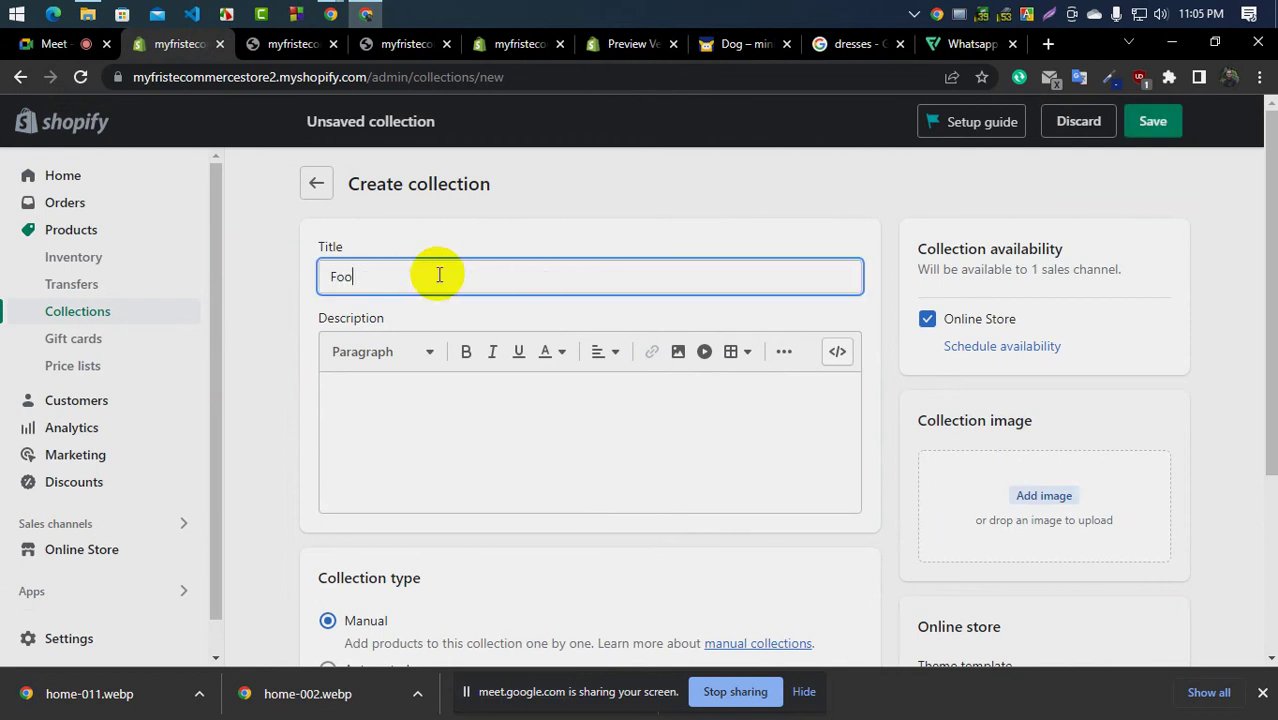
{"action": "scroll", "coordinate": [1044, 320], "scroll_direction": "down", "scroll_amount": 2}
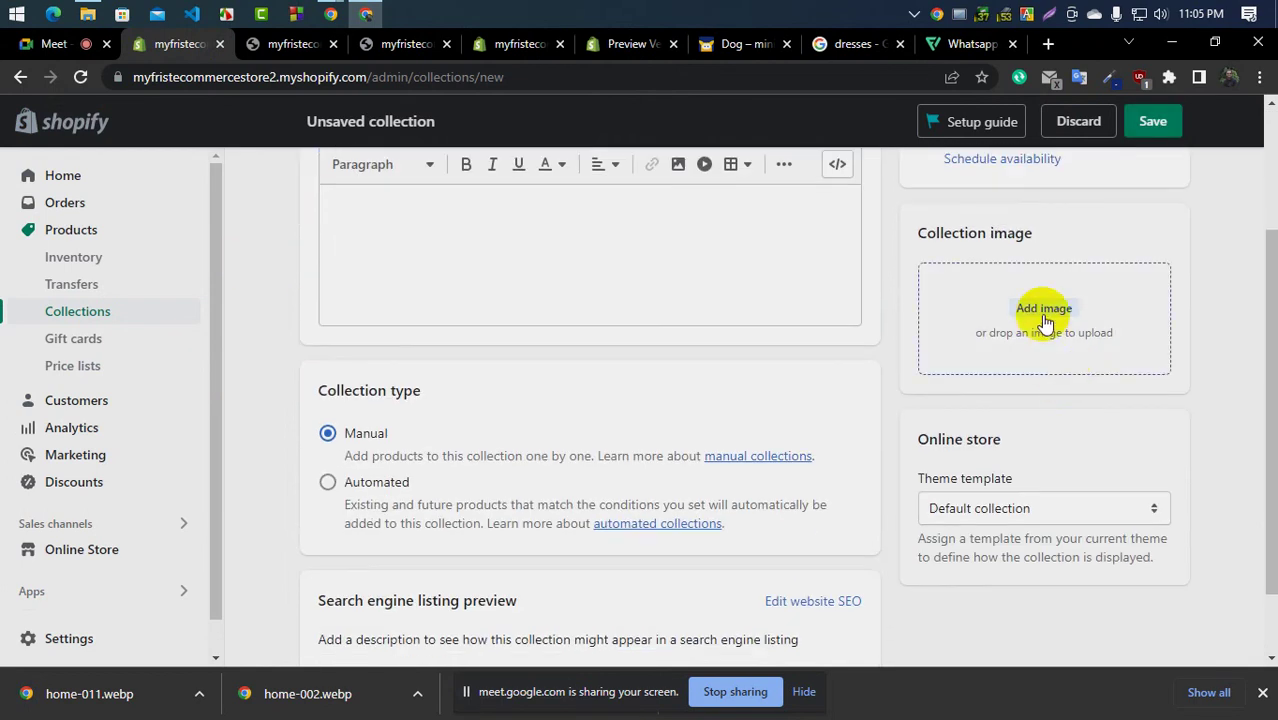
{"action": "left_click", "coordinate": [1042, 310]}
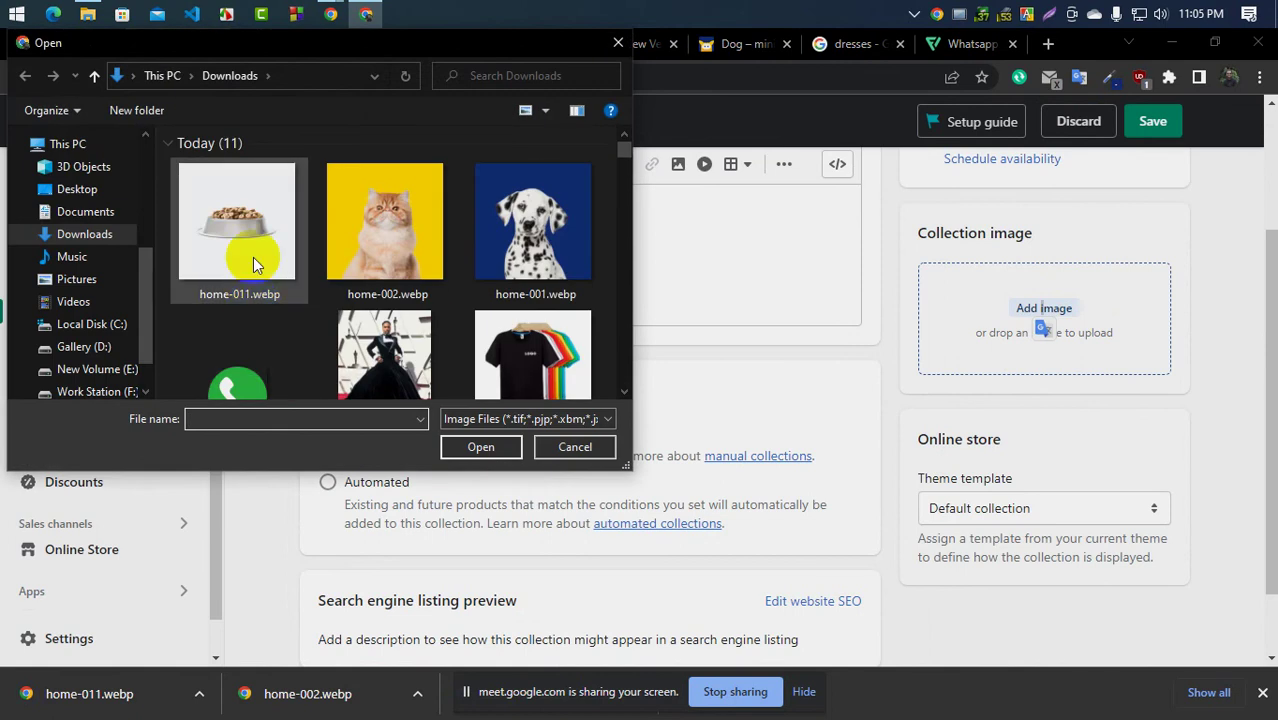
{"action": "left_click", "coordinate": [251, 262]}
{"action": "left_click", "coordinate": [478, 446]}
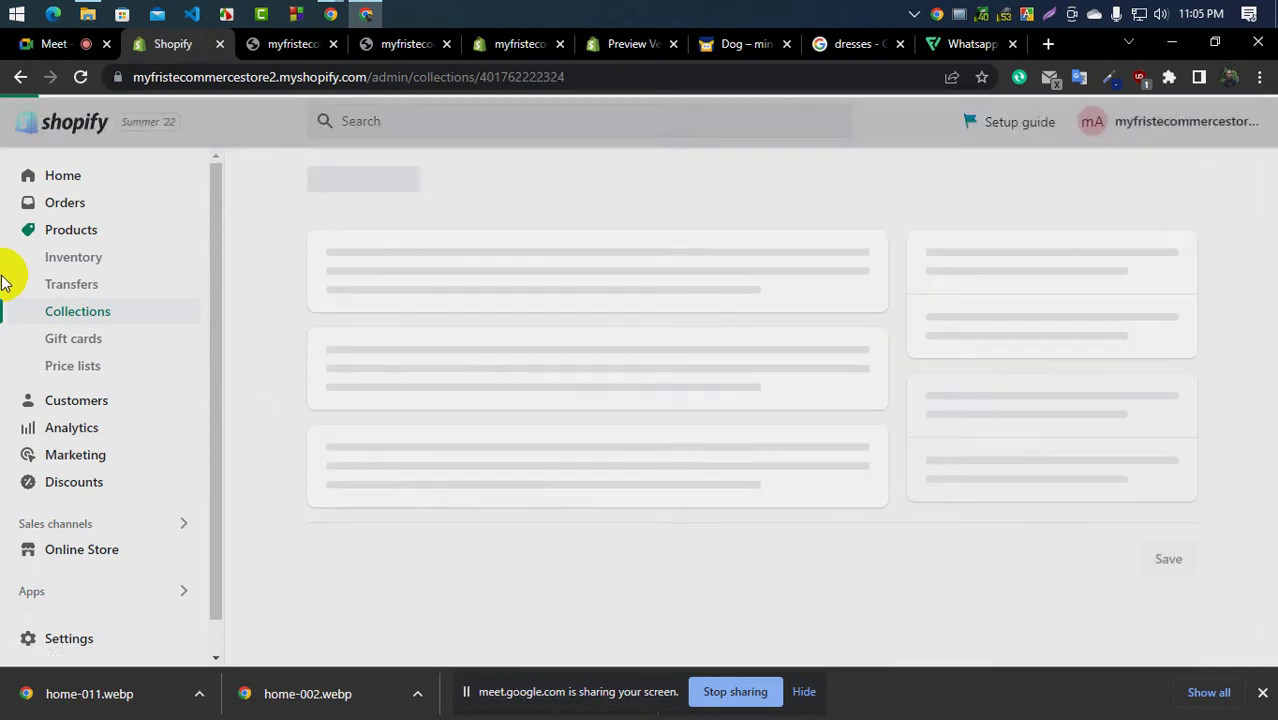
Check the available collections for the first "Some of our favorites" block in the theme editor, then reload the editor and dismiss the downloads bar
{"action": "left_click", "coordinate": [305, 50]}
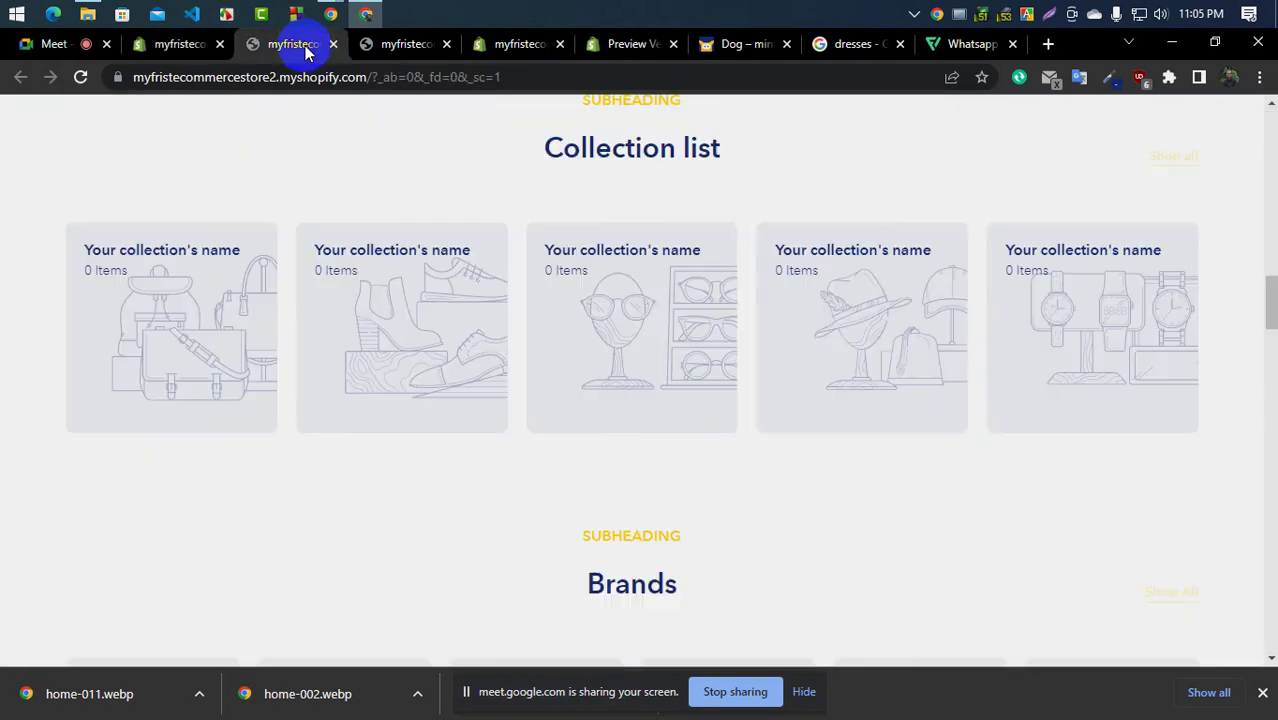
{"action": "left_click", "coordinate": [512, 48]}
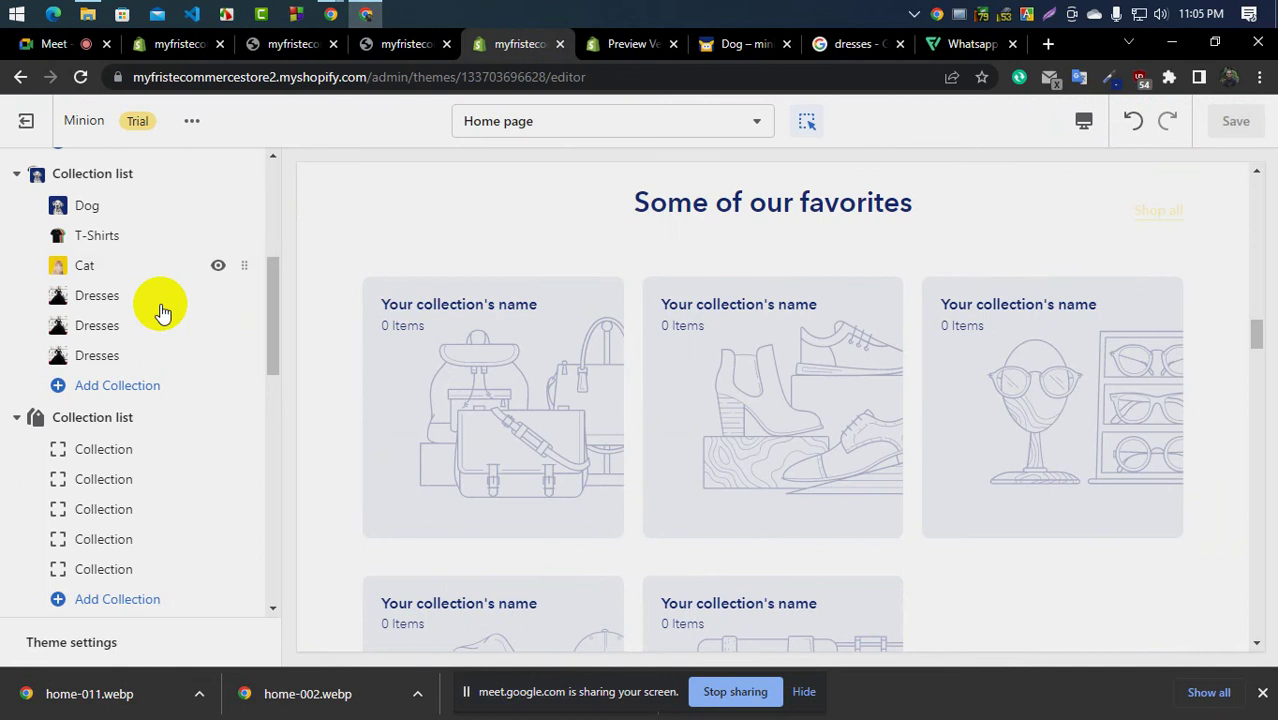
{"action": "left_click", "coordinate": [104, 450]}
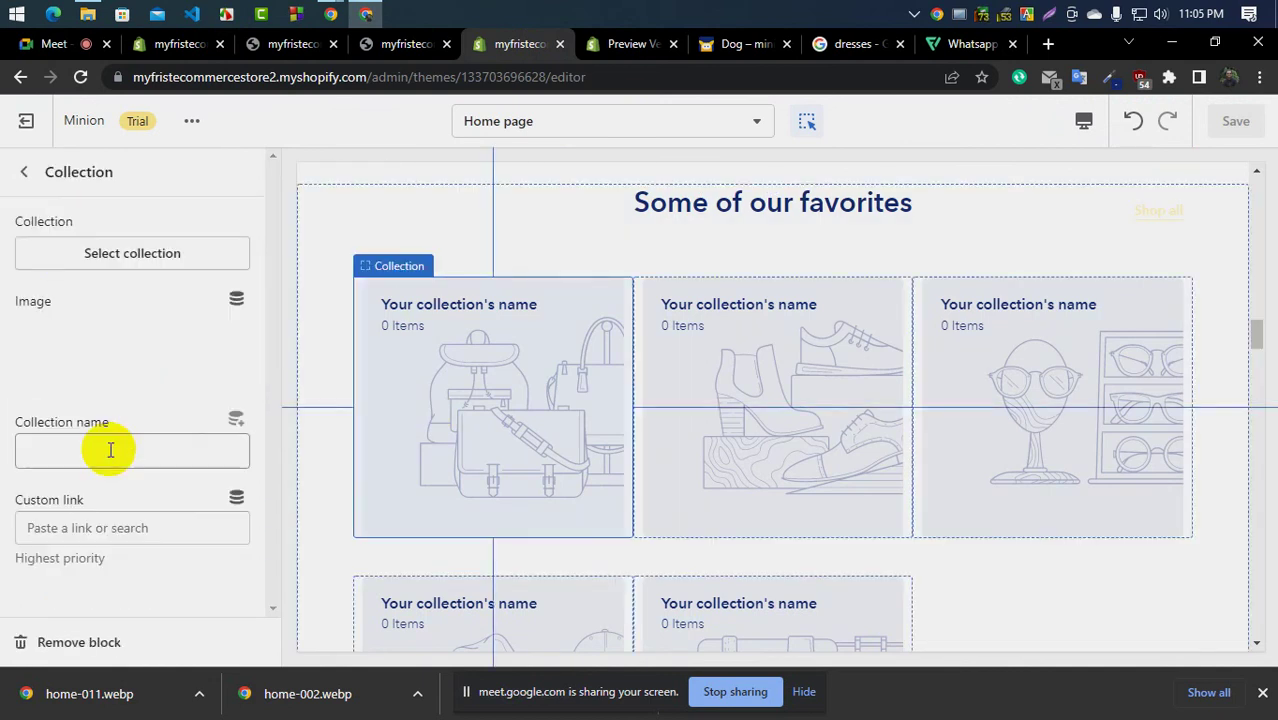
{"action": "left_click", "coordinate": [130, 255]}
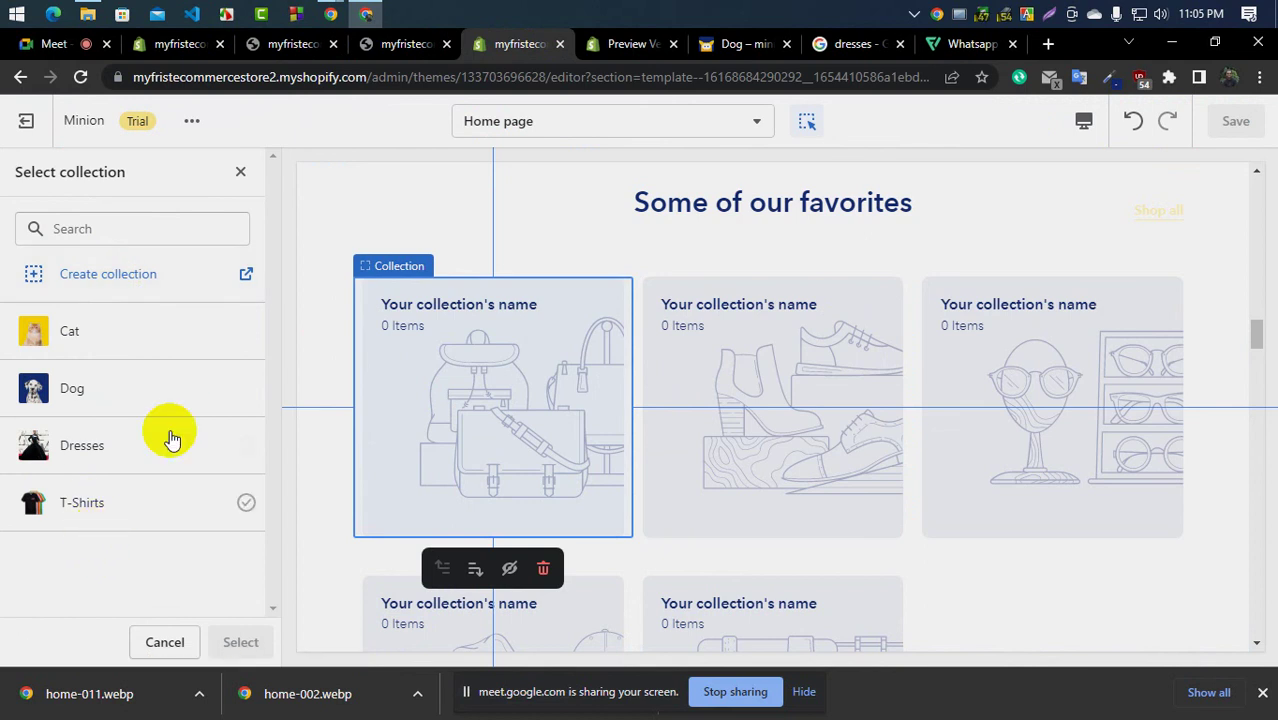
{"action": "left_click", "coordinate": [82, 78]}
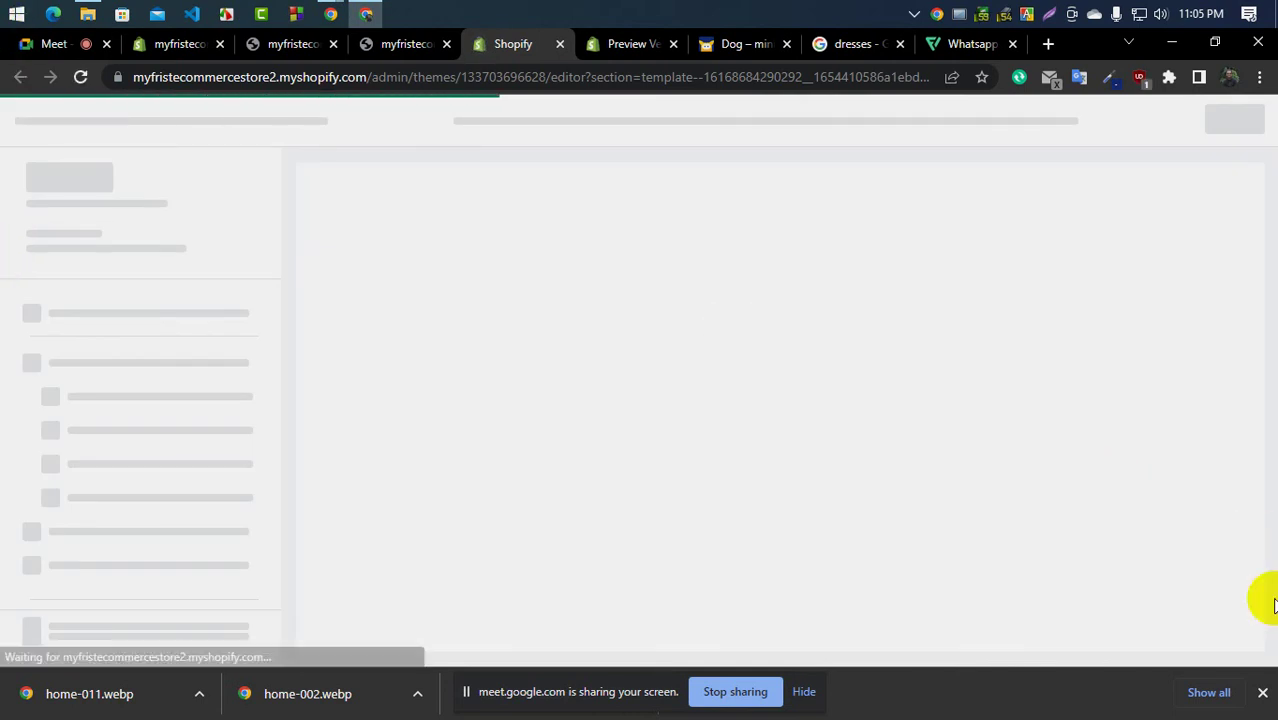
{"action": "left_click", "coordinate": [1262, 692]}
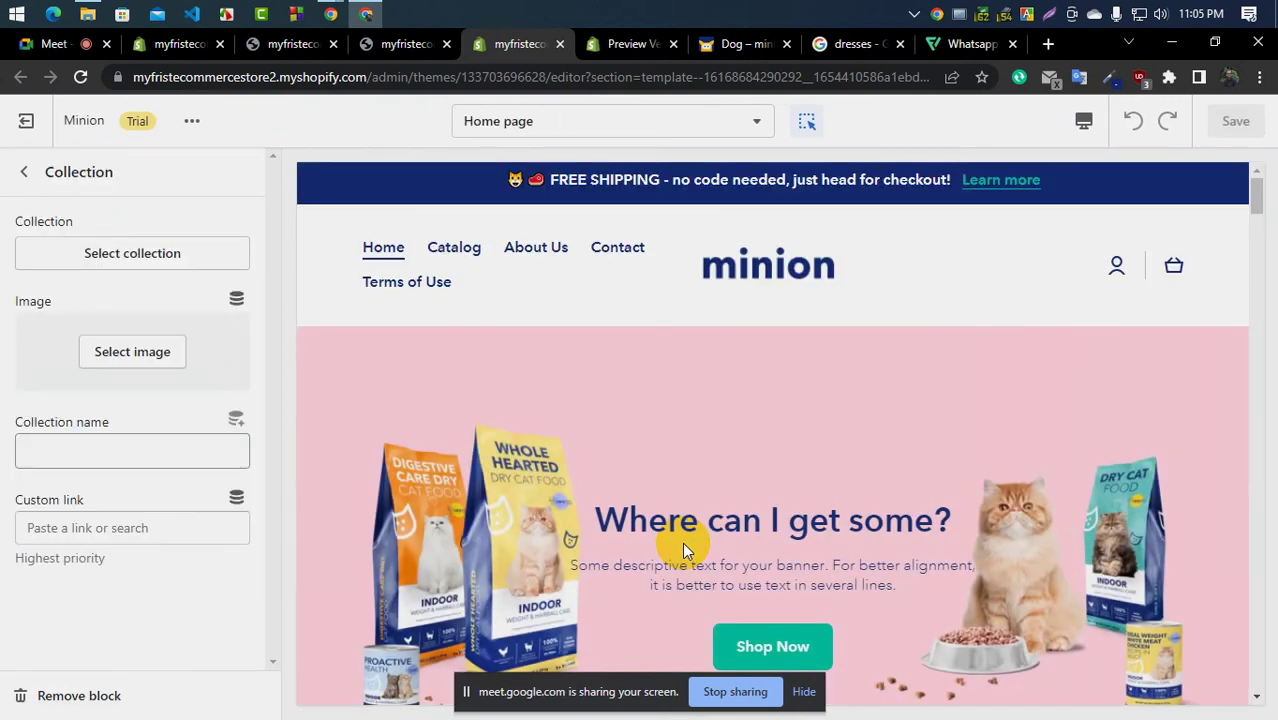
Assign the Food collection to the first block of the "Some of our favorites" list and return to the section list
{"action": "left_click", "coordinate": [140, 257]}
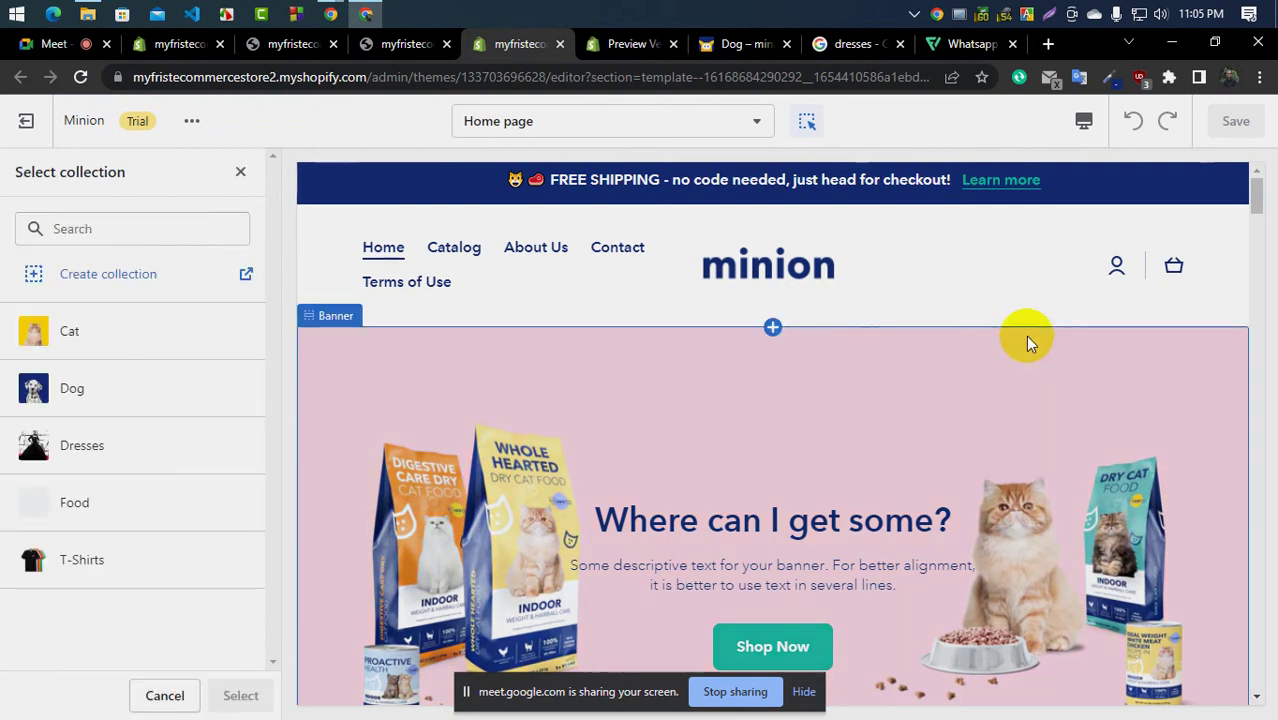
{"action": "left_click", "coordinate": [100, 513]}
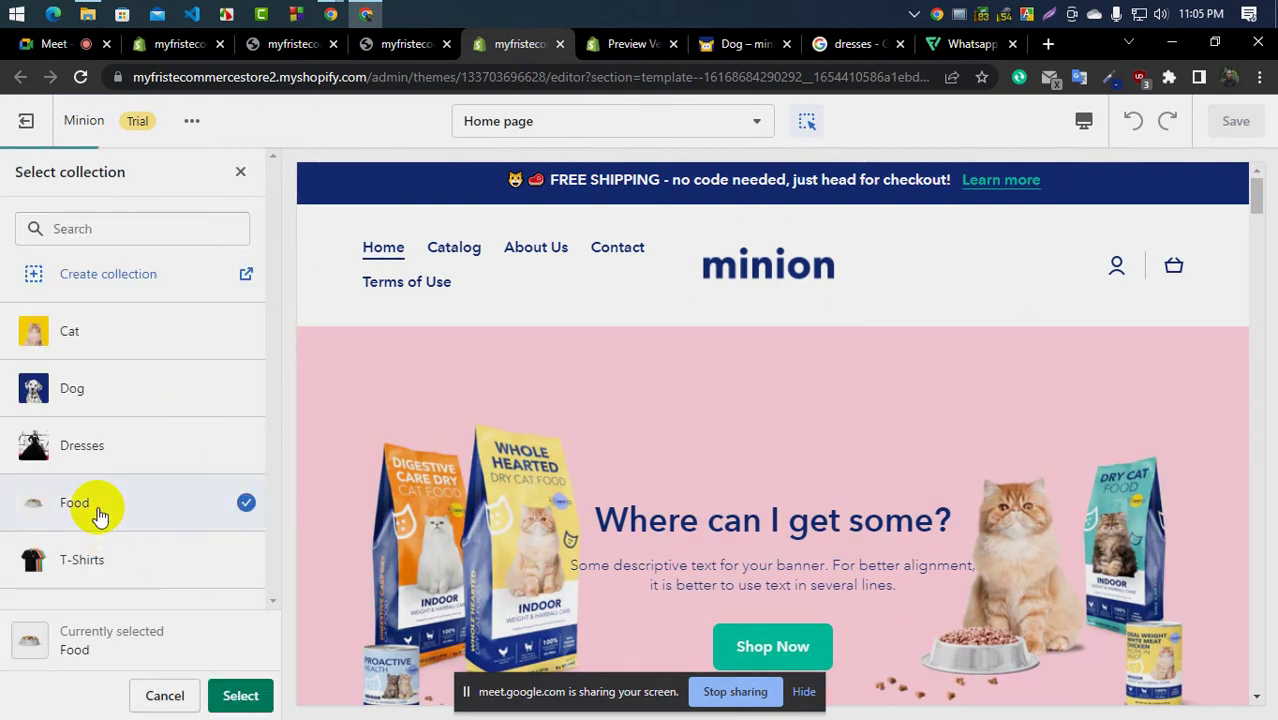
{"action": "left_click", "coordinate": [243, 692]}
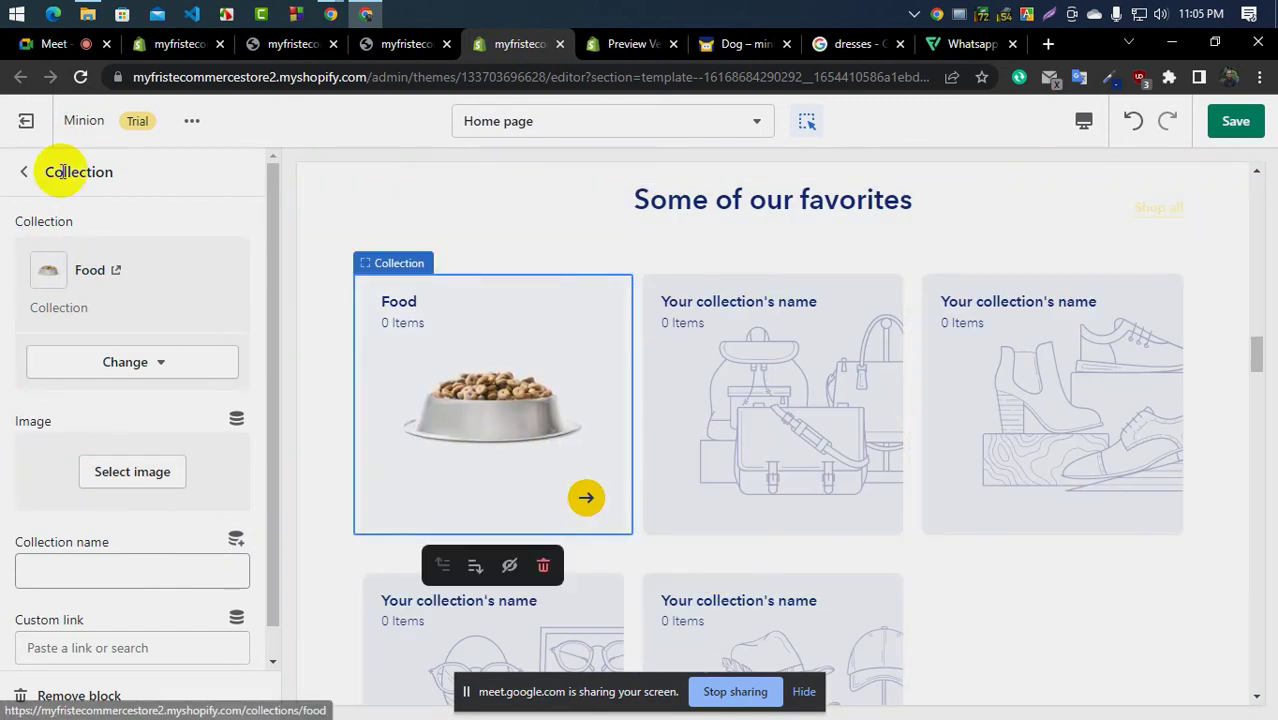
{"action": "left_click", "coordinate": [24, 171]}
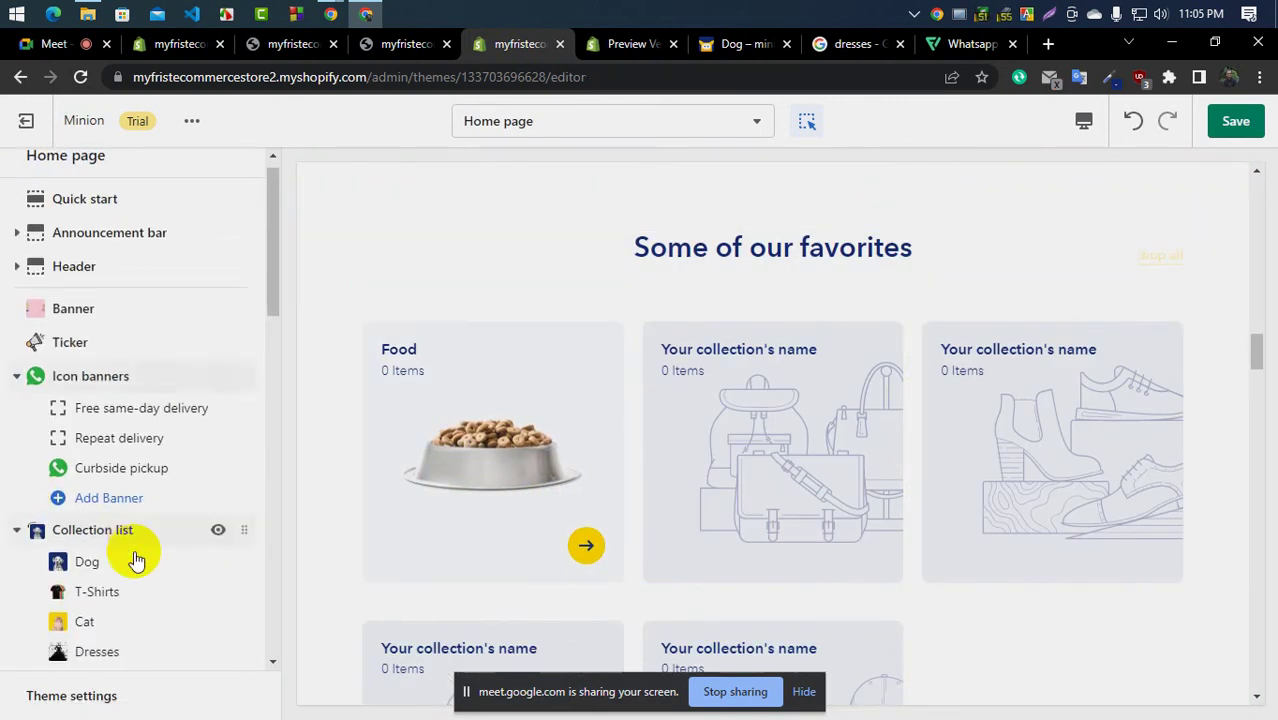
Assign the Cat collection to the second block of the "Some of our favorites" list
{"action": "scroll", "coordinate": [125, 560], "scroll_direction": "down", "scroll_amount": 10}
{"action": "scroll", "coordinate": [137, 503], "scroll_direction": "up", "scroll_amount": 5}
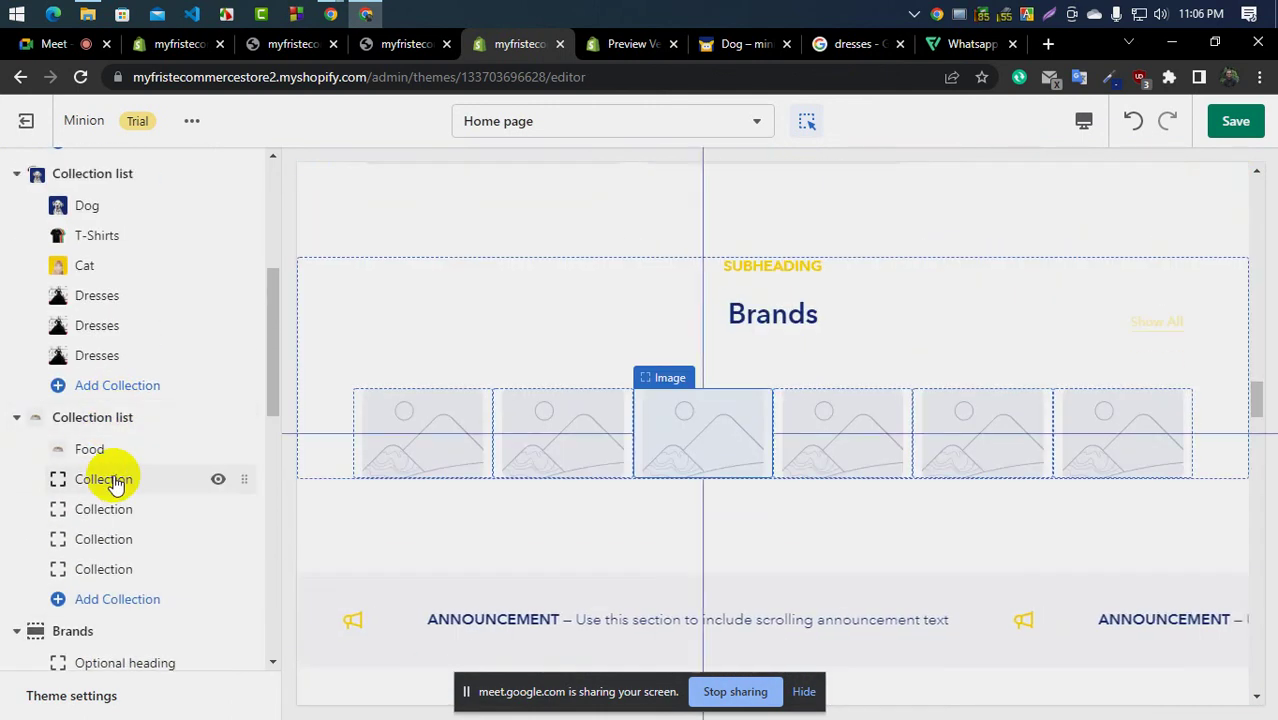
{"action": "scroll", "coordinate": [391, 505], "scroll_direction": "up", "scroll_amount": 5}
{"action": "scroll", "coordinate": [470, 520], "scroll_direction": "down", "scroll_amount": 2}
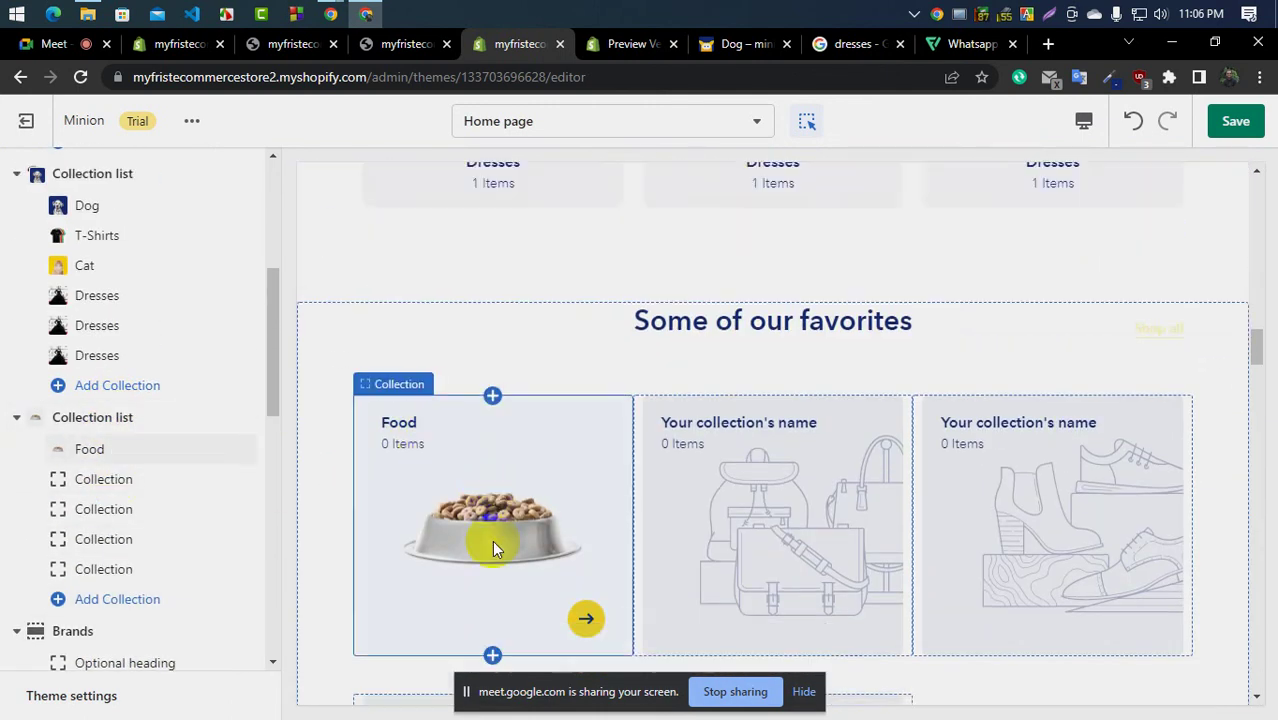
{"action": "left_click", "coordinate": [103, 480]}
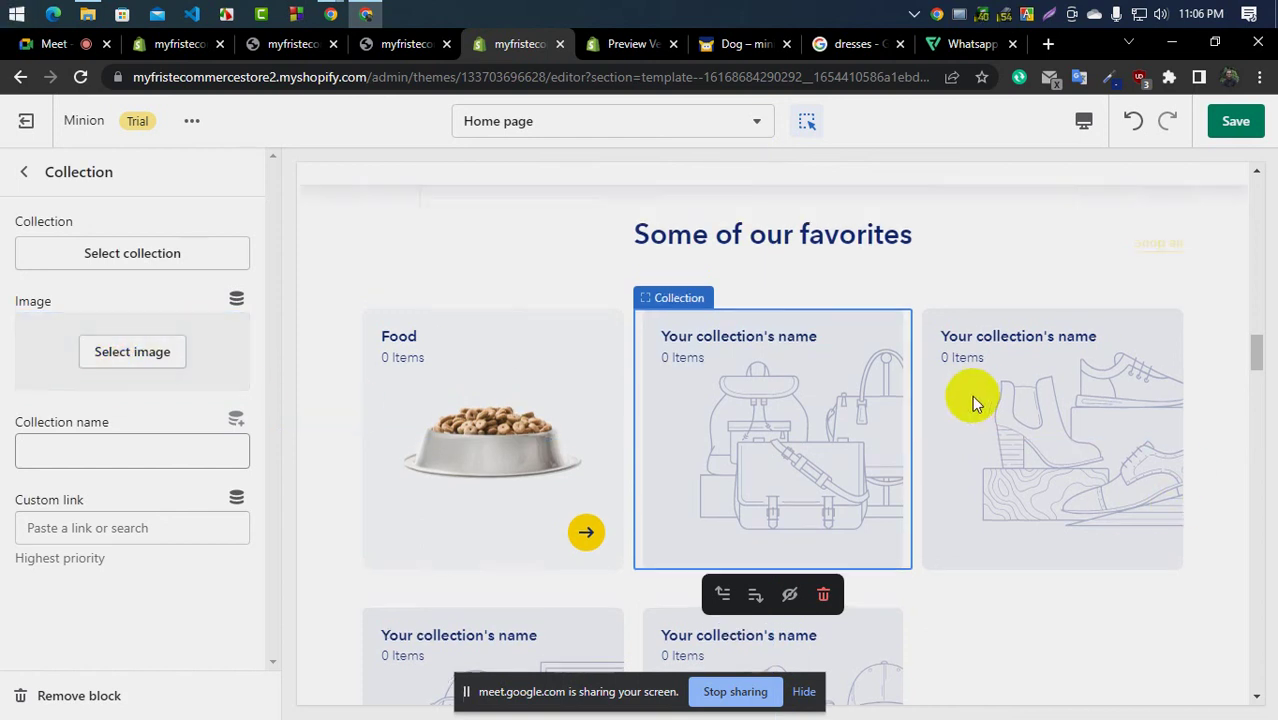
{"action": "scroll", "coordinate": [971, 396], "scroll_direction": "up", "scroll_amount": 5}
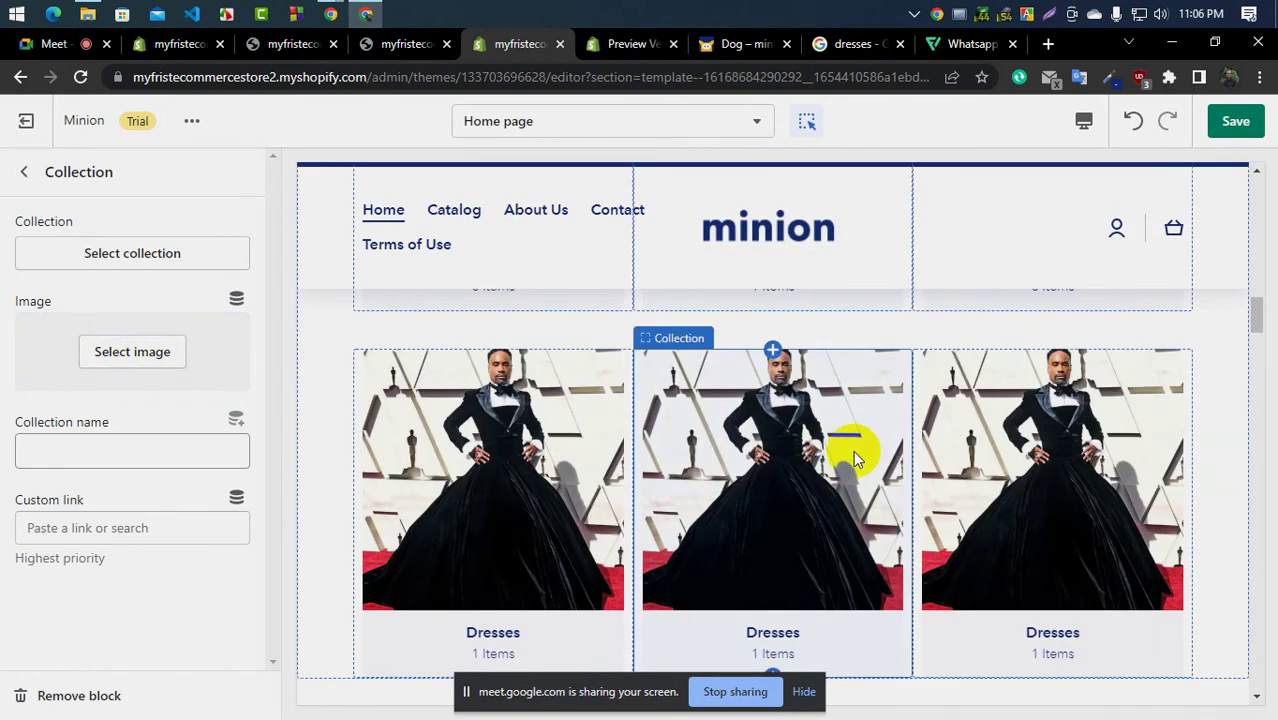
{"action": "scroll", "coordinate": [855, 455], "scroll_direction": "down", "scroll_amount": 2}
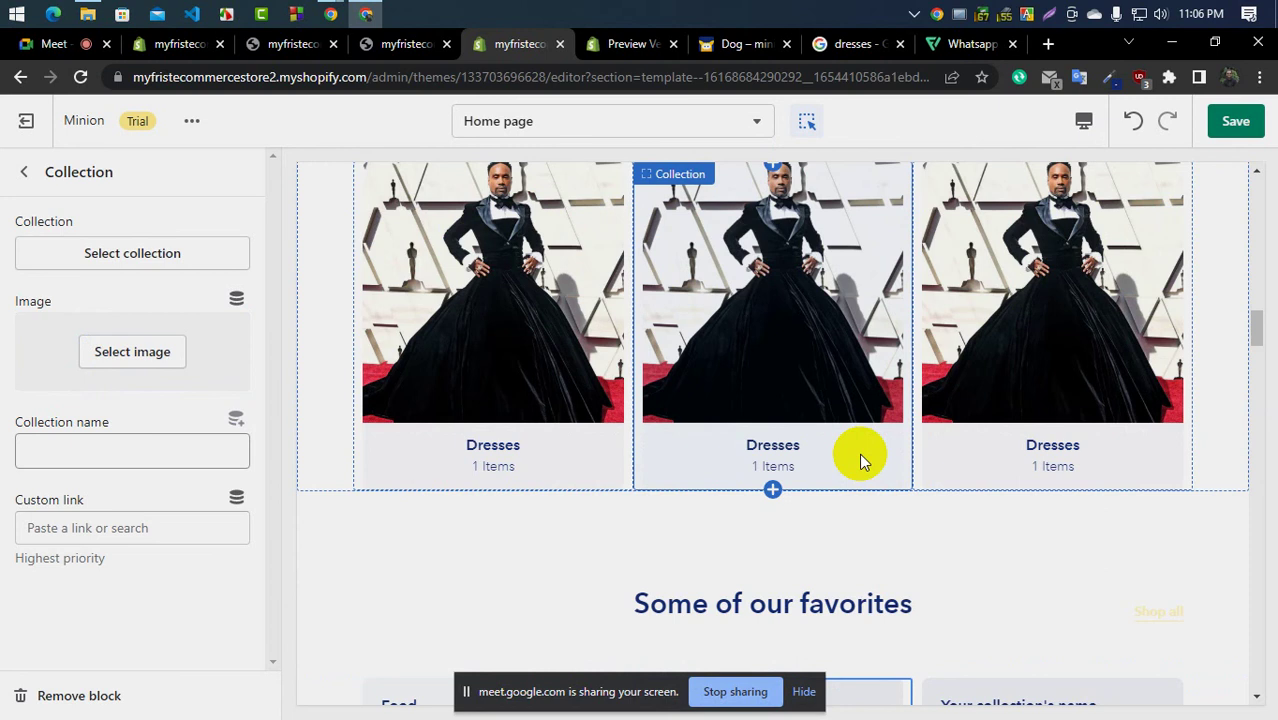
{"action": "scroll", "coordinate": [859, 453], "scroll_direction": "down", "scroll_amount": 2}
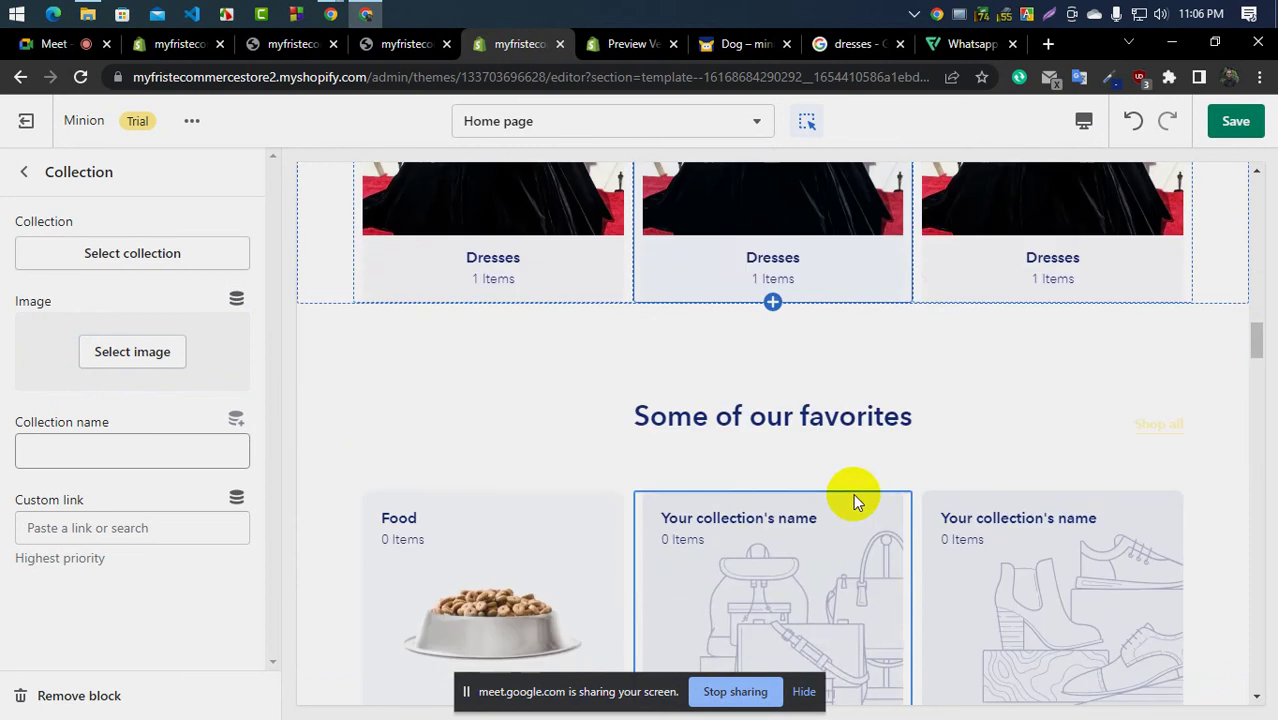
{"action": "left_click", "coordinate": [110, 256]}
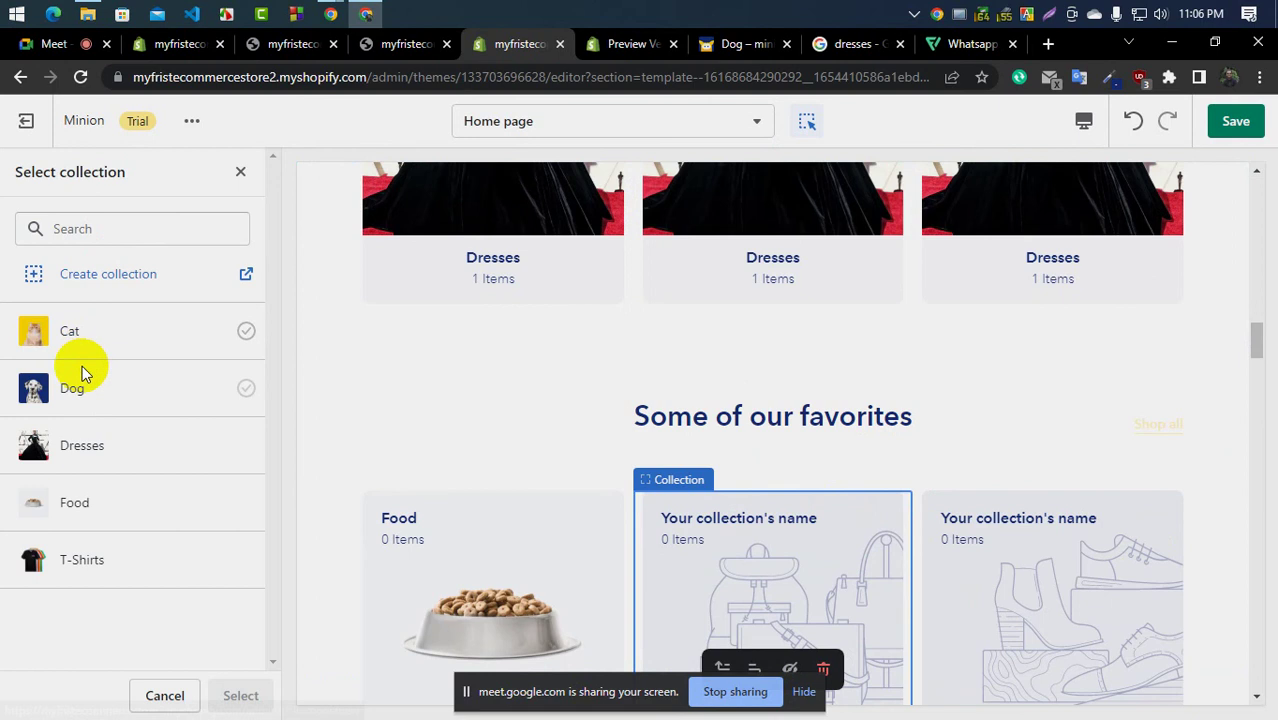
{"action": "left_click", "coordinate": [80, 337]}
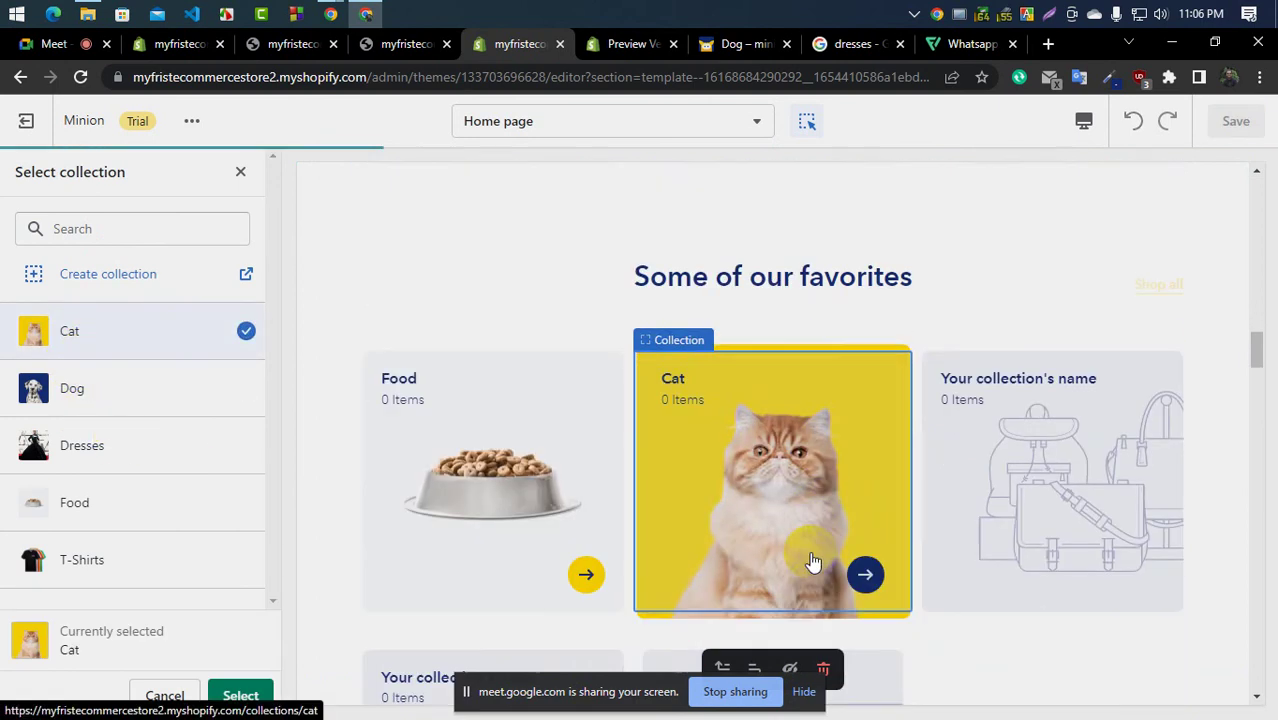
{"action": "left_click", "coordinate": [239, 700]}
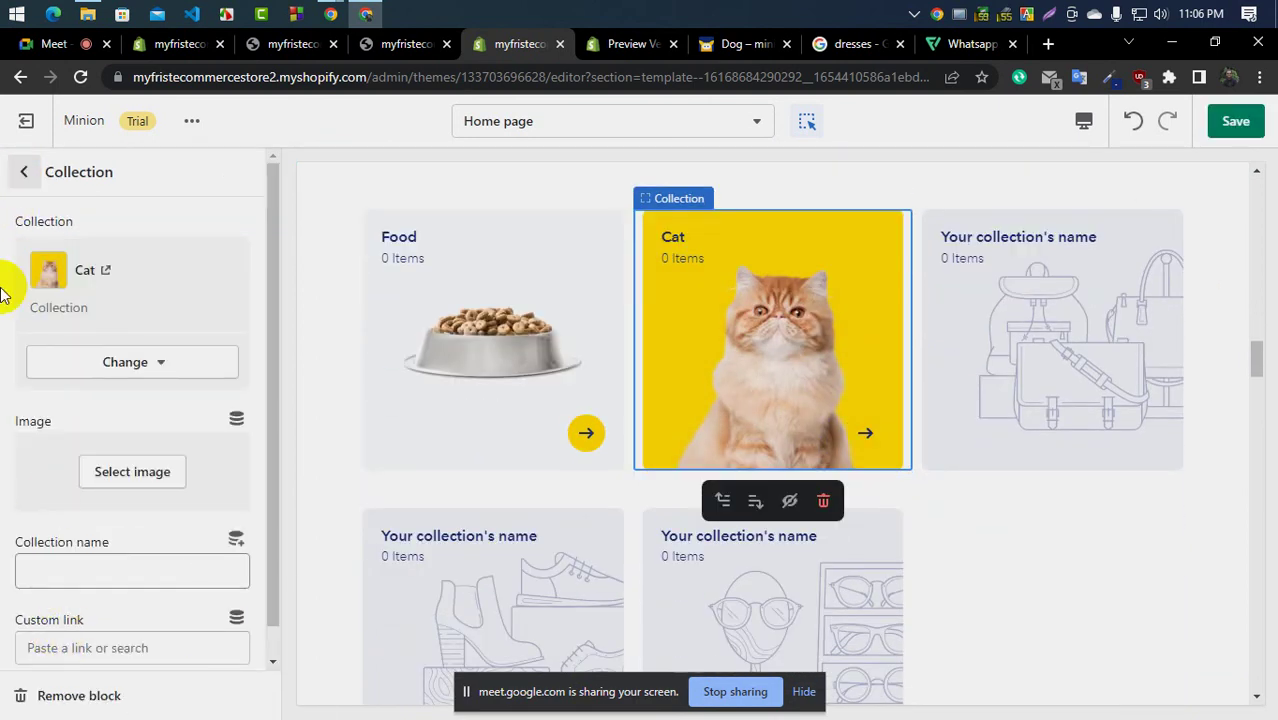
Assign the T-Shirts collection to the third block of the "Some of our favorites" list
{"action": "left_click", "coordinate": [24, 171]}
{"action": "left_click", "coordinate": [103, 508]}
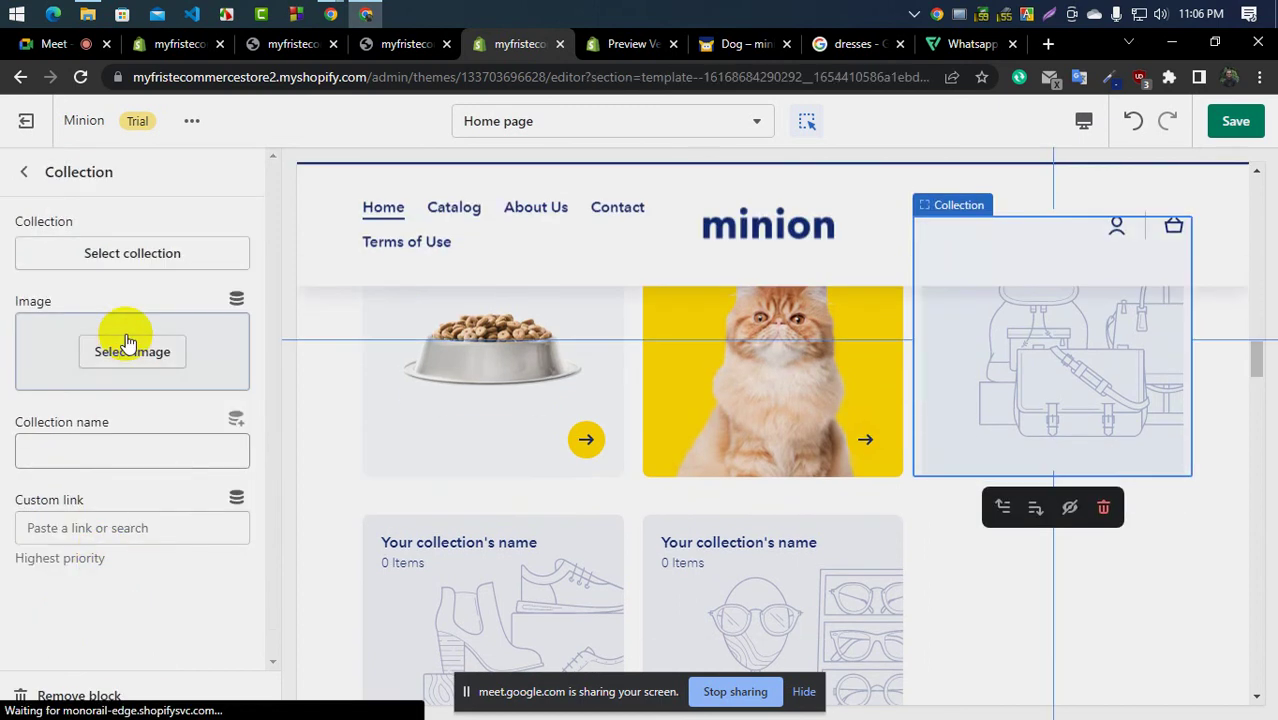
{"action": "left_click", "coordinate": [127, 253]}
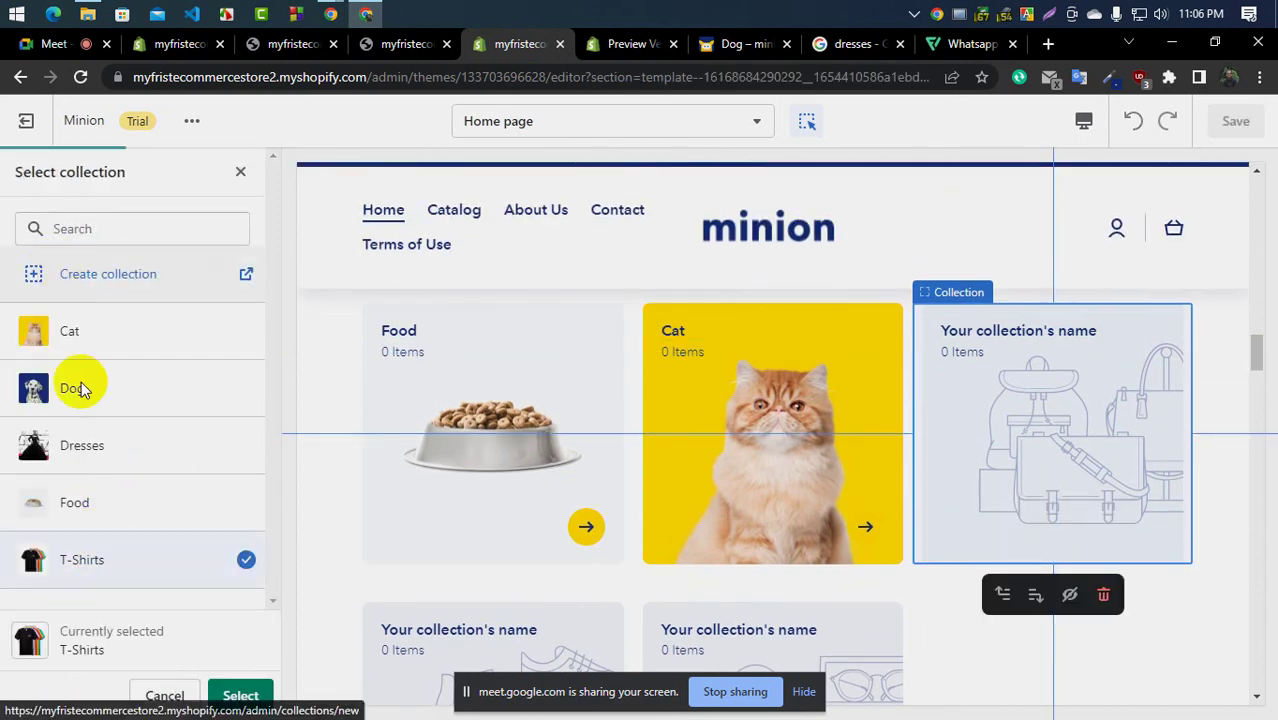
{"action": "left_click", "coordinate": [262, 706]}
{"action": "left_click", "coordinate": [250, 706]}
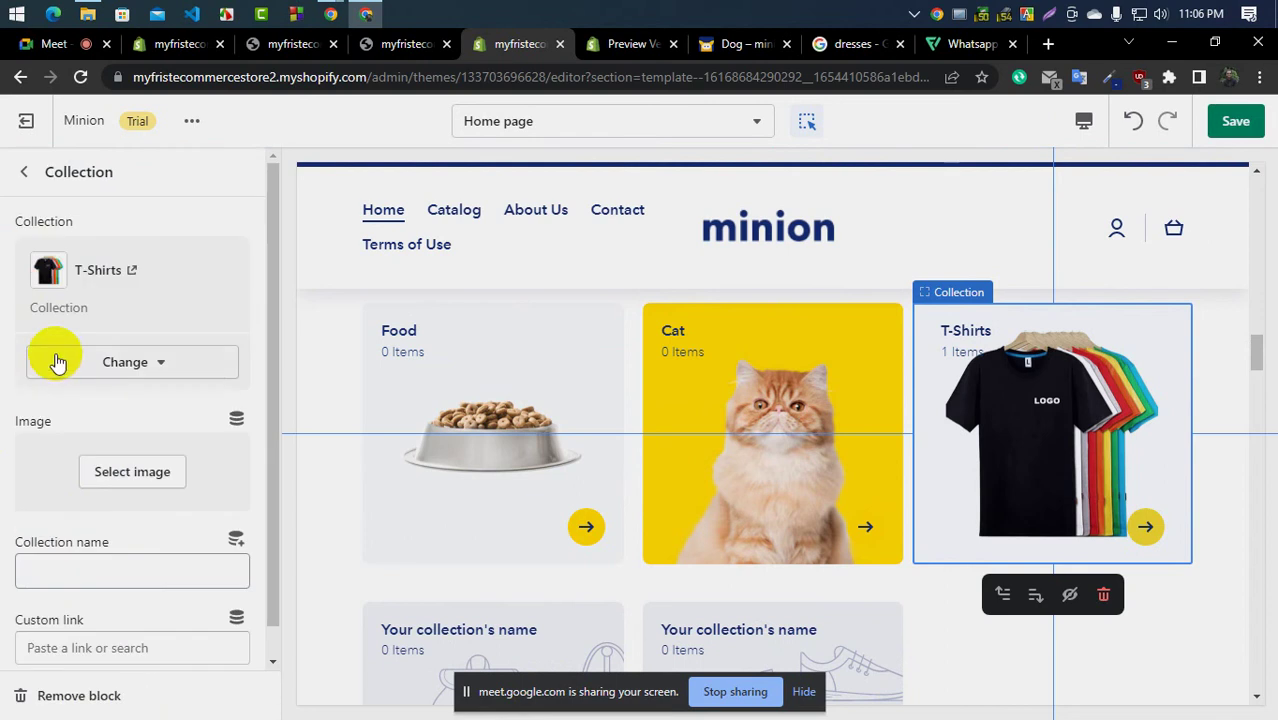
Assign the Dog collection to the fourth block of the "Some of our favorites" list
{"action": "left_click", "coordinate": [23, 171]}
{"action": "left_click", "coordinate": [100, 538]}
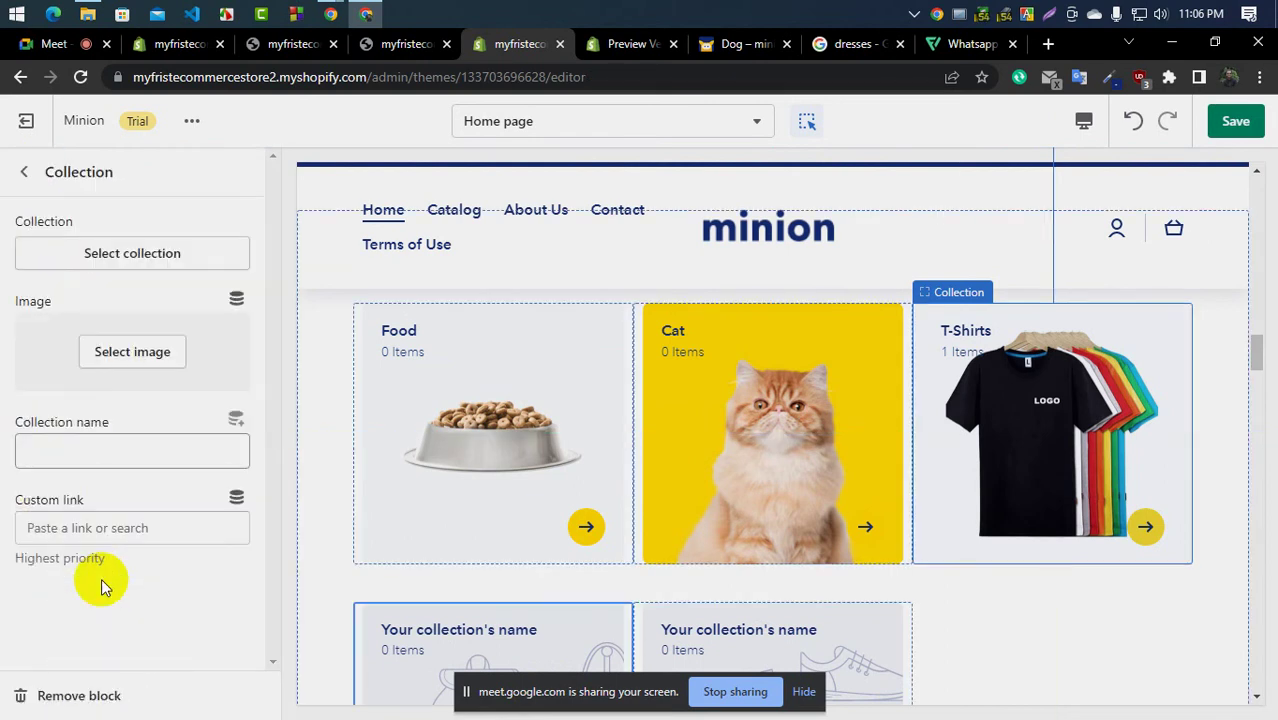
{"action": "left_click", "coordinate": [124, 255]}
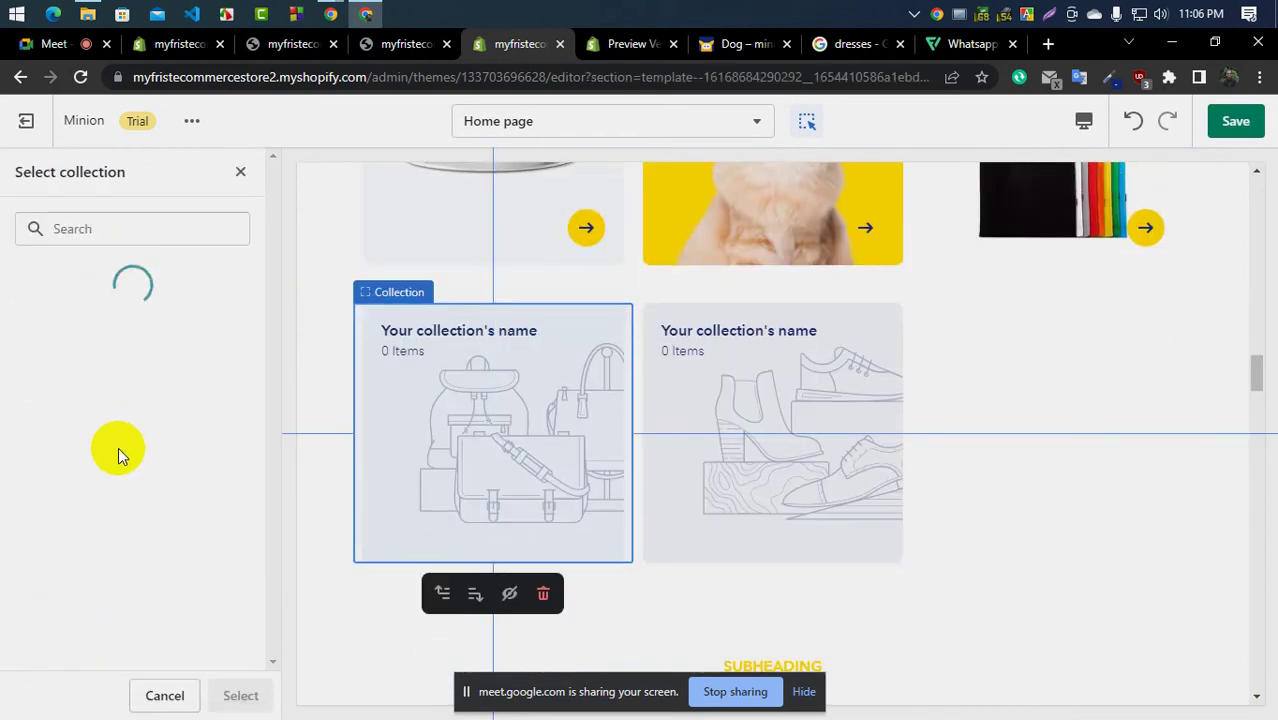
{"action": "left_click", "coordinate": [105, 392]}
{"action": "left_click", "coordinate": [239, 695]}
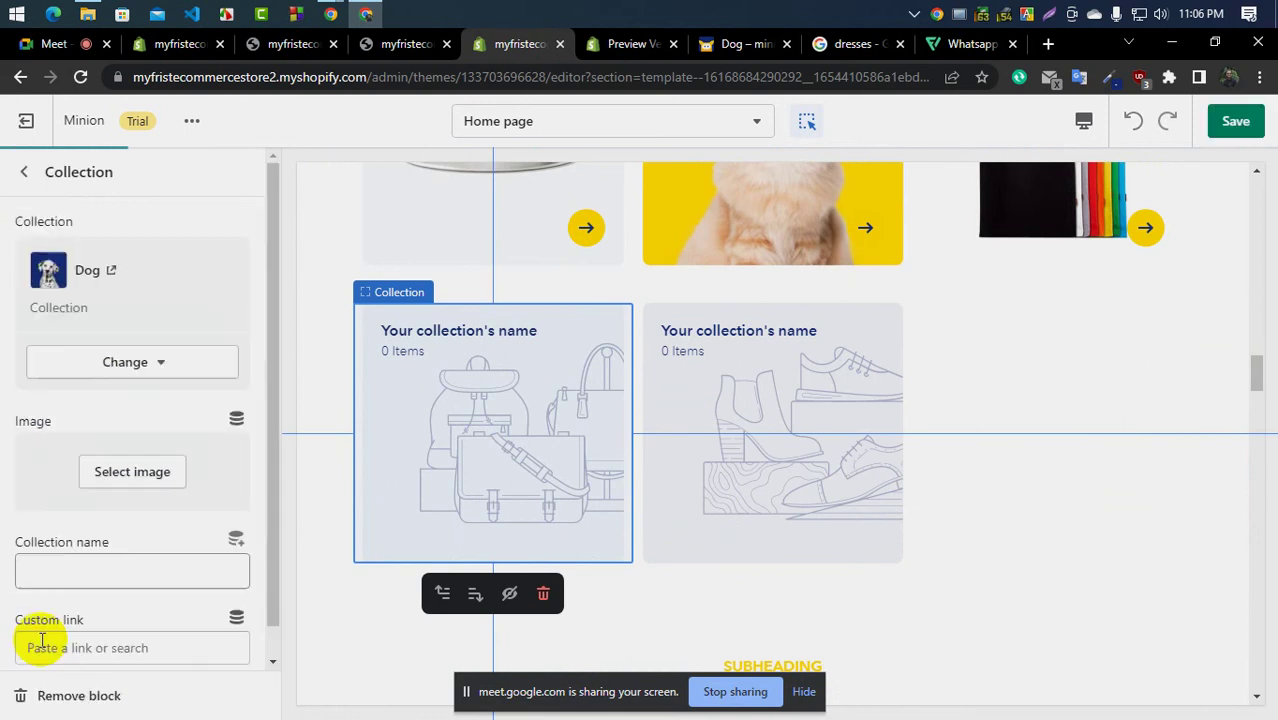
Assign the Food collection to the fifth block of the "Some of our favorites" list and save the theme changes
{"action": "left_click", "coordinate": [23, 177]}
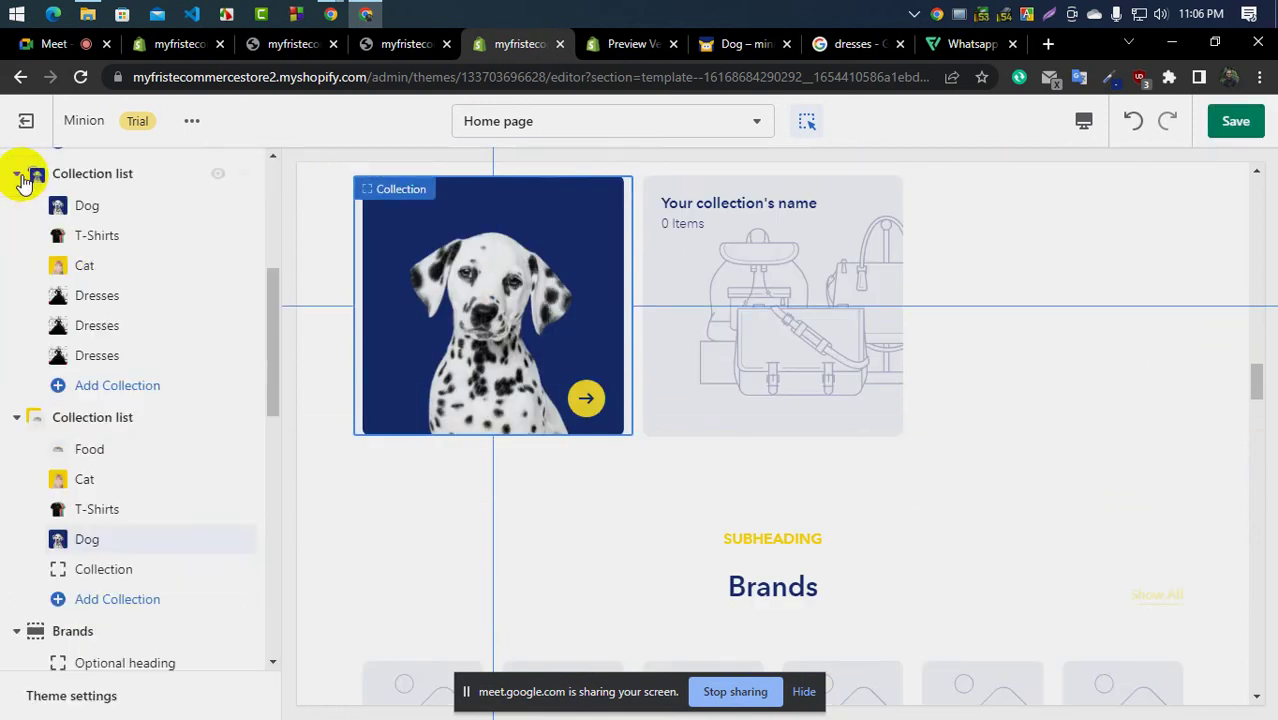
{"action": "left_click", "coordinate": [180, 566]}
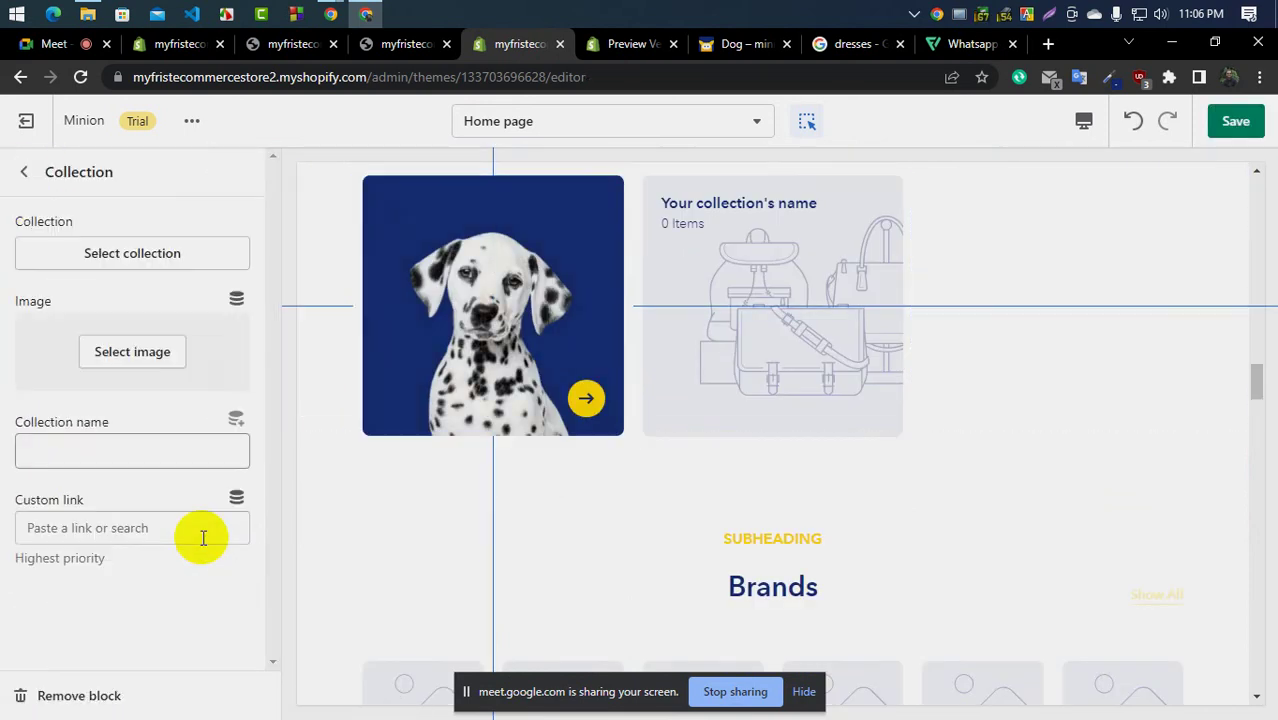
{"action": "left_click", "coordinate": [131, 254]}
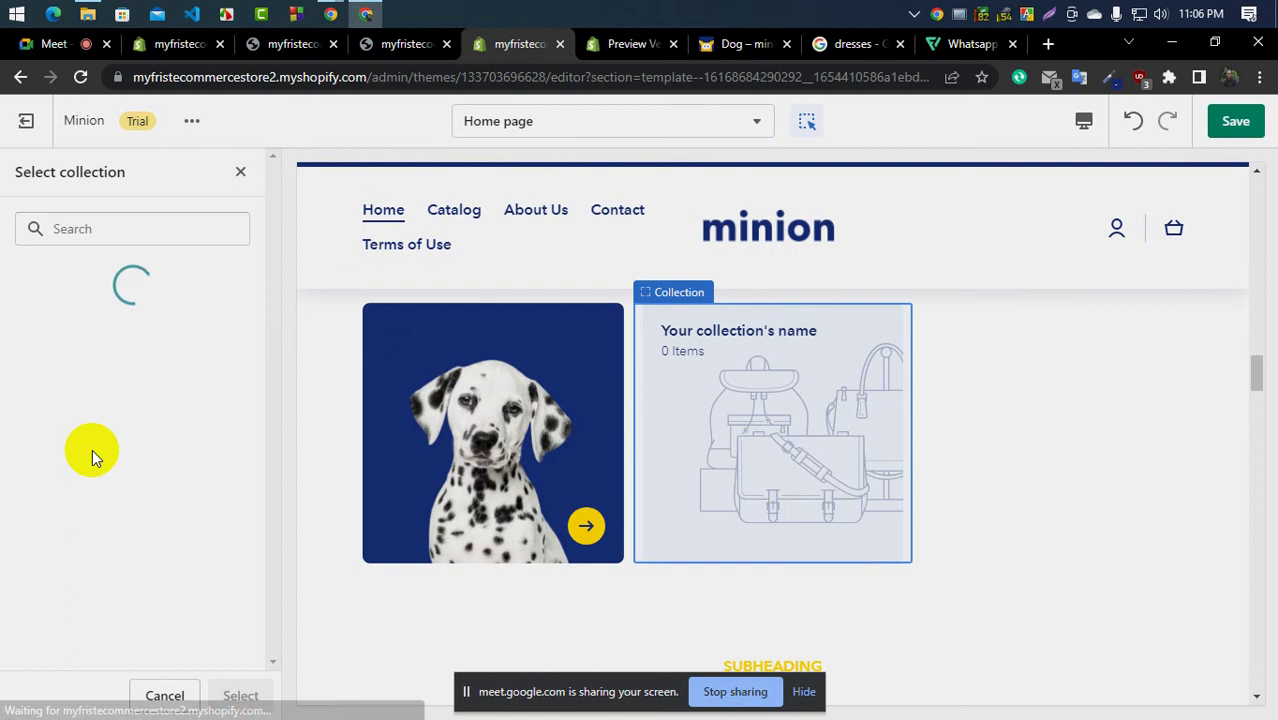
{"action": "left_click", "coordinate": [93, 507]}
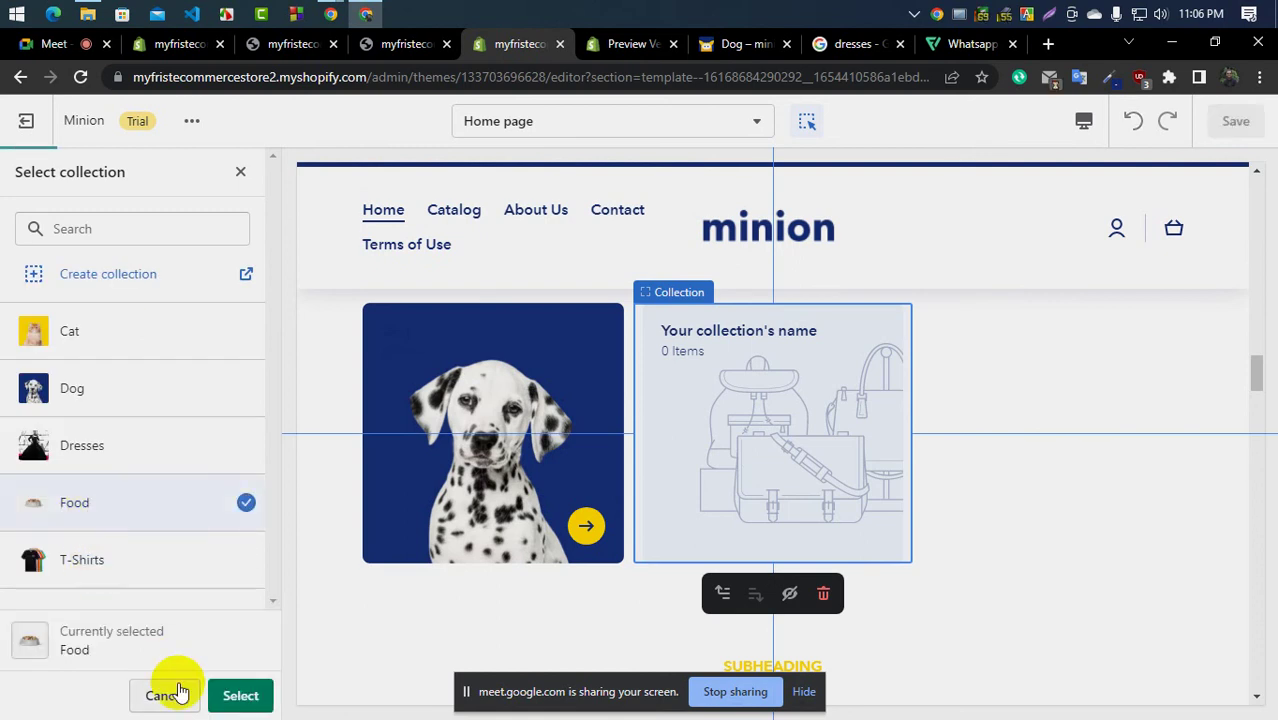
{"action": "left_click", "coordinate": [238, 695]}
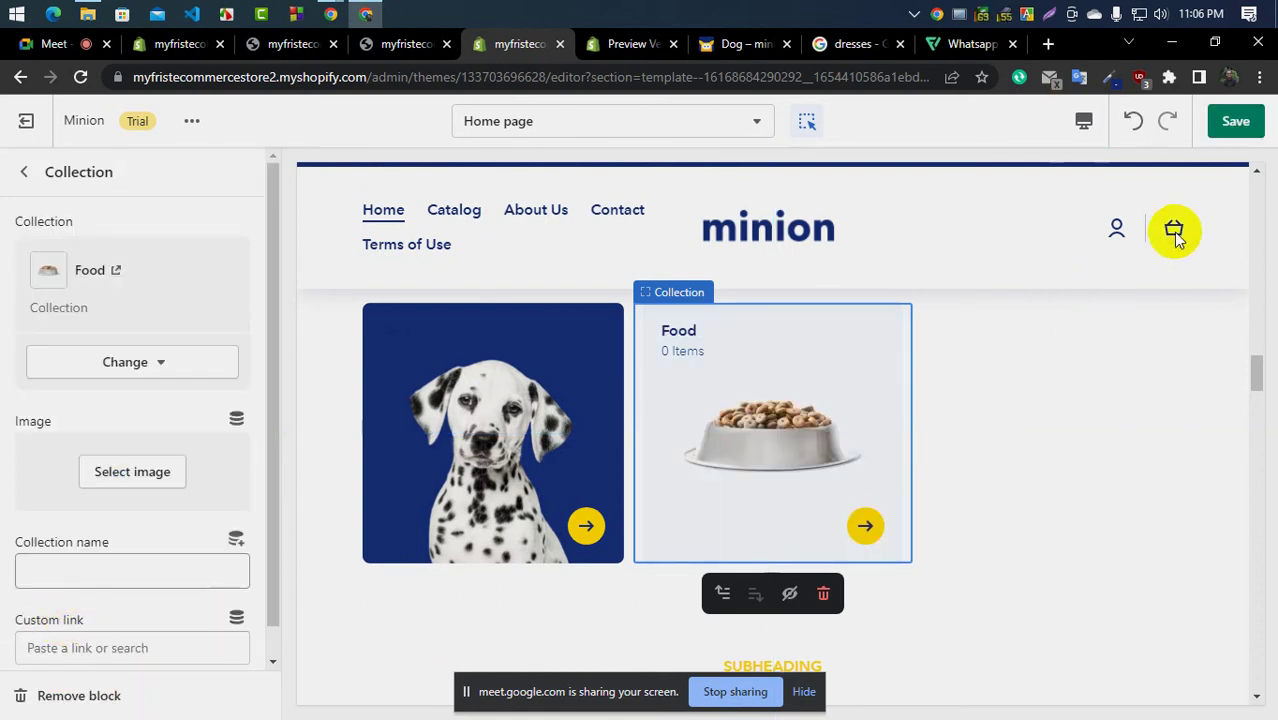
{"action": "left_click", "coordinate": [1240, 123]}
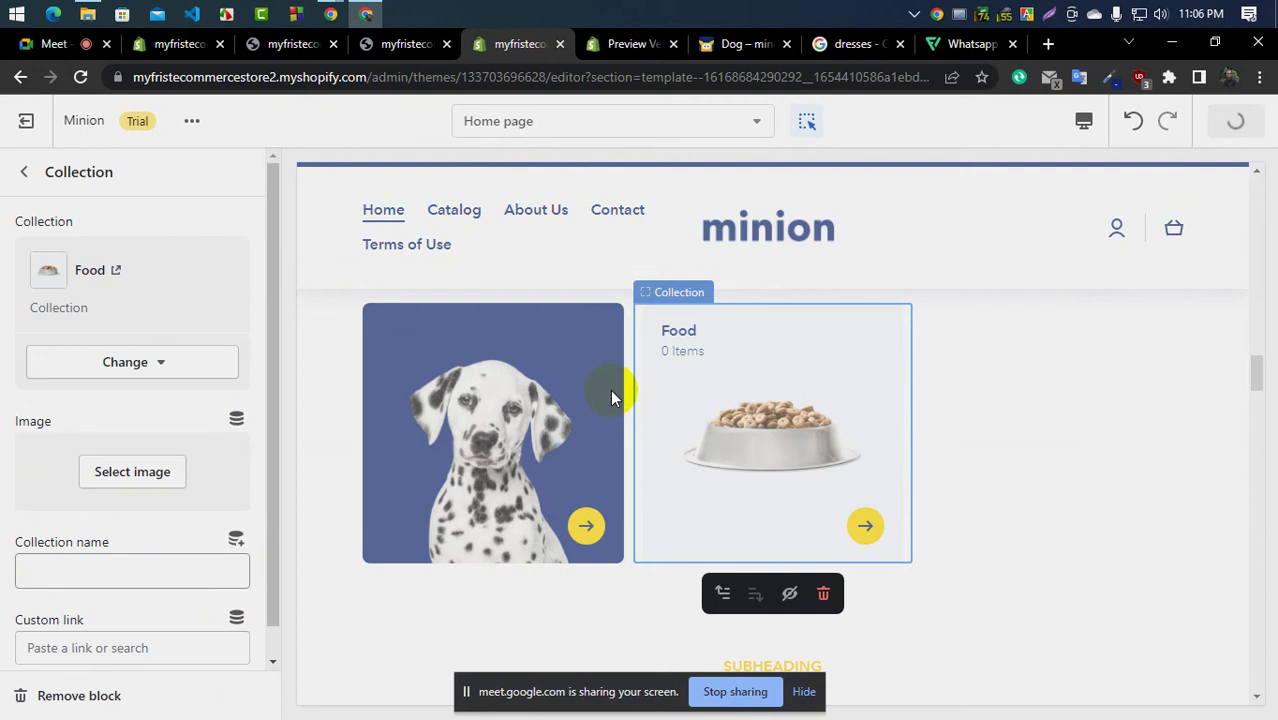
Reload the storefront preview and check the "Some of our favorites" section on the home page
{"action": "left_click", "coordinate": [276, 44]}
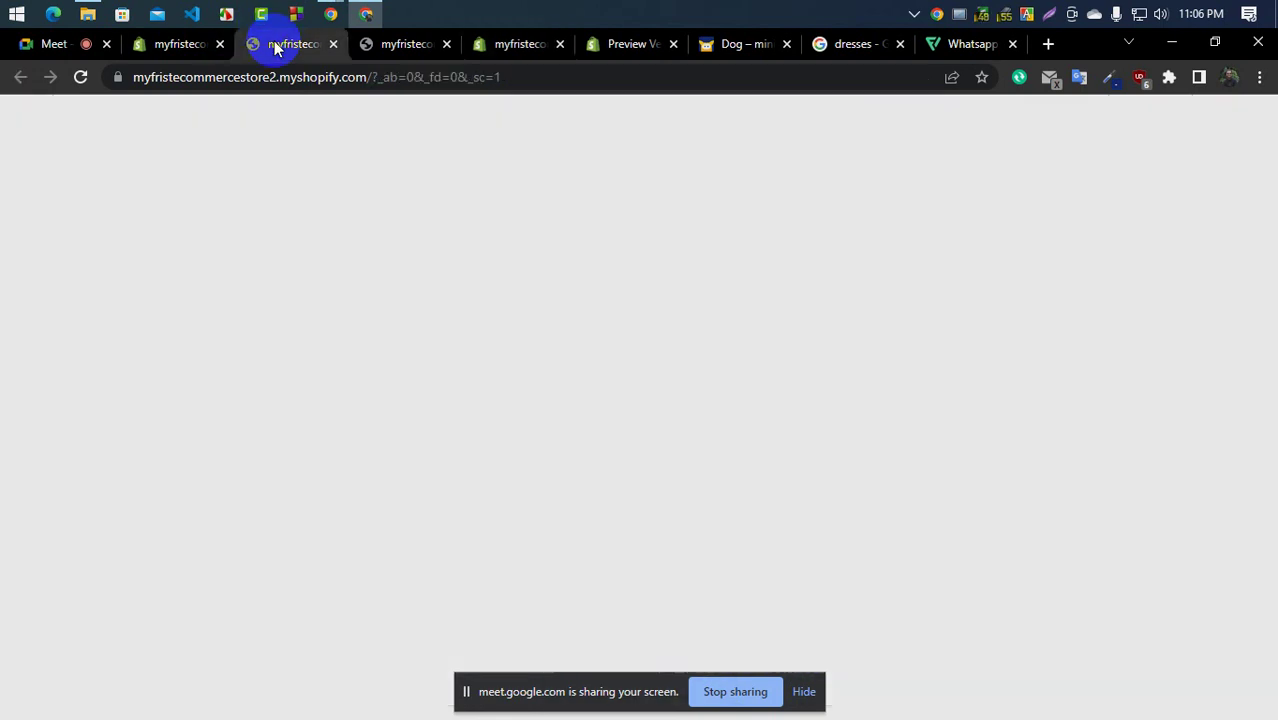
{"action": "left_click", "coordinate": [80, 78]}
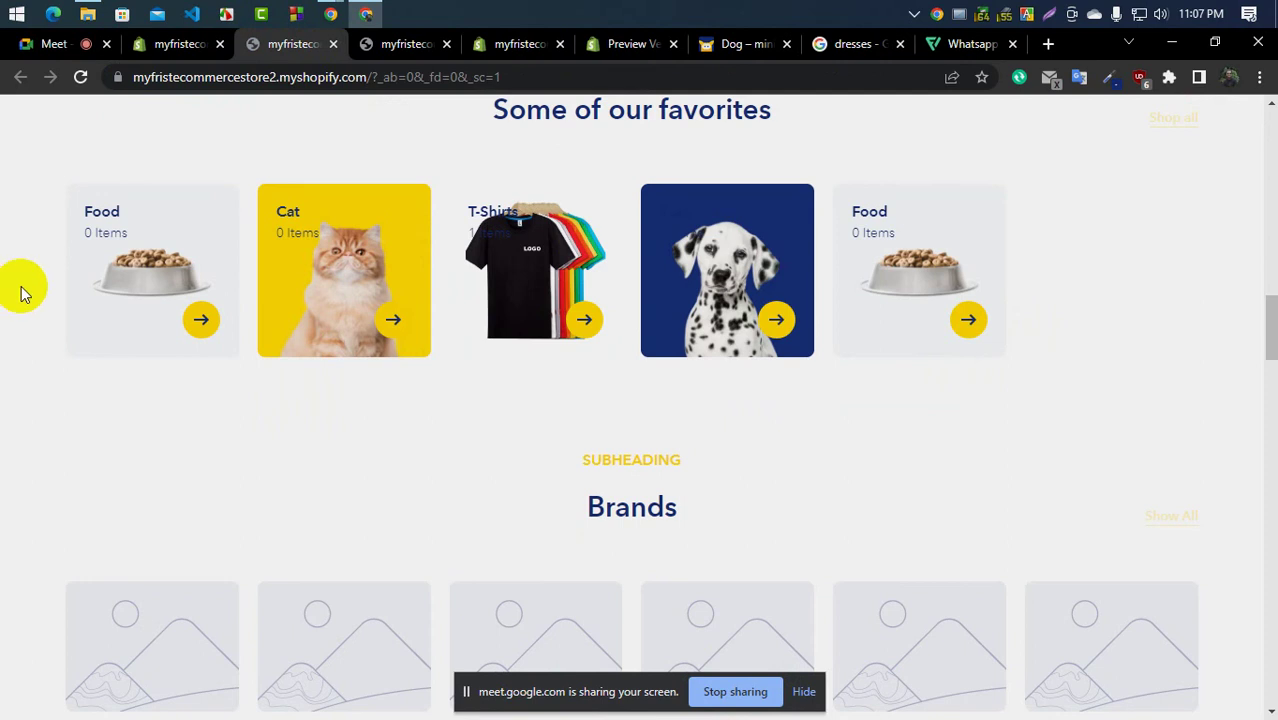
{"action": "scroll", "coordinate": [25, 295], "scroll_direction": "up", "scroll_amount": 1}
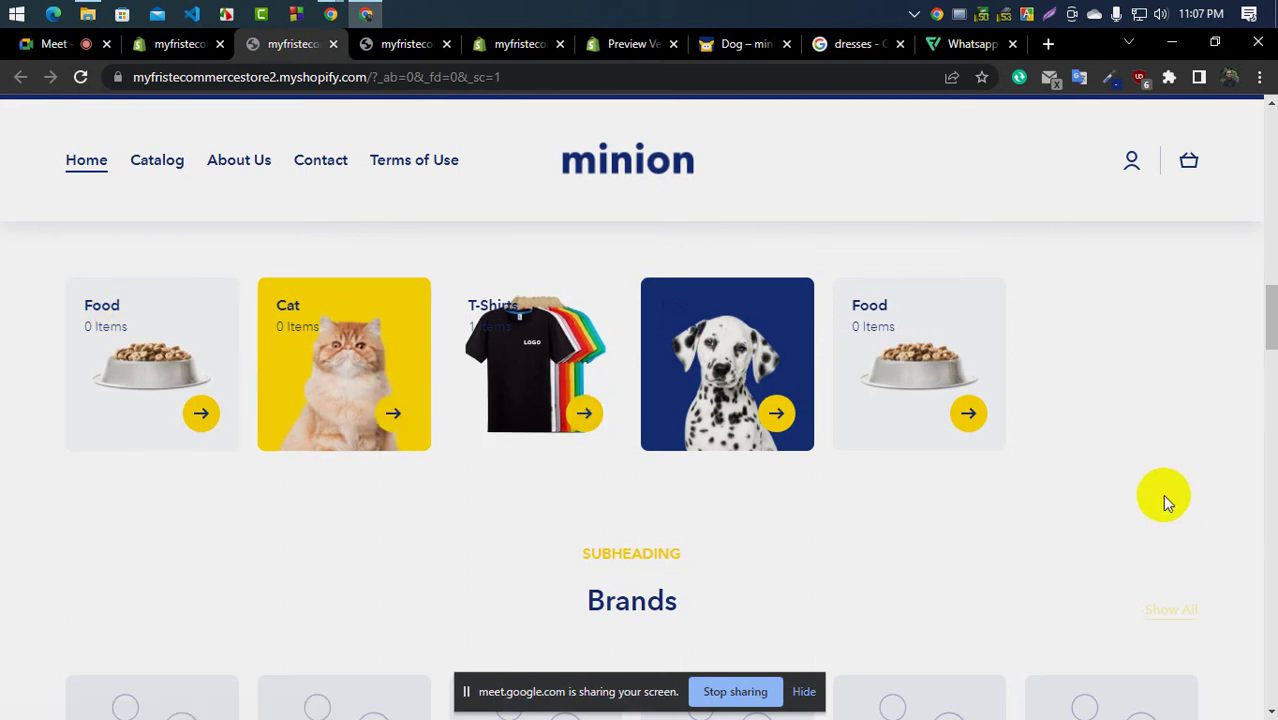
Open the Food collection from the last favorites card and look through its storefront page
{"action": "left_click", "coordinate": [978, 414]}
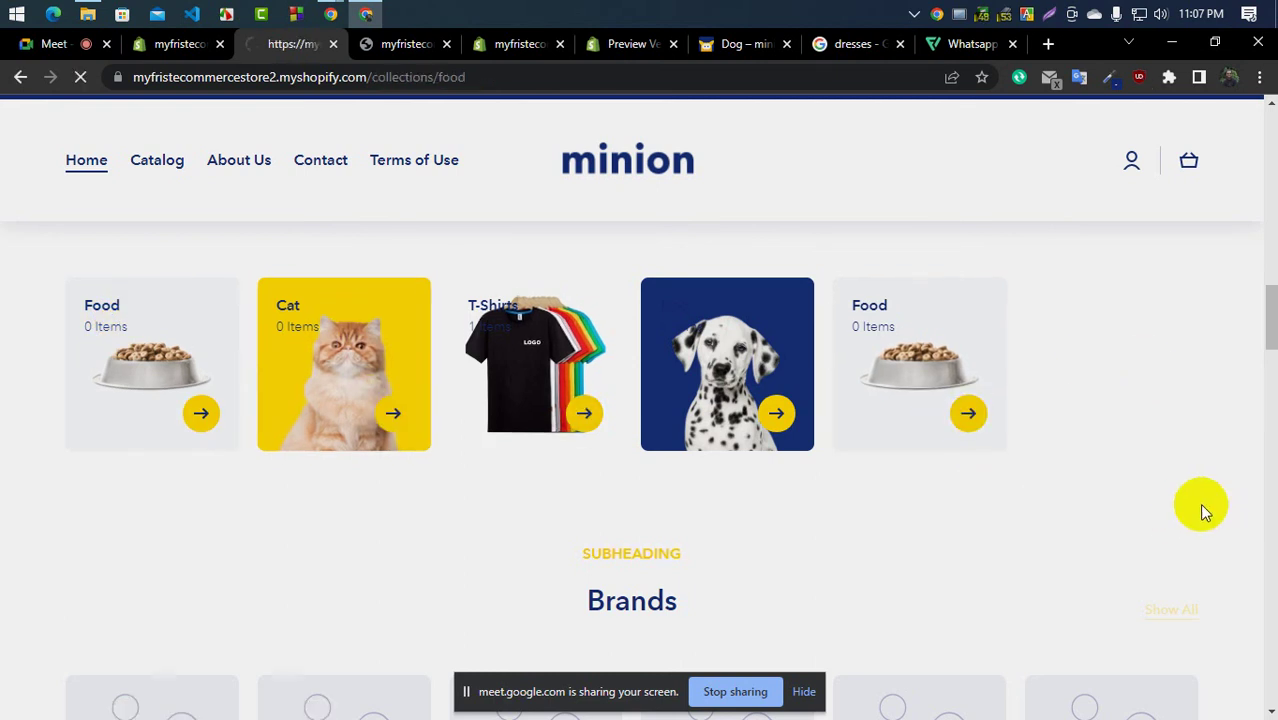
{"action": "scroll", "coordinate": [508, 428], "scroll_direction": "down", "scroll_amount": 3}
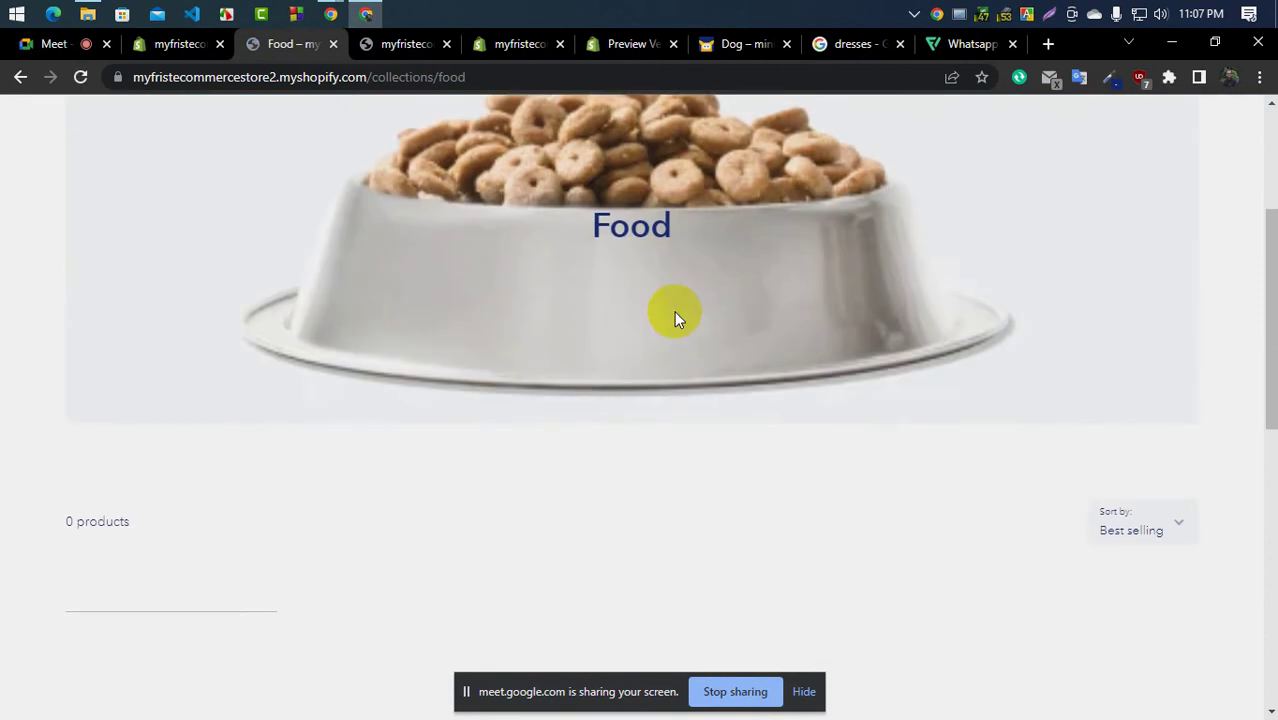
{"action": "scroll", "coordinate": [565, 422], "scroll_direction": "down", "scroll_amount": 4}
{"action": "scroll", "coordinate": [851, 461], "scroll_direction": "up", "scroll_amount": 4}
{"action": "scroll", "coordinate": [593, 400], "scroll_direction": "up", "scroll_amount": 3}
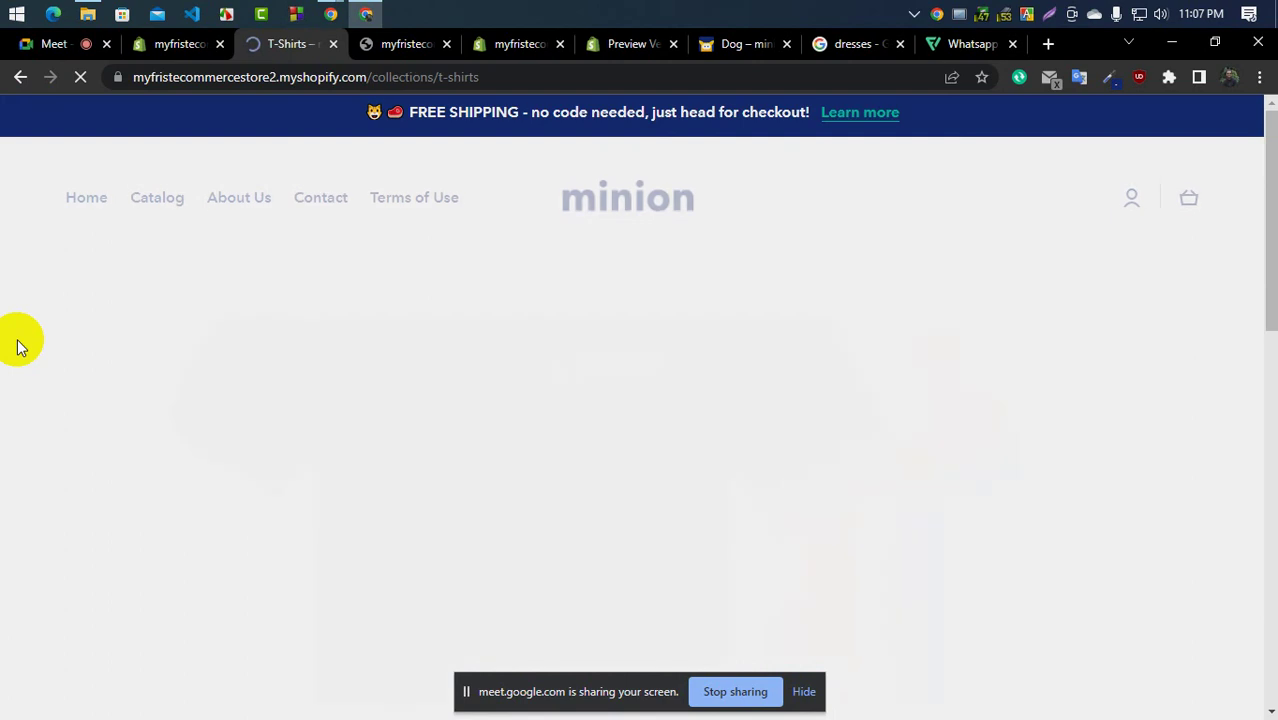
Look through the T-Shirts collection's storefront page and product listing, and return to the home page
{"action": "scroll", "coordinate": [16, 345], "scroll_direction": "down", "scroll_amount": 8}
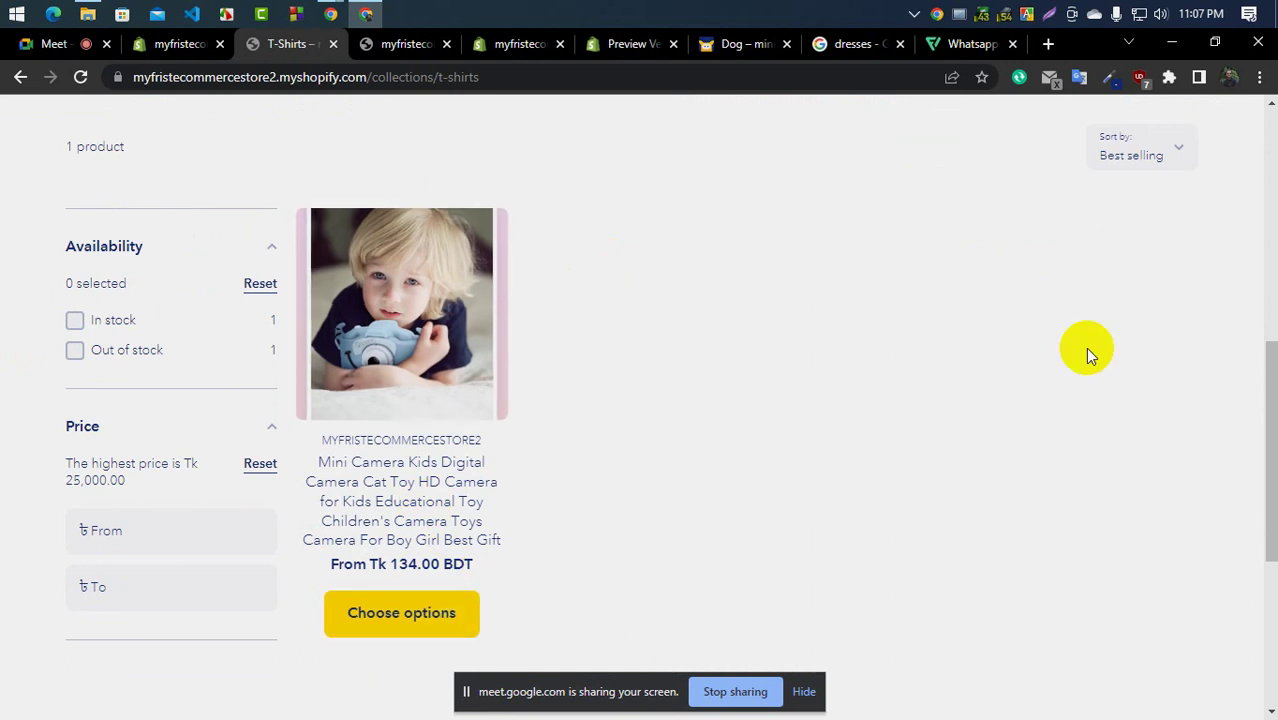
{"action": "scroll", "coordinate": [3, 355], "scroll_direction": "up", "scroll_amount": 5}
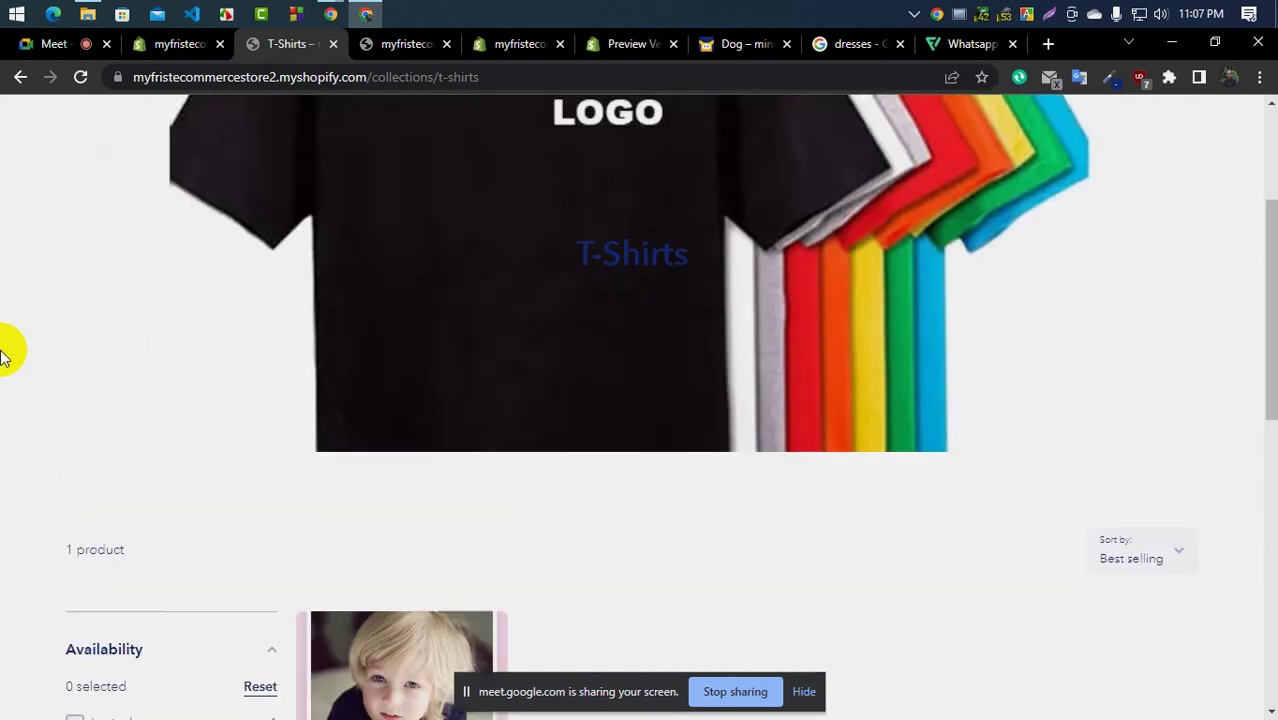
{"action": "left_click", "coordinate": [20, 77]}
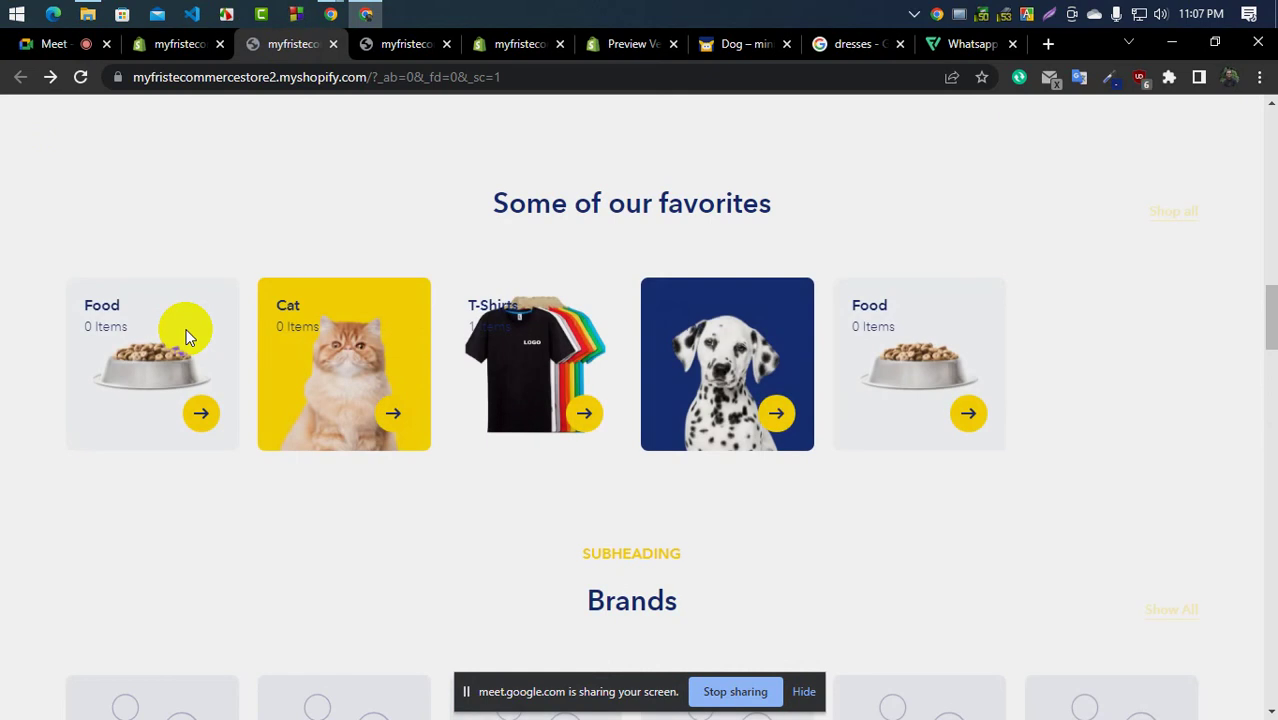
Review the "Explore by pet" and "Some of our favorites" collection sections on the store preview page
{"action": "scroll", "coordinate": [5, 466], "scroll_direction": "up", "scroll_amount": 3}
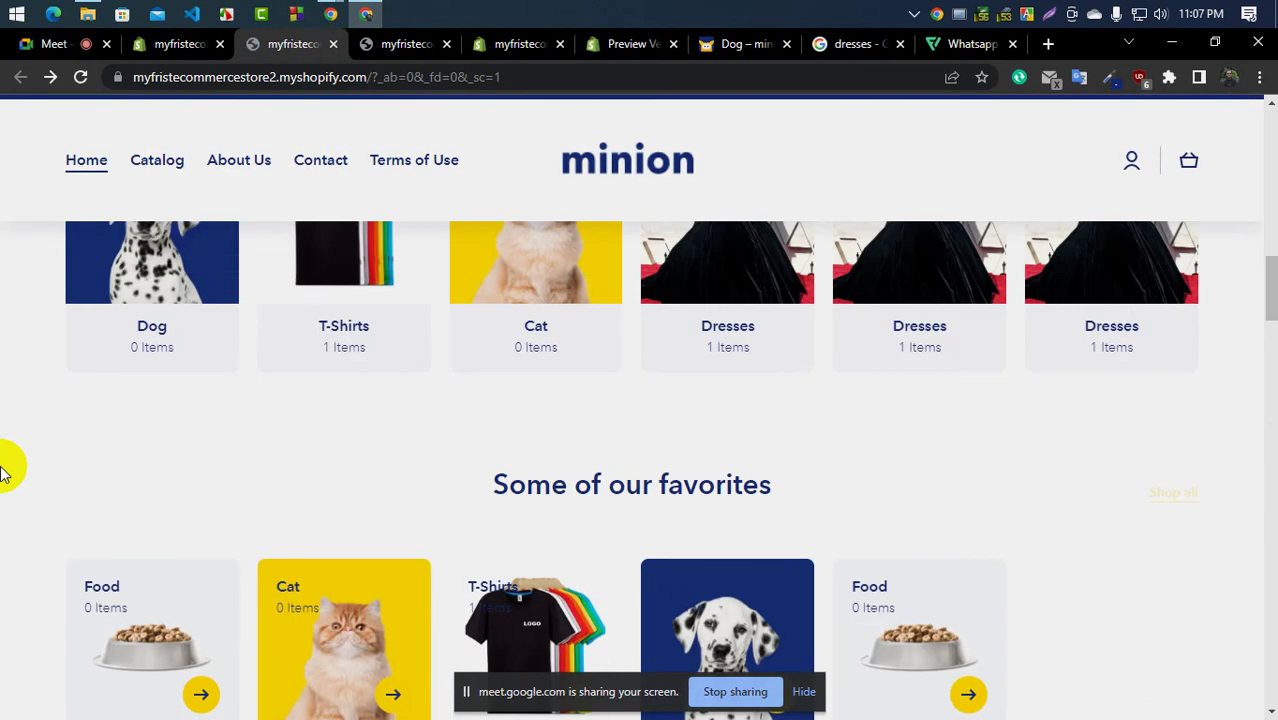
{"action": "scroll", "coordinate": [278, 519], "scroll_direction": "down", "scroll_amount": 1}
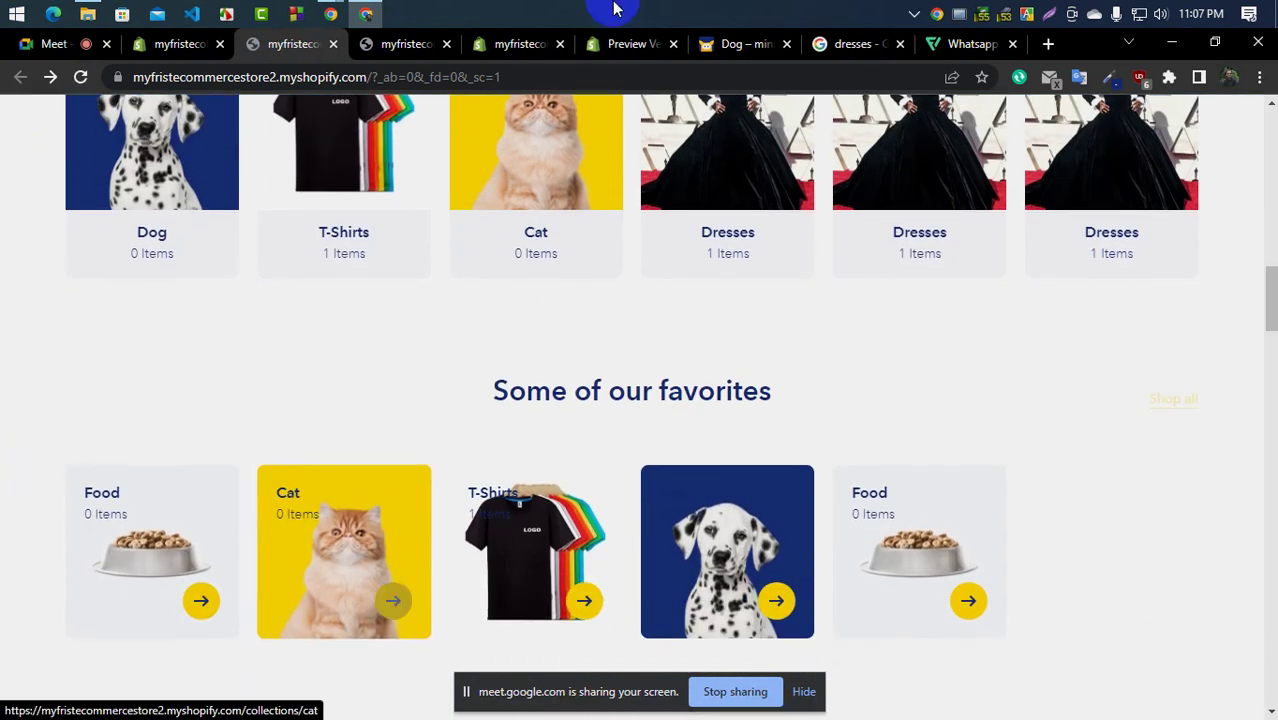
{"action": "scroll", "coordinate": [40, 370], "scroll_direction": "up", "scroll_amount": 4}
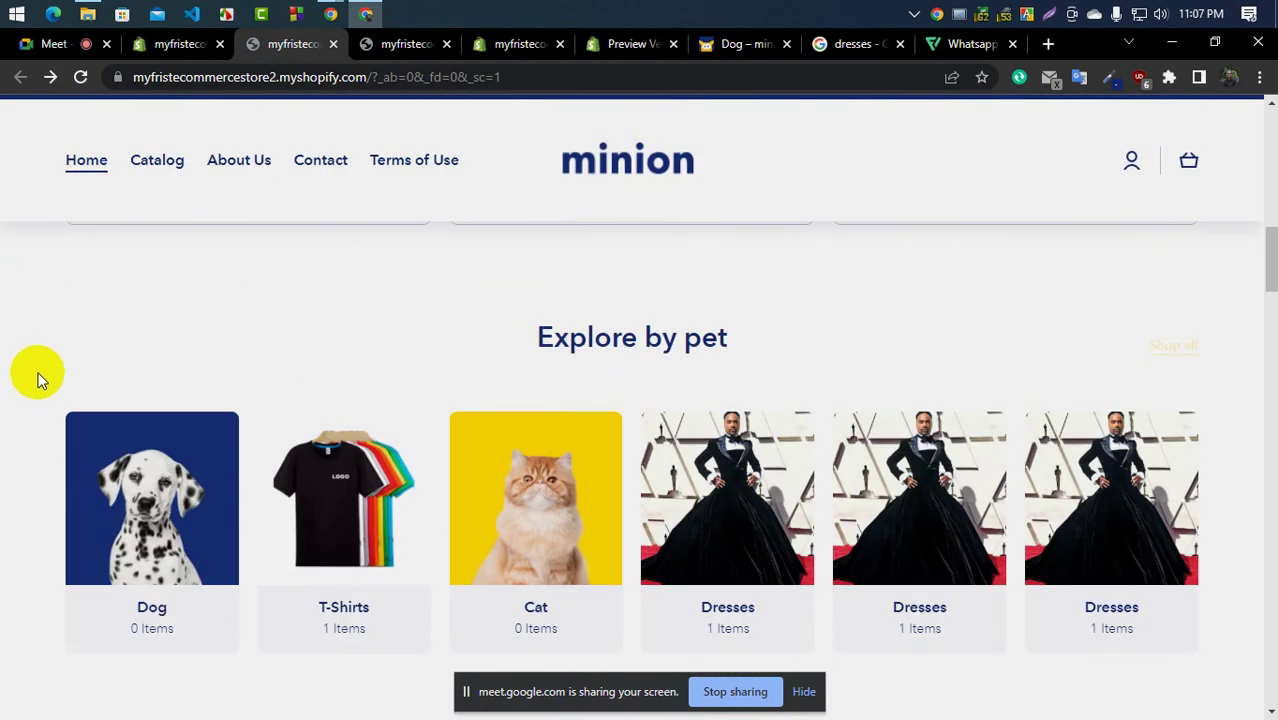
{"action": "scroll", "coordinate": [40, 380], "scroll_direction": "down", "scroll_amount": 5}
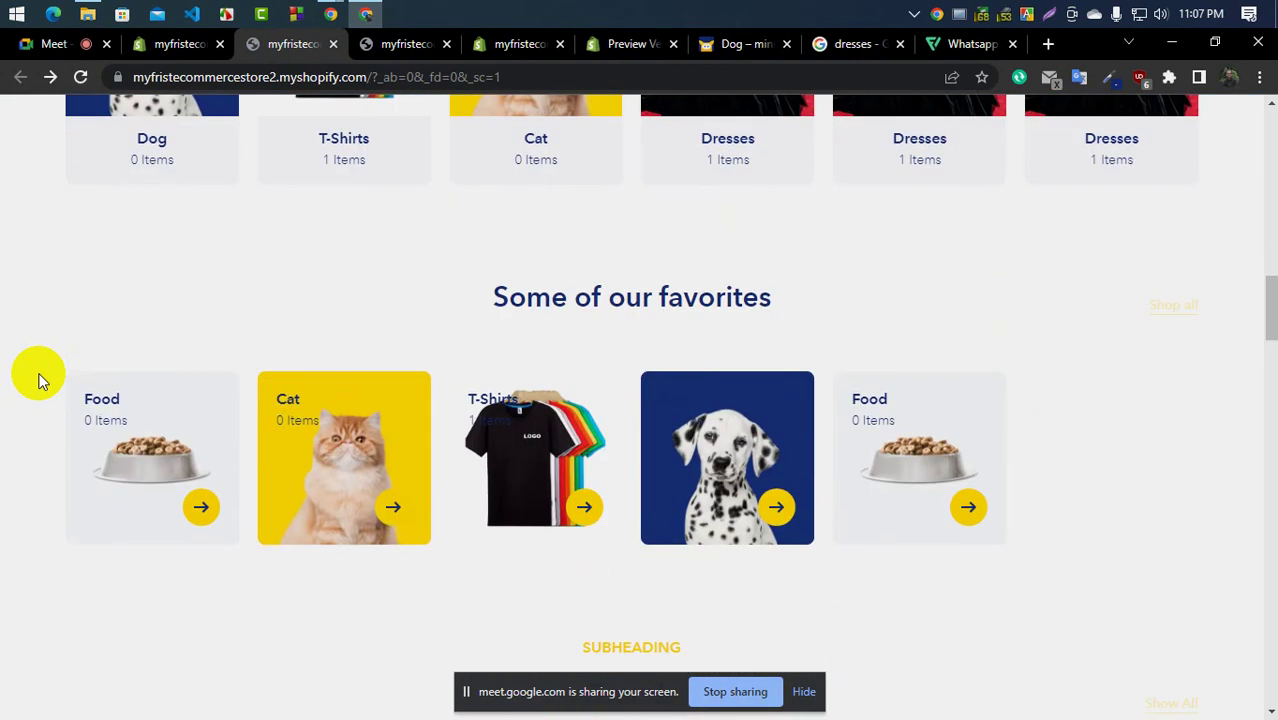
{"action": "scroll", "coordinate": [340, 440], "scroll_direction": "up", "scroll_amount": 3}
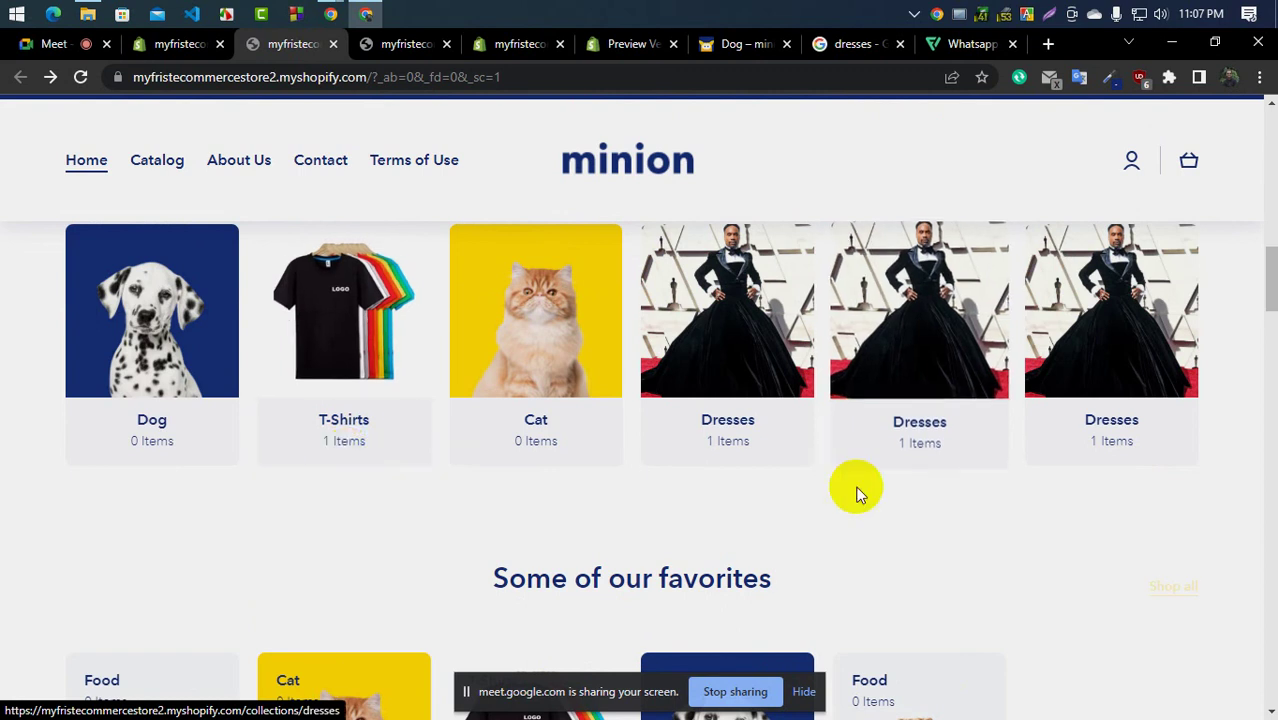
{"action": "scroll", "coordinate": [357, 425], "scroll_direction": "down", "scroll_amount": 1}
{"action": "scroll", "coordinate": [357, 425], "scroll_direction": "down", "scroll_amount": 3}
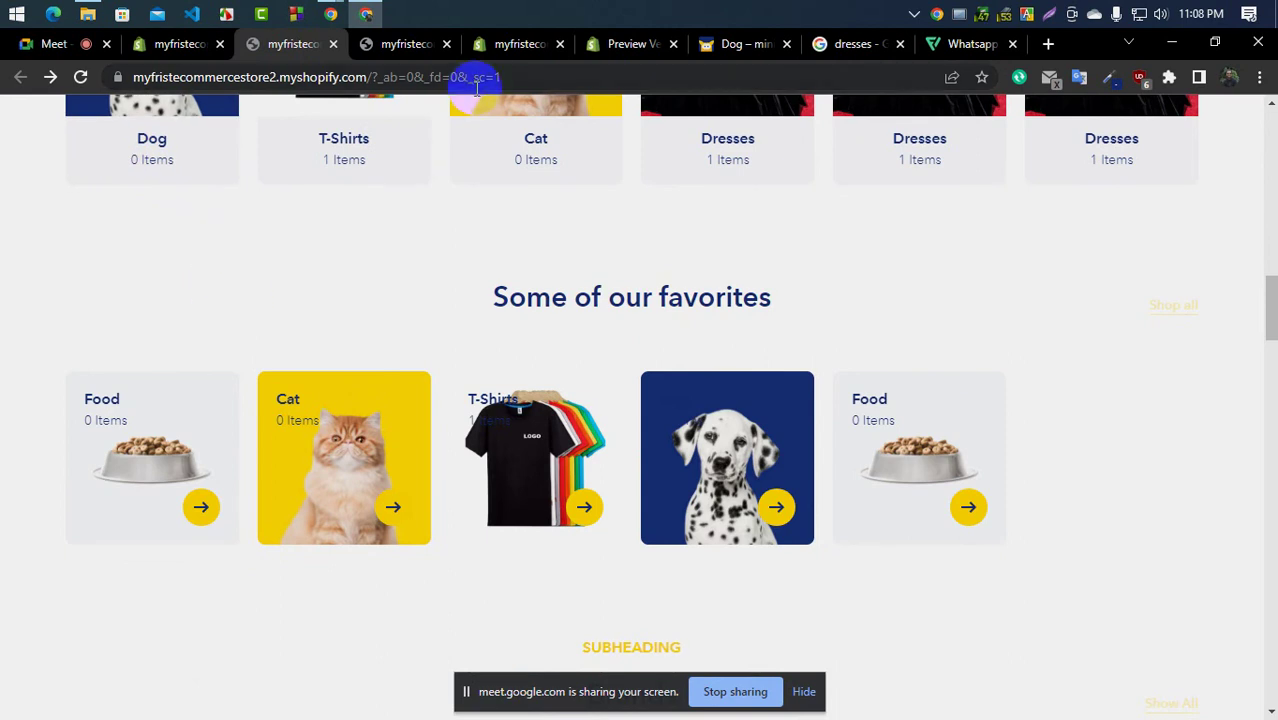
Switch to the Minion theme demo preview and copy its "Brands you love" section heading
{"action": "left_click", "coordinate": [509, 47]}
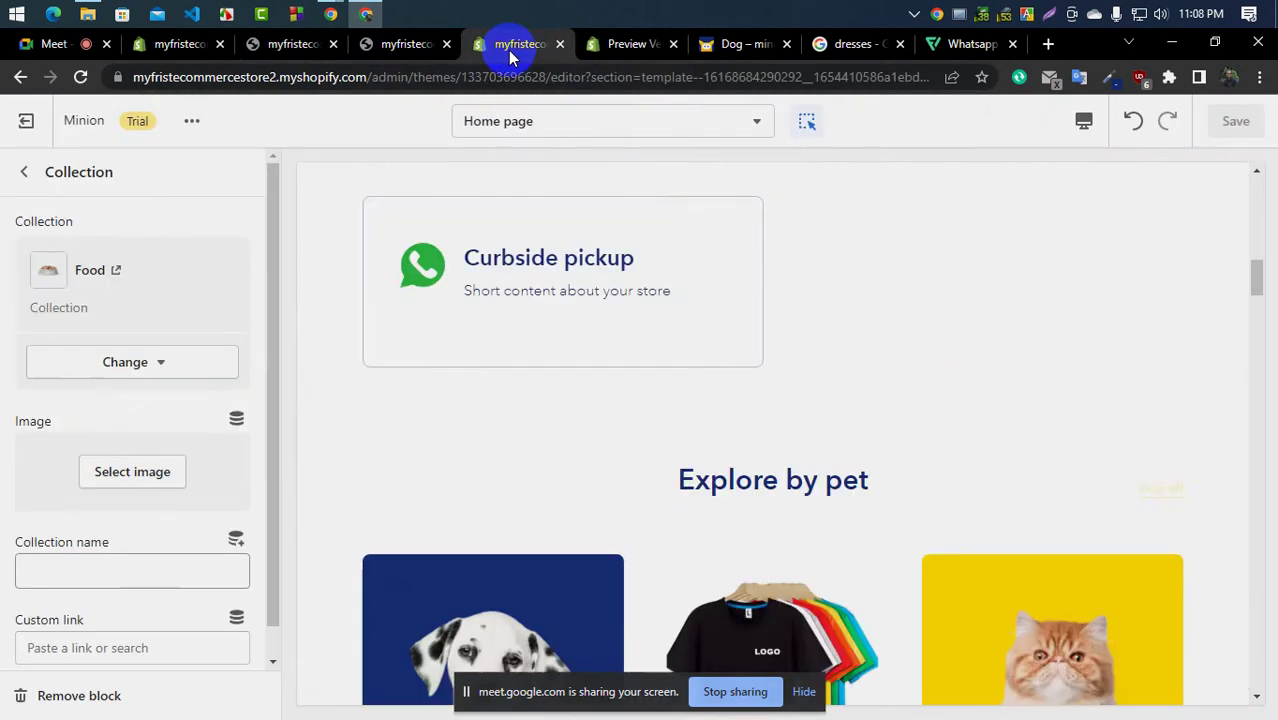
{"action": "left_click", "coordinate": [622, 44]}
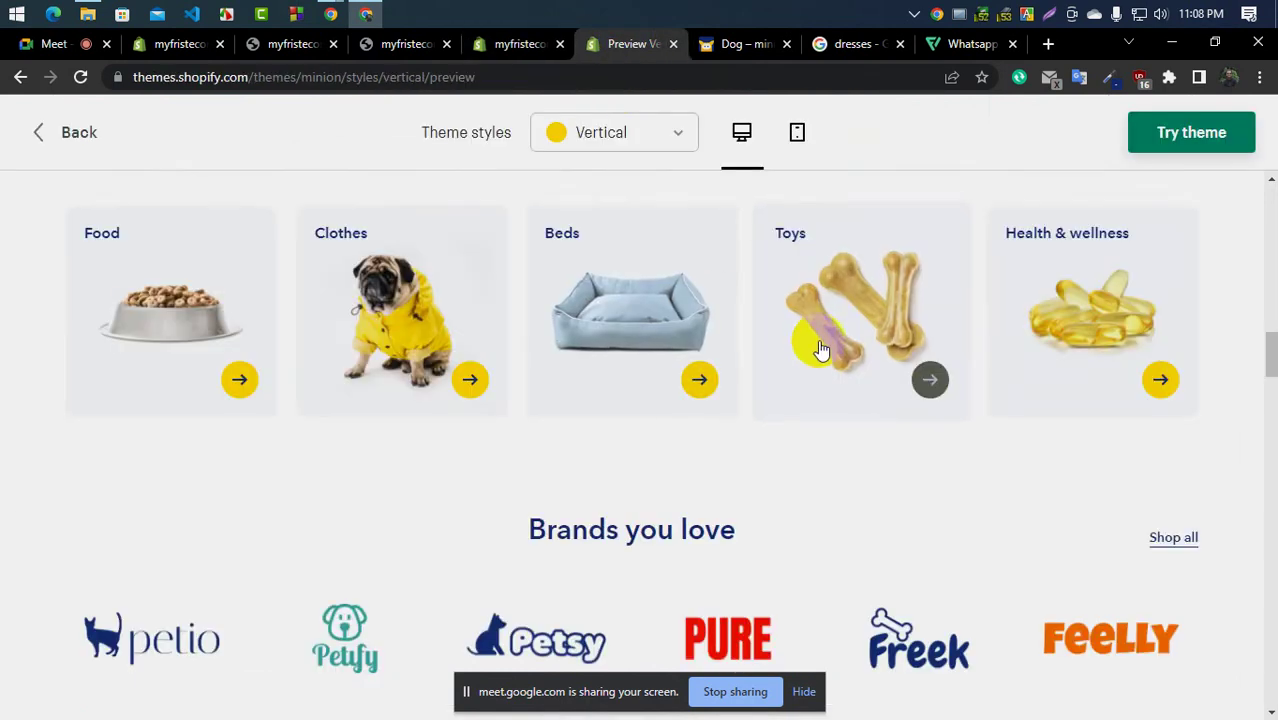
{"action": "scroll", "coordinate": [807, 348], "scroll_direction": "down", "scroll_amount": 4}
{"action": "scroll", "coordinate": [811, 350], "scroll_direction": "up", "scroll_amount": 2}
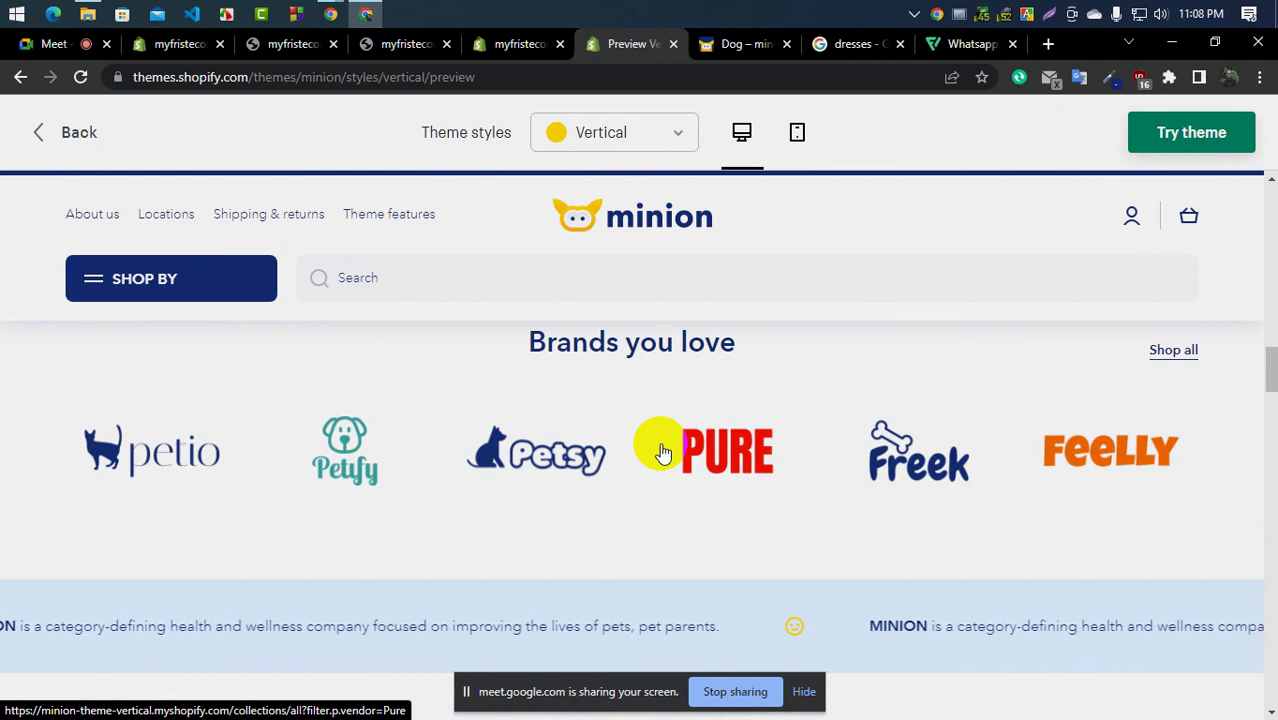
{"action": "triple_click", "coordinate": [620, 342]}
{"action": "right_click", "coordinate": [622, 340]}
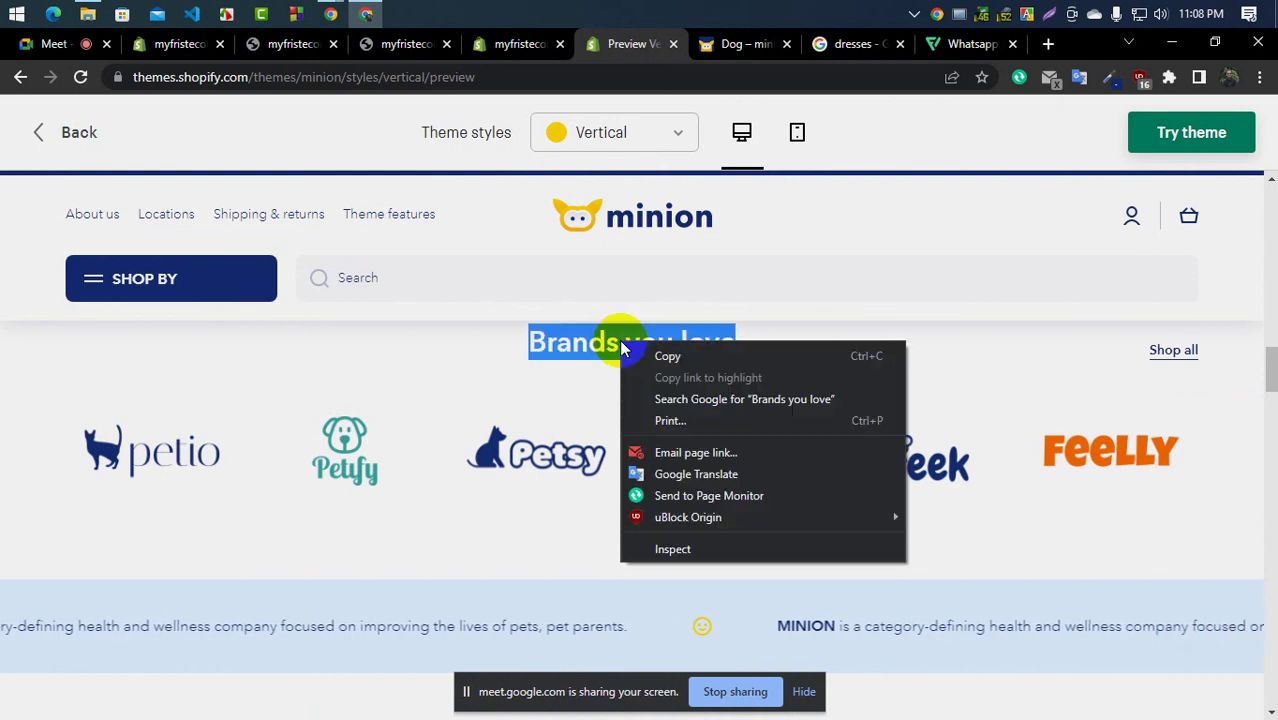
{"action": "left_click", "coordinate": [662, 356]}
Return to the store's theme editor and open the settings of the home page's Brands section
{"action": "left_click", "coordinate": [388, 46]}
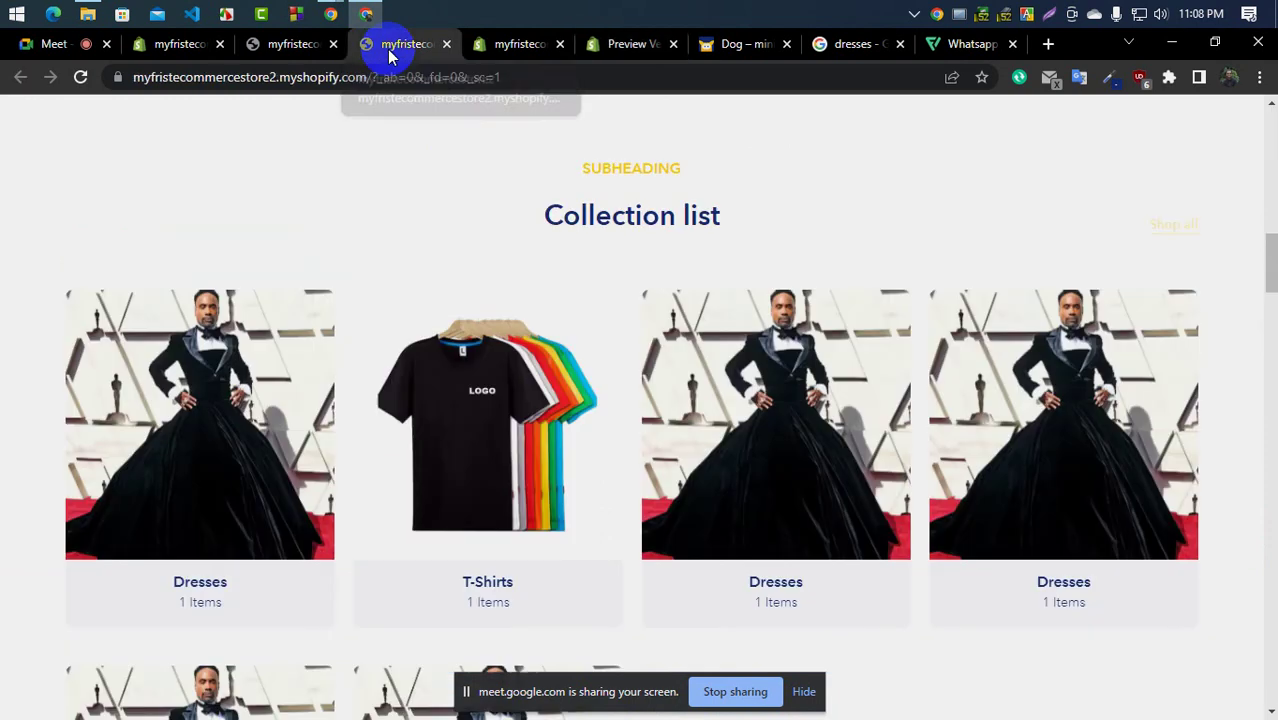
{"action": "left_click", "coordinate": [281, 44]}
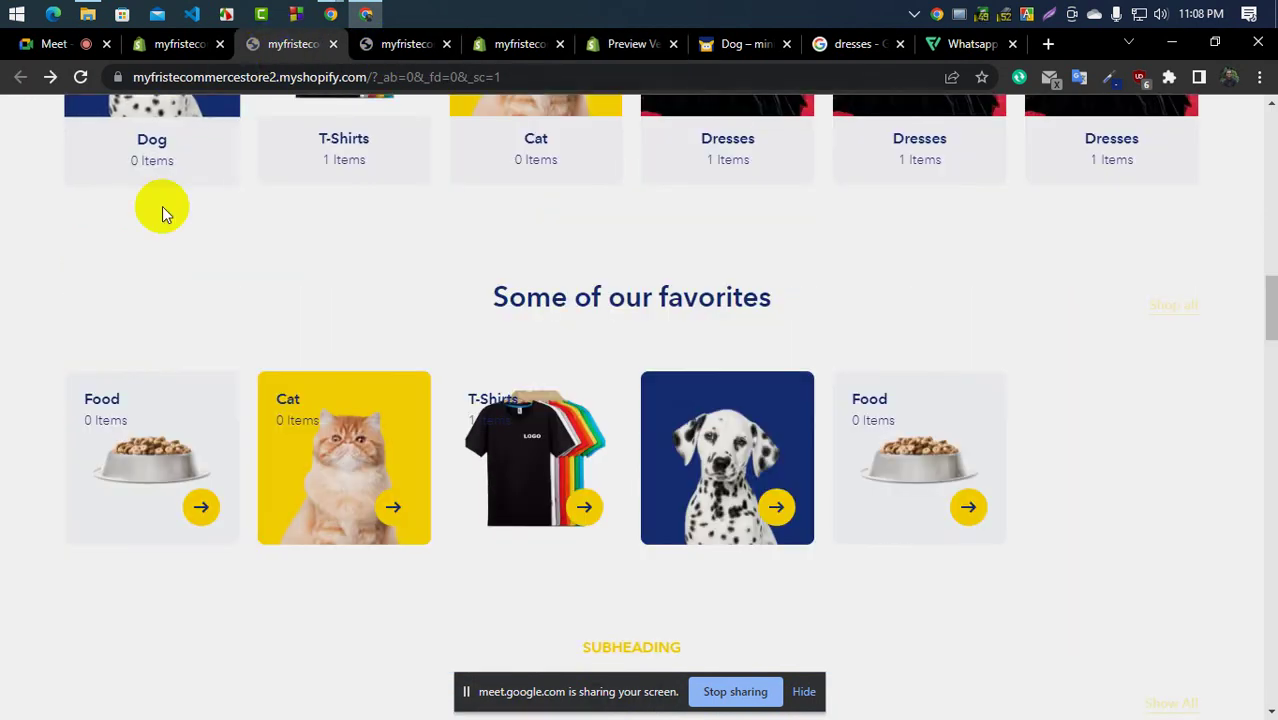
{"action": "left_click", "coordinate": [177, 44]}
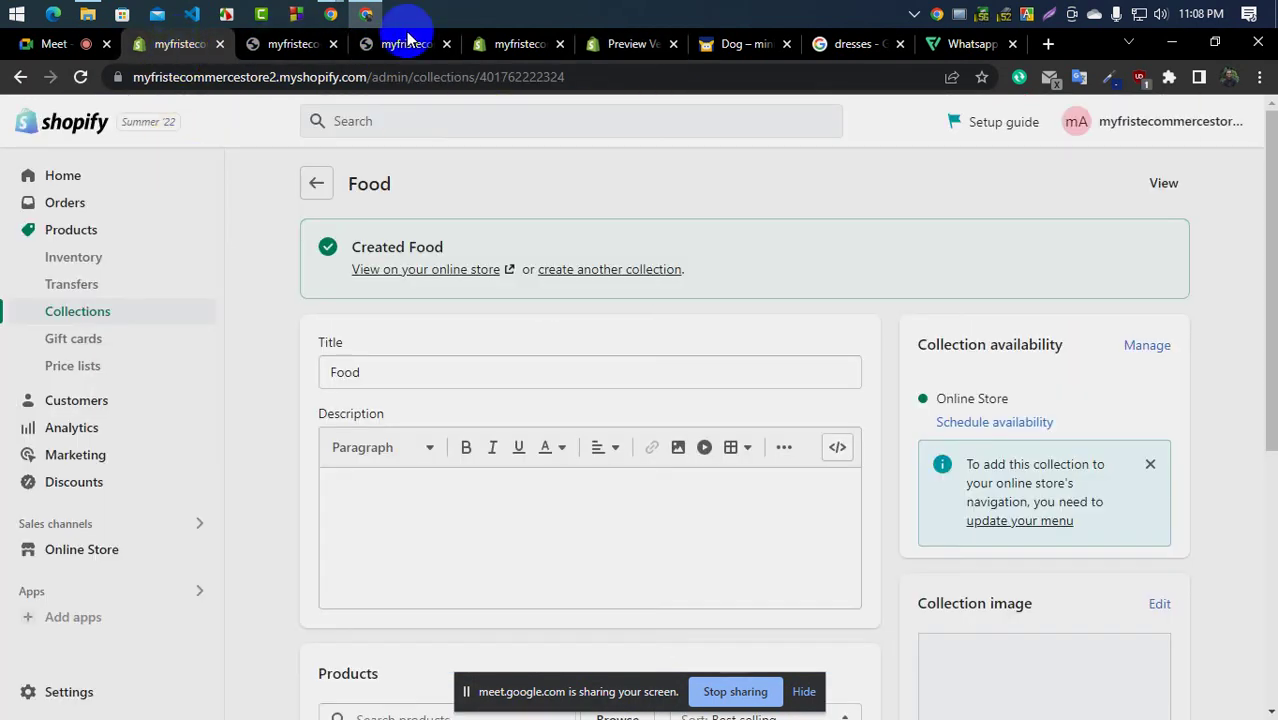
{"action": "left_click", "coordinate": [407, 40]}
{"action": "left_click", "coordinate": [500, 40]}
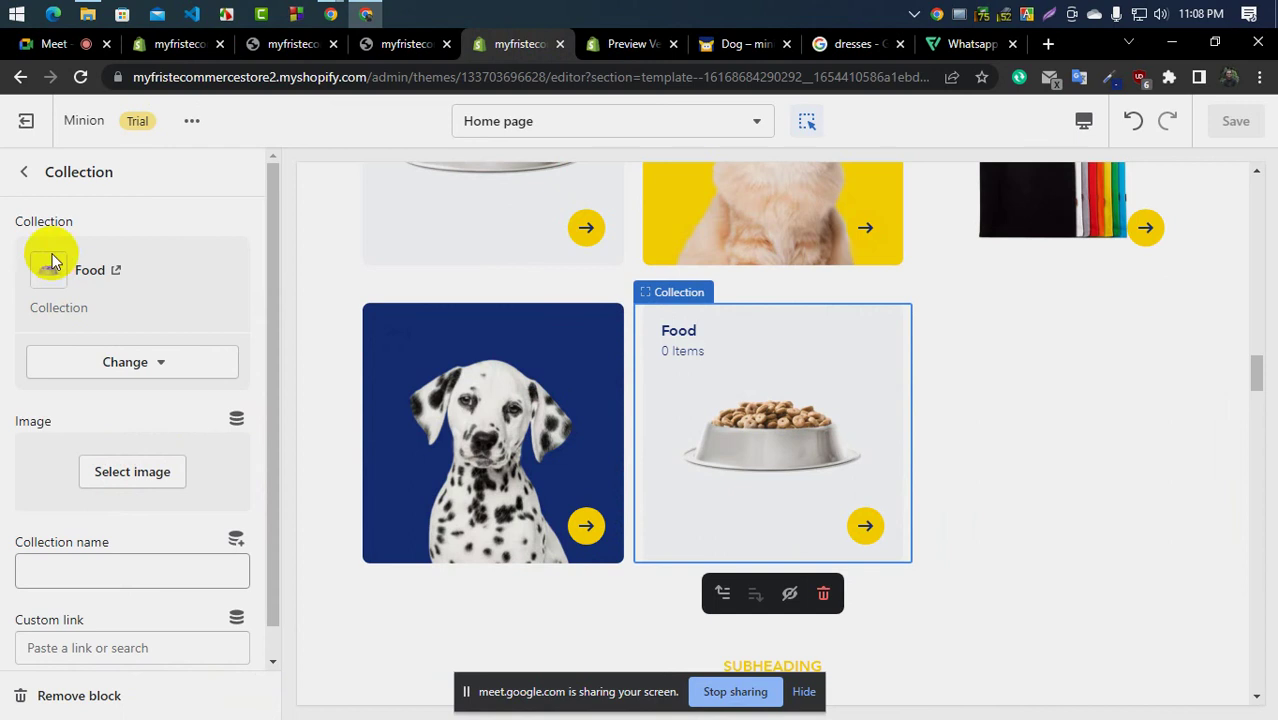
{"action": "left_click", "coordinate": [25, 173]}
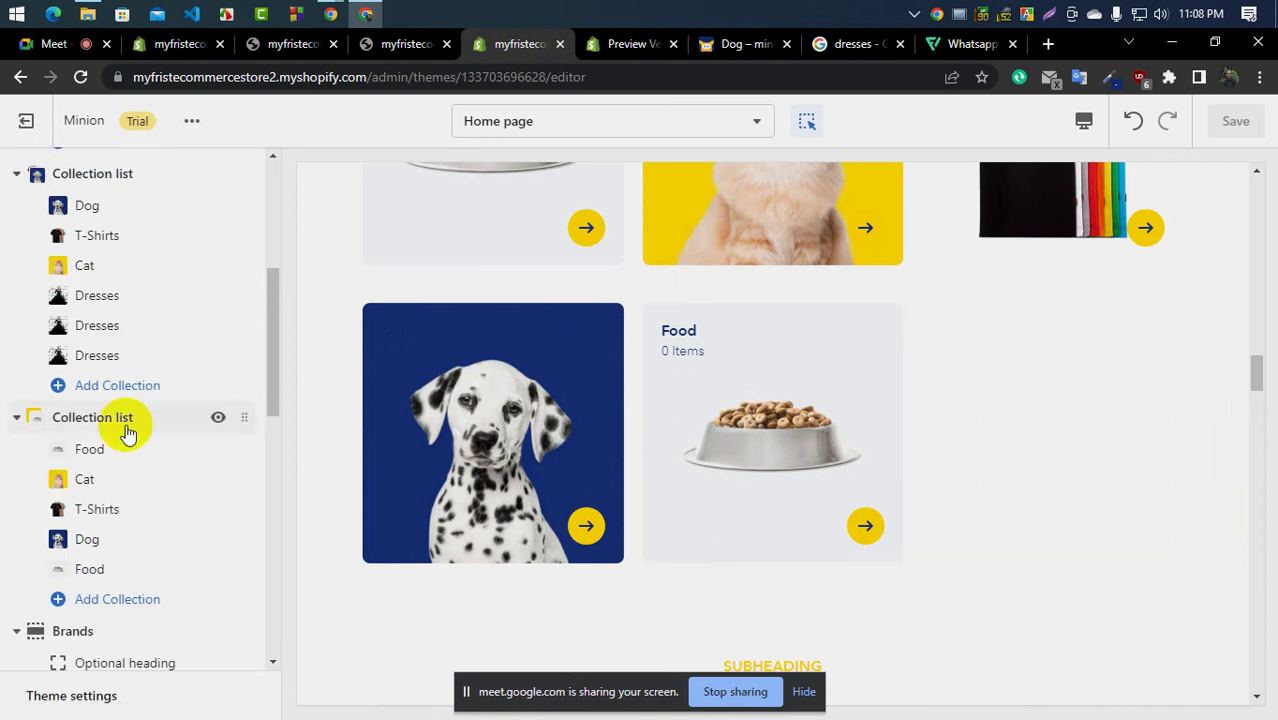
{"action": "scroll", "coordinate": [125, 434], "scroll_direction": "down", "scroll_amount": 2}
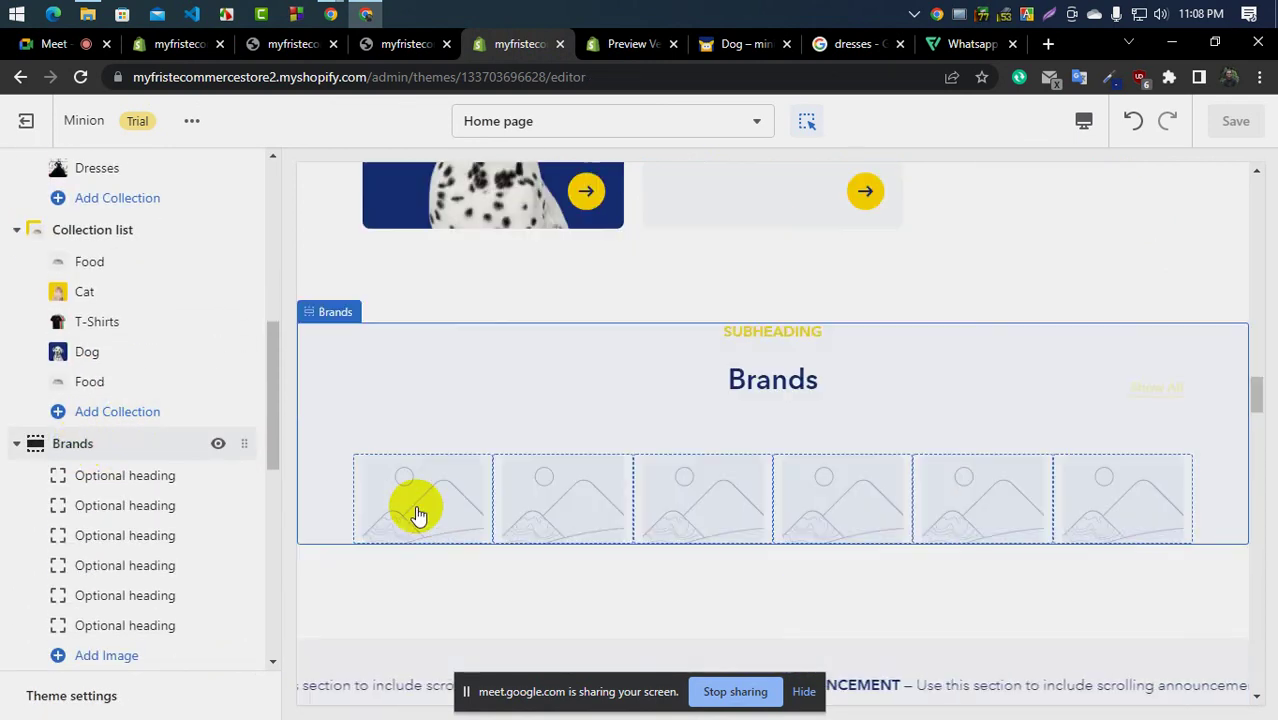
{"action": "left_click", "coordinate": [434, 510]}
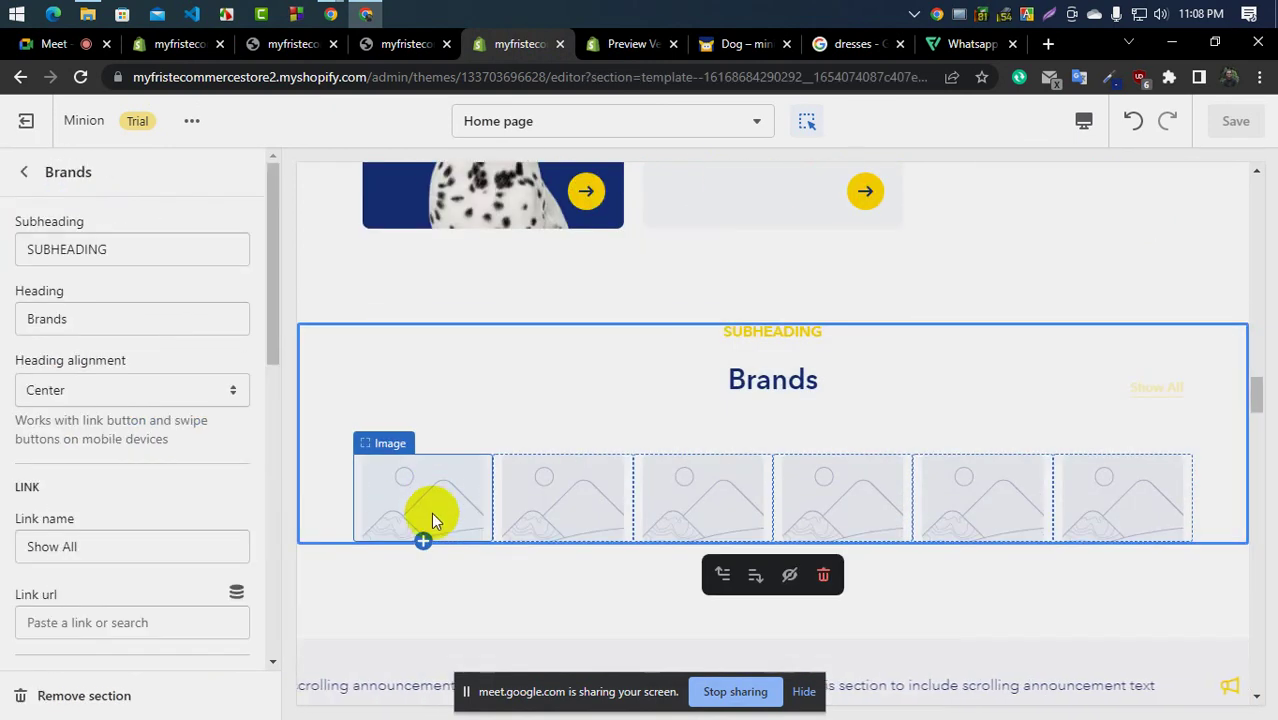
Clear the Brands section's subheading and set its heading to "Brands you love"
{"action": "double_click", "coordinate": [121, 252]}
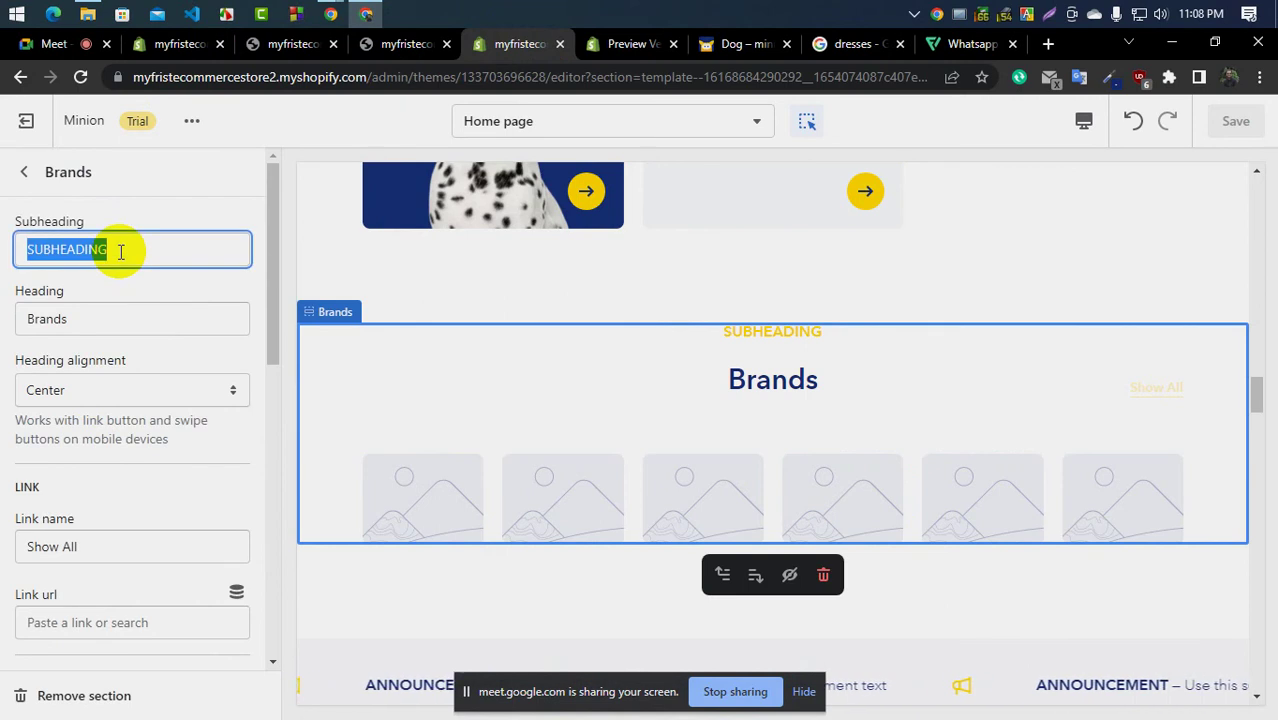
{"action": "key", "text": "BackSpace"}
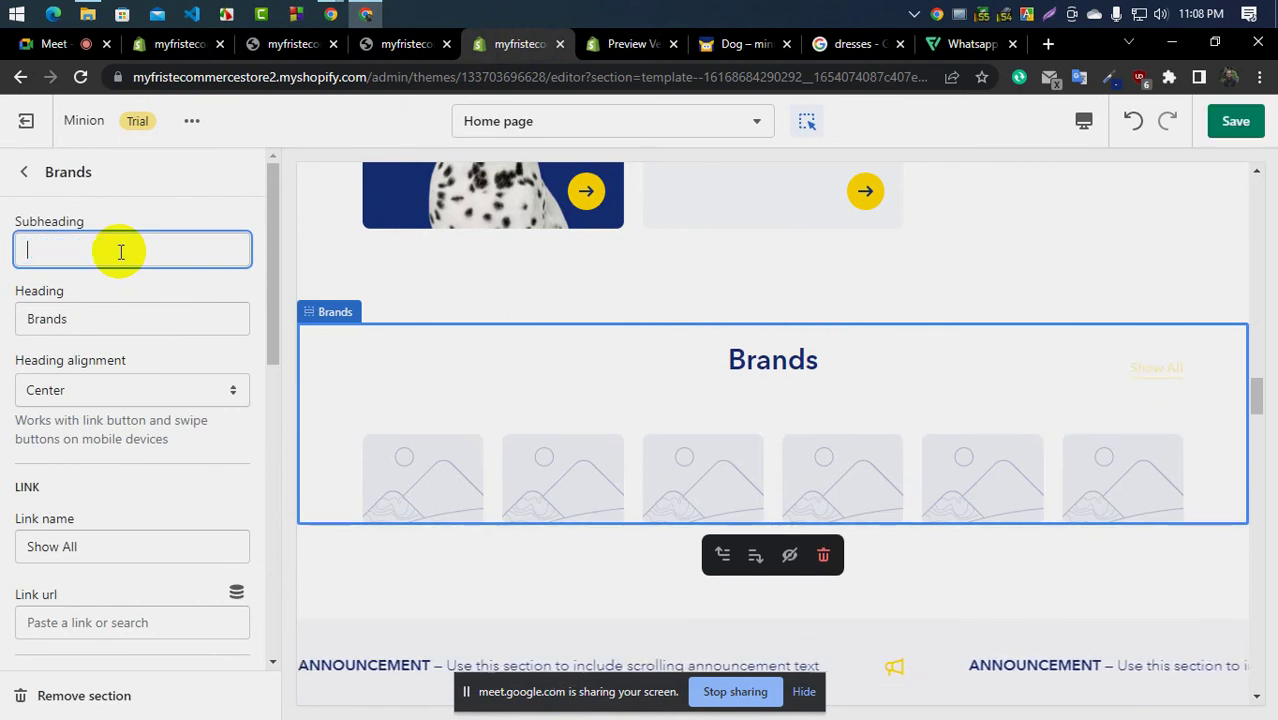
{"action": "double_click", "coordinate": [85, 322]}
{"action": "type", "text": "Brands you love"}
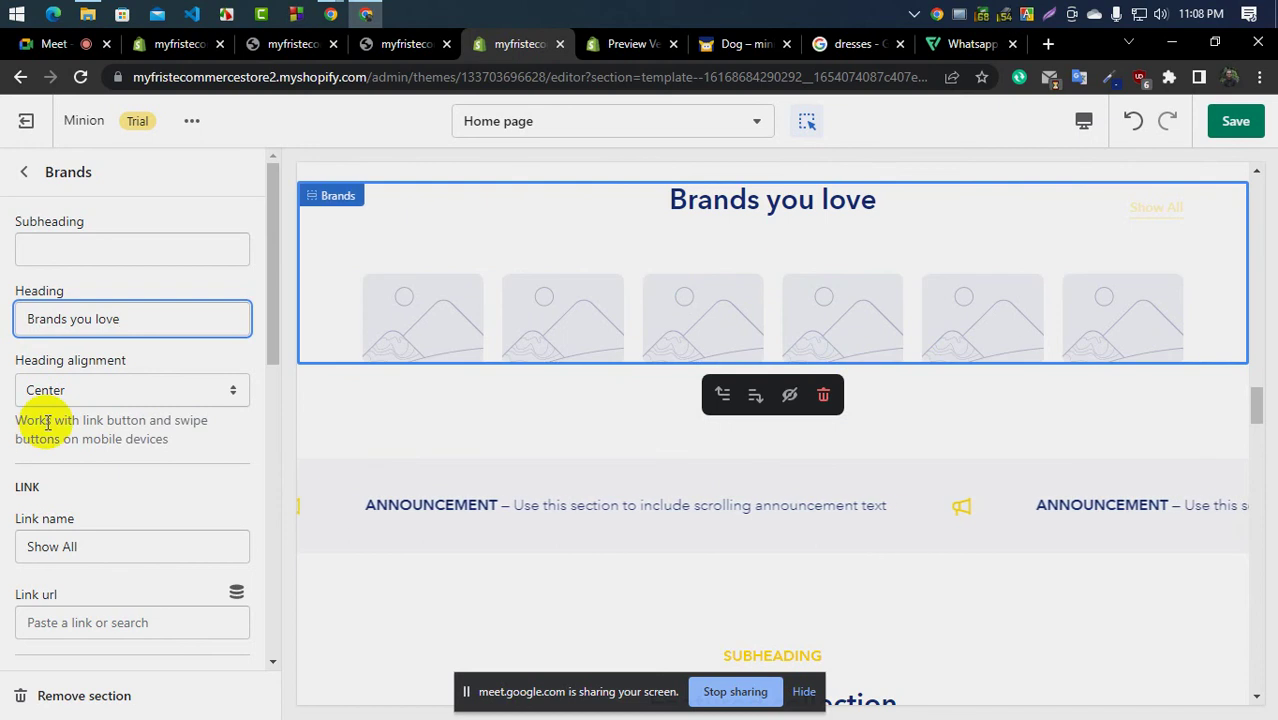
Check the Brands section's link, layout and color settings, and open the section's first image block
{"action": "scroll", "coordinate": [55, 415], "scroll_direction": "down", "scroll_amount": 1}
{"action": "scroll", "coordinate": [80, 425], "scroll_direction": "down", "scroll_amount": 1}
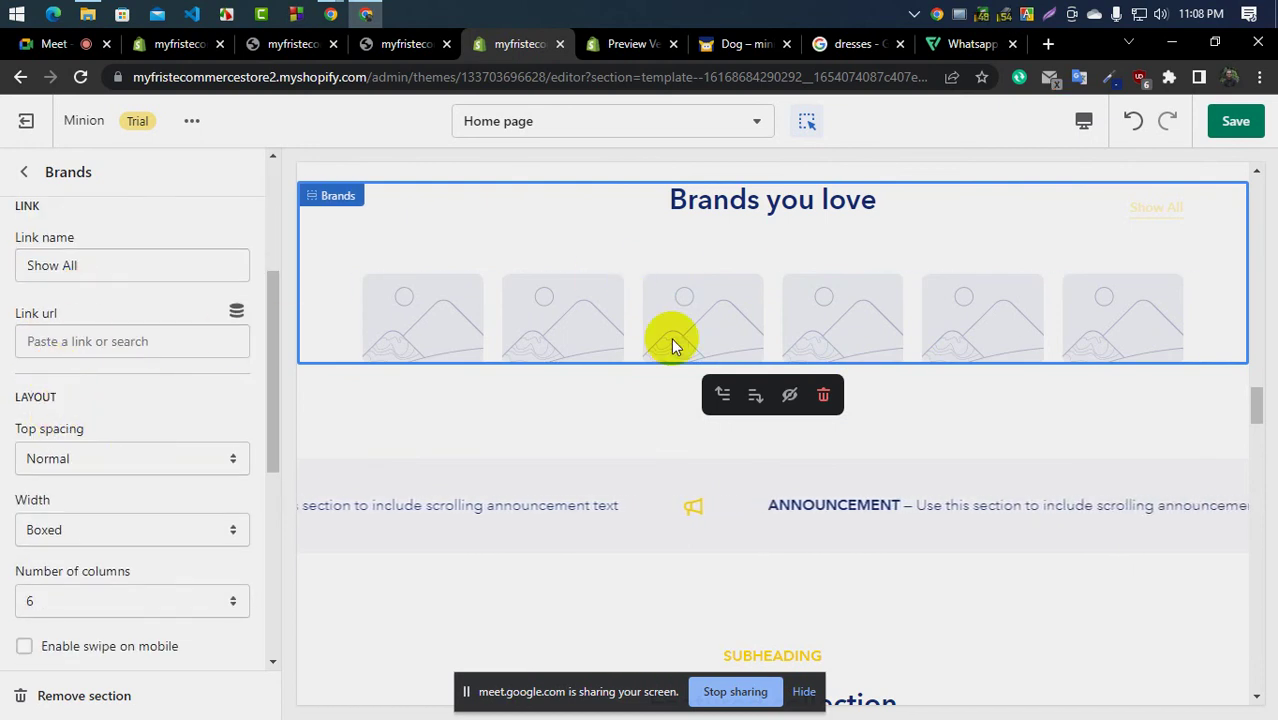
{"action": "scroll", "coordinate": [79, 425], "scroll_direction": "down", "scroll_amount": 1}
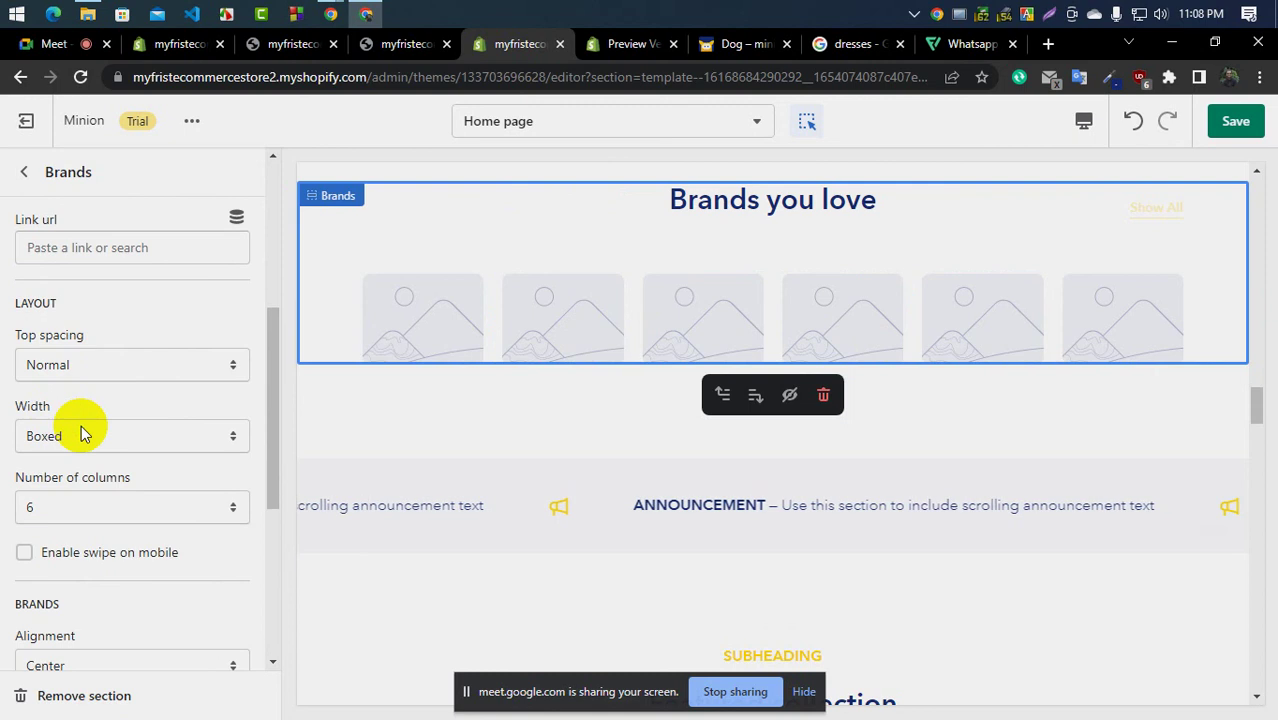
{"action": "scroll", "coordinate": [81, 425], "scroll_direction": "down", "scroll_amount": 3}
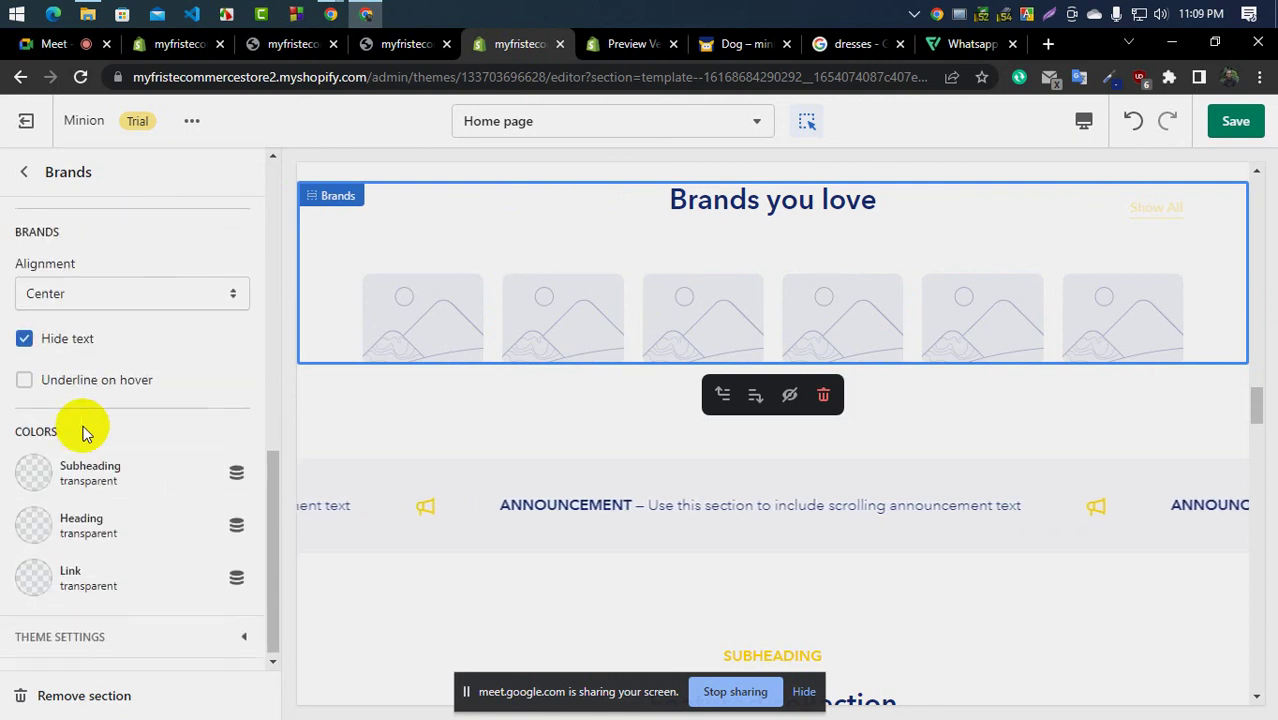
{"action": "scroll", "coordinate": [90, 410], "scroll_direction": "up", "scroll_amount": 1}
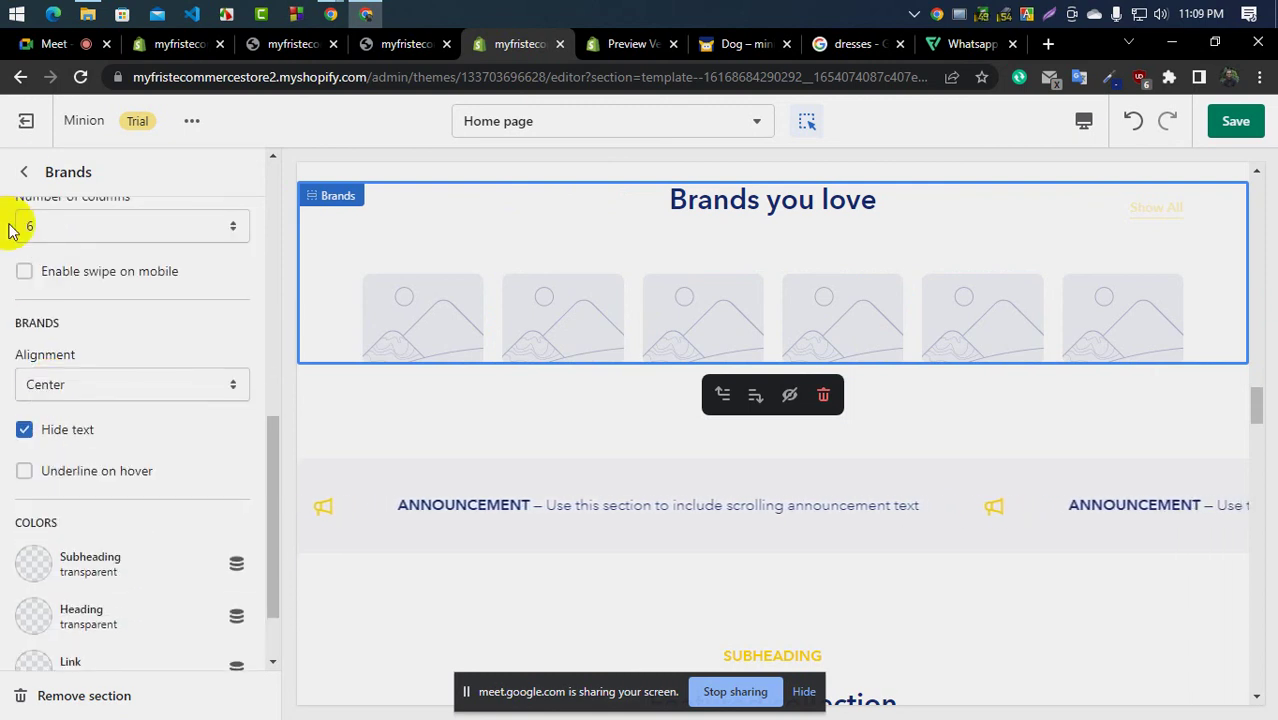
{"action": "left_click", "coordinate": [24, 172]}
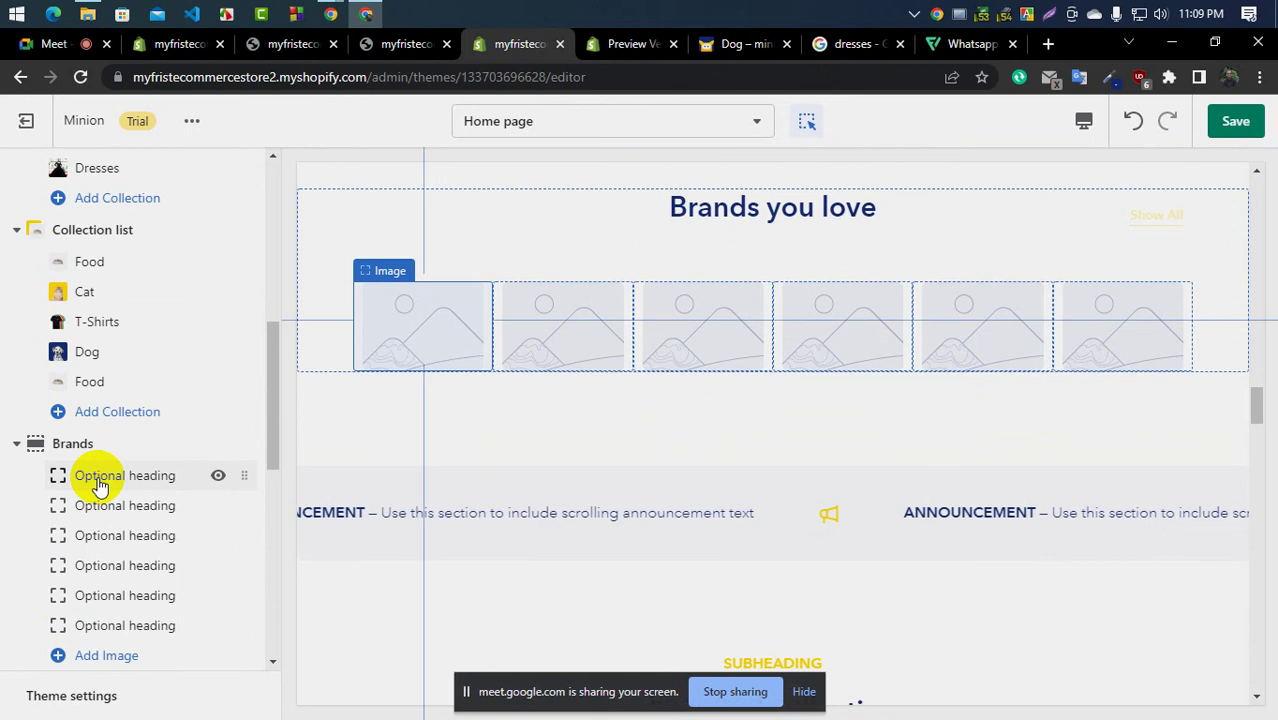
{"action": "left_click", "coordinate": [66, 497]}
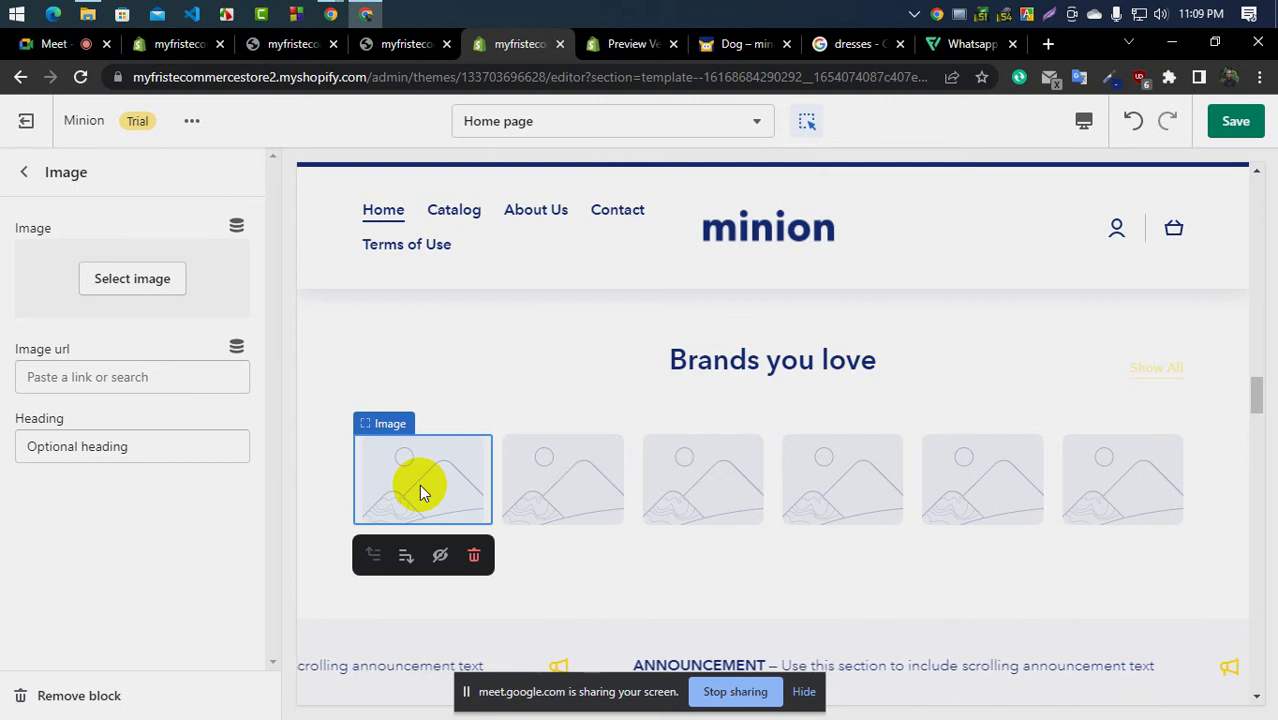
Switch to the theme demo preview and save the petio brand logo as 1.webp in the Downloads folder
{"action": "left_click", "coordinate": [948, 44]}
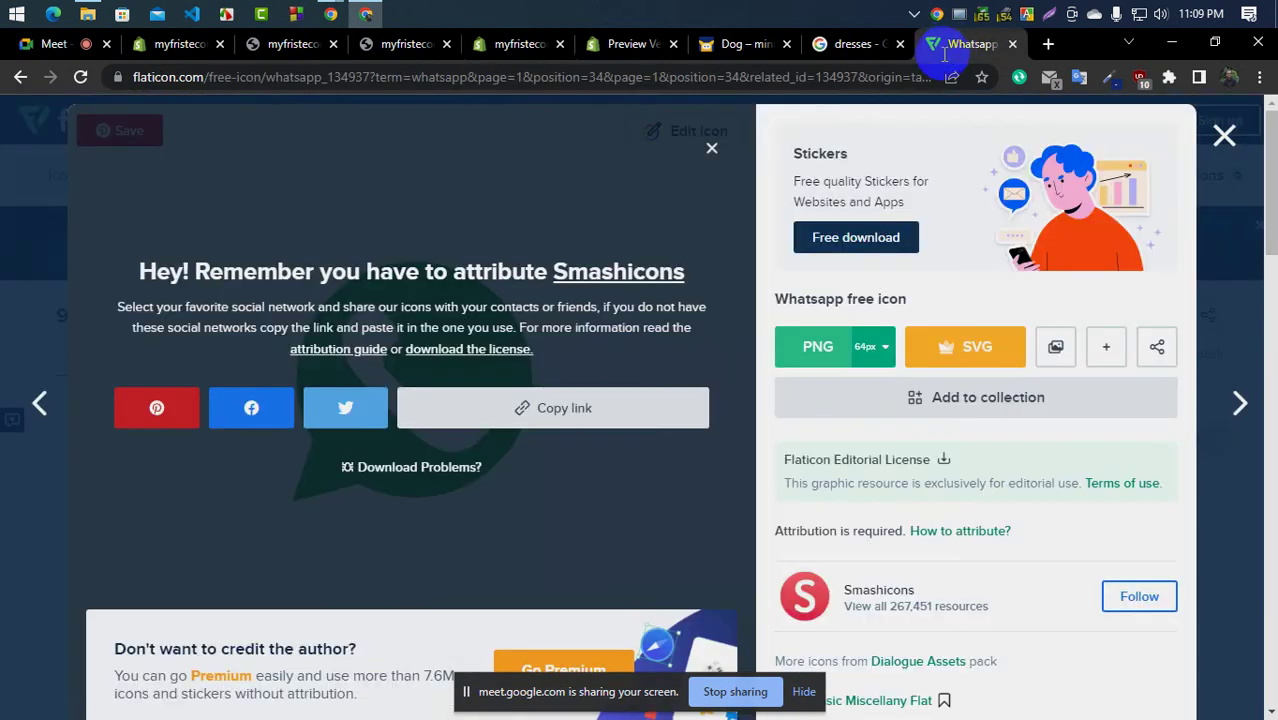
{"action": "left_click", "coordinate": [845, 46]}
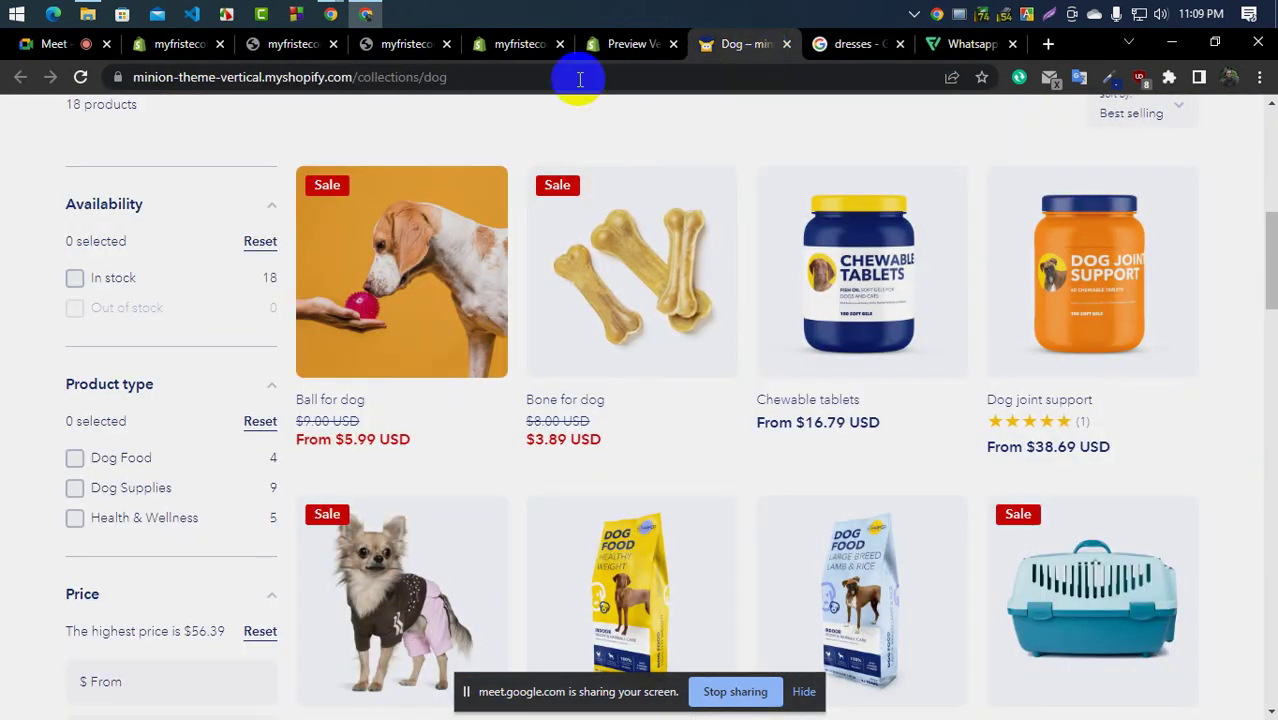
{"action": "left_click", "coordinate": [616, 43]}
{"action": "right_click", "coordinate": [116, 459]}
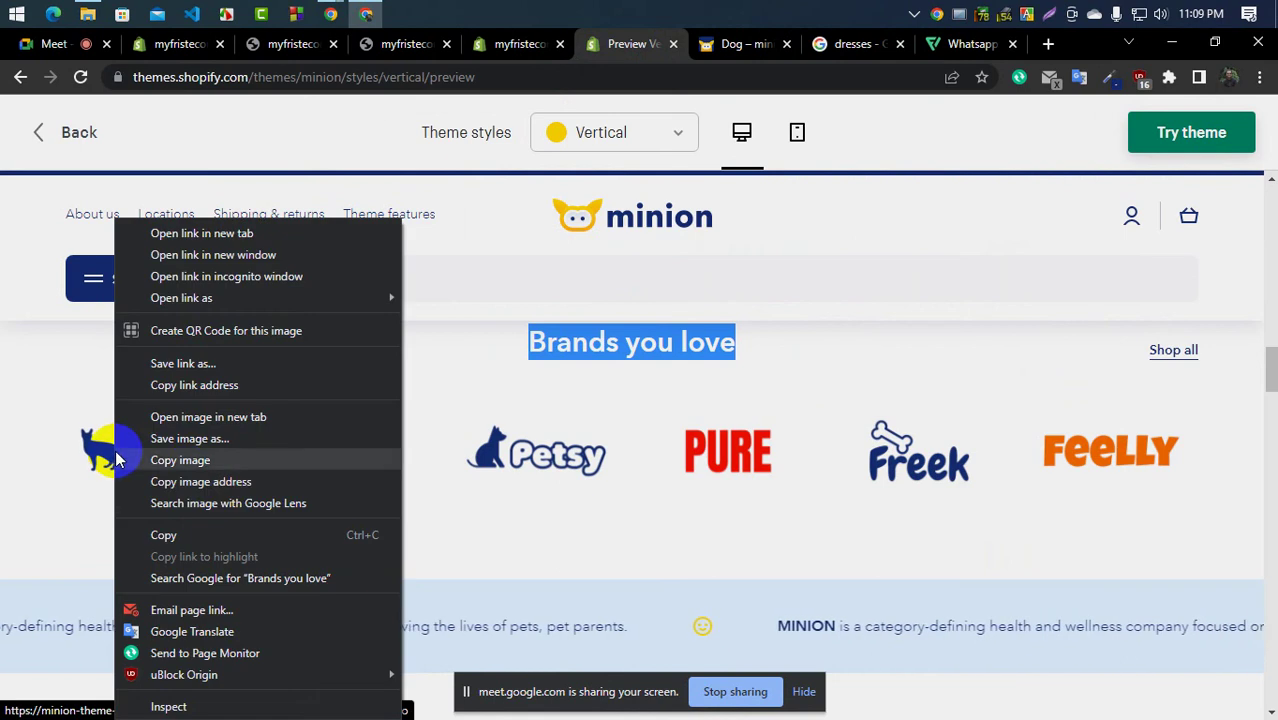
{"action": "left_click", "coordinate": [186, 458]}
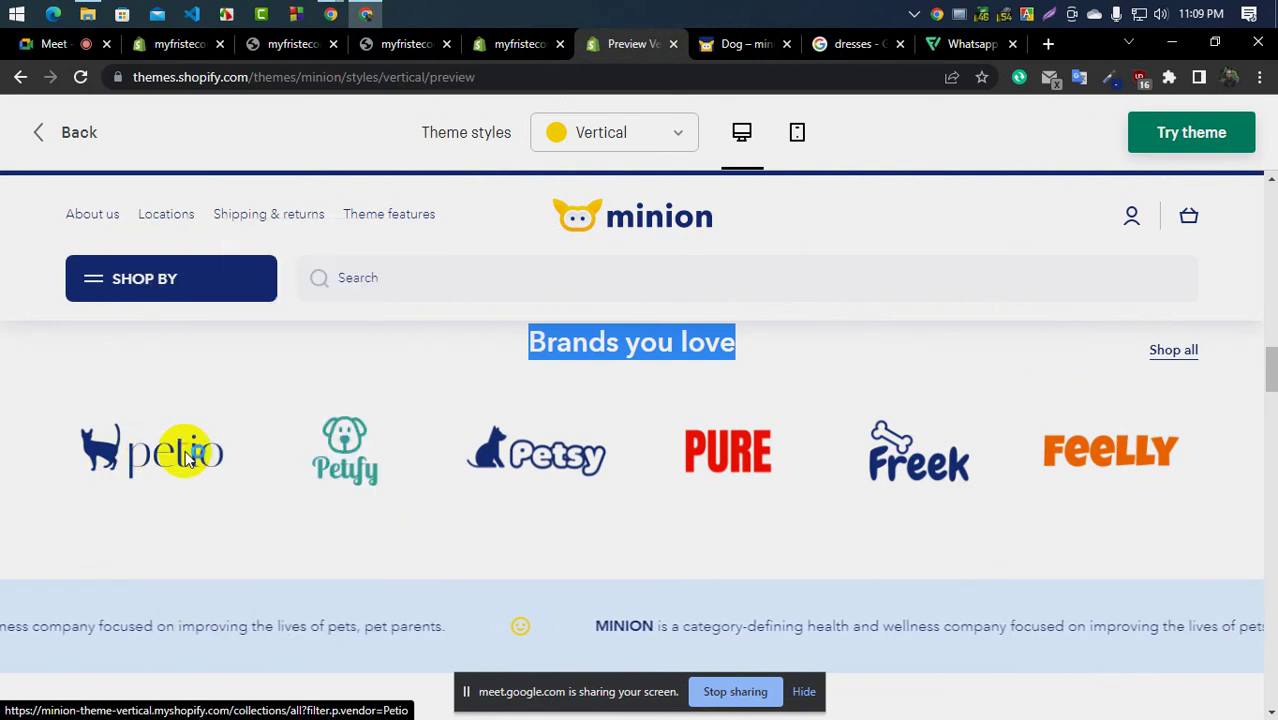
{"action": "right_click", "coordinate": [186, 458]}
{"action": "key", "text": "v"}
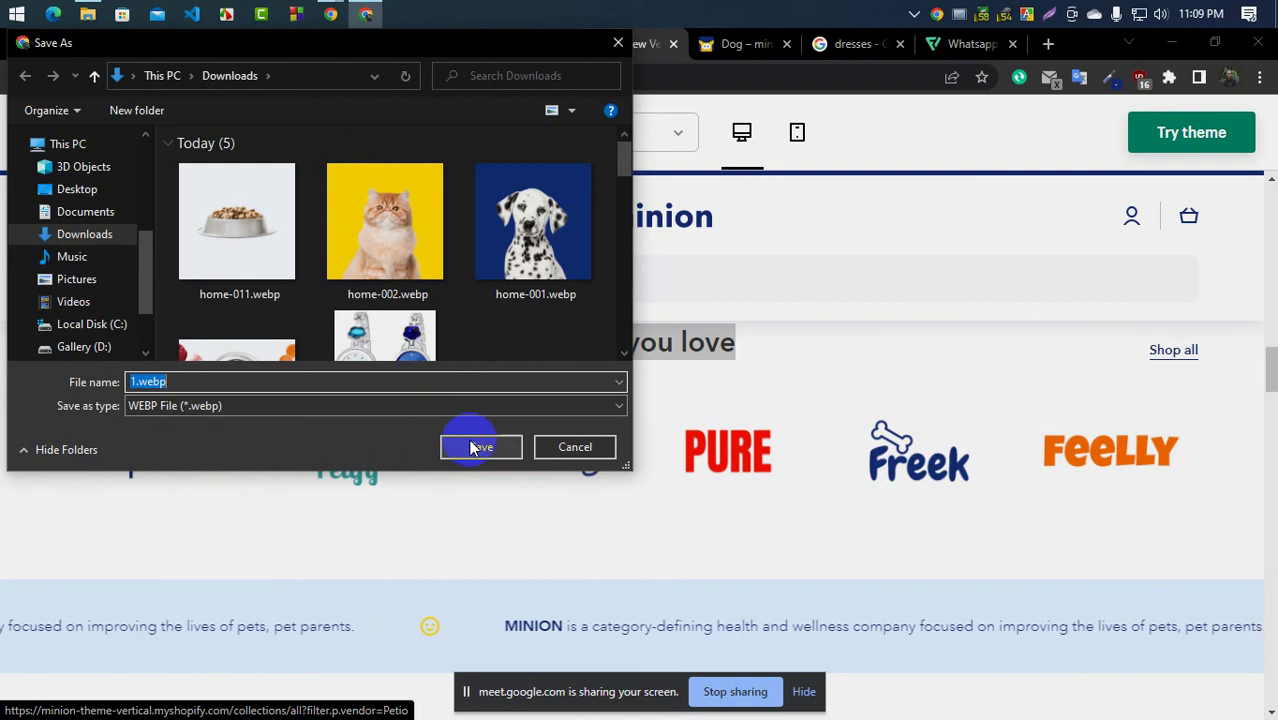
{"action": "left_click", "coordinate": [474, 447]}
Back in the theme editor, upload 1.webp from Downloads and set it as the first brand block's image
{"action": "left_click", "coordinate": [530, 42]}
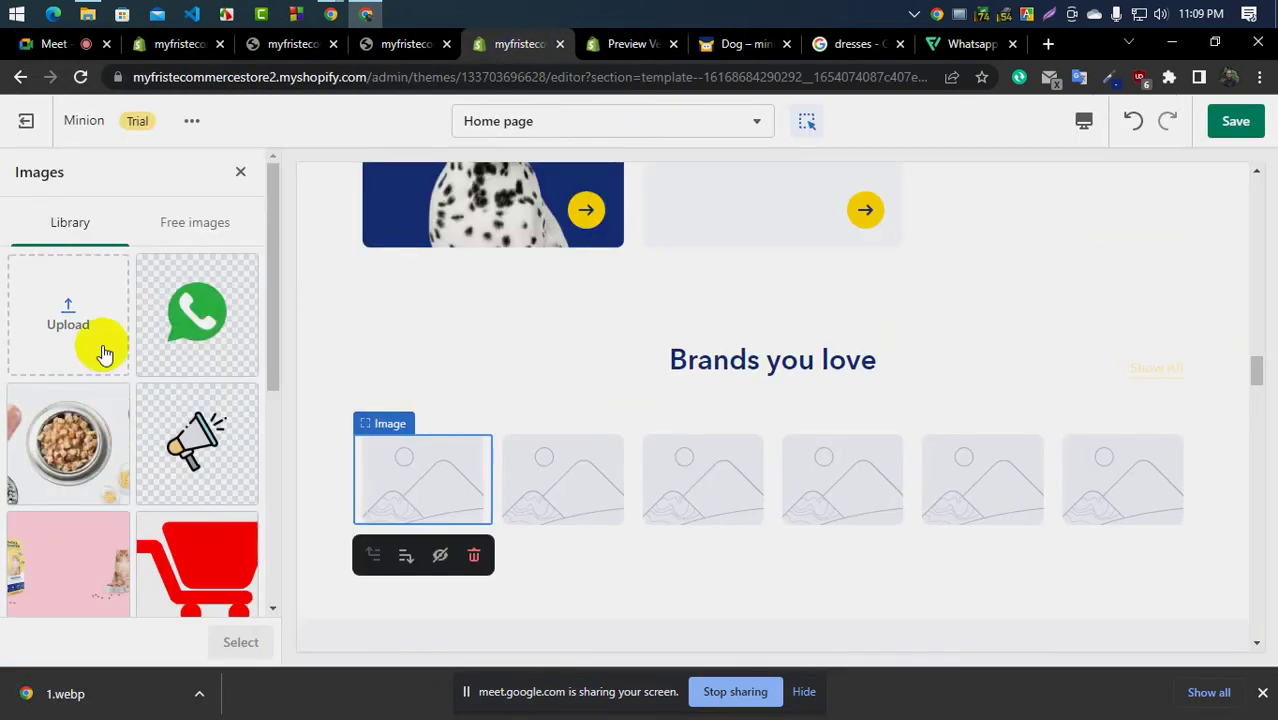
{"action": "left_click", "coordinate": [118, 362]}
{"action": "left_click", "coordinate": [216, 240]}
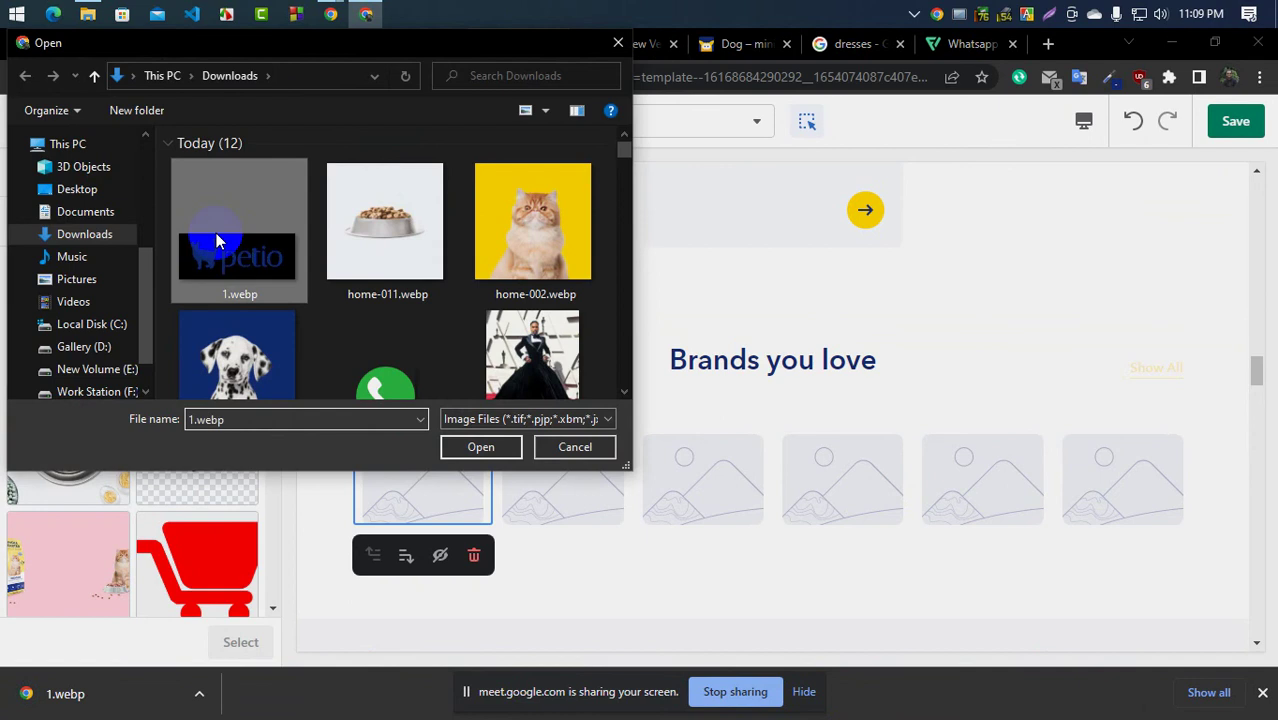
{"action": "left_click", "coordinate": [470, 442]}
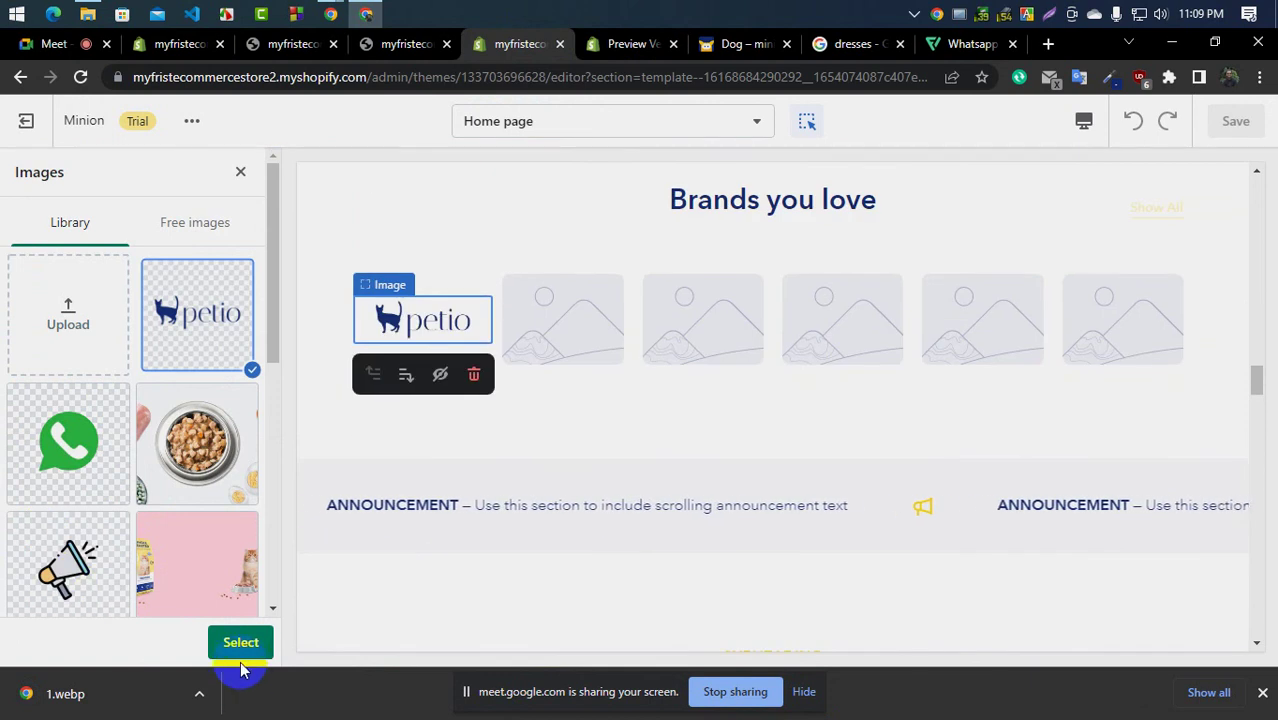
{"action": "left_click", "coordinate": [241, 643]}
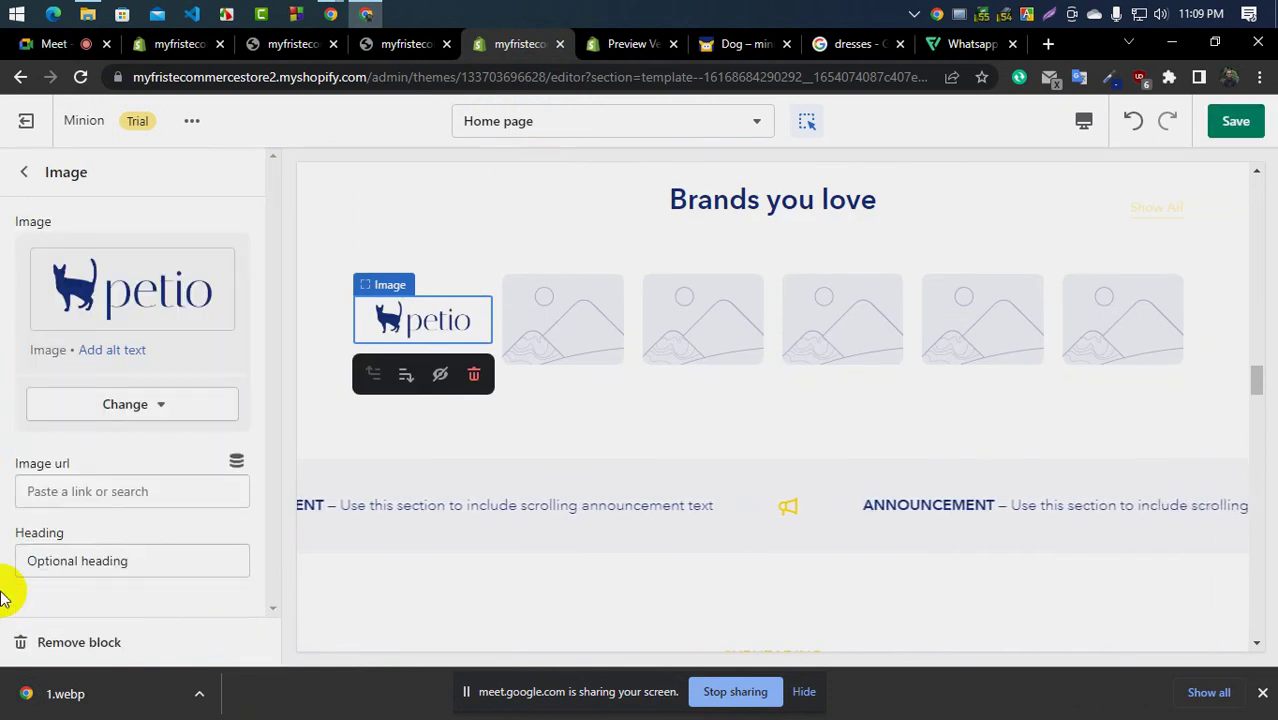
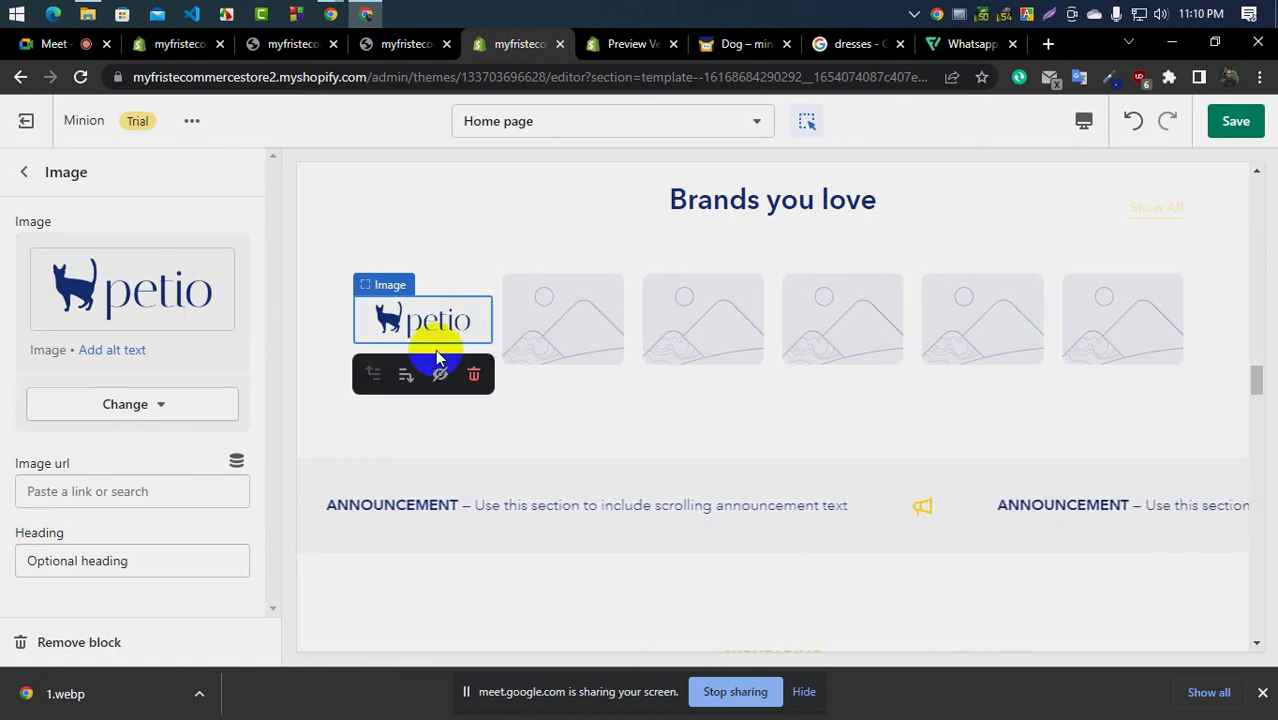
Close the browser tabs beyond the theme preview and reopen the dresses image search and the demo's Dog collection page
{"action": "left_click", "coordinate": [955, 40]}
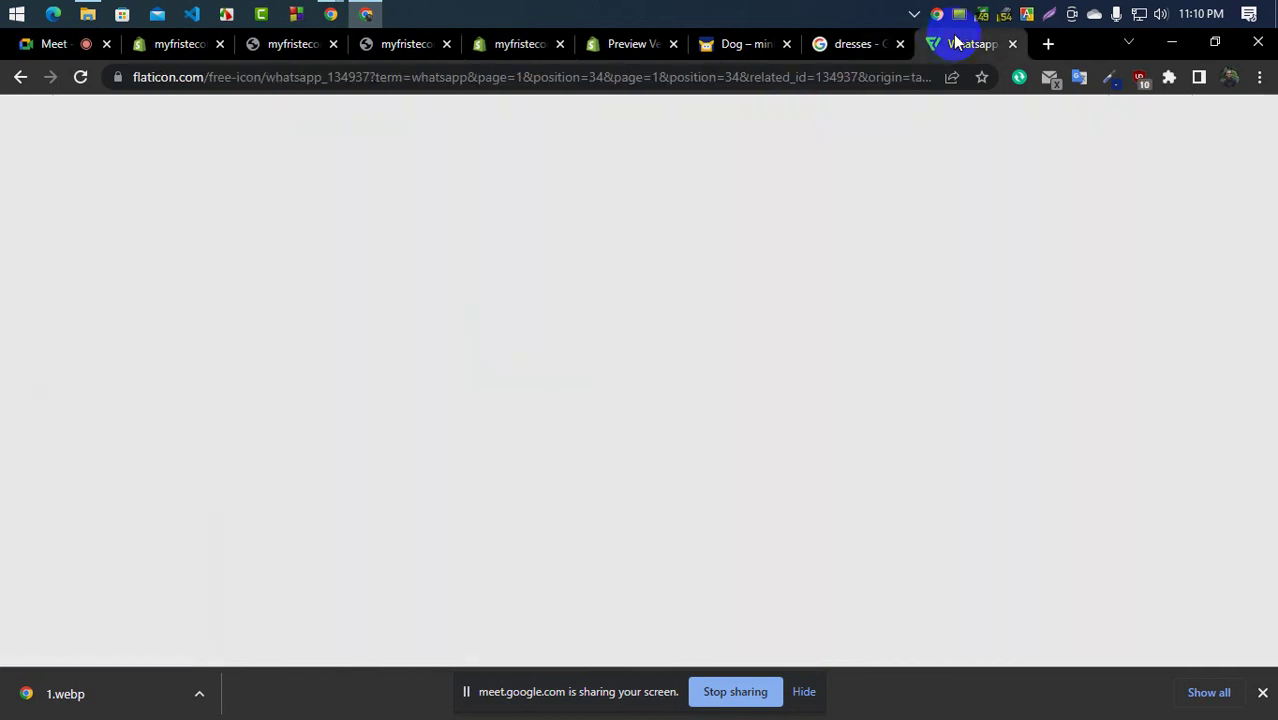
{"action": "left_click", "coordinate": [812, 50]}
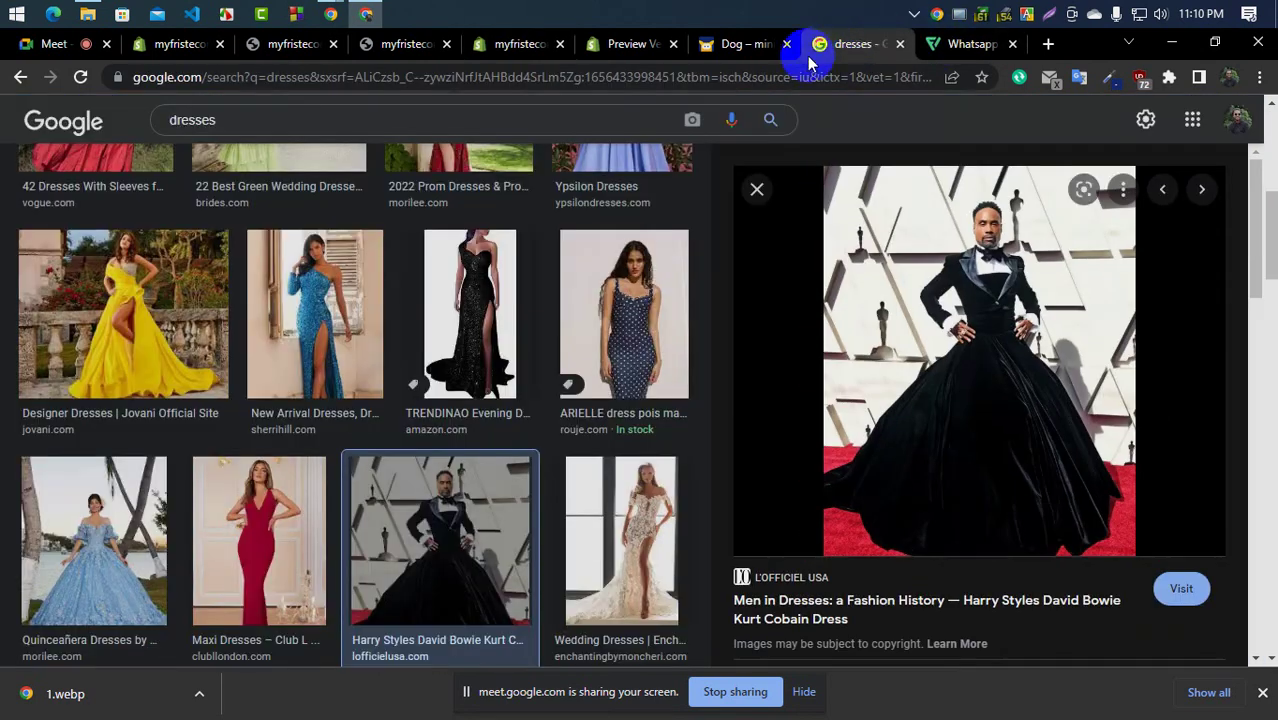
{"action": "left_click", "coordinate": [740, 46]}
{"action": "left_click", "coordinate": [641, 47]}
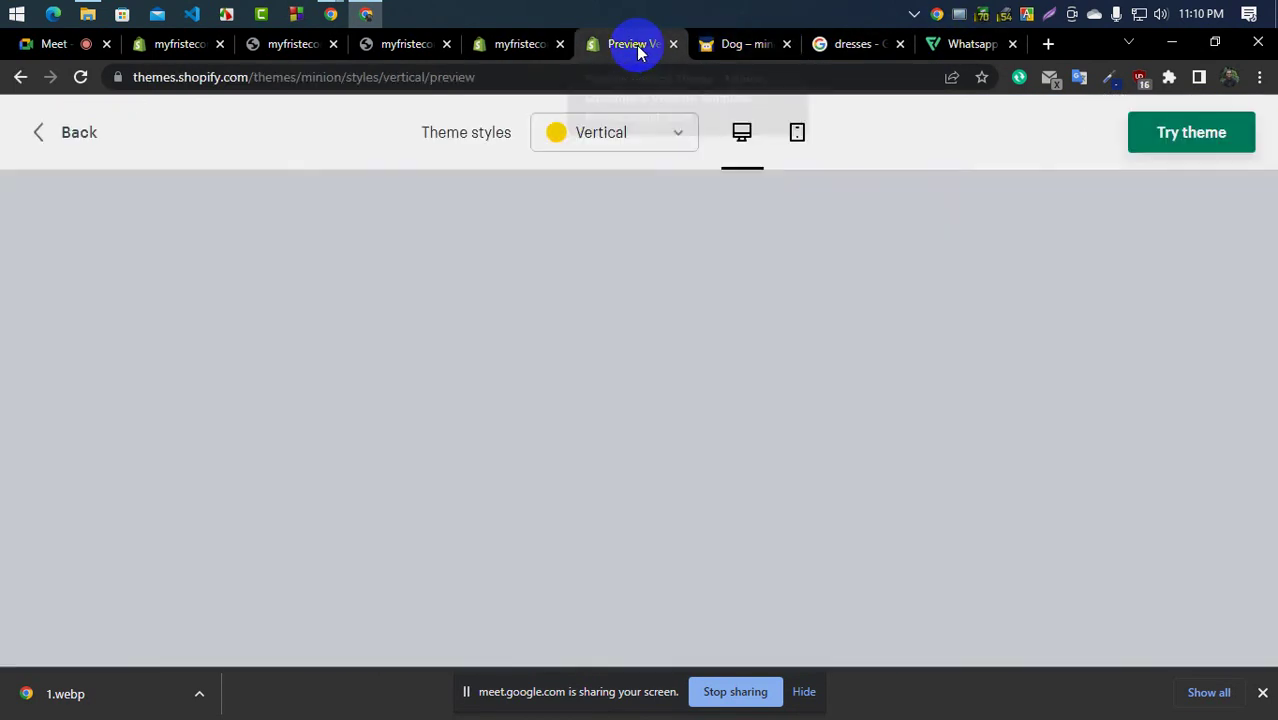
{"action": "right_click", "coordinate": [637, 48]}
{"action": "left_click", "coordinate": [733, 328]}
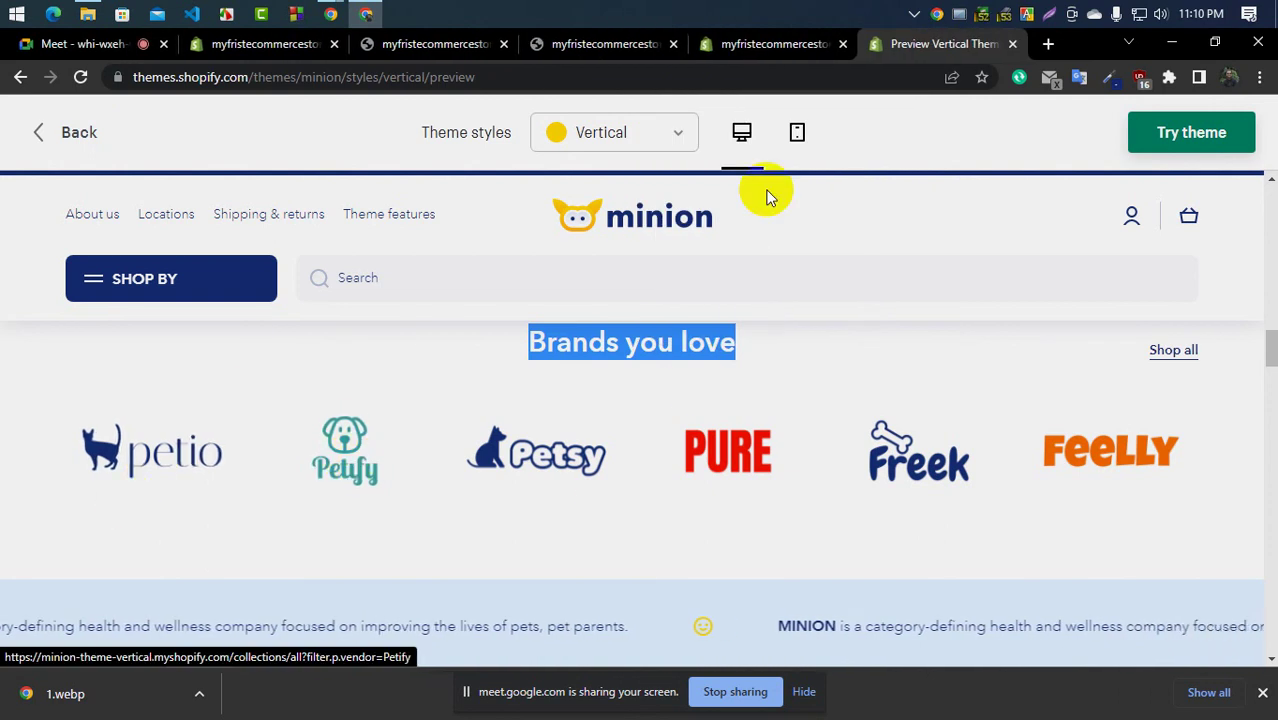
{"action": "key", "text": "ctrl+shift+t"}
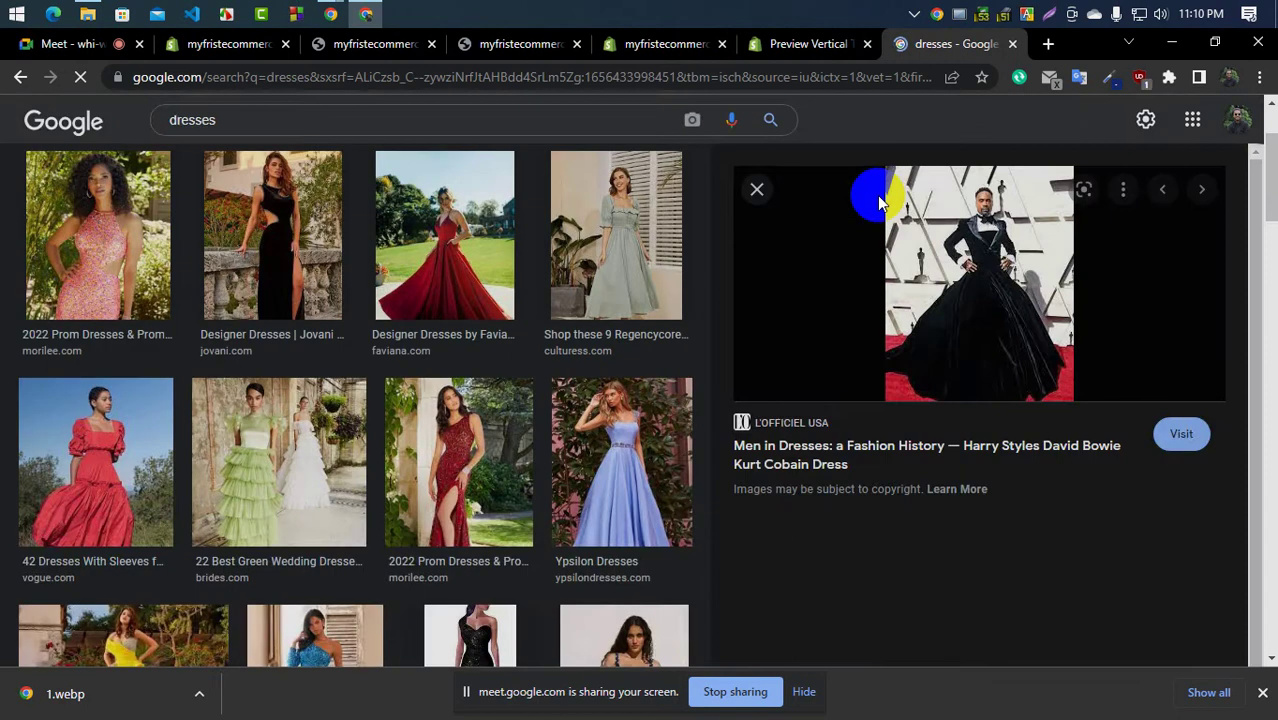
{"action": "key", "text": "ctrl+shift+t"}
Copy the web address of the demo store's Dog collection page
{"action": "left_click", "coordinate": [218, 84]}
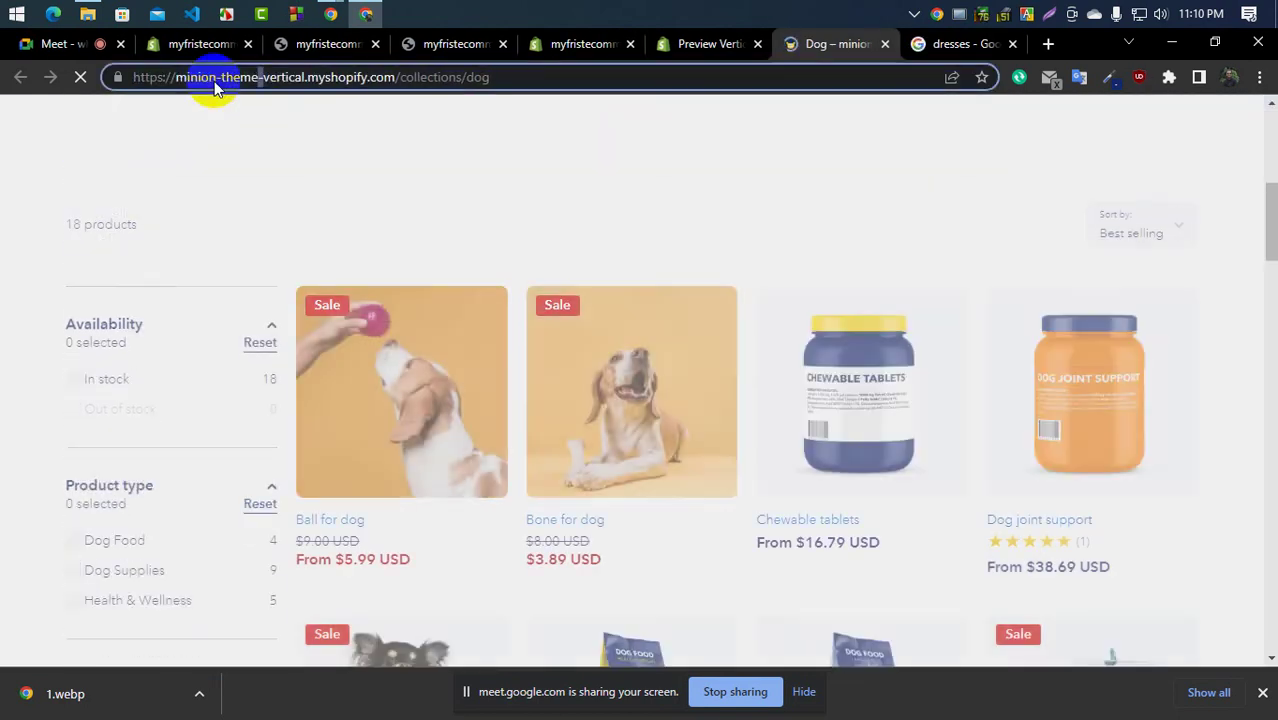
{"action": "left_click", "coordinate": [215, 82]}
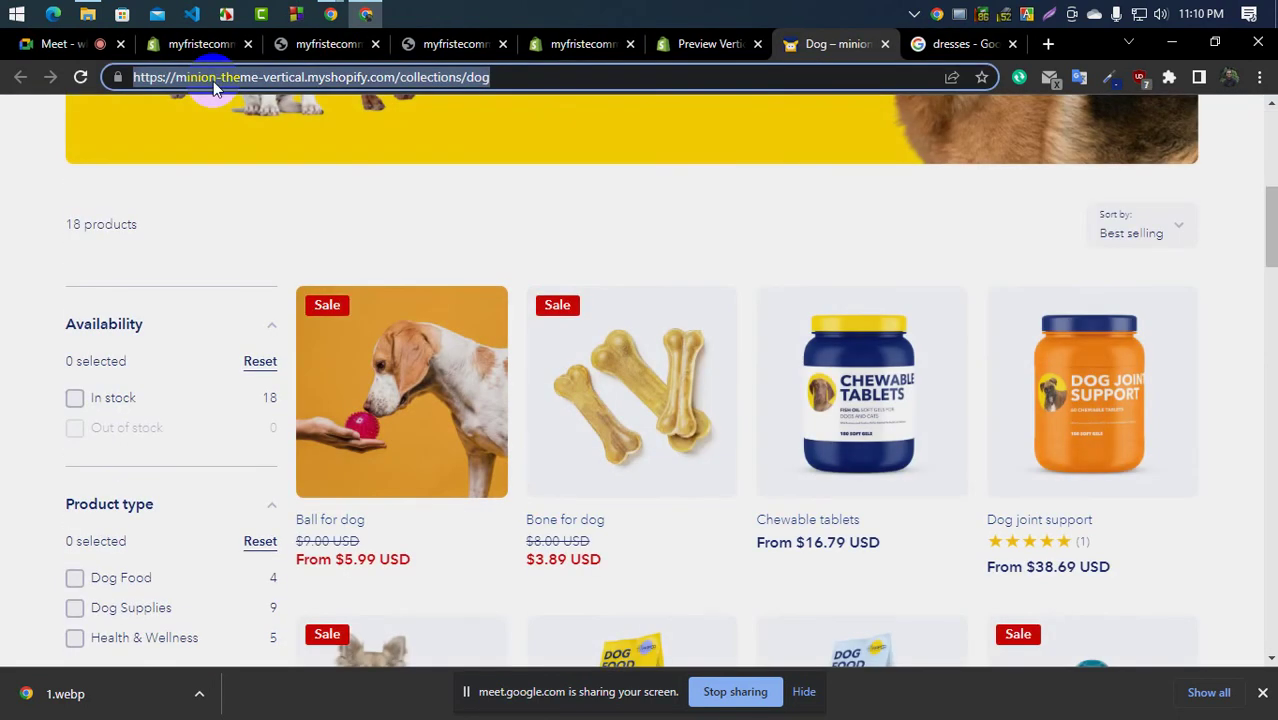
{"action": "right_click", "coordinate": [213, 88]}
{"action": "left_click", "coordinate": [285, 211]}
Back in the theme editor, try to paste the copied Dog collection address as the petio block's image URL, and save the home page
{"action": "left_click", "coordinate": [326, 46]}
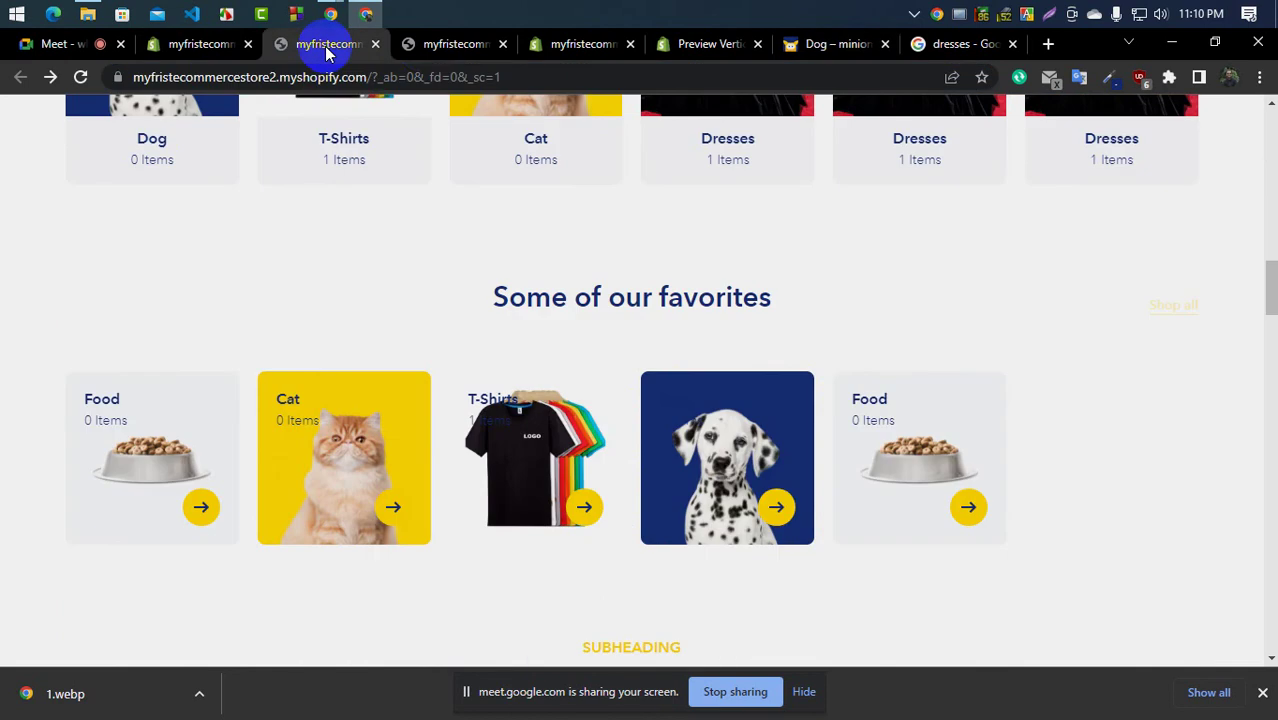
{"action": "left_click", "coordinate": [422, 43]}
{"action": "left_click", "coordinate": [562, 43]}
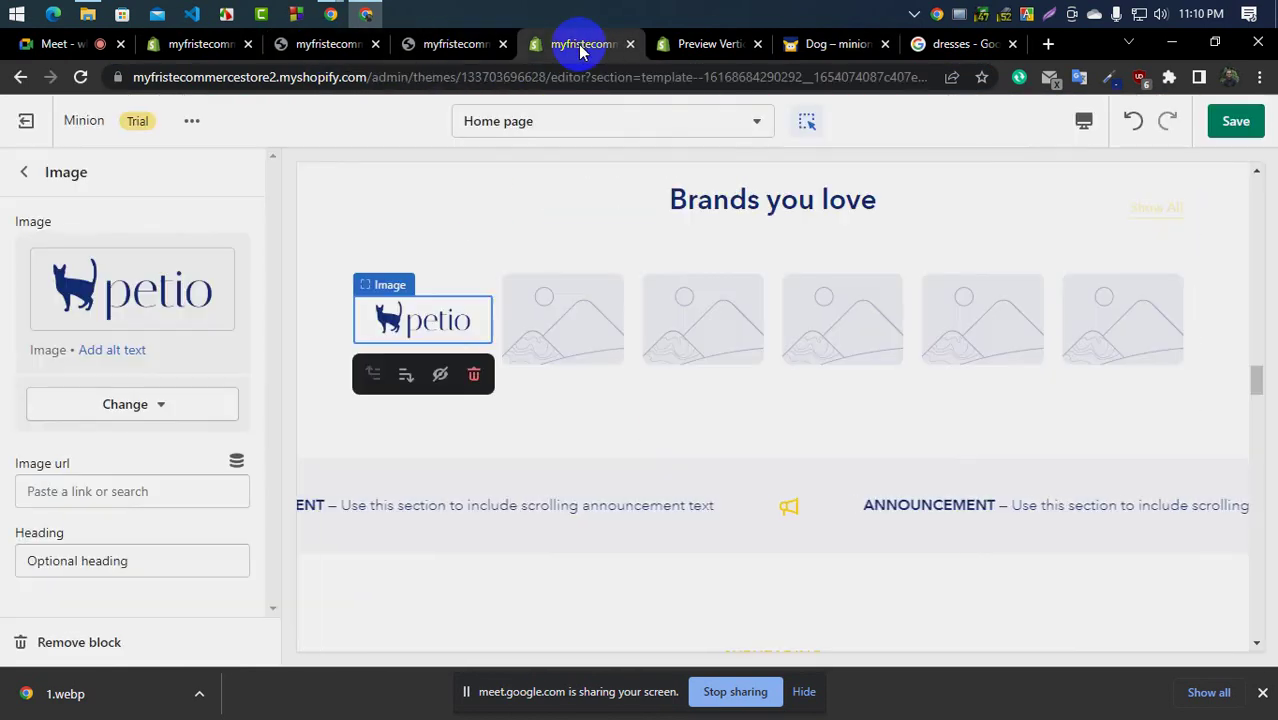
{"action": "left_click", "coordinate": [60, 491]}
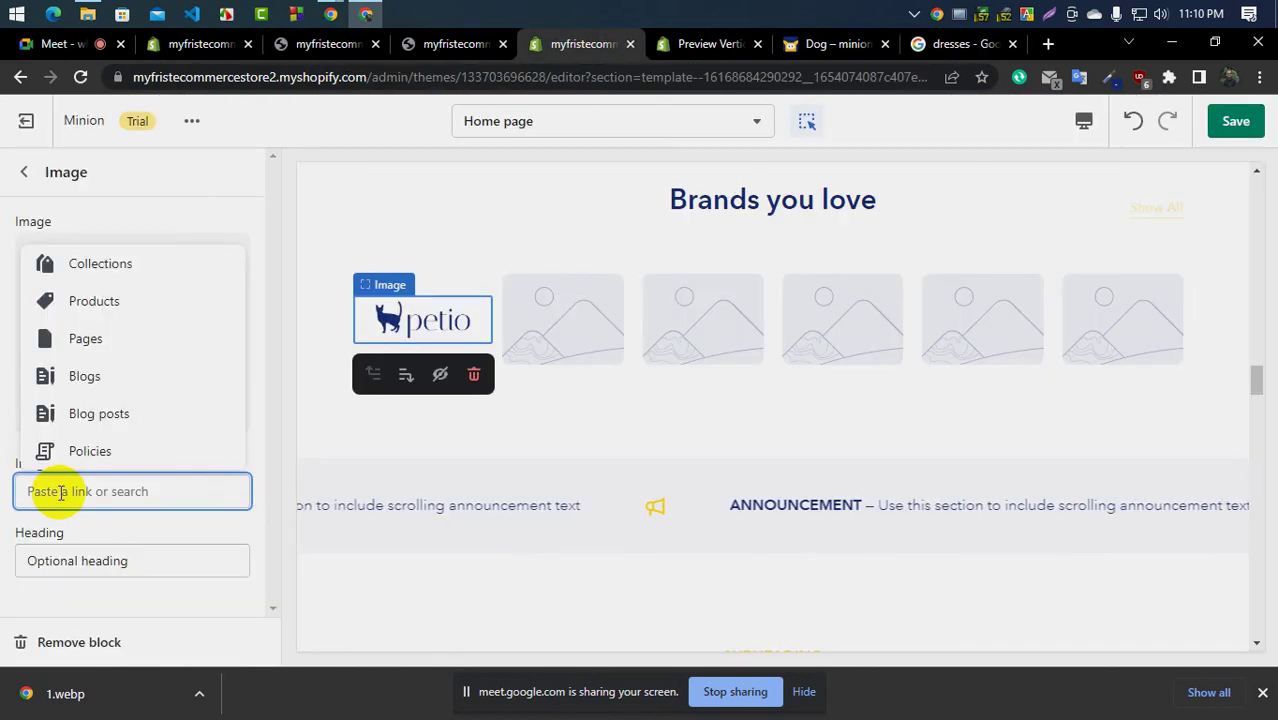
{"action": "key", "text": "ctrl+v"}
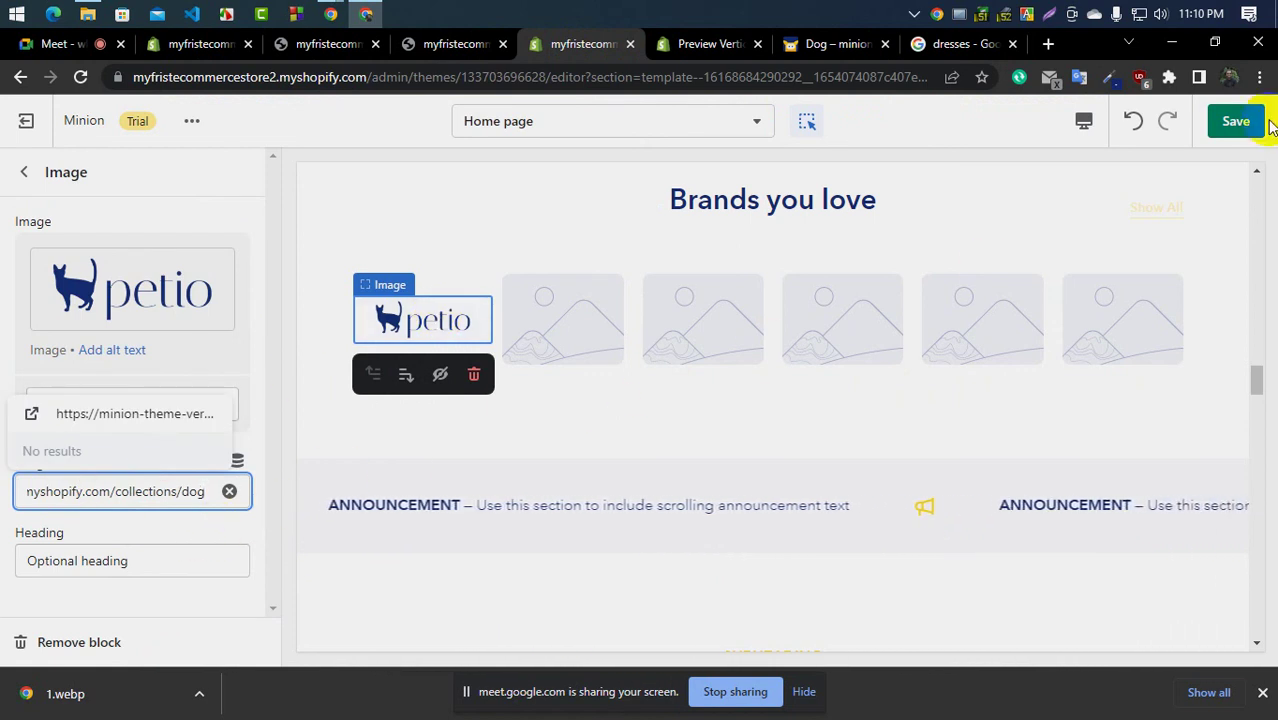
{"action": "left_click", "coordinate": [1236, 124]}
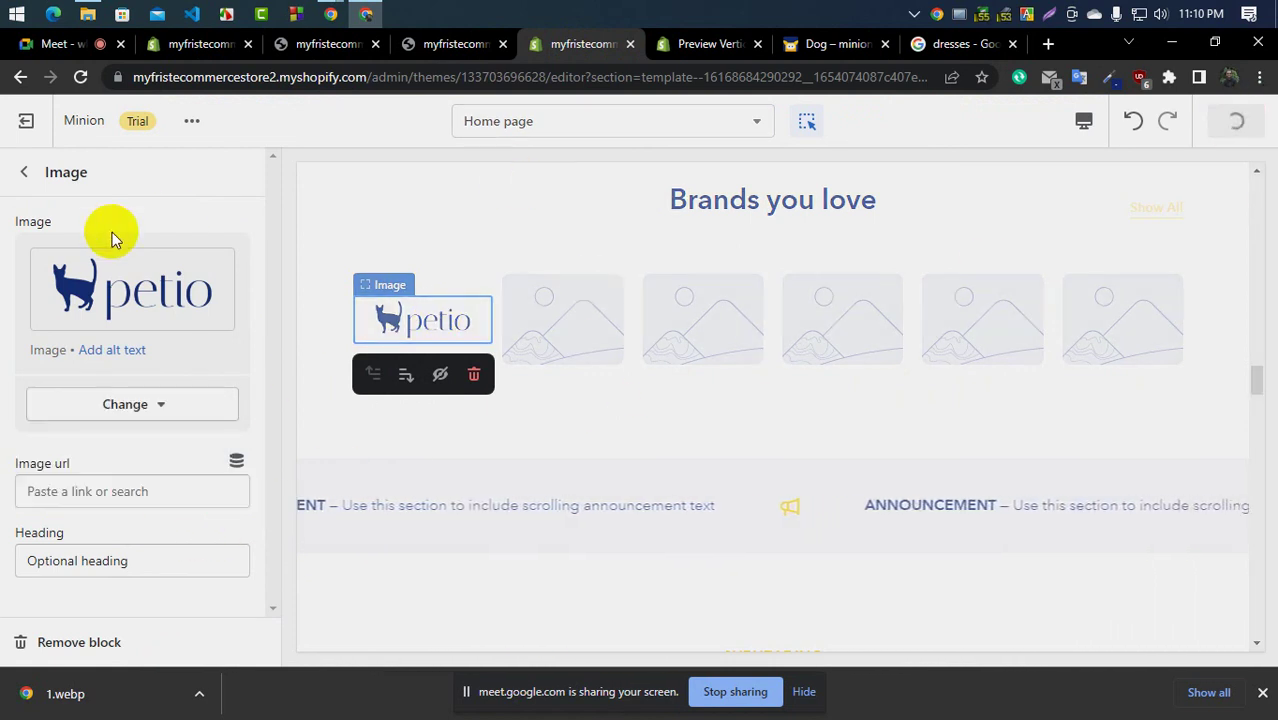
Switch to the theme demo preview and save the Petify brand logo as 2.webp in the Downloads folder
{"action": "left_click", "coordinate": [693, 45]}
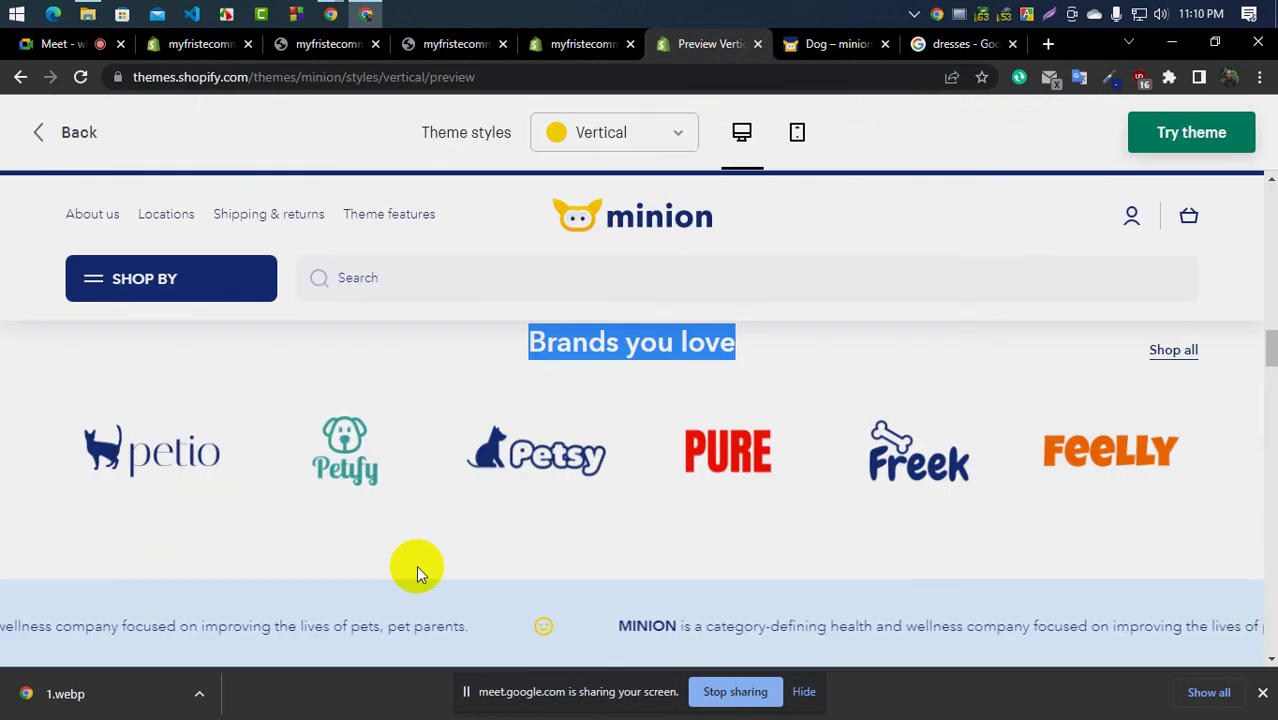
{"action": "right_click", "coordinate": [327, 444]}
{"action": "left_click", "coordinate": [403, 283]}
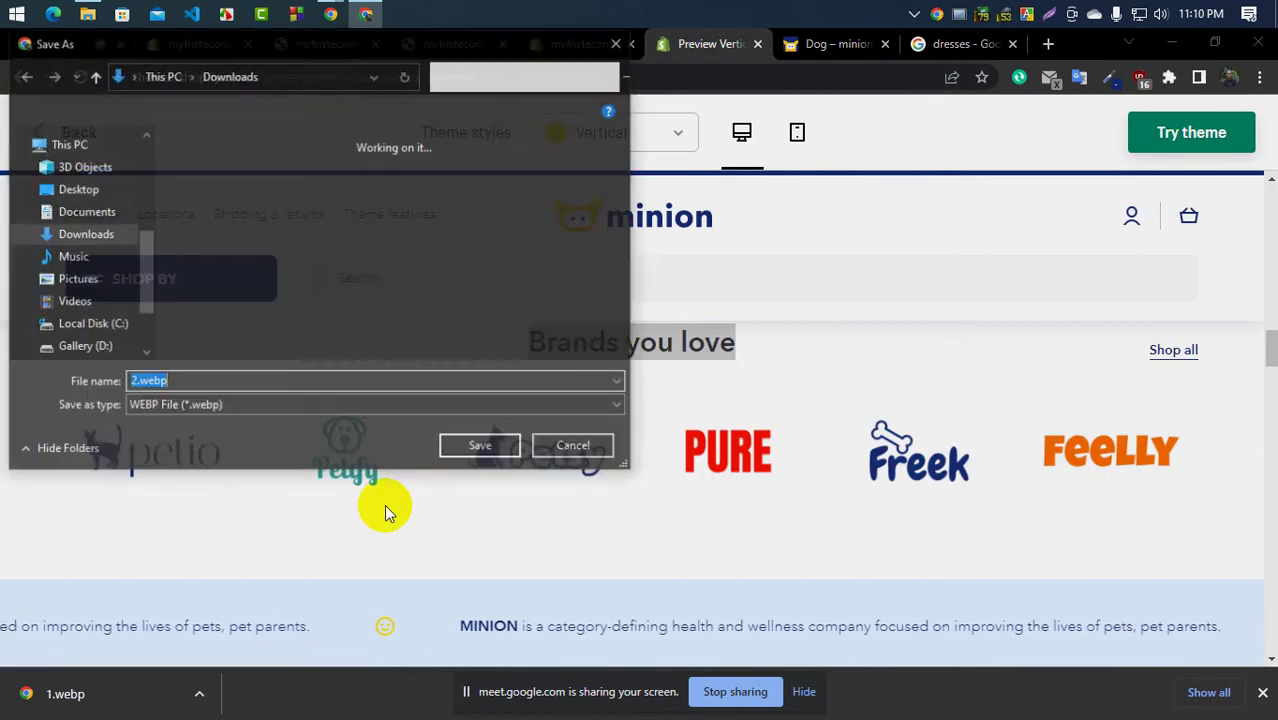
{"action": "type", "text": "2"}
{"action": "left_click", "coordinate": [490, 449]}
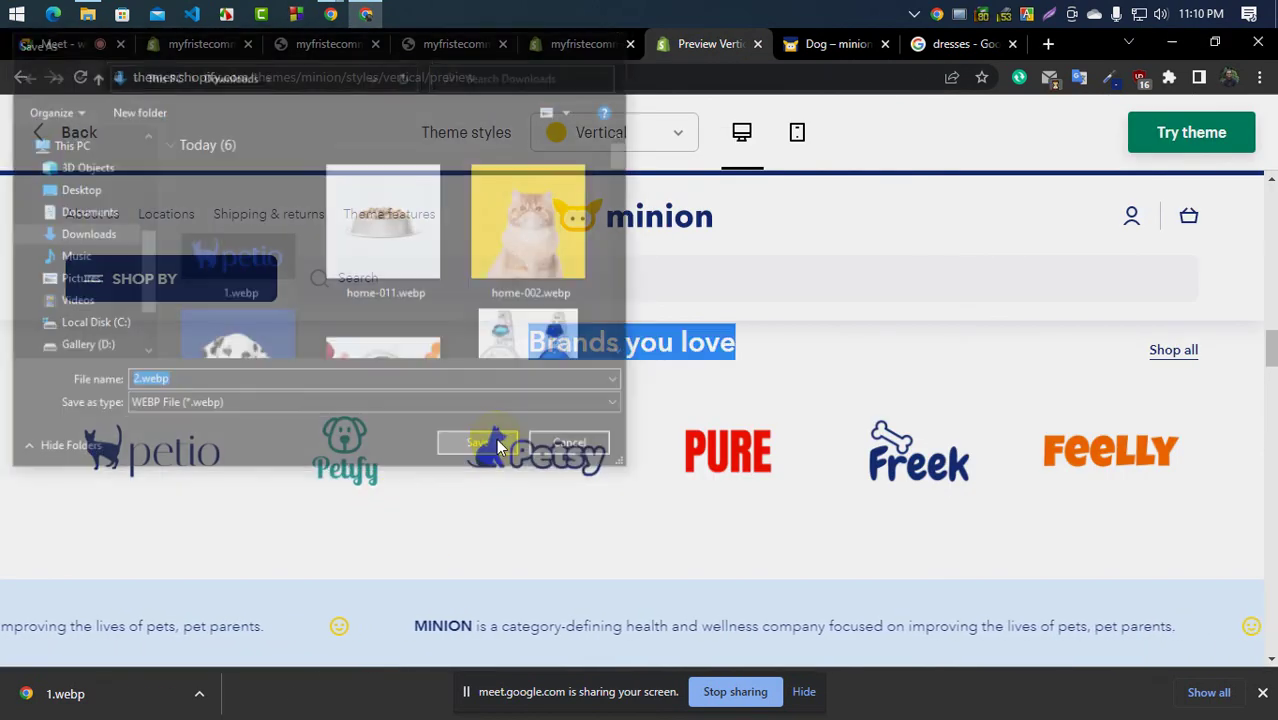
Back in the theme editor, upload 2.webp from Downloads and set it as the second brand block's image
{"action": "left_click", "coordinate": [570, 44]}
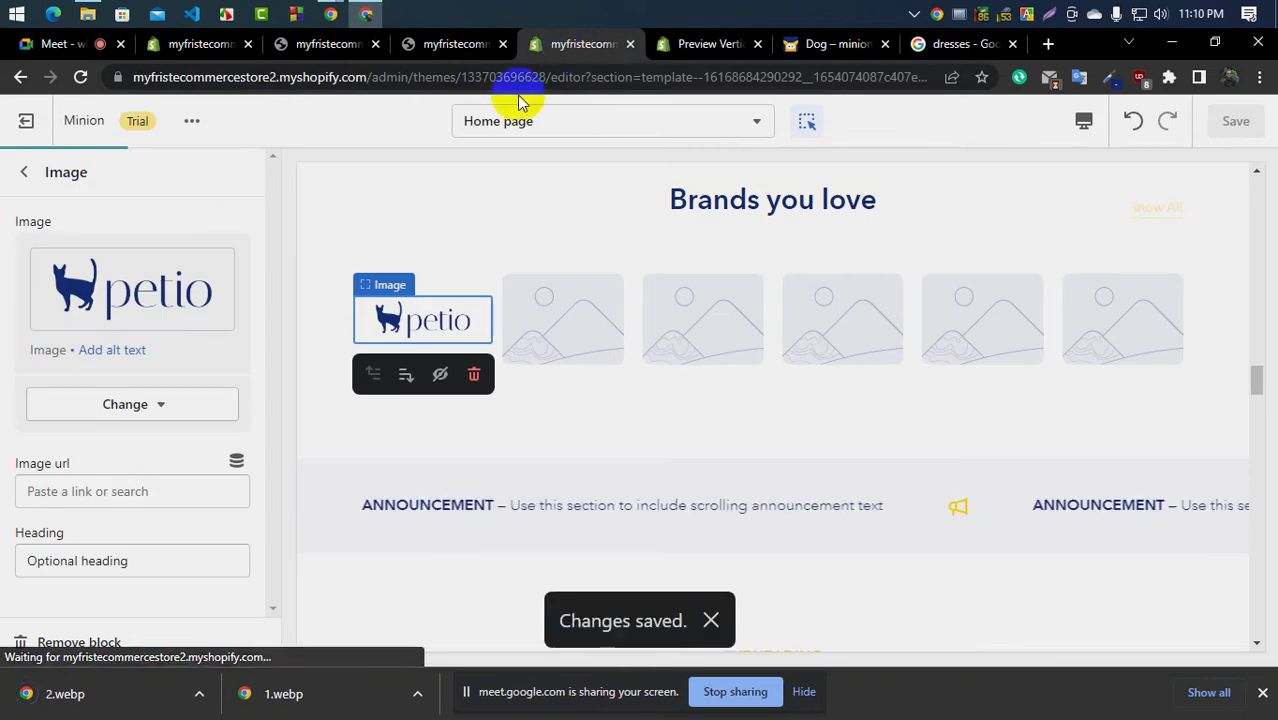
{"action": "left_click", "coordinate": [27, 176]}
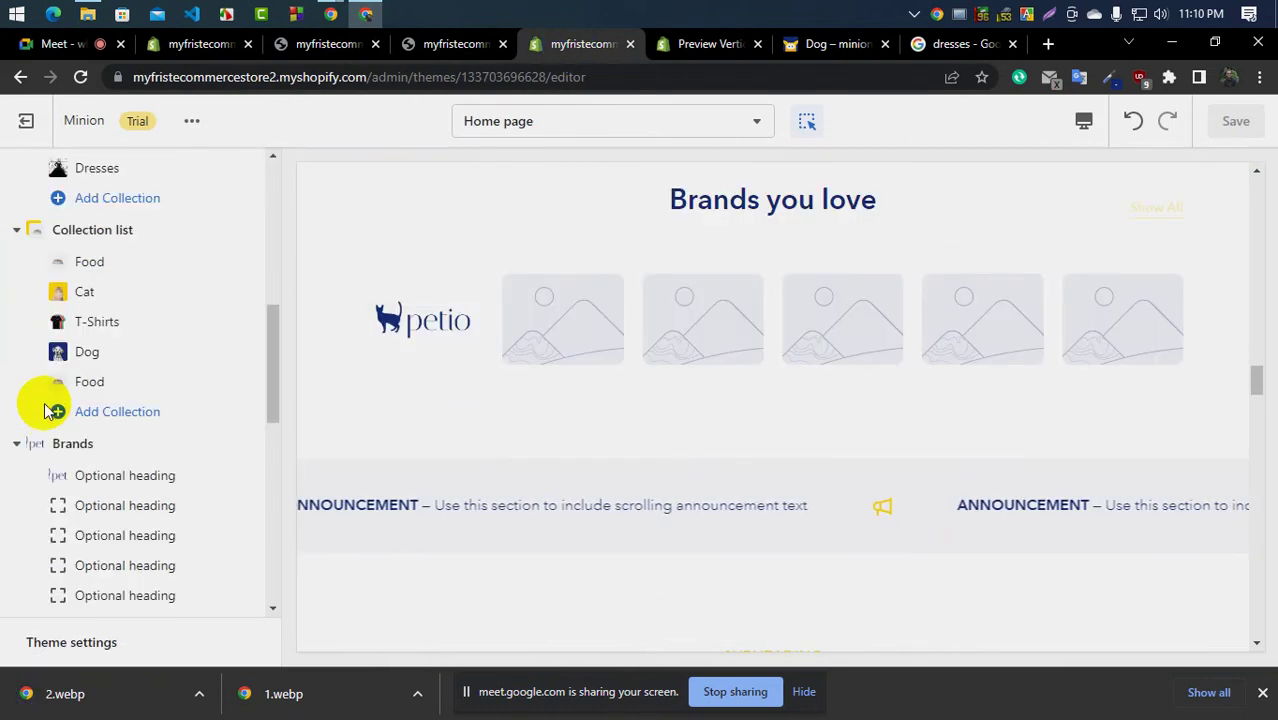
{"action": "scroll", "coordinate": [83, 435], "scroll_direction": "down", "scroll_amount": 2}
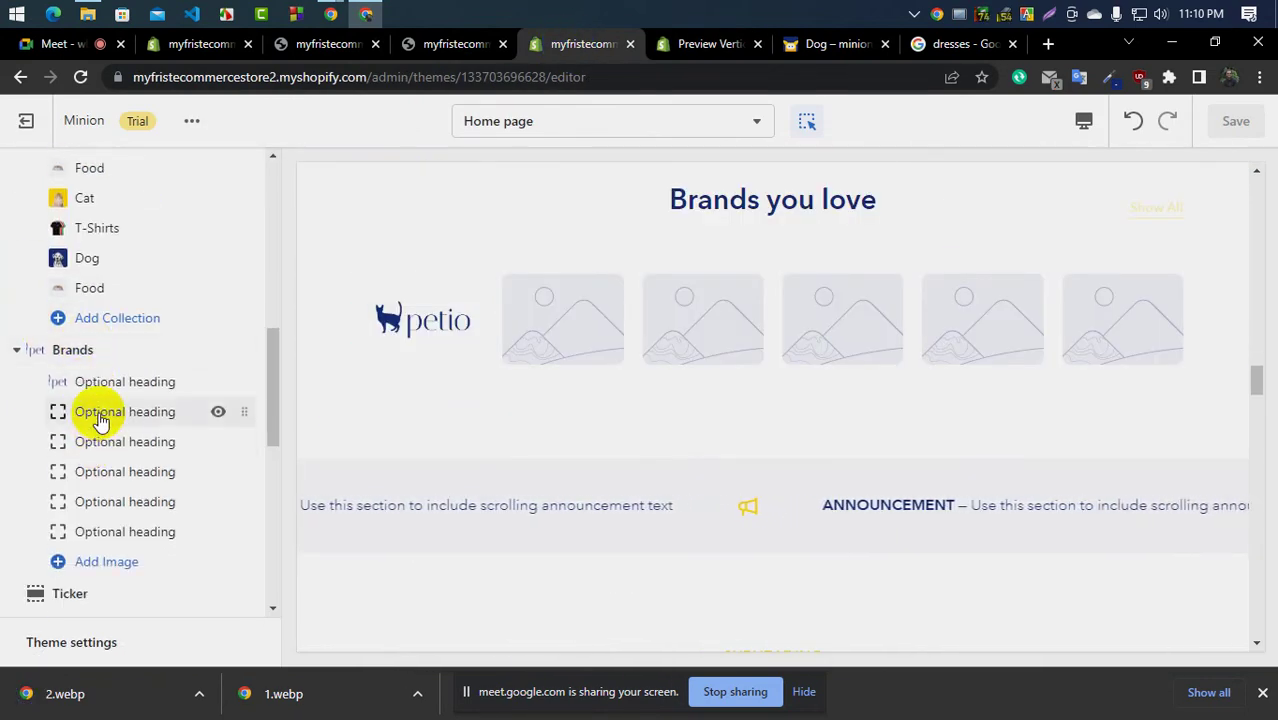
{"action": "left_click", "coordinate": [82, 487]}
{"action": "left_click", "coordinate": [128, 277]}
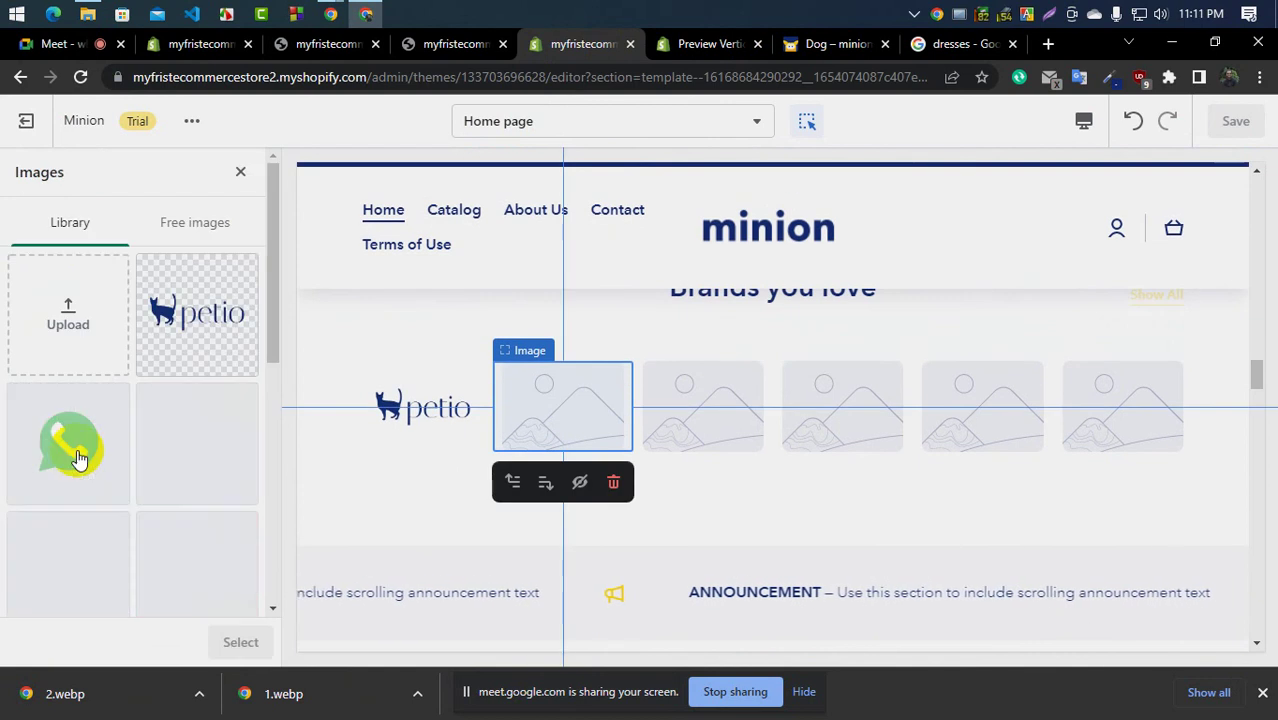
{"action": "left_click", "coordinate": [30, 330]}
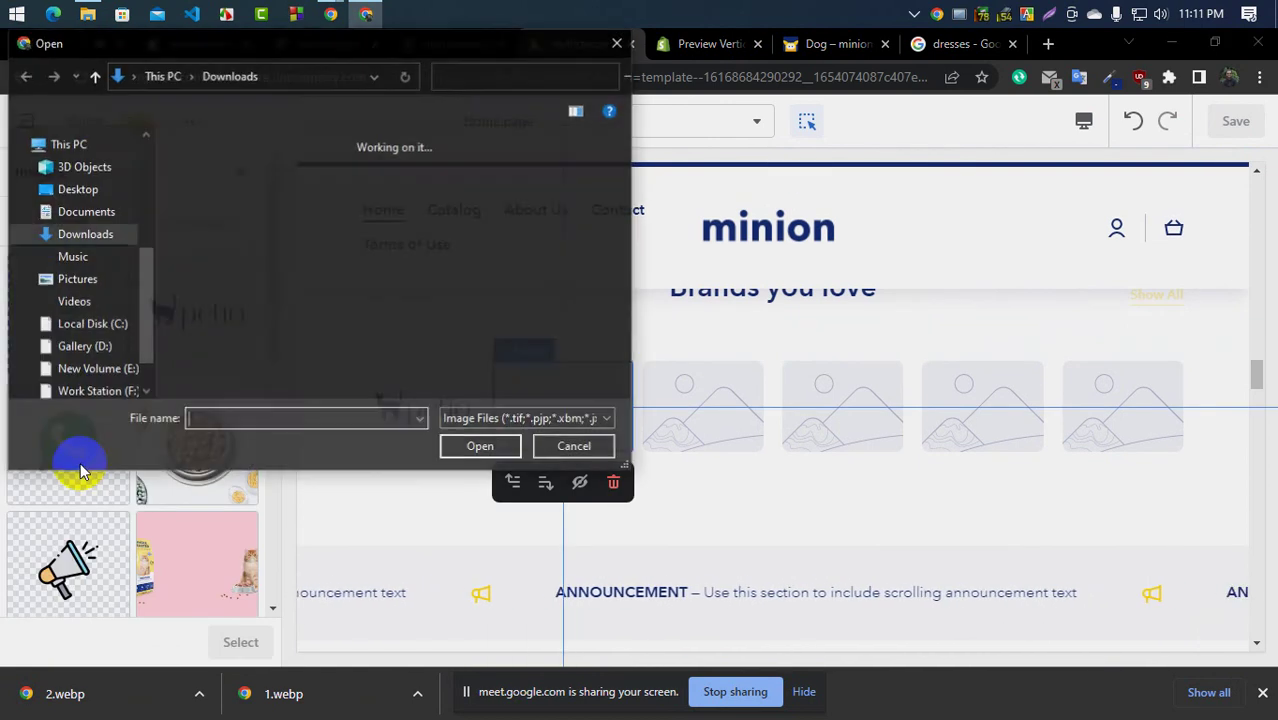
{"action": "left_click", "coordinate": [237, 250]}
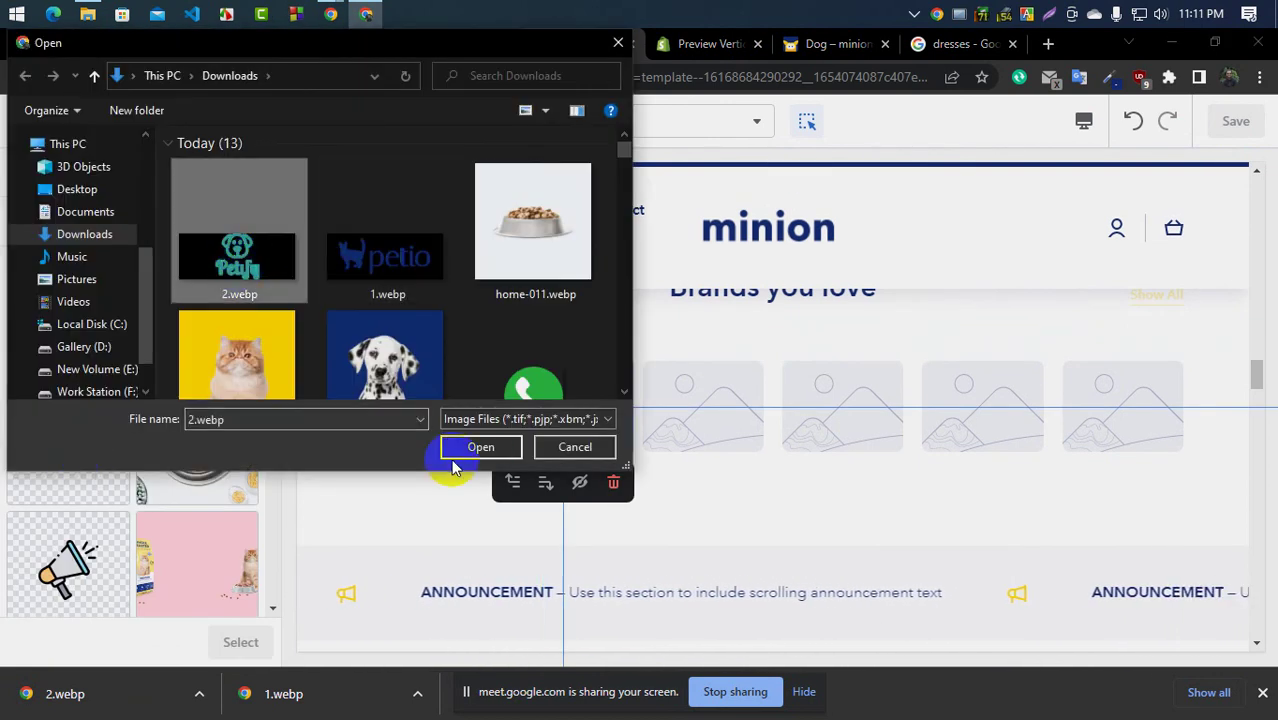
{"action": "left_click", "coordinate": [480, 447]}
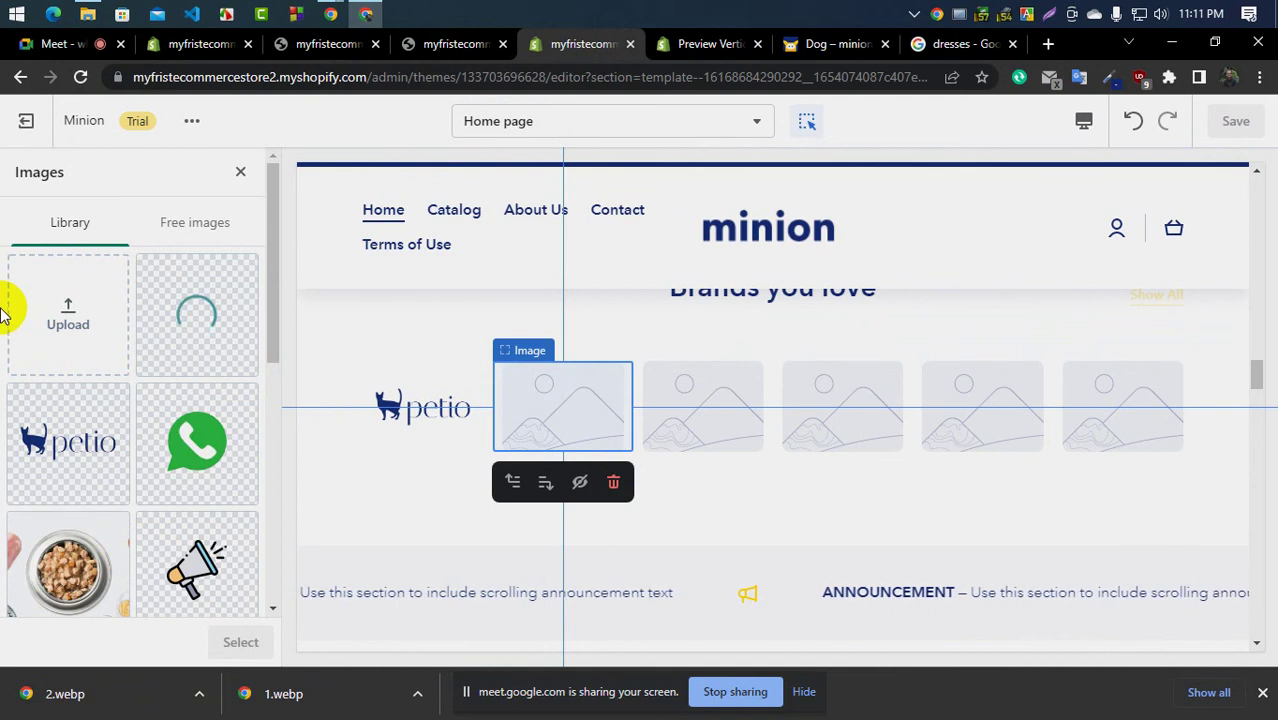
{"action": "left_click", "coordinate": [238, 652]}
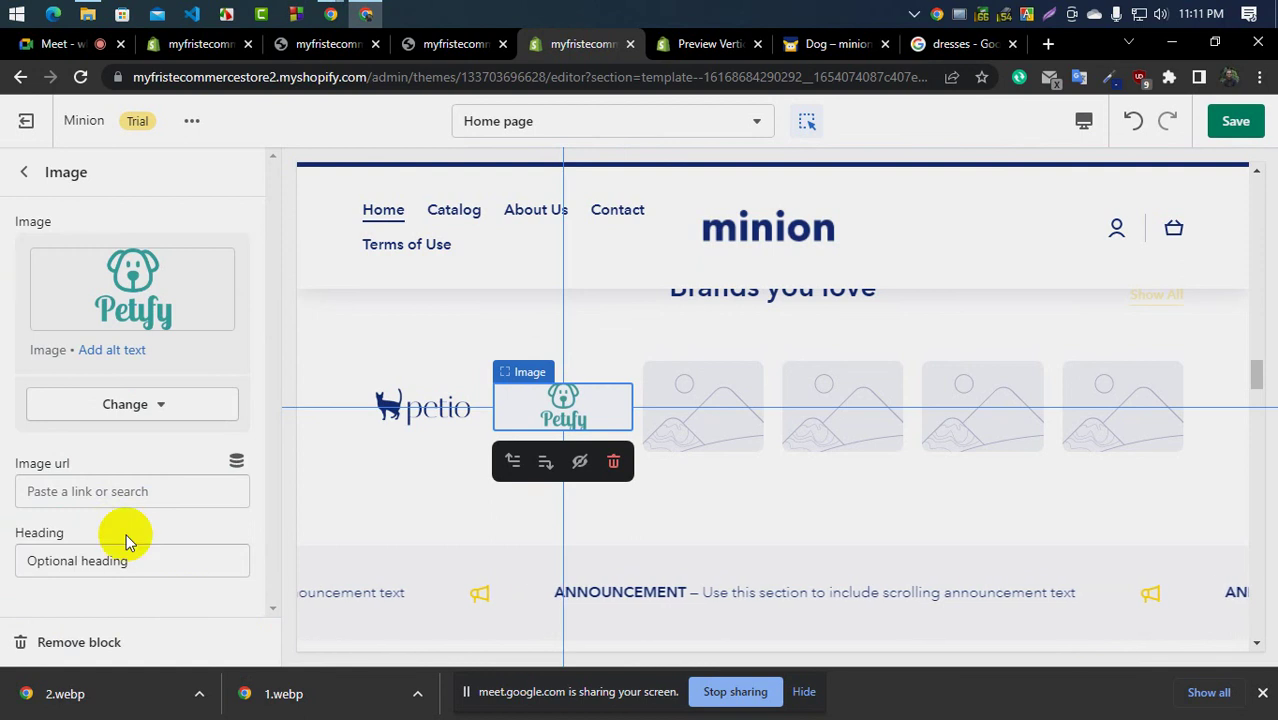
Set the third brand block's image to the petio logo from the image library
{"action": "left_click", "coordinate": [30, 172]}
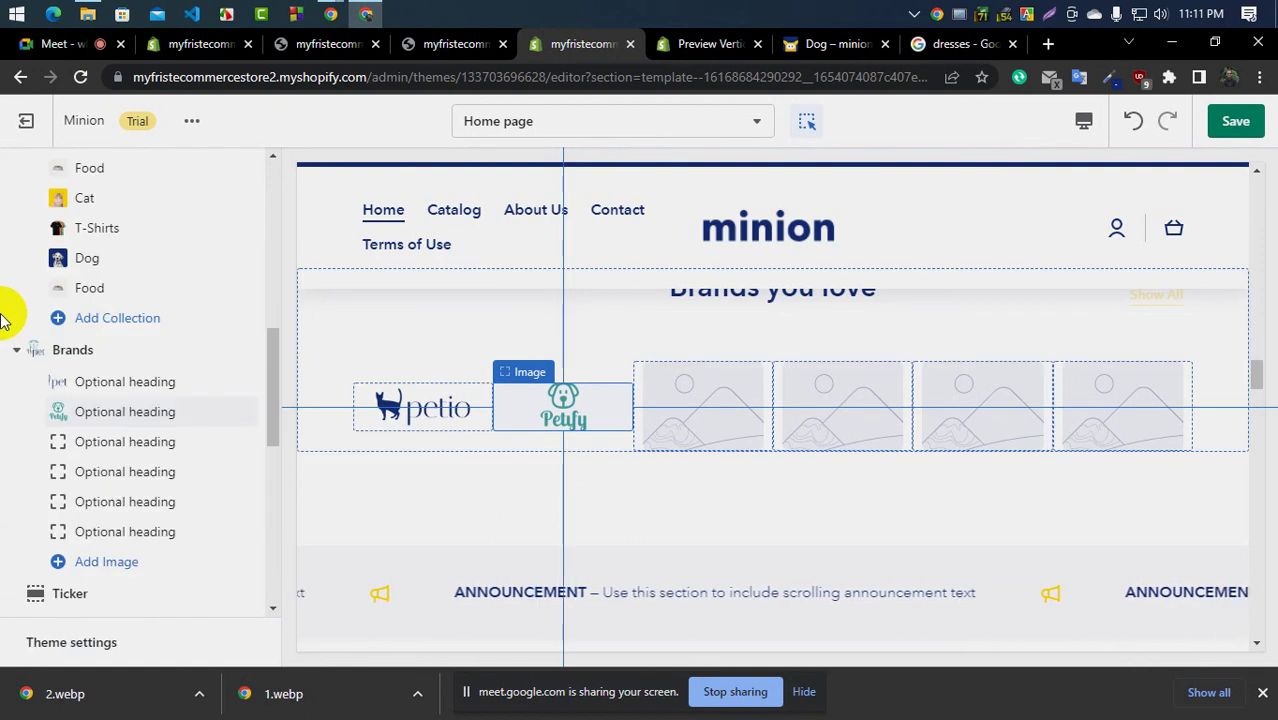
{"action": "left_click", "coordinate": [66, 440]}
{"action": "left_click", "coordinate": [130, 280]}
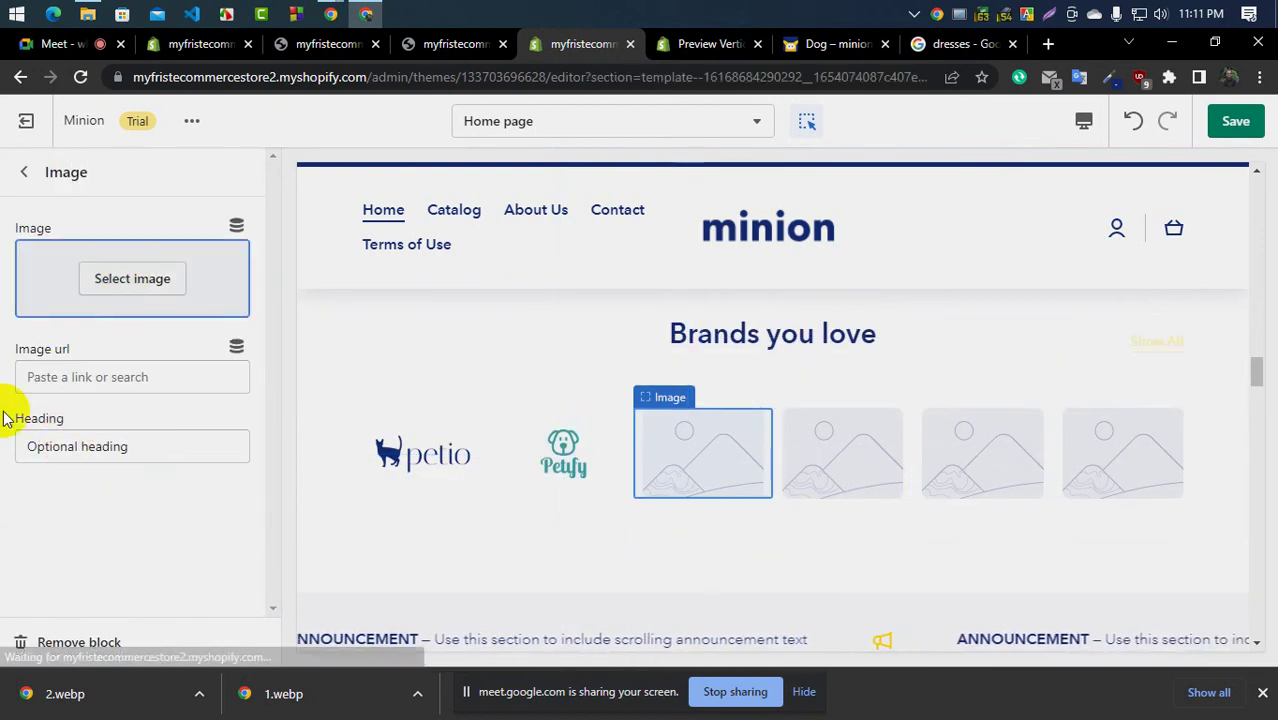
{"action": "left_click", "coordinate": [82, 462]}
{"action": "left_click", "coordinate": [240, 642]}
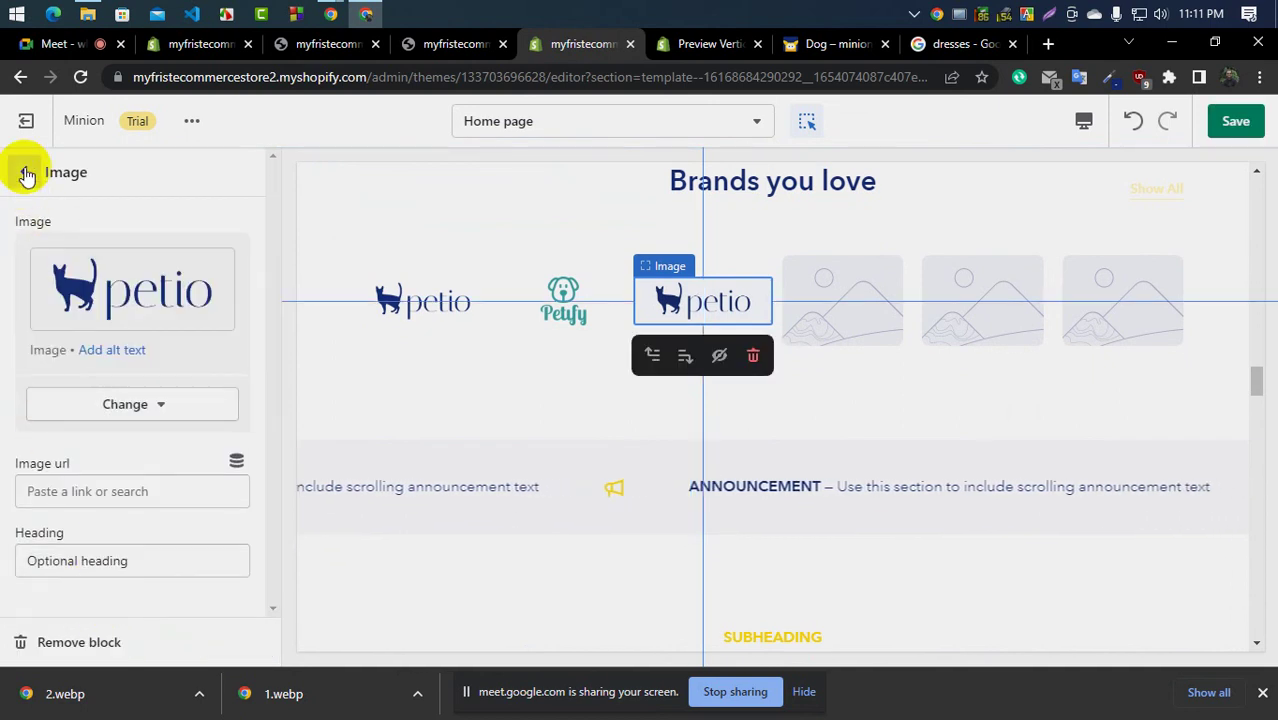
Set the fourth brand block's image to the petio logo from the image library
{"action": "left_click", "coordinate": [24, 172]}
{"action": "left_click", "coordinate": [125, 472]}
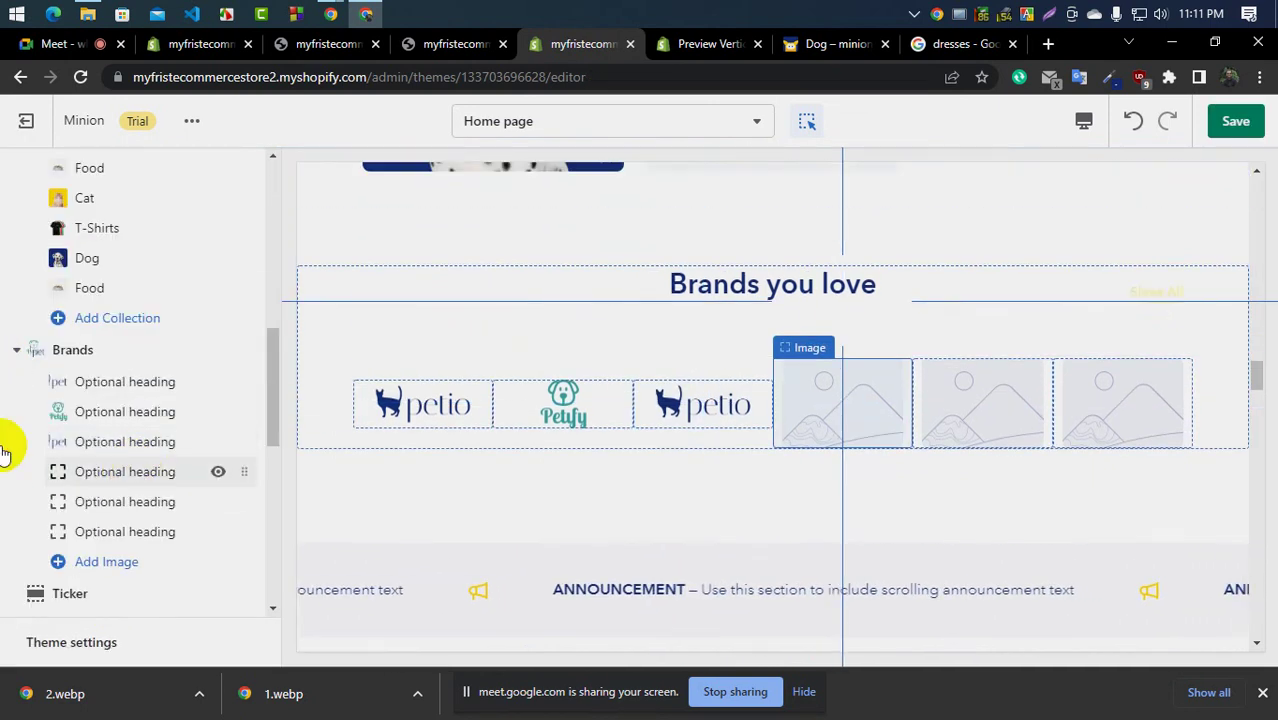
{"action": "left_click", "coordinate": [113, 300]}
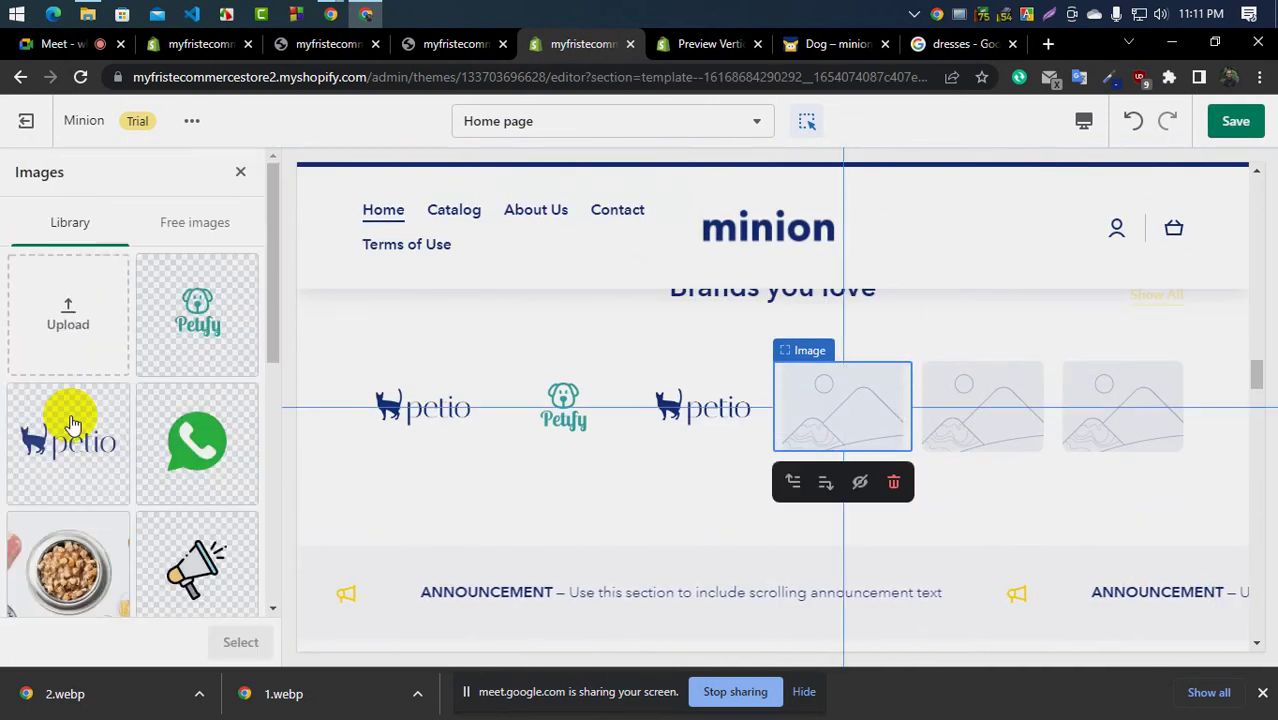
{"action": "left_click", "coordinate": [74, 455]}
{"action": "left_click", "coordinate": [220, 636]}
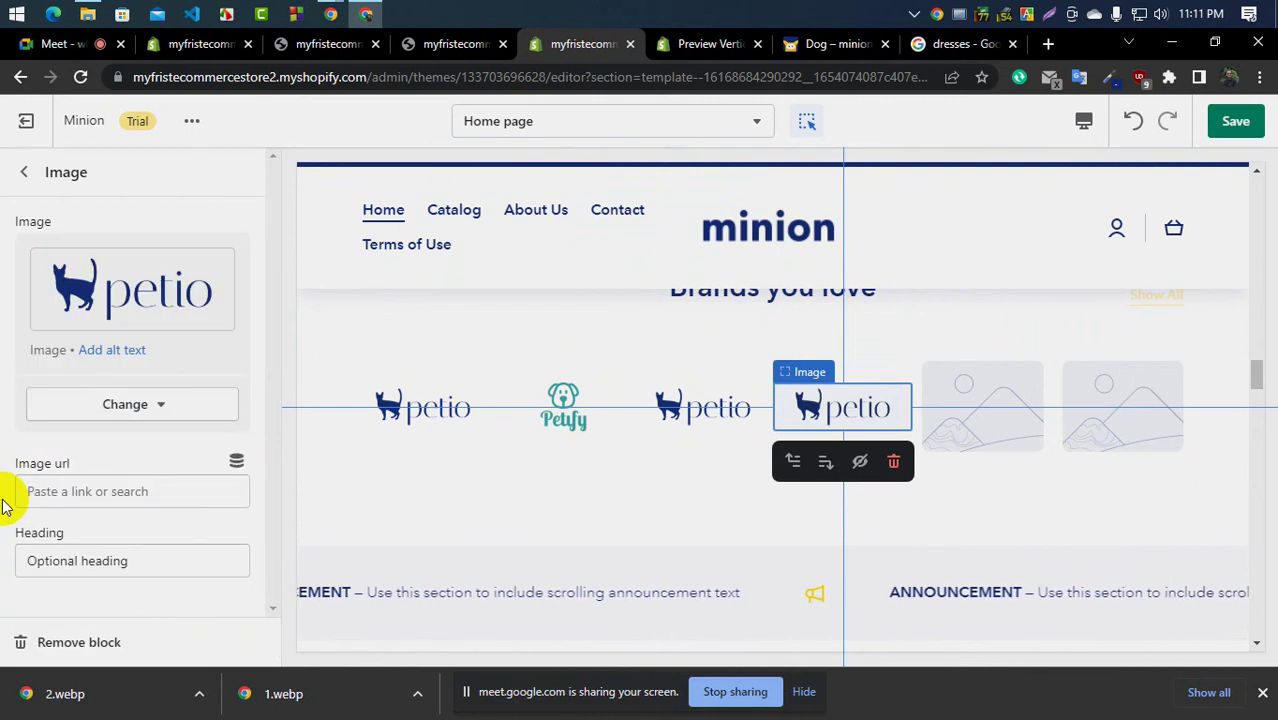
Set the fifth brand block's image to the Petify logo from the library and return to the section list
{"action": "left_click", "coordinate": [24, 172]}
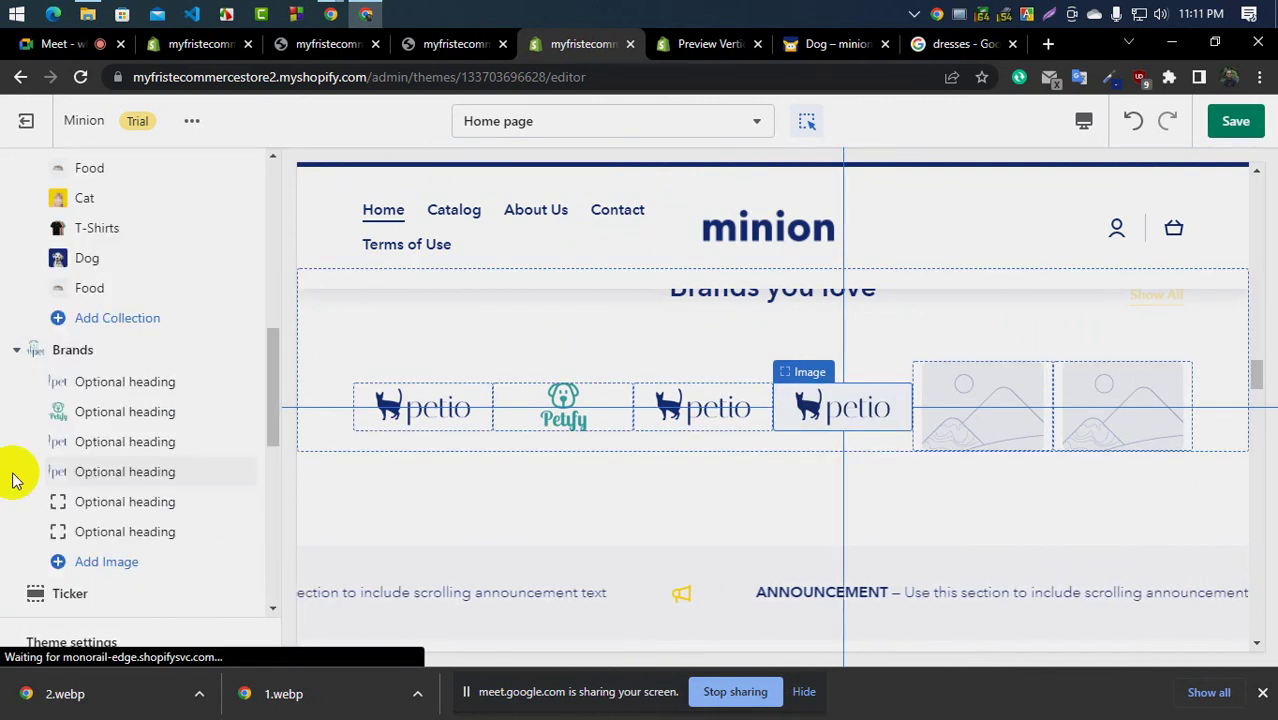
{"action": "left_click", "coordinate": [110, 505]}
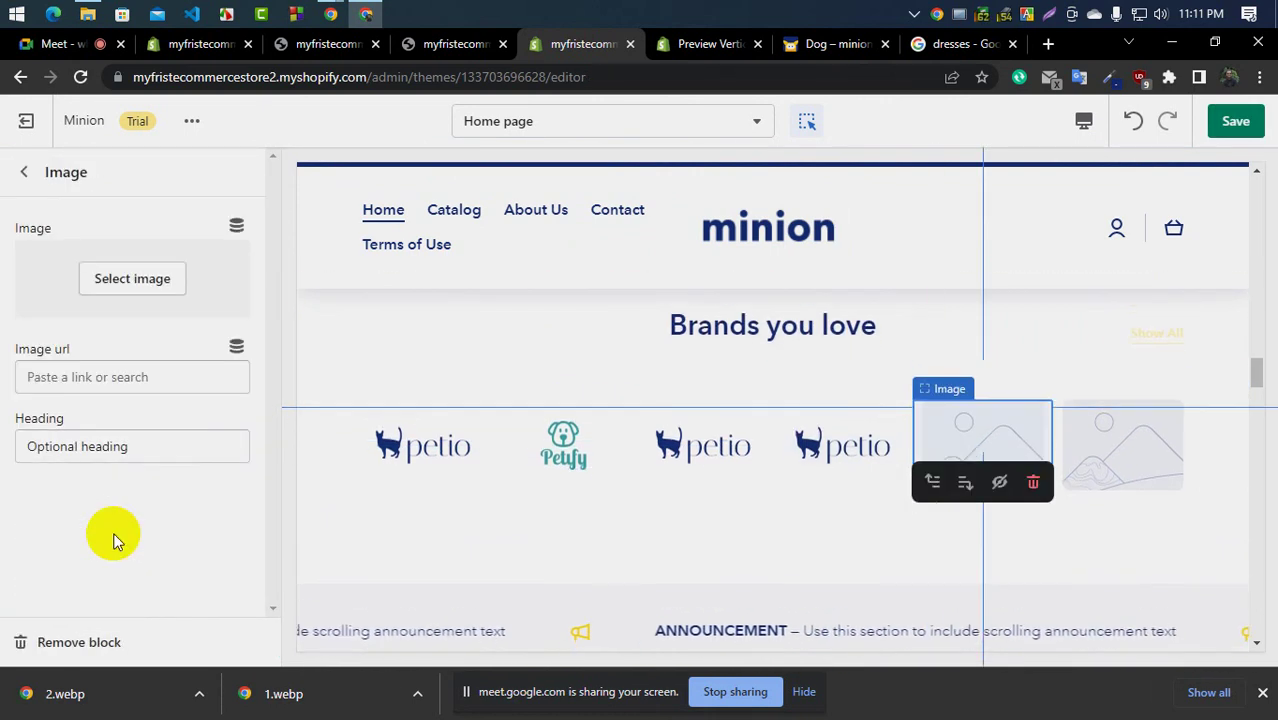
{"action": "left_click", "coordinate": [30, 305]}
{"action": "left_click", "coordinate": [195, 330]}
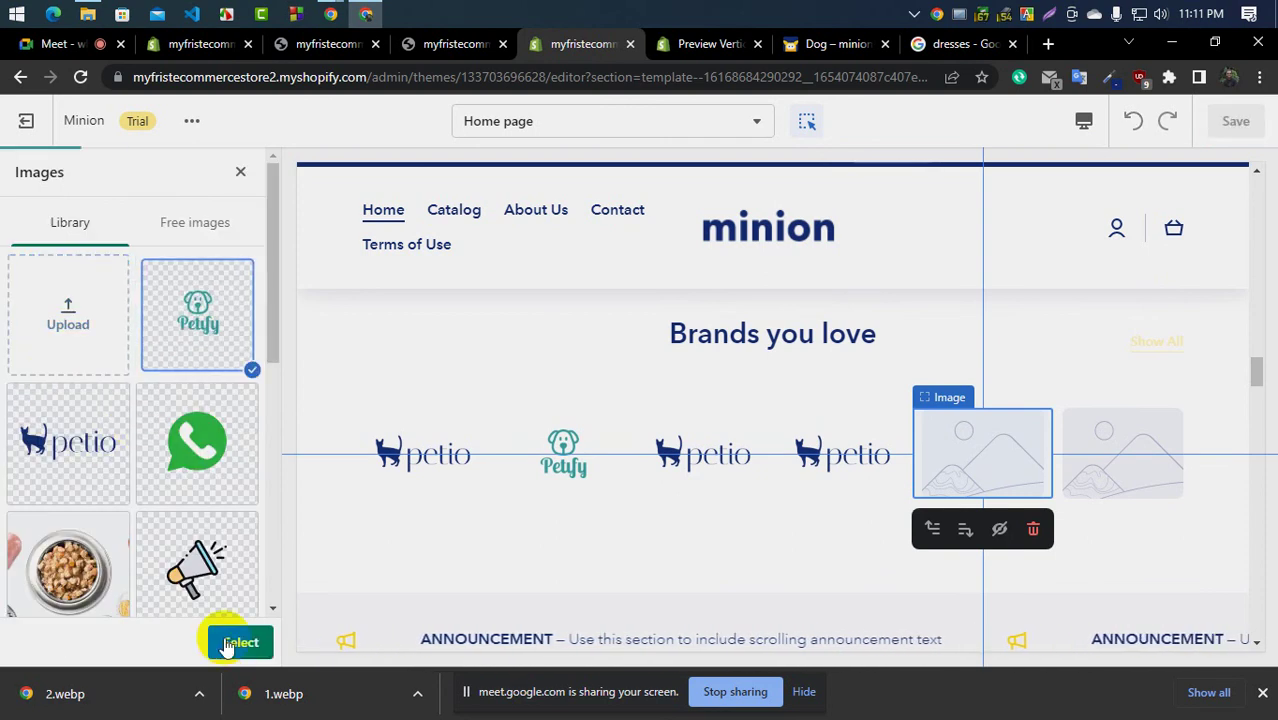
{"action": "left_click", "coordinate": [240, 642]}
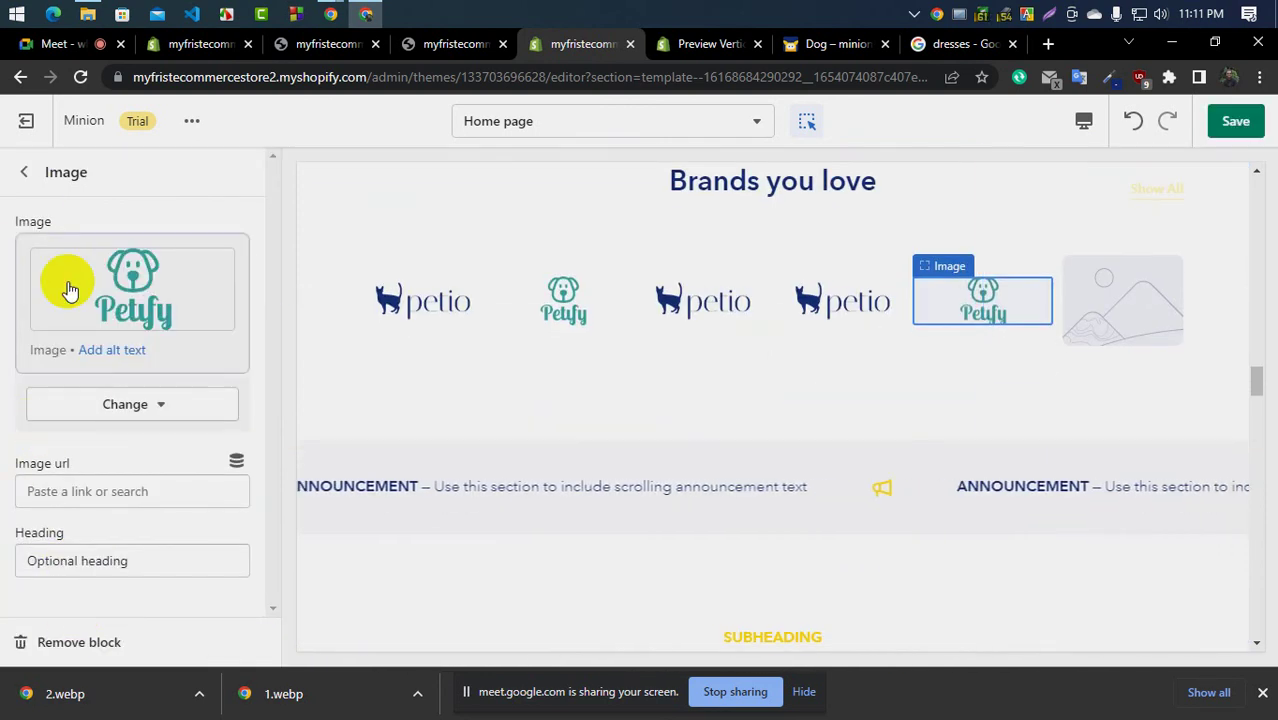
{"action": "left_click", "coordinate": [27, 172]}
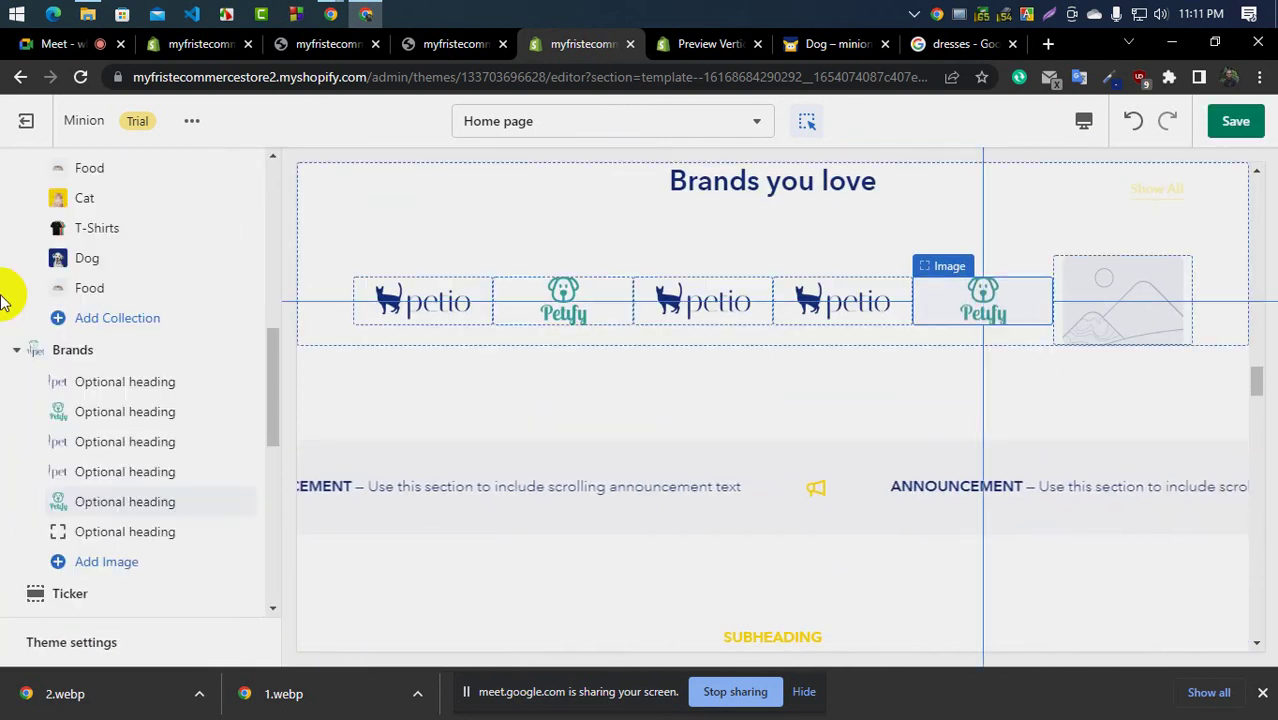
Set the sixth brand block's image to the petio logo from the library and save the theme changes
{"action": "left_click", "coordinate": [130, 531]}
{"action": "left_click", "coordinate": [135, 283]}
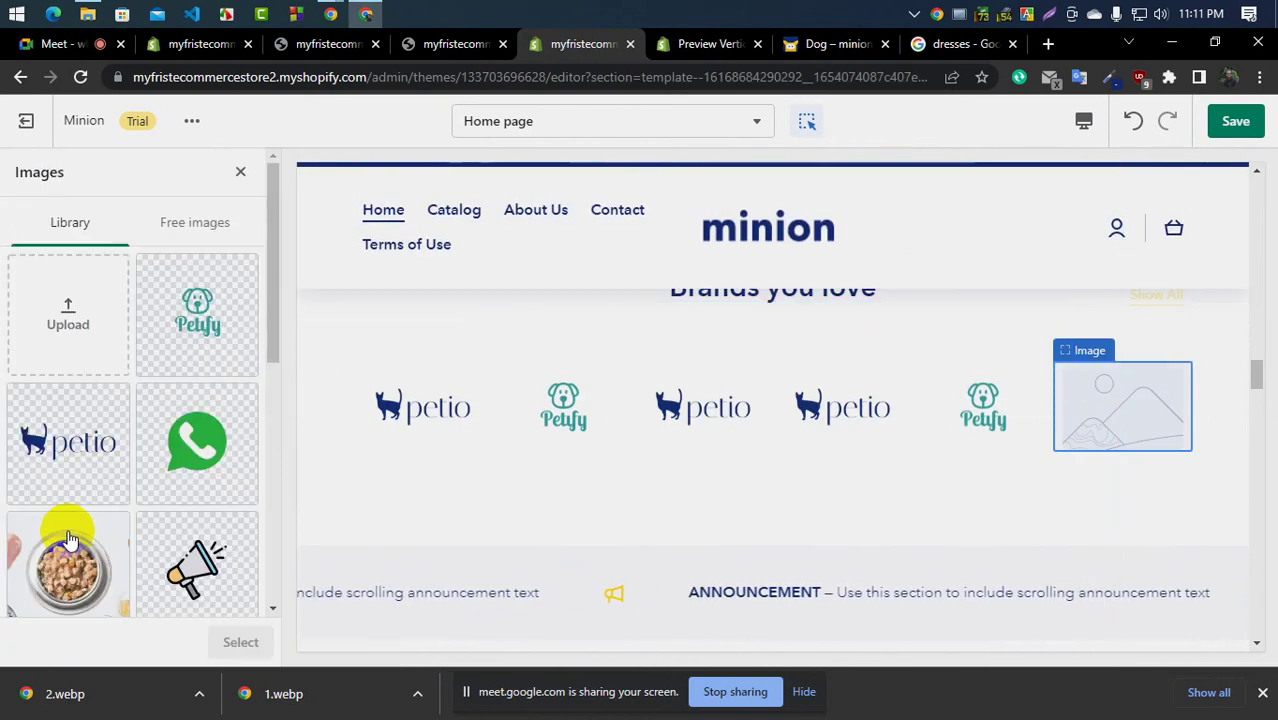
{"action": "left_click", "coordinate": [80, 460]}
{"action": "left_click", "coordinate": [240, 641]}
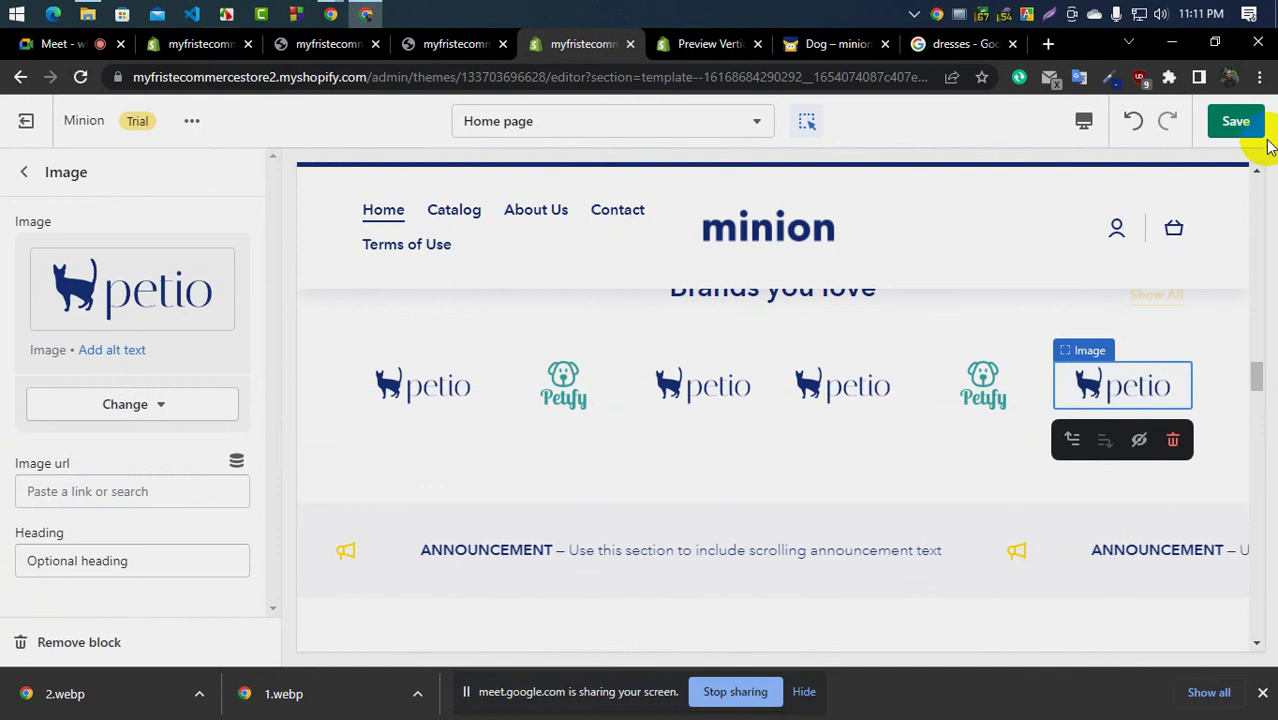
{"action": "left_click", "coordinate": [1237, 122]}
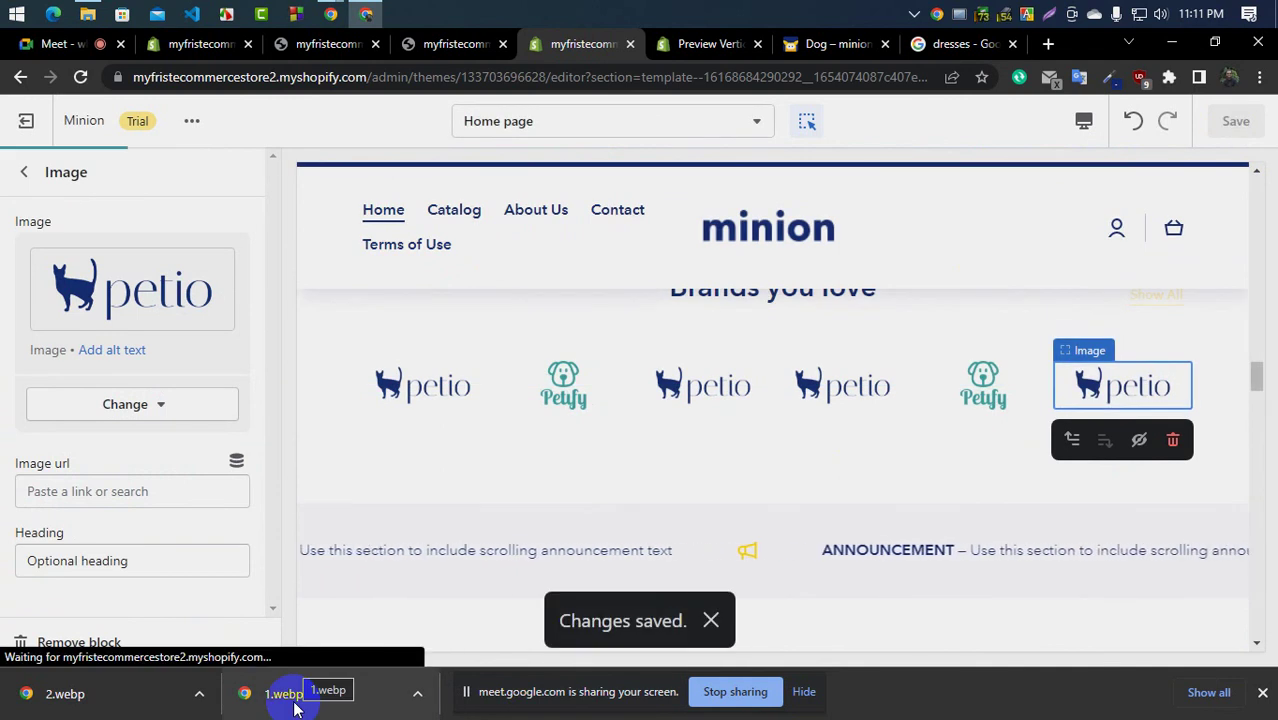
{"action": "left_click_drag", "start_coordinate": [296, 708], "coordinate": [222, 425]}
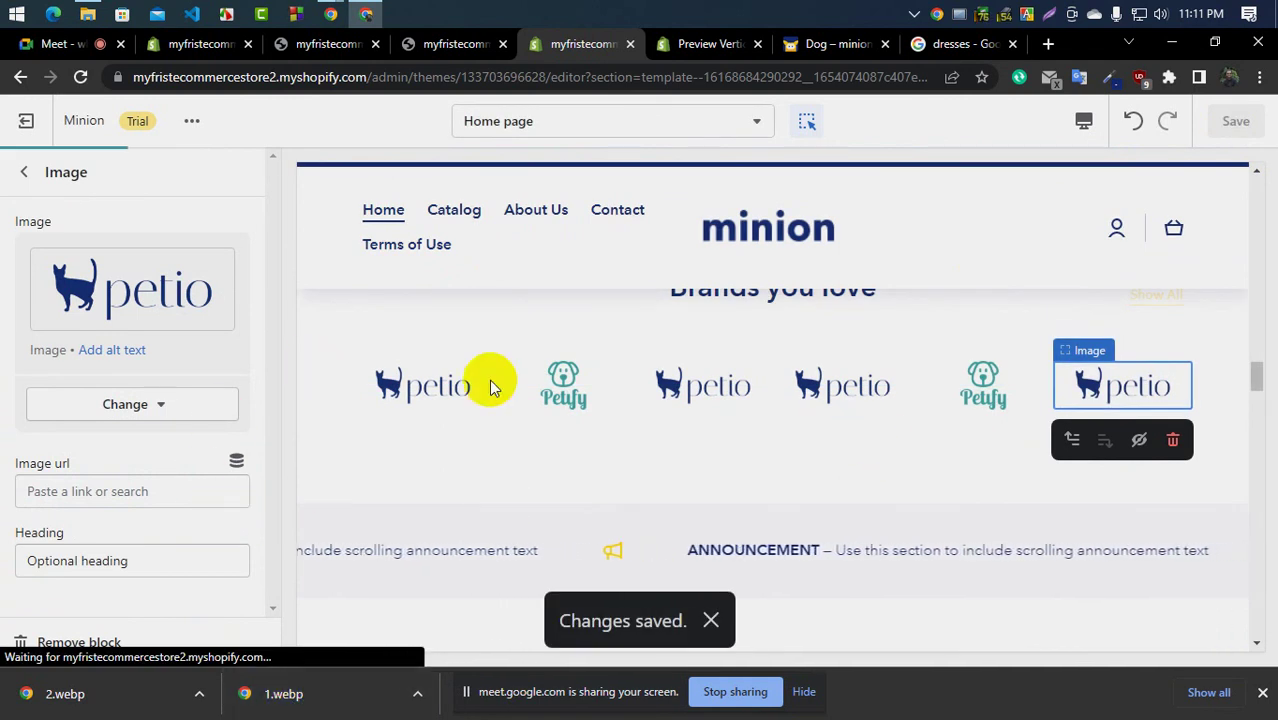
Reload the live storefront and check the "Brands you love" section and the announcement ticker below it
{"action": "left_click", "coordinate": [320, 45]}
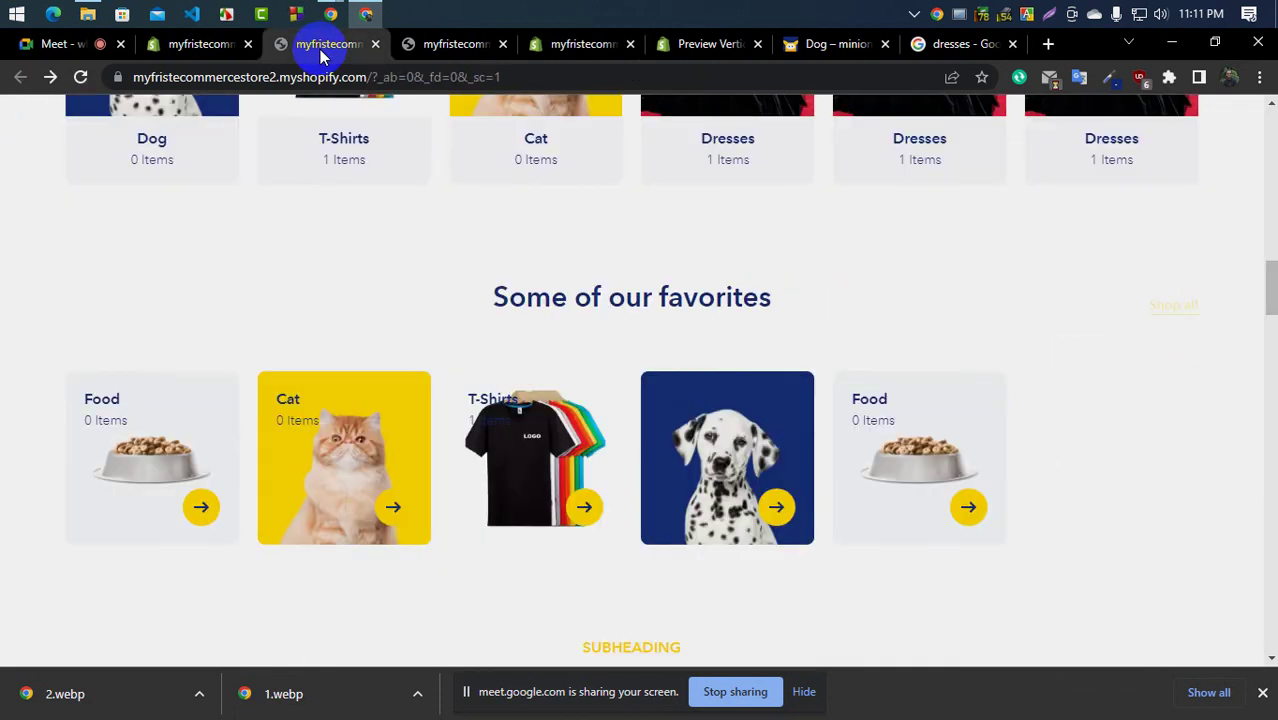
{"action": "left_click", "coordinate": [81, 79]}
{"action": "scroll", "coordinate": [707, 399], "scroll_direction": "down", "scroll_amount": 2}
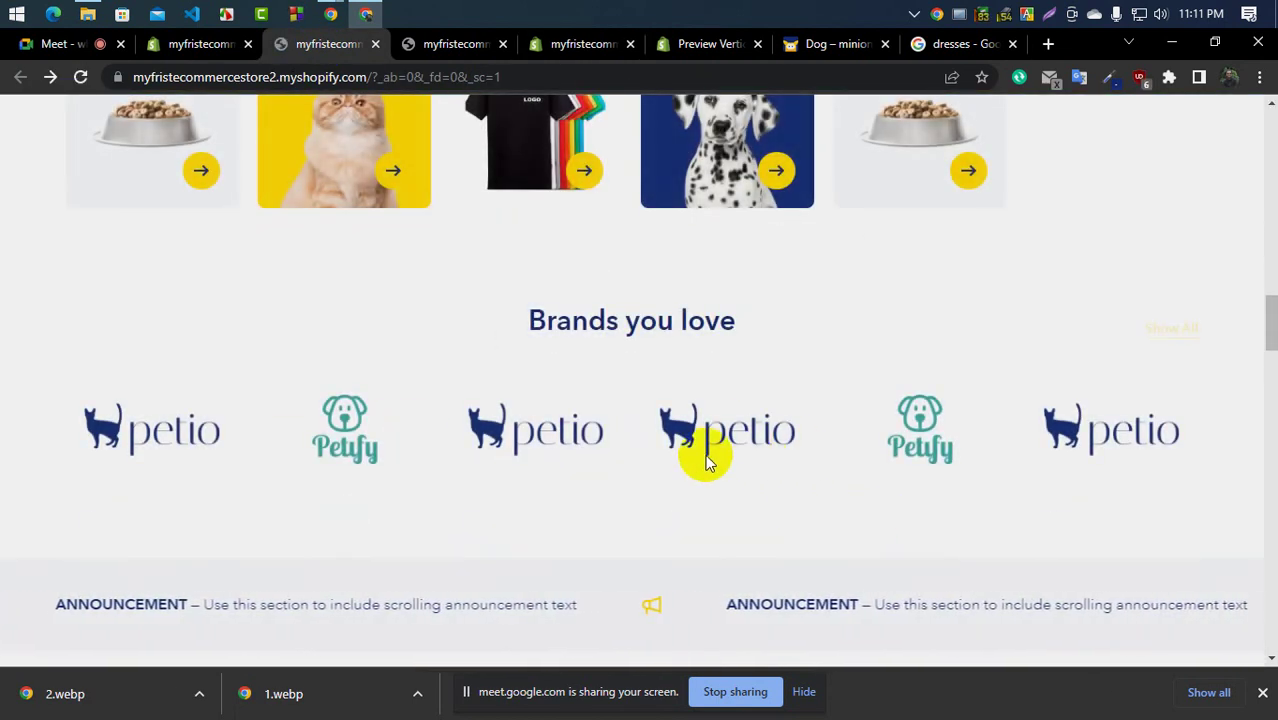
{"action": "scroll", "coordinate": [707, 456], "scroll_direction": "down", "scroll_amount": 3}
{"action": "scroll", "coordinate": [234, 205], "scroll_direction": "up", "scroll_amount": 2}
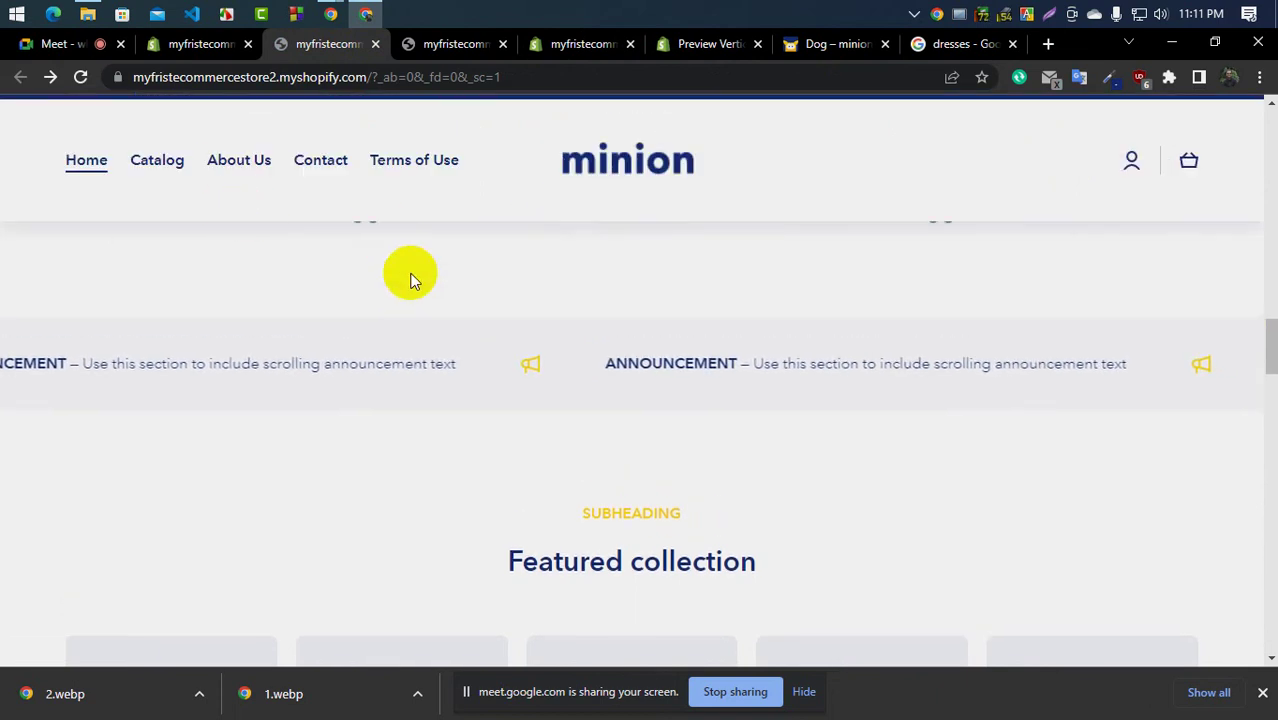
Switch to the Minion theme demo and copy the scrolling ticker text above "Top products of this week"
{"action": "left_click", "coordinate": [455, 42]}
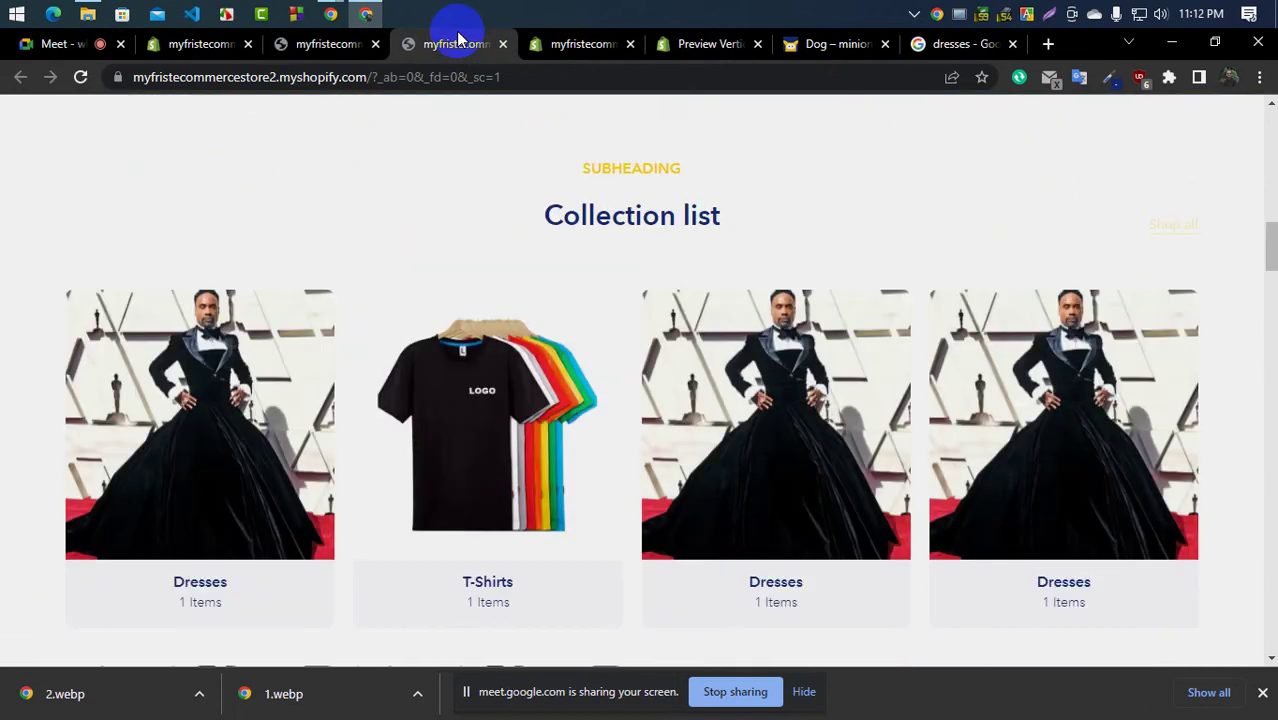
{"action": "left_click", "coordinate": [567, 38]}
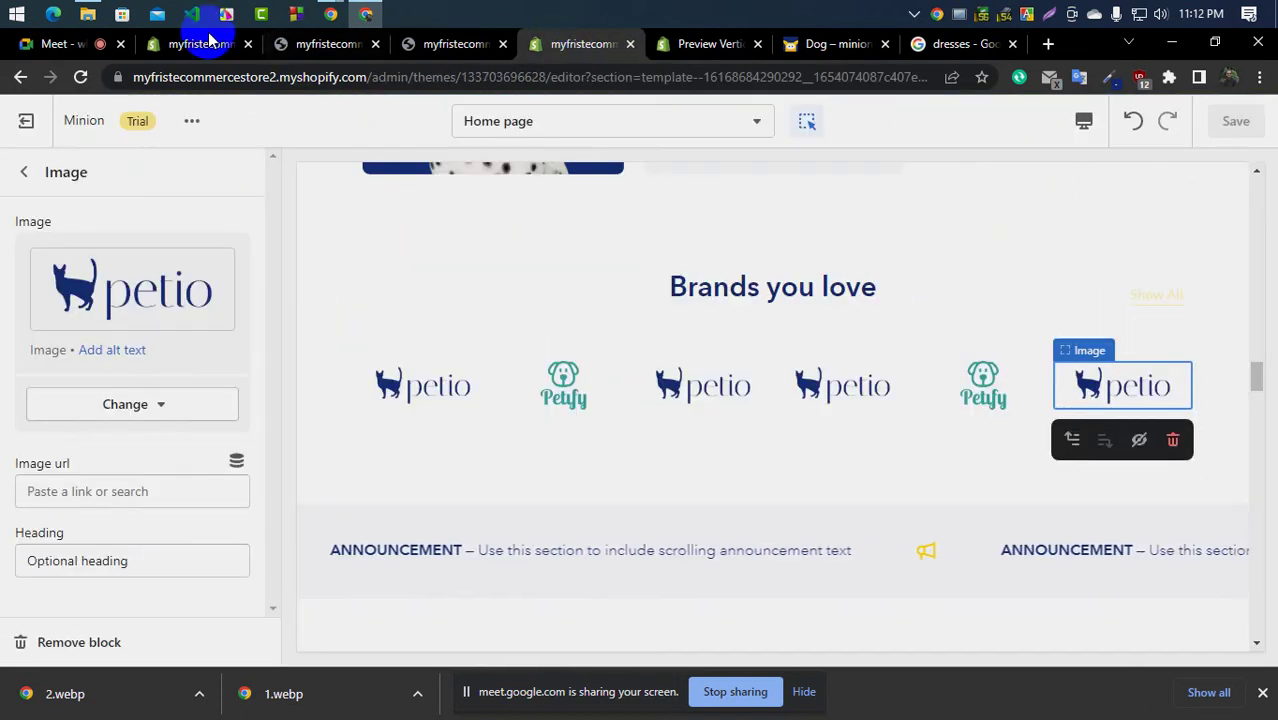
{"action": "left_click", "coordinate": [50, 42]}
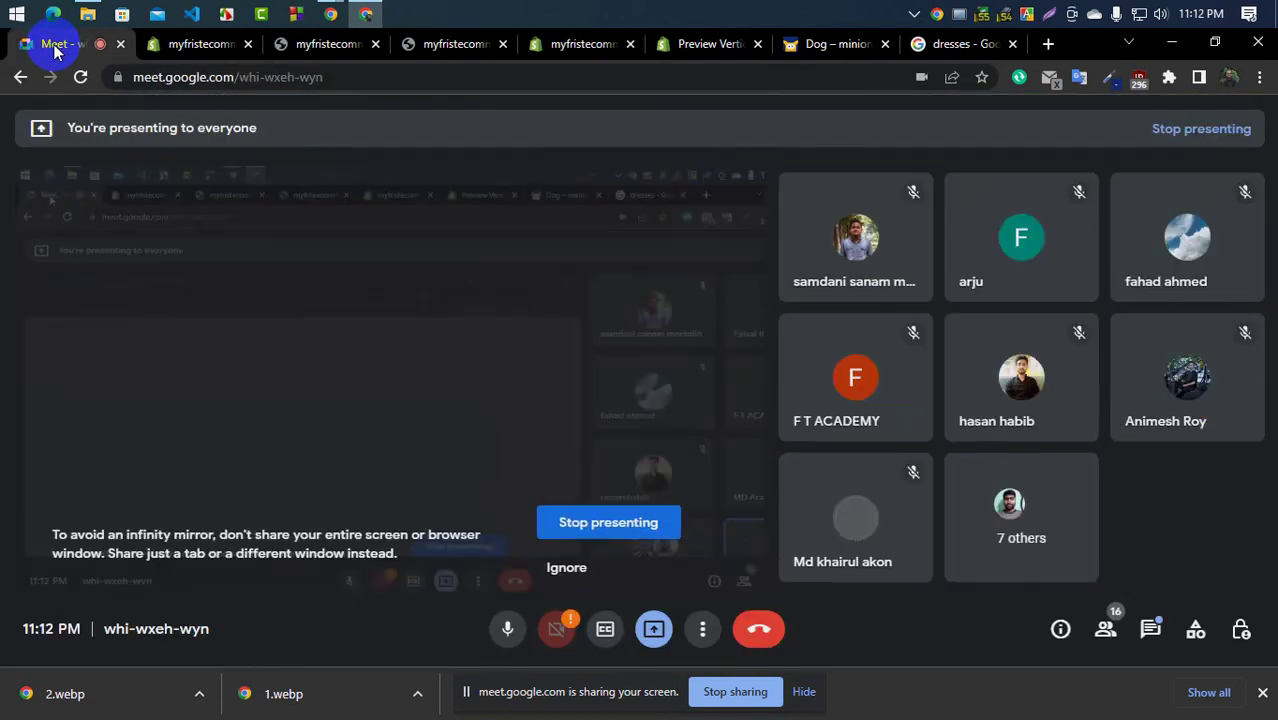
{"action": "left_click", "coordinate": [620, 50]}
{"action": "left_click", "coordinate": [858, 44]}
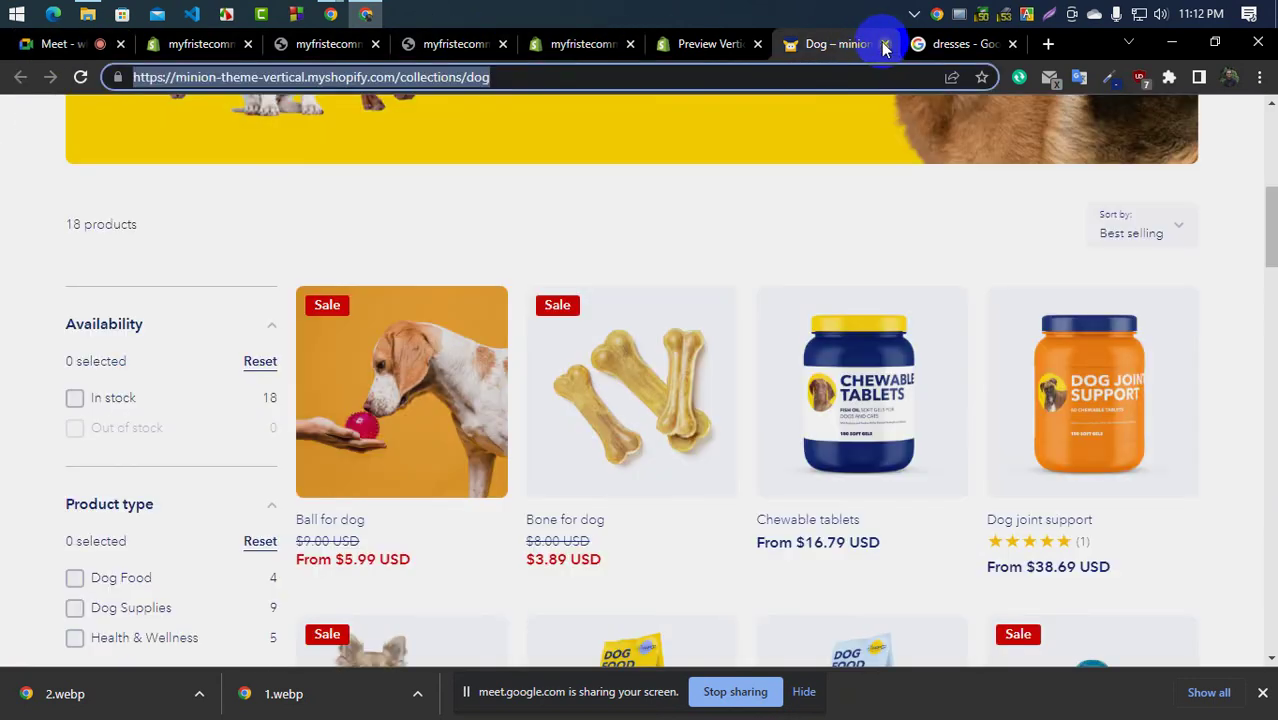
{"action": "left_click", "coordinate": [664, 50]}
{"action": "scroll", "coordinate": [314, 356], "scroll_direction": "up", "scroll_amount": 5}
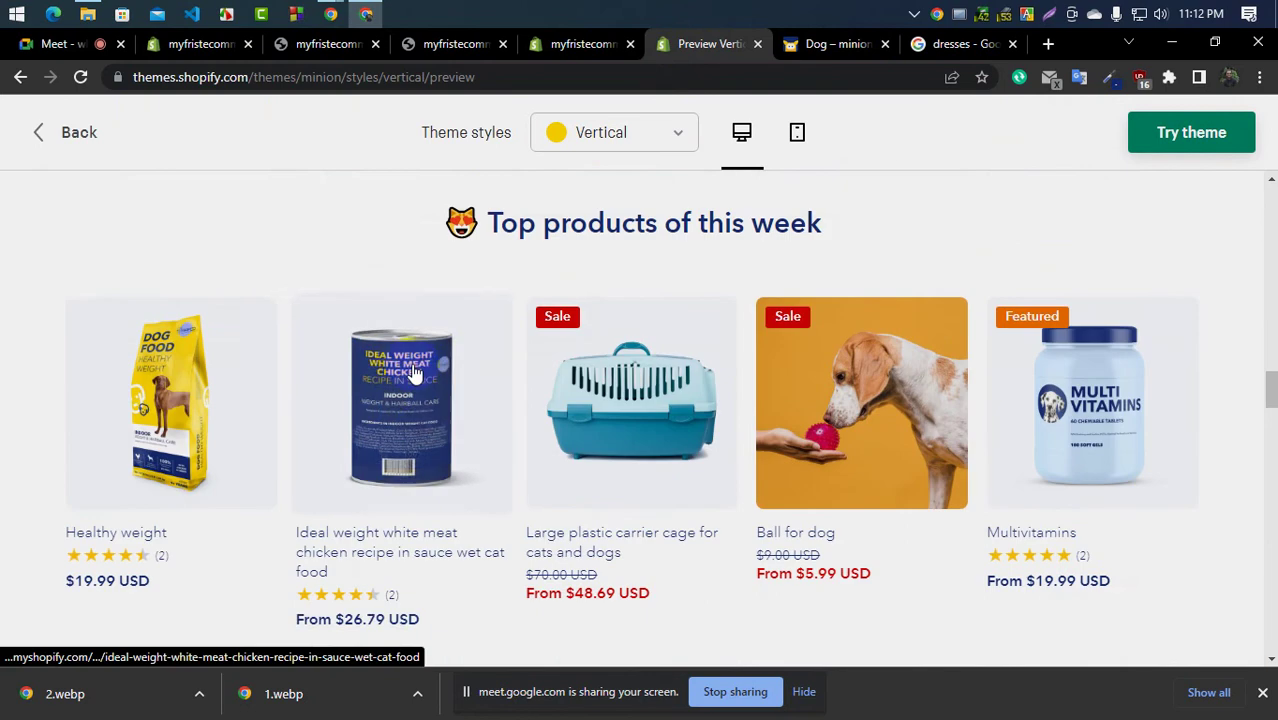
{"action": "scroll", "coordinate": [451, 376], "scroll_direction": "up", "scroll_amount": 4}
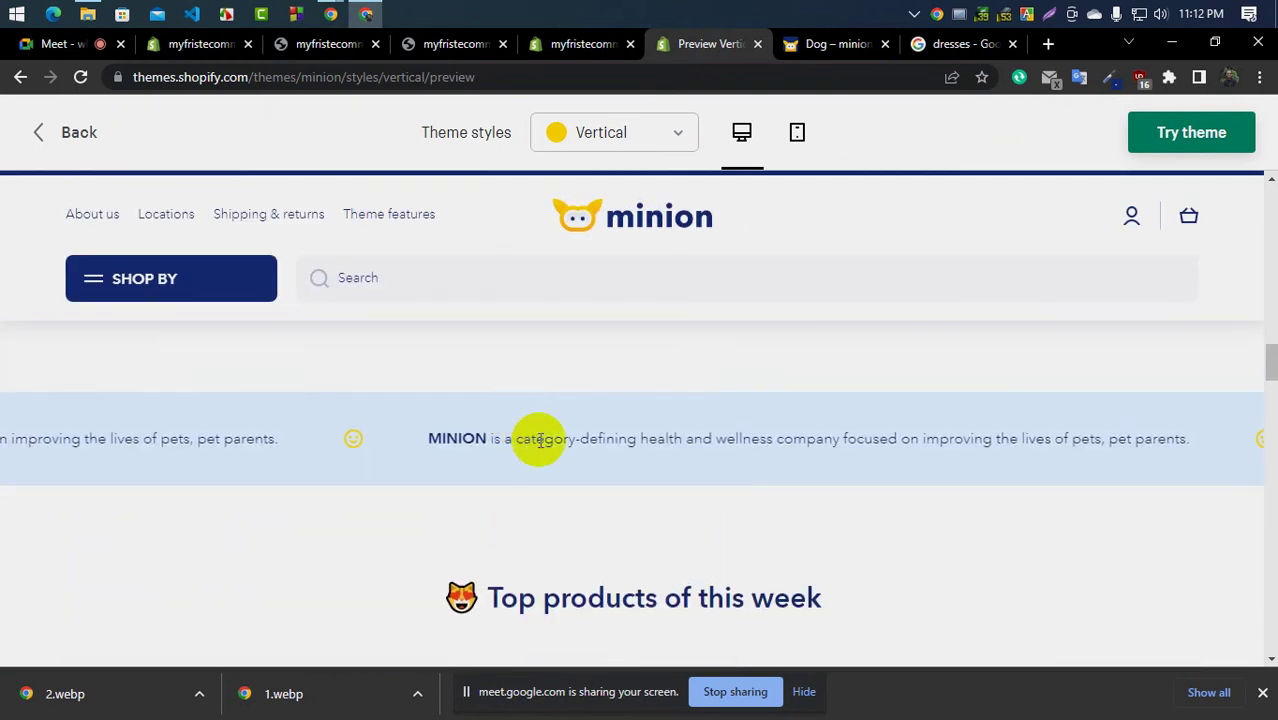
{"action": "double_click", "coordinate": [540, 440]}
{"action": "triple_click", "coordinate": [540, 440]}
{"action": "right_click", "coordinate": [530, 440]}
{"action": "left_click", "coordinate": [575, 448]}
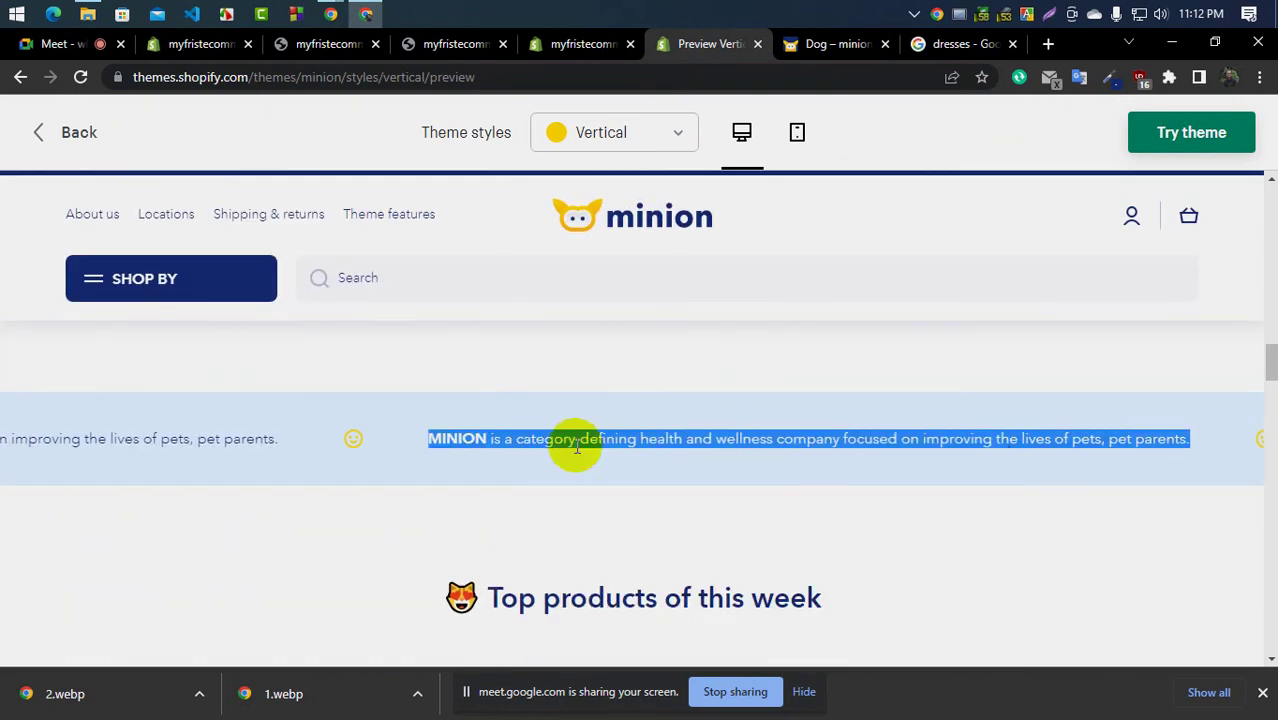
Return to the theme editor and go back from the brand image block to the Home page section list
{"action": "left_click", "coordinate": [211, 45]}
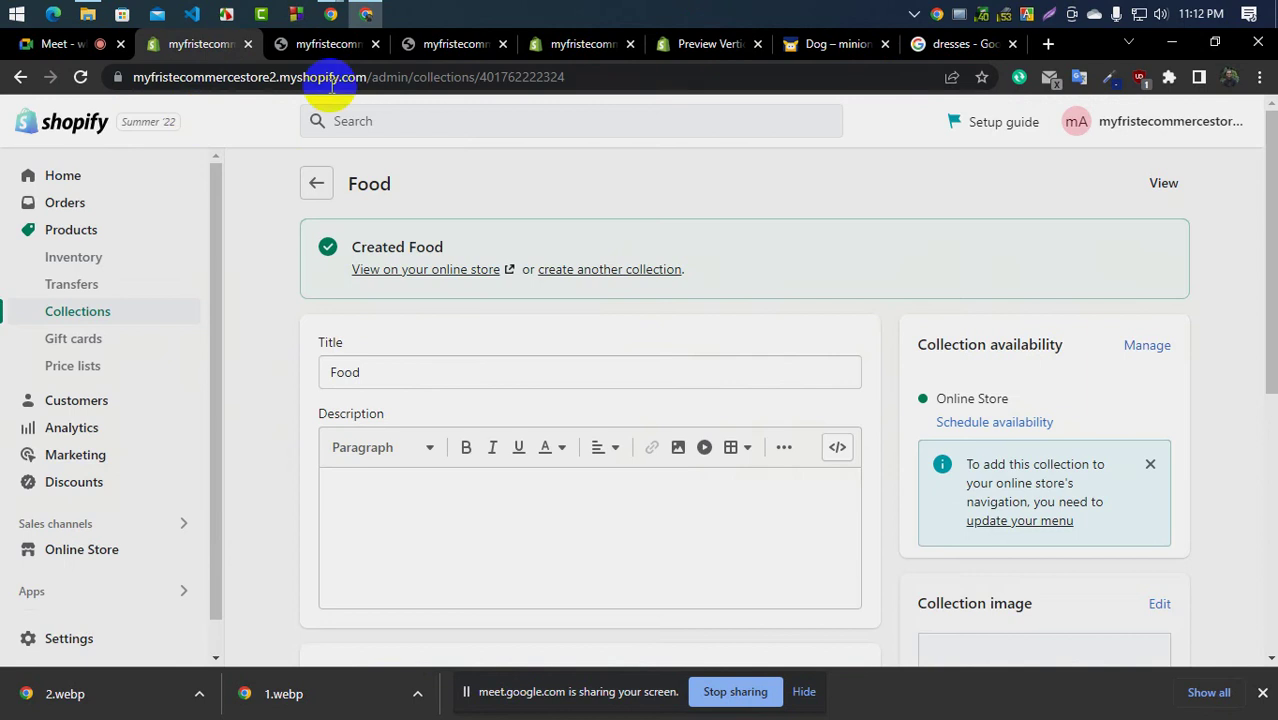
{"action": "left_click", "coordinate": [460, 45]}
{"action": "left_click", "coordinate": [613, 45]}
{"action": "left_click", "coordinate": [685, 43]}
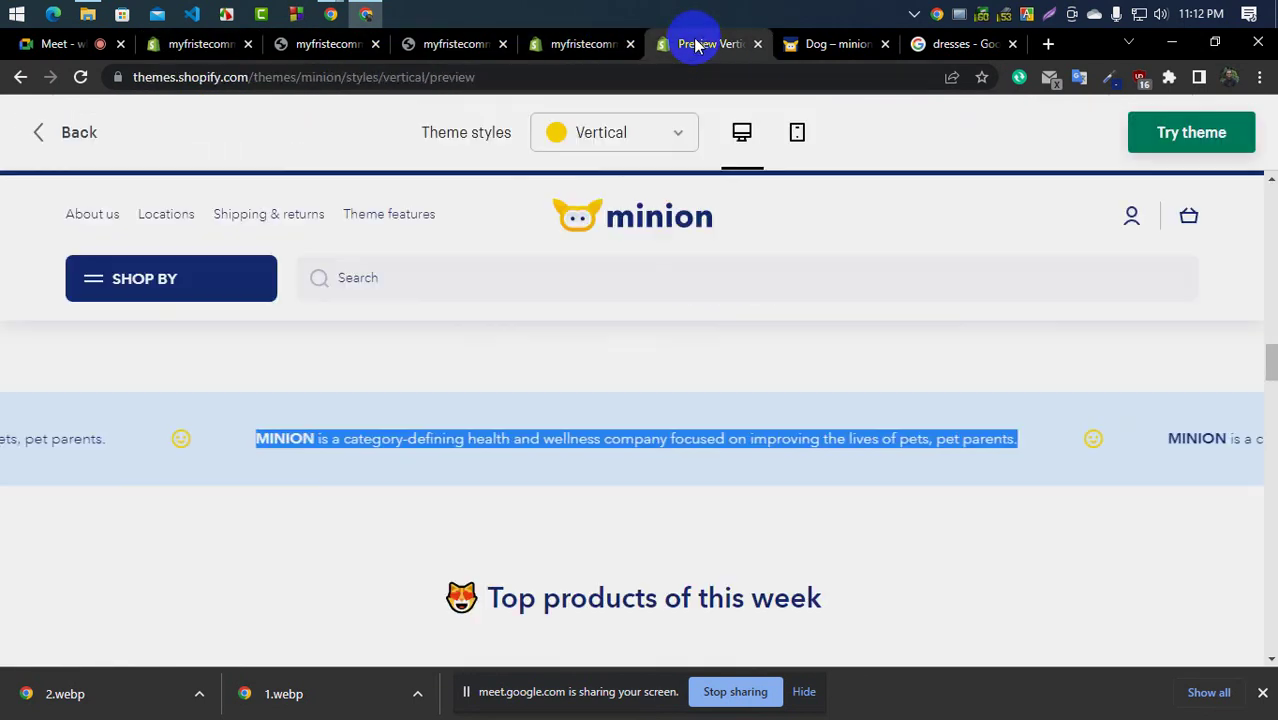
{"action": "left_click", "coordinate": [580, 44]}
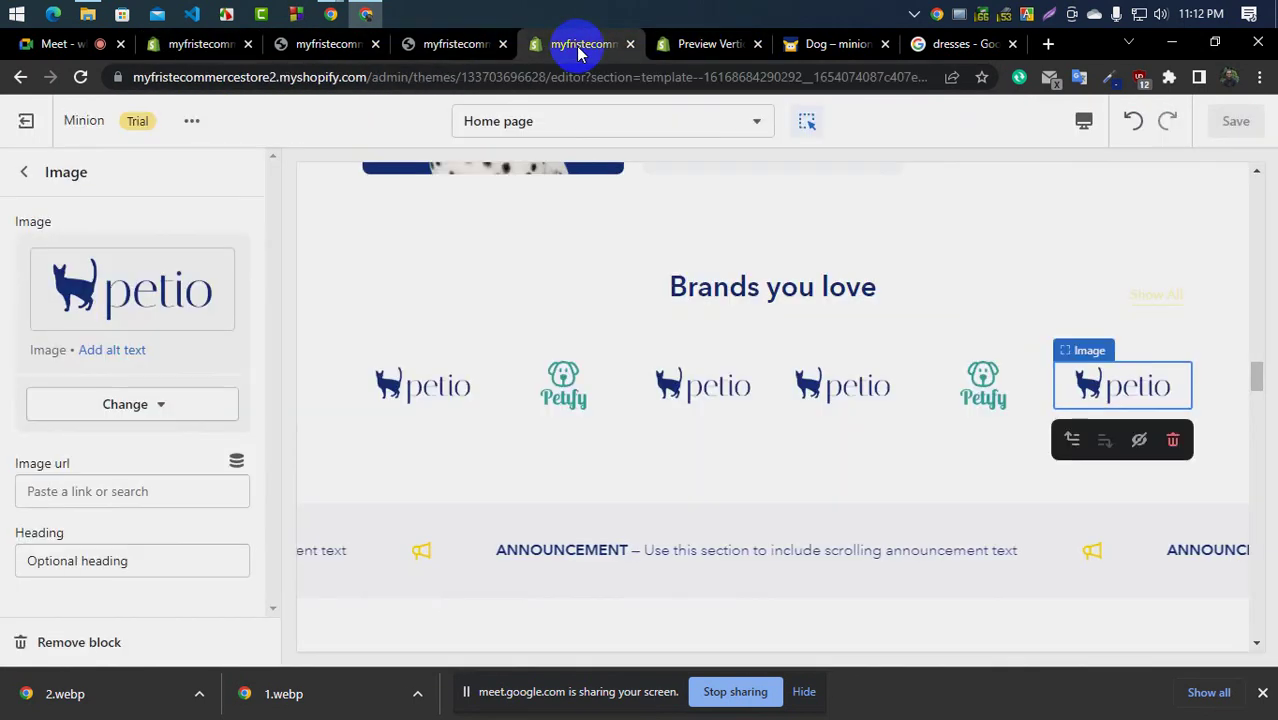
{"action": "left_click", "coordinate": [30, 177]}
{"action": "scroll", "coordinate": [51, 300], "scroll_direction": "down", "scroll_amount": 2}
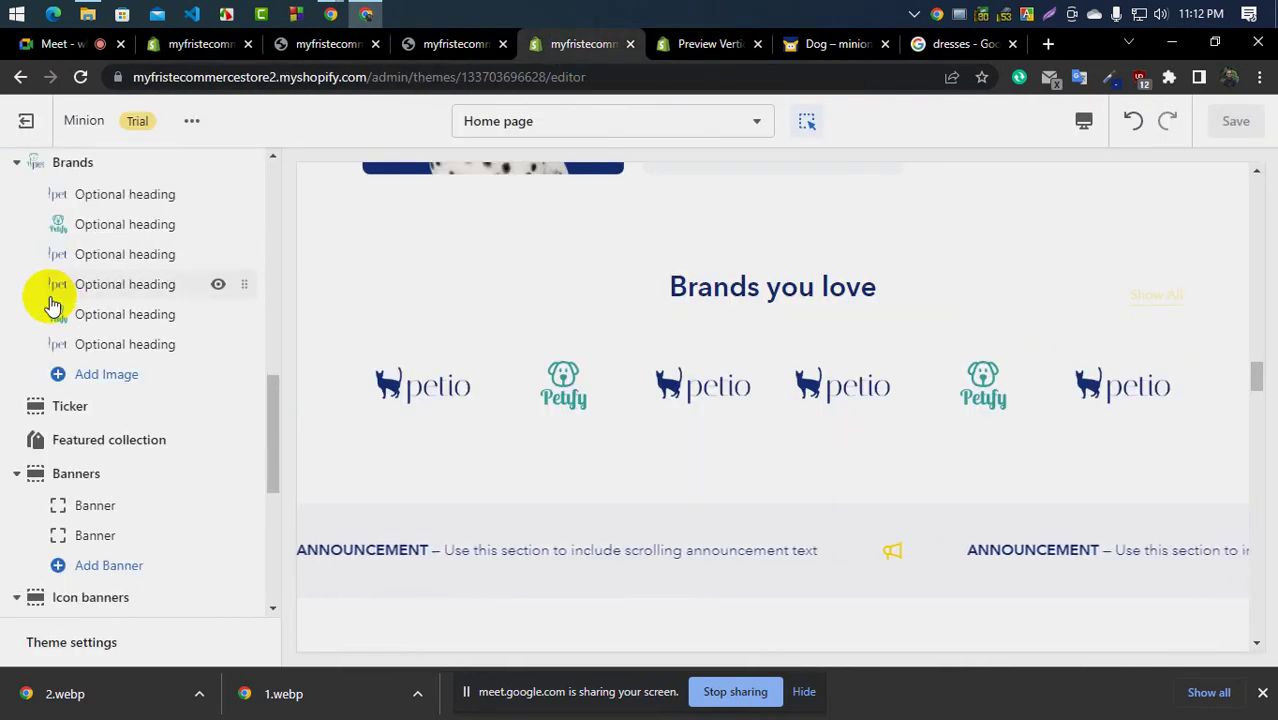
Replace the text of the Ticker below Brands with "MINION is a category-defining health and wellness company focused on improving the lives of pets, pet parents."
{"action": "mouse_move", "coordinate": [86, 408]}
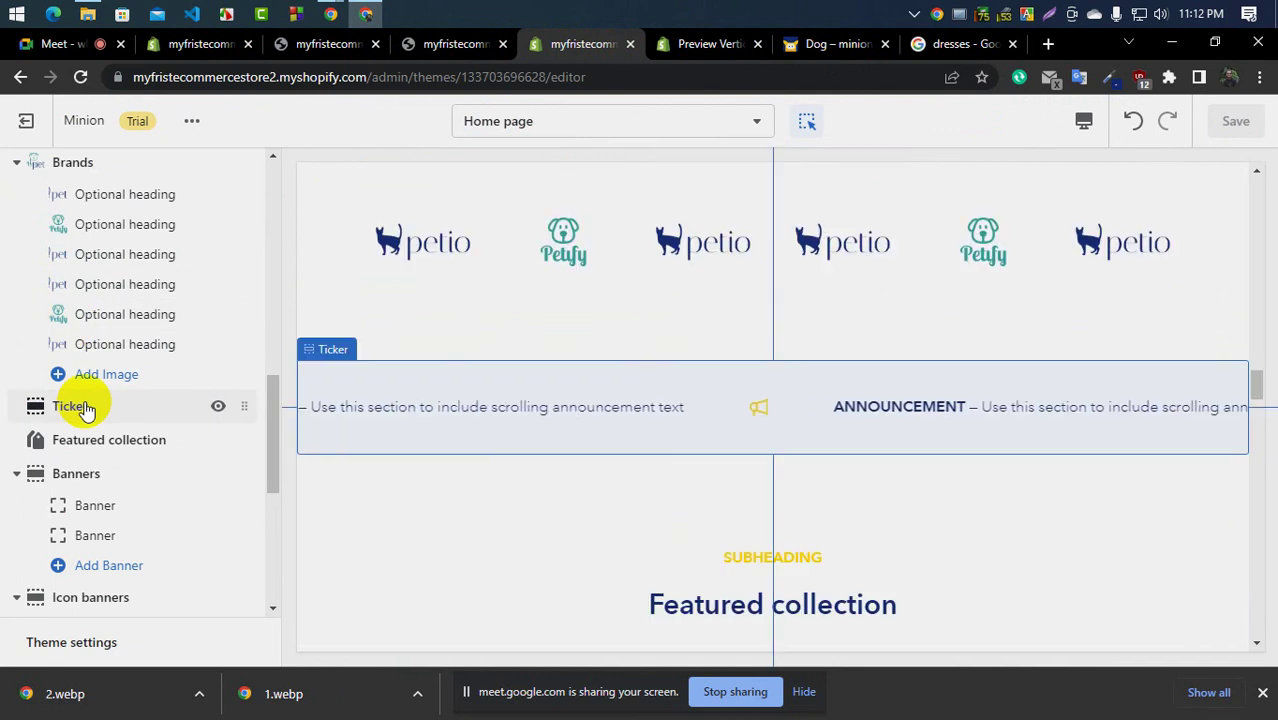
{"action": "scroll", "coordinate": [590, 470], "scroll_direction": "up", "scroll_amount": 10}
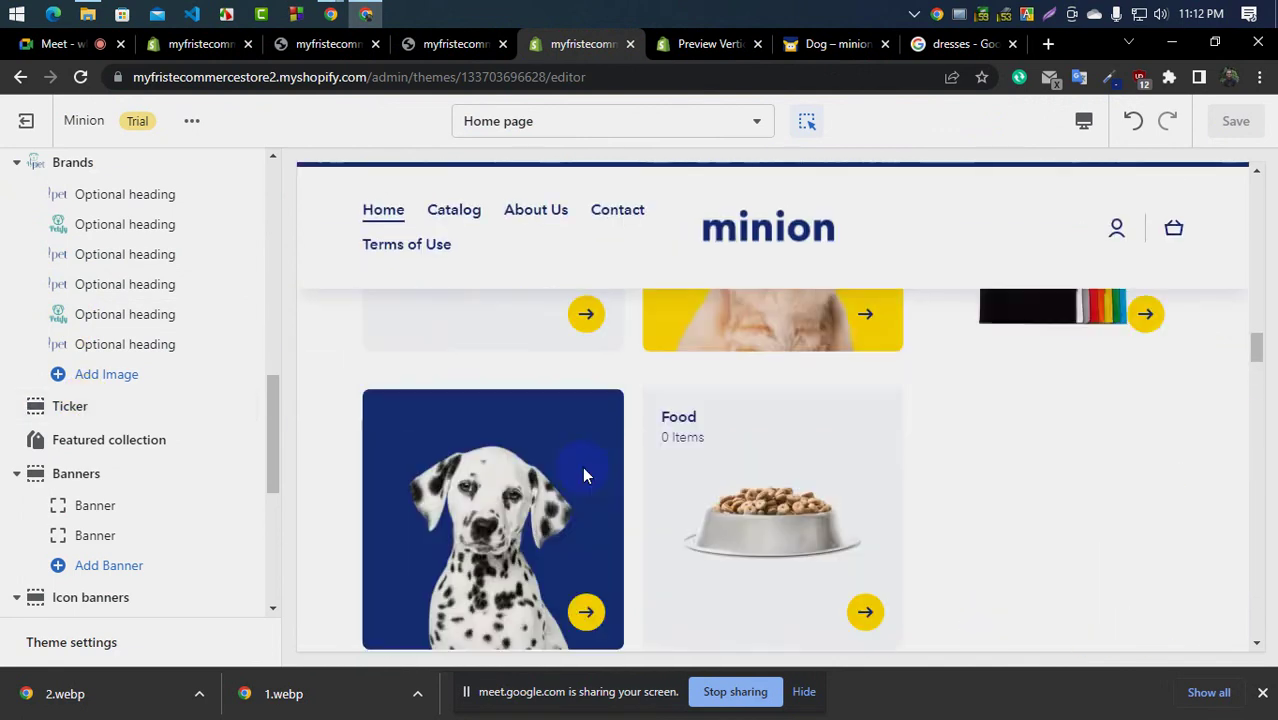
{"action": "scroll", "coordinate": [583, 467], "scroll_direction": "up", "scroll_amount": 10}
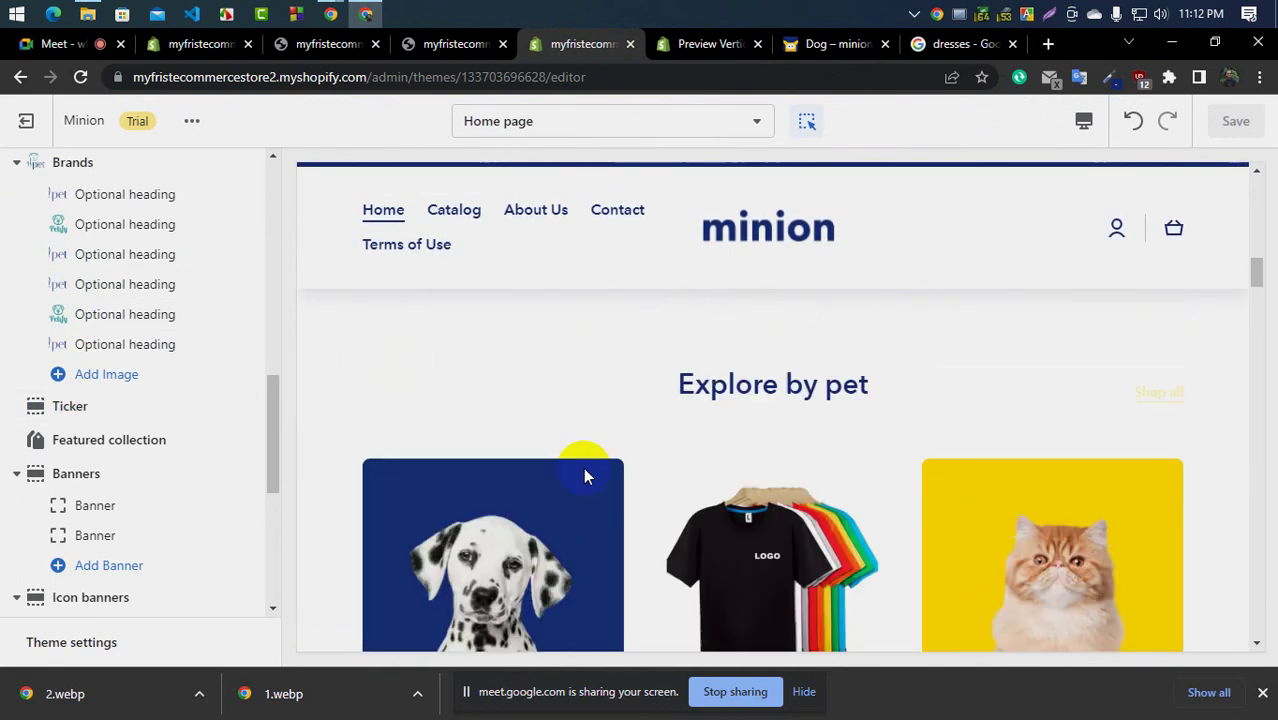
{"action": "scroll", "coordinate": [620, 520], "scroll_direction": "up", "scroll_amount": 2}
{"action": "scroll", "coordinate": [640, 560], "scroll_direction": "down", "scroll_amount": 4}
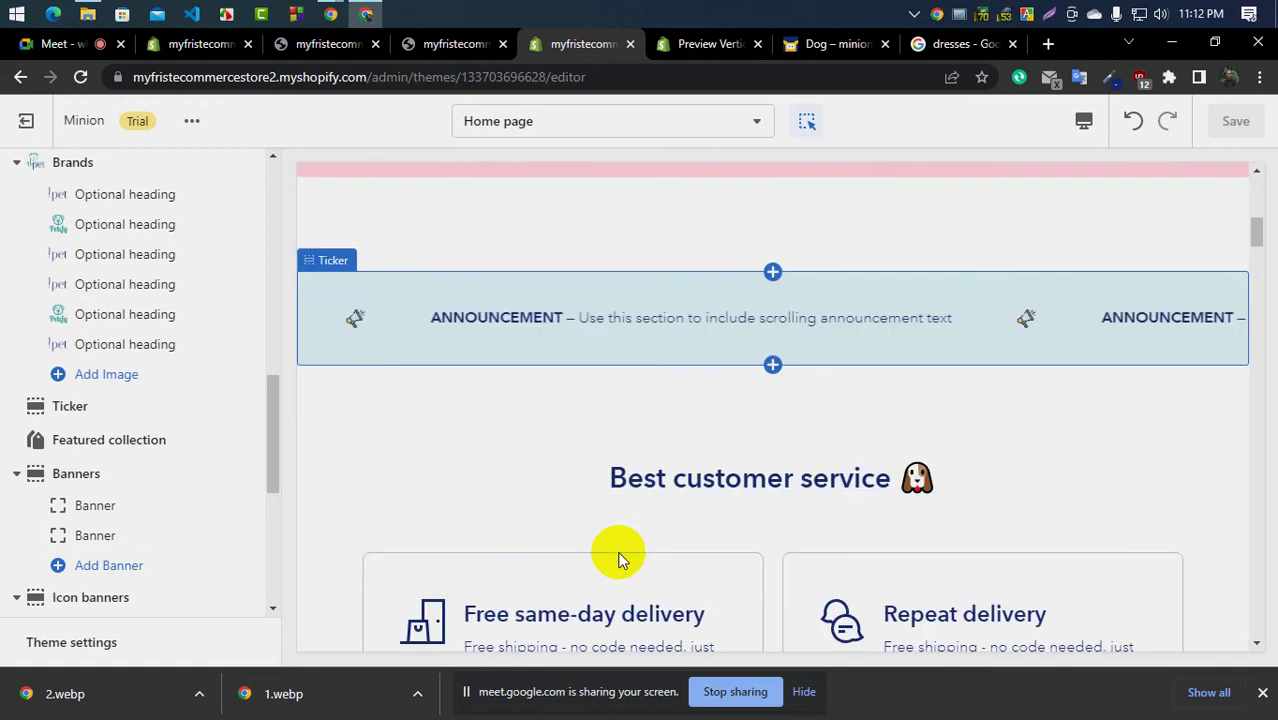
{"action": "left_click", "coordinate": [58, 410]}
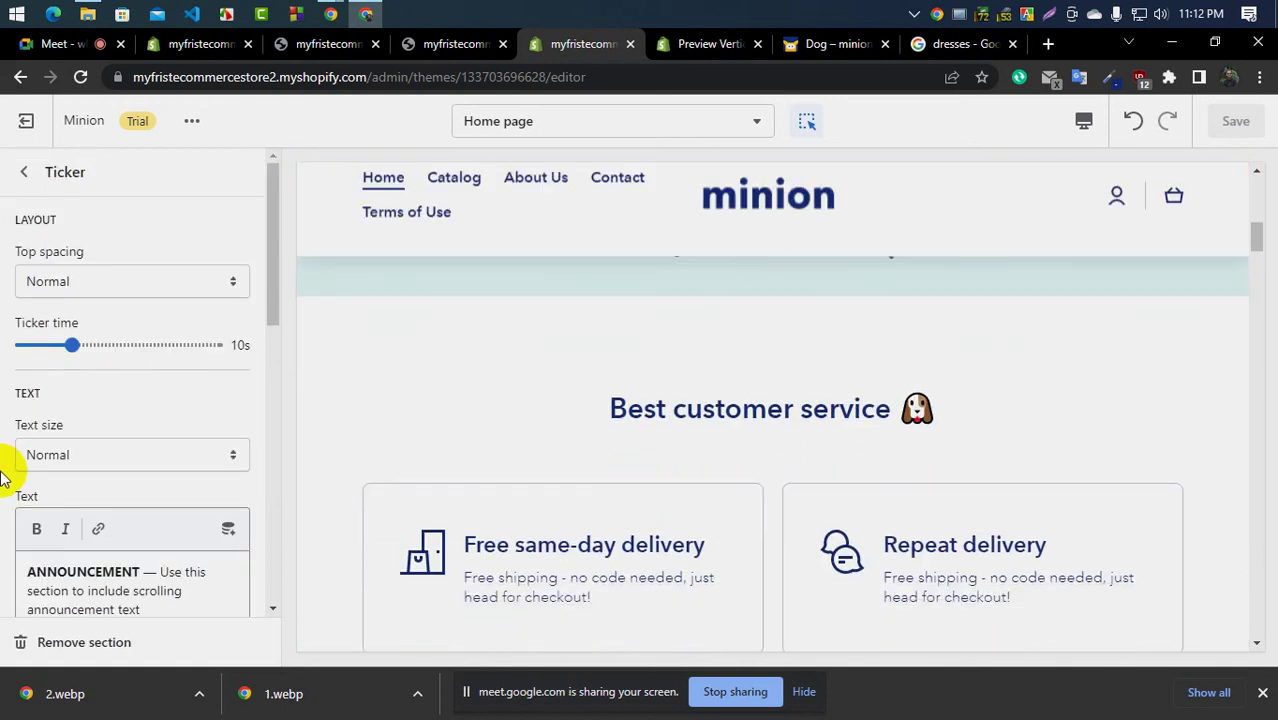
{"action": "scroll", "coordinate": [170, 514], "scroll_direction": "down", "scroll_amount": 2}
{"action": "triple_click", "coordinate": [141, 328]}
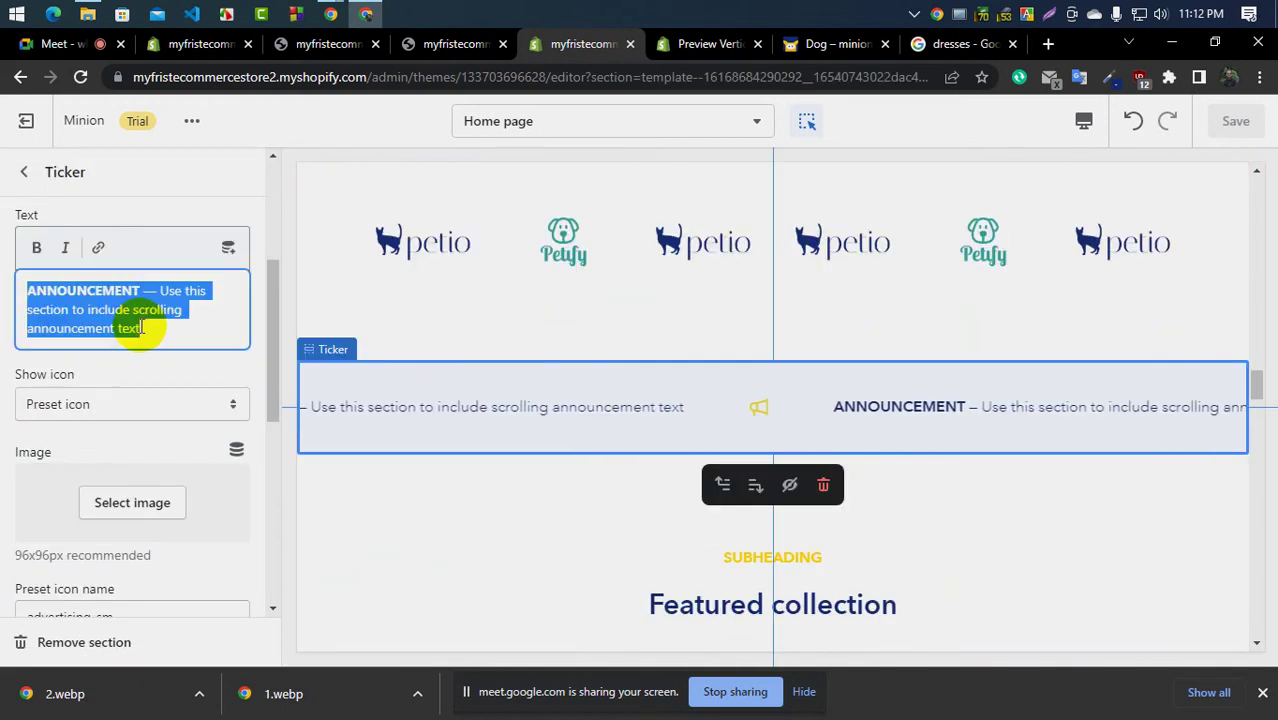
{"action": "key", "text": "ctrl+v"}
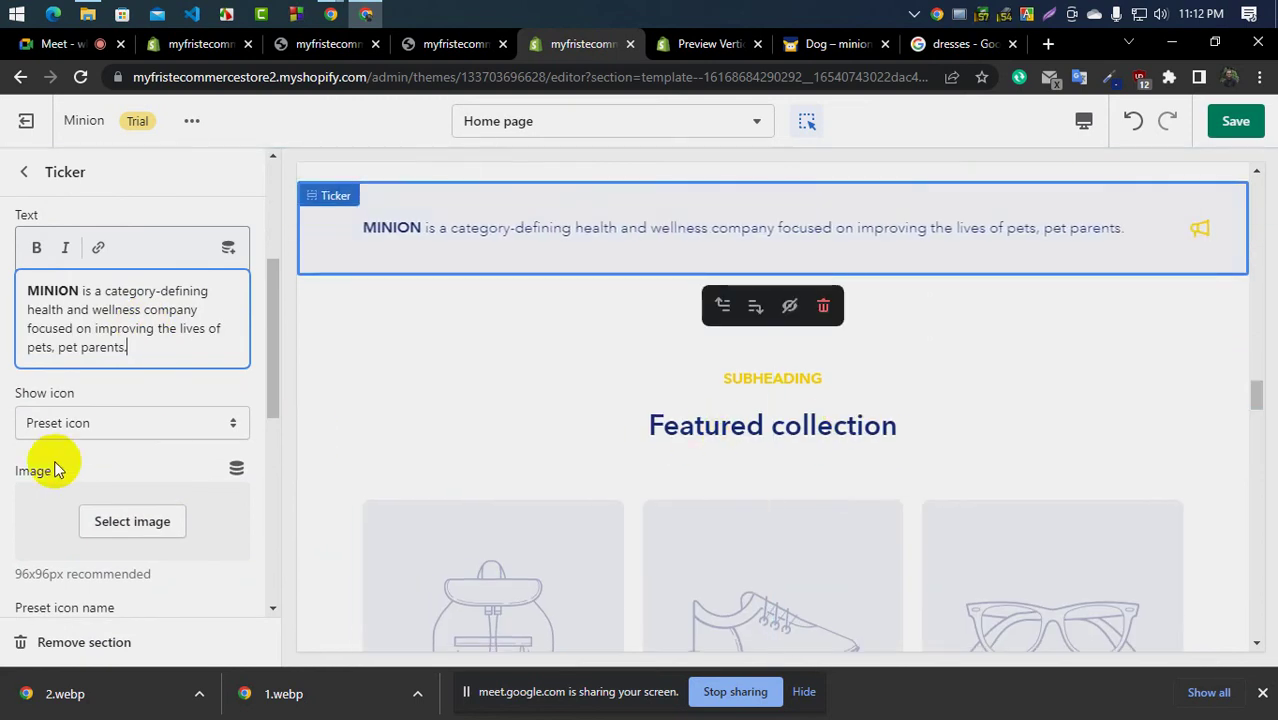
Review the ticker's icon display options, keep Preset icon, and save the theme changes
{"action": "scroll", "coordinate": [861, 491], "scroll_direction": "up", "scroll_amount": 3}
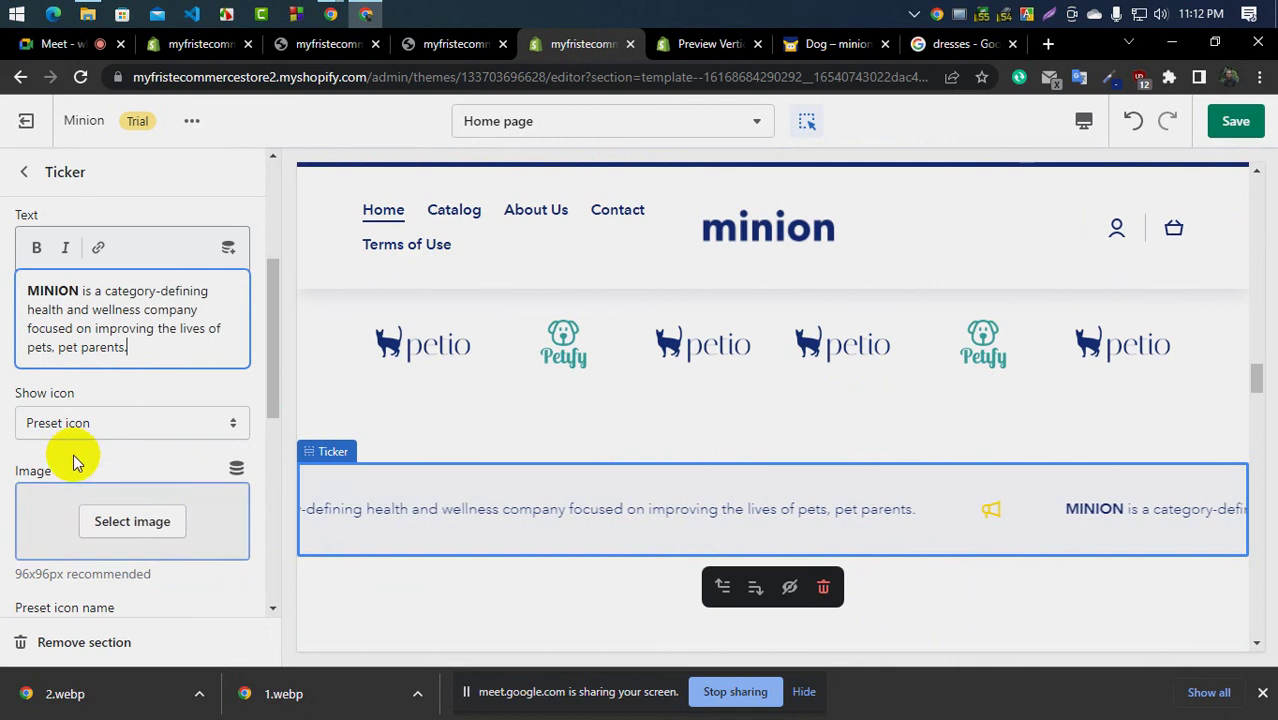
{"action": "left_click", "coordinate": [78, 423]}
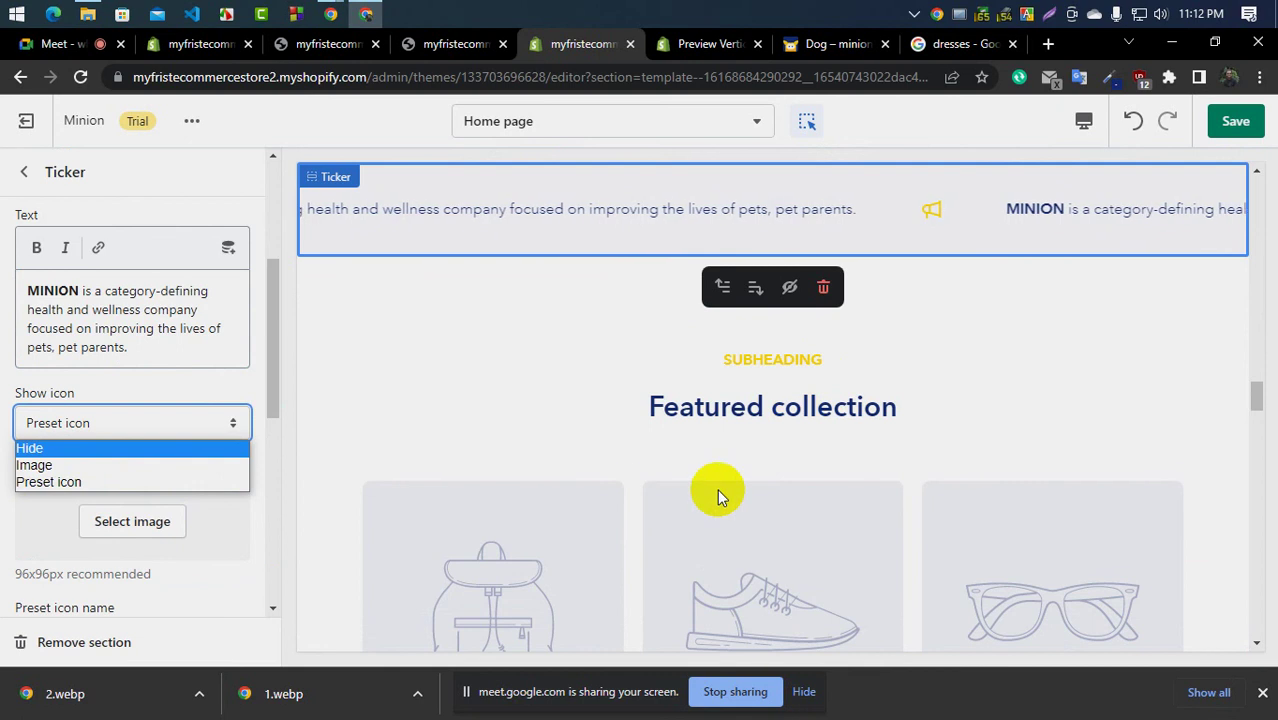
{"action": "scroll", "coordinate": [610, 510], "scroll_direction": "down", "scroll_amount": 3}
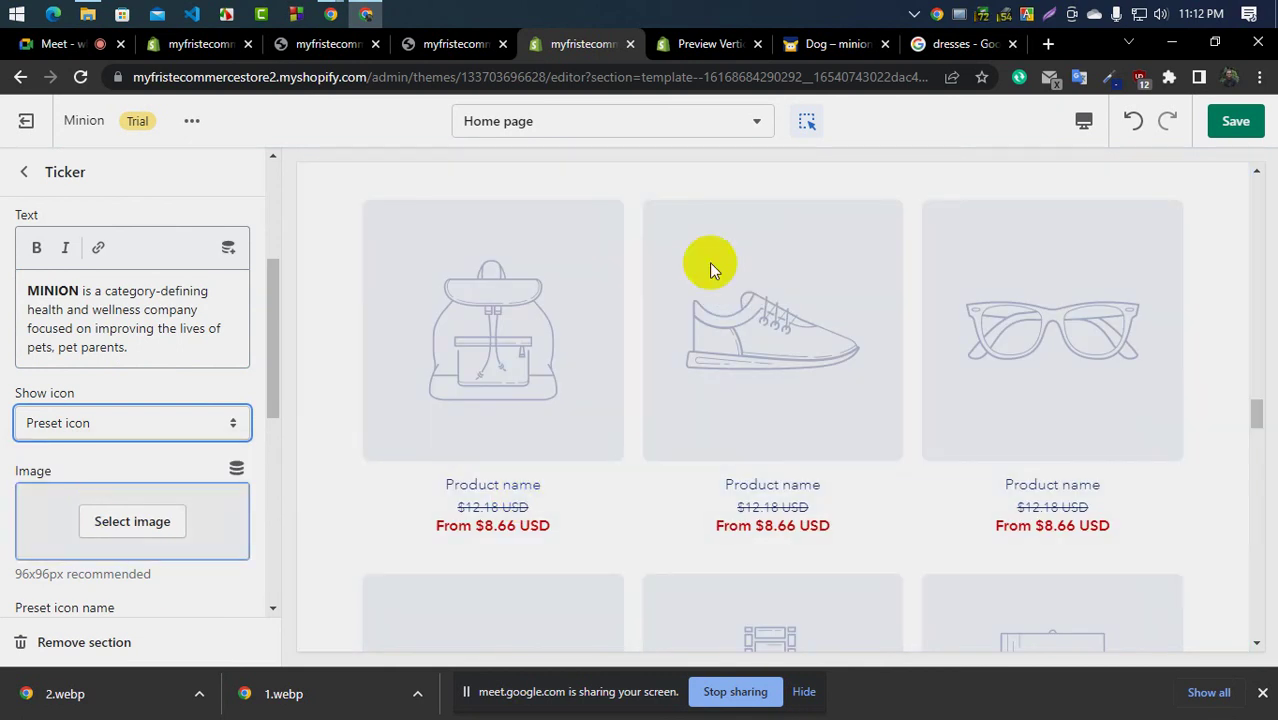
{"action": "left_click", "coordinate": [1233, 121]}
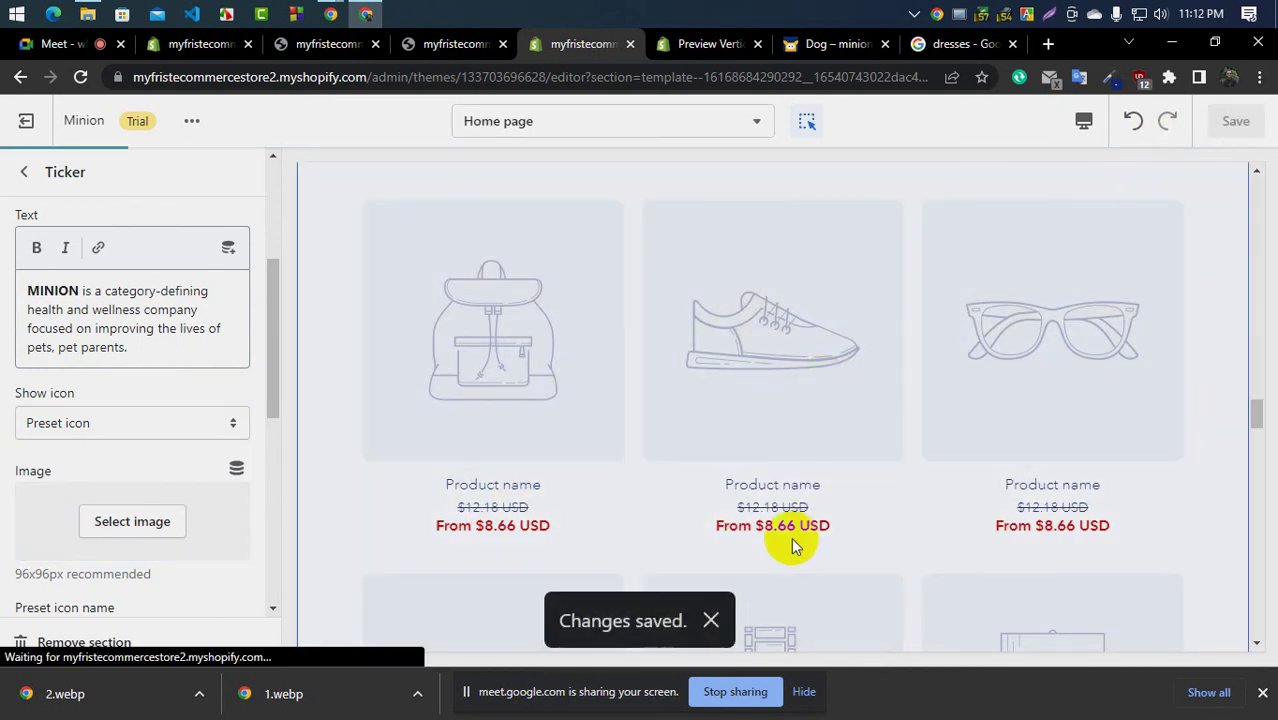
{"action": "scroll", "coordinate": [760, 525], "scroll_direction": "down", "scroll_amount": 2}
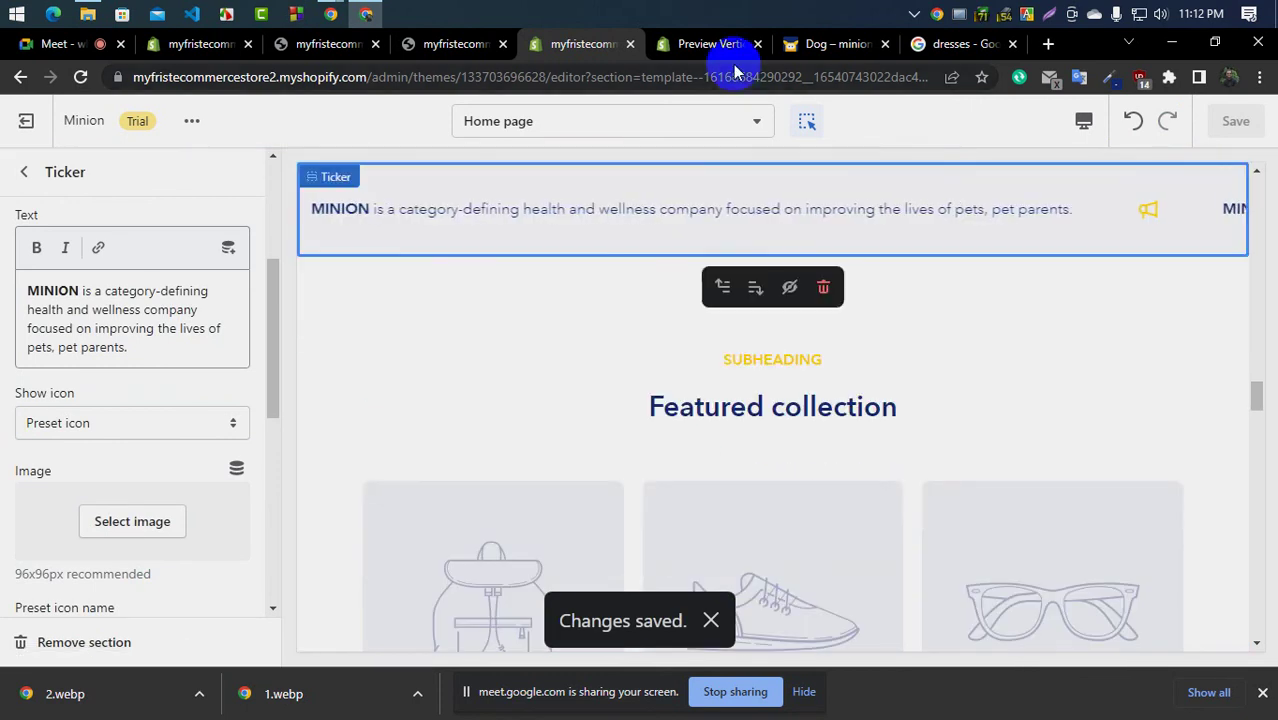
In the Minion theme demo, copy the heading "Top products of this week" including its cat emoji
{"action": "left_click", "coordinate": [702, 46]}
{"action": "scroll", "coordinate": [517, 524], "scroll_direction": "down", "scroll_amount": 2}
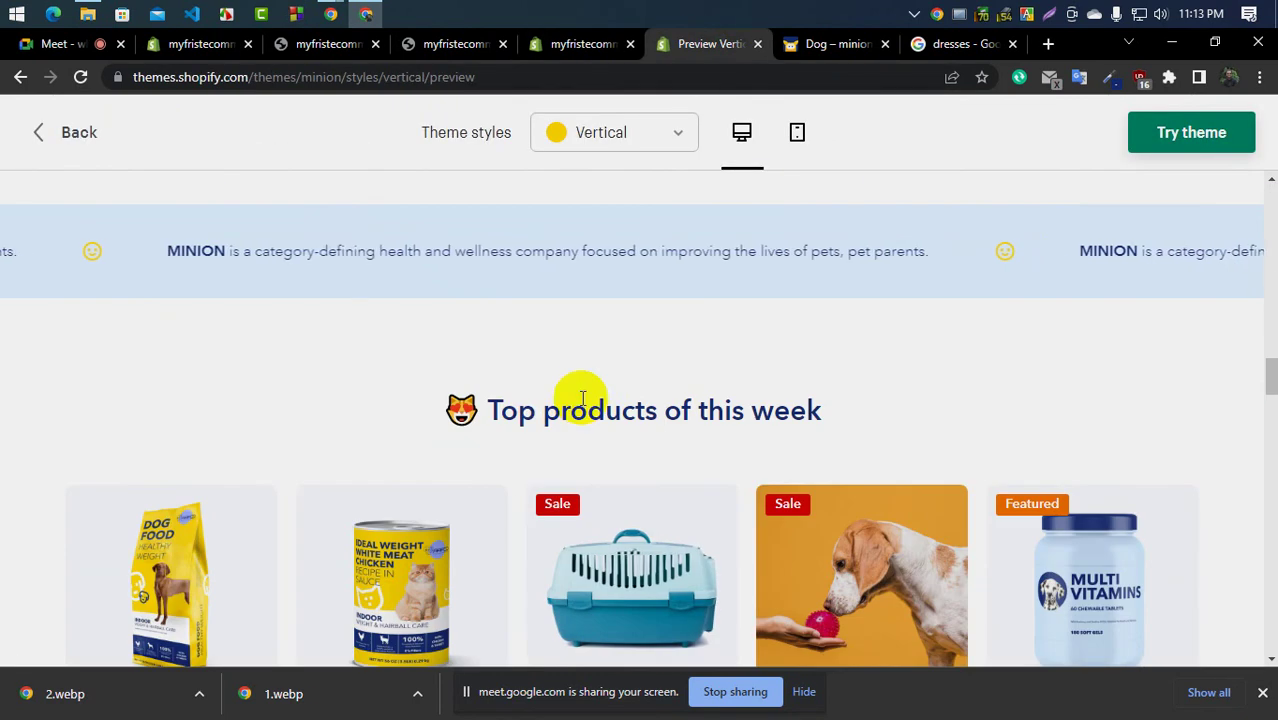
{"action": "triple_click", "coordinate": [583, 400]}
{"action": "right_click", "coordinate": [582, 403]}
{"action": "left_click", "coordinate": [625, 414]}
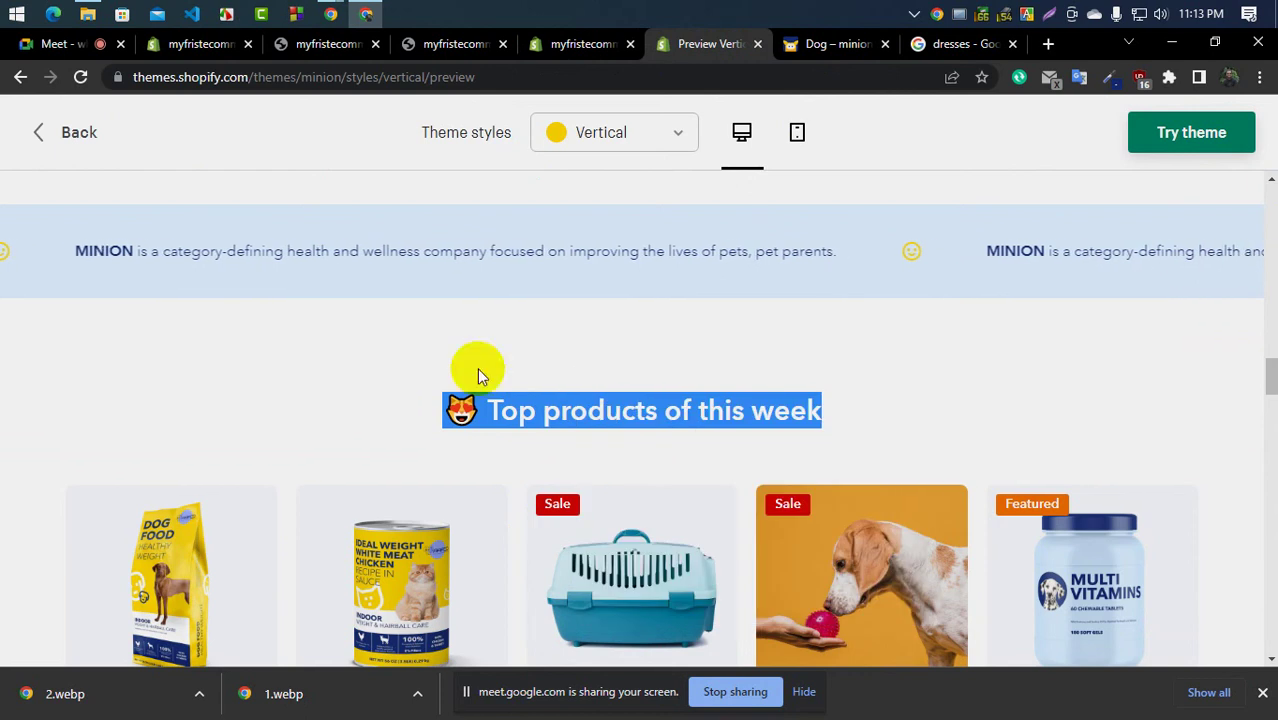
Return to the theme editor's Home page section list, open the Featured collection section, and review its settings
{"action": "left_click", "coordinate": [540, 43]}
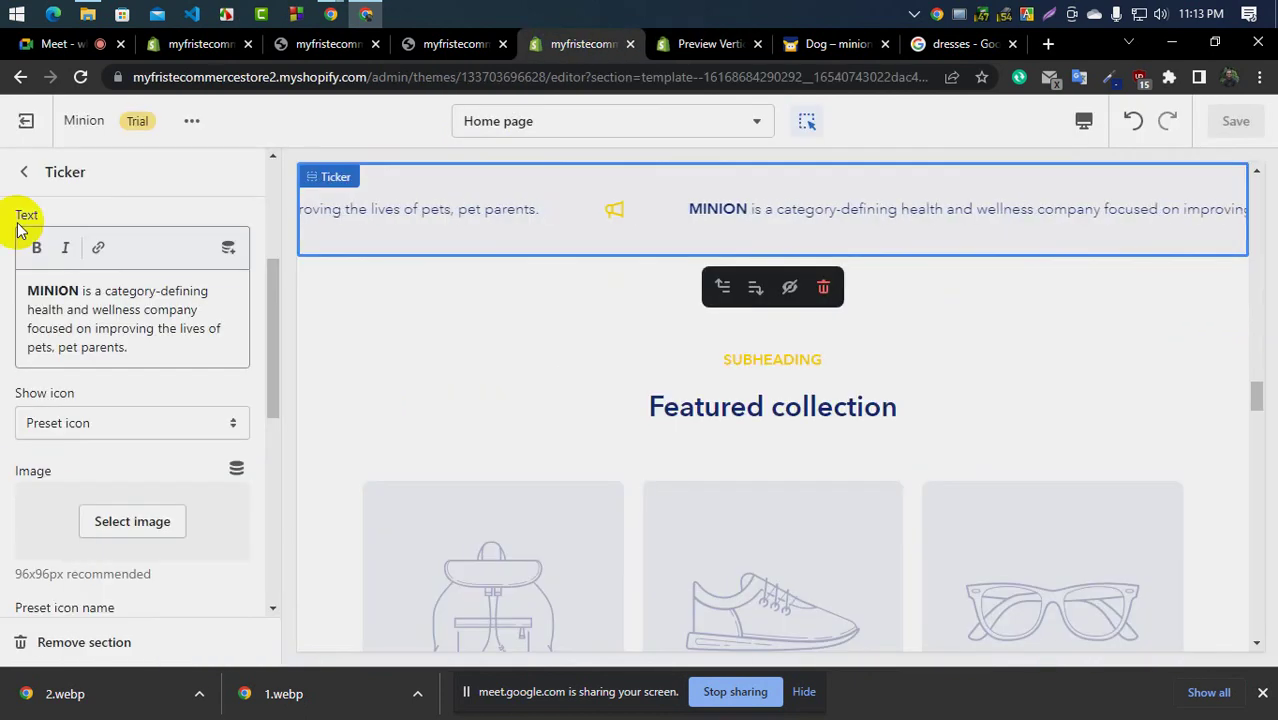
{"action": "left_click", "coordinate": [20, 174]}
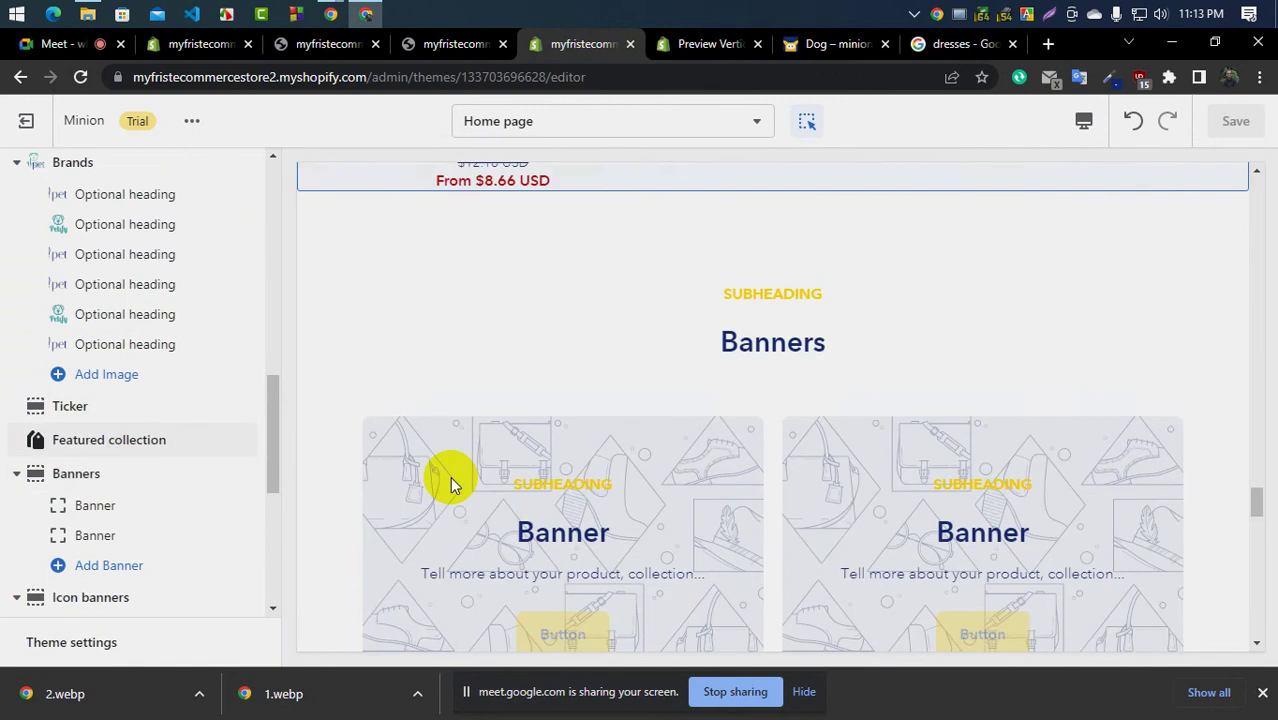
{"action": "scroll", "coordinate": [450, 476], "scroll_direction": "up", "scroll_amount": 5}
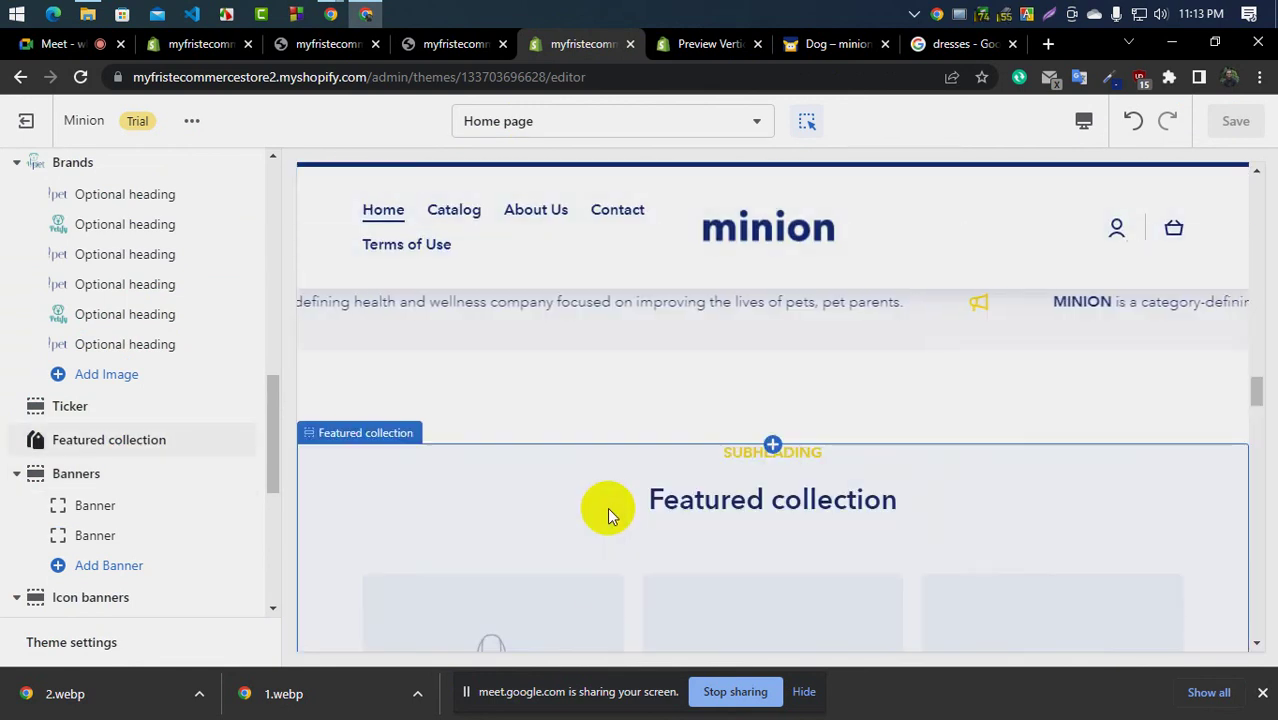
{"action": "scroll", "coordinate": [743, 509], "scroll_direction": "down", "scroll_amount": 4}
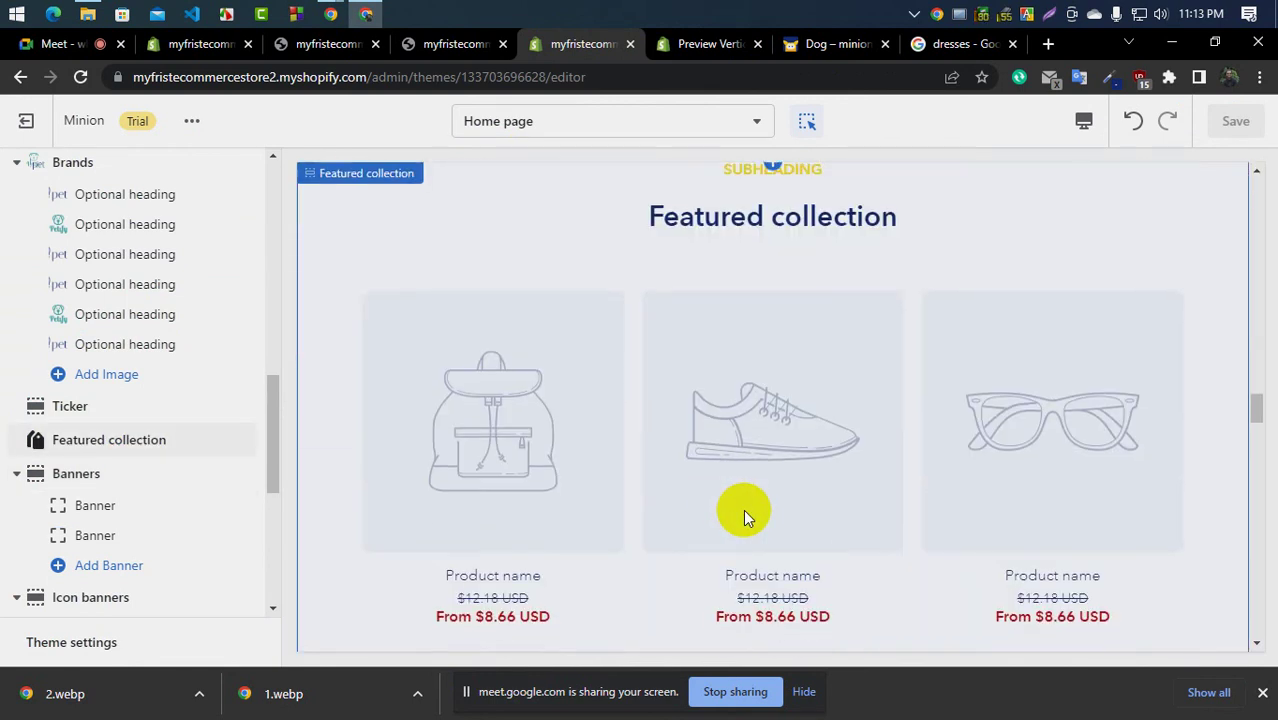
{"action": "left_click", "coordinate": [110, 446]}
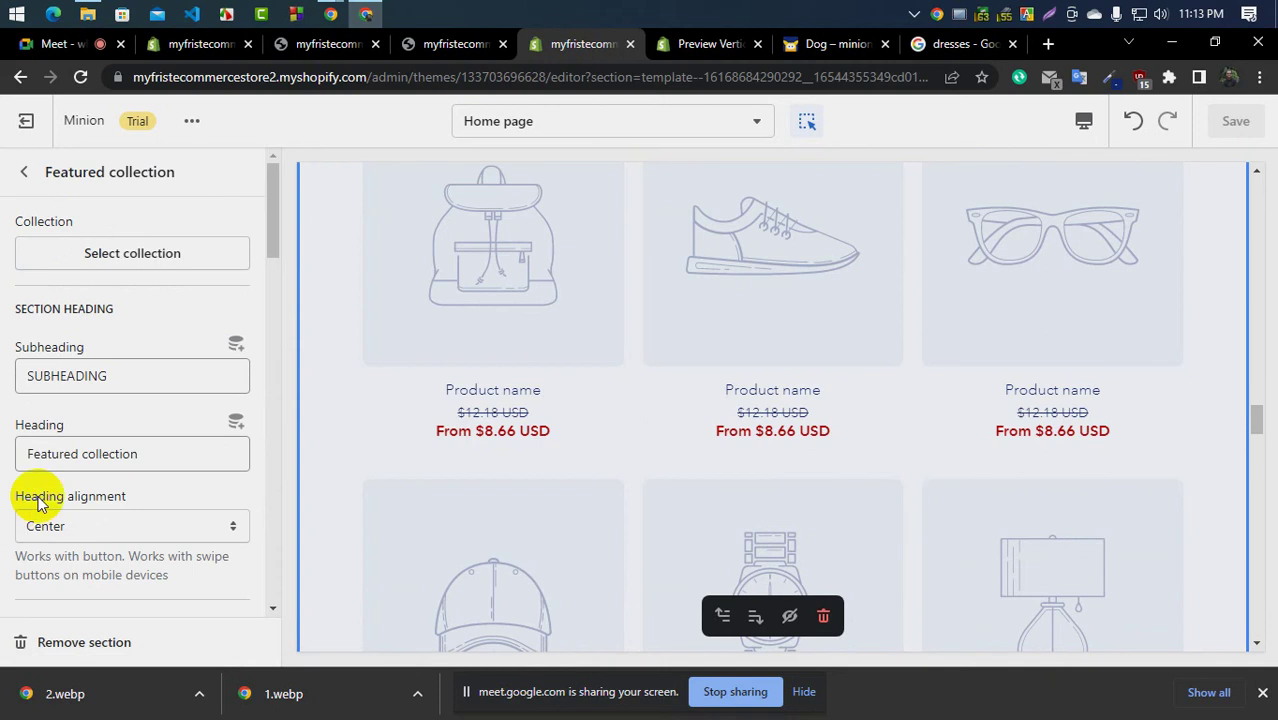
{"action": "scroll", "coordinate": [20, 502], "scroll_direction": "down", "scroll_amount": 3}
{"action": "scroll", "coordinate": [40, 505], "scroll_direction": "down", "scroll_amount": 7}
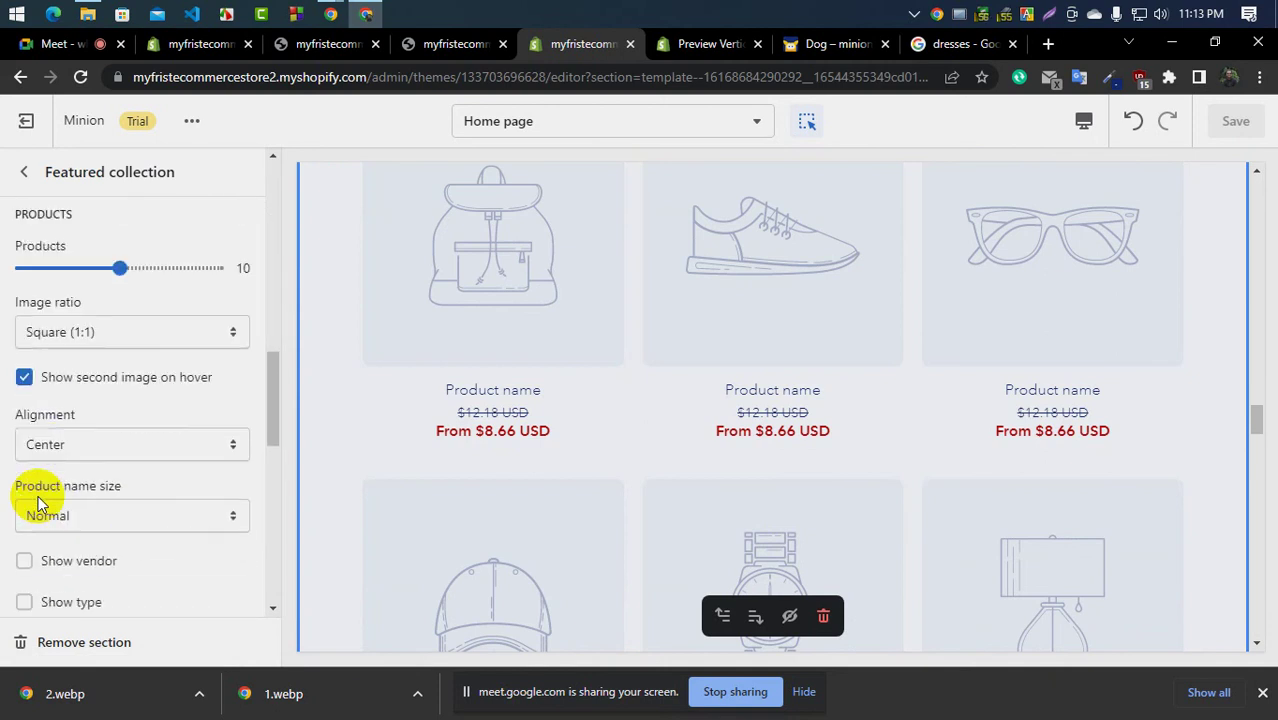
{"action": "scroll", "coordinate": [70, 533], "scroll_direction": "up", "scroll_amount": 10}
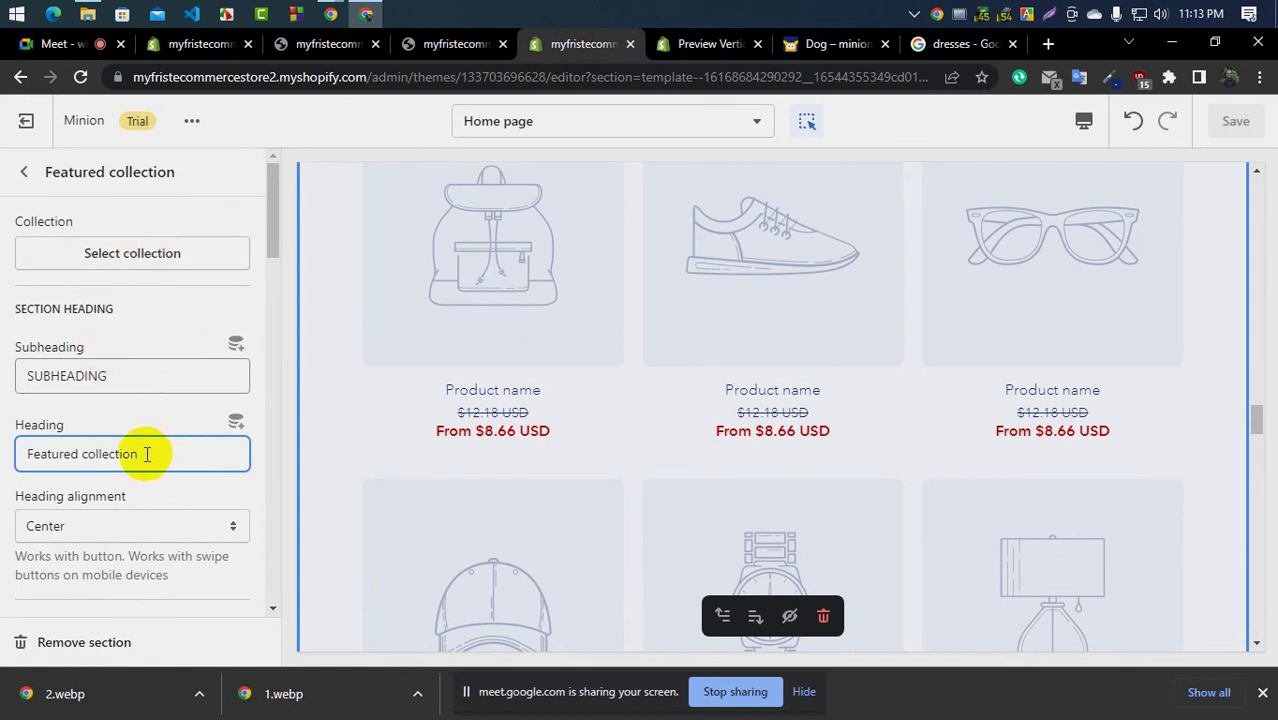
Clear the Featured collection's subheading, replace its heading with "😻 Top products of this week", and save the theme
{"action": "double_click", "coordinate": [113, 375]}
{"action": "key", "text": "BackSpace"}
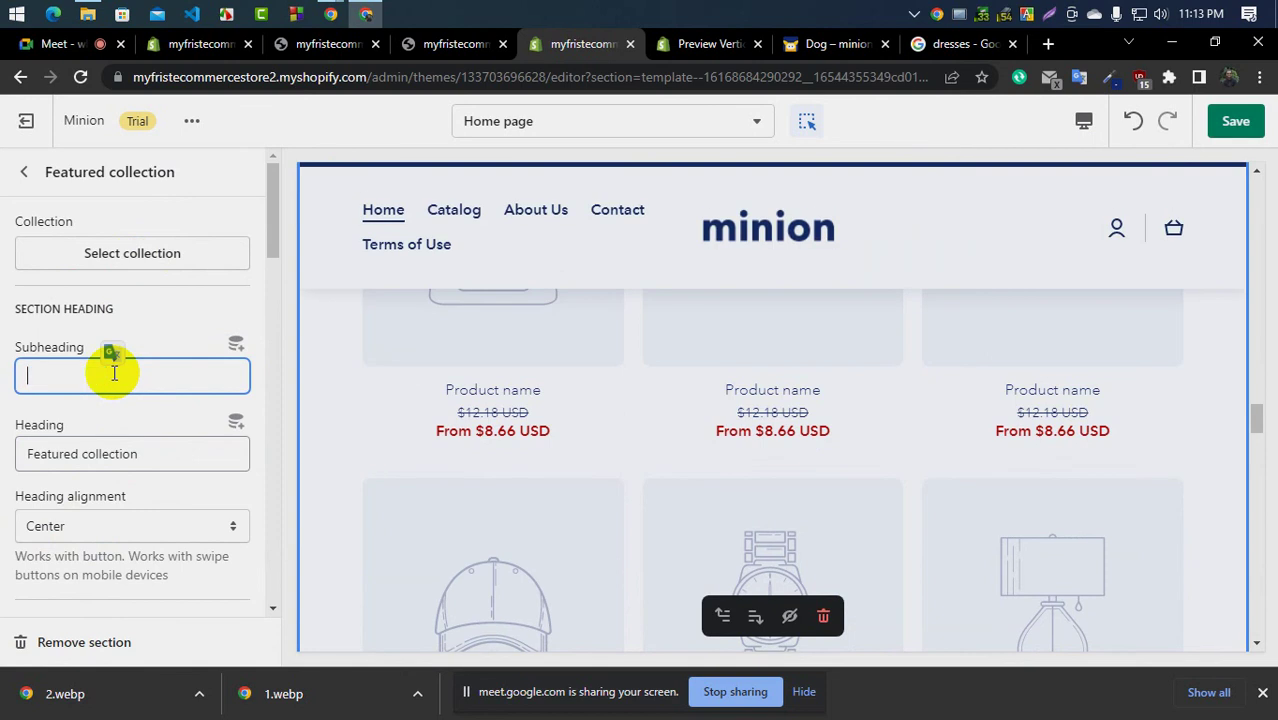
{"action": "left_click", "coordinate": [150, 460]}
{"action": "key", "text": "ctrl+a"}
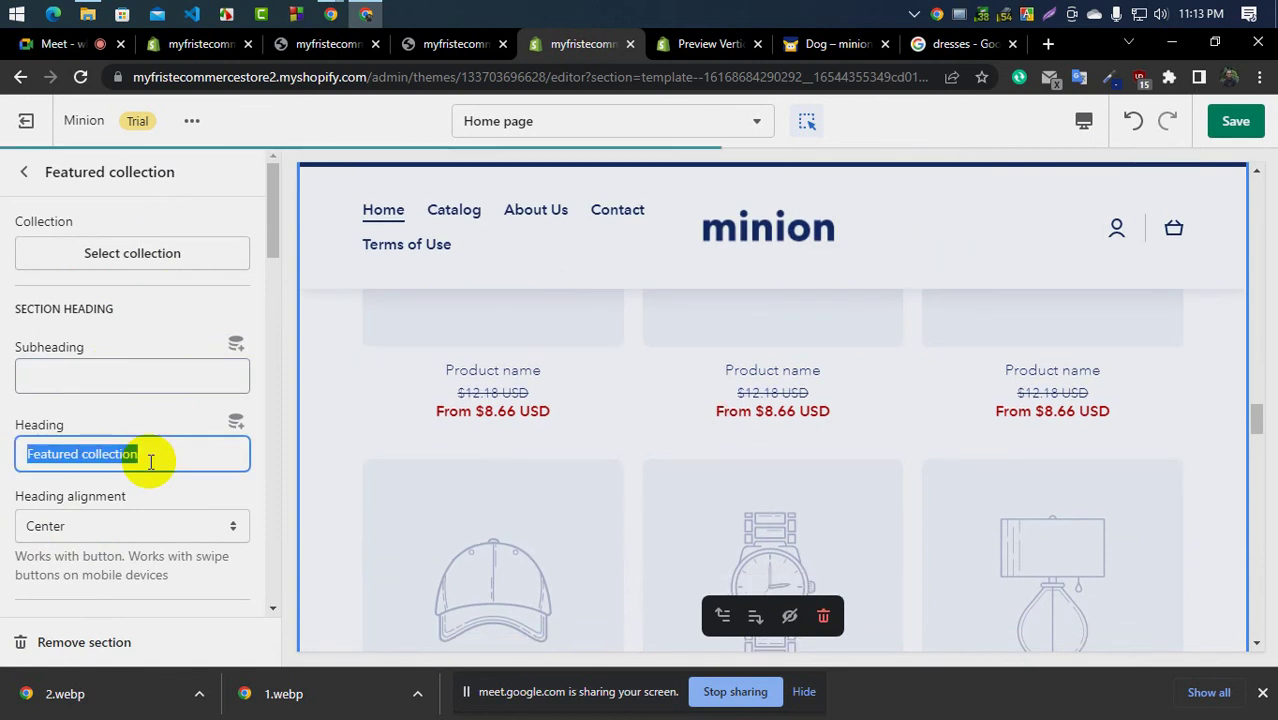
{"action": "key", "text": "ctrl+v"}
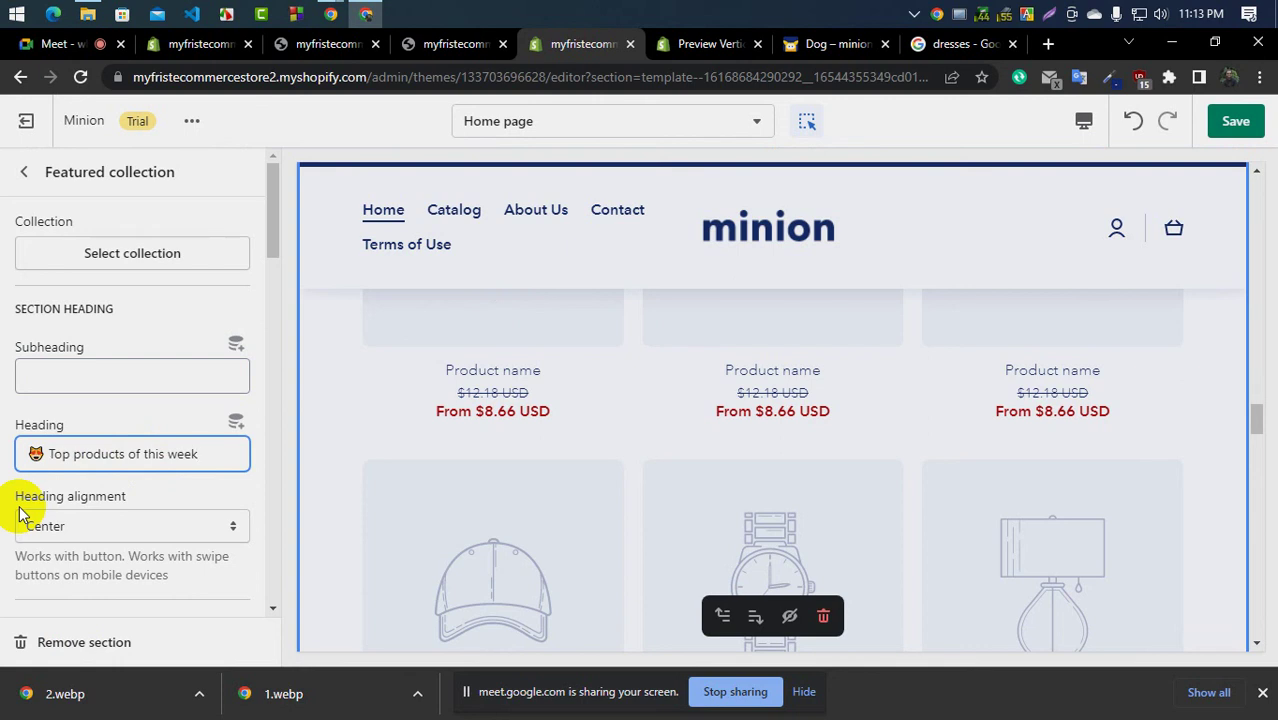
{"action": "scroll", "coordinate": [569, 526], "scroll_direction": "up", "scroll_amount": 5}
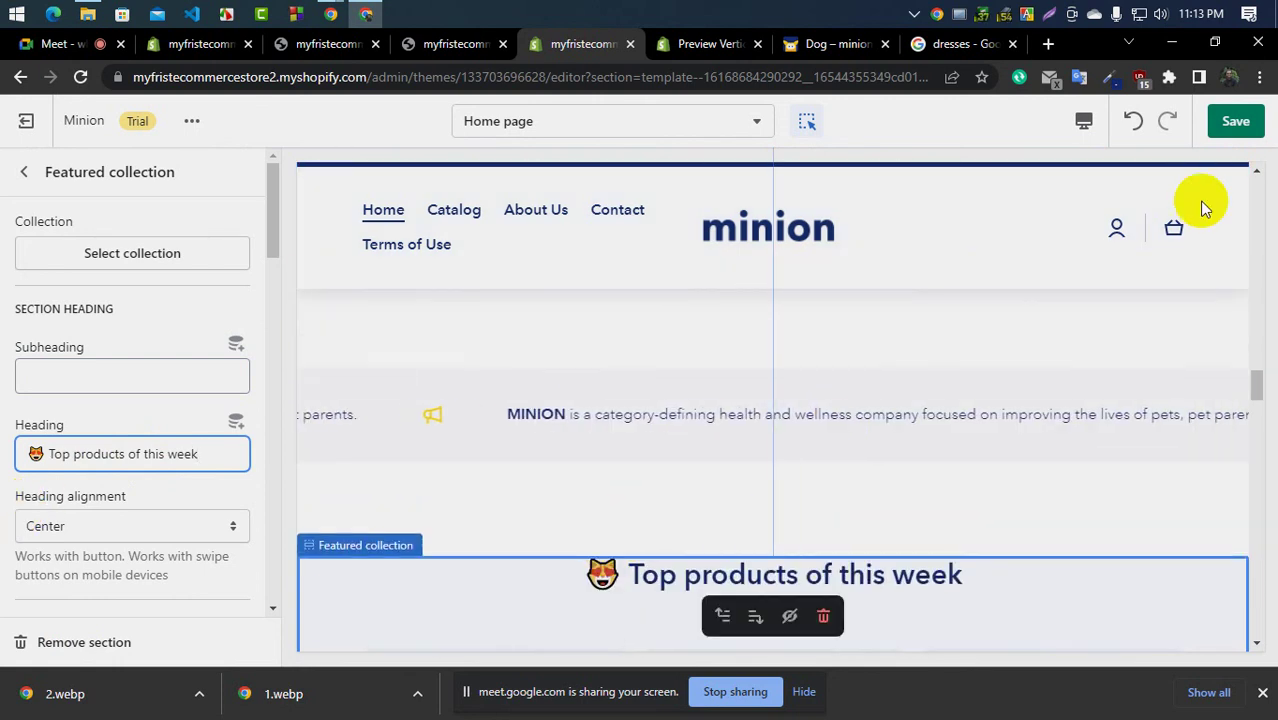
{"action": "left_click", "coordinate": [1252, 121]}
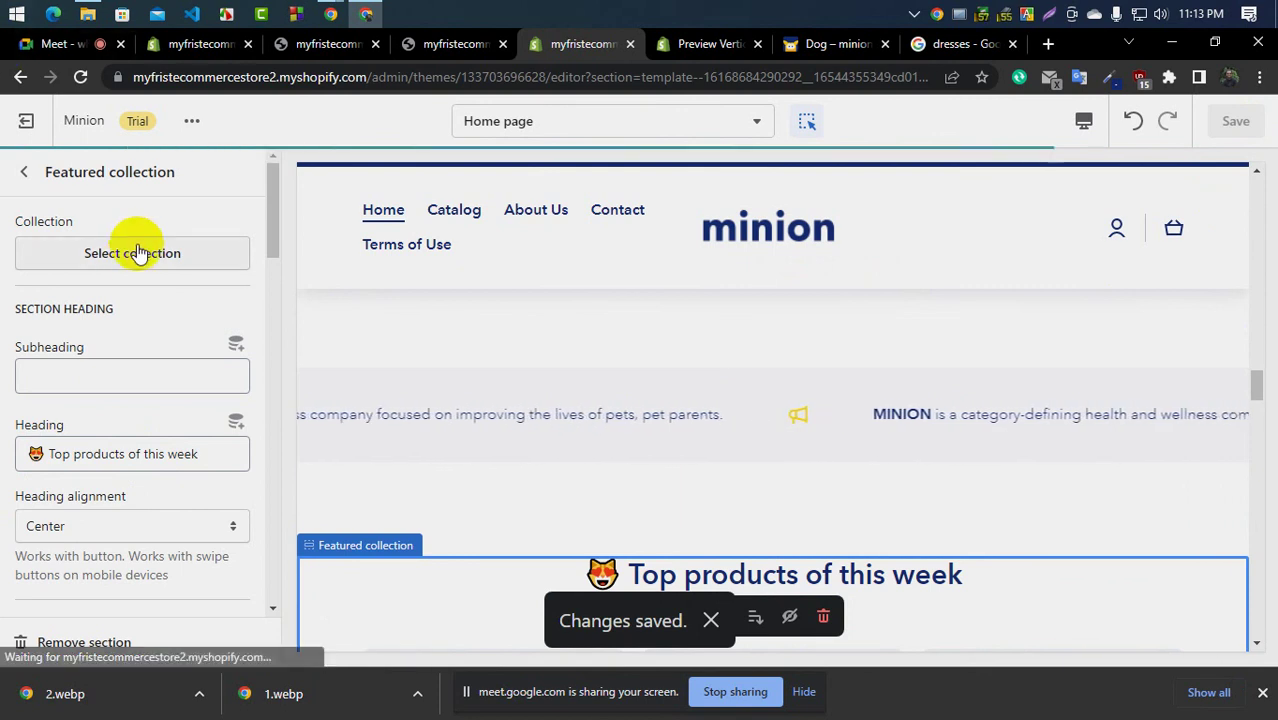
Switch to File Explorer and look through the recent files in the Downloads folder for usable theme files
{"action": "scroll", "coordinate": [841, 380], "scroll_direction": "down", "scroll_amount": 4}
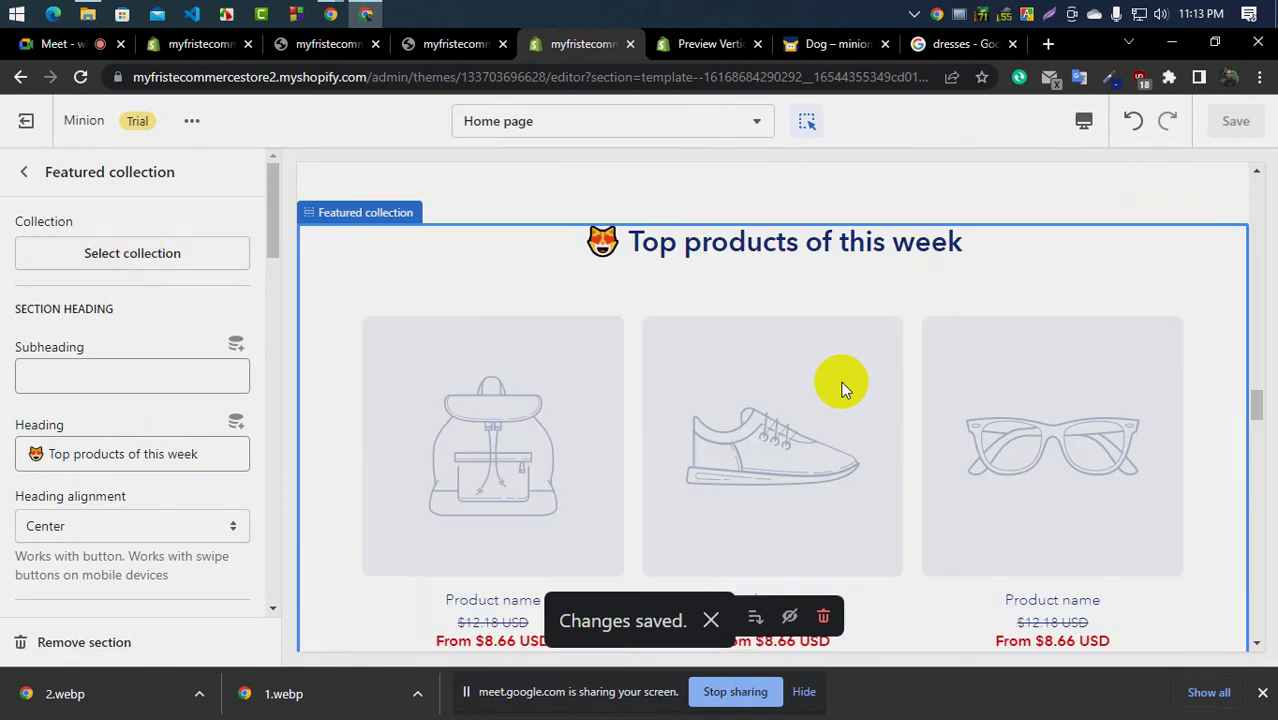
{"action": "left_click", "coordinate": [87, 13]}
{"action": "left_click", "coordinate": [82, 470]}
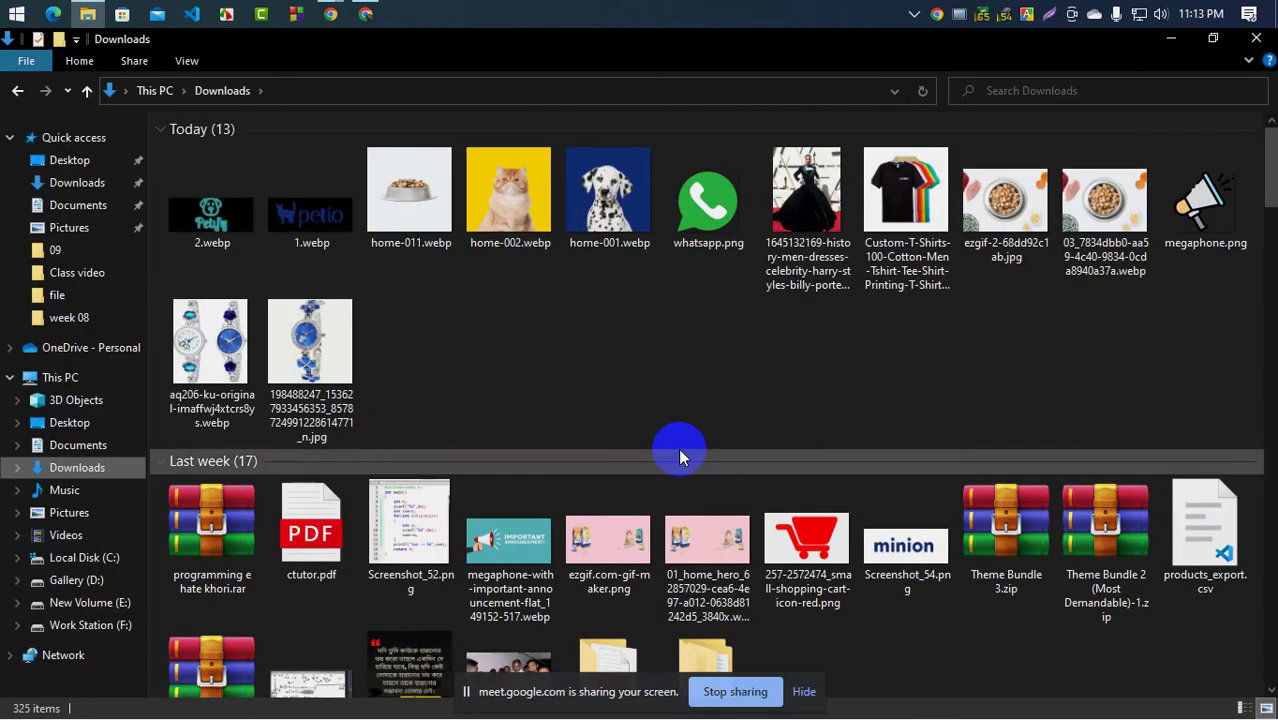
{"action": "scroll", "coordinate": [679, 451], "scroll_direction": "down", "scroll_amount": 5}
{"action": "scroll", "coordinate": [680, 451], "scroll_direction": "up", "scroll_amount": 5}
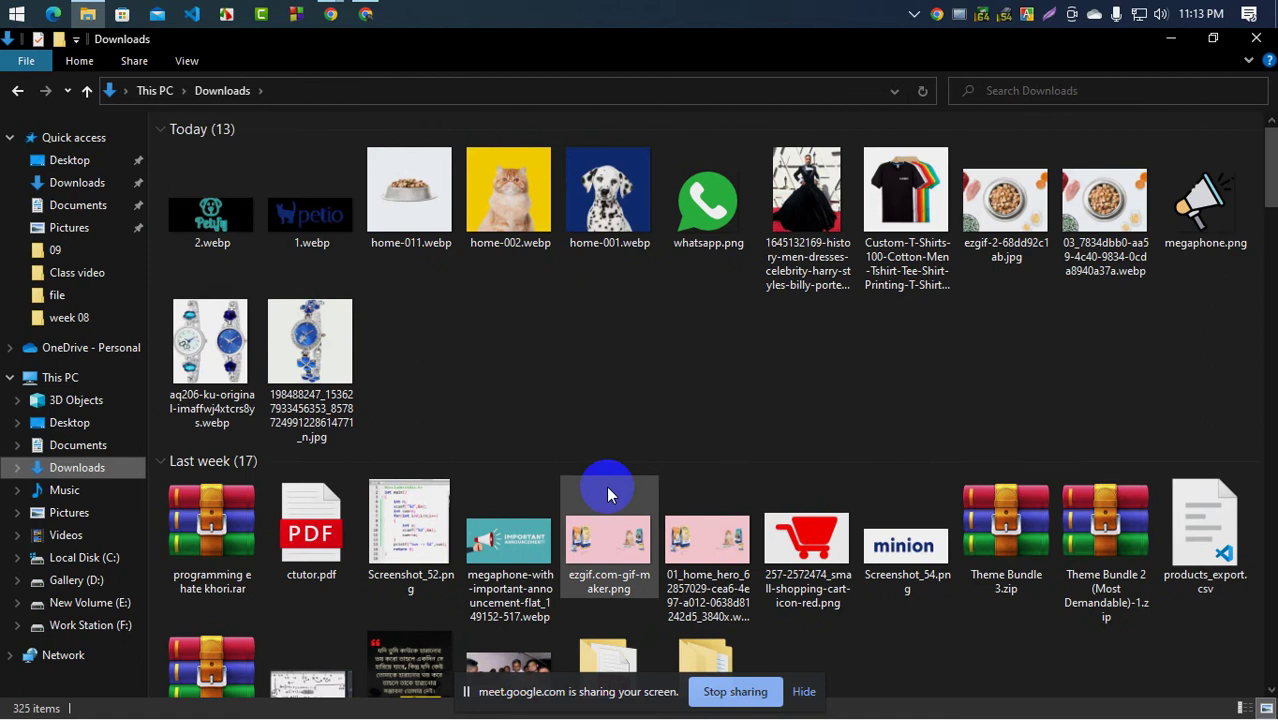
{"action": "scroll", "coordinate": [605, 485], "scroll_direction": "down", "scroll_amount": 3}
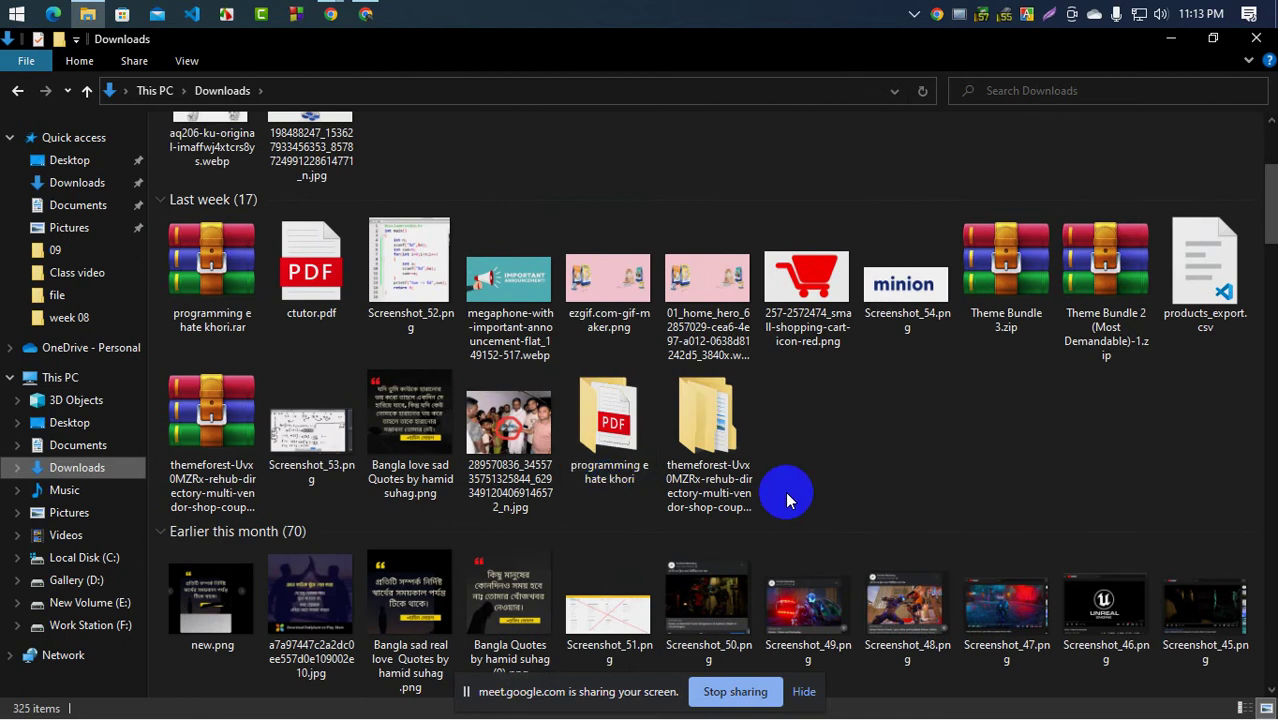
{"action": "scroll", "coordinate": [633, 477], "scroll_direction": "up", "scroll_amount": 3}
{"action": "scroll", "coordinate": [640, 482], "scroll_direction": "down", "scroll_amount": 3}
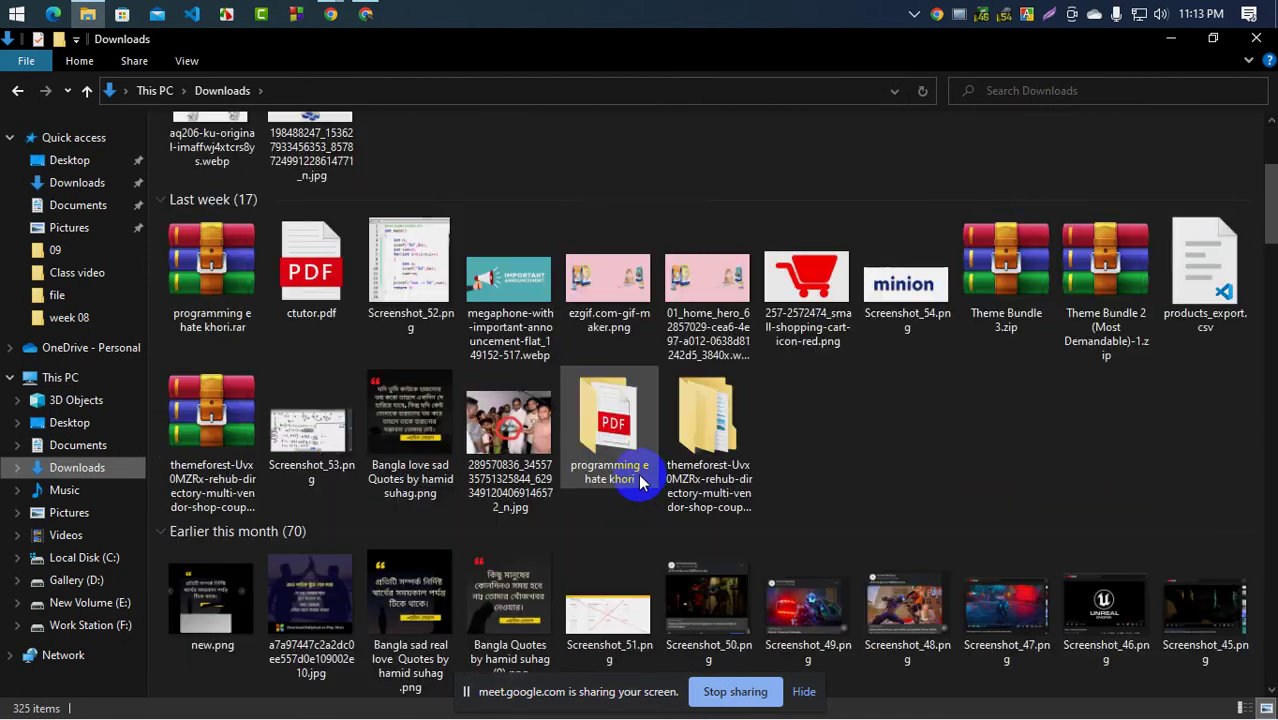
Check the contents of the themeforest rehub theme folder and its subfolder, and go back to Downloads
{"action": "double_click", "coordinate": [712, 445]}
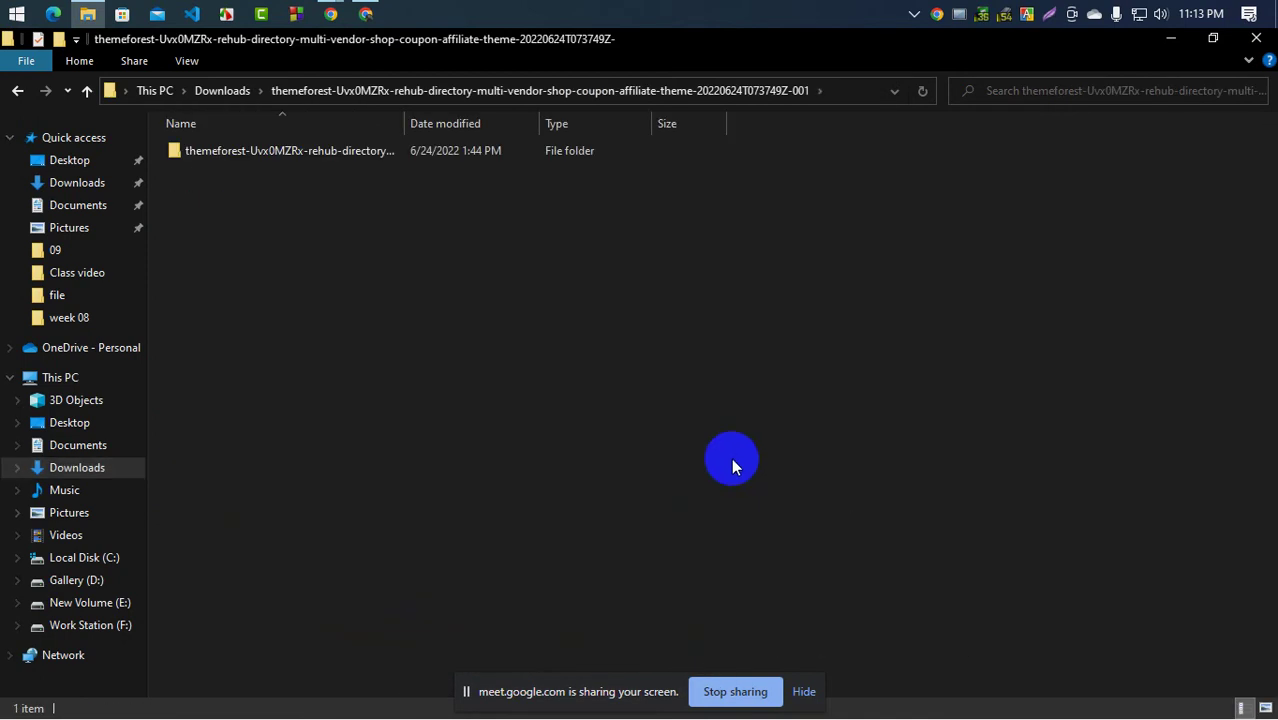
{"action": "double_click", "coordinate": [286, 152]}
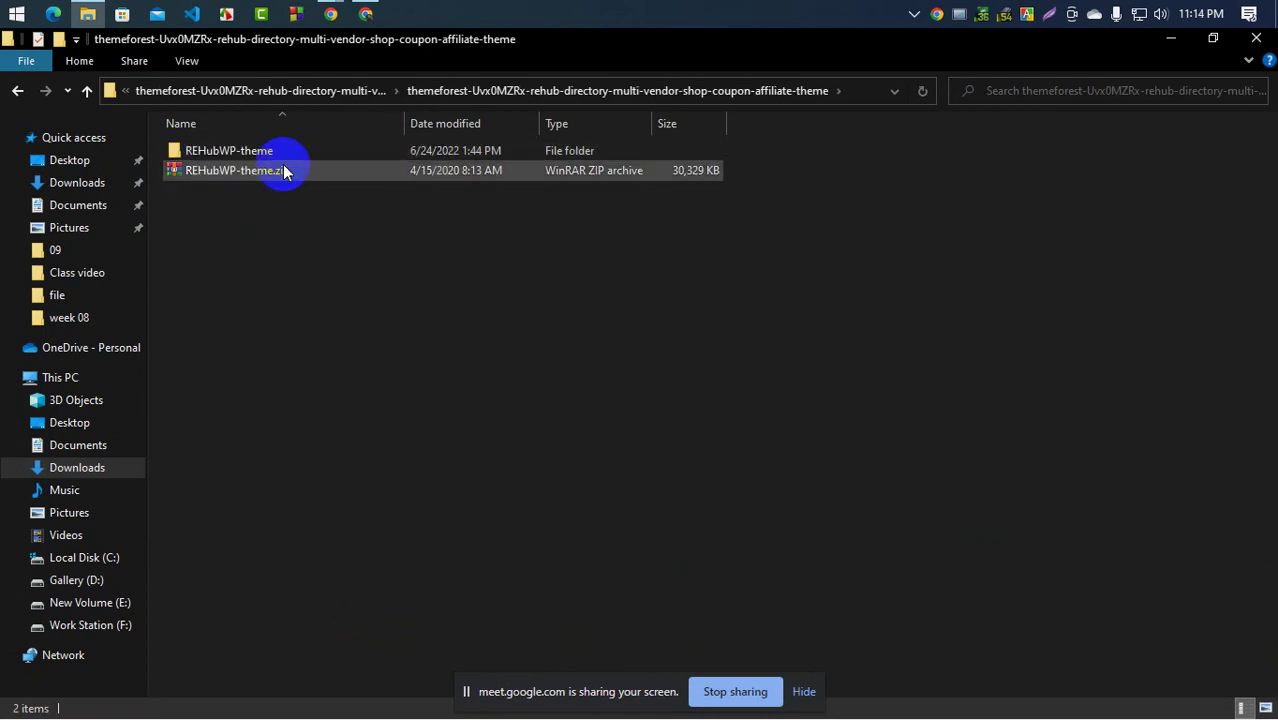
{"action": "left_click", "coordinate": [85, 91]}
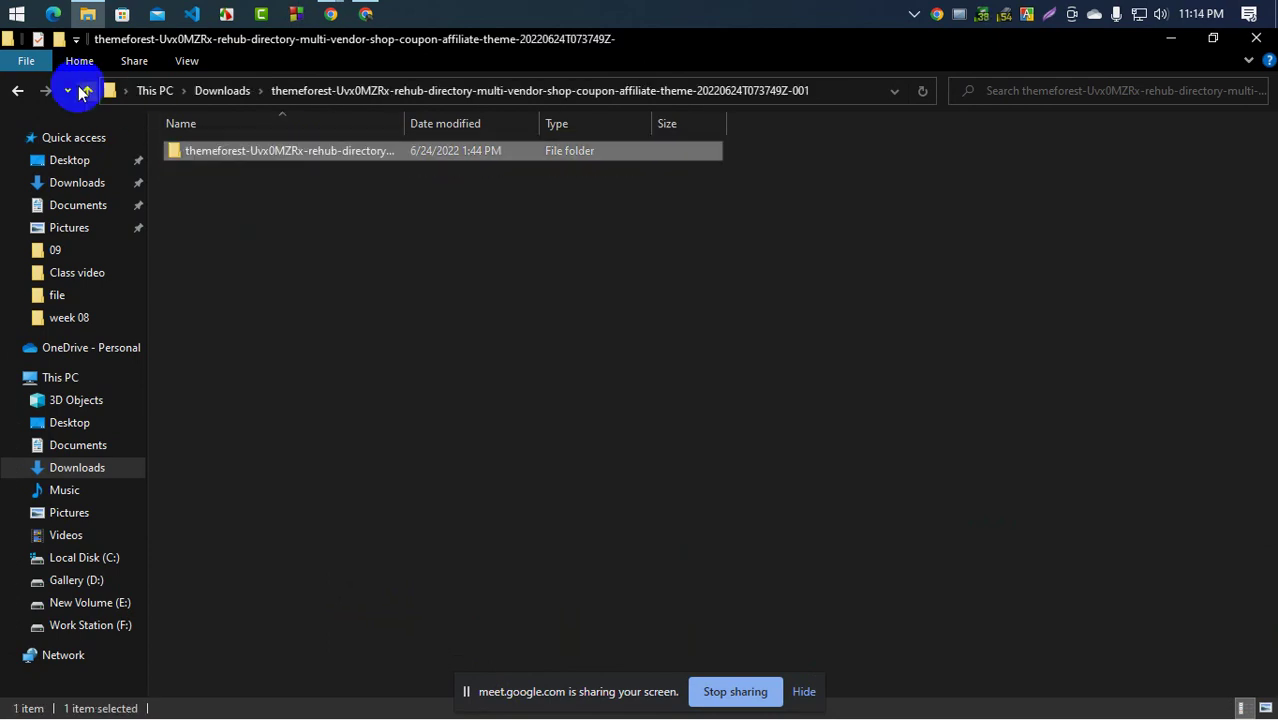
{"action": "left_click", "coordinate": [84, 91]}
{"action": "scroll", "coordinate": [531, 451], "scroll_direction": "up", "scroll_amount": 2}
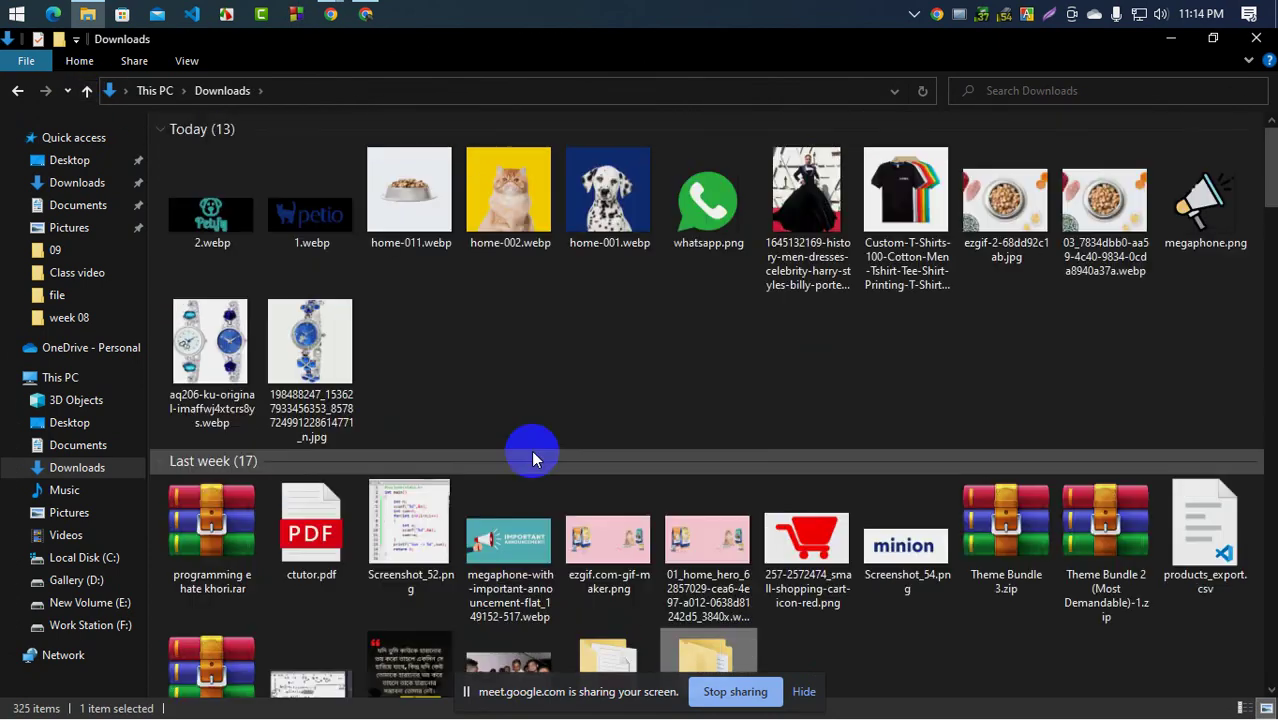
Switch to the Chrome profile window showing Messenger and open facebook.com in a new tab
{"action": "left_click", "coordinate": [330, 14]}
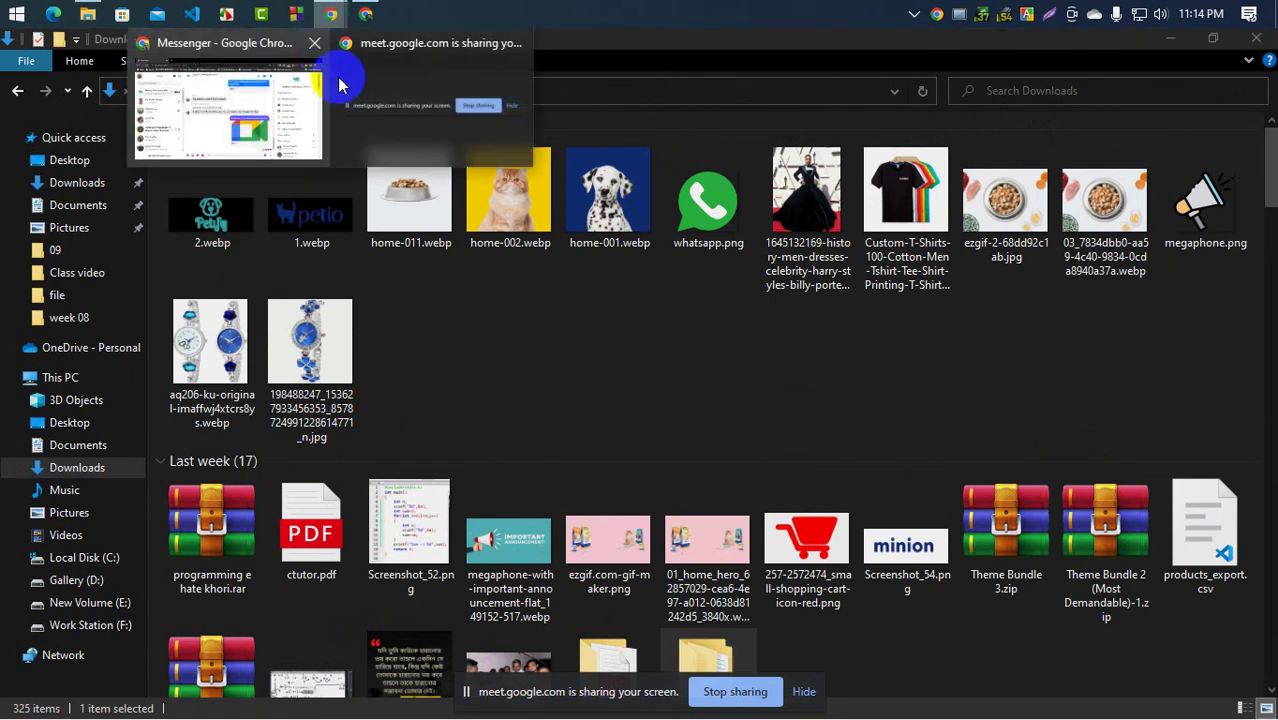
{"action": "left_click", "coordinate": [224, 111]}
{"action": "left_click", "coordinate": [365, 14]}
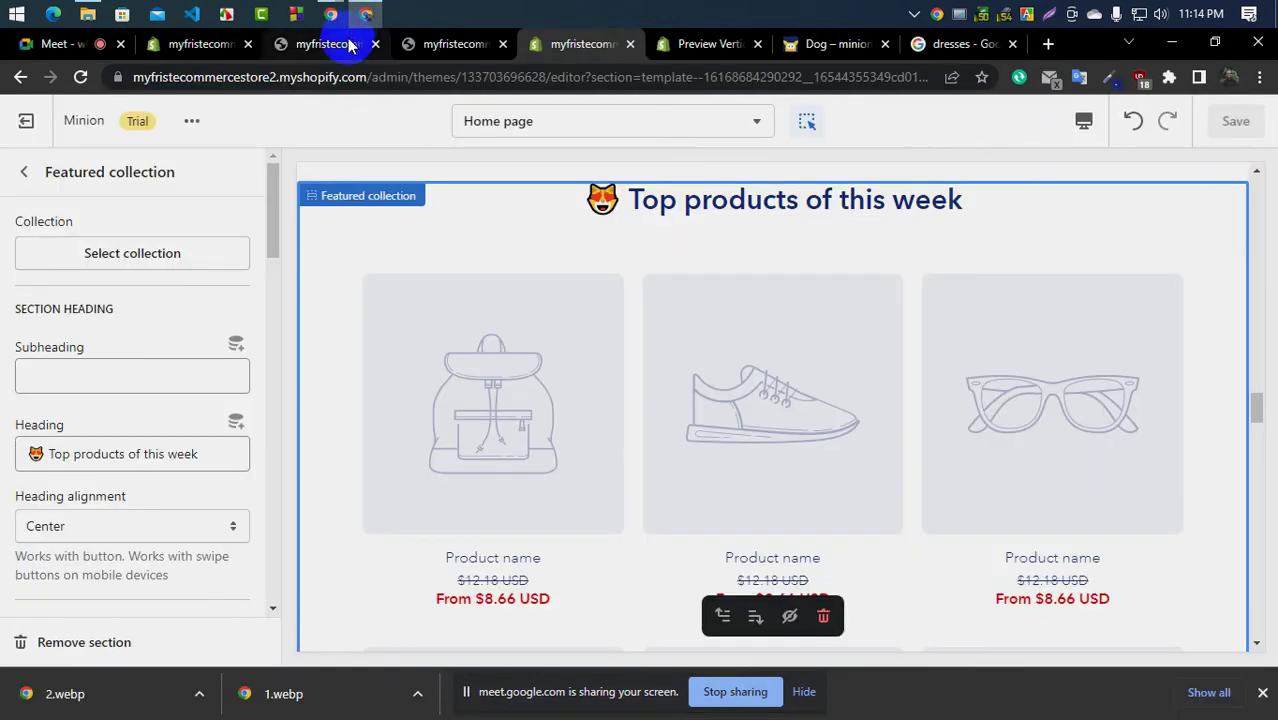
{"action": "left_click", "coordinate": [1232, 77]}
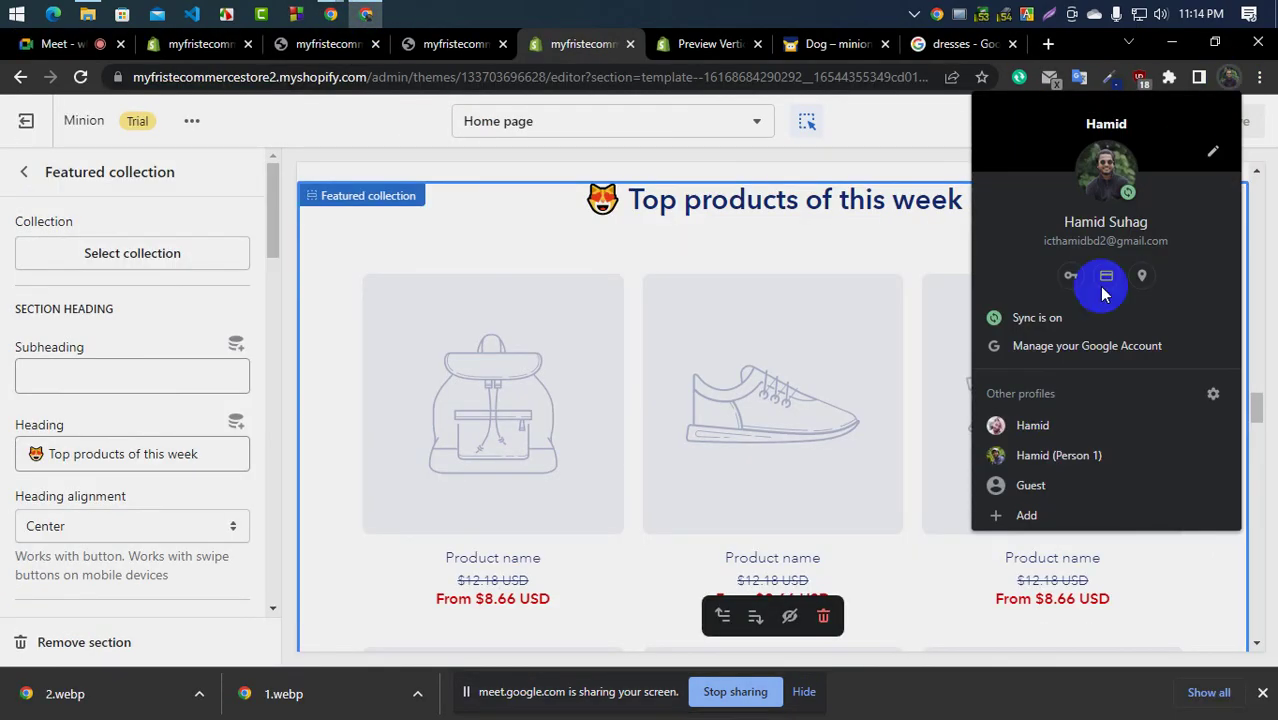
{"action": "left_click", "coordinate": [1041, 450]}
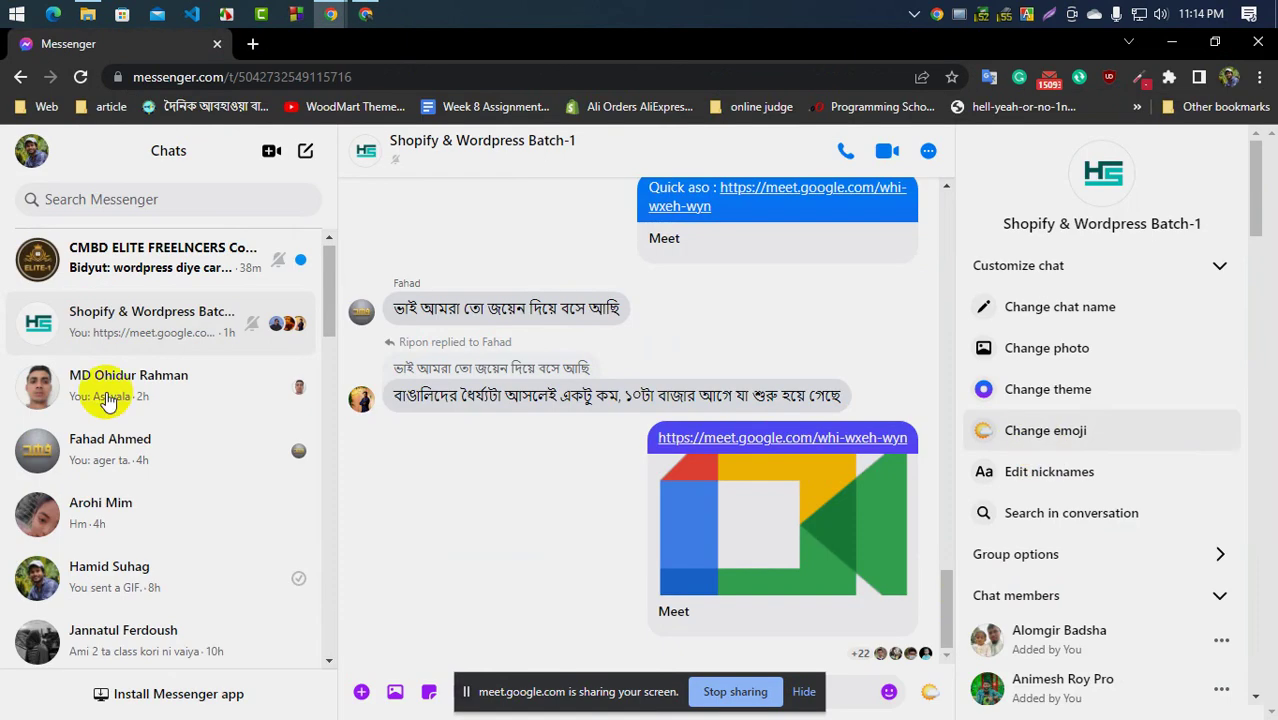
{"action": "left_click", "coordinate": [255, 45]}
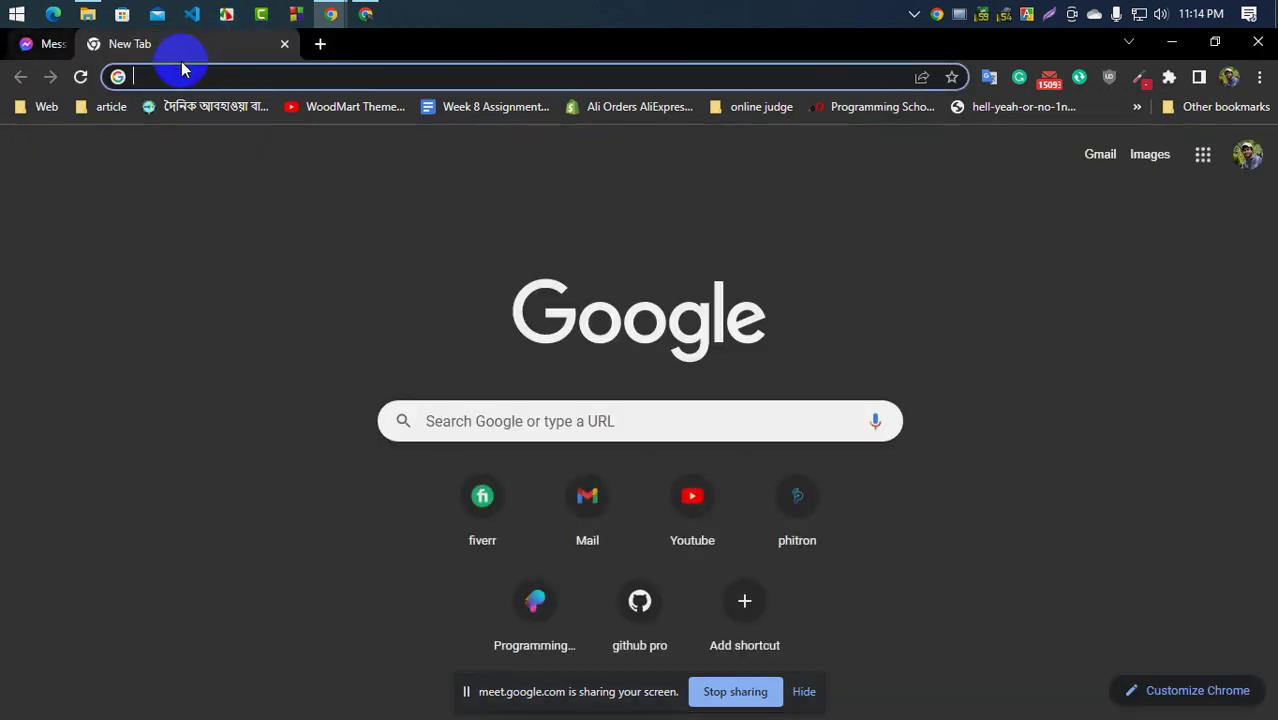
{"action": "type", "text": "facebook.com"}
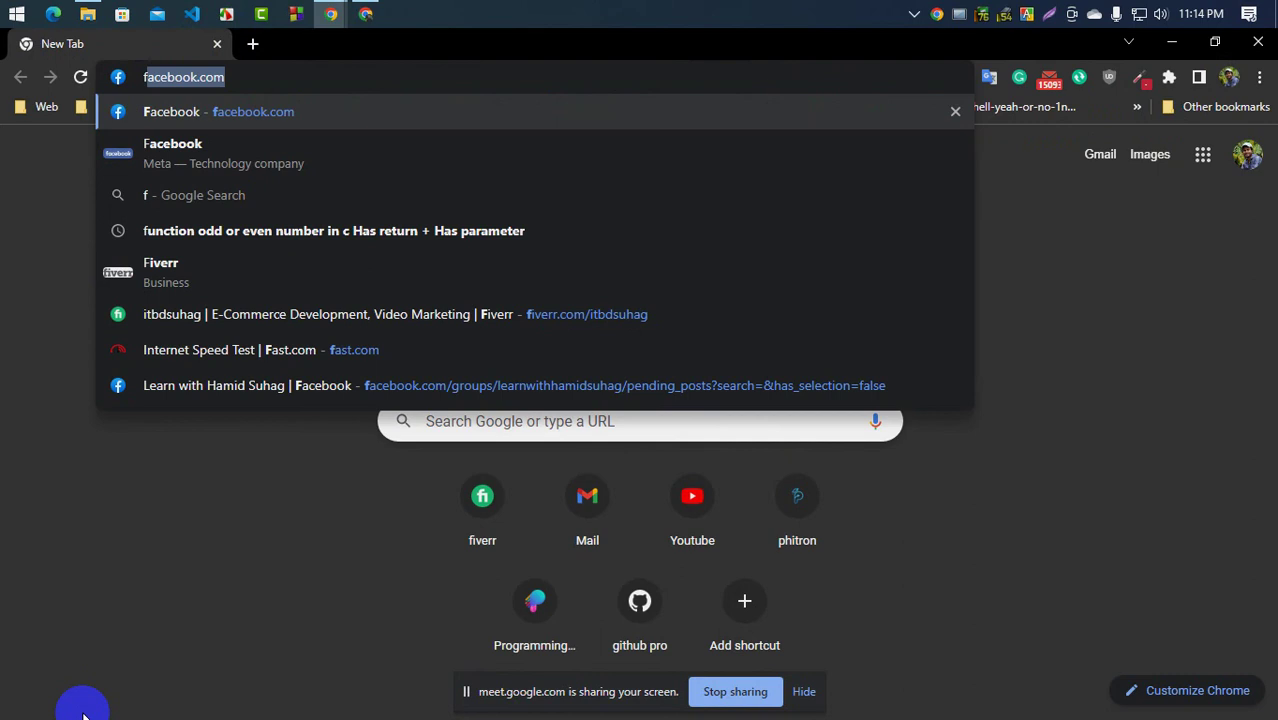
{"action": "key", "text": "Return"}
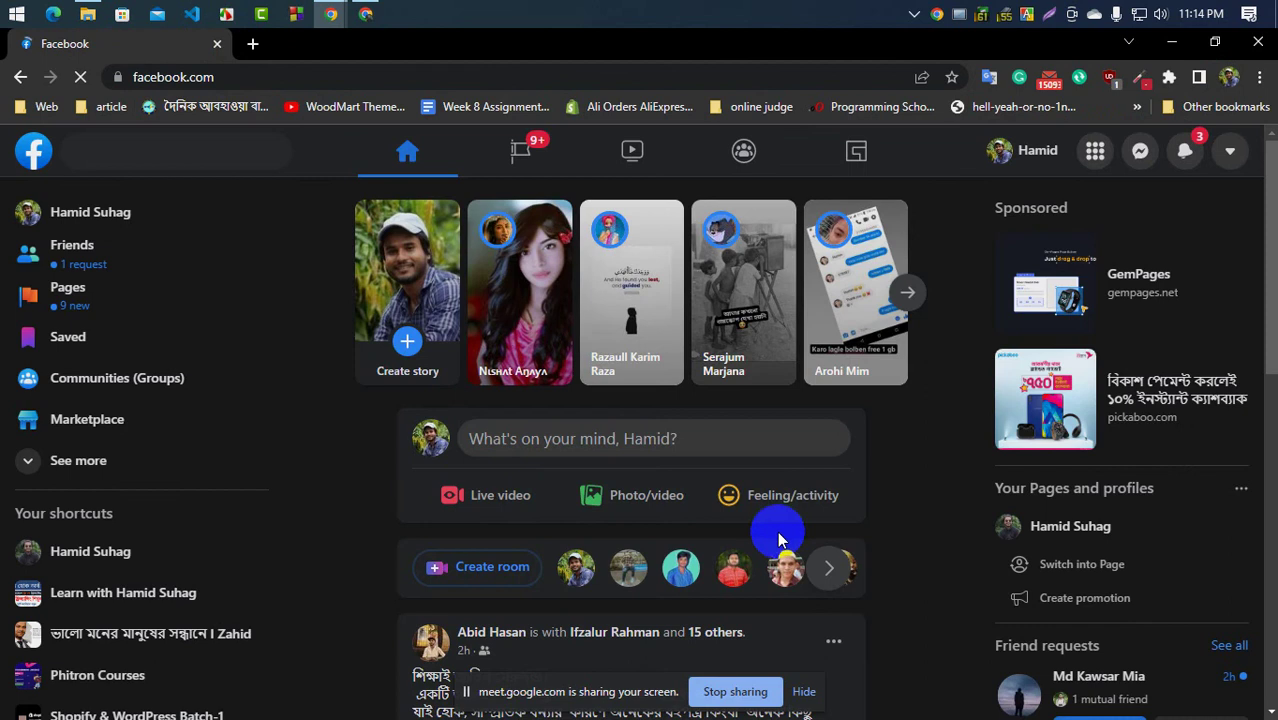
Open the "Learn with" Facebook group's topics and show the posts pinned under the themeplugin hashtag
{"action": "scroll", "coordinate": [227, 500], "scroll_direction": "down", "scroll_amount": 1}
{"action": "scroll", "coordinate": [227, 500], "scroll_direction": "down", "scroll_amount": 1}
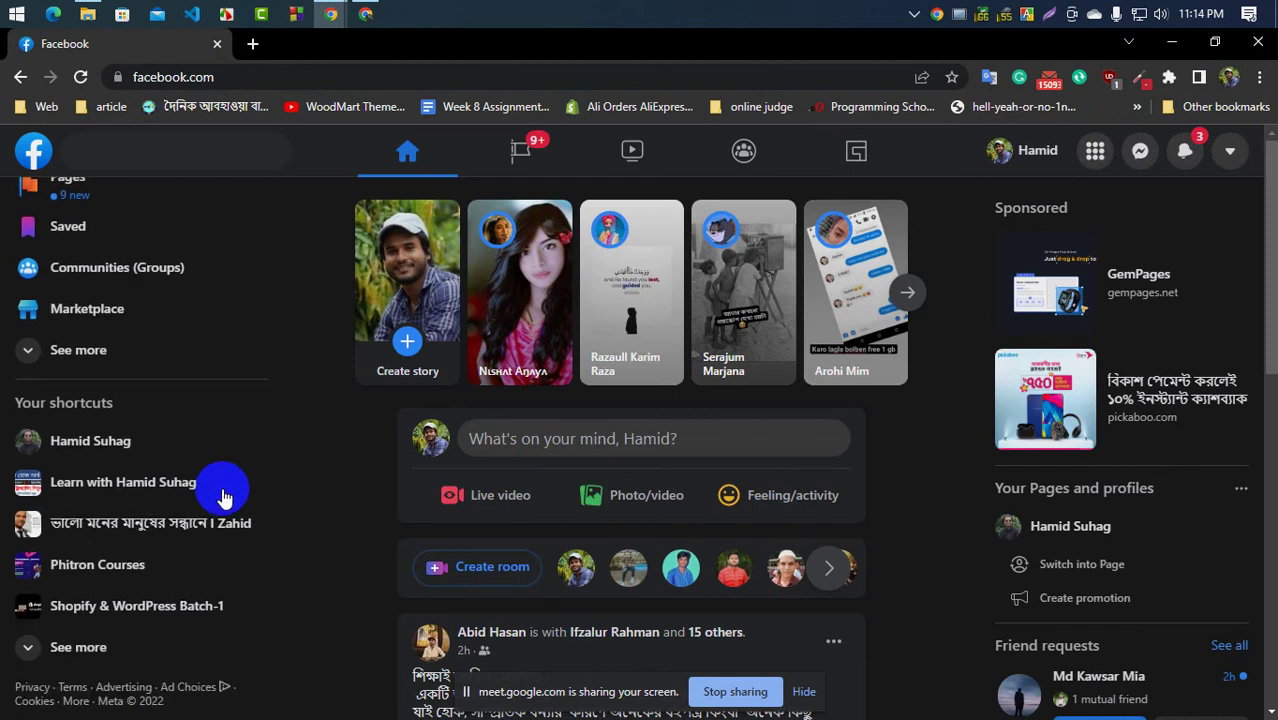
{"action": "left_click", "coordinate": [94, 483]}
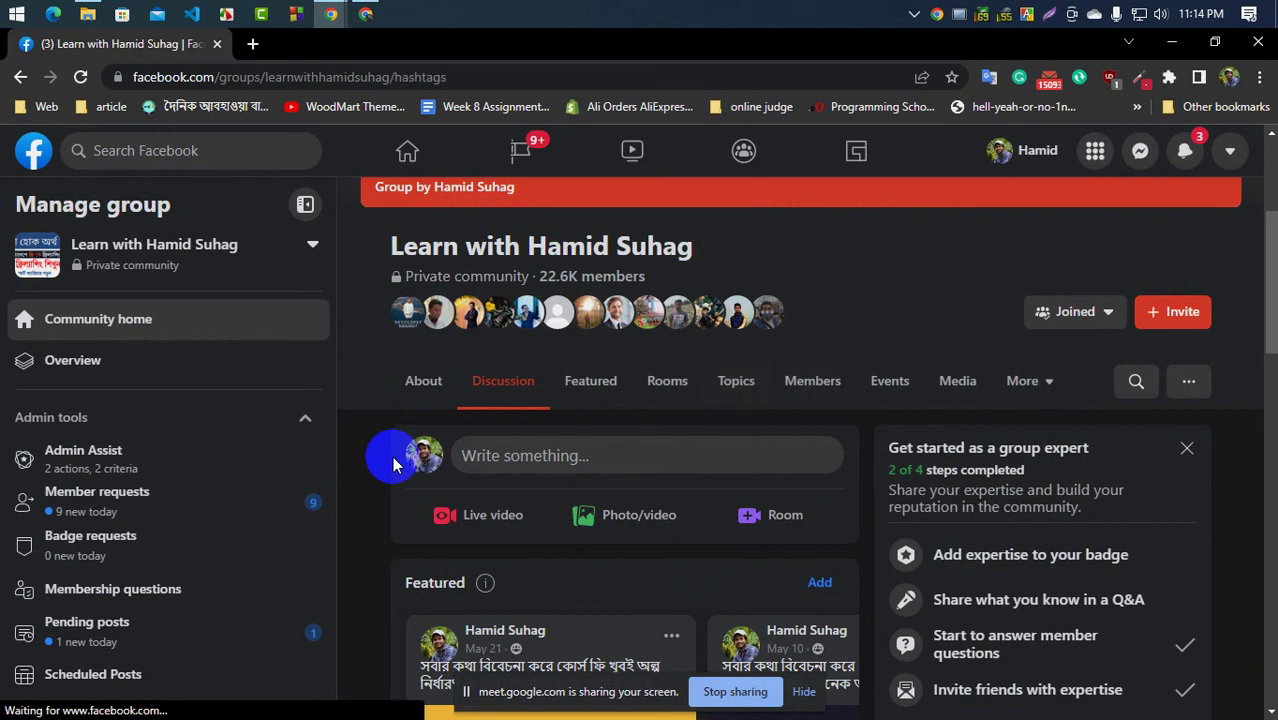
{"action": "scroll", "coordinate": [673, 470], "scroll_direction": "down", "scroll_amount": 5}
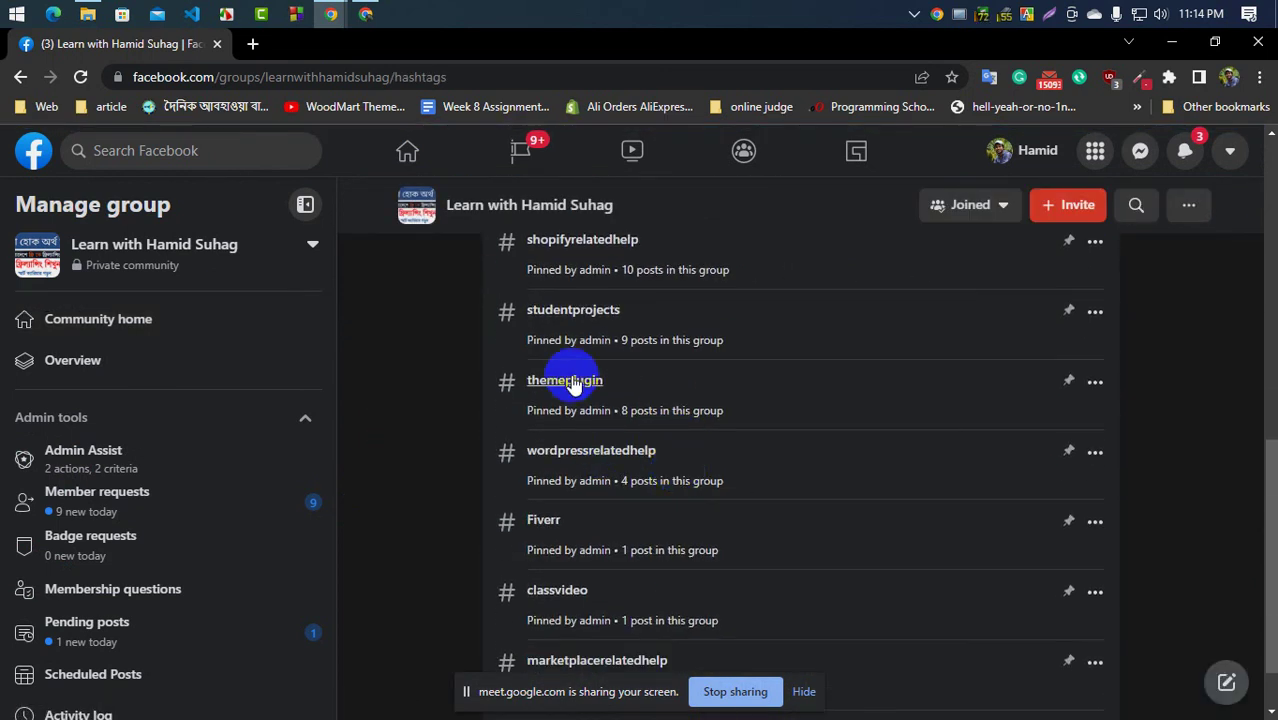
{"action": "left_click", "coordinate": [565, 381]}
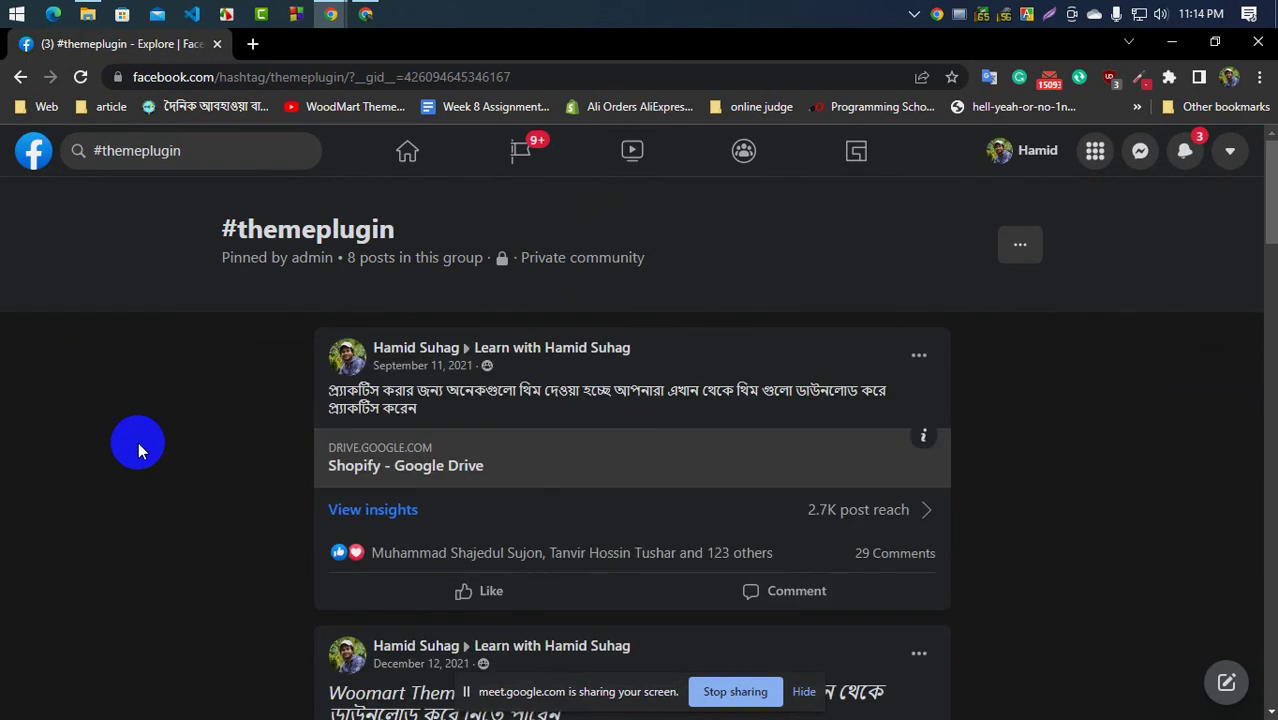
Browse the #themeplugin posts and open the "shopify theme - Google Drive" link from the May 8, 2021 post
{"action": "scroll", "coordinate": [139, 450], "scroll_direction": "down", "scroll_amount": 3}
{"action": "scroll", "coordinate": [139, 442], "scroll_direction": "down", "scroll_amount": 4}
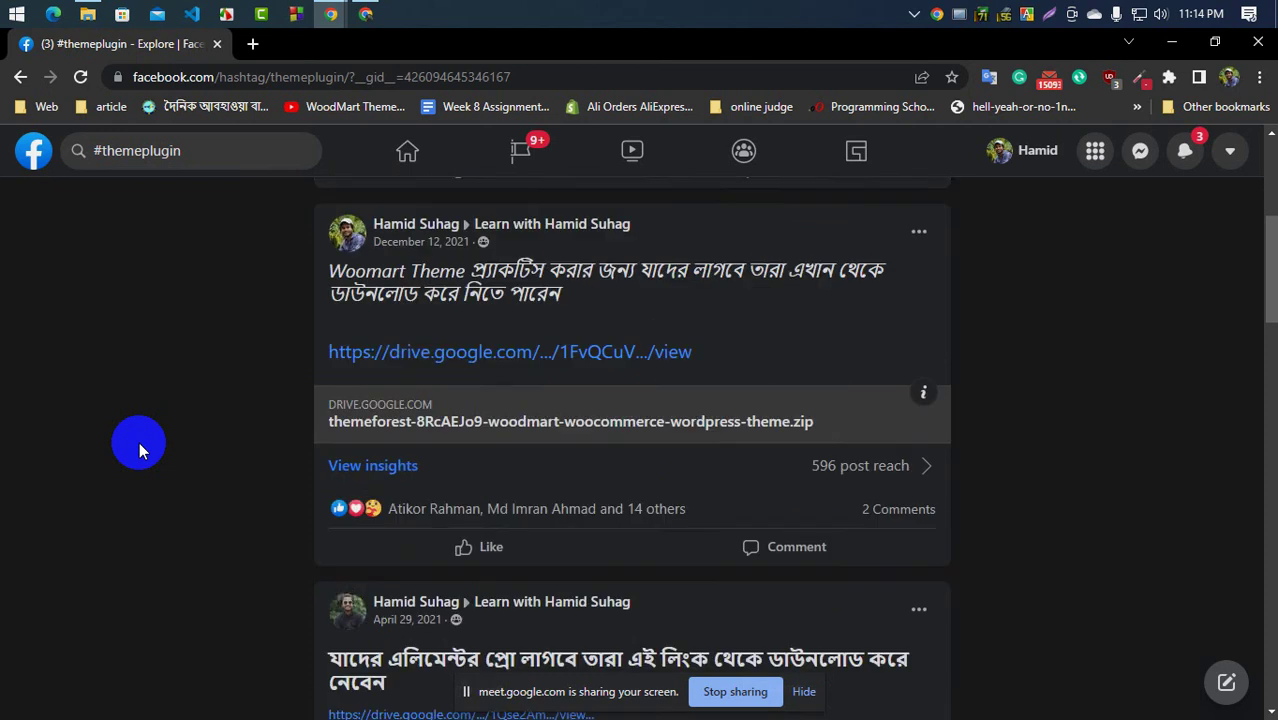
{"action": "scroll", "coordinate": [139, 442], "scroll_direction": "down", "scroll_amount": 4}
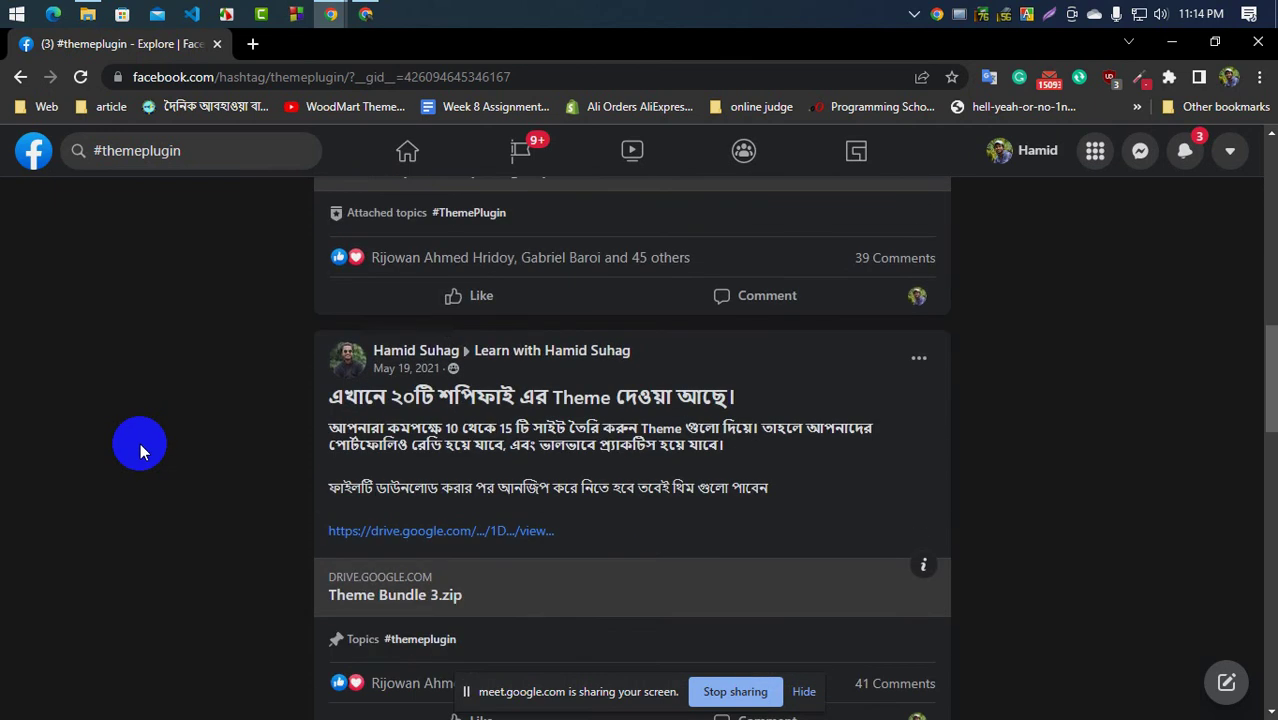
{"action": "scroll", "coordinate": [140, 443], "scroll_direction": "down", "scroll_amount": 3}
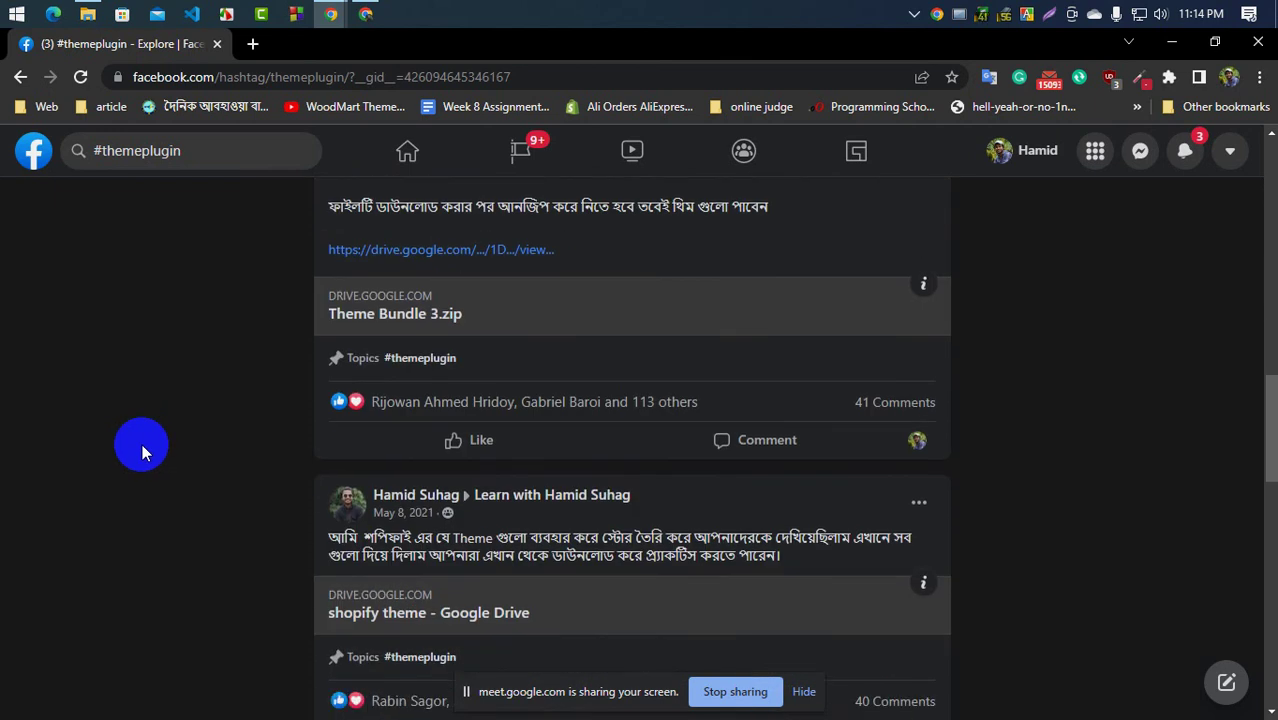
{"action": "scroll", "coordinate": [142, 444], "scroll_direction": "down", "scroll_amount": 2}
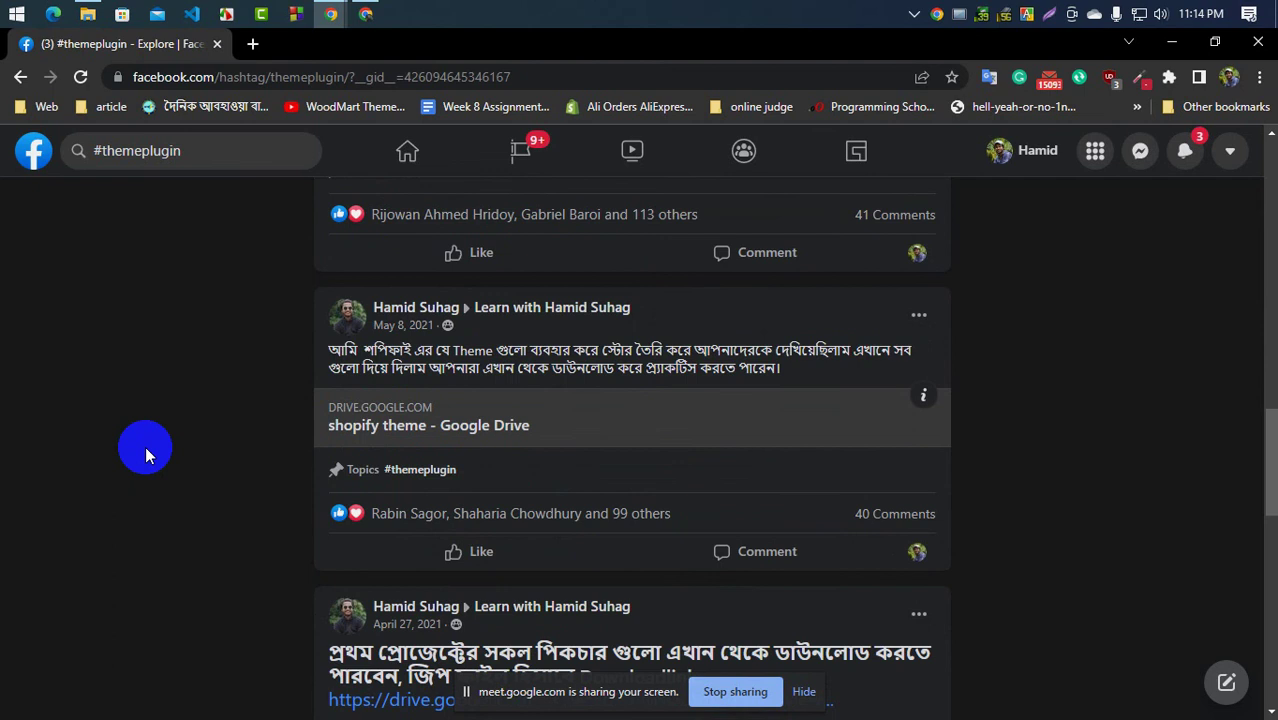
{"action": "left_click", "coordinate": [563, 430]}
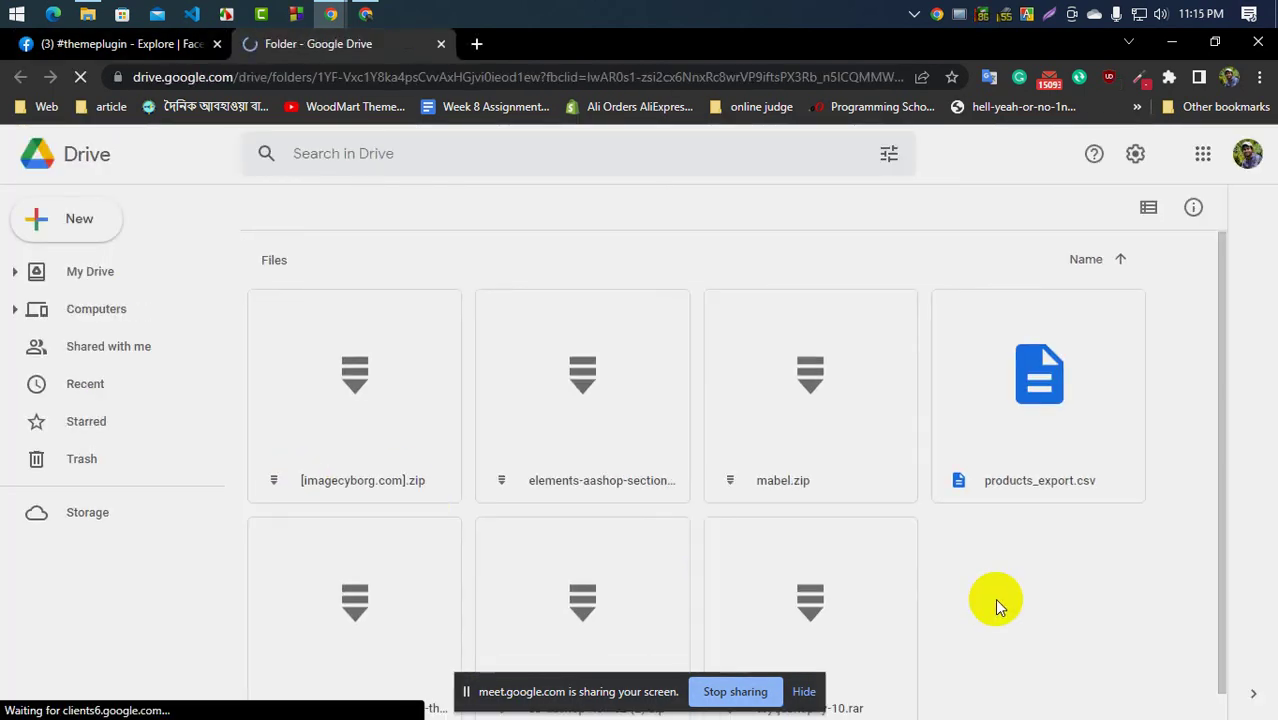
Download products_export.csv from the Theme for Course folder in Google Drive
{"action": "left_click", "coordinate": [1050, 458]}
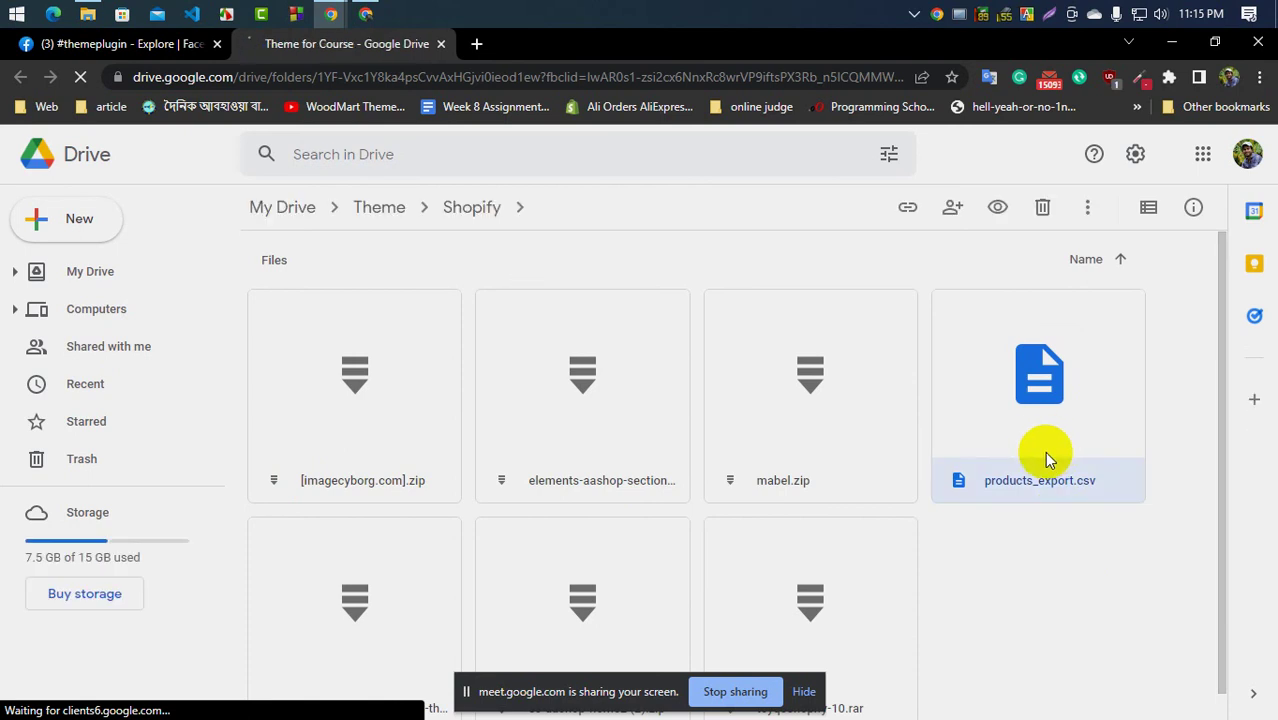
{"action": "double_click", "coordinate": [1041, 441]}
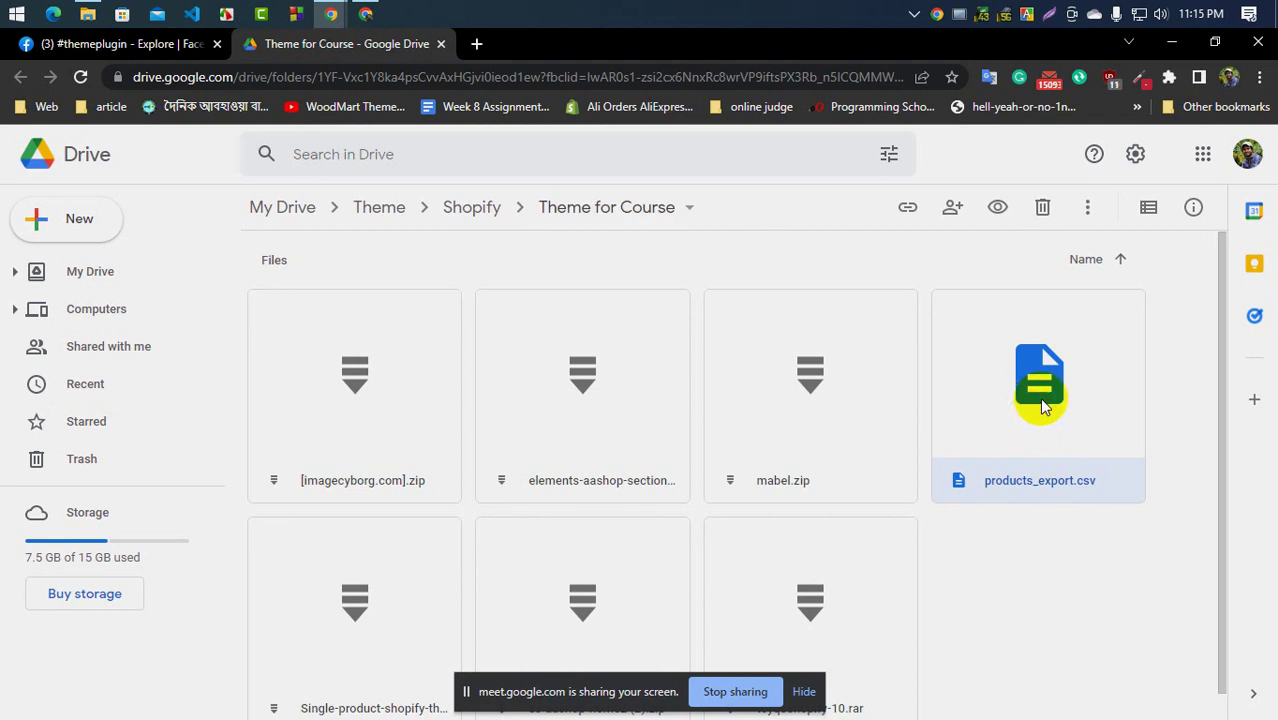
{"action": "left_click", "coordinate": [1087, 207]}
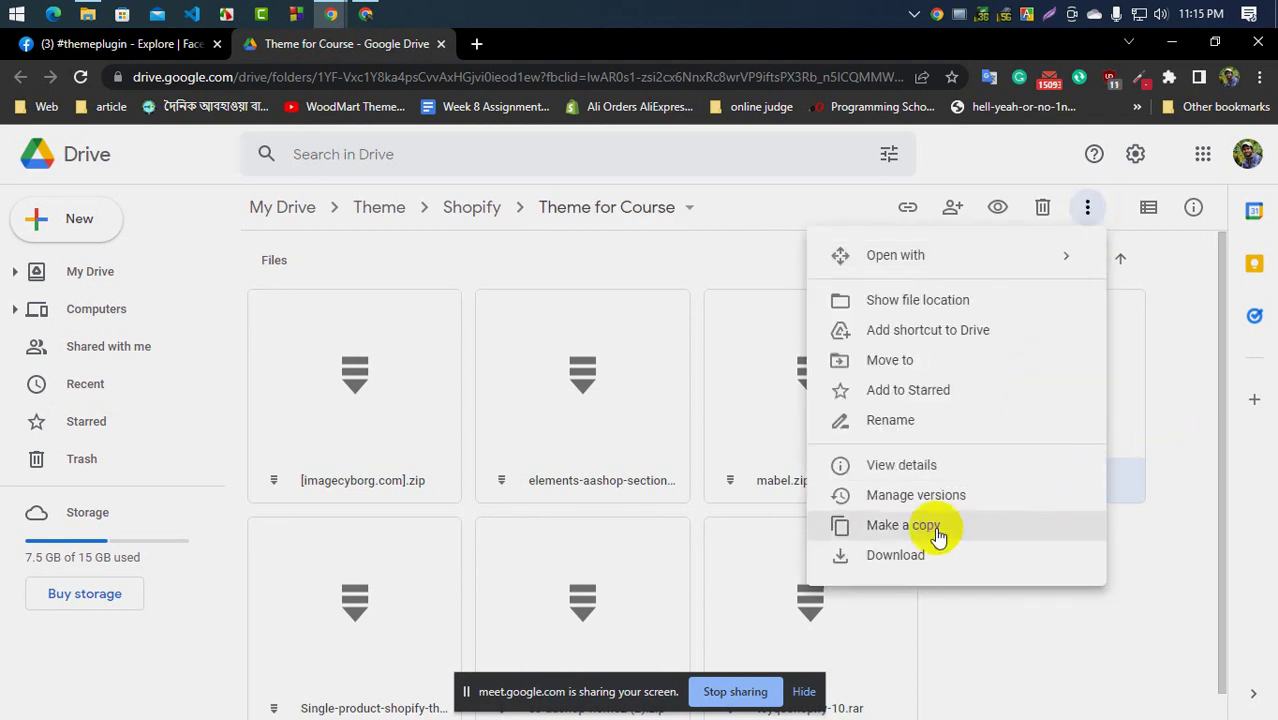
{"action": "left_click", "coordinate": [936, 555]}
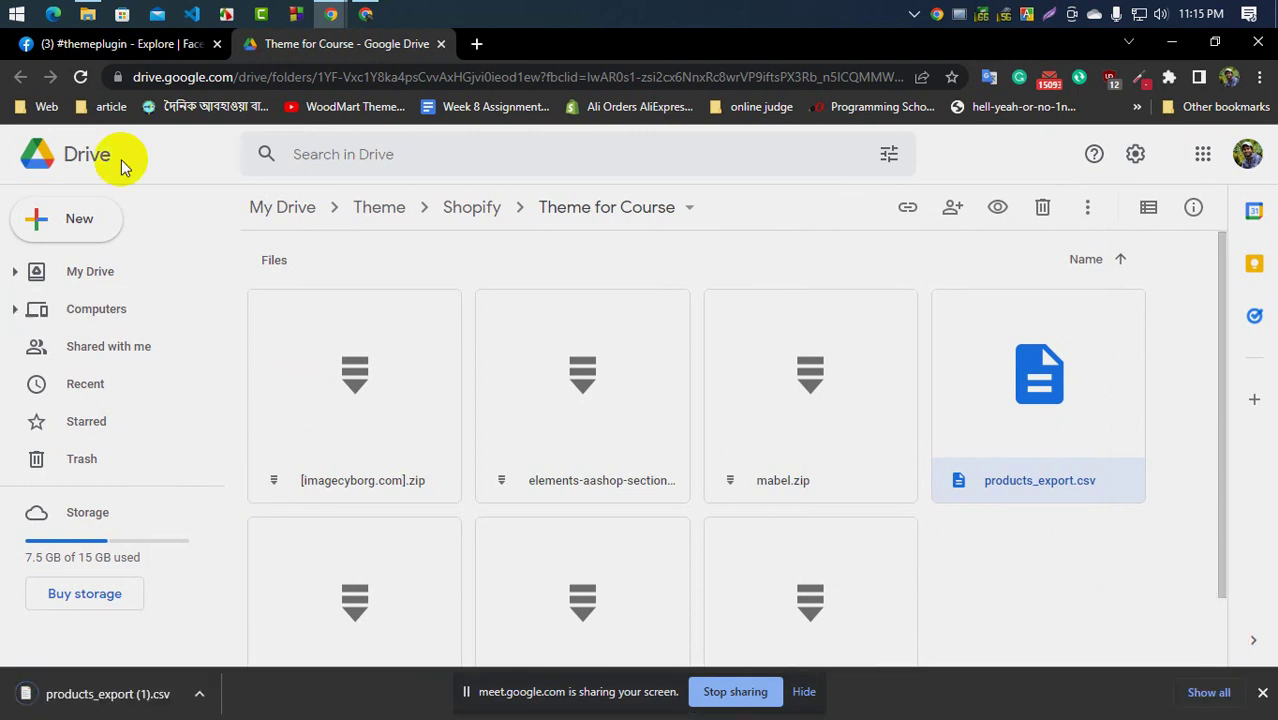
Switch to the Chrome window with the Shopify store and open the Products list in the store admin
{"action": "left_click", "coordinate": [366, 14]}
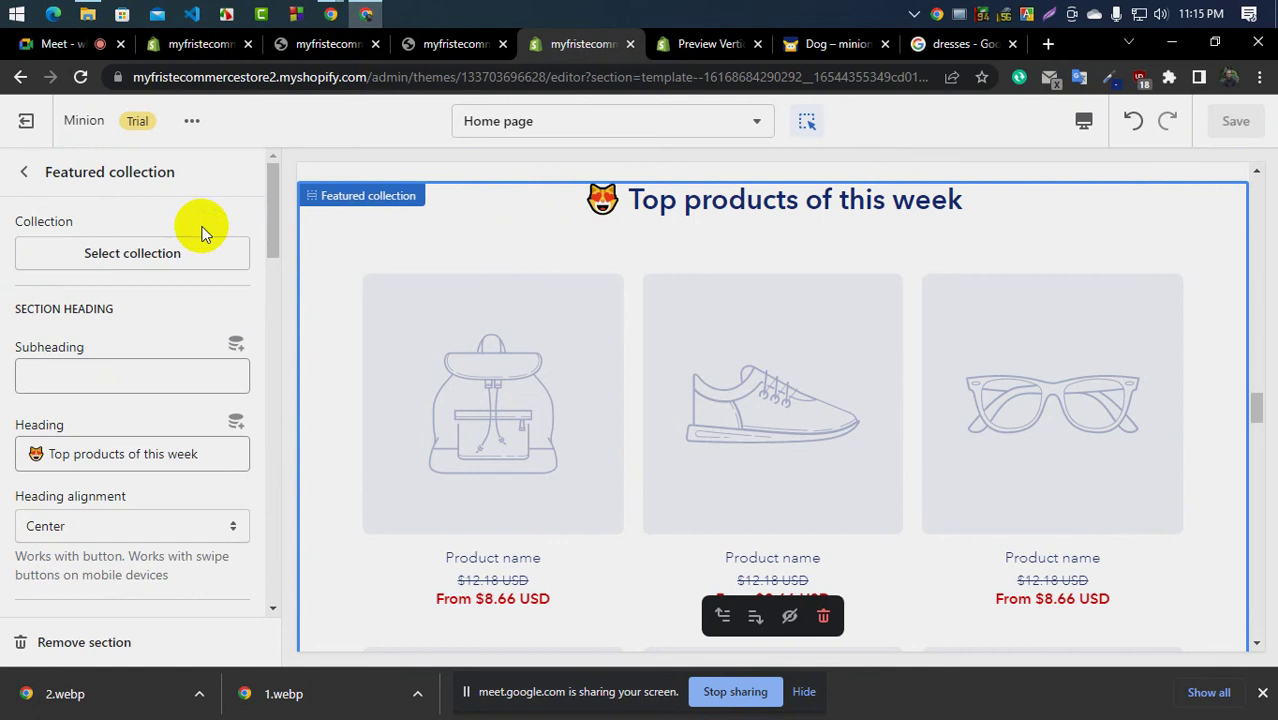
{"action": "left_click", "coordinate": [200, 44]}
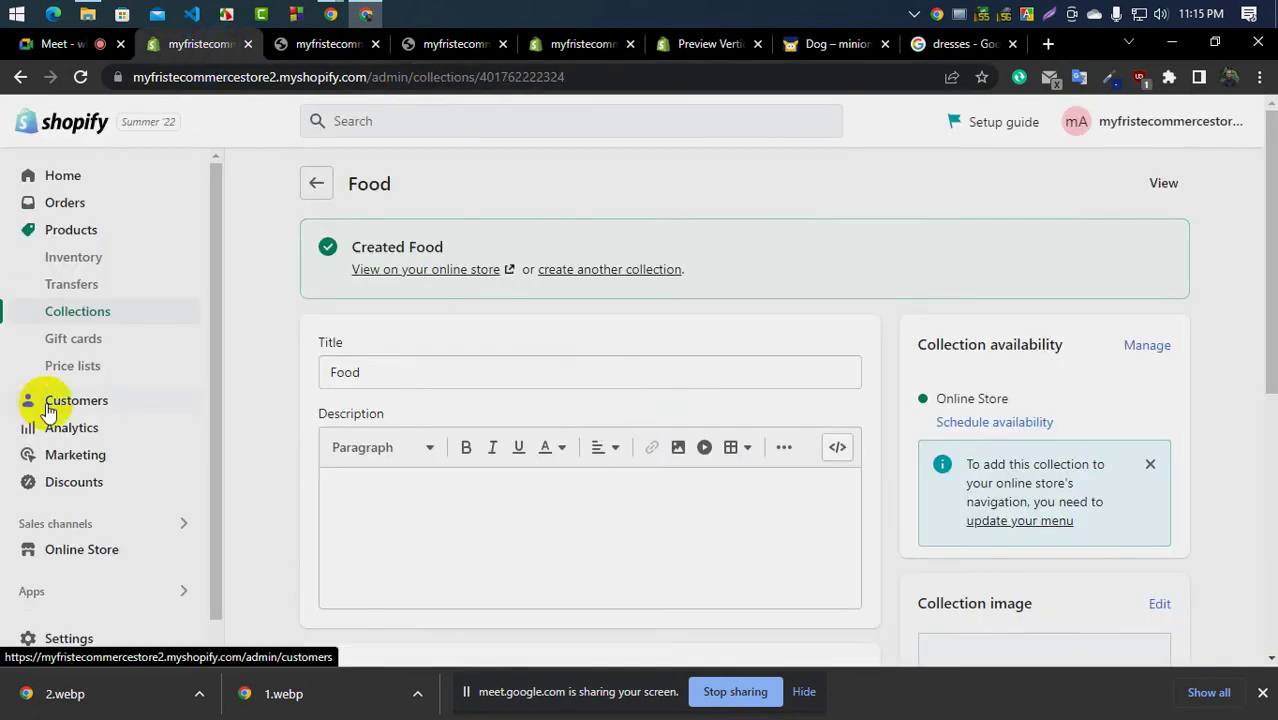
{"action": "left_click", "coordinate": [72, 231]}
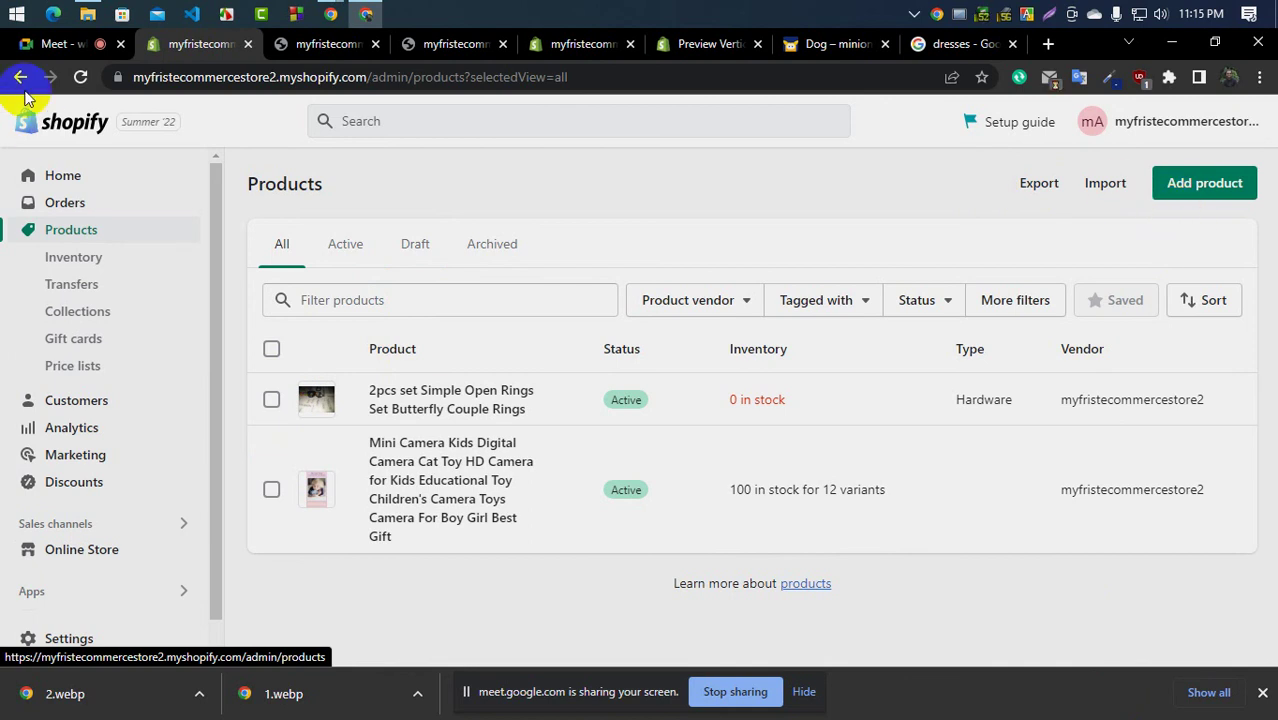
Look at the "Top products of this week" section in the Minion demo preview and in the theme editor
{"action": "left_click", "coordinate": [55, 44]}
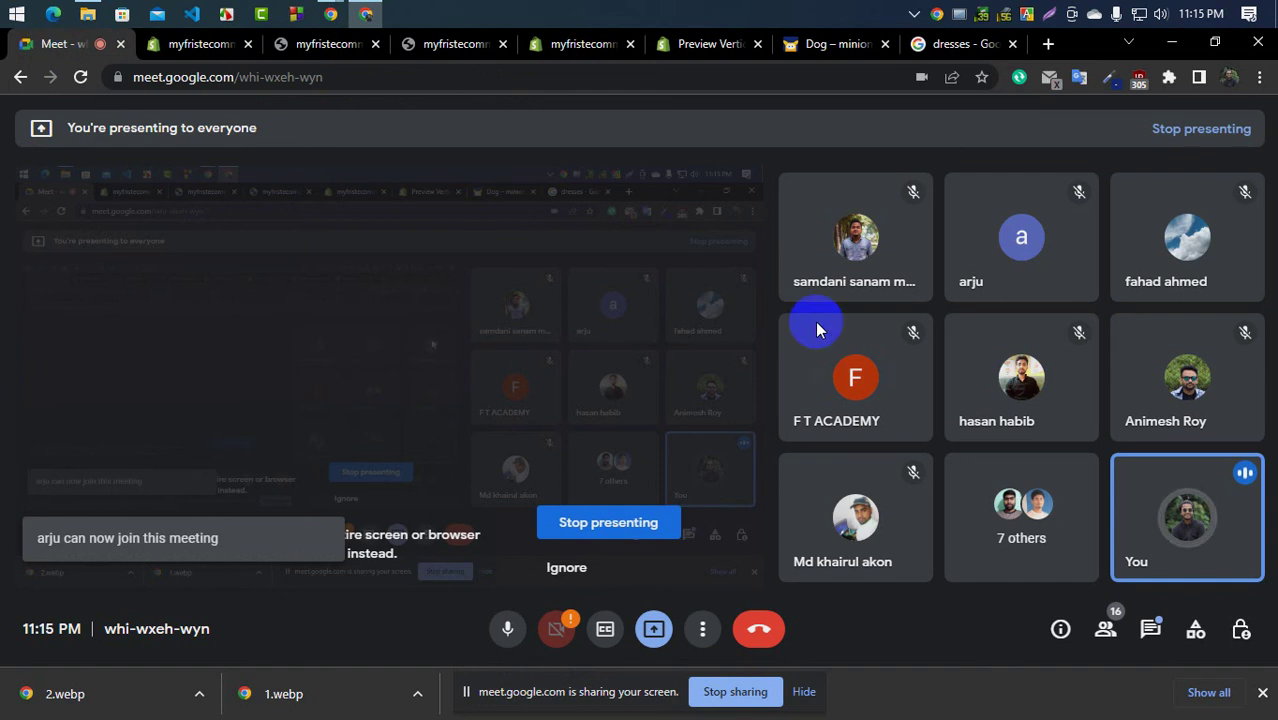
{"action": "left_click", "coordinate": [848, 44]}
{"action": "left_click", "coordinate": [585, 46]}
{"action": "left_click", "coordinate": [689, 44]}
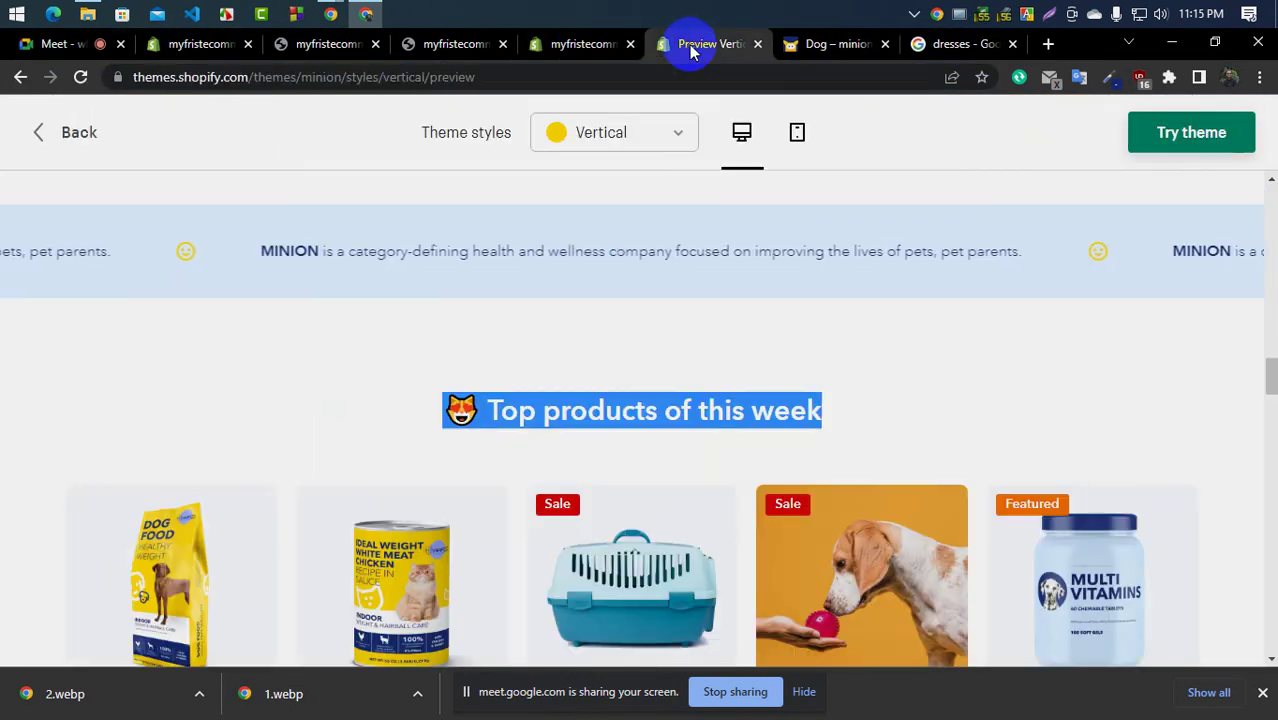
{"action": "left_click", "coordinate": [480, 44]}
{"action": "left_click", "coordinate": [585, 46]}
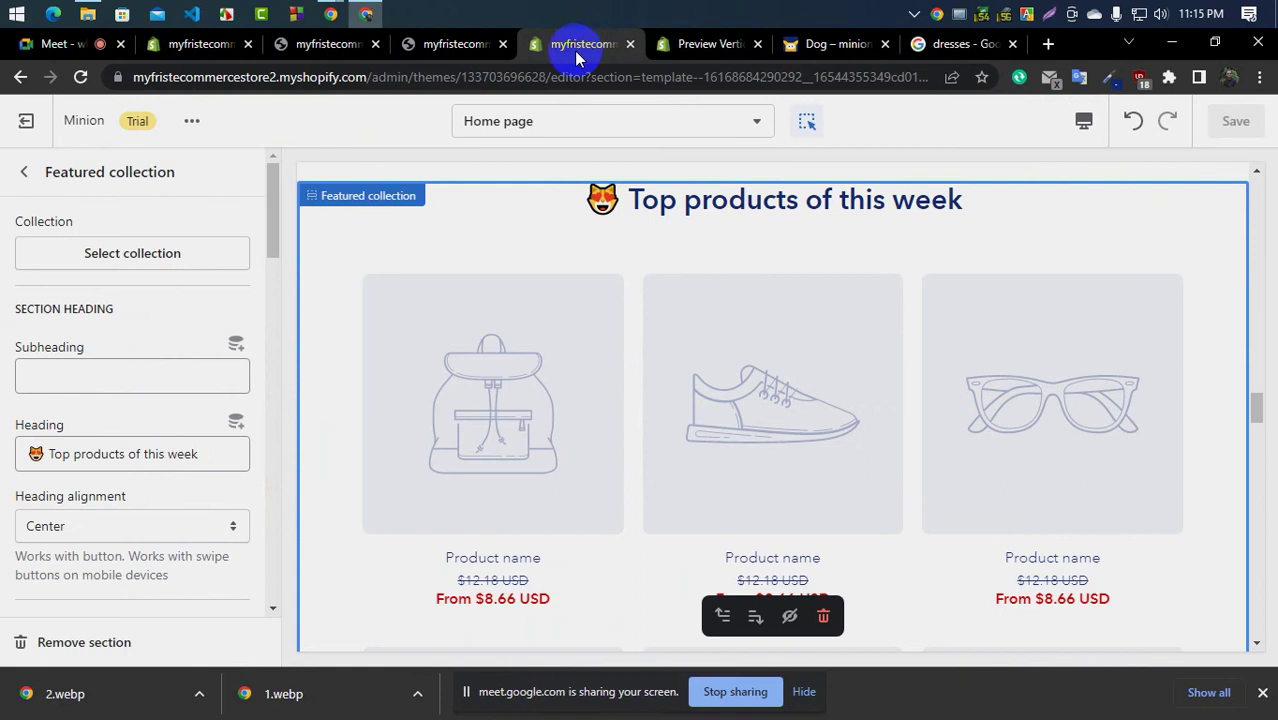
Return to the store's Products list, view the product export options and close them without exporting
{"action": "left_click", "coordinate": [313, 45]}
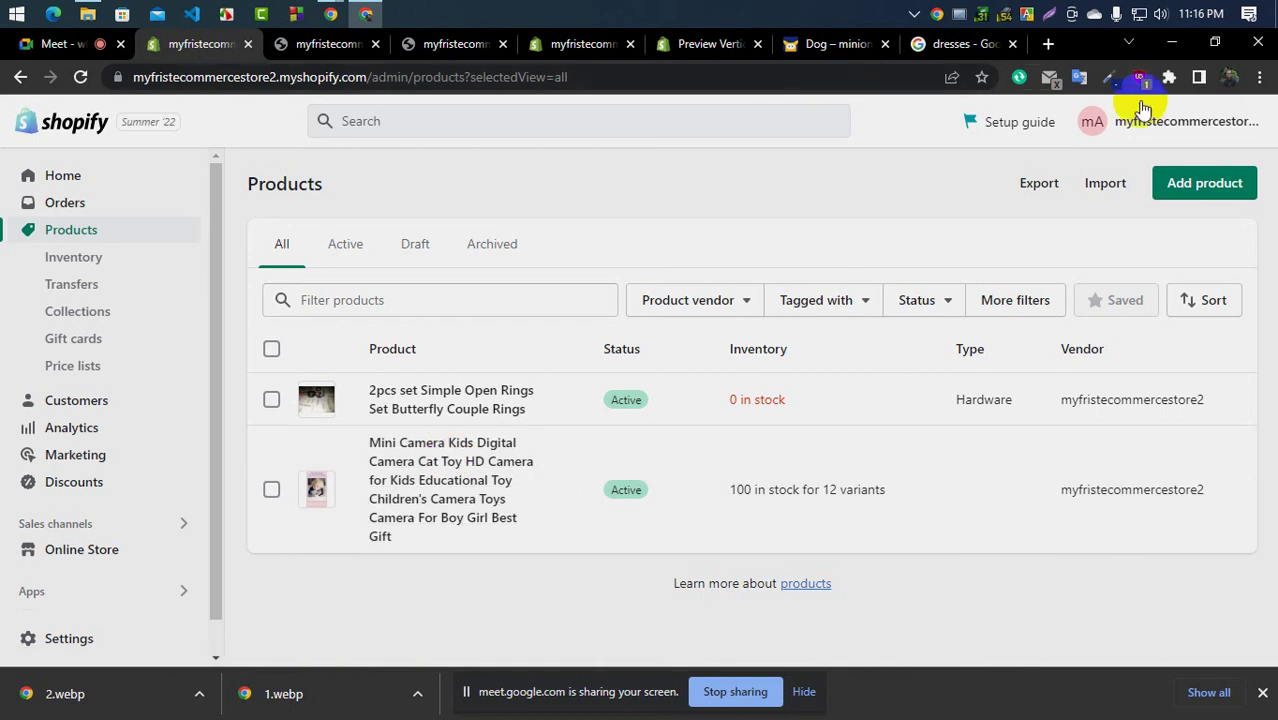
{"action": "left_click", "coordinate": [1038, 183]}
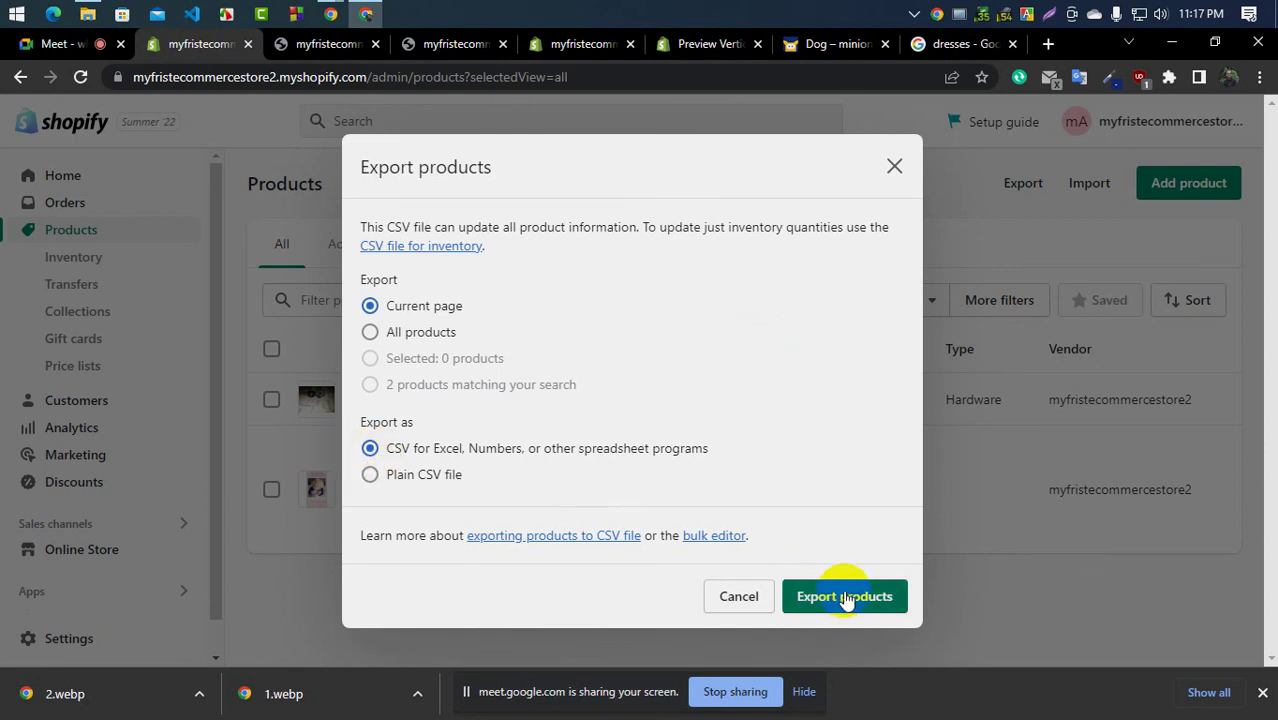
{"action": "left_click", "coordinate": [894, 166]}
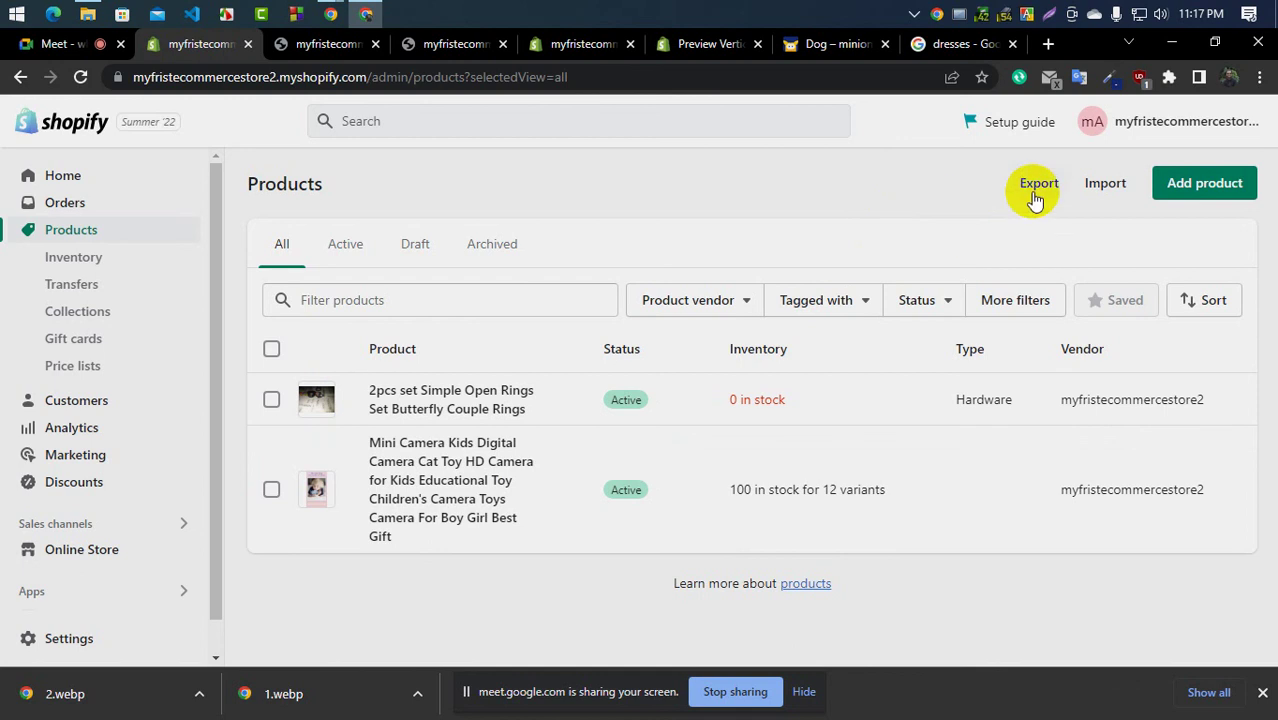
Start a product import by CSV and add products_export (1).csv from the Downloads folder in File Explorer
{"action": "left_click", "coordinate": [1105, 183]}
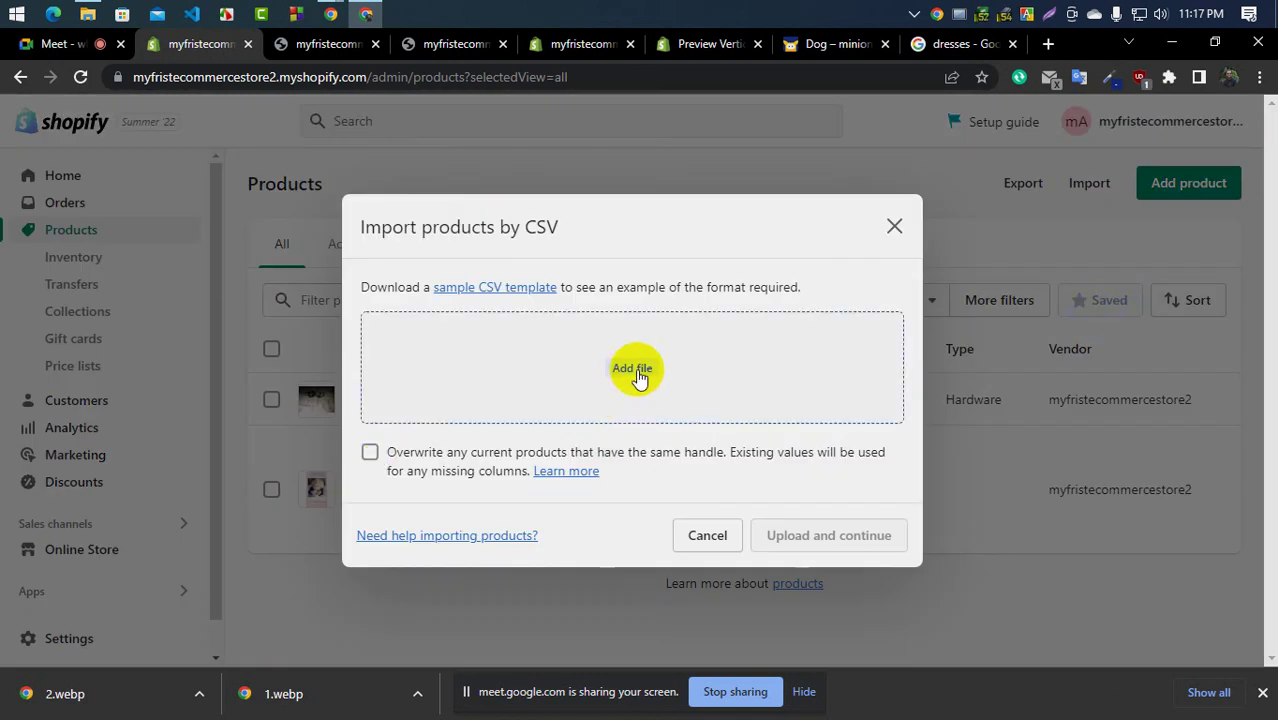
{"action": "left_click", "coordinate": [87, 14]}
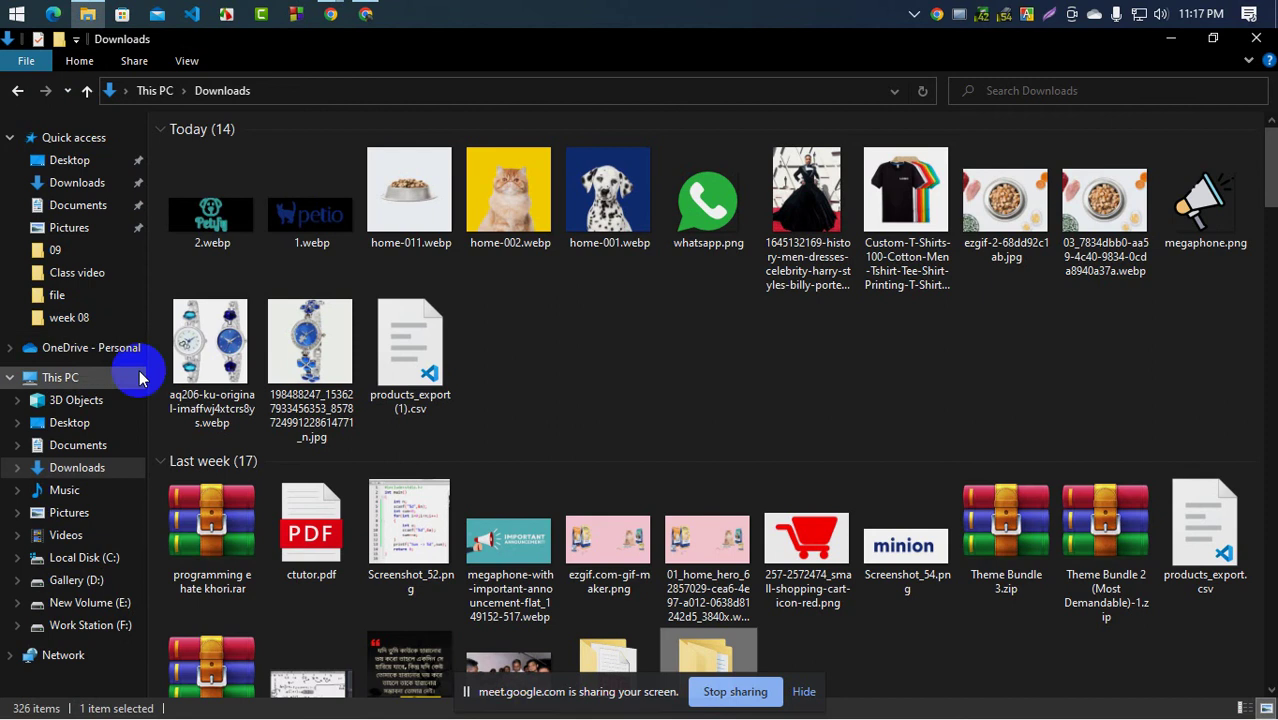
{"action": "left_click", "coordinate": [84, 470]}
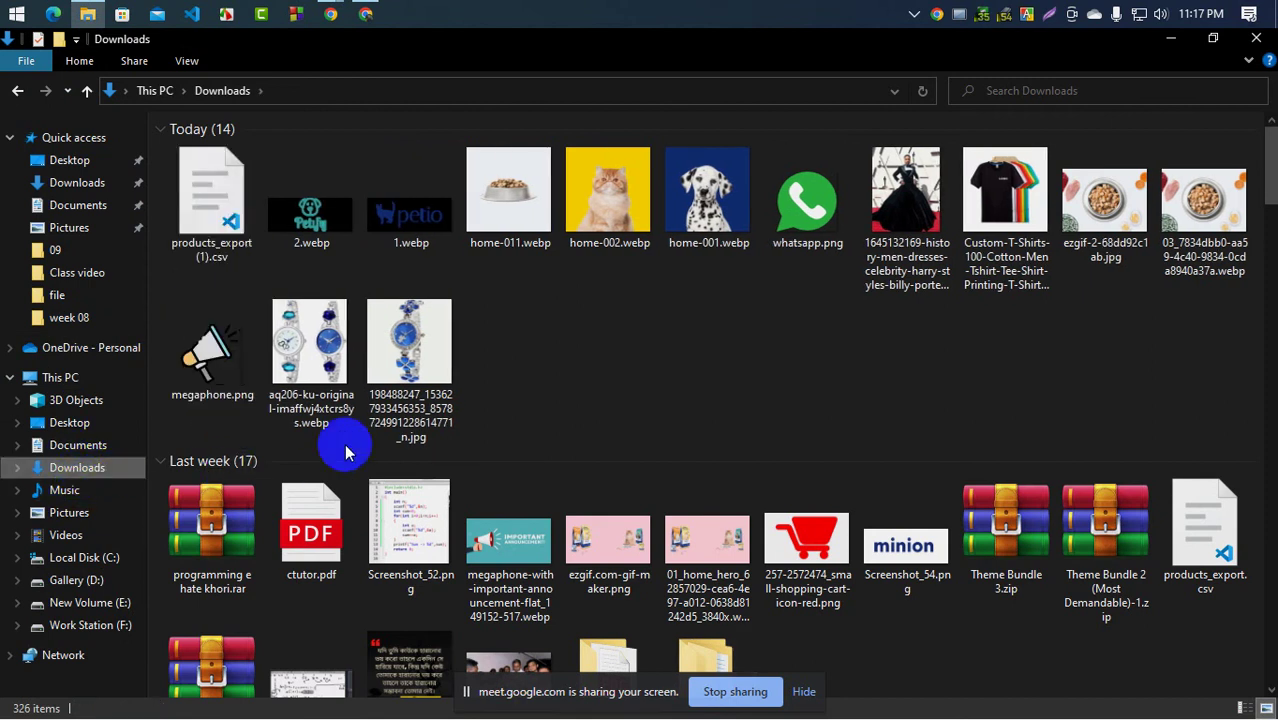
{"action": "left_click", "coordinate": [211, 200]}
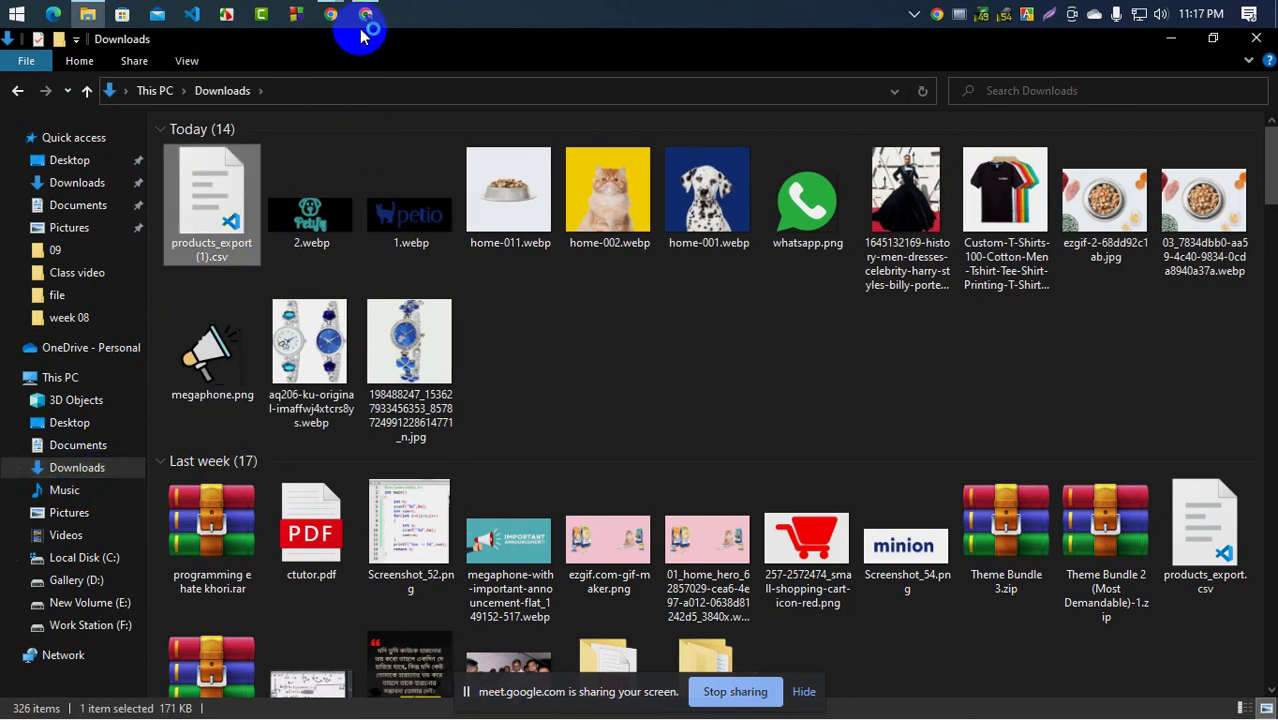
{"action": "left_click", "coordinate": [210, 210]}
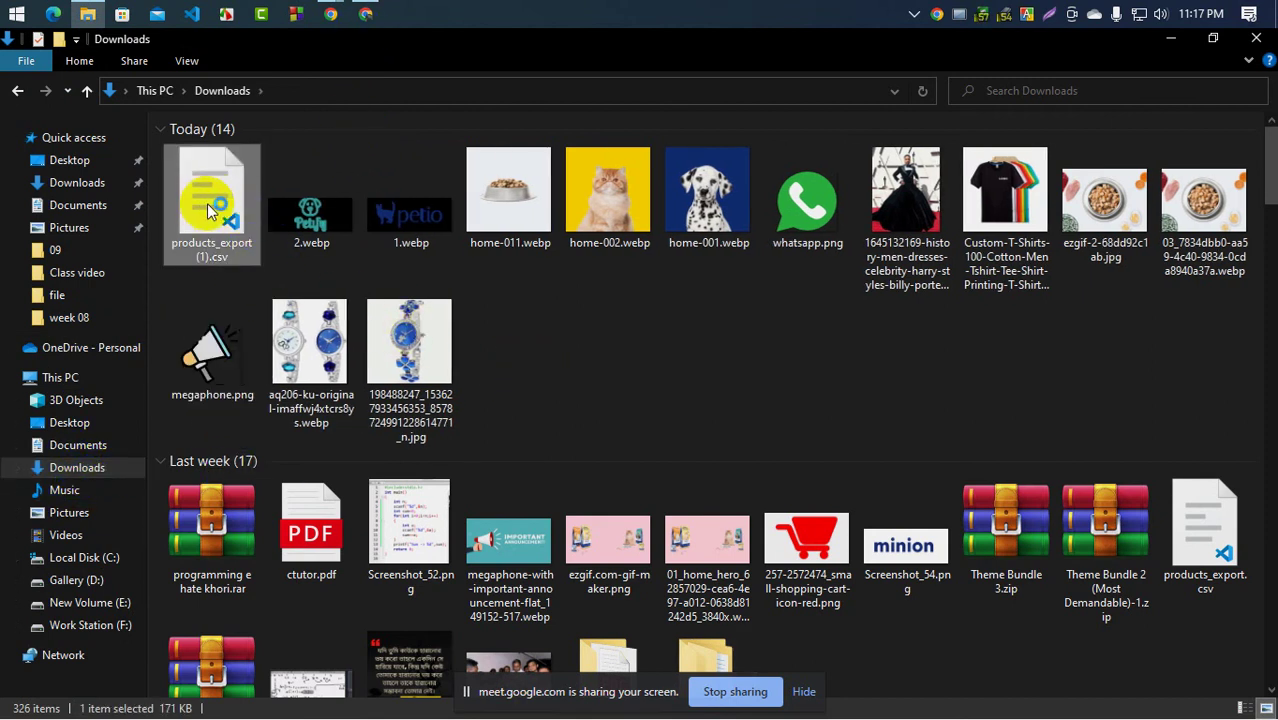
{"action": "left_click_drag", "start_coordinate": [210, 210], "coordinate": [611, 385]}
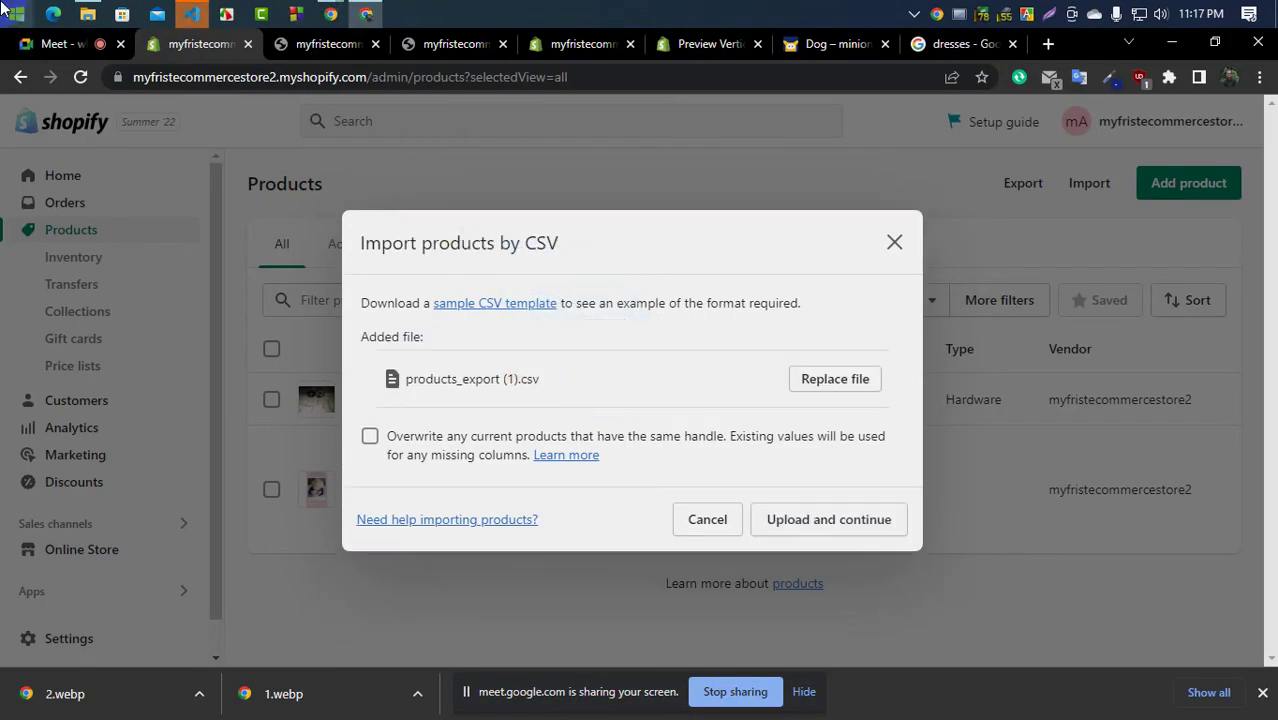
Enable overwriting current products that have the same handle, and upload the CSV file to continue the import
{"action": "left_click", "coordinate": [423, 484]}
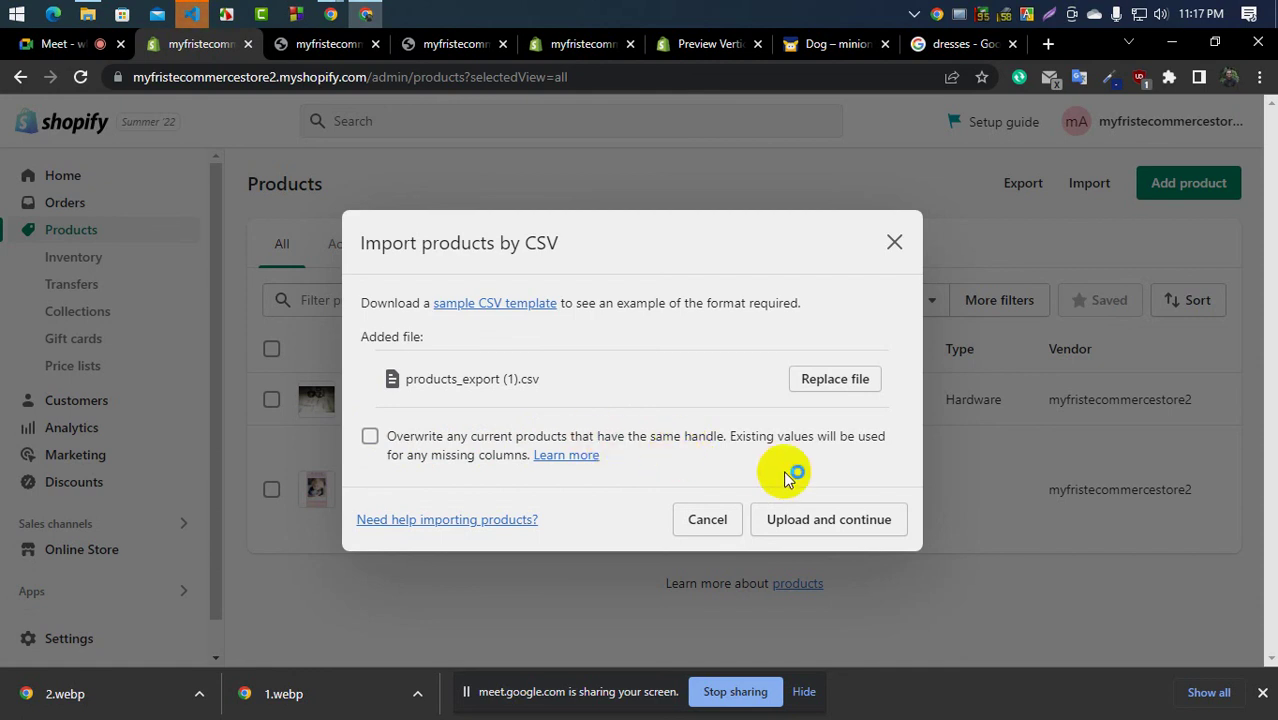
{"action": "left_click", "coordinate": [370, 437]}
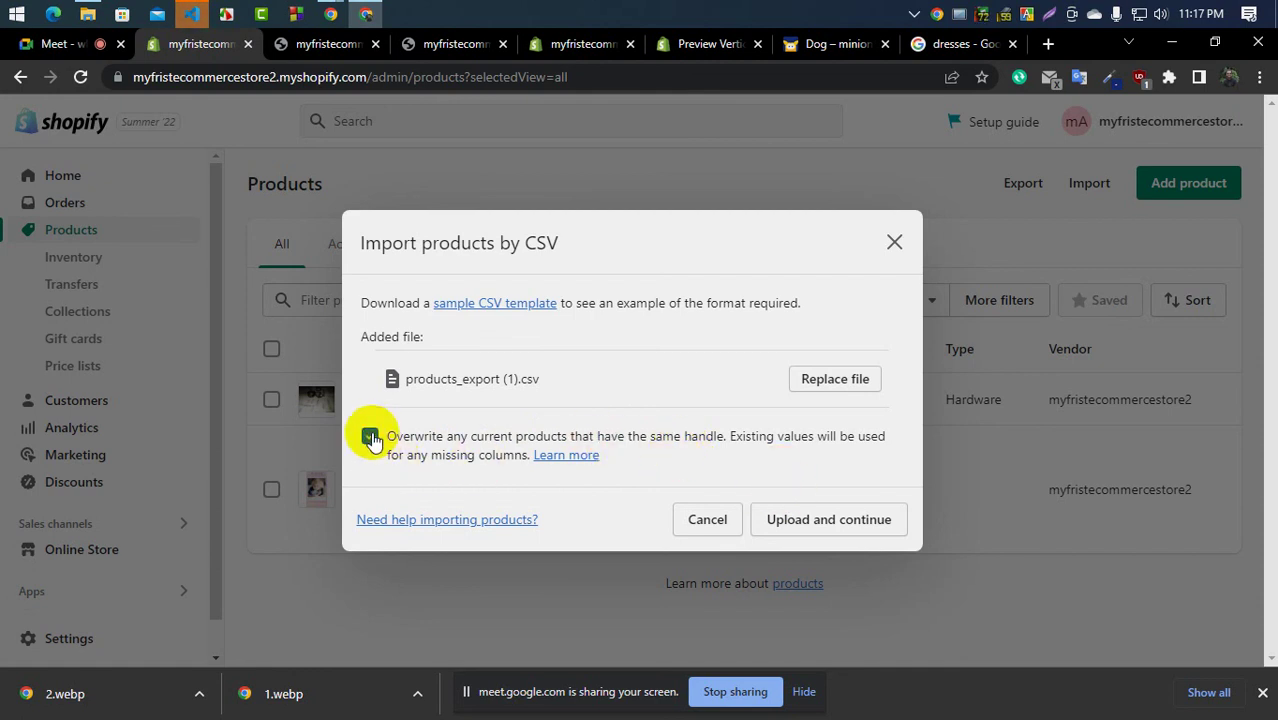
{"action": "left_click", "coordinate": [829, 520]}
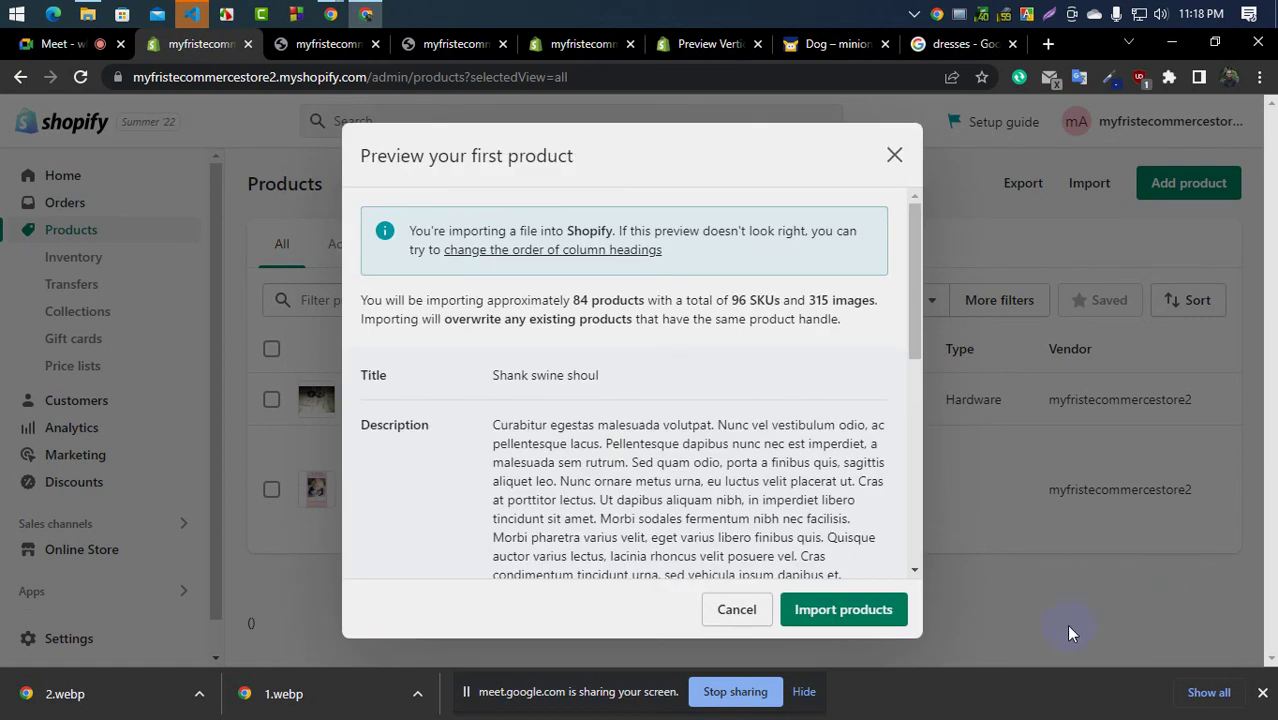
Review the first product's preview, including its description, vendor and price, and import the products
{"action": "scroll", "coordinate": [522, 400], "scroll_direction": "down", "scroll_amount": 8}
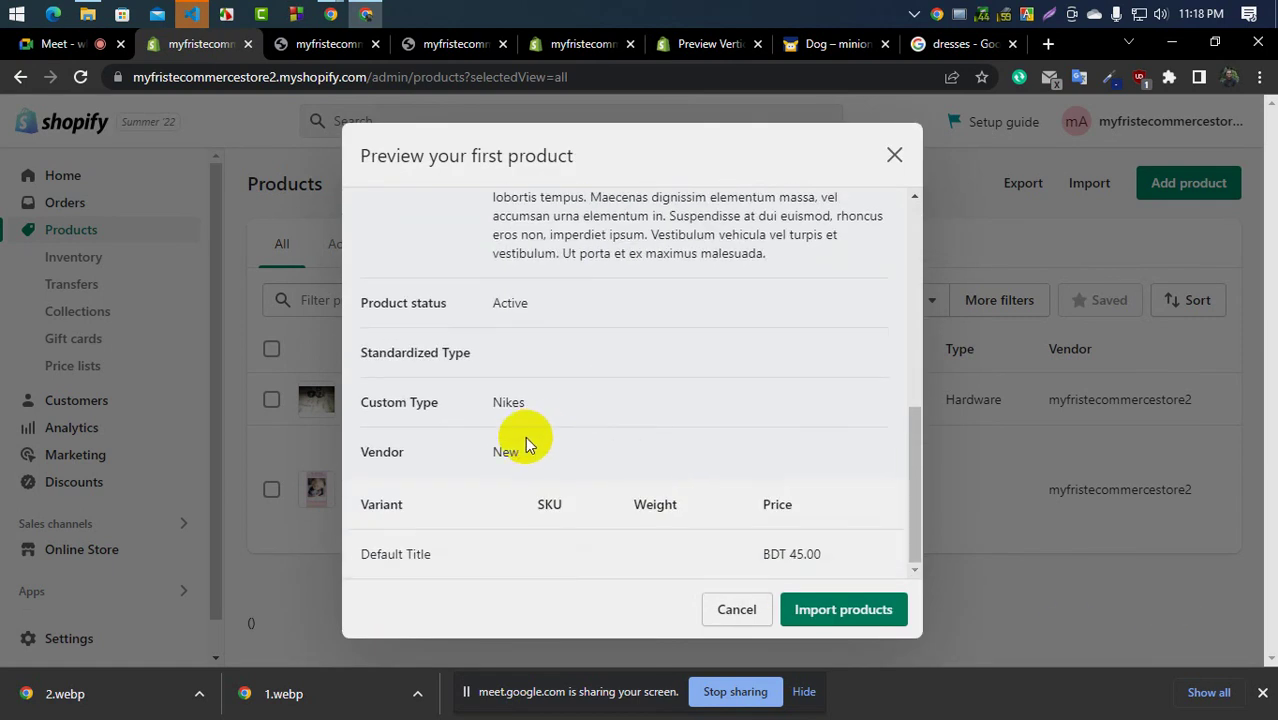
{"action": "double_click", "coordinate": [787, 554]}
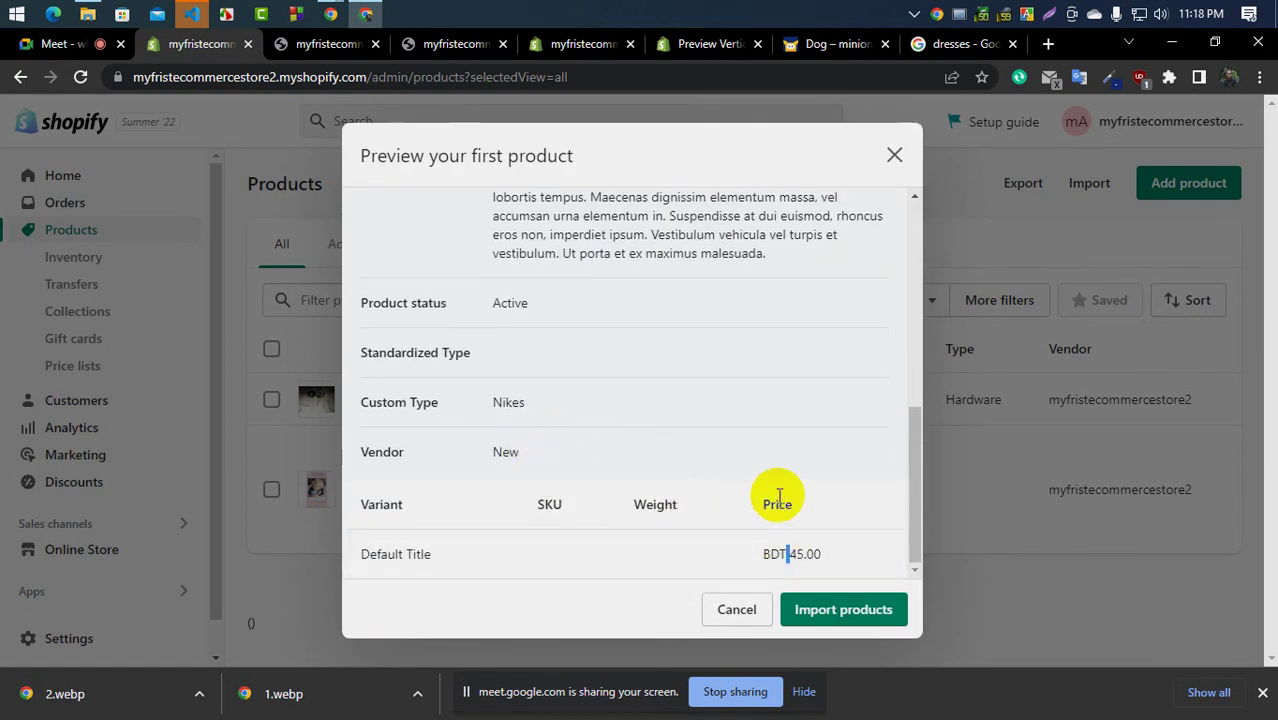
{"action": "scroll", "coordinate": [500, 451], "scroll_direction": "up", "scroll_amount": 10}
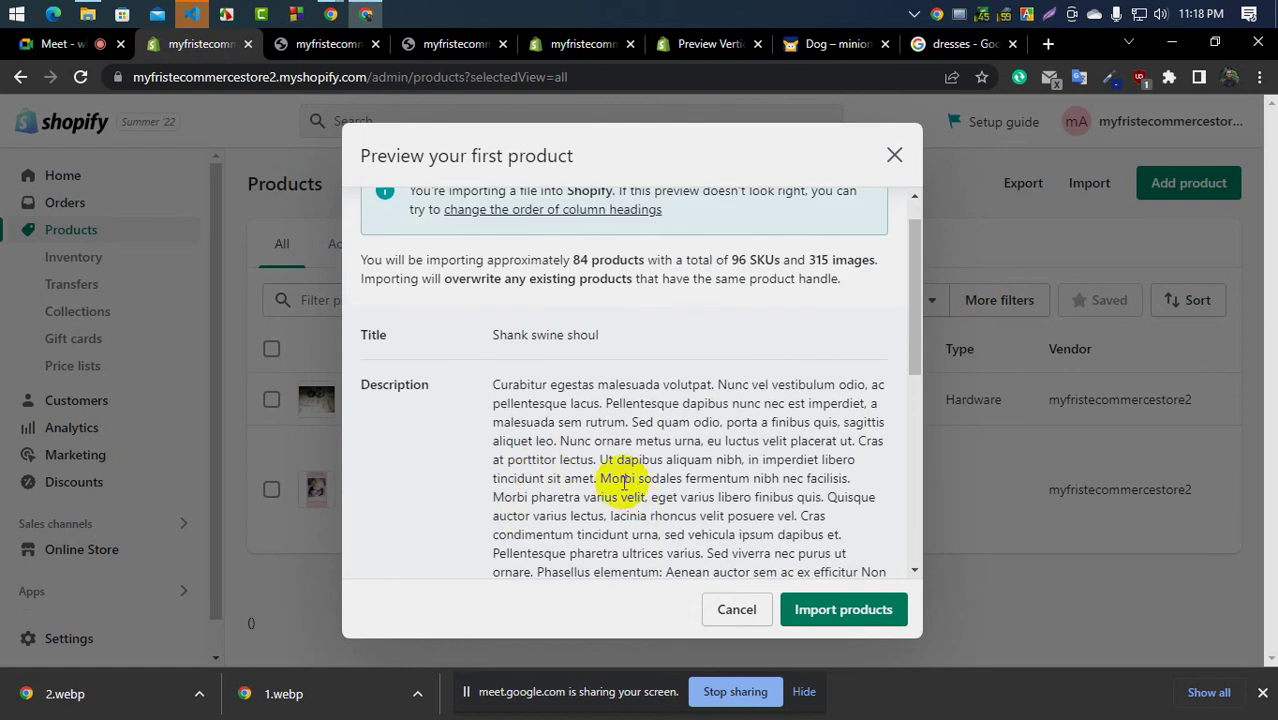
{"action": "scroll", "coordinate": [608, 449], "scroll_direction": "down", "scroll_amount": 2}
{"action": "scroll", "coordinate": [586, 294], "scroll_direction": "up", "scroll_amount": 3}
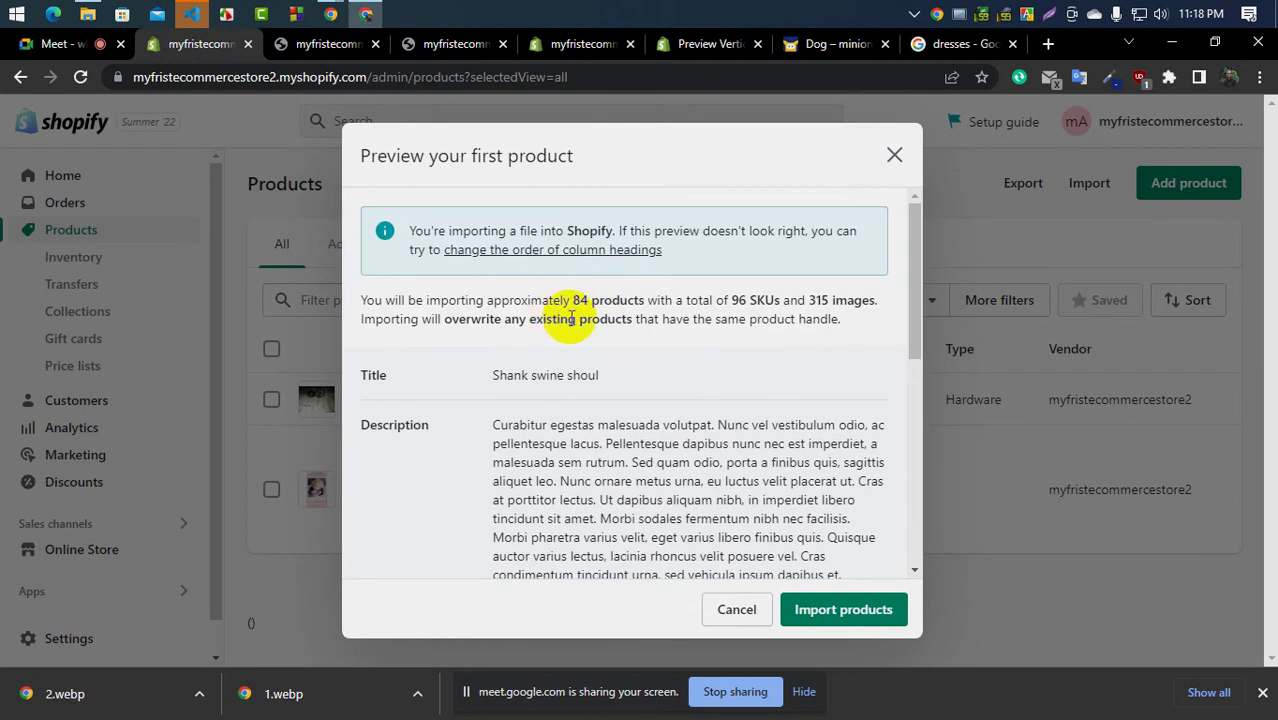
{"action": "scroll", "coordinate": [780, 450], "scroll_direction": "down", "scroll_amount": 10}
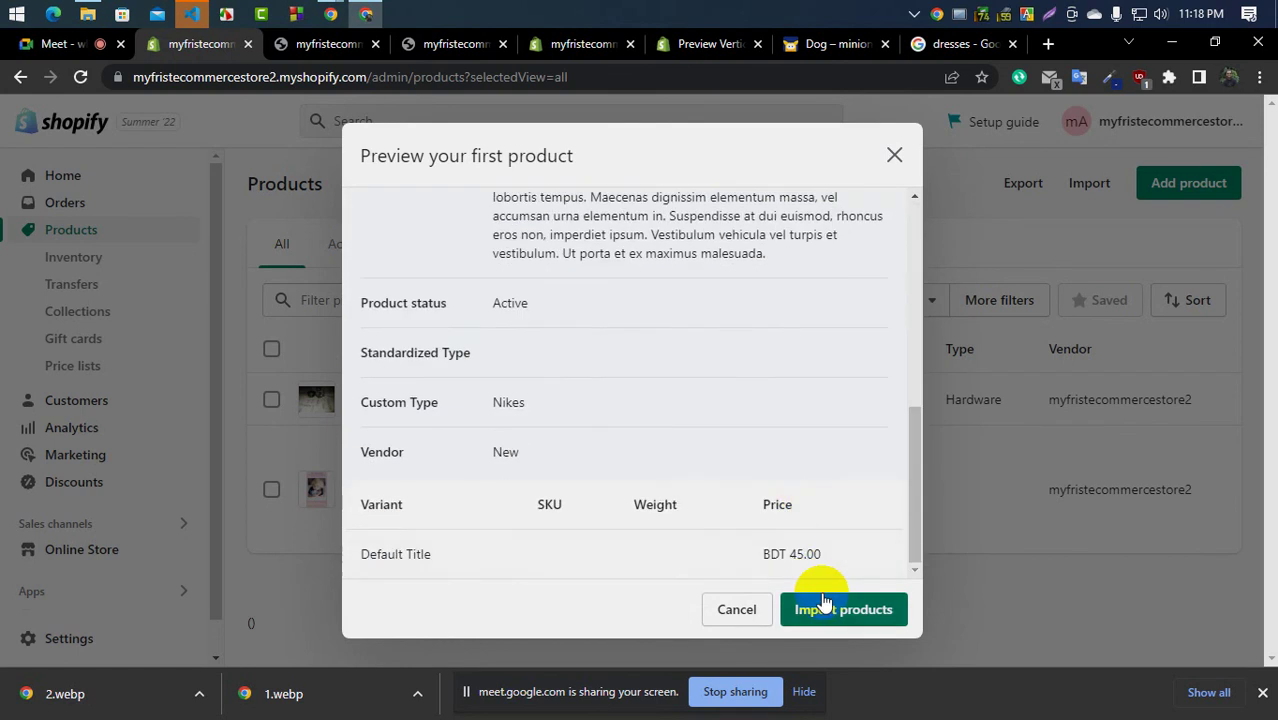
{"action": "left_click", "coordinate": [855, 611]}
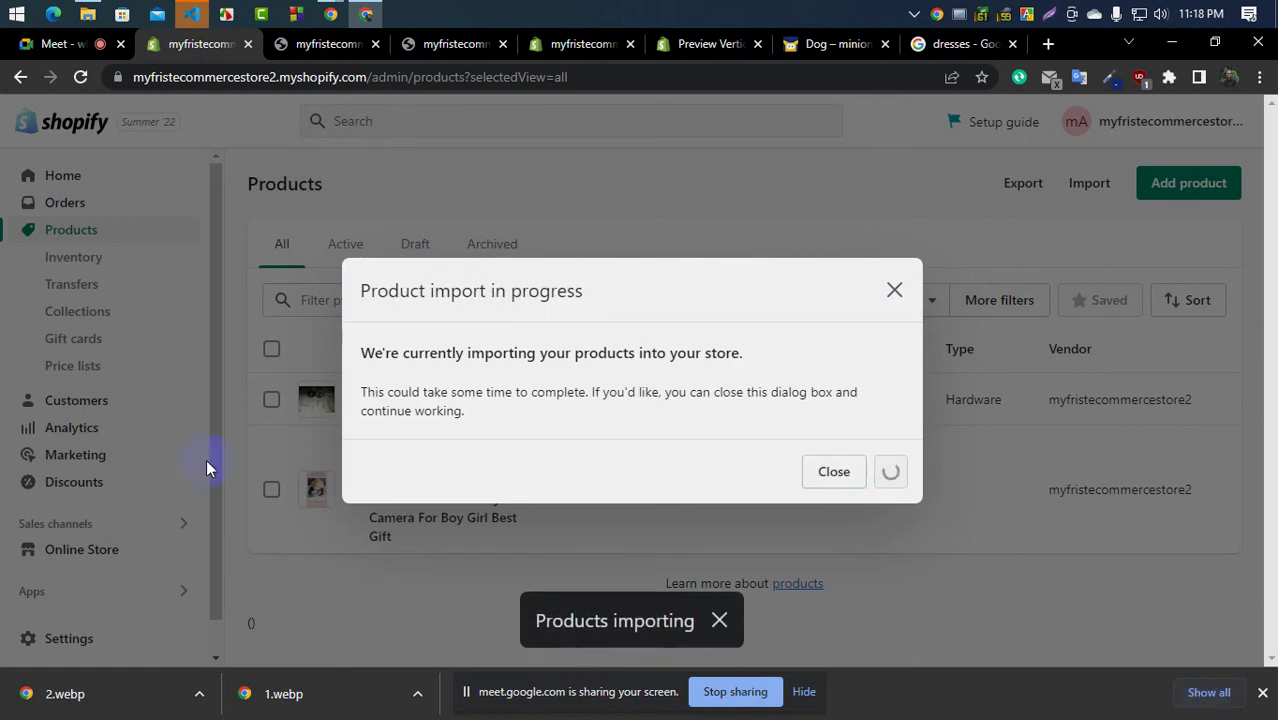
Switch to Visual Studio Code and close its window showing products_export (1).csv
{"action": "left_click", "coordinate": [191, 14]}
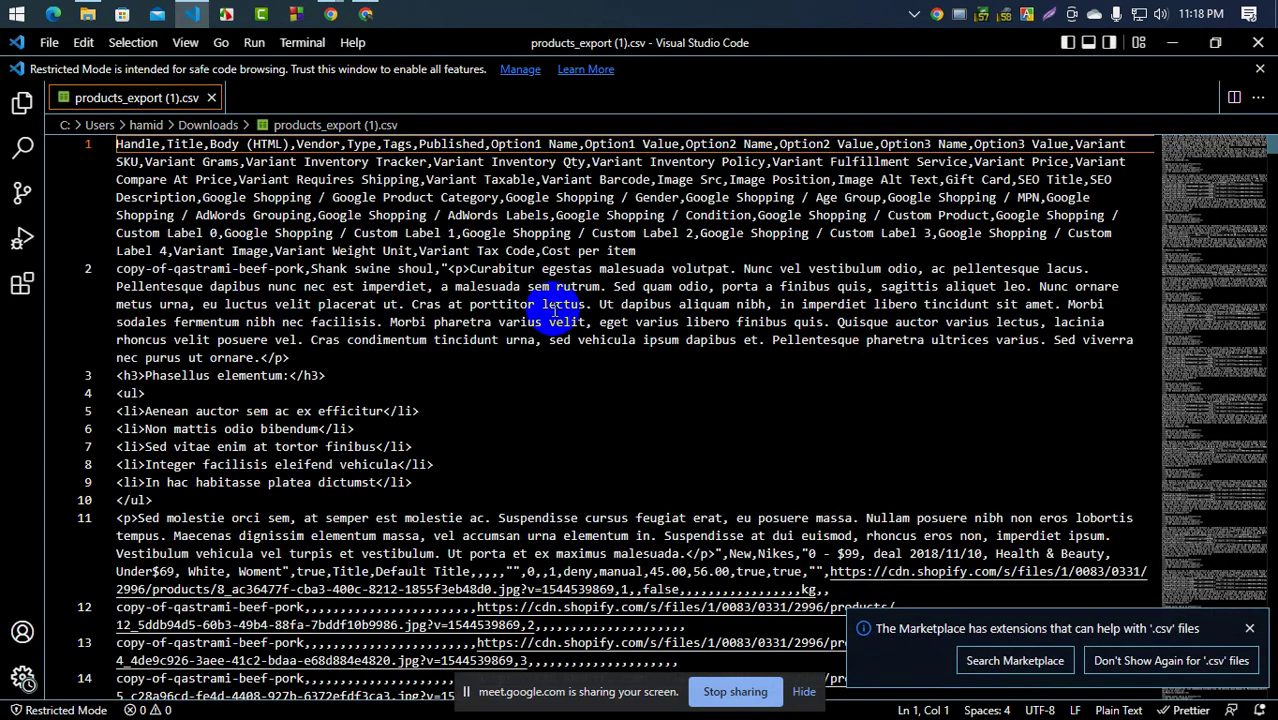
{"action": "left_click", "coordinate": [1262, 42]}
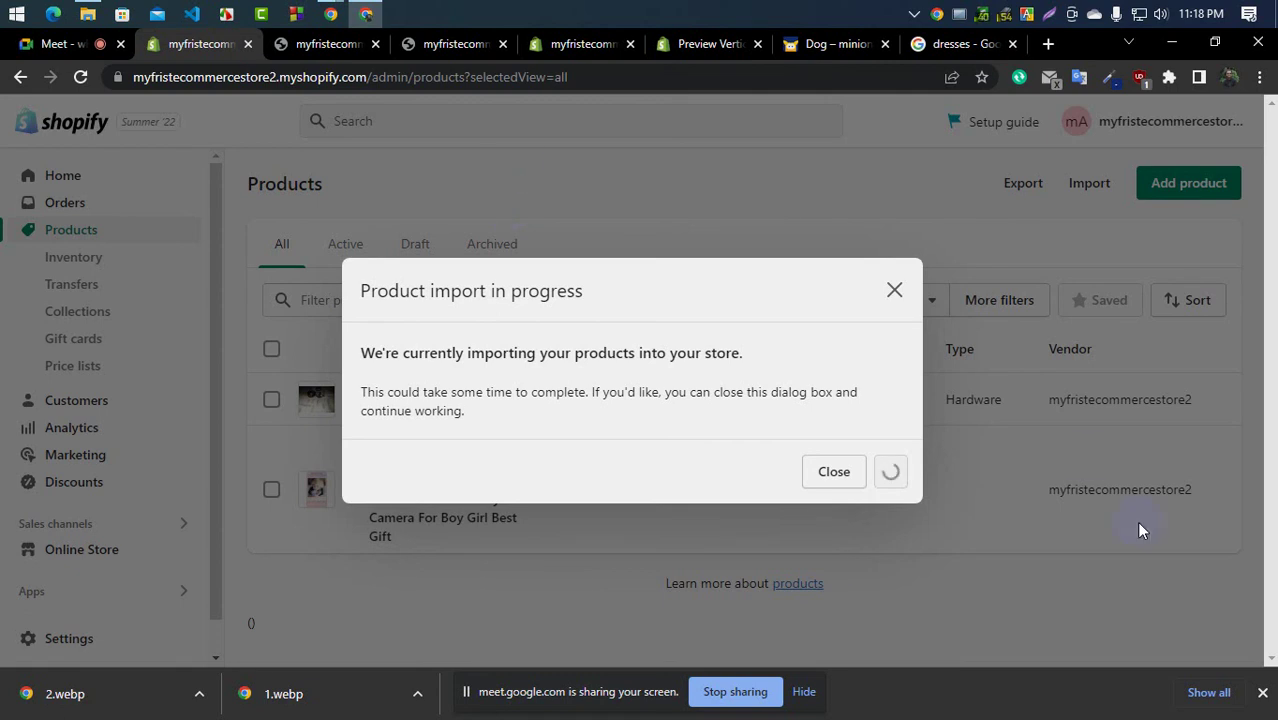
Dismiss the downloads bar, reload the storefront home page and examine its sections from the announcement header down to the footer
{"action": "left_click", "coordinate": [1262, 693]}
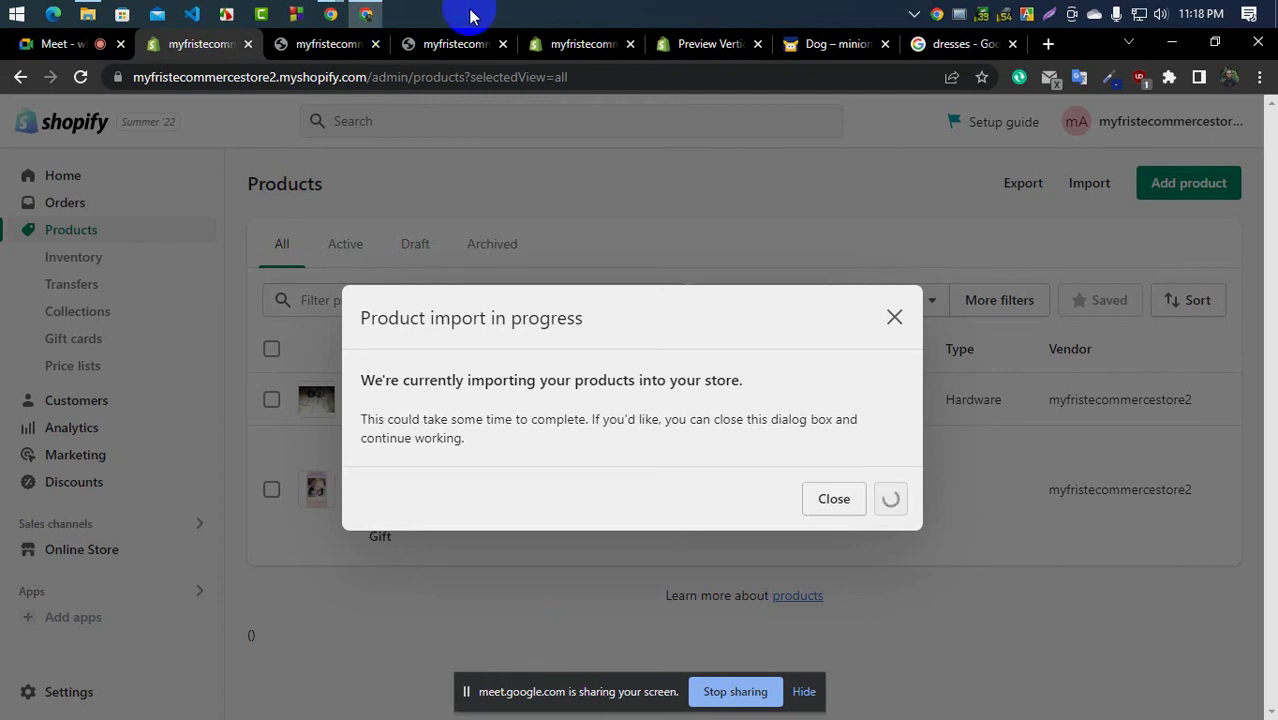
{"action": "left_click", "coordinate": [460, 48]}
{"action": "scroll", "coordinate": [448, 505], "scroll_direction": "down", "scroll_amount": 12}
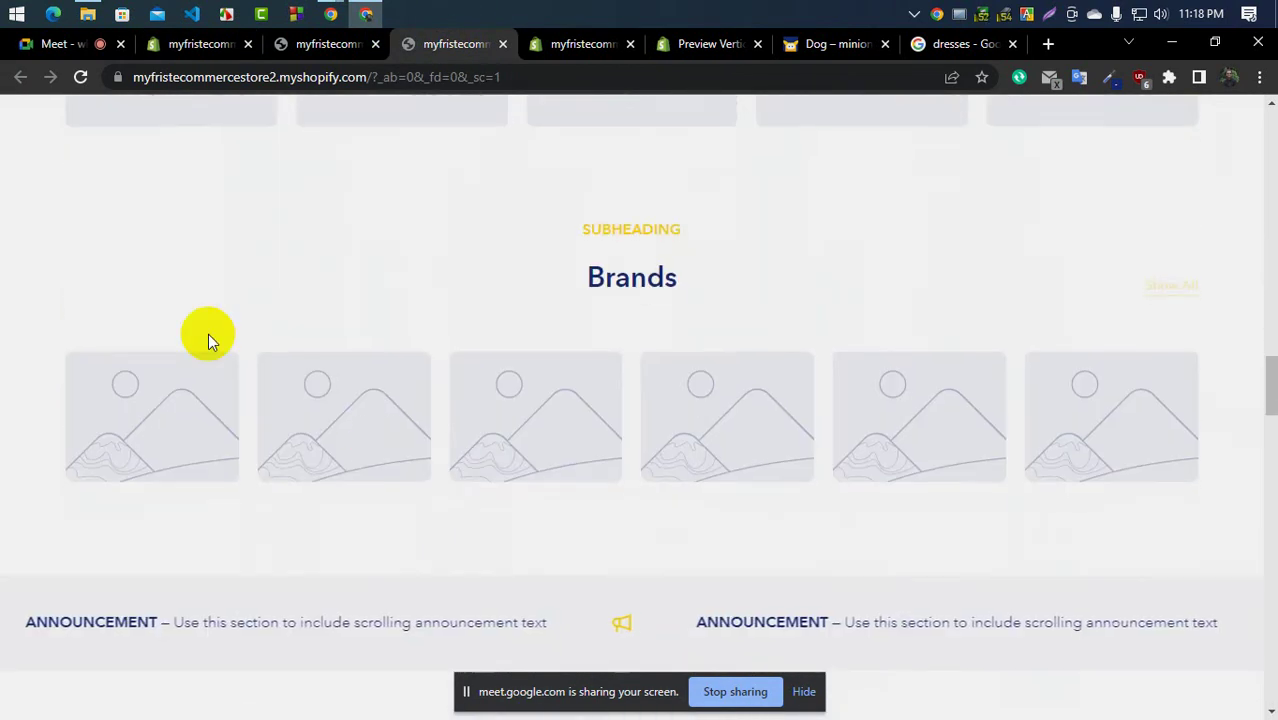
{"action": "left_click", "coordinate": [80, 77]}
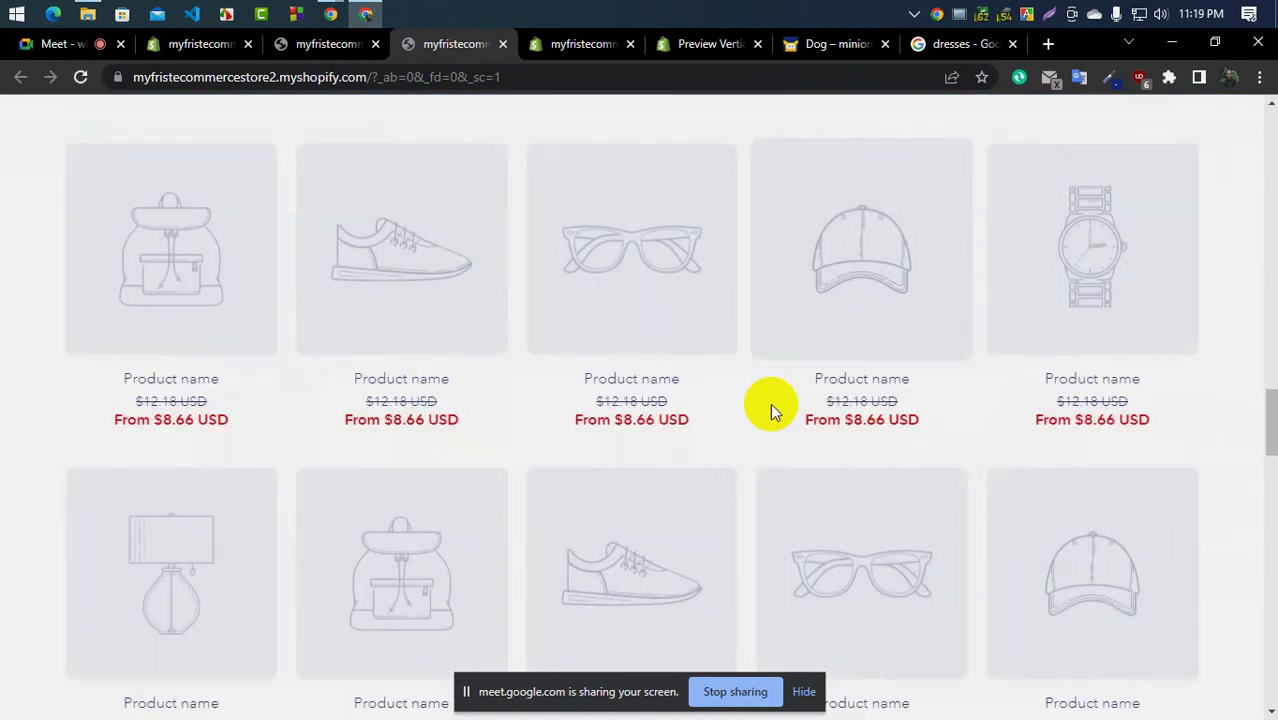
{"action": "scroll", "coordinate": [588, 414], "scroll_direction": "up", "scroll_amount": 5}
{"action": "scroll", "coordinate": [580, 413], "scroll_direction": "up", "scroll_amount": 10}
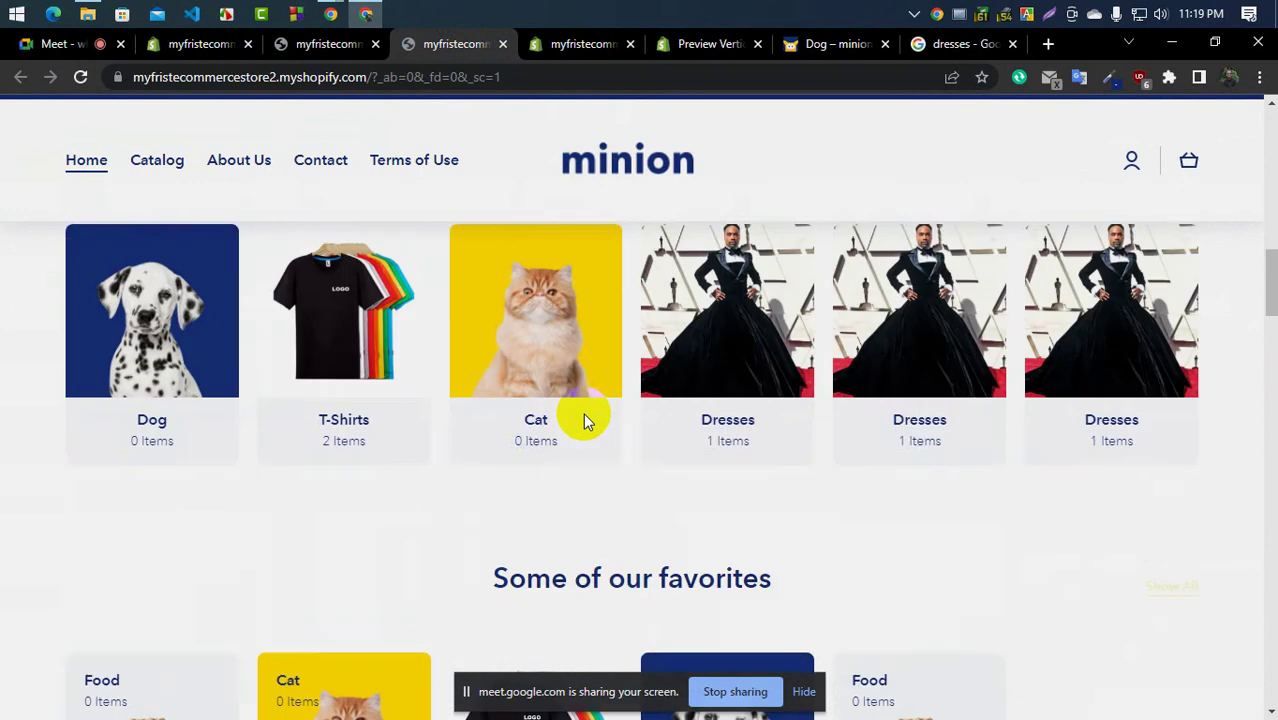
{"action": "scroll", "coordinate": [590, 420], "scroll_direction": "up", "scroll_amount": 3}
{"action": "scroll", "coordinate": [590, 420], "scroll_direction": "down", "scroll_amount": 10}
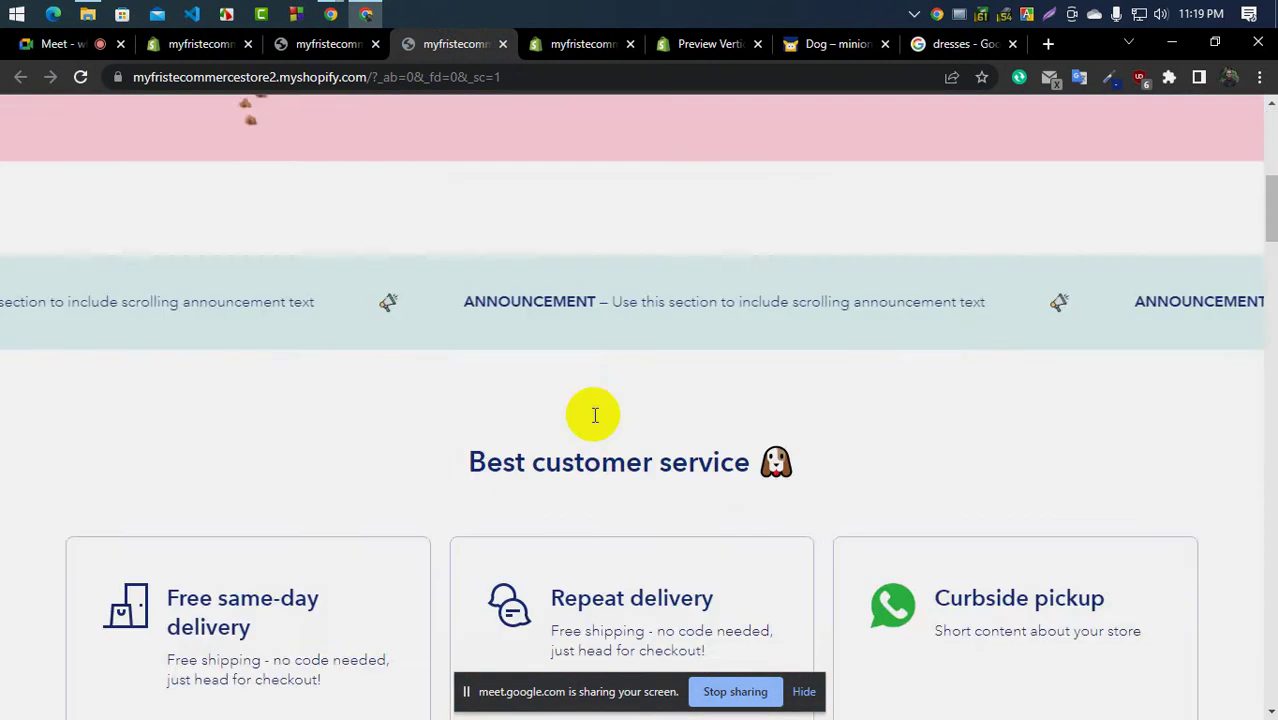
{"action": "scroll", "coordinate": [594, 414], "scroll_direction": "down", "scroll_amount": 15}
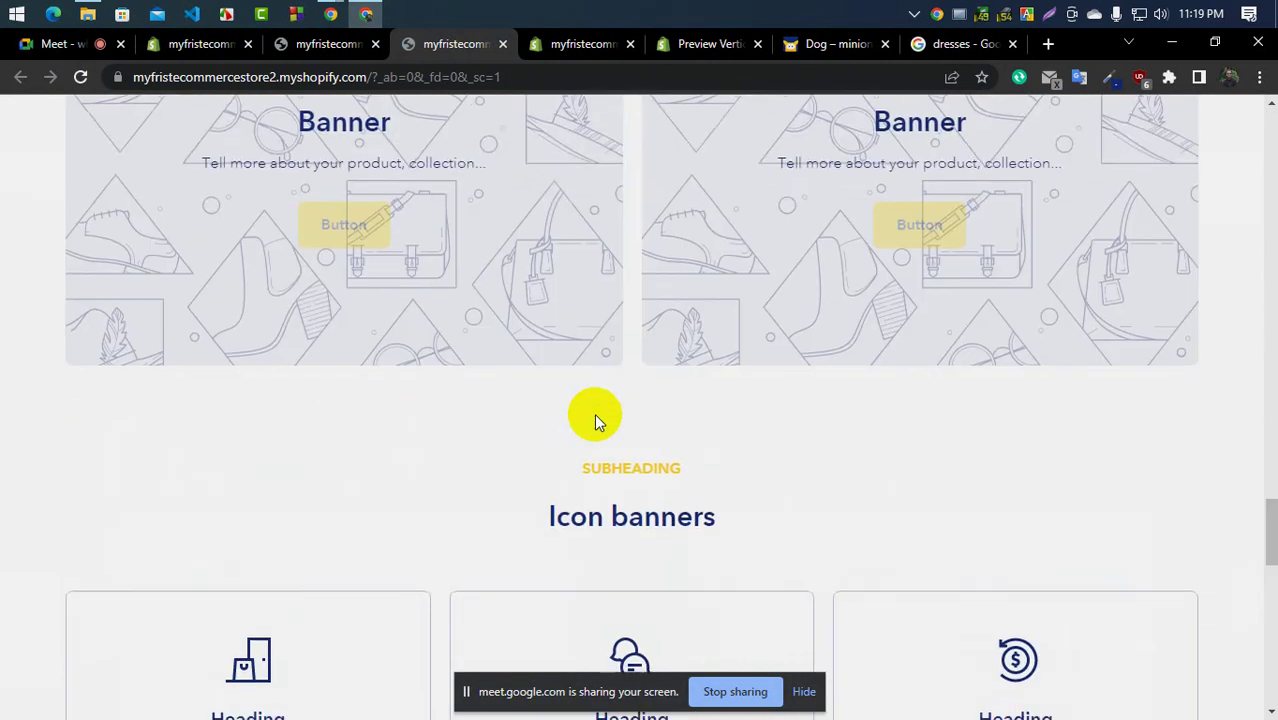
{"action": "scroll", "coordinate": [592, 414], "scroll_direction": "down", "scroll_amount": 3}
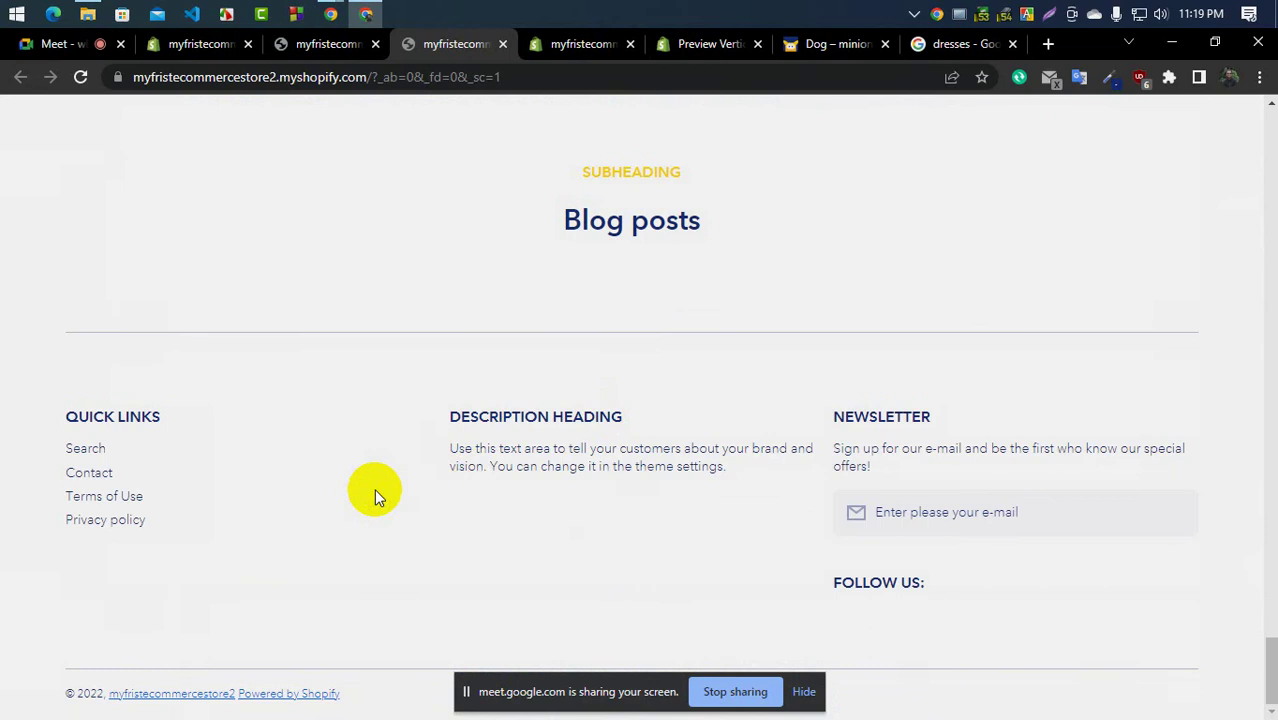
{"action": "scroll", "coordinate": [479, 476], "scroll_direction": "up", "scroll_amount": 8}
{"action": "scroll", "coordinate": [486, 482], "scroll_direction": "up", "scroll_amount": 8}
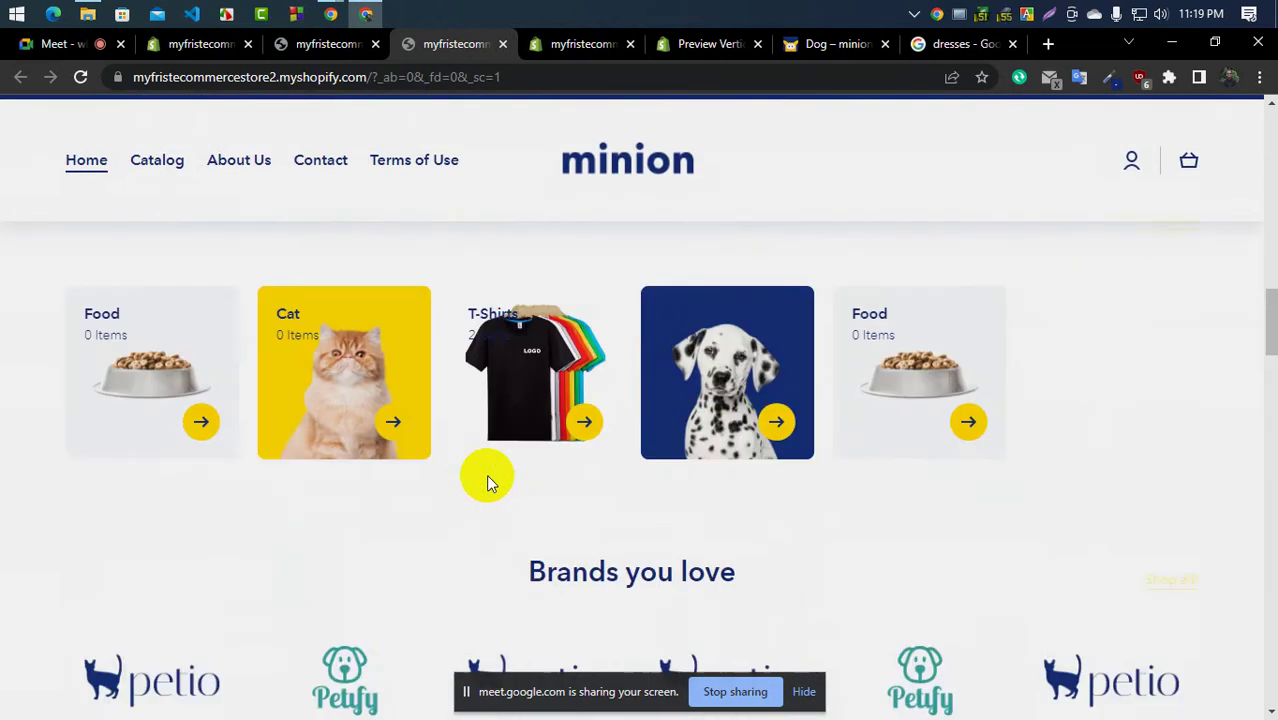
{"action": "scroll", "coordinate": [490, 481], "scroll_direction": "down", "scroll_amount": 2}
{"action": "scroll", "coordinate": [488, 481], "scroll_direction": "down", "scroll_amount": 5}
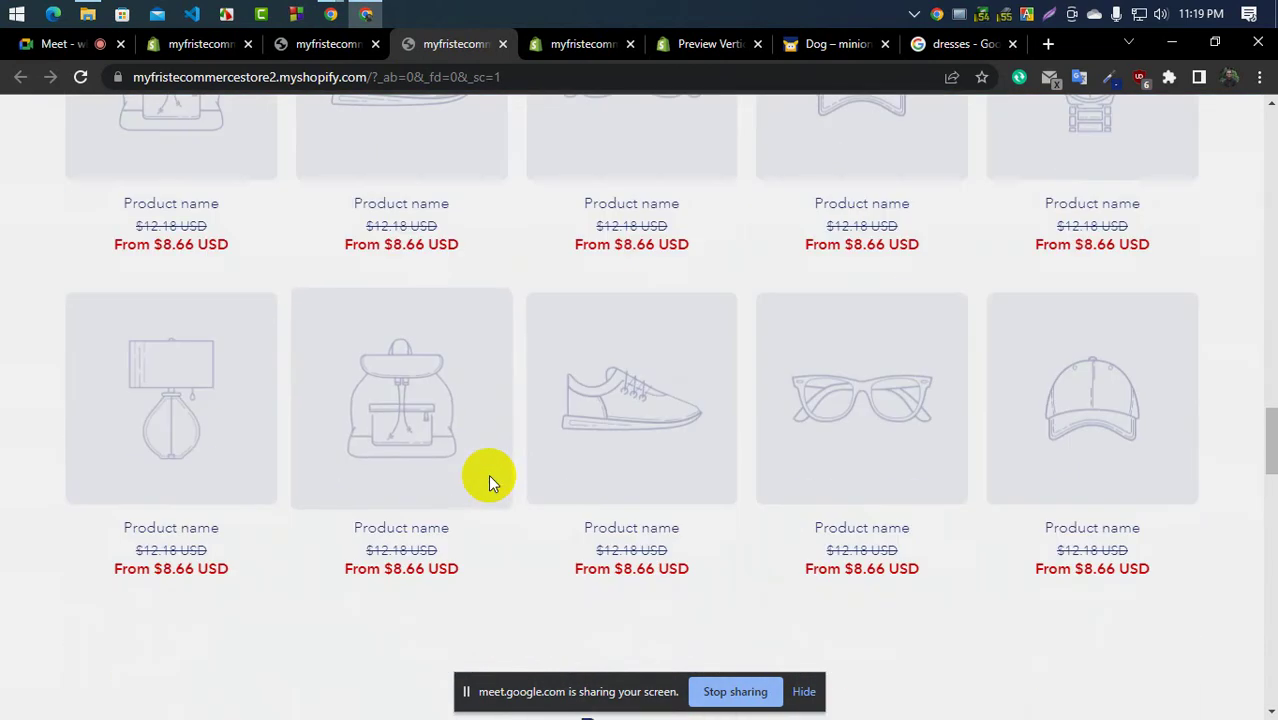
{"action": "scroll", "coordinate": [489, 481], "scroll_direction": "up", "scroll_amount": 6}
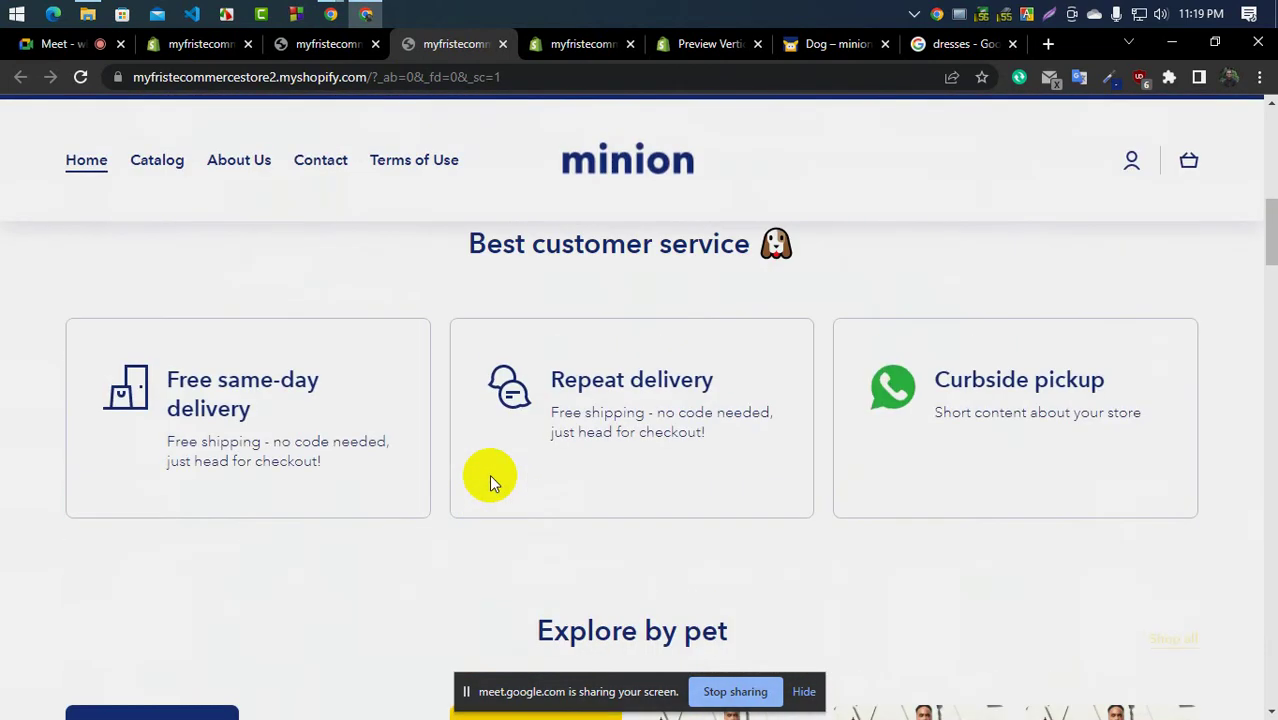
{"action": "scroll", "coordinate": [489, 478], "scroll_direction": "up", "scroll_amount": 5}
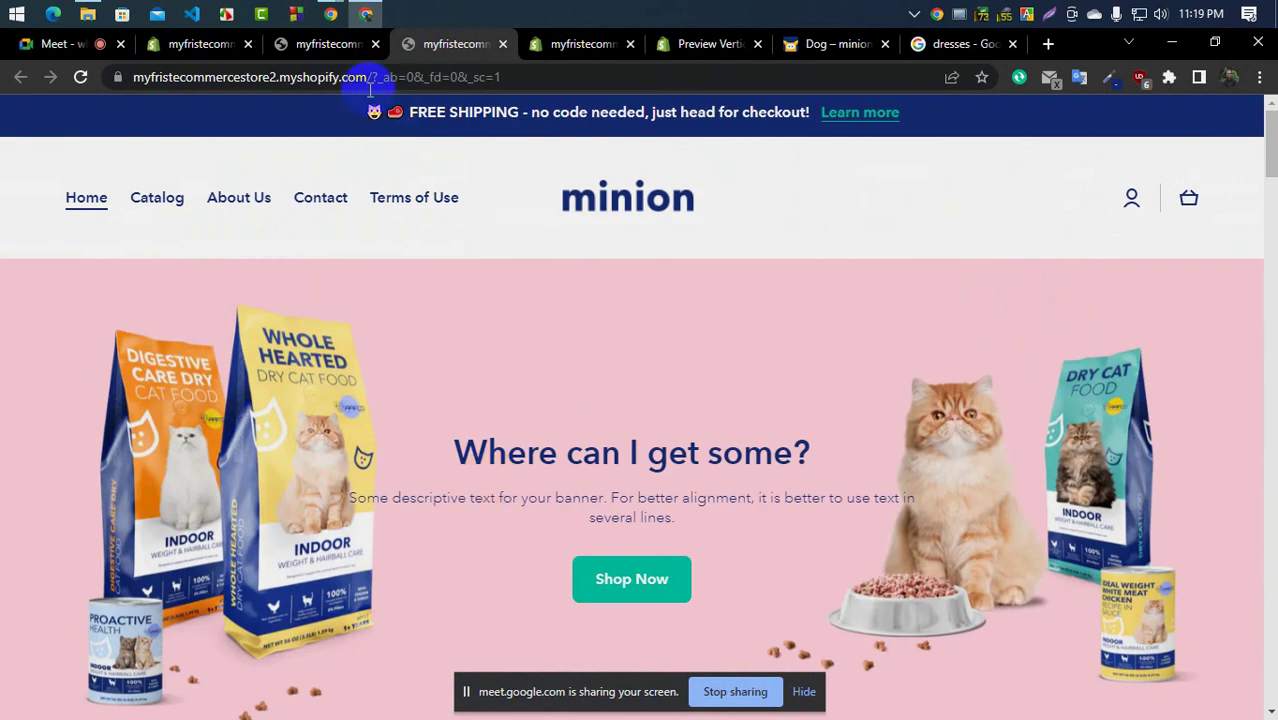
Check the product import's progress and examine the featured products and Banners sections in the other storefront tab
{"action": "left_click", "coordinate": [188, 46]}
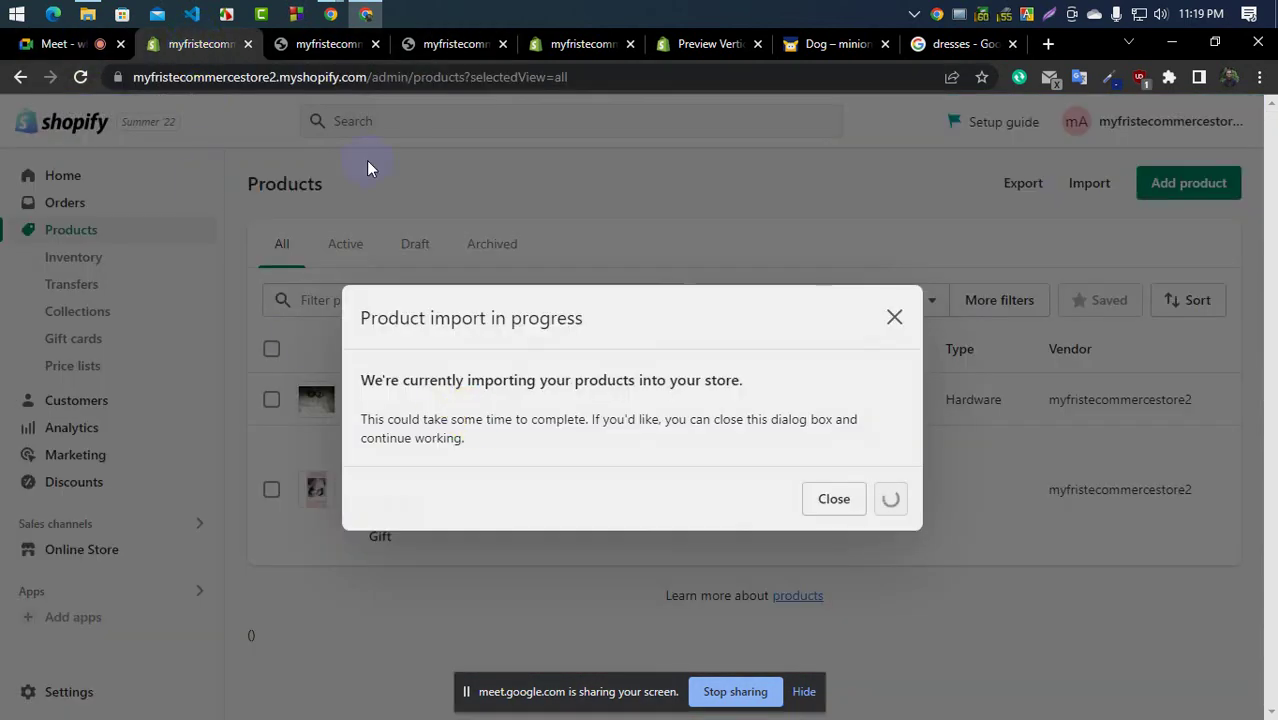
{"action": "left_click", "coordinate": [322, 43]}
{"action": "scroll", "coordinate": [623, 345], "scroll_direction": "down", "scroll_amount": 7}
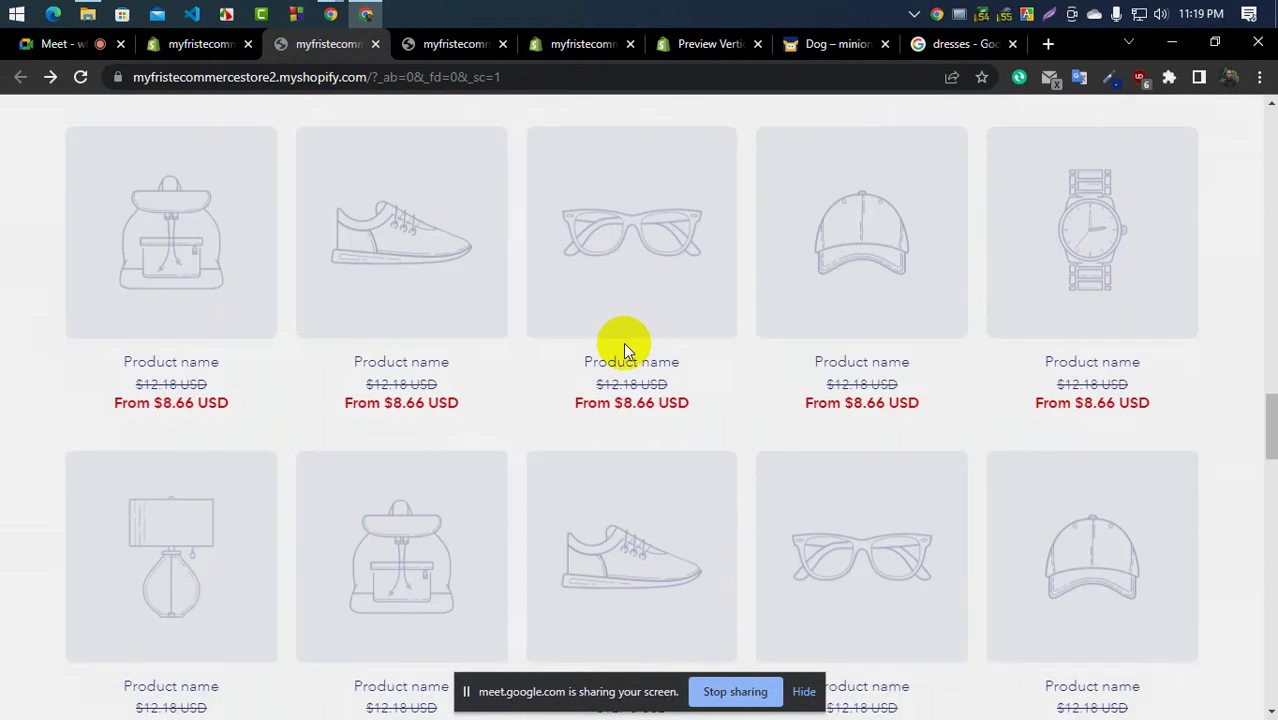
{"action": "scroll", "coordinate": [623, 342], "scroll_direction": "down", "scroll_amount": 7}
{"action": "scroll", "coordinate": [580, 392], "scroll_direction": "up", "scroll_amount": 2}
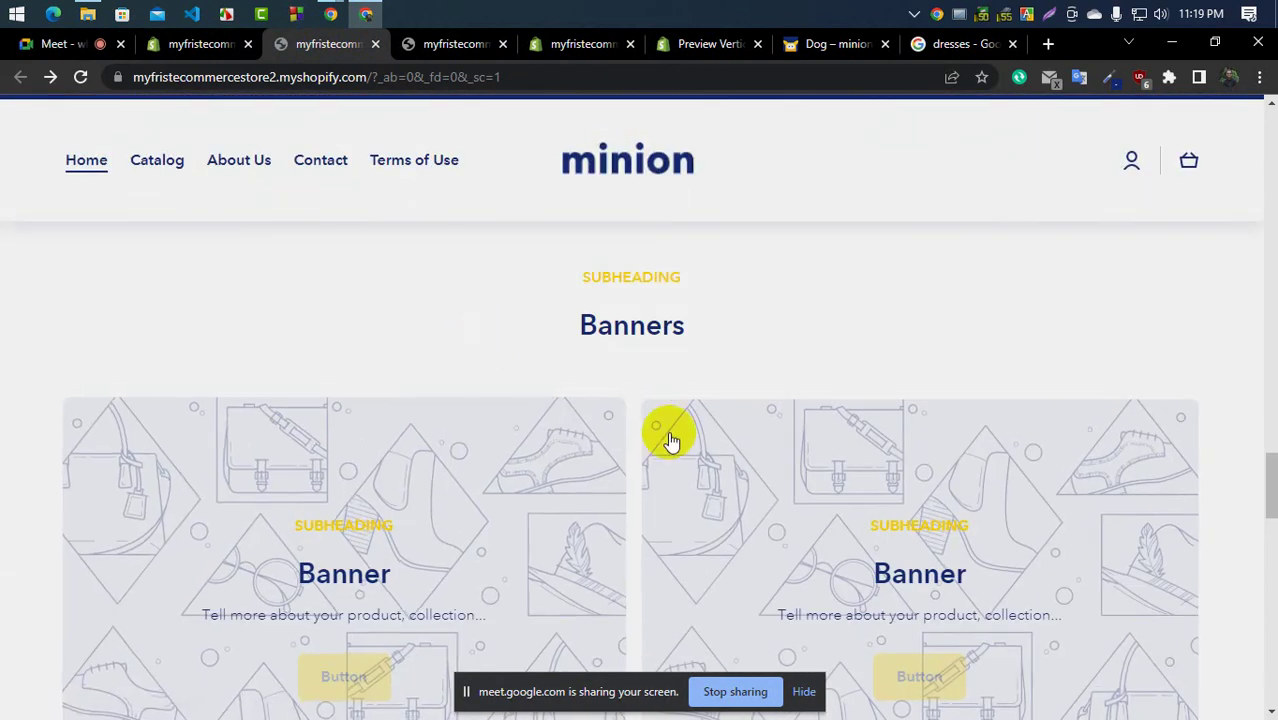
{"action": "left_click", "coordinate": [203, 45]}
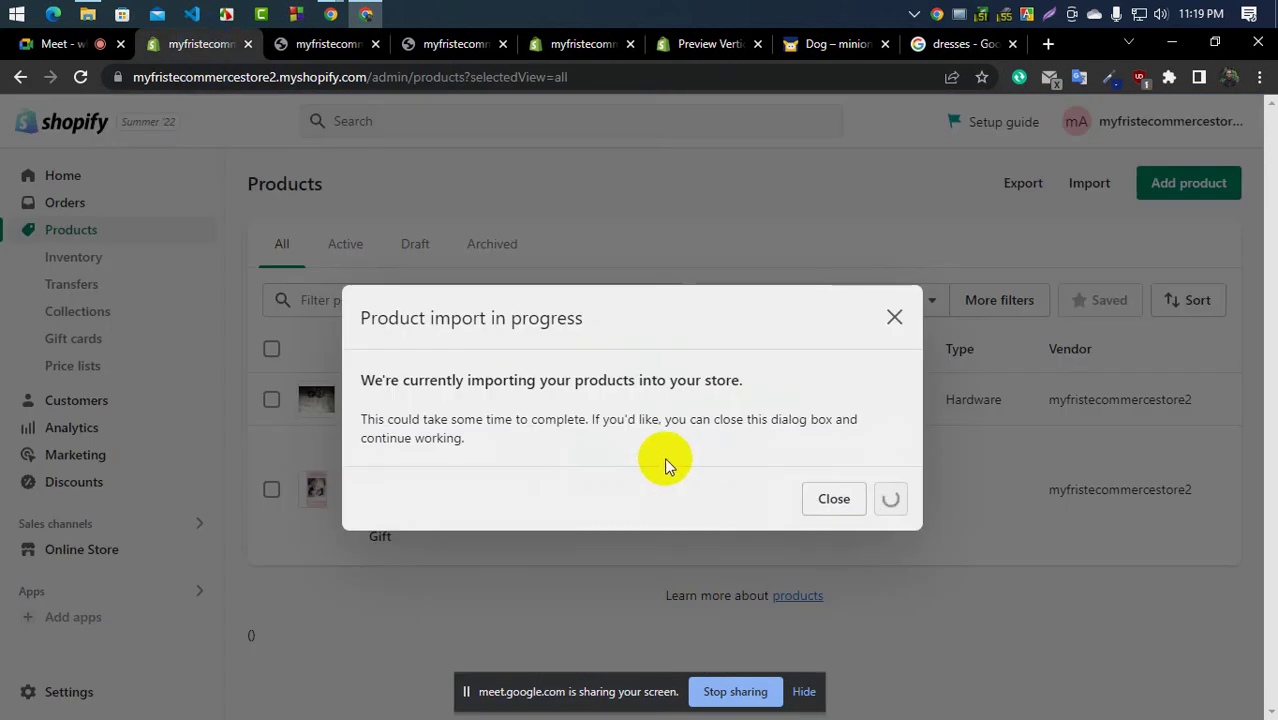
Return to the theme editor, leave the Featured collection settings and locate the Banners section on the home page
{"action": "left_click", "coordinate": [565, 55]}
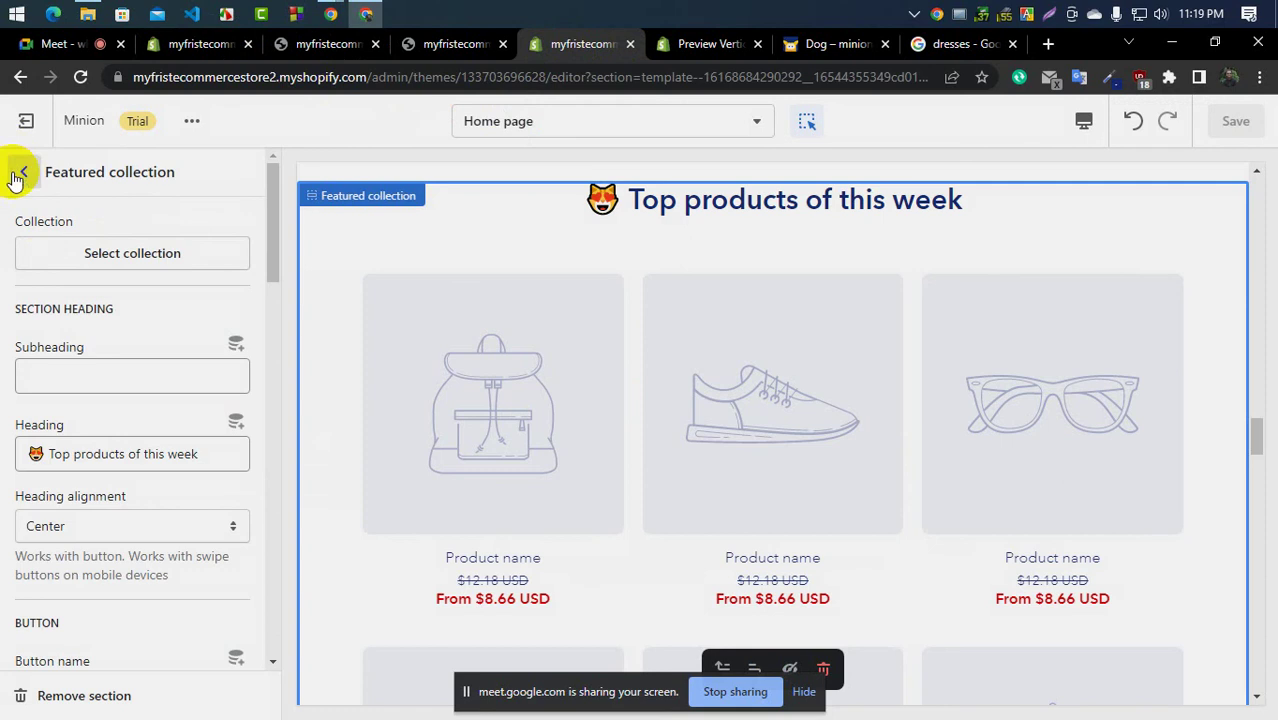
{"action": "key", "text": "Escape"}
{"action": "scroll", "coordinate": [114, 508], "scroll_direction": "down", "scroll_amount": 2}
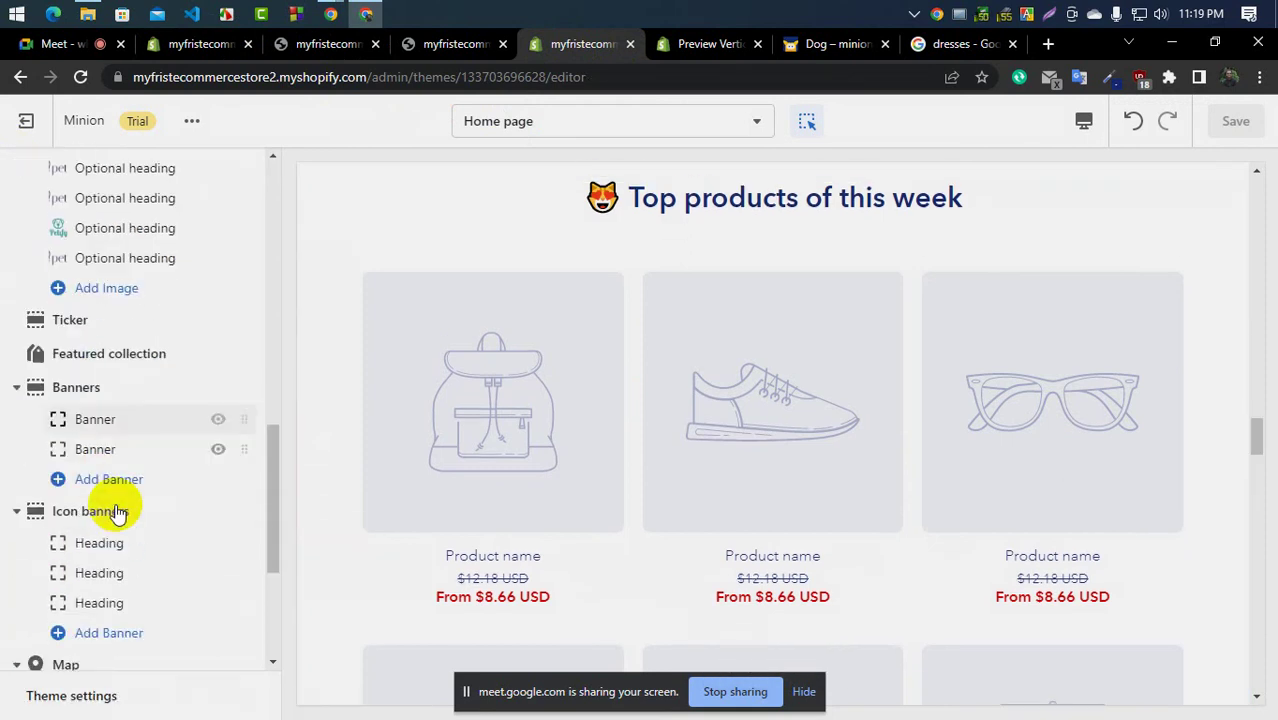
{"action": "scroll", "coordinate": [570, 530], "scroll_direction": "down", "scroll_amount": 5}
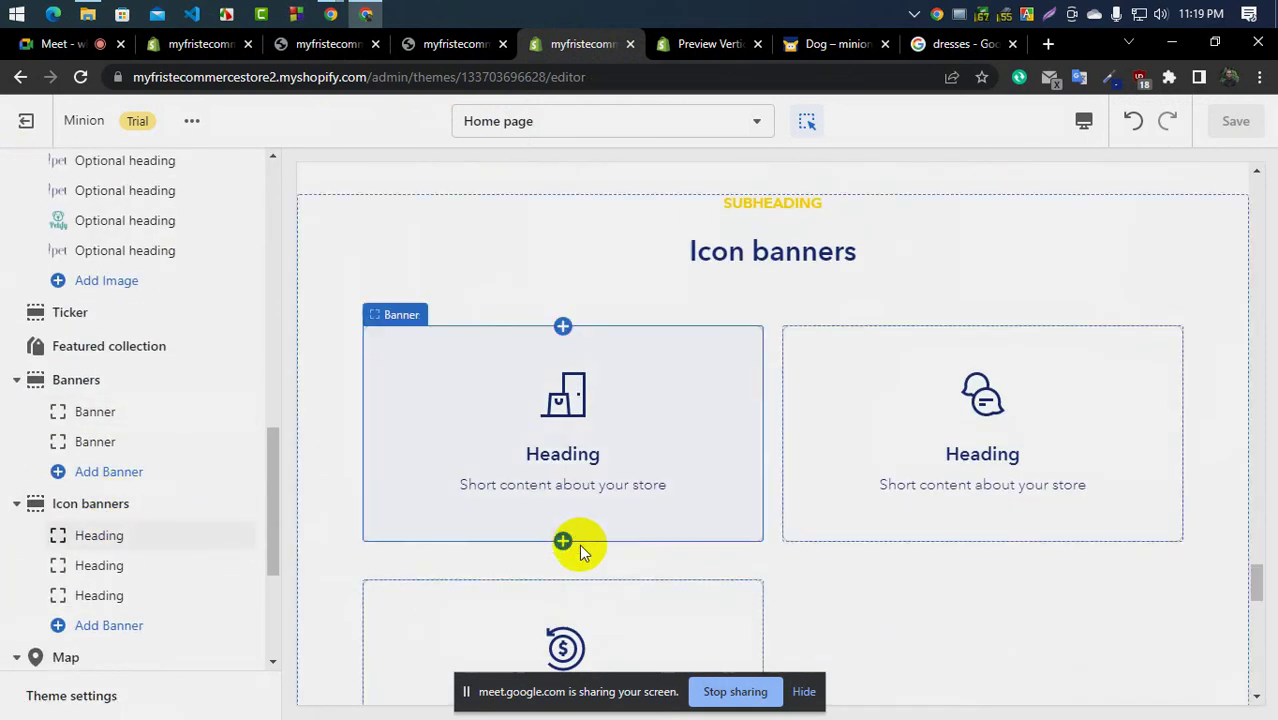
{"action": "scroll", "coordinate": [761, 573], "scroll_direction": "up", "scroll_amount": 2}
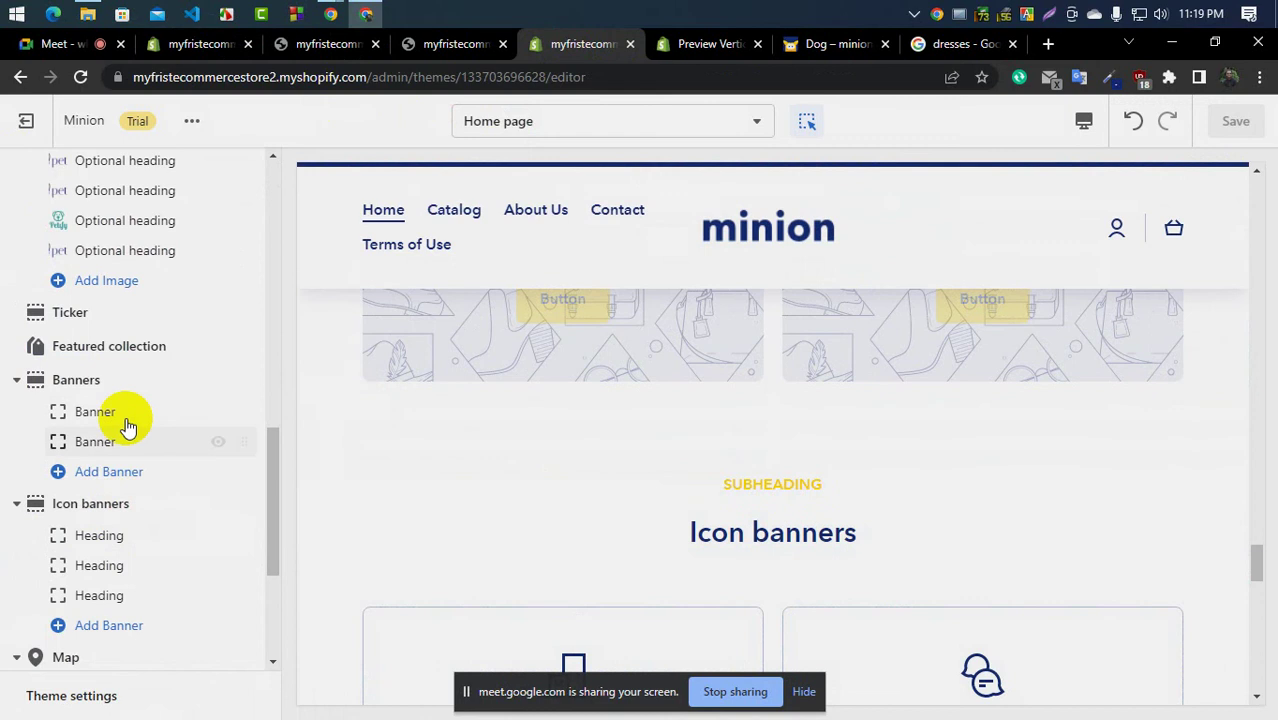
{"action": "mouse_move", "coordinate": [103, 417]}
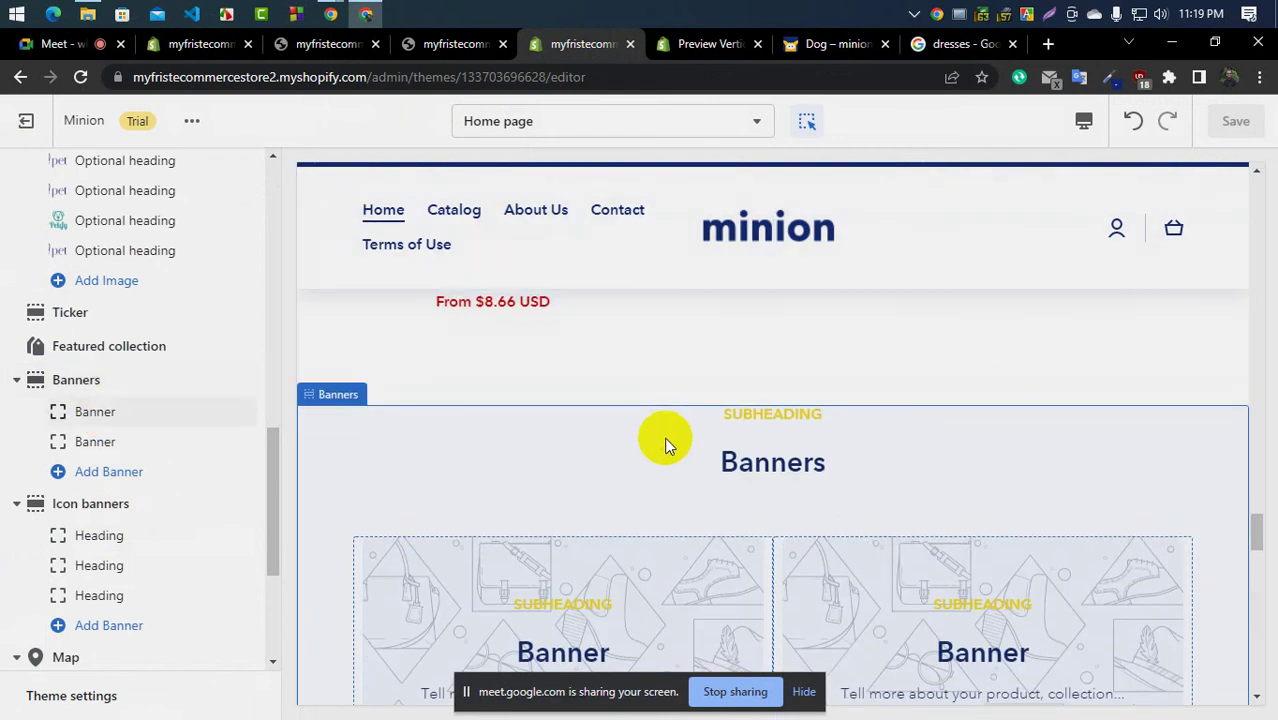
Copy the heading "New puppy or kitten?" from the banners section below the top products in the Minion Vertical theme demo
{"action": "left_click", "coordinate": [693, 43]}
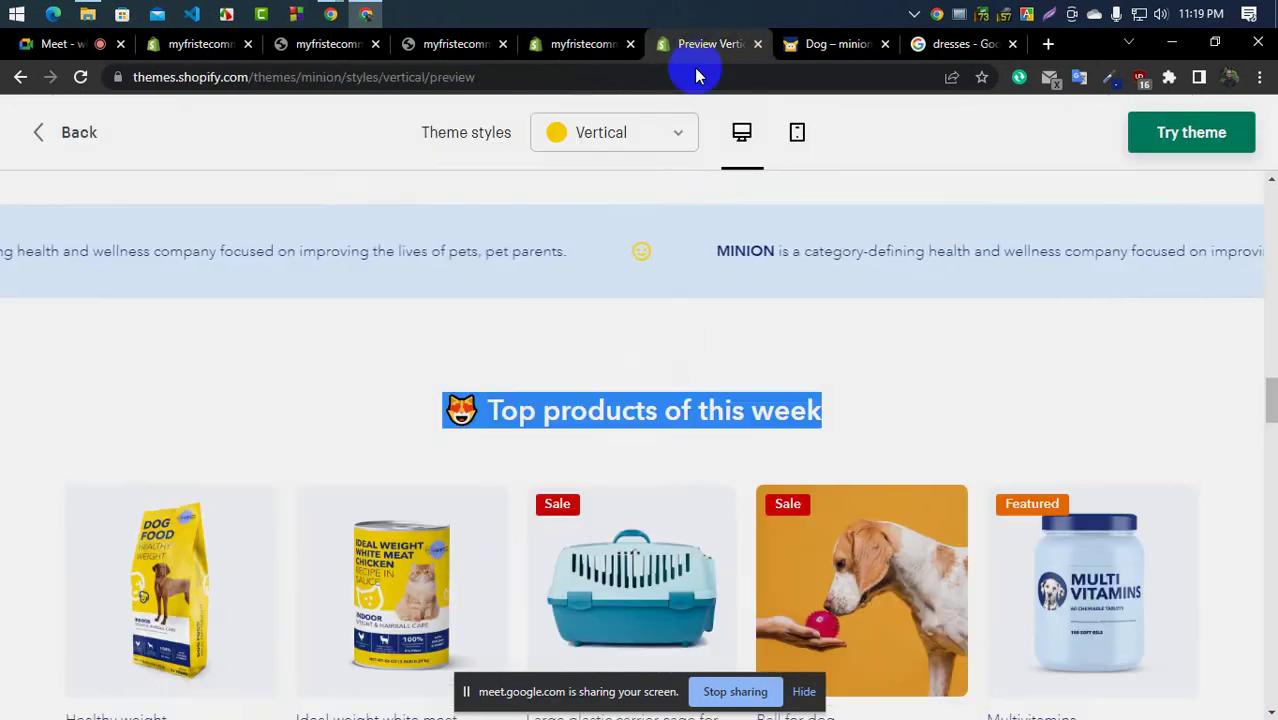
{"action": "scroll", "coordinate": [690, 412], "scroll_direction": "down", "scroll_amount": 6}
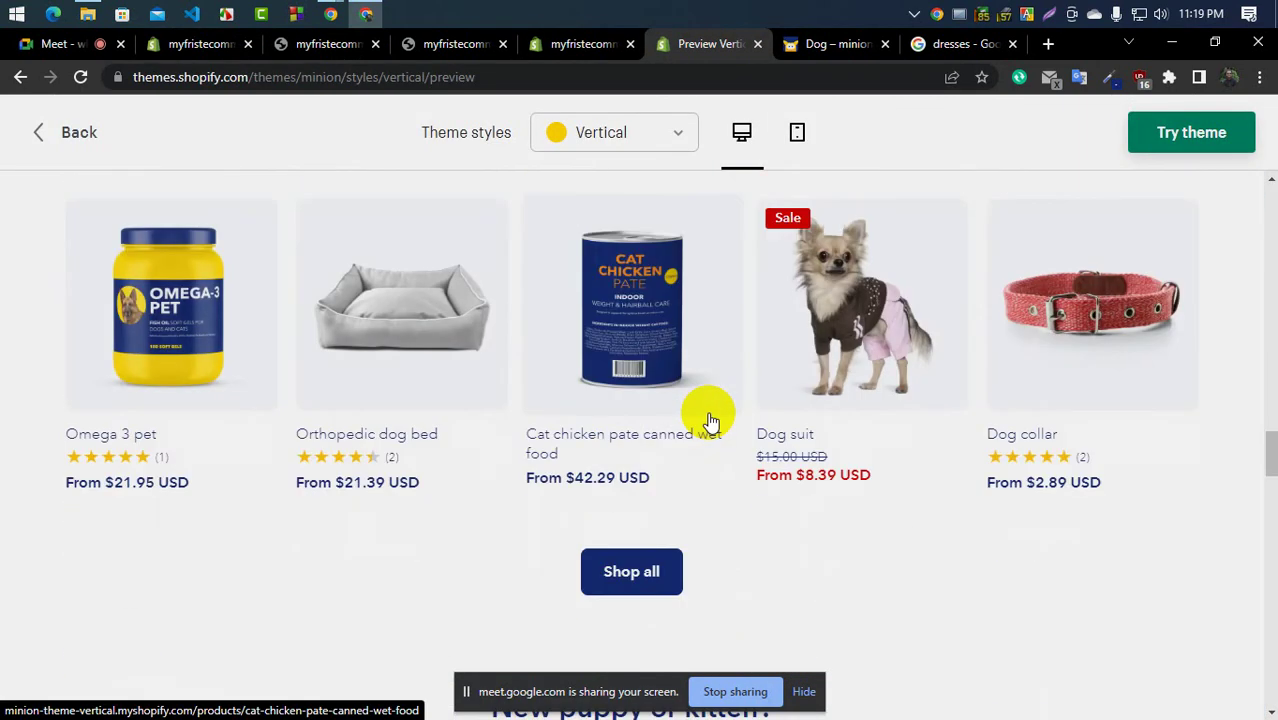
{"action": "scroll", "coordinate": [710, 420], "scroll_direction": "up", "scroll_amount": 1}
{"action": "scroll", "coordinate": [708, 415], "scroll_direction": "down", "scroll_amount": 5}
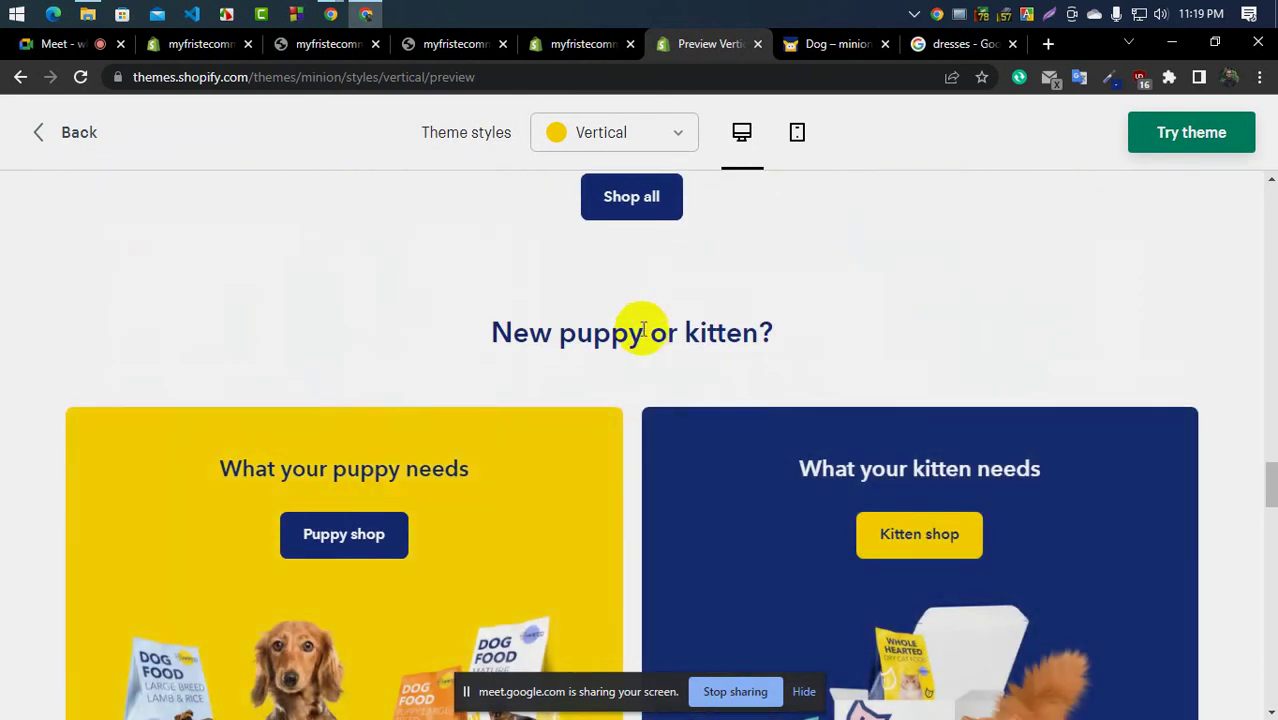
{"action": "triple_click", "coordinate": [640, 332]}
{"action": "right_click", "coordinate": [660, 332]}
{"action": "left_click", "coordinate": [682, 345]}
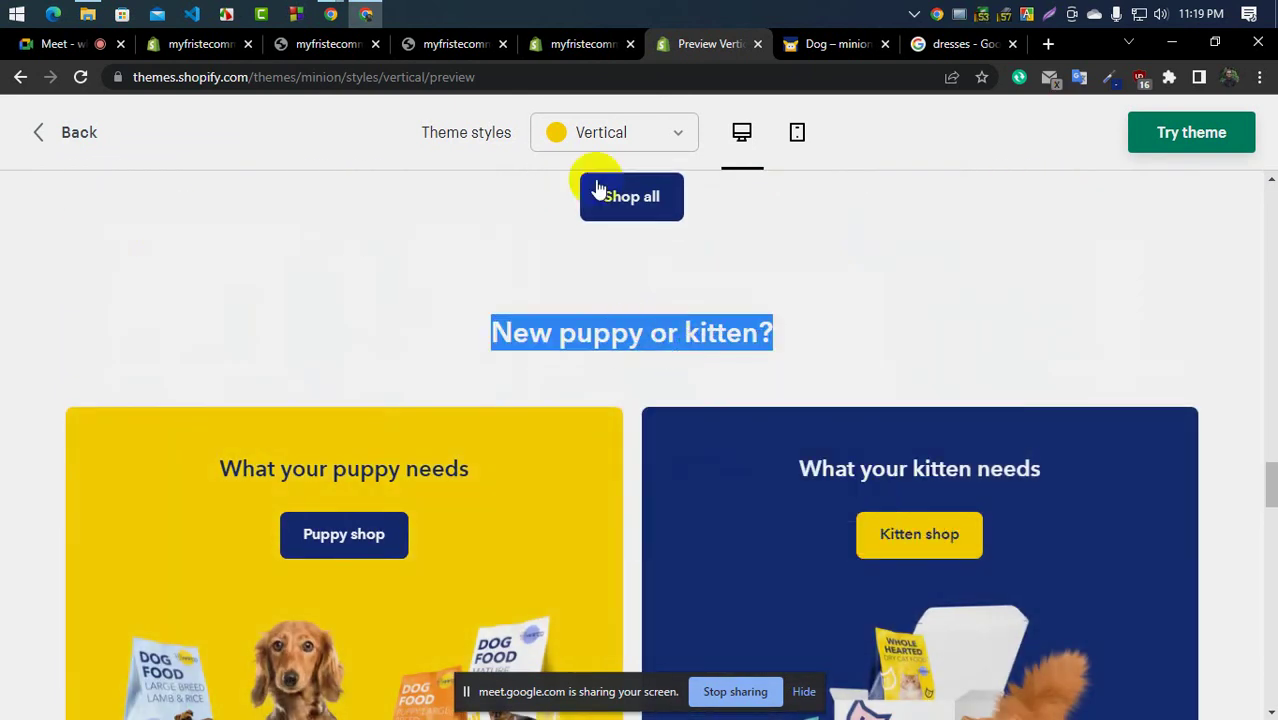
Clear the Banners section's subheading in the theme editor and set its heading to "New puppy or kitten?"
{"action": "left_click", "coordinate": [576, 47]}
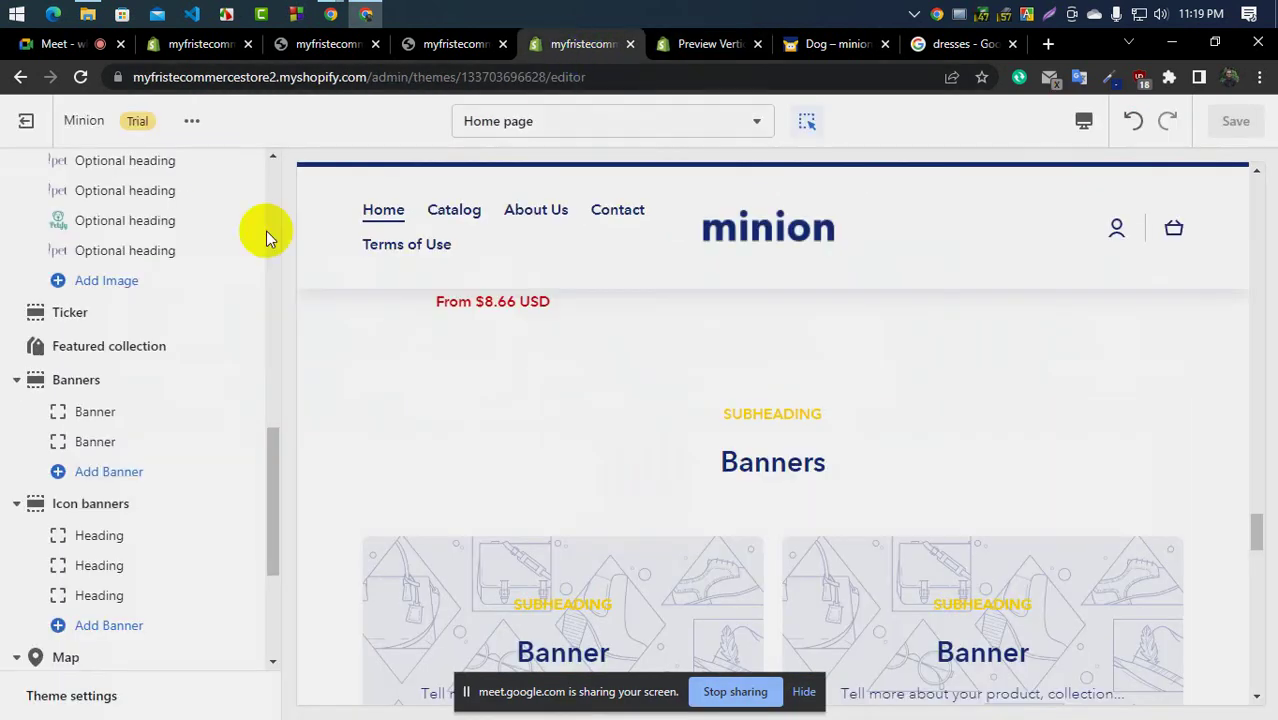
{"action": "left_click", "coordinate": [74, 390]}
{"action": "left_click", "coordinate": [121, 253]}
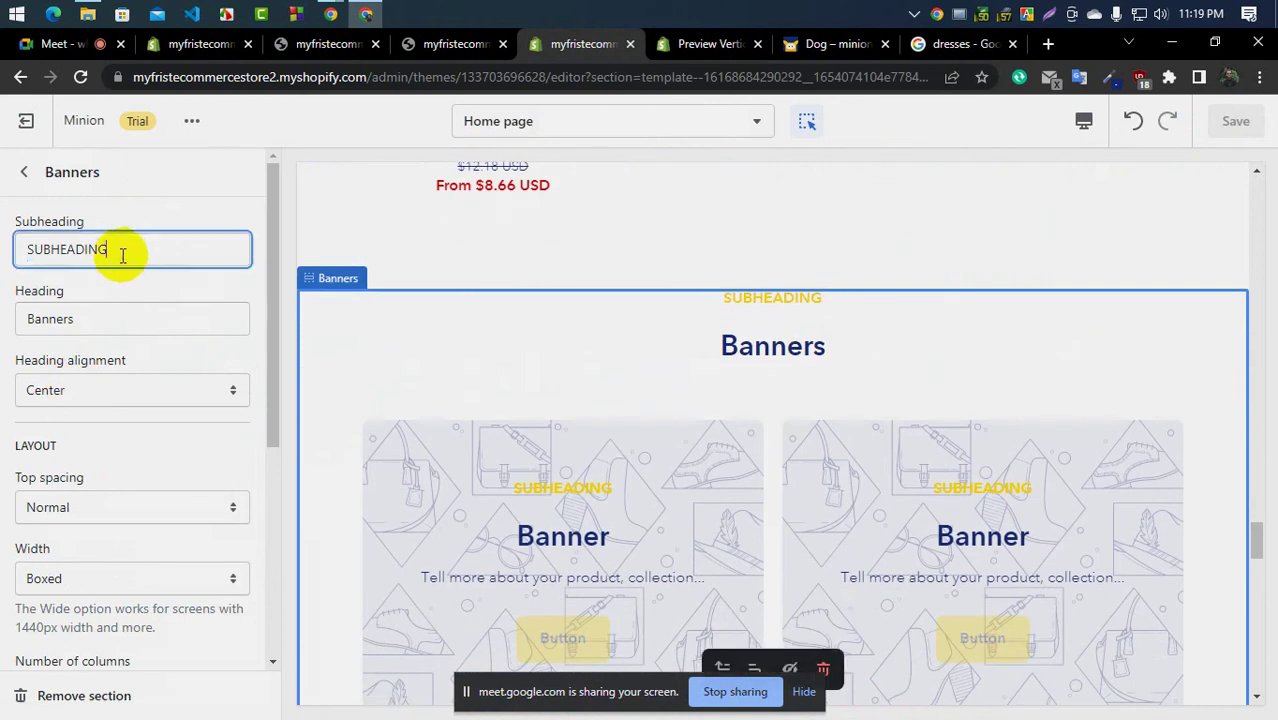
{"action": "key", "text": "BackSpace"}
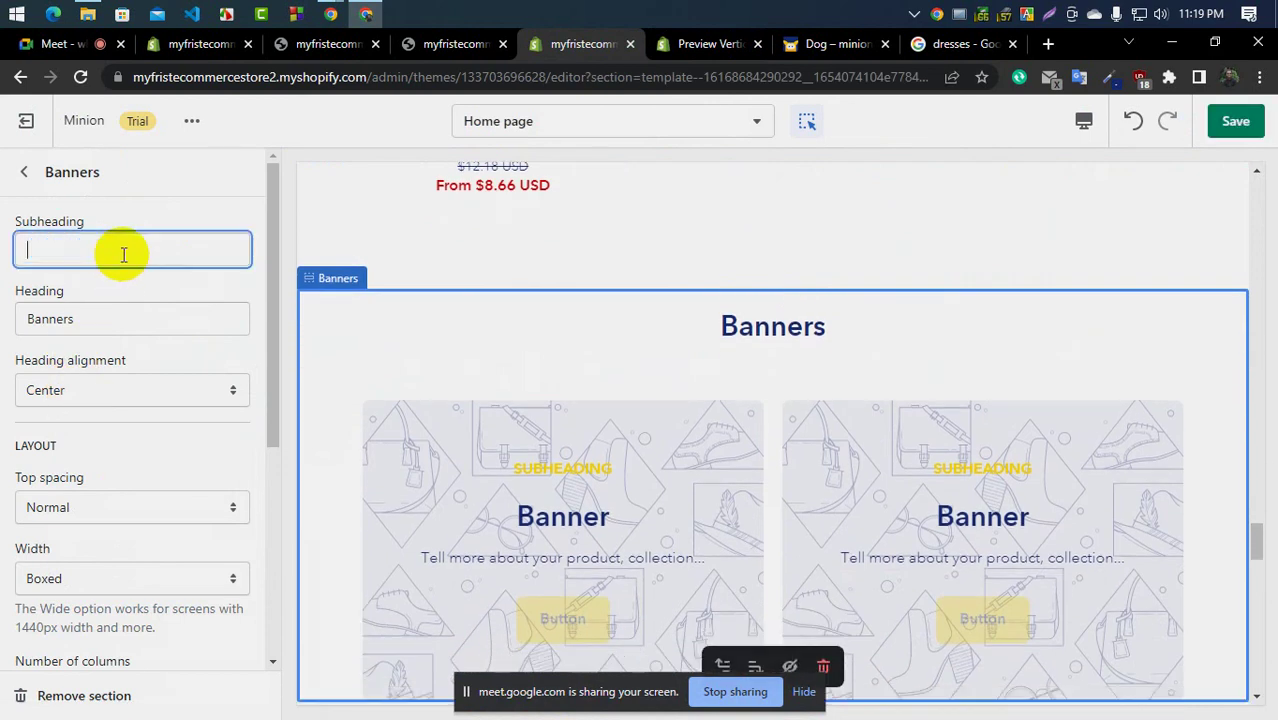
{"action": "double_click", "coordinate": [84, 328]}
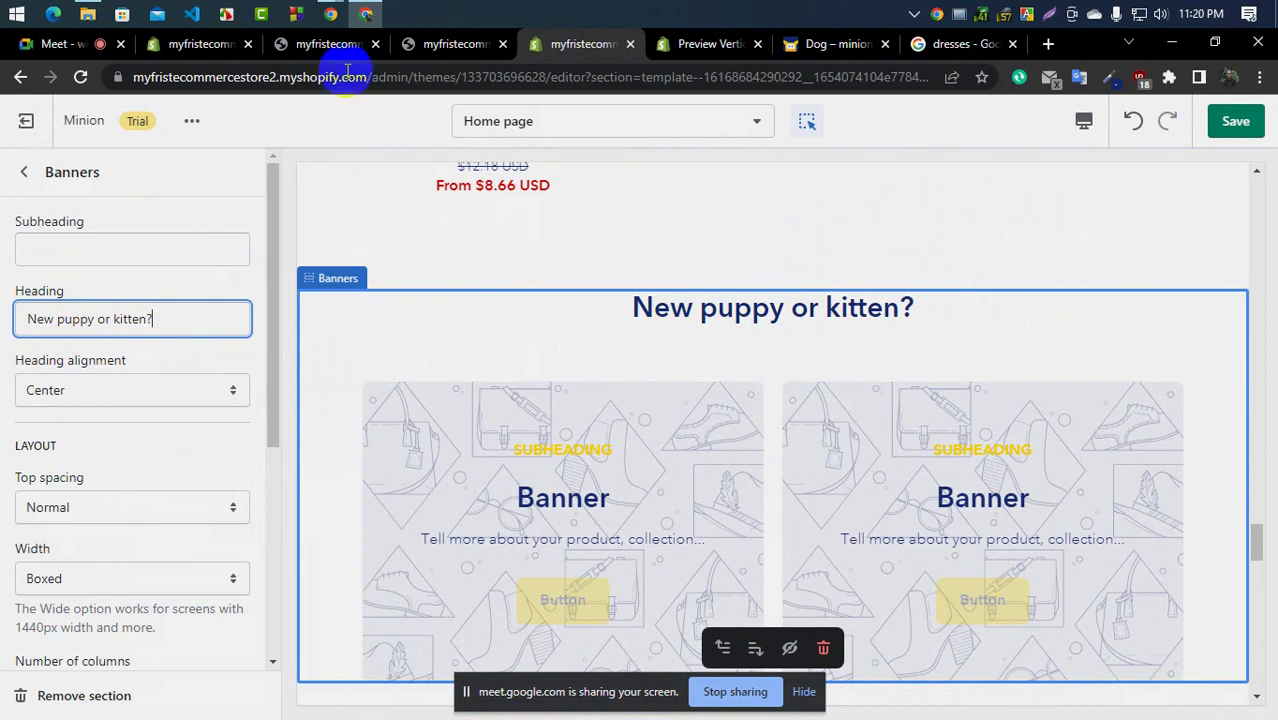
Close the browser tabs showing the demo's Dog collection and the Google search for dresses
{"action": "left_click", "coordinate": [836, 47]}
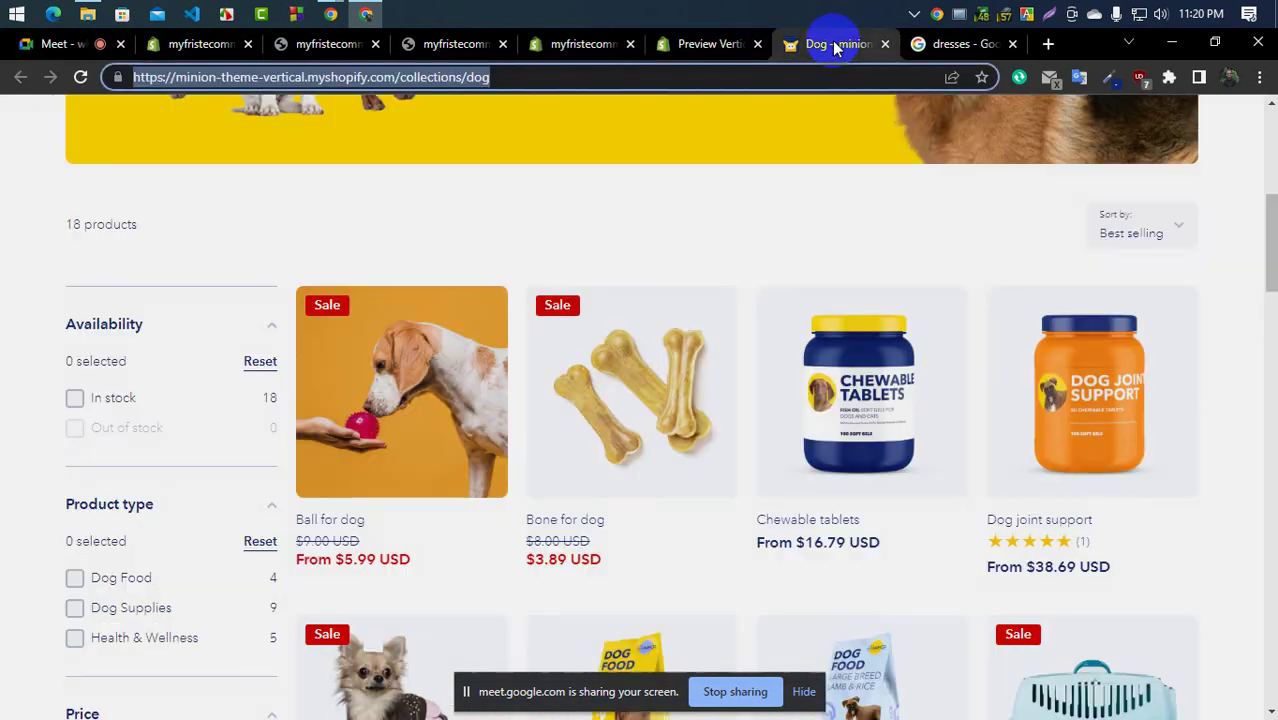
{"action": "left_click", "coordinate": [885, 44]}
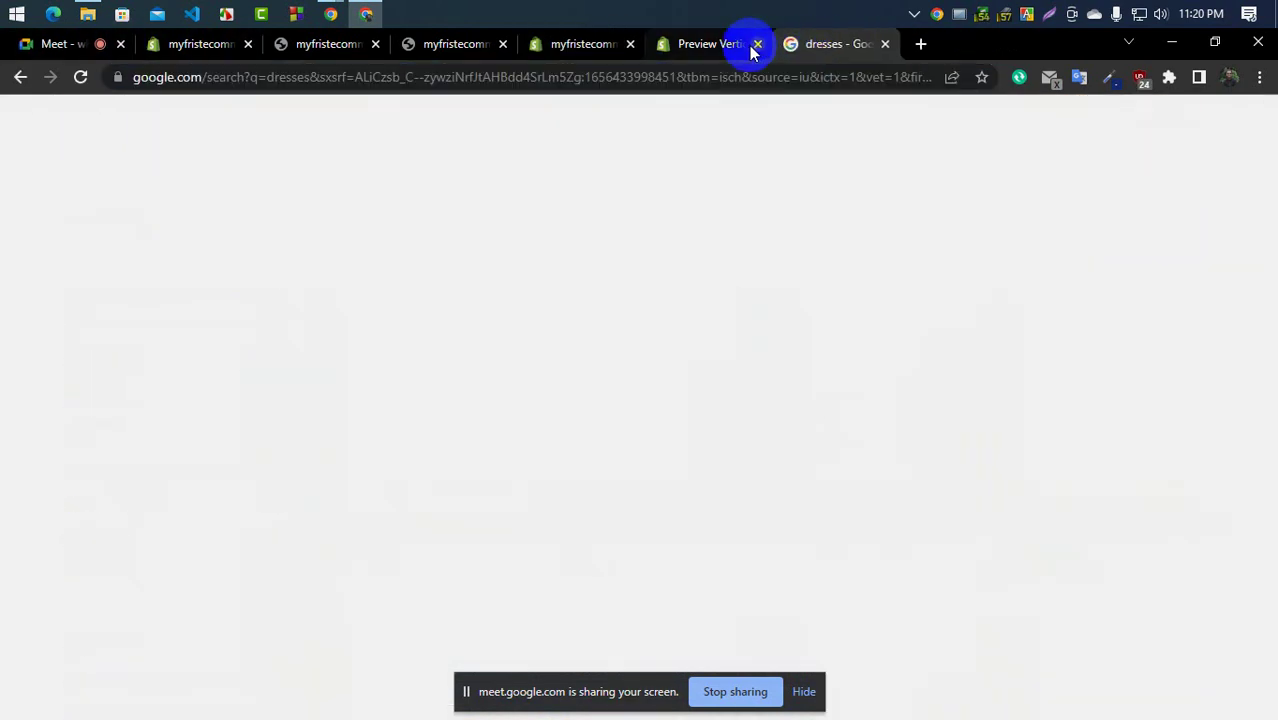
{"action": "left_click", "coordinate": [885, 44]}
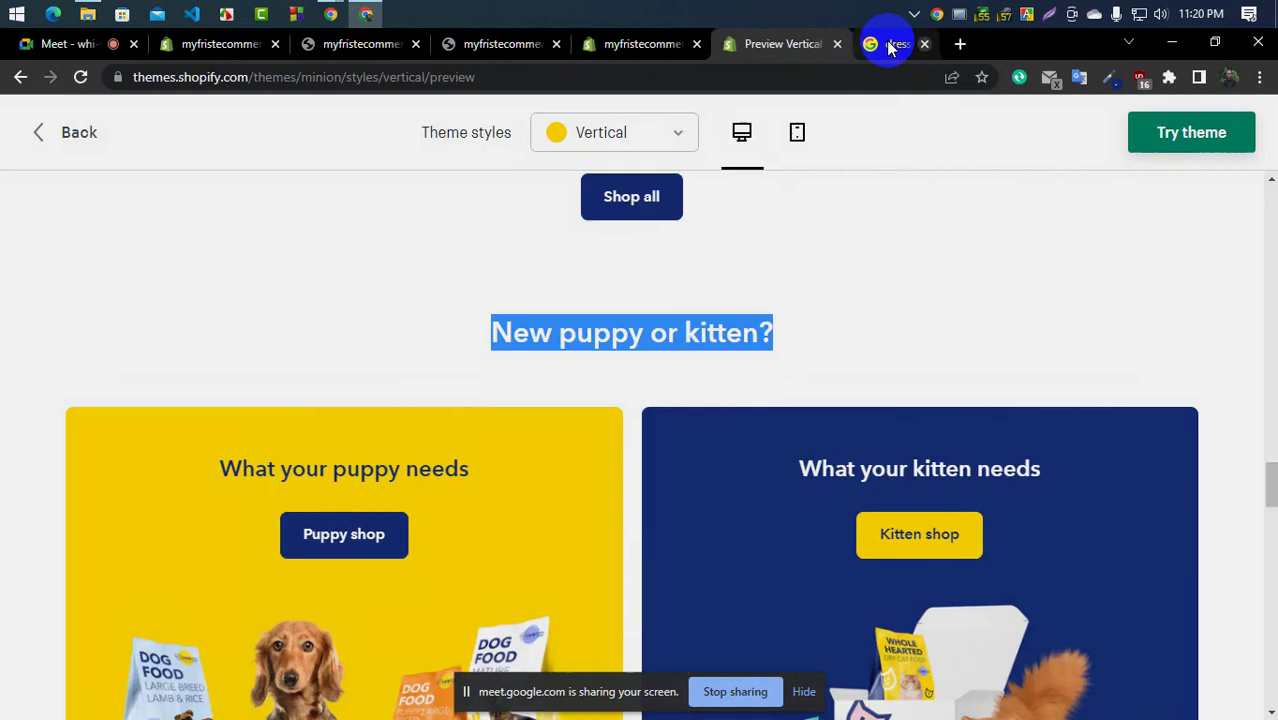
Look through the dog collection linked from the demo's puppy banner, and reopen the demo store from the Minion theme page
{"action": "scroll", "coordinate": [448, 348], "scroll_direction": "down", "scroll_amount": 3}
{"action": "left_click", "coordinate": [376, 201]}
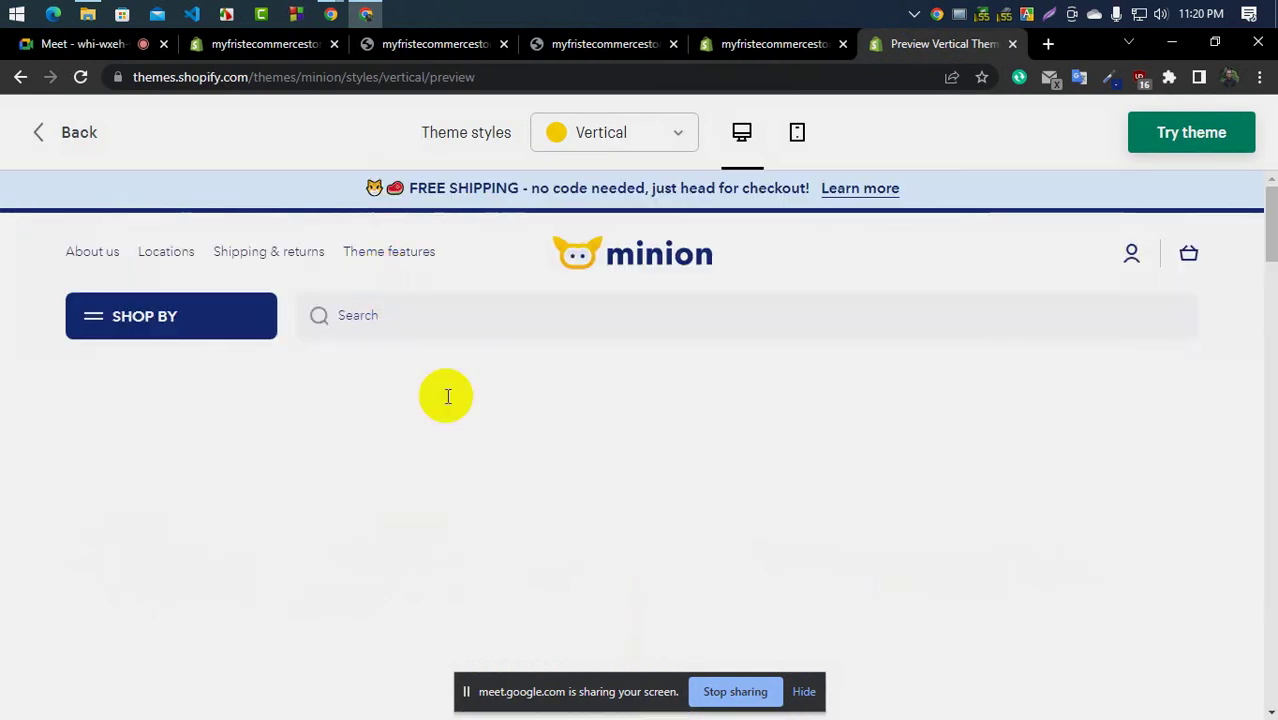
{"action": "scroll", "coordinate": [719, 500], "scroll_direction": "down", "scroll_amount": 6}
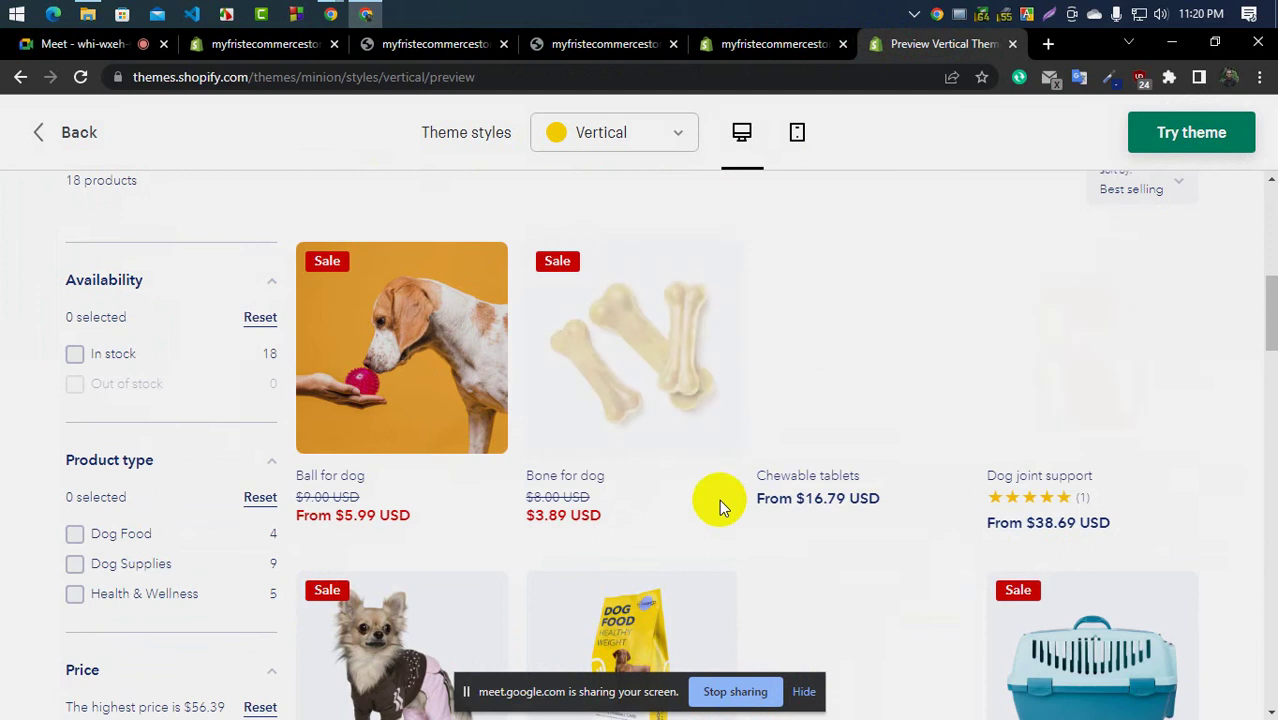
{"action": "left_click", "coordinate": [40, 135]}
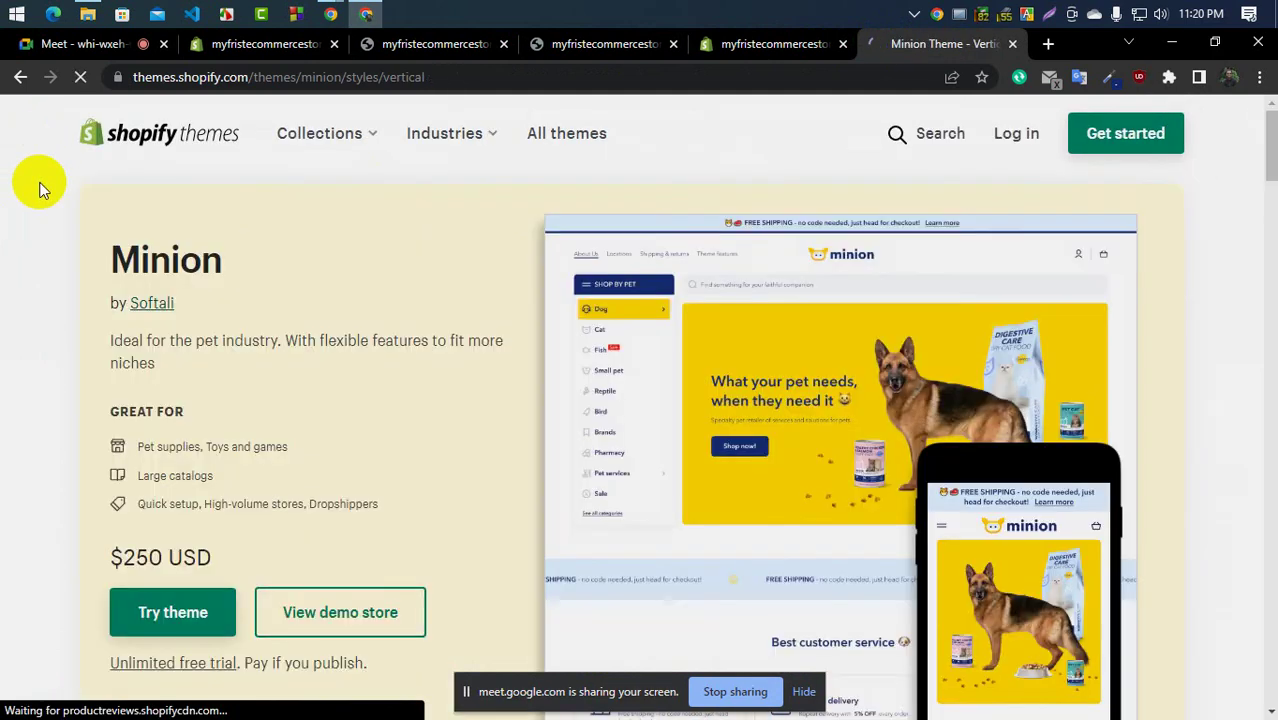
{"action": "left_click", "coordinate": [365, 607]}
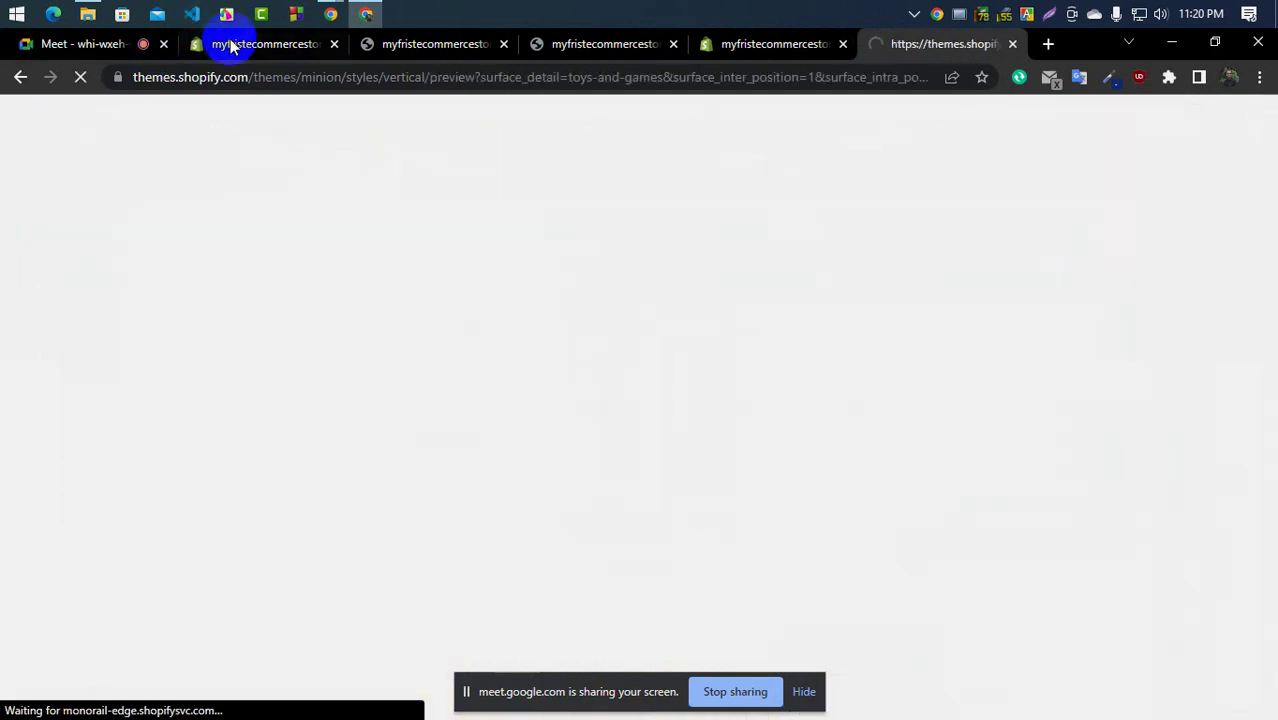
Save the background image of the demo's "What your puppy needs" banner to Downloads as home_2.webp
{"action": "left_click", "coordinate": [243, 46]}
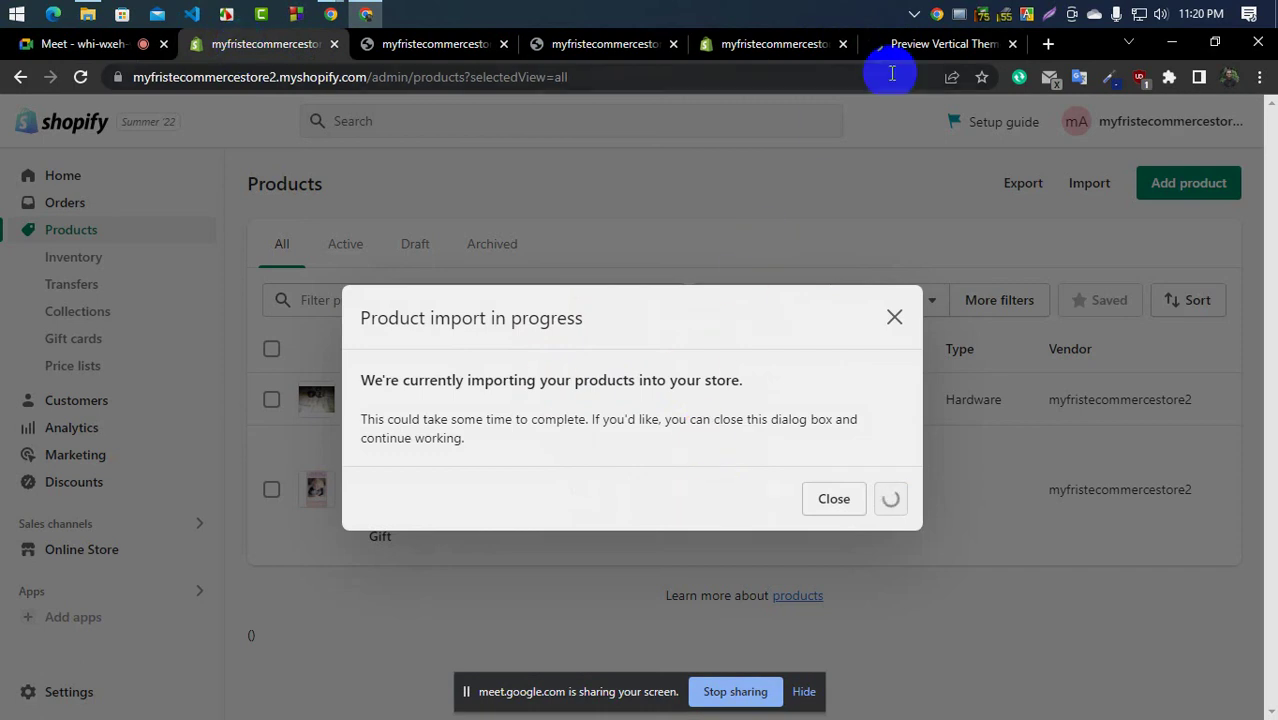
{"action": "left_click", "coordinate": [918, 46]}
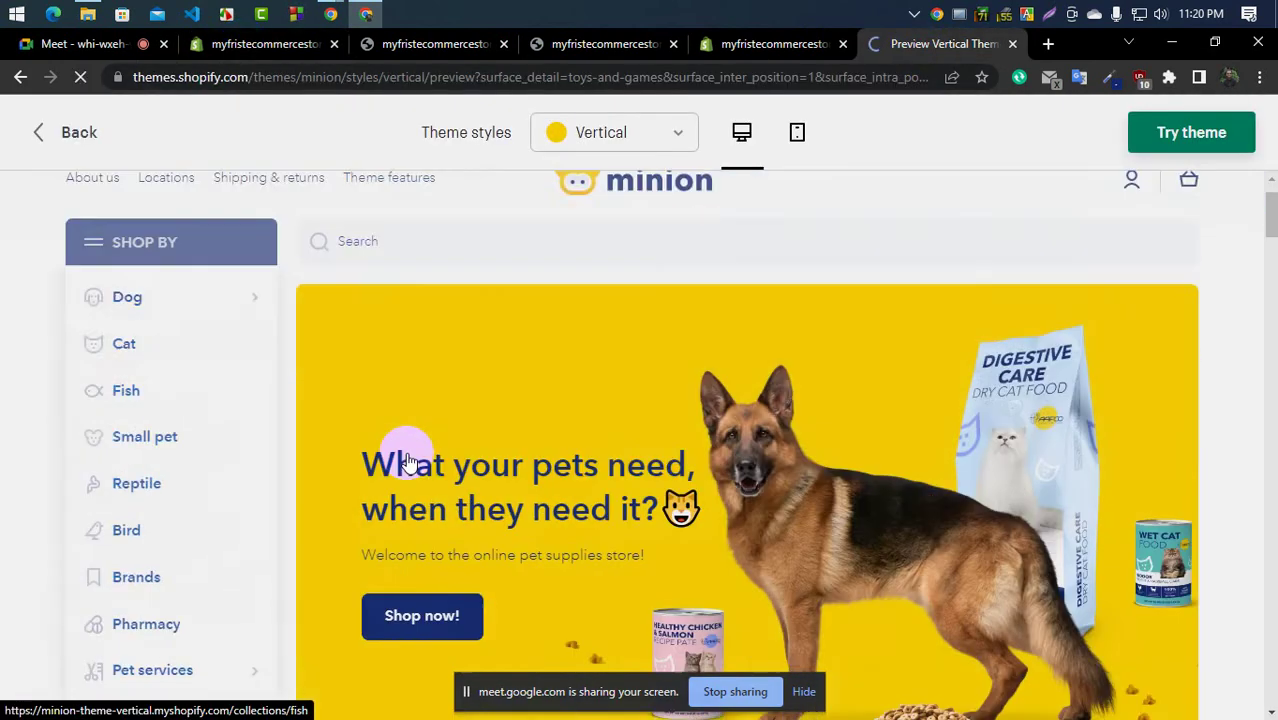
{"action": "scroll", "coordinate": [407, 459], "scroll_direction": "down", "scroll_amount": 15}
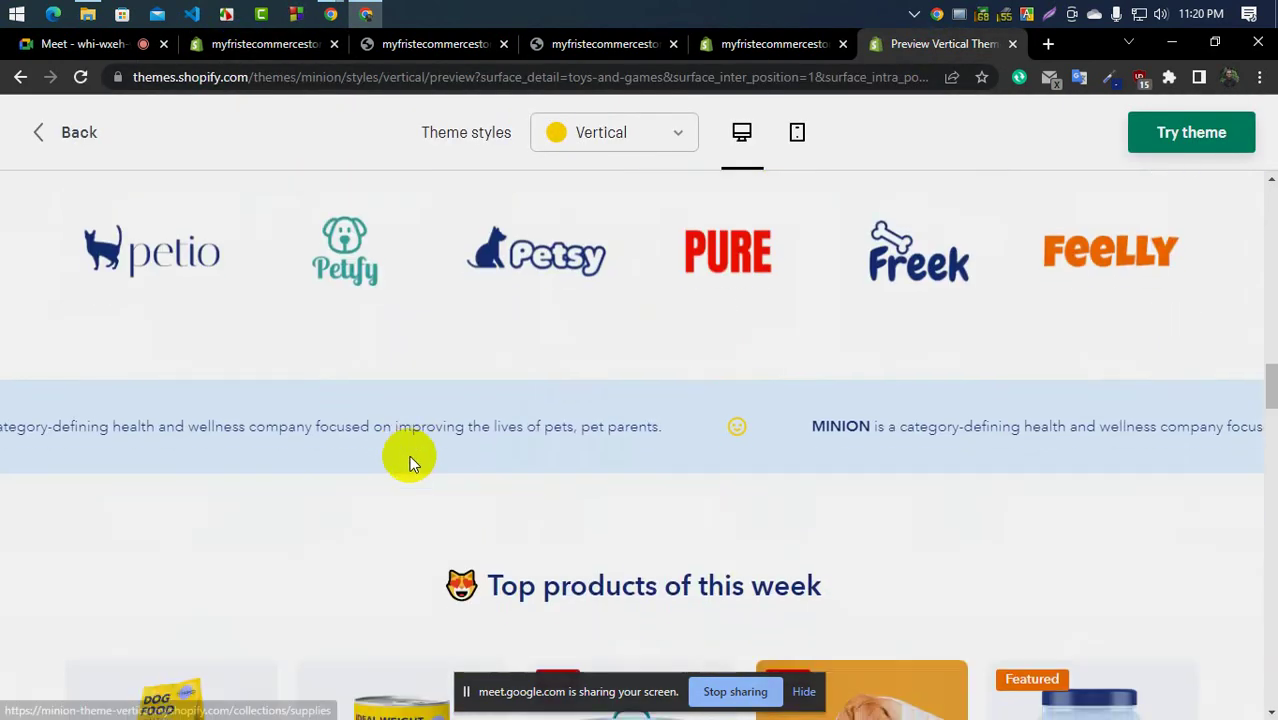
{"action": "scroll", "coordinate": [409, 462], "scroll_direction": "down", "scroll_amount": 10}
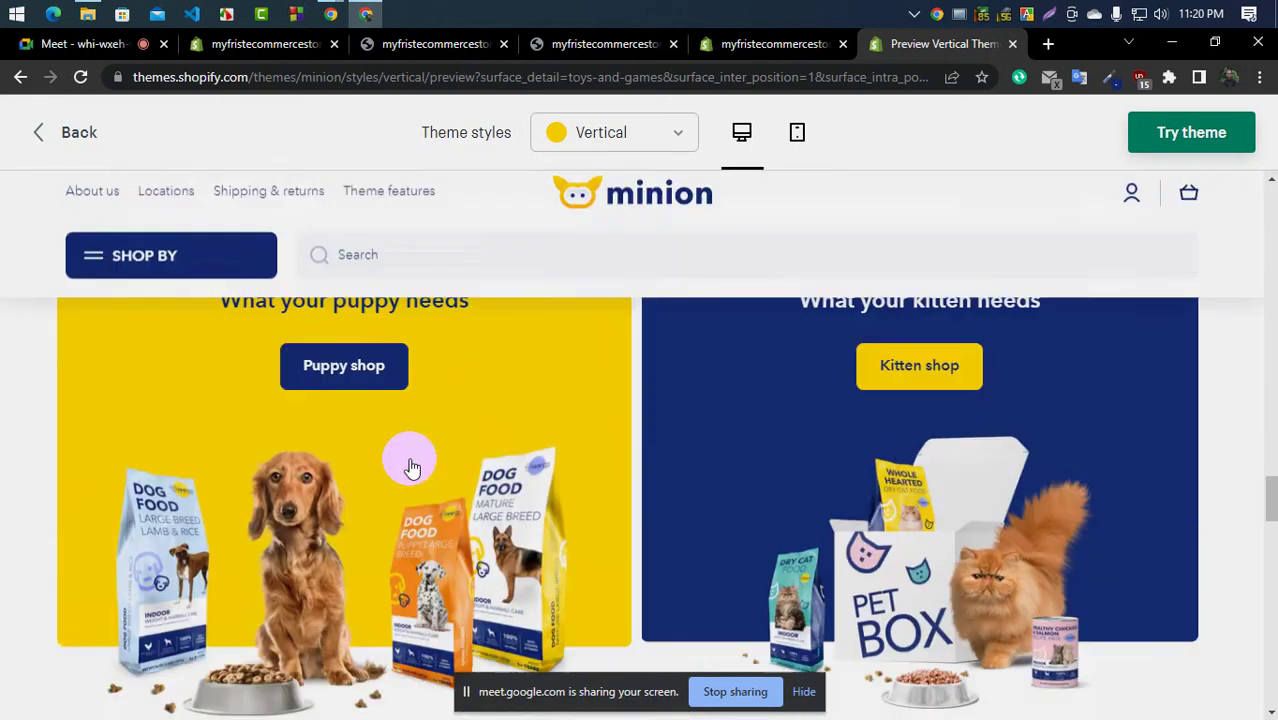
{"action": "scroll", "coordinate": [410, 467], "scroll_direction": "up", "scroll_amount": 1}
{"action": "left_click_drag", "start_coordinate": [222, 366], "coordinate": [422, 400]}
{"action": "right_click", "coordinate": [438, 410]}
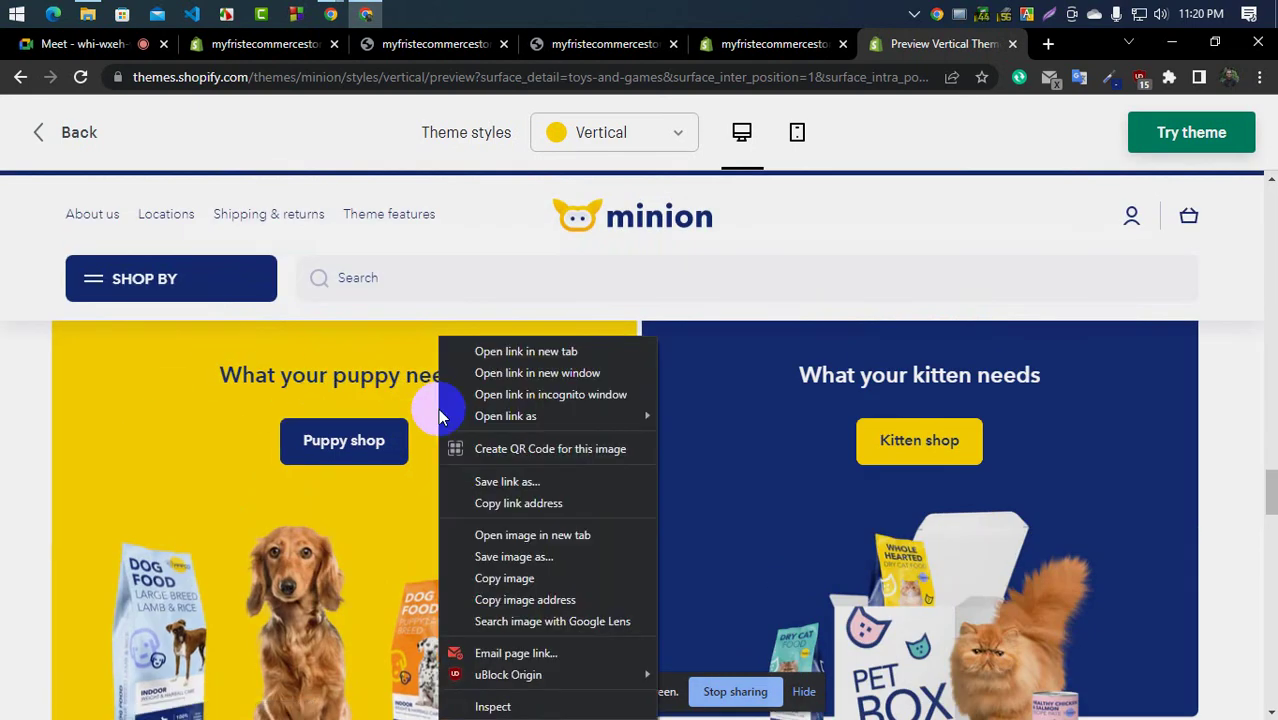
{"action": "left_click", "coordinate": [510, 560]}
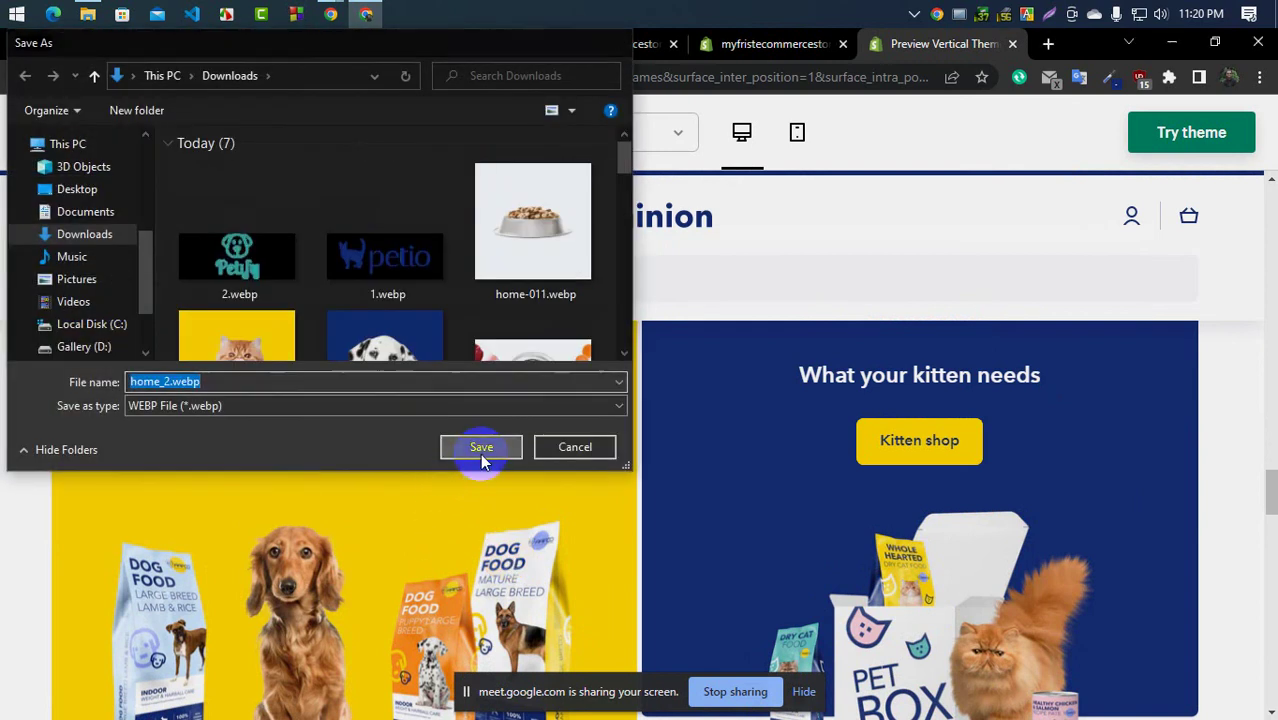
{"action": "left_click", "coordinate": [480, 450]}
Open the downloaded home_2.webp to check the image, and close it again
{"action": "left_click", "coordinate": [199, 700]}
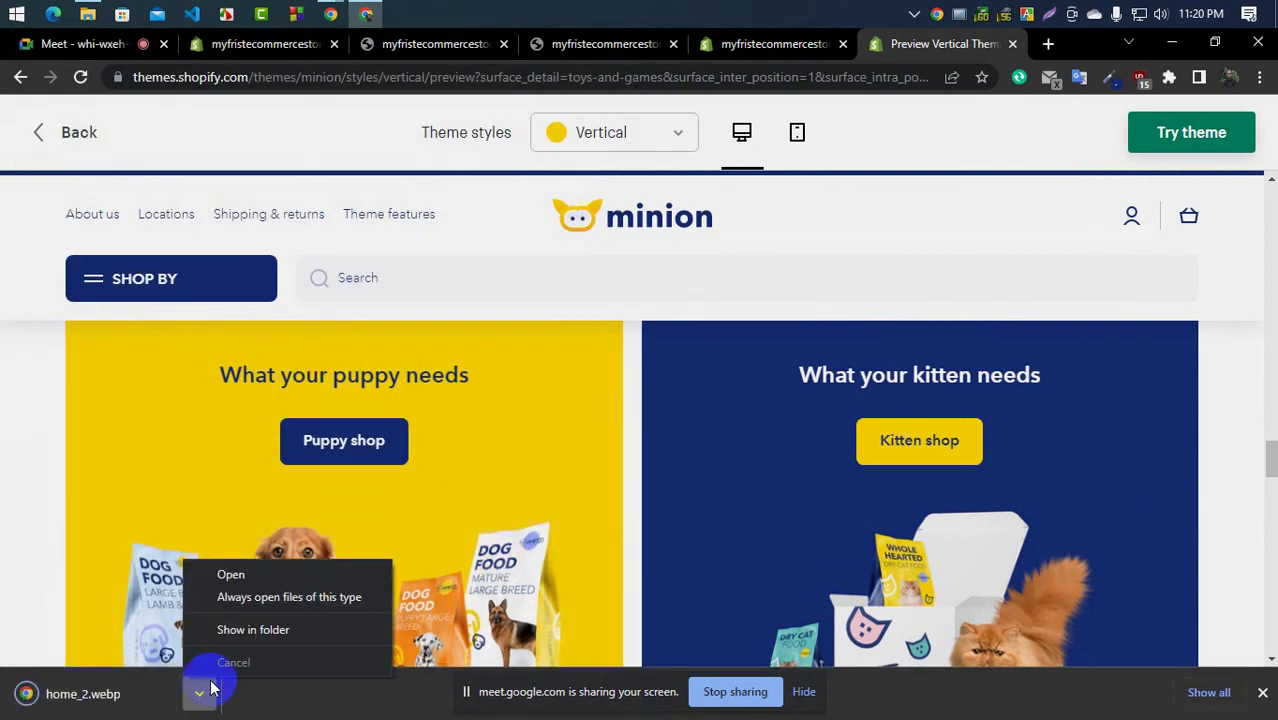
{"action": "left_click", "coordinate": [236, 570]}
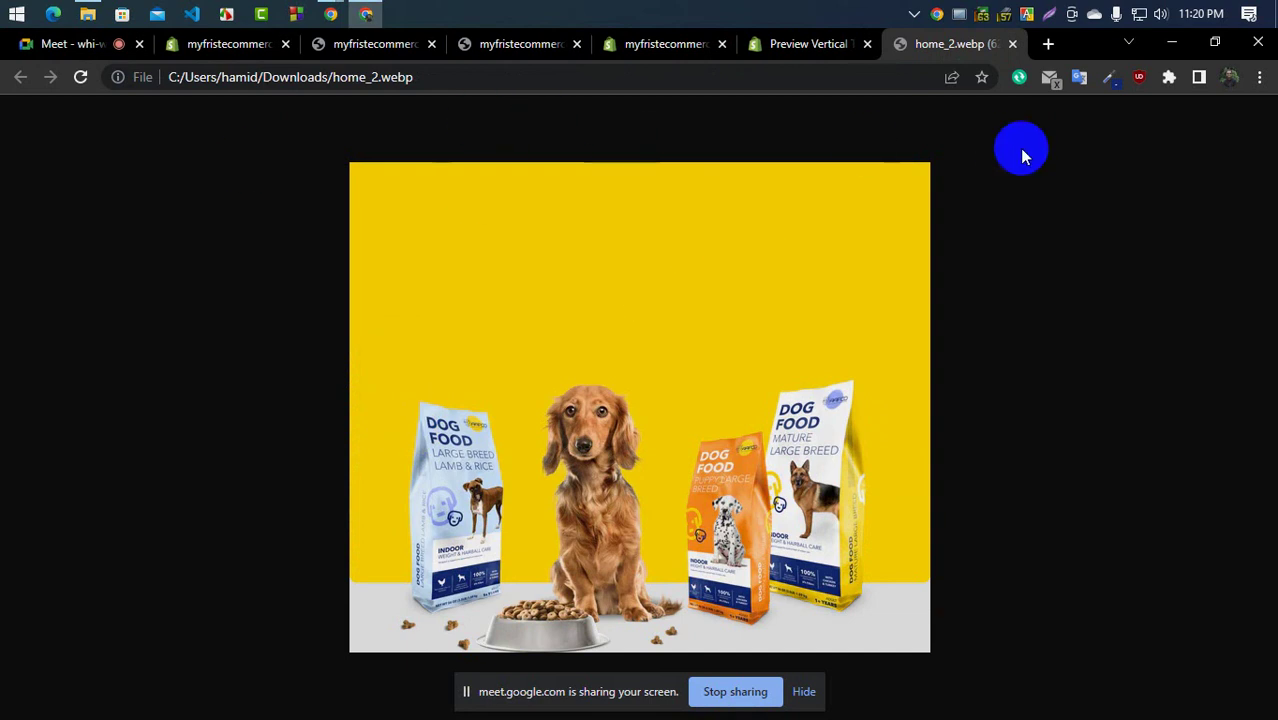
{"action": "left_click", "coordinate": [1012, 44]}
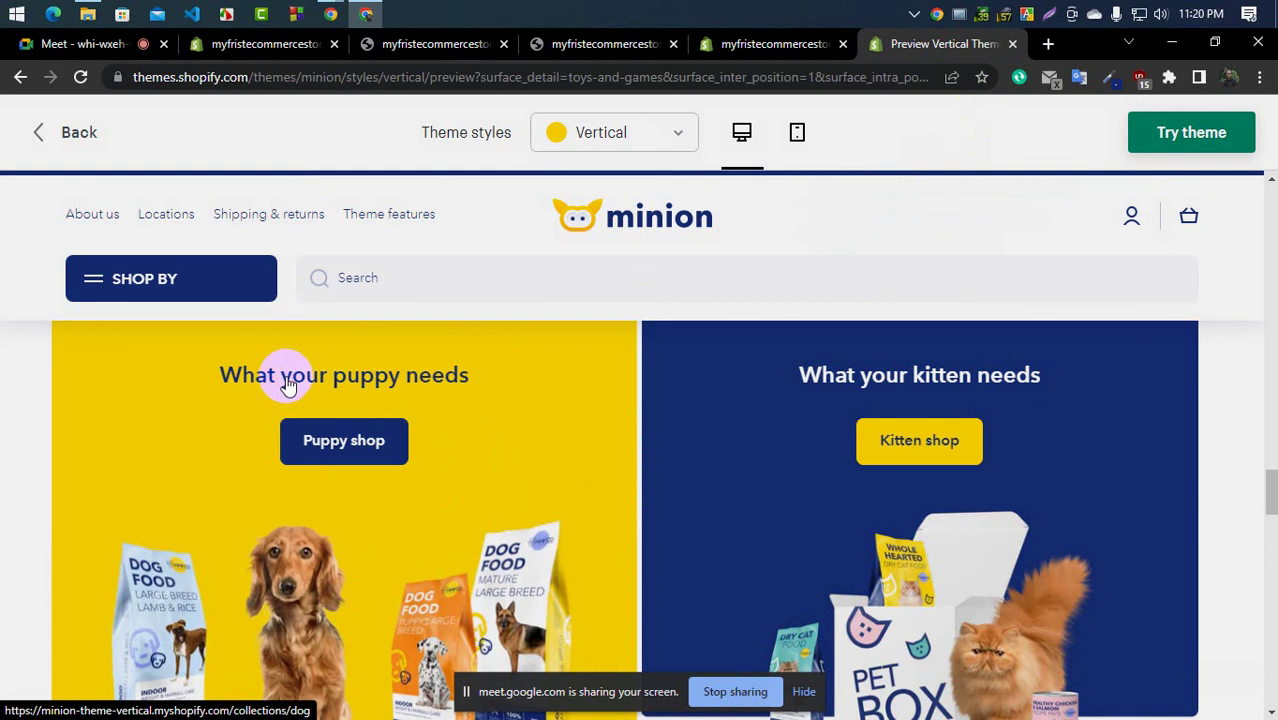
Return to the theme editor and review the Banners section's heading, layout and column settings
{"action": "left_click", "coordinate": [94, 44]}
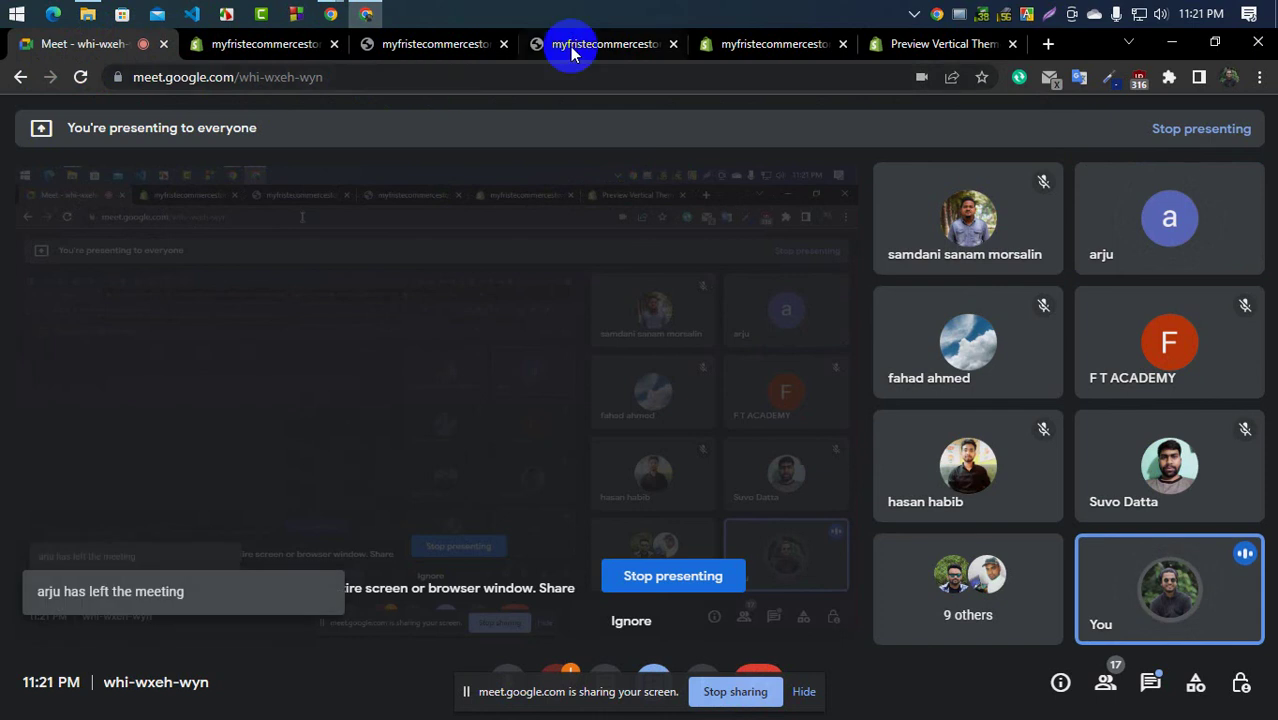
{"action": "left_click", "coordinate": [620, 42]}
{"action": "left_click", "coordinate": [745, 42]}
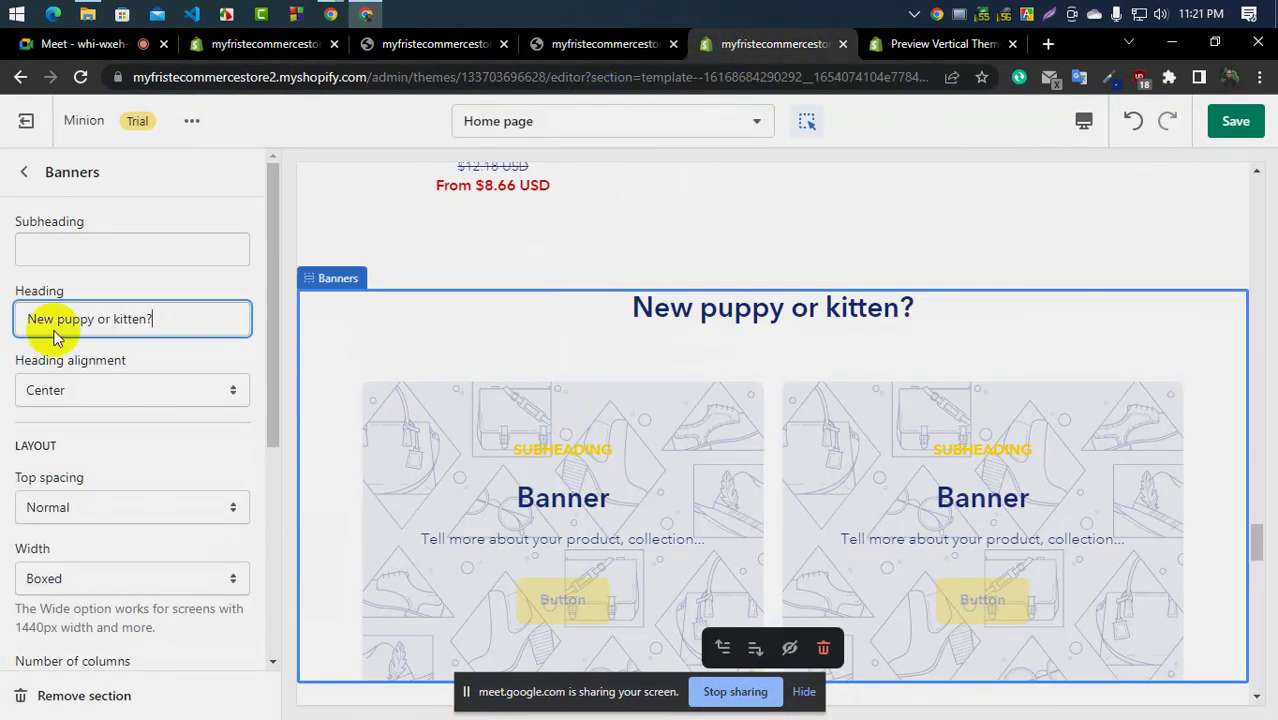
{"action": "scroll", "coordinate": [100, 370], "scroll_direction": "down", "scroll_amount": 2}
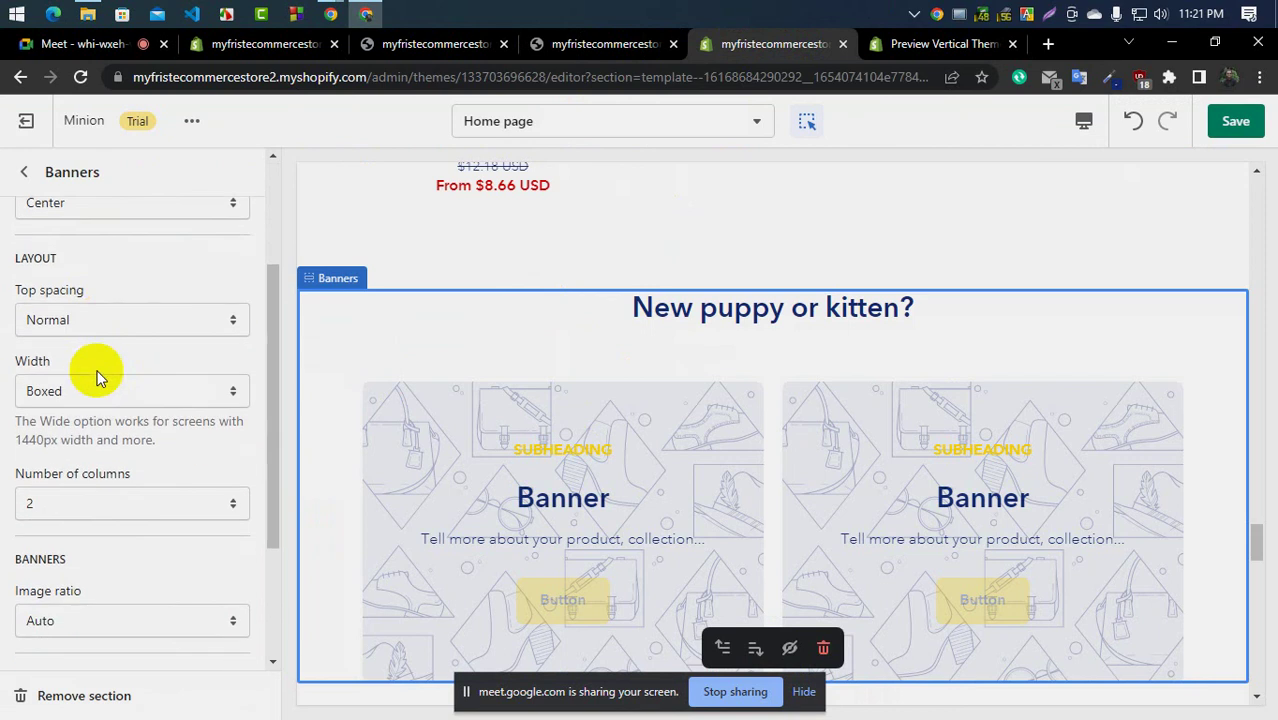
{"action": "scroll", "coordinate": [92, 400], "scroll_direction": "down", "scroll_amount": 1}
{"action": "scroll", "coordinate": [92, 414], "scroll_direction": "down", "scroll_amount": 1}
{"action": "scroll", "coordinate": [92, 414], "scroll_direction": "up", "scroll_amount": 4}
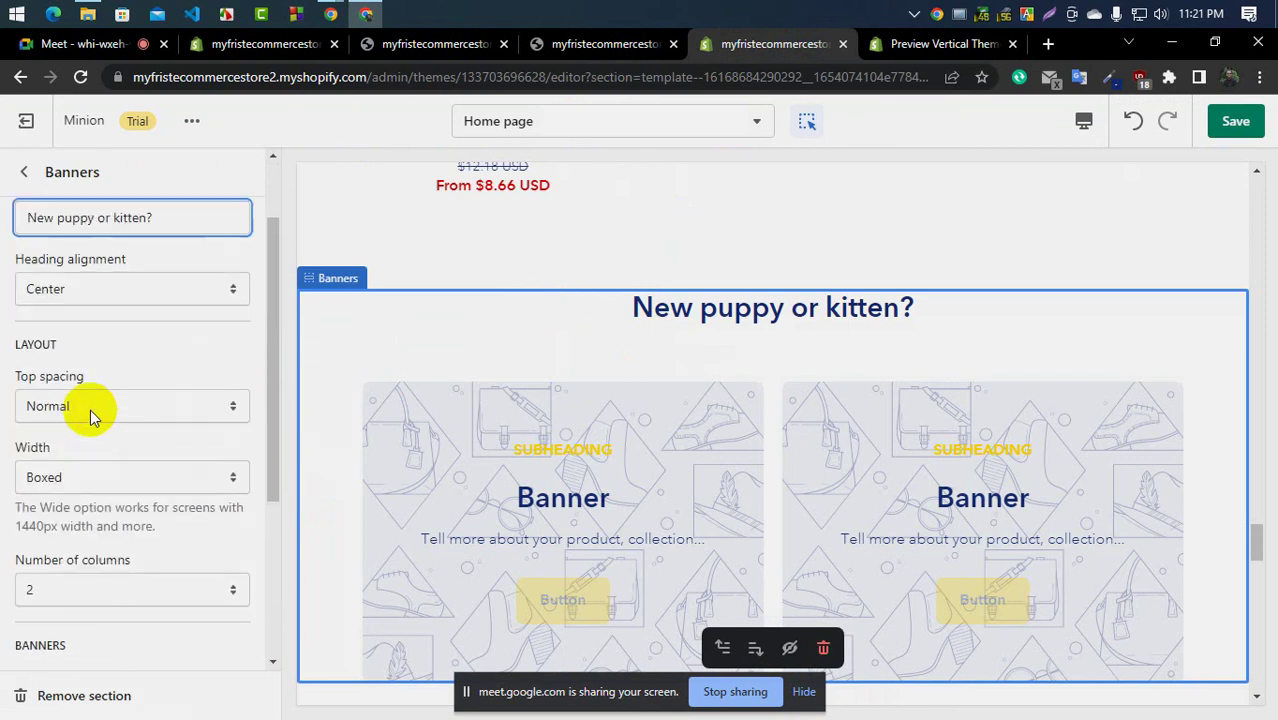
{"action": "scroll", "coordinate": [91, 417], "scroll_direction": "down", "scroll_amount": 1}
{"action": "scroll", "coordinate": [90, 410], "scroll_direction": "up", "scroll_amount": 1}
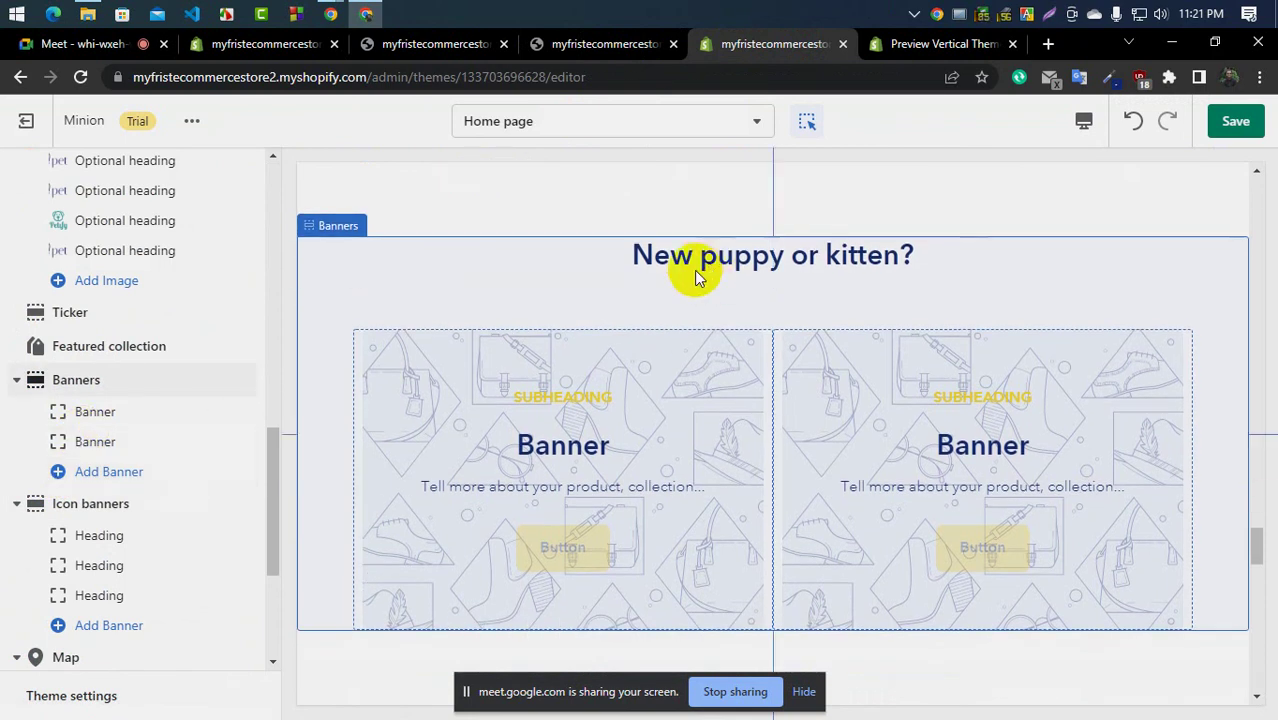
Upload the saved puppy image from Downloads for the first banner block of the Banners section
{"action": "left_click", "coordinate": [85, 455]}
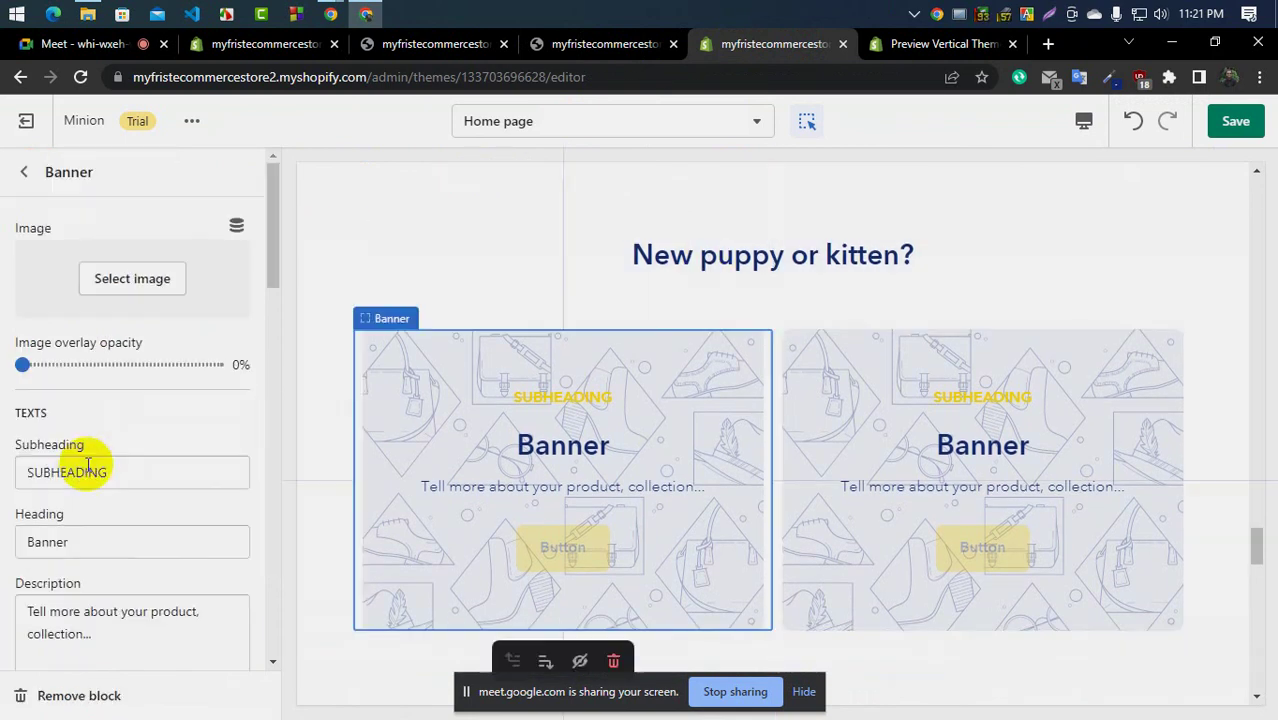
{"action": "left_click", "coordinate": [133, 279]}
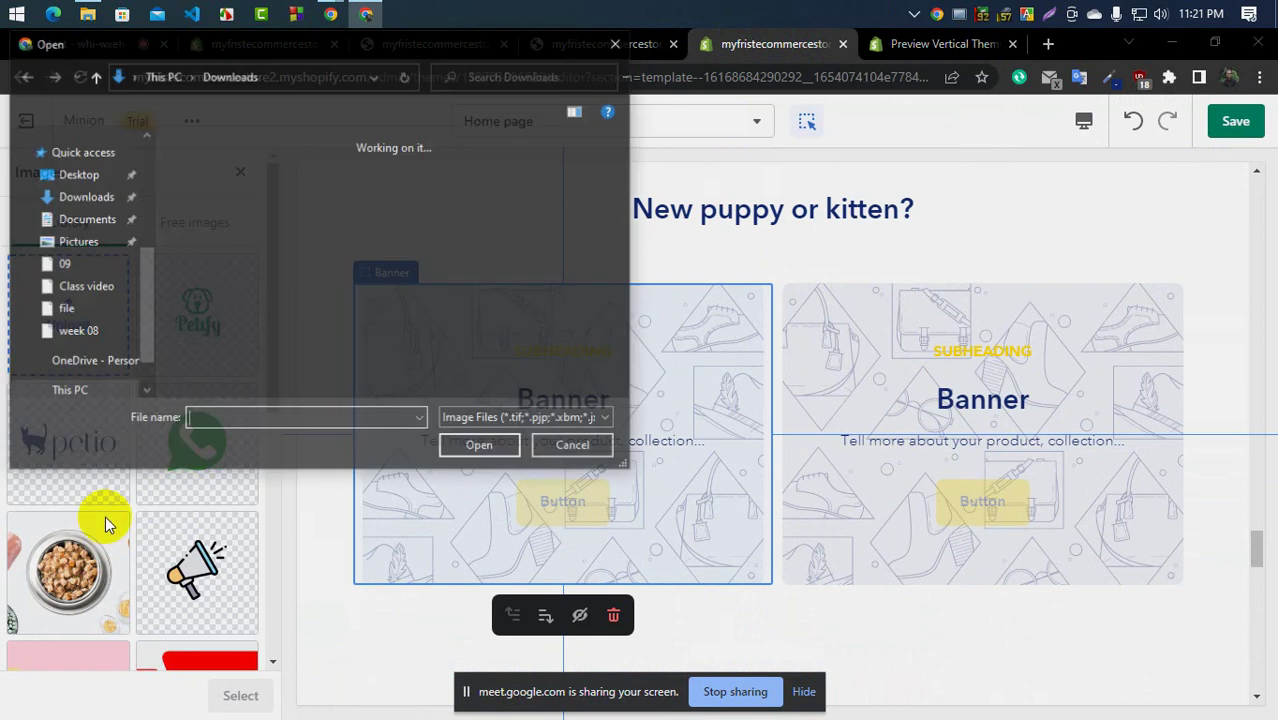
{"action": "left_click", "coordinate": [490, 450]}
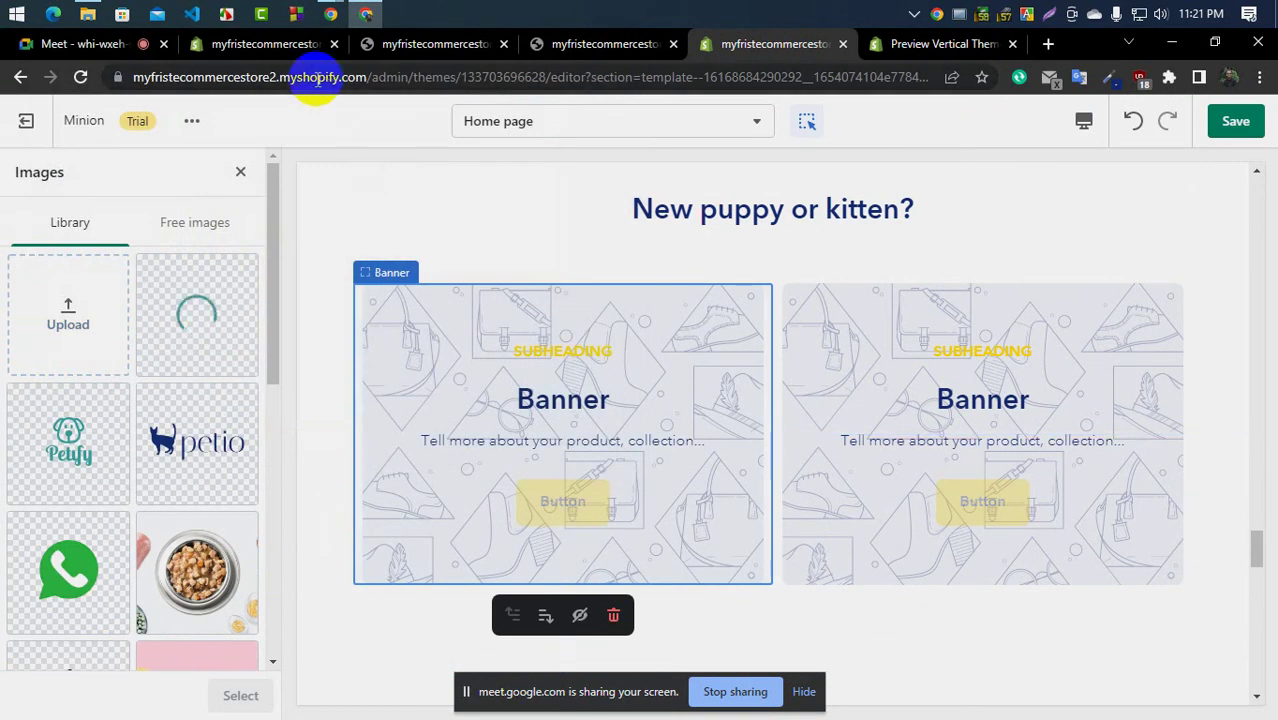
Look through the imported products in the store's product list and glance at the storefront home page
{"action": "left_click", "coordinate": [274, 45]}
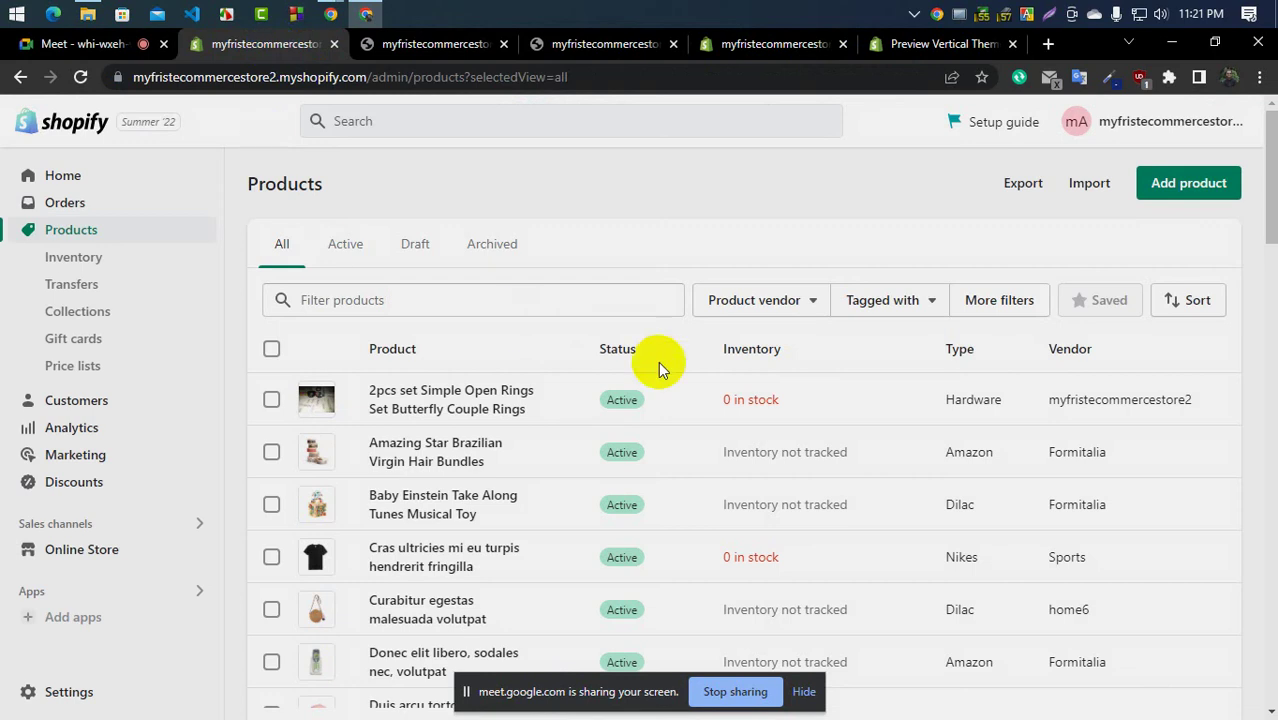
{"action": "scroll", "coordinate": [533, 505], "scroll_direction": "down", "scroll_amount": 6}
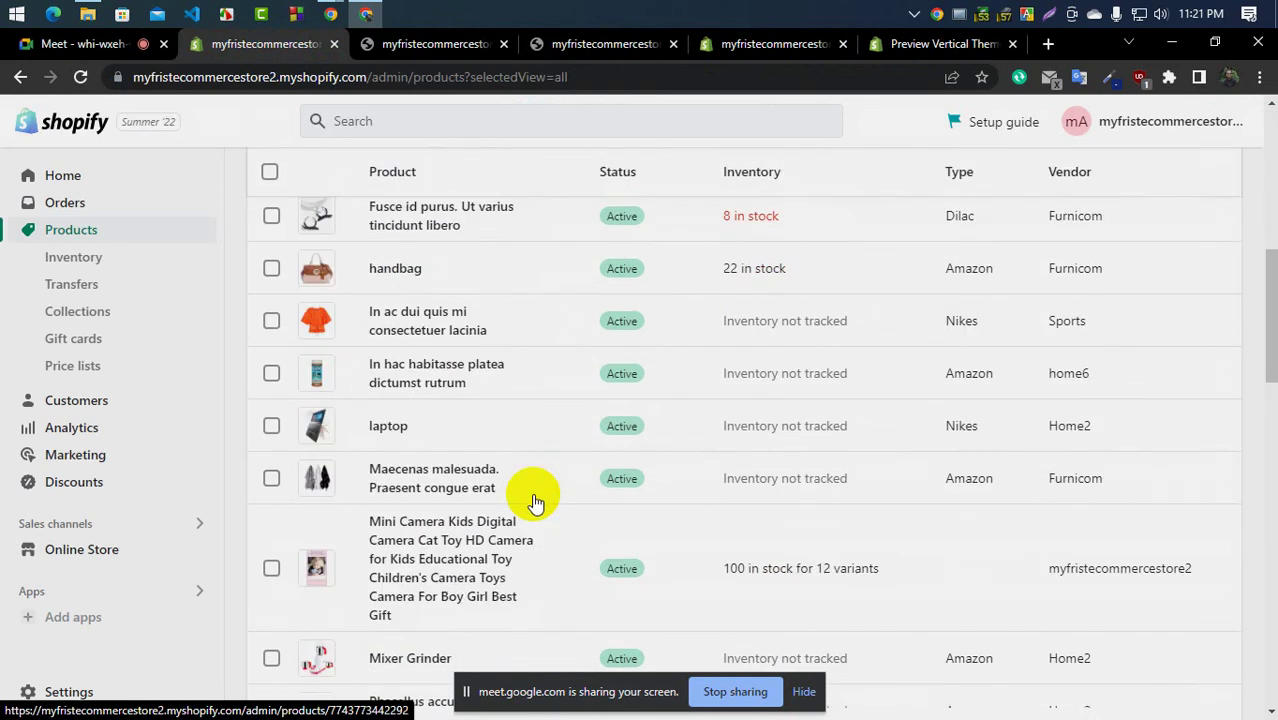
{"action": "scroll", "coordinate": [533, 503], "scroll_direction": "down", "scroll_amount": 15}
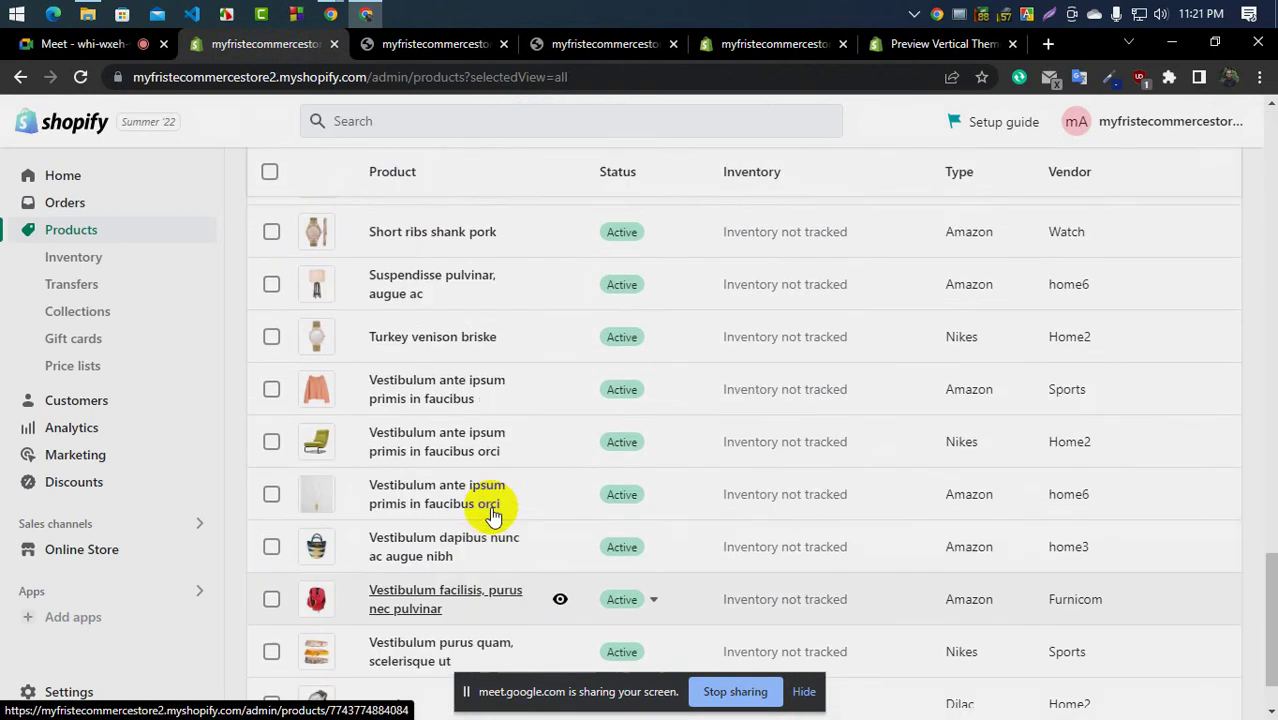
{"action": "scroll", "coordinate": [505, 385], "scroll_direction": "up", "scroll_amount": 15}
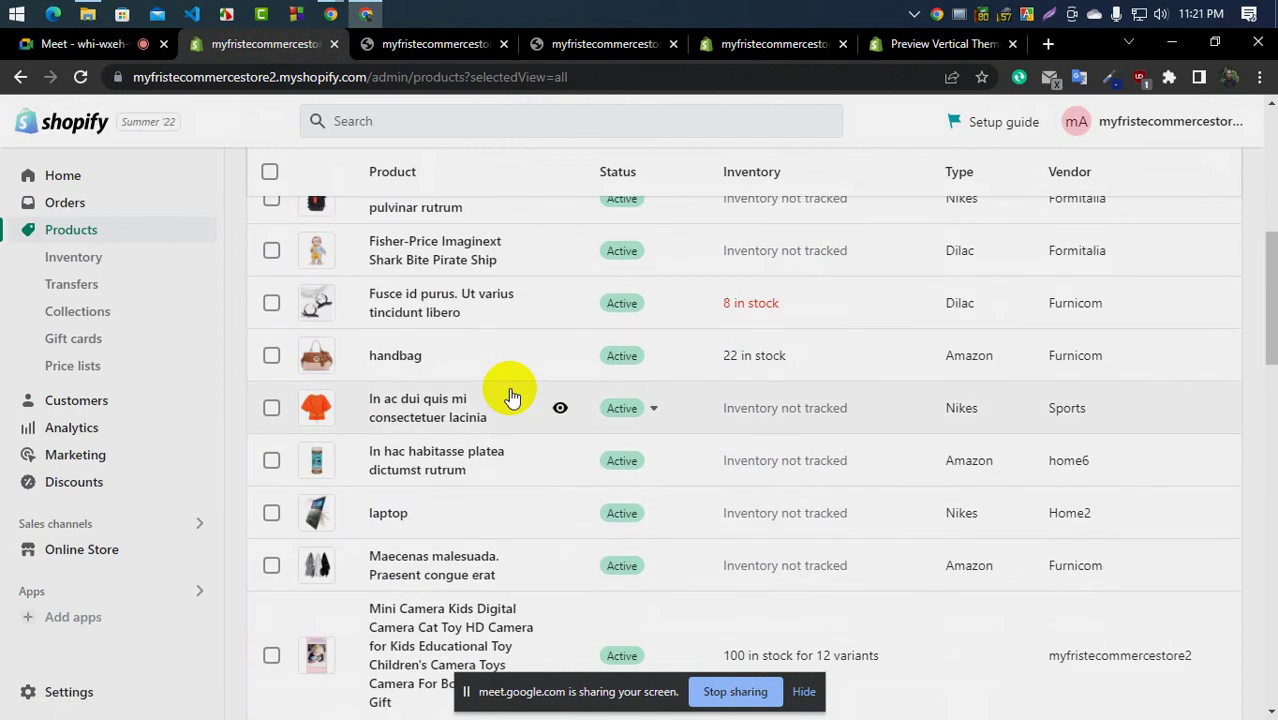
{"action": "scroll", "coordinate": [478, 395], "scroll_direction": "down", "scroll_amount": 7}
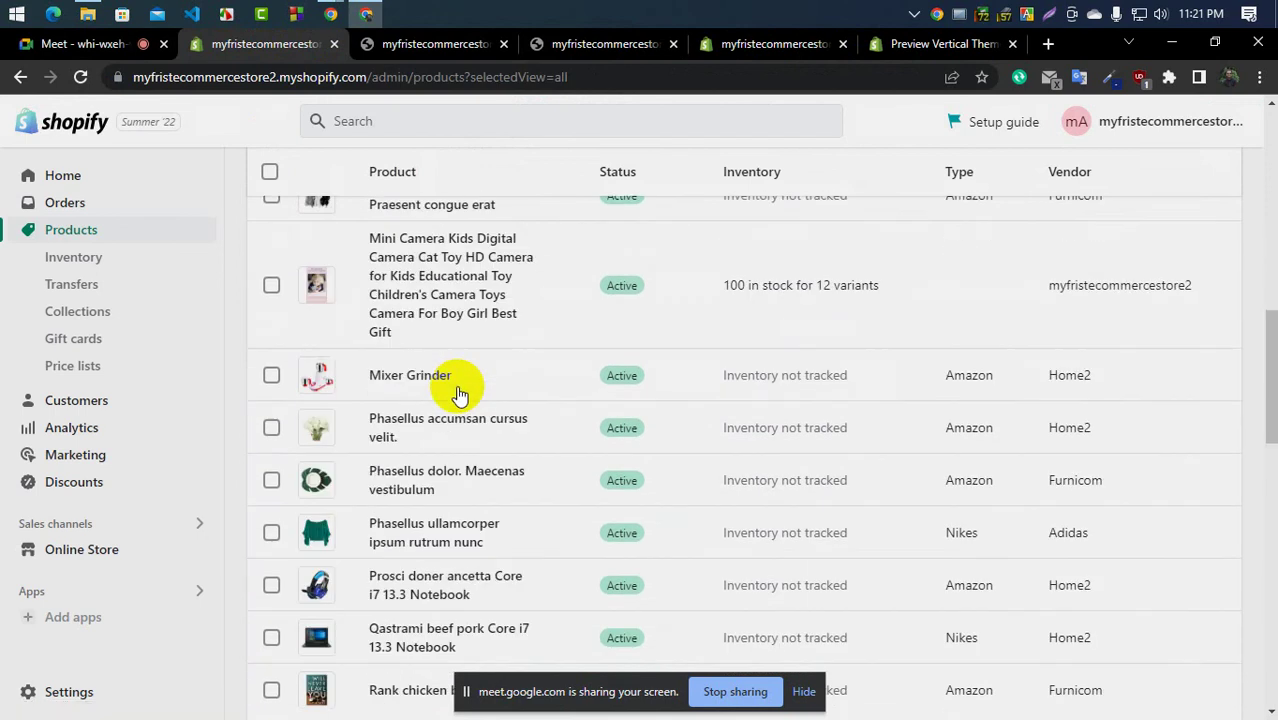
{"action": "scroll", "coordinate": [458, 395], "scroll_direction": "down", "scroll_amount": 8}
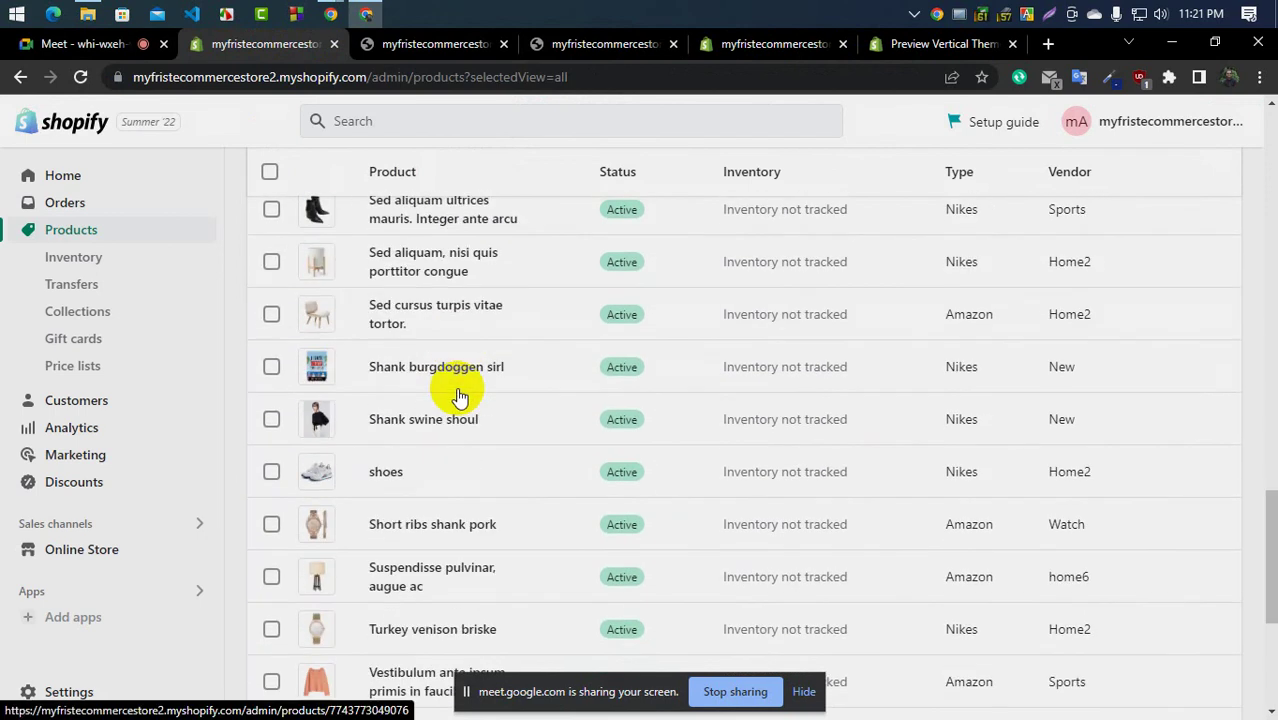
{"action": "scroll", "coordinate": [460, 400], "scroll_direction": "up", "scroll_amount": 20}
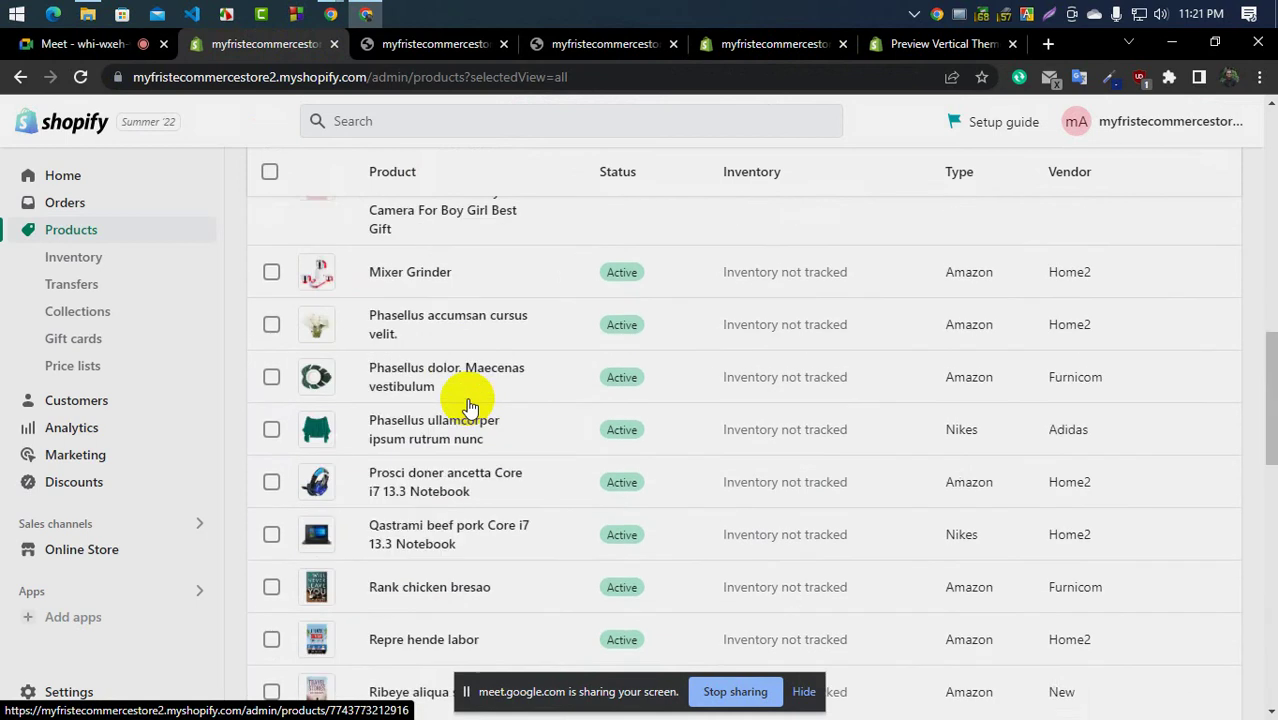
{"action": "left_click", "coordinate": [428, 50]}
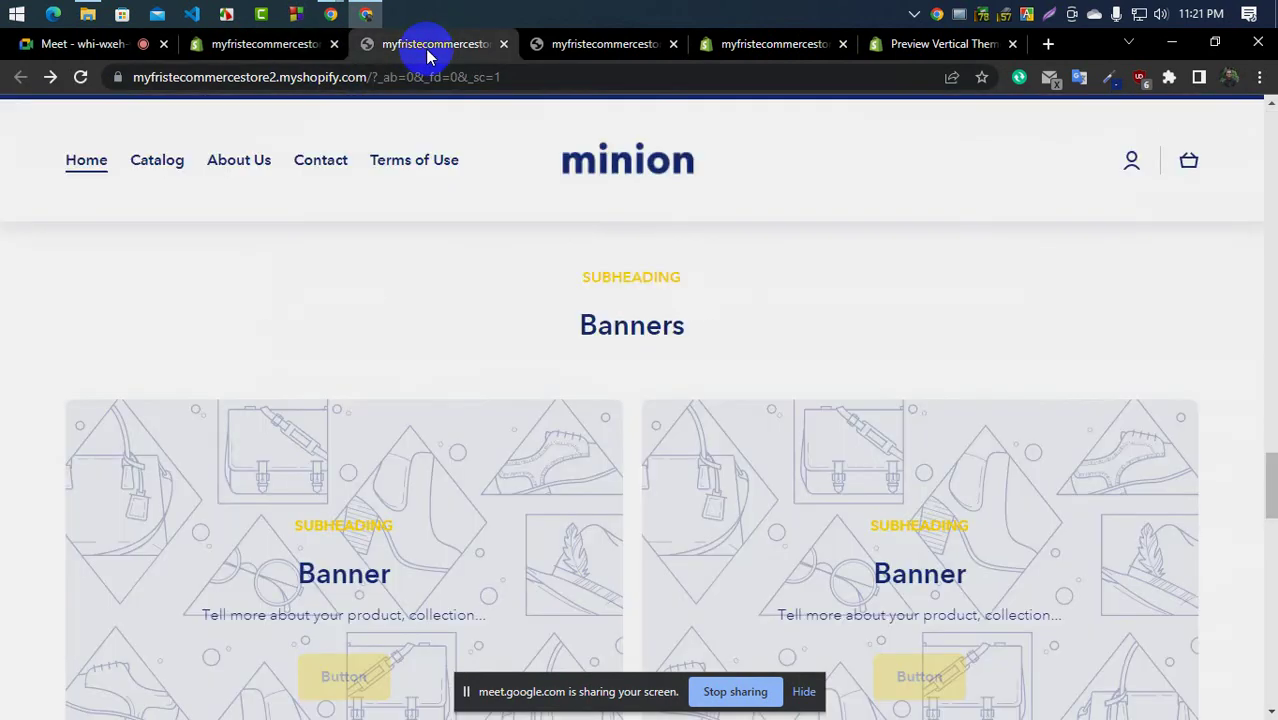
{"action": "left_click", "coordinate": [562, 56]}
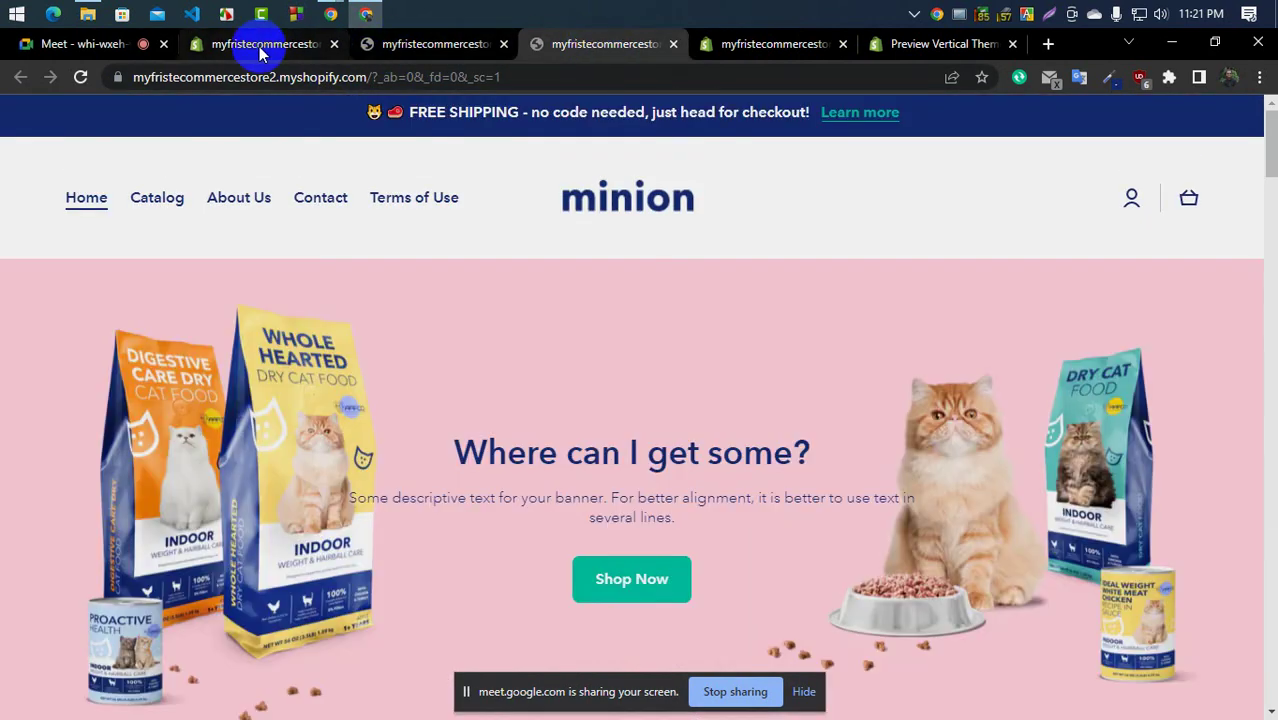
{"action": "left_click", "coordinate": [262, 50]}
{"action": "left_click", "coordinate": [590, 50]}
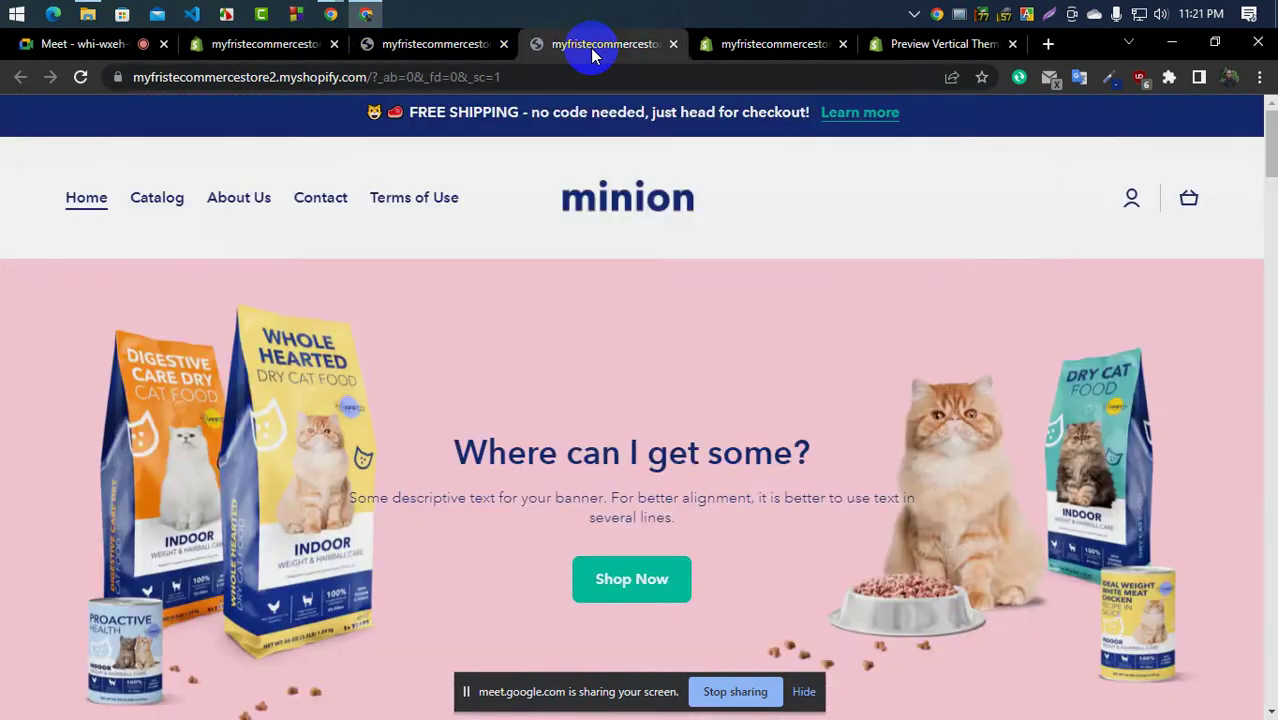
Apply the uploaded puppy image to the first banner and compare it with the demo's puppy banner
{"action": "left_click", "coordinate": [756, 50]}
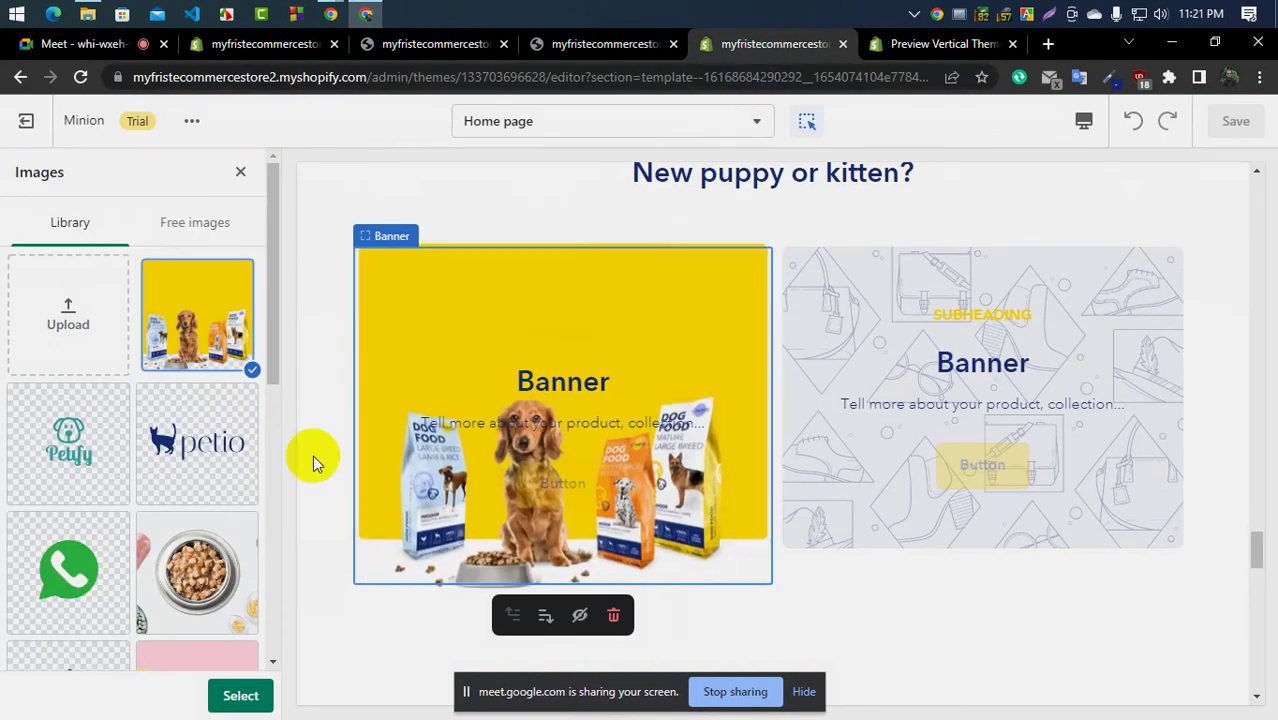
{"action": "left_click", "coordinate": [240, 696]}
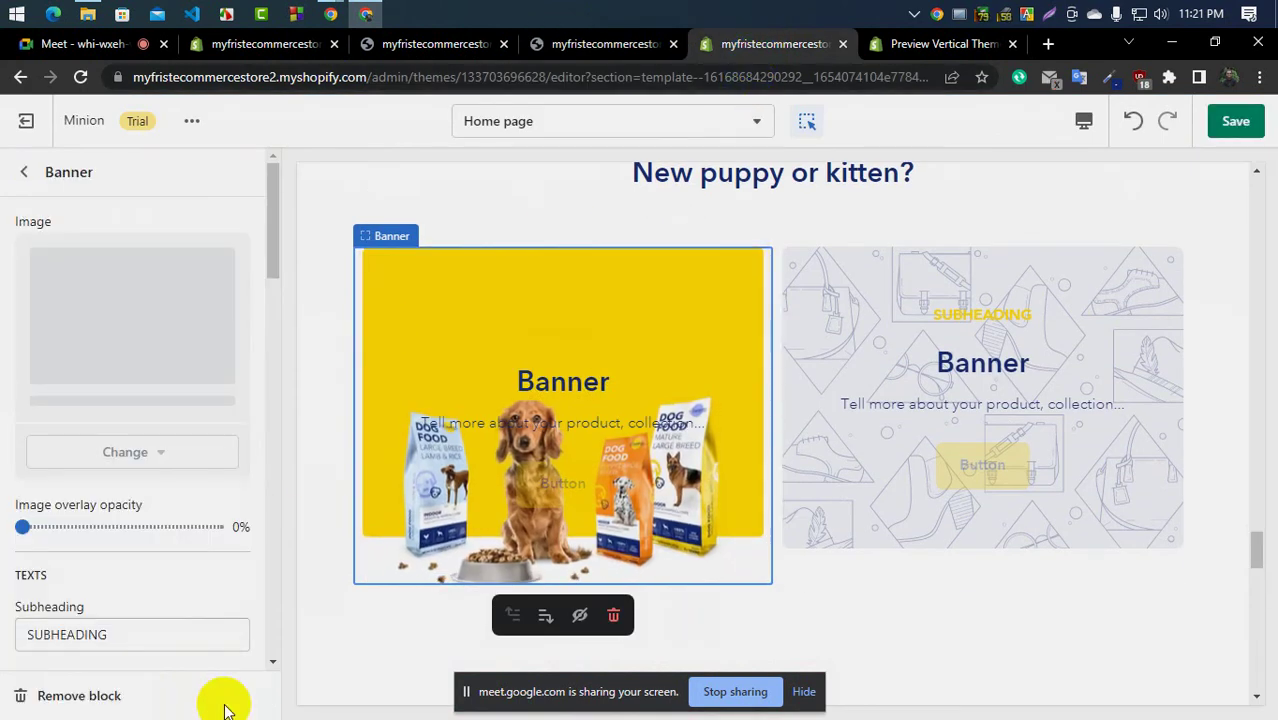
{"action": "left_click", "coordinate": [915, 45]}
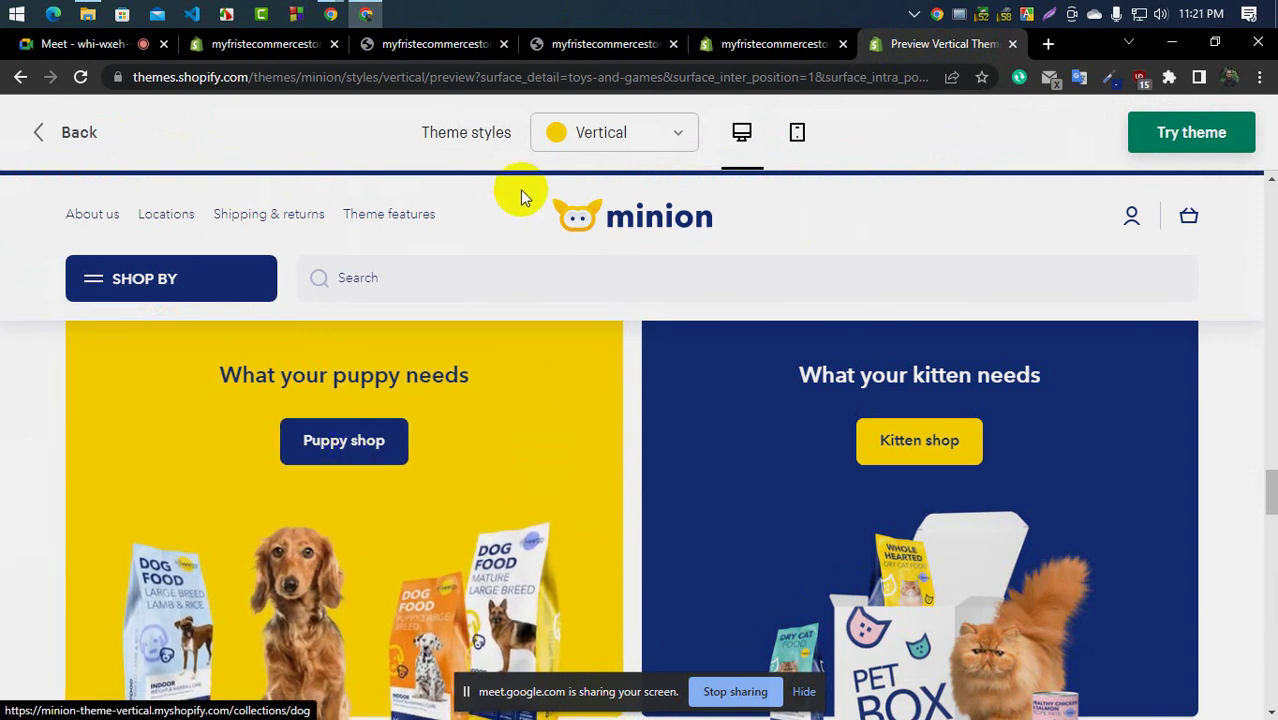
{"action": "left_click", "coordinate": [583, 46]}
{"action": "left_click", "coordinate": [450, 52]}
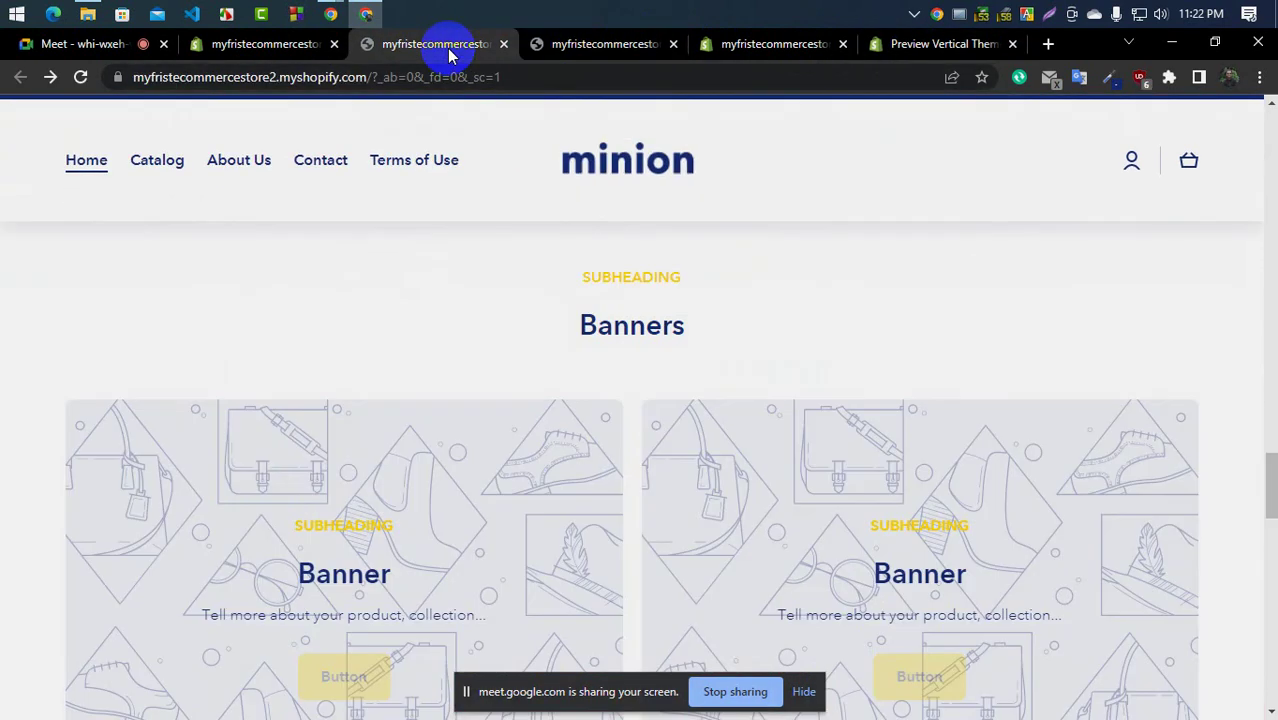
Clear the description text of the first banner block in the theme editor
{"action": "left_click", "coordinate": [765, 50]}
{"action": "scroll", "coordinate": [164, 308], "scroll_direction": "down", "scroll_amount": 4}
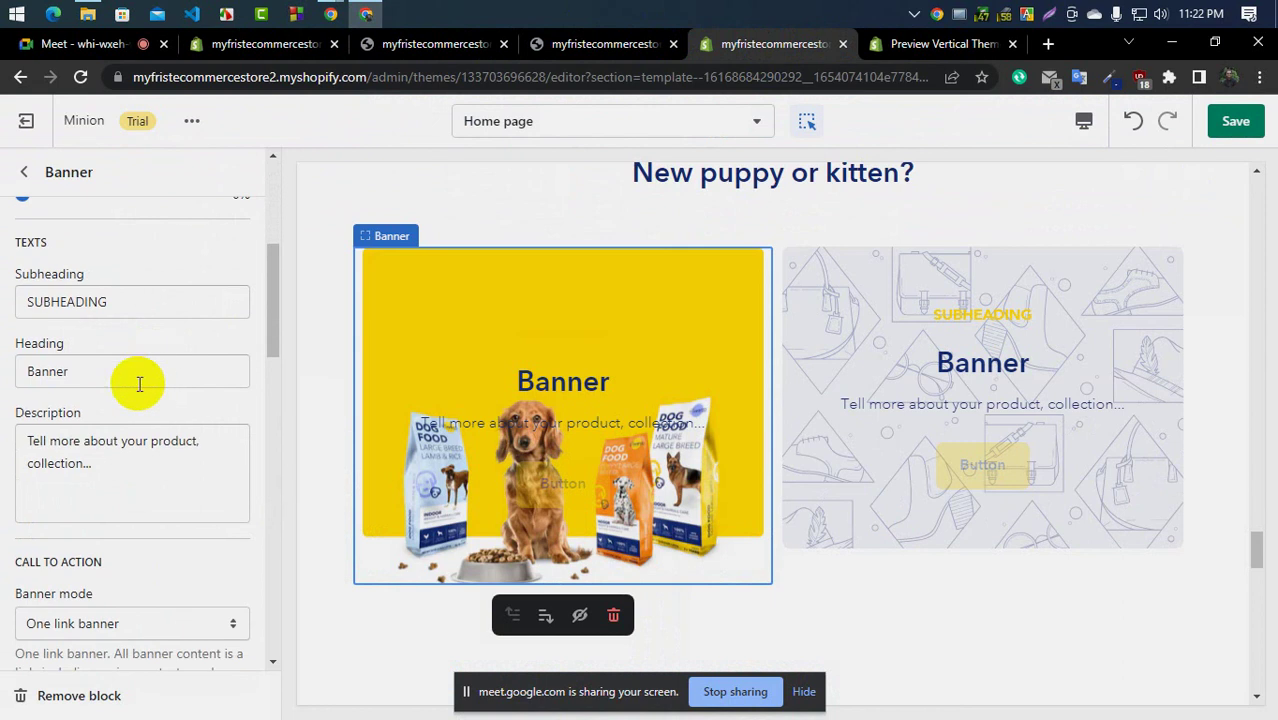
{"action": "triple_click", "coordinate": [102, 465]}
{"action": "key", "text": "BackSpace"}
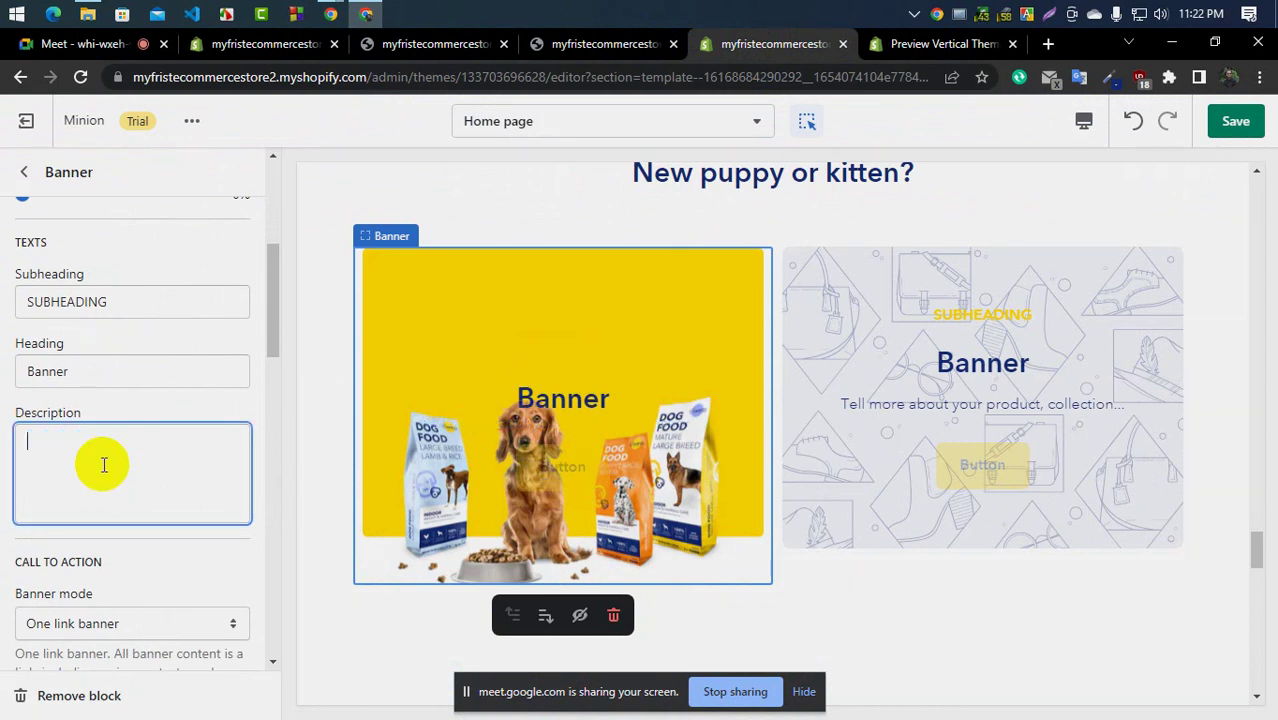
Compare the demo's puppy and kitten banners with the store's own home page and the banner being edited
{"action": "scroll", "coordinate": [103, 452], "scroll_direction": "down", "scroll_amount": 1}
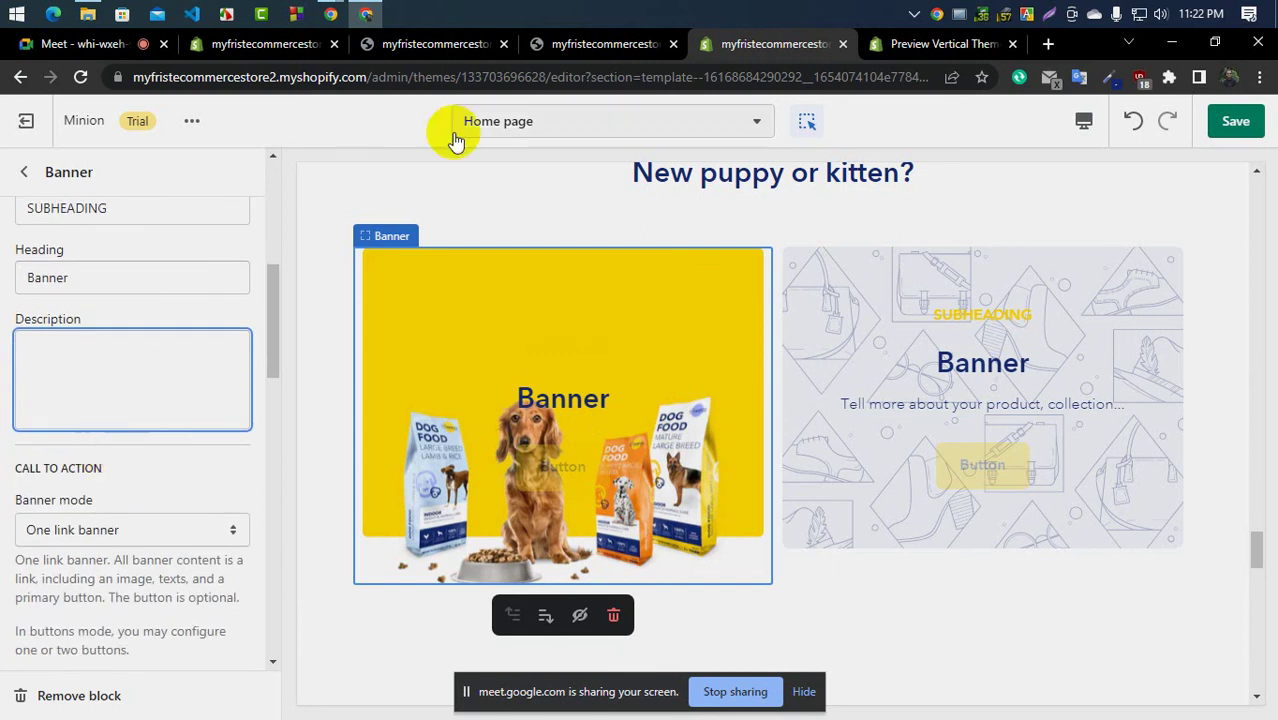
{"action": "left_click", "coordinate": [901, 44]}
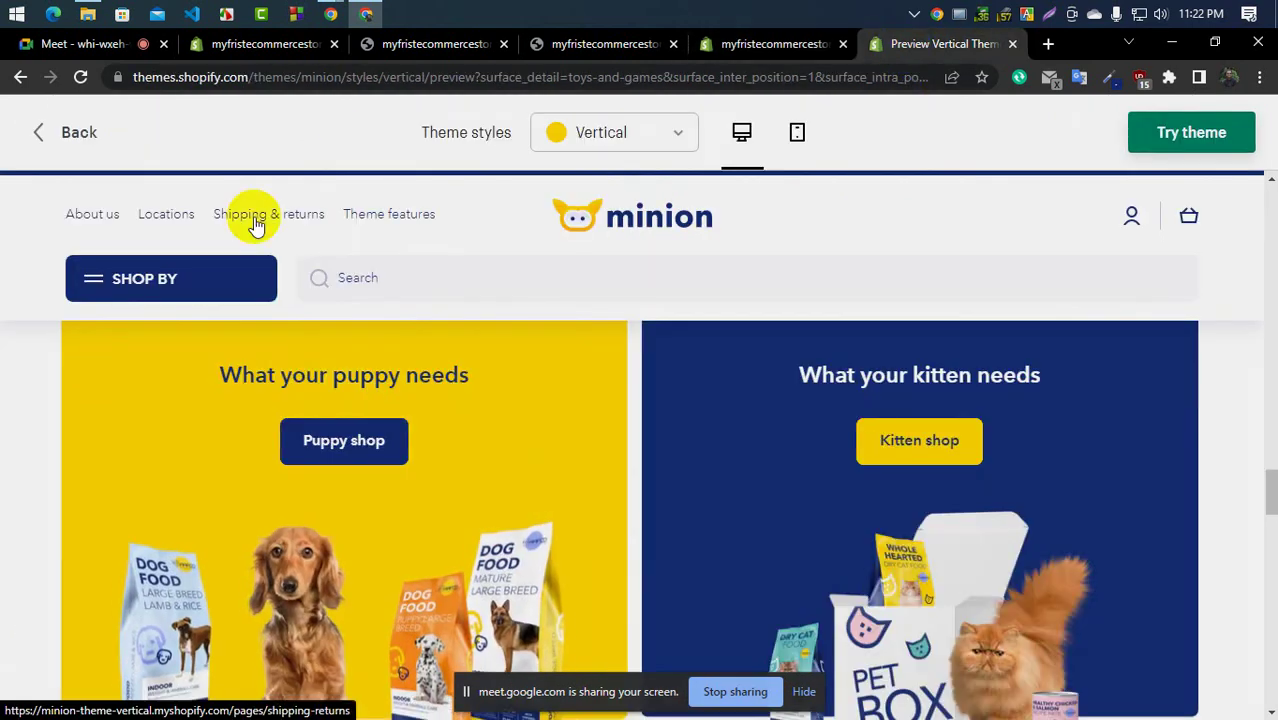
{"action": "left_click", "coordinate": [610, 46]}
{"action": "left_click", "coordinate": [727, 44]}
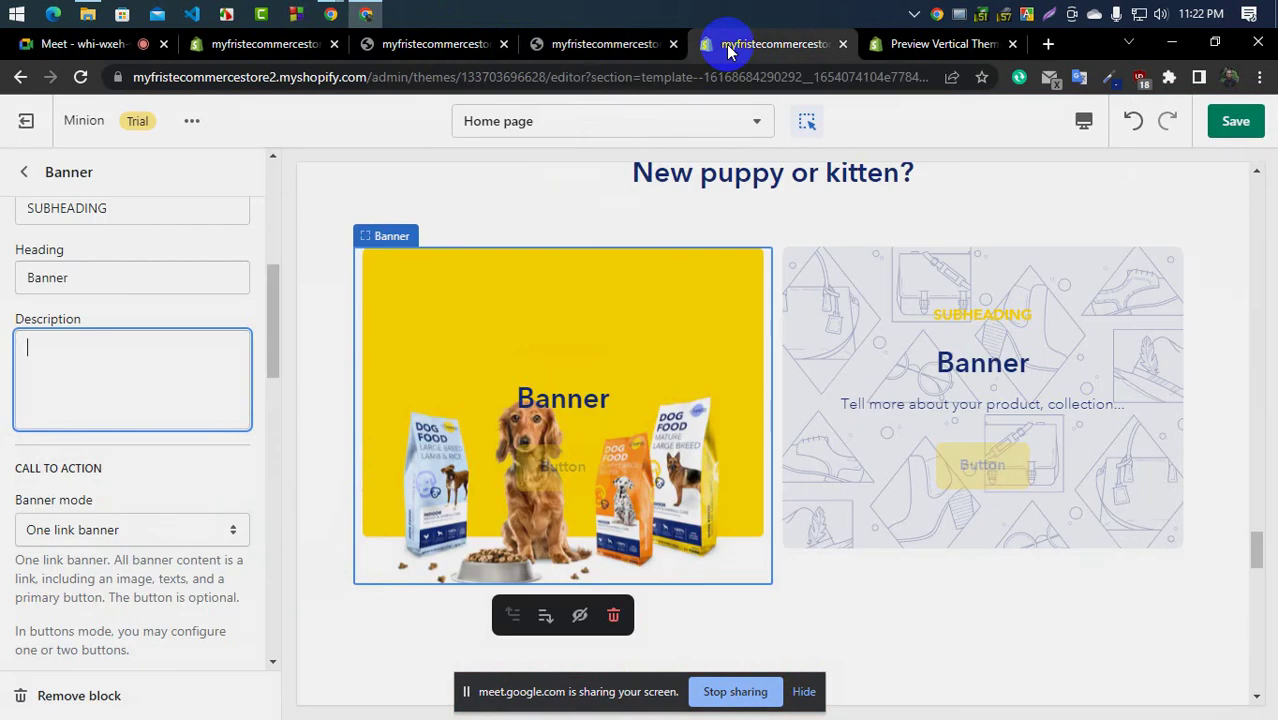
{"action": "left_click", "coordinate": [580, 50]}
{"action": "left_click", "coordinate": [465, 42]}
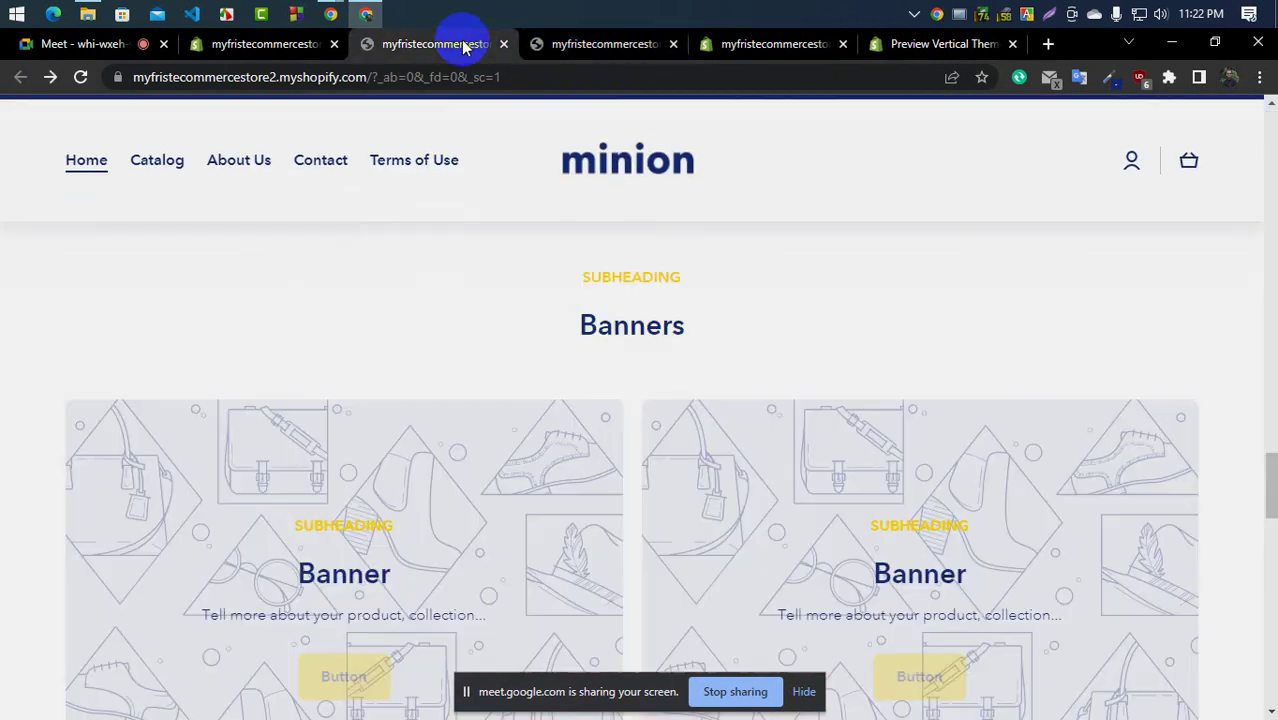
{"action": "left_click", "coordinate": [628, 46]}
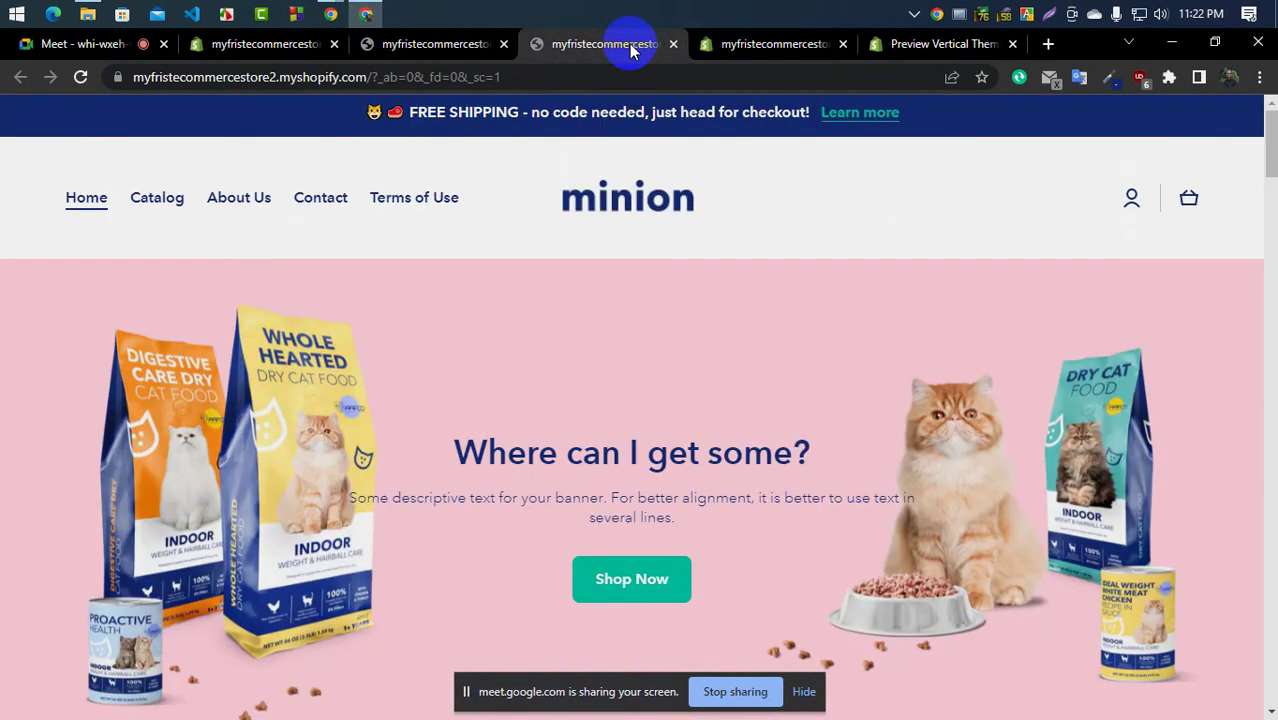
{"action": "left_click", "coordinate": [740, 44]}
{"action": "scroll", "coordinate": [150, 320], "scroll_direction": "down", "scroll_amount": 1}
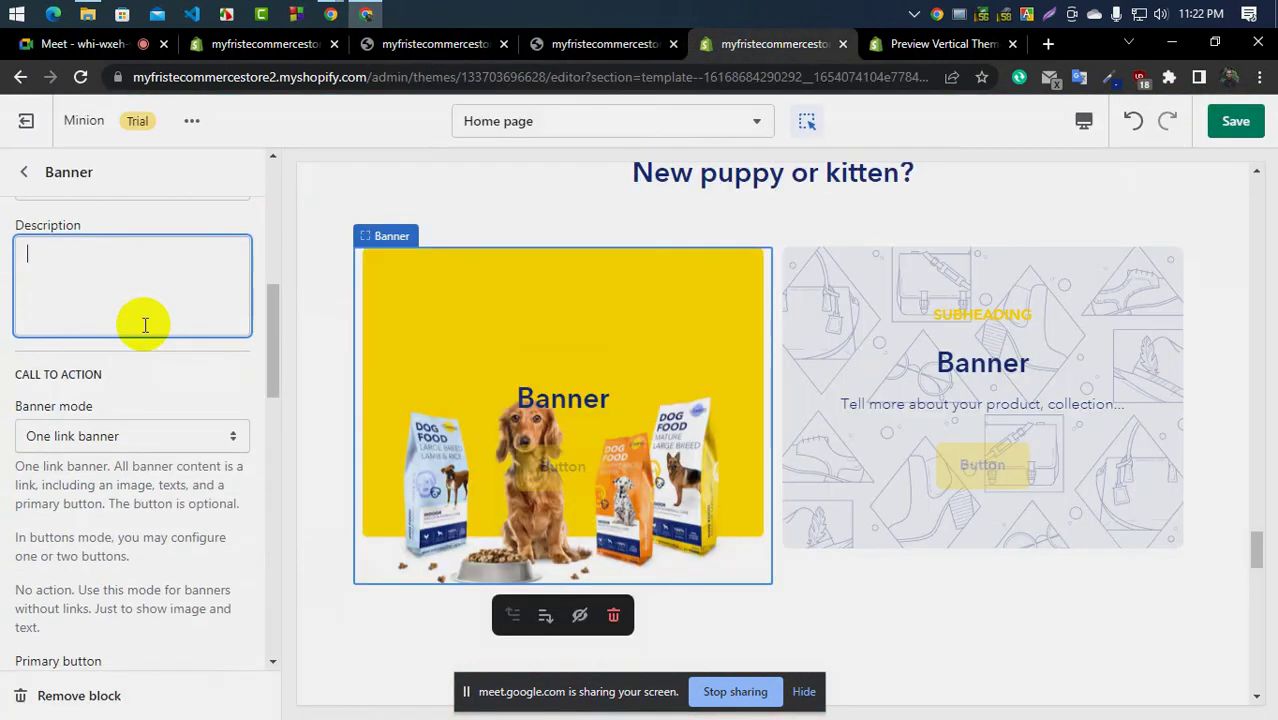
Try the No action banner mode on the first banner and settle on Buttons mode
{"action": "left_click", "coordinate": [120, 437]}
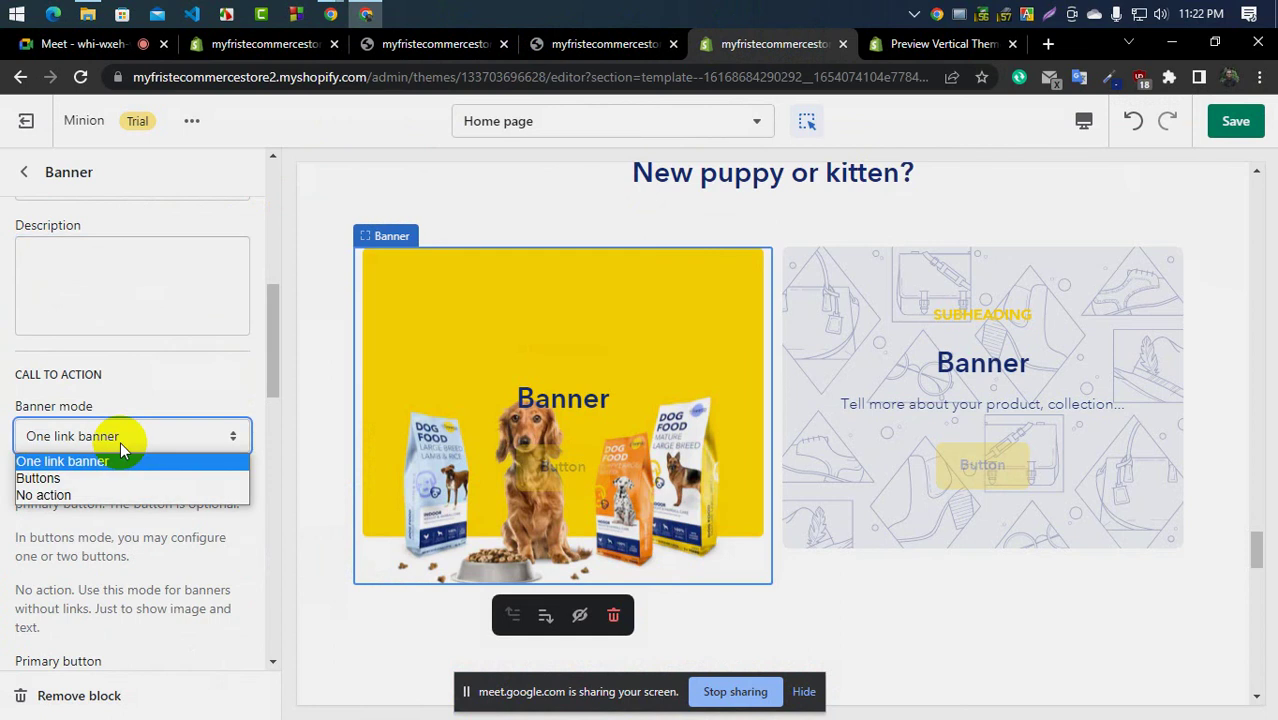
{"action": "left_click", "coordinate": [82, 479]}
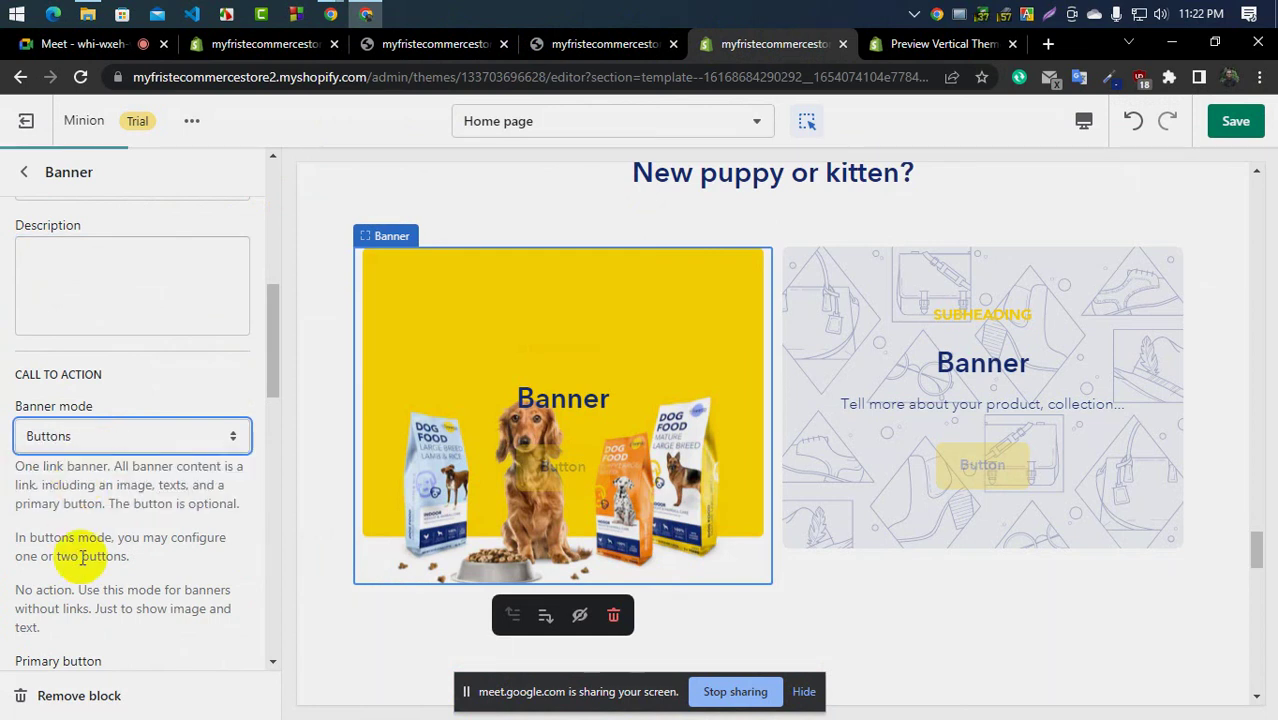
{"action": "left_click", "coordinate": [138, 440]}
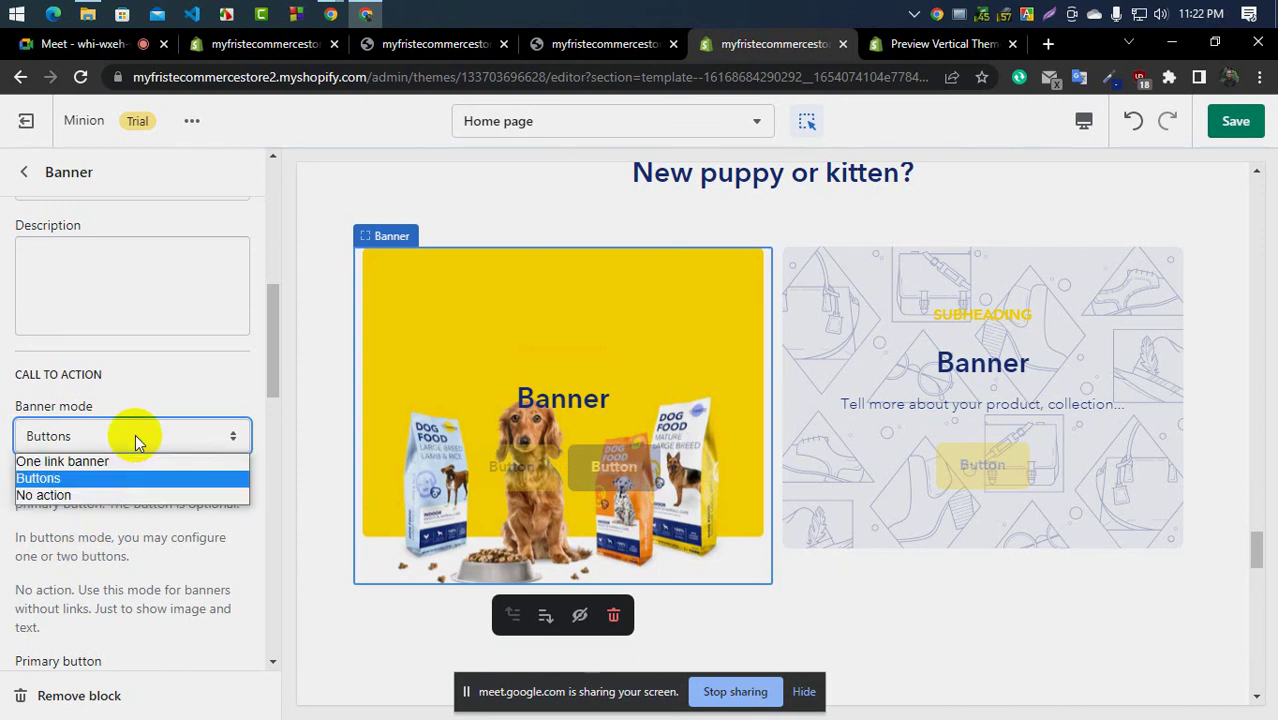
{"action": "left_click", "coordinate": [103, 494]}
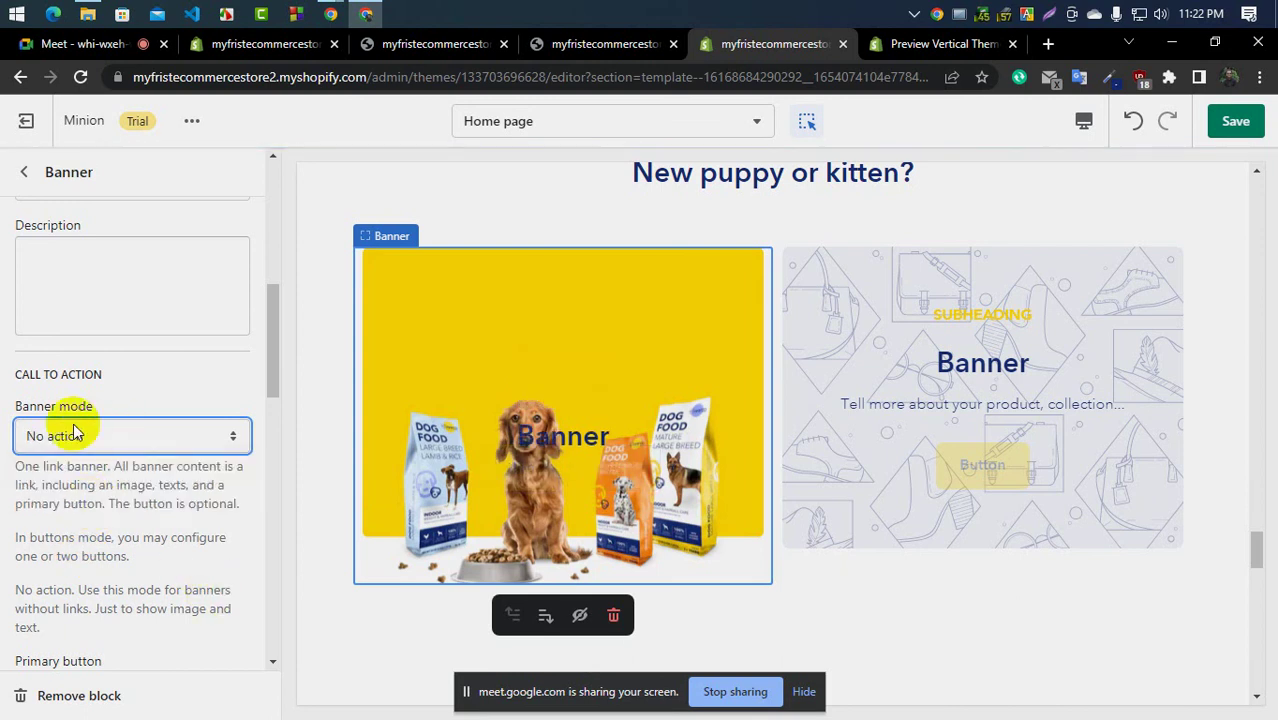
{"action": "left_click", "coordinate": [73, 435]}
{"action": "left_click", "coordinate": [58, 477]}
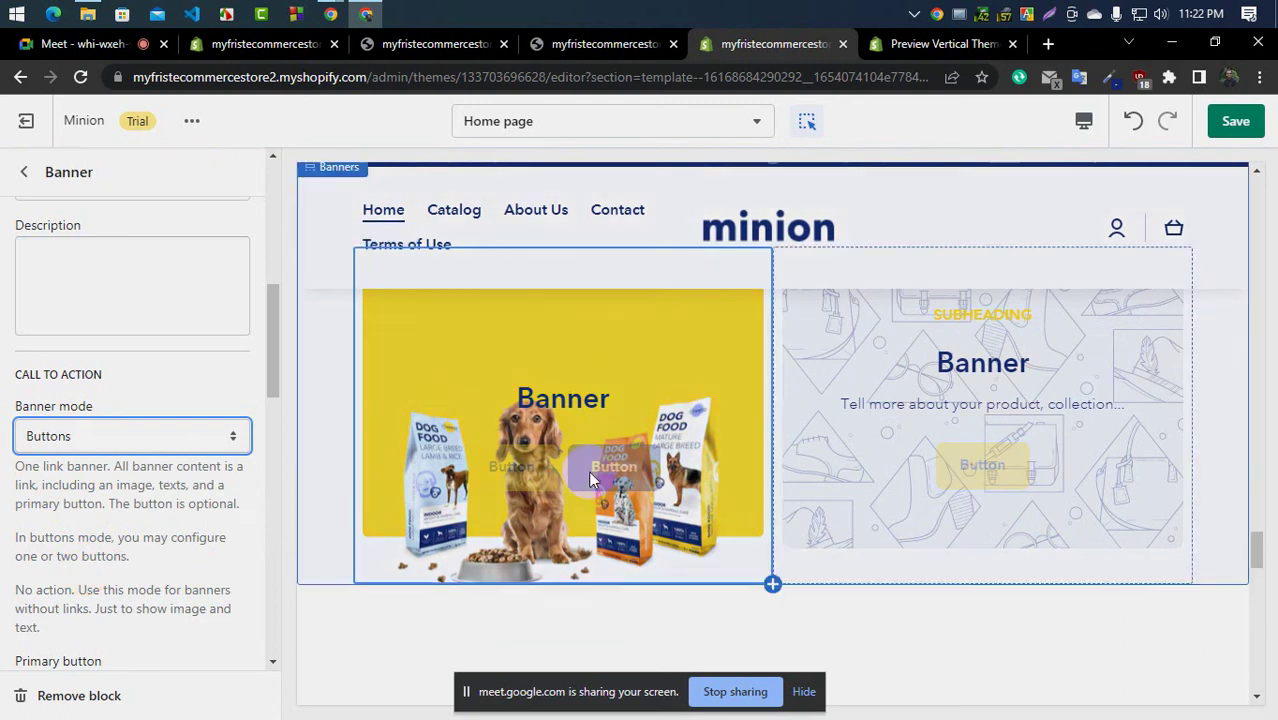
Check the demo's puppy banner and link the first banner's primary button to the Cat collection
{"action": "scroll", "coordinate": [10, 545], "scroll_direction": "down", "scroll_amount": 3}
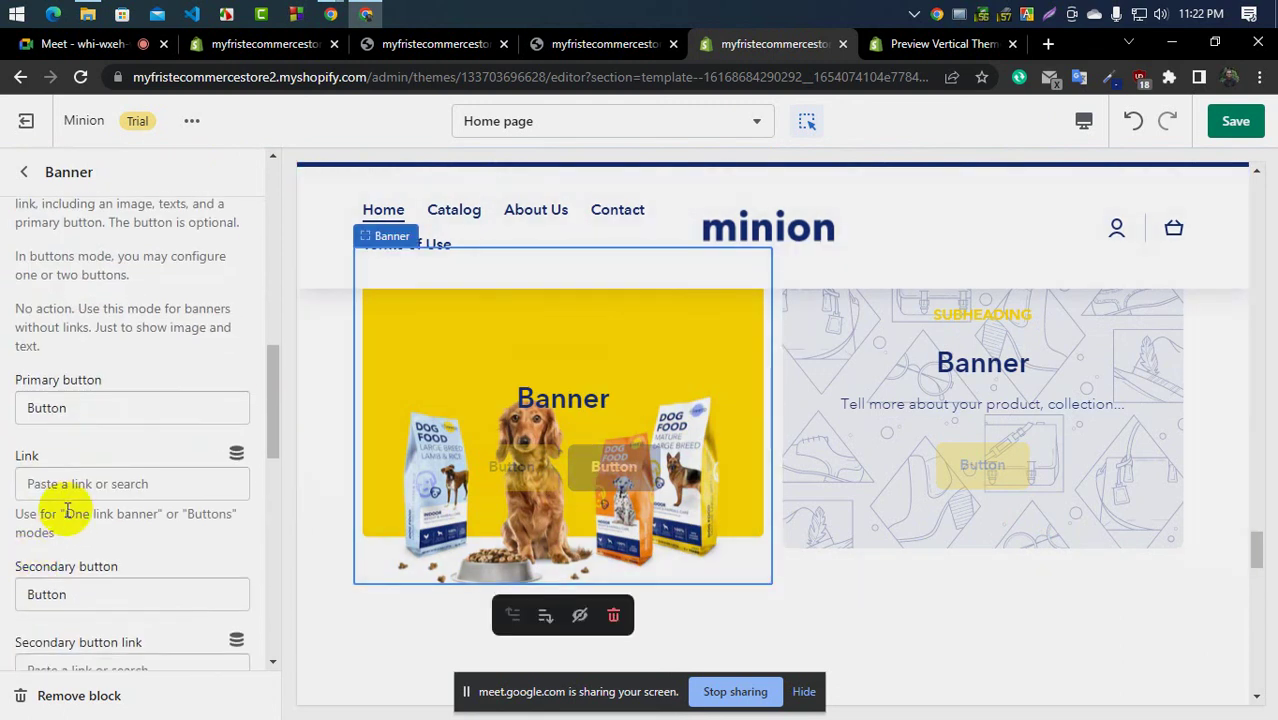
{"action": "scroll", "coordinate": [66, 510], "scroll_direction": "down", "scroll_amount": 2}
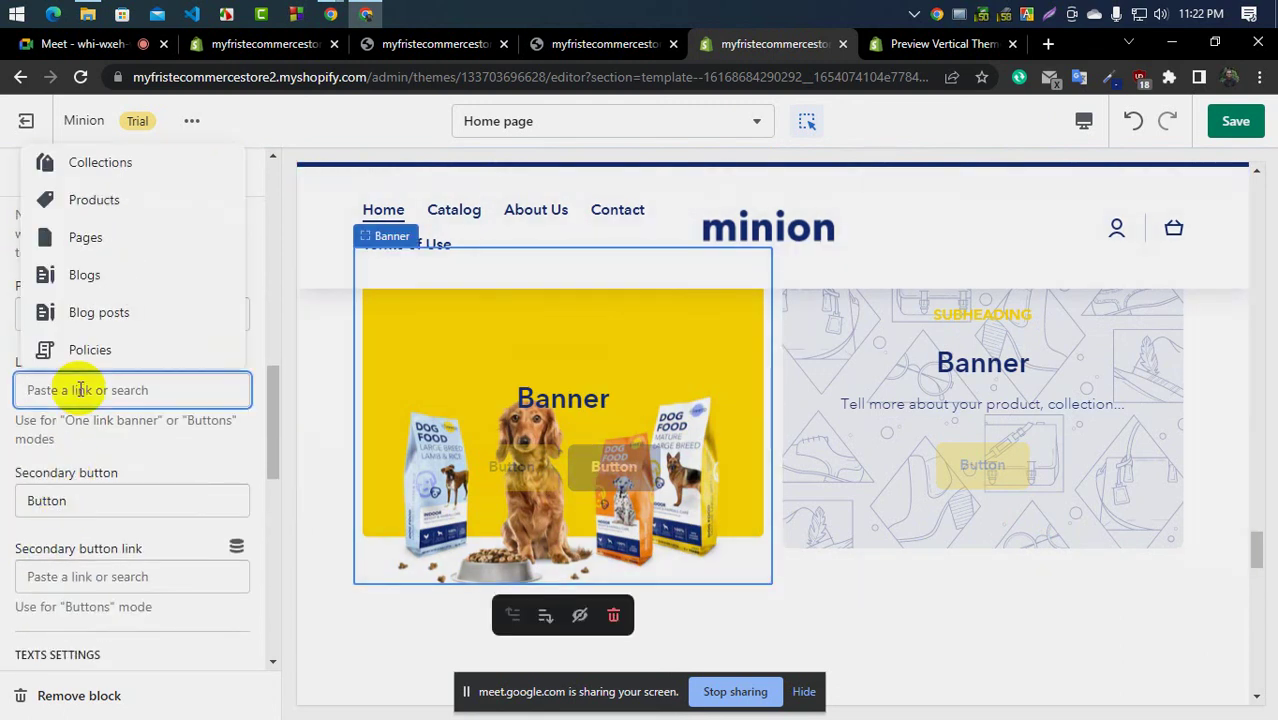
{"action": "left_click", "coordinate": [907, 44]}
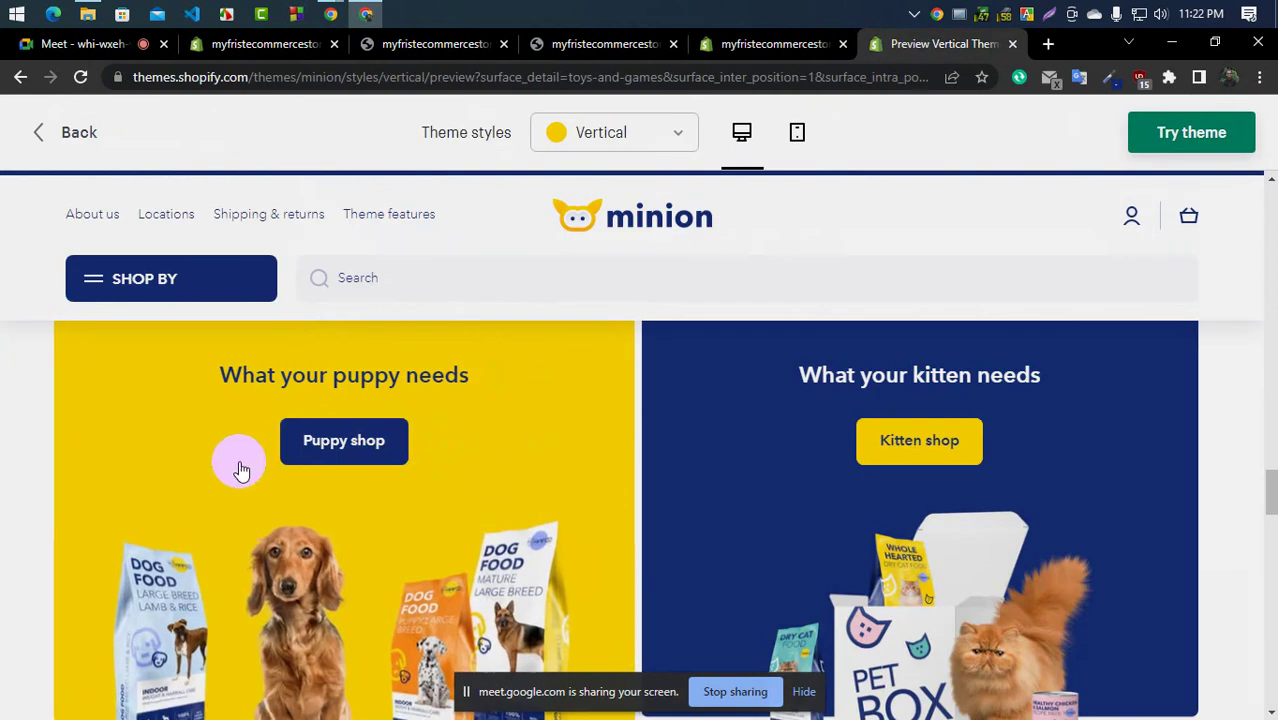
{"action": "left_click", "coordinate": [690, 48]}
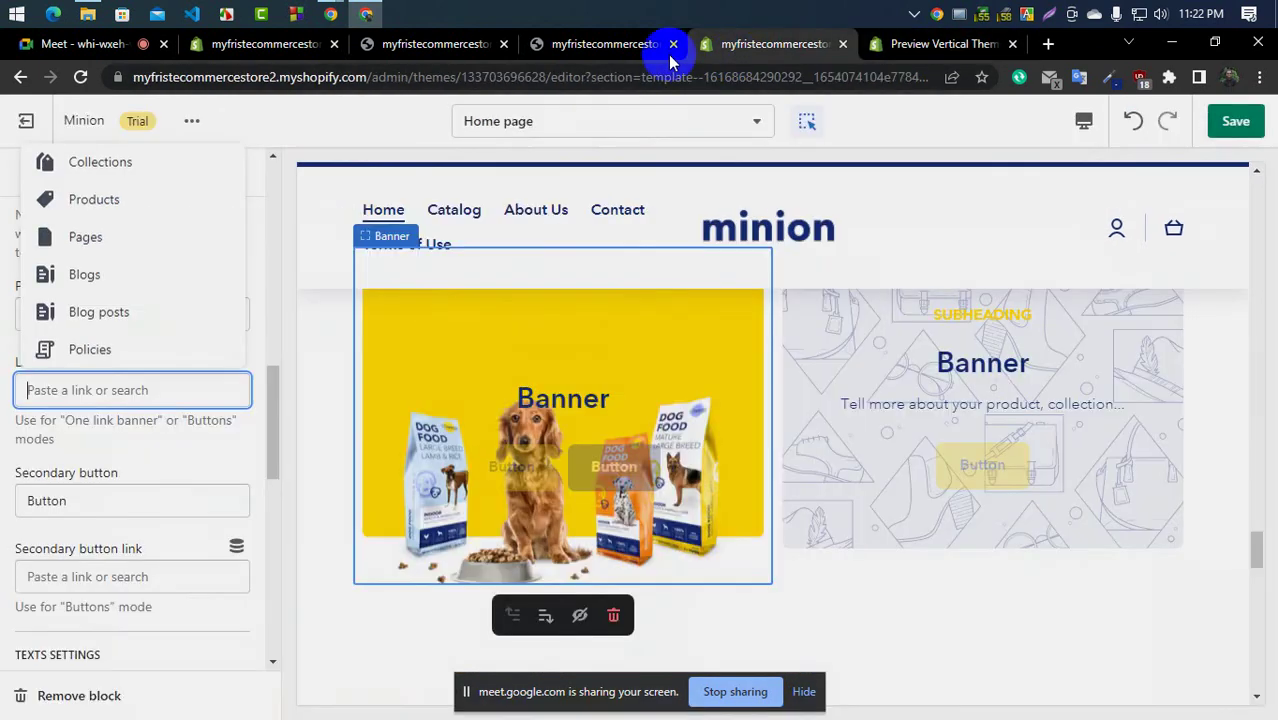
{"action": "left_click", "coordinate": [606, 45]}
{"action": "left_click", "coordinate": [727, 44]}
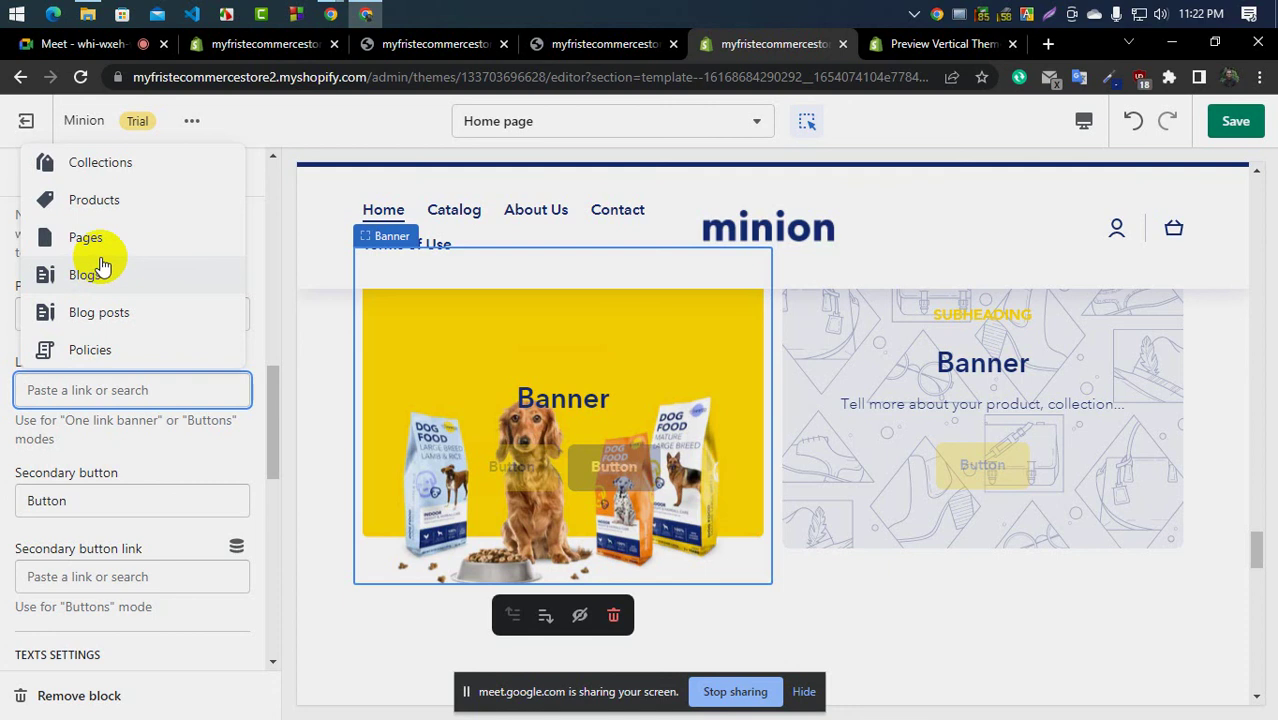
{"action": "left_click", "coordinate": [102, 166]}
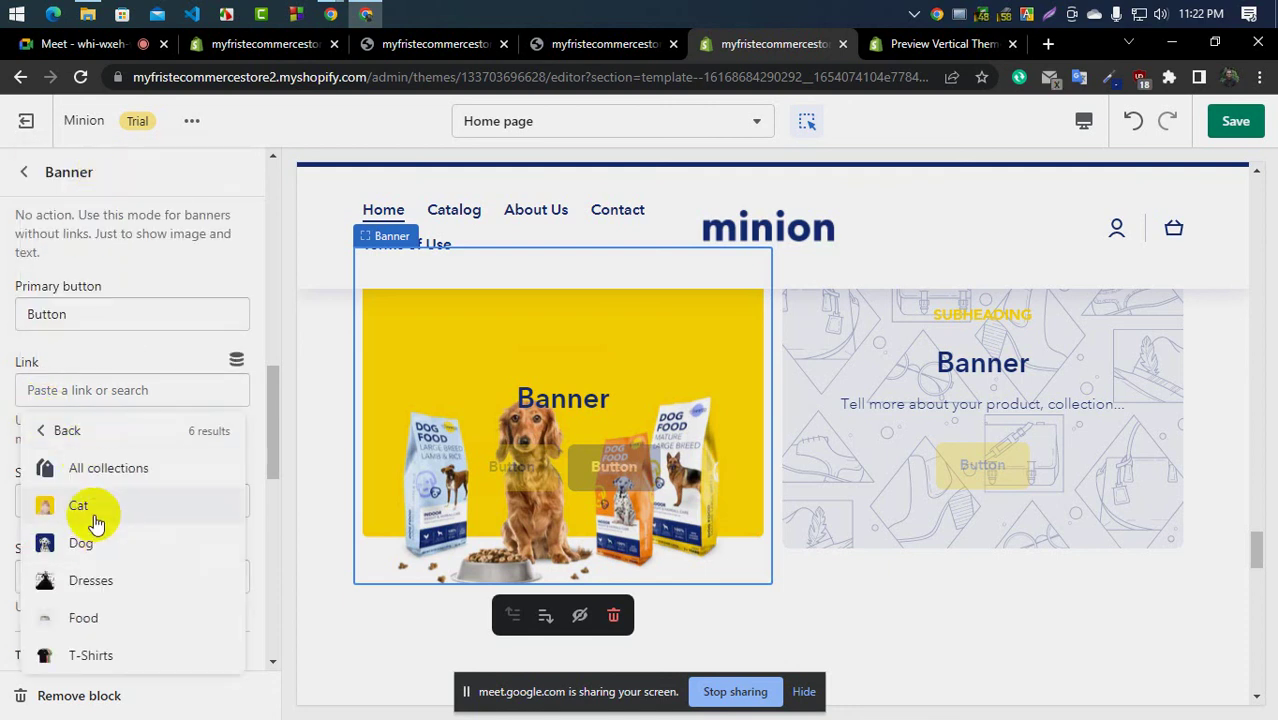
{"action": "left_click", "coordinate": [95, 515]}
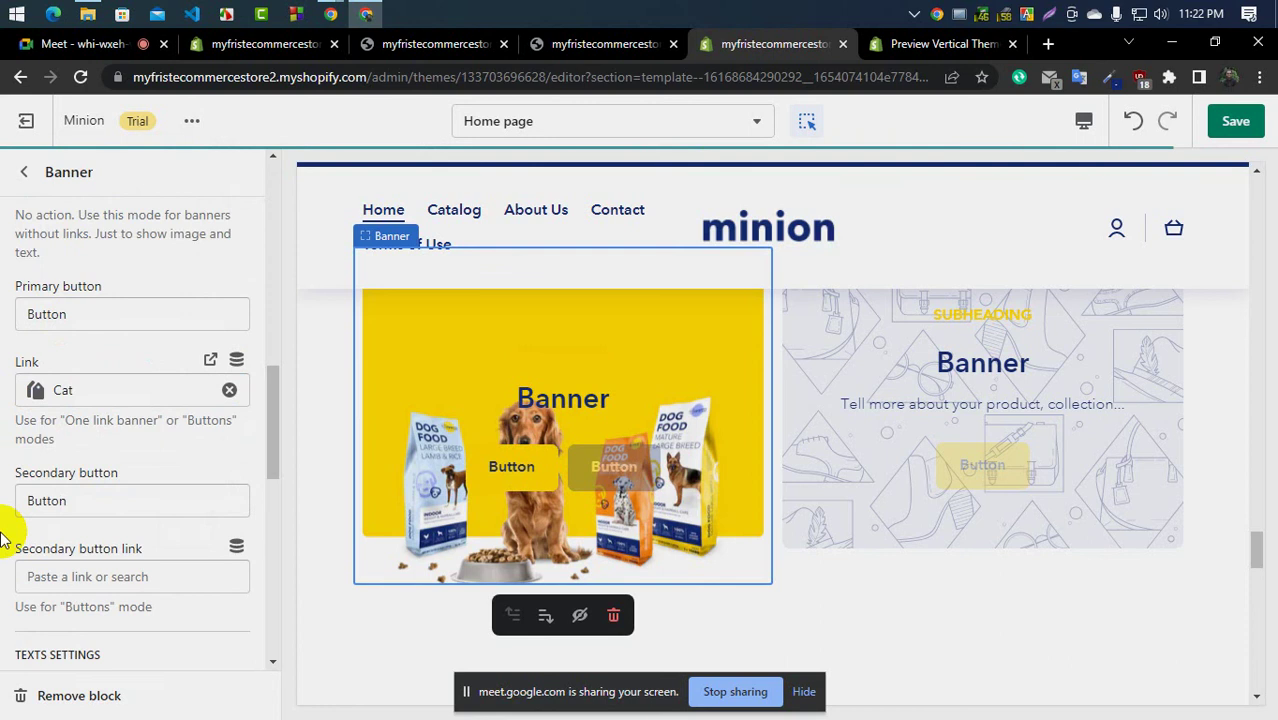
Link the first banner's secondary button to the "Curabitur egestas malesu..." product
{"action": "scroll", "coordinate": [3, 520], "scroll_direction": "down", "scroll_amount": 3}
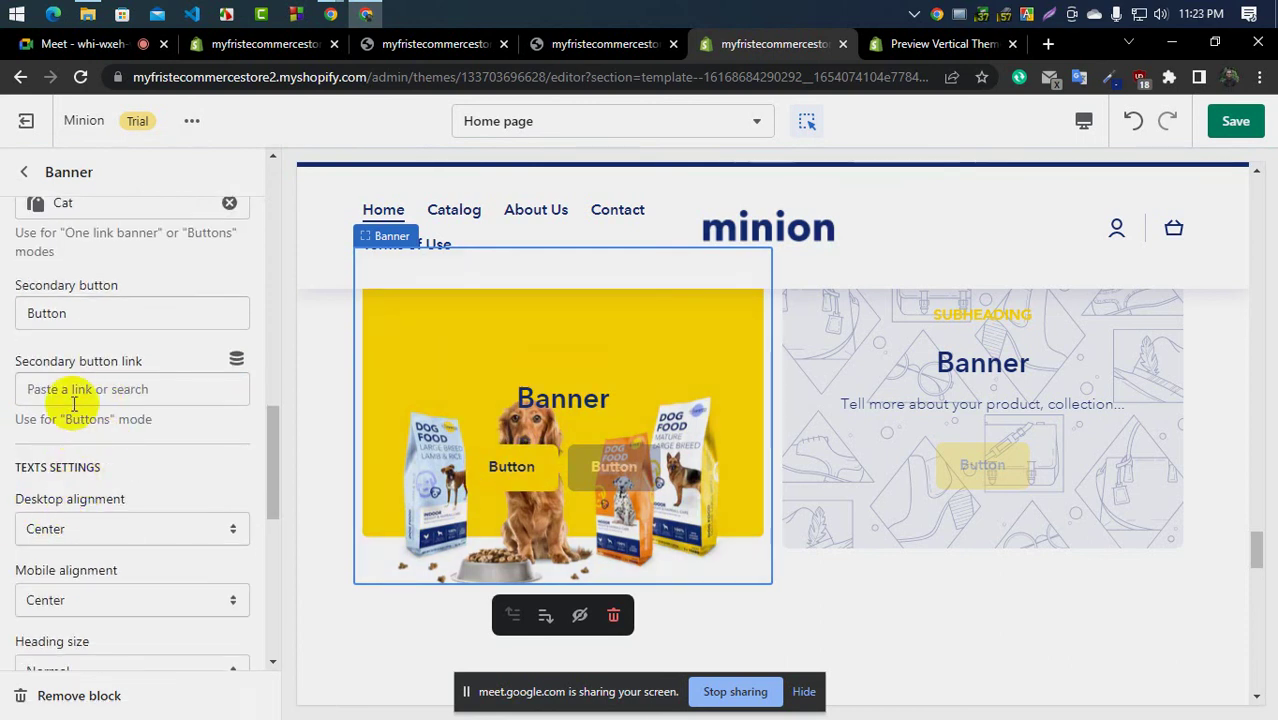
{"action": "scroll", "coordinate": [80, 398], "scroll_direction": "up", "scroll_amount": 2}
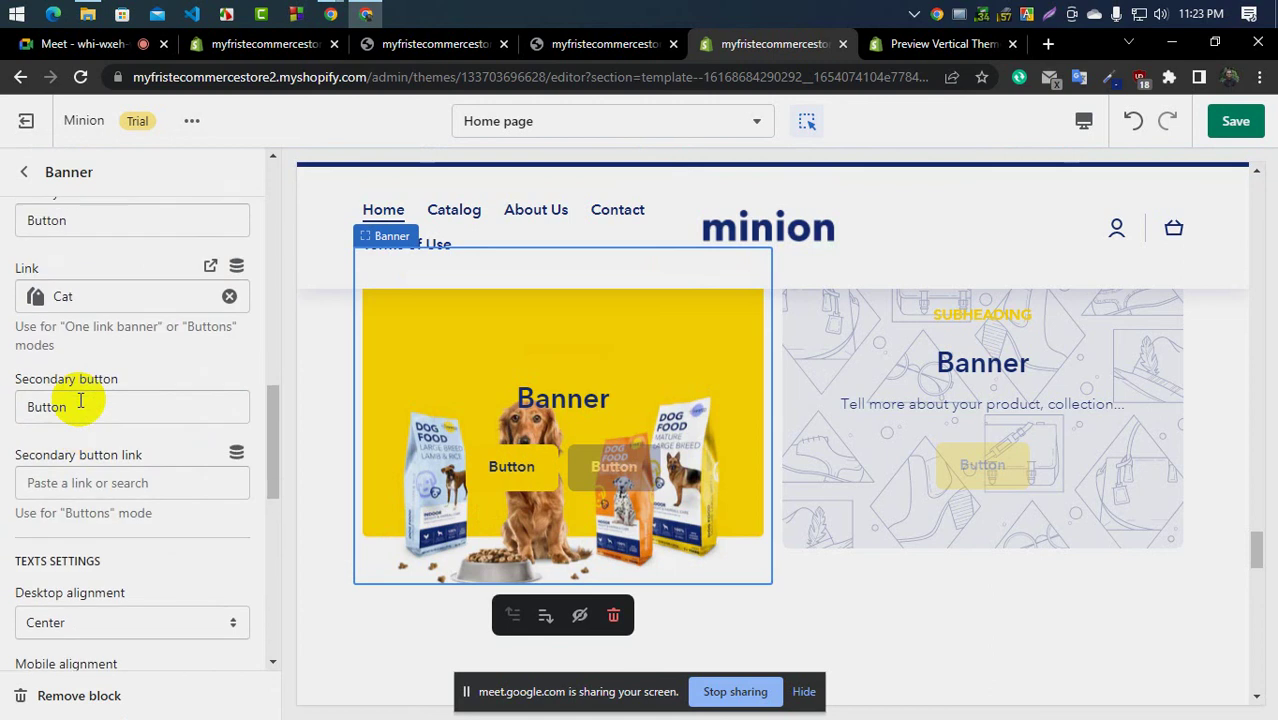
{"action": "left_click", "coordinate": [83, 482]}
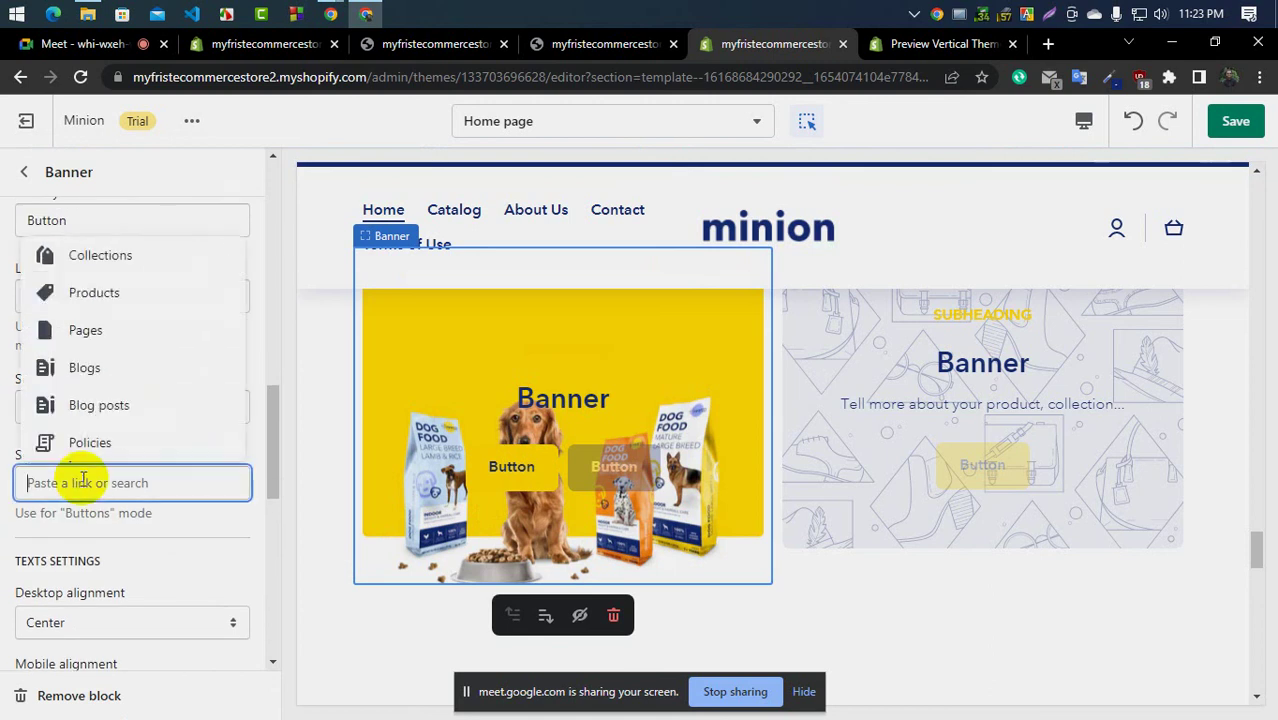
{"action": "left_click", "coordinate": [92, 291]}
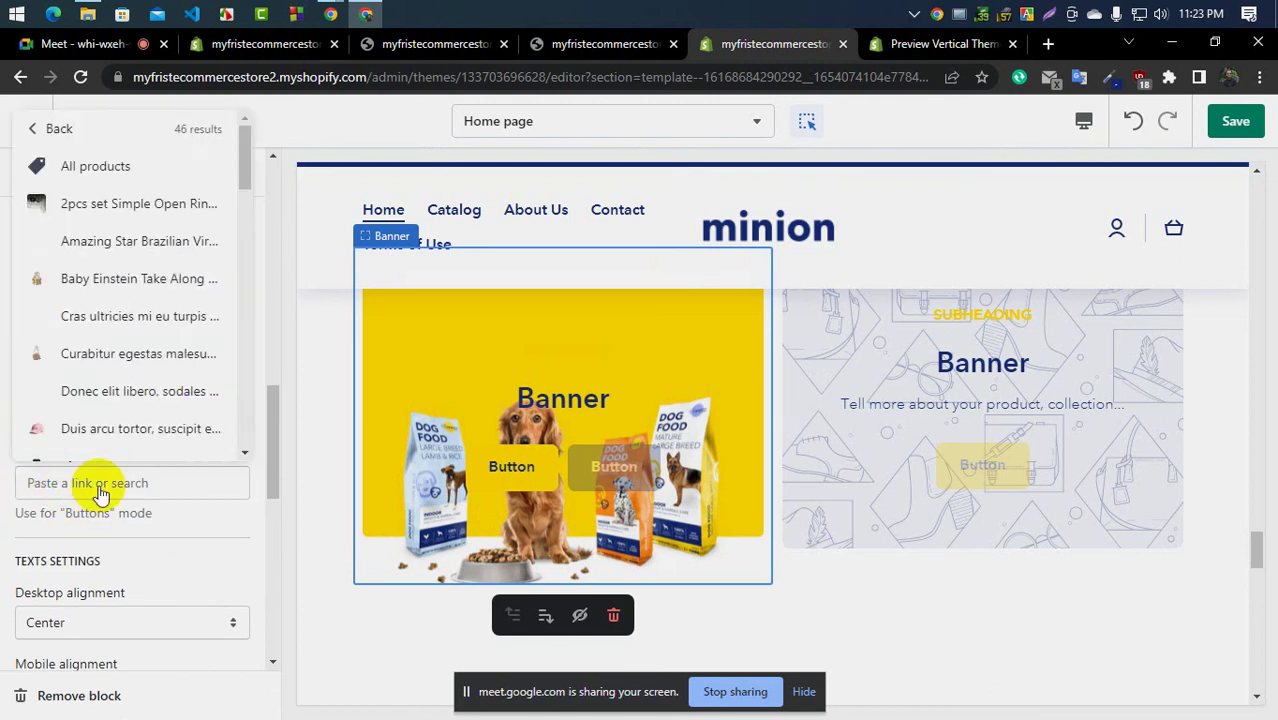
{"action": "left_click", "coordinate": [105, 360]}
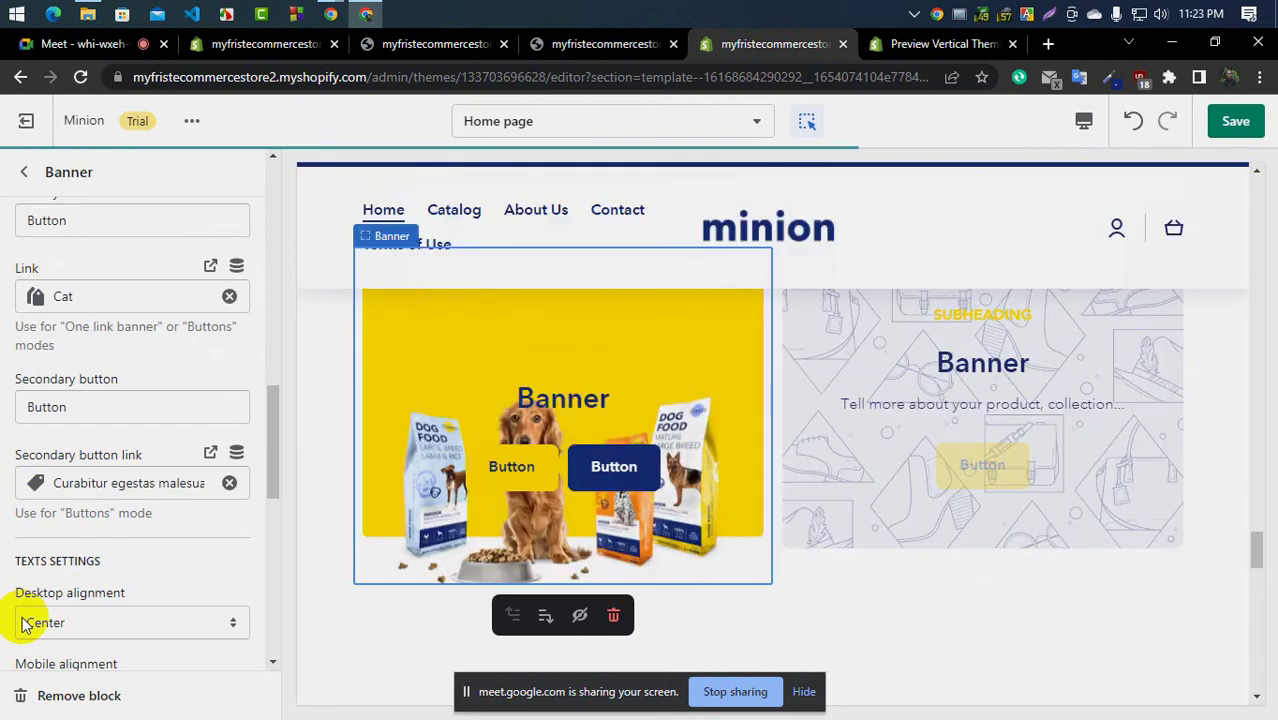
Remove the primary button's Cat link, then try clearing the secondary button's label and undo that deletion
{"action": "scroll", "coordinate": [45, 520], "scroll_direction": "up", "scroll_amount": 1}
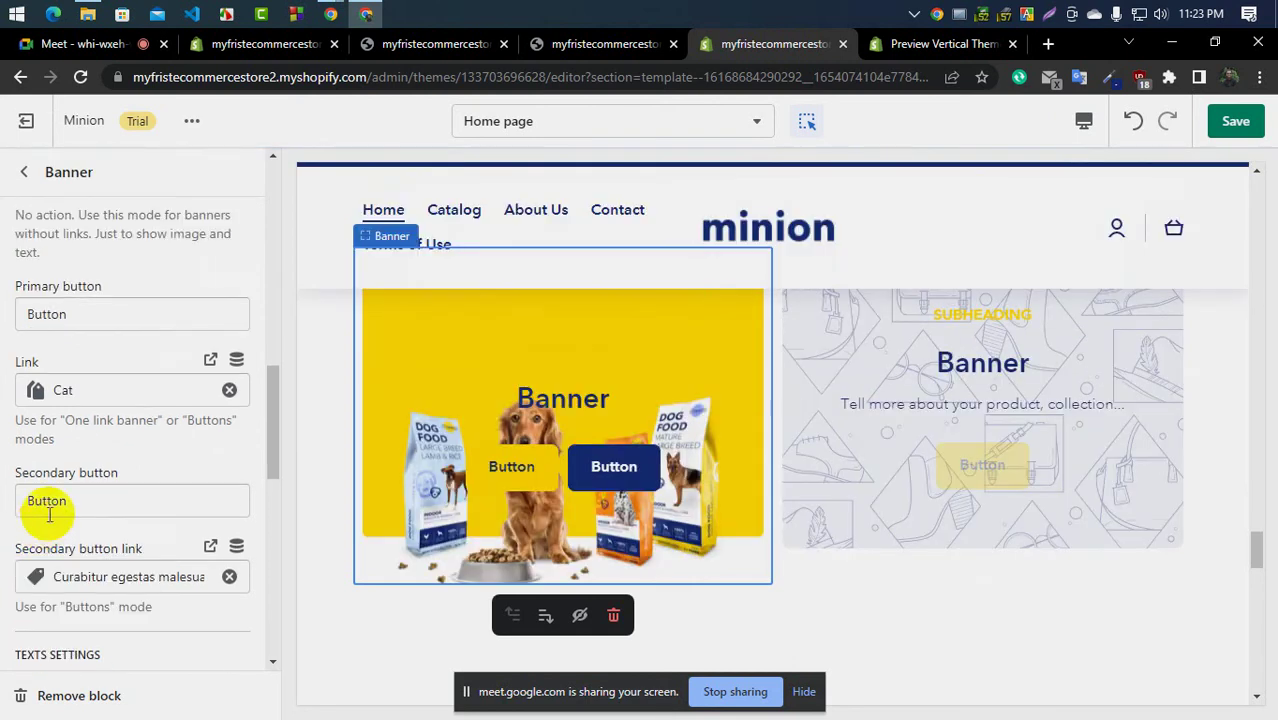
{"action": "left_click", "coordinate": [229, 390]}
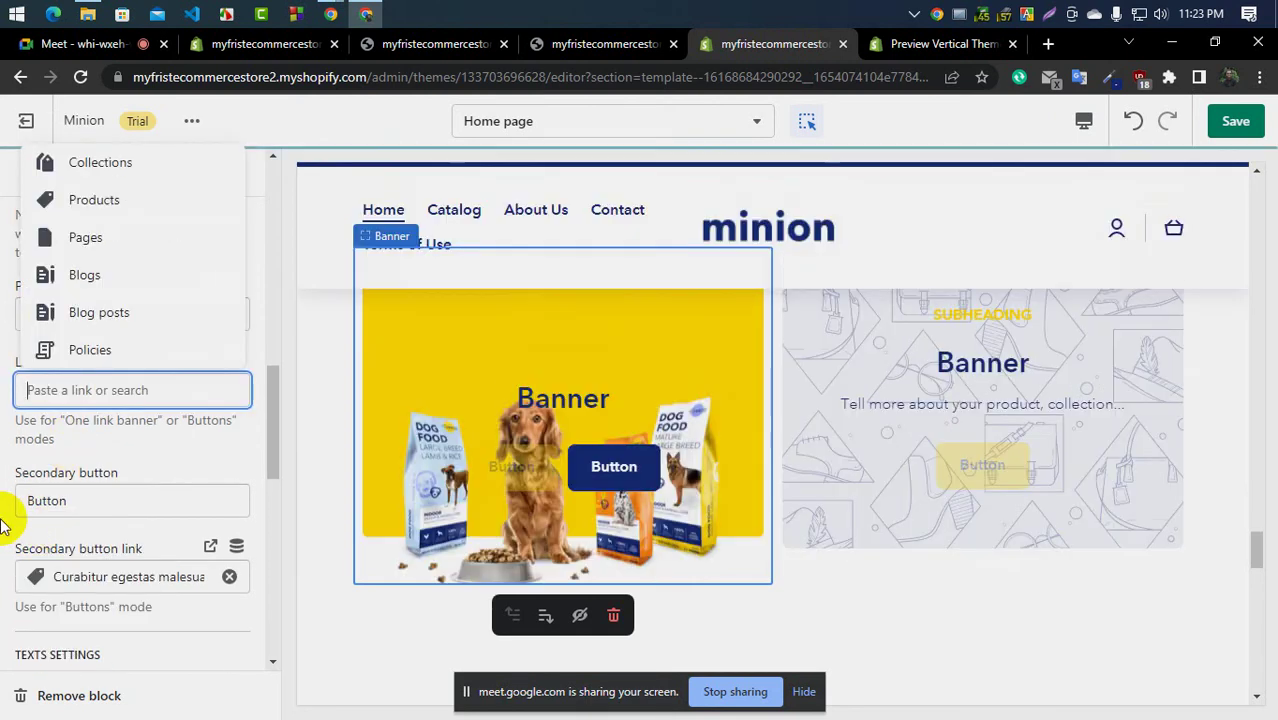
{"action": "double_click", "coordinate": [82, 503]}
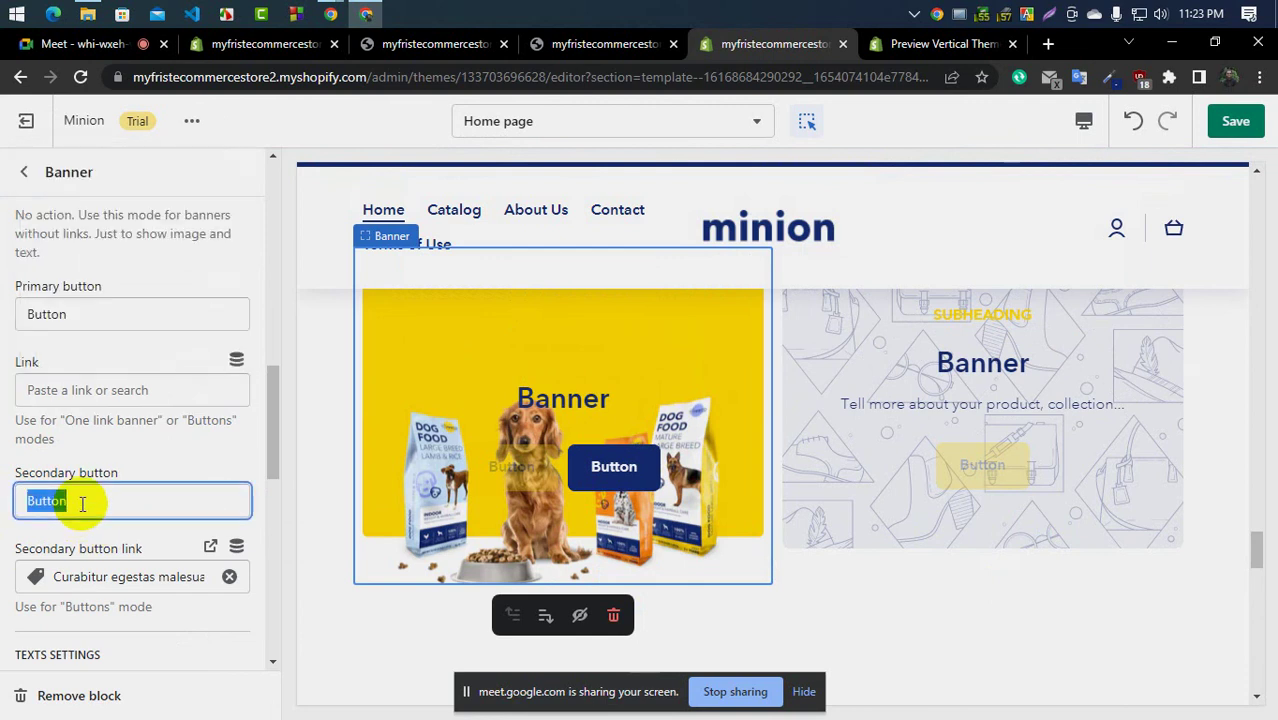
{"action": "key", "text": "BackSpace"}
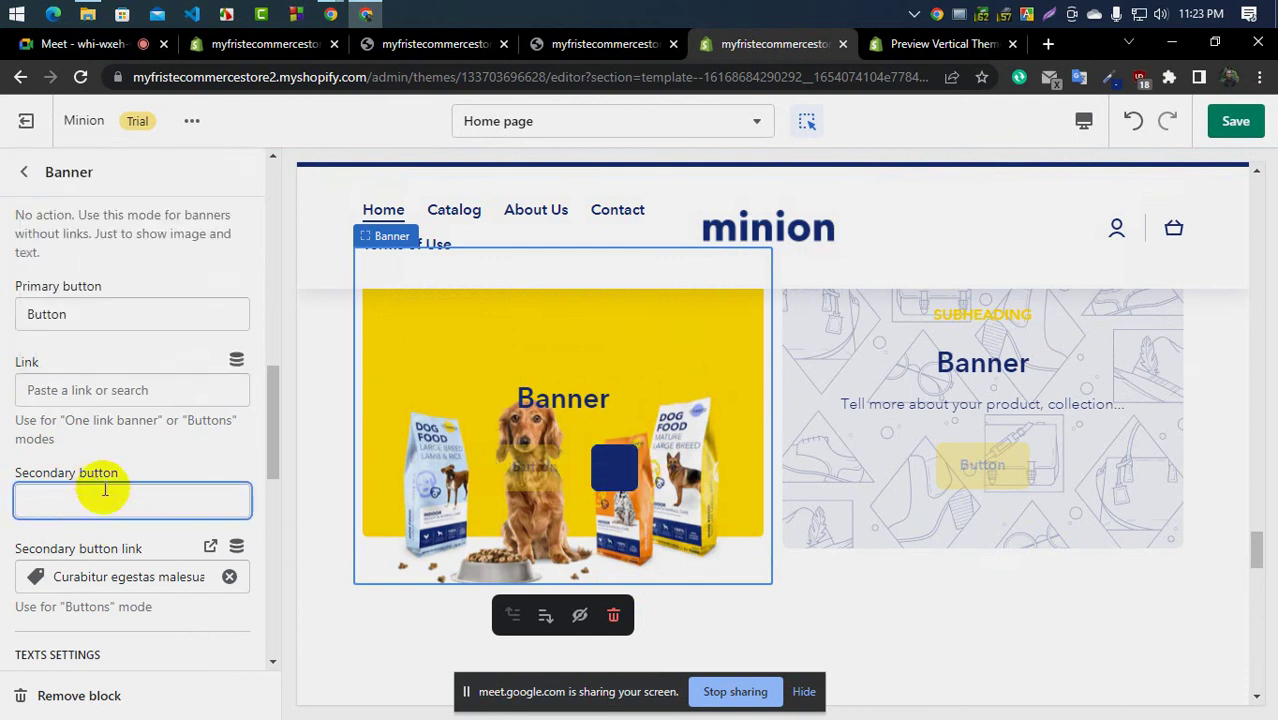
{"action": "key", "text": "ctrl+z"}
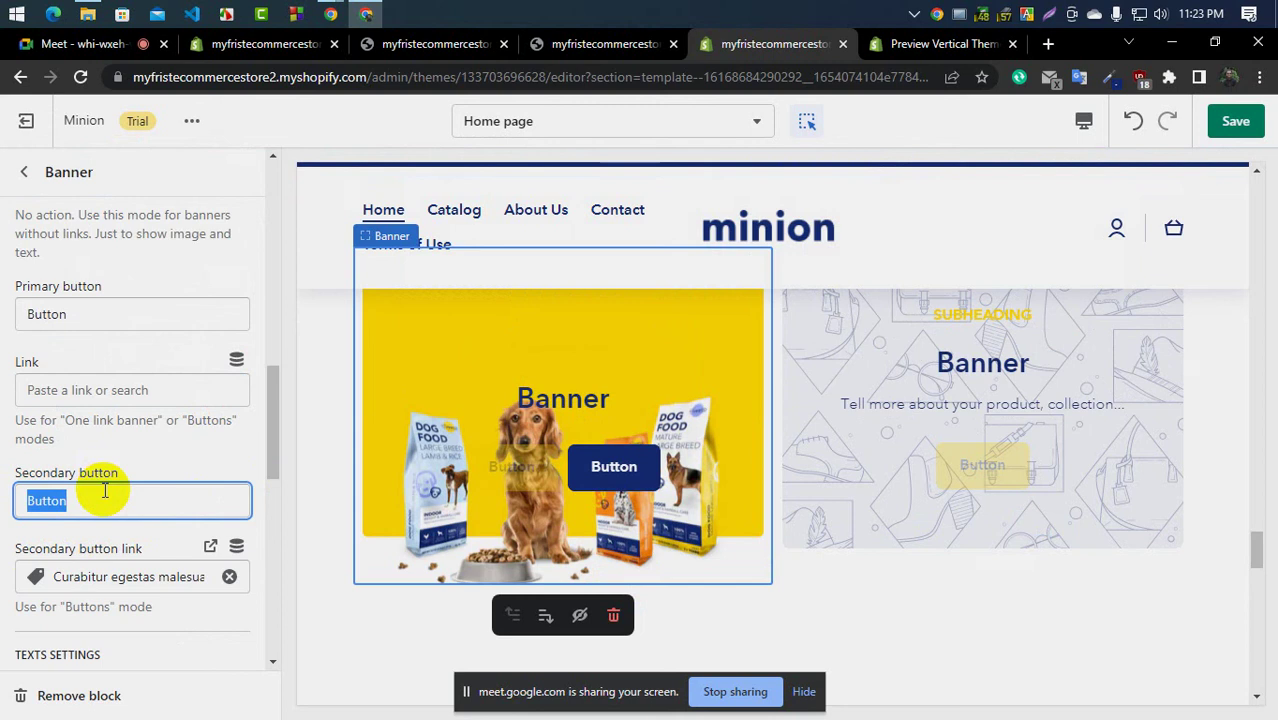
Clear the primary button's label text in the first banner
{"action": "scroll", "coordinate": [95, 480], "scroll_direction": "up", "scroll_amount": 2}
{"action": "double_click", "coordinate": [88, 410]}
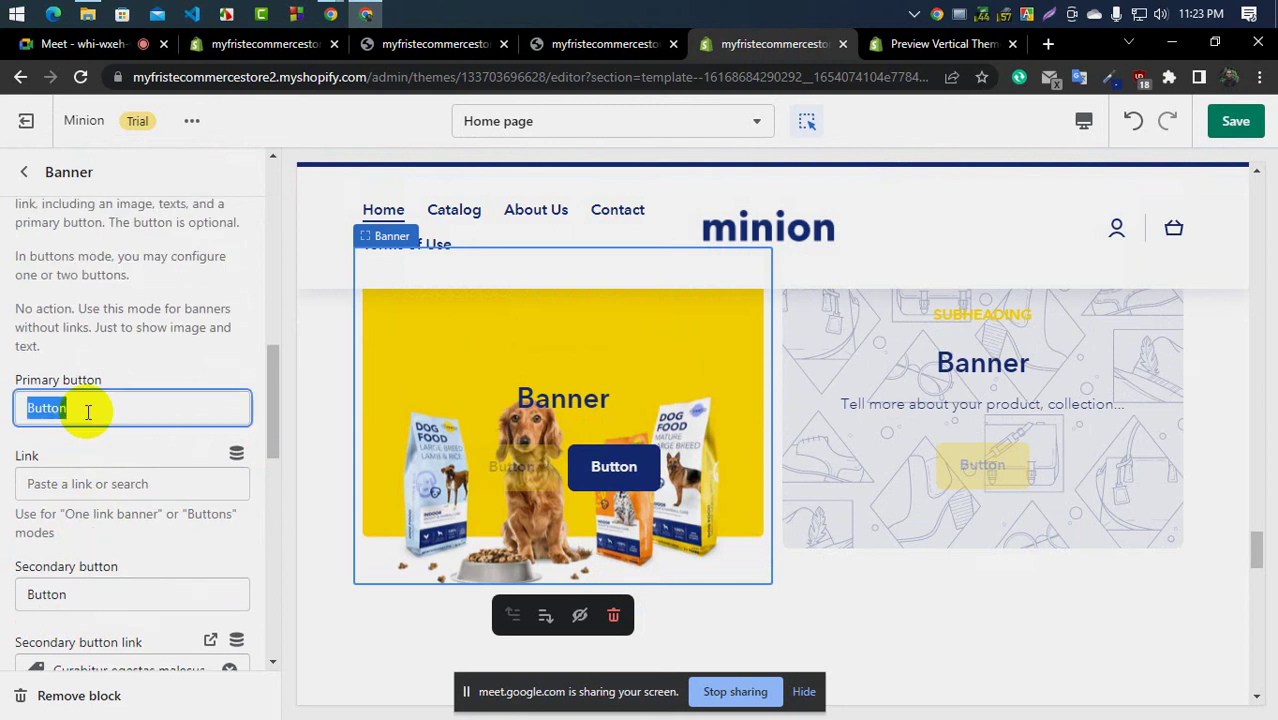
{"action": "key", "text": "BackSpace"}
{"action": "left_click", "coordinate": [515, 462]}
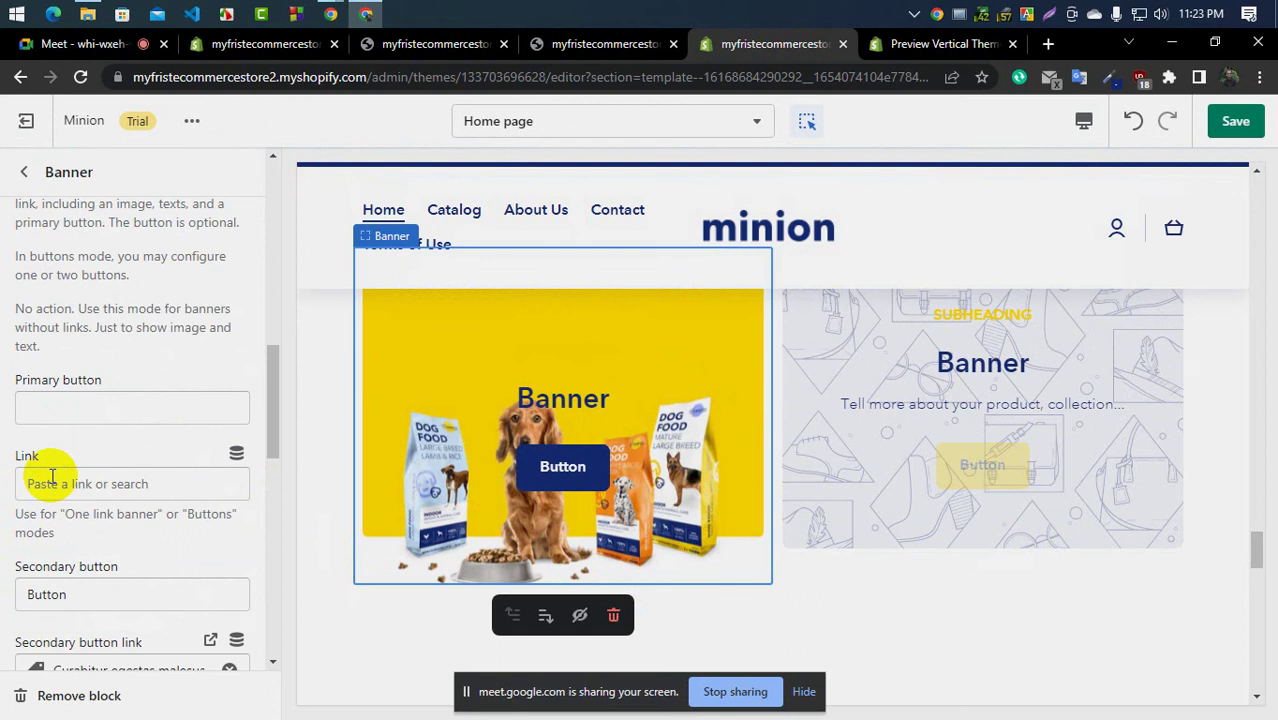
Keep the Buttons banner mode and clear the first banner's subheading text
{"action": "scroll", "coordinate": [100, 478], "scroll_direction": "up", "scroll_amount": 3}
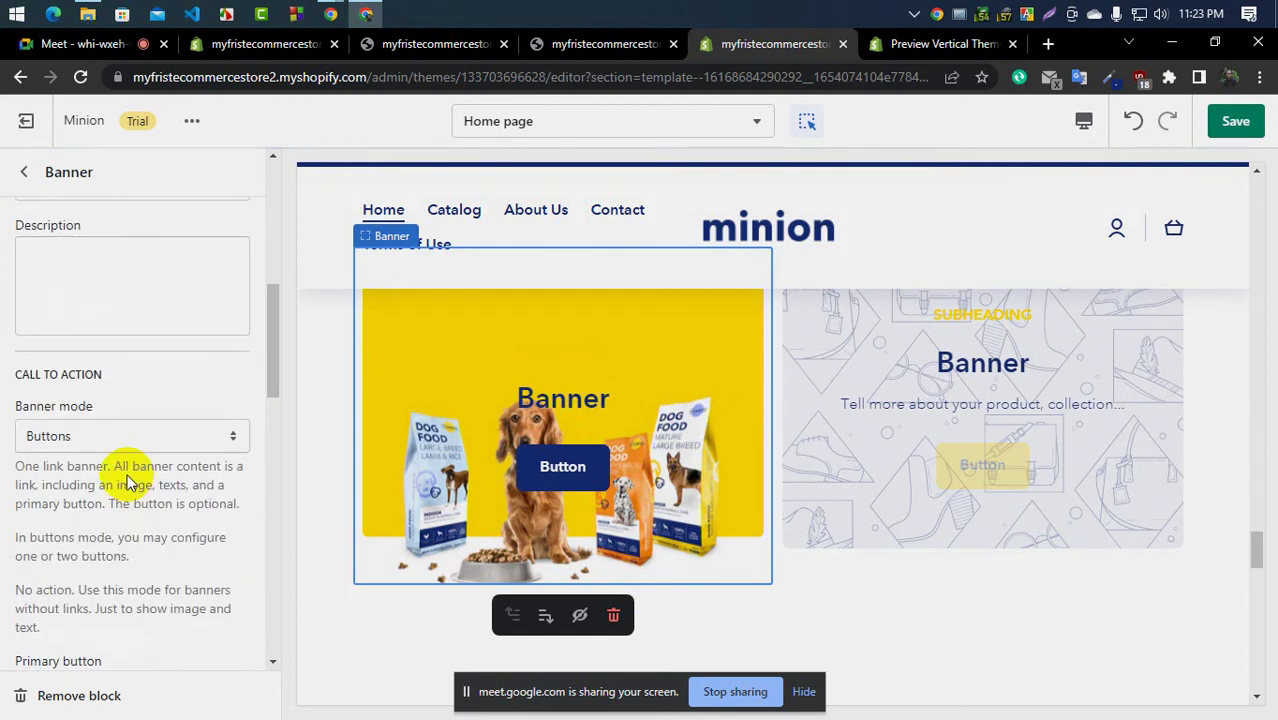
{"action": "left_click", "coordinate": [116, 438]}
{"action": "left_click", "coordinate": [116, 438]}
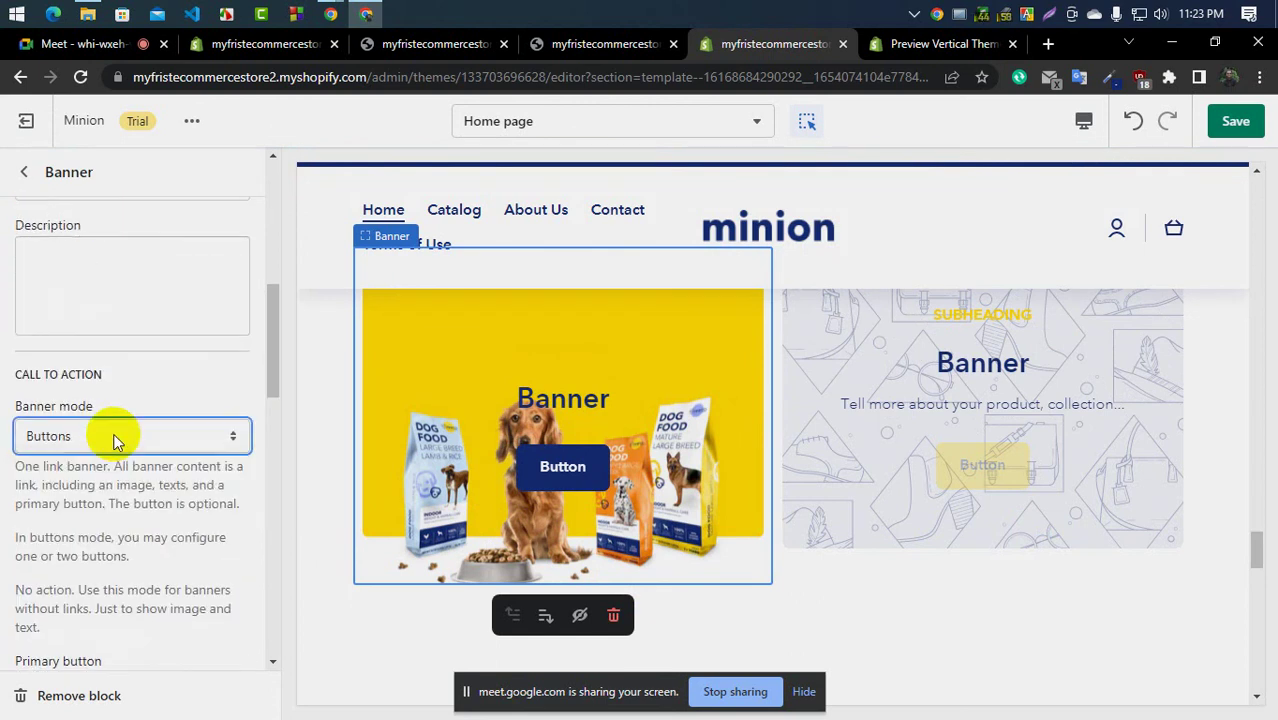
{"action": "scroll", "coordinate": [116, 438], "scroll_direction": "up", "scroll_amount": 5}
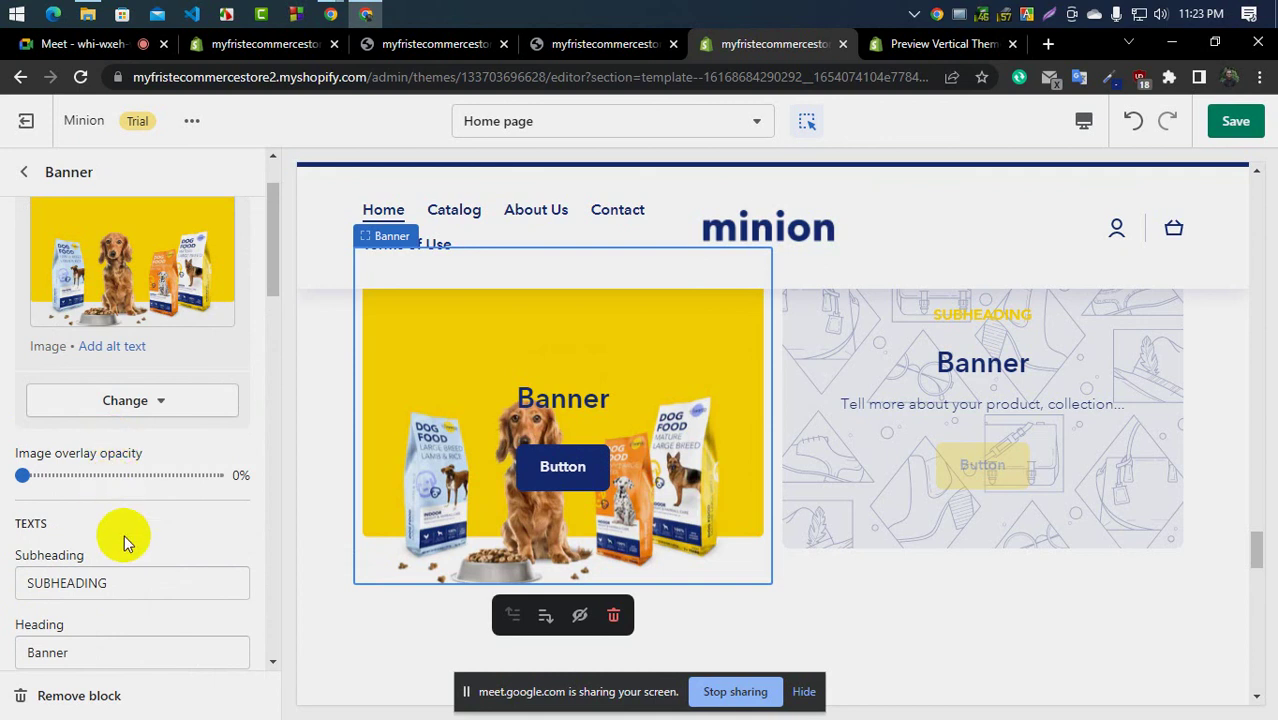
{"action": "scroll", "coordinate": [124, 540], "scroll_direction": "down", "scroll_amount": 1}
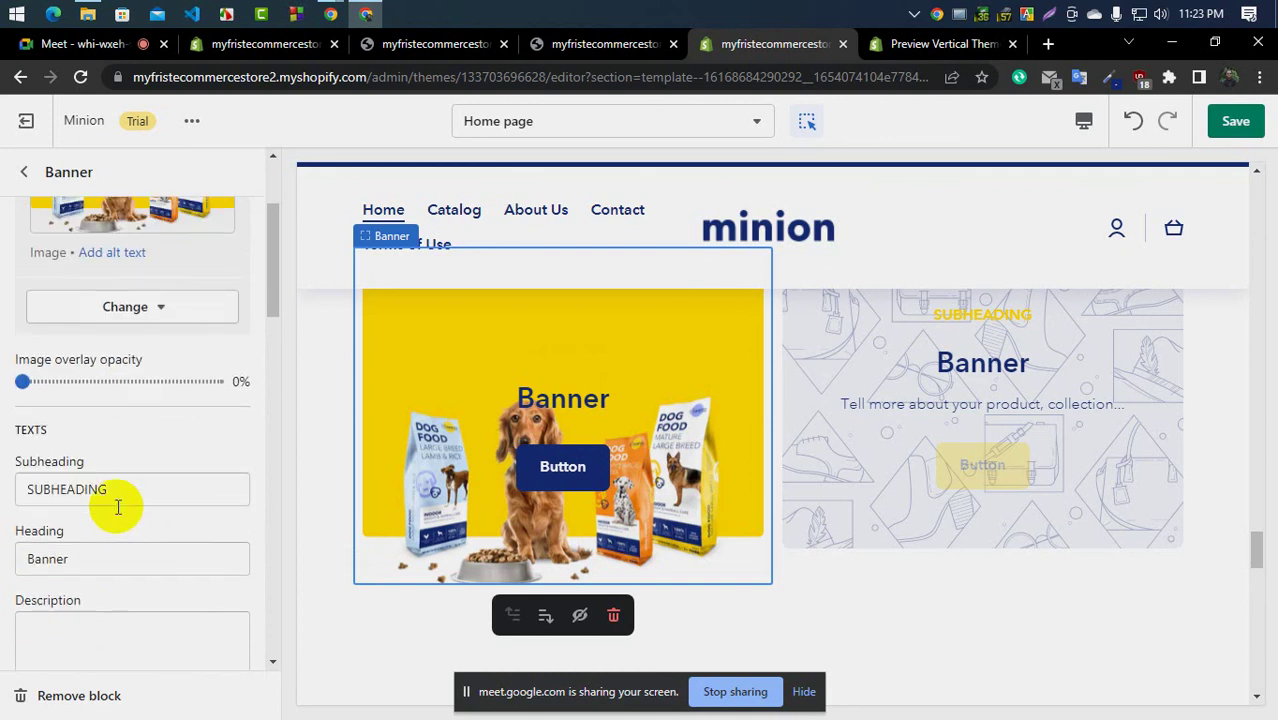
{"action": "double_click", "coordinate": [115, 491]}
{"action": "key", "text": "BackSpace"}
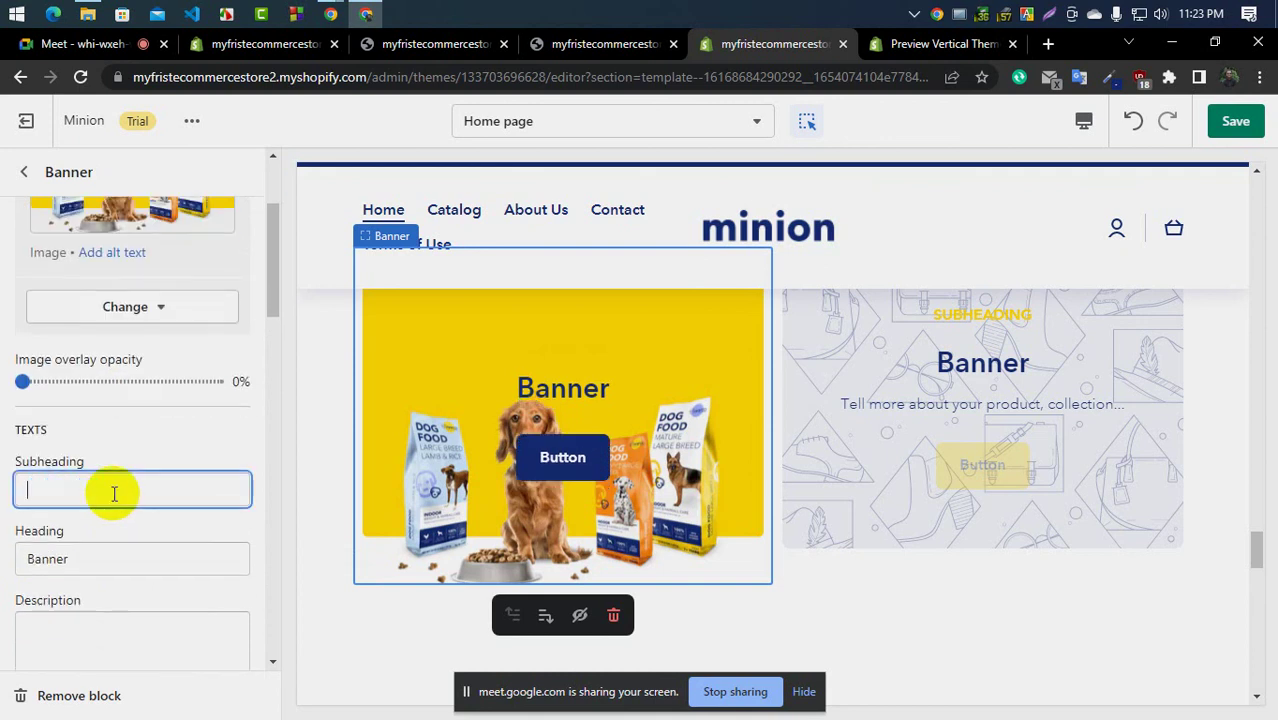
Review the first banner's heading, button and text settings, including the desktop alignment, mobile alignment and heading size options
{"action": "double_click", "coordinate": [81, 562]}
{"action": "scroll", "coordinate": [74, 500], "scroll_direction": "down", "scroll_amount": 3}
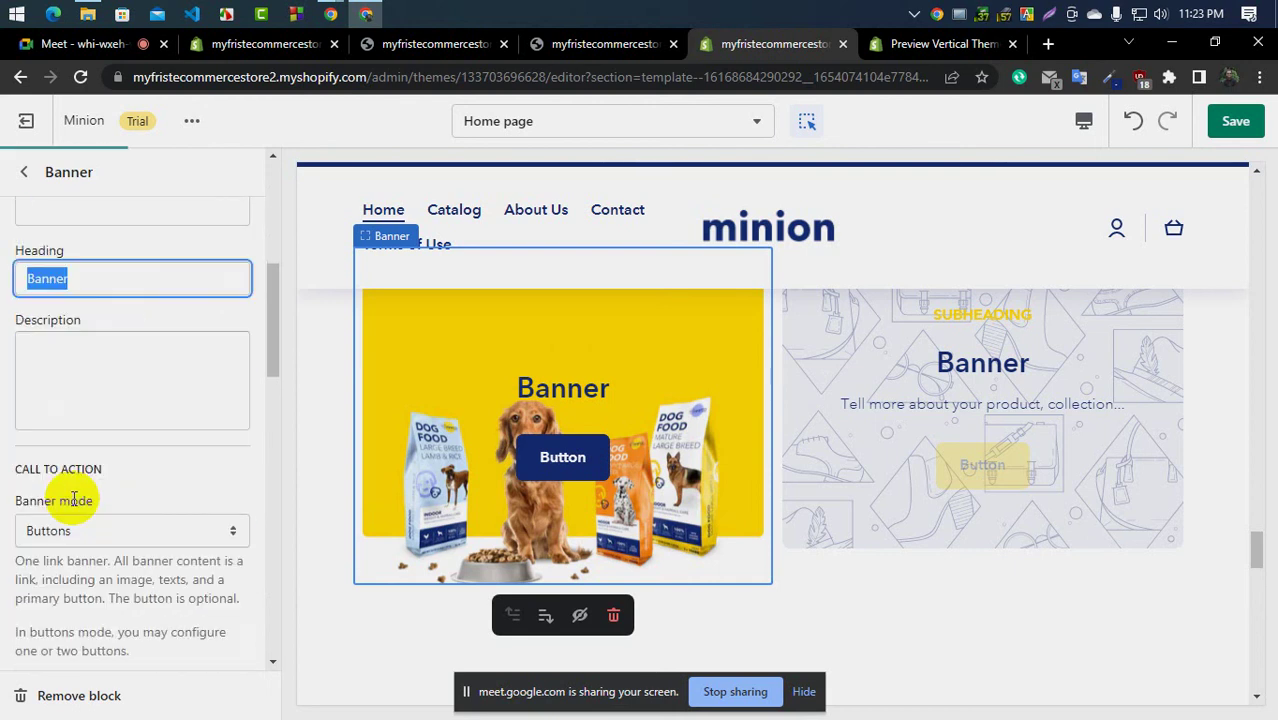
{"action": "scroll", "coordinate": [74, 500], "scroll_direction": "down", "scroll_amount": 7}
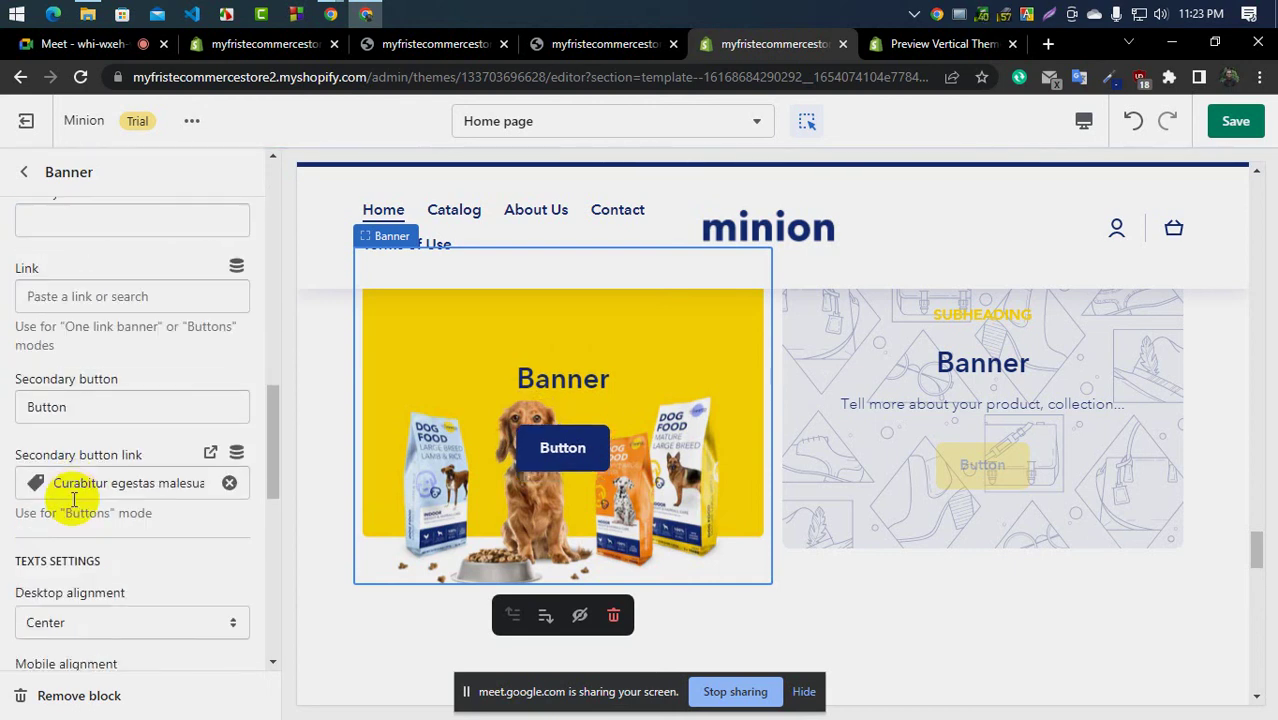
{"action": "scroll", "coordinate": [73, 498], "scroll_direction": "down", "scroll_amount": 2}
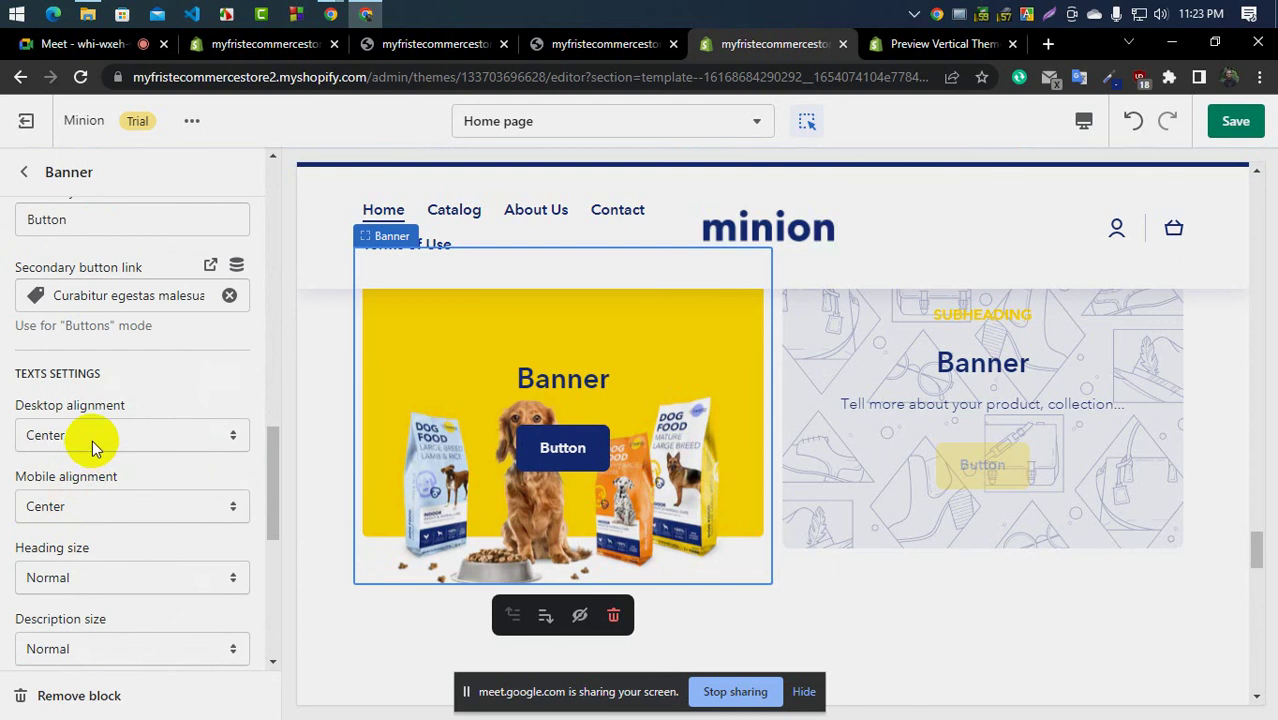
{"action": "left_click", "coordinate": [92, 440]}
{"action": "left_click", "coordinate": [92, 440]}
{"action": "left_click", "coordinate": [94, 506]}
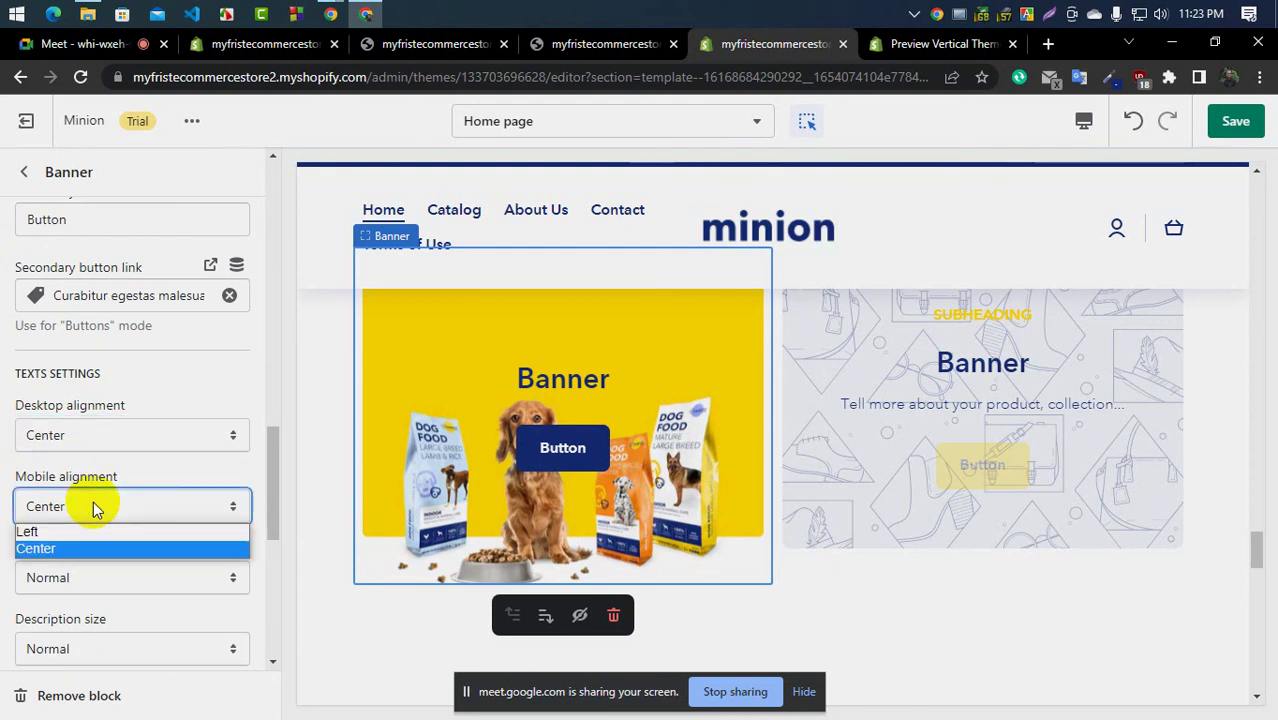
{"action": "left_click", "coordinate": [94, 548]}
{"action": "left_click", "coordinate": [94, 575]}
{"action": "left_click", "coordinate": [94, 575]}
{"action": "scroll", "coordinate": [94, 568], "scroll_direction": "down", "scroll_amount": 2}
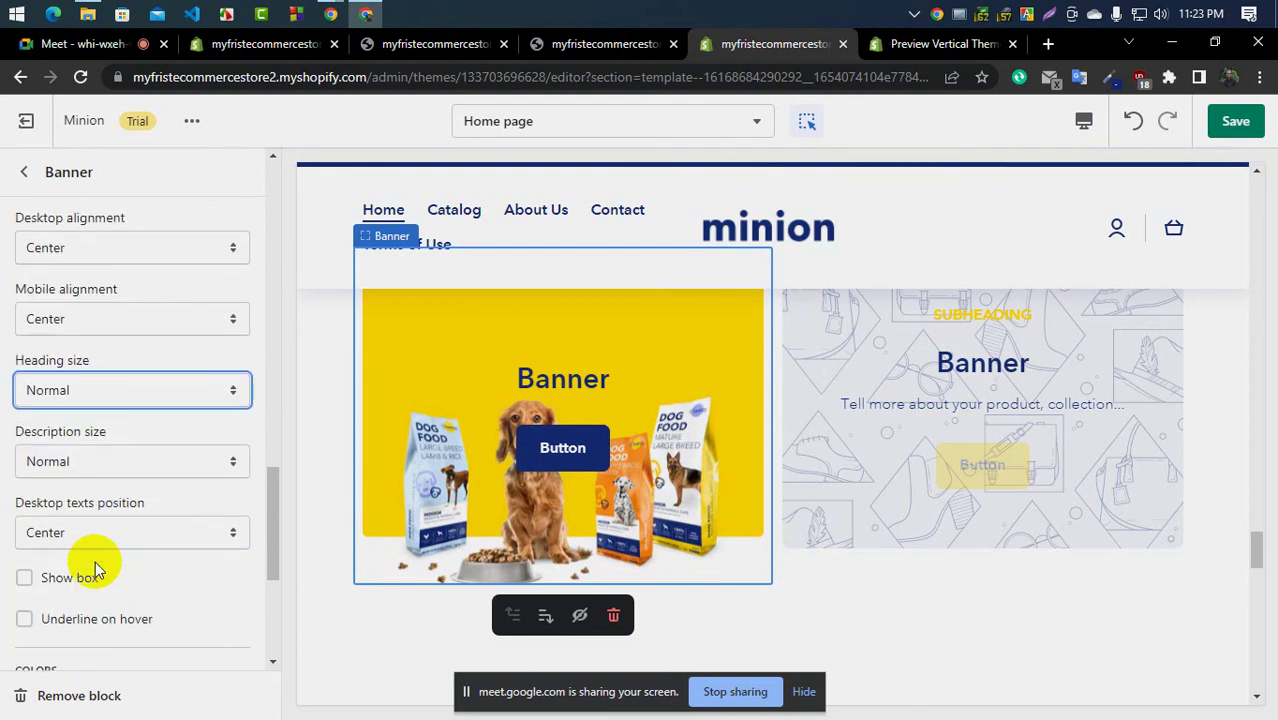
Try the Show box and Underline on hover options on the first banner, leaving both turned off
{"action": "scroll", "coordinate": [95, 535], "scroll_direction": "down", "scroll_amount": 2}
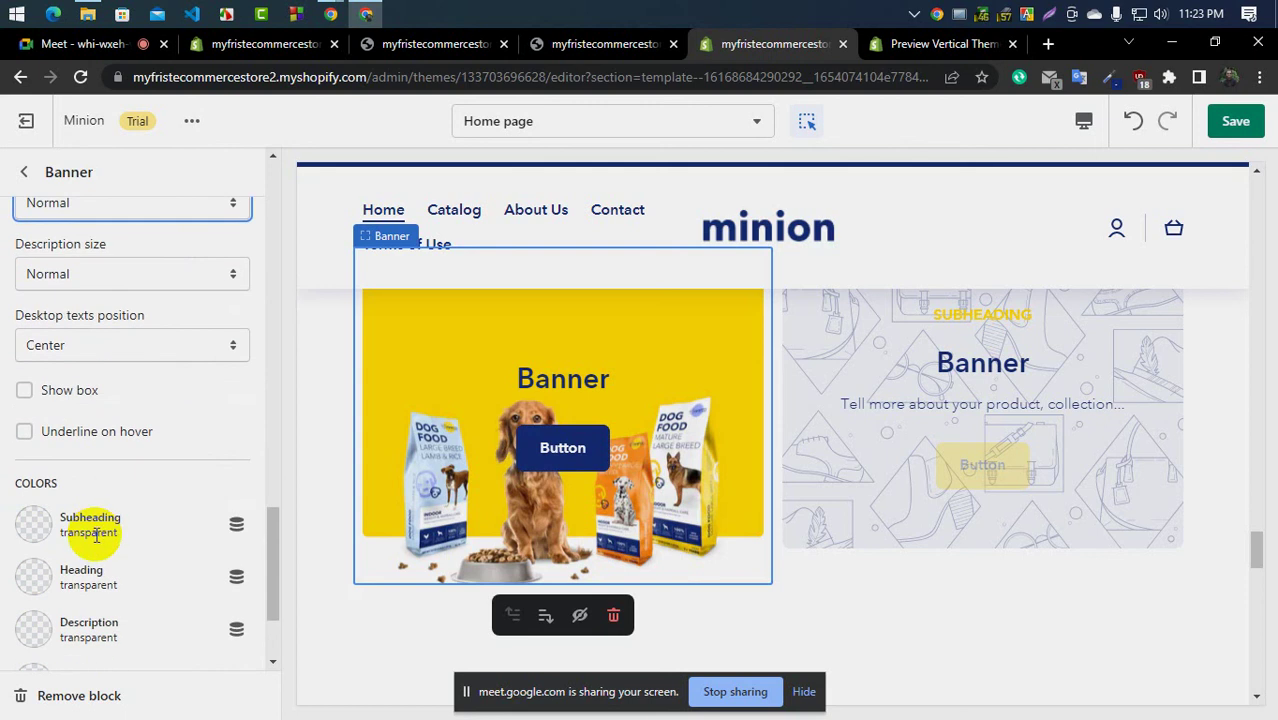
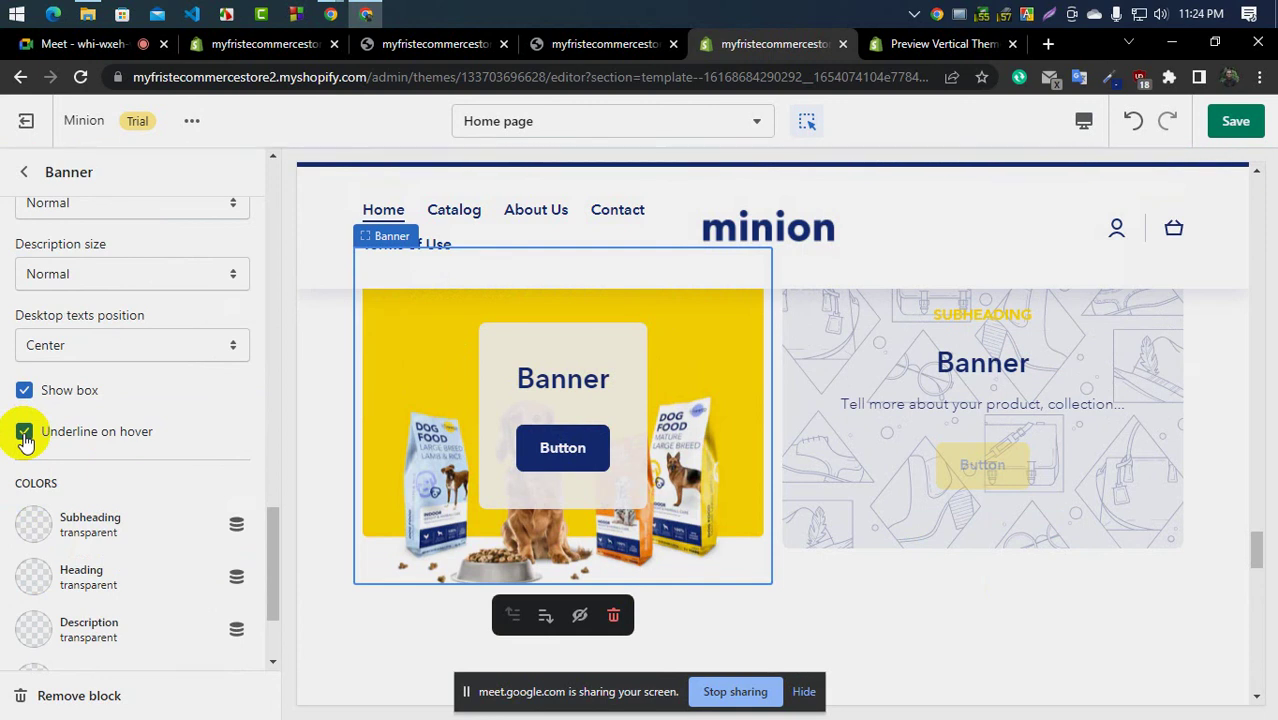
{"action": "left_click", "coordinate": [25, 456]}
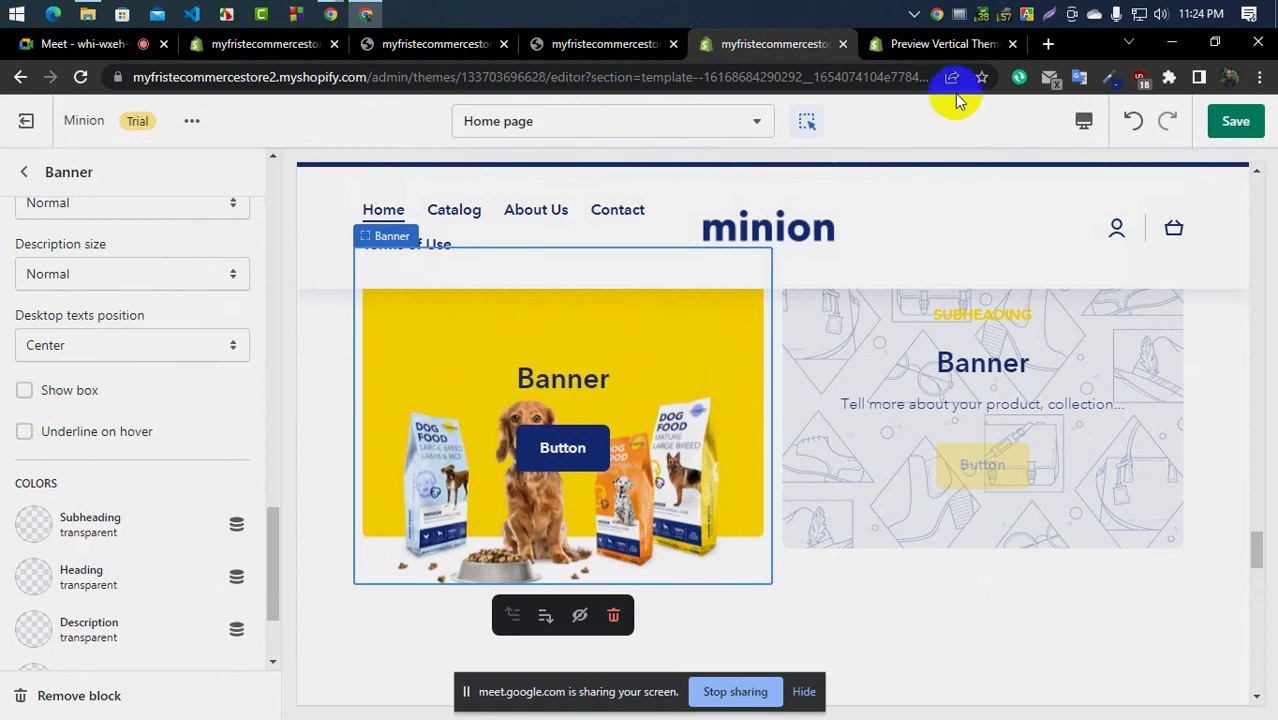
{"action": "left_click", "coordinate": [888, 48]}
{"action": "left_click", "coordinate": [739, 46]}
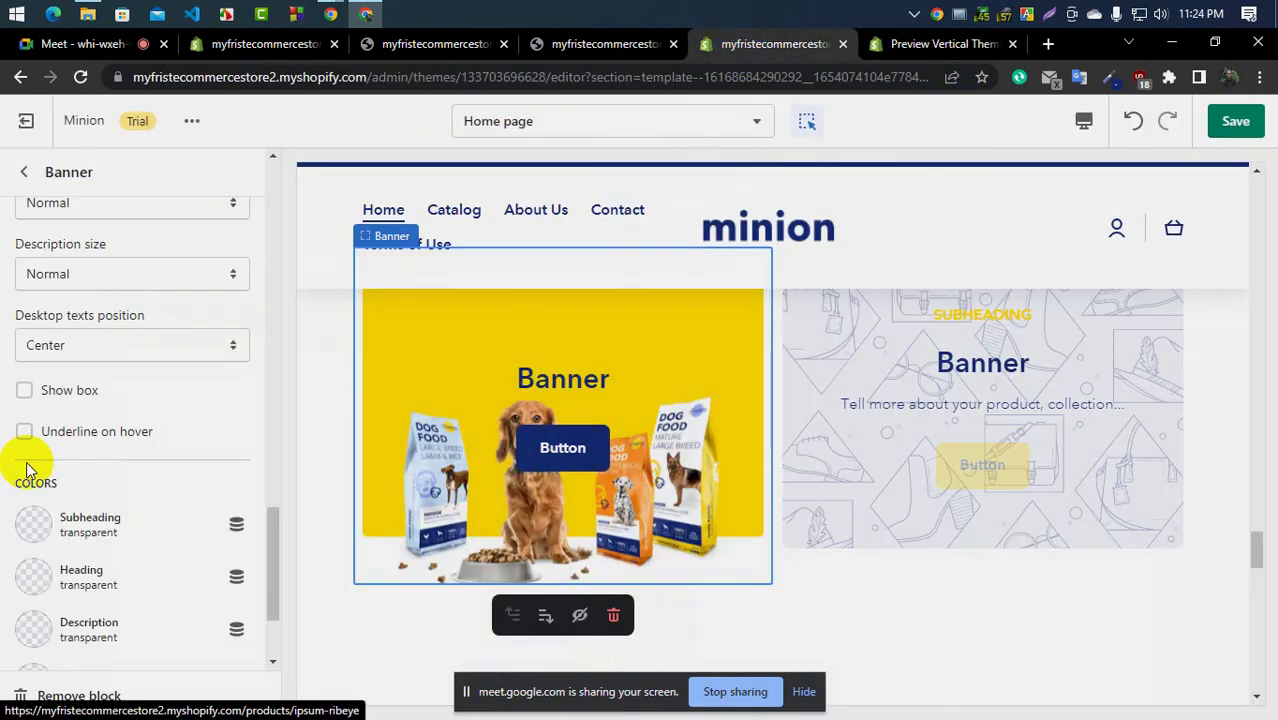
Keep the first banner's mode set to Buttons and save the home page changes
{"action": "scroll", "coordinate": [28, 471], "scroll_direction": "down", "scroll_amount": 3}
{"action": "scroll", "coordinate": [37, 473], "scroll_direction": "up", "scroll_amount": 15}
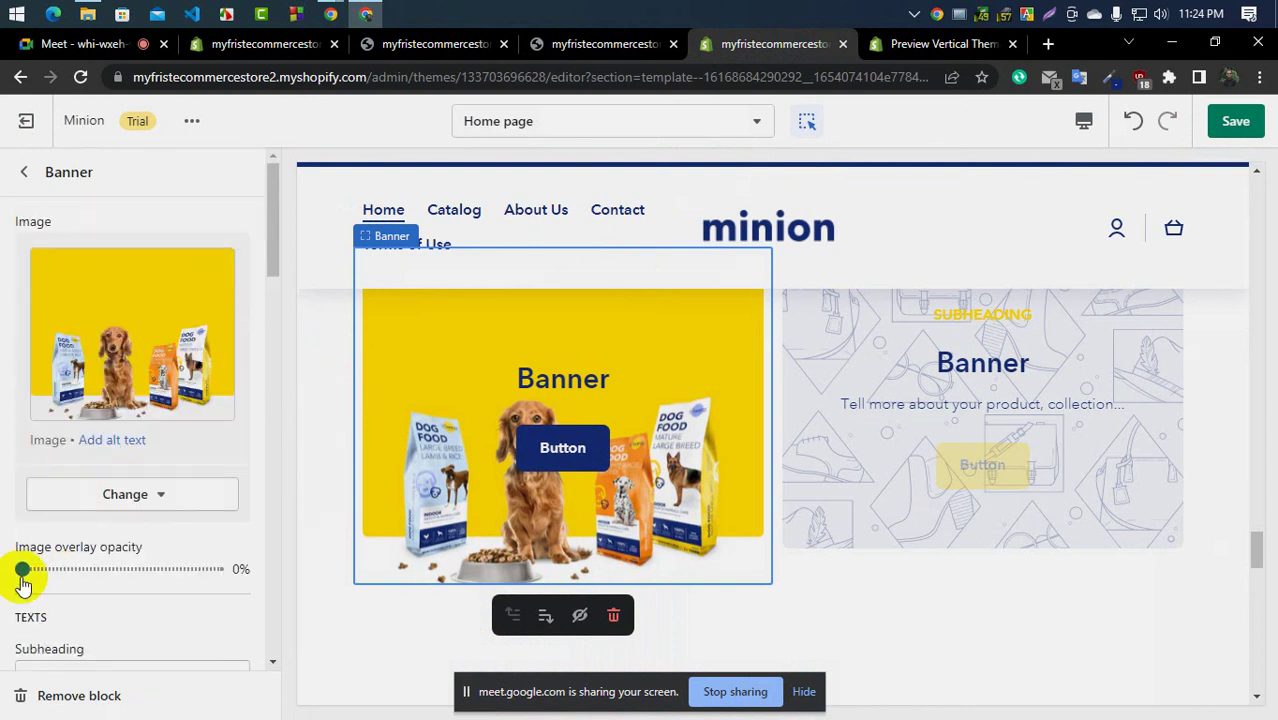
{"action": "scroll", "coordinate": [143, 577], "scroll_direction": "down", "scroll_amount": 2}
{"action": "scroll", "coordinate": [50, 563], "scroll_direction": "down", "scroll_amount": 7}
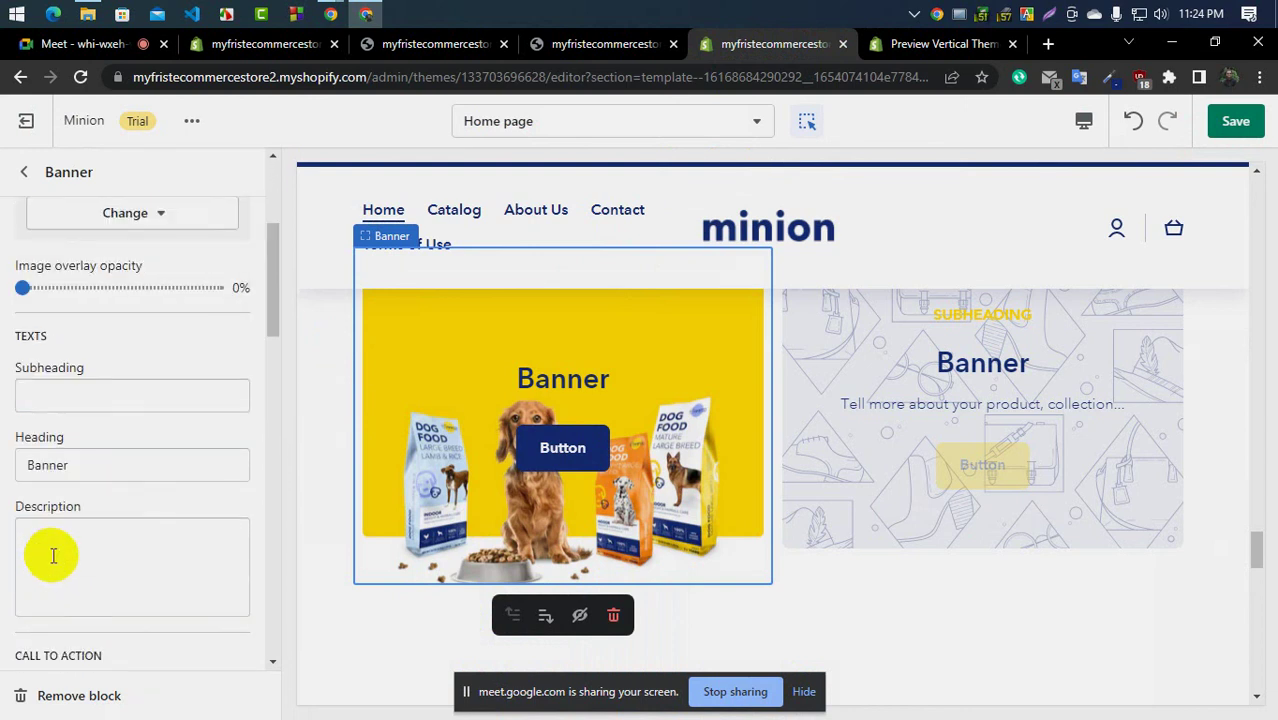
{"action": "left_click", "coordinate": [96, 537]}
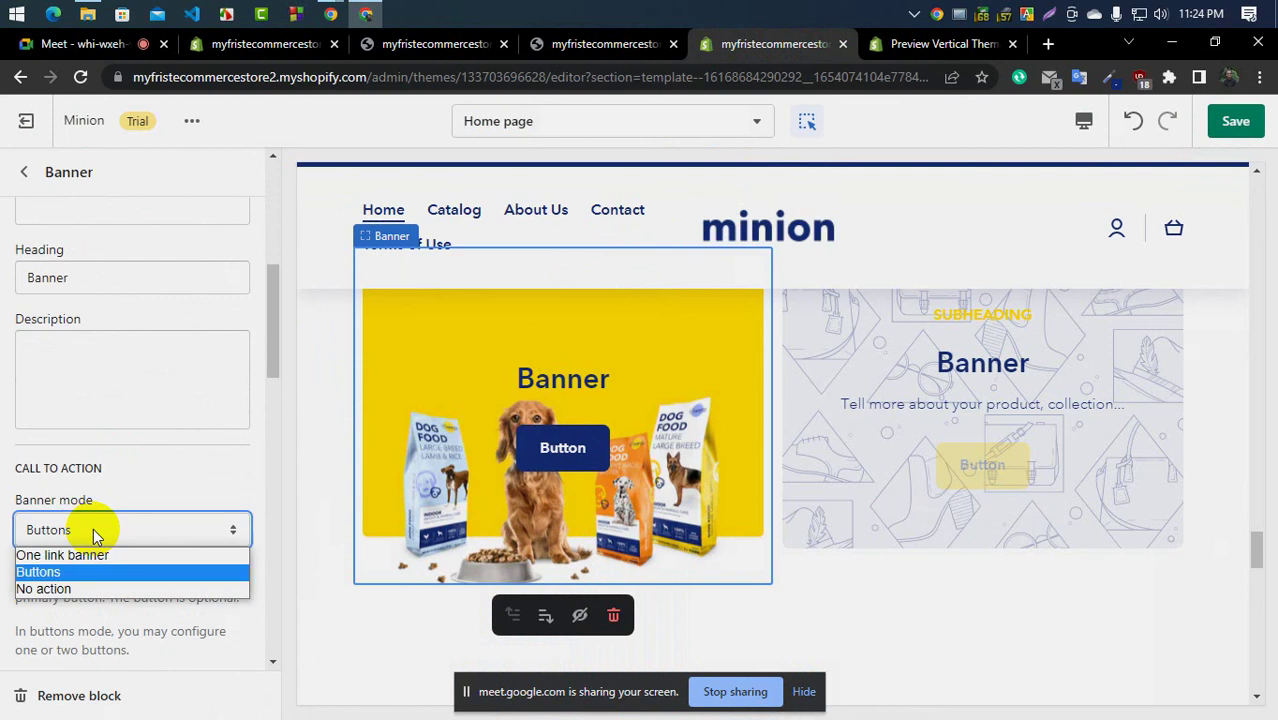
{"action": "left_click", "coordinate": [96, 537]}
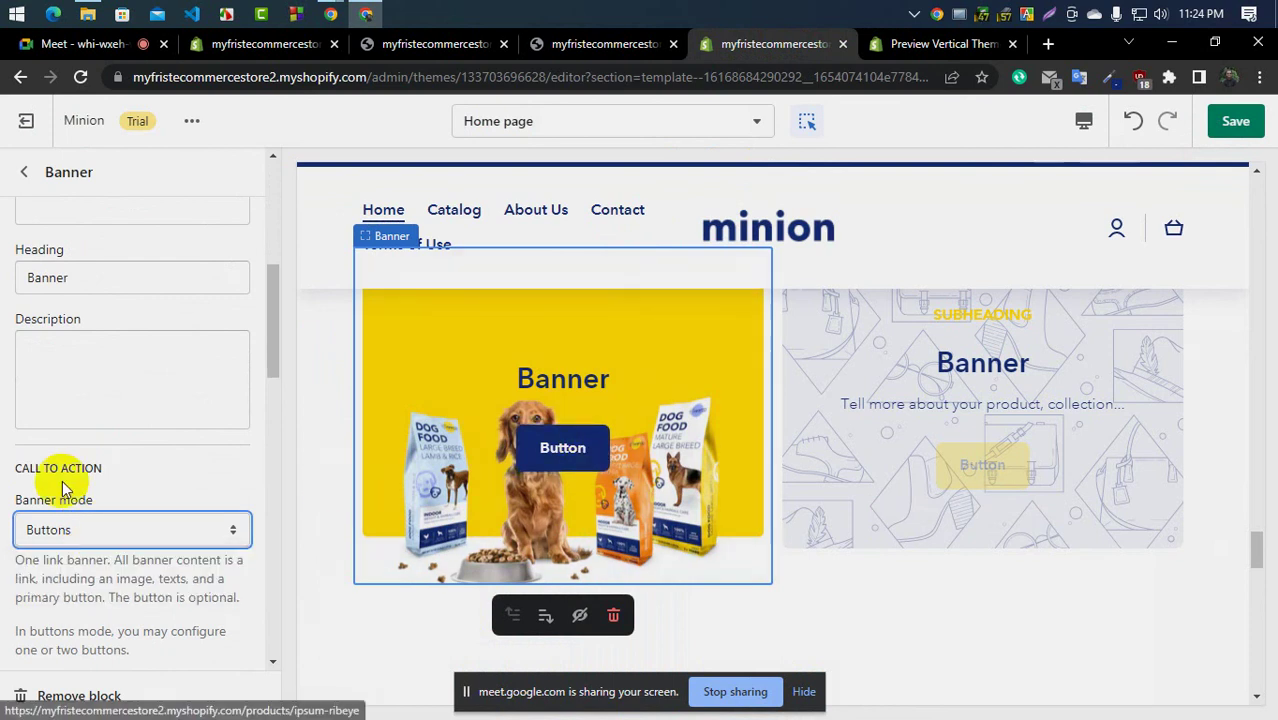
{"action": "left_click", "coordinate": [1236, 121]}
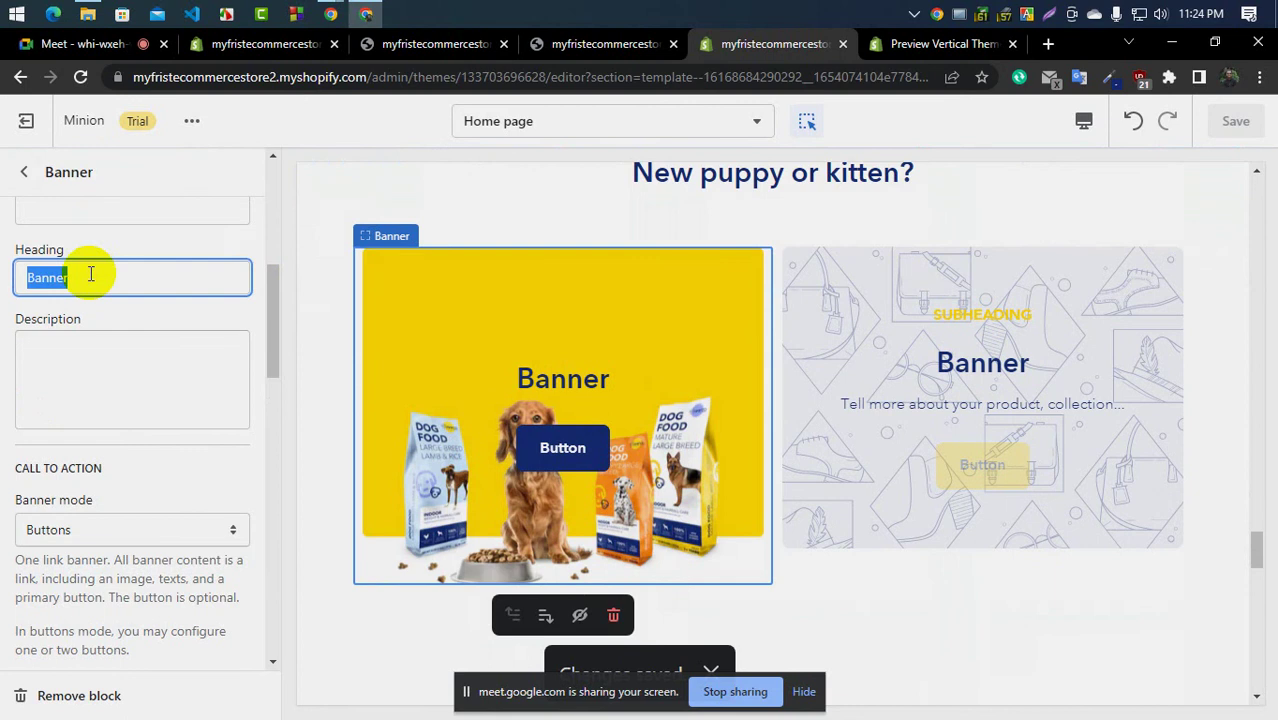
Check the puppy banner's texts in the Minion theme demo, glance at the open store pages, and return to the first banner's heading in the editor
{"action": "left_click", "coordinate": [910, 44]}
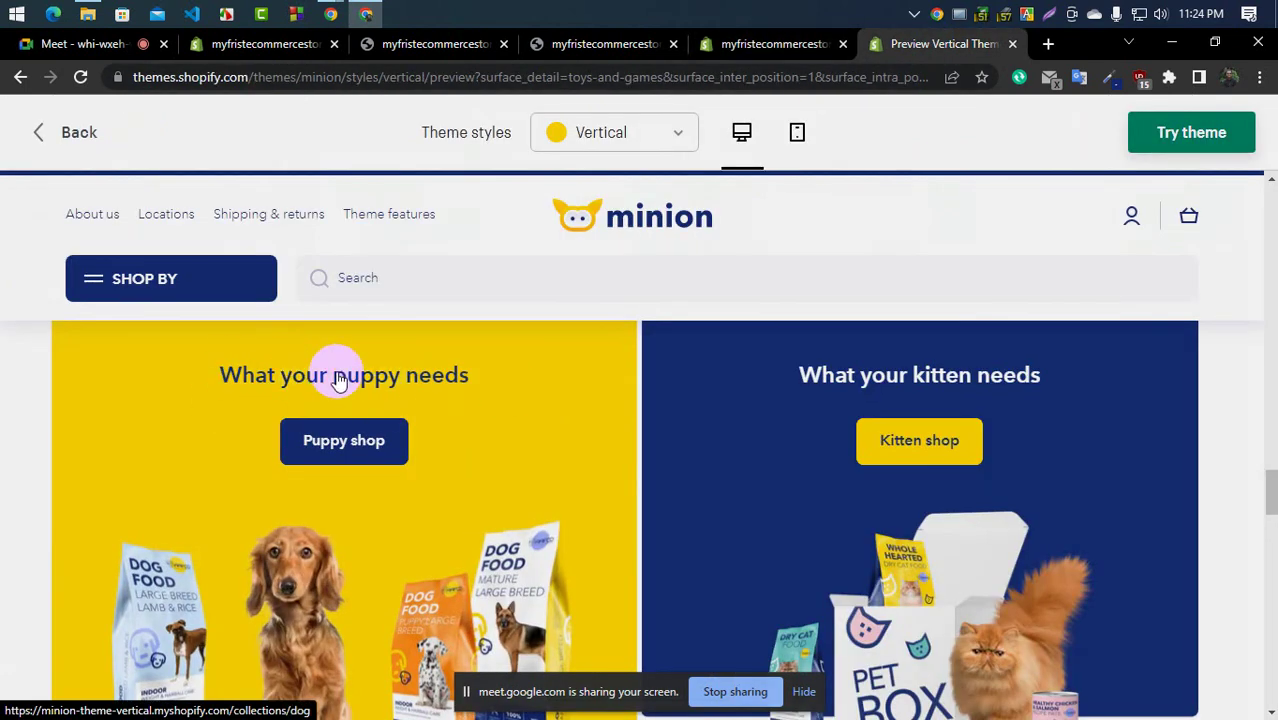
{"action": "left_click", "coordinate": [300, 45]}
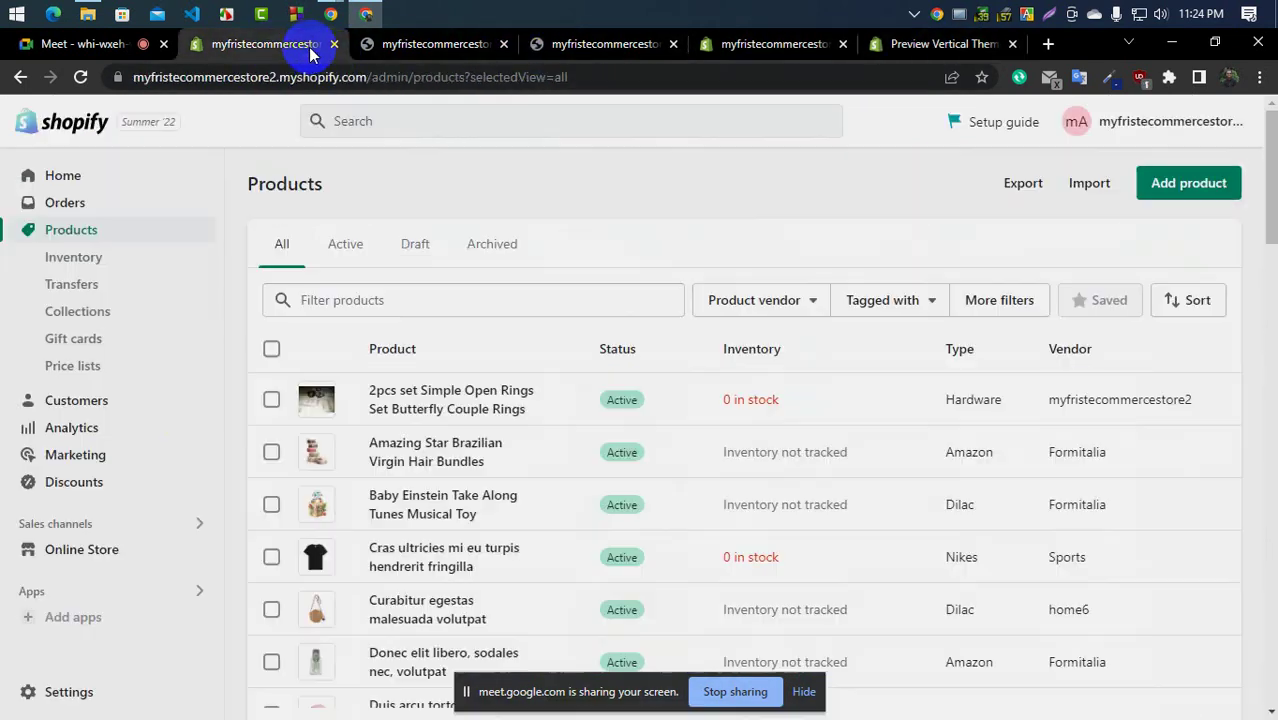
{"action": "left_click", "coordinate": [768, 44]}
{"action": "left_click", "coordinate": [566, 44]}
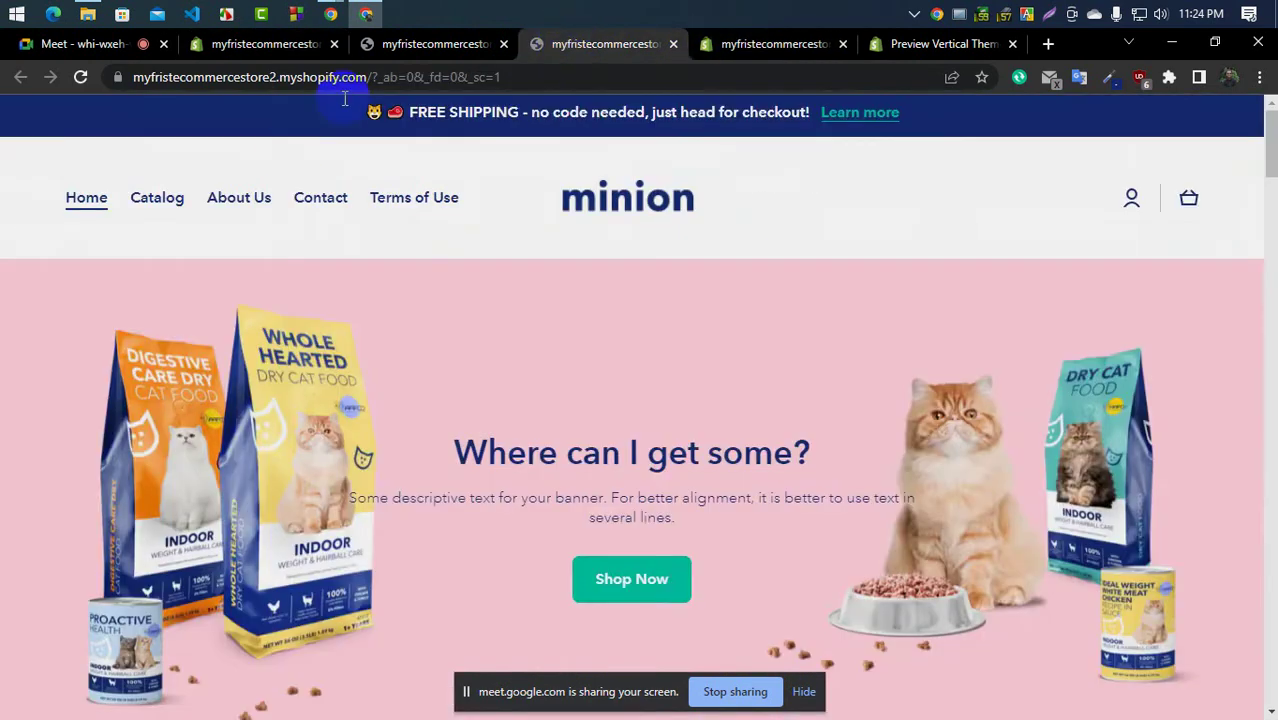
{"action": "left_click", "coordinate": [426, 44]}
{"action": "left_click", "coordinate": [590, 44]}
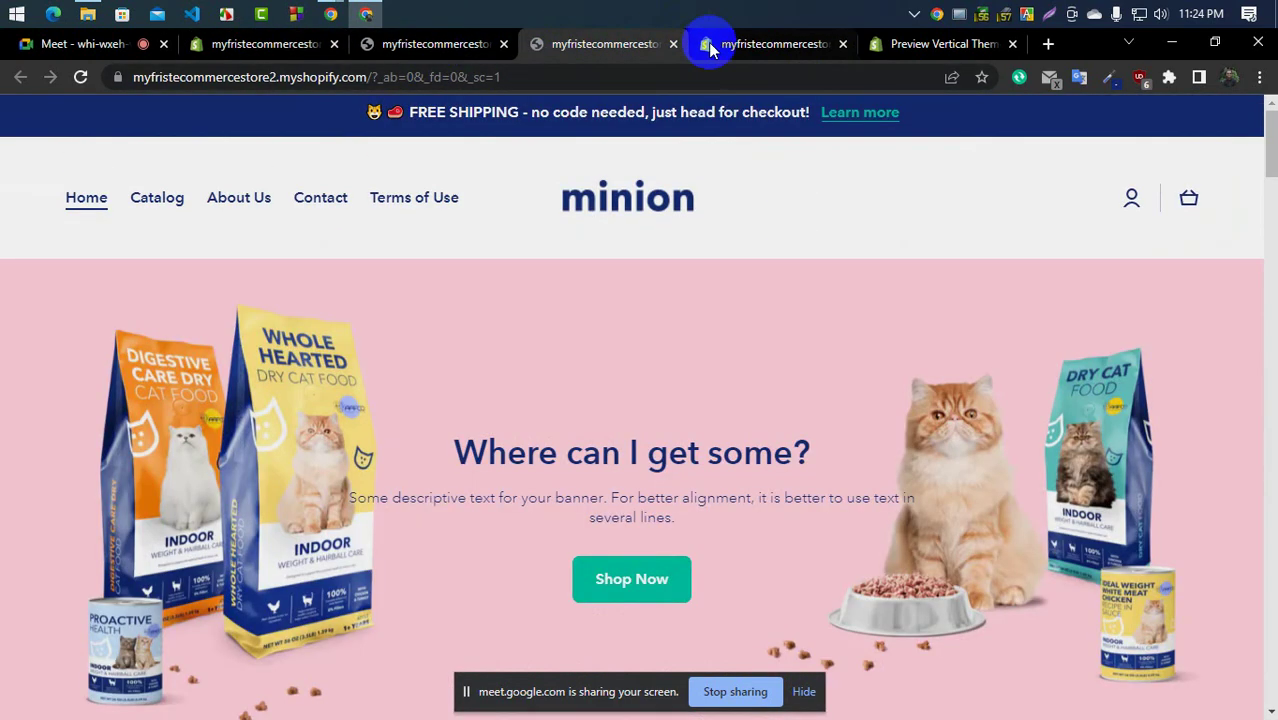
{"action": "left_click", "coordinate": [710, 46]}
{"action": "double_click", "coordinate": [84, 277]}
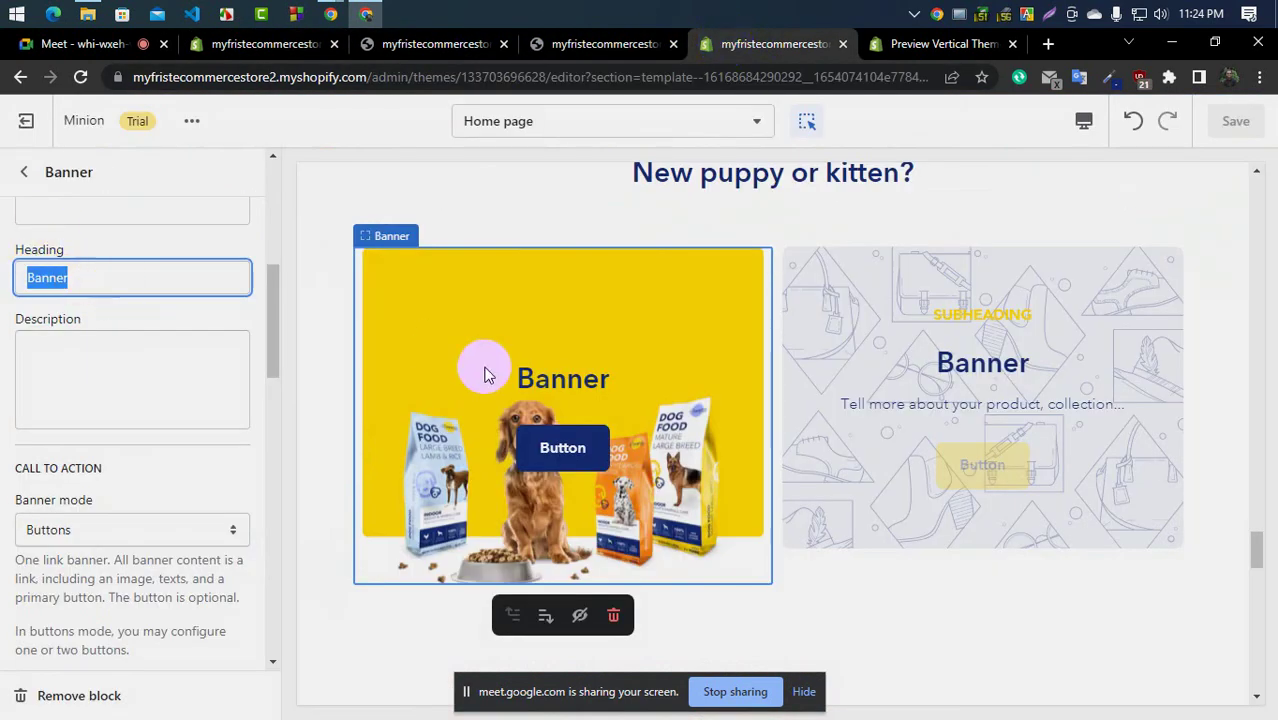
Open the second banner's settings, then switch to the Minion theme demo and download the kitten banner's image as home_3.webp
{"action": "left_click", "coordinate": [20, 178]}
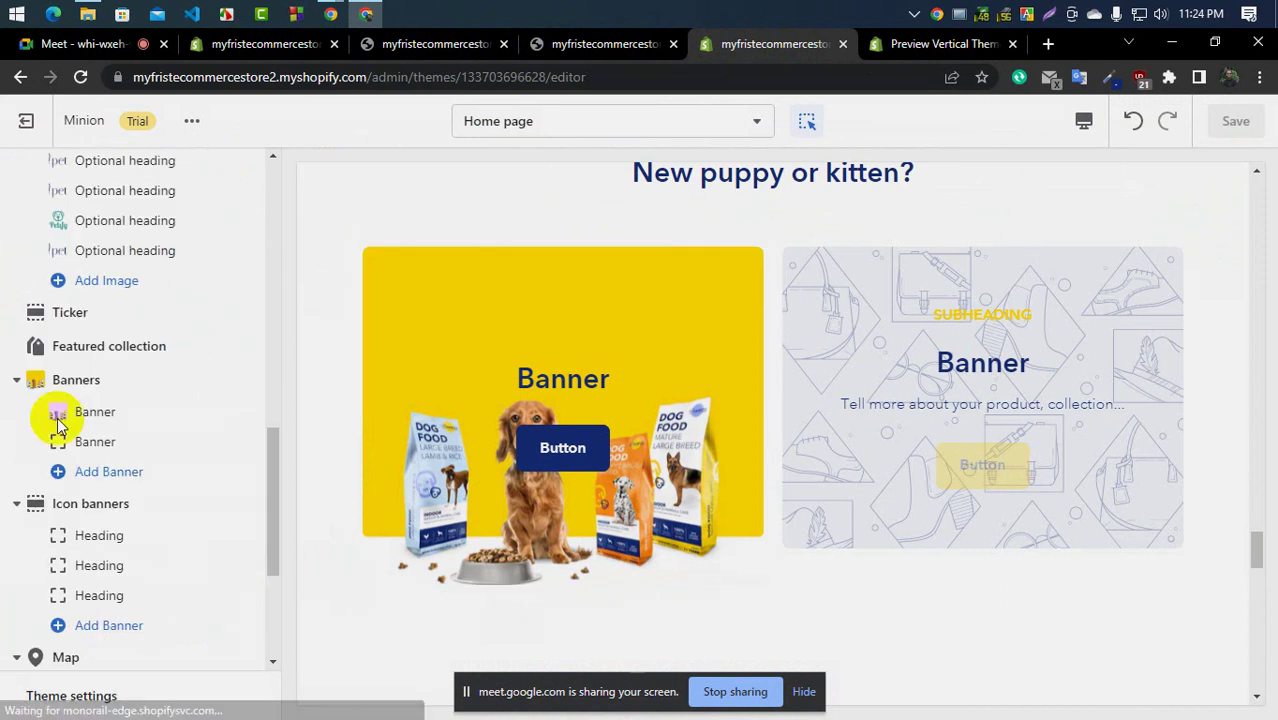
{"action": "left_click", "coordinate": [730, 277]}
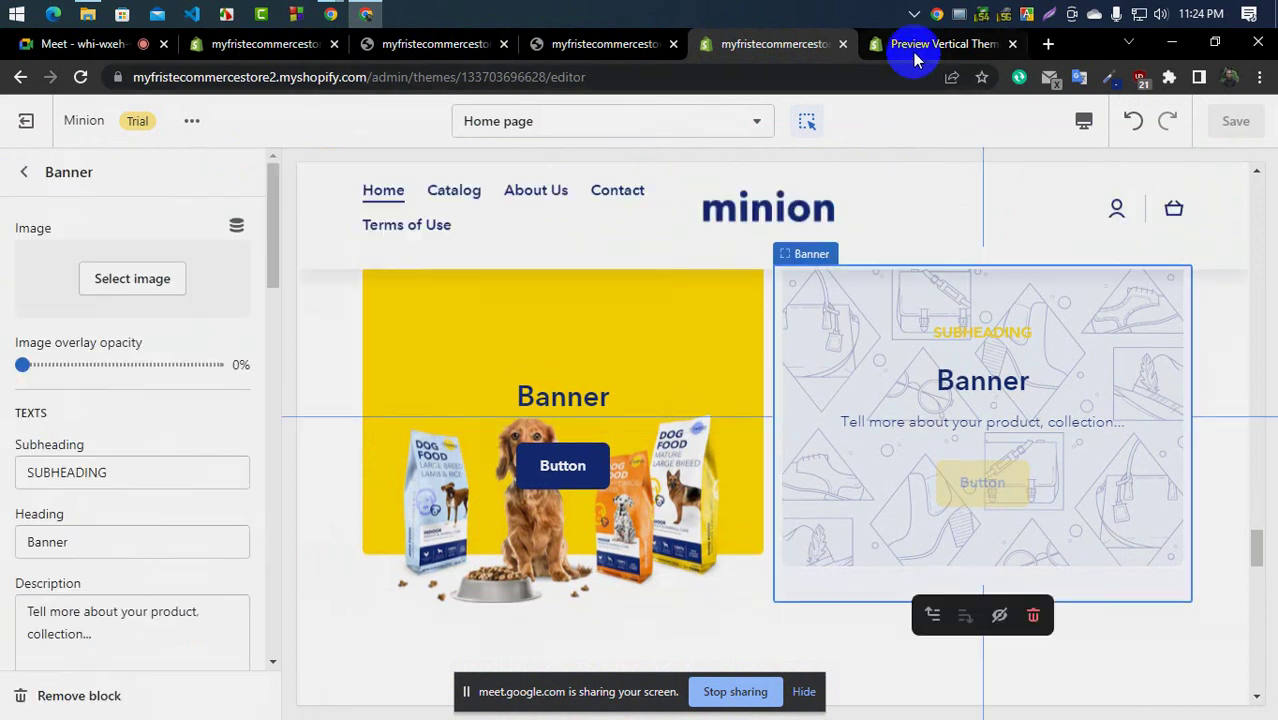
{"action": "left_click", "coordinate": [907, 44]}
{"action": "scroll", "coordinate": [688, 428], "scroll_direction": "down", "scroll_amount": 2}
{"action": "right_click", "coordinate": [954, 369]}
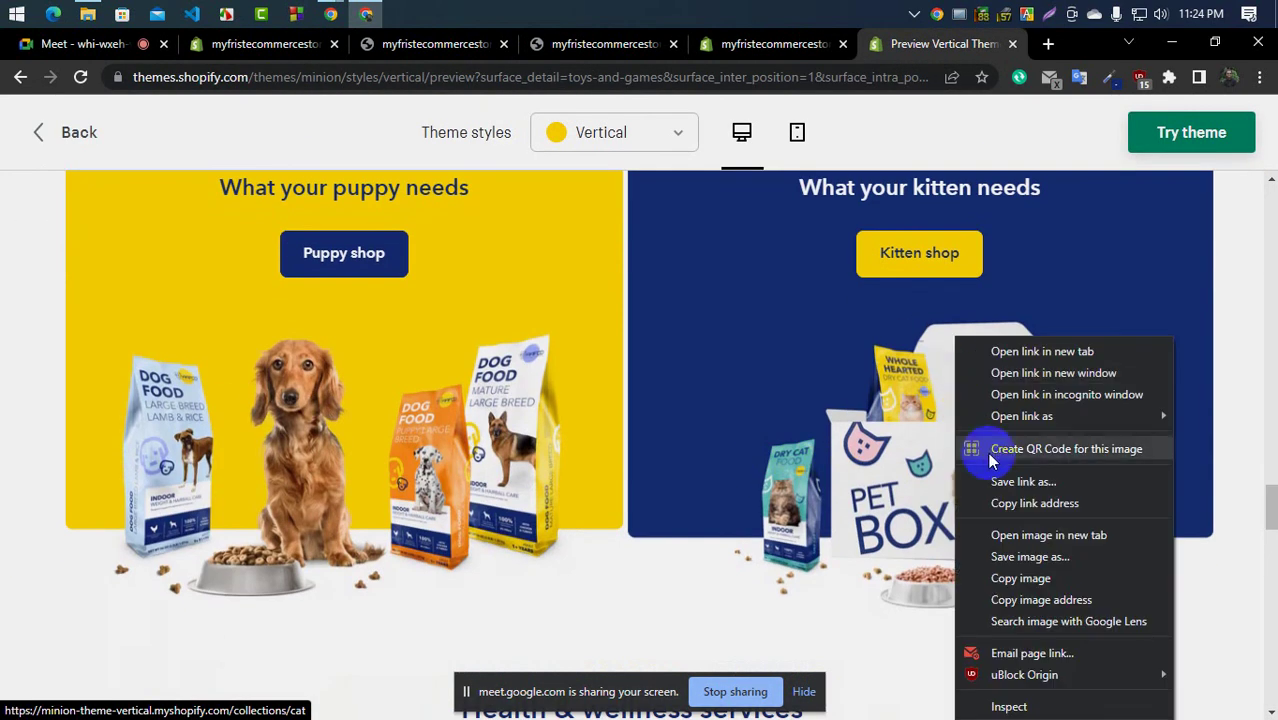
{"action": "left_click", "coordinate": [1022, 561]}
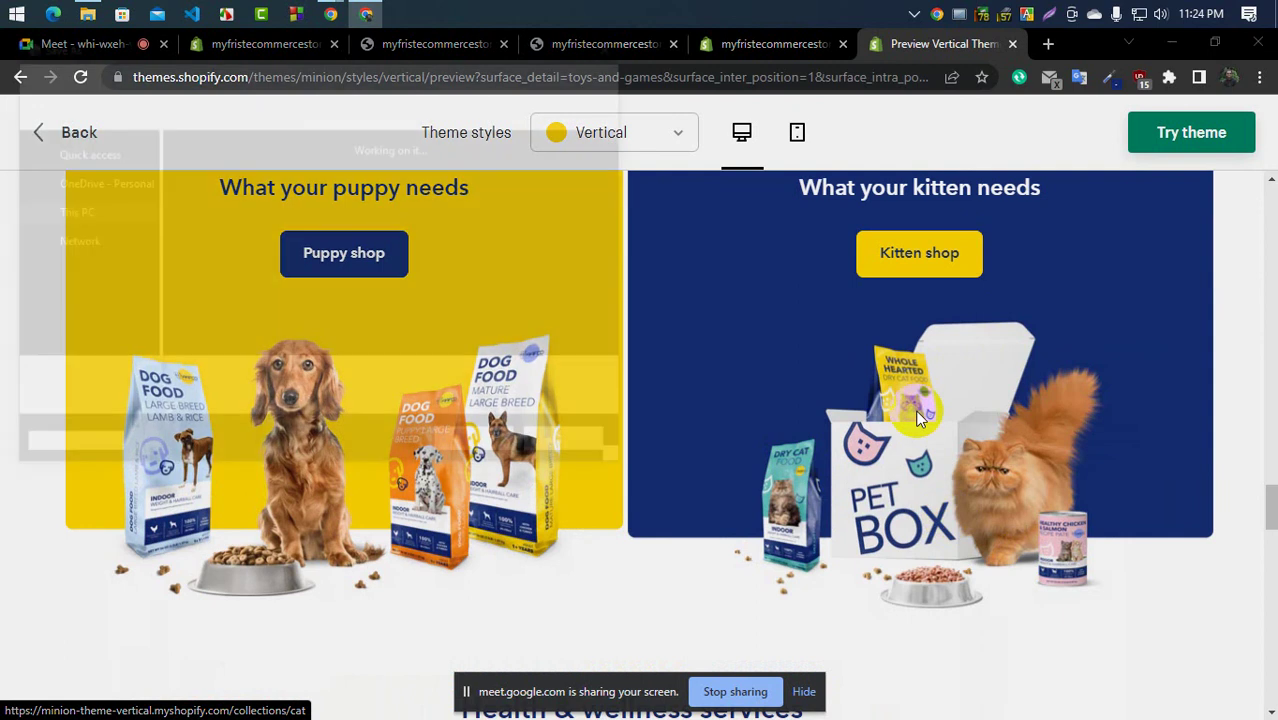
{"action": "left_click", "coordinate": [482, 448]}
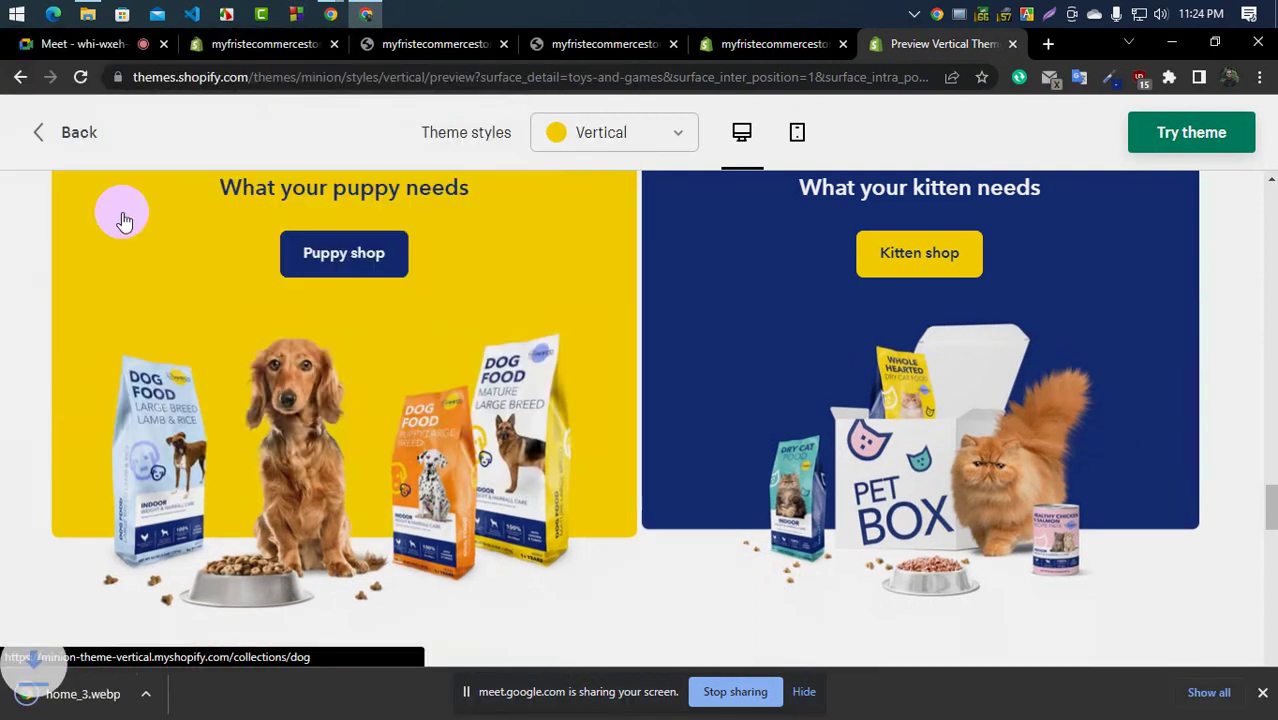
Return to the theme editor and upload home_3.webp from Downloads as the second banner's image
{"action": "left_click", "coordinate": [448, 44]}
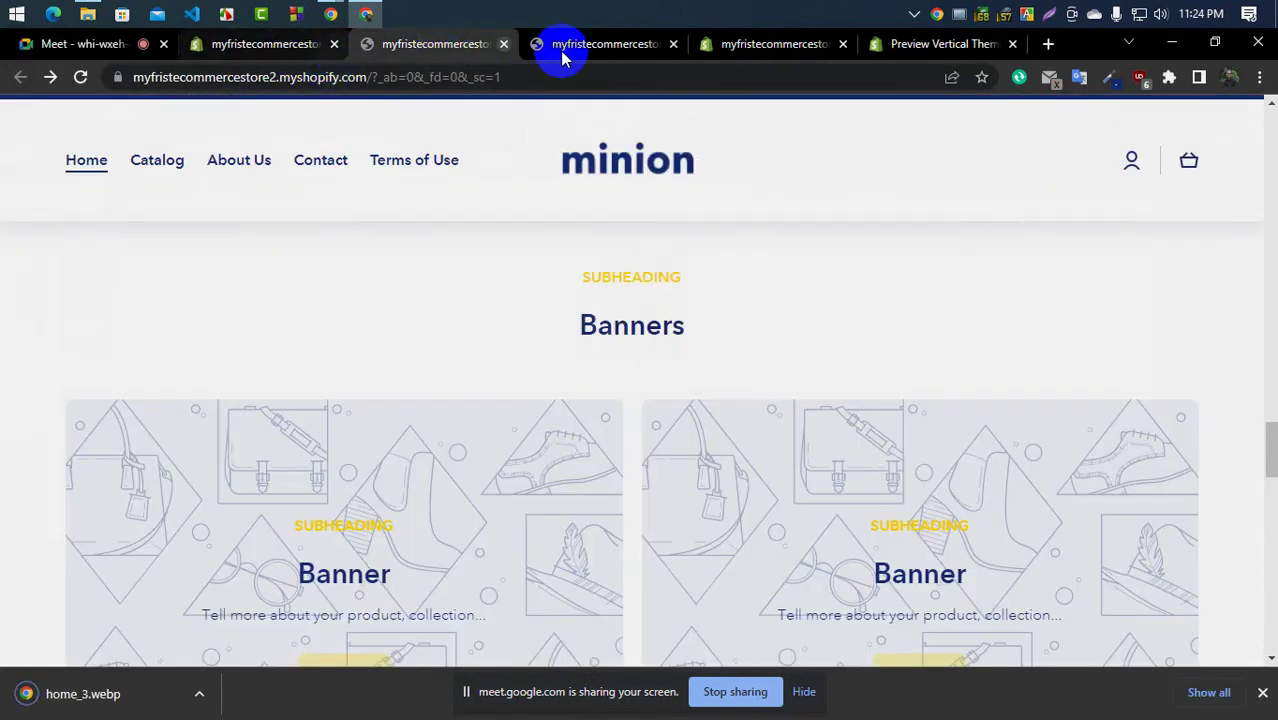
{"action": "left_click", "coordinate": [786, 44]}
{"action": "scroll", "coordinate": [34, 500], "scroll_direction": "down", "scroll_amount": 3}
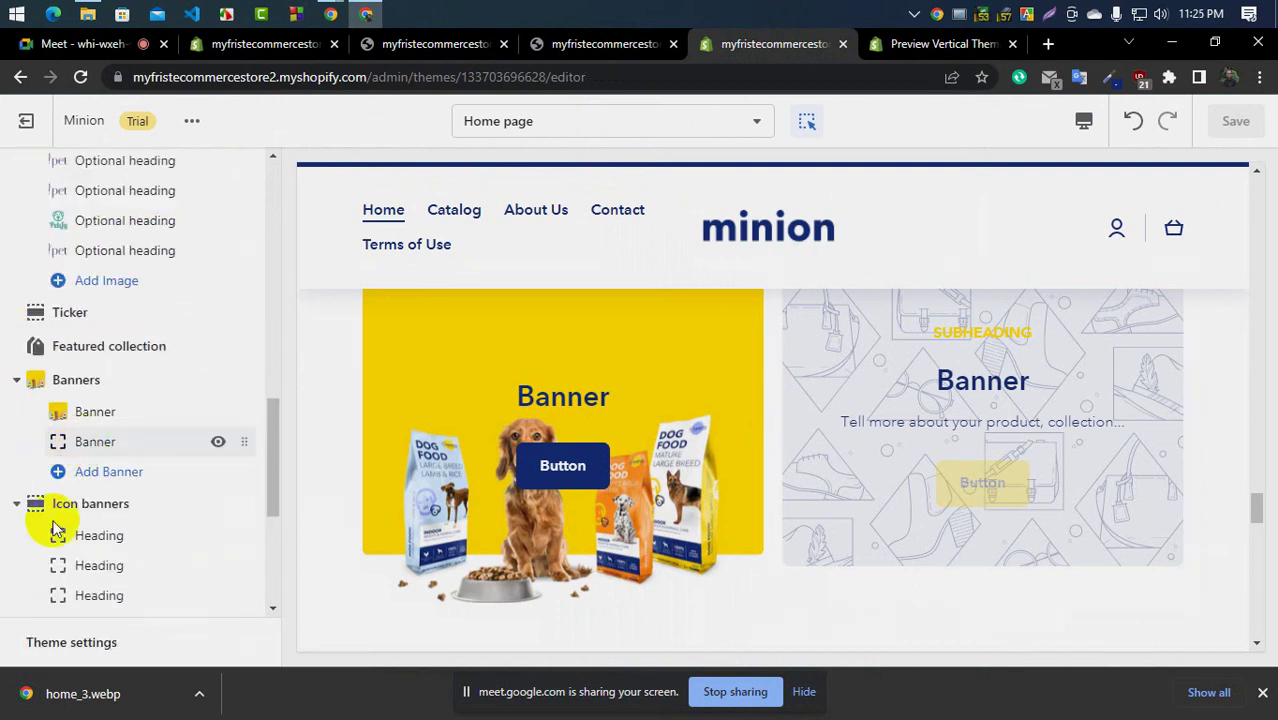
{"action": "left_click", "coordinate": [83, 440]}
{"action": "left_click", "coordinate": [120, 278]}
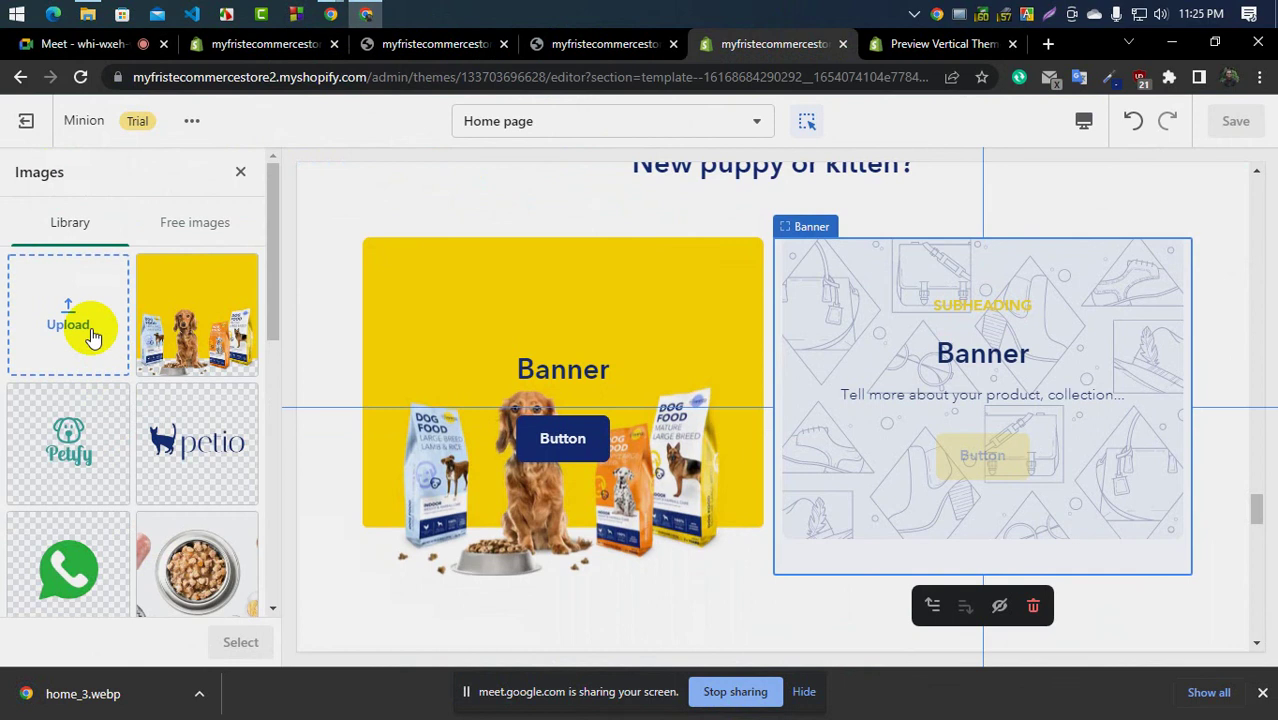
{"action": "left_click", "coordinate": [239, 235]}
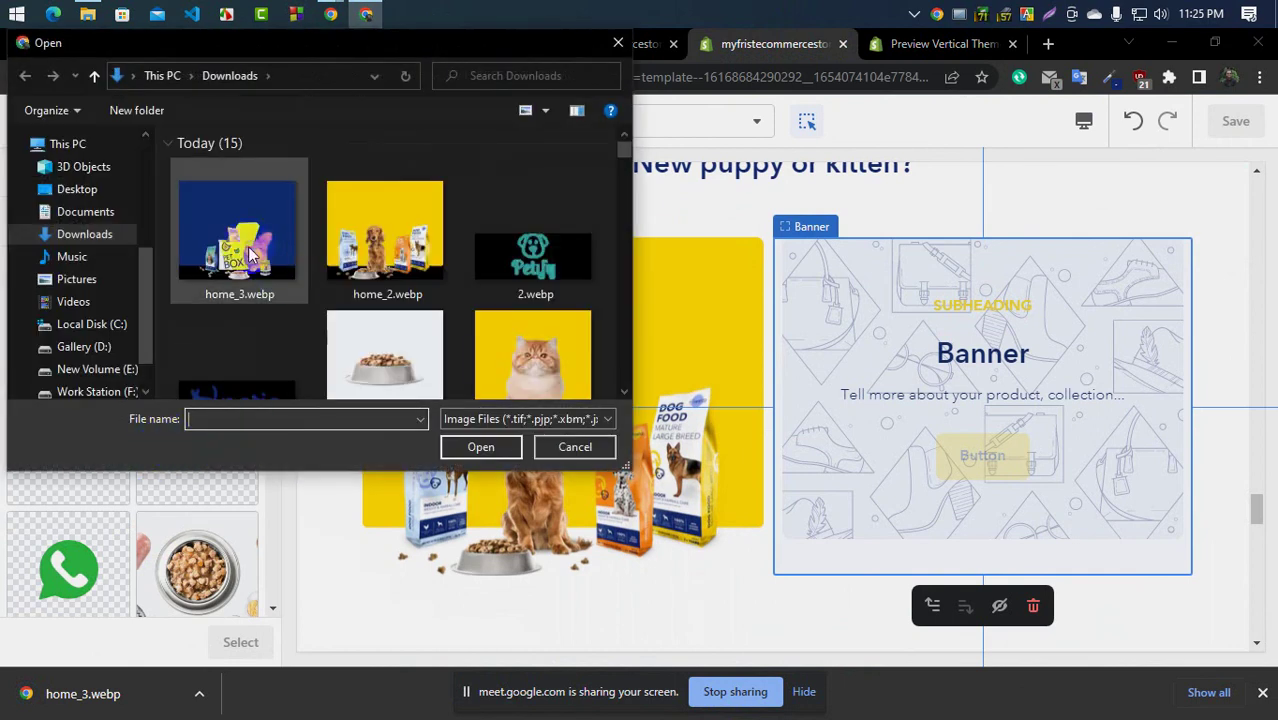
{"action": "left_click", "coordinate": [479, 447]}
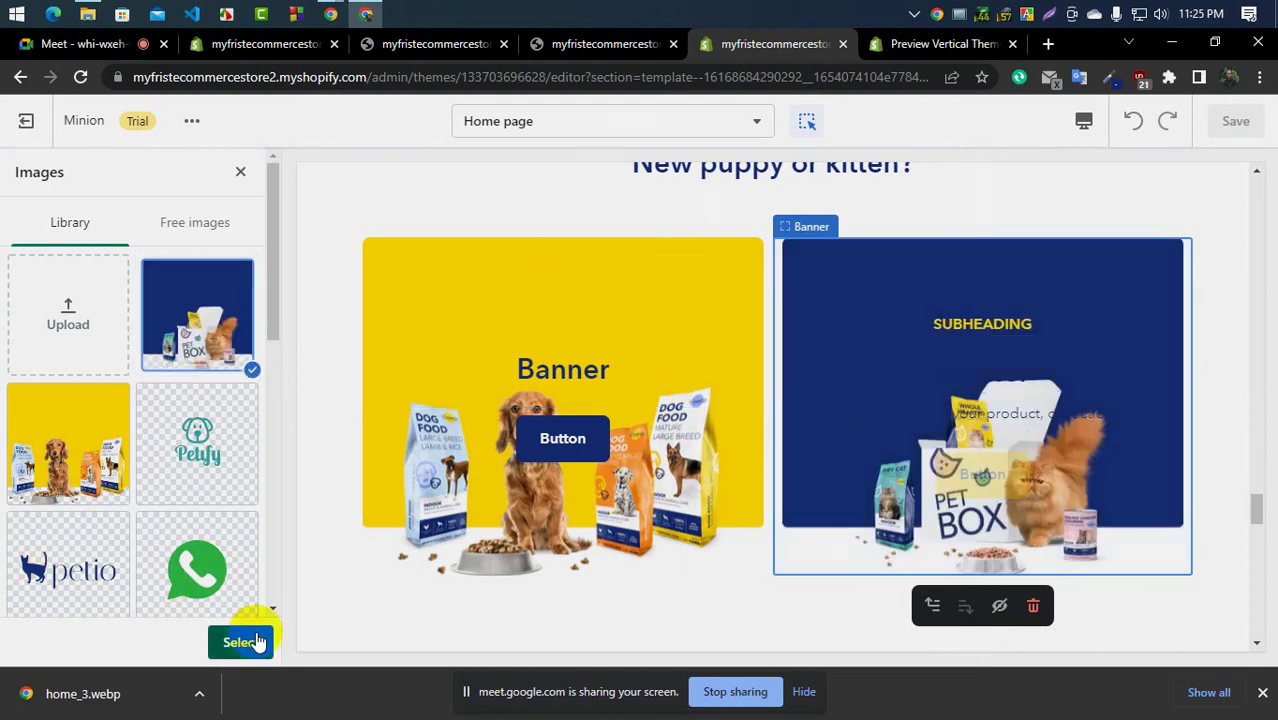
{"action": "left_click", "coordinate": [240, 642]}
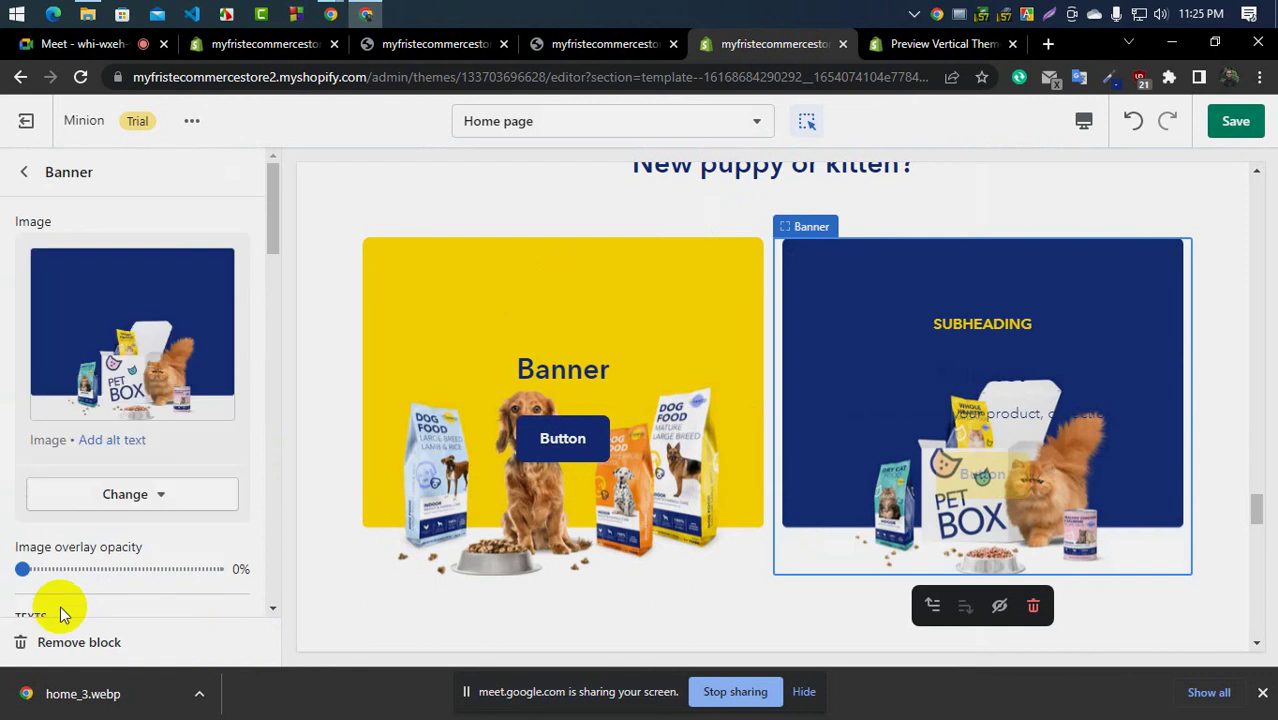
Link the second banner's primary button to the Dog collection
{"action": "scroll", "coordinate": [35, 468], "scroll_direction": "down", "scroll_amount": 2}
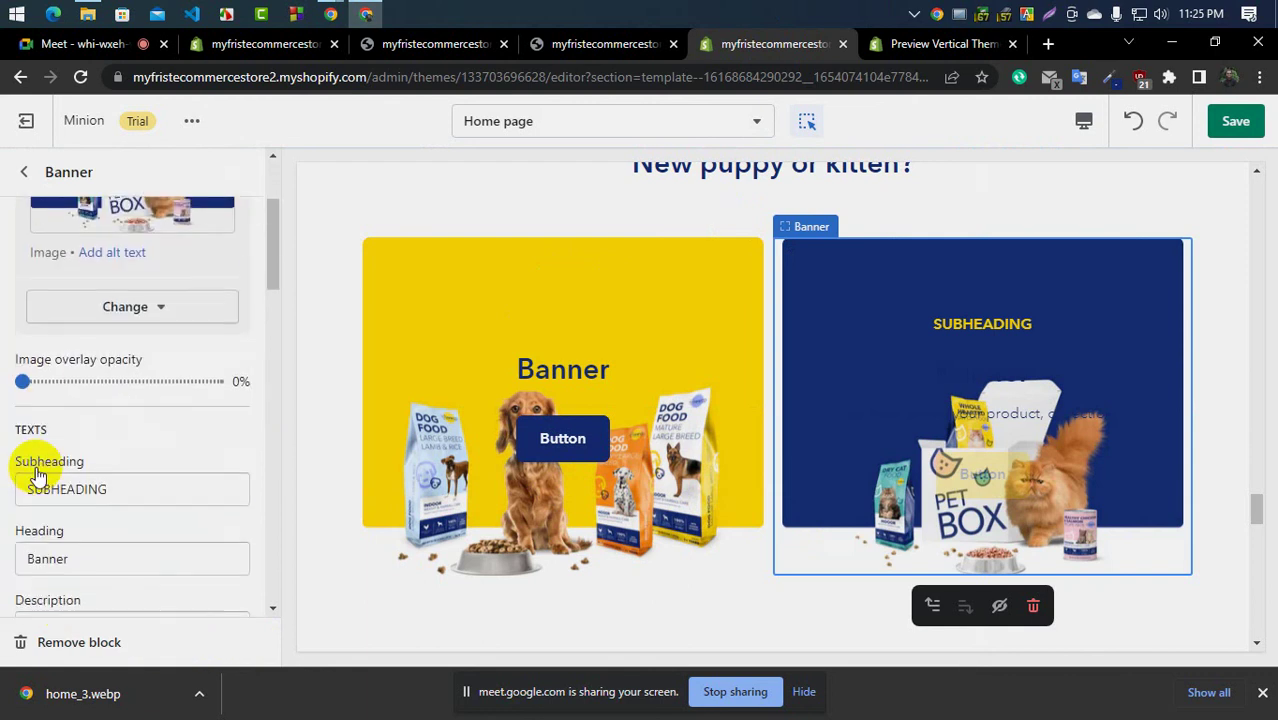
{"action": "scroll", "coordinate": [35, 470], "scroll_direction": "down", "scroll_amount": 2}
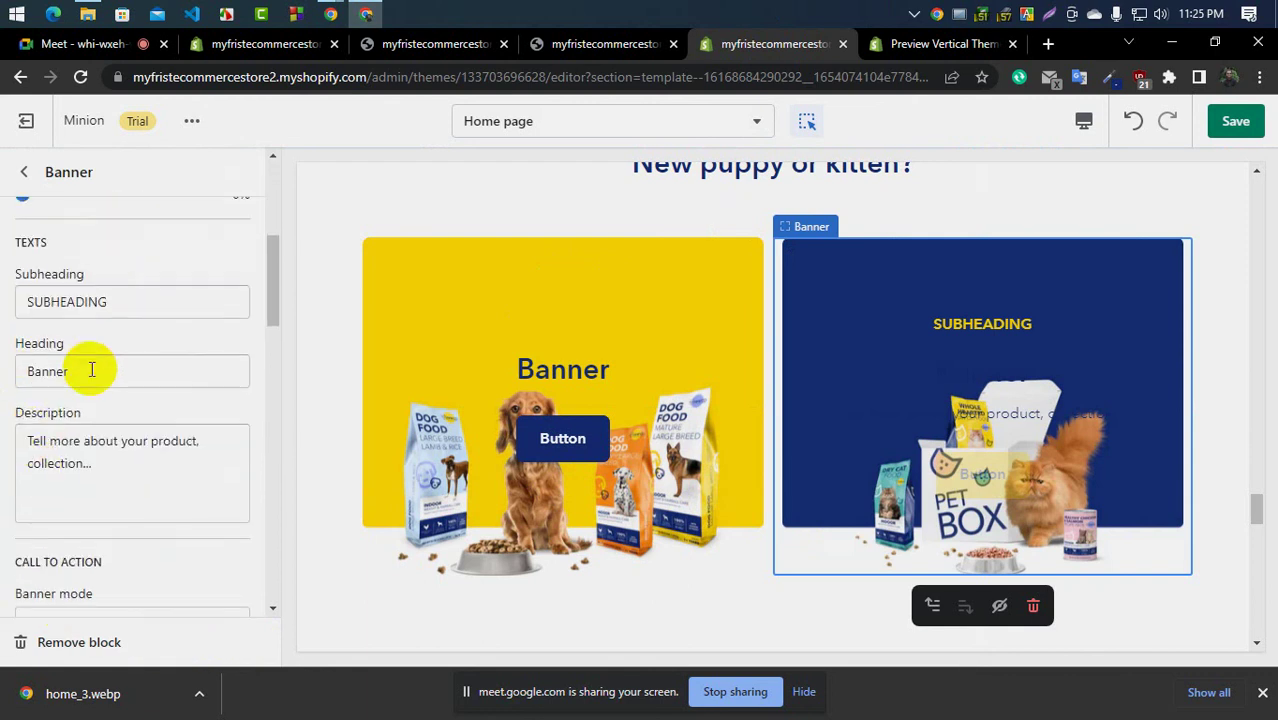
{"action": "scroll", "coordinate": [90, 370], "scroll_direction": "down", "scroll_amount": 1}
{"action": "scroll", "coordinate": [77, 420], "scroll_direction": "down", "scroll_amount": 6}
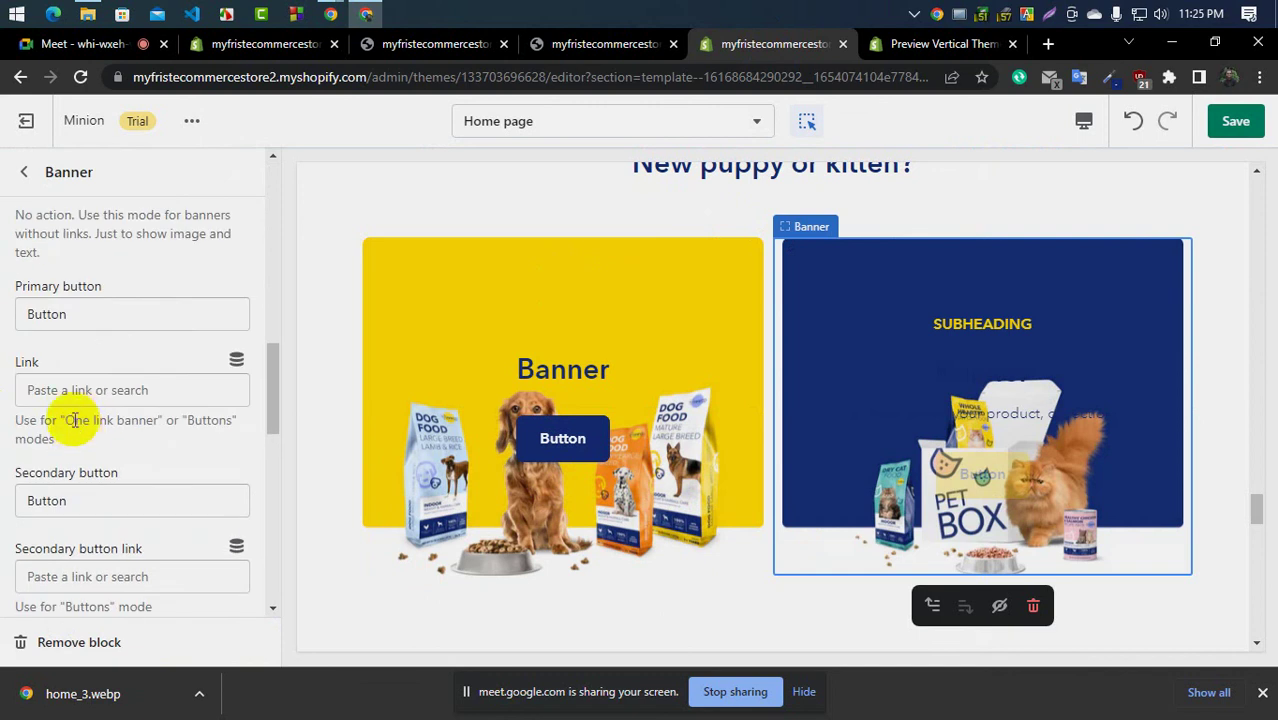
{"action": "left_click", "coordinate": [83, 388]}
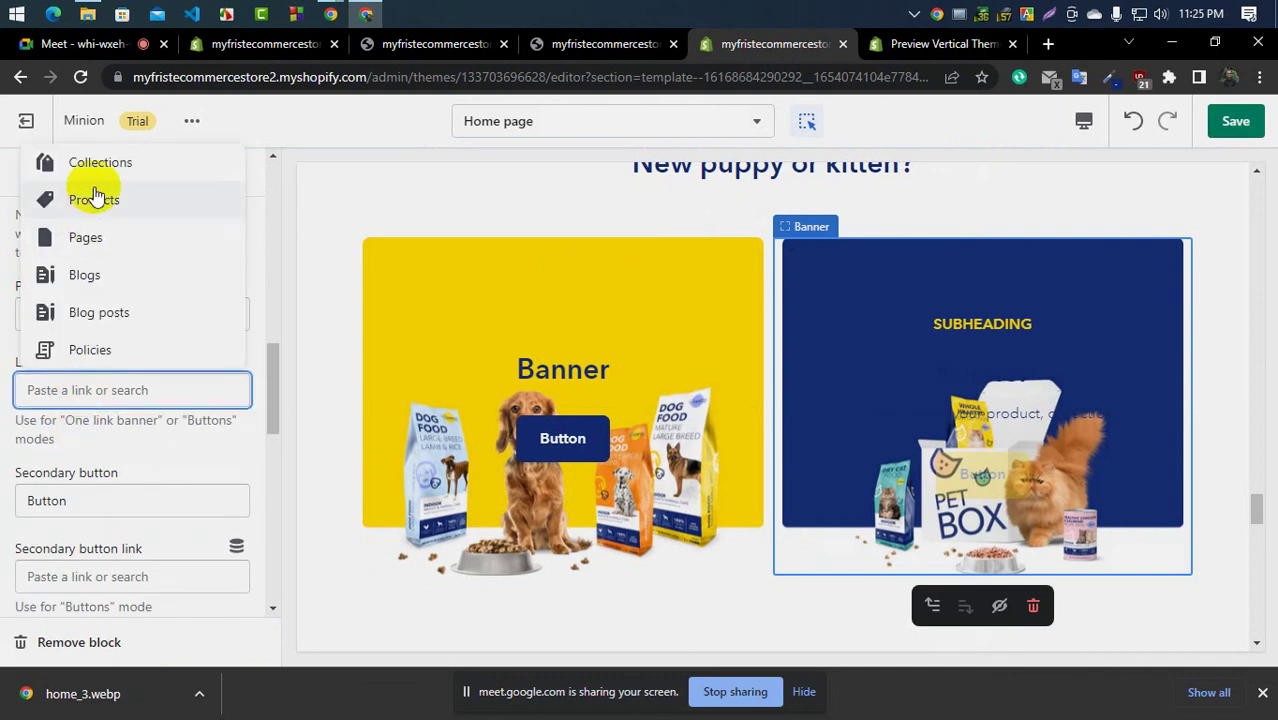
{"action": "left_click", "coordinate": [42, 162]}
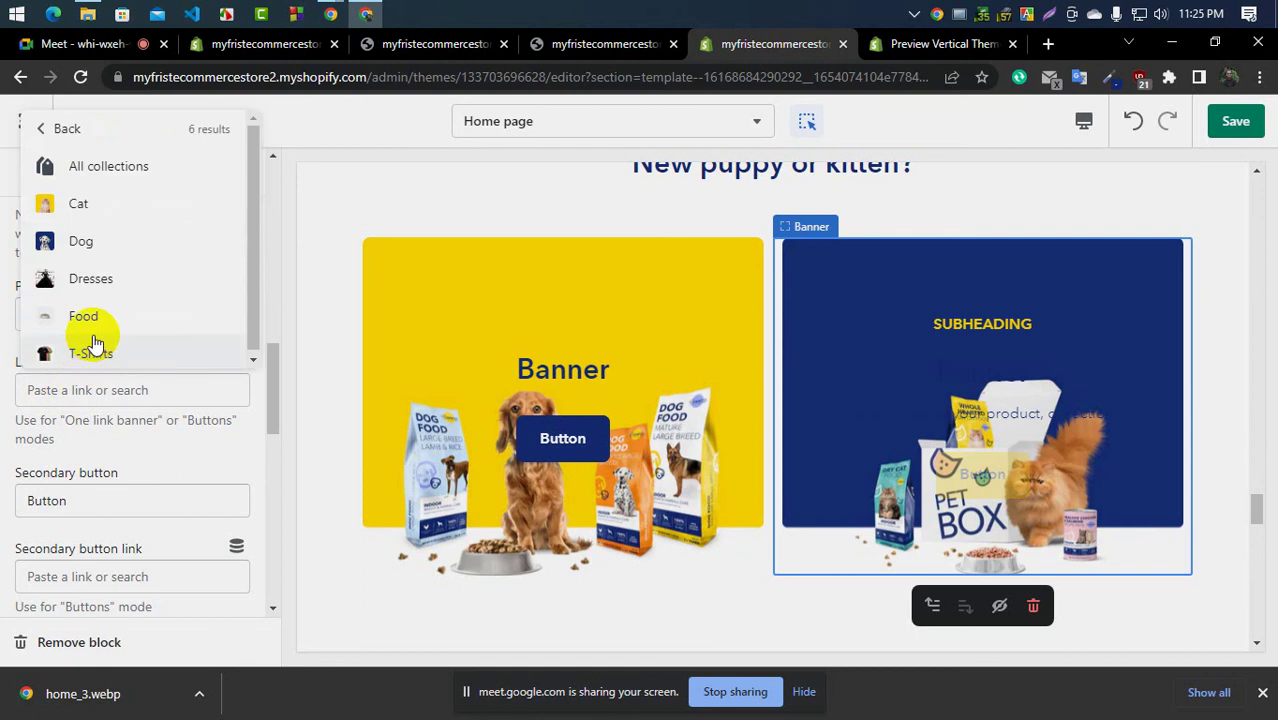
{"action": "left_click", "coordinate": [98, 246]}
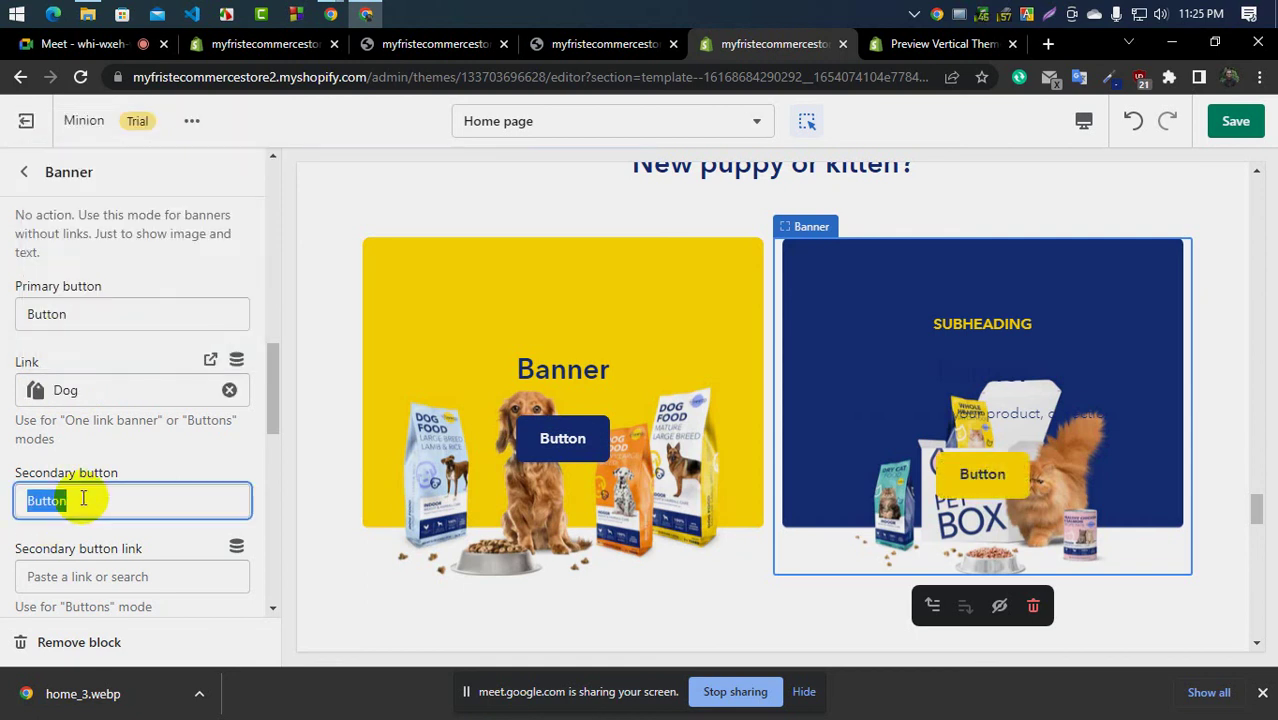
Clear the second banner's subheading and description texts
{"action": "scroll", "coordinate": [85, 487], "scroll_direction": "down", "scroll_amount": 10}
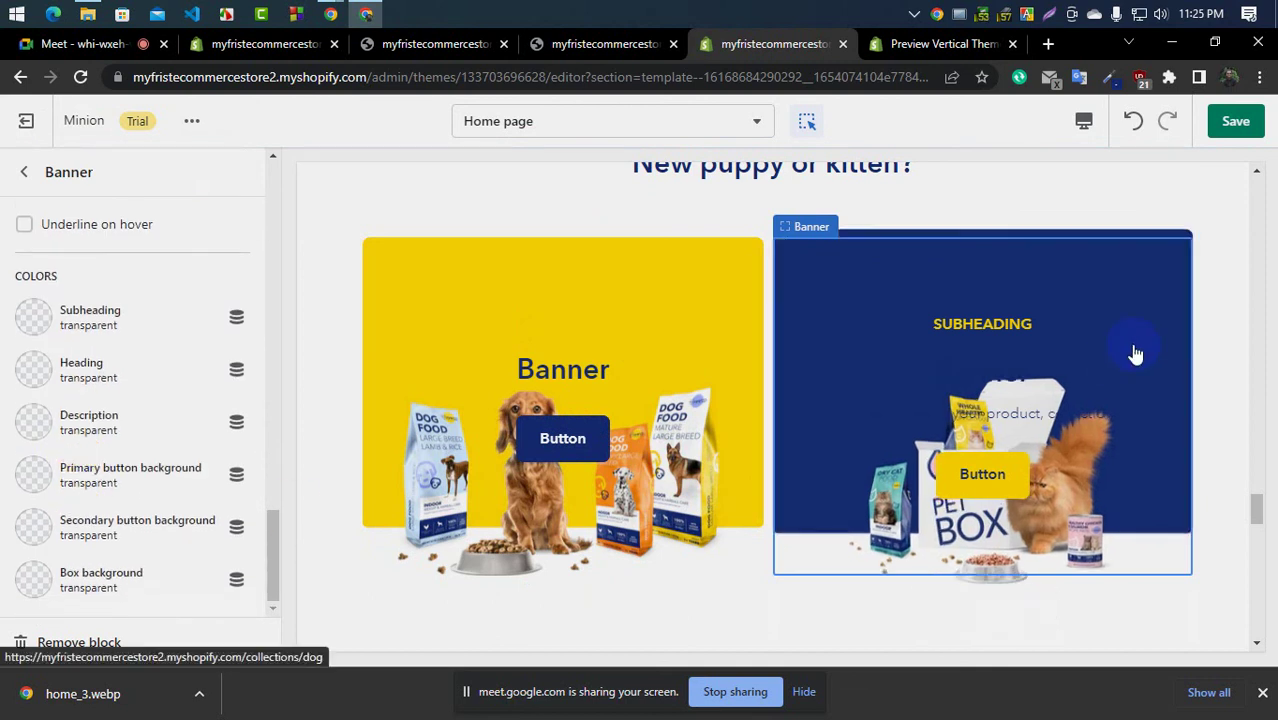
{"action": "scroll", "coordinate": [176, 422], "scroll_direction": "up", "scroll_amount": 1}
{"action": "scroll", "coordinate": [176, 414], "scroll_direction": "up", "scroll_amount": 15}
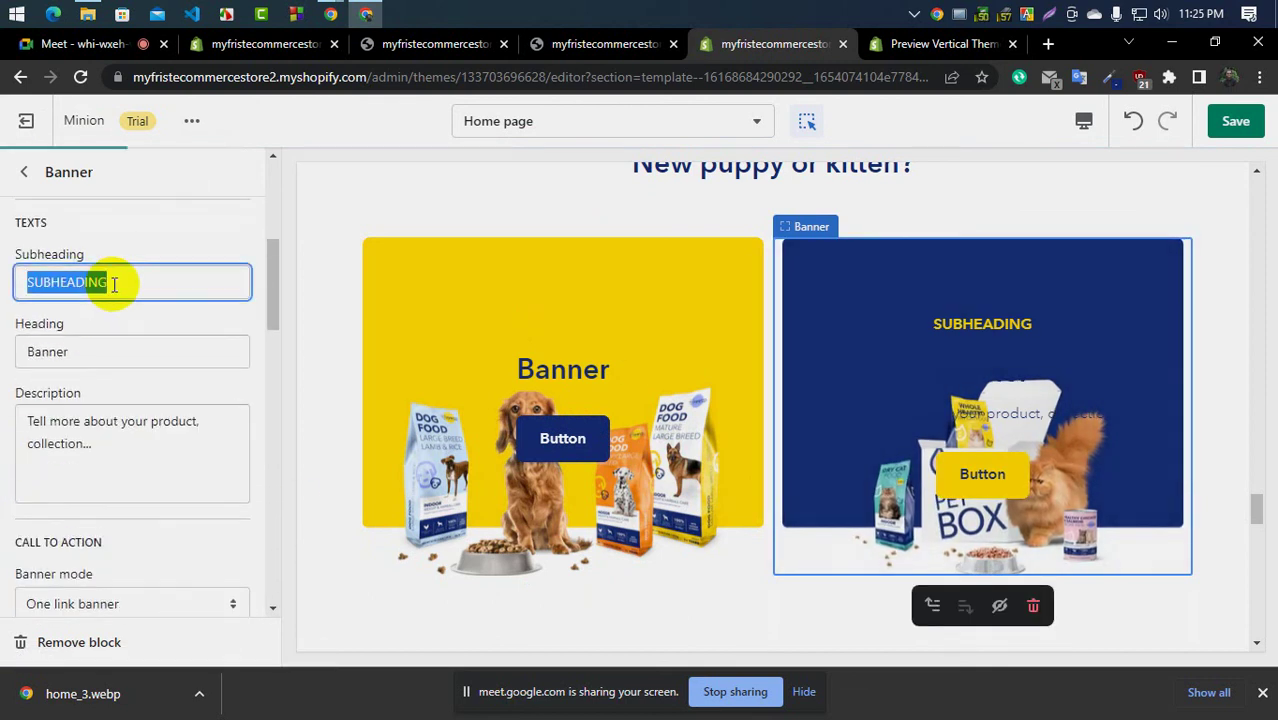
{"action": "key", "text": "BackSpace"}
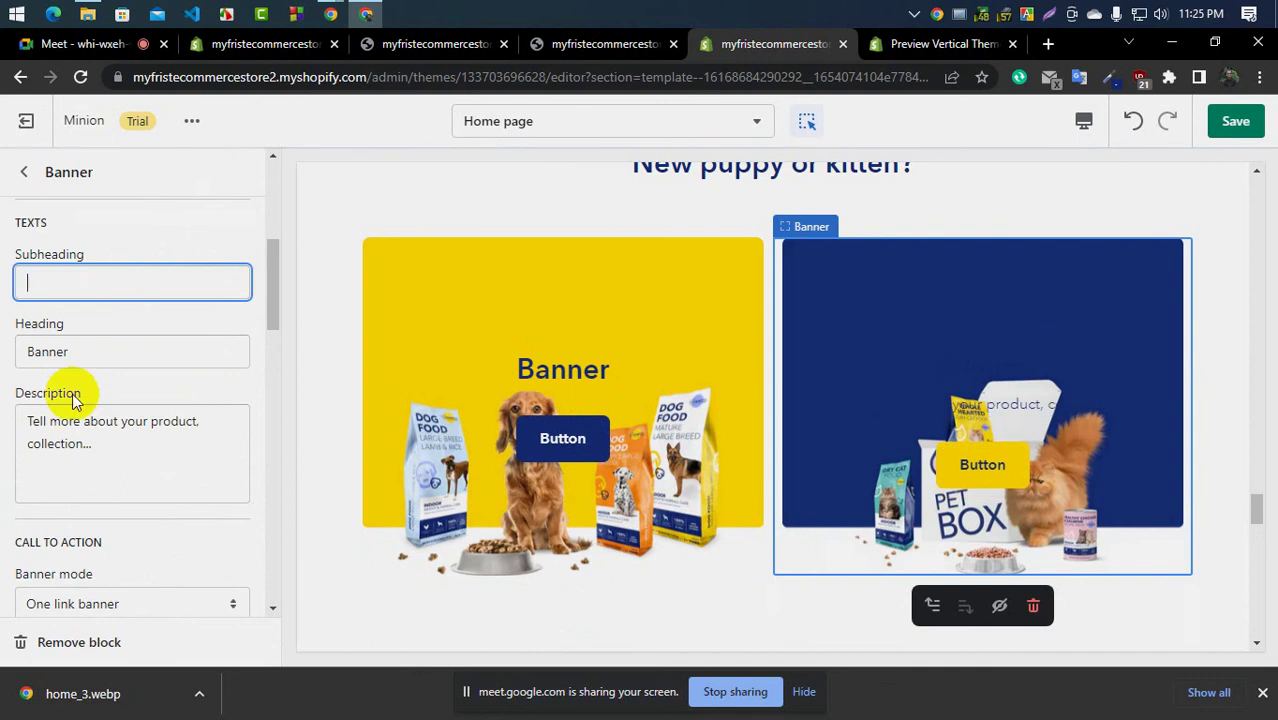
{"action": "left_click", "coordinate": [86, 423]}
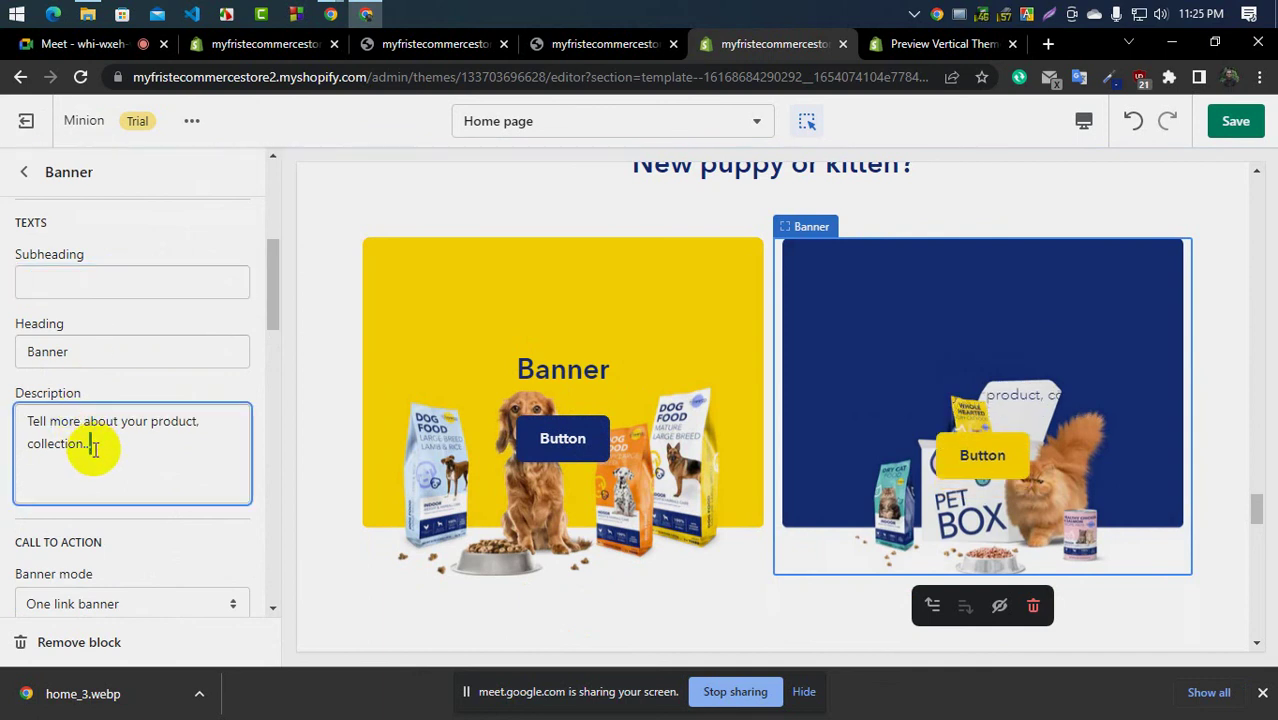
{"action": "key", "text": "ctrl+a"}
{"action": "key", "text": "BackSpace"}
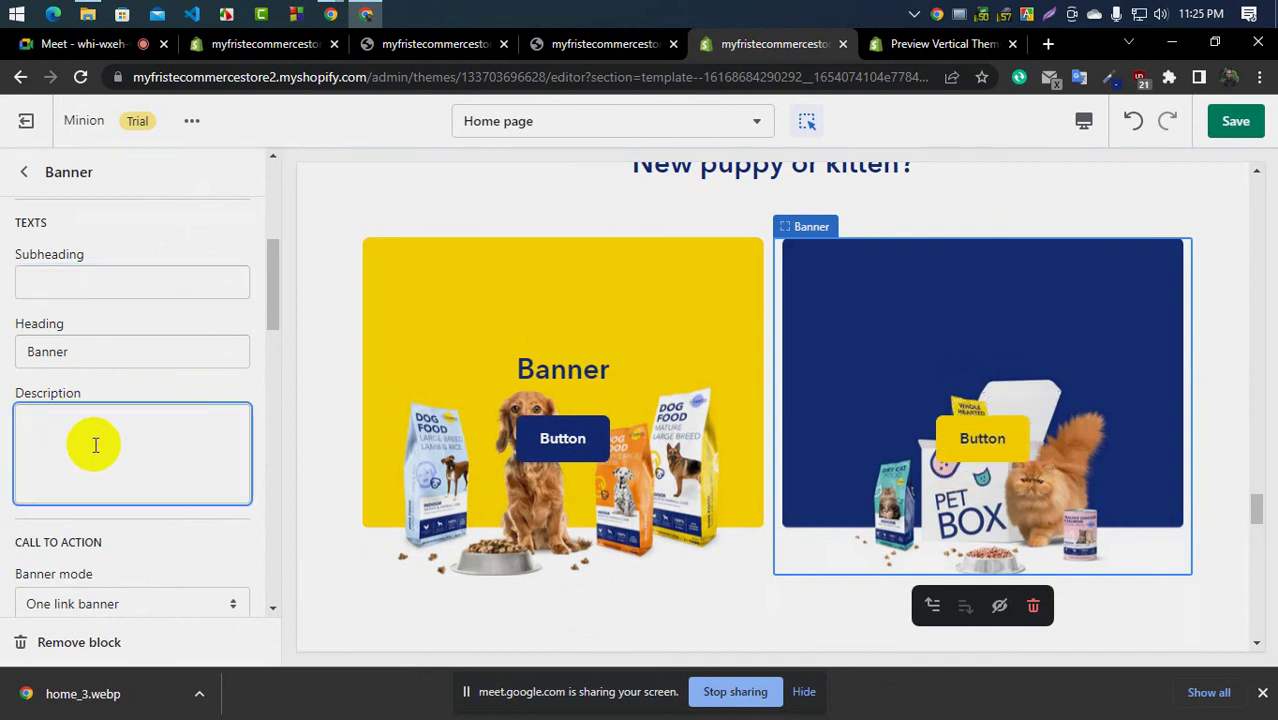
Check the kitten banner in the Minion demo, set the second banner's heading color to #FAFAFA, save, and return to the section list
{"action": "scroll", "coordinate": [95, 445], "scroll_direction": "down", "scroll_amount": 11}
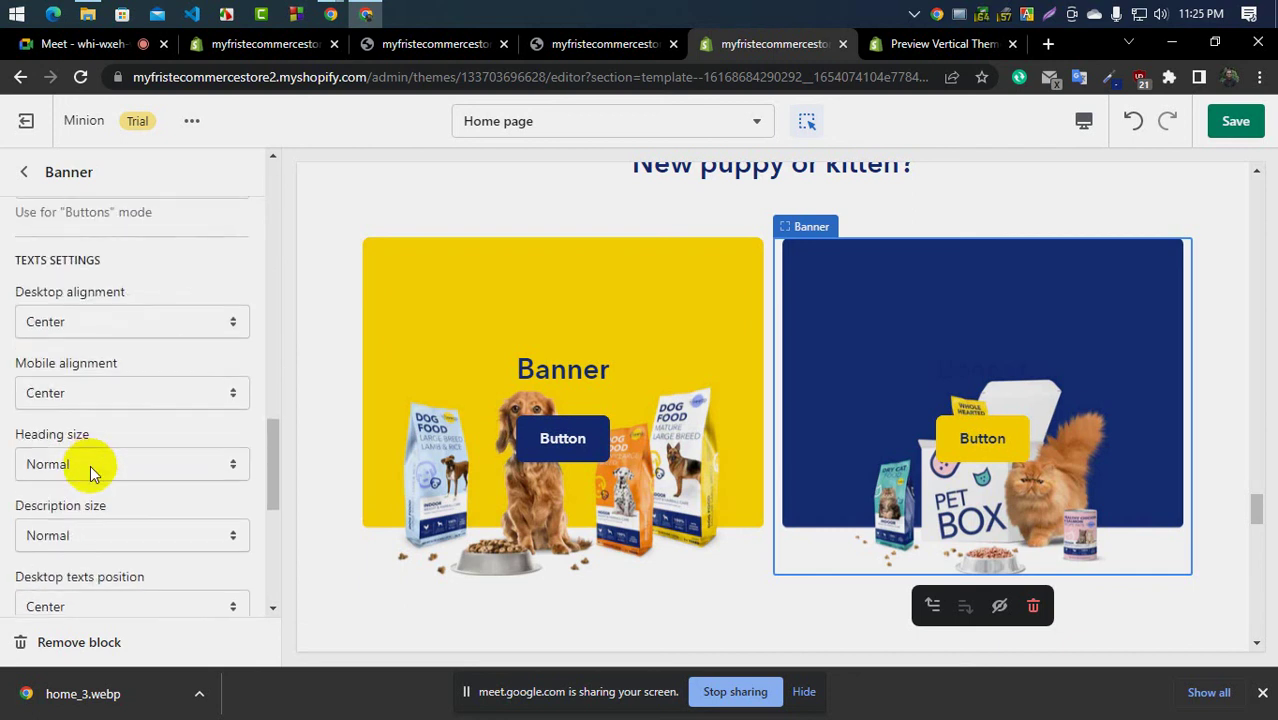
{"action": "scroll", "coordinate": [95, 478], "scroll_direction": "down", "scroll_amount": 2}
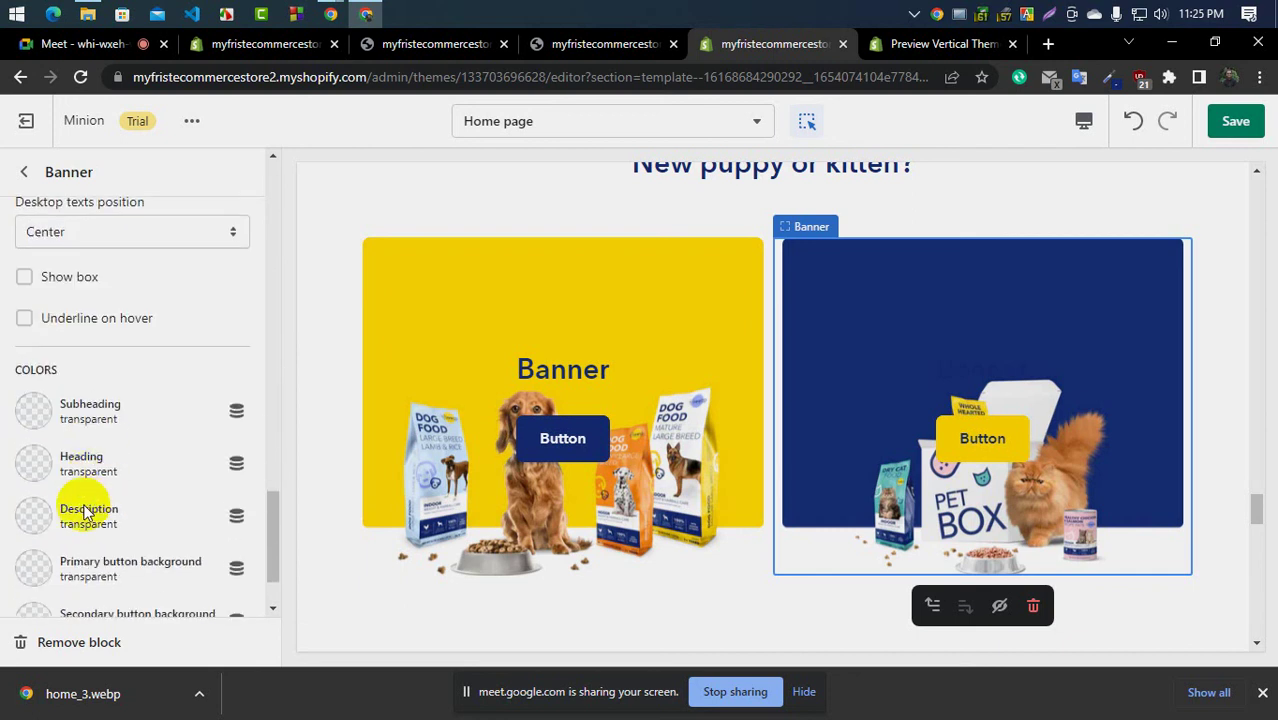
{"action": "left_click", "coordinate": [930, 50]}
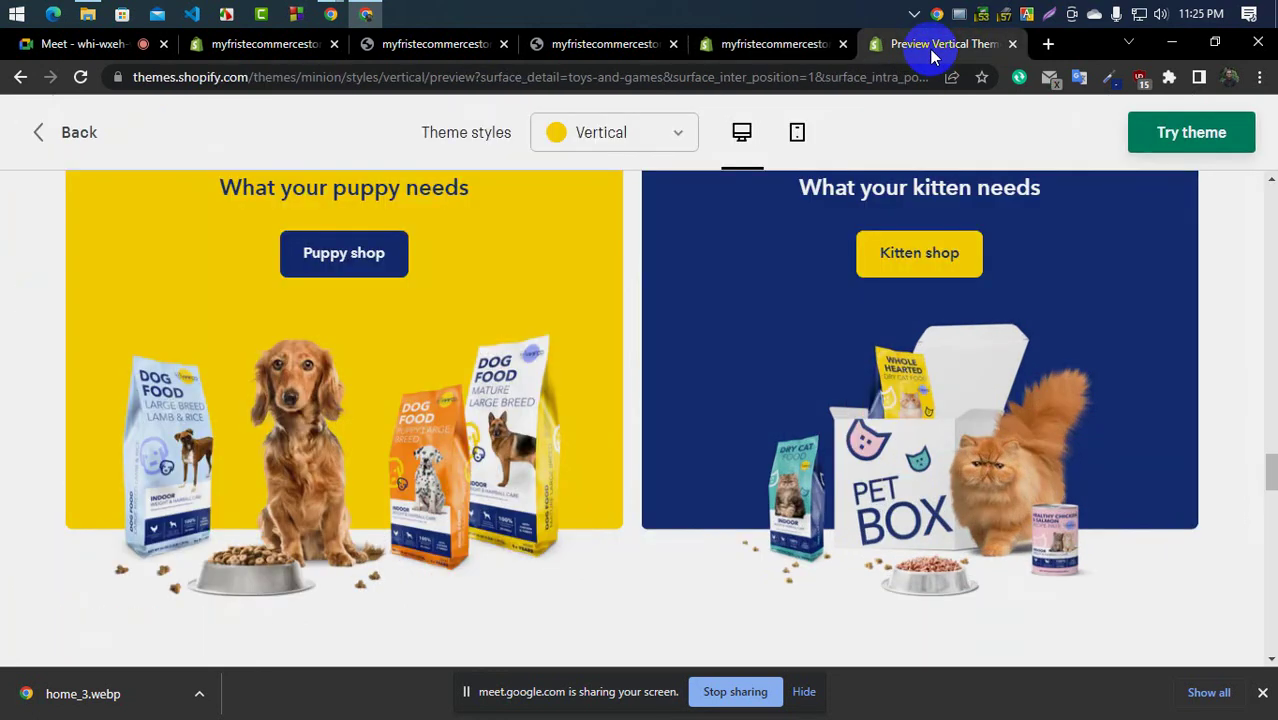
{"action": "left_click", "coordinate": [765, 45]}
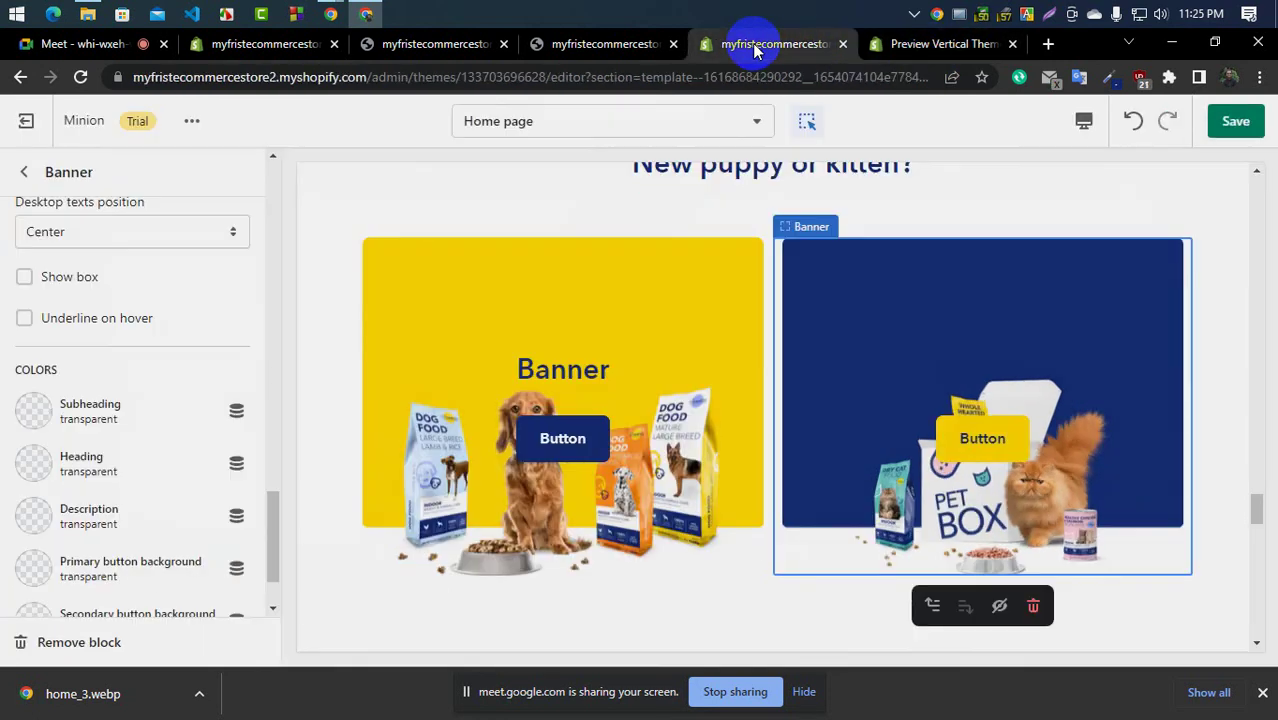
{"action": "left_click", "coordinate": [32, 465]}
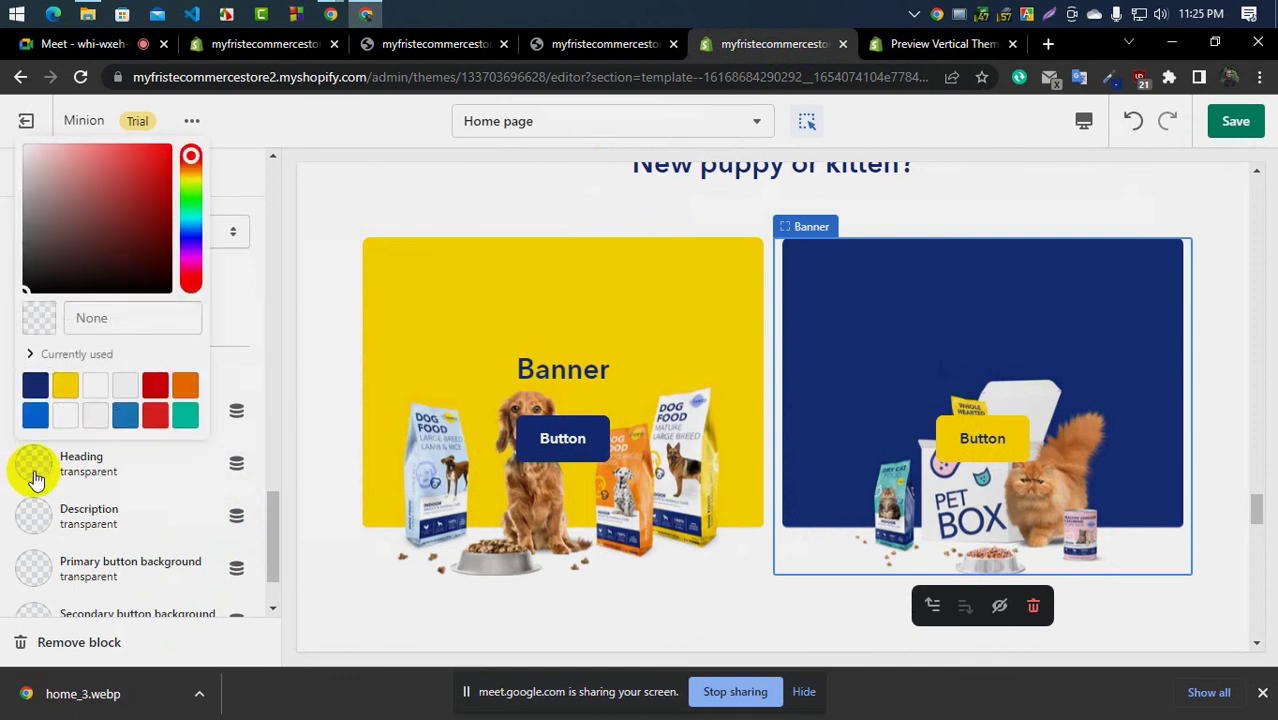
{"action": "left_click", "coordinate": [63, 420]}
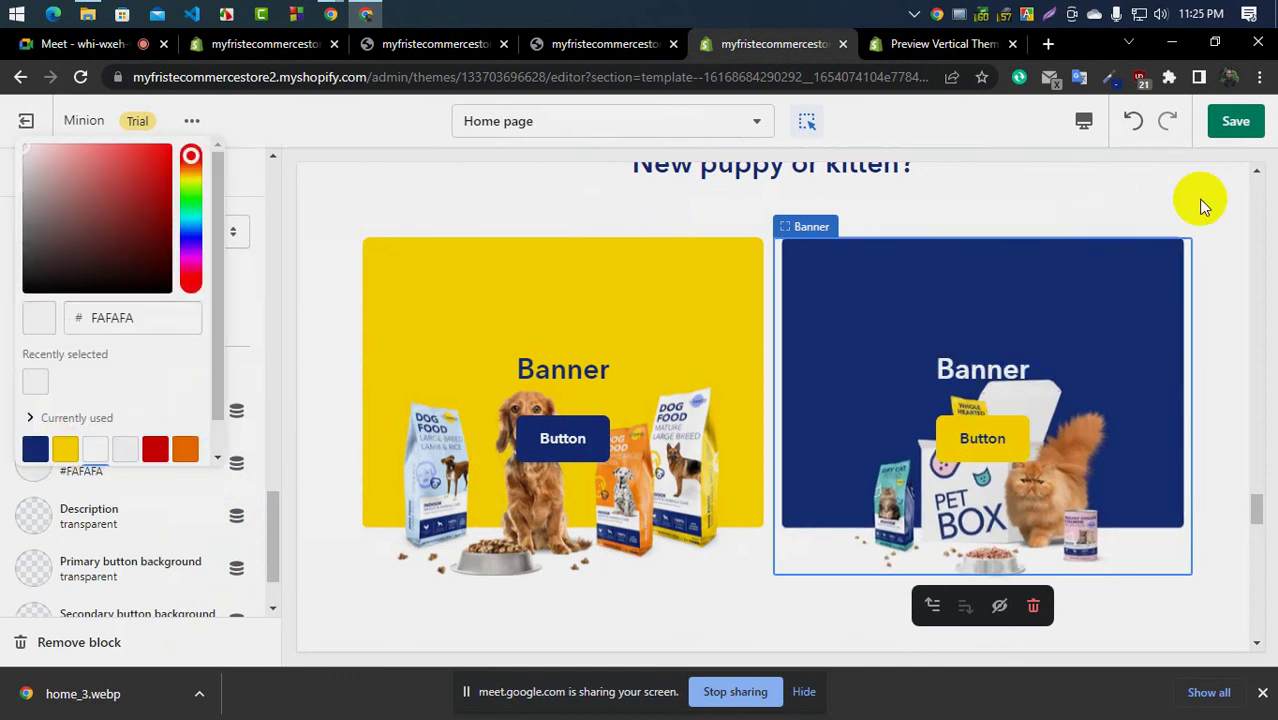
{"action": "left_click", "coordinate": [1236, 124]}
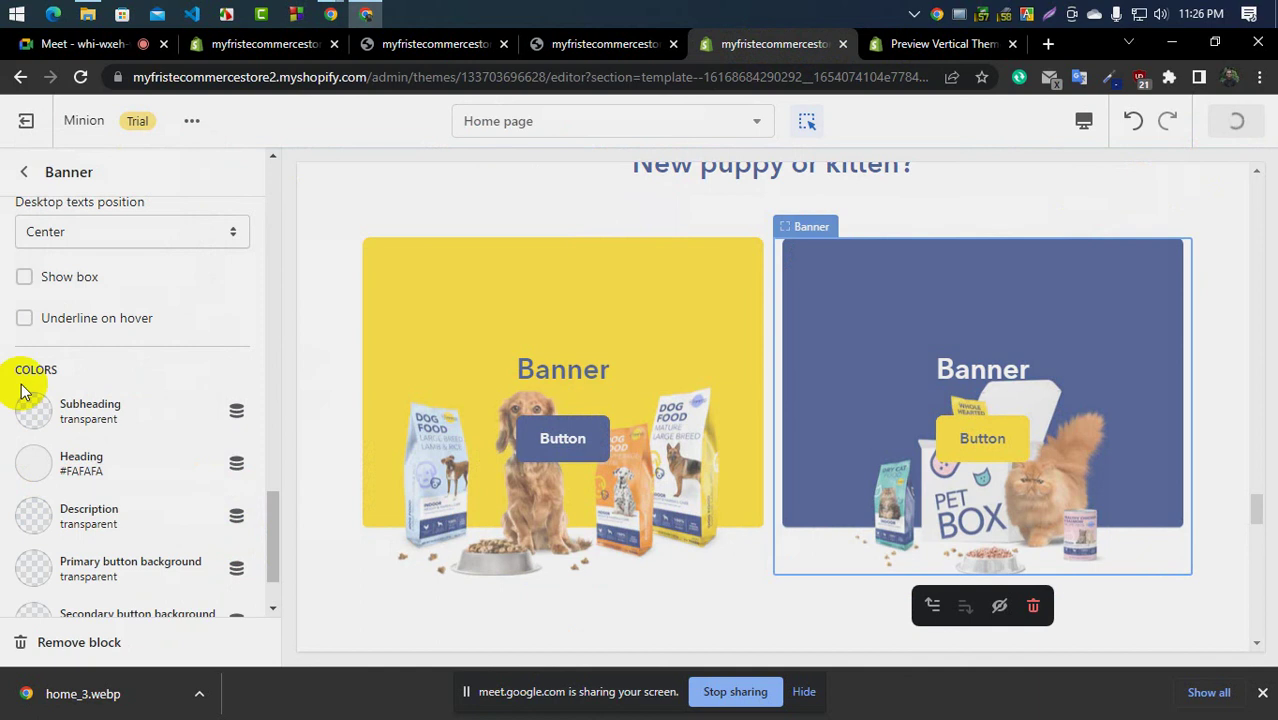
{"action": "left_click", "coordinate": [25, 177]}
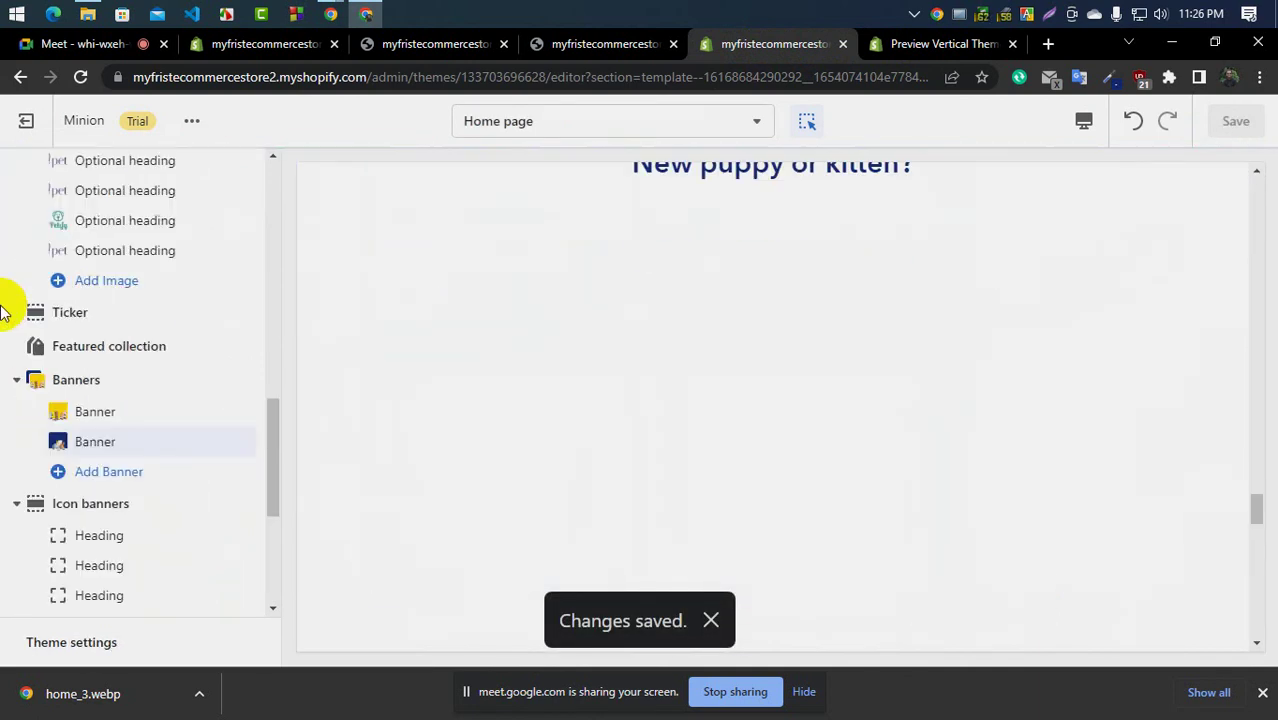
{"action": "scroll", "coordinate": [90, 435], "scroll_direction": "up", "scroll_amount": 2}
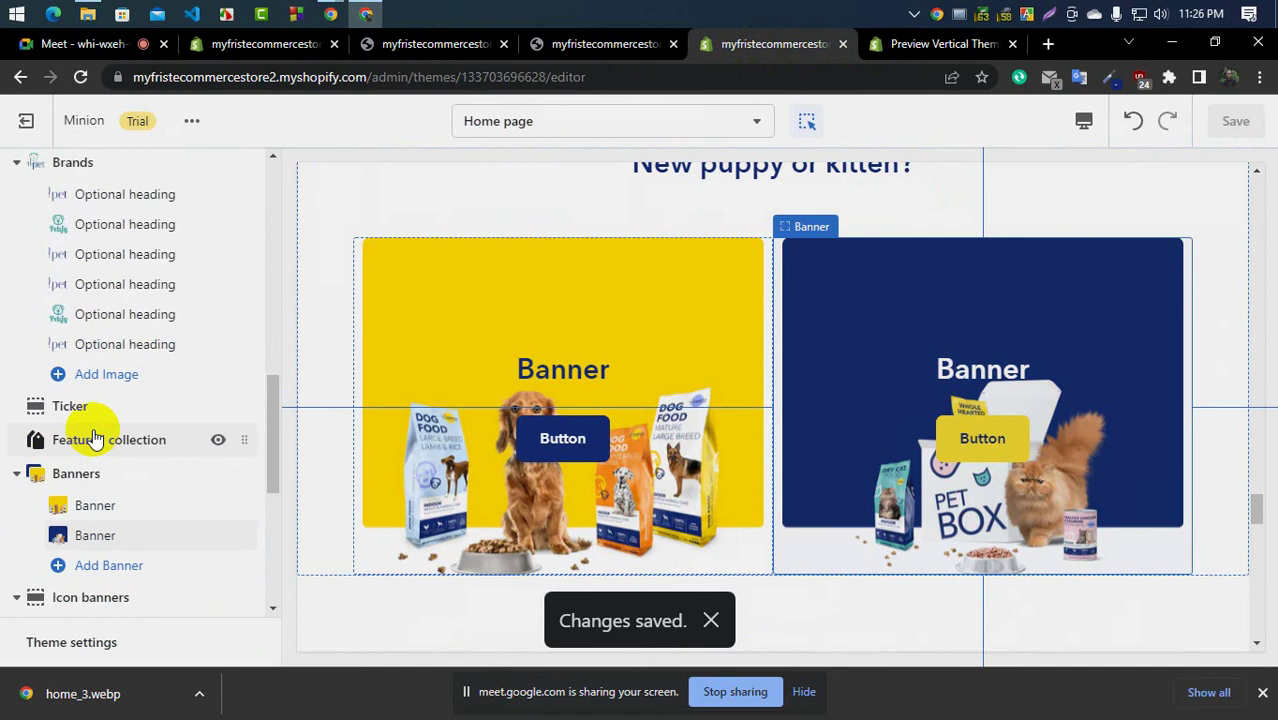
Switch to the store admin, open the Food collection, and bring up its product picker
{"action": "left_click", "coordinate": [238, 45]}
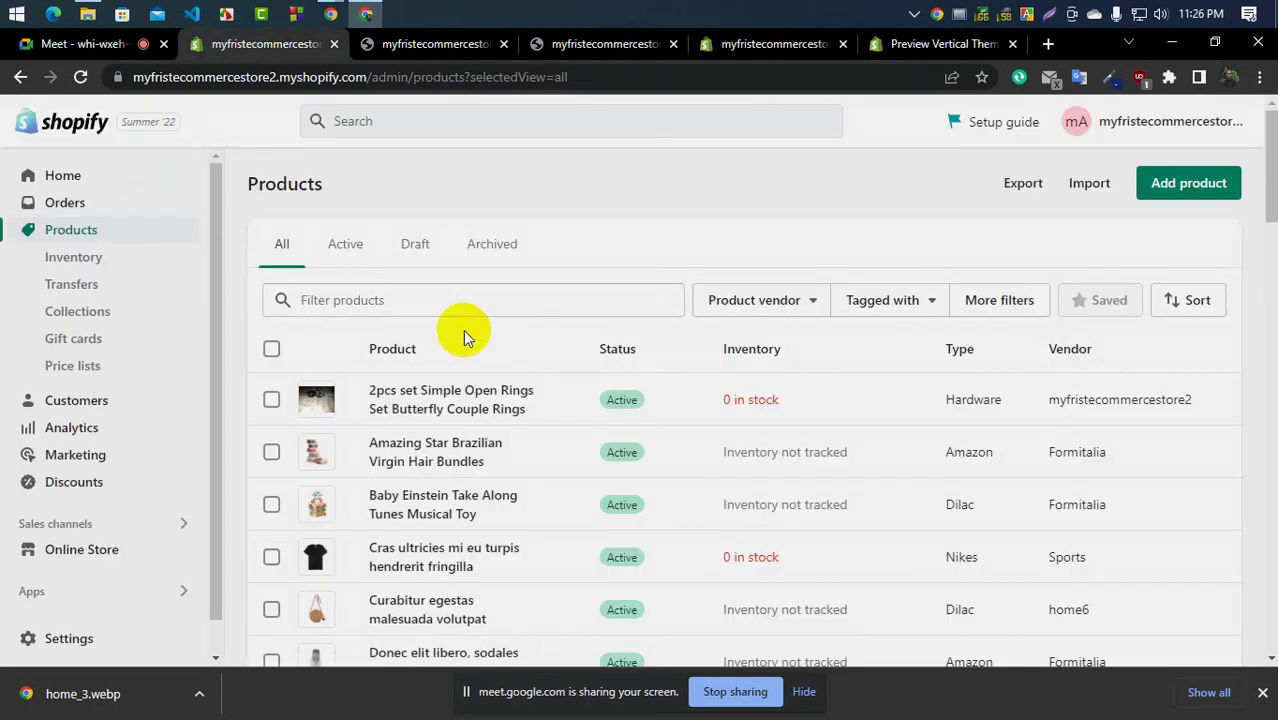
{"action": "scroll", "coordinate": [456, 456], "scroll_direction": "down", "scroll_amount": 6}
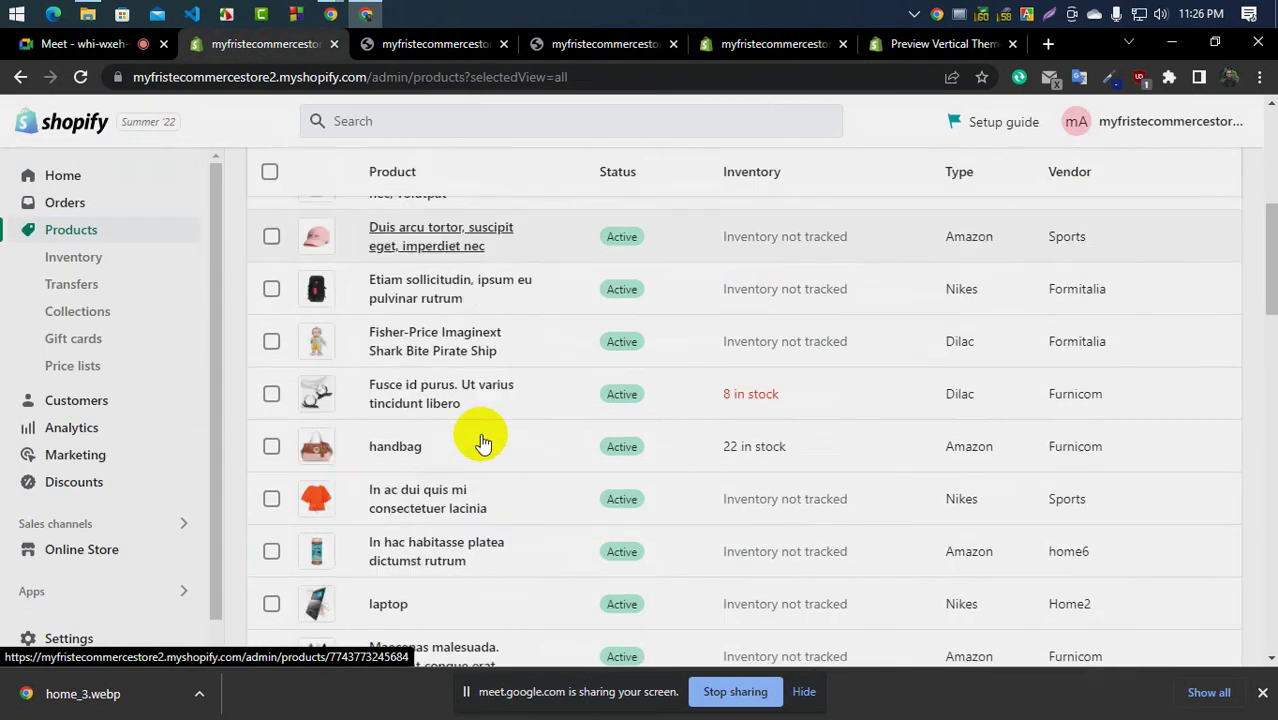
{"action": "scroll", "coordinate": [483, 443], "scroll_direction": "down", "scroll_amount": 4}
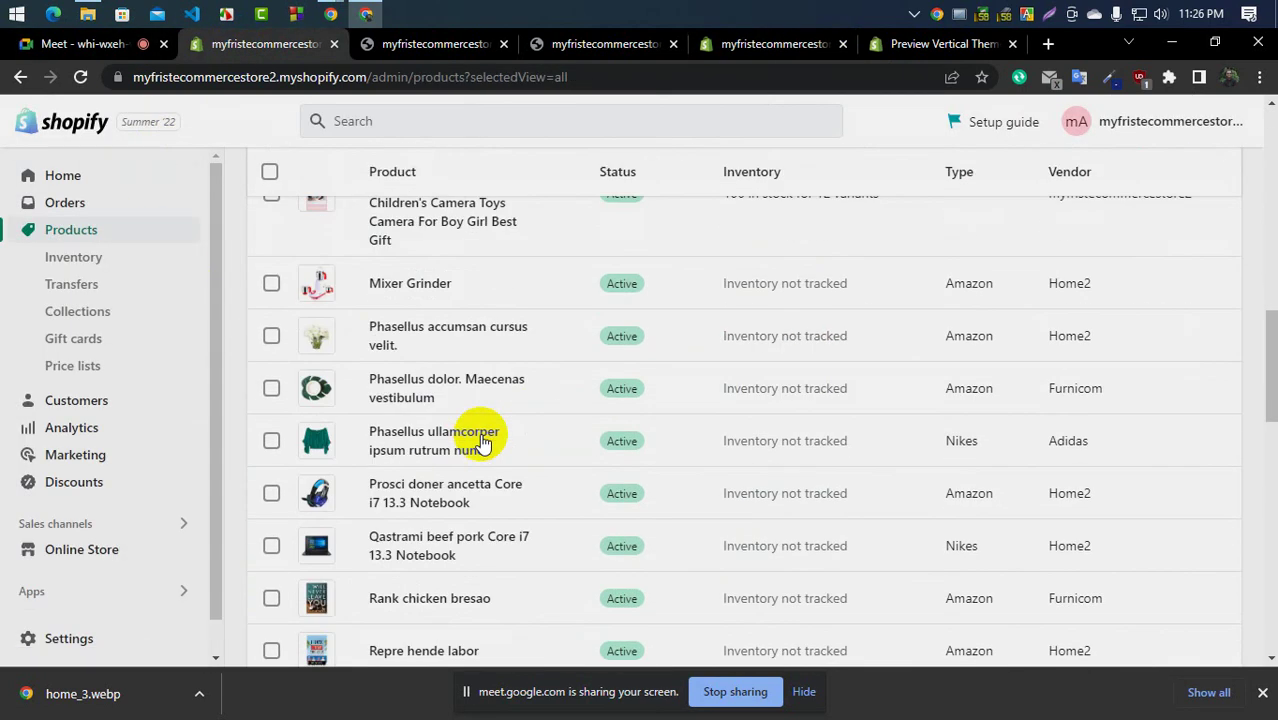
{"action": "left_click", "coordinate": [88, 311]}
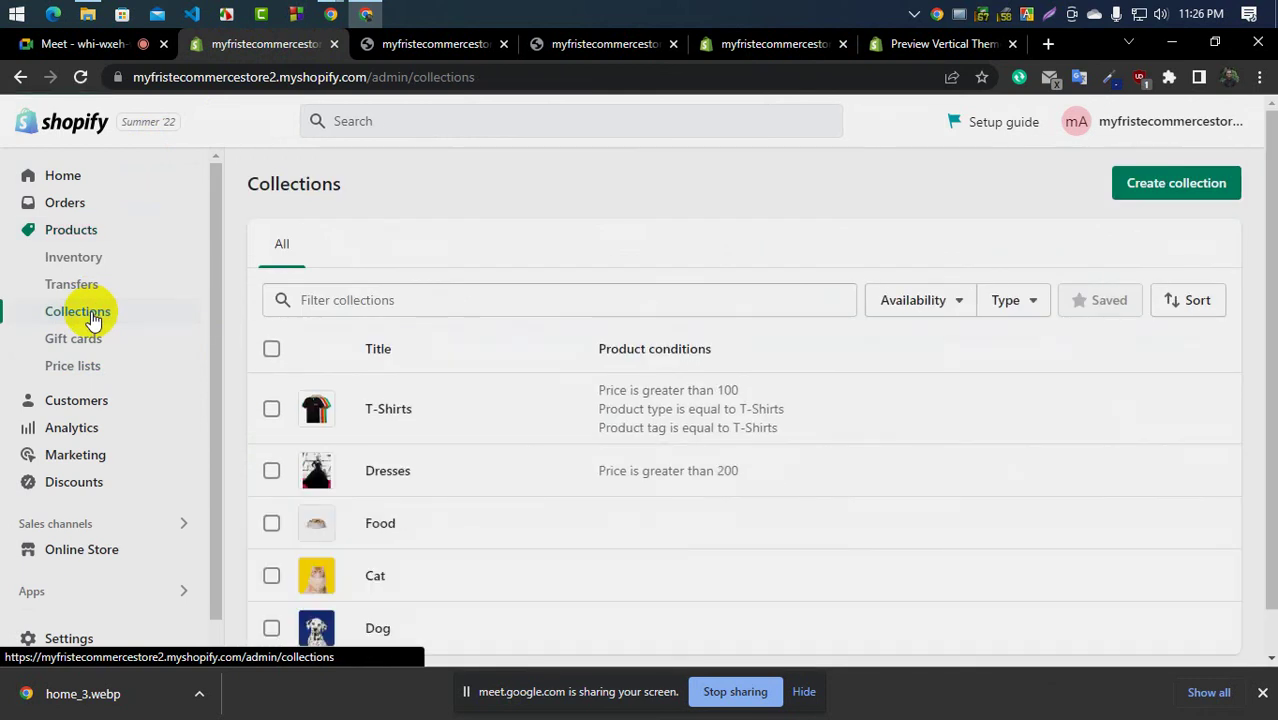
{"action": "left_click", "coordinate": [385, 527]}
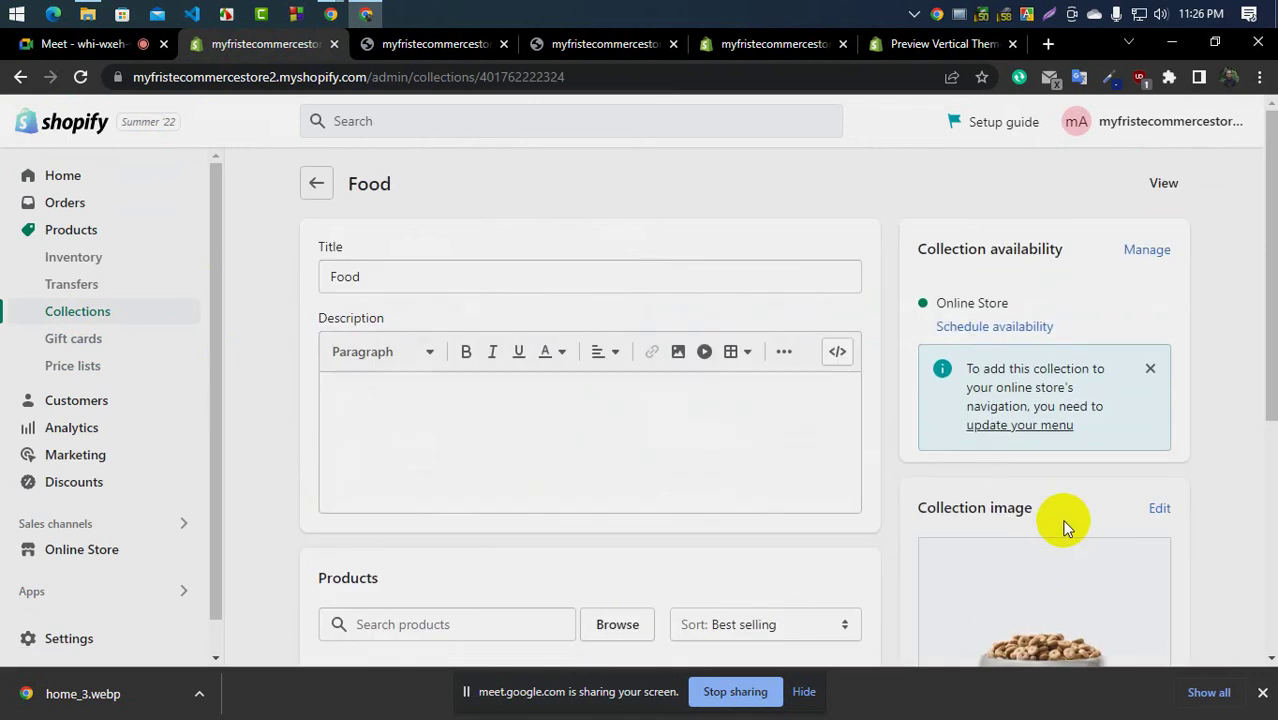
{"action": "scroll", "coordinate": [562, 505], "scroll_direction": "down", "scroll_amount": 3}
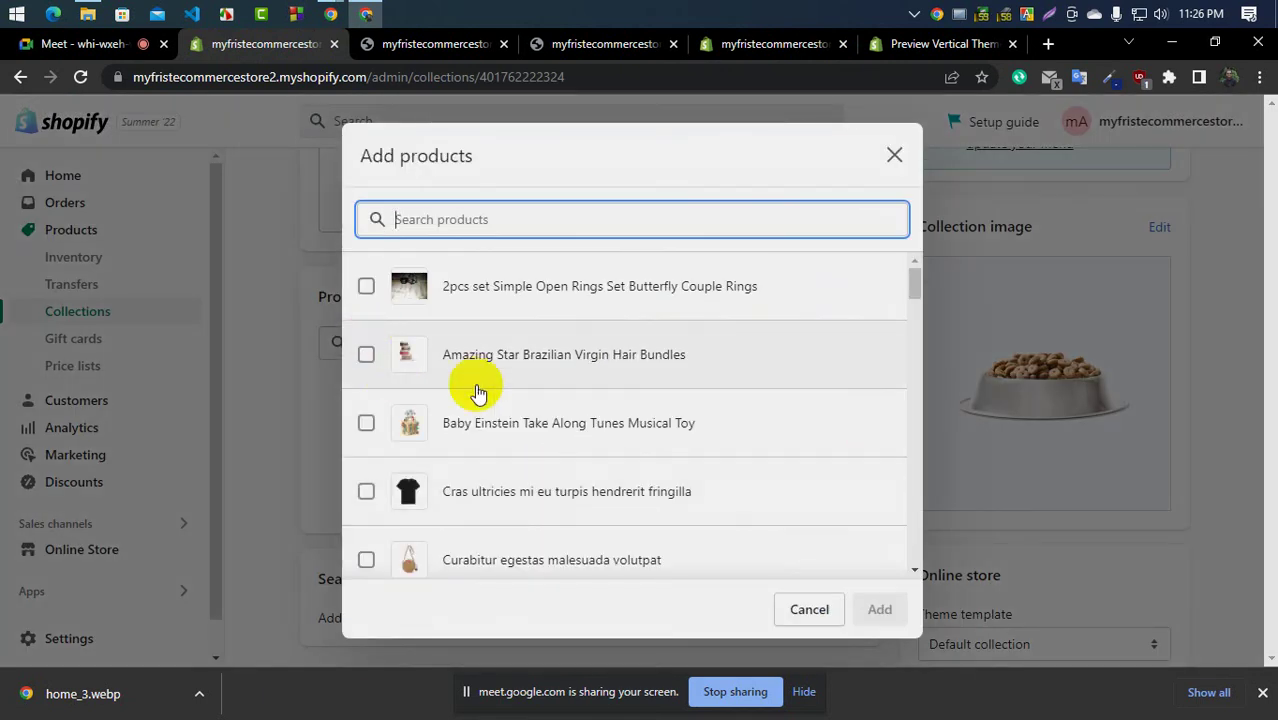
Select the first nine products in the picker, from the 2pcs butterfly couple rings through the Fisher-Price Imaginext Shark Bite Pirate Ship
{"action": "left_click", "coordinate": [367, 287]}
{"action": "left_click", "coordinate": [366, 354]}
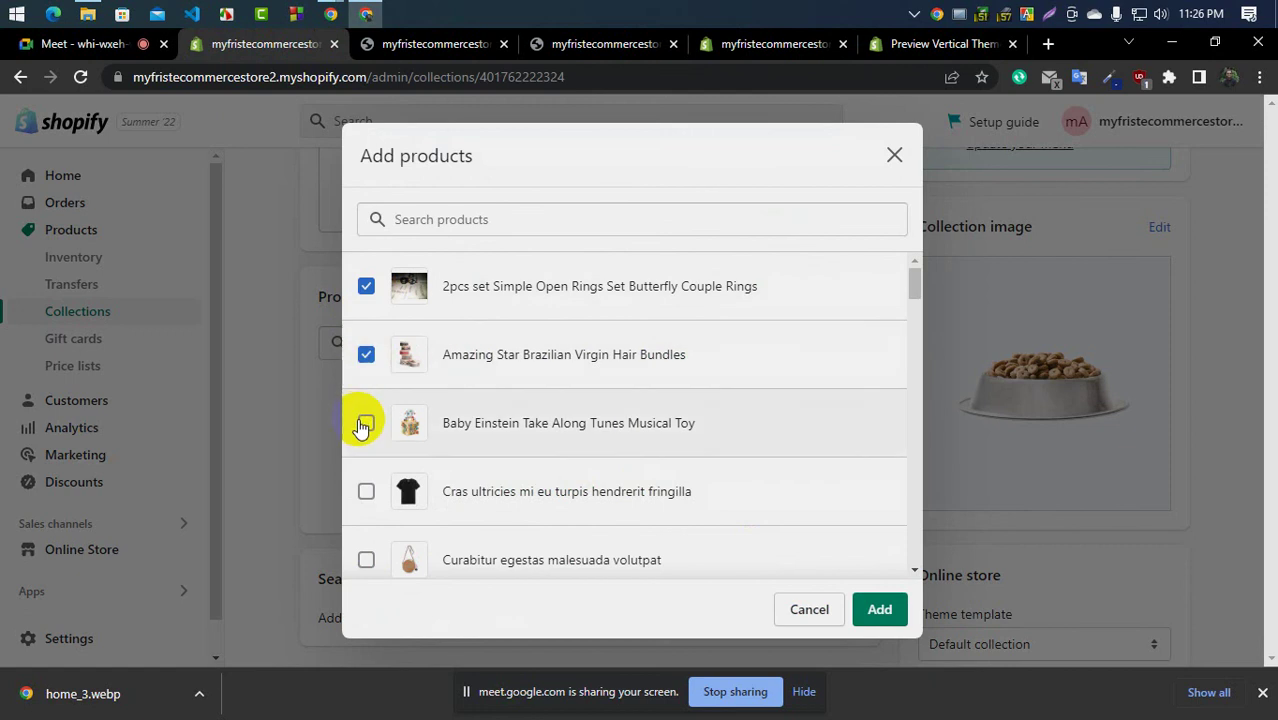
{"action": "left_click", "coordinate": [366, 423]}
{"action": "left_click", "coordinate": [366, 494]}
{"action": "scroll", "coordinate": [362, 409], "scroll_direction": "down", "scroll_amount": 3}
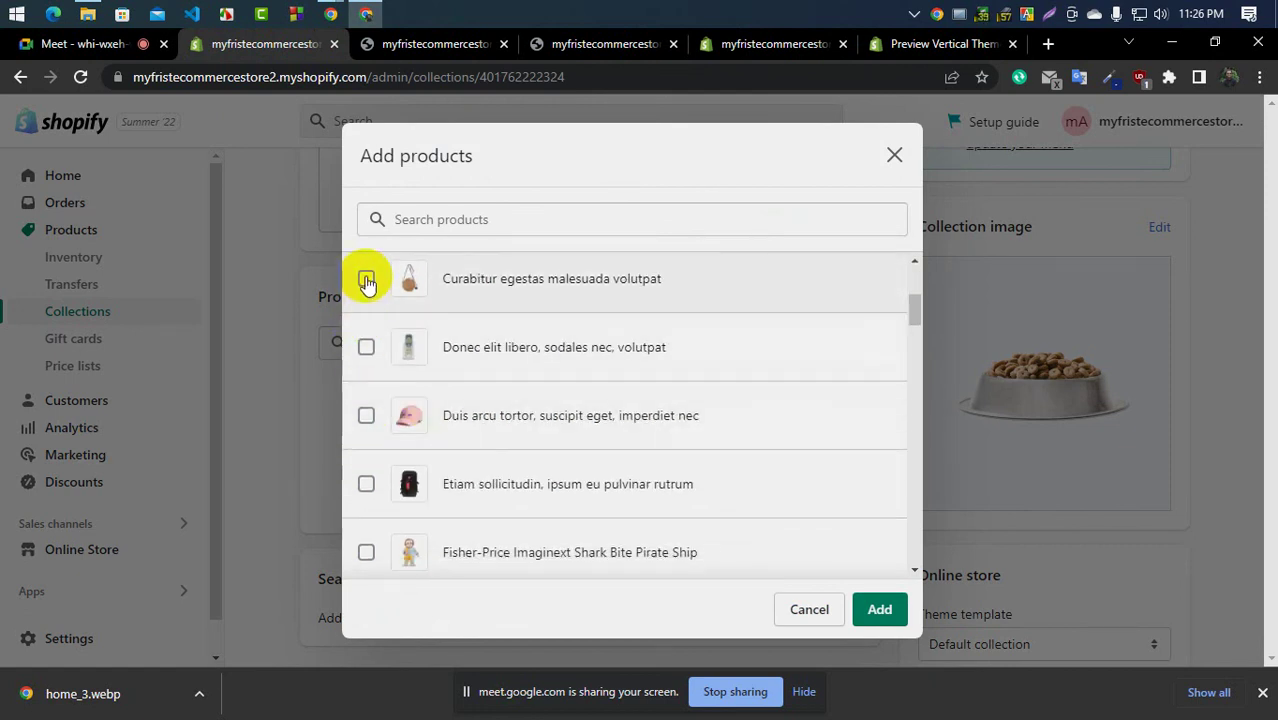
{"action": "left_click", "coordinate": [366, 279]}
{"action": "left_click", "coordinate": [366, 352]}
{"action": "left_click", "coordinate": [366, 415]}
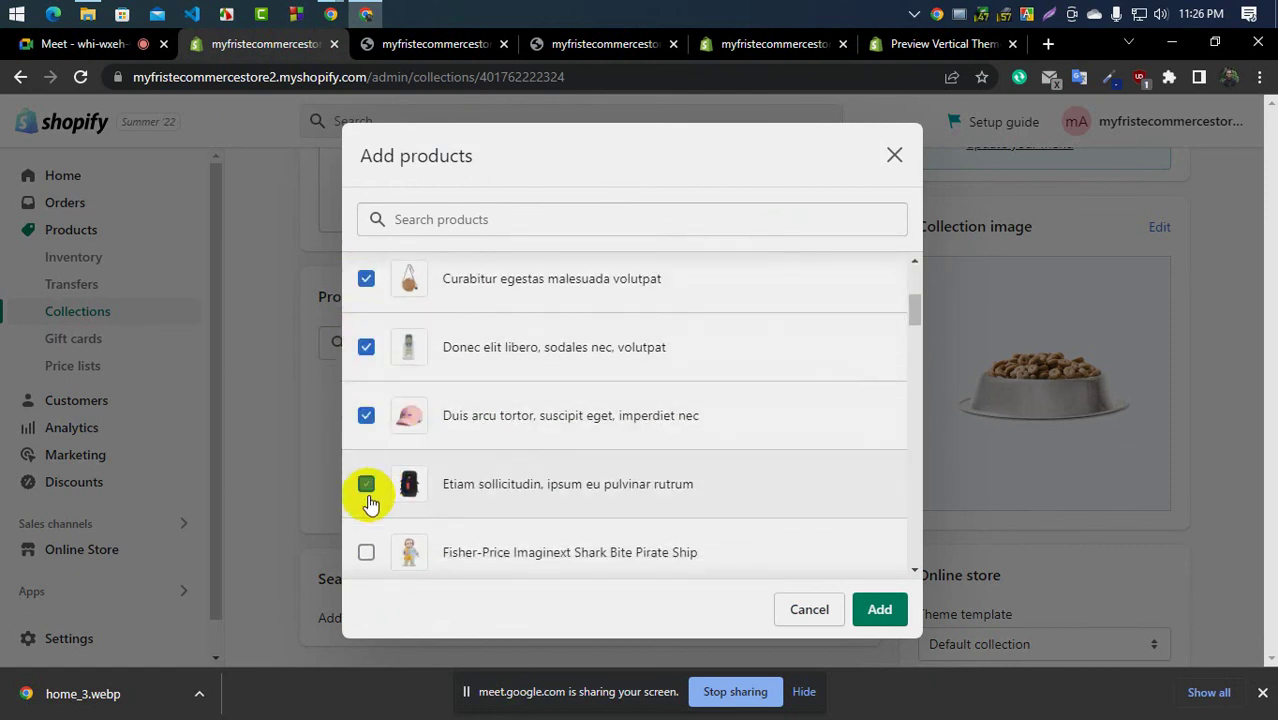
{"action": "left_click", "coordinate": [366, 548]}
Select the next seven products, from Fusce id purus through the Mini Camera Kids Digital Camera
{"action": "scroll", "coordinate": [450, 462], "scroll_direction": "down", "scroll_amount": 3}
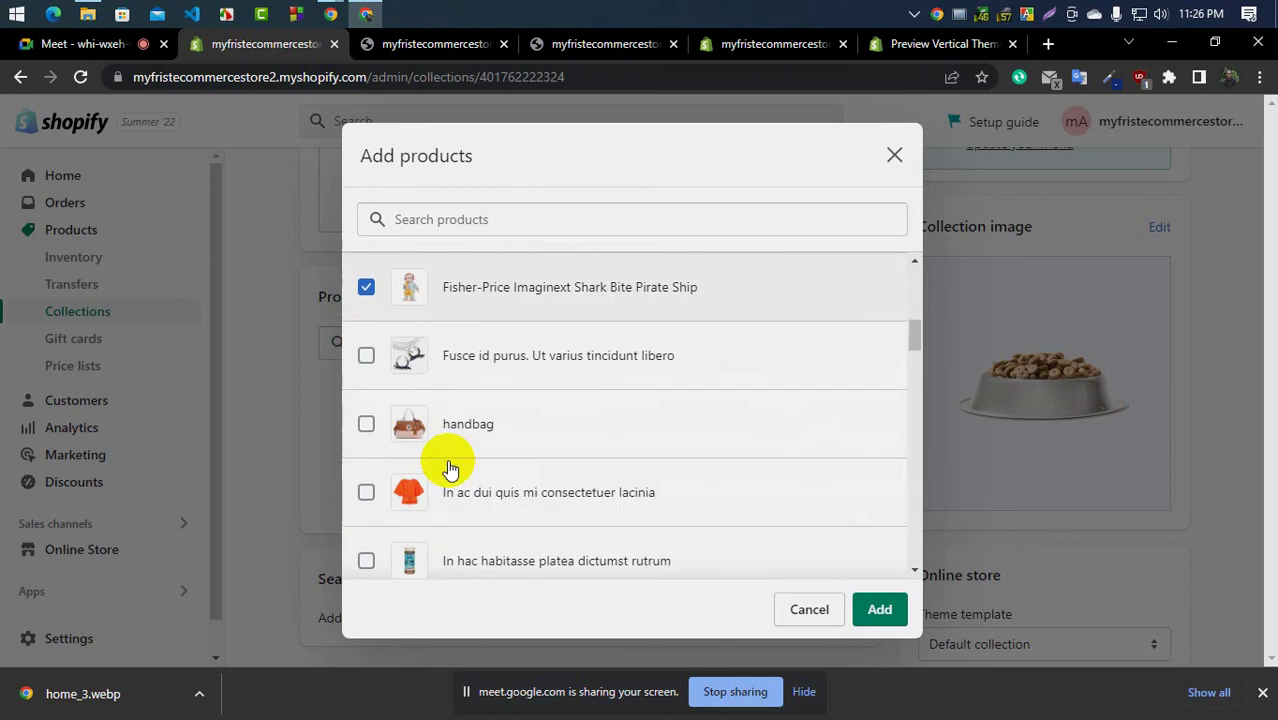
{"action": "left_click", "coordinate": [366, 339]}
{"action": "left_click", "coordinate": [364, 410]}
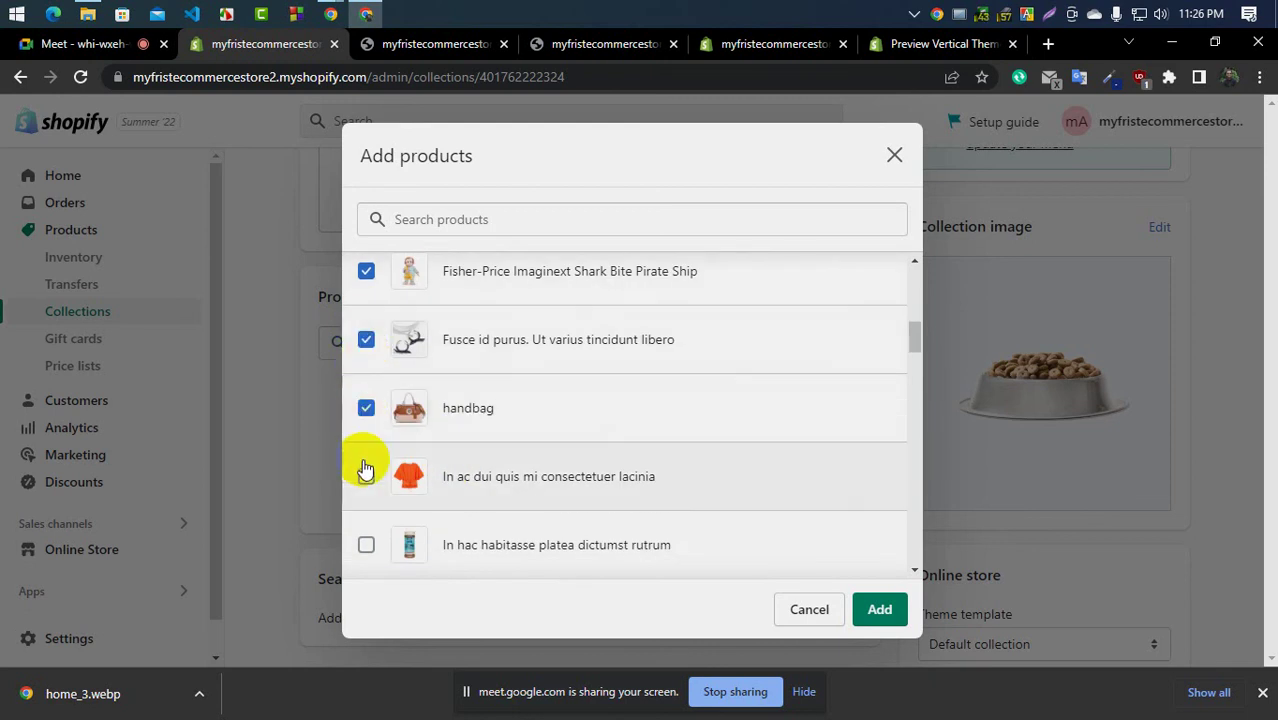
{"action": "left_click", "coordinate": [366, 480]}
{"action": "left_click", "coordinate": [366, 544]}
{"action": "scroll", "coordinate": [499, 451], "scroll_direction": "down", "scroll_amount": 2}
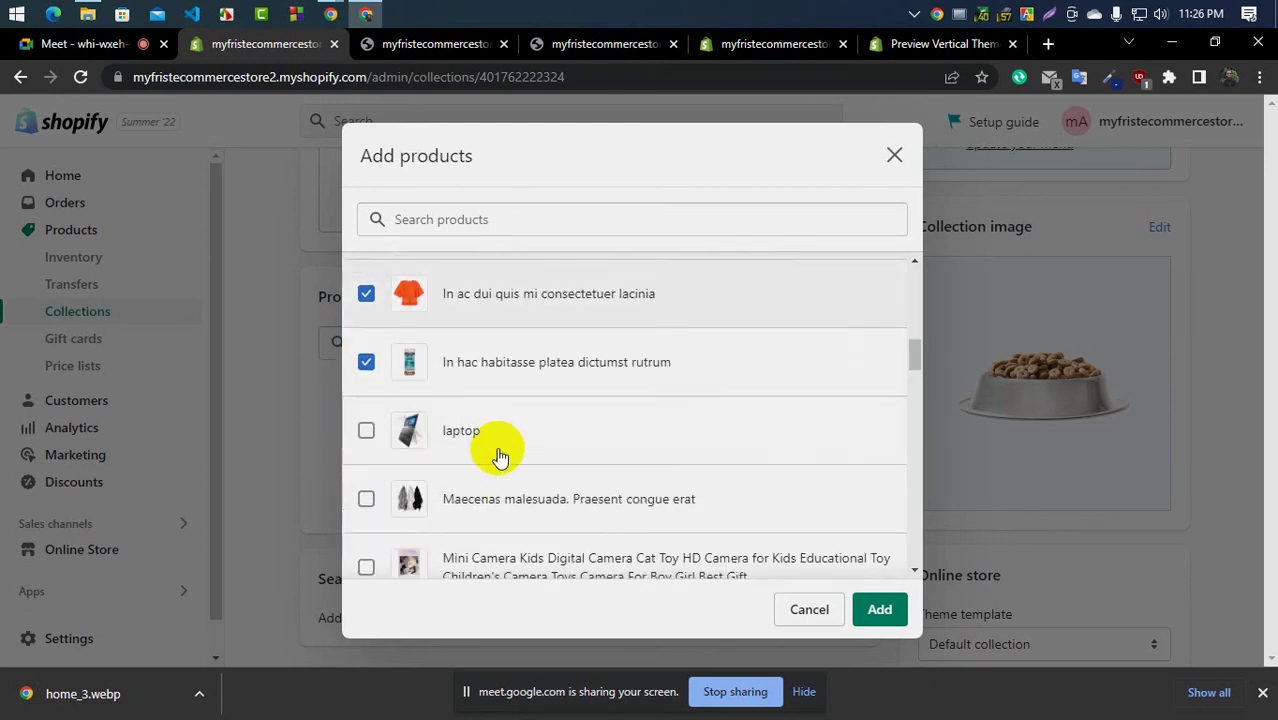
{"action": "left_click", "coordinate": [366, 428]}
{"action": "left_click", "coordinate": [366, 492]}
{"action": "left_click", "coordinate": [366, 562]}
Select the seven products from Mixer Grinder through Rank chicken bresao
{"action": "scroll", "coordinate": [400, 456], "scroll_direction": "down", "scroll_amount": 3}
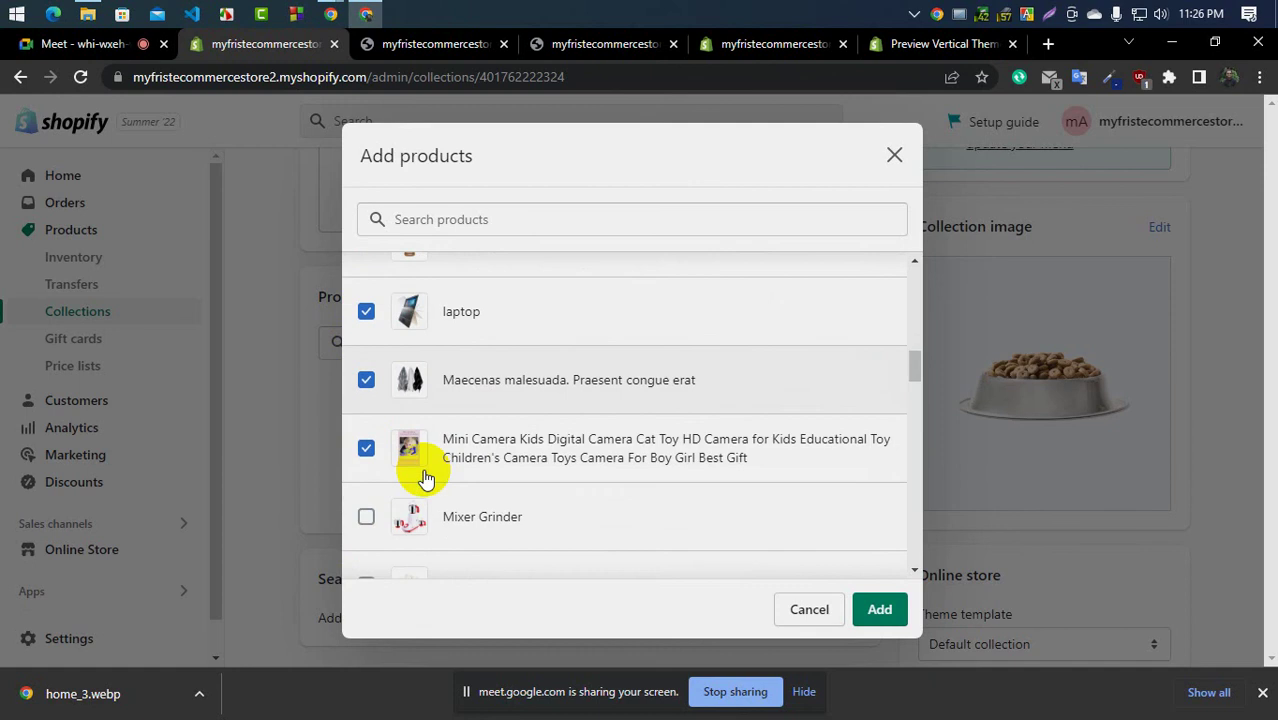
{"action": "left_click", "coordinate": [366, 350]}
{"action": "left_click", "coordinate": [366, 418]}
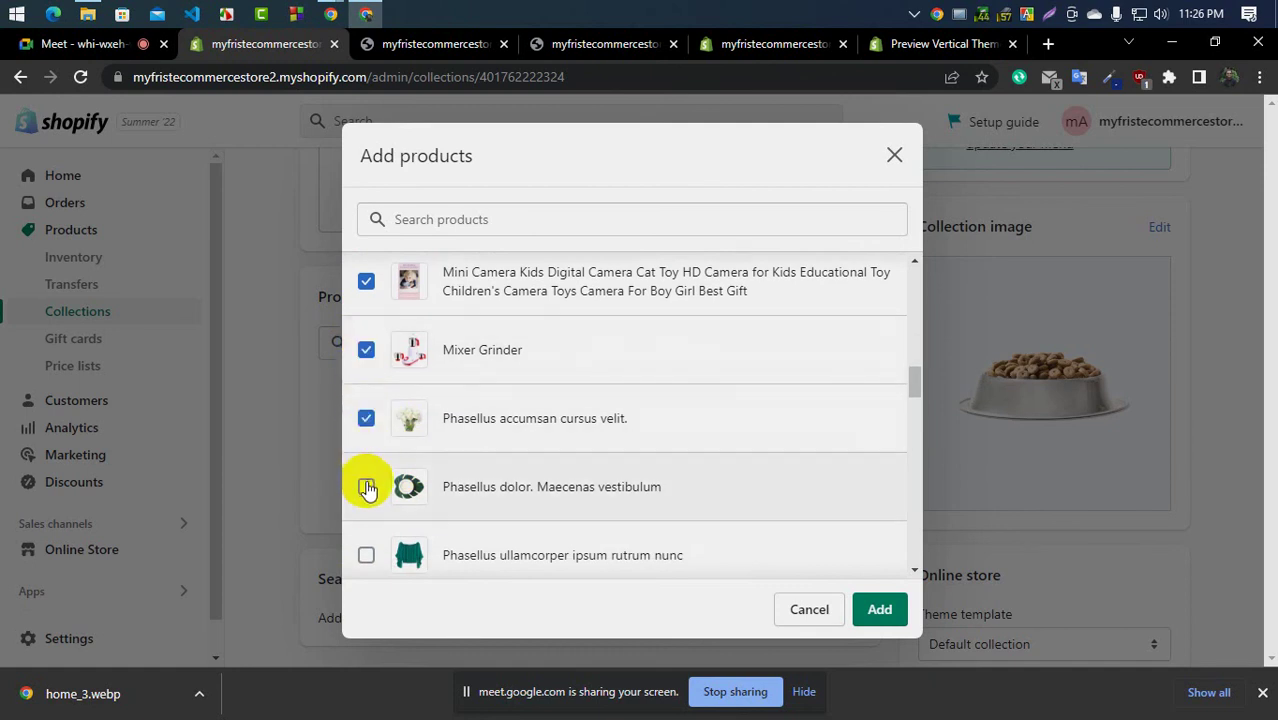
{"action": "left_click", "coordinate": [366, 486]}
{"action": "left_click", "coordinate": [366, 555]}
{"action": "scroll", "coordinate": [446, 449], "scroll_direction": "down", "scroll_amount": 3}
{"action": "left_click", "coordinate": [366, 342]}
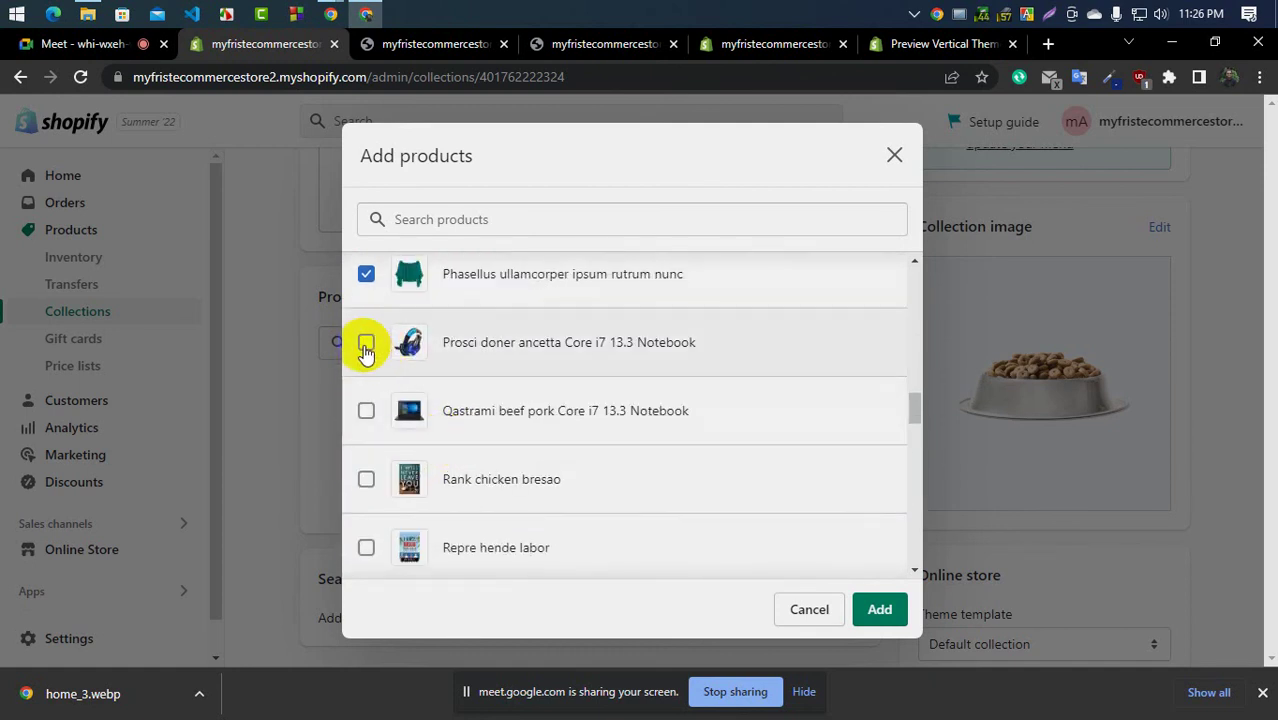
{"action": "left_click", "coordinate": [366, 410]}
{"action": "left_click", "coordinate": [366, 479]}
Select the products from Repre hende labor through Sausage boudin filet and add all selected products to the Food collection
{"action": "scroll", "coordinate": [453, 470], "scroll_direction": "down", "scroll_amount": 1}
{"action": "scroll", "coordinate": [365, 390], "scroll_direction": "down", "scroll_amount": 2}
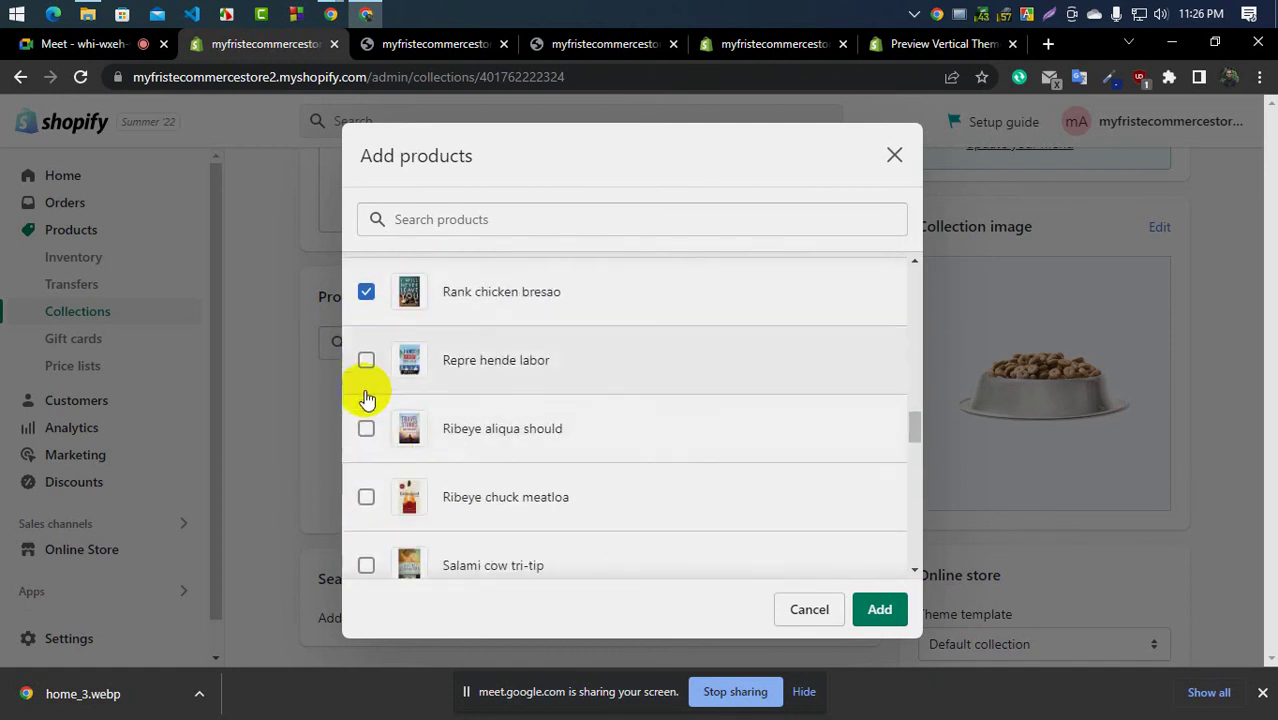
{"action": "left_click", "coordinate": [366, 388]}
{"action": "left_click", "coordinate": [358, 457]}
{"action": "left_click", "coordinate": [363, 500]}
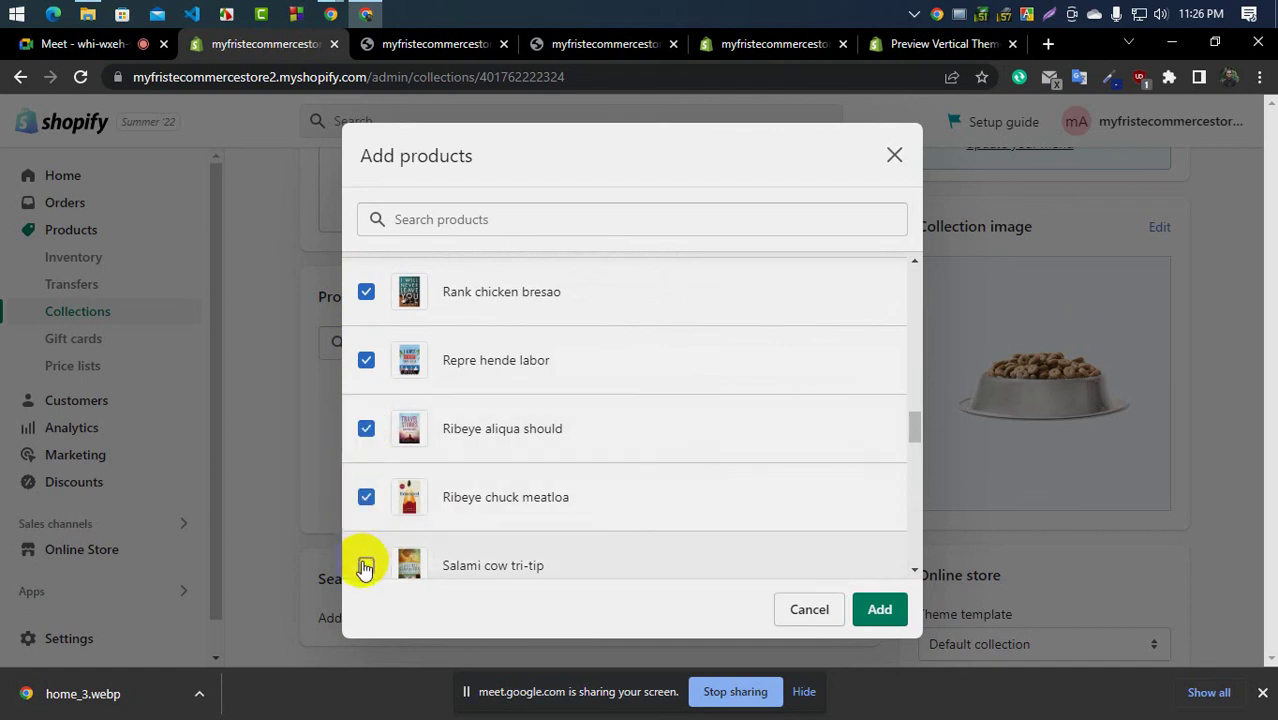
{"action": "left_click", "coordinate": [362, 566]}
{"action": "scroll", "coordinate": [662, 491], "scroll_direction": "down", "scroll_amount": 2}
{"action": "left_click", "coordinate": [366, 447]}
{"action": "left_click", "coordinate": [366, 515]}
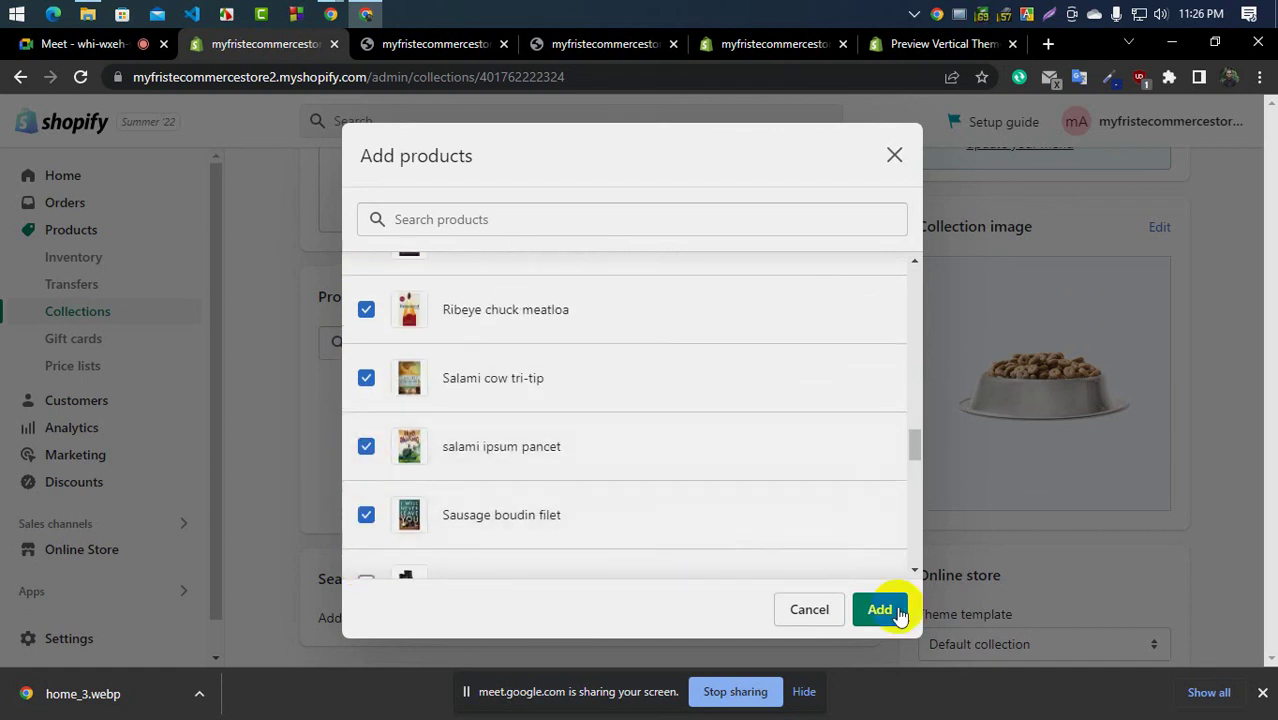
{"action": "left_click", "coordinate": [904, 617]}
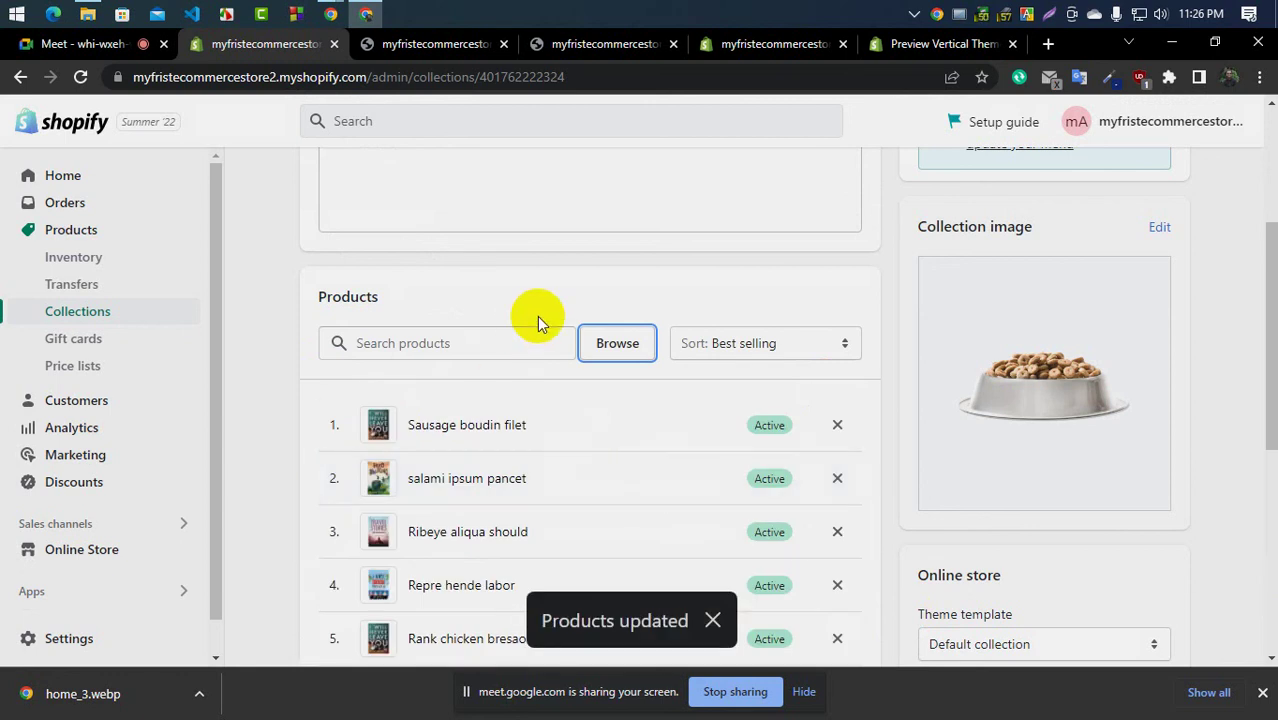
{"action": "scroll", "coordinate": [542, 320], "scroll_direction": "up", "scroll_amount": 3}
{"action": "scroll", "coordinate": [542, 342], "scroll_direction": "down", "scroll_amount": 8}
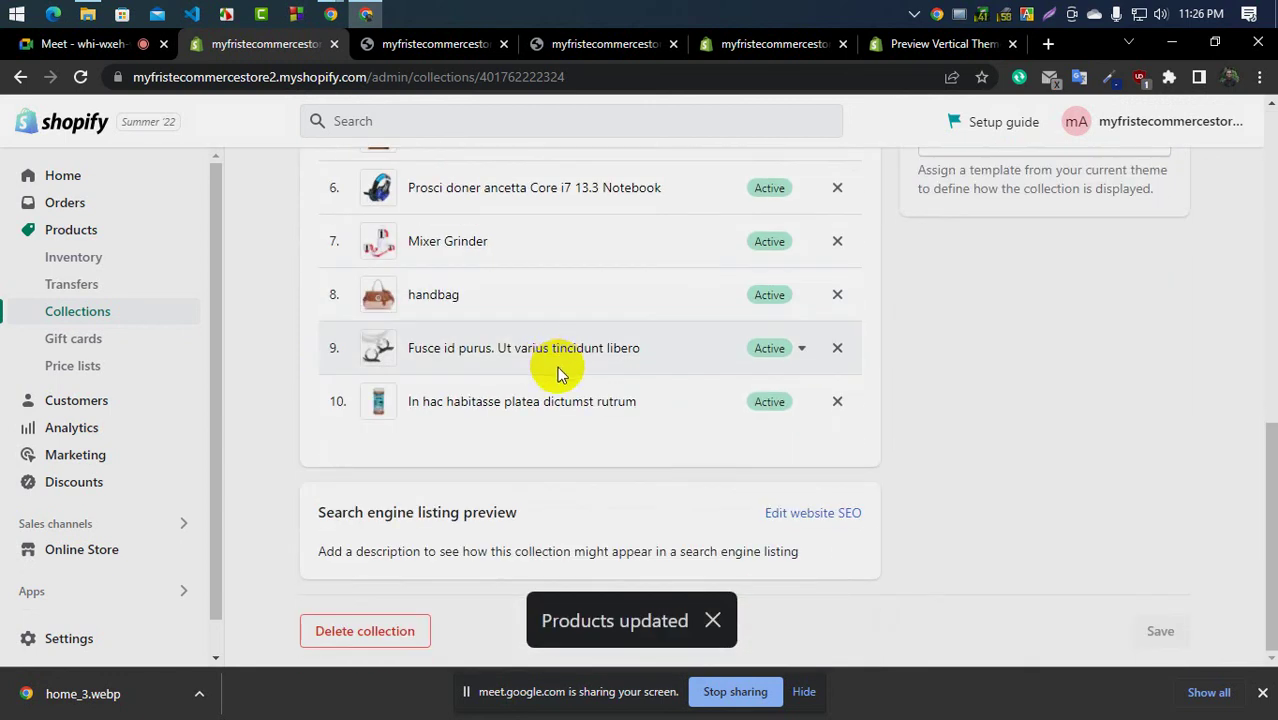
{"action": "scroll", "coordinate": [565, 385], "scroll_direction": "up", "scroll_amount": 10}
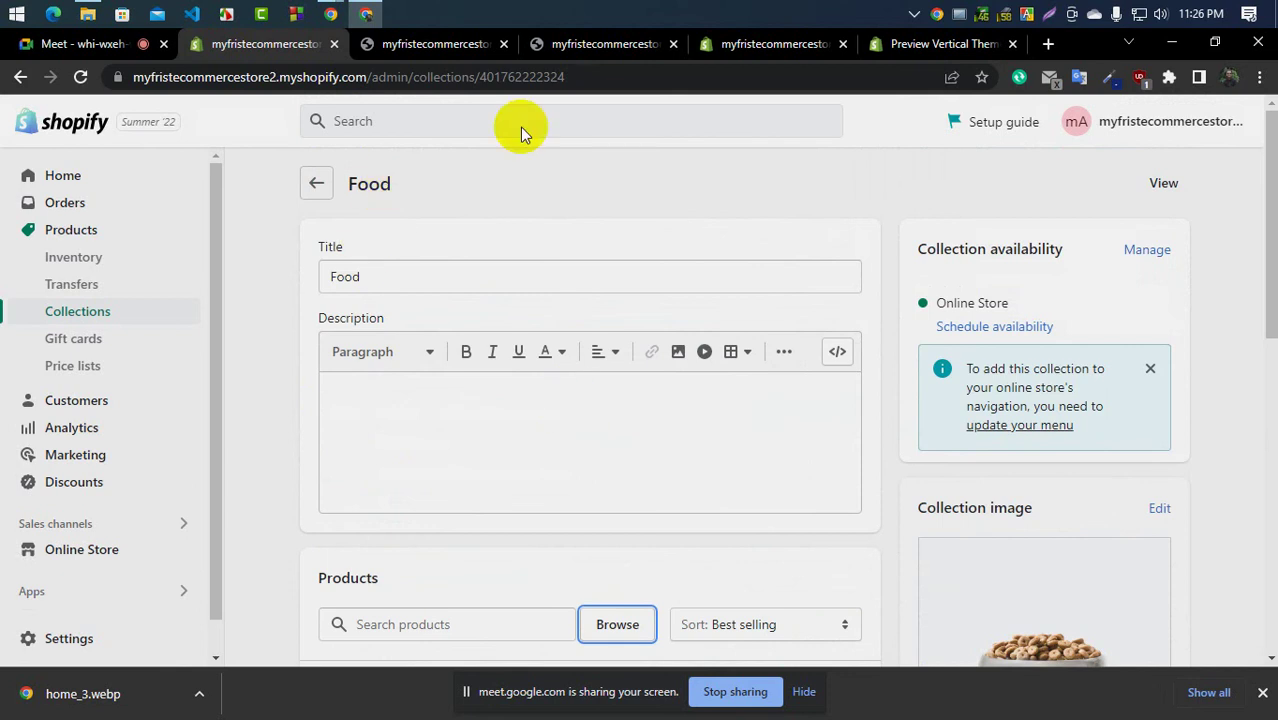
Switch to the theme editor, assign the Food collection to the home page's Featured collection section, and save
{"action": "left_click", "coordinate": [412, 44]}
{"action": "left_click", "coordinate": [600, 44]}
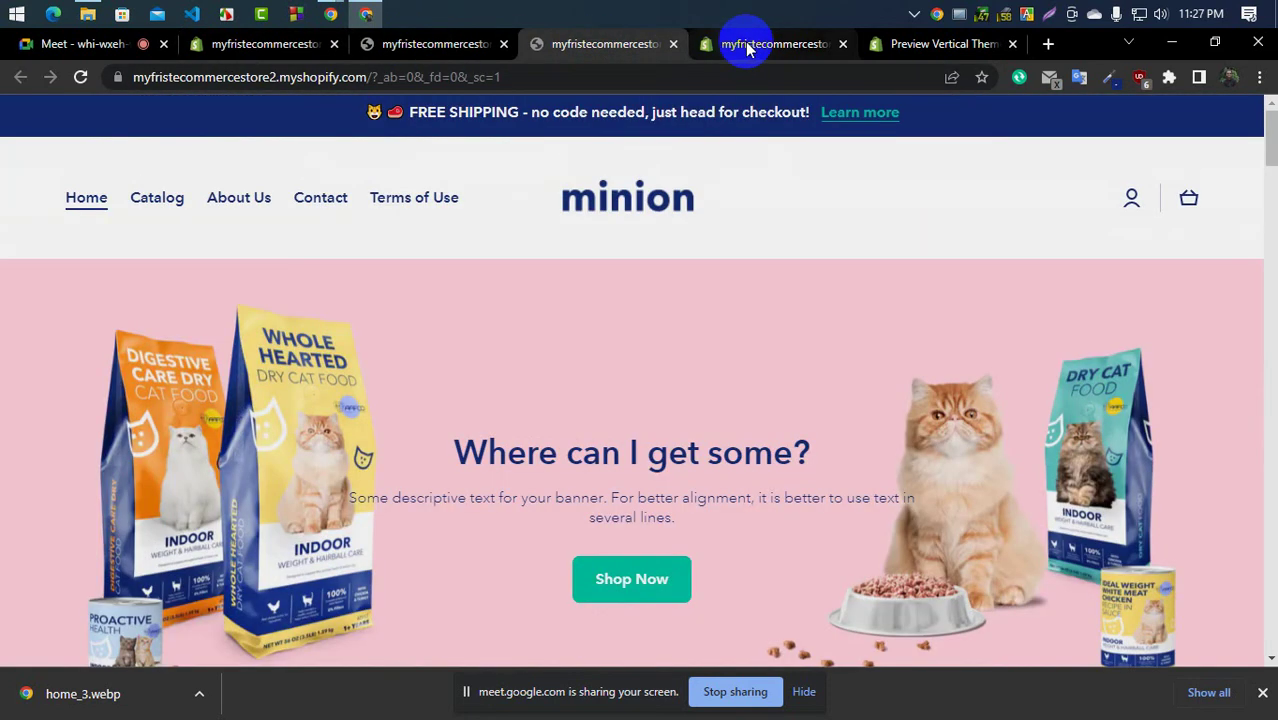
{"action": "left_click", "coordinate": [748, 46]}
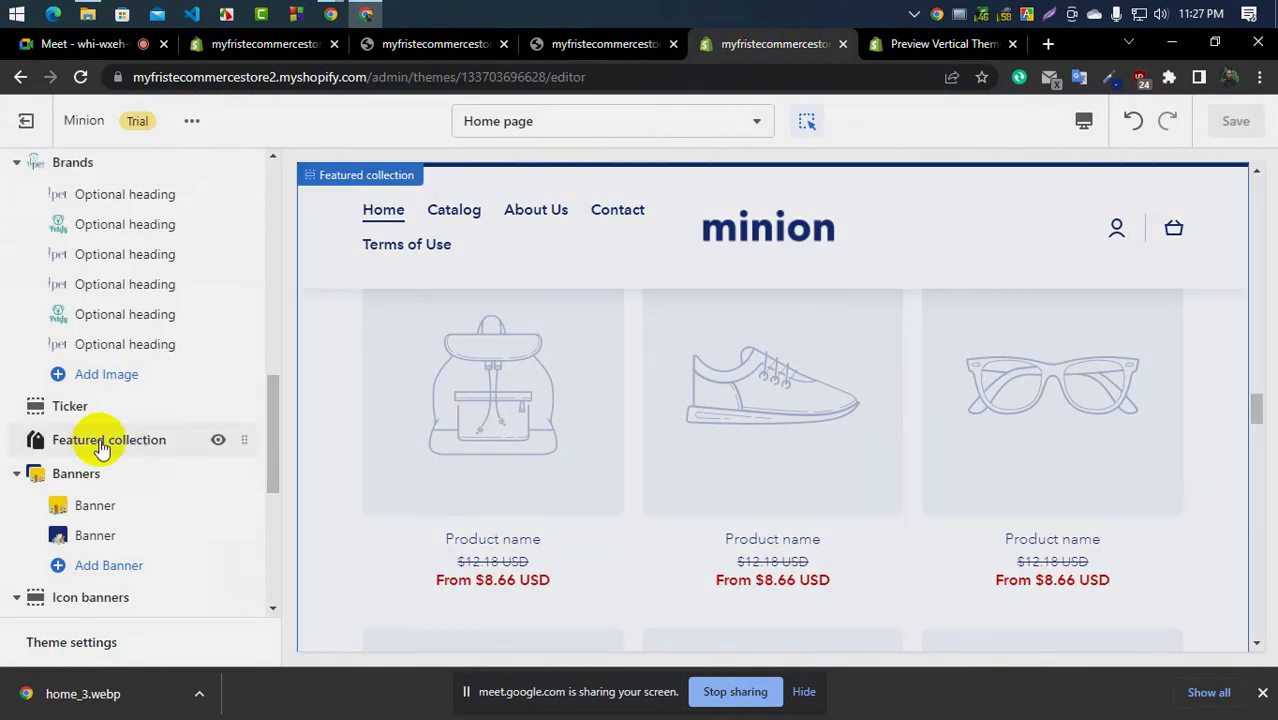
{"action": "left_click", "coordinate": [257, 446]}
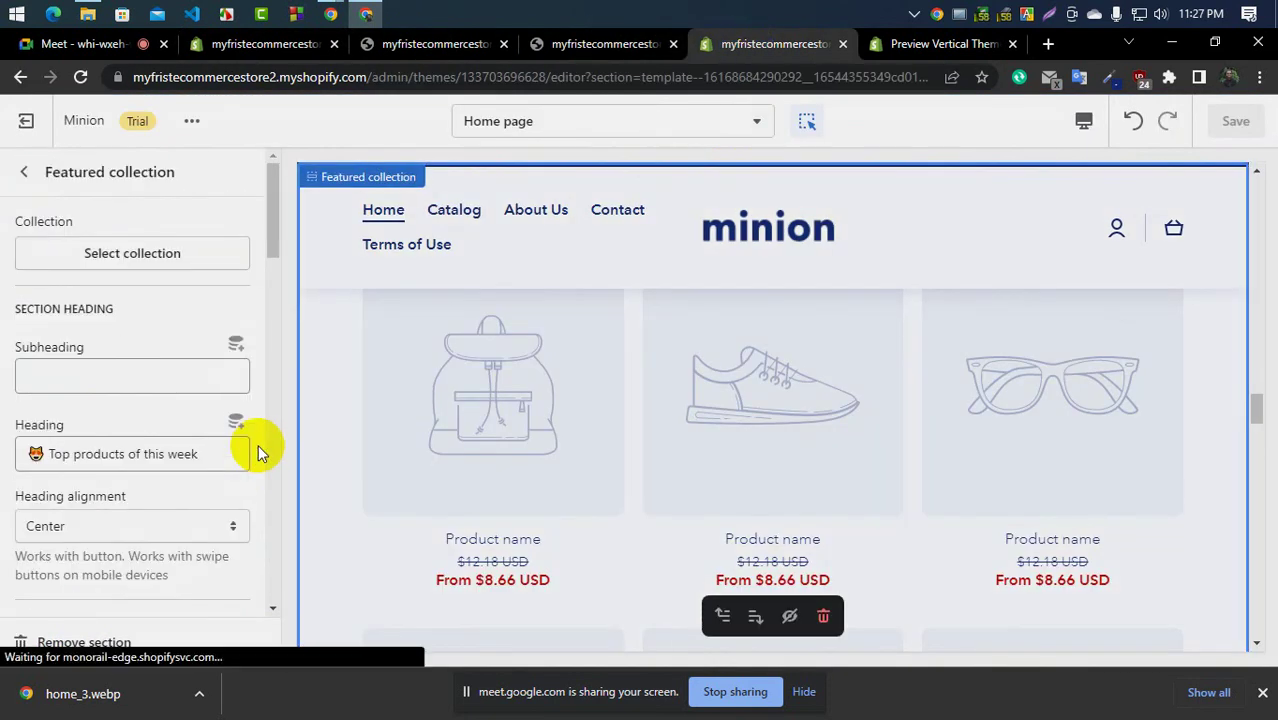
{"action": "left_click", "coordinate": [132, 253]}
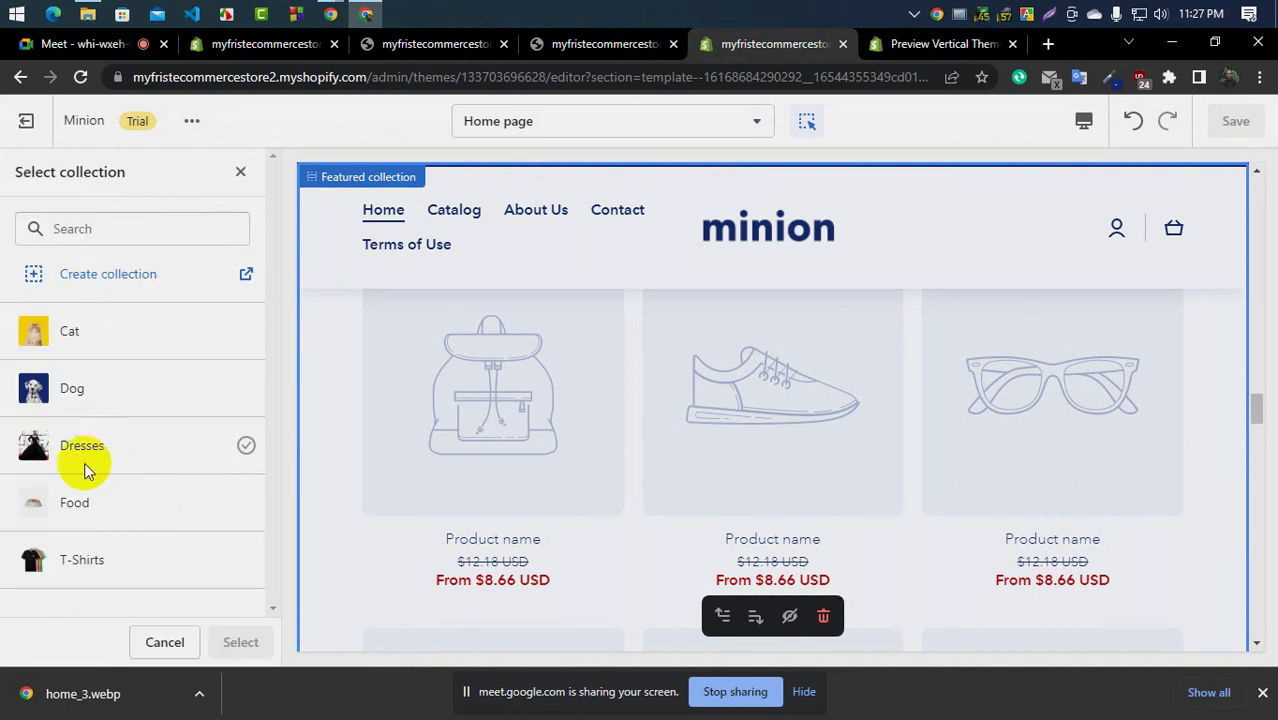
{"action": "left_click_drag", "start_coordinate": [83, 503], "coordinate": [74, 503]}
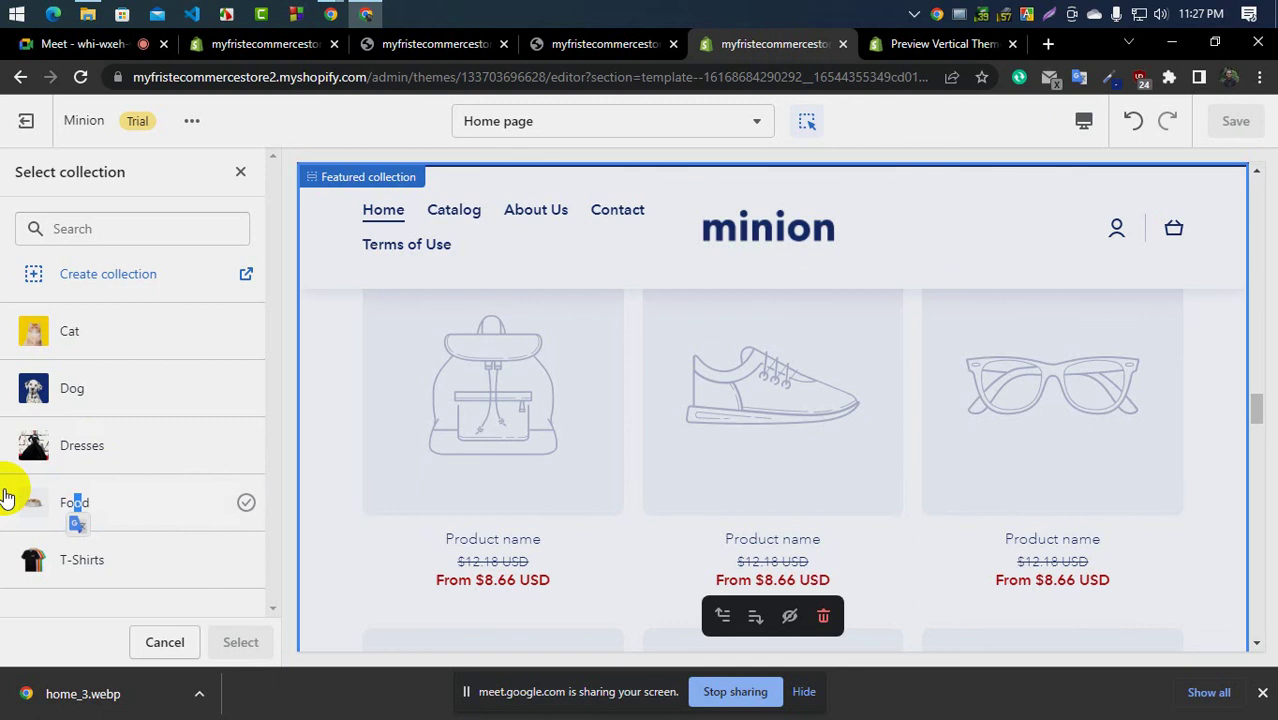
{"action": "left_click", "coordinate": [150, 508]}
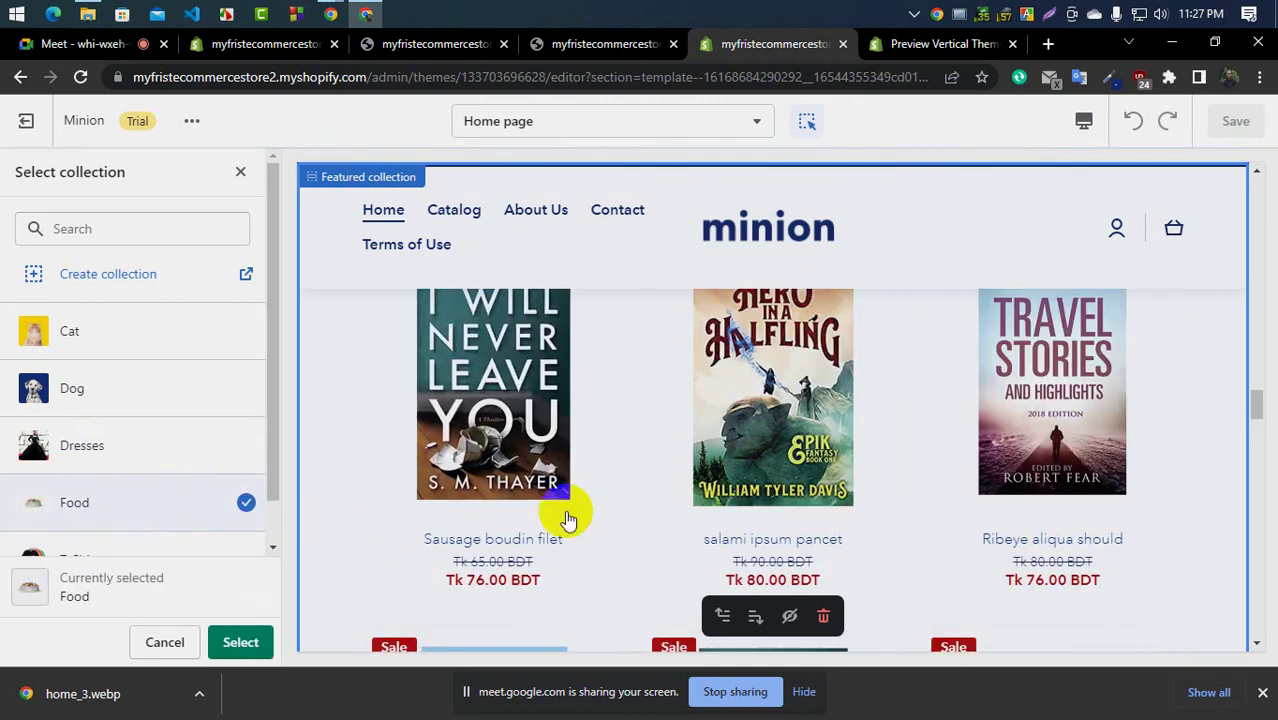
{"action": "scroll", "coordinate": [990, 483], "scroll_direction": "down", "scroll_amount": 3}
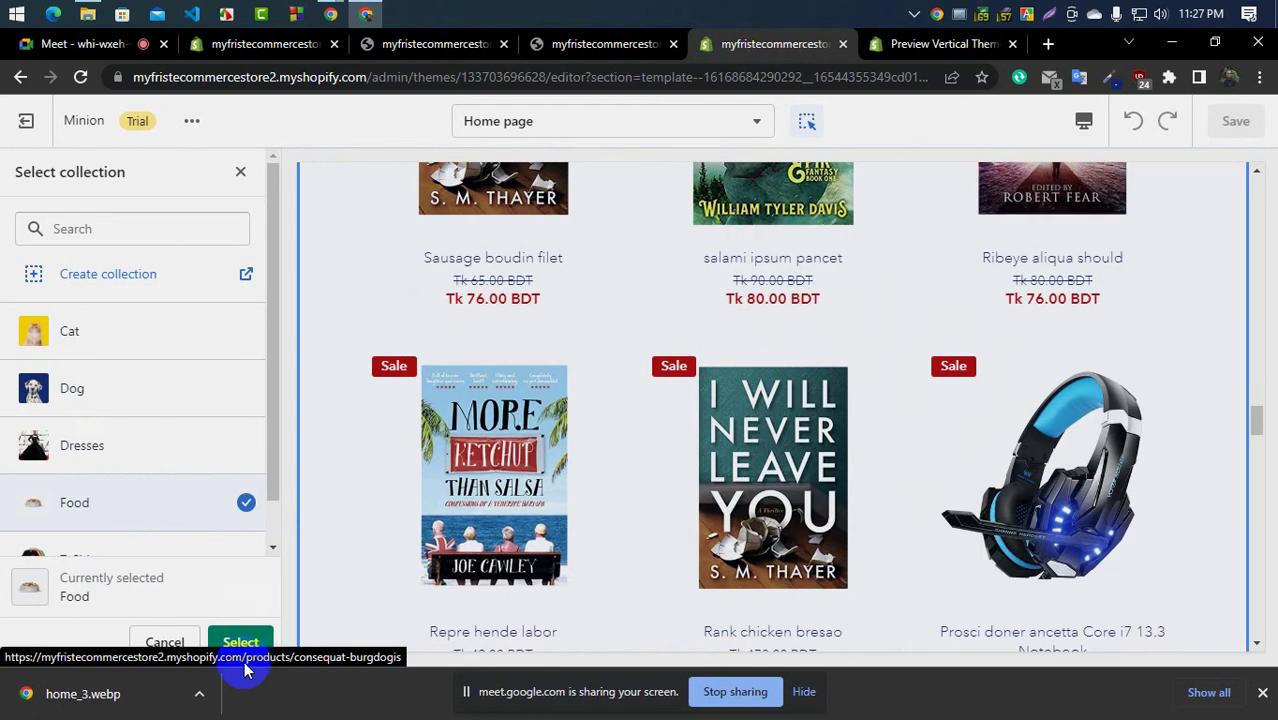
{"action": "left_click", "coordinate": [240, 642]}
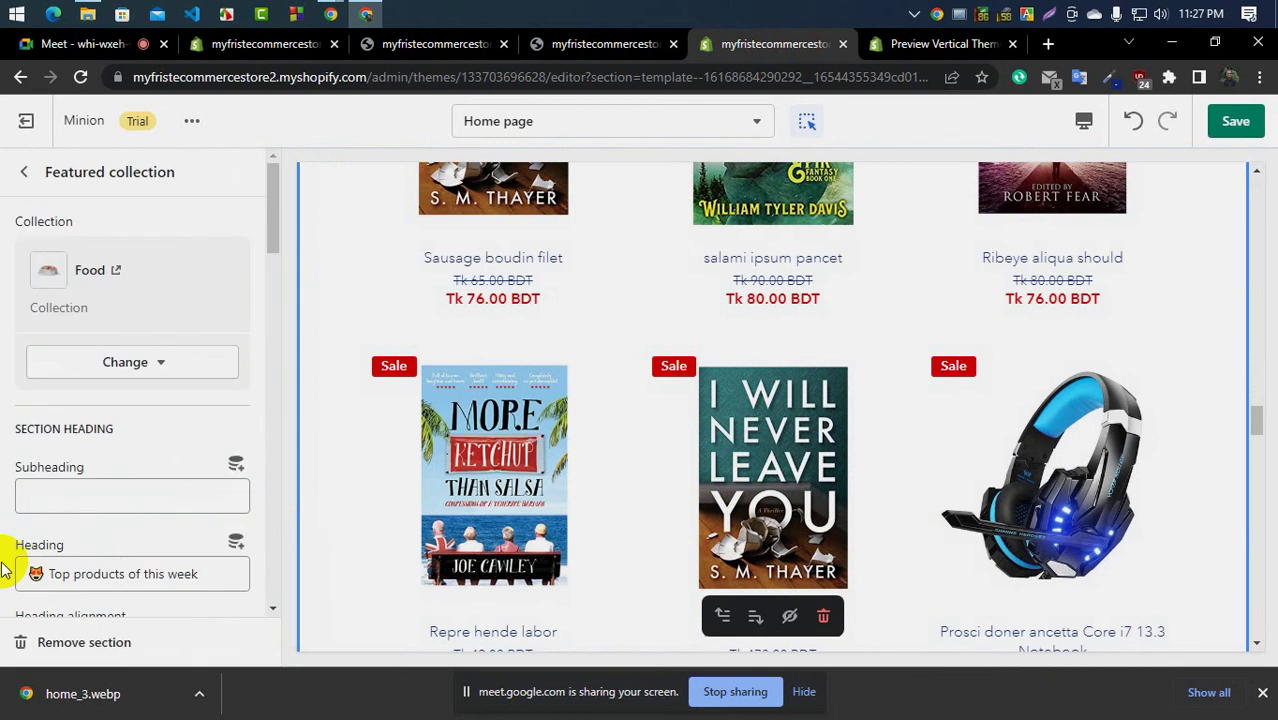
{"action": "left_click", "coordinate": [1235, 121]}
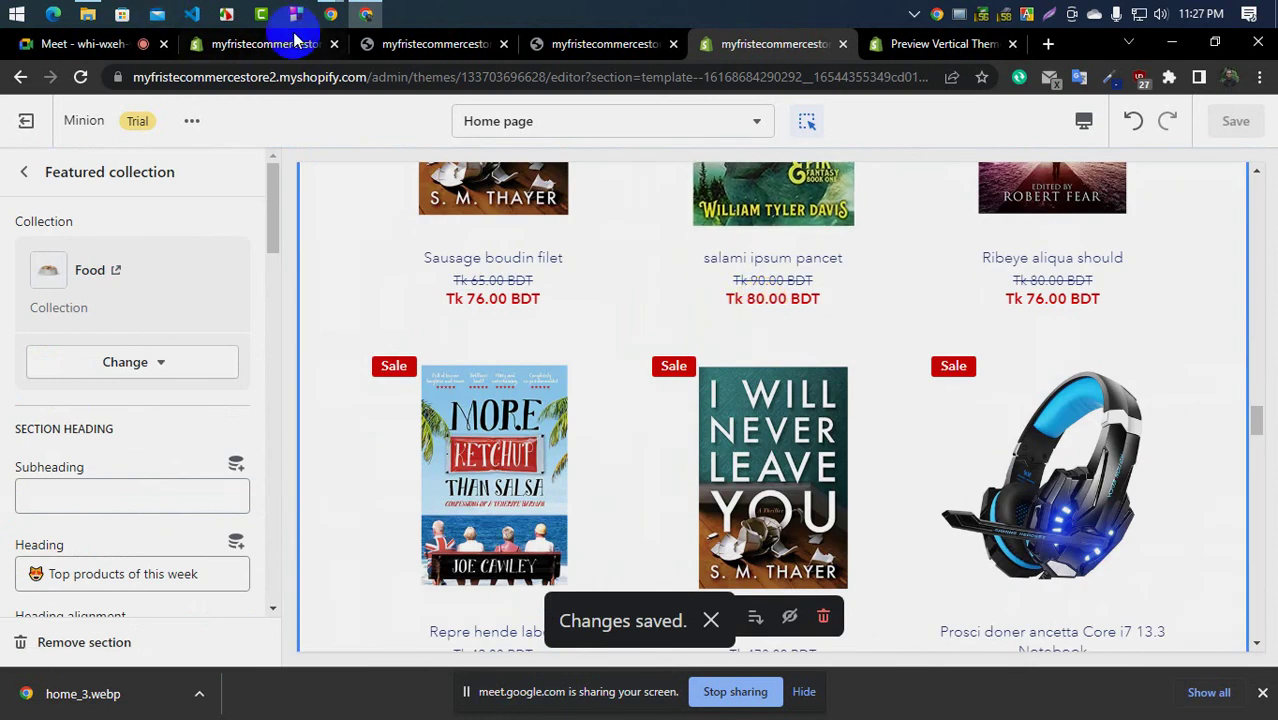
Reload the live storefront and examine the banners, icon banners, map and blog posts sections of the home page
{"action": "left_click", "coordinate": [385, 44]}
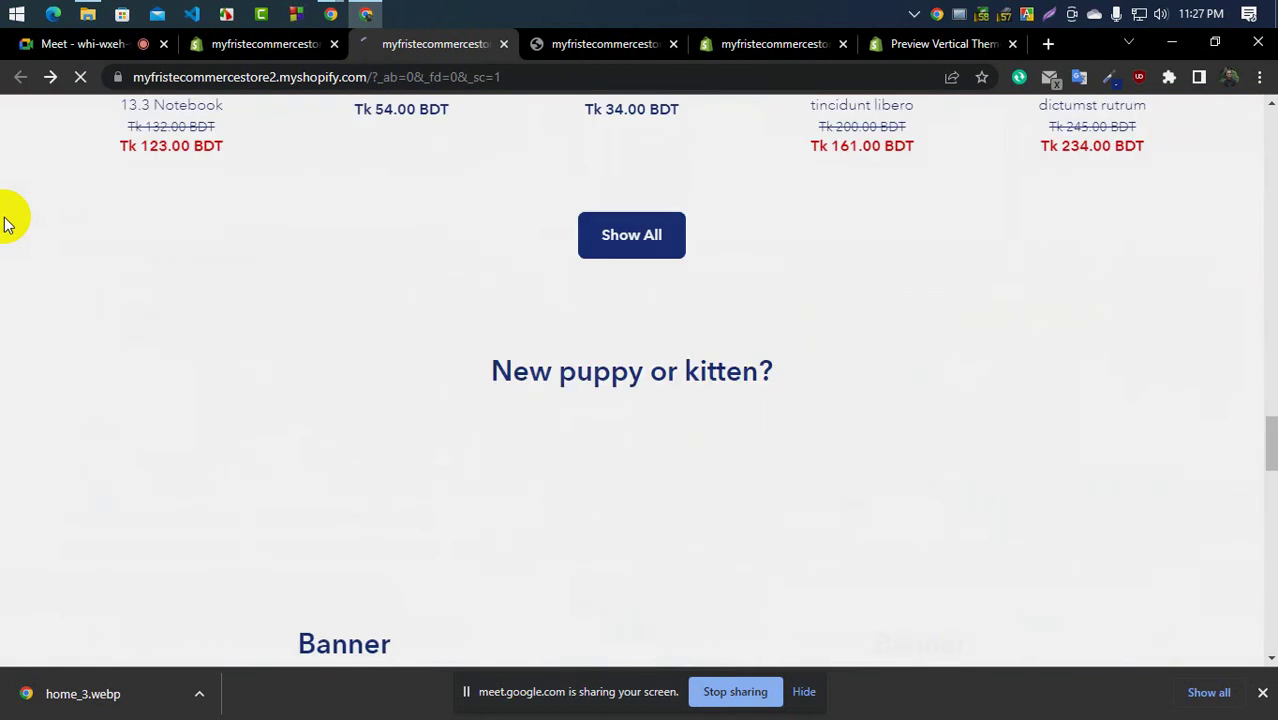
{"action": "scroll", "coordinate": [94, 219], "scroll_direction": "down", "scroll_amount": 4}
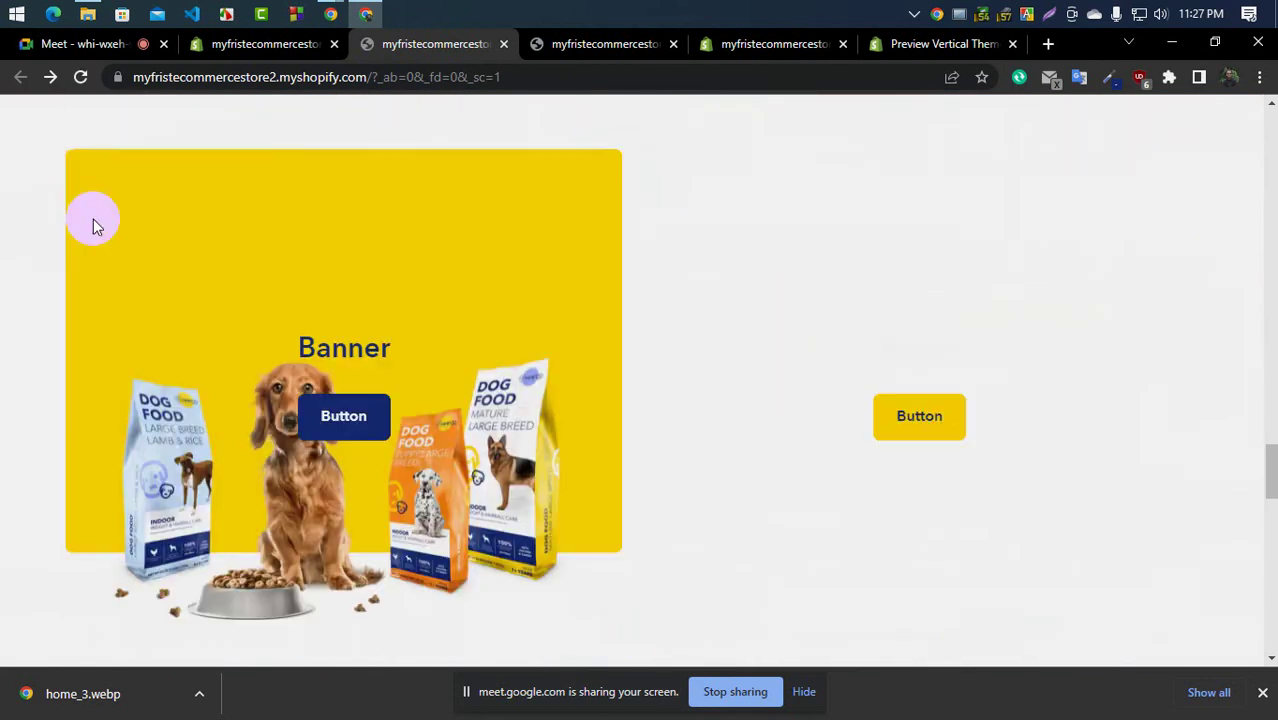
{"action": "scroll", "coordinate": [240, 372], "scroll_direction": "down", "scroll_amount": 3}
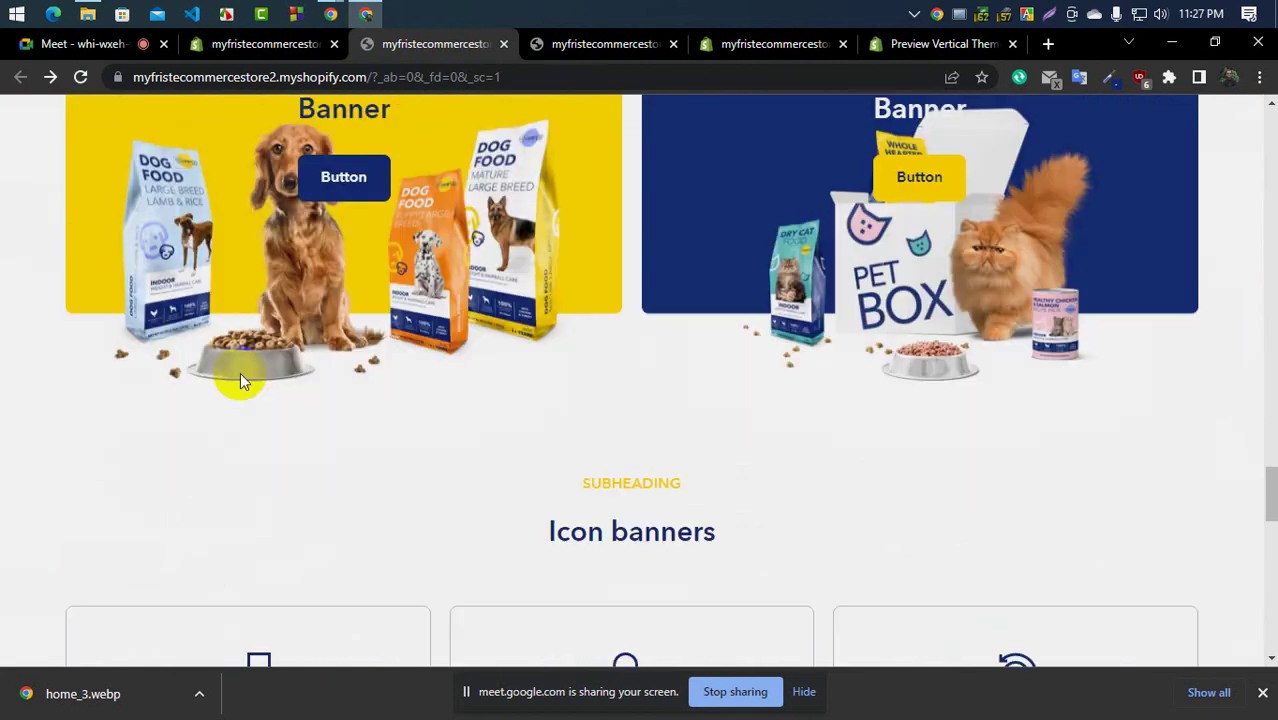
{"action": "scroll", "coordinate": [393, 432], "scroll_direction": "up", "scroll_amount": 3}
{"action": "scroll", "coordinate": [533, 515], "scroll_direction": "down", "scroll_amount": 5}
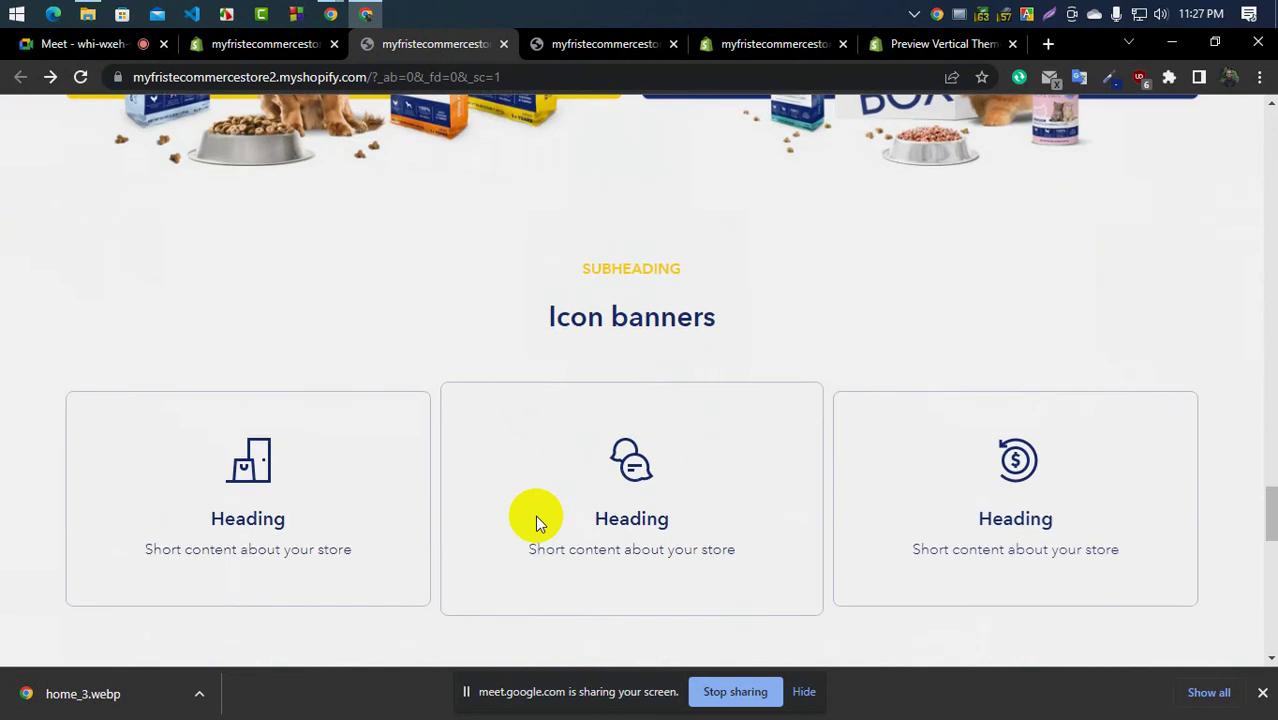
{"action": "scroll", "coordinate": [535, 515], "scroll_direction": "up", "scroll_amount": 5}
{"action": "scroll", "coordinate": [535, 515], "scroll_direction": "down", "scroll_amount": 12}
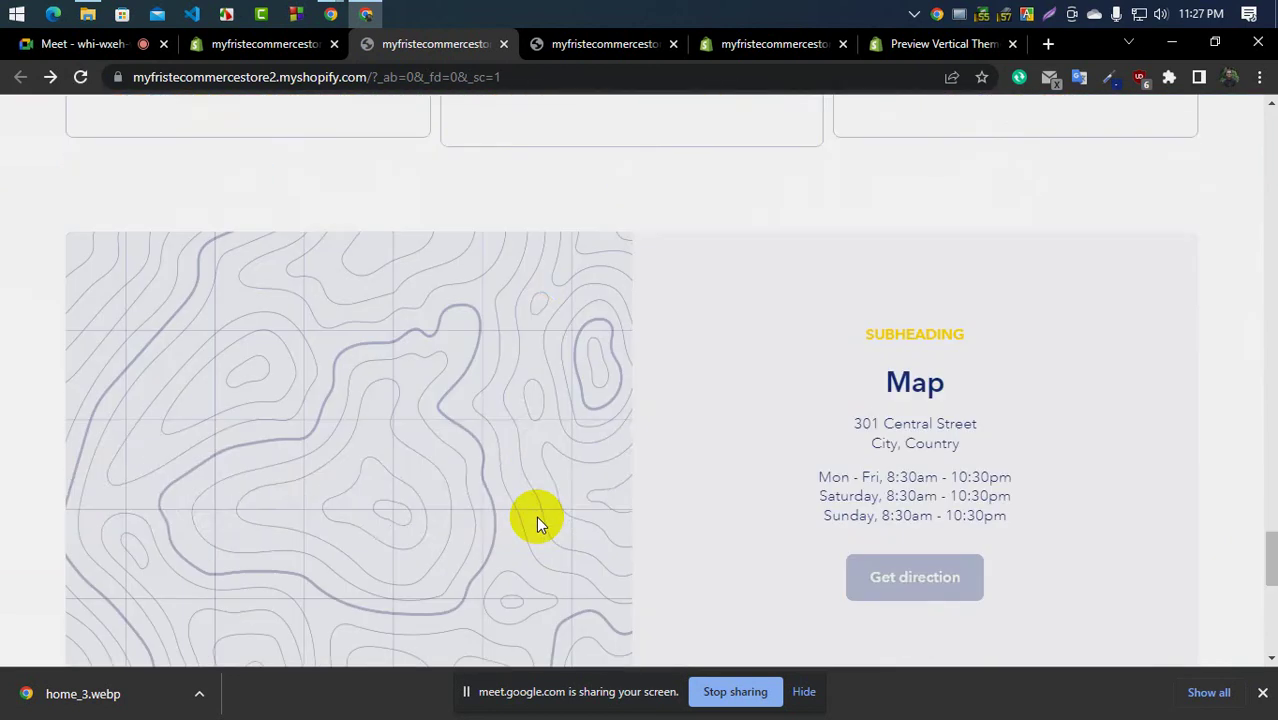
{"action": "scroll", "coordinate": [537, 517], "scroll_direction": "down", "scroll_amount": 3}
{"action": "scroll", "coordinate": [535, 515], "scroll_direction": "up", "scroll_amount": 15}
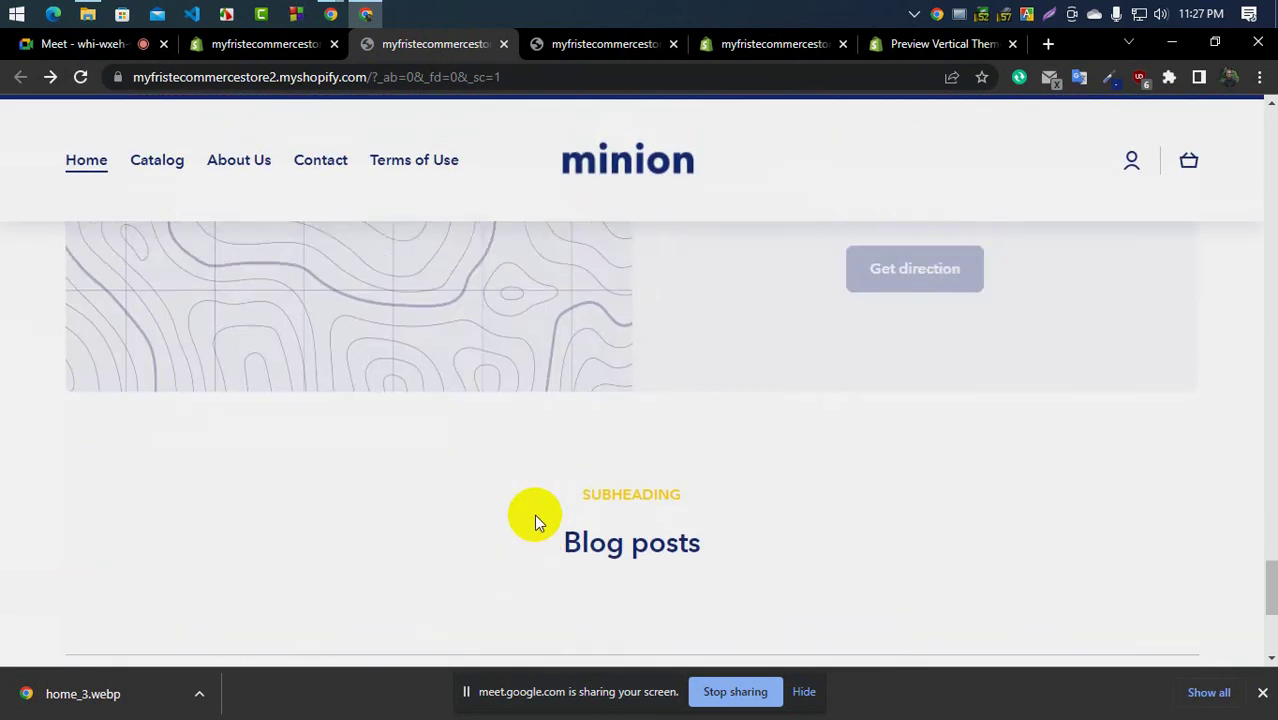
Examine the Top products of this week section on the storefront along with the brands and ticker above it
{"action": "scroll", "coordinate": [545, 520], "scroll_direction": "up", "scroll_amount": 10}
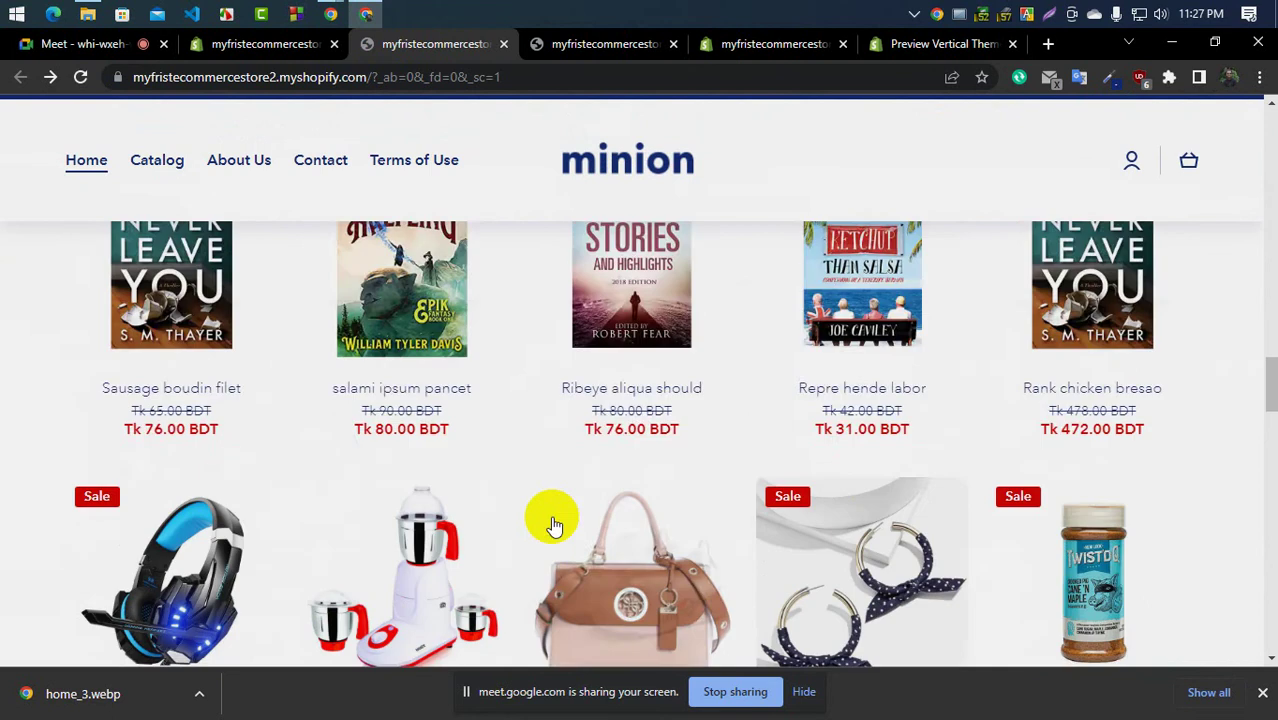
{"action": "scroll", "coordinate": [551, 516], "scroll_direction": "down", "scroll_amount": 3}
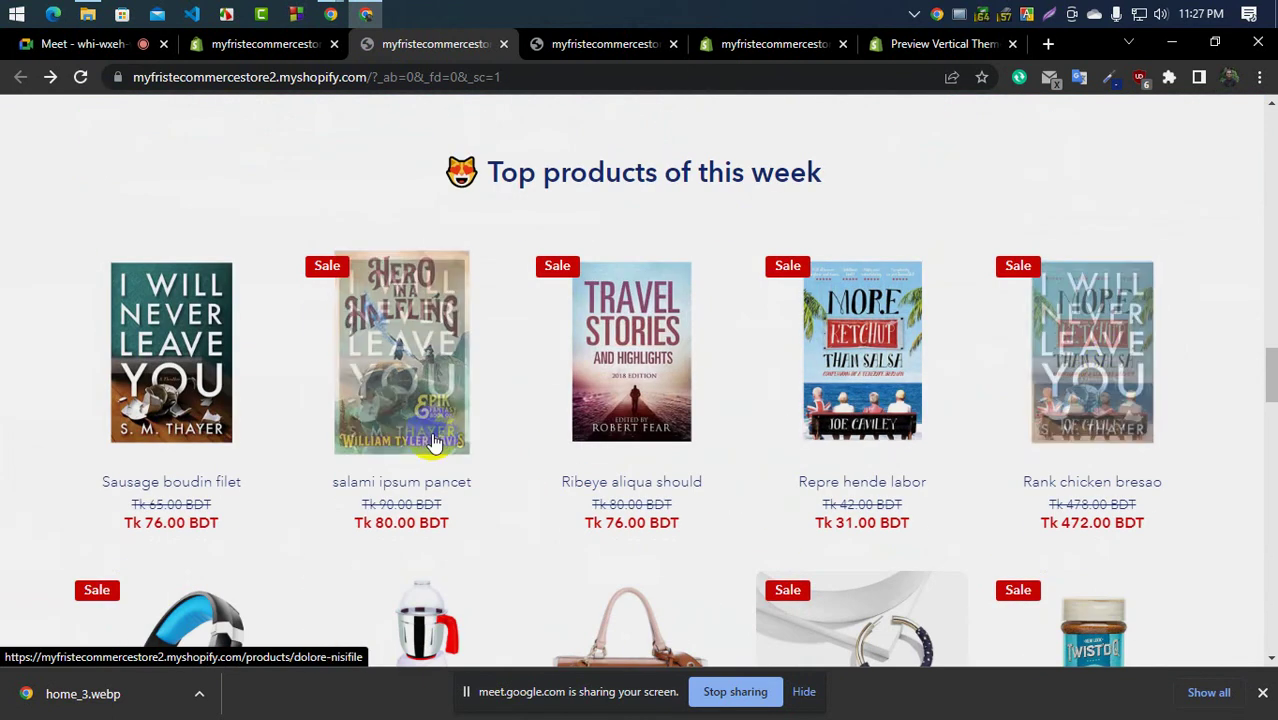
{"action": "scroll", "coordinate": [432, 443], "scroll_direction": "down", "scroll_amount": 3}
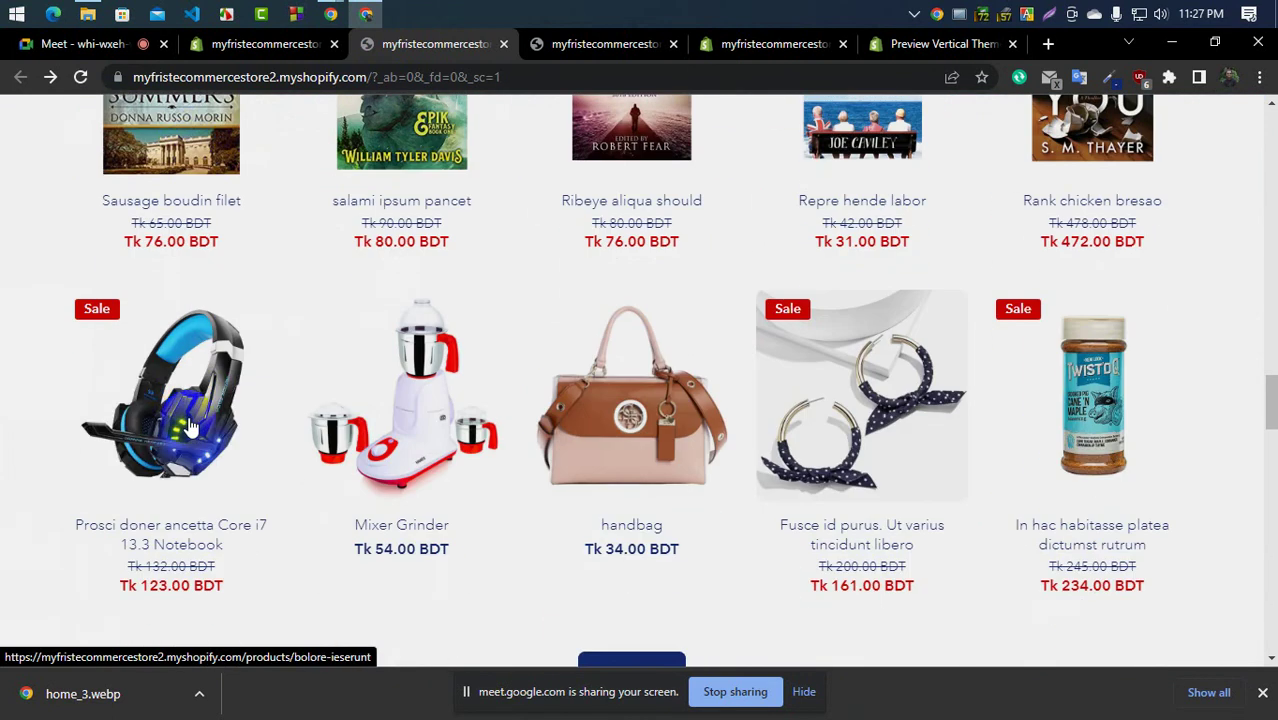
{"action": "scroll", "coordinate": [277, 400], "scroll_direction": "up", "scroll_amount": 4}
{"action": "scroll", "coordinate": [279, 395], "scroll_direction": "up", "scroll_amount": 5}
{"action": "scroll", "coordinate": [278, 391], "scroll_direction": "down", "scroll_amount": 6}
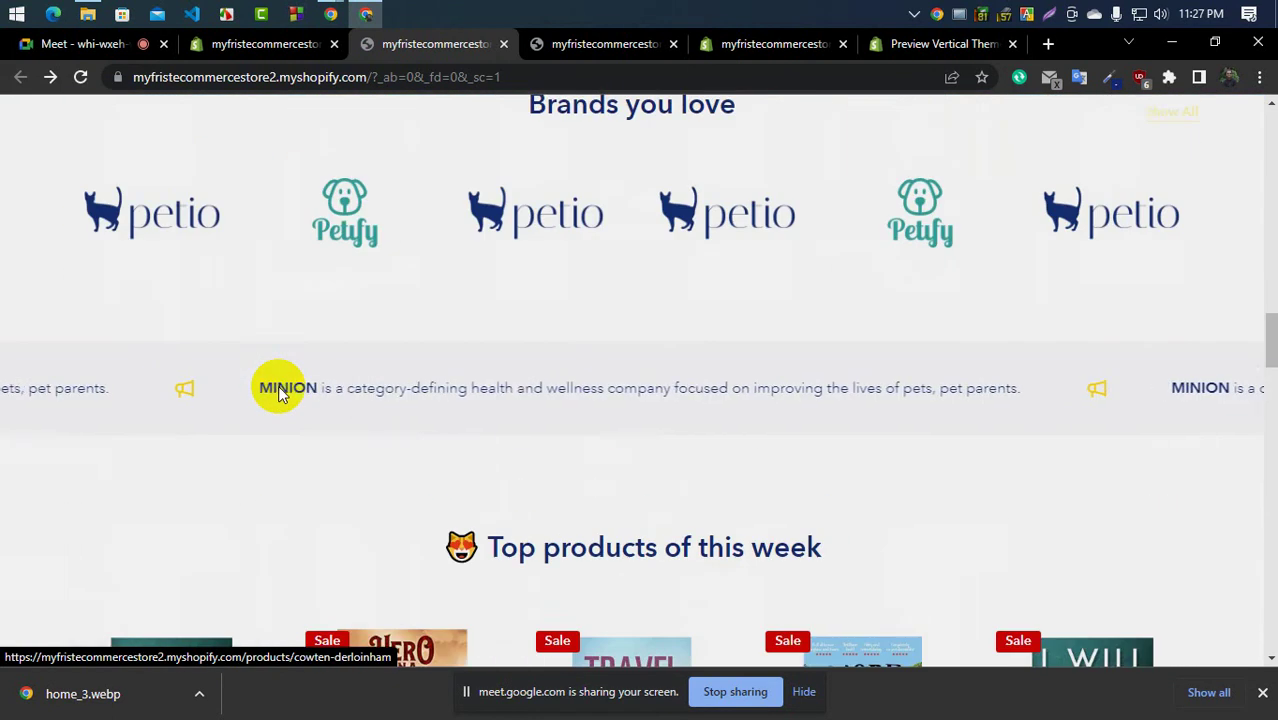
{"action": "scroll", "coordinate": [279, 385], "scroll_direction": "down", "scroll_amount": 5}
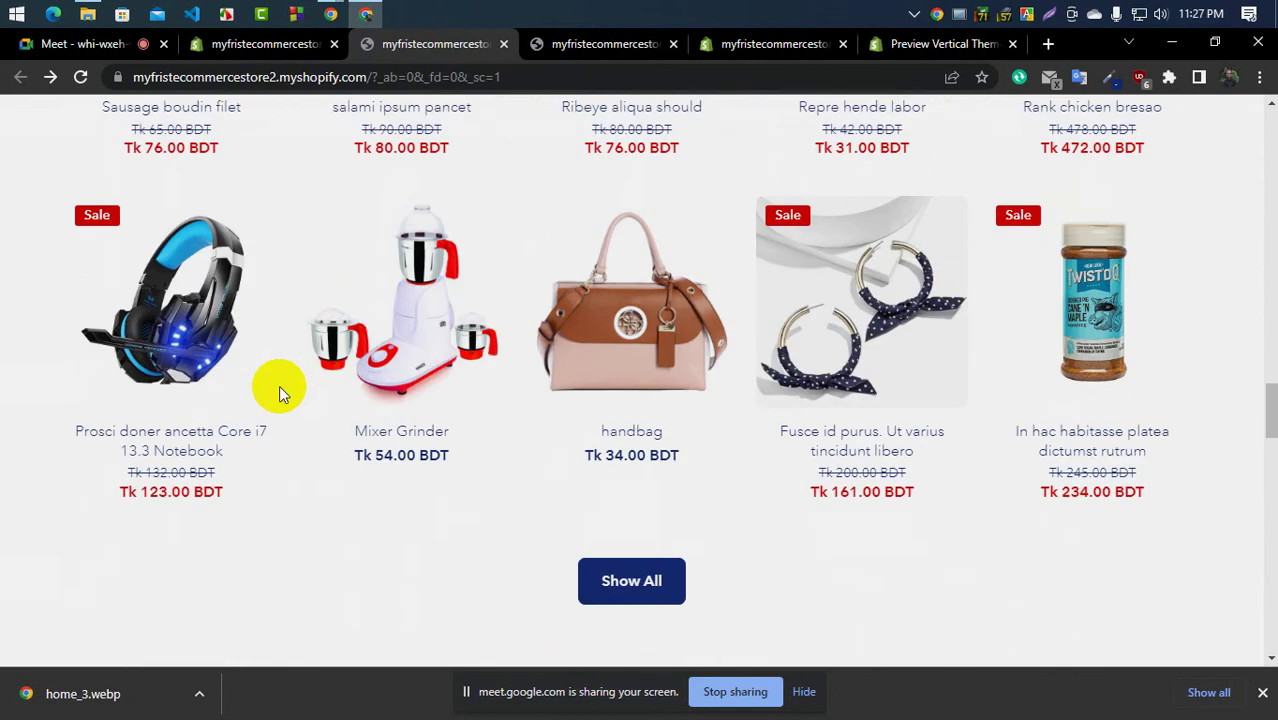
Examine the storefront home page from the product grid down to the footer and back up to the main banner
{"action": "scroll", "coordinate": [279, 385], "scroll_direction": "up", "scroll_amount": 7}
{"action": "scroll", "coordinate": [280, 386], "scroll_direction": "down", "scroll_amount": 5}
{"action": "scroll", "coordinate": [280, 387], "scroll_direction": "down", "scroll_amount": 15}
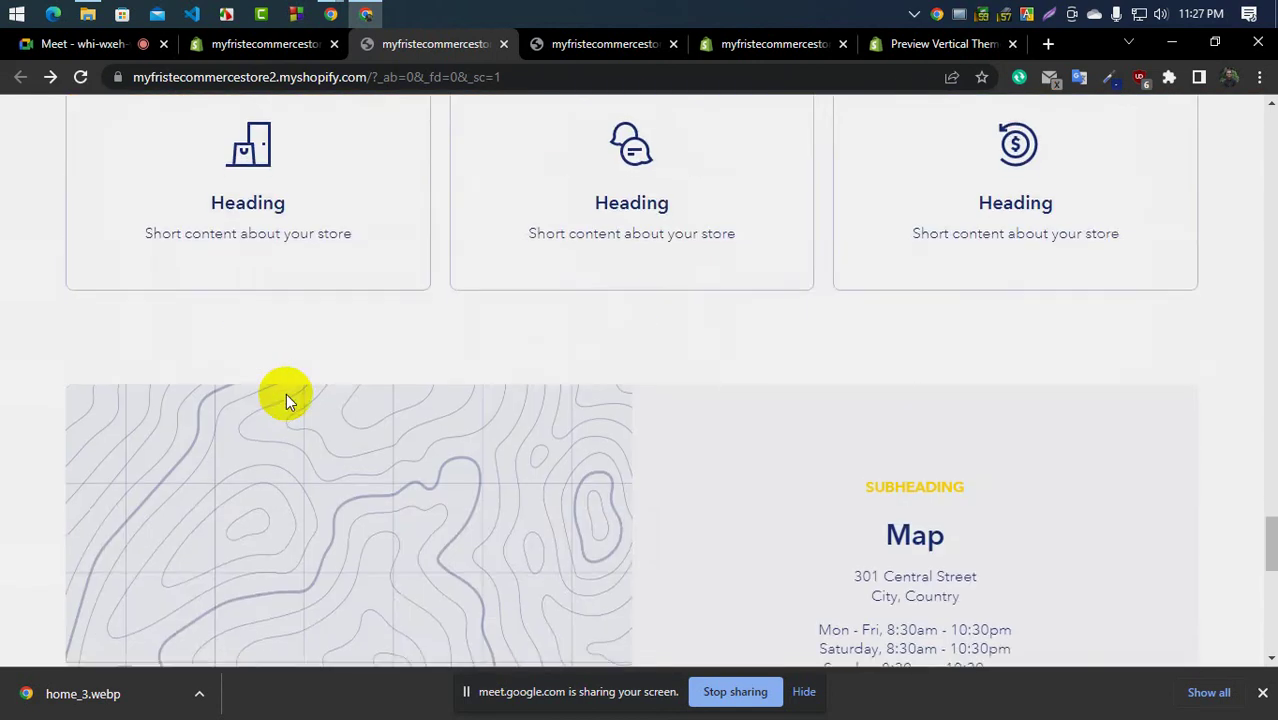
{"action": "scroll", "coordinate": [383, 405], "scroll_direction": "down", "scroll_amount": 5}
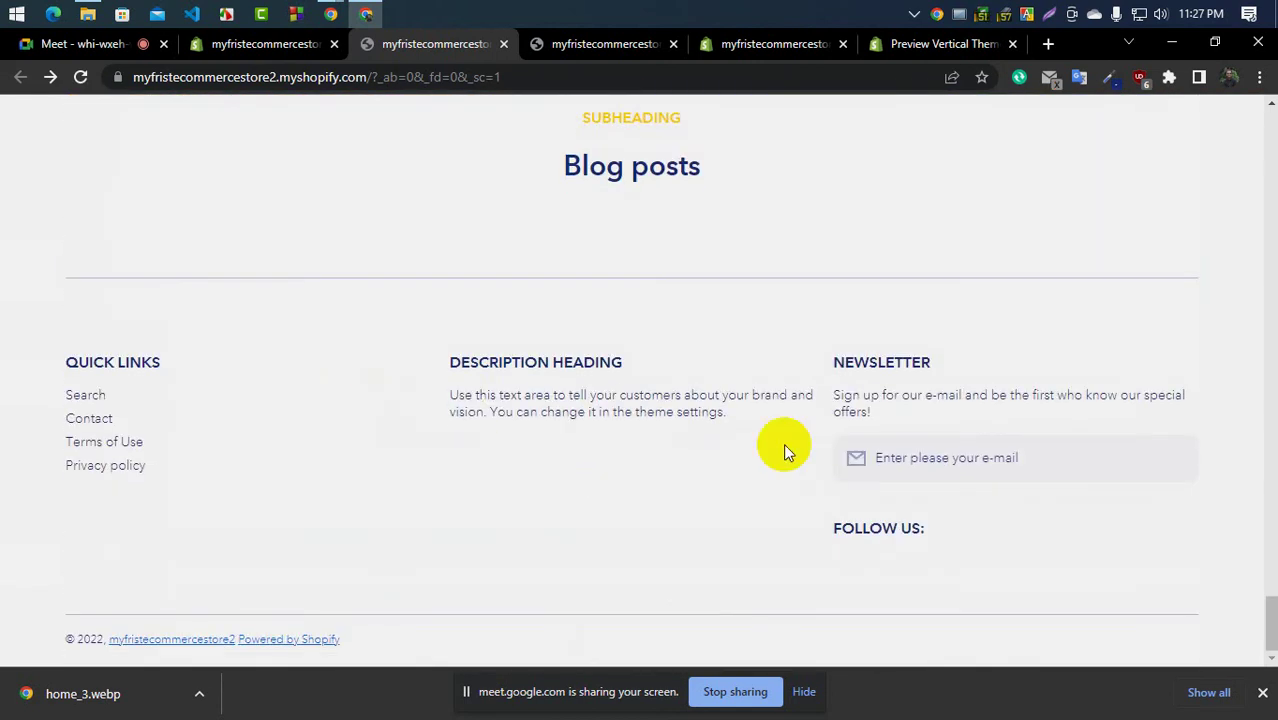
{"action": "scroll", "coordinate": [783, 445], "scroll_direction": "up", "scroll_amount": 20}
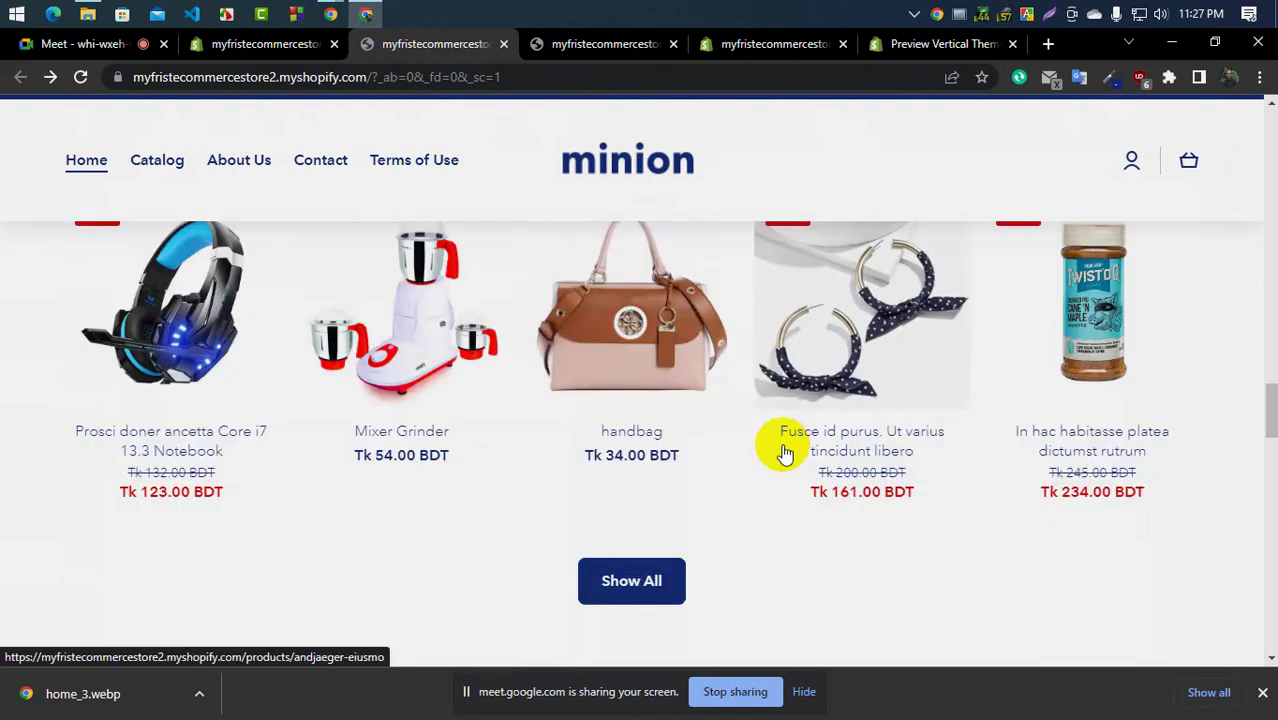
{"action": "scroll", "coordinate": [783, 450], "scroll_direction": "up", "scroll_amount": 15}
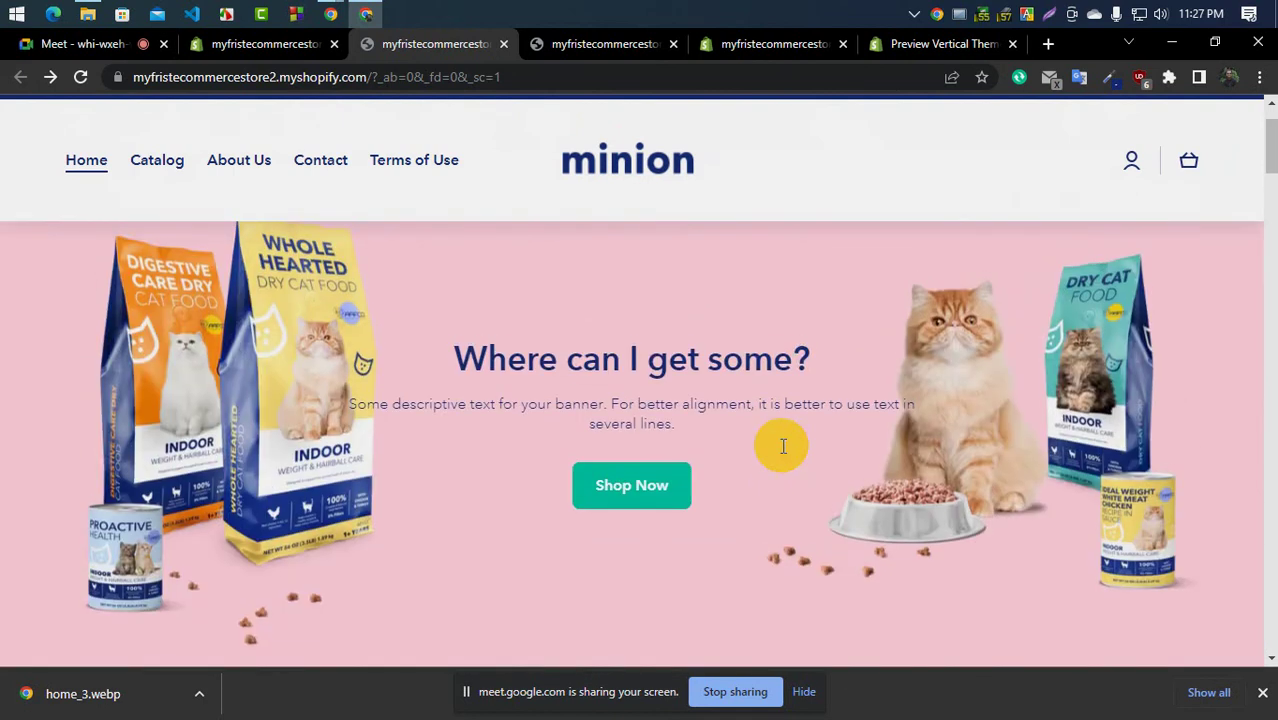
{"action": "scroll", "coordinate": [783, 445], "scroll_direction": "up", "scroll_amount": 2}
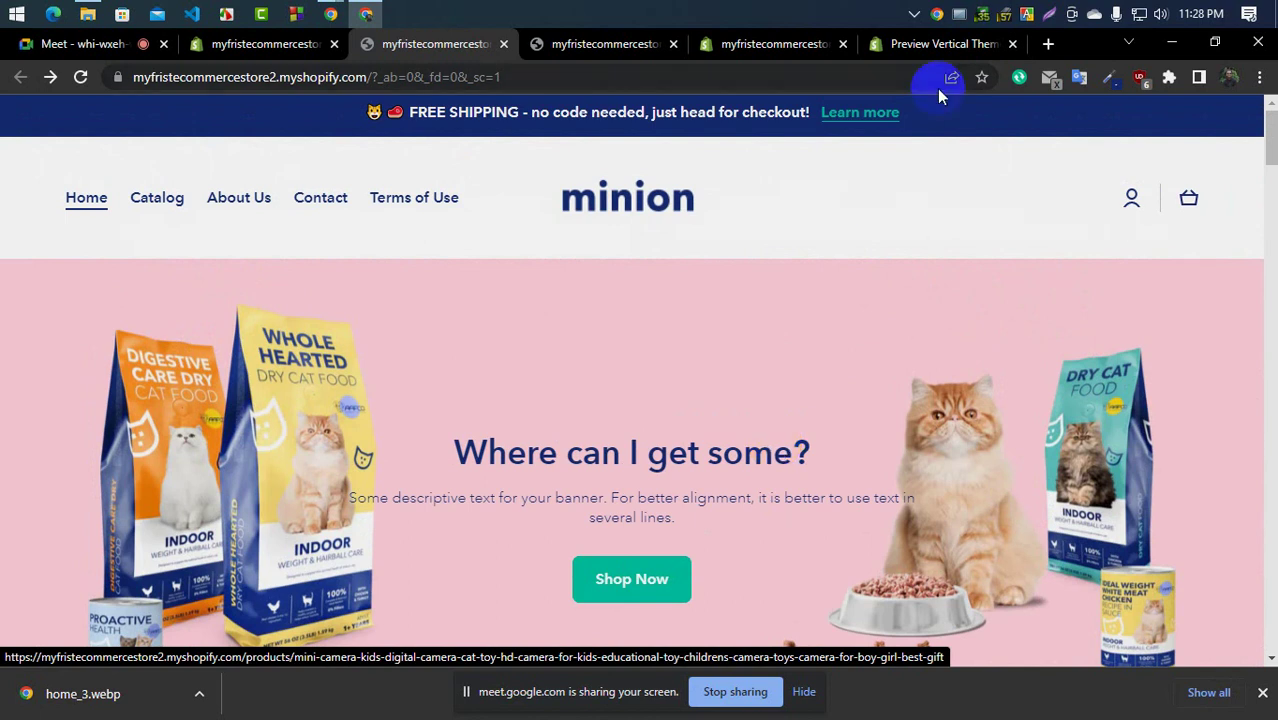
{"action": "scroll", "coordinate": [480, 290], "scroll_direction": "down", "scroll_amount": 4}
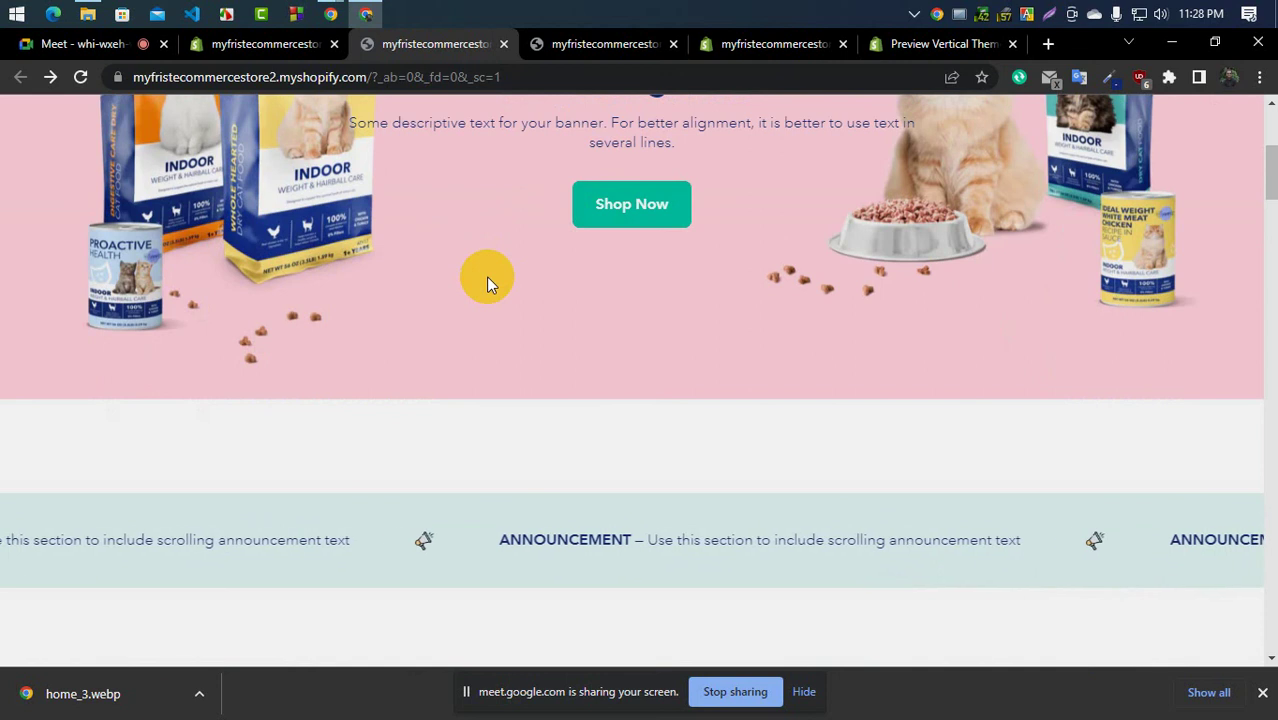
{"action": "left_click", "coordinate": [59, 45]}
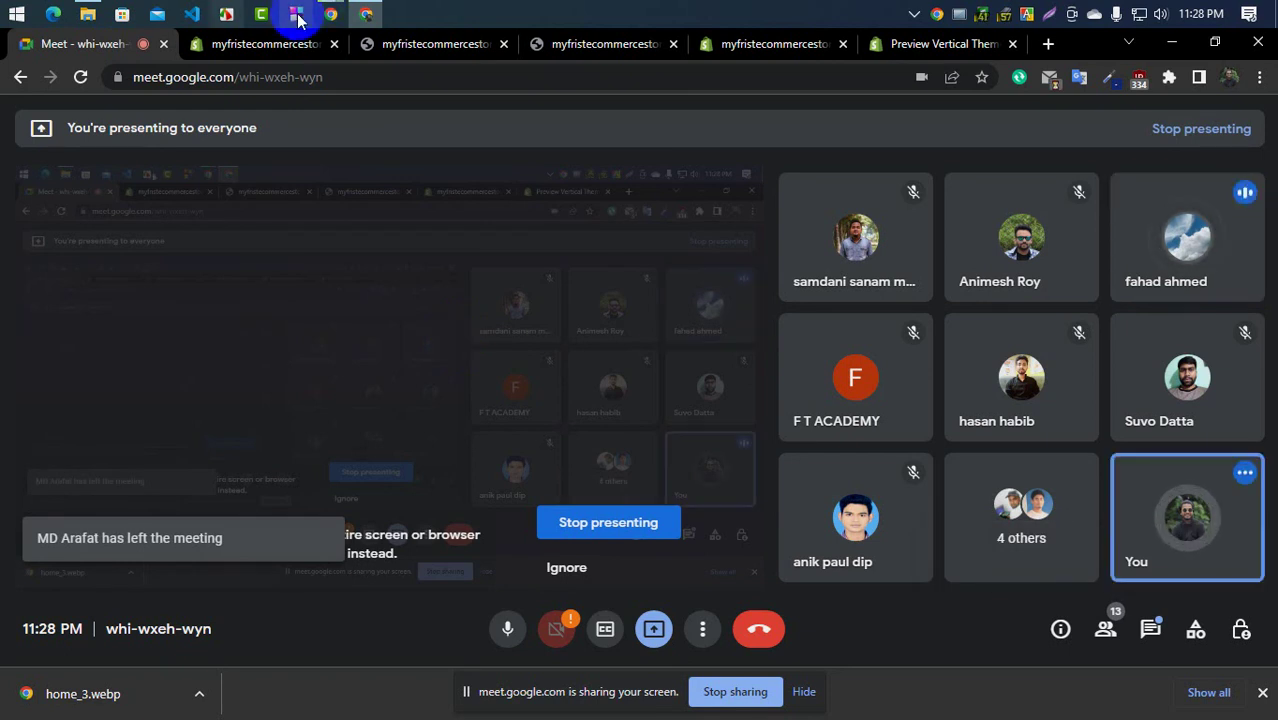
{"action": "mouse_move", "coordinate": [332, 14]}
{"action": "left_click", "coordinate": [273, 127]}
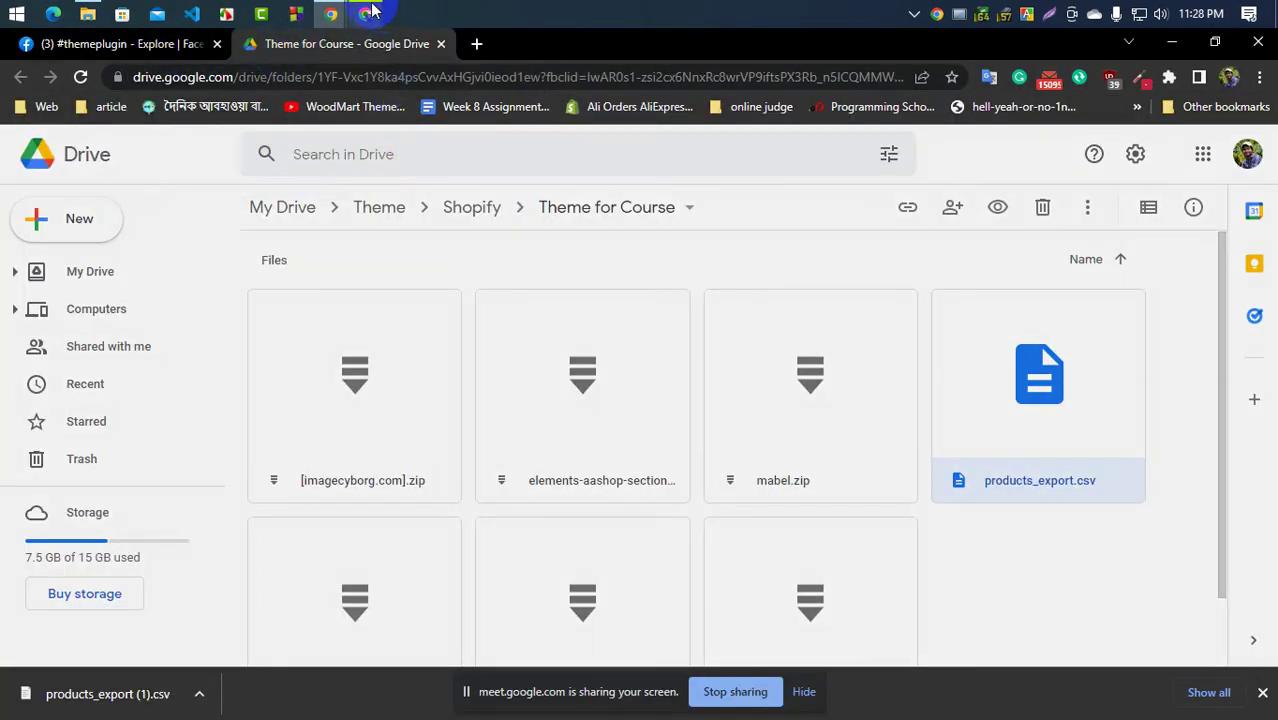
{"action": "key", "text": "alt+Tab"}
Switch to the Shopify admin, open the Products list, and export all products as a plain CSV file
{"action": "left_click", "coordinate": [282, 48]}
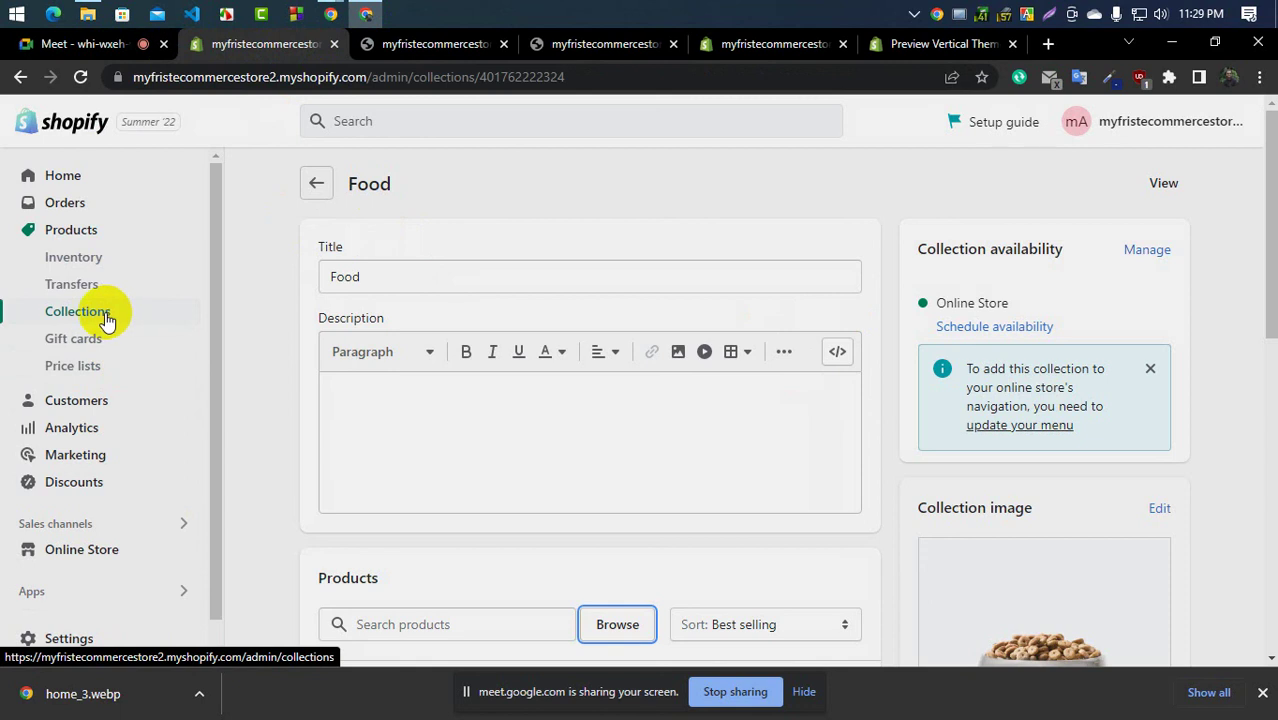
{"action": "left_click", "coordinate": [78, 233]}
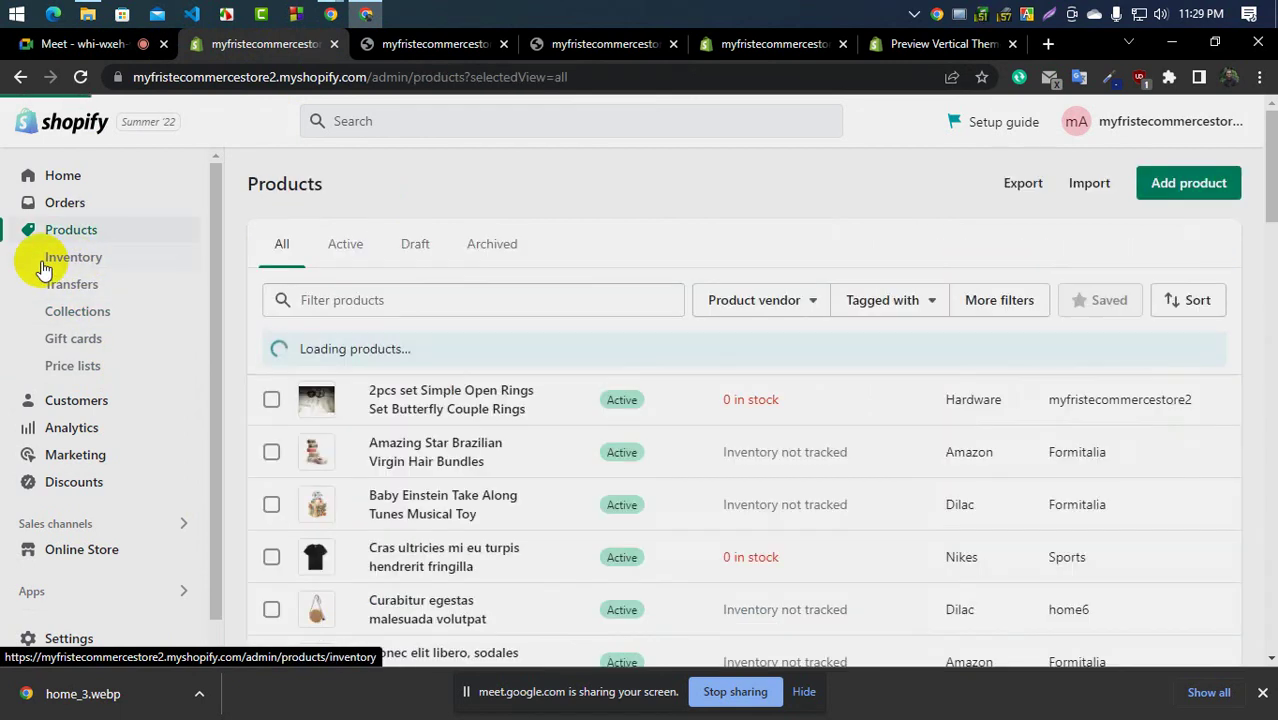
{"action": "scroll", "coordinate": [265, 499], "scroll_direction": "down", "scroll_amount": 20}
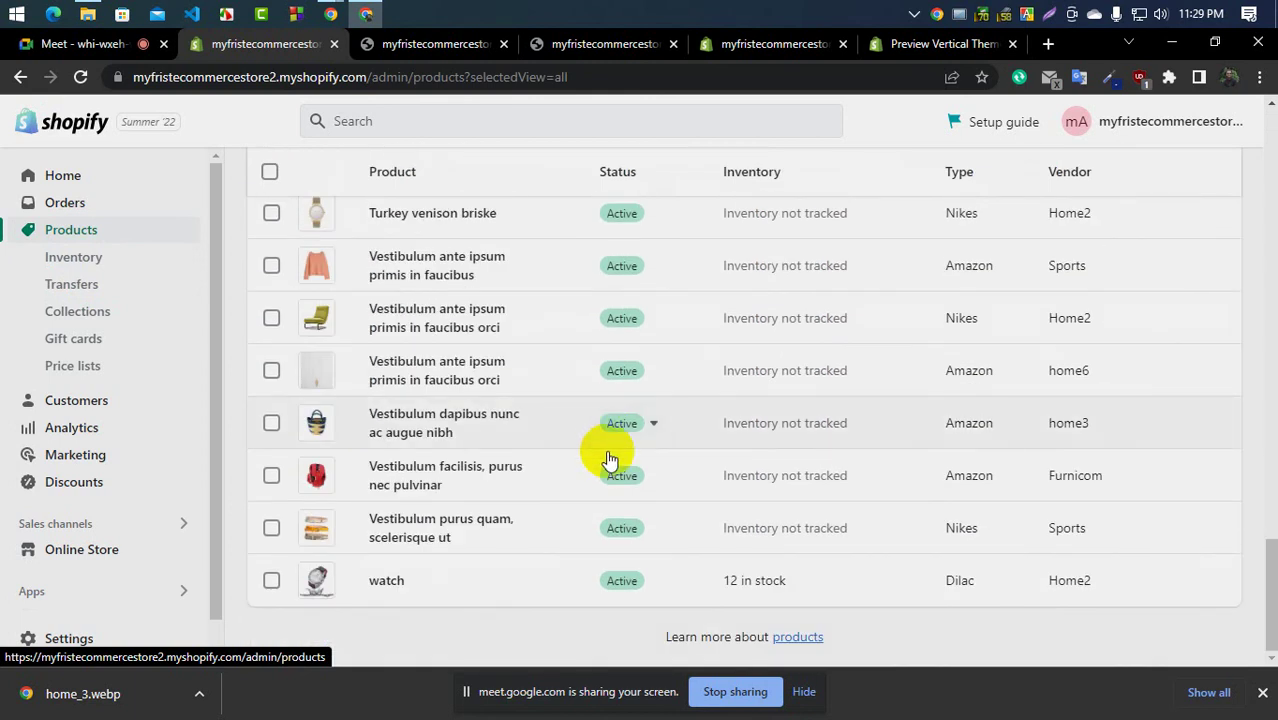
{"action": "scroll", "coordinate": [600, 460], "scroll_direction": "up", "scroll_amount": 15}
{"action": "scroll", "coordinate": [452, 505], "scroll_direction": "up", "scroll_amount": 6}
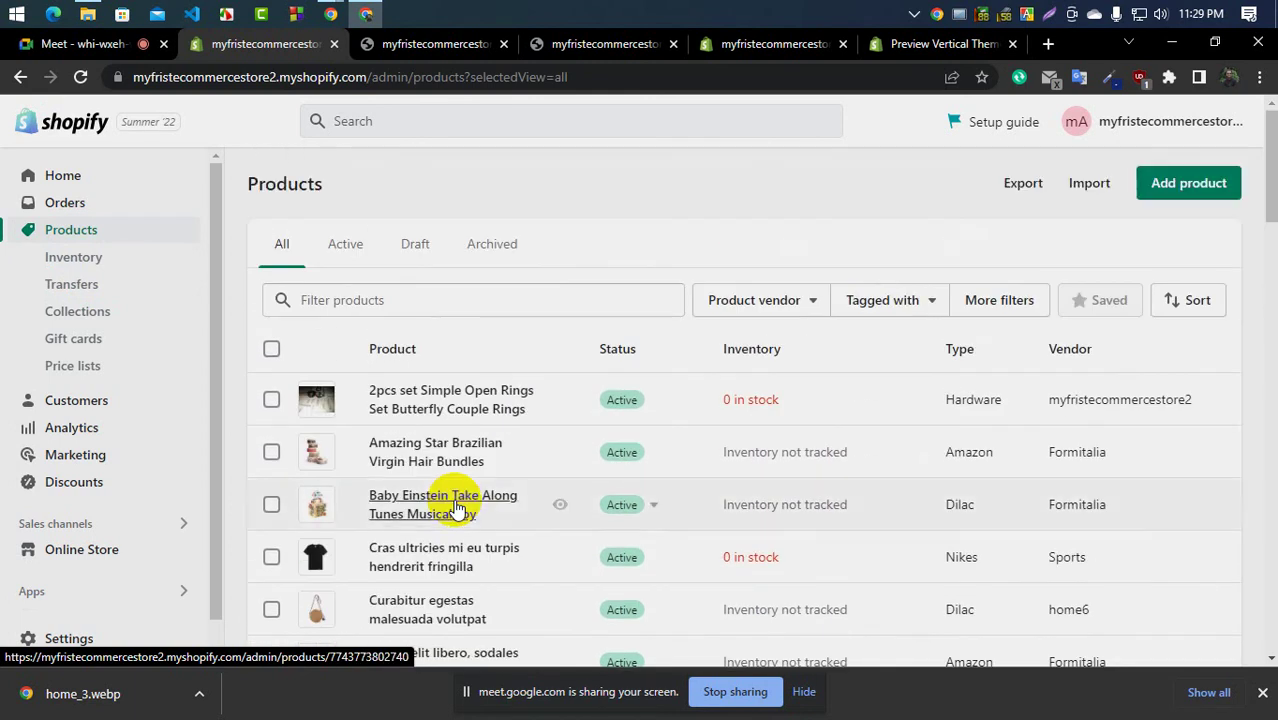
{"action": "left_click", "coordinate": [1023, 184]}
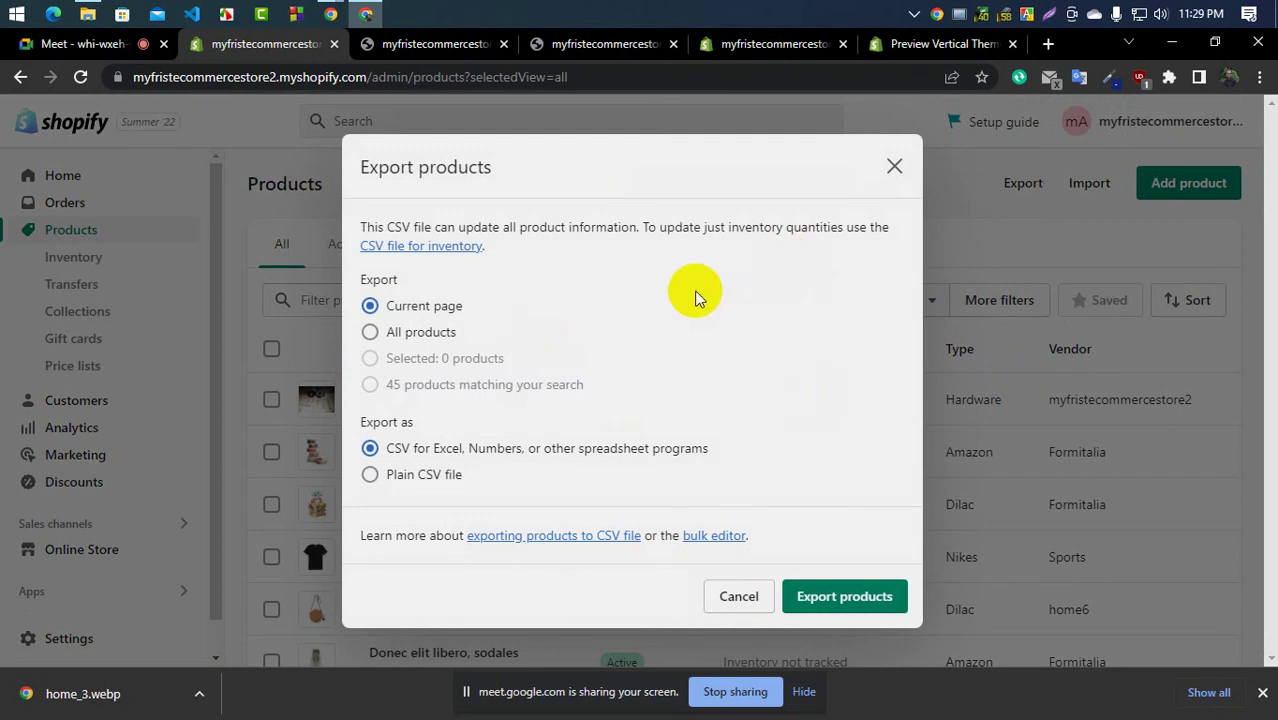
{"action": "left_click", "coordinate": [371, 331]}
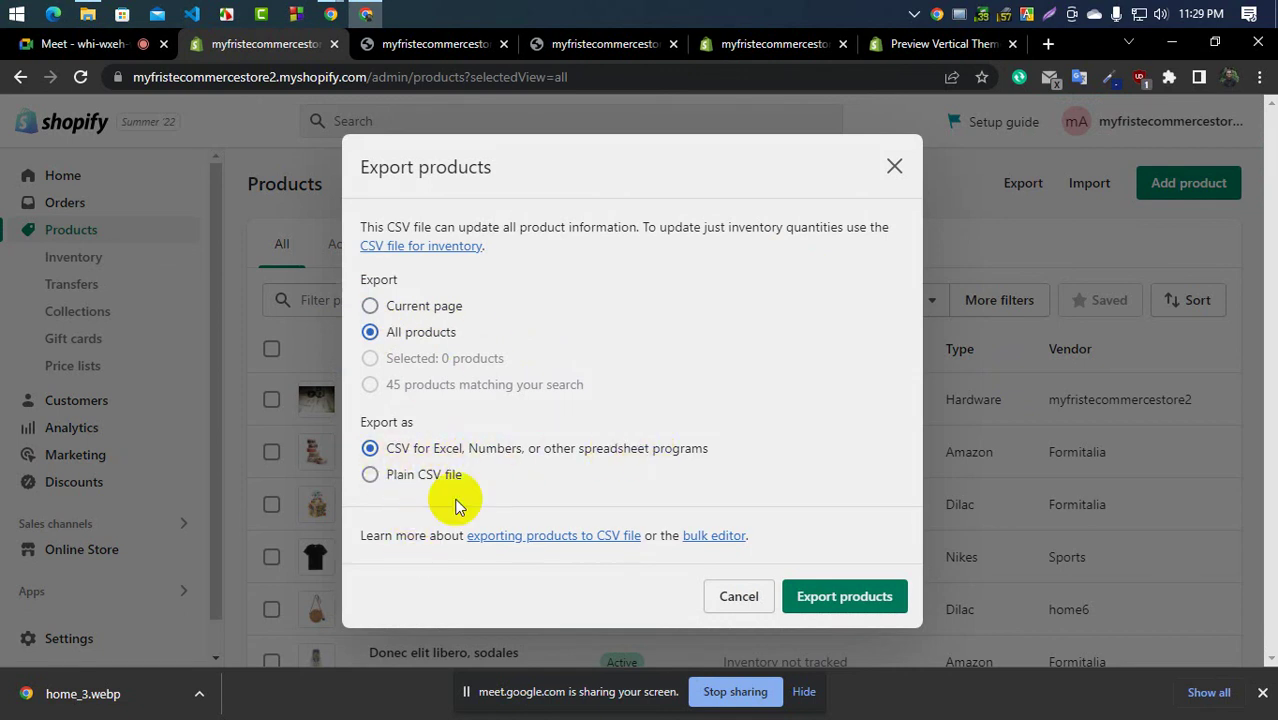
{"action": "left_click", "coordinate": [372, 480]}
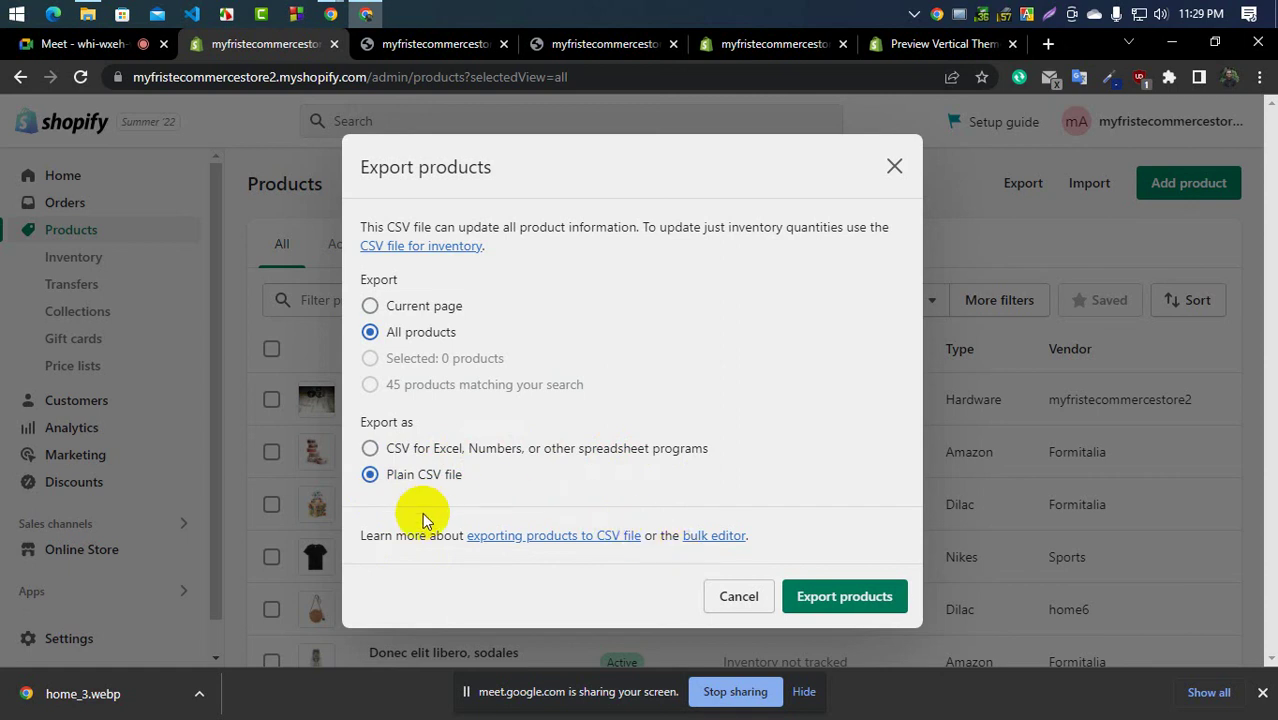
{"action": "left_click", "coordinate": [875, 580]}
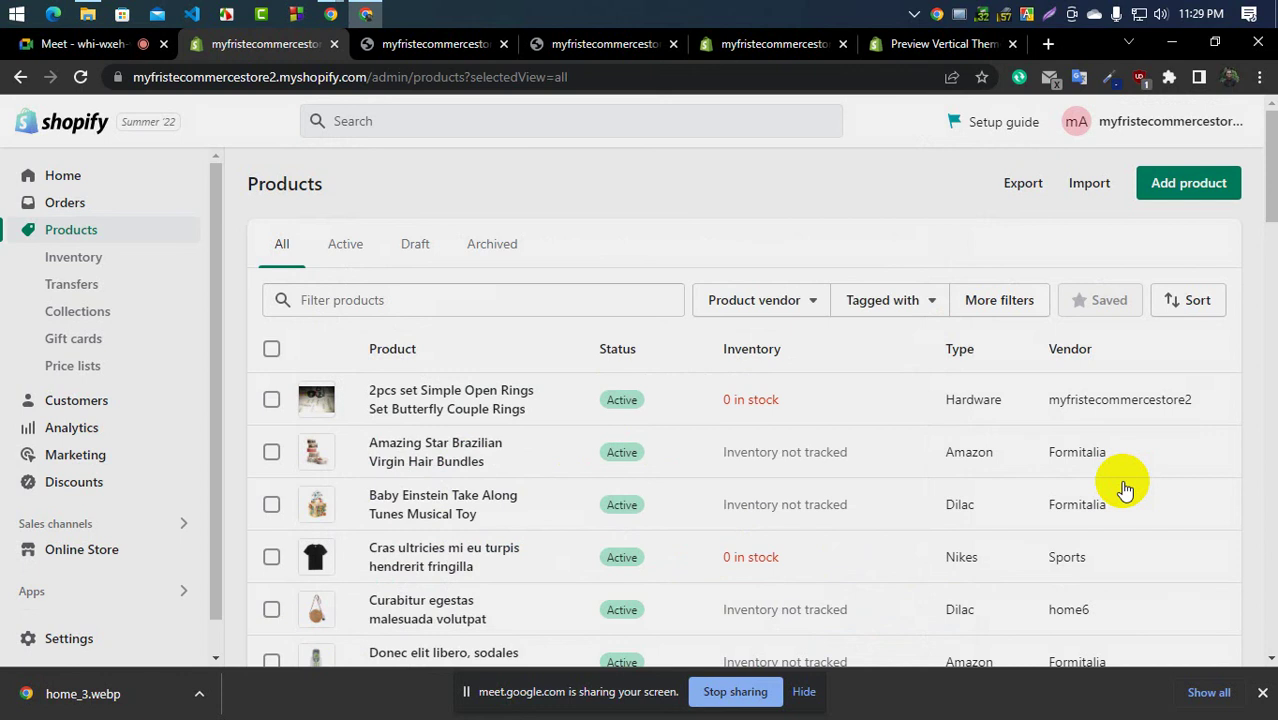
{"action": "scroll", "coordinate": [491, 508], "scroll_direction": "down", "scroll_amount": 10}
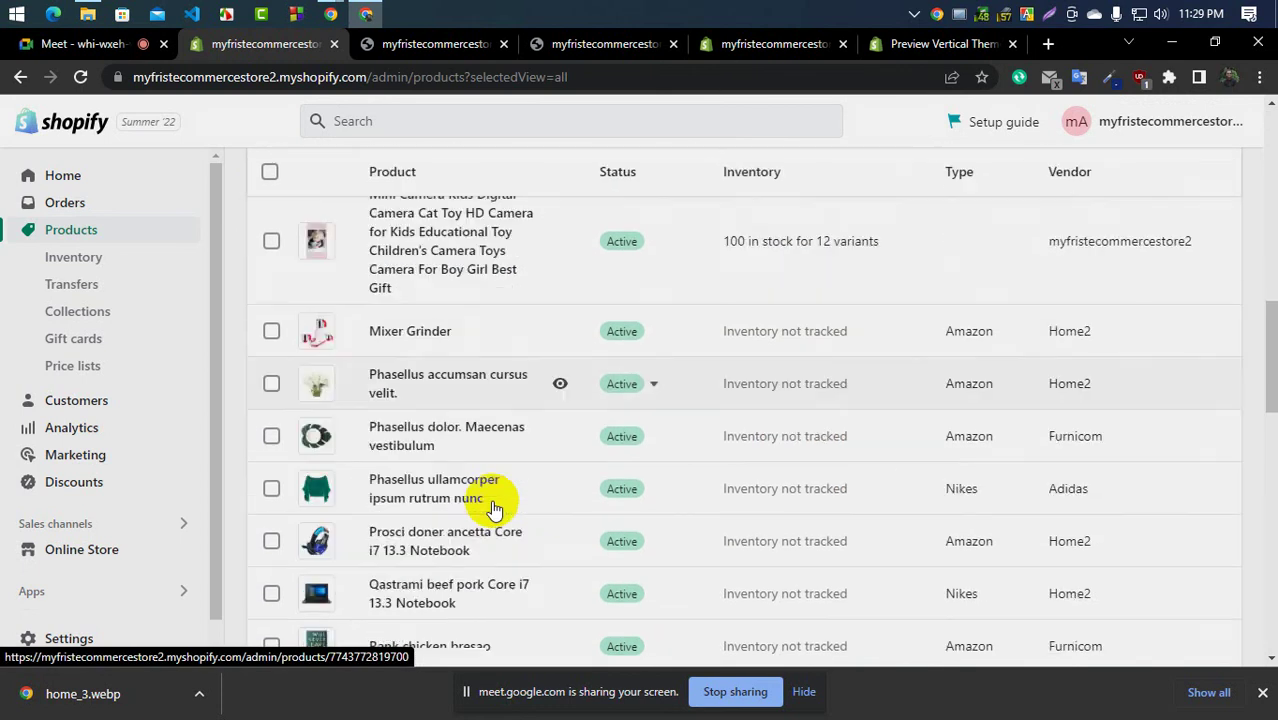
{"action": "scroll", "coordinate": [491, 508], "scroll_direction": "down", "scroll_amount": 10}
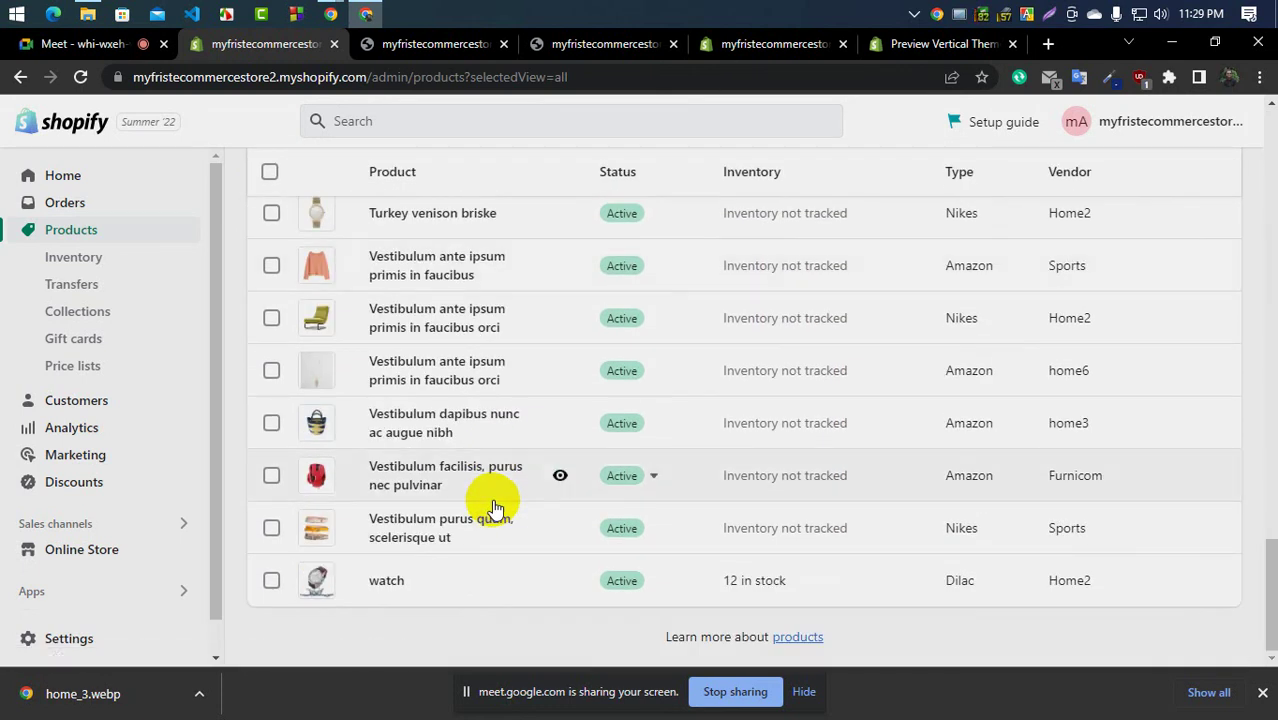
{"action": "scroll", "coordinate": [494, 508], "scroll_direction": "up", "scroll_amount": 15}
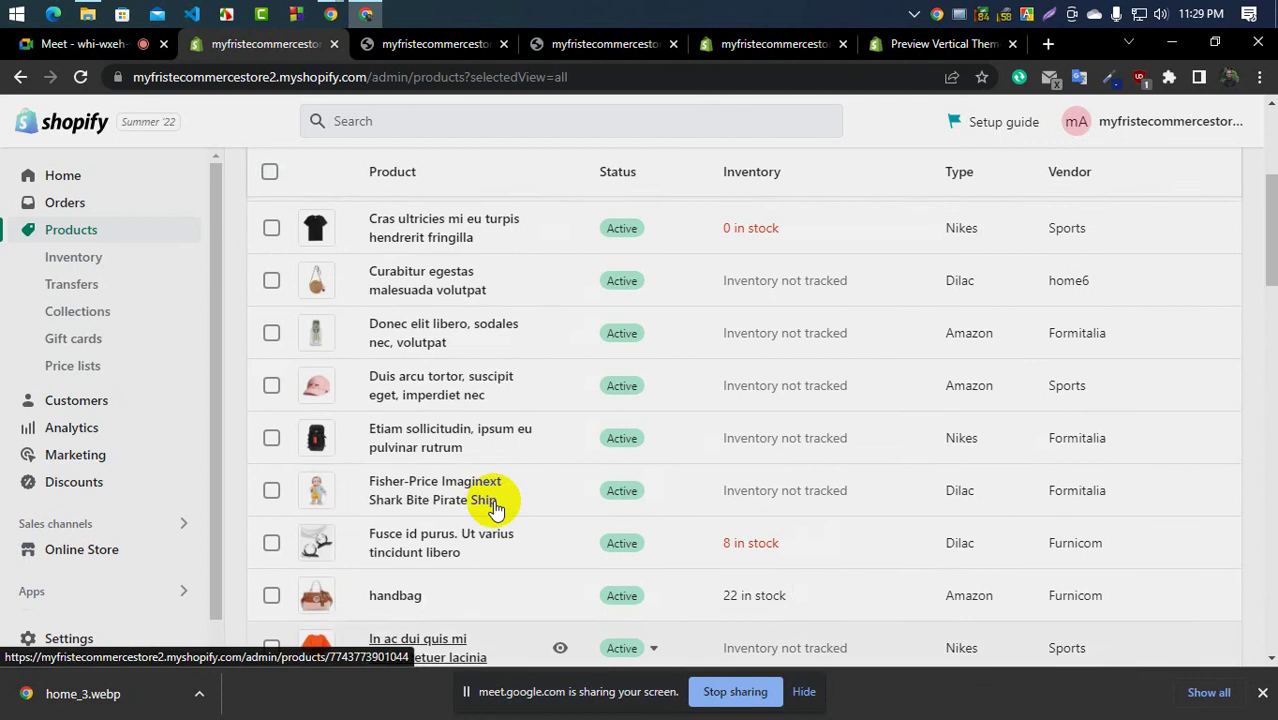
{"action": "scroll", "coordinate": [494, 508], "scroll_direction": "up", "scroll_amount": 5}
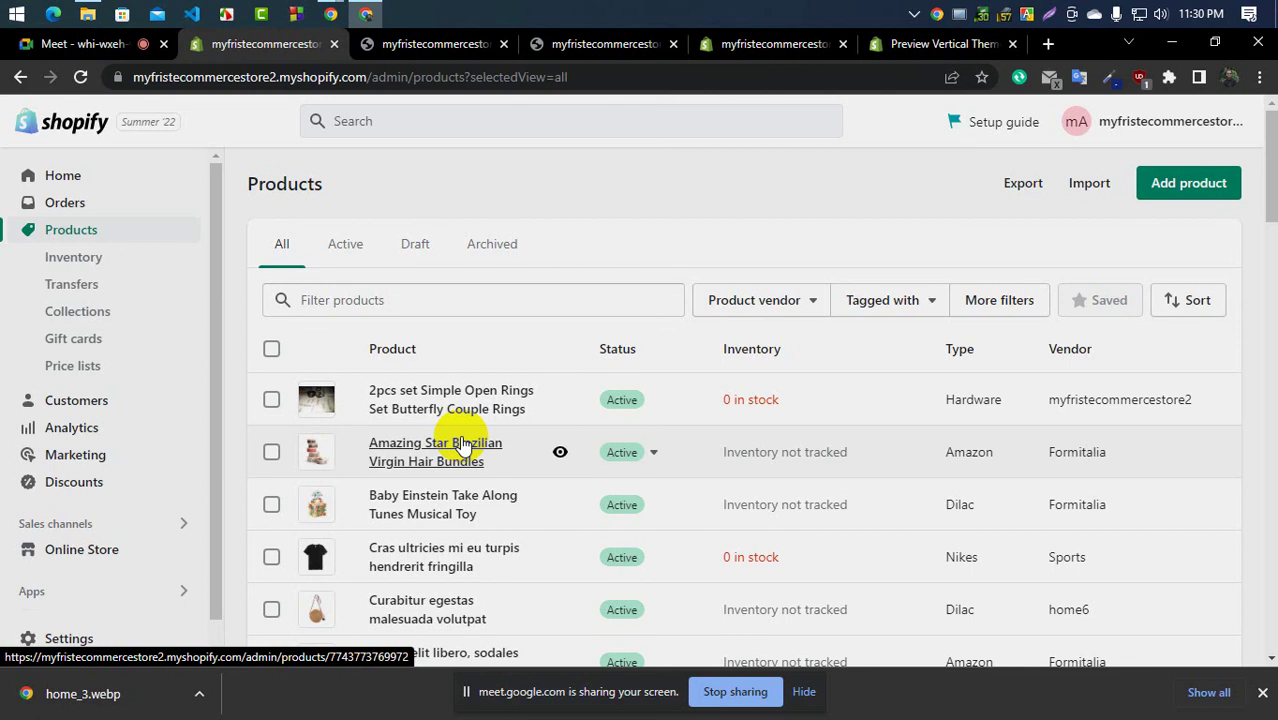
Switch to the Google Meet session and leave the call
{"action": "left_click", "coordinate": [94, 44]}
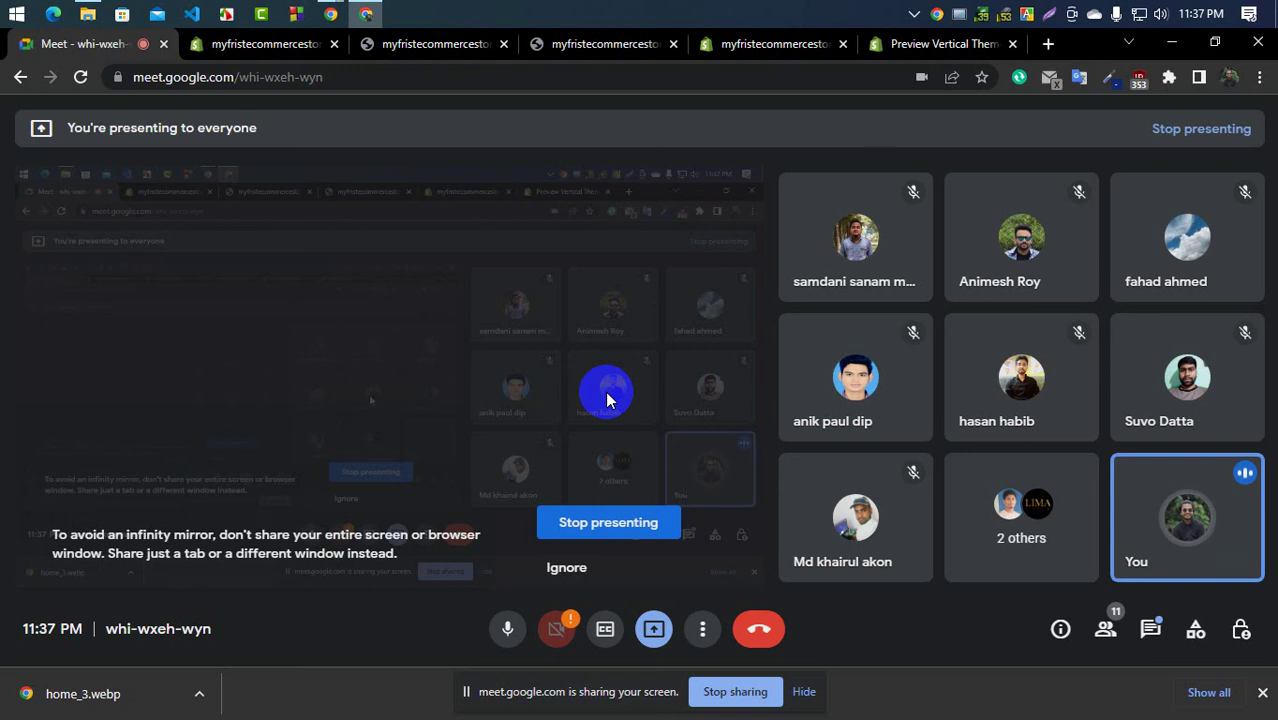
{"action": "left_click", "coordinate": [264, 50]}
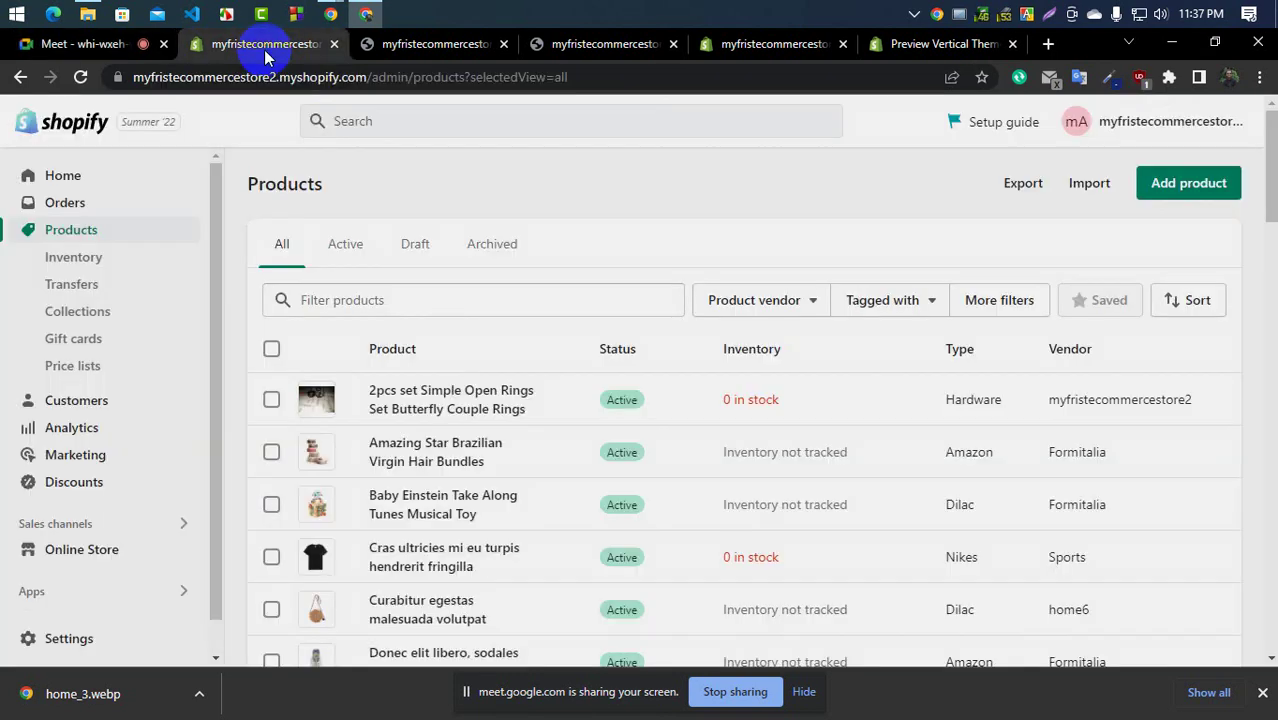
{"action": "left_click", "coordinate": [143, 52]}
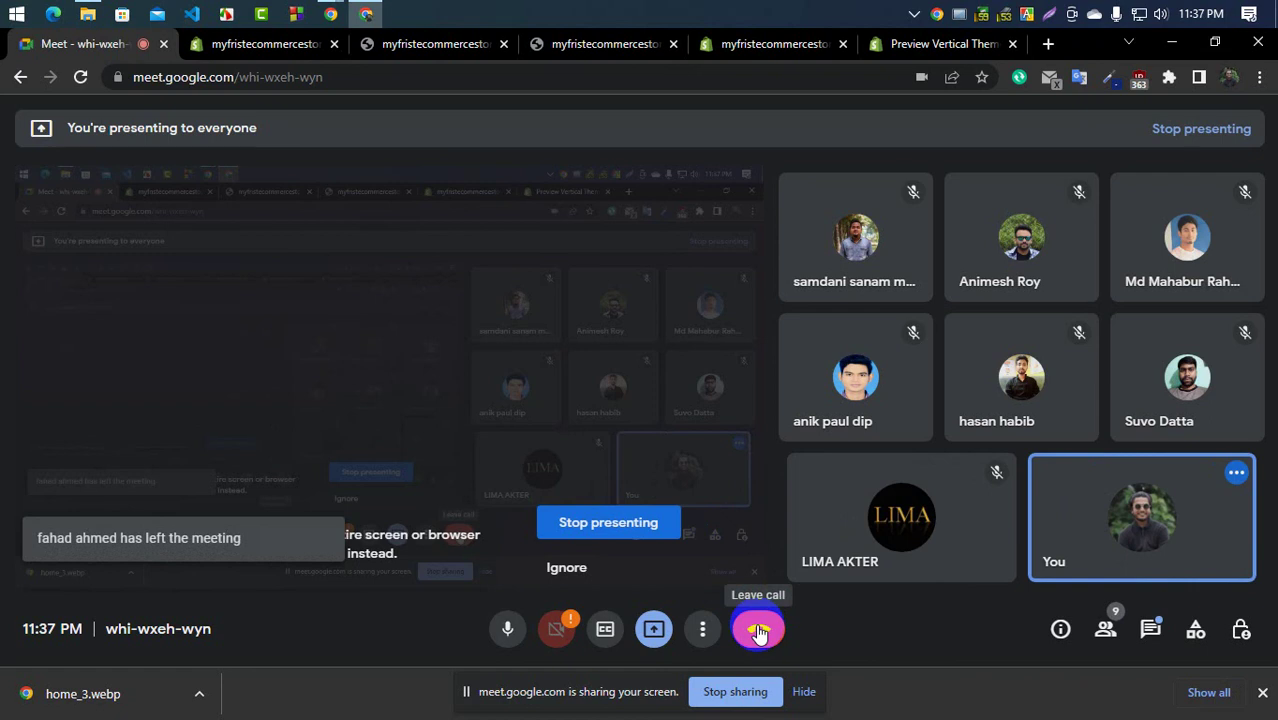
{"action": "left_click", "coordinate": [760, 630]}
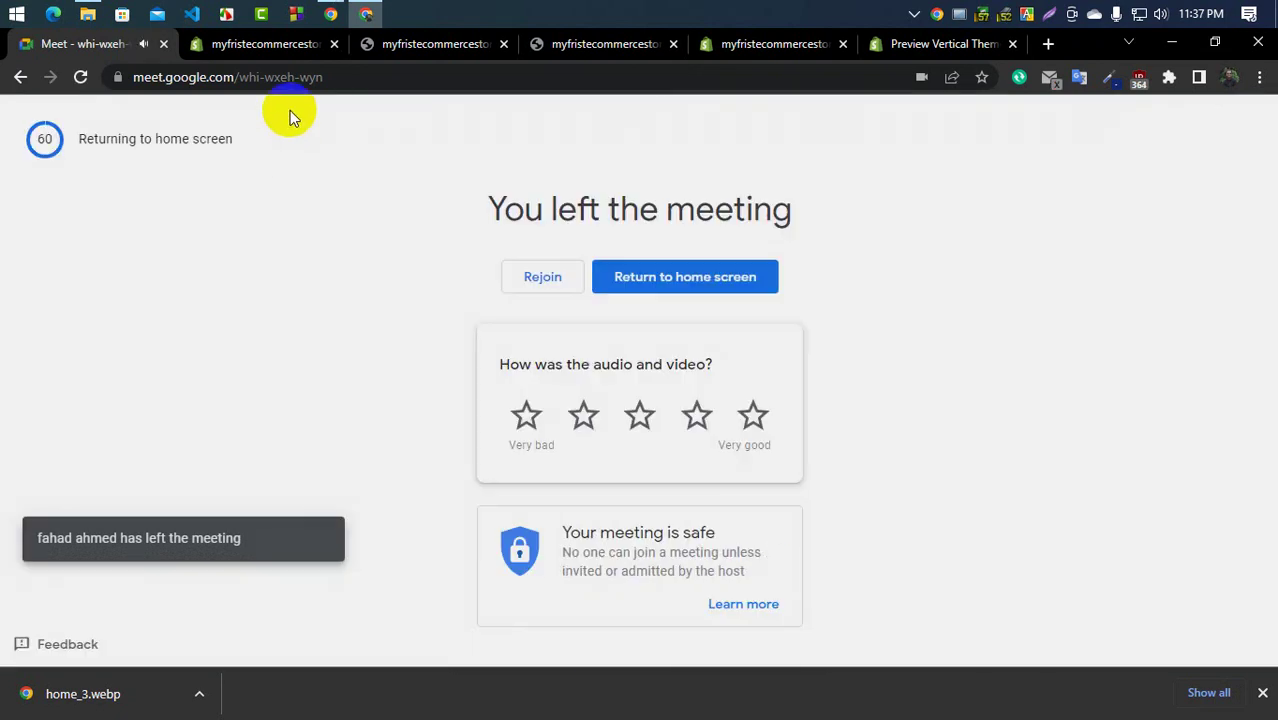
{"action": "right_click", "coordinate": [296, 14]}
{"action": "left_click", "coordinate": [226, 14]}
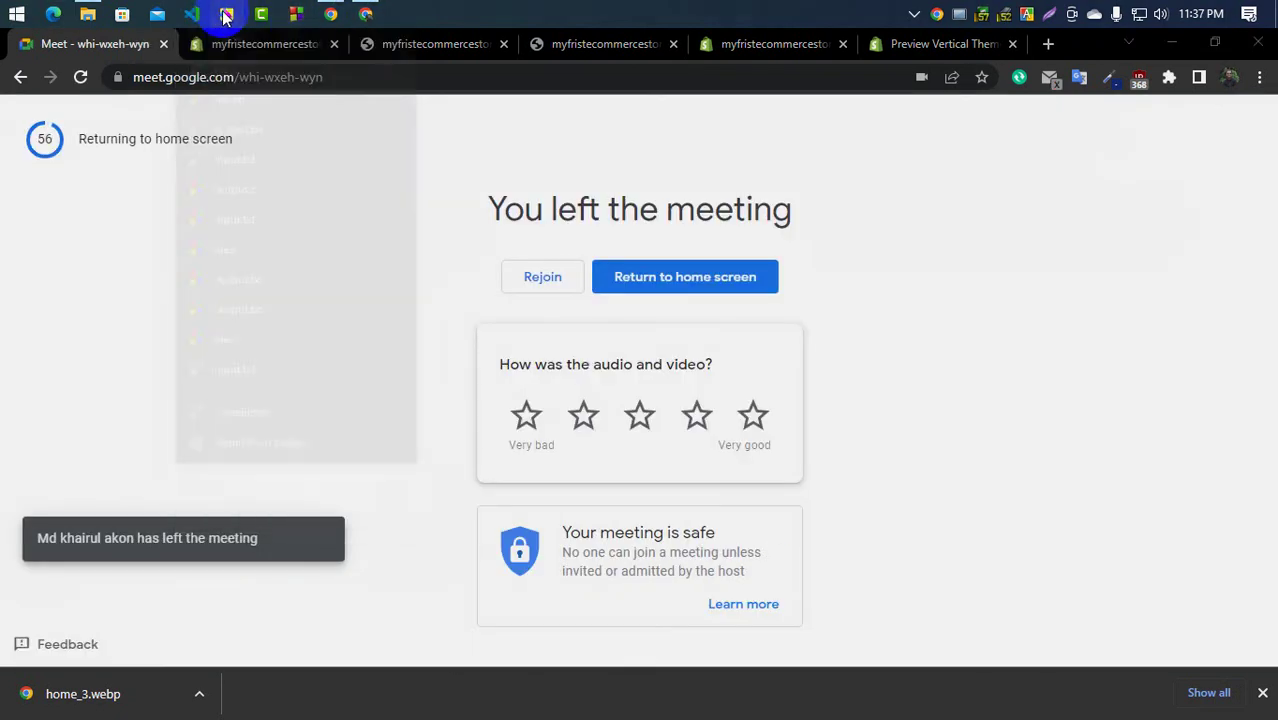